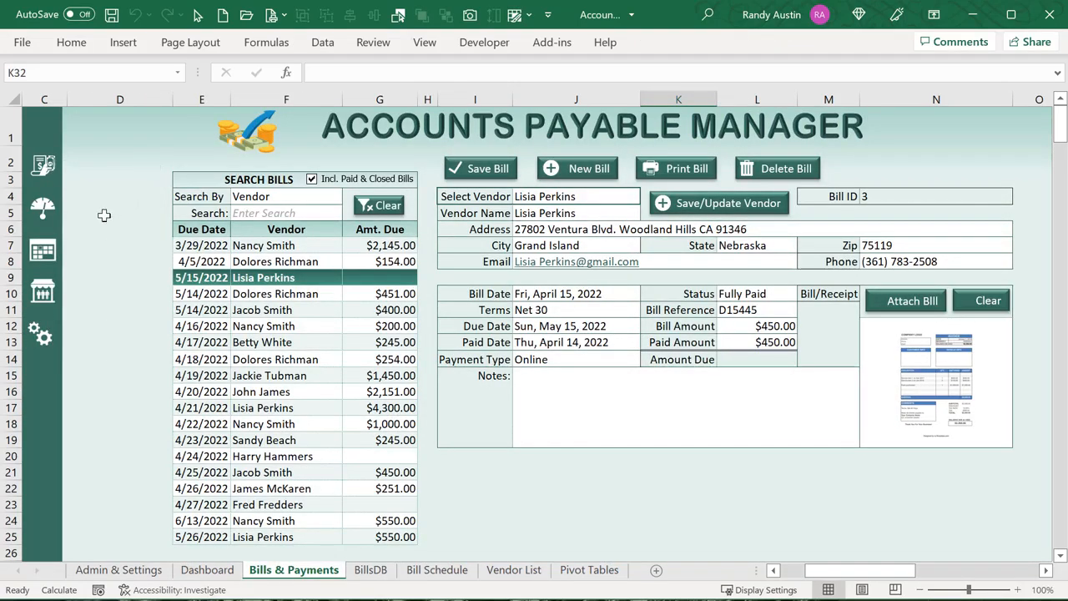
Open the Bill Schedule calendar and set Display By to Paid Date
{"action": "left_click", "coordinate": [74, 253]}
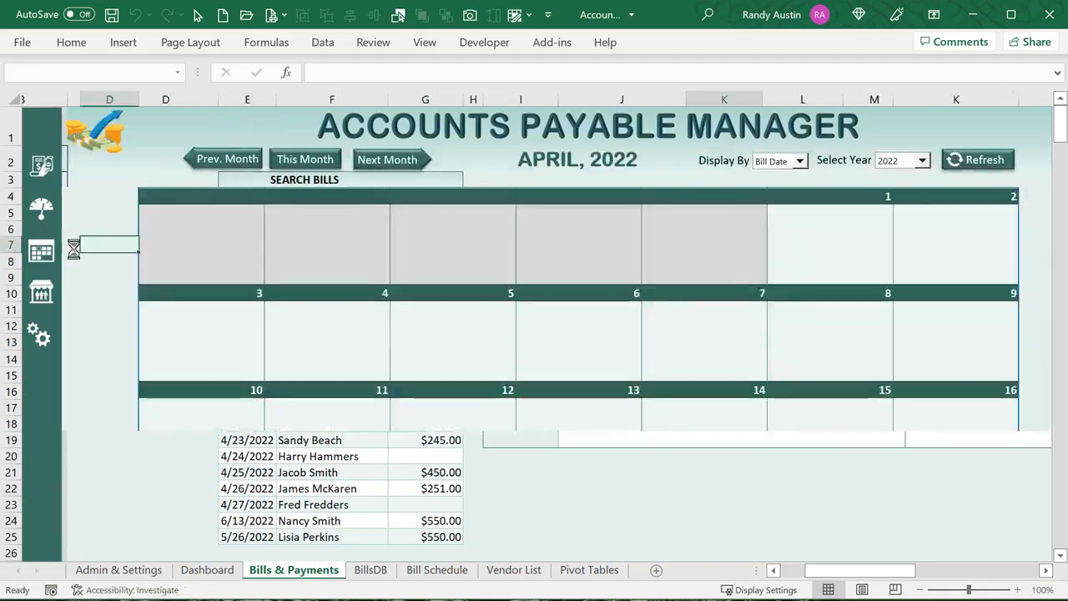
{"action": "left_click", "coordinate": [799, 161]}
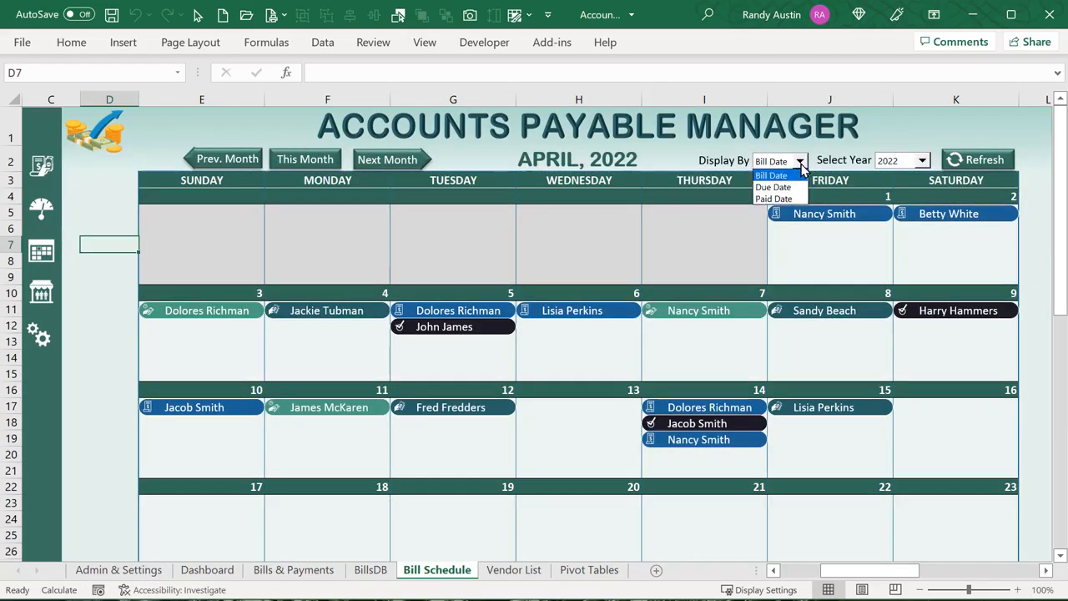
{"action": "left_click", "coordinate": [775, 198]}
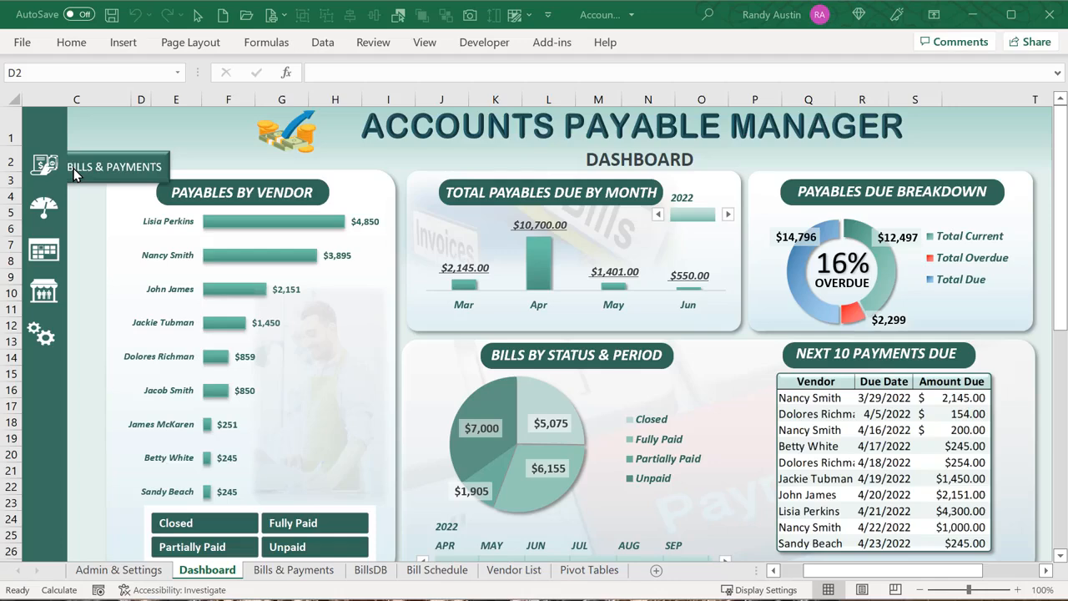
{"action": "left_click", "coordinate": [73, 171]}
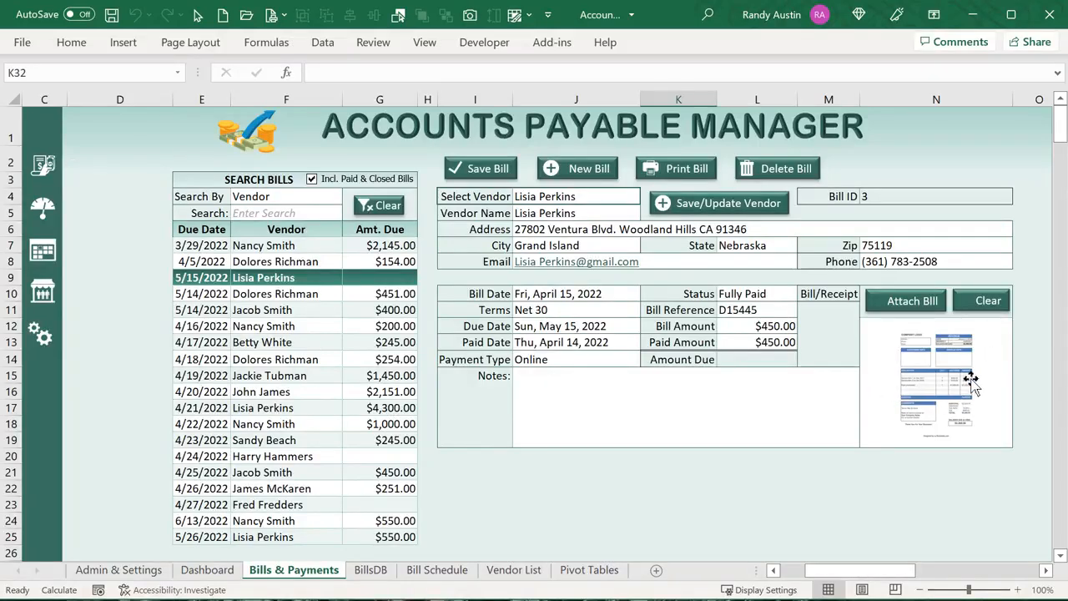
{"action": "left_click", "coordinate": [46, 215]}
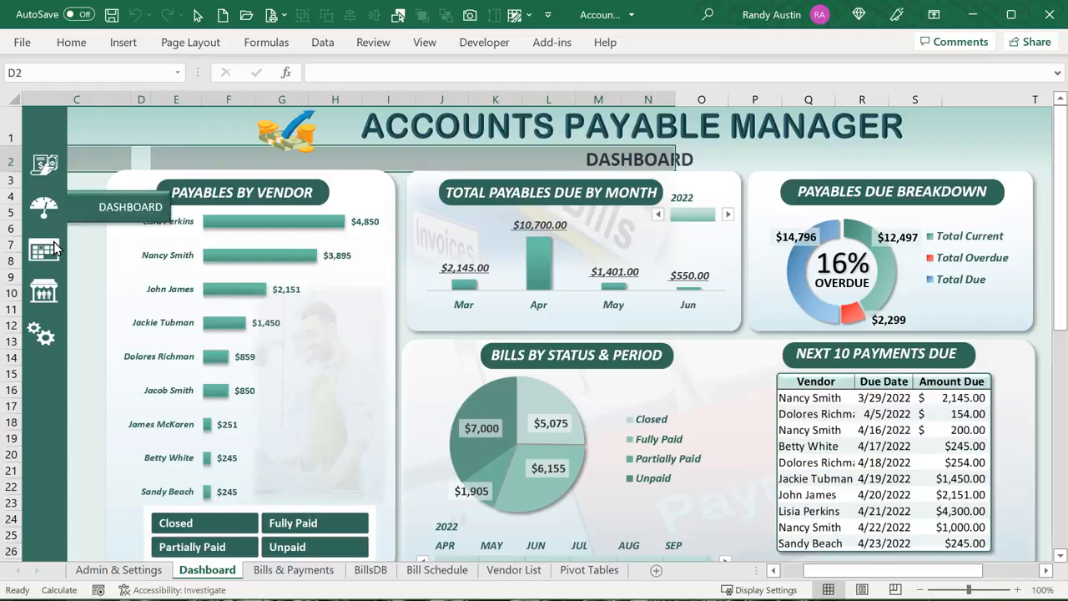
{"action": "left_click", "coordinate": [100, 247]}
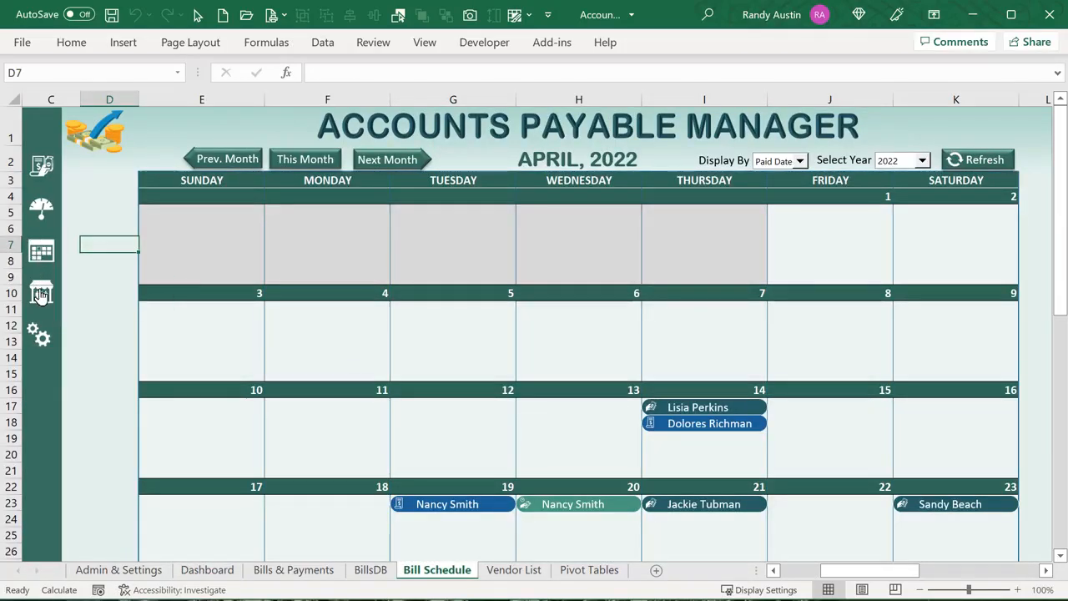
{"action": "left_click", "coordinate": [41, 293]}
{"action": "left_click", "coordinate": [38, 336]}
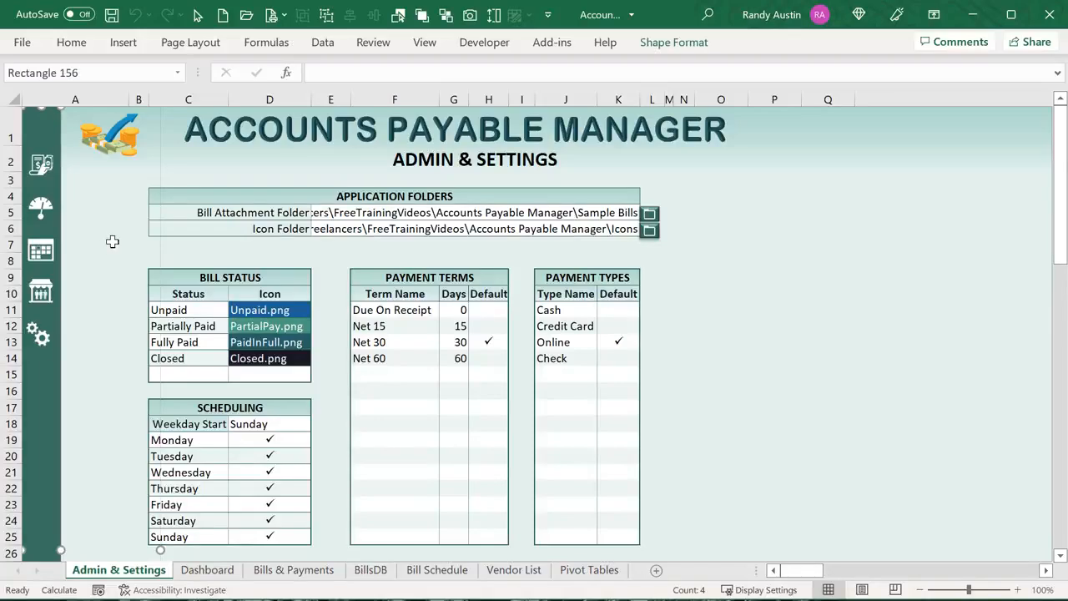
{"action": "left_click", "coordinate": [41, 173]}
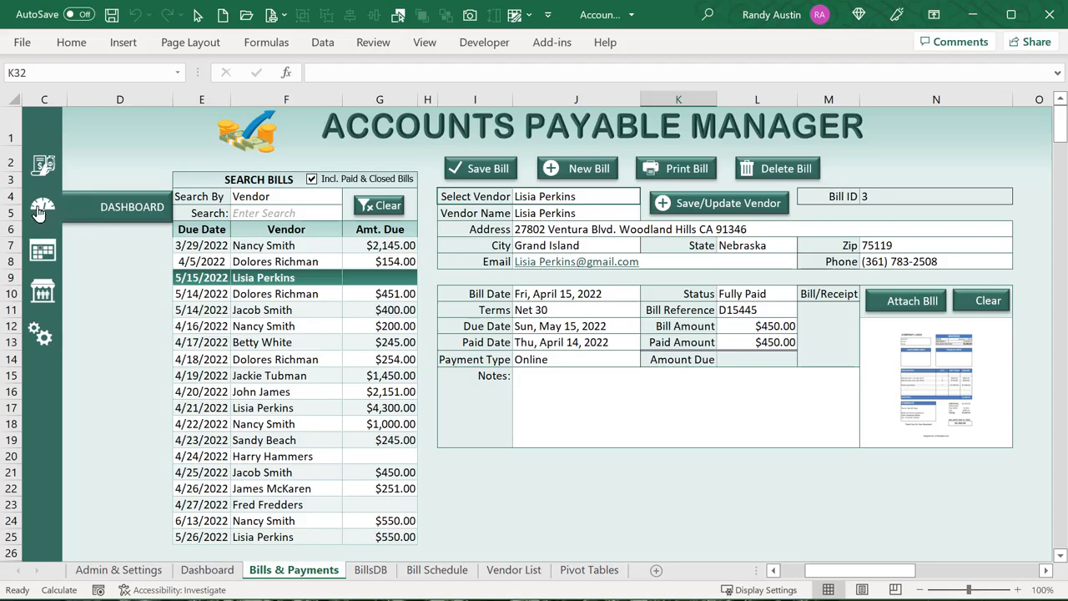
{"action": "left_click", "coordinate": [40, 212]}
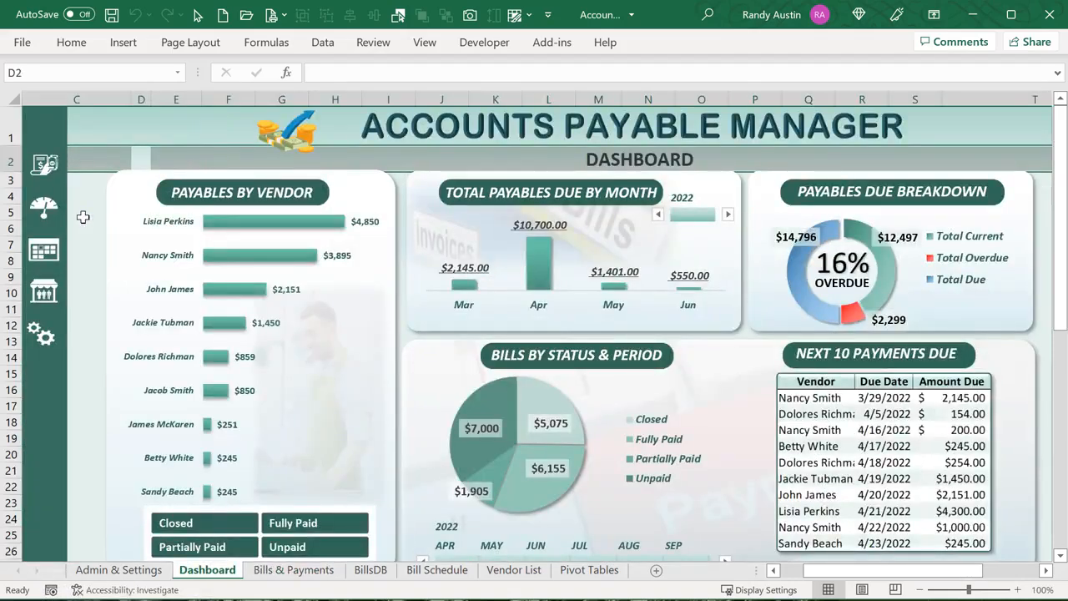
{"action": "left_click", "coordinate": [106, 128]}
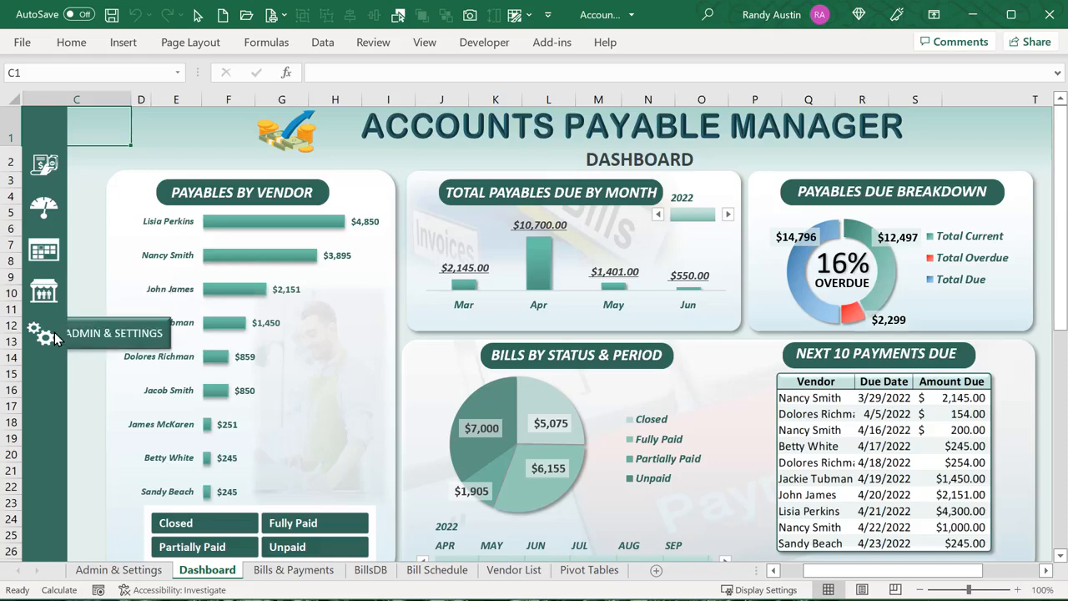
On Bills & Payments, search bills by Status for 'close'
{"action": "left_click", "coordinate": [44, 165]}
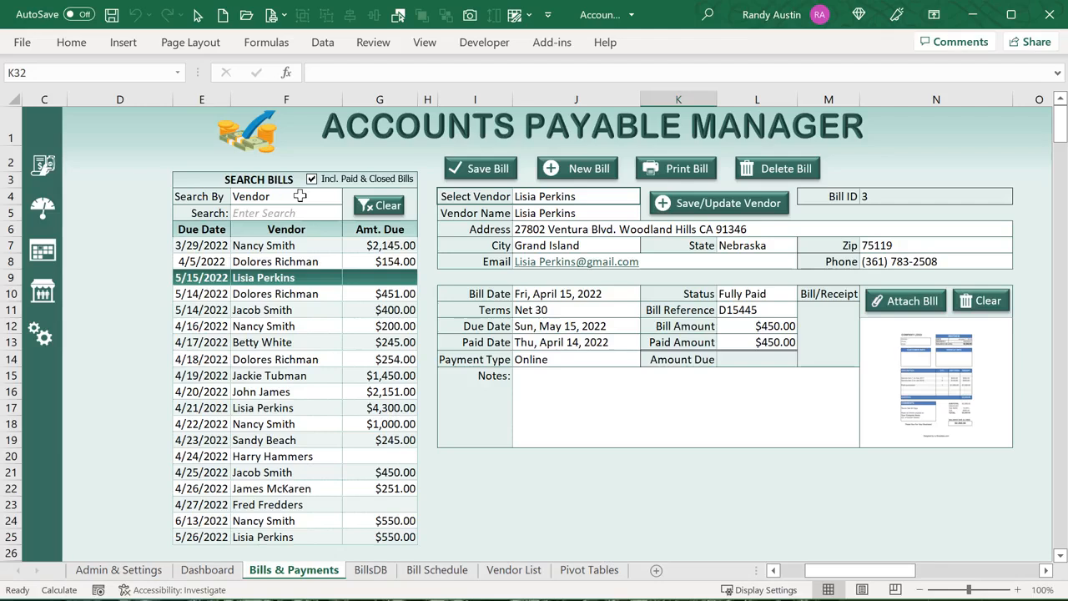
{"action": "left_click", "coordinate": [275, 197]}
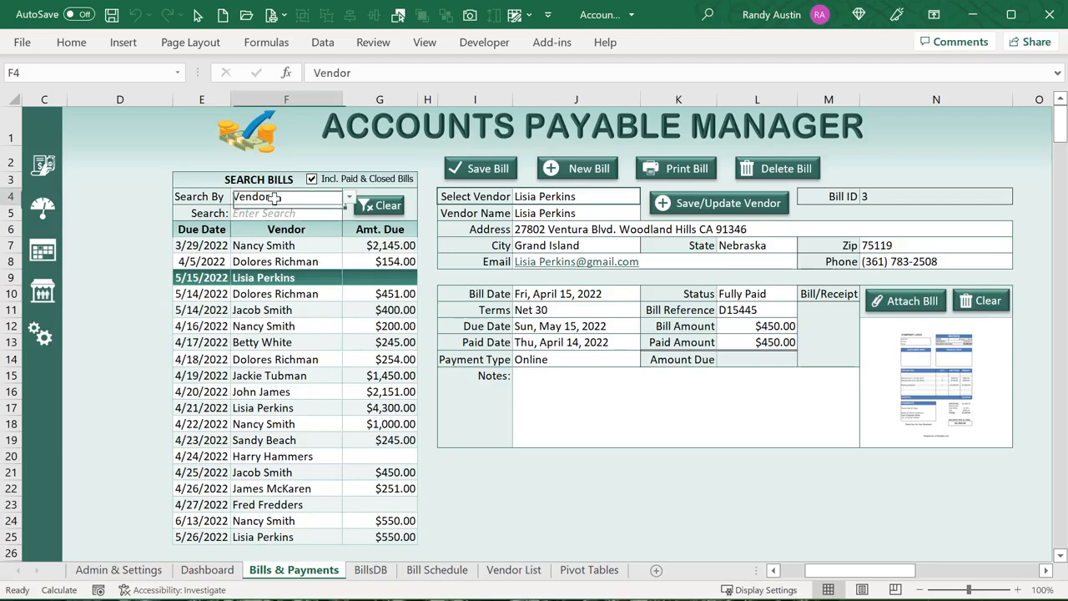
{"action": "left_click", "coordinate": [350, 204]}
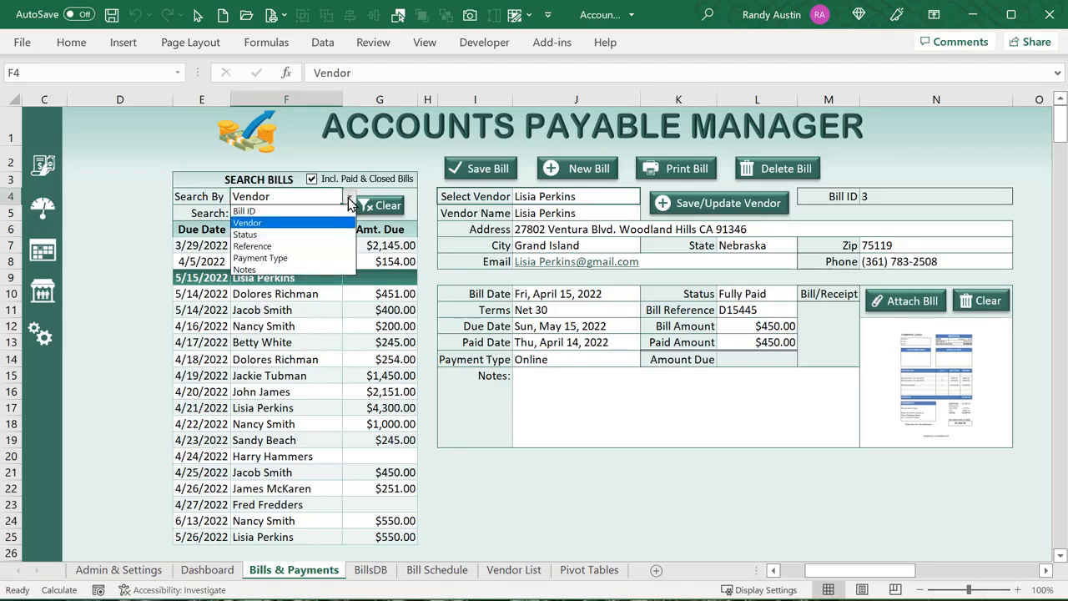
{"action": "left_click", "coordinate": [320, 238]}
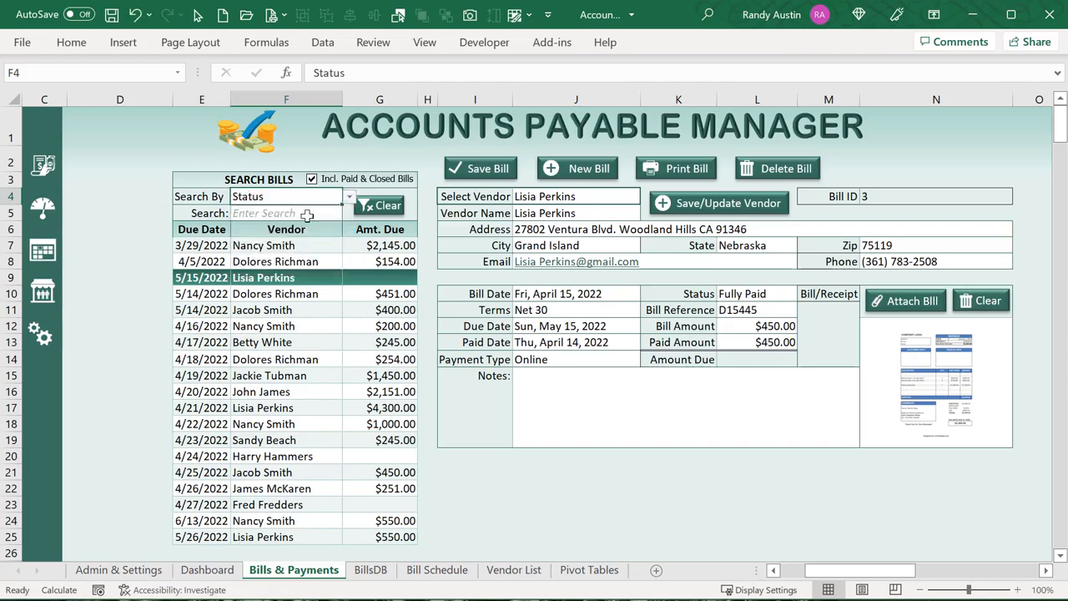
{"action": "left_click", "coordinate": [310, 215]}
{"action": "type", "text": "closed"}
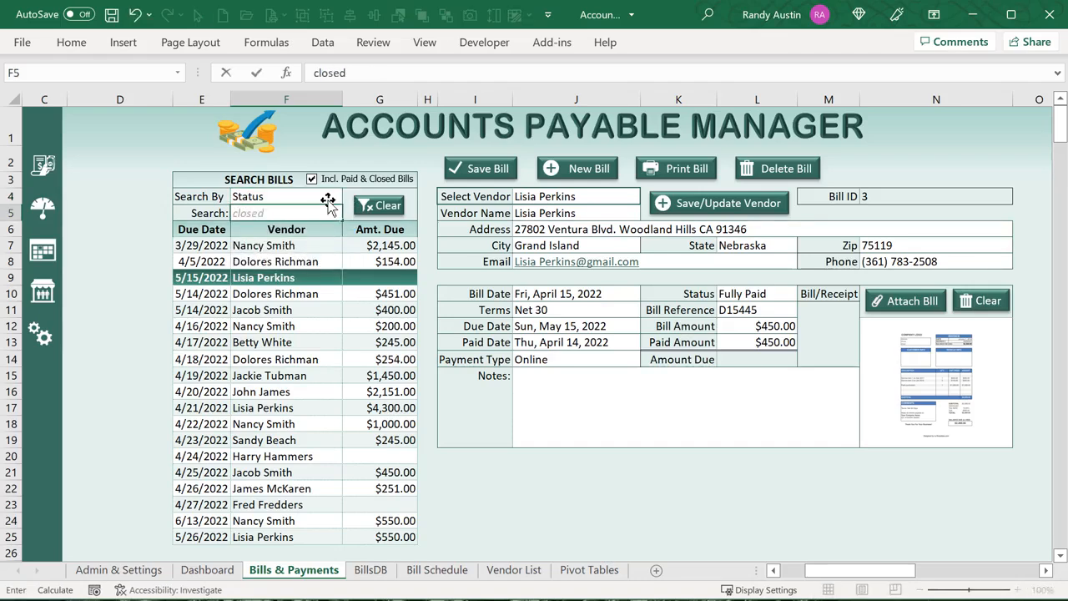
{"action": "key", "text": "Return"}
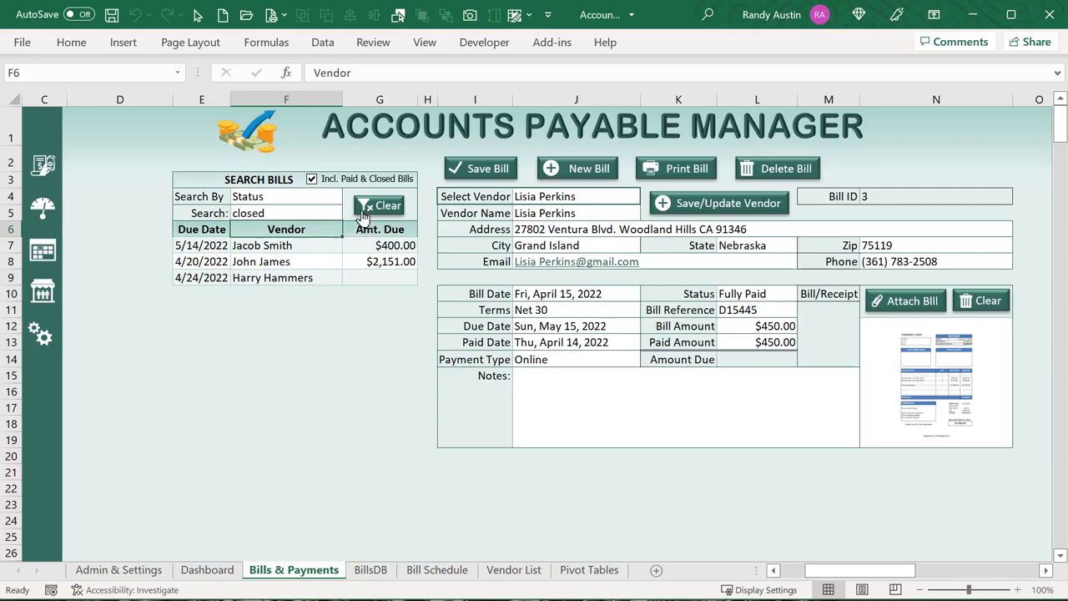
Clear the search and load the 4/5/2022 $154.00 bill into the form
{"action": "left_click", "coordinate": [367, 207]}
{"action": "left_click", "coordinate": [244, 279]}
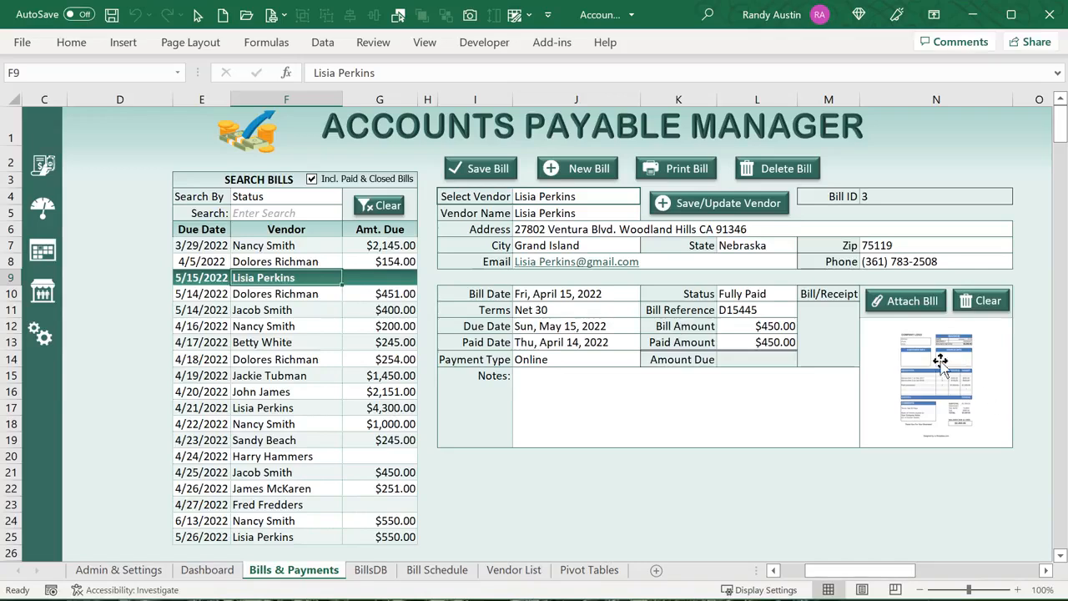
{"action": "left_click", "coordinate": [390, 261]}
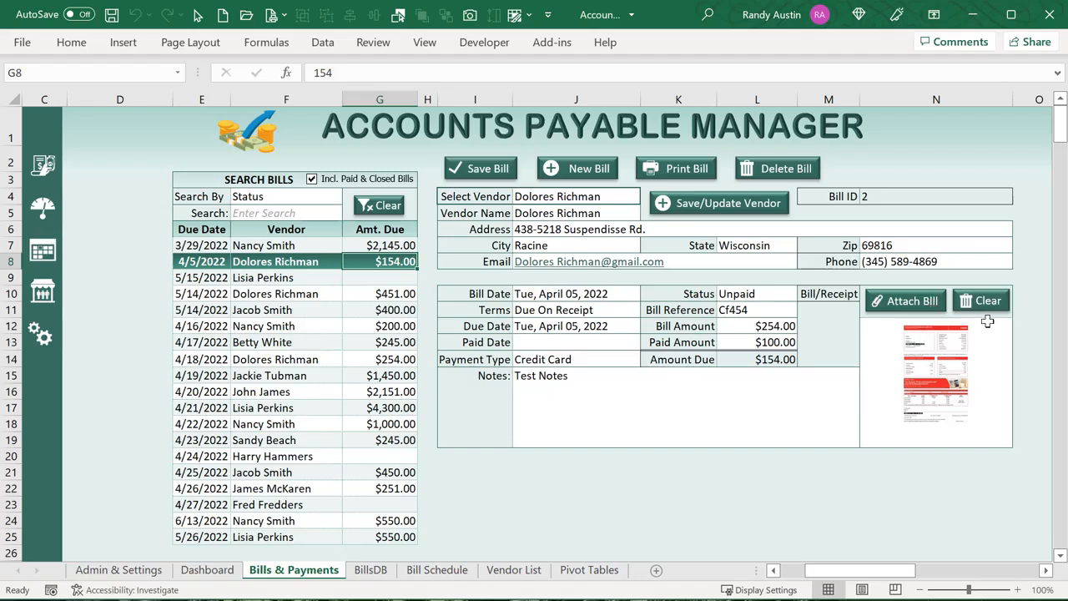
Load the 4/18/2022 $254.00 bill and set its Paid Amount to 254
{"action": "left_click", "coordinate": [338, 359]}
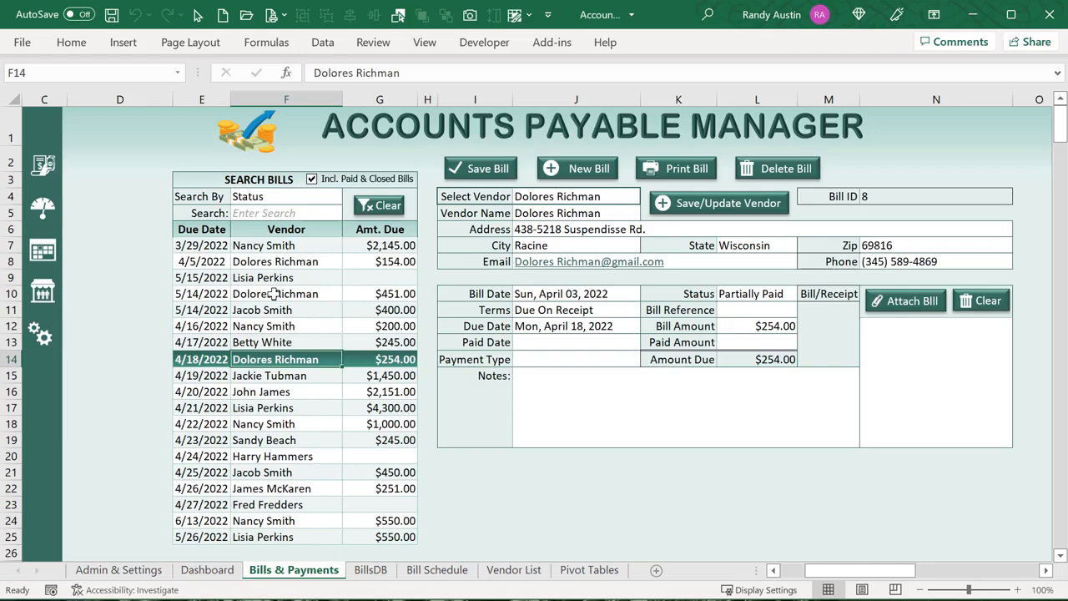
{"action": "left_click", "coordinate": [755, 294]}
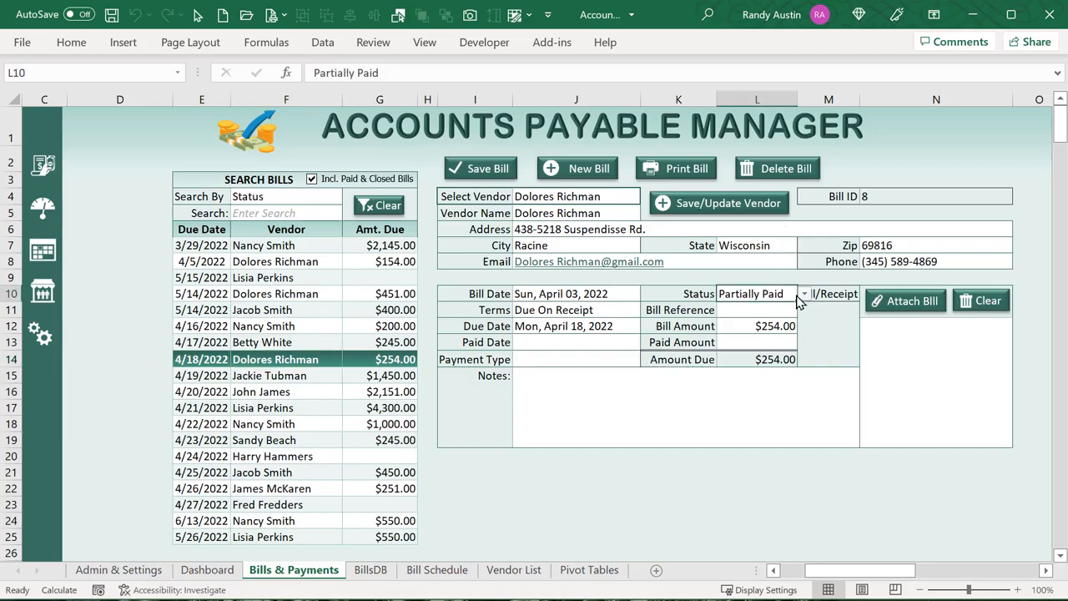
{"action": "left_click", "coordinate": [774, 310]}
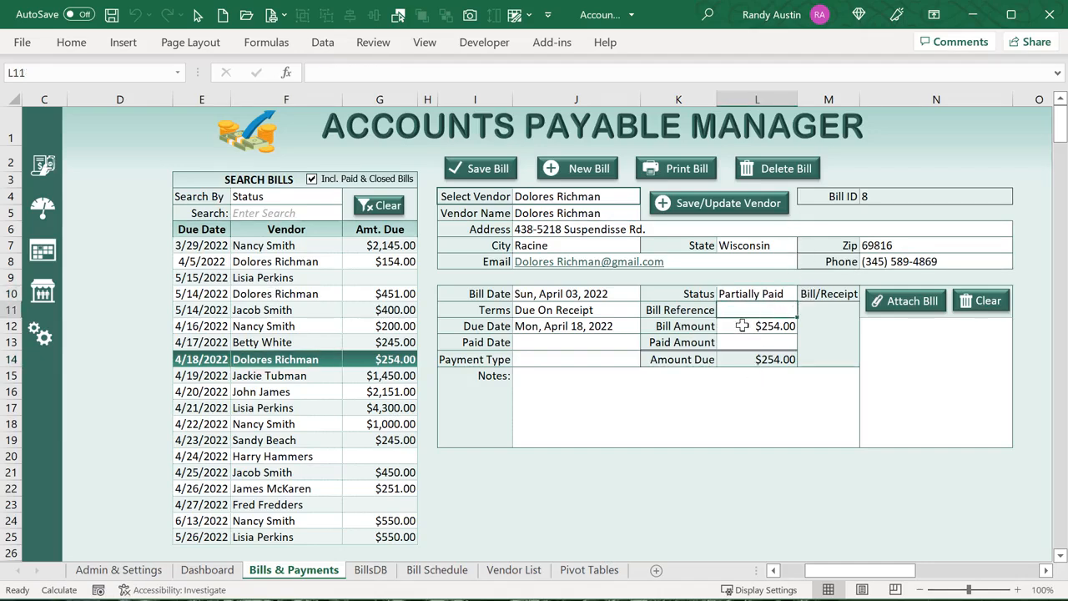
{"action": "left_click", "coordinate": [741, 325]}
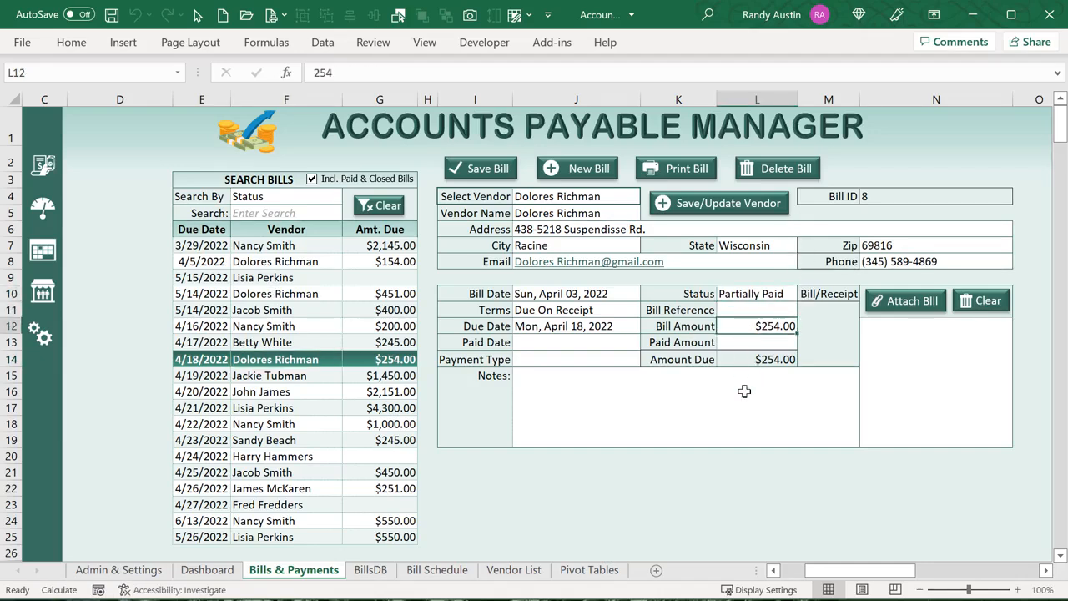
{"action": "left_click", "coordinate": [761, 342]}
{"action": "type", "text": "24"}
{"action": "key", "text": "Return"}
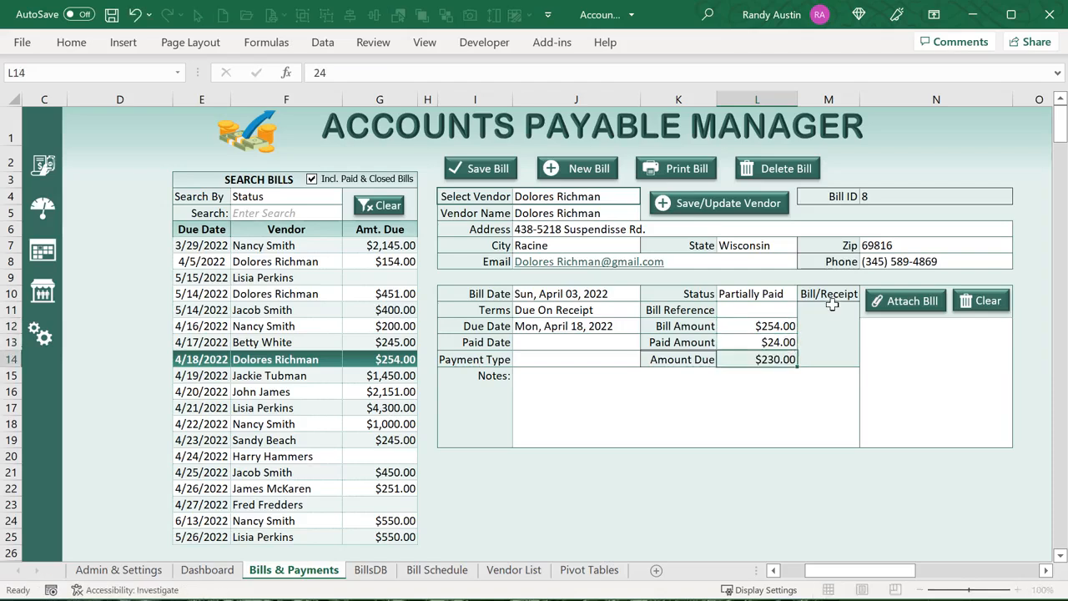
{"action": "left_click", "coordinate": [790, 341]}
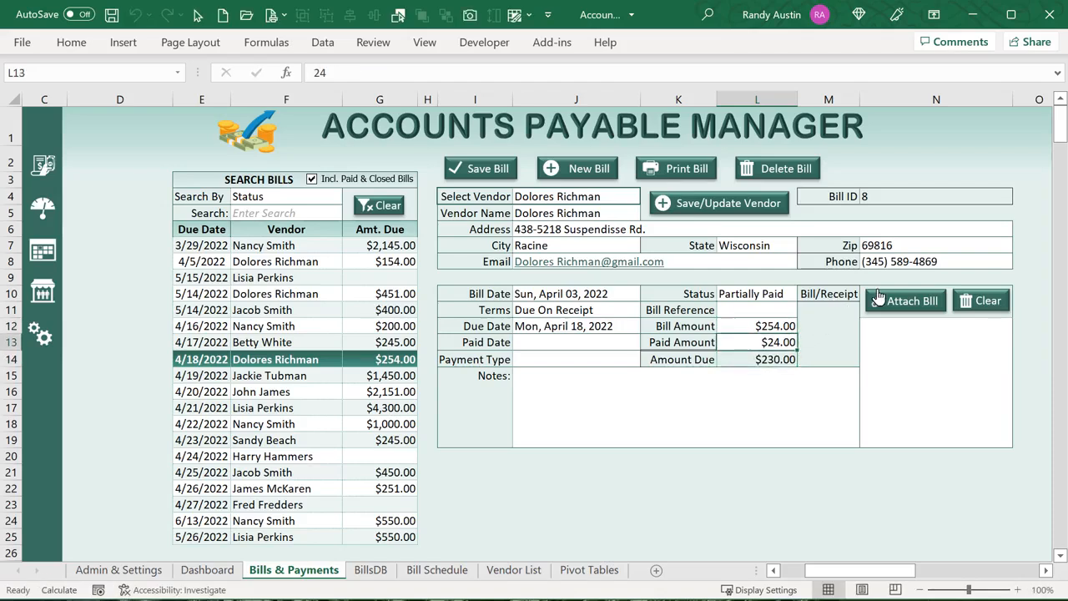
{"action": "type", "text": "254"}
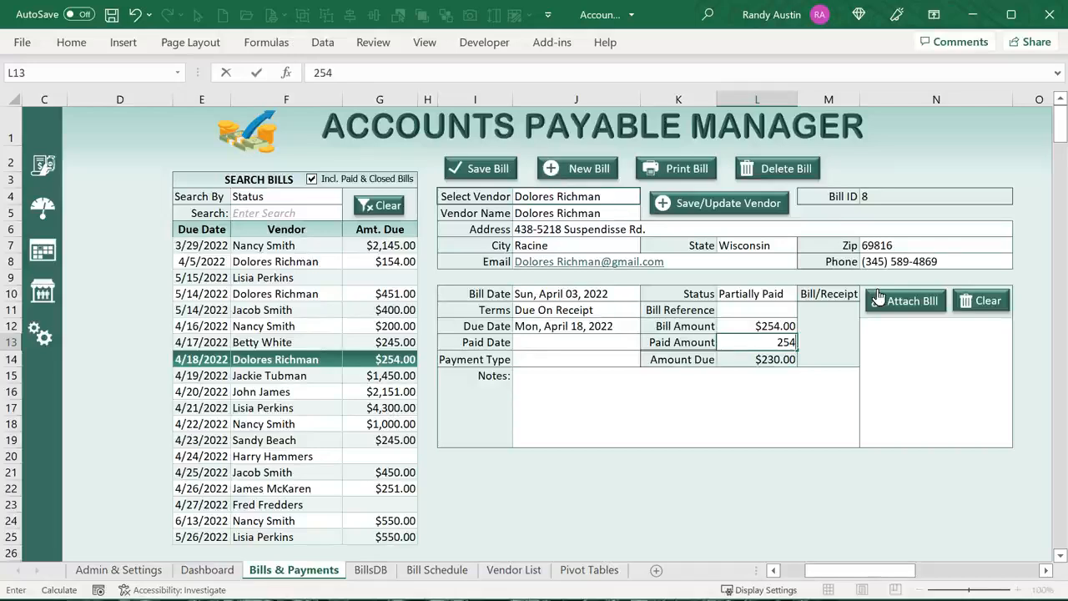
{"action": "left_click", "coordinate": [782, 296]}
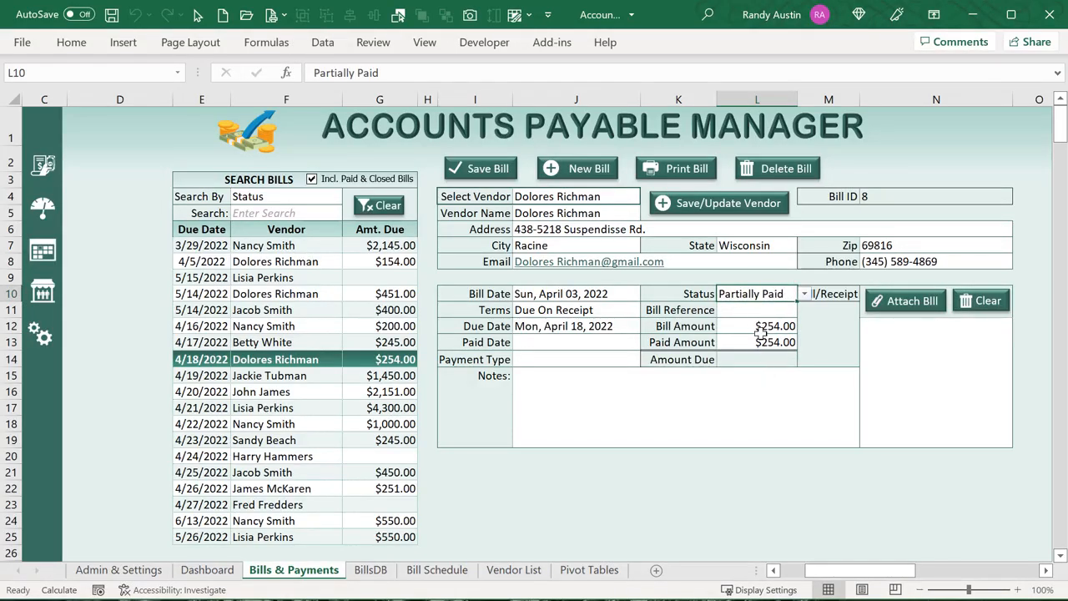
Check the $254.00 bill and paid amounts, then save the bill as Fully Paid
{"action": "left_click", "coordinate": [761, 332]}
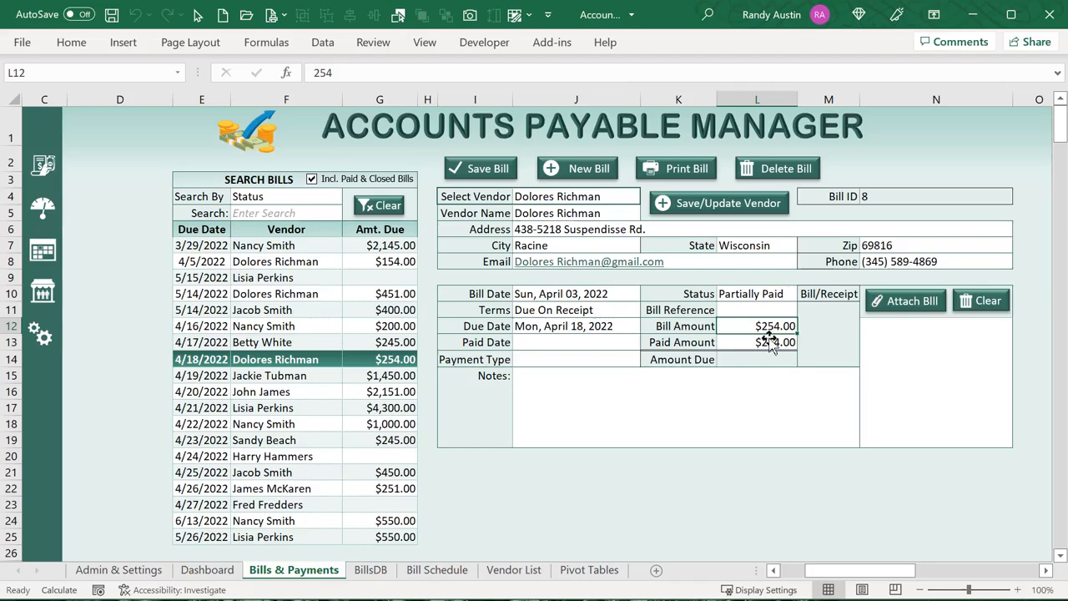
{"action": "left_click", "coordinate": [771, 344]}
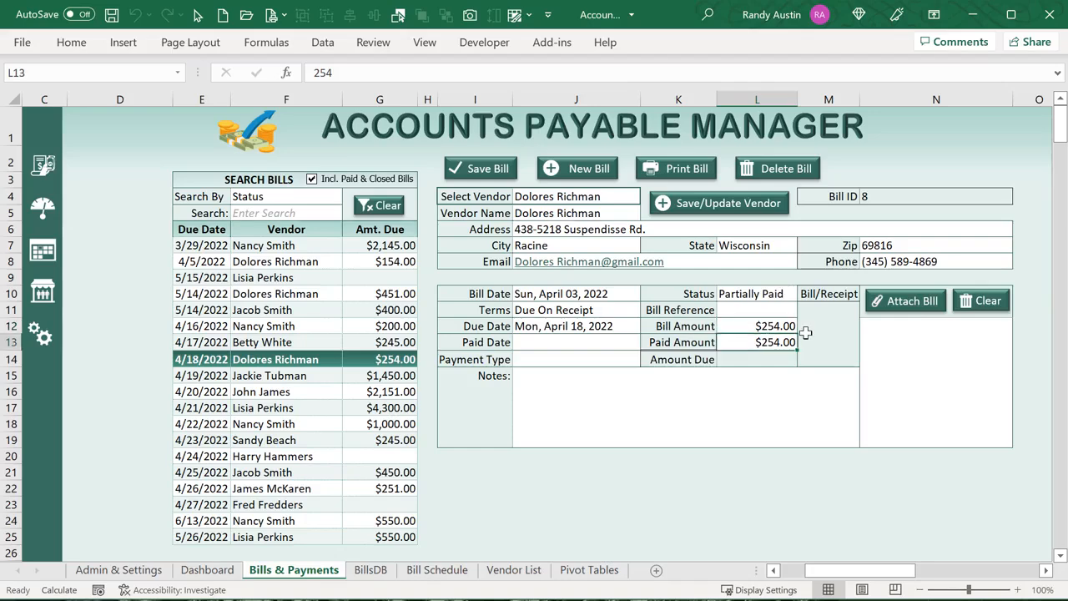
{"action": "left_click", "coordinate": [484, 172]}
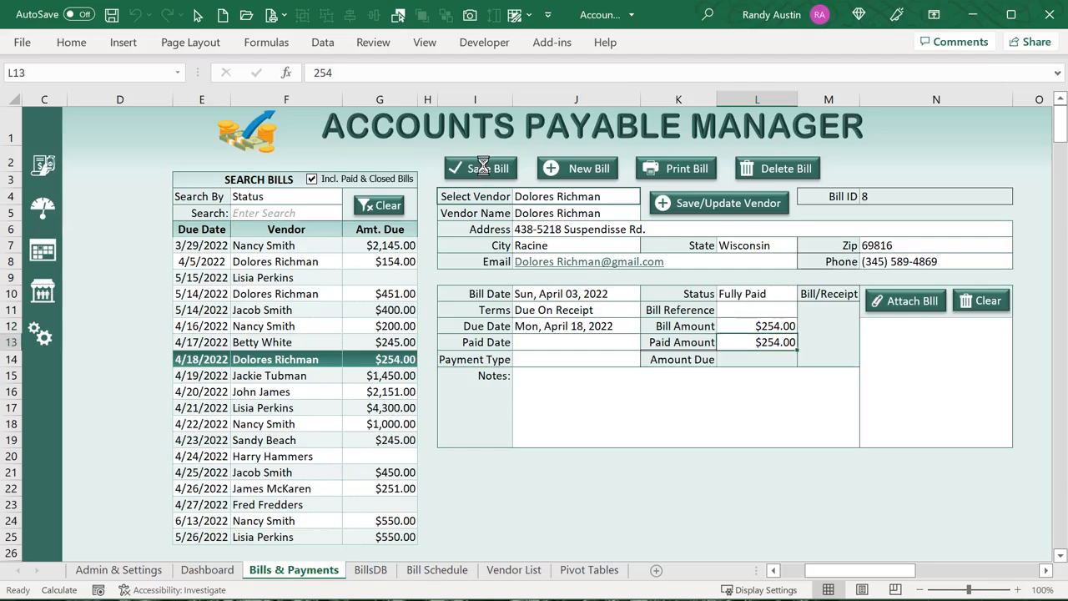
{"action": "left_click", "coordinate": [759, 295]}
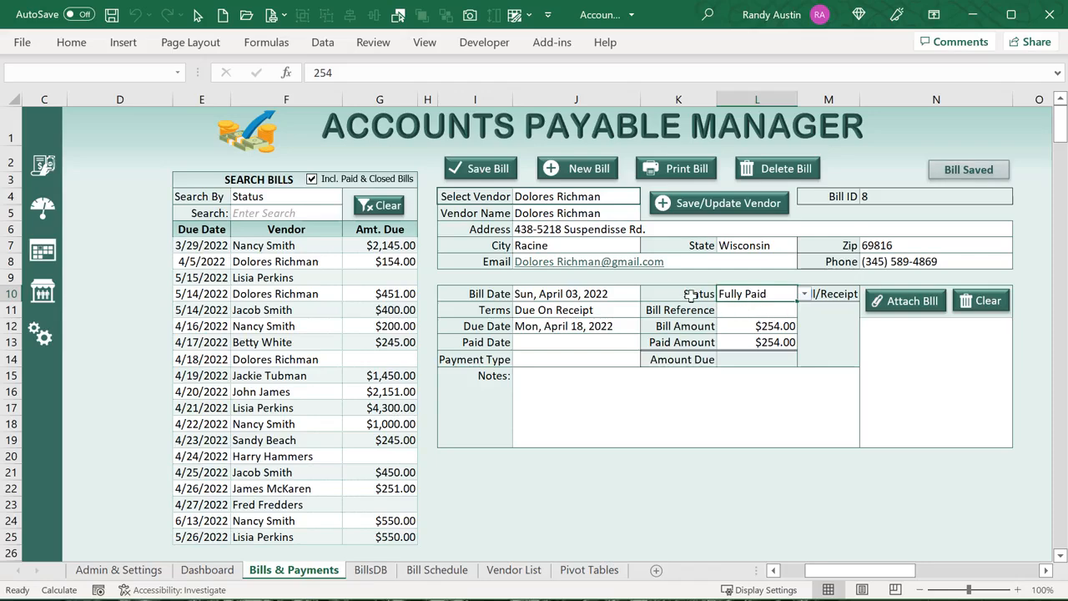
{"action": "left_click", "coordinate": [41, 338]}
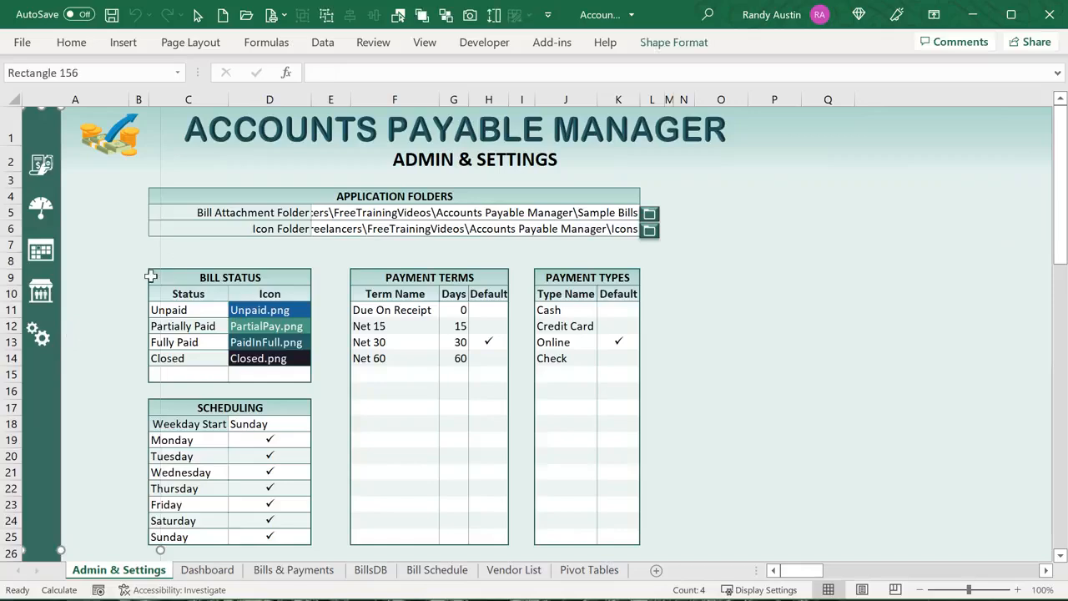
{"action": "left_click", "coordinate": [217, 311]}
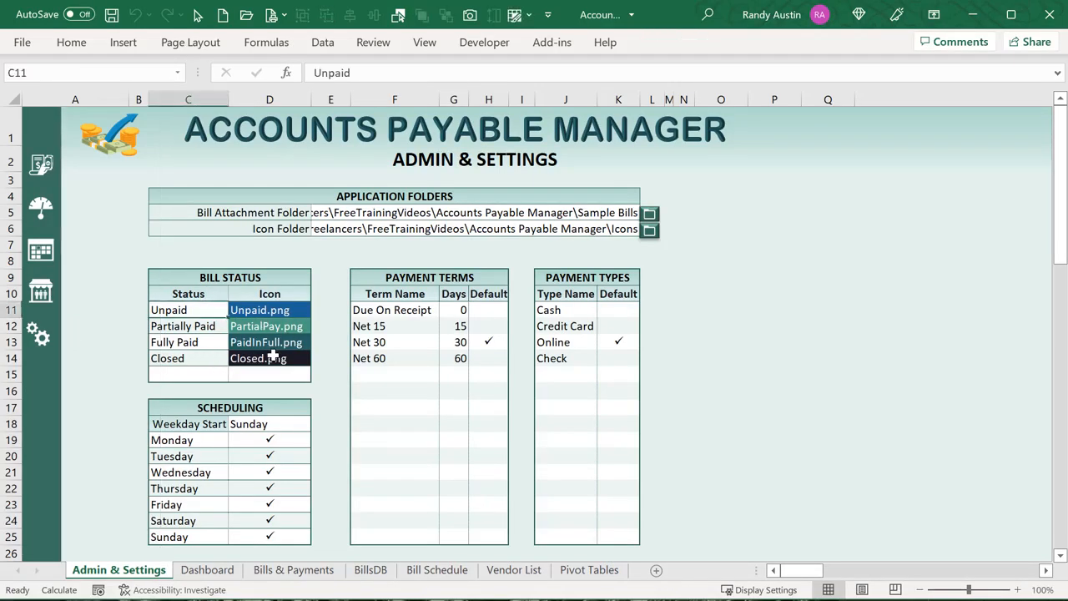
{"action": "left_click", "coordinate": [220, 342]}
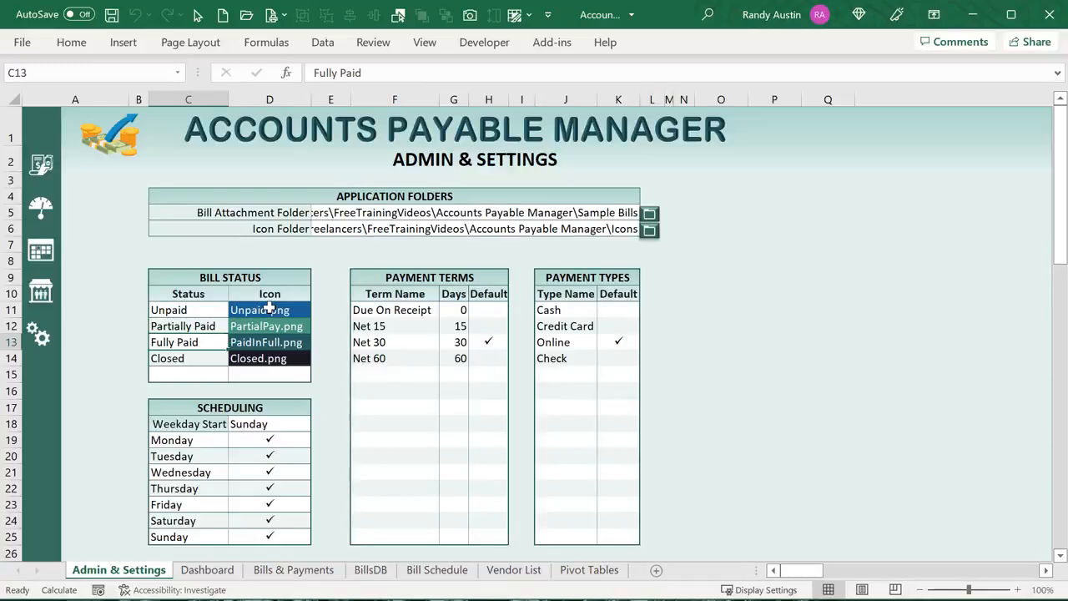
{"action": "left_click", "coordinate": [382, 310]}
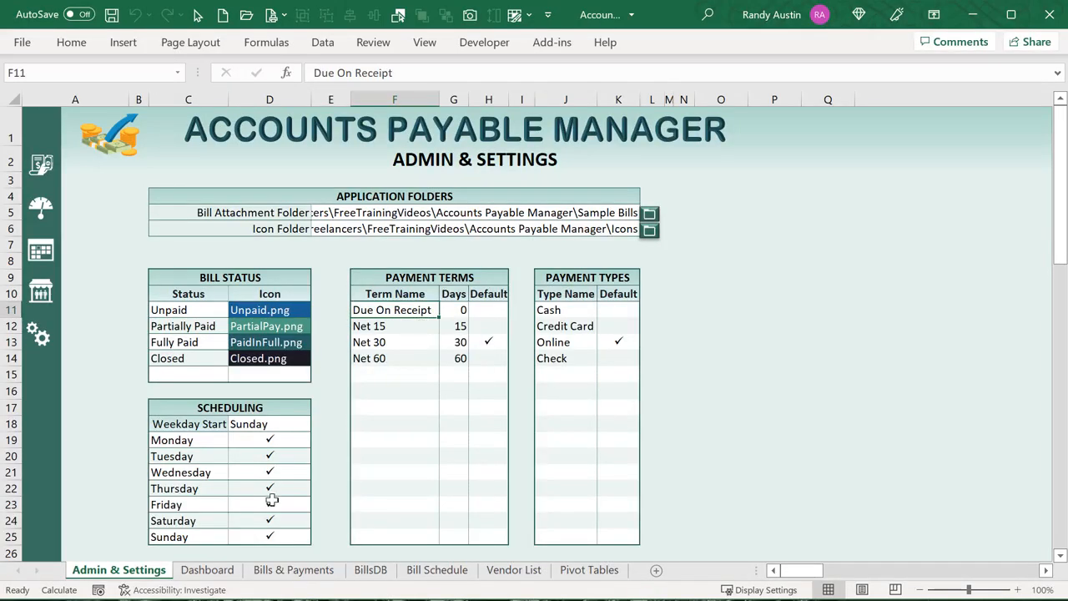
{"action": "left_click", "coordinate": [288, 570]}
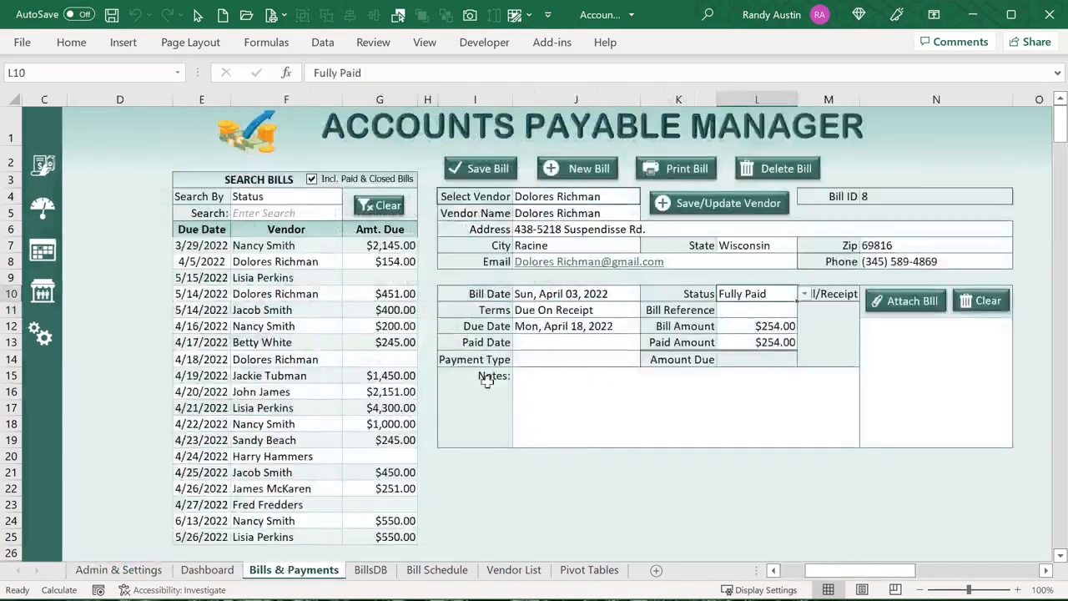
Set the bill's terms to Net 30 and its paid date to April 21
{"action": "left_click", "coordinate": [621, 312]}
{"action": "left_click", "coordinate": [649, 310]}
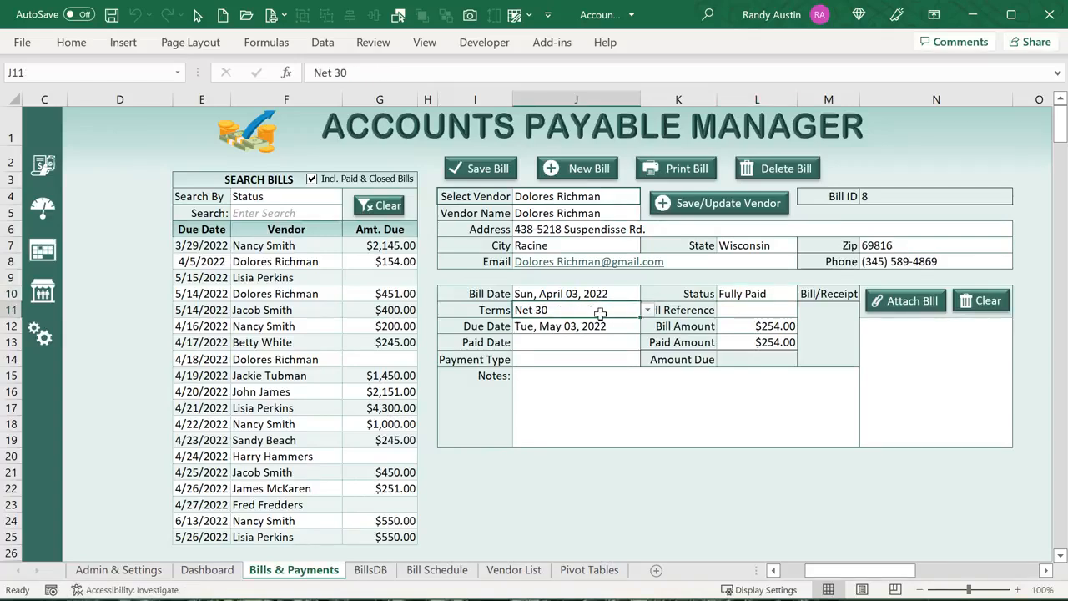
{"action": "left_click", "coordinate": [594, 329]}
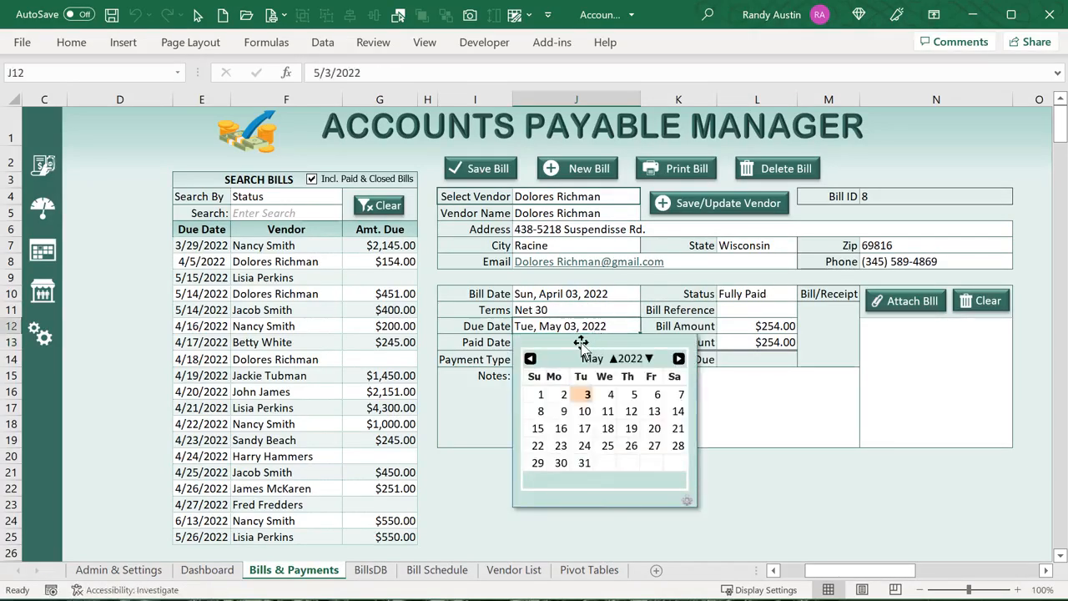
{"action": "left_click", "coordinate": [489, 355]}
{"action": "left_click", "coordinate": [526, 341]}
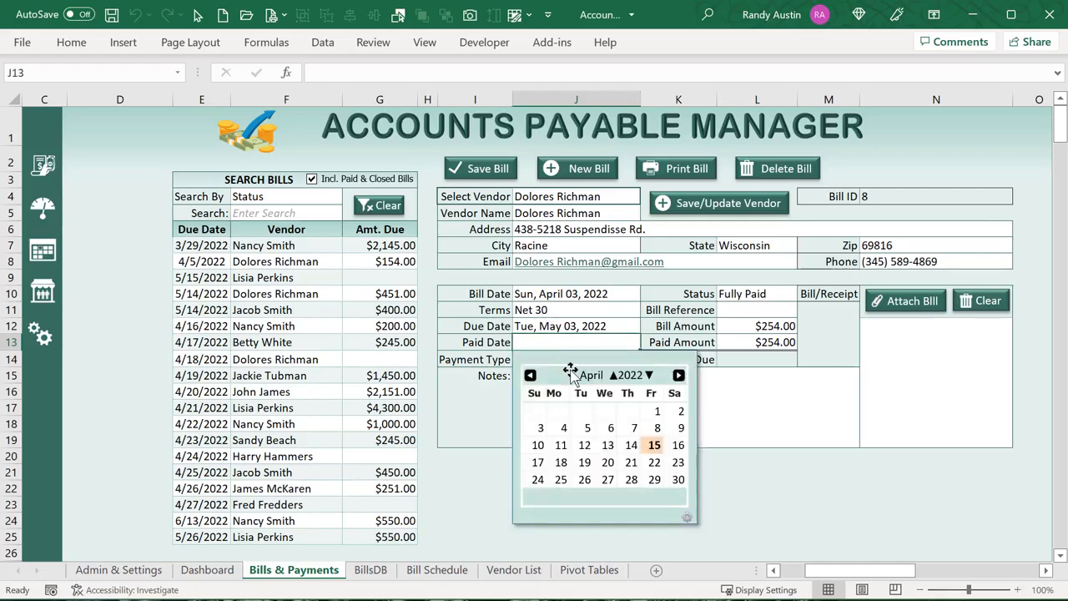
{"action": "left_click", "coordinate": [631, 462]}
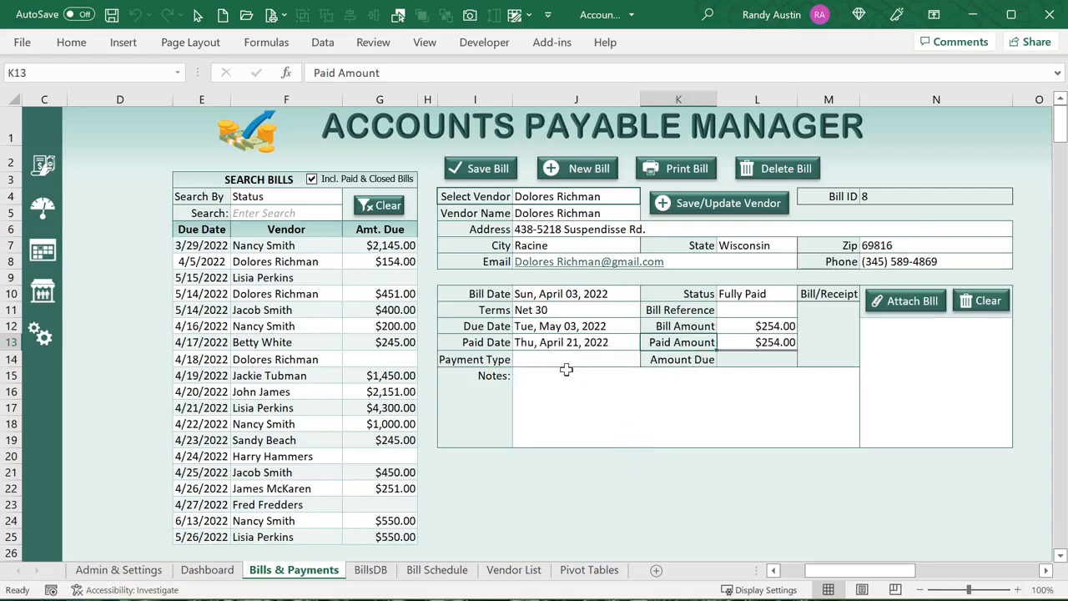
Choose Credit Card as payment type, save the bill, and go to Admin & Settings
{"action": "left_click", "coordinate": [615, 355]}
{"action": "left_click", "coordinate": [647, 360]}
{"action": "left_click", "coordinate": [610, 386]}
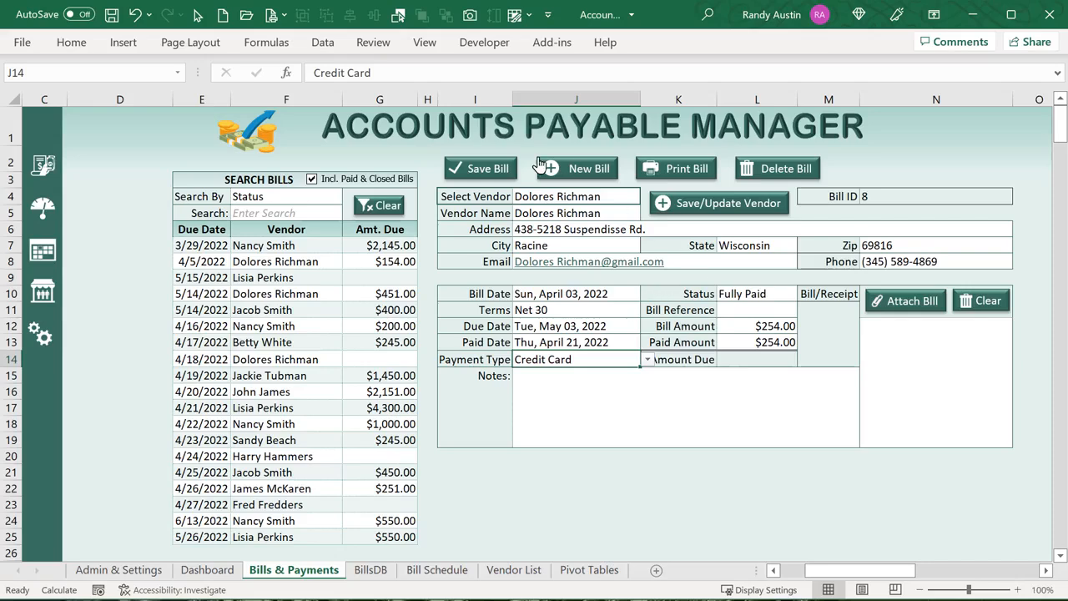
{"action": "left_click", "coordinate": [494, 171]}
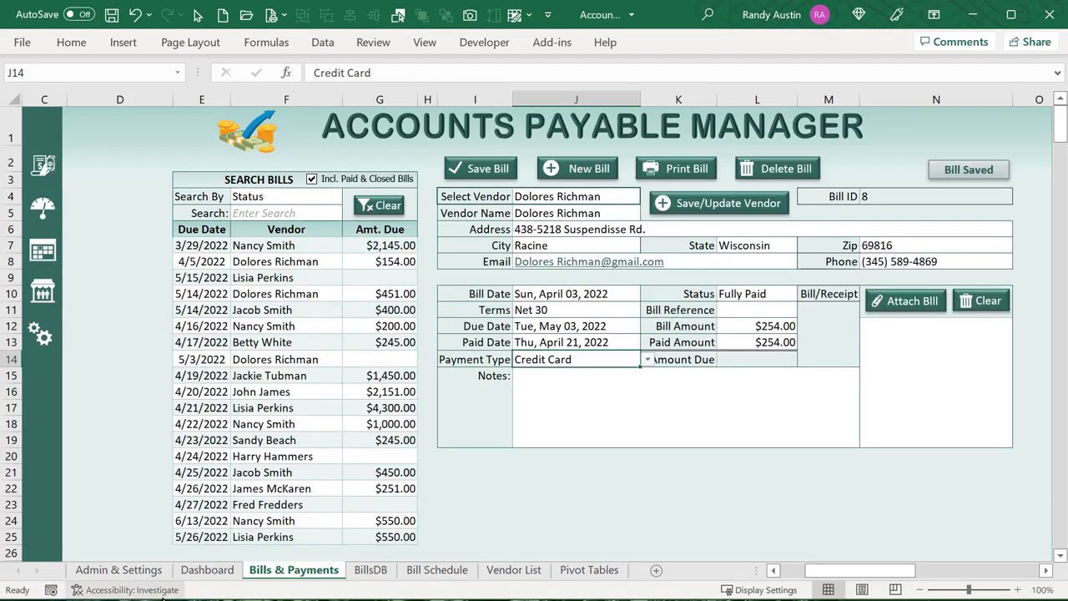
{"action": "left_click", "coordinate": [152, 571]}
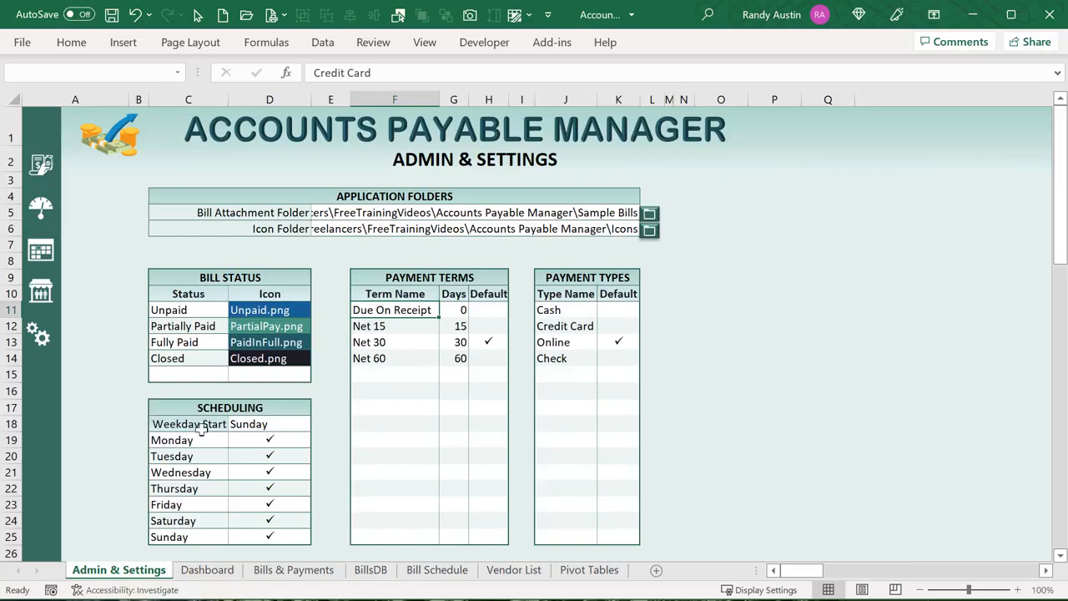
Point out the weekday start setting and payment types list, then load the 5/15/2022 bill
{"action": "left_click", "coordinate": [264, 424]}
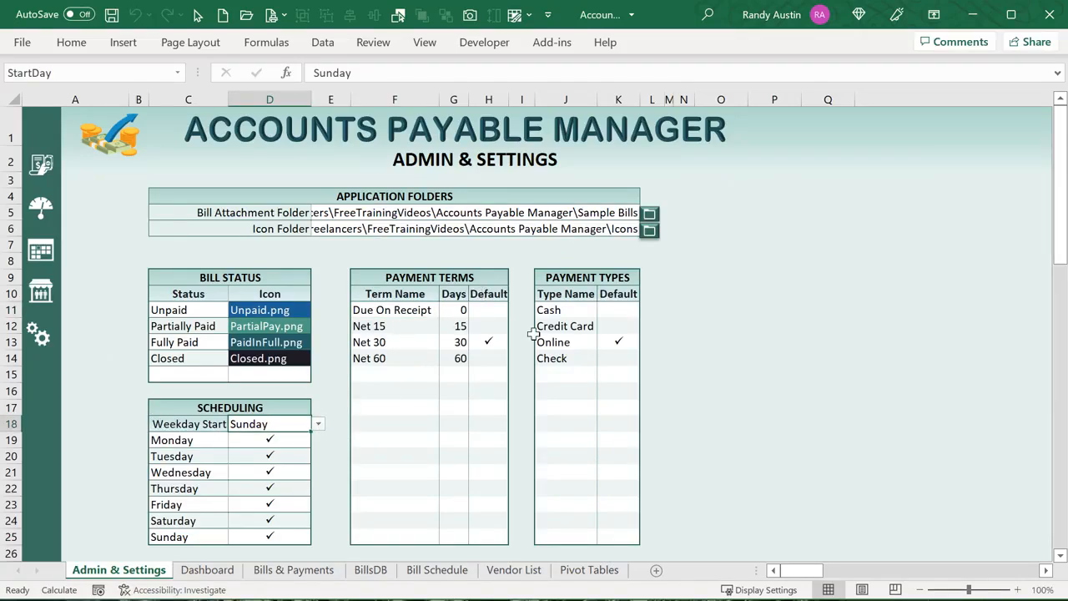
{"action": "left_click_drag", "start_coordinate": [549, 310], "coordinate": [554, 361]}
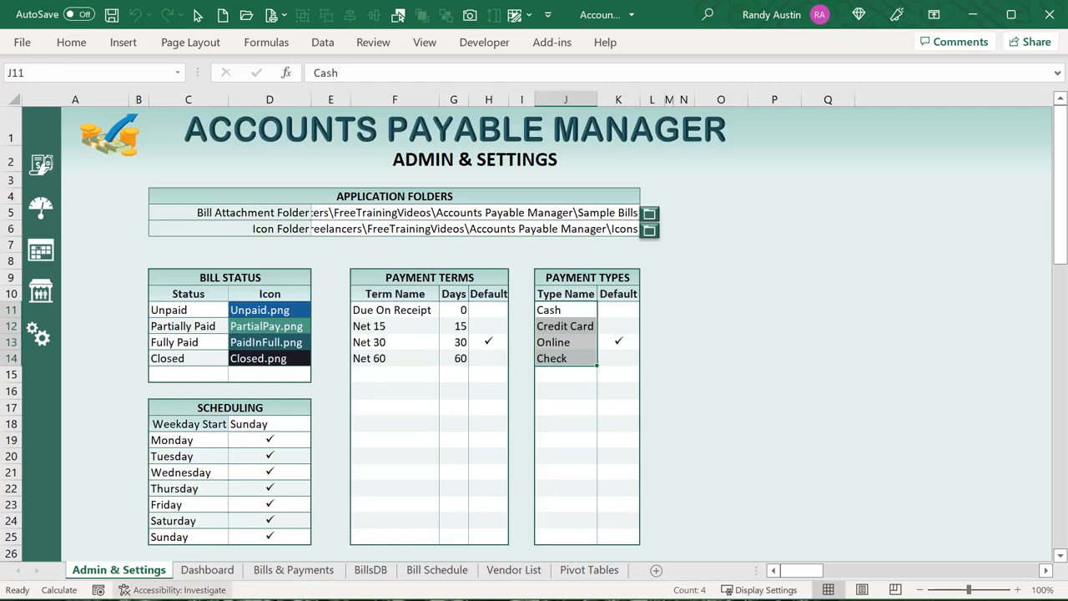
{"action": "left_click", "coordinate": [302, 571]}
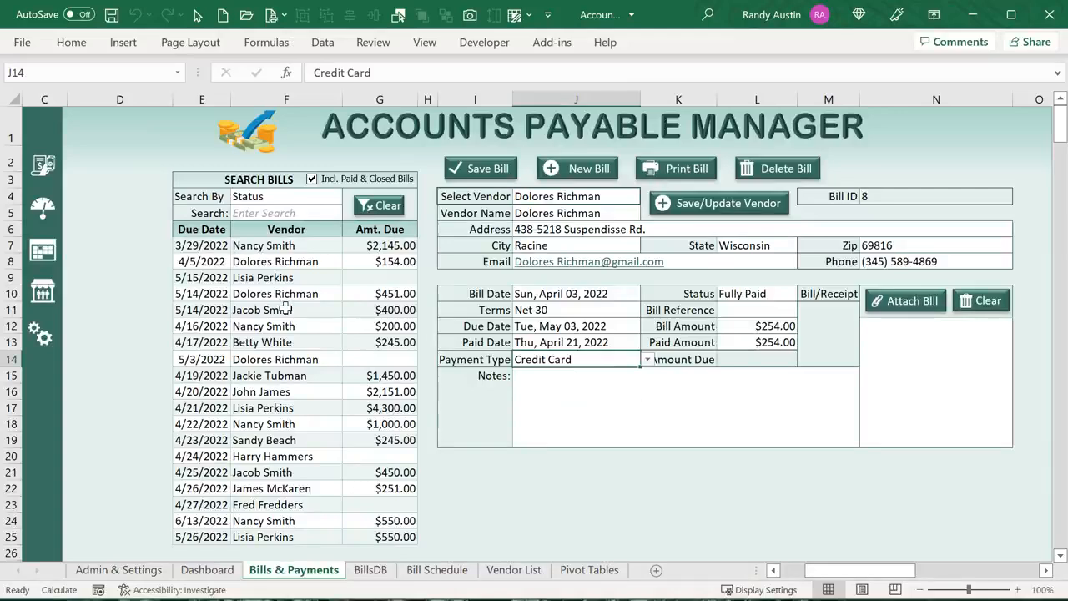
{"action": "left_click", "coordinate": [262, 280]}
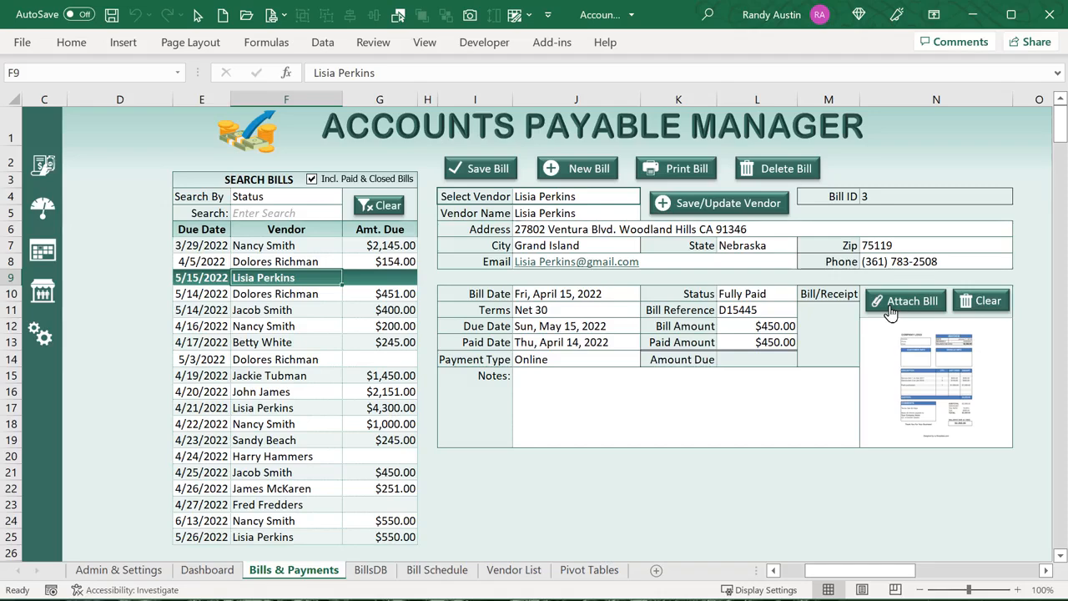
Review the attachment and icon folder paths, then open the Bill Schedule calendar
{"action": "left_click", "coordinate": [83, 569]}
{"action": "left_click", "coordinate": [354, 213]}
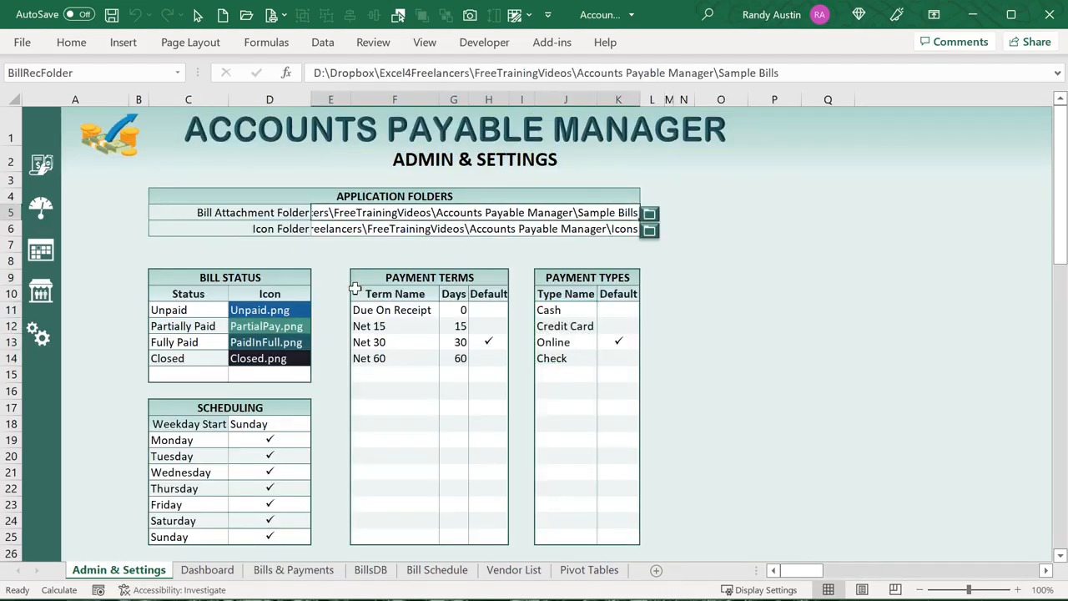
{"action": "left_click", "coordinate": [345, 231]}
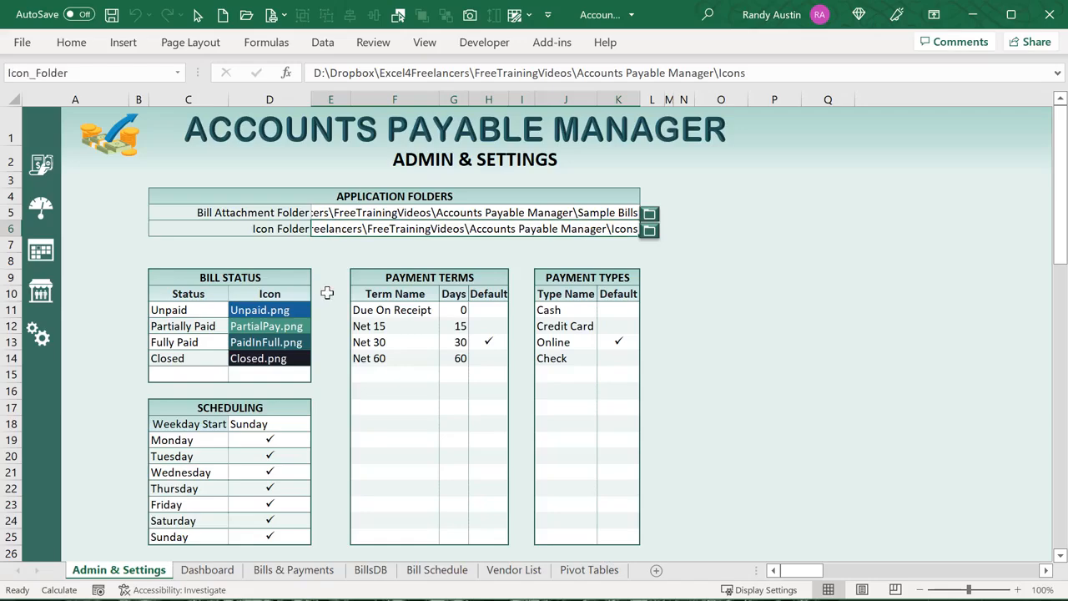
{"action": "left_click", "coordinate": [41, 251]}
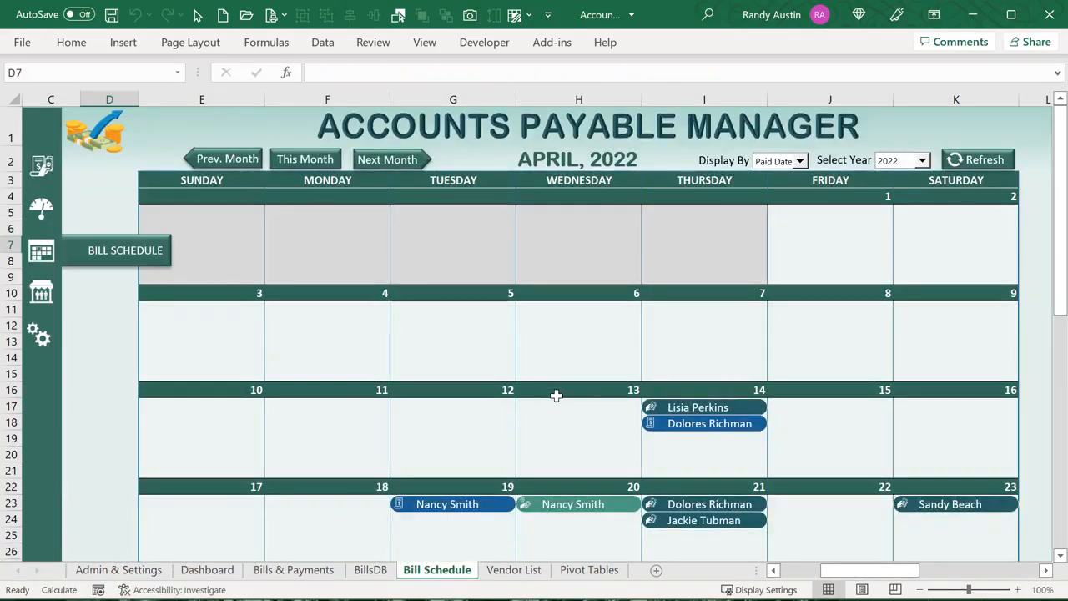
Switch the calendar's Display By to Bill Date, then to Due Date, and open Vendor List
{"action": "scroll", "coordinate": [553, 396], "scroll_direction": "down", "scroll_amount": 1}
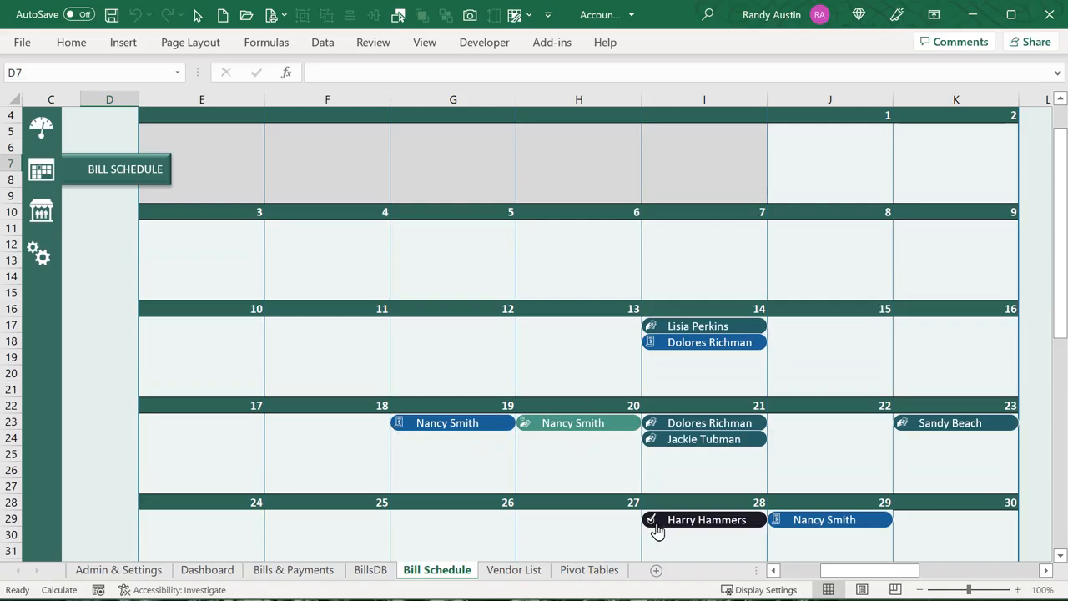
{"action": "scroll", "coordinate": [638, 366], "scroll_direction": "up", "scroll_amount": 1}
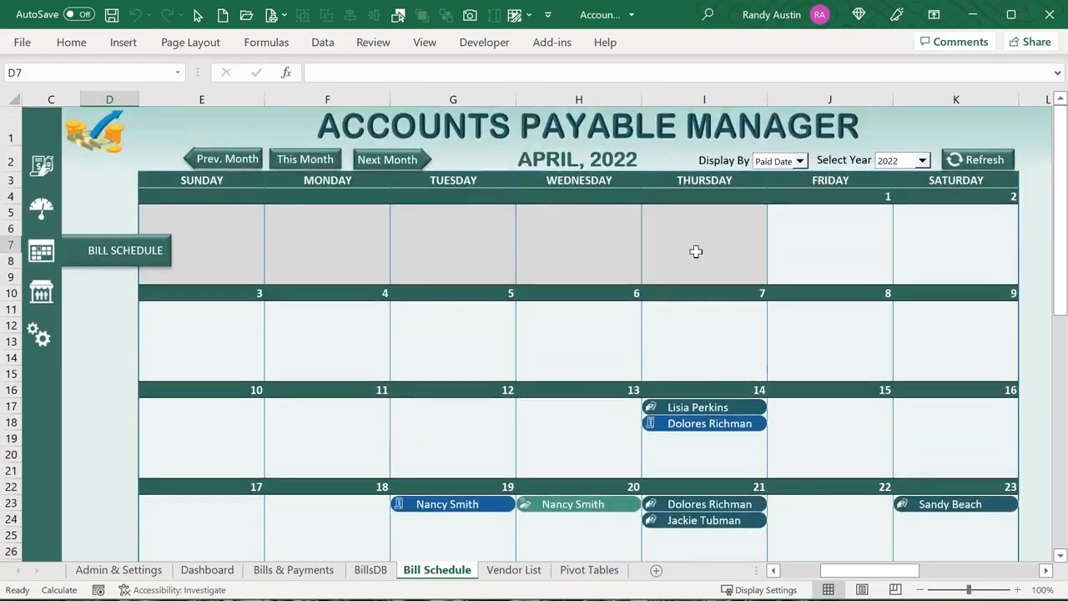
{"action": "left_click", "coordinate": [799, 161]}
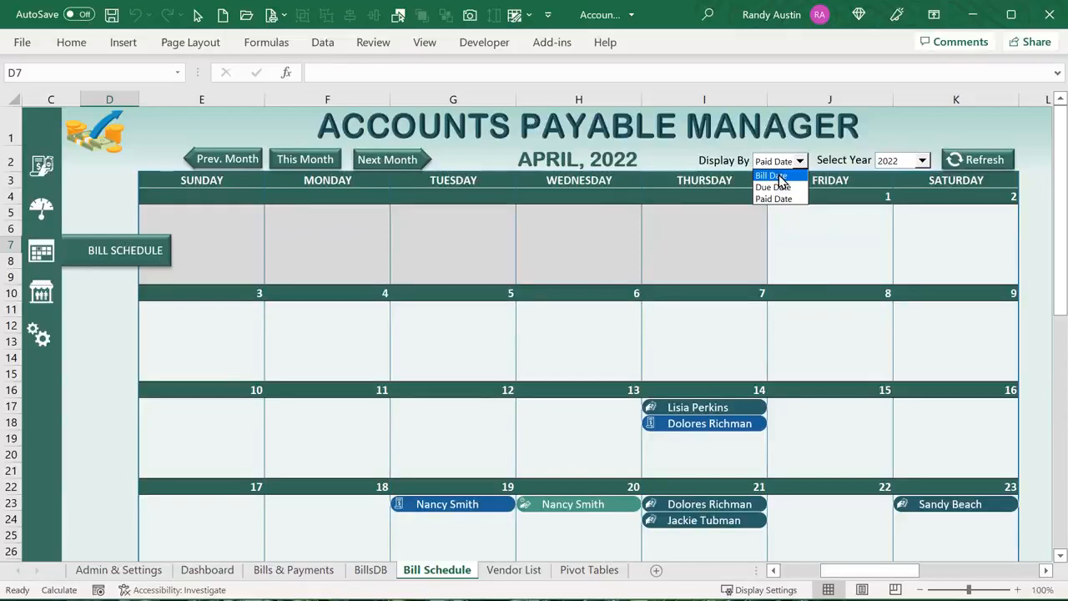
{"action": "left_click", "coordinate": [778, 177]}
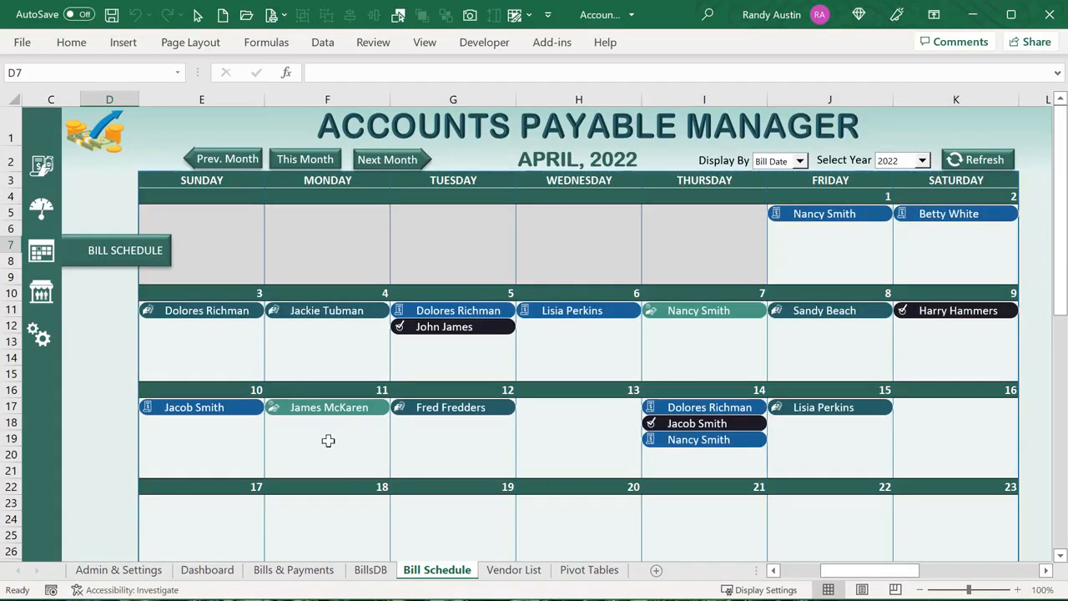
{"action": "left_click", "coordinate": [801, 162]}
{"action": "left_click", "coordinate": [791, 192]}
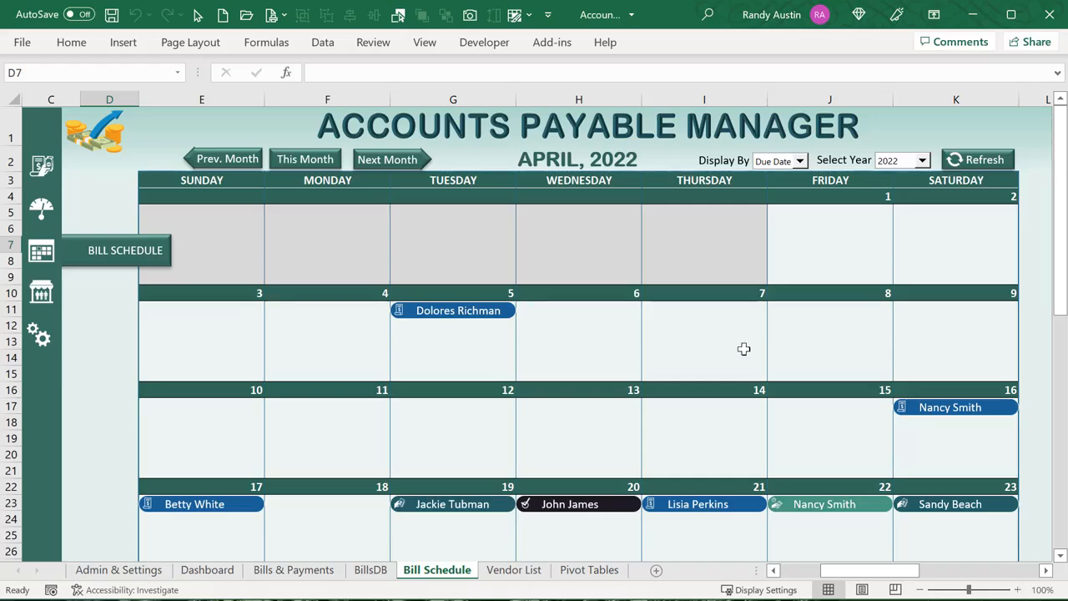
{"action": "left_click", "coordinate": [39, 294]}
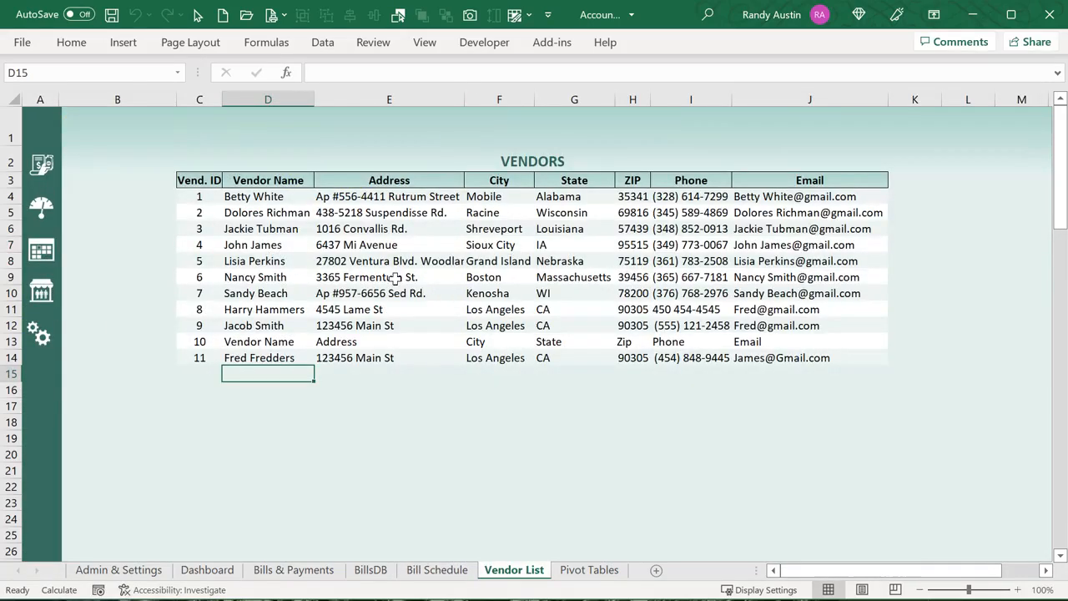
Go to the Admin & Settings sheet from the sidebar gear icon
{"action": "left_click", "coordinate": [38, 336]}
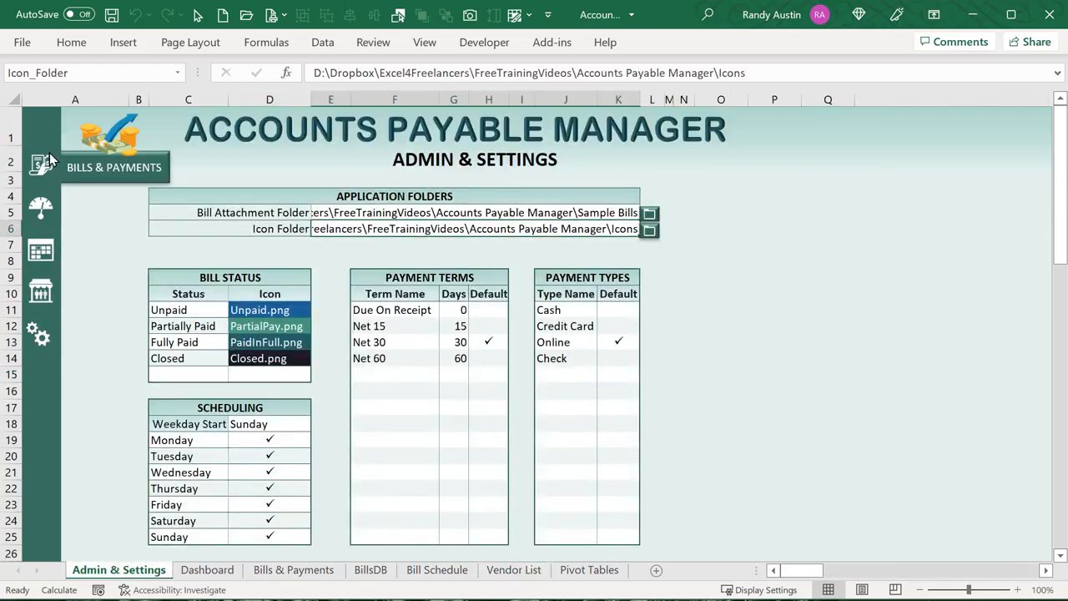
{"action": "left_click", "coordinate": [40, 208]}
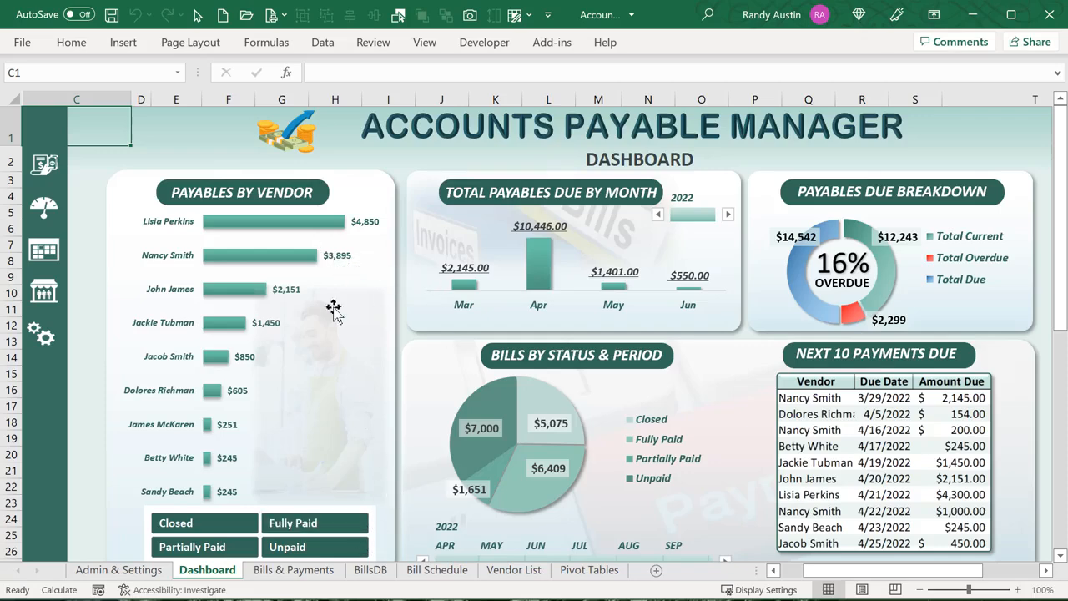
{"action": "scroll", "coordinate": [300, 422], "scroll_direction": "down", "scroll_amount": 1}
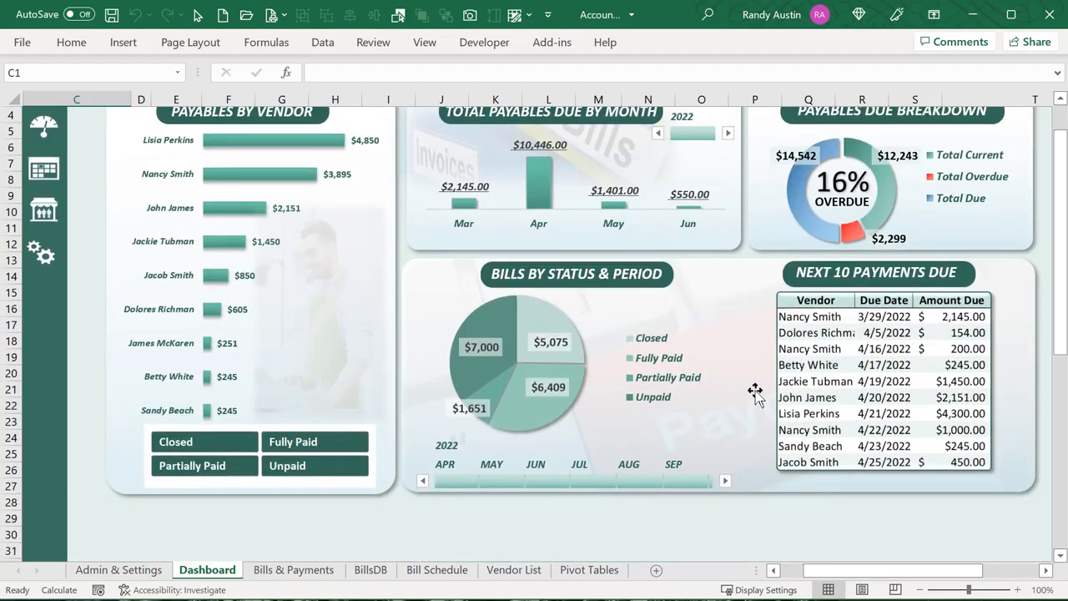
{"action": "scroll", "coordinate": [609, 372], "scroll_direction": "up", "scroll_amount": 1}
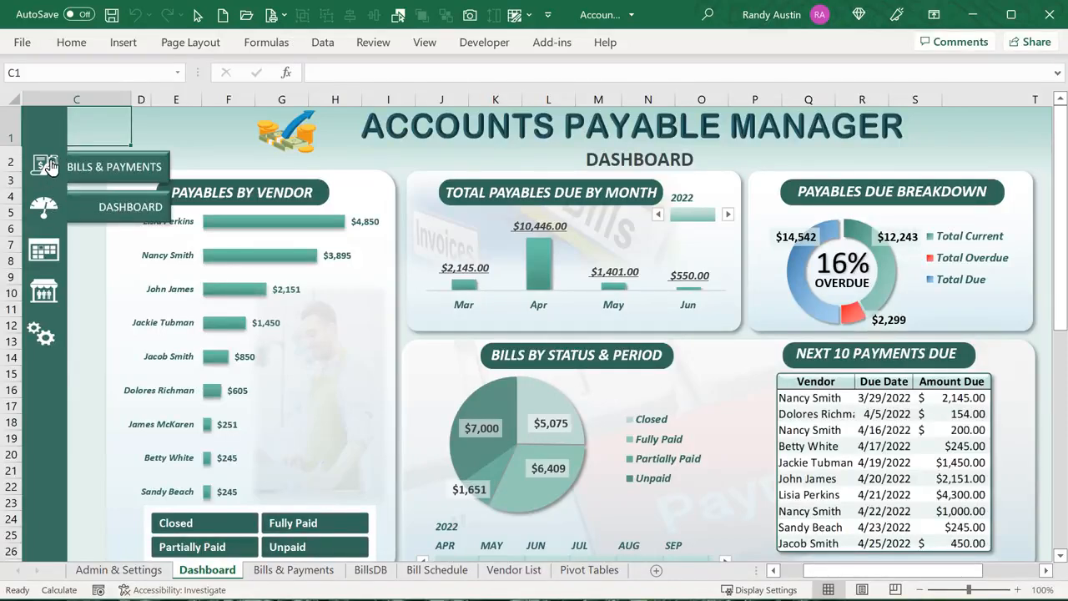
{"action": "left_click", "coordinate": [168, 134]}
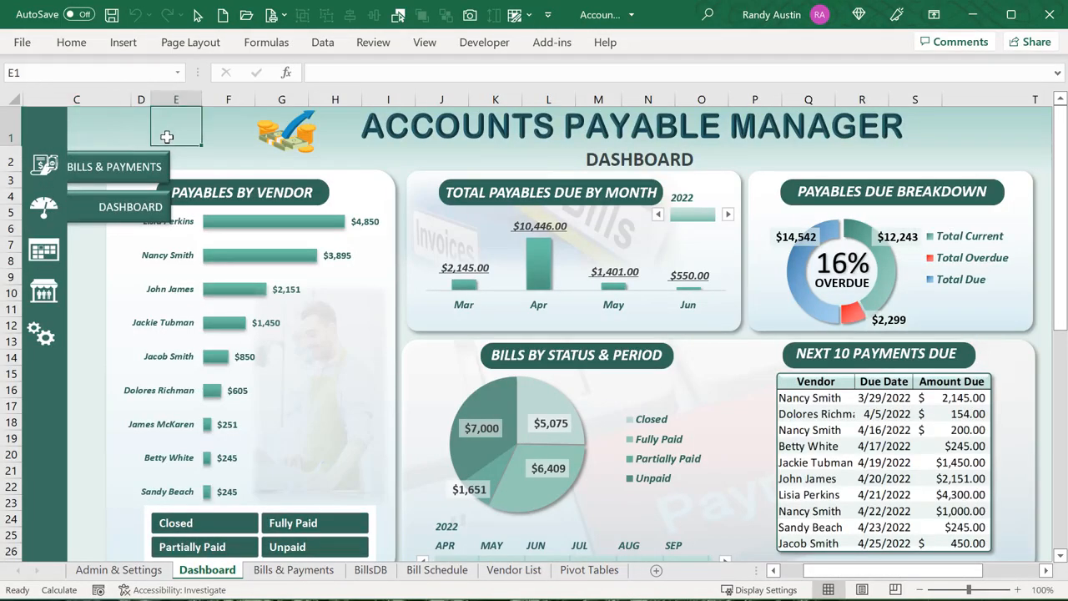
On Bills & Payments, select the VENDOR LIST shape and open the Developer Insert controls gallery
{"action": "left_click", "coordinate": [46, 167]}
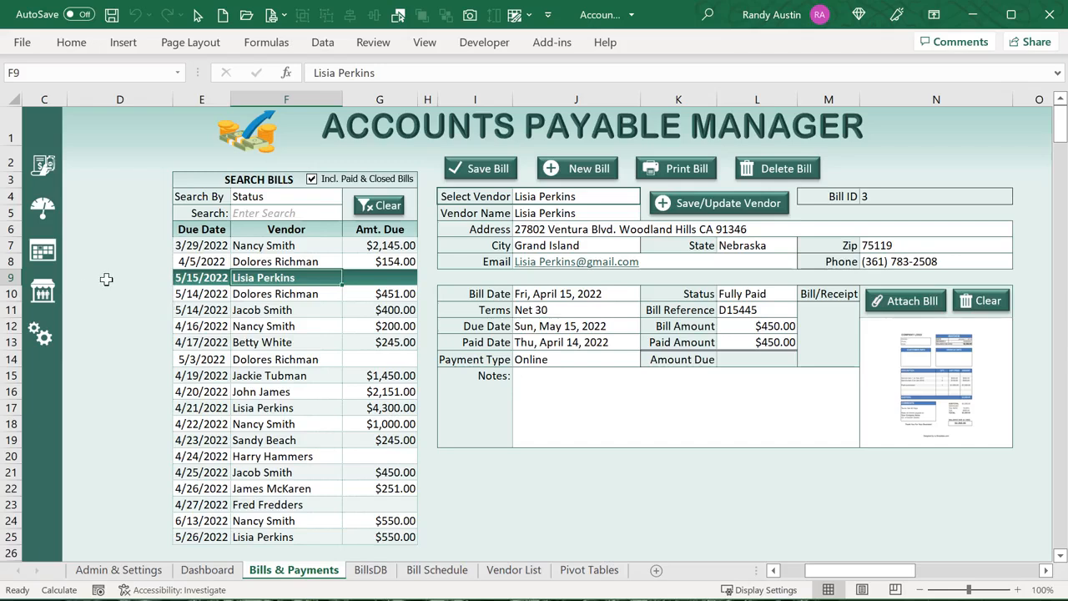
{"action": "right_click", "coordinate": [78, 293]}
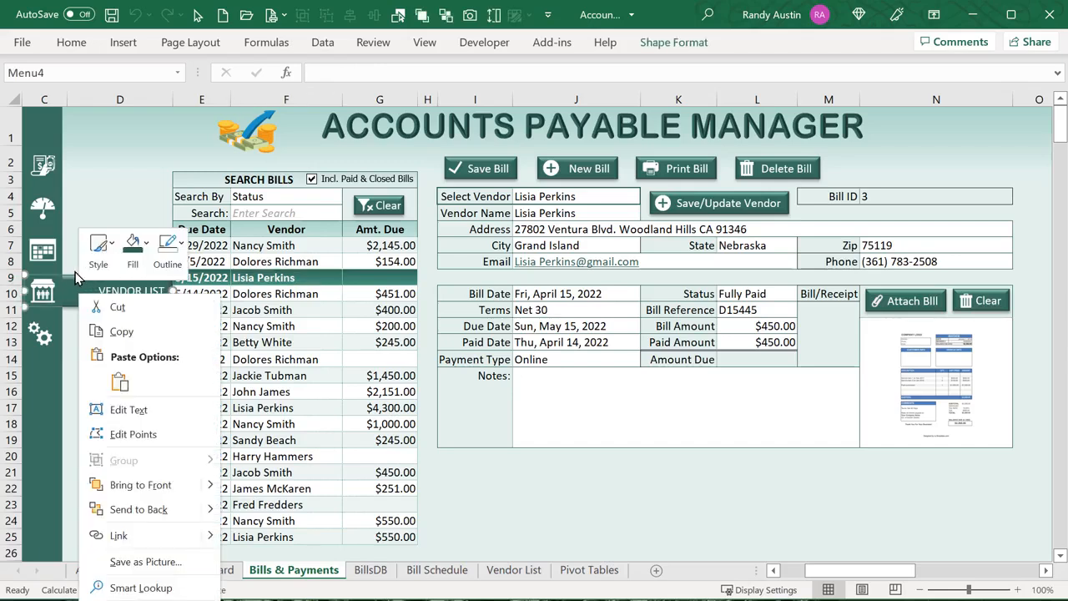
{"action": "left_click", "coordinate": [71, 274]}
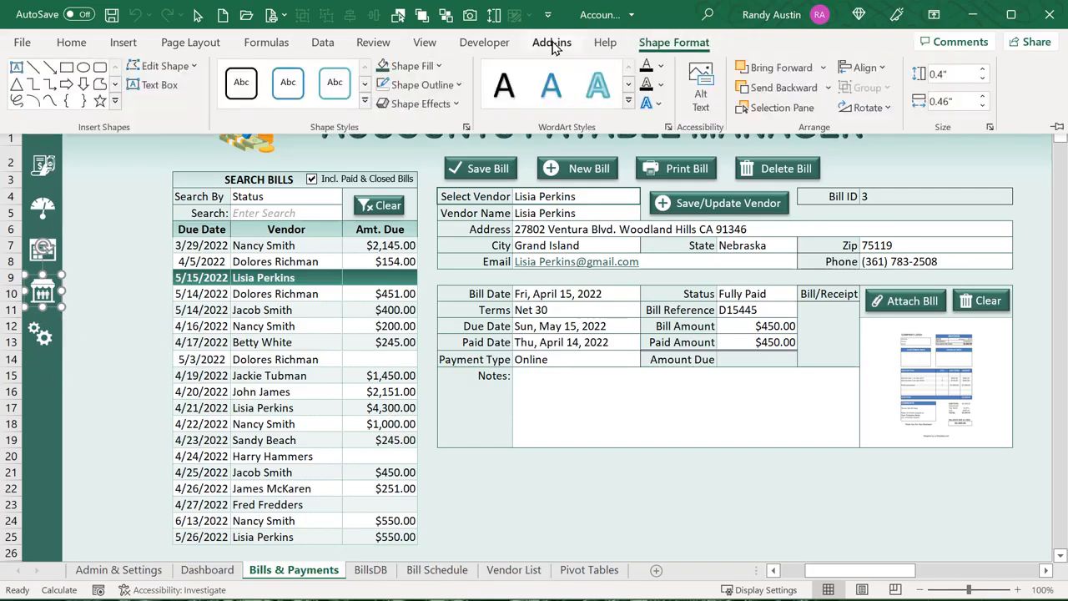
{"action": "left_click", "coordinate": [484, 42]}
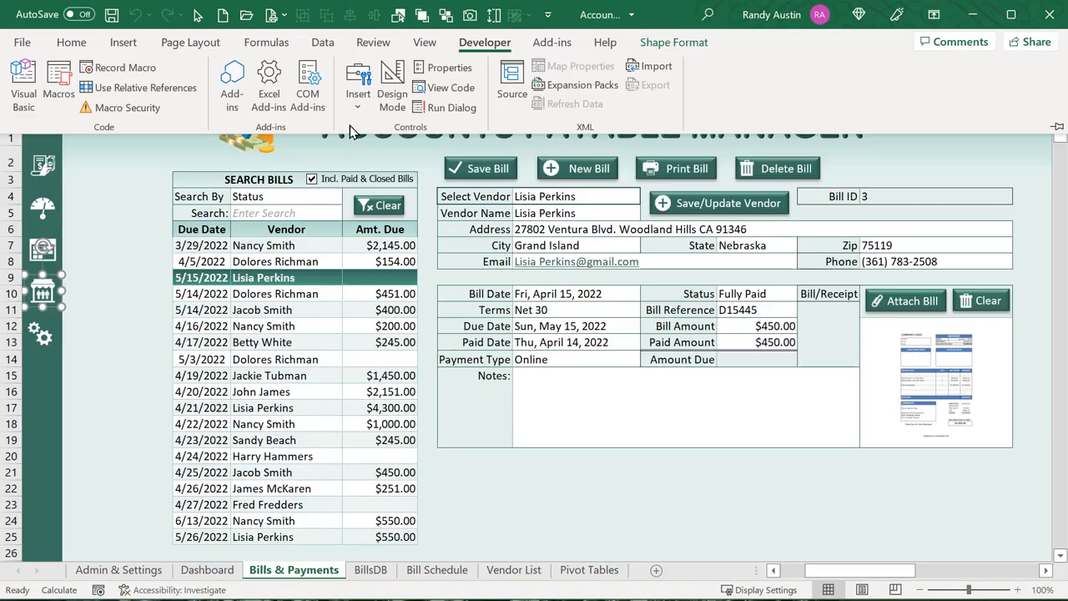
{"action": "left_click", "coordinate": [357, 98]}
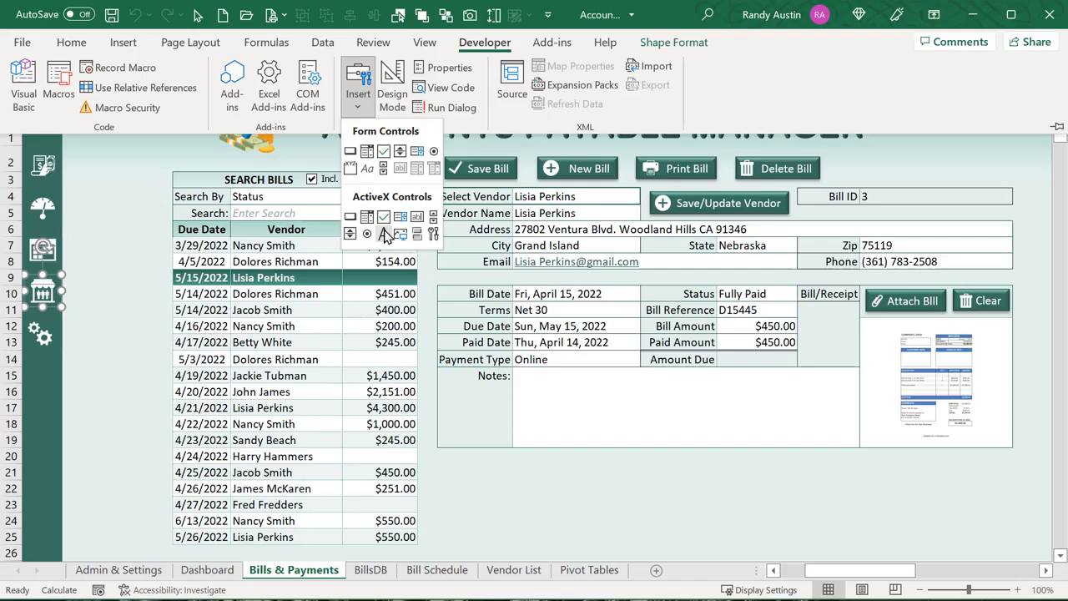
Draw an ActiveX label beside the sidebar and keep the full ribbon always shown
{"action": "left_click", "coordinate": [385, 236]}
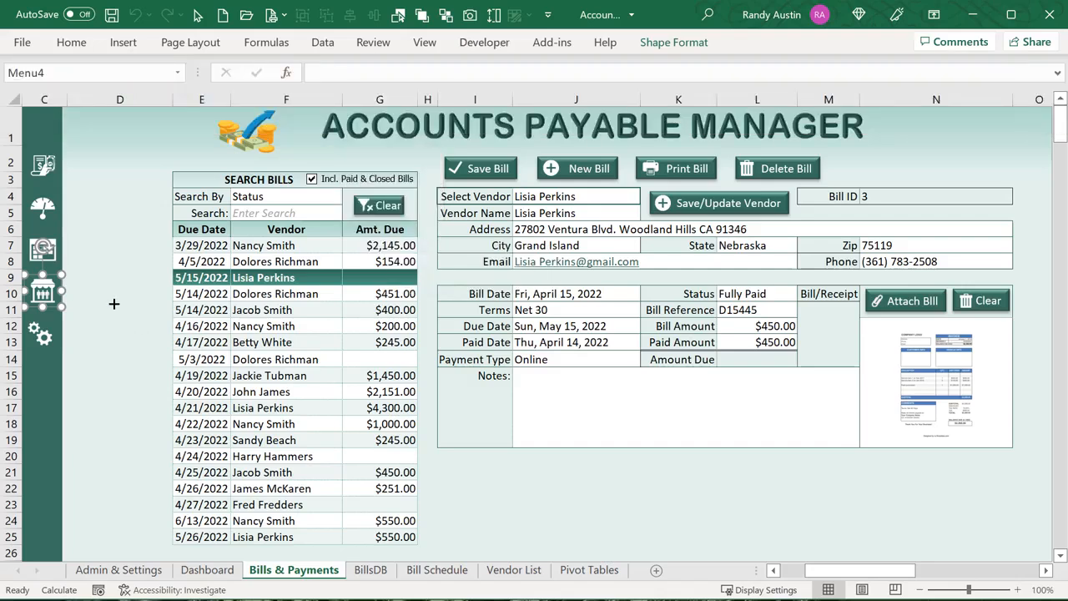
{"action": "mouse_move", "coordinate": [114, 304]}
{"action": "left_mouse_down"}
{"action": "mouse_move", "coordinate": [209, 349]}
{"action": "mouse_move", "coordinate": [143, 373]}
{"action": "left_mouse_up"}
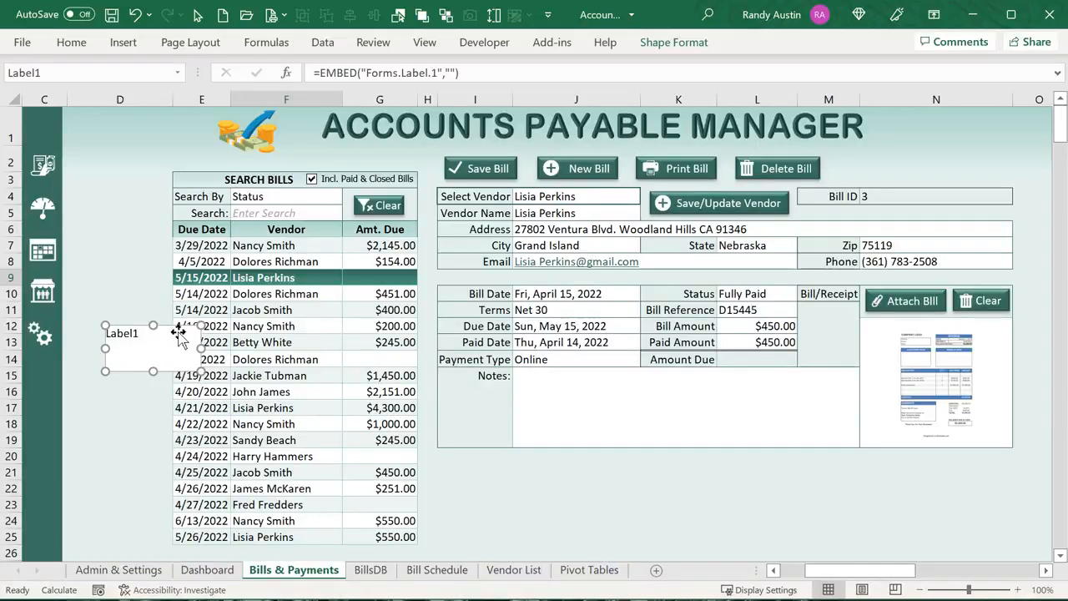
{"action": "left_click", "coordinate": [138, 280]}
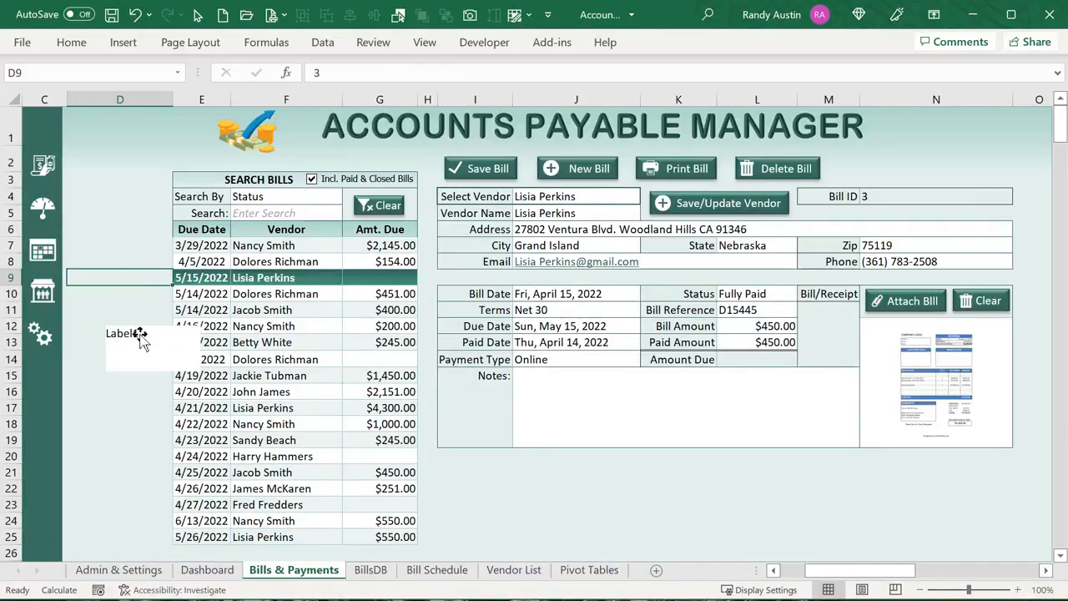
{"action": "left_click", "coordinate": [141, 336]}
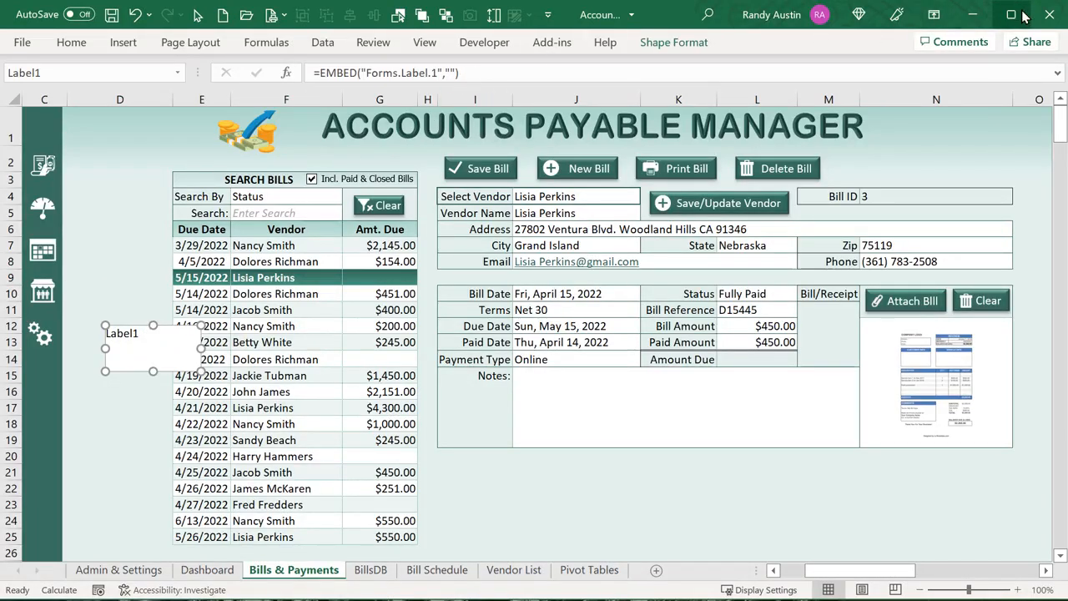
{"action": "left_click", "coordinate": [934, 14]}
{"action": "left_click", "coordinate": [1001, 163]}
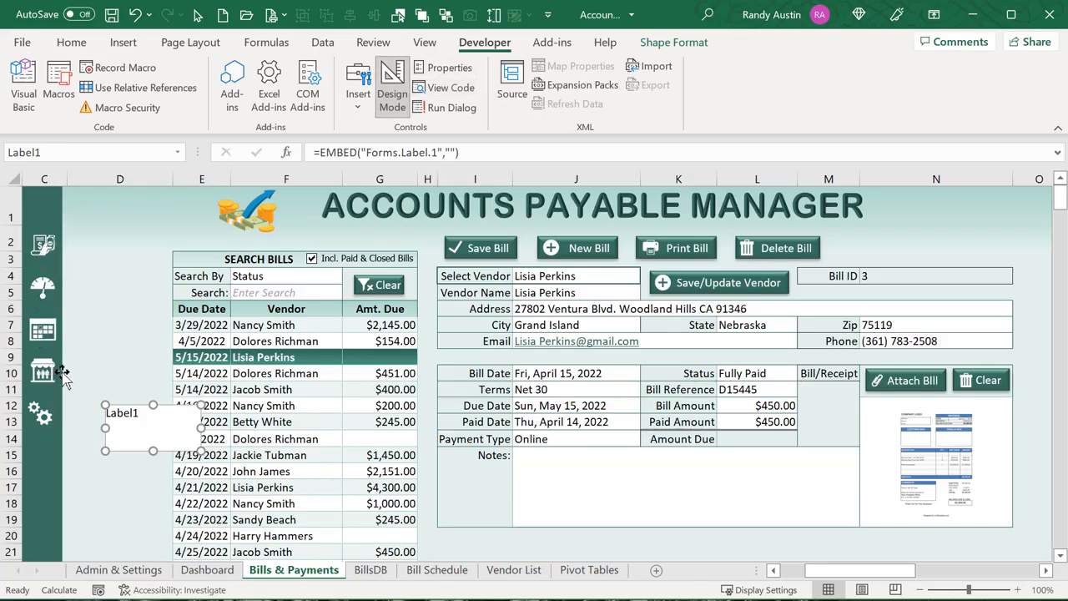
Toggle Design Mode off and on, move Label1 beside the sidebar icons, and open its code
{"action": "left_click", "coordinate": [388, 102]}
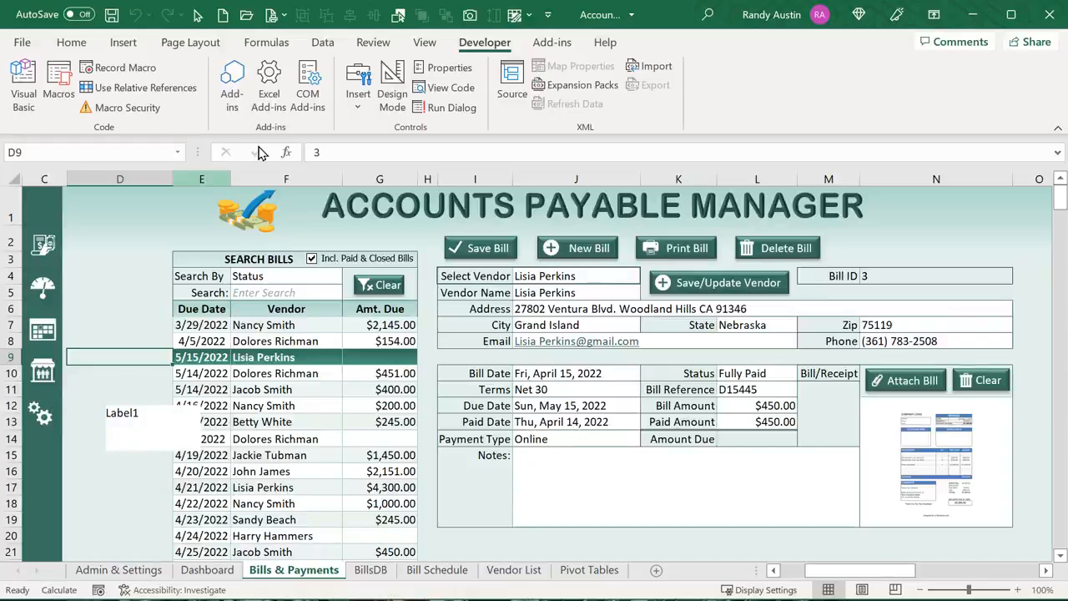
{"action": "left_click", "coordinate": [389, 96]}
{"action": "left_click", "coordinate": [149, 402]}
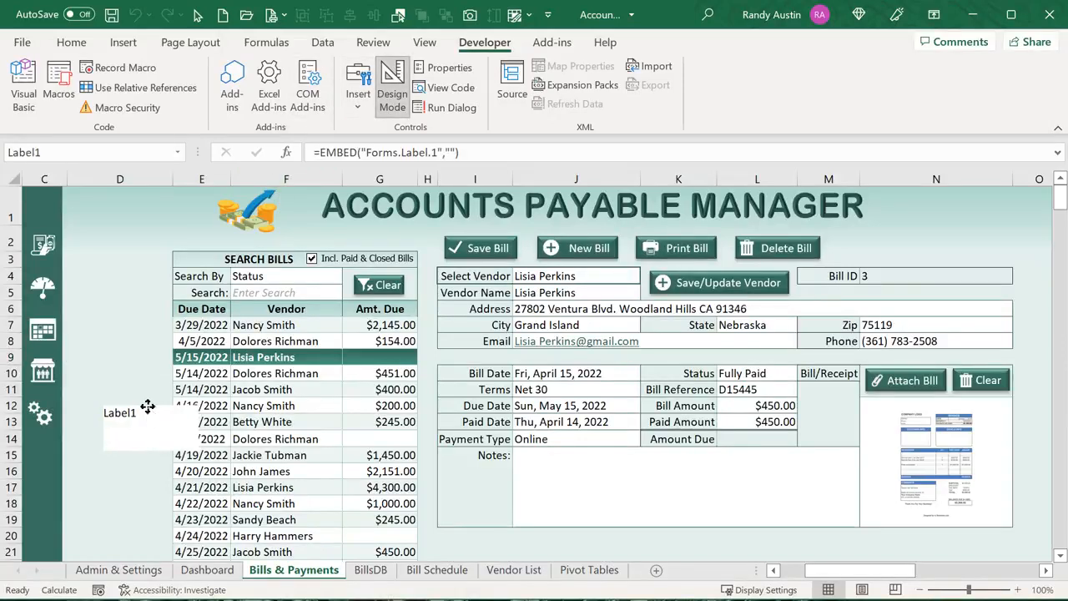
{"action": "left_click_drag", "start_coordinate": [148, 409], "coordinate": [137, 377]}
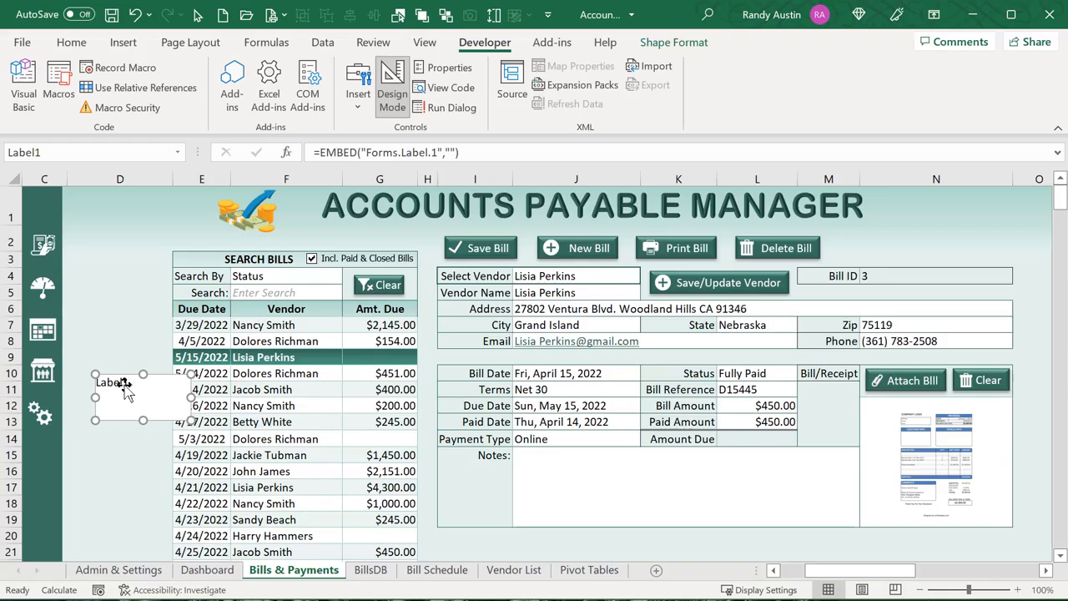
{"action": "double_click", "coordinate": [125, 392]}
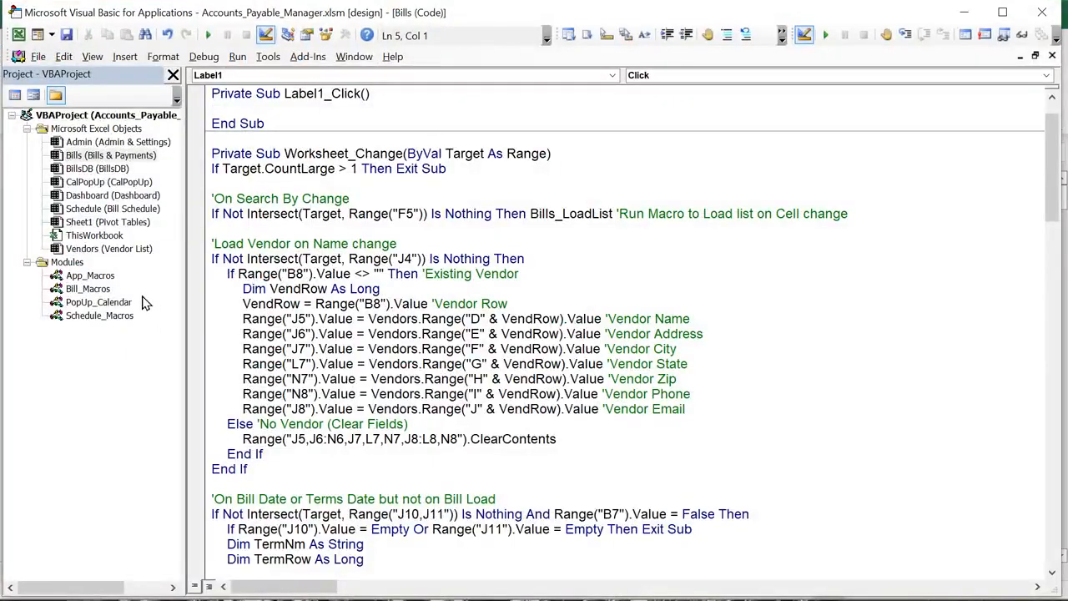
Add a Label1 MouseMove procedure and delete the empty Label1_Click procedure
{"action": "left_click", "coordinate": [100, 159]}
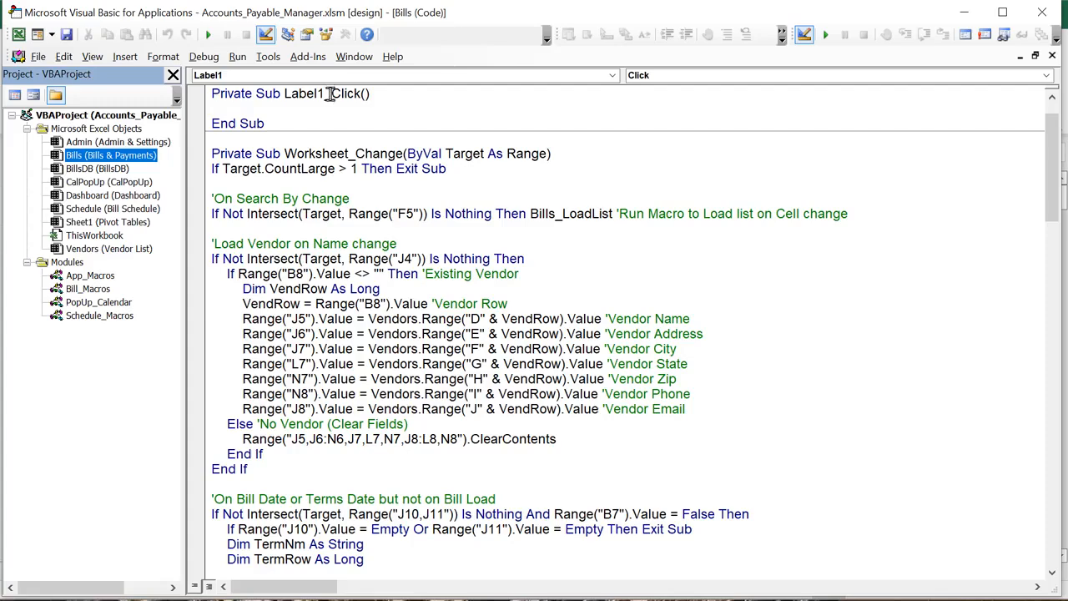
{"action": "left_click", "coordinate": [287, 77]}
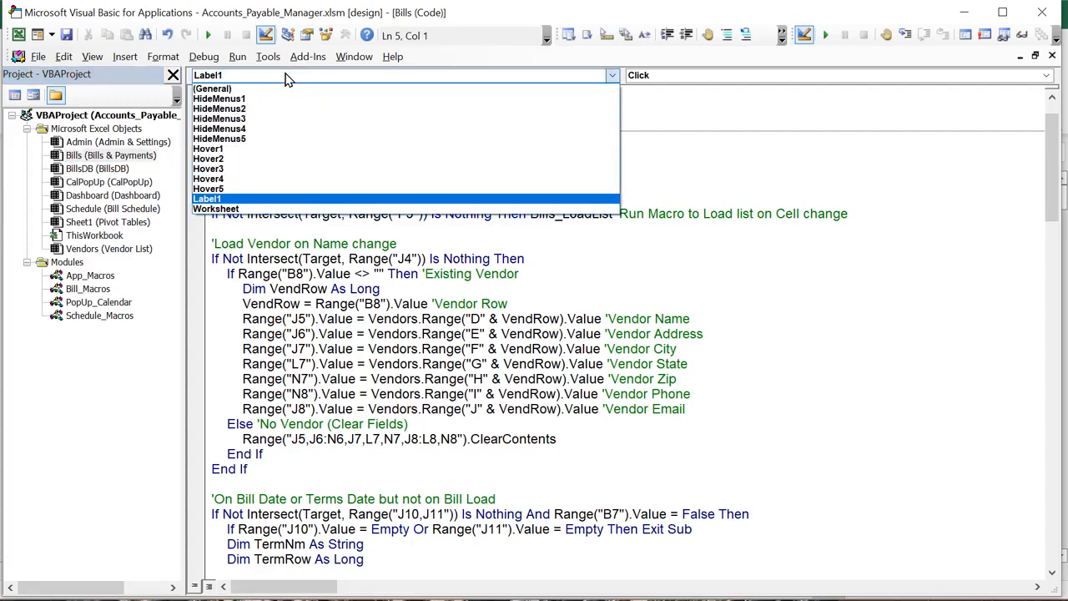
{"action": "left_click", "coordinate": [286, 76]}
{"action": "left_click", "coordinate": [638, 77]}
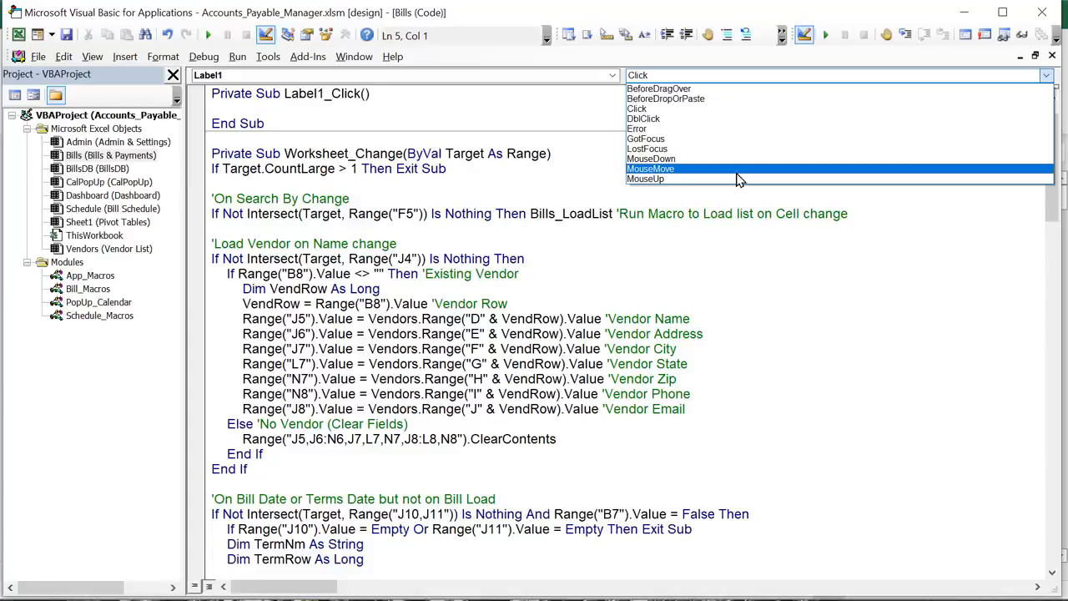
{"action": "left_click", "coordinate": [676, 172]}
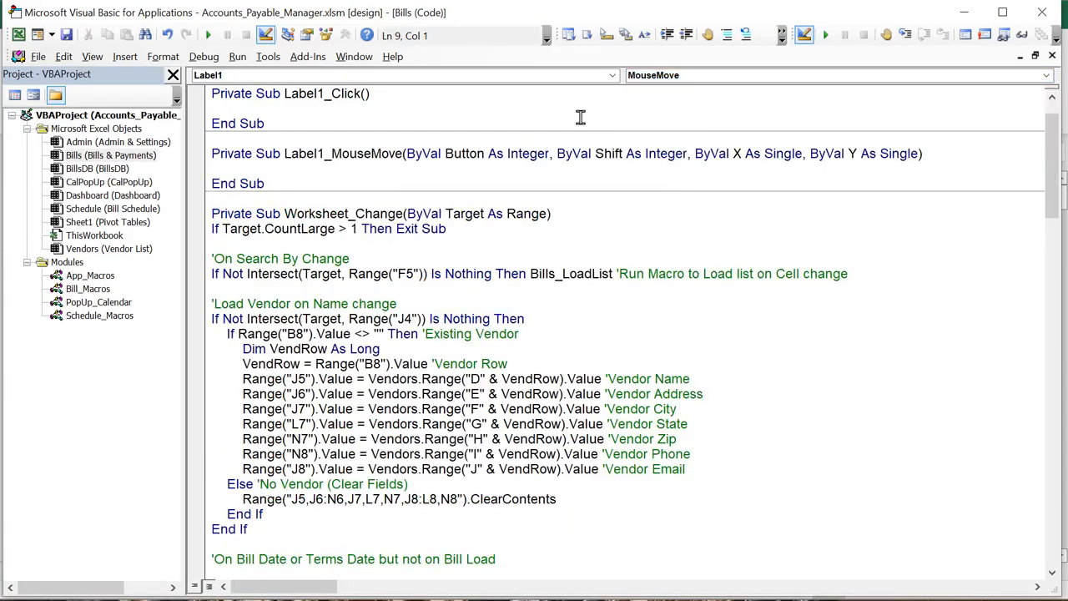
{"action": "left_click_drag", "start_coordinate": [212, 138], "coordinate": [204, 97]}
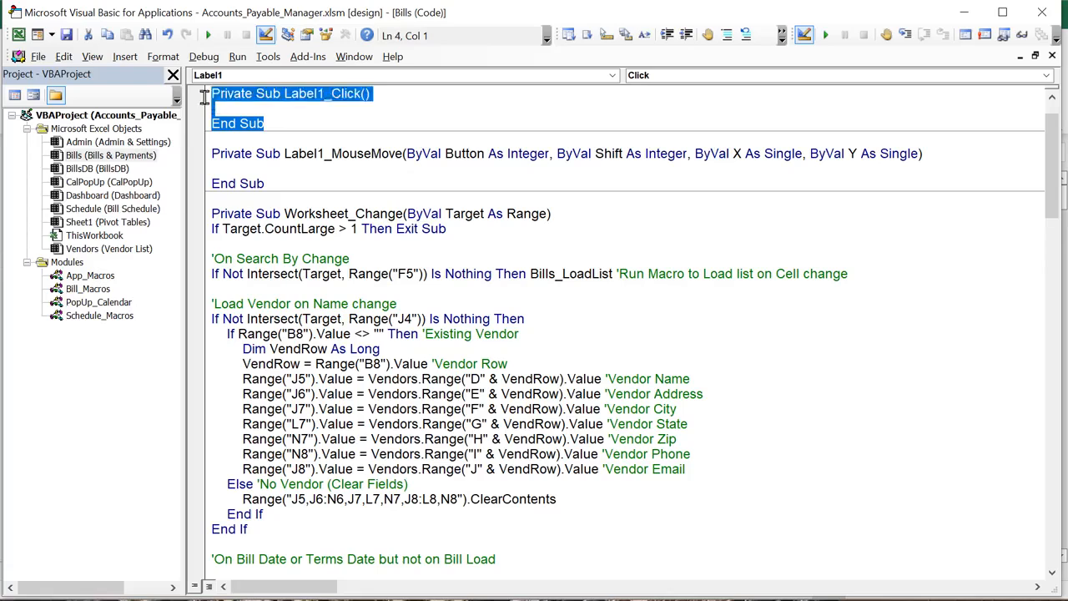
{"action": "key", "text": "Delete"}
Write MsgBox "Test" in the MouseMove procedure and return to the workbook
{"action": "left_click", "coordinate": [275, 140]}
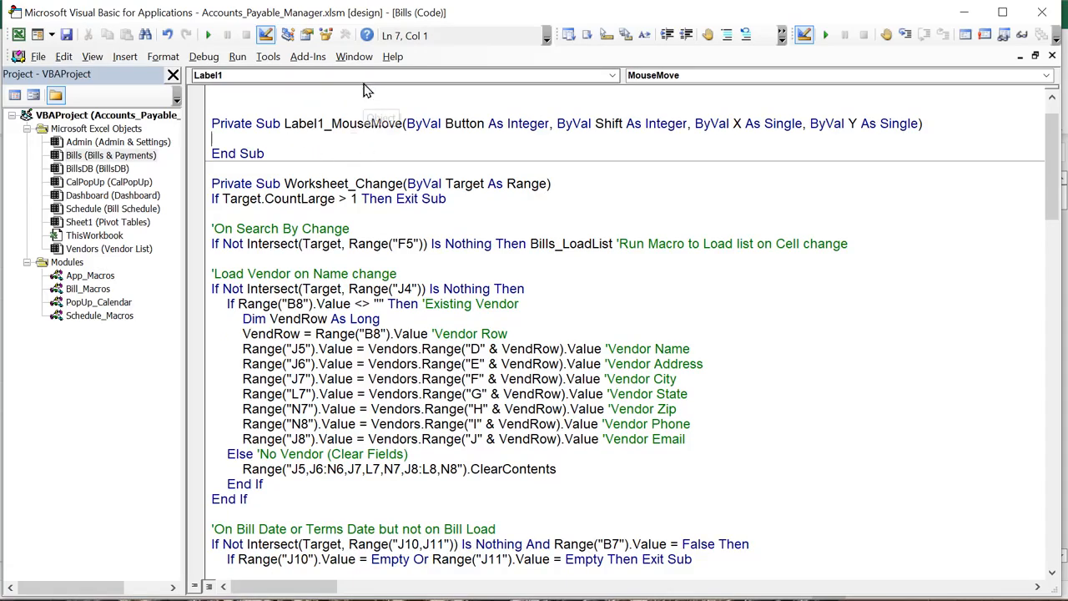
{"action": "type", "text": "MsgBox \""}
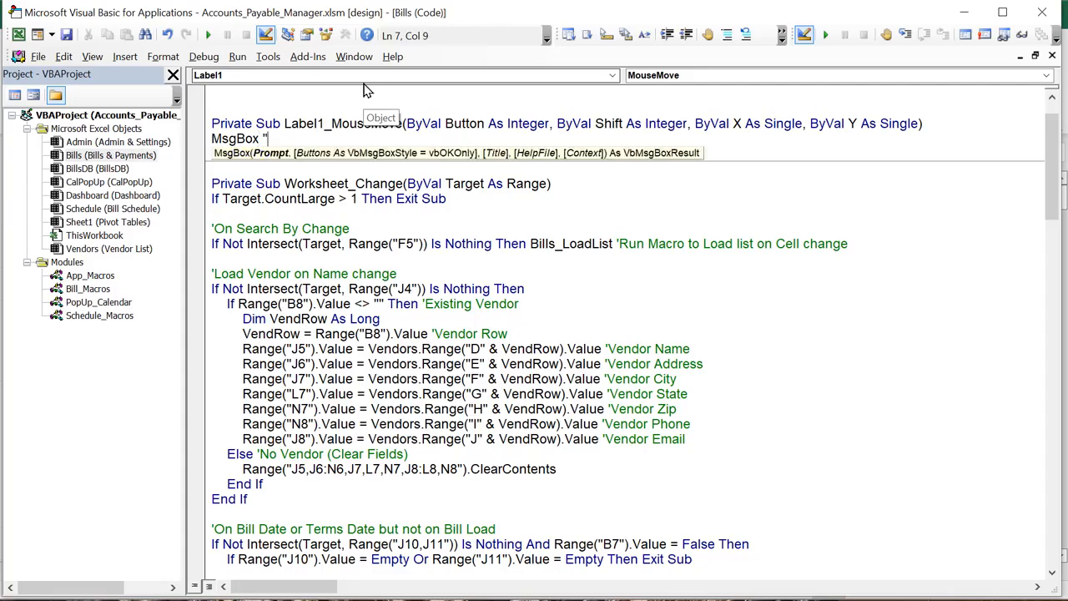
{"action": "type", "text": "Test"}
{"action": "left_click", "coordinate": [352, 199]}
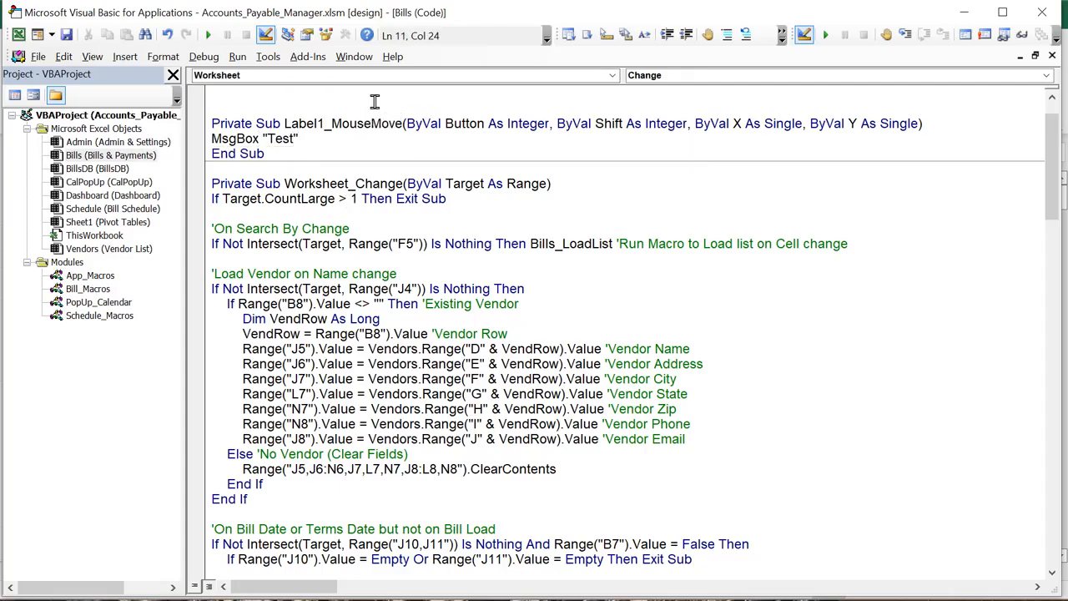
{"action": "key", "text": "alt+F11"}
Leave design mode and trigger Label1's 'Test' message, then dismiss it
{"action": "left_click", "coordinate": [143, 266]}
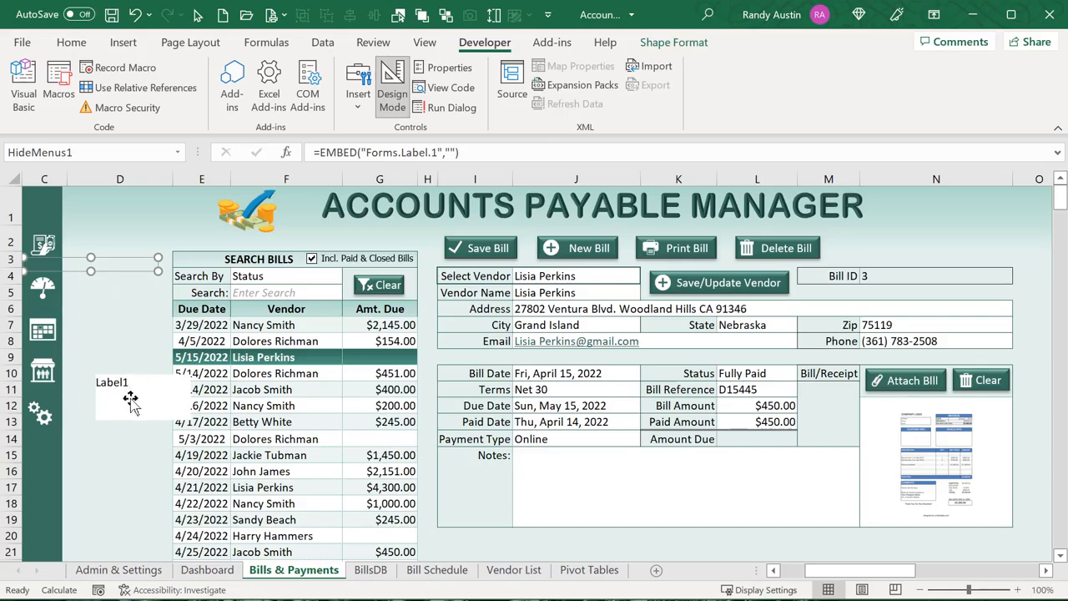
{"action": "left_click", "coordinate": [388, 84]}
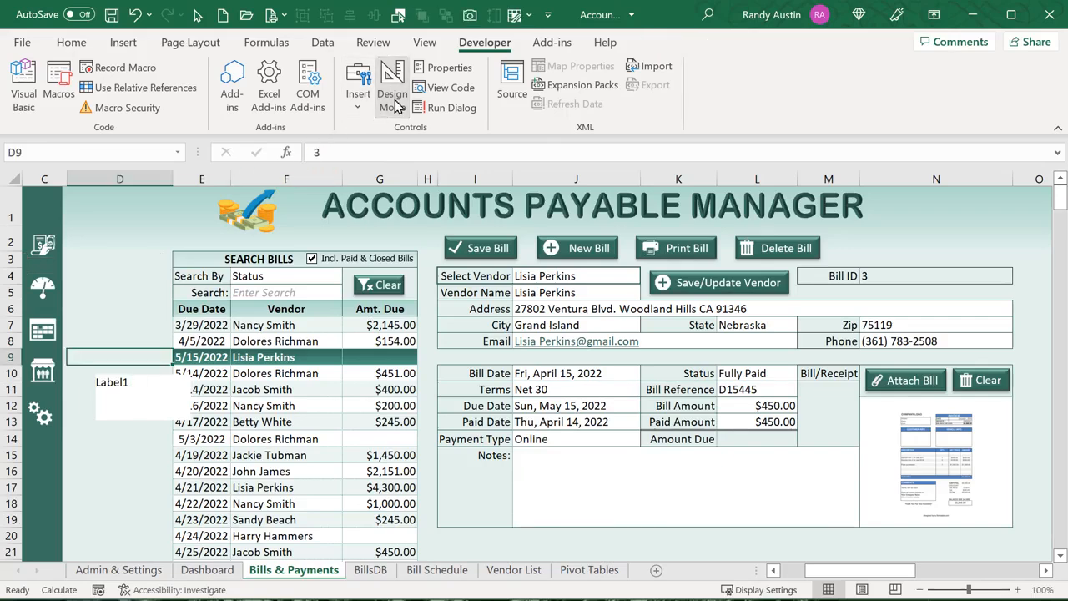
{"action": "left_click", "coordinate": [152, 399]}
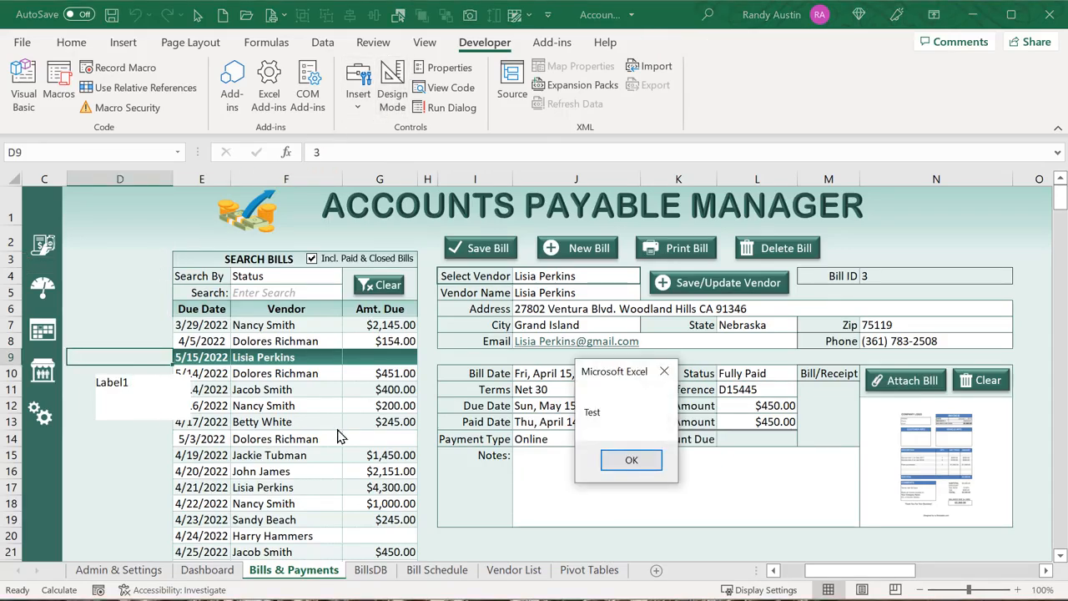
{"action": "left_click_drag", "start_coordinate": [597, 375], "coordinate": [344, 283]}
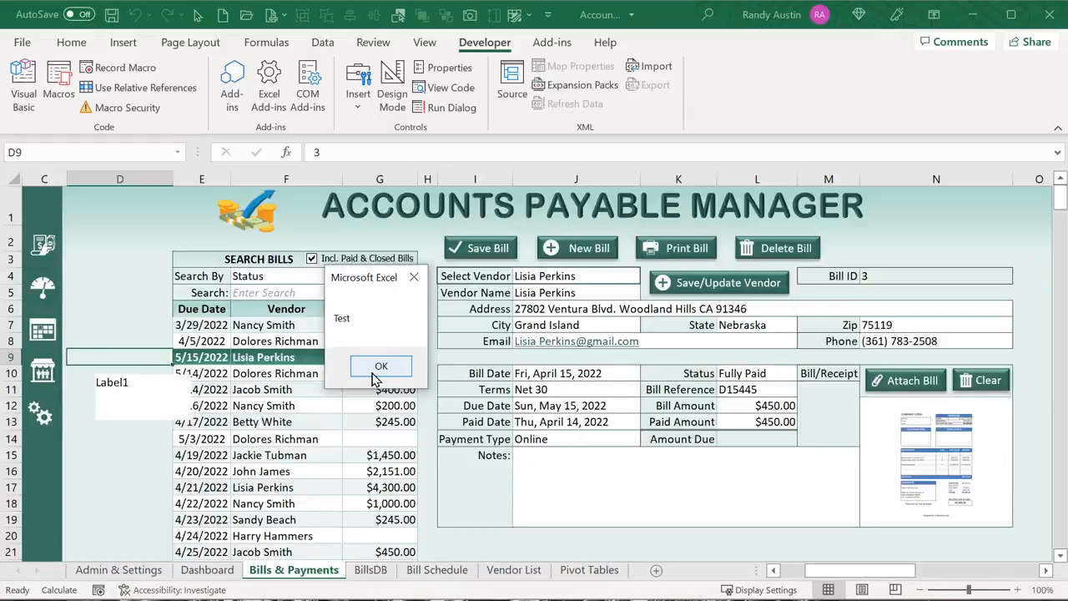
{"action": "left_click", "coordinate": [381, 365]}
Trigger the 'Test' message once more, close it, and reselect Label1 in design mode
{"action": "left_click", "coordinate": [147, 393]}
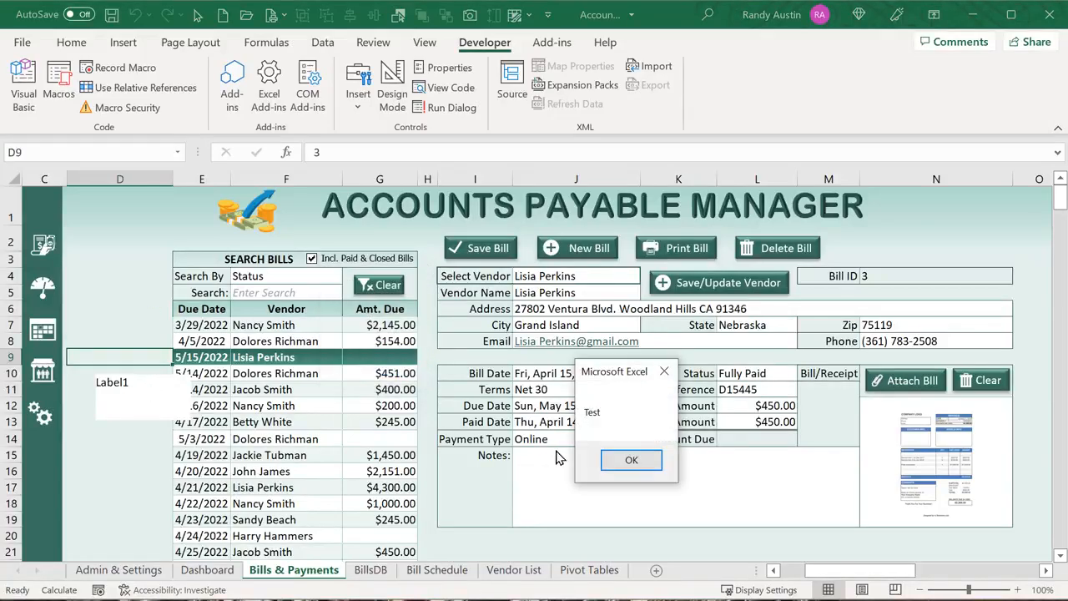
{"action": "left_click", "coordinate": [608, 460]}
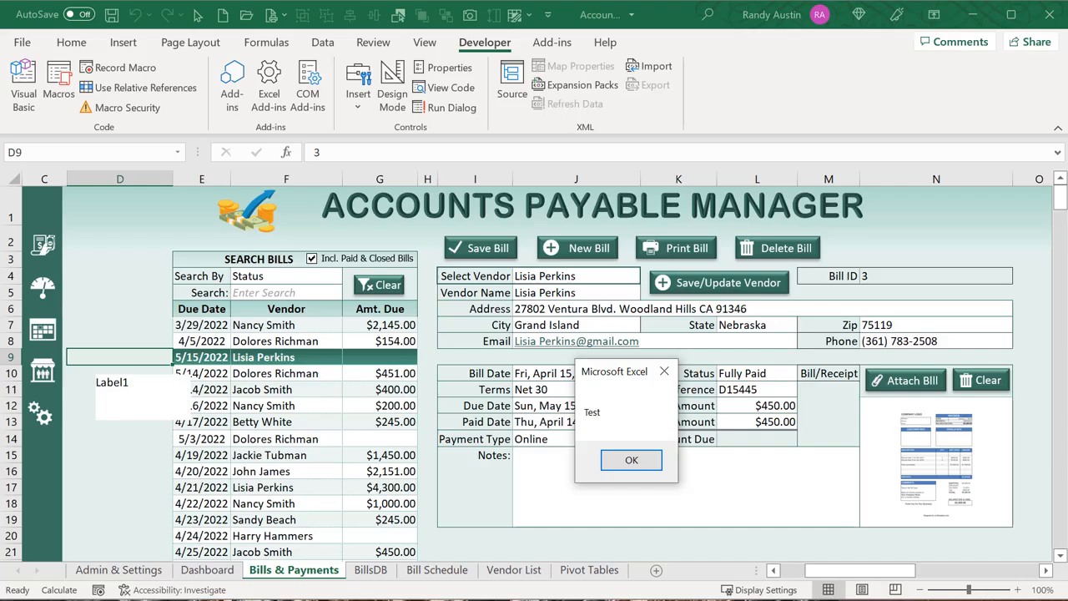
{"action": "left_click", "coordinate": [608, 464]}
{"action": "left_click", "coordinate": [392, 88]}
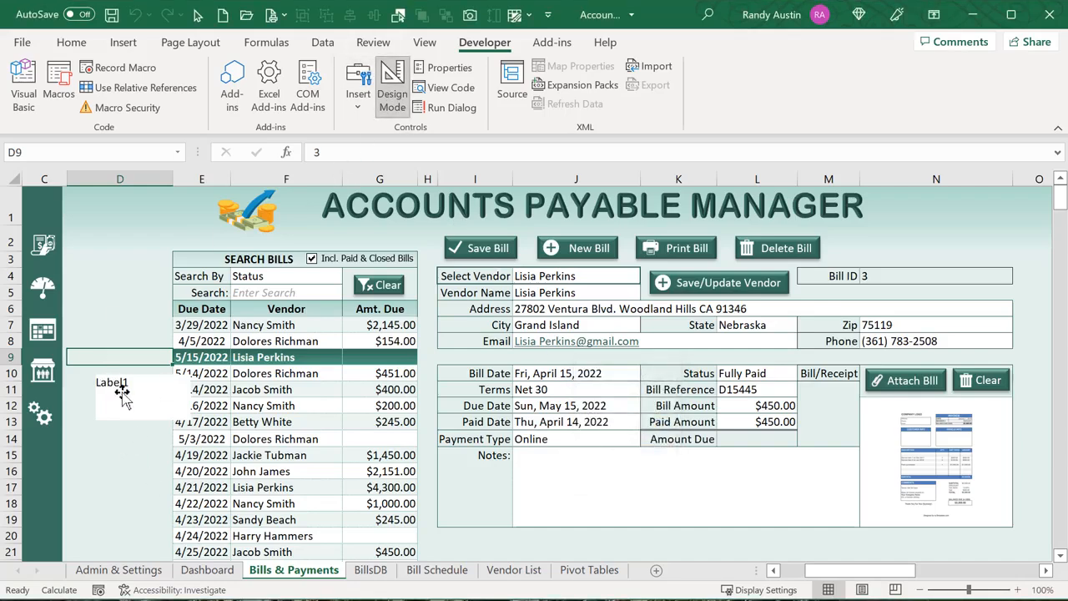
{"action": "left_click", "coordinate": [123, 399]}
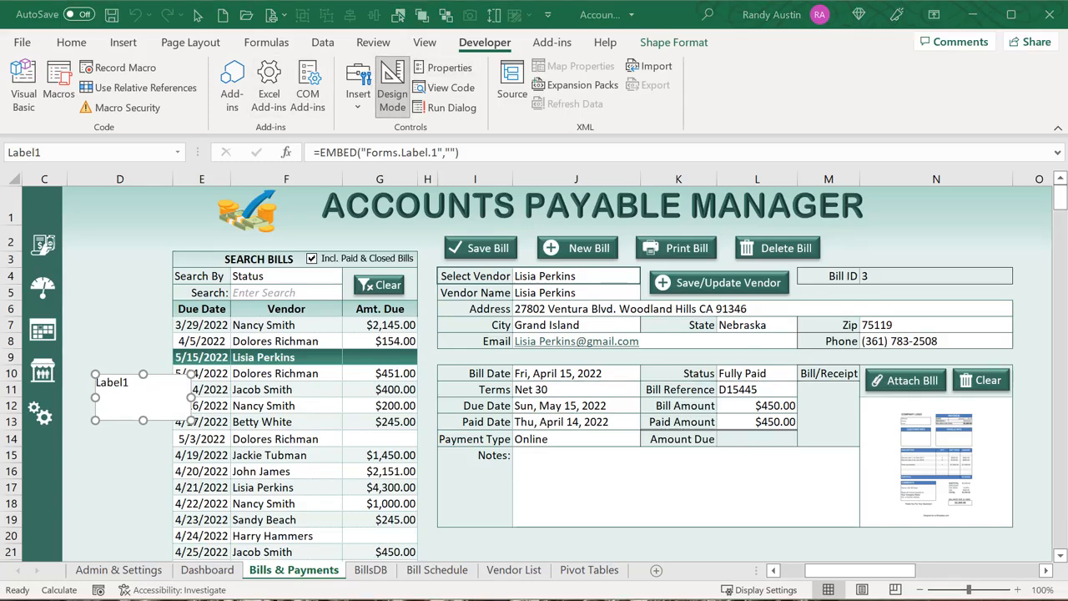
Bring up Label1's Properties window and resize it so values are readable
{"action": "left_click_drag", "start_coordinate": [284, 0], "coordinate": [463, 2]}
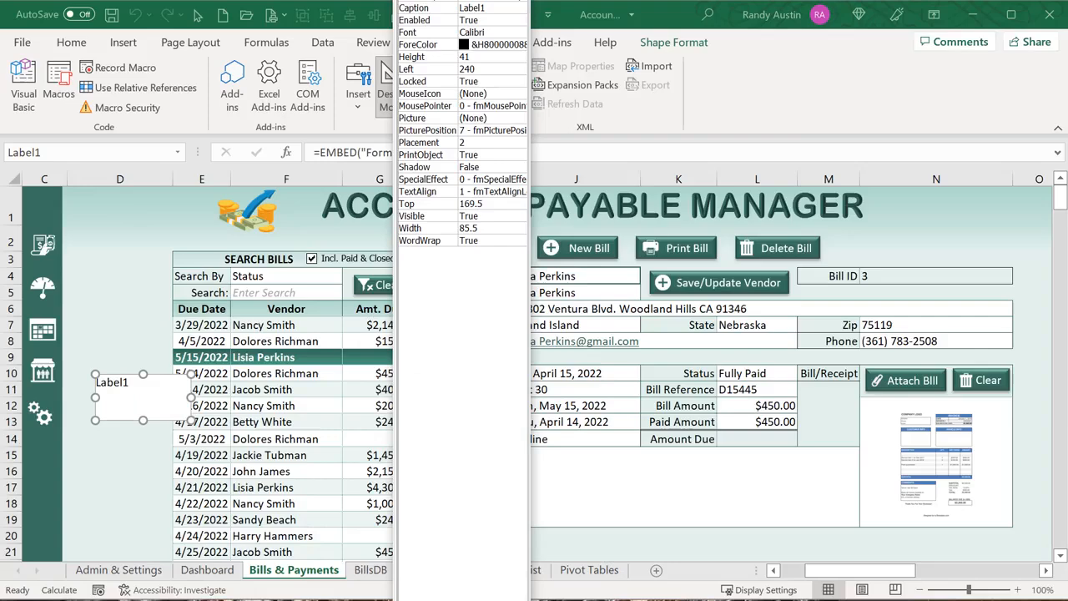
{"action": "left_click_drag", "start_coordinate": [462, 2], "coordinate": [436, 56]}
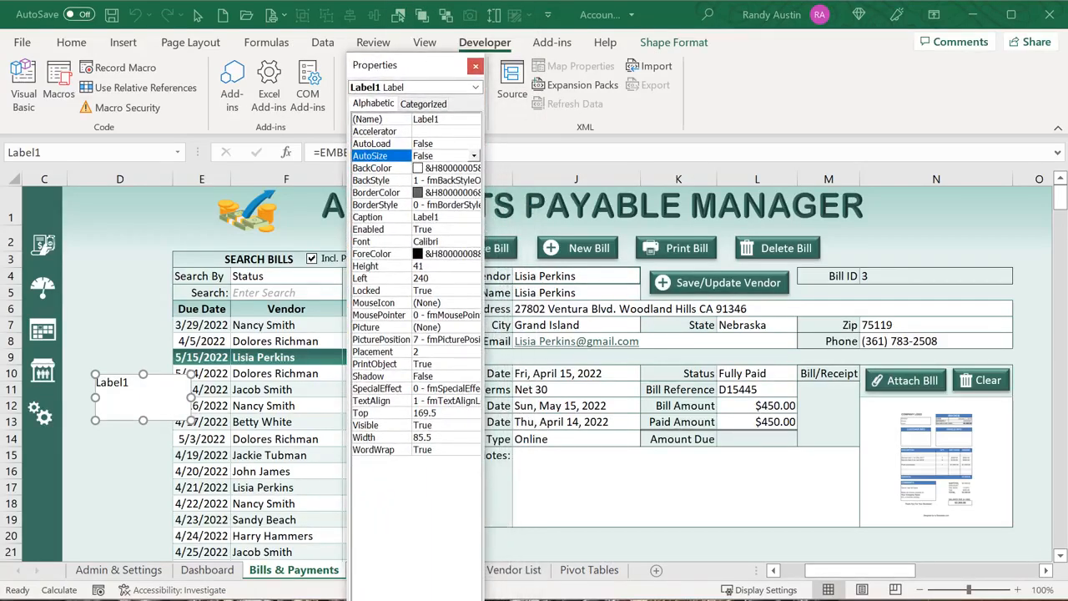
{"action": "left_click_drag", "start_coordinate": [387, 598], "coordinate": [387, 499]}
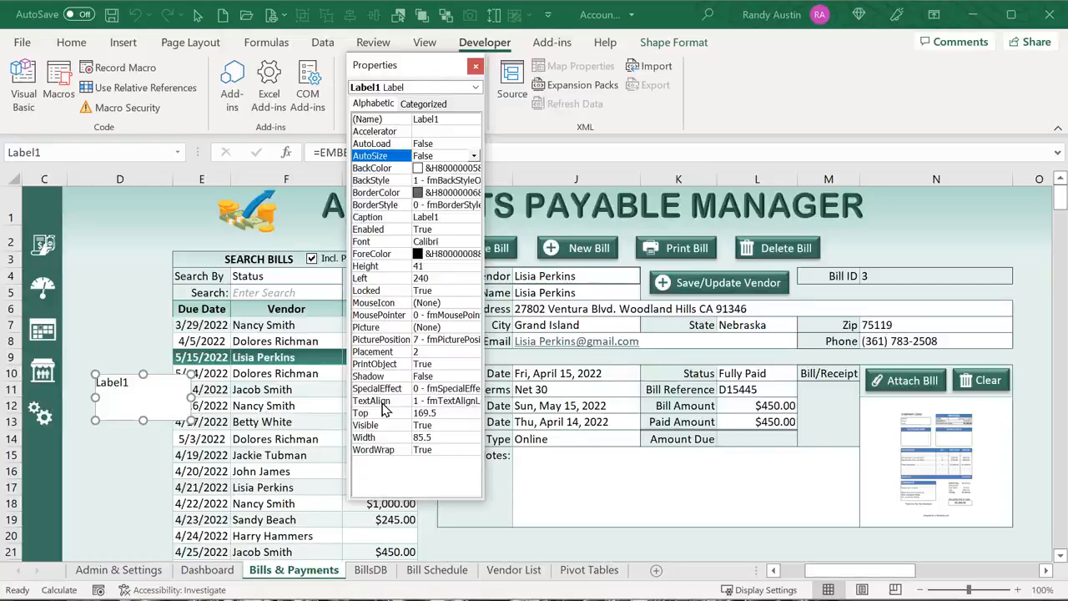
{"action": "left_click_drag", "start_coordinate": [404, 65], "coordinate": [400, 103]}
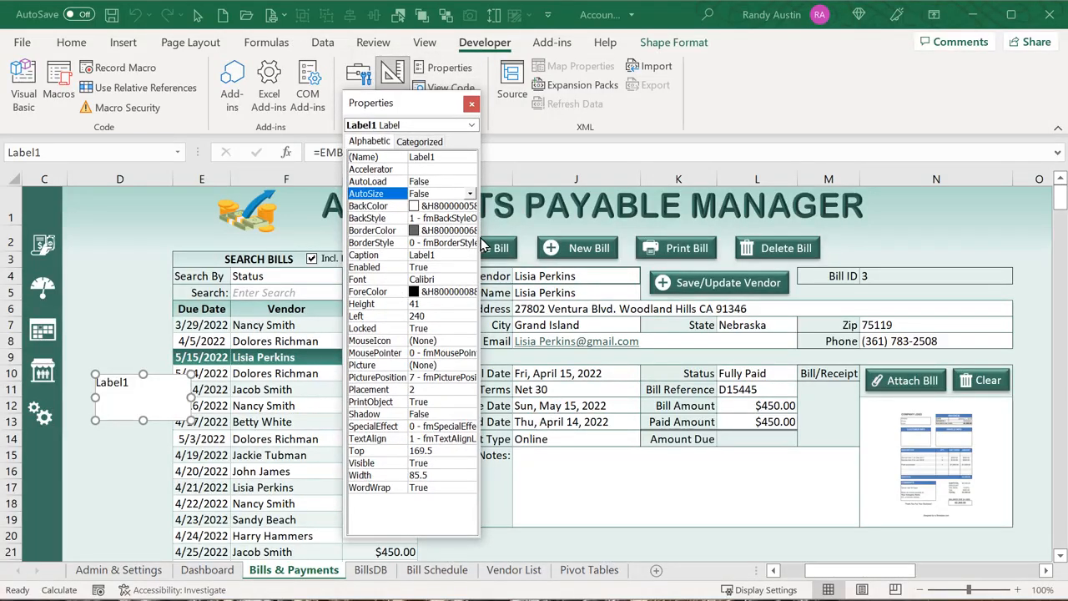
{"action": "left_click_drag", "start_coordinate": [482, 237], "coordinate": [575, 238]}
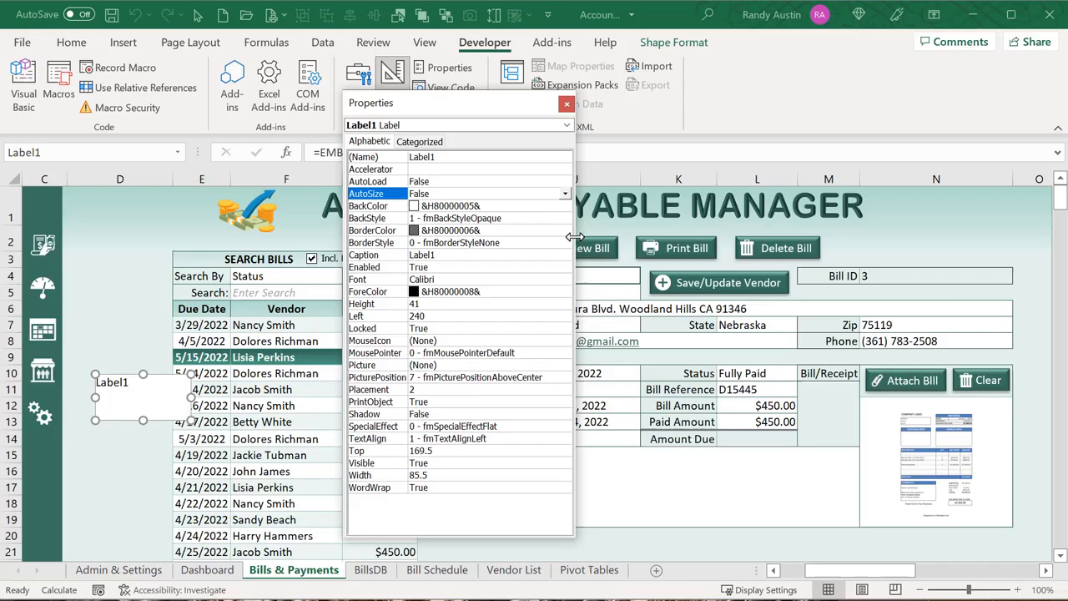
Set Label1's BackStyle to 0 - fmBackStyleTransparent
{"action": "left_click", "coordinate": [503, 243]}
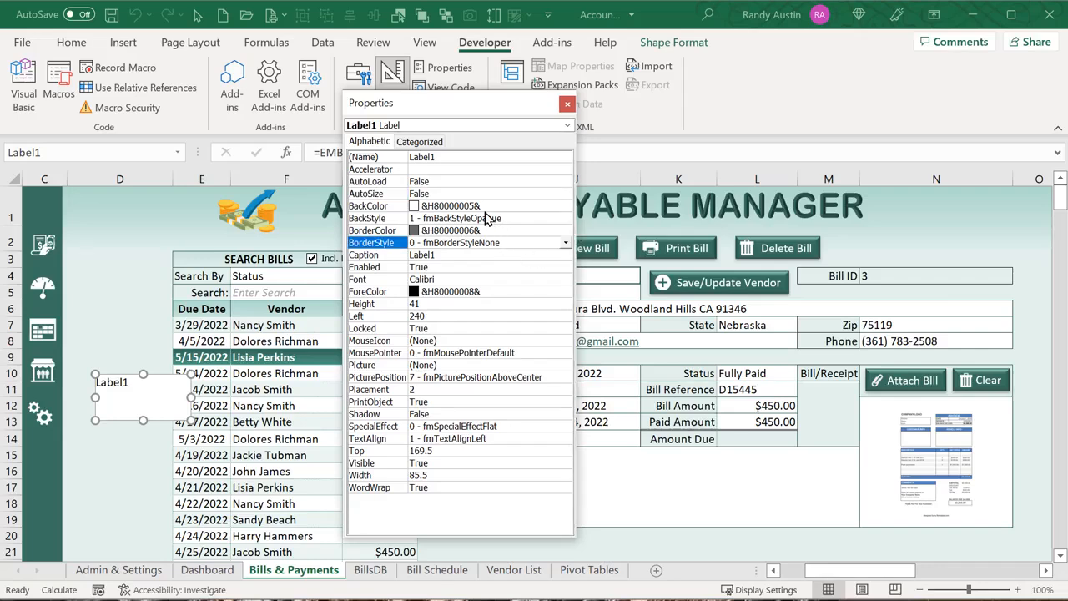
{"action": "left_click", "coordinate": [485, 211]}
{"action": "left_click", "coordinate": [486, 219]}
{"action": "left_click", "coordinate": [566, 218]}
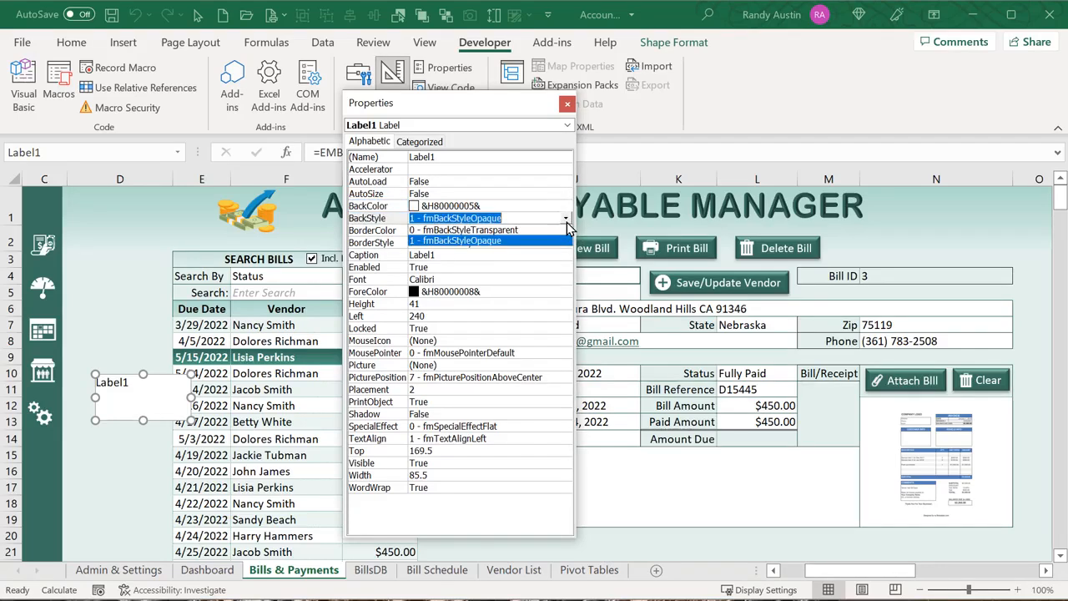
{"action": "left_click", "coordinate": [517, 232]}
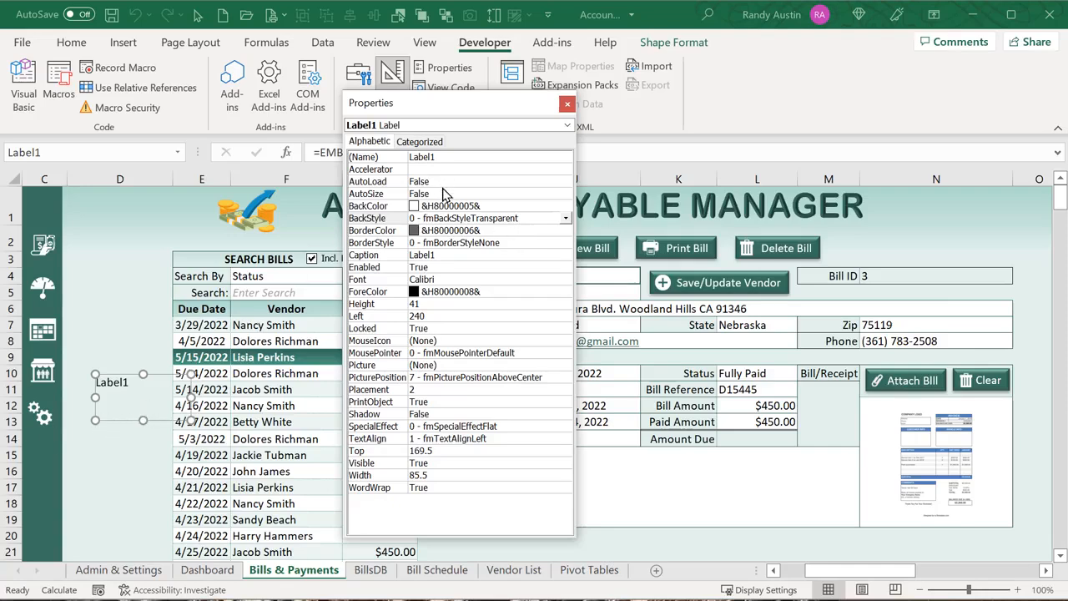
Clear Label1's Caption text and return to the worksheet
{"action": "left_click", "coordinate": [440, 158]}
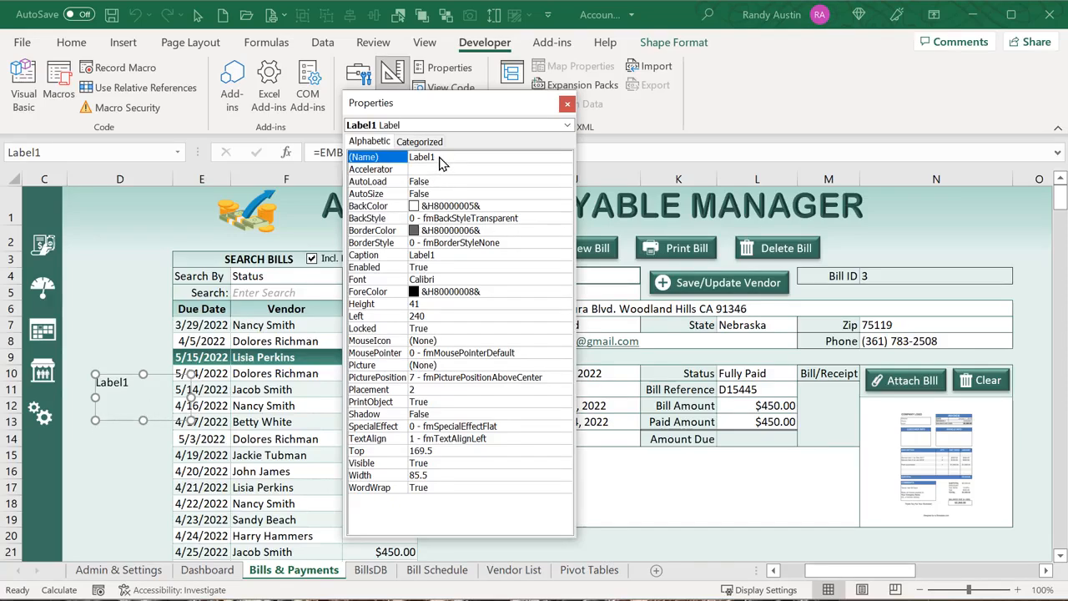
{"action": "left_click", "coordinate": [446, 255]}
{"action": "left_click_drag", "start_coordinate": [448, 255], "coordinate": [399, 254]}
{"action": "key", "text": "Delete"}
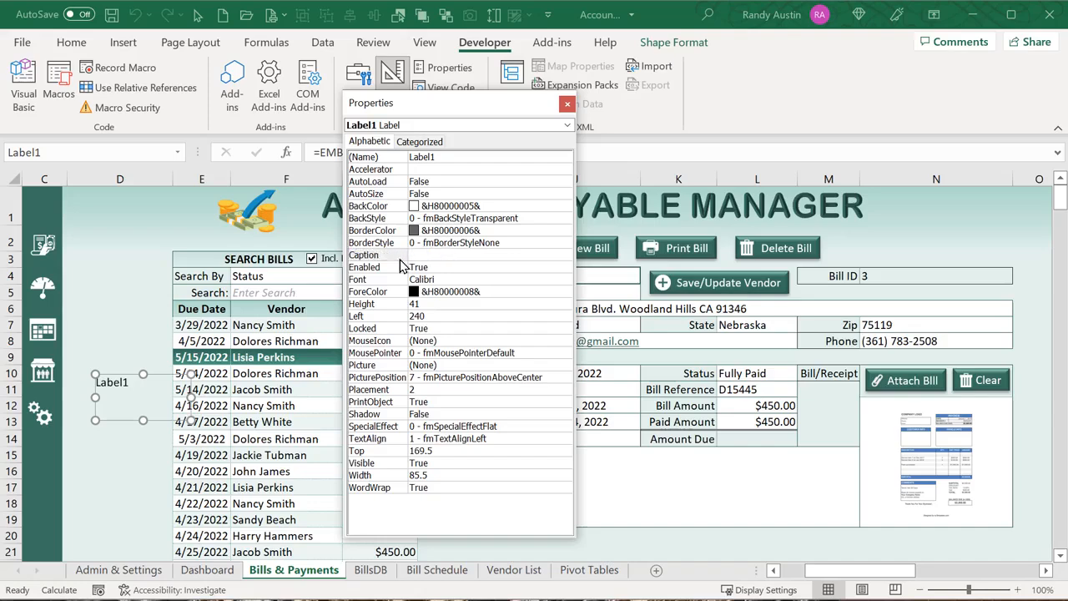
{"action": "left_click", "coordinate": [456, 305]}
{"action": "left_click", "coordinate": [125, 325]}
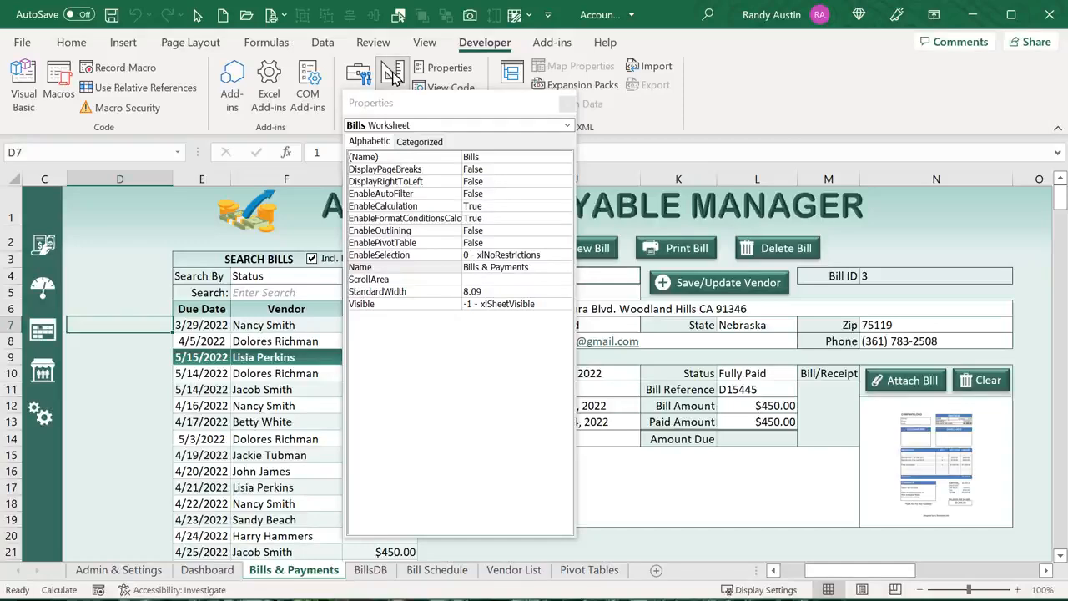
With design mode off, hover the invisible label and dismiss the 'Test' message twice
{"action": "left_click", "coordinate": [392, 74]}
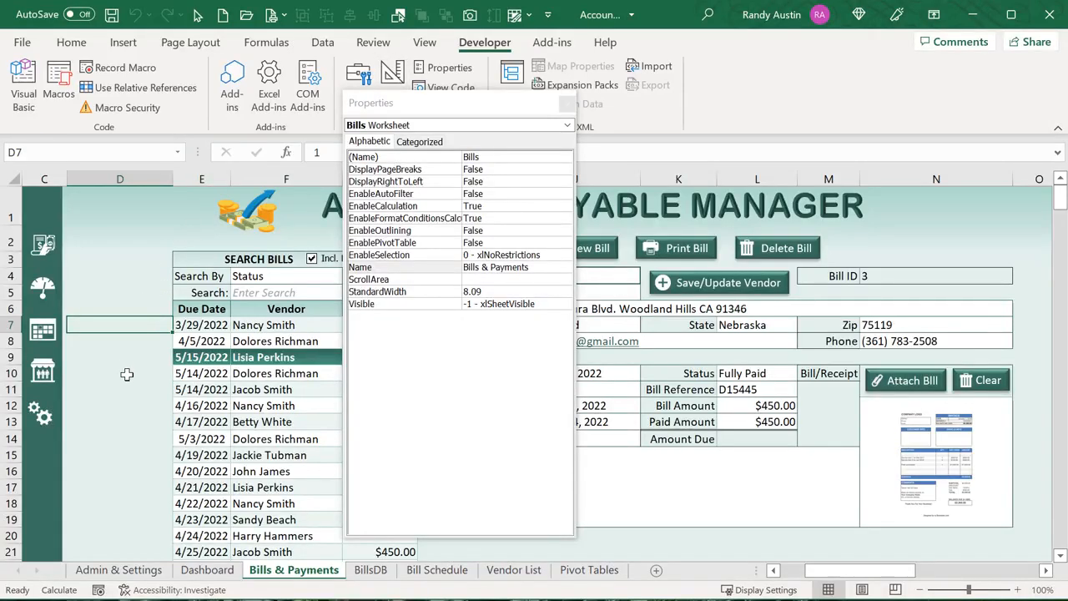
{"action": "mouse_move", "coordinate": [127, 376]}
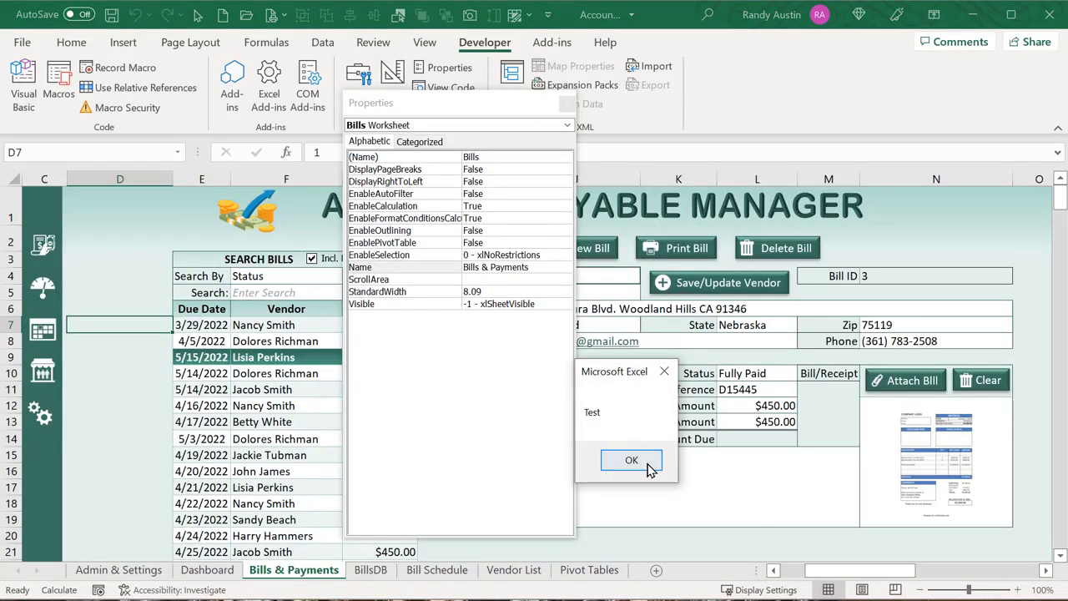
{"action": "left_click_drag", "start_coordinate": [626, 372], "coordinate": [167, 360]}
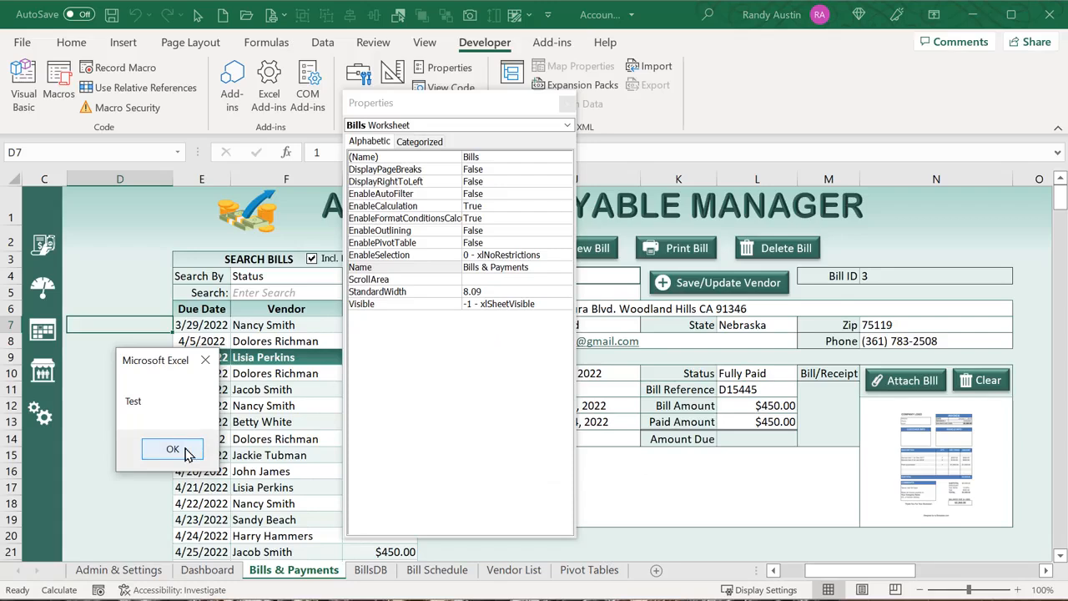
{"action": "left_click", "coordinate": [172, 450]}
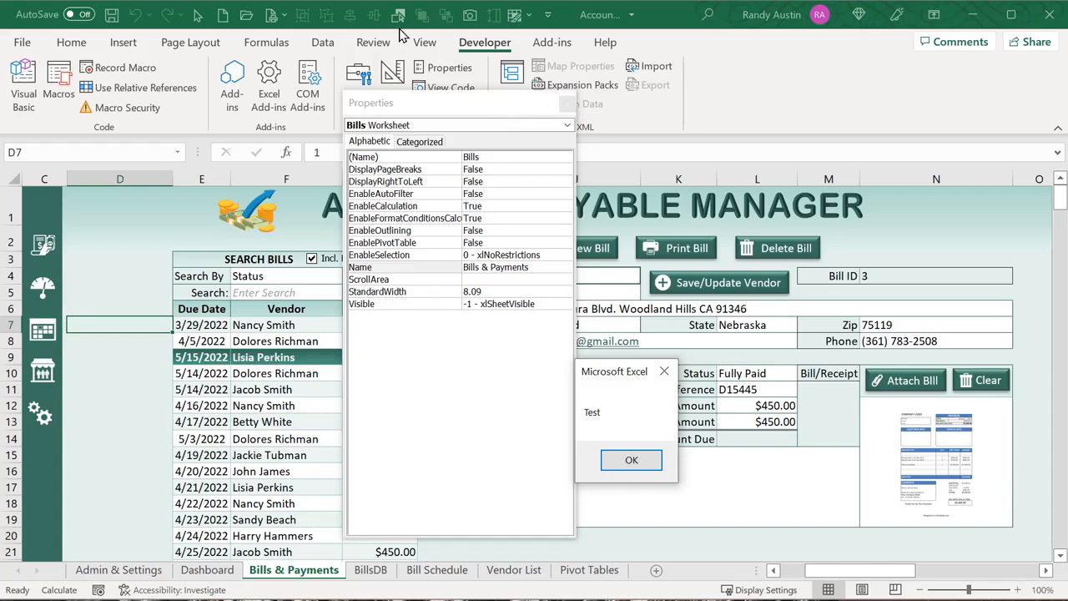
{"action": "key", "text": "Return"}
Select all five HideMenus labels over the sidebar together
{"action": "left_click_drag", "start_coordinate": [393, 102], "coordinate": [624, 119]}
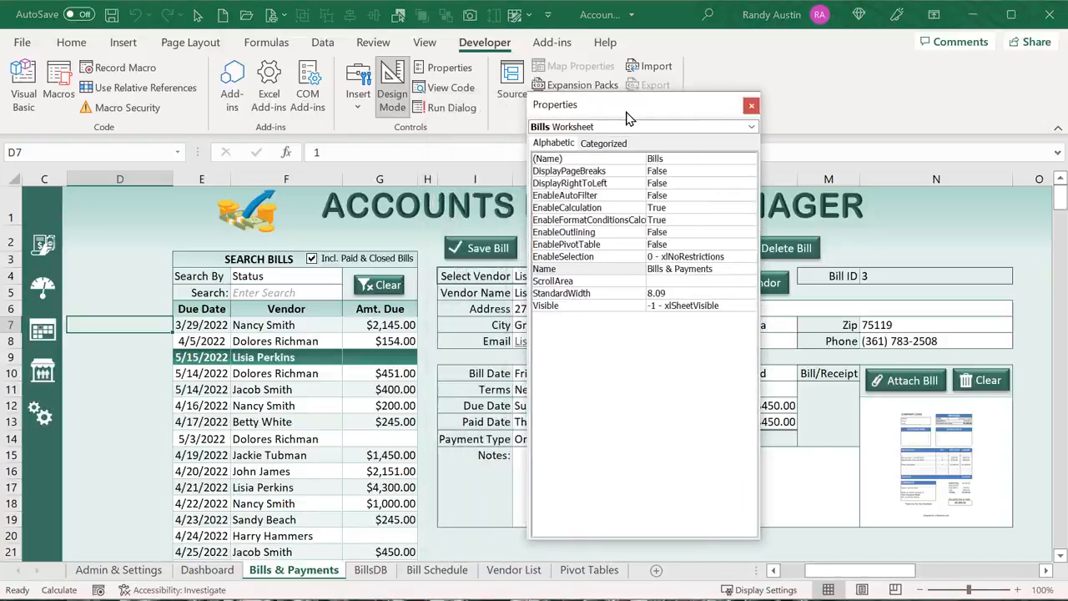
{"action": "left_click", "coordinate": [50, 262]}
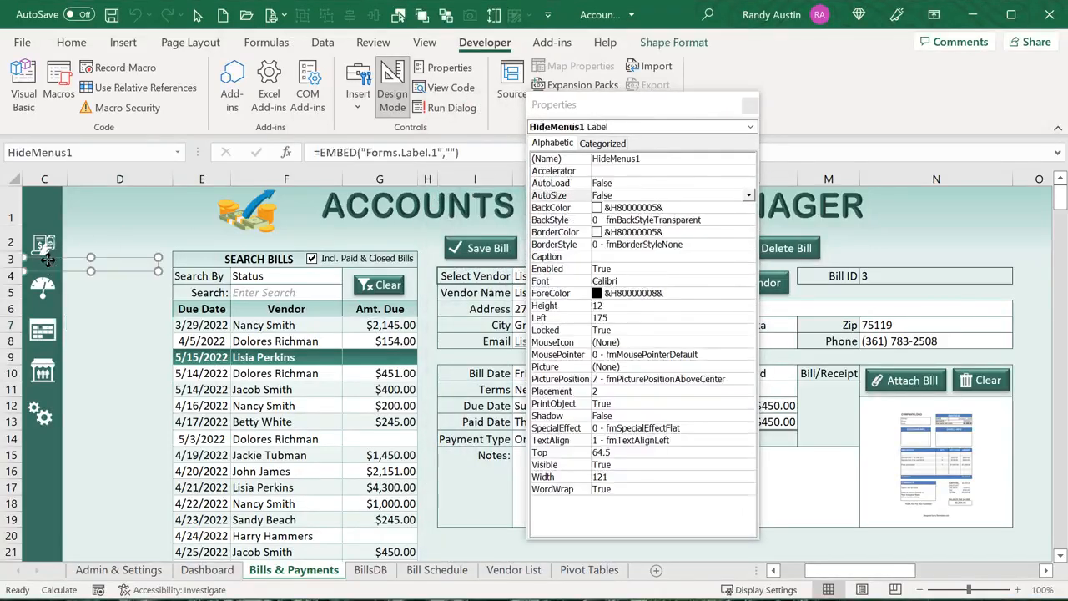
{"action": "left_click", "coordinate": [50, 309], "text": "ctrl"}
{"action": "left_click", "coordinate": [50, 348], "text": "ctrl"}
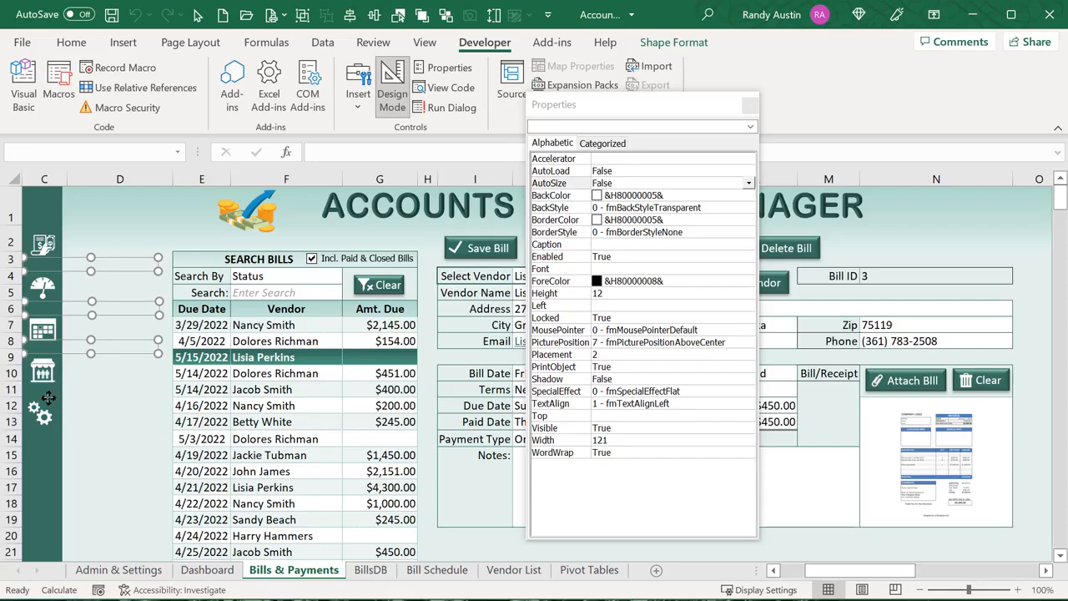
{"action": "left_click", "coordinate": [47, 392], "text": "ctrl"}
{"action": "left_click", "coordinate": [46, 436], "text": "ctrl"}
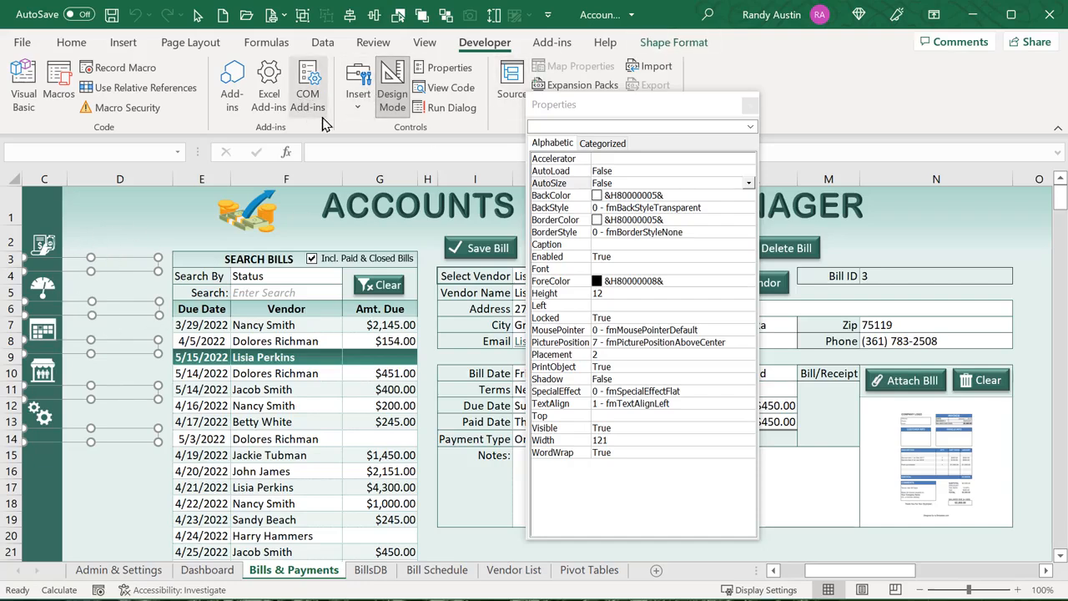
Check the Insert controls gallery, then open the code behind the HideMenus1 label
{"action": "left_click", "coordinate": [359, 107]}
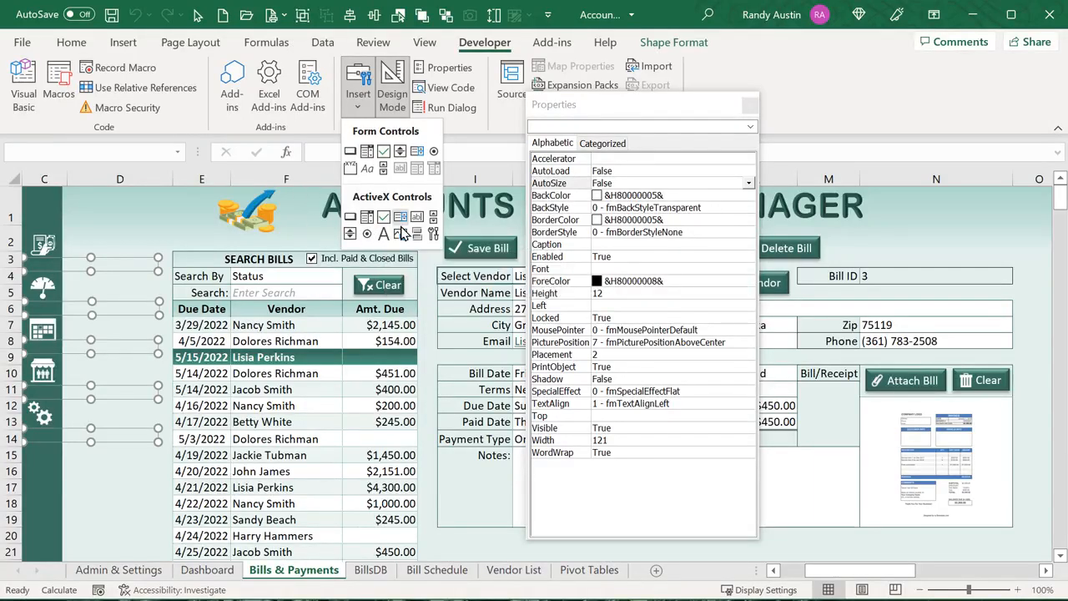
{"action": "left_click", "coordinate": [130, 158]}
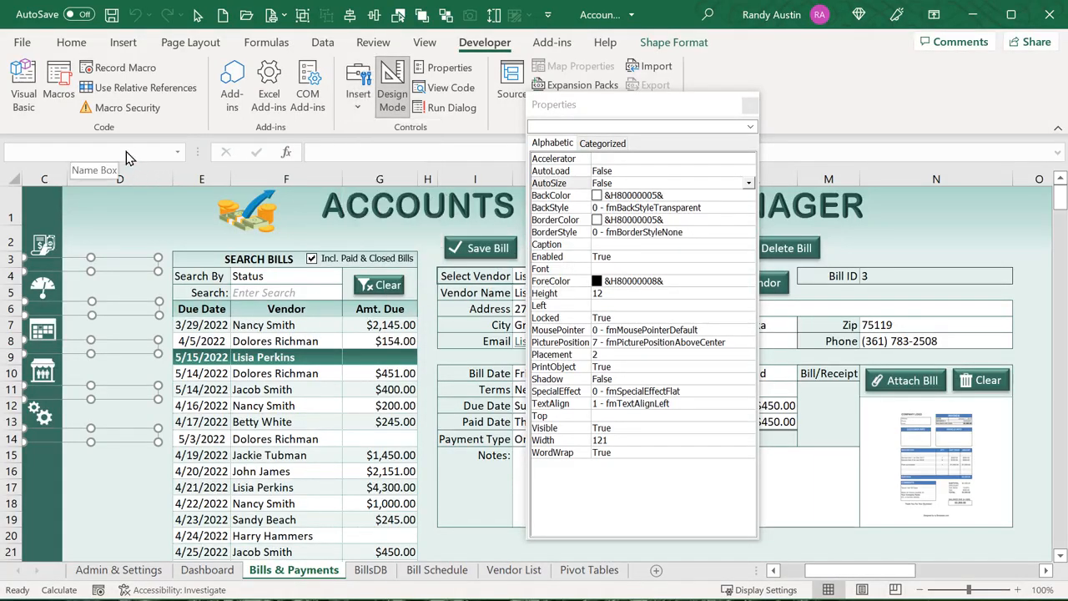
{"action": "left_click", "coordinate": [156, 238]}
{"action": "left_click", "coordinate": [62, 267]}
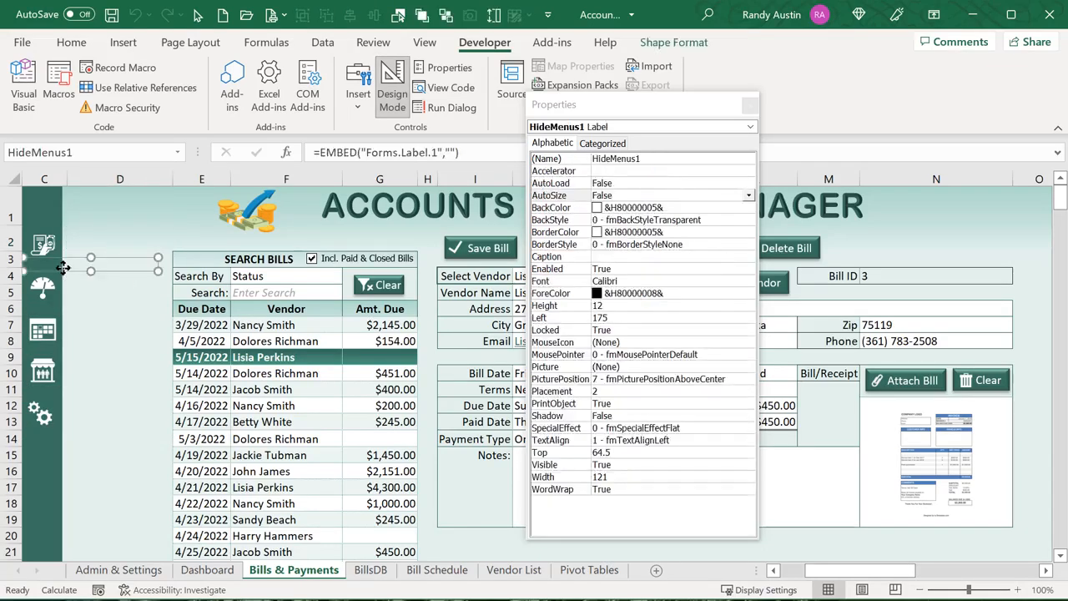
{"action": "double_click", "coordinate": [63, 267]}
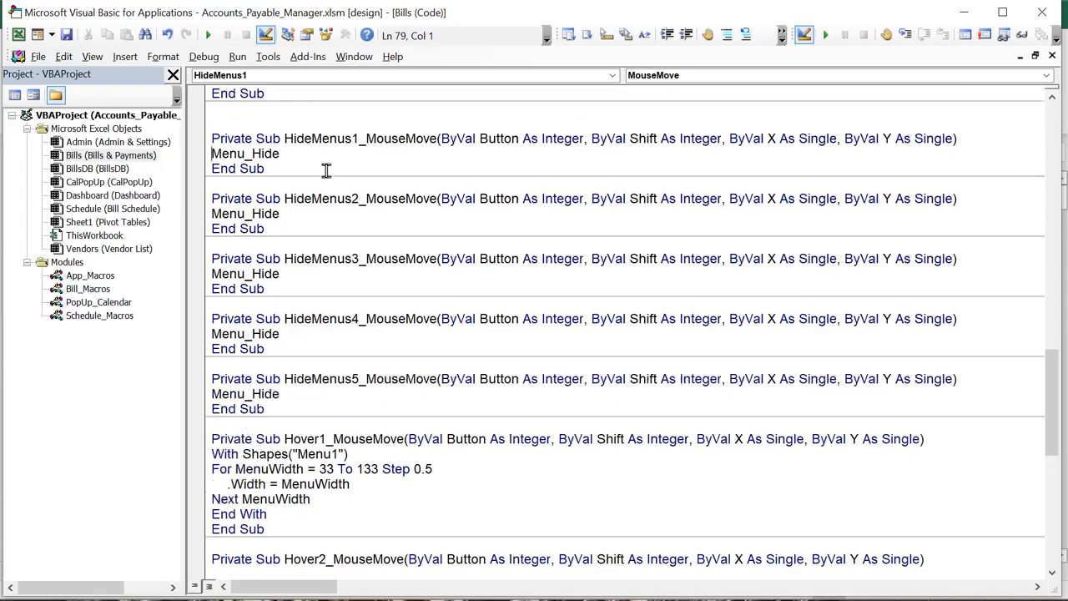
Review the HideMenus1–HideMenus5 MouseMove procedures, then return to Excel with Alt+F11
{"action": "scroll", "coordinate": [326, 171], "scroll_direction": "up", "scroll_amount": 1}
{"action": "left_click_drag", "start_coordinate": [284, 185], "coordinate": [352, 187]}
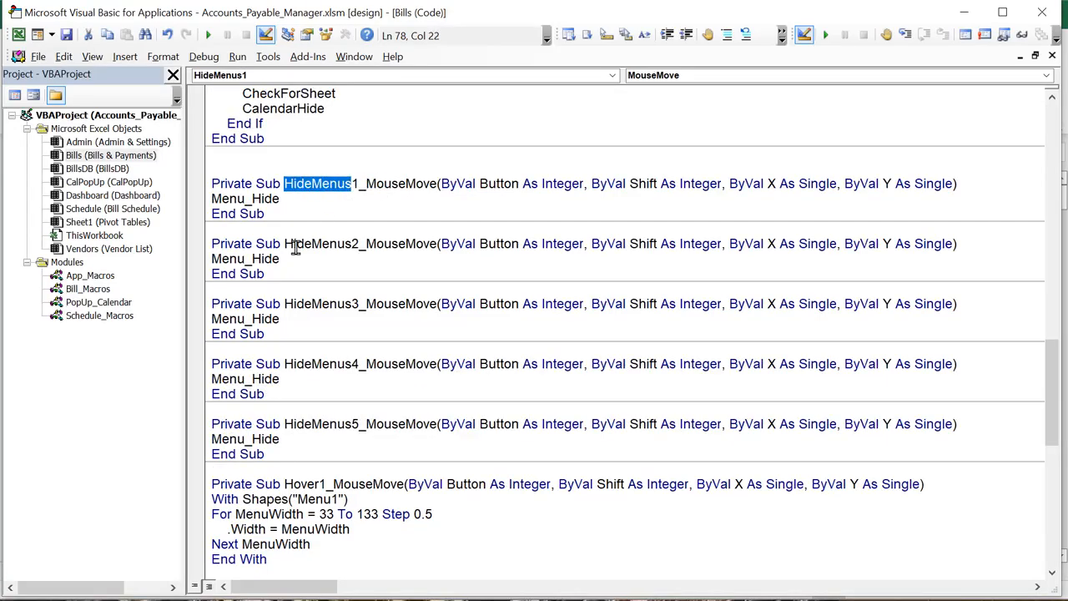
{"action": "left_click", "coordinate": [359, 428]}
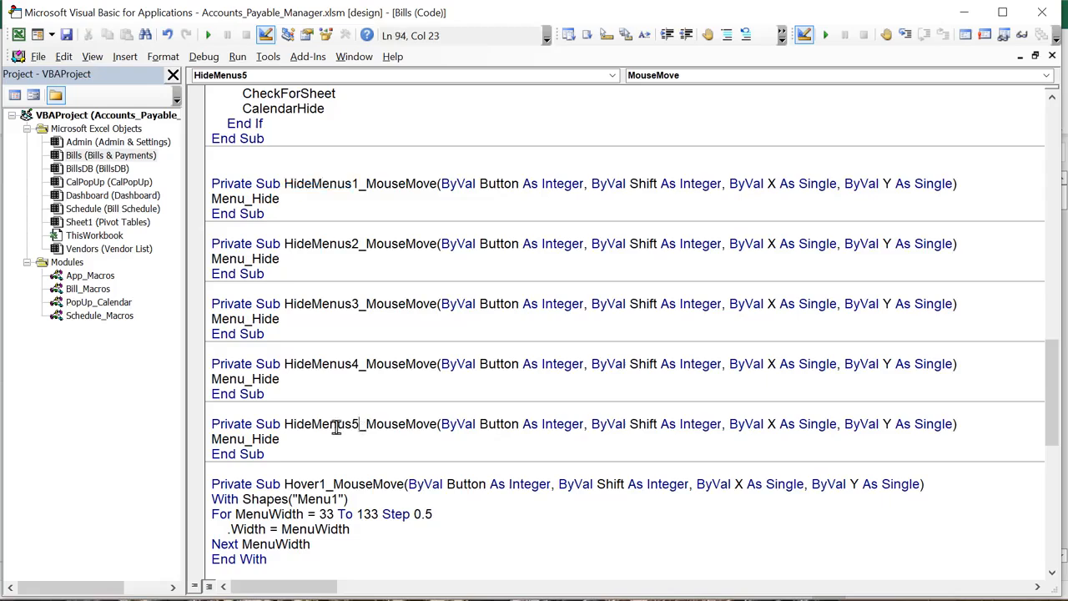
{"action": "left_click_drag", "start_coordinate": [285, 424], "coordinate": [350, 425]}
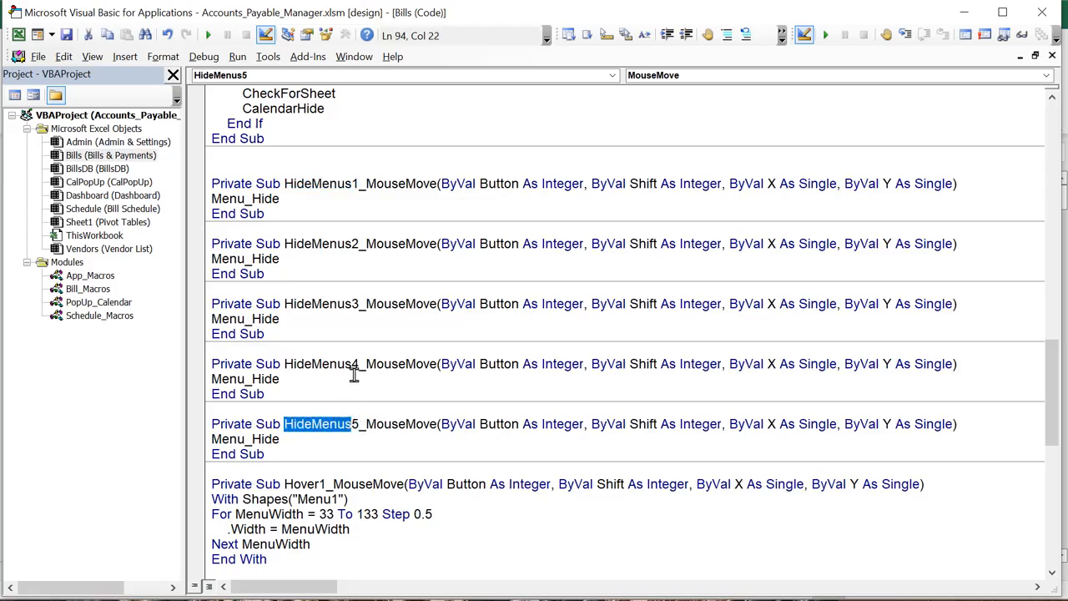
{"action": "left_click_drag", "start_coordinate": [359, 365], "coordinate": [207, 379]}
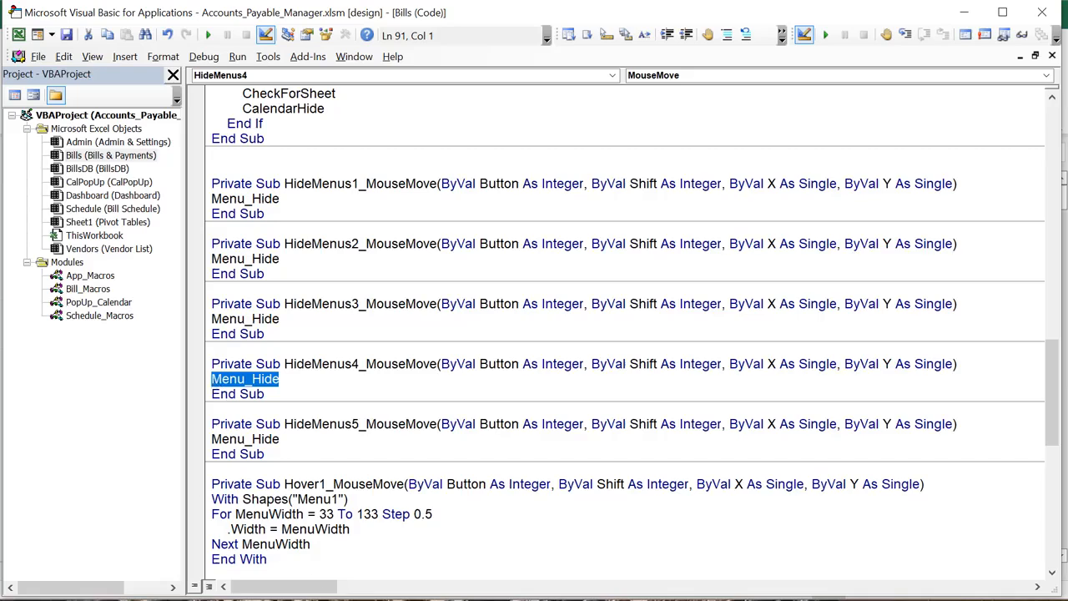
{"action": "key", "text": "alt+F11"}
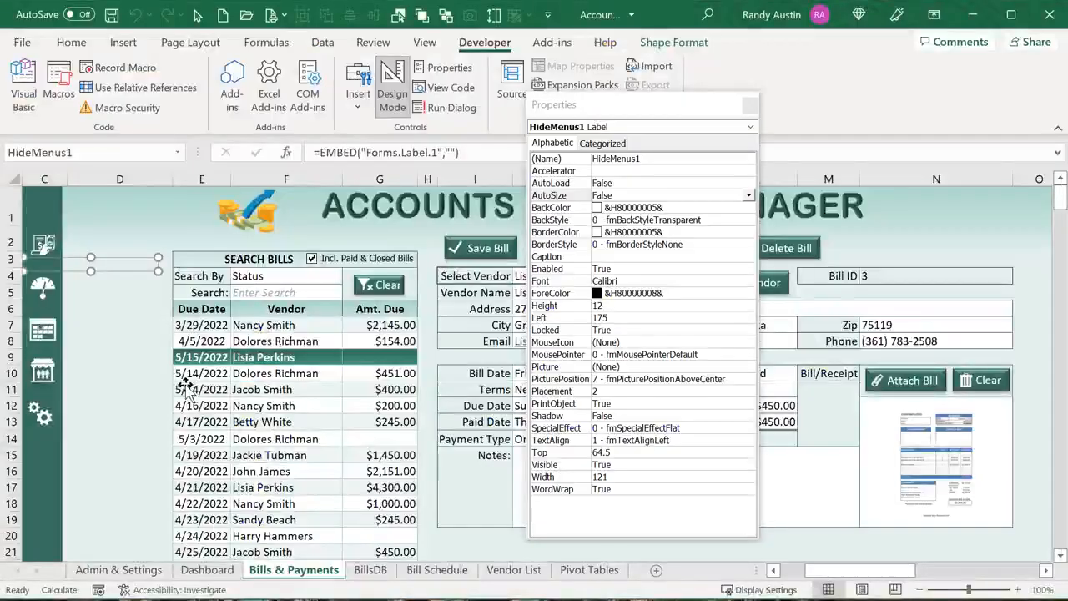
{"action": "left_click", "coordinate": [392, 94]}
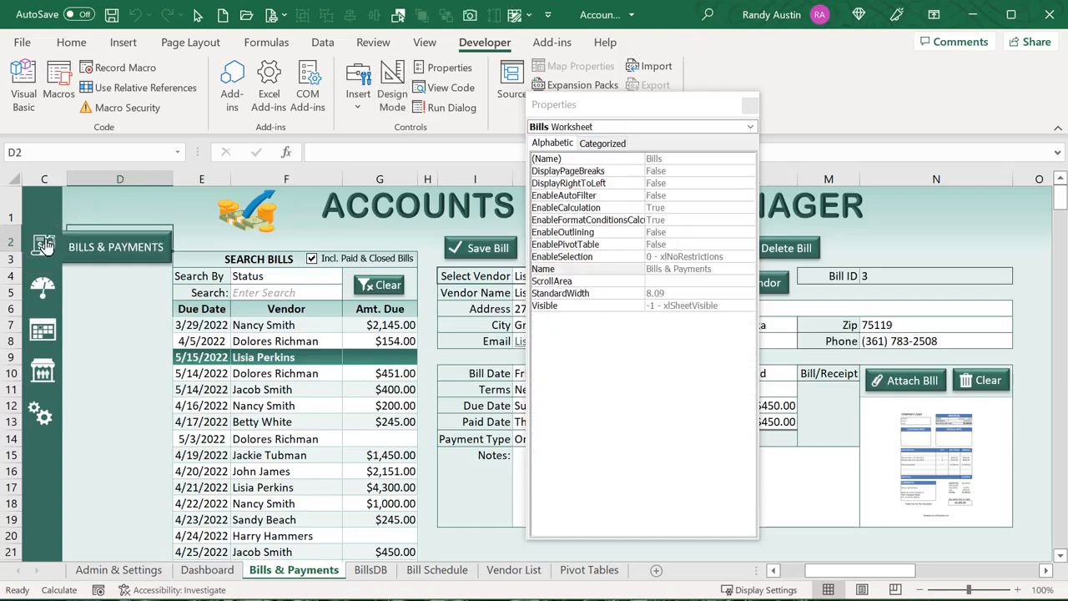
{"action": "right_click", "coordinate": [73, 237]}
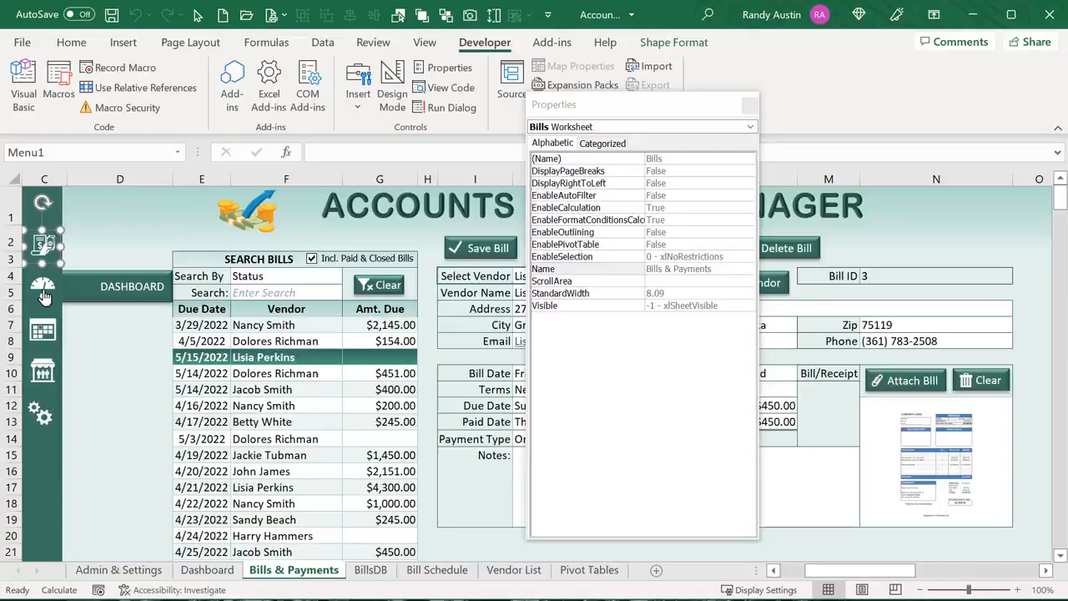
{"action": "right_click", "coordinate": [90, 272]}
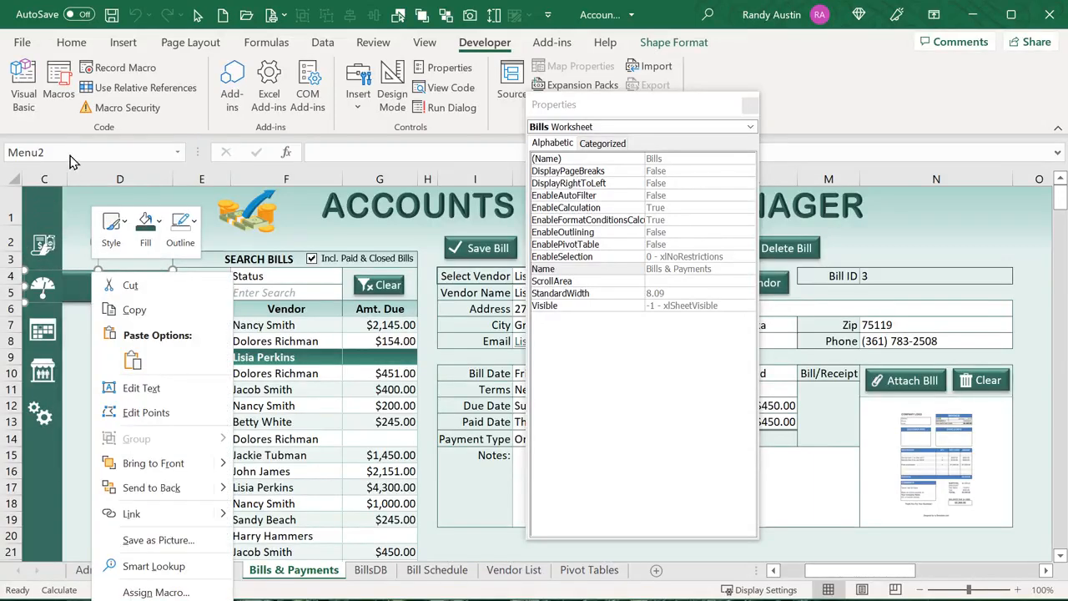
{"action": "key", "text": "Escape"}
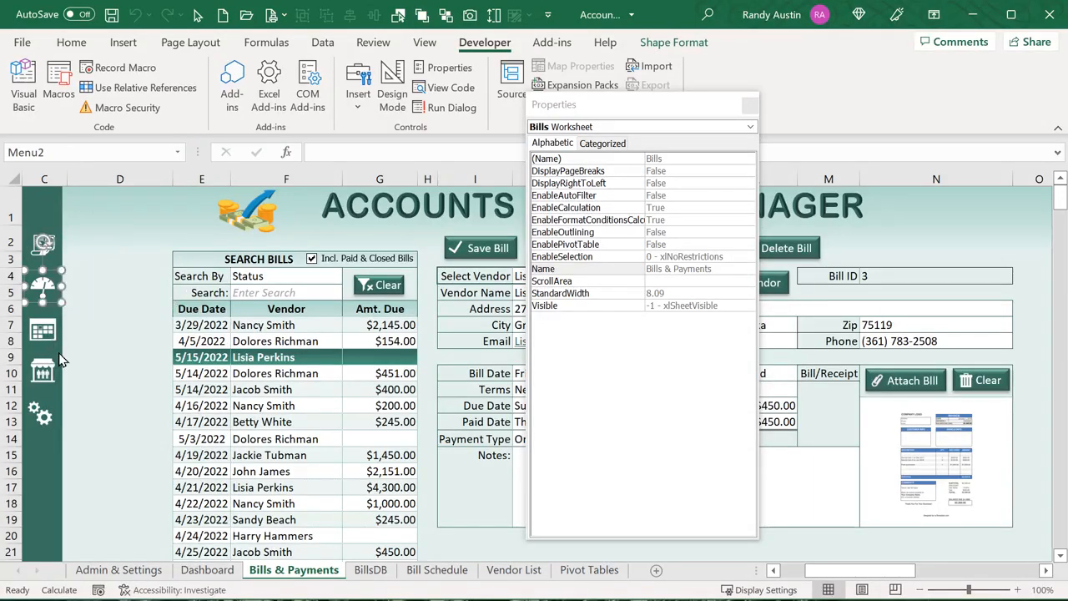
{"action": "right_click", "coordinate": [79, 405]}
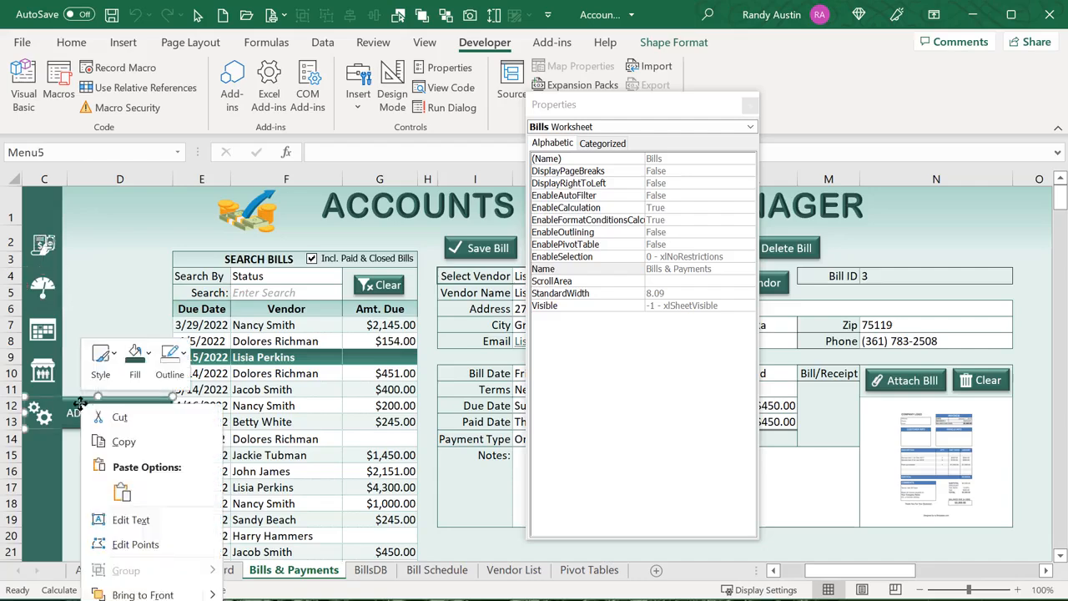
{"action": "key", "text": "Escape"}
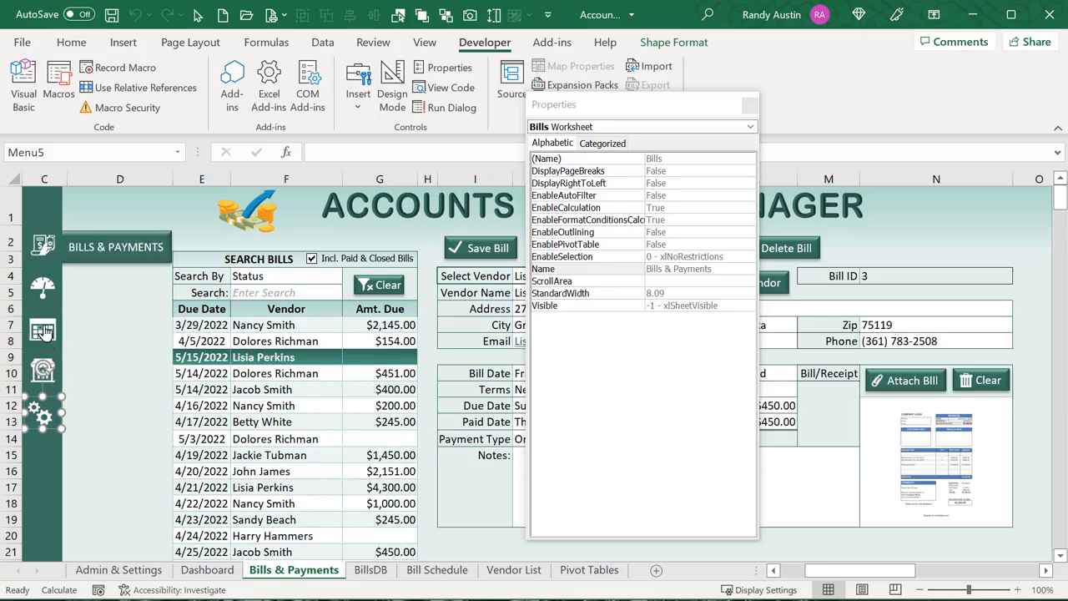
{"action": "right_click", "coordinate": [35, 242]}
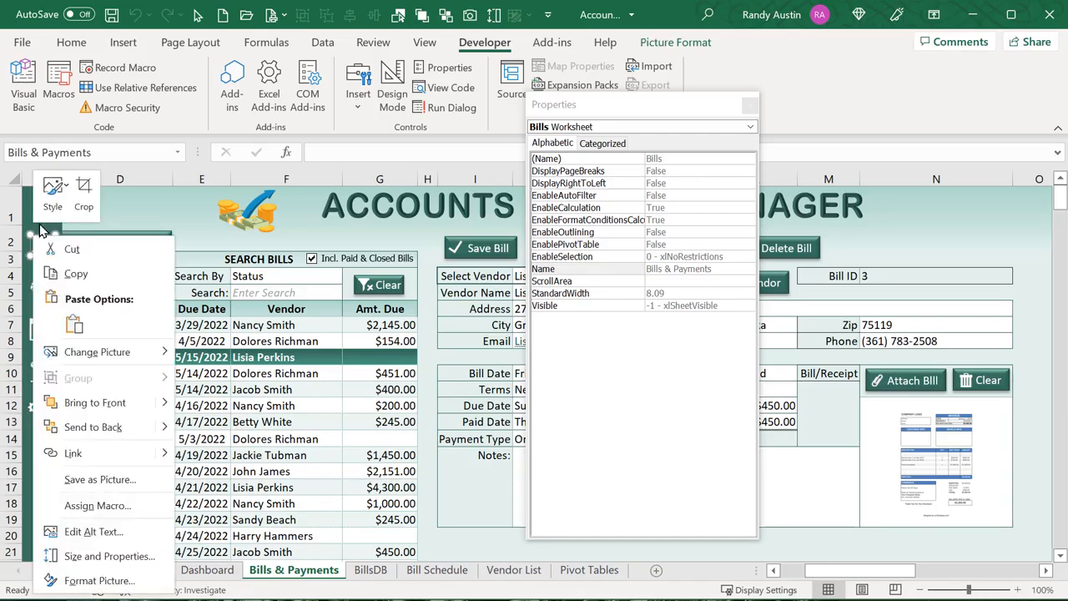
{"action": "key", "text": "Escape"}
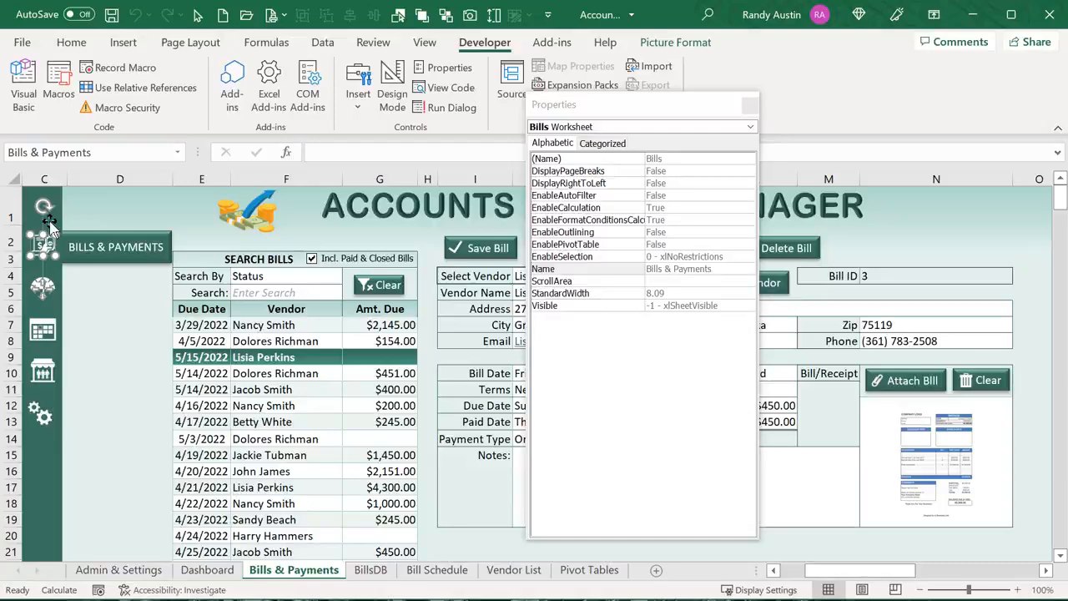
{"action": "left_click", "coordinate": [392, 93]}
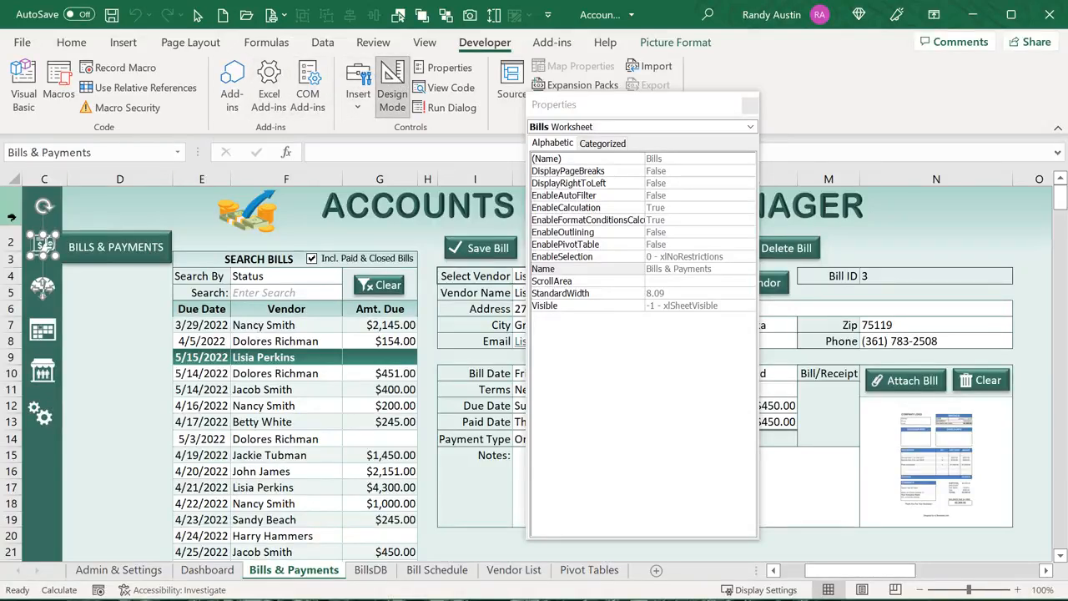
{"action": "left_click", "coordinate": [38, 238]}
Test the bills icon so its hover menu collapses
{"action": "scroll", "coordinate": [51, 280], "scroll_direction": "up", "scroll_amount": 2}
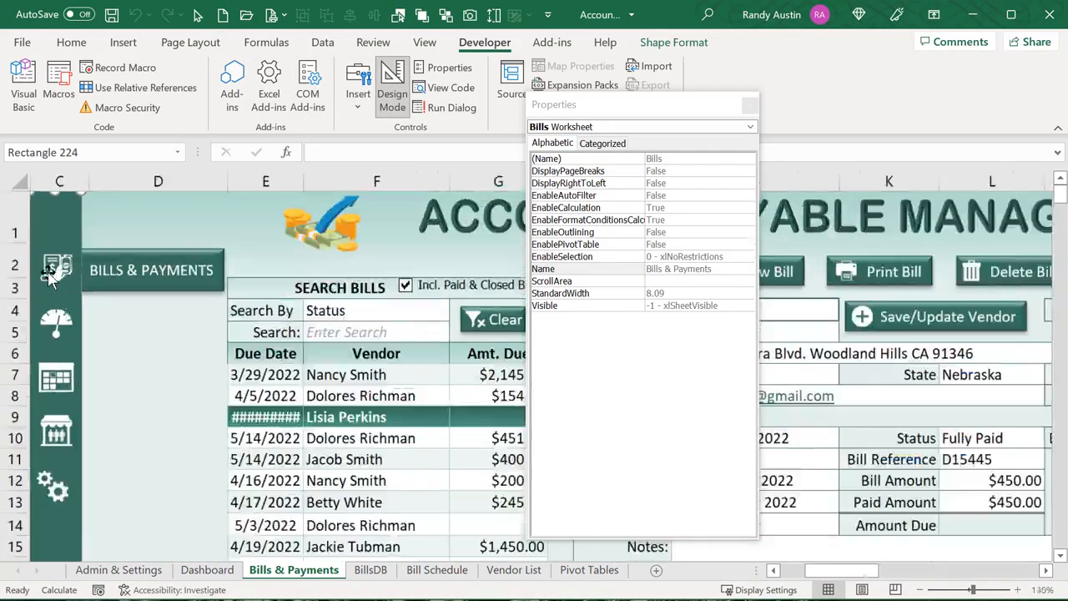
{"action": "scroll", "coordinate": [51, 279], "scroll_direction": "up", "scroll_amount": 2}
{"action": "scroll", "coordinate": [103, 323], "scroll_direction": "up", "scroll_amount": 2}
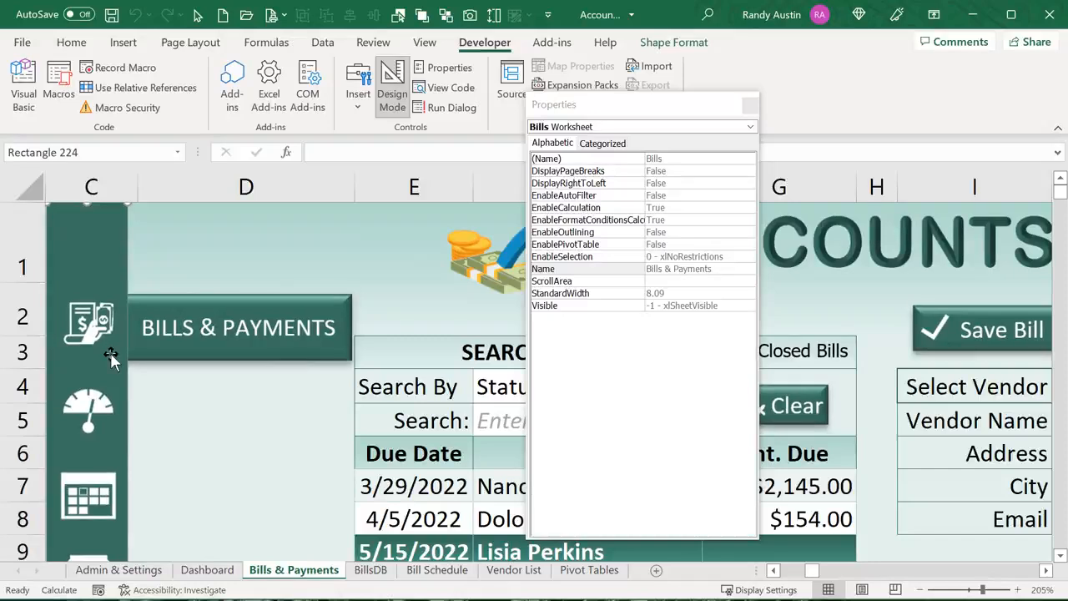
{"action": "left_click", "coordinate": [111, 355]}
{"action": "left_click", "coordinate": [111, 339]}
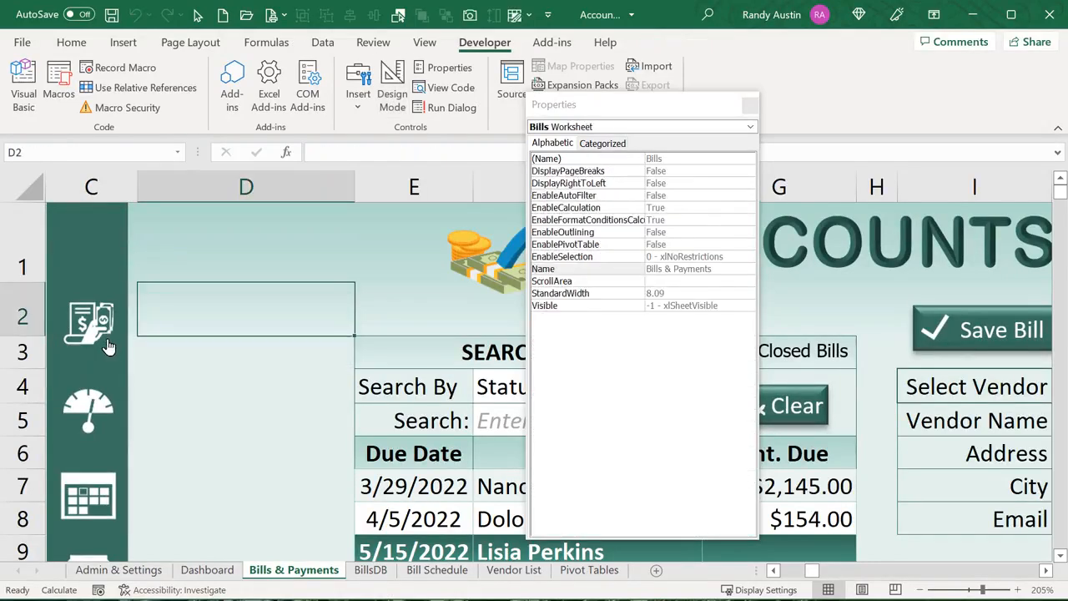
Nudge the bills icon onto the Bills & Payments banner and back, then open the Selection Pane
{"action": "left_click", "coordinate": [107, 342], "text": "ctrl"}
{"action": "mouse_move", "coordinate": [73, 310]}
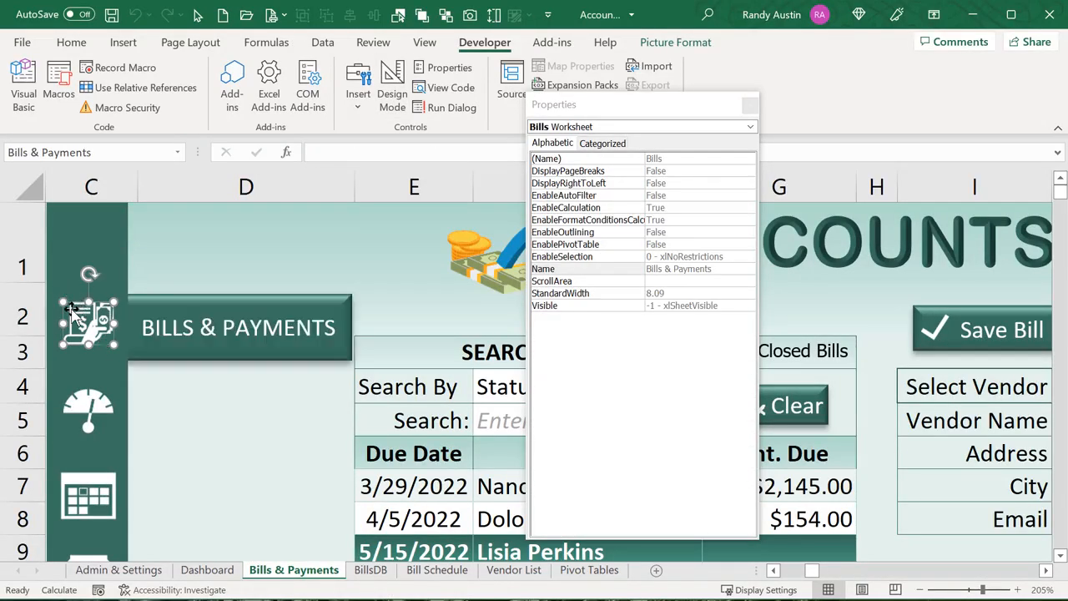
{"action": "left_click_drag", "start_coordinate": [73, 310], "coordinate": [108, 293]}
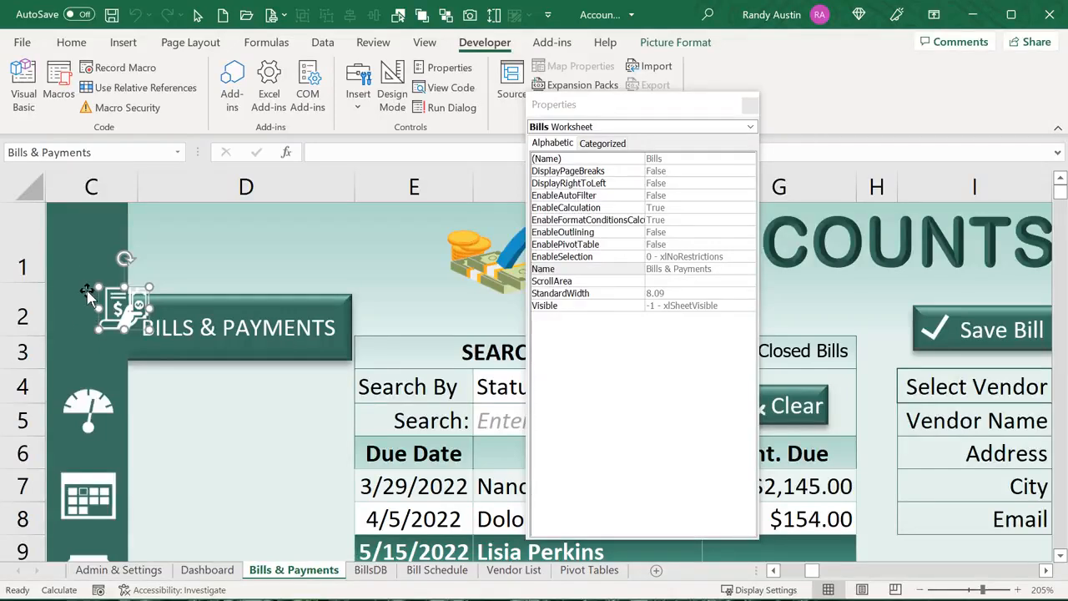
{"action": "left_click_drag", "start_coordinate": [106, 294], "coordinate": [71, 305]}
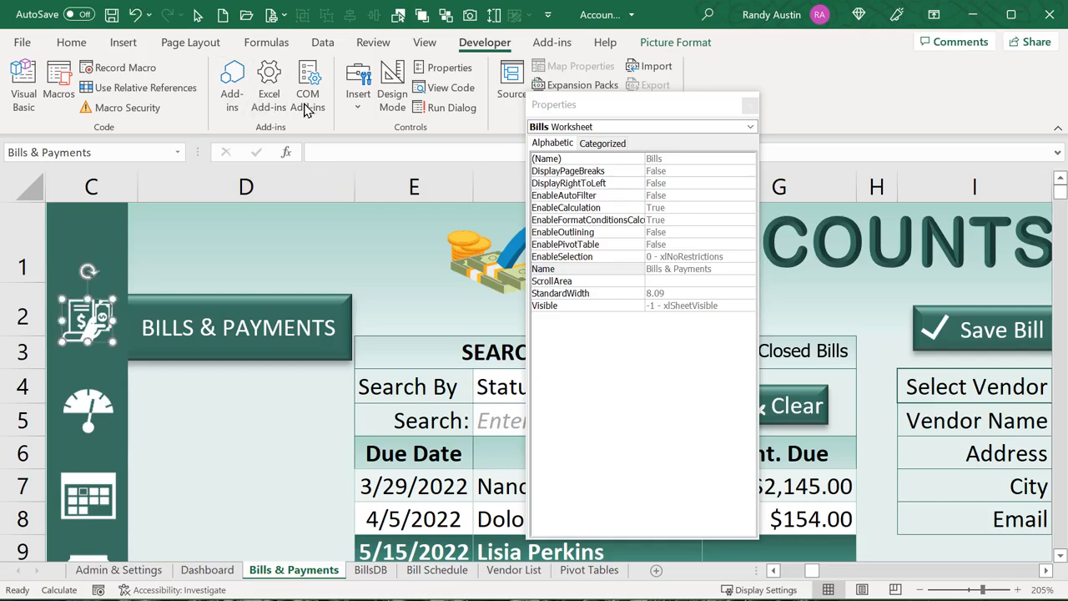
{"action": "left_click", "coordinate": [399, 15]}
Close the Properties window and select the Hover5–Hover1 labels in the Selection pane
{"action": "left_click", "coordinate": [751, 106]}
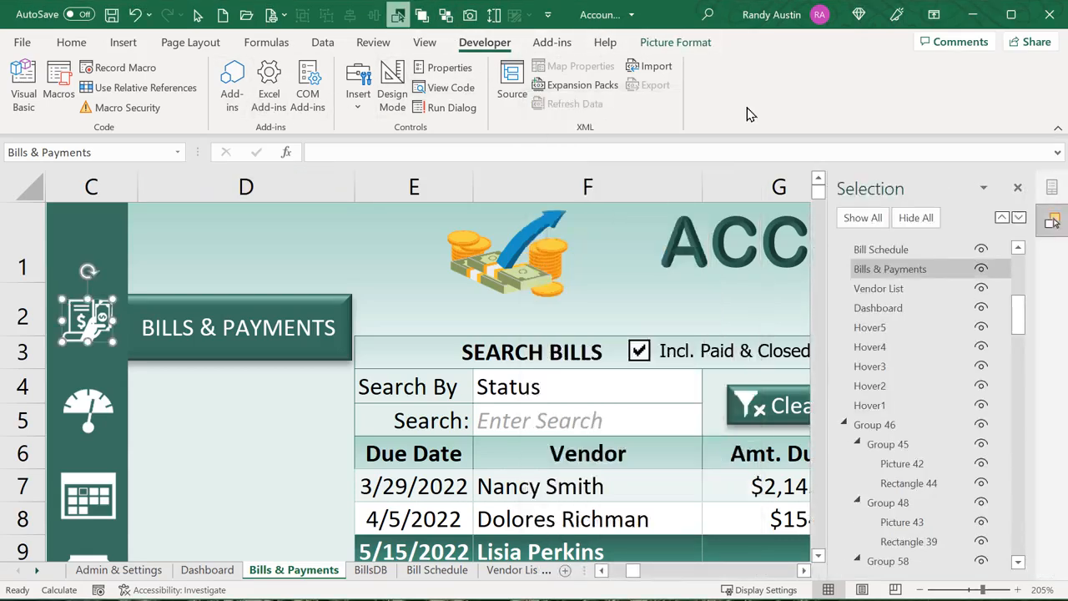
{"action": "scroll", "coordinate": [971, 415], "scroll_direction": "down", "scroll_amount": 1}
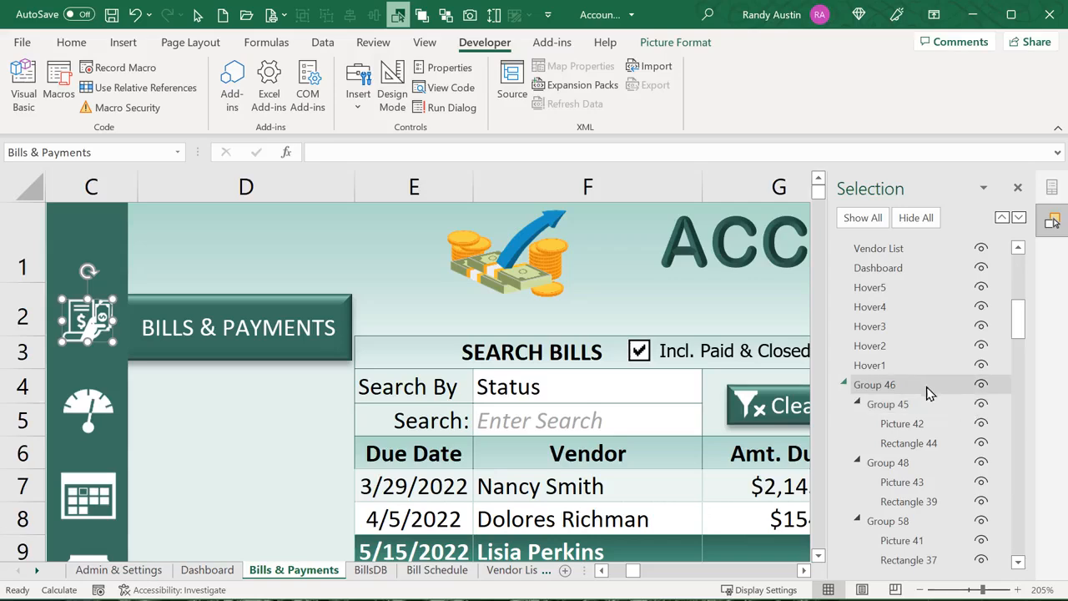
{"action": "left_click", "coordinate": [870, 287]}
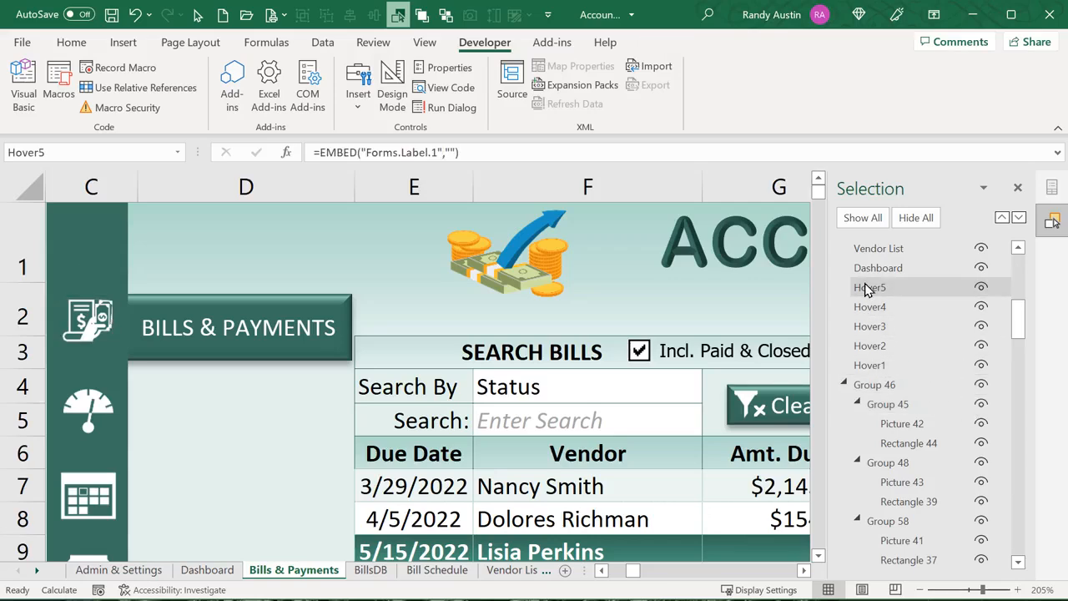
{"action": "left_click", "coordinate": [870, 308]}
{"action": "left_click", "coordinate": [870, 326]}
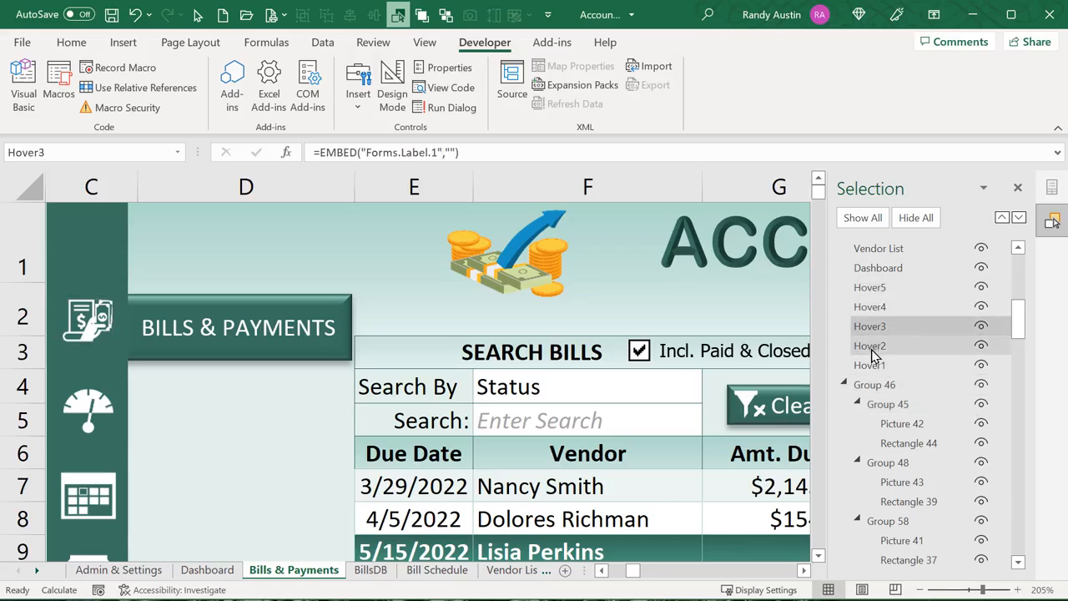
{"action": "left_click", "coordinate": [869, 346]}
{"action": "left_click", "coordinate": [870, 366]}
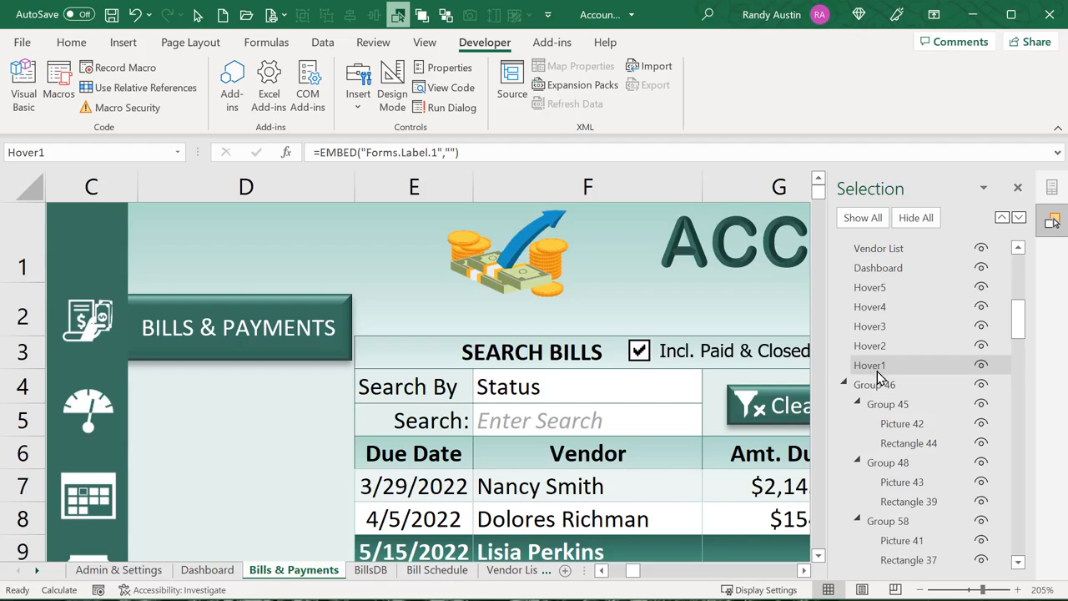
{"action": "left_click", "coordinate": [872, 327], "text": "ctrl"}
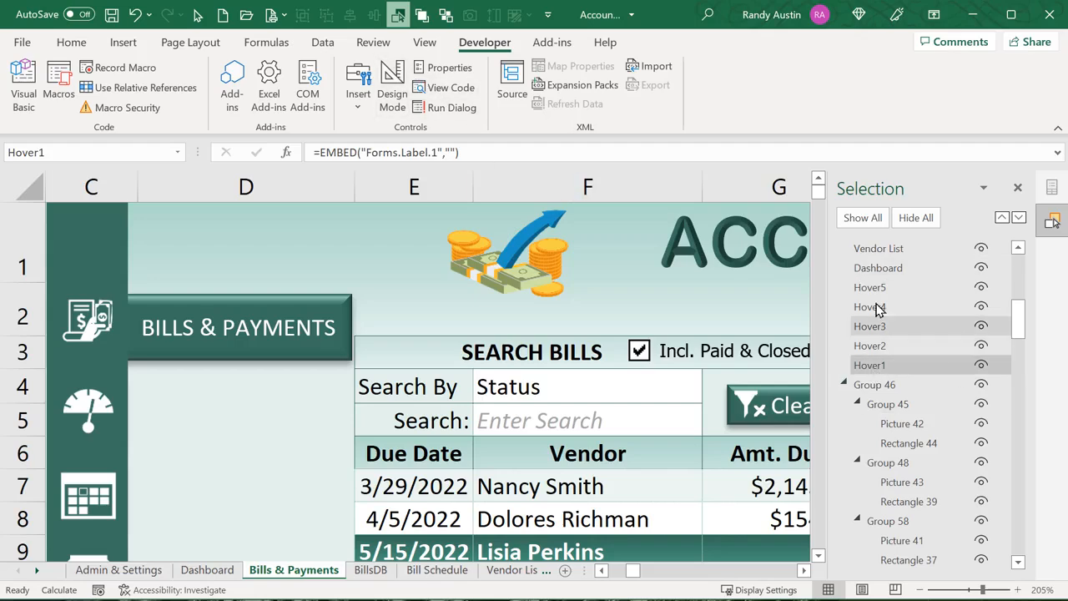
Re-enable design mode, select Hover5 and Hover1, and undo an accidental sidebar rectangle move
{"action": "left_click", "coordinate": [389, 91]}
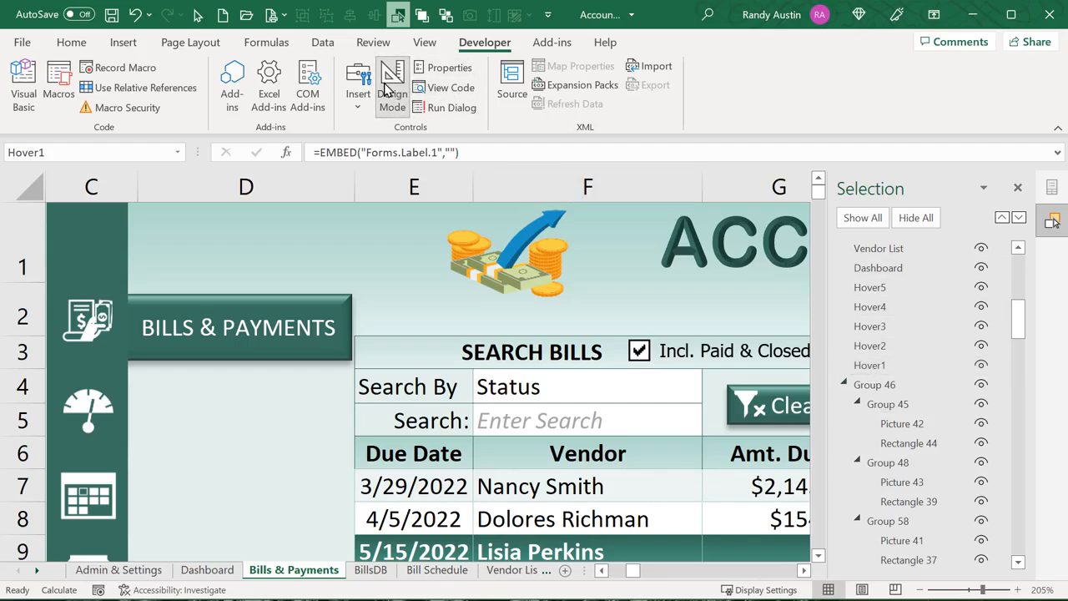
{"action": "left_click", "coordinate": [388, 92]}
{"action": "left_click", "coordinate": [870, 287]}
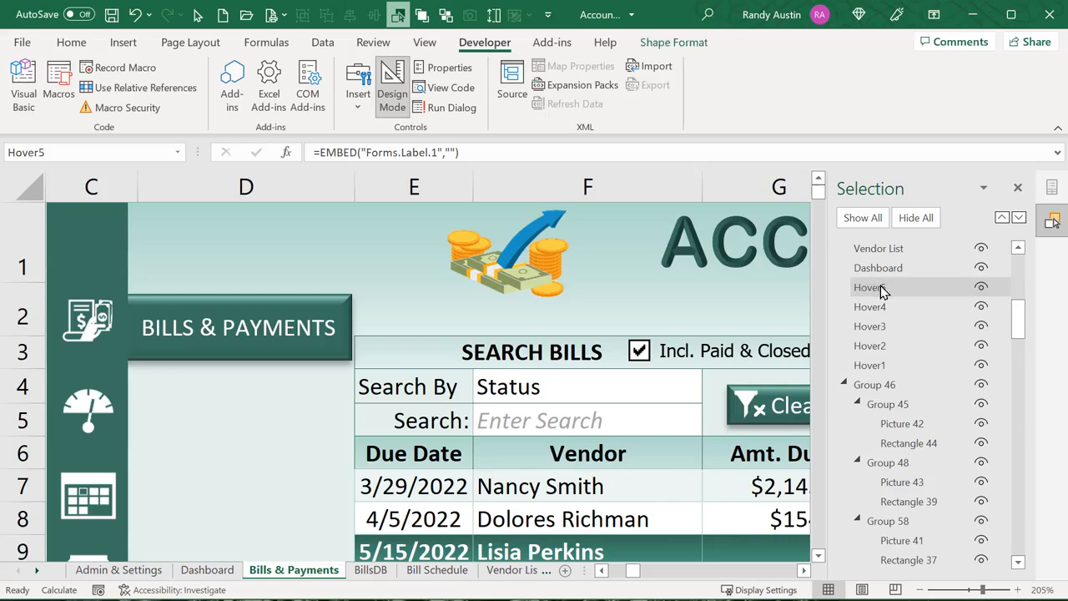
{"action": "left_click", "coordinate": [869, 365]}
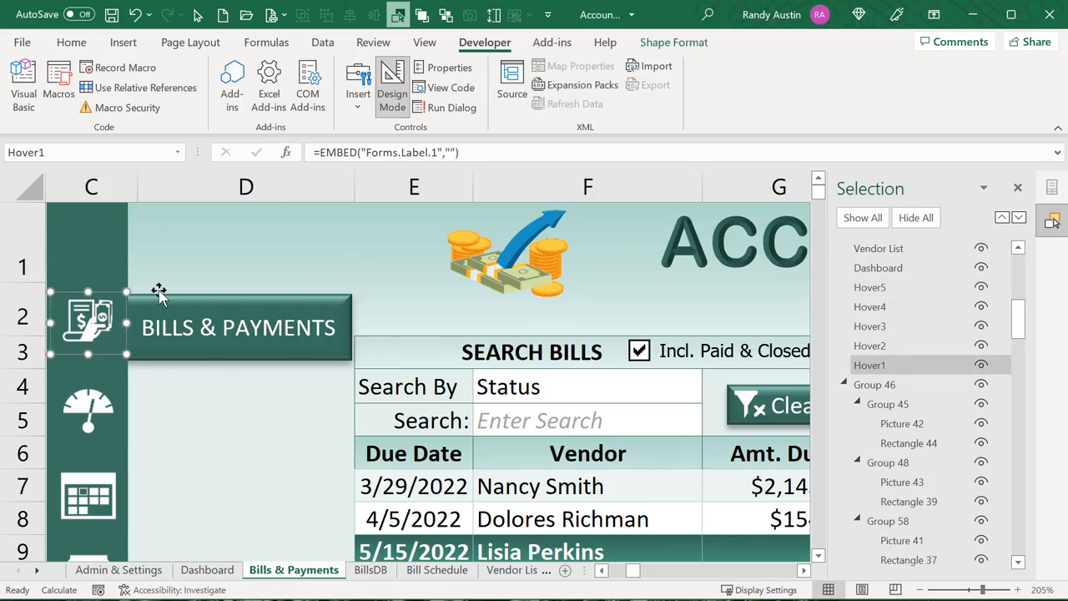
{"action": "left_click_drag", "start_coordinate": [110, 288], "coordinate": [208, 222]}
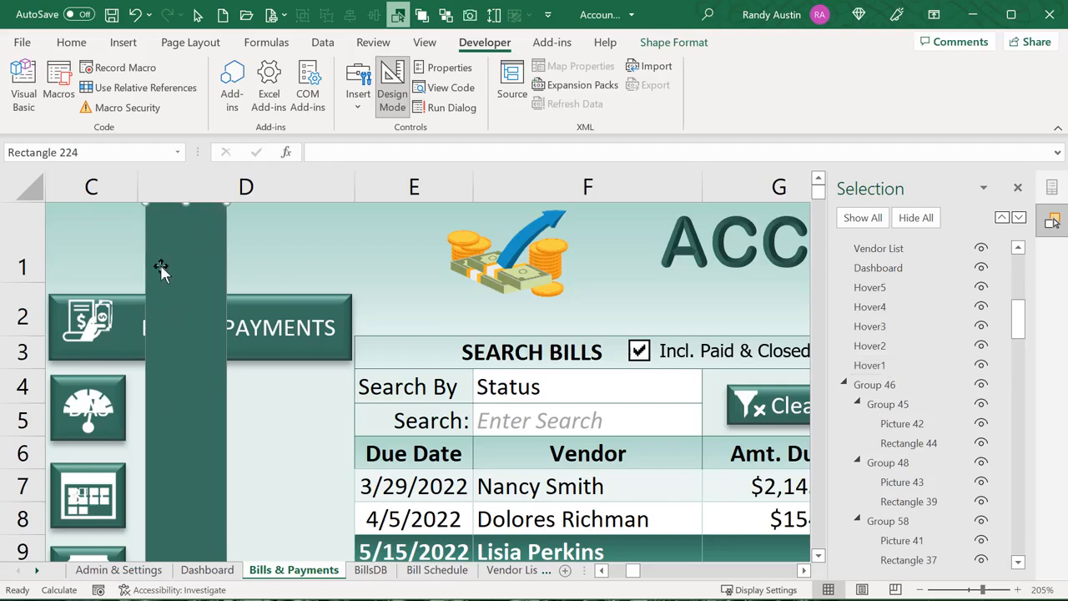
{"action": "key", "text": "ctrl+z"}
Resize the Hover1 label, undo the resize, and select Hover2
{"action": "left_click", "coordinate": [856, 368]}
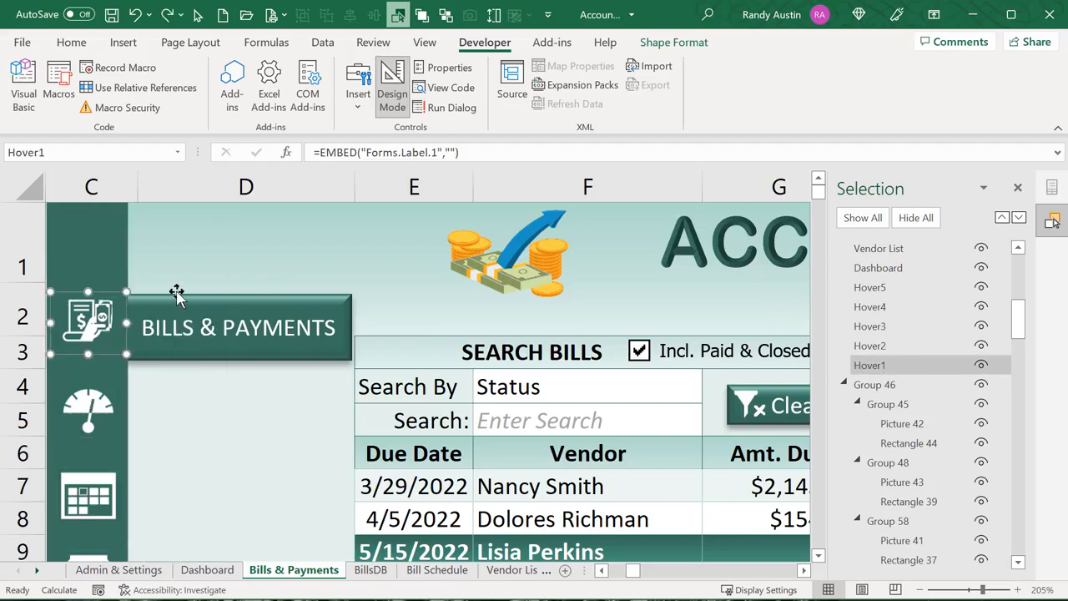
{"action": "mouse_move", "coordinate": [109, 297]}
{"action": "left_mouse_down"}
{"action": "mouse_move", "coordinate": [156, 291]}
{"action": "mouse_move", "coordinate": [98, 297]}
{"action": "left_mouse_up"}
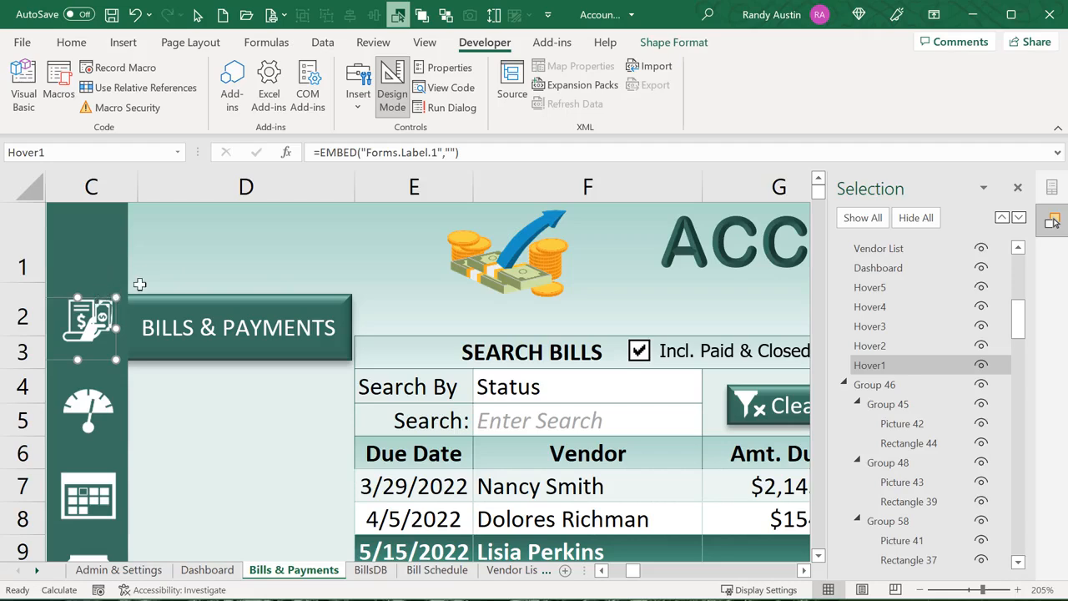
{"action": "key", "text": "ctrl+z"}
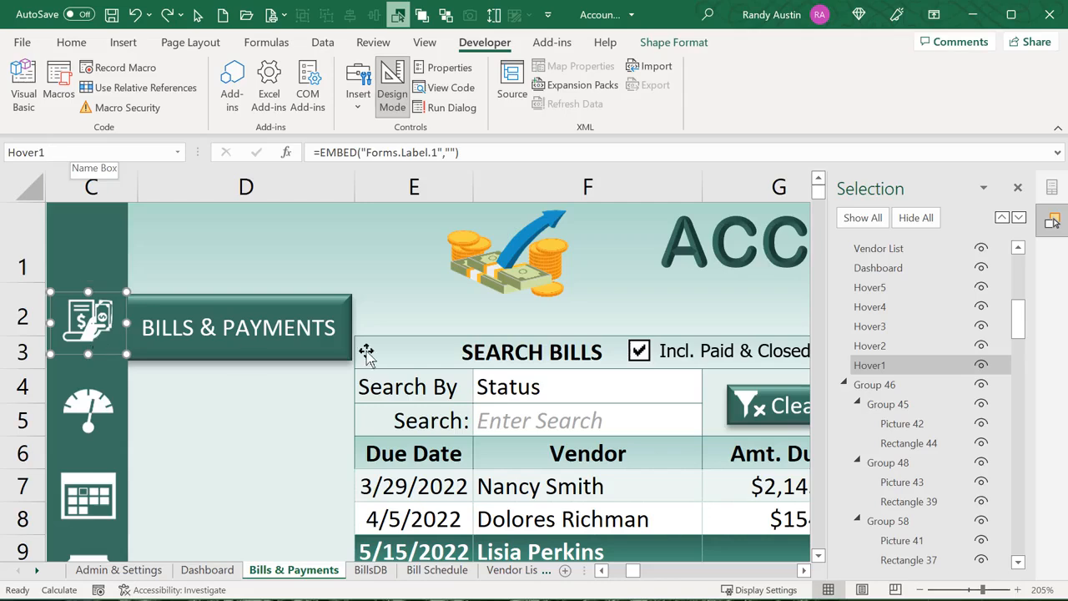
{"action": "left_click", "coordinate": [868, 346]}
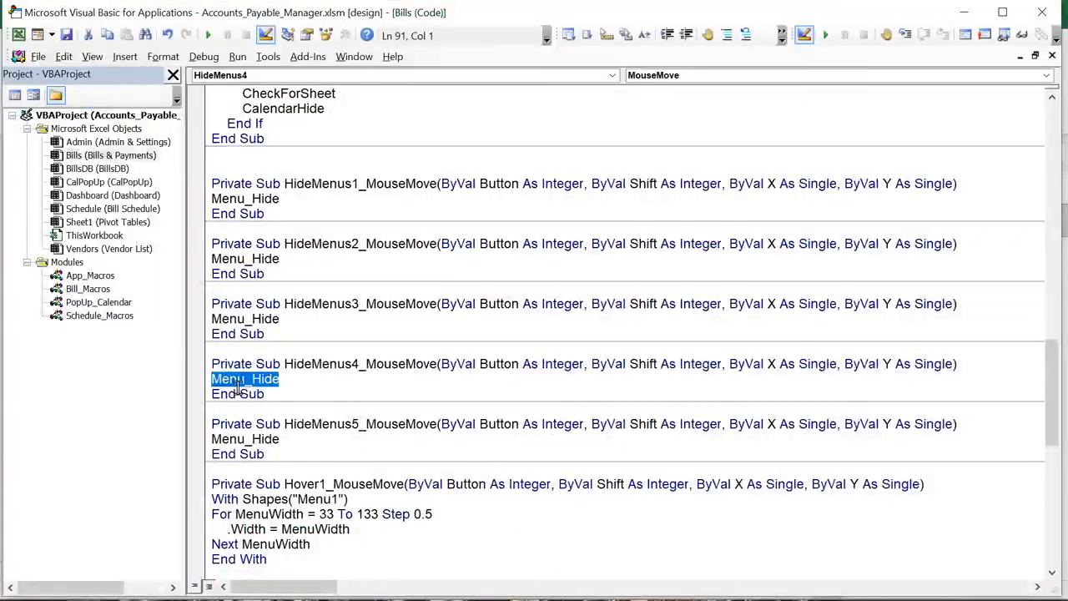
Scroll through the Bills module's Hover1–Hover5 subs, highlighting Hover3 and Hover1, then return to Excel
{"action": "left_click", "coordinate": [74, 157]}
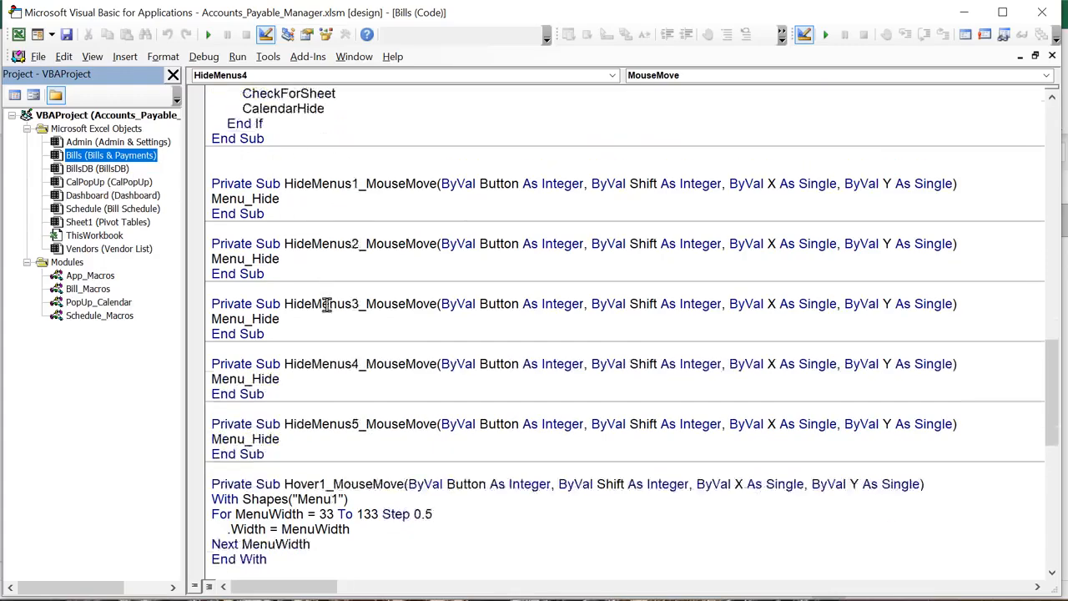
{"action": "scroll", "coordinate": [329, 301], "scroll_direction": "up", "scroll_amount": 5}
{"action": "scroll", "coordinate": [325, 303], "scroll_direction": "down", "scroll_amount": 10}
{"action": "scroll", "coordinate": [317, 303], "scroll_direction": "down", "scroll_amount": 5}
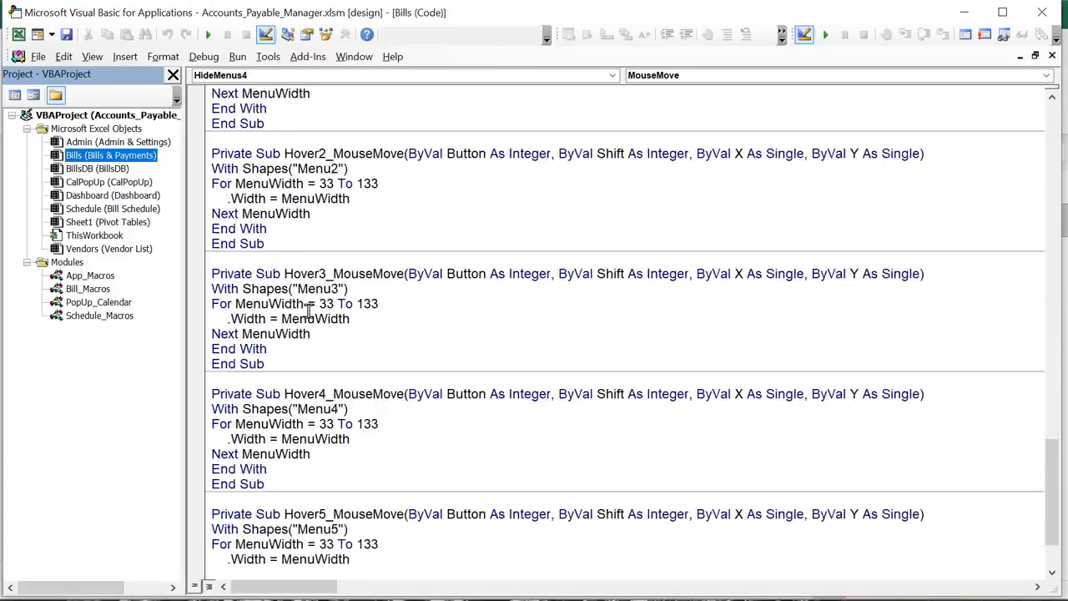
{"action": "left_click_drag", "start_coordinate": [326, 274], "coordinate": [265, 274]}
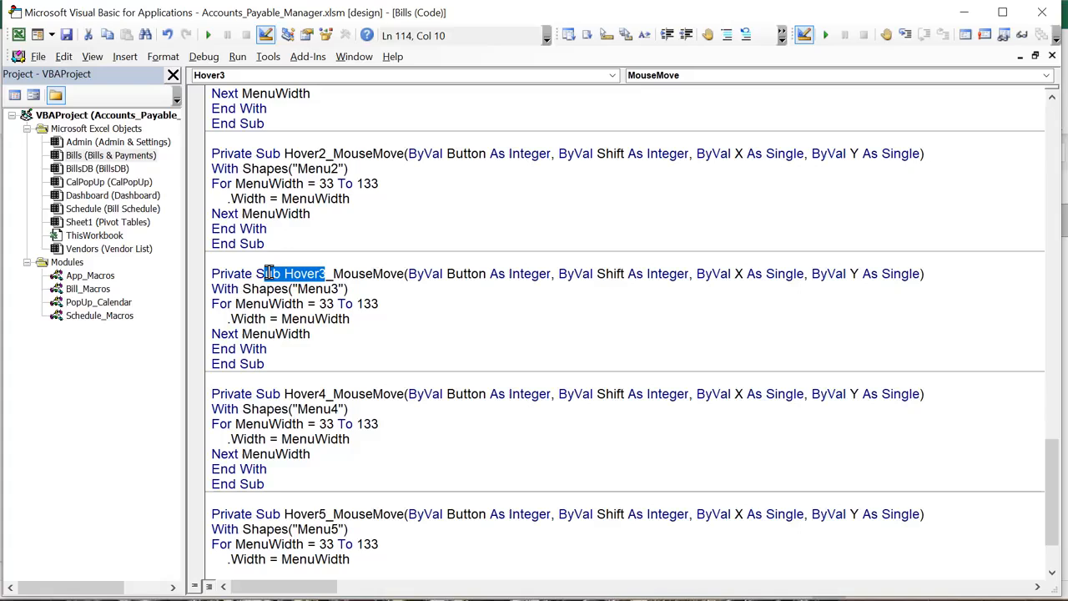
{"action": "left_click", "coordinate": [332, 386]}
{"action": "scroll", "coordinate": [306, 334], "scroll_direction": "up", "scroll_amount": 4}
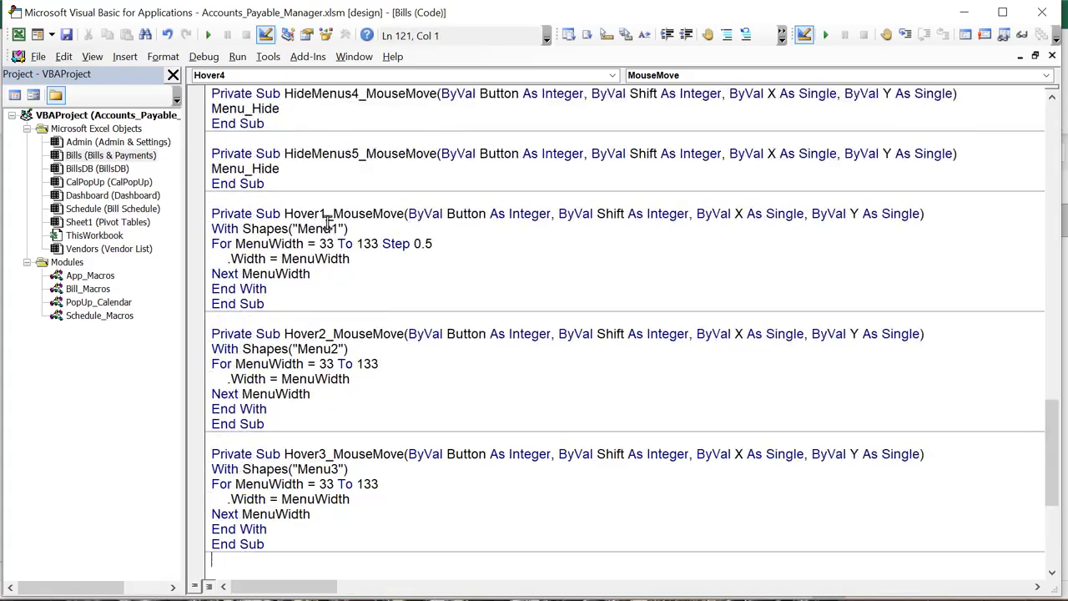
{"action": "left_click_drag", "start_coordinate": [325, 214], "coordinate": [284, 214]}
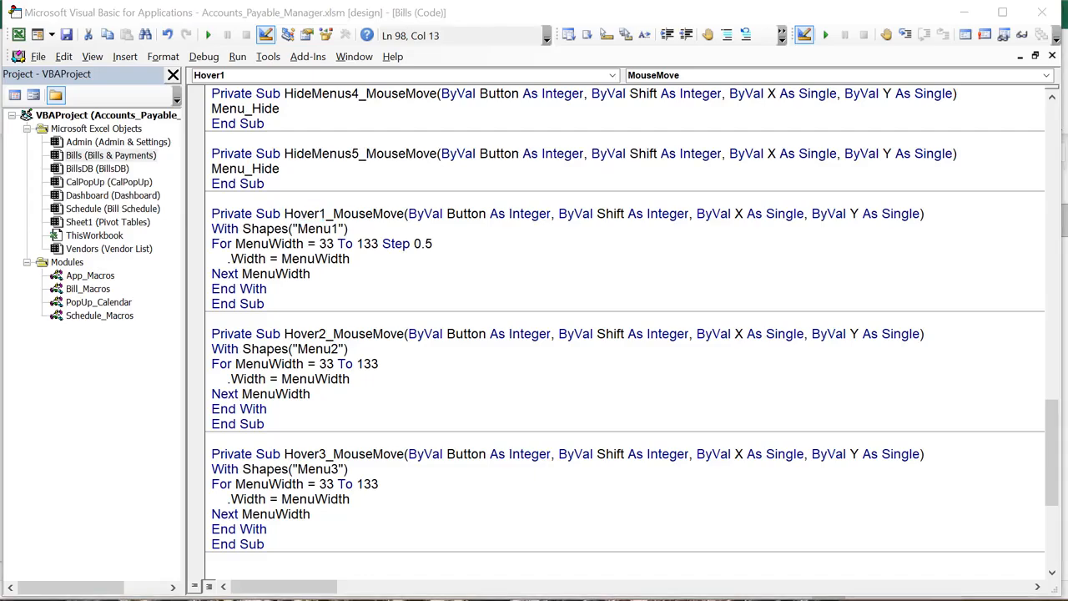
{"action": "key", "text": "alt+F11"}
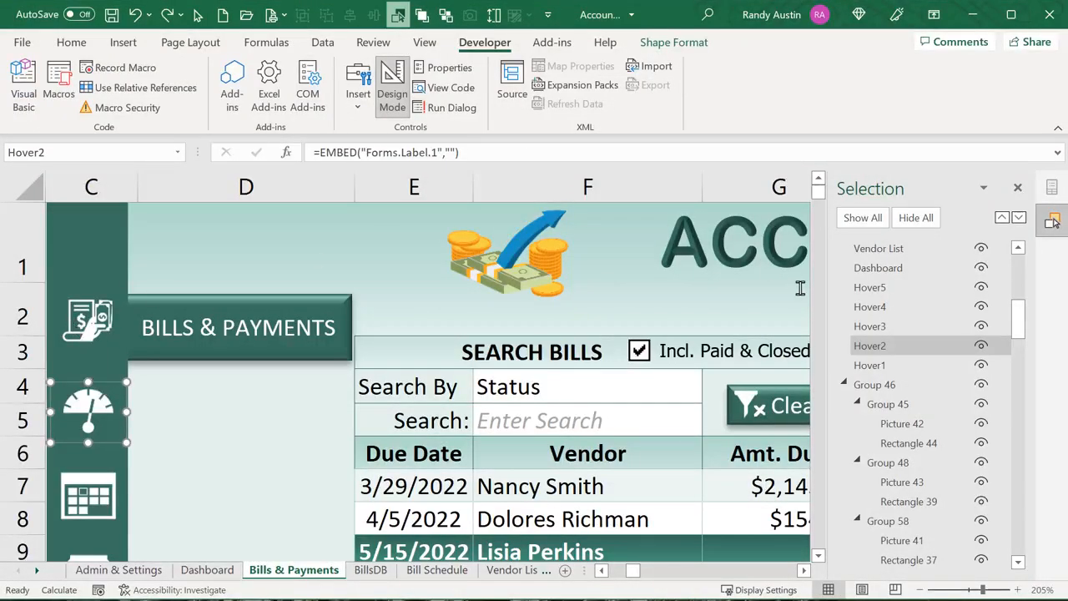
Toggle design mode to try the Hover1 menu, then select Menu1 and open its code with Alt+F11
{"action": "left_click", "coordinate": [868, 365]}
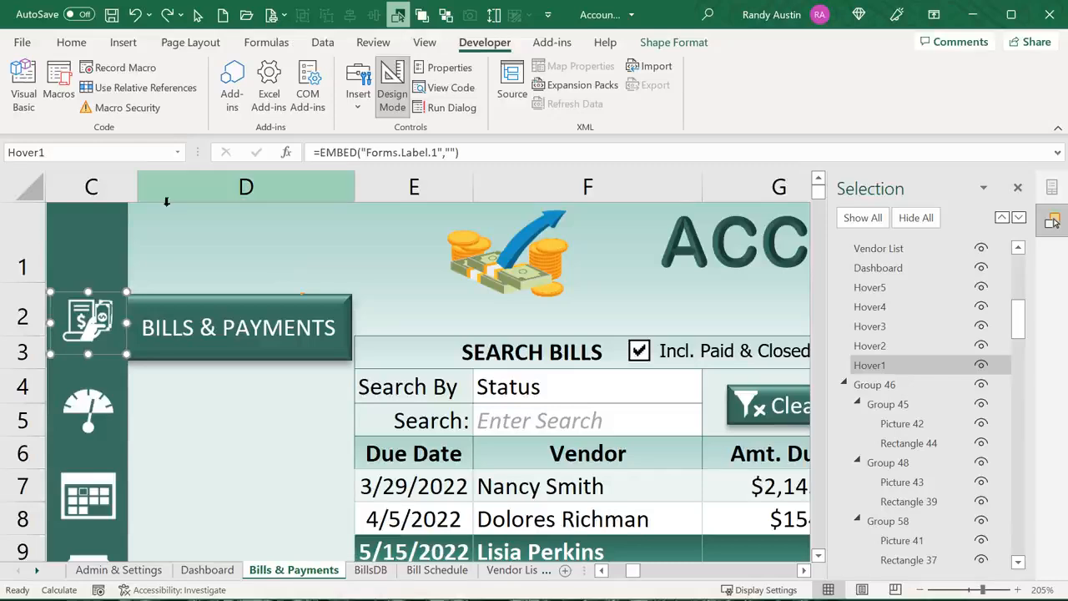
{"action": "left_click", "coordinate": [392, 83]}
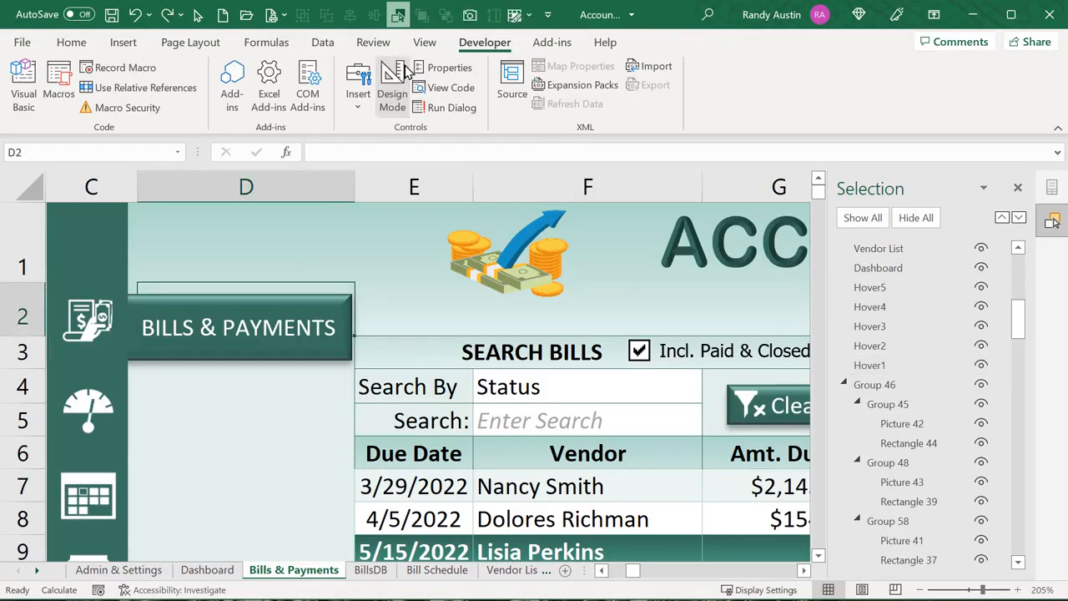
{"action": "left_click", "coordinate": [392, 83]}
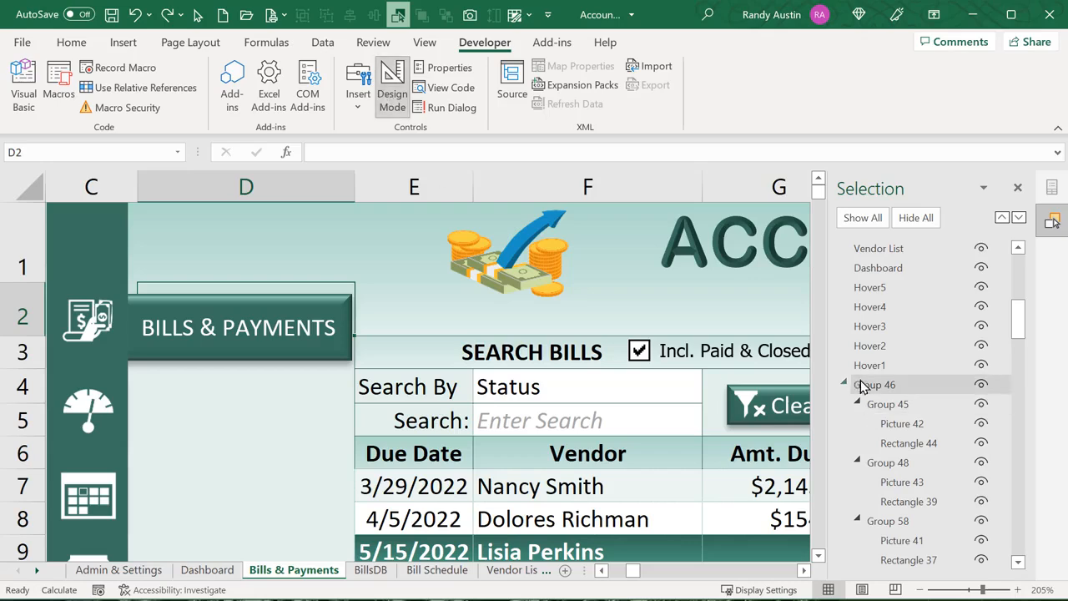
{"action": "left_click", "coordinate": [869, 364]}
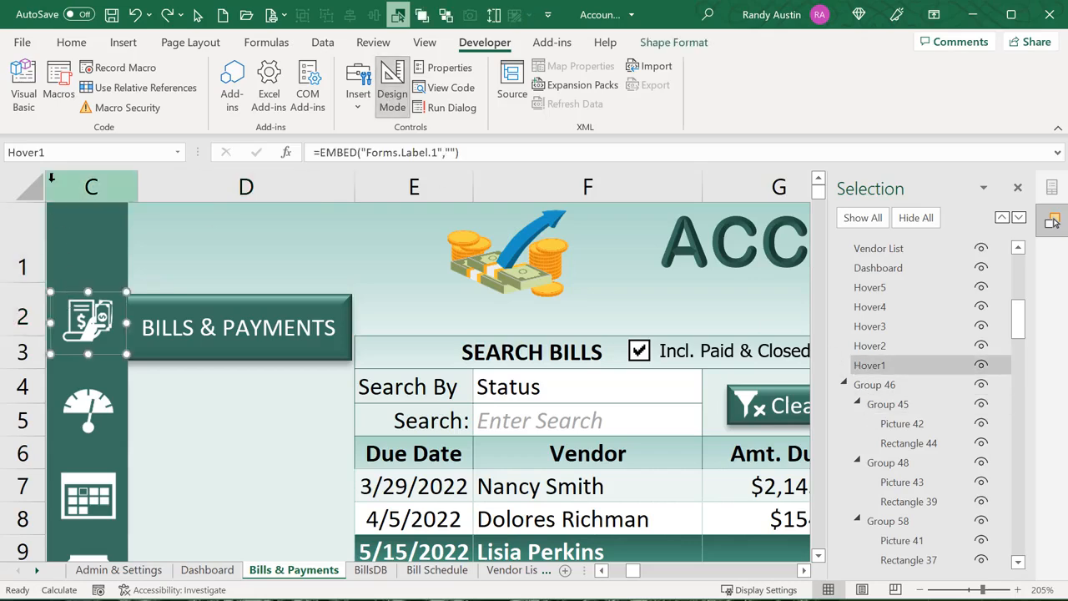
{"action": "left_click", "coordinate": [143, 301]}
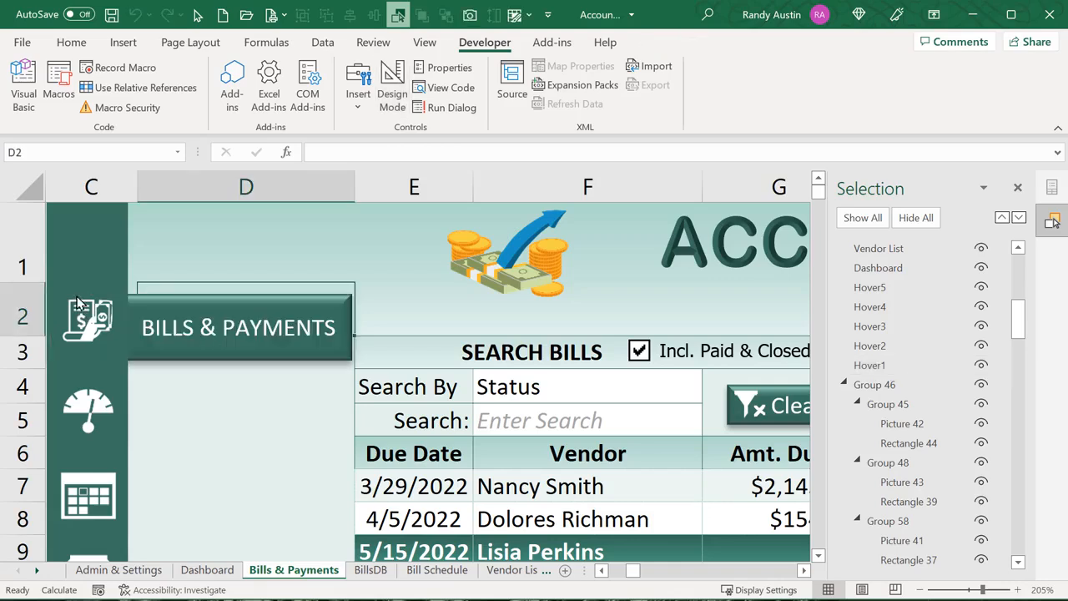
{"action": "left_click", "coordinate": [152, 303]}
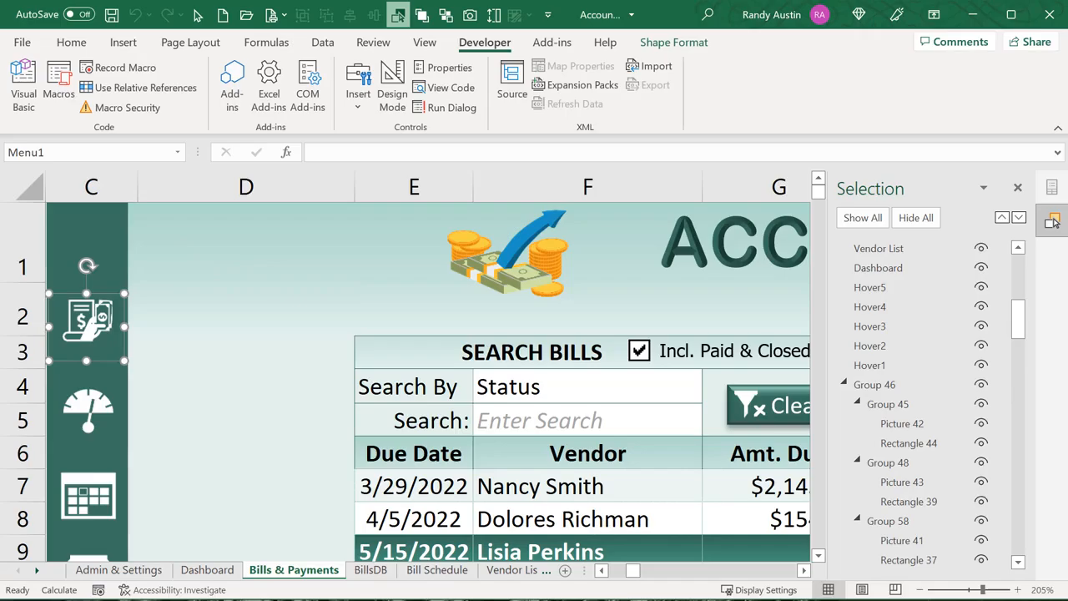
{"action": "key", "text": "alt+F11"}
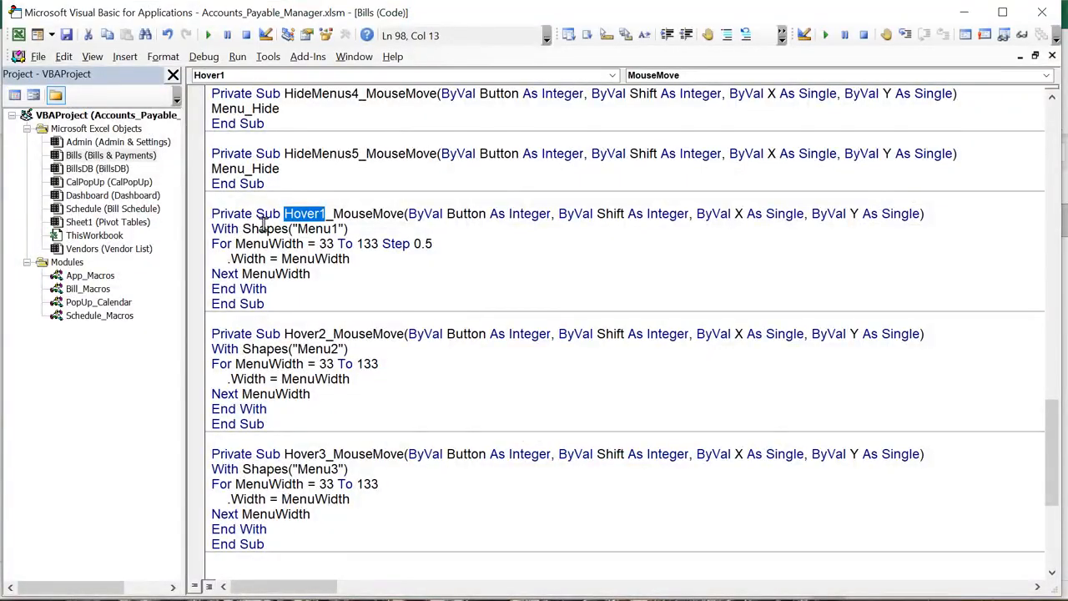
Highlight Hover1, Menu1, the widths 33 and 133, and the .Width line in Hover1_MouseMove
{"action": "left_click", "coordinate": [289, 216]}
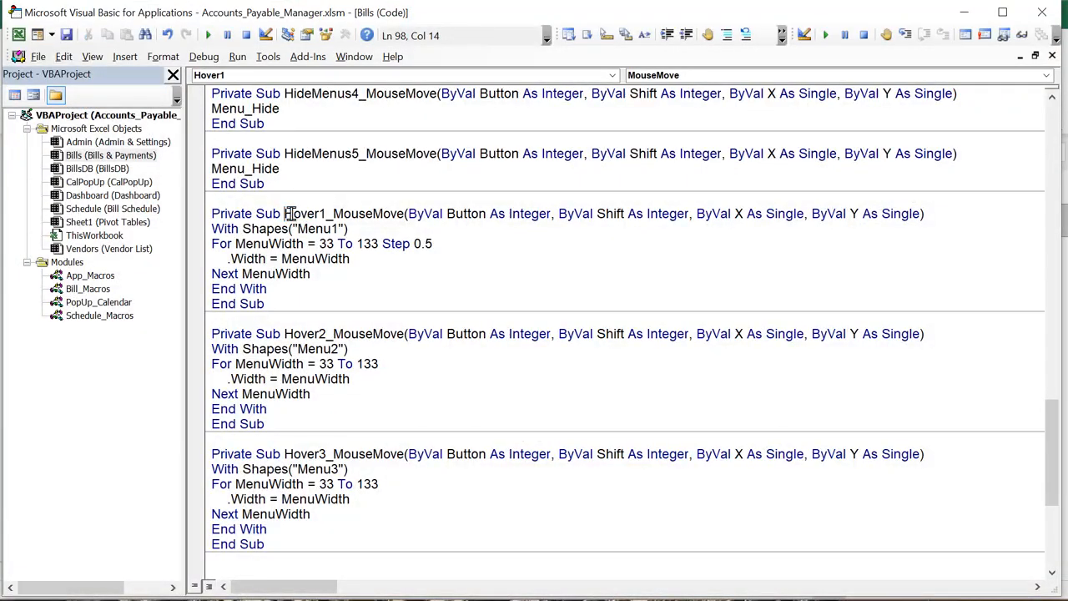
{"action": "left_click_drag", "start_coordinate": [286, 215], "coordinate": [403, 215]}
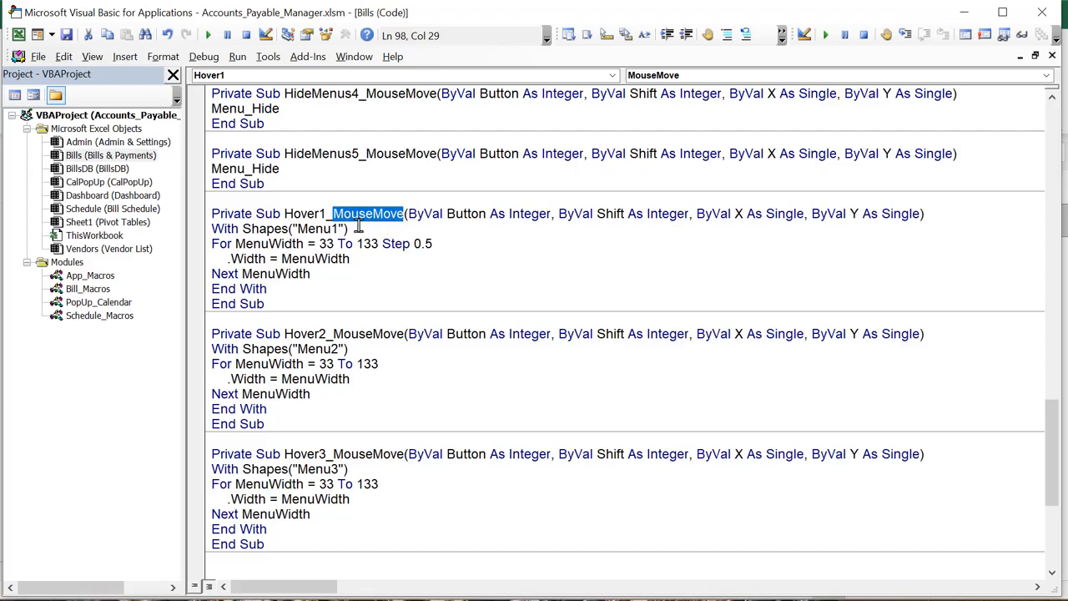
{"action": "left_click_drag", "start_coordinate": [350, 229], "coordinate": [289, 223]}
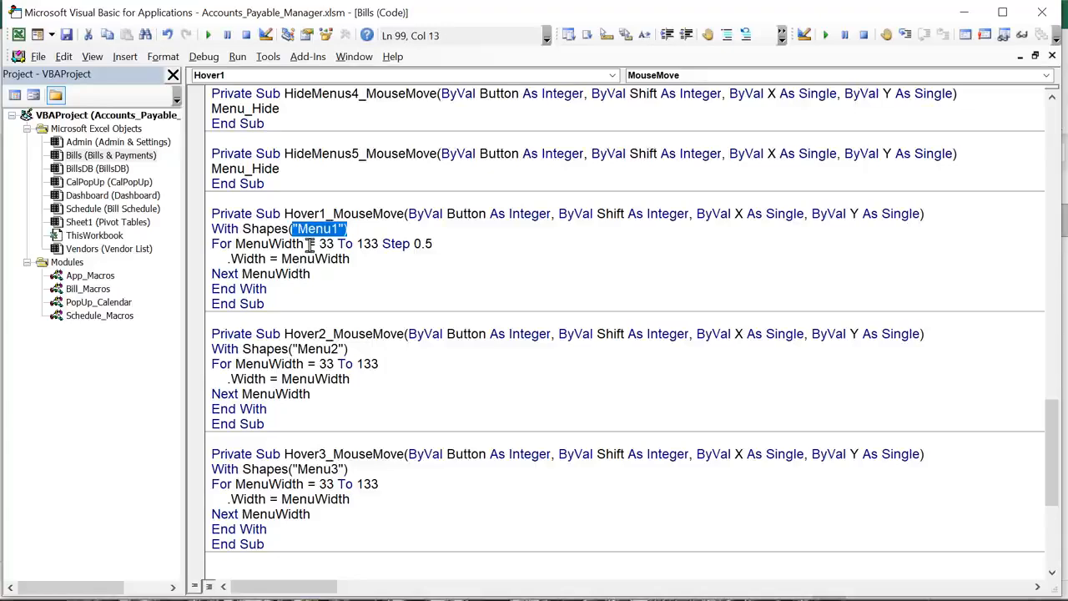
{"action": "left_click_drag", "start_coordinate": [318, 244], "coordinate": [338, 243]}
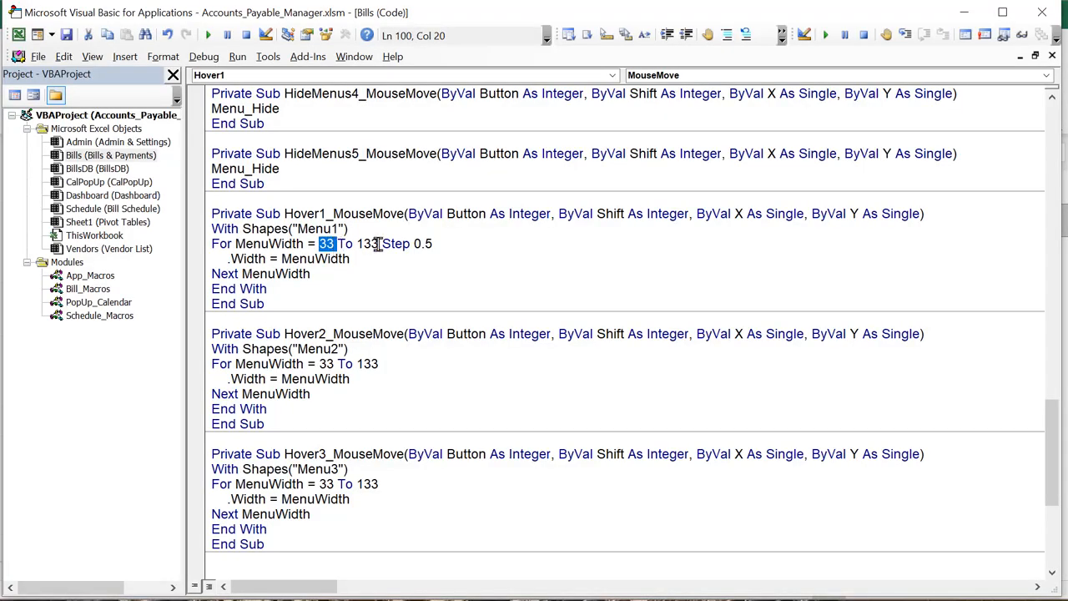
{"action": "left_click_drag", "start_coordinate": [381, 244], "coordinate": [353, 245]}
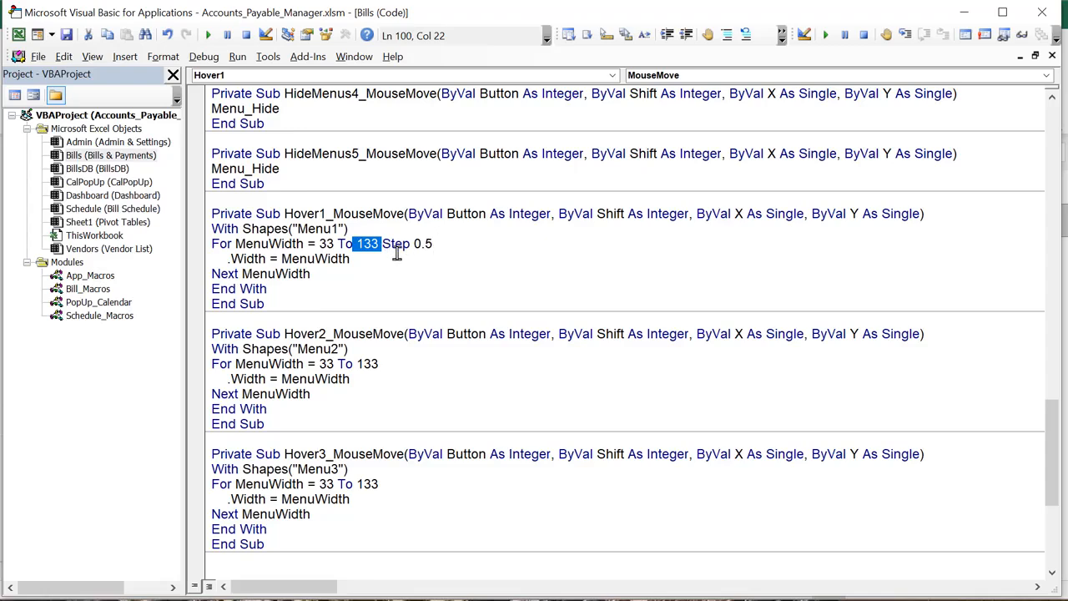
{"action": "left_click_drag", "start_coordinate": [350, 258], "coordinate": [206, 261]}
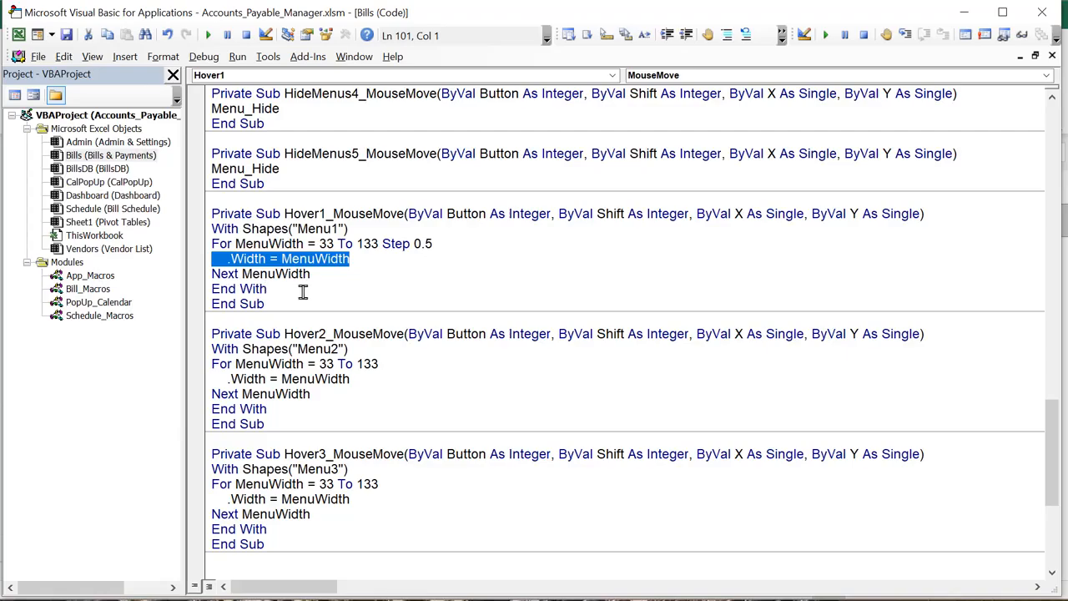
Select the sidebar background rectangle in Excel, then toggle to the VBA editor and back
{"action": "key", "text": "alt+F11"}
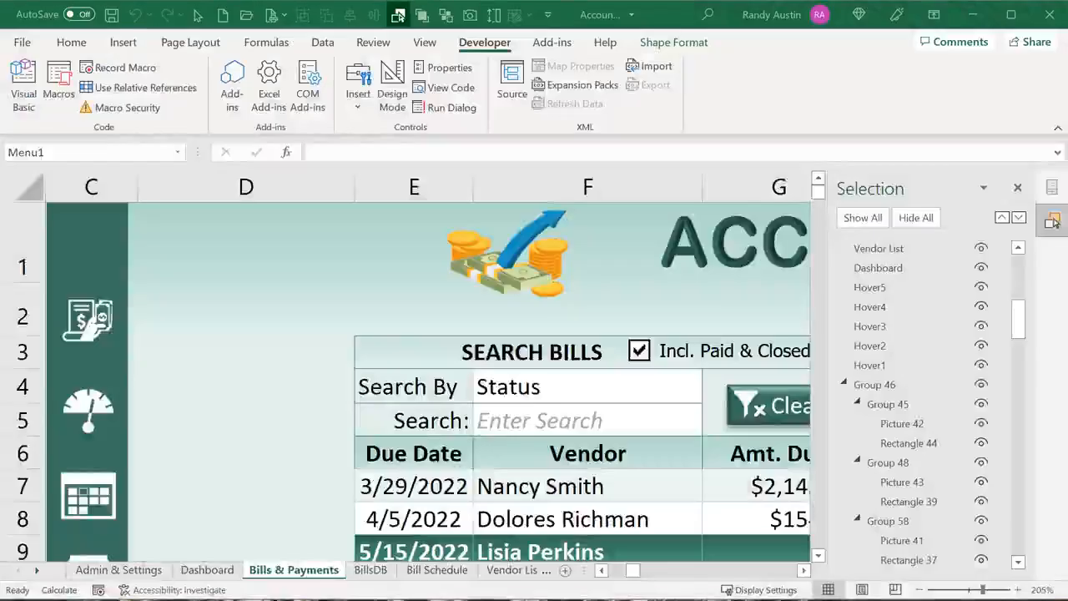
{"action": "left_click", "coordinate": [89, 238]}
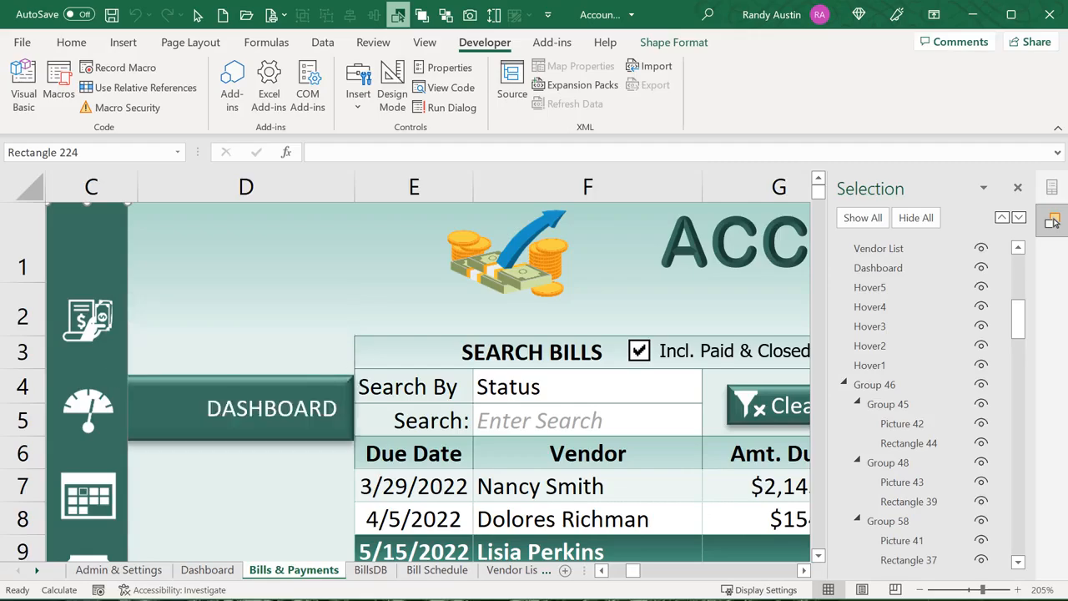
{"action": "key", "text": "alt+F11"}
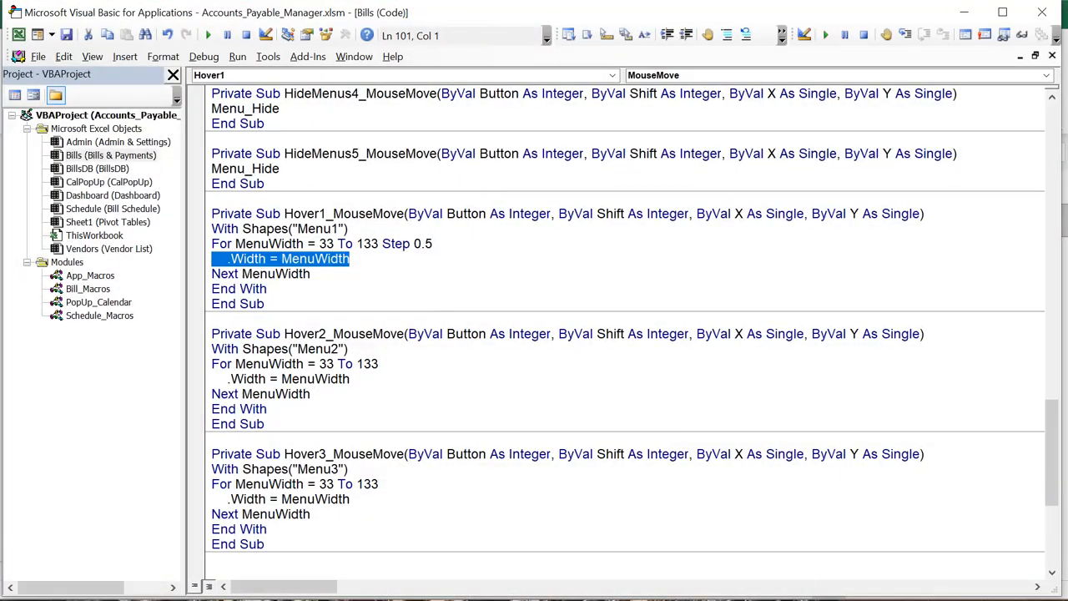
{"action": "key", "text": "alt+F11"}
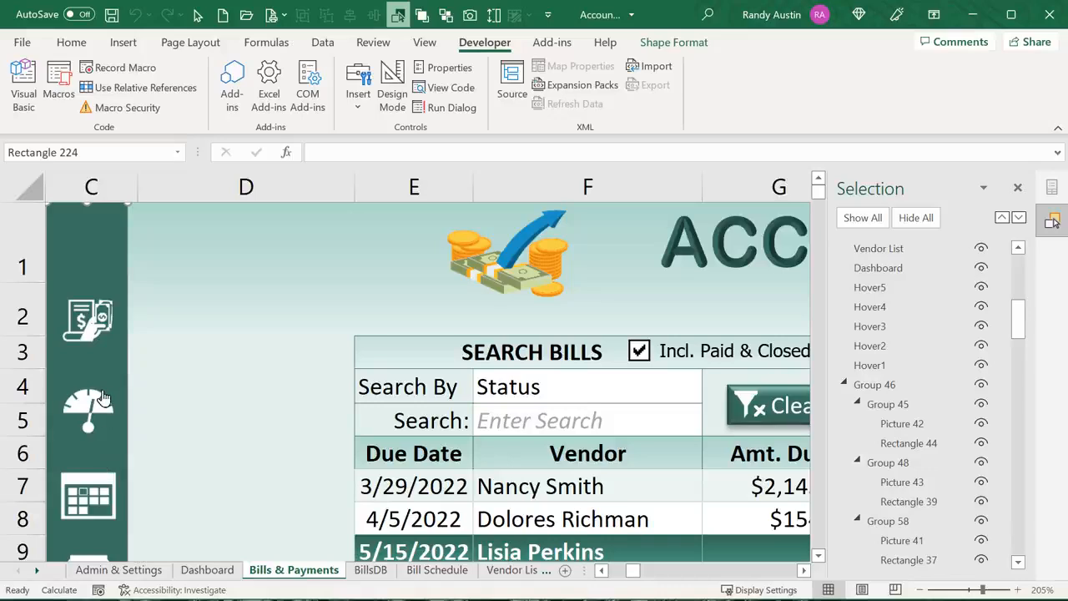
Turn on Design Mode, select the Hover2 label over the gauge icon, and view its code
{"action": "left_click", "coordinate": [855, 350]}
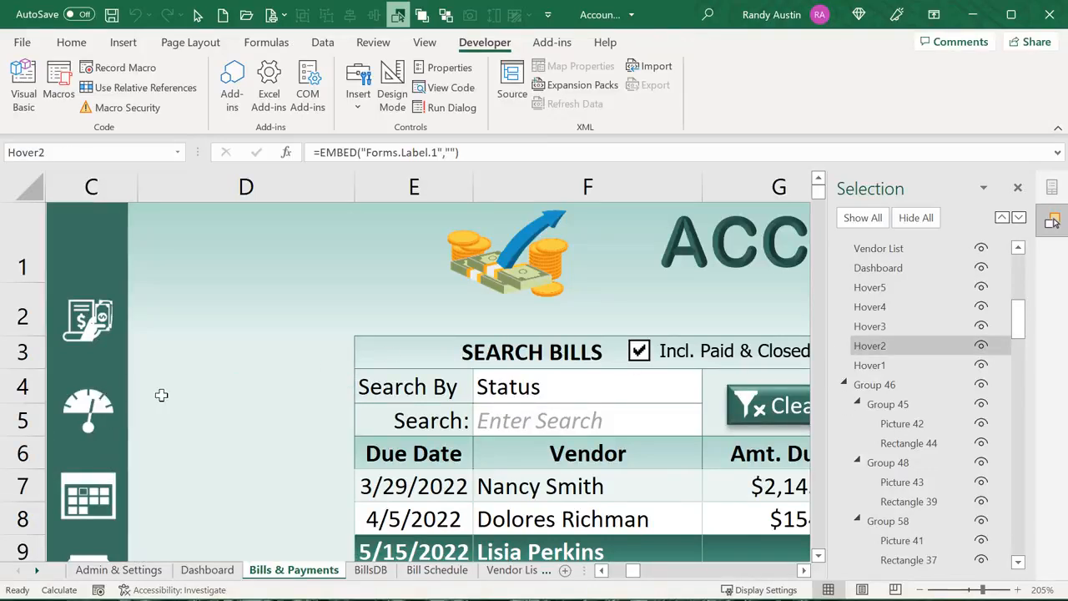
{"action": "left_click", "coordinate": [391, 90]}
{"action": "left_click", "coordinate": [877, 347]}
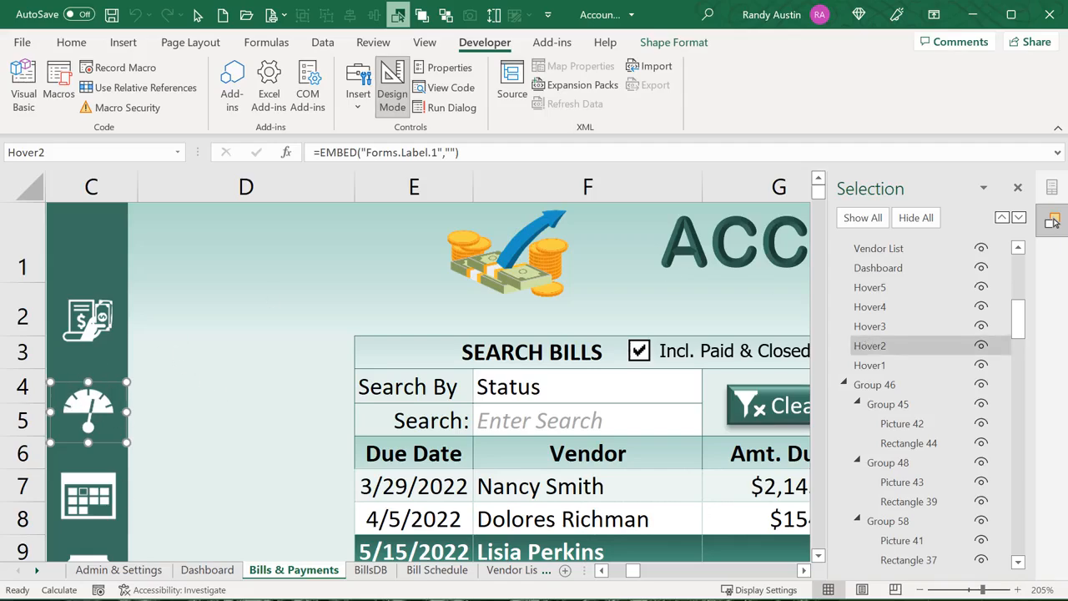
{"action": "key", "text": "alt+F11"}
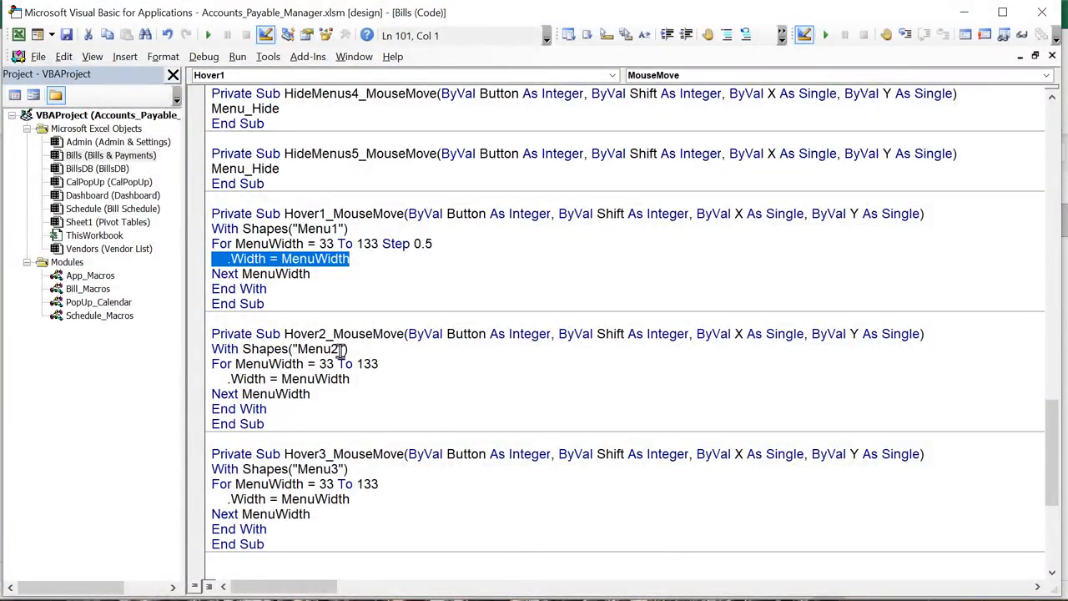
Review Hover2's Menu2 width-expanding loop and the HideMenus and Hover subs
{"action": "left_click_drag", "start_coordinate": [349, 352], "coordinate": [284, 351]}
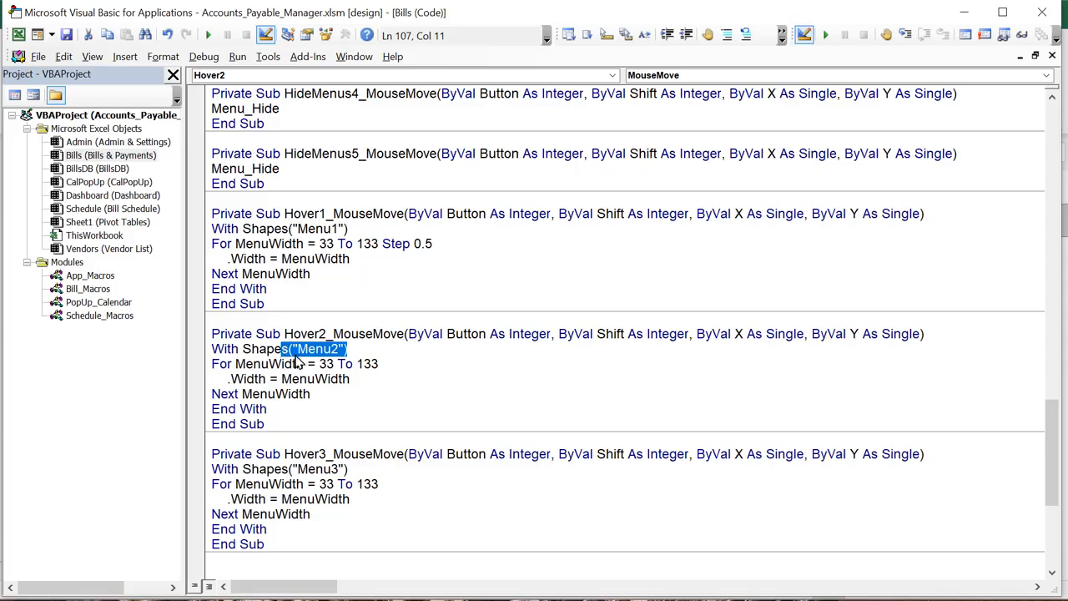
{"action": "left_click_drag", "start_coordinate": [389, 364], "coordinate": [243, 351]}
{"action": "left_click_drag", "start_coordinate": [307, 406], "coordinate": [186, 361]}
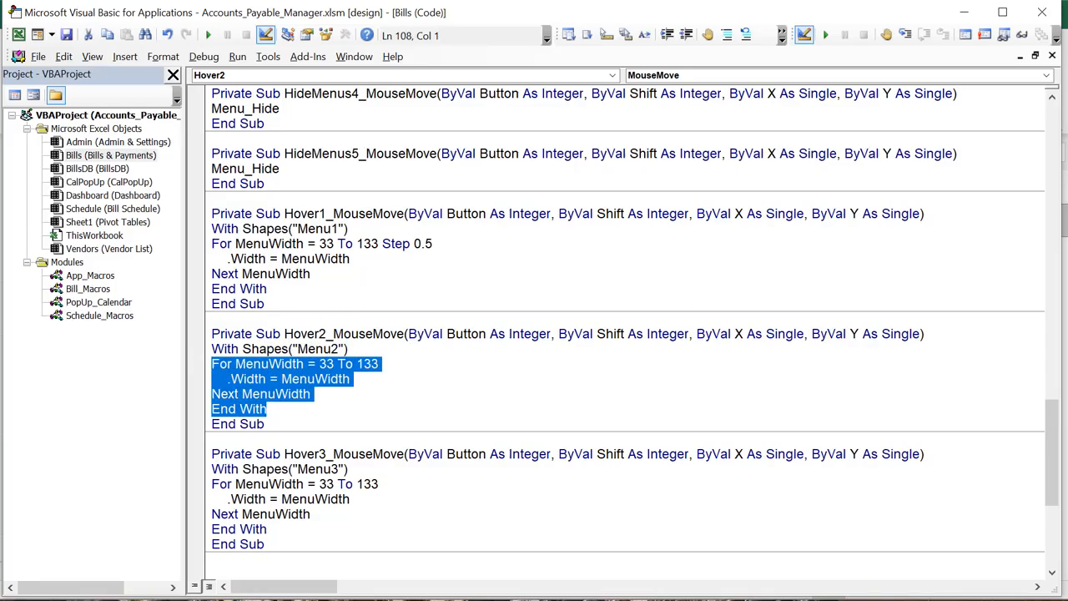
{"action": "scroll", "coordinate": [310, 415], "scroll_direction": "up", "scroll_amount": 7}
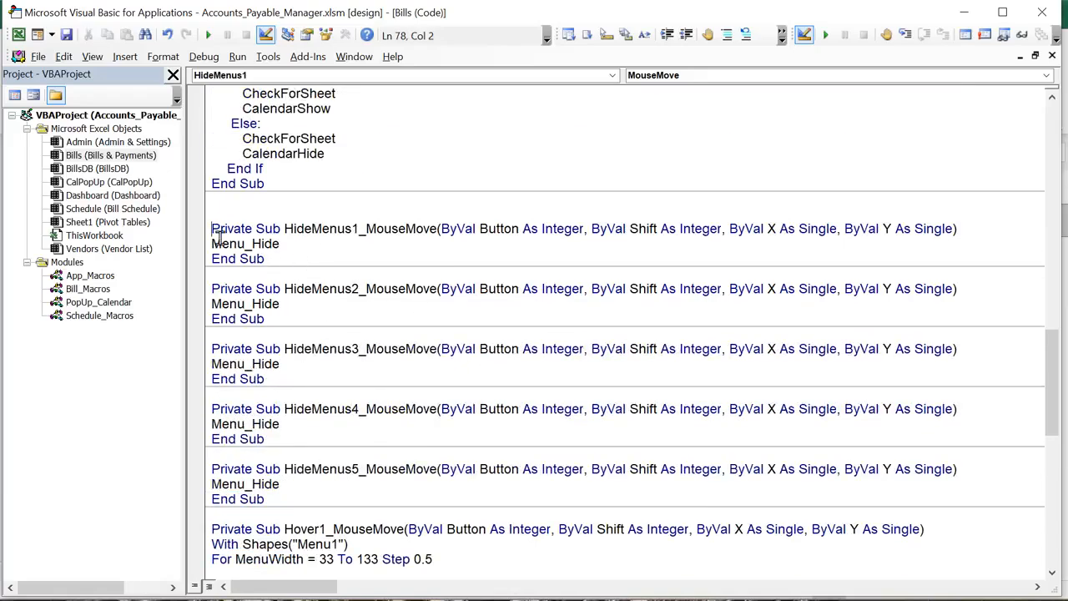
{"action": "left_click_drag", "start_coordinate": [215, 227], "coordinate": [309, 561]}
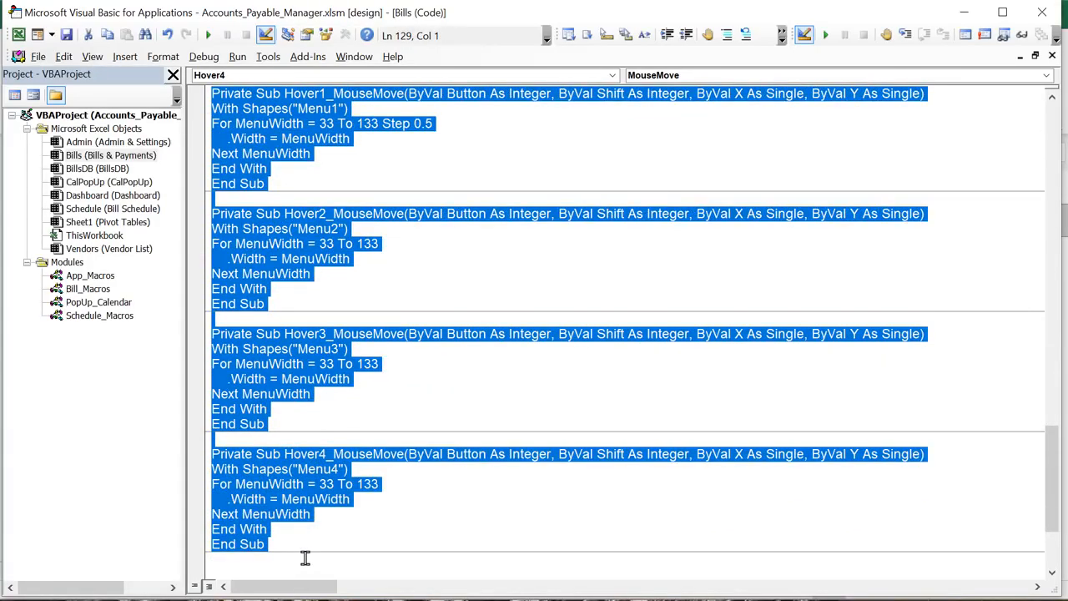
{"action": "scroll", "coordinate": [305, 559], "scroll_direction": "down", "scroll_amount": 3}
{"action": "double_click", "coordinate": [300, 535]}
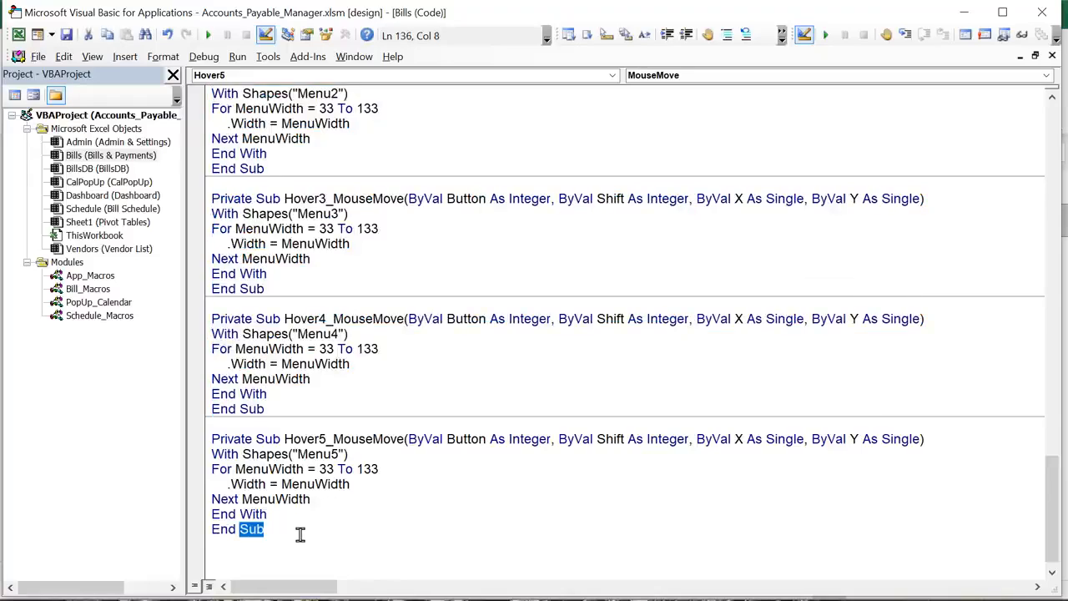
{"action": "left_click_drag", "start_coordinate": [305, 541], "coordinate": [206, 215]}
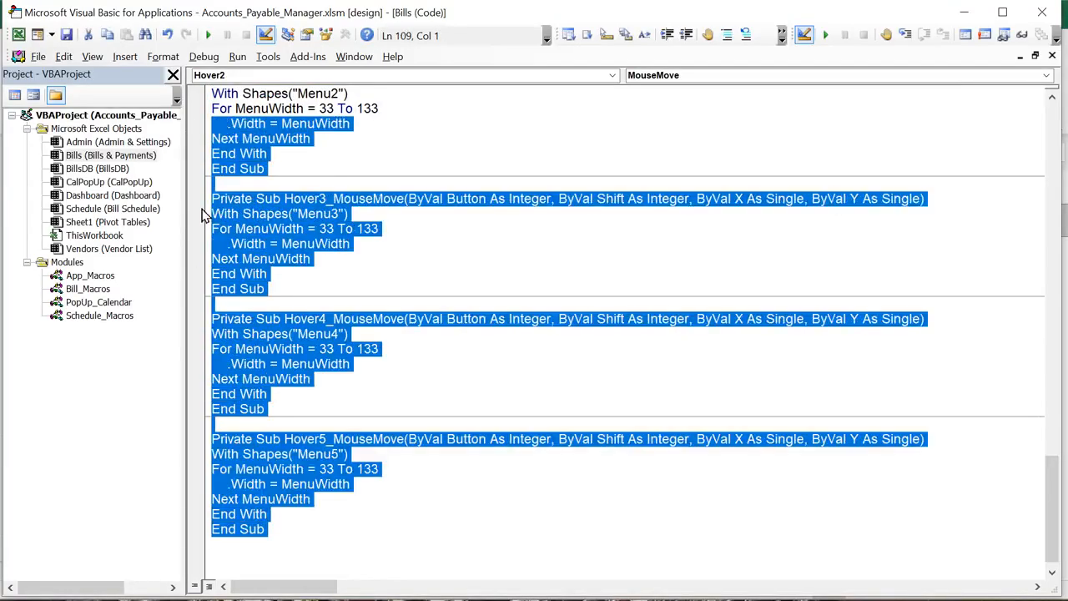
{"action": "scroll", "coordinate": [209, 221], "scroll_direction": "up", "scroll_amount": 4}
{"action": "scroll", "coordinate": [218, 257], "scroll_direction": "up", "scroll_amount": 5}
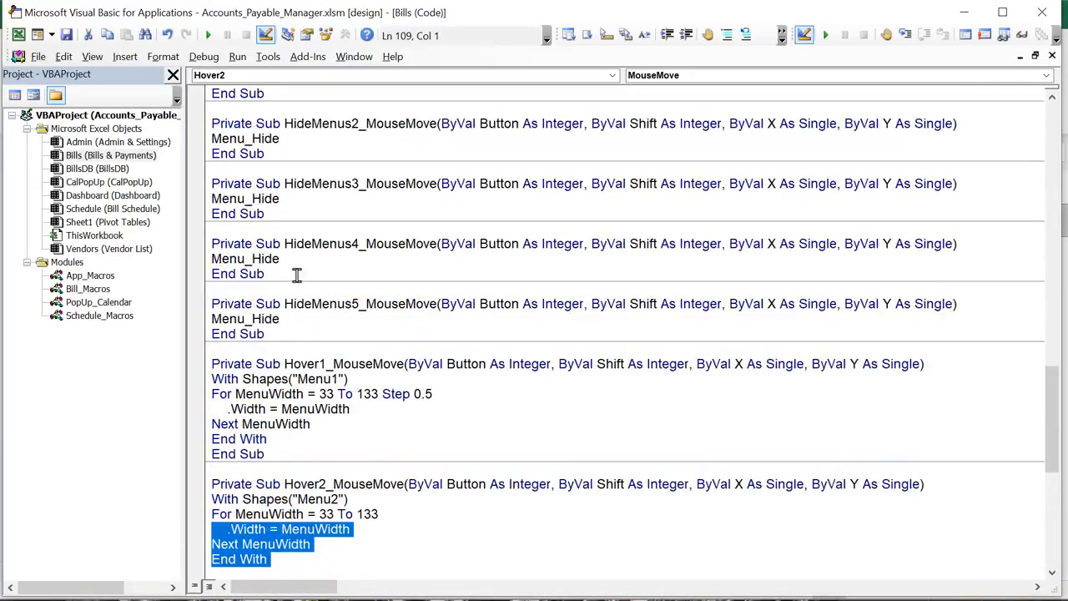
{"action": "scroll", "coordinate": [318, 267], "scroll_direction": "up", "scroll_amount": 3}
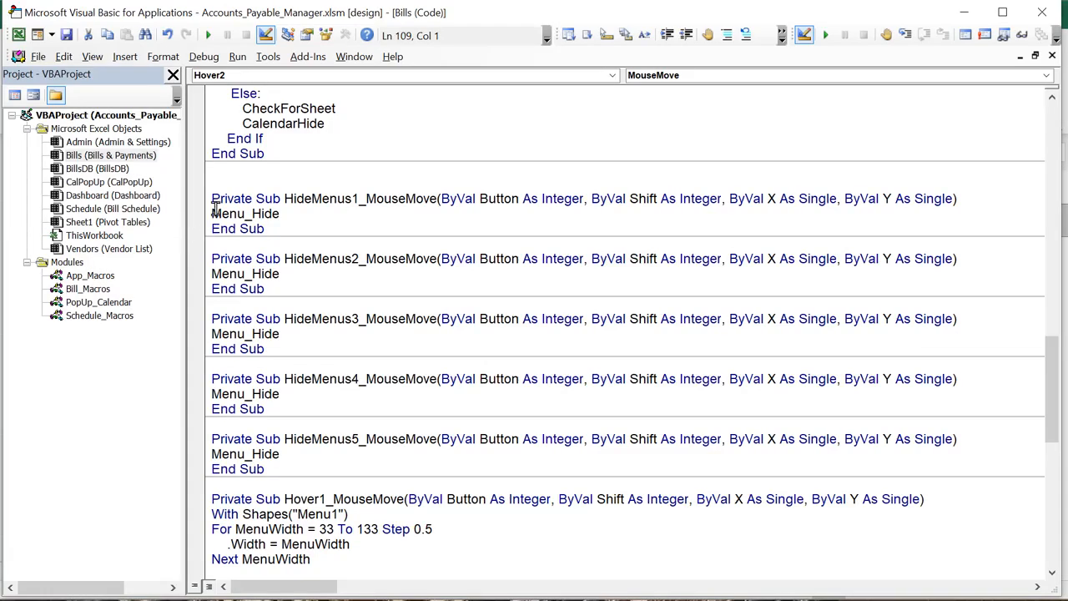
Browse the Admin, Bills, Dashboard and Schedule sheet modules, then return to Excel
{"action": "left_click", "coordinate": [94, 144]}
{"action": "left_click", "coordinate": [93, 157]}
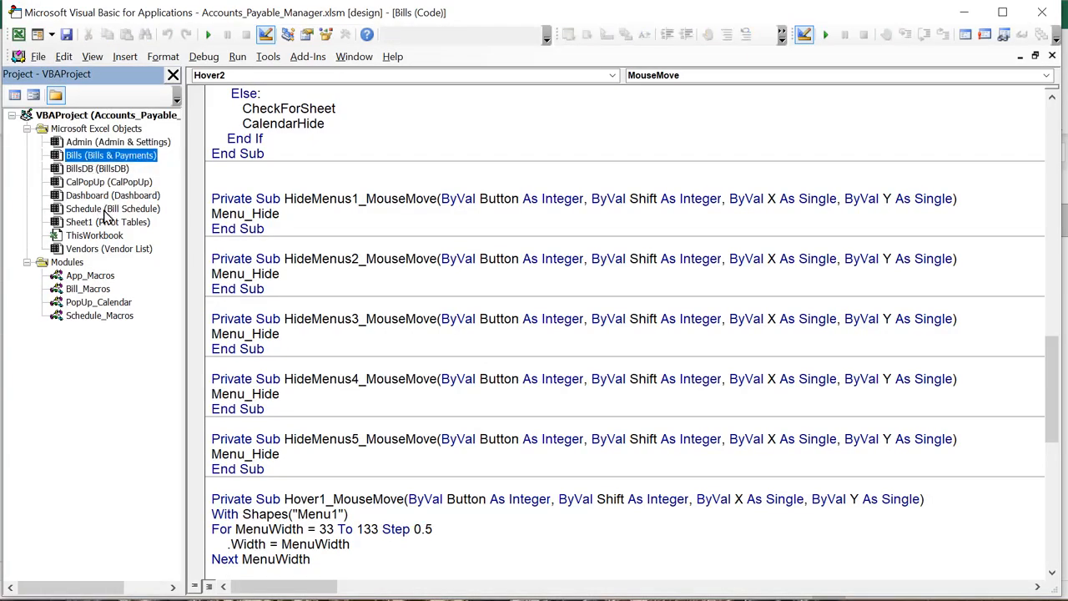
{"action": "left_click", "coordinate": [106, 199]}
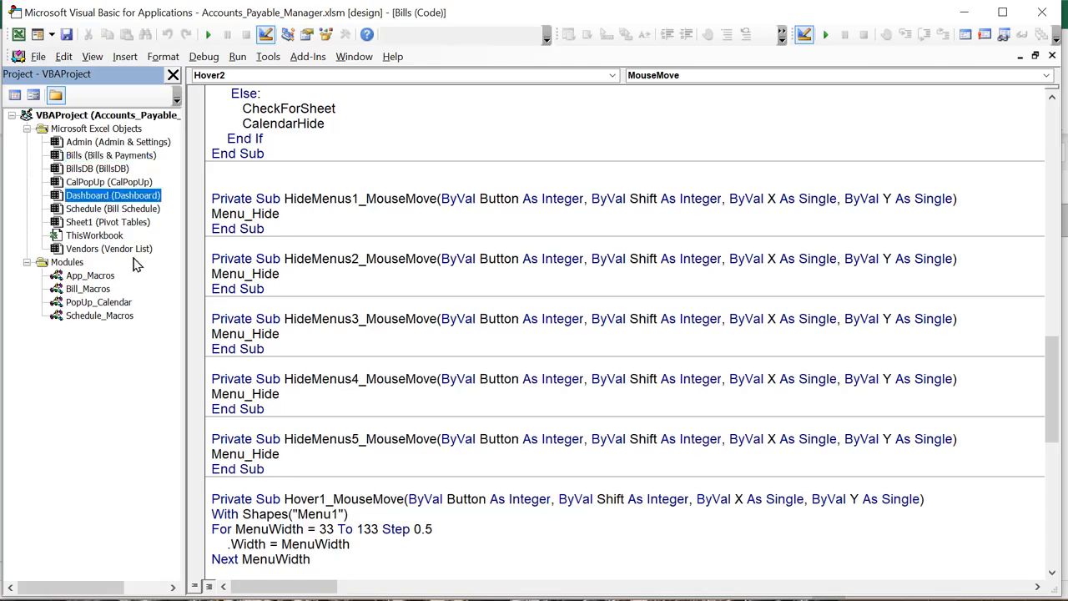
{"action": "left_click", "coordinate": [111, 213]}
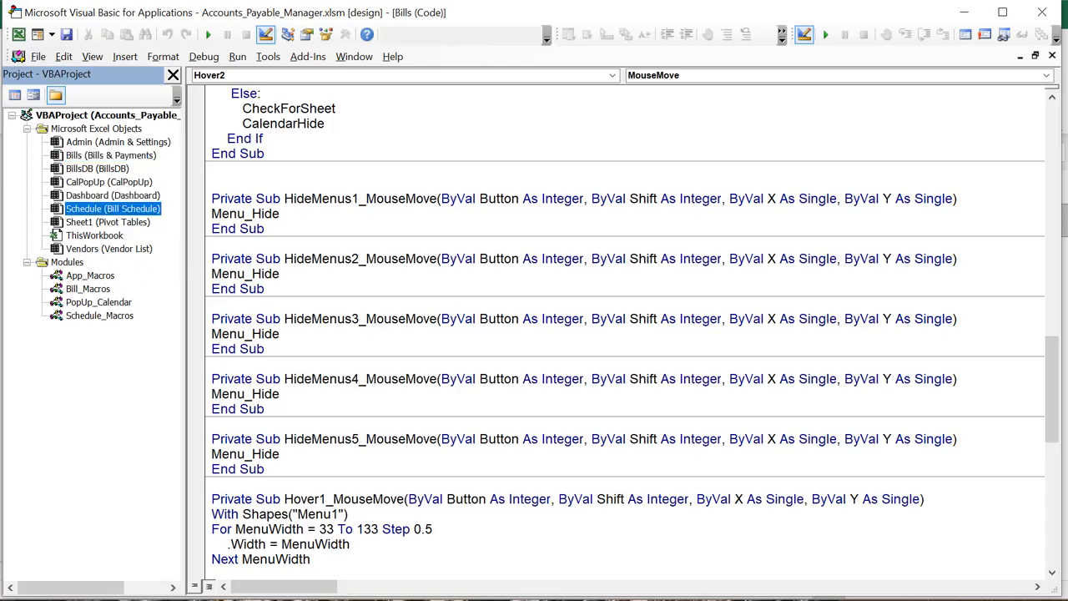
{"action": "key", "text": "alt+F11"}
Zoom out on the Bills & Payments sheet and show the Developer Insert controls gallery
{"action": "scroll", "coordinate": [255, 505], "scroll_direction": "down", "scroll_amount": 3}
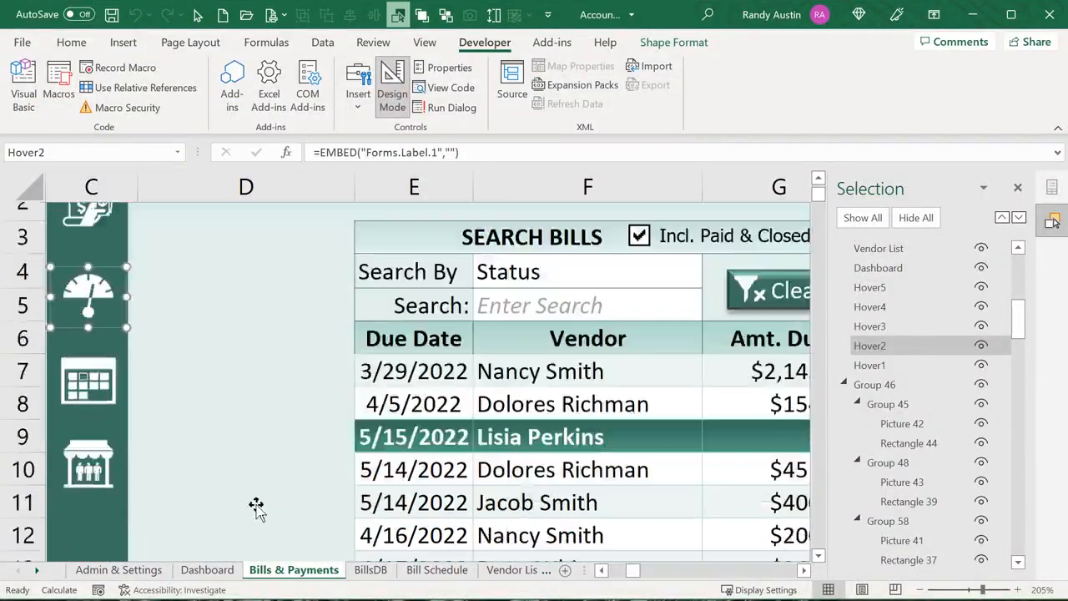
{"action": "scroll", "coordinate": [222, 482], "scroll_direction": "up", "scroll_amount": 3}
{"action": "scroll", "coordinate": [223, 483], "scroll_direction": "down", "scroll_amount": 1}
{"action": "scroll", "coordinate": [223, 482], "scroll_direction": "down", "scroll_amount": 1}
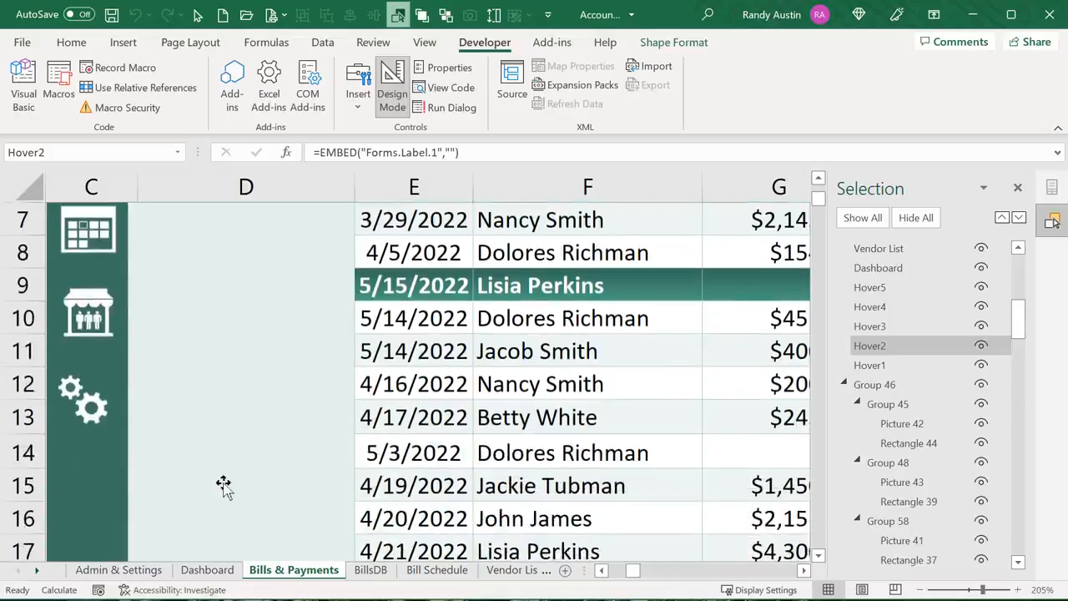
{"action": "scroll", "coordinate": [223, 482], "scroll_direction": "down", "scroll_amount": 4, "text": "ctrl"}
{"action": "scroll", "coordinate": [222, 482], "scroll_direction": "down", "scroll_amount": 2, "text": "ctrl"}
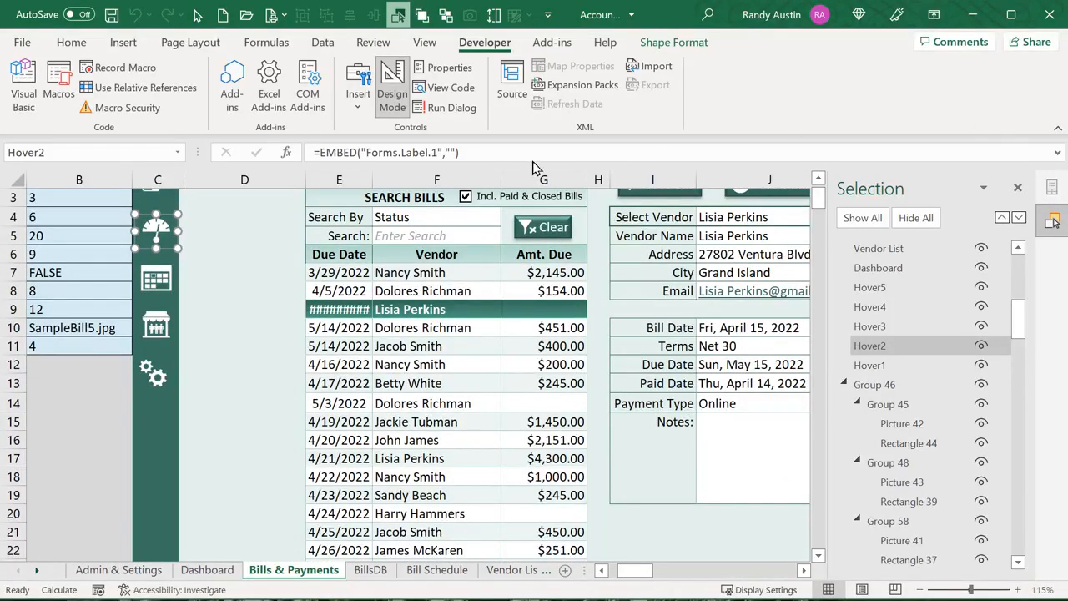
{"action": "left_click", "coordinate": [360, 92]}
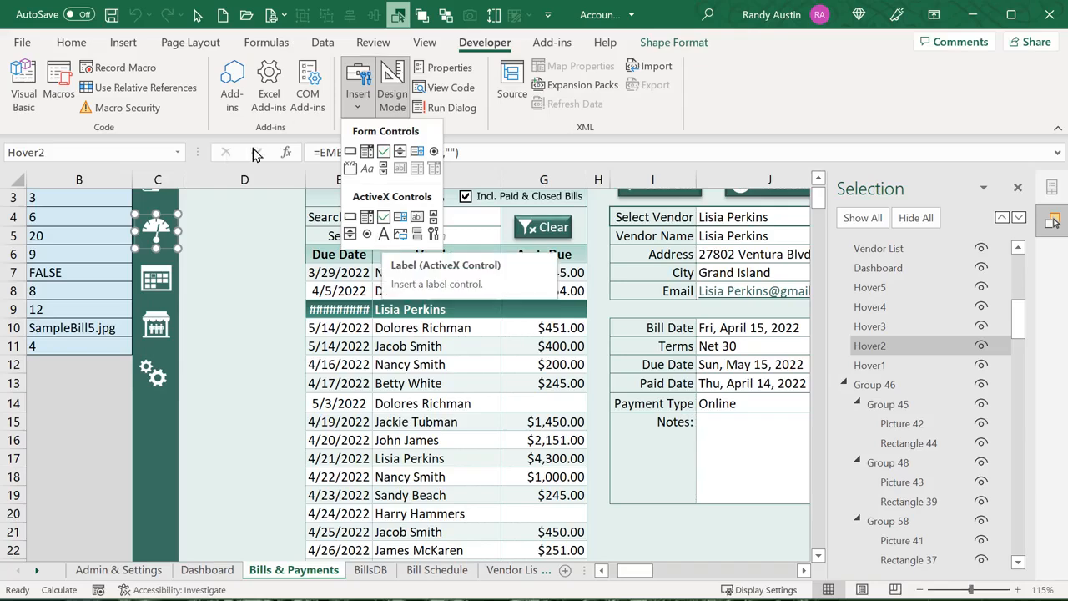
Exit Design Mode to close the Insert gallery, then turn Design Mode back on
{"action": "left_click", "coordinate": [387, 74]}
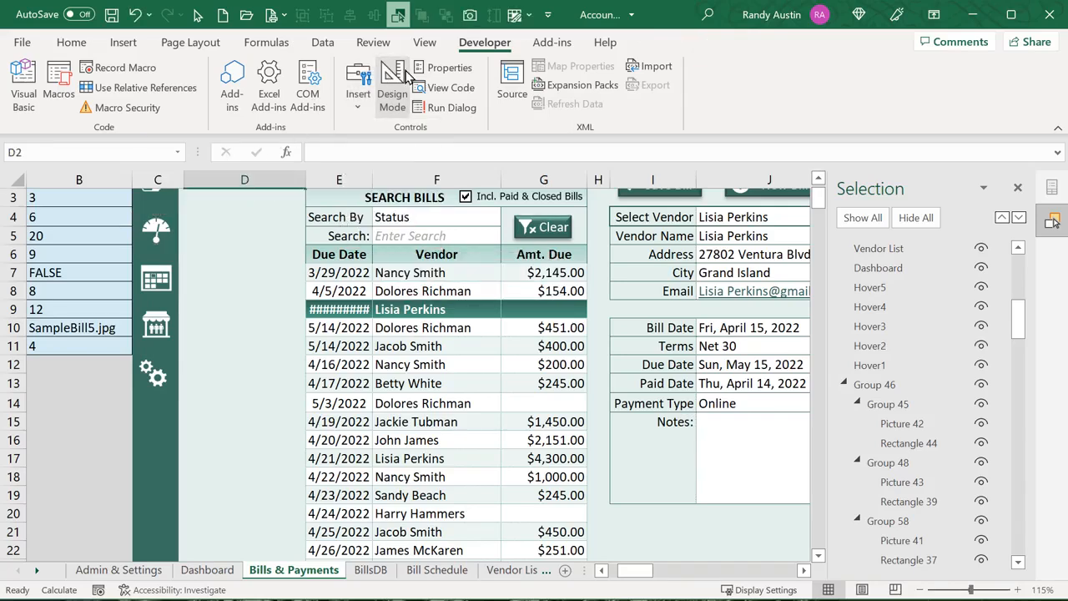
{"action": "left_click", "coordinate": [392, 101]}
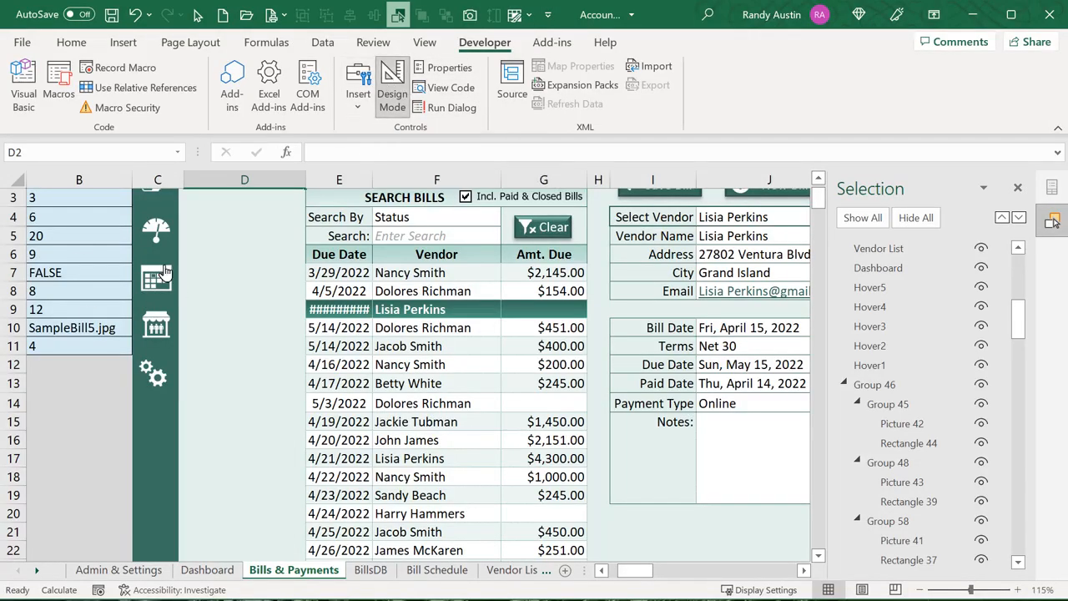
{"action": "scroll", "coordinate": [255, 301], "scroll_direction": "up", "scroll_amount": 1}
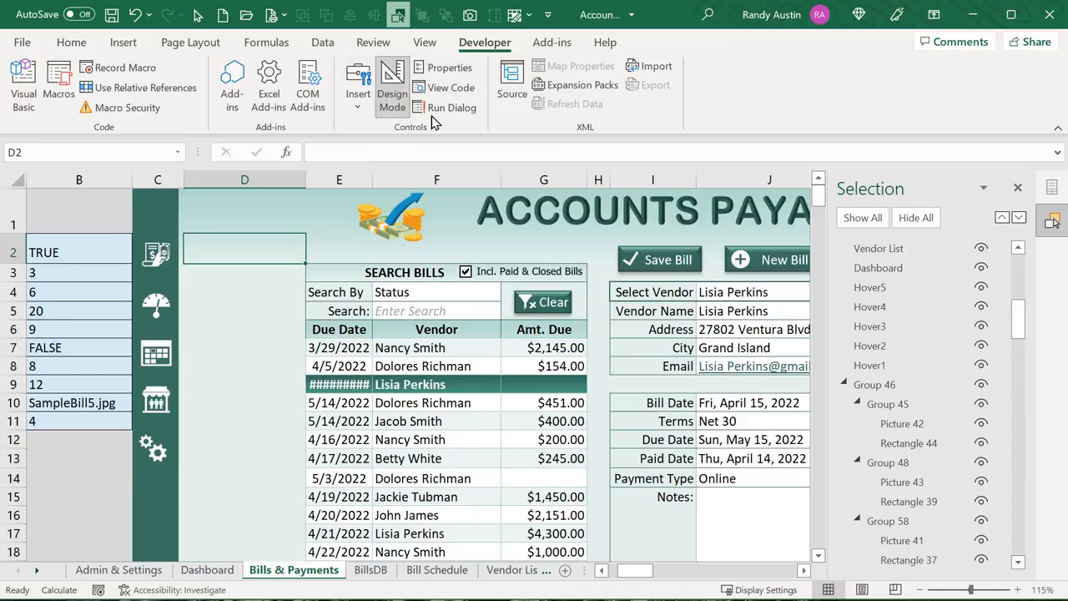
{"action": "left_click", "coordinate": [394, 96]}
{"action": "scroll", "coordinate": [204, 308], "scroll_direction": "down", "scroll_amount": 1}
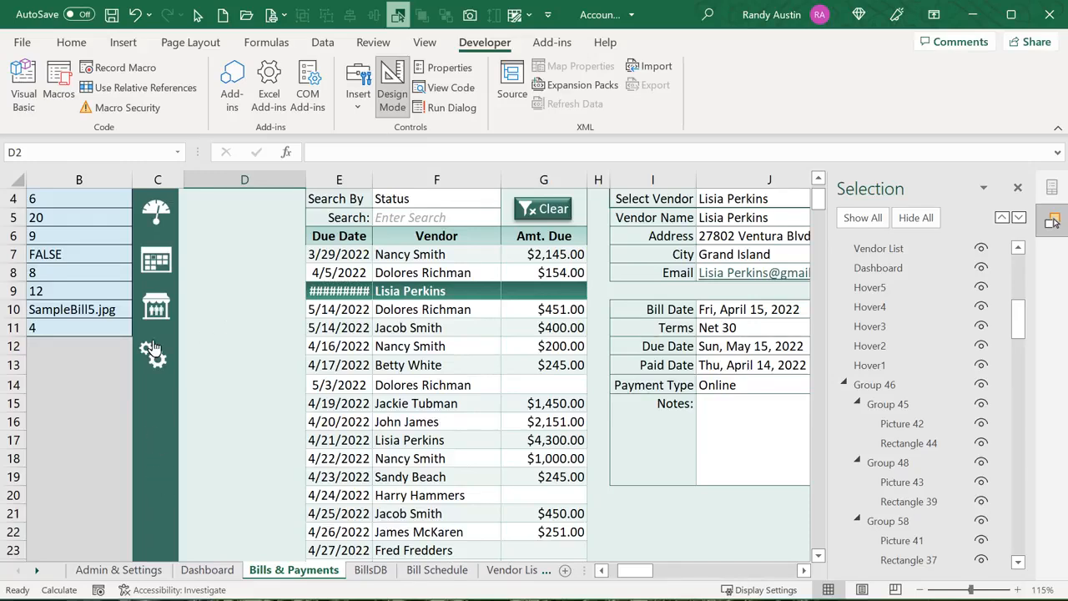
{"action": "scroll", "coordinate": [152, 367], "scroll_direction": "up", "scroll_amount": 1}
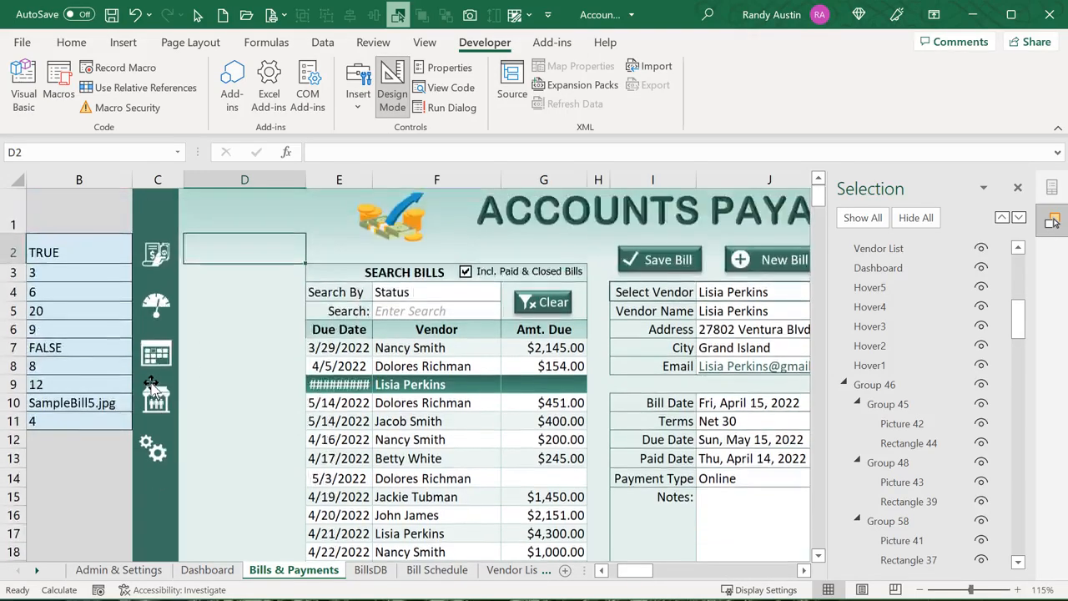
Check that the Dashboard icon runs MenuIcon_GoToSheet, then cancel the Assign Macro dialog
{"action": "right_click", "coordinate": [155, 309]}
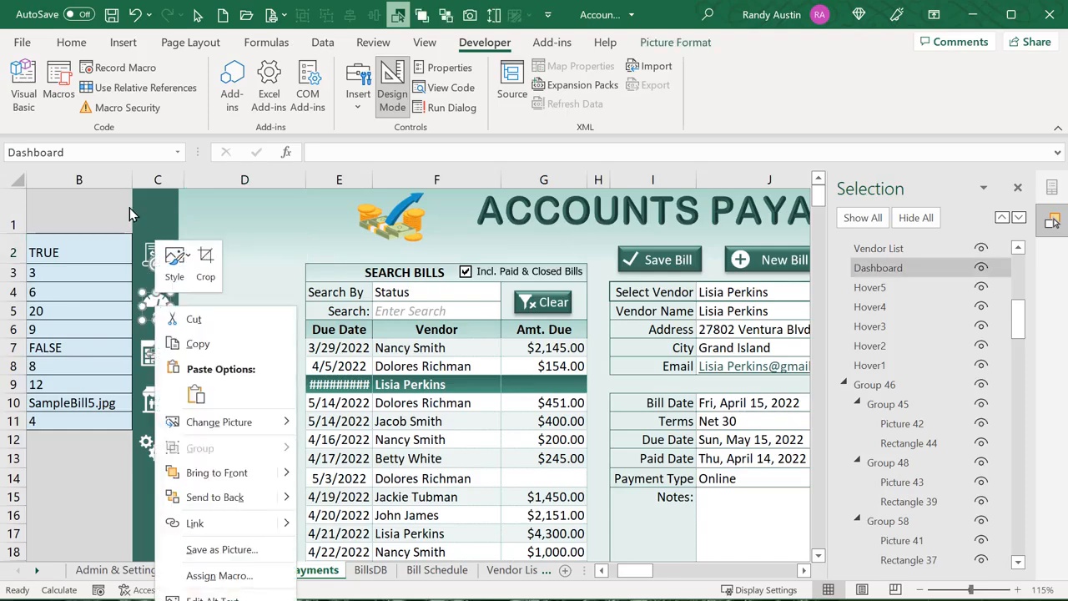
{"action": "key", "text": "Escape"}
{"action": "right_click", "coordinate": [151, 317]}
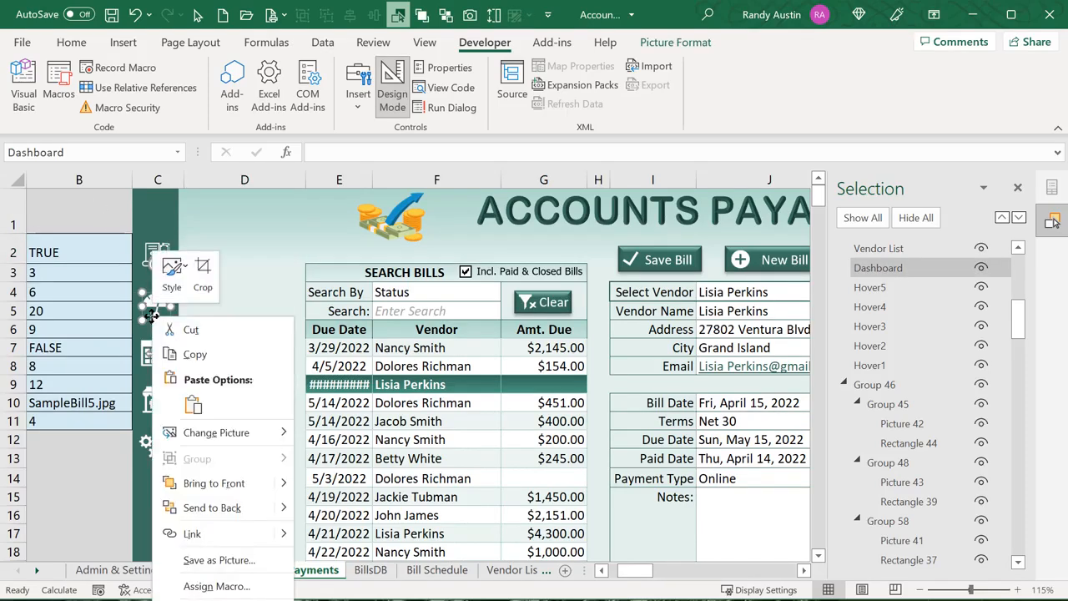
{"action": "left_click", "coordinate": [219, 586]}
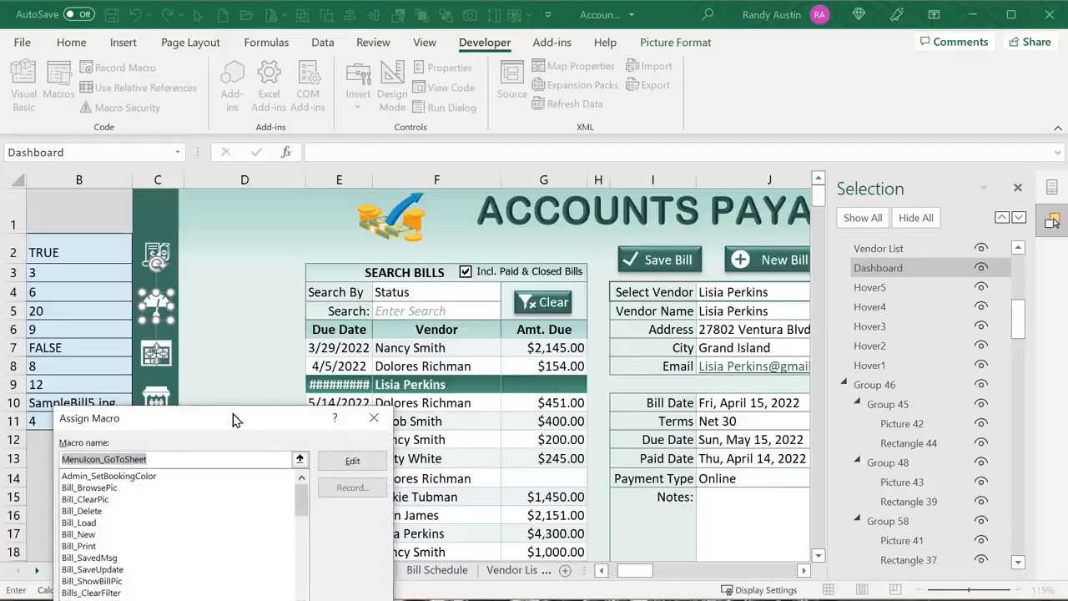
{"action": "left_click_drag", "start_coordinate": [220, 421], "coordinate": [302, 235]}
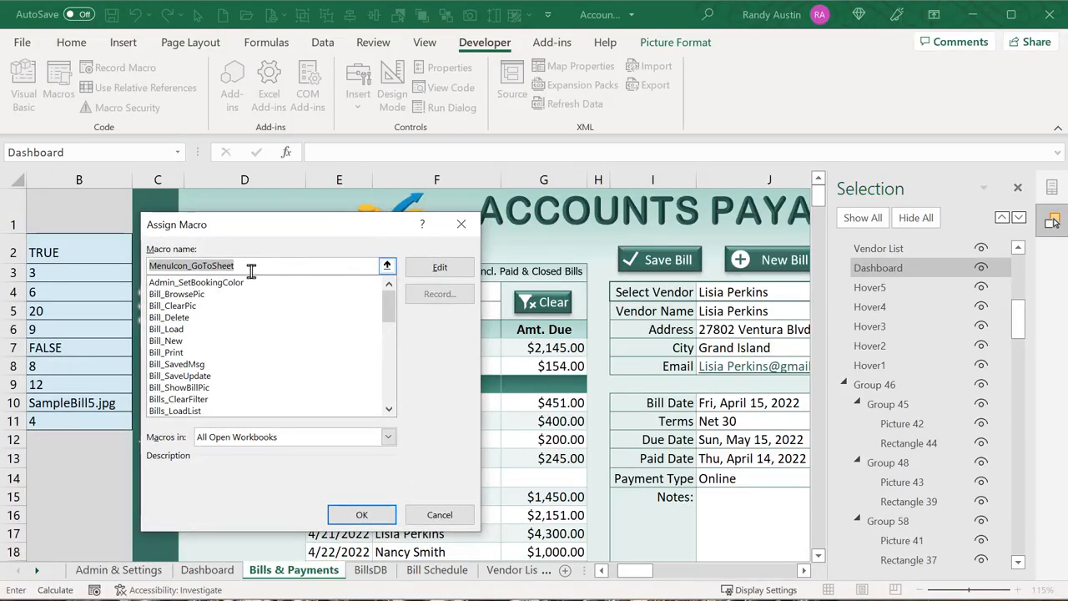
{"action": "left_click", "coordinate": [250, 266]}
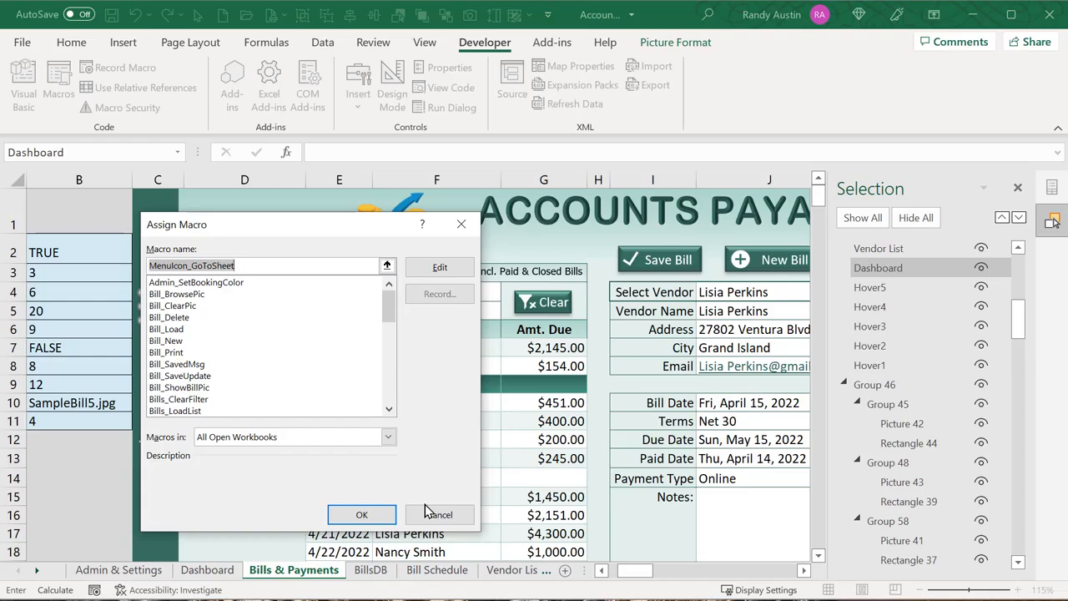
{"action": "left_click", "coordinate": [429, 516]}
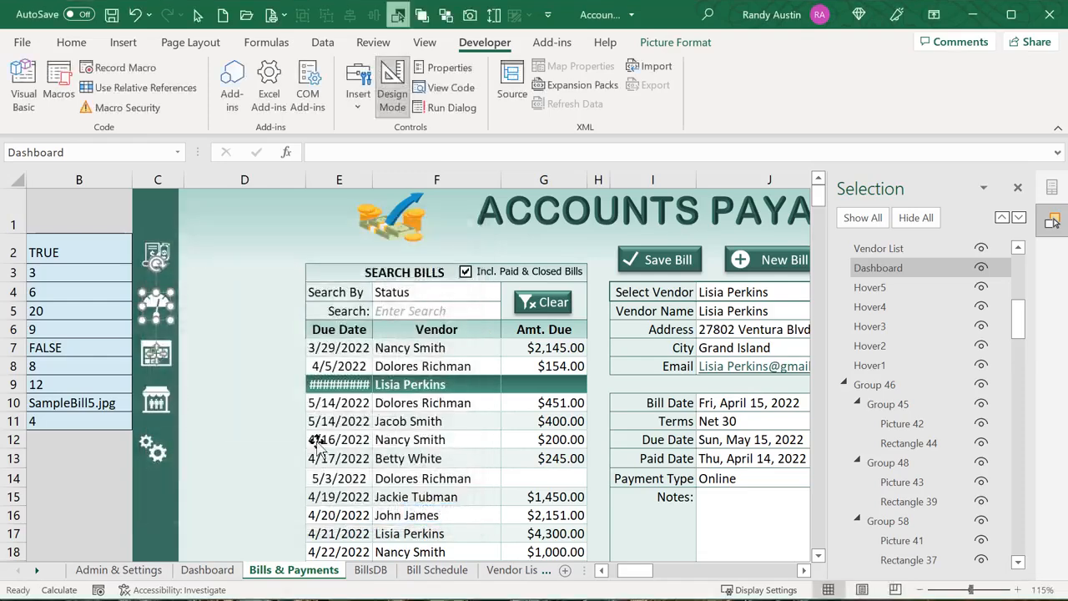
Inspect the shape names of the Dashboard, Bills & Payments and Bill Schedule icon pictures
{"action": "left_click", "coordinate": [96, 151]}
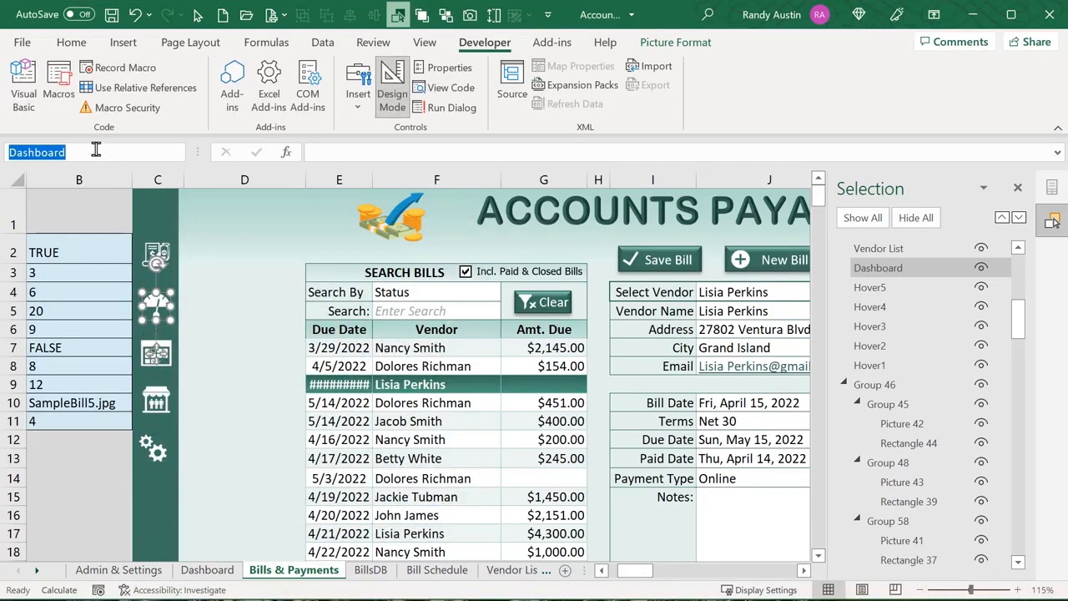
{"action": "right_click", "coordinate": [156, 249]}
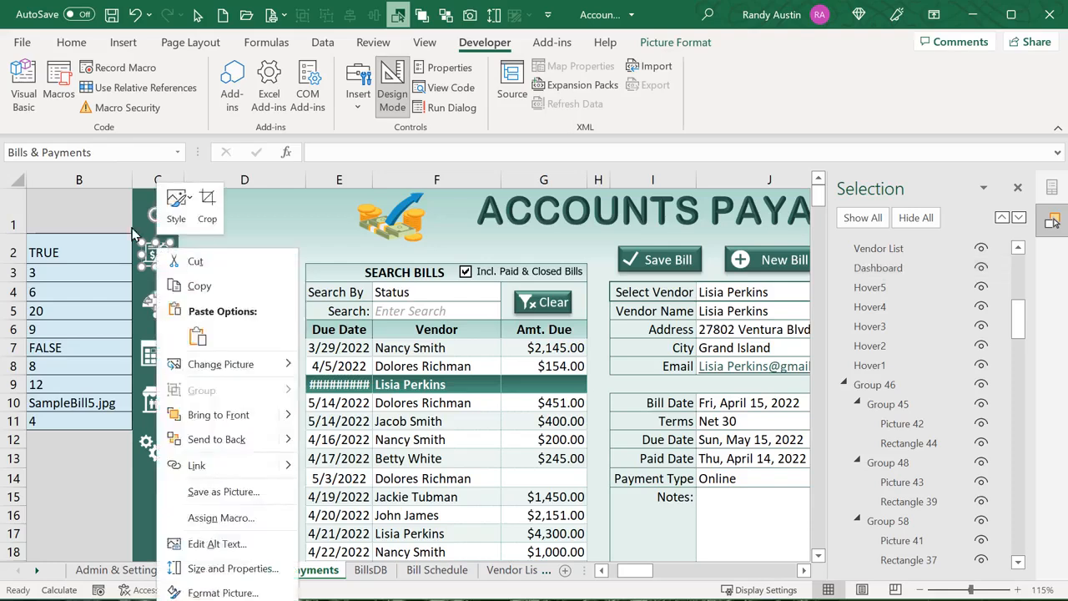
{"action": "left_click", "coordinate": [98, 153]}
{"action": "left_click", "coordinate": [100, 152]}
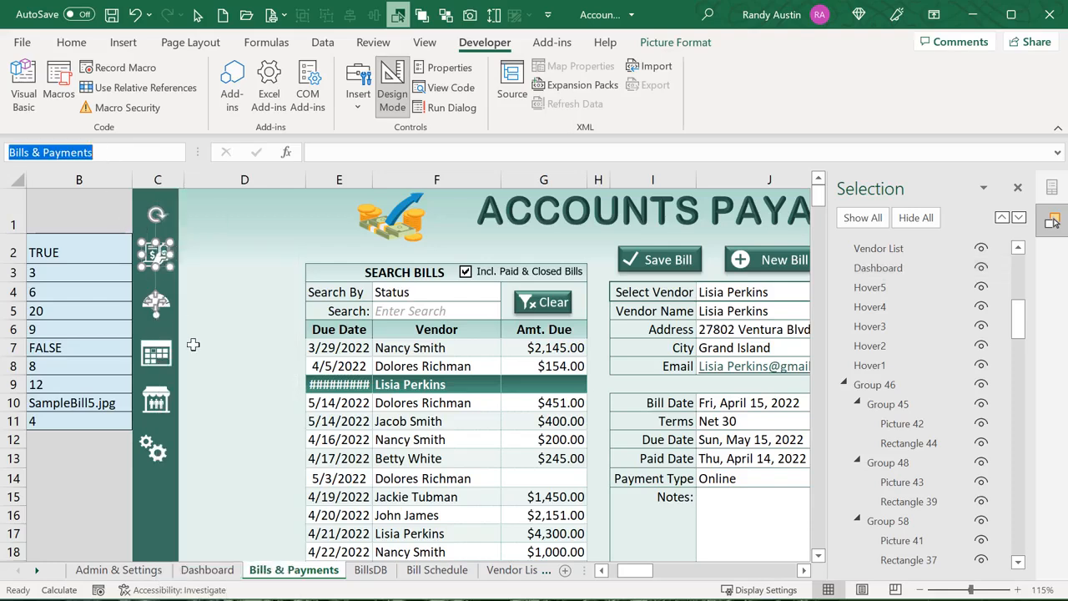
{"action": "right_click", "coordinate": [156, 354]}
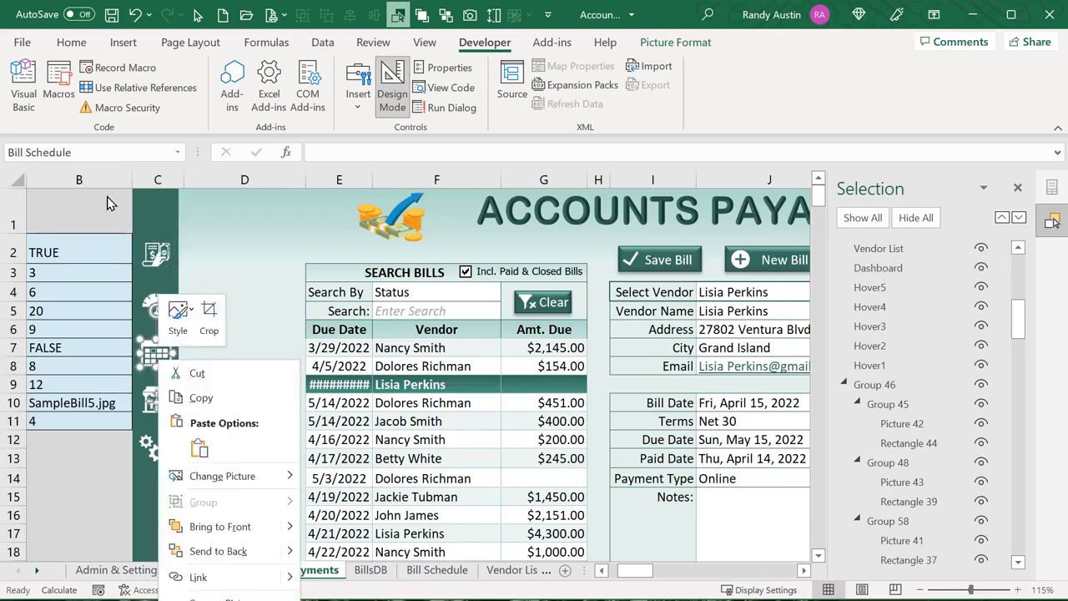
{"action": "key", "text": "Escape"}
{"action": "left_click", "coordinate": [197, 315]}
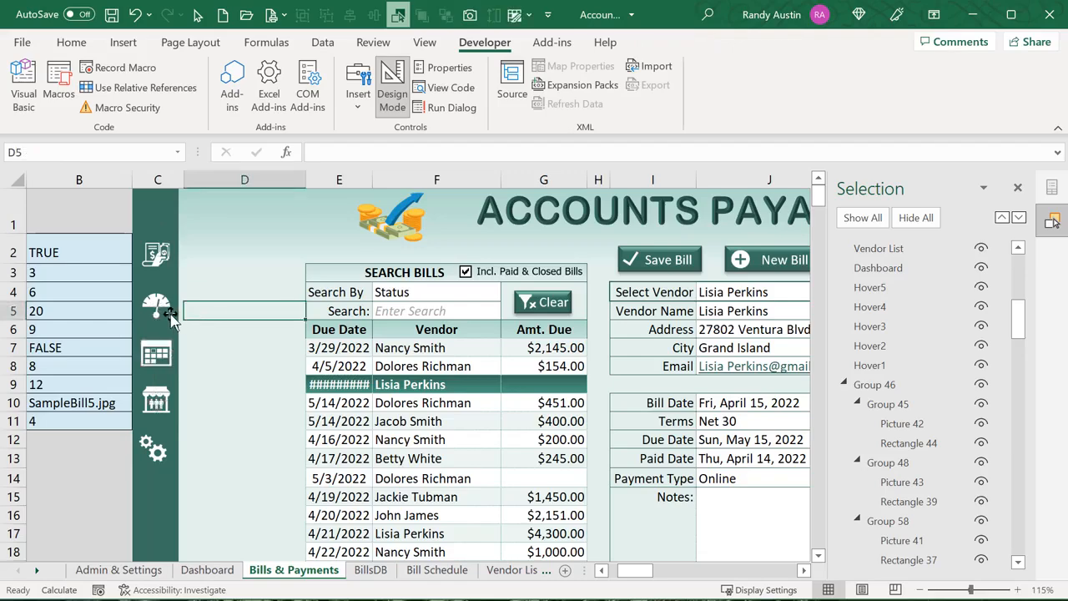
{"action": "right_click", "coordinate": [154, 309]}
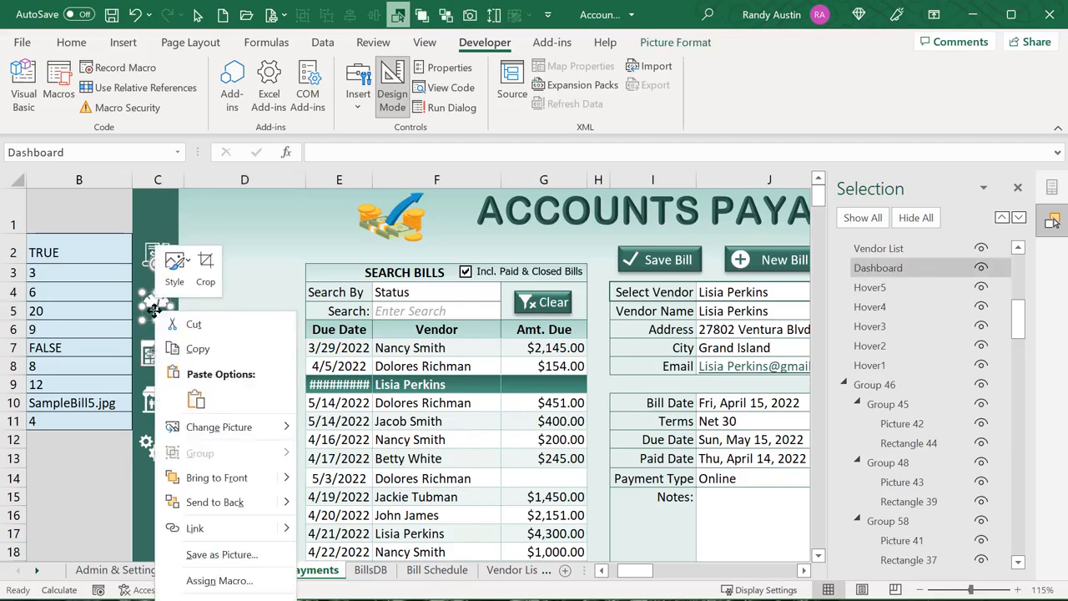
{"action": "key", "text": "Escape"}
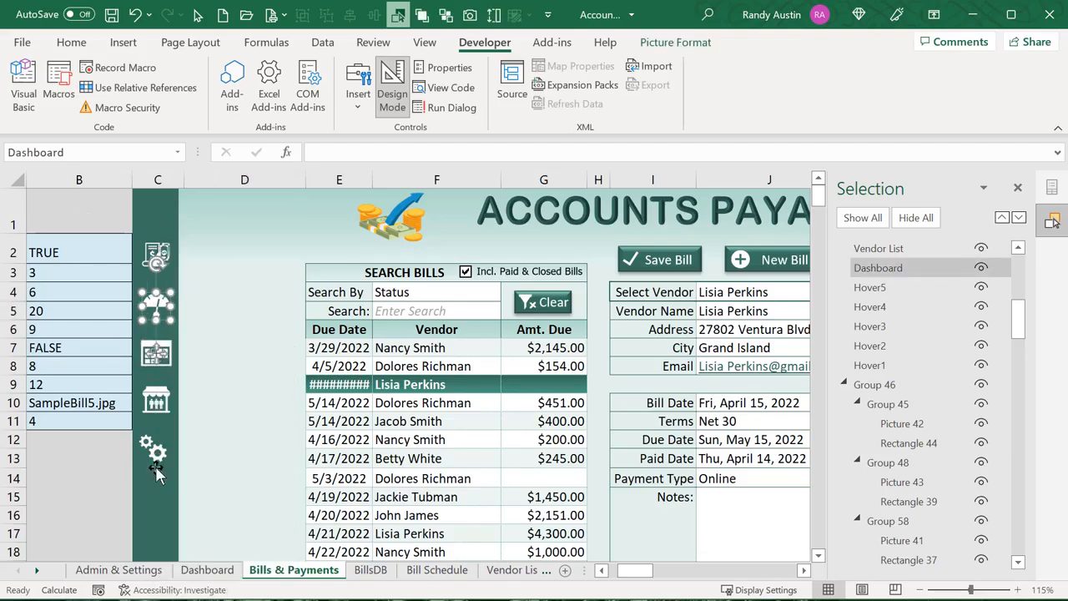
Switch among the Dashboard, Bill Schedule and Bills & Payments sheets, ending on Admin & Settings
{"action": "left_click", "coordinate": [238, 570]}
{"action": "left_click", "coordinate": [283, 570]}
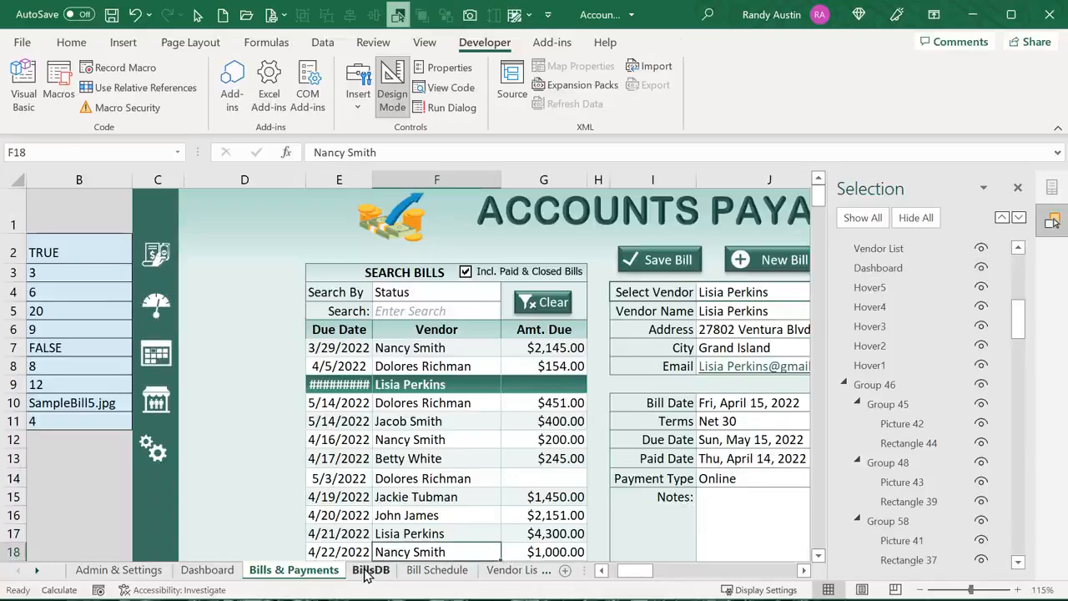
{"action": "left_click", "coordinate": [440, 571]}
{"action": "left_click", "coordinate": [274, 571]}
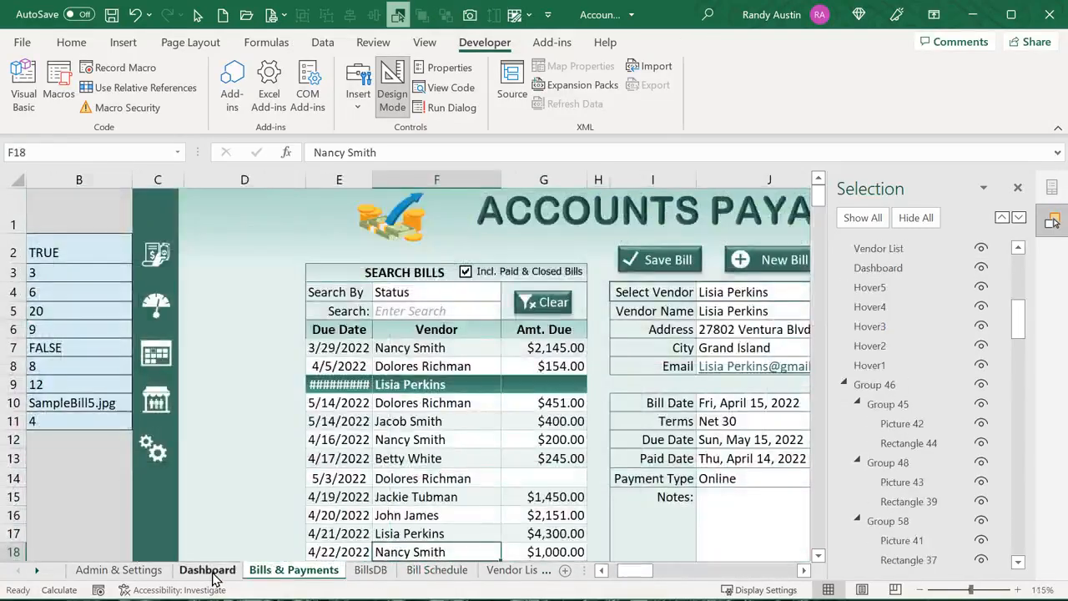
{"action": "left_click", "coordinate": [209, 571]}
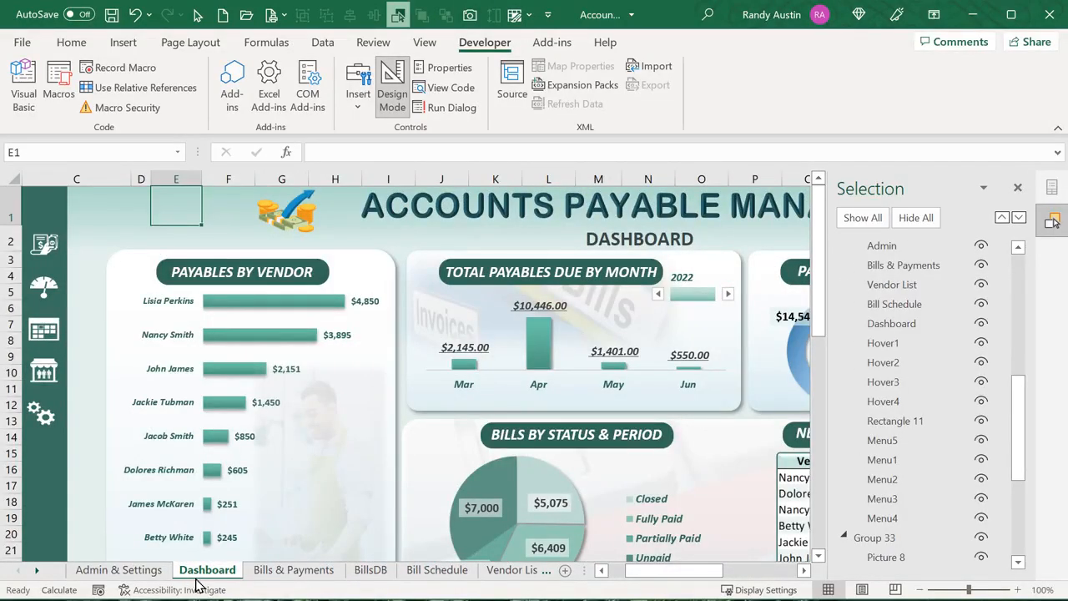
{"action": "left_click", "coordinate": [45, 417]}
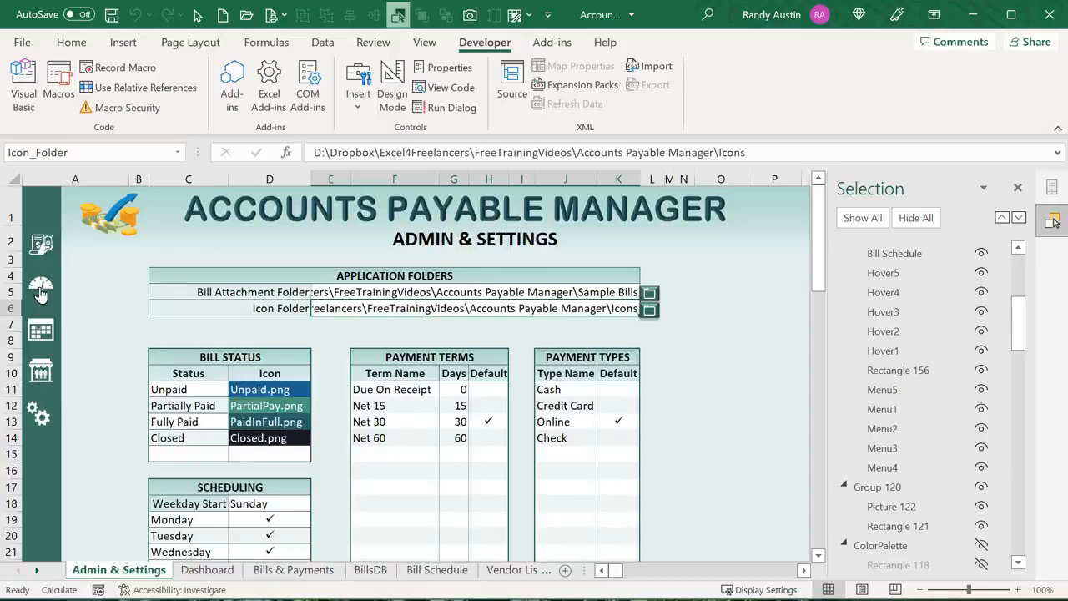
Edit the MenuIcon_GoToSheet macro assigned to the Bills & Payments icon
{"action": "right_click", "coordinate": [39, 241]}
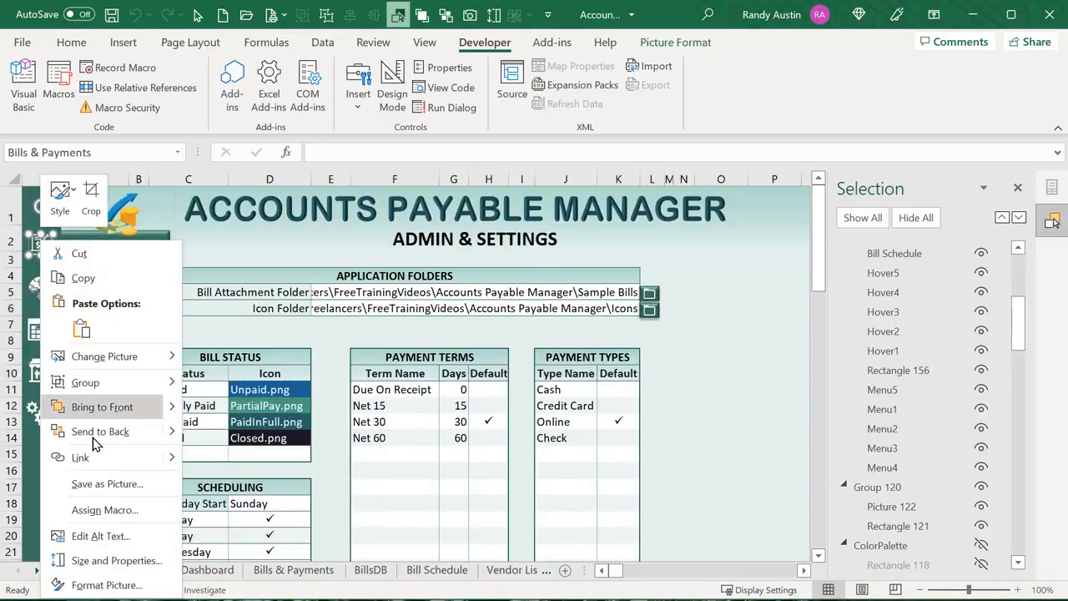
{"action": "left_click", "coordinate": [105, 510]}
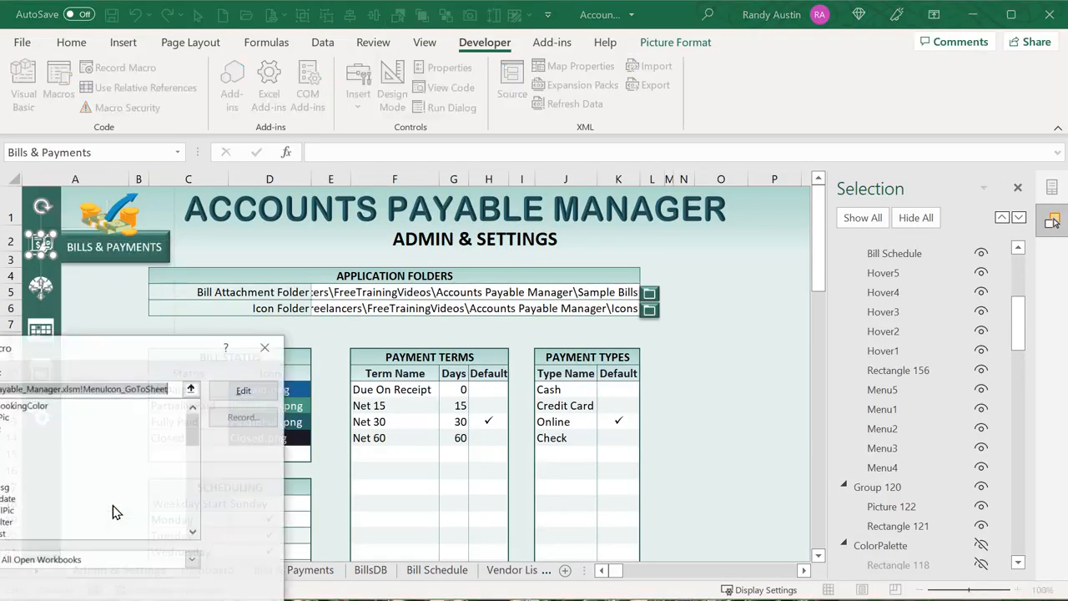
{"action": "left_click_drag", "start_coordinate": [130, 361], "coordinate": [290, 239]}
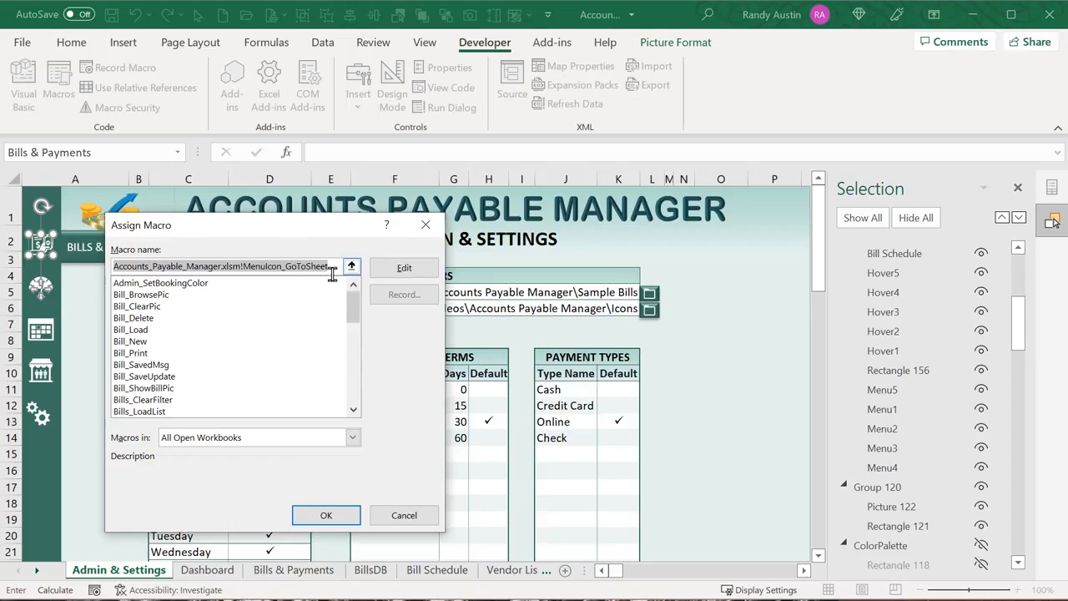
{"action": "left_click", "coordinate": [395, 279]}
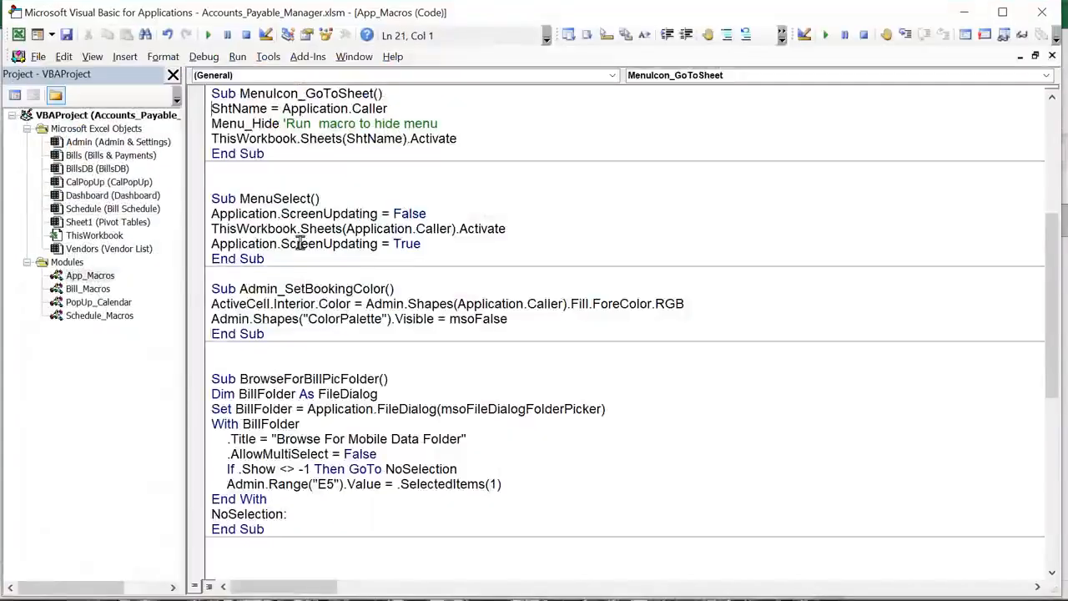
Review Menu_Hide in App_Macros and the HideMenus1 handler that calls it in the Bills sheet code
{"action": "left_click", "coordinate": [90, 276]}
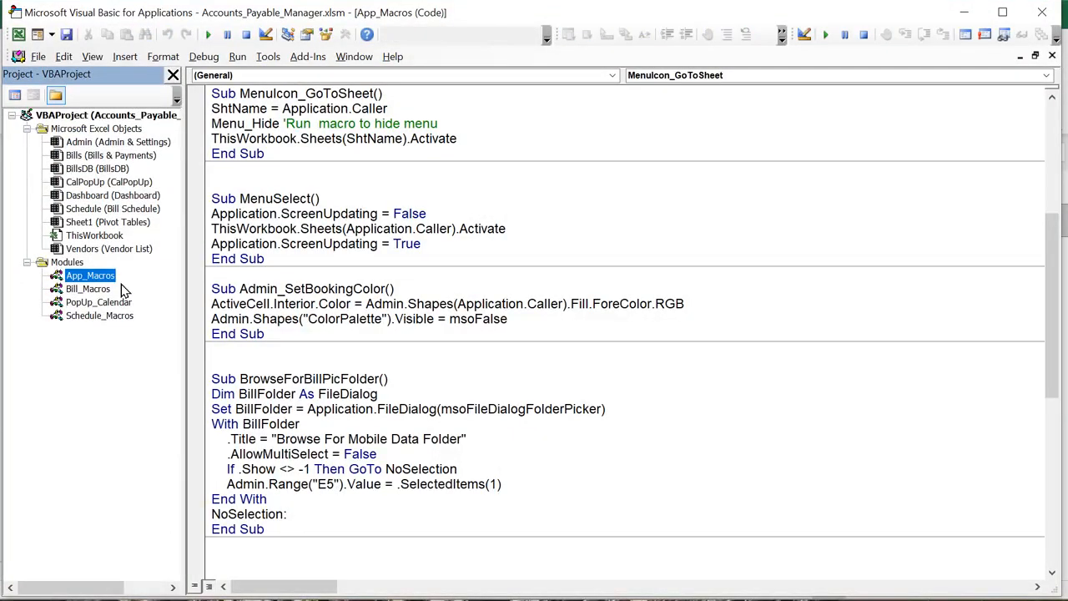
{"action": "scroll", "coordinate": [285, 357], "scroll_direction": "up", "scroll_amount": 6}
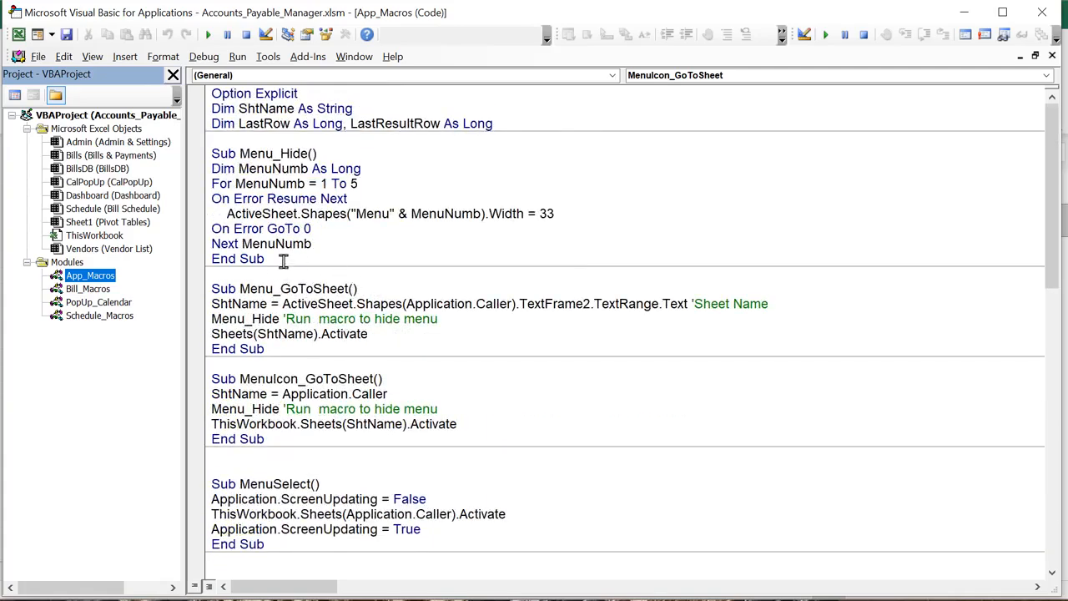
{"action": "left_click_drag", "start_coordinate": [307, 154], "coordinate": [241, 155]}
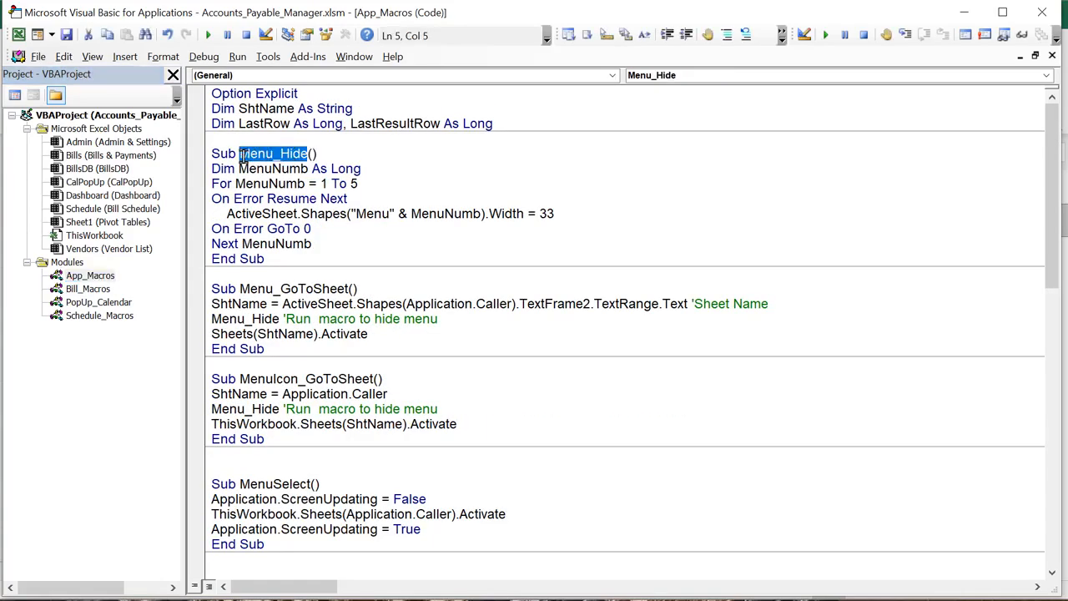
{"action": "double_click", "coordinate": [115, 159]}
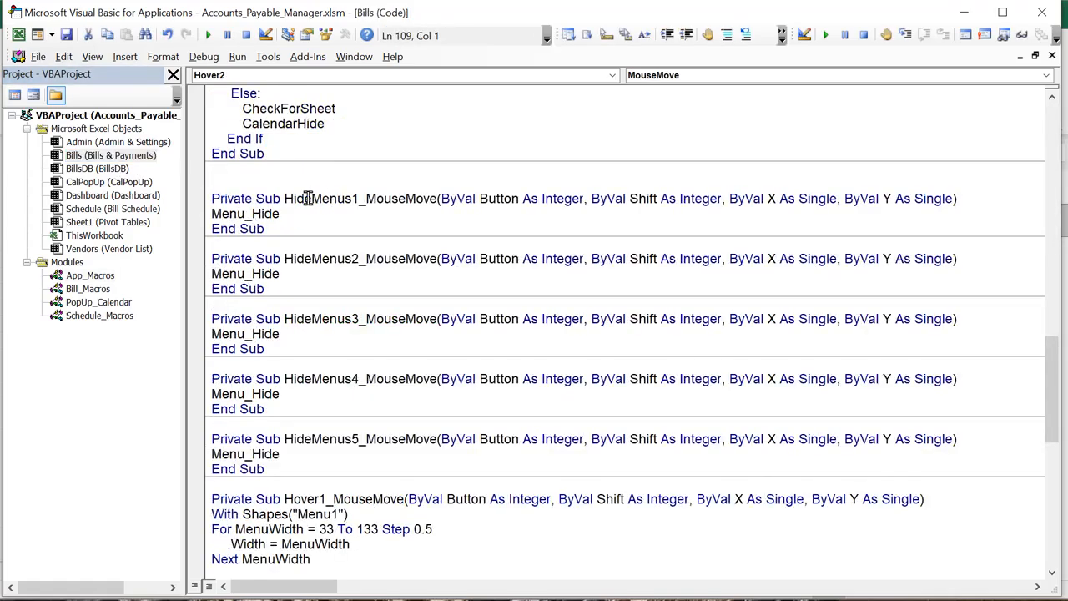
{"action": "left_click_drag", "start_coordinate": [304, 198], "coordinate": [437, 198]}
{"action": "left_click_drag", "start_coordinate": [299, 219], "coordinate": [209, 214]}
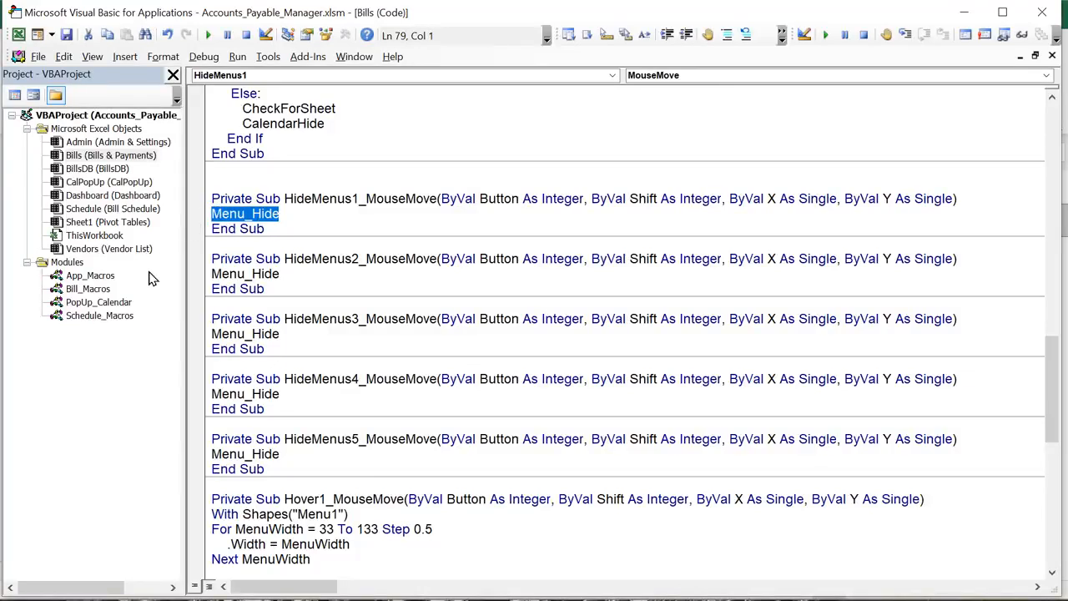
Re-examine Menu_Hide's MenuNumb variable and loop over menus 1 to 5, then return to Excel
{"action": "double_click", "coordinate": [88, 276]}
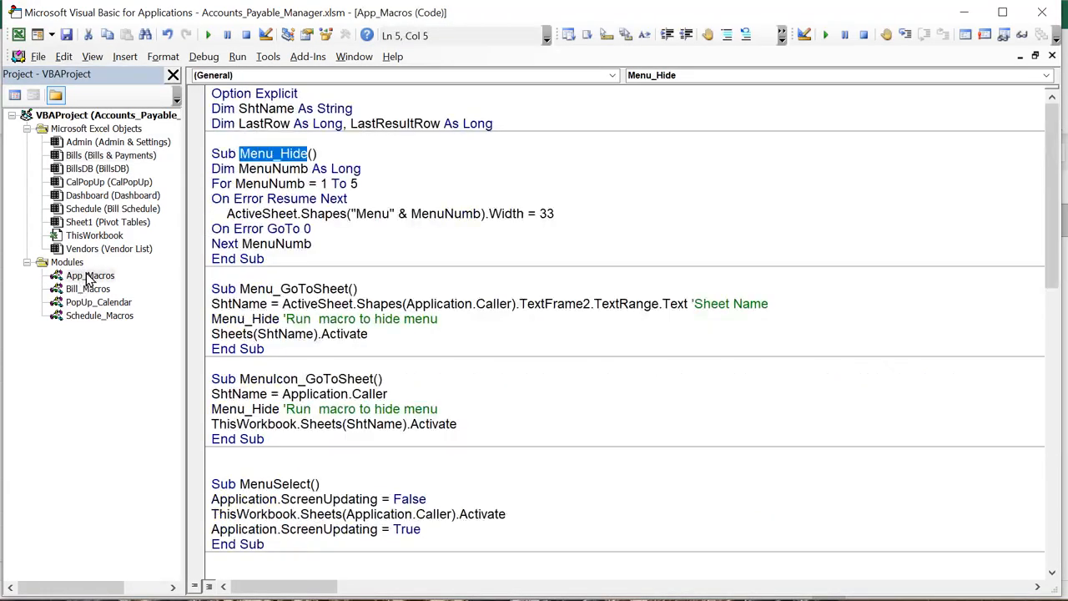
{"action": "left_click_drag", "start_coordinate": [308, 169], "coordinate": [250, 171]}
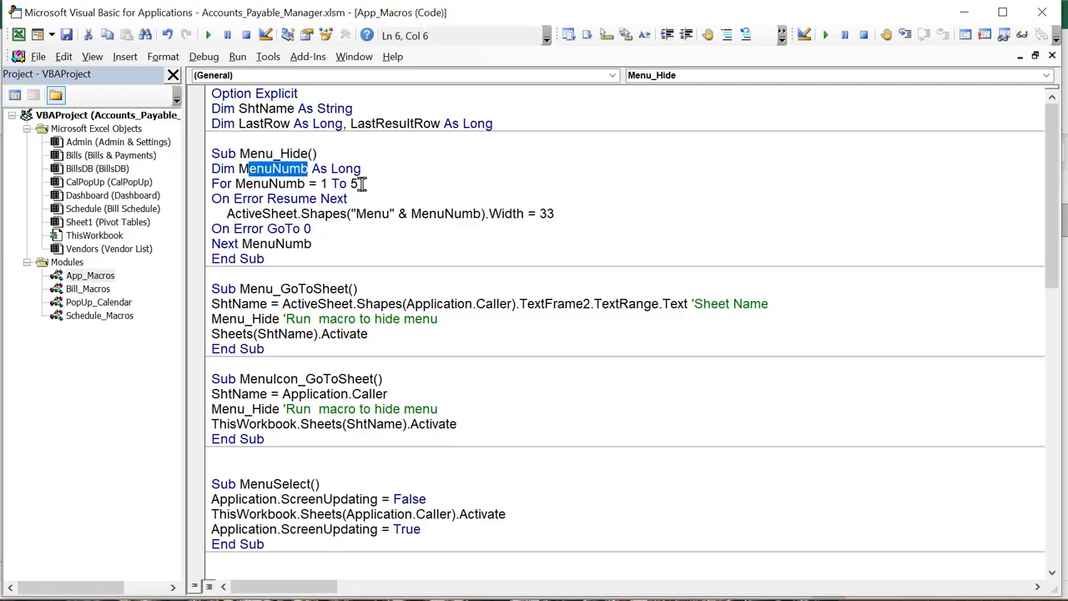
{"action": "left_click_drag", "start_coordinate": [363, 183], "coordinate": [248, 187]}
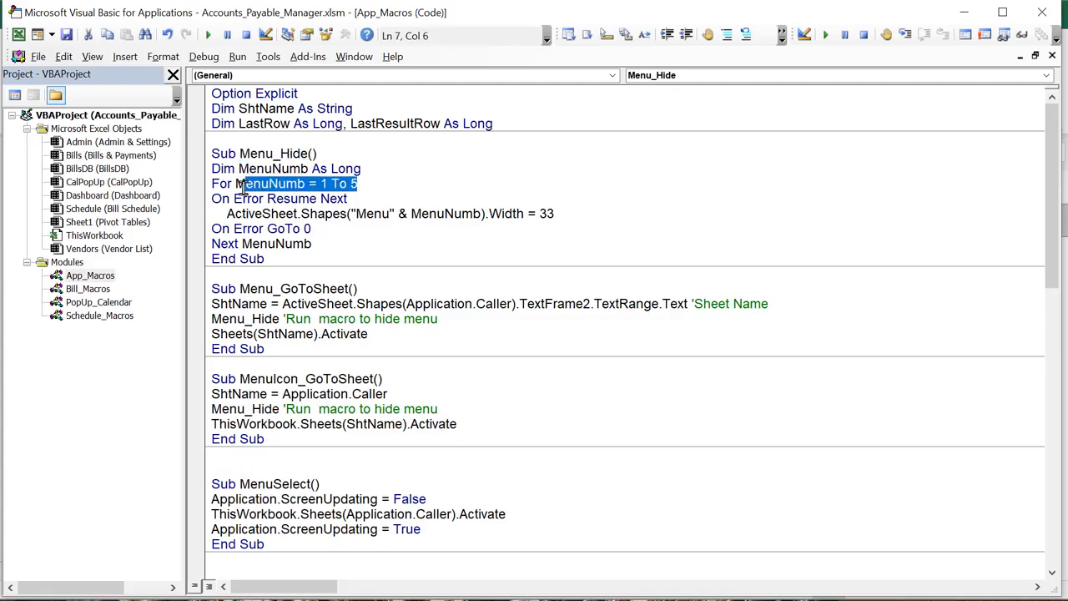
{"action": "key", "text": "alt+F11"}
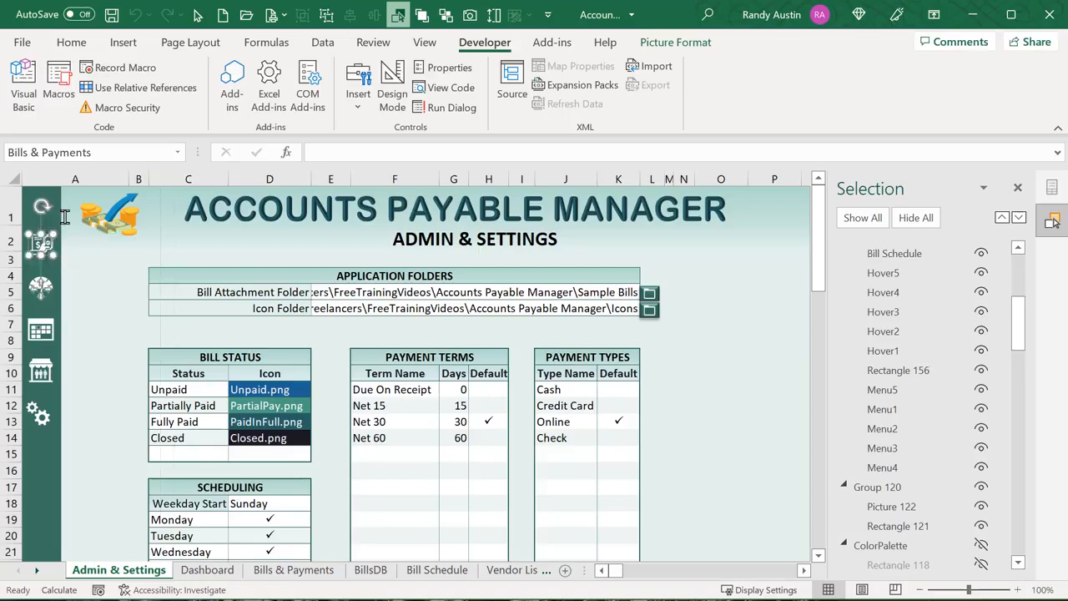
Check the names of the Bills & Payments and Dashboard menu shapes from their shortcut options
{"action": "right_click", "coordinate": [63, 256]}
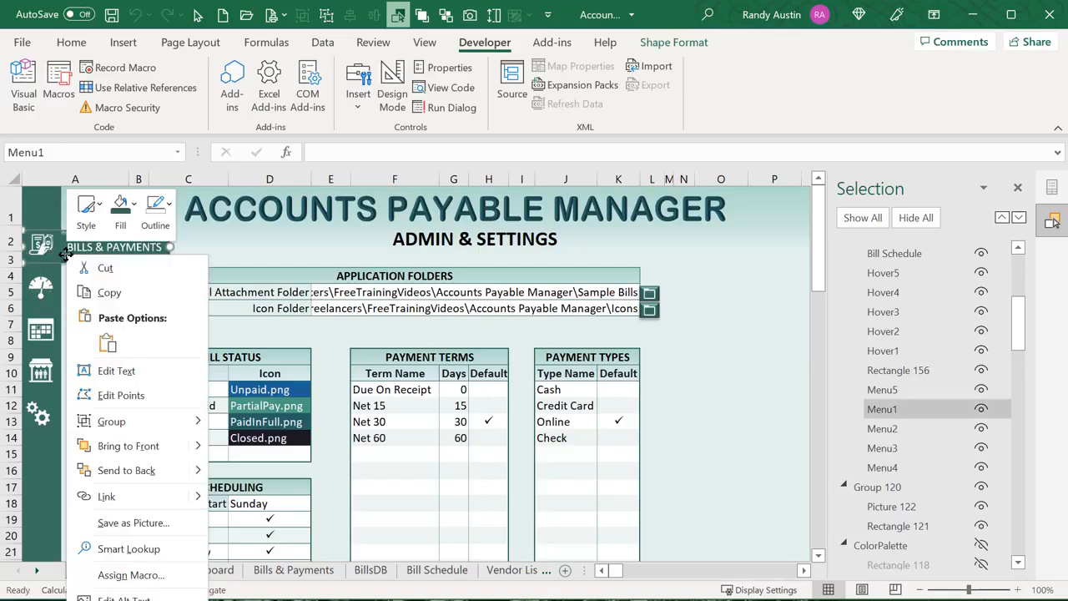
{"action": "key", "text": "Escape"}
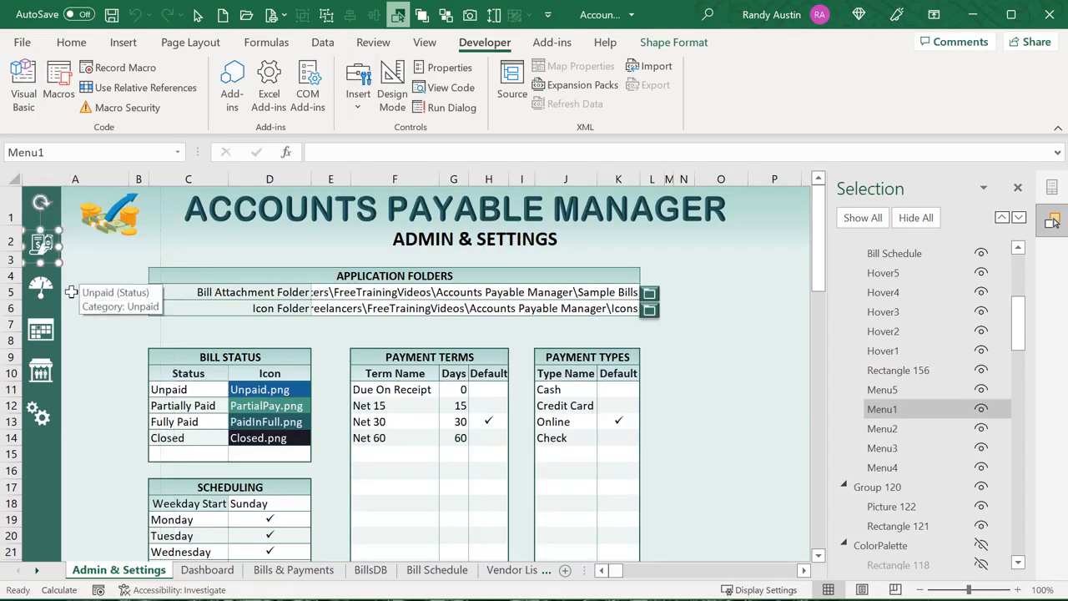
{"action": "right_click", "coordinate": [80, 279]}
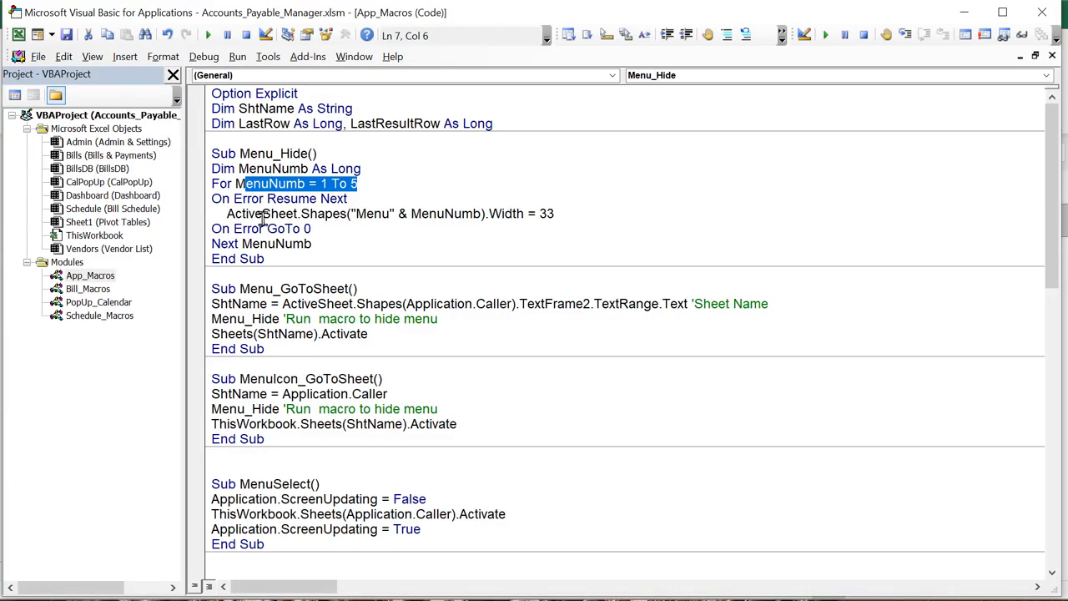
Review Menu_Hide's width line (ActiveSheet, menu number, width 33), then drag Rectangle 156 aside in Excel
{"action": "left_click_drag", "start_coordinate": [228, 215], "coordinate": [300, 213]}
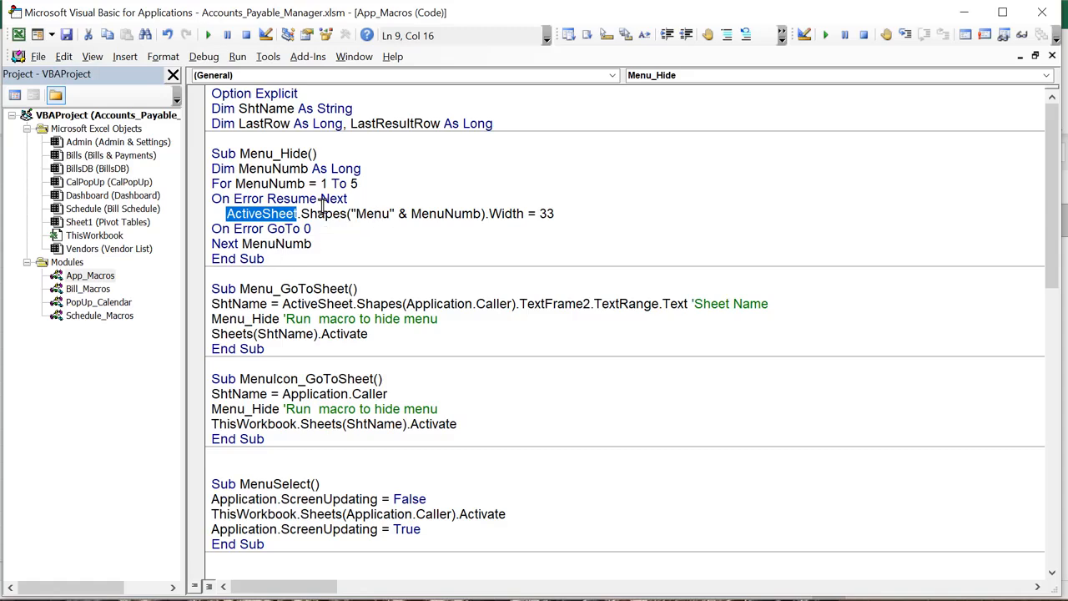
{"action": "left_click_drag", "start_coordinate": [411, 214], "coordinate": [472, 216]}
{"action": "left_click_drag", "start_coordinate": [554, 213], "coordinate": [531, 214]}
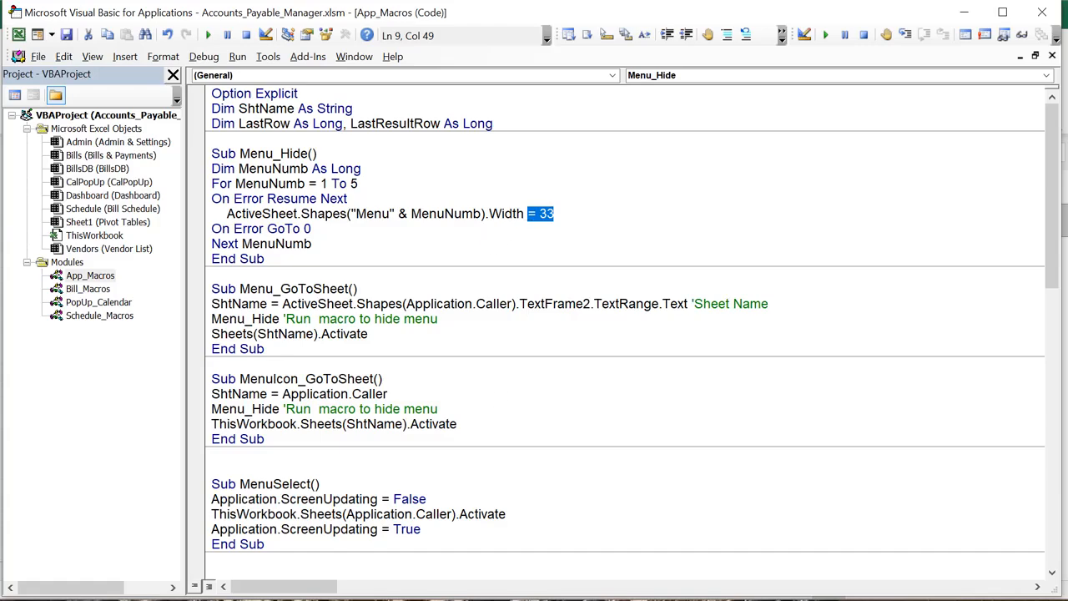
{"action": "key", "text": "alt+F11"}
{"action": "left_click_drag", "start_coordinate": [40, 203], "coordinate": [100, 204]}
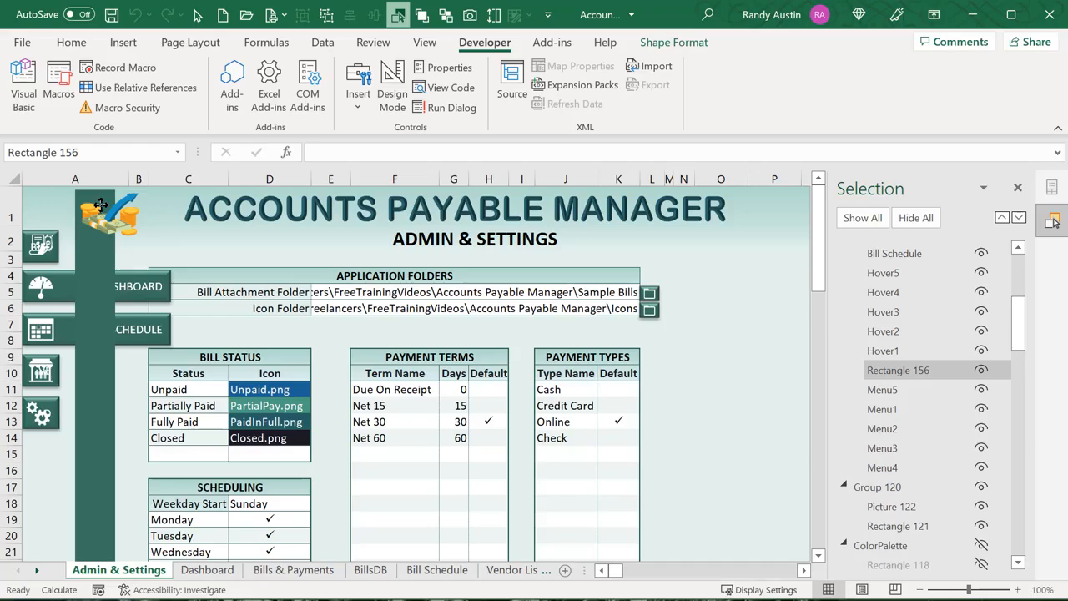
Drag Rectangle 156 back left so it hides the DASHBOARD and BILL SCHEDULE labels again
{"action": "left_click_drag", "start_coordinate": [100, 204], "coordinate": [55, 212]}
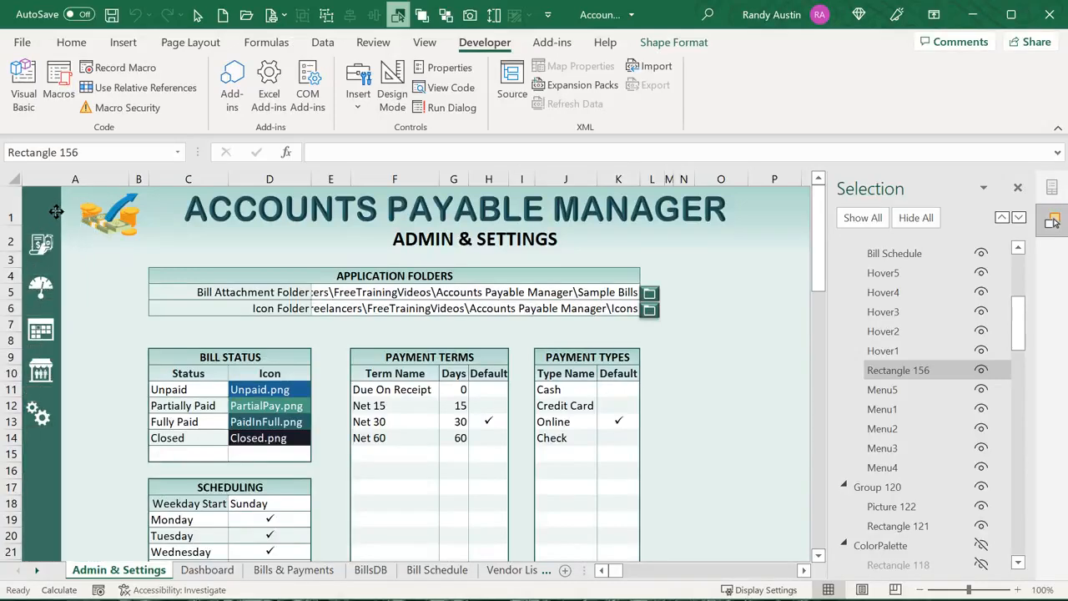
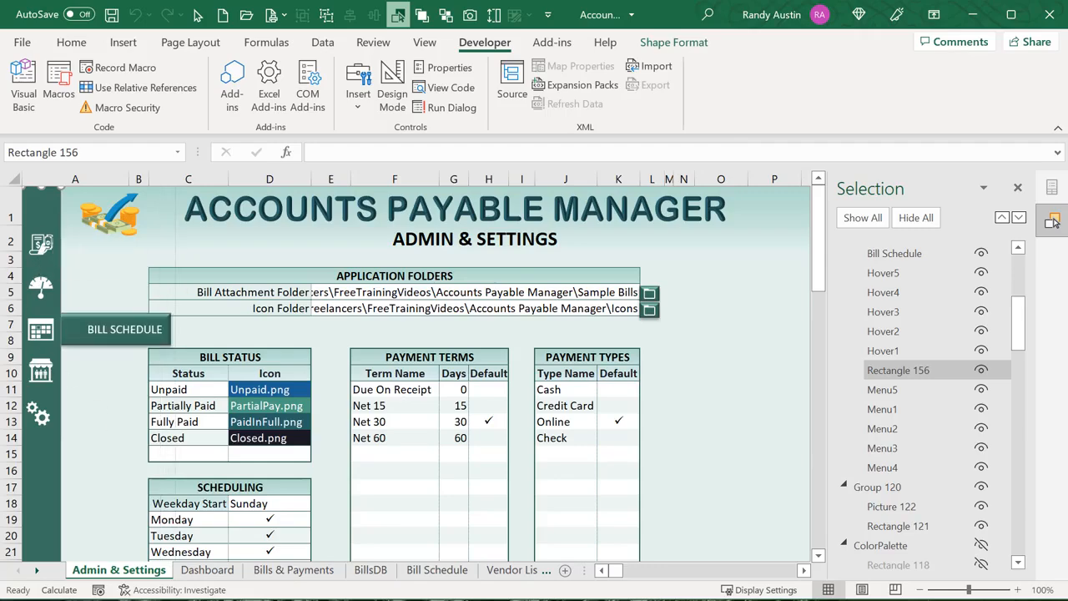
Review the Menu_Hide loop and Menu_GoToSheet macro in VBA, then jump to Bills & Payments
{"action": "key", "text": "alt+F11"}
{"action": "left_click_drag", "start_coordinate": [342, 242], "coordinate": [171, 171]}
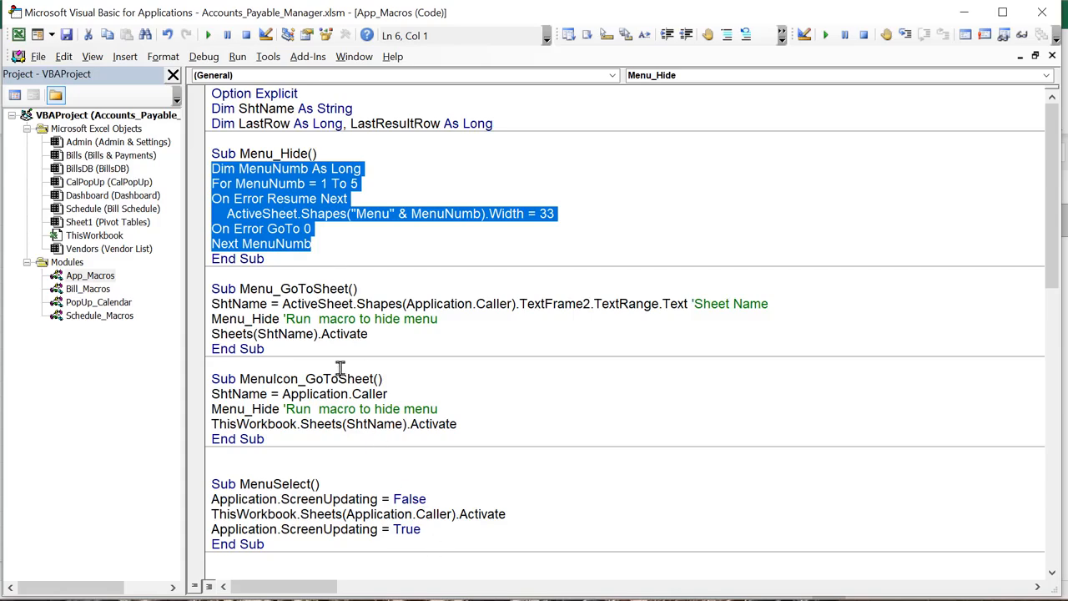
{"action": "left_click_drag", "start_coordinate": [349, 300], "coordinate": [282, 290]}
{"action": "left_click", "coordinate": [318, 318]}
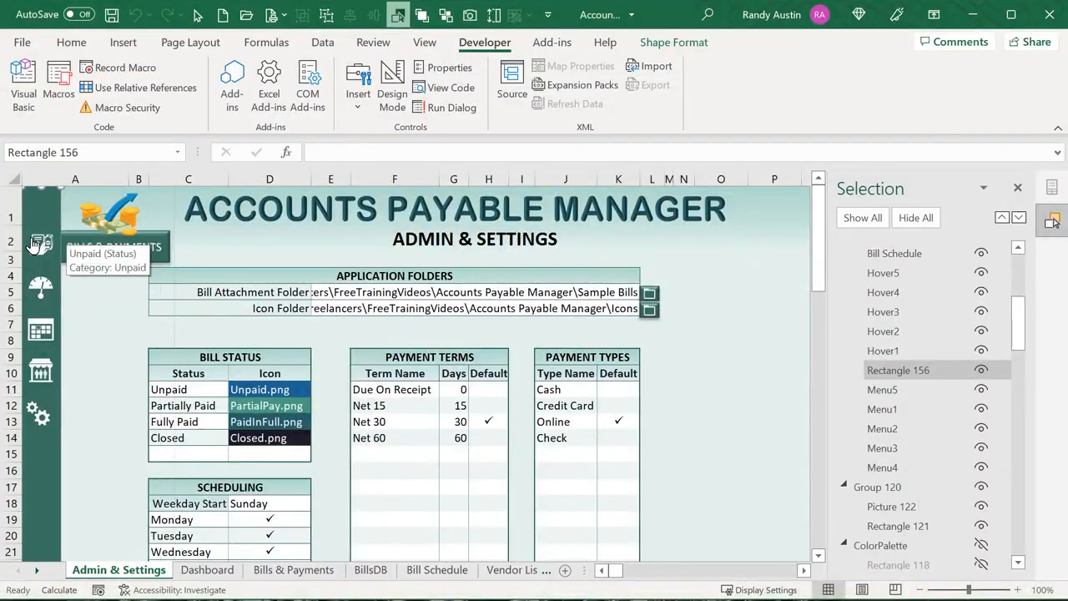
{"action": "left_click", "coordinate": [32, 238]}
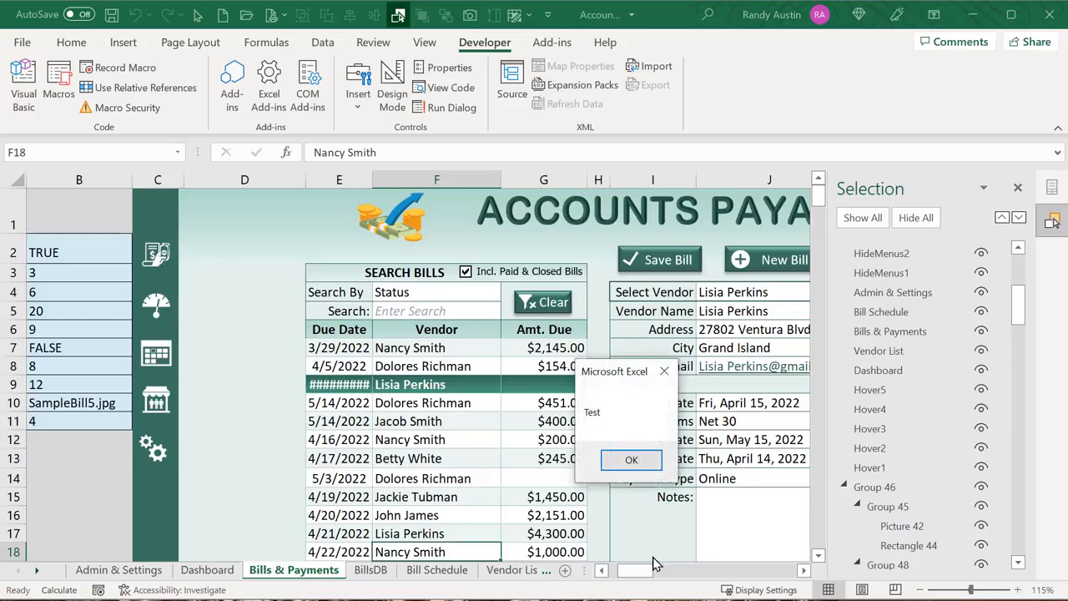
Dismiss the Test messages, then find and delete the stray Label1 control in design mode
{"action": "left_click", "coordinate": [629, 459]}
{"action": "left_click", "coordinate": [631, 460]}
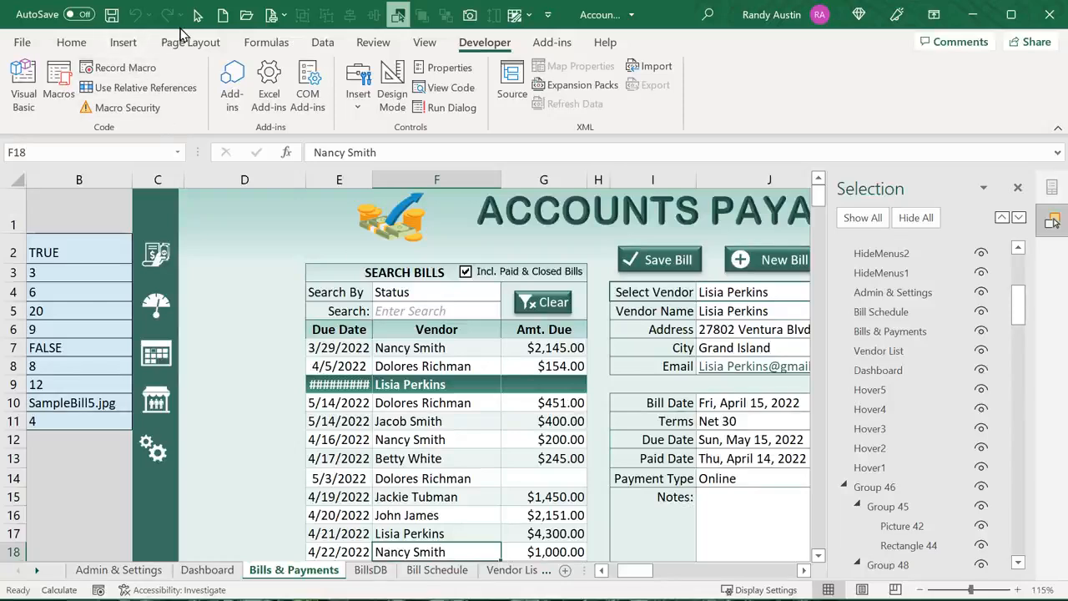
{"action": "left_click", "coordinate": [197, 15]}
{"action": "left_click_drag", "start_coordinate": [200, 238], "coordinate": [147, 197]}
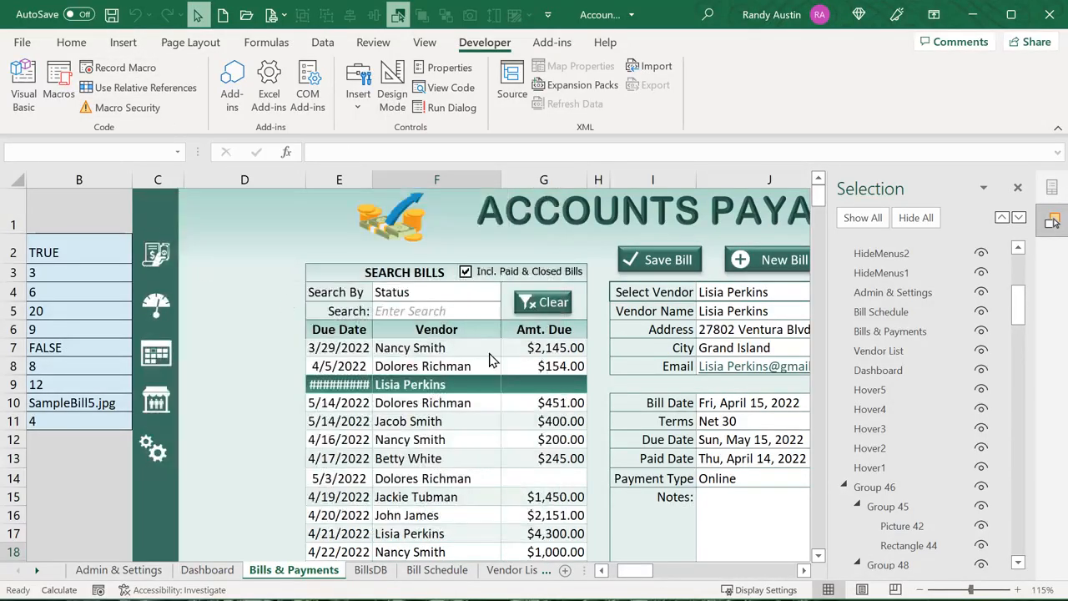
{"action": "scroll", "coordinate": [960, 283], "scroll_direction": "up", "scroll_amount": 5}
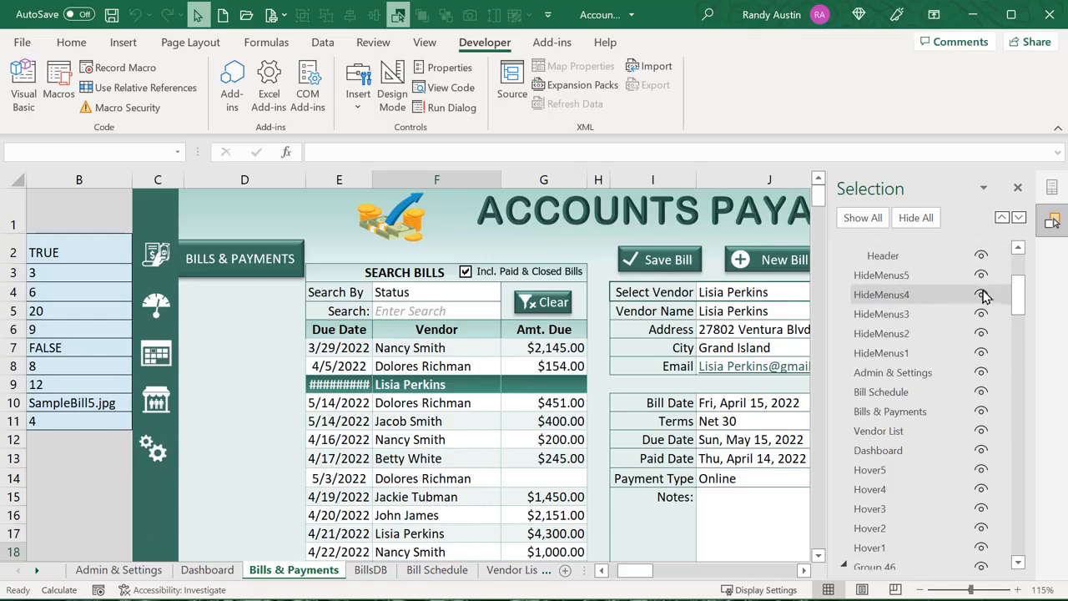
{"action": "left_click", "coordinate": [877, 250]}
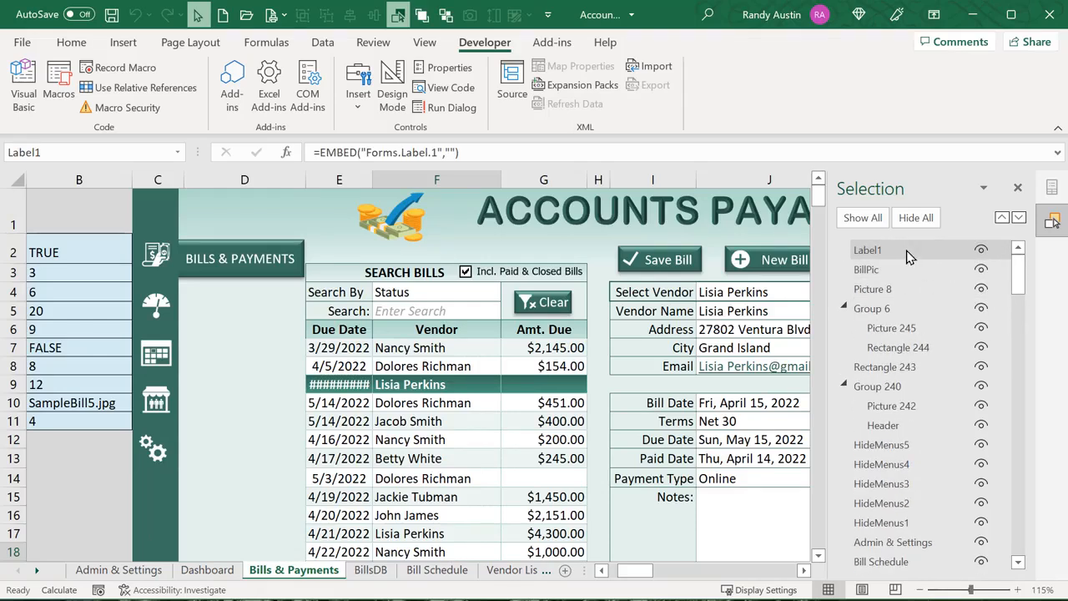
{"action": "left_click", "coordinate": [394, 98]}
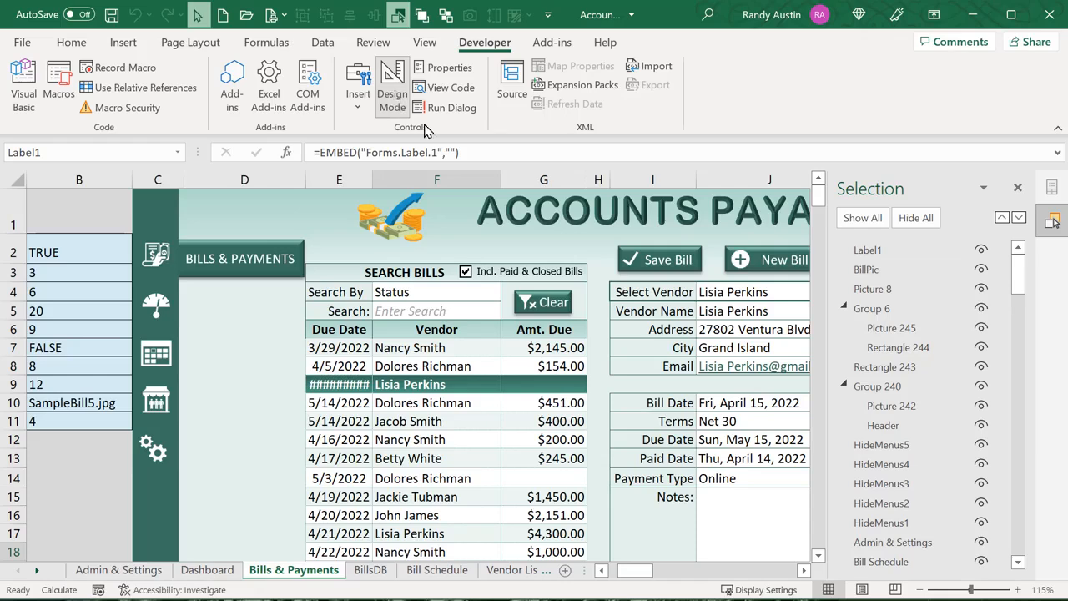
{"action": "left_click", "coordinate": [915, 251]}
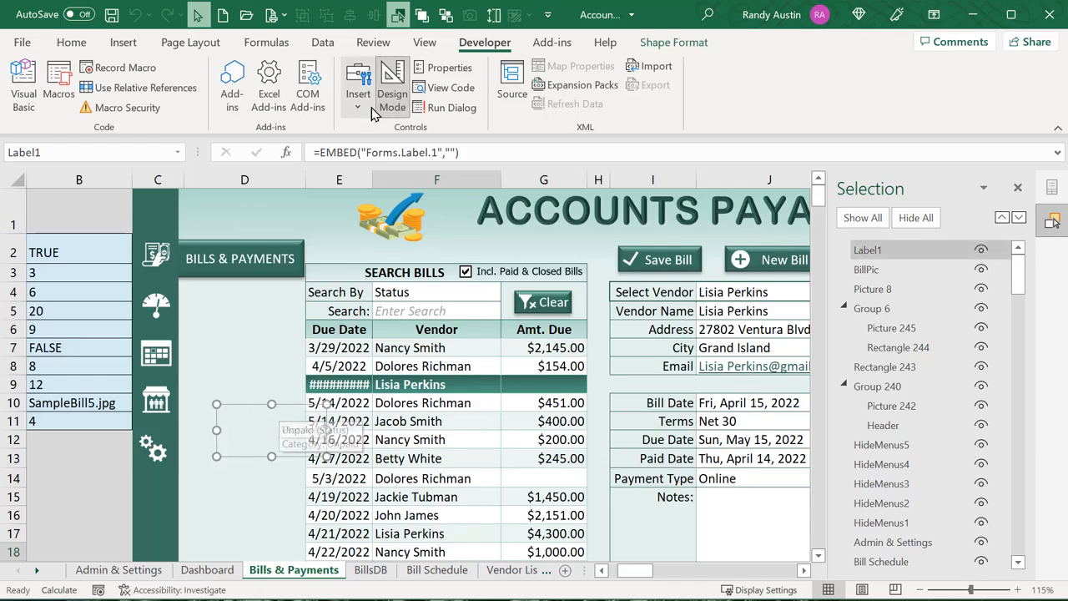
{"action": "key", "text": "Delete"}
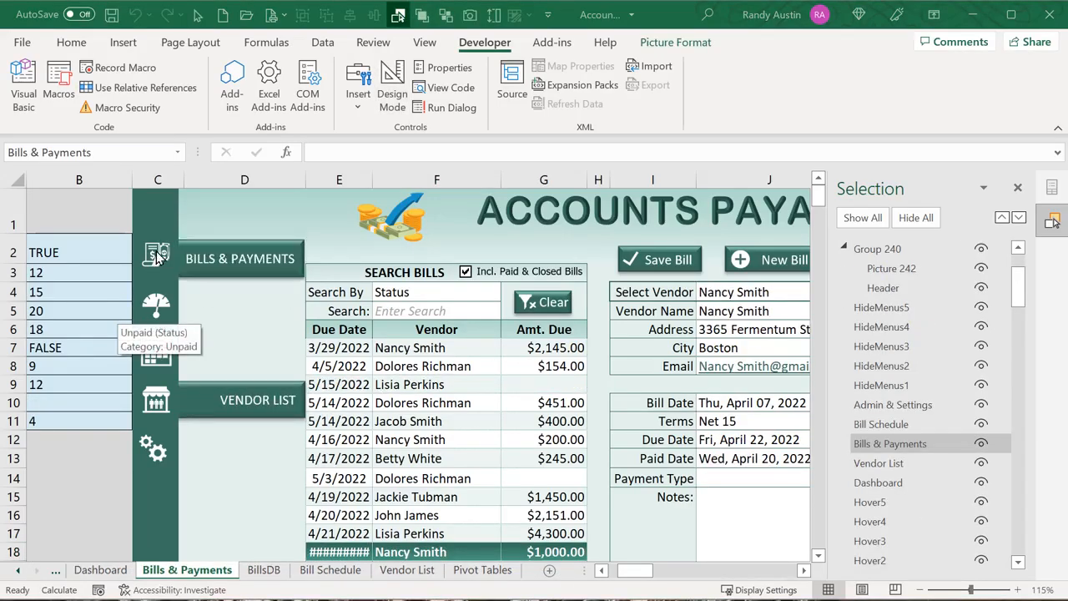
Check the bills icon's name and view its assigned macro, MenuIcon_GoToSheet
{"action": "left_click", "coordinate": [157, 257]}
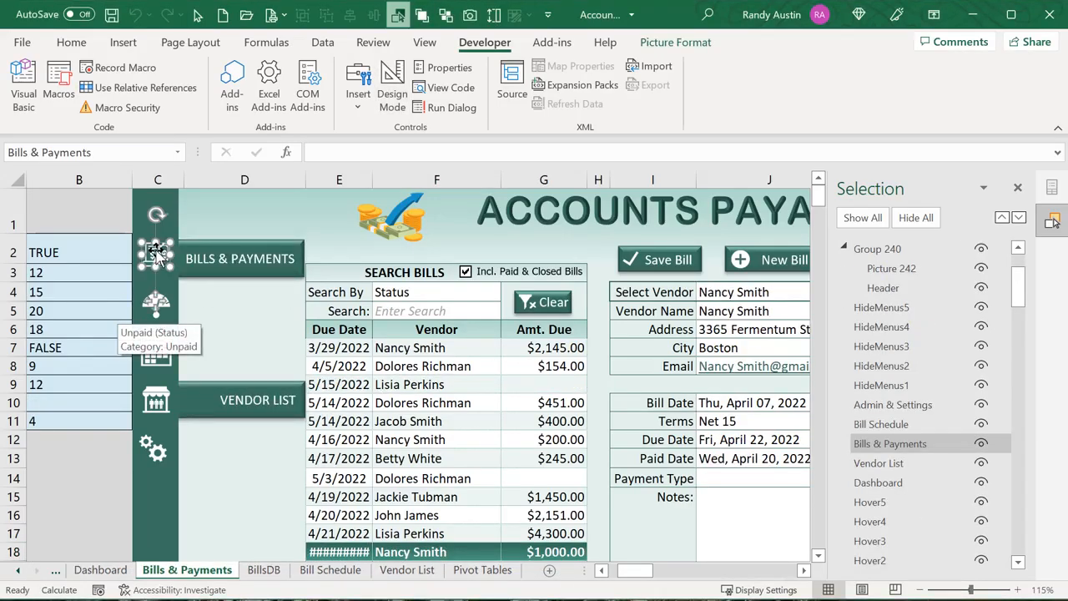
{"action": "left_click", "coordinate": [98, 152]}
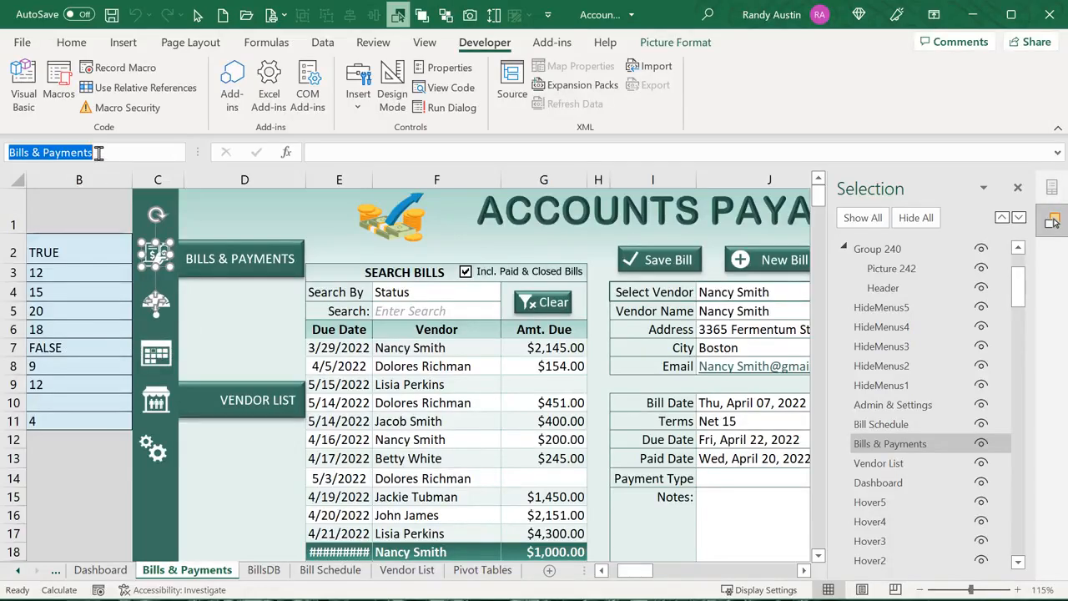
{"action": "right_click", "coordinate": [149, 261]}
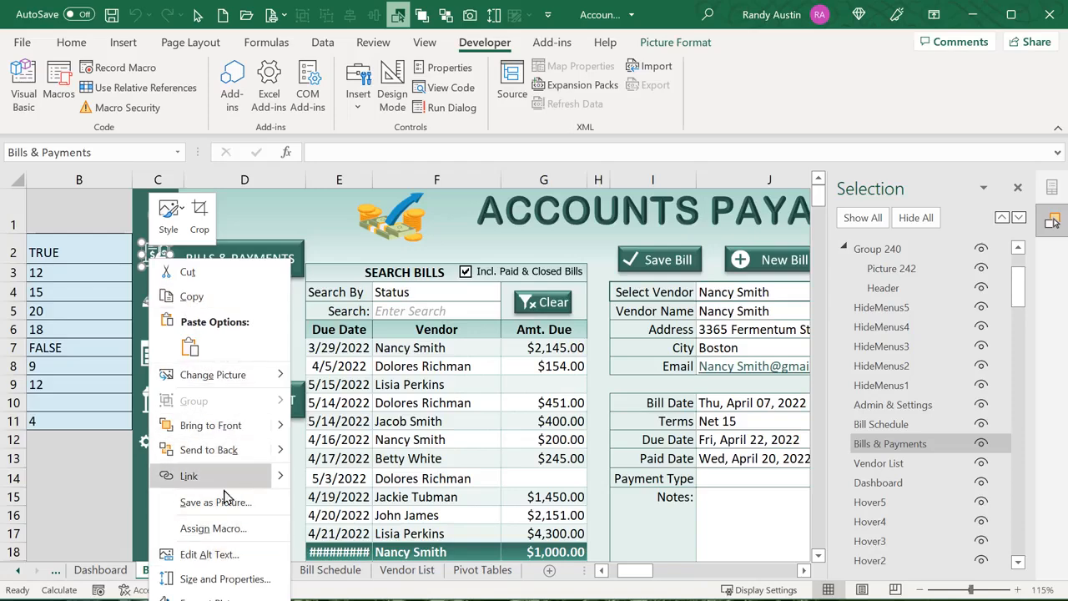
{"action": "left_click", "coordinate": [234, 528]}
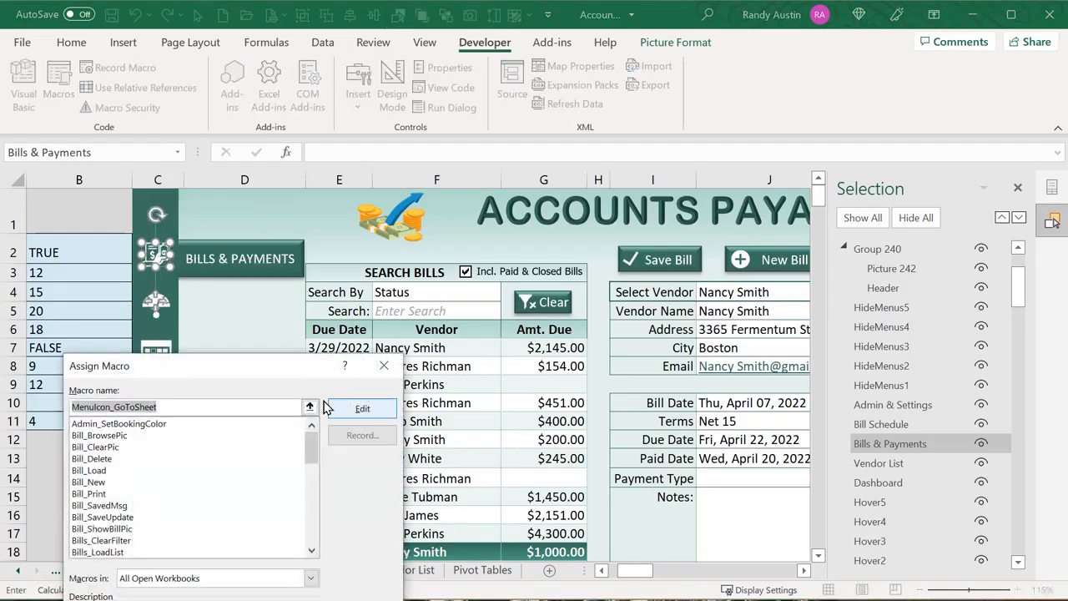
Open Menu_GoToSheet in the VBA editor and examine its Application.Caller sheet-activation line
{"action": "left_click", "coordinate": [363, 409]}
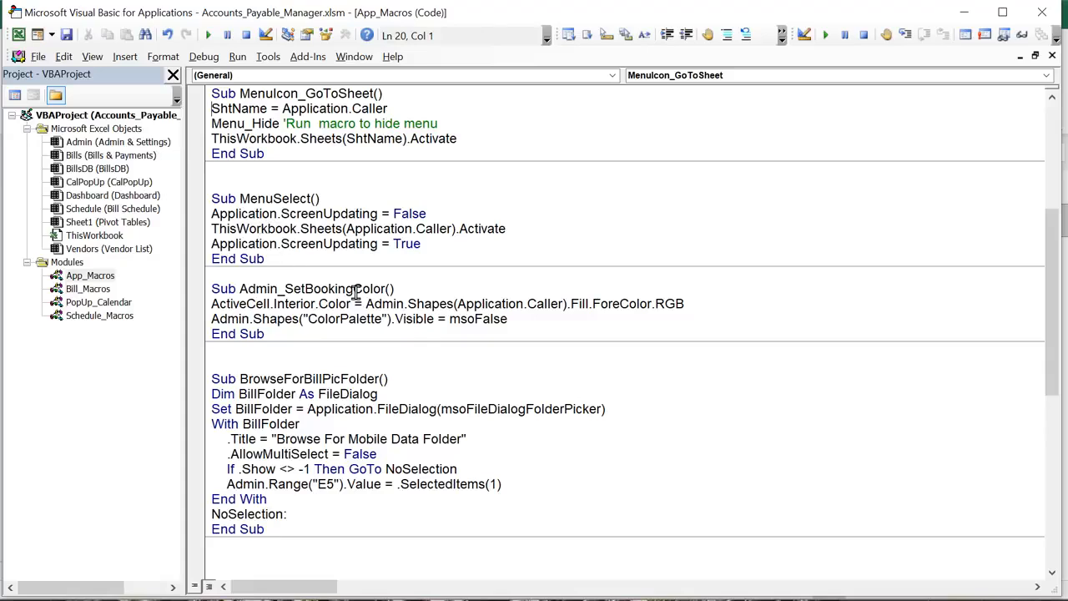
{"action": "scroll", "coordinate": [356, 291], "scroll_direction": "up", "scroll_amount": 2}
{"action": "left_click_drag", "start_coordinate": [338, 109], "coordinate": [250, 110]}
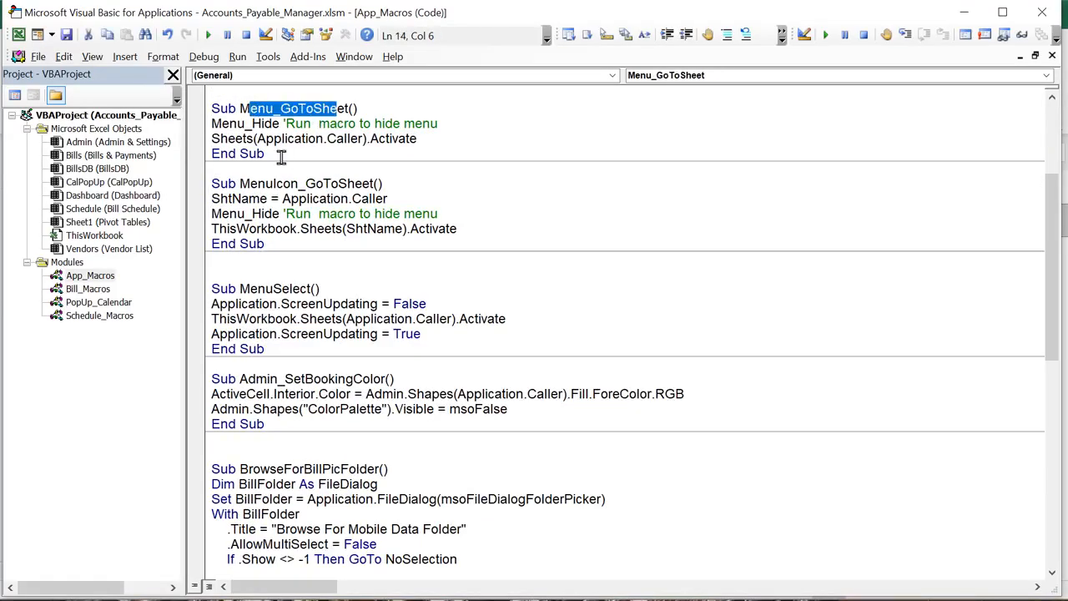
{"action": "scroll", "coordinate": [280, 192], "scroll_direction": "up", "scroll_amount": 2}
{"action": "left_click_drag", "start_coordinate": [455, 209], "coordinate": [203, 212]}
{"action": "scroll", "coordinate": [242, 276], "scroll_direction": "up", "scroll_amount": 2}
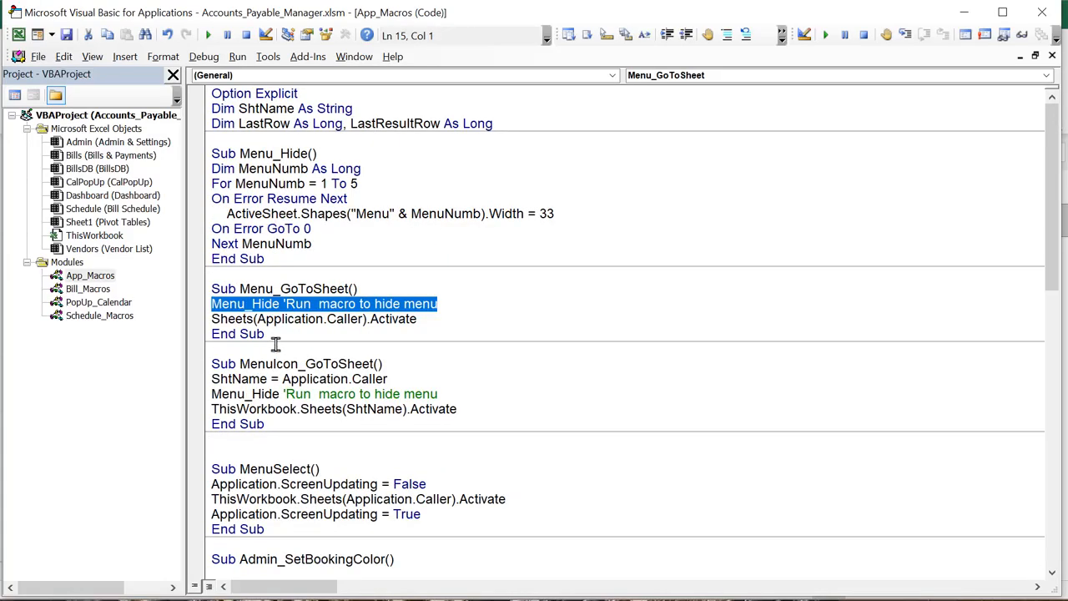
{"action": "left_click_drag", "start_coordinate": [257, 321], "coordinate": [358, 317]}
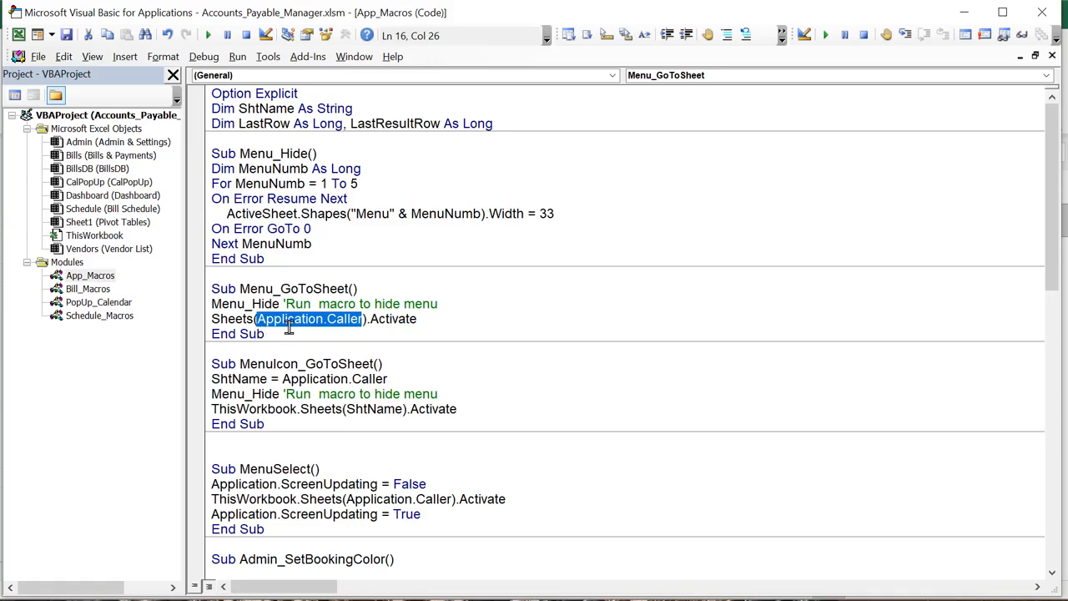
{"action": "left_click_drag", "start_coordinate": [454, 325], "coordinate": [205, 324]}
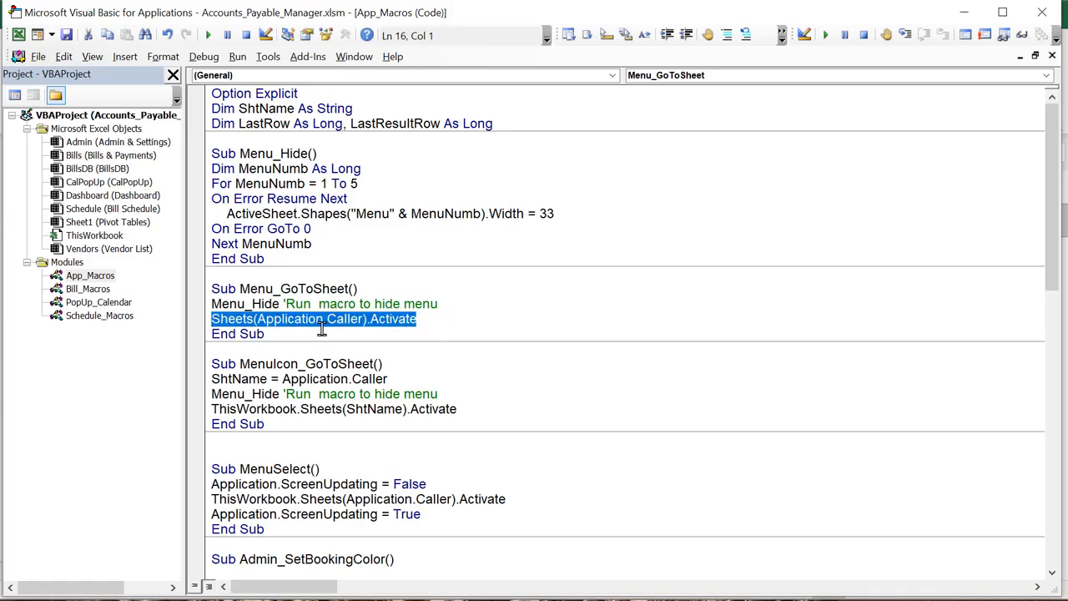
Back in Excel, test the sidebar icons: Dashboard, Vendor List, then Bills & Payments
{"action": "key", "text": "alt+F11"}
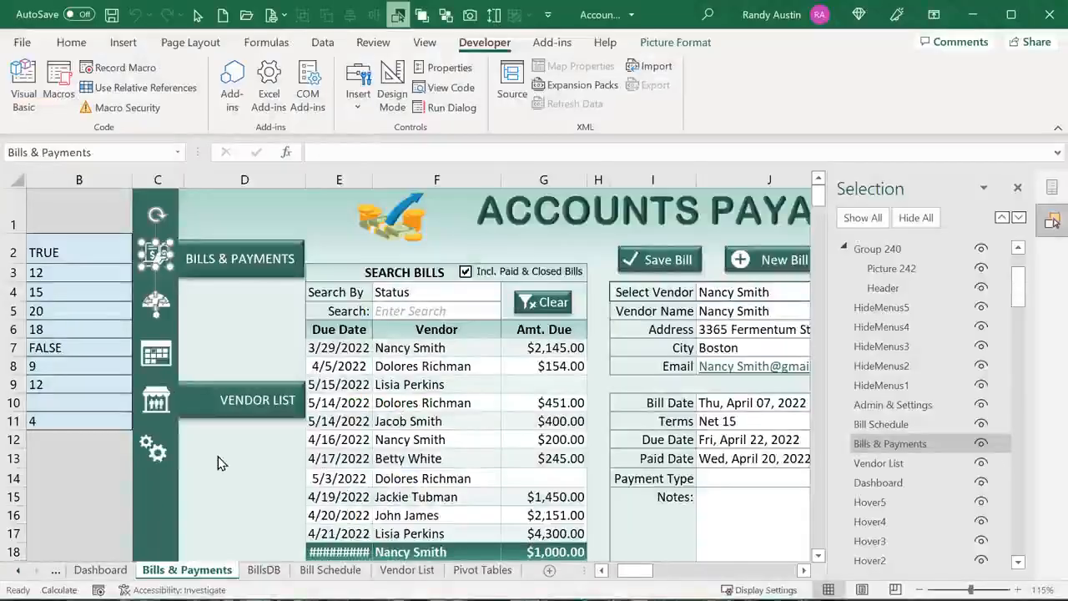
{"action": "left_click", "coordinate": [103, 207]}
{"action": "left_click", "coordinate": [157, 306]}
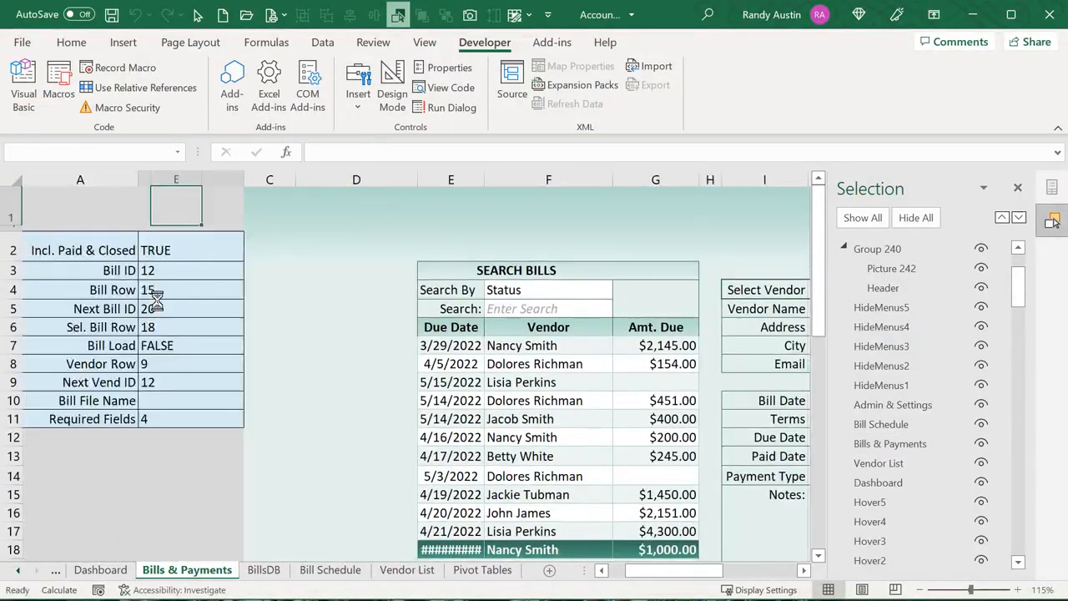
{"action": "left_click", "coordinate": [42, 370]}
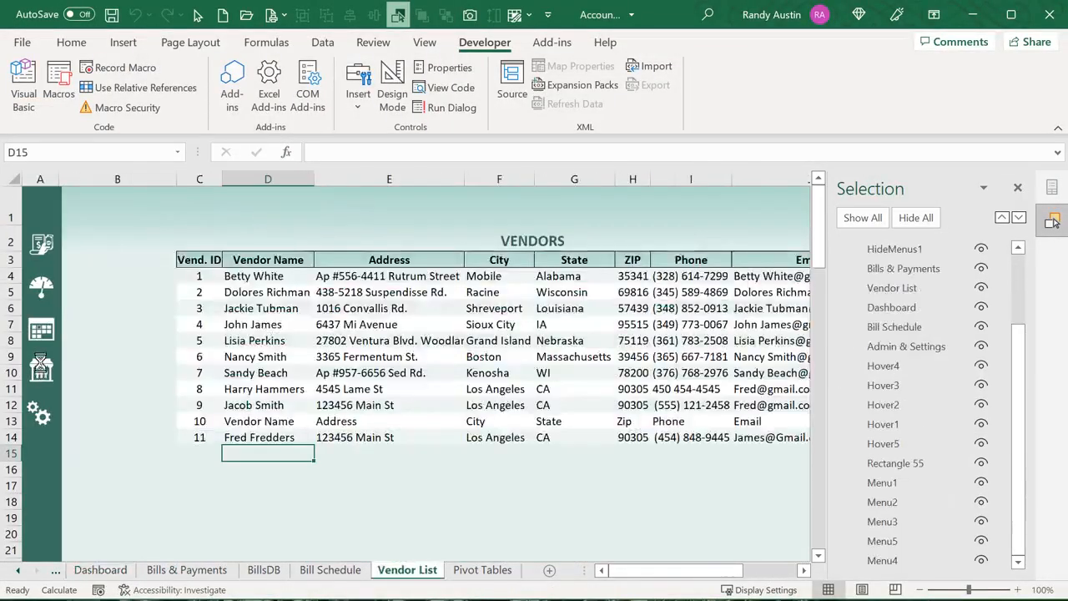
{"action": "left_click", "coordinate": [44, 250]}
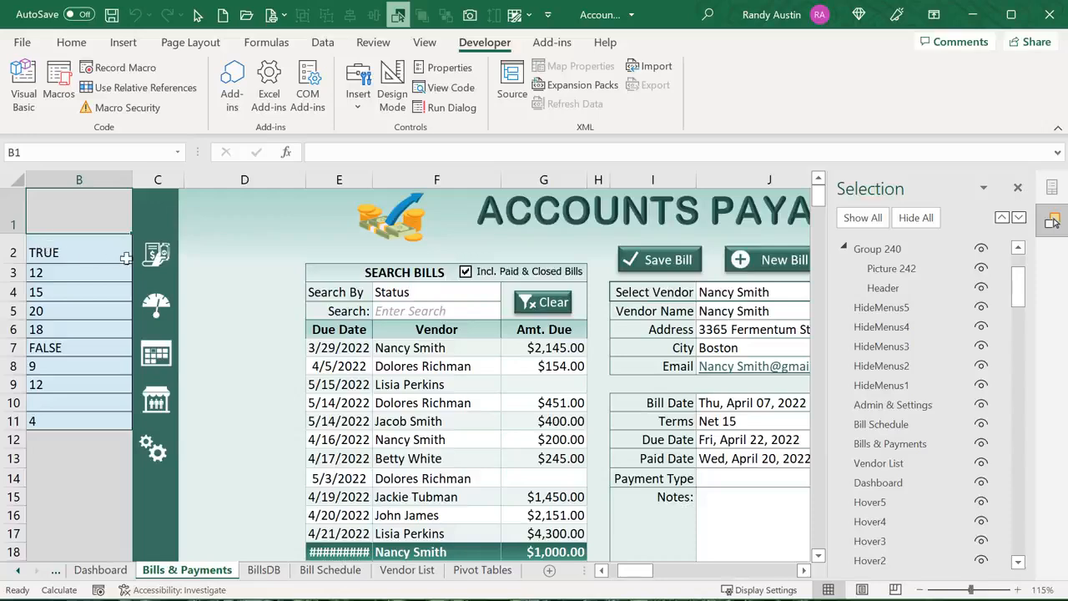
Inspect the Bills & Payments and Bill Schedule icons' shortcut options, then go to Dashboard
{"action": "left_click", "coordinate": [157, 252], "text": "ctrl"}
{"action": "right_click", "coordinate": [162, 255]}
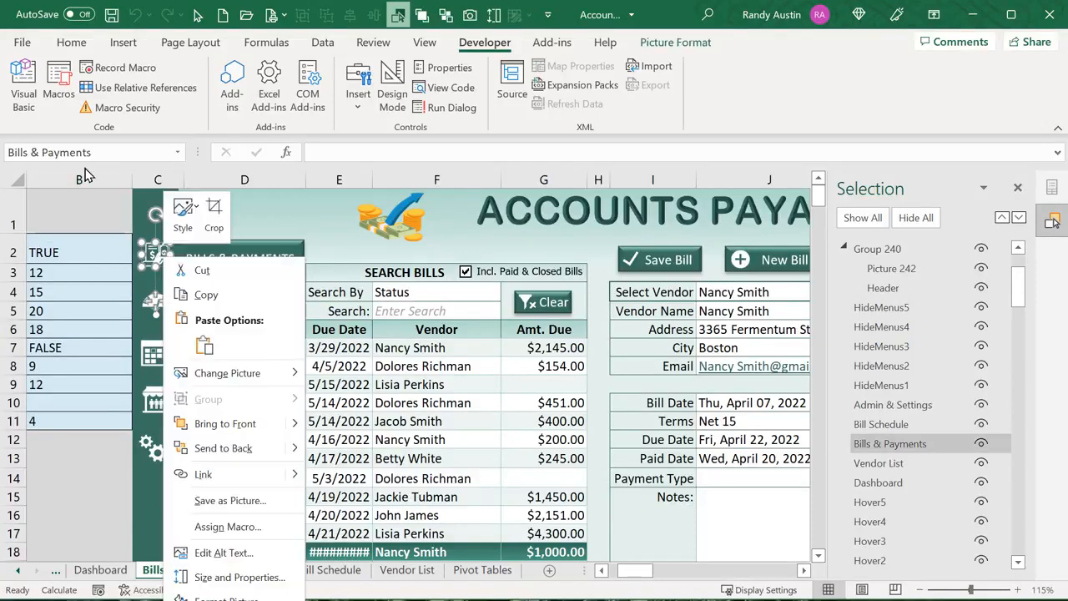
{"action": "key", "text": "Escape"}
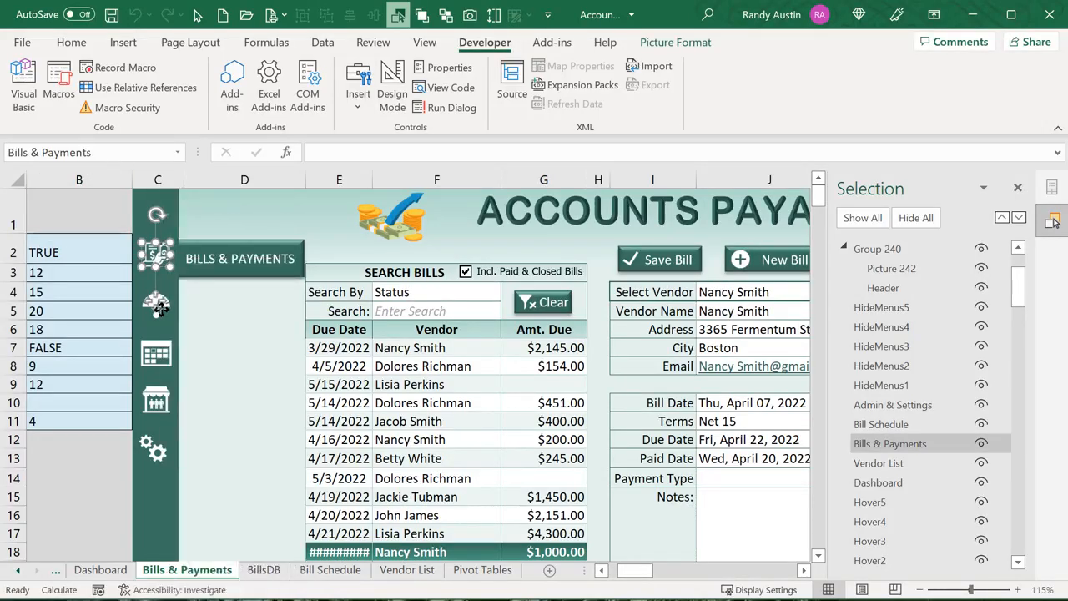
{"action": "right_click", "coordinate": [155, 356]}
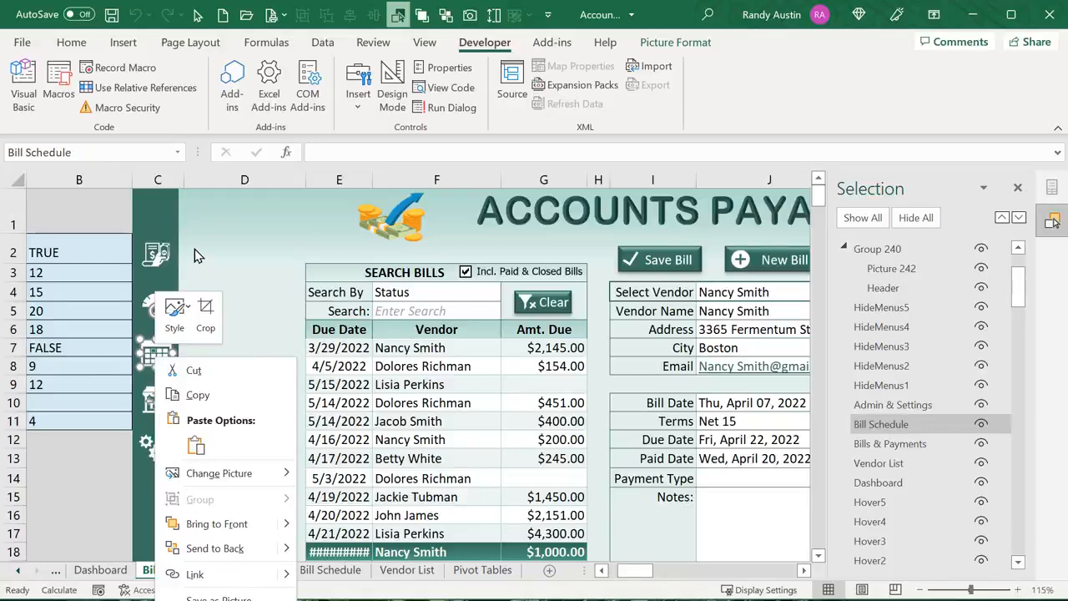
{"action": "key", "text": "Escape"}
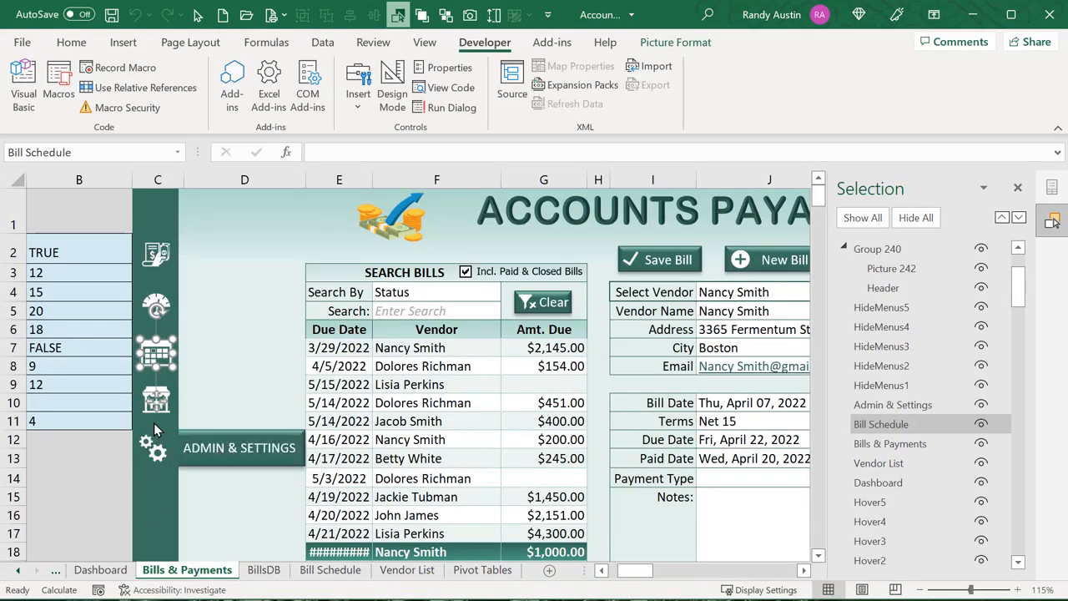
{"action": "left_click", "coordinate": [119, 222]}
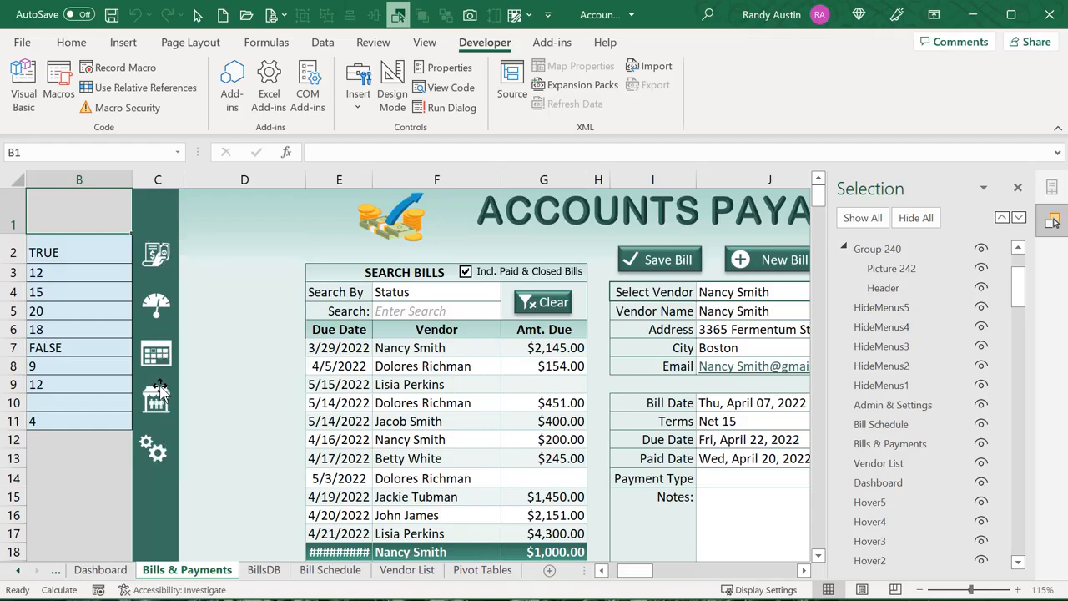
{"action": "left_click", "coordinate": [156, 305]}
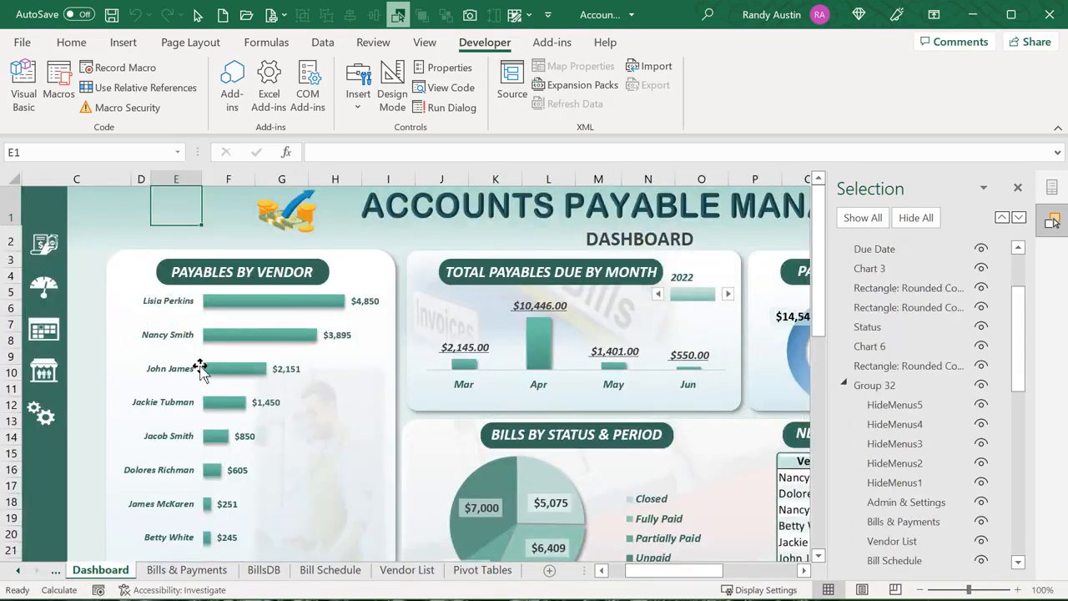
Close the Selection Pane, collapse the ribbon, show Bills & Payments at 100%, and try Attach Bill
{"action": "left_click", "coordinate": [1017, 188]}
{"action": "left_click", "coordinate": [1054, 130]}
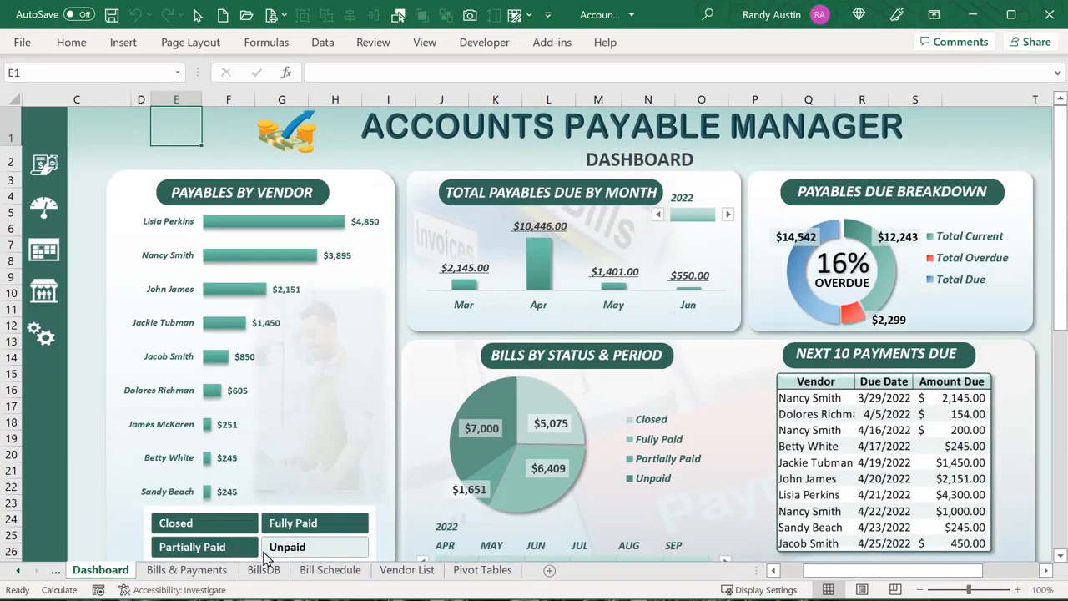
{"action": "left_click", "coordinate": [232, 572]}
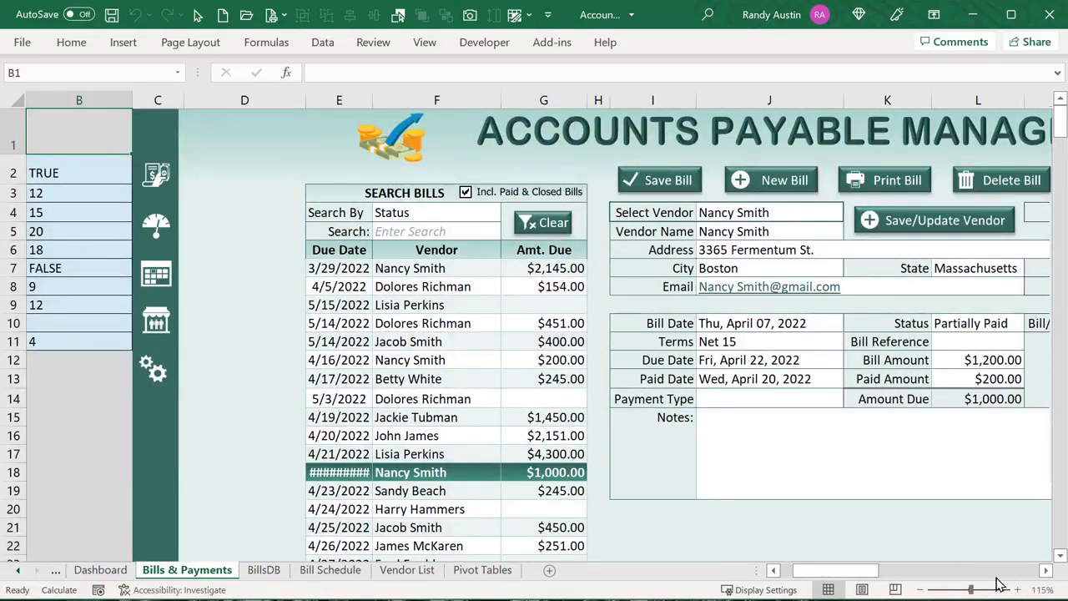
{"action": "left_click", "coordinate": [919, 589]}
{"action": "left_click", "coordinate": [919, 590]}
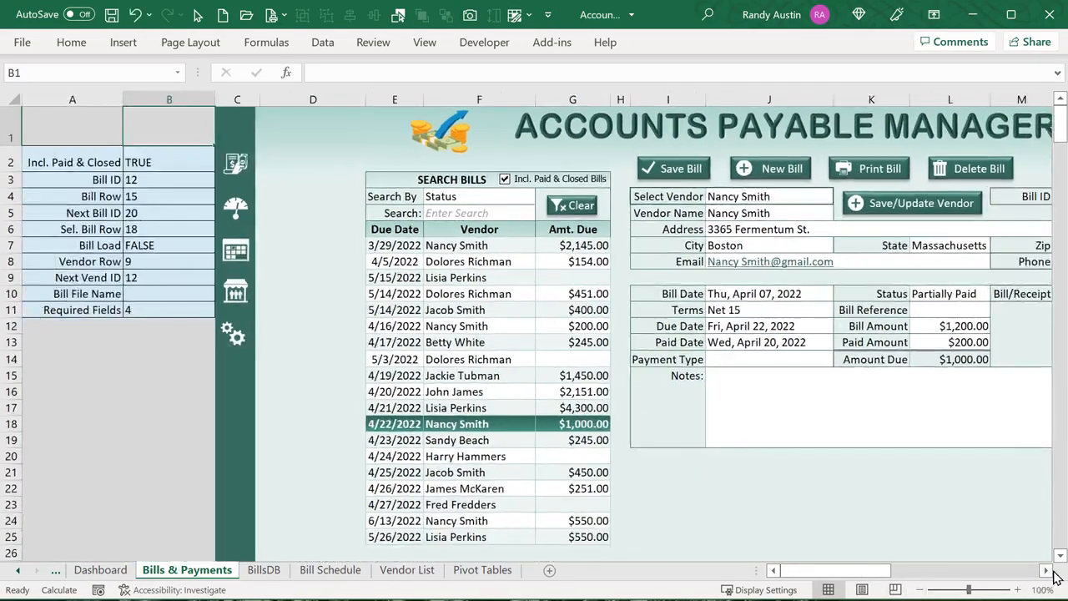
{"action": "left_click", "coordinate": [1046, 572]}
{"action": "left_click", "coordinate": [1047, 572]}
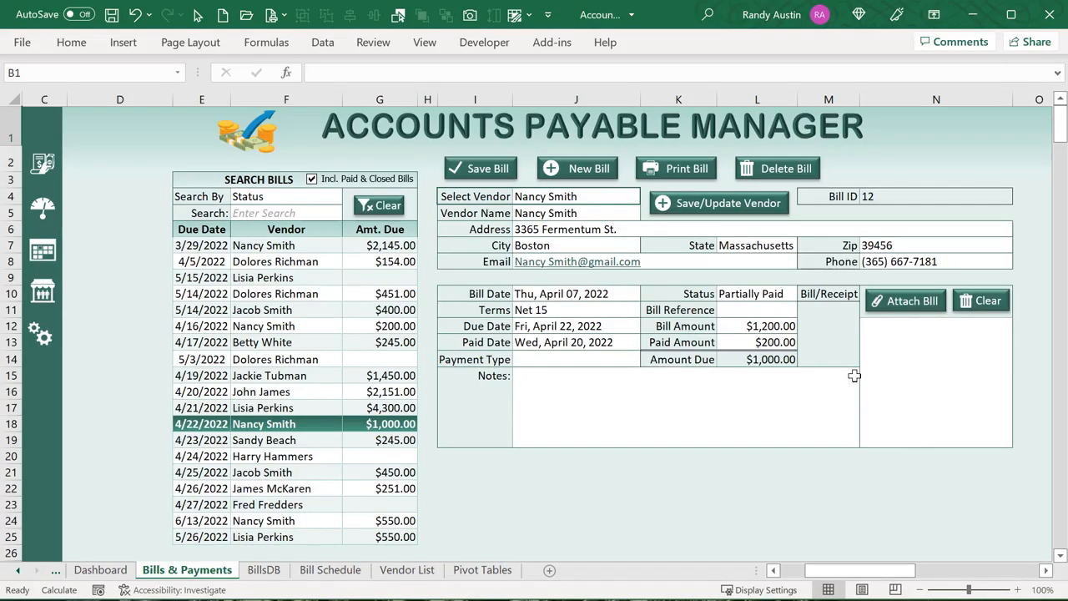
{"action": "left_click", "coordinate": [918, 304]}
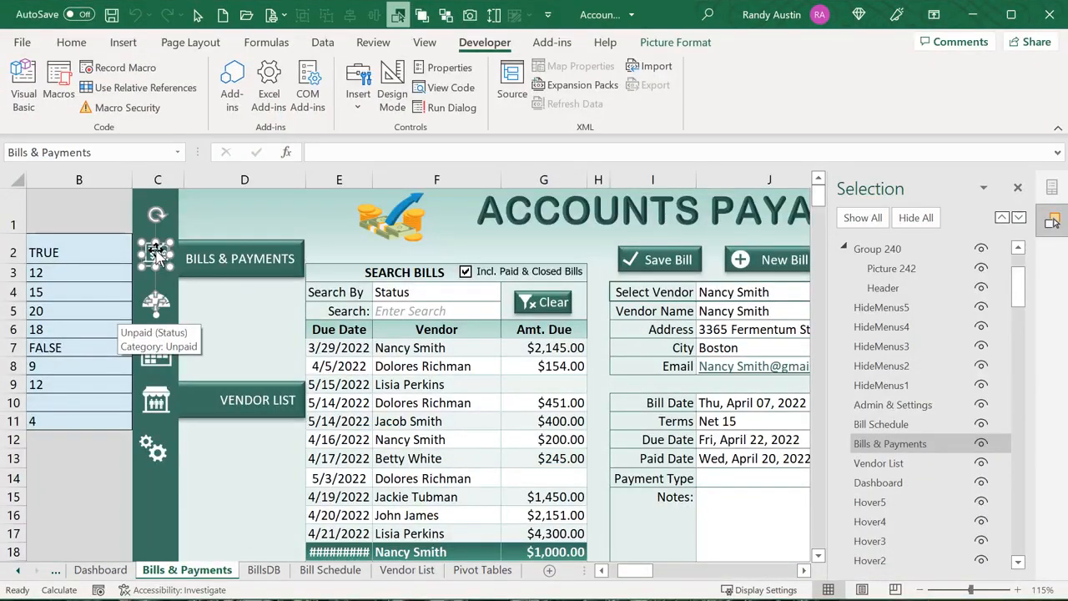
Check the Bills icon's name and assigned macro, then read Menu_GoToSheet's Application.Caller code
{"action": "left_click", "coordinate": [99, 153]}
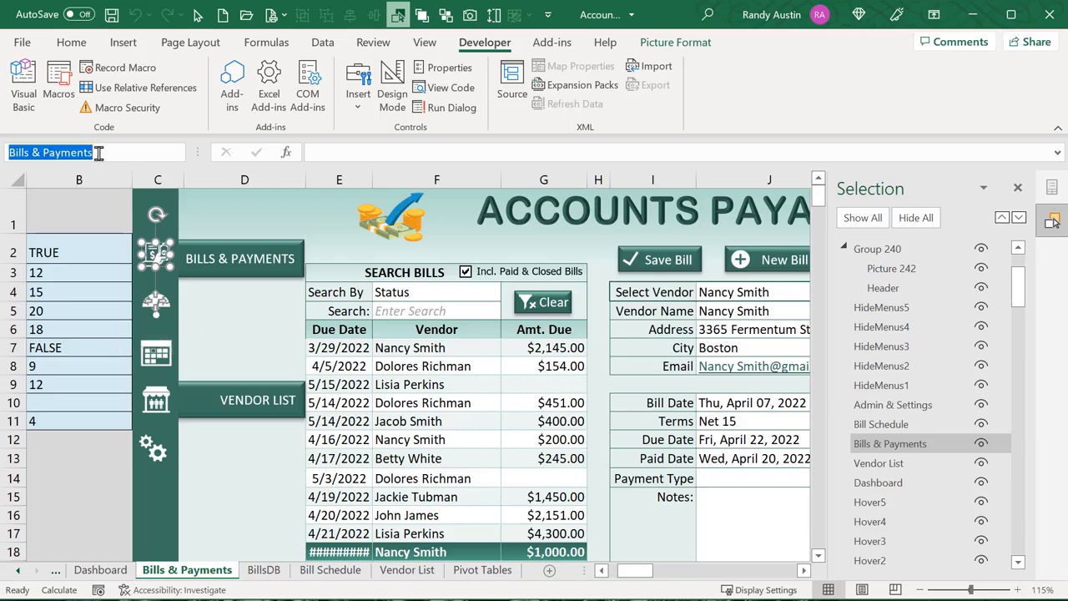
{"action": "right_click", "coordinate": [148, 259]}
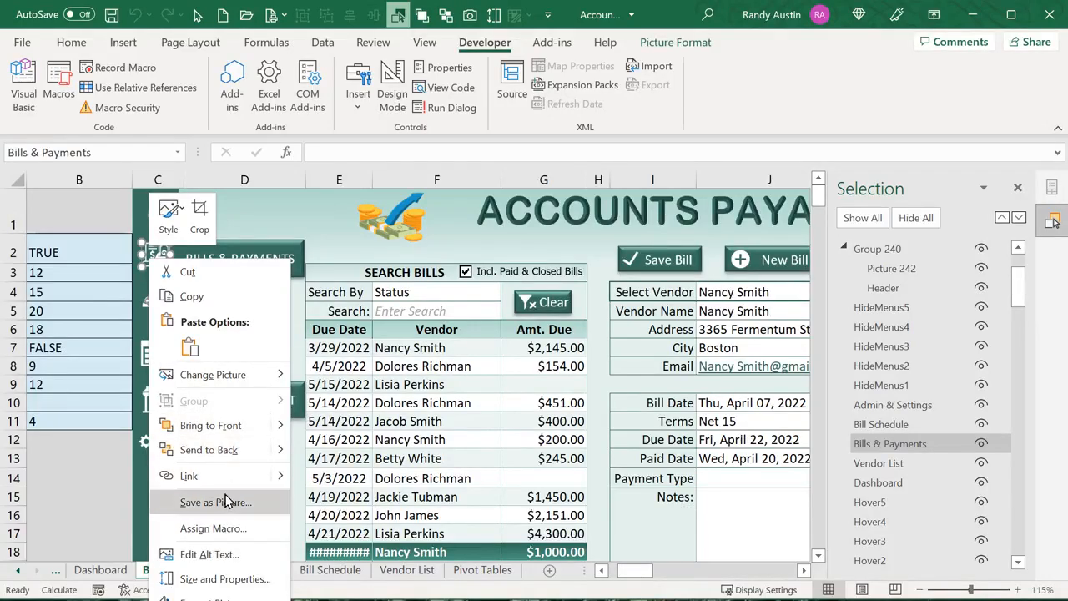
{"action": "left_click", "coordinate": [226, 528]}
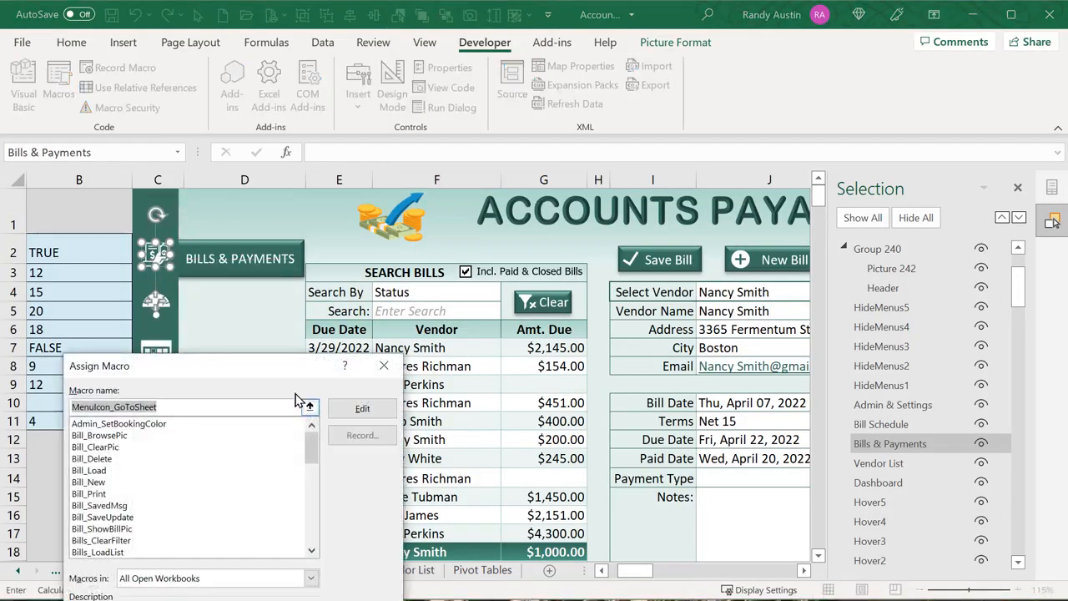
{"action": "left_click", "coordinate": [358, 408]}
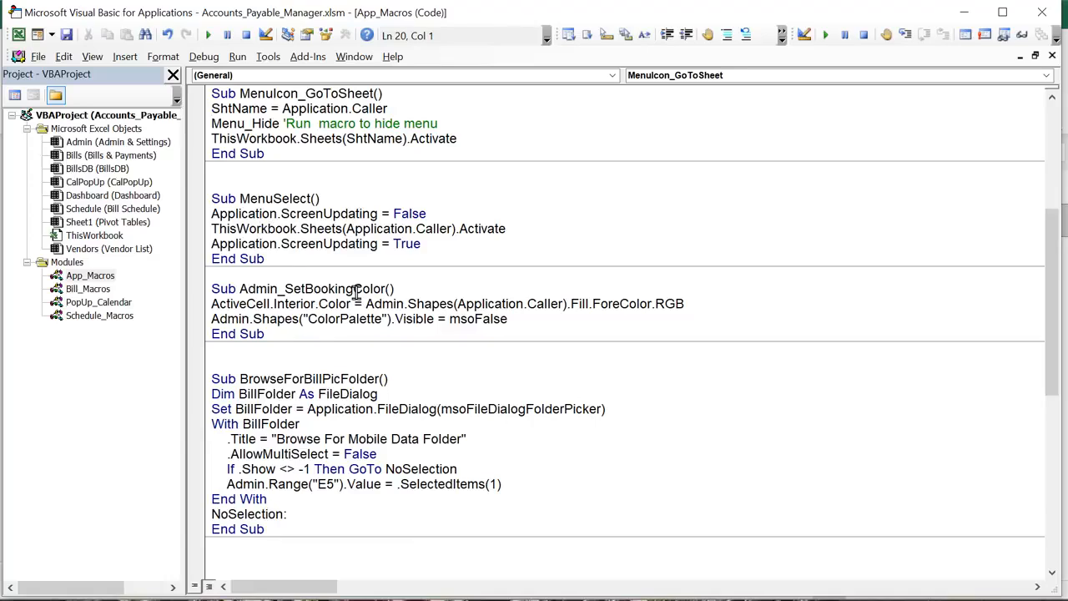
{"action": "scroll", "coordinate": [357, 290], "scroll_direction": "up", "scroll_amount": 2}
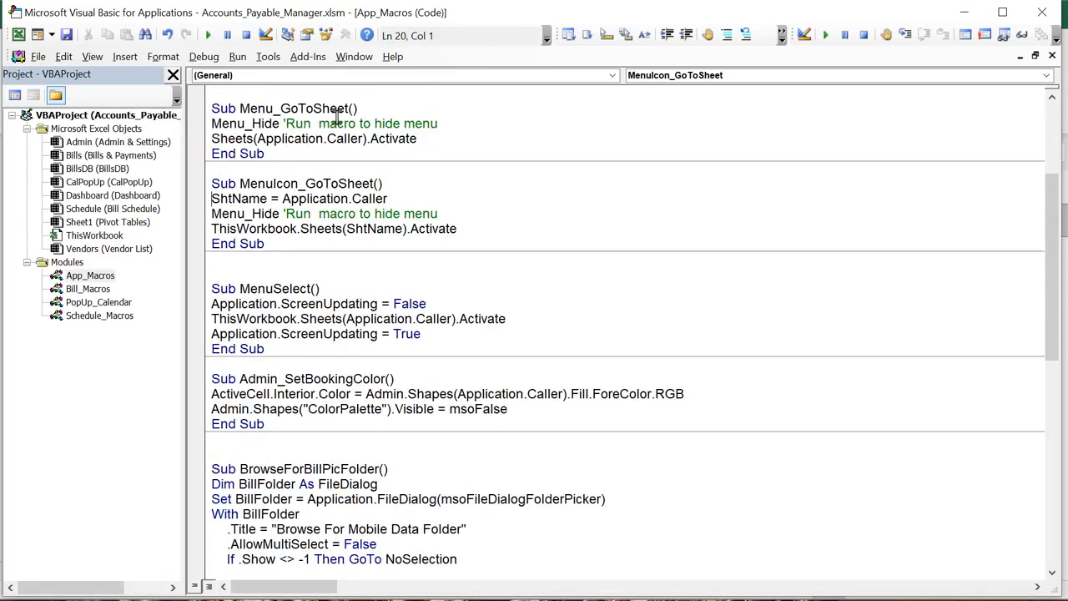
{"action": "left_click_drag", "start_coordinate": [338, 115], "coordinate": [249, 111]}
{"action": "scroll", "coordinate": [281, 159], "scroll_direction": "up", "scroll_amount": 2}
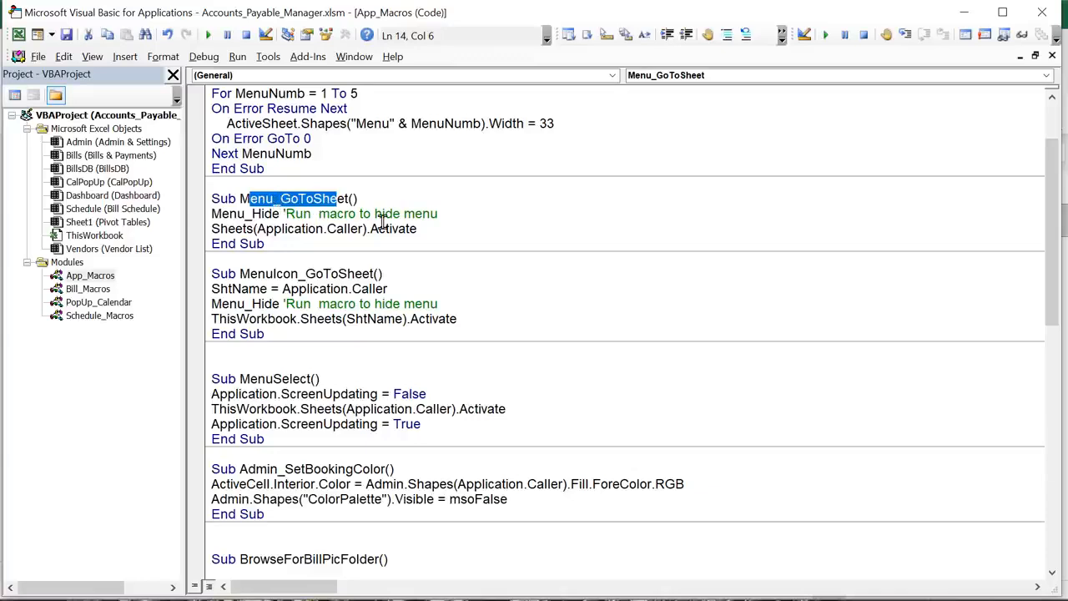
{"action": "left_click_drag", "start_coordinate": [459, 213], "coordinate": [211, 216]}
{"action": "scroll", "coordinate": [242, 275], "scroll_direction": "up", "scroll_amount": 2}
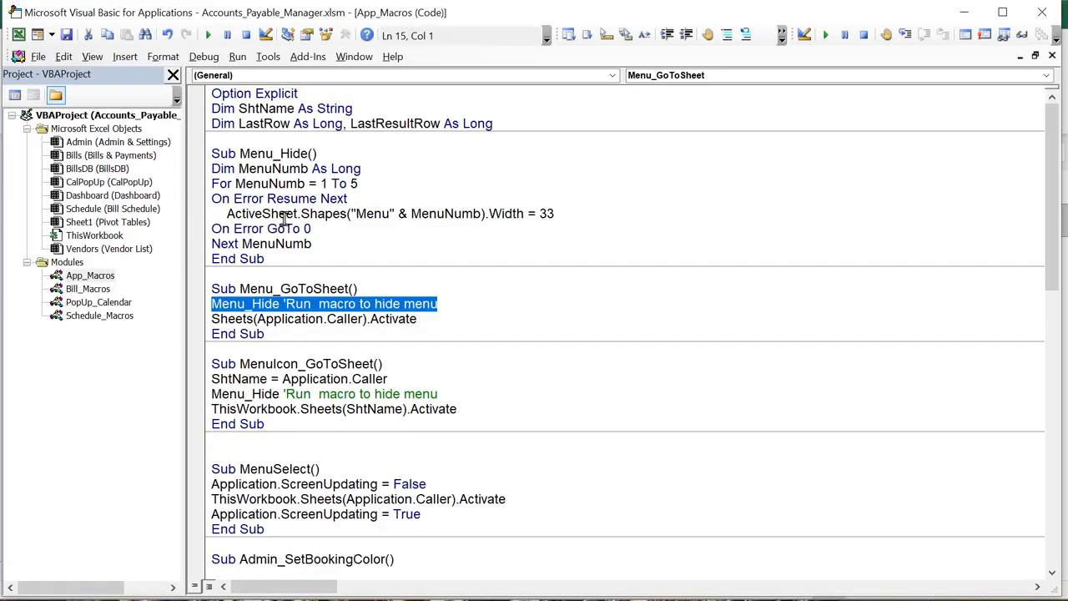
{"action": "left_click_drag", "start_coordinate": [258, 319], "coordinate": [357, 318]}
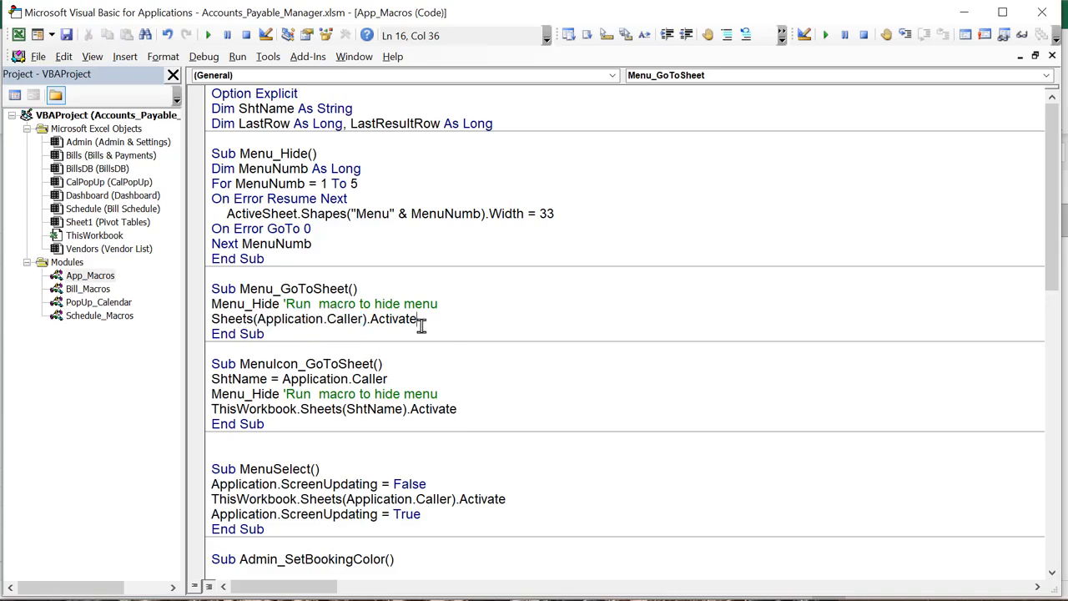
{"action": "left_click_drag", "start_coordinate": [419, 319], "coordinate": [205, 324]}
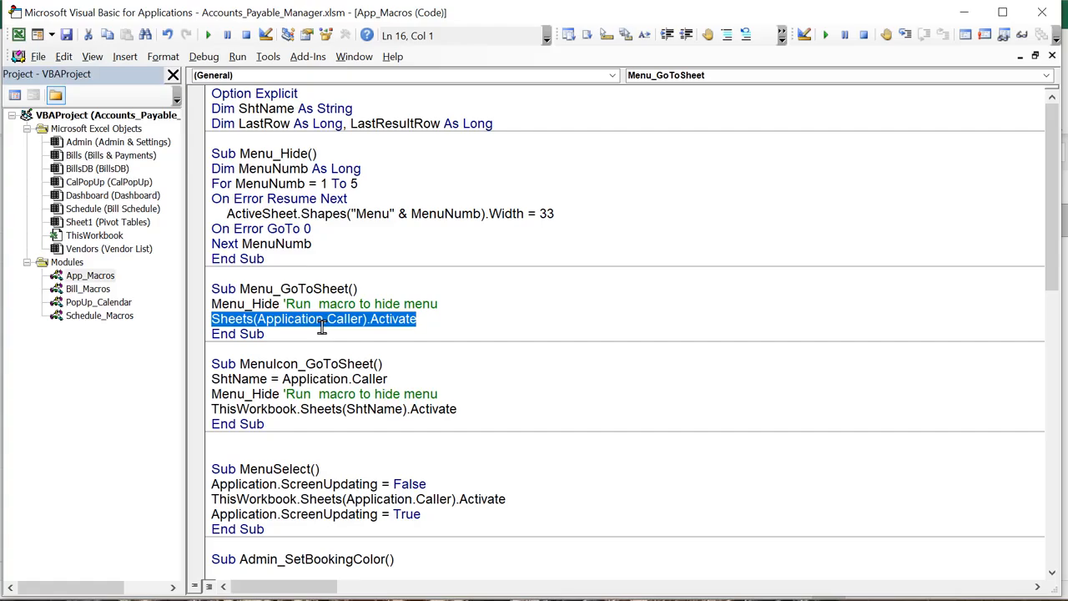
Return to Excel and test sidebar navigation to Dashboard, Vendor List and Bills & Payments
{"action": "key", "text": "alt+F11"}
{"action": "left_click", "coordinate": [103, 211]}
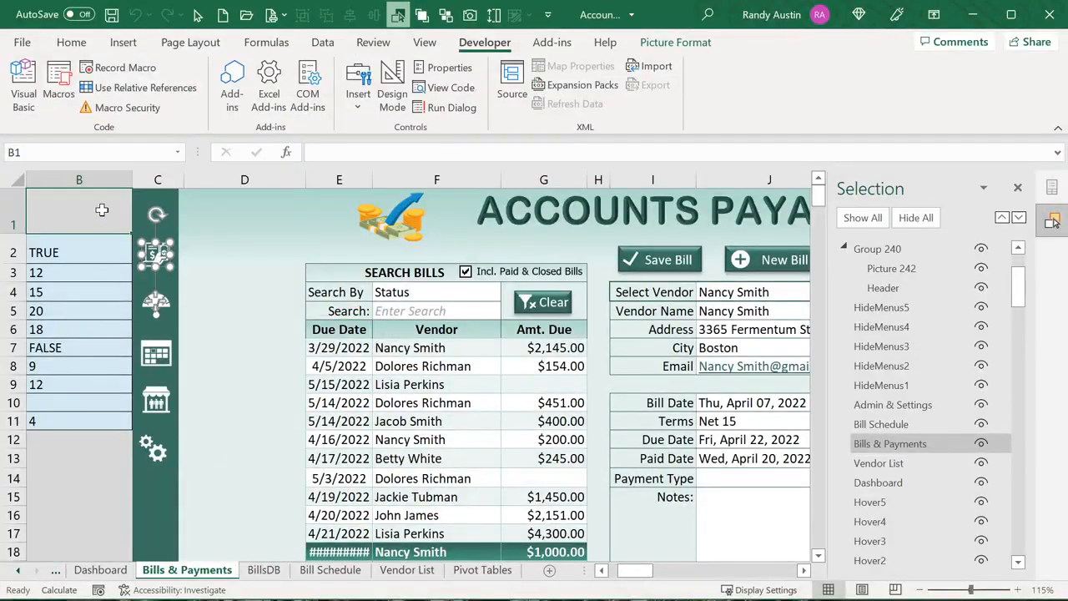
{"action": "left_click", "coordinate": [159, 306]}
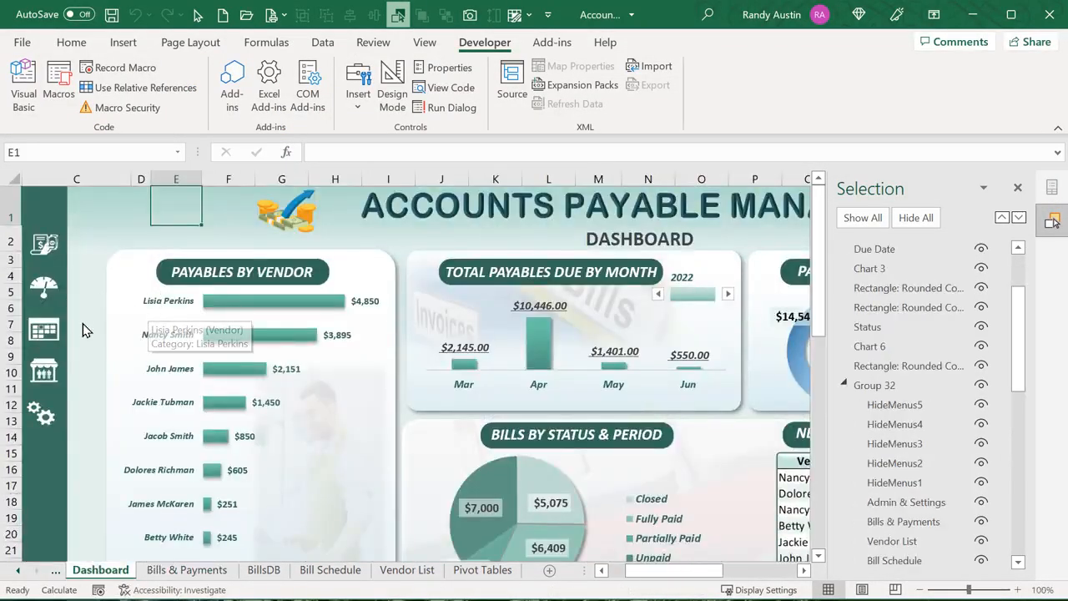
{"action": "left_click", "coordinate": [42, 370]}
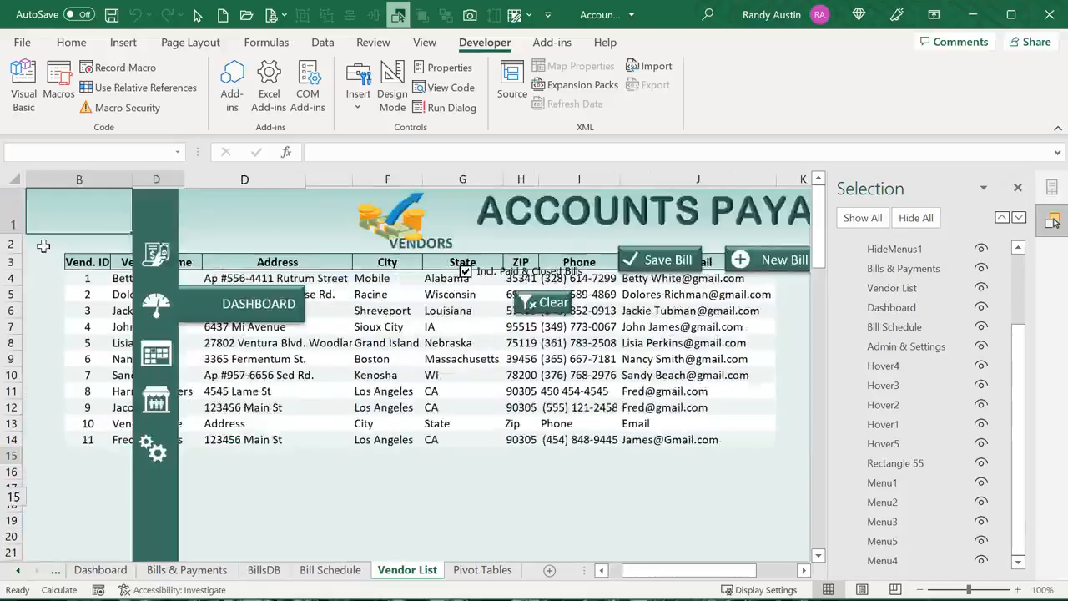
{"action": "left_click", "coordinate": [42, 246]}
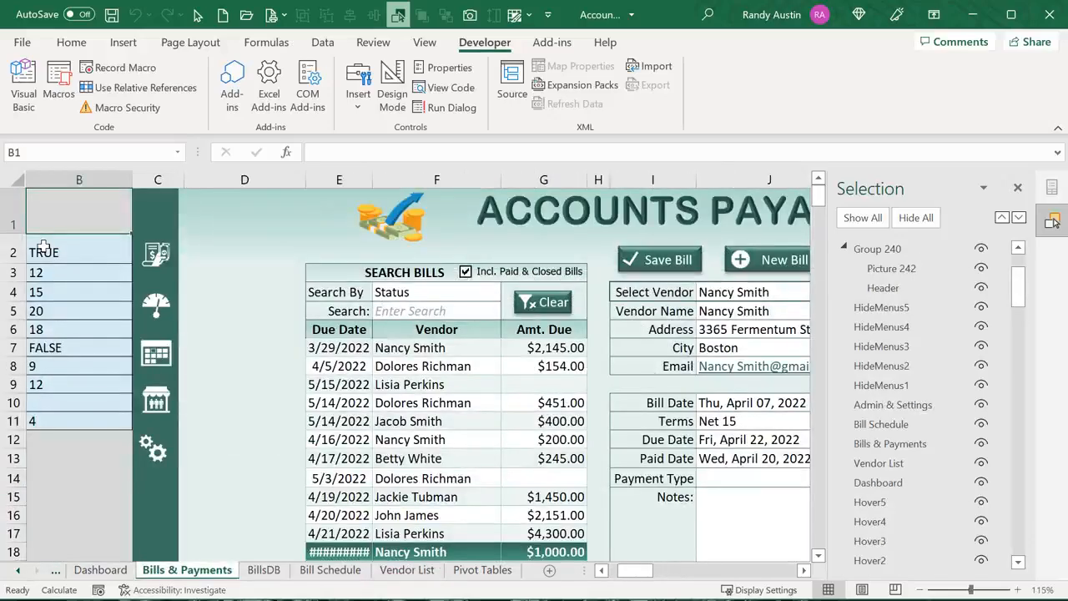
Inspect the Bills & Payments and calendar icons' options, then switch to the Dashboard sheet
{"action": "right_click", "coordinate": [160, 254]}
{"action": "key", "text": "Escape"}
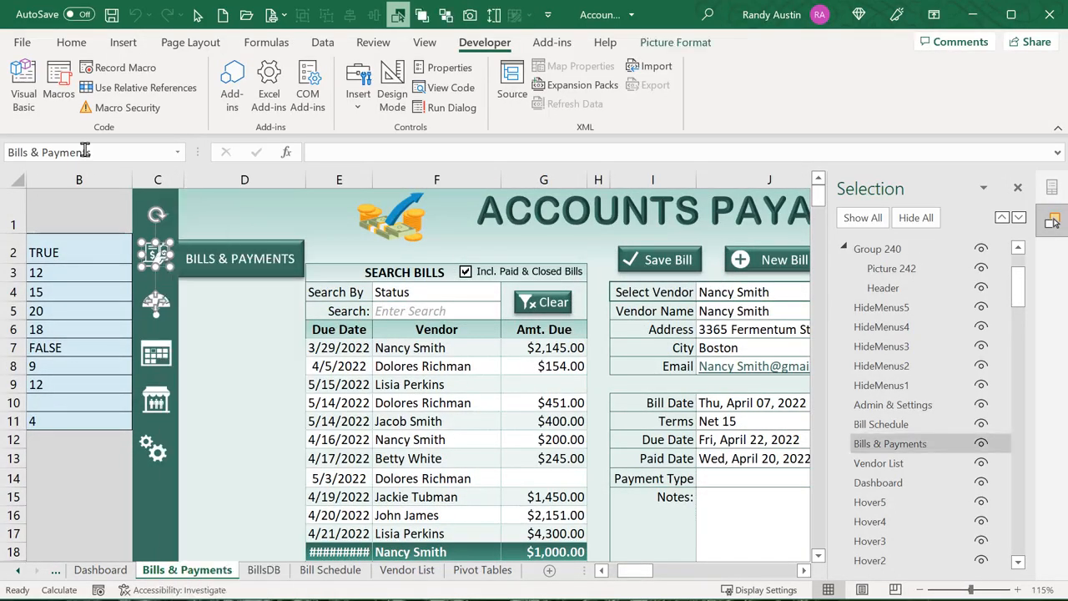
{"action": "right_click", "coordinate": [156, 361]}
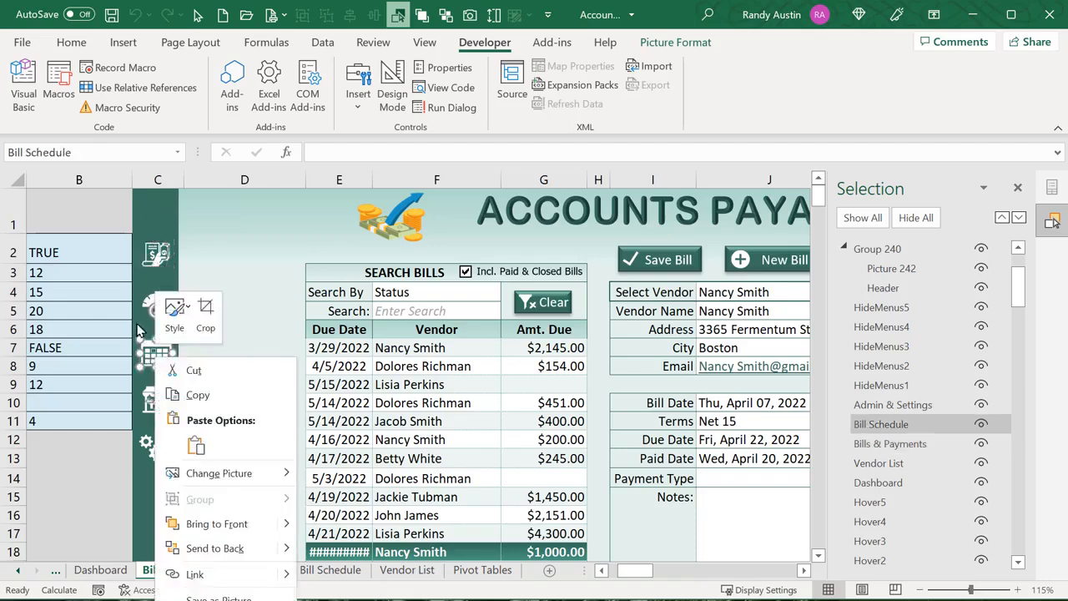
{"action": "key", "text": "Escape"}
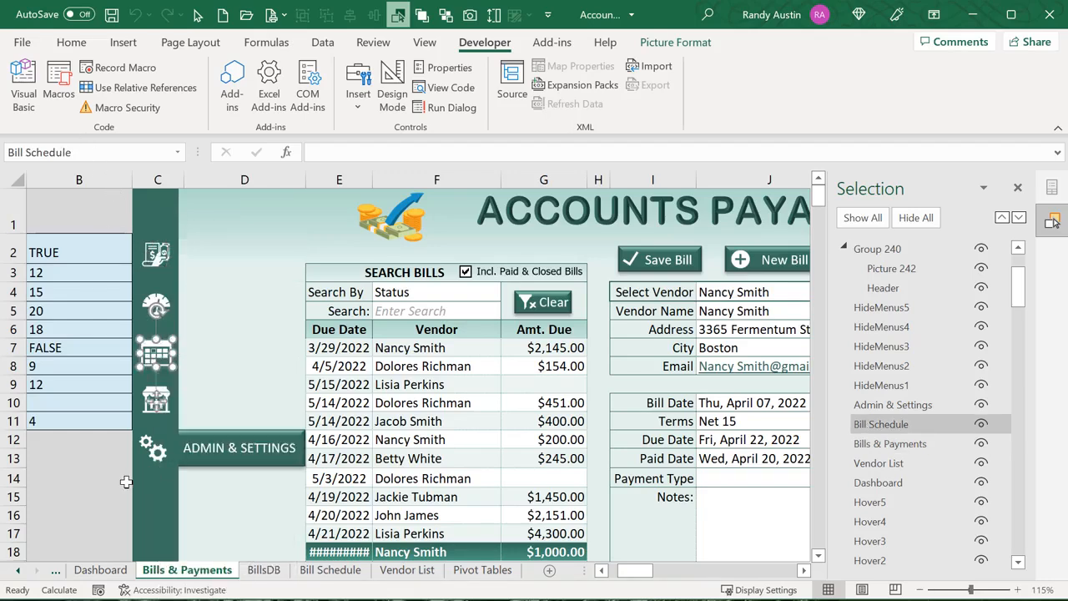
{"action": "left_click", "coordinate": [119, 225]}
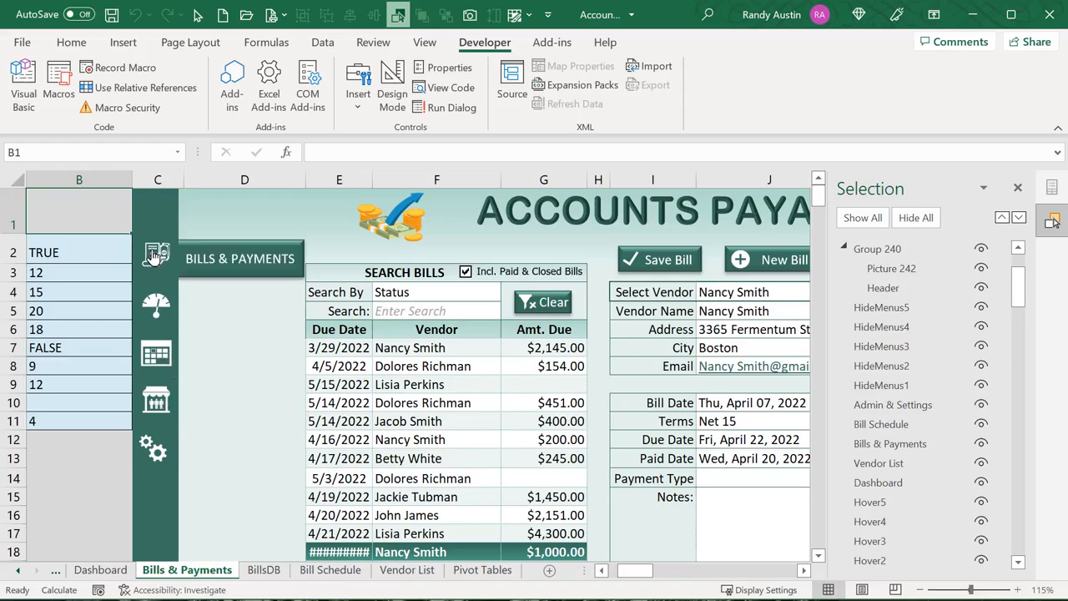
{"action": "left_click", "coordinate": [157, 305]}
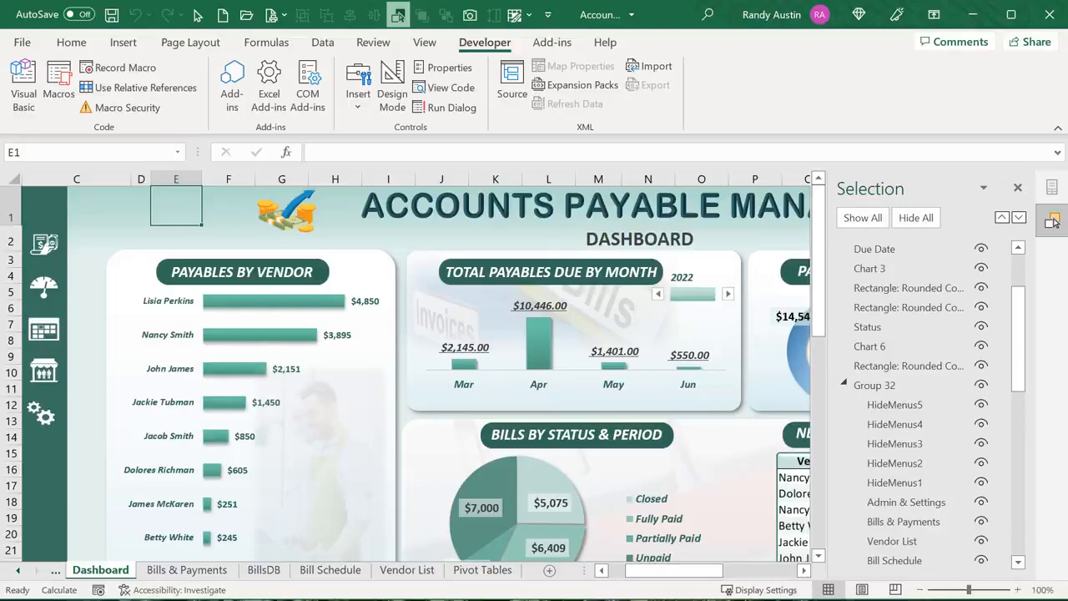
Close the Selection Pane, collapse the ribbon, and show Bills & Payments at 100% zoom, scrolled right
{"action": "left_click", "coordinate": [1017, 186]}
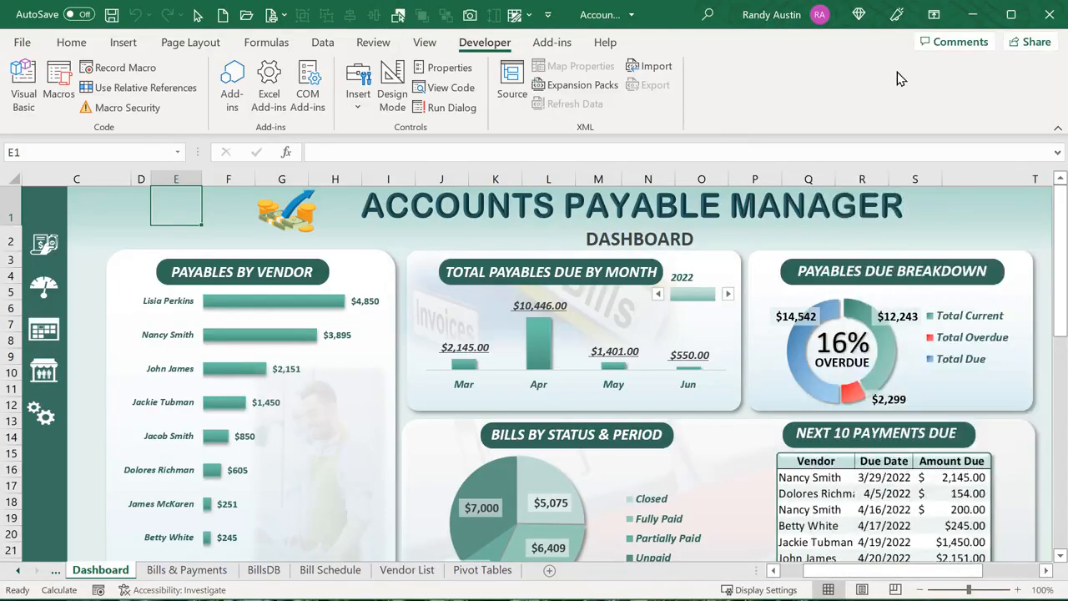
{"action": "left_click", "coordinate": [1059, 128]}
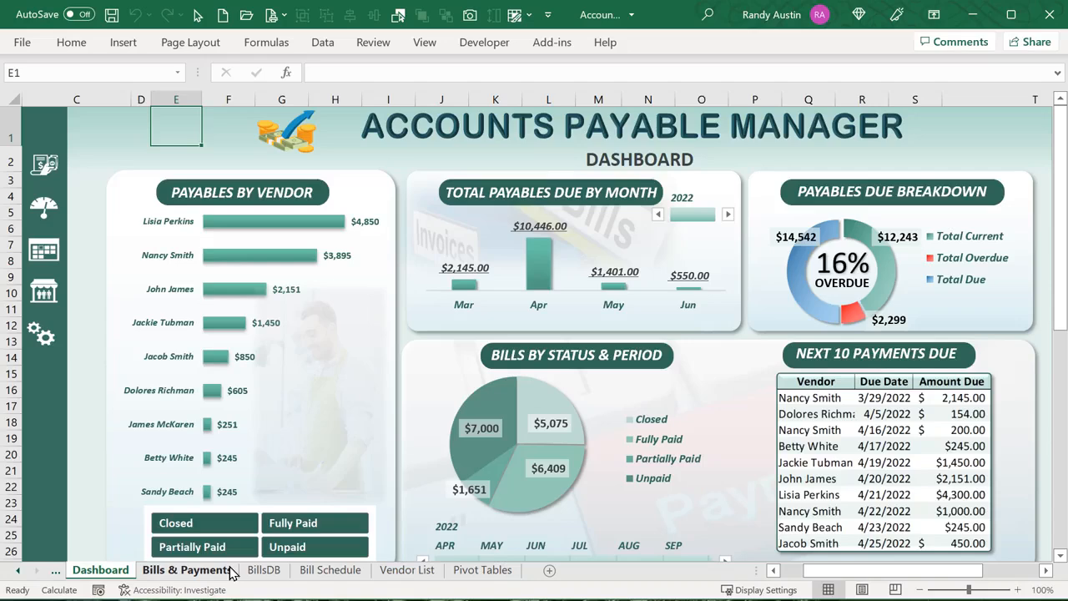
{"action": "left_click", "coordinate": [185, 570]}
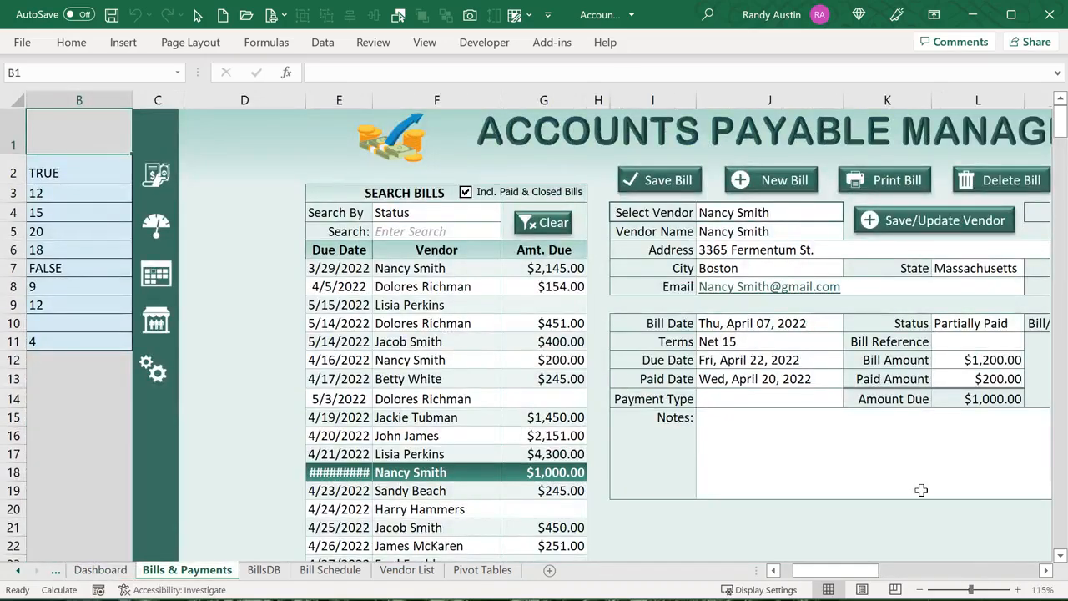
{"action": "left_click", "coordinate": [919, 590]}
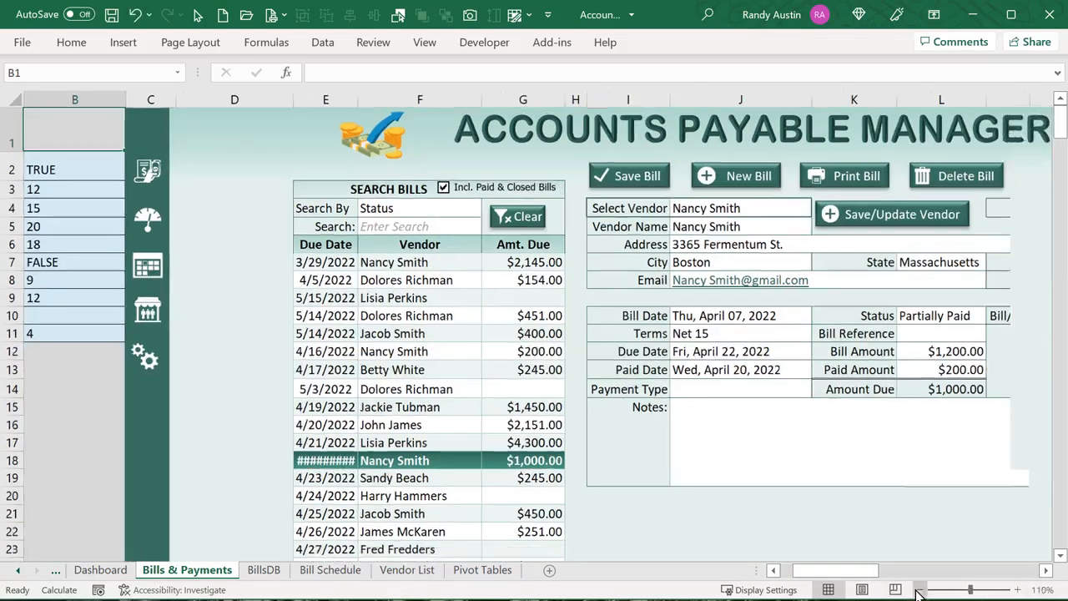
{"action": "left_click", "coordinate": [919, 590]}
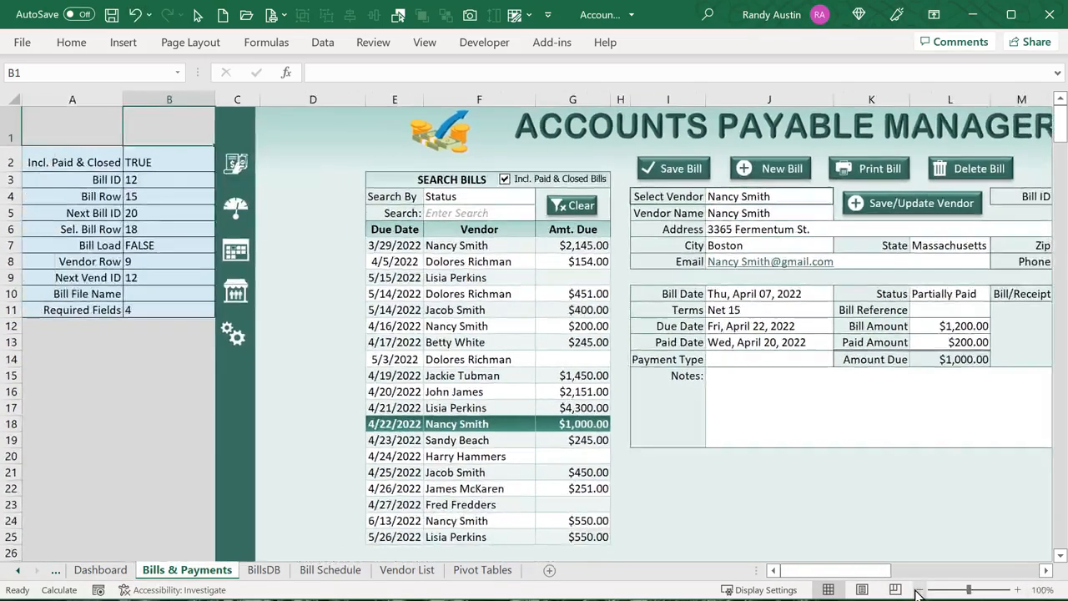
{"action": "left_click", "coordinate": [1046, 570]}
{"action": "left_click", "coordinate": [1045, 570]}
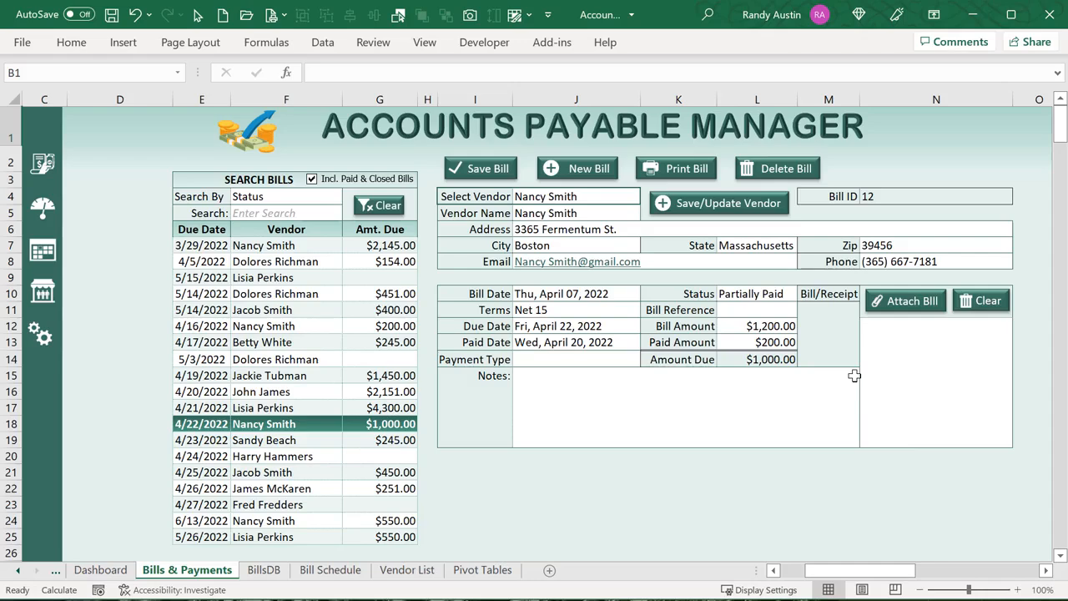
Attach BillSample1.jpg to the $1,200.00 bill, then load the 4/5/2022 bill into the form
{"action": "left_click", "coordinate": [892, 305]}
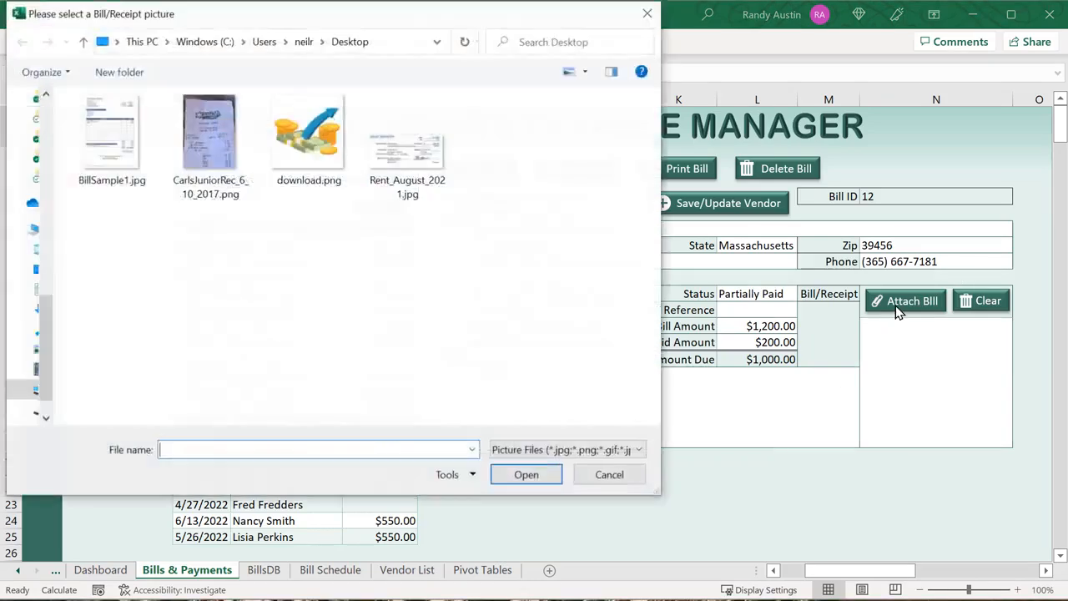
{"action": "left_click", "coordinate": [124, 139]}
{"action": "left_click", "coordinate": [527, 474]}
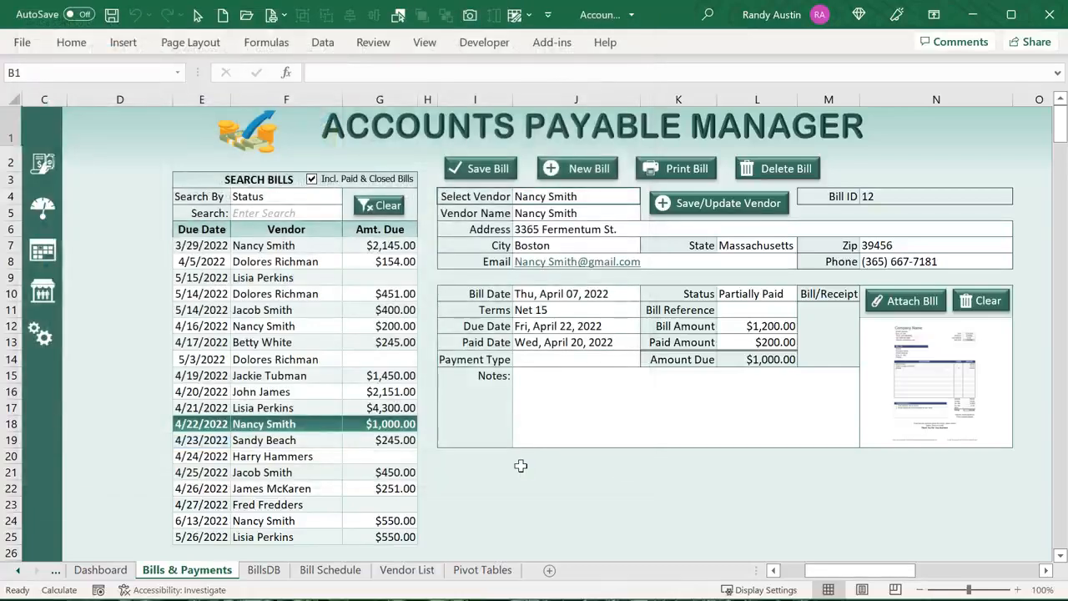
{"action": "left_click", "coordinate": [253, 259]}
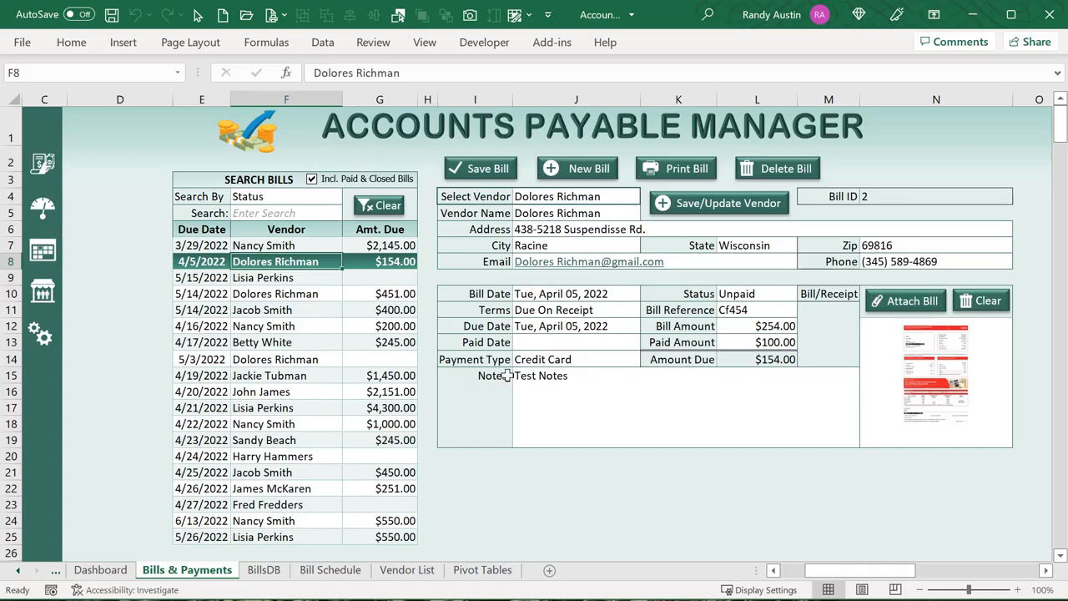
{"action": "left_click", "coordinate": [261, 573]}
{"action": "left_click_drag", "start_coordinate": [884, 571], "coordinate": [677, 573]}
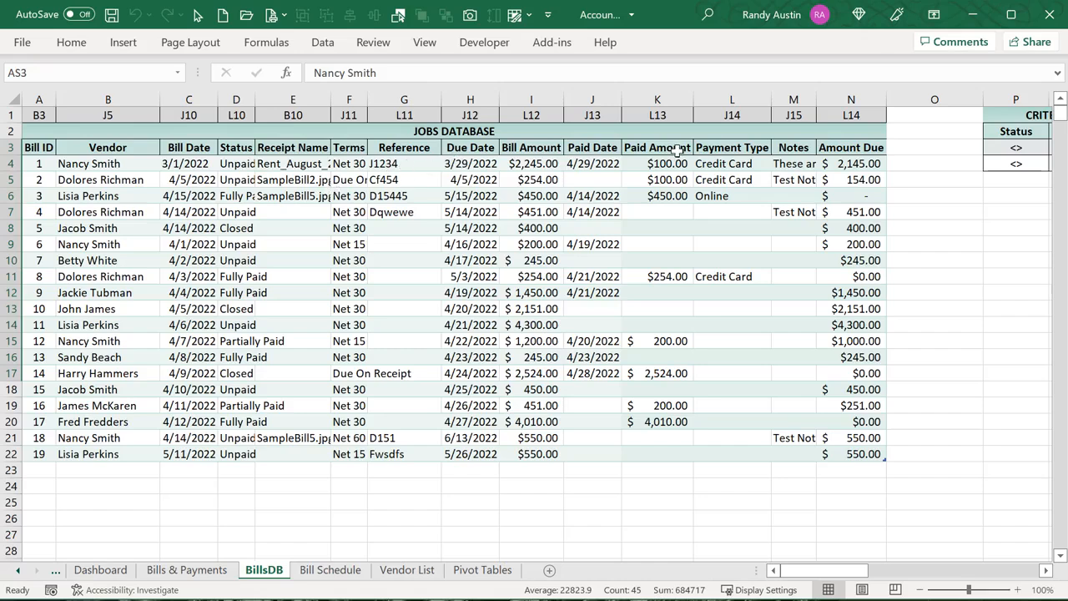
{"action": "left_click", "coordinate": [743, 148]}
{"action": "left_click", "coordinate": [786, 148]}
{"action": "left_click", "coordinate": [838, 147]}
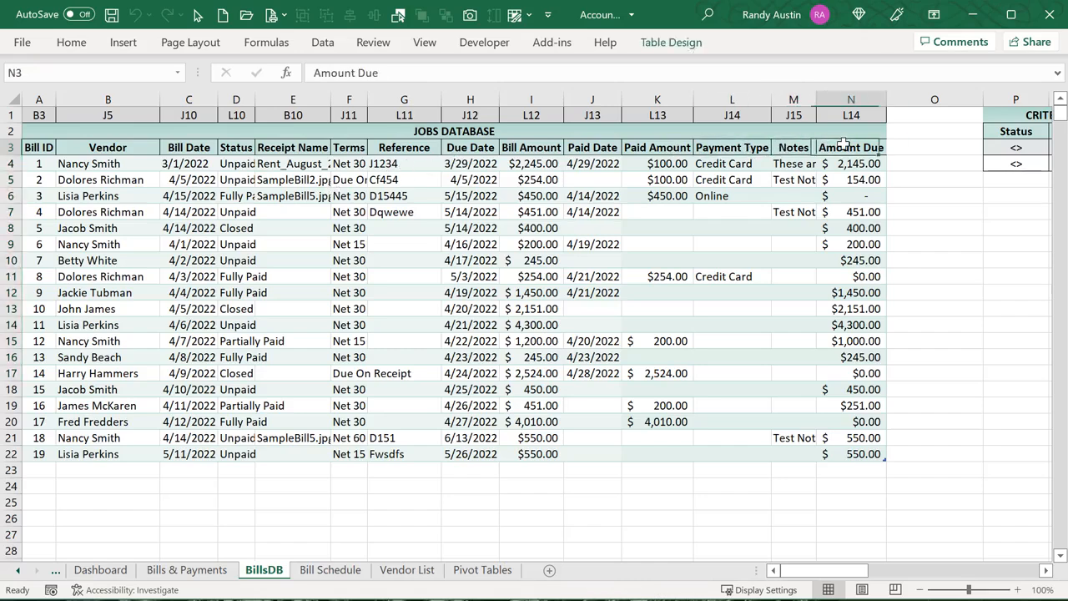
{"action": "left_click", "coordinate": [843, 177]}
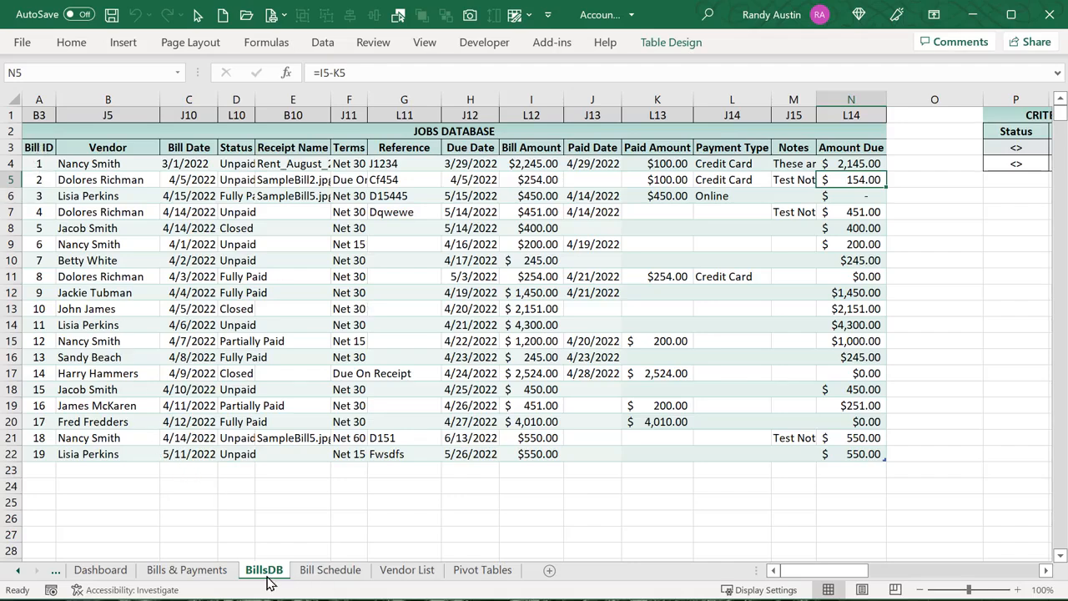
{"action": "left_click", "coordinate": [221, 575]}
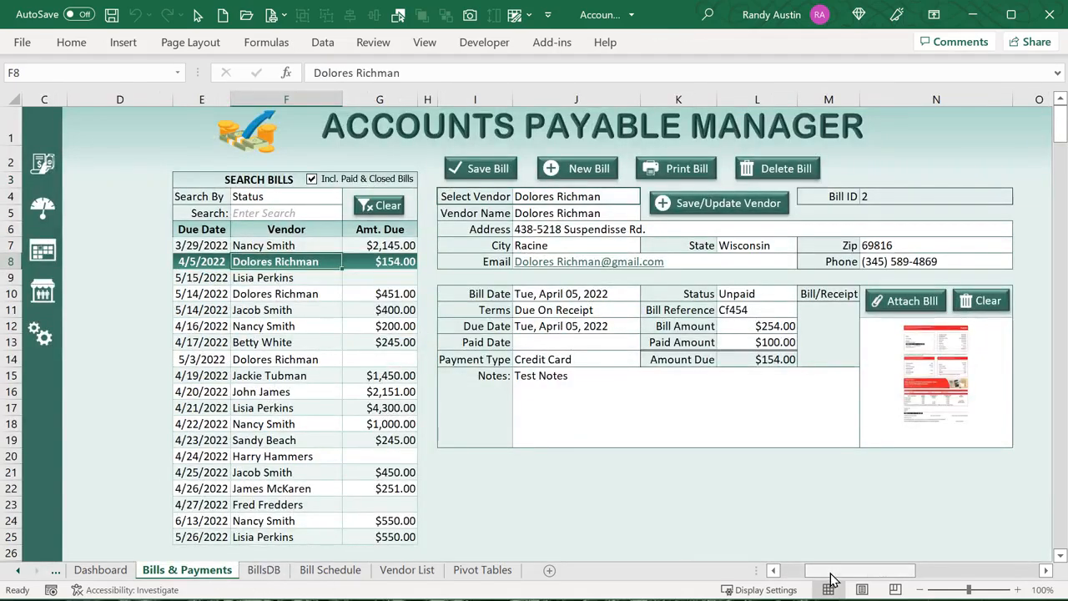
Toggle Incl. Paid & Closed Bills off and on, leaving paid and closed bills listed
{"action": "left_click_drag", "start_coordinate": [830, 570], "coordinate": [805, 570]}
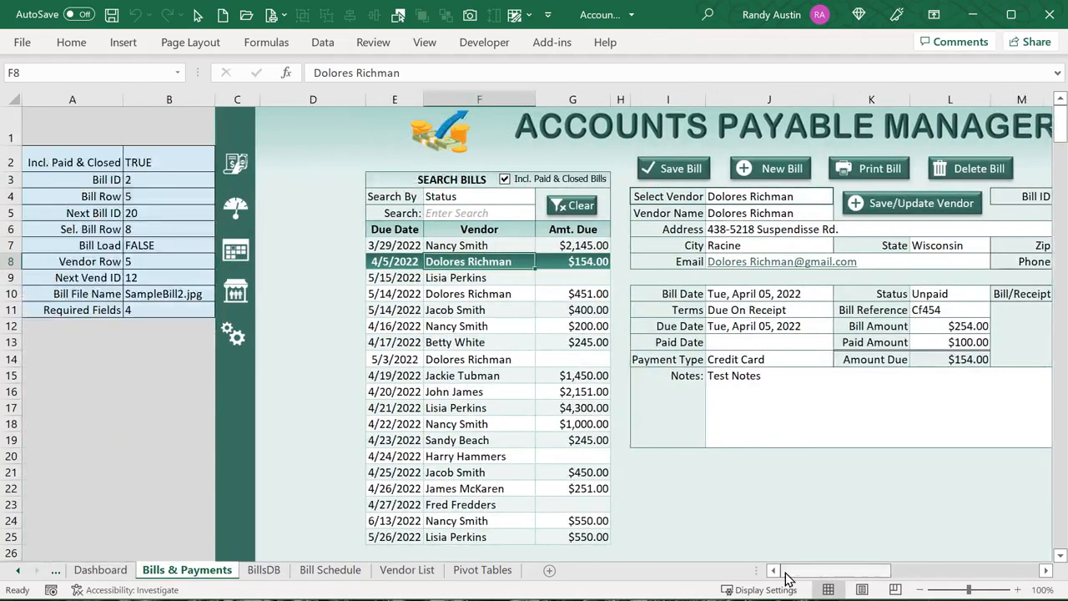
{"action": "left_click", "coordinate": [170, 164]}
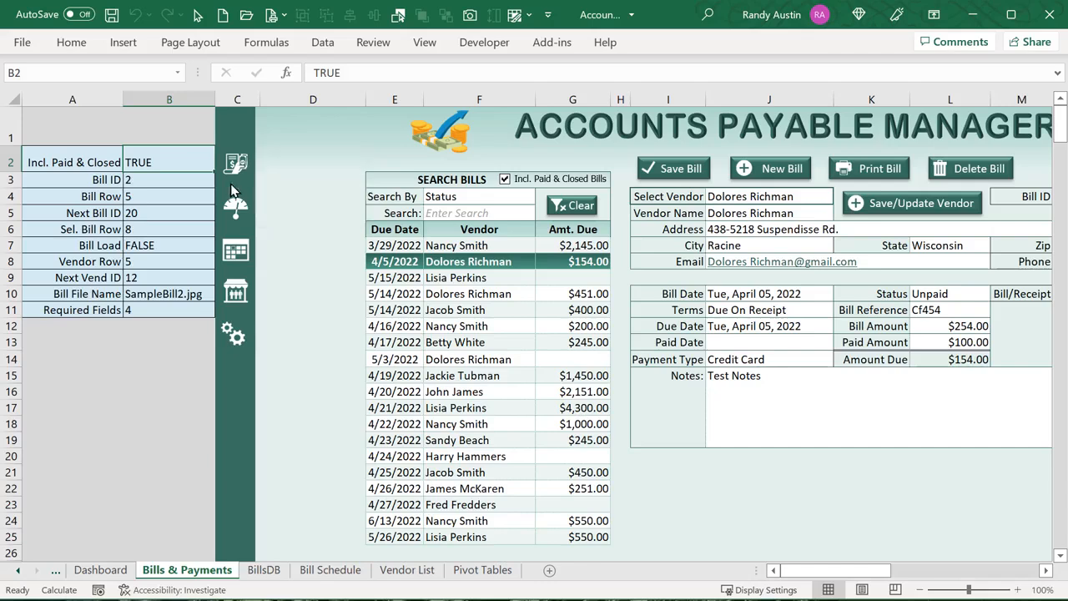
{"action": "left_click", "coordinate": [516, 184]}
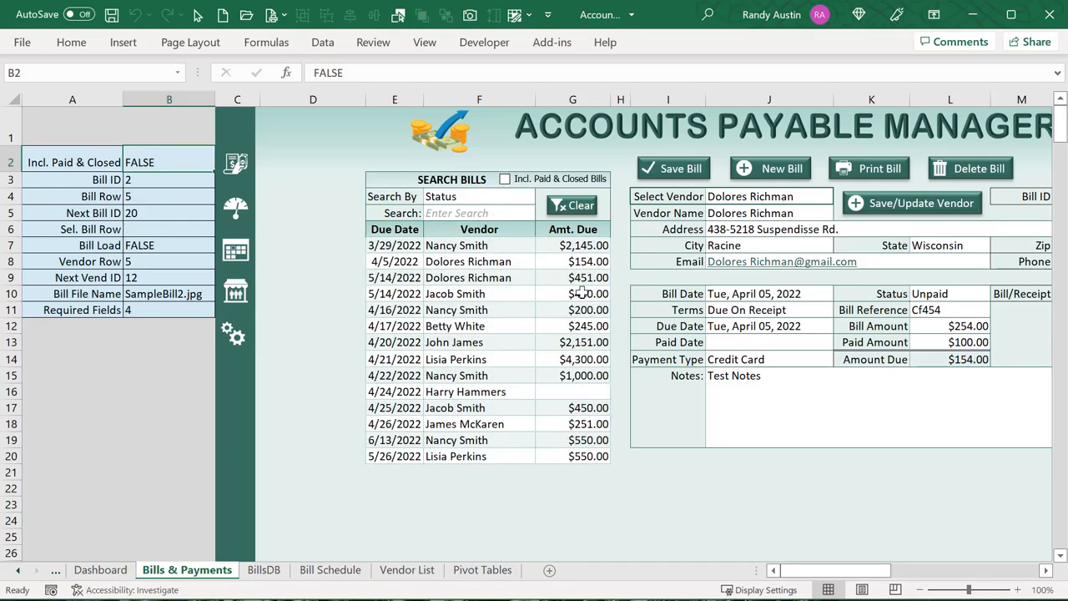
{"action": "left_click", "coordinate": [505, 180]}
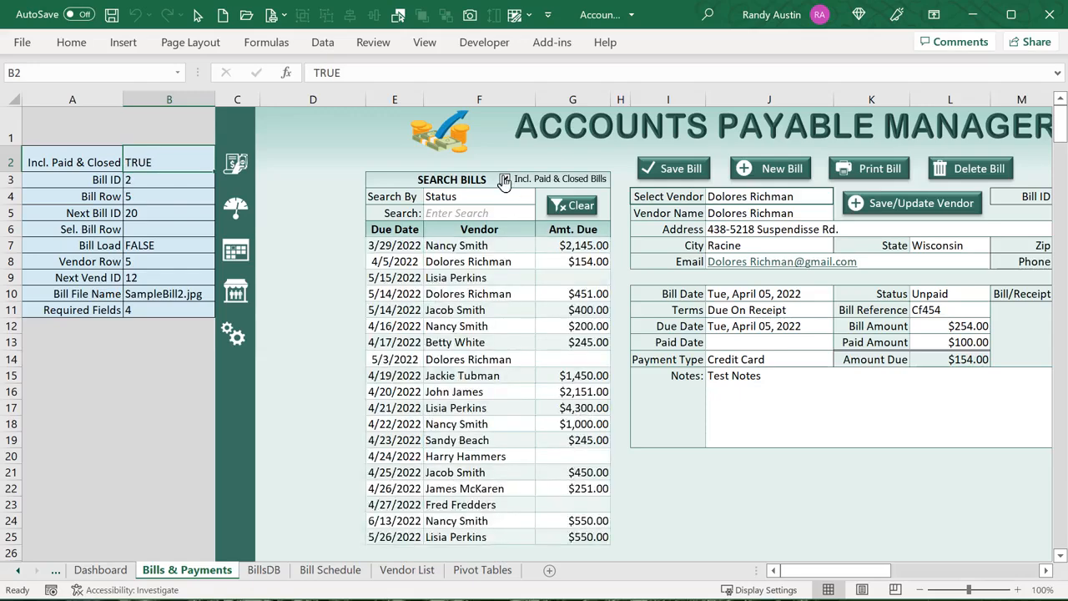
{"action": "left_click", "coordinate": [516, 180]}
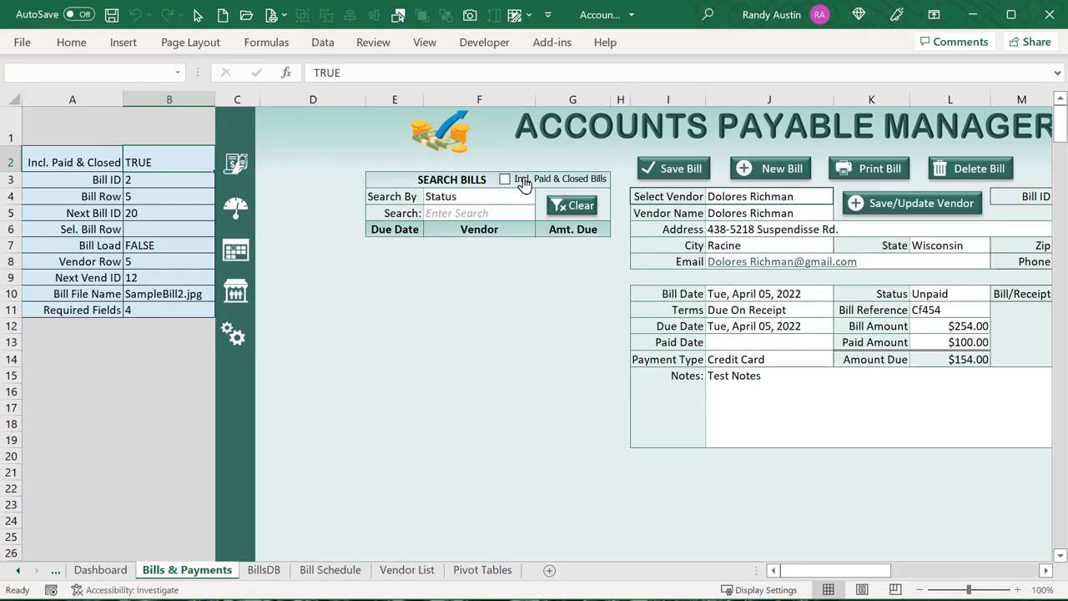
{"action": "left_click", "coordinate": [523, 182]}
{"action": "left_click", "coordinate": [174, 179]}
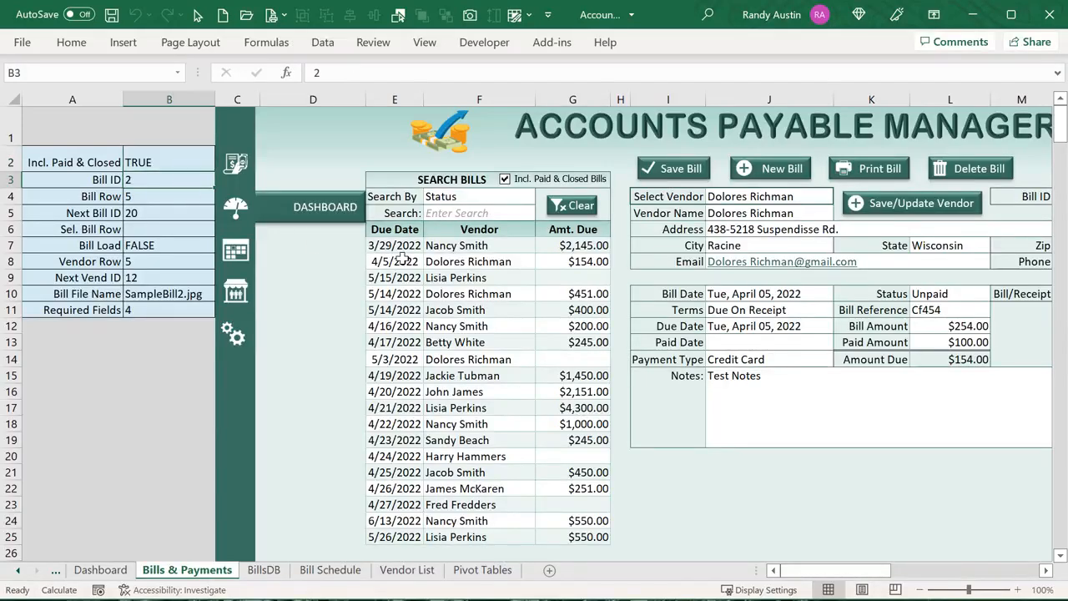
Load the 5/14/2022 and 5/15/2022 bills and inspect the Bill ID and Bill Row formulas in B3–B5
{"action": "left_click", "coordinate": [413, 288]}
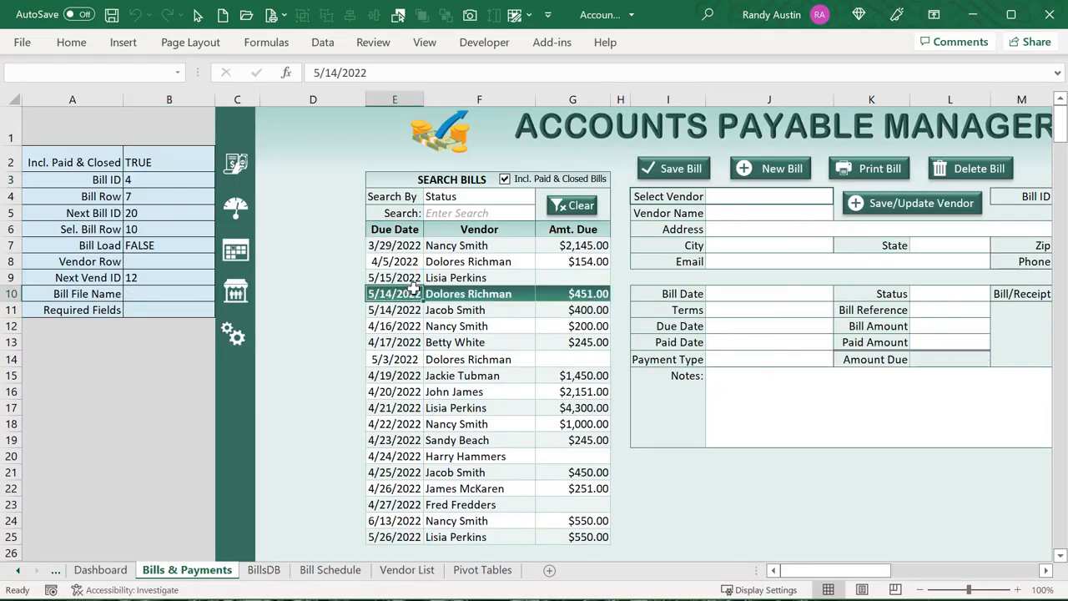
{"action": "left_click", "coordinate": [415, 275]}
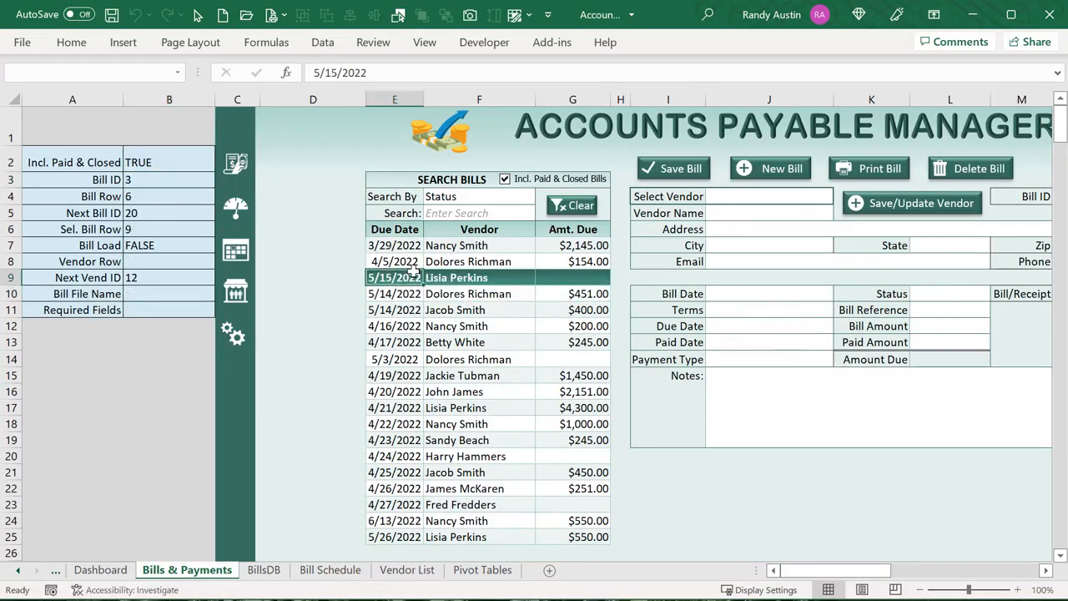
{"action": "left_click", "coordinate": [164, 172]}
{"action": "left_click", "coordinate": [158, 212]}
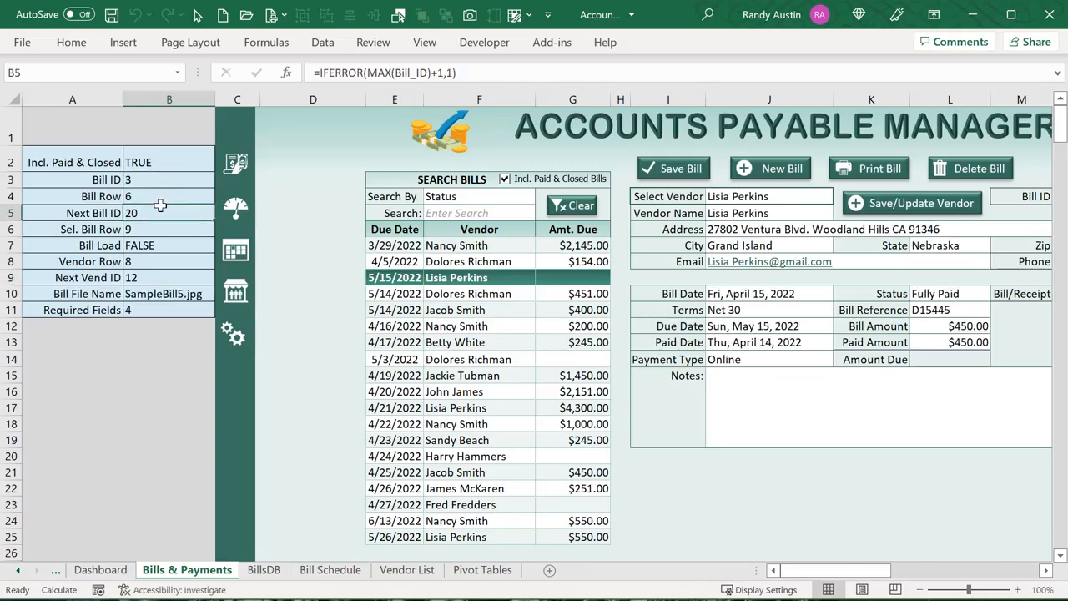
{"action": "left_click", "coordinate": [154, 197]}
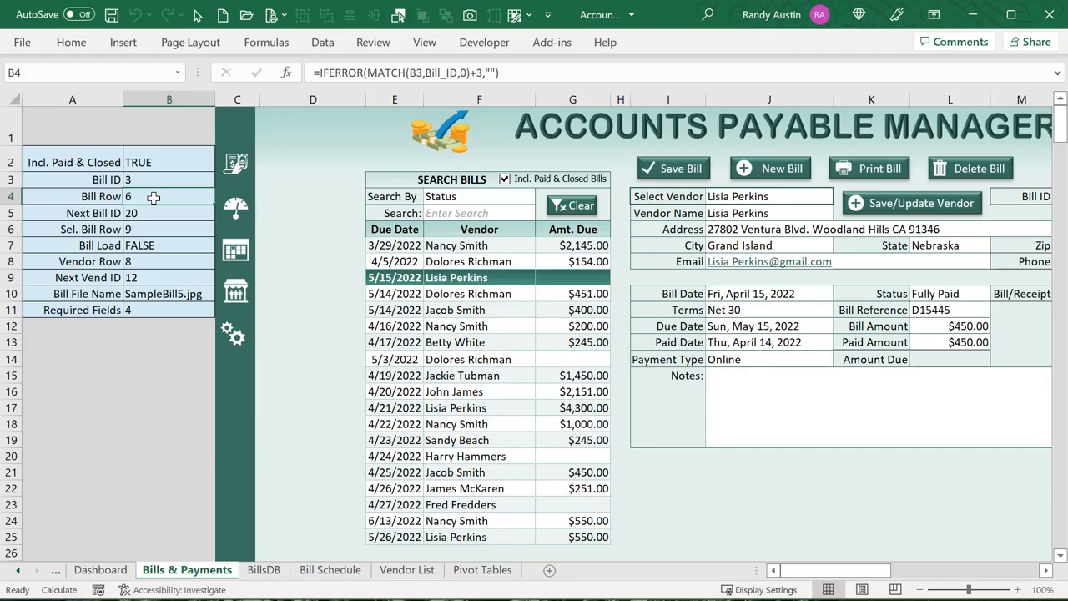
On the BillsDB sheet, select the rows for bills 3 and 4 and bill 5's ID
{"action": "left_click", "coordinate": [283, 574]}
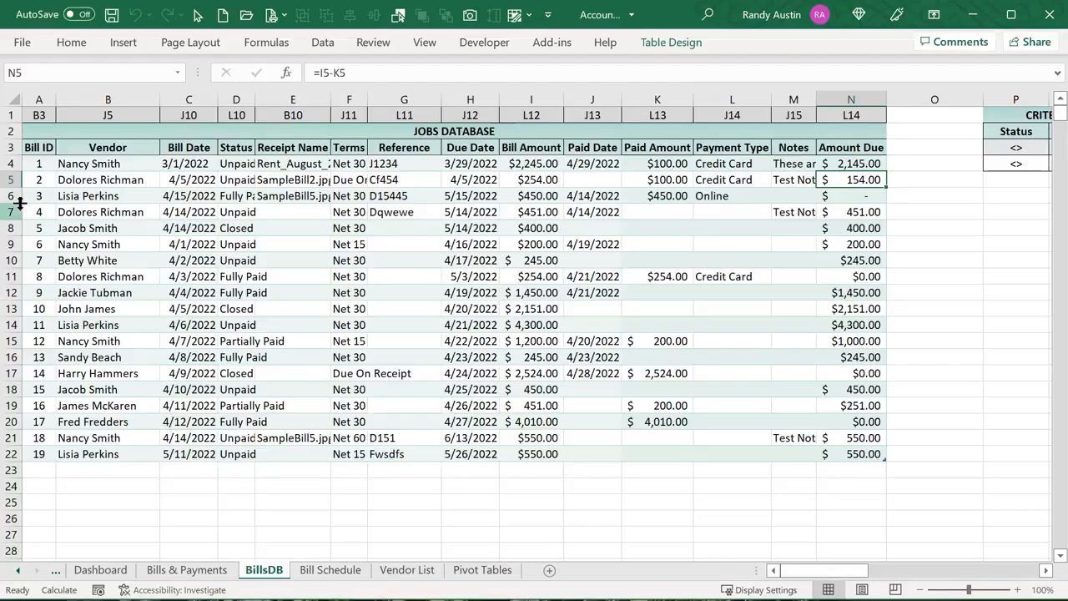
{"action": "left_click", "coordinate": [12, 195]}
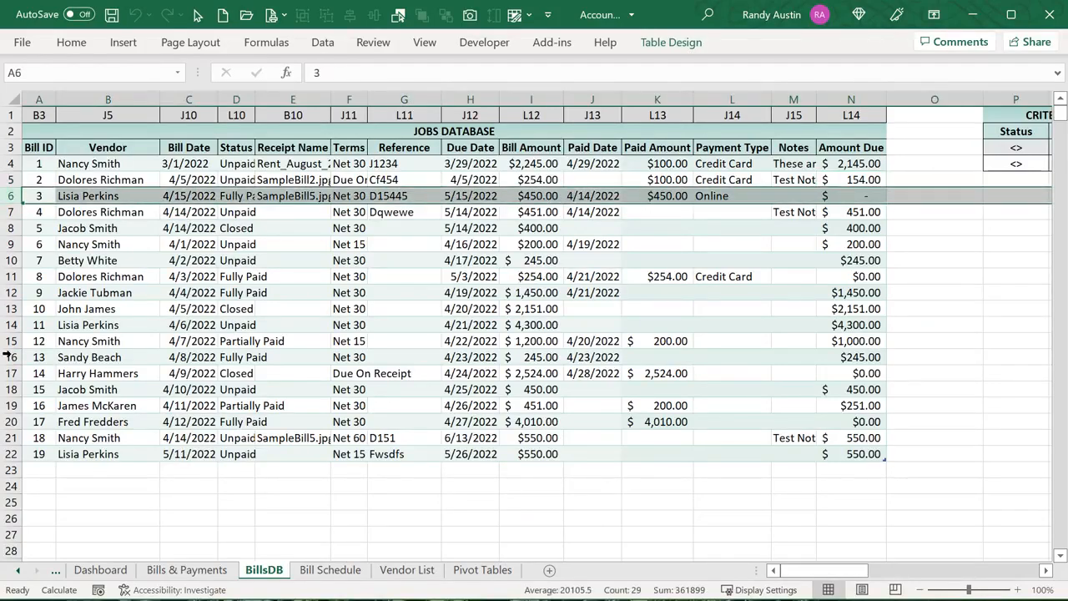
{"action": "left_click", "coordinate": [65, 273]}
{"action": "left_click", "coordinate": [23, 212]}
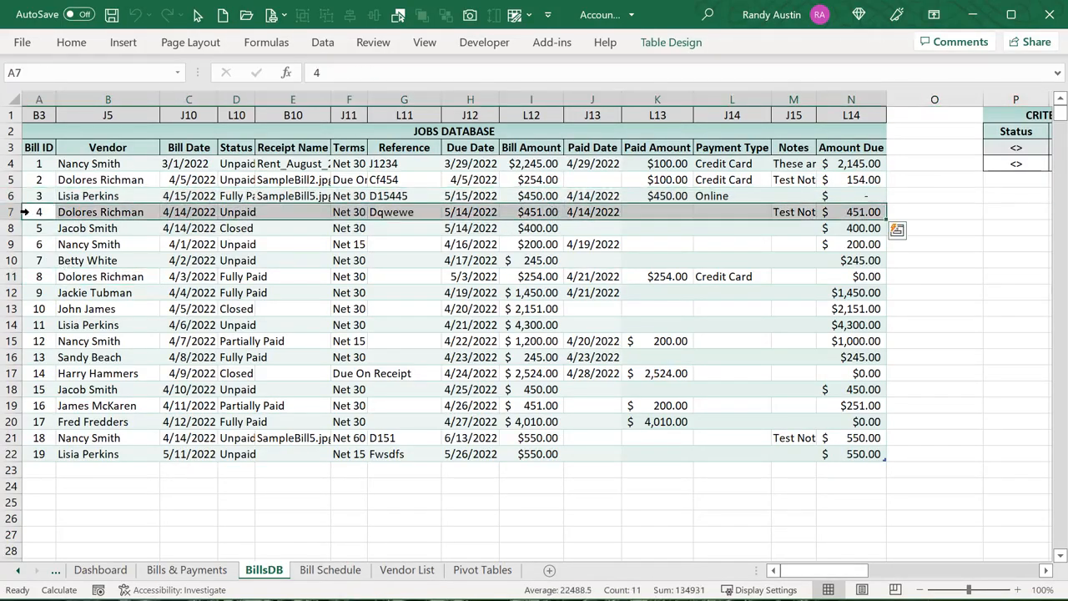
{"action": "left_click", "coordinate": [55, 230]}
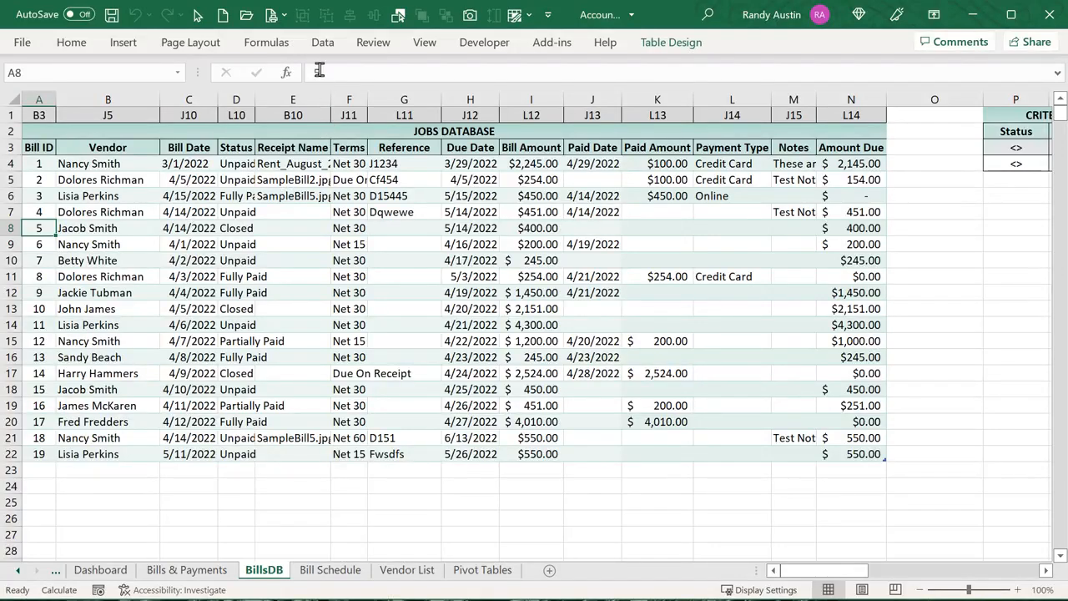
Open Name Manager and view the cells the Bill_ID named range covers
{"action": "left_click", "coordinate": [276, 42]}
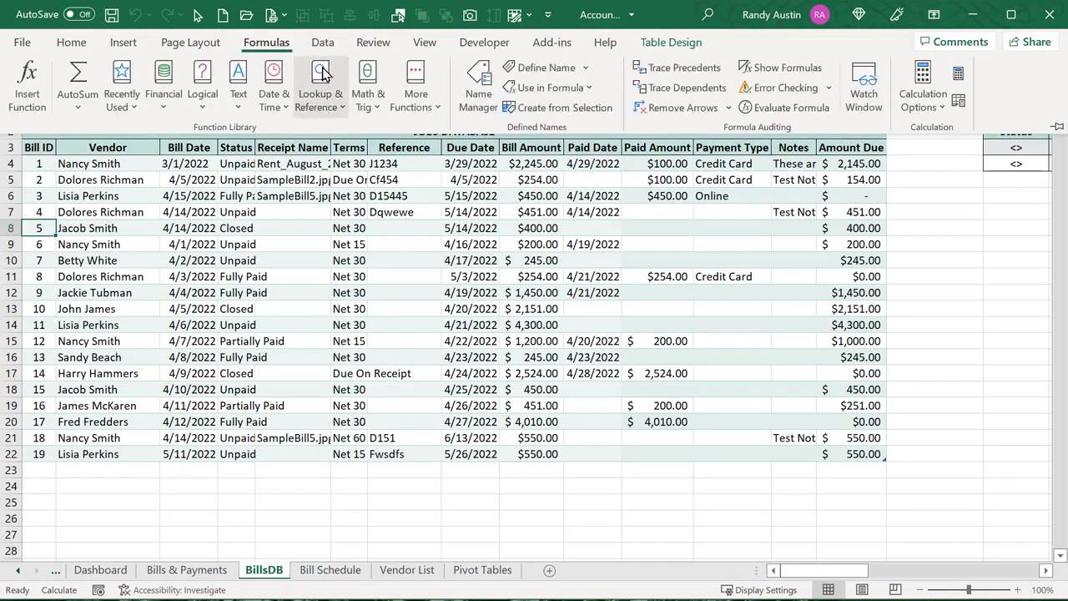
{"action": "left_click", "coordinate": [476, 84]}
{"action": "left_click", "coordinate": [285, 173]}
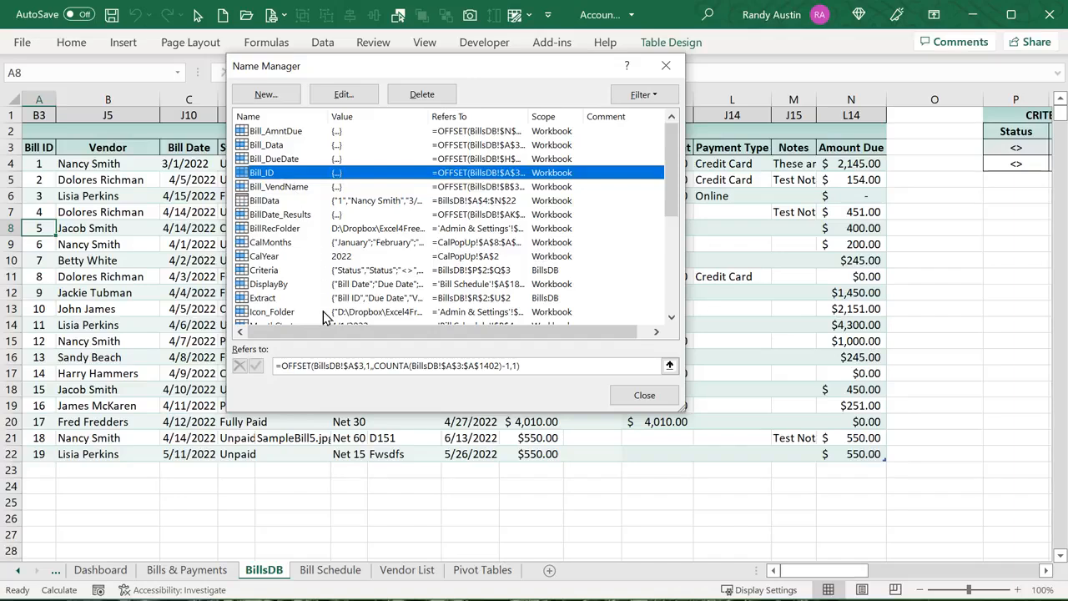
{"action": "key", "text": "Tab"}
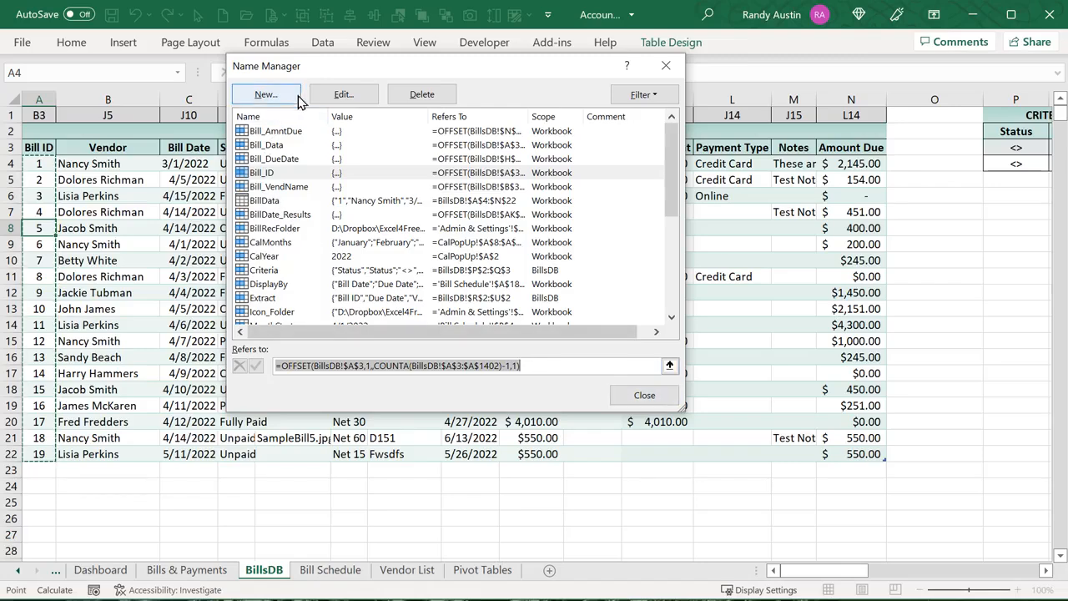
{"action": "left_click_drag", "start_coordinate": [332, 70], "coordinate": [279, 201]}
Review the Bill_AmntDue, Bill_Data, Bill_DueDate and Bill_VendName ranges, then close Name Manager
{"action": "left_click", "coordinate": [458, 146]}
{"action": "left_click", "coordinate": [219, 271]}
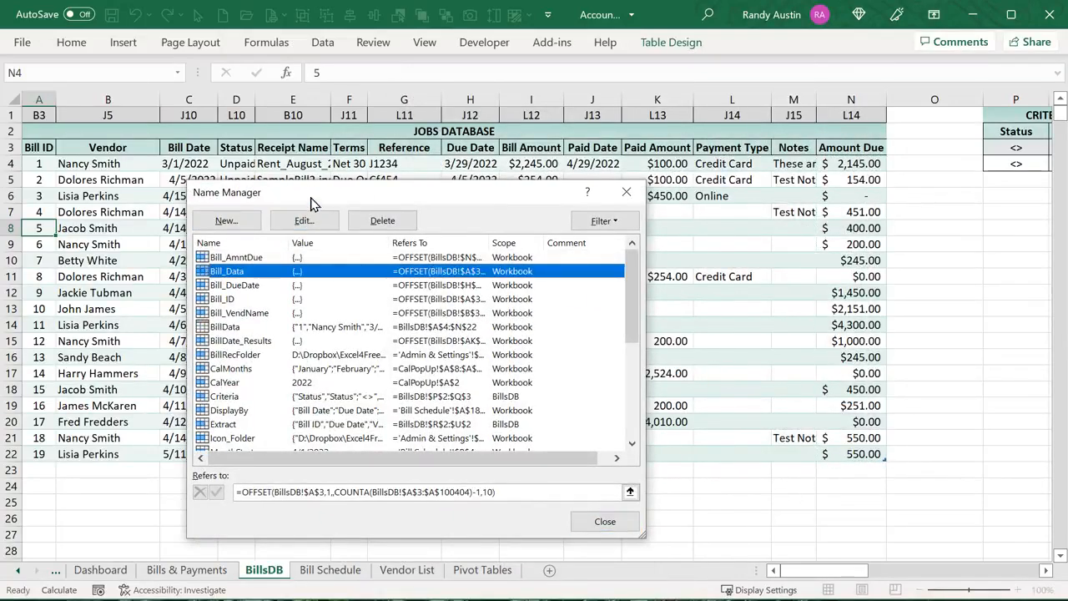
{"action": "key", "text": "Tab"}
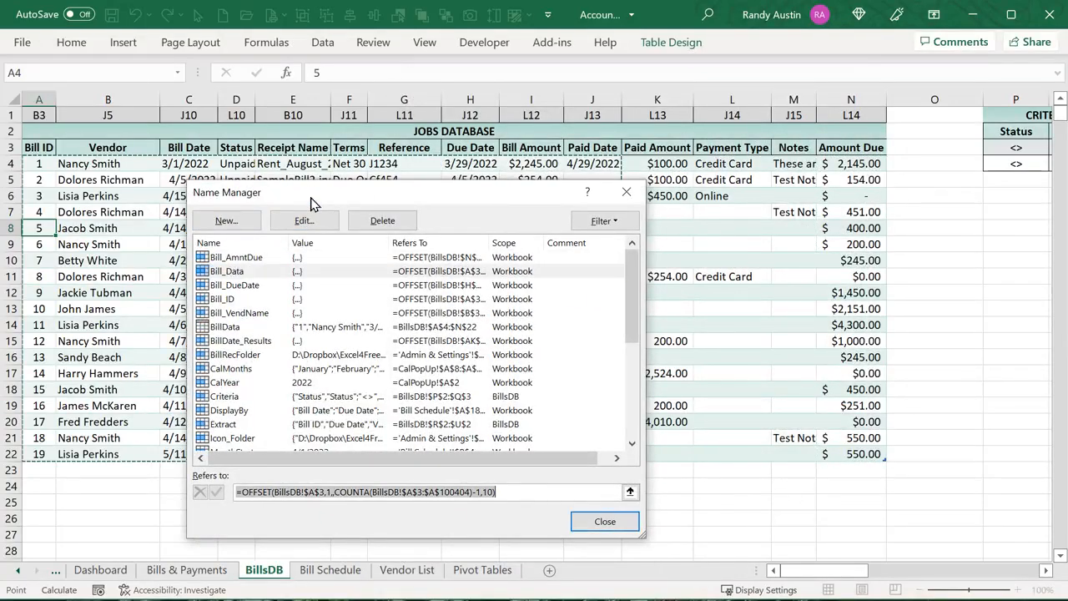
{"action": "left_click", "coordinate": [222, 284]}
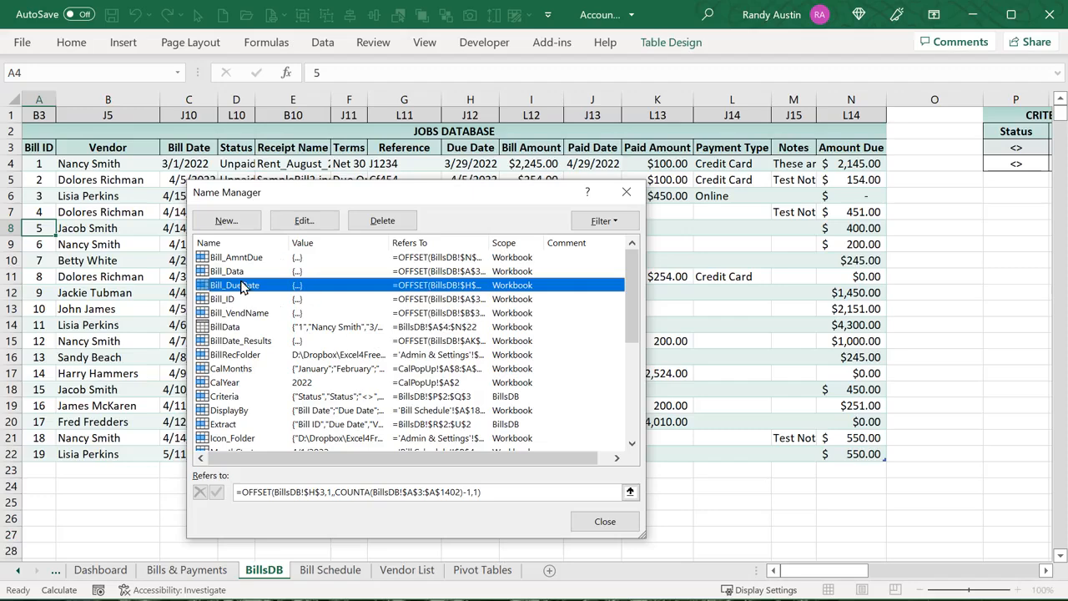
{"action": "key", "text": "Tab"}
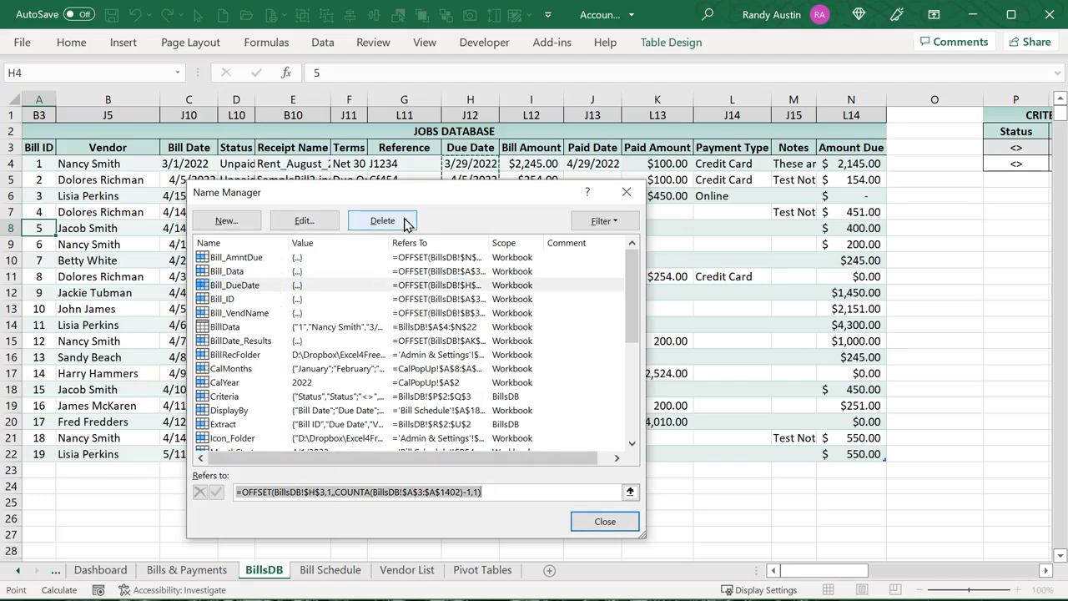
{"action": "left_click_drag", "start_coordinate": [411, 192], "coordinate": [843, 146]}
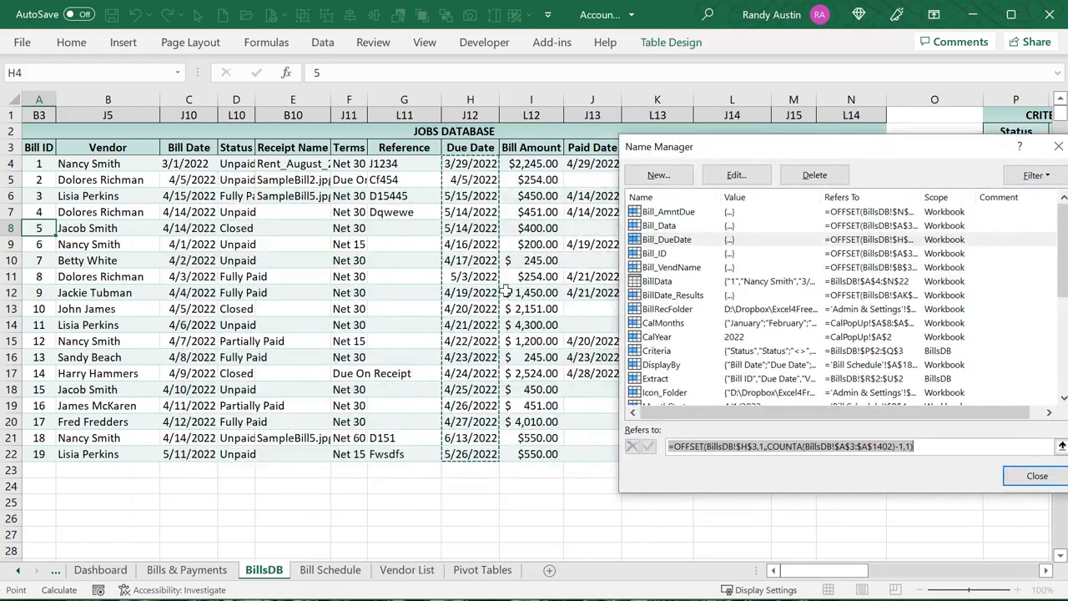
{"action": "left_click", "coordinate": [665, 272]}
{"action": "key", "text": "Tab"}
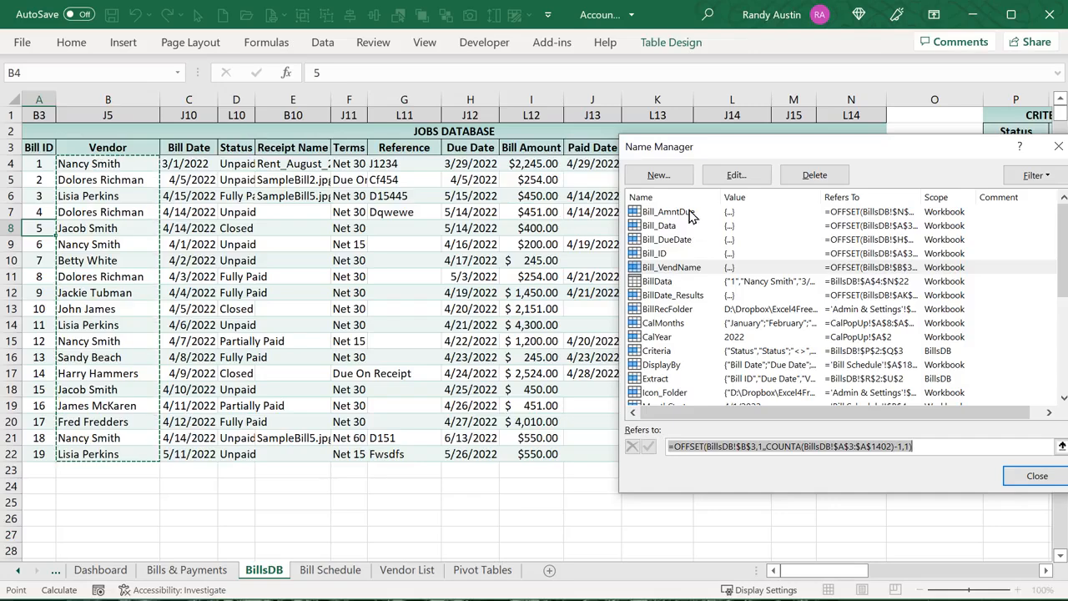
{"action": "left_click", "coordinate": [1026, 475]}
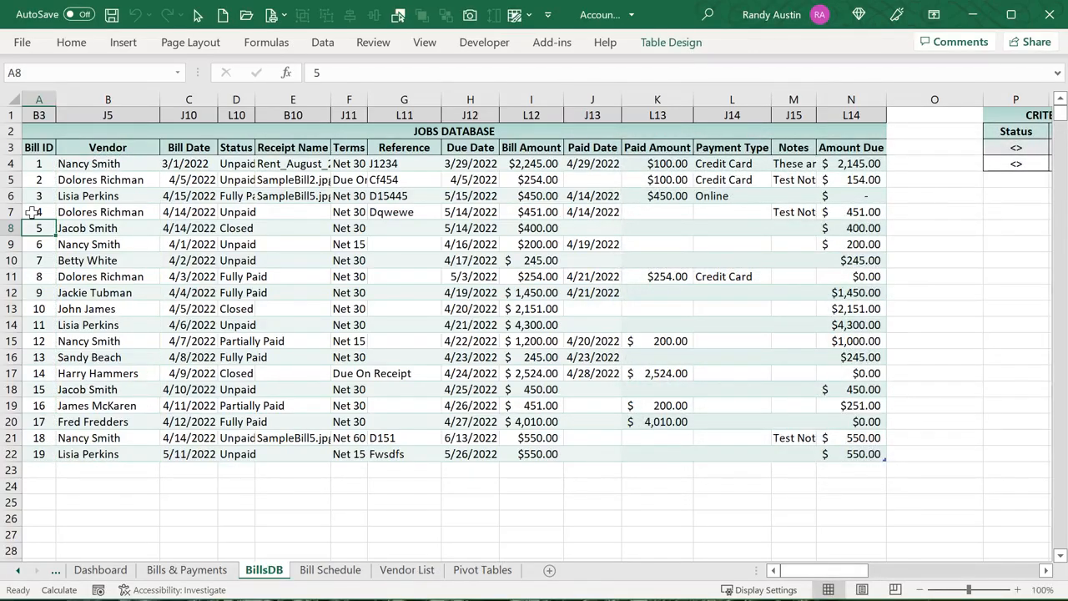
{"action": "left_click", "coordinate": [171, 573]}
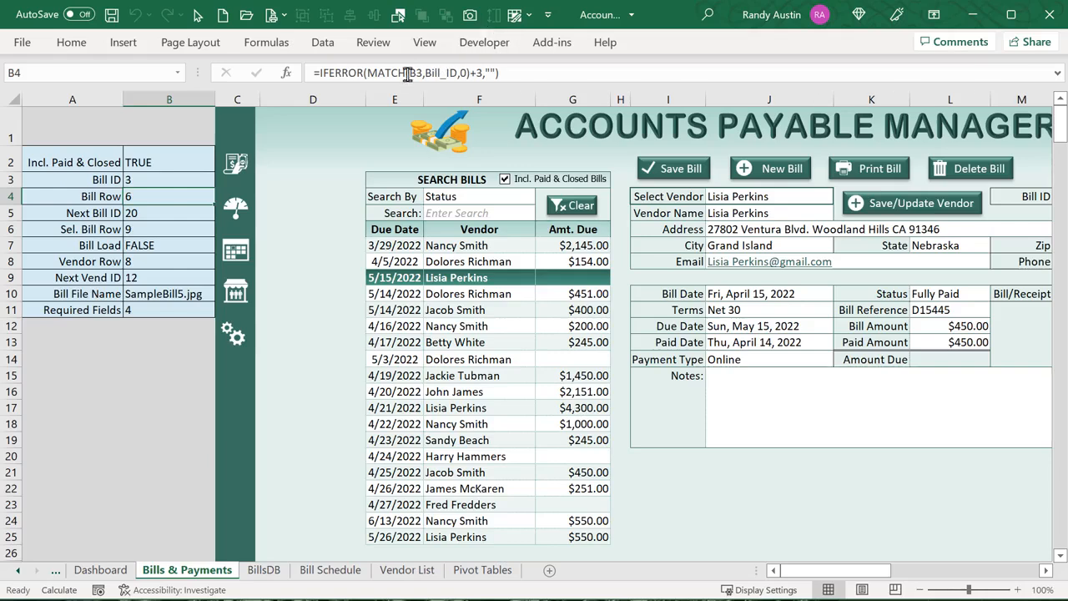
{"action": "left_click_drag", "start_coordinate": [406, 72], "coordinate": [384, 73]}
{"action": "left_click_drag", "start_coordinate": [424, 73], "coordinate": [408, 72]}
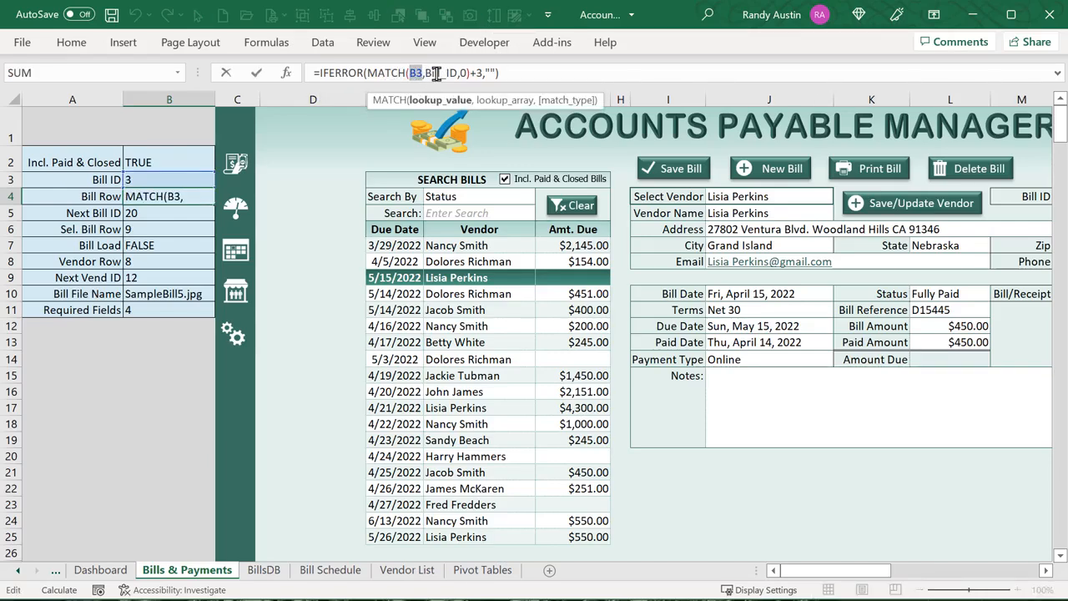
{"action": "left_click", "coordinate": [435, 73]}
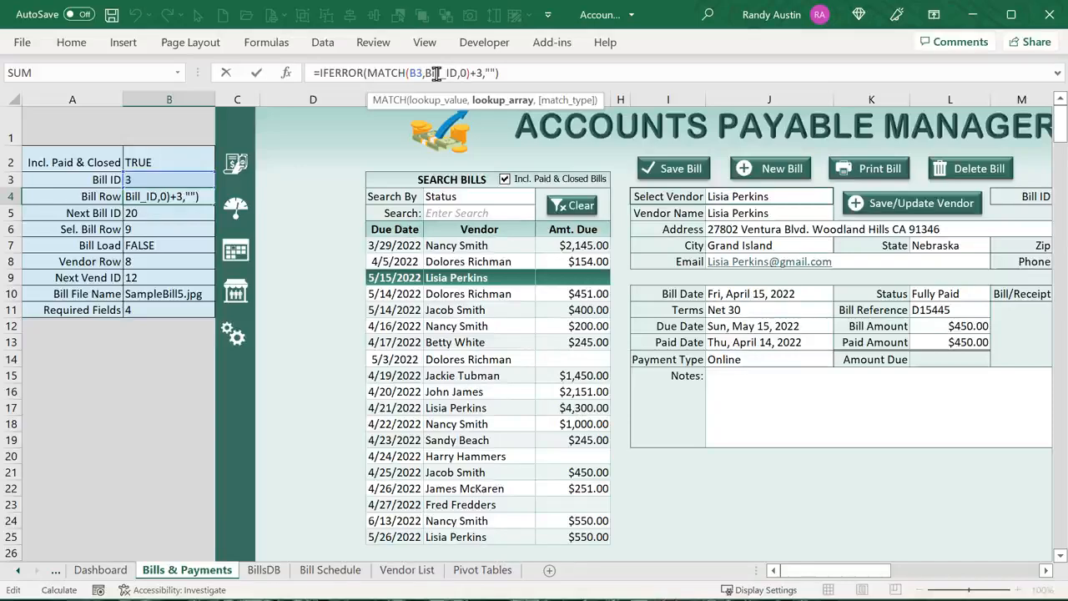
{"action": "left_click_drag", "start_coordinate": [485, 74], "coordinate": [474, 75]}
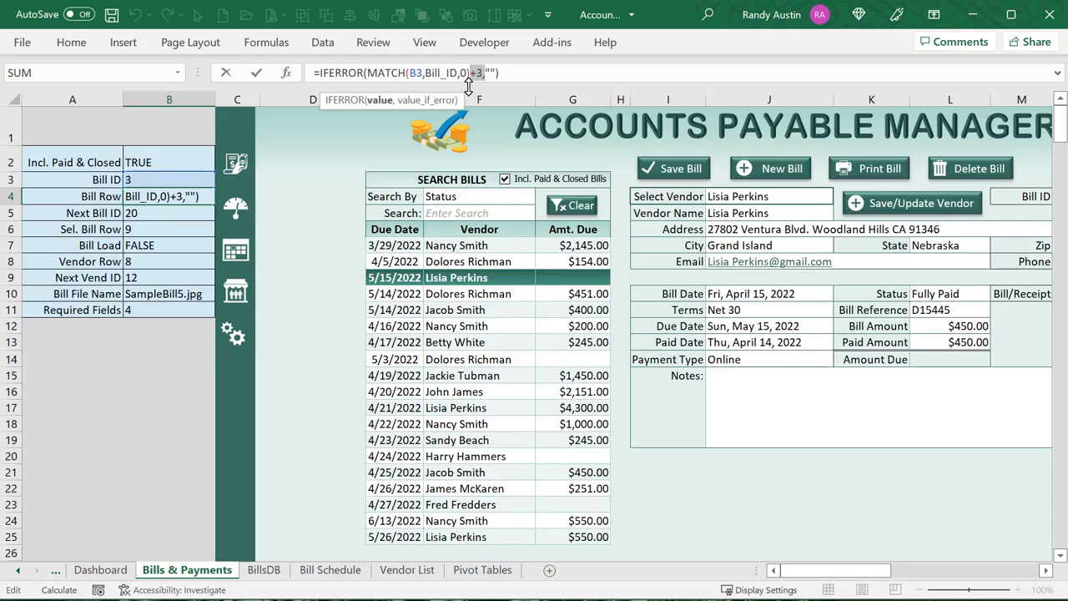
{"action": "key", "text": "Escape"}
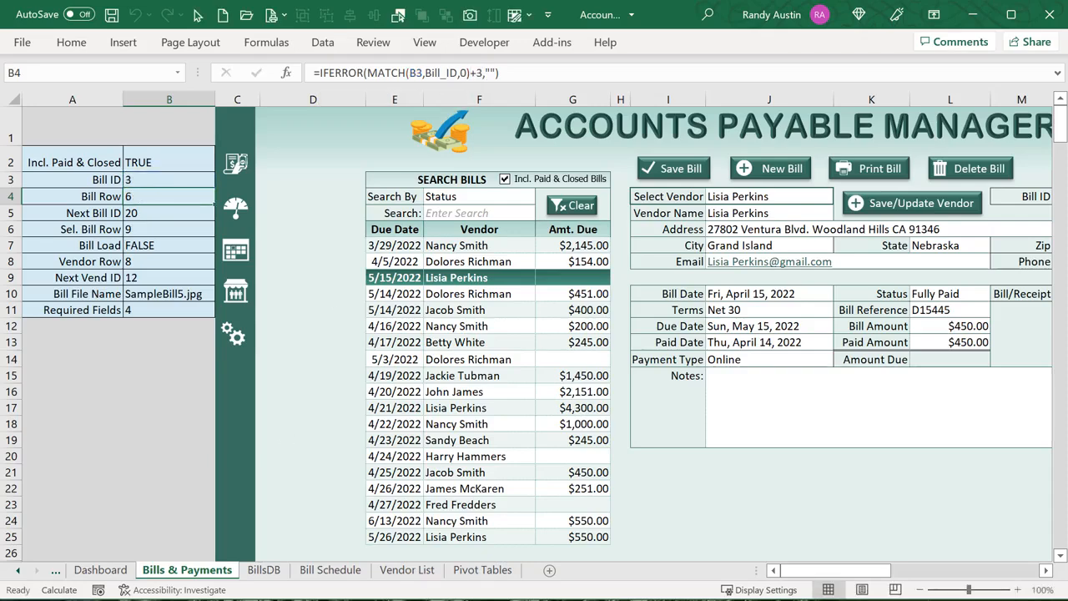
{"action": "left_click", "coordinate": [264, 570]}
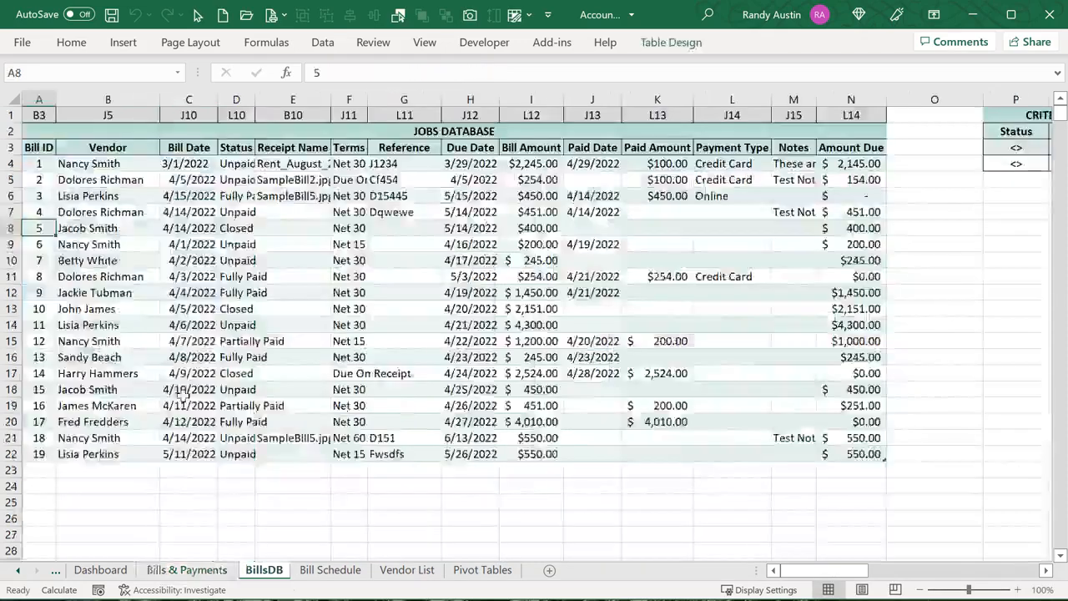
{"action": "left_click", "coordinate": [12, 163]}
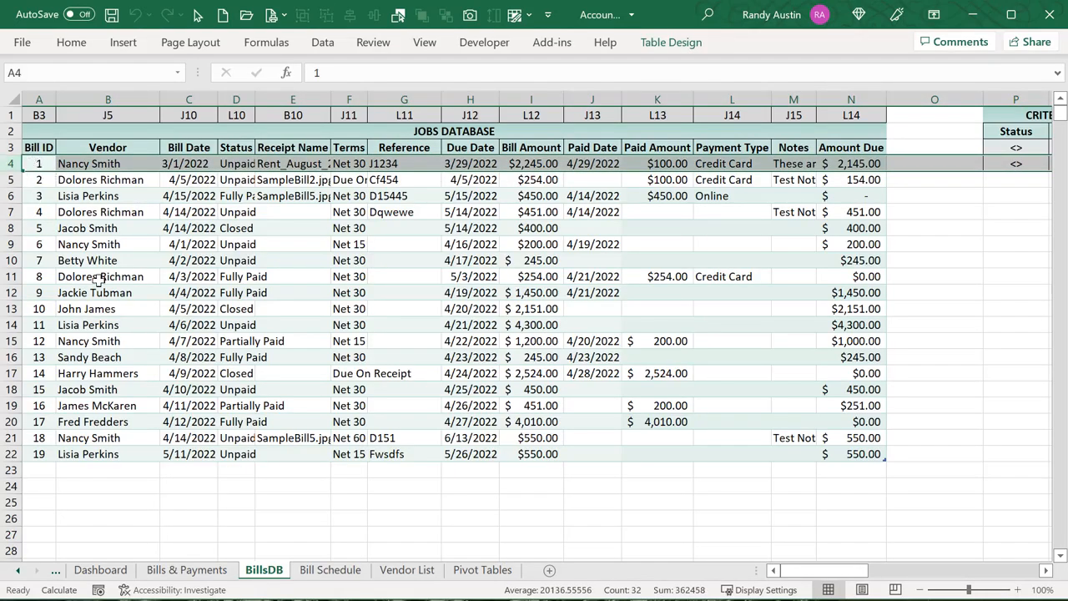
{"action": "left_click", "coordinate": [200, 570]}
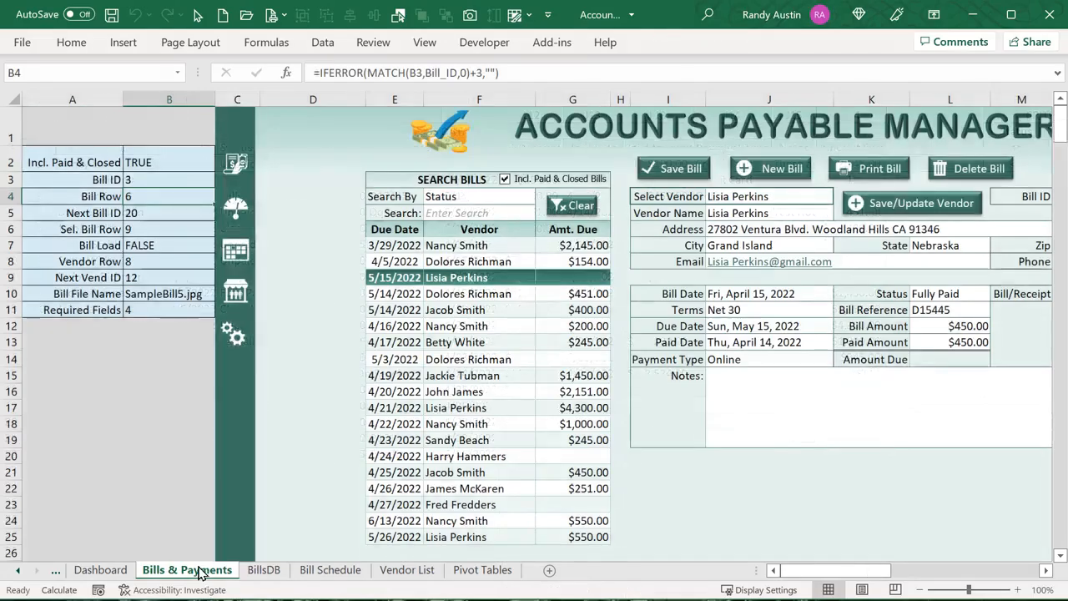
{"action": "left_click", "coordinate": [149, 218]}
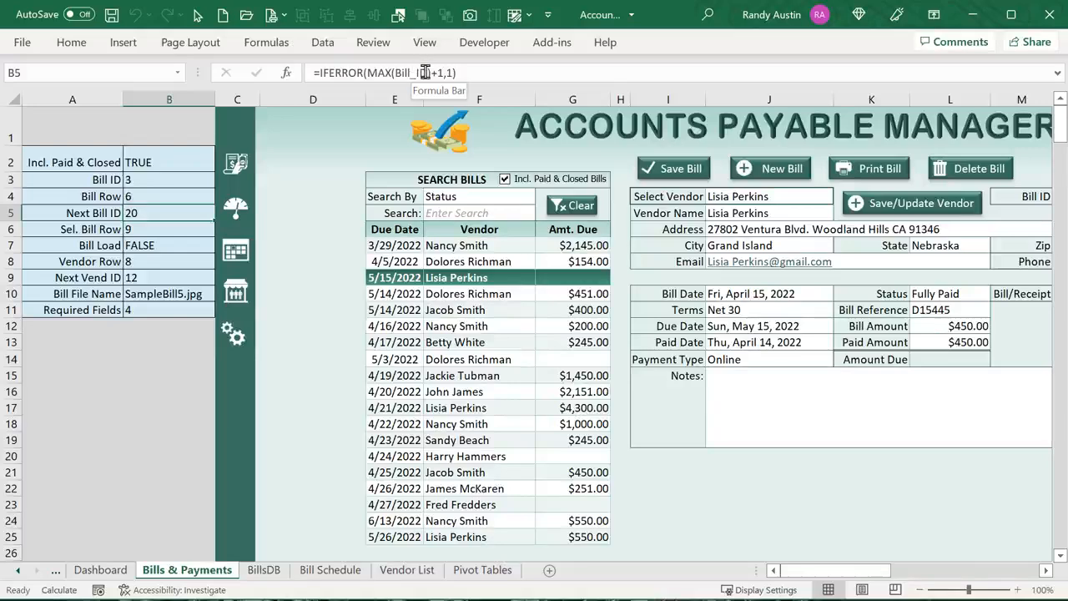
{"action": "left_click", "coordinate": [395, 73]}
{"action": "left_click_drag", "start_coordinate": [395, 73], "coordinate": [431, 73]}
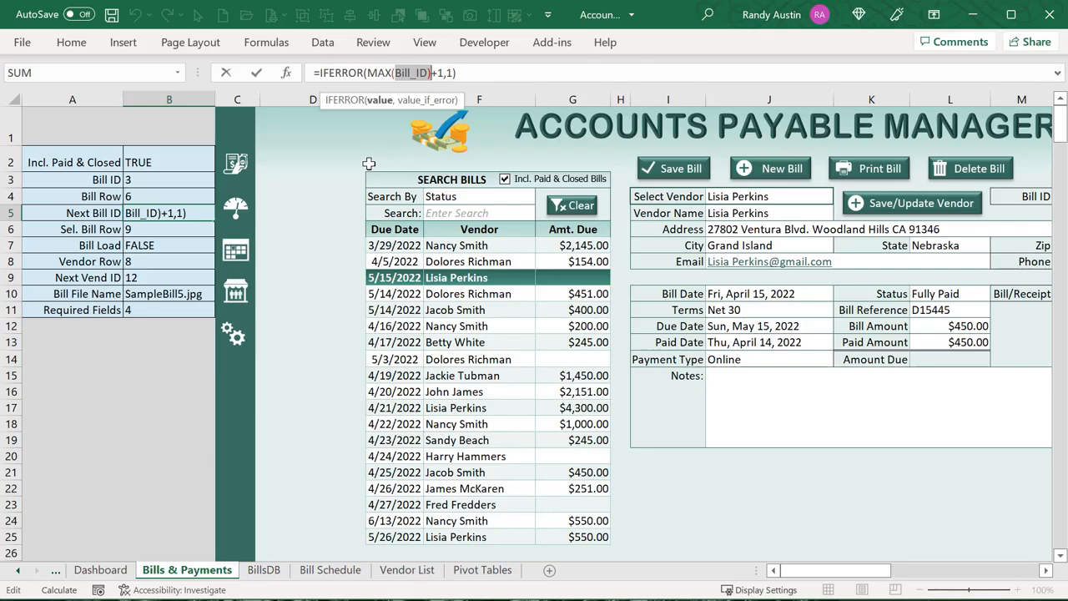
{"action": "left_click", "coordinate": [458, 73]}
{"action": "key", "text": "BackSpace"}
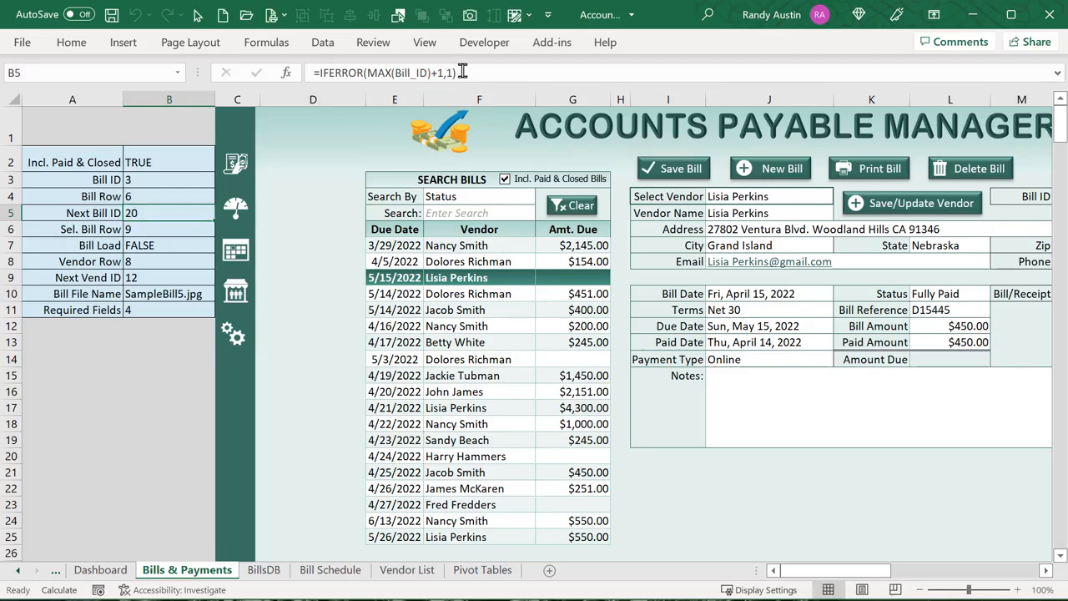
{"action": "key", "text": "Return"}
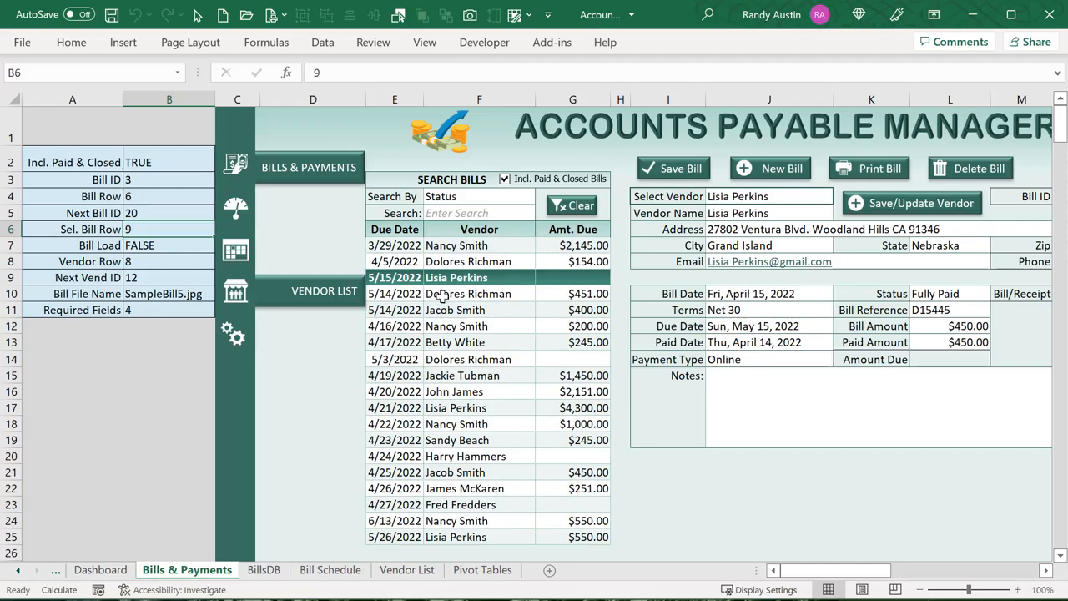
{"action": "left_click", "coordinate": [438, 296]}
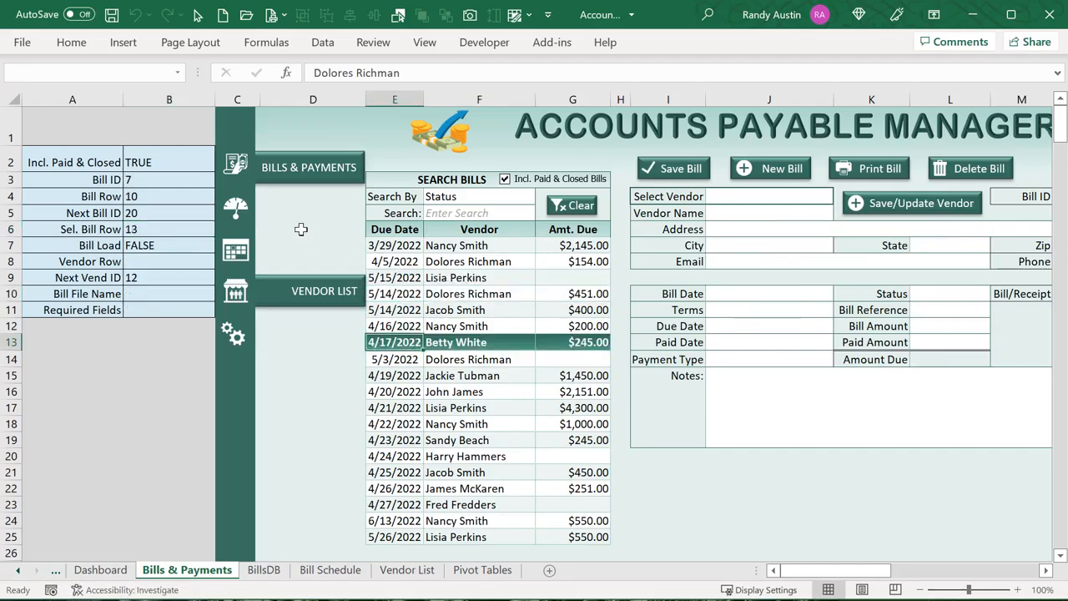
{"action": "left_click", "coordinate": [464, 309]}
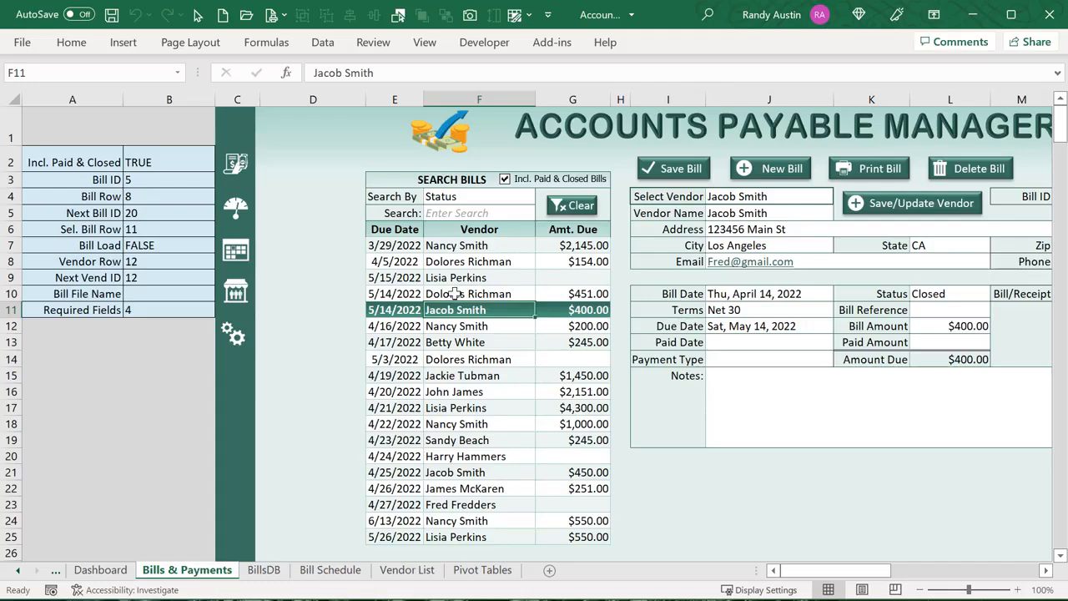
{"action": "left_click", "coordinate": [455, 293]}
{"action": "left_click", "coordinate": [455, 277]}
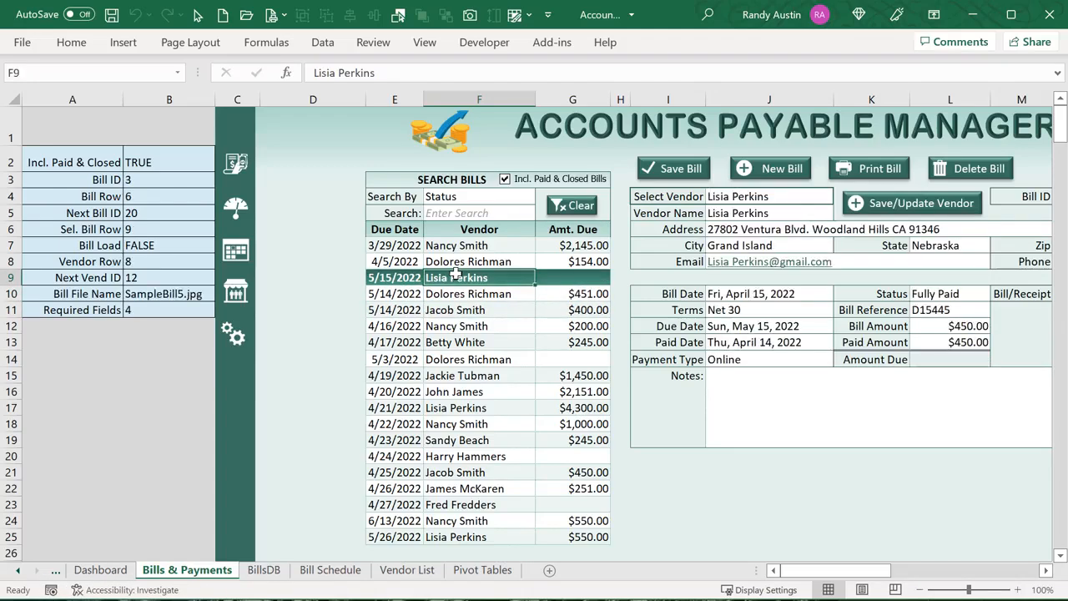
{"action": "left_click_drag", "start_coordinate": [397, 261], "coordinate": [584, 392]}
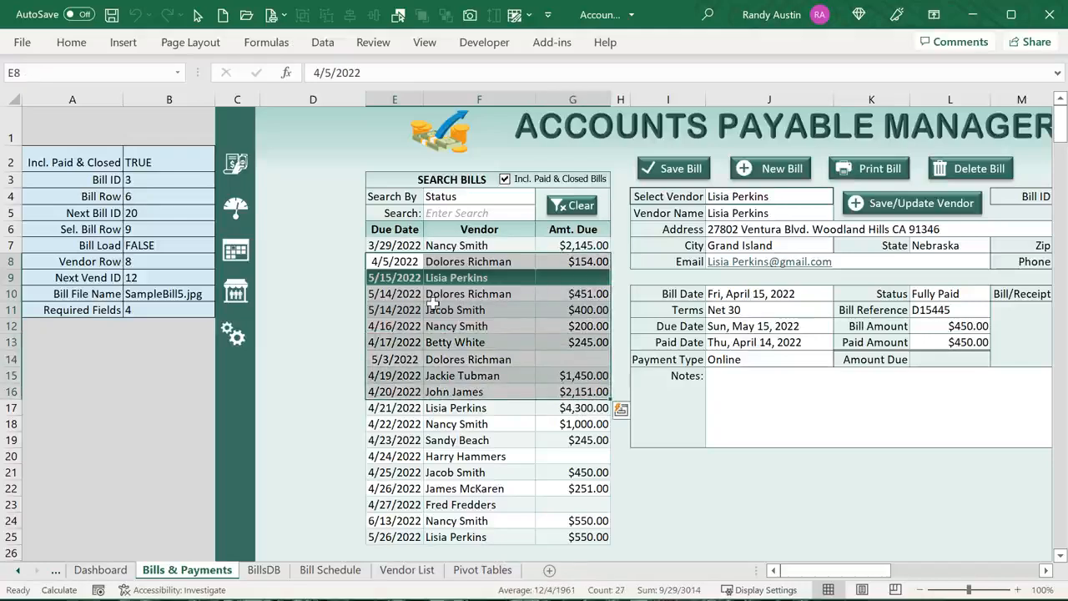
{"action": "left_click", "coordinate": [72, 43]}
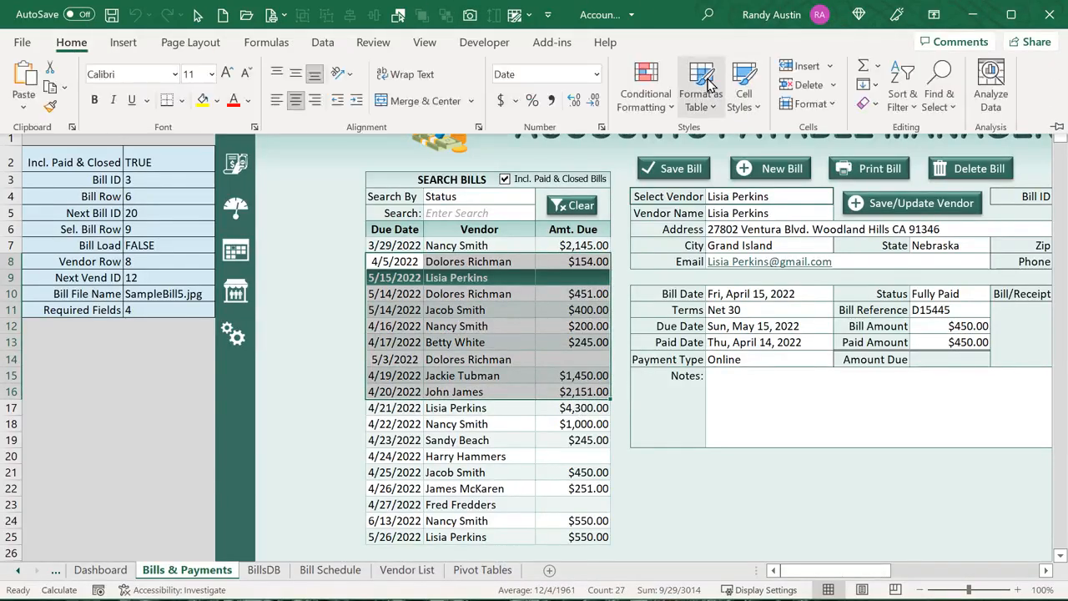
{"action": "left_click", "coordinate": [645, 84]}
{"action": "left_click", "coordinate": [692, 391]}
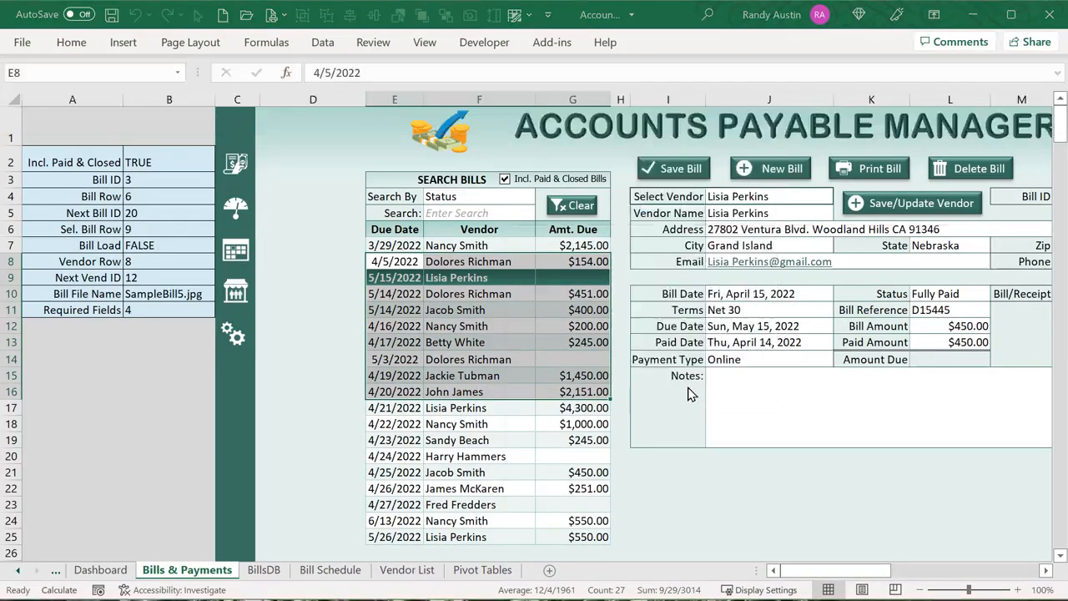
{"action": "left_click_drag", "start_coordinate": [523, 241], "coordinate": [426, 207]}
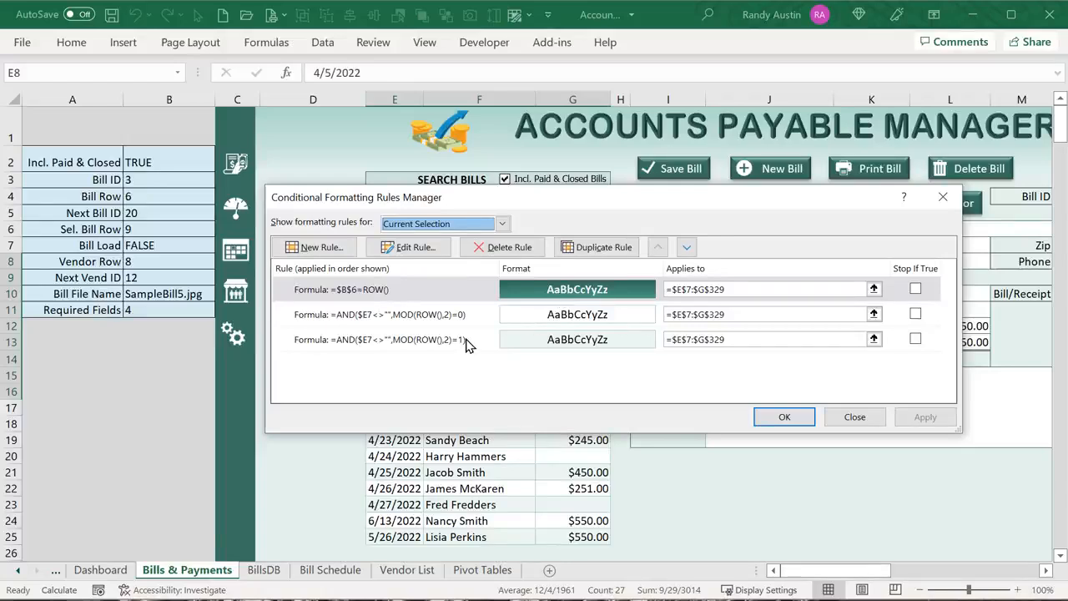
{"action": "left_click", "coordinate": [443, 321]}
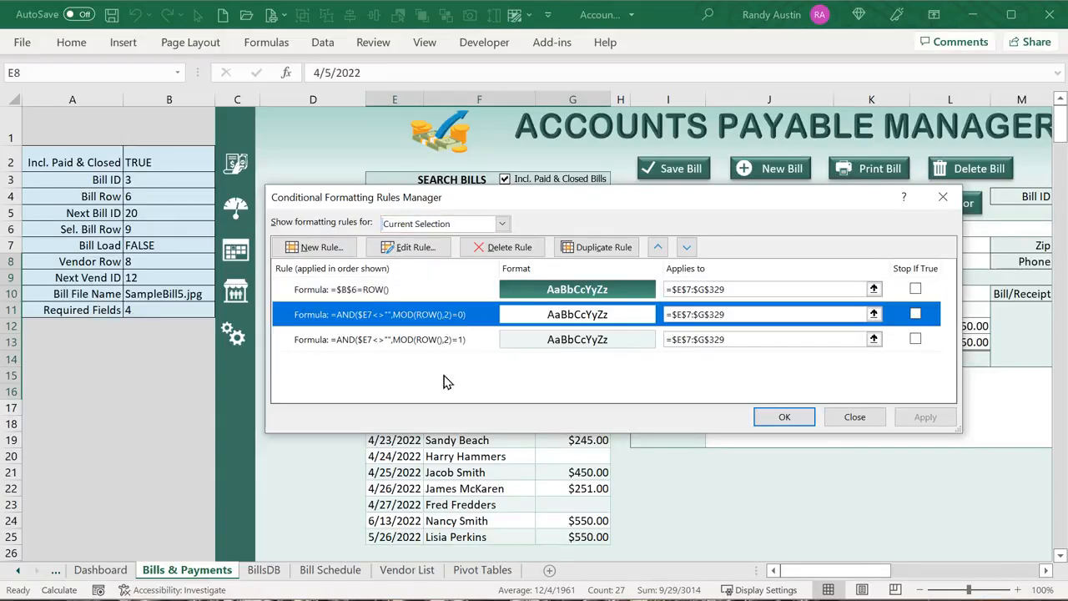
{"action": "left_click", "coordinate": [413, 344]}
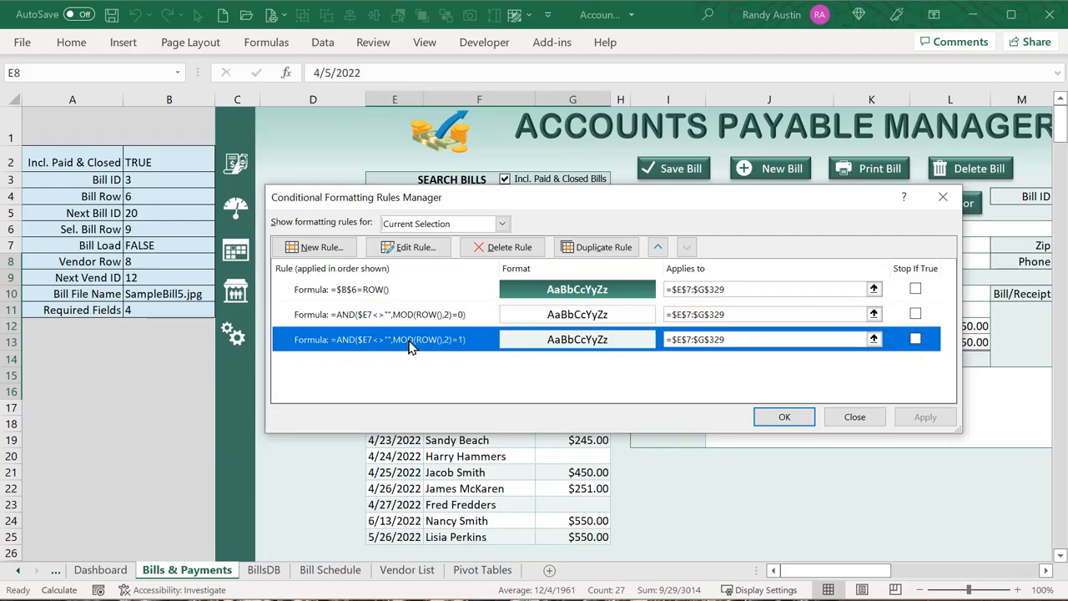
{"action": "left_click", "coordinate": [854, 417]}
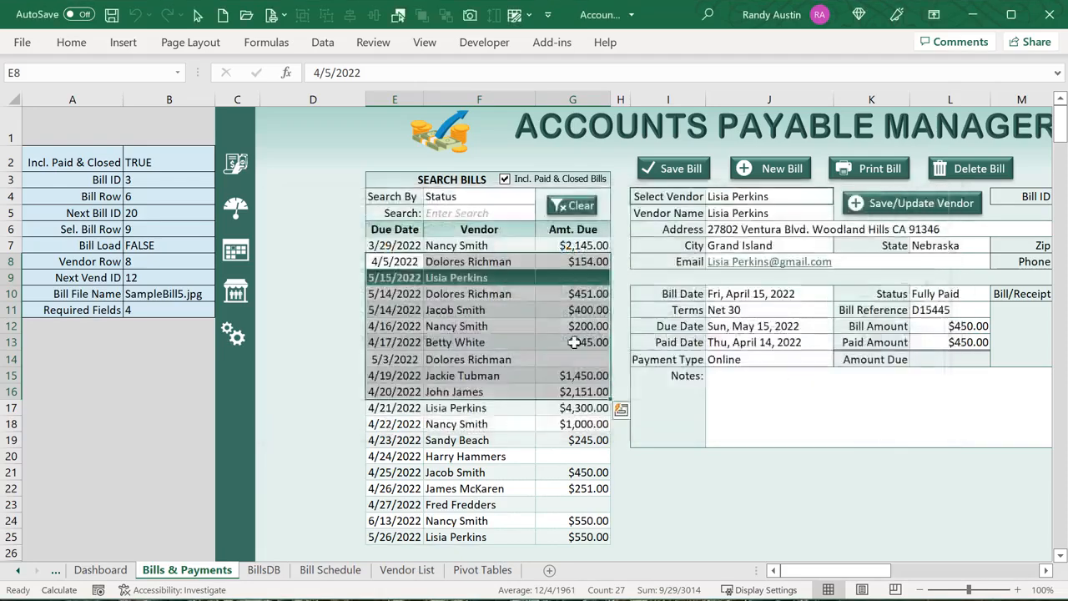
{"action": "left_click", "coordinate": [499, 329]}
Load the 5/14/2022 $451 and $400 bills and the 5/15/2022 paid bill, checking Bill Load and Vendor Row
{"action": "left_click", "coordinate": [470, 294]}
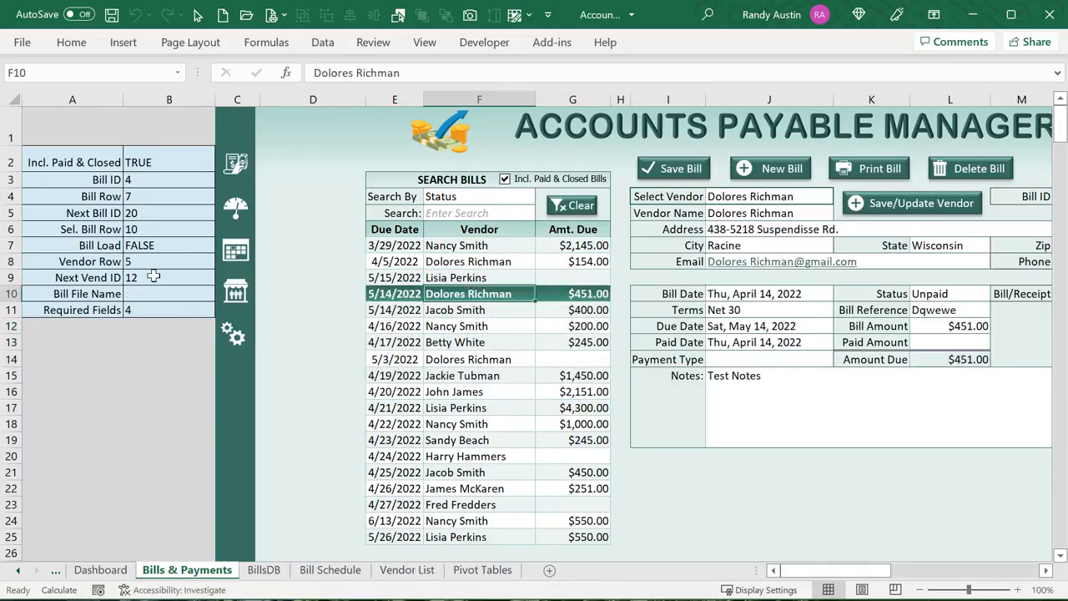
{"action": "left_click", "coordinate": [140, 247]}
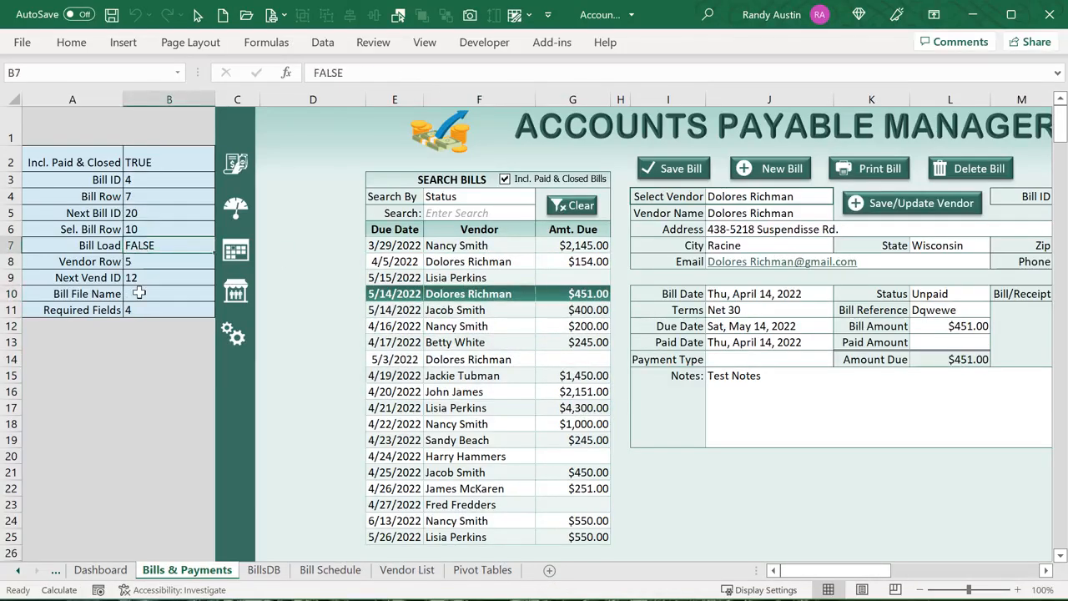
{"action": "left_click", "coordinate": [440, 309]}
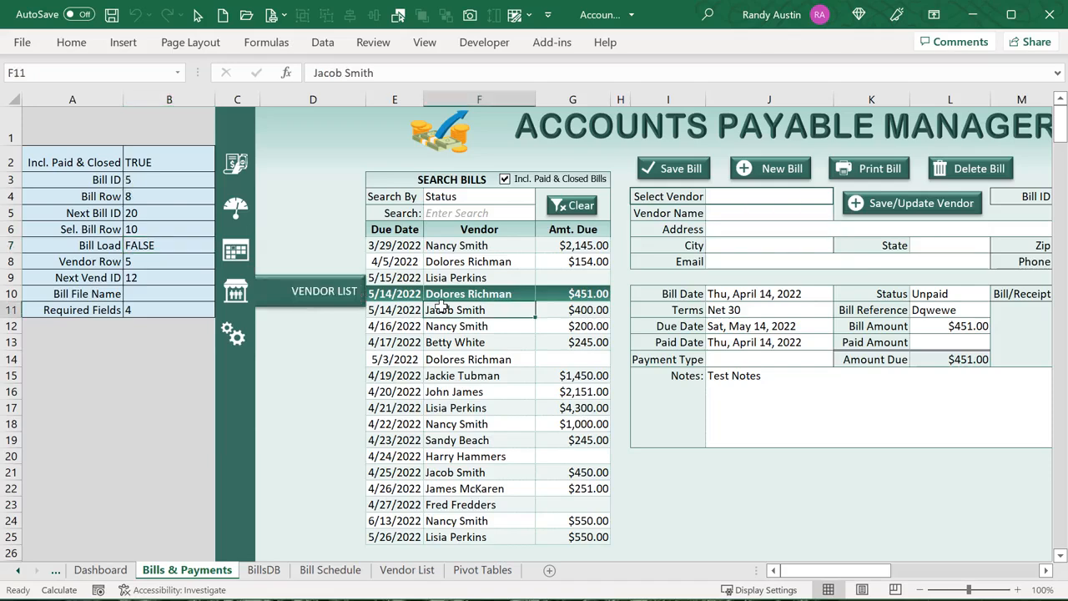
{"action": "left_click", "coordinate": [424, 280]}
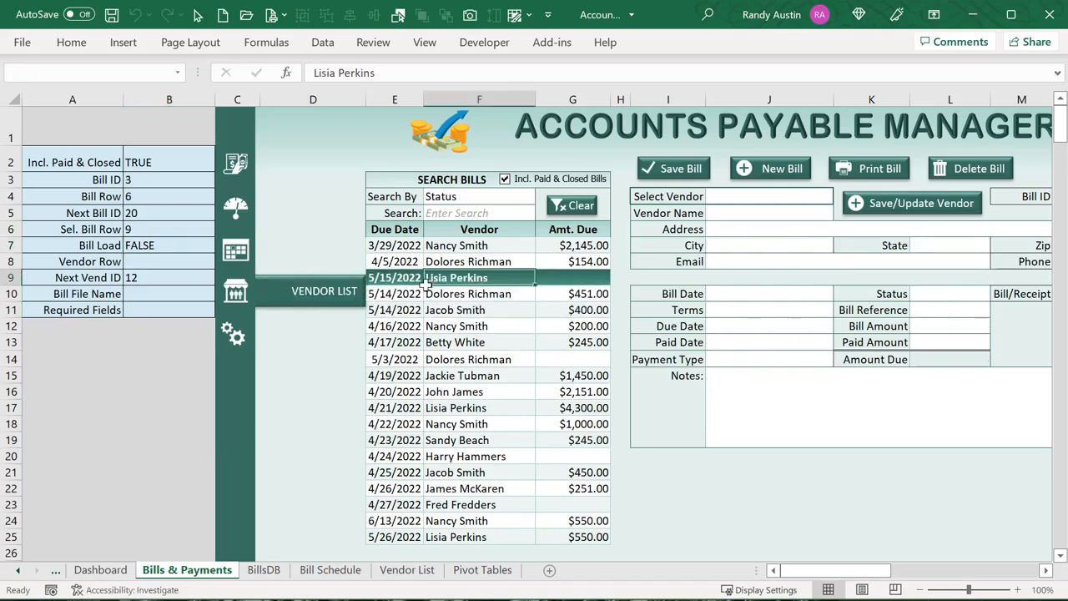
{"action": "left_click", "coordinate": [171, 262]}
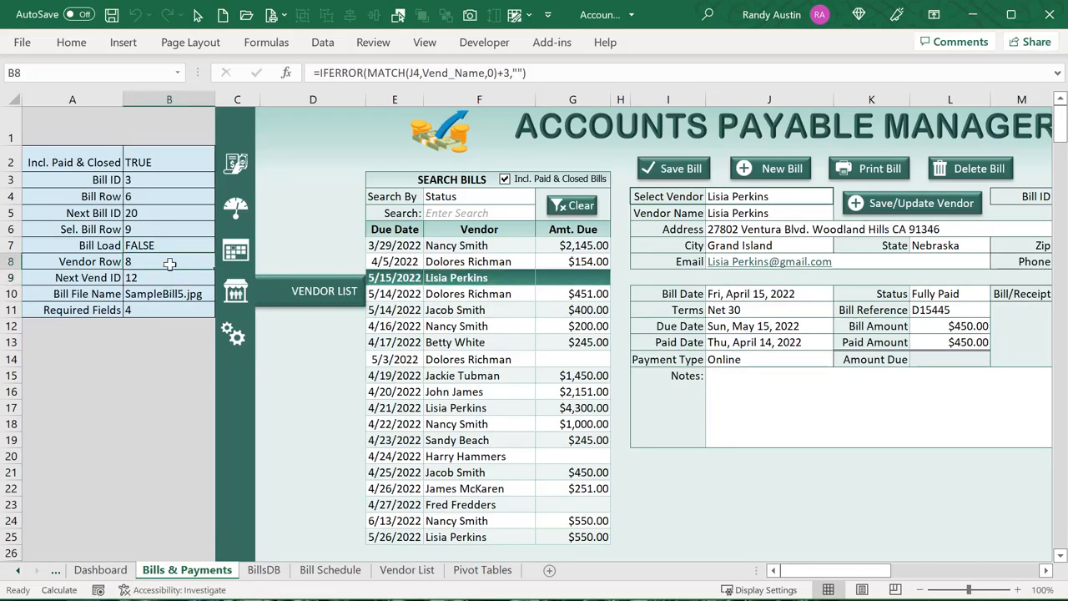
On the Vendor List sheet, step down through the first vendor IDs
{"action": "left_click", "coordinate": [424, 570]}
{"action": "left_click", "coordinate": [189, 196]}
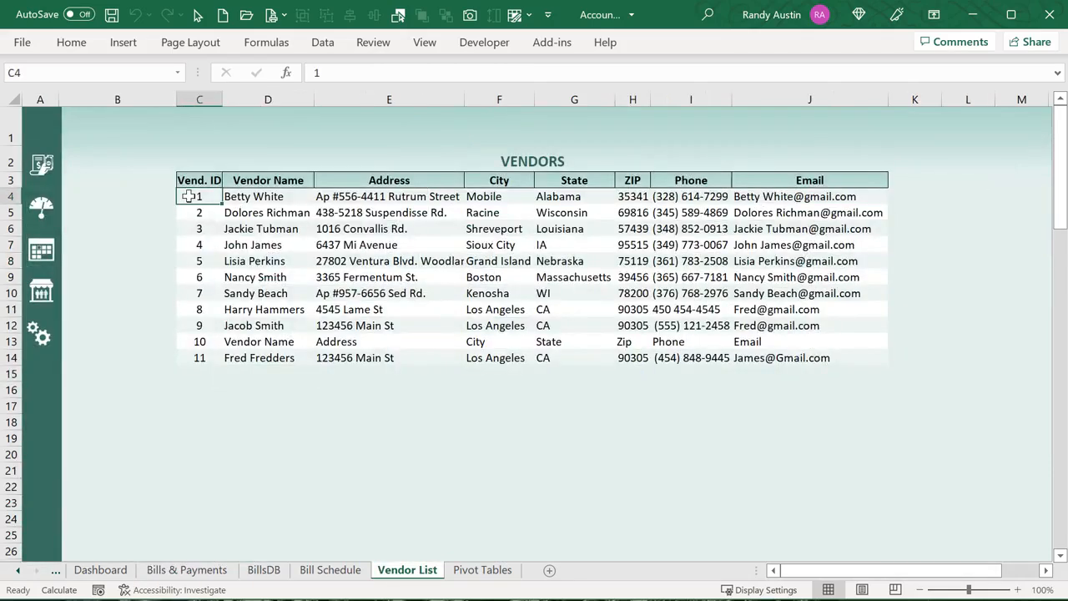
{"action": "left_click", "coordinate": [200, 212]}
{"action": "left_click", "coordinate": [201, 229]}
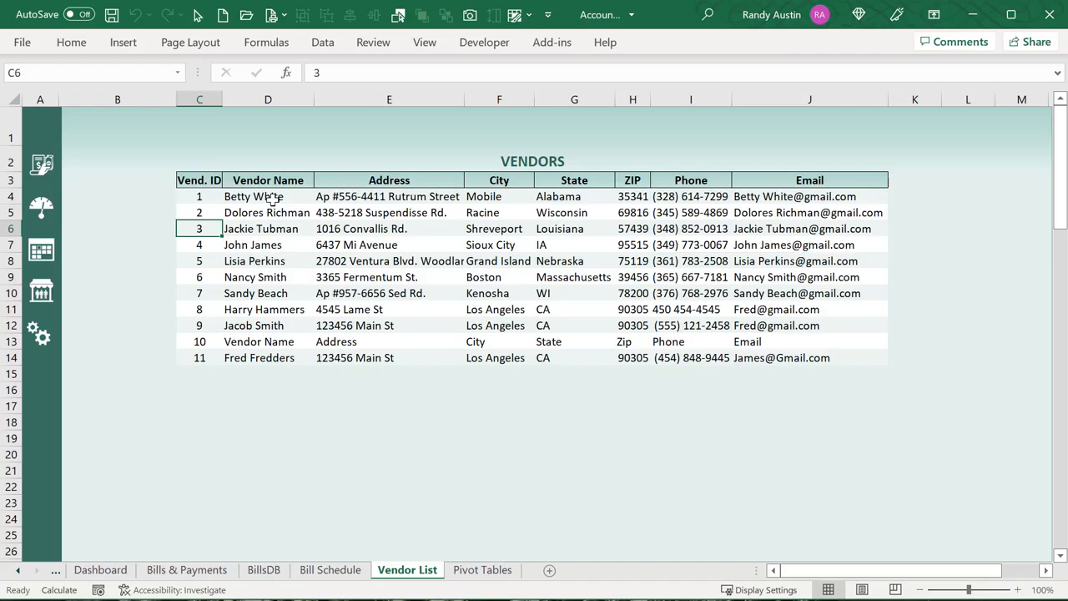
Check the Vend_Name and Vend_ID ranges in Name Manager, then close it
{"action": "left_click", "coordinate": [276, 42]}
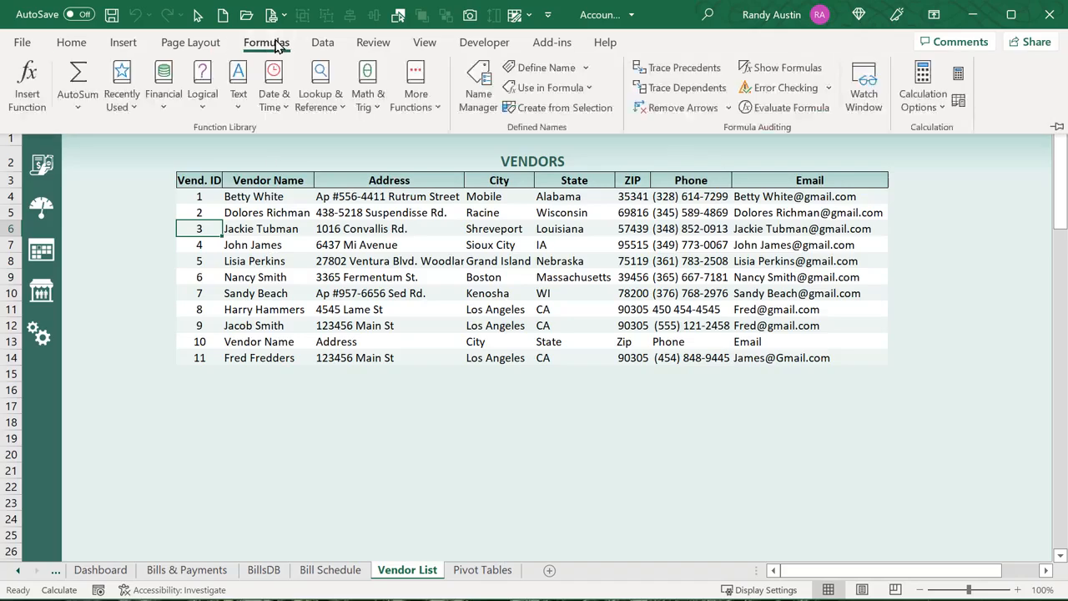
{"action": "left_click", "coordinate": [464, 94]}
{"action": "left_click", "coordinate": [489, 243]}
{"action": "key", "text": "v"}
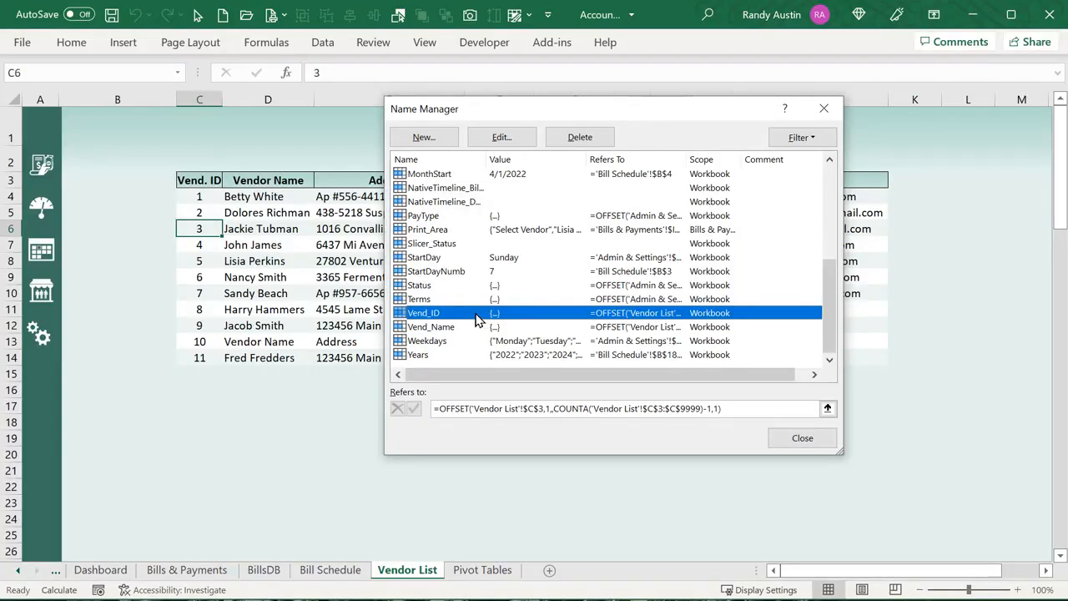
{"action": "left_click", "coordinate": [451, 329]}
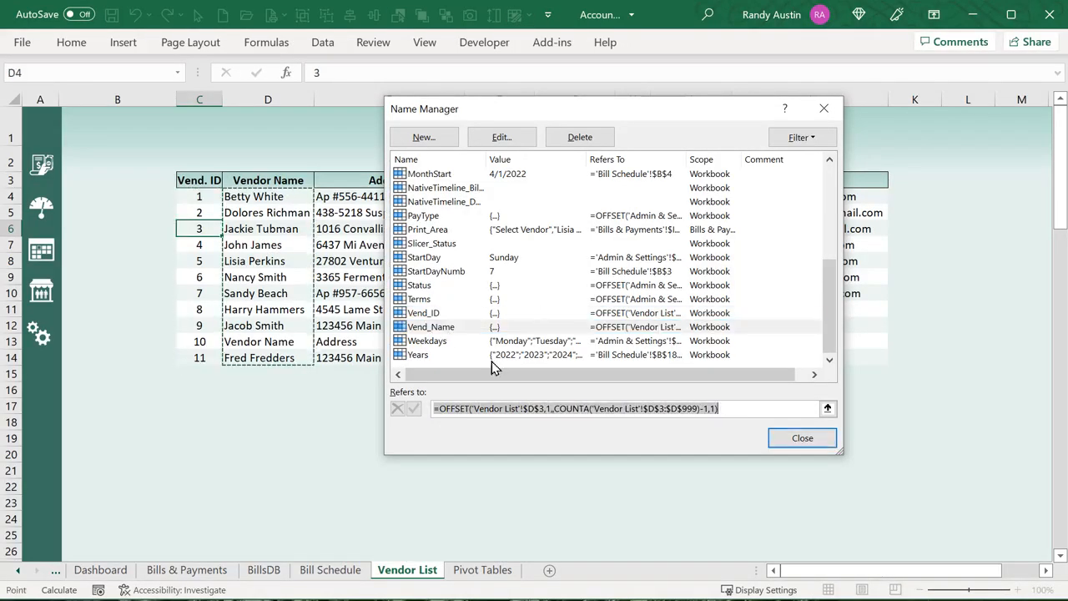
{"action": "left_click", "coordinate": [444, 313]}
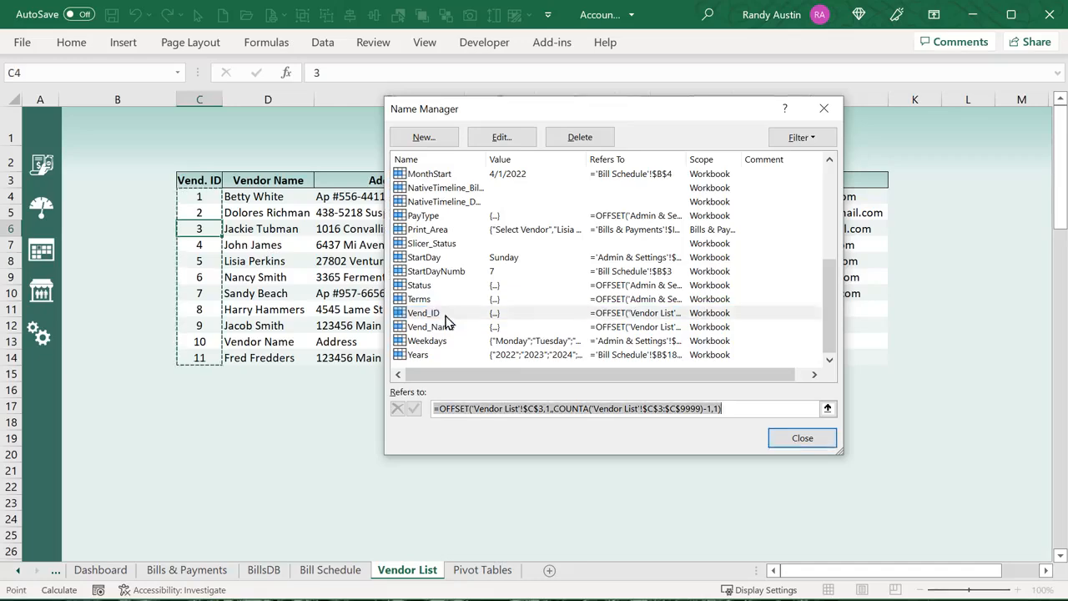
{"action": "key", "text": "Escape"}
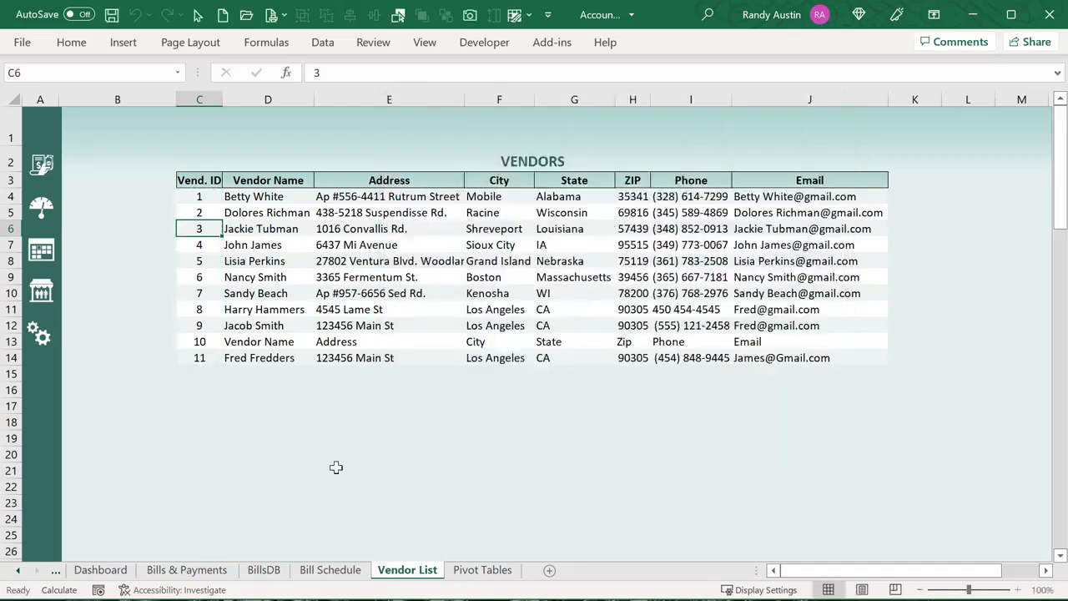
Start a new bill on Bills & Payments and preview the J4 vendor dropdown
{"action": "left_click", "coordinate": [224, 574]}
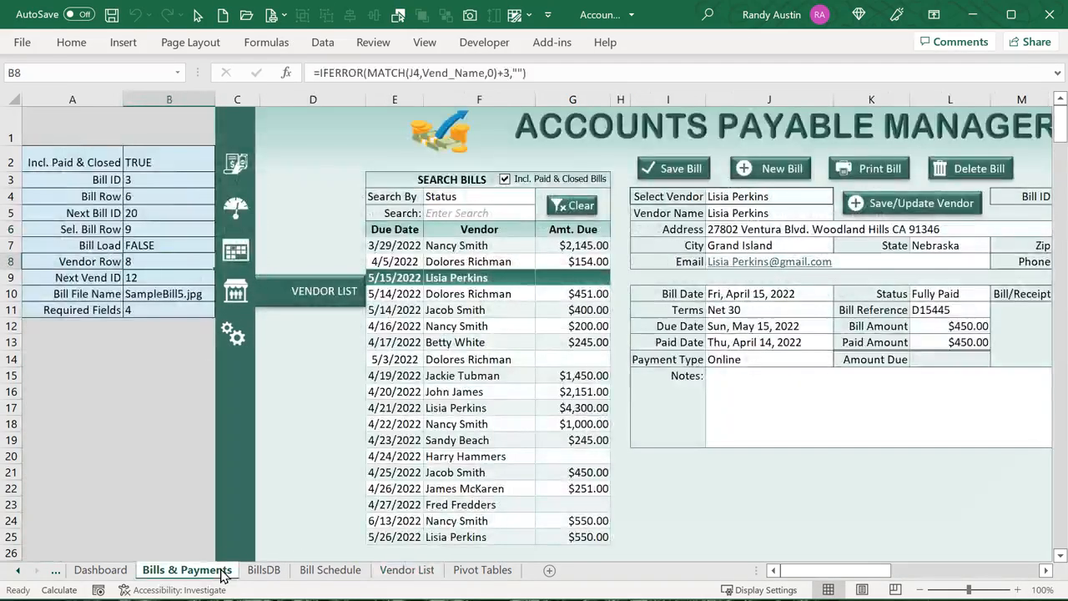
{"action": "left_click", "coordinate": [762, 168]}
{"action": "left_click", "coordinate": [841, 196]}
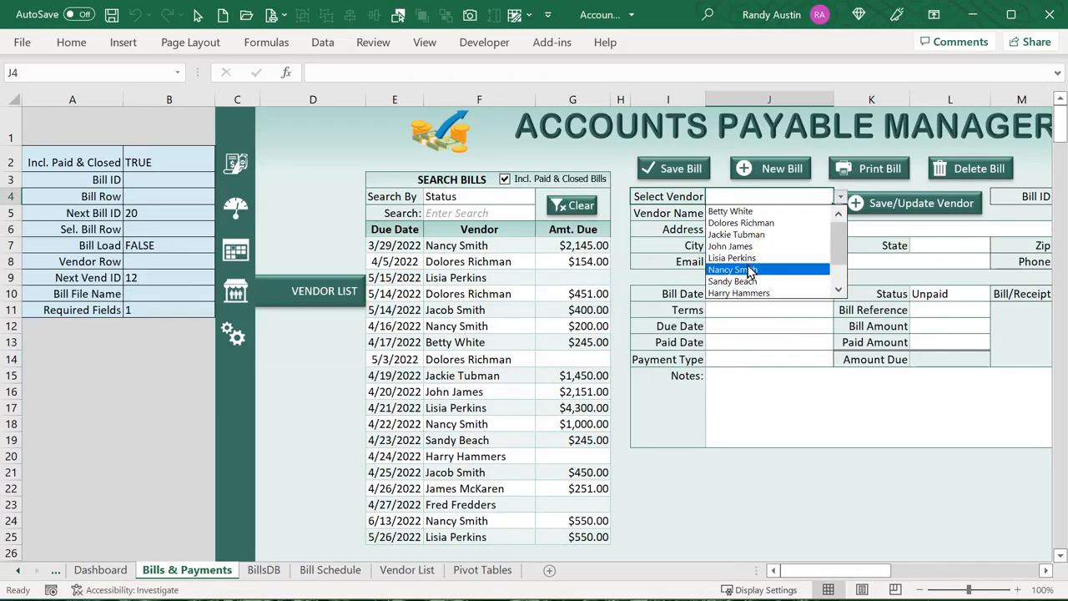
{"action": "left_click", "coordinate": [730, 197]}
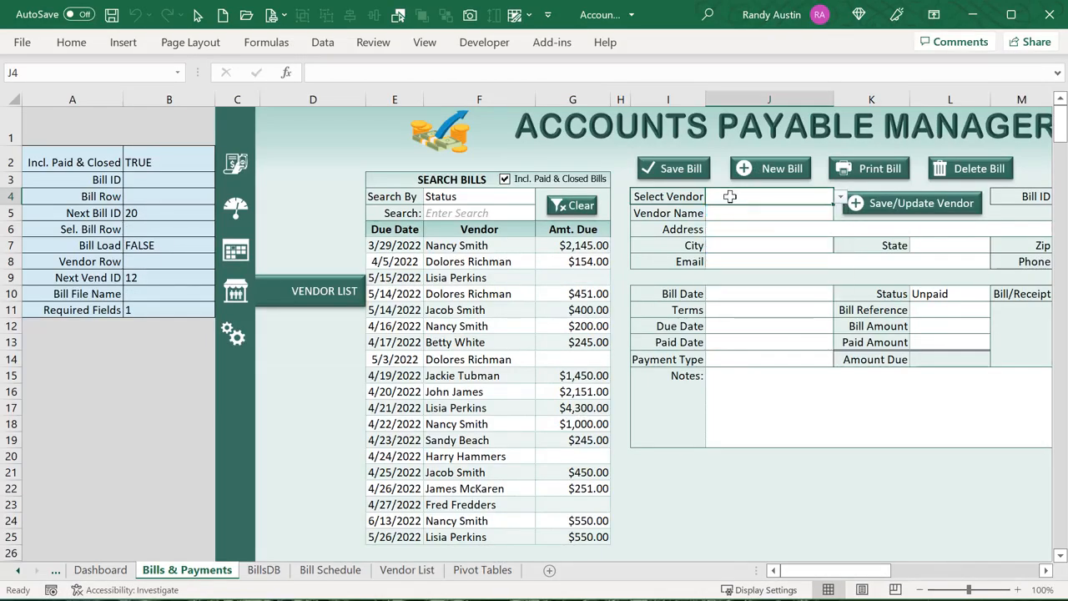
Check that the vendor cell's Data Validation source is =Vend_Name, cancel, and reopen the dropdown
{"action": "left_click", "coordinate": [322, 42]}
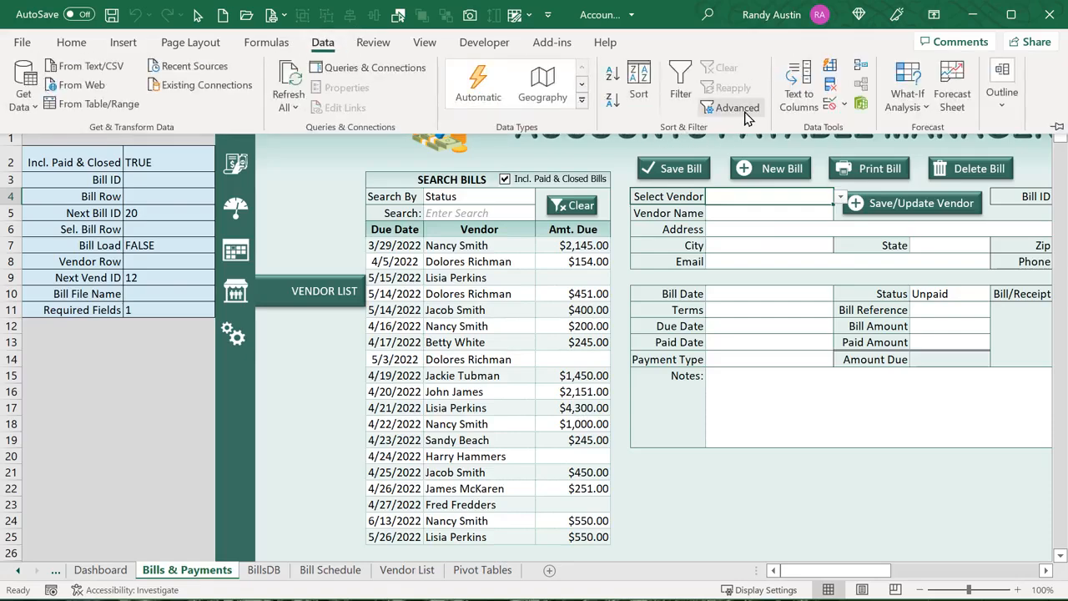
{"action": "left_click", "coordinate": [837, 111]}
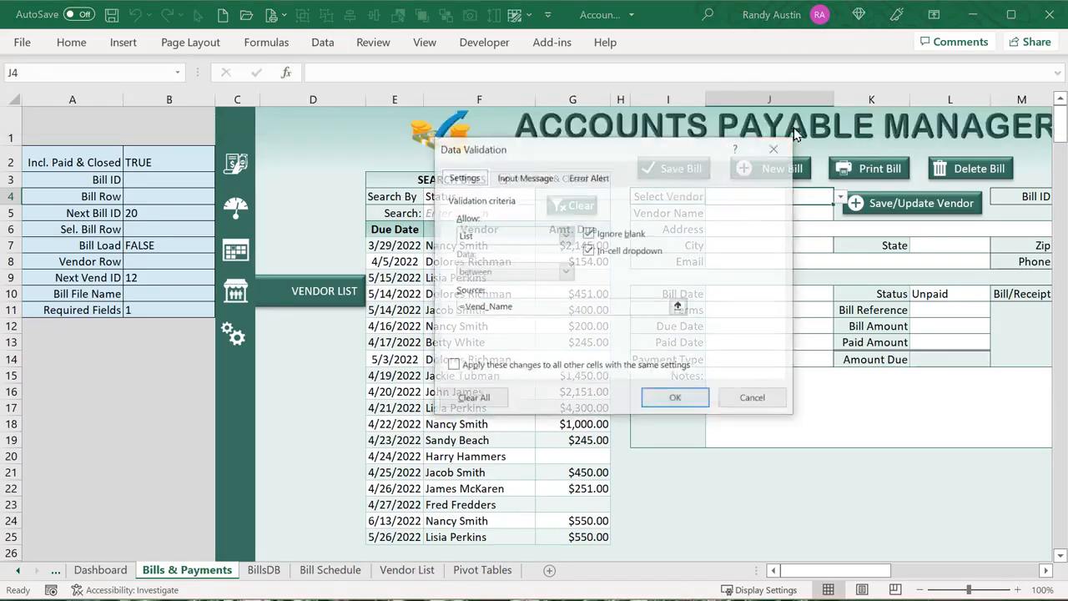
{"action": "left_click", "coordinate": [532, 306]}
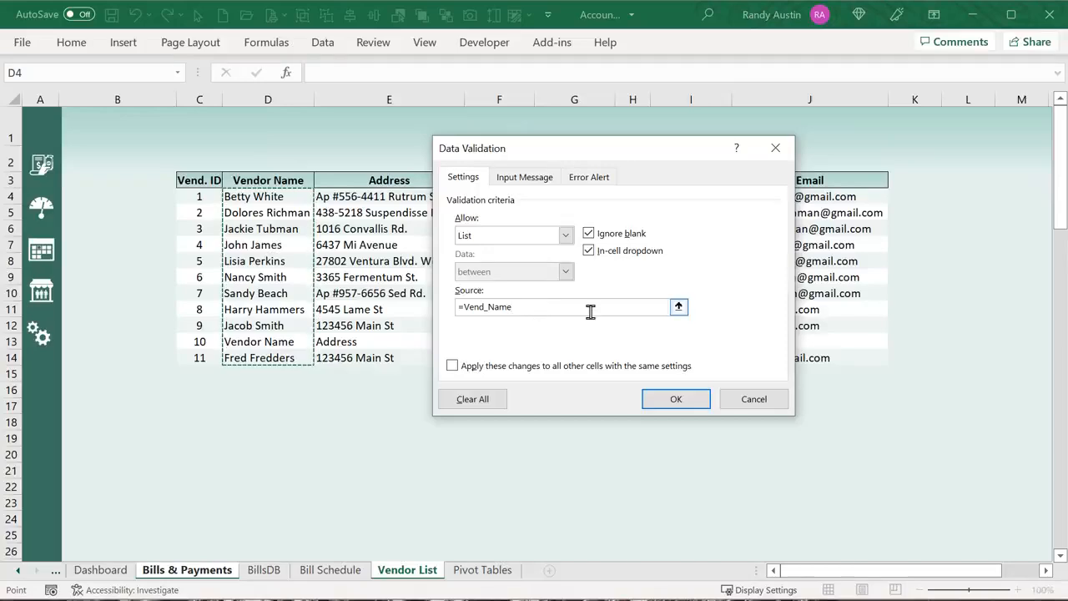
{"action": "left_click", "coordinate": [756, 401]}
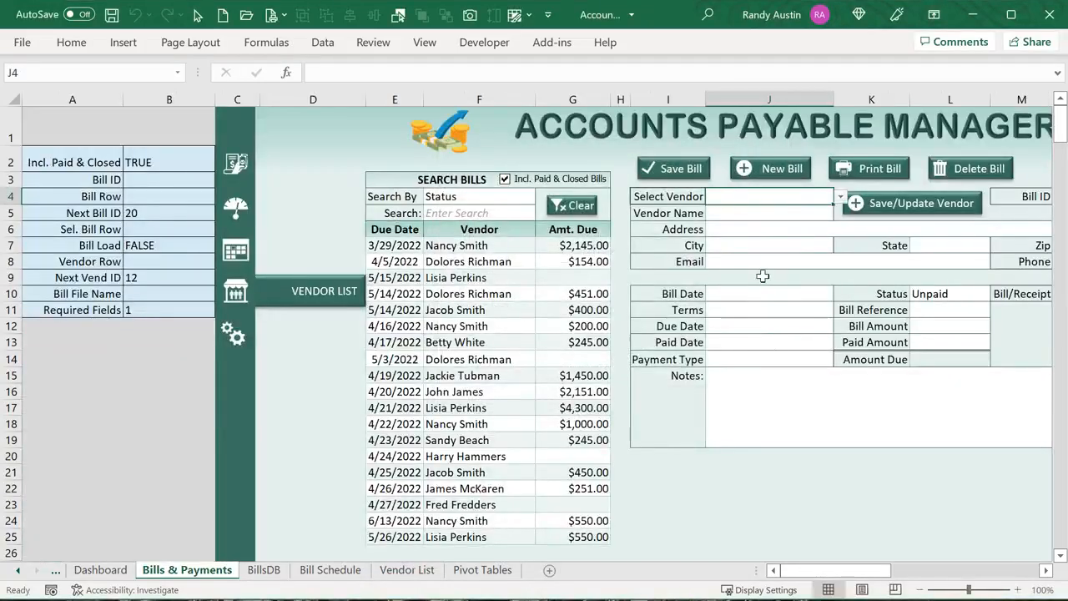
{"action": "left_click", "coordinate": [839, 201]}
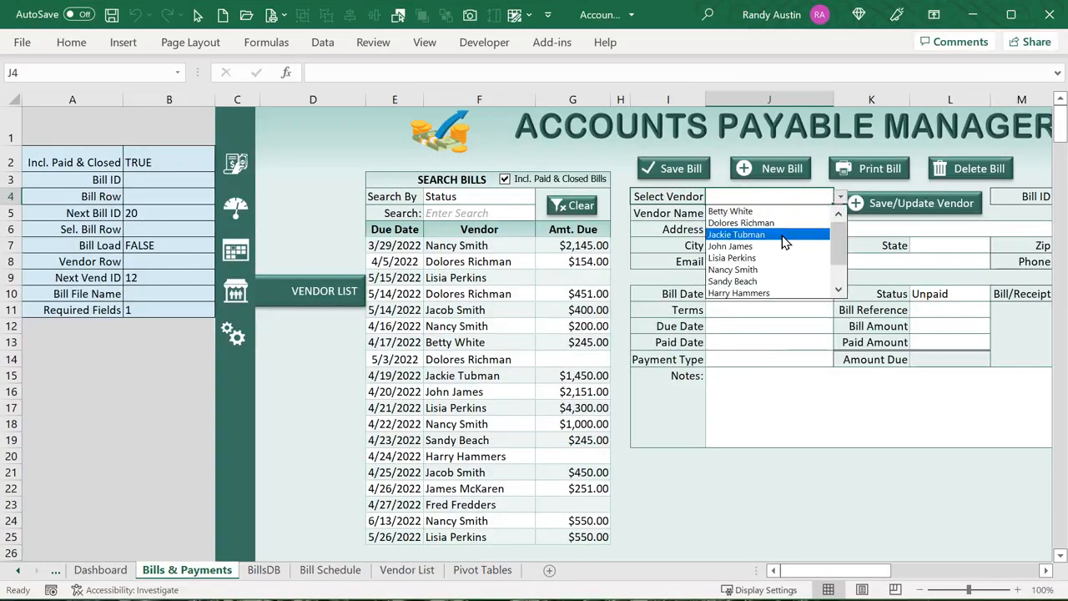
Pick a vendor from the J4 list and inspect the B8 MATCH and B9 next-ID formulas
{"action": "left_click", "coordinate": [728, 234]}
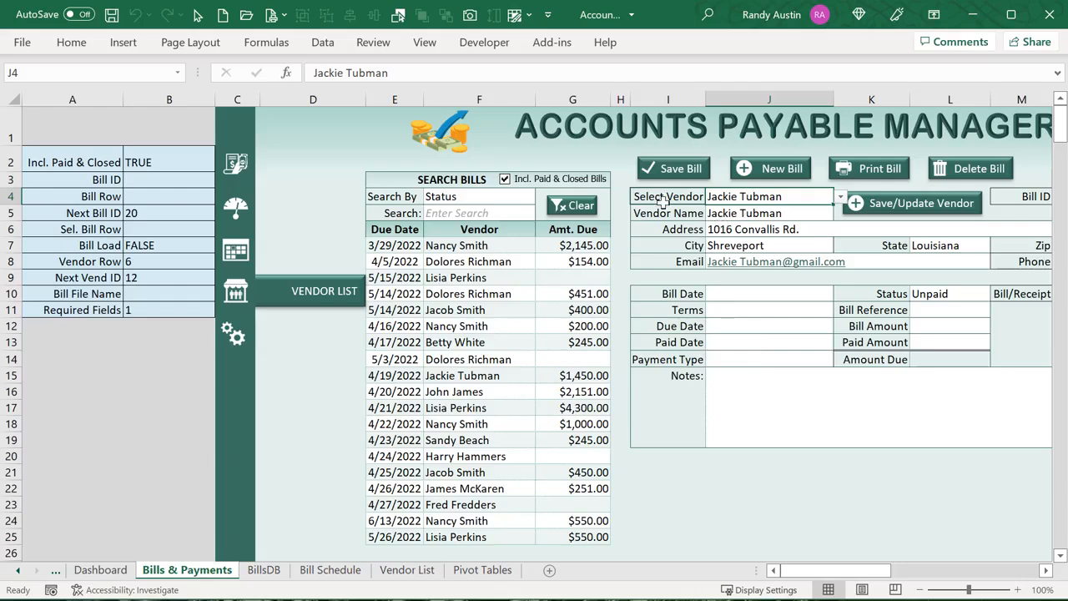
{"action": "left_click", "coordinate": [191, 275]}
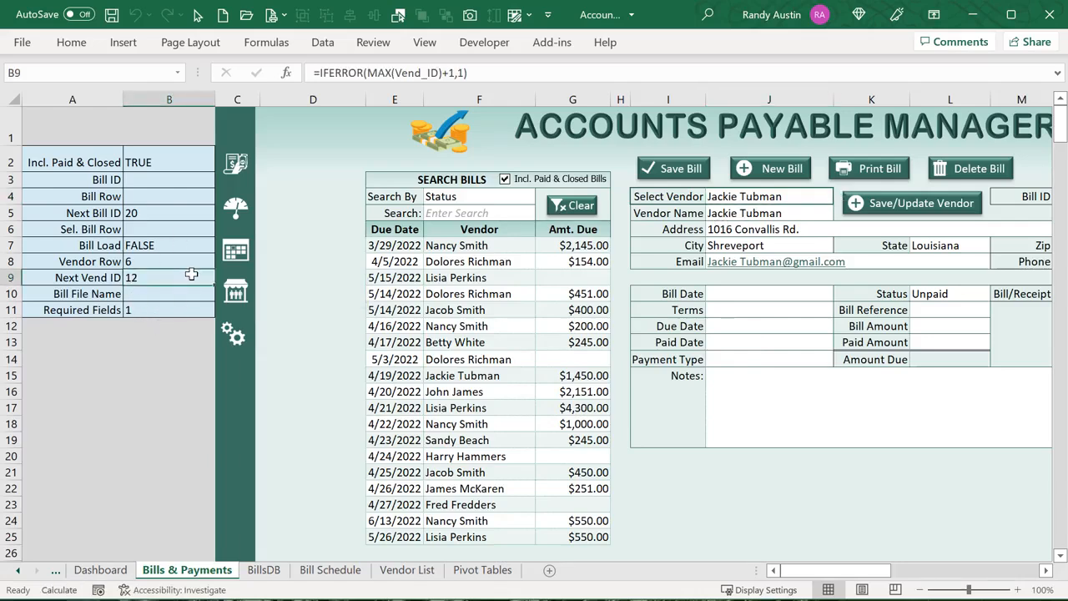
{"action": "left_click", "coordinate": [155, 262]}
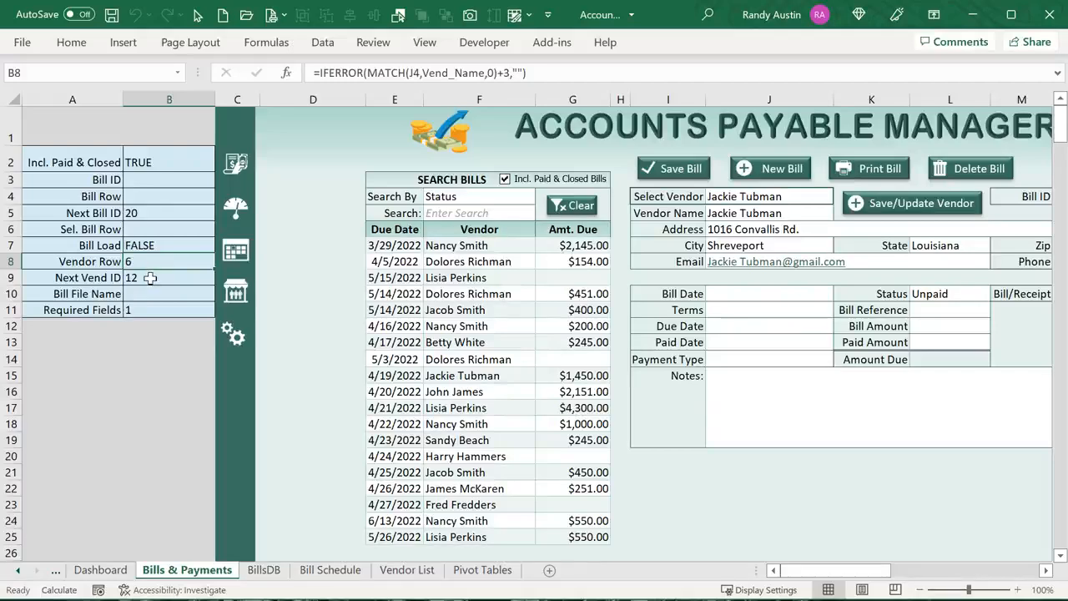
{"action": "left_click", "coordinate": [151, 279]}
{"action": "left_click", "coordinate": [146, 263]}
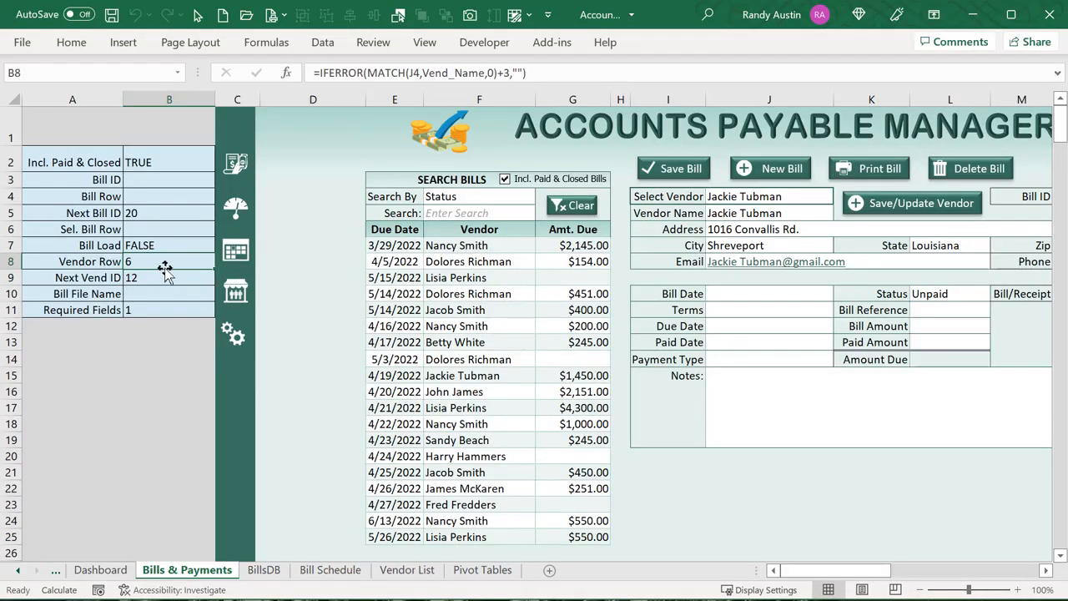
{"action": "left_click", "coordinate": [409, 75]}
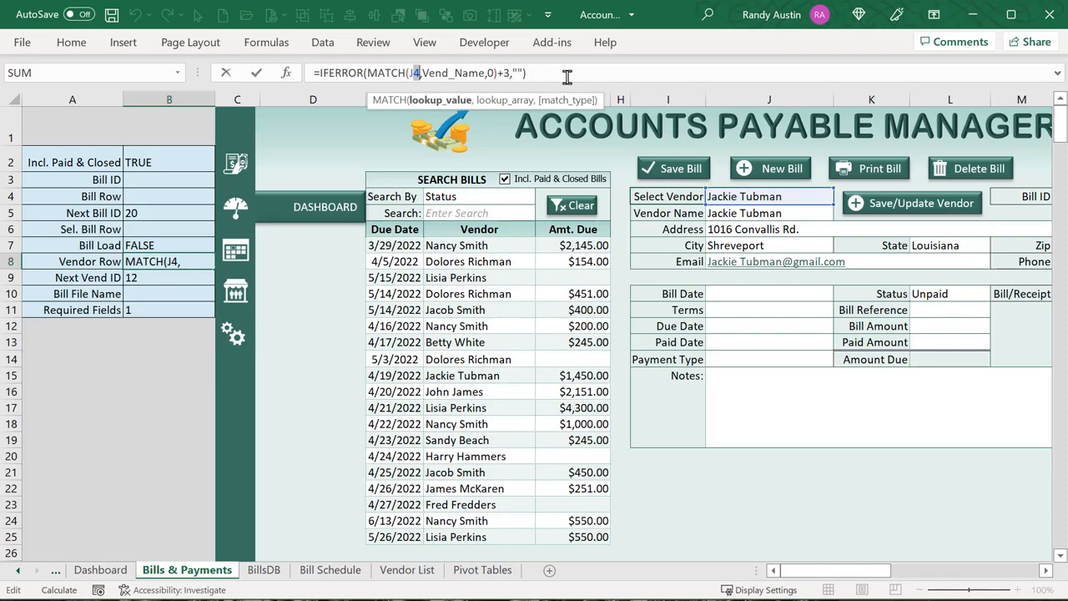
{"action": "key", "text": "Escape"}
Select row 4 of the vendors table on the Vendor List sheet
{"action": "left_click", "coordinate": [406, 570]}
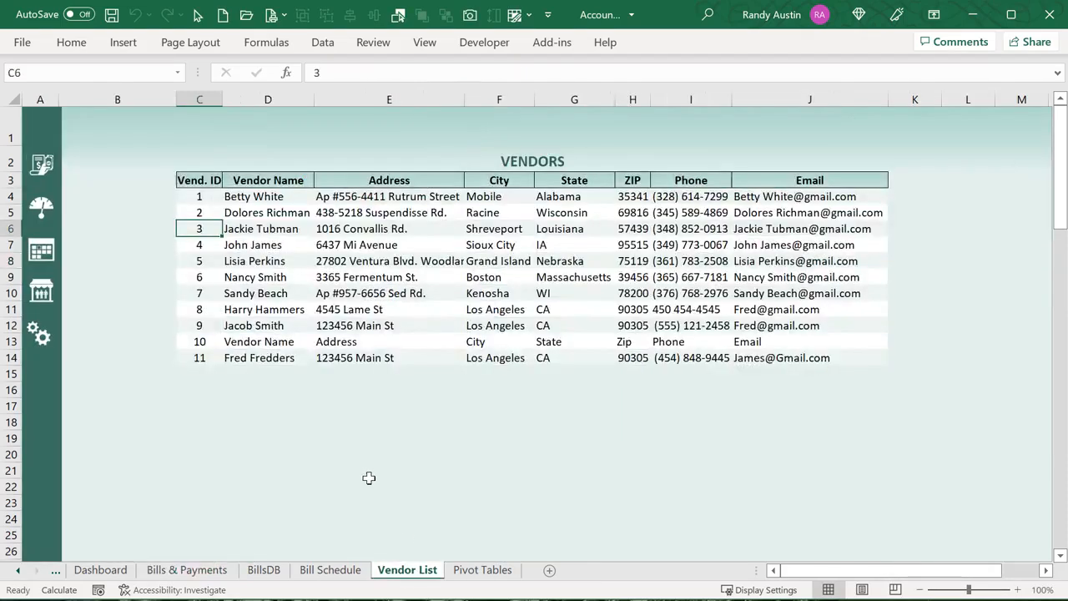
{"action": "mouse_move", "coordinate": [41, 207]}
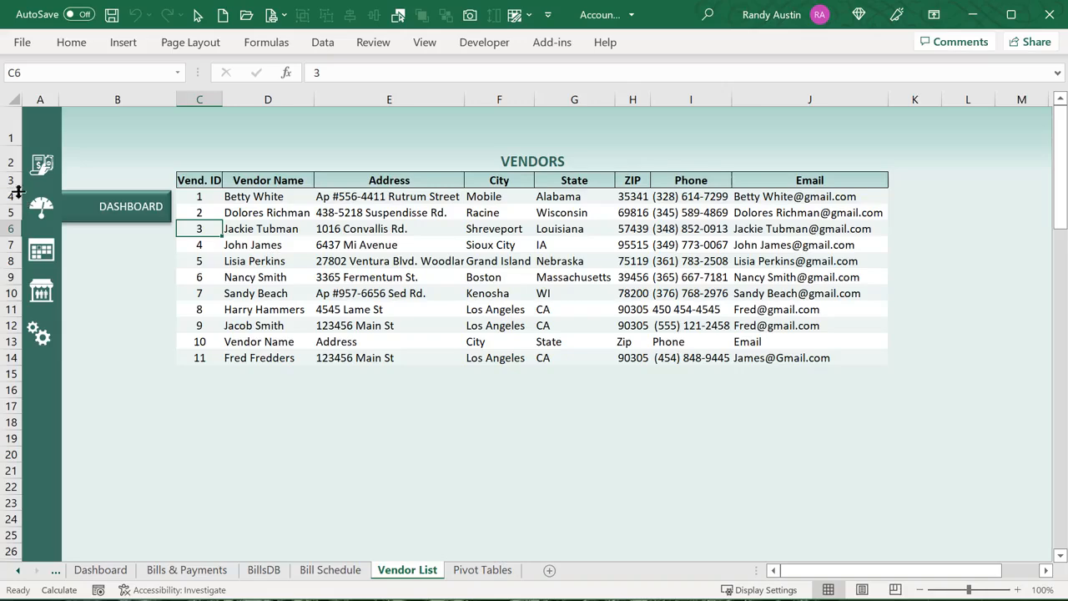
{"action": "left_click", "coordinate": [12, 196]}
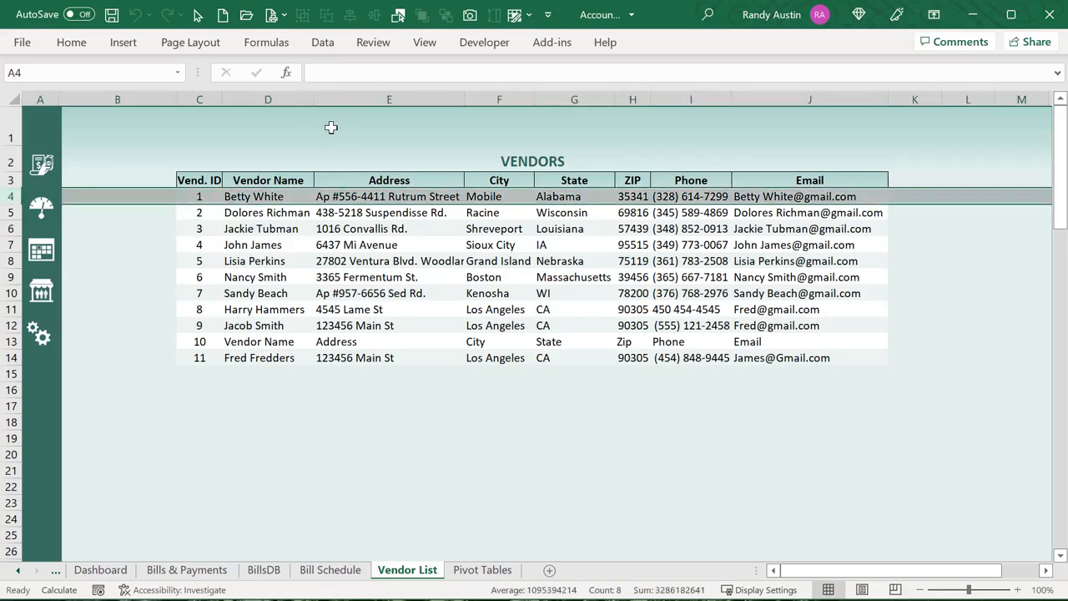
Copy the logo and ACCOUNTS PAYABLE MANAGER header from Bill Schedule into the Vendor List banner
{"action": "left_click", "coordinate": [331, 570]}
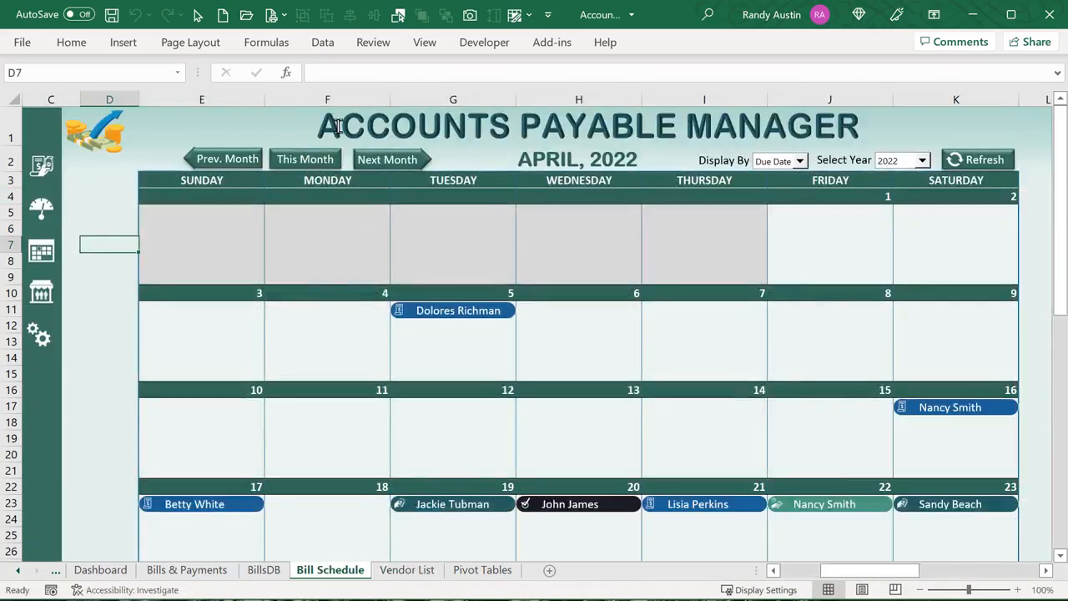
{"action": "left_click", "coordinate": [336, 129]}
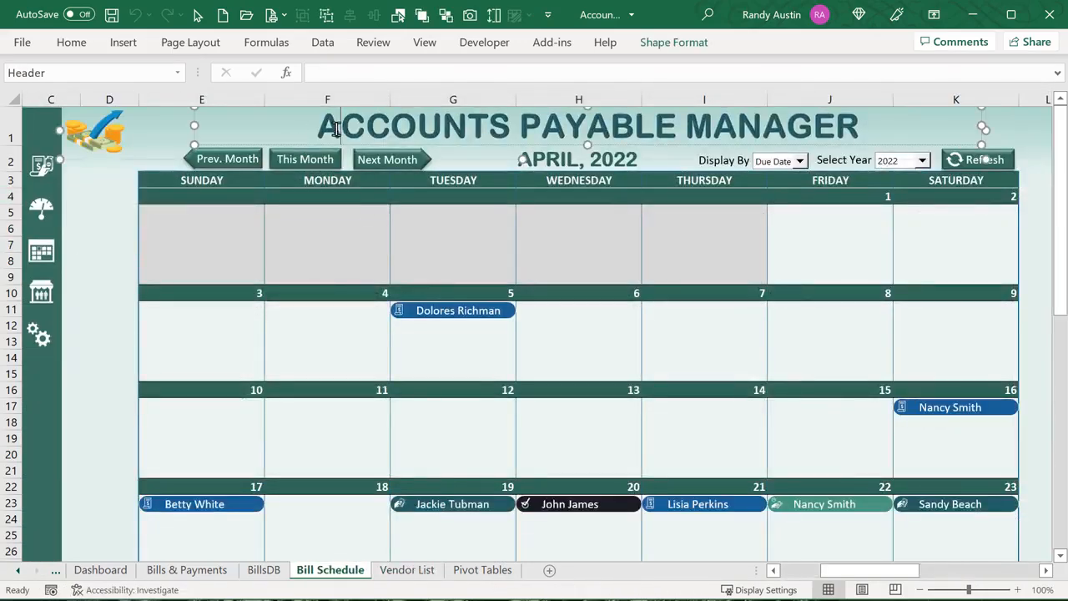
{"action": "left_click", "coordinate": [117, 160]}
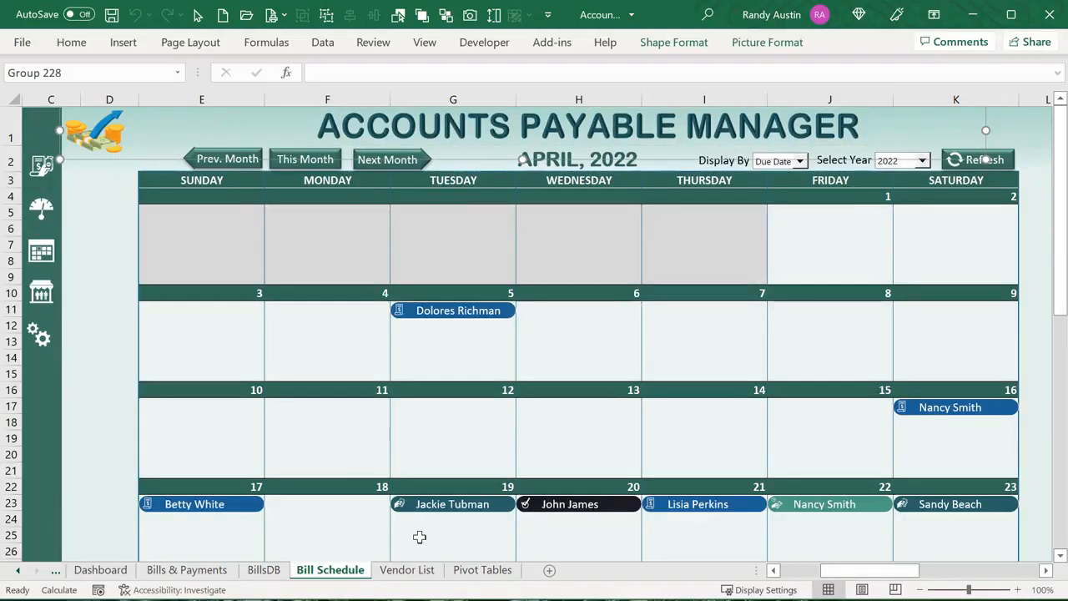
{"action": "left_click", "coordinate": [408, 570]}
{"action": "key", "text": "ctrl+v"}
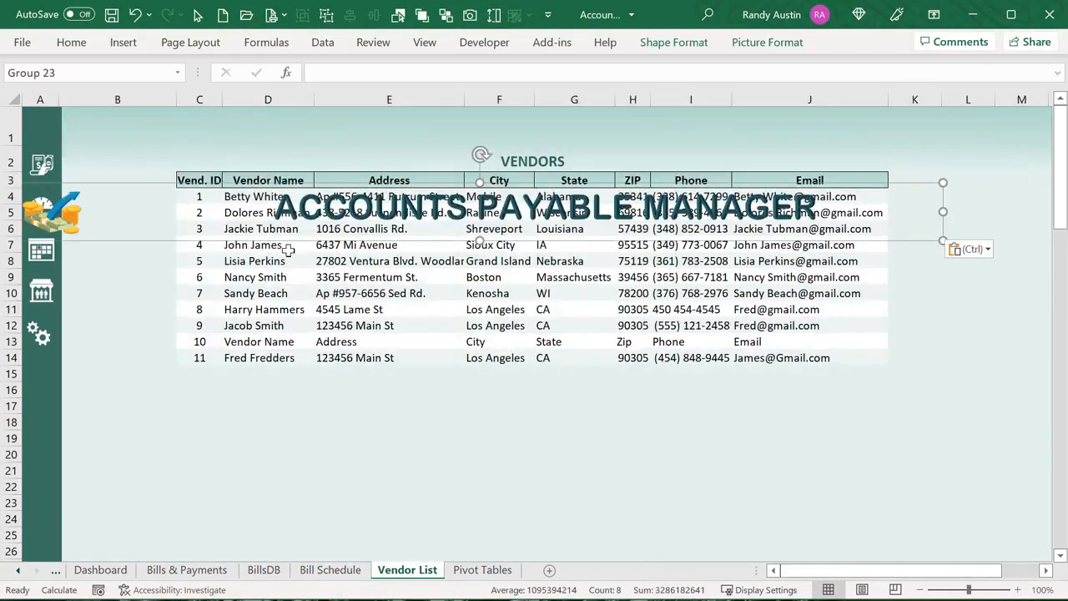
{"action": "left_click_drag", "start_coordinate": [282, 245], "coordinate": [339, 158]}
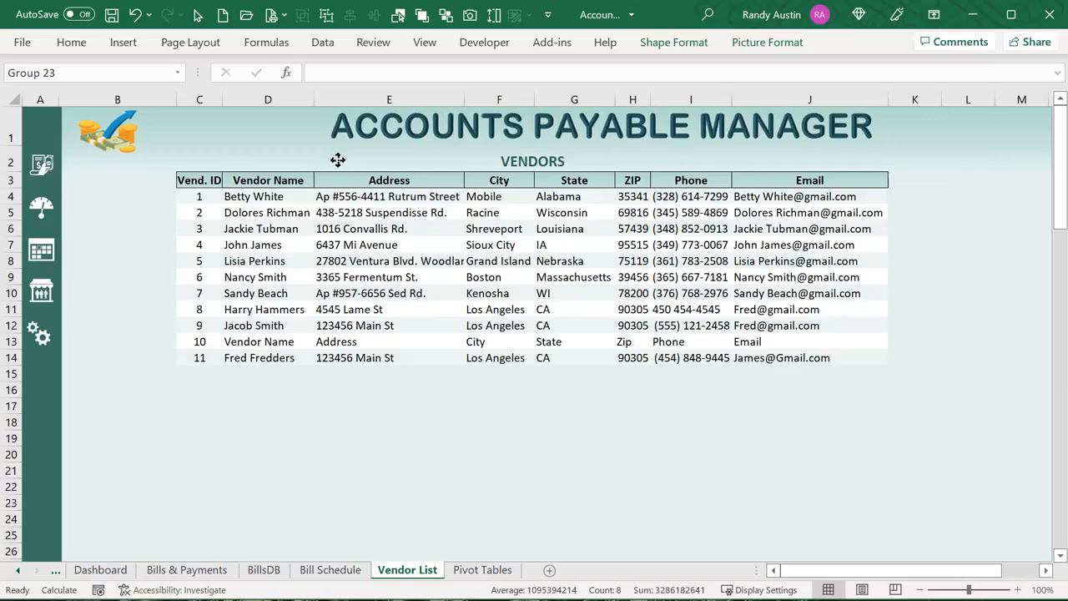
{"action": "left_click", "coordinate": [187, 570]}
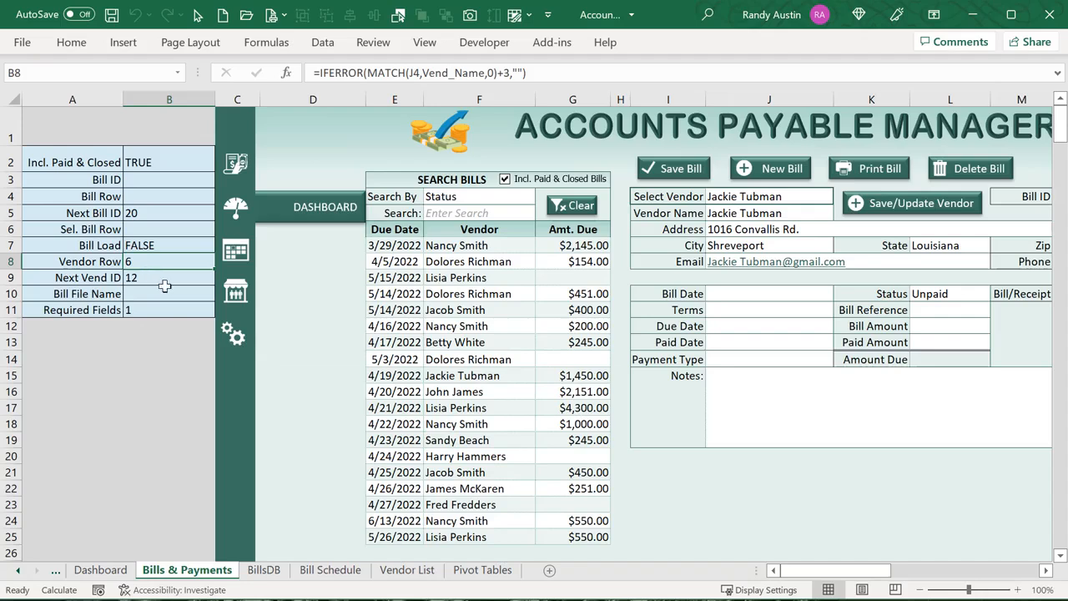
Check helper cells B10 and B9, then enter and save a new vendor's name and street address
{"action": "left_click", "coordinate": [161, 292]}
{"action": "left_click", "coordinate": [159, 280]}
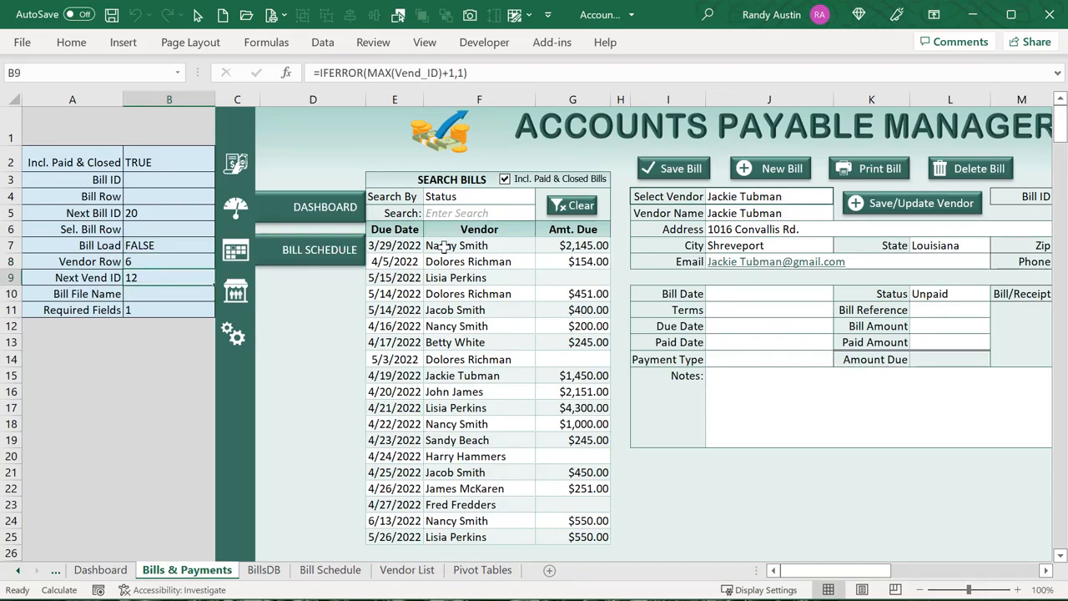
{"action": "left_click", "coordinate": [774, 168]}
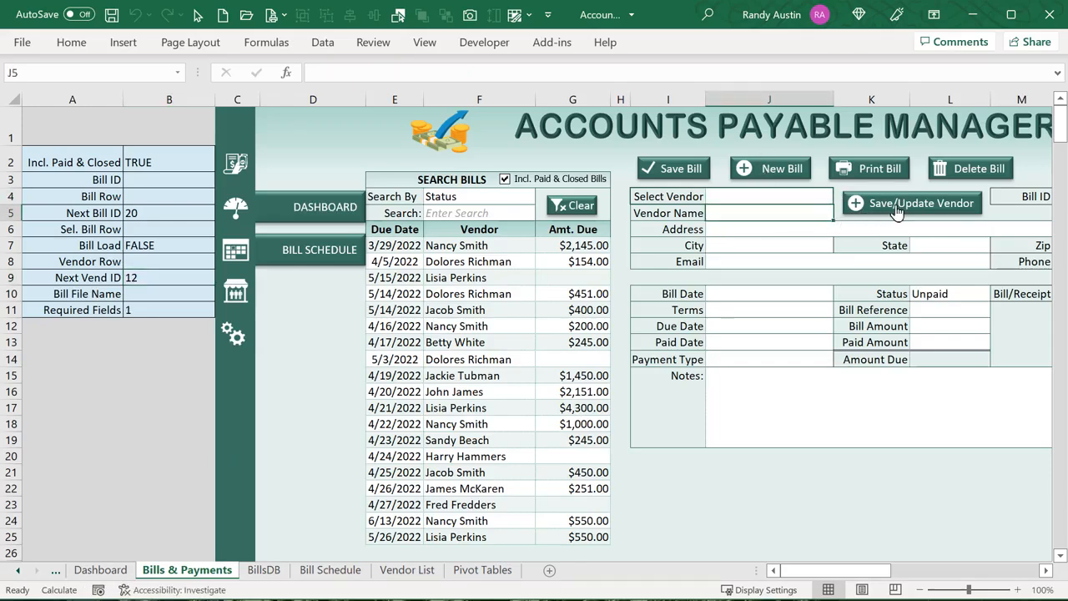
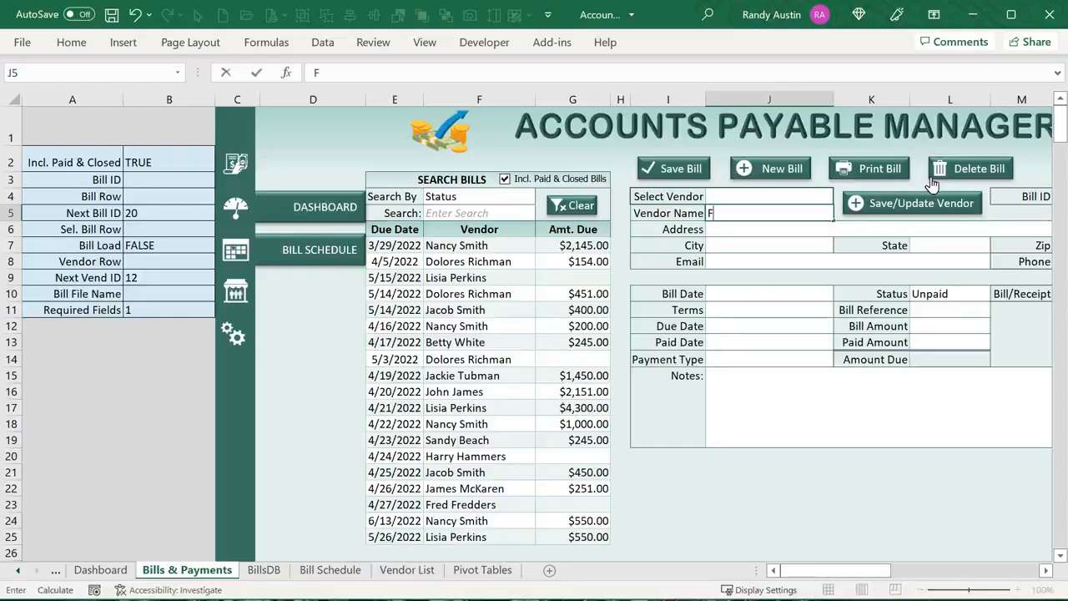
{"action": "key", "text": "Return"}
{"action": "type", "text": "12345"}
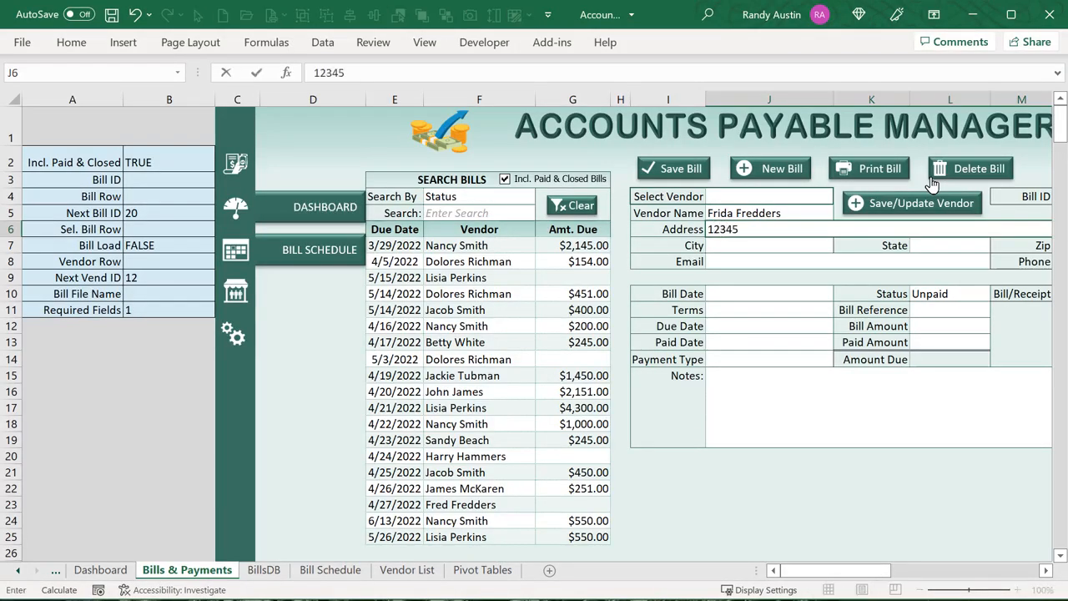
{"action": "type", "text": "65"}
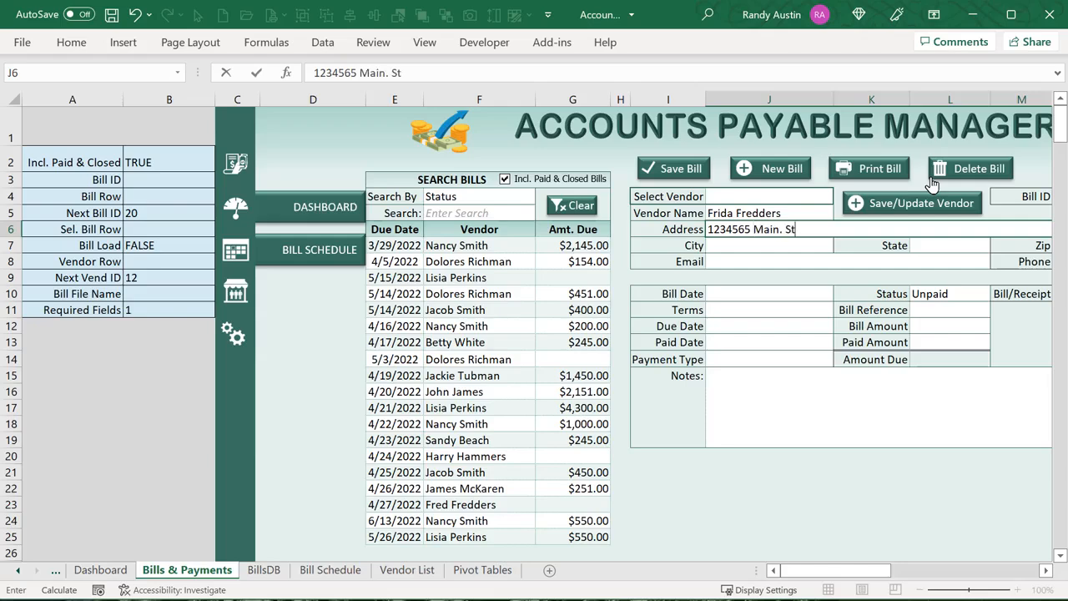
{"action": "type", "text": " Main. St"}
{"action": "key", "text": "Tab"}
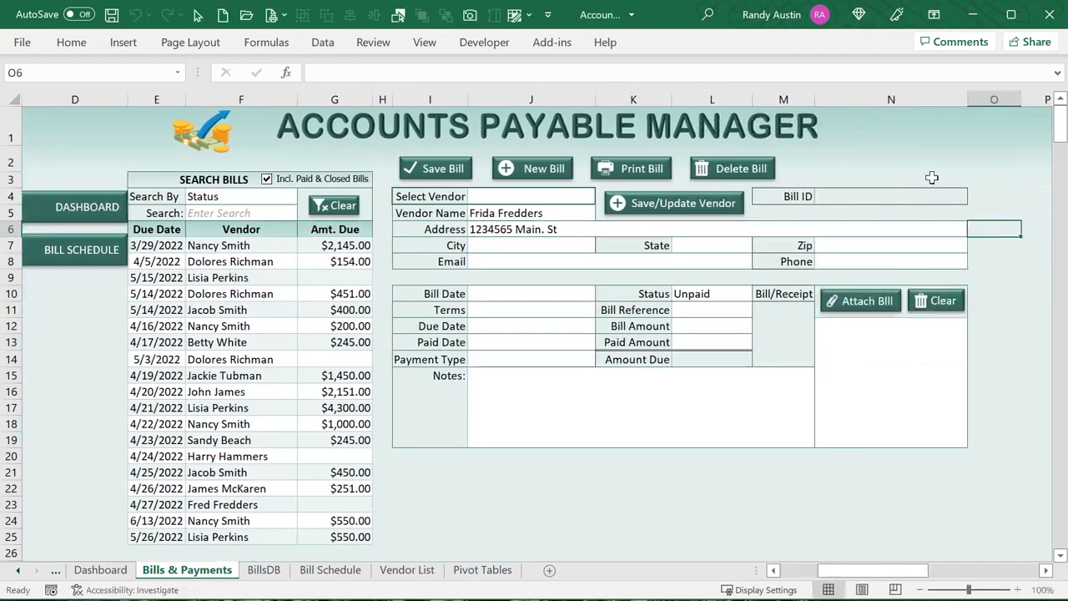
{"action": "left_click", "coordinate": [708, 206]}
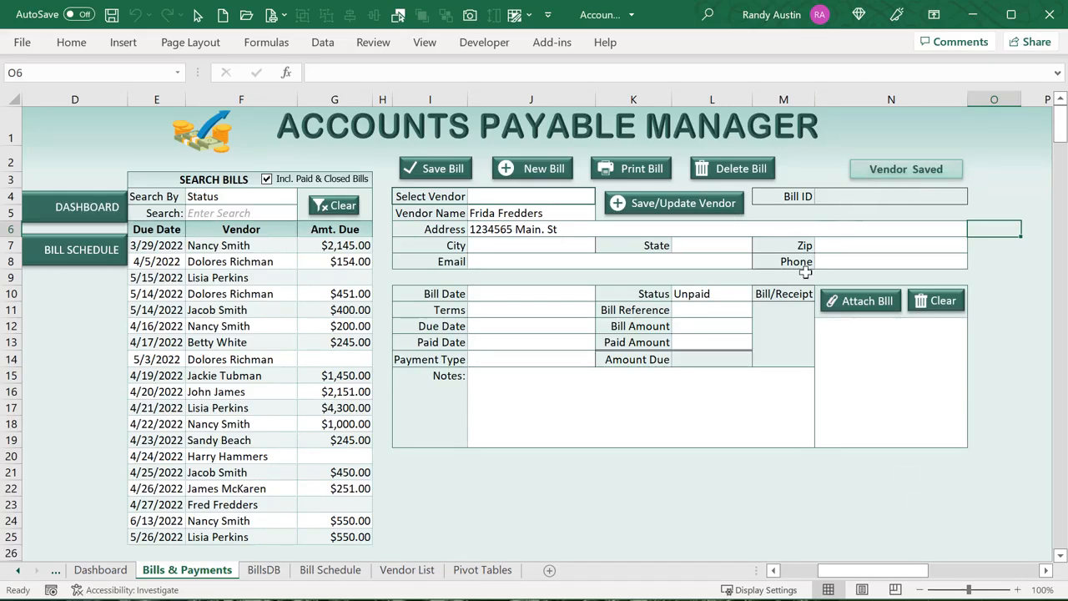
Confirm the new vendor row appears as ID 12 on the Vendor List, then return to Bills & Payments
{"action": "left_click", "coordinate": [406, 570]}
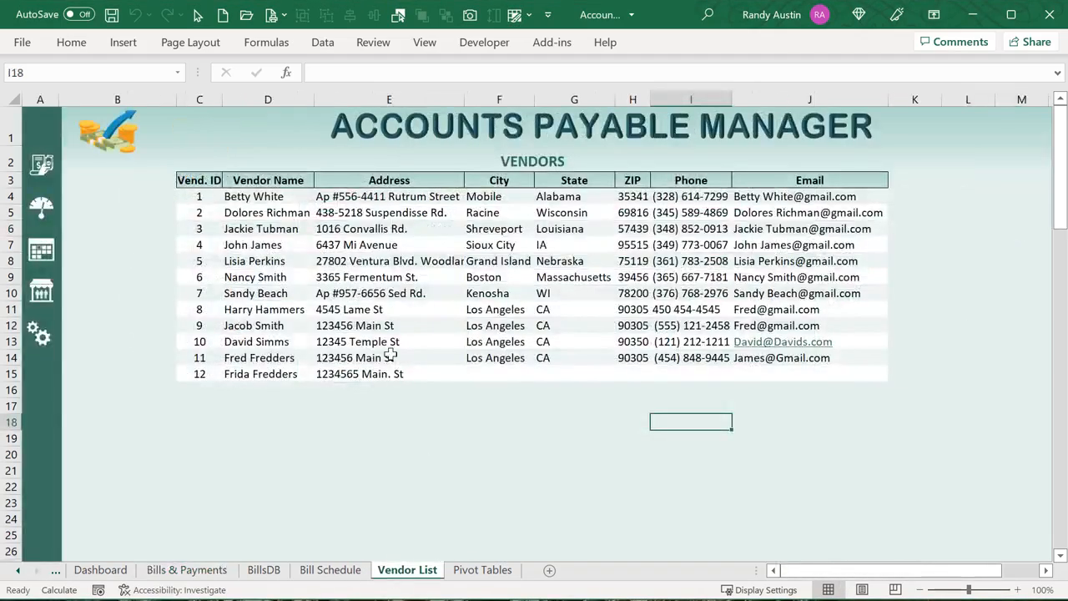
{"action": "left_click_drag", "start_coordinate": [261, 378], "coordinate": [380, 374]}
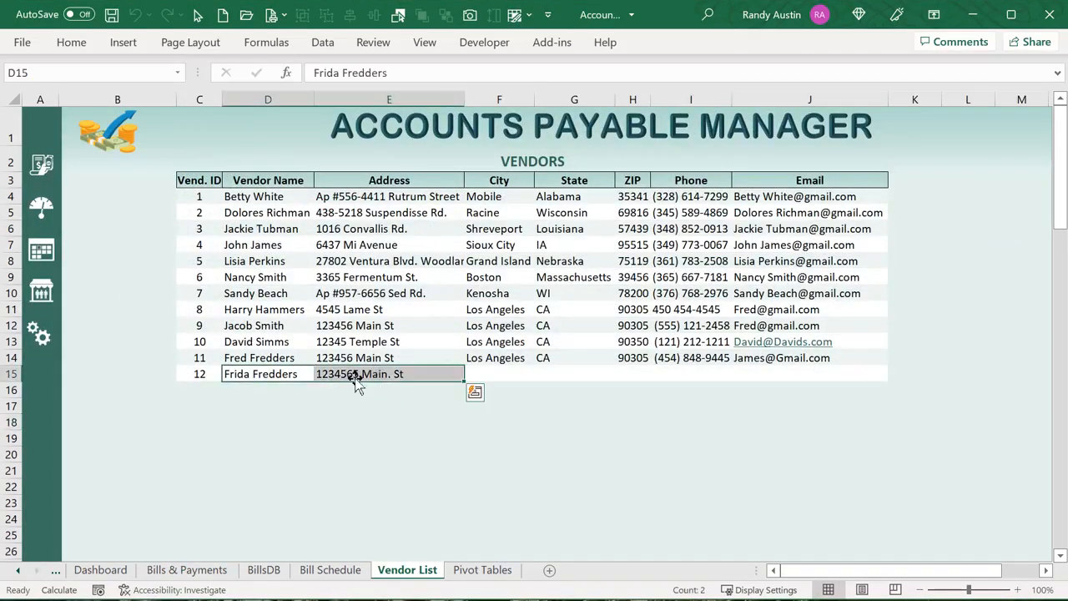
{"action": "left_click", "coordinate": [214, 575]}
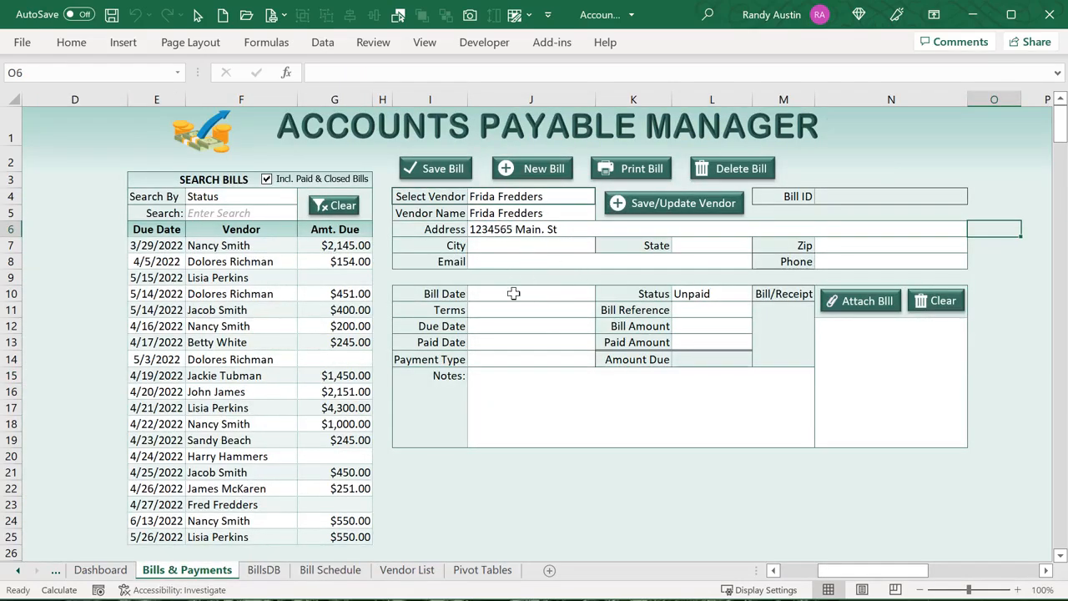
Choose a saved vendor, set the bill date to April 5, 2022 and terms to Net 30
{"action": "left_click", "coordinate": [581, 196]}
{"action": "left_click", "coordinate": [602, 197]}
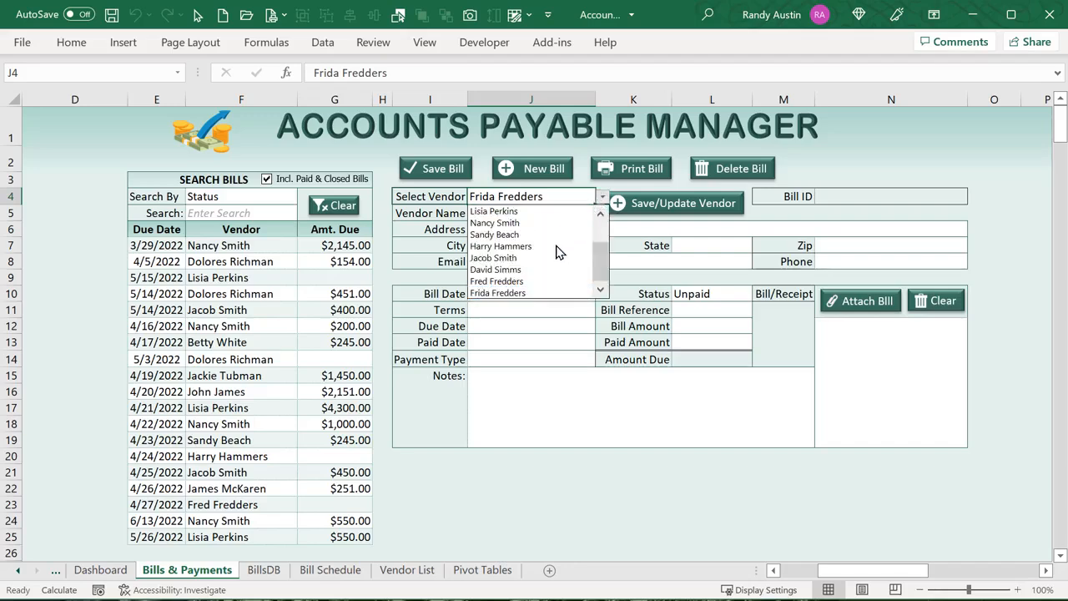
{"action": "left_click", "coordinate": [558, 247]}
{"action": "left_click", "coordinate": [519, 289]}
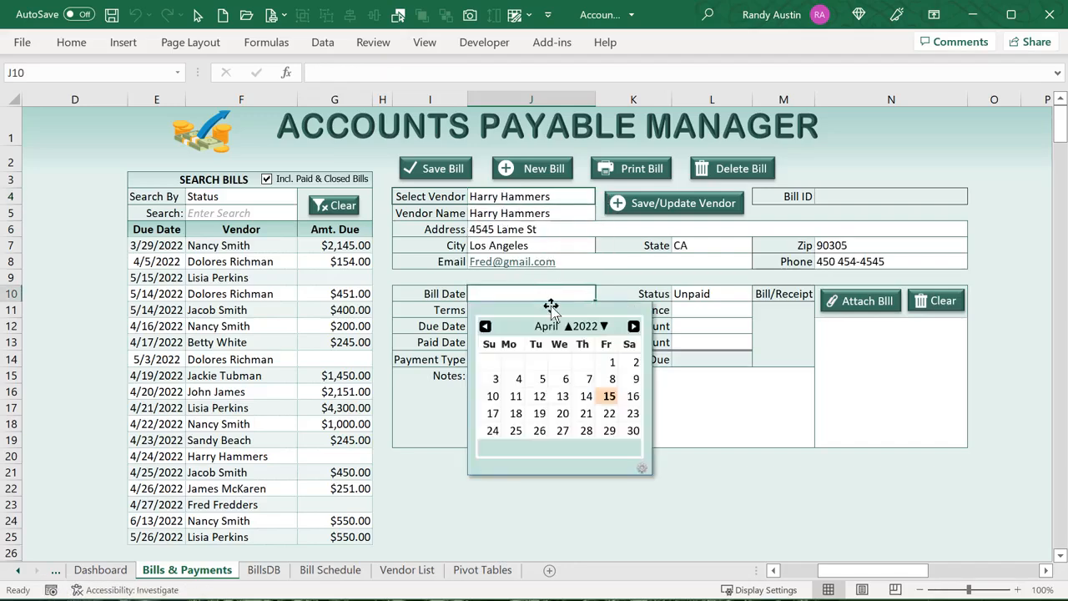
{"action": "left_click", "coordinate": [544, 382]}
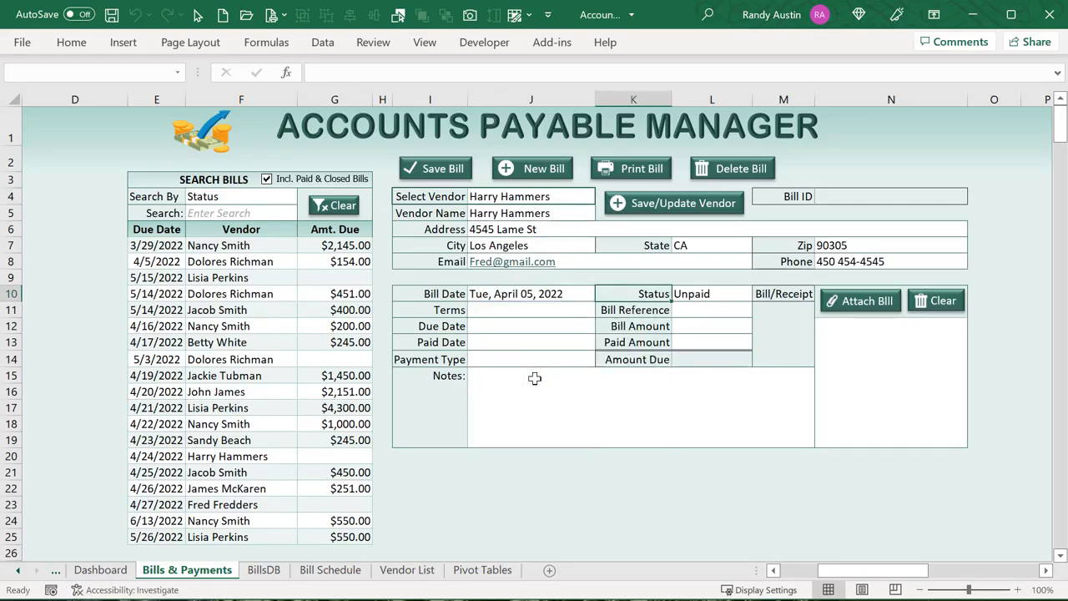
{"action": "left_click", "coordinate": [541, 313]}
{"action": "left_click", "coordinate": [602, 310]}
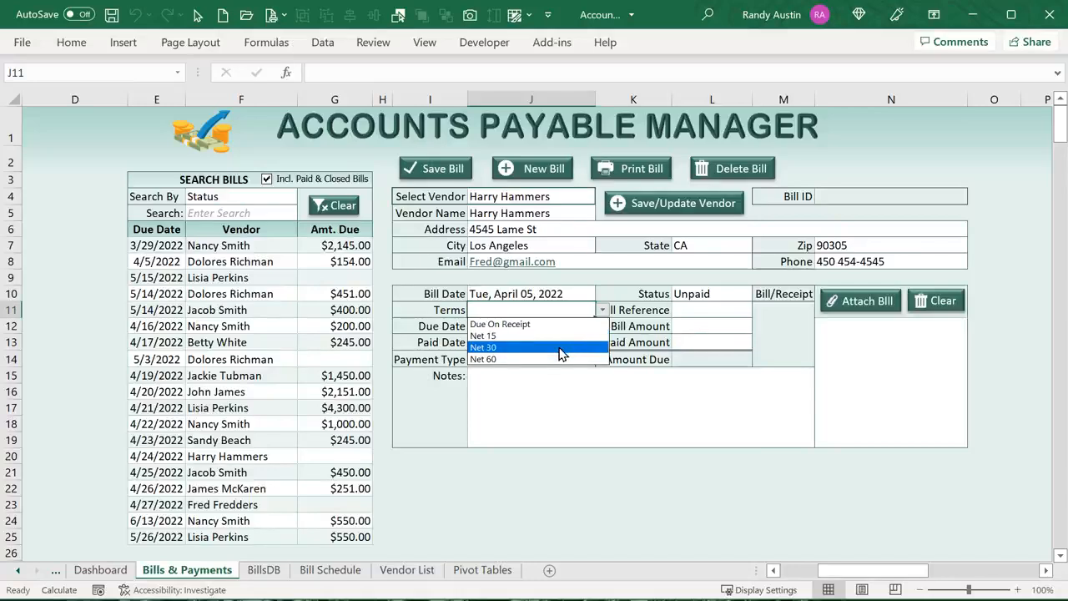
{"action": "left_click", "coordinate": [561, 349]}
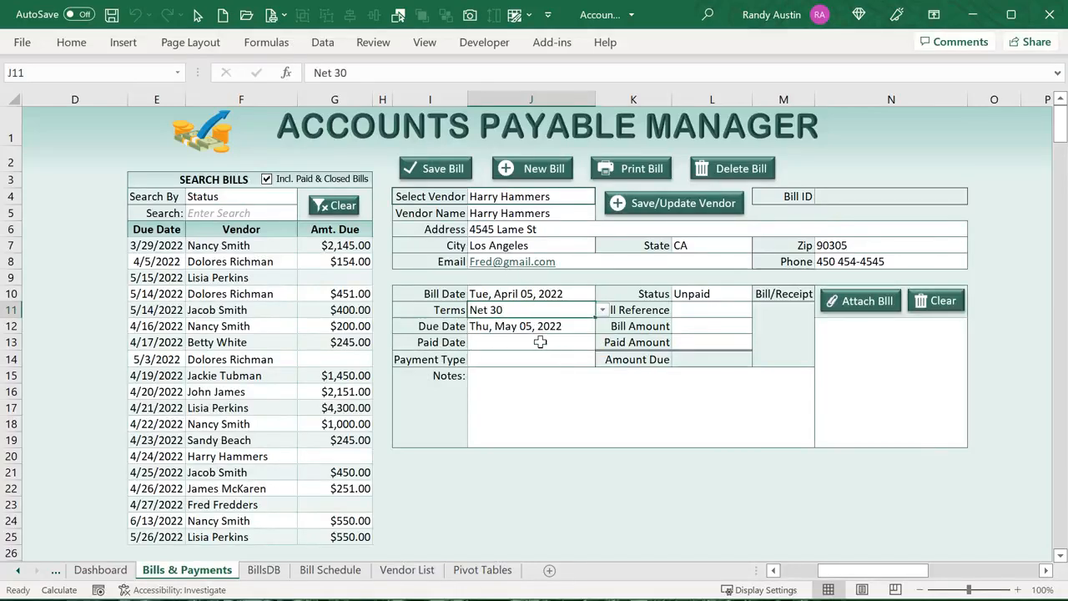
Leave the paid date blank, set payment type Credit Card, reference D4545 and amount 500
{"action": "left_click", "coordinate": [534, 348]}
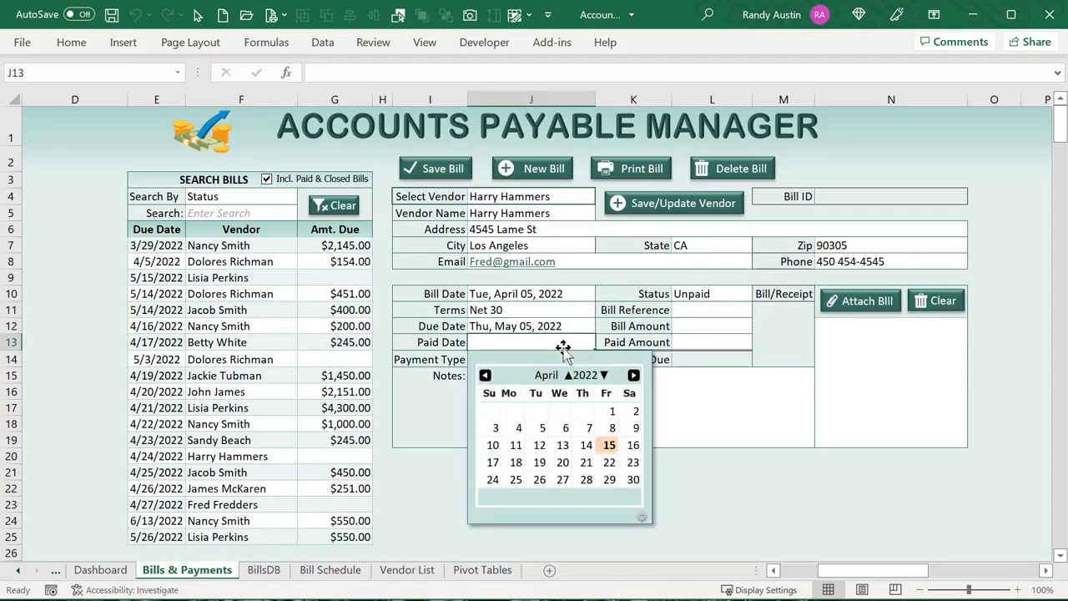
{"action": "left_click", "coordinate": [453, 385]}
{"action": "left_click", "coordinate": [497, 358]}
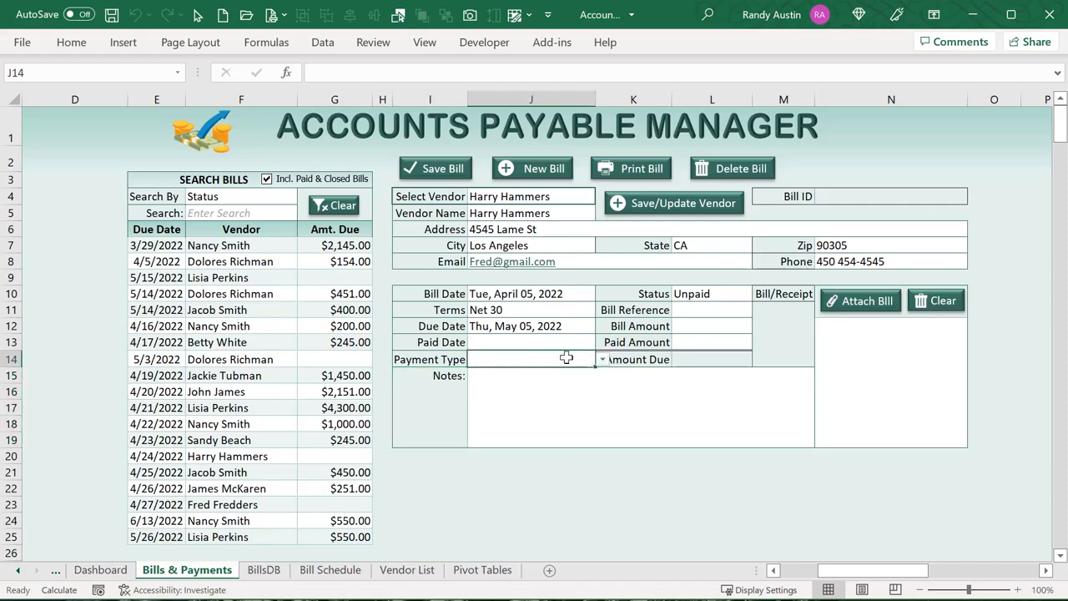
{"action": "left_click", "coordinate": [601, 364]}
{"action": "left_click", "coordinate": [565, 389]}
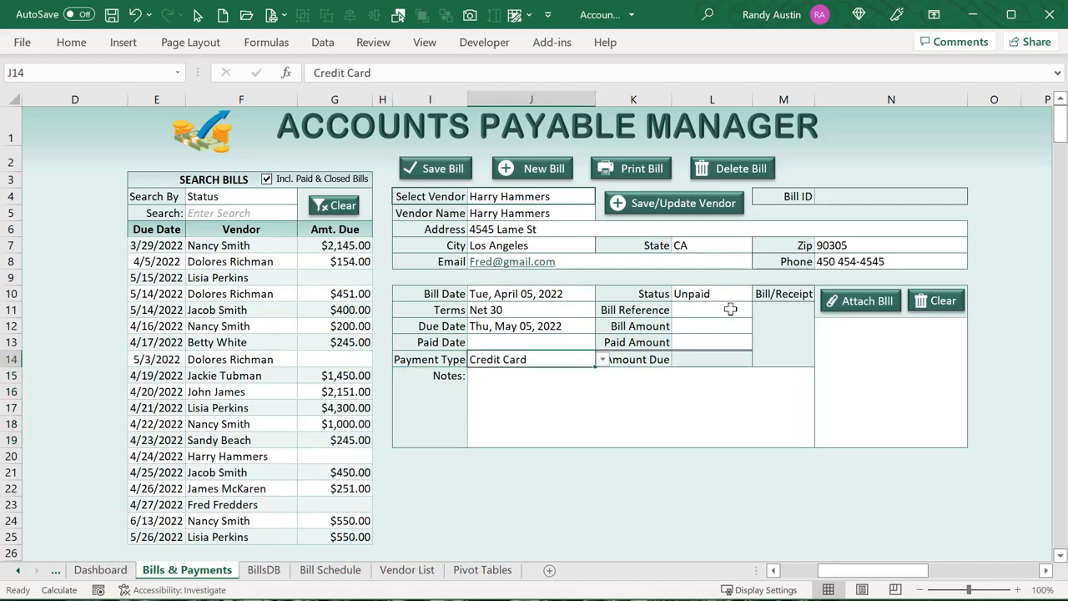
{"action": "left_click", "coordinate": [729, 309]}
{"action": "type", "text": "D4545"}
{"action": "key", "text": "Return"}
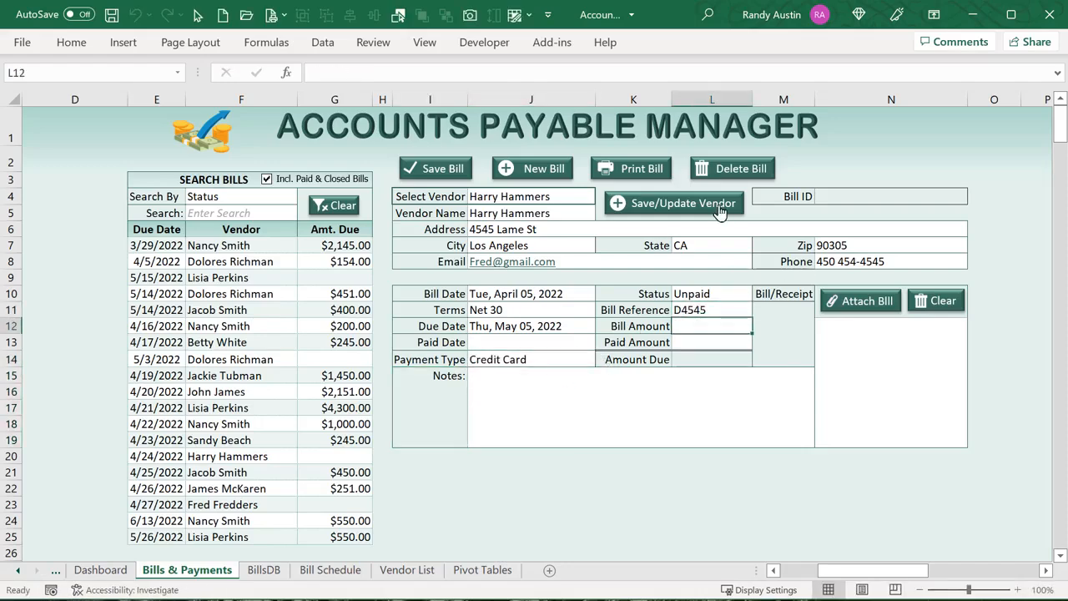
{"action": "type", "text": "5"}
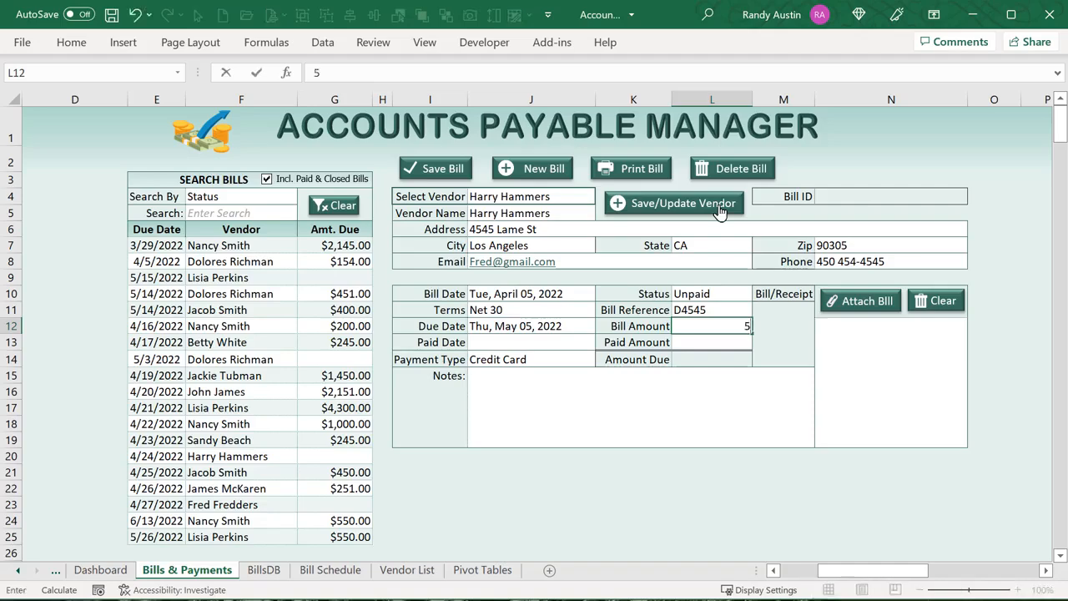
{"action": "type", "text": "00"}
{"action": "key", "text": "Return"}
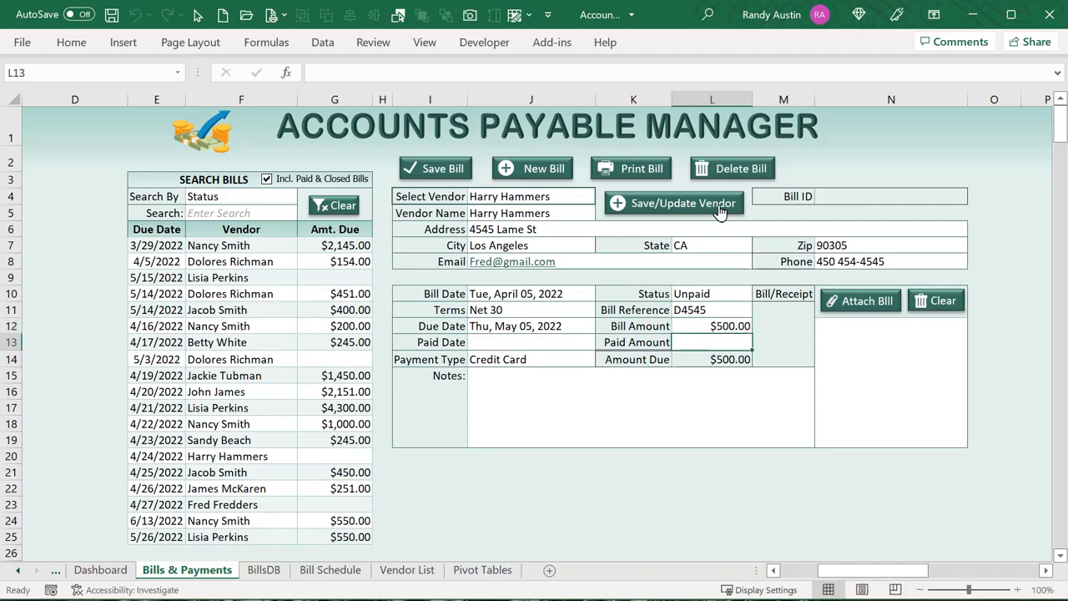
Attach the Rent_August_2021.jpg receipt, add the note 'Test', and save the bill
{"action": "left_click", "coordinate": [838, 303]}
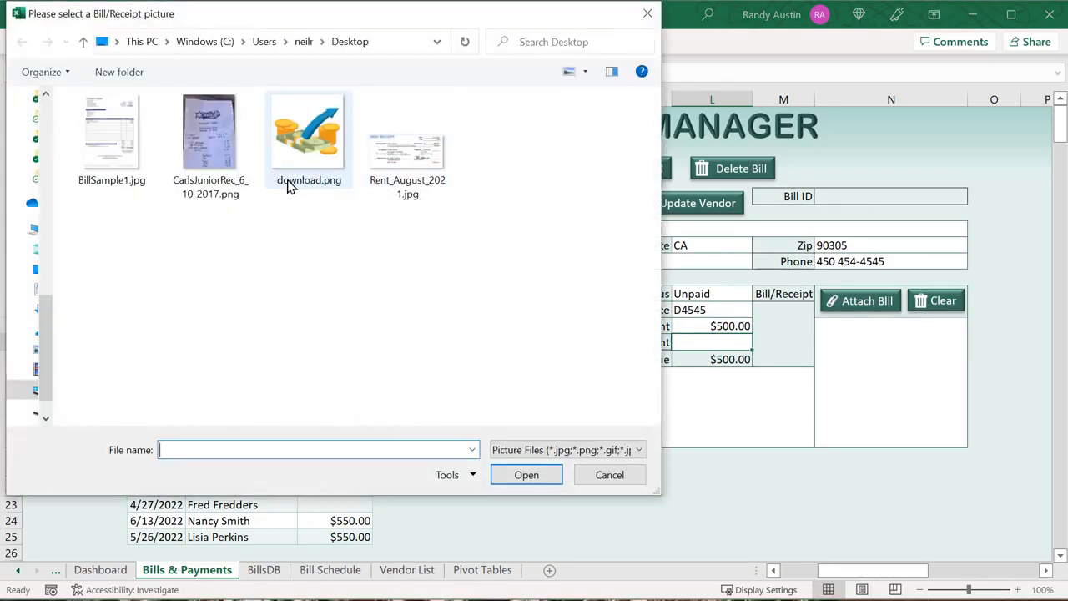
{"action": "left_click", "coordinate": [112, 121]}
{"action": "left_click", "coordinate": [406, 146]}
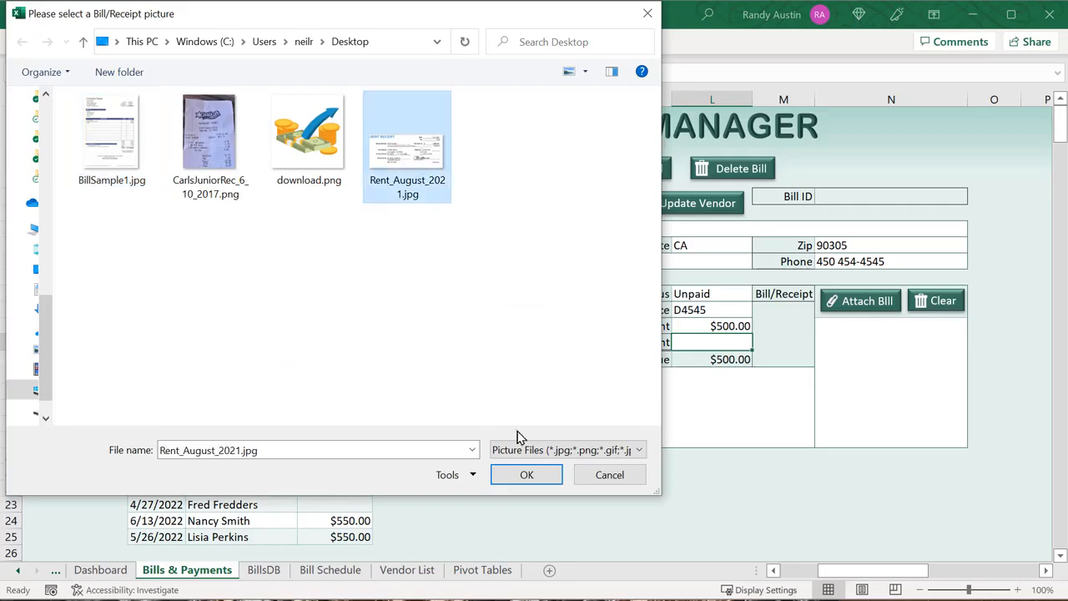
{"action": "left_click", "coordinate": [541, 471]}
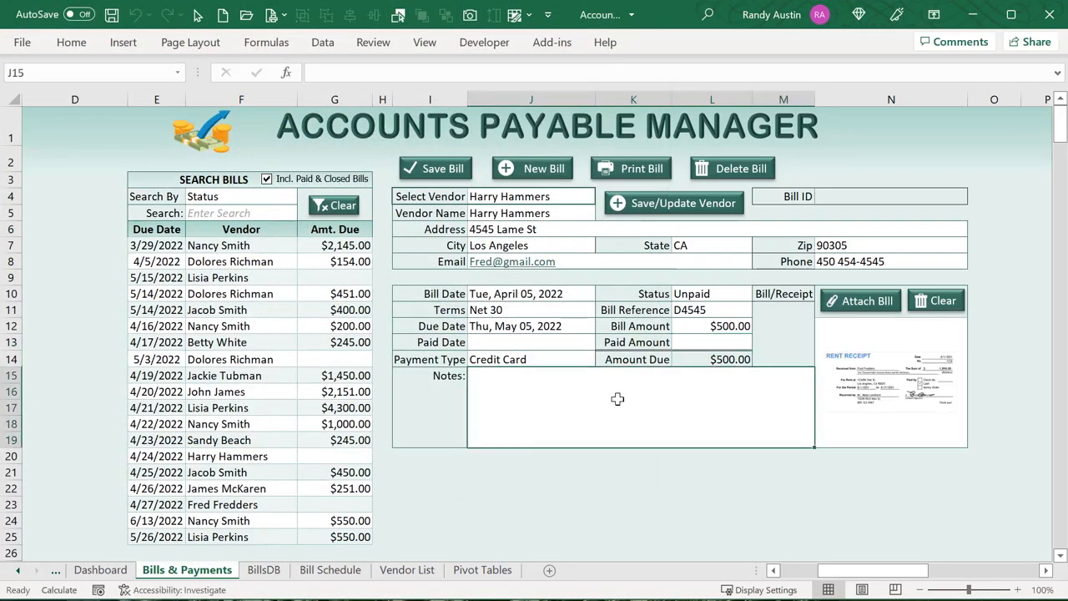
{"action": "type", "text": "Test"}
{"action": "key", "text": "Return"}
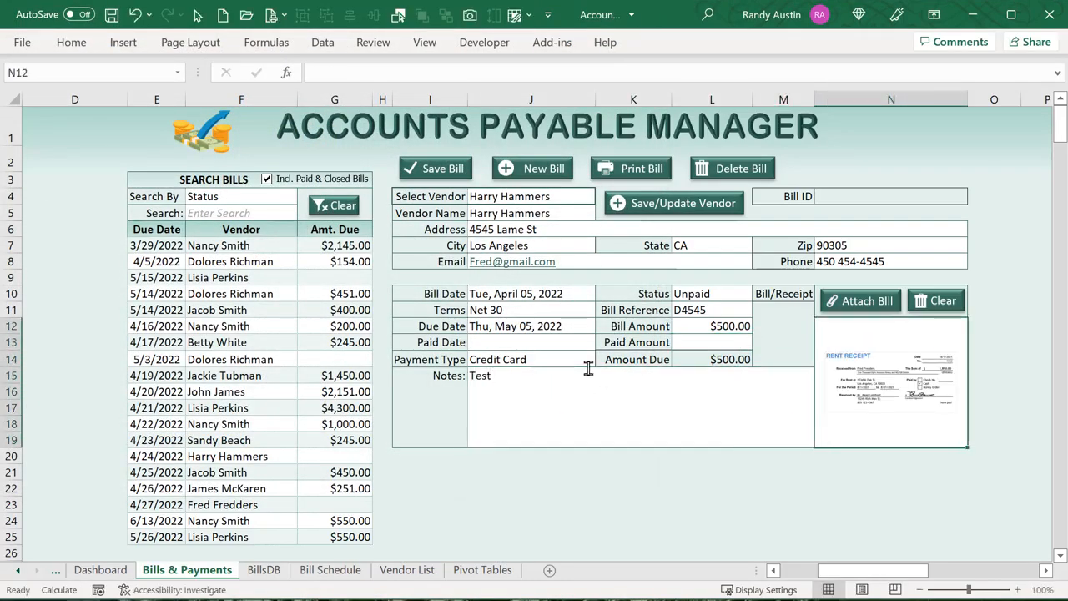
{"action": "left_click", "coordinate": [441, 177]}
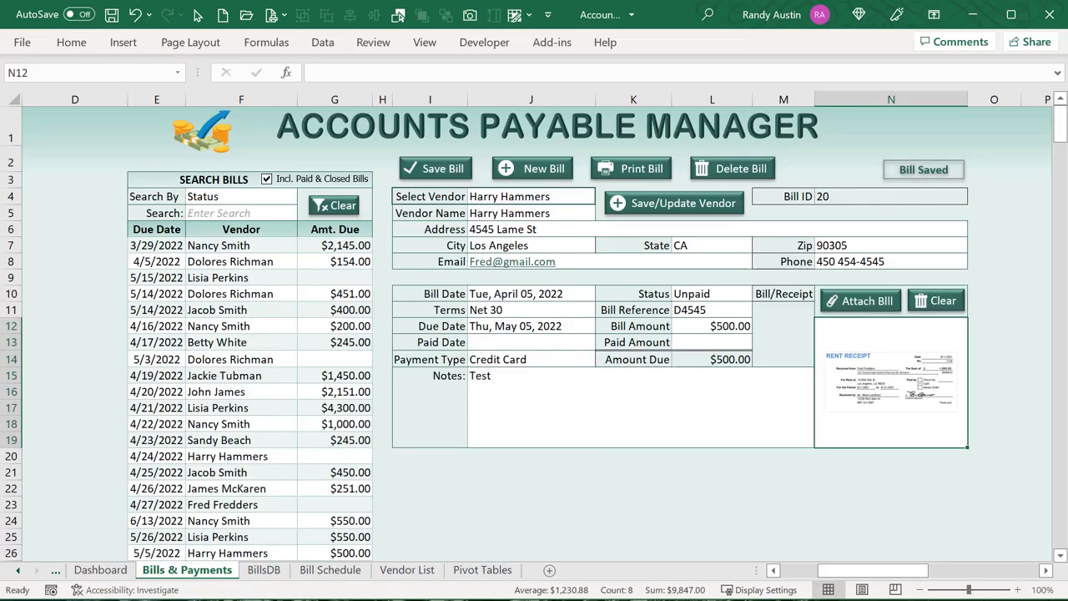
{"action": "key", "text": "alt+F11"}
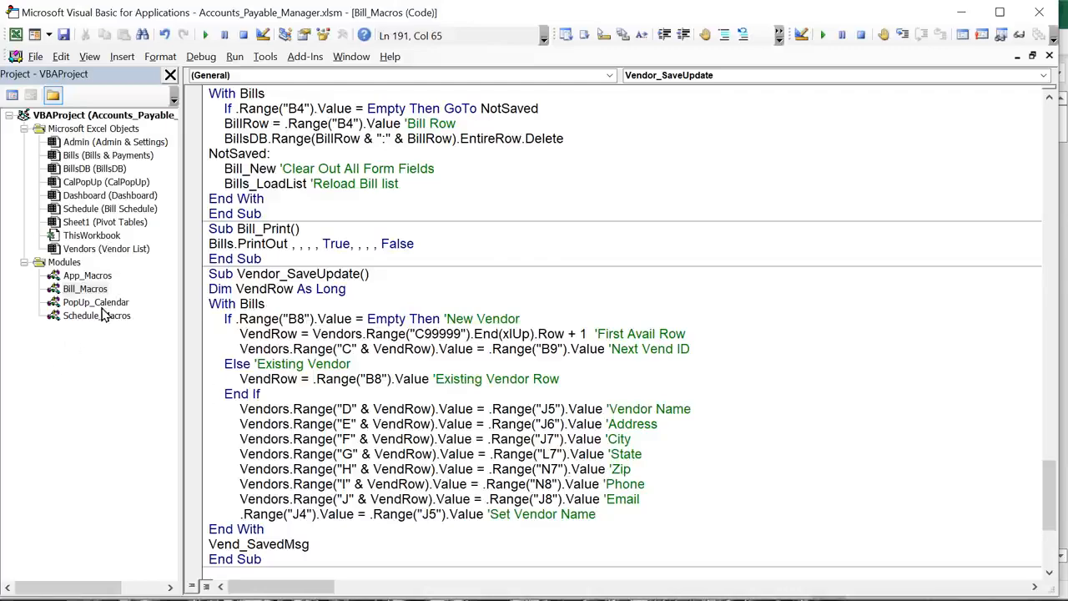
{"action": "scroll", "coordinate": [949, 286], "scroll_direction": "up", "scroll_amount": 11}
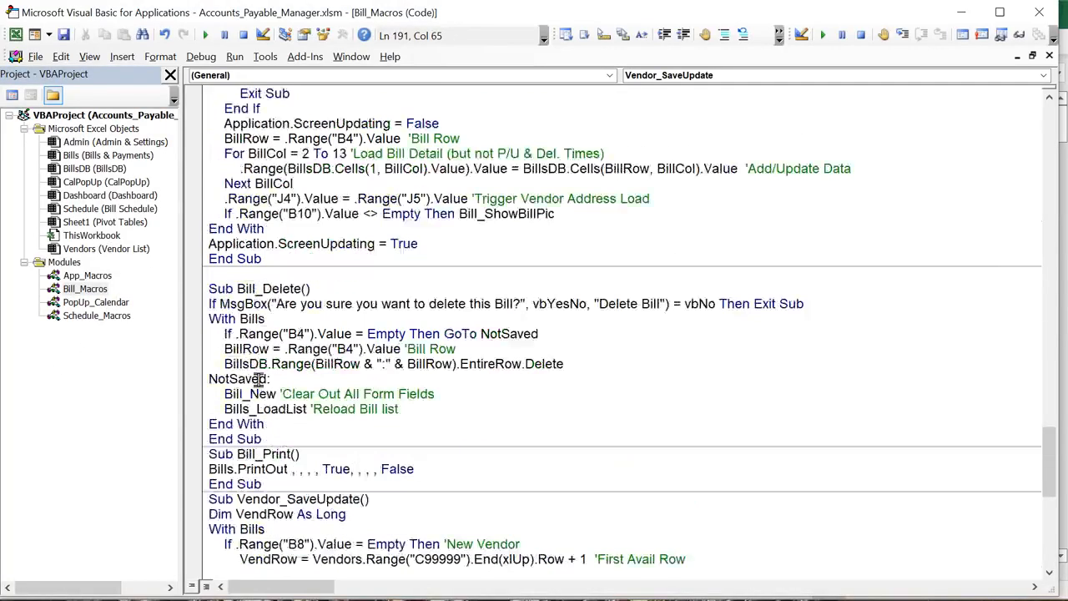
{"action": "left_click_drag", "start_coordinate": [1051, 420], "coordinate": [1049, 92]}
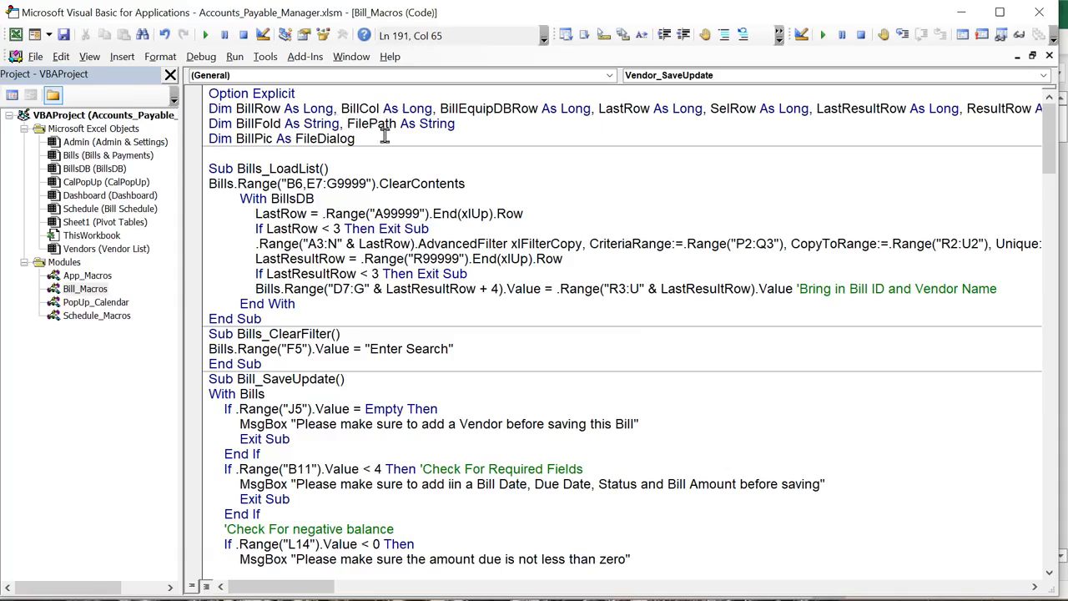
{"action": "left_click_drag", "start_coordinate": [382, 138], "coordinate": [208, 109]}
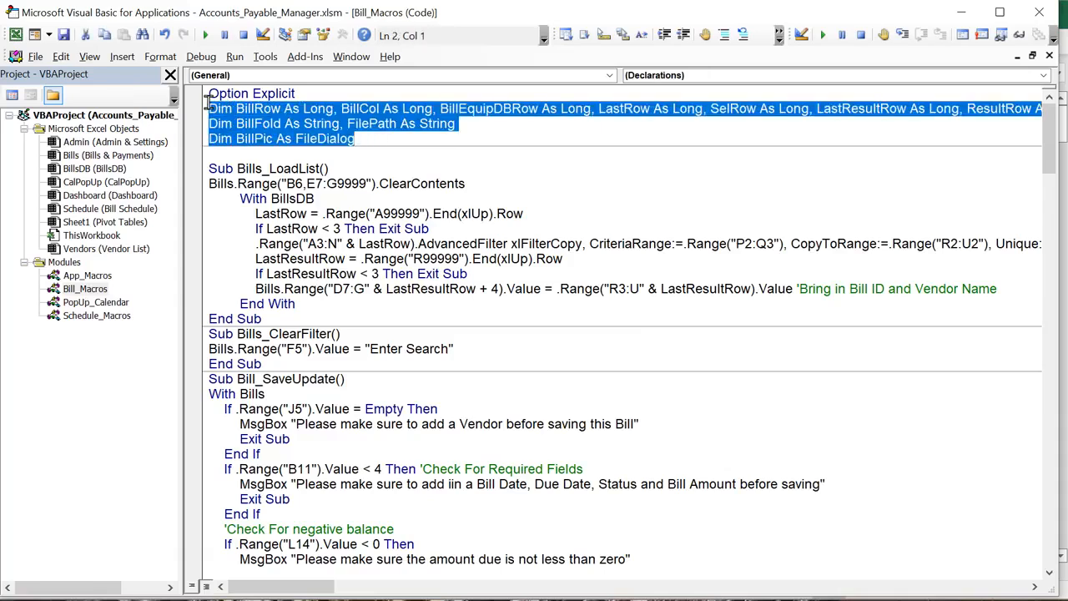
{"action": "left_click_drag", "start_coordinate": [322, 171], "coordinate": [247, 170]}
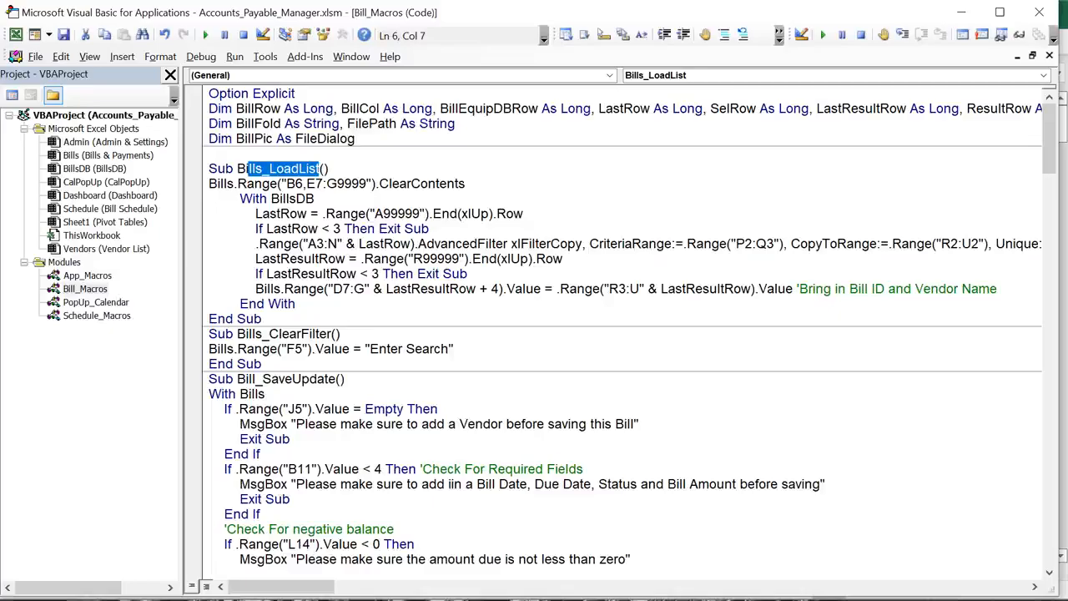
{"action": "key", "text": "alt+F11"}
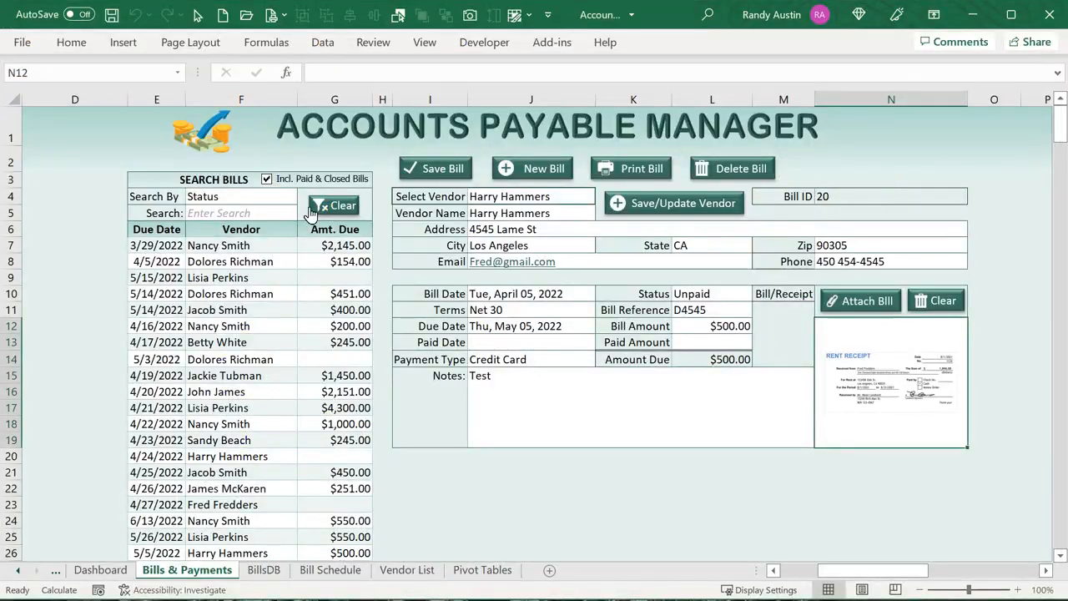
Search bills by Vendor using the entry 'L', then clear the search
{"action": "left_click", "coordinate": [258, 196]}
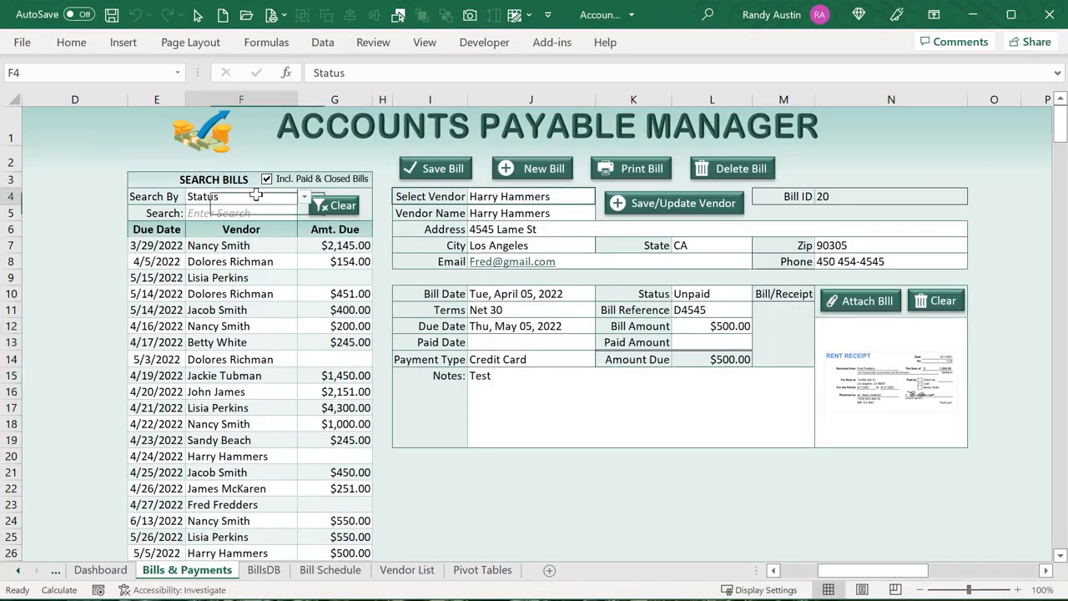
{"action": "left_click", "coordinate": [305, 197]}
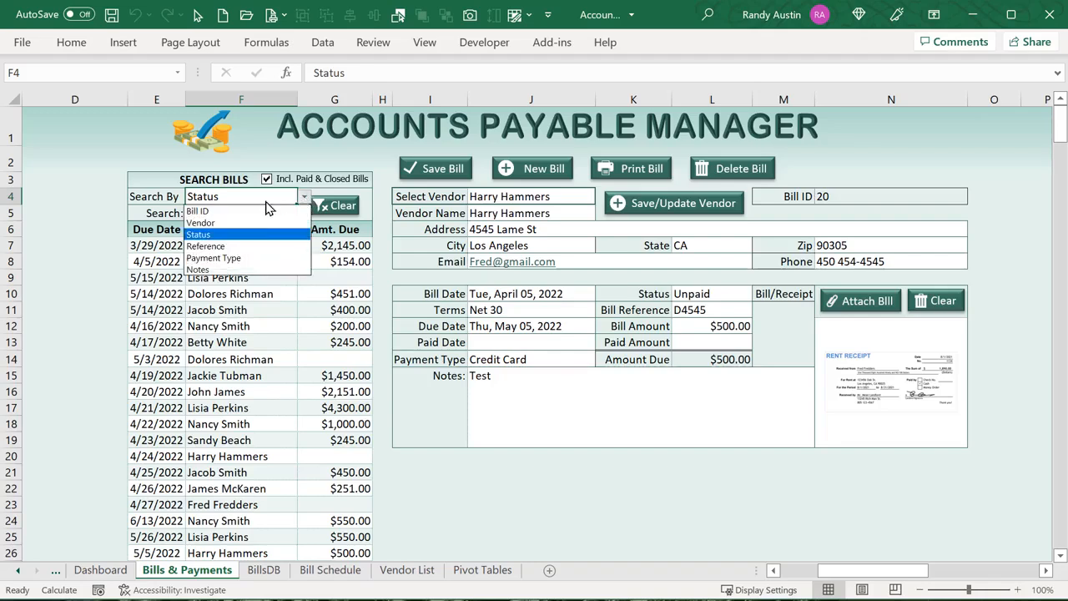
{"action": "left_click", "coordinate": [262, 223]}
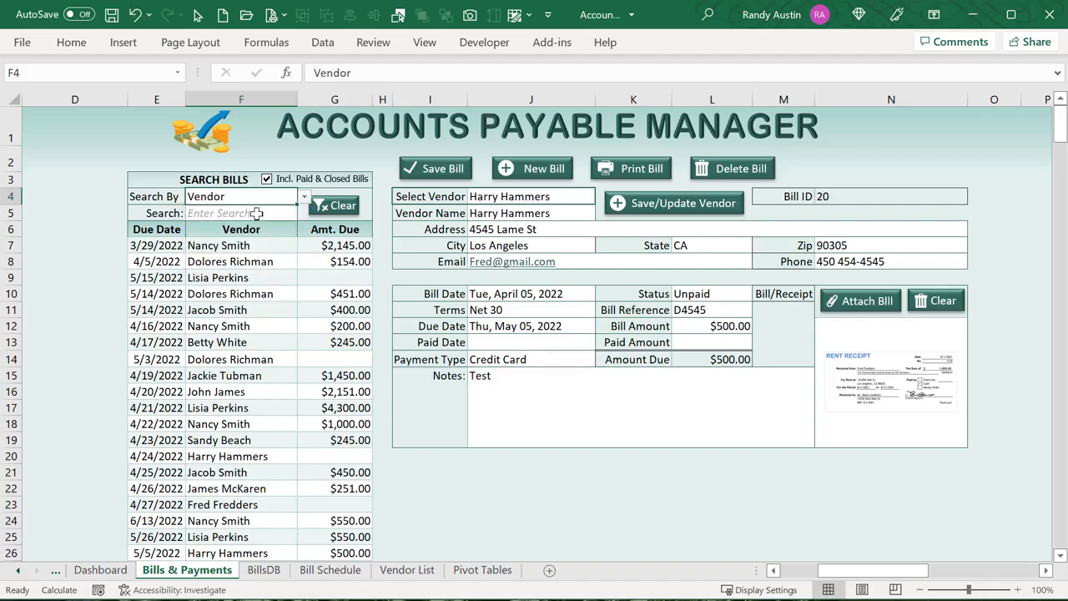
{"action": "left_click", "coordinate": [264, 213]}
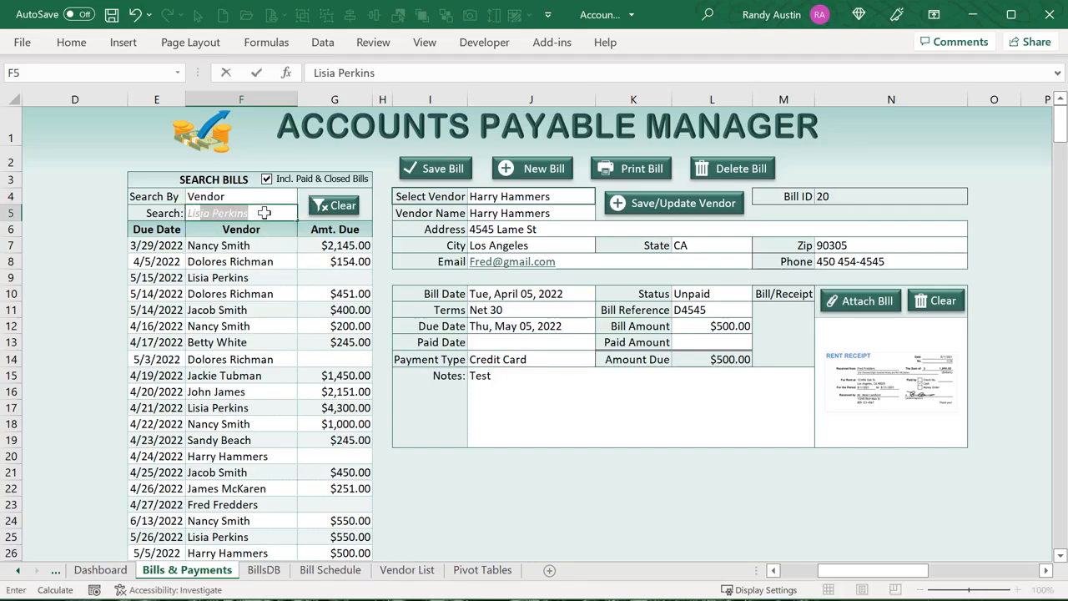
{"action": "key", "text": "Return"}
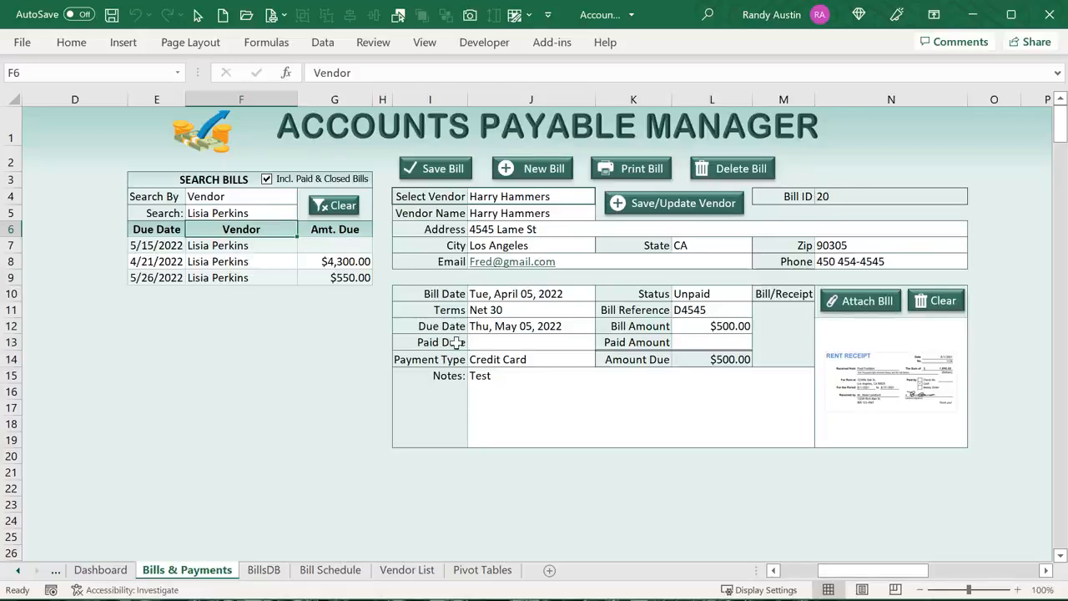
{"action": "left_click", "coordinate": [340, 207]}
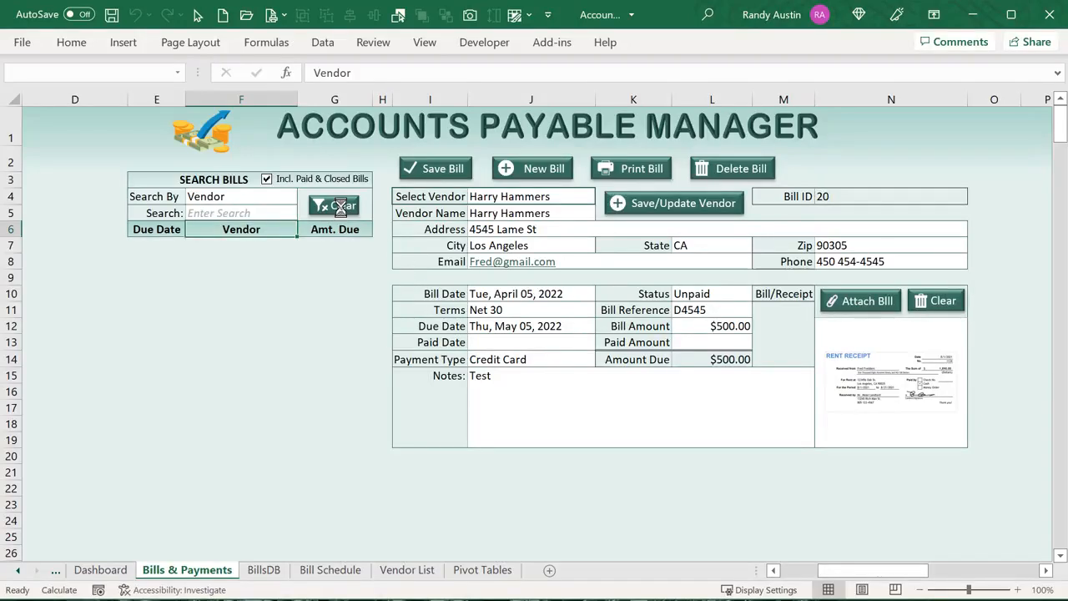
Search bills by Notes for 'Test', load the 5/14/2022 and 4/5/2022 bills, then clear
{"action": "left_click", "coordinate": [207, 196]}
{"action": "left_click", "coordinate": [304, 197]}
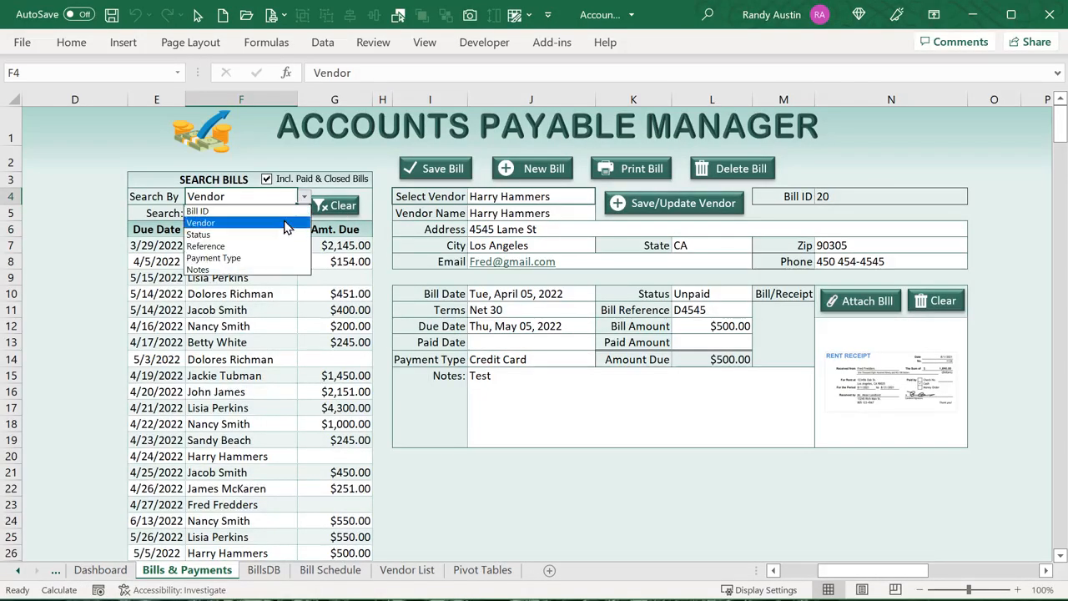
{"action": "left_click", "coordinate": [224, 269]}
{"action": "type", "text": "T"}
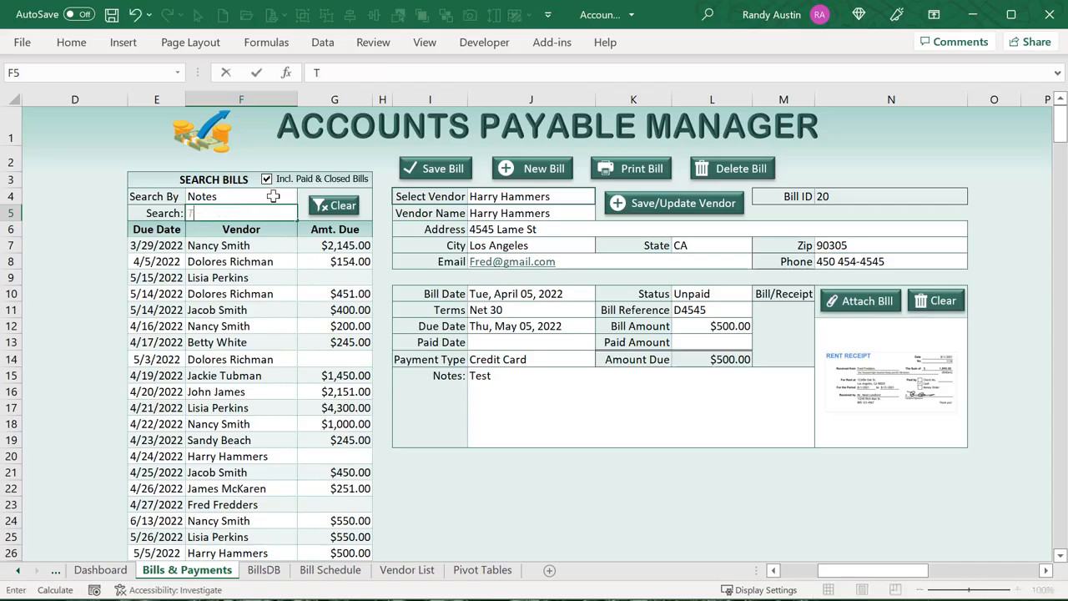
{"action": "type", "text": "est"}
{"action": "key", "text": "Tab"}
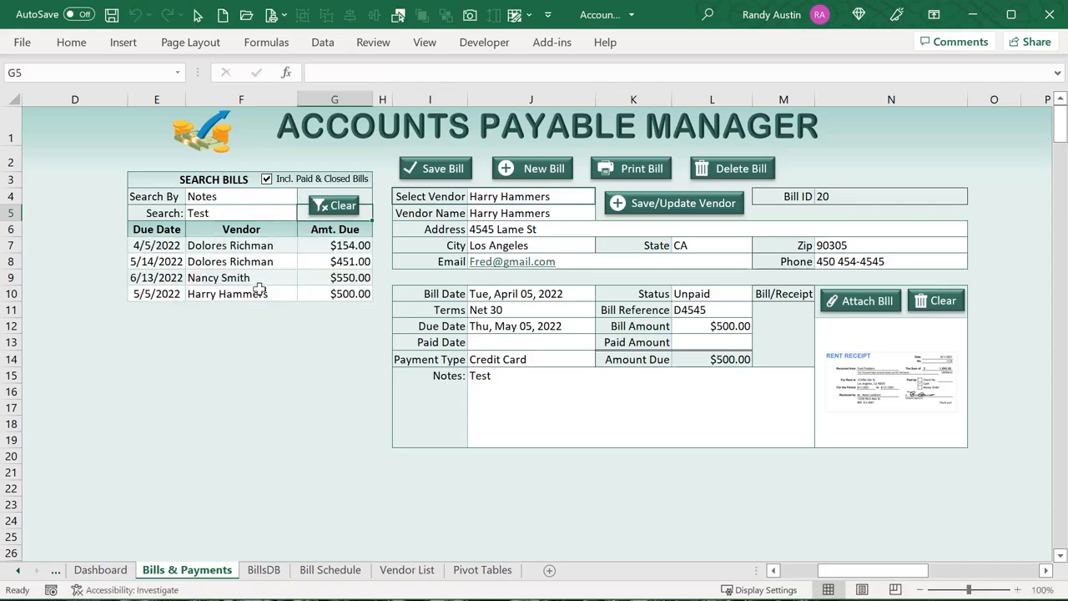
{"action": "left_click", "coordinate": [225, 257]}
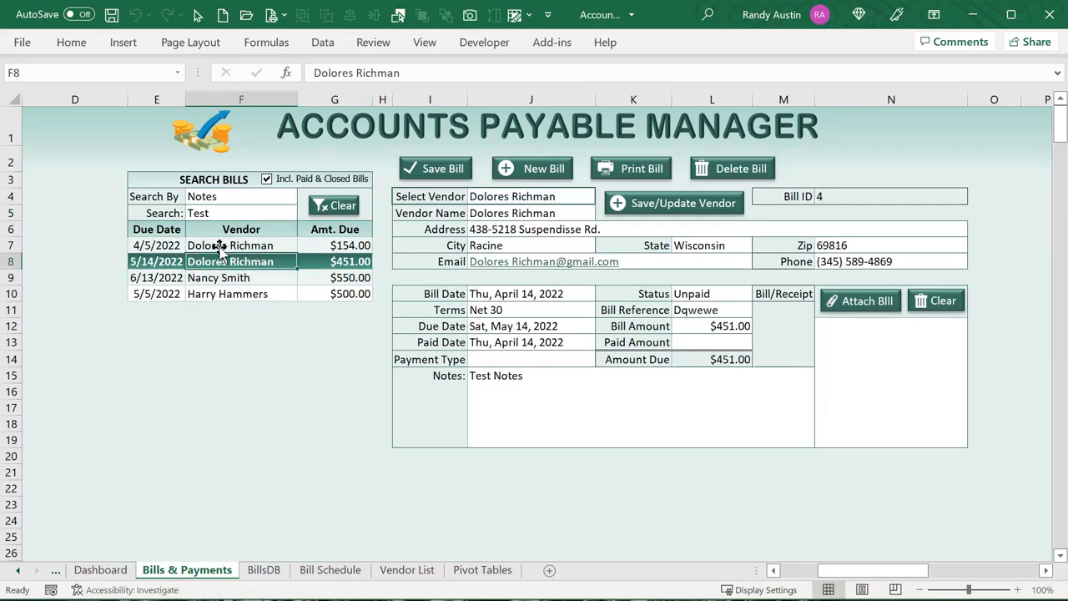
{"action": "left_click", "coordinate": [219, 245]}
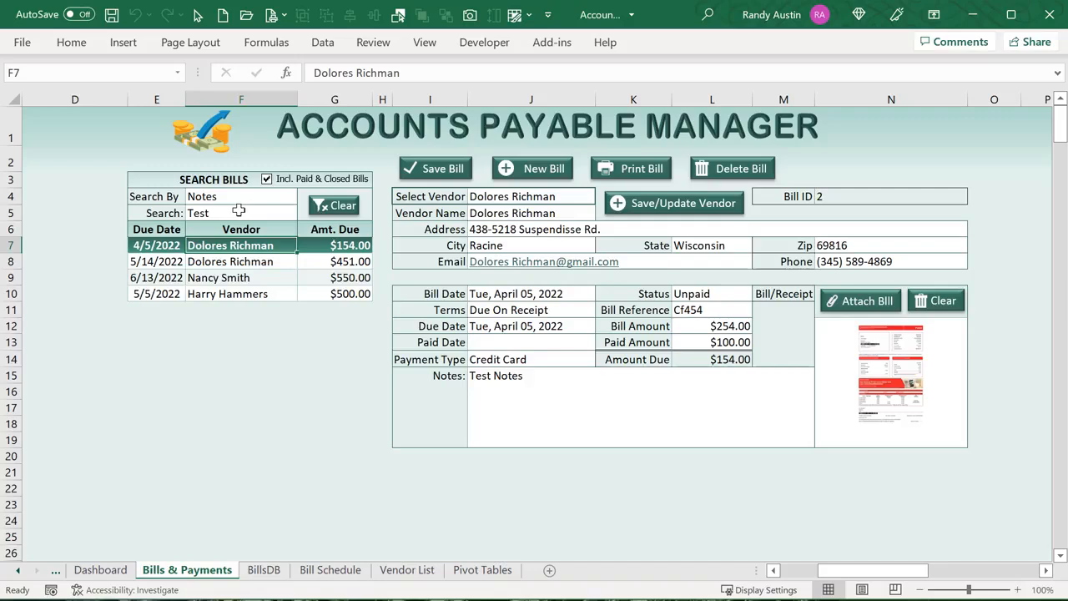
{"action": "left_click", "coordinate": [327, 207]}
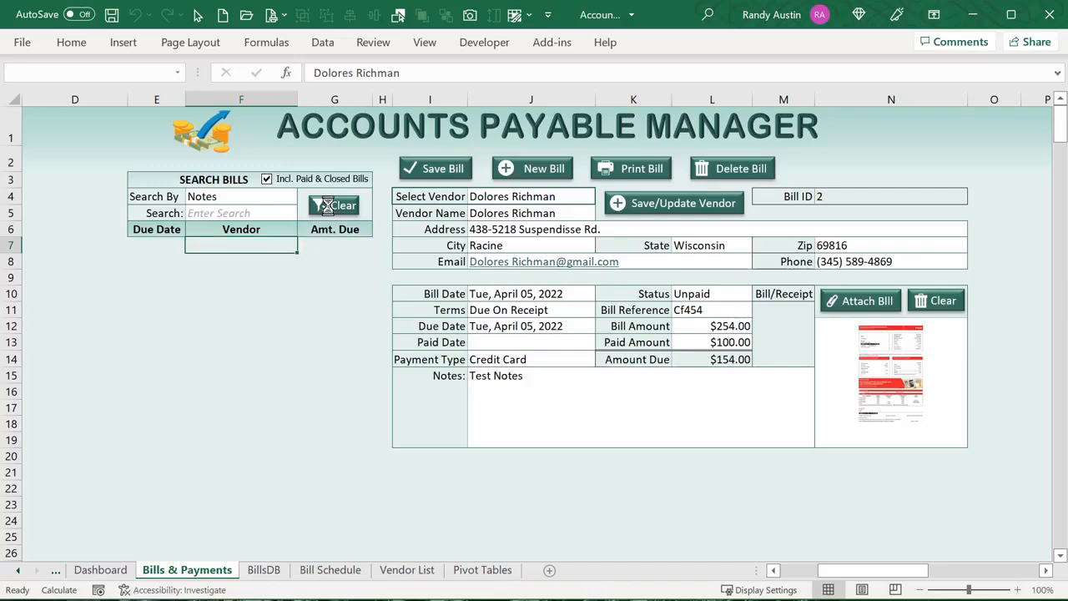
Toggle the paid-and-closed option and set Search By back to Vendor
{"action": "left_click", "coordinate": [286, 177]}
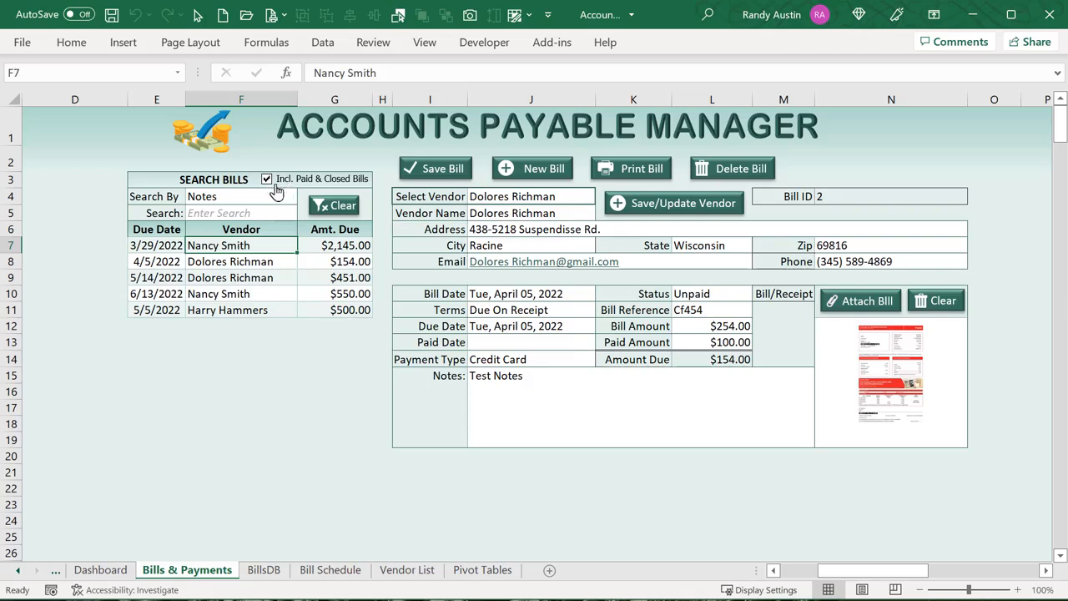
{"action": "left_click", "coordinate": [247, 197]}
{"action": "left_click", "coordinate": [304, 197]}
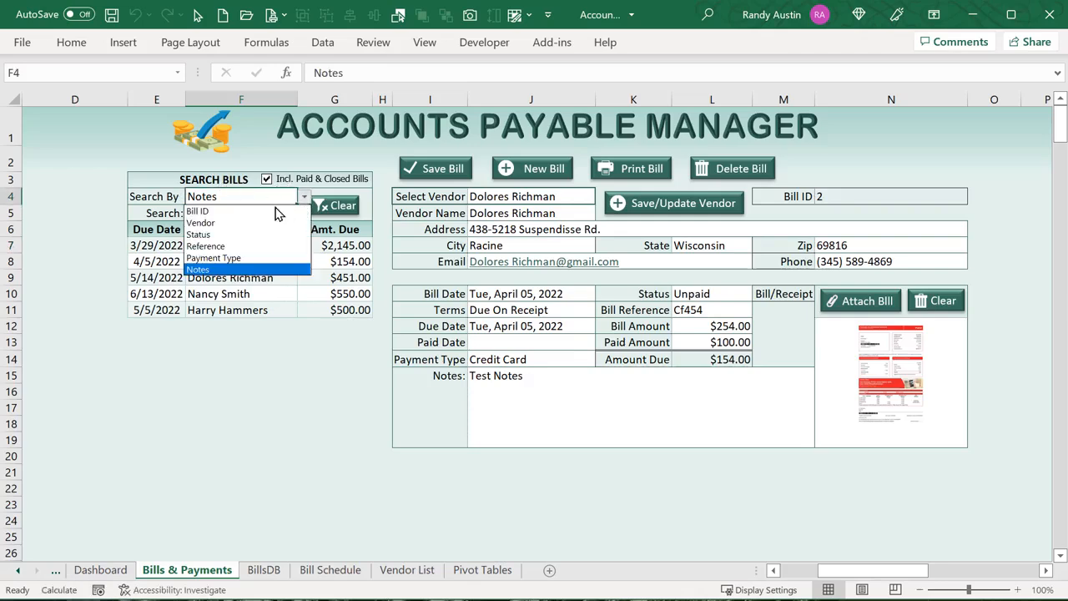
{"action": "left_click", "coordinate": [261, 223]}
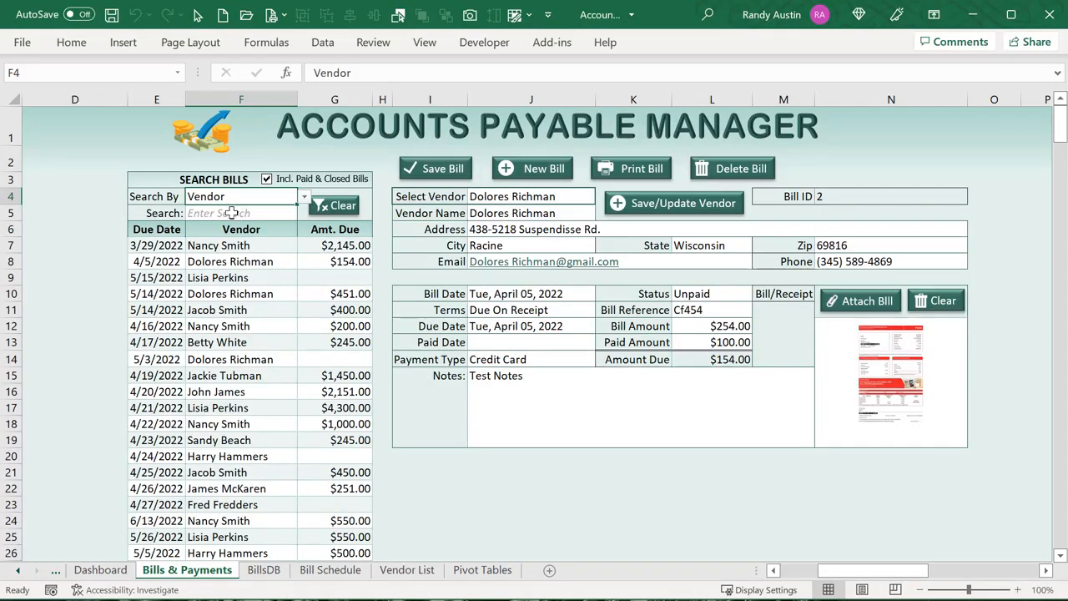
{"action": "left_click", "coordinate": [303, 200]}
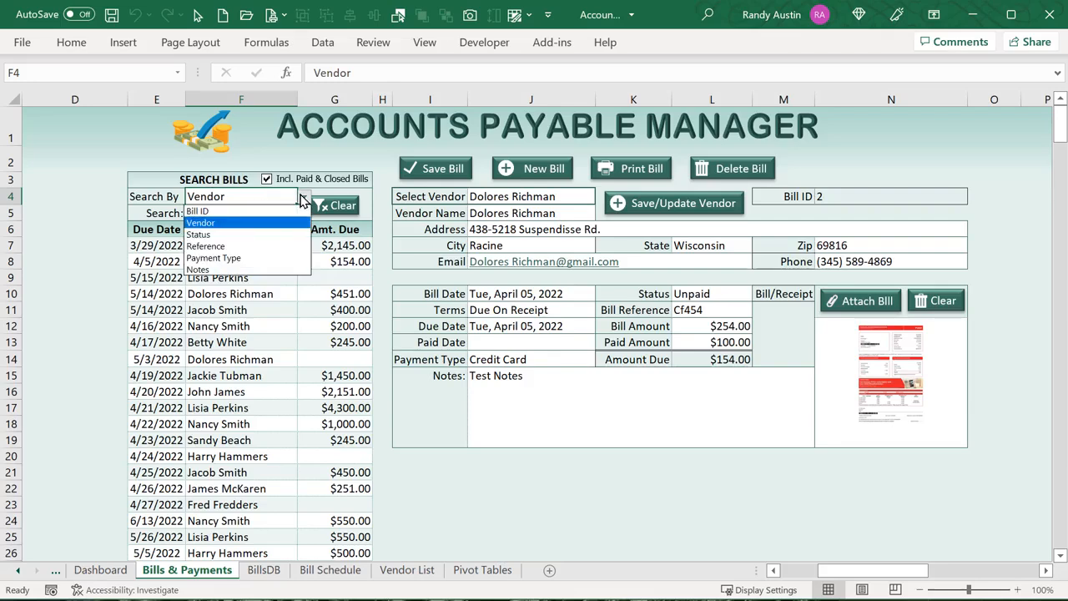
{"action": "left_click", "coordinate": [257, 197]}
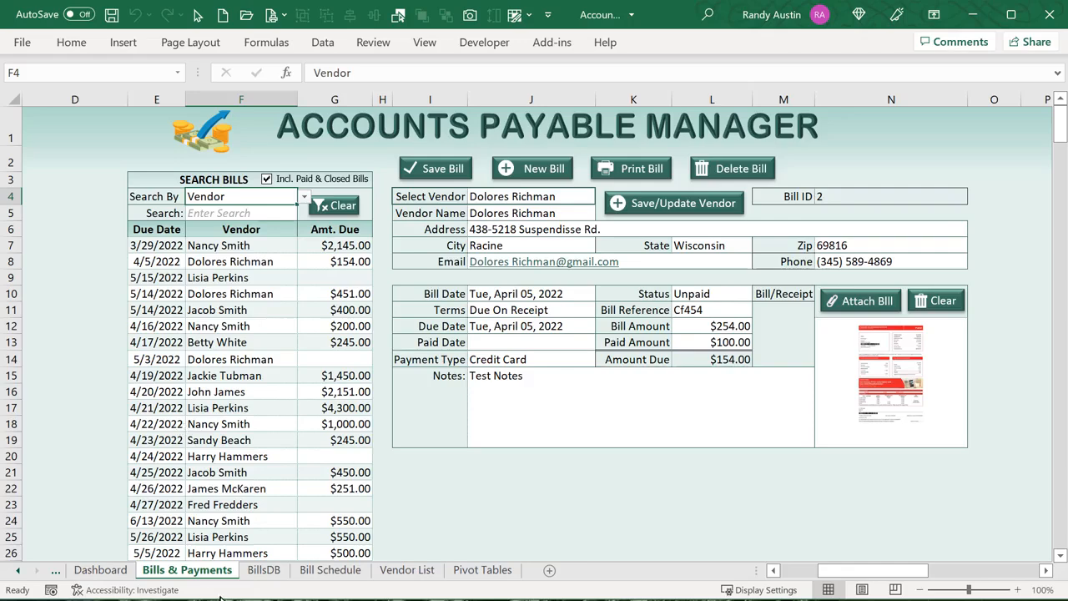
Look over the BillsDB sheet, then exclude paid and closed bills on Bills & Payments
{"action": "left_click", "coordinate": [263, 570]}
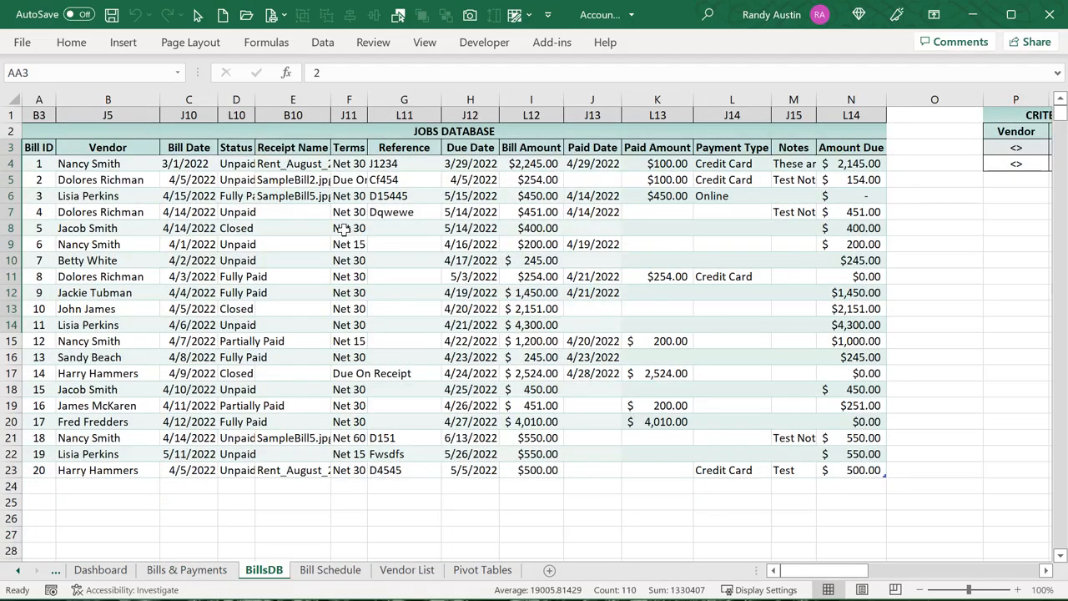
{"action": "left_click_drag", "start_coordinate": [831, 575], "coordinate": [850, 577]}
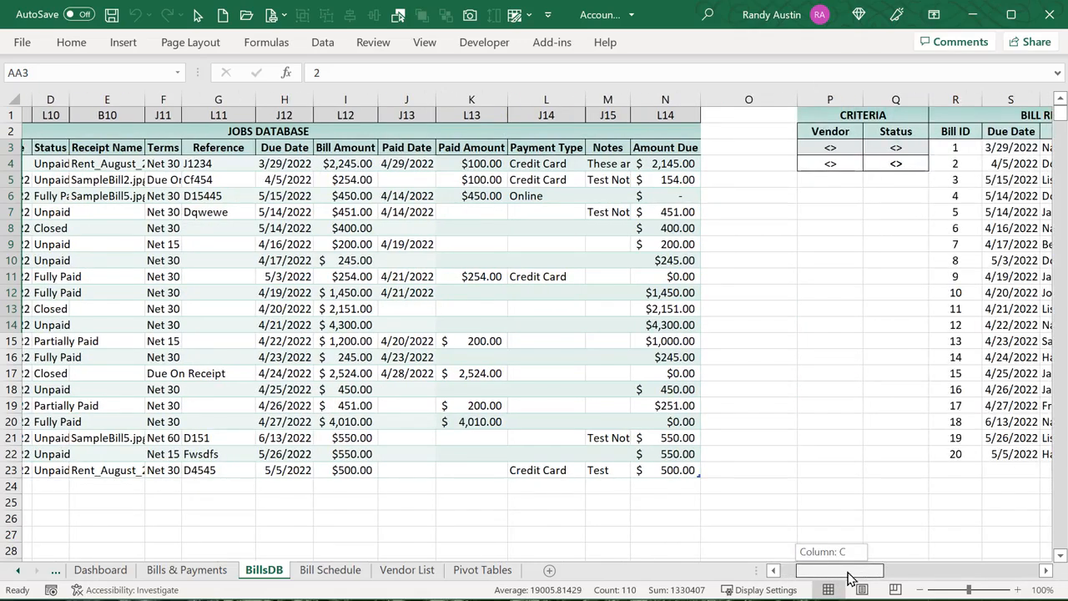
{"action": "left_click_drag", "start_coordinate": [849, 578], "coordinate": [855, 578]}
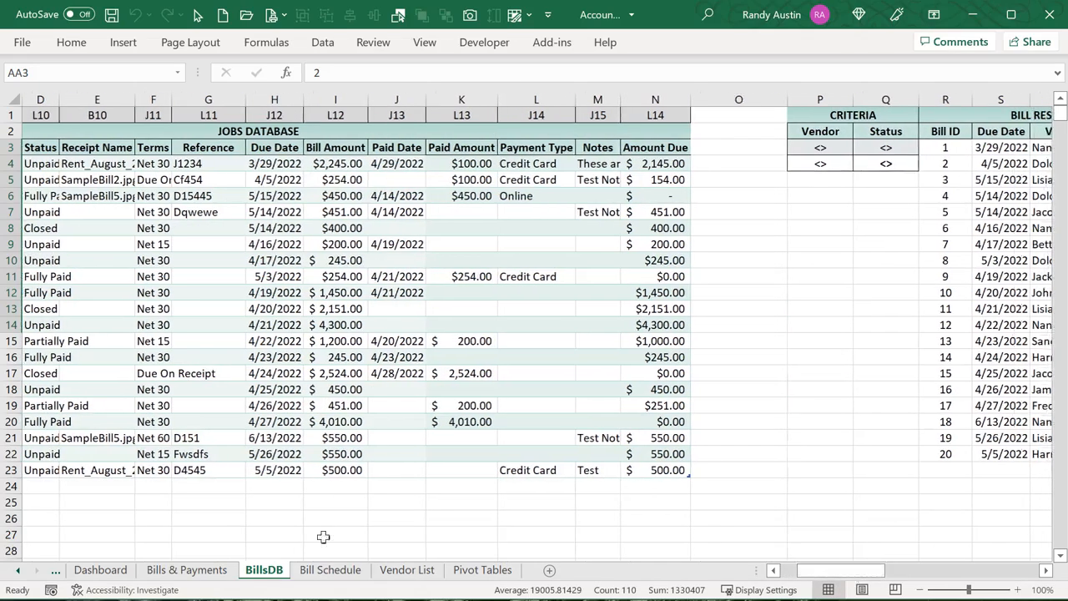
{"action": "left_click", "coordinate": [230, 572]}
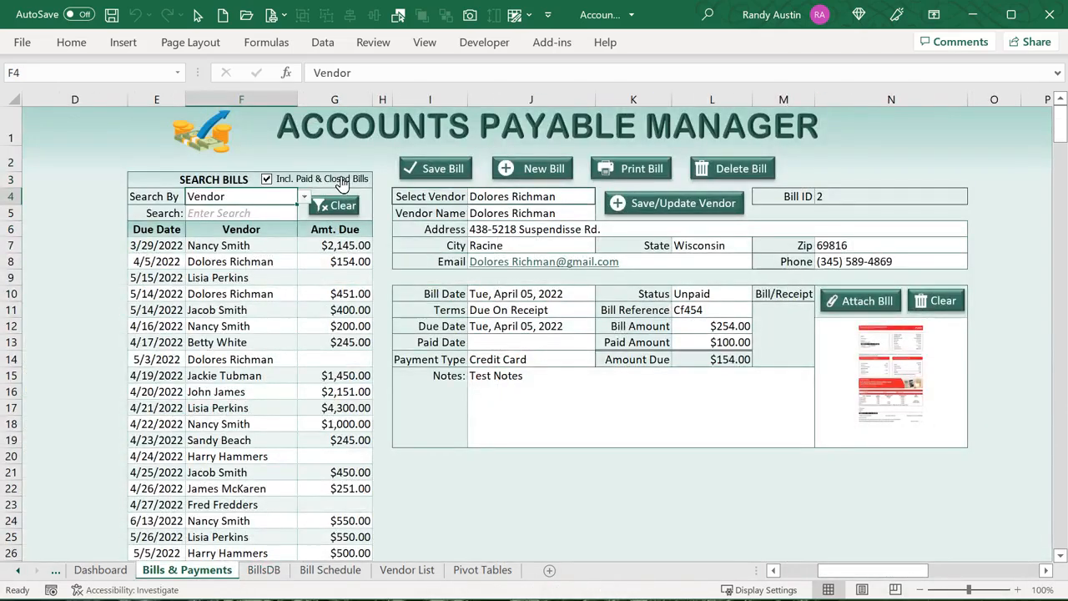
{"action": "left_click", "coordinate": [342, 182]}
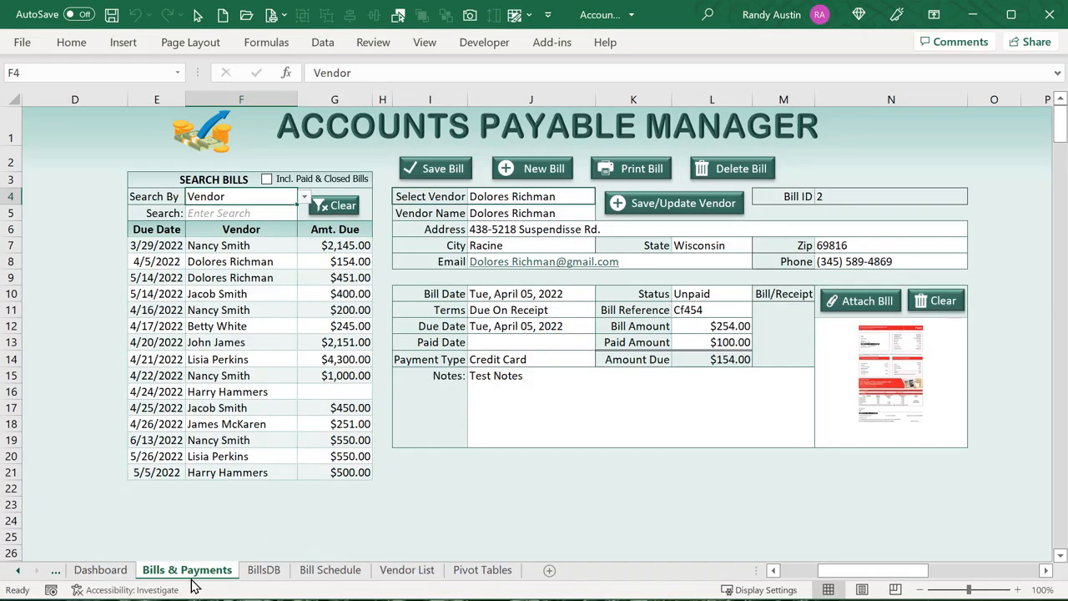
{"action": "left_click", "coordinate": [14, 573]}
{"action": "left_click", "coordinate": [81, 576]}
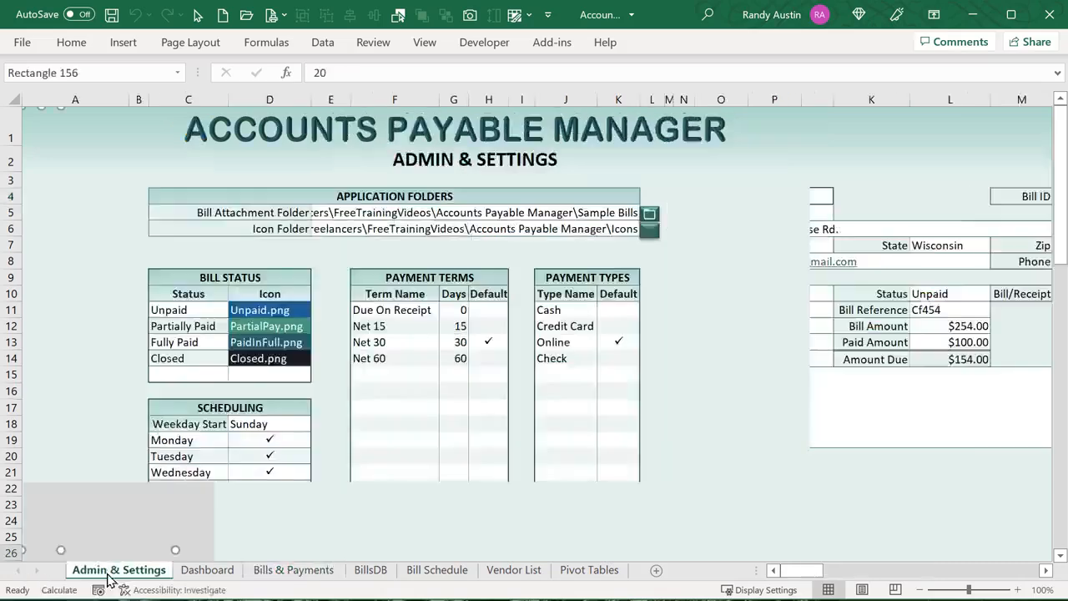
{"action": "left_click", "coordinate": [253, 358]}
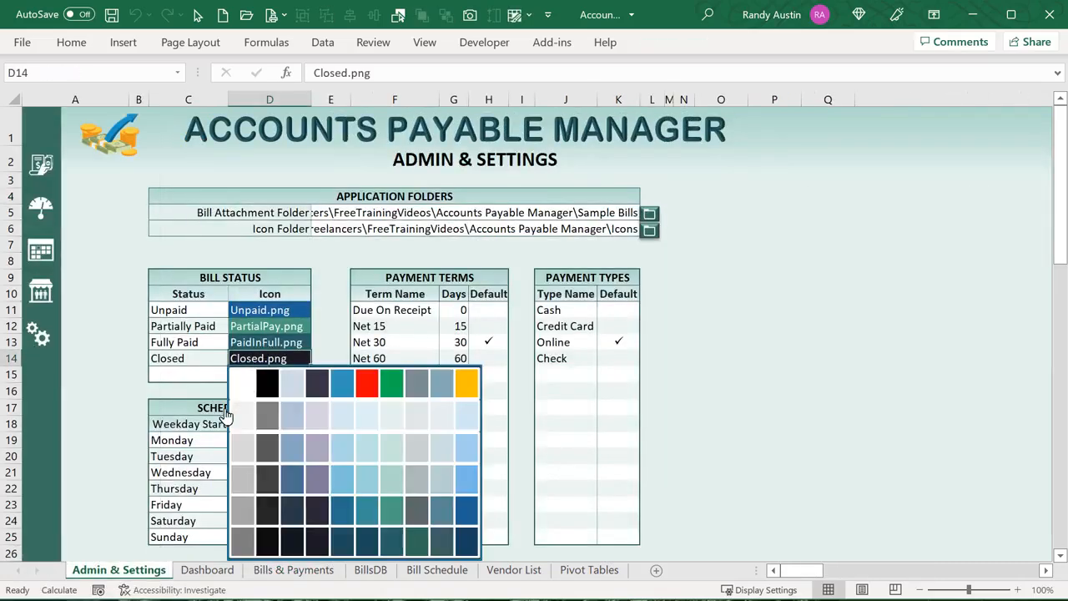
{"action": "left_click", "coordinate": [254, 337]}
{"action": "left_click", "coordinate": [204, 343]}
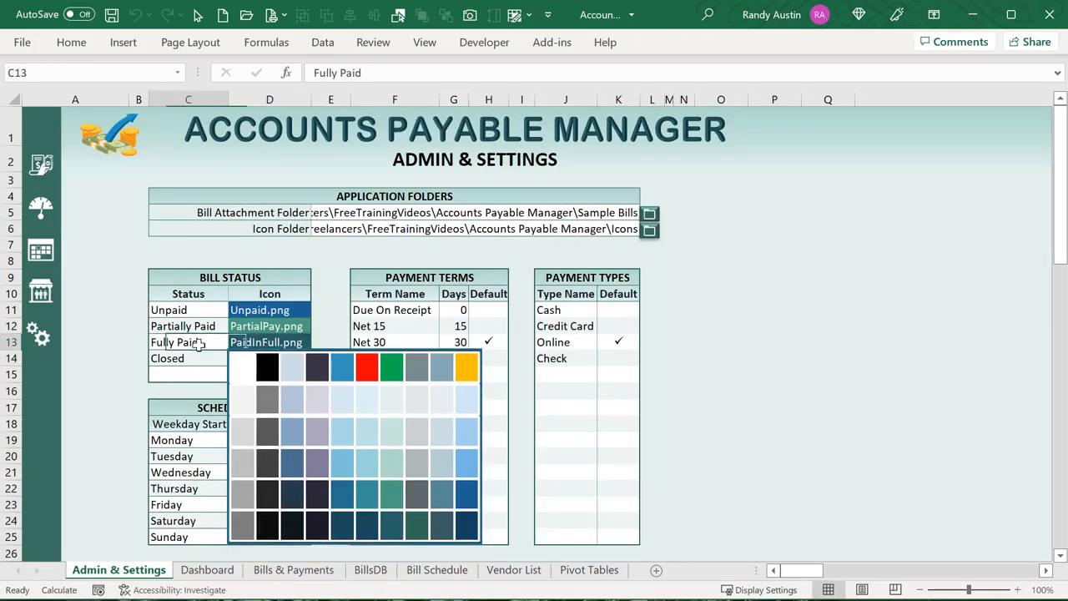
{"action": "left_click", "coordinate": [196, 354]}
{"action": "left_click", "coordinate": [199, 343]}
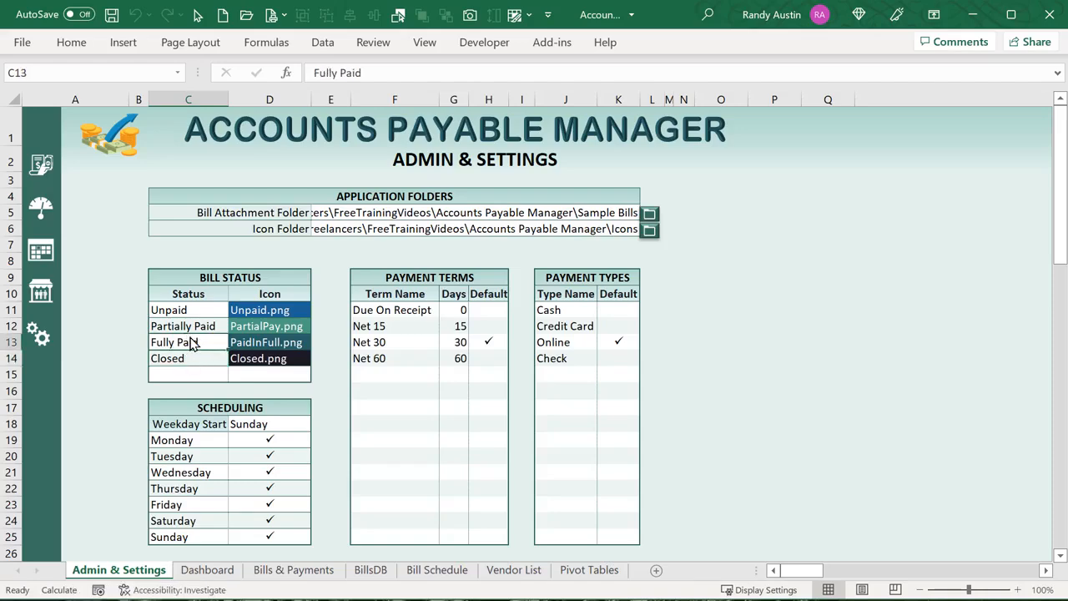
{"action": "left_click", "coordinate": [367, 570]}
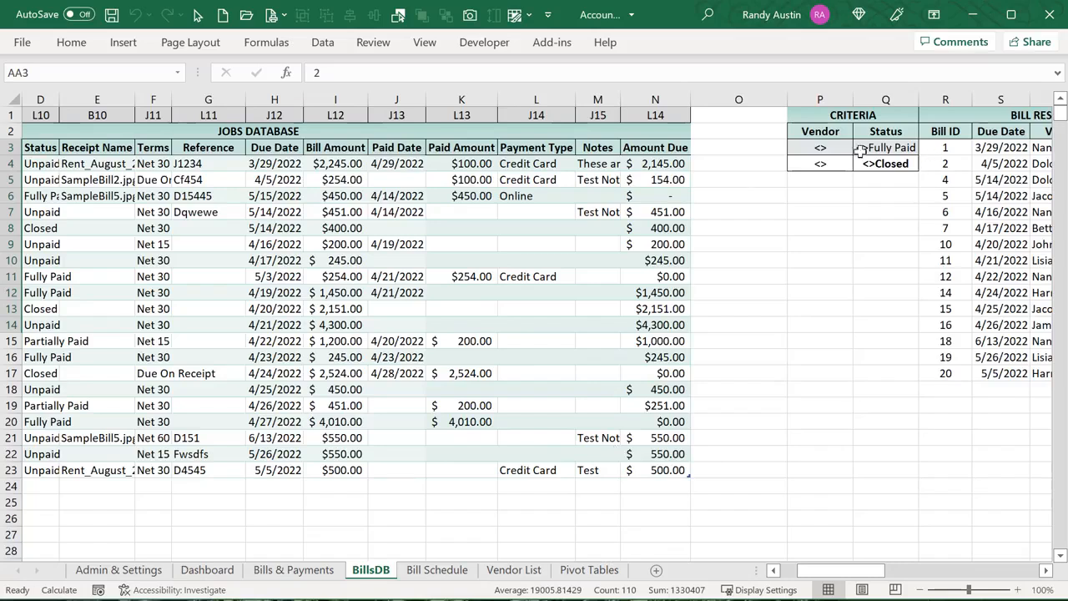
{"action": "mouse_move", "coordinate": [815, 116]}
{"action": "left_mouse_down"}
{"action": "mouse_move", "coordinate": [846, 167]}
{"action": "mouse_move", "coordinate": [818, 115]}
{"action": "left_mouse_up"}
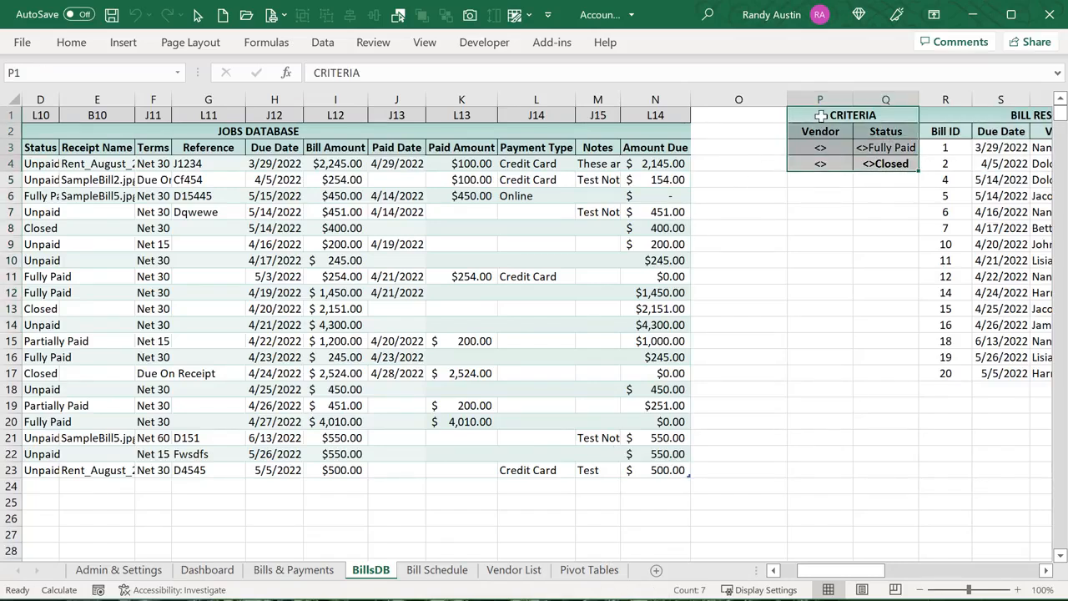
{"action": "left_click", "coordinate": [820, 149]}
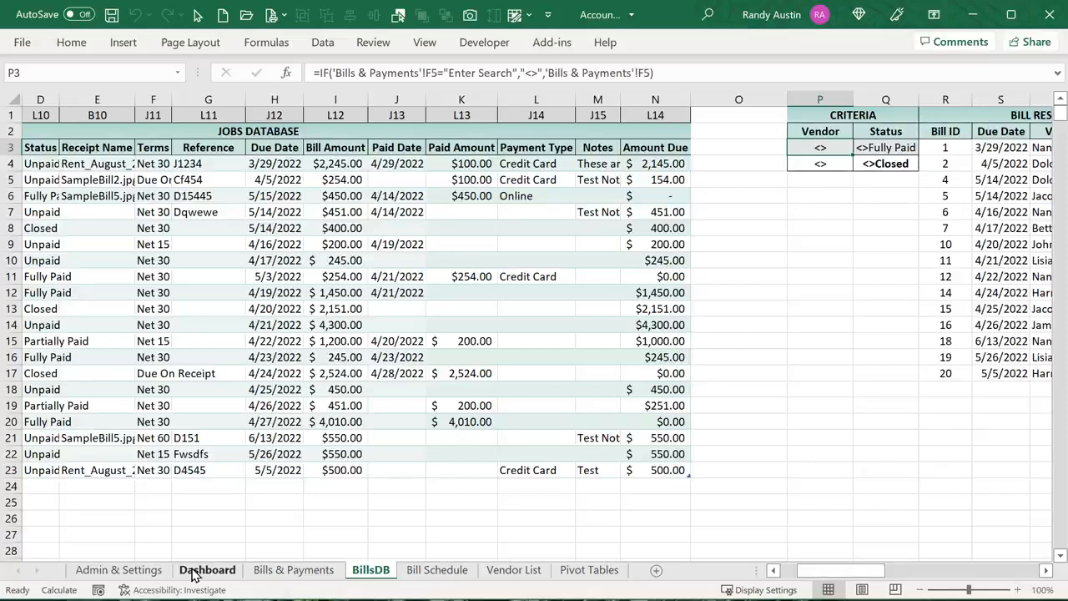
{"action": "left_click", "coordinate": [292, 570]}
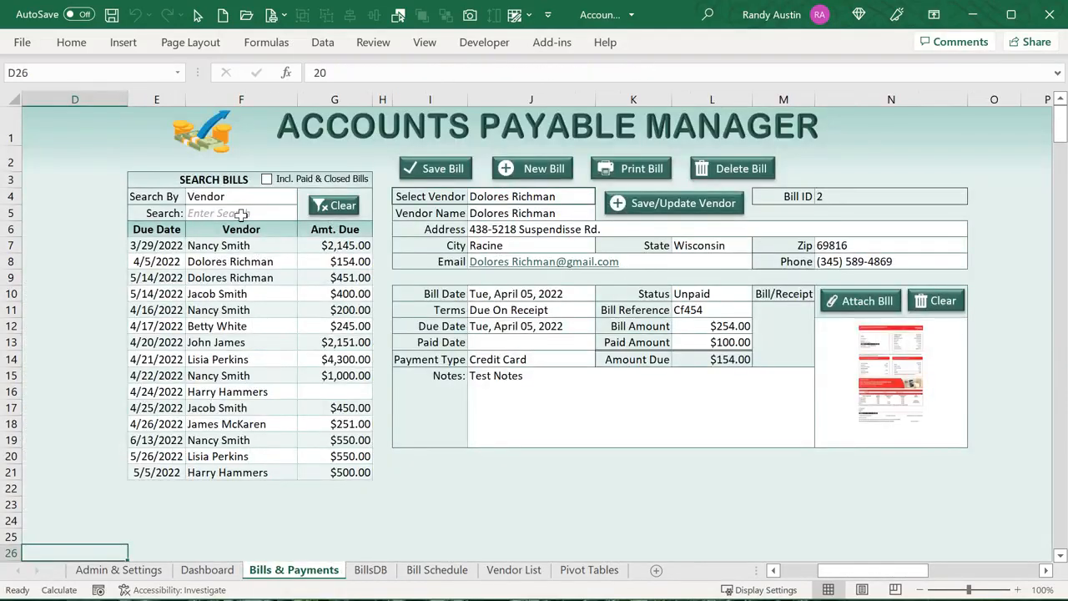
Run a vendor search using the entry 'n'
{"action": "left_click", "coordinate": [242, 212]}
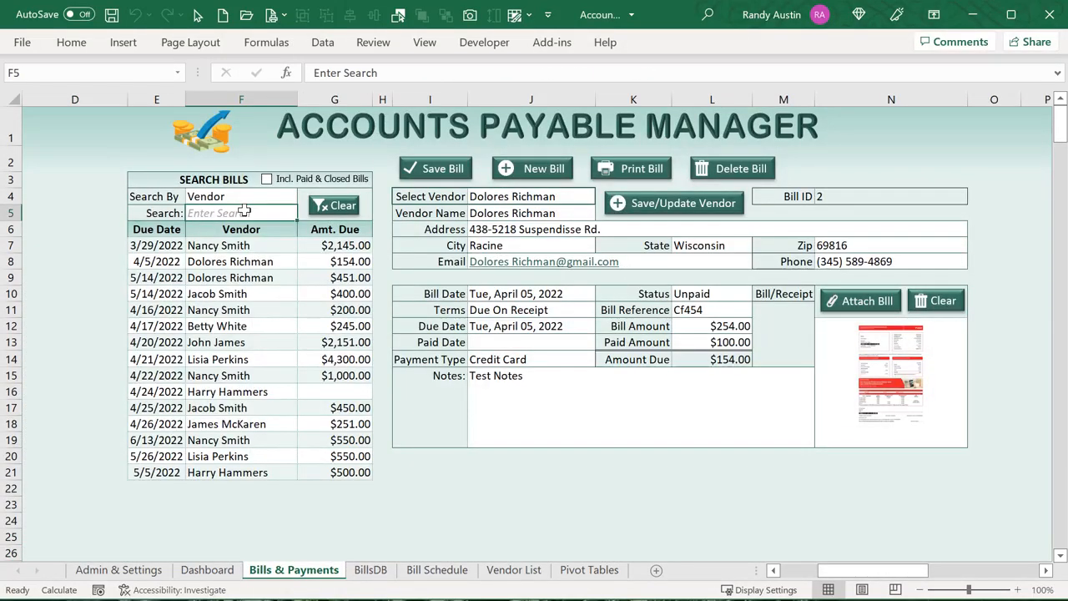
{"action": "key", "text": "Return"}
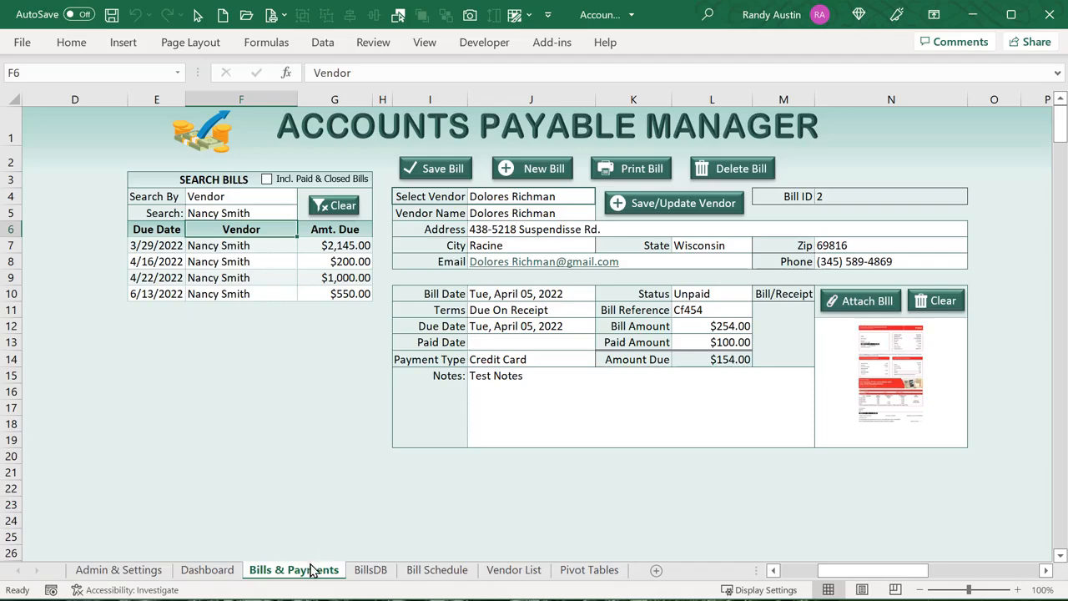
Give the two criteria rows on BillsDB a light theme fill colour
{"action": "left_click", "coordinate": [370, 569]}
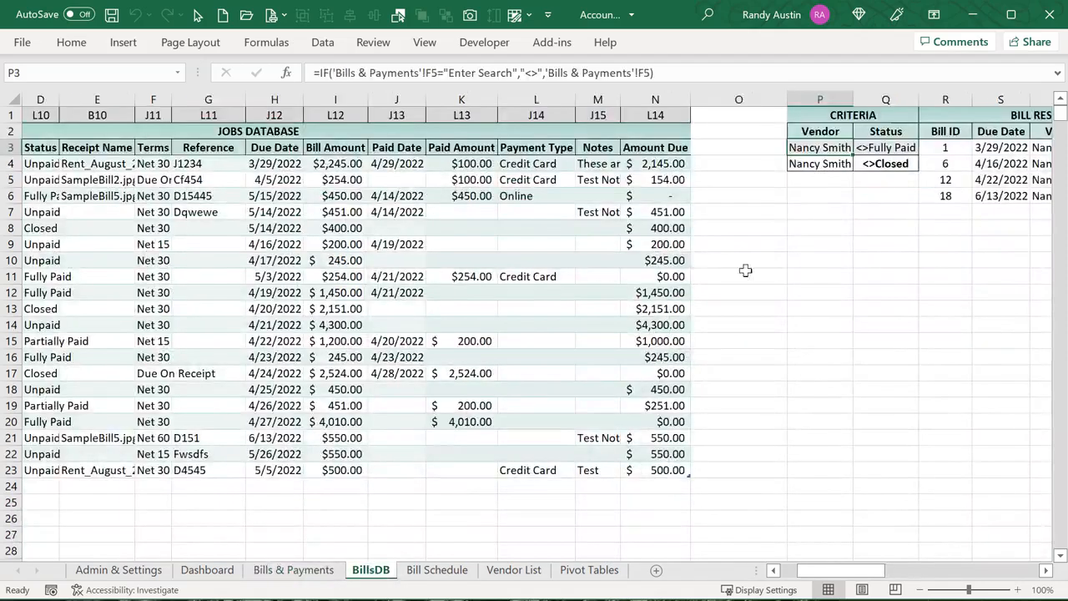
{"action": "left_click_drag", "start_coordinate": [830, 113], "coordinate": [824, 165]}
{"action": "left_click", "coordinate": [823, 133]}
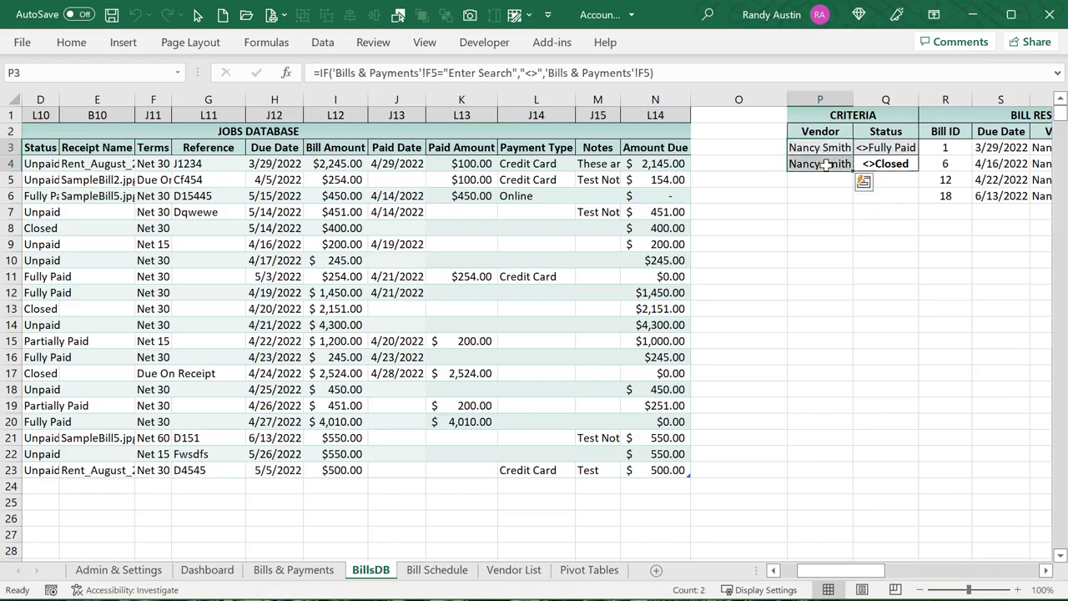
{"action": "left_click", "coordinate": [883, 147]}
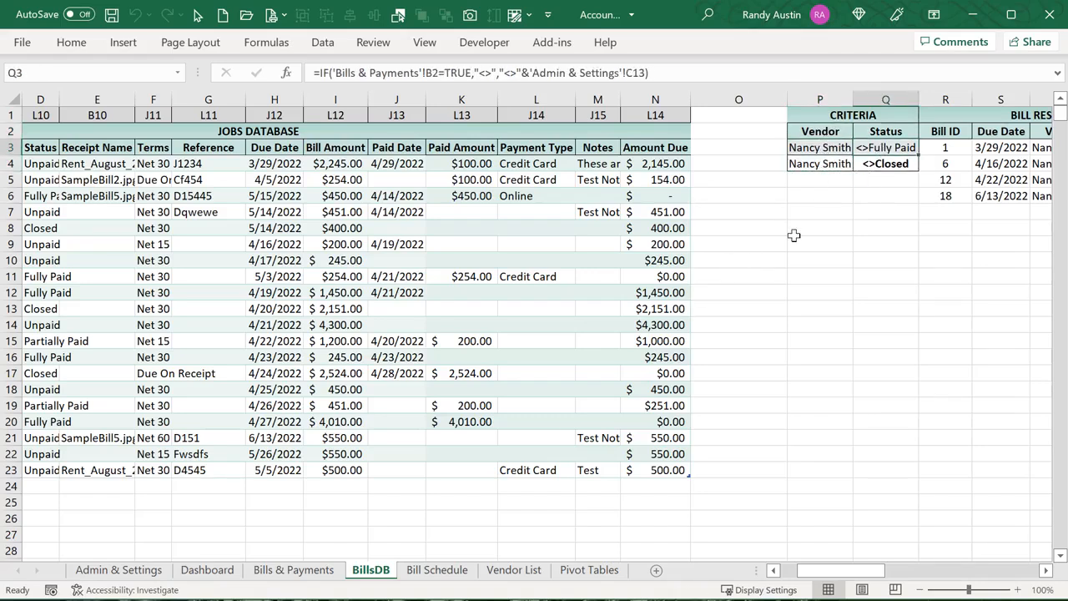
{"action": "left_click_drag", "start_coordinate": [881, 167], "coordinate": [801, 148]}
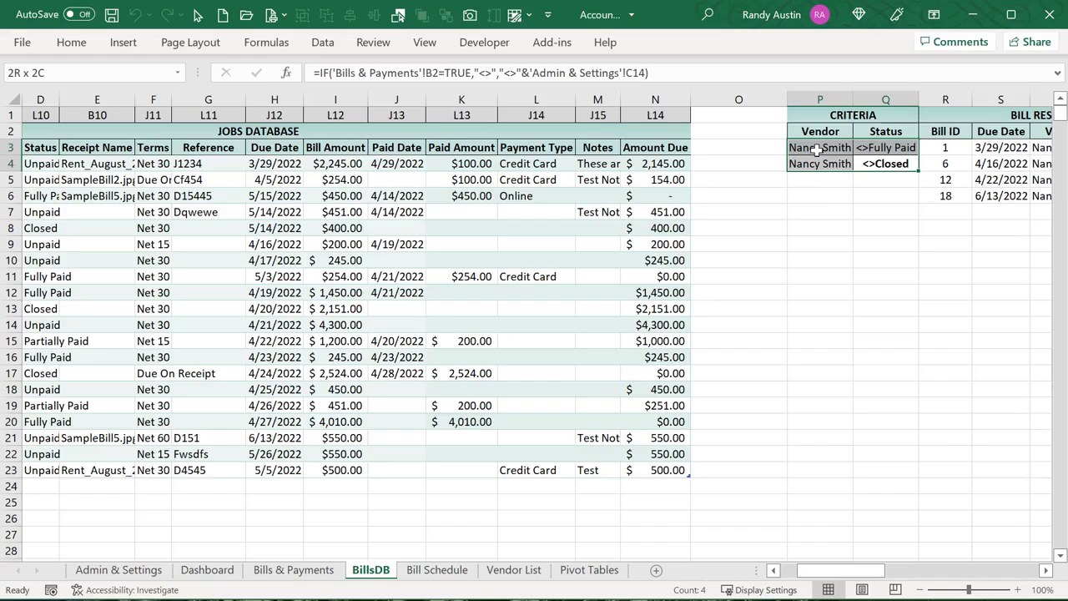
{"action": "left_click", "coordinate": [72, 43]}
{"action": "left_click", "coordinate": [216, 101]}
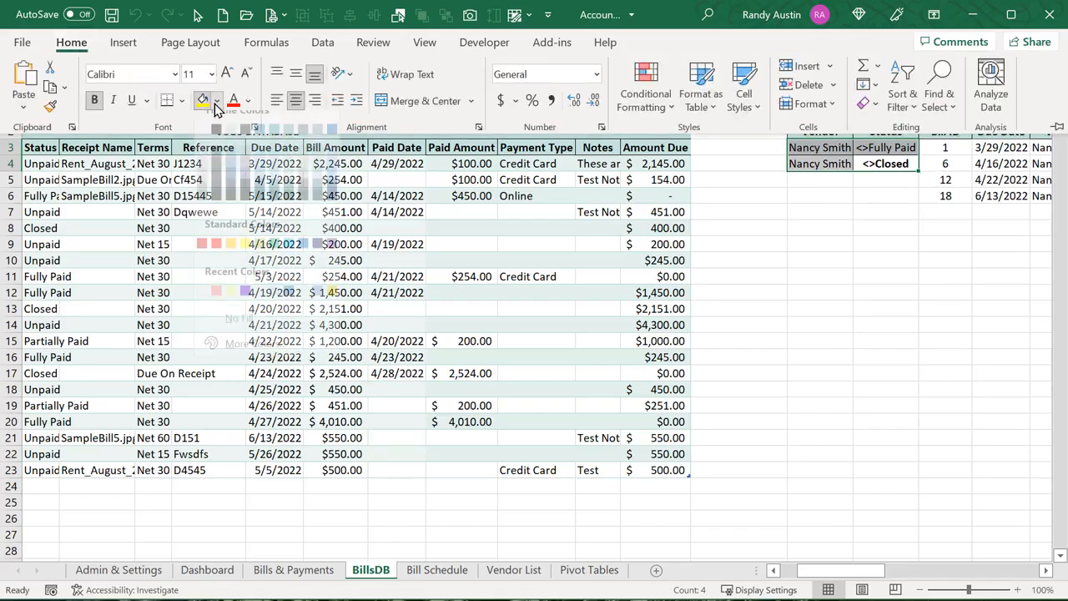
{"action": "left_click", "coordinate": [290, 169]}
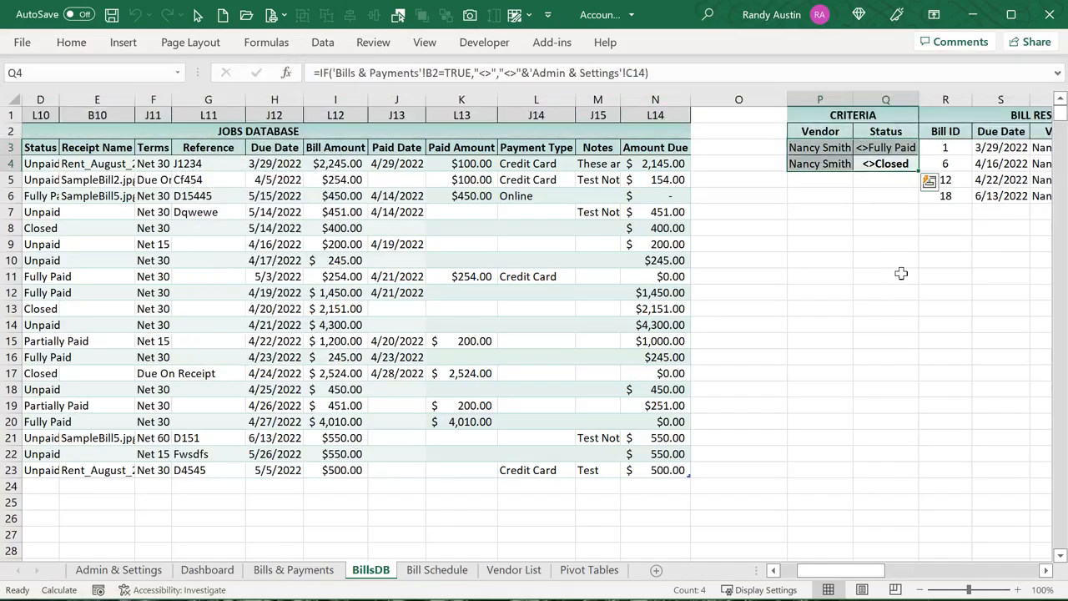
{"action": "left_click", "coordinate": [906, 231]}
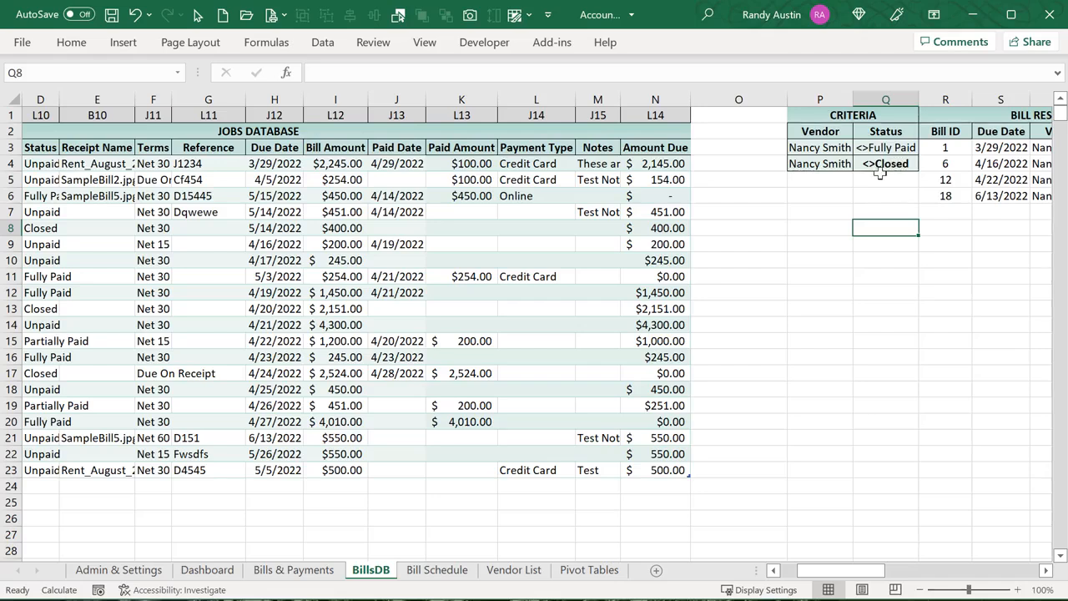
Inspect the Vendor criteria header and formula cells, then go back to Bills & Payments
{"action": "left_click", "coordinate": [823, 132]}
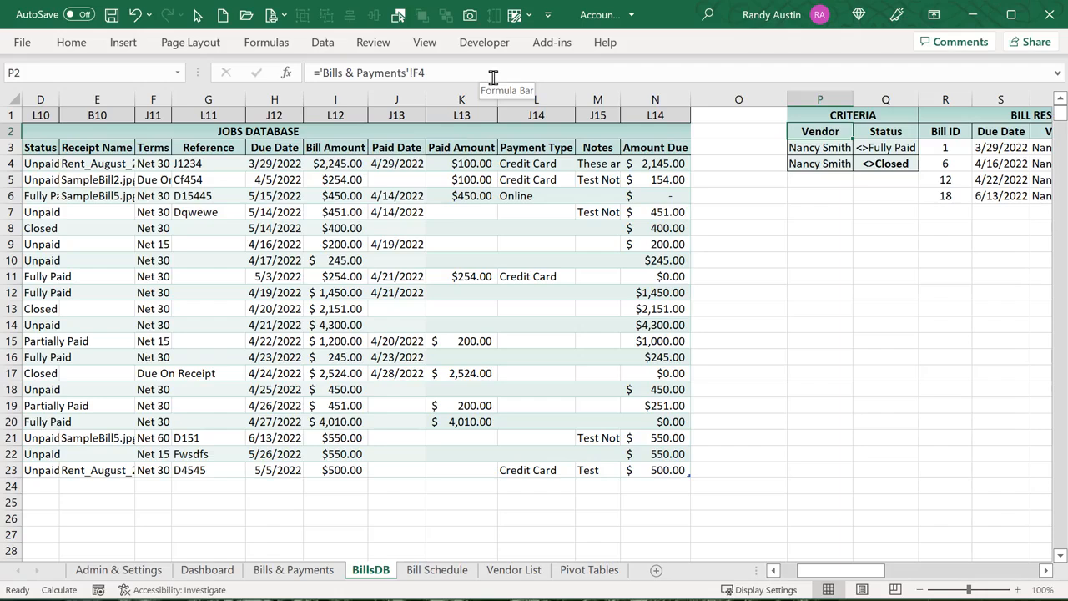
{"action": "key", "text": "Down"}
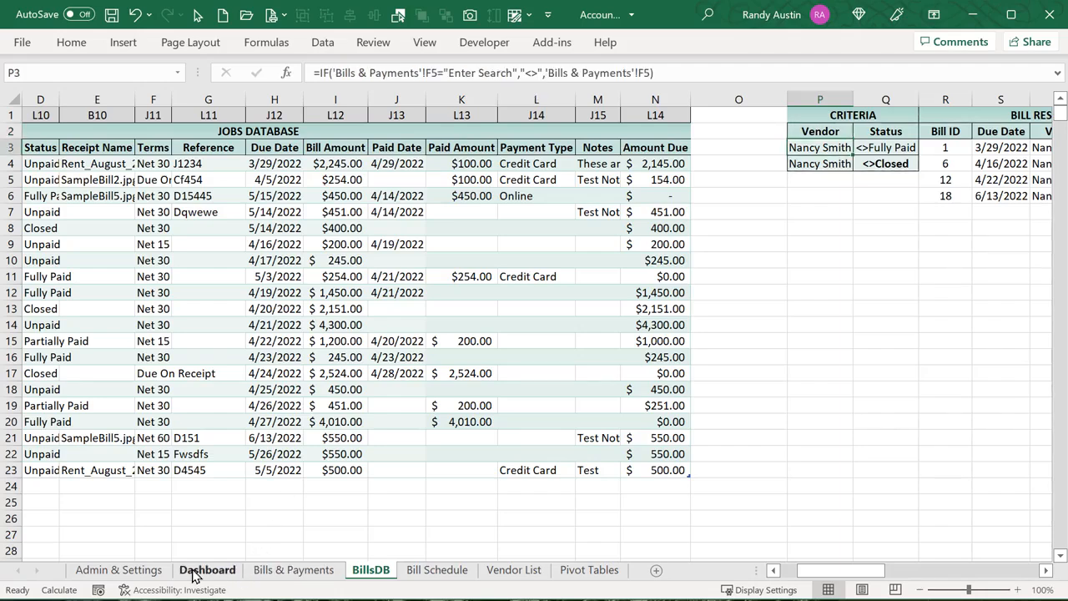
{"action": "left_click", "coordinate": [832, 131]}
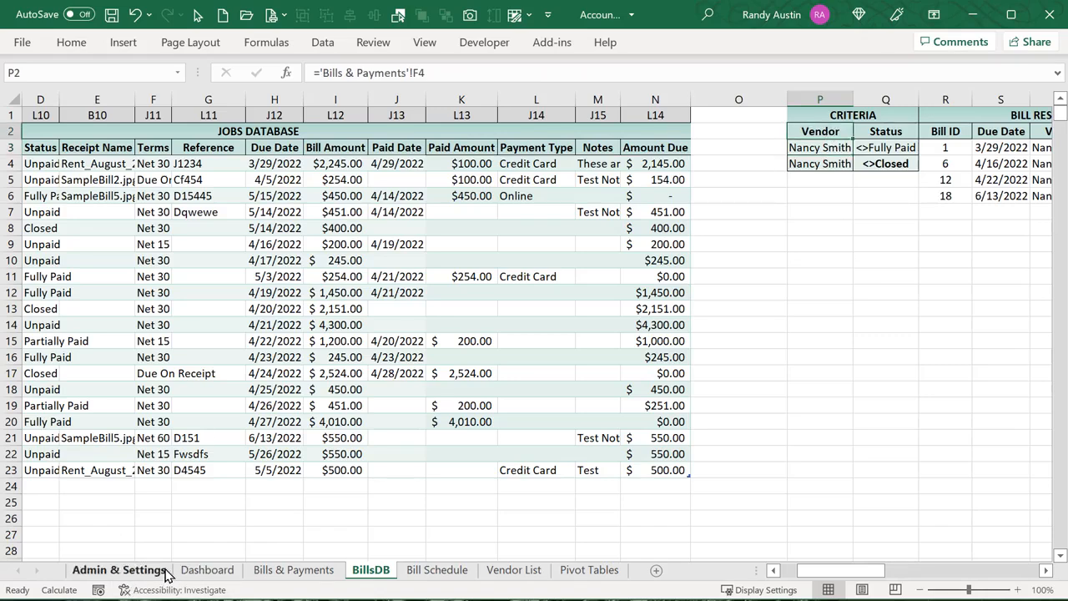
{"action": "left_click", "coordinate": [260, 573]}
Clear the search, search by Bill ID including paid and closed bills, and look up bill 1
{"action": "left_click", "coordinate": [319, 206]}
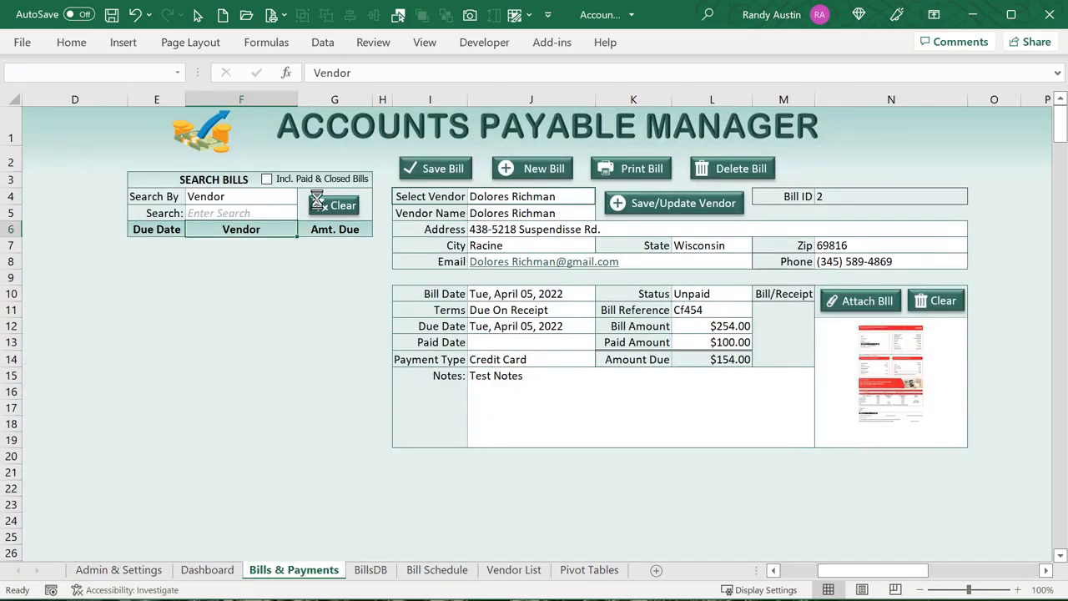
{"action": "left_click", "coordinate": [304, 197]}
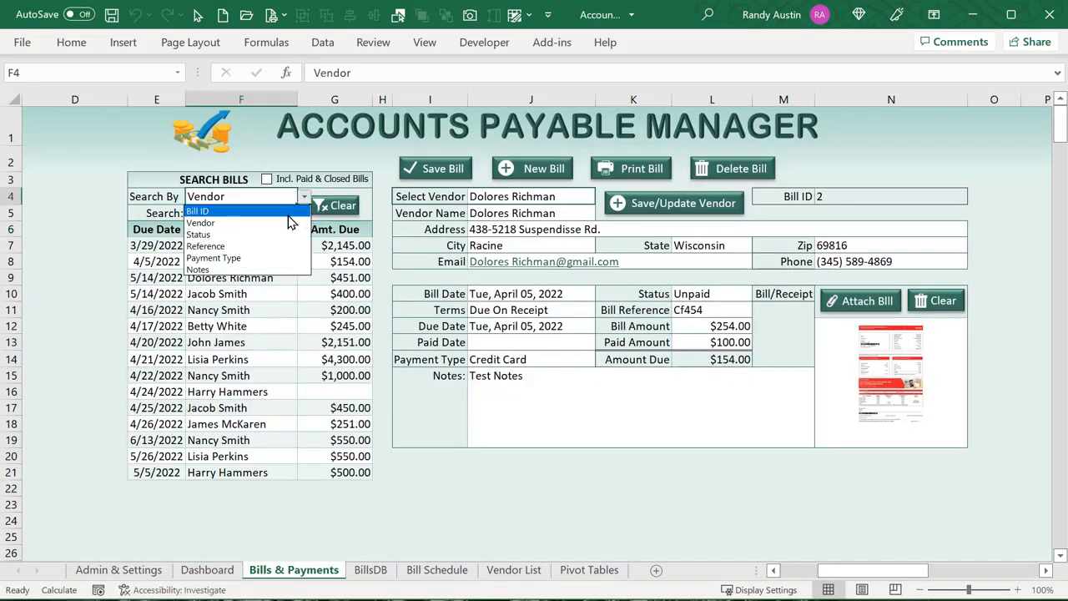
{"action": "left_click", "coordinate": [288, 211]}
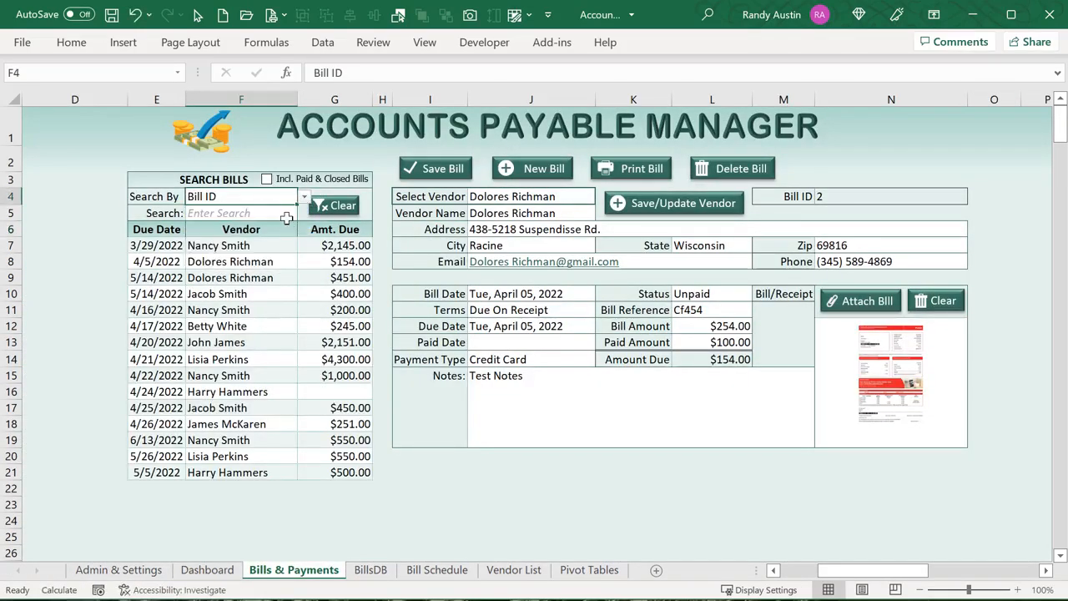
{"action": "left_click", "coordinate": [310, 180]}
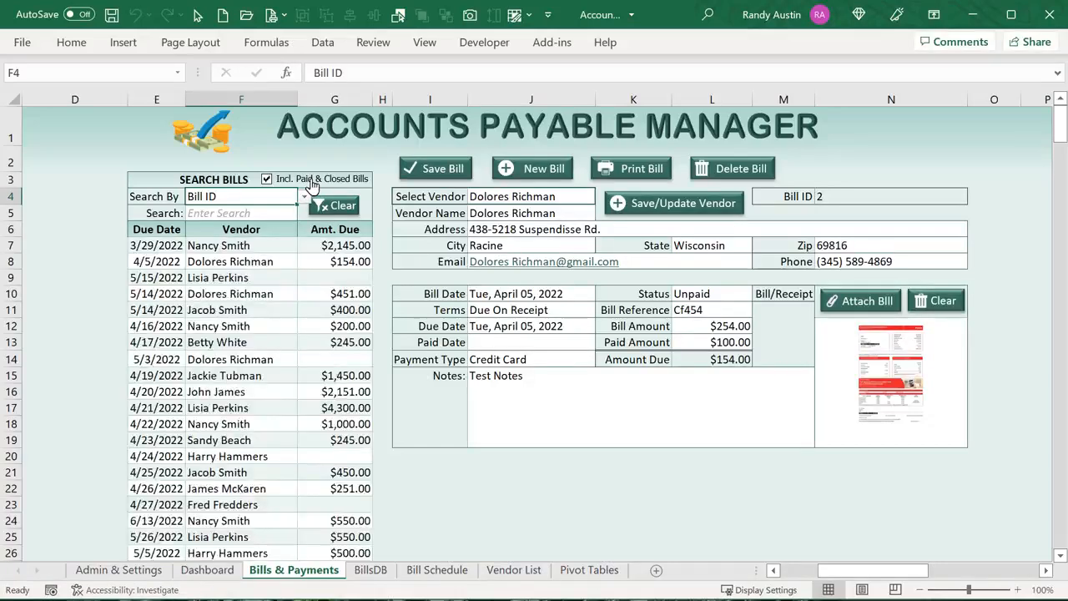
{"action": "left_click", "coordinate": [275, 210]}
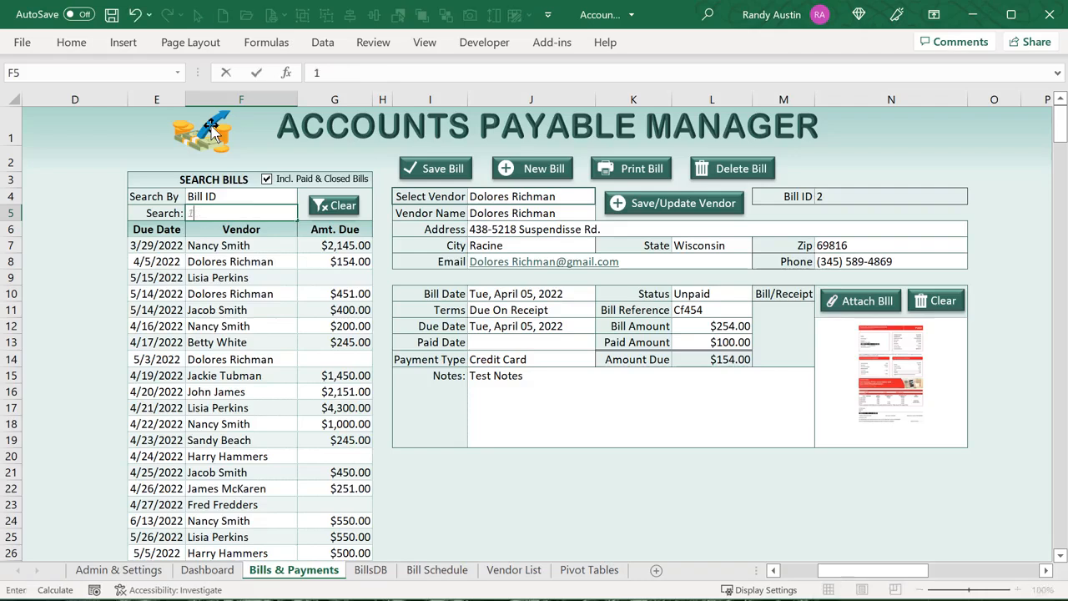
{"action": "type", "text": "1"}
{"action": "key", "text": "Return"}
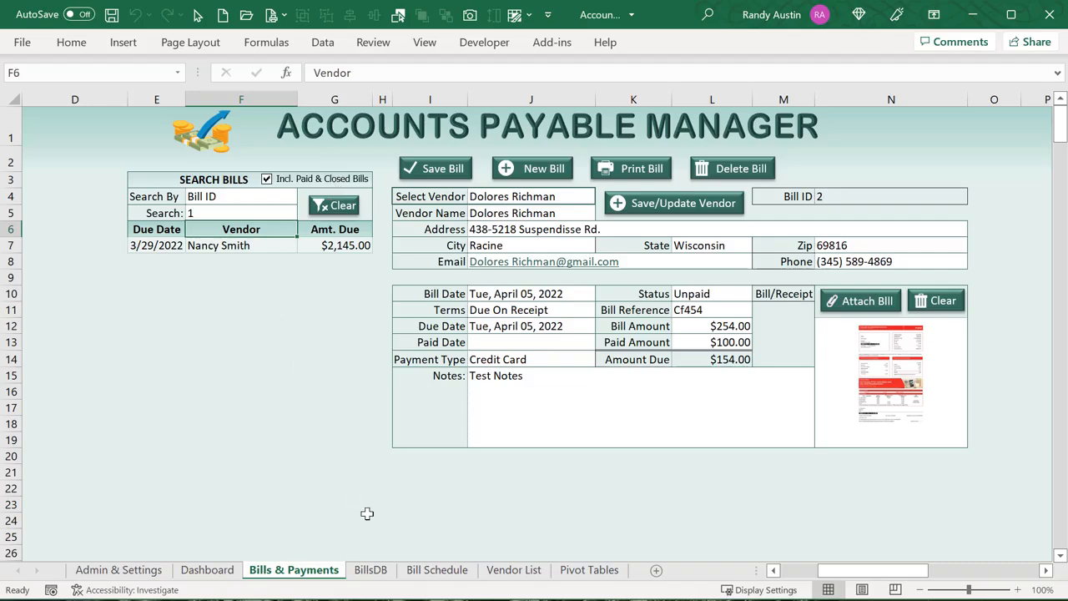
Inspect the Bill ID criteria header and value formulas on BillsDB
{"action": "left_click", "coordinate": [367, 571]}
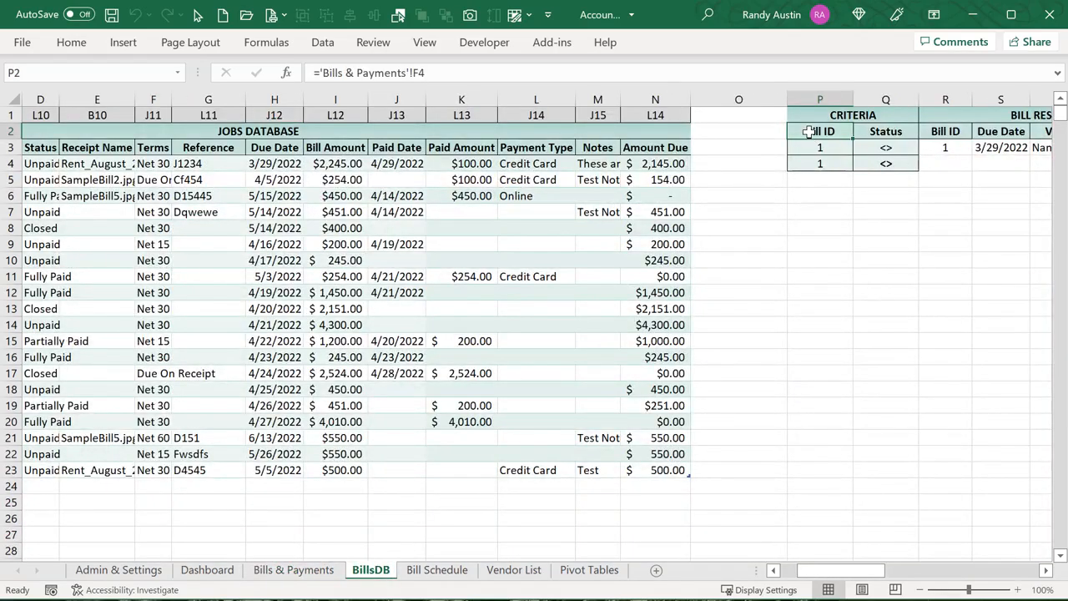
{"action": "left_click_drag", "start_coordinate": [825, 150], "coordinate": [824, 165]}
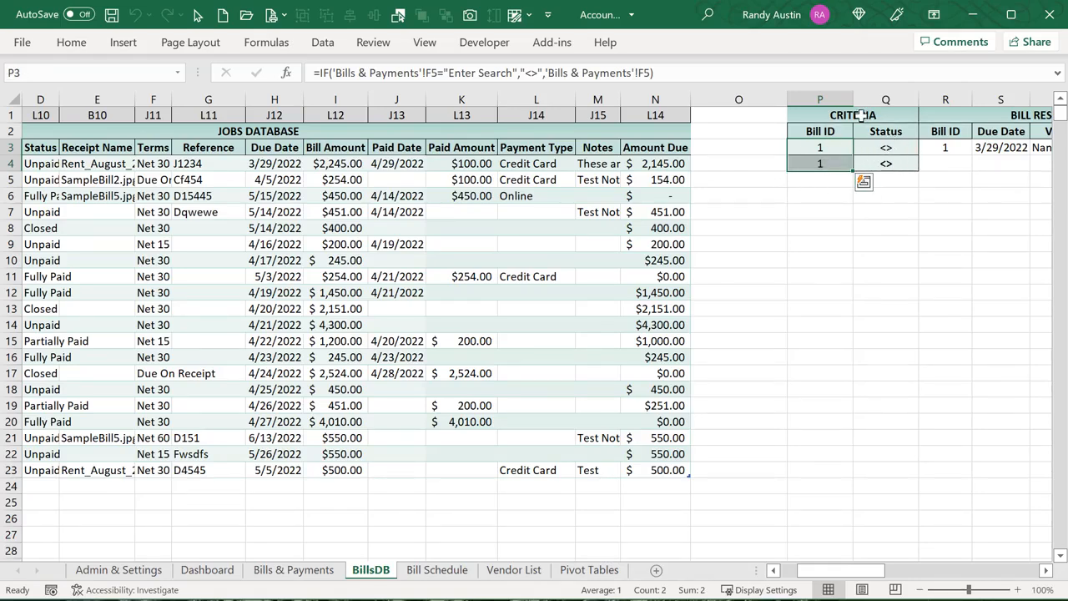
{"action": "left_click", "coordinate": [825, 133]}
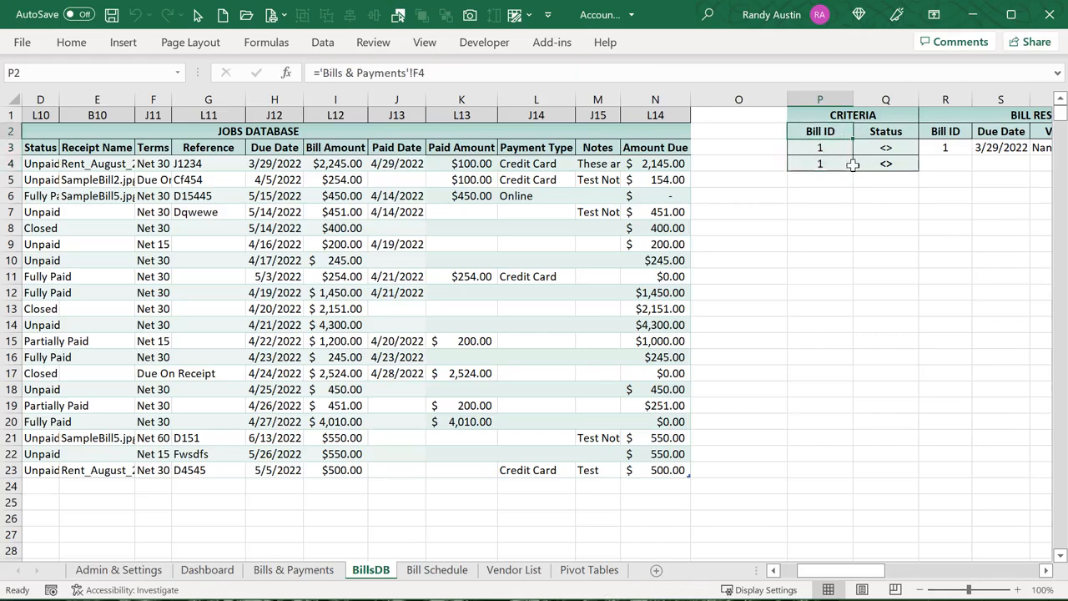
{"action": "left_click", "coordinate": [835, 148]}
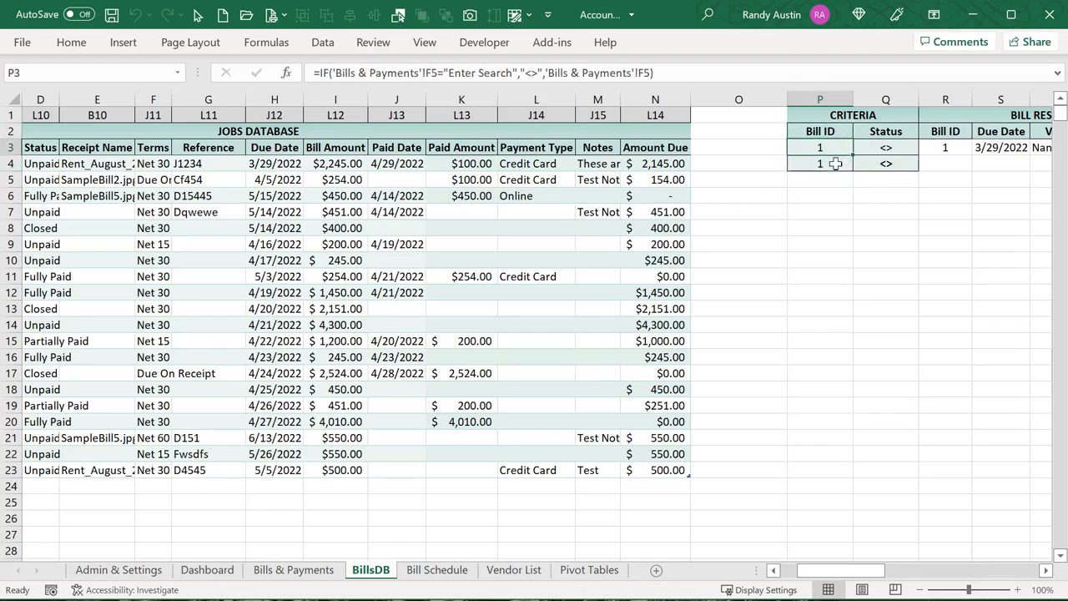
{"action": "left_click", "coordinate": [835, 164]}
{"action": "left_click", "coordinate": [835, 148]}
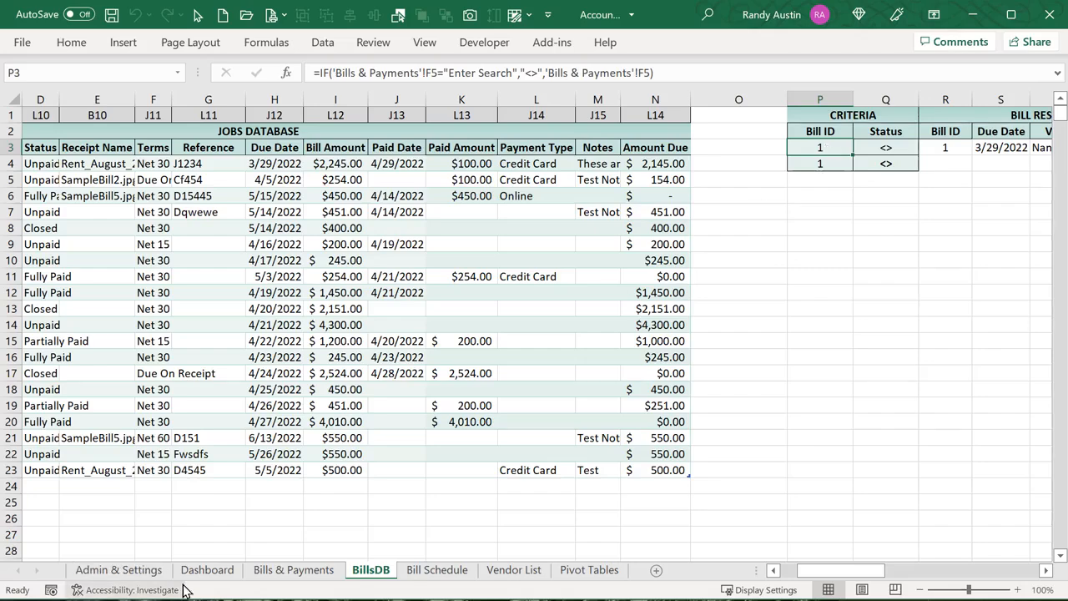
Clear the bill search and check the Bill ID and Status criteria formulas on BillsDB
{"action": "left_click", "coordinate": [284, 571]}
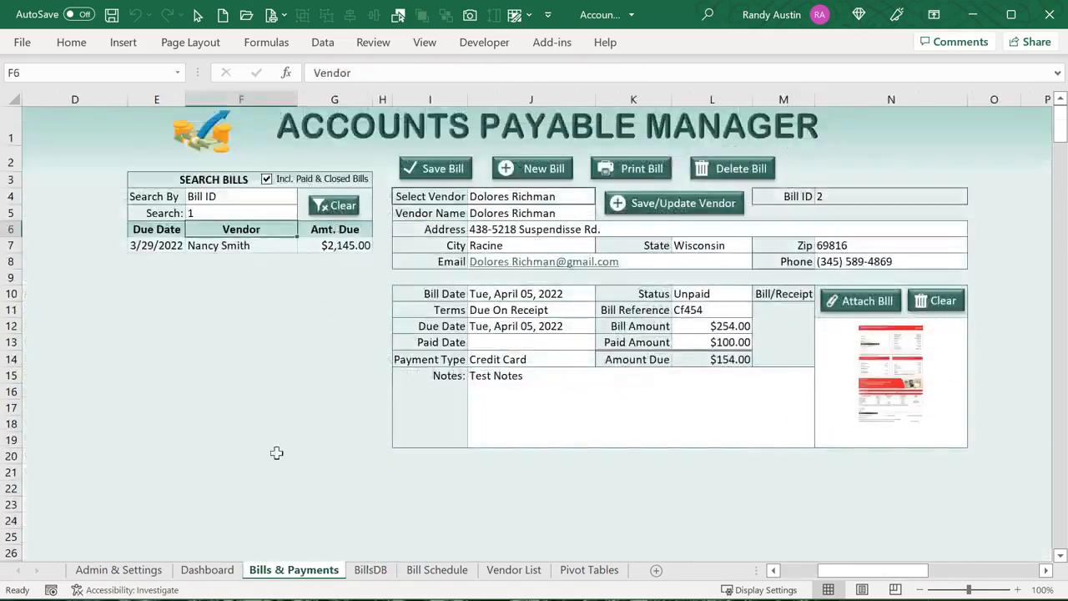
{"action": "left_click", "coordinate": [336, 207]}
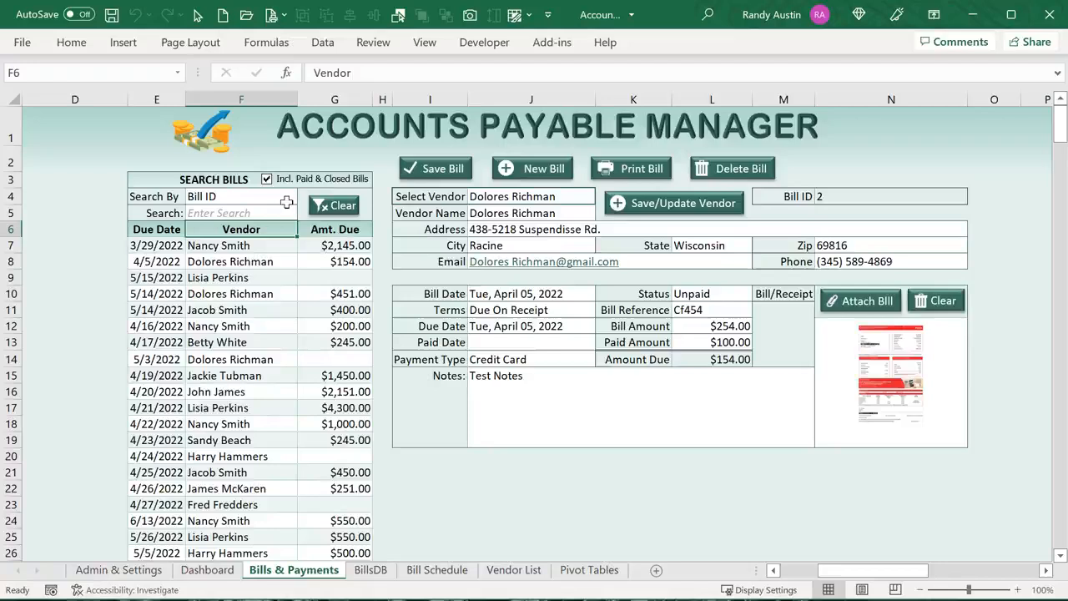
{"action": "left_click", "coordinate": [267, 213]}
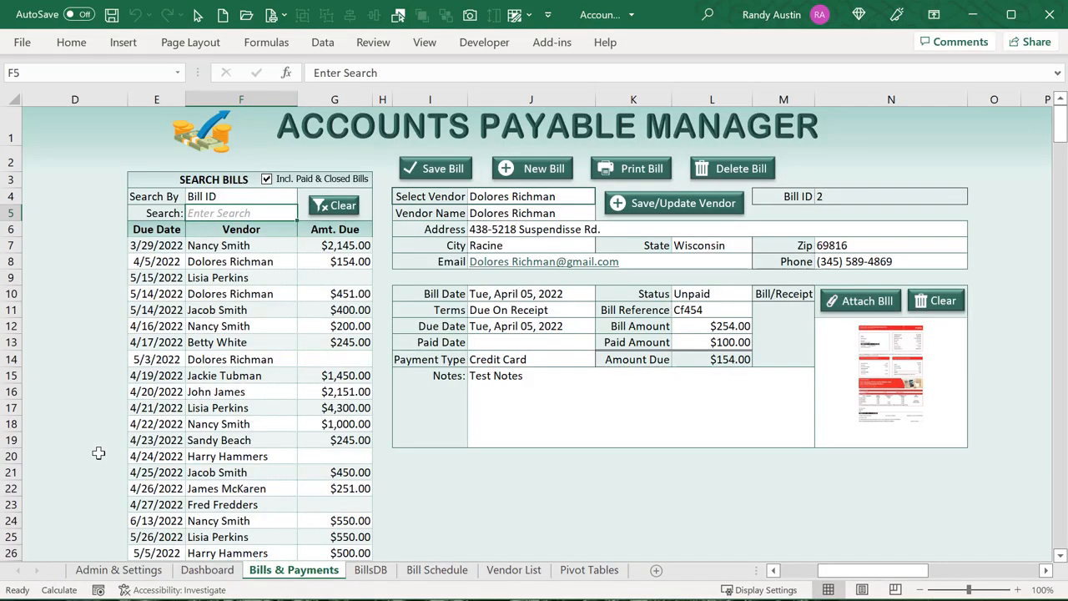
{"action": "left_click", "coordinate": [371, 570]}
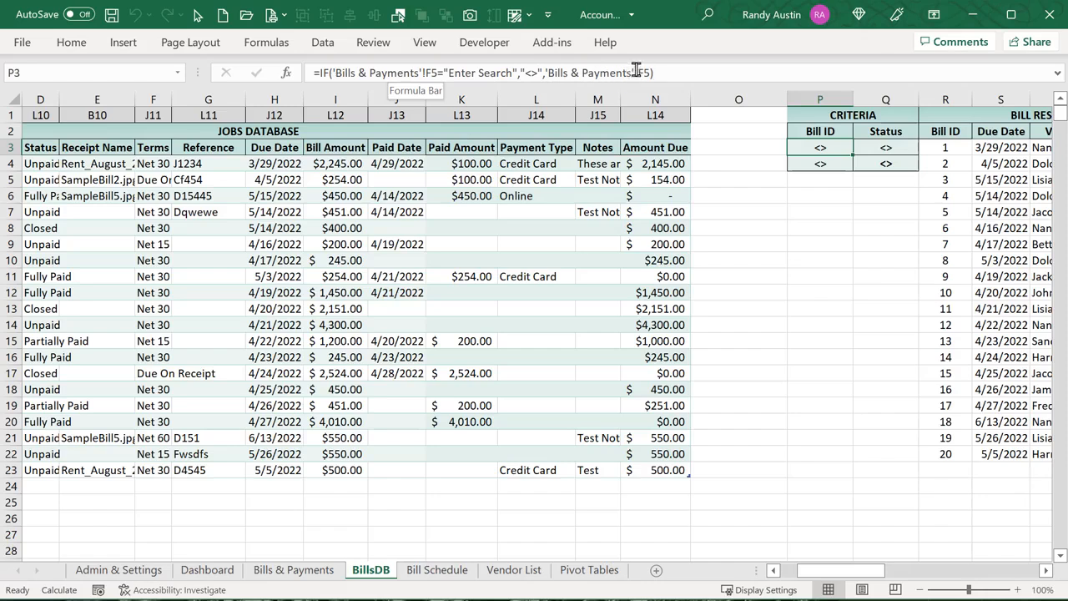
{"action": "left_click", "coordinate": [806, 163]}
{"action": "left_click", "coordinate": [811, 148]}
{"action": "left_click", "coordinate": [810, 166]}
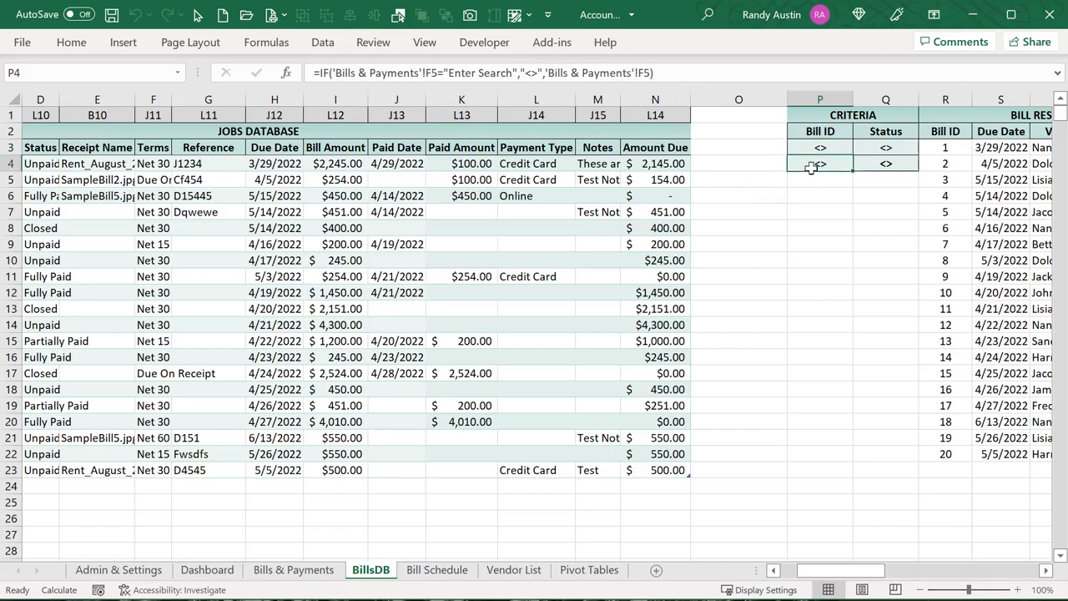
{"action": "left_click", "coordinate": [876, 149]}
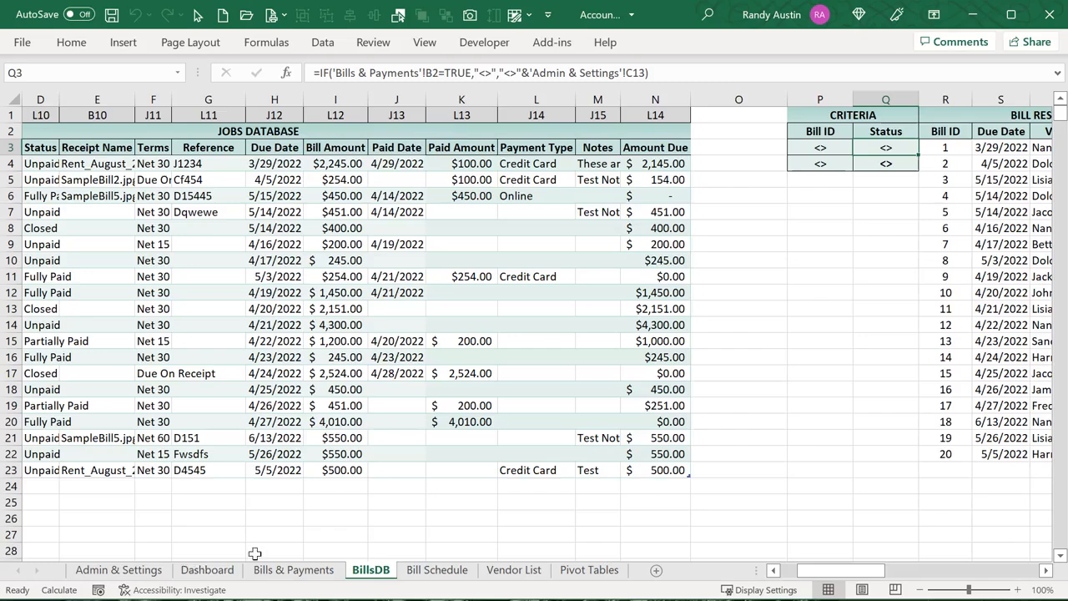
Untick Incl. Paid & Closed Bills and confirm BillsDB's criteria read <>Fully Paid and <>Closed
{"action": "left_click", "coordinate": [279, 570]}
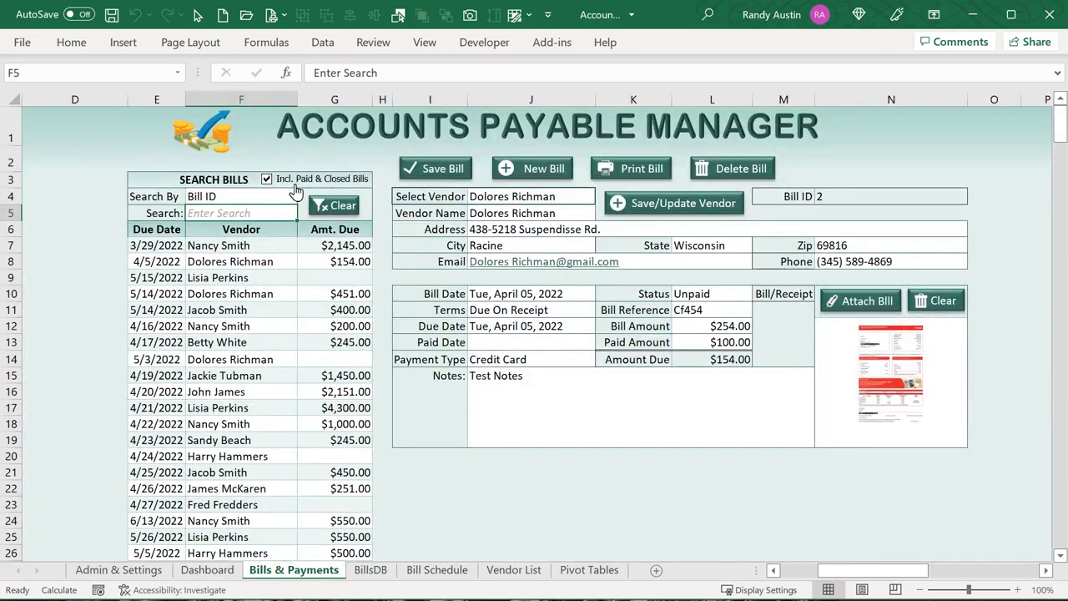
{"action": "left_click_drag", "start_coordinate": [830, 571], "coordinate": [791, 582]}
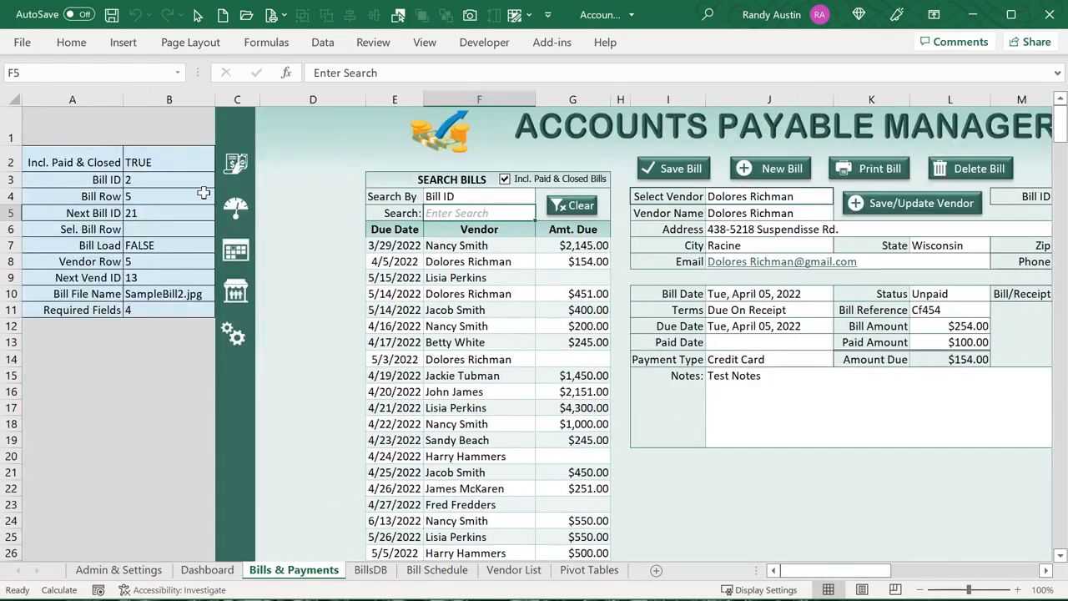
{"action": "left_click", "coordinate": [177, 165]}
{"action": "left_click", "coordinate": [543, 182]}
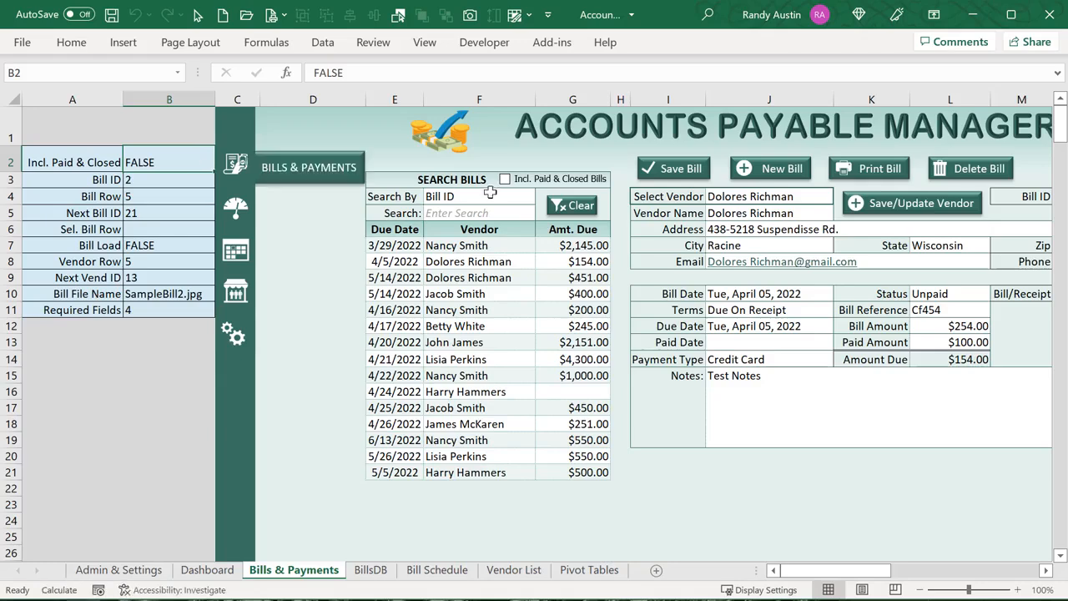
{"action": "left_click", "coordinate": [368, 574]}
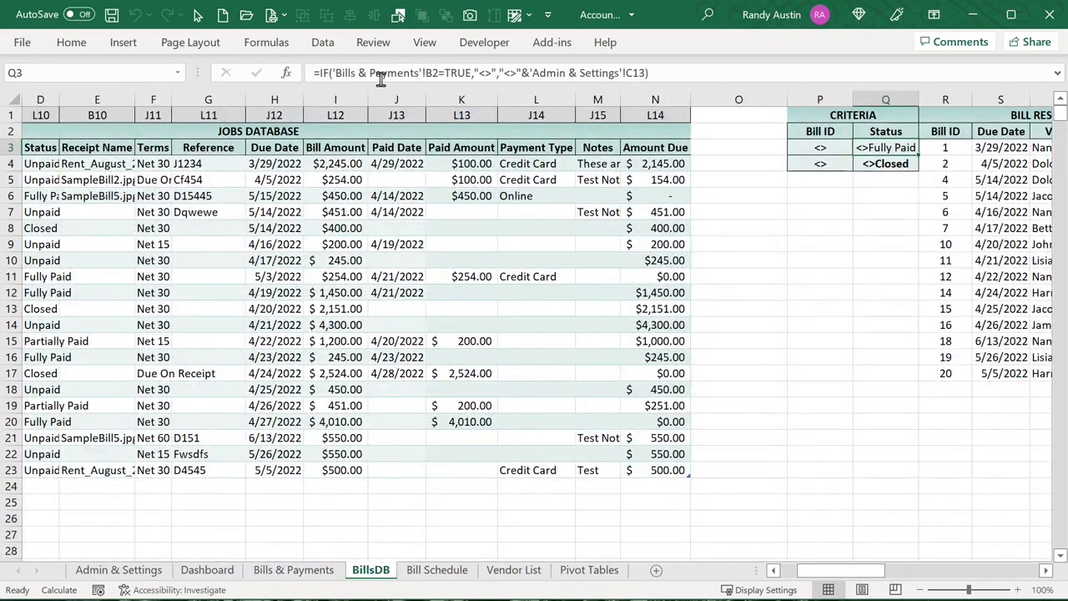
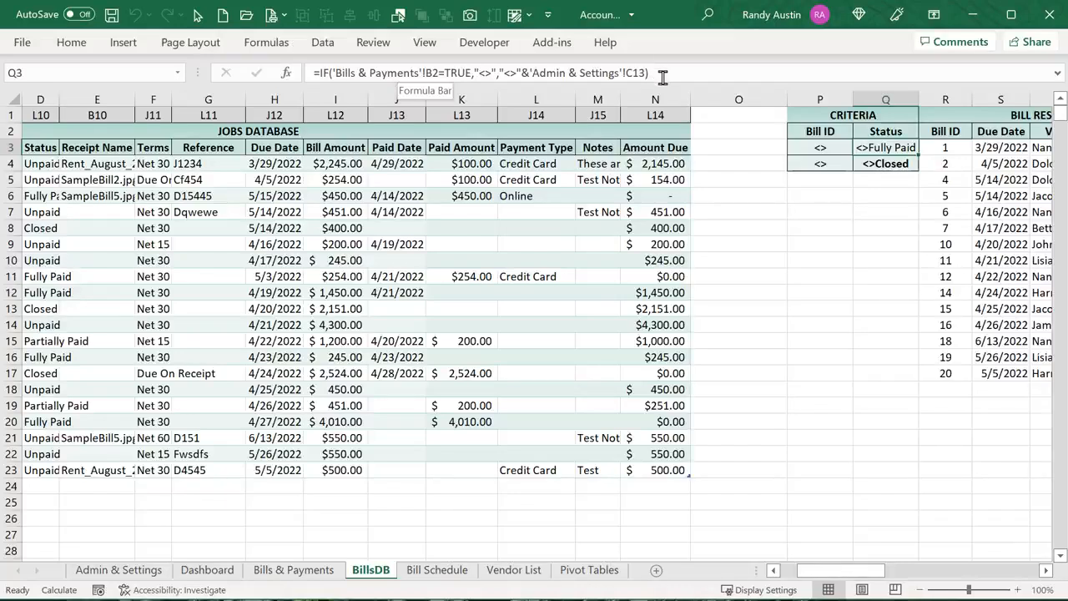
Check the remaining criteria formulas, then retitle JOBS DATABASE to BILLS DATABASE on BillsDB
{"action": "key", "text": "Down"}
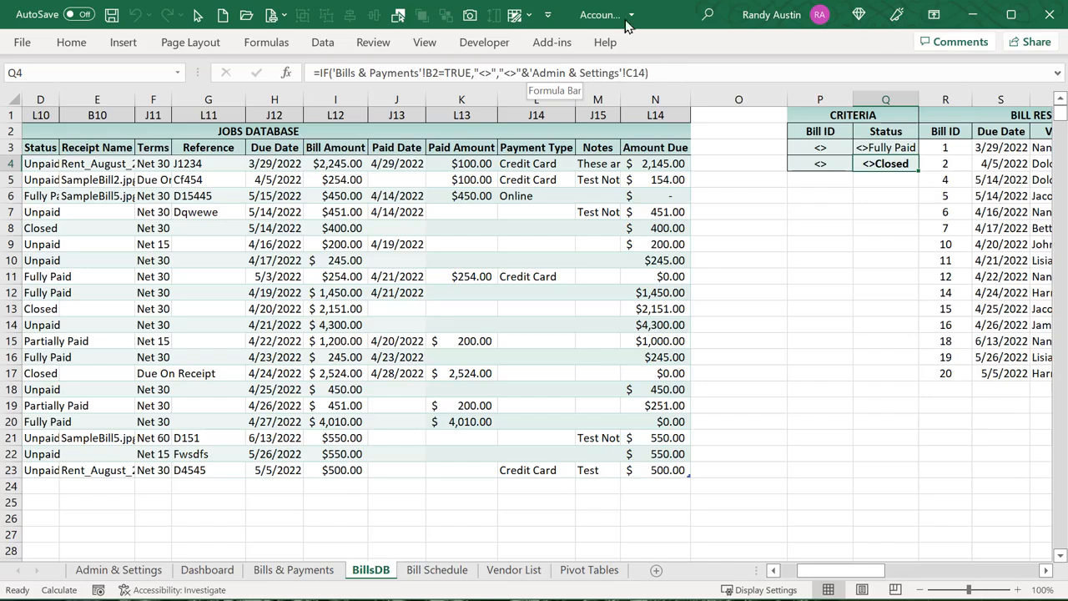
{"action": "key", "text": "Down"}
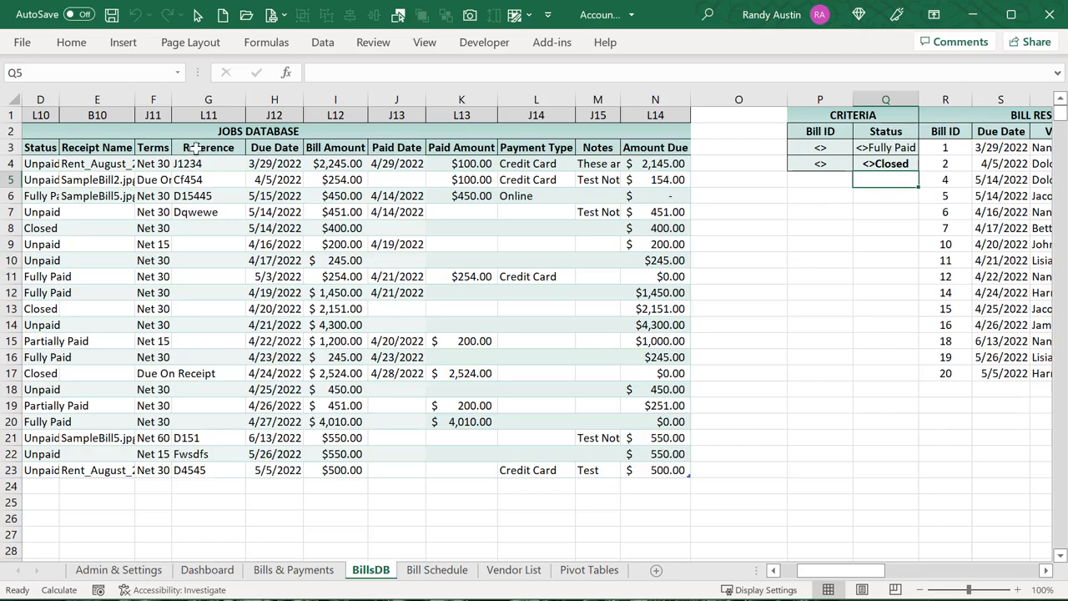
{"action": "left_click_drag", "start_coordinate": [196, 142], "coordinate": [250, 137]}
{"action": "left_click", "coordinate": [243, 126]}
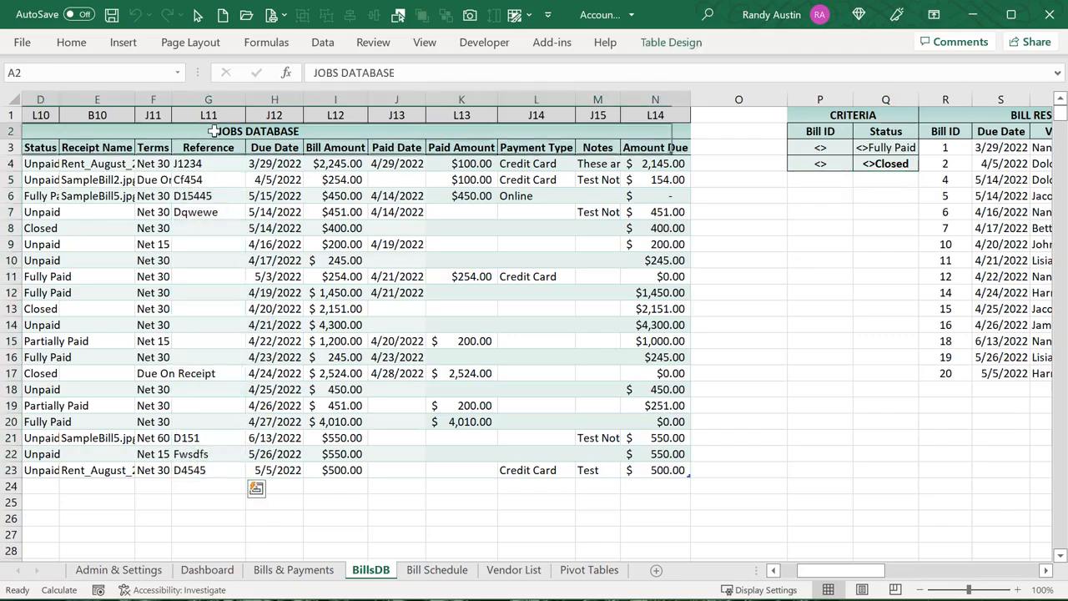
{"action": "double_click", "coordinate": [327, 73]}
{"action": "type", "text": "BILL"}
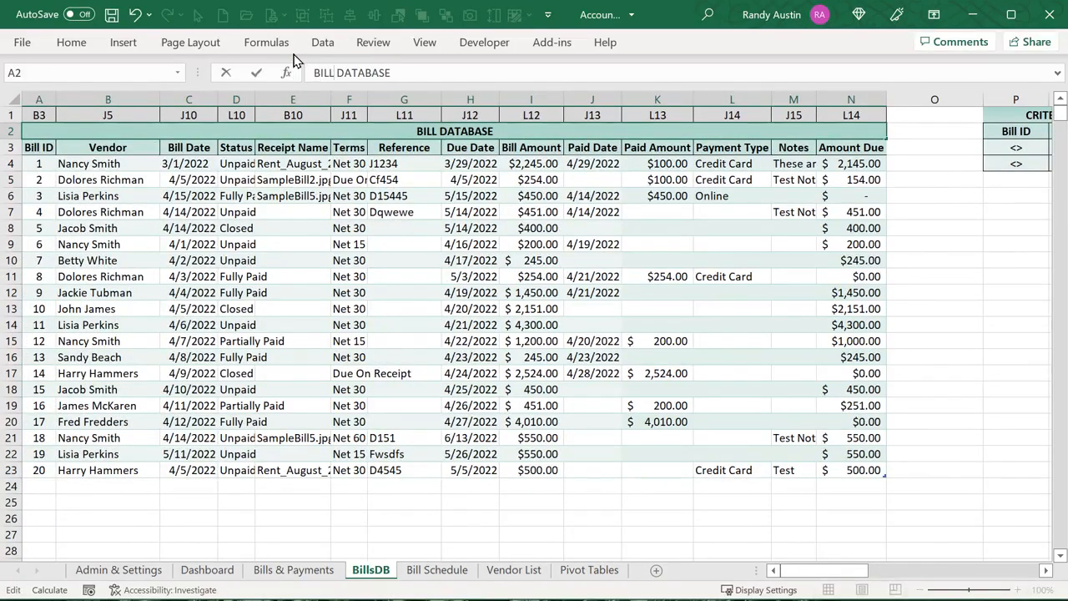
{"action": "type", "text": "S"}
{"action": "key", "text": "Return"}
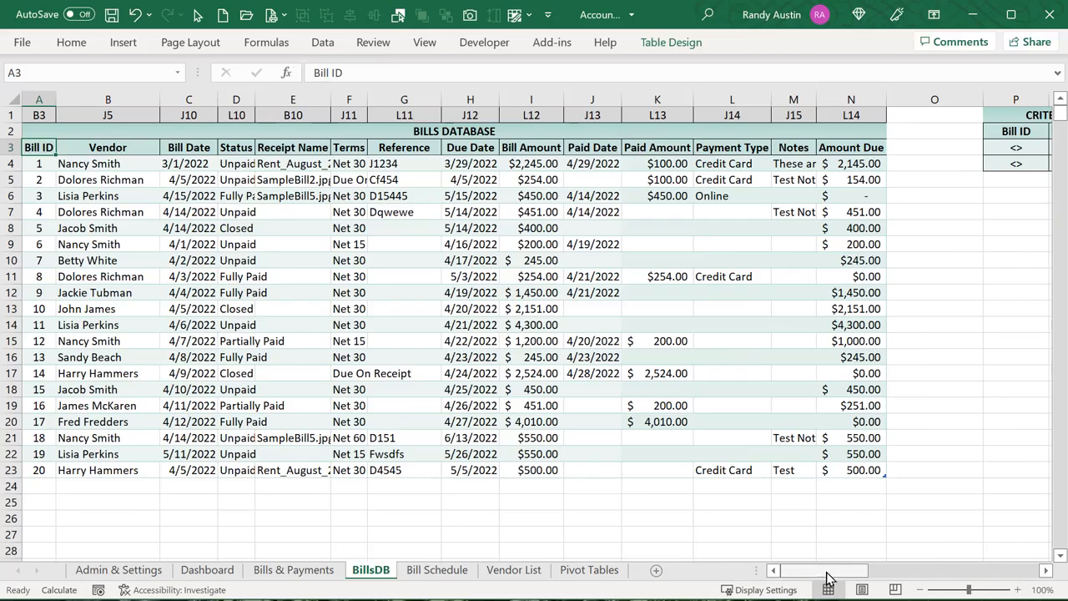
Review the filtered Bill Results entries, then go to the Bills & Payments sheet
{"action": "left_click_drag", "start_coordinate": [829, 575], "coordinate": [873, 575]}
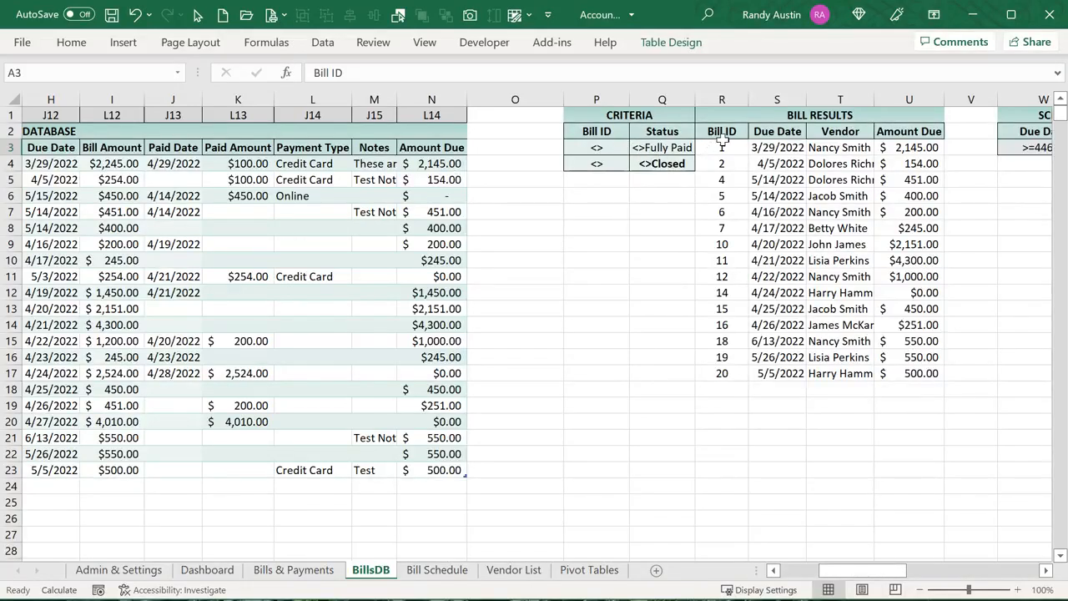
{"action": "left_click_drag", "start_coordinate": [722, 146], "coordinate": [915, 375]}
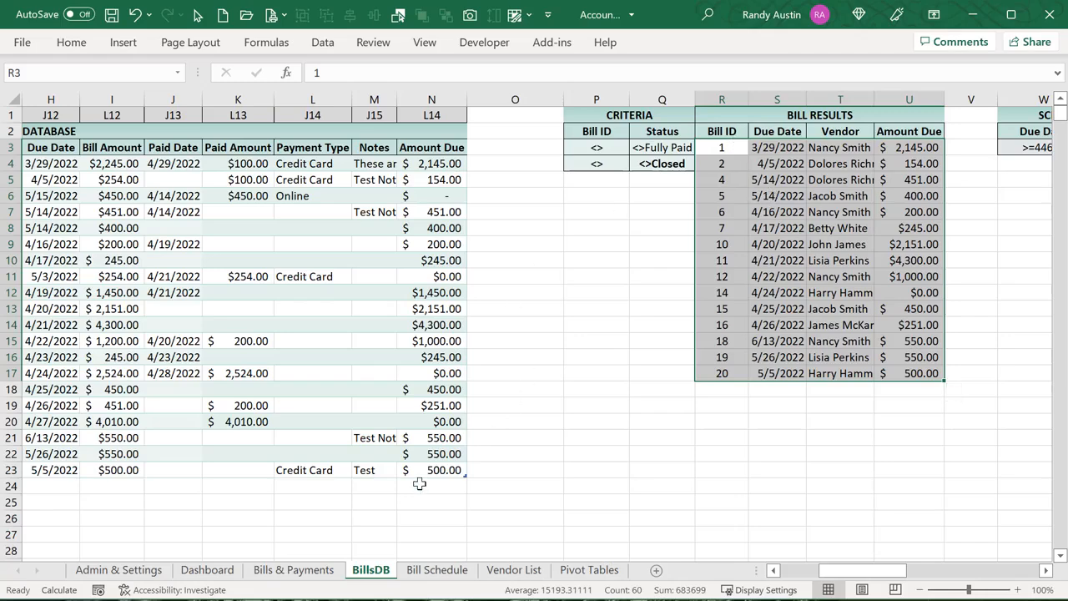
{"action": "left_click", "coordinate": [294, 570]}
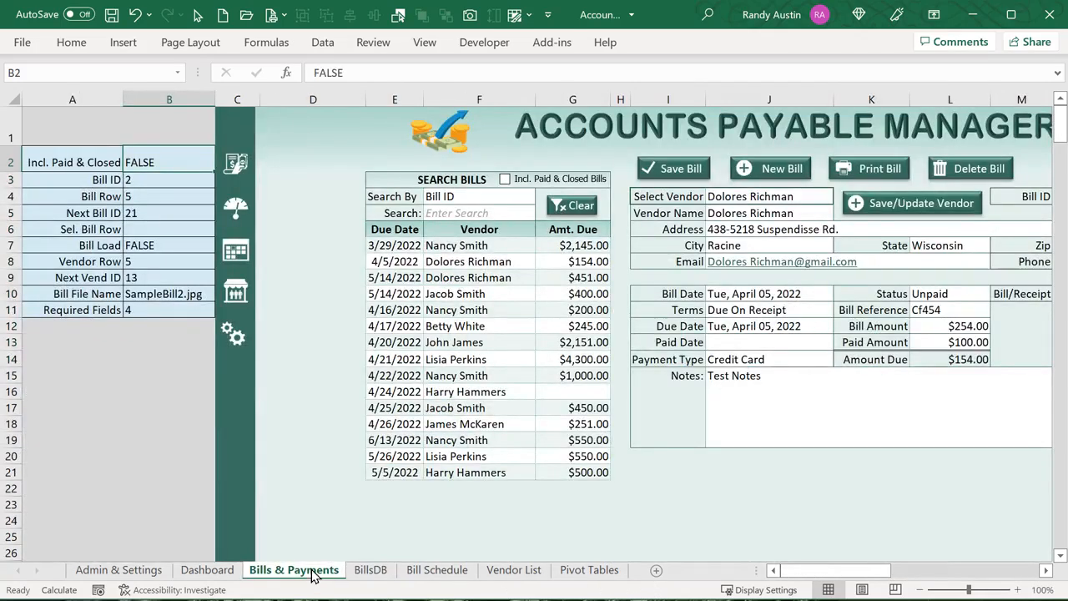
Review the column D helper values and restore the ribbon to Show Tabs and Commands
{"action": "left_click", "coordinate": [352, 222]}
{"action": "left_click", "coordinate": [351, 247]}
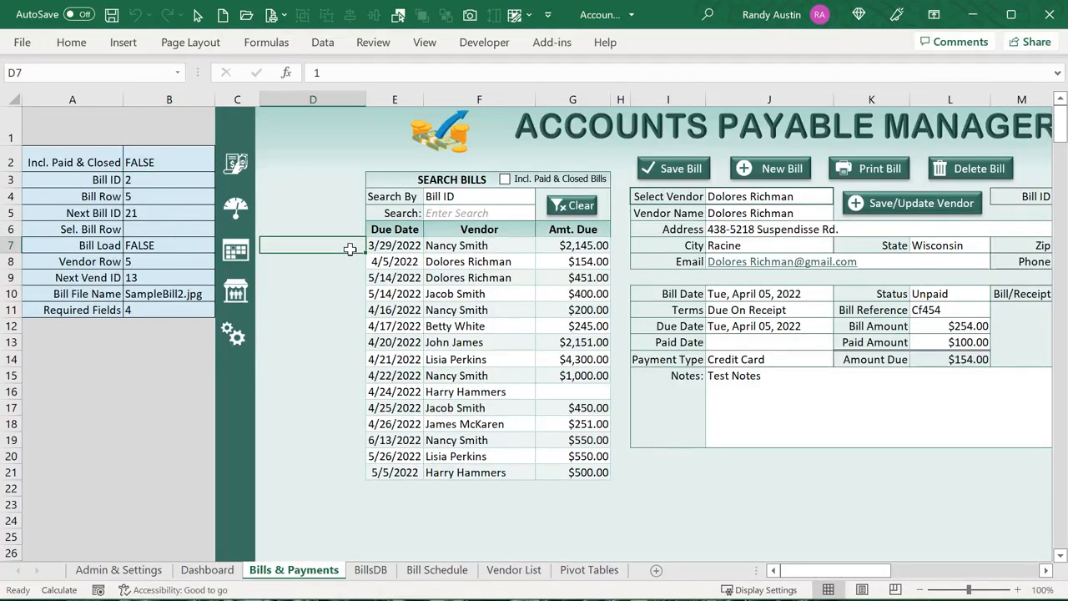
{"action": "key", "text": "Down"}
{"action": "key", "text": "Down"}
{"action": "key", "text": "Down"}
{"action": "key", "text": "Down"}
{"action": "key", "text": "Down"}
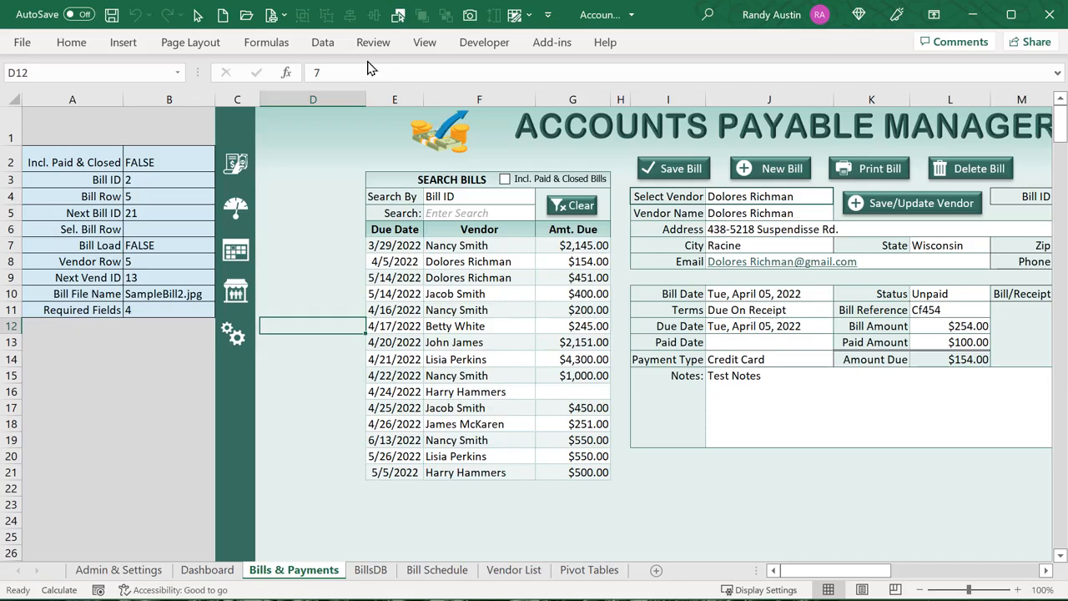
{"action": "key", "text": "Down"}
{"action": "key", "text": "Down"}
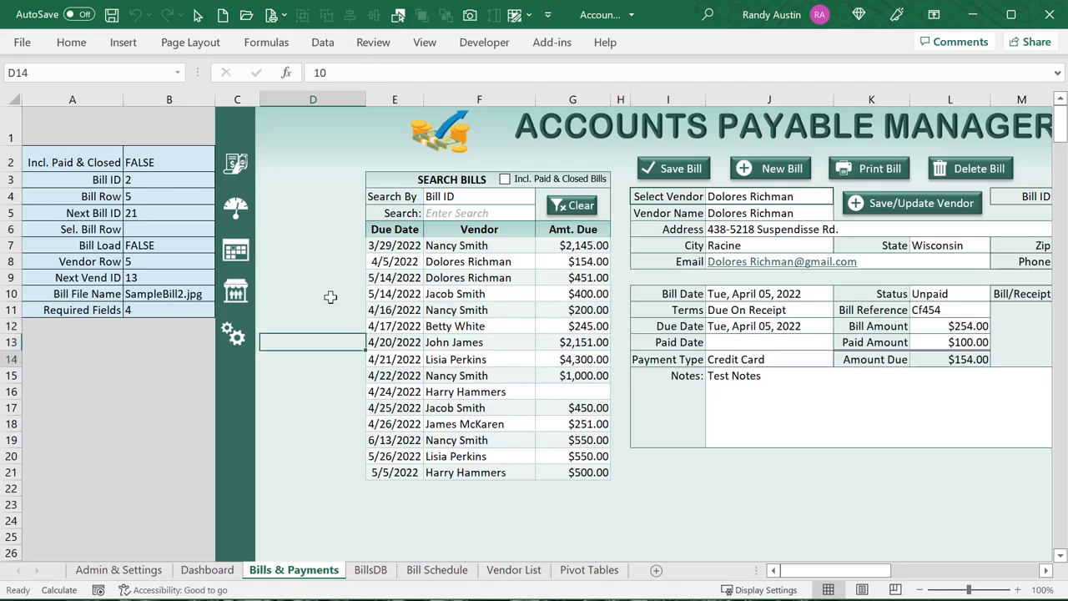
{"action": "key", "text": "Up"}
{"action": "key", "text": "Up"}
{"action": "key", "text": "Up"}
{"action": "key", "text": "Up"}
{"action": "key", "text": "Up"}
{"action": "key", "text": "Up"}
{"action": "key", "text": "Up"}
{"action": "key", "text": "Up"}
{"action": "key", "text": "Up"}
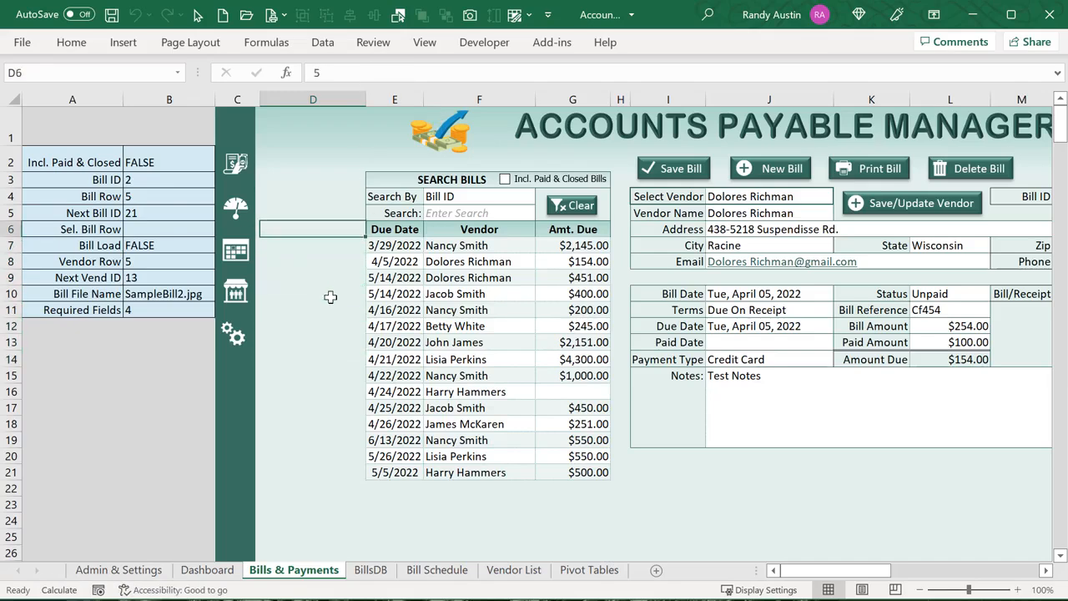
{"action": "key", "text": "Down"}
{"action": "key", "text": "Down"}
{"action": "key", "text": "Down"}
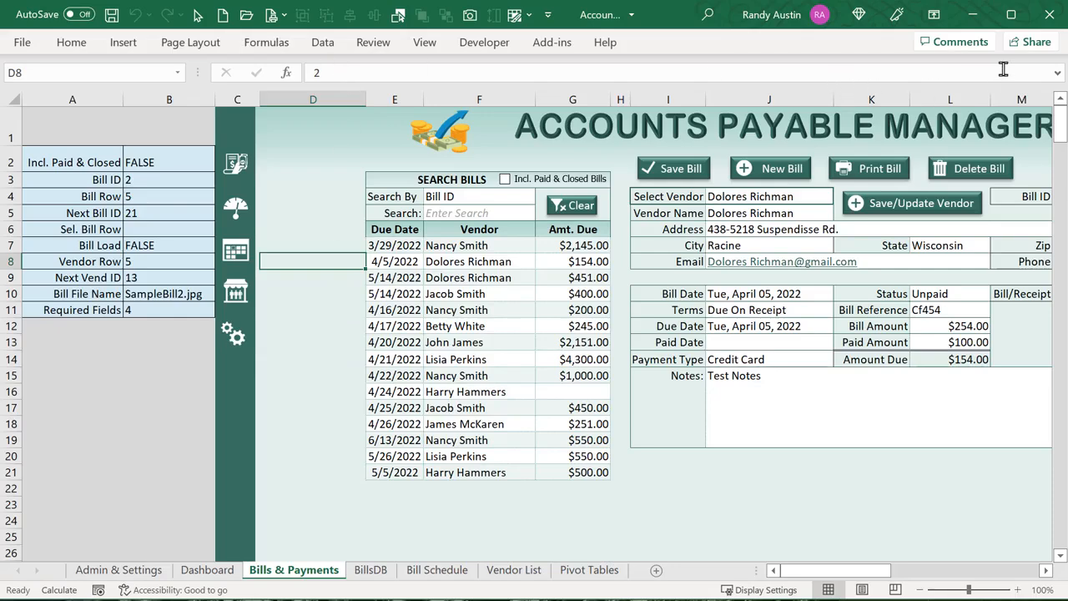
{"action": "left_click", "coordinate": [934, 15]}
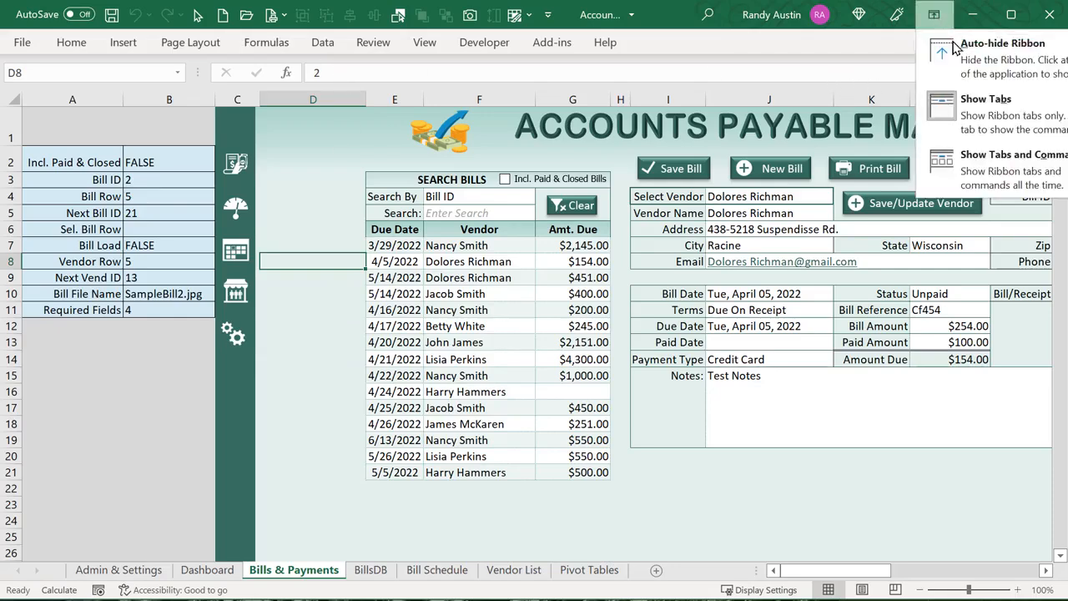
{"action": "left_click", "coordinate": [968, 155]}
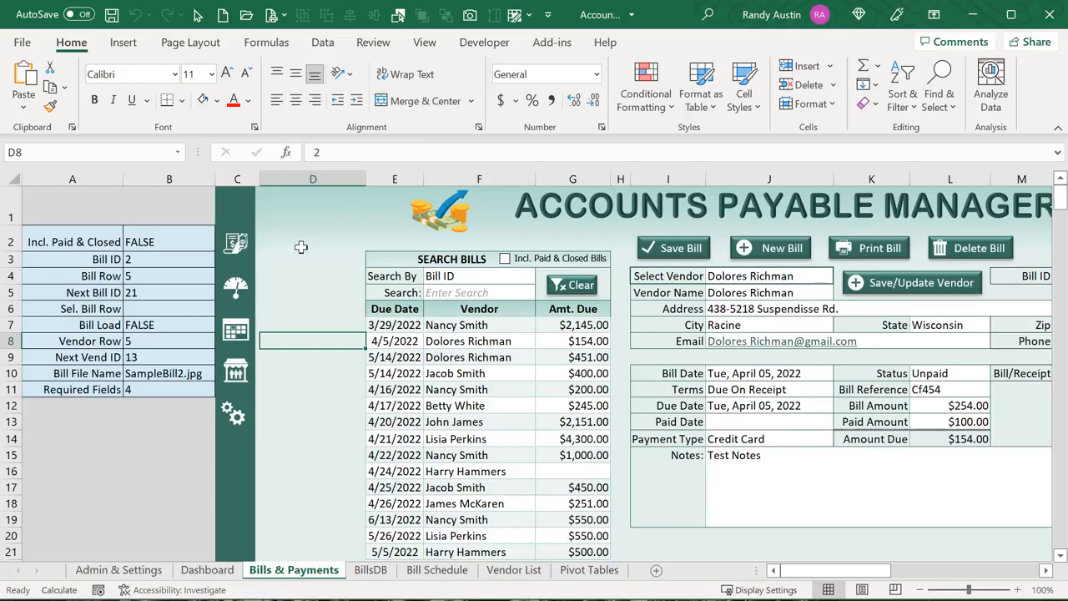
Colour the helper value in D7 red
{"action": "left_click", "coordinate": [314, 322]}
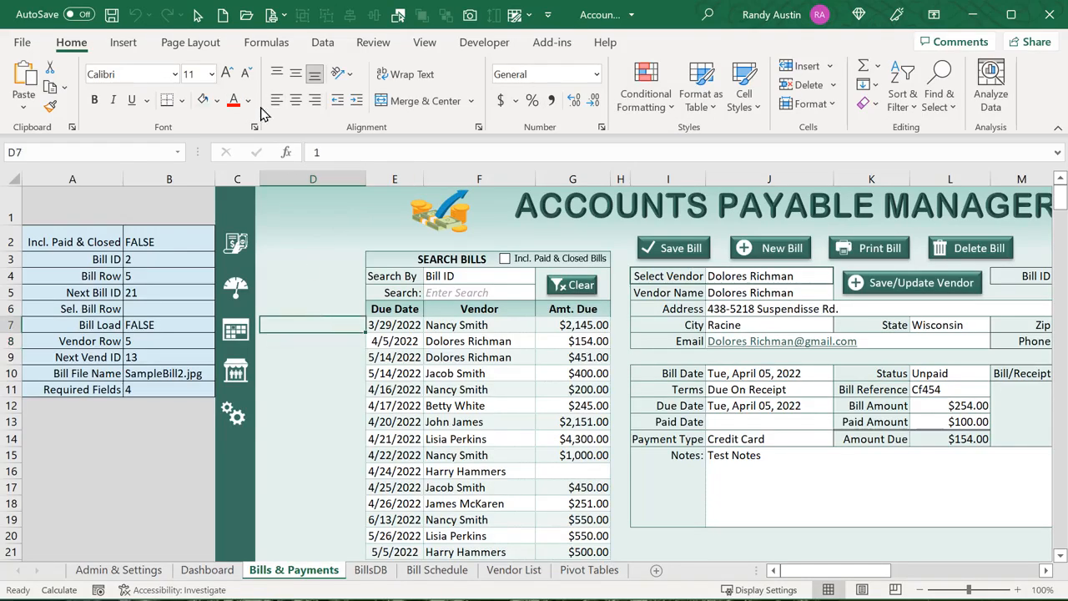
{"action": "left_click", "coordinate": [234, 101]}
{"action": "left_click", "coordinate": [248, 100]}
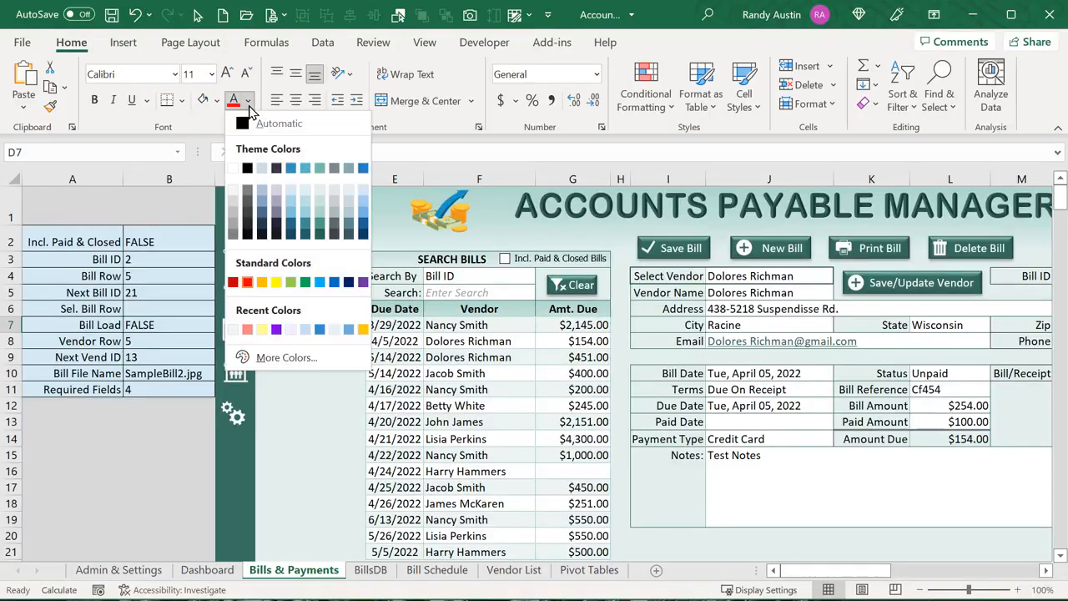
{"action": "left_click", "coordinate": [318, 190]}
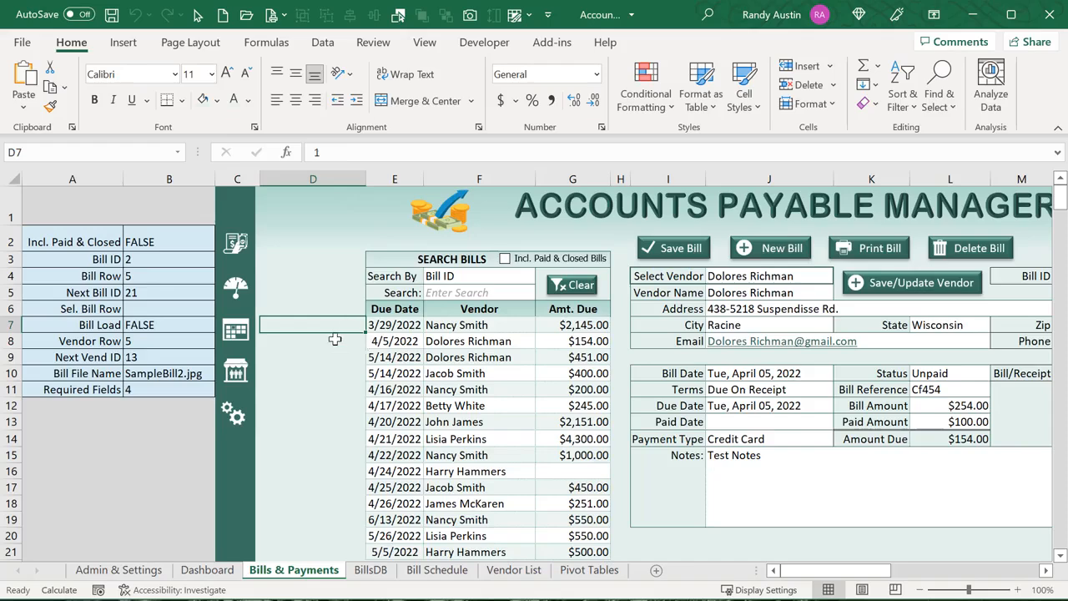
{"action": "left_click", "coordinate": [248, 101]}
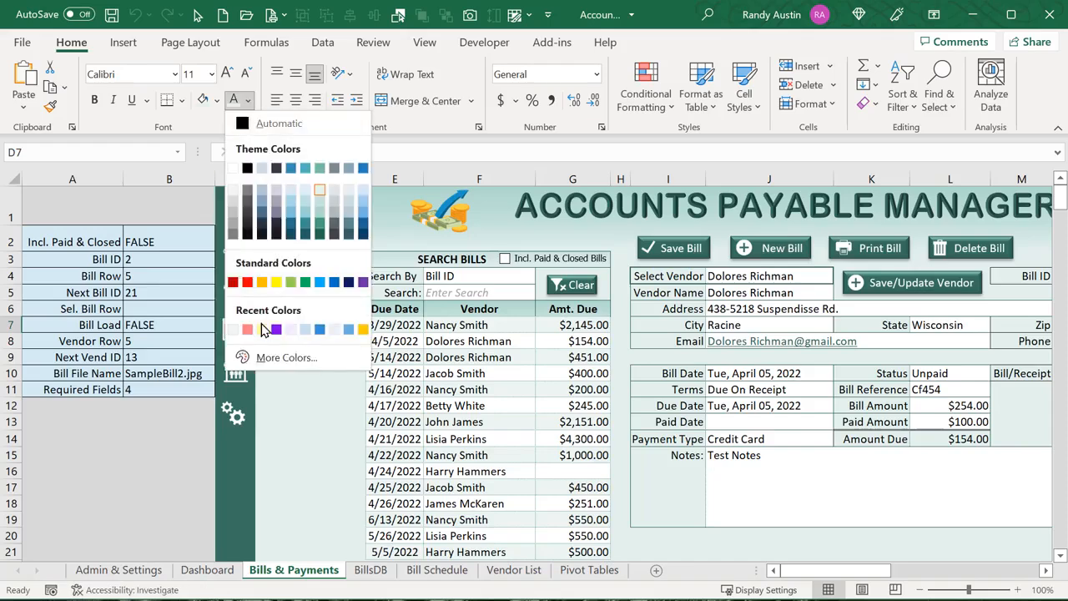
{"action": "left_click", "coordinate": [248, 284]}
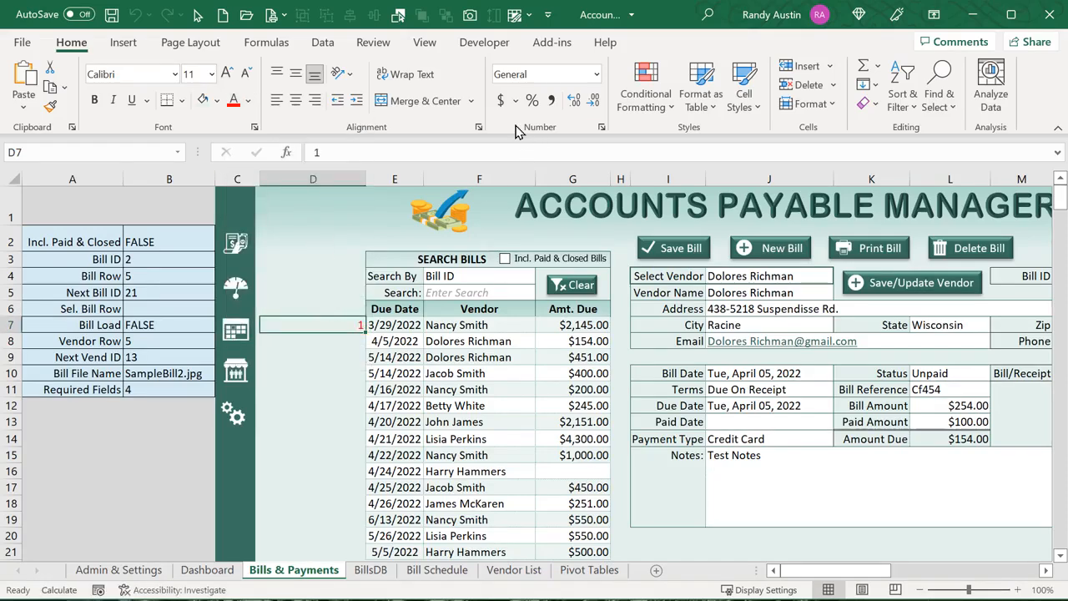
Give D7 the custom number format ;;; so its value is hidden
{"action": "left_click", "coordinate": [597, 77]}
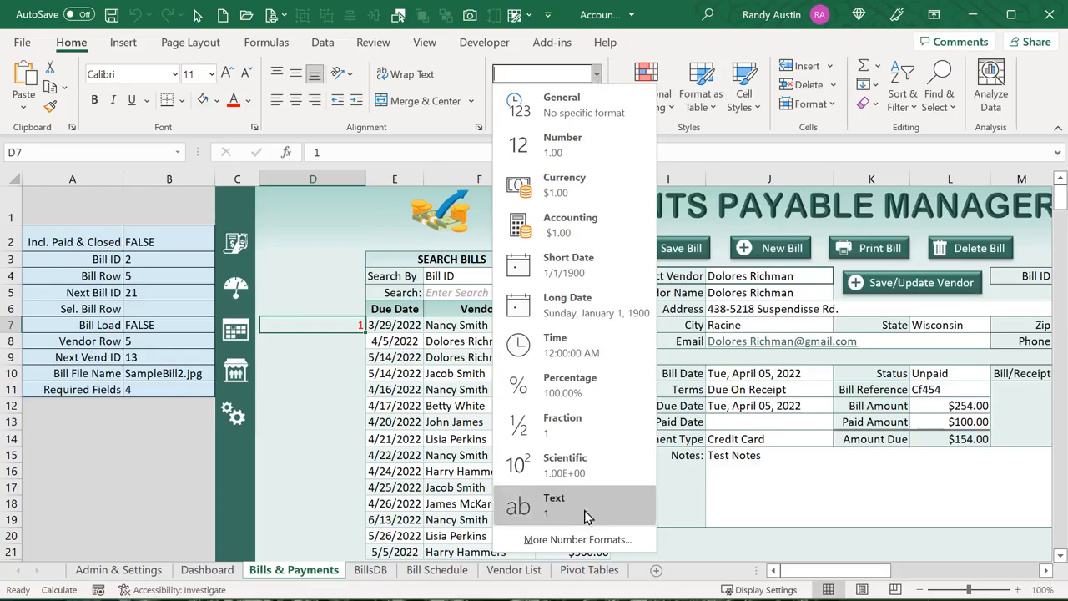
{"action": "left_click", "coordinate": [582, 539]}
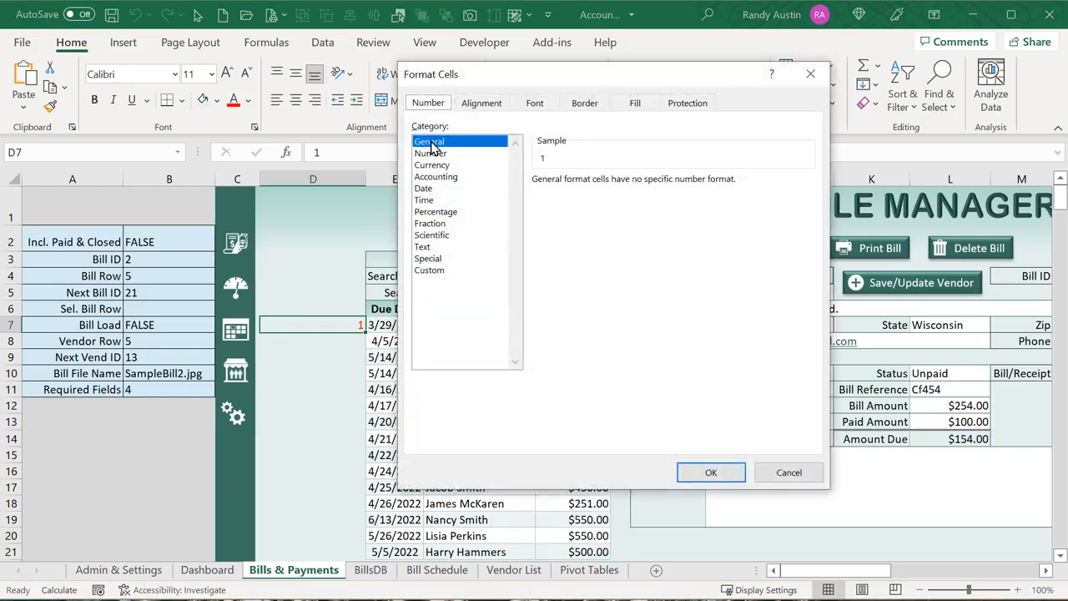
{"action": "left_click", "coordinate": [438, 270]}
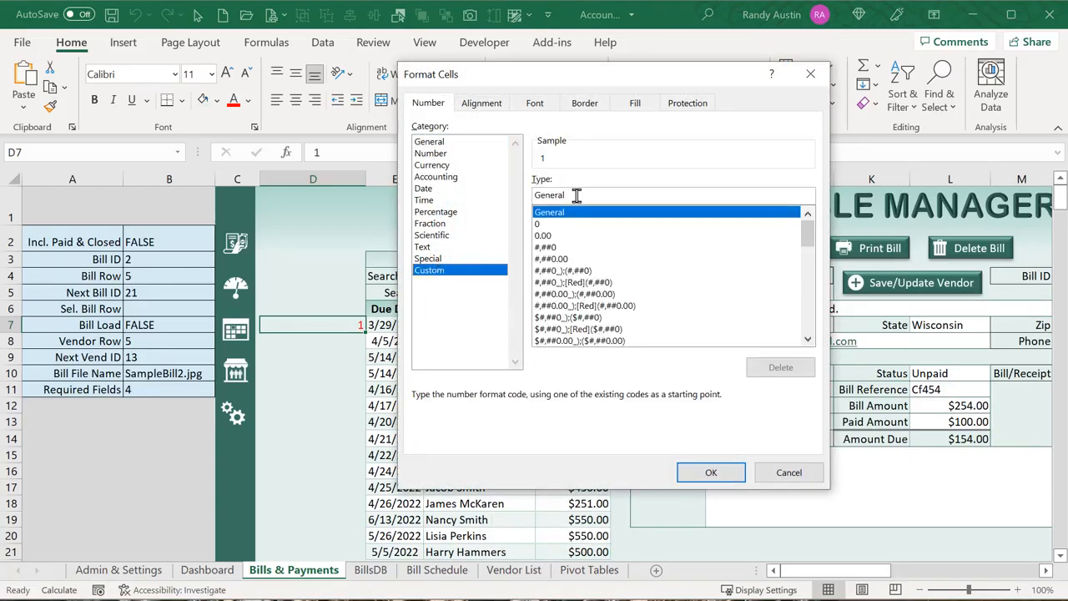
{"action": "left_click_drag", "start_coordinate": [576, 195], "coordinate": [513, 196]}
{"action": "type", "text": ";;;"}
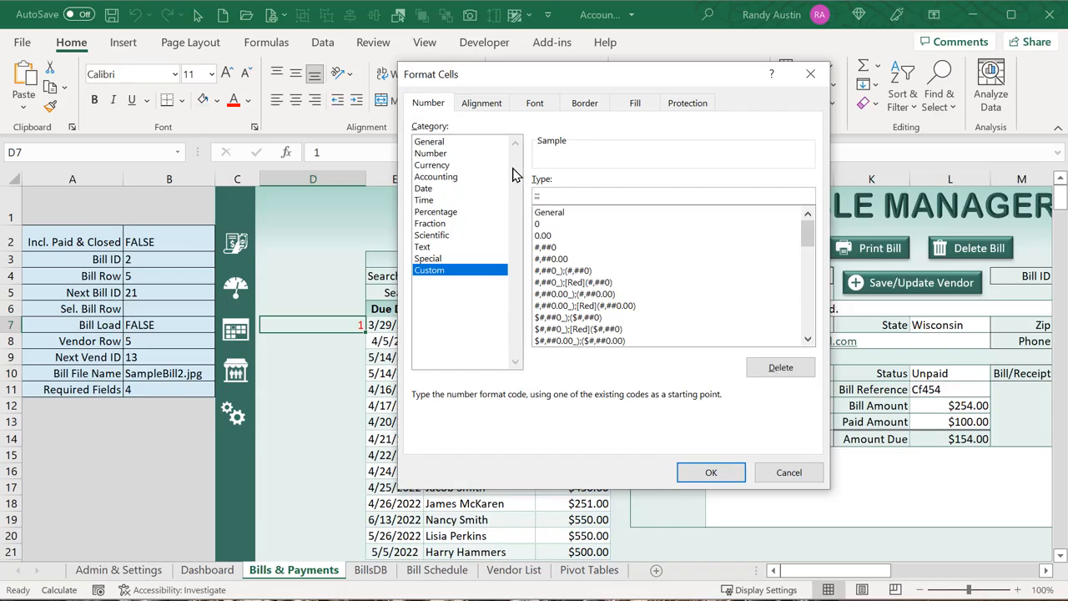
{"action": "key", "text": "Return"}
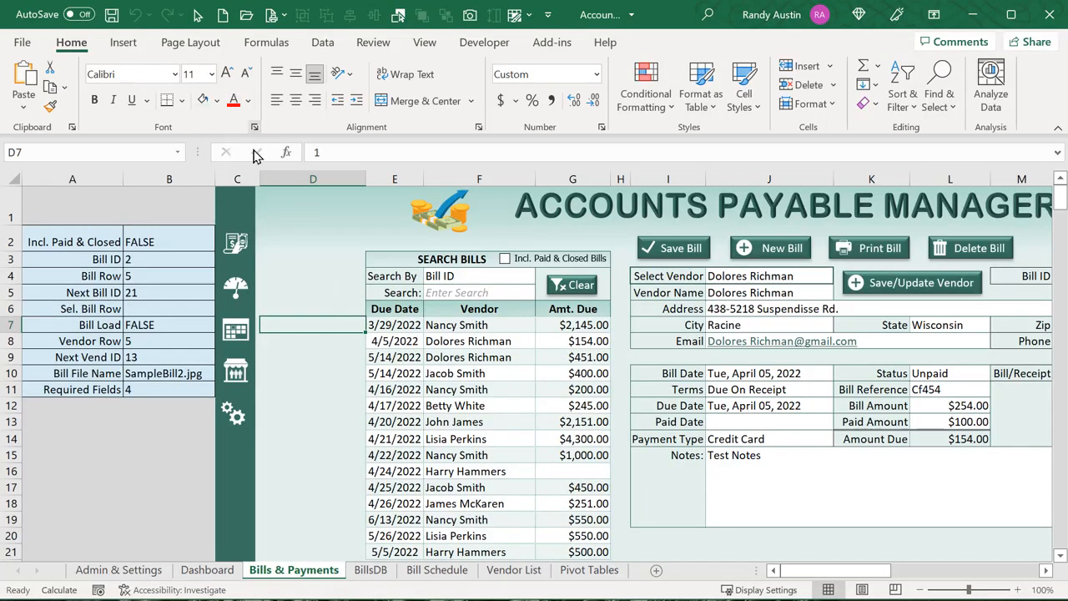
Inspect the D7:D13 helper cells, the search list and the B3 setting, then go to BillsDB
{"action": "left_click", "coordinate": [349, 343]}
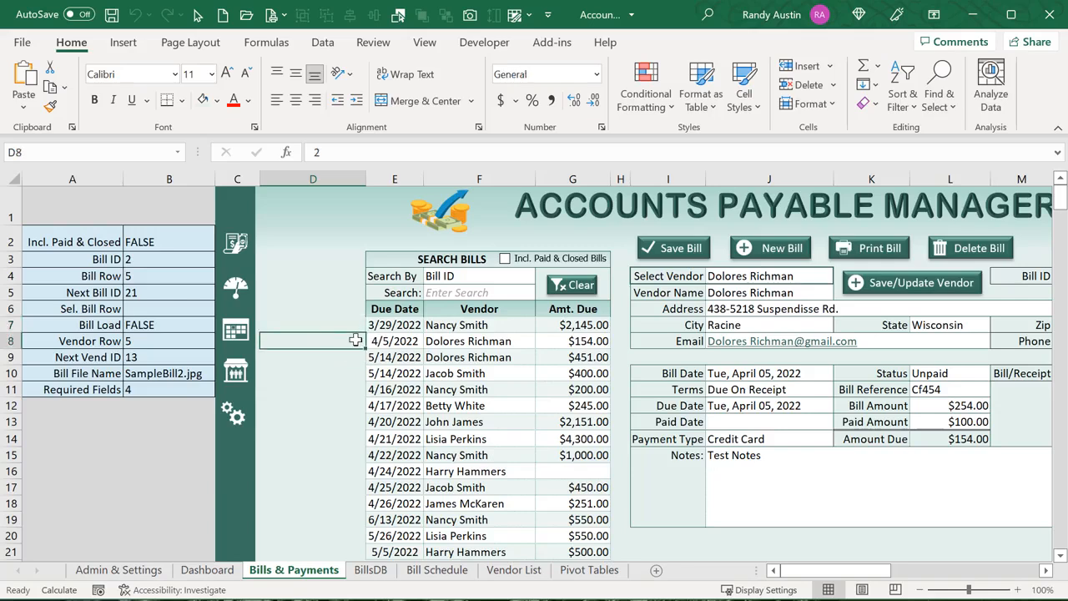
{"action": "left_click", "coordinate": [370, 341]}
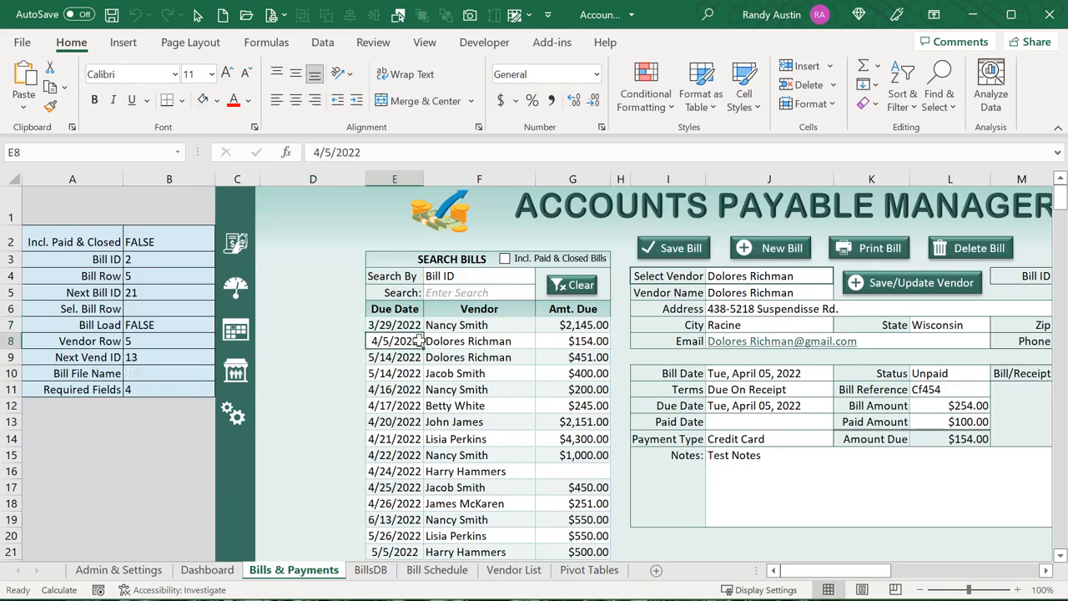
{"action": "left_click", "coordinate": [344, 339]}
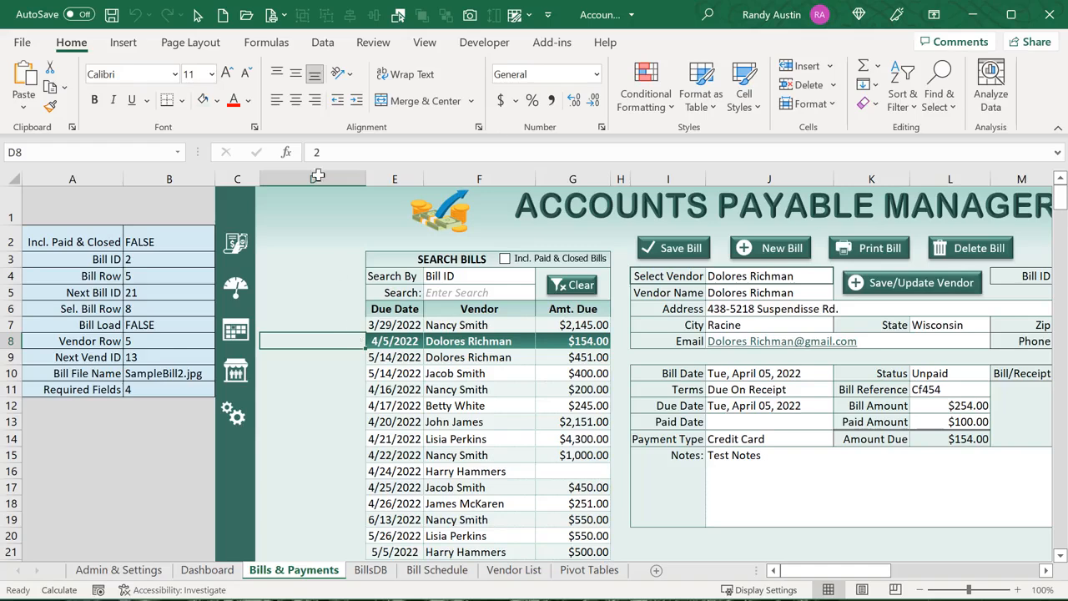
{"action": "left_click", "coordinate": [177, 256]}
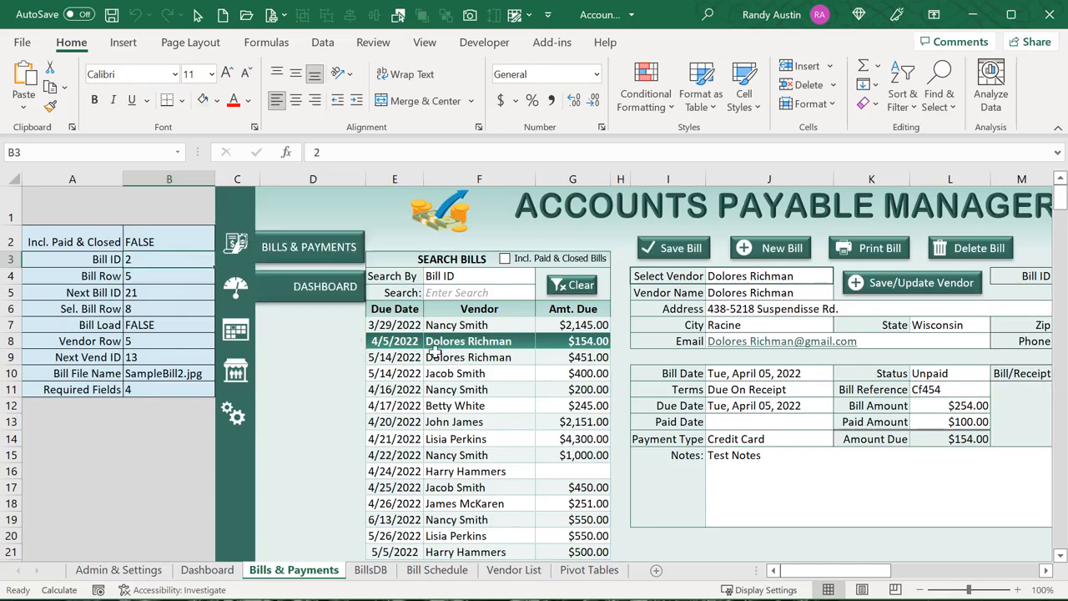
{"action": "left_click_drag", "start_coordinate": [357, 324], "coordinate": [352, 421]}
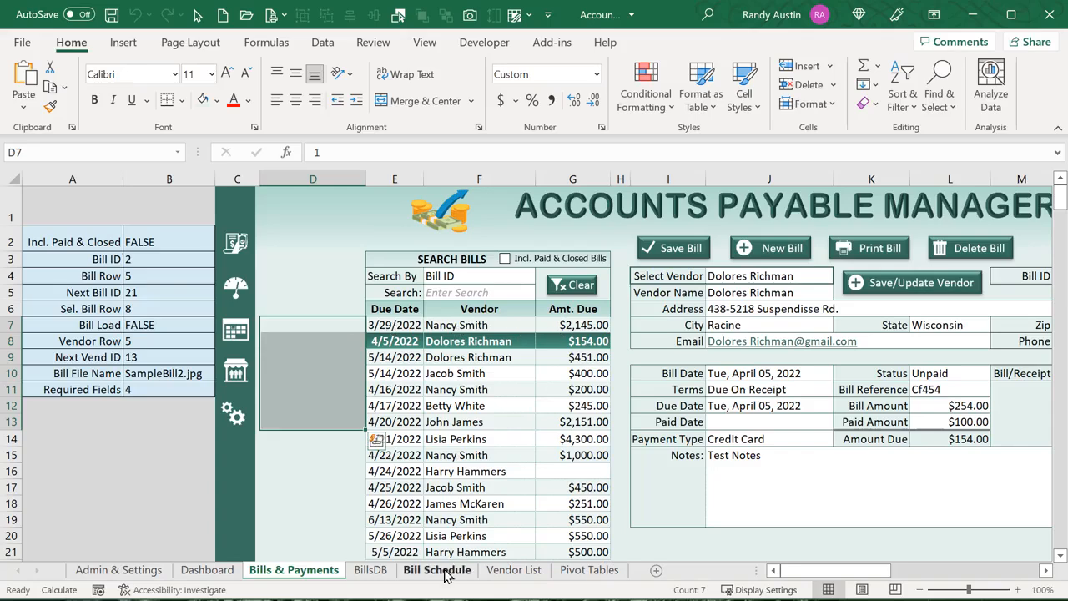
{"action": "left_click", "coordinate": [370, 570]}
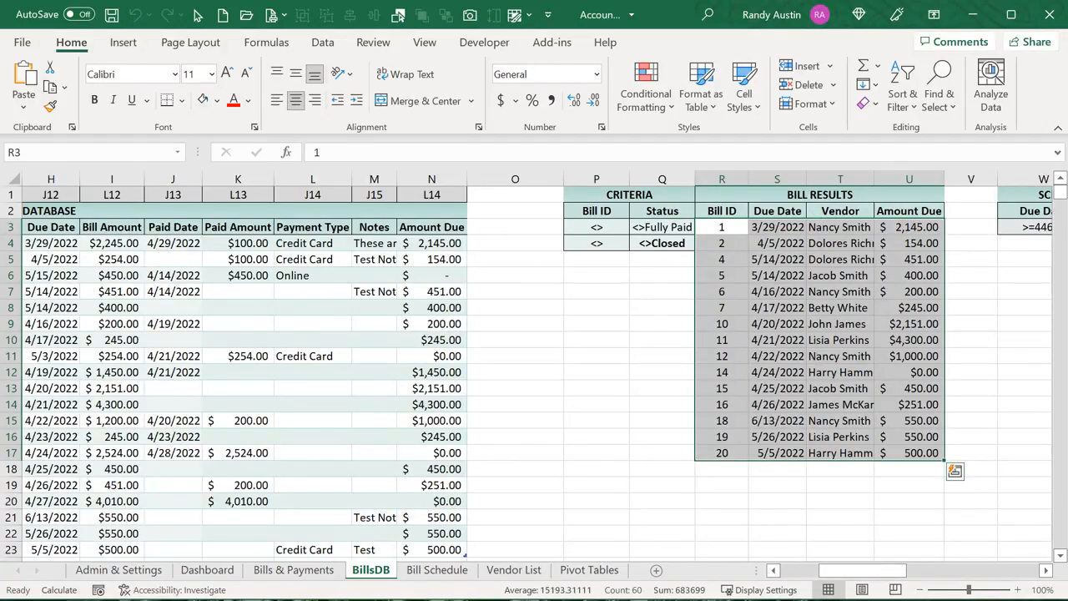
Look up the Bills_LoadList procedure name in the VBA editor
{"action": "key", "text": "alt+F11"}
{"action": "left_click", "coordinate": [325, 168]}
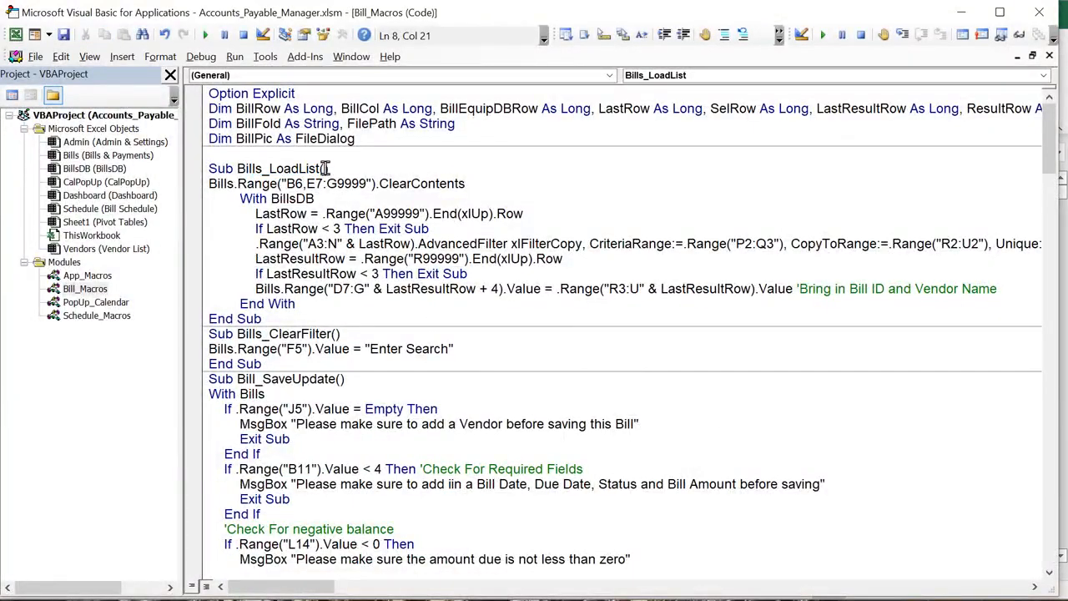
{"action": "left_click_drag", "start_coordinate": [325, 168], "coordinate": [247, 168]}
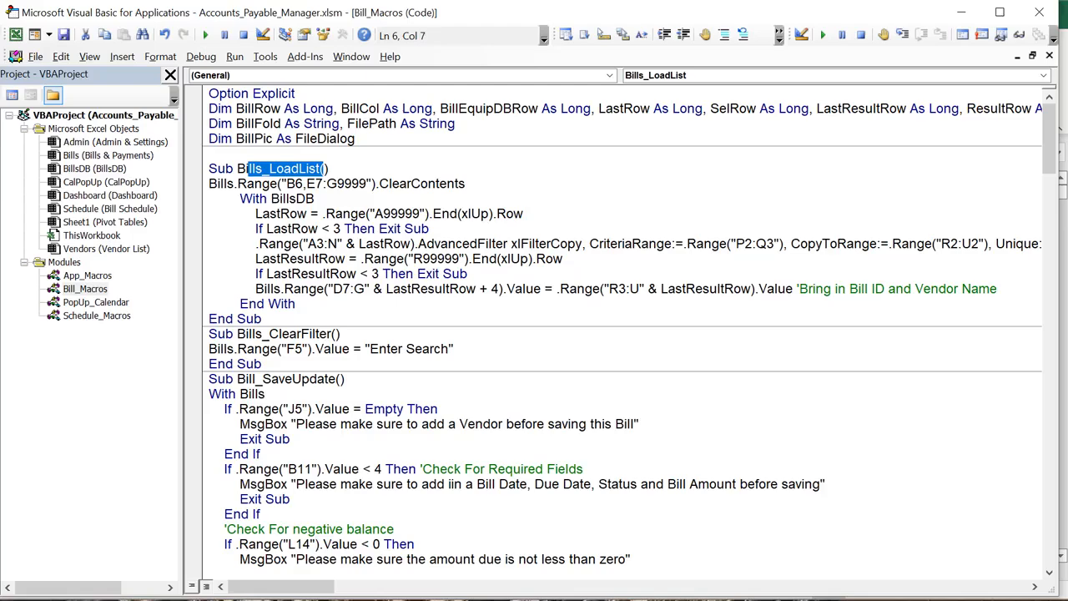
{"action": "key", "text": "alt+F11"}
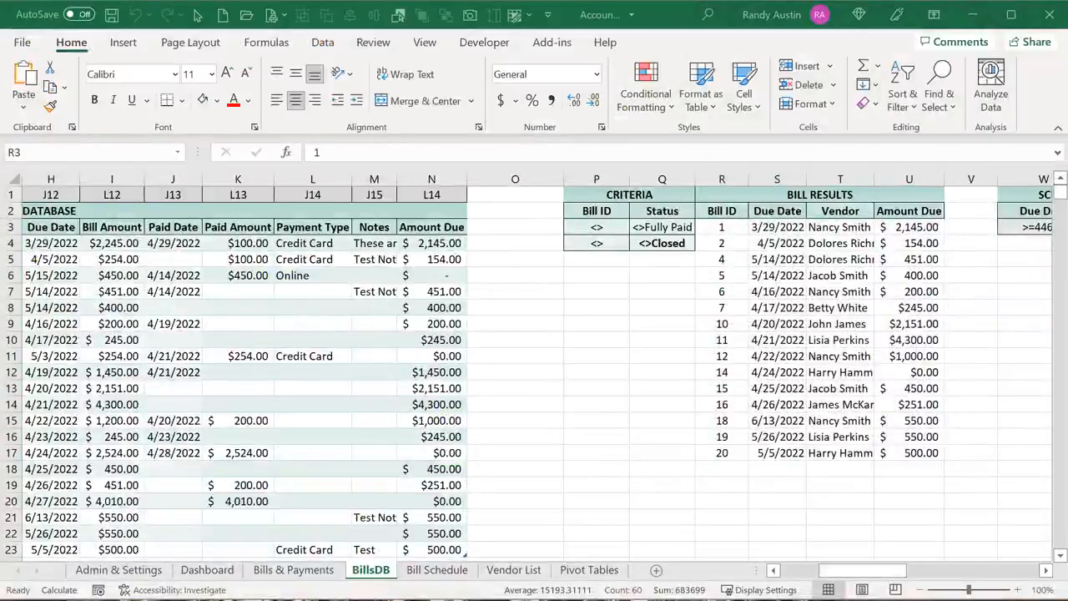
Tick Incl. Paid & Closed Bills and confirm it runs the Bills_LoadList macro
{"action": "left_click", "coordinate": [224, 574]}
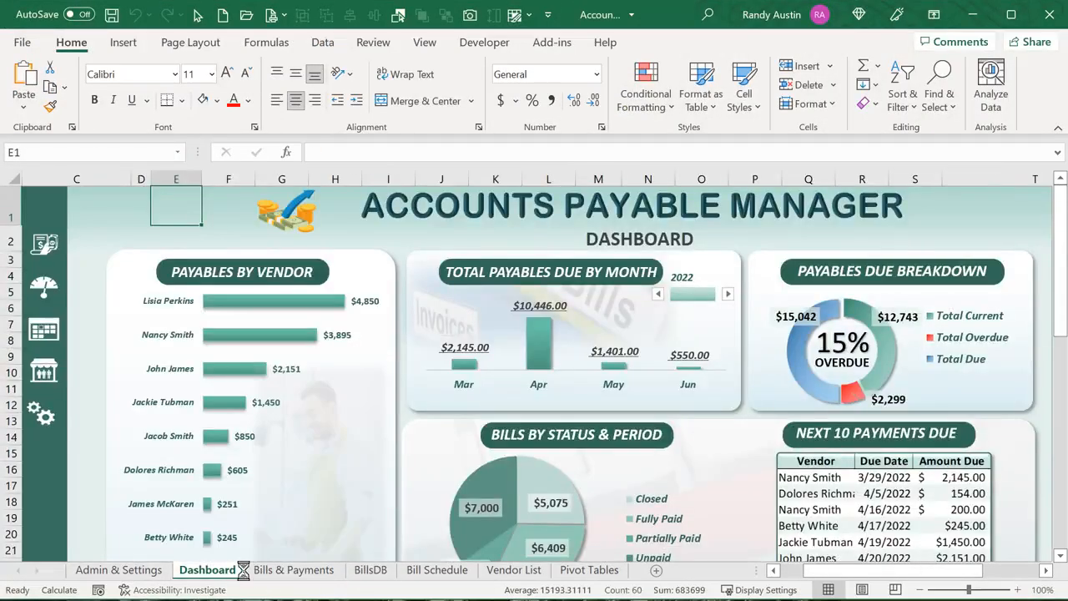
{"action": "left_click", "coordinate": [280, 571]}
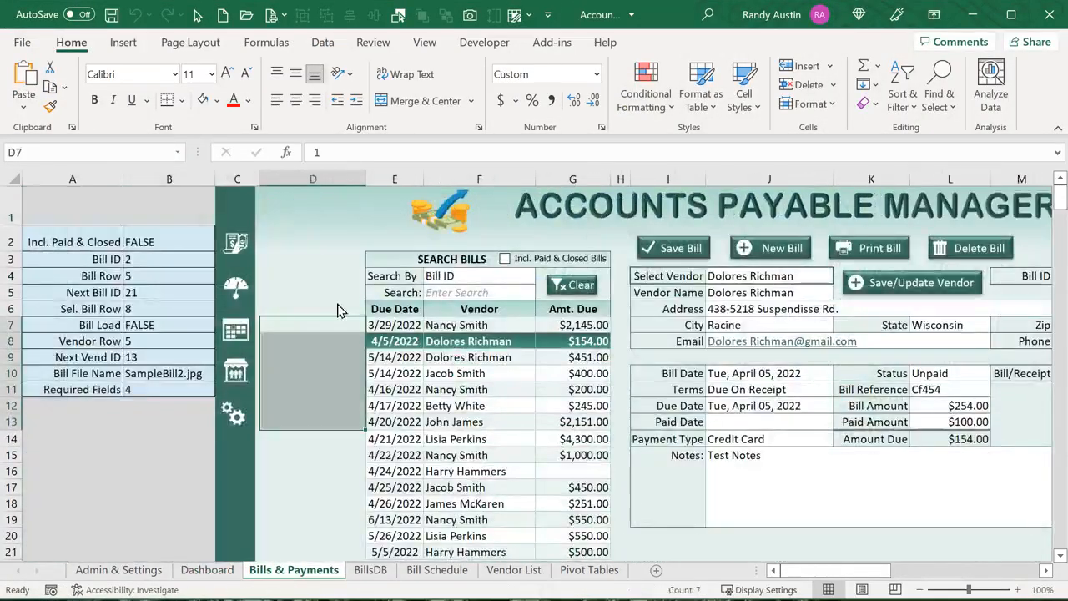
{"action": "left_click", "coordinate": [521, 262]}
{"action": "right_click", "coordinate": [522, 261]}
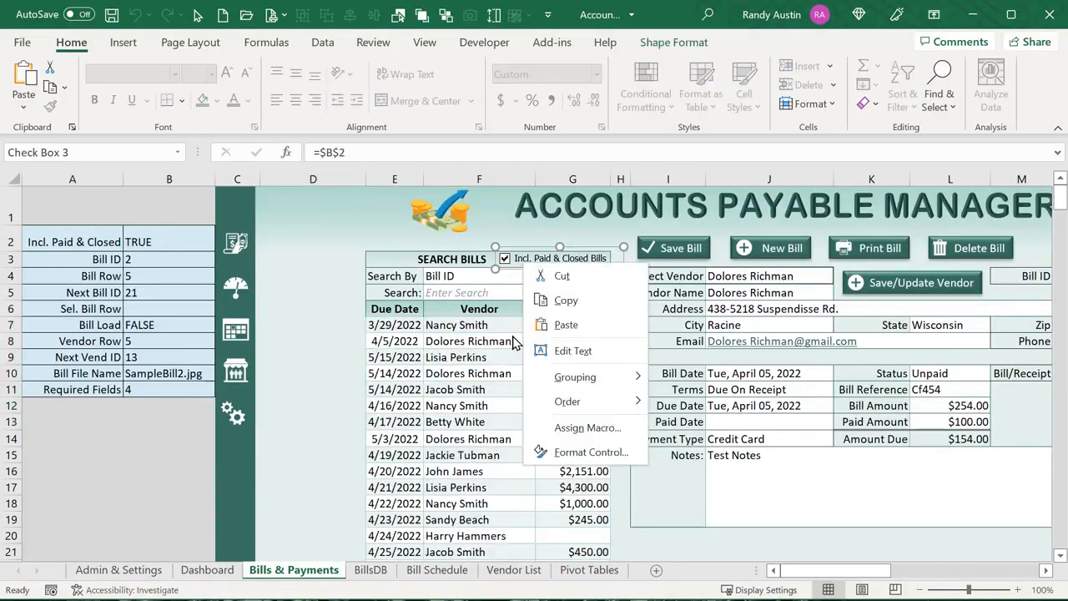
{"action": "left_click", "coordinate": [561, 427]}
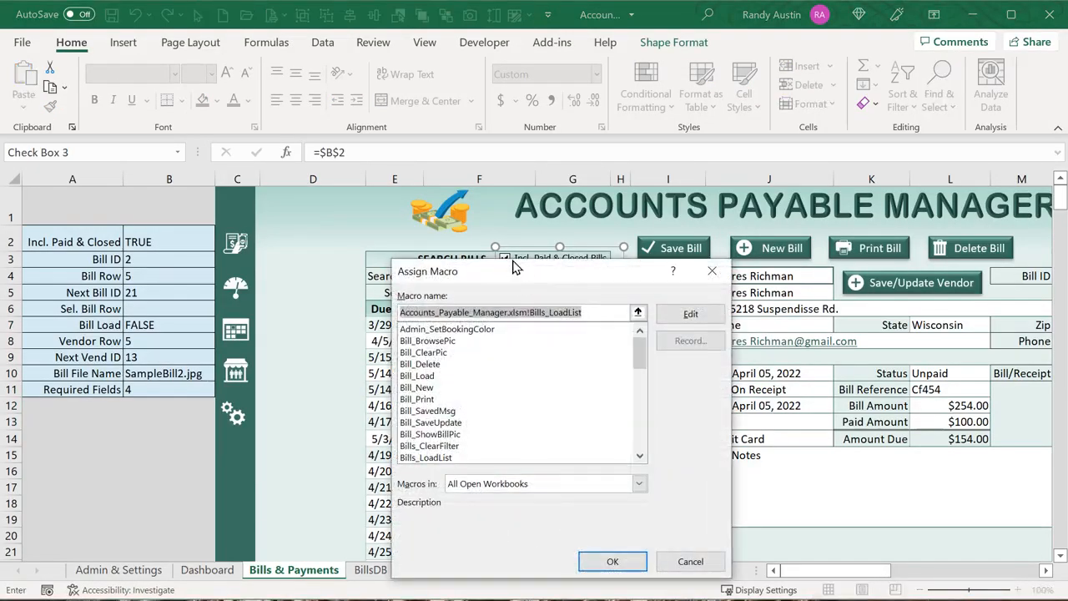
{"action": "left_click_drag", "start_coordinate": [513, 265], "coordinate": [474, 276]}
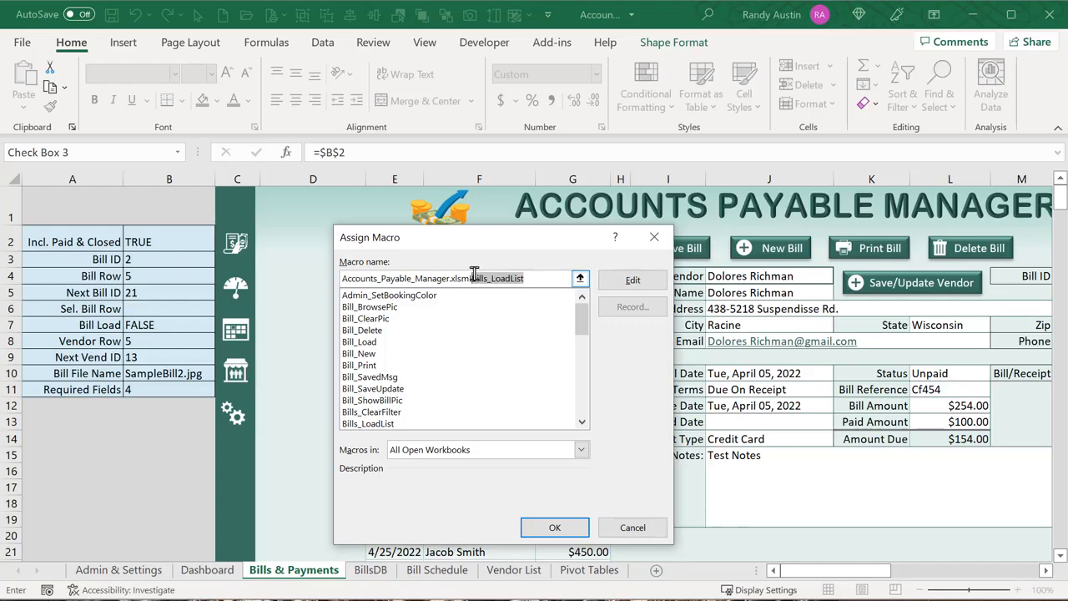
{"action": "left_click", "coordinate": [638, 528]}
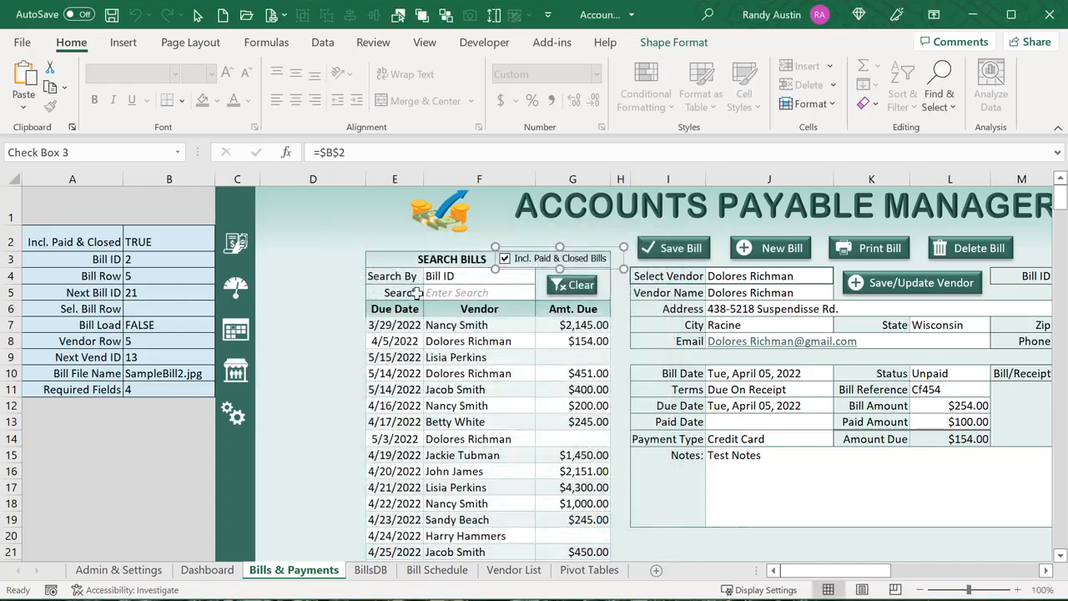
{"action": "left_click", "coordinate": [441, 293]}
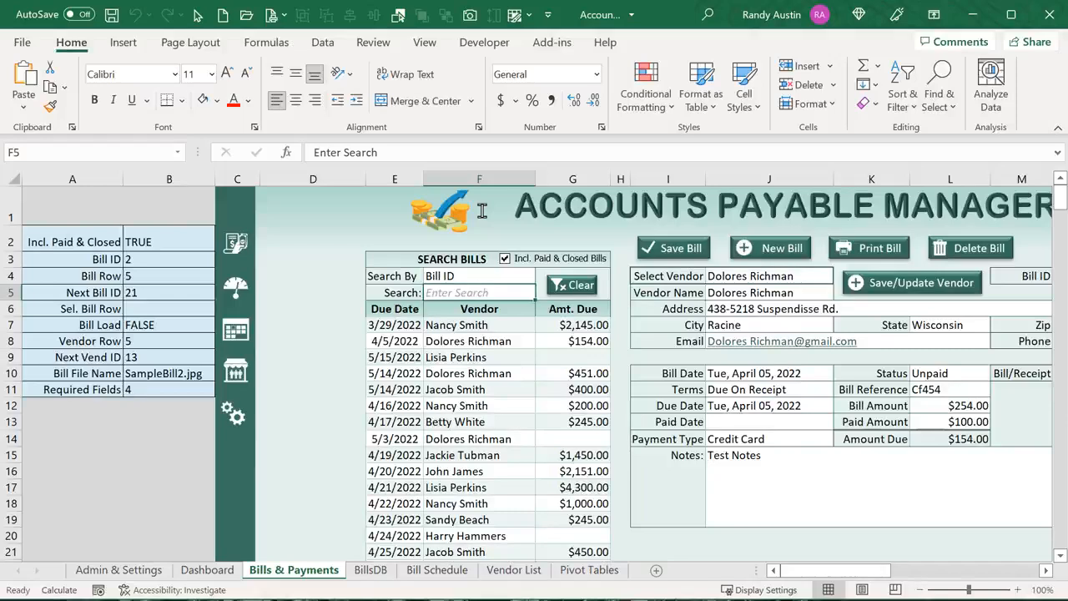
Search Bill ID 2 in F5 so the list shows only the 4/5/2022 $154.00 bill
{"action": "key", "text": "BackSpace"}
{"action": "key", "text": "Return"}
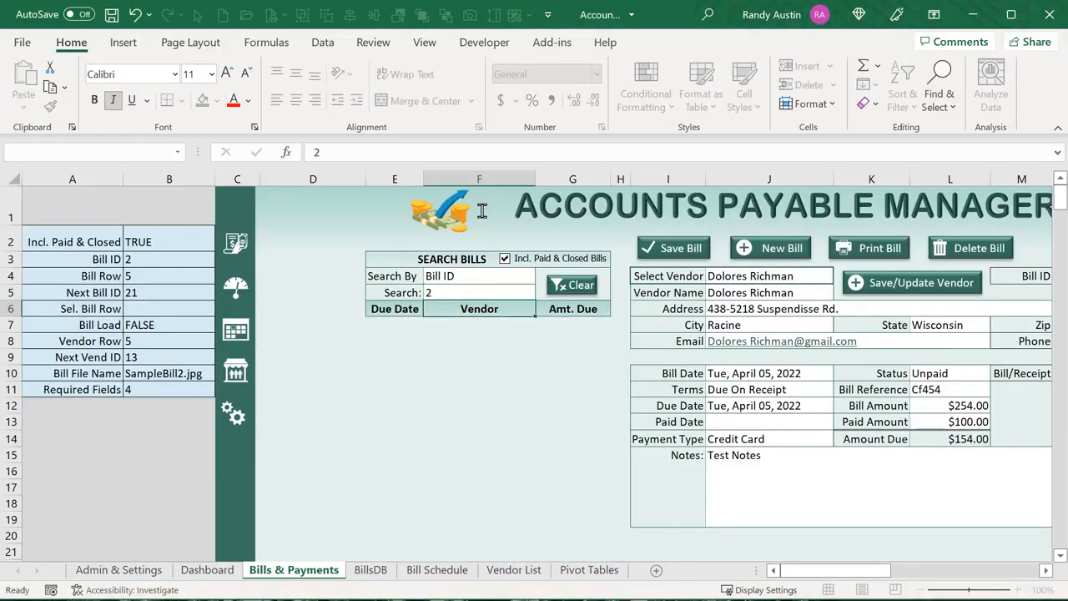
{"action": "left_click", "coordinate": [520, 288]}
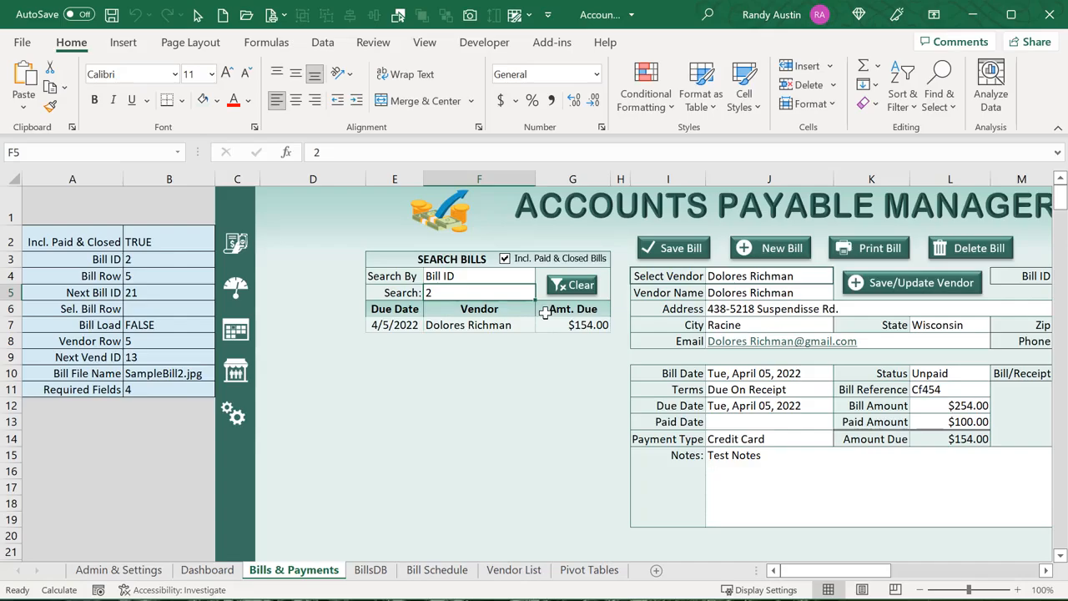
{"action": "key", "text": "alt+F11"}
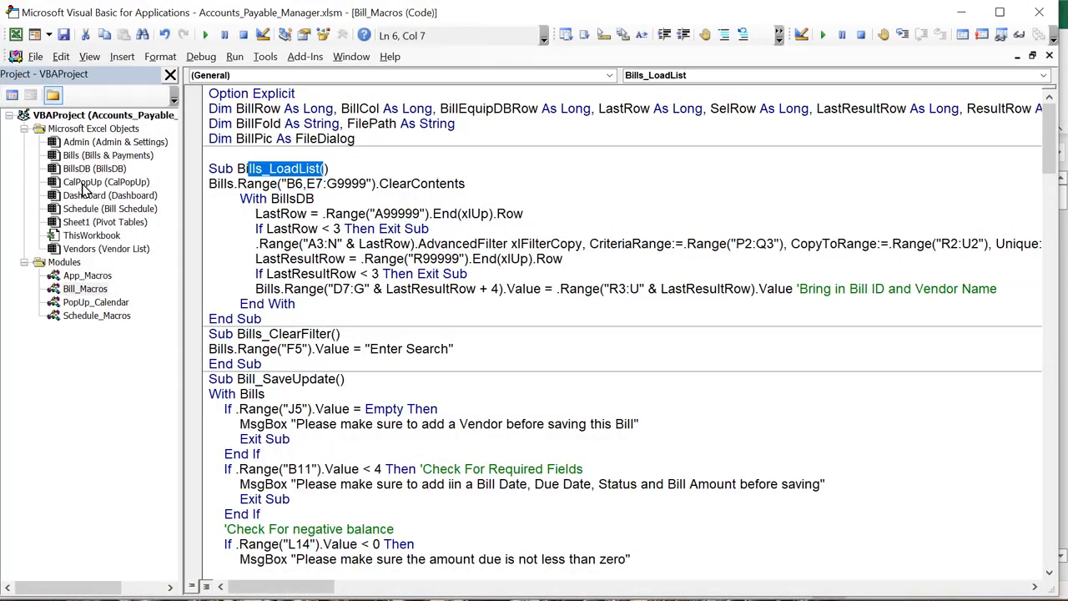
Review the Bills sheet's Worksheet_Change code that calls Bills_LoadList when F5 changes
{"action": "double_click", "coordinate": [74, 159]}
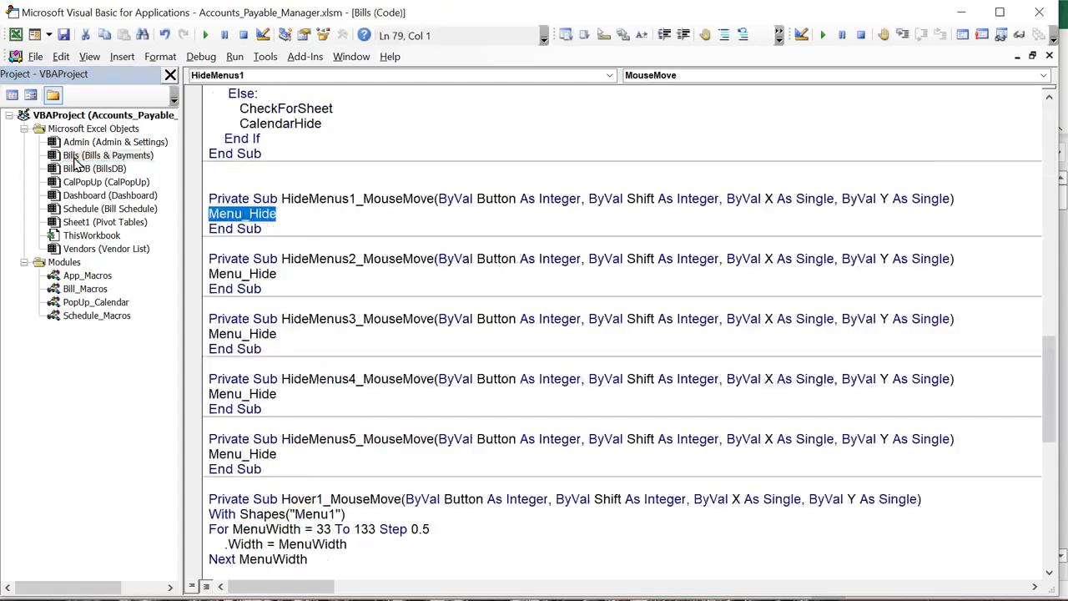
{"action": "scroll", "coordinate": [355, 354], "scroll_direction": "up", "scroll_amount": 5}
{"action": "scroll", "coordinate": [354, 355], "scroll_direction": "up", "scroll_amount": 15}
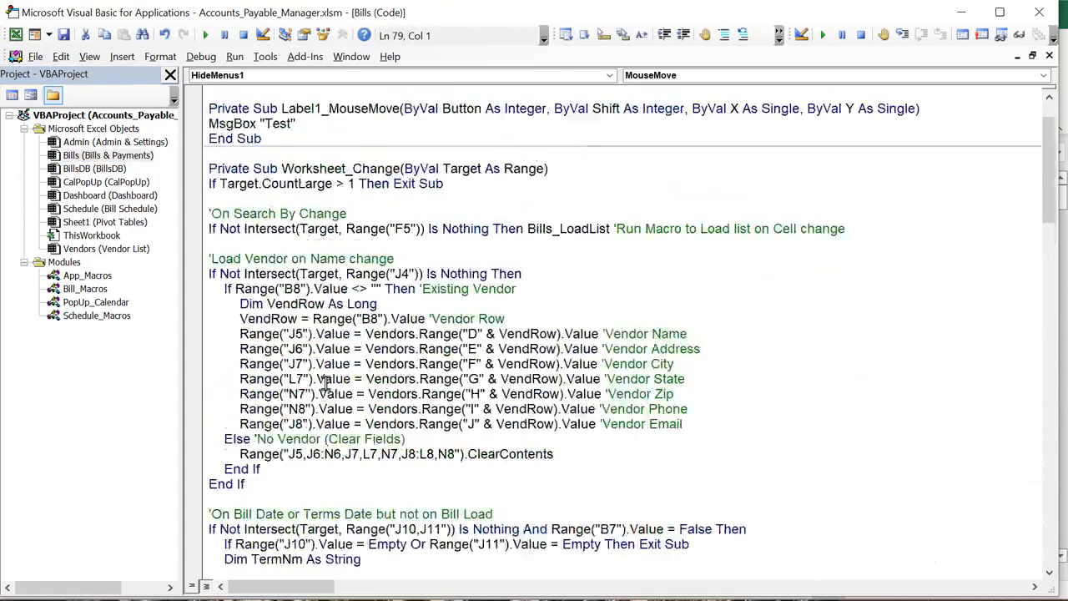
{"action": "left_click_drag", "start_coordinate": [282, 213], "coordinate": [352, 222]}
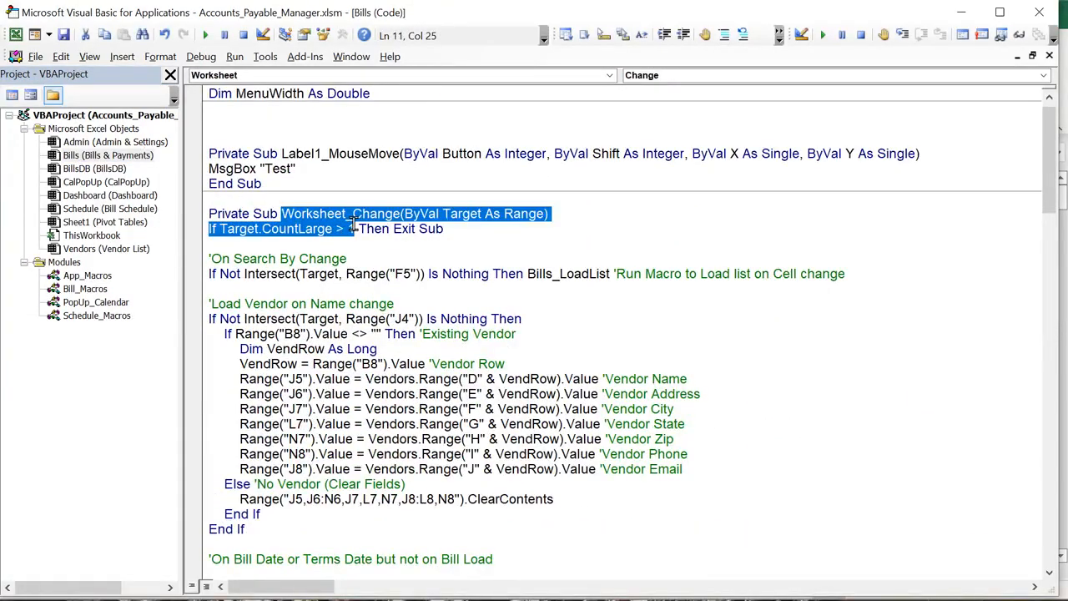
{"action": "left_click", "coordinate": [417, 315]}
{"action": "left_click_drag", "start_coordinate": [426, 274], "coordinate": [367, 274]}
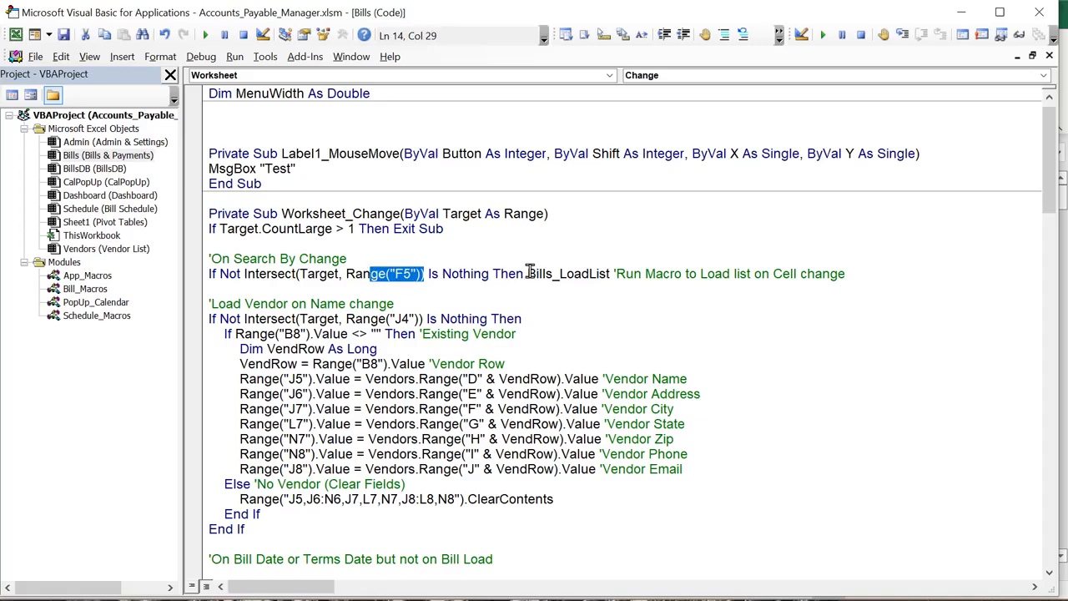
{"action": "left_click_drag", "start_coordinate": [528, 274], "coordinate": [608, 275]}
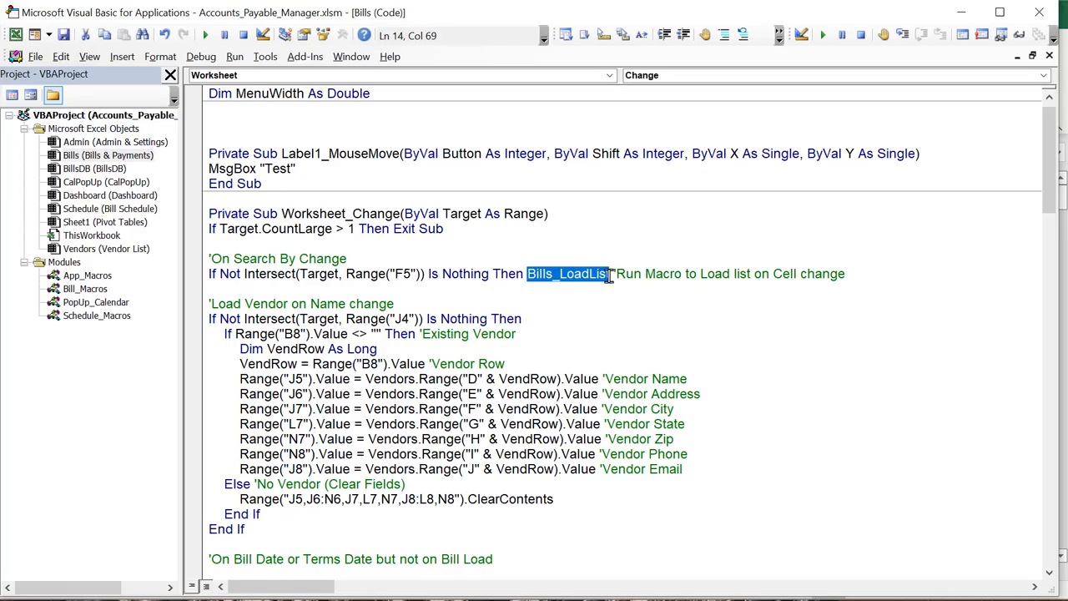
{"action": "double_click", "coordinate": [86, 289]}
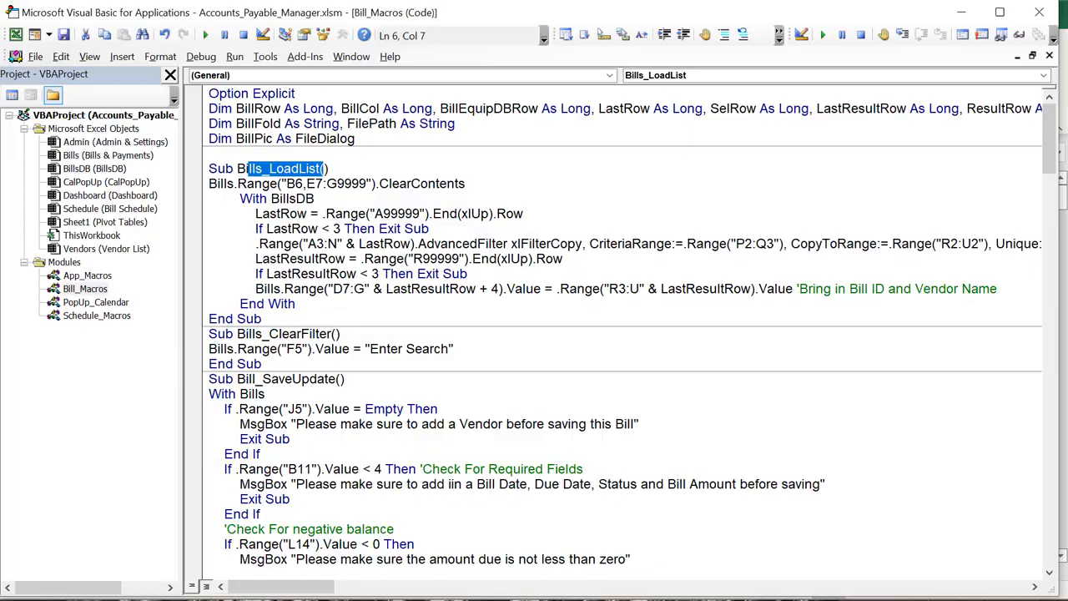
{"action": "key", "text": "alt+F11"}
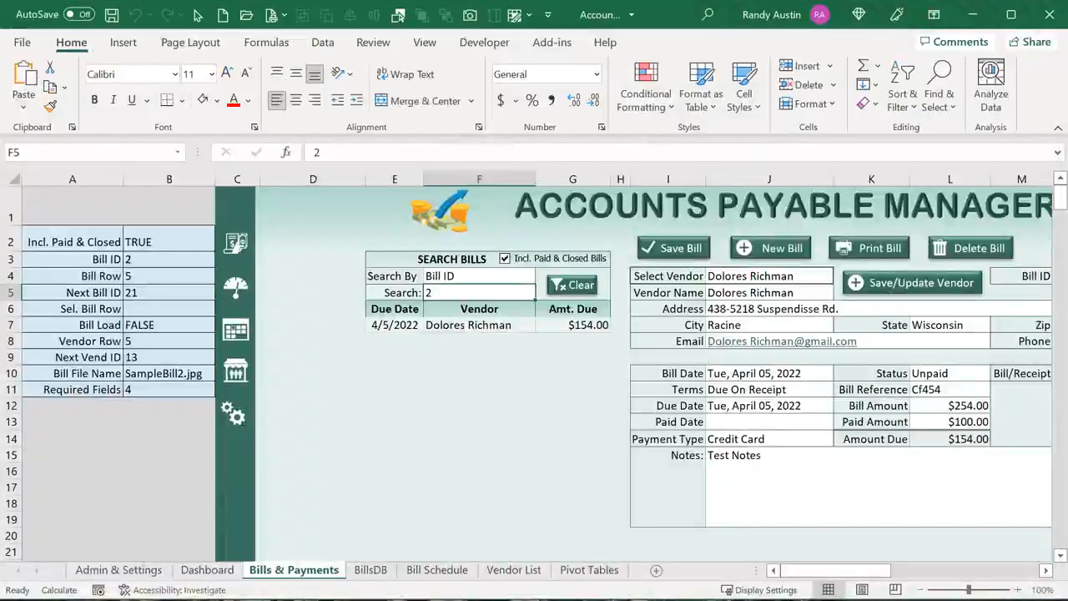
Clear the Bill ID 2 search, then select the 5/15/2022 bill and range D7:G11
{"action": "left_click", "coordinate": [410, 328]}
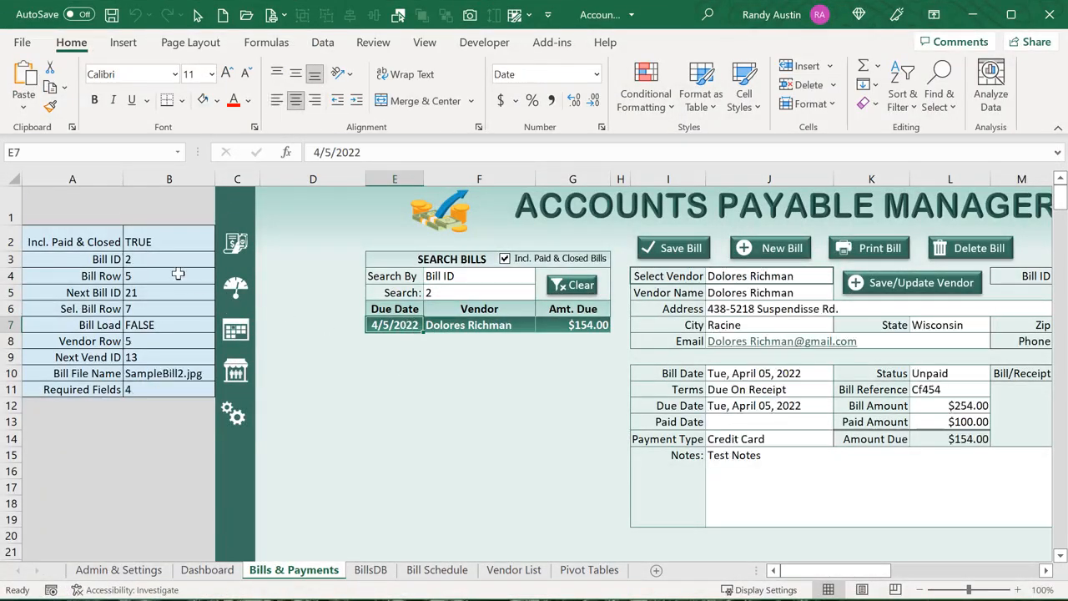
{"action": "left_click", "coordinate": [154, 309]}
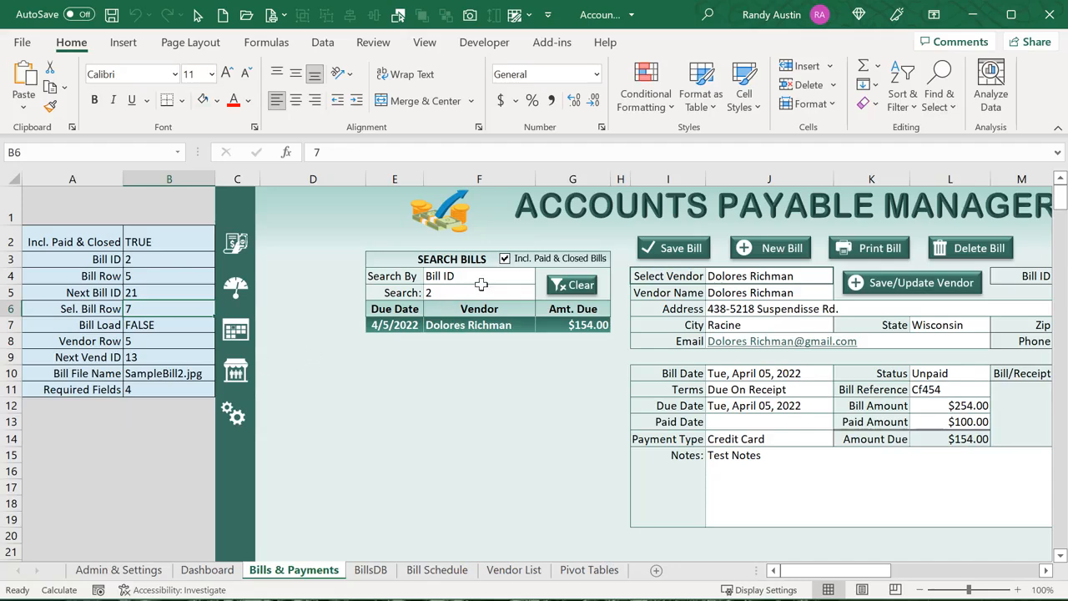
{"action": "left_click", "coordinate": [561, 285]}
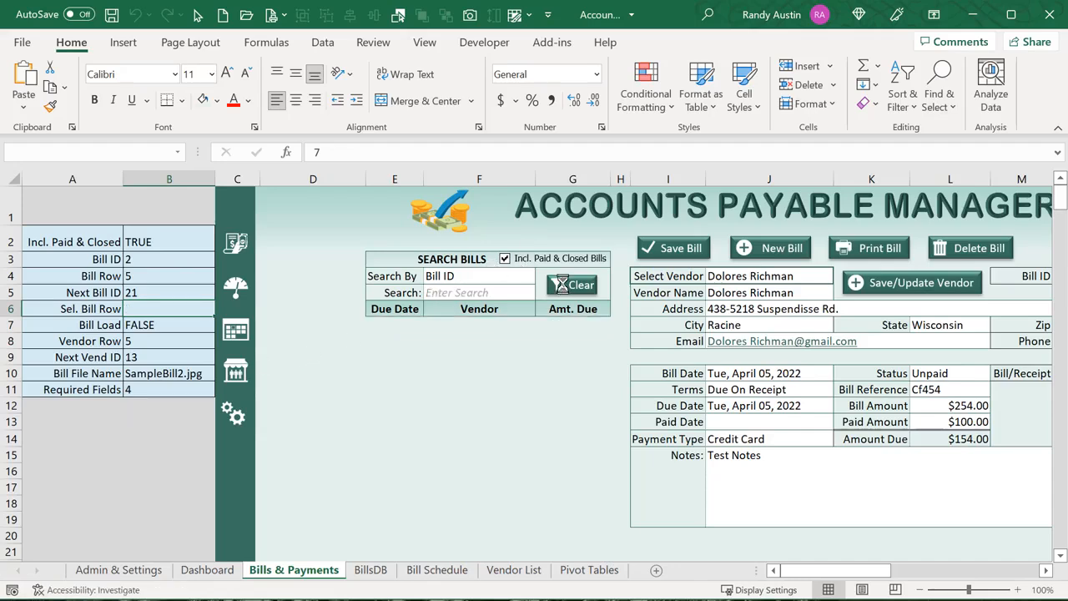
{"action": "left_click", "coordinate": [429, 359]}
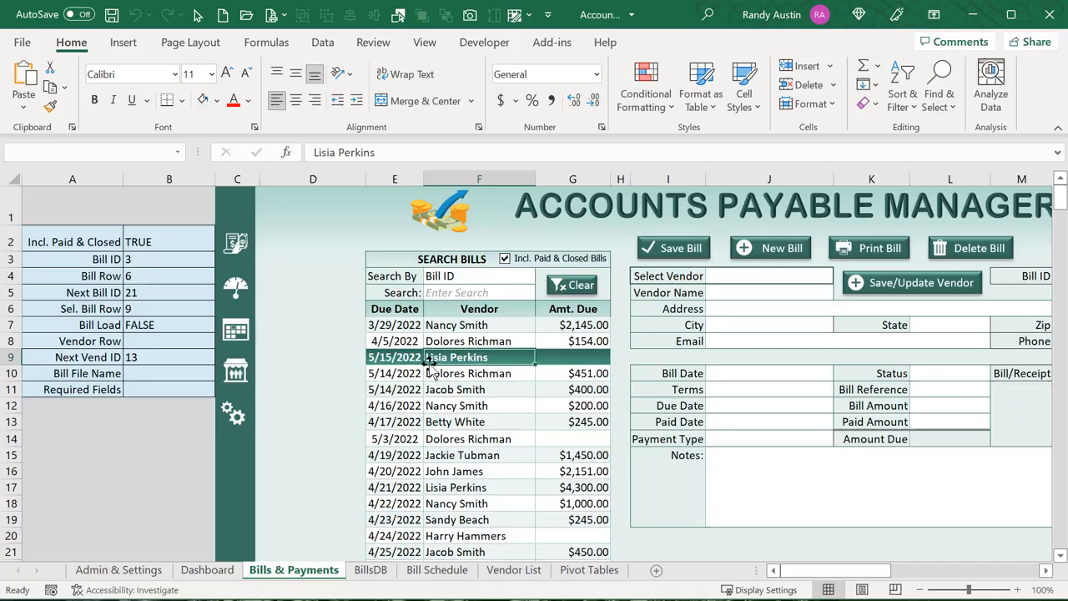
{"action": "left_click", "coordinate": [356, 323]}
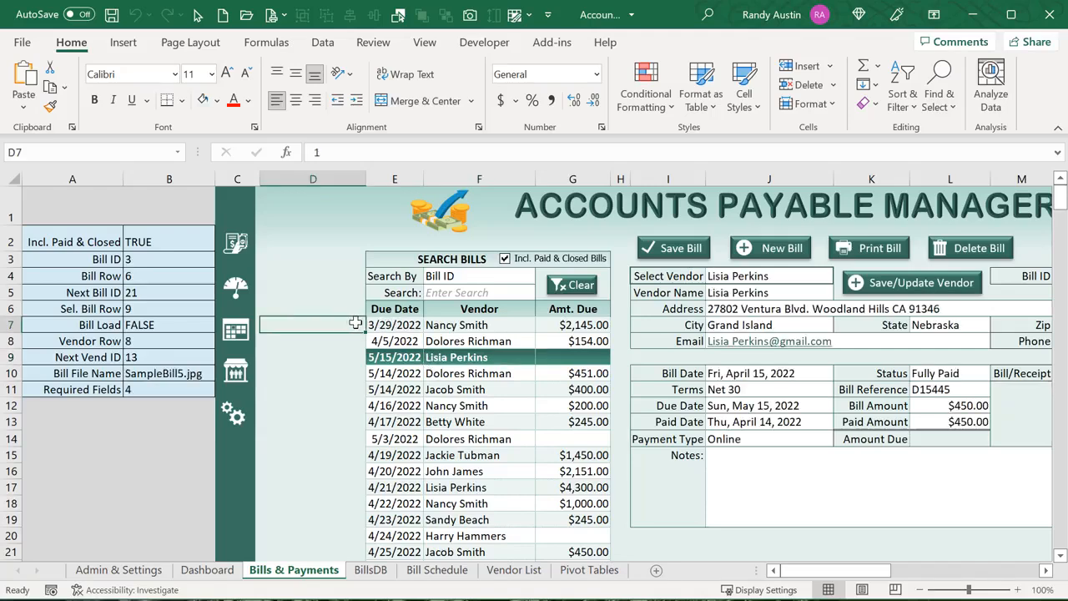
{"action": "left_click_drag", "start_coordinate": [357, 324], "coordinate": [596, 389]}
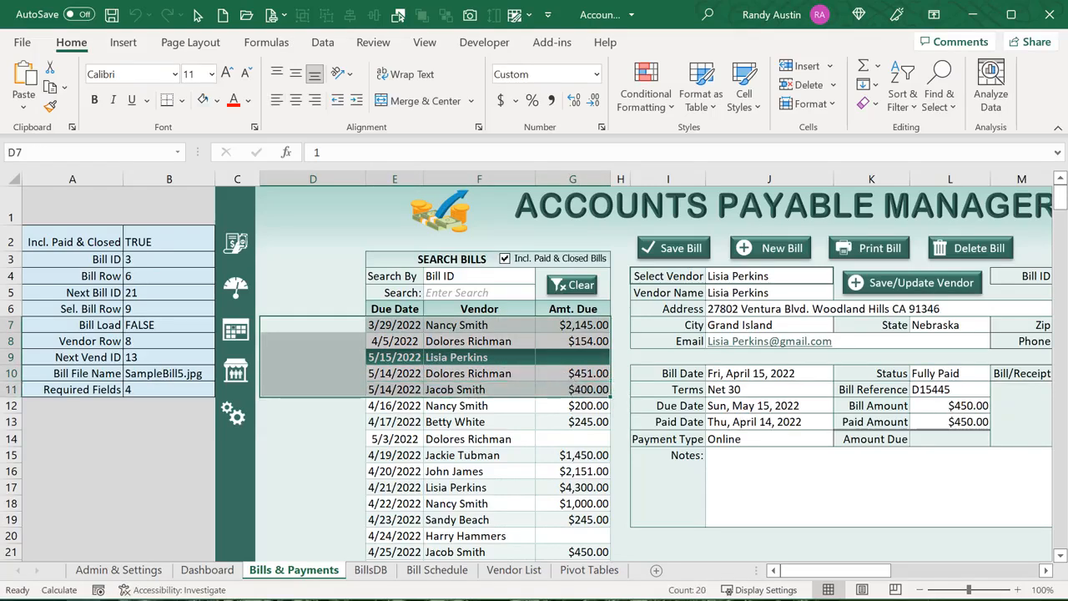
{"action": "key", "text": "alt+F11"}
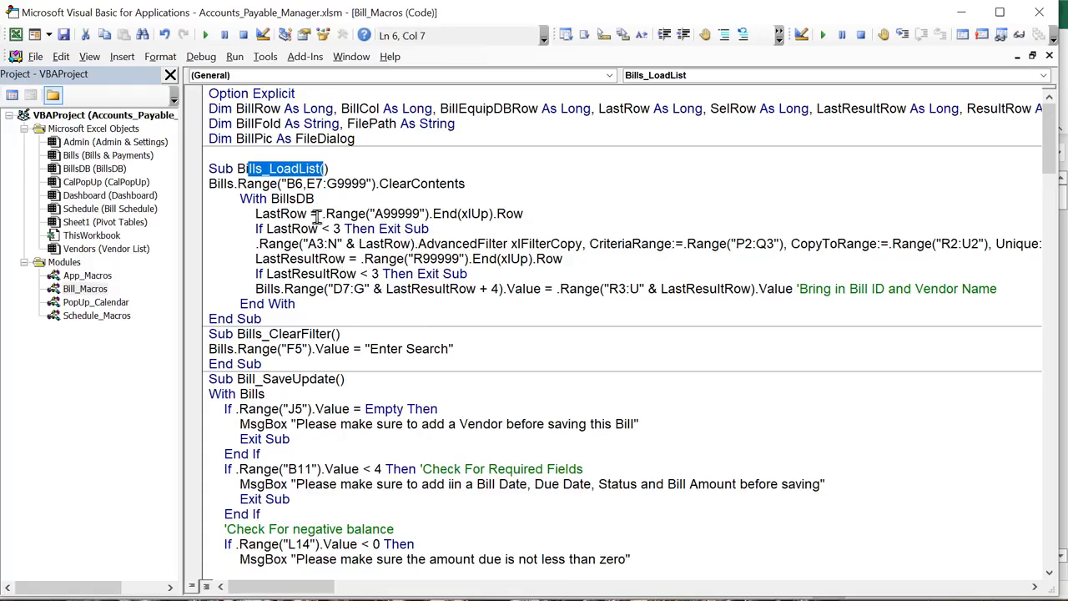
In Bills_LoadList, change the E column in the B6,E7 range reference to D
{"action": "left_click_drag", "start_coordinate": [306, 184], "coordinate": [315, 184]}
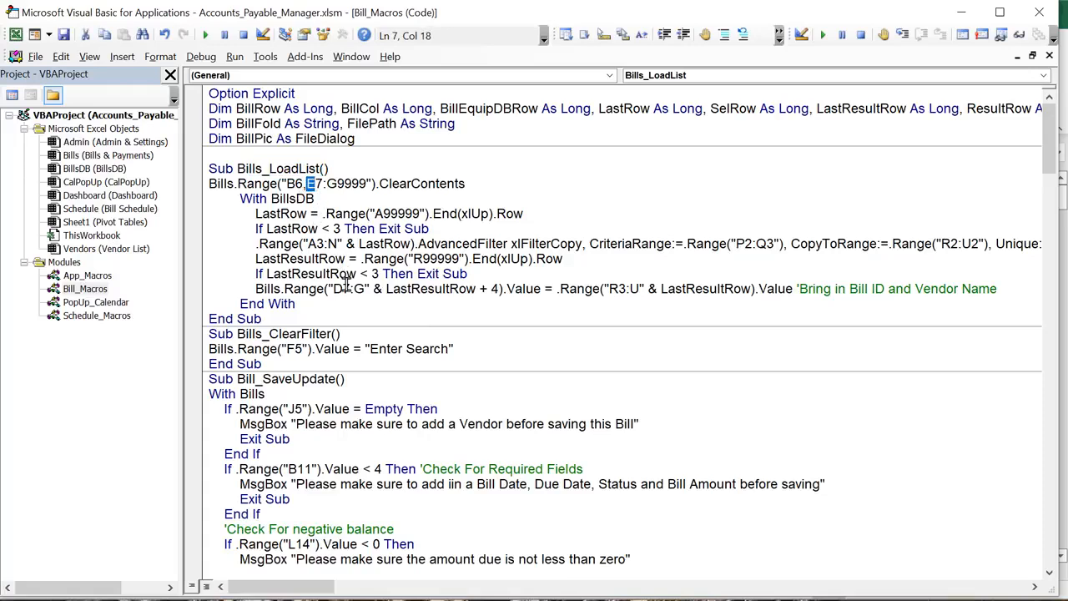
{"action": "type", "text": "e"}
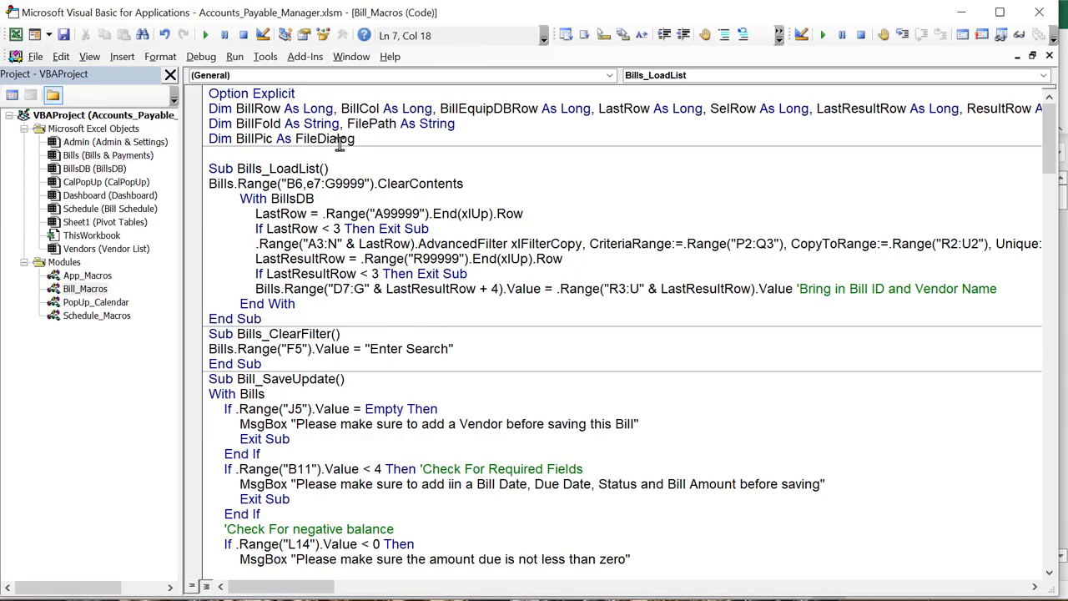
{"action": "key", "text": "BackSpace"}
{"action": "type", "text": "D"}
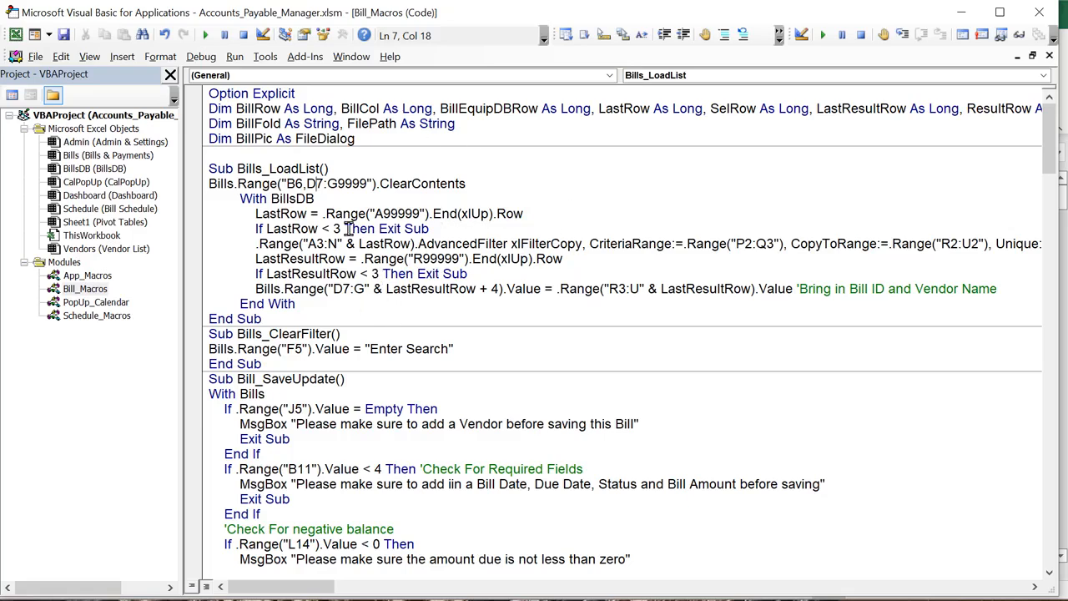
Change the LastRow exit test from < 3 to < 4
{"action": "left_click", "coordinate": [321, 213]}
{"action": "left_click_drag", "start_coordinate": [448, 227], "coordinate": [357, 228]}
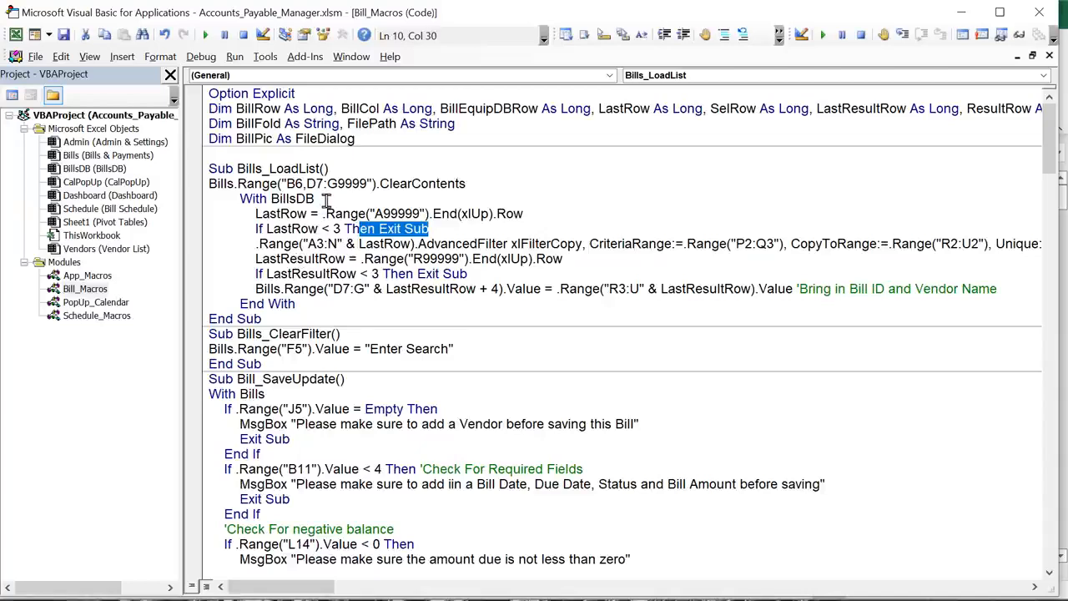
{"action": "left_click_drag", "start_coordinate": [316, 199], "coordinate": [273, 198]}
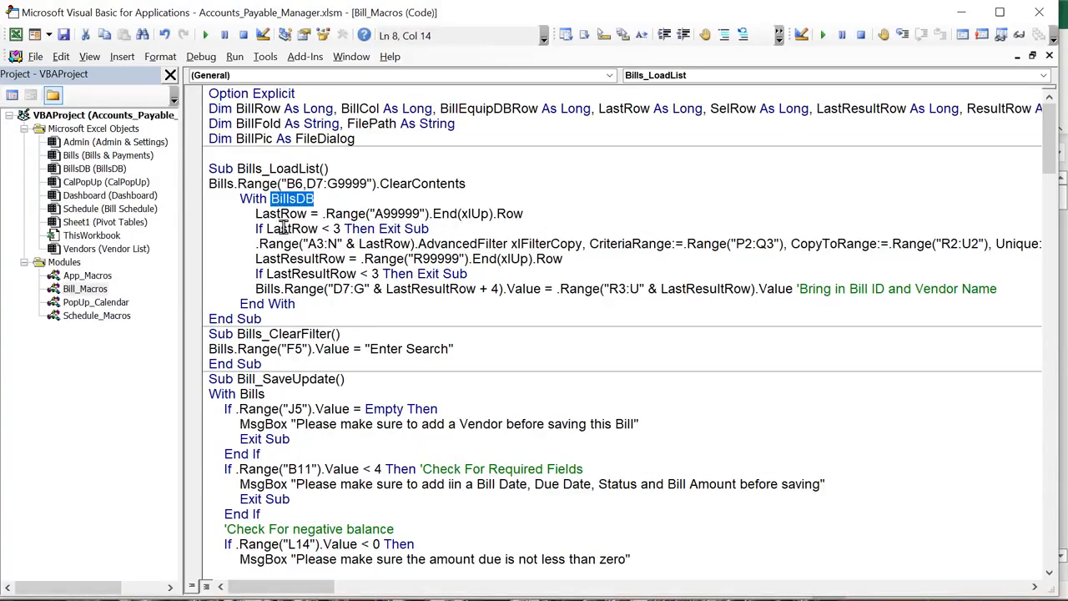
{"action": "left_click", "coordinate": [337, 229]}
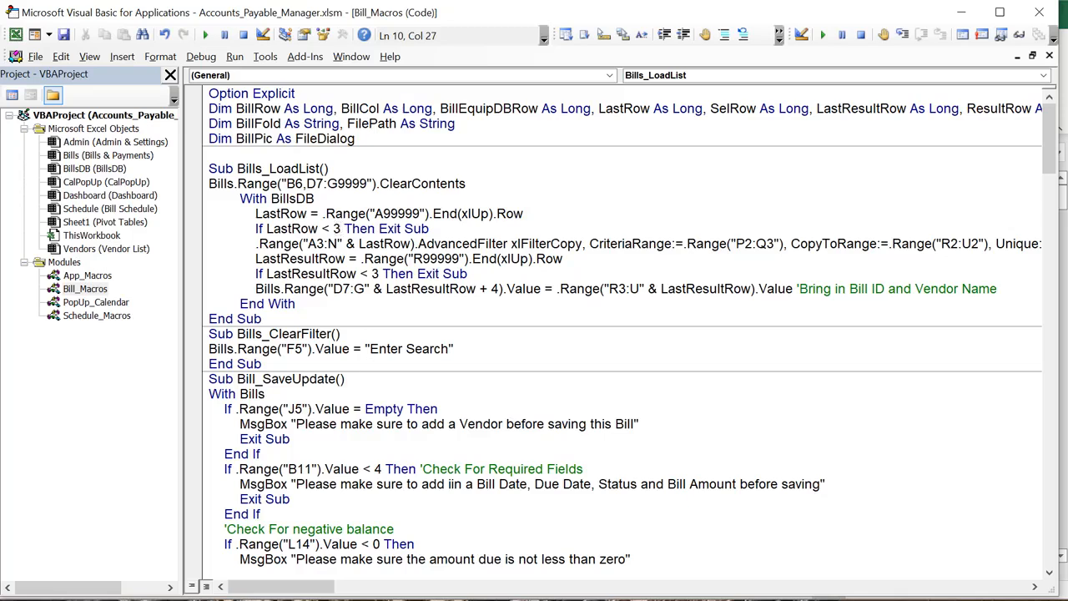
{"action": "key", "text": "BackSpace"}
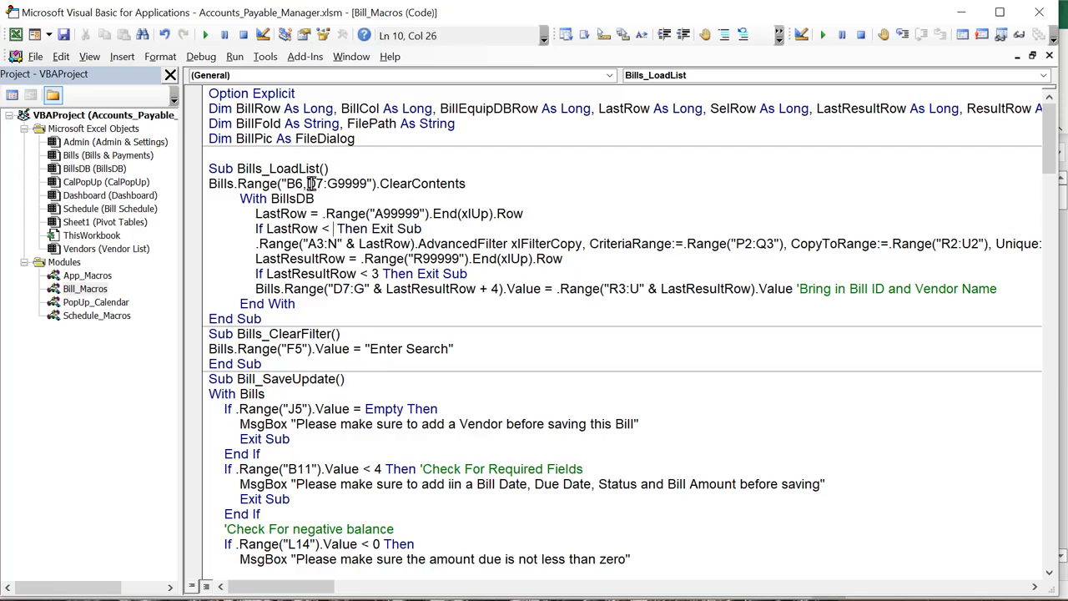
{"action": "type", "text": "4"}
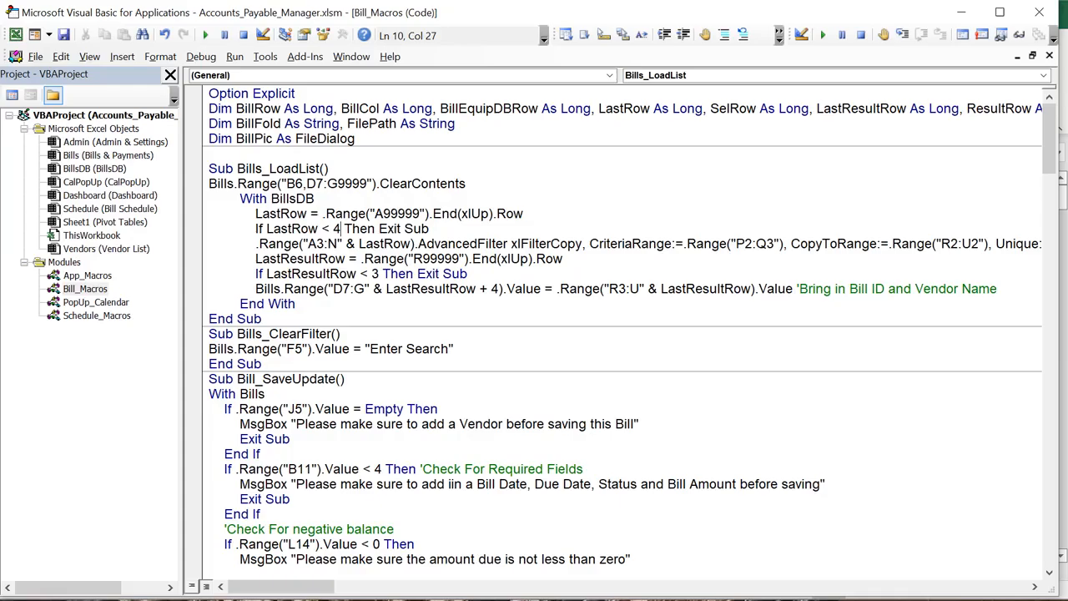
{"action": "key", "text": "alt+F11"}
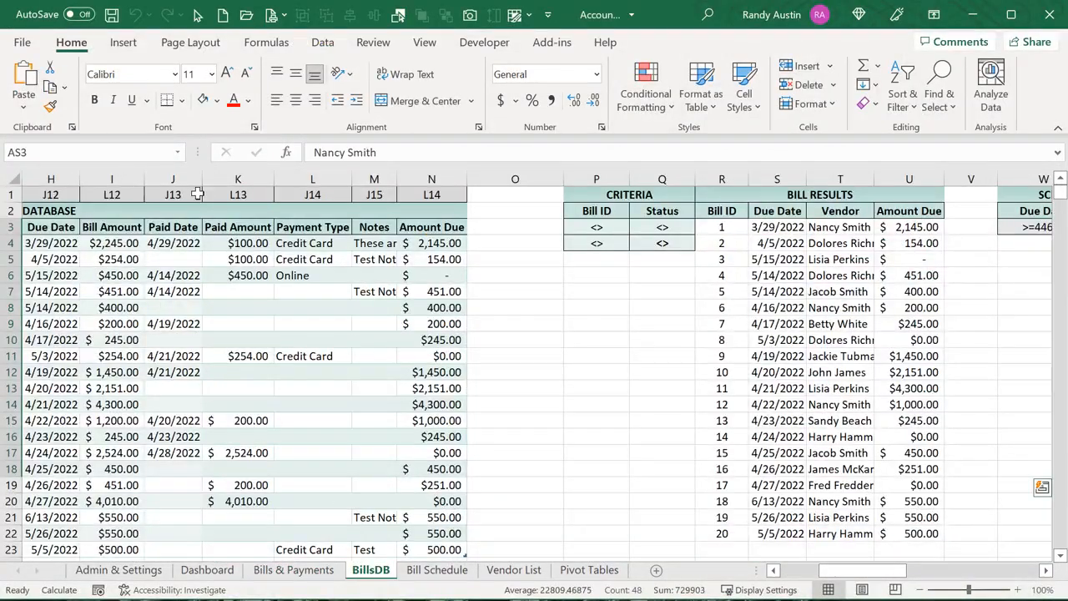
Compare BillsDB's criteria and results ranges with the AdvancedFilter's P2:Q3 and R2:U2
{"action": "left_click", "coordinate": [449, 227]}
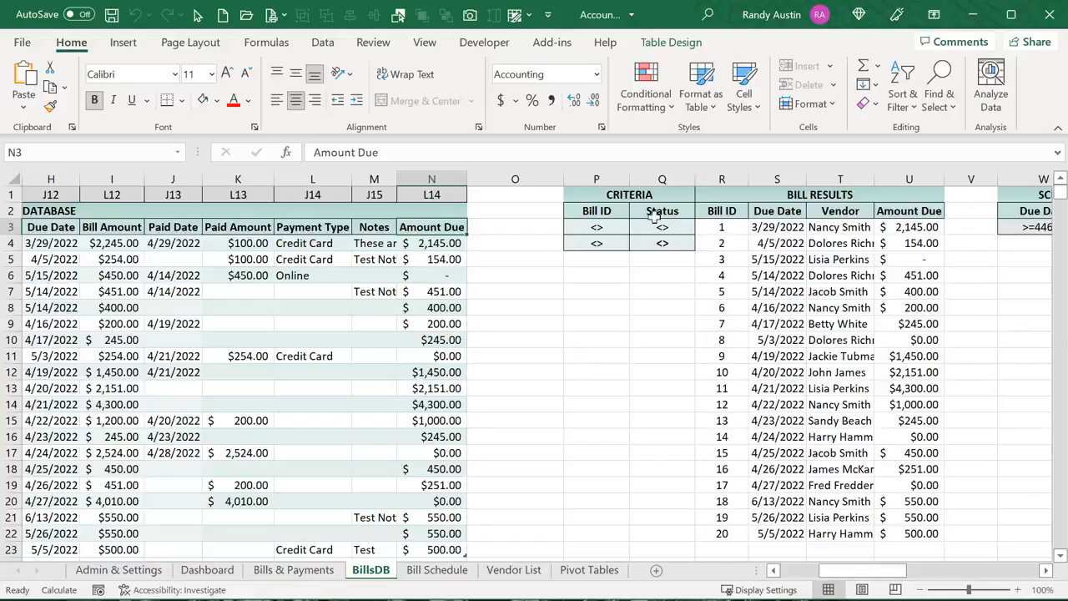
{"action": "left_click_drag", "start_coordinate": [621, 210], "coordinate": [671, 242]}
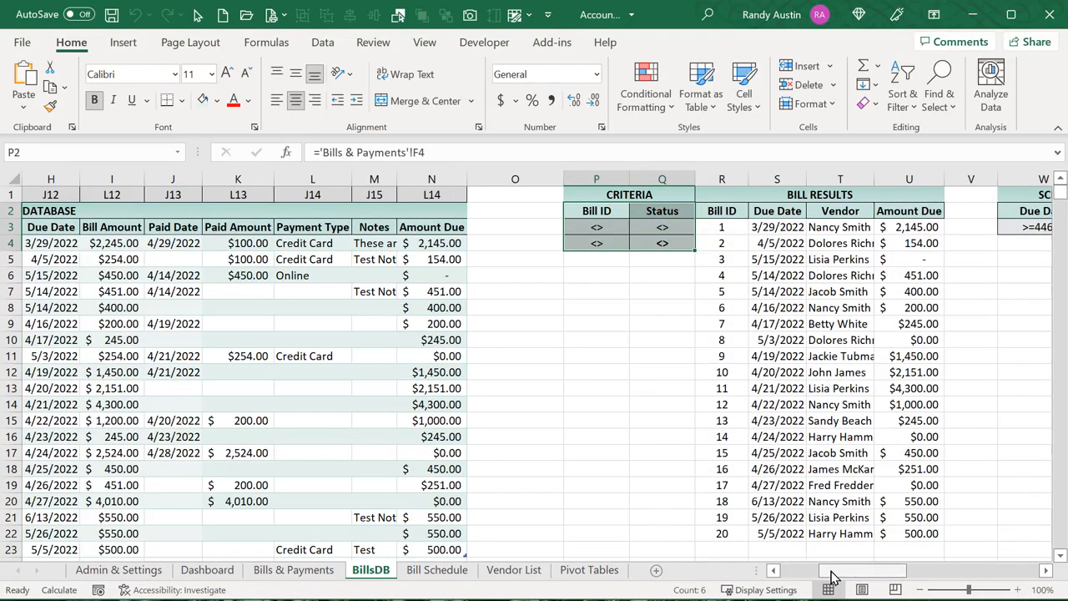
{"action": "left_click_drag", "start_coordinate": [832, 576], "coordinate": [852, 575]}
{"action": "left_click_drag", "start_coordinate": [542, 210], "coordinate": [726, 212]}
{"action": "key", "text": "alt+F11"}
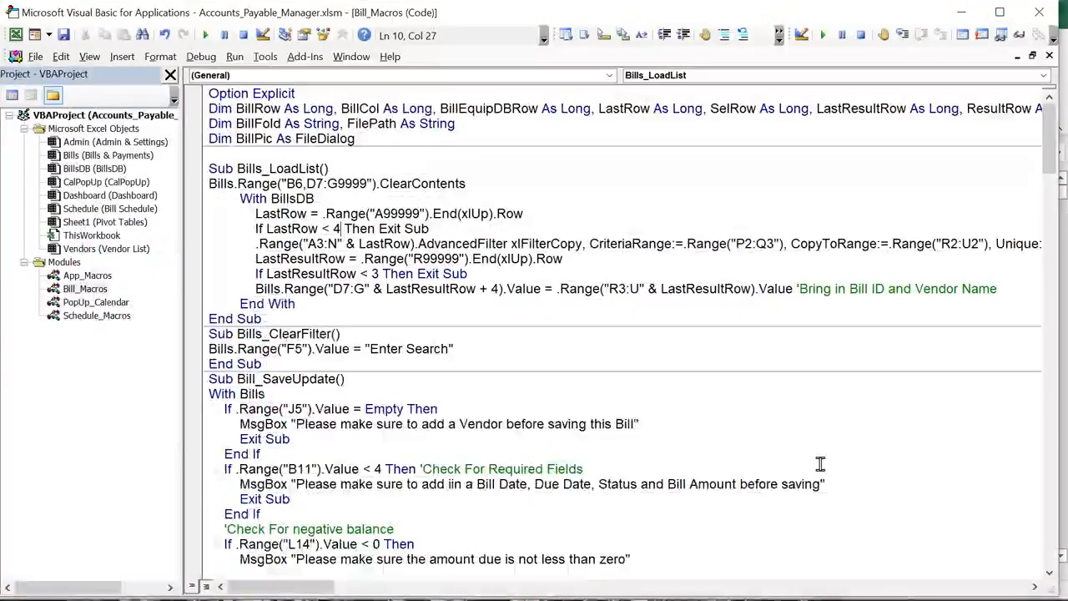
{"action": "left_click_drag", "start_coordinate": [782, 244], "coordinate": [739, 242]}
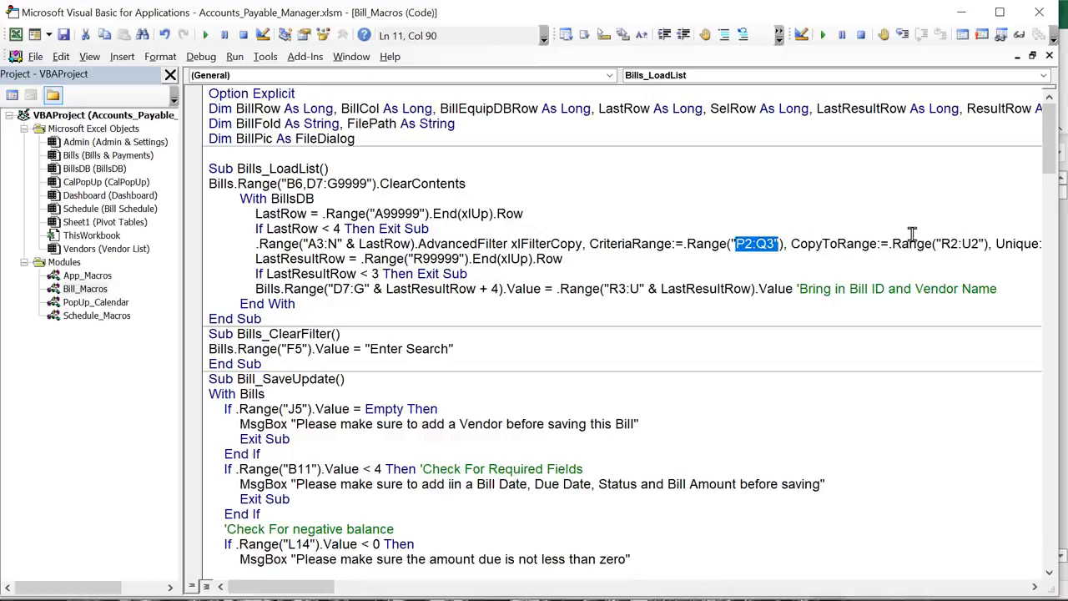
{"action": "left_click_drag", "start_coordinate": [940, 244], "coordinate": [978, 252]}
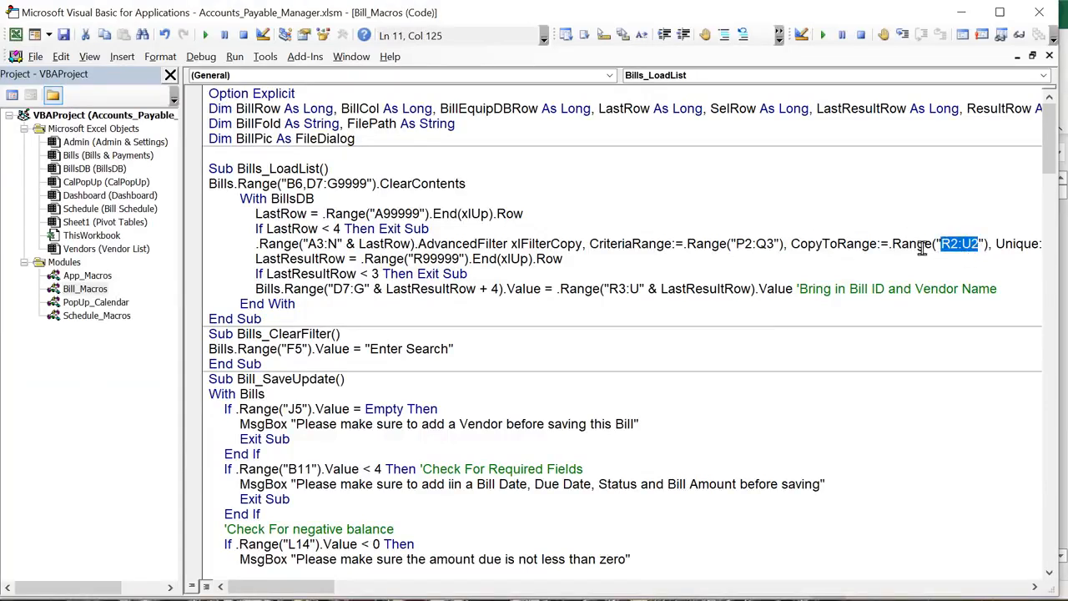
Check that the last Bill ID in the results, 20, sits in R22
{"action": "key", "text": "alt+F11"}
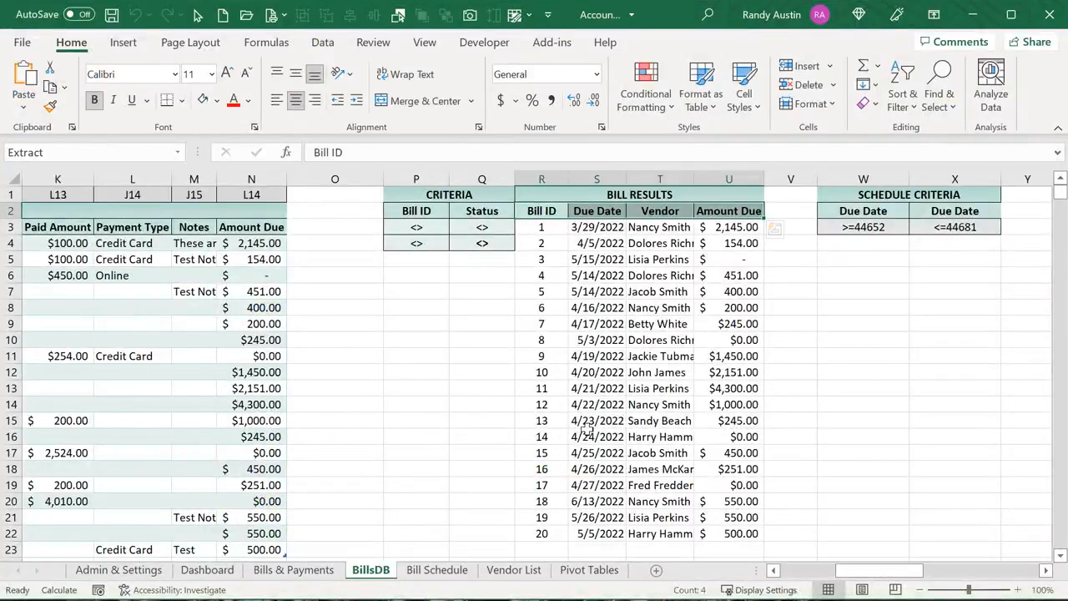
{"action": "scroll", "coordinate": [520, 381], "scroll_direction": "down", "scroll_amount": 2}
{"action": "left_click", "coordinate": [541, 425]}
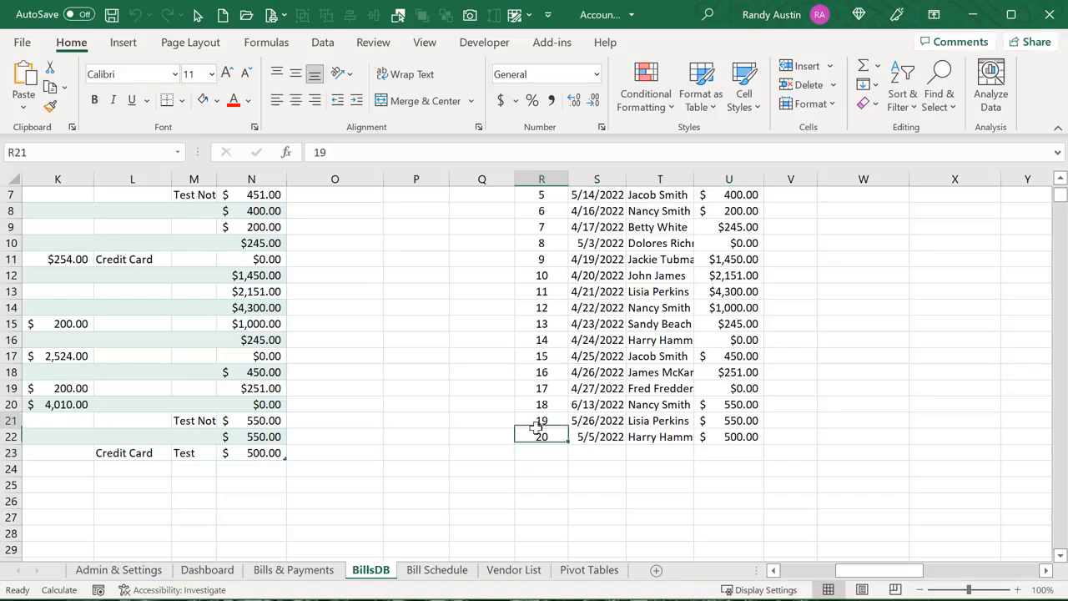
{"action": "left_click", "coordinate": [543, 435]}
{"action": "scroll", "coordinate": [647, 440], "scroll_direction": "up", "scroll_amount": 2}
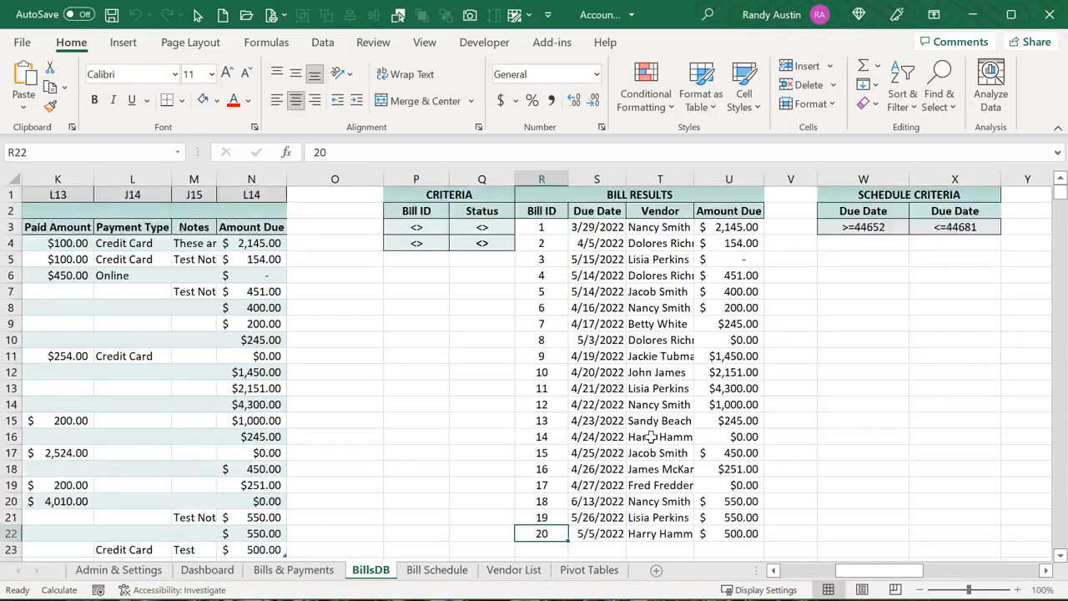
{"action": "key", "text": "alt+F11"}
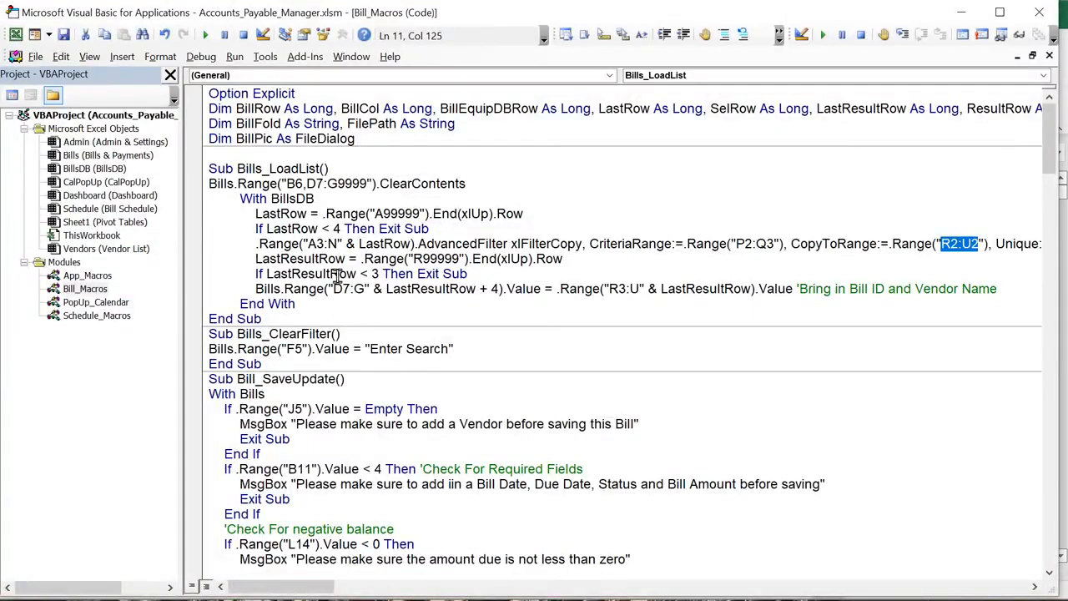
{"action": "left_click_drag", "start_coordinate": [288, 260], "coordinate": [333, 263]}
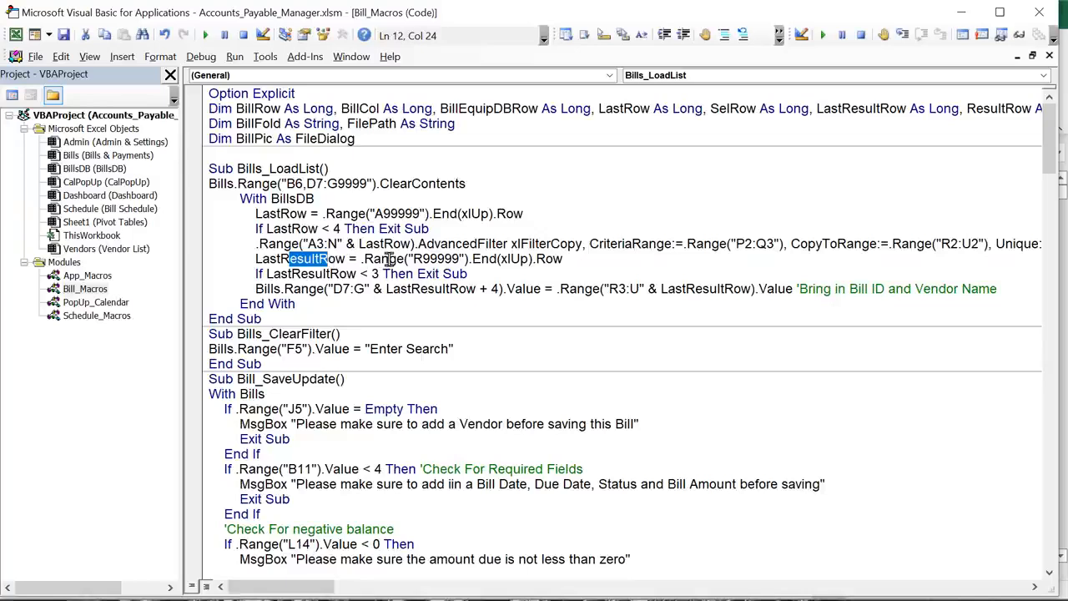
{"action": "left_click_drag", "start_coordinate": [413, 260], "coordinate": [423, 262]}
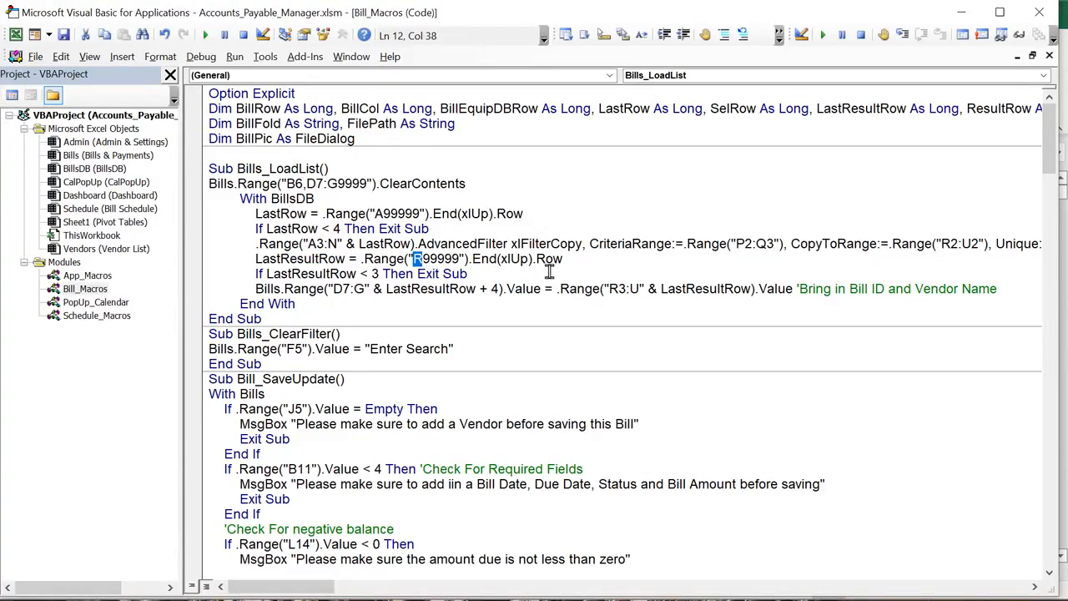
{"action": "left_click_drag", "start_coordinate": [479, 274], "coordinate": [257, 276]}
{"action": "left_click", "coordinate": [364, 313]}
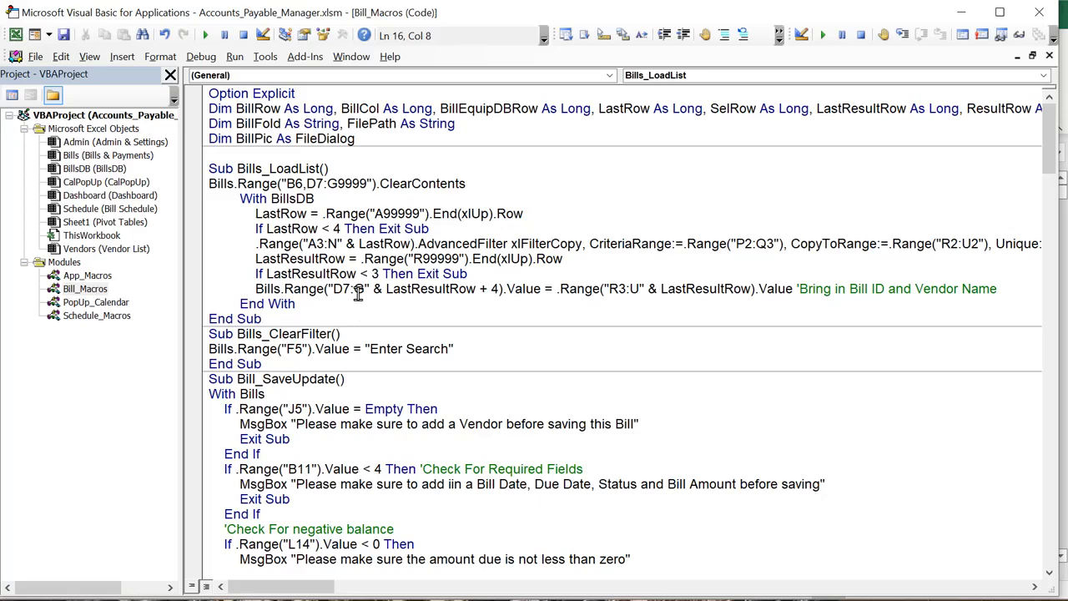
{"action": "left_click_drag", "start_coordinate": [333, 288], "coordinate": [640, 289]}
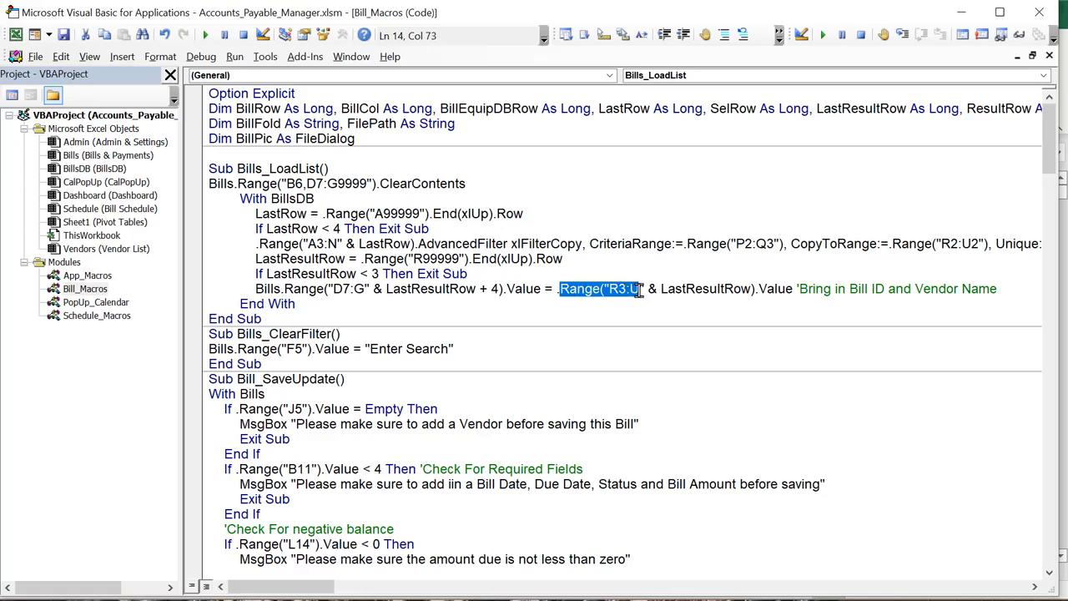
{"action": "left_click", "coordinate": [656, 294]}
{"action": "left_click_drag", "start_coordinate": [541, 289], "coordinate": [275, 288]}
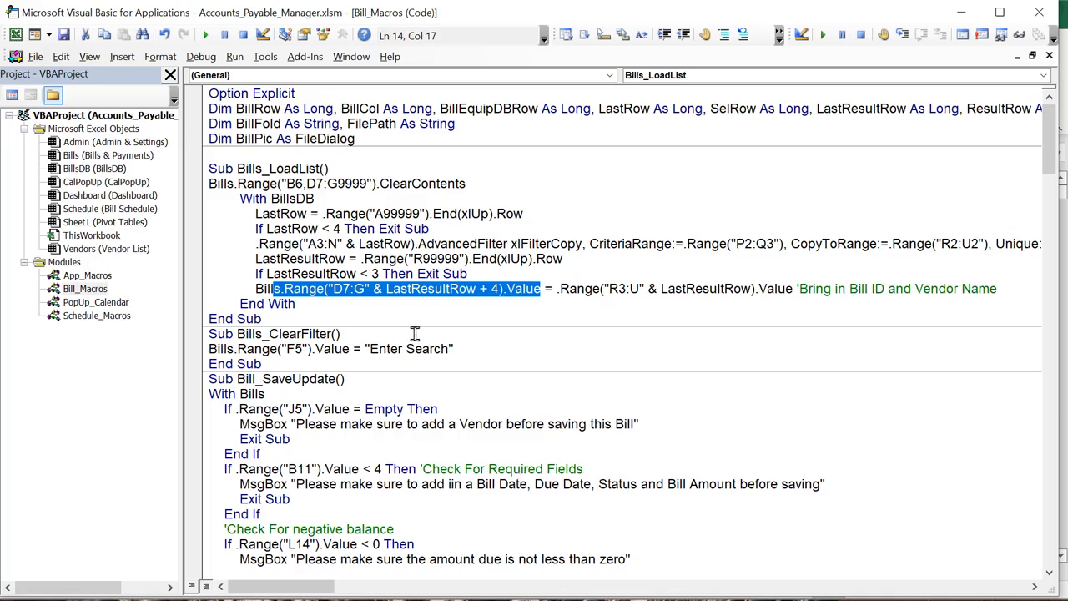
{"action": "left_click_drag", "start_coordinate": [453, 349], "coordinate": [203, 345]}
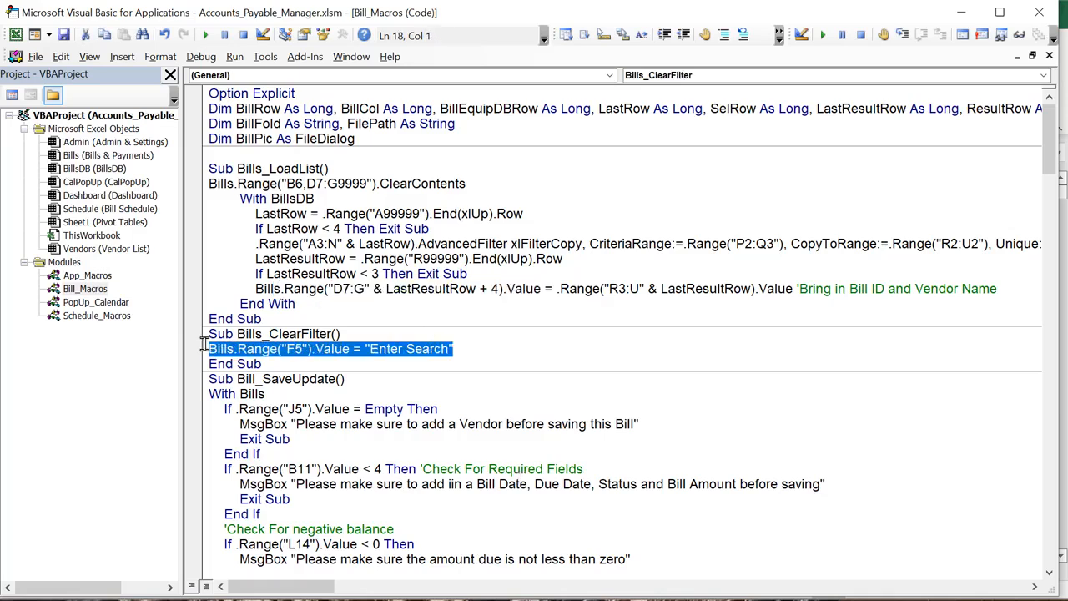
Review the code line that resets F5 to Enter Search
{"action": "left_click", "coordinate": [307, 407]}
{"action": "left_click_drag", "start_coordinate": [454, 349], "coordinate": [364, 348]}
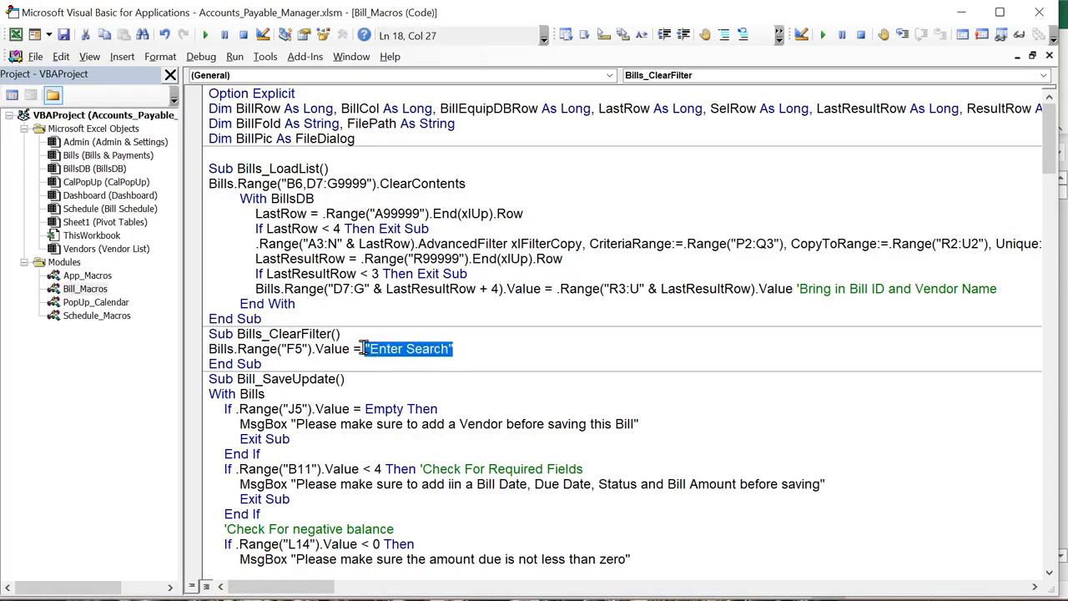
{"action": "left_click_drag", "start_coordinate": [286, 349], "coordinate": [307, 350]}
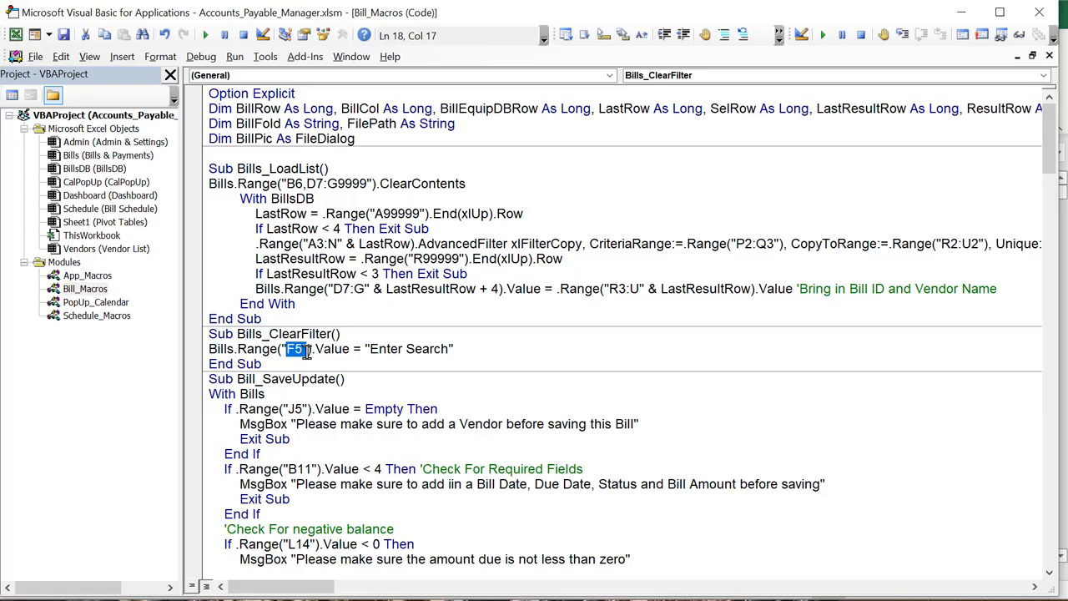
{"action": "left_click_drag", "start_coordinate": [456, 350], "coordinate": [361, 349]}
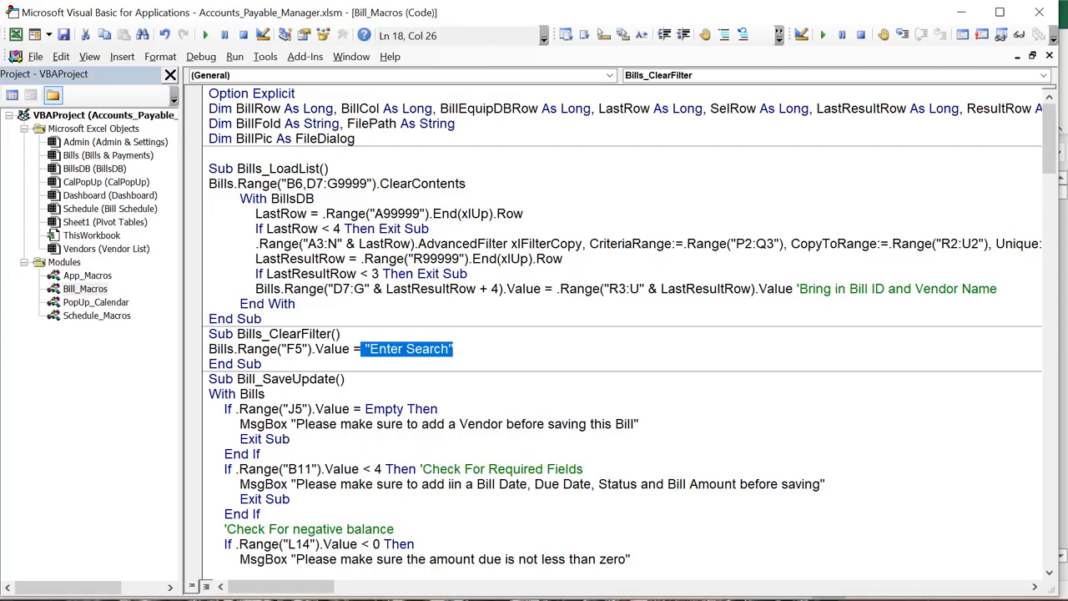
Inspect the P3 Bill ID criterion IF formula on BillsDB, leaving it unchanged
{"action": "key", "text": "alt+F11"}
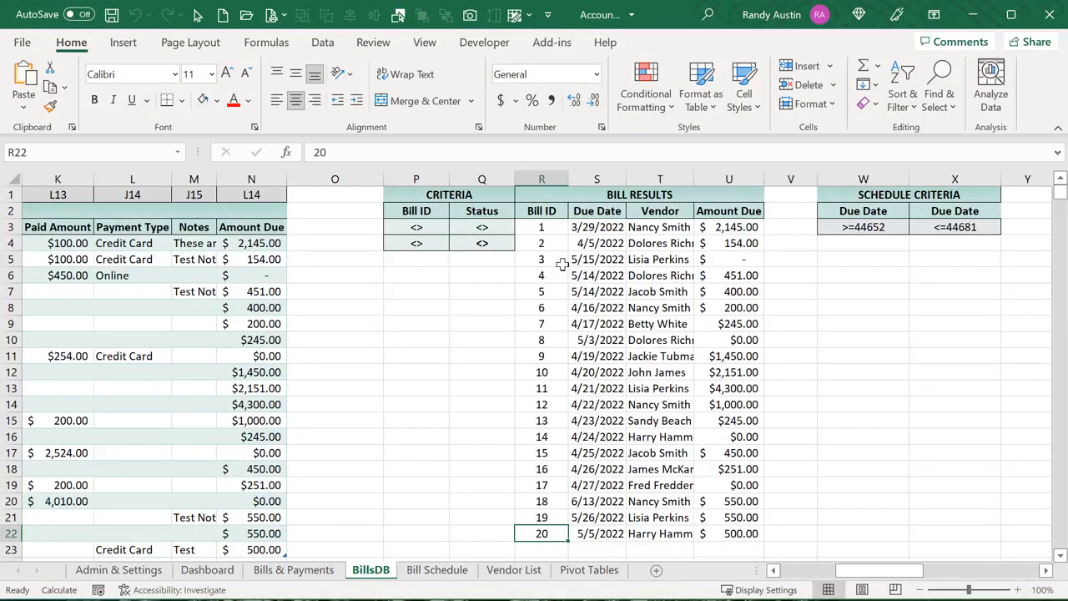
{"action": "left_click", "coordinate": [416, 227]}
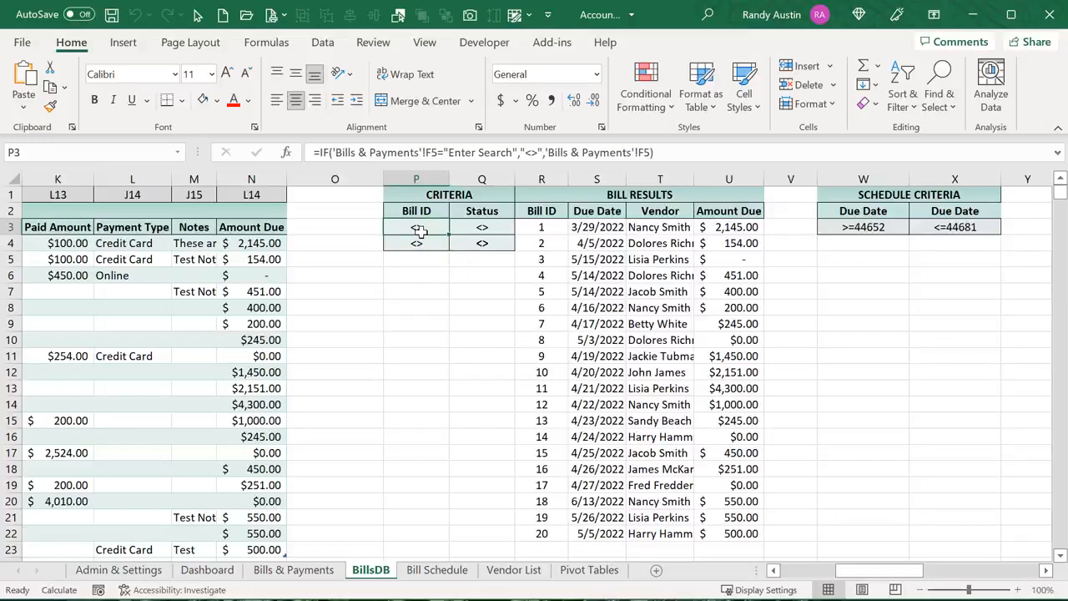
{"action": "left_click", "coordinate": [454, 153]}
{"action": "double_click", "coordinate": [459, 153]}
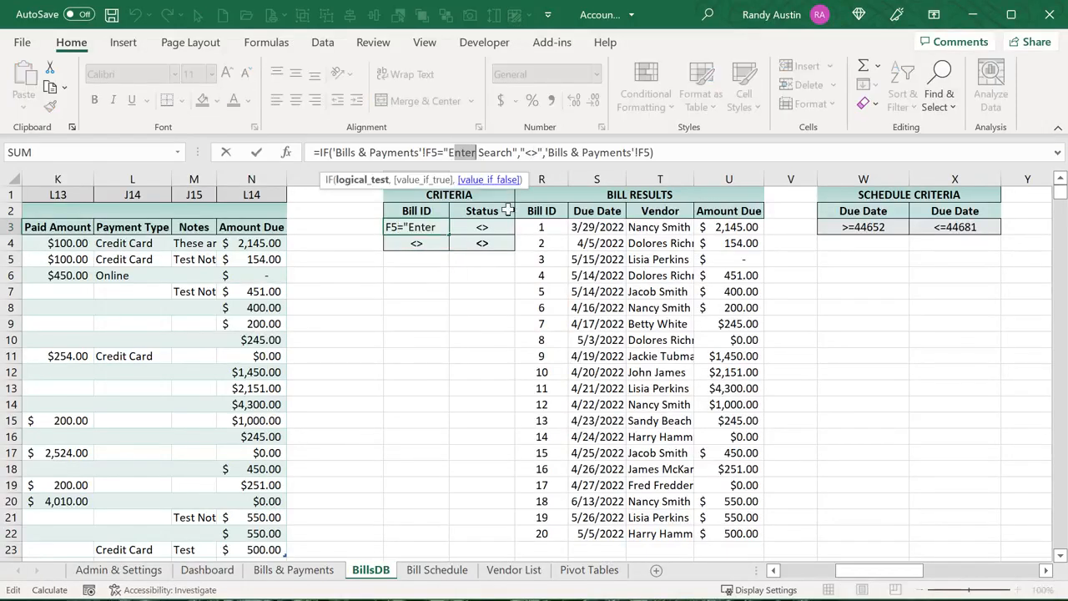
{"action": "key", "text": "Return"}
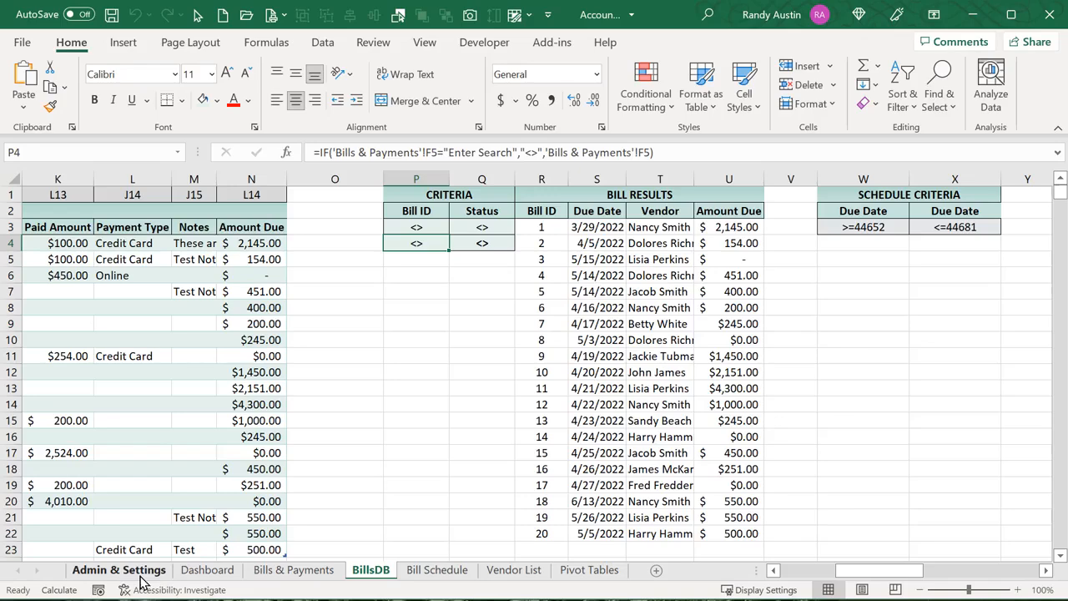
{"action": "left_click", "coordinate": [263, 559]}
Exclude paid and closed bills and search the bill list for Bill ID 2
{"action": "left_click", "coordinate": [267, 571]}
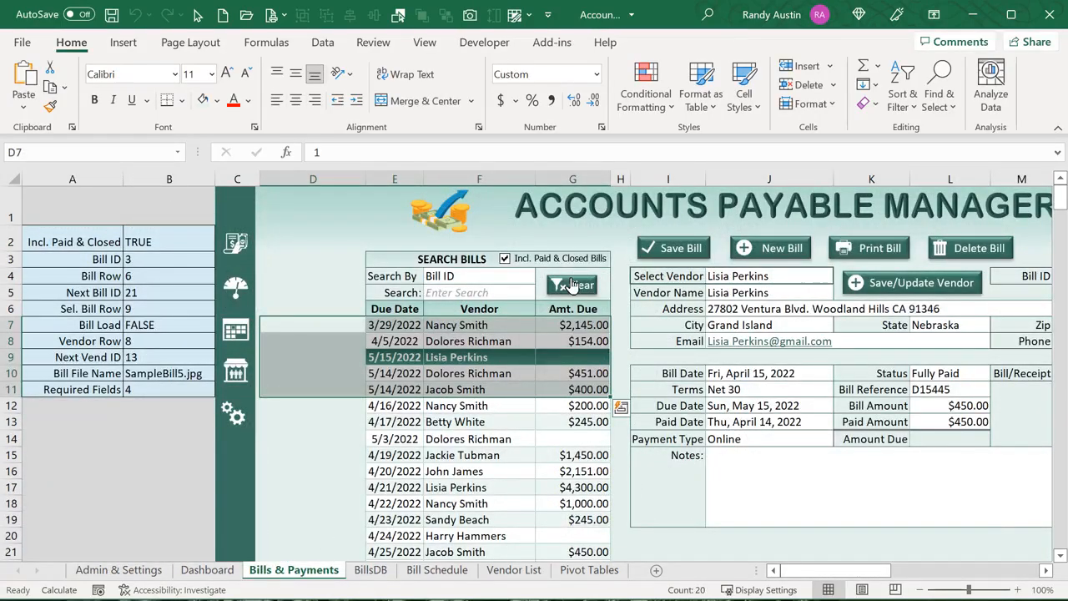
{"action": "left_click", "coordinate": [505, 259]}
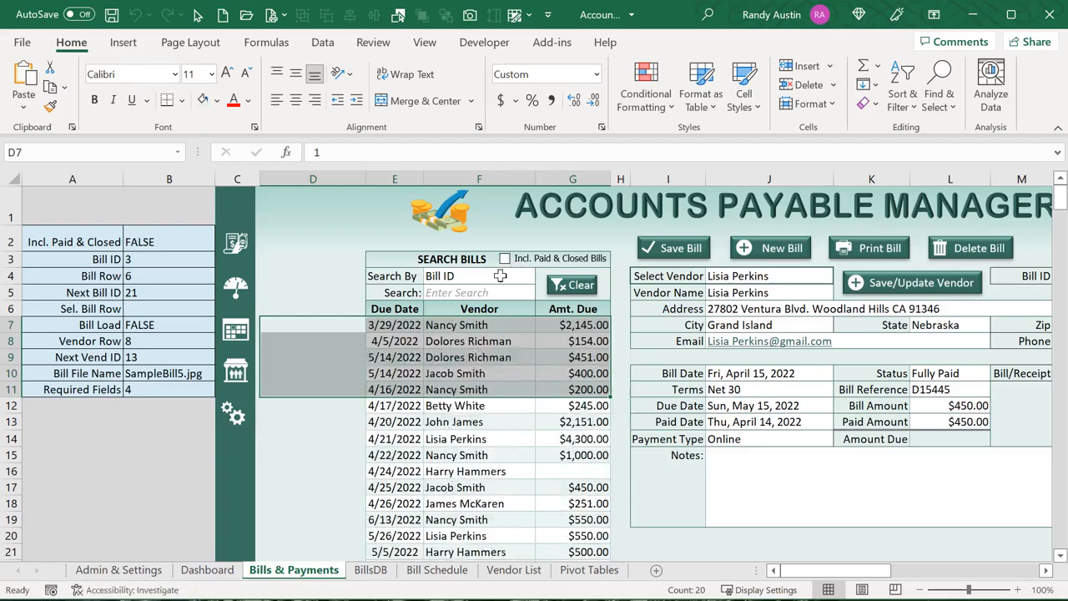
{"action": "left_click", "coordinate": [499, 303]}
{"action": "left_click", "coordinate": [500, 296]}
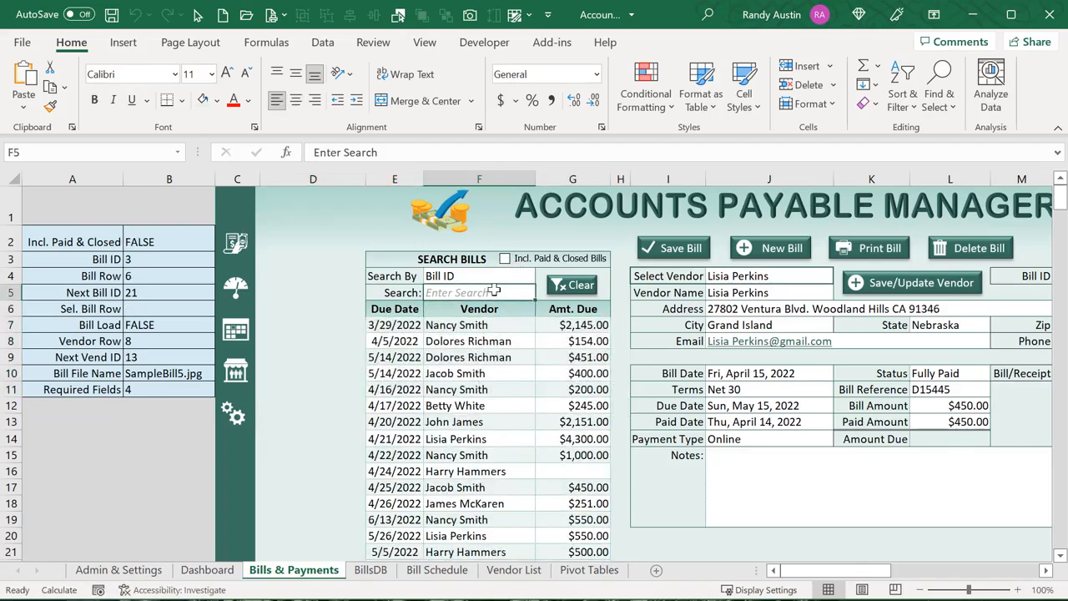
{"action": "type", "text": "2"}
{"action": "key", "text": "Return"}
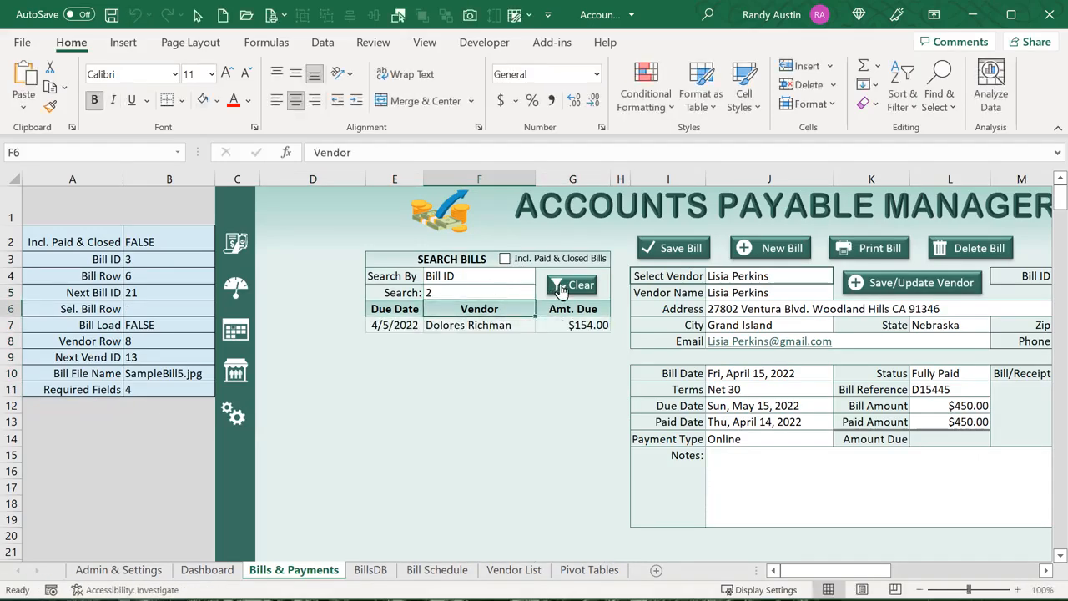
Clear the search so every bill is listed, then view the Bills_ClearFilter code
{"action": "left_click", "coordinate": [561, 288]}
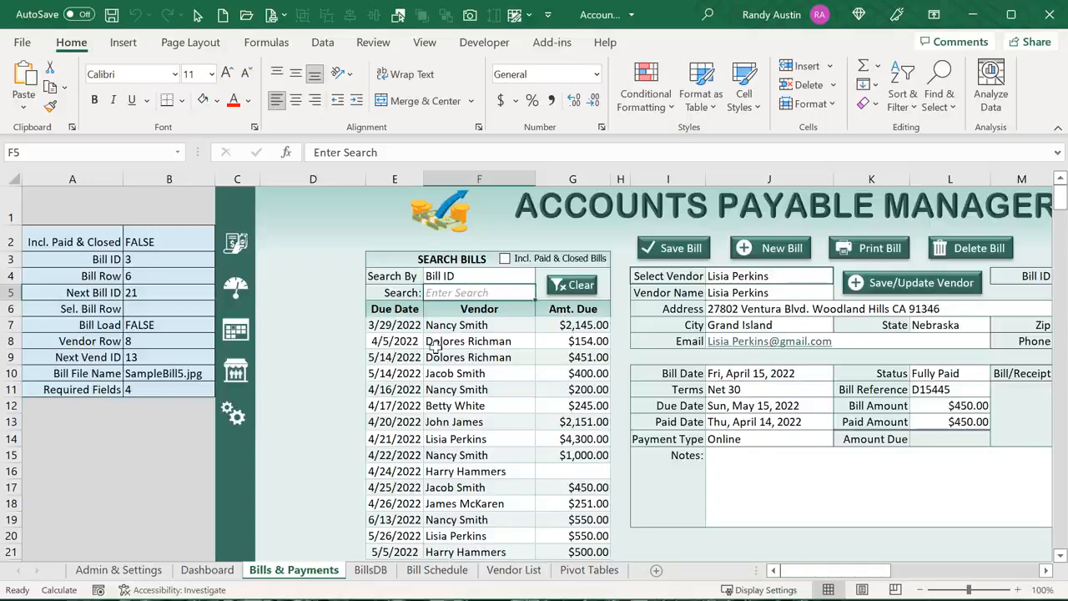
{"action": "scroll", "coordinate": [427, 378], "scroll_direction": "down", "scroll_amount": 1}
{"action": "scroll", "coordinate": [427, 384], "scroll_direction": "up", "scroll_amount": 1}
{"action": "key", "text": "alt+F11"}
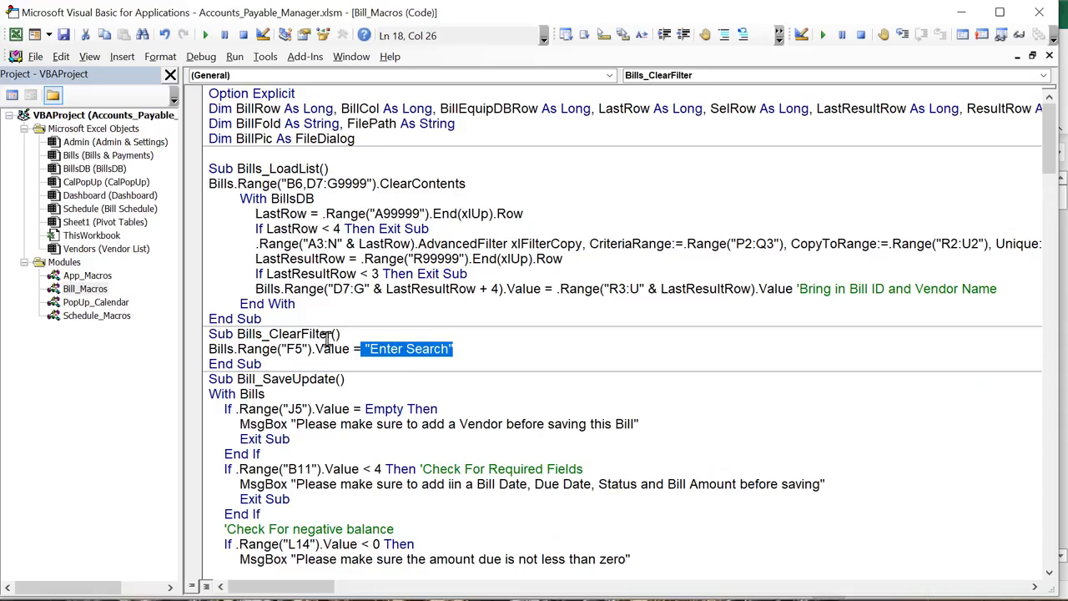
Back on the sheet, review the required fields: vendor J5, Bill Date J10, Status L10, Bill Amount L12
{"action": "left_click_drag", "start_coordinate": [328, 337], "coordinate": [244, 336]}
{"action": "scroll", "coordinate": [253, 349], "scroll_direction": "down", "scroll_amount": 2}
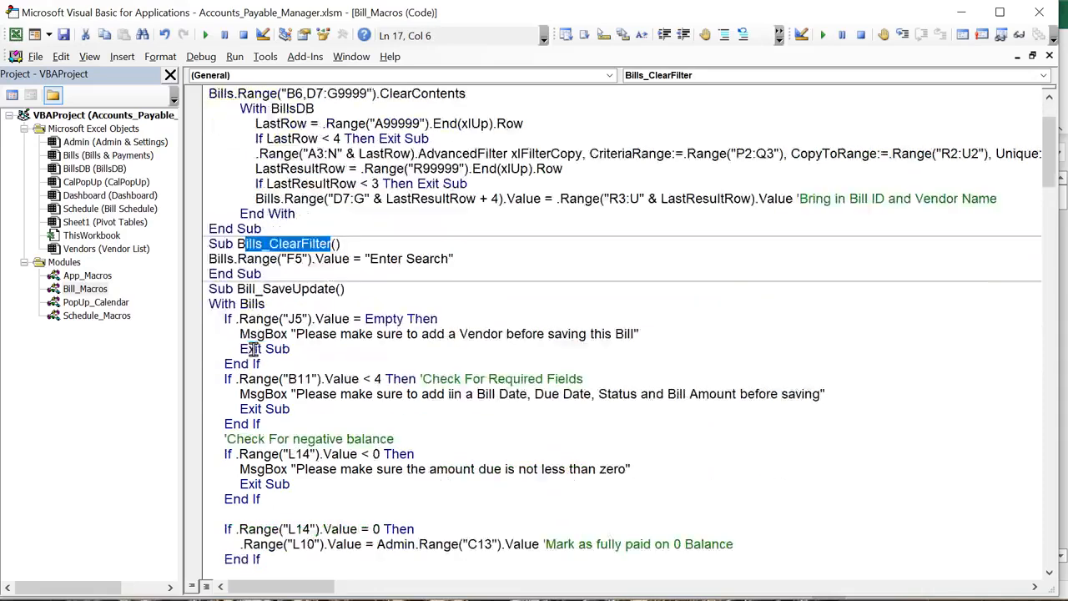
{"action": "scroll", "coordinate": [252, 349], "scroll_direction": "down", "scroll_amount": 1}
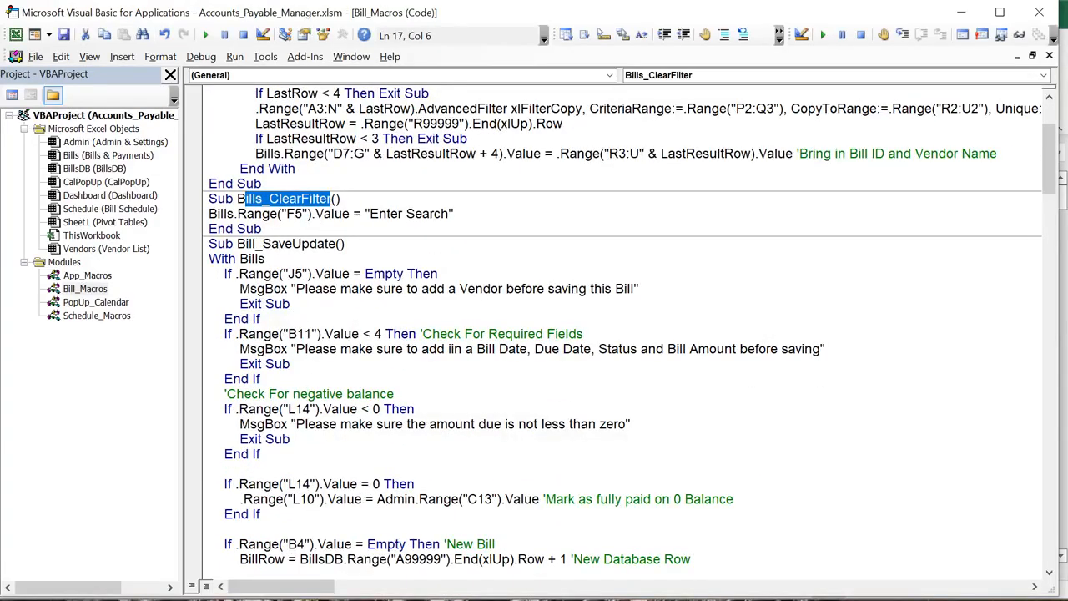
{"action": "key", "text": "alt+F11"}
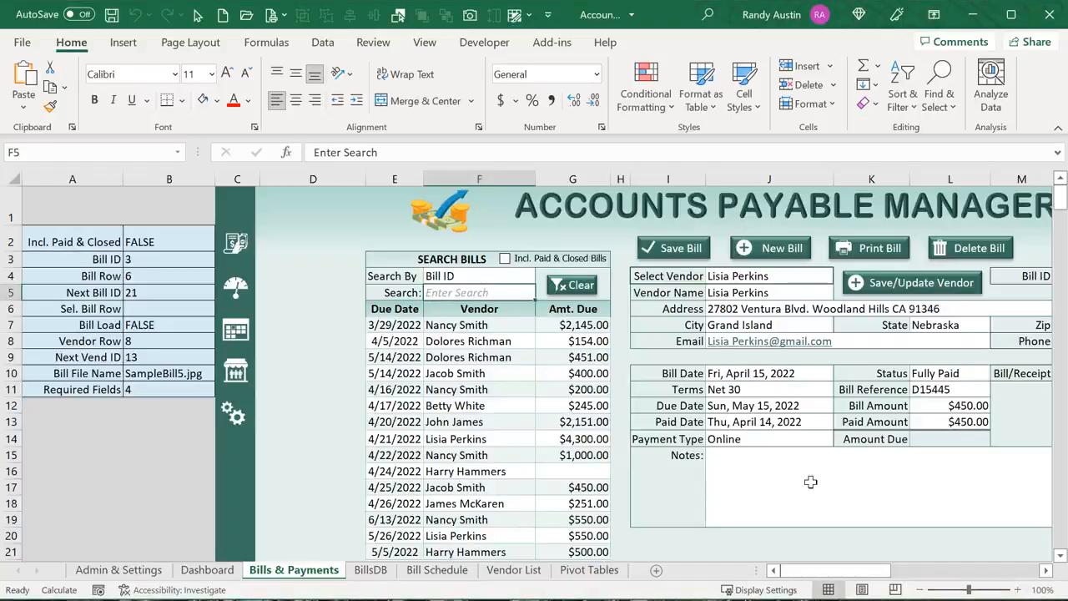
{"action": "left_click_drag", "start_coordinate": [873, 574], "coordinate": [893, 574]}
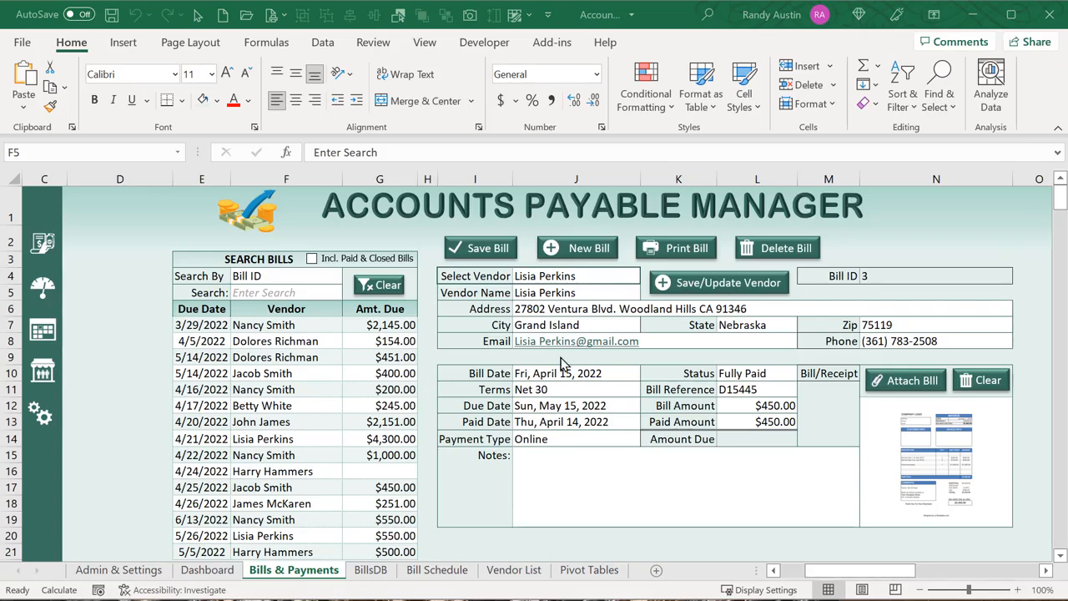
{"action": "left_click", "coordinate": [543, 292]}
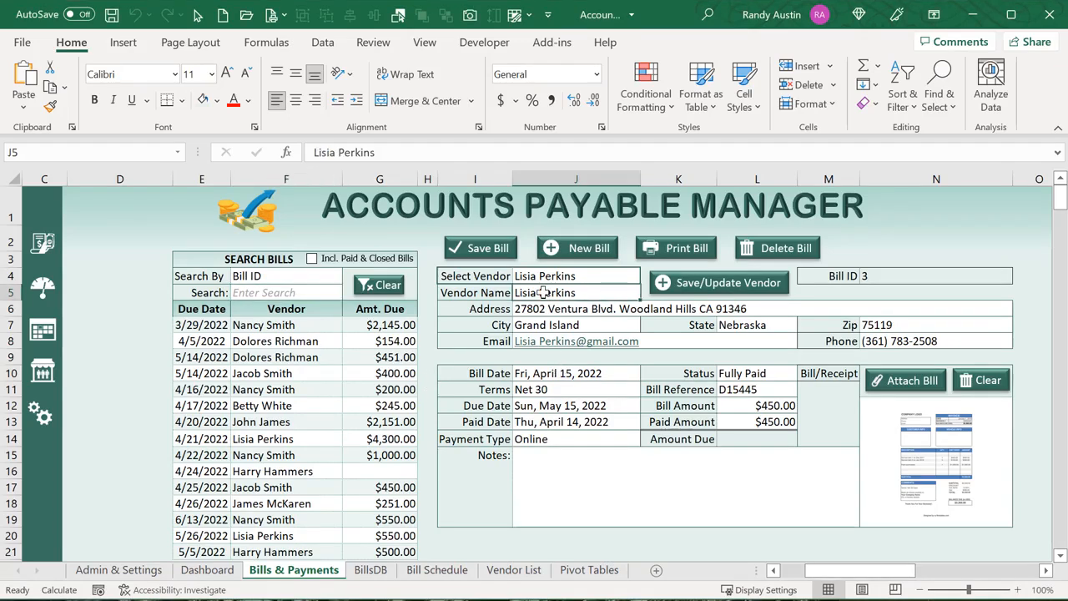
{"action": "left_click", "coordinate": [545, 373]}
{"action": "left_click", "coordinate": [784, 376]}
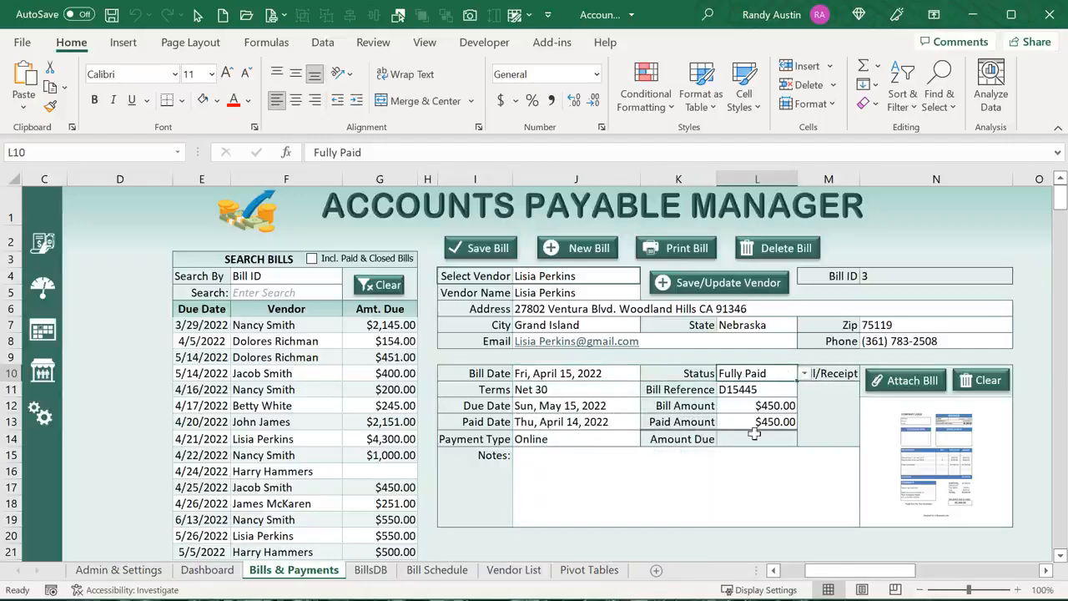
{"action": "left_click", "coordinate": [763, 406]}
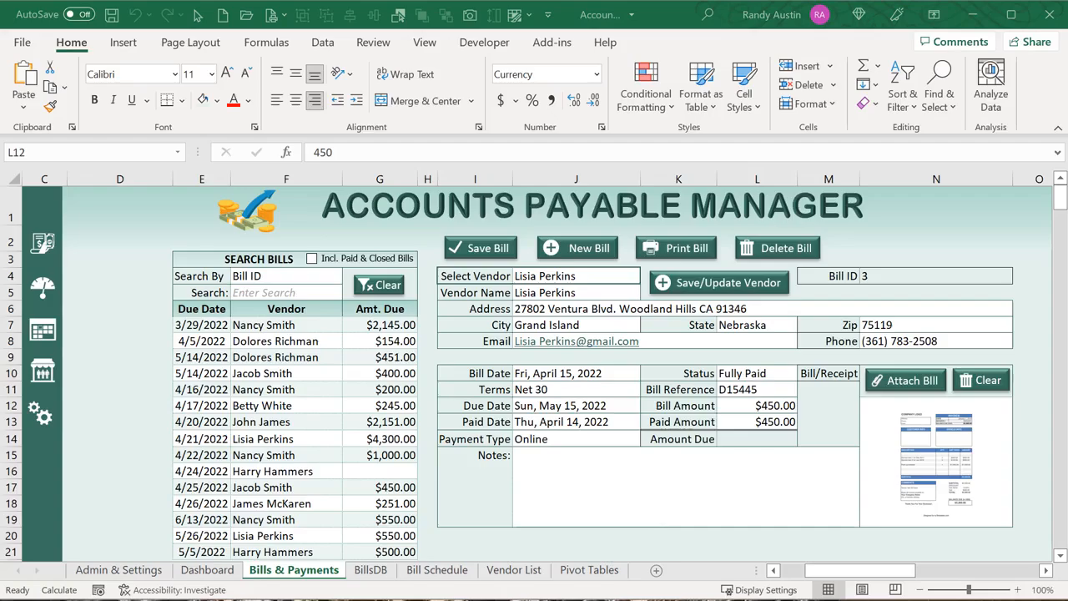
Highlight the J5 reference in the macro's vendor check, then return to the workbook
{"action": "key", "text": "alt+F11"}
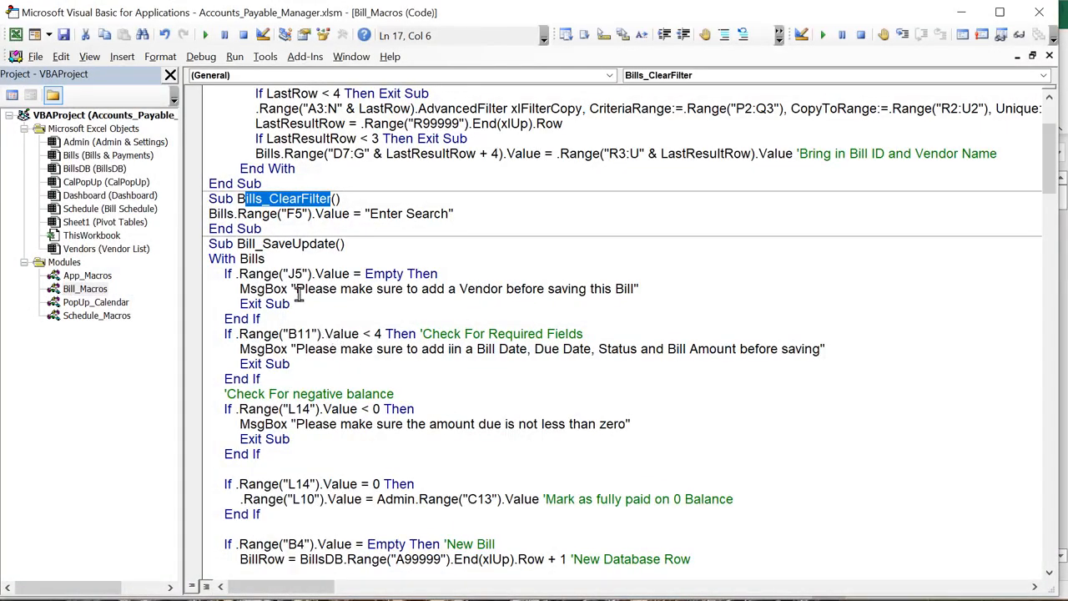
{"action": "left_click_drag", "start_coordinate": [324, 276], "coordinate": [280, 273]}
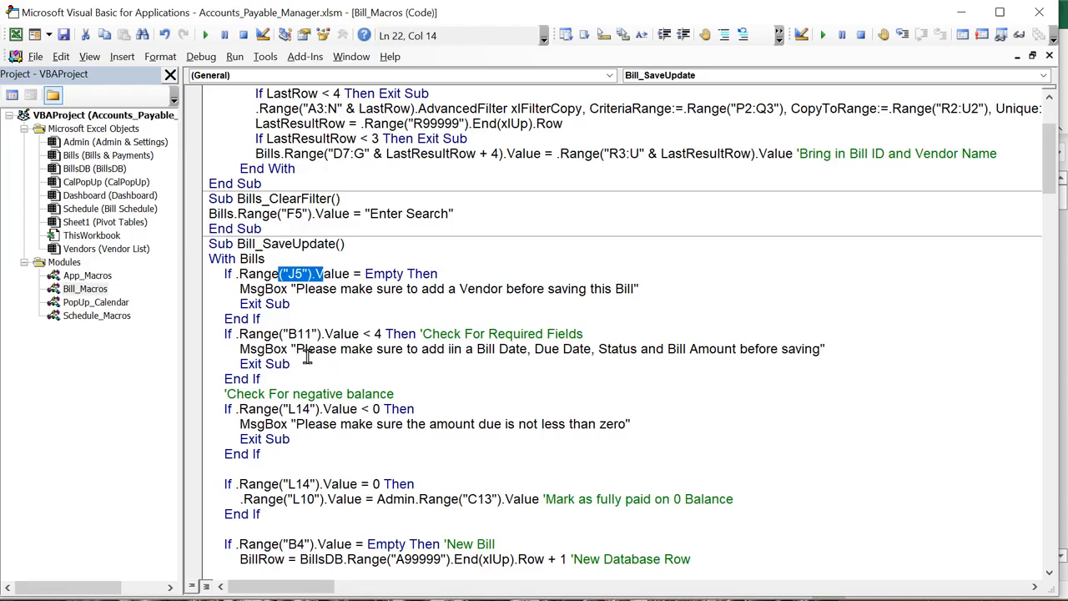
{"action": "key", "text": "alt+F11"}
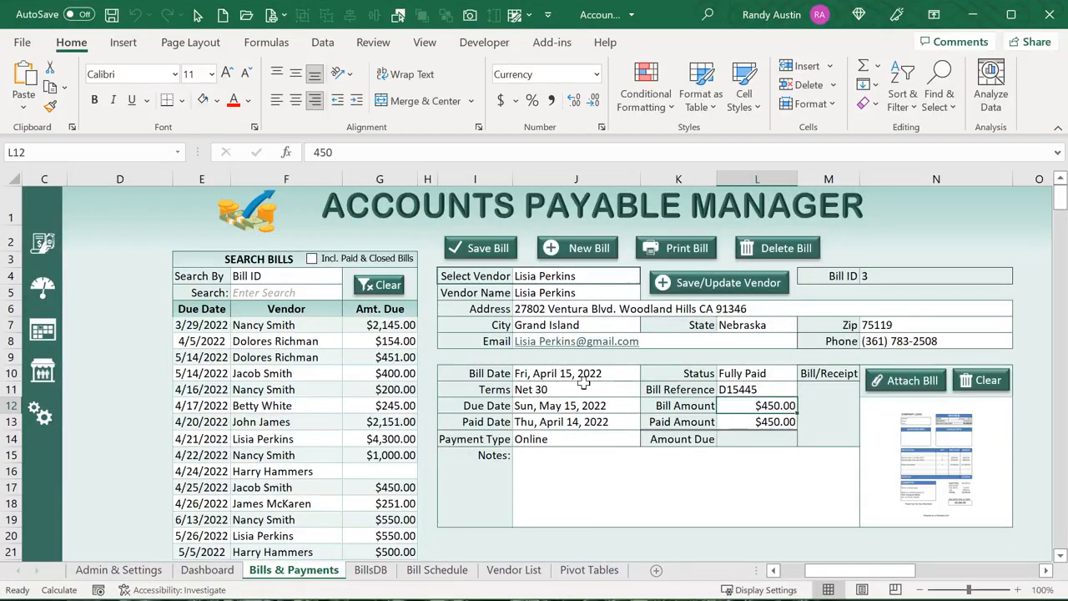
Inspect the Required Fields count formula in cell B11
{"action": "left_click_drag", "start_coordinate": [822, 575], "coordinate": [797, 576]}
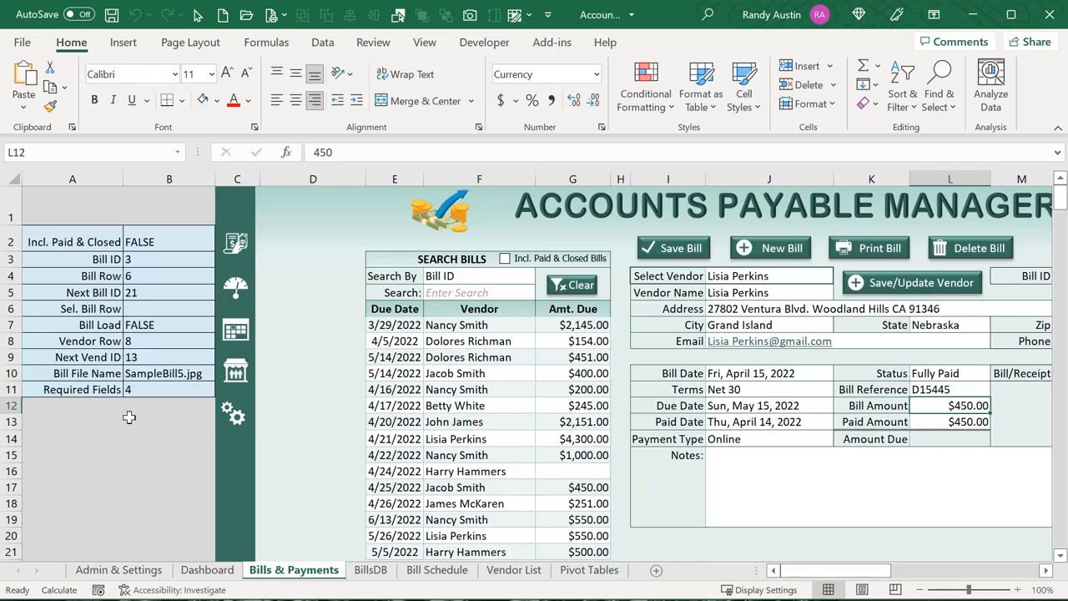
{"action": "left_click", "coordinate": [141, 389]}
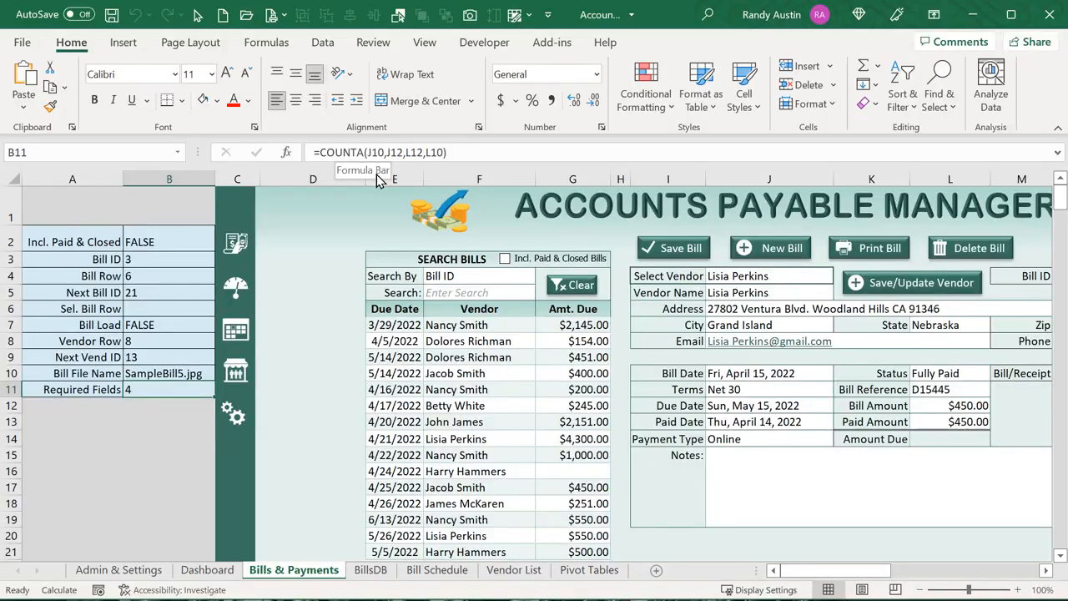
{"action": "mouse_move", "coordinate": [793, 574]}
{"action": "left_mouse_down"}
{"action": "mouse_move", "coordinate": [816, 585]}
{"action": "mouse_move", "coordinate": [806, 572]}
{"action": "left_mouse_up"}
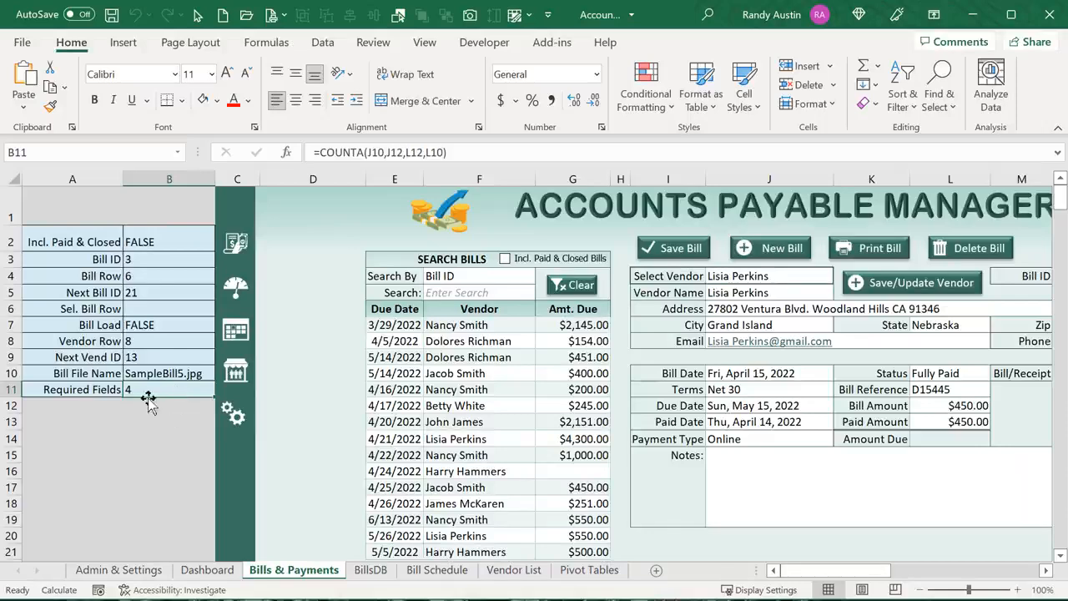
Clear the Status in L10, confirm Required Fields drops to 3, and attempt to save the bill
{"action": "left_click", "coordinate": [965, 385]}
{"action": "left_click", "coordinate": [965, 373]}
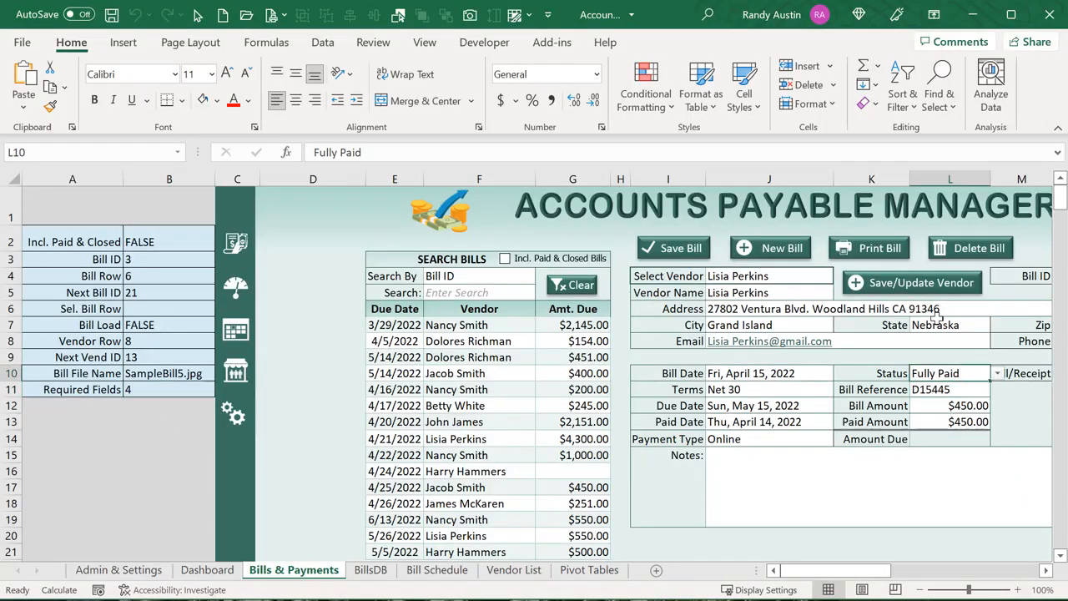
{"action": "key", "text": "Page_Down"}
{"action": "scroll", "coordinate": [941, 326], "scroll_direction": "up", "scroll_amount": 7}
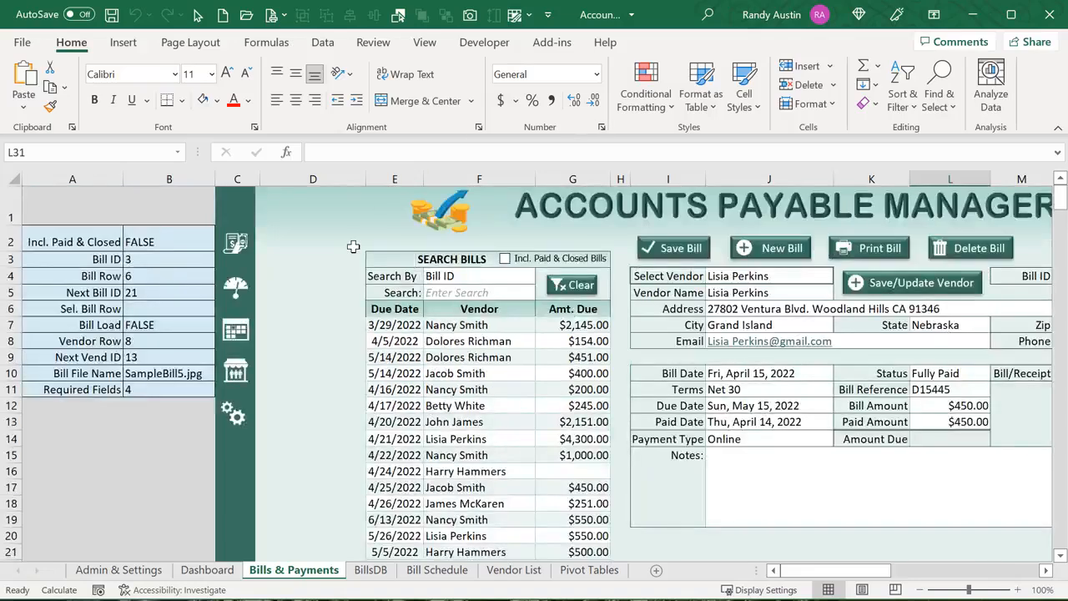
{"action": "left_click", "coordinate": [922, 374]}
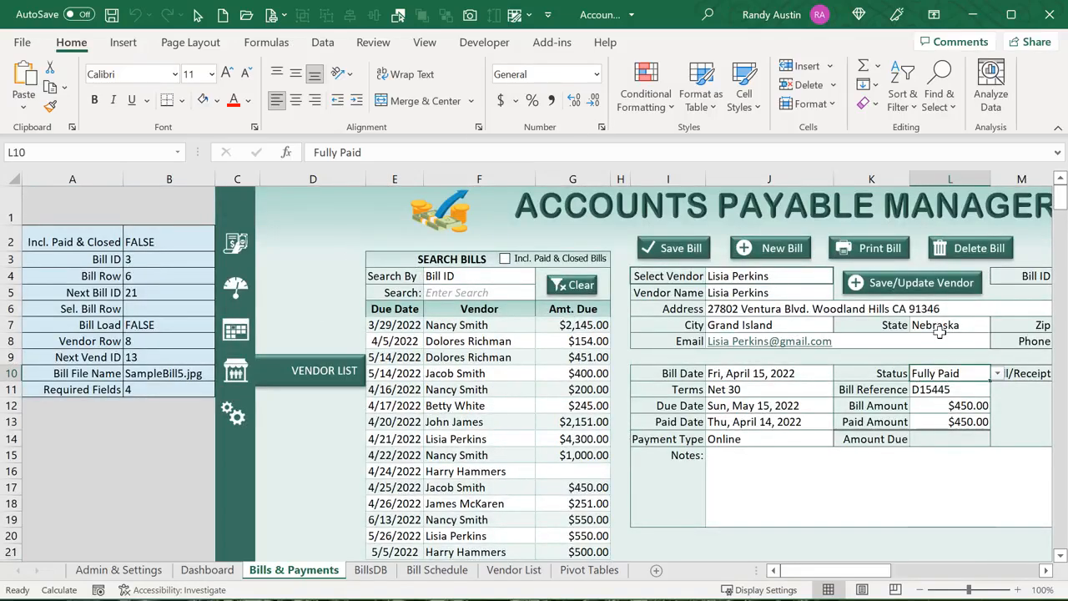
{"action": "key", "text": "Delete"}
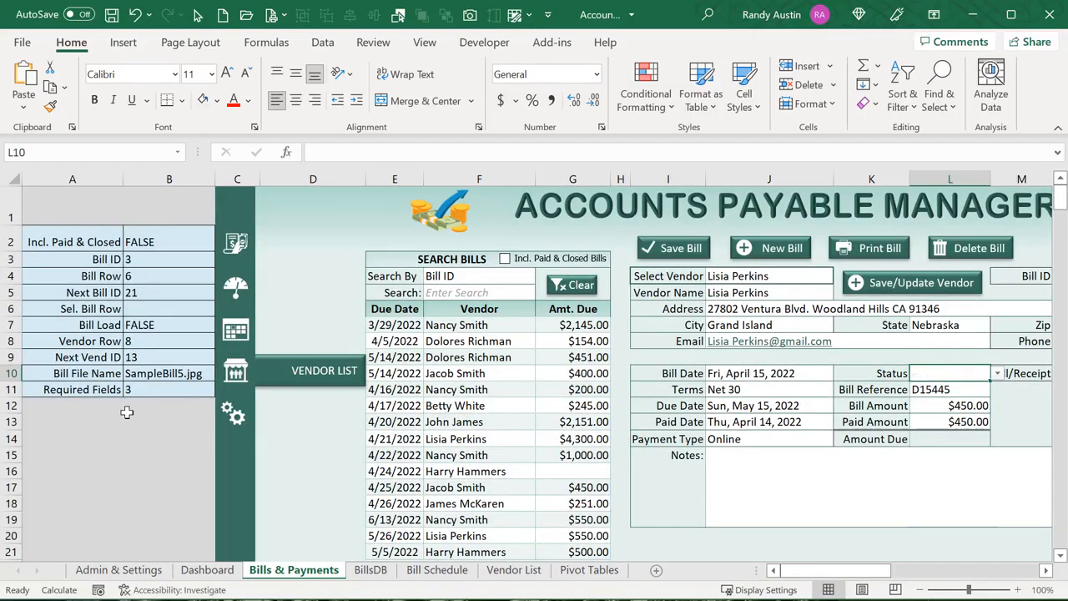
{"action": "left_click", "coordinate": [163, 390]}
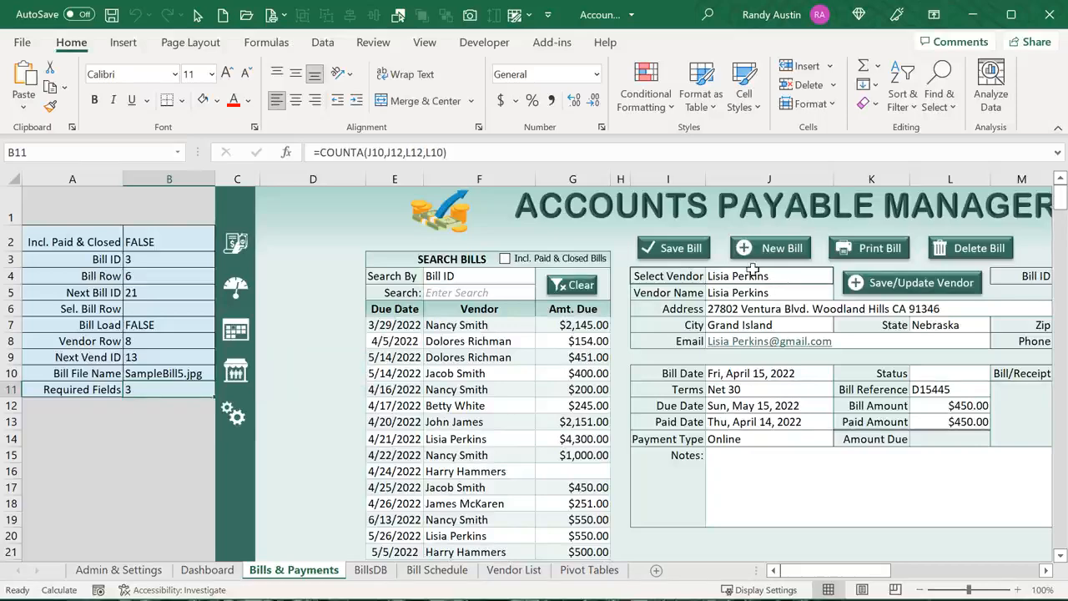
{"action": "left_click", "coordinate": [678, 248]}
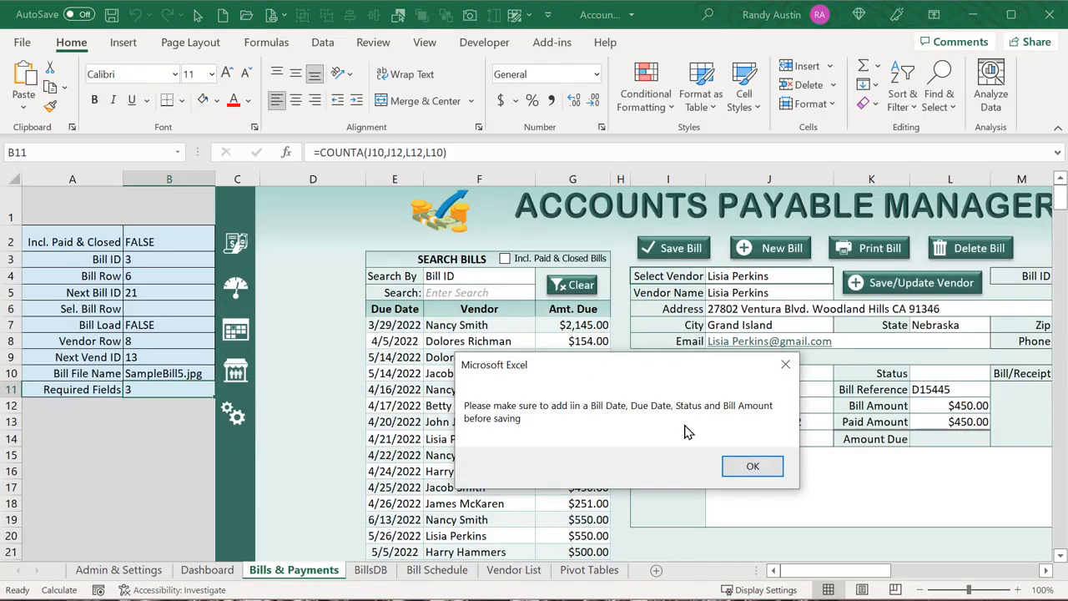
Dismiss the warning and set Status back to Fully Paid, restoring Required Fields to 4
{"action": "left_click", "coordinate": [746, 469]}
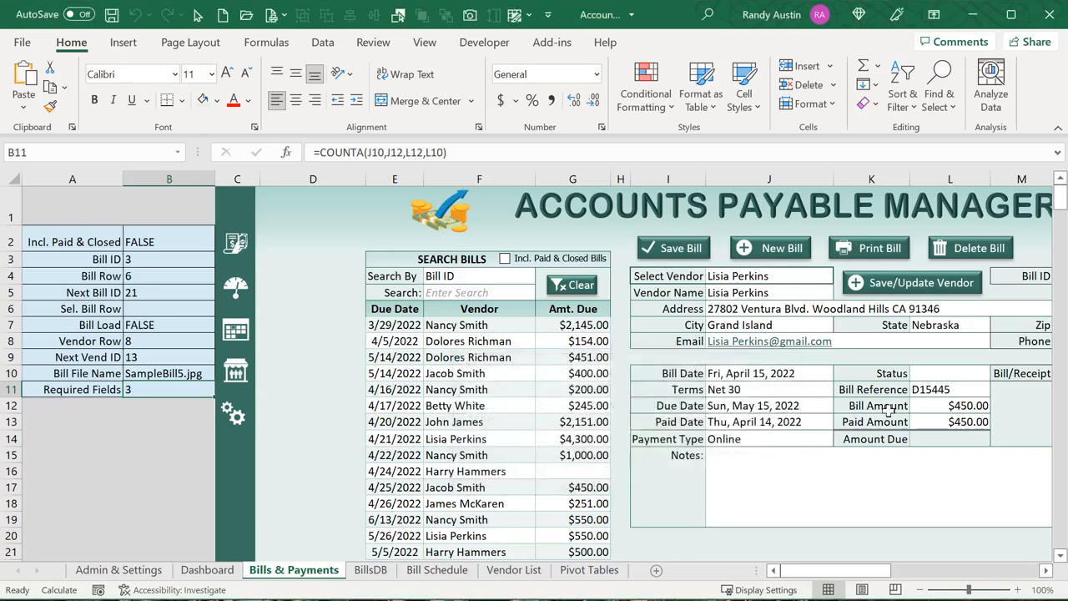
{"action": "left_click", "coordinate": [960, 375]}
{"action": "left_click", "coordinate": [997, 375]}
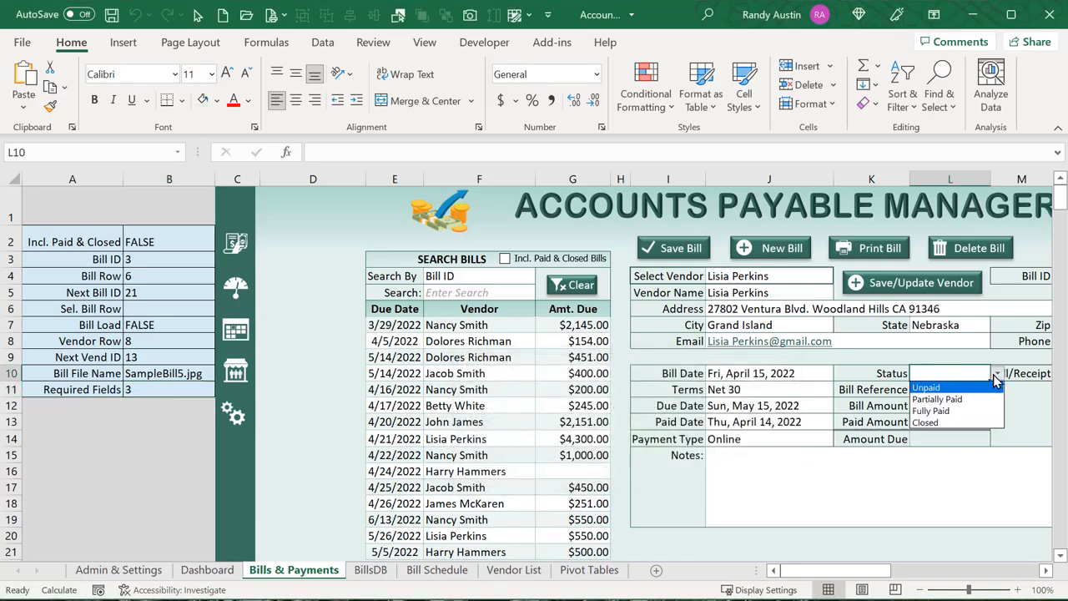
{"action": "left_click", "coordinate": [966, 412]}
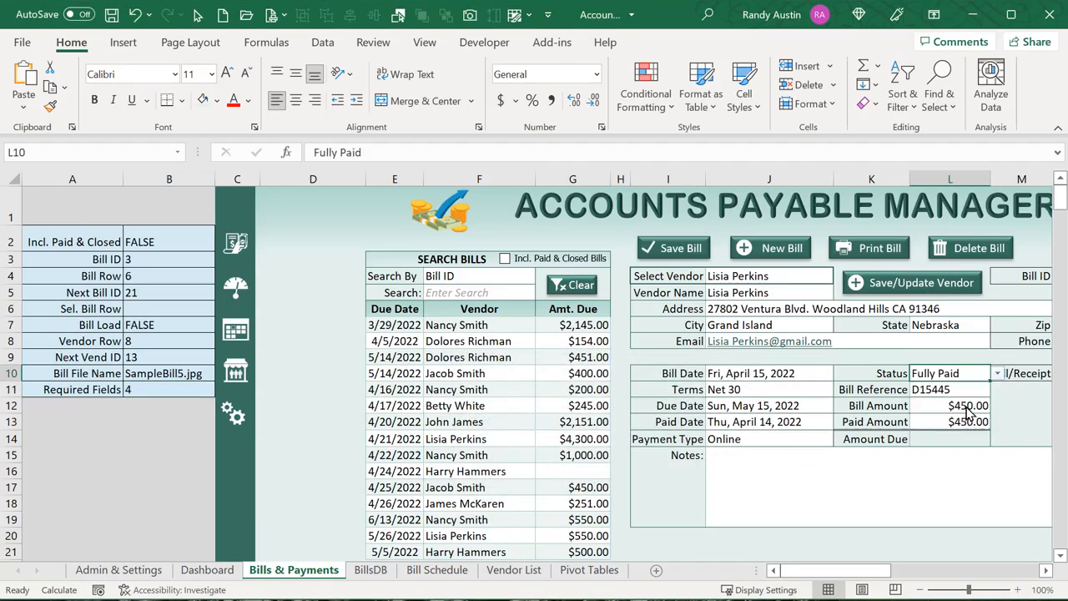
{"action": "left_click", "coordinate": [187, 389]}
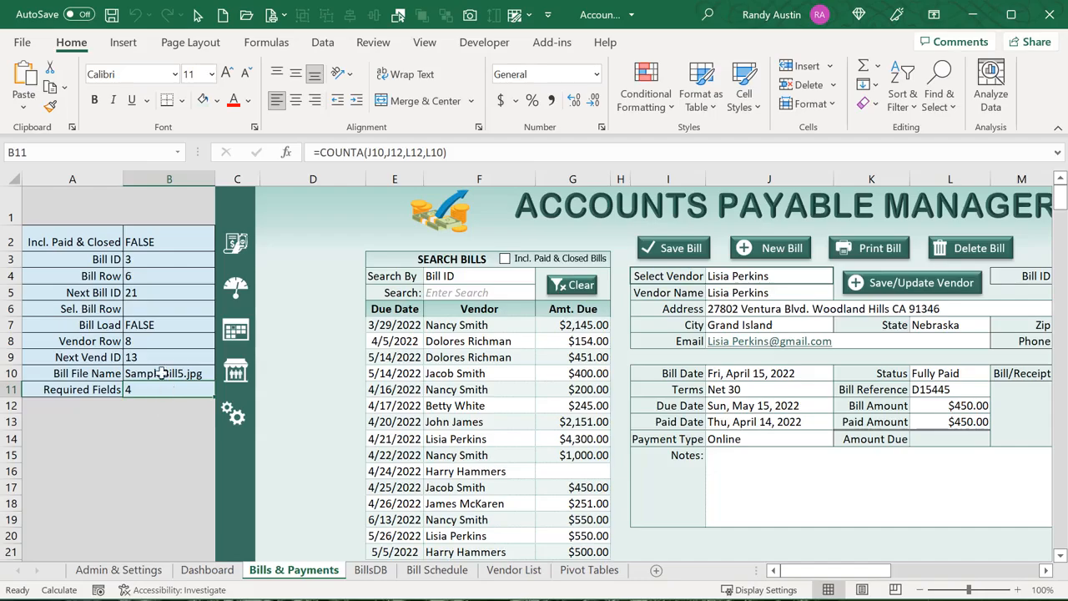
Review the required-fields message code in the macro editor, then return to the sheet
{"action": "key", "text": "alt+F11"}
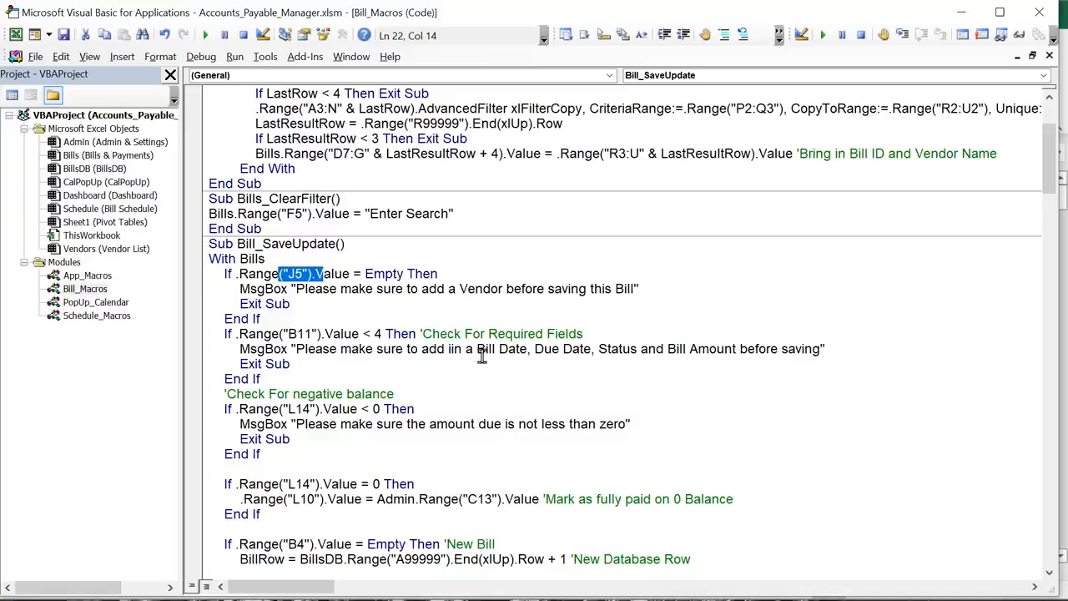
{"action": "left_click_drag", "start_coordinate": [468, 359], "coordinate": [341, 349]}
{"action": "left_click", "coordinate": [338, 368]}
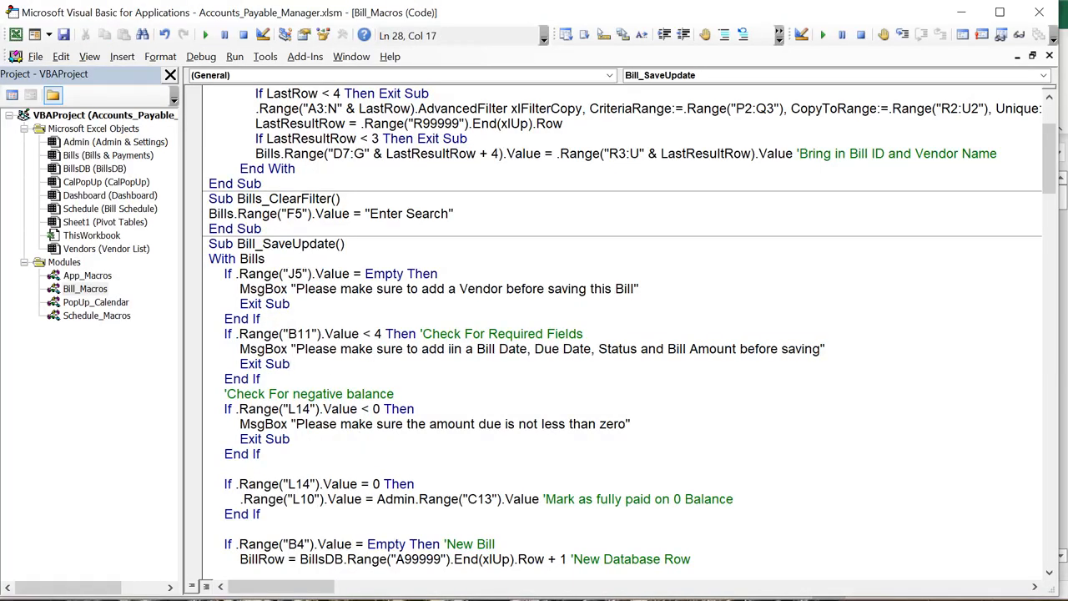
{"action": "key", "text": "alt+F11"}
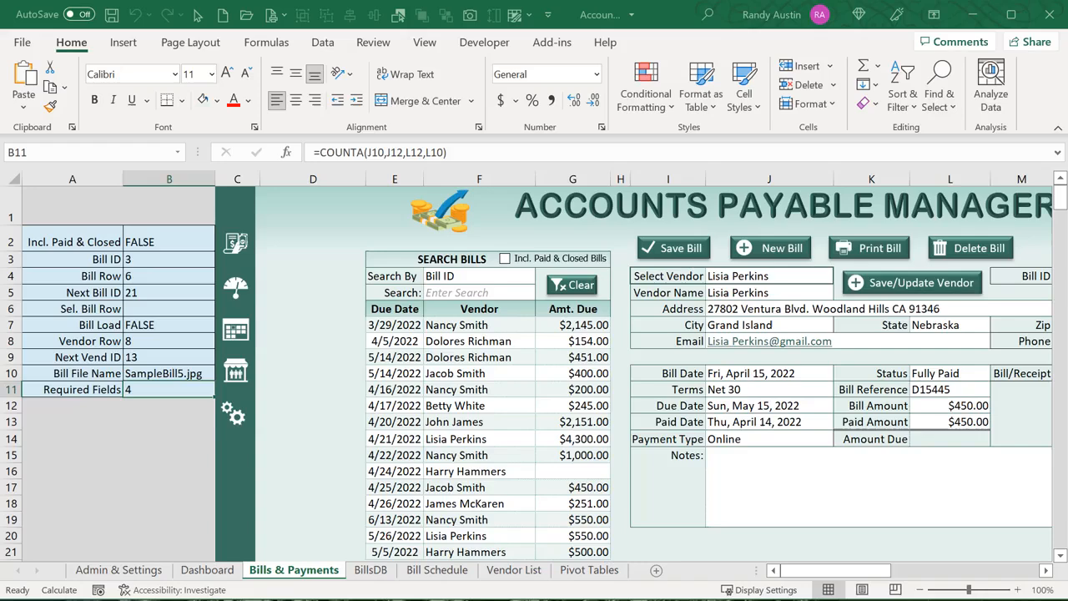
Enter a Paid Amount of 500 and try saving, triggering the negative balance warning
{"action": "left_click", "coordinate": [940, 417]}
{"action": "type", "text": "500"}
{"action": "key", "text": "Return"}
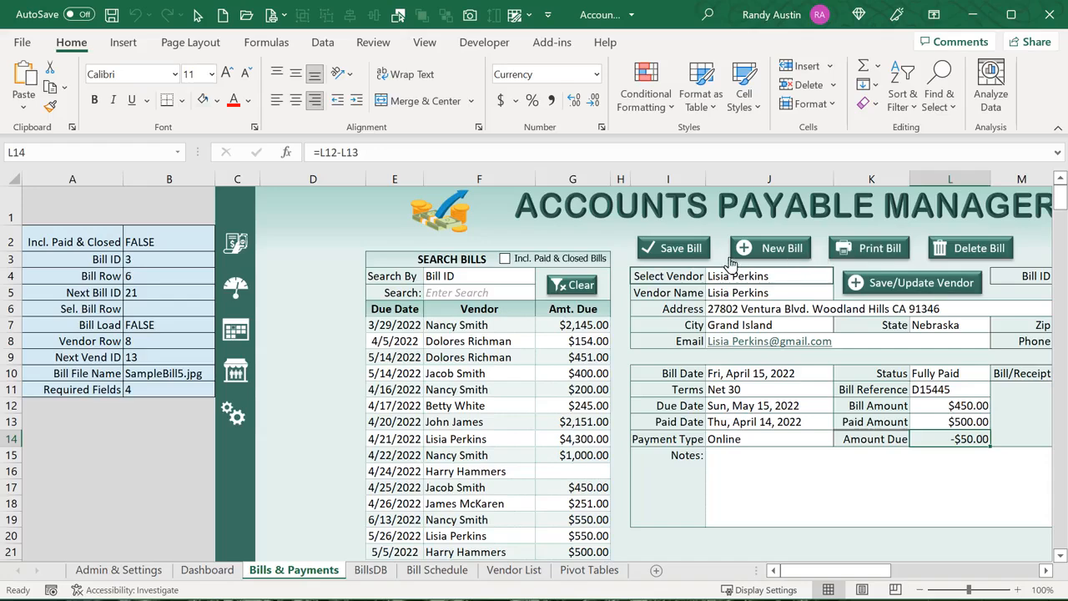
{"action": "left_click", "coordinate": [677, 248]}
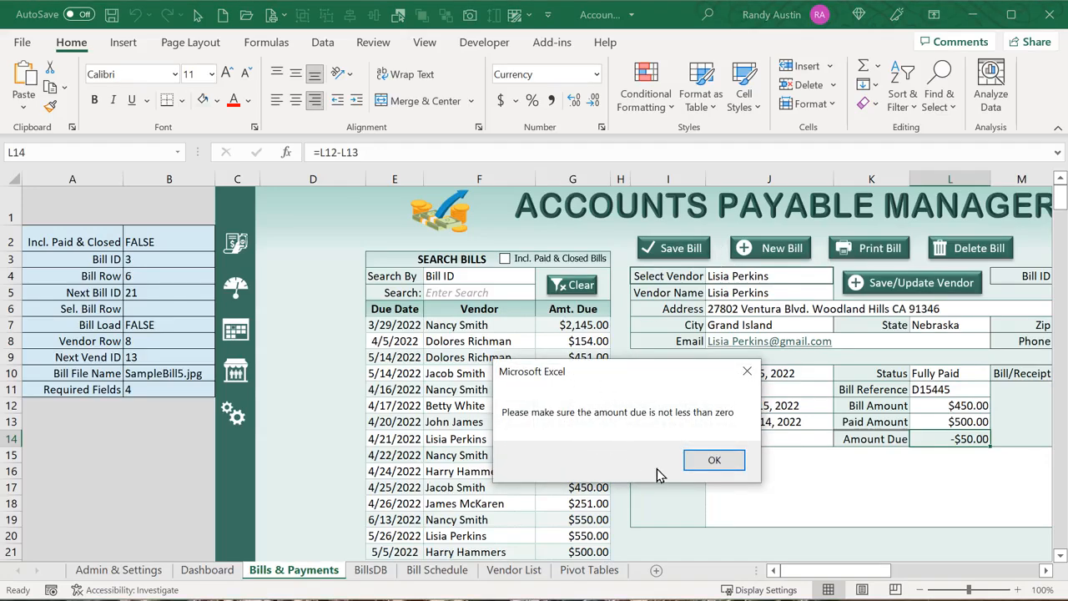
{"action": "left_click", "coordinate": [716, 461]}
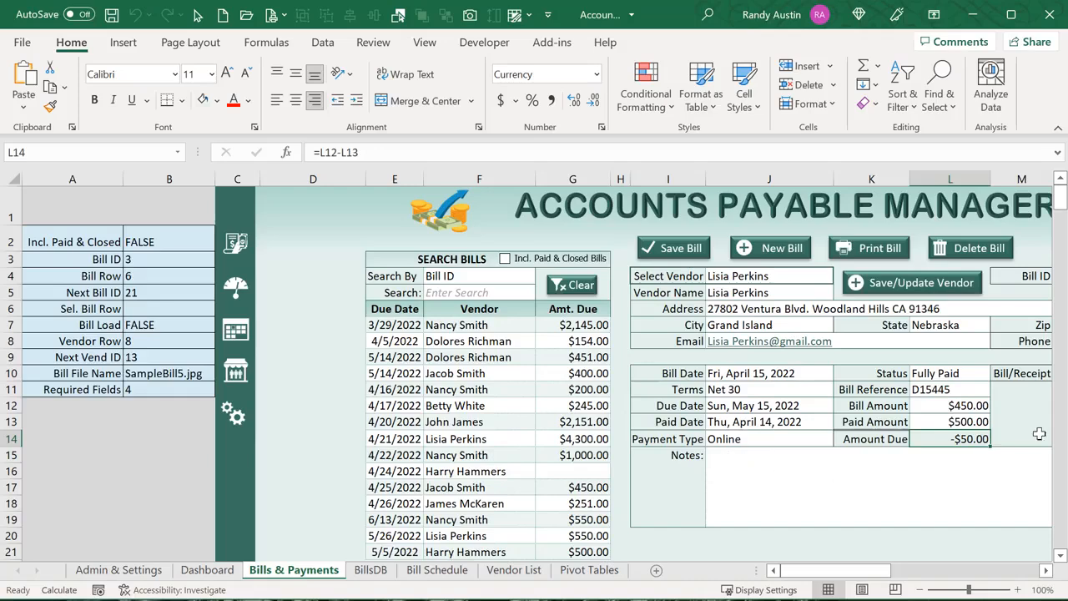
Change the Paid Amount in L13 to 450
{"action": "left_click", "coordinate": [941, 419]}
{"action": "type", "text": "450"}
{"action": "key", "text": "Return"}
{"action": "key", "text": "alt+F11"}
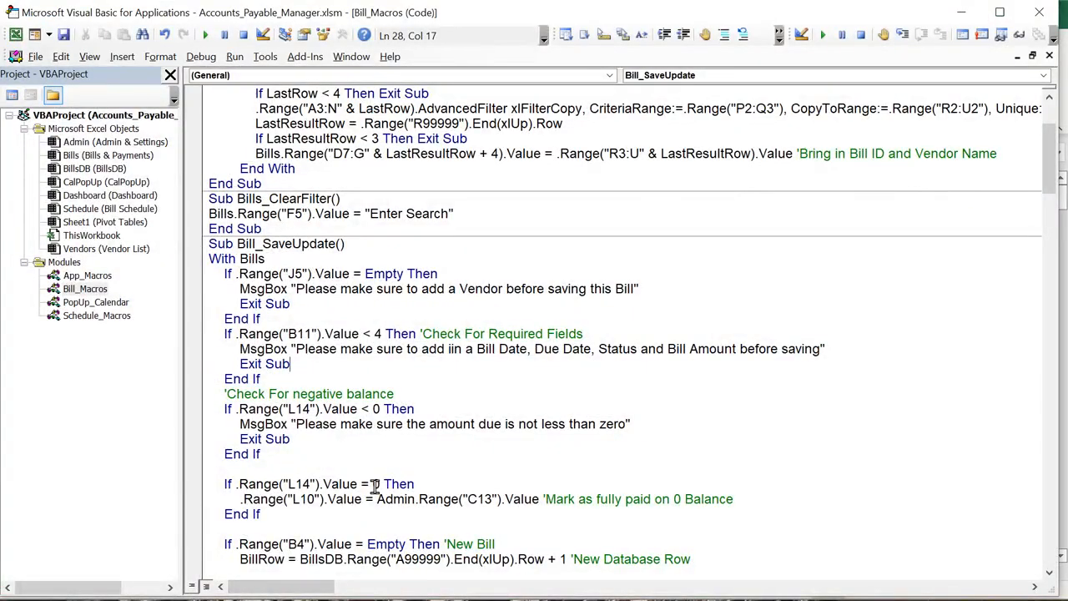
{"action": "left_click_drag", "start_coordinate": [375, 484], "coordinate": [368, 486]}
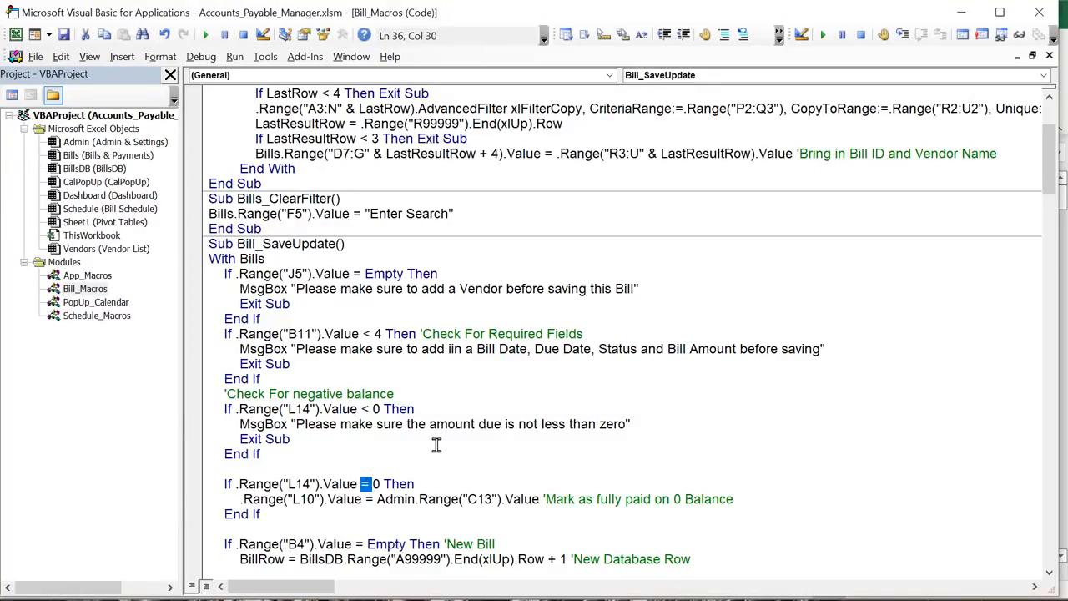
{"action": "type", "text": "<"}
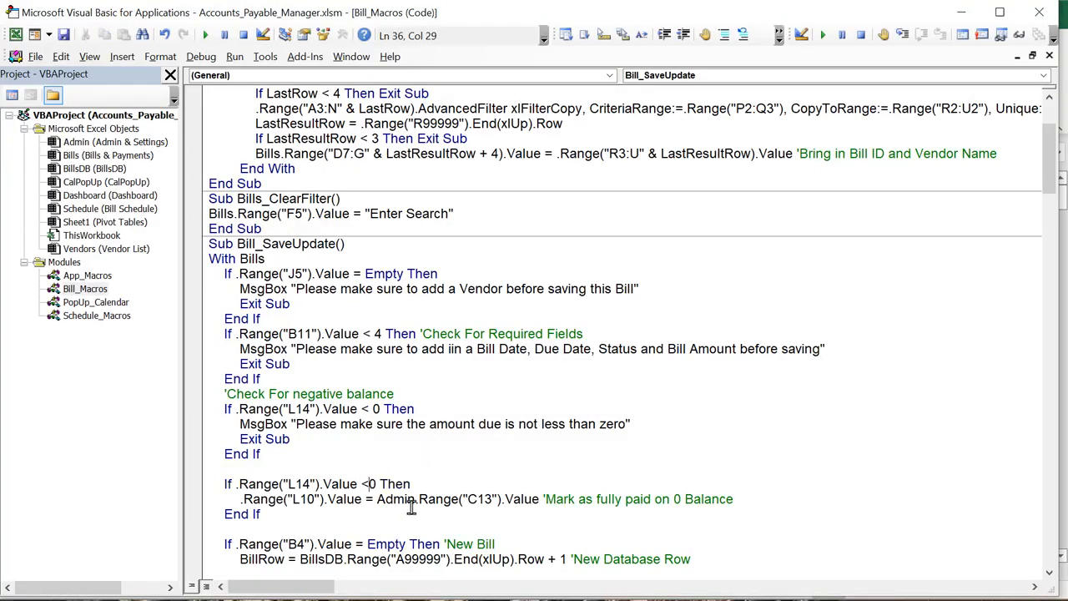
{"action": "key", "text": "ctrl+z"}
{"action": "left_click_drag", "start_coordinate": [339, 409], "coordinate": [309, 410]}
{"action": "left_click_drag", "start_coordinate": [407, 410], "coordinate": [338, 409]}
{"action": "left_click", "coordinate": [340, 426]}
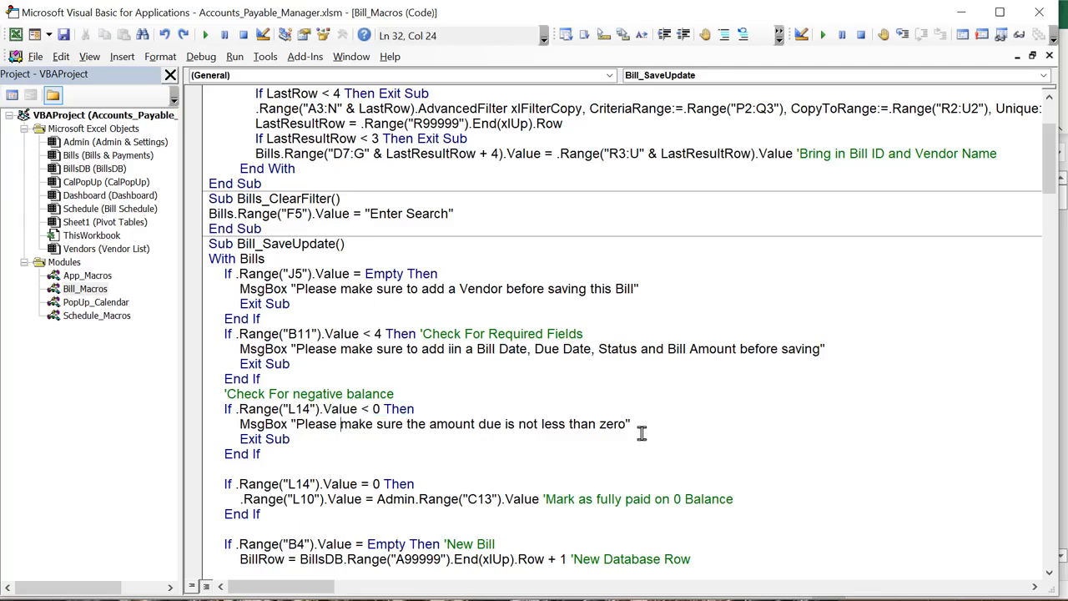
{"action": "key", "text": "alt+F11"}
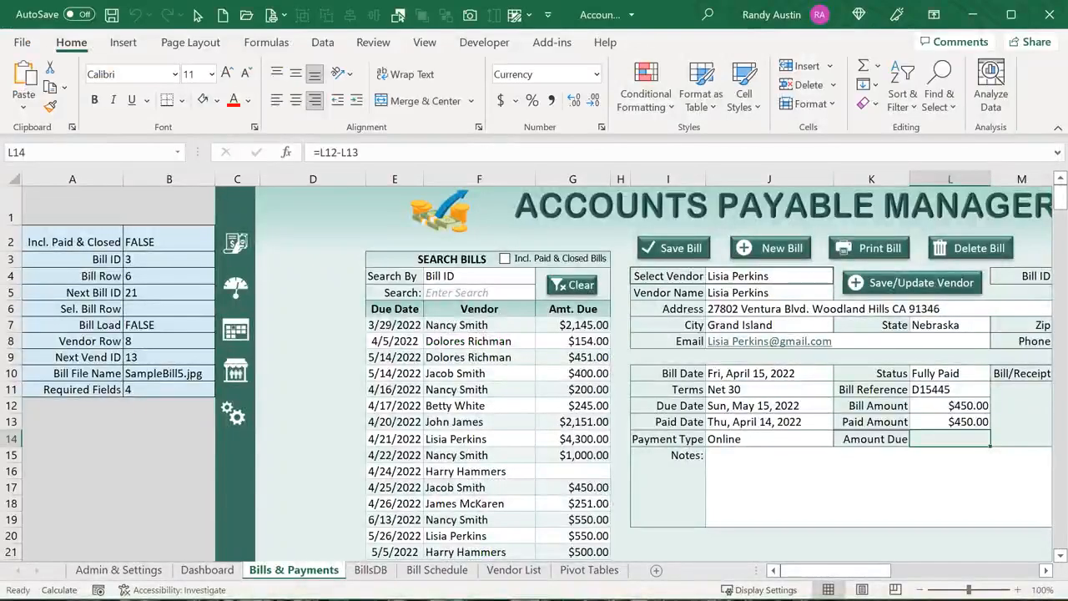
{"action": "left_click_drag", "start_coordinate": [864, 573], "coordinate": [878, 572]}
{"action": "left_click", "coordinate": [876, 377]}
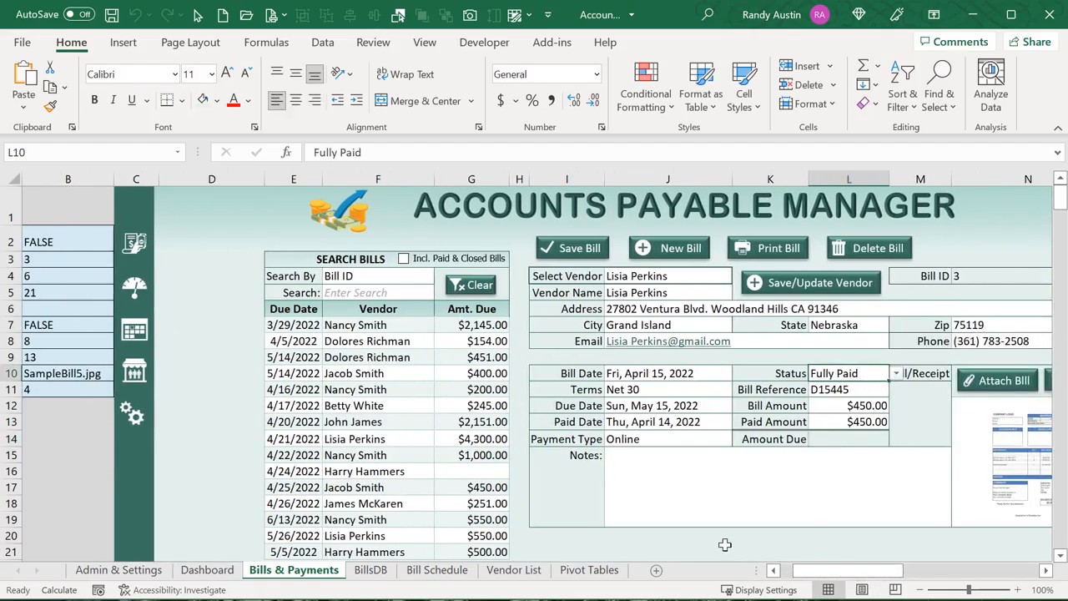
{"action": "left_click_drag", "start_coordinate": [899, 574], "coordinate": [904, 576]}
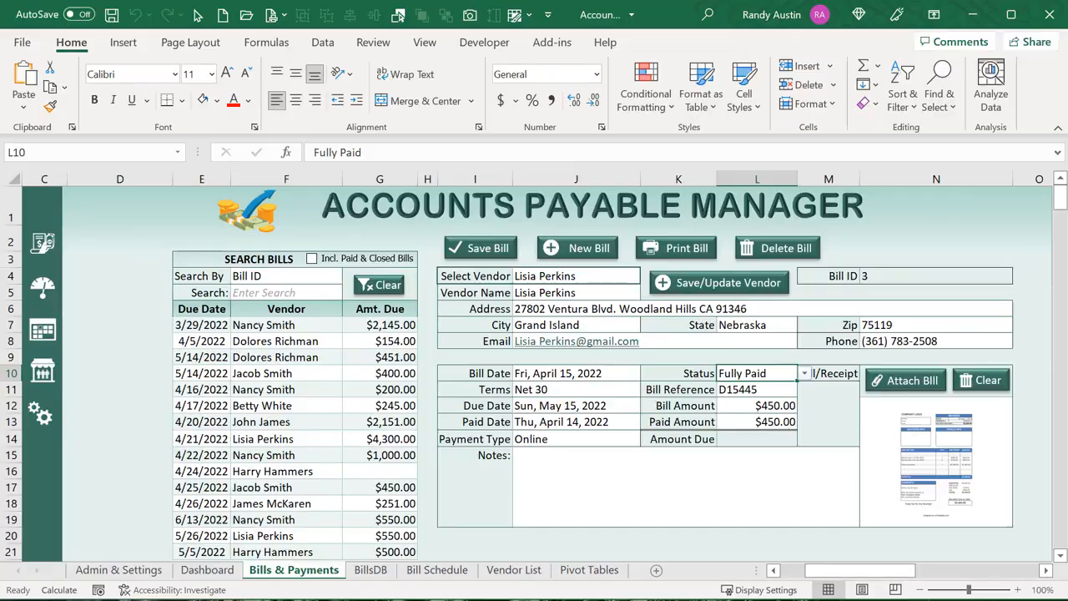
{"action": "key", "text": "alt+F11"}
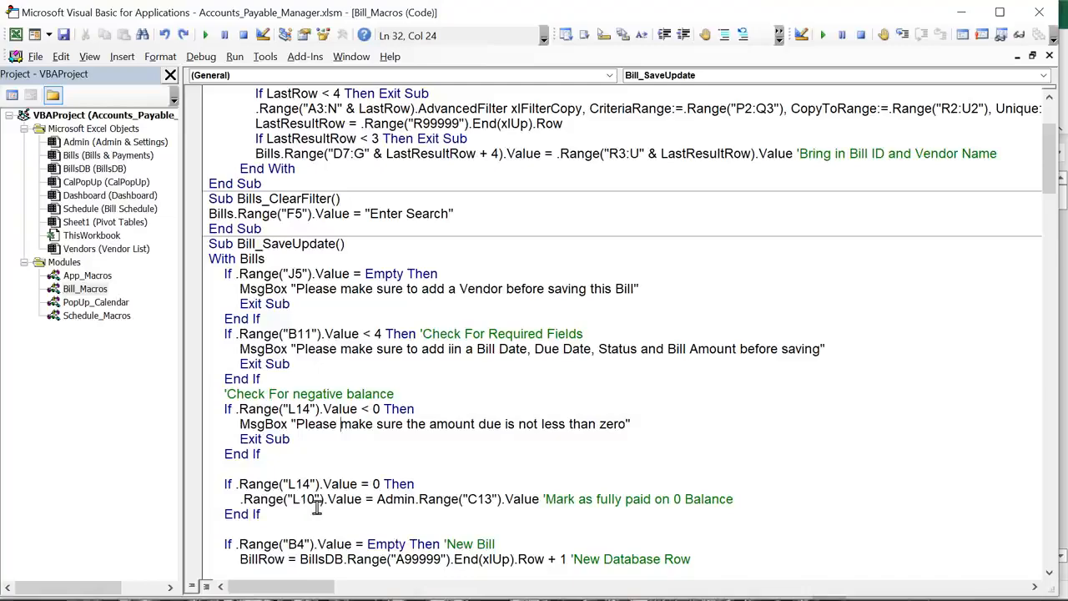
{"action": "key", "text": "alt+F11"}
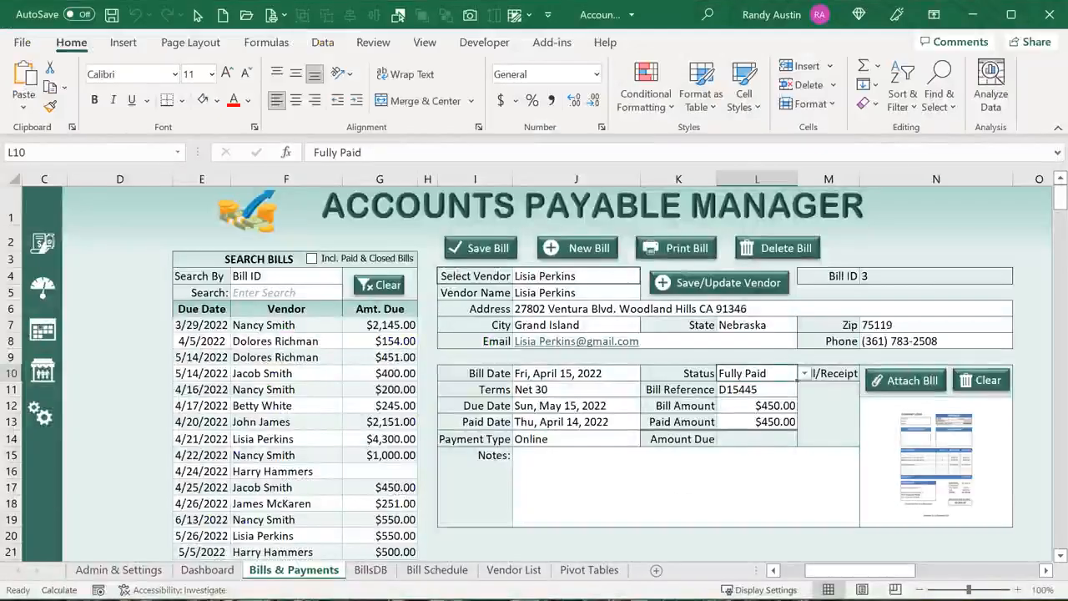
{"action": "left_click", "coordinate": [39, 413]}
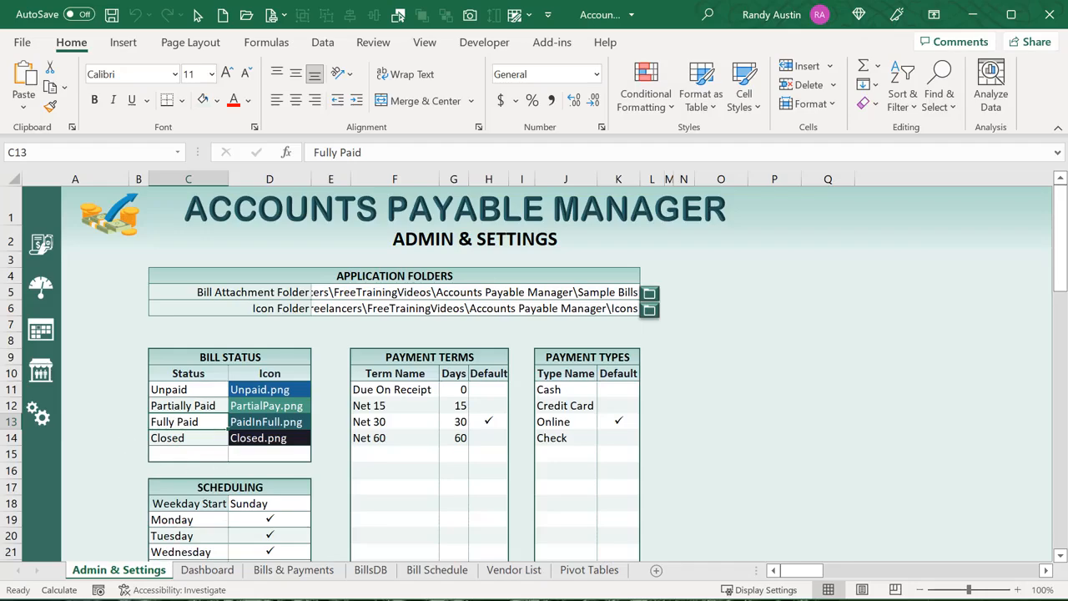
{"action": "key", "text": "alt+F11"}
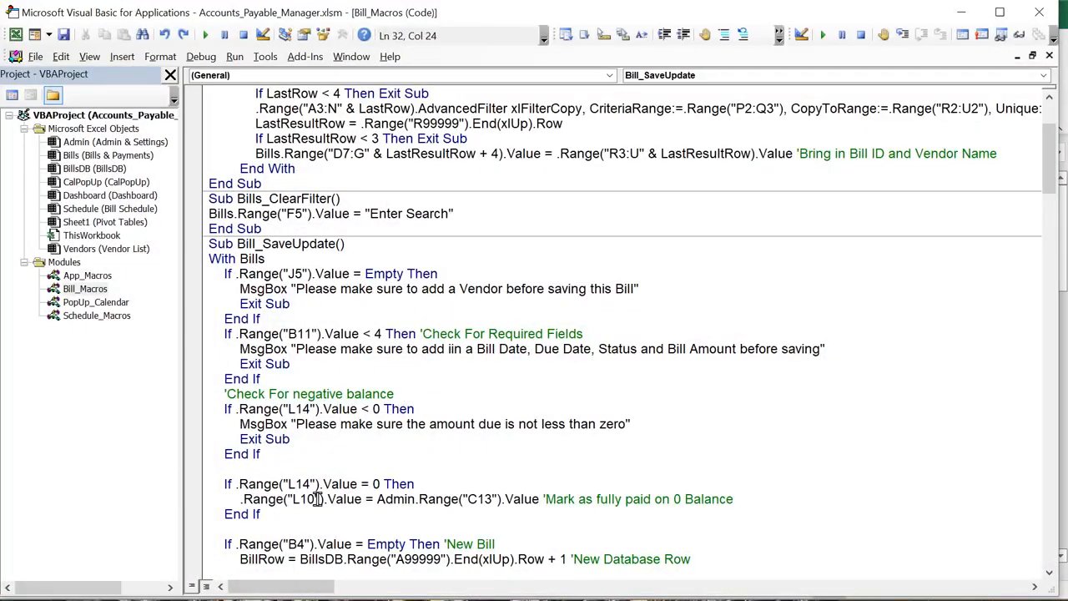
{"action": "scroll", "coordinate": [397, 507], "scroll_direction": "down", "scroll_amount": 2}
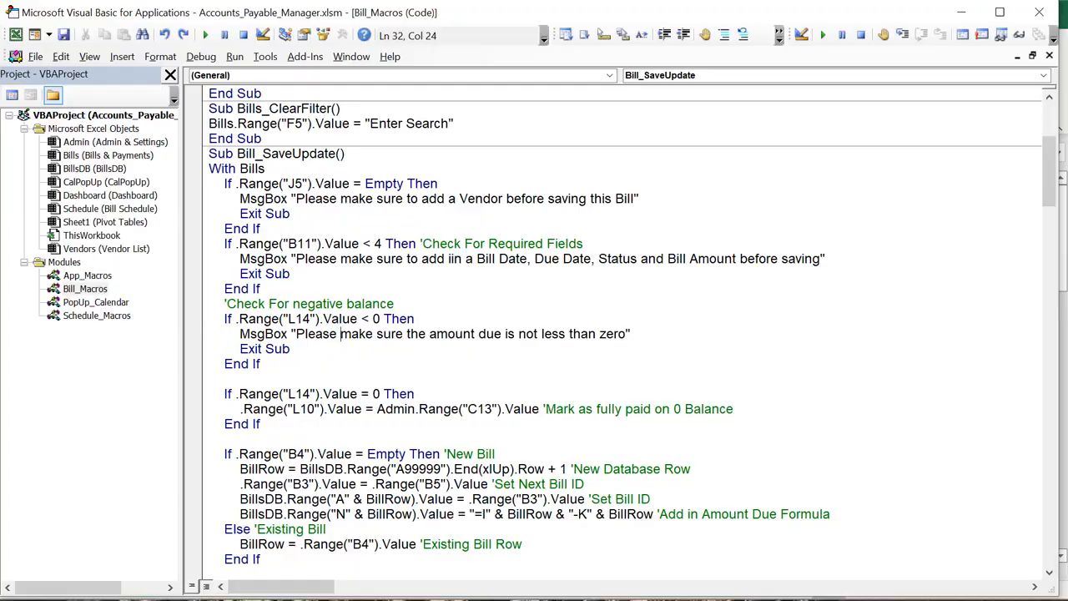
{"action": "key", "text": "alt+F11"}
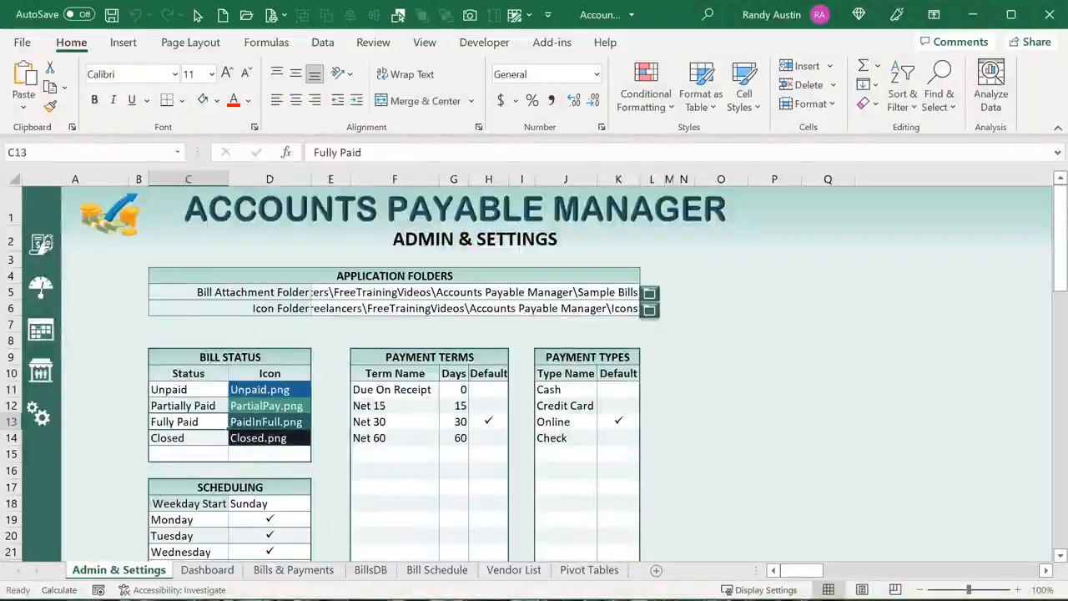
{"action": "left_click", "coordinate": [317, 576]}
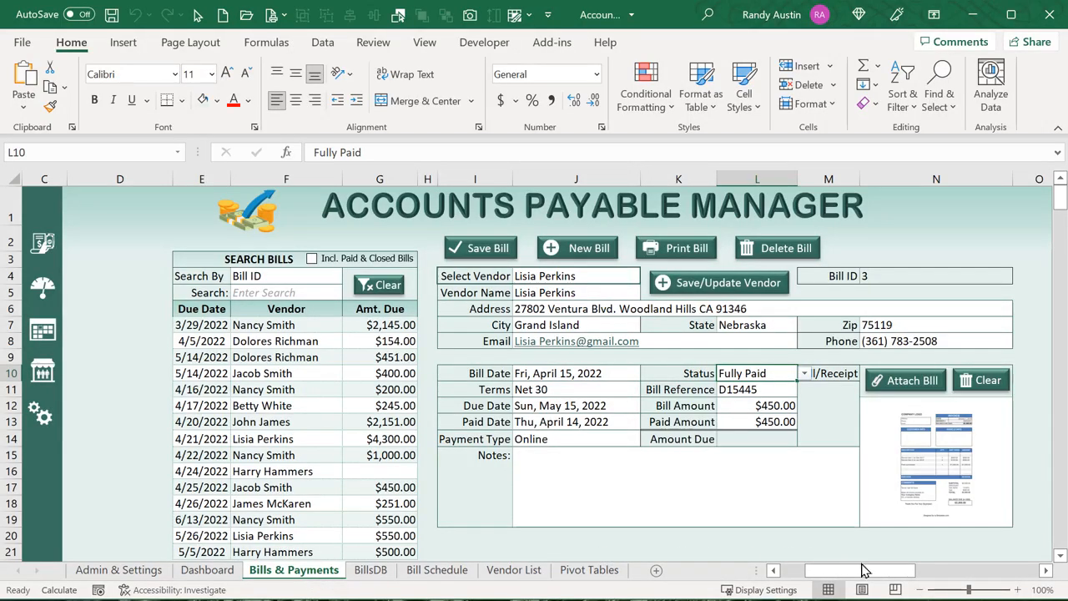
Start a new bill, inspect the Bill ID and Bill Row cells, then load the 4/5/2022 bill
{"action": "left_click_drag", "start_coordinate": [864, 570], "coordinate": [835, 570]}
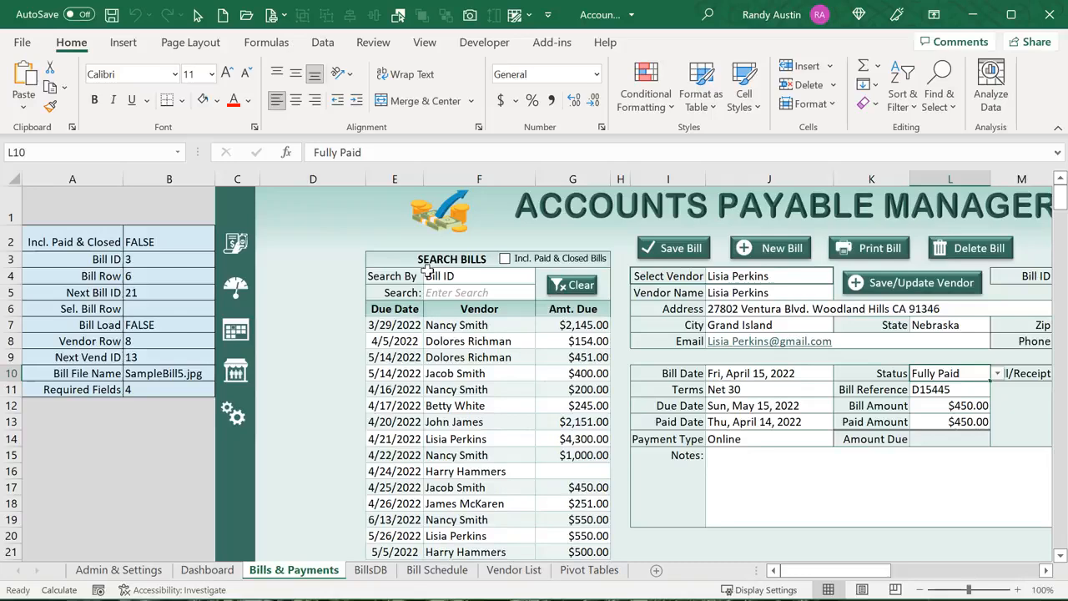
{"action": "left_click", "coordinate": [728, 250]}
{"action": "left_click", "coordinate": [164, 274]}
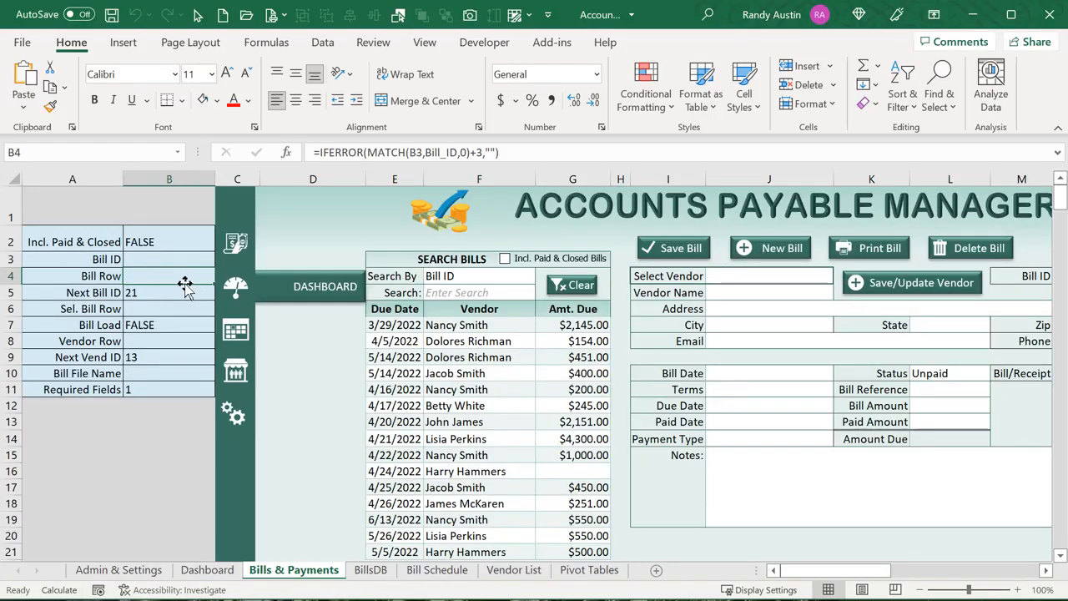
{"action": "left_click", "coordinate": [160, 260]}
{"action": "left_click", "coordinate": [163, 277]}
{"action": "left_click", "coordinate": [485, 341]}
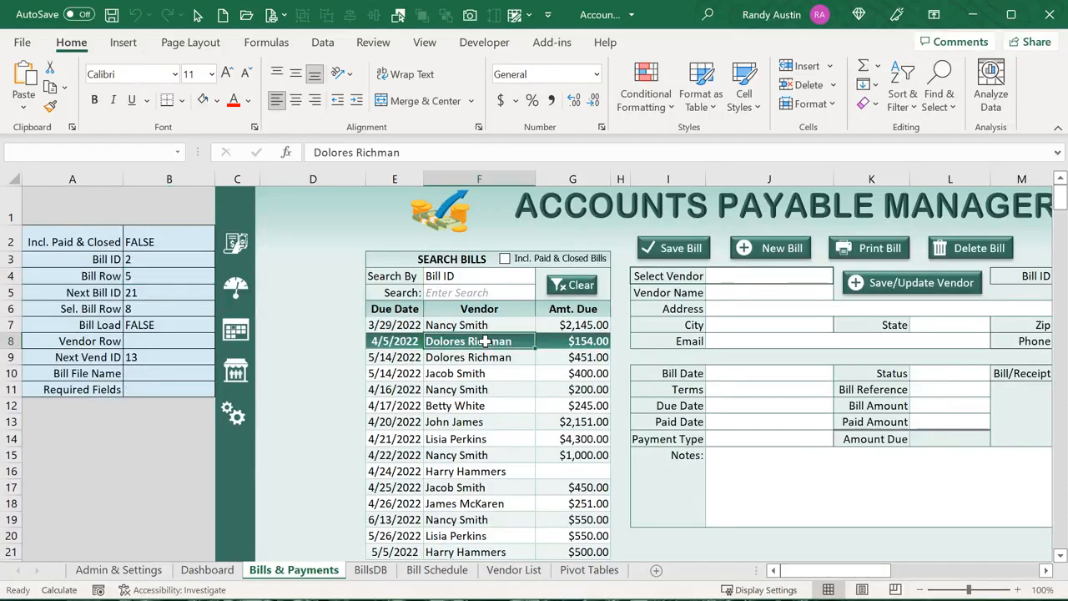
{"action": "left_click", "coordinate": [192, 279]}
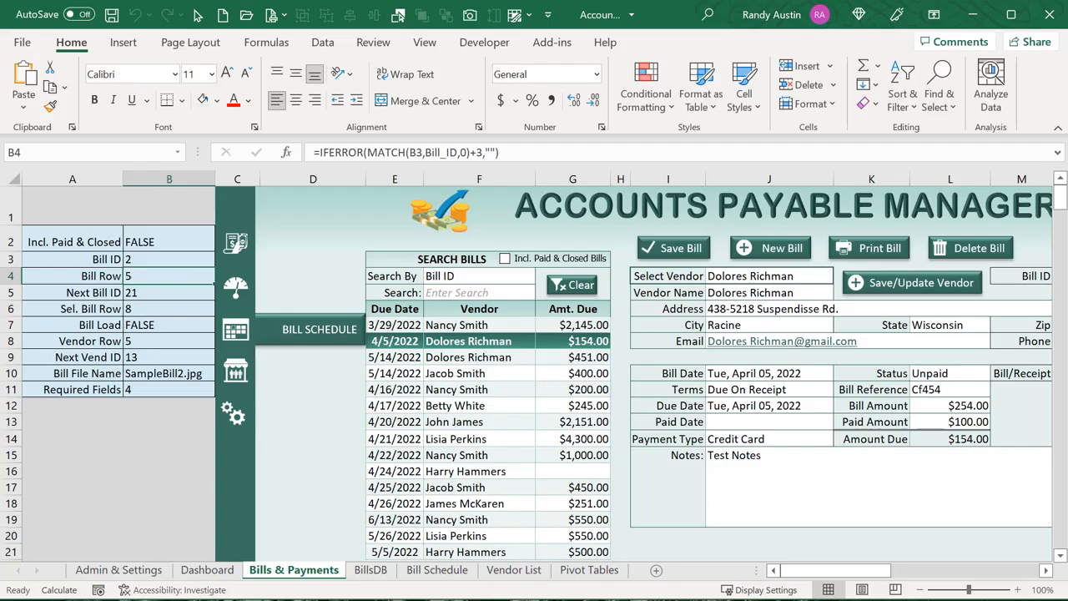
In Bill_SaveUpdate, examine the new-bill check, Existing Bill, New Database Row and Next Bill ID lines
{"action": "key", "text": "alt+F11"}
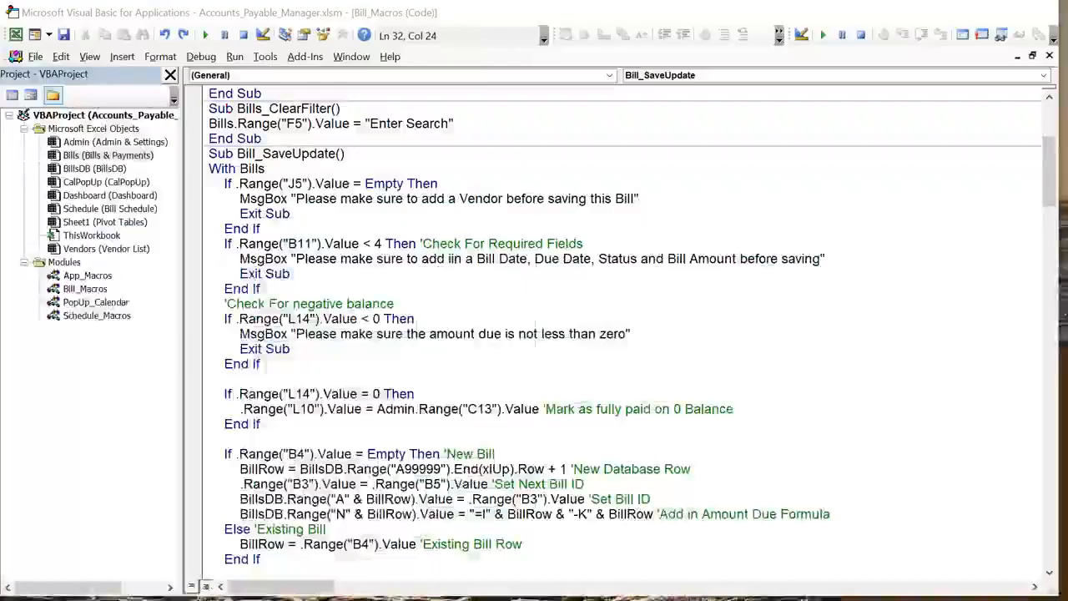
{"action": "double_click", "coordinate": [261, 453]}
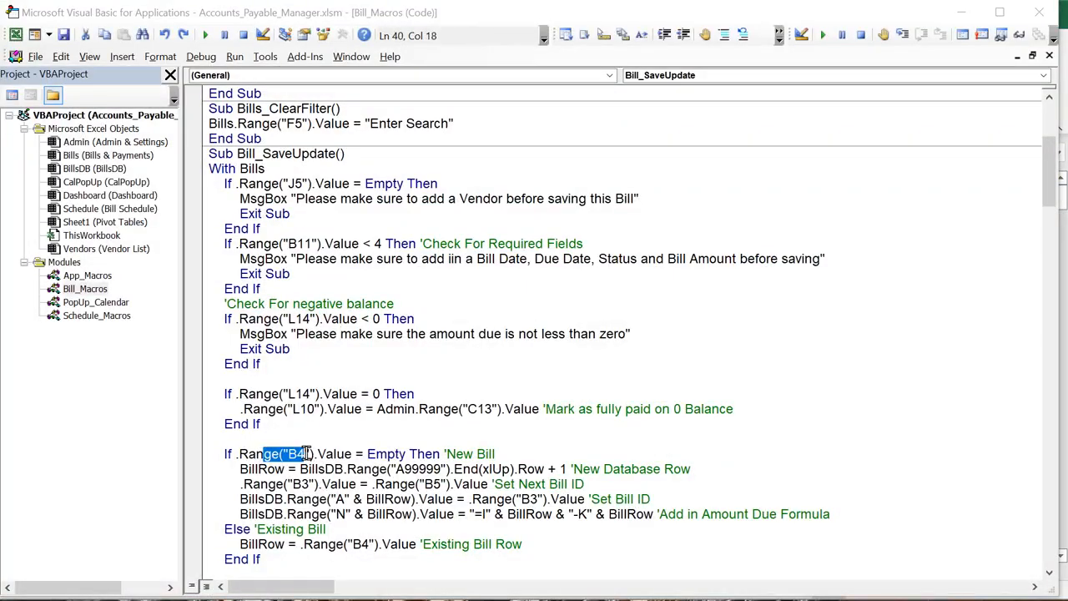
{"action": "left_click", "coordinate": [506, 456]}
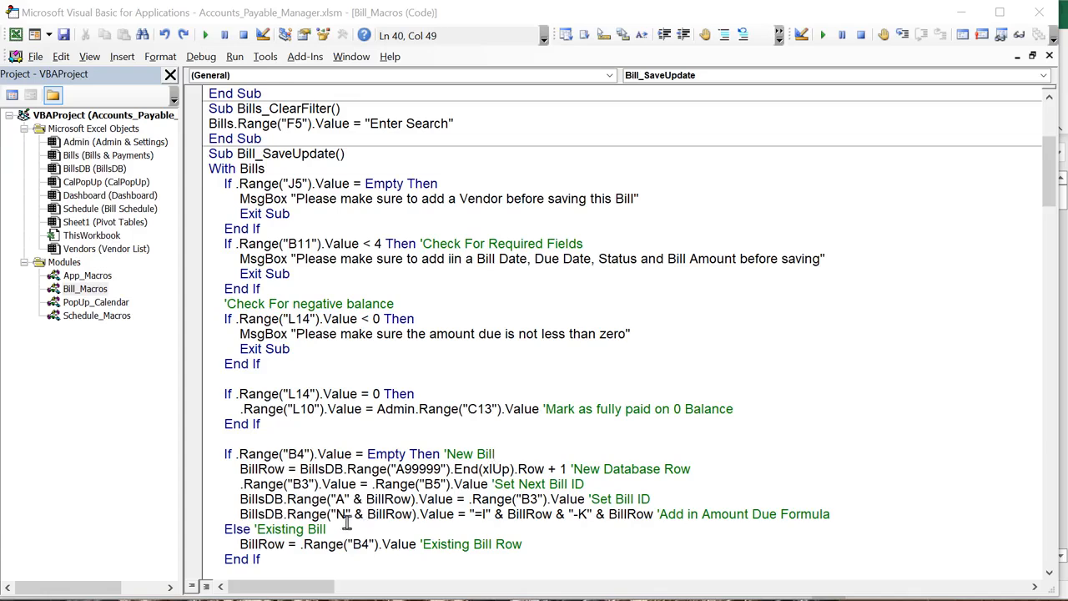
{"action": "left_click_drag", "start_coordinate": [329, 529], "coordinate": [234, 529]}
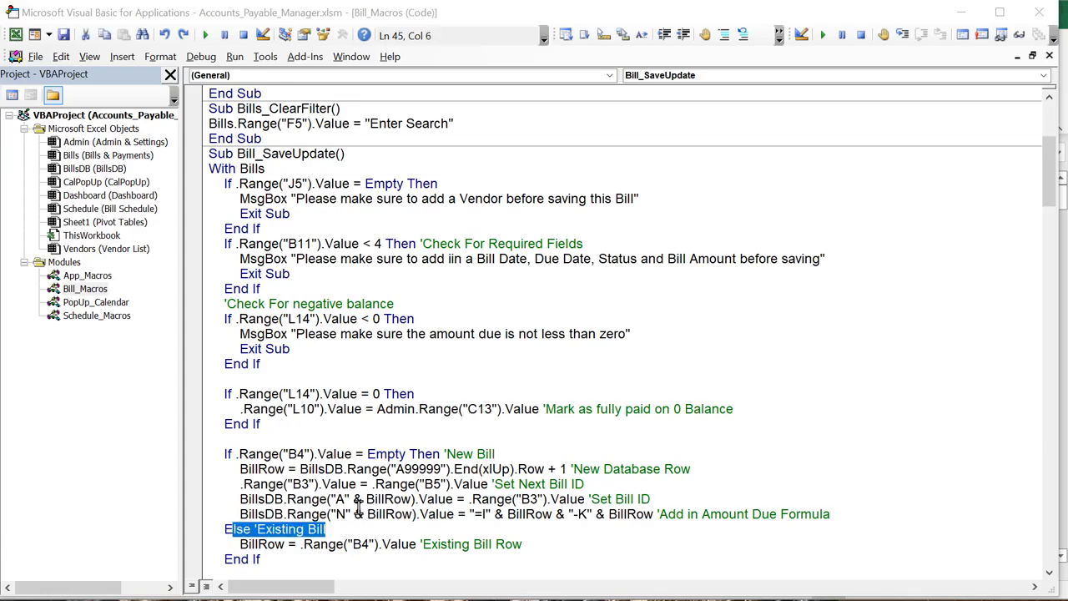
{"action": "left_click_drag", "start_coordinate": [701, 469], "coordinate": [253, 468]}
{"action": "left_click", "coordinate": [321, 484]}
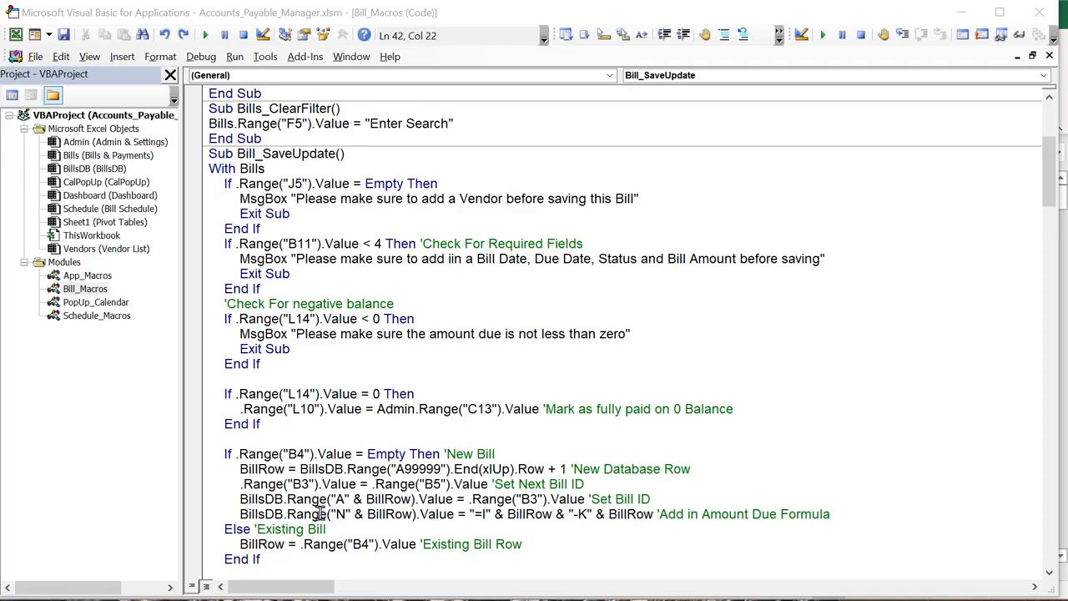
{"action": "scroll", "coordinate": [320, 513], "scroll_direction": "down", "scroll_amount": 1}
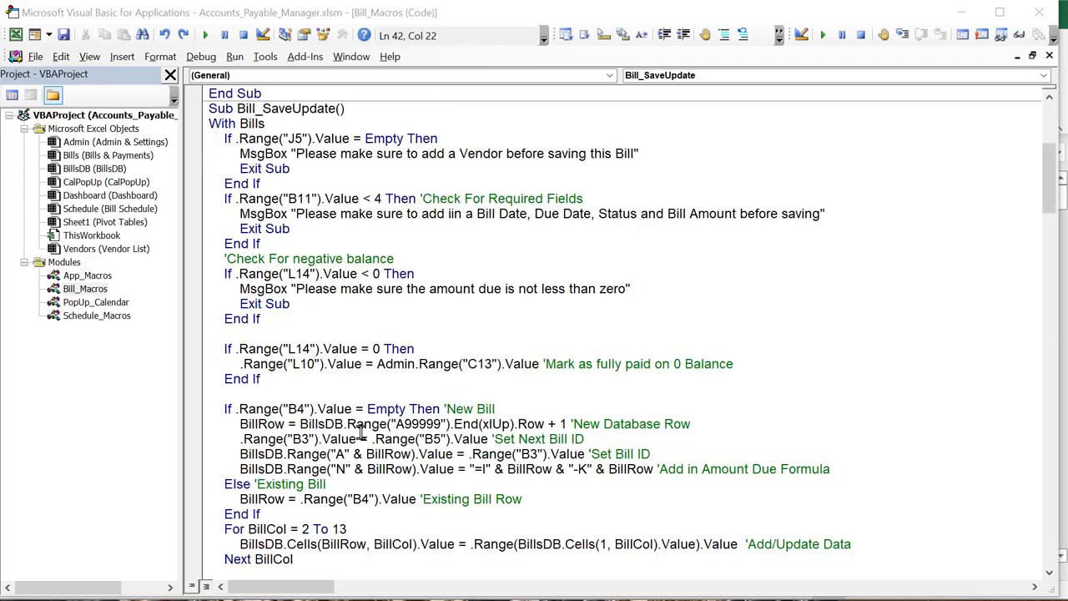
Check the Next Bill ID formula in B5 and the BillsDB Bill ID statement, then return to Excel
{"action": "key", "text": "alt+F11"}
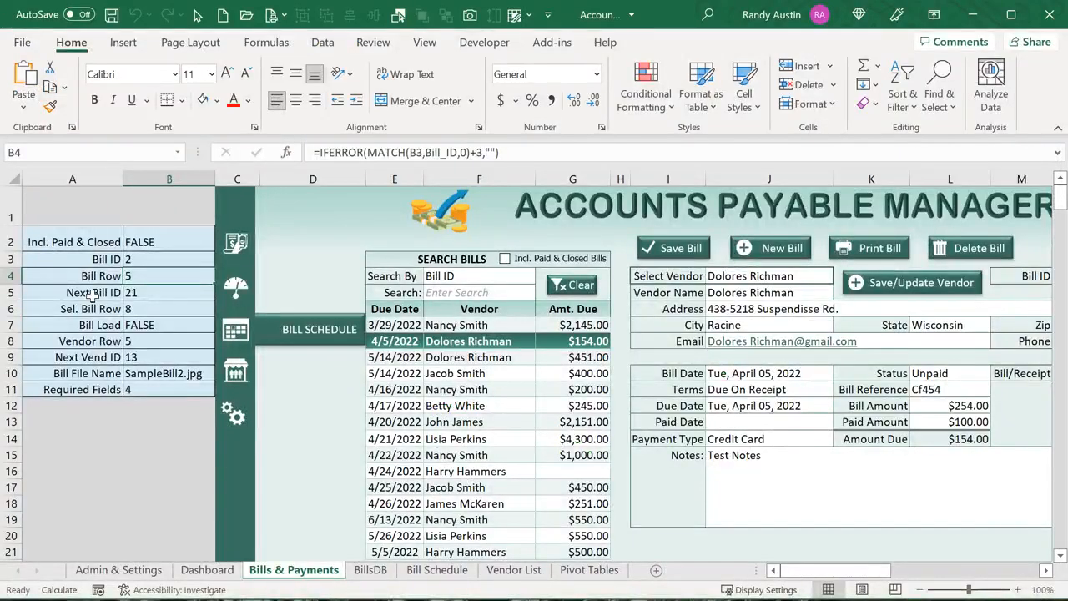
{"action": "left_click", "coordinate": [150, 292]}
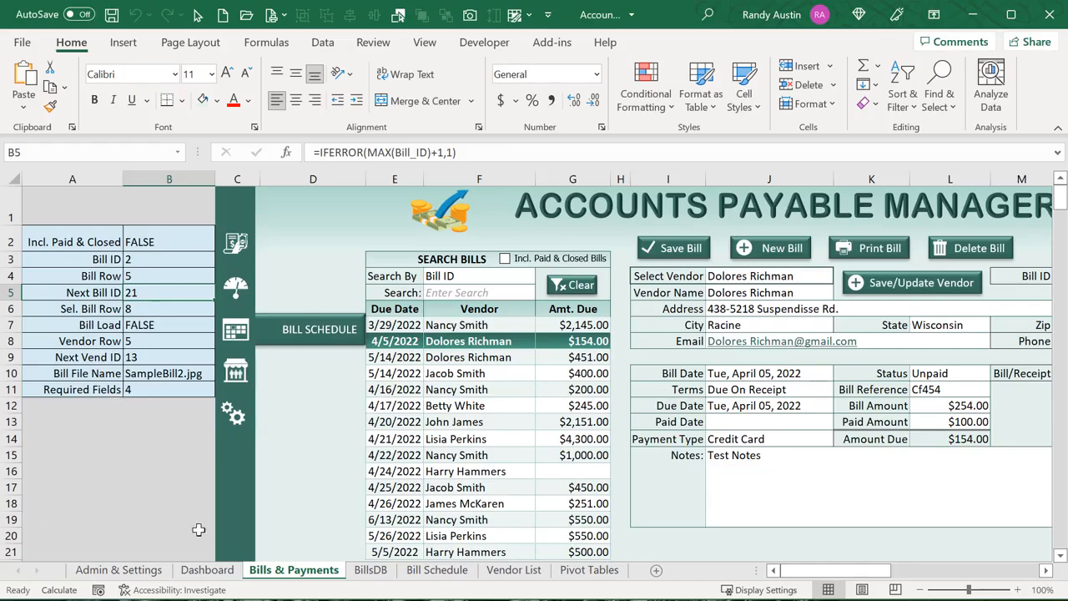
{"action": "key", "text": "alt+F11"}
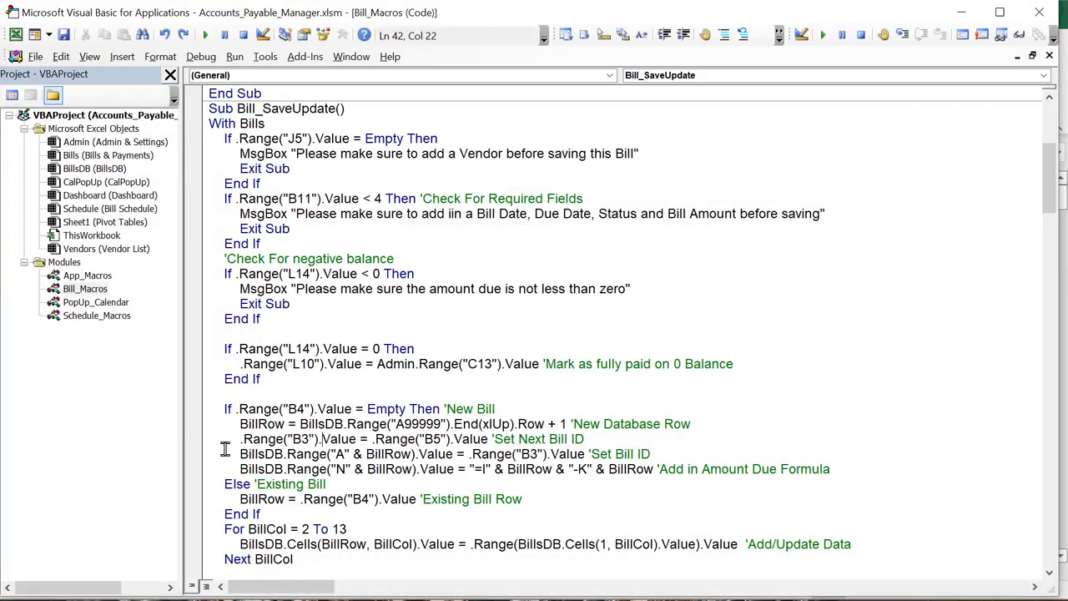
{"action": "left_click_drag", "start_coordinate": [239, 456], "coordinate": [453, 455]}
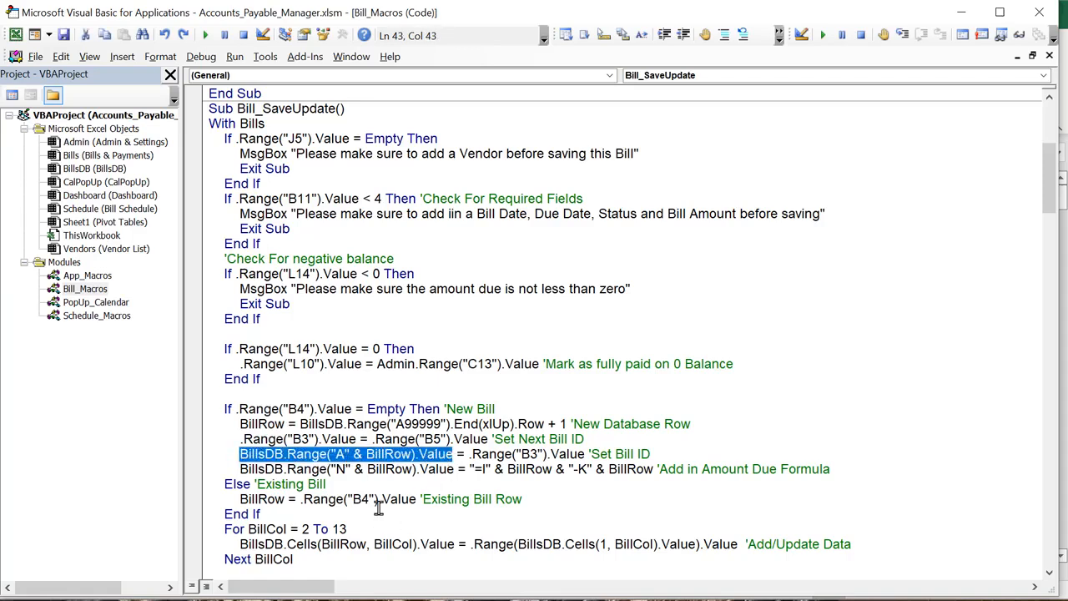
{"action": "key", "text": "alt+F11"}
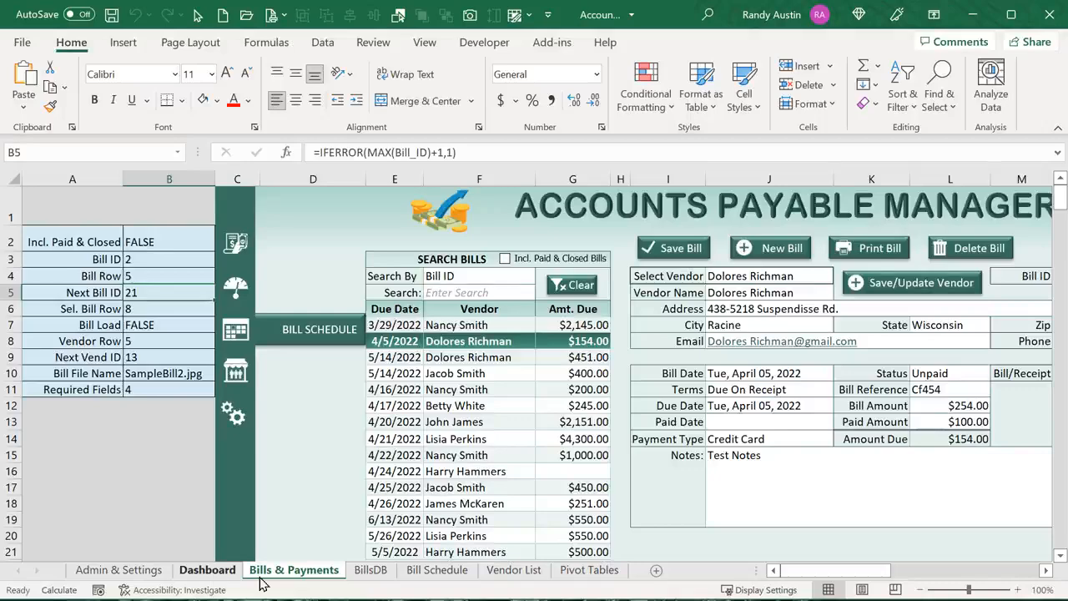
{"action": "left_click", "coordinate": [365, 572]}
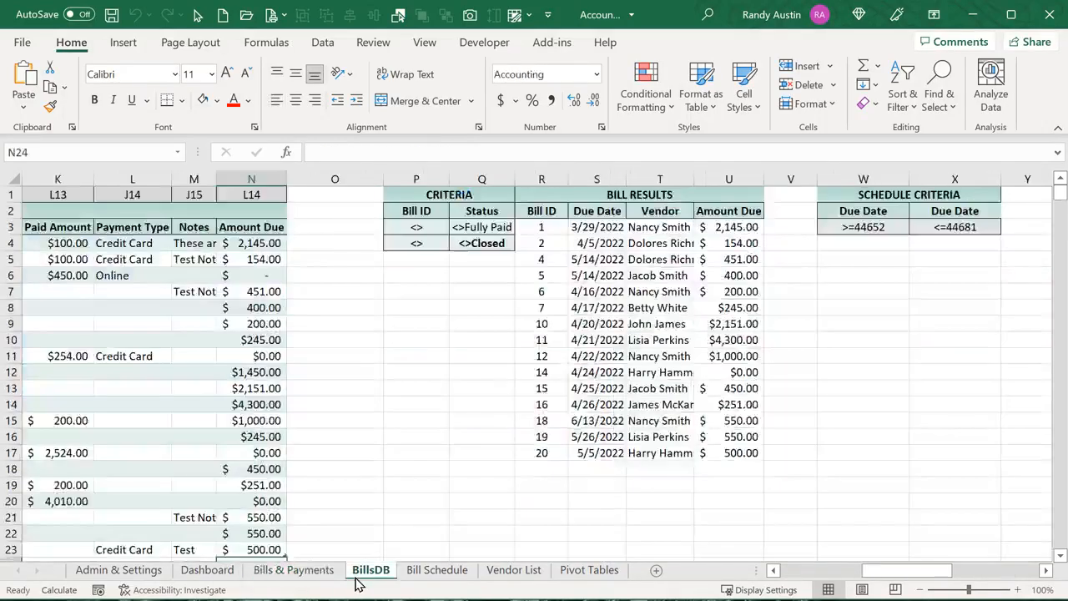
{"action": "left_click", "coordinate": [234, 286]}
{"action": "left_click_drag", "start_coordinate": [871, 573], "coordinate": [848, 573]}
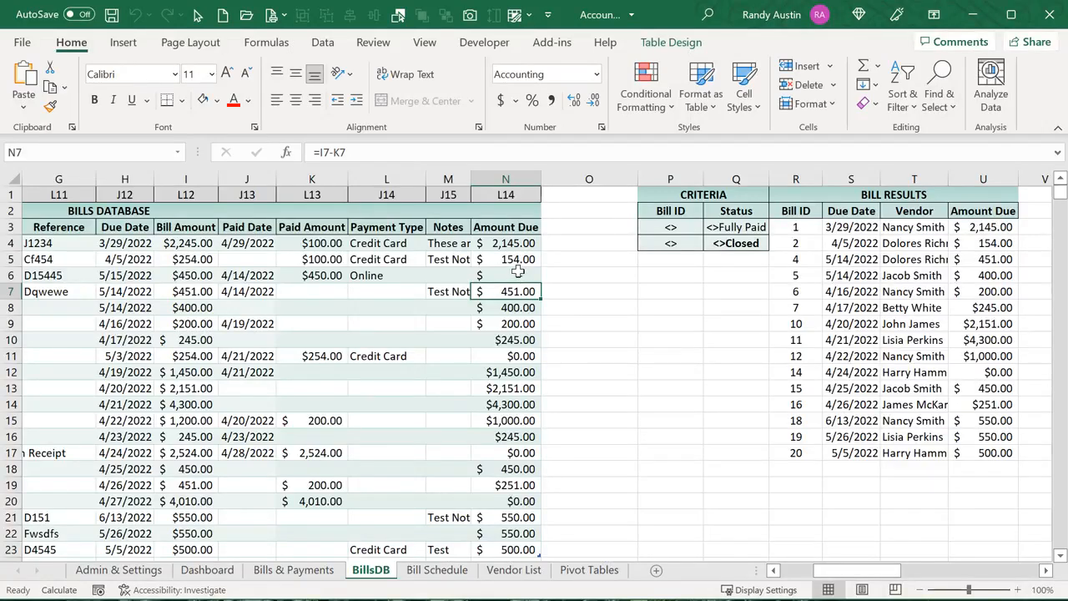
{"action": "key", "text": "alt+F11"}
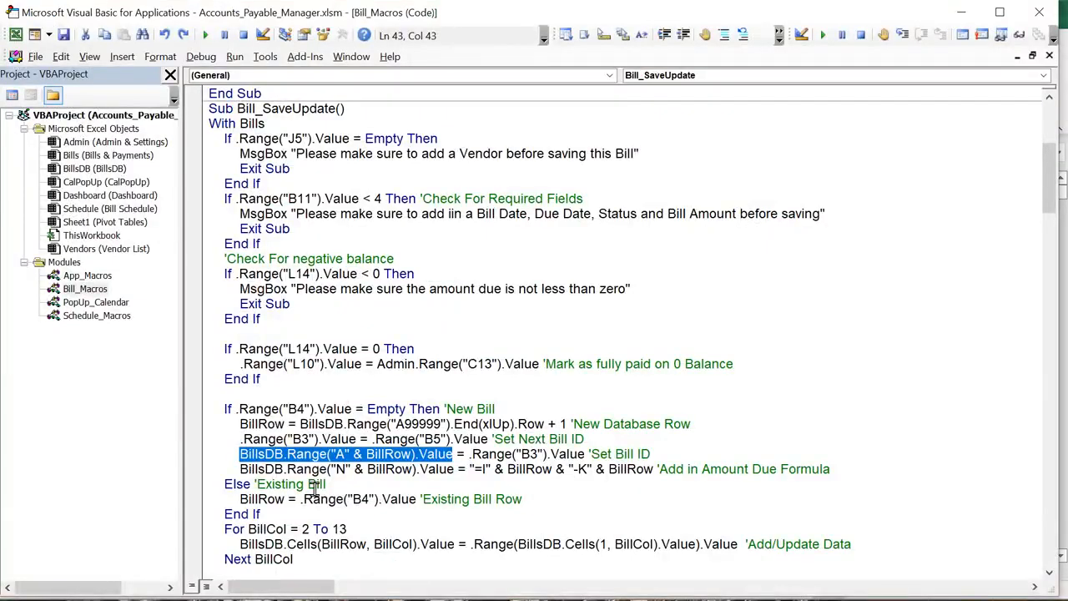
{"action": "left_click", "coordinate": [241, 459]}
{"action": "left_click_drag", "start_coordinate": [241, 464], "coordinate": [286, 469]}
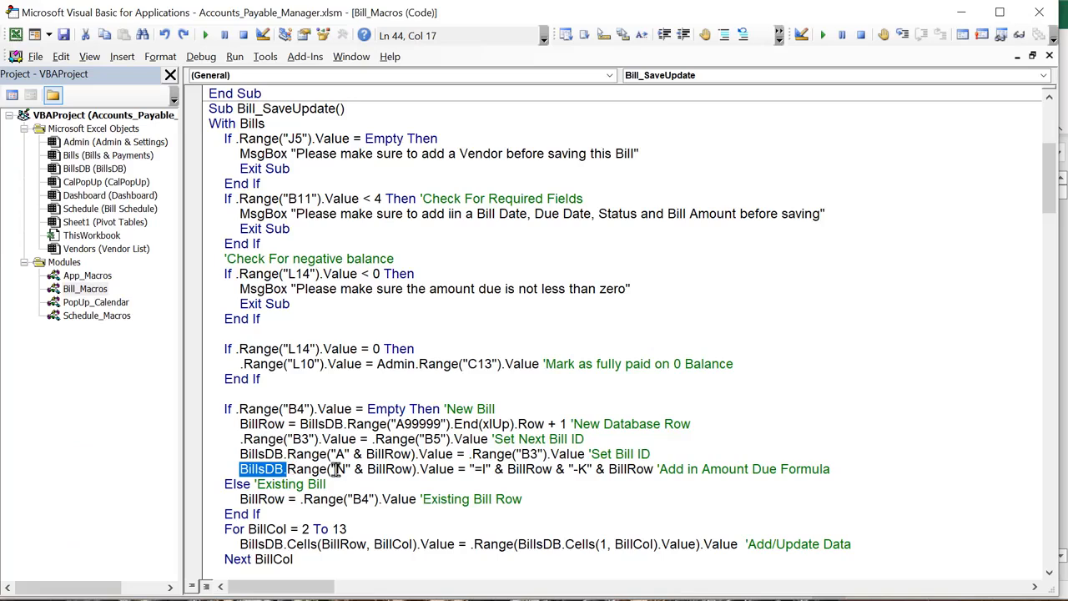
{"action": "left_click_drag", "start_coordinate": [415, 470], "coordinate": [351, 471]}
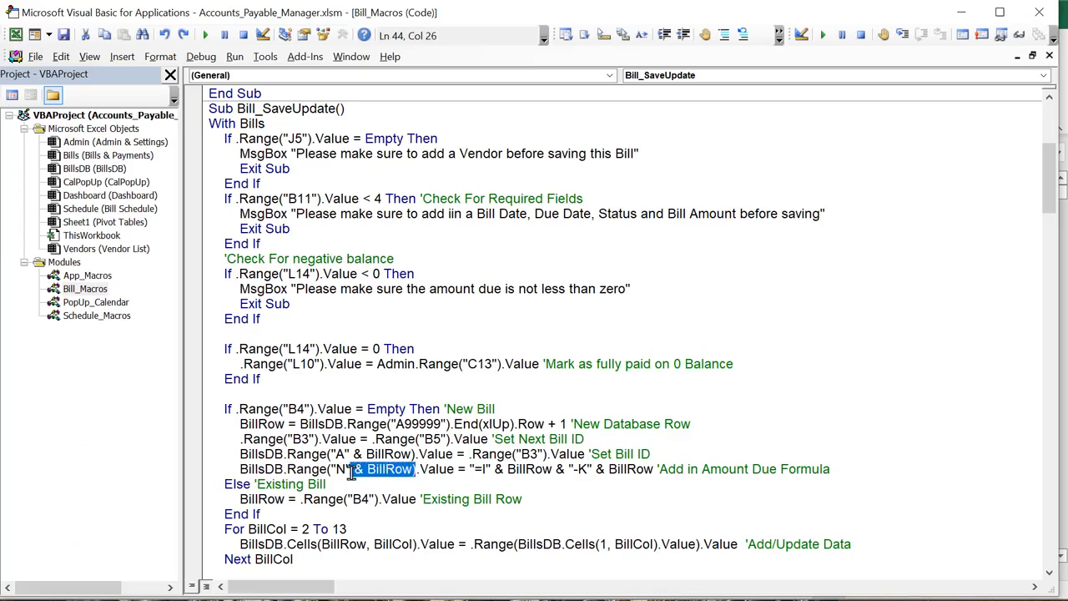
{"action": "left_click", "coordinate": [477, 469]}
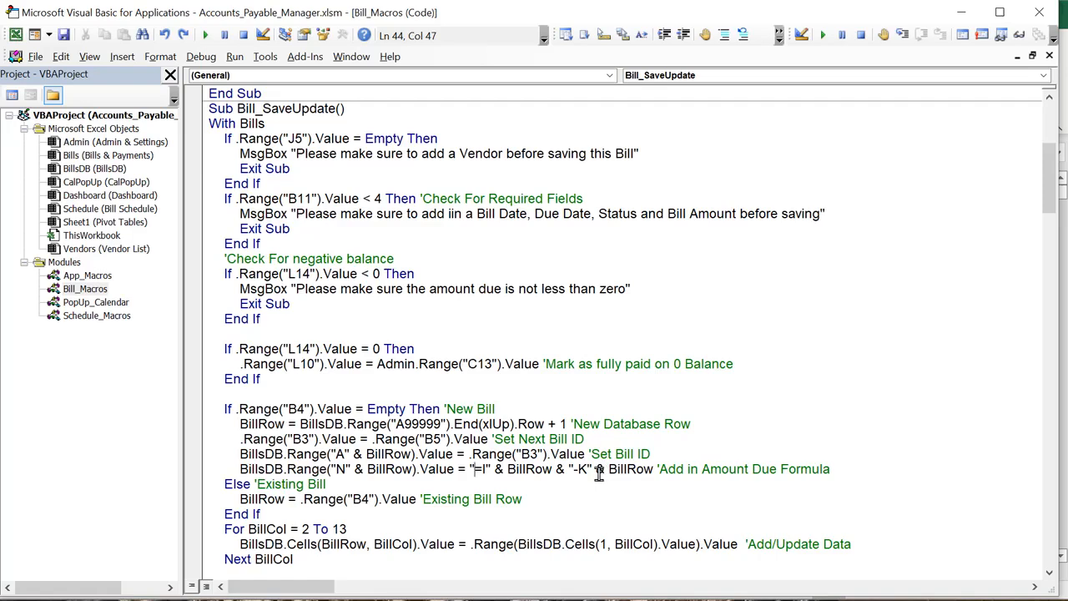
{"action": "left_click_drag", "start_coordinate": [864, 469], "coordinate": [152, 424]}
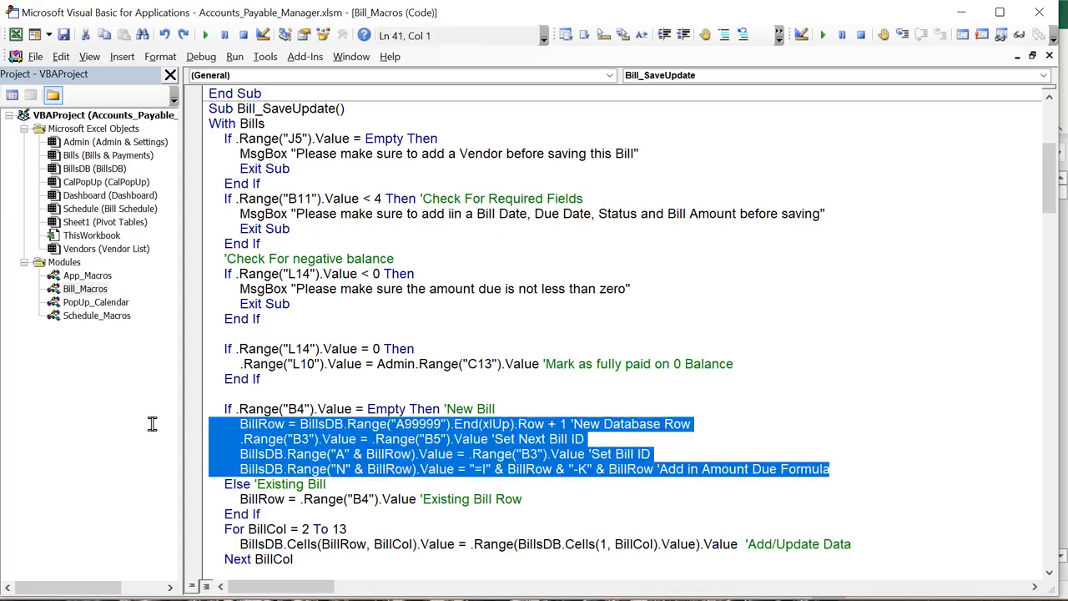
{"action": "scroll", "coordinate": [202, 431], "scroll_direction": "down", "scroll_amount": 2}
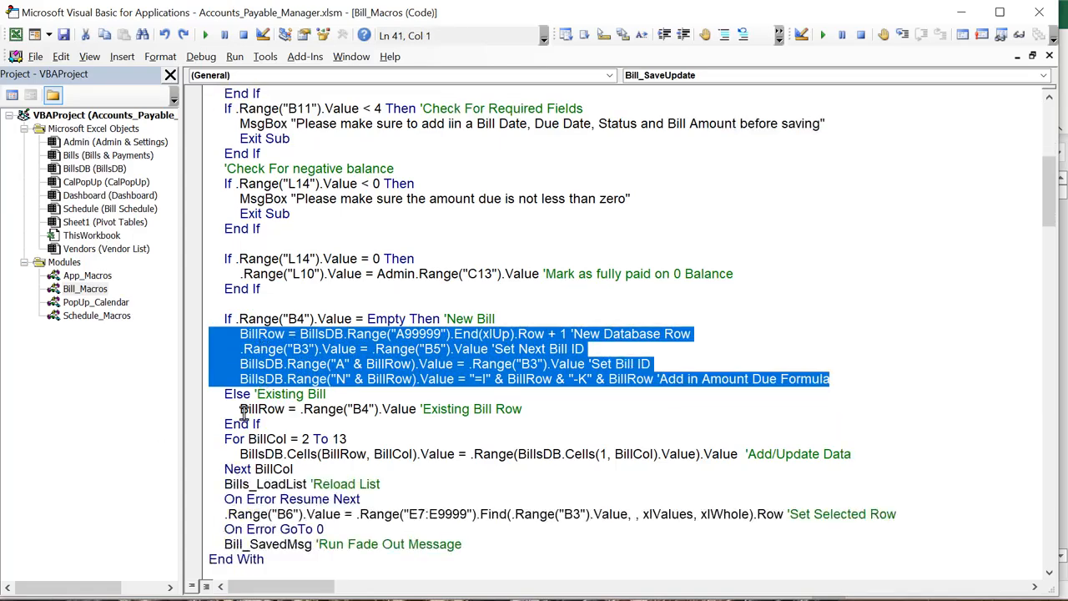
{"action": "left_click_drag", "start_coordinate": [239, 408], "coordinate": [326, 396]}
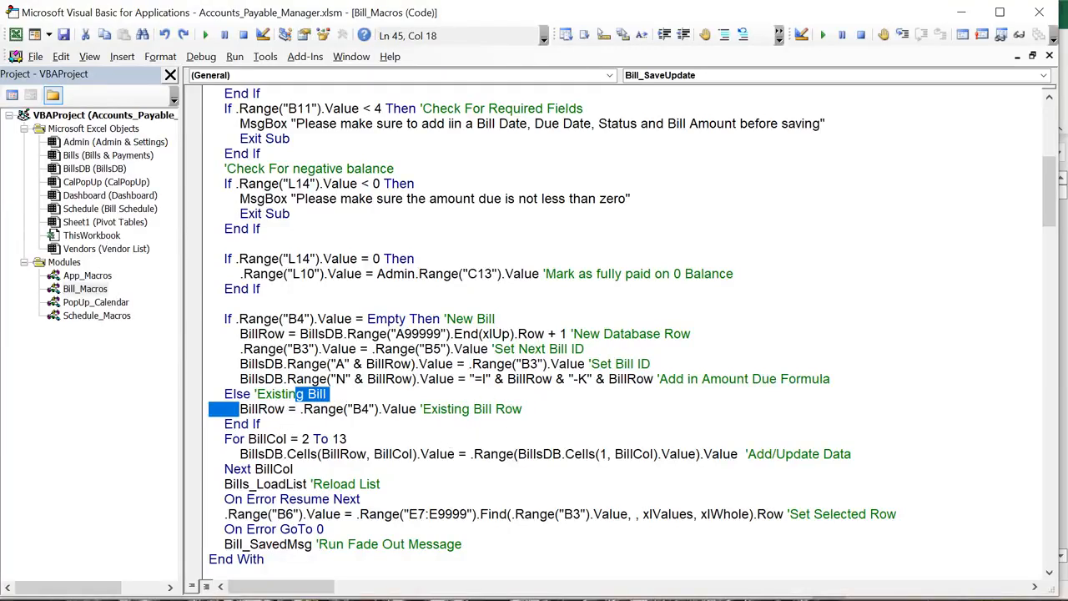
{"action": "key", "text": "alt+F11"}
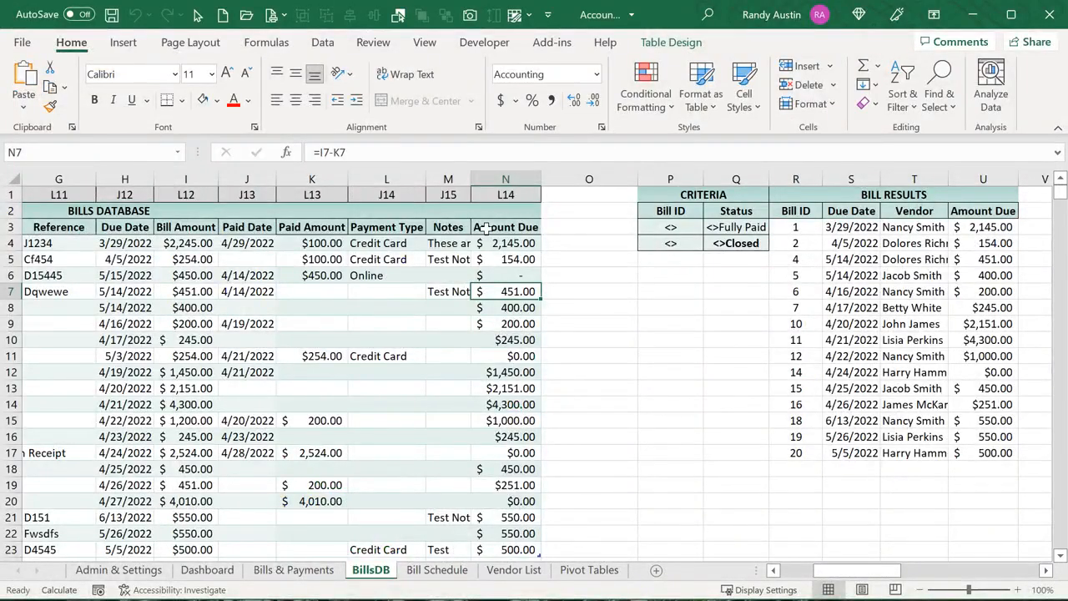
{"action": "left_click", "coordinate": [499, 194]}
{"action": "left_click", "coordinate": [448, 194]}
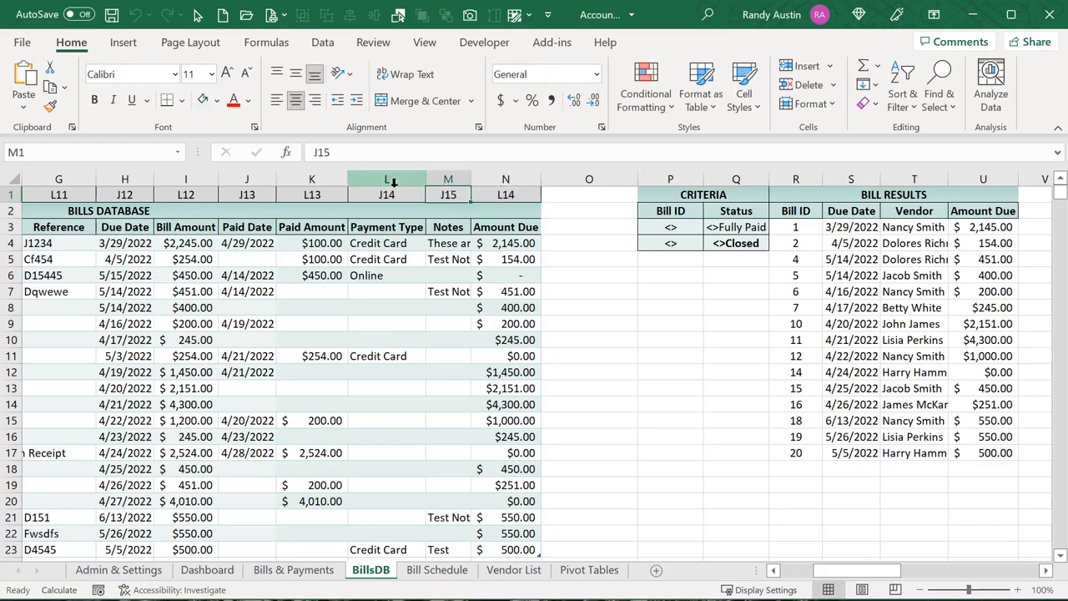
{"action": "left_click", "coordinate": [388, 194]}
{"action": "left_click", "coordinate": [335, 195]}
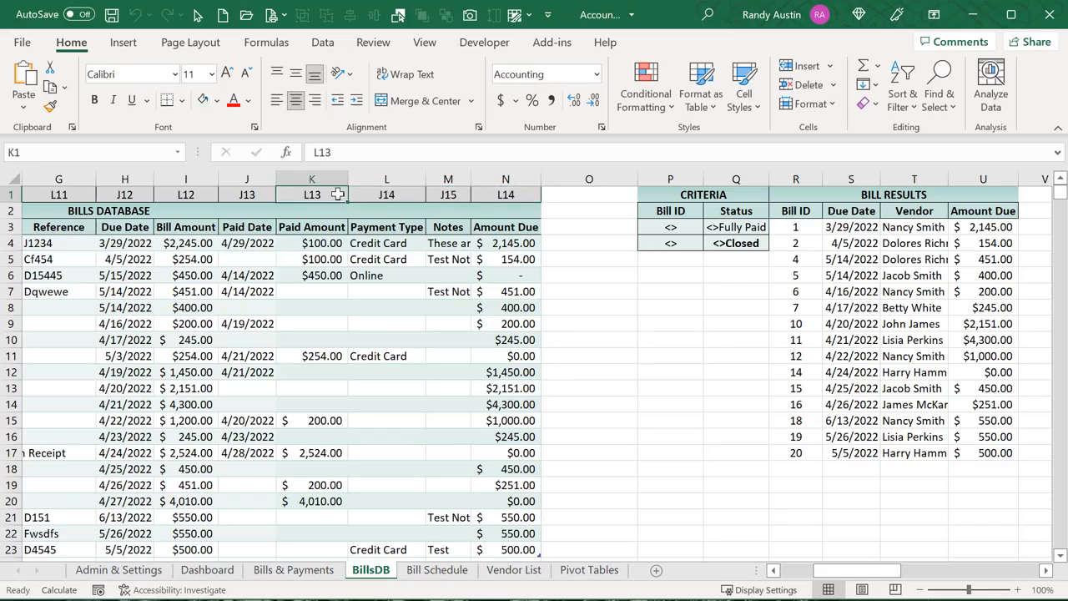
{"action": "left_click", "coordinate": [250, 197]}
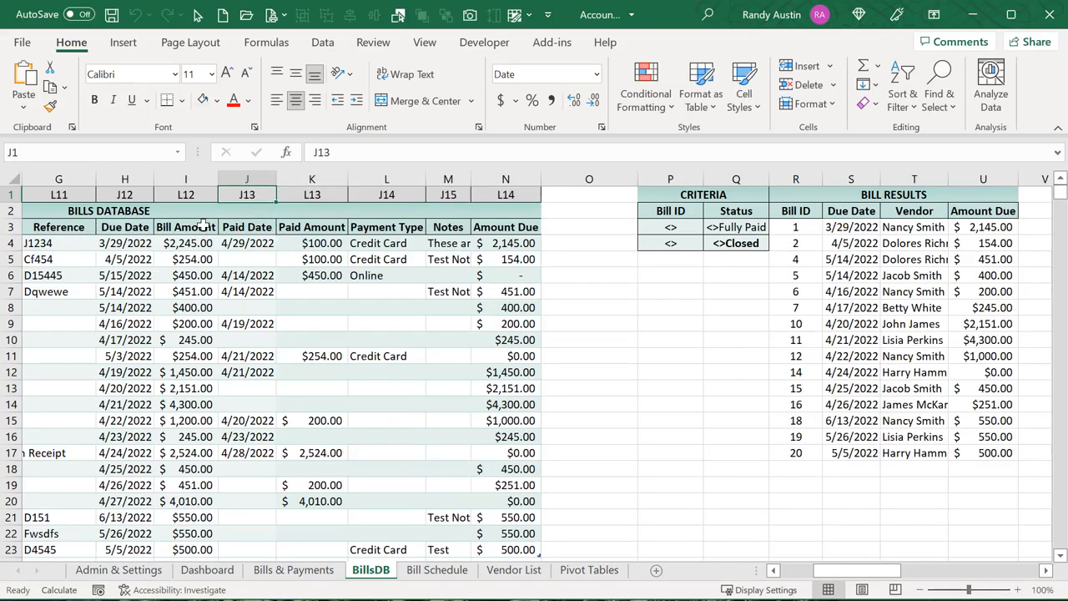
{"action": "left_click", "coordinate": [288, 570]}
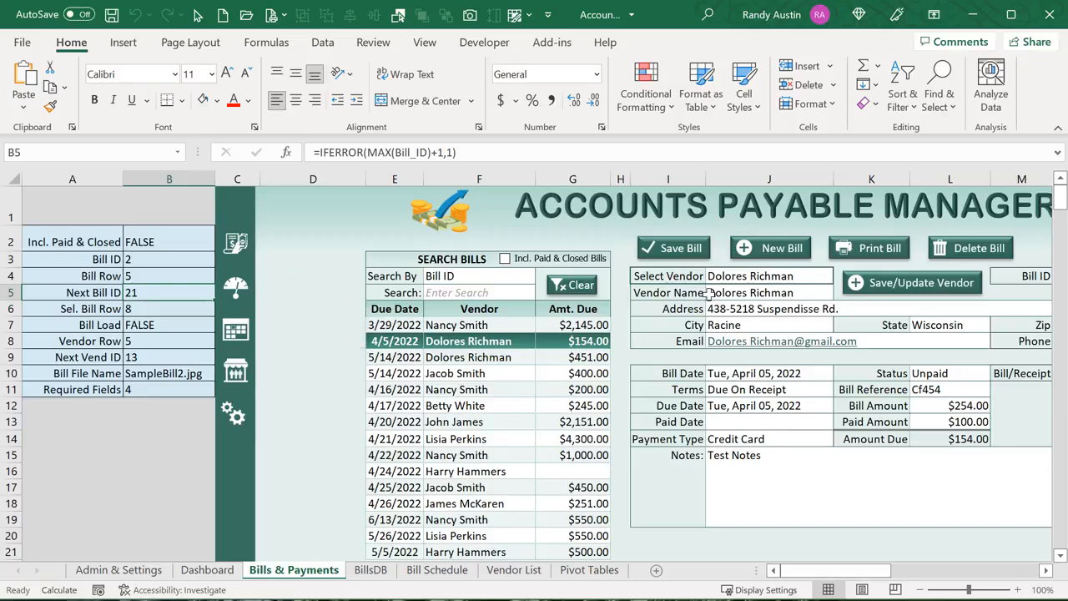
{"action": "left_click", "coordinate": [747, 293]}
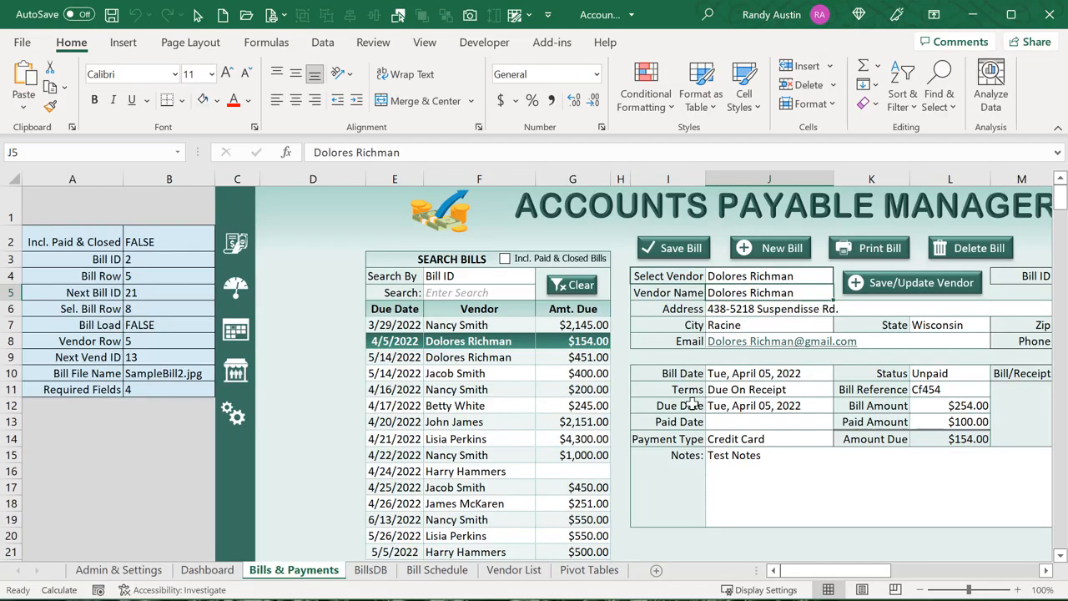
{"action": "left_click", "coordinate": [725, 374]}
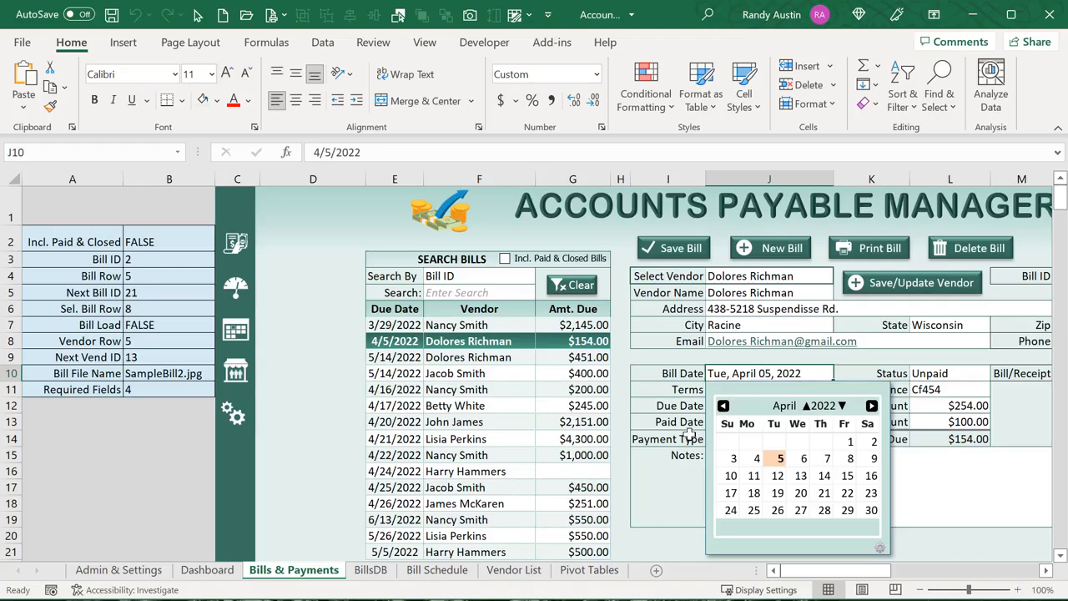
{"action": "left_click", "coordinate": [371, 570]}
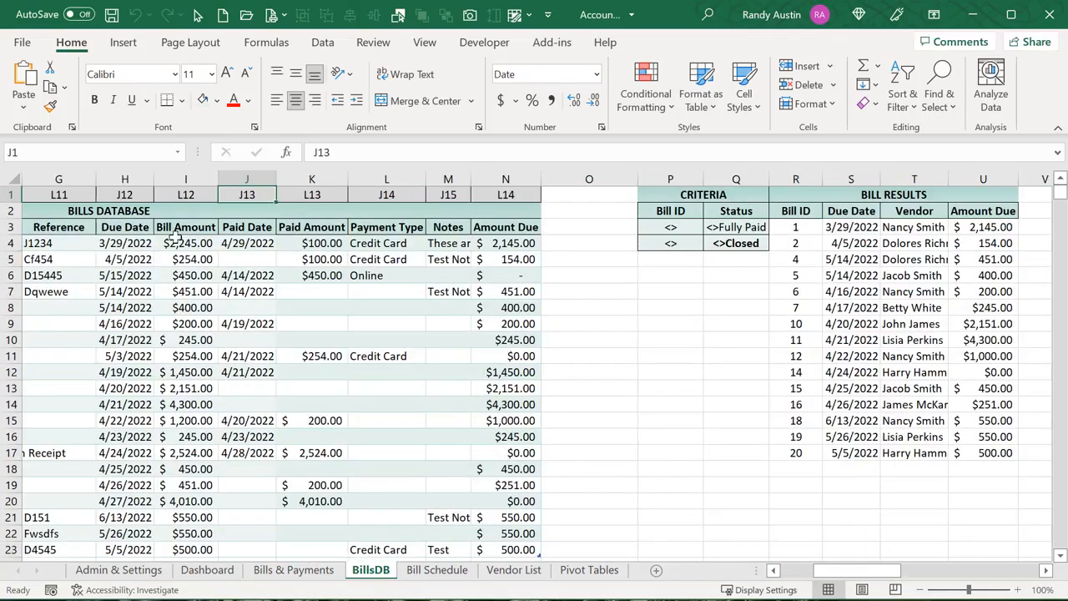
{"action": "left_click_drag", "start_coordinate": [826, 571], "coordinate": [792, 571]}
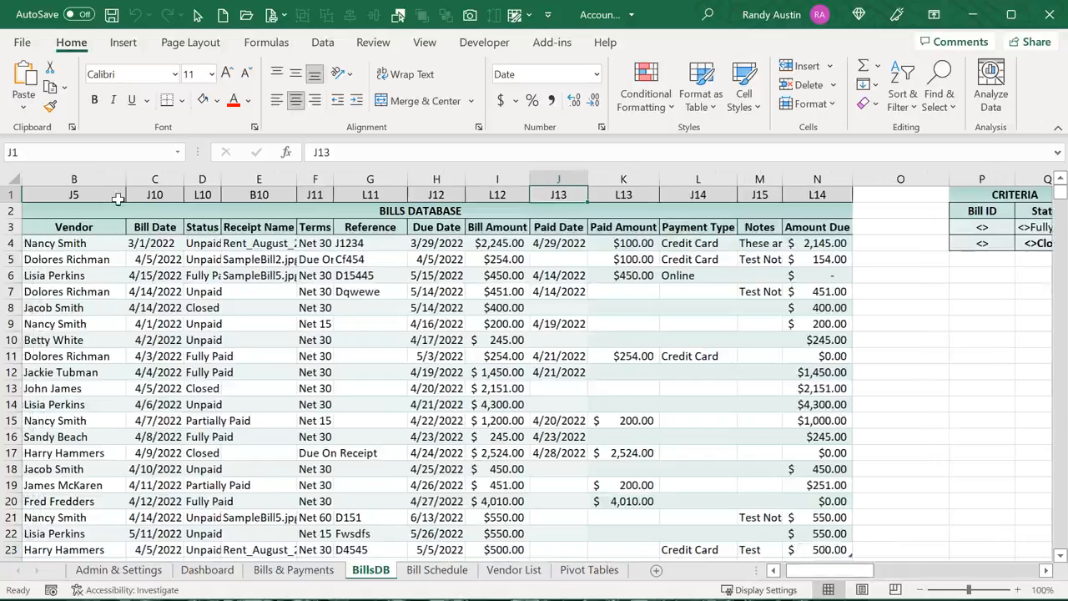
{"action": "left_click", "coordinate": [147, 195]}
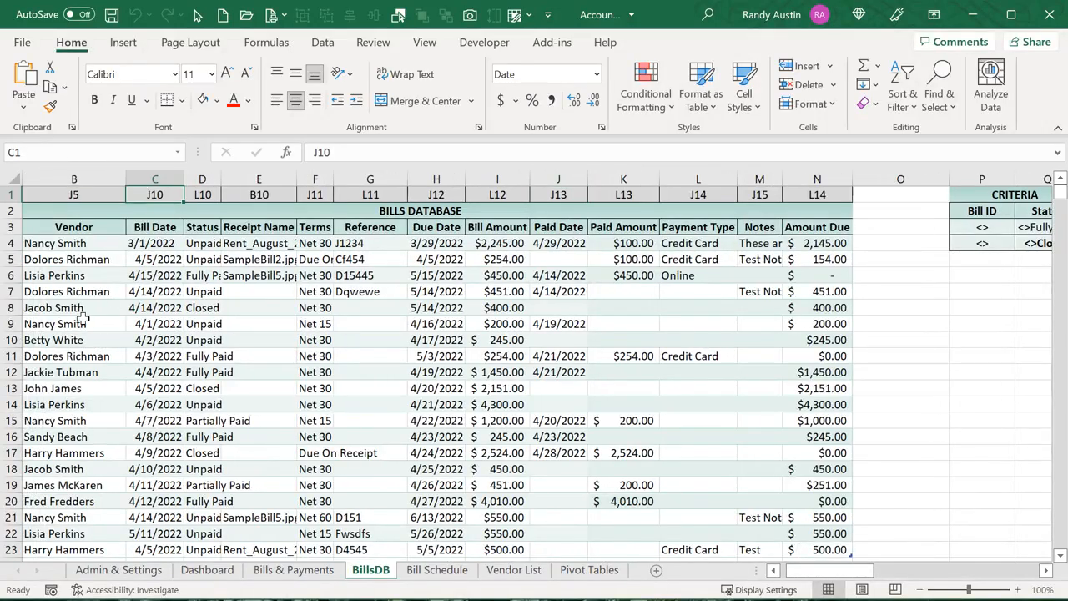
{"action": "left_click", "coordinate": [64, 198]}
{"action": "left_click_drag", "start_coordinate": [77, 188], "coordinate": [811, 202]}
{"action": "left_click", "coordinate": [836, 199]}
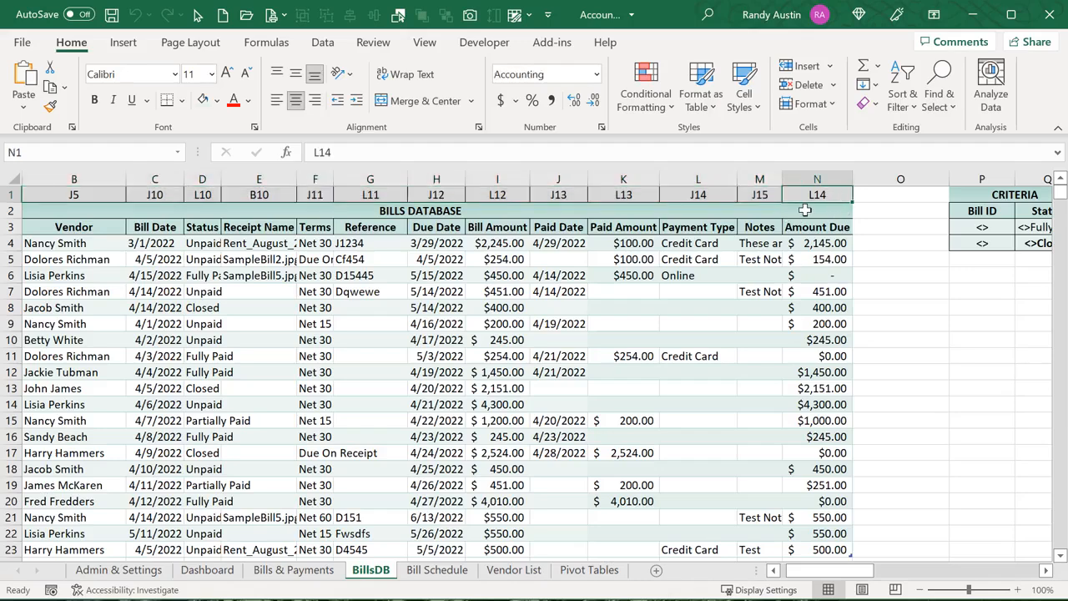
{"action": "left_click_drag", "start_coordinate": [823, 571], "coordinate": [799, 569]}
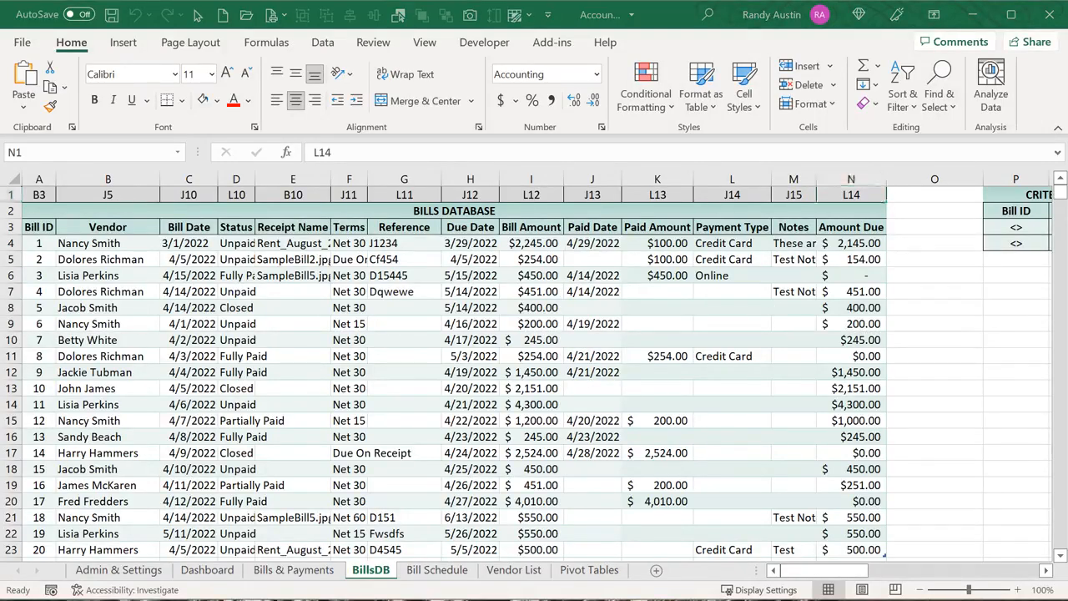
{"action": "key", "text": "alt+F11"}
Examine the save loop's 2 To 13 column range, form-cell lookup, database write and list reload lines
{"action": "left_click_drag", "start_coordinate": [346, 439], "coordinate": [299, 439]}
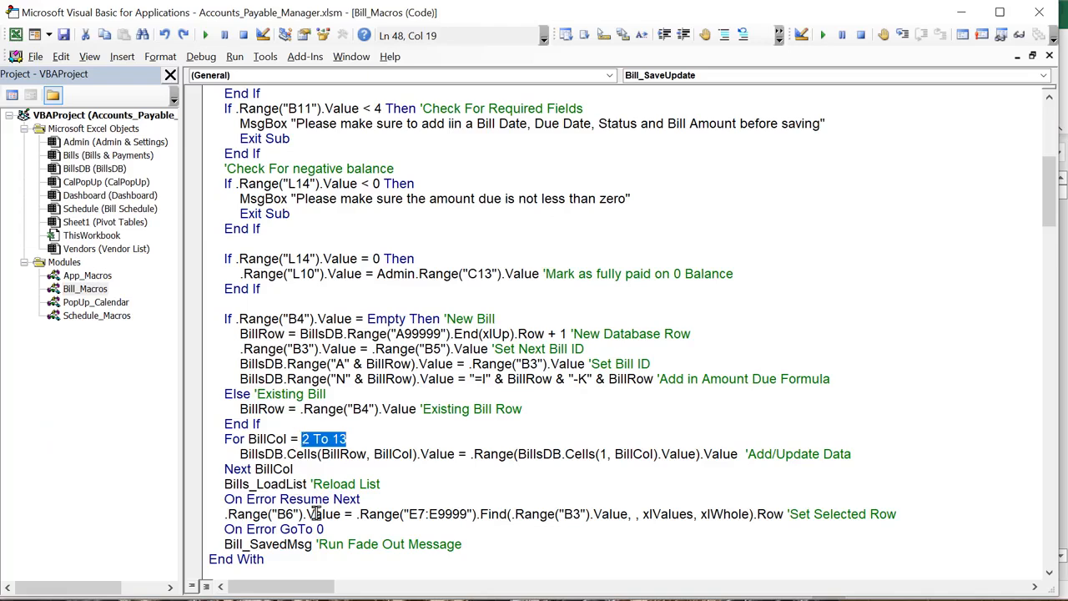
{"action": "left_click_drag", "start_coordinate": [518, 454], "coordinate": [697, 458]}
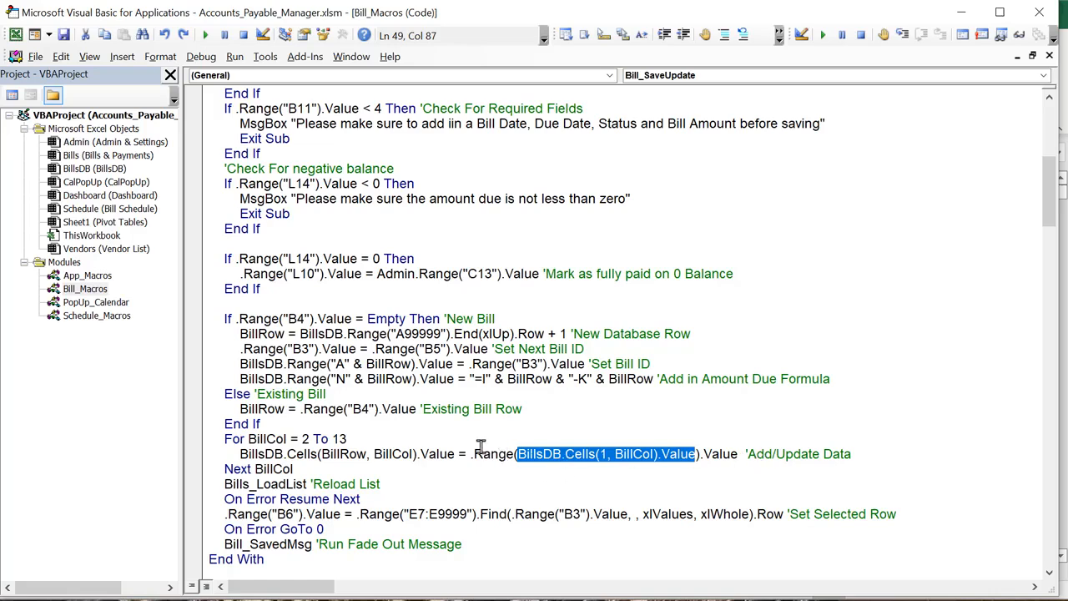
{"action": "left_click_drag", "start_coordinate": [462, 453], "coordinate": [235, 455]}
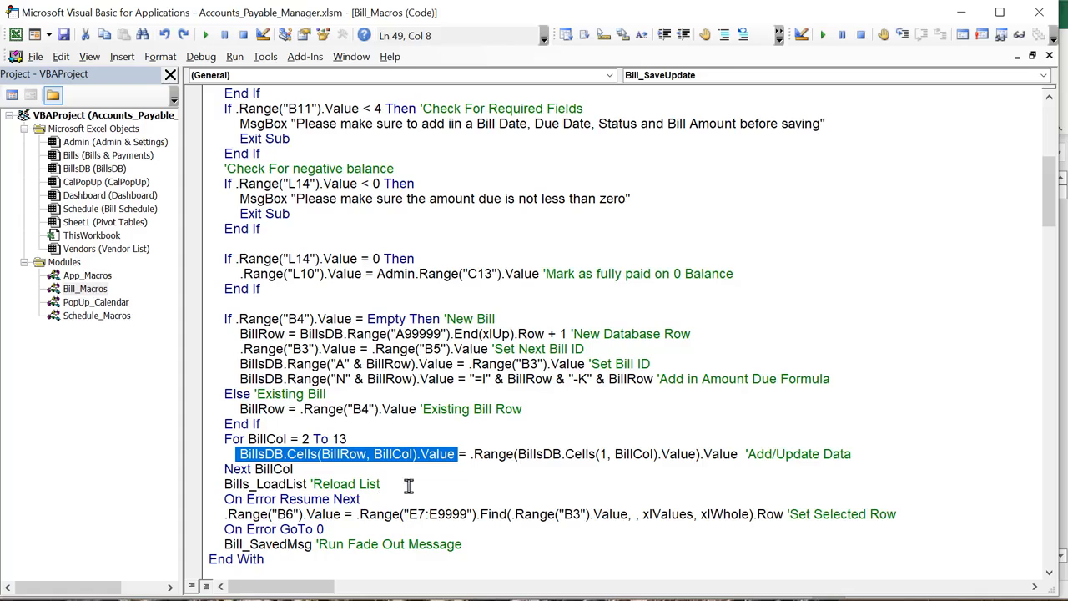
{"action": "left_click_drag", "start_coordinate": [382, 484], "coordinate": [213, 484]}
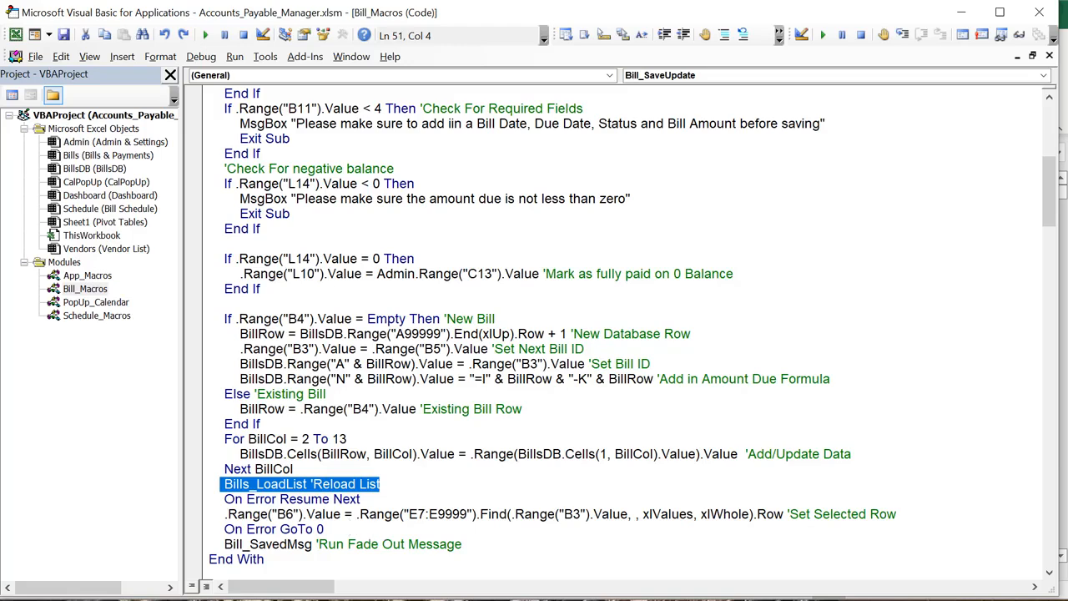
{"action": "left_click", "coordinate": [500, 561]}
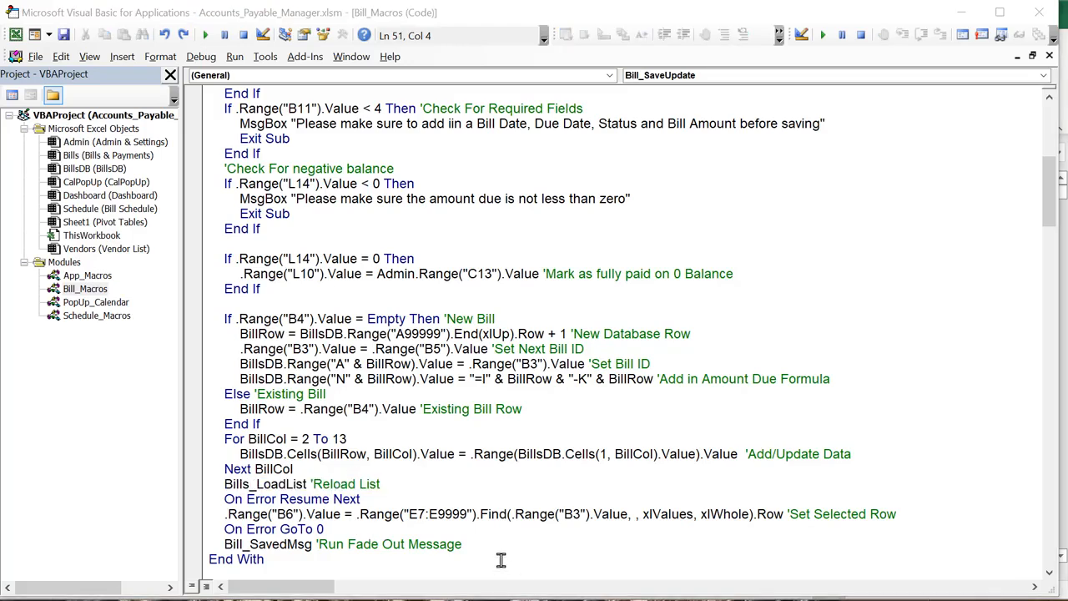
Change the Set Selected Row search range from E7:E9999 to D7:D9999 and return to Excel
{"action": "mouse_move", "coordinate": [419, 514]}
{"action": "left_mouse_down"}
{"action": "mouse_move", "coordinate": [410, 514]}
{"action": "mouse_move", "coordinate": [429, 514]}
{"action": "left_mouse_up"}
{"action": "type", "text": "D2:"}
{"action": "type", "text": "D"}
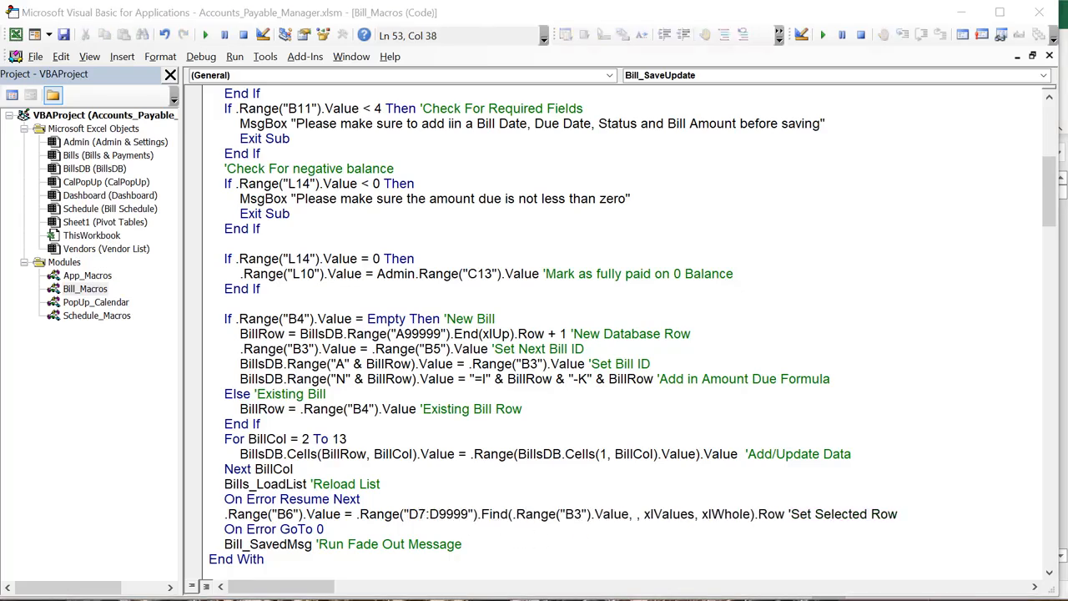
{"action": "key", "text": "alt+F11"}
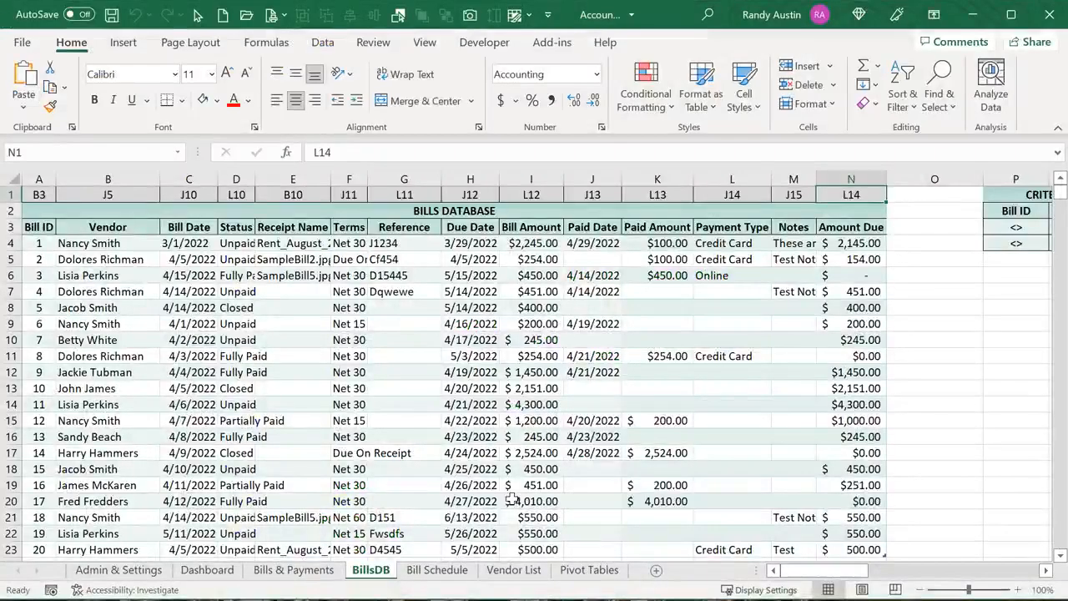
Save the current bill, load the 5/14/2022 $400.00 bill, and inspect cells D6 through D14
{"action": "left_click", "coordinate": [279, 571]}
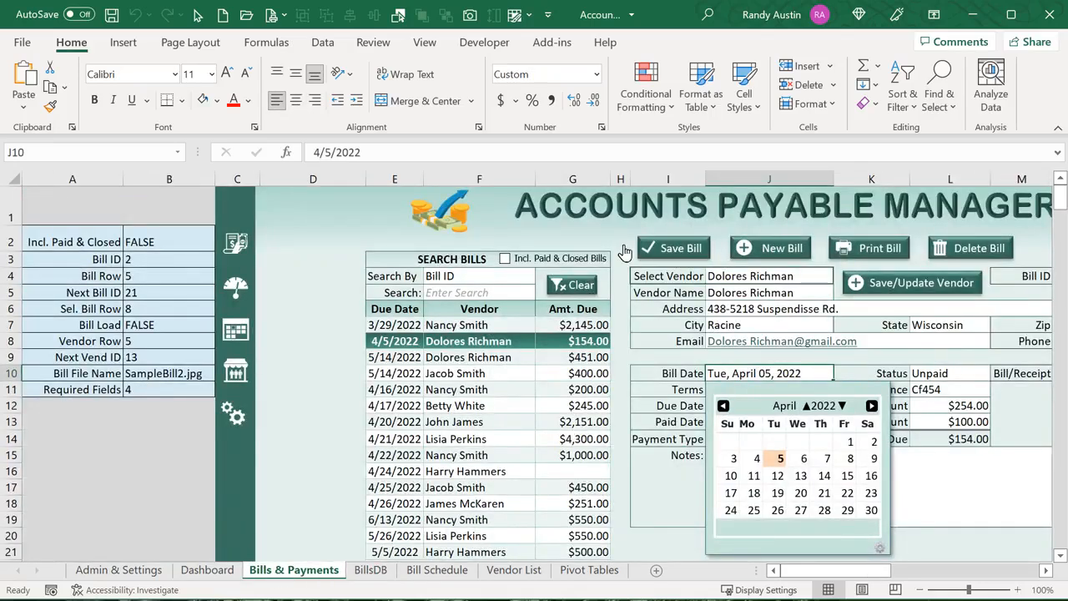
{"action": "left_click", "coordinate": [663, 249]}
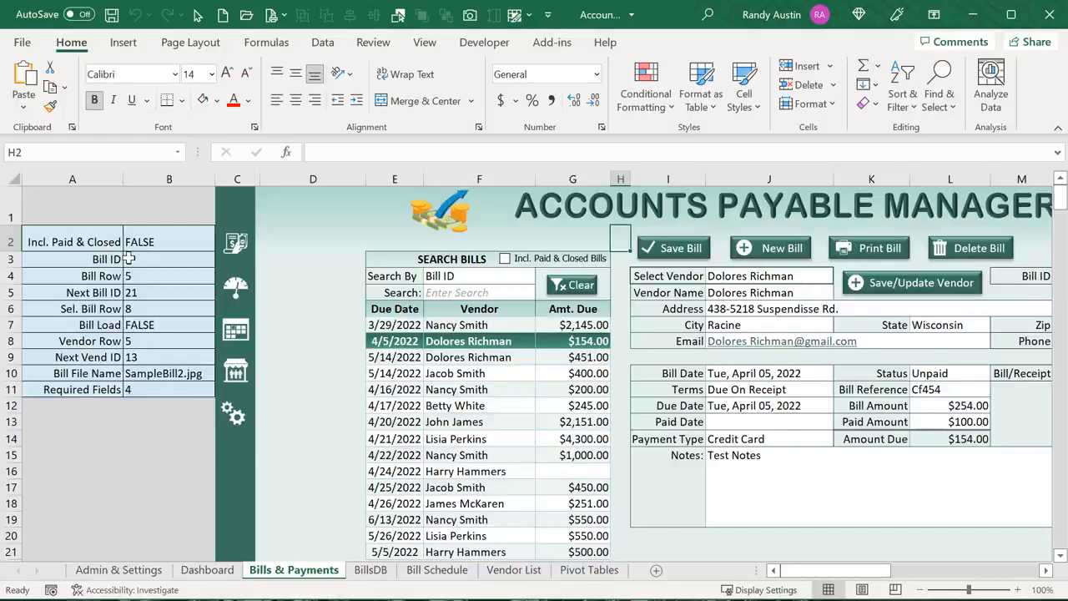
{"action": "left_click", "coordinate": [523, 372]}
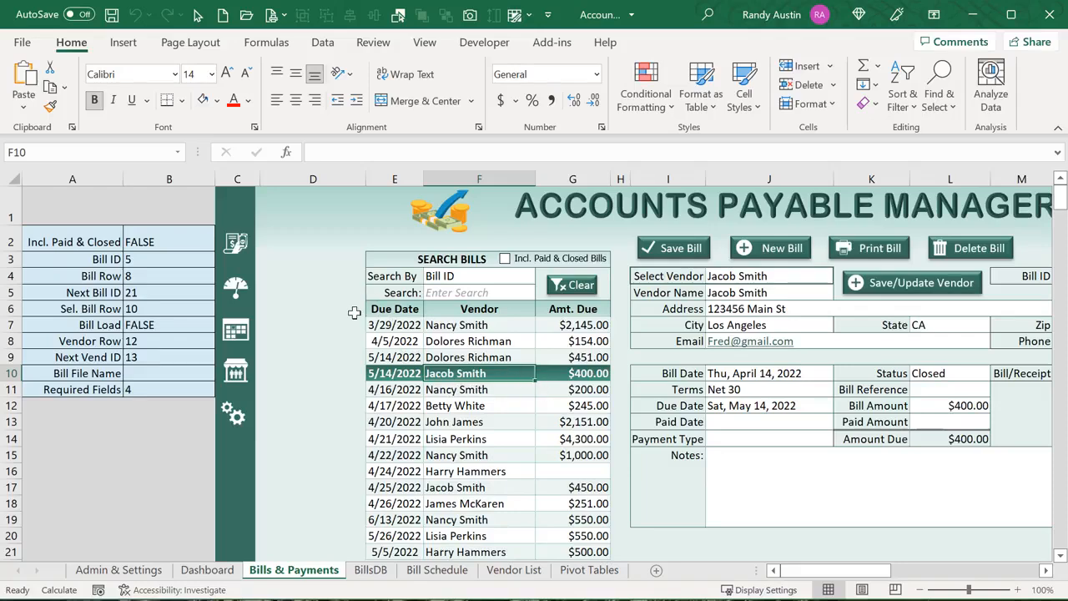
{"action": "left_click_drag", "start_coordinate": [355, 310], "coordinate": [357, 436]}
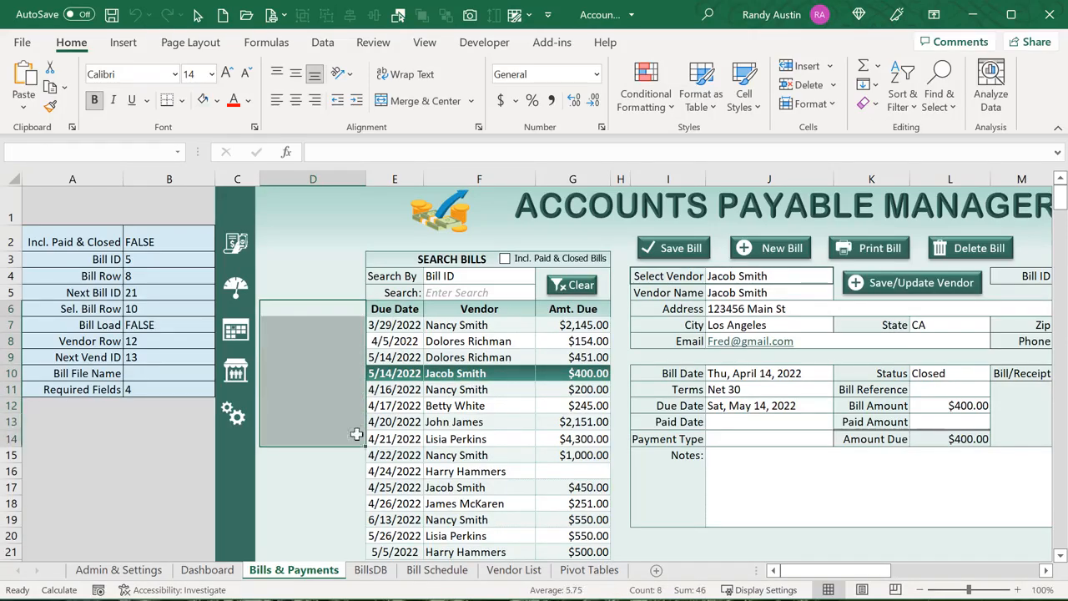
{"action": "left_click", "coordinate": [340, 332]}
{"action": "left_click", "coordinate": [346, 372]}
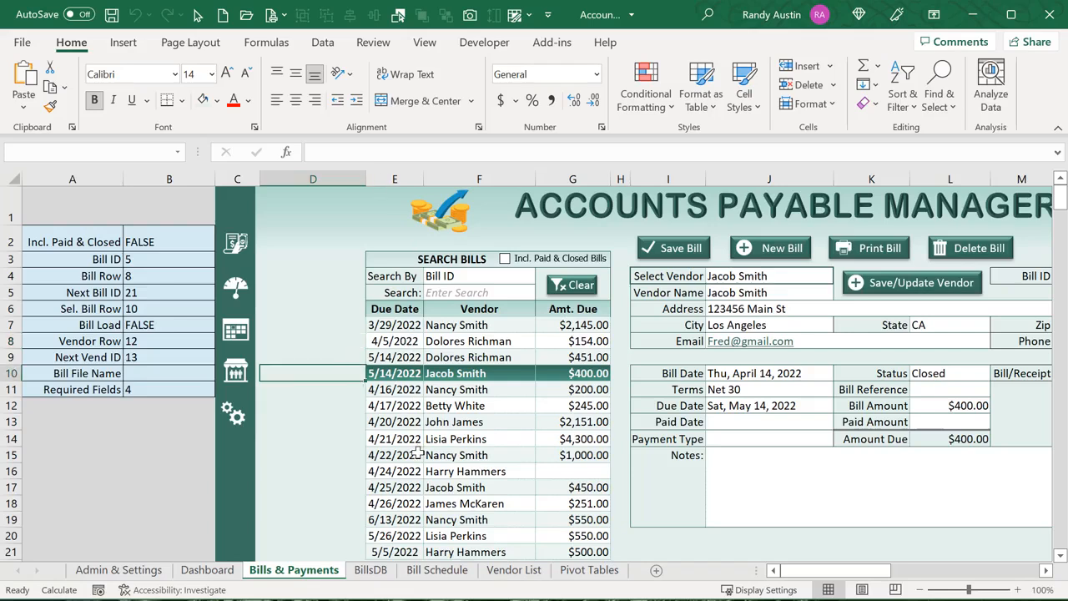
{"action": "left_click", "coordinate": [674, 569]}
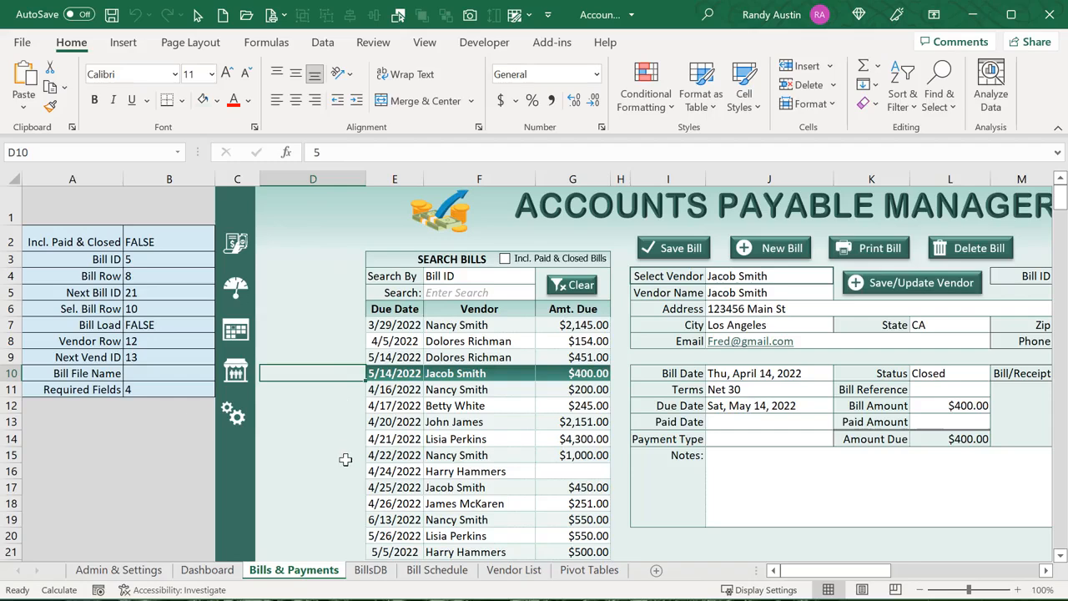
Check the Bill ID in B3, cell D10, and the Sel. Bill Row value in B6
{"action": "left_click", "coordinate": [172, 257]}
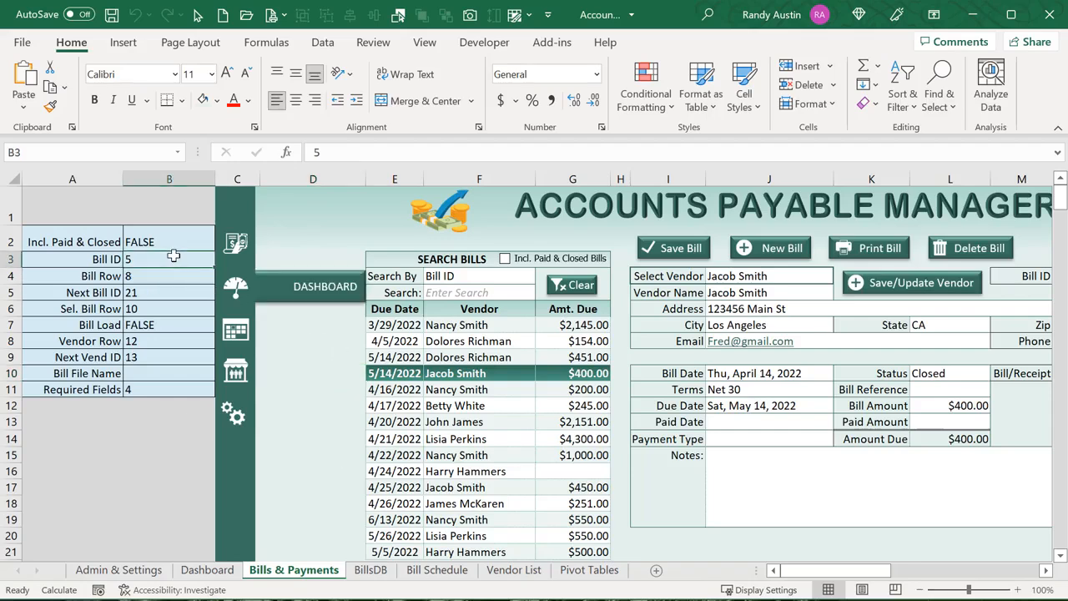
{"action": "left_click", "coordinate": [324, 375]}
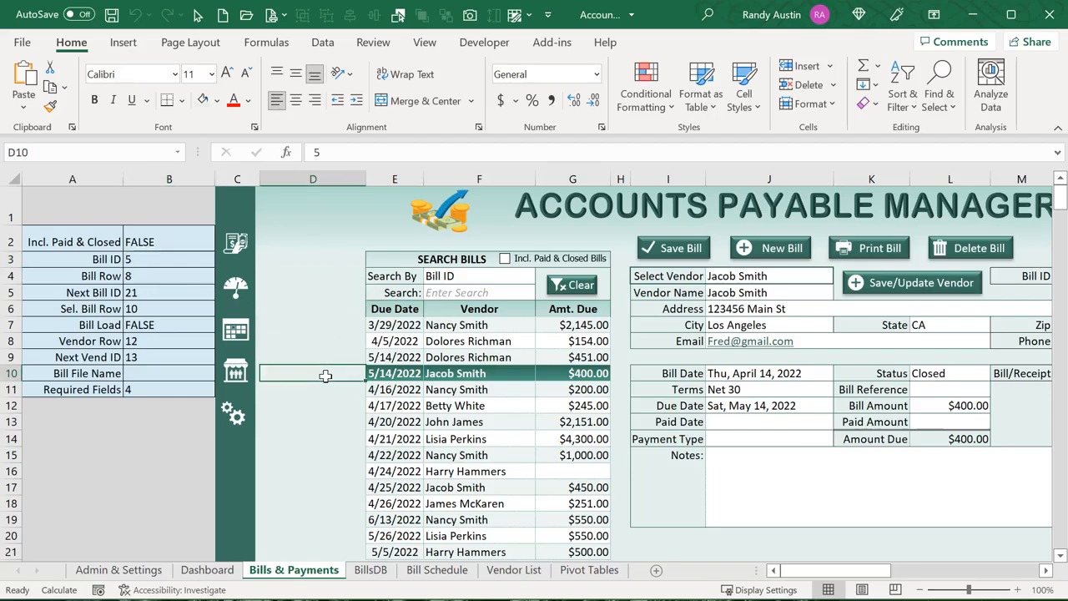
{"action": "left_click", "coordinate": [180, 309]}
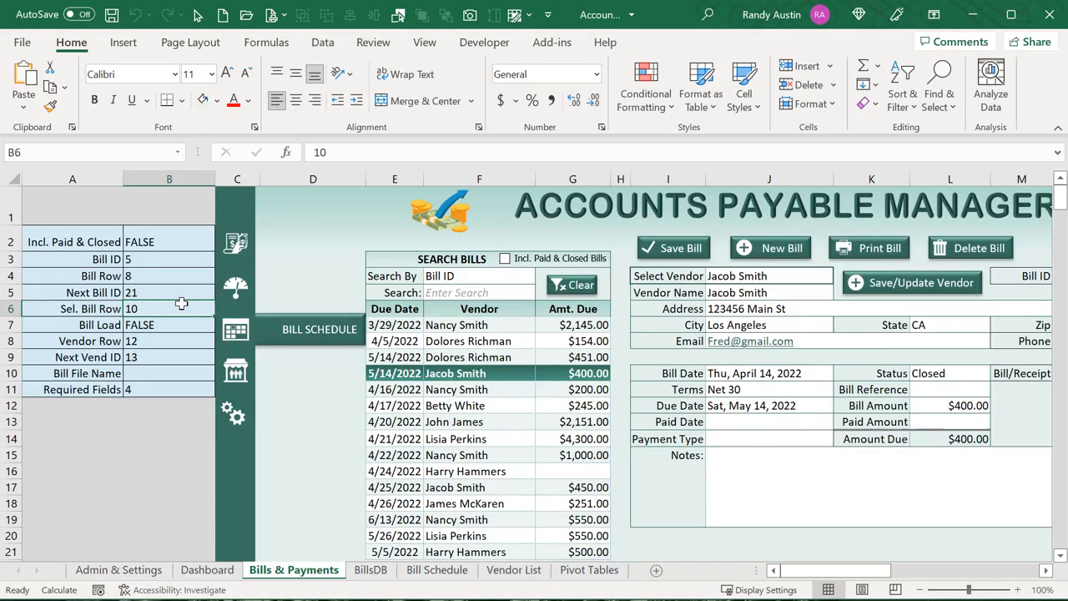
Break down the Set Selected Row line: Bill ID searched, D7:D9999 range, Find, Row and target B6
{"action": "key", "text": "alt+F11"}
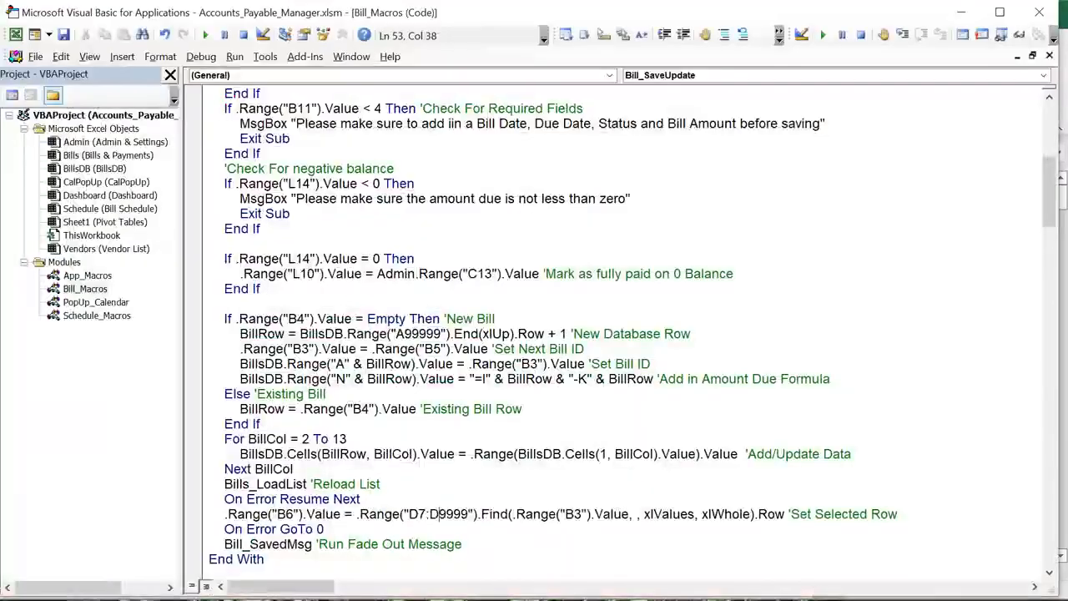
{"action": "left_click_drag", "start_coordinate": [632, 512], "coordinate": [513, 515]}
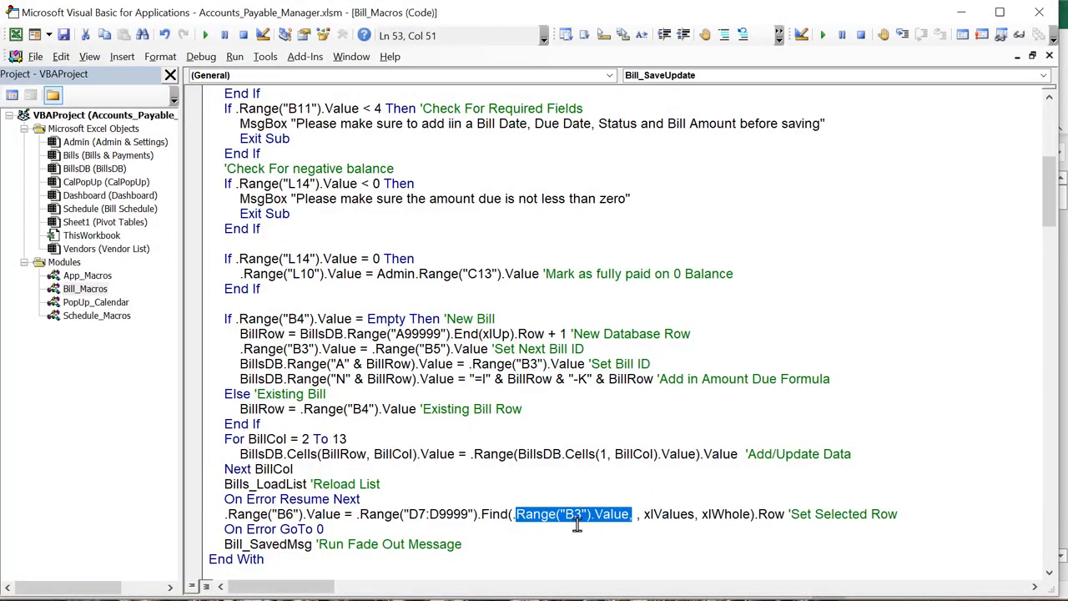
{"action": "left_click_drag", "start_coordinate": [472, 514], "coordinate": [407, 514]}
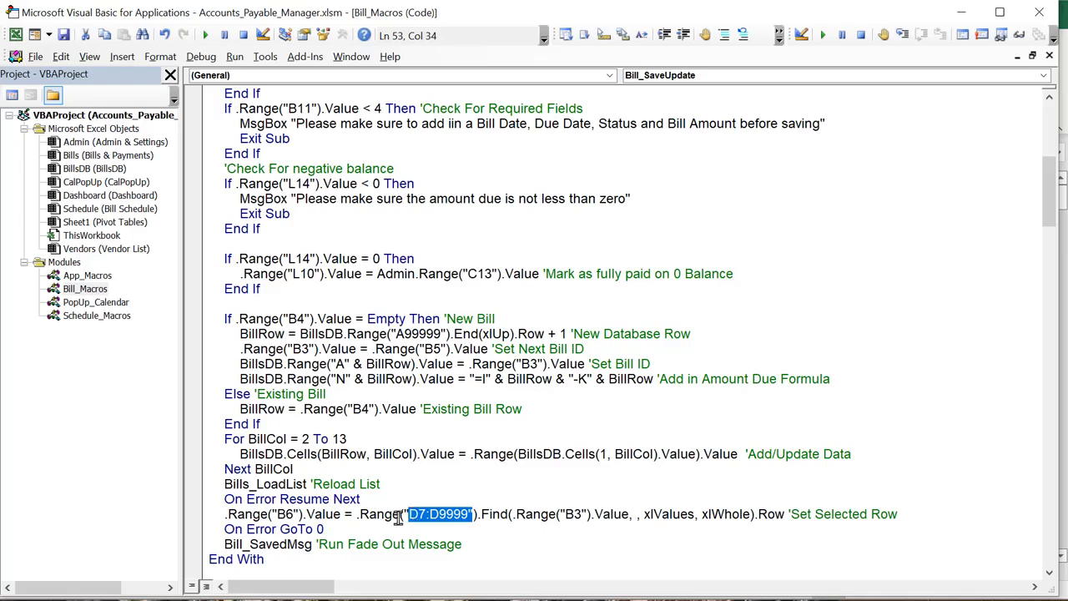
{"action": "left_click_drag", "start_coordinate": [482, 514], "coordinate": [507, 510]}
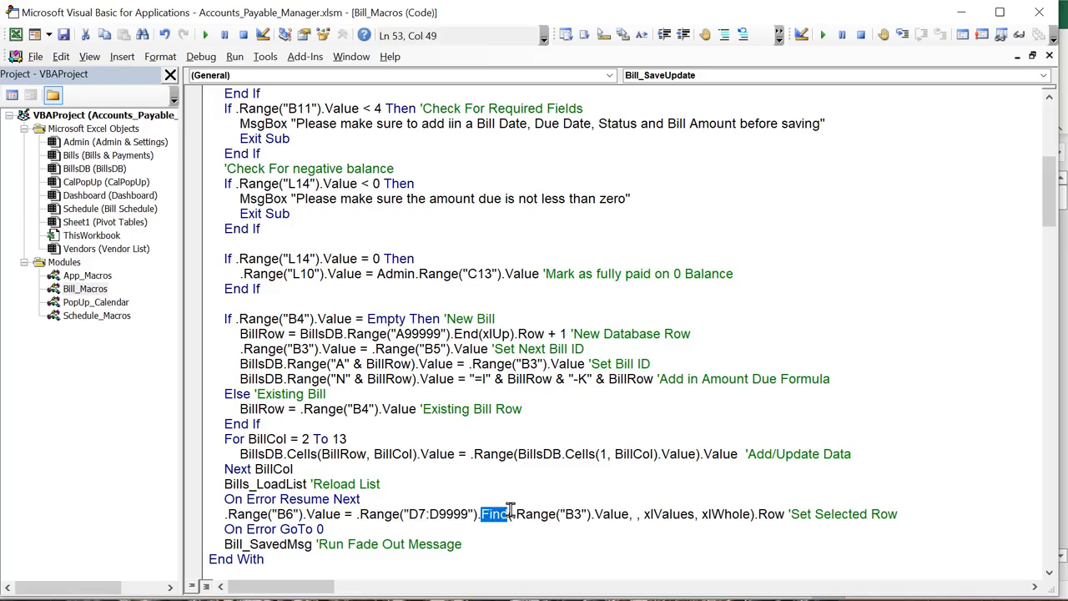
{"action": "left_click_drag", "start_coordinate": [790, 514], "coordinate": [754, 514]}
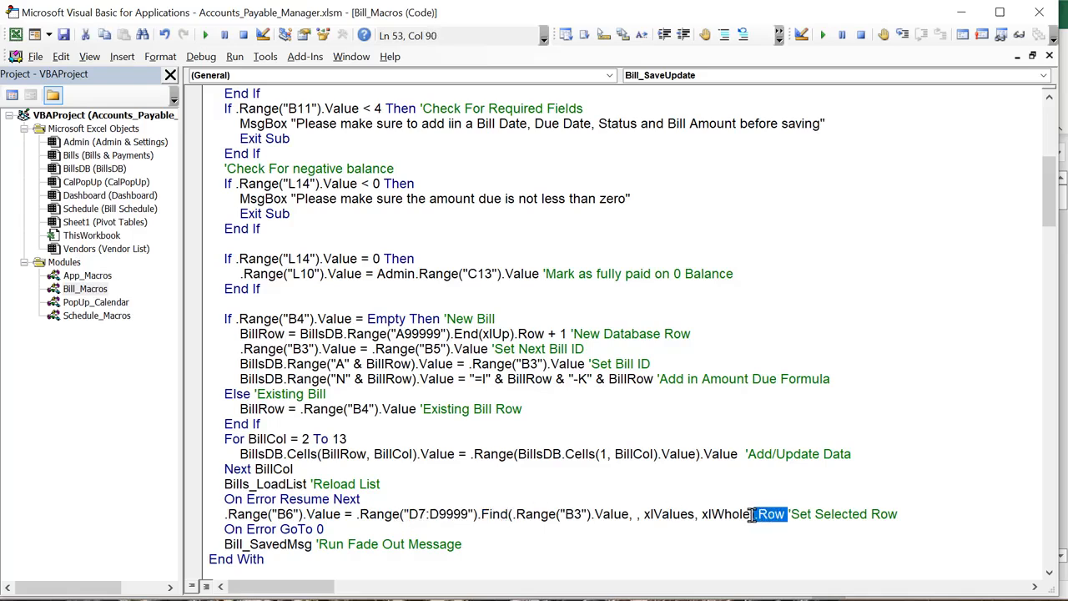
{"action": "left_click_drag", "start_coordinate": [340, 514], "coordinate": [227, 512]}
Highlight the On Error Resume Next, On Error GoTo 0 and fade-out message lines, then return to Excel
{"action": "scroll", "coordinate": [227, 513], "scroll_direction": "down", "scroll_amount": 2}
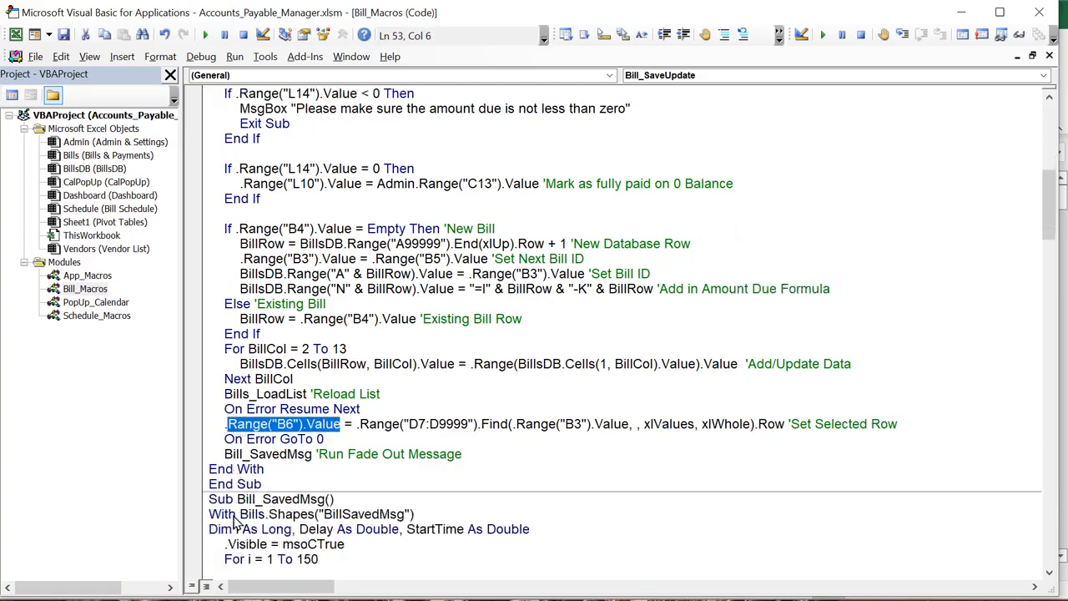
{"action": "left_click_drag", "start_coordinate": [365, 409], "coordinate": [226, 418]}
{"action": "left_click_drag", "start_coordinate": [327, 439], "coordinate": [219, 439]}
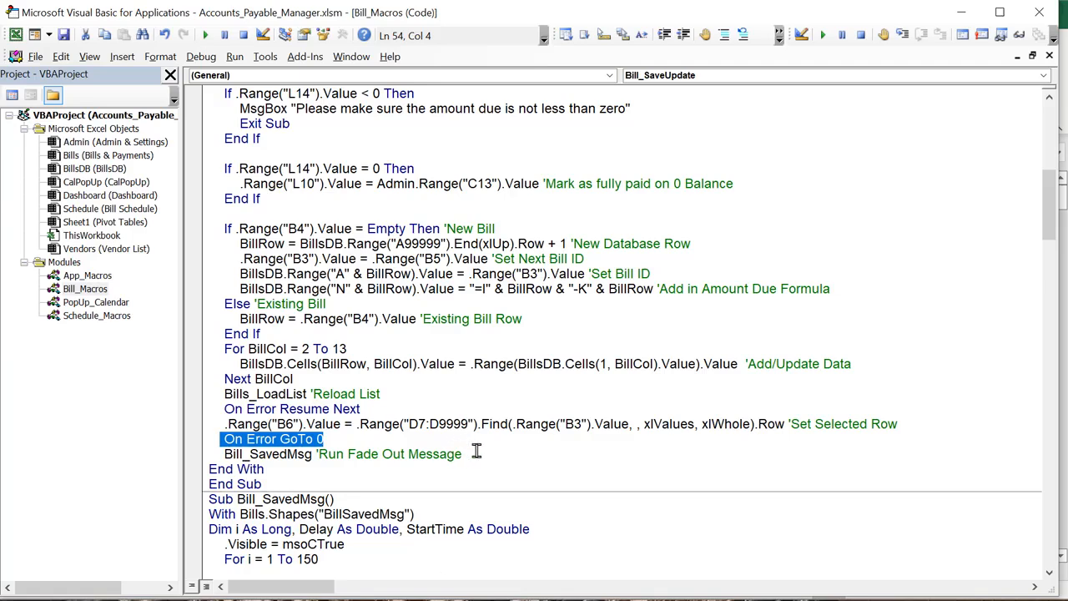
{"action": "left_click_drag", "start_coordinate": [473, 453], "coordinate": [221, 451]}
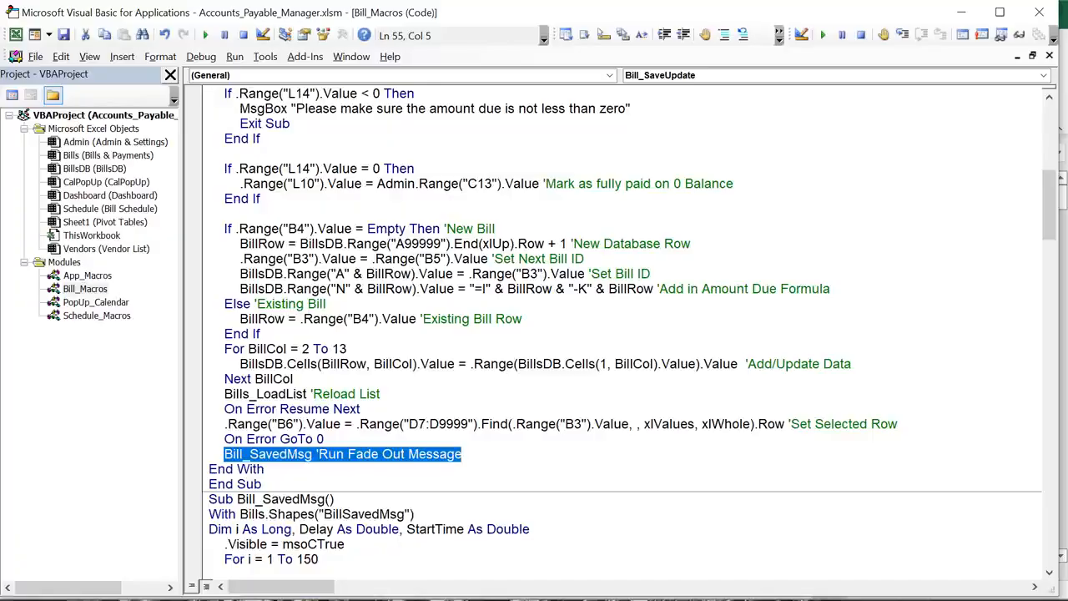
{"action": "key", "text": "alt+F11"}
{"action": "left_click_drag", "start_coordinate": [850, 571], "coordinate": [877, 579]}
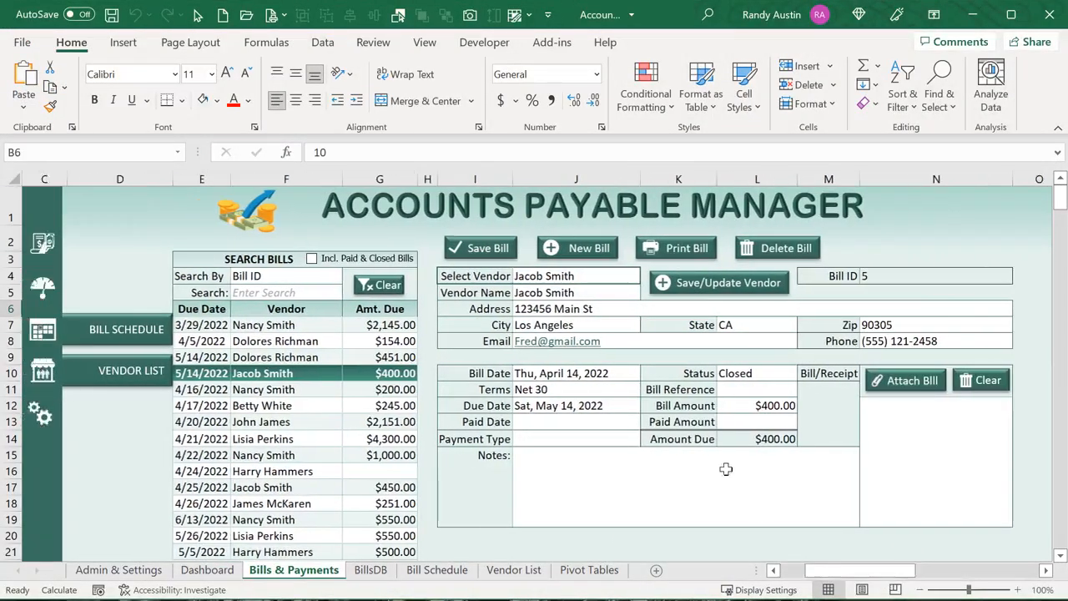
Save bill 5 to see the Bill Saved notice, then scroll to Bill_SavedMsg code
{"action": "left_click", "coordinate": [476, 251]}
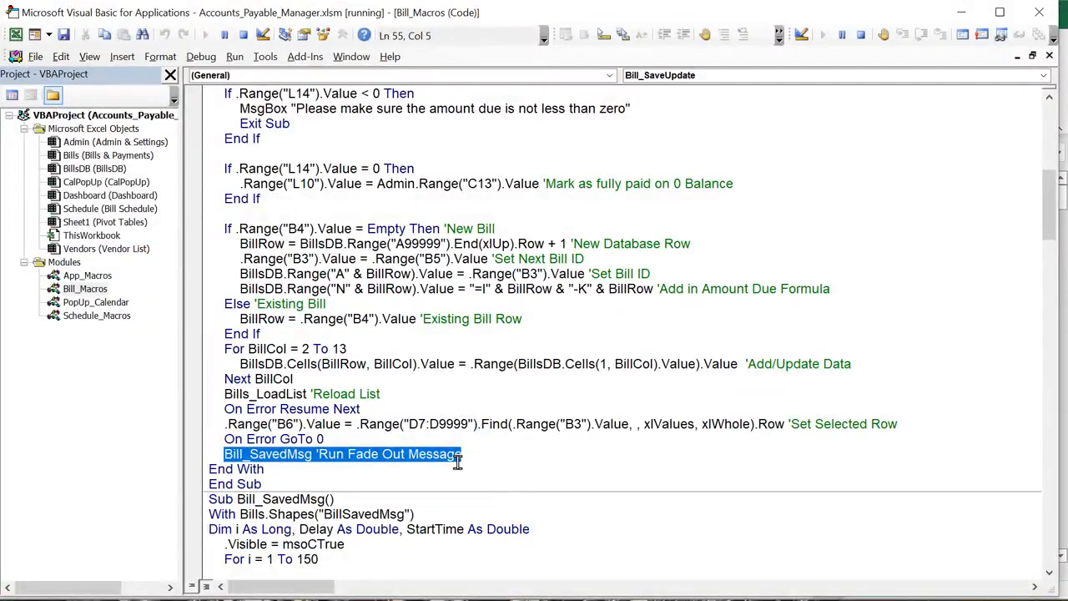
{"action": "scroll", "coordinate": [333, 458], "scroll_direction": "down", "scroll_amount": 2}
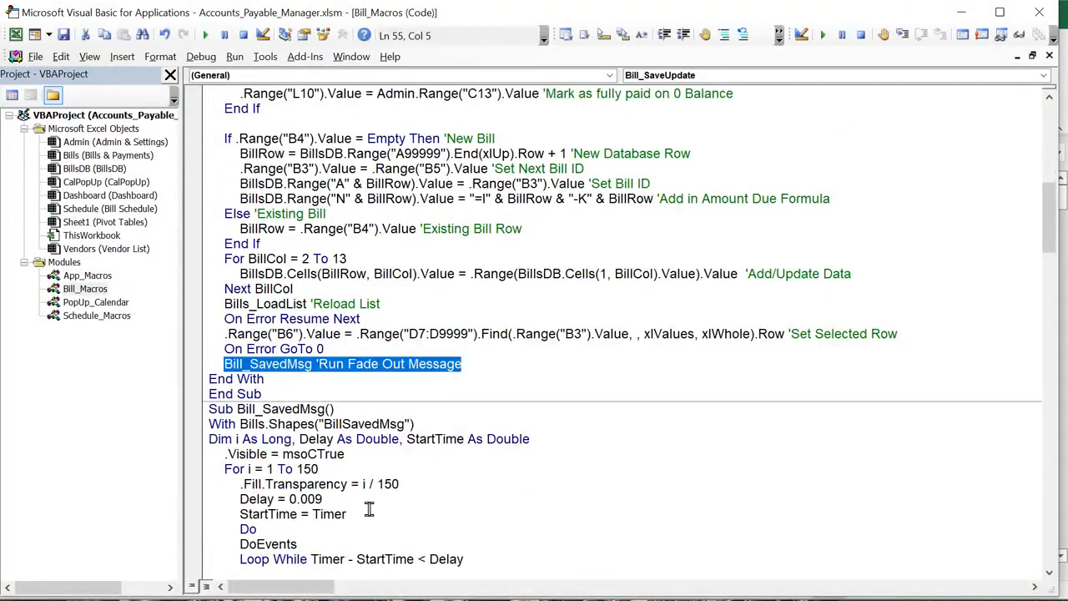
Change the fade loop to 'For i = 1 To 100' and transparency to i / 100
{"action": "left_click_drag", "start_coordinate": [370, 510], "coordinate": [322, 488]}
{"action": "left_click", "coordinate": [306, 470]}
{"action": "key", "text": "shift+Right"}
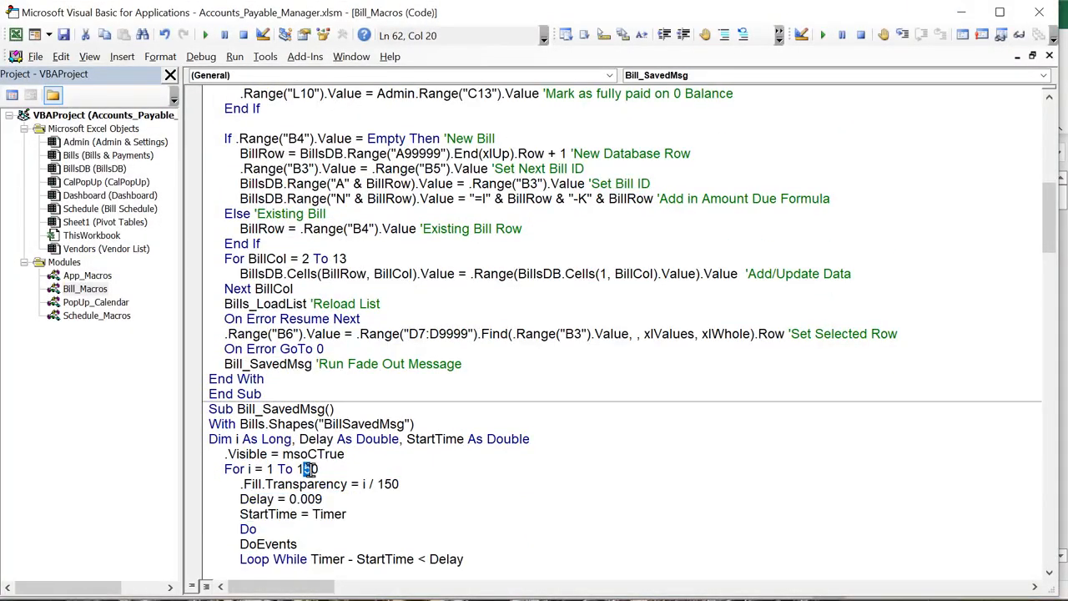
{"action": "type", "text": "0"}
{"action": "left_click", "coordinate": [384, 485]}
{"action": "key", "text": "shift+Right"}
{"action": "type", "text": "0"}
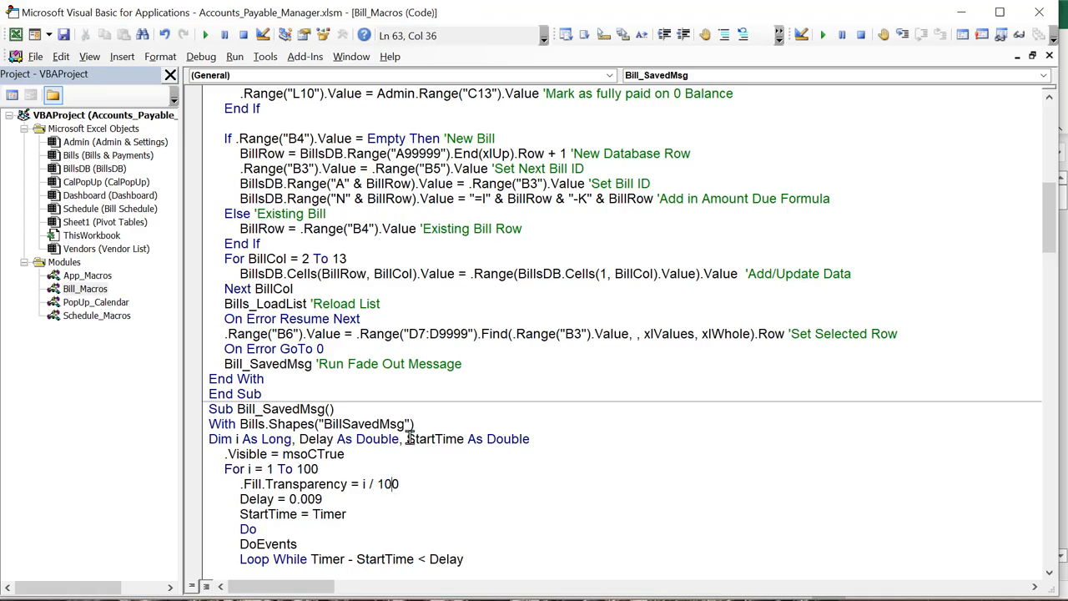
{"action": "scroll", "coordinate": [410, 439], "scroll_direction": "down", "scroll_amount": 4}
{"action": "scroll", "coordinate": [307, 331], "scroll_direction": "down", "scroll_amount": 2}
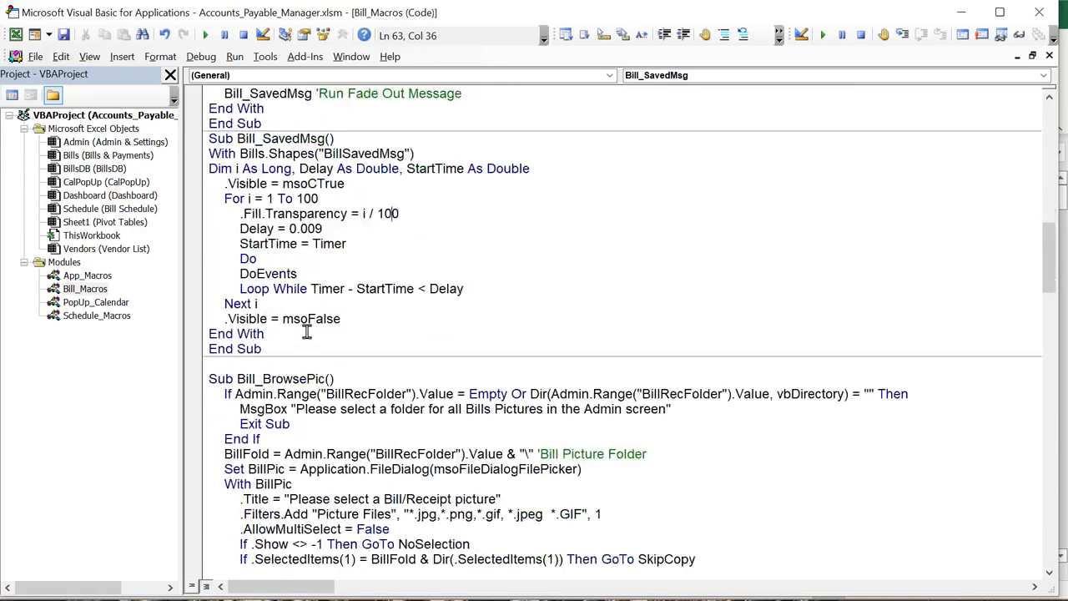
{"action": "left_click_drag", "start_coordinate": [318, 379], "coordinate": [237, 379]}
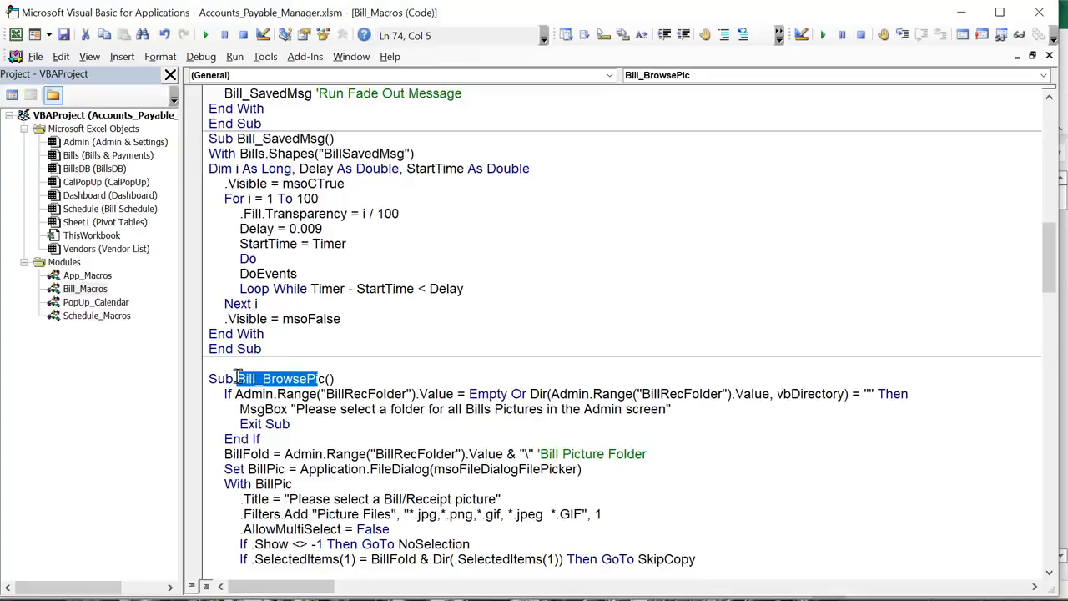
Attach CarlsJuniorRec_6_10_2017.png as bill 5's receipt picture using the Attach Bill button
{"action": "key", "text": "alt+F11"}
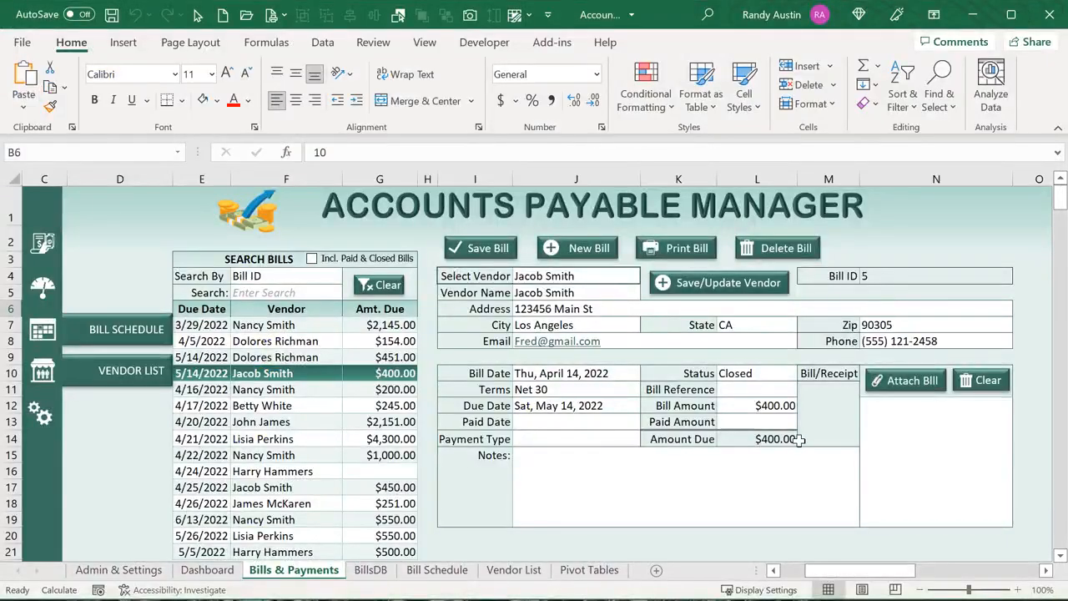
{"action": "left_click", "coordinate": [890, 389]}
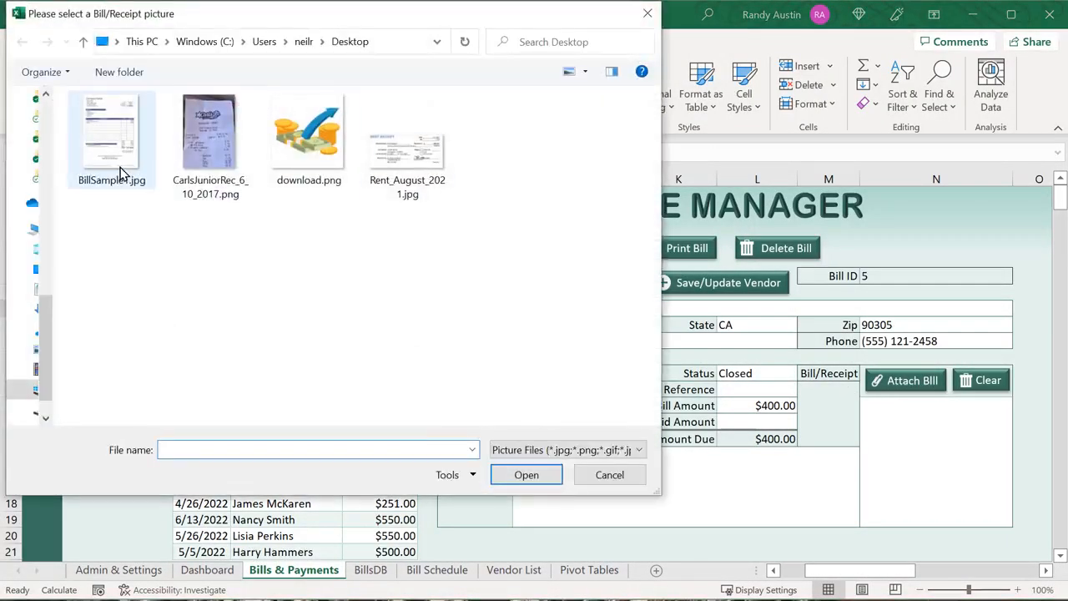
{"action": "left_click", "coordinate": [209, 133]}
{"action": "left_click", "coordinate": [549, 473]}
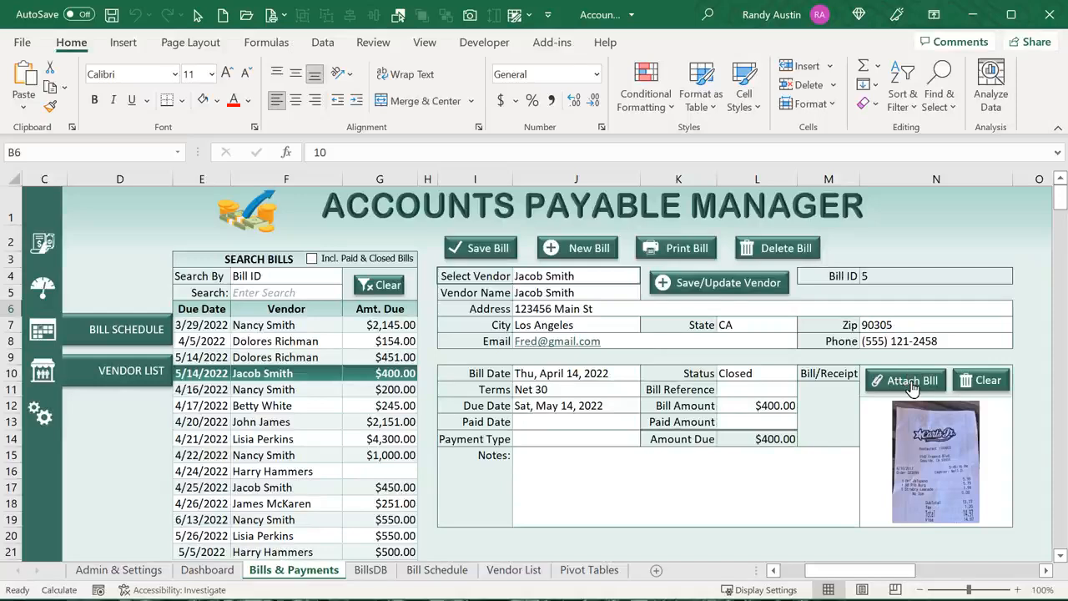
{"action": "right_click", "coordinate": [912, 380]}
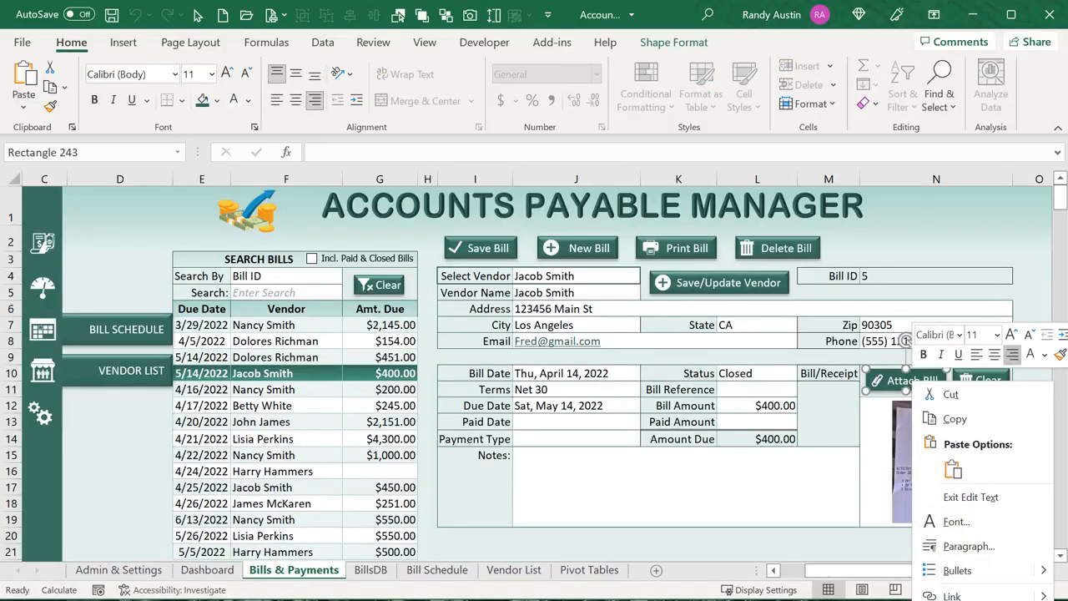
{"action": "left_click", "coordinate": [959, 600]}
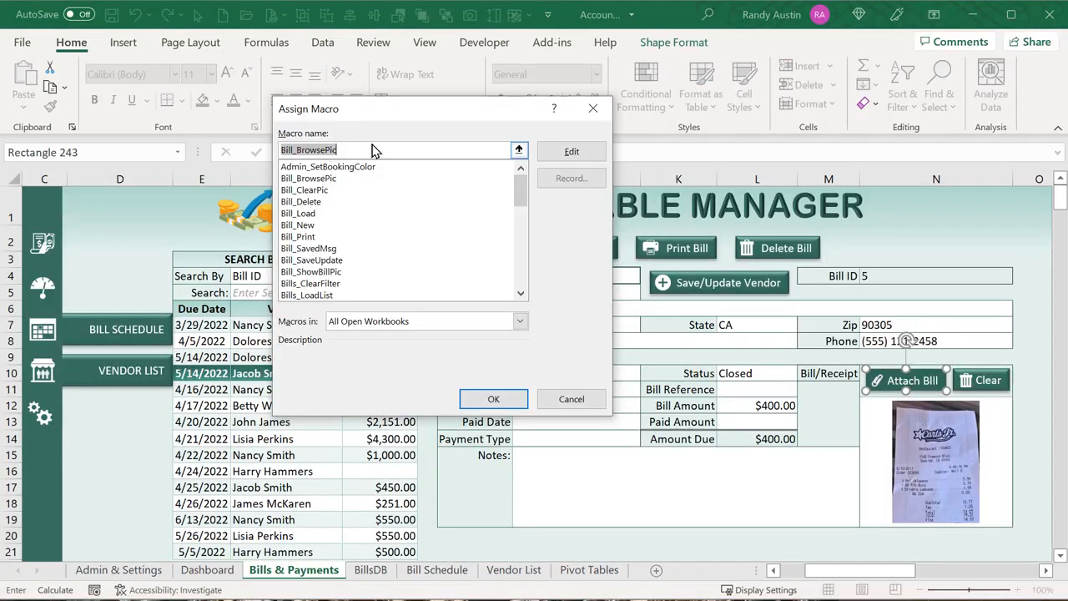
{"action": "left_click", "coordinate": [571, 151]}
{"action": "scroll", "coordinate": [352, 303], "scroll_direction": "up", "scroll_amount": 1}
{"action": "scroll", "coordinate": [352, 303], "scroll_direction": "up", "scroll_amount": 2}
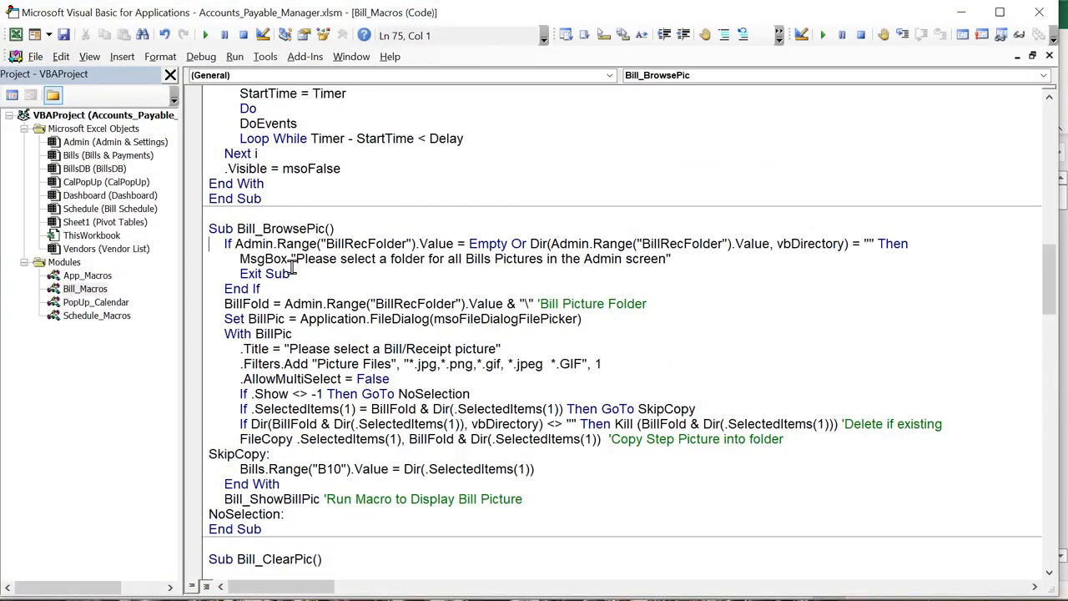
{"action": "scroll", "coordinate": [292, 265], "scroll_direction": "up", "scroll_amount": 1}
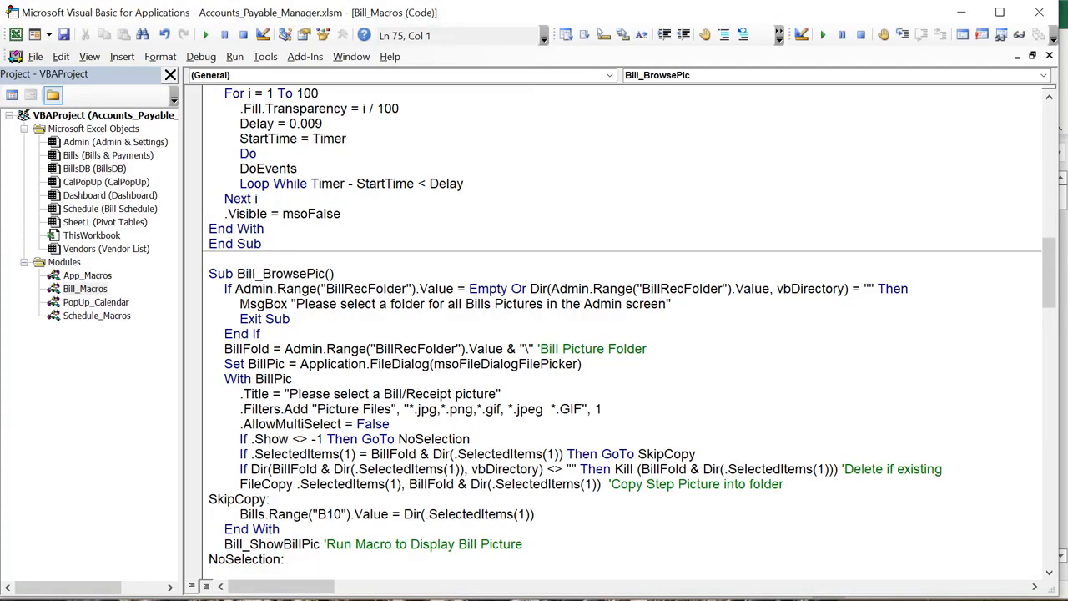
{"action": "key", "text": "alt+F11"}
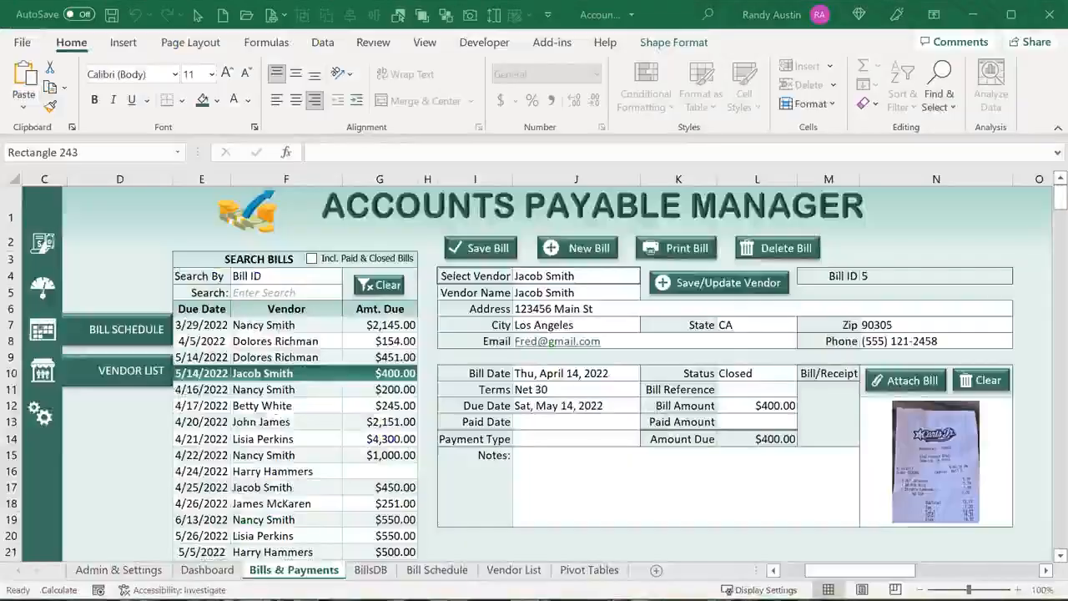
Review the Bill Attachment Folder path on the Admin & Settings sheet
{"action": "left_click", "coordinate": [37, 415]}
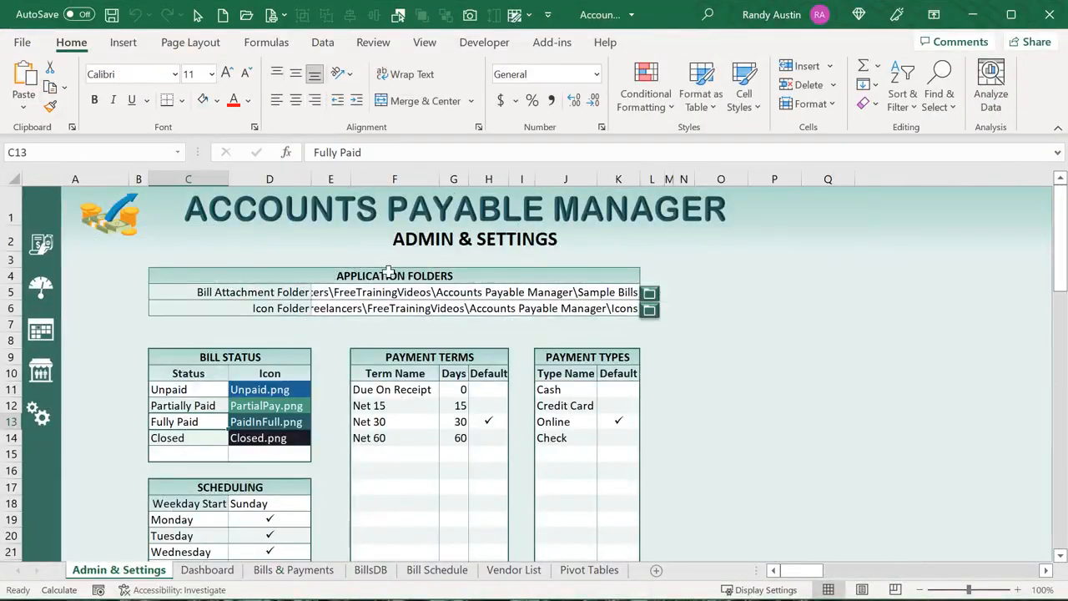
{"action": "left_click", "coordinate": [312, 296]}
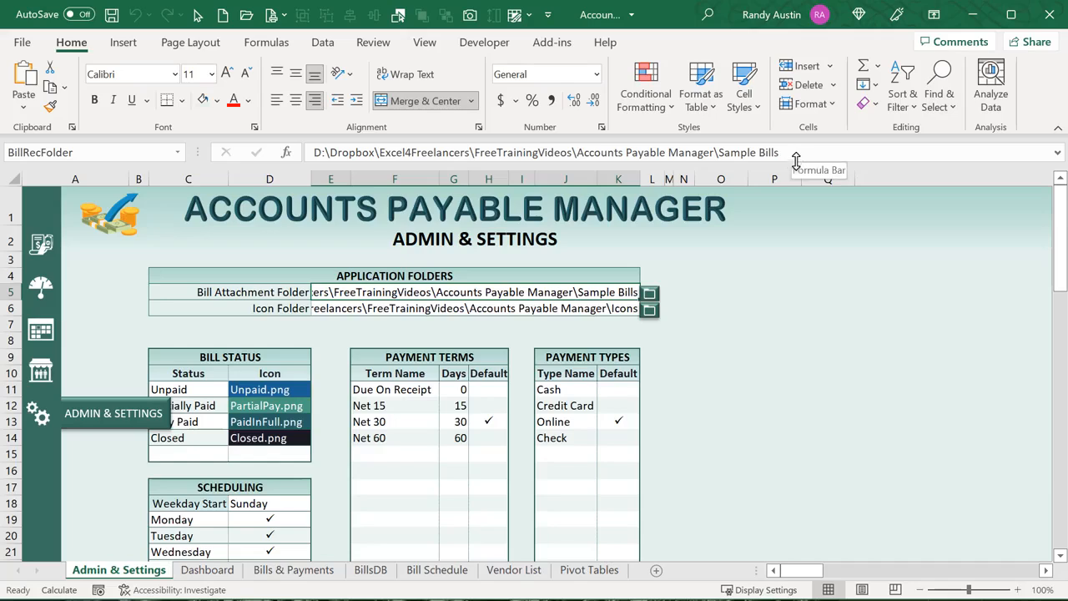
{"action": "left_click_drag", "start_coordinate": [780, 153], "coordinate": [295, 156]}
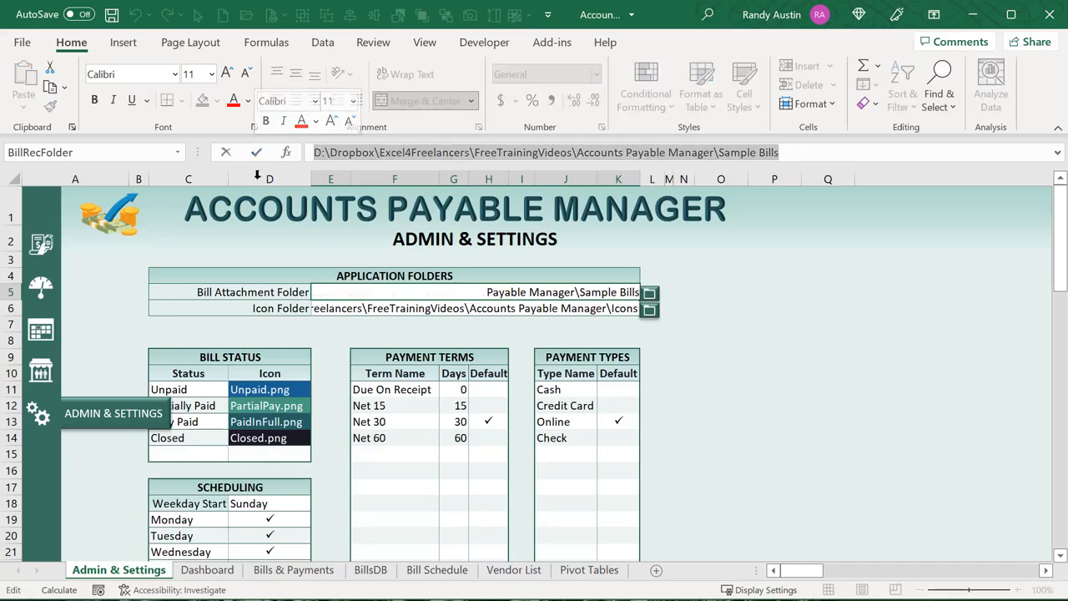
{"action": "left_click", "coordinate": [772, 402]}
Confirm cell E5 is named BillRecFolder, then return to the Bills & Payments sheet
{"action": "left_click", "coordinate": [451, 292]}
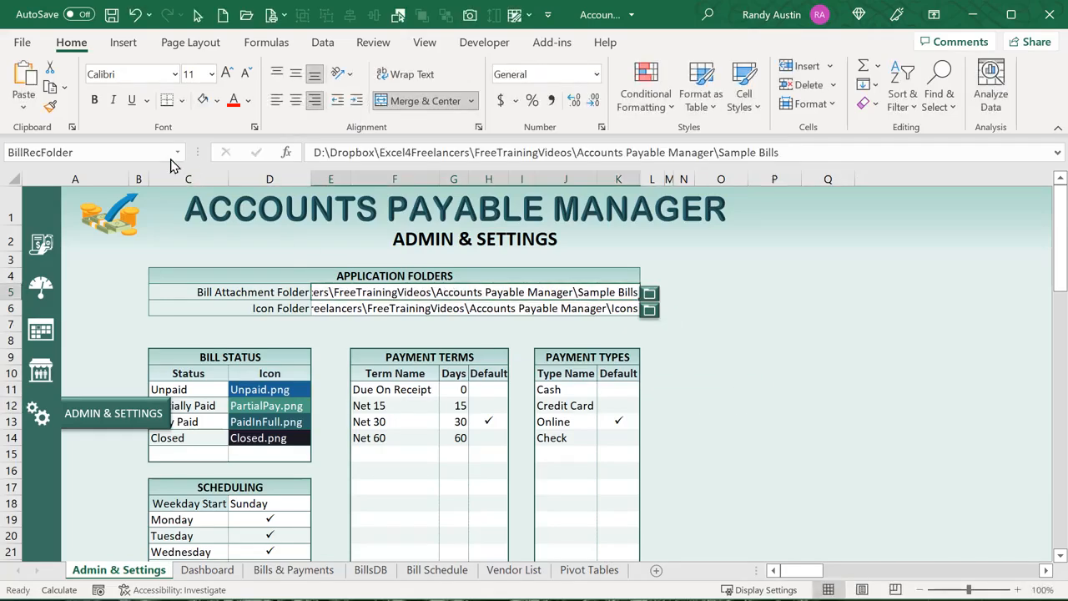
{"action": "left_click", "coordinate": [82, 151]}
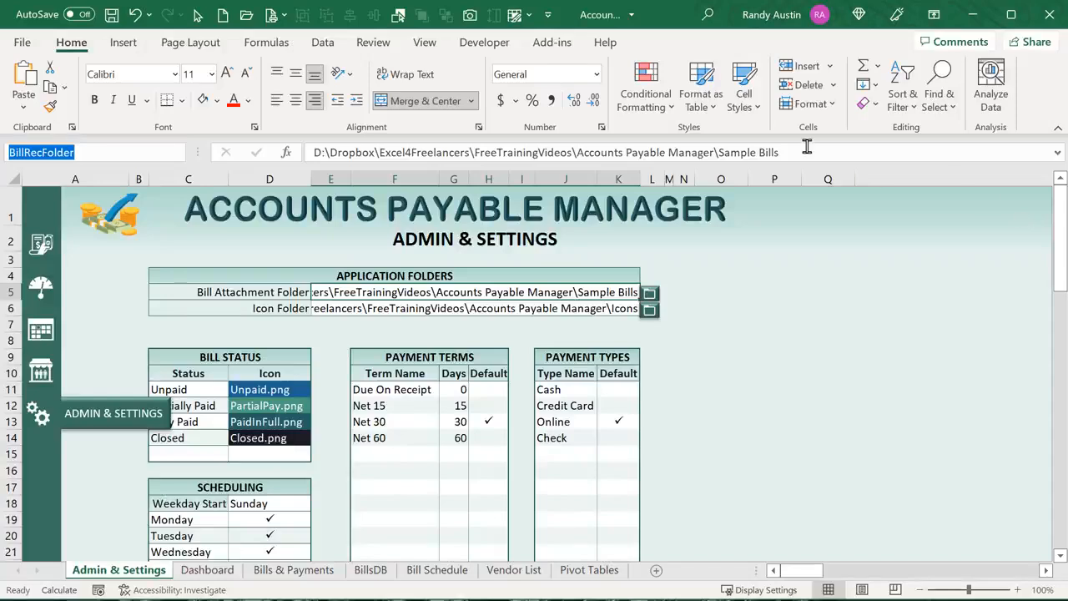
{"action": "left_click", "coordinate": [288, 572]}
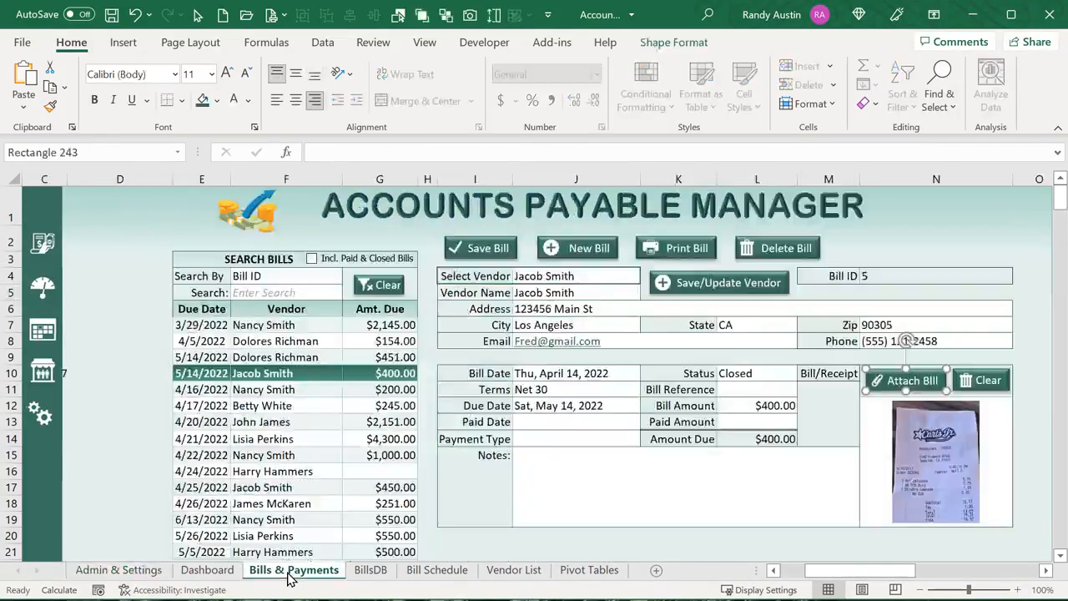
In the VBA editor, highlight the BillRecFolder references and locate BrowseForBillPicFolder in App_Macros
{"action": "key", "text": "alt+F11"}
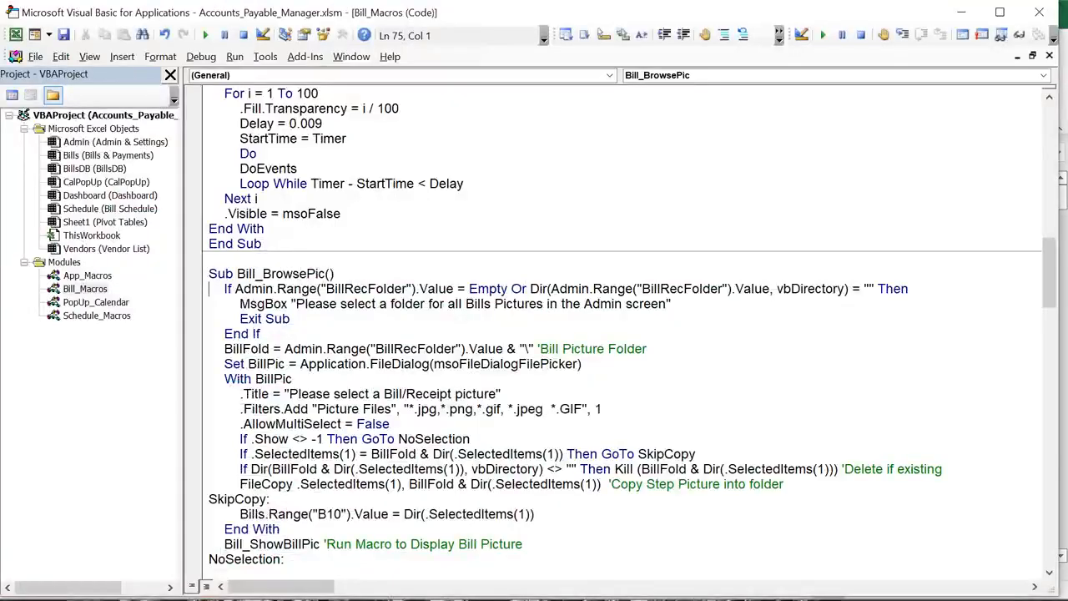
{"action": "left_click_drag", "start_coordinate": [333, 289], "coordinate": [409, 289]}
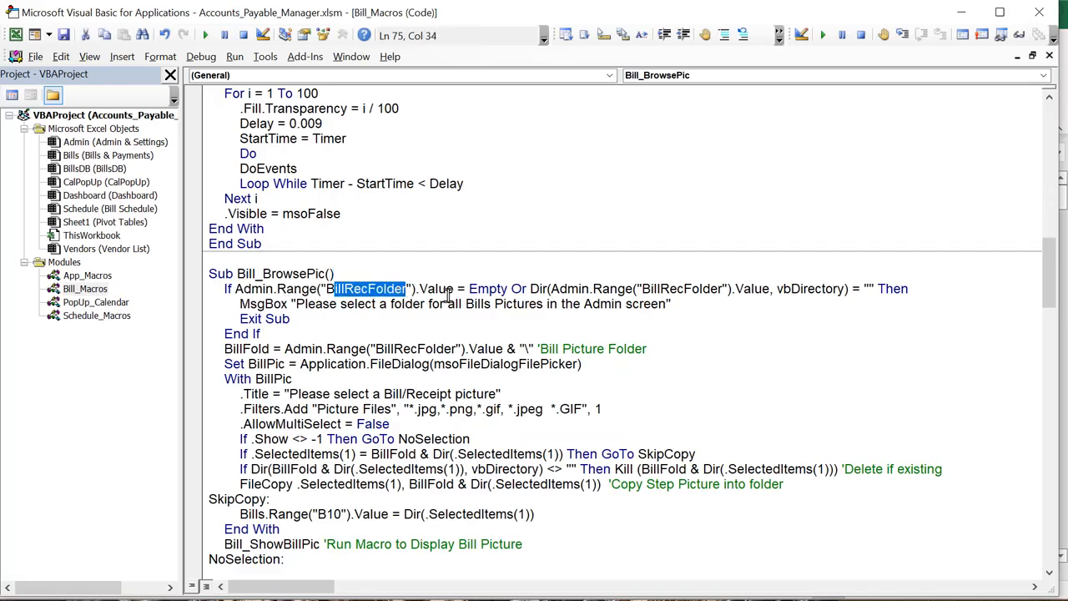
{"action": "left_click_drag", "start_coordinate": [657, 289], "coordinate": [700, 291]}
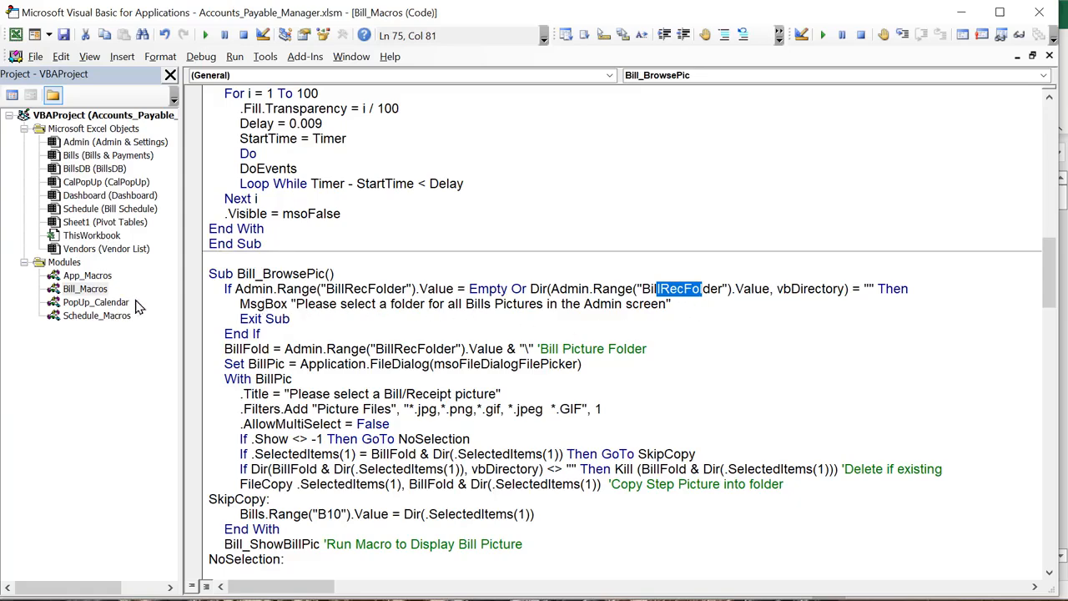
{"action": "double_click", "coordinate": [90, 276]}
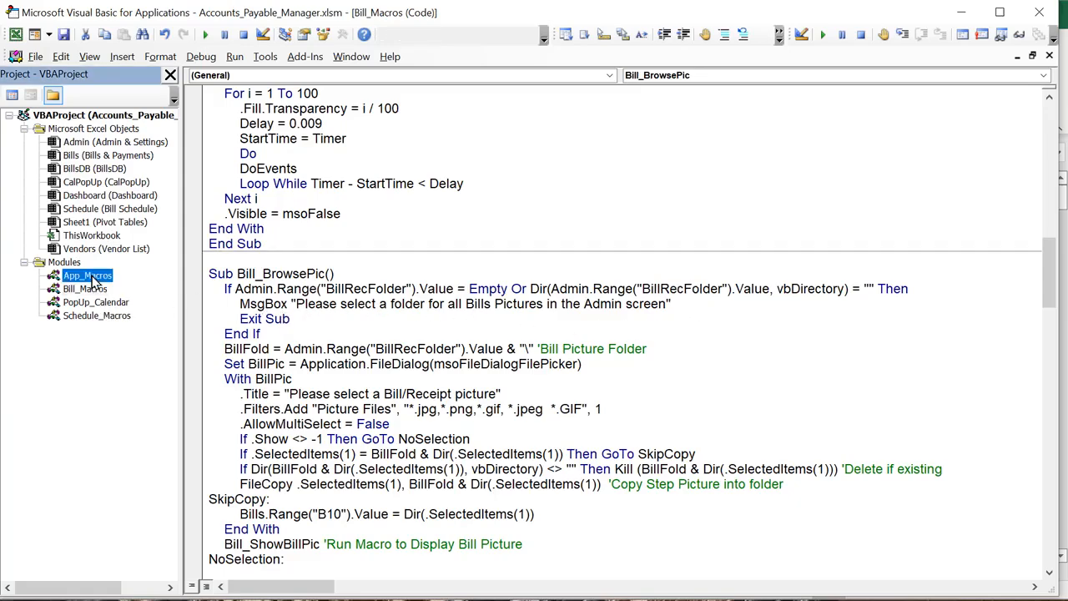
{"action": "scroll", "coordinate": [380, 507], "scroll_direction": "down", "scroll_amount": 6}
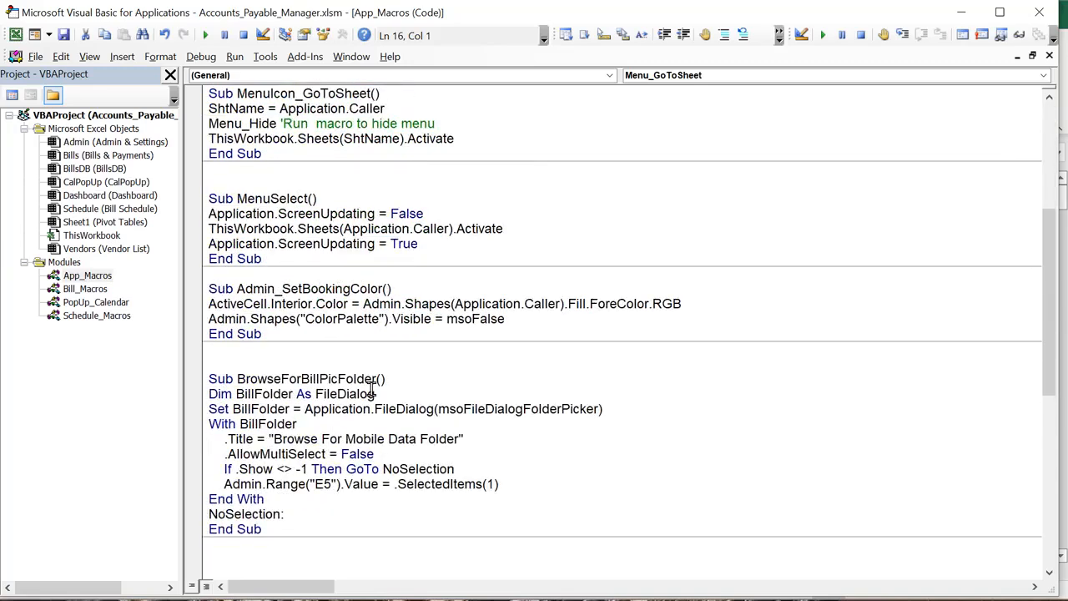
{"action": "left_click_drag", "start_coordinate": [376, 380], "coordinate": [238, 381]}
{"action": "key", "text": "ctrl+c"}
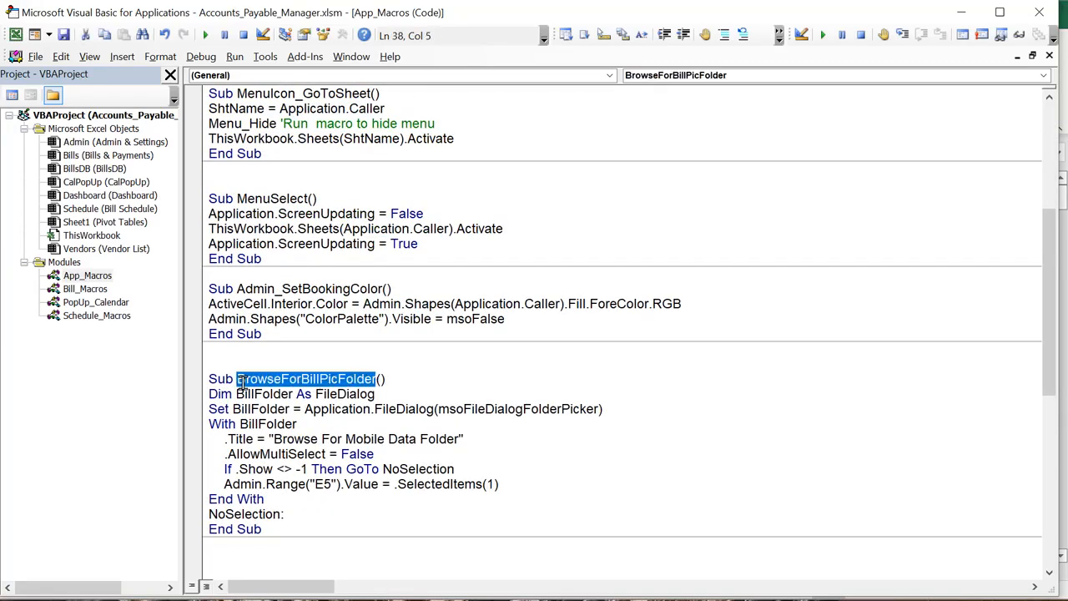
Test the Admin & Settings folder browse button, cancel the picker, and return to VBA
{"action": "key", "text": "alt+F11"}
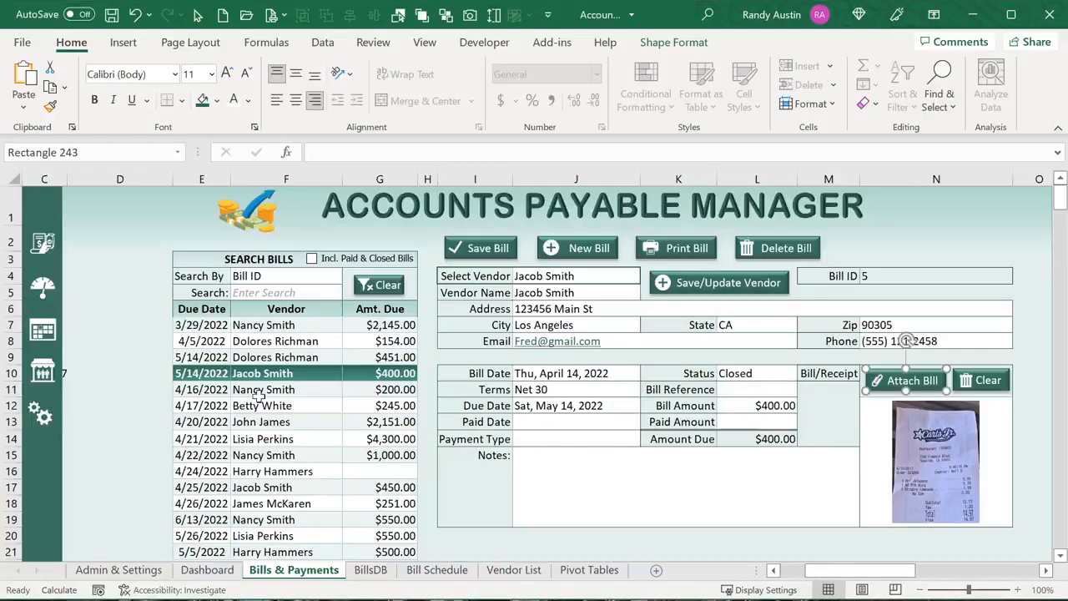
{"action": "left_click", "coordinate": [40, 417]}
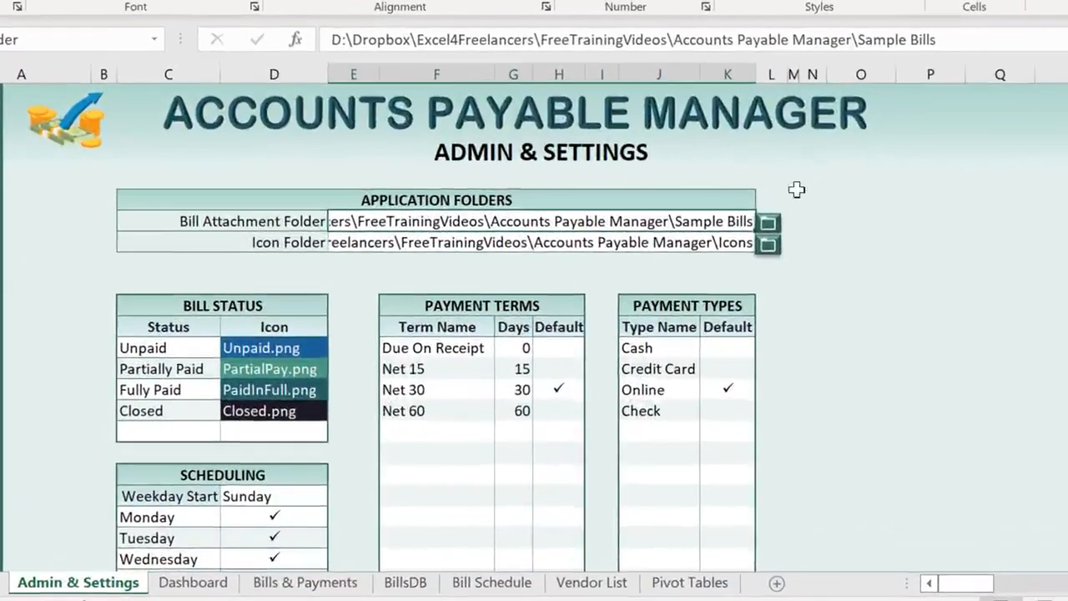
{"action": "left_click", "coordinate": [769, 222]}
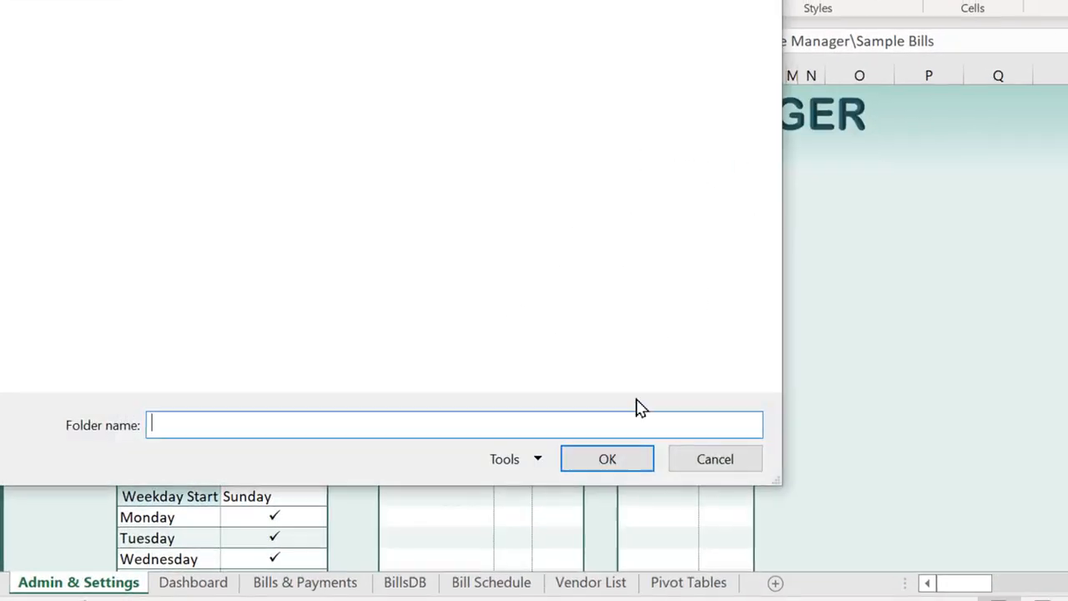
{"action": "left_click", "coordinate": [713, 455]}
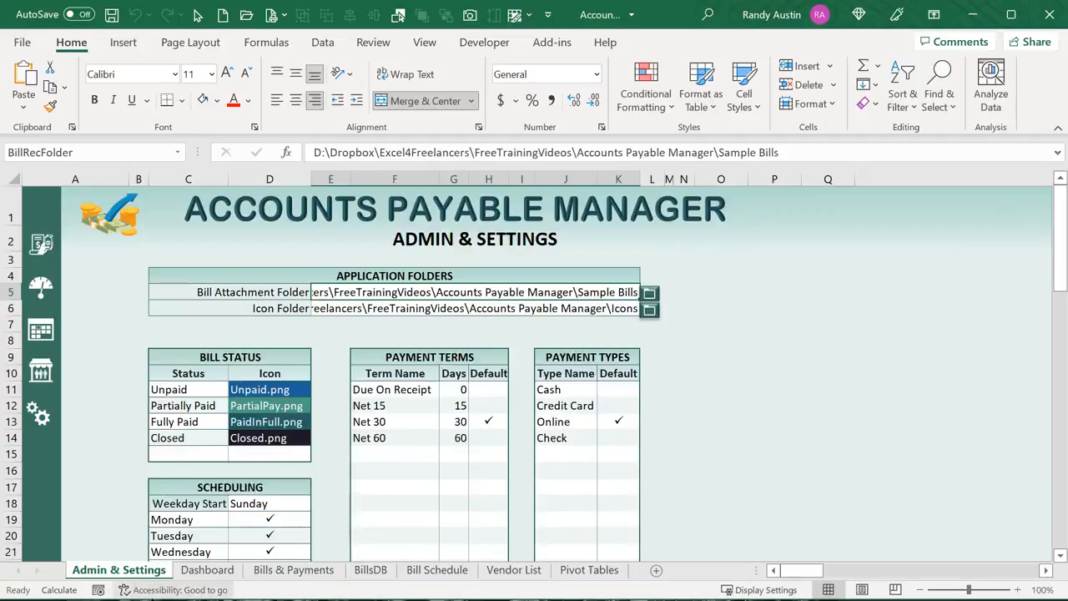
{"action": "key", "text": "alt+F11"}
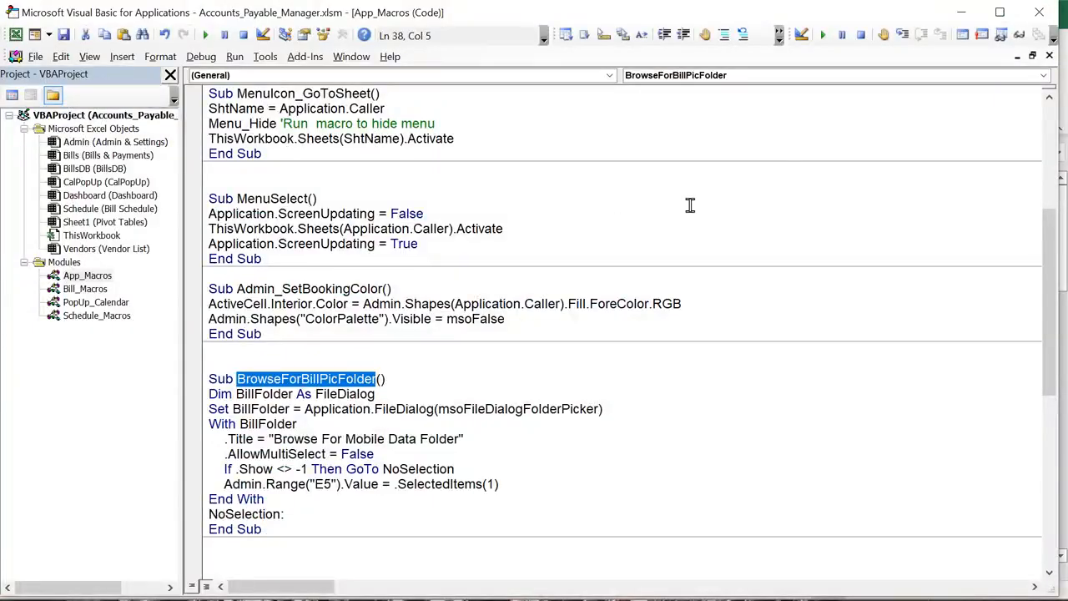
Add a BrowseForBillPicFolder call after the MsgBox line, commented 'Run Macro to browse for folder'
{"action": "left_click", "coordinate": [1048, 57]}
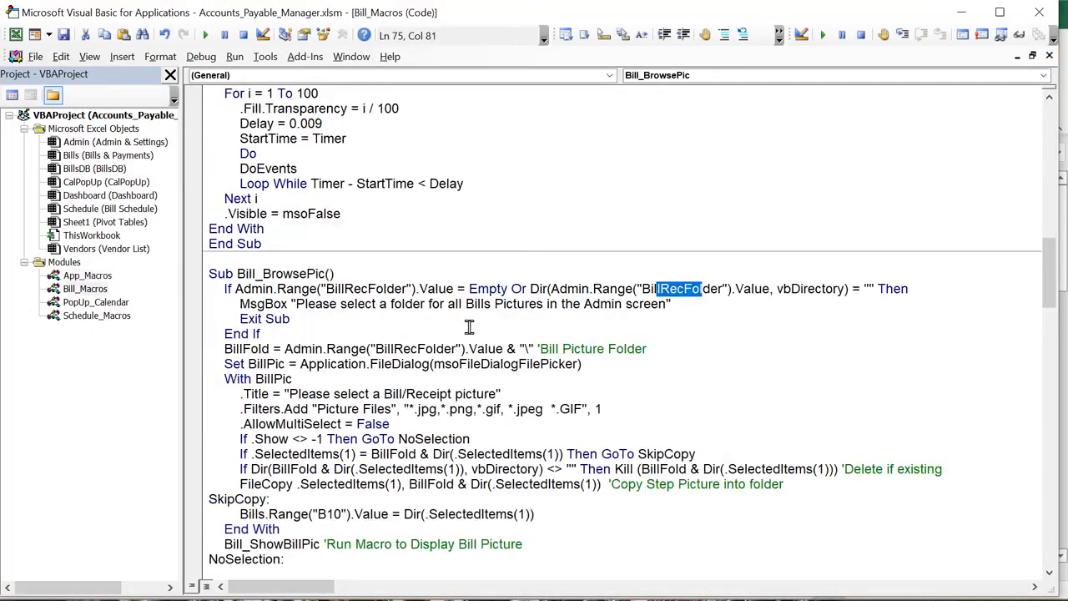
{"action": "left_click", "coordinate": [717, 307]}
{"action": "key", "text": "Return"}
{"action": "key", "text": "ctrl+v"}
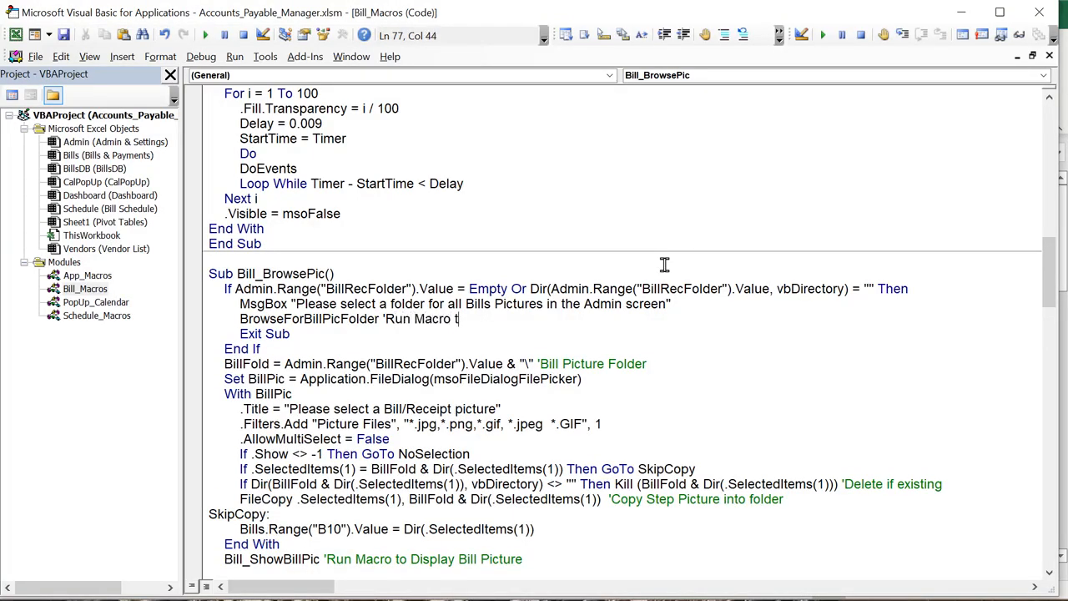
{"action": "type", "text": "'Run Macro to browse for f"}
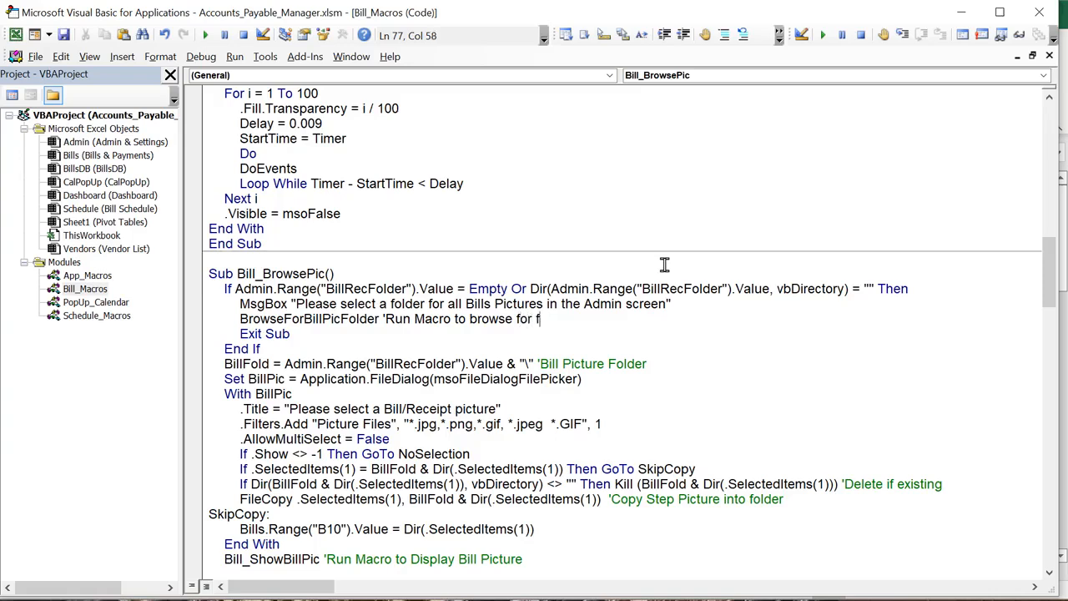
{"action": "type", "text": "older"}
{"action": "left_click_drag", "start_coordinate": [260, 367], "coordinate": [233, 364]}
{"action": "left_click", "coordinate": [249, 380]}
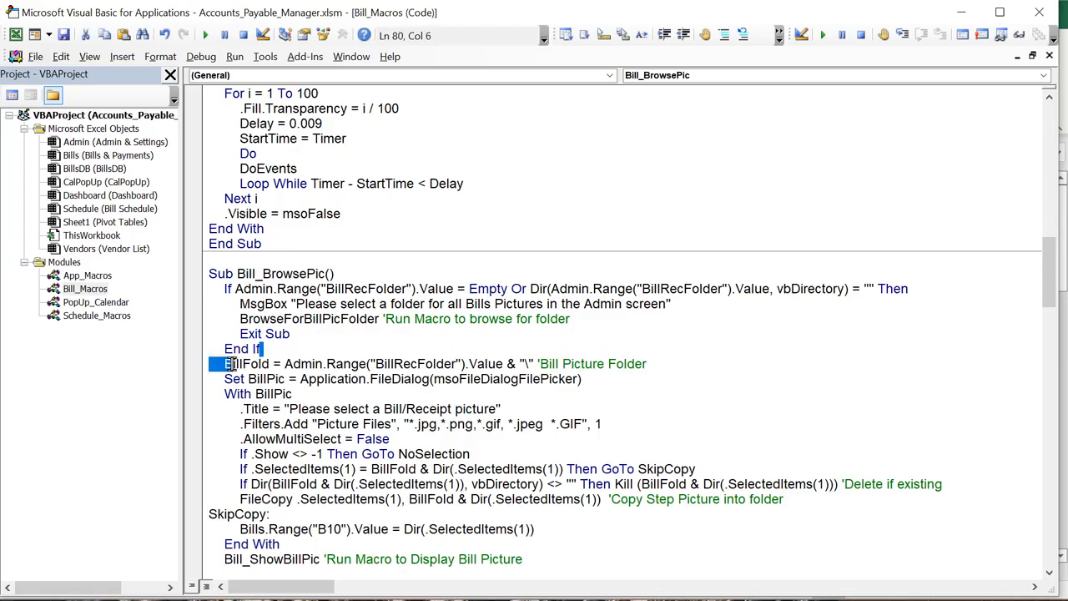
{"action": "left_click", "coordinate": [269, 381]}
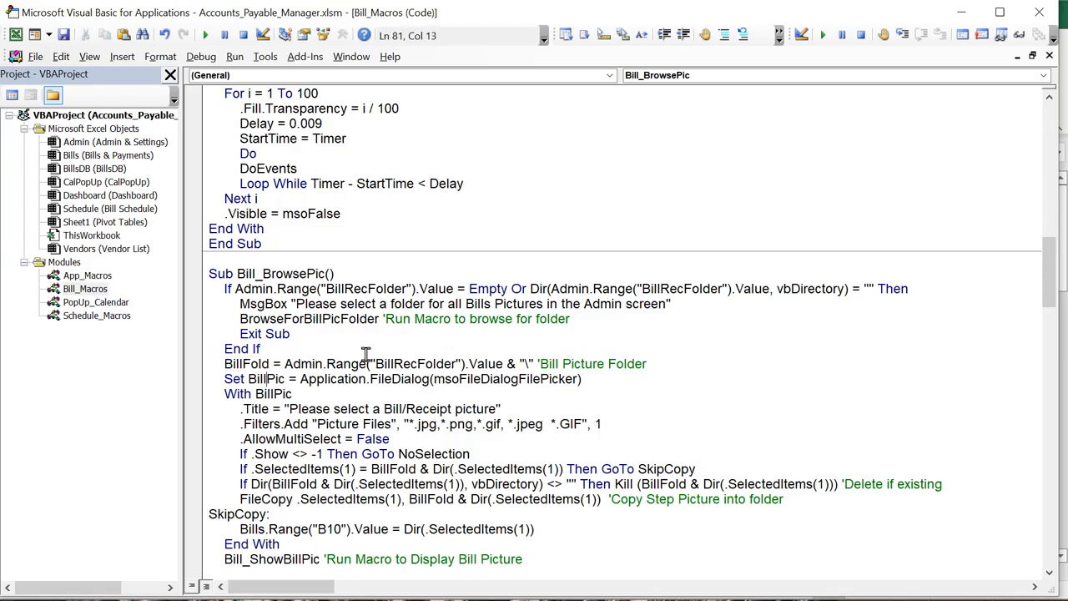
{"action": "left_click_drag", "start_coordinate": [457, 363], "coordinate": [378, 363]}
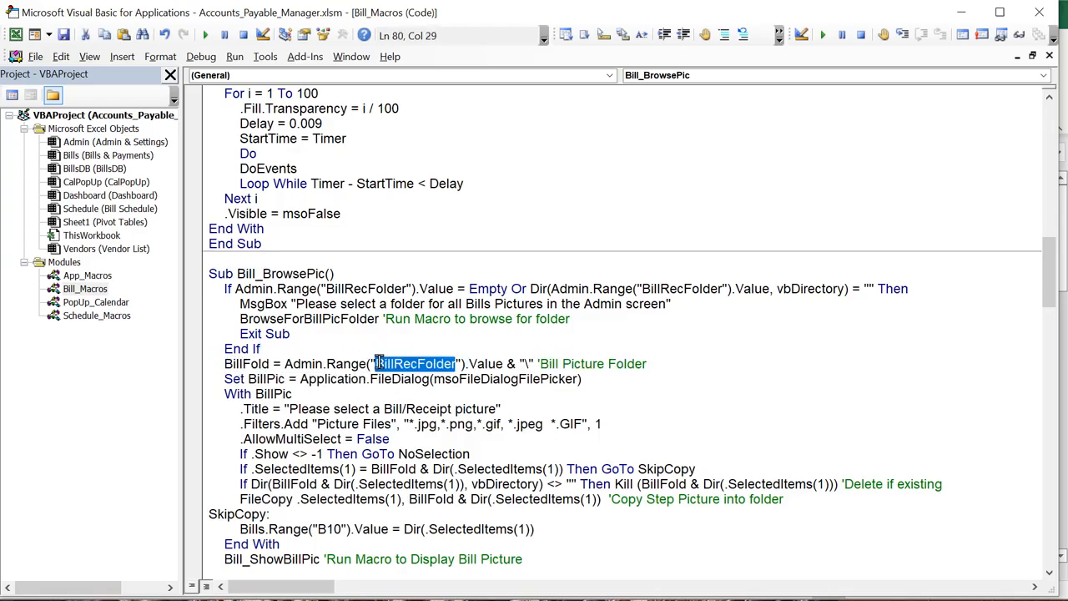
{"action": "left_click_drag", "start_coordinate": [270, 363], "coordinate": [223, 357]}
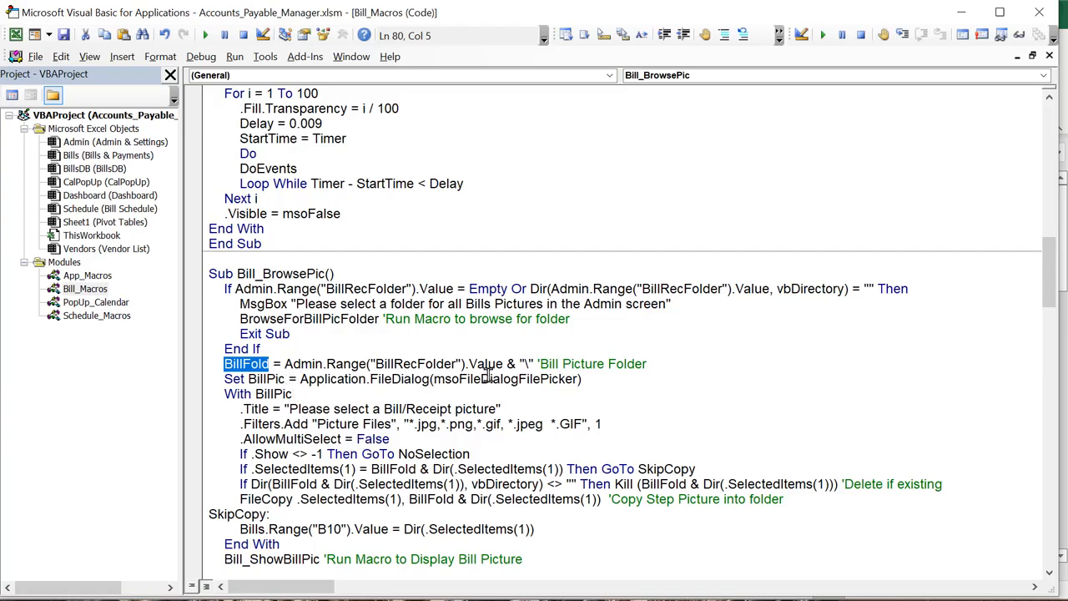
{"action": "left_click_drag", "start_coordinate": [539, 377], "coordinate": [519, 377]}
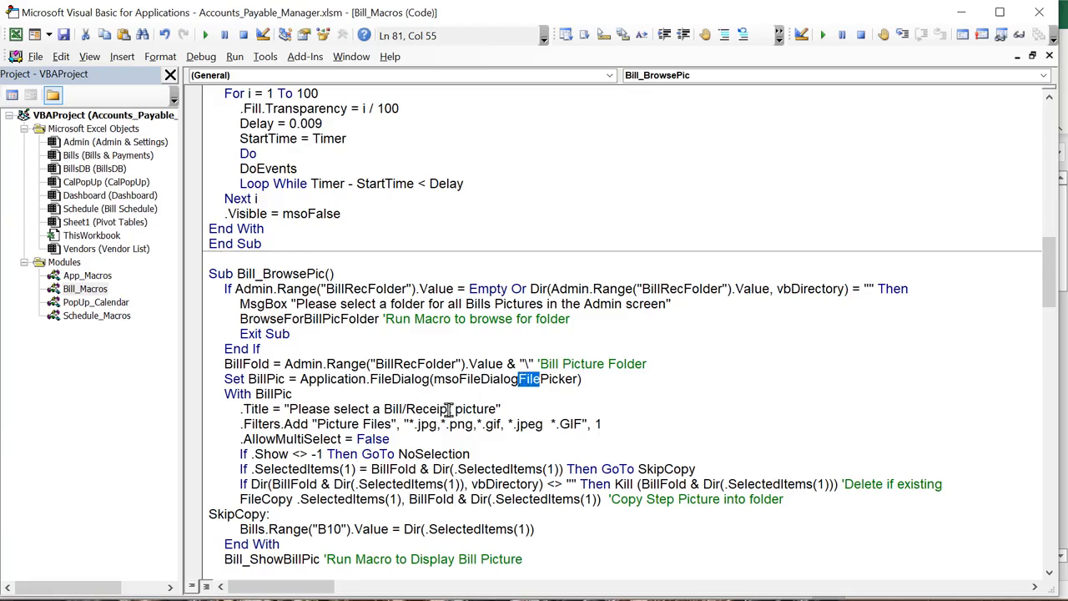
{"action": "left_click_drag", "start_coordinate": [448, 408], "coordinate": [384, 409]}
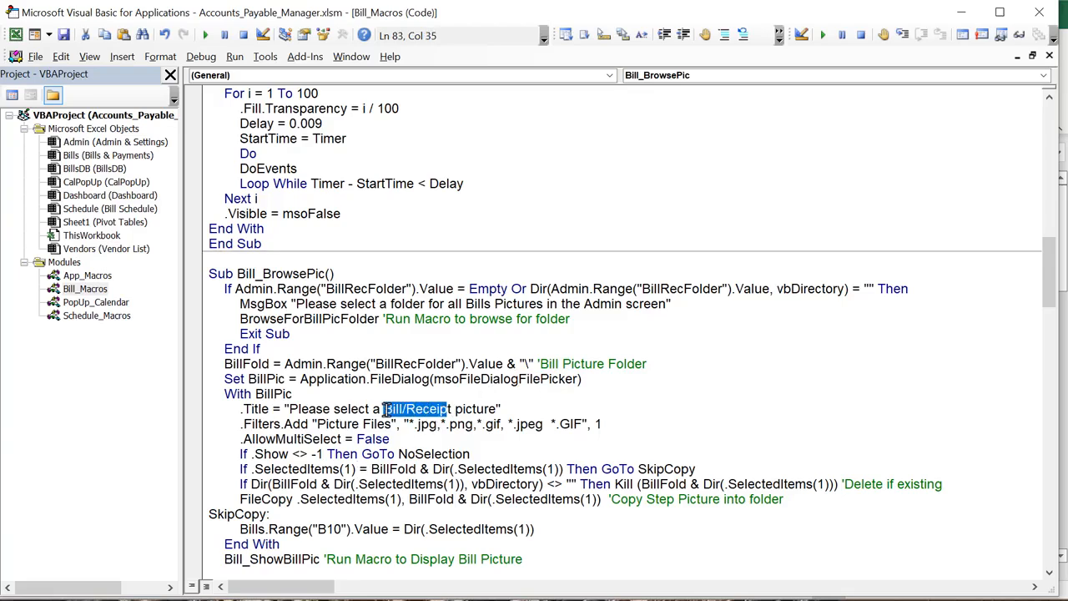
{"action": "double_click", "coordinate": [426, 425]}
{"action": "left_click_drag", "start_coordinate": [427, 425], "coordinate": [437, 426]}
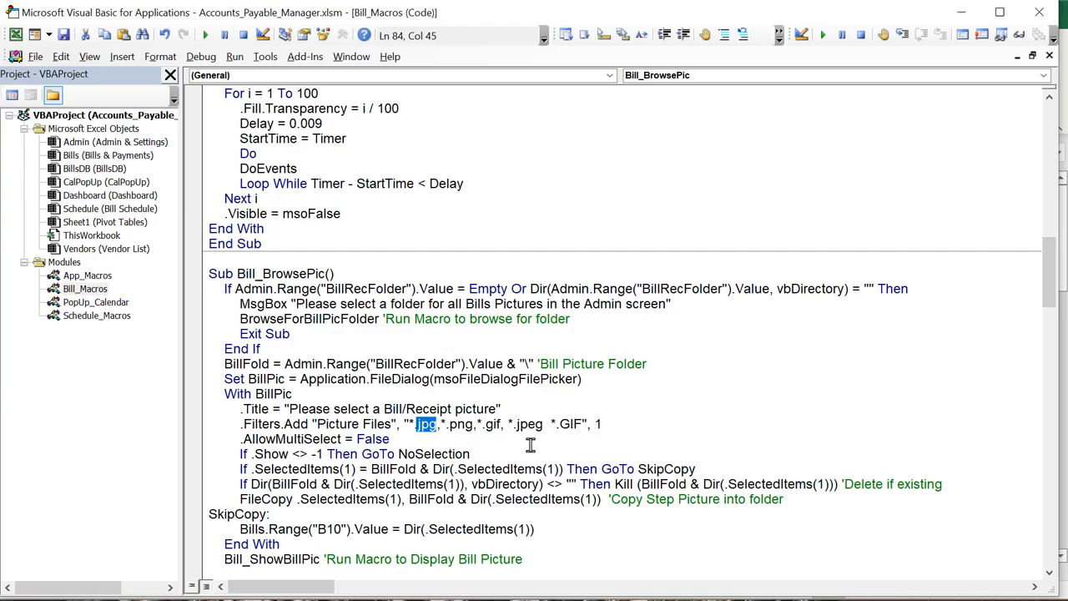
{"action": "left_click_drag", "start_coordinate": [390, 439], "coordinate": [322, 439]}
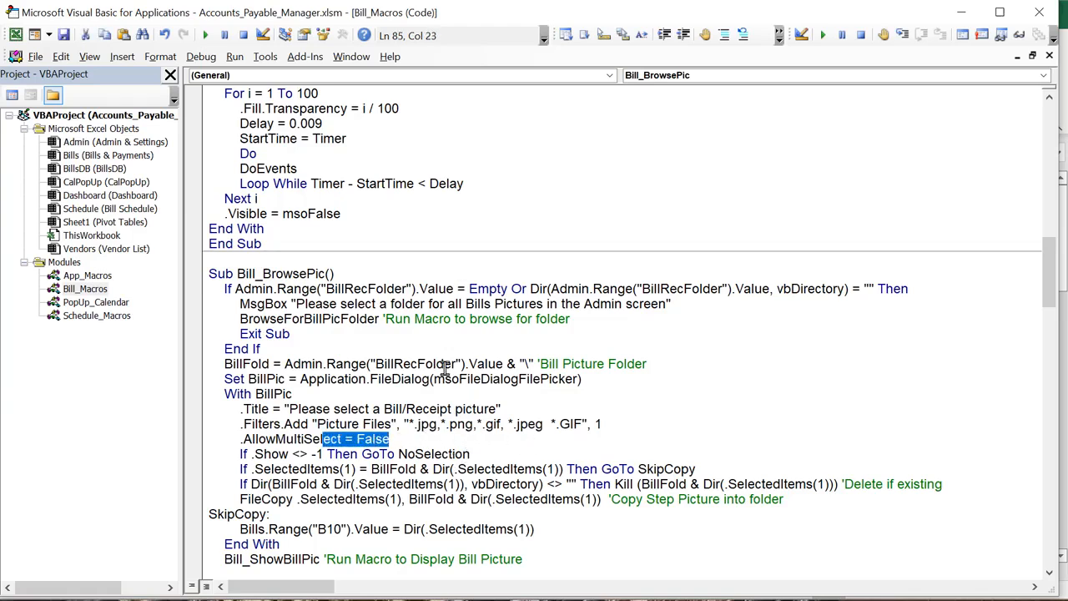
{"action": "scroll", "coordinate": [420, 464], "scroll_direction": "down", "scroll_amount": 1}
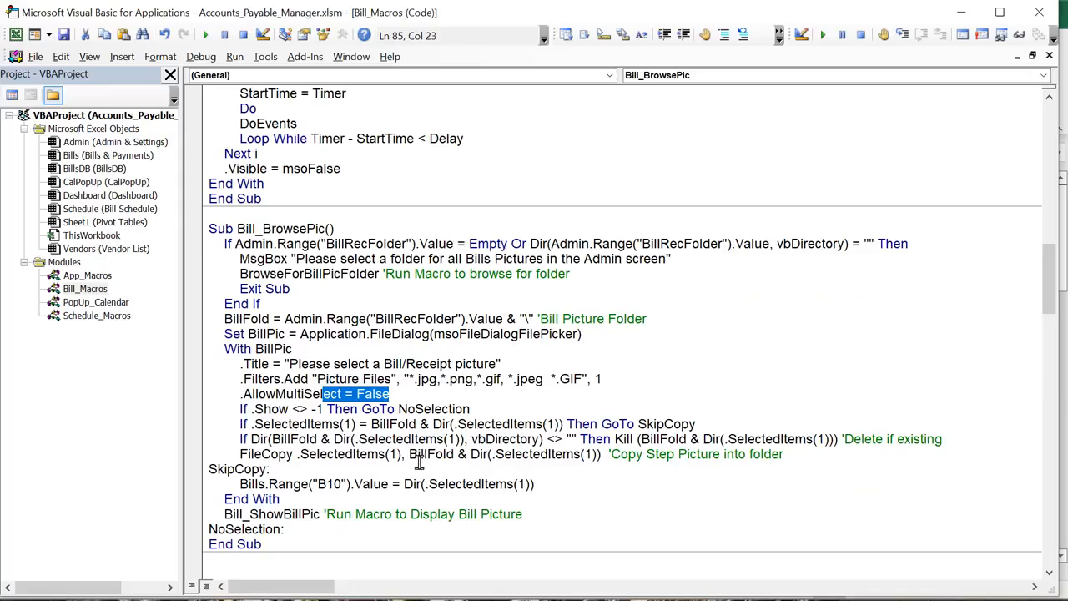
{"action": "left_click_drag", "start_coordinate": [288, 529], "coordinate": [232, 533]}
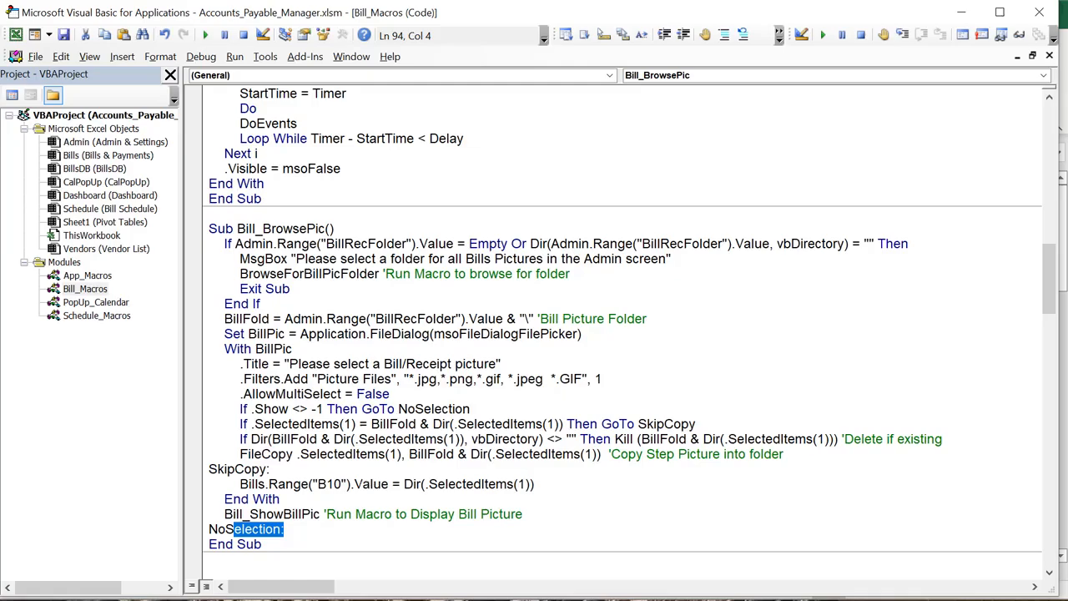
{"action": "key", "text": "alt+F11"}
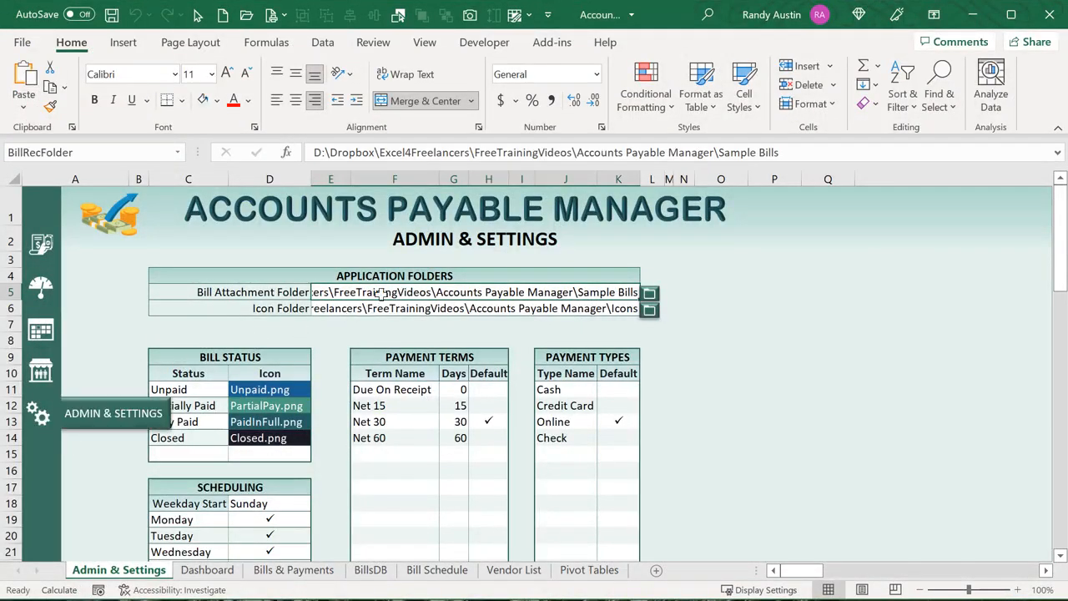
Select the end of the Bill Attachment Folder path, ending in Accounts Payable Manager\Sample Bills
{"action": "left_click_drag", "start_coordinate": [809, 155], "coordinate": [310, 147]}
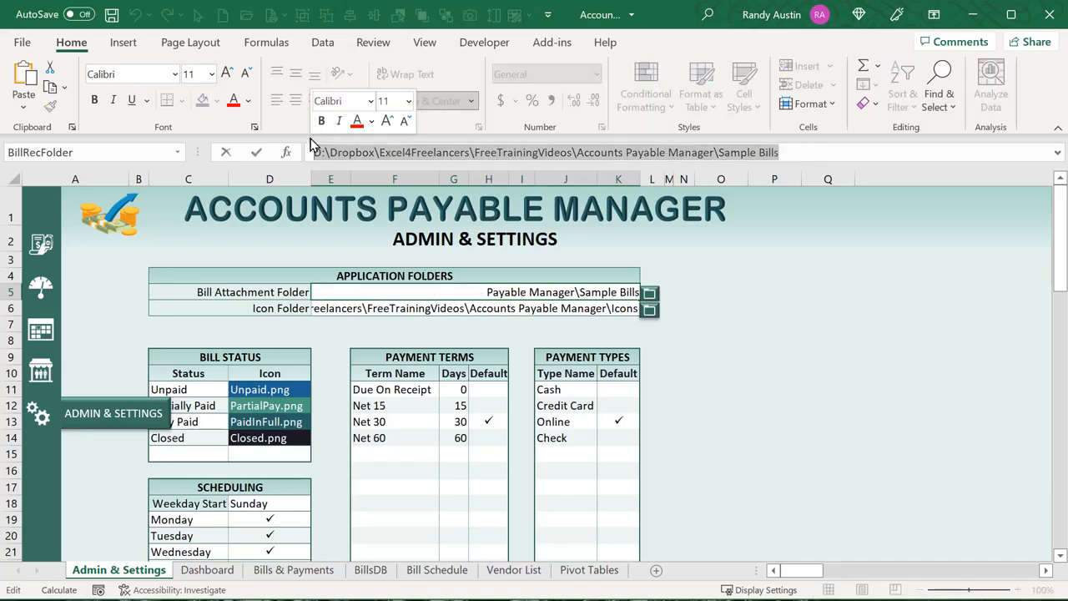
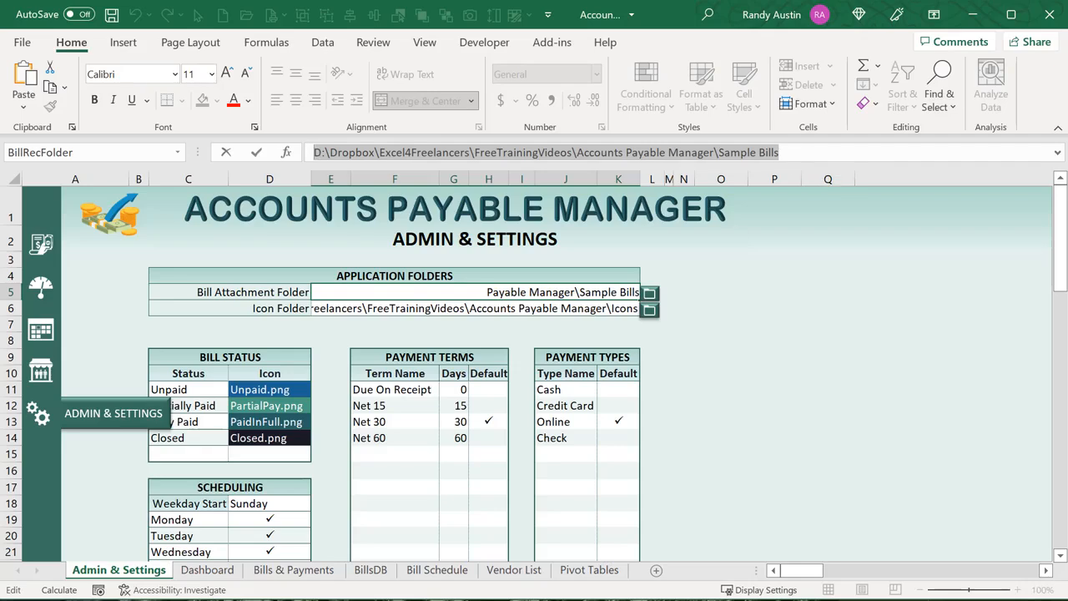
Switch to the VBA editor showing the Bill_BrowsePic macro in Bill_Macros
{"action": "key", "text": "alt+F11"}
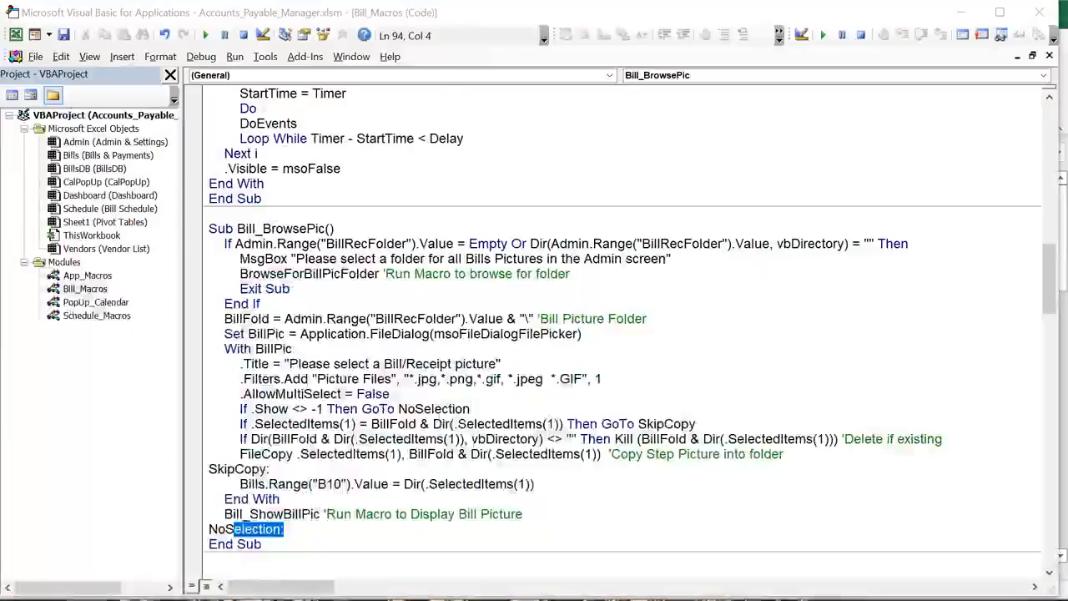
Review the SelectedItems(1) file, BillFold folder, Dir file name and SkipCopy label in Bill_BrowsePic
{"action": "left_click_drag", "start_coordinate": [358, 424], "coordinate": [253, 424]}
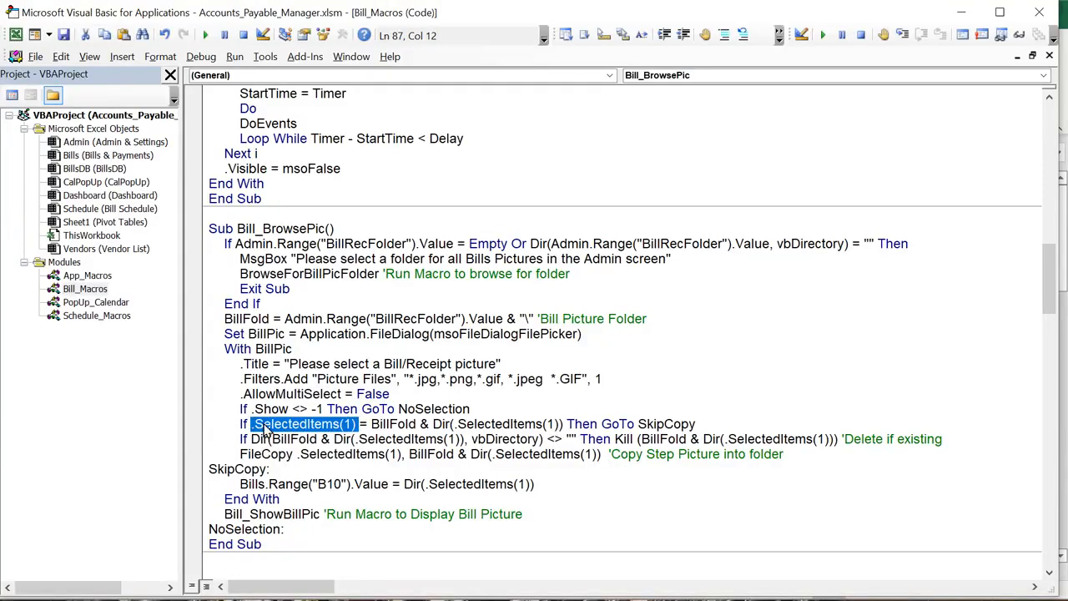
{"action": "left_click_drag", "start_coordinate": [371, 424], "coordinate": [413, 432]}
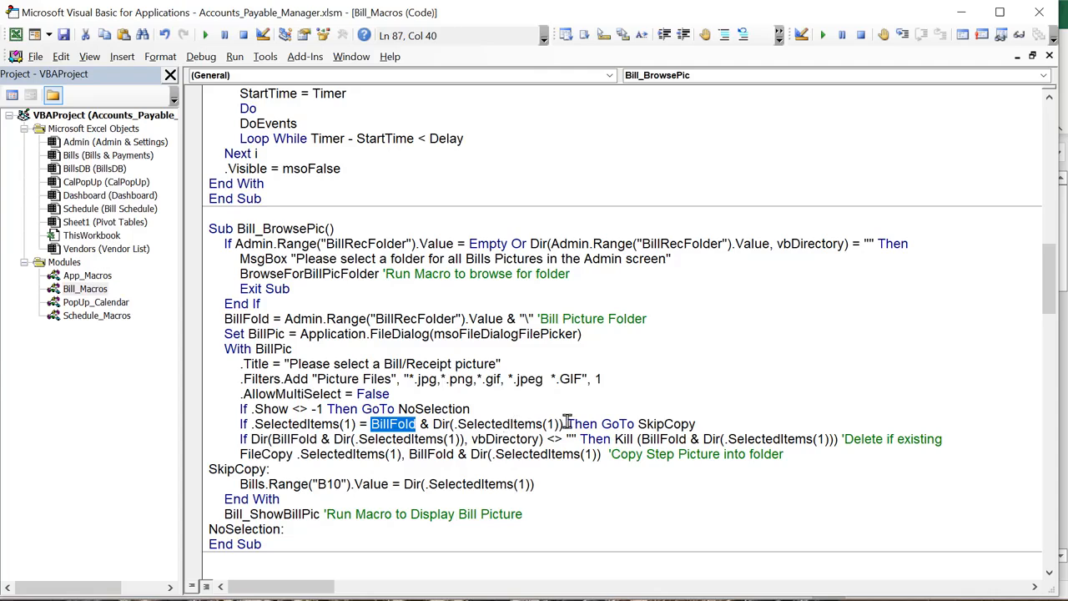
{"action": "left_click_drag", "start_coordinate": [568, 423], "coordinate": [473, 436]}
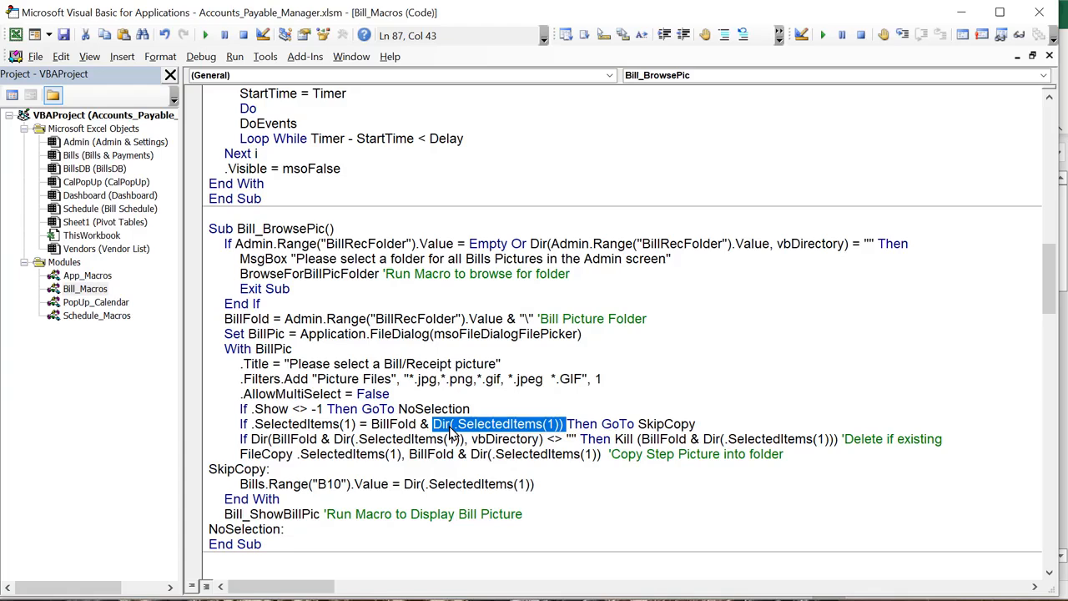
{"action": "left_click_drag", "start_coordinate": [718, 424], "coordinate": [640, 426]}
{"action": "left_click", "coordinate": [269, 470]}
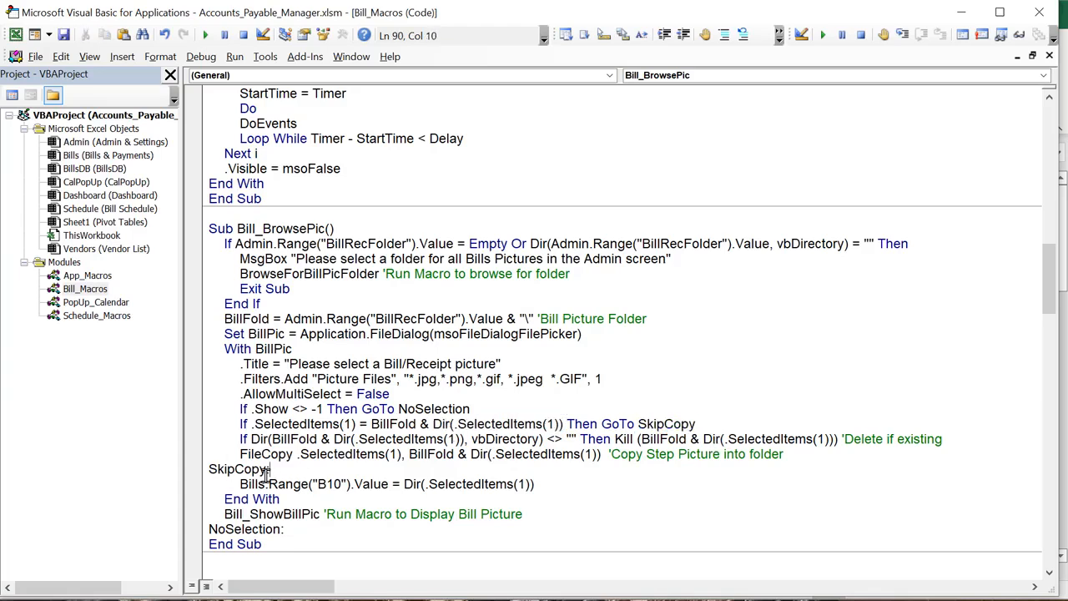
{"action": "left_click", "coordinate": [200, 471], "text": "shift"}
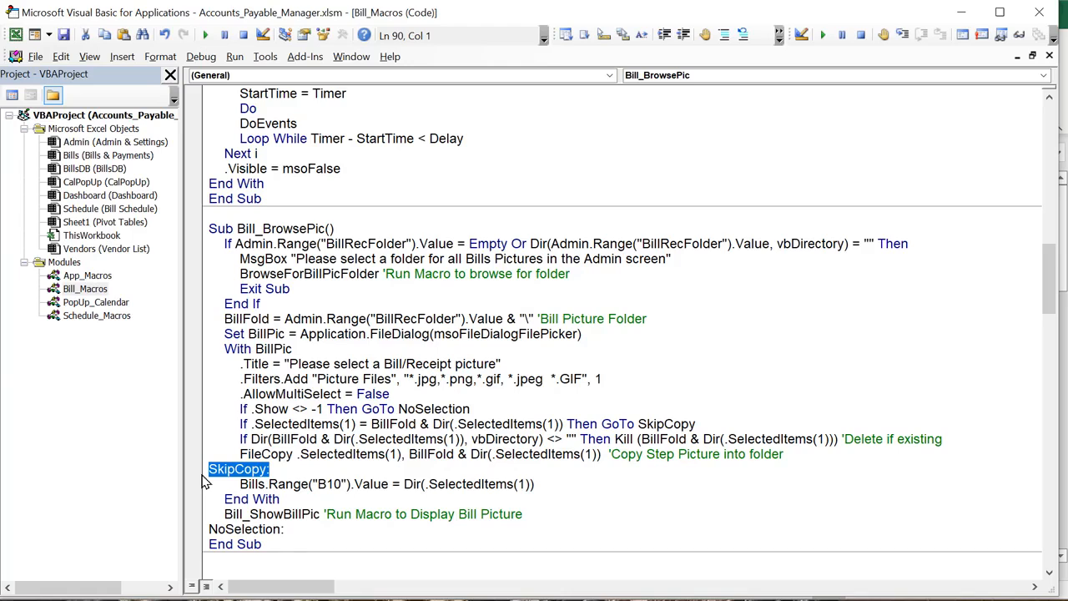
Go over the existing-file Dir check, the Kill statement and the FileCopy source and destination arguments
{"action": "double_click", "coordinate": [269, 439]}
{"action": "left_click_drag", "start_coordinate": [274, 439], "coordinate": [544, 441]}
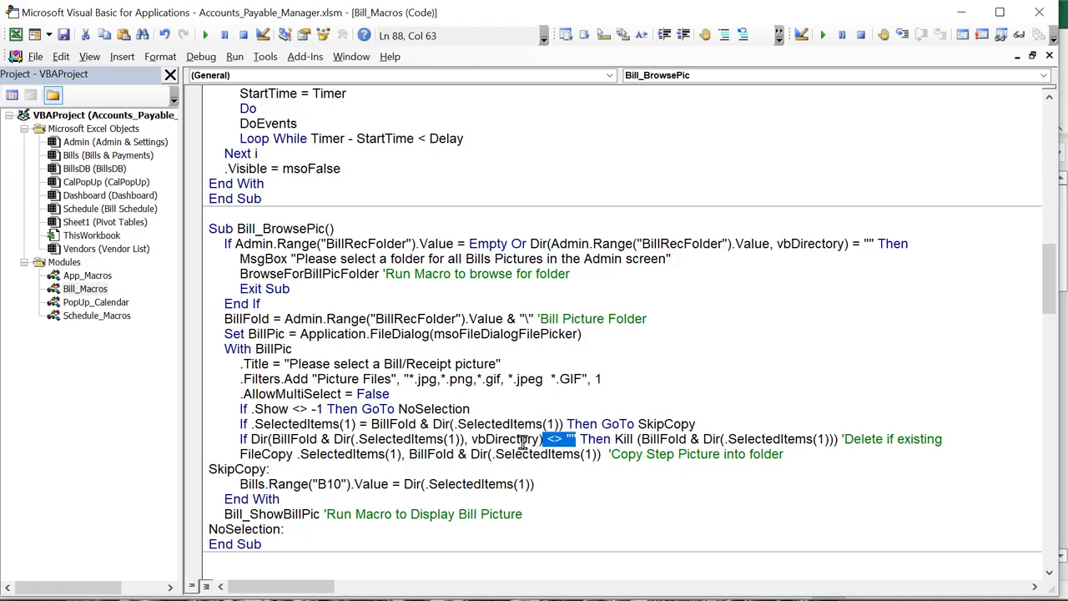
{"action": "left_click_drag", "start_coordinate": [614, 440], "coordinate": [825, 443]}
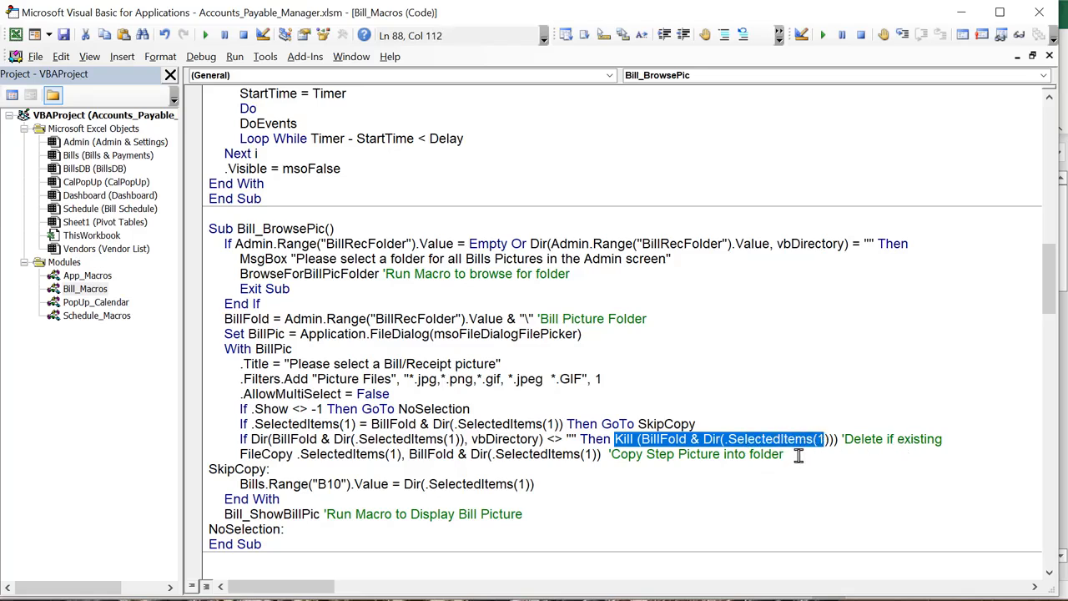
{"action": "left_click_drag", "start_coordinate": [799, 455], "coordinate": [241, 453]}
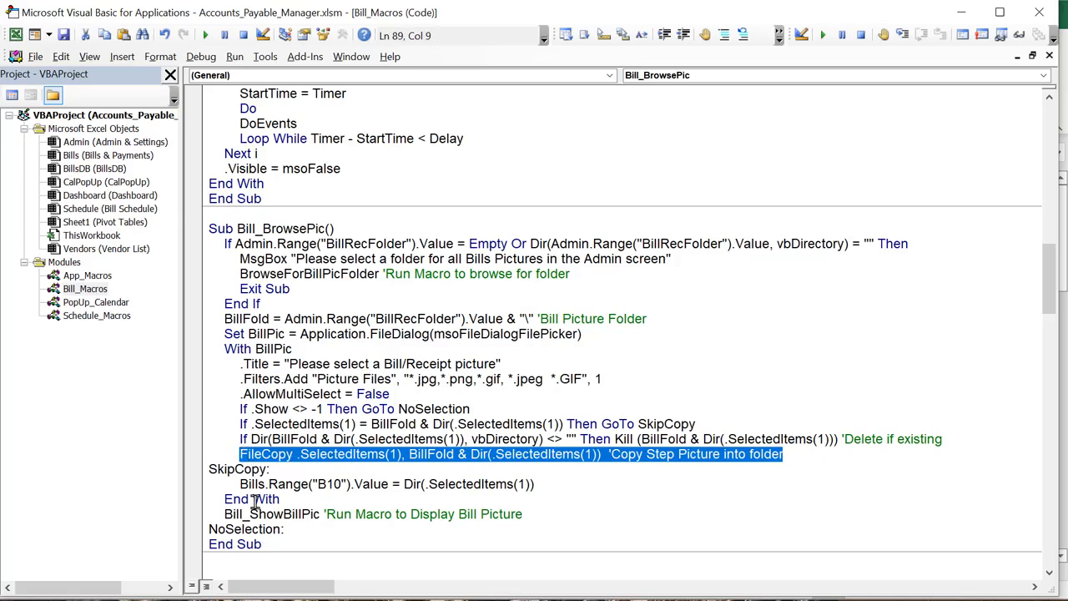
{"action": "left_click", "coordinate": [296, 454]}
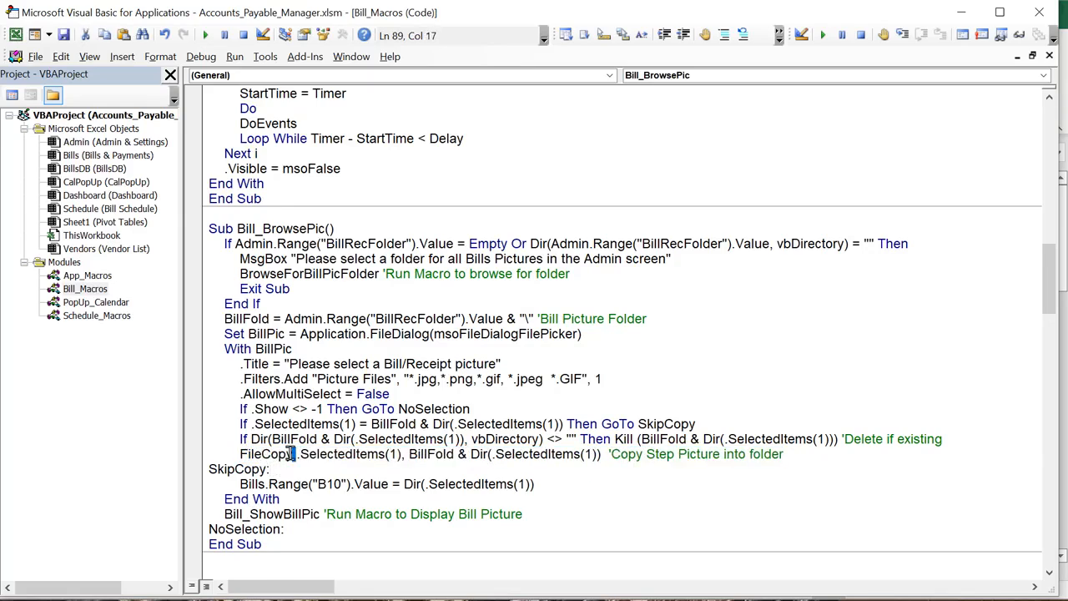
{"action": "left_click_drag", "start_coordinate": [297, 454], "coordinate": [240, 453]}
{"action": "left_click", "coordinate": [400, 454]}
{"action": "left_click_drag", "start_coordinate": [401, 454], "coordinate": [291, 461]}
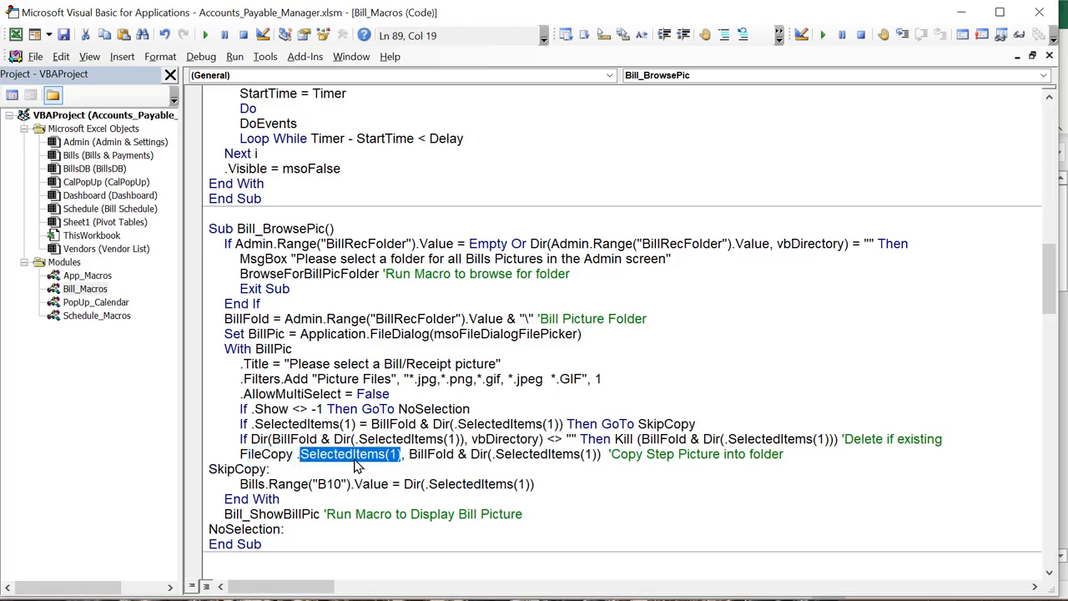
{"action": "left_click", "coordinate": [411, 457]}
{"action": "left_click_drag", "start_coordinate": [410, 457], "coordinate": [454, 458]}
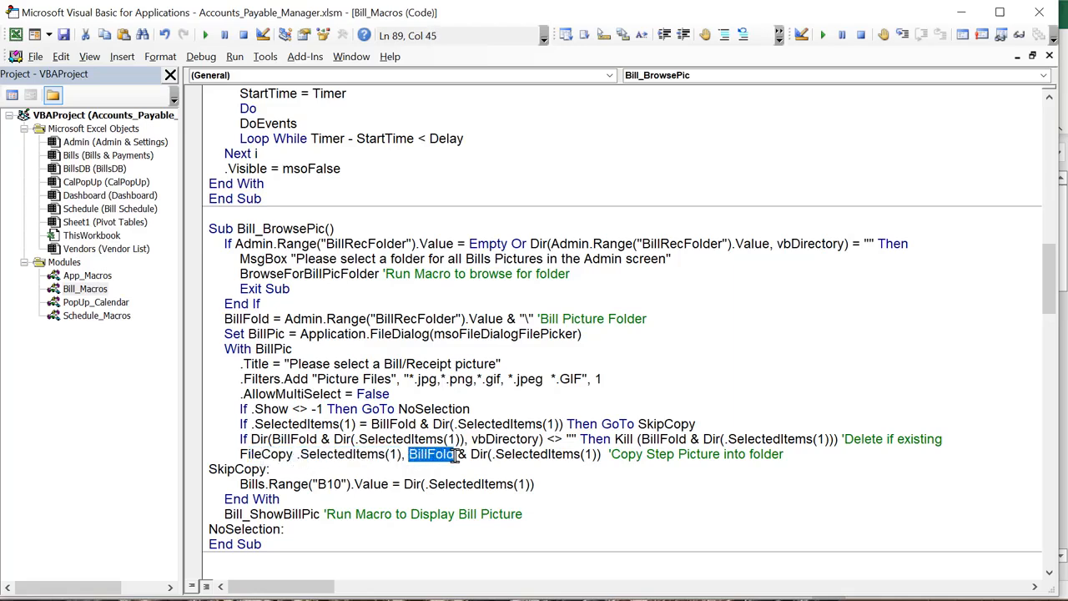
{"action": "left_click", "coordinate": [599, 454]}
{"action": "left_click_drag", "start_coordinate": [599, 454], "coordinate": [461, 456]}
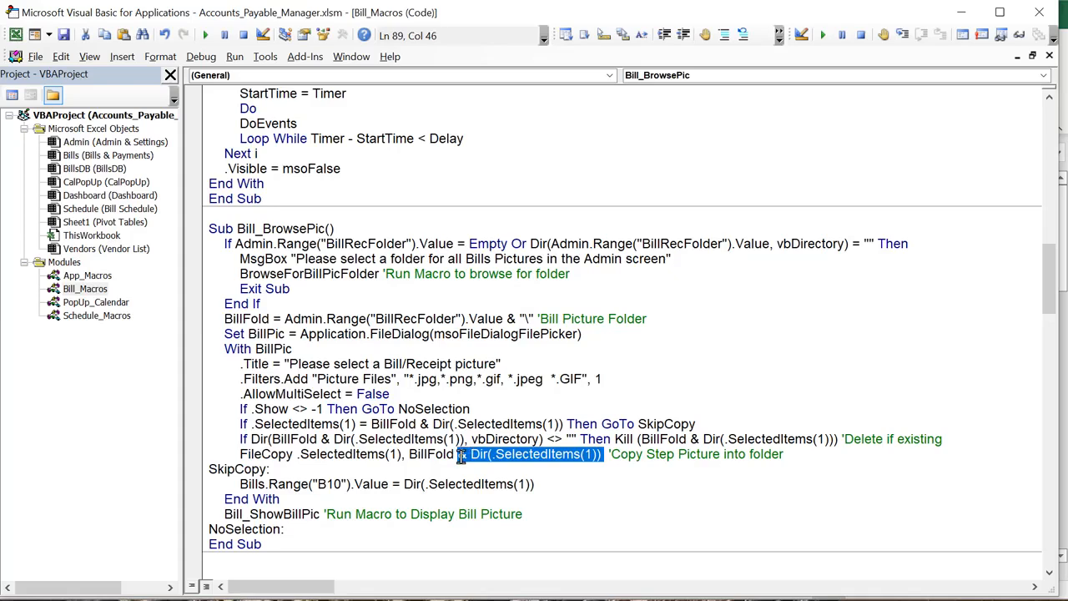
Change the FileCopy comment to 'Copy Picture into Bill folder' and return to Excel
{"action": "left_click_drag", "start_coordinate": [677, 455], "coordinate": [648, 456]}
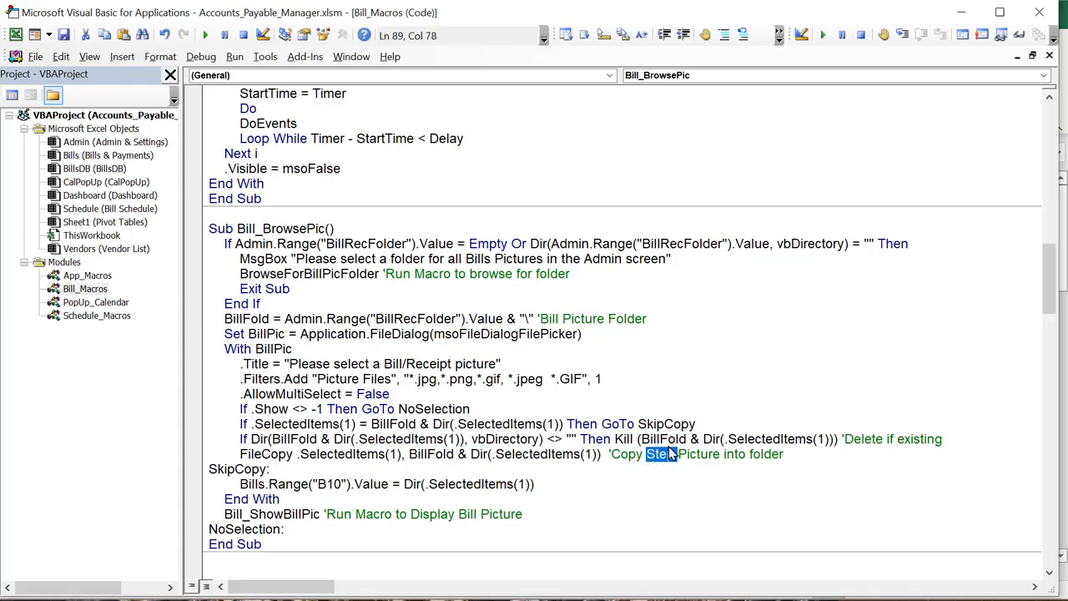
{"action": "key", "text": "Delete"}
{"action": "left_click", "coordinate": [722, 454]}
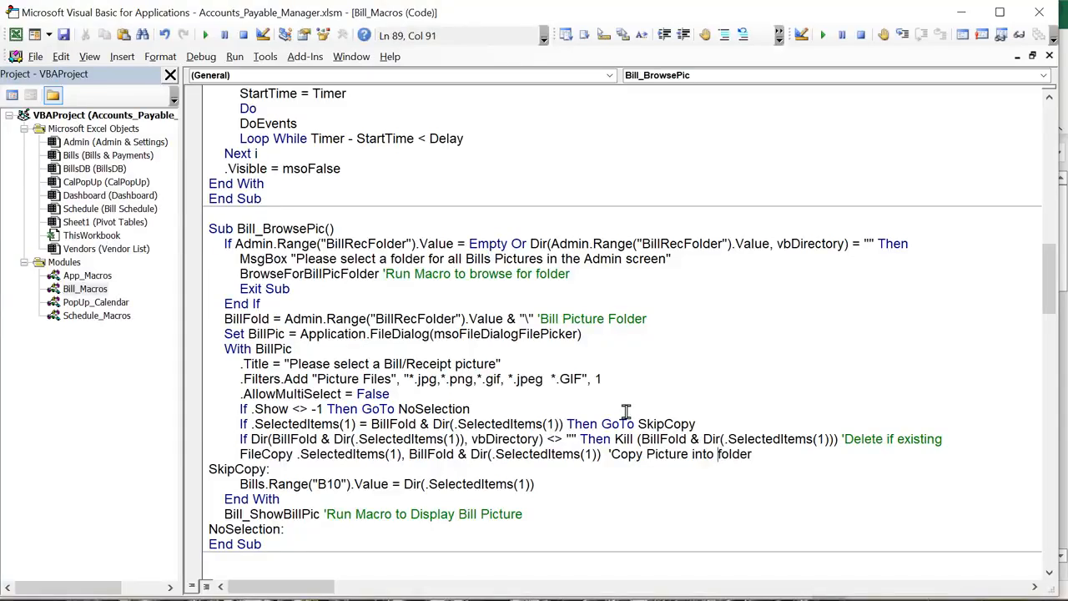
{"action": "type", "text": "Bill"}
{"action": "left_click", "coordinate": [554, 486]}
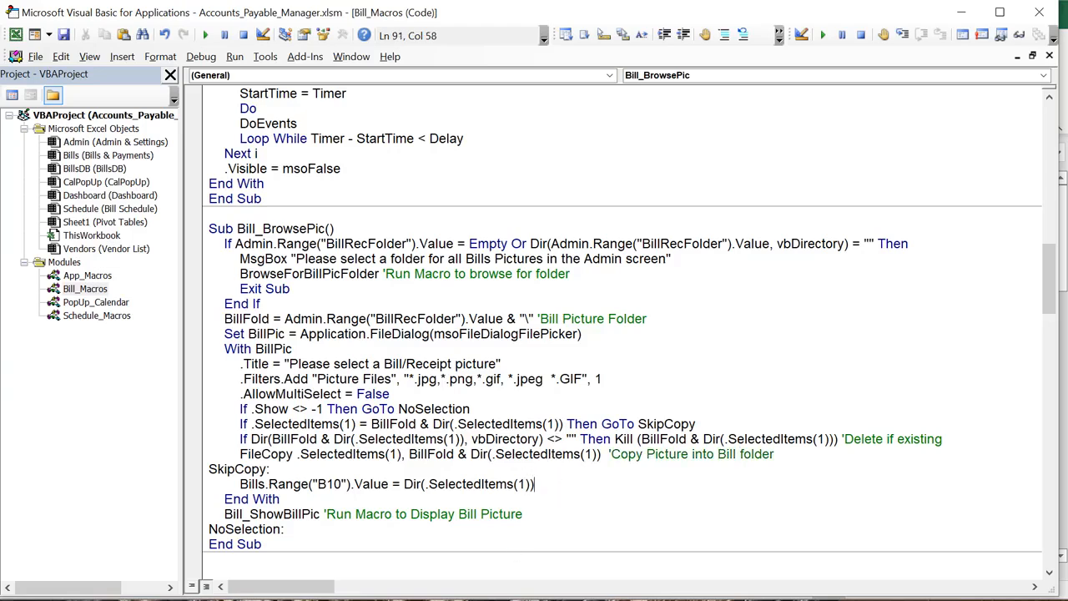
{"action": "key", "text": "alt+F11"}
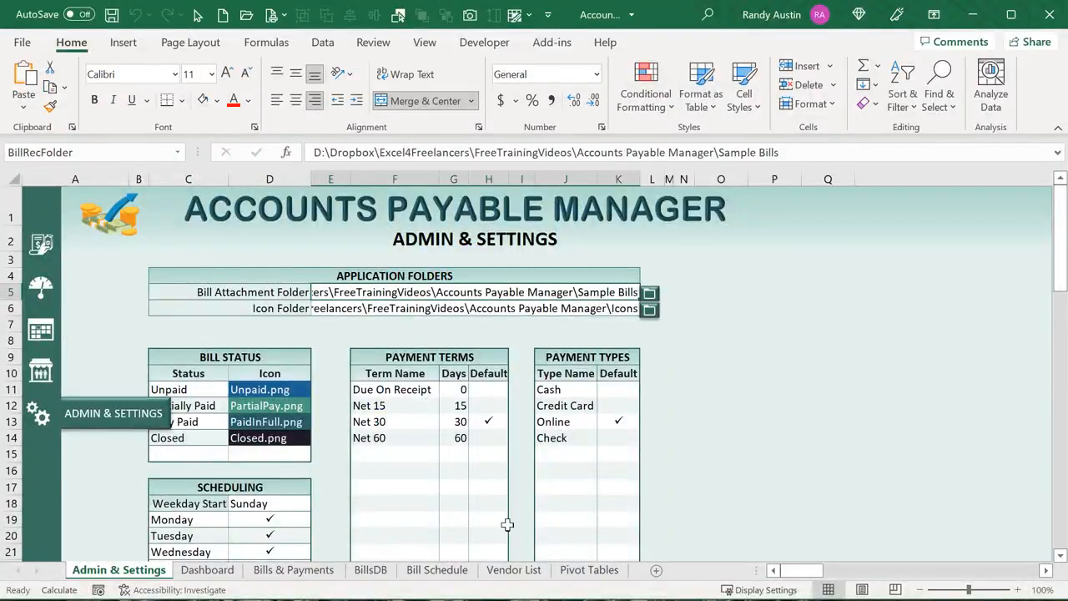
Inspect the receipt file names in column E of the BillsDB sheet, cells E4 and E6
{"action": "left_click", "coordinate": [271, 576]}
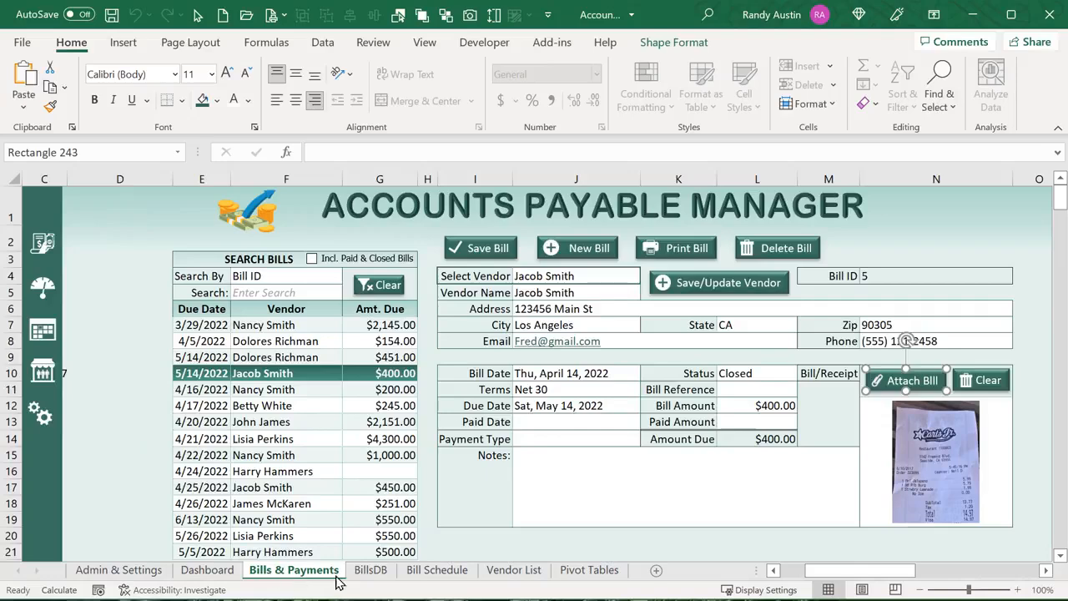
{"action": "left_click", "coordinate": [367, 577]}
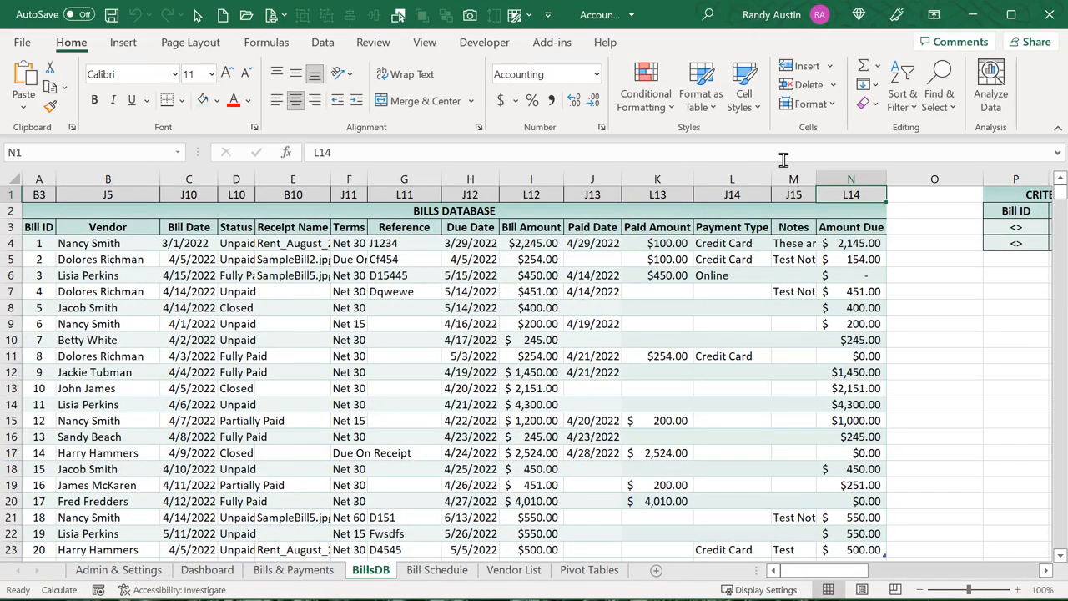
{"action": "left_click", "coordinate": [292, 179]}
{"action": "left_click", "coordinate": [316, 243]}
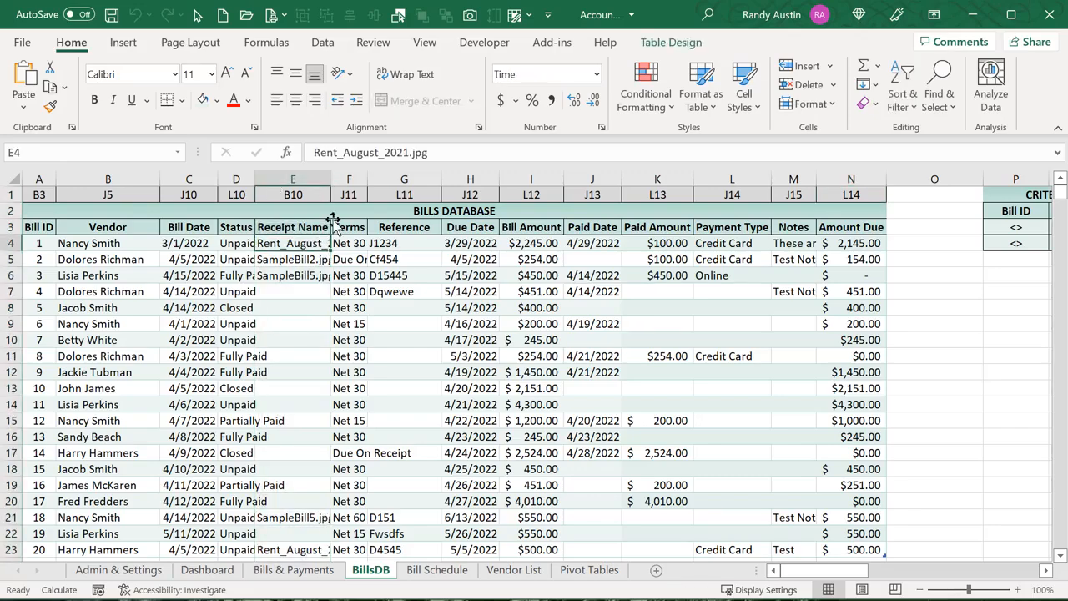
{"action": "left_click_drag", "start_coordinate": [417, 151], "coordinate": [284, 173]}
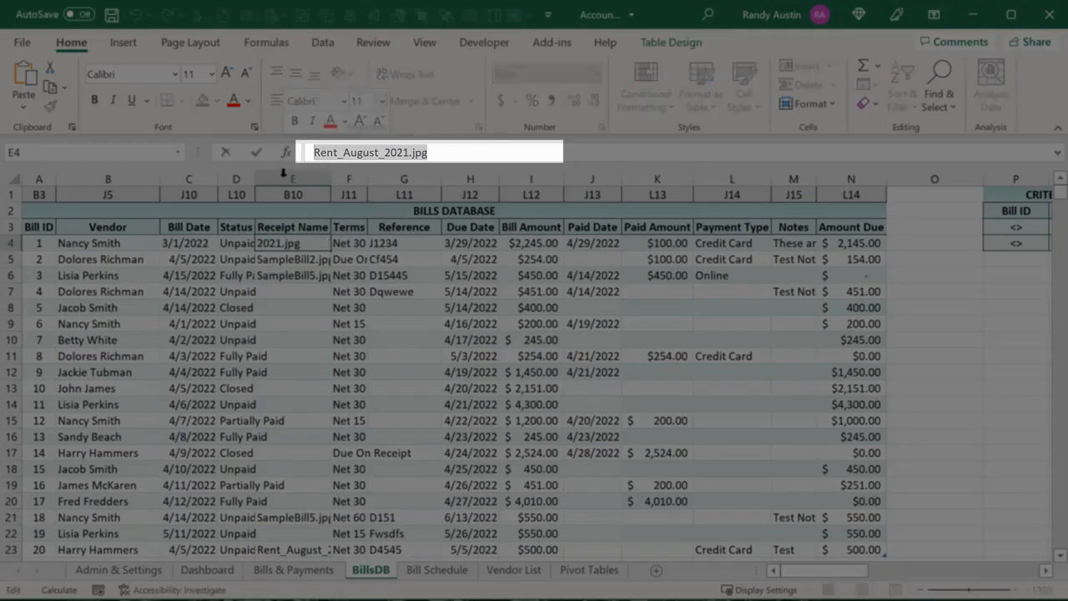
{"action": "key", "text": "Return"}
{"action": "left_click", "coordinate": [288, 275]}
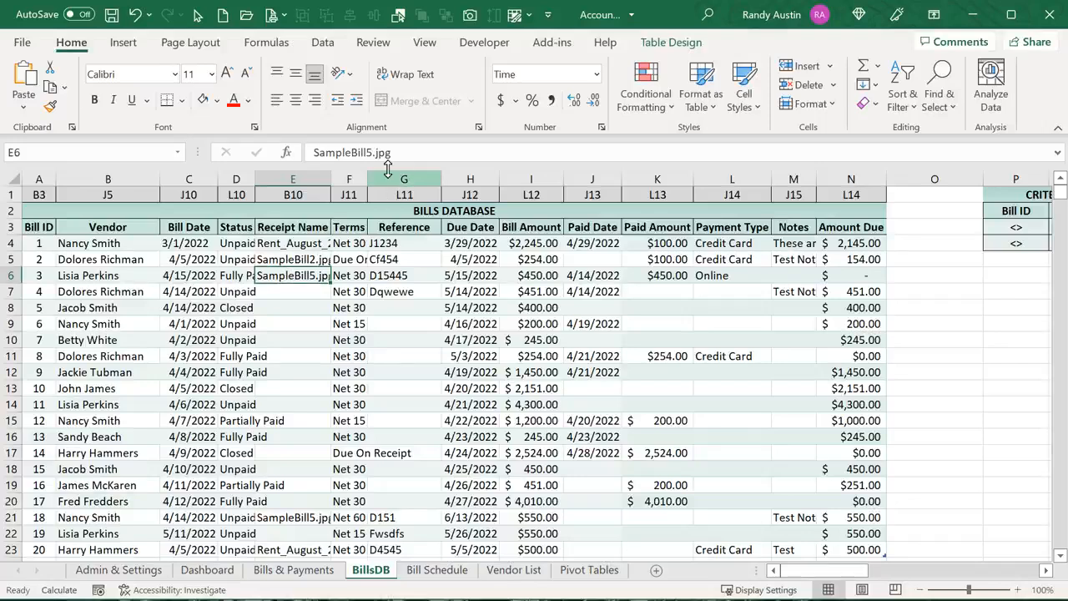
{"action": "left_click", "coordinate": [301, 194]}
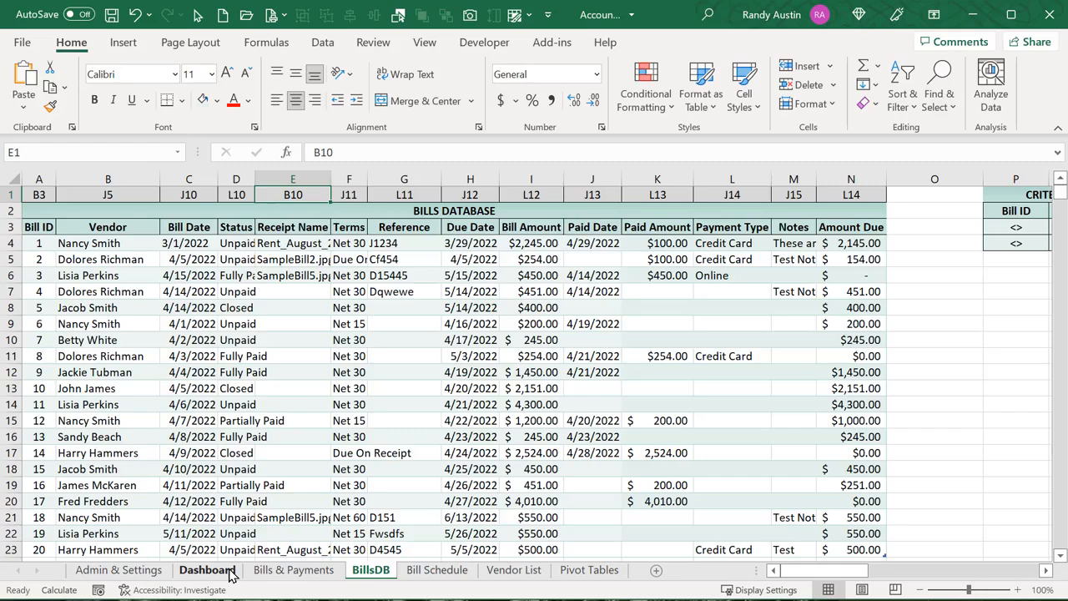
Check the bill file name in B10 on Bills & Payments, then go back to the macro code
{"action": "left_click", "coordinate": [289, 571]}
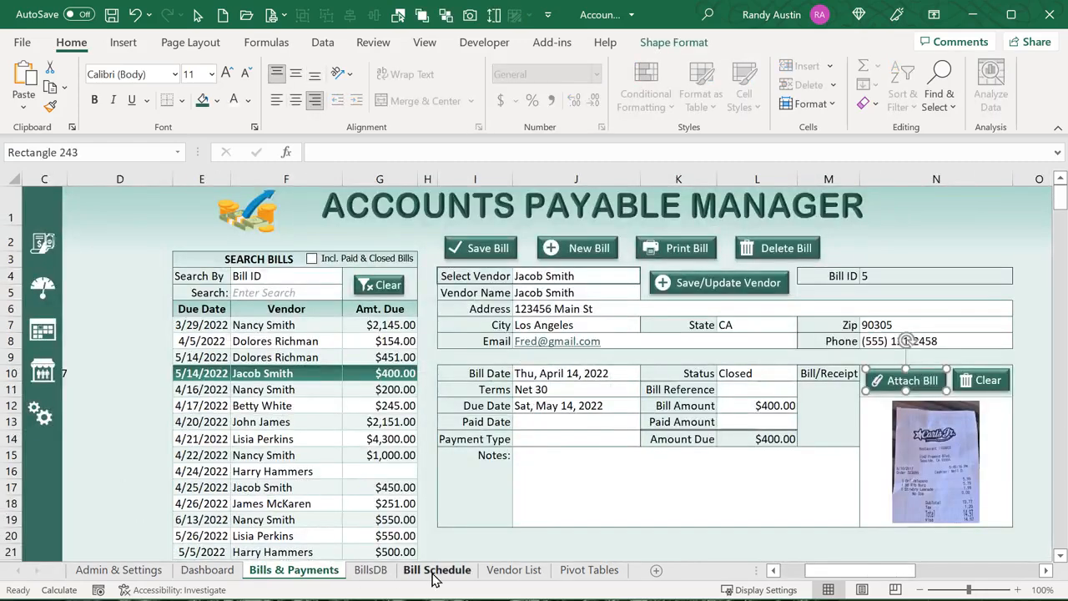
{"action": "left_click_drag", "start_coordinate": [867, 572], "coordinate": [803, 569]}
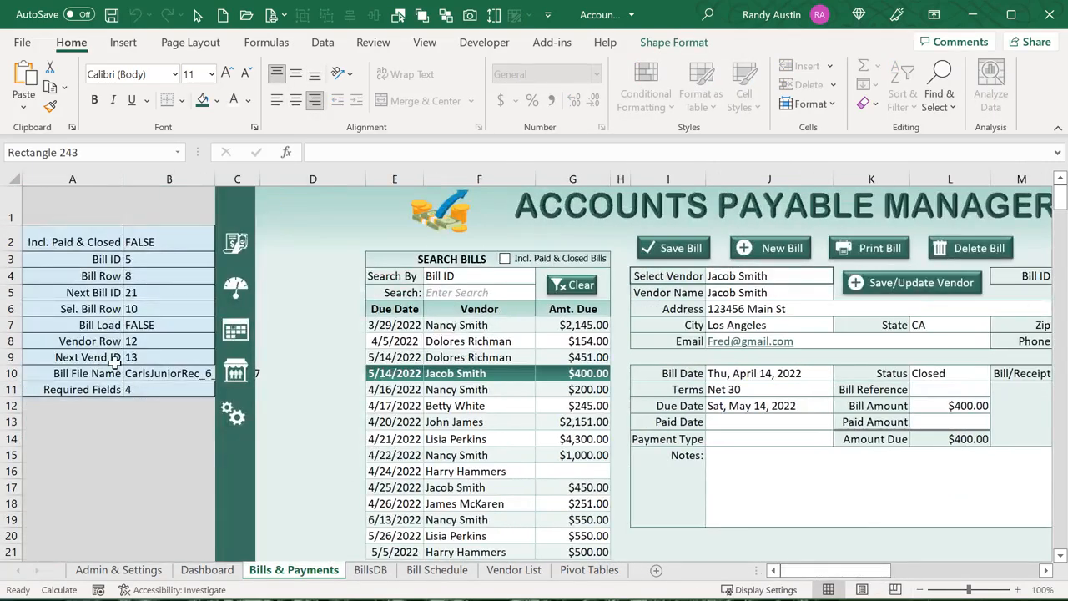
{"action": "left_click", "coordinate": [138, 373]}
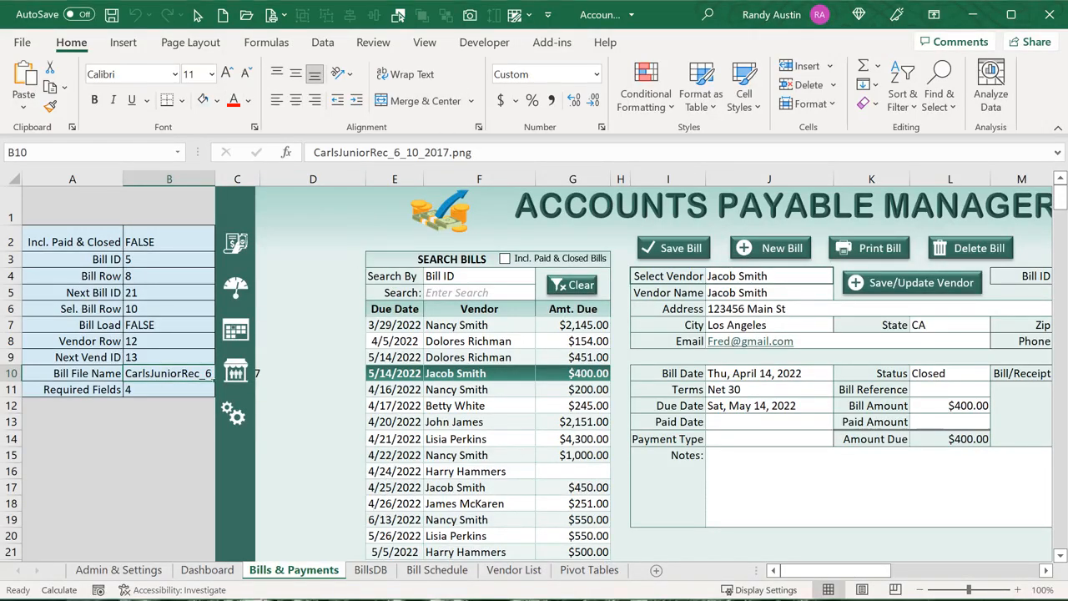
{"action": "key", "text": "alt+F11"}
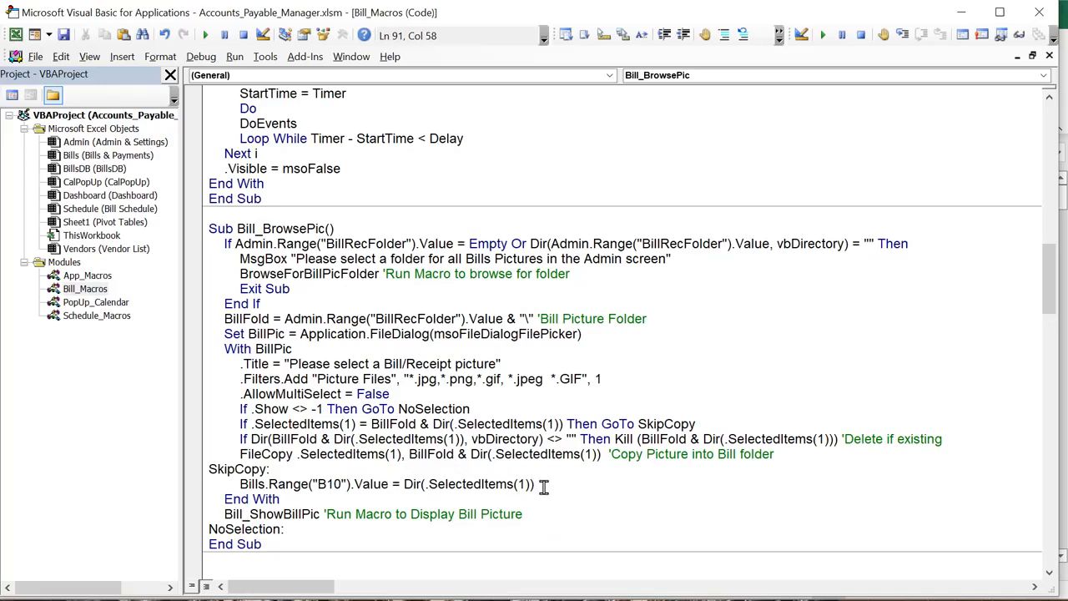
Add the comment 'Place file name' to the Bills.Range("B10") line, then return to Excel
{"action": "left_click_drag", "start_coordinate": [543, 485], "coordinate": [404, 486]}
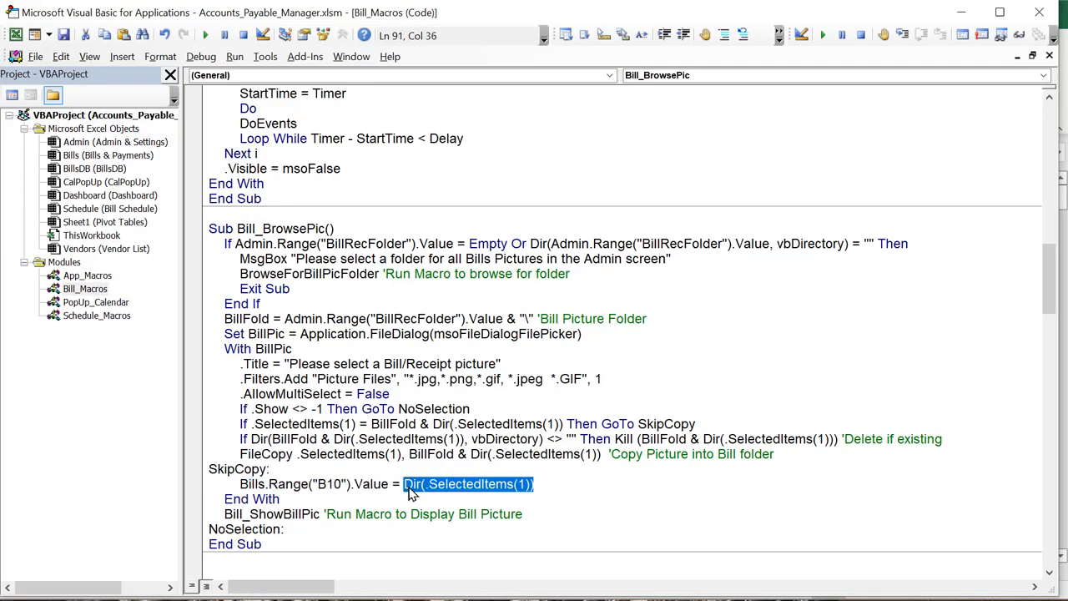
{"action": "left_click", "coordinate": [547, 490]}
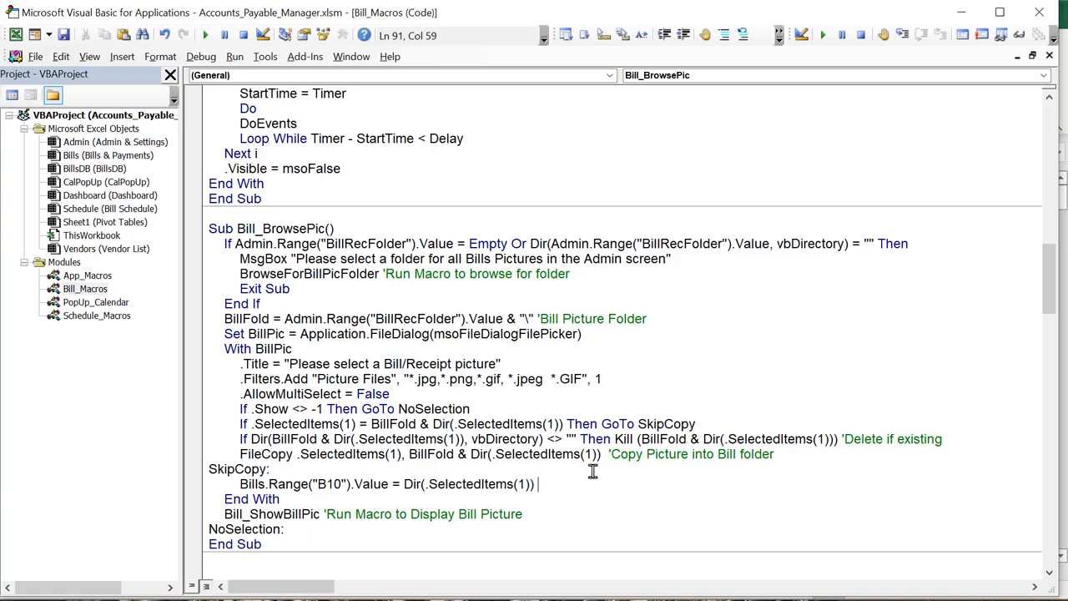
{"action": "type", "text": "'Place file anme"}
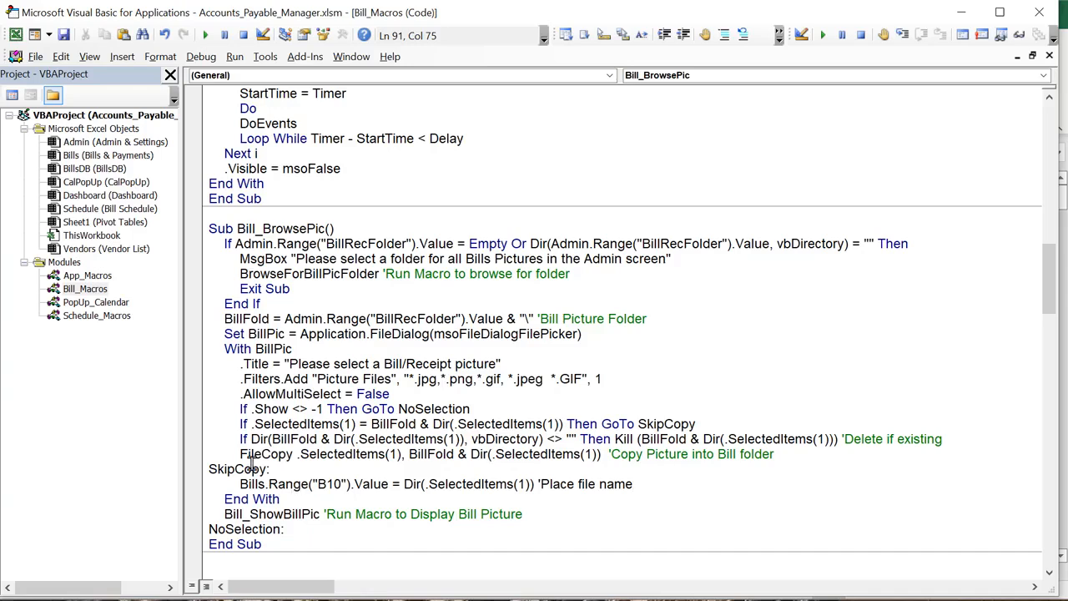
{"action": "left_click_drag", "start_coordinate": [544, 514], "coordinate": [518, 514]}
{"action": "left_click_drag", "start_coordinate": [443, 524], "coordinate": [227, 513]}
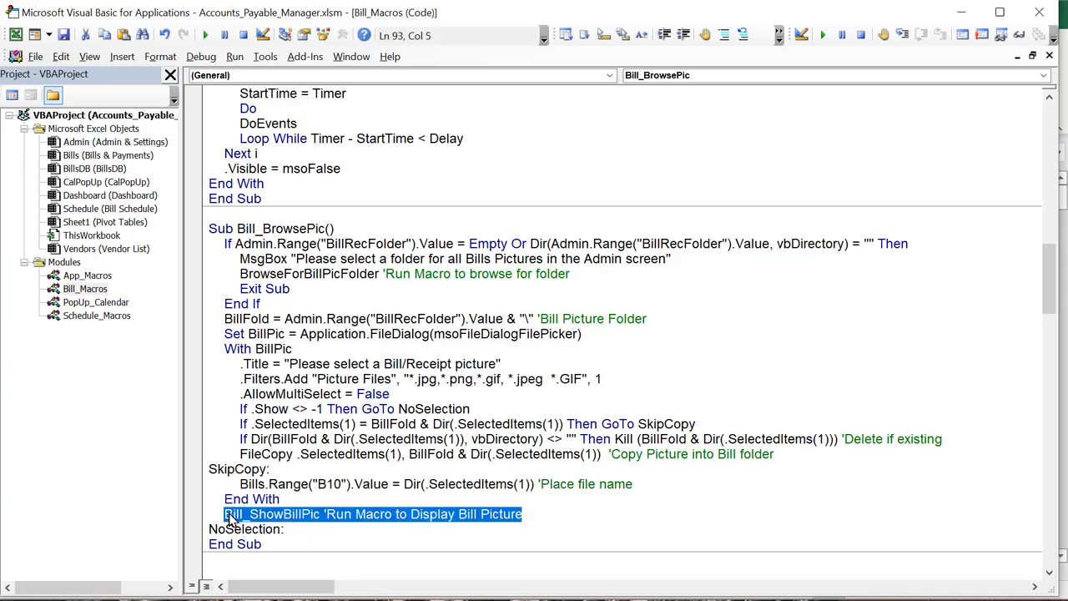
{"action": "key", "text": "alt+F11"}
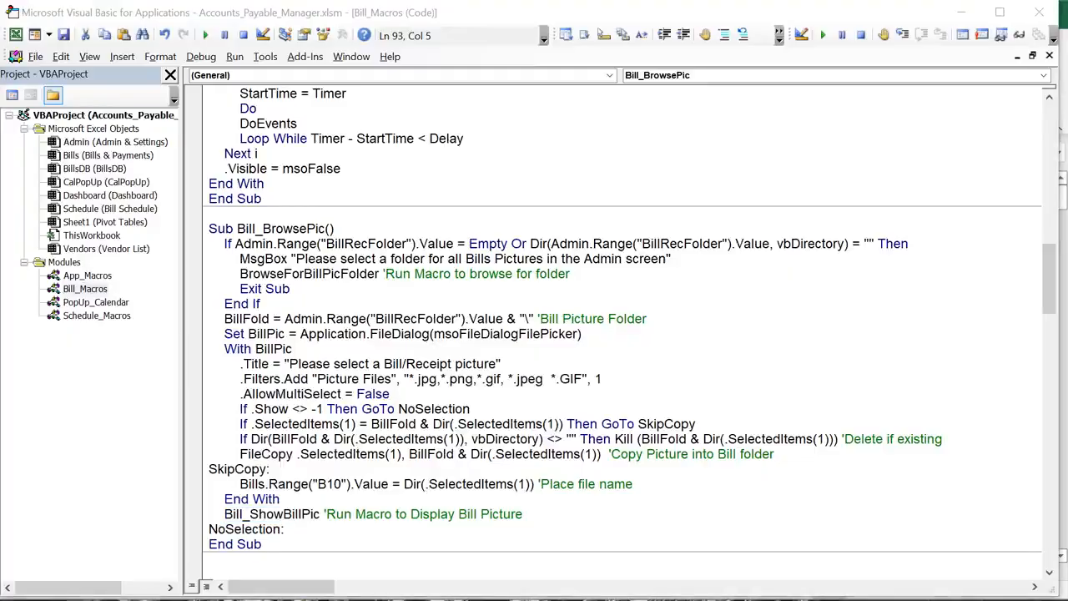
{"action": "left_click_drag", "start_coordinate": [827, 571], "coordinate": [865, 574]}
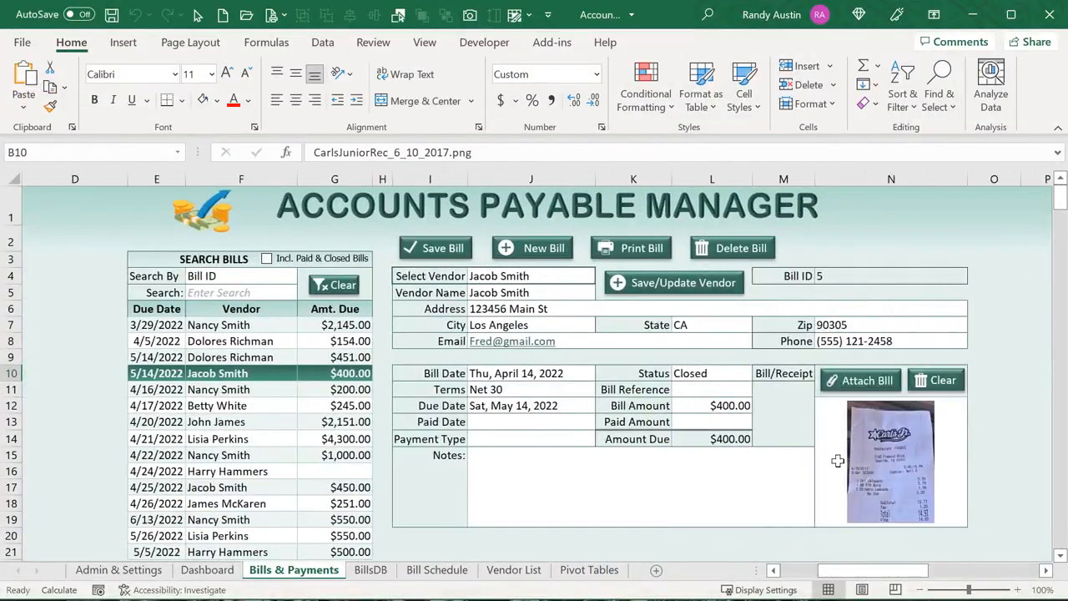
Attach BillSample1.jpg to bill 5 and check where the picture sits at N12
{"action": "left_click", "coordinate": [887, 443]}
{"action": "left_click", "coordinate": [846, 382]}
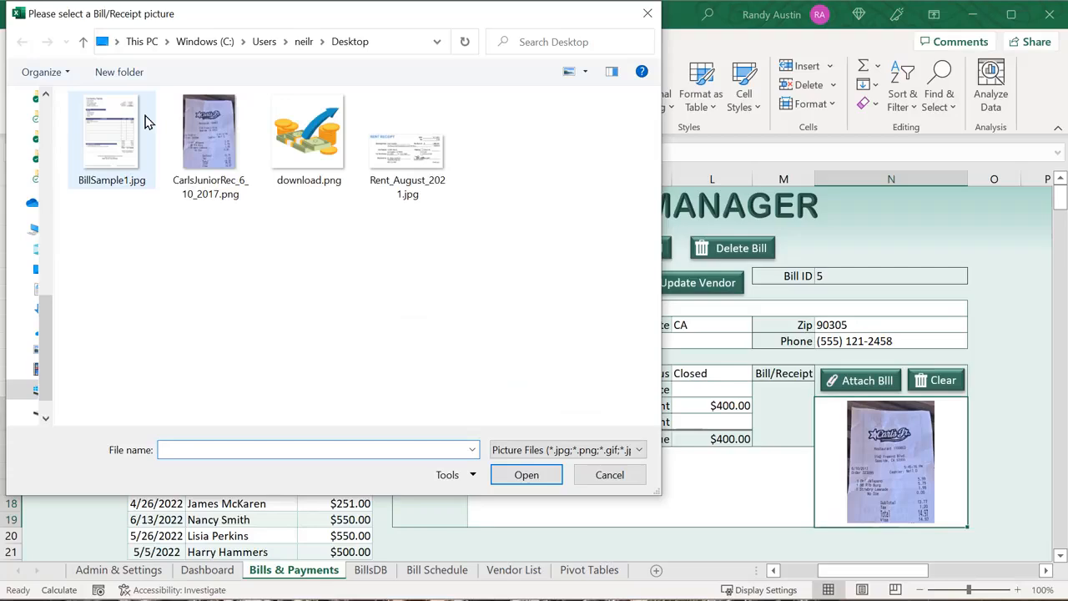
{"action": "left_click", "coordinate": [110, 127]}
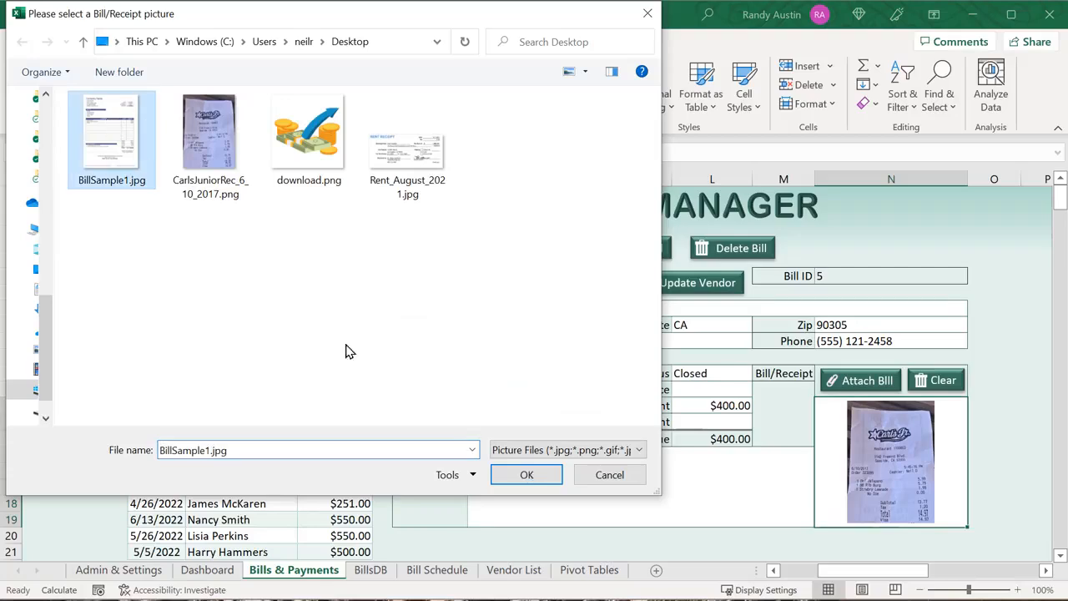
{"action": "left_click", "coordinate": [520, 475]}
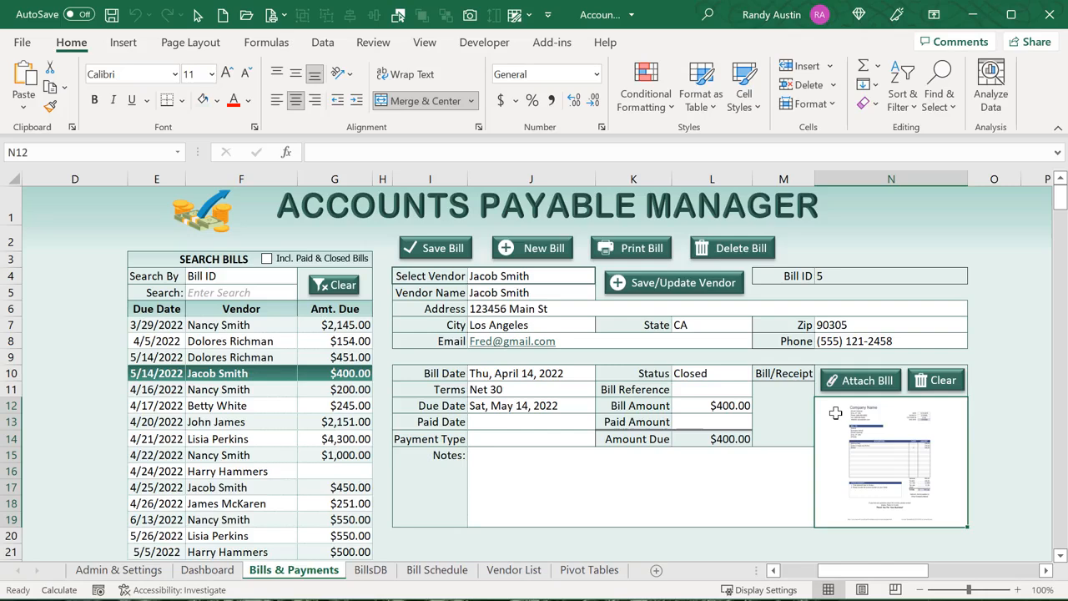
{"action": "left_click", "coordinate": [14, 404]}
{"action": "left_click", "coordinate": [822, 415]}
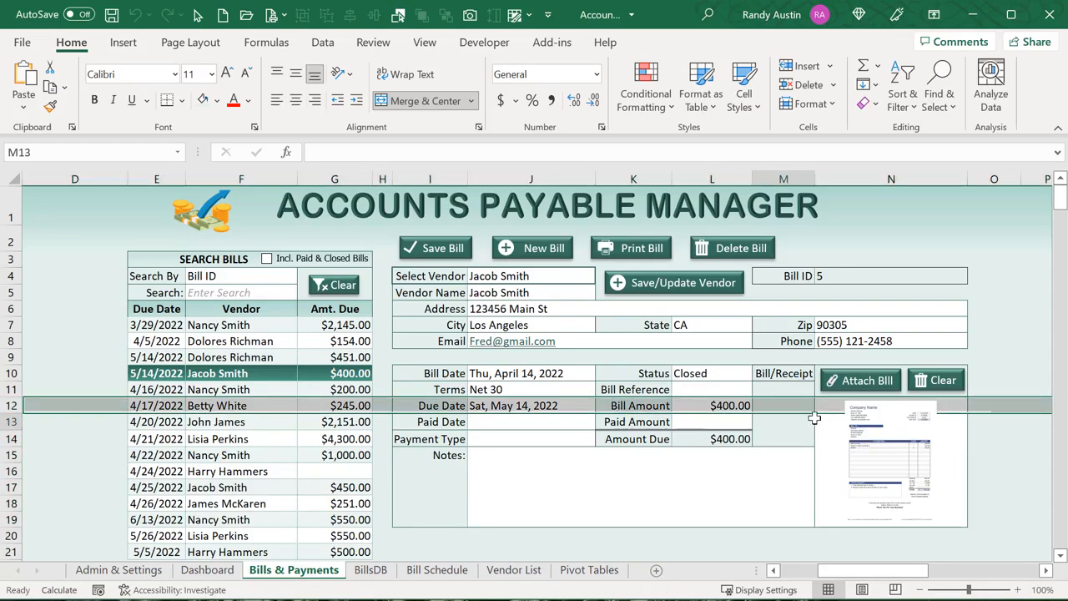
{"action": "left_click", "coordinate": [899, 177]}
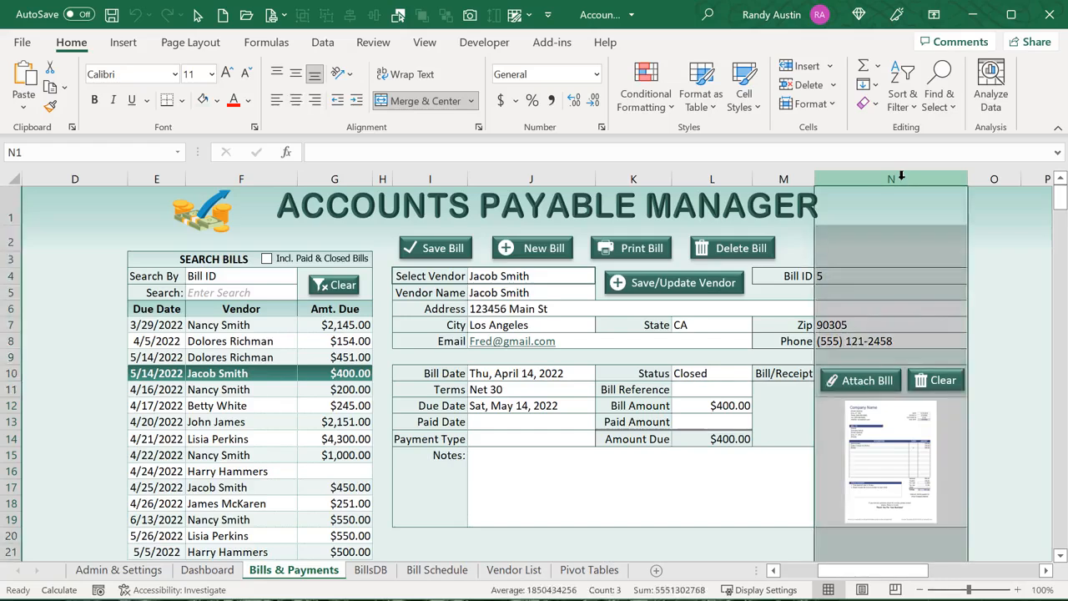
{"action": "left_click", "coordinate": [1011, 424]}
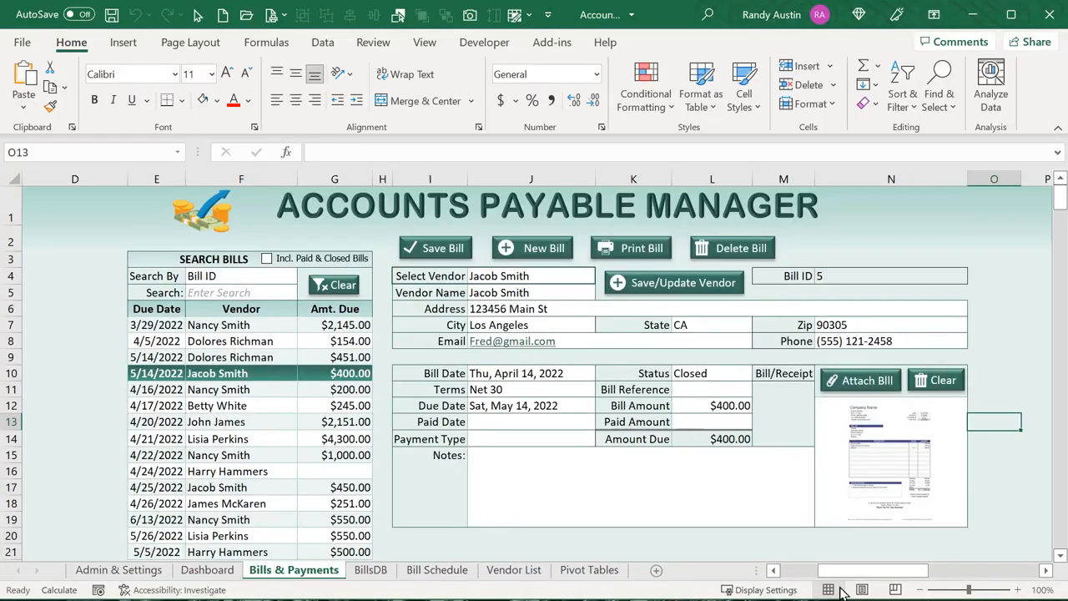
{"action": "left_click_drag", "start_coordinate": [835, 570], "coordinate": [796, 570]}
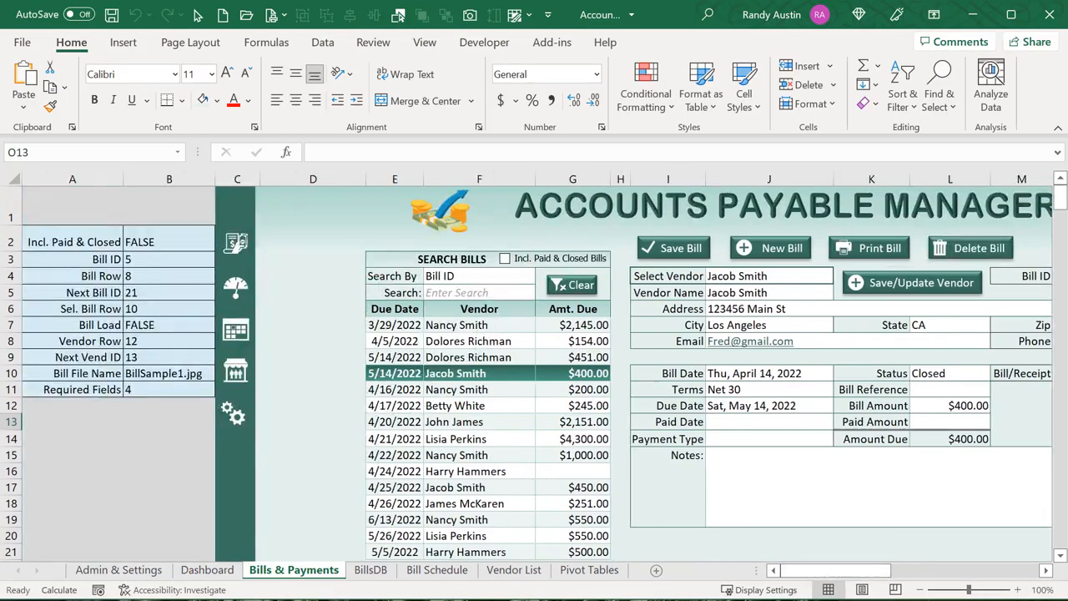
Confirm the Admin & Settings bill folder and the B10 file name, then return to the code
{"action": "left_click", "coordinate": [119, 570]}
{"action": "left_click", "coordinate": [420, 290]}
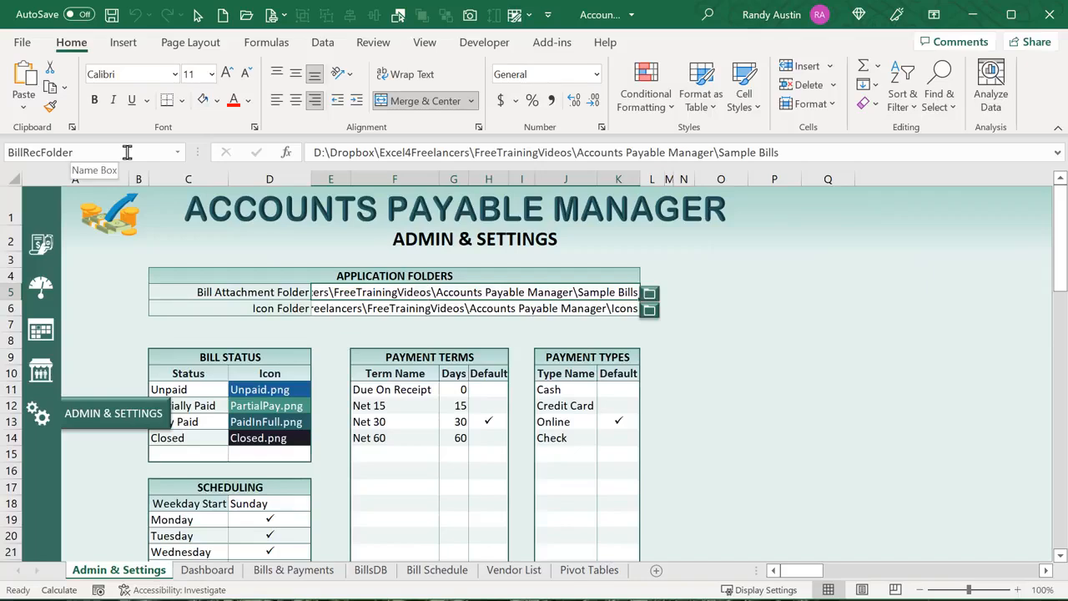
{"action": "left_click", "coordinate": [278, 570]}
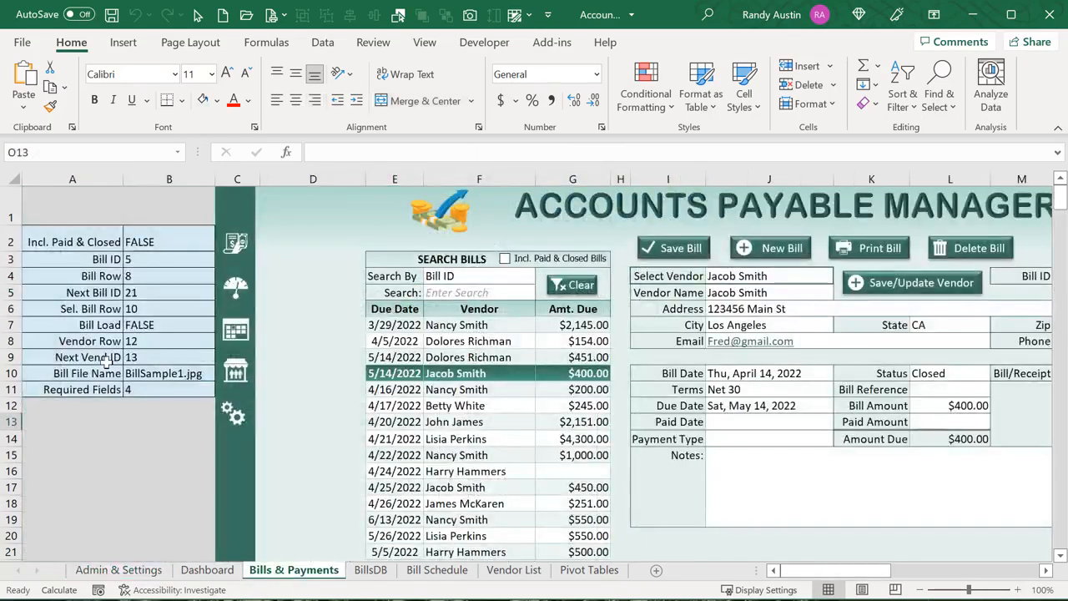
{"action": "left_click", "coordinate": [133, 374]}
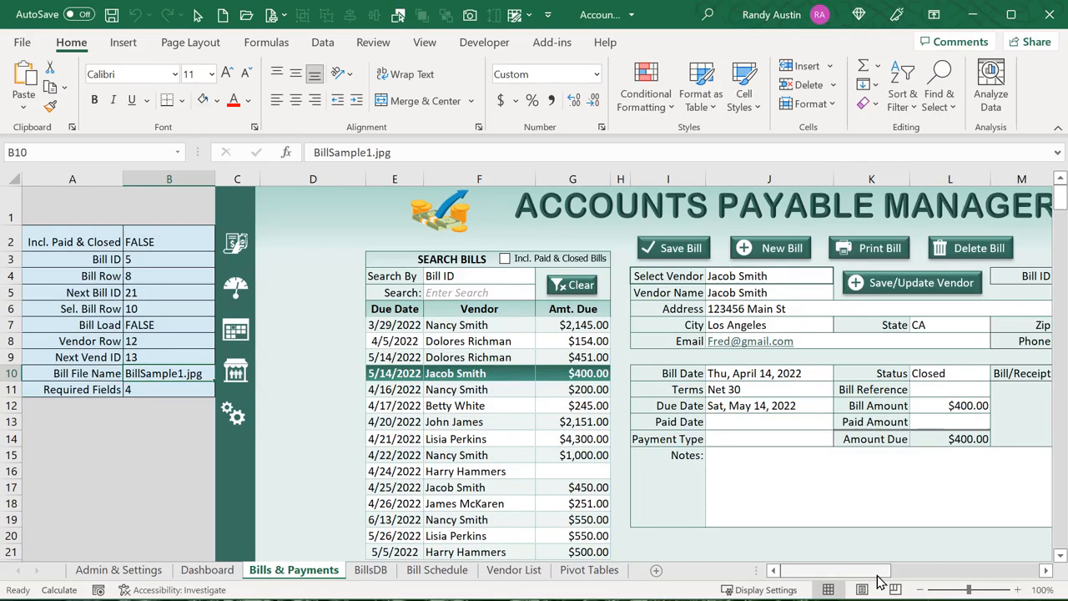
{"action": "left_click_drag", "start_coordinate": [877, 579], "coordinate": [905, 578]}
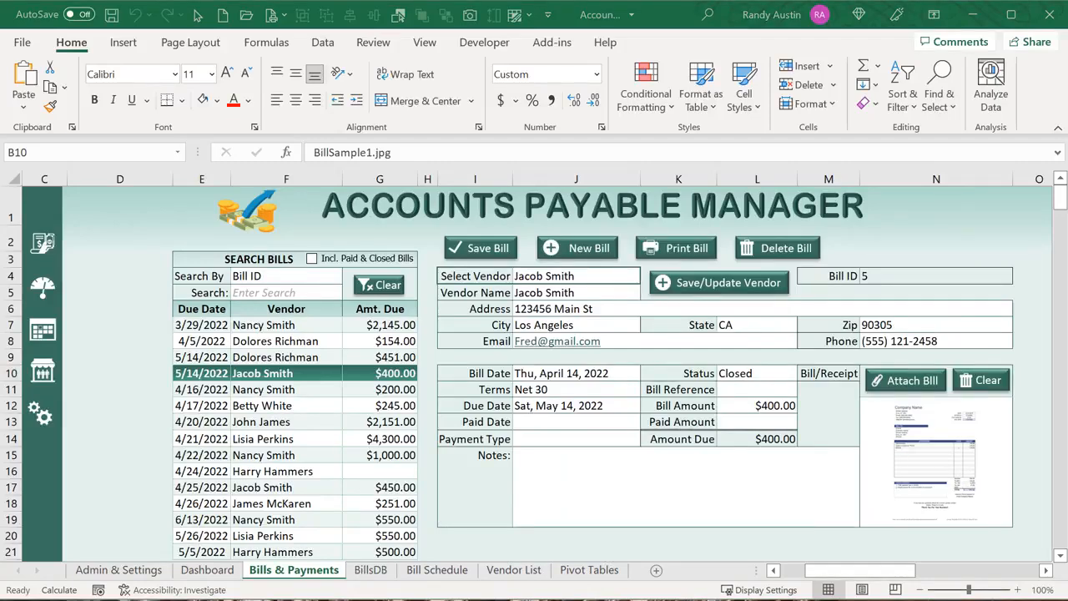
{"action": "key", "text": "alt+F11"}
{"action": "scroll", "coordinate": [392, 416], "scroll_direction": "down", "scroll_amount": 4}
Review Bill_ClearPic, which deletes the BillPic shape and clears B10
{"action": "scroll", "coordinate": [357, 420], "scroll_direction": "down", "scroll_amount": 2}
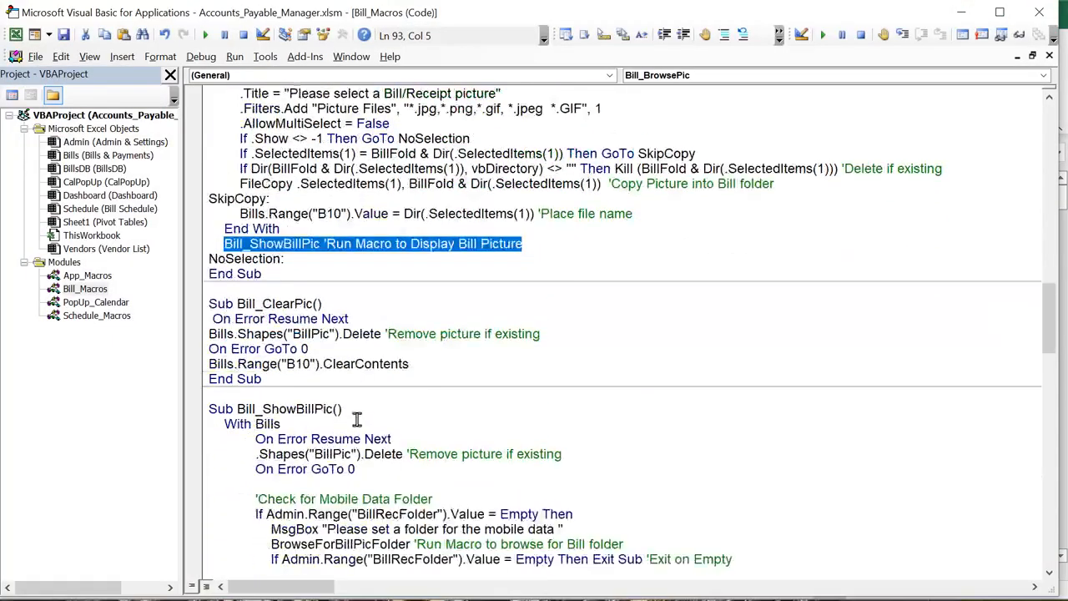
{"action": "left_click", "coordinate": [335, 409]}
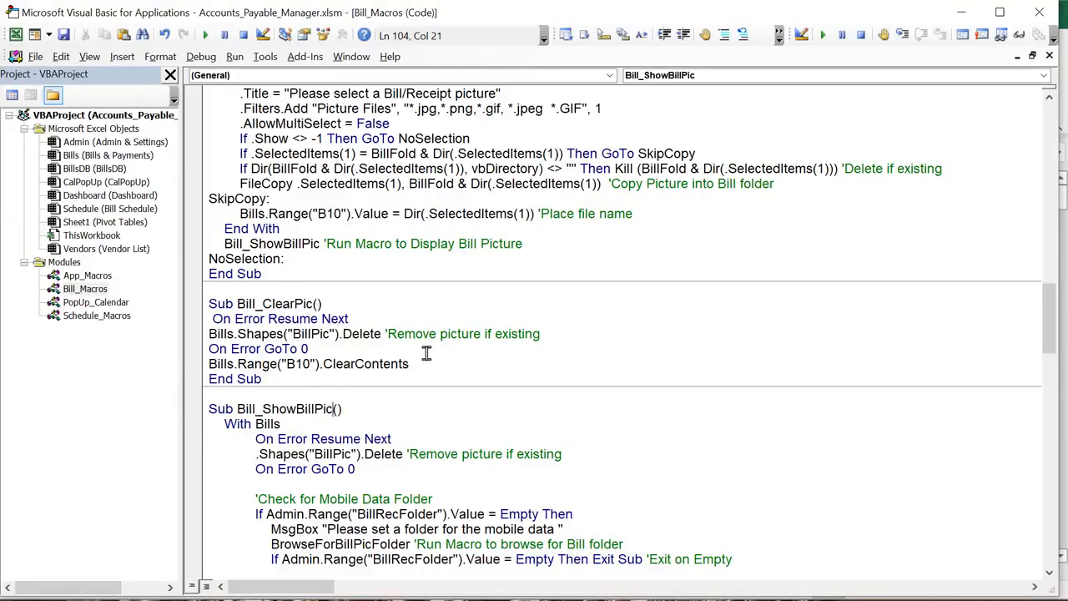
{"action": "left_click_drag", "start_coordinate": [370, 334], "coordinate": [202, 334]}
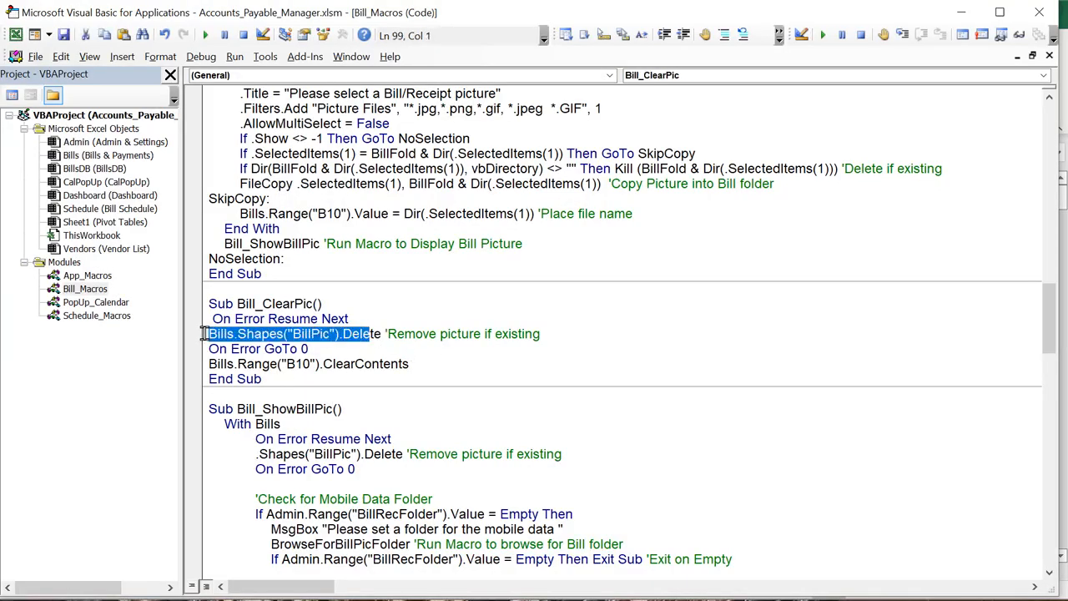
{"action": "left_click", "coordinate": [305, 349]}
{"action": "double_click", "coordinate": [319, 335]}
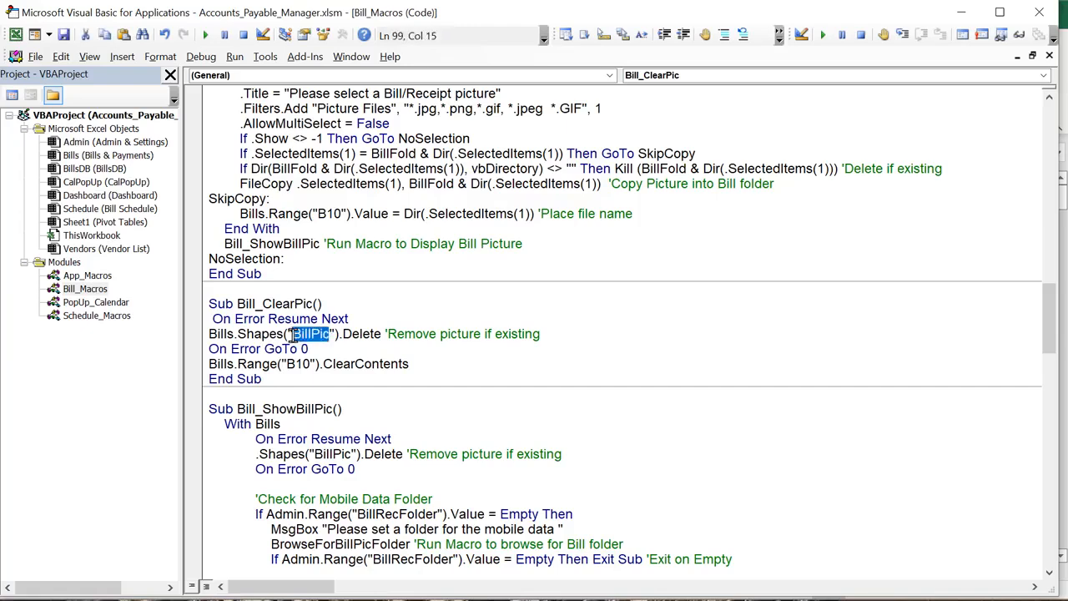
{"action": "left_click_drag", "start_coordinate": [409, 365], "coordinate": [145, 338]}
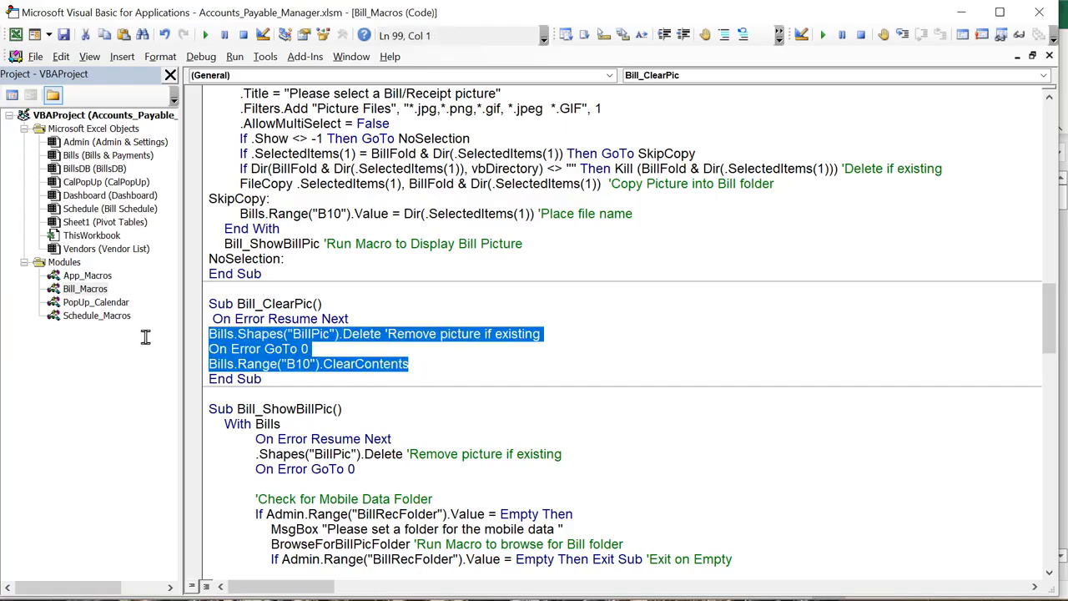
Test clearing the bill picture, re-attach BillSample1.jpg, and go back to the editor
{"action": "key", "text": "alt+F11"}
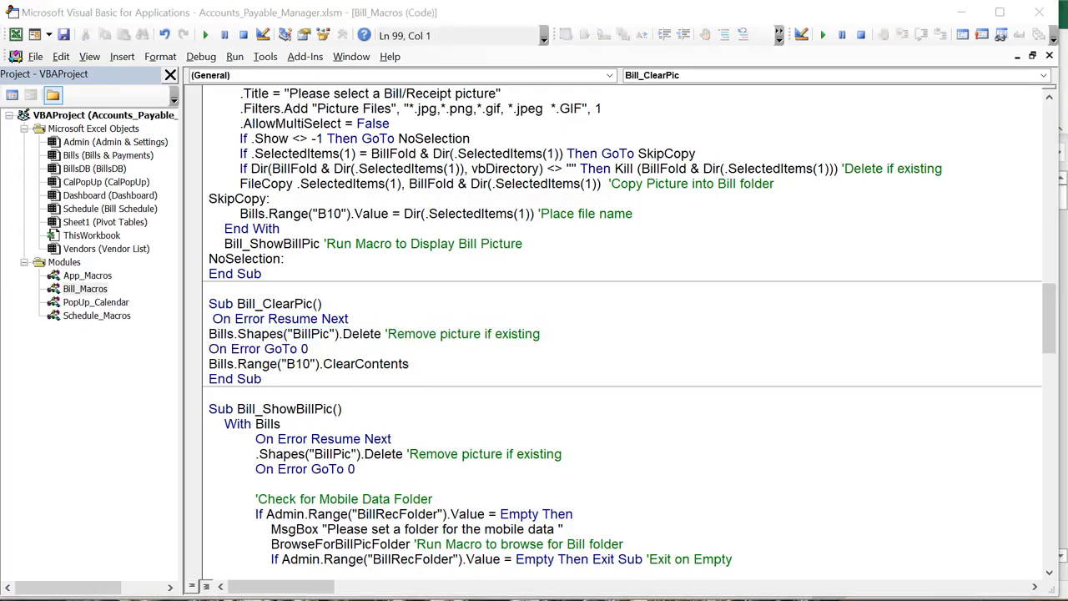
{"action": "left_click", "coordinate": [973, 380]}
{"action": "left_click", "coordinate": [886, 385]}
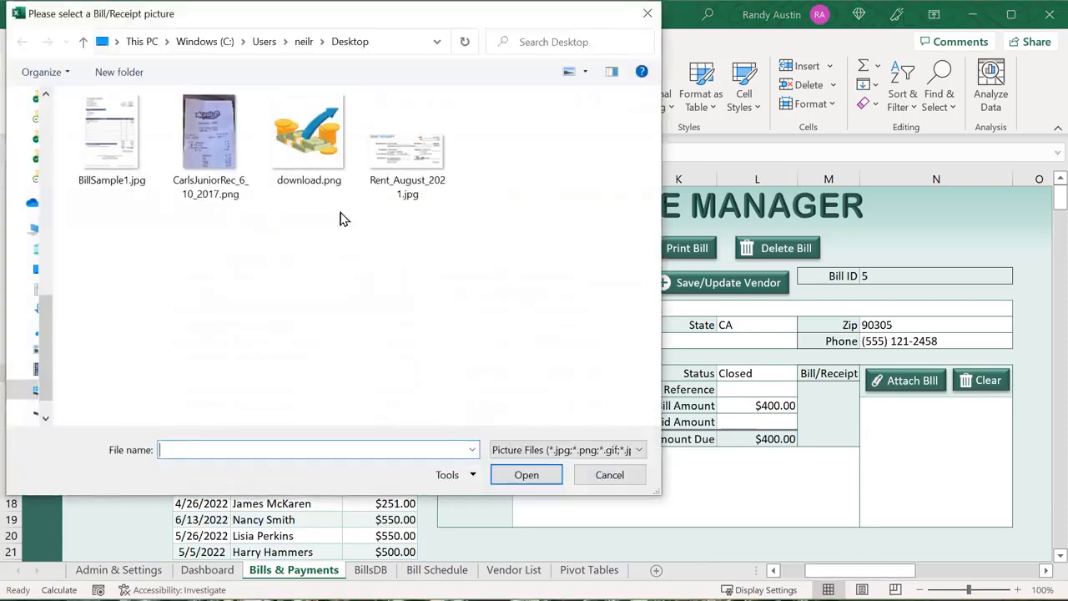
{"action": "left_click", "coordinate": [117, 140]}
{"action": "left_click", "coordinate": [527, 475]}
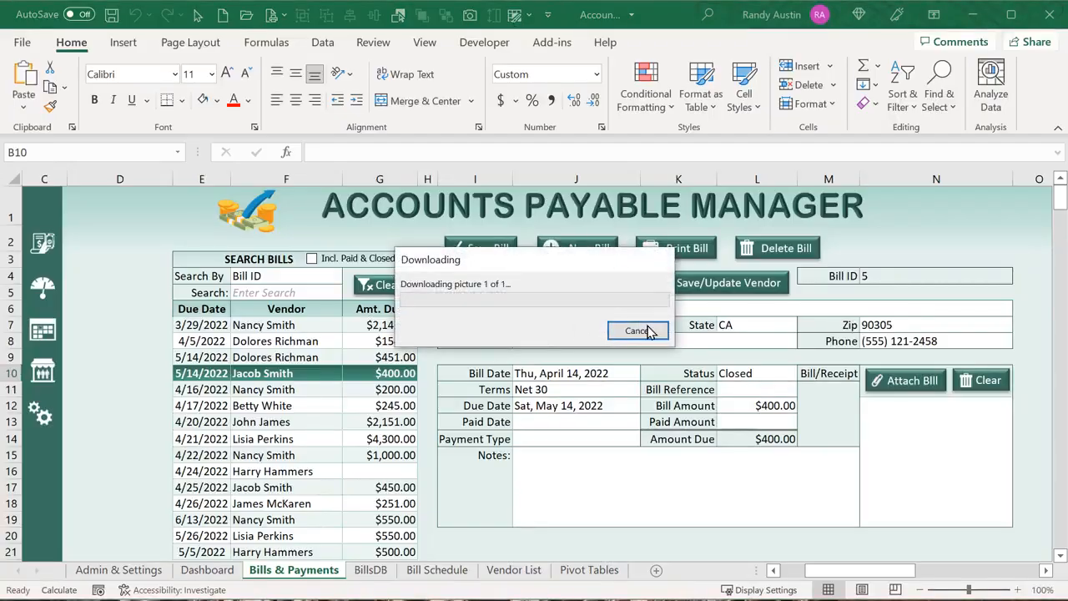
{"action": "key", "text": "alt+F11"}
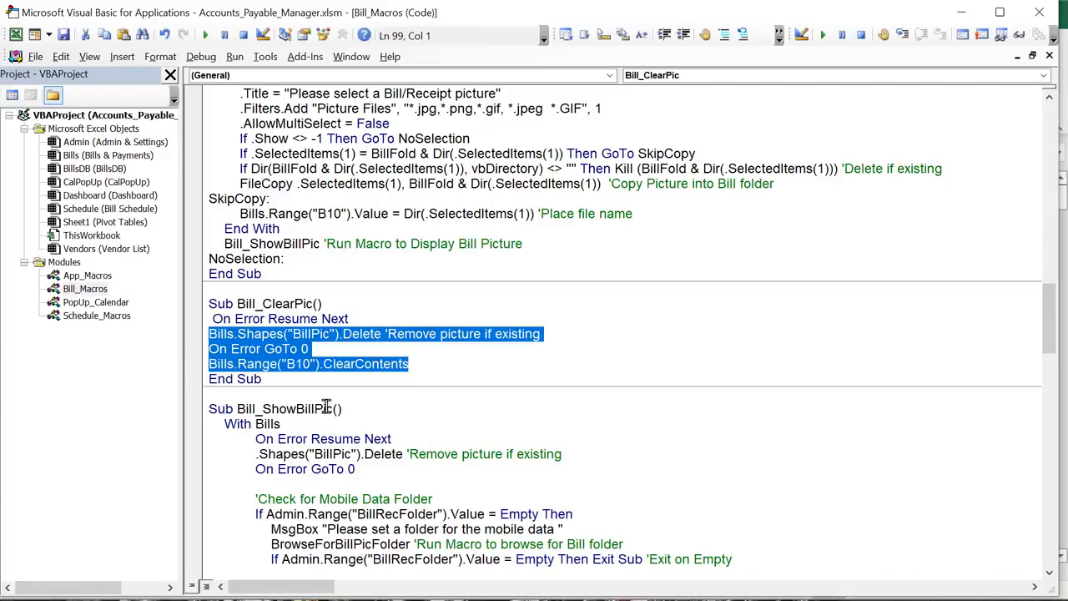
Review the opening lines of Bill_ShowBillPic, including the BillPic delete line
{"action": "left_click_drag", "start_coordinate": [330, 409], "coordinate": [258, 409]}
{"action": "left_click", "coordinate": [322, 464]}
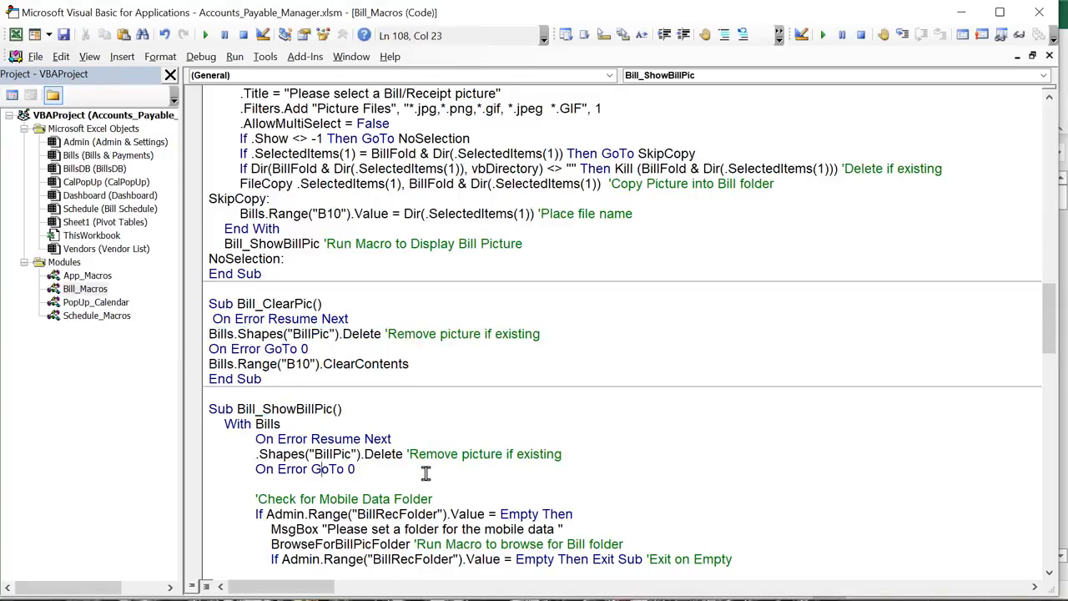
{"action": "left_click_drag", "start_coordinate": [426, 471], "coordinate": [250, 445]}
{"action": "left_click", "coordinate": [331, 470]}
{"action": "left_click_drag", "start_coordinate": [352, 454], "coordinate": [313, 454]}
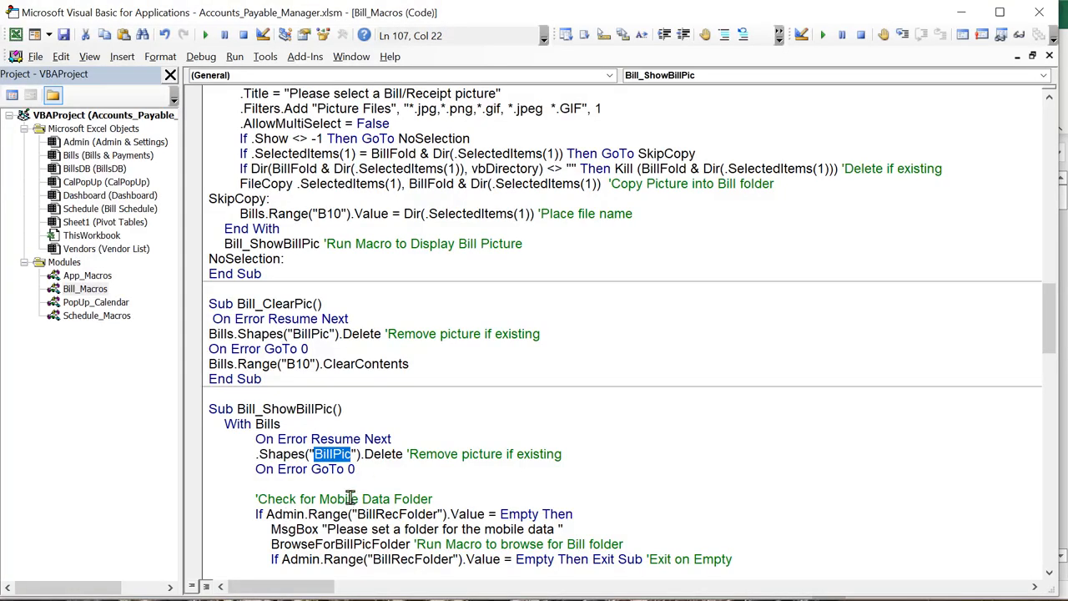
Reword the comment to 'Check for Bill Picture Folder' and the prompt to 'Please set a folder for the Bill Receipts'
{"action": "scroll", "coordinate": [367, 441], "scroll_direction": "down", "scroll_amount": 2}
{"action": "left_click_drag", "start_coordinate": [433, 409], "coordinate": [319, 415]}
{"action": "left_click", "coordinate": [387, 434]}
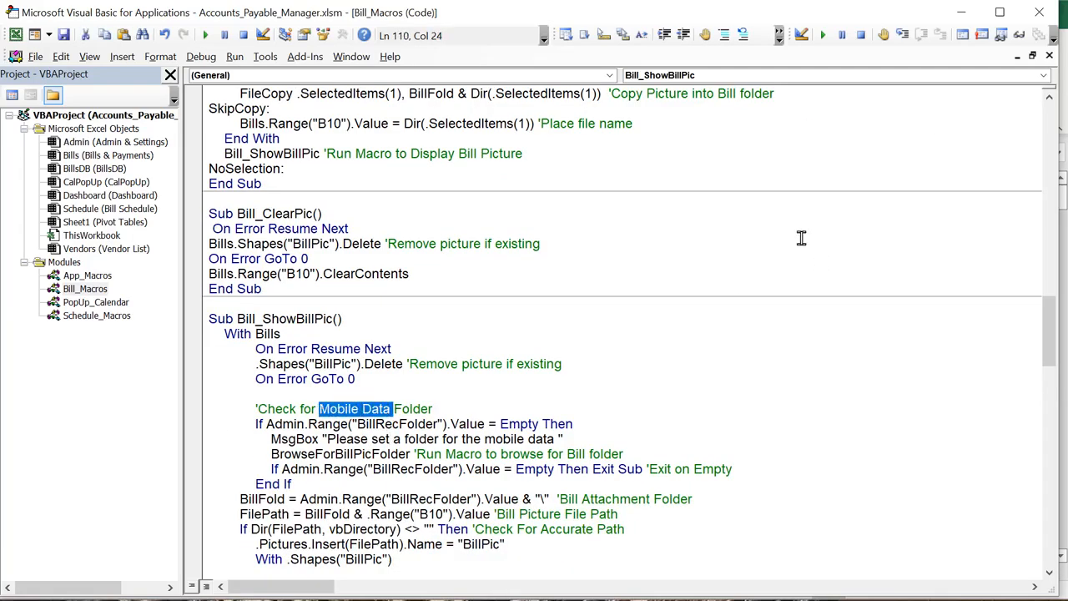
{"action": "type", "text": "Bi"}
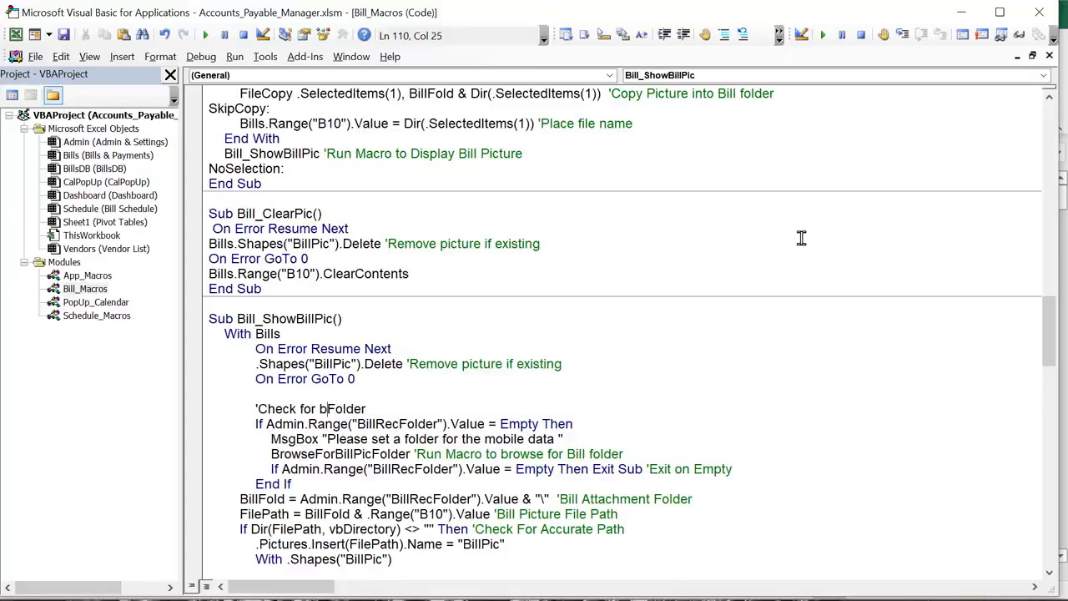
{"action": "type", "text": "ll Picture"}
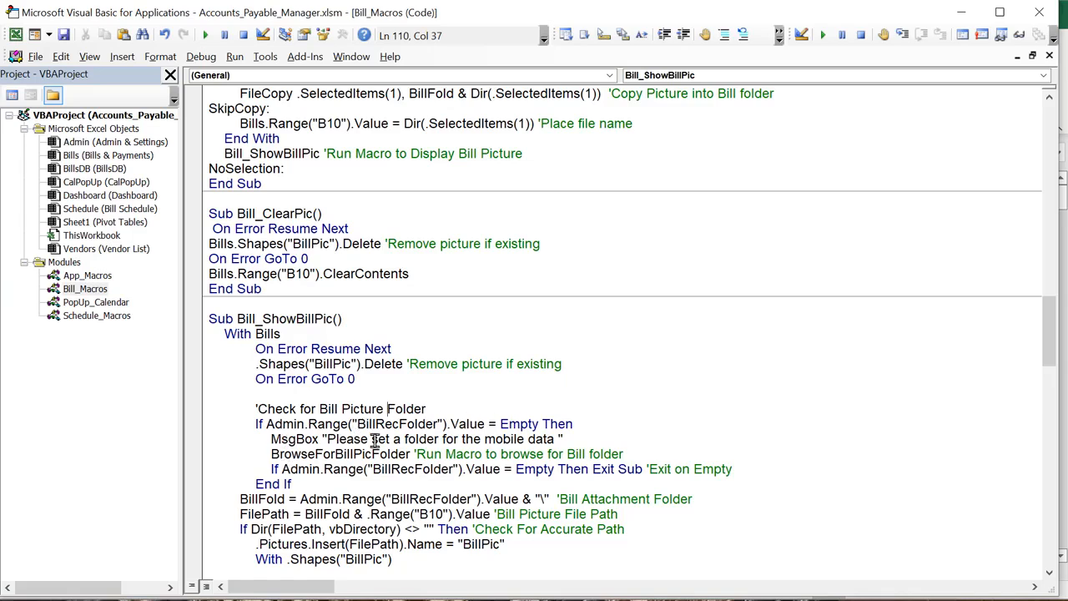
{"action": "left_click_drag", "start_coordinate": [562, 439], "coordinate": [495, 439]}
{"action": "key", "text": "BackSpace"}
{"action": "key", "text": "BackSpace"}
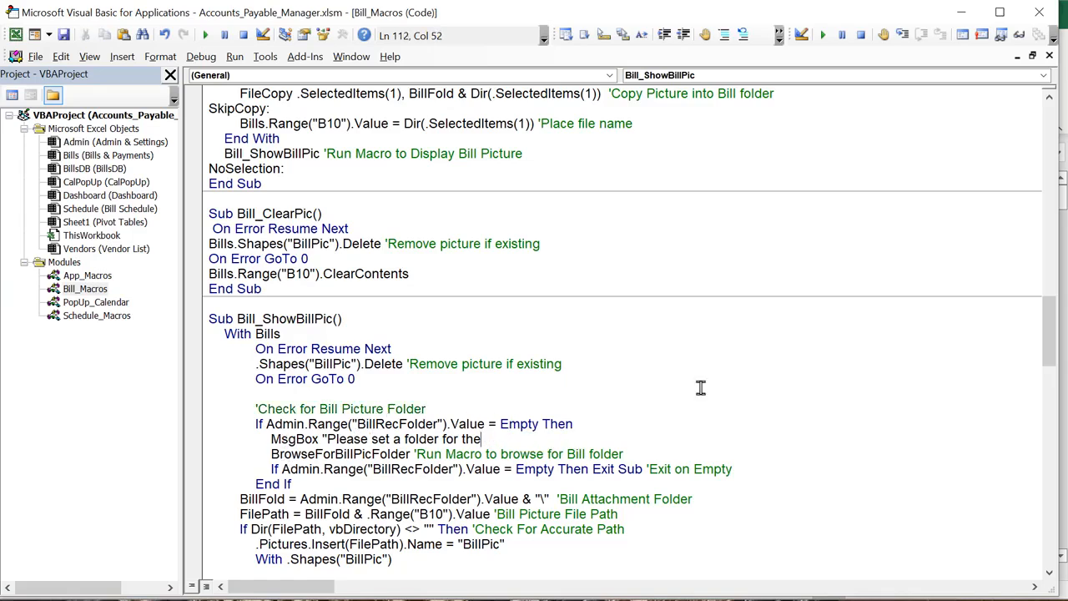
{"action": "type", "text": "Bill Receipts"}
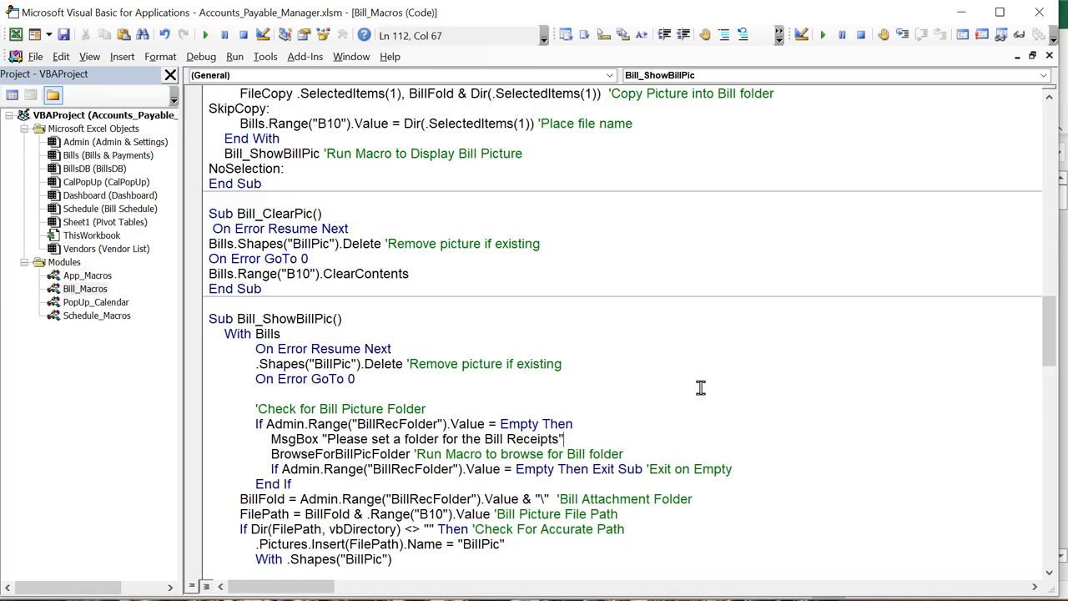
Go over the empty-folder check and the call that browses for the bill folder
{"action": "left_click_drag", "start_coordinate": [440, 454], "coordinate": [371, 456]}
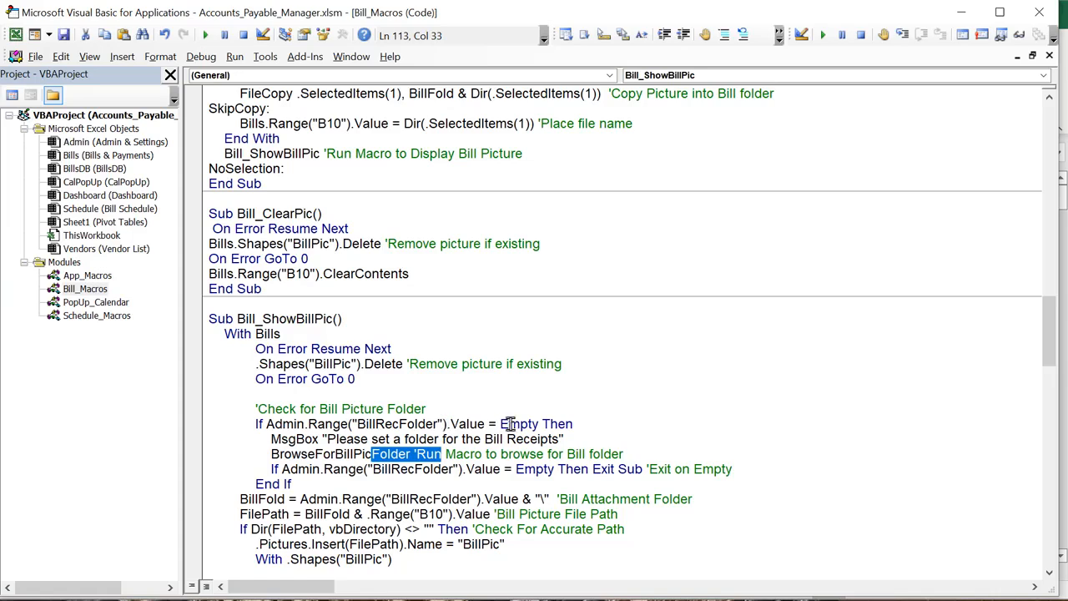
{"action": "left_click_drag", "start_coordinate": [507, 424], "coordinate": [498, 424]}
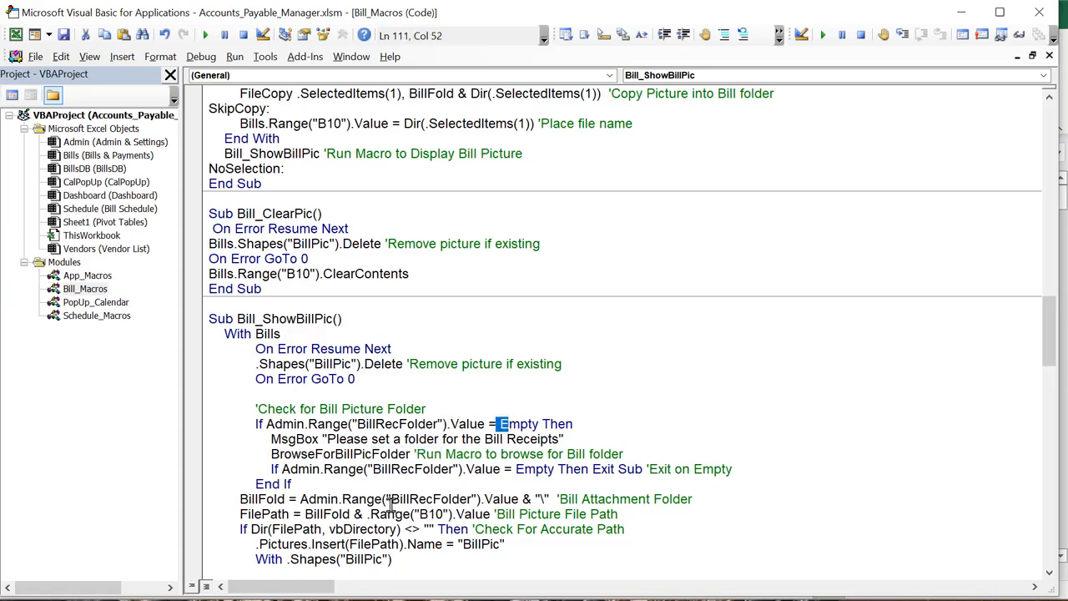
{"action": "left_click_drag", "start_coordinate": [414, 464], "coordinate": [272, 455]}
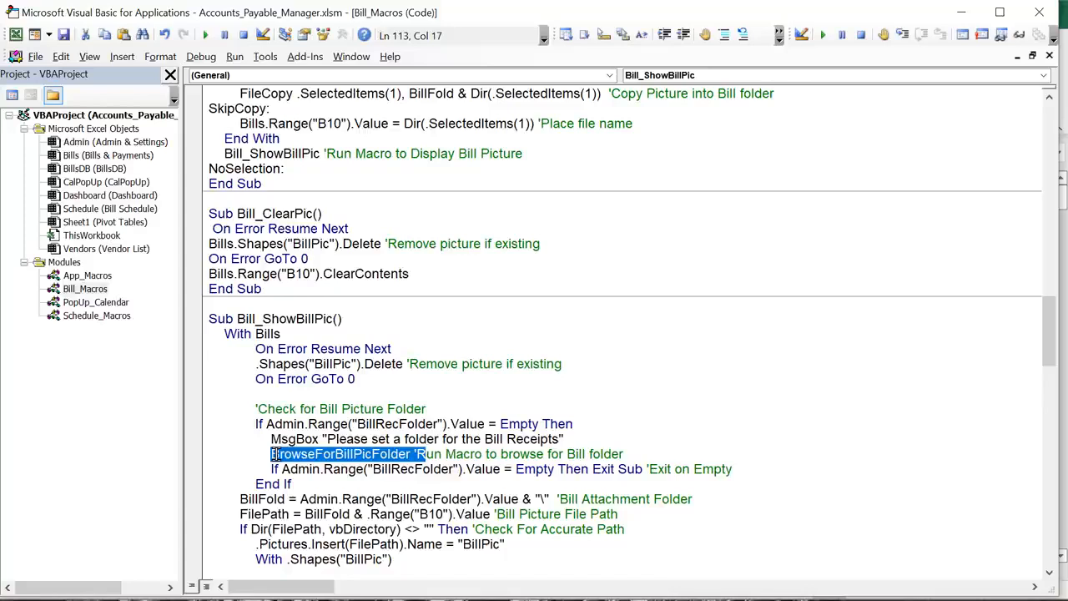
{"action": "left_click", "coordinate": [760, 471]}
{"action": "scroll", "coordinate": [417, 467], "scroll_direction": "down", "scroll_amount": 2}
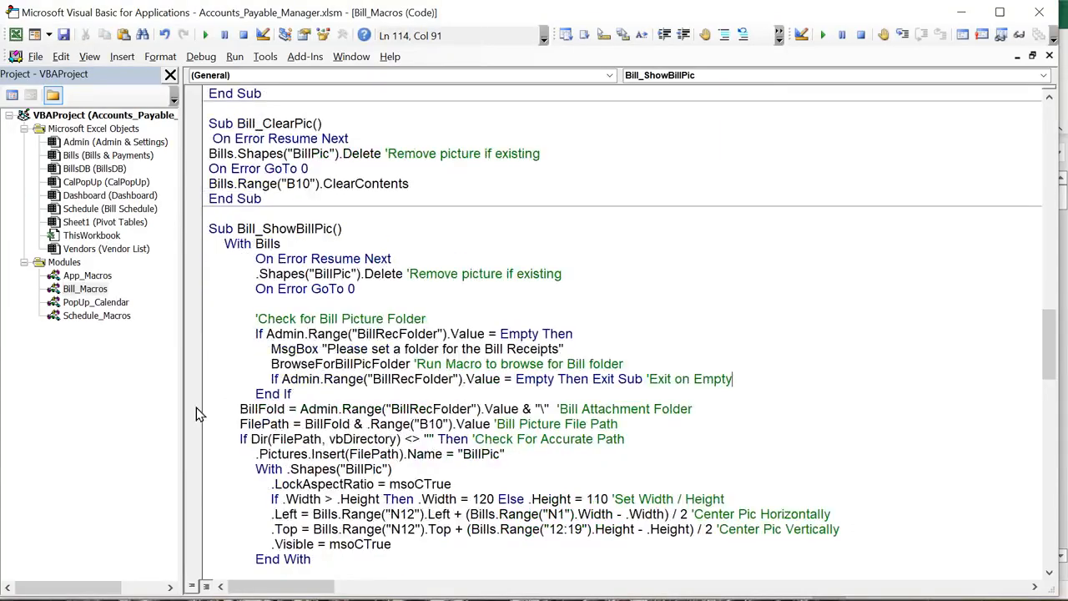
Review how FilePath is built from BillFold and the stored file name
{"action": "double_click", "coordinate": [284, 411]}
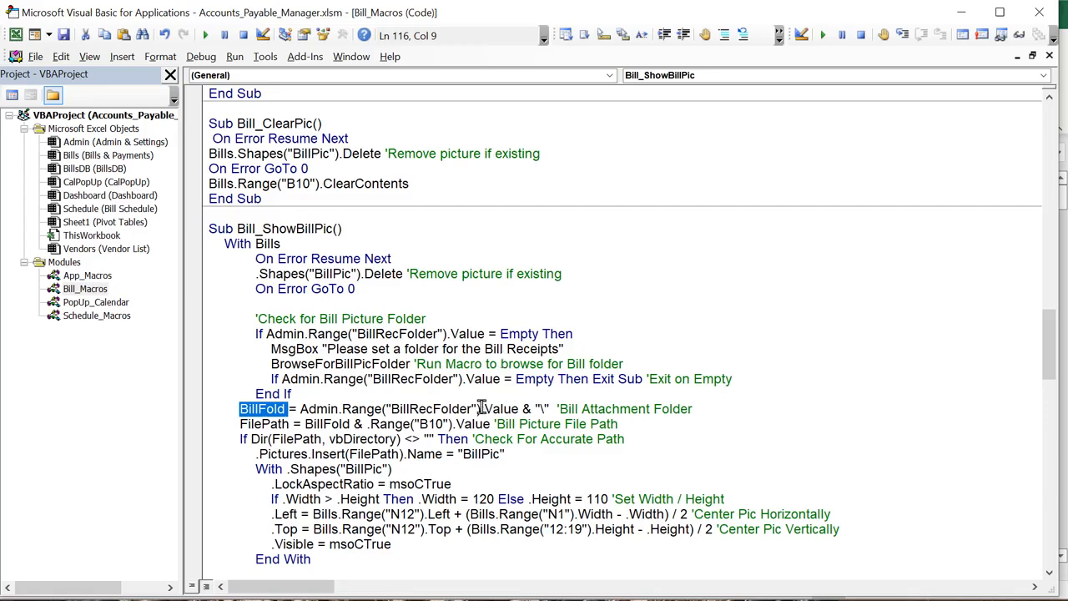
{"action": "left_click", "coordinate": [541, 405]}
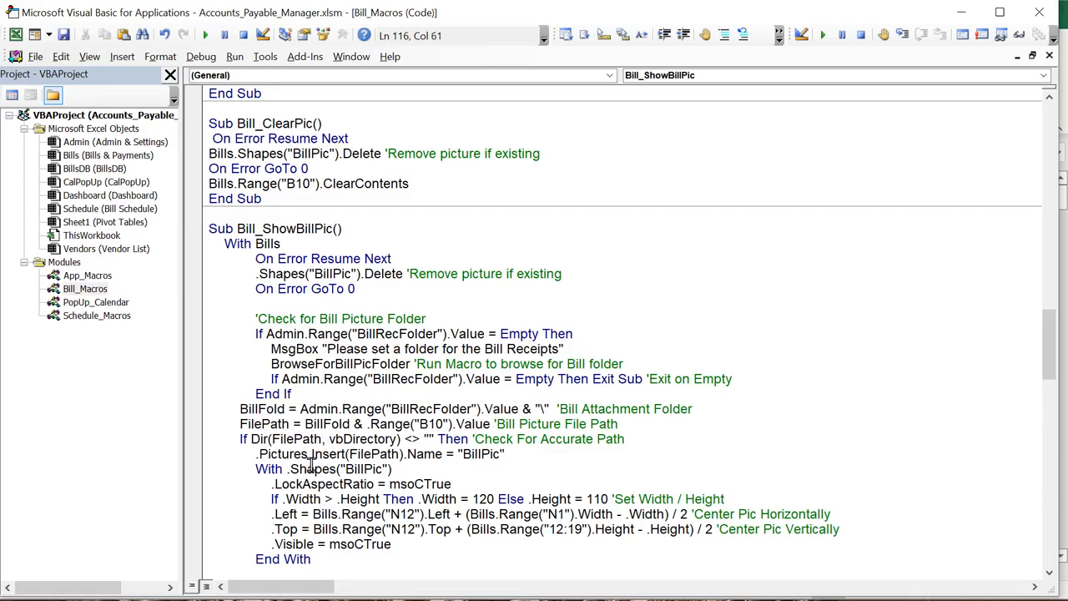
{"action": "left_click_drag", "start_coordinate": [289, 424], "coordinate": [237, 424]}
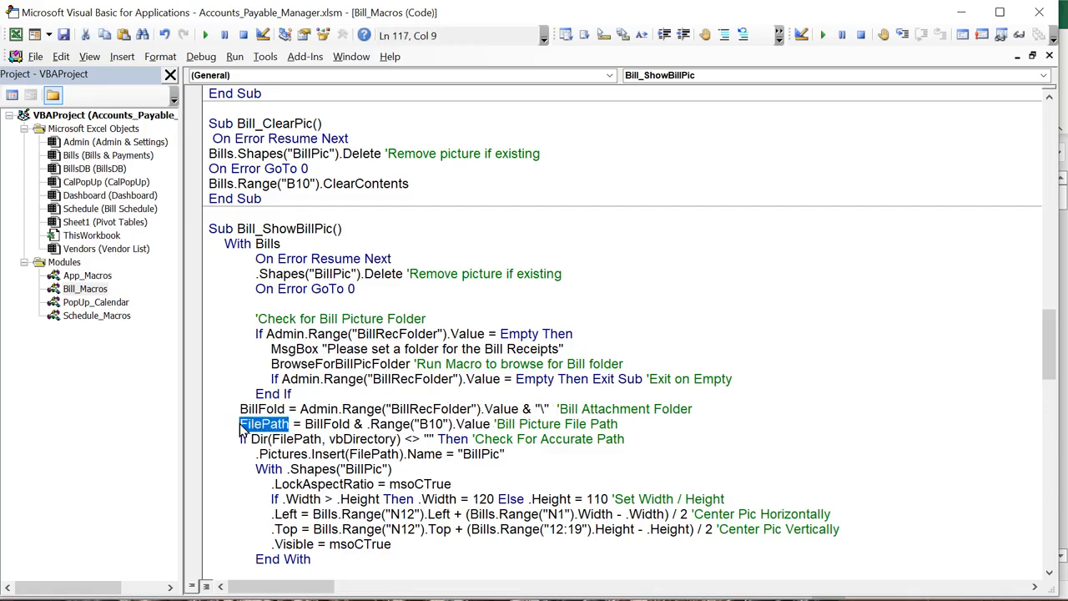
{"action": "left_click_drag", "start_coordinate": [305, 424], "coordinate": [463, 424]}
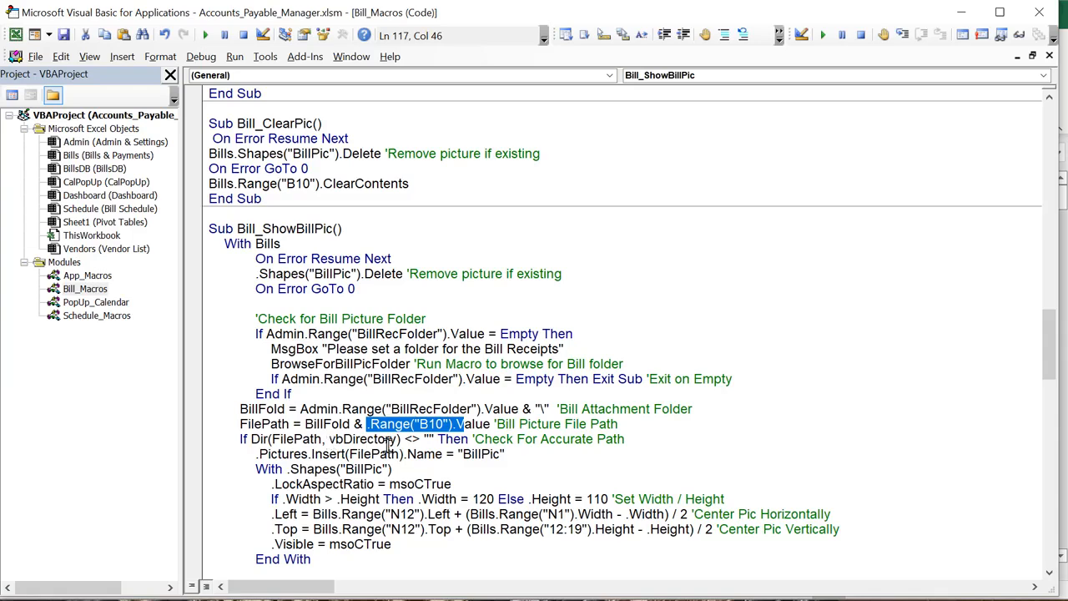
{"action": "left_click", "coordinate": [545, 457]}
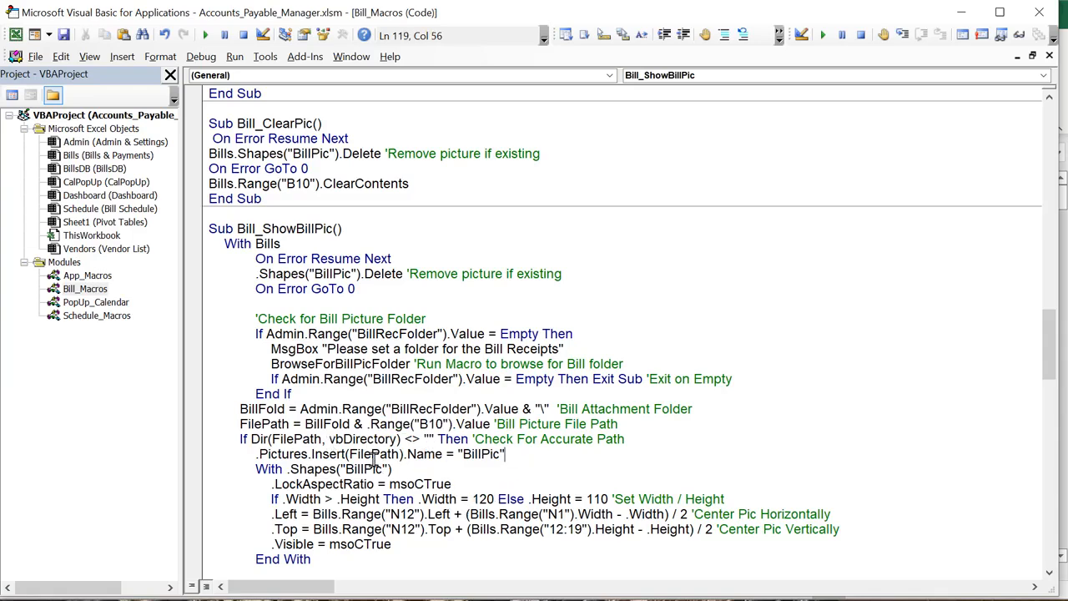
{"action": "scroll", "coordinate": [374, 459], "scroll_direction": "down", "scroll_amount": 1}
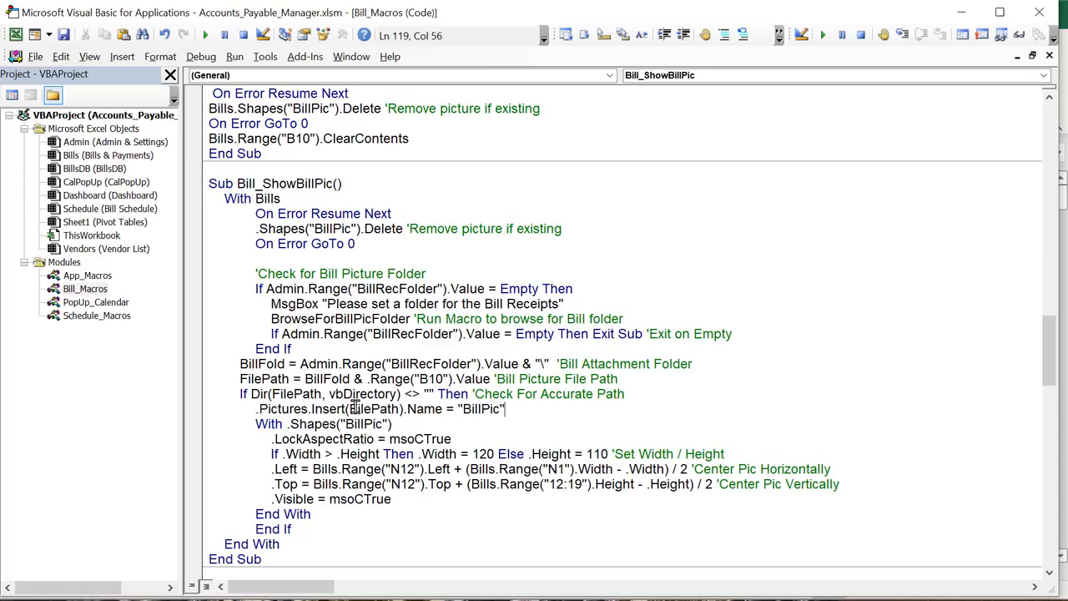
Comment the Pictures.Insert line naming the picture BillPic with 'insert & set Name'
{"action": "left_click_drag", "start_coordinate": [357, 409], "coordinate": [395, 409]}
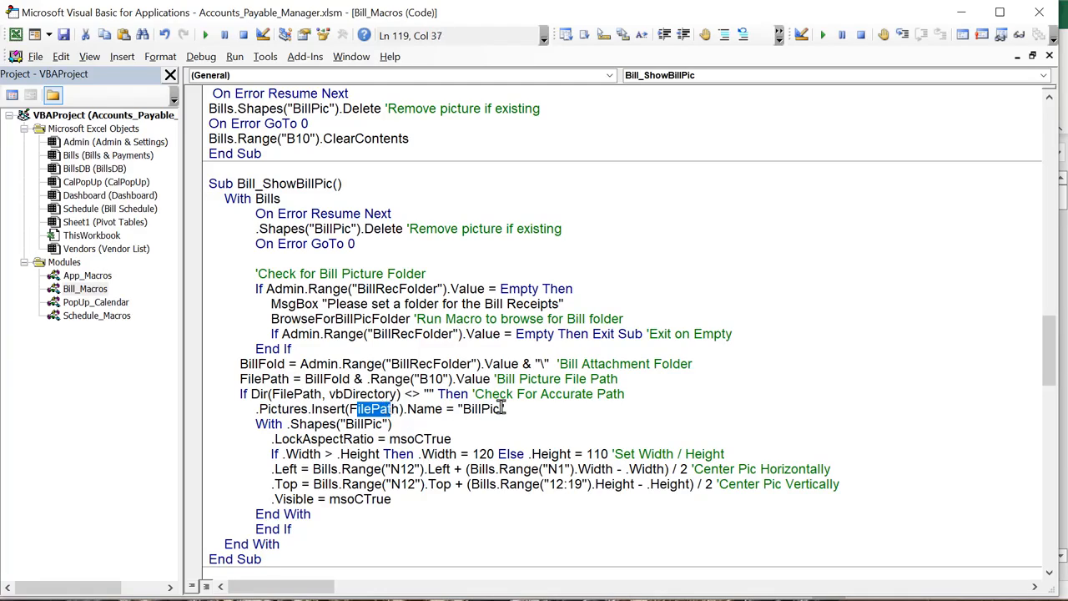
{"action": "left_click_drag", "start_coordinate": [505, 409], "coordinate": [457, 409]}
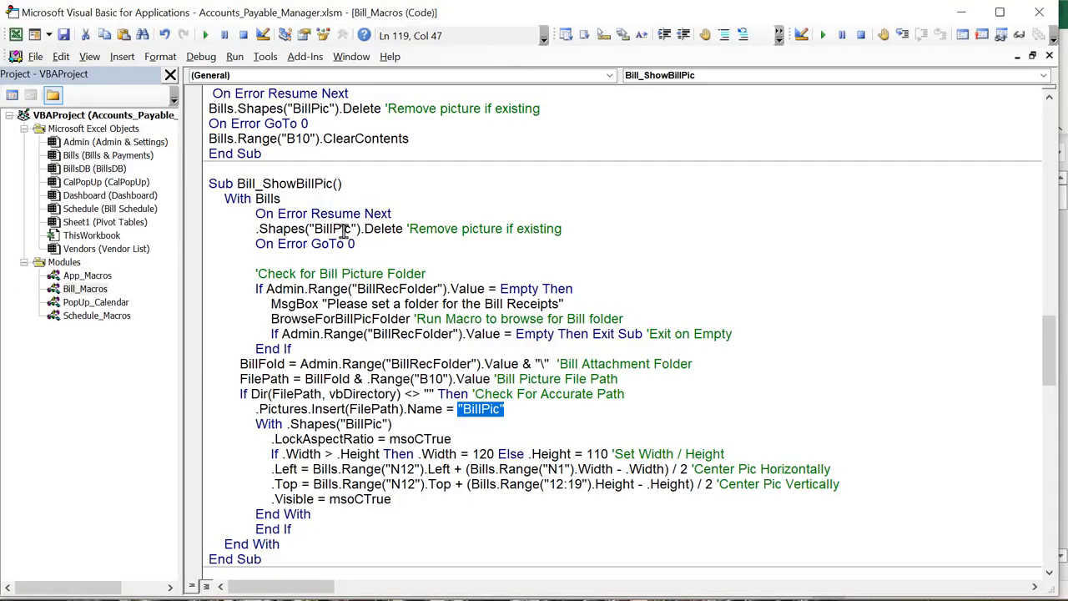
{"action": "double_click", "coordinate": [312, 109]}
{"action": "left_click_drag", "start_coordinate": [351, 229], "coordinate": [332, 229]}
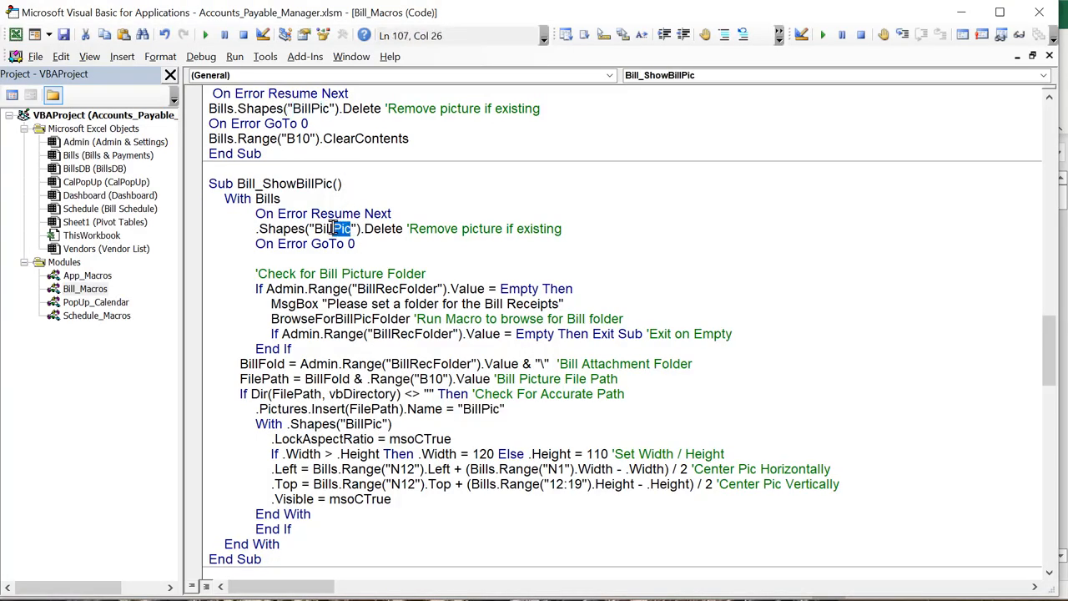
{"action": "left_click_drag", "start_coordinate": [510, 409], "coordinate": [473, 404]}
{"action": "left_click", "coordinate": [514, 409]}
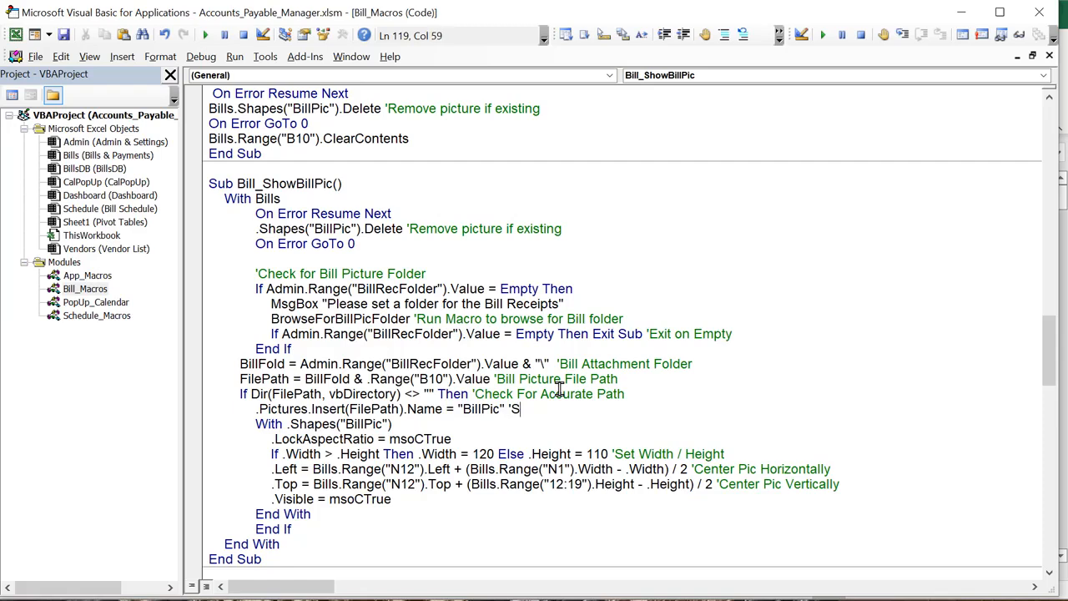
{"action": "type", "text": "'insert & set Name"}
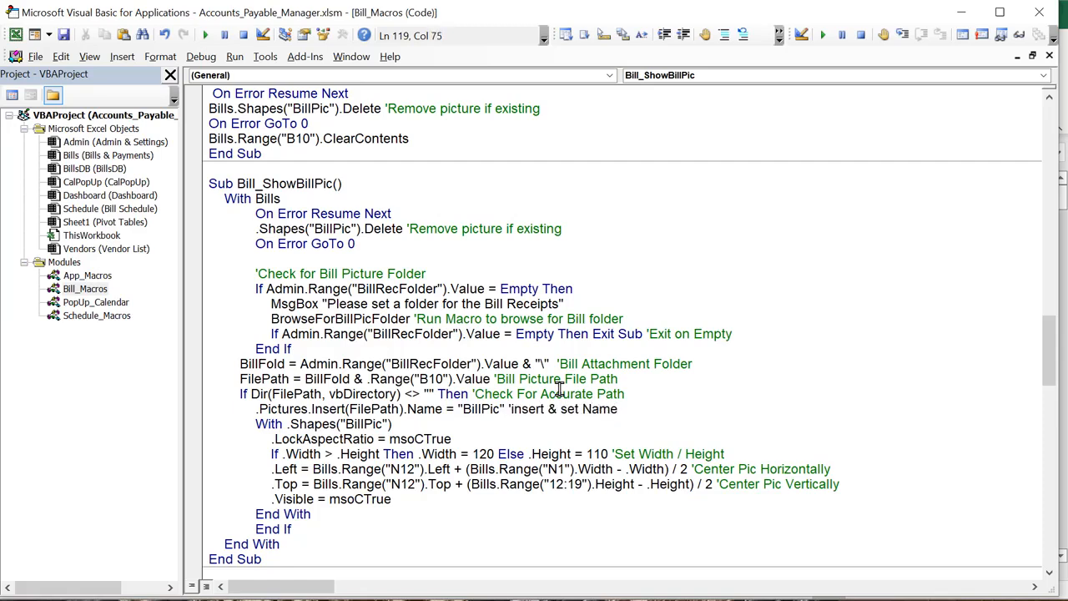
{"action": "left_click", "coordinate": [398, 424]}
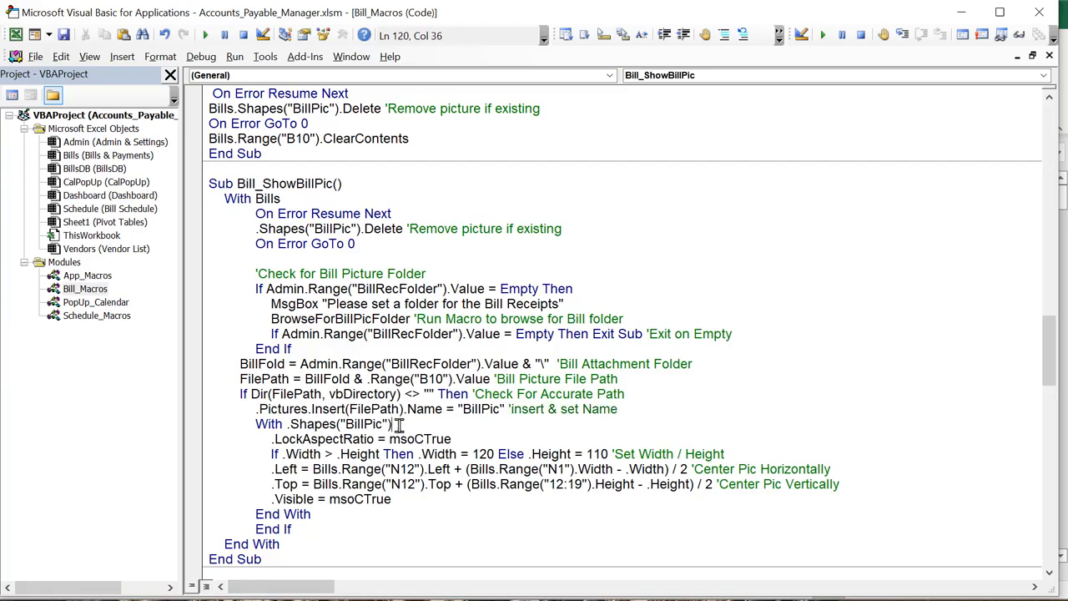
{"action": "left_click_drag", "start_coordinate": [458, 442], "coordinate": [274, 441]}
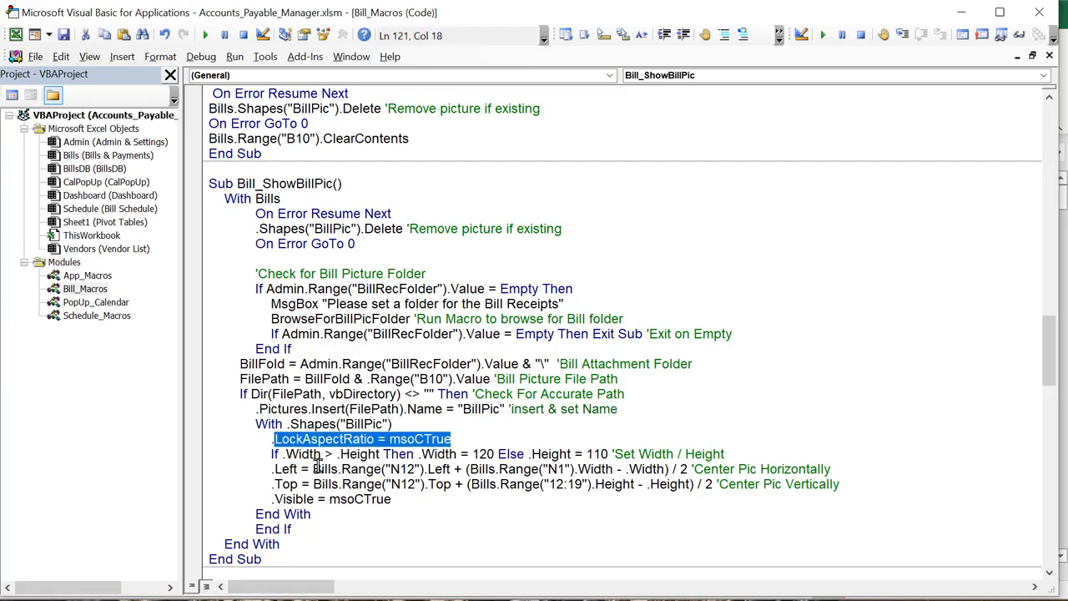
{"action": "left_click", "coordinate": [533, 441]}
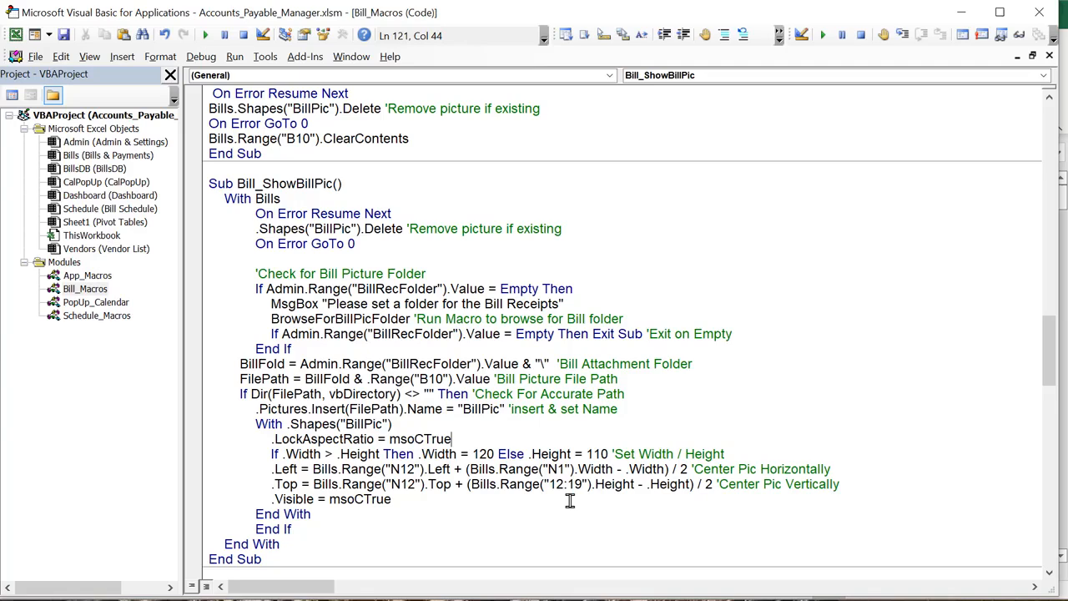
{"action": "left_click_drag", "start_coordinate": [453, 468], "coordinate": [315, 469]}
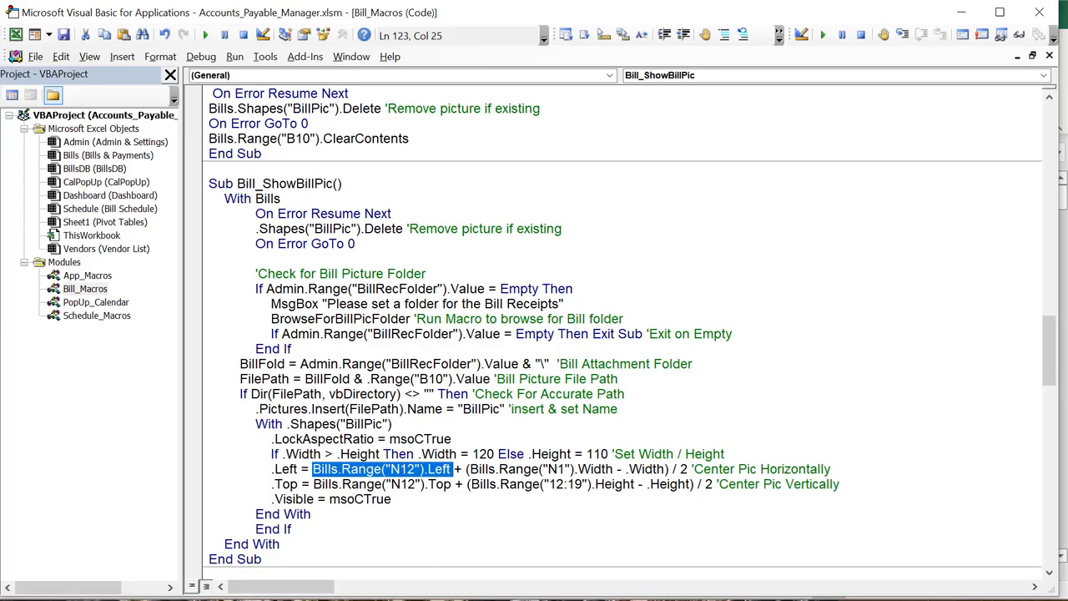
Check that bill 5's receipt picture sits centered in the Bill/Receipt area at N12 within column N
{"action": "key", "text": "alt+F11"}
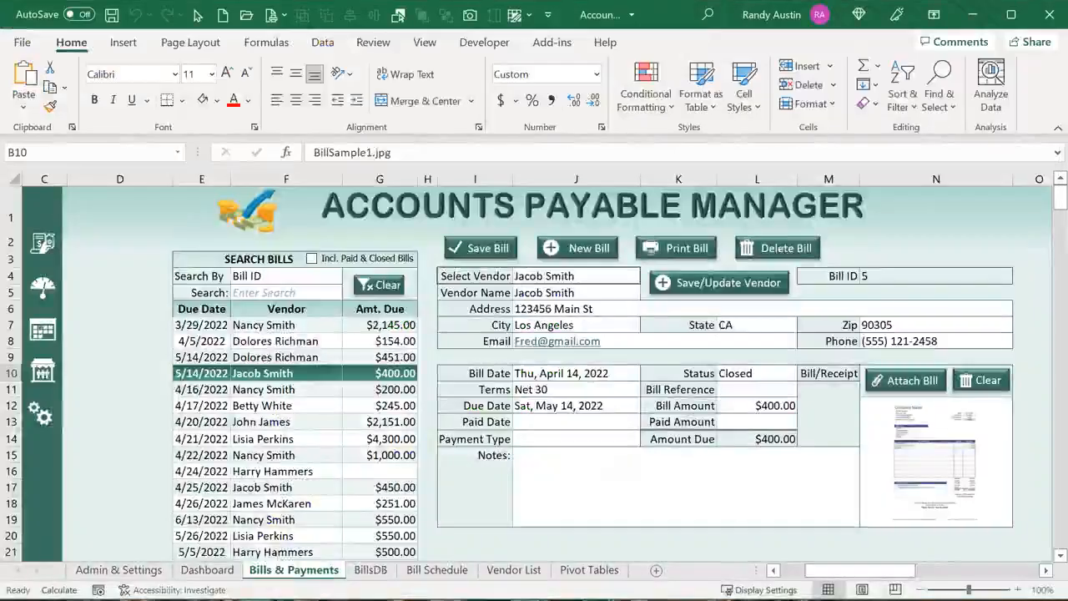
{"action": "left_click", "coordinate": [872, 407]}
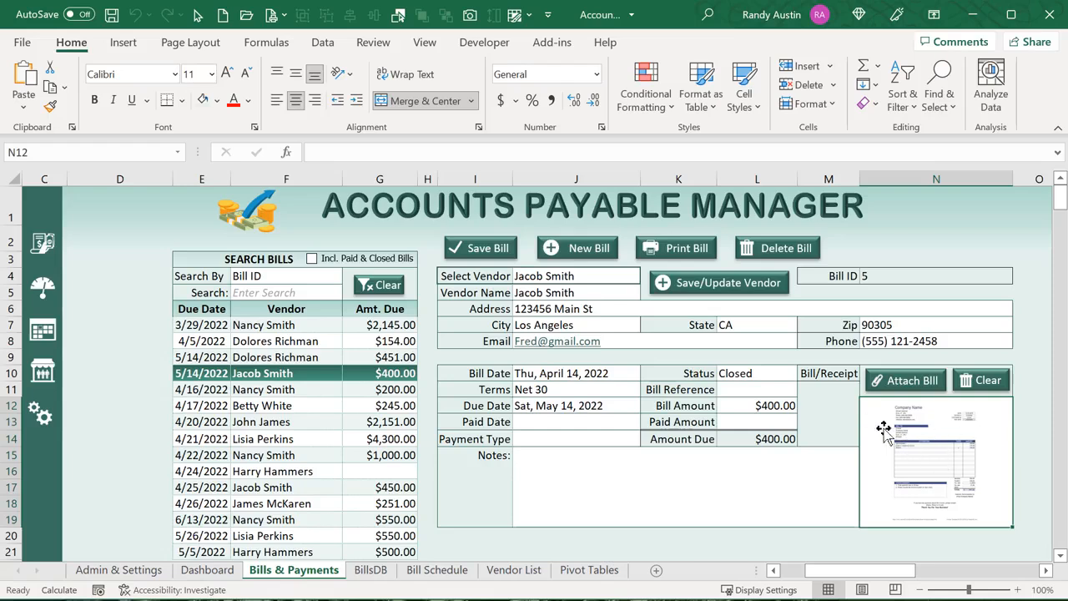
{"action": "left_click", "coordinate": [908, 180]}
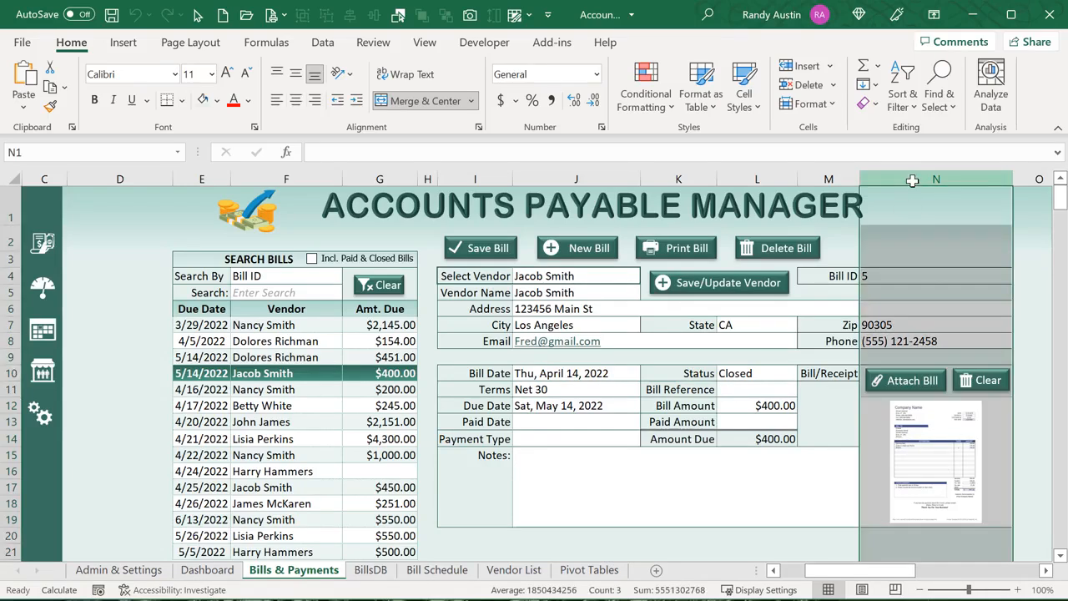
{"action": "left_click", "coordinate": [940, 417]}
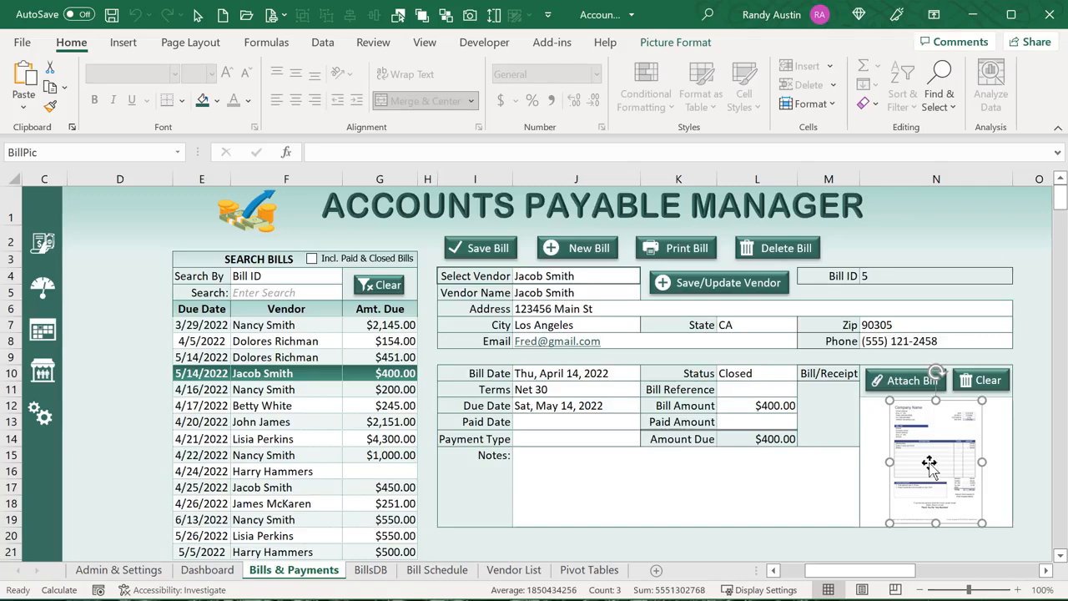
{"action": "left_click", "coordinate": [871, 424]}
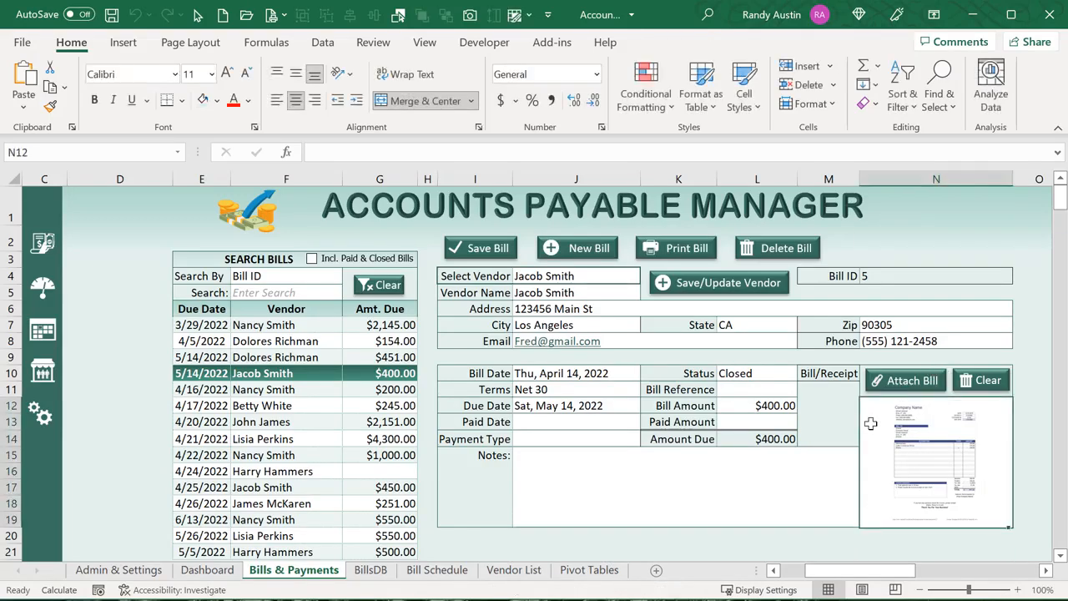
{"action": "left_click", "coordinate": [943, 435]}
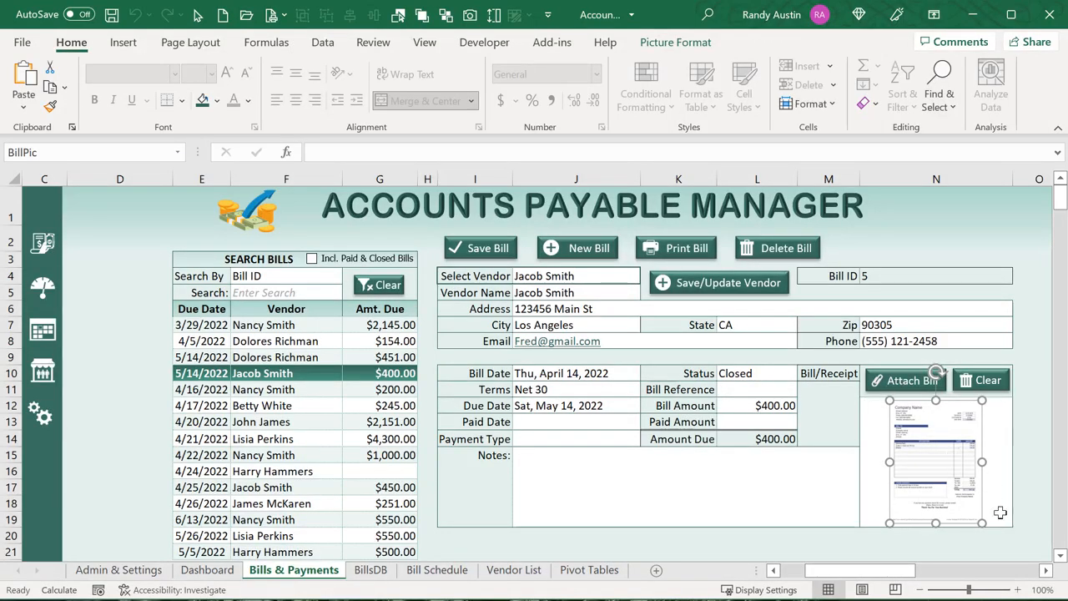
{"action": "left_click", "coordinate": [944, 179]}
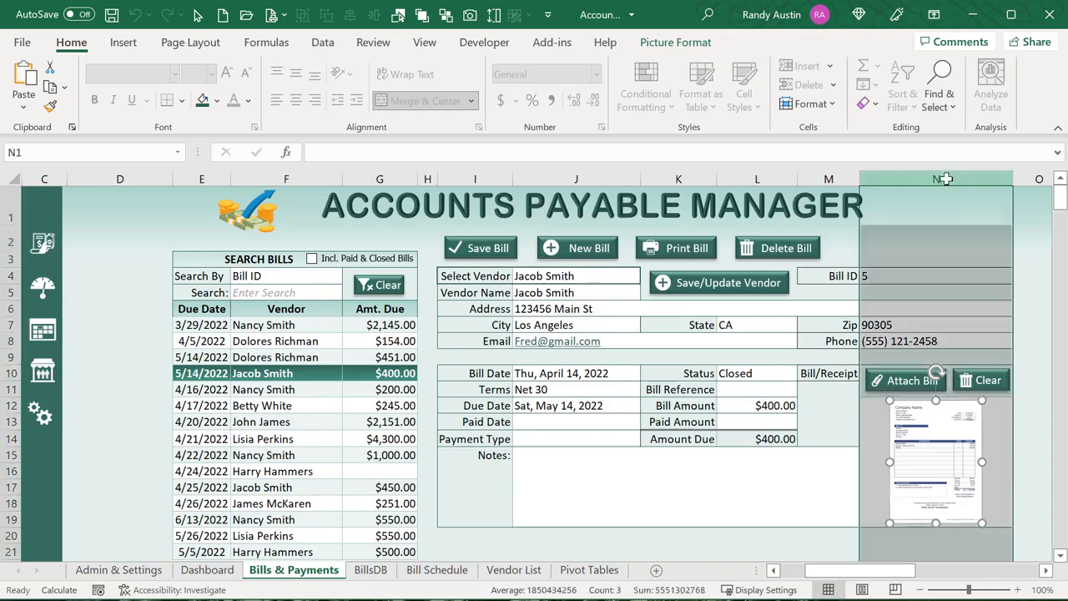
{"action": "left_click", "coordinate": [957, 450]}
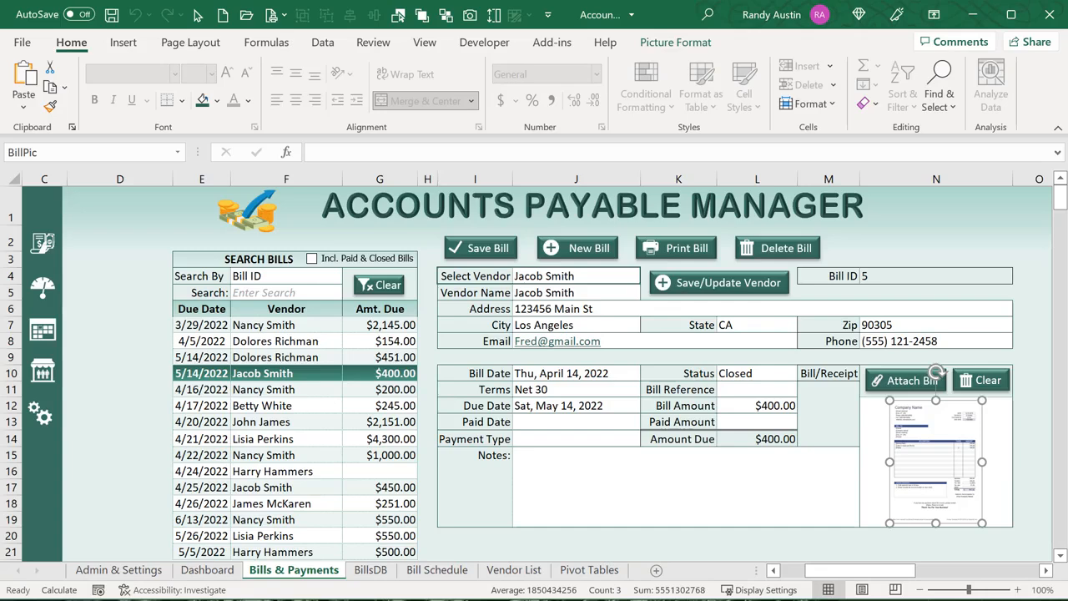
{"action": "key", "text": "alt+F11"}
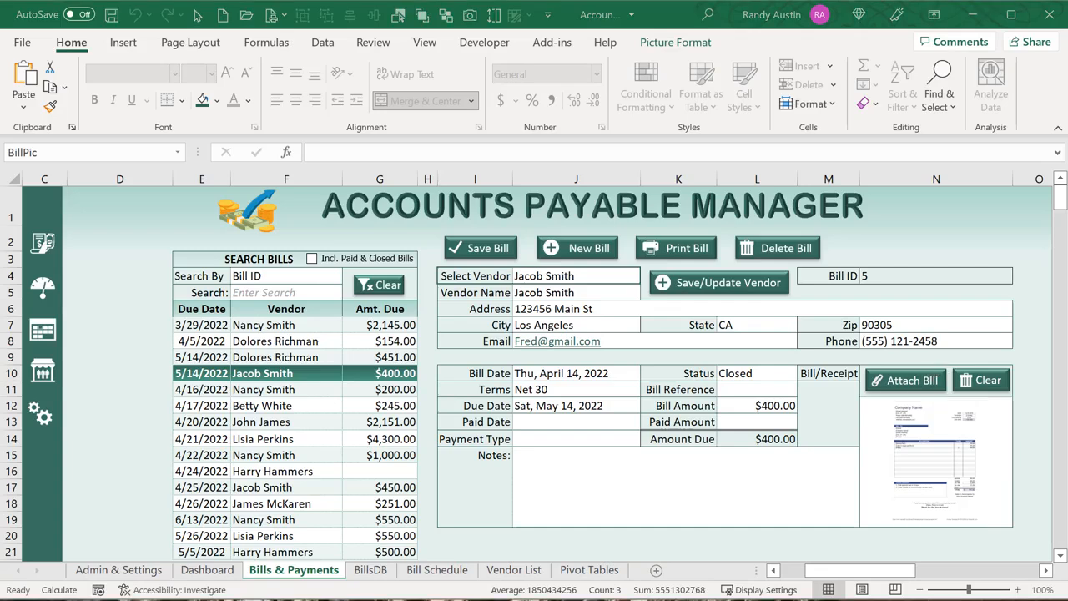
{"action": "left_click", "coordinate": [871, 412]}
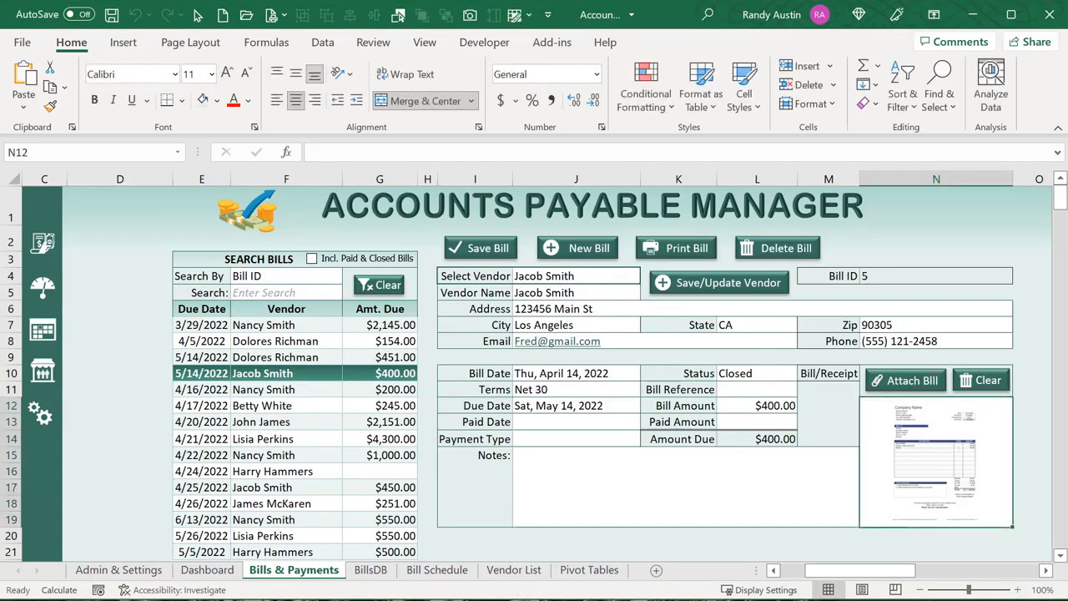
{"action": "key", "text": "alt+F11"}
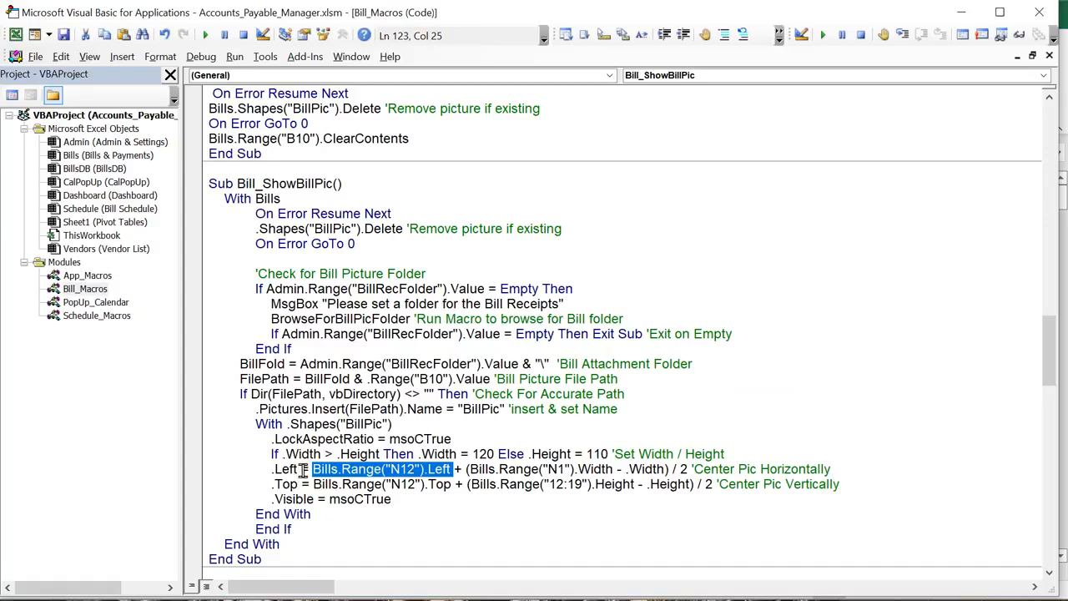
{"action": "left_click", "coordinate": [466, 469]}
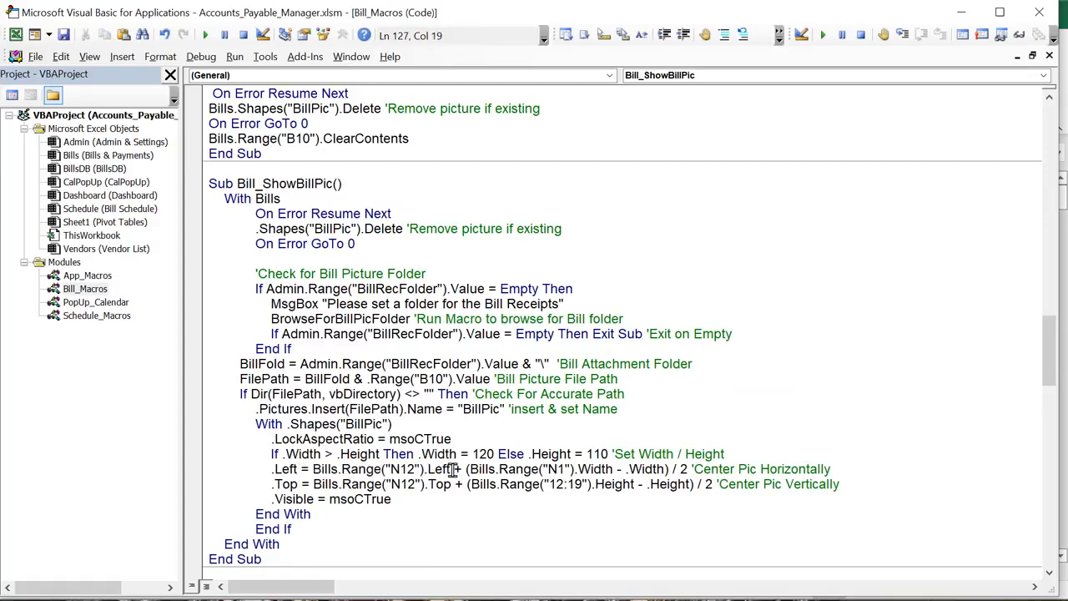
{"action": "left_click_drag", "start_coordinate": [451, 469], "coordinate": [313, 469]}
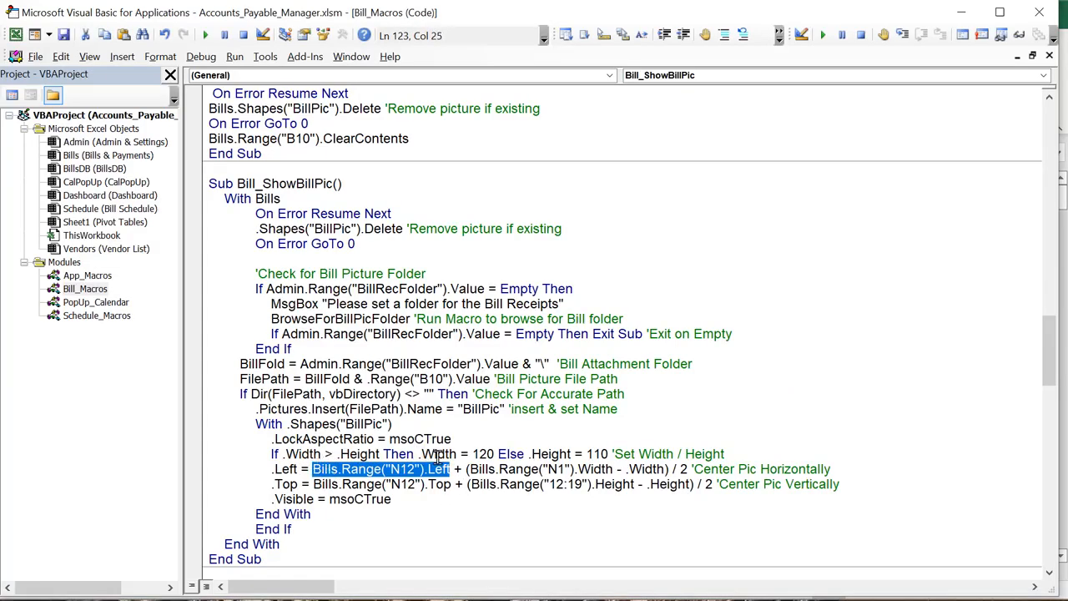
{"action": "left_click_drag", "start_coordinate": [613, 469], "coordinate": [468, 469]}
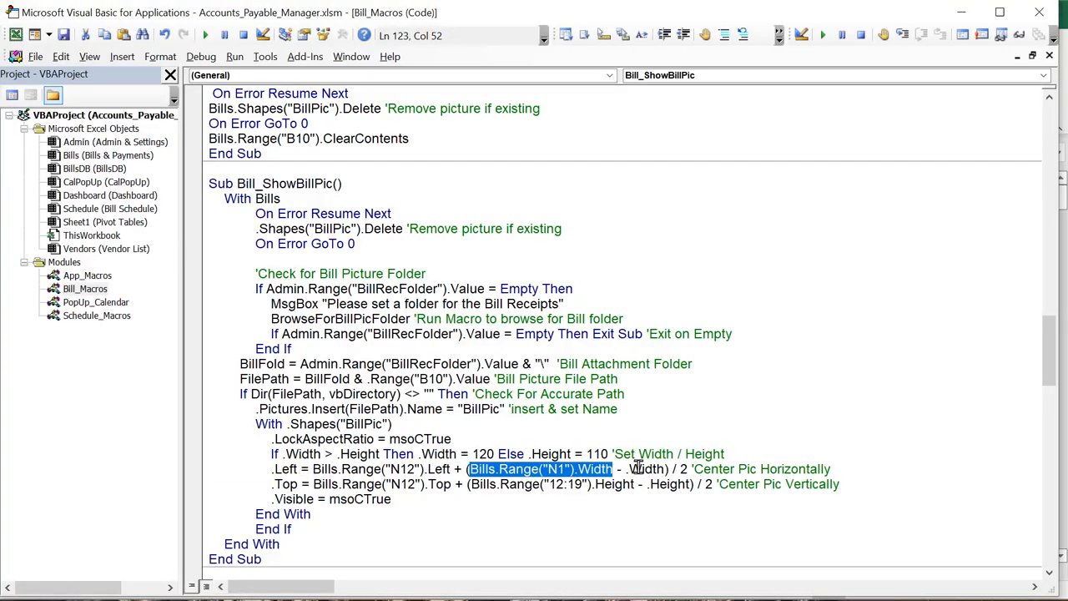
{"action": "left_click_drag", "start_coordinate": [626, 469], "coordinate": [662, 469]}
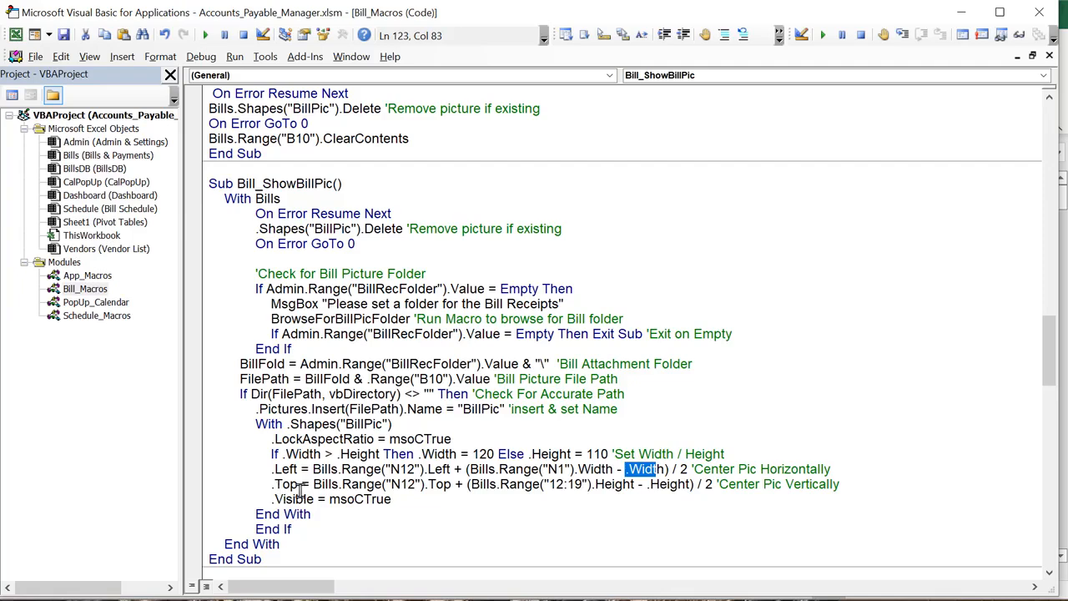
{"action": "left_click_drag", "start_coordinate": [311, 485], "coordinate": [415, 482]}
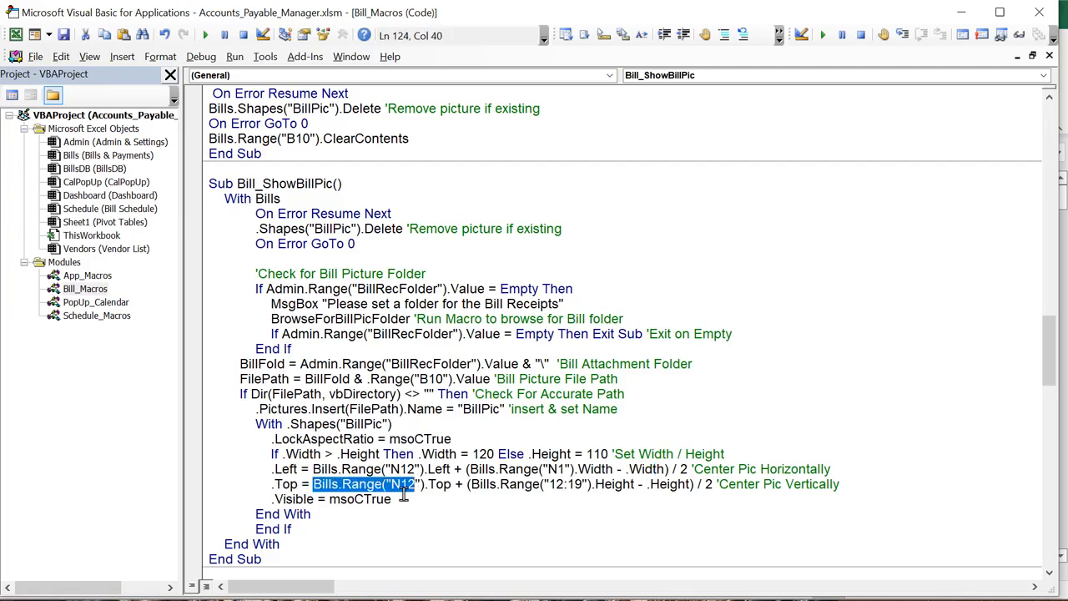
{"action": "double_click", "coordinate": [458, 484]}
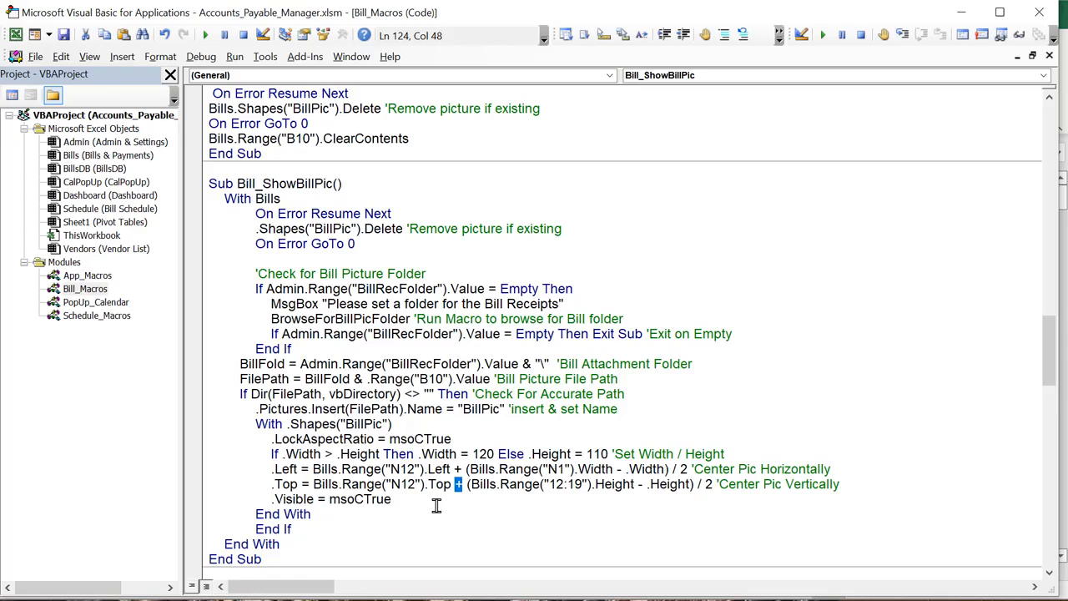
{"action": "left_click_drag", "start_coordinate": [582, 484], "coordinate": [548, 477]}
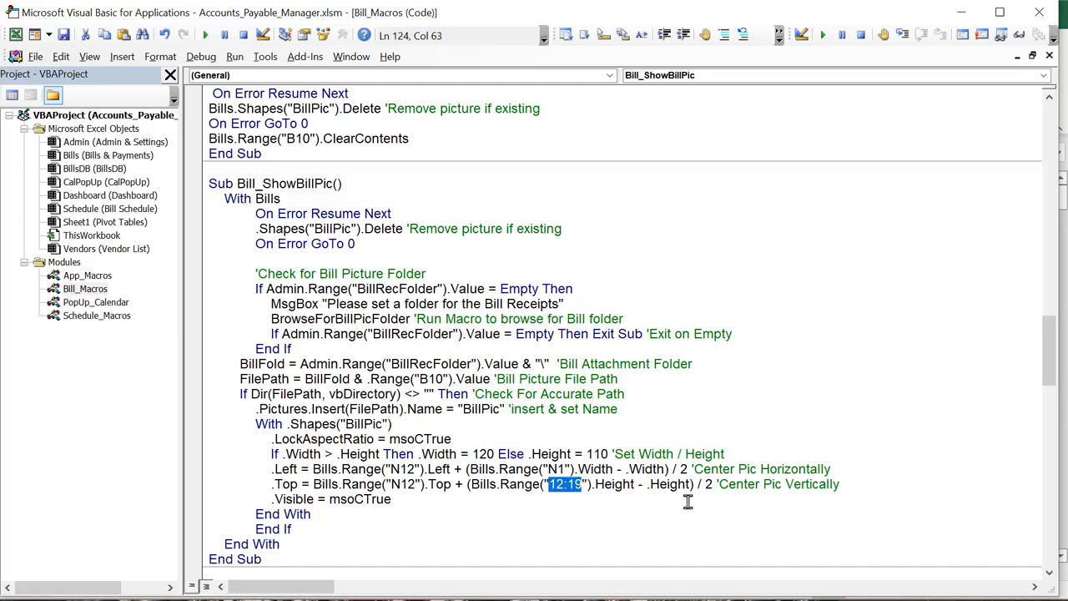
{"action": "scroll", "coordinate": [521, 494], "scroll_direction": "down", "scroll_amount": 4}
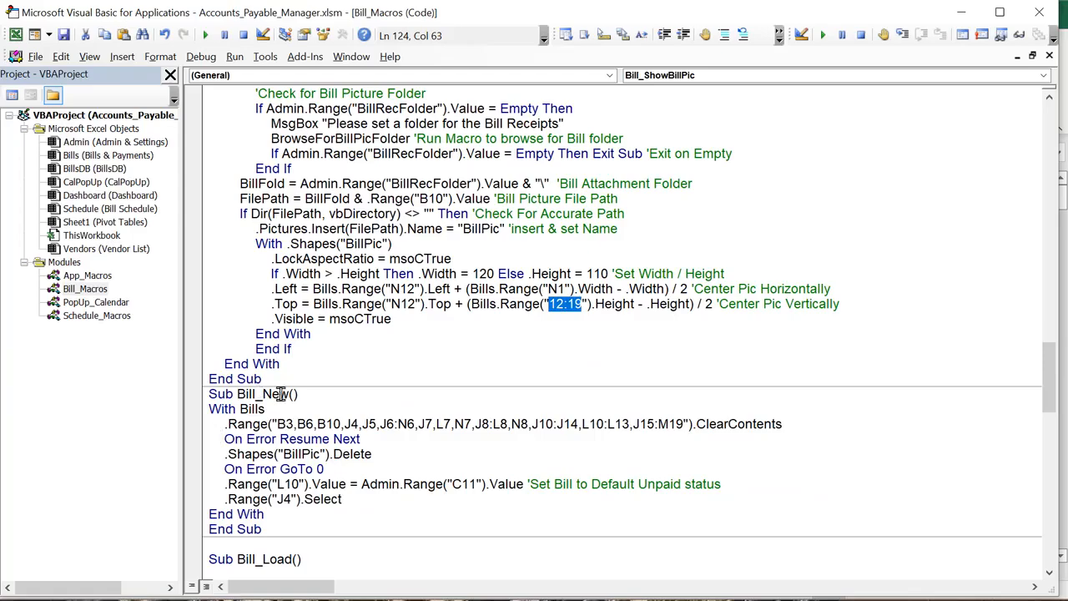
{"action": "left_click_drag", "start_coordinate": [288, 394], "coordinate": [244, 393]}
Start a new bill, confirm L10 shows Unpaid, and review the cells and picture Bill_New clears
{"action": "key", "text": "alt+F11"}
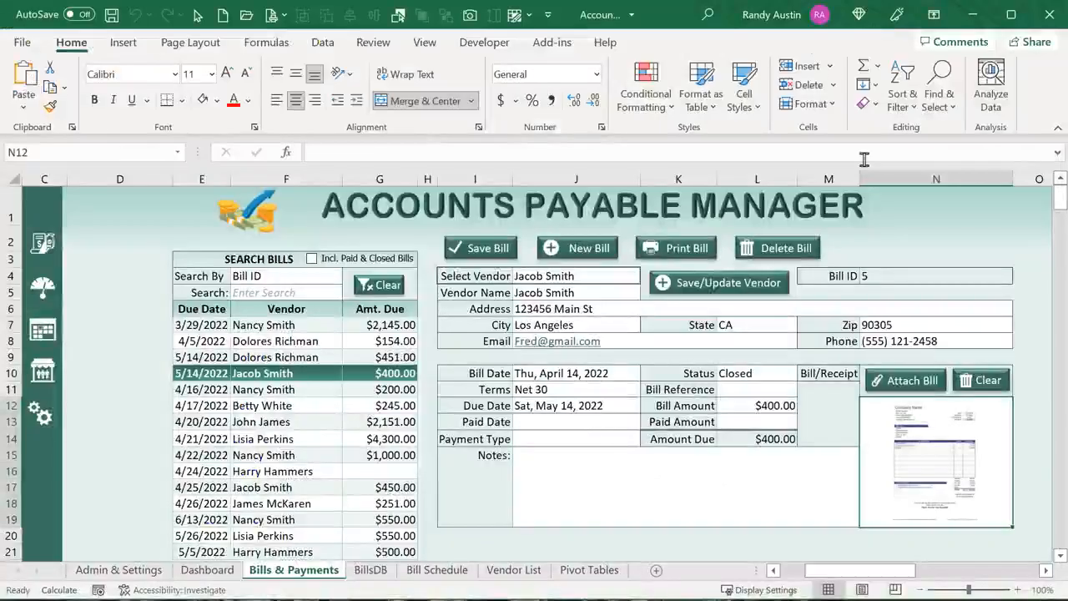
{"action": "left_click", "coordinate": [576, 252]}
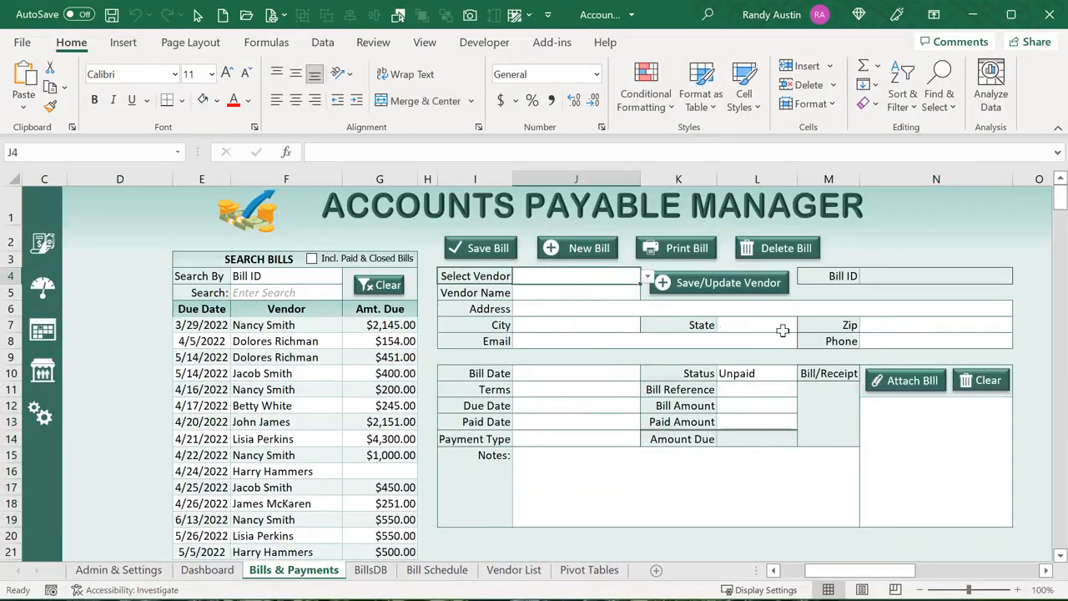
{"action": "left_click", "coordinate": [758, 372]}
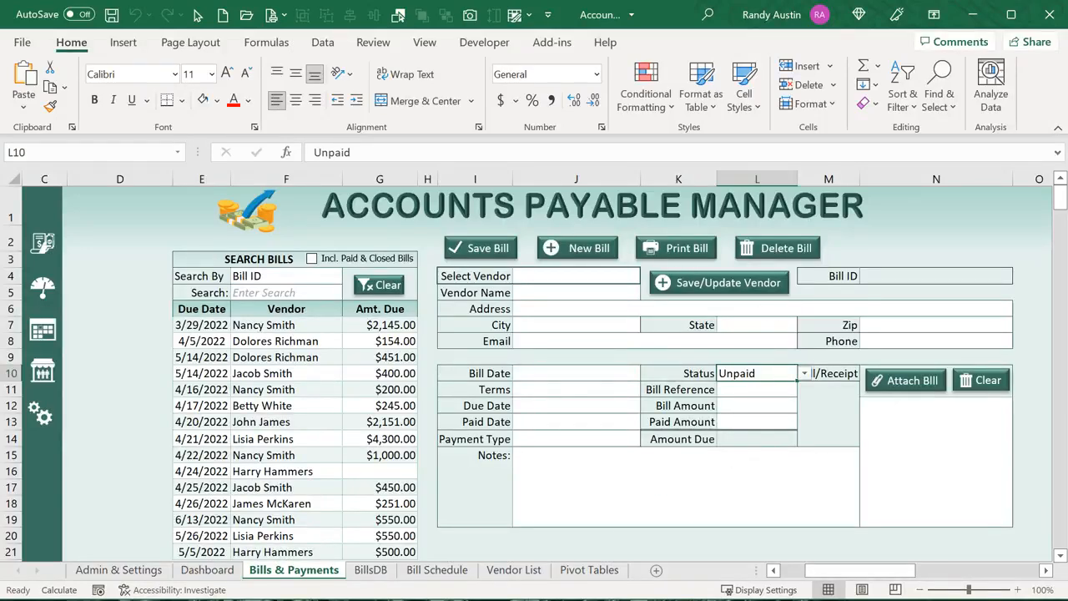
{"action": "key", "text": "alt+F11"}
{"action": "left_click_drag", "start_coordinate": [307, 424], "coordinate": [719, 424]}
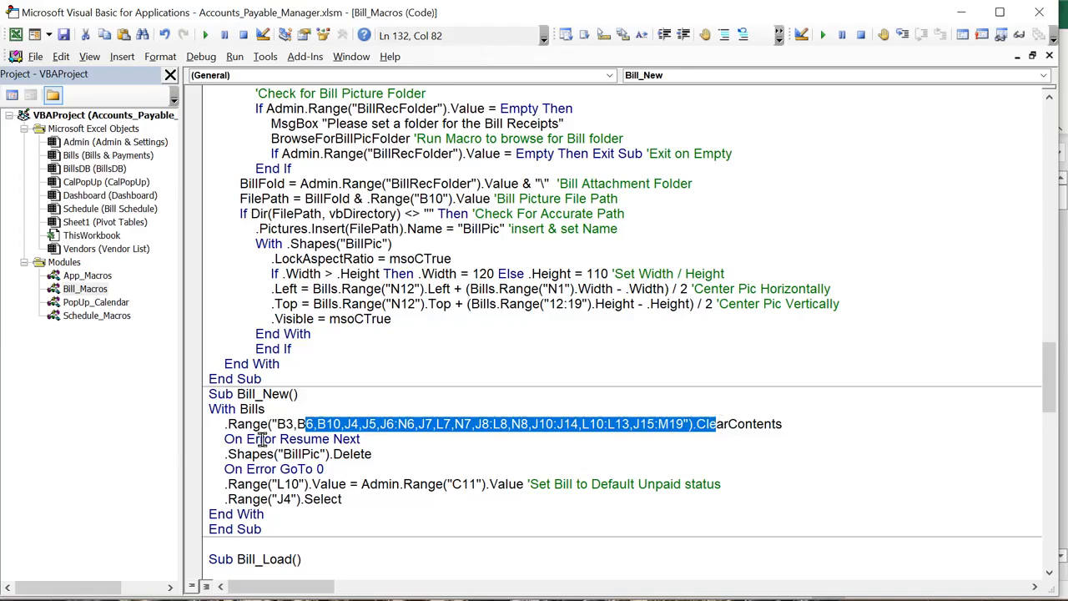
{"action": "left_click_drag", "start_coordinate": [342, 469], "coordinate": [222, 441]}
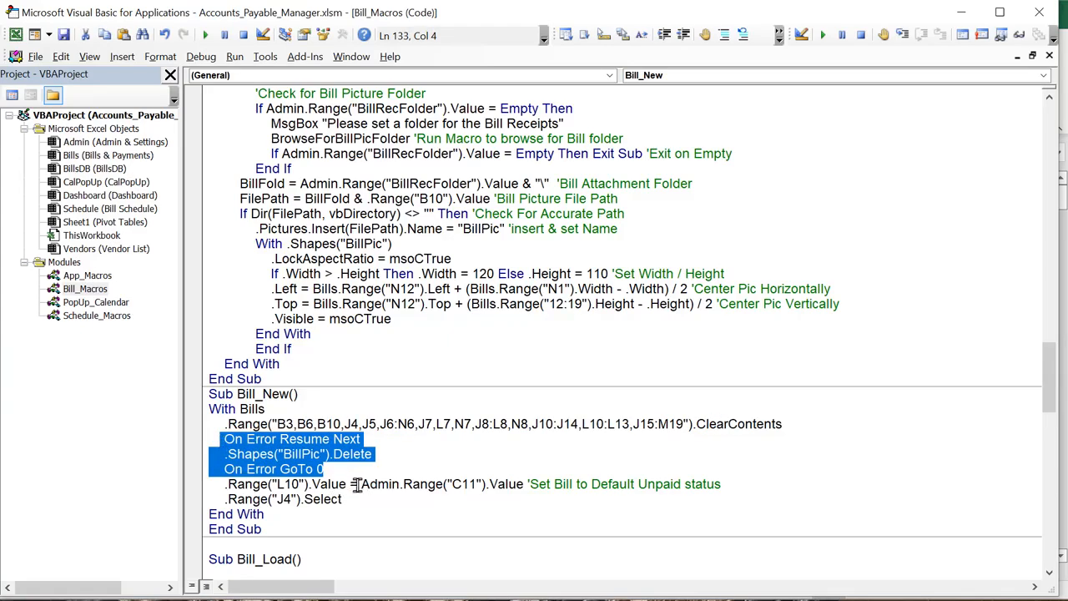
{"action": "left_click_drag", "start_coordinate": [349, 484], "coordinate": [234, 486]}
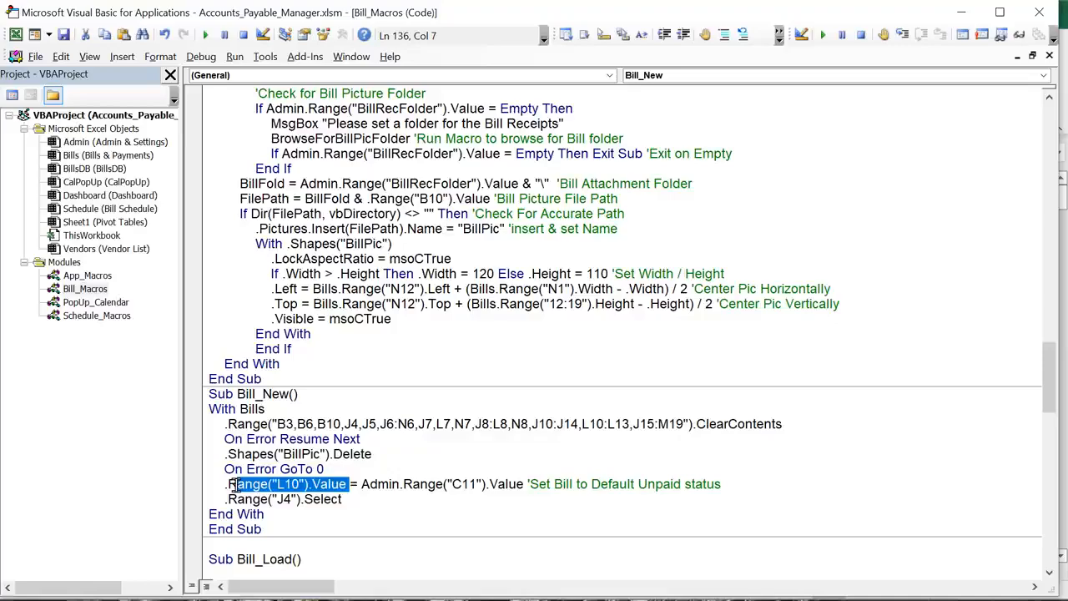
Compare the default Unpaid status in Admin & Settings C11 with Bill_New's final lines
{"action": "key", "text": "alt+Tab"}
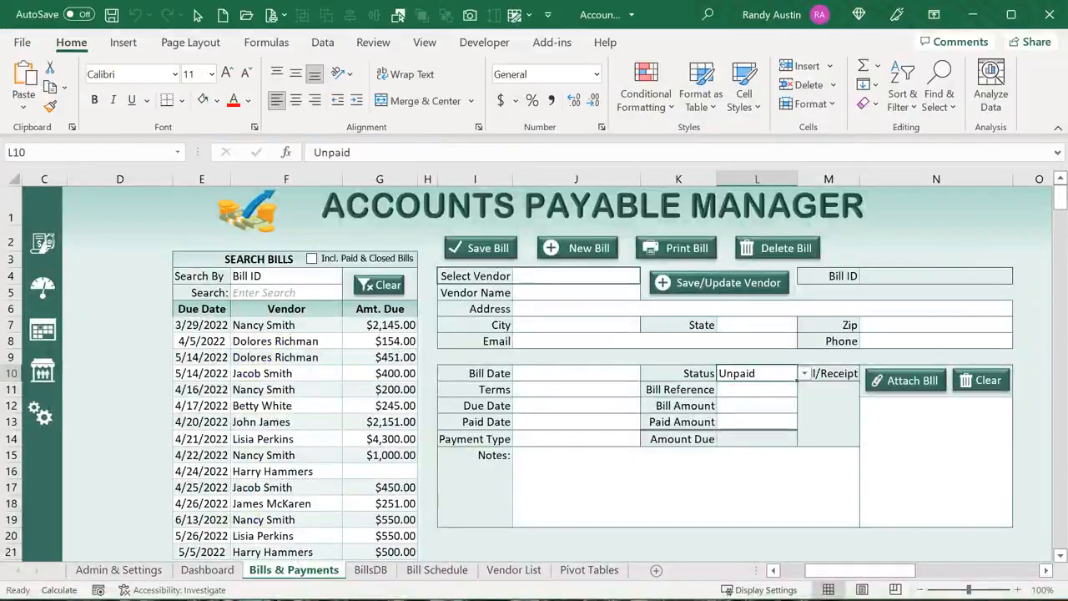
{"action": "left_click", "coordinate": [142, 571]}
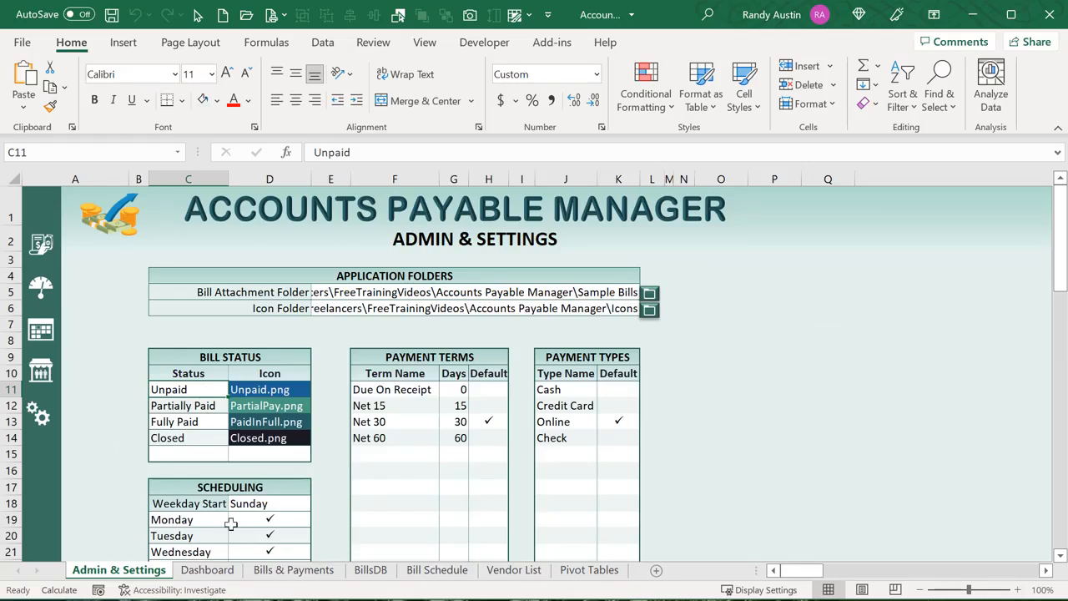
{"action": "left_click", "coordinate": [307, 571]}
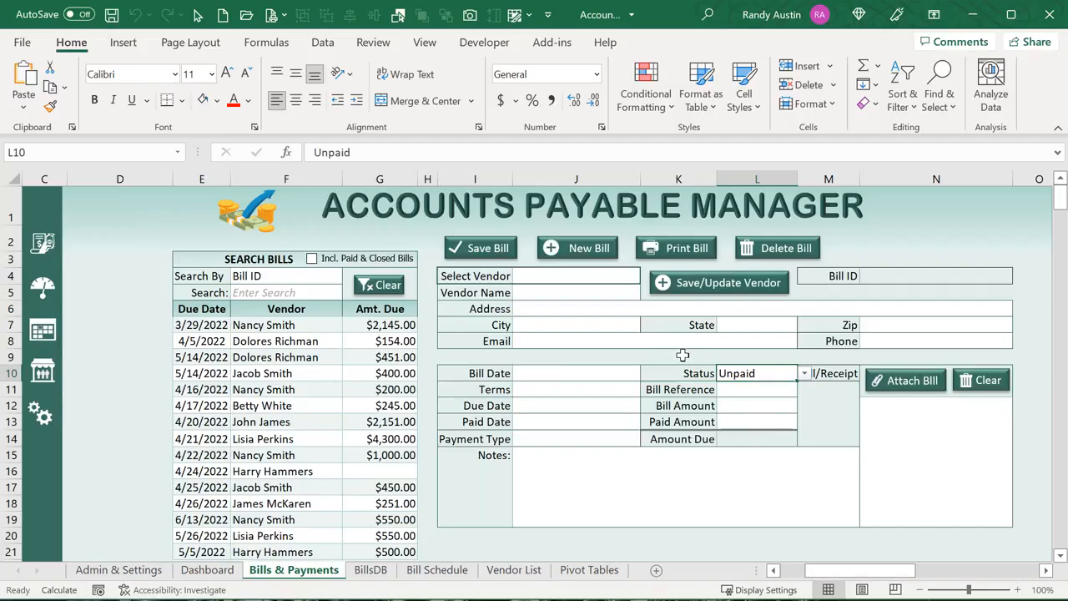
{"action": "key", "text": "alt+F11"}
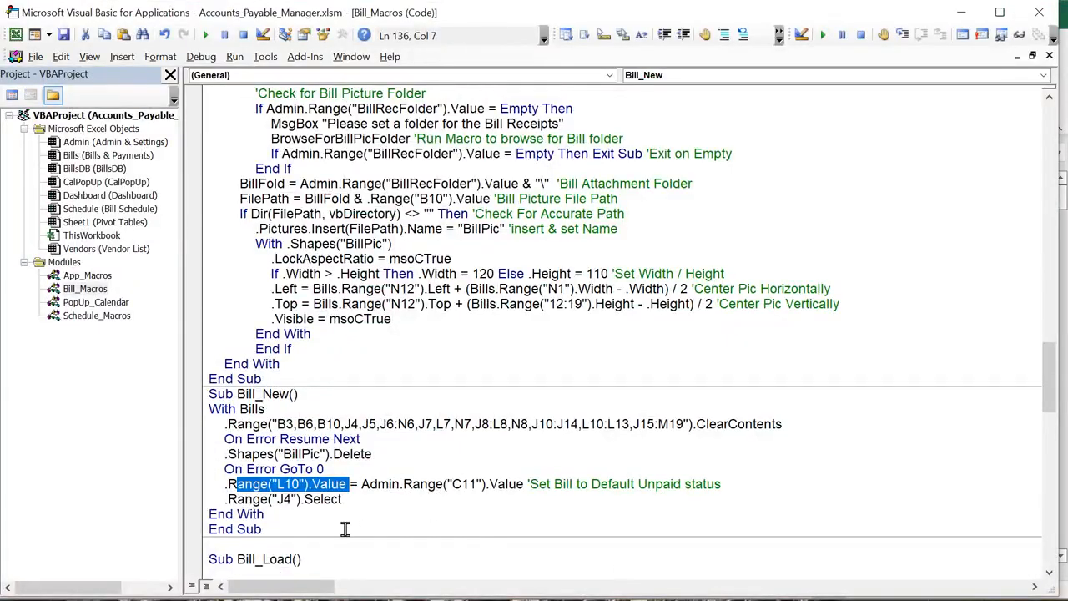
{"action": "left_click_drag", "start_coordinate": [363, 506], "coordinate": [216, 484]}
{"action": "key", "text": "alt+F11"}
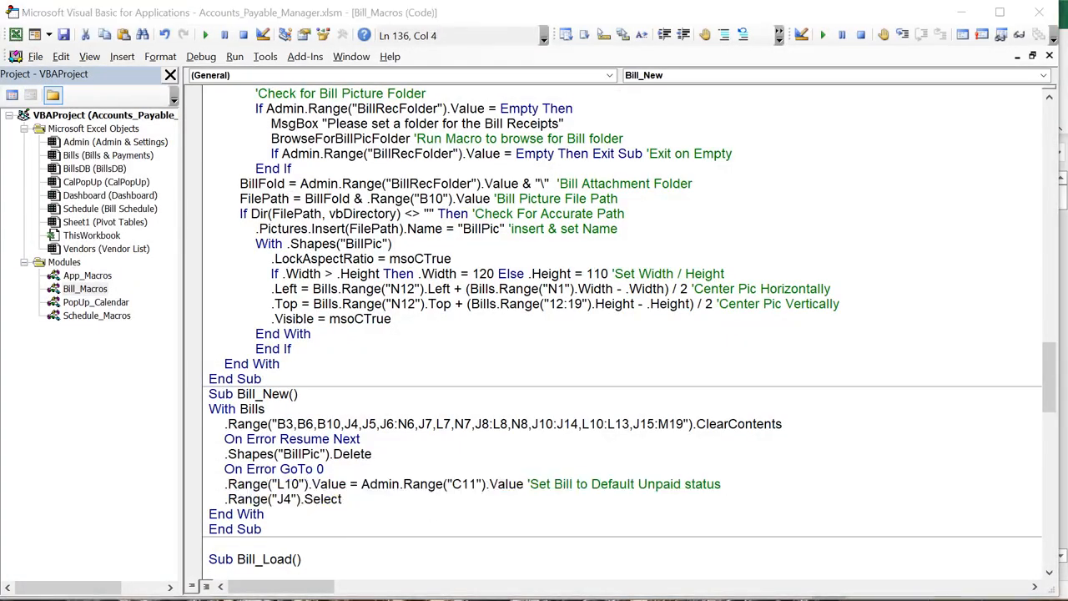
Choose a vendor from the J4 Select Vendor list, switch to a different vendor, and select details J5:N7
{"action": "left_click", "coordinate": [621, 273]}
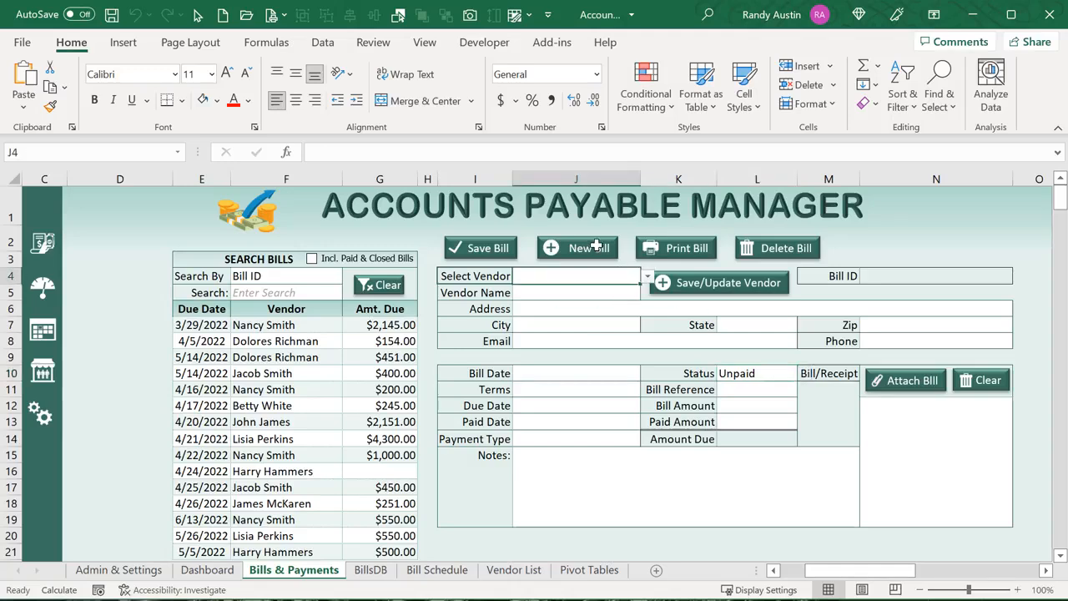
{"action": "left_click", "coordinate": [647, 276]}
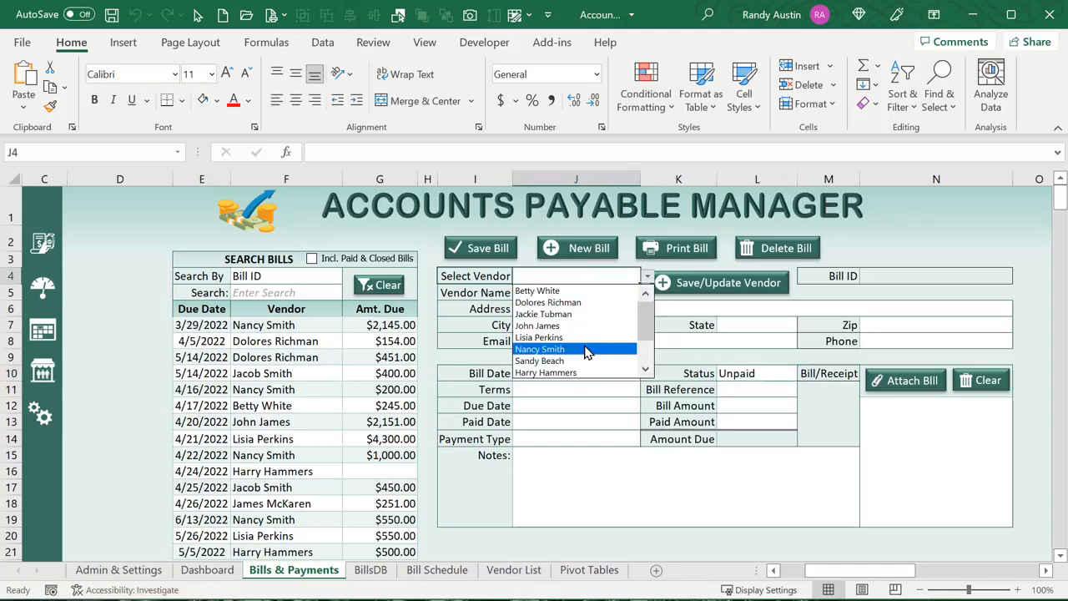
{"action": "left_click", "coordinate": [586, 349]}
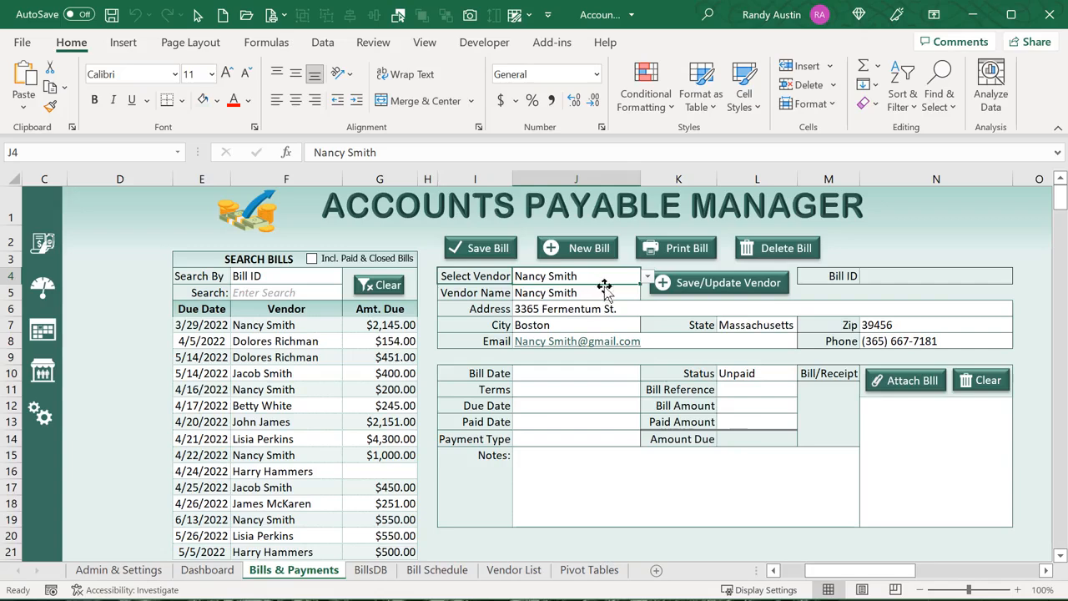
{"action": "left_click", "coordinate": [646, 280]}
{"action": "left_click", "coordinate": [573, 347]}
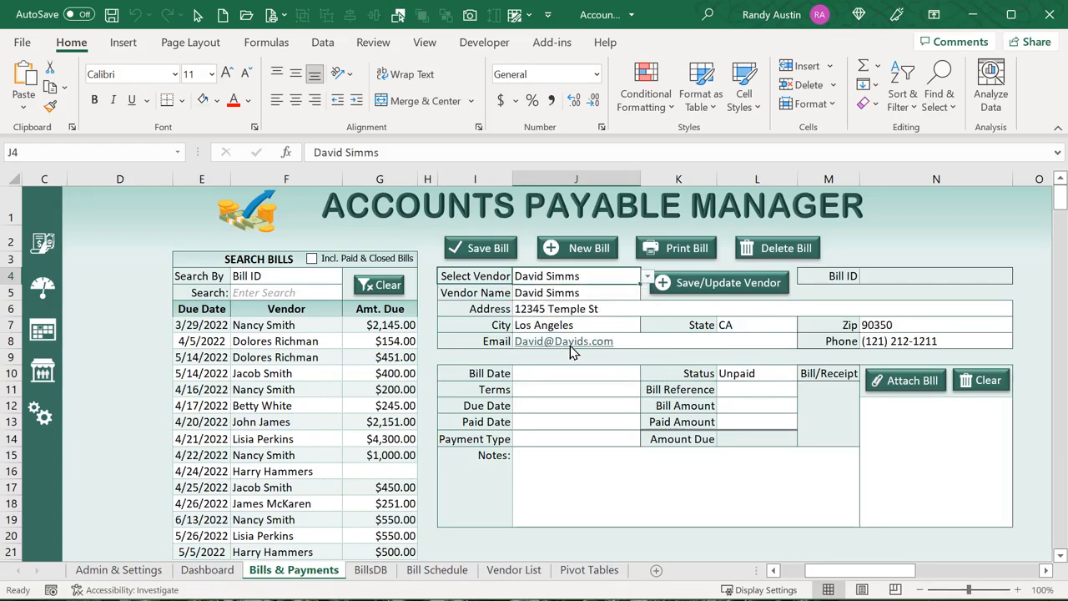
{"action": "left_click_drag", "start_coordinate": [571, 292], "coordinate": [650, 325]}
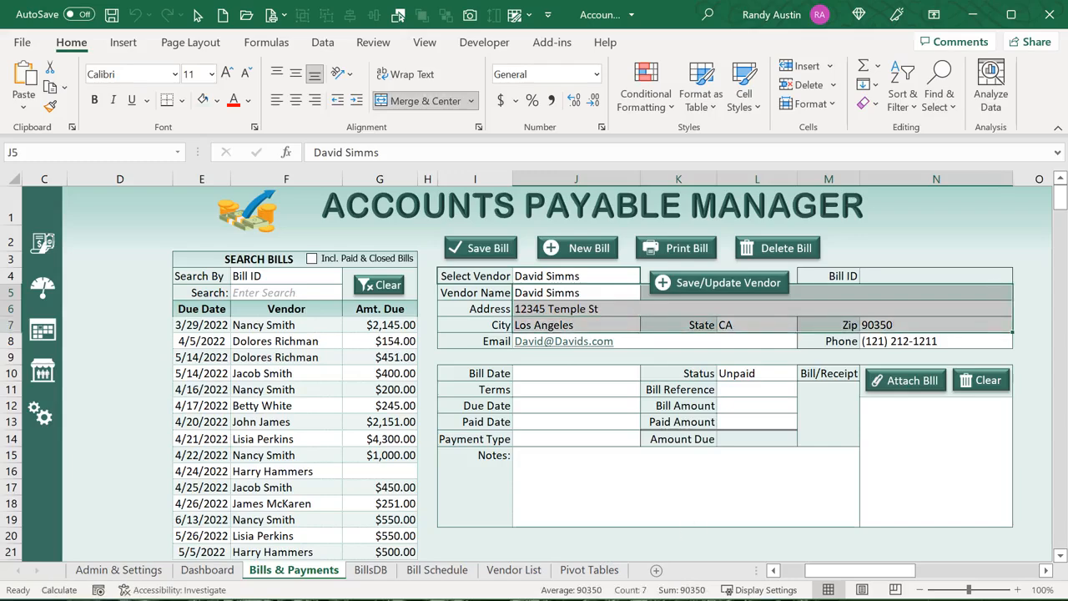
Bring the helper columns into view and check the Vendor Row lookup formula in B8
{"action": "left_click_drag", "start_coordinate": [868, 572], "coordinate": [845, 576]}
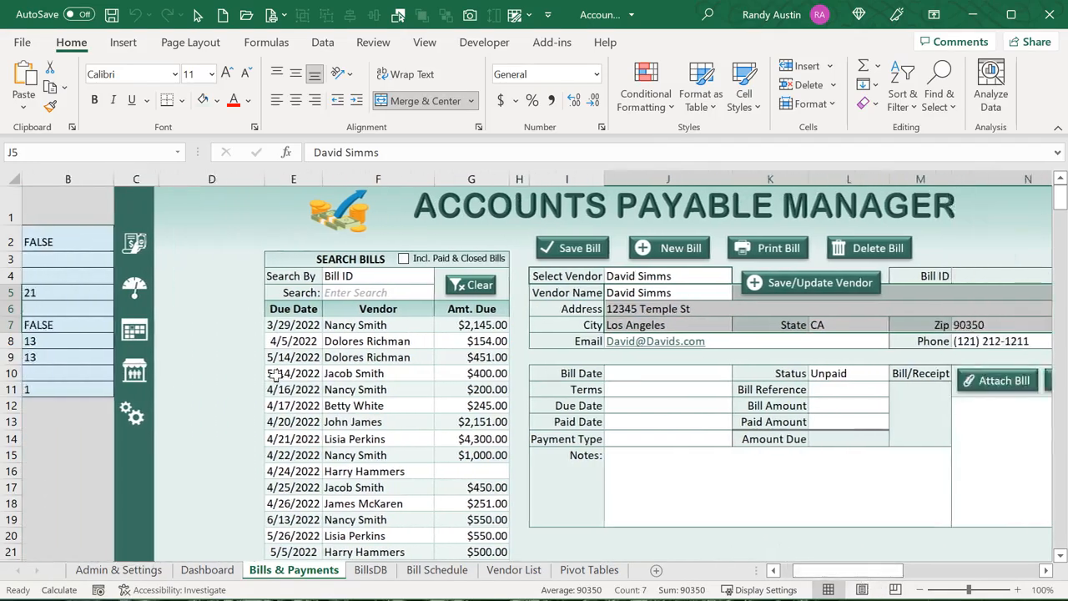
{"action": "left_click", "coordinate": [773, 570]}
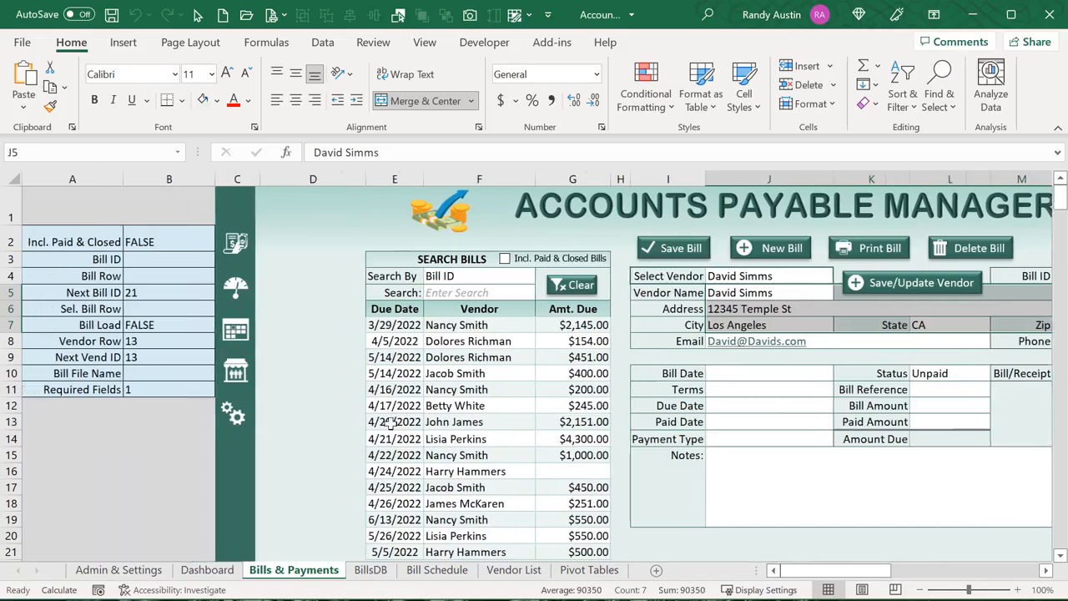
{"action": "left_click", "coordinate": [152, 356]}
{"action": "left_click", "coordinate": [152, 341]}
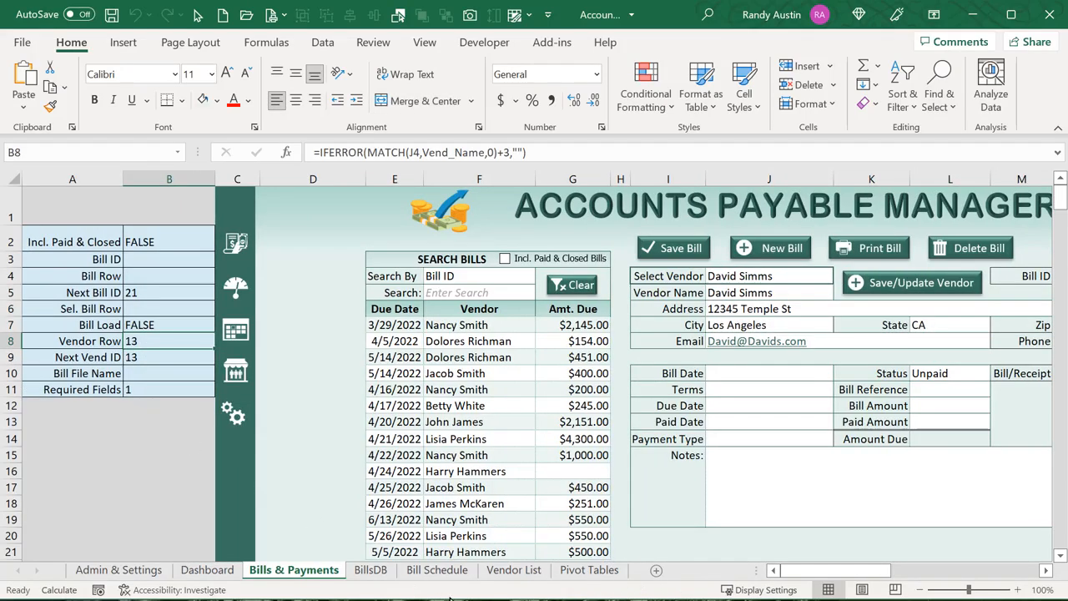
Check vendor address and state entries on Vendor List, then reselect J4 on Bills & Payments
{"action": "left_click", "coordinate": [514, 570]}
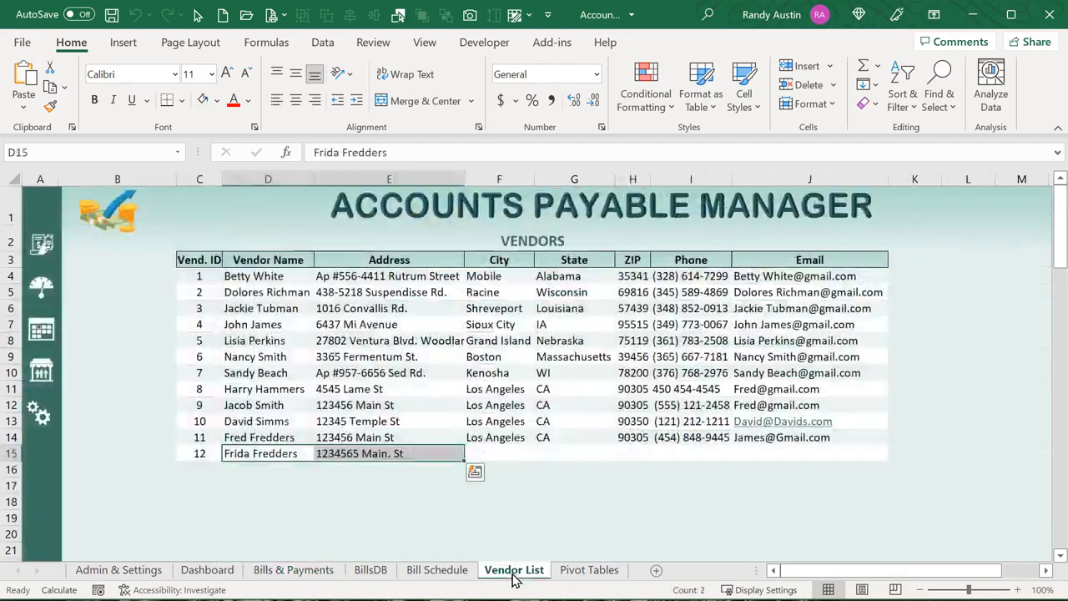
{"action": "left_click", "coordinate": [345, 292]}
{"action": "left_click", "coordinate": [579, 323]}
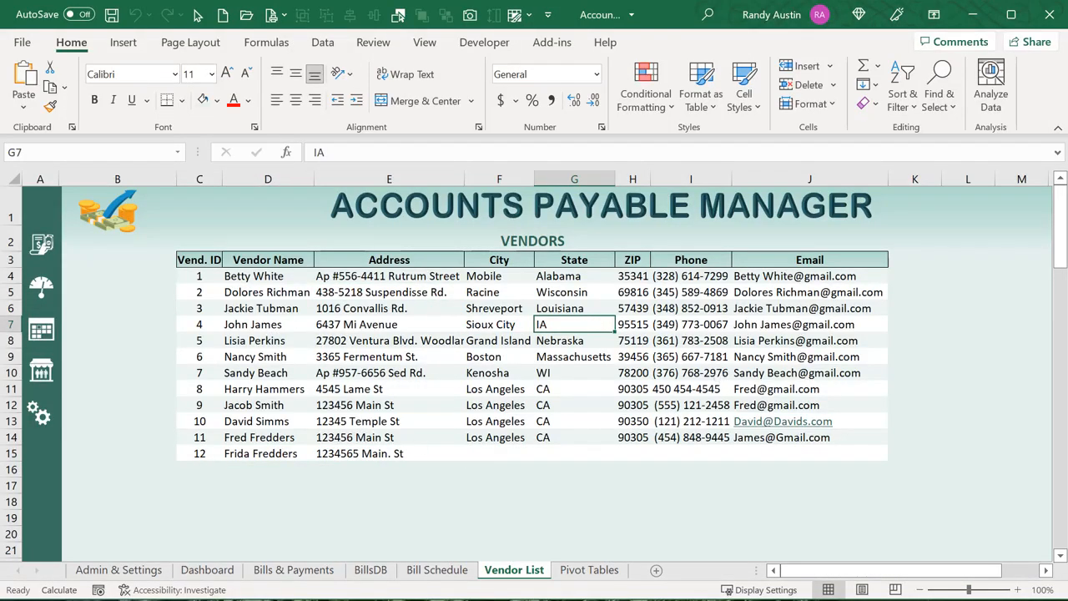
{"action": "left_click", "coordinate": [296, 571]}
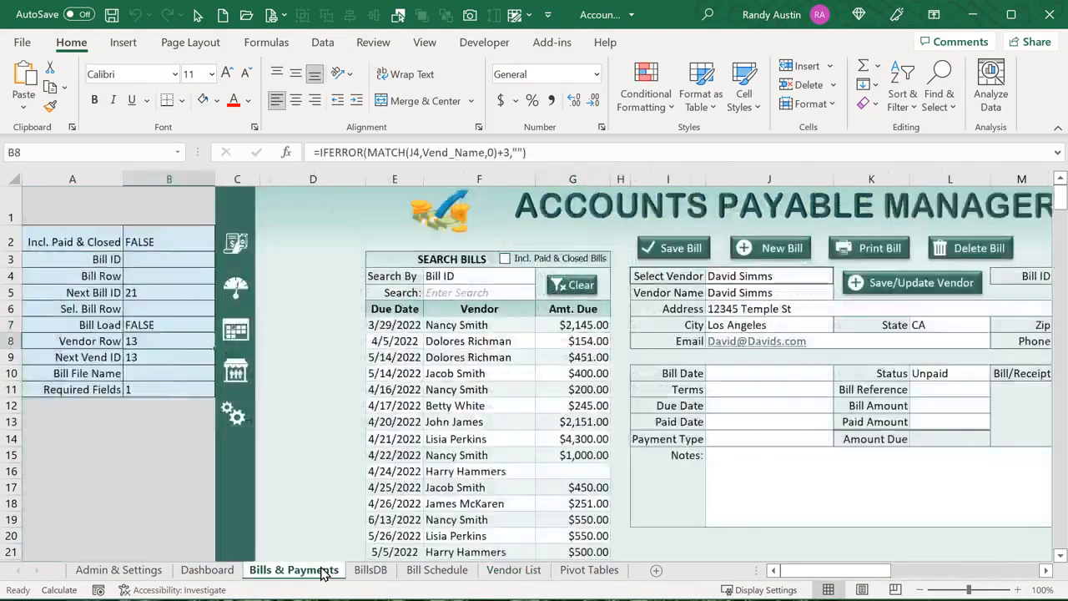
{"action": "left_click", "coordinate": [788, 279]}
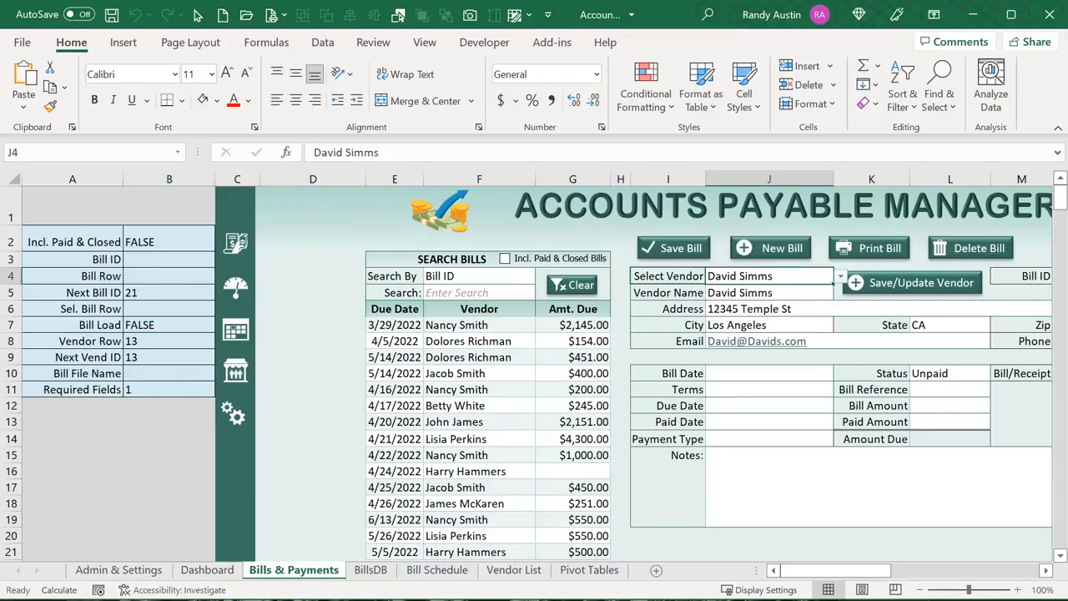
{"action": "key", "text": "alt+F11"}
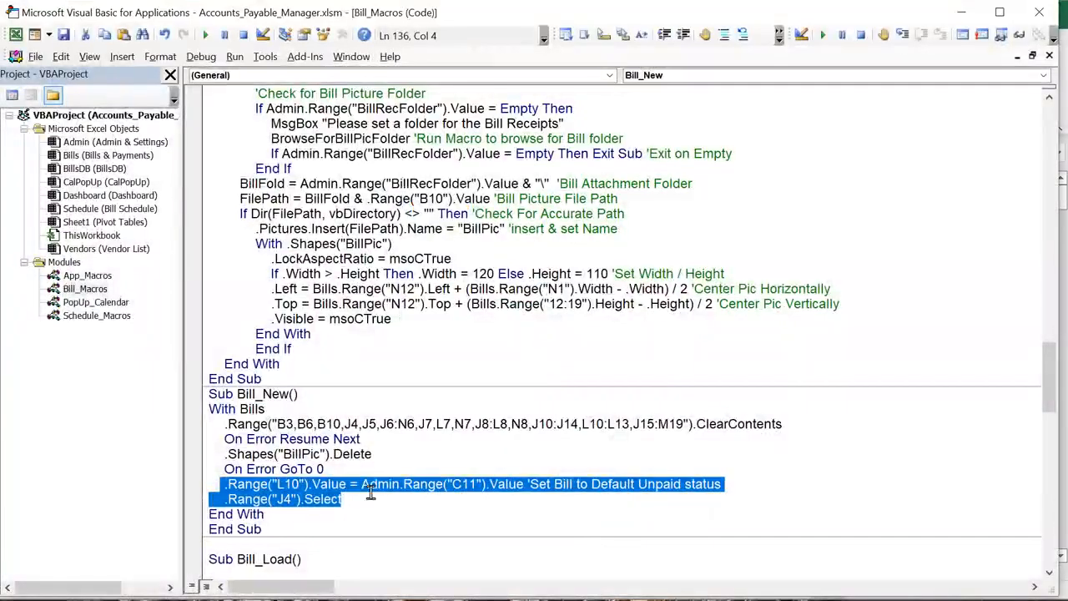
Open the Bills sheet code and review Worksheet_Change's J4 check, B8 test and stored vendor row
{"action": "double_click", "coordinate": [108, 157]}
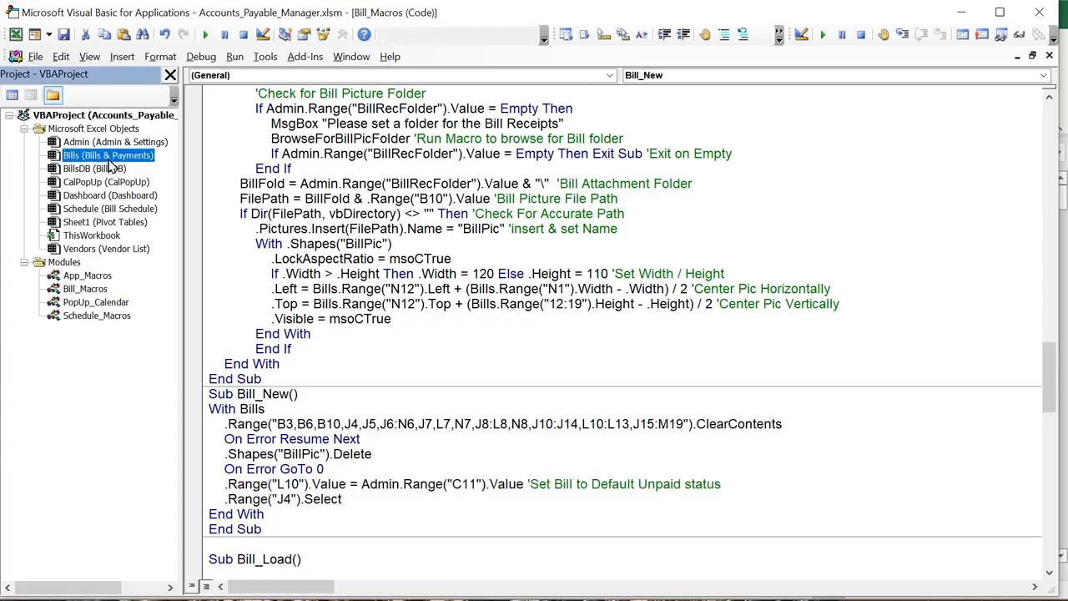
{"action": "left_click_drag", "start_coordinate": [287, 214], "coordinate": [411, 214]}
{"action": "scroll", "coordinate": [373, 267], "scroll_direction": "down", "scroll_amount": 1}
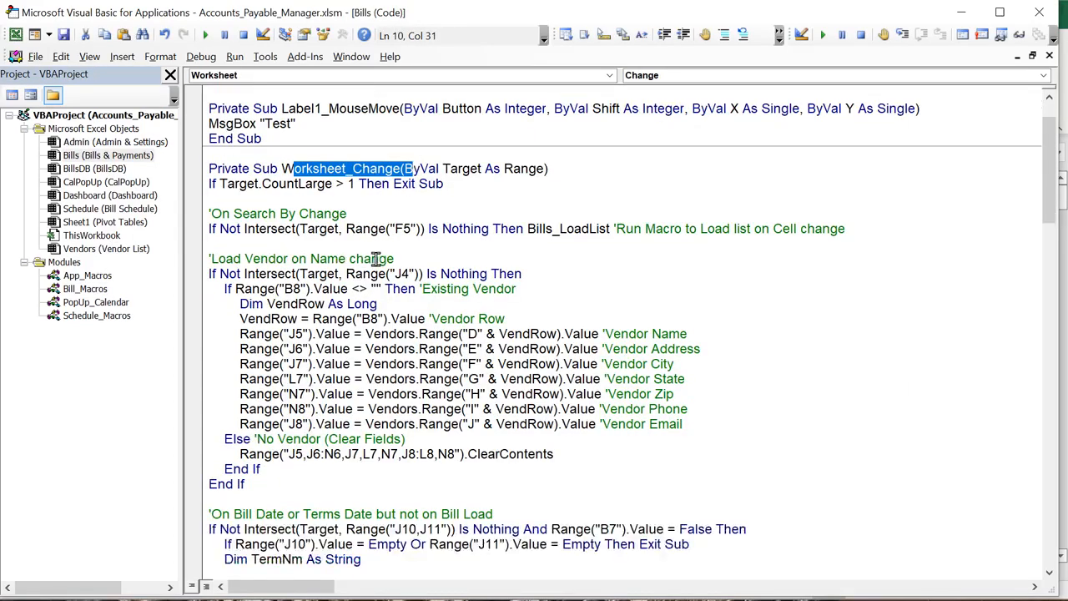
{"action": "left_click_drag", "start_coordinate": [410, 274], "coordinate": [402, 273]}
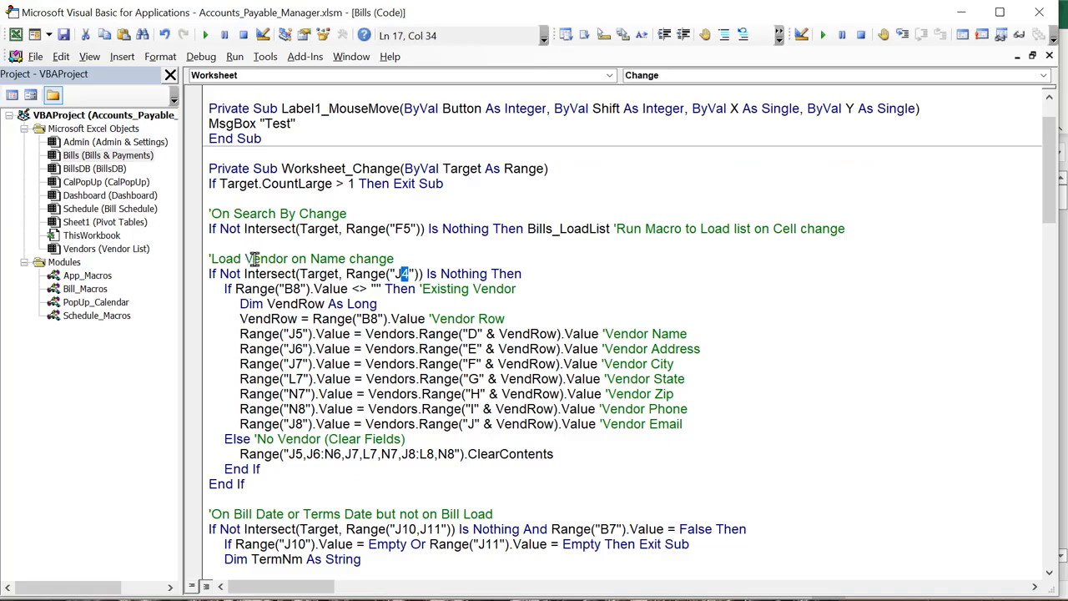
{"action": "left_click", "coordinate": [297, 275]}
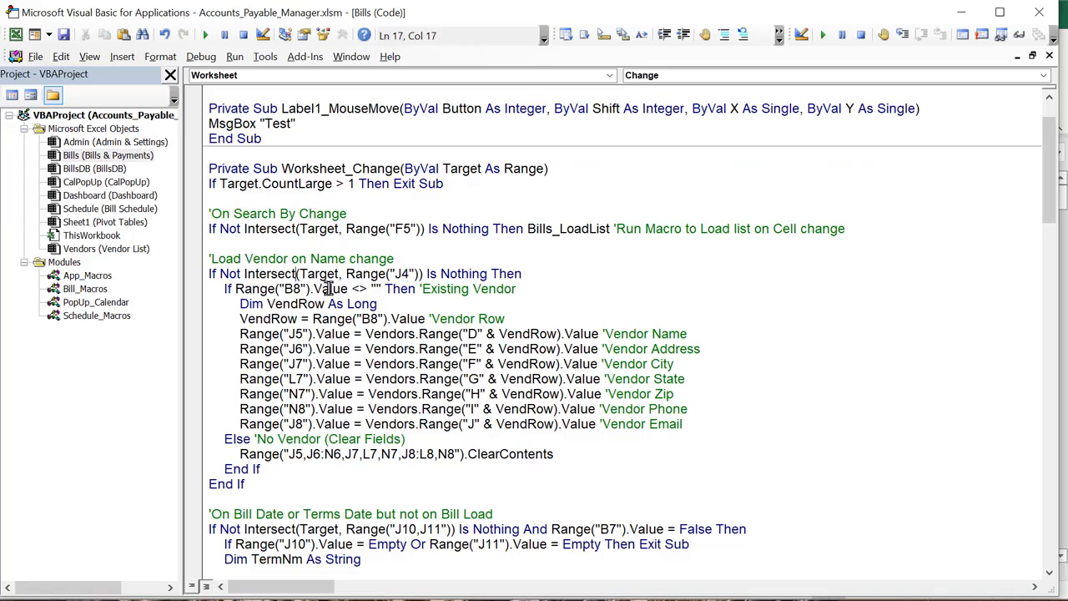
{"action": "left_click_drag", "start_coordinate": [413, 276], "coordinate": [389, 275]}
{"action": "left_click", "coordinate": [288, 377]}
{"action": "mouse_move", "coordinate": [251, 290]}
{"action": "left_mouse_down"}
{"action": "mouse_move", "coordinate": [342, 293]}
{"action": "mouse_move", "coordinate": [346, 276]}
{"action": "mouse_move", "coordinate": [376, 306]}
{"action": "mouse_move", "coordinate": [244, 305]}
{"action": "left_mouse_up"}
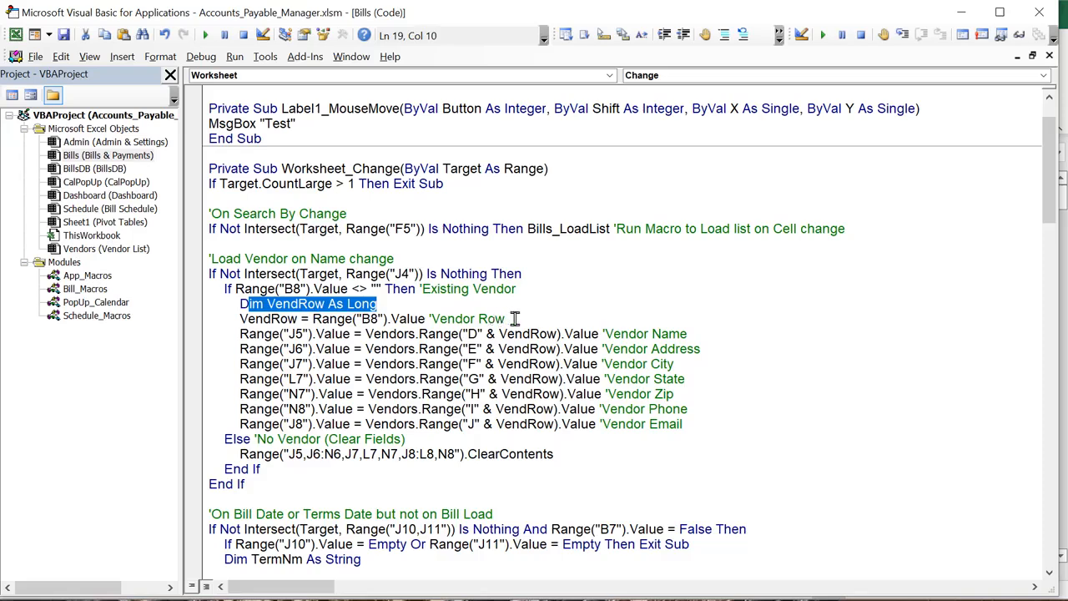
{"action": "left_click_drag", "start_coordinate": [506, 319], "coordinate": [240, 319]}
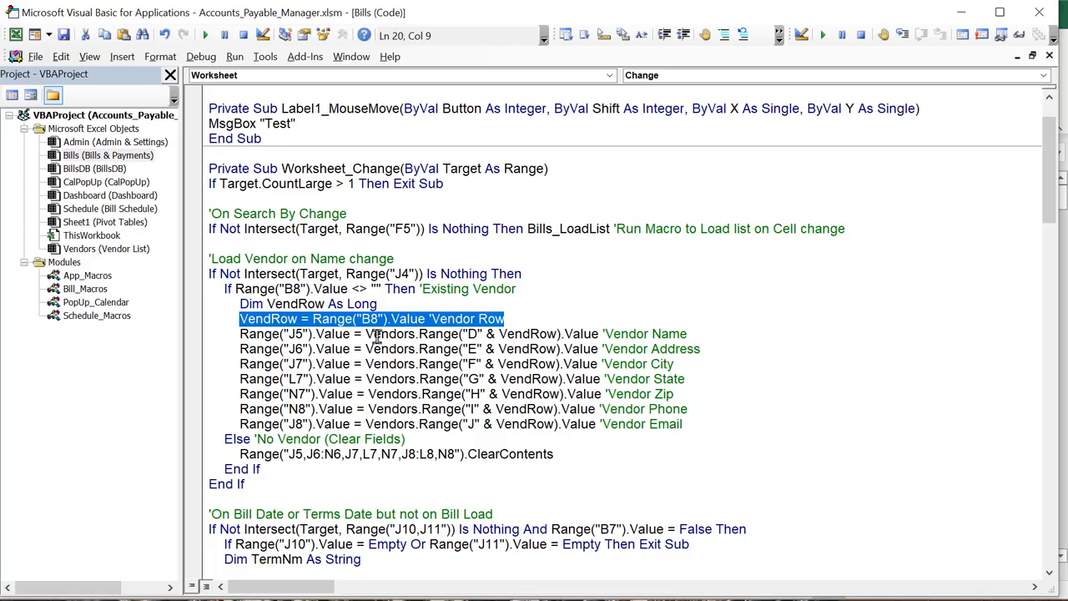
Review the lines filling vendor name, address and state, and the No Vendor clear-fields branch
{"action": "left_click", "coordinate": [599, 333]}
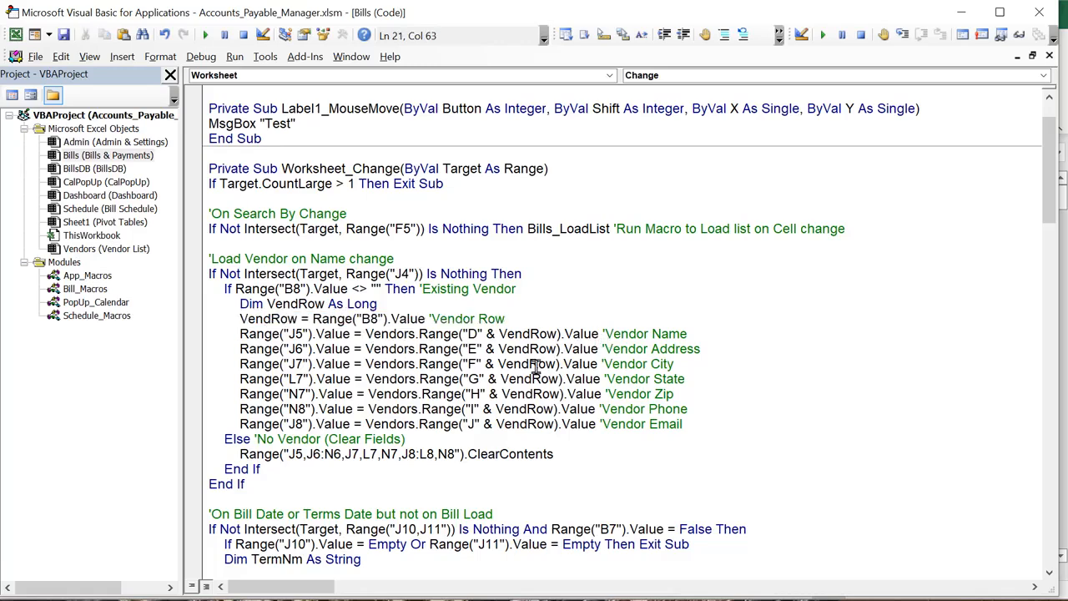
{"action": "left_click", "coordinate": [511, 349]}
{"action": "left_click_drag", "start_coordinate": [512, 349], "coordinate": [465, 349]}
{"action": "left_click_drag", "start_coordinate": [313, 351], "coordinate": [306, 352]}
{"action": "left_click", "coordinate": [350, 379]}
{"action": "left_click_drag", "start_coordinate": [697, 409], "coordinate": [170, 304]}
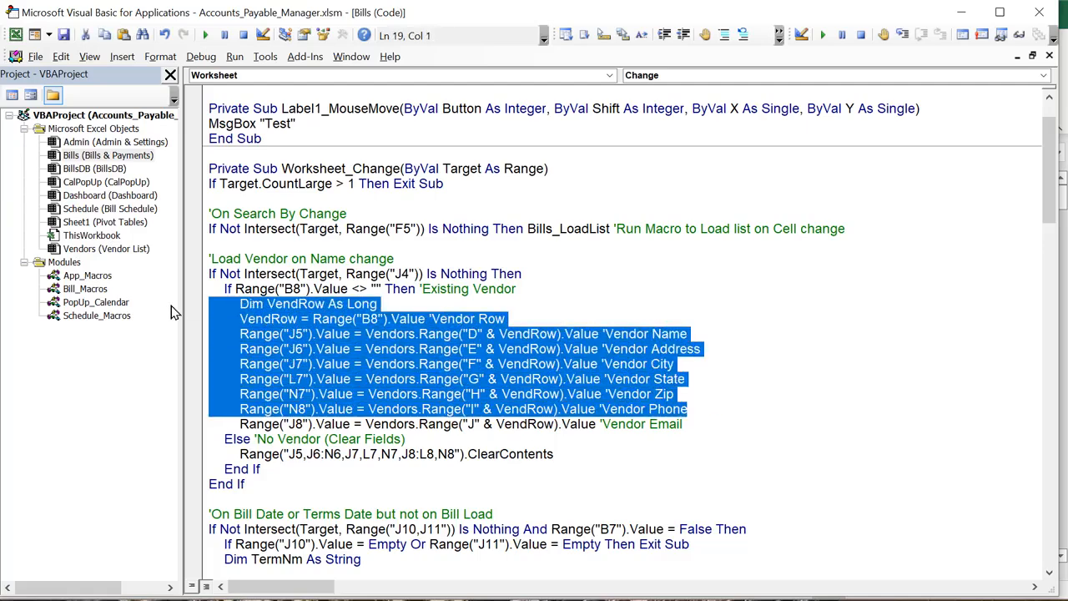
{"action": "left_click", "coordinate": [489, 453]}
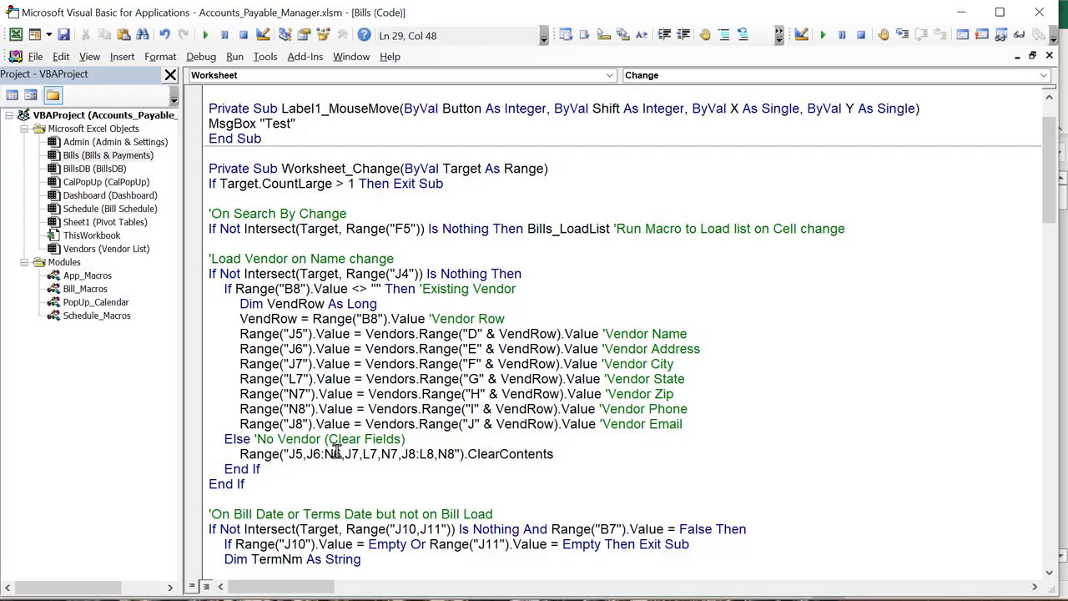
{"action": "left_click_drag", "start_coordinate": [422, 440], "coordinate": [255, 440]}
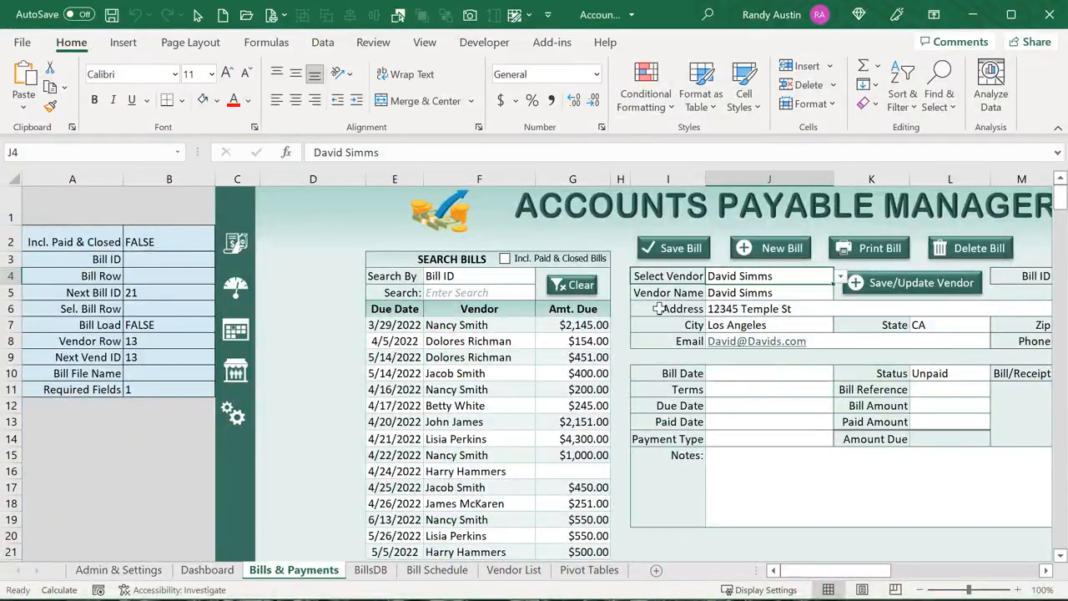
Reset the form with New Bill and review the vendor-row condition and ClearContents statement in code
{"action": "left_click", "coordinate": [747, 260]}
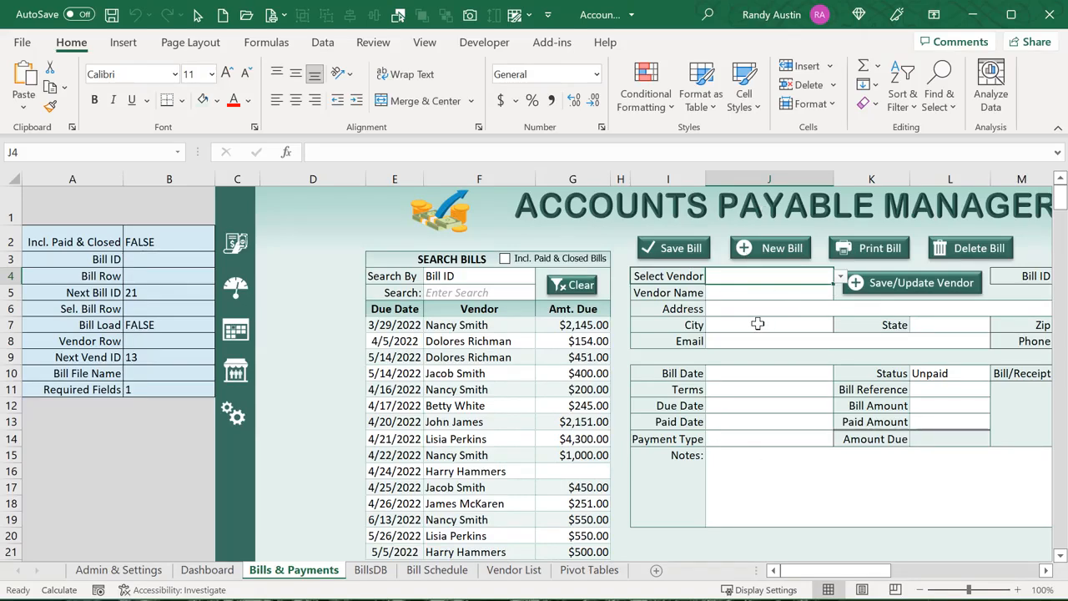
{"action": "left_click", "coordinate": [290, 599]}
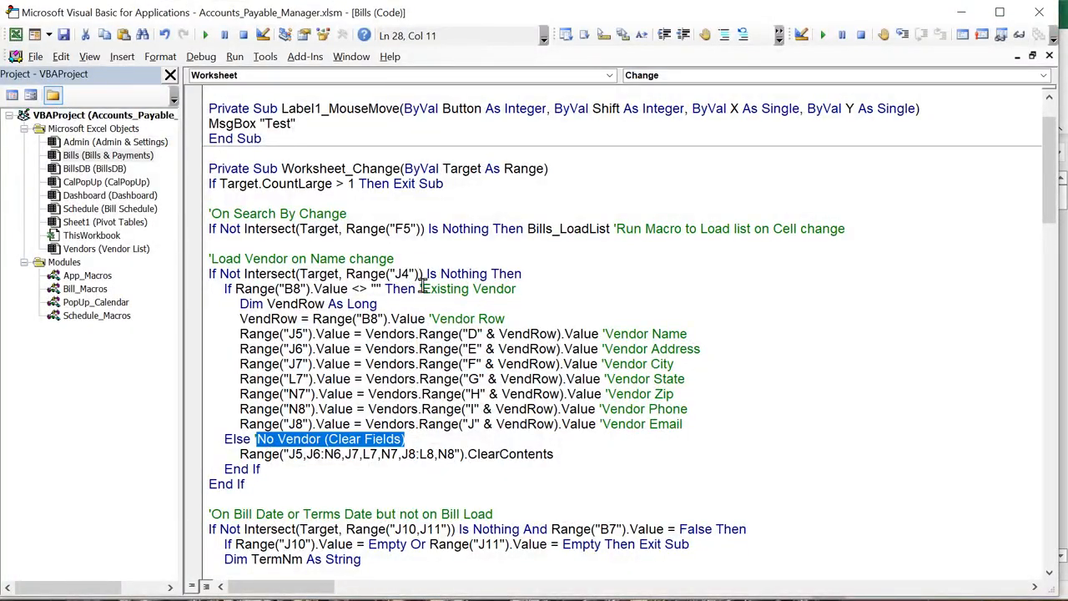
{"action": "left_click_drag", "start_coordinate": [250, 289], "coordinate": [370, 293]}
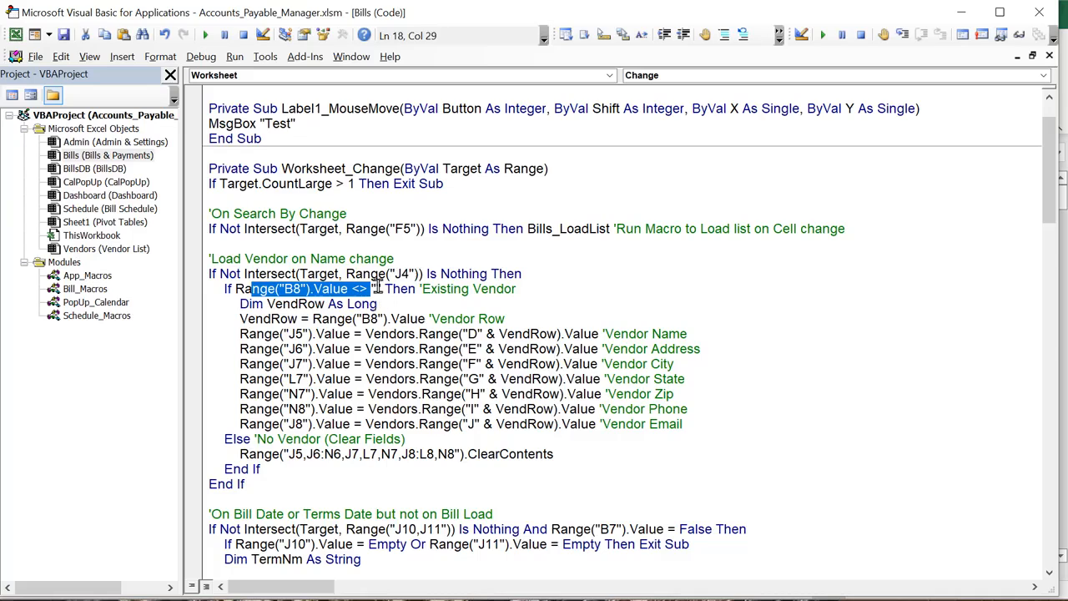
{"action": "left_click_drag", "start_coordinate": [239, 454], "coordinate": [527, 454]}
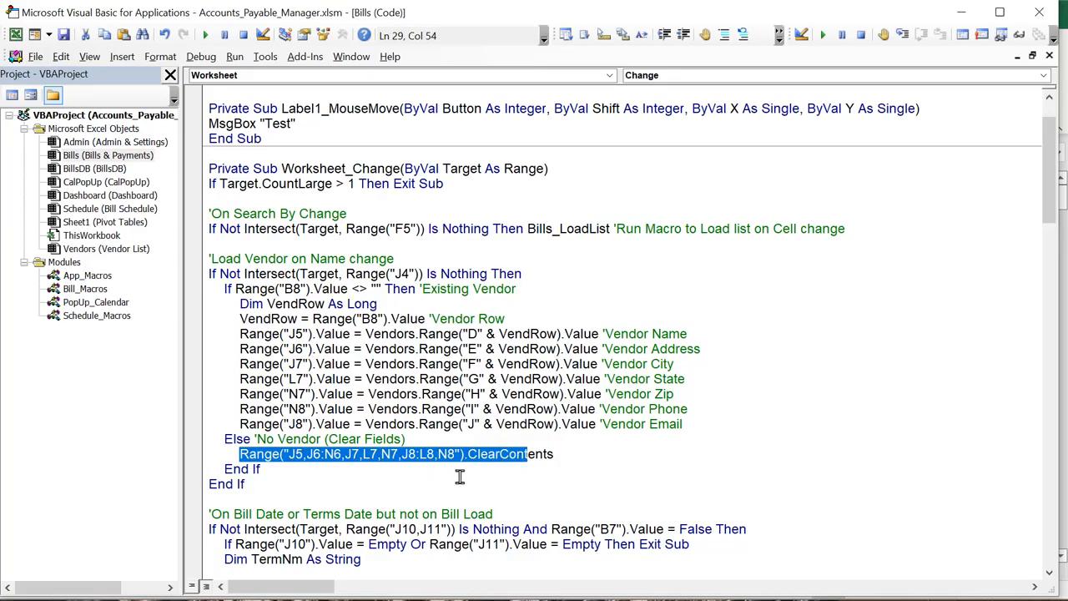
{"action": "key", "text": "alt+F11"}
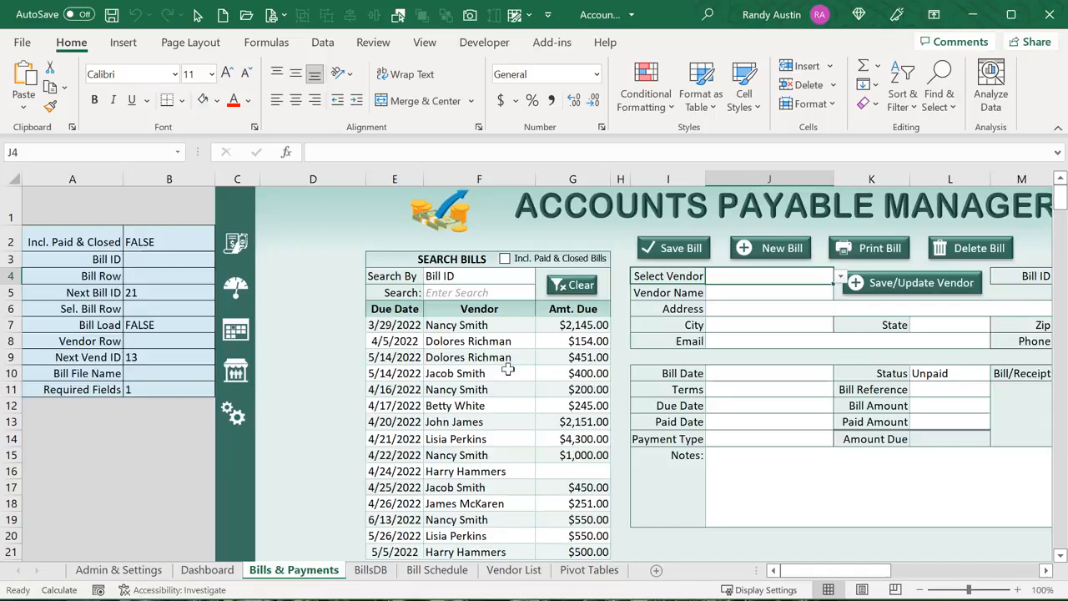
Load the 5/14/2022 bill, start a new bill, and pick a vendor from Grand Island, Nebraska
{"action": "left_click", "coordinate": [778, 291]}
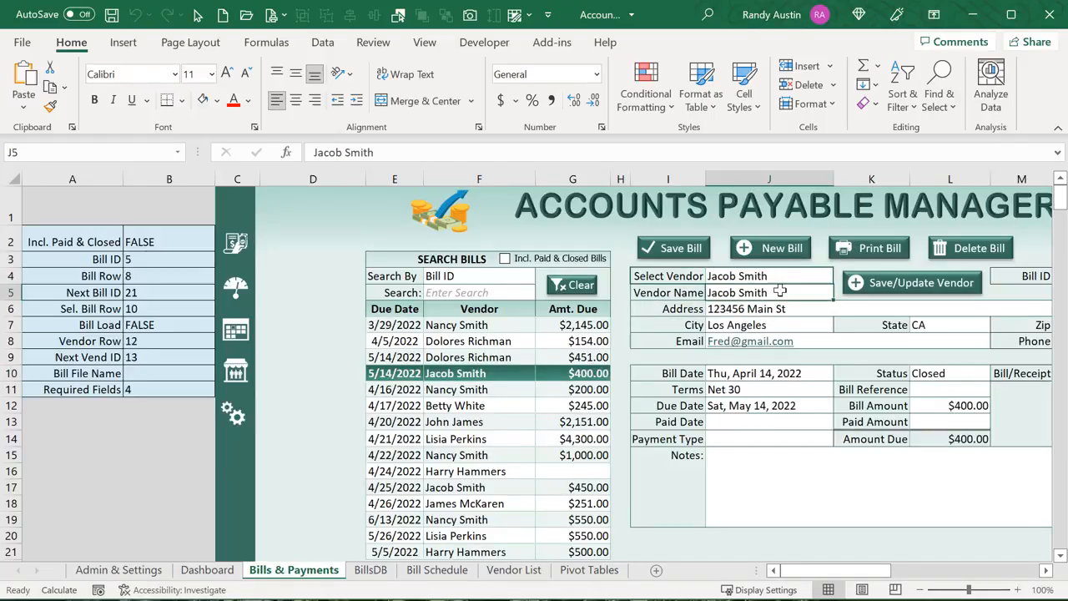
{"action": "left_click", "coordinate": [772, 249]}
{"action": "left_click", "coordinate": [841, 276]}
{"action": "left_click", "coordinate": [797, 337]}
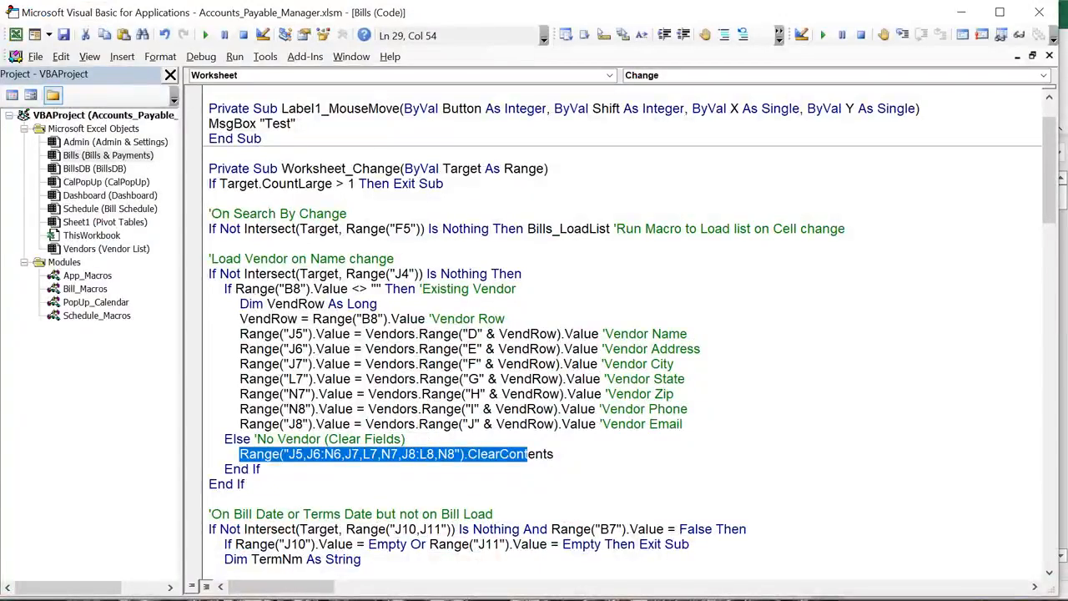
Review the Bill_Macros module code and return to the workbook
{"action": "double_click", "coordinate": [100, 288]}
{"action": "scroll", "coordinate": [339, 474], "scroll_direction": "down", "scroll_amount": 4}
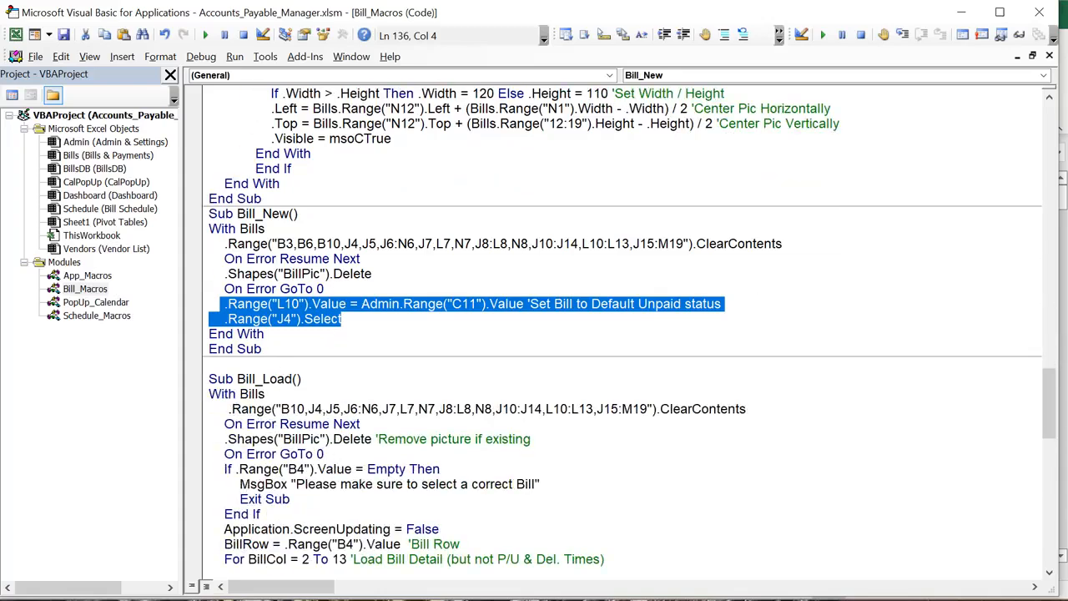
{"action": "key", "text": "alt+F11"}
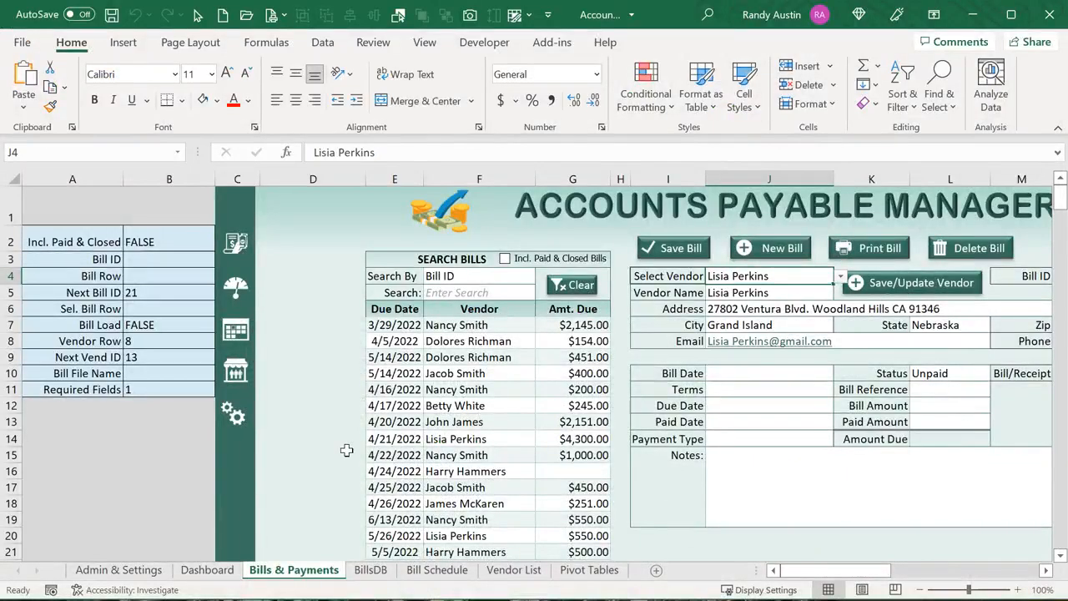
Load the 5/14/2022 bill and inspect the B4 Bill Row formula, D7:D12 values and B3 Bill ID
{"action": "left_click", "coordinate": [416, 371]}
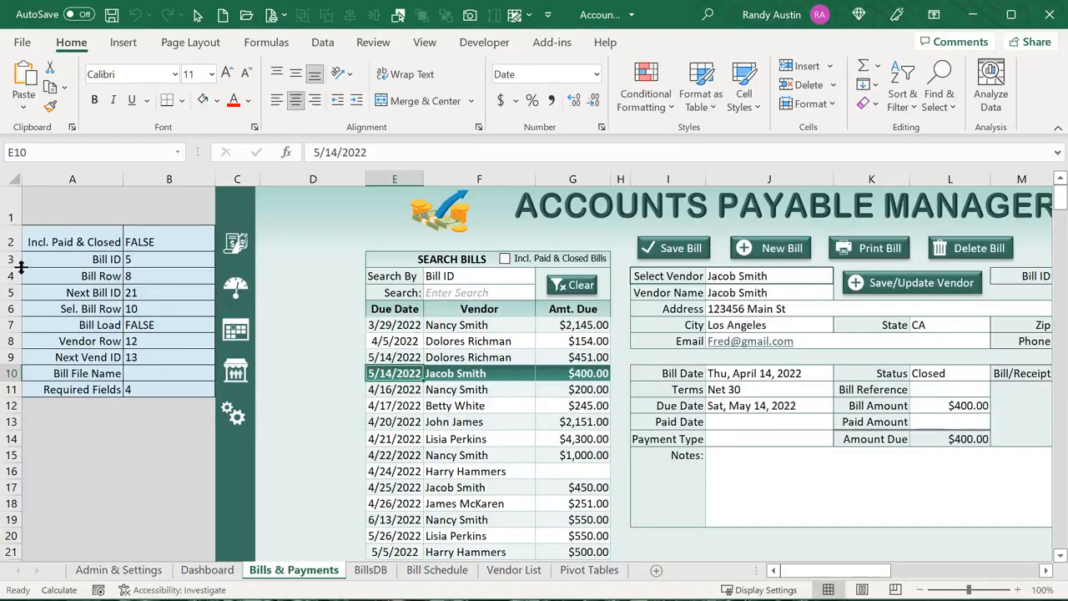
{"action": "left_click", "coordinate": [187, 275]}
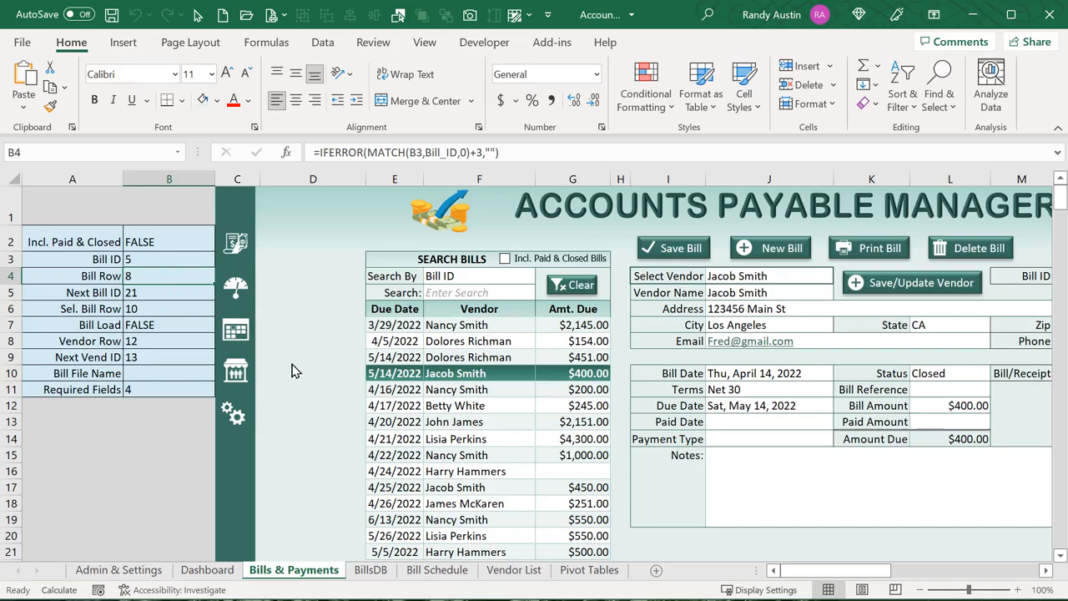
{"action": "left_click_drag", "start_coordinate": [354, 328], "coordinate": [349, 413]}
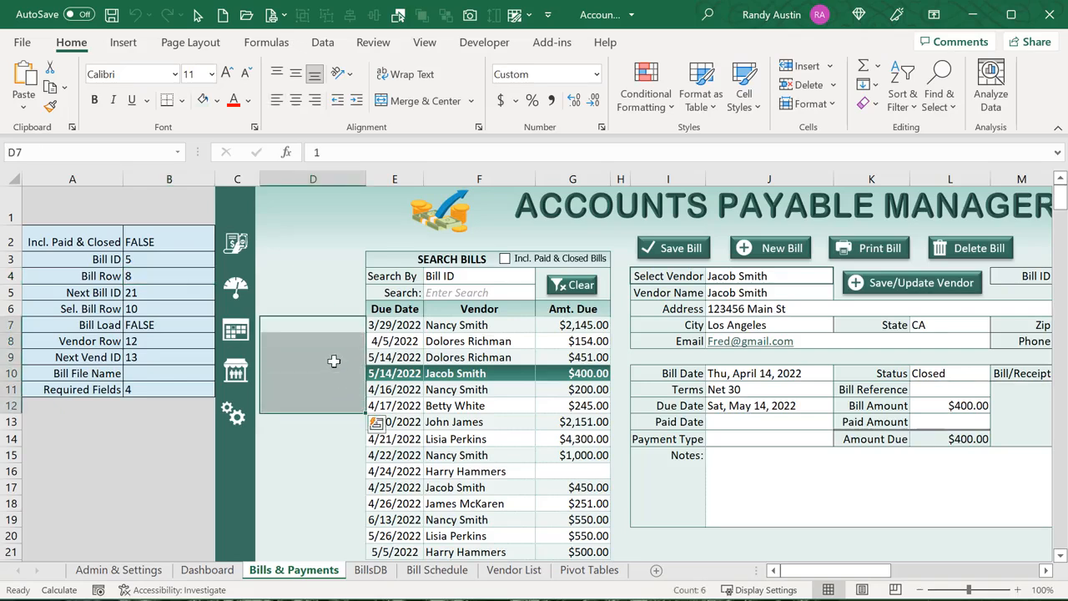
{"action": "left_click", "coordinate": [333, 359]}
{"action": "left_click", "coordinate": [340, 375]}
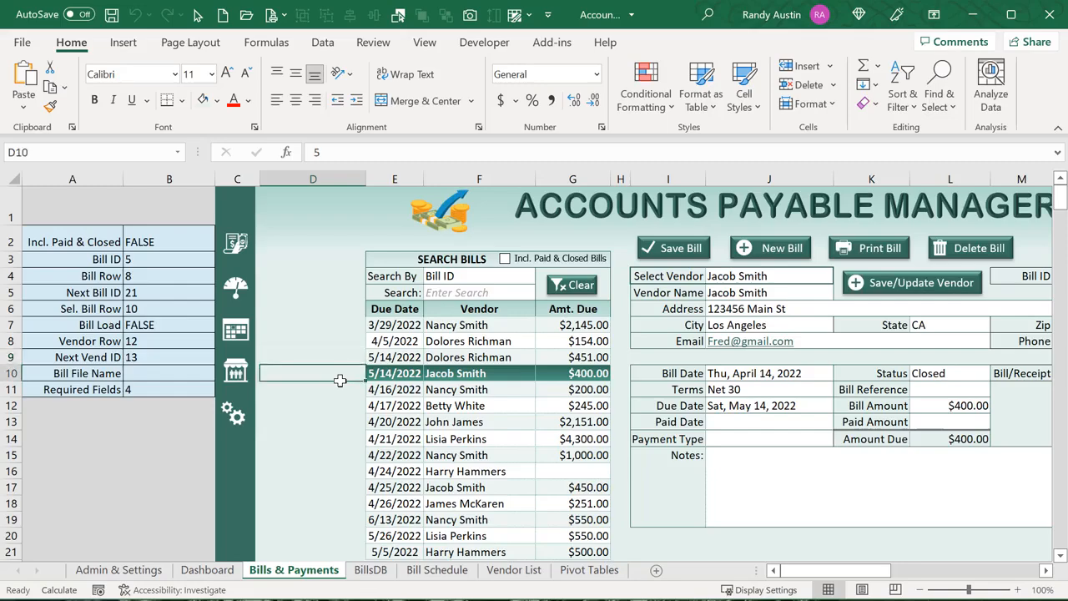
{"action": "left_click", "coordinate": [185, 258]}
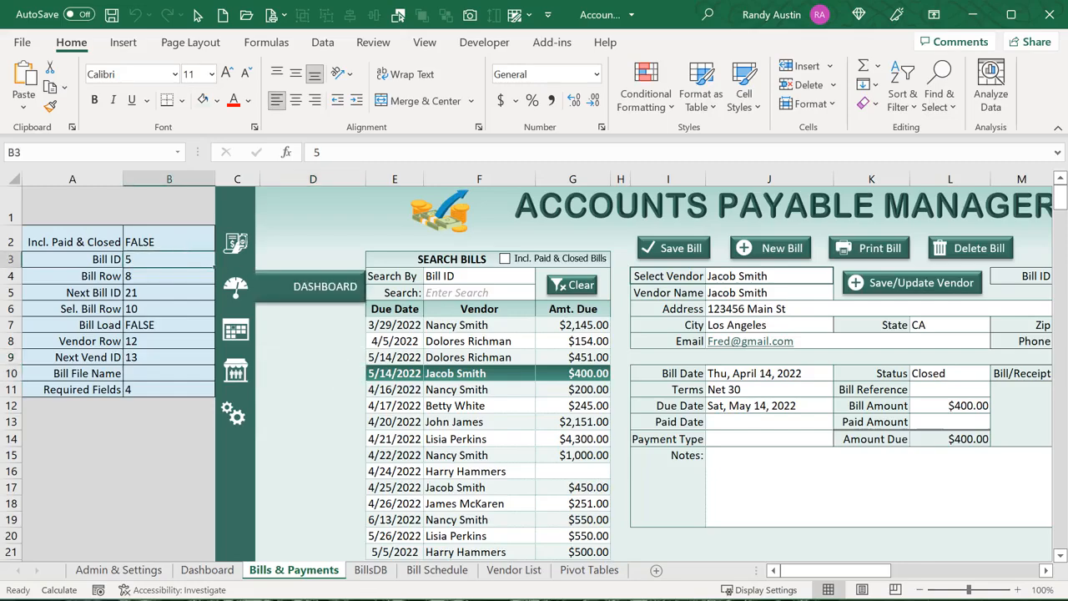
Load the 4/22, 5/14 $400.00, 4/16 $200.00 and 5/14 $451.00 bills from Search Bills
{"action": "key", "text": "alt+F11"}
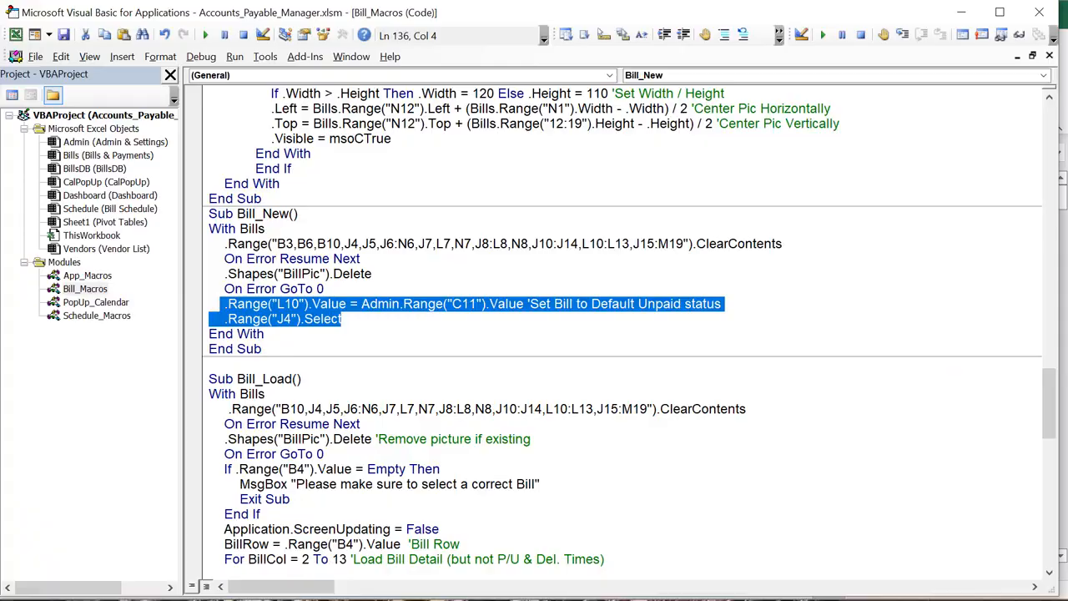
{"action": "key", "text": "alt+F11"}
{"action": "left_click", "coordinate": [463, 455]}
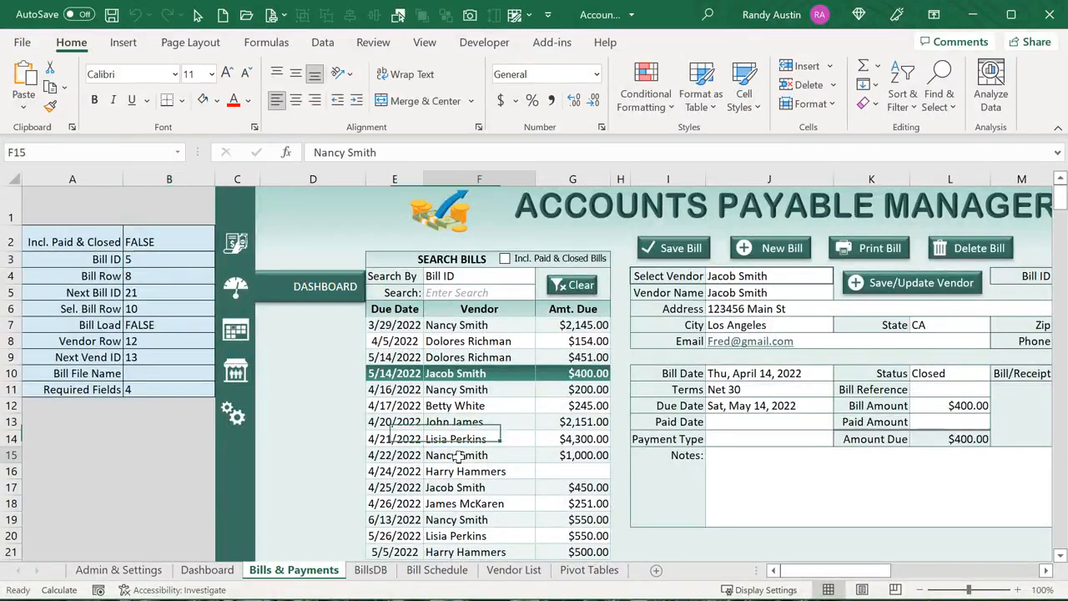
{"action": "left_click", "coordinate": [428, 373]}
{"action": "left_click", "coordinate": [428, 388]}
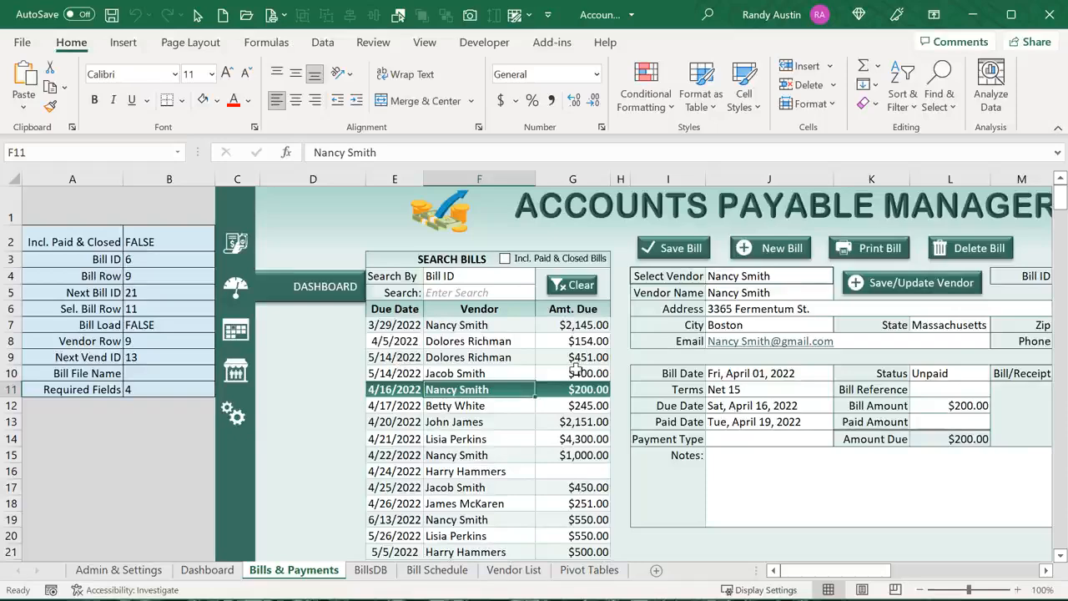
{"action": "left_click", "coordinate": [545, 357]}
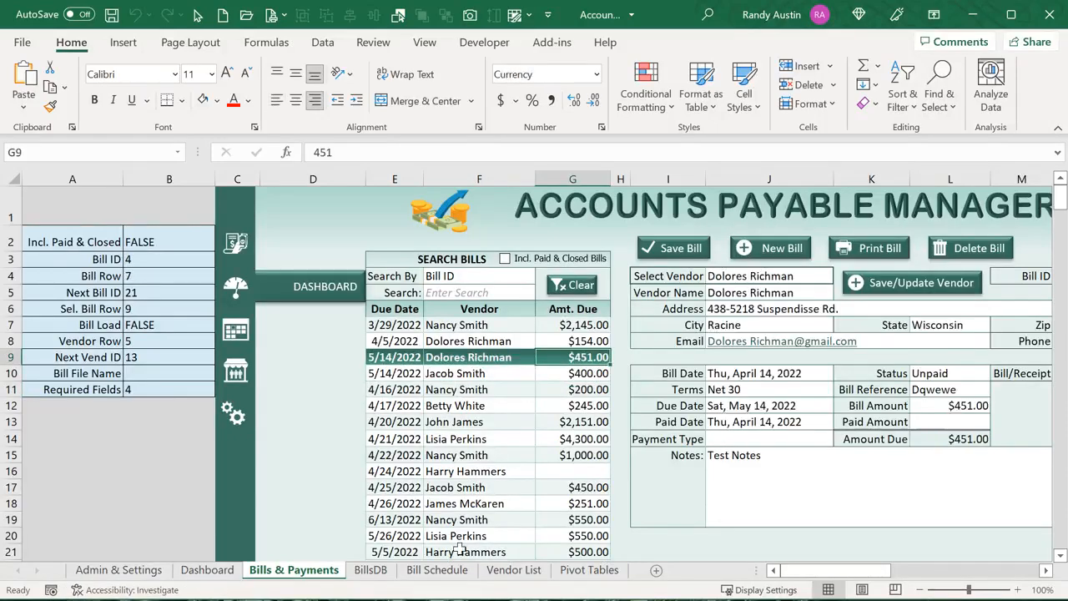
{"action": "key", "text": "alt+F11"}
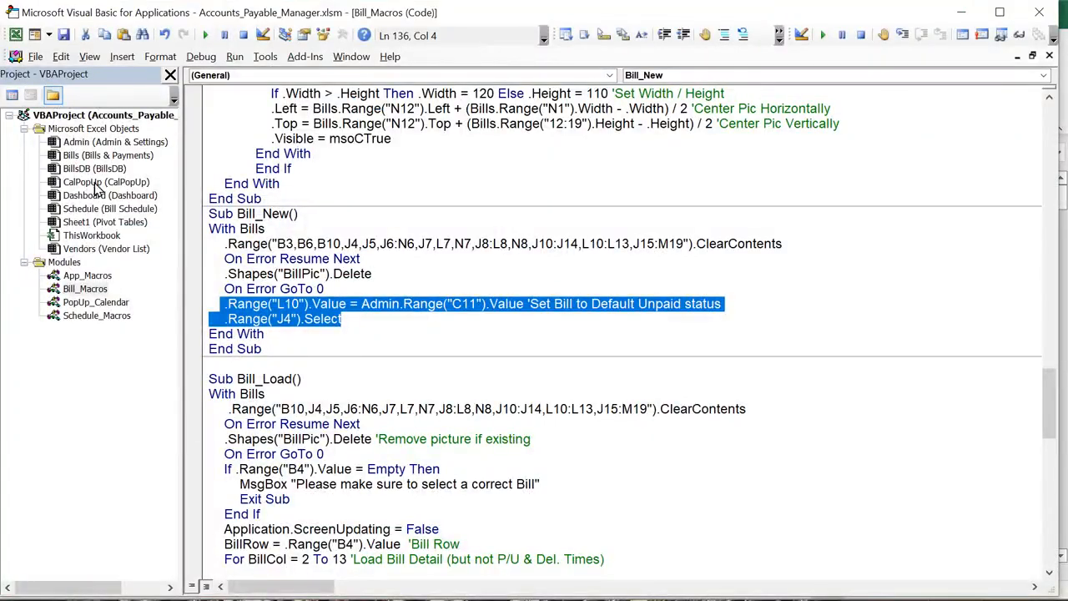
In the Bills sheet code, review the bill list range and column D row lookup
{"action": "double_click", "coordinate": [96, 159]}
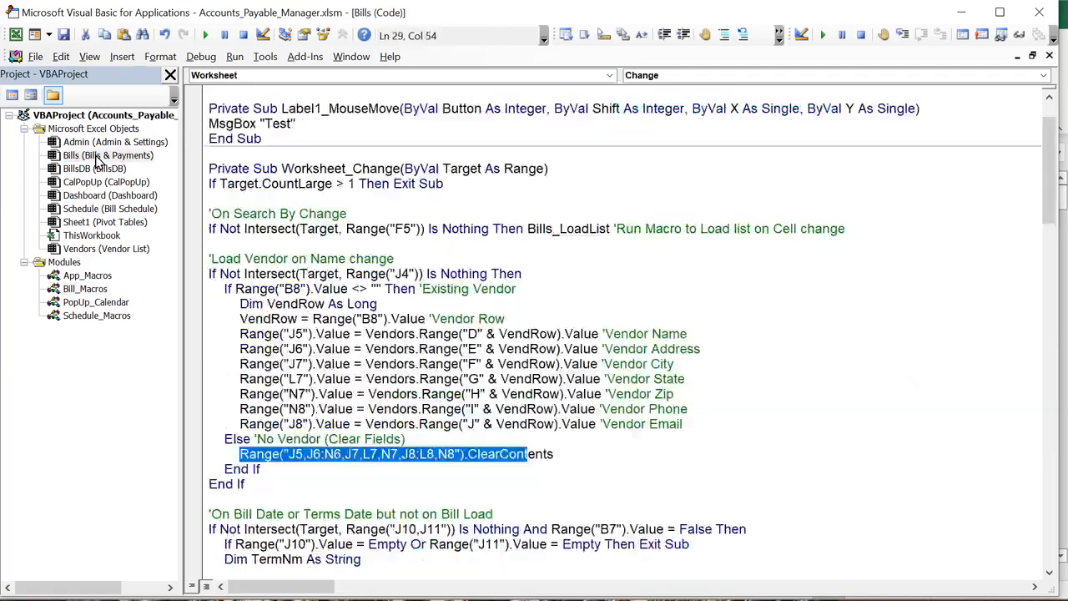
{"action": "scroll", "coordinate": [323, 419], "scroll_direction": "down", "scroll_amount": 8}
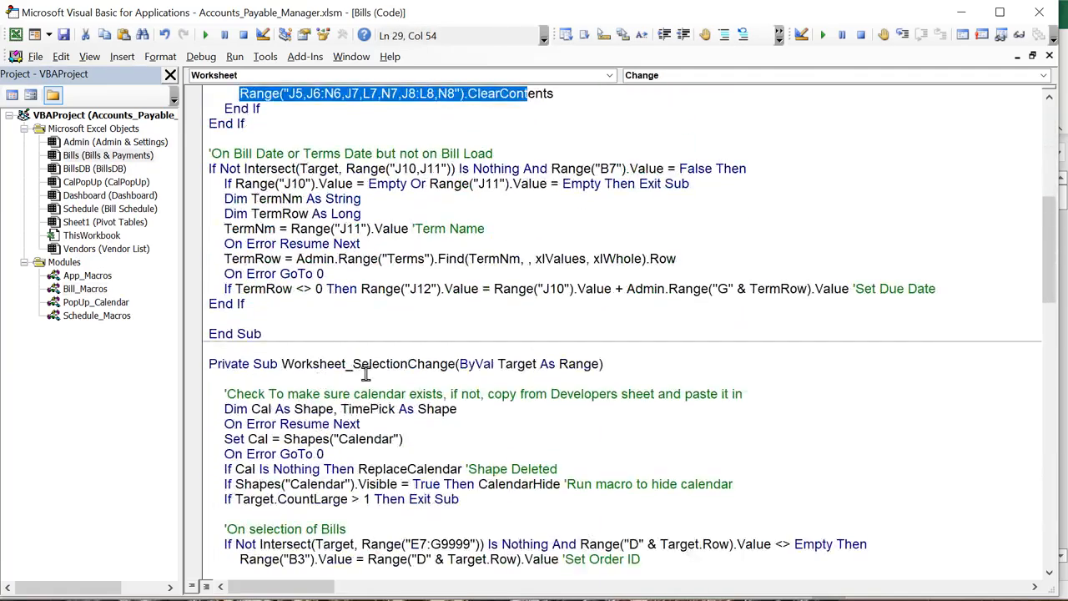
{"action": "left_click_drag", "start_coordinate": [353, 351], "coordinate": [391, 366]}
{"action": "scroll", "coordinate": [347, 419], "scroll_direction": "down", "scroll_amount": 4}
{"action": "scroll", "coordinate": [347, 419], "scroll_direction": "down", "scroll_amount": 2}
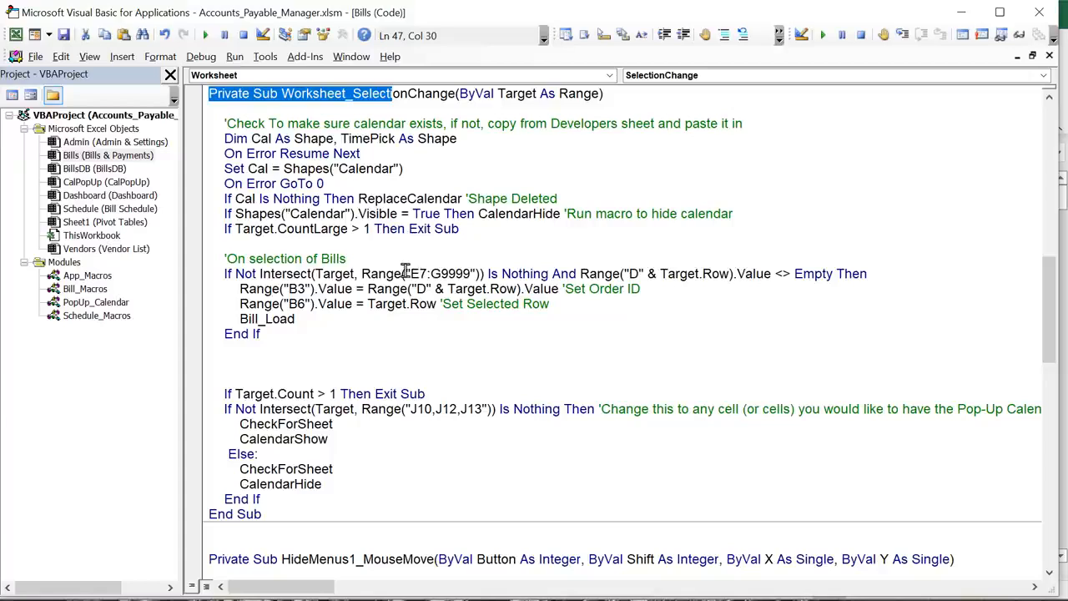
{"action": "left_click_drag", "start_coordinate": [404, 273], "coordinate": [457, 281]}
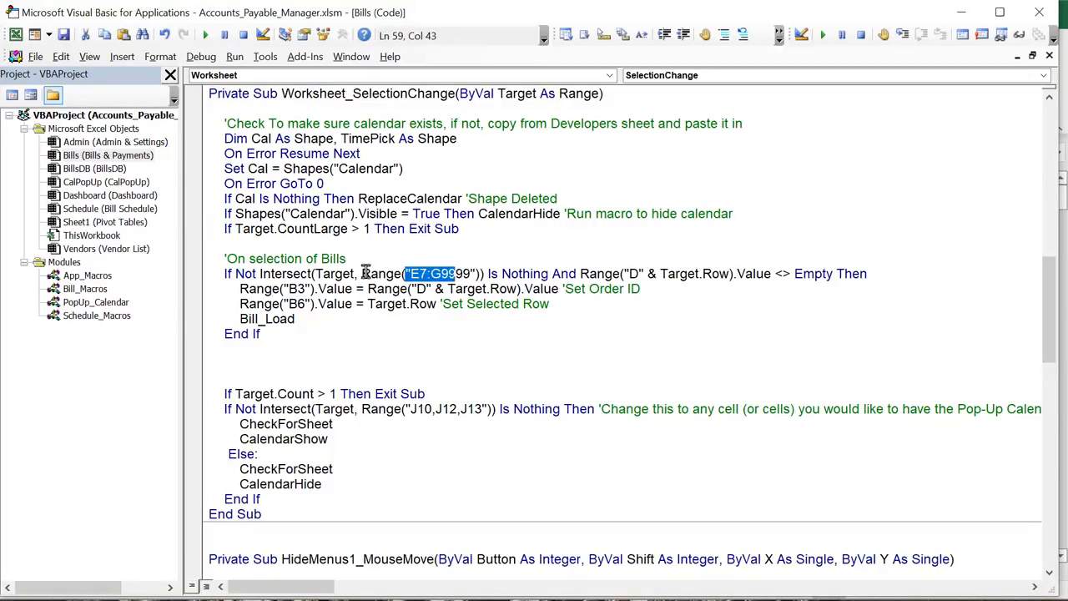
{"action": "double_click", "coordinate": [635, 273]}
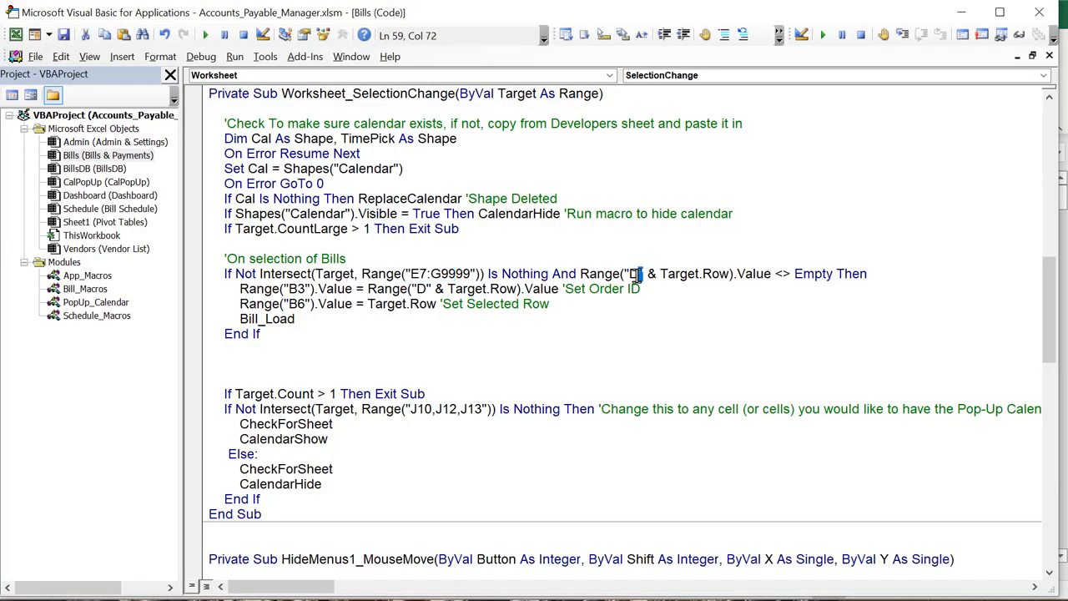
{"action": "left_click", "coordinate": [648, 334]}
{"action": "left_click_drag", "start_coordinate": [627, 274], "coordinate": [655, 280]}
Change the comment 'Set Order ID' to 'Set Bill ID' and review the B3 and B6 assignments
{"action": "left_click_drag", "start_coordinate": [625, 289], "coordinate": [590, 289]}
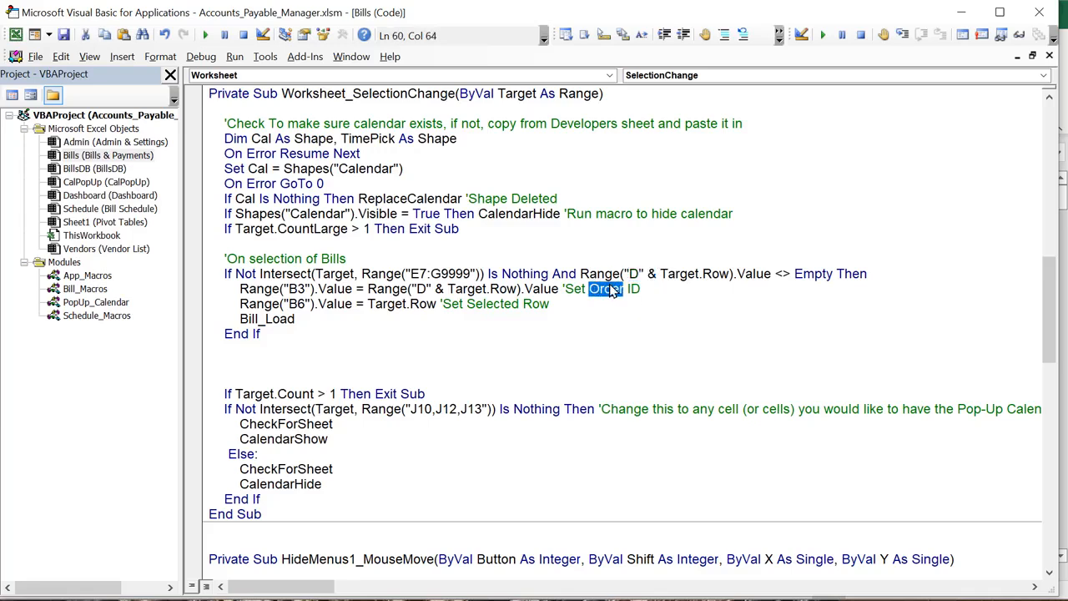
{"action": "type", "text": "Bill"}
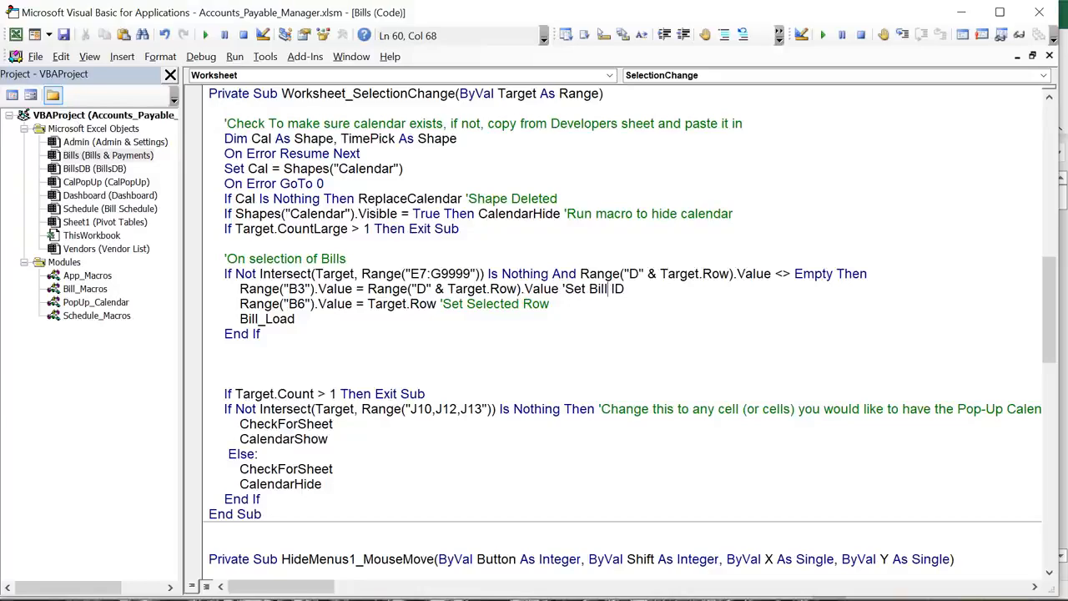
{"action": "left_click_drag", "start_coordinate": [318, 289], "coordinate": [286, 288]}
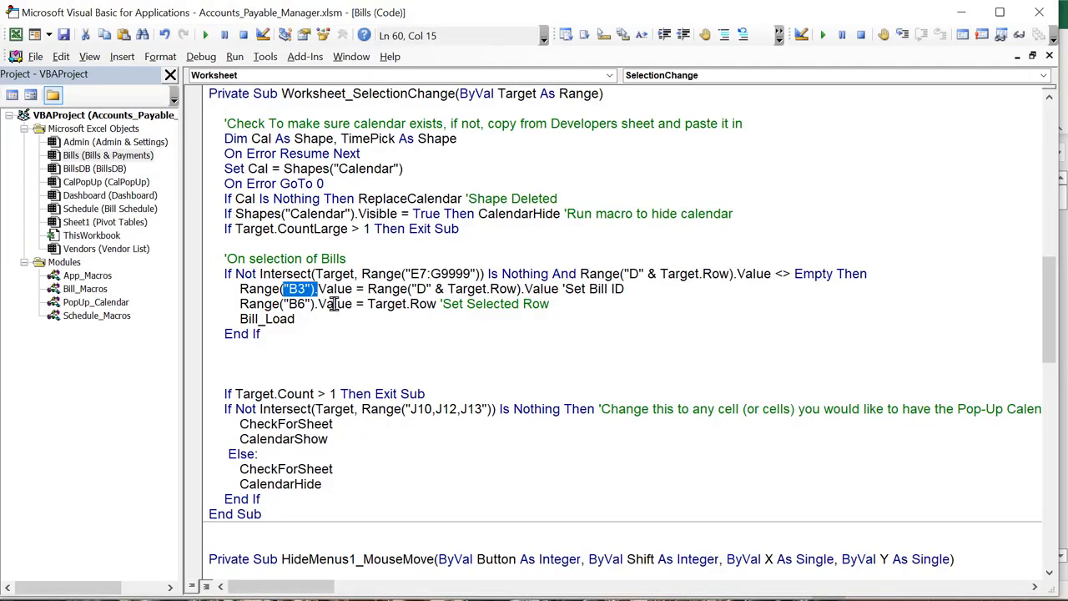
{"action": "left_click_drag", "start_coordinate": [334, 304], "coordinate": [288, 303]}
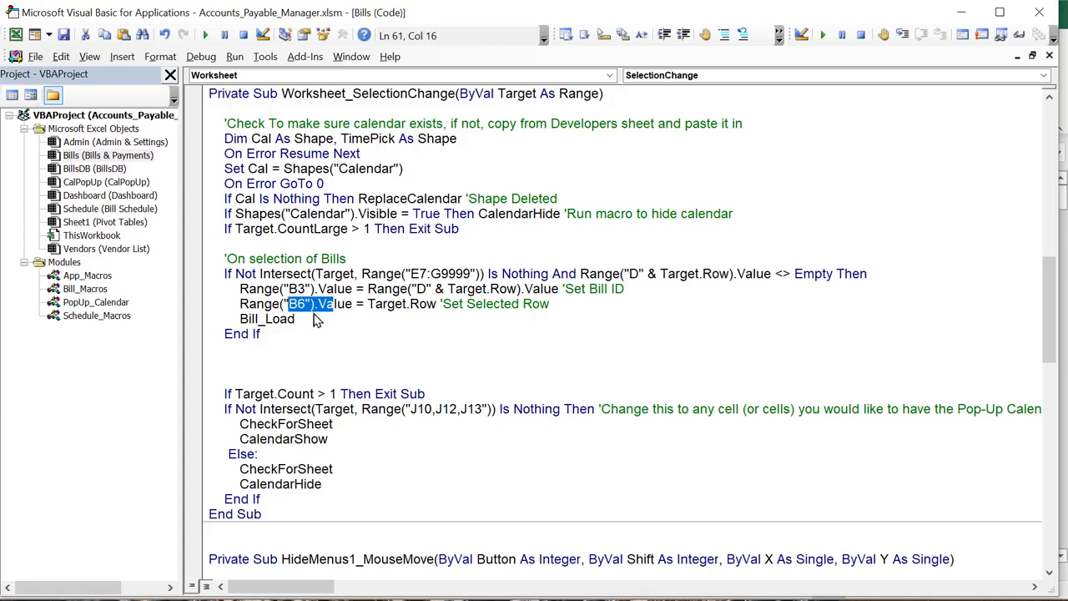
{"action": "left_click_drag", "start_coordinate": [368, 304], "coordinate": [433, 307]}
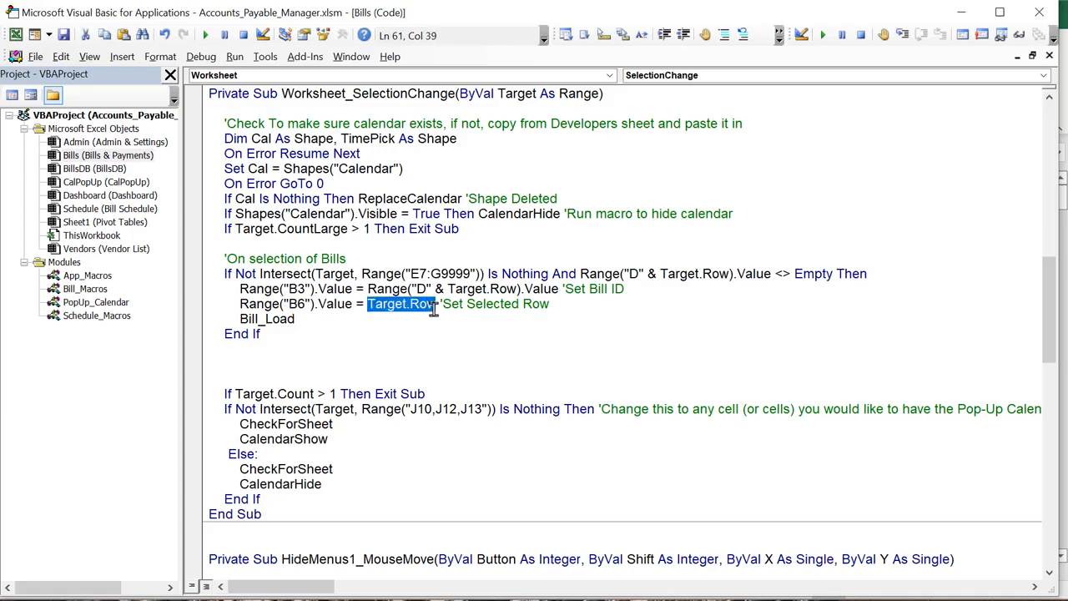
{"action": "left_click_drag", "start_coordinate": [314, 304], "coordinate": [285, 305]}
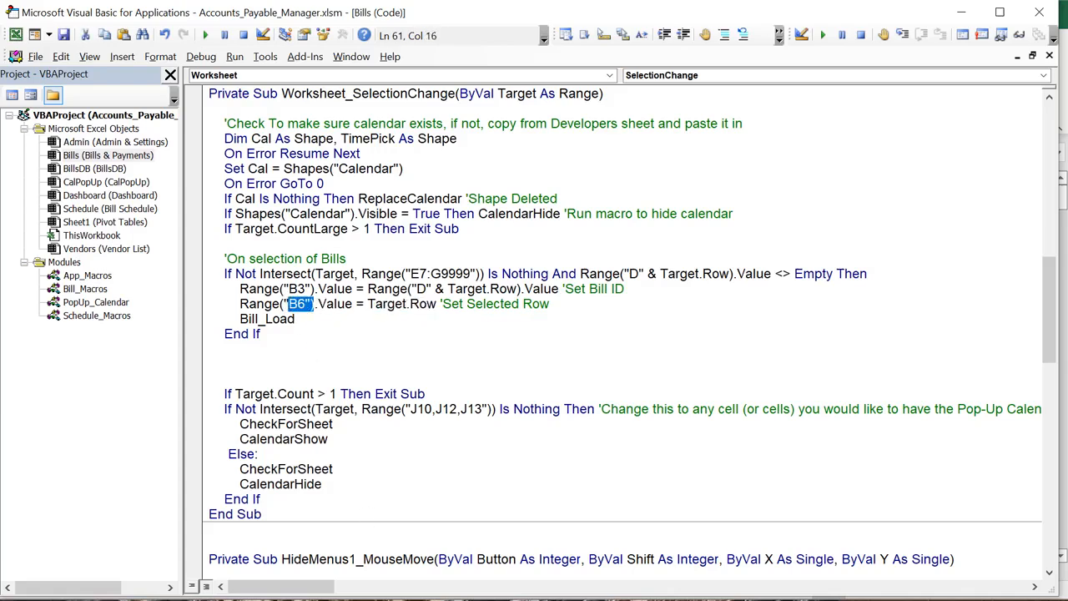
Test loading the 4/5 $154.00, 4/21 $4,300.00 and 5/14 $451.00 bills, then open Bill_Macros
{"action": "key", "text": "alt+F11"}
{"action": "left_click", "coordinate": [431, 473]}
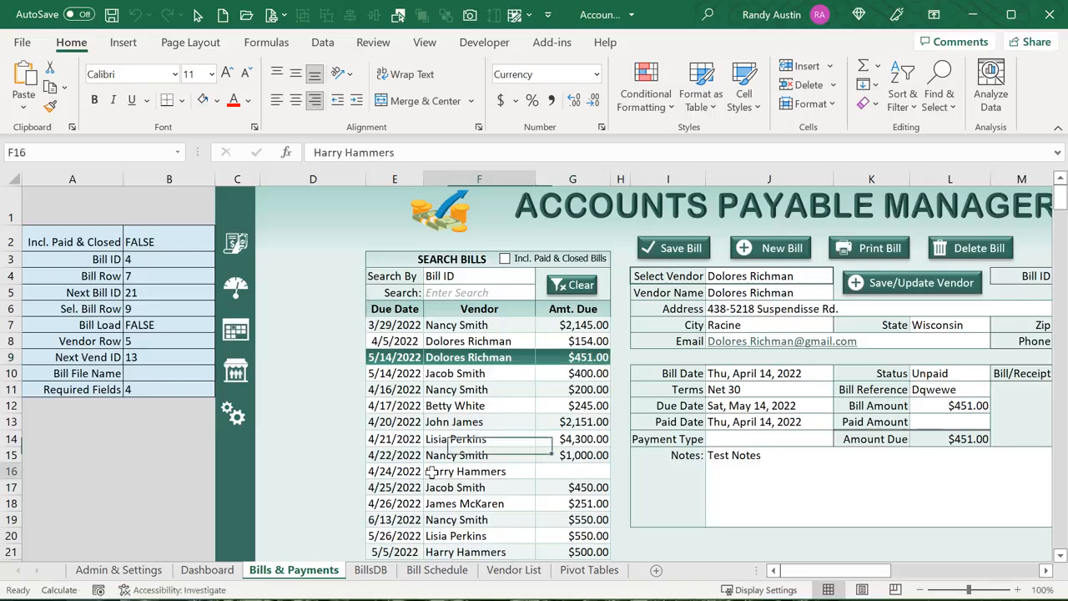
{"action": "left_click", "coordinate": [390, 357]}
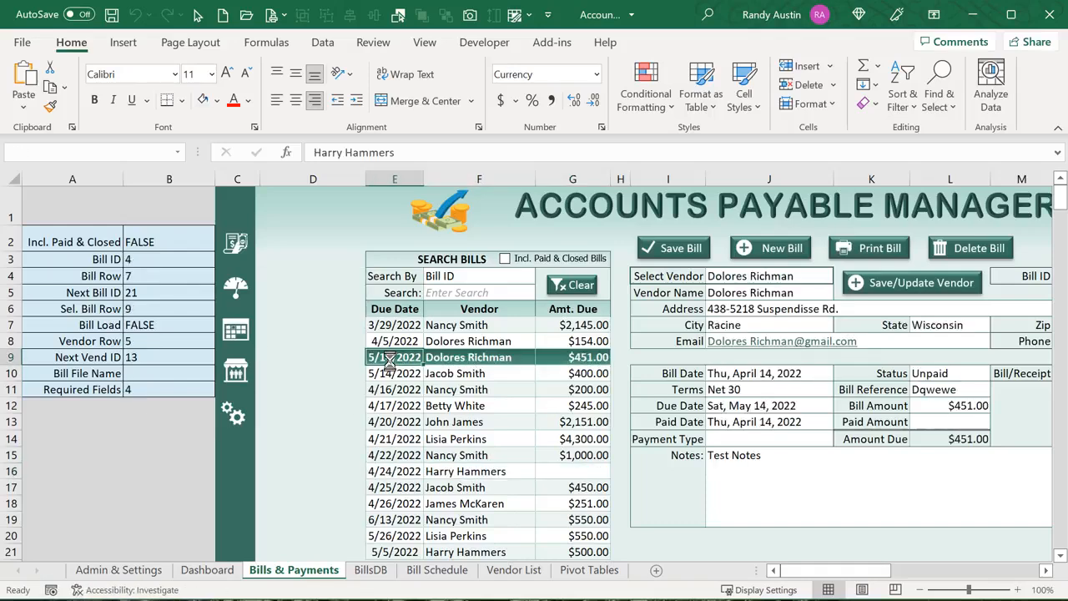
{"action": "left_click", "coordinate": [394, 342]}
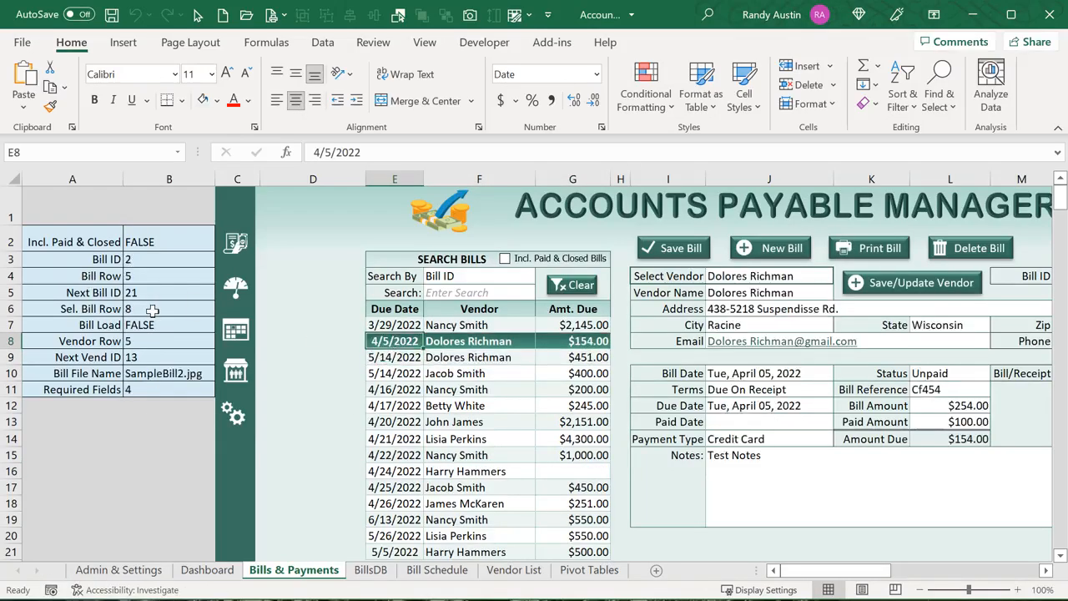
{"action": "left_click", "coordinate": [450, 373]}
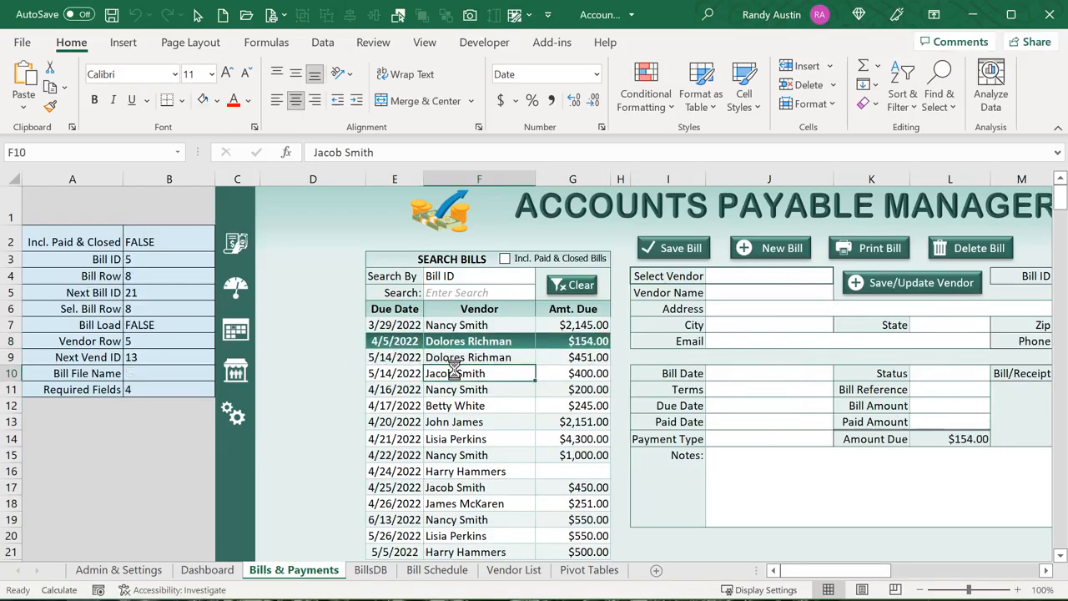
{"action": "left_click", "coordinate": [422, 433]}
{"action": "left_click", "coordinate": [453, 358]}
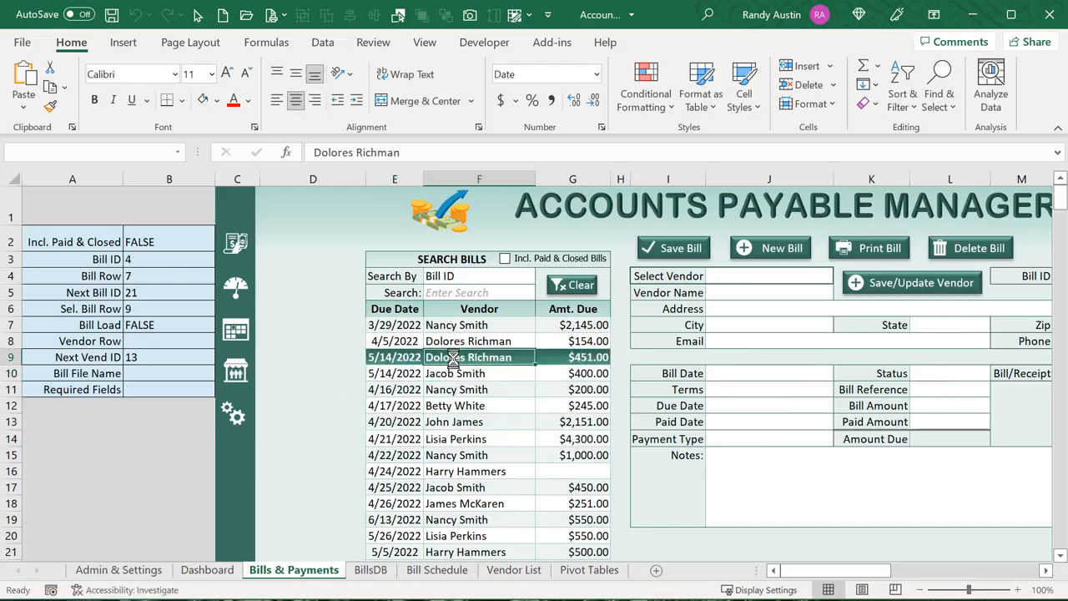
{"action": "key", "text": "alt+F11"}
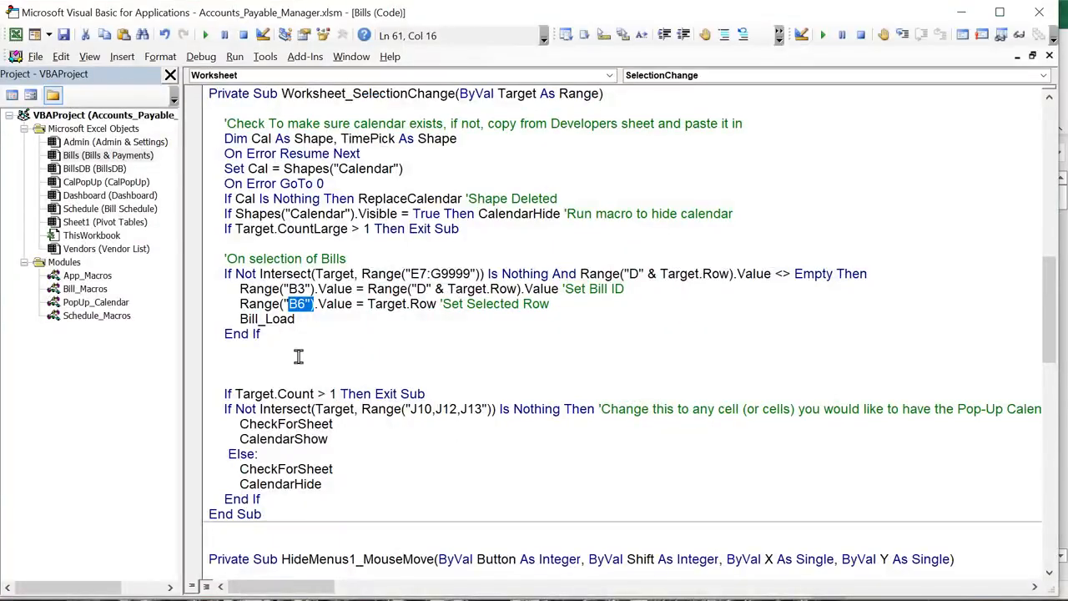
{"action": "left_click_drag", "start_coordinate": [294, 321], "coordinate": [238, 318]}
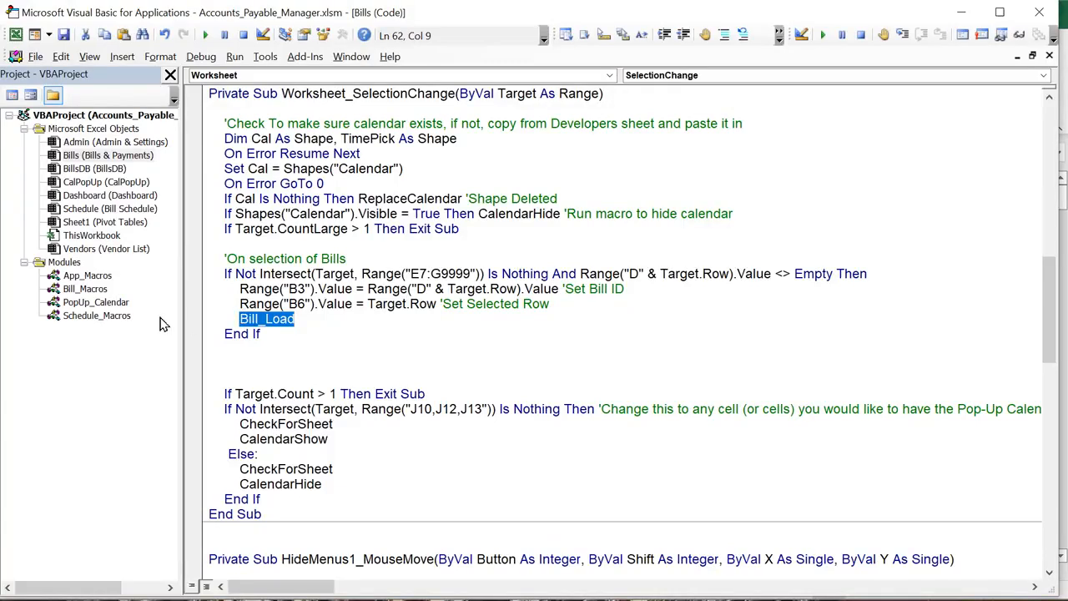
{"action": "double_click", "coordinate": [105, 292]}
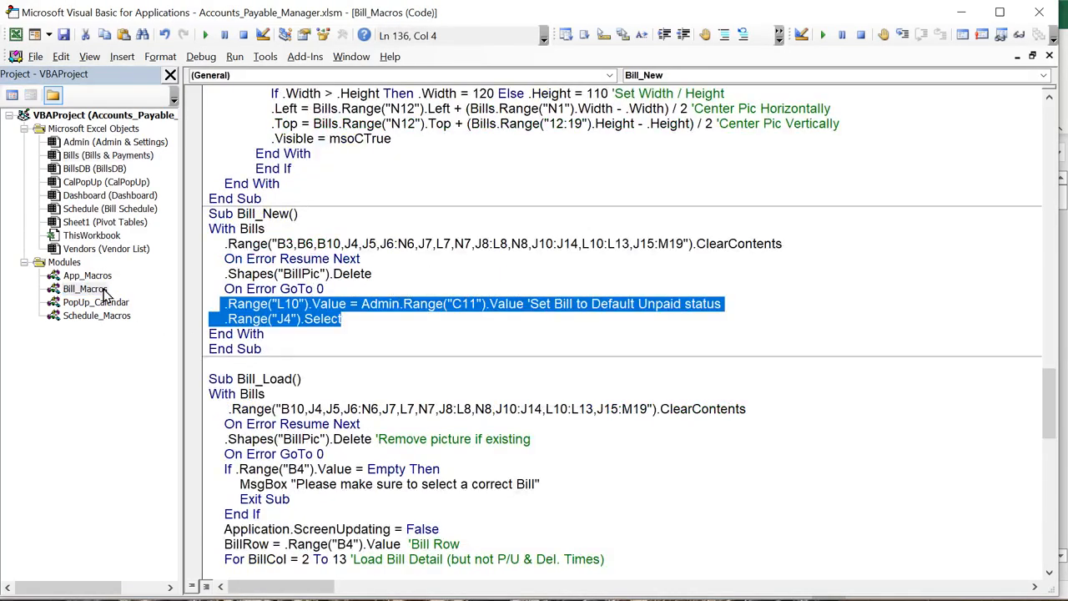
Compare the cell ranges Bill_New clears (B3, B6) with the list Bill_Load clears
{"action": "left_click_drag", "start_coordinate": [291, 379], "coordinate": [643, 377]}
{"action": "scroll", "coordinate": [232, 408], "scroll_direction": "down", "scroll_amount": 1}
{"action": "left_click", "coordinate": [392, 404]}
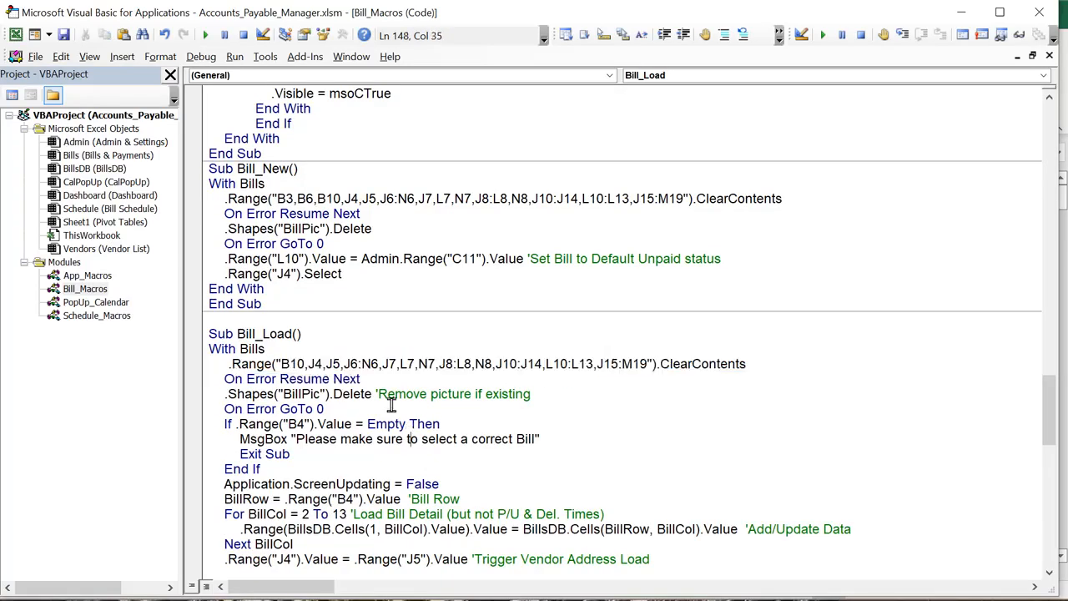
{"action": "left_click_drag", "start_coordinate": [272, 199], "coordinate": [332, 200]}
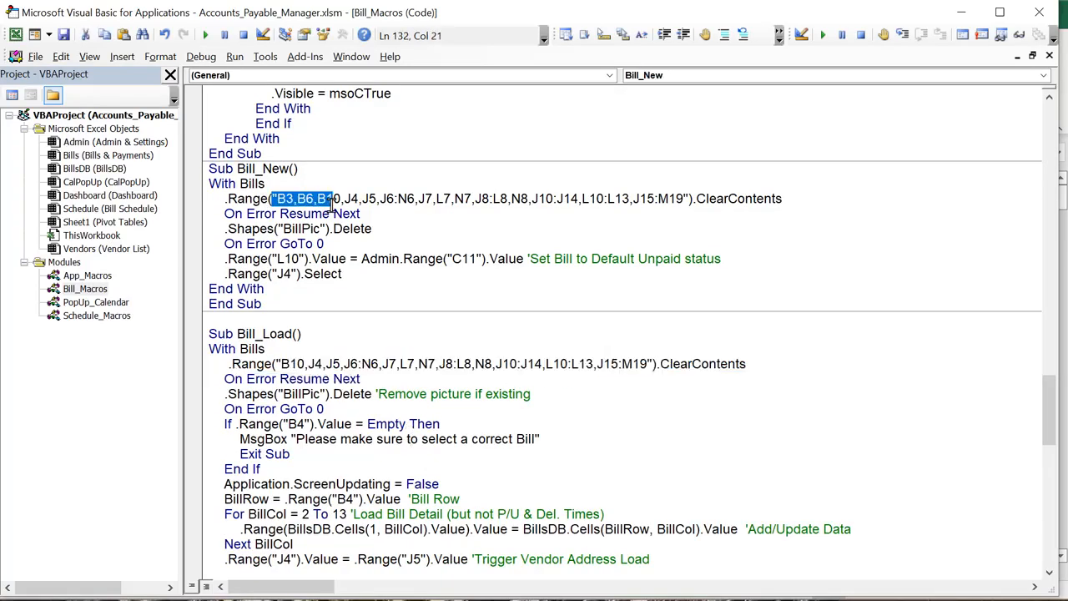
{"action": "left_click", "coordinate": [311, 364]}
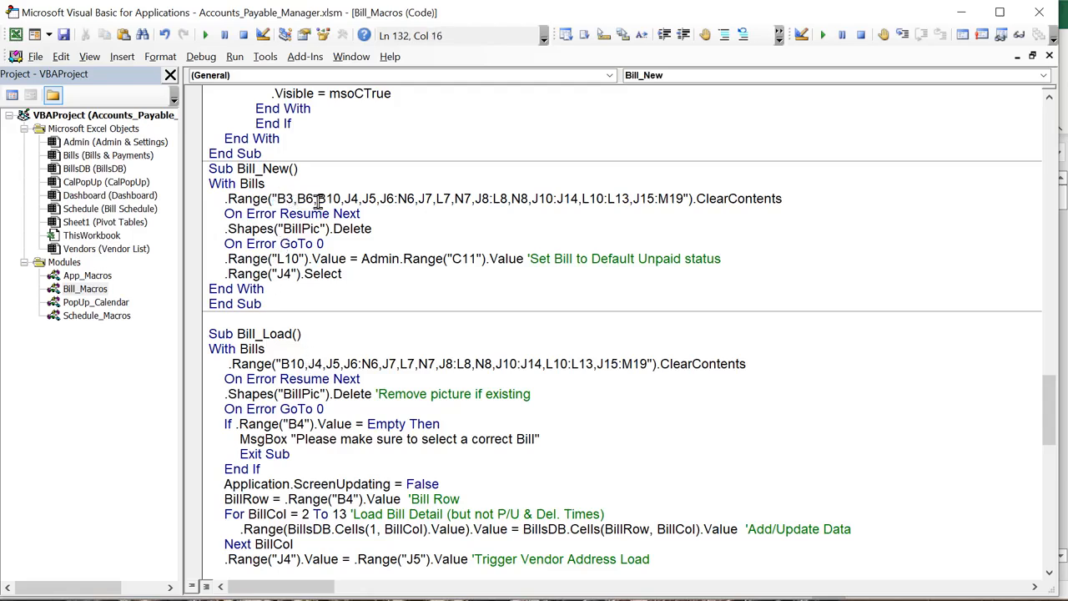
{"action": "left_click_drag", "start_coordinate": [318, 201], "coordinate": [295, 201]}
{"action": "left_click", "coordinate": [291, 204]}
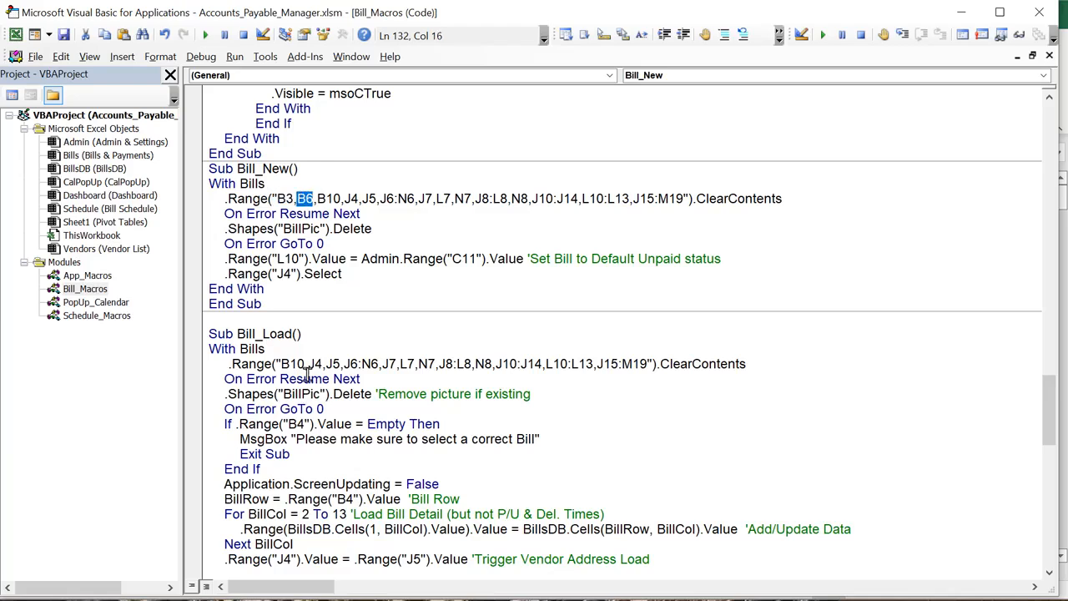
{"action": "left_click_drag", "start_coordinate": [284, 353], "coordinate": [646, 369]}
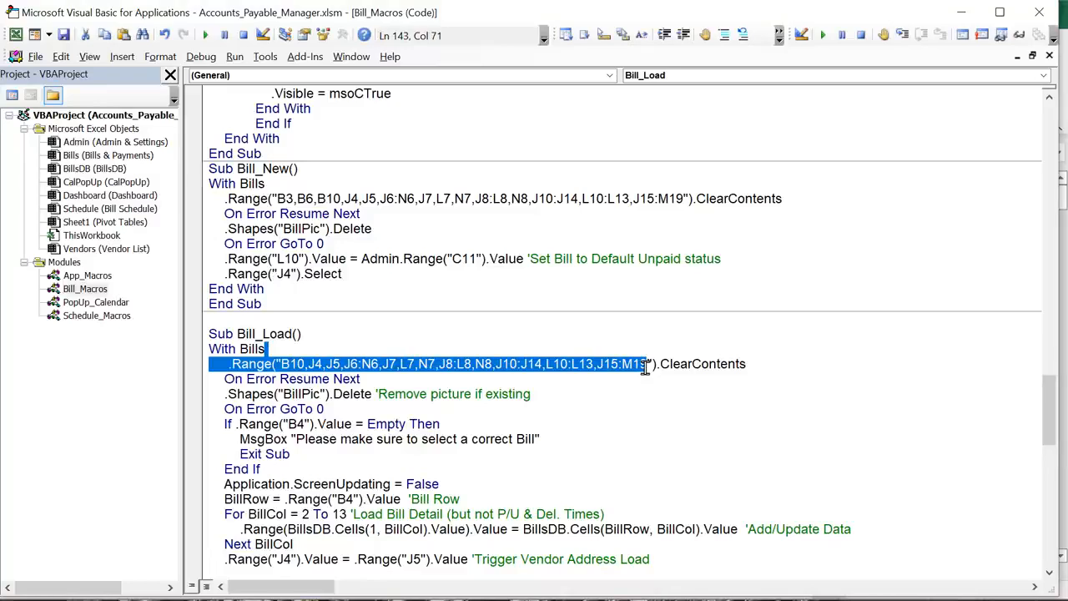
{"action": "left_click_drag", "start_coordinate": [325, 409], "coordinate": [199, 379]}
{"action": "scroll", "coordinate": [249, 524], "scroll_direction": "down", "scroll_amount": 2}
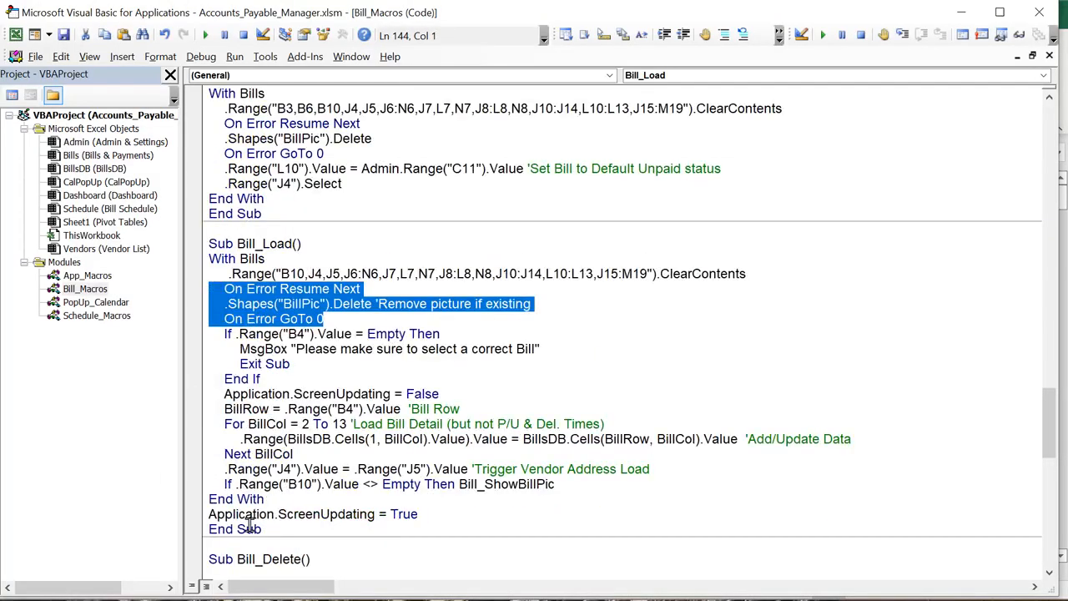
{"action": "key", "text": "alt+F11"}
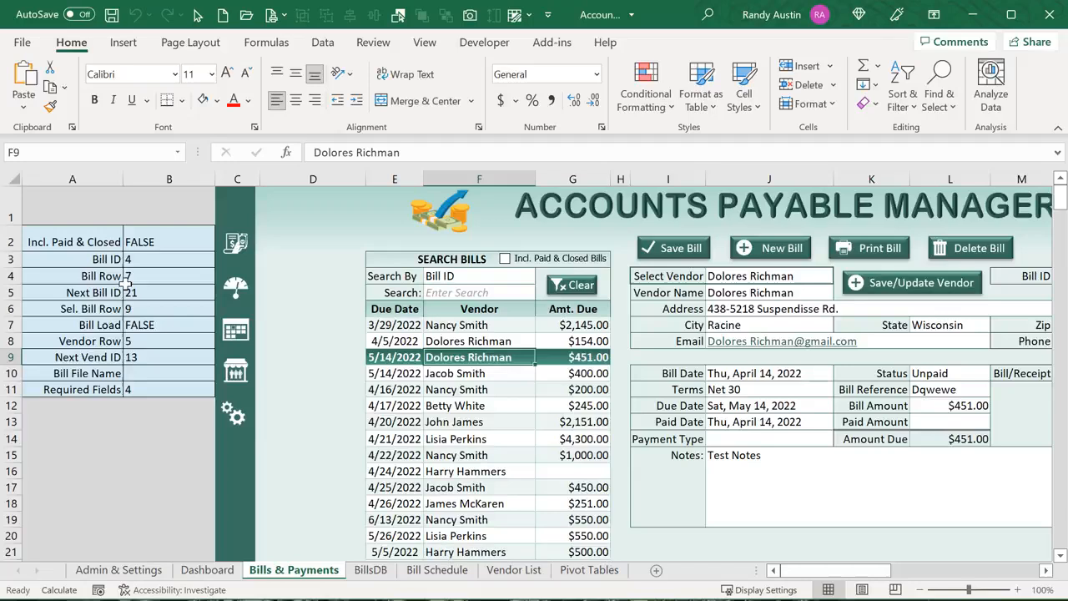
{"action": "left_click", "coordinate": [173, 270]}
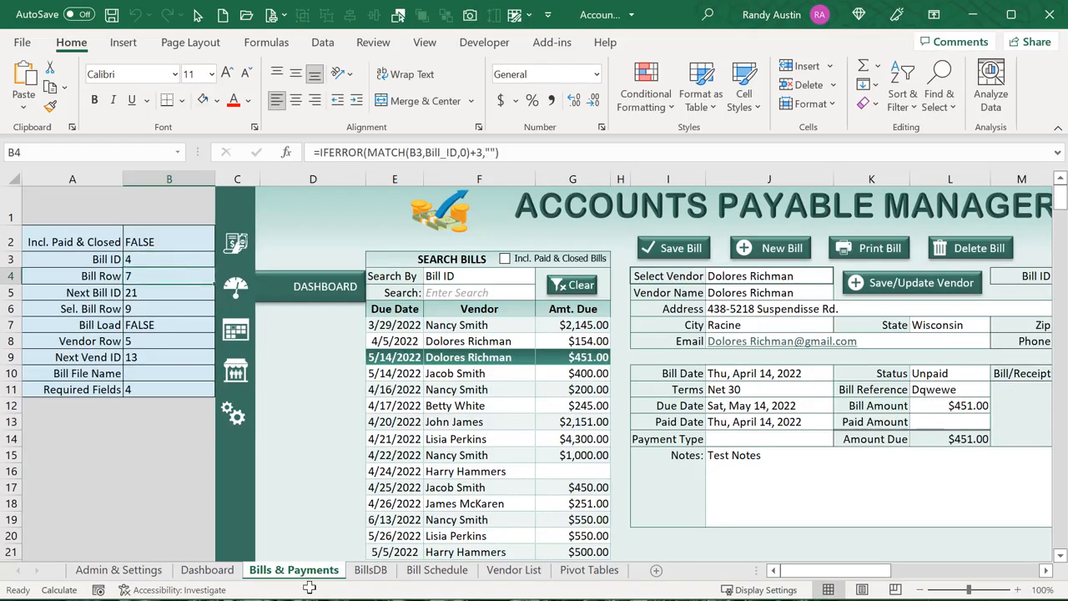
{"action": "key", "text": "alt+F11"}
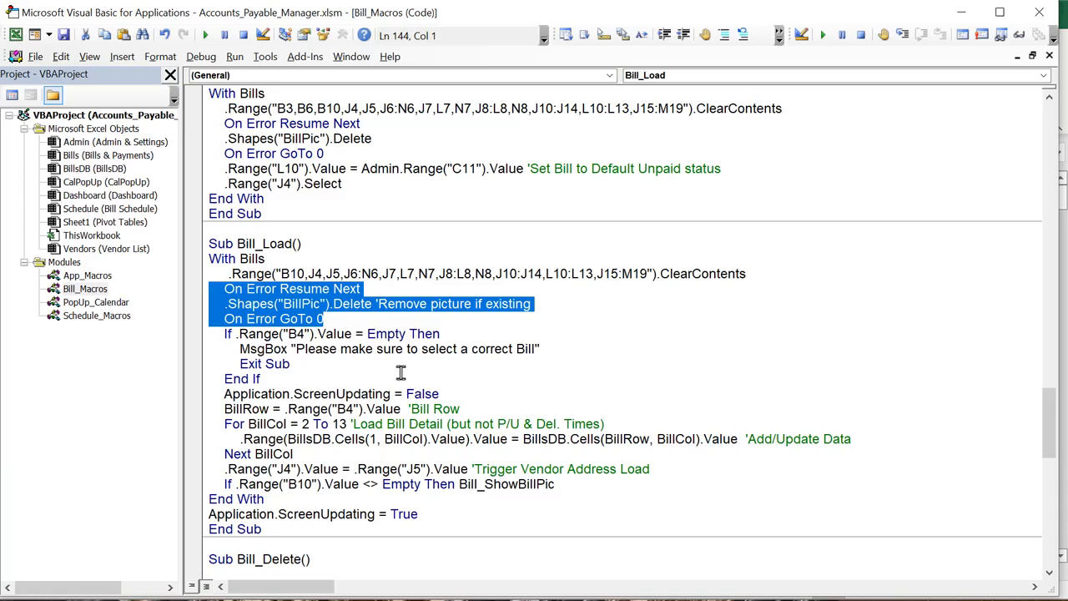
{"action": "left_click_drag", "start_coordinate": [451, 393], "coordinate": [226, 389]}
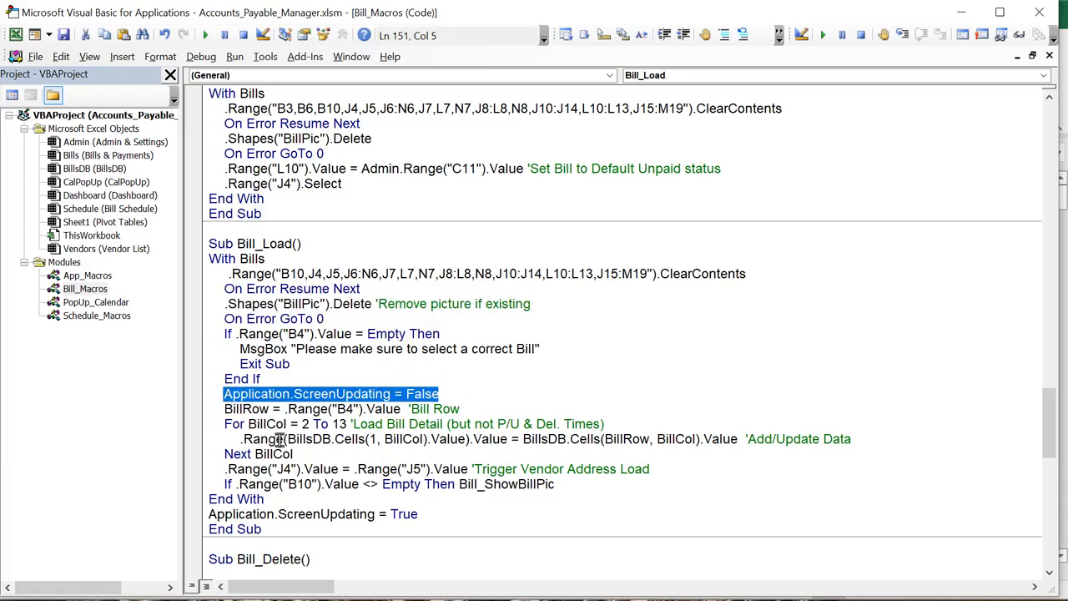
{"action": "left_click_drag", "start_coordinate": [281, 409], "coordinate": [226, 402]}
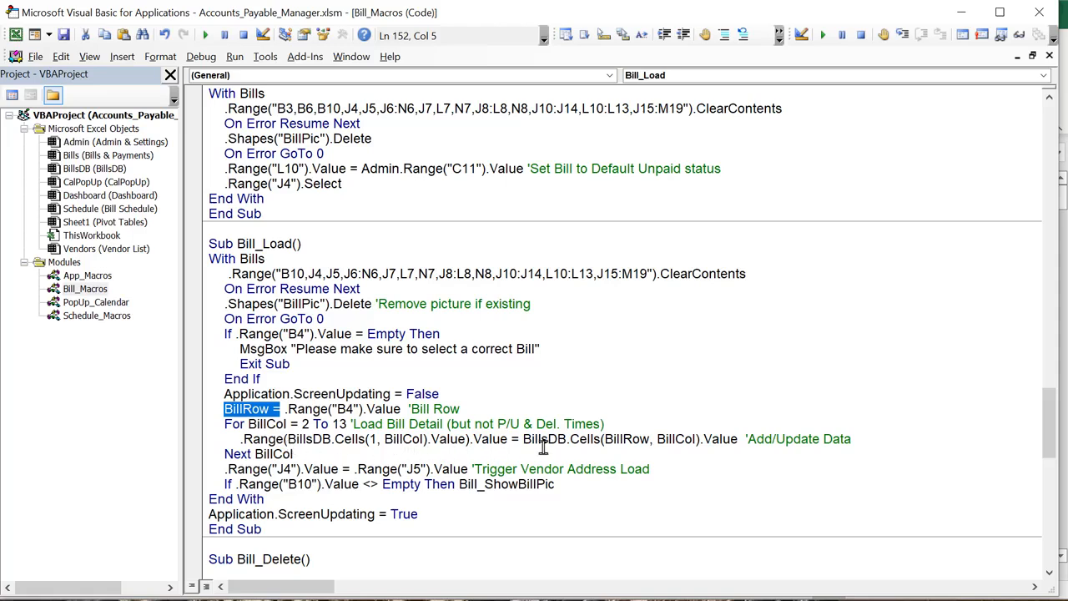
{"action": "left_click_drag", "start_coordinate": [568, 439], "coordinate": [524, 440]}
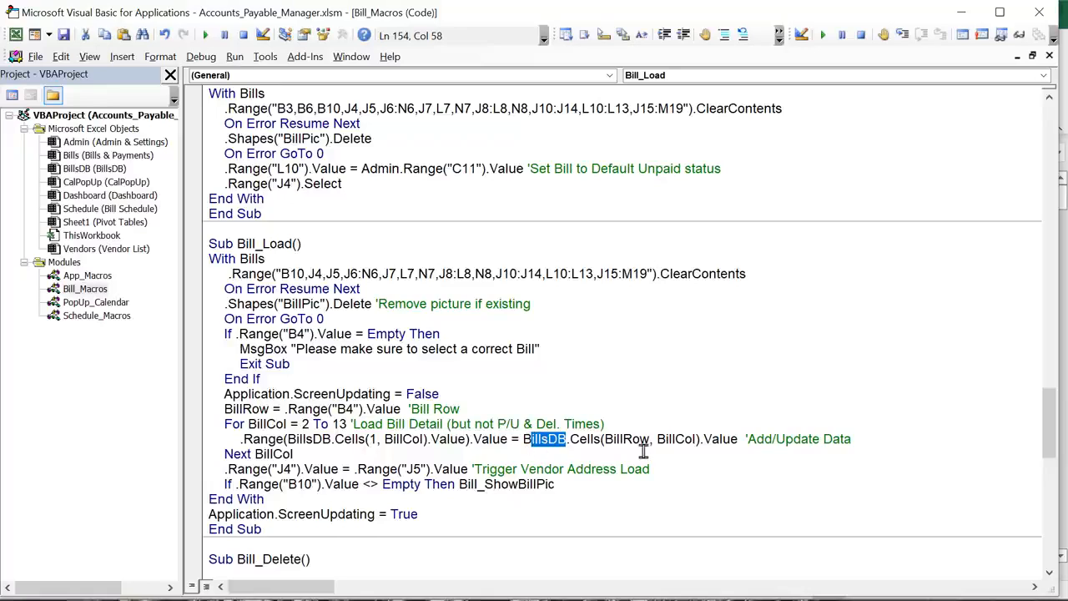
{"action": "left_click", "coordinate": [606, 439]}
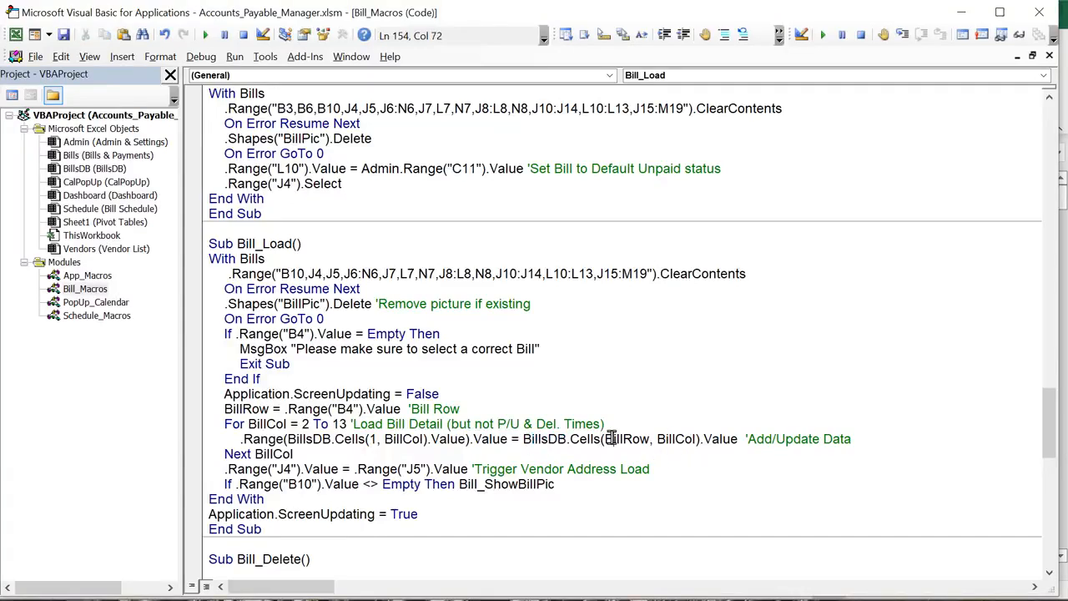
{"action": "left_click", "coordinate": [674, 439]}
{"action": "left_click_drag", "start_coordinate": [464, 439], "coordinate": [289, 441]}
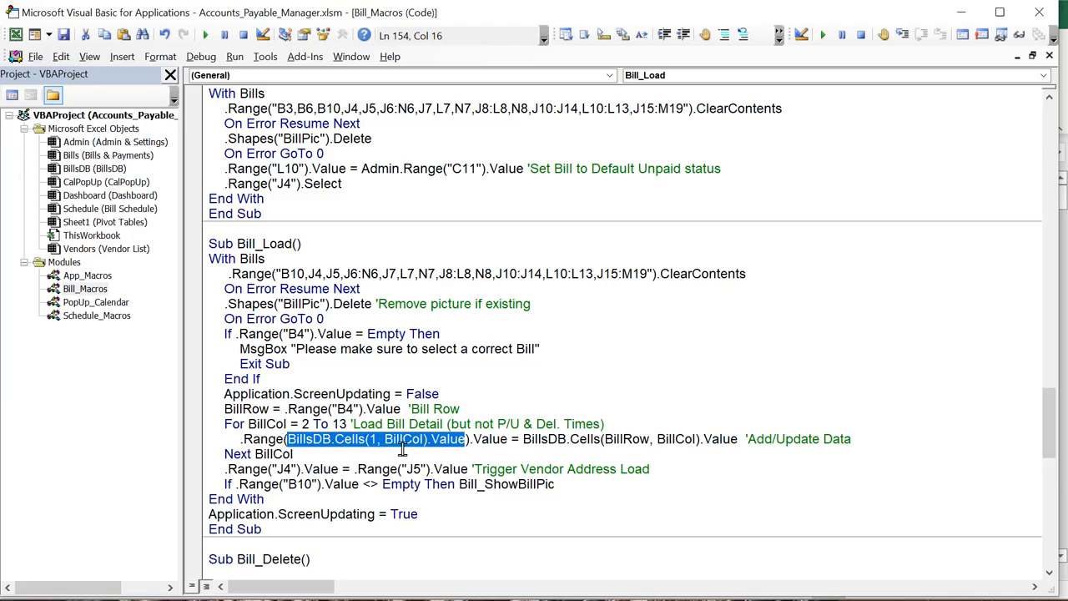
{"action": "key", "text": "alt+F11"}
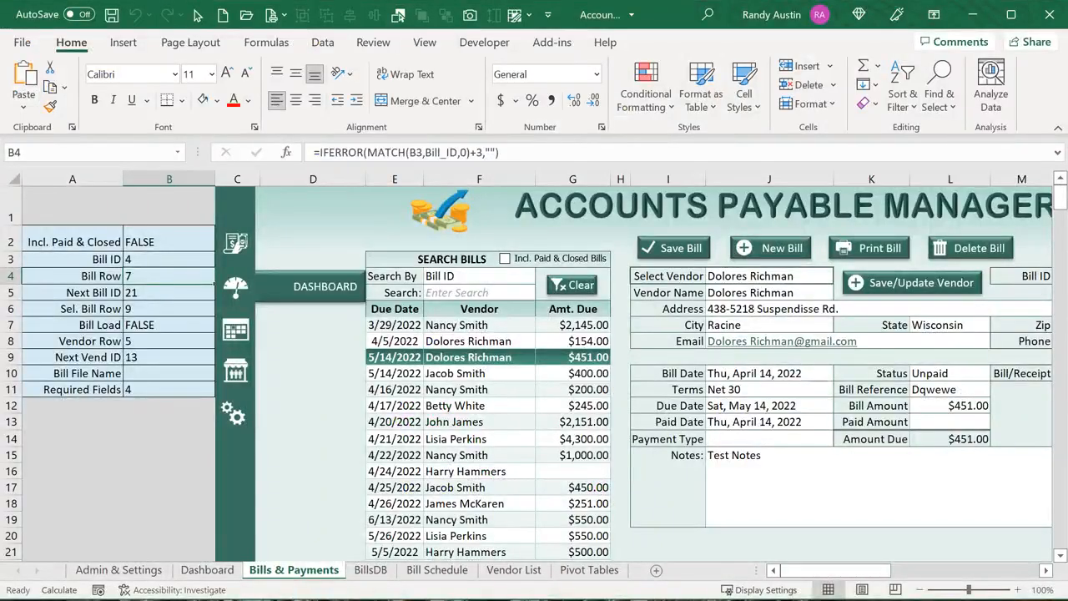
{"action": "left_click", "coordinate": [371, 570]}
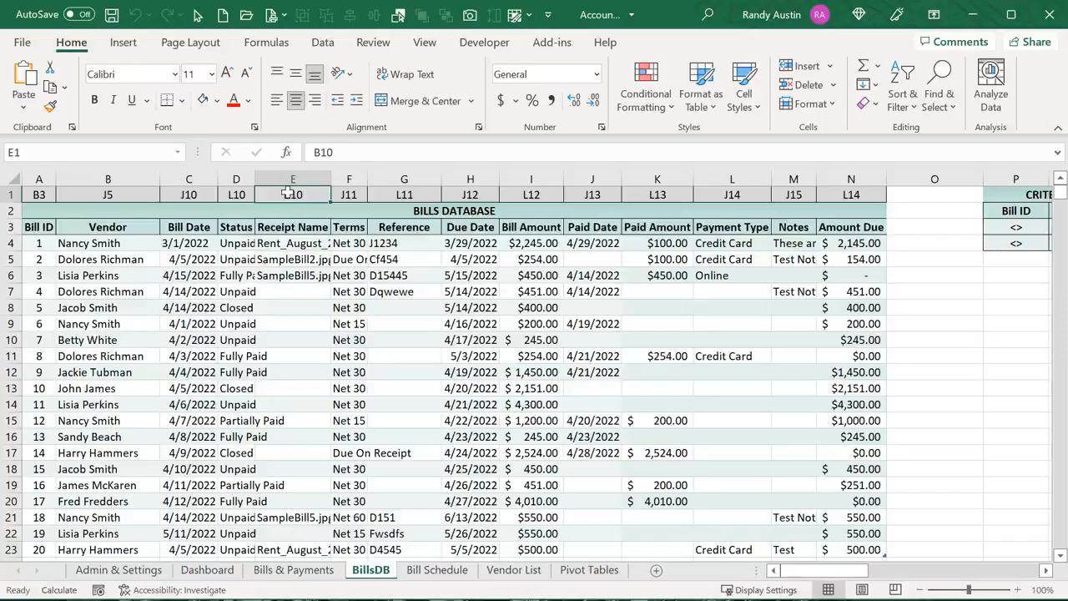
{"action": "left_click", "coordinate": [280, 337]}
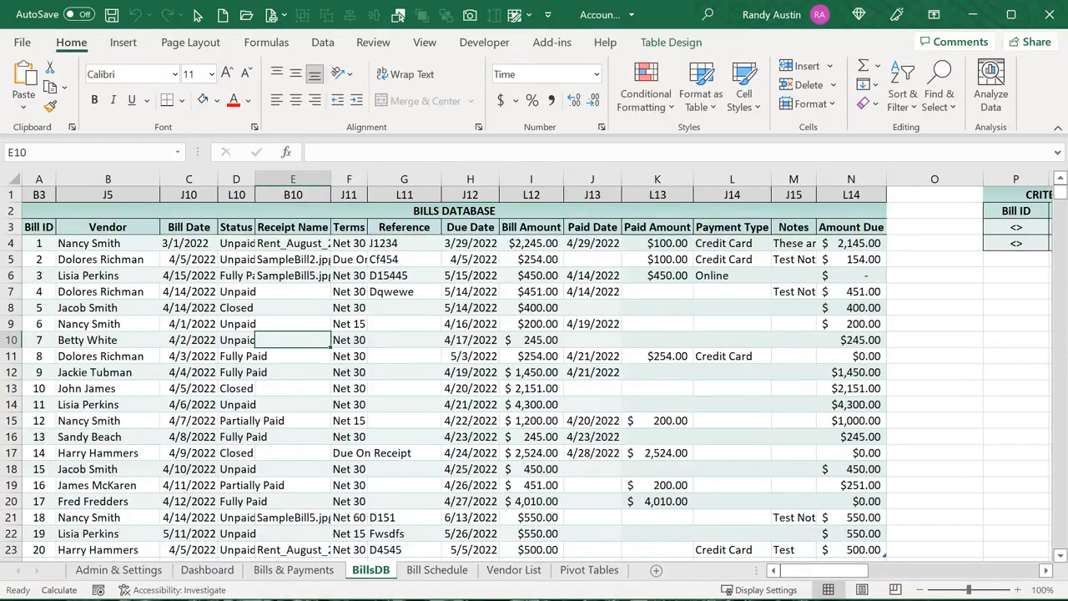
{"action": "left_click", "coordinate": [7, 340]}
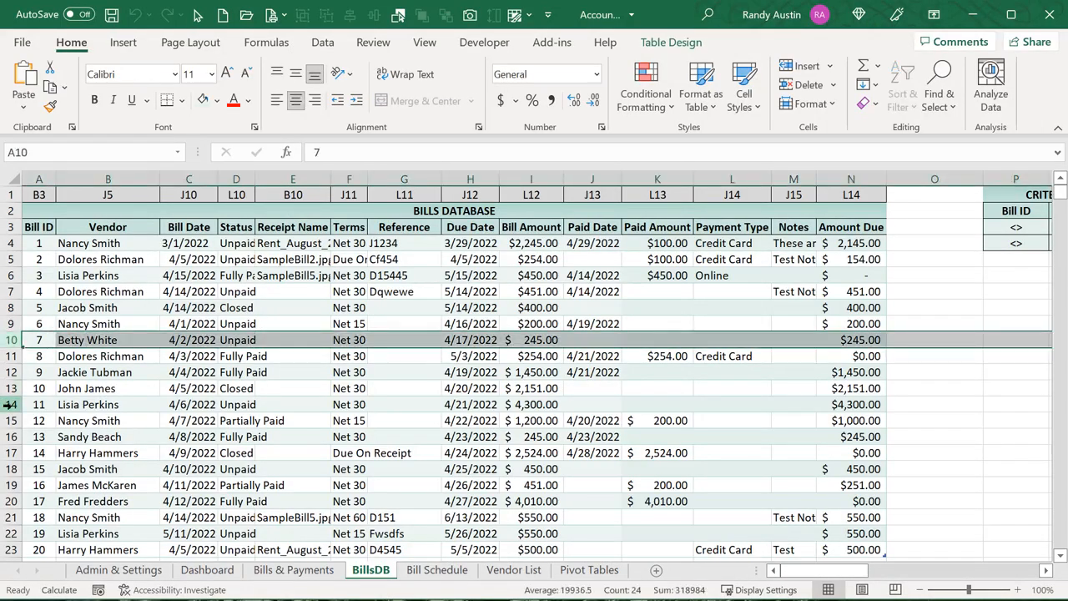
{"action": "left_click", "coordinate": [288, 335]}
{"action": "left_click", "coordinate": [241, 342]}
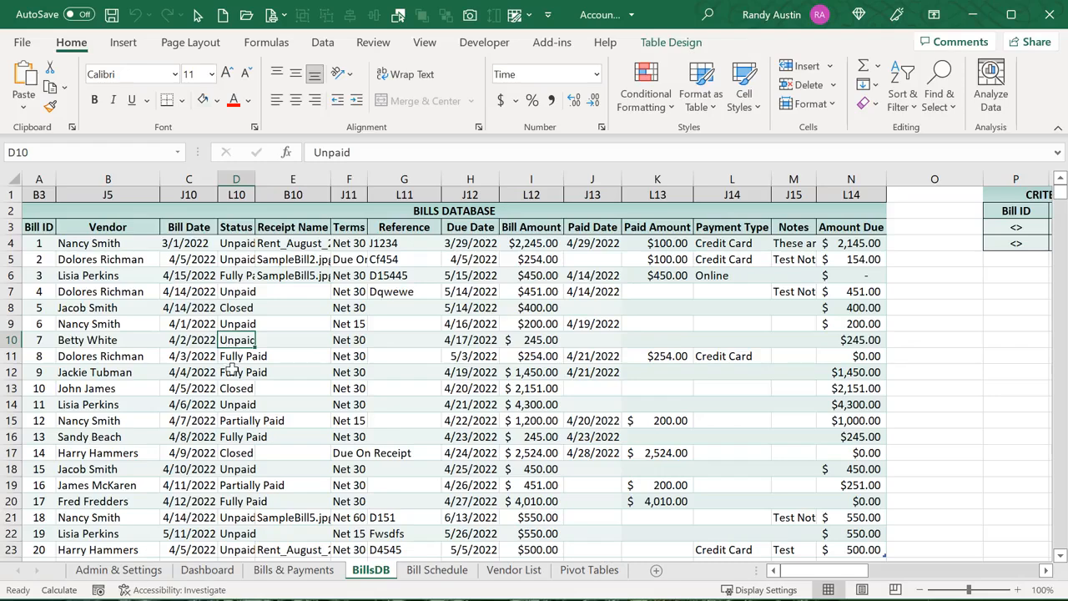
{"action": "left_click", "coordinate": [240, 197]}
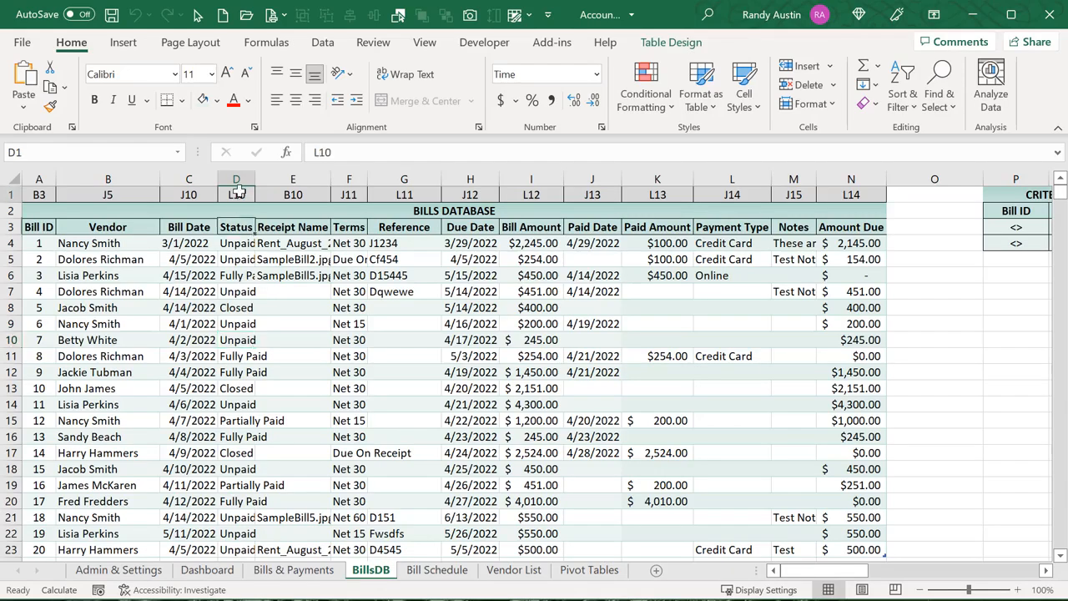
{"action": "left_click", "coordinate": [173, 341]}
{"action": "left_click", "coordinate": [190, 198]}
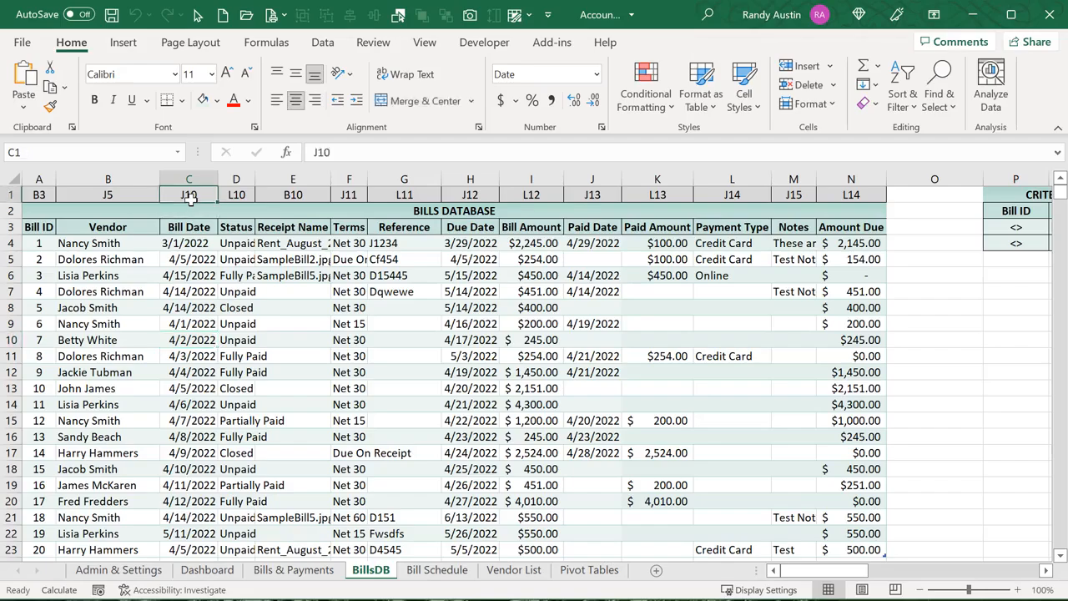
{"action": "key", "text": "alt+F11"}
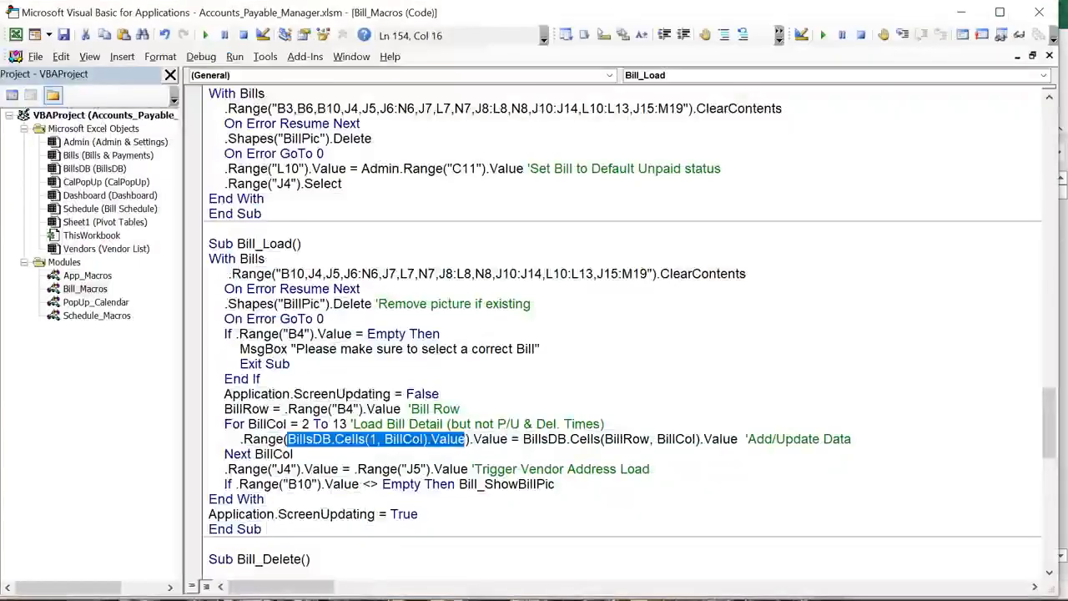
{"action": "scroll", "coordinate": [290, 430], "scroll_direction": "down", "scroll_amount": 1}
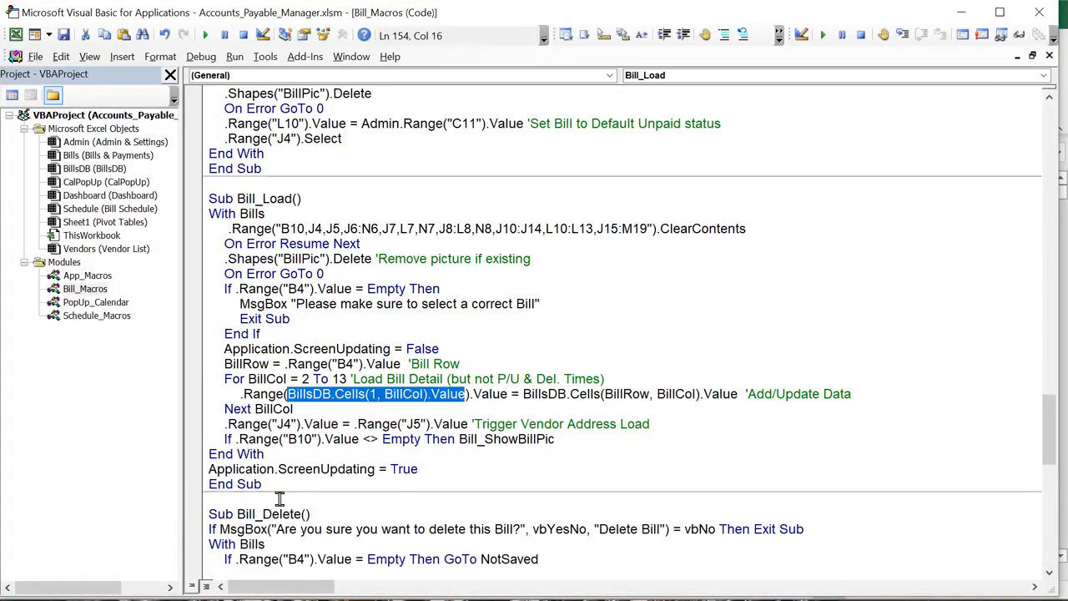
{"action": "scroll", "coordinate": [280, 498], "scroll_direction": "down", "scroll_amount": 1}
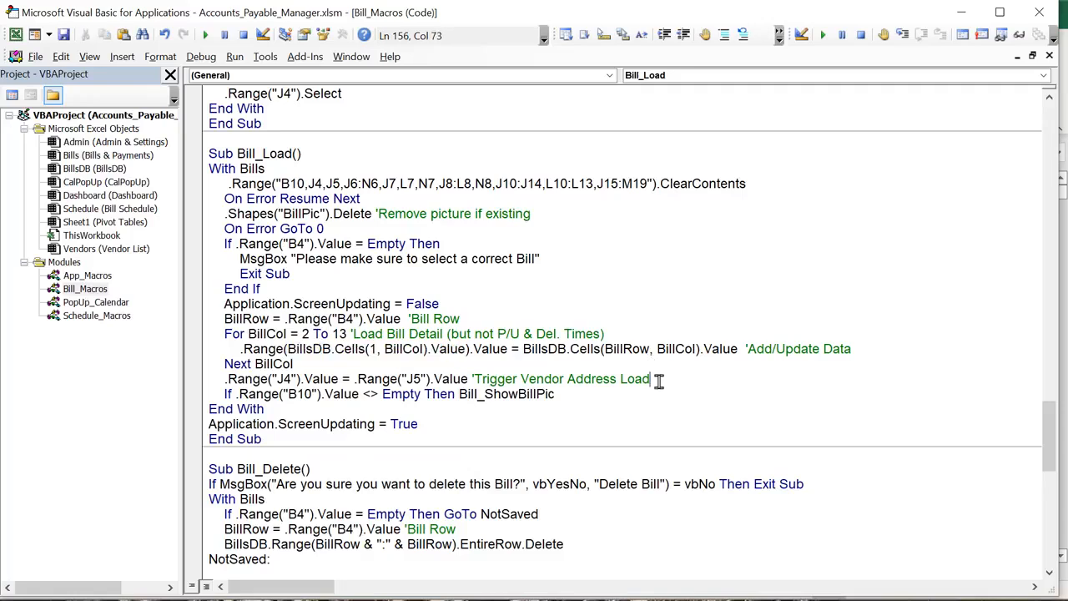
{"action": "left_click_drag", "start_coordinate": [651, 379], "coordinate": [437, 379]}
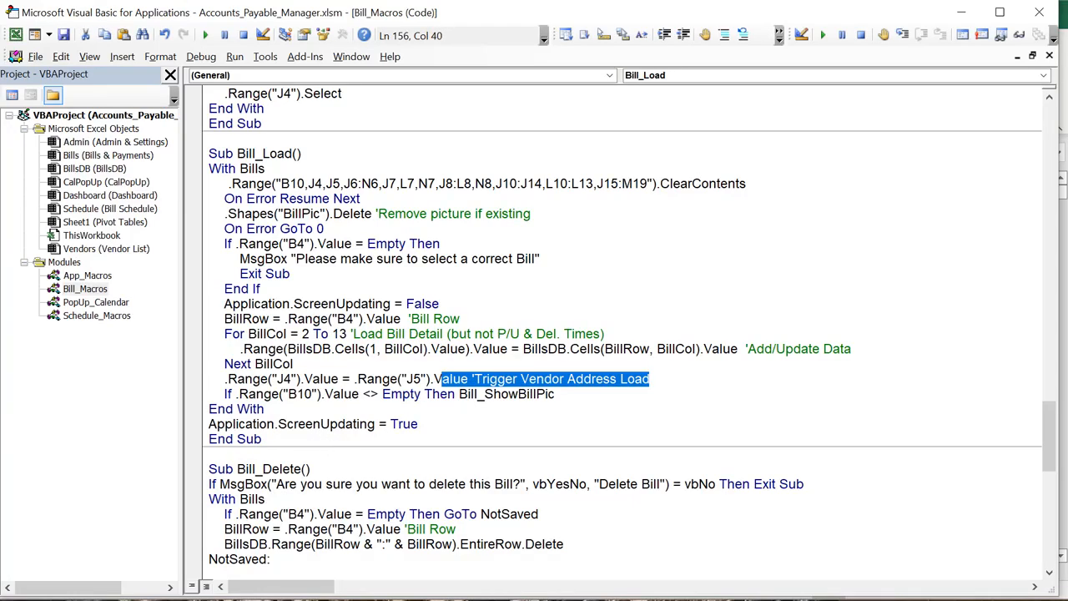
{"action": "key", "text": "alt+F11"}
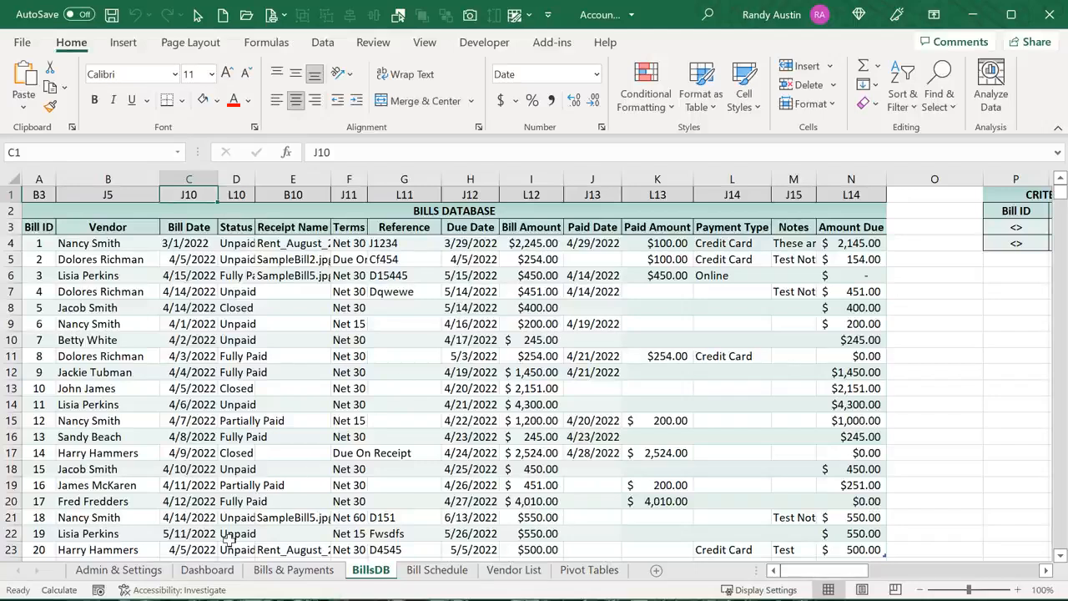
On Bills & Payments, select the vendor cells J4, J5 and the address, city and email fields
{"action": "left_click", "coordinate": [266, 572]}
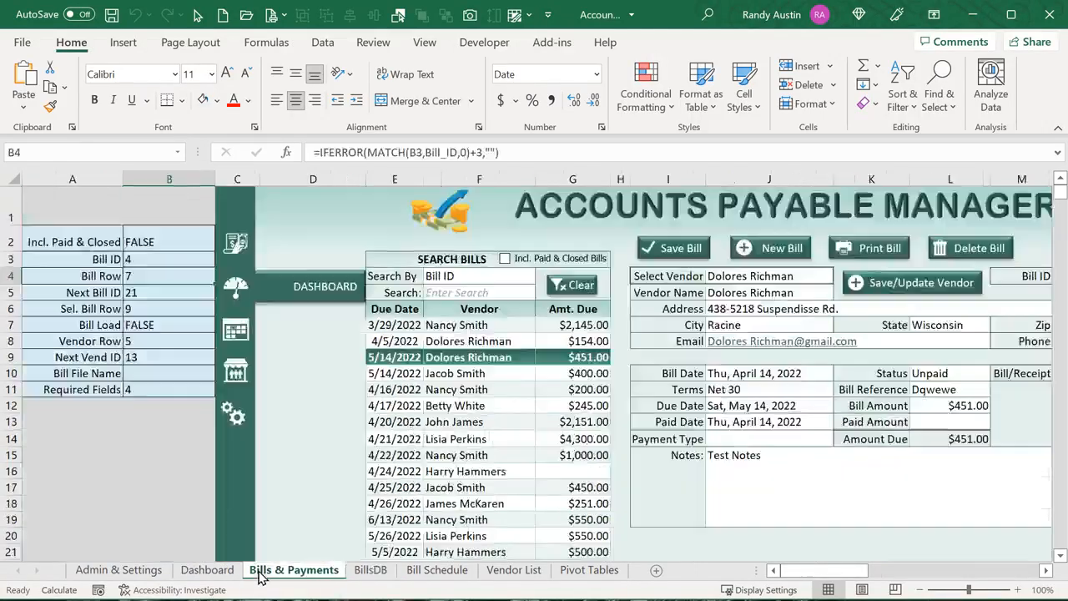
{"action": "left_click", "coordinate": [722, 288]}
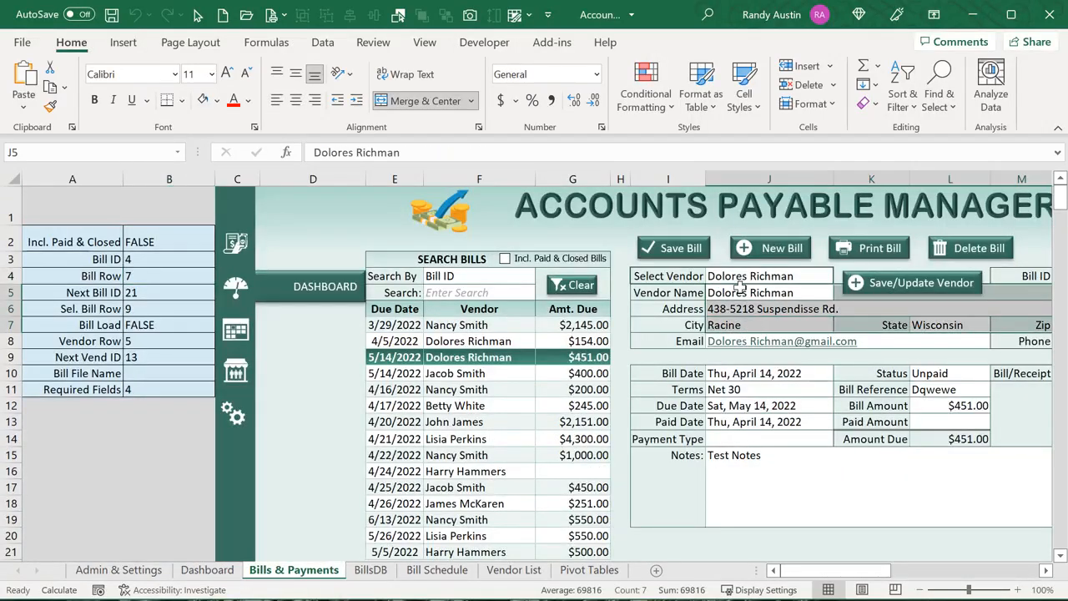
{"action": "left_click_drag", "start_coordinate": [816, 571], "coordinate": [848, 571]}
{"action": "left_click", "coordinate": [607, 290]}
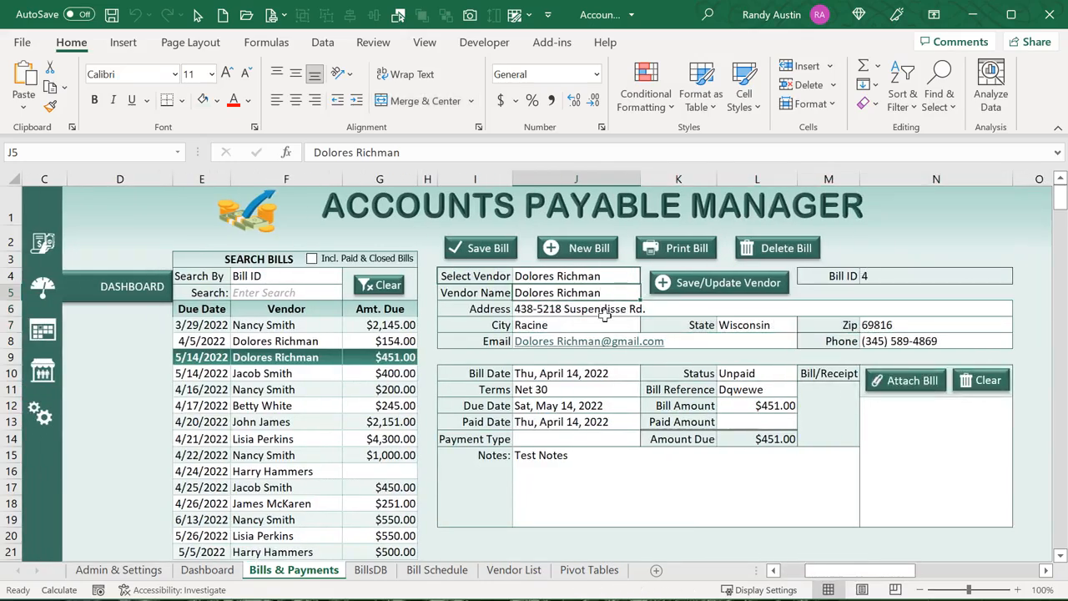
{"action": "left_click_drag", "start_coordinate": [604, 314], "coordinate": [603, 327]}
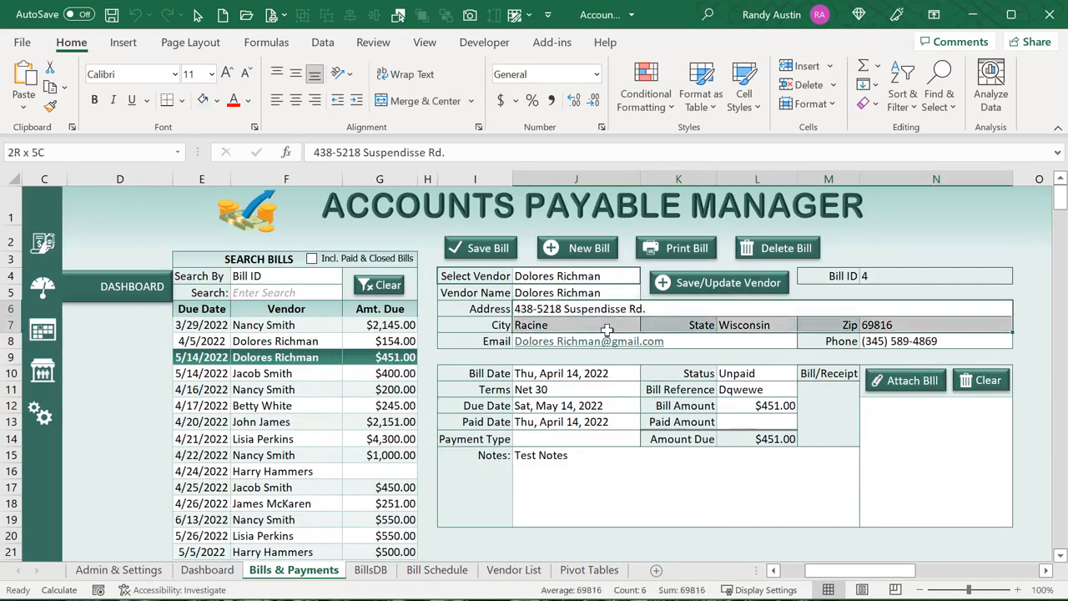
{"action": "left_click", "coordinate": [597, 287]}
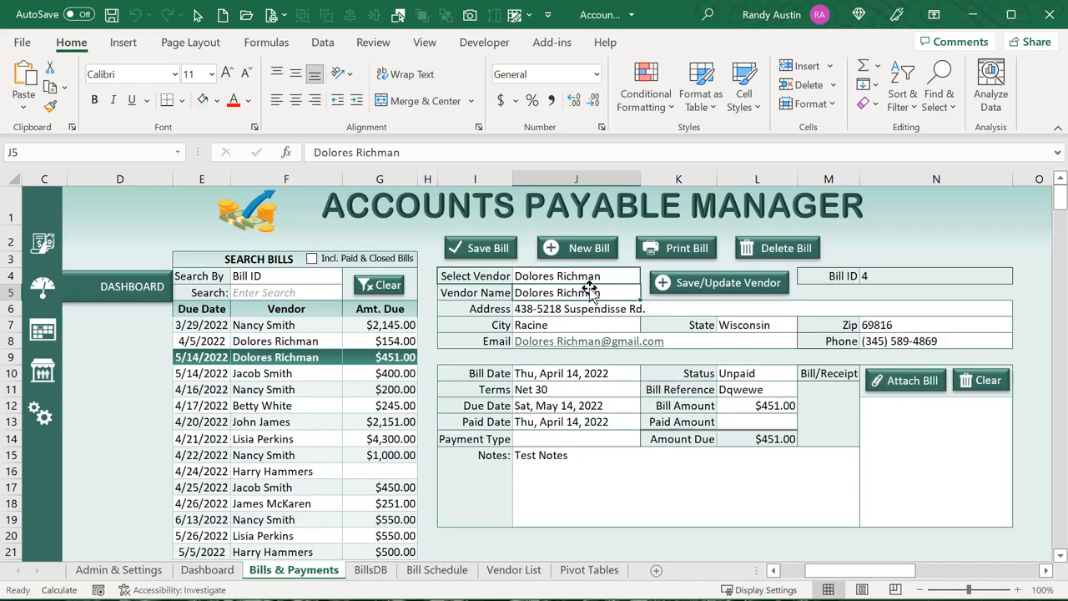
{"action": "left_click", "coordinate": [586, 276]}
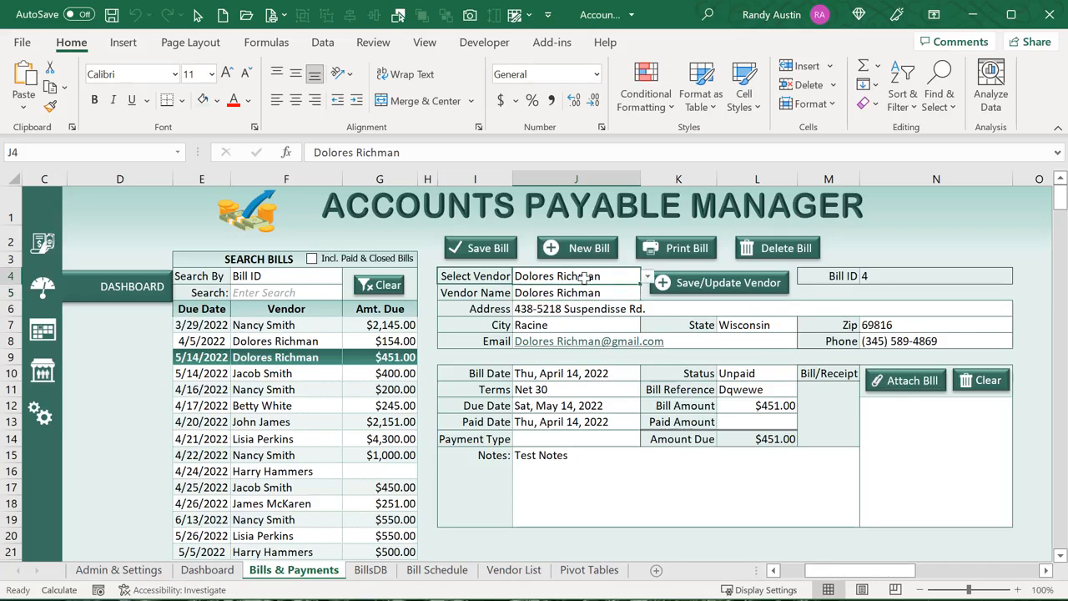
{"action": "left_click_drag", "start_coordinate": [586, 308], "coordinate": [592, 336]}
{"action": "key", "text": "alt+F11"}
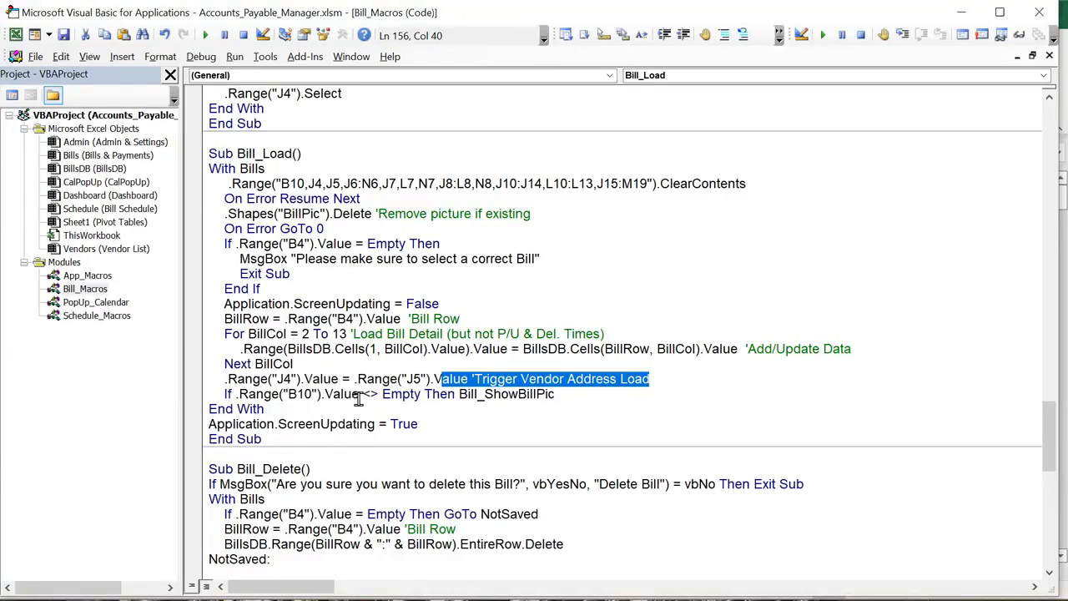
Load the 4/5/2022 $154.00 bill and check its SampleBill2.jpg file name in B10
{"action": "key", "text": "alt+F11"}
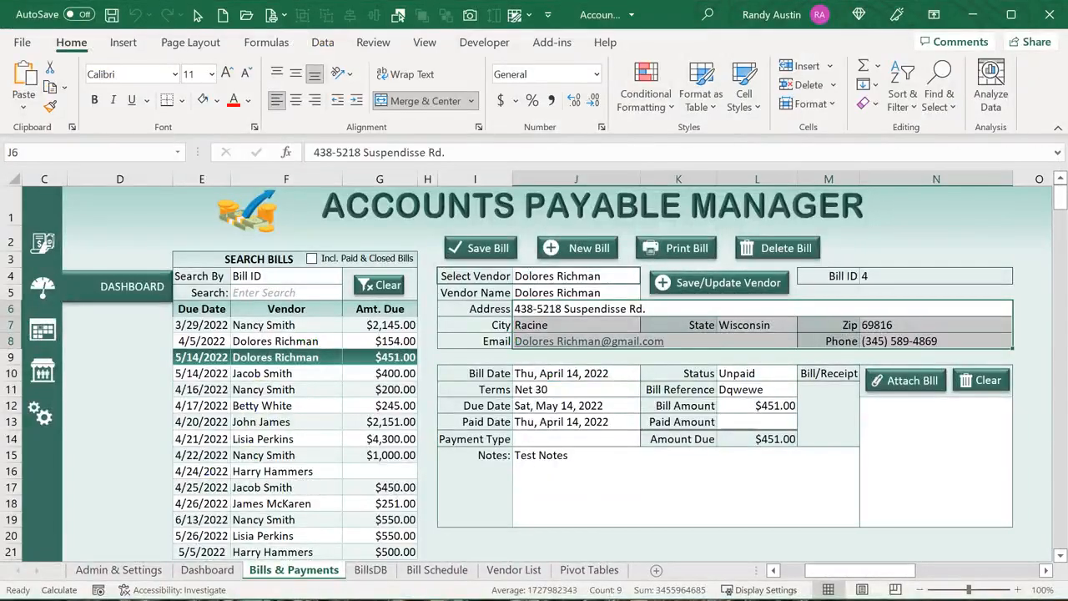
{"action": "left_click_drag", "start_coordinate": [834, 574], "coordinate": [810, 575]}
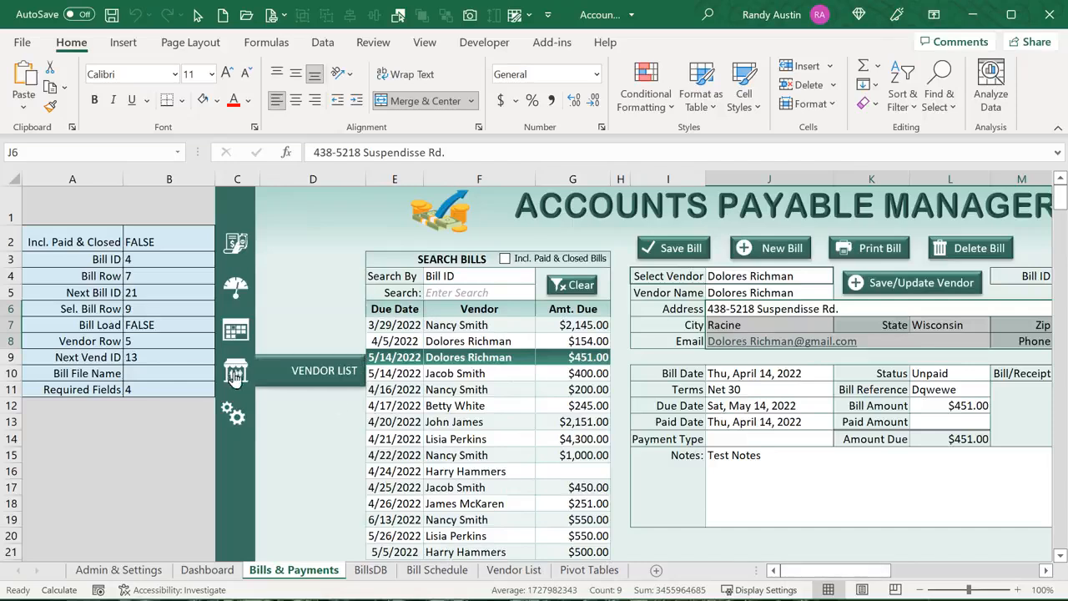
{"action": "left_click", "coordinate": [411, 344]}
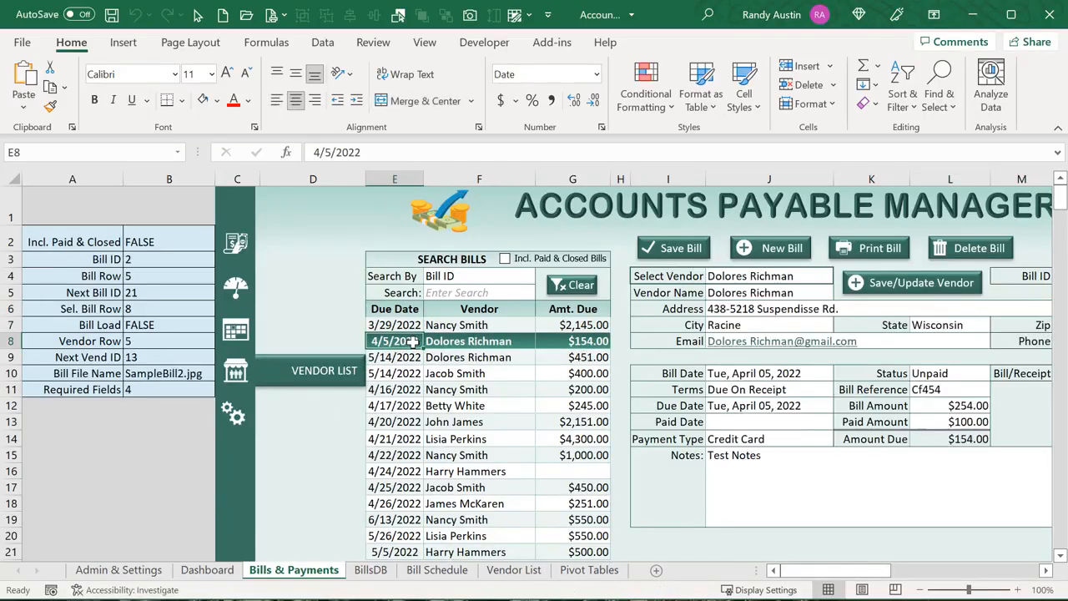
{"action": "left_click", "coordinate": [138, 377]}
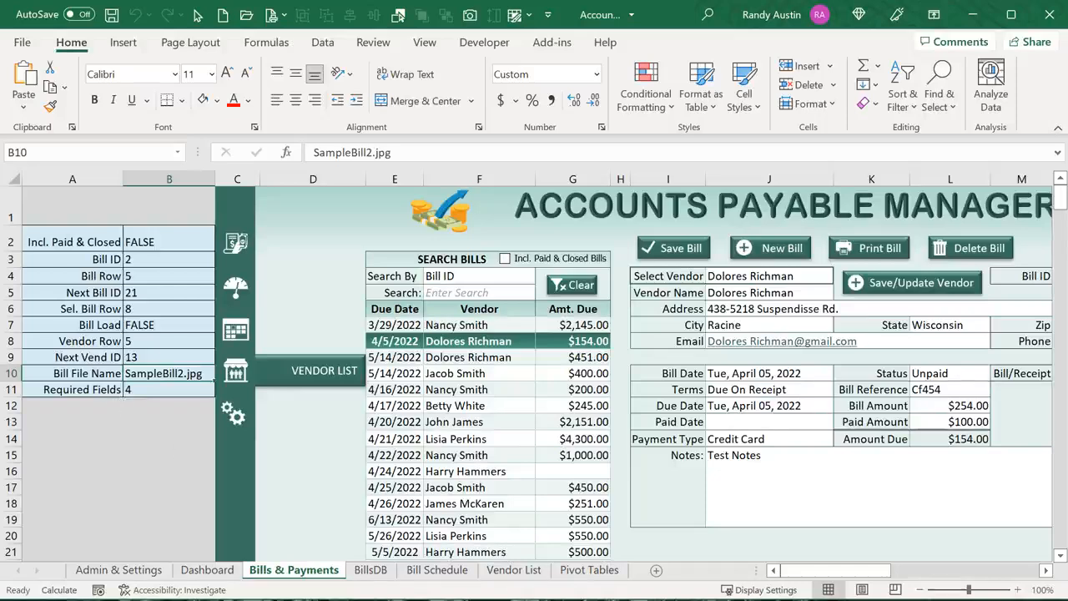
{"action": "left_click_drag", "start_coordinate": [834, 570], "coordinate": [874, 570]}
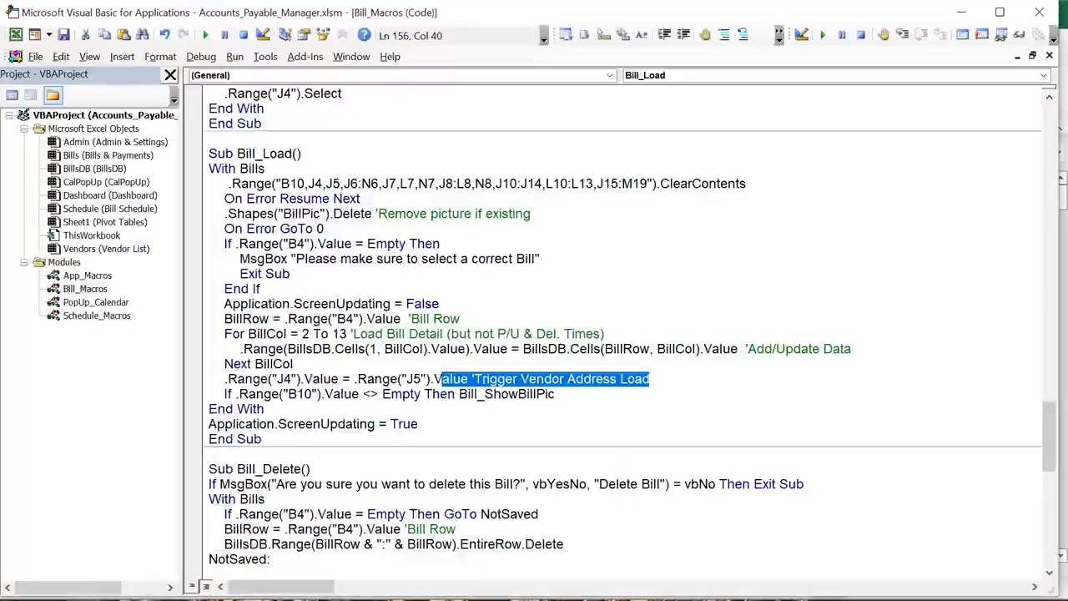
Review Bill_Delete's Bills sheet reference, B4 value check and bill row lines
{"action": "left_click", "coordinate": [518, 396]}
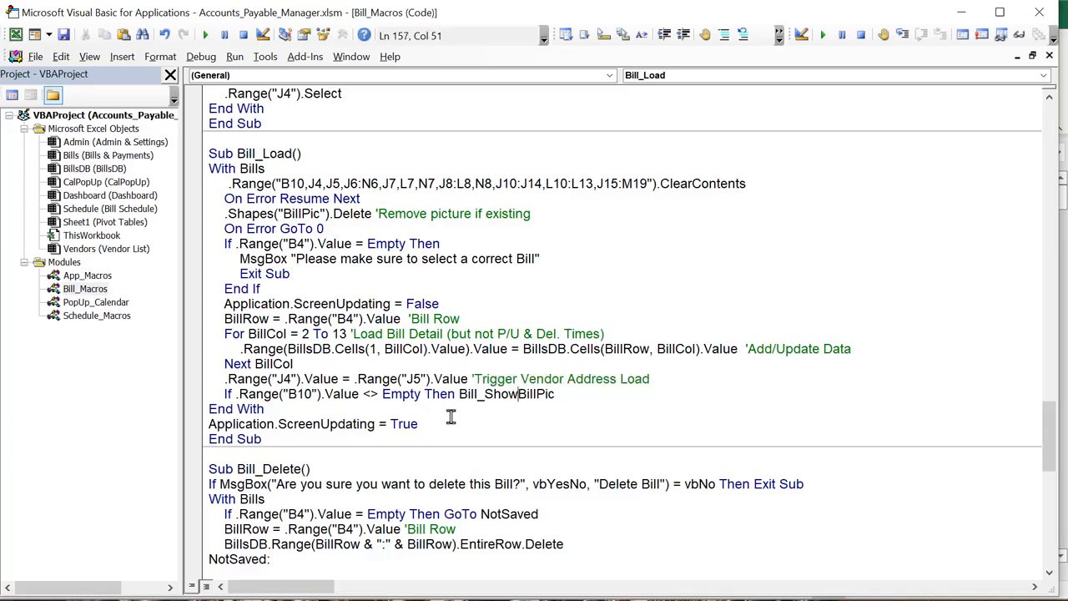
{"action": "scroll", "coordinate": [451, 419], "scroll_direction": "down", "scroll_amount": 3}
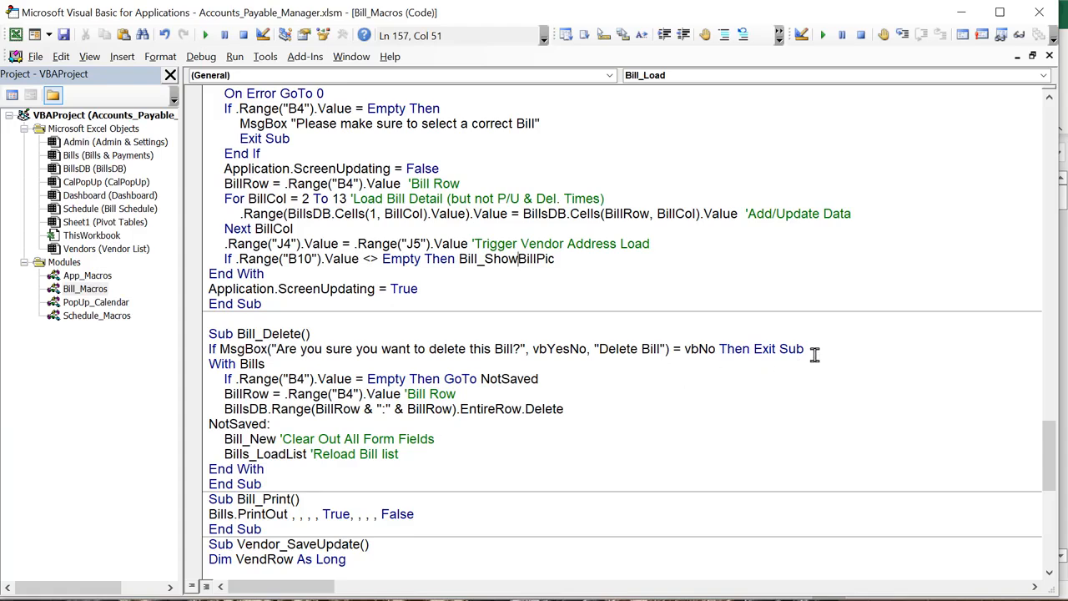
{"action": "double_click", "coordinate": [242, 364]}
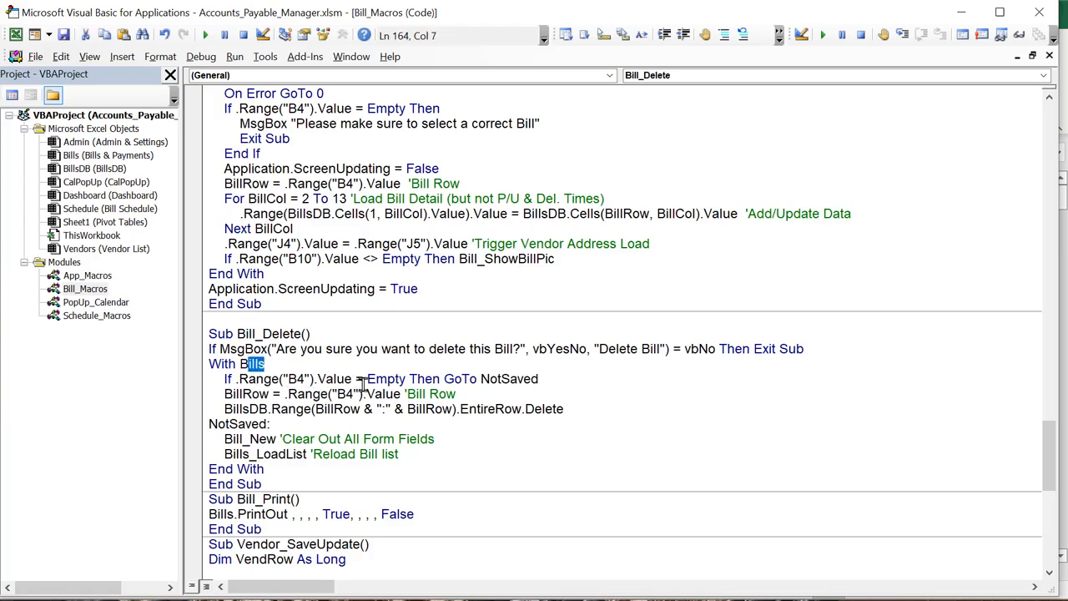
{"action": "left_click_drag", "start_coordinate": [364, 380], "coordinate": [282, 381]}
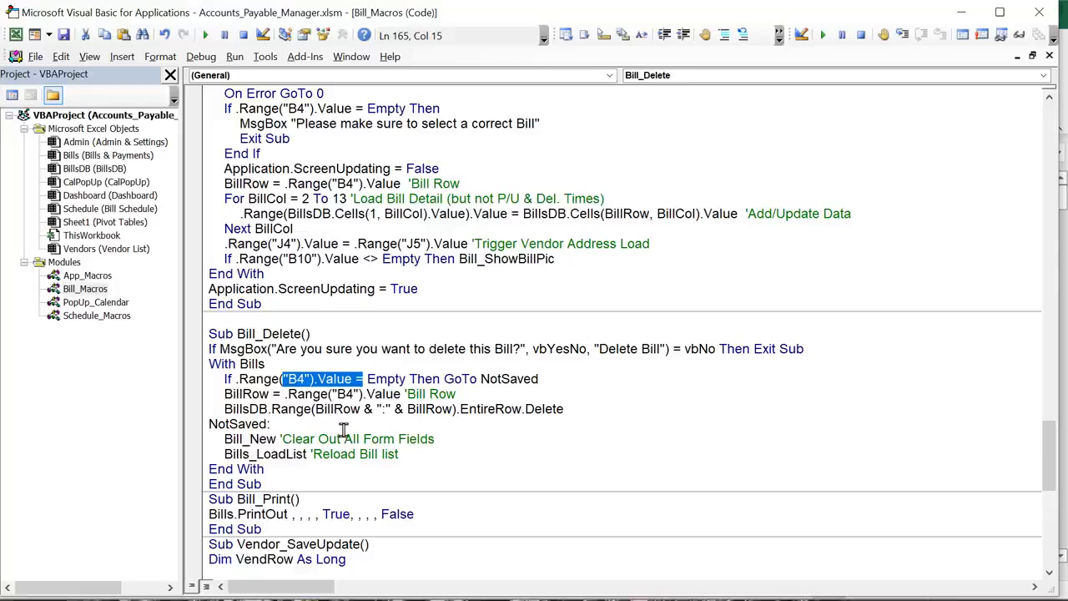
{"action": "left_click_drag", "start_coordinate": [299, 402], "coordinate": [257, 396]}
{"action": "left_click", "coordinate": [284, 424]}
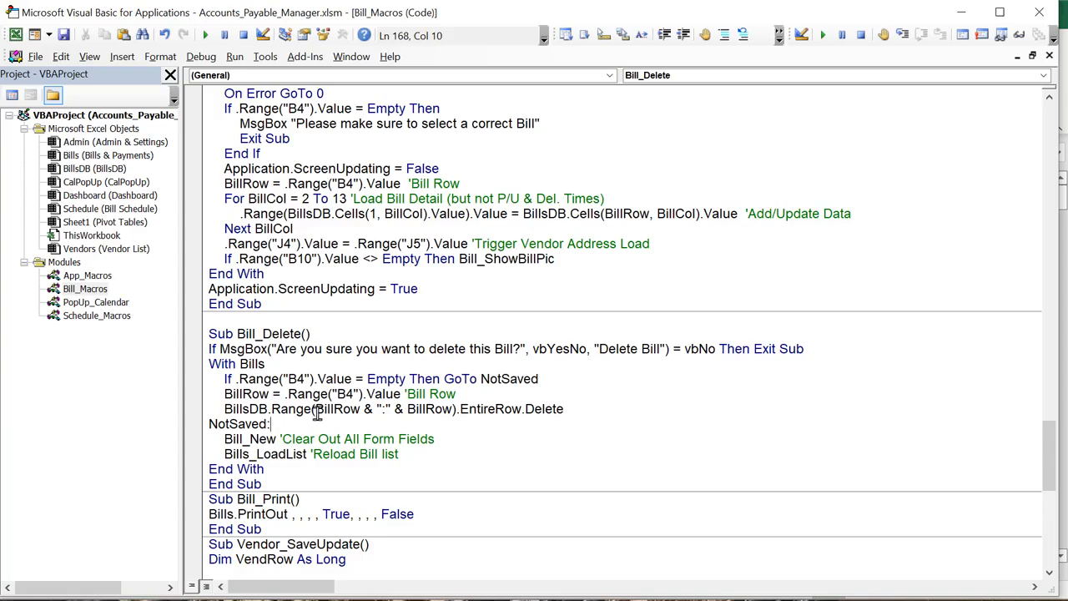
{"action": "key", "text": "alt+F11"}
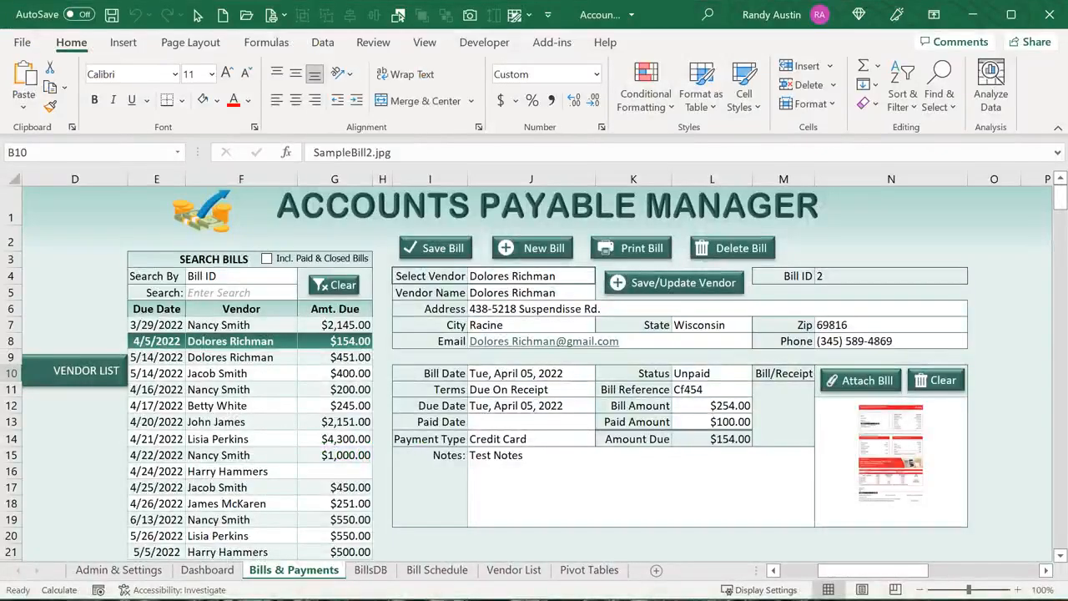
Start a new bill with a chosen vendor and bill date April 13, 2022
{"action": "left_click", "coordinate": [550, 248]}
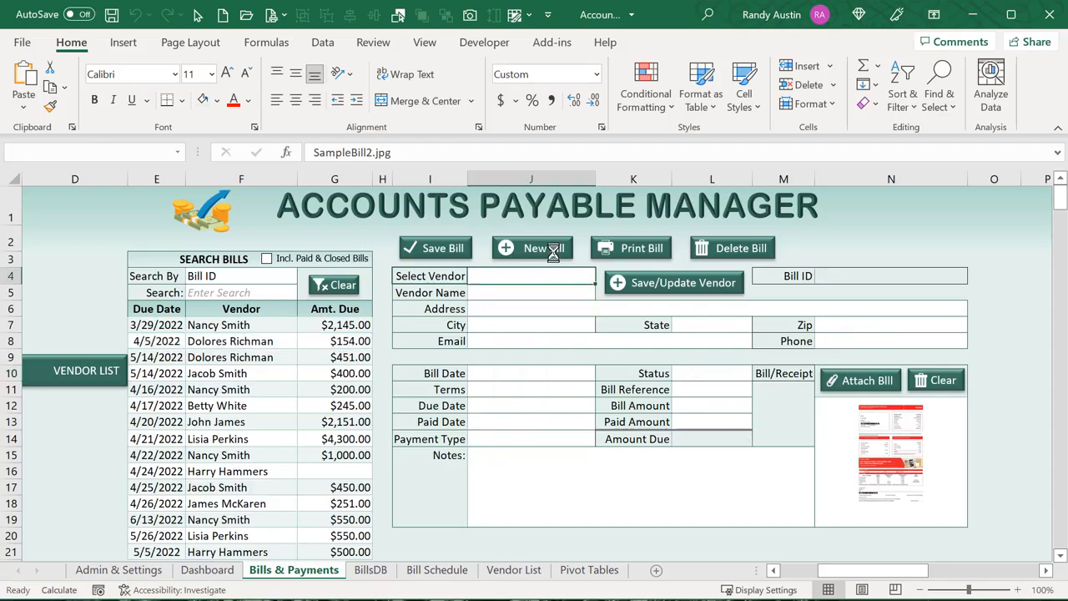
{"action": "left_click", "coordinate": [595, 278]}
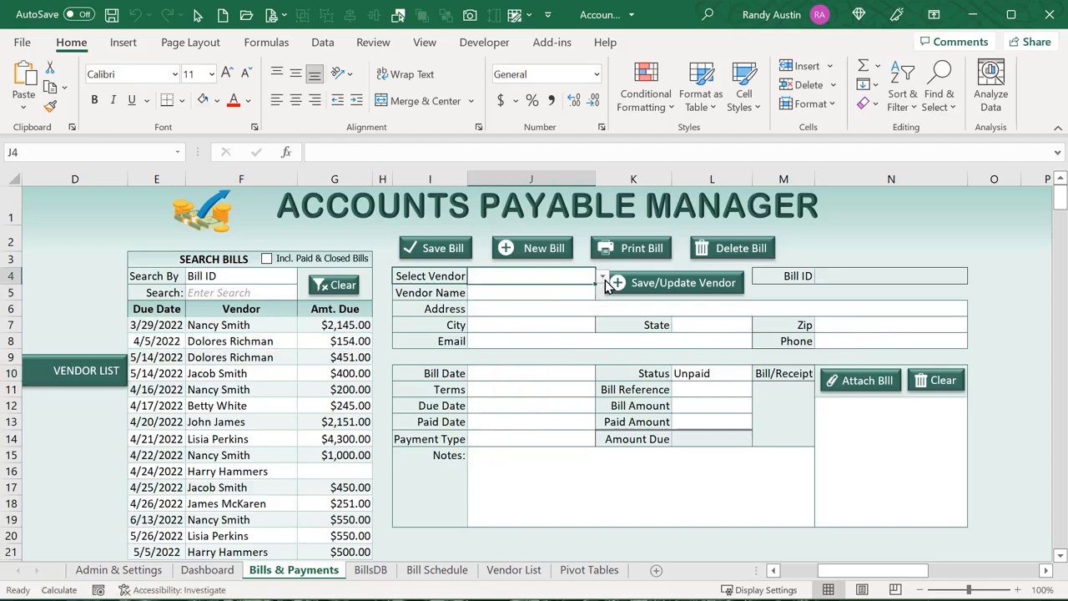
{"action": "left_click", "coordinate": [602, 276]}
{"action": "left_click", "coordinate": [524, 337]}
{"action": "left_click", "coordinate": [525, 373]}
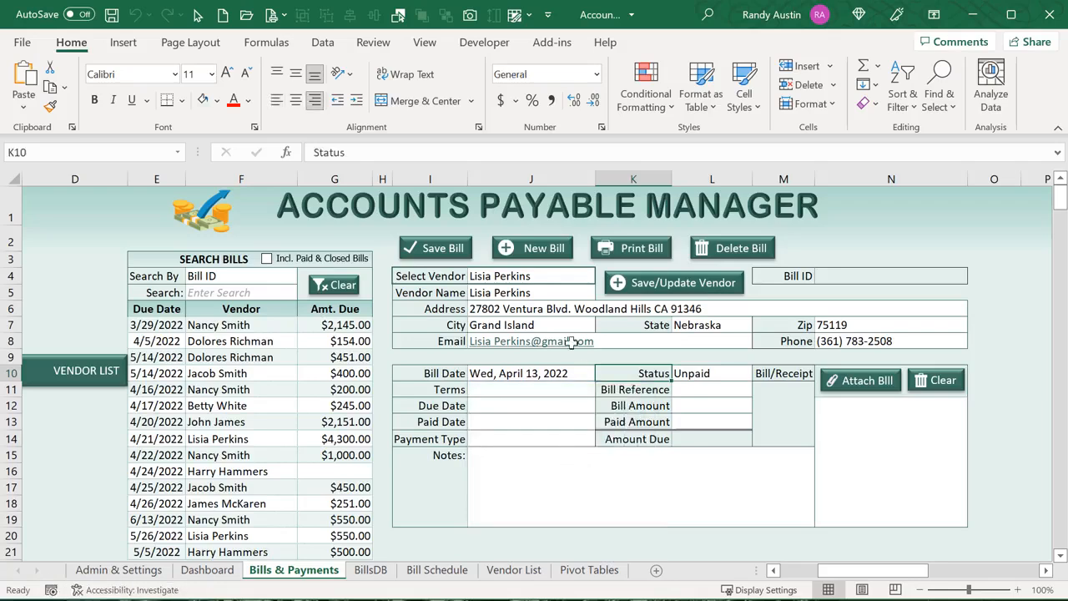
Cancel a Delete Bill request with No and inspect the B3 Bill ID and B4 row formula
{"action": "left_click", "coordinate": [717, 249]}
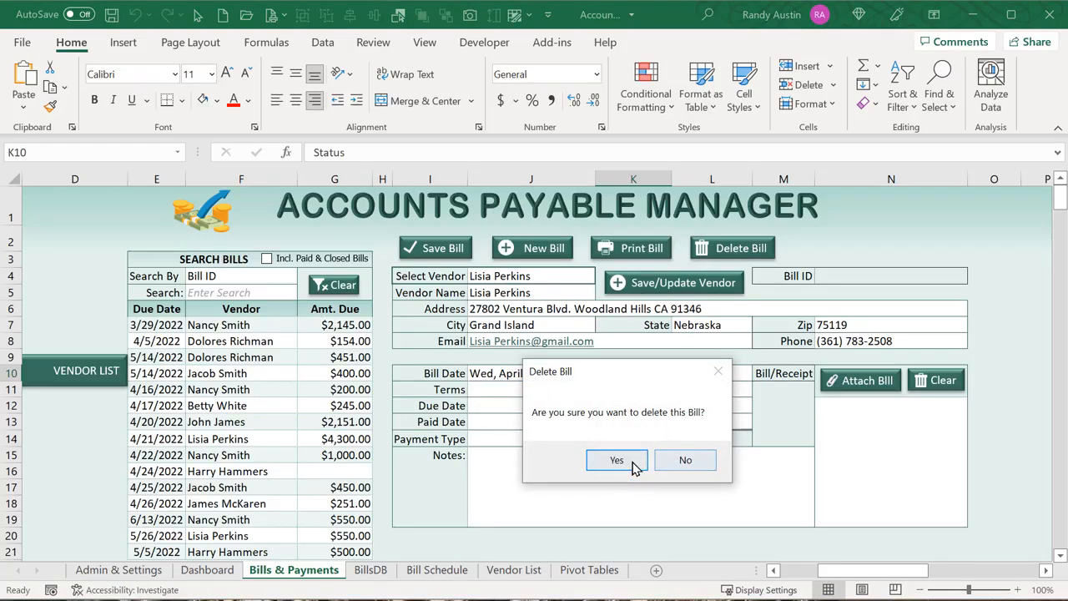
{"action": "left_click", "coordinate": [675, 461]}
{"action": "left_click_drag", "start_coordinate": [827, 571], "coordinate": [785, 572]}
{"action": "left_click", "coordinate": [193, 261]}
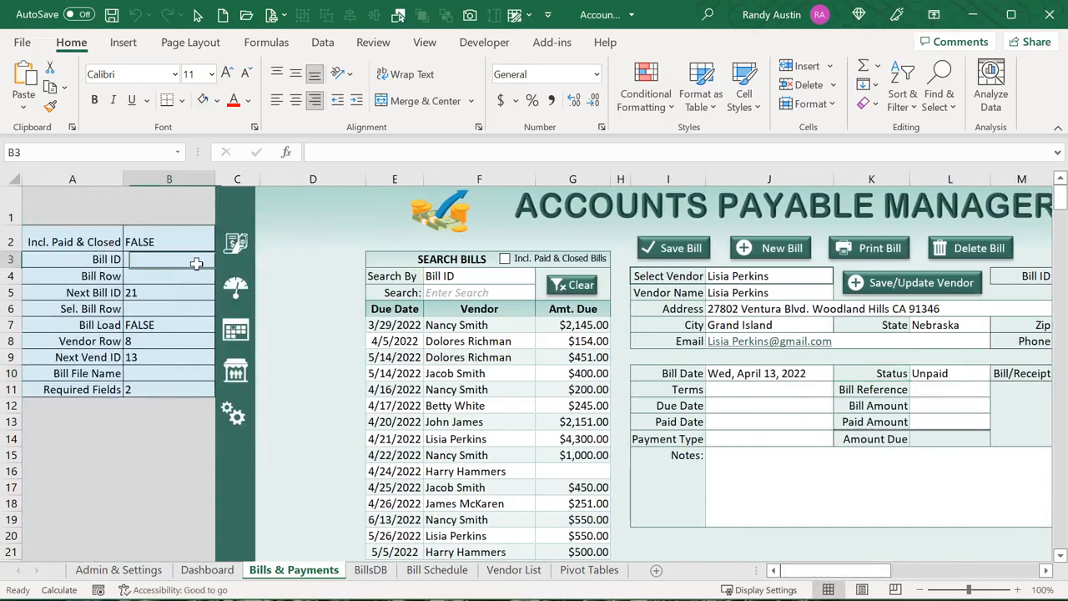
{"action": "left_click", "coordinate": [187, 275]}
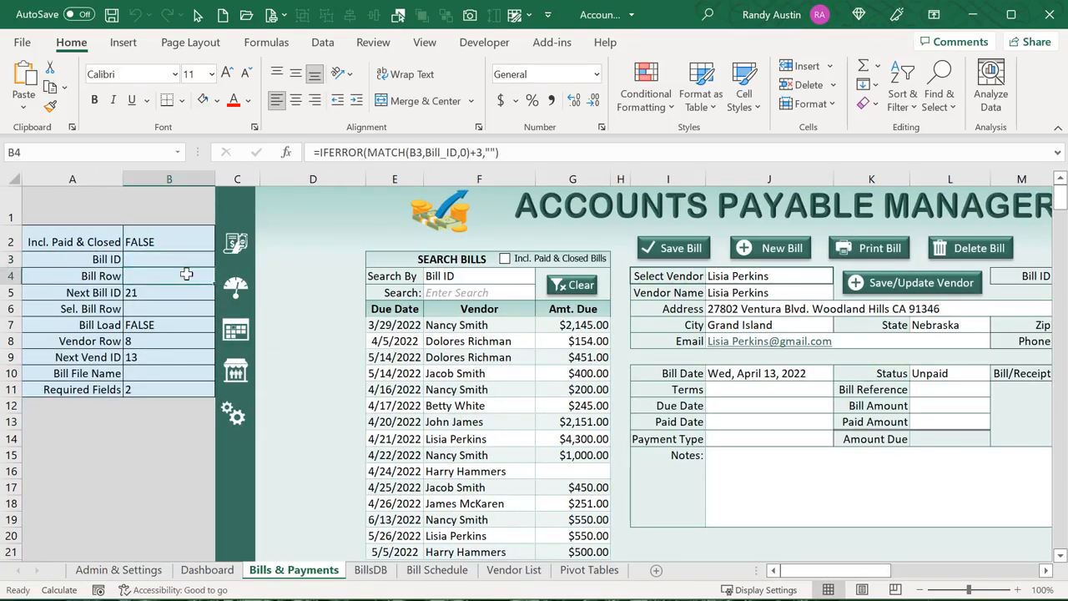
{"action": "left_click_drag", "start_coordinate": [847, 576], "coordinate": [860, 576]}
Delete the unsaved bill by confirming Yes, clearing the form
{"action": "left_click", "coordinate": [837, 255]}
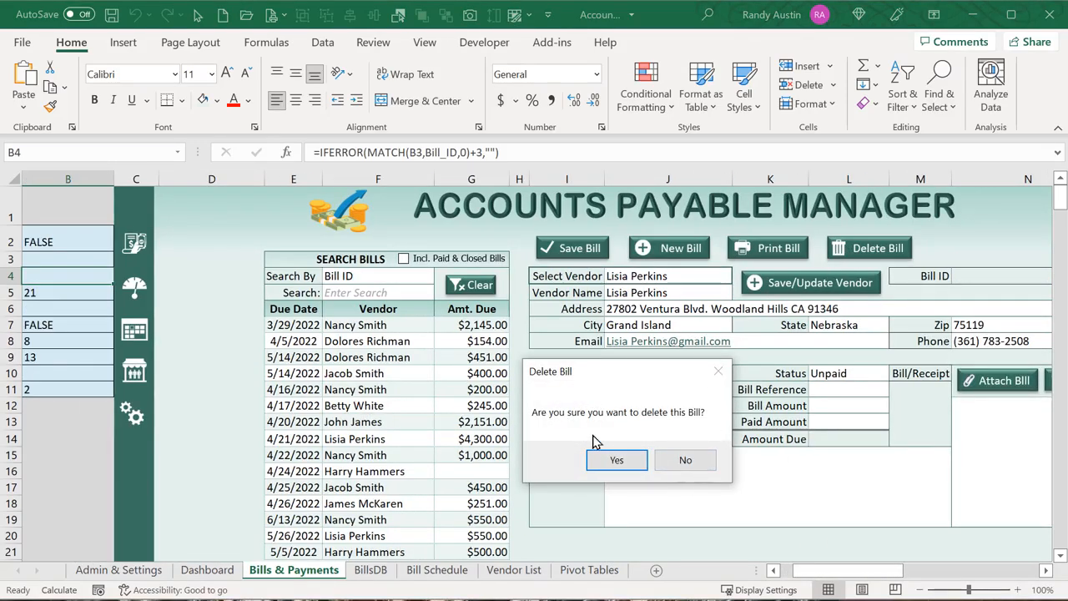
{"action": "left_click", "coordinate": [616, 460]}
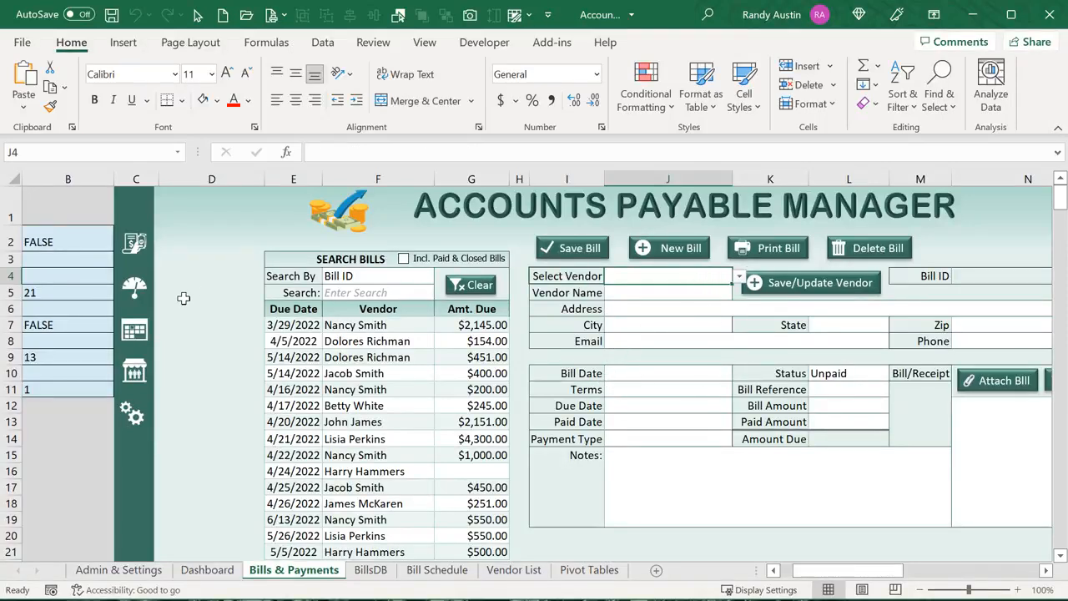
{"action": "key", "text": "alt+F11"}
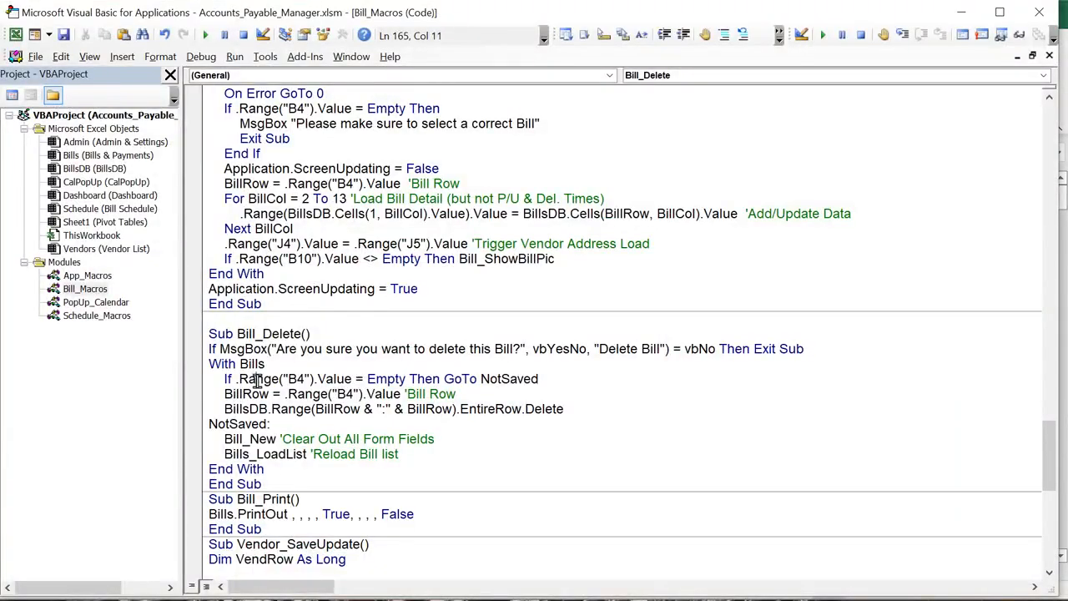
Highlight Bill_Delete's B4 check, BillRow deletion and form-clearing lines, plus Bill_Print, then return to Excel
{"action": "left_click_drag", "start_coordinate": [254, 379], "coordinate": [340, 381]}
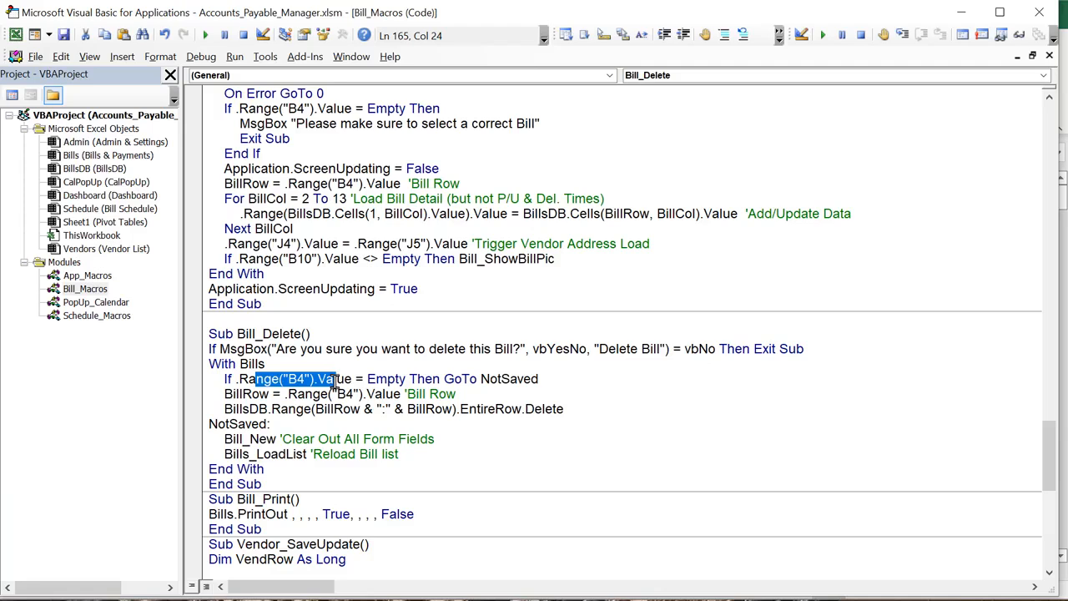
{"action": "left_click_drag", "start_coordinate": [269, 397], "coordinate": [242, 398]}
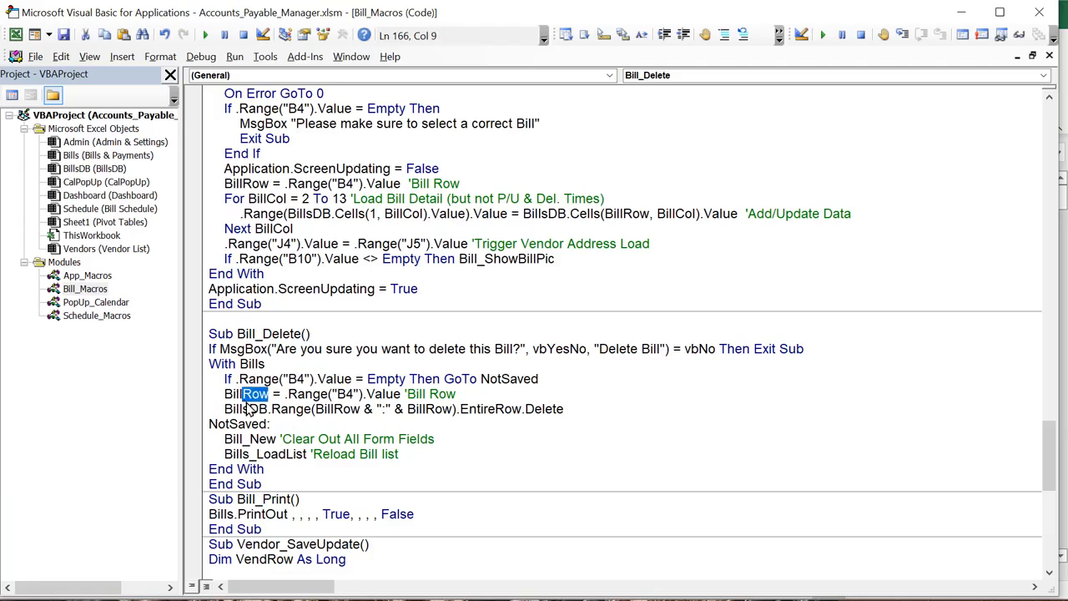
{"action": "left_click_drag", "start_coordinate": [371, 410], "coordinate": [316, 410]}
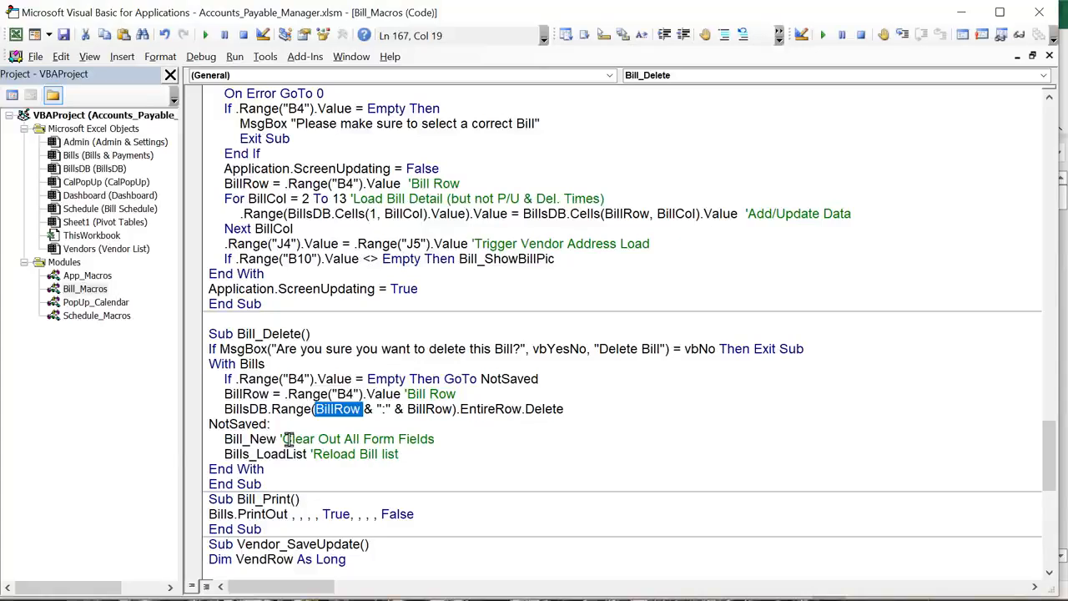
{"action": "left_click_drag", "start_coordinate": [454, 438], "coordinate": [224, 442]}
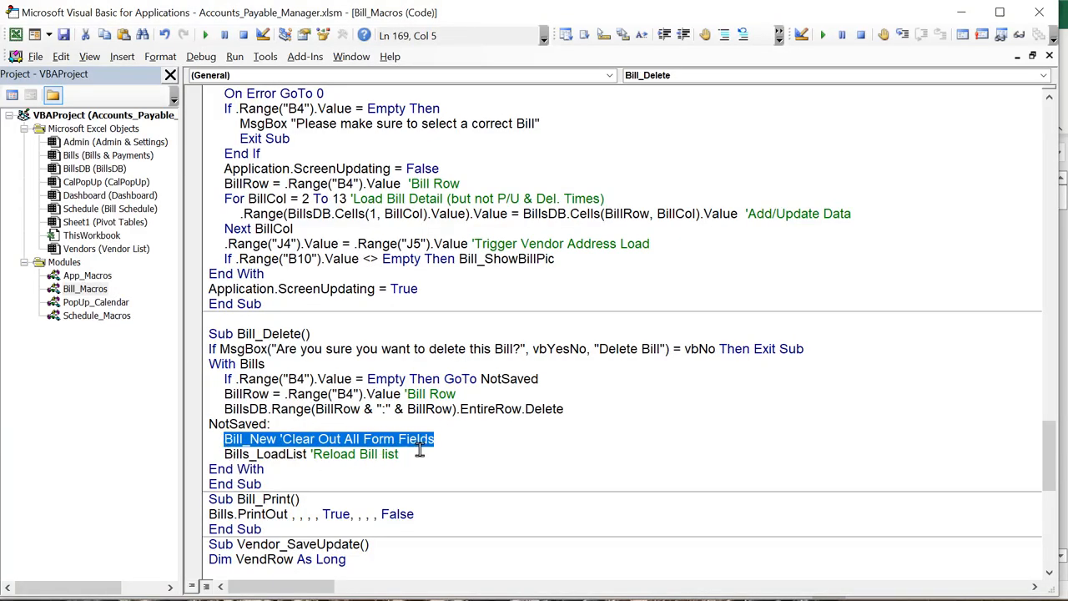
{"action": "left_click_drag", "start_coordinate": [414, 451], "coordinate": [226, 455]}
{"action": "scroll", "coordinate": [263, 442], "scroll_direction": "down", "scroll_amount": 2}
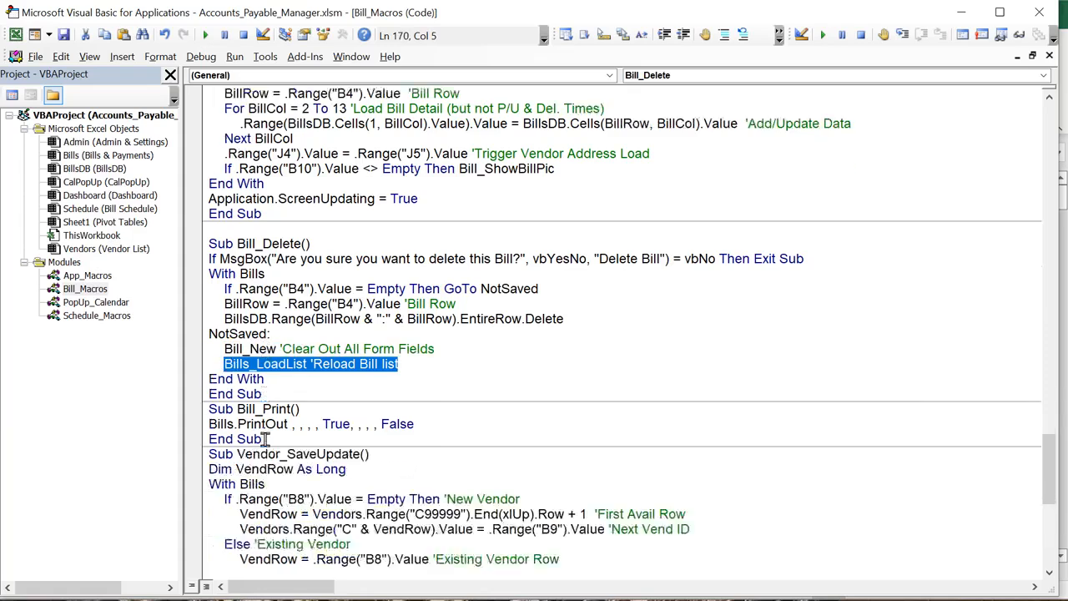
{"action": "left_click_drag", "start_coordinate": [414, 424], "coordinate": [225, 429]}
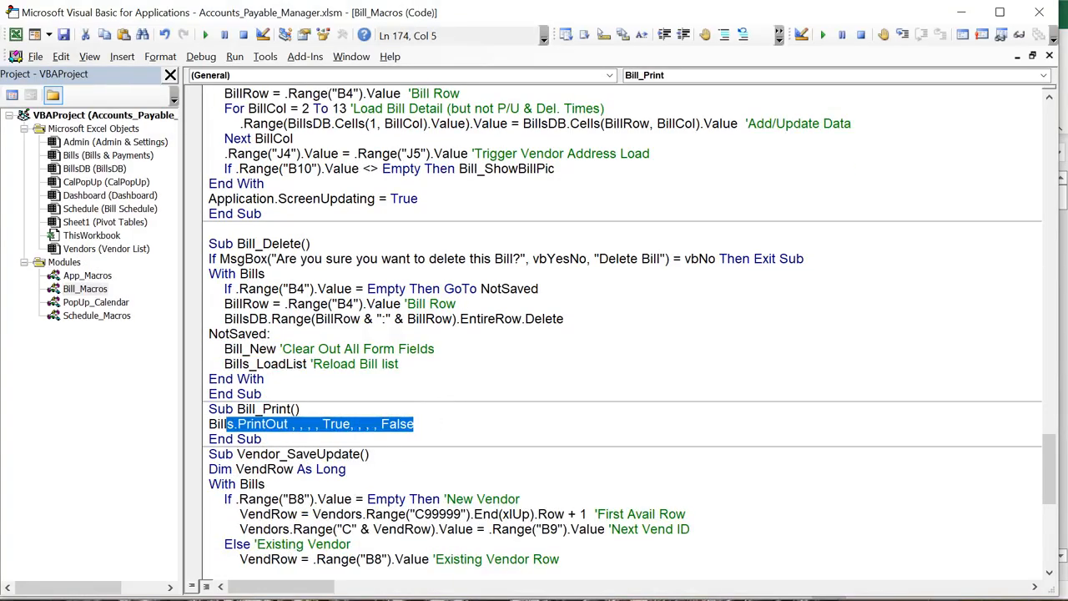
{"action": "key", "text": "alt+F11"}
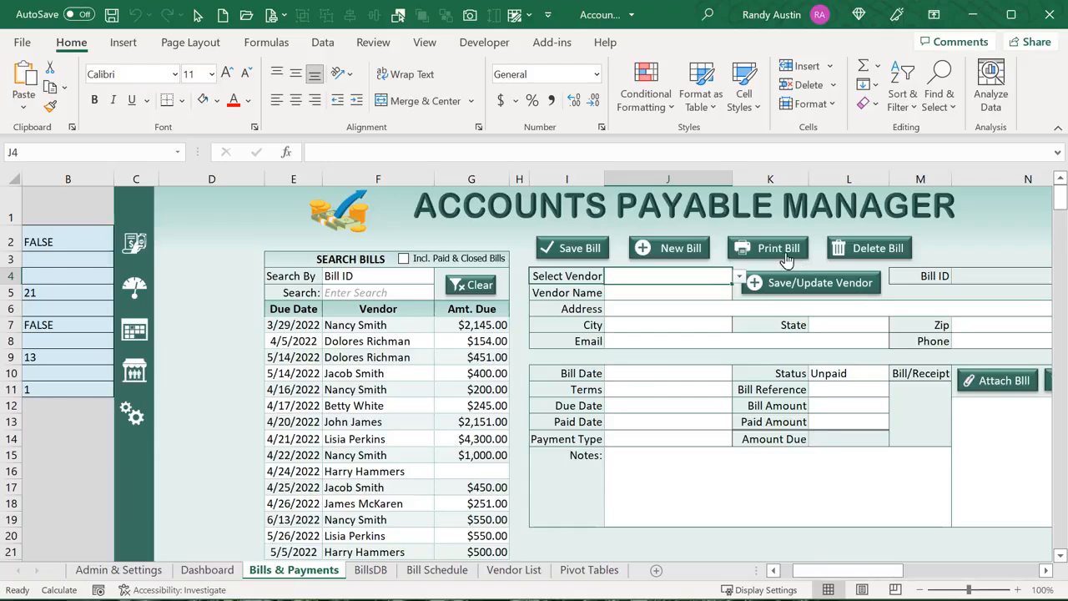
Print the current bill and confirm the I4:N19 print area under Page Layout > Print Area
{"action": "left_click", "coordinate": [786, 259]}
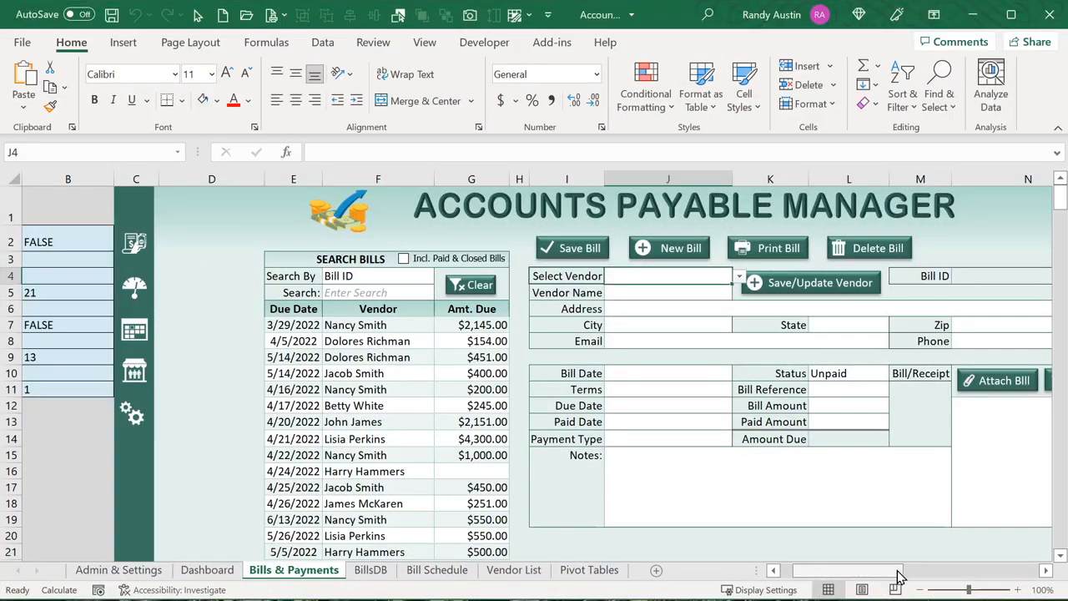
{"action": "left_click_drag", "start_coordinate": [897, 575], "coordinate": [918, 574]}
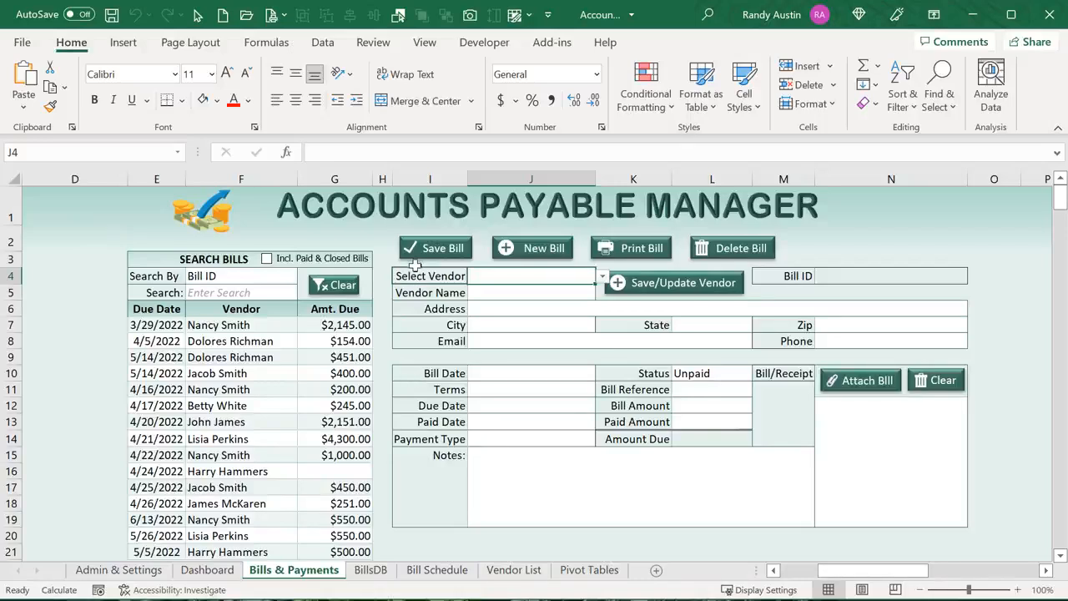
{"action": "left_click_drag", "start_coordinate": [409, 276], "coordinate": [823, 513]}
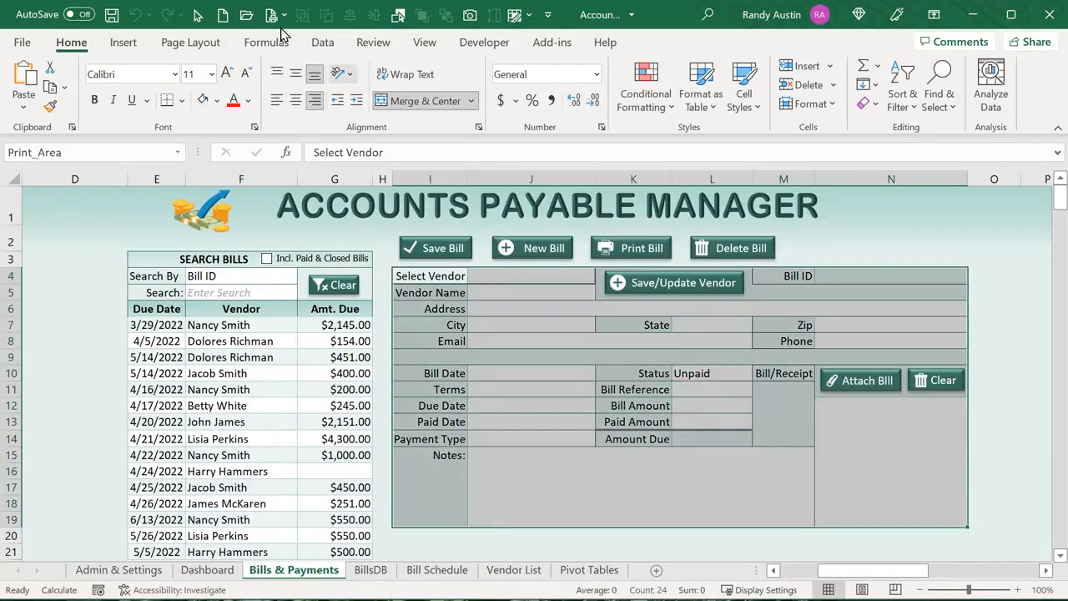
{"action": "left_click", "coordinate": [191, 42]}
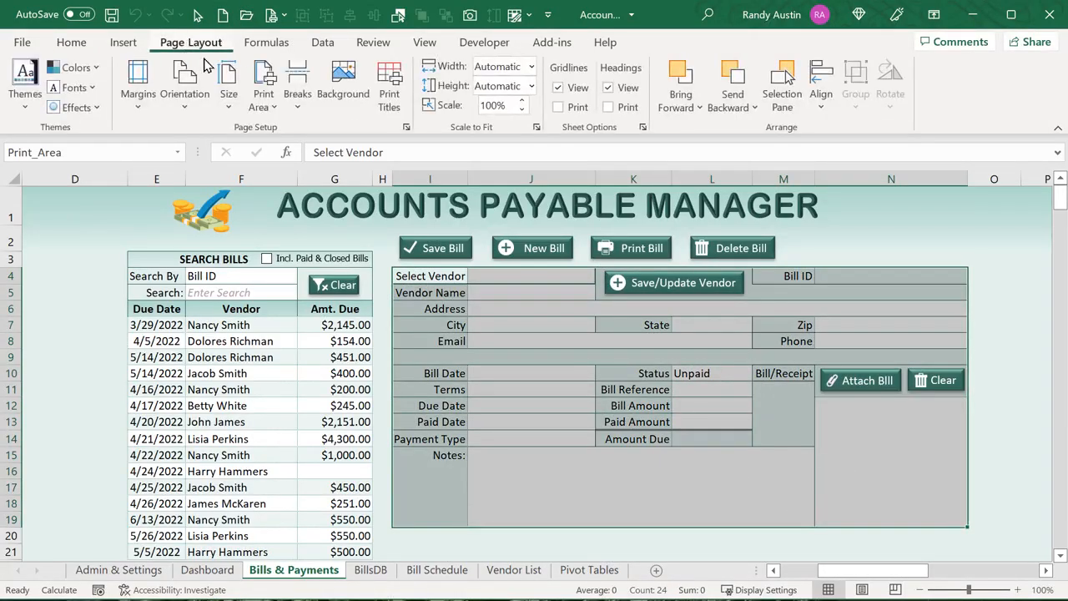
{"action": "left_click", "coordinate": [264, 98]}
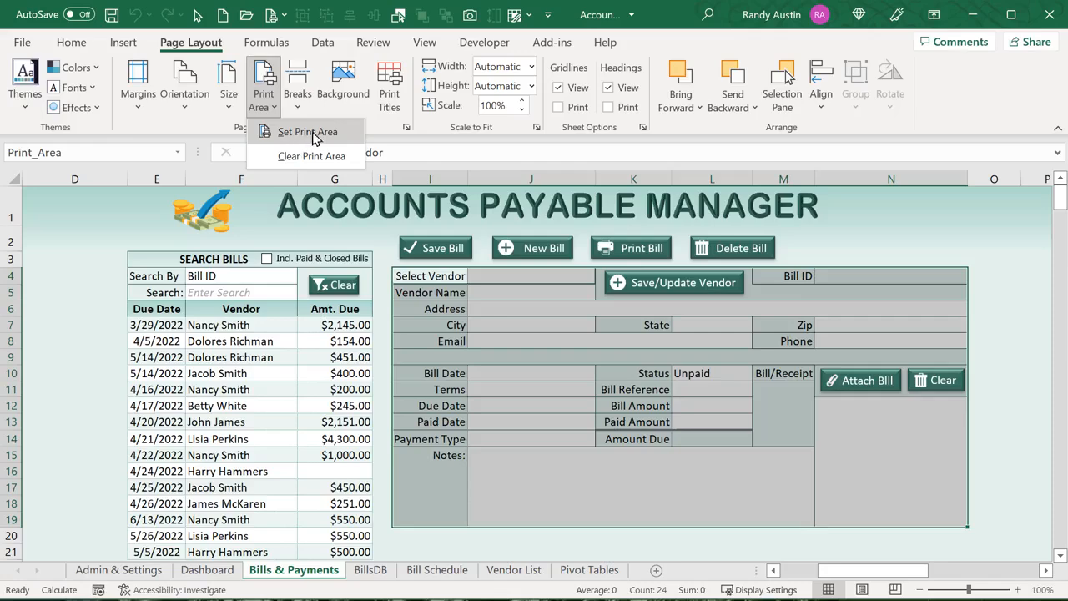
{"action": "left_click", "coordinate": [252, 406]}
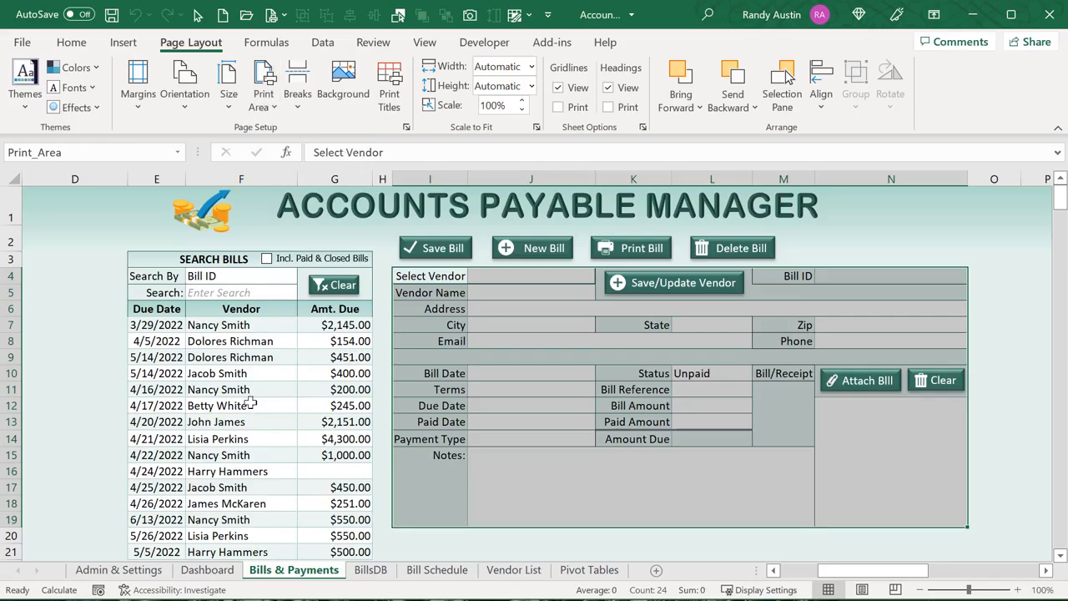
Load and print the 4/16/2022 $200.00 bill, then glance at Vendor_SaveUpdate in VBA
{"action": "left_click", "coordinate": [242, 389]}
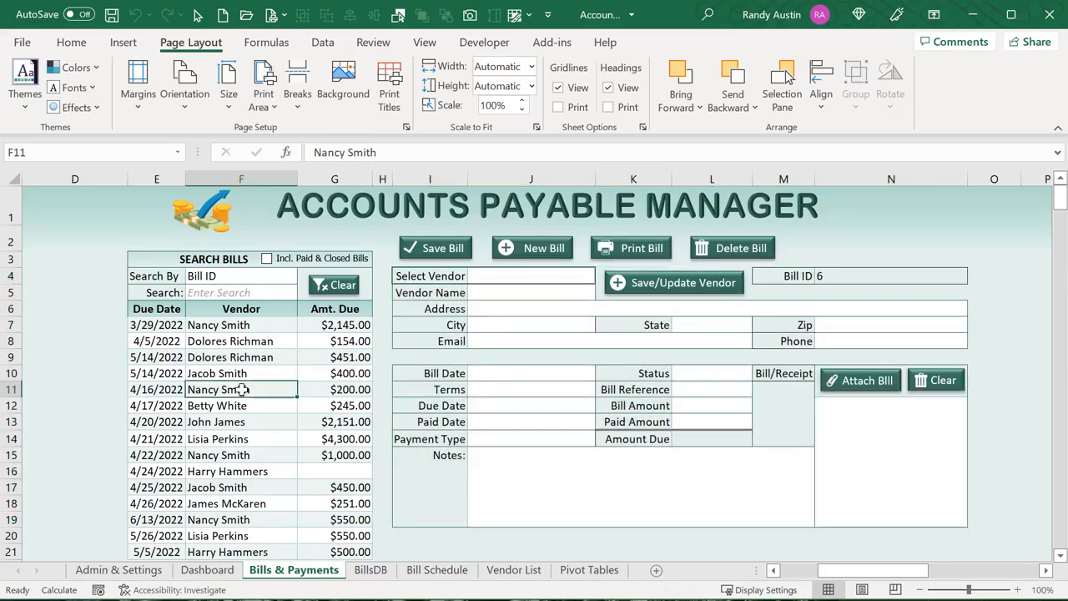
{"action": "left_click", "coordinate": [654, 250]}
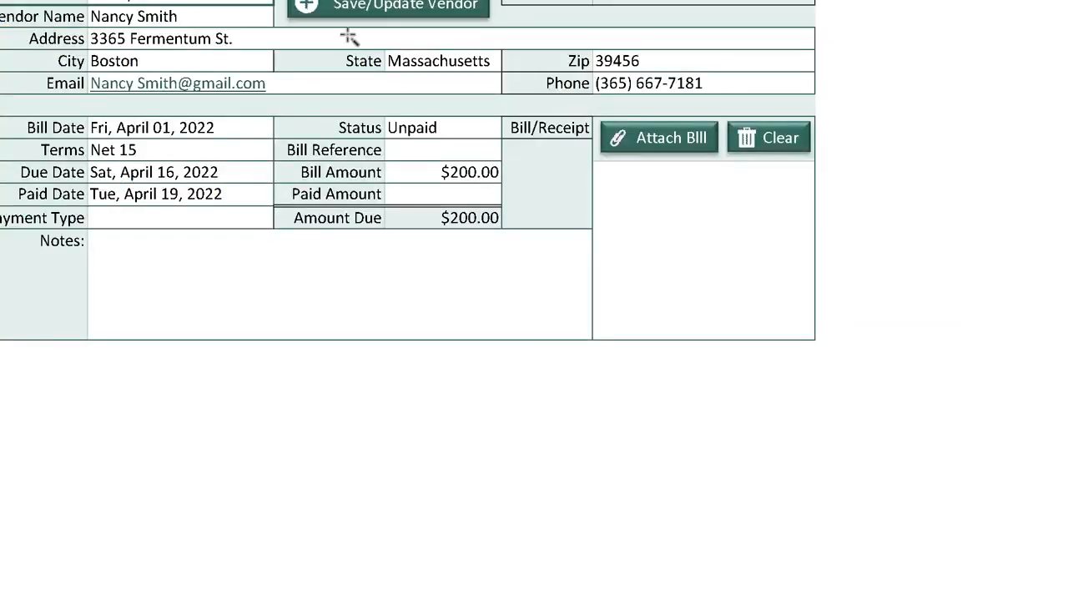
{"action": "key", "text": "alt+F11"}
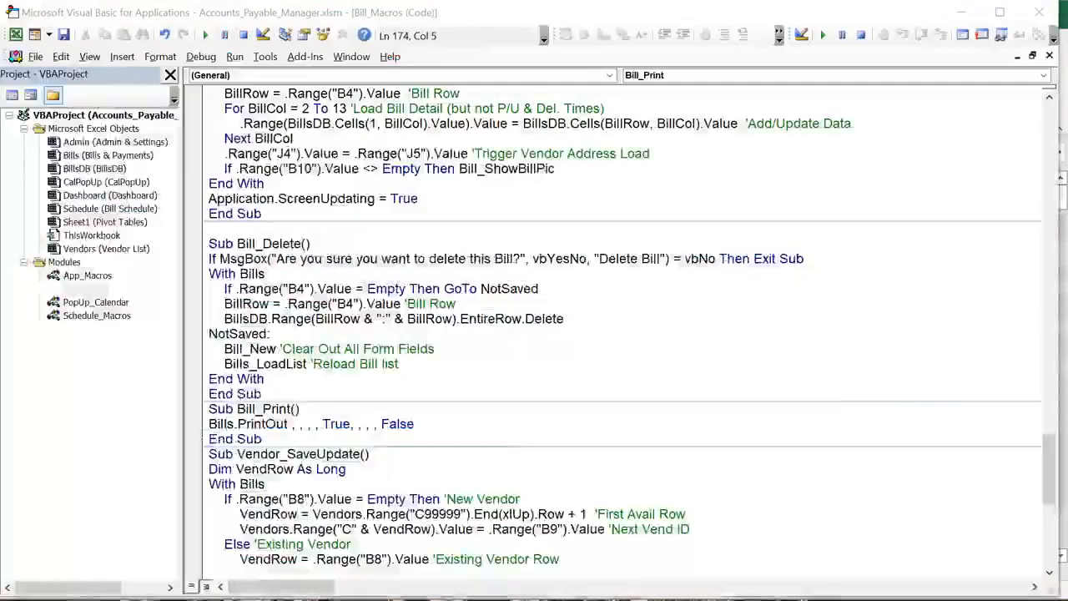
{"action": "scroll", "coordinate": [351, 468], "scroll_direction": "down", "scroll_amount": 2}
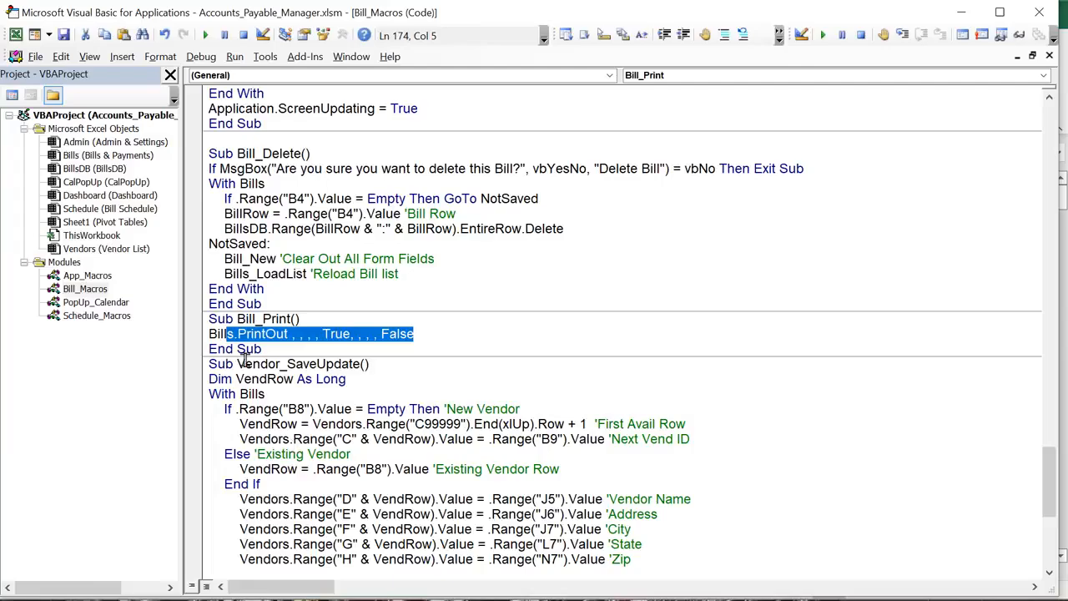
{"action": "left_click_drag", "start_coordinate": [239, 364], "coordinate": [354, 376]}
{"action": "key", "text": "alt+F11"}
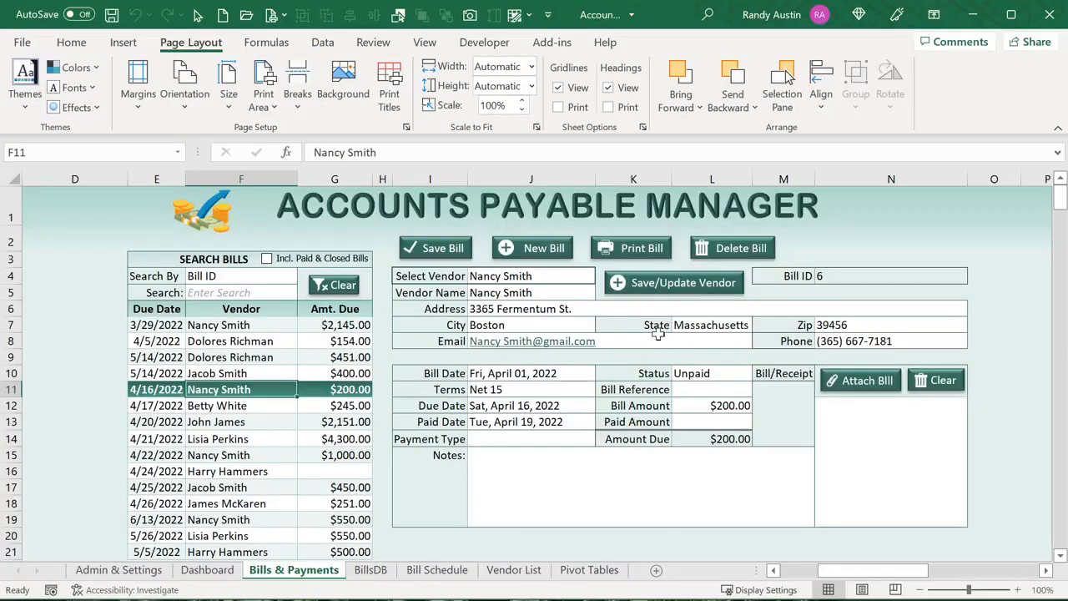
Change the vendor address in J6 from St. to Ave and save the vendor
{"action": "left_click", "coordinate": [570, 309]}
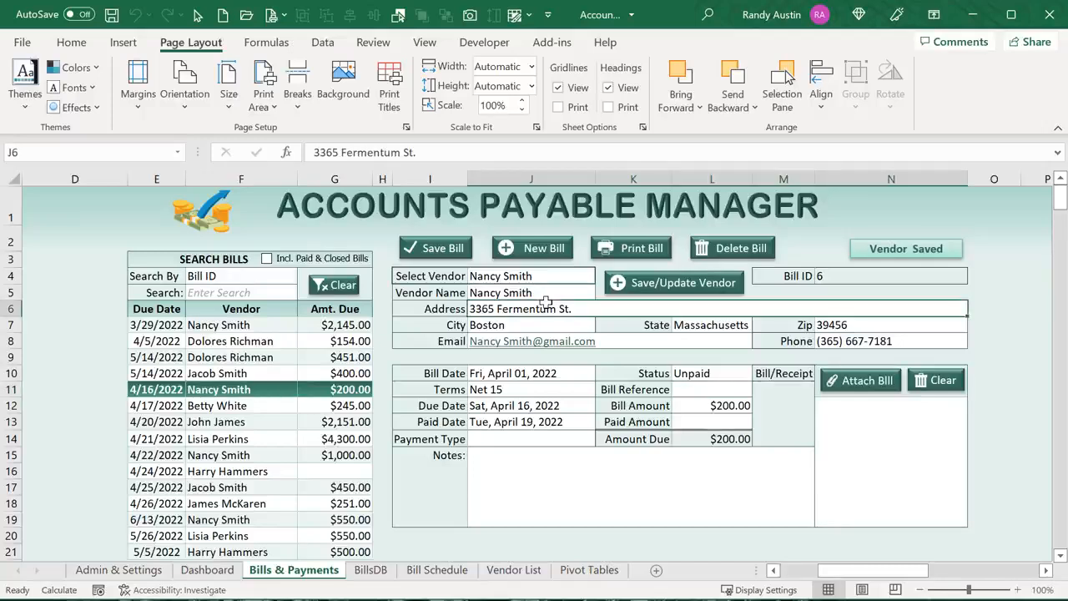
{"action": "double_click", "coordinate": [570, 309]}
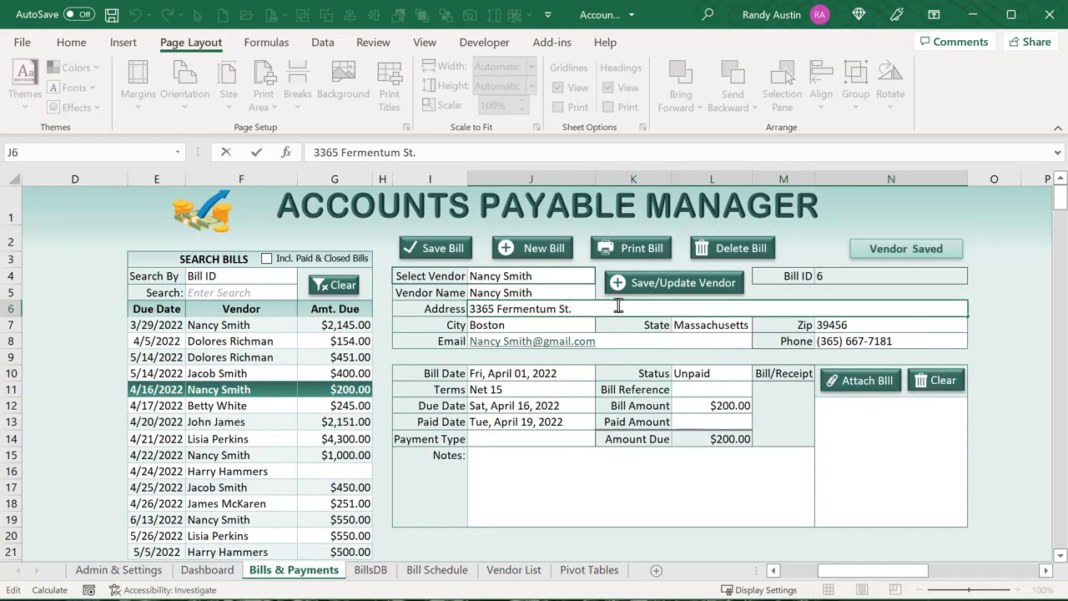
{"action": "left_click_drag", "start_coordinate": [575, 306], "coordinate": [563, 306]}
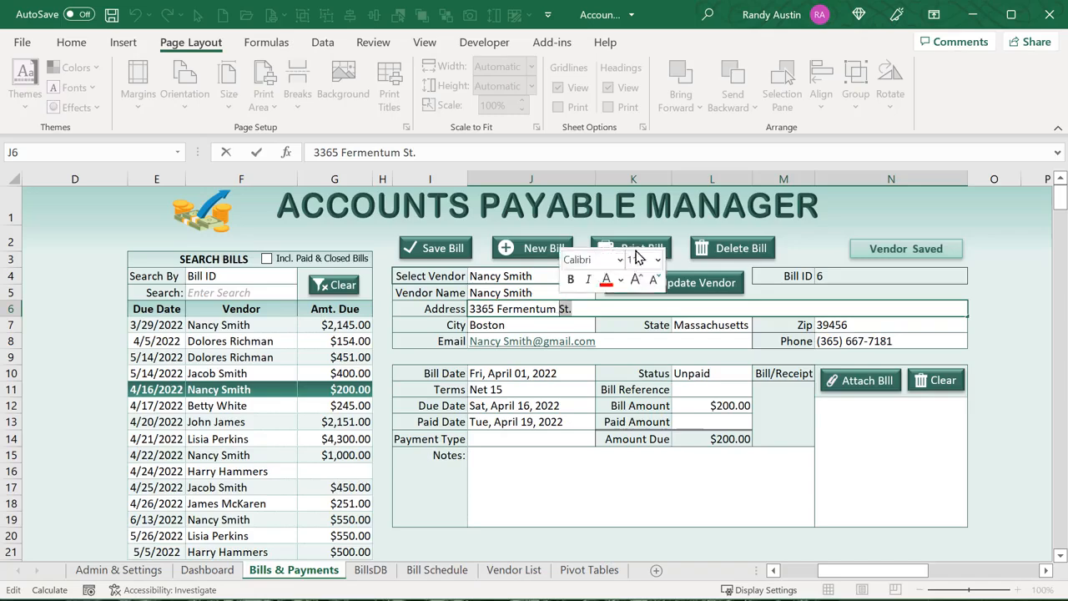
{"action": "type", "text": "Ave"}
{"action": "key", "text": "Tab"}
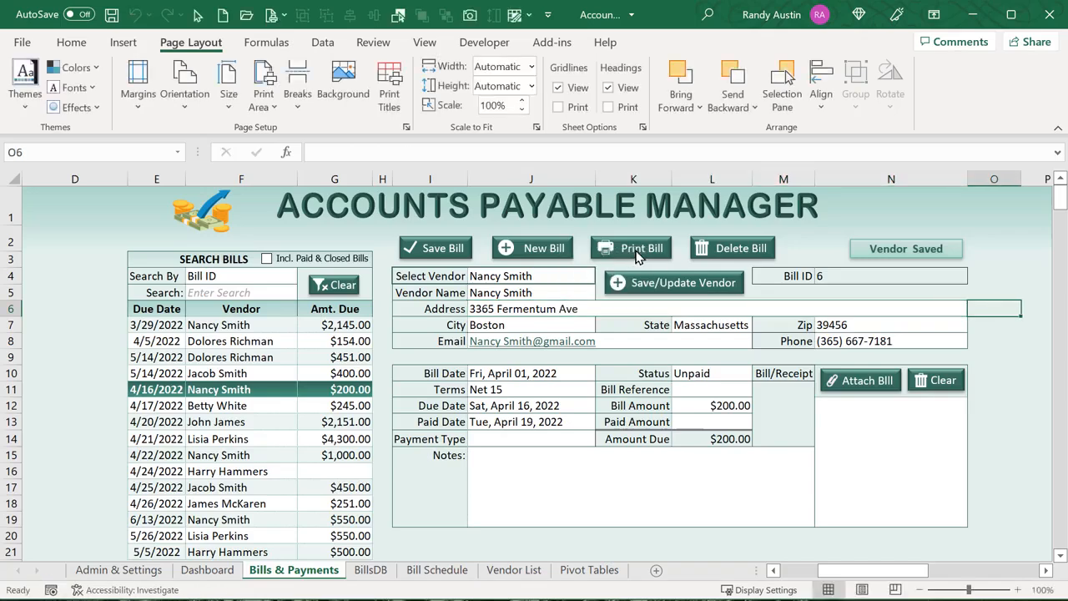
{"action": "left_click", "coordinate": [640, 284]}
Reload the bills to verify the new address, and inspect the B9 and B8 helper formulas
{"action": "left_click", "coordinate": [565, 275]}
{"action": "left_click", "coordinate": [241, 375]}
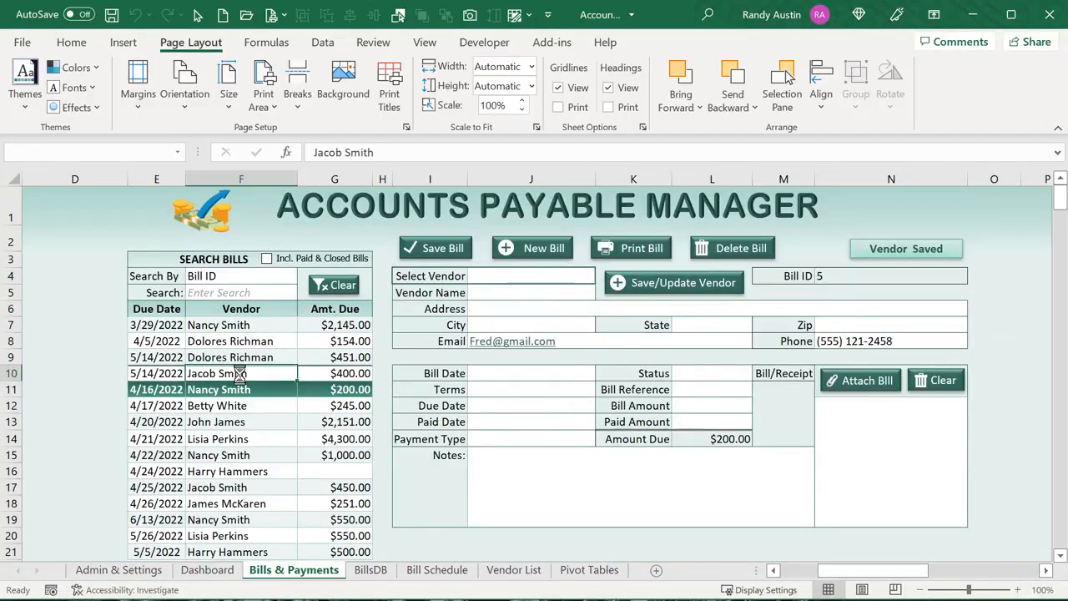
{"action": "left_click", "coordinate": [237, 387]}
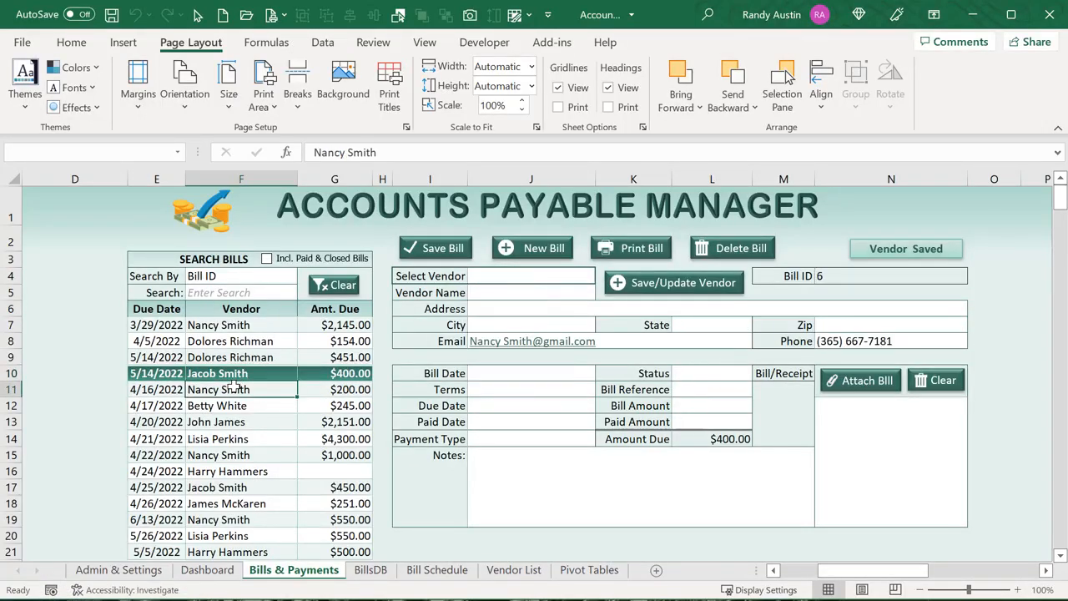
{"action": "left_click", "coordinate": [558, 309]}
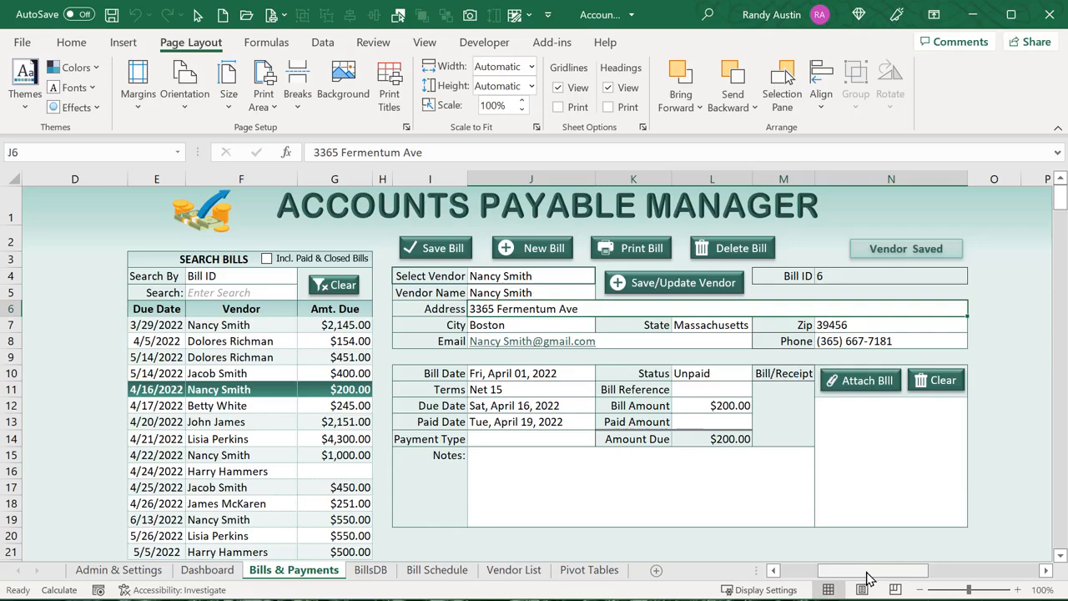
{"action": "left_click_drag", "start_coordinate": [868, 579], "coordinate": [813, 570]}
{"action": "left_click", "coordinate": [89, 357]}
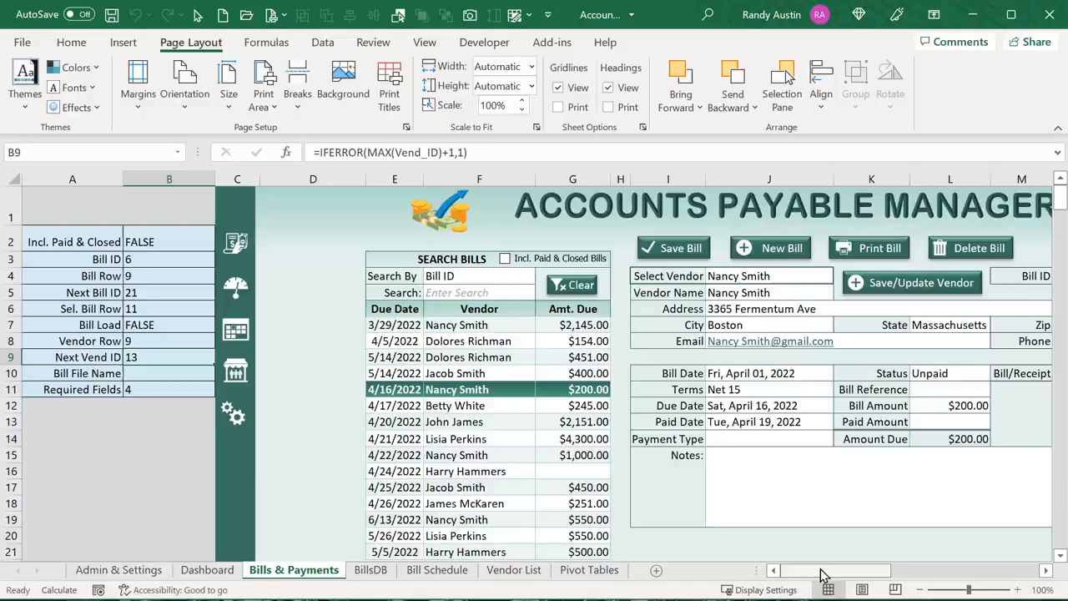
{"action": "left_click", "coordinate": [168, 342]}
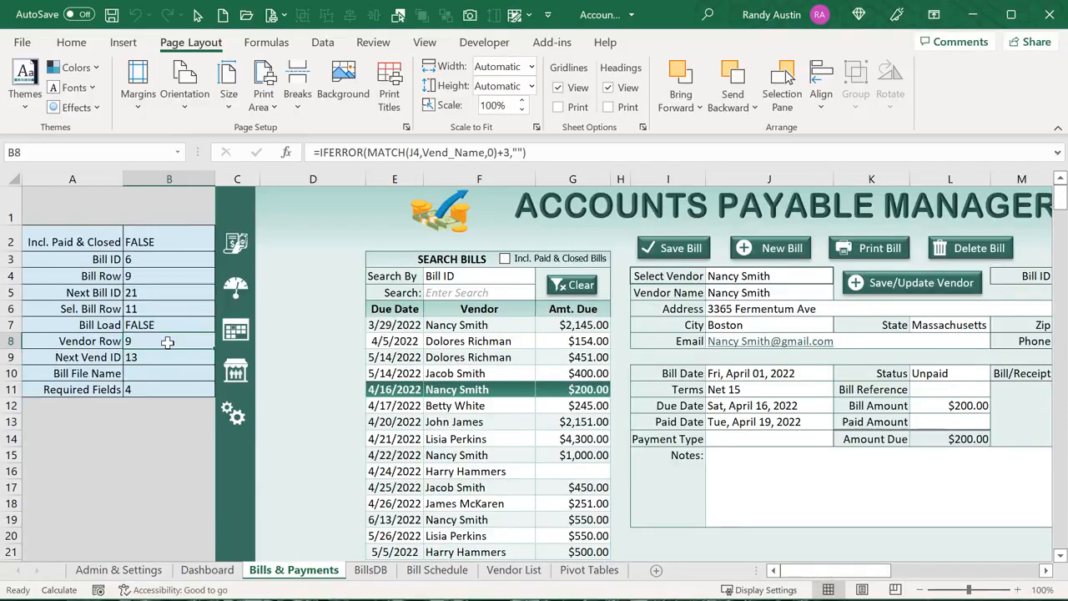
Clear the form, enter a new vendor name in J5, then load the 5/14/2022 $451.00 bill
{"action": "left_click", "coordinate": [780, 247]}
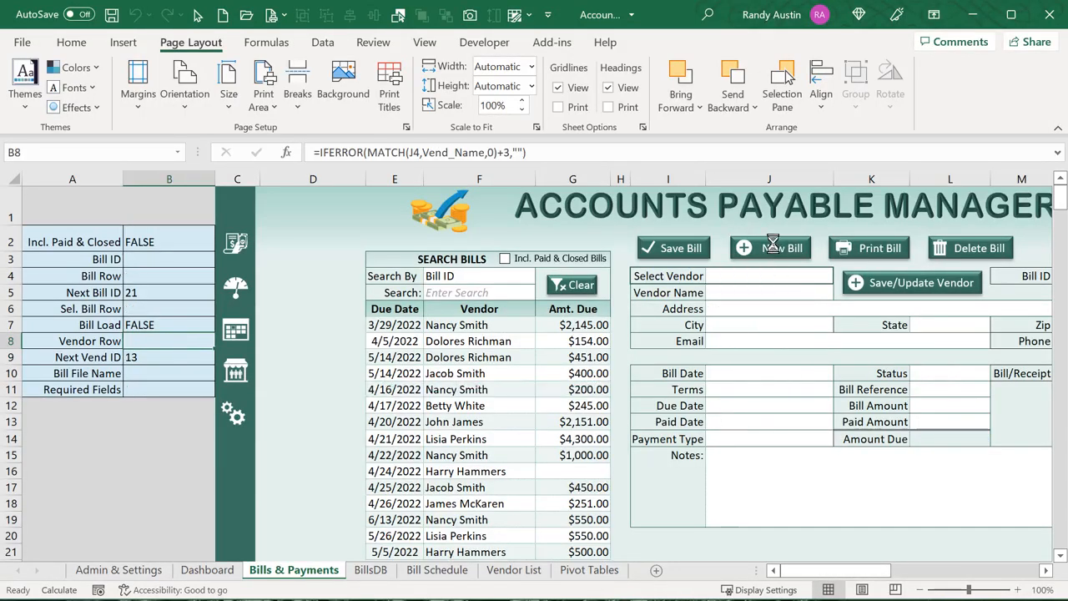
{"action": "left_click", "coordinate": [797, 291]}
{"action": "type", "text": "Geoffe"}
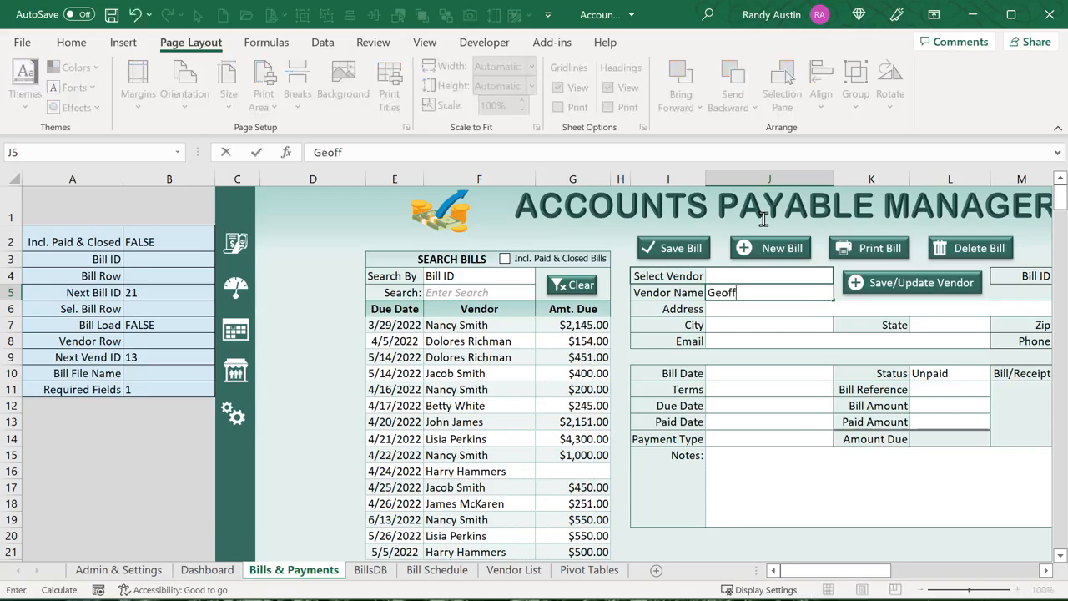
{"action": "key", "text": "Tab"}
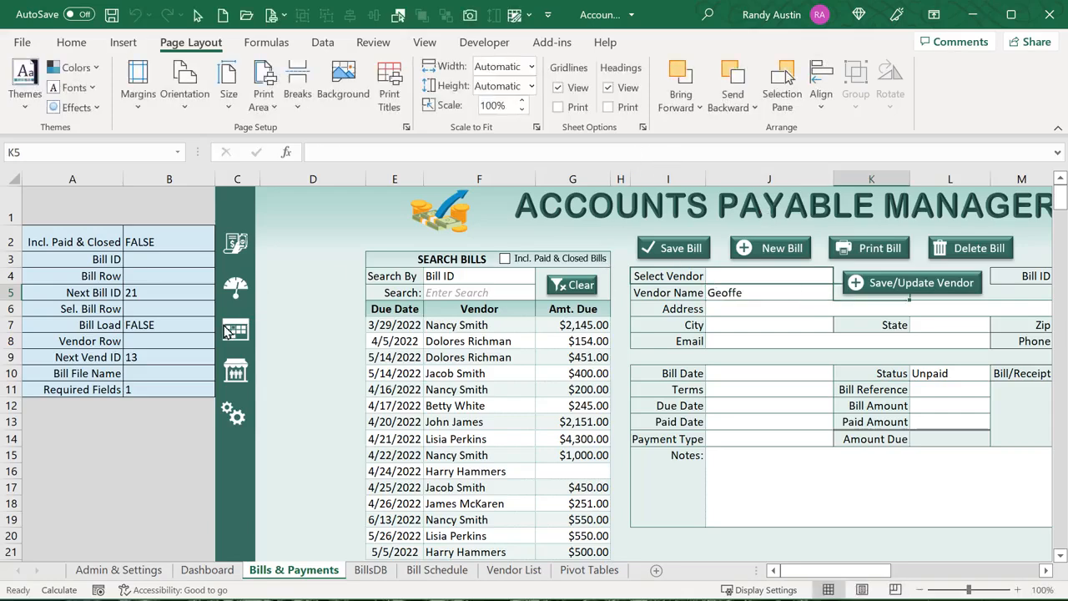
{"action": "left_click", "coordinate": [171, 340]}
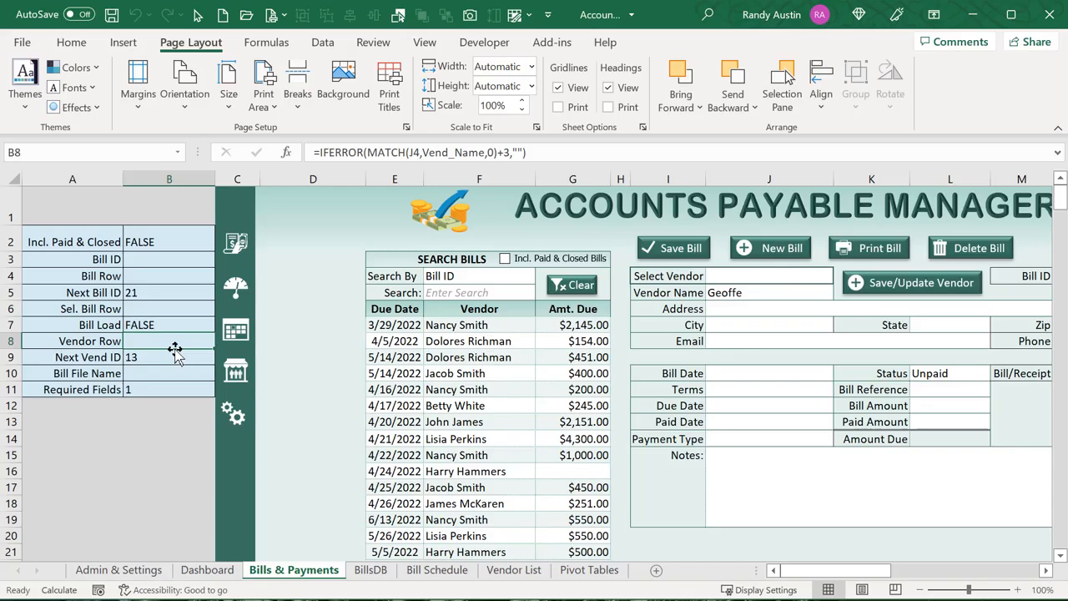
{"action": "left_click", "coordinate": [479, 357]}
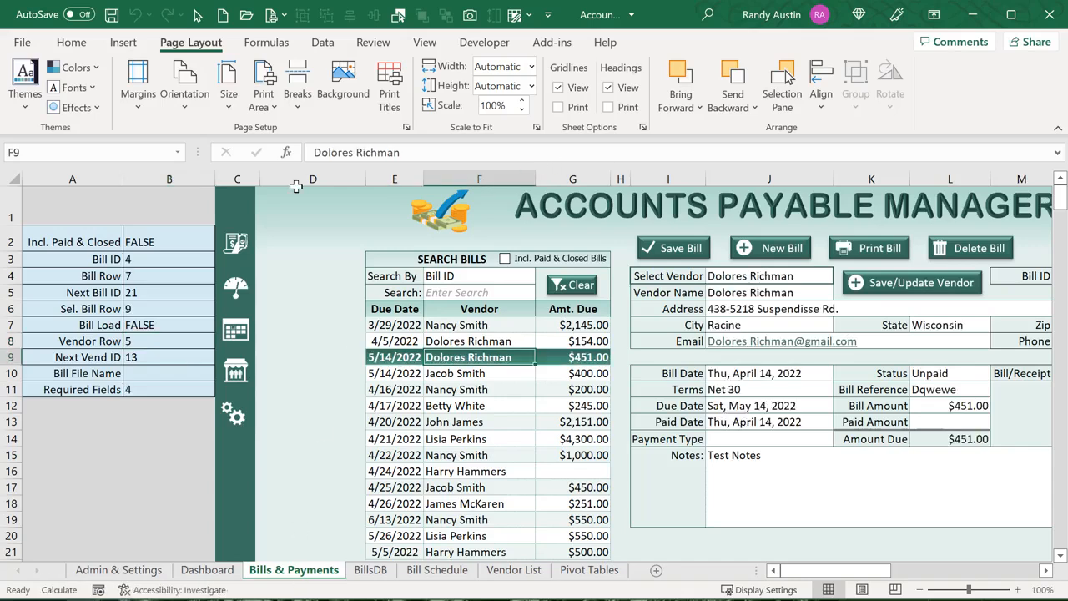
{"action": "left_click", "coordinate": [160, 342]}
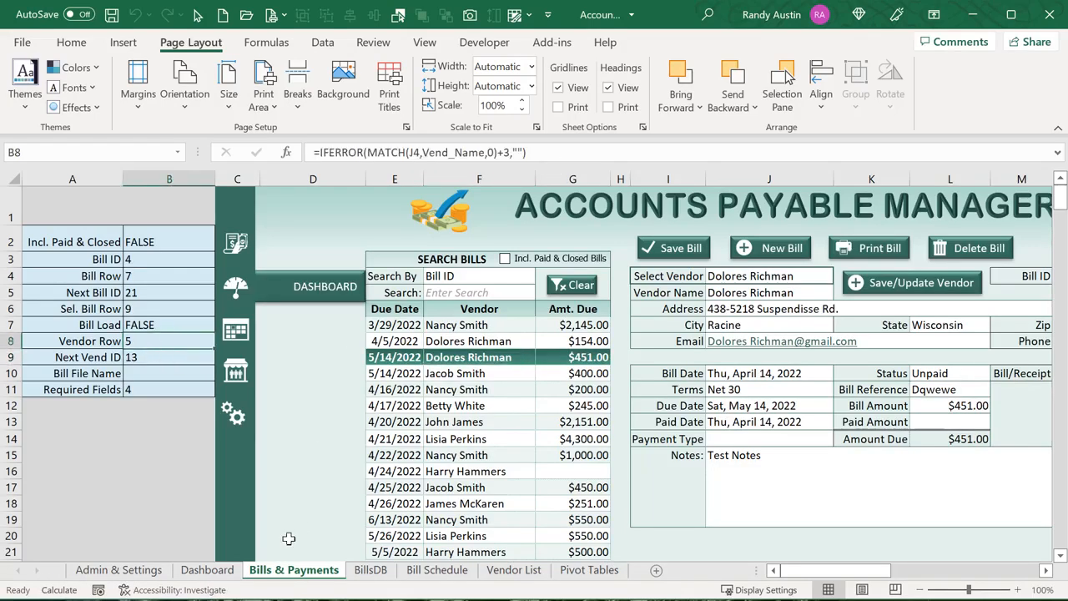
Highlight the VendRow lookup and the line writing B9's Next Vend ID into column C, then return to Excel
{"action": "key", "text": "alt+F11"}
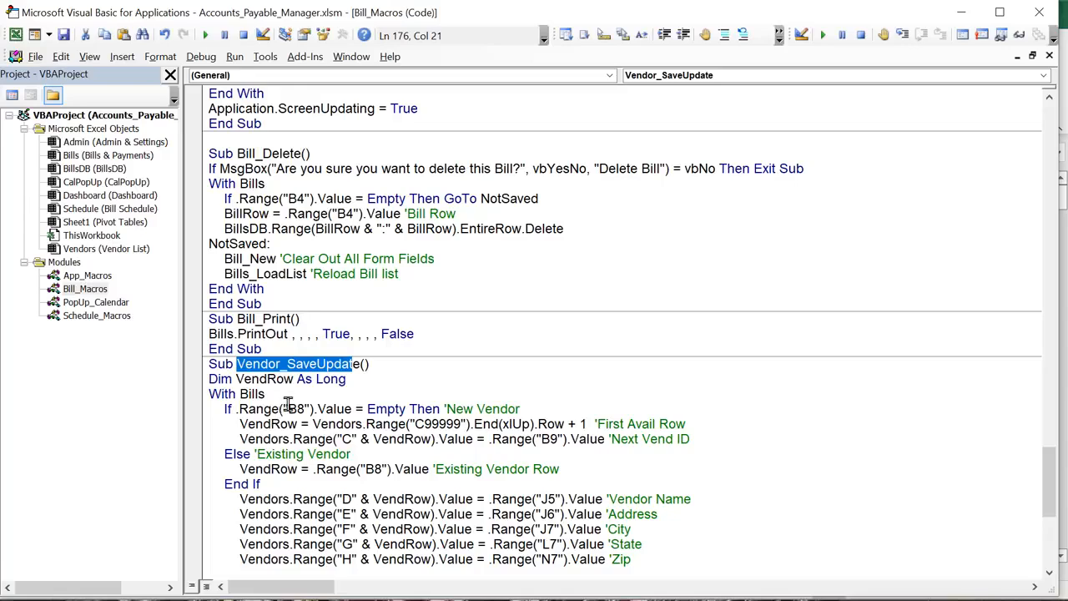
{"action": "left_click_drag", "start_coordinate": [266, 396], "coordinate": [229, 394]}
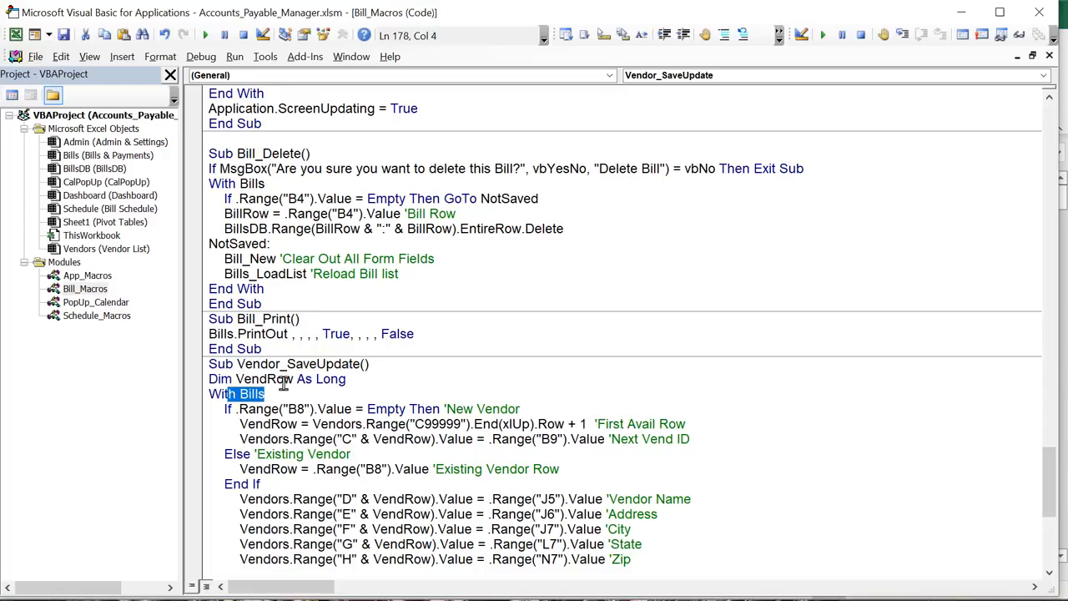
{"action": "scroll", "coordinate": [292, 407], "scroll_direction": "down", "scroll_amount": 1}
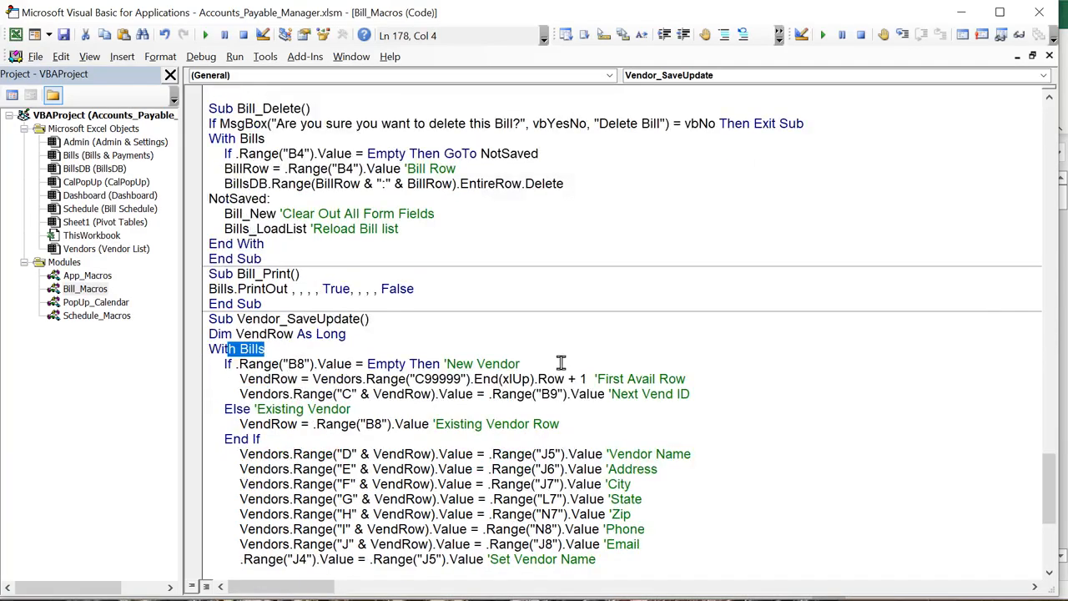
{"action": "left_click_drag", "start_coordinate": [568, 364], "coordinate": [234, 368]}
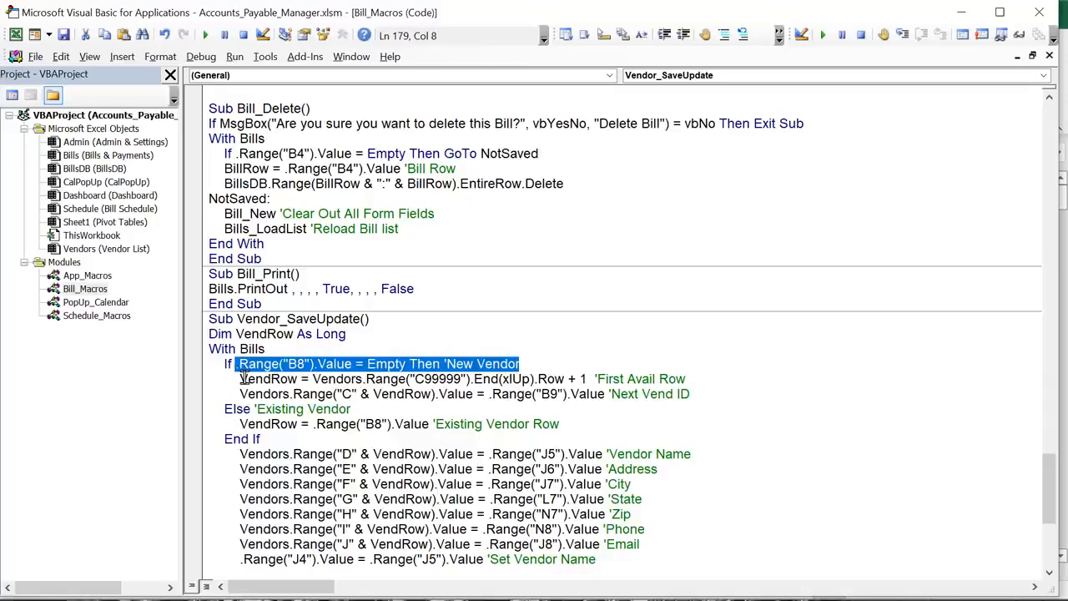
{"action": "left_click", "coordinate": [240, 377]}
{"action": "double_click", "coordinate": [240, 377]}
{"action": "left_click_drag", "start_coordinate": [327, 378], "coordinate": [403, 378]}
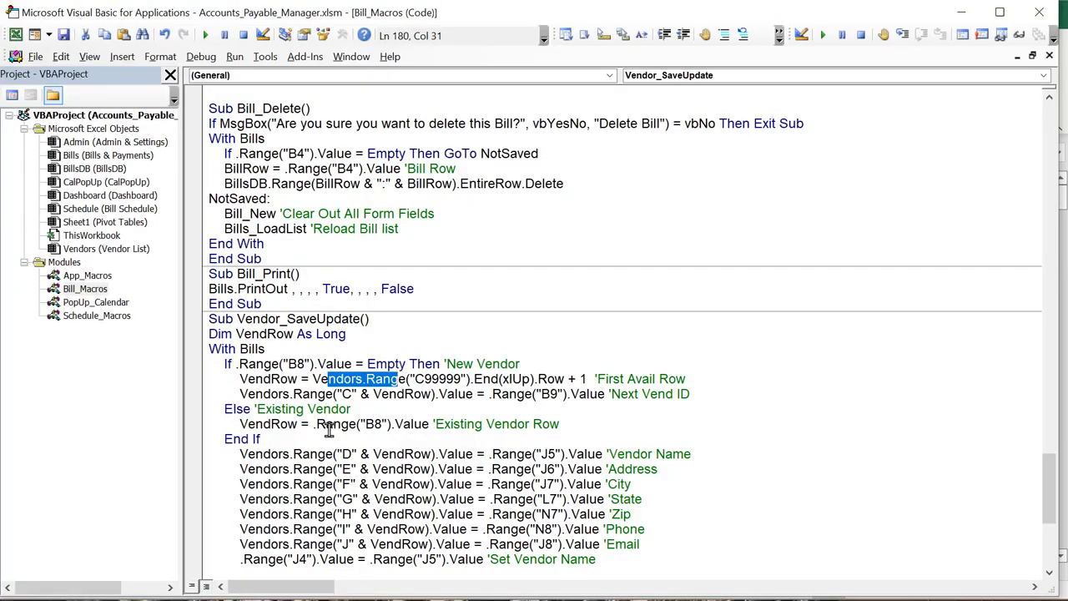
{"action": "left_click", "coordinate": [701, 393]}
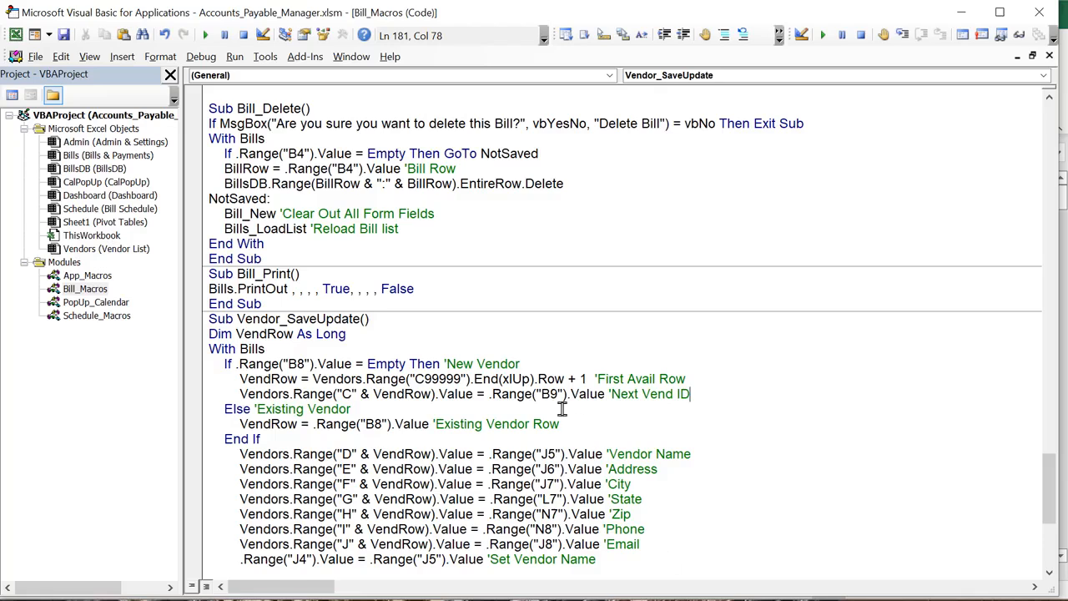
{"action": "left_click_drag", "start_coordinate": [559, 394], "coordinate": [526, 395]}
{"action": "left_click_drag", "start_coordinate": [344, 397], "coordinate": [353, 398]}
{"action": "left_click_drag", "start_coordinate": [562, 396], "coordinate": [515, 396]}
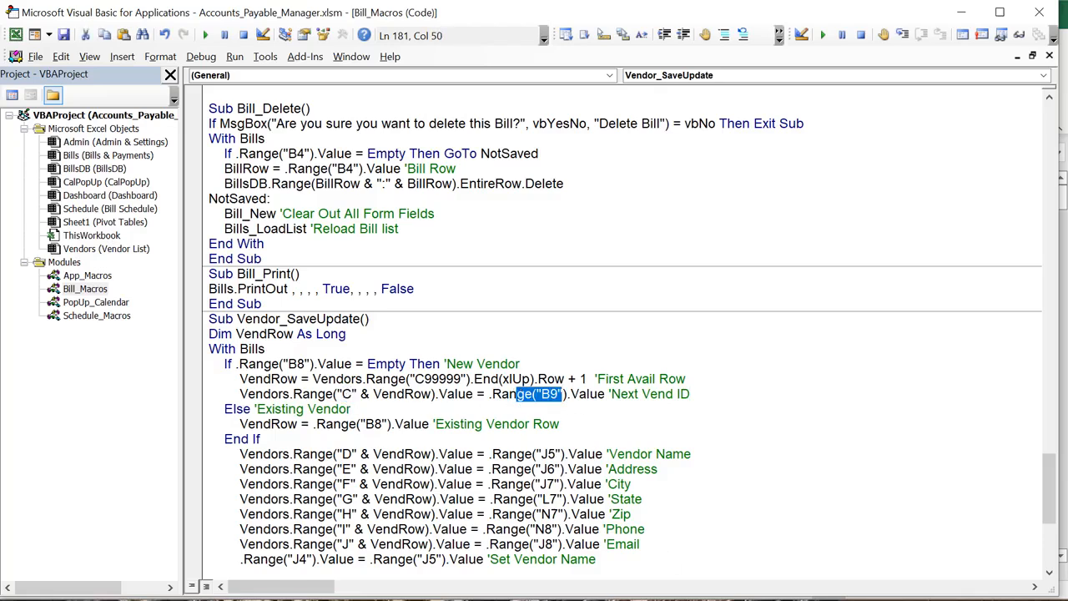
{"action": "key", "text": "alt+F11"}
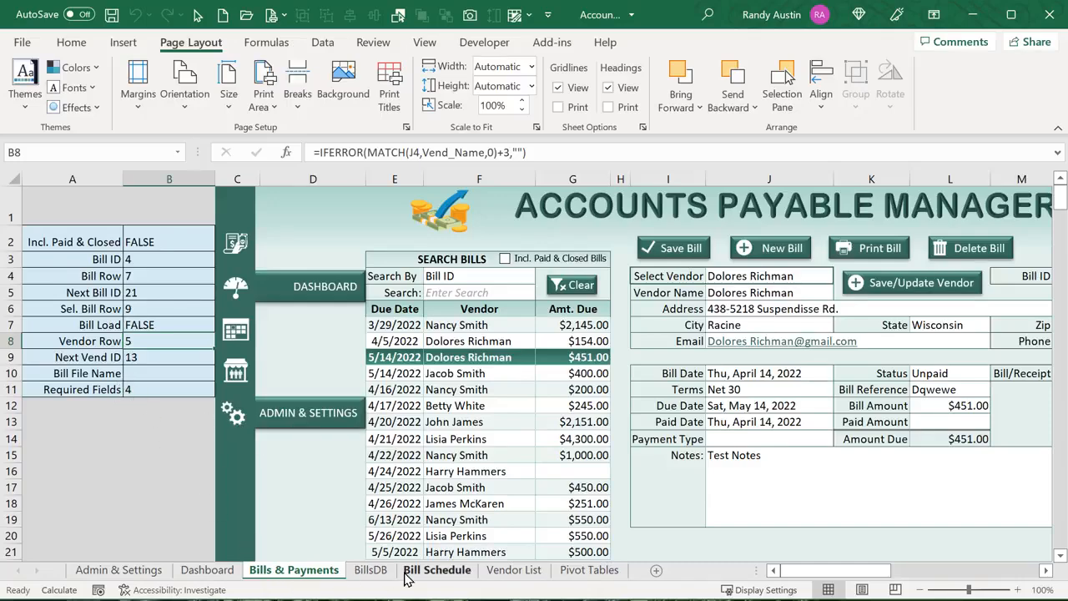
Compare vendor IDs 1–10 on Vendor List with the Next Vend ID formula in B9, then reopen the code
{"action": "left_click", "coordinate": [514, 571]}
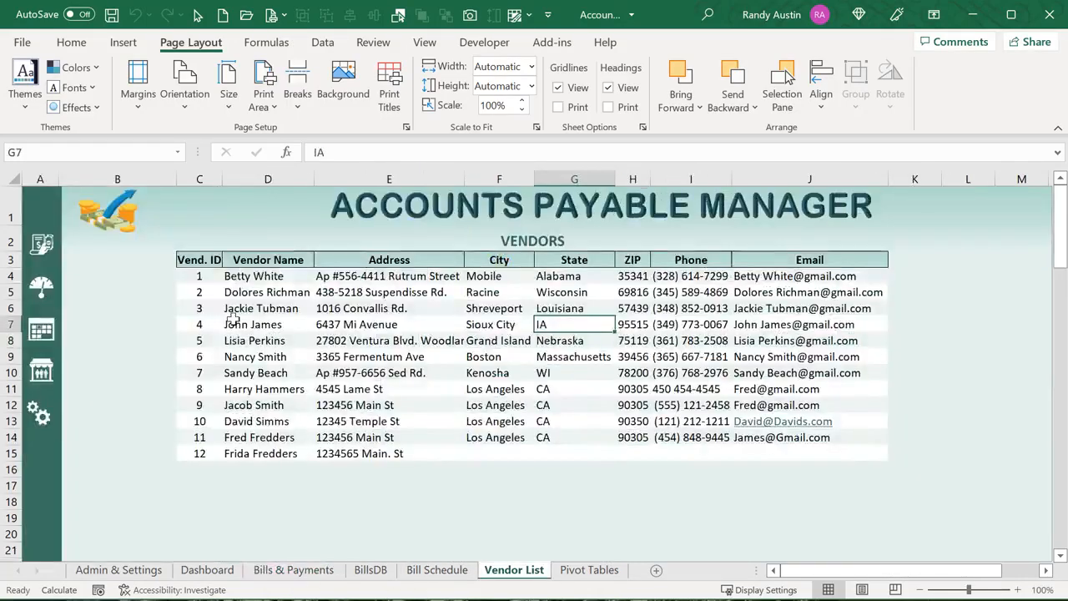
{"action": "left_click_drag", "start_coordinate": [192, 276], "coordinate": [183, 417]}
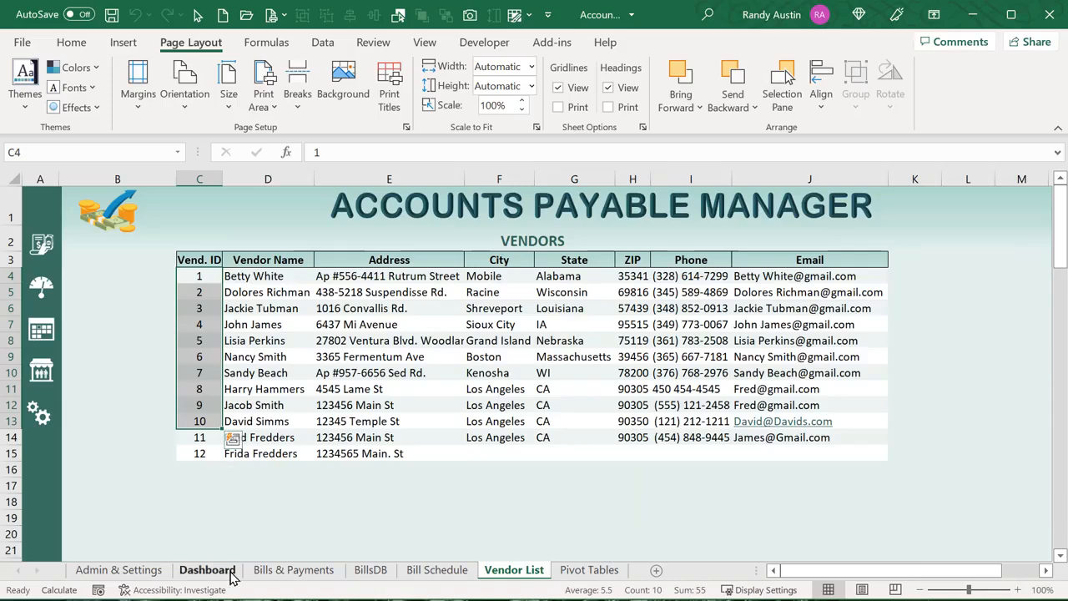
{"action": "left_click", "coordinate": [293, 570]}
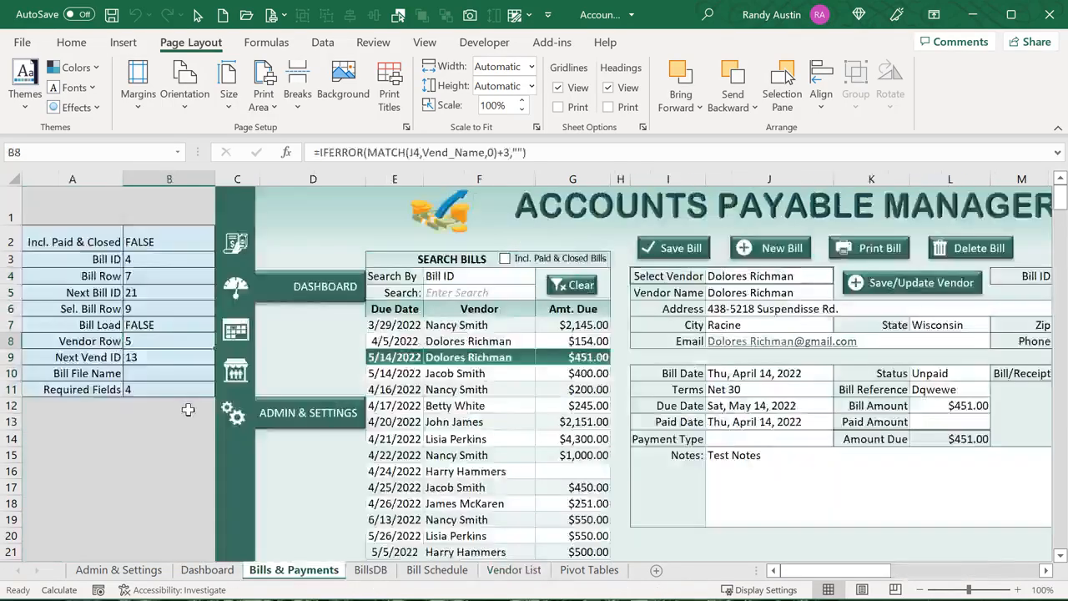
{"action": "left_click", "coordinate": [137, 357]}
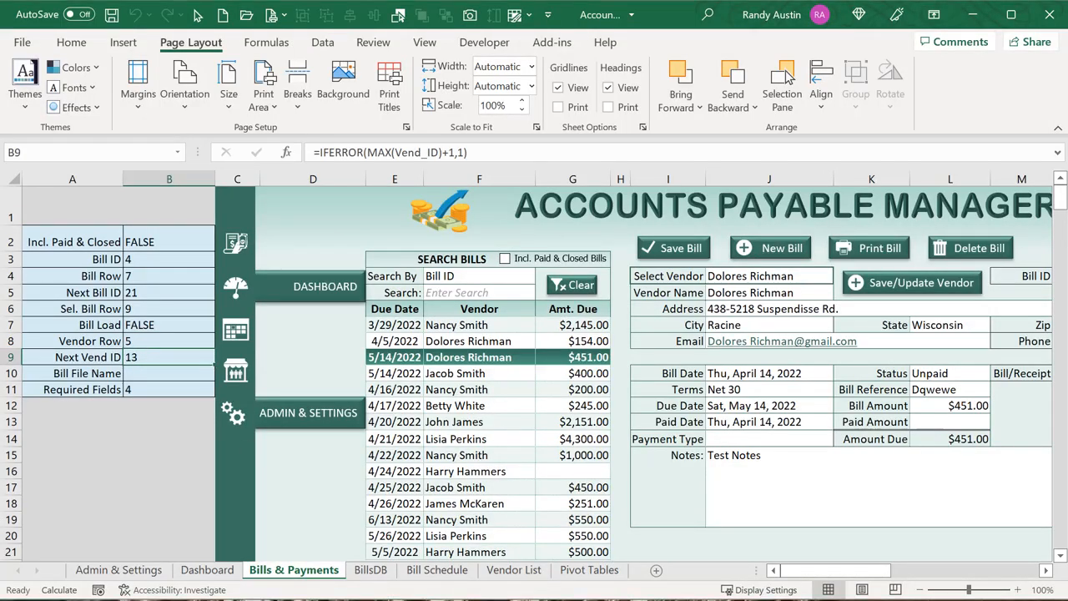
{"action": "key", "text": "alt+F11"}
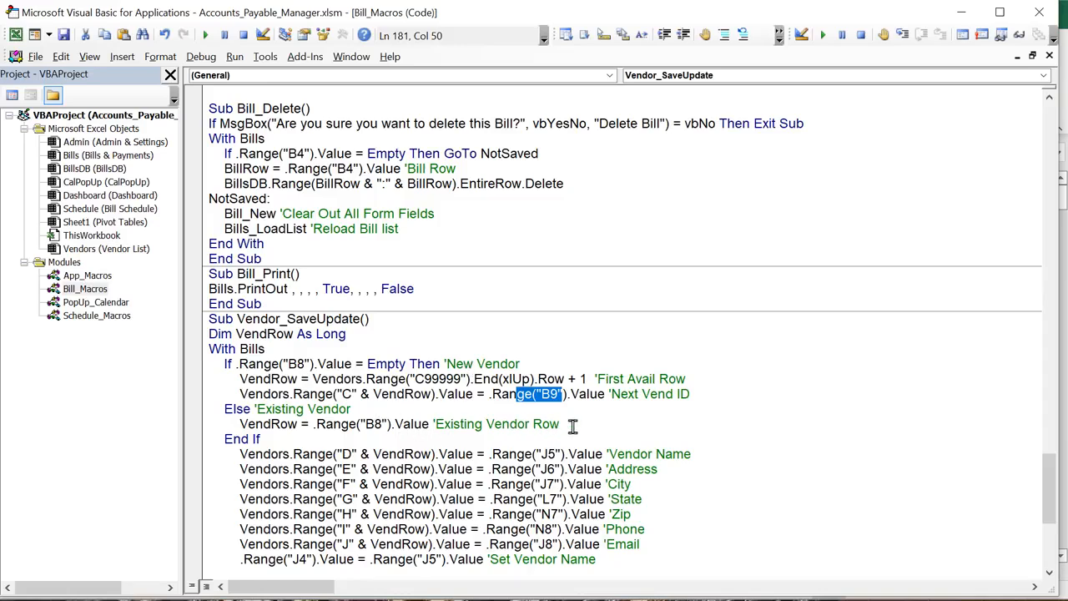
Highlight the existing-vendor branch, the State through Email field lines, and the J4 vendor-name line
{"action": "left_click_drag", "start_coordinate": [559, 424], "coordinate": [261, 409]}
{"action": "scroll", "coordinate": [315, 474], "scroll_direction": "down", "scroll_amount": 2}
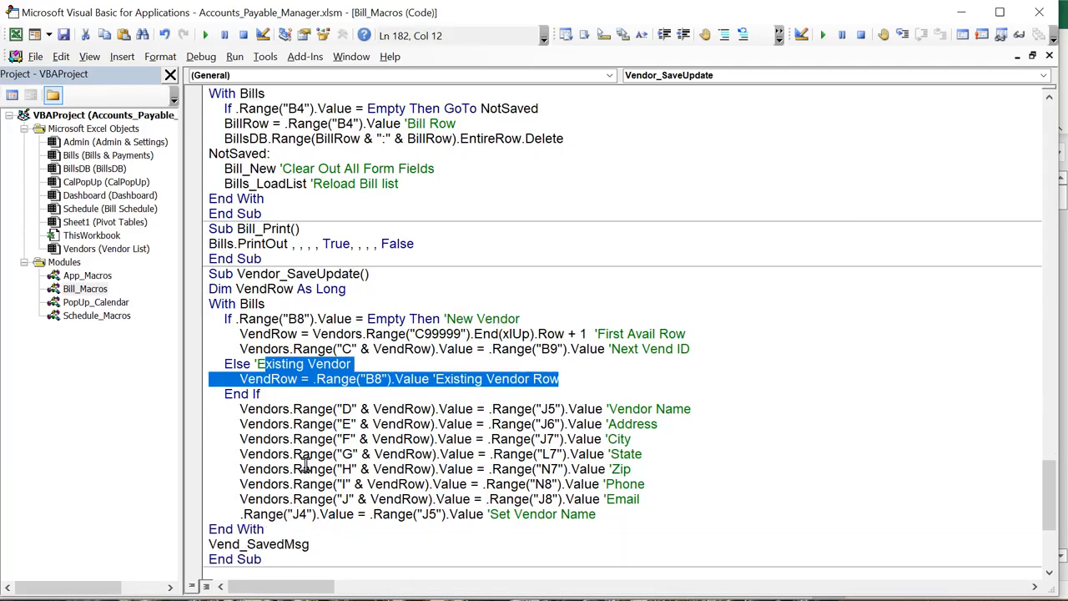
{"action": "left_click_drag", "start_coordinate": [665, 457], "coordinate": [238, 359]}
{"action": "left_click", "coordinate": [389, 427]}
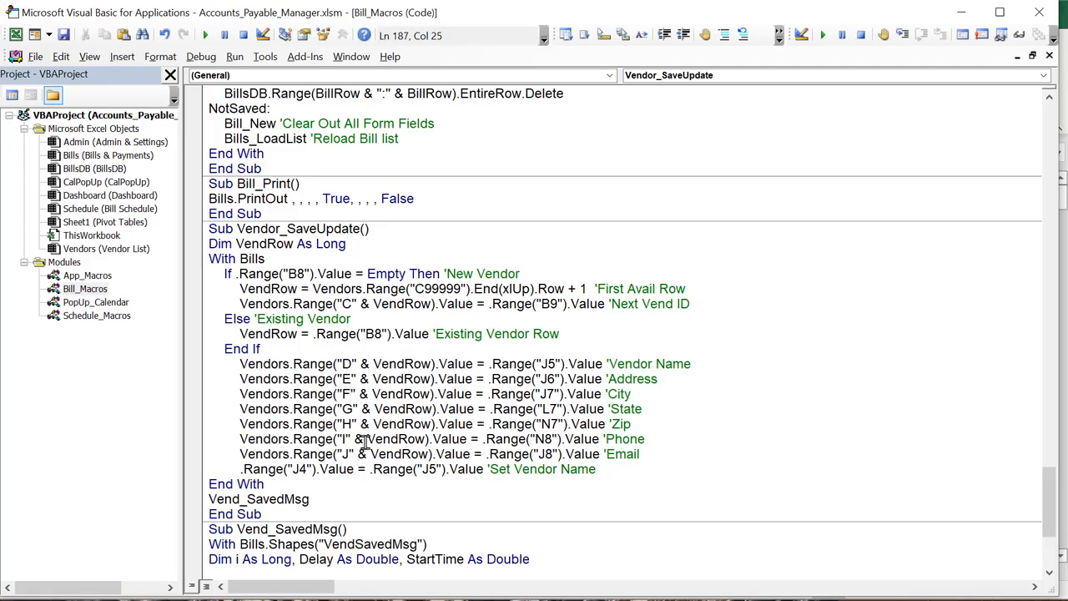
{"action": "left_click_drag", "start_coordinate": [682, 453], "coordinate": [156, 360]}
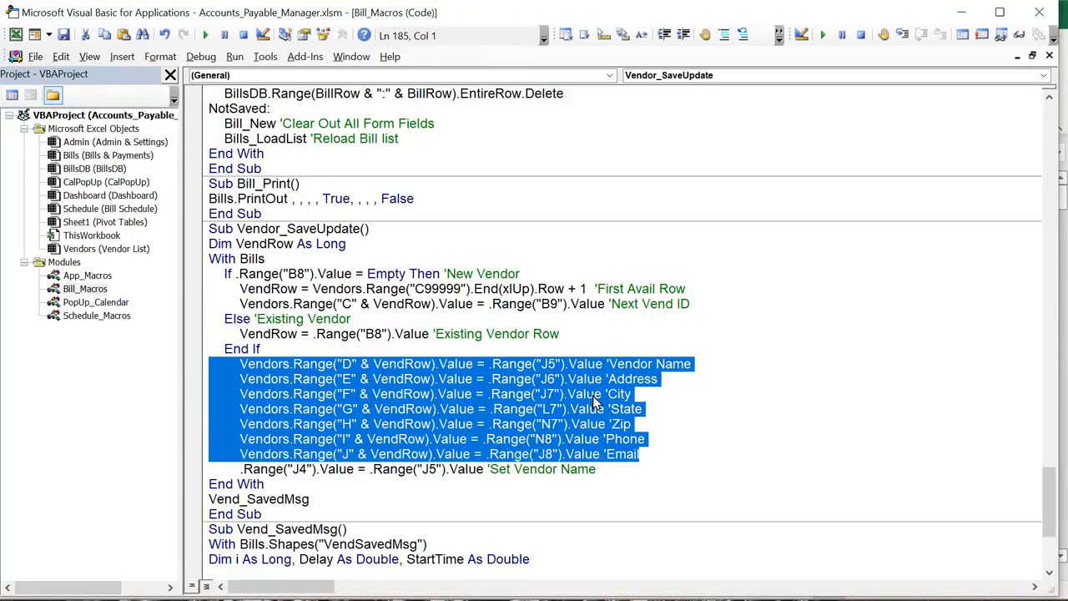
{"action": "left_click", "coordinate": [458, 501]}
{"action": "left_click_drag", "start_coordinate": [609, 472], "coordinate": [234, 464]}
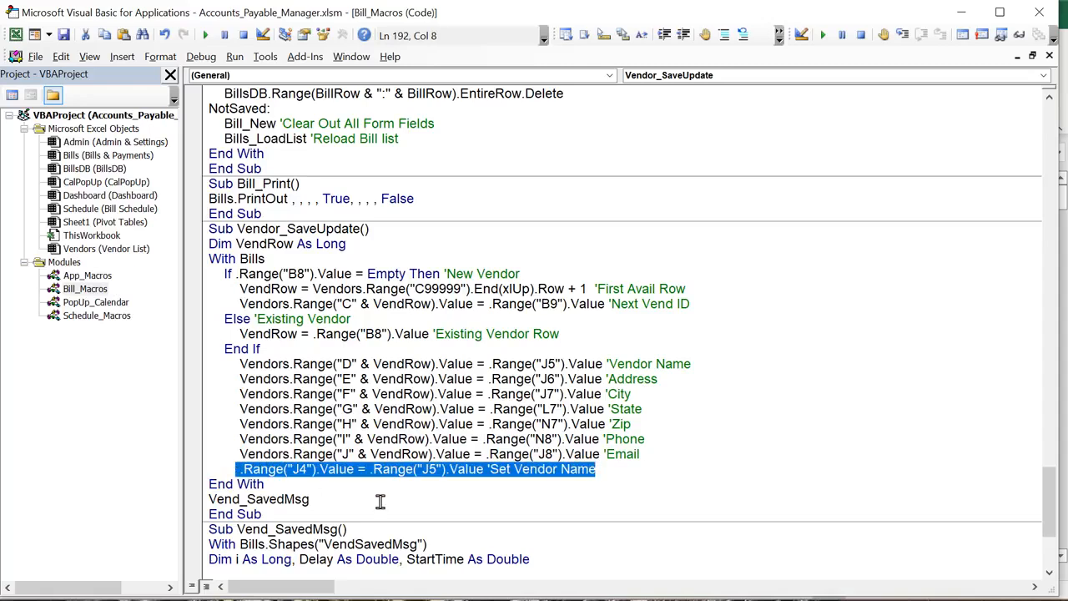
{"action": "left_click_drag", "start_coordinate": [200, 499], "coordinate": [201, 501]}
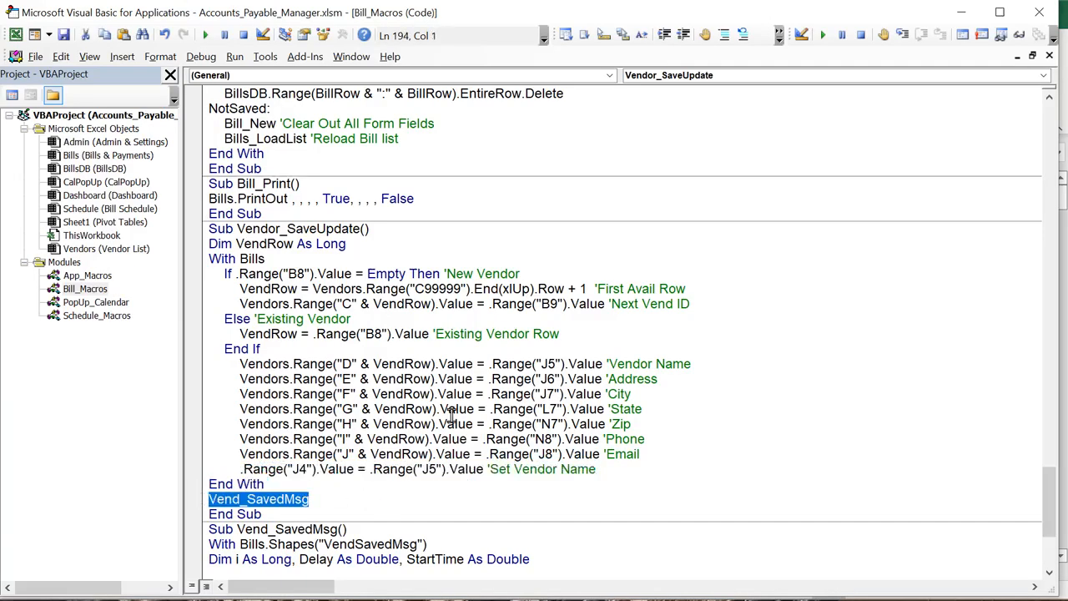
Review the fade-out transparency loop, open Schedule_Macros' Sched_Refresh code, then return to Excel
{"action": "scroll", "coordinate": [456, 419], "scroll_direction": "down", "scroll_amount": 4}
{"action": "scroll", "coordinate": [456, 419], "scroll_direction": "down", "scroll_amount": 1}
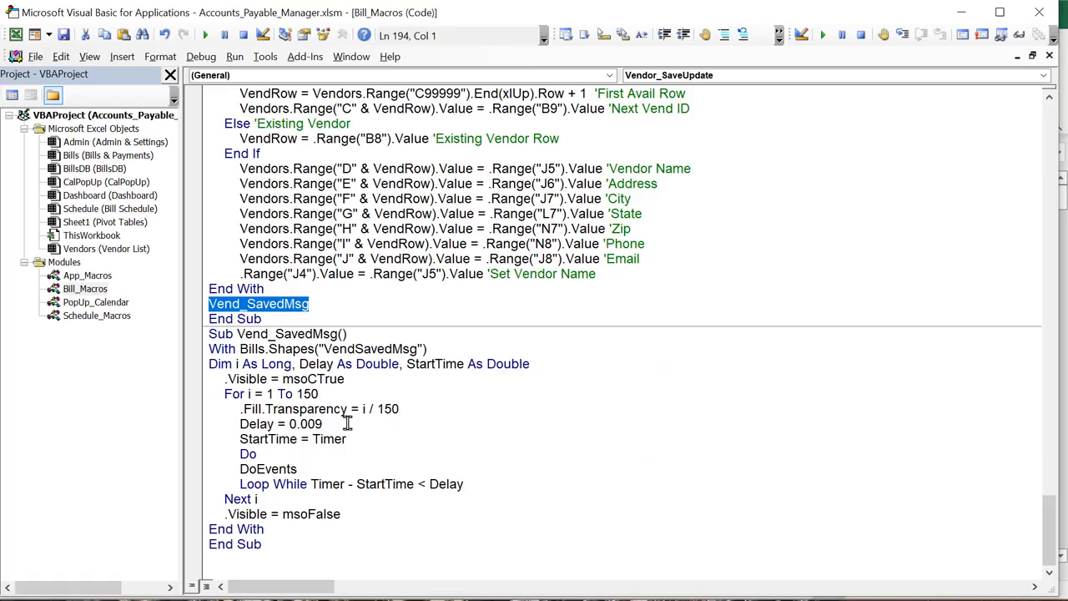
{"action": "left_click_drag", "start_coordinate": [348, 423], "coordinate": [271, 379]}
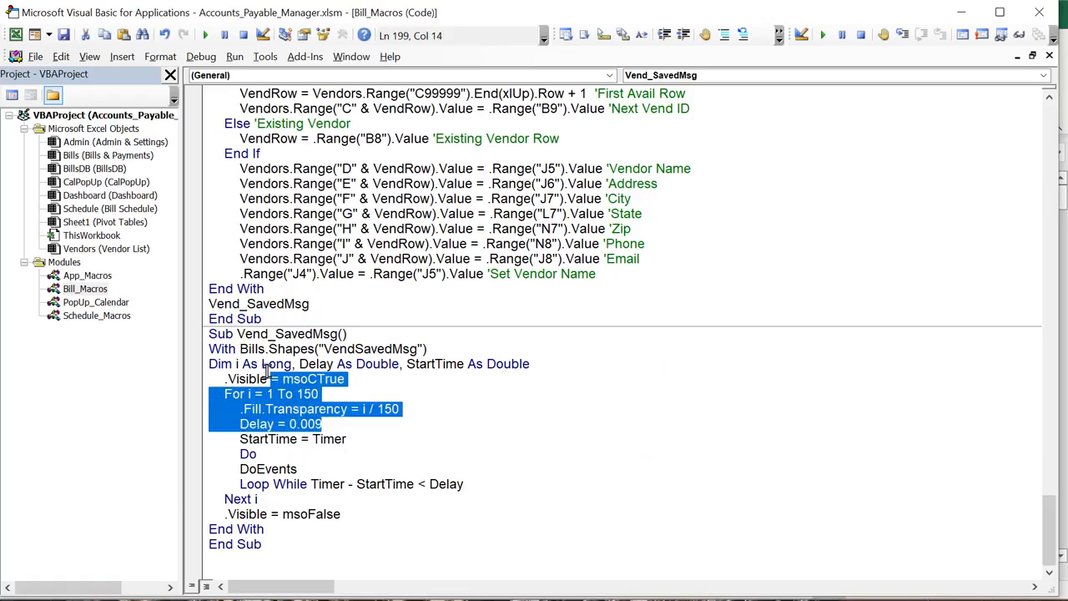
{"action": "double_click", "coordinate": [127, 320]}
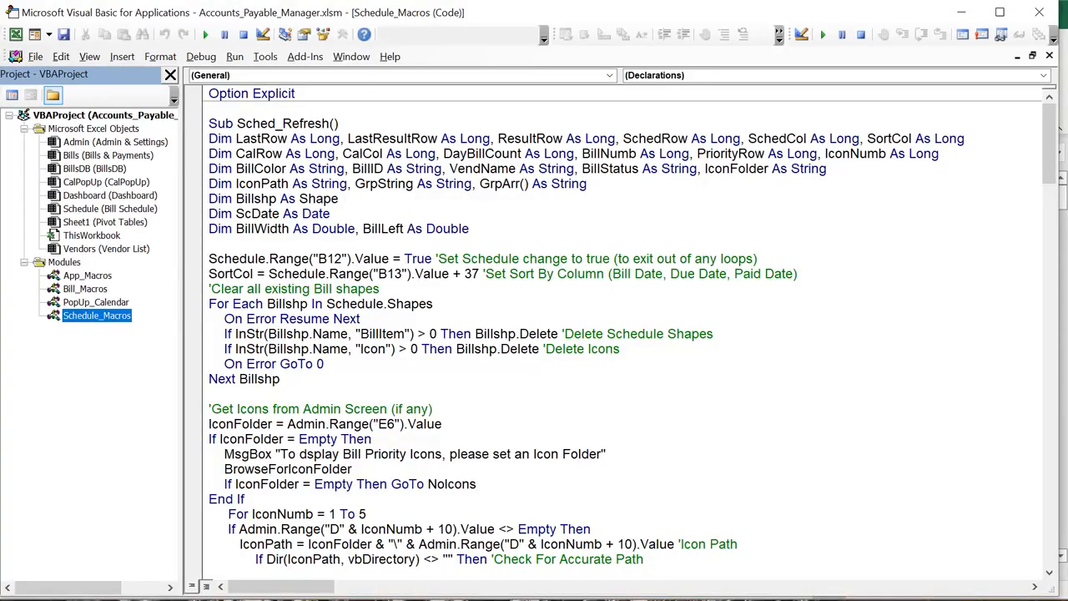
{"action": "key", "text": "alt+F11"}
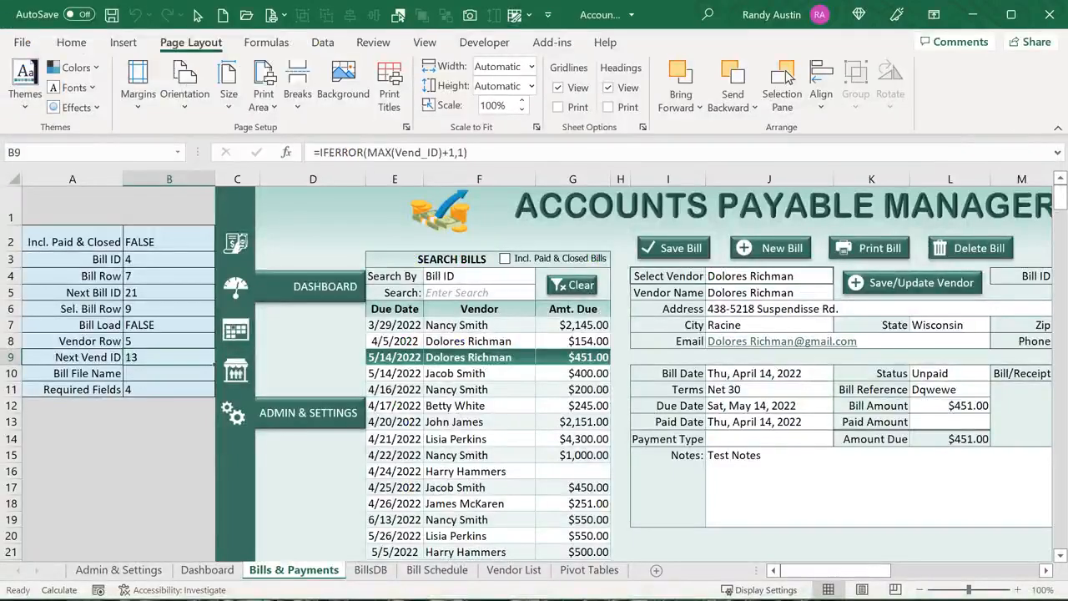
Set Bill Schedule's Display By to Bill Date and review BillsDB's Bill, Due and Paid Date columns
{"action": "left_click", "coordinate": [434, 570]}
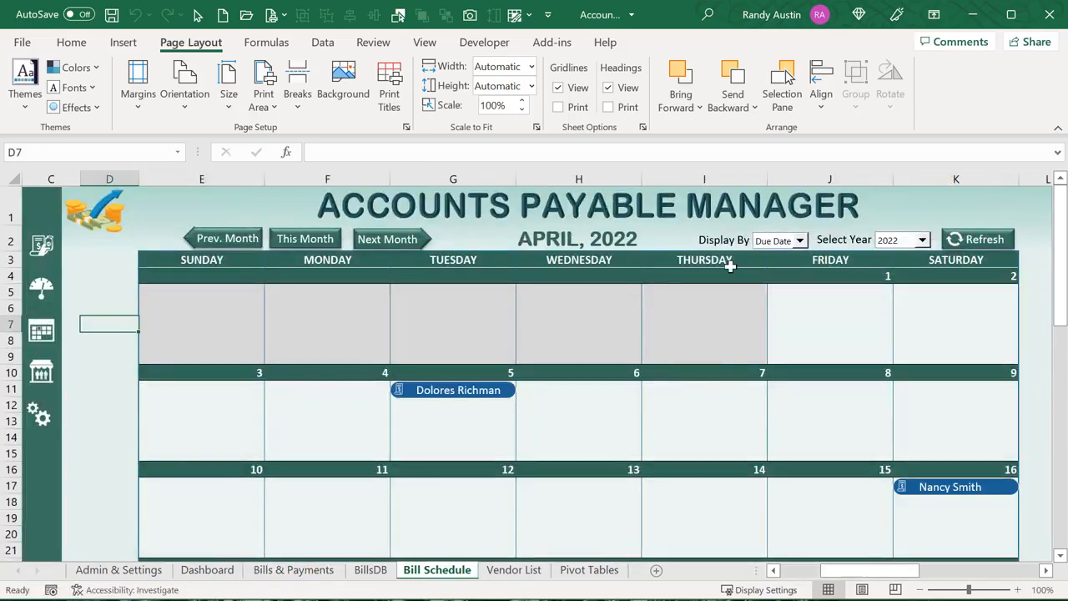
{"action": "left_click", "coordinate": [799, 241]}
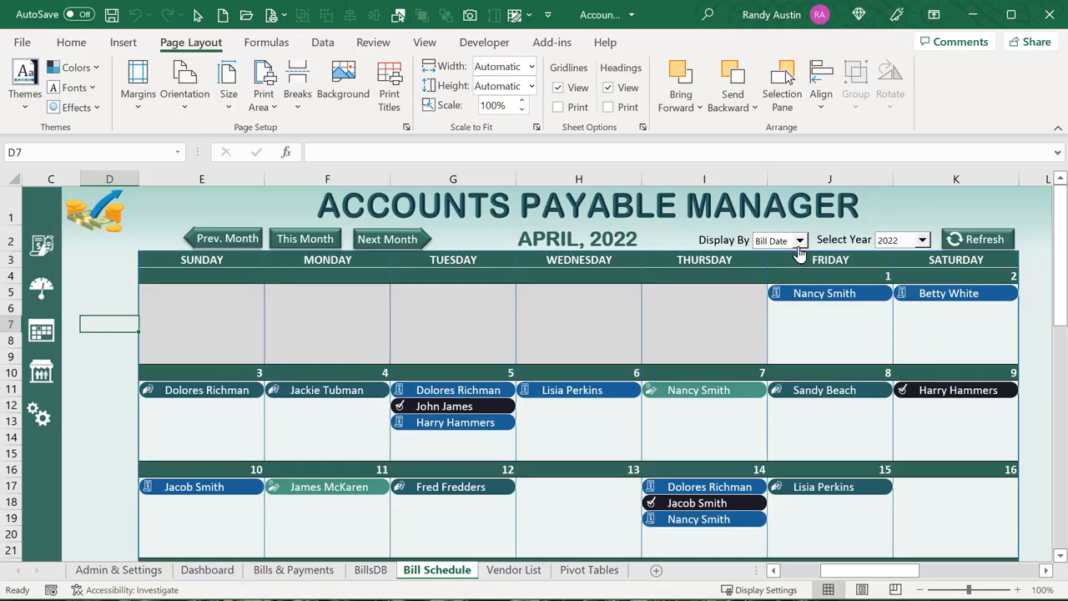
{"action": "left_click", "coordinate": [371, 570]}
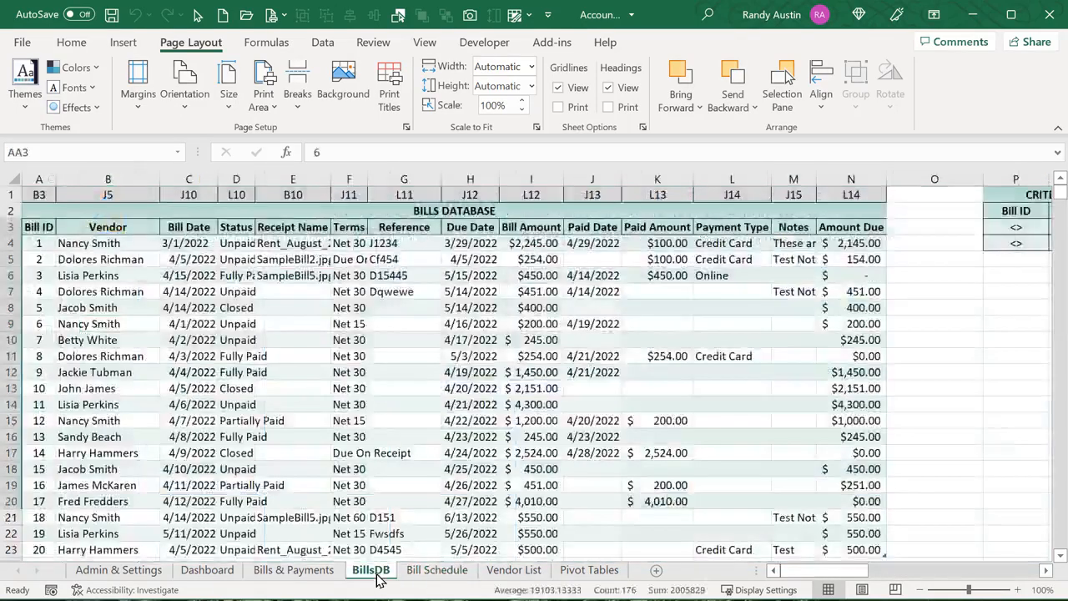
{"action": "left_click", "coordinate": [189, 177]}
{"action": "left_click", "coordinate": [474, 175]}
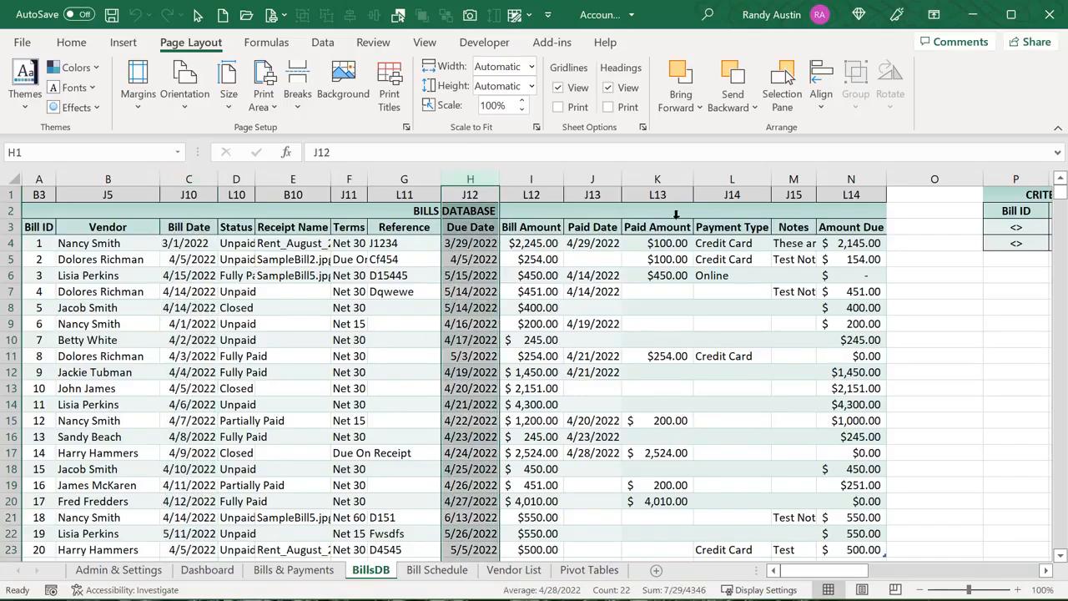
{"action": "left_click", "coordinate": [612, 177]}
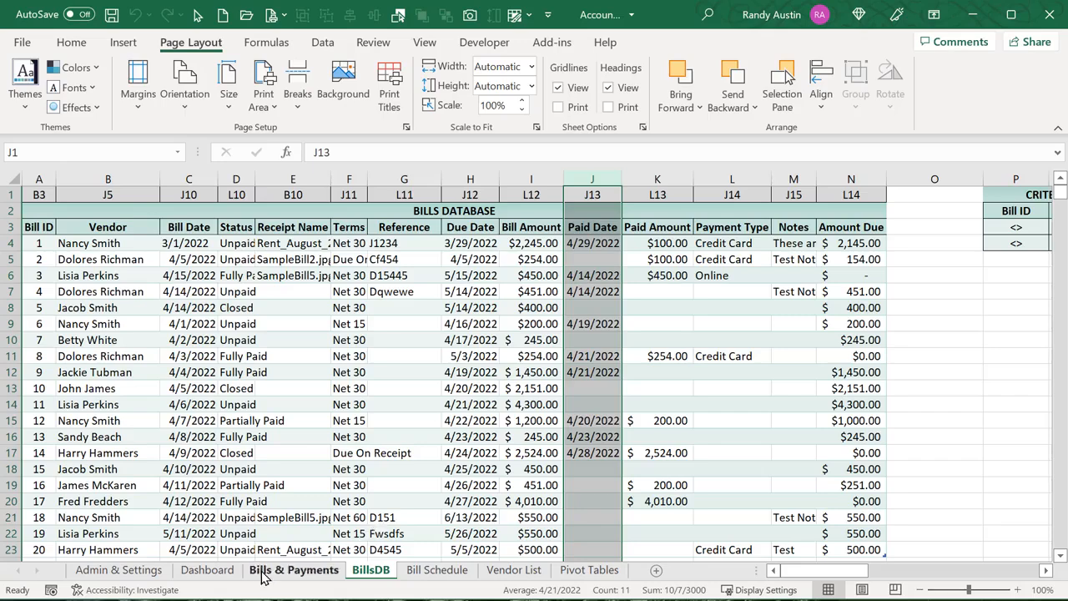
Fill the Unpaid status cell D11 on Admin & Settings green, then reopen Bill Schedule from the Dashboard
{"action": "left_click", "coordinate": [116, 569]}
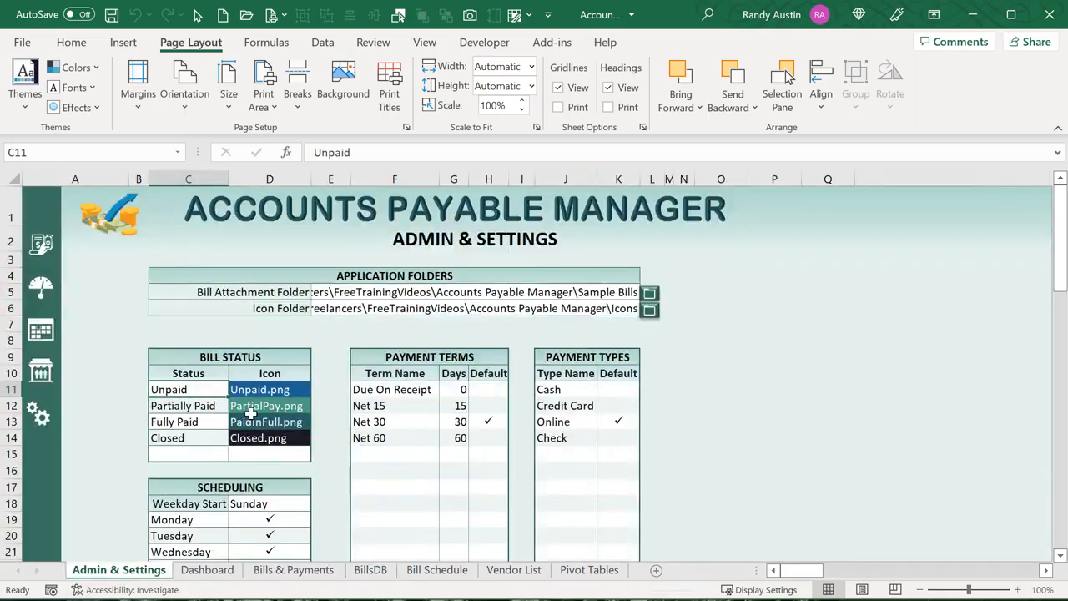
{"action": "left_click", "coordinate": [259, 389]}
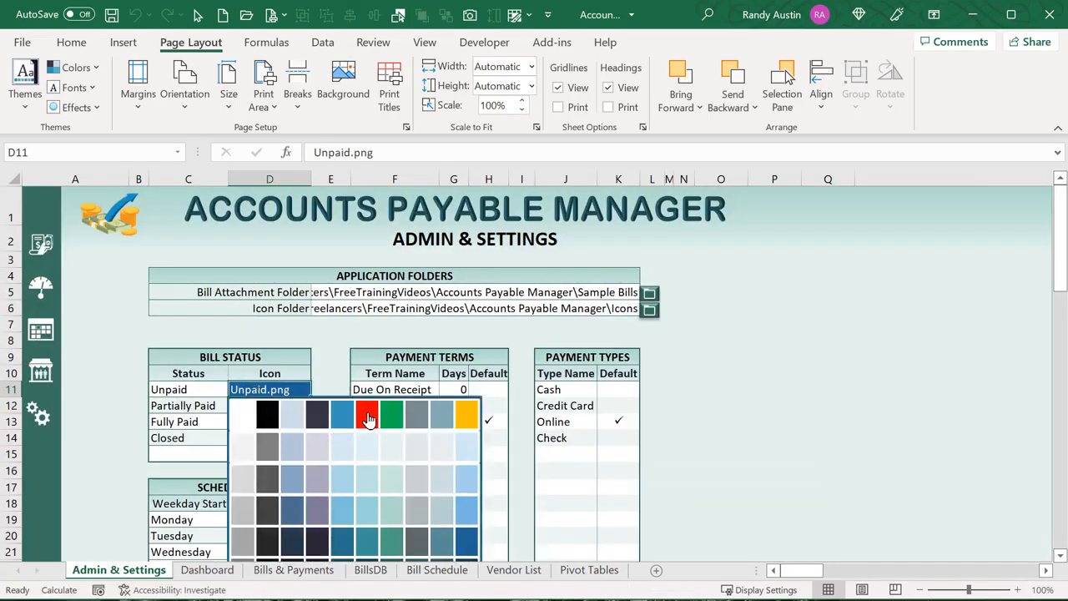
{"action": "left_click", "coordinate": [384, 423]}
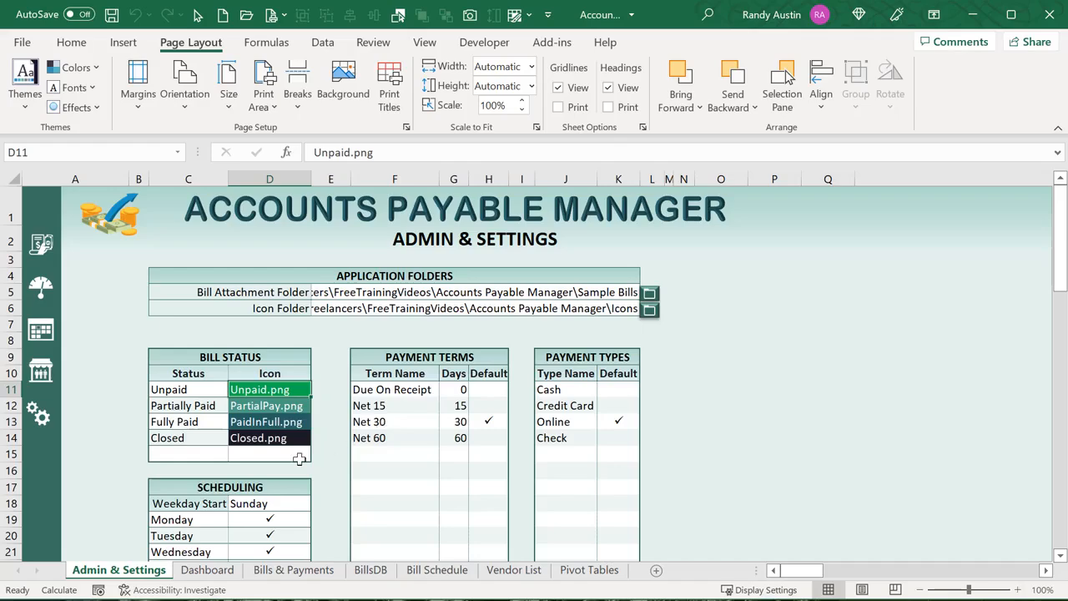
{"action": "left_click", "coordinate": [206, 569]}
{"action": "left_click", "coordinate": [41, 331]}
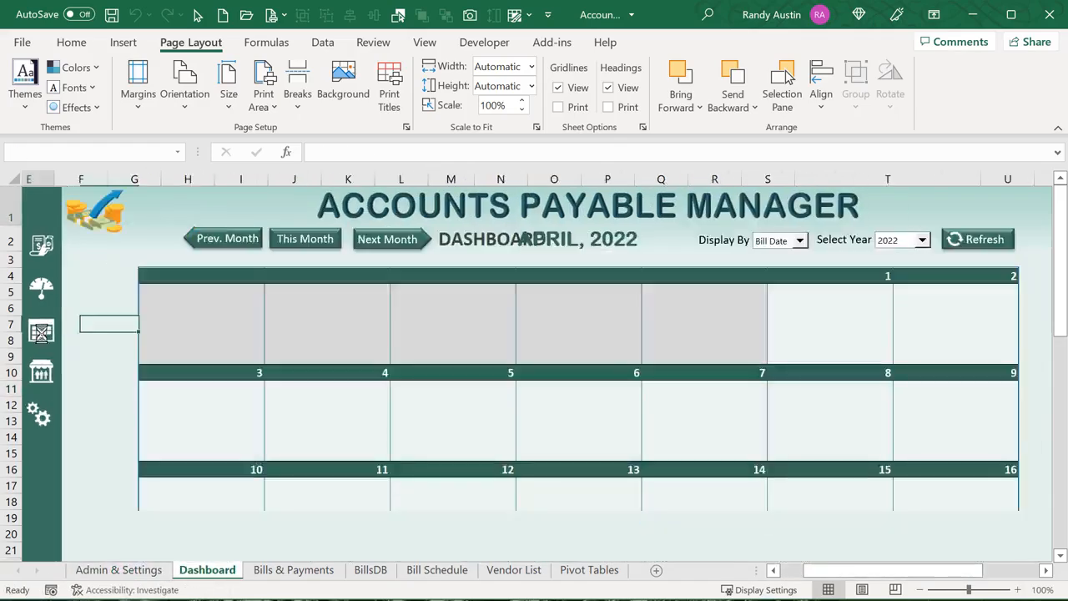
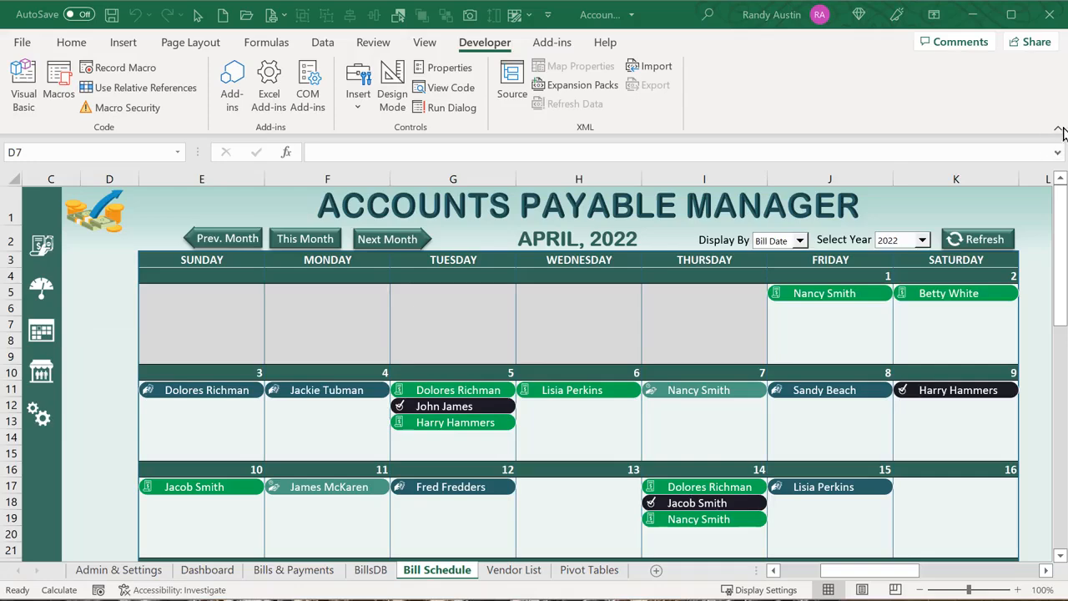
Collapse the ribbon and step the calendar to March, back to April, to May, then April 2022
{"action": "left_click", "coordinate": [1059, 129]}
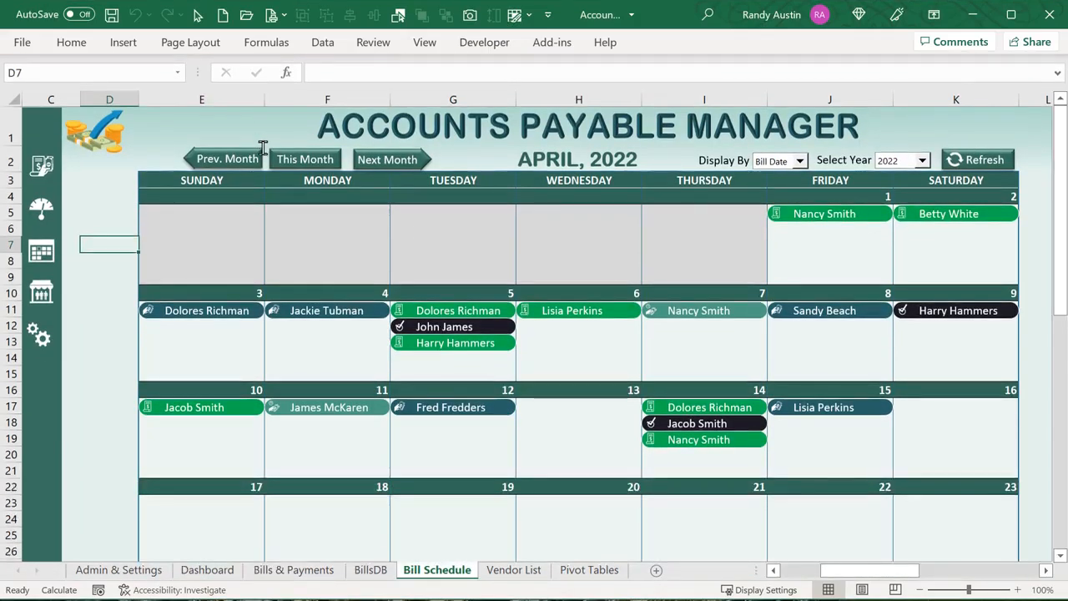
{"action": "left_click", "coordinate": [234, 157]}
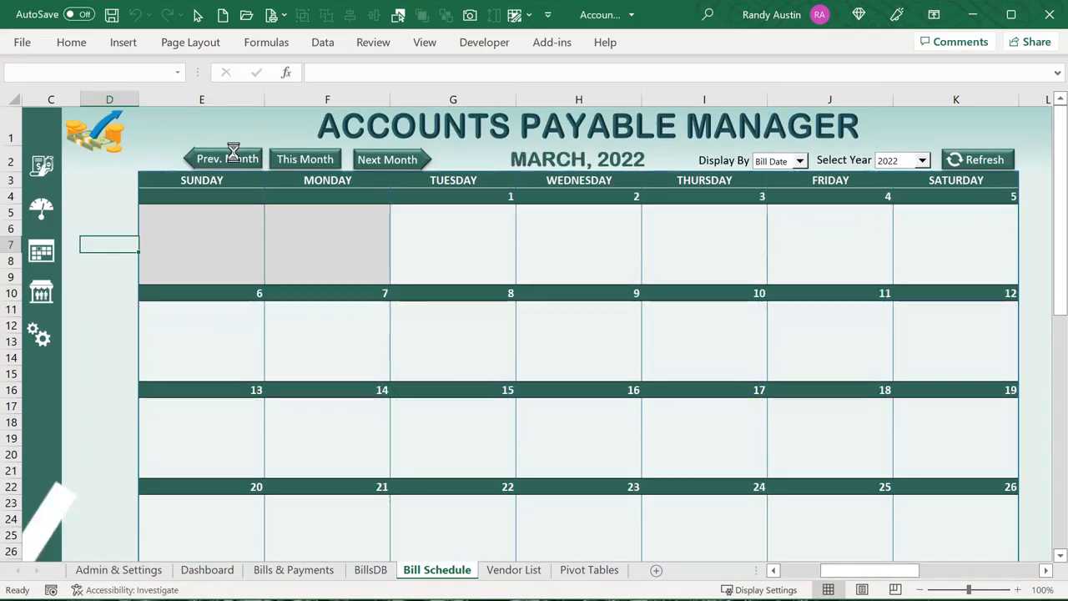
{"action": "left_click", "coordinate": [301, 161]}
{"action": "left_click", "coordinate": [379, 166]}
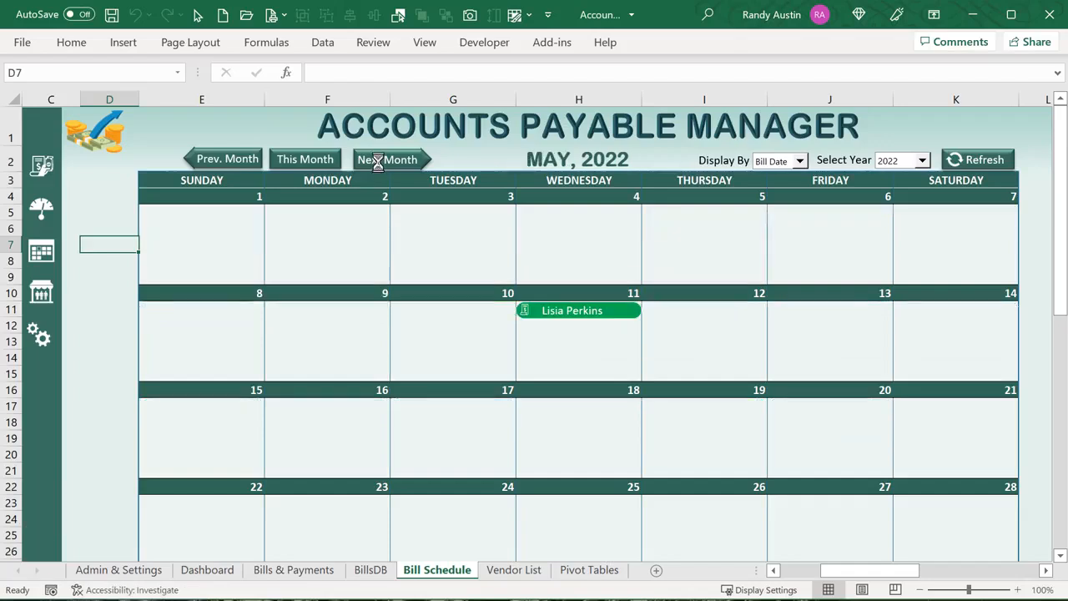
{"action": "left_click", "coordinate": [332, 160]}
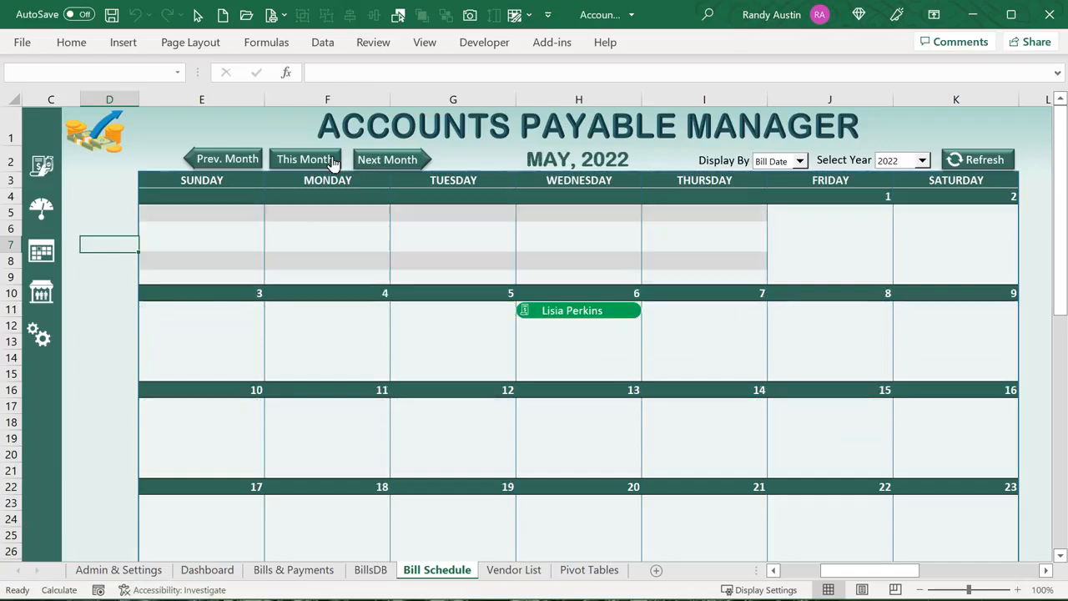
Switch the calendar's Display By to Due Date, then to Paid Date
{"action": "left_click", "coordinate": [800, 162]}
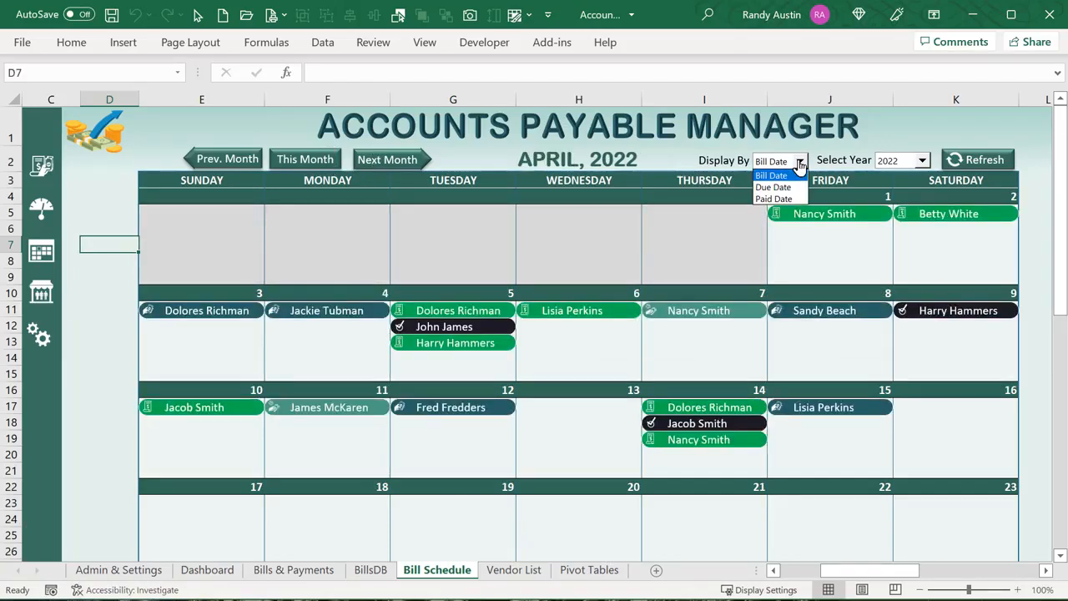
{"action": "left_click", "coordinate": [774, 187]}
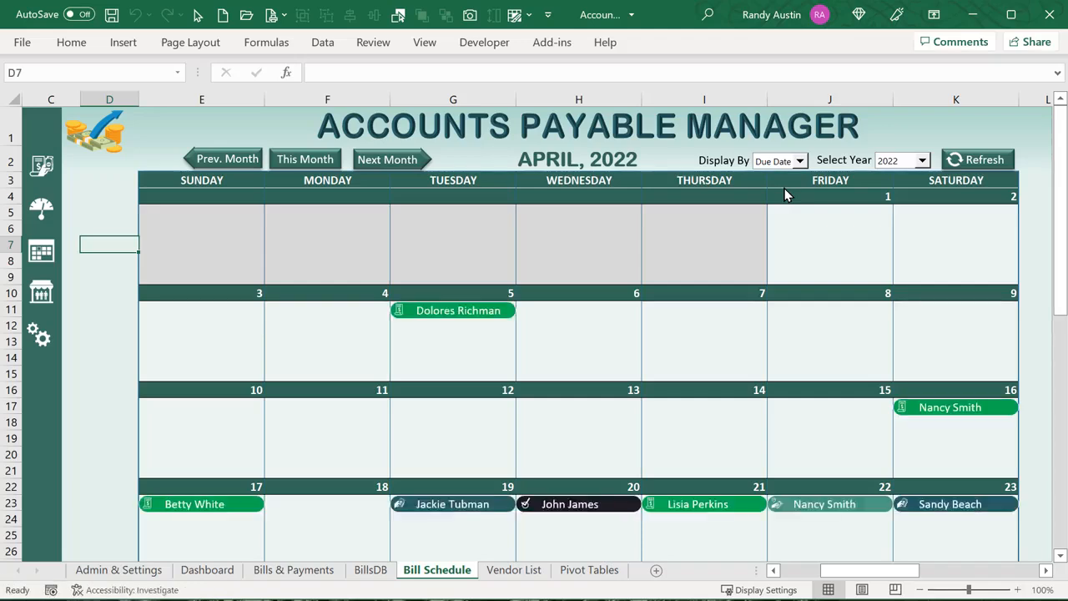
{"action": "left_click", "coordinate": [799, 162]}
{"action": "left_click", "coordinate": [782, 200]}
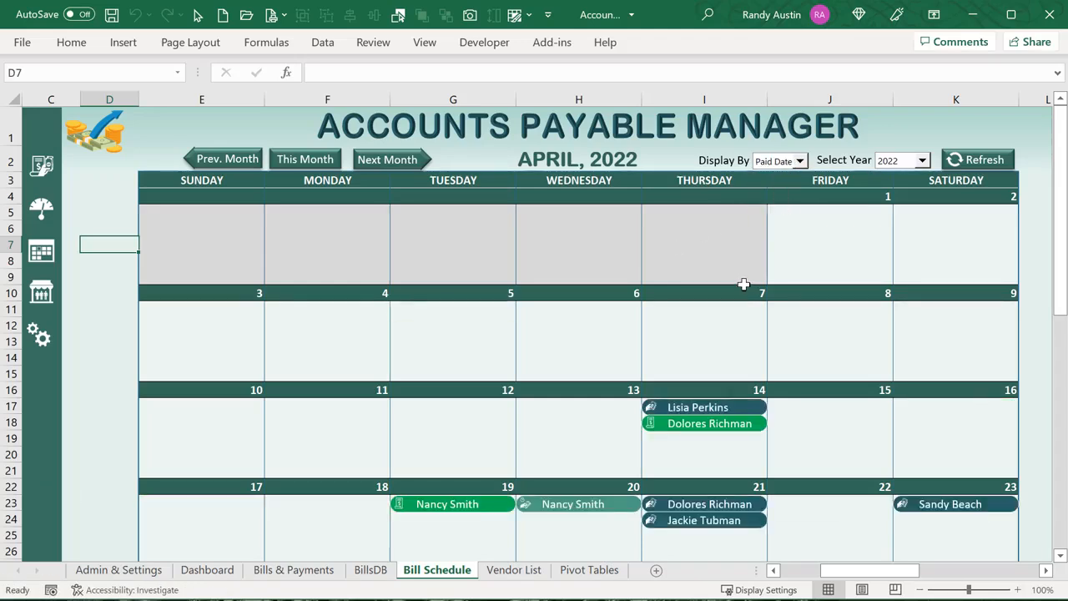
Keep Select Year at 2022, refresh the calendar, and set Display By back to Bill Date
{"action": "left_click", "coordinate": [923, 160]}
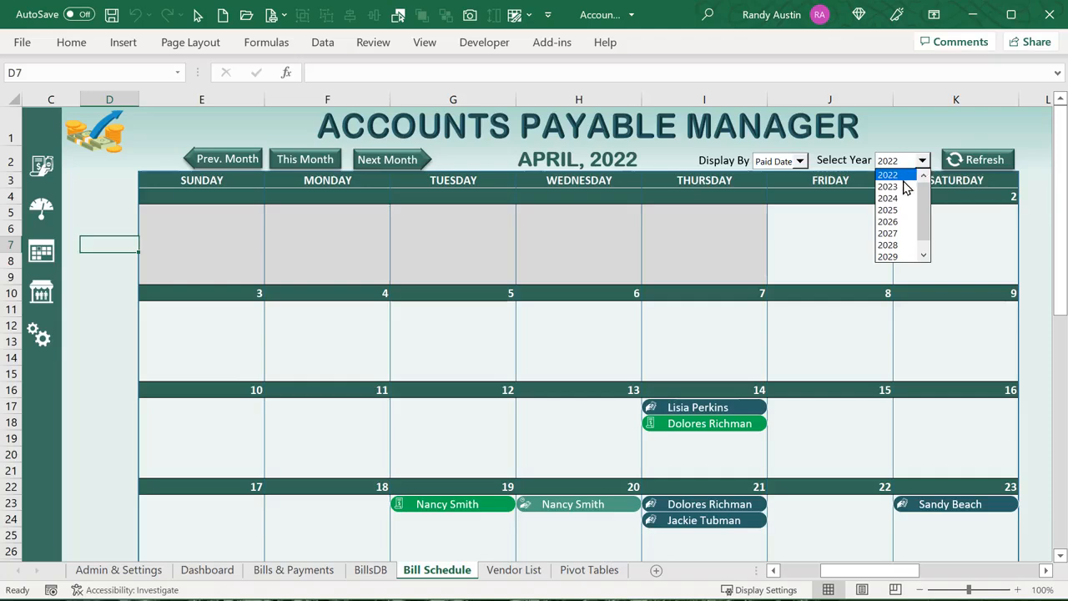
{"action": "left_click", "coordinate": [903, 130]}
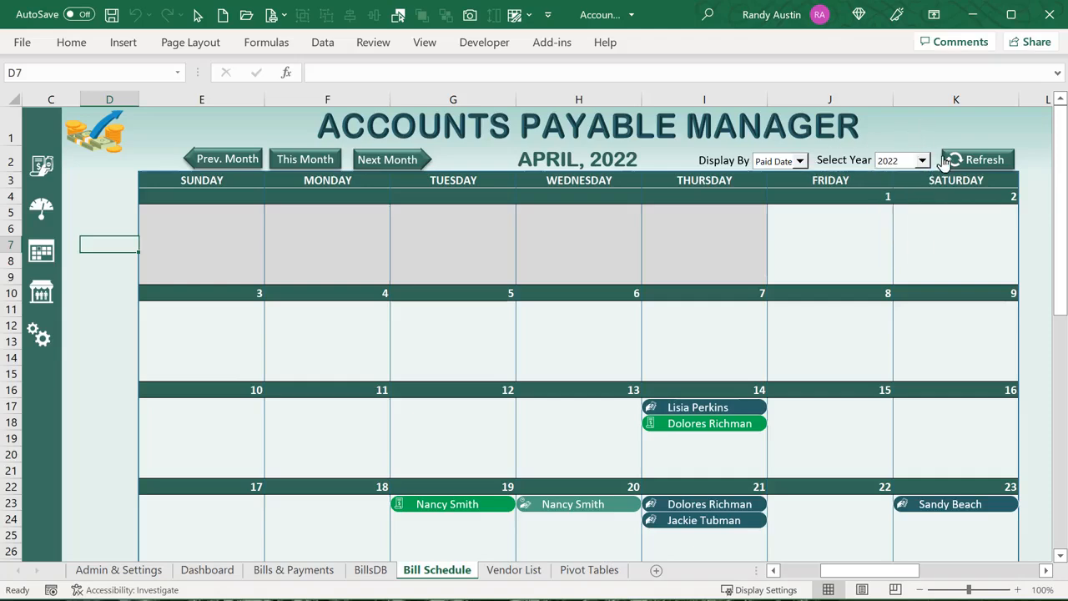
{"action": "left_click", "coordinate": [974, 160]}
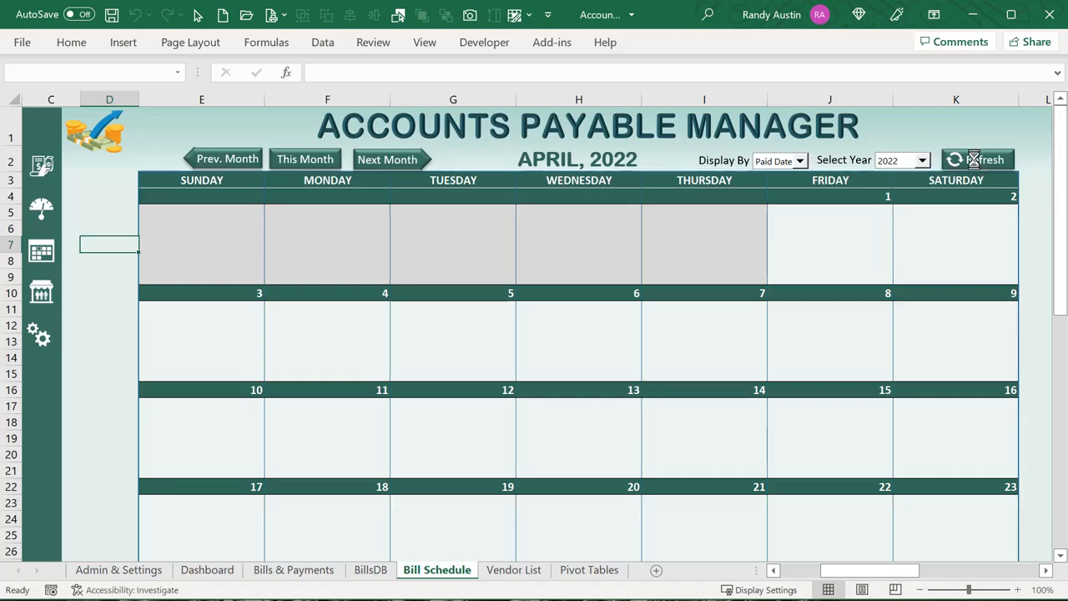
{"action": "left_click", "coordinate": [800, 161]}
{"action": "left_click", "coordinate": [770, 175]}
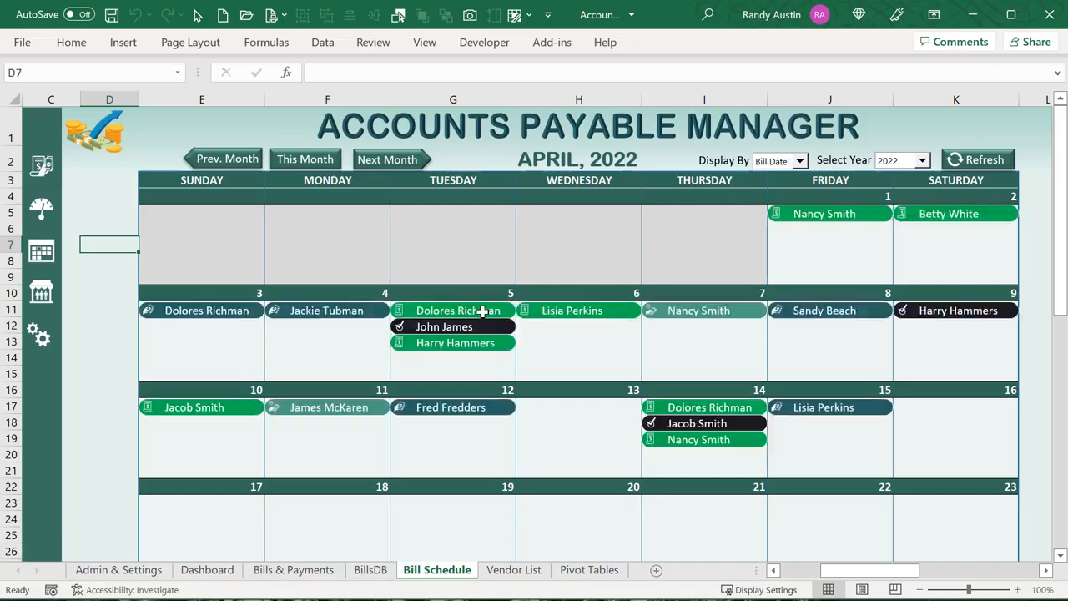
{"action": "left_click", "coordinate": [204, 322]}
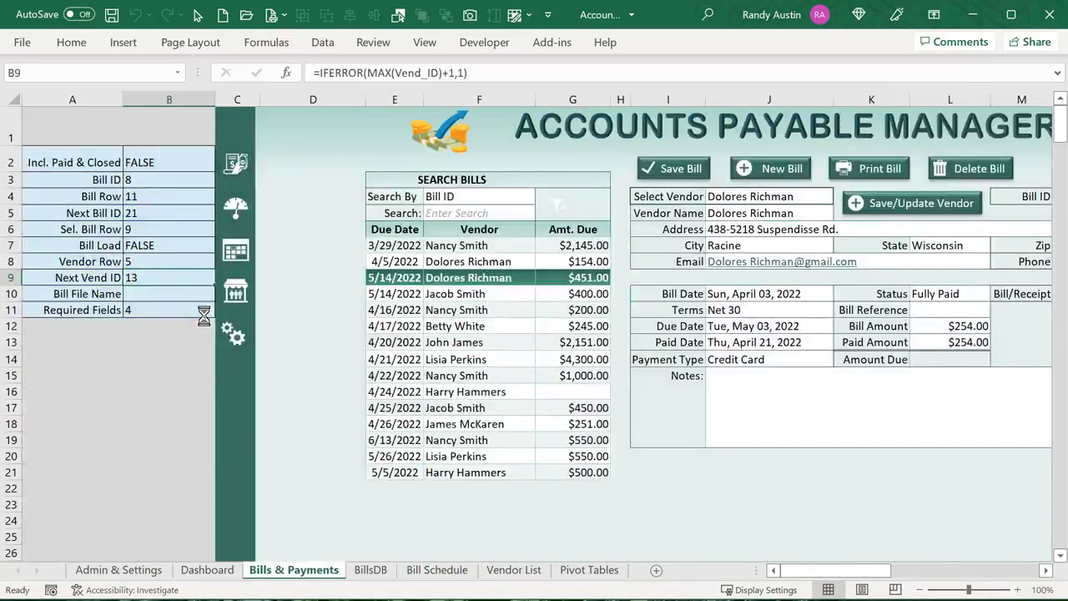
{"action": "left_click_drag", "start_coordinate": [835, 560], "coordinate": [860, 559]}
{"action": "left_click", "coordinate": [40, 254]}
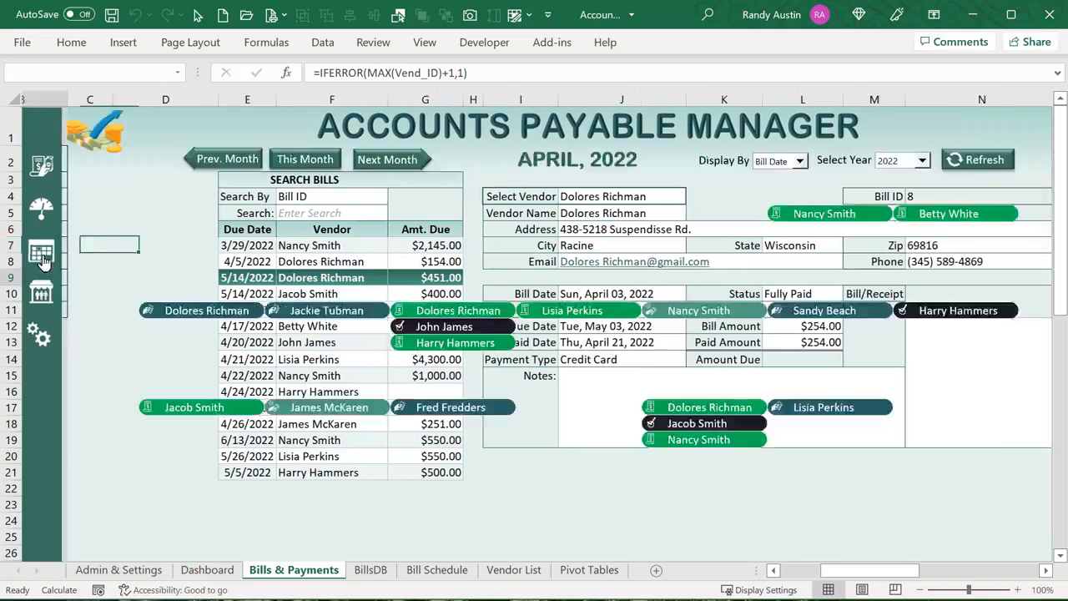
{"action": "left_click", "coordinate": [489, 331]}
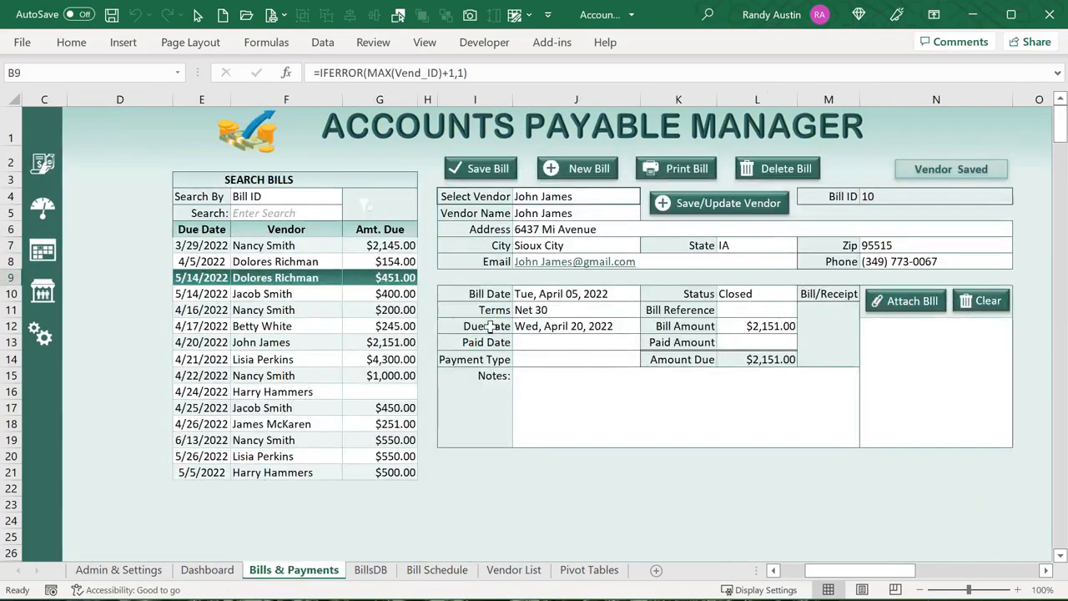
{"action": "left_click", "coordinate": [773, 298]}
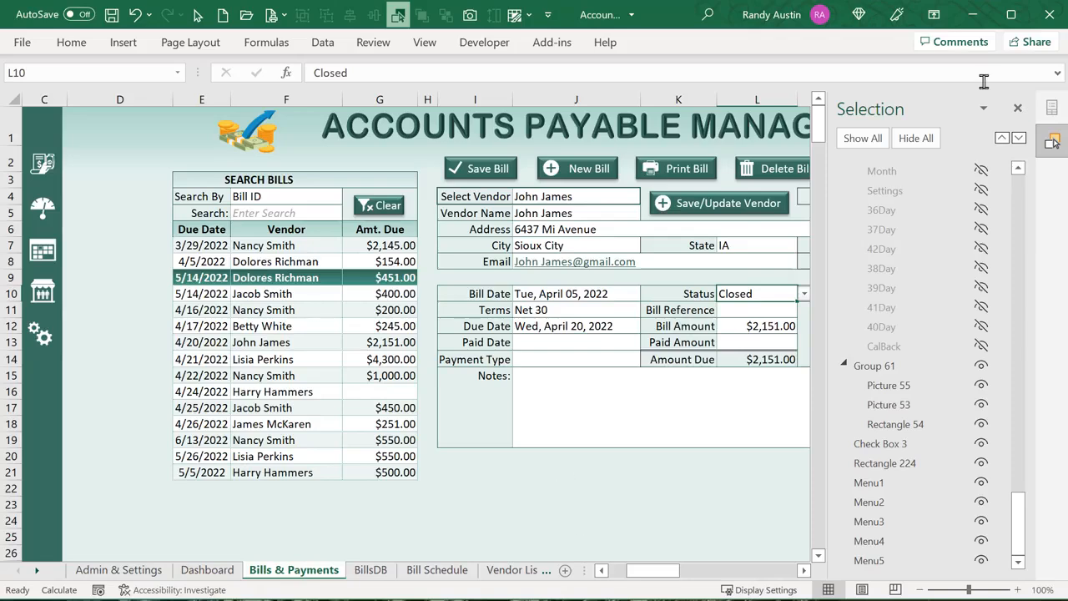
{"action": "left_click", "coordinate": [1018, 109]}
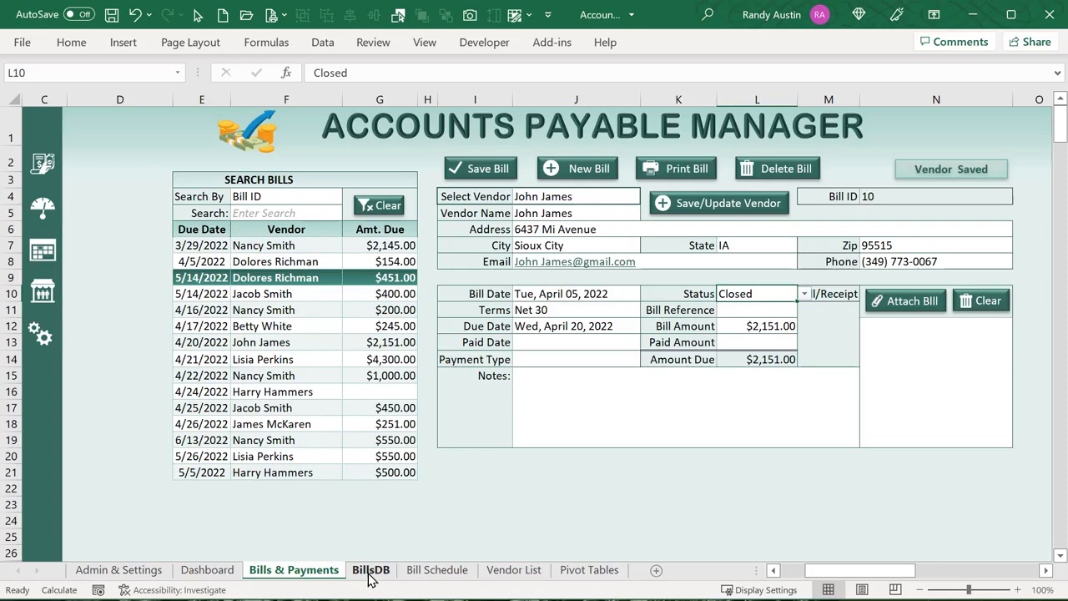
{"action": "left_click", "coordinate": [442, 570]}
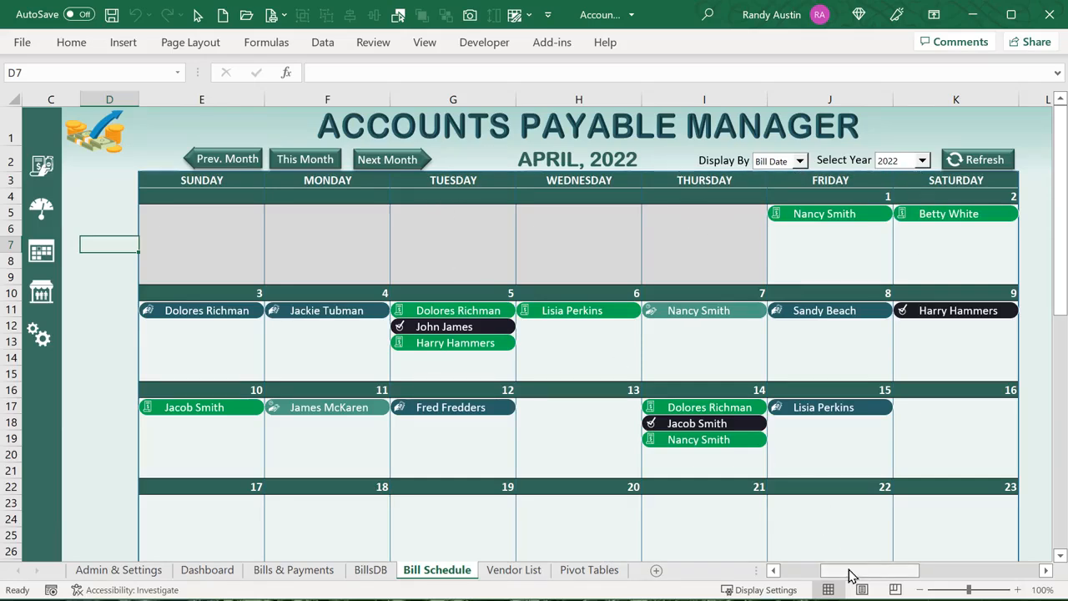
{"action": "left_click_drag", "start_coordinate": [850, 574], "coordinate": [808, 574]}
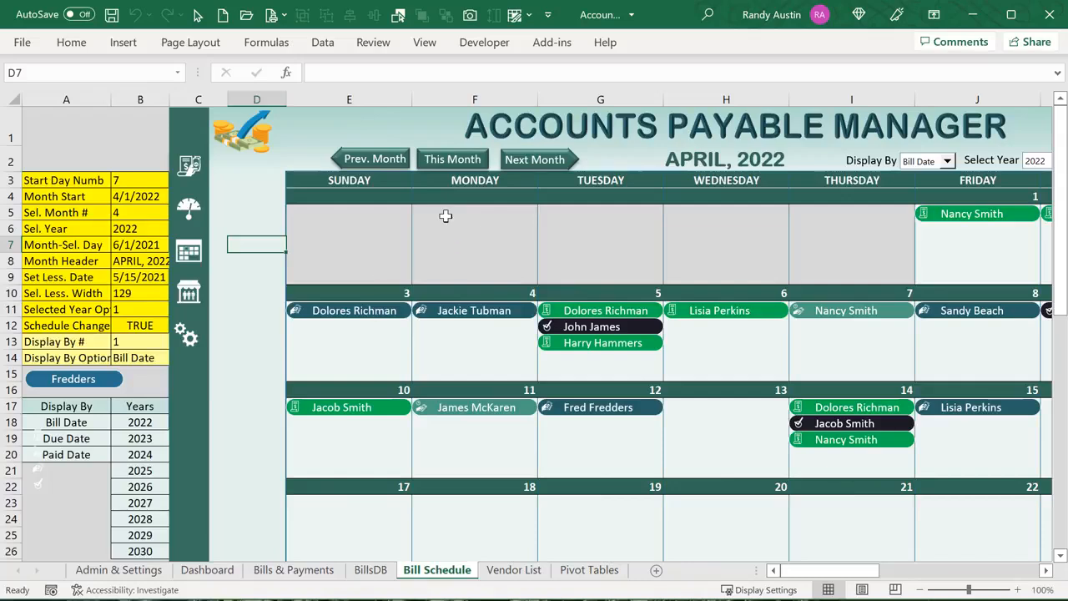
{"action": "left_click", "coordinate": [361, 180]}
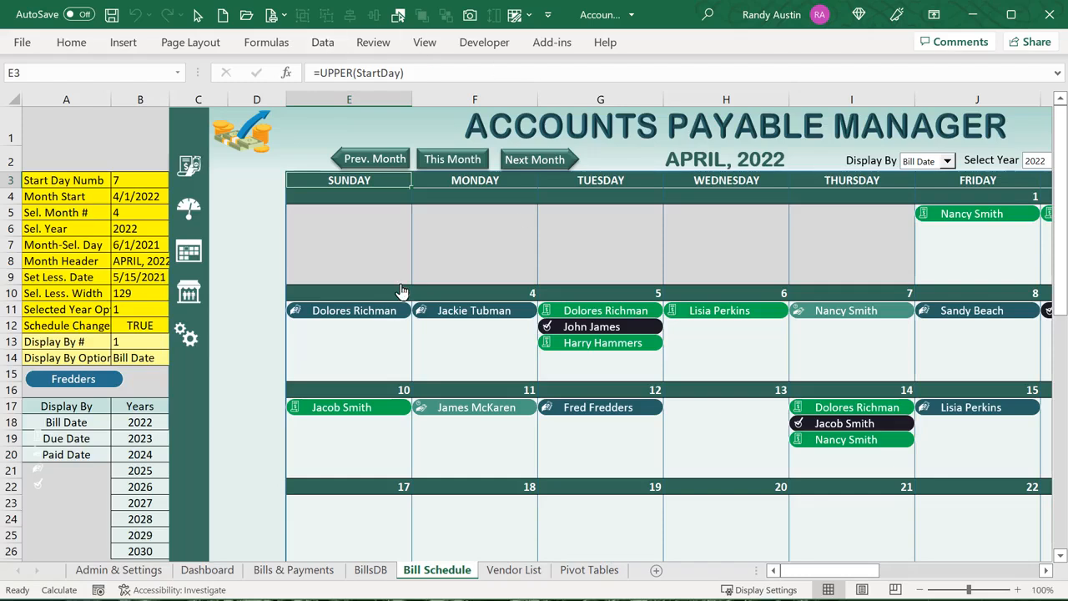
{"action": "left_click", "coordinate": [140, 180]}
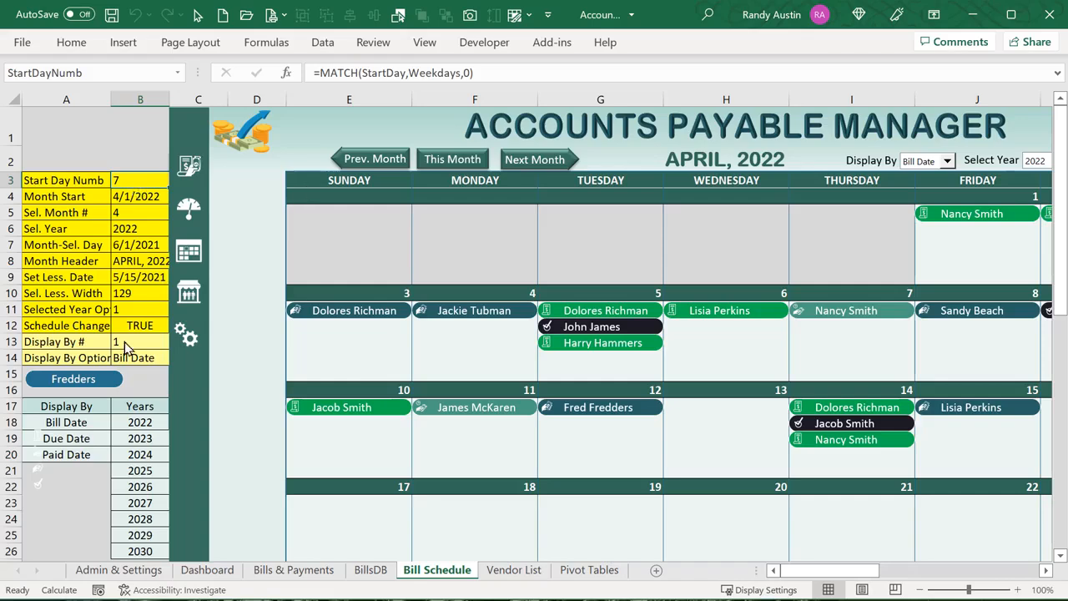
{"action": "left_click", "coordinate": [119, 569]}
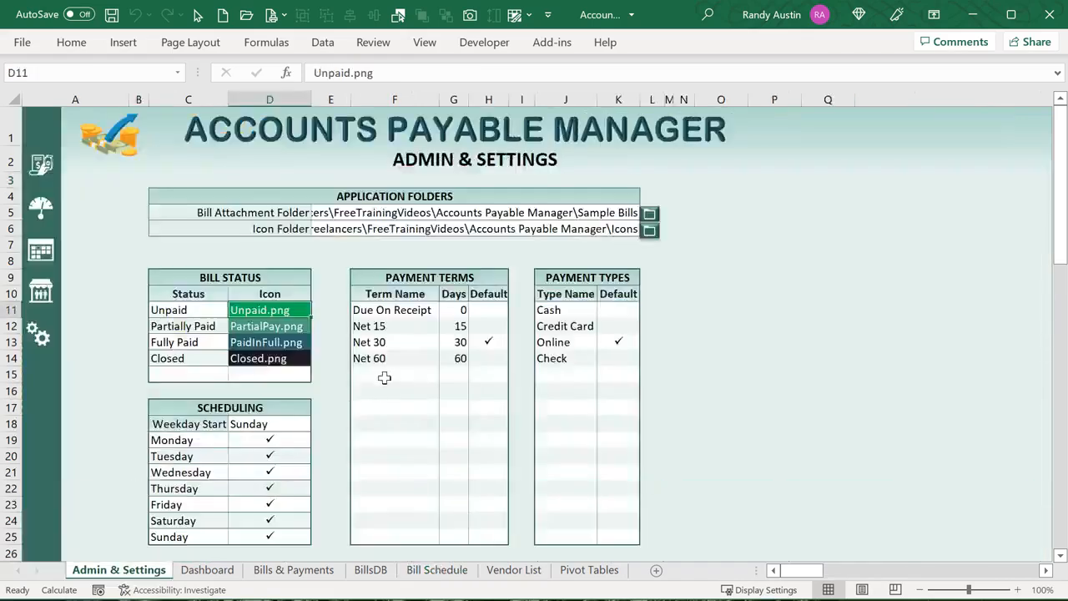
{"action": "left_click", "coordinate": [302, 421]}
{"action": "left_click", "coordinate": [324, 427]}
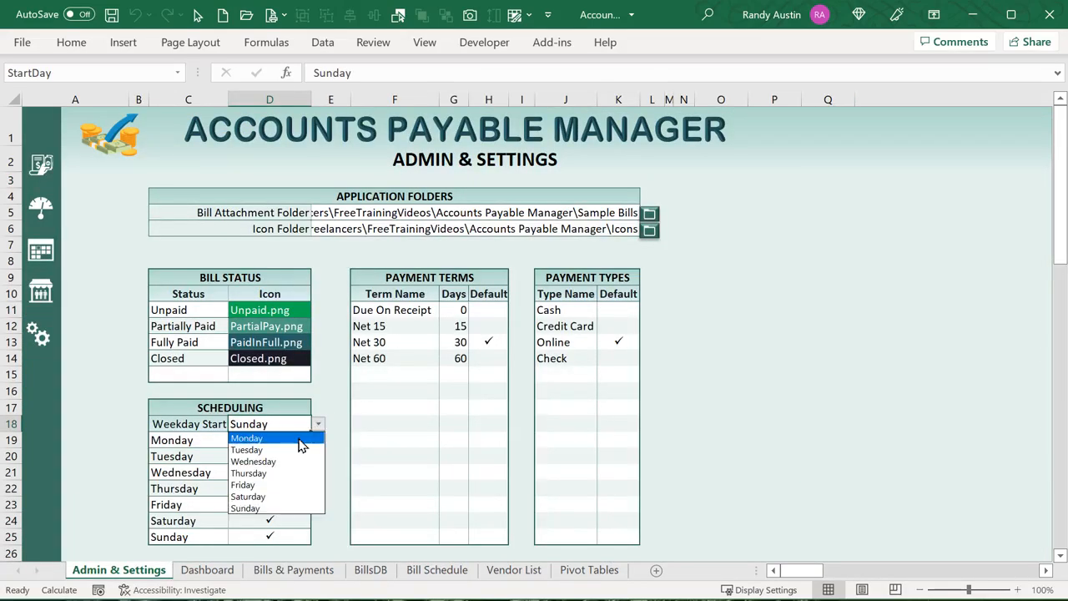
{"action": "left_click", "coordinate": [302, 440]}
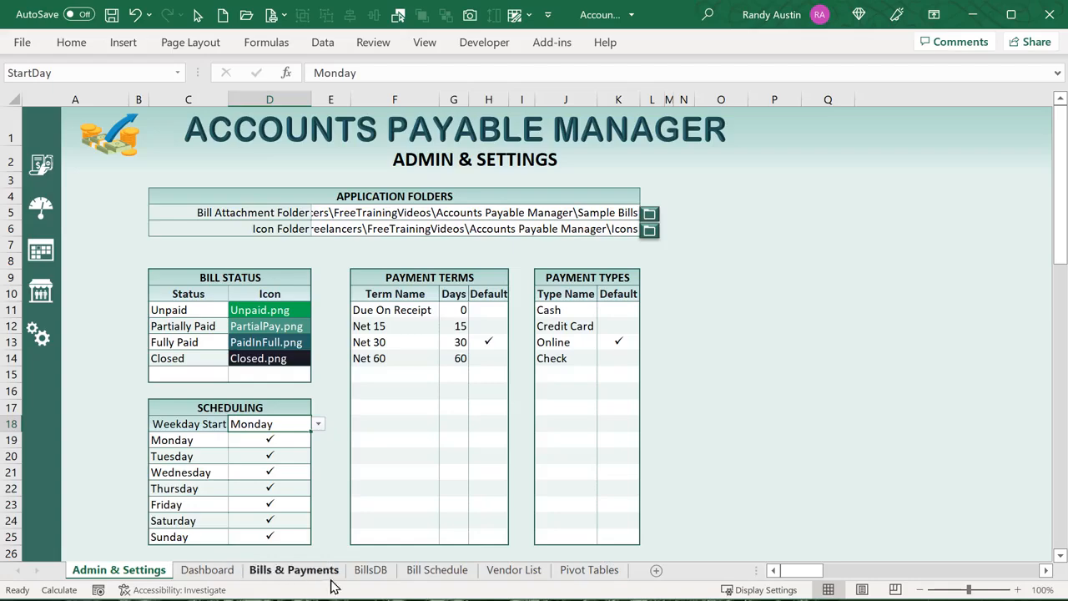
{"action": "left_click", "coordinate": [41, 251]}
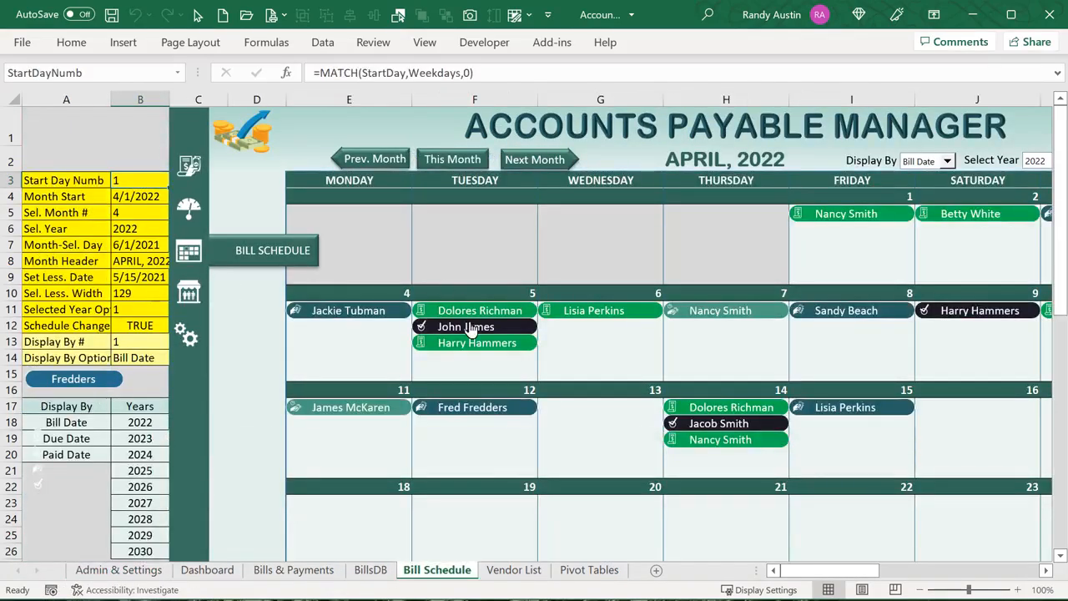
{"action": "left_click", "coordinate": [243, 387]}
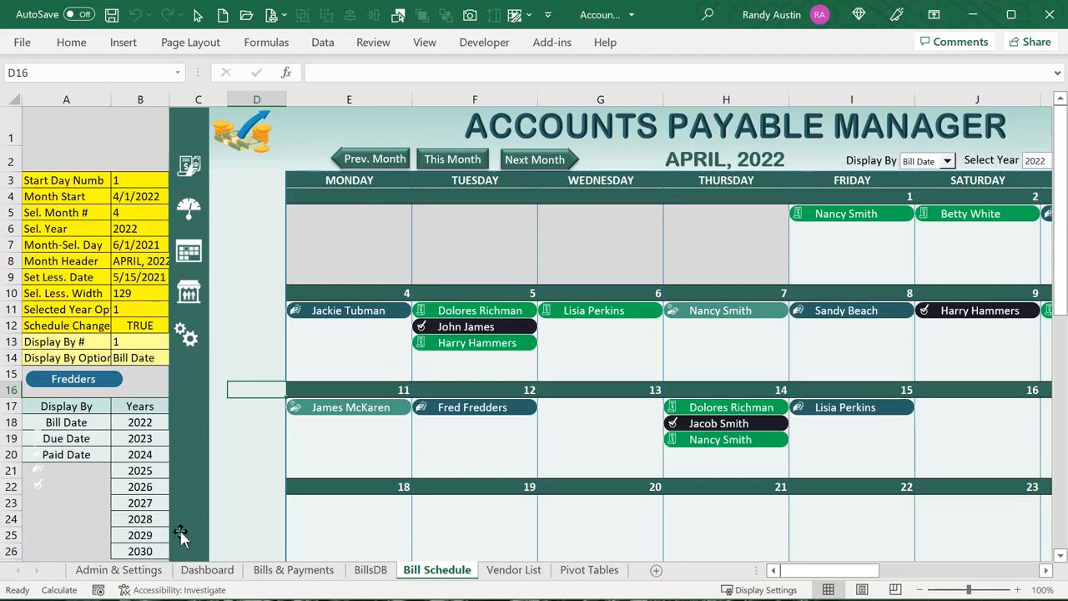
{"action": "left_click", "coordinate": [127, 570]}
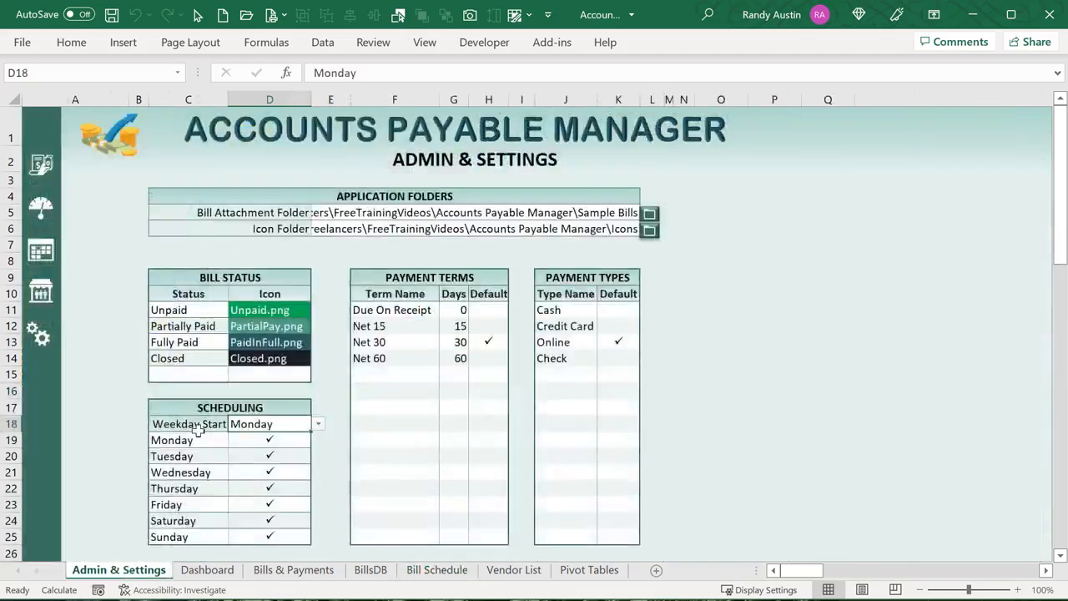
{"action": "left_click", "coordinate": [318, 424]}
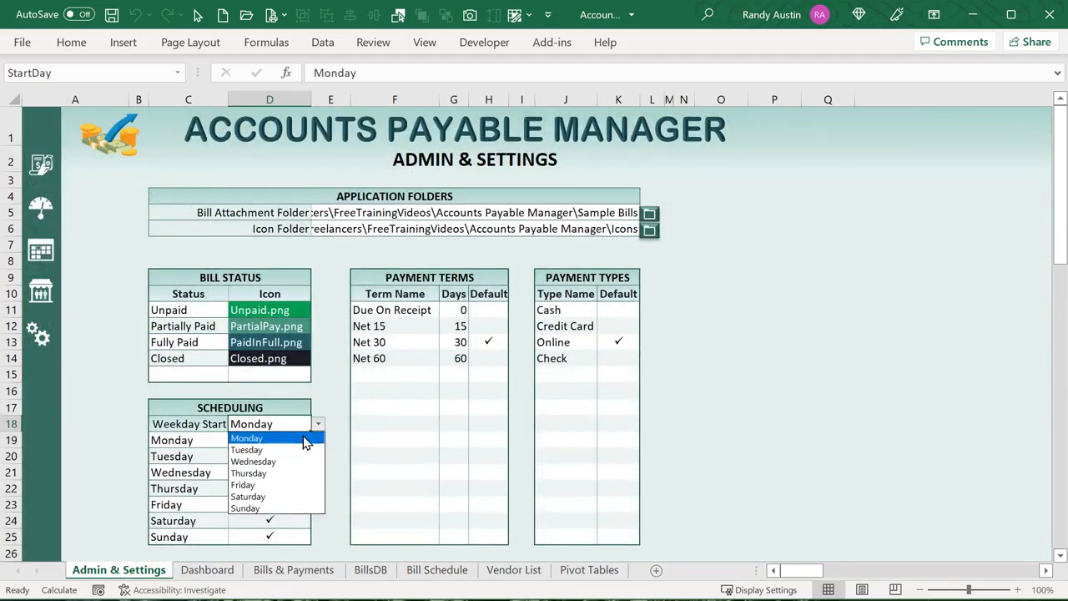
{"action": "left_click", "coordinate": [260, 508]}
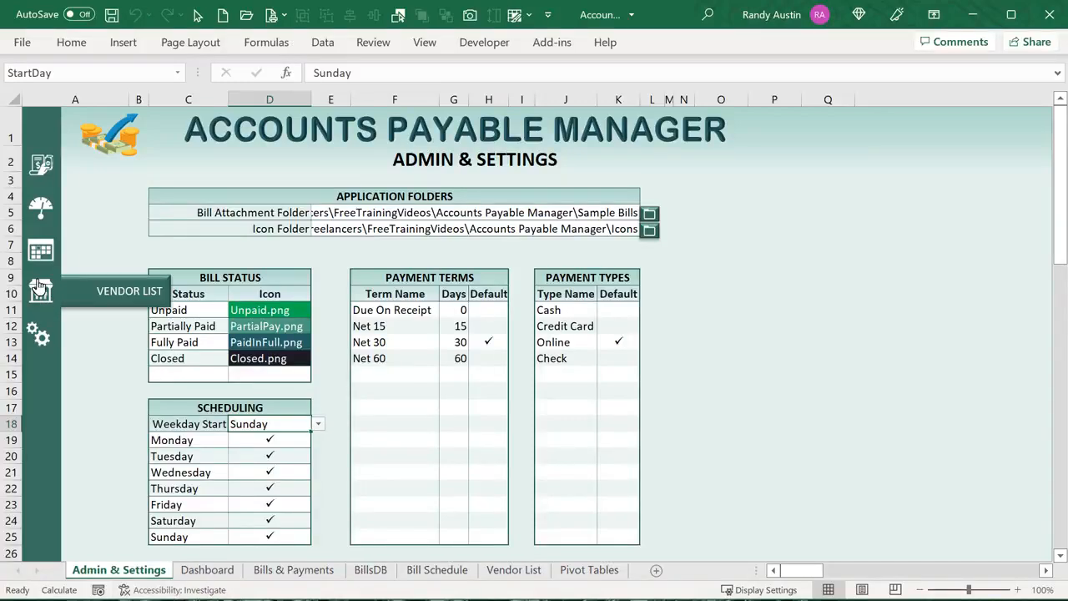
{"action": "left_click", "coordinate": [40, 250]}
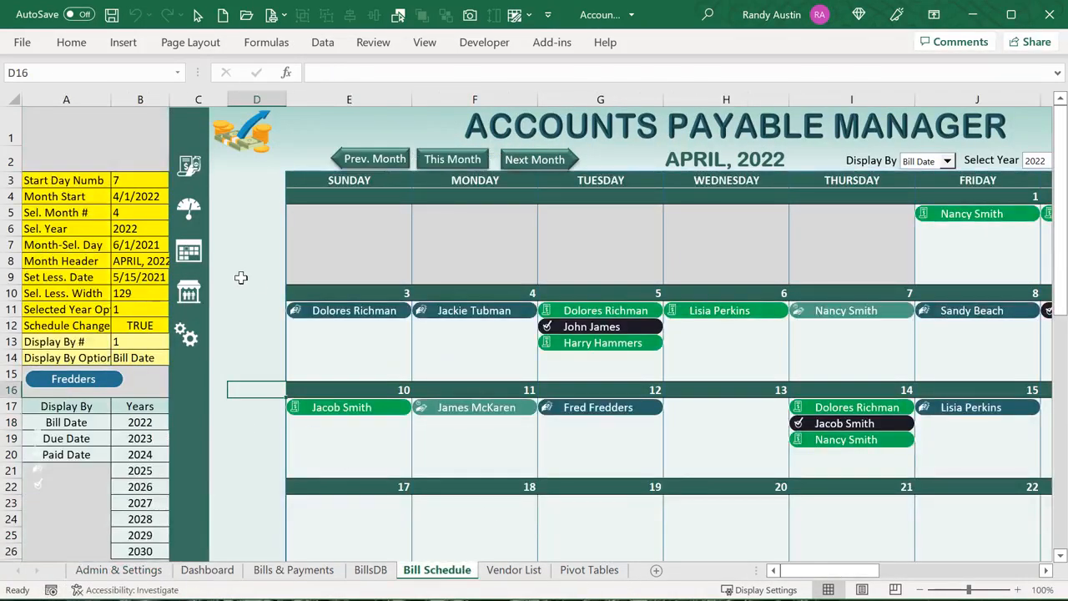
Inspect the Month Start, month number, Sel. Year, Month-Sel. Day and Month Header formulas
{"action": "left_click", "coordinate": [149, 196]}
{"action": "left_click", "coordinate": [143, 213]}
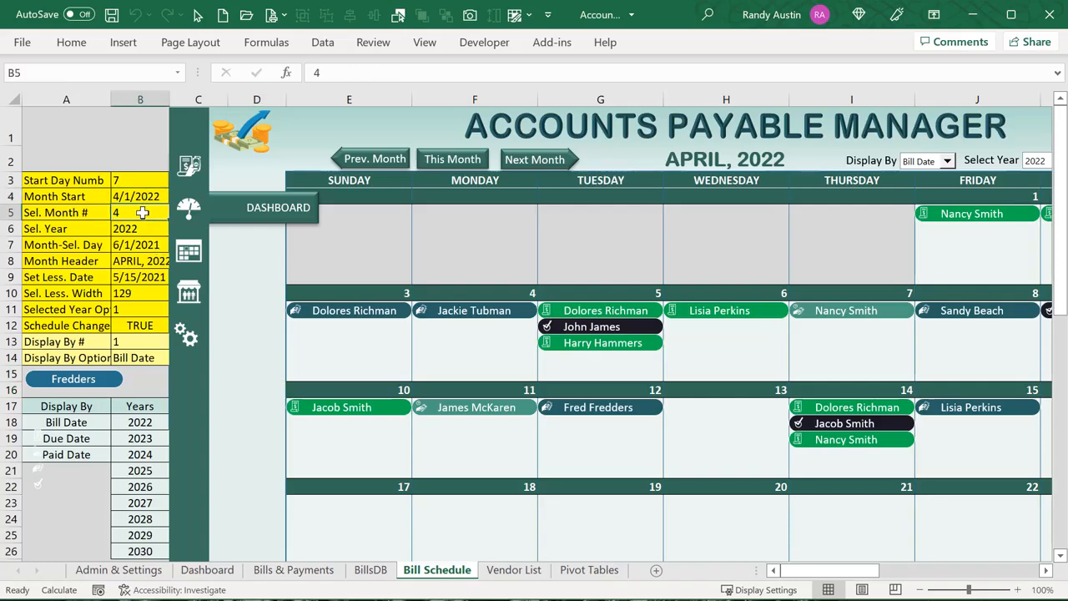
{"action": "left_click", "coordinate": [143, 241]}
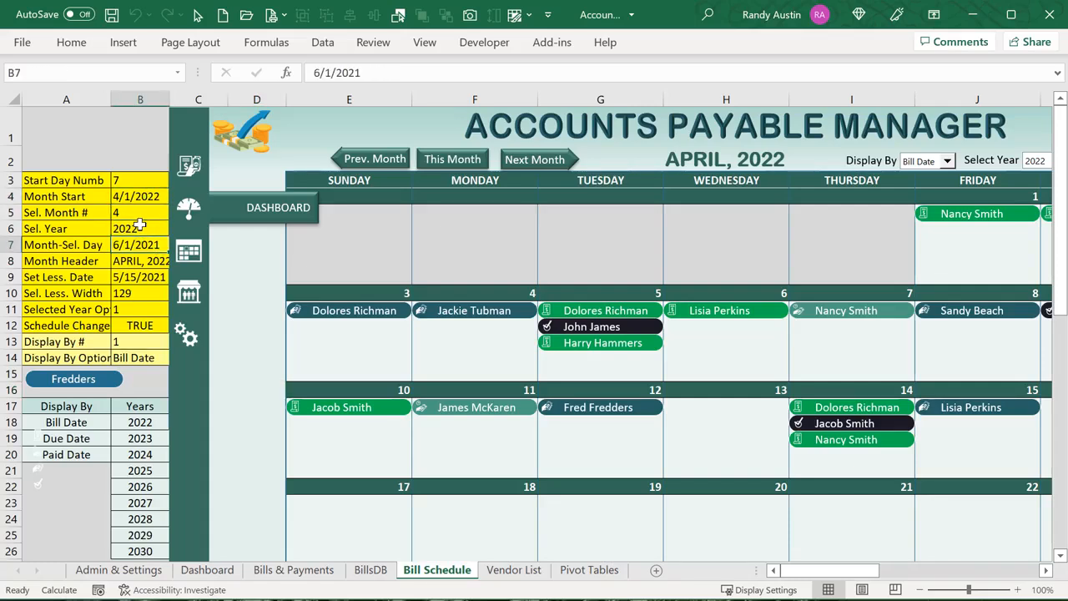
{"action": "left_click", "coordinate": [141, 225]}
{"action": "left_click", "coordinate": [139, 245]}
{"action": "left_click", "coordinate": [140, 262]}
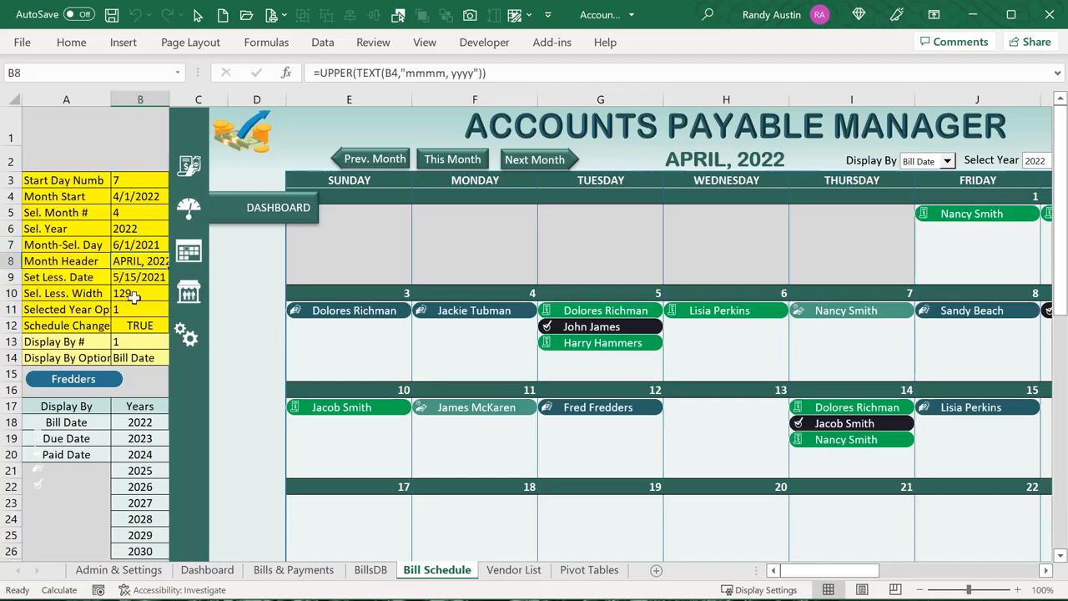
{"action": "left_click", "coordinate": [687, 166]}
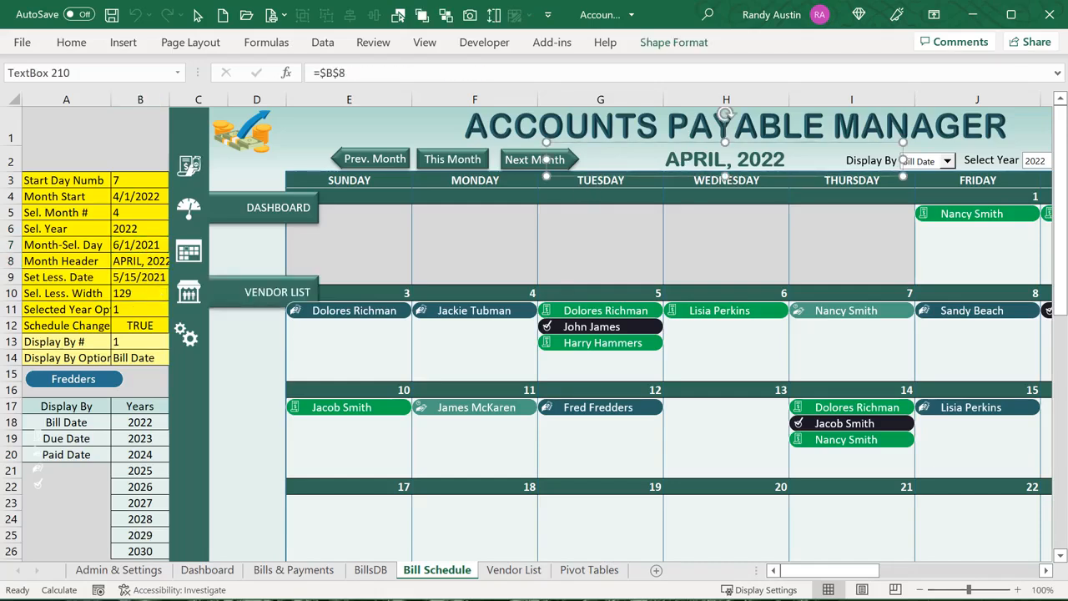
{"action": "left_click", "coordinate": [127, 262]}
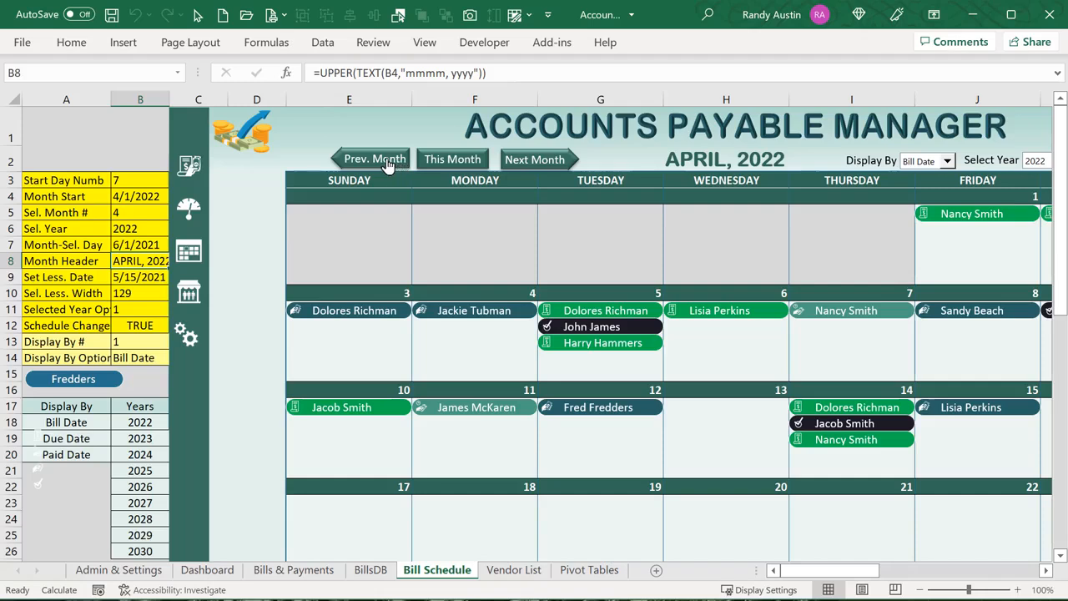
Clear the unused Set Less. Date and Set Less. Width rows in A9:B10
{"action": "left_click", "coordinate": [143, 277]}
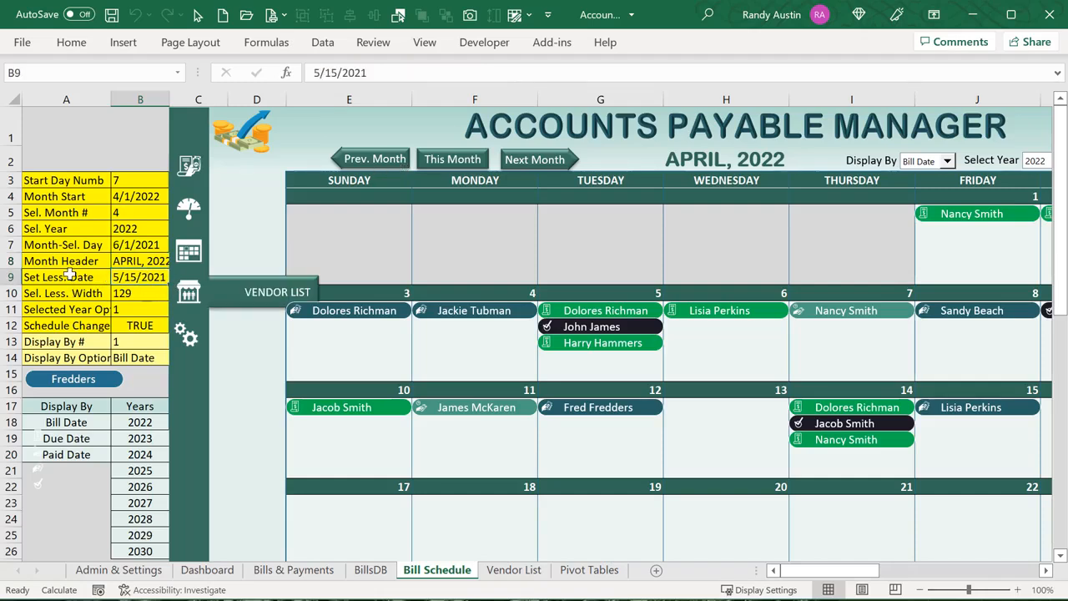
{"action": "left_click_drag", "start_coordinate": [69, 277], "coordinate": [138, 283]}
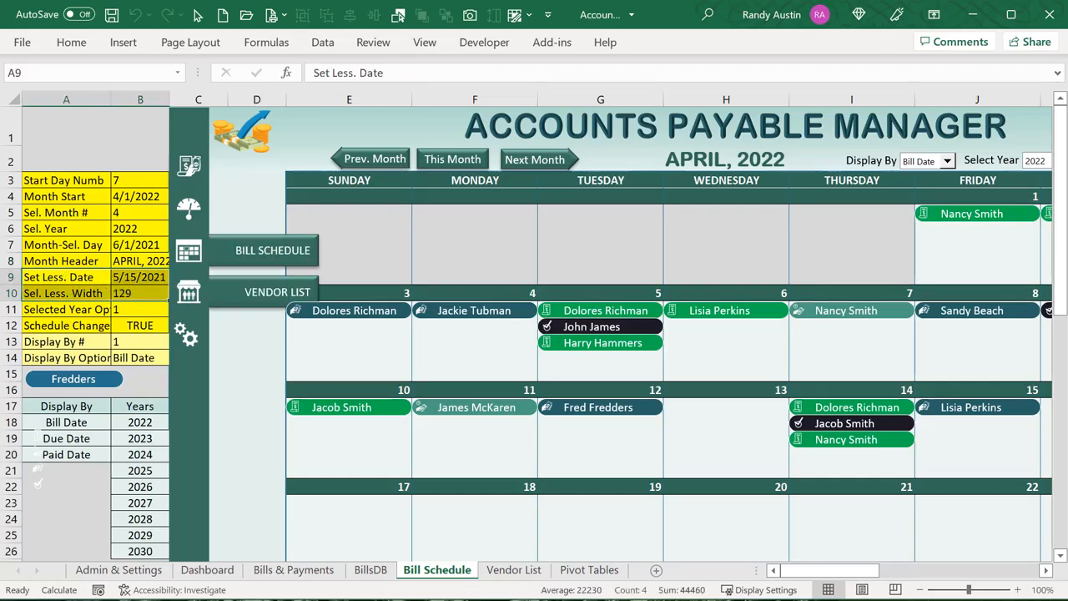
{"action": "key", "text": "Delete"}
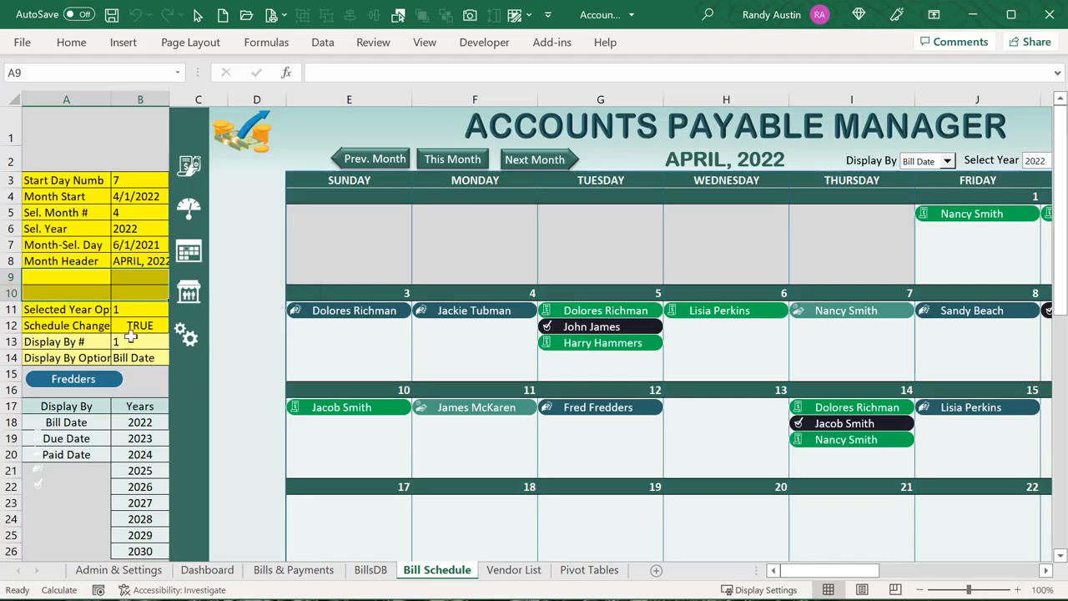
{"action": "left_click", "coordinate": [126, 315]}
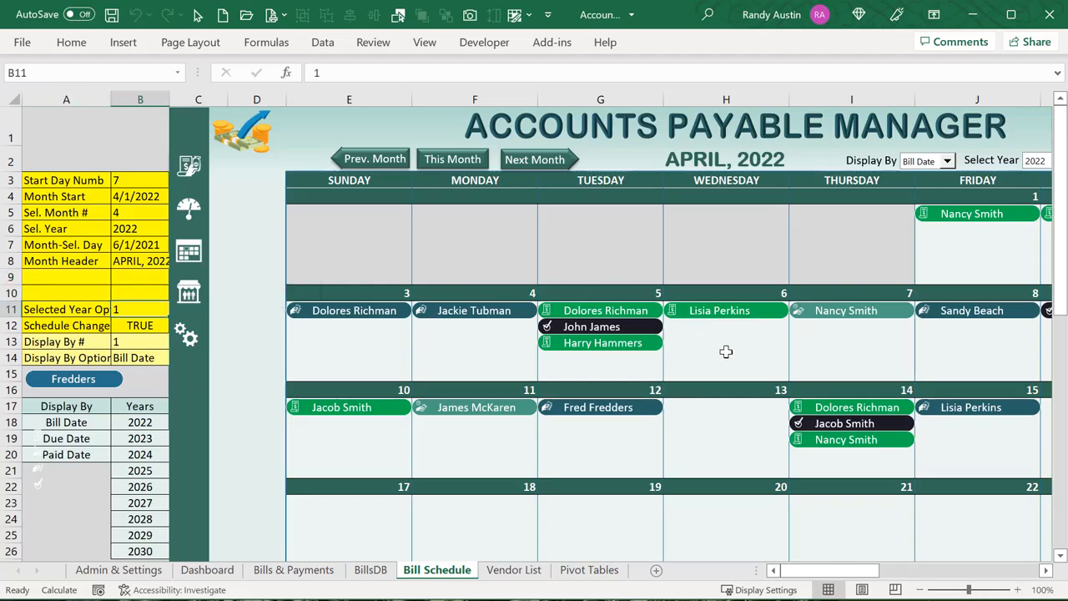
Switch Select Year to 2023 and view the empty April 2023 calendar
{"action": "left_click_drag", "start_coordinate": [828, 571], "coordinate": [846, 570]}
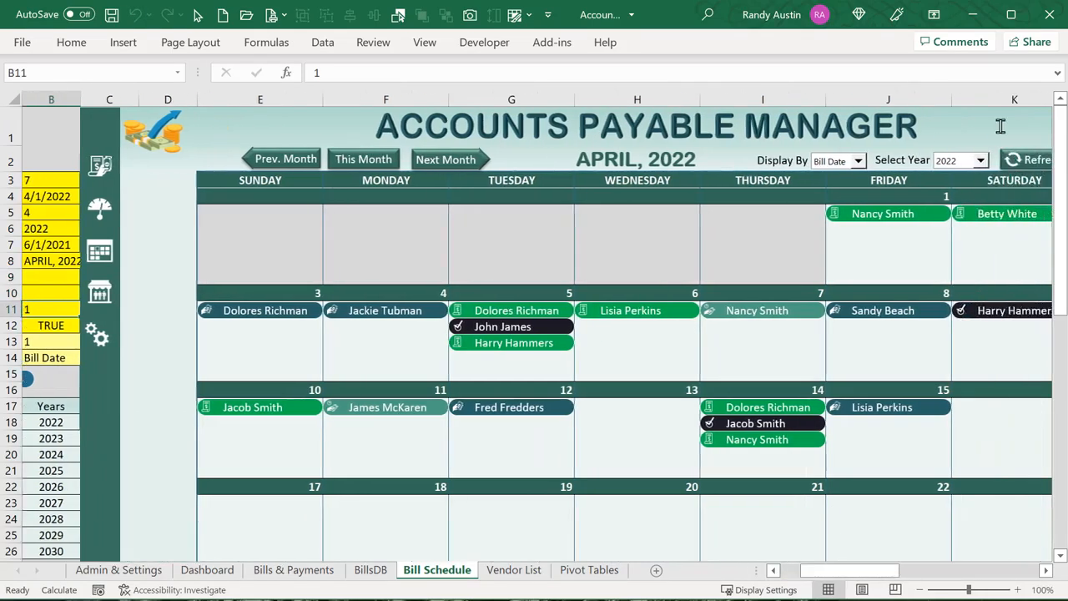
{"action": "left_click", "coordinate": [982, 160]}
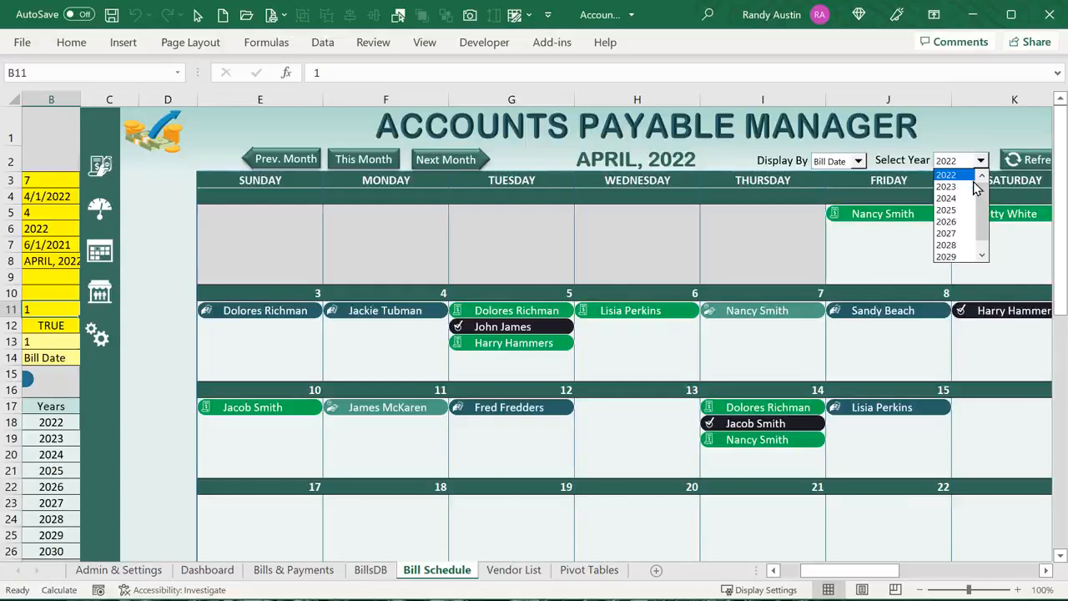
{"action": "left_click", "coordinate": [968, 187]}
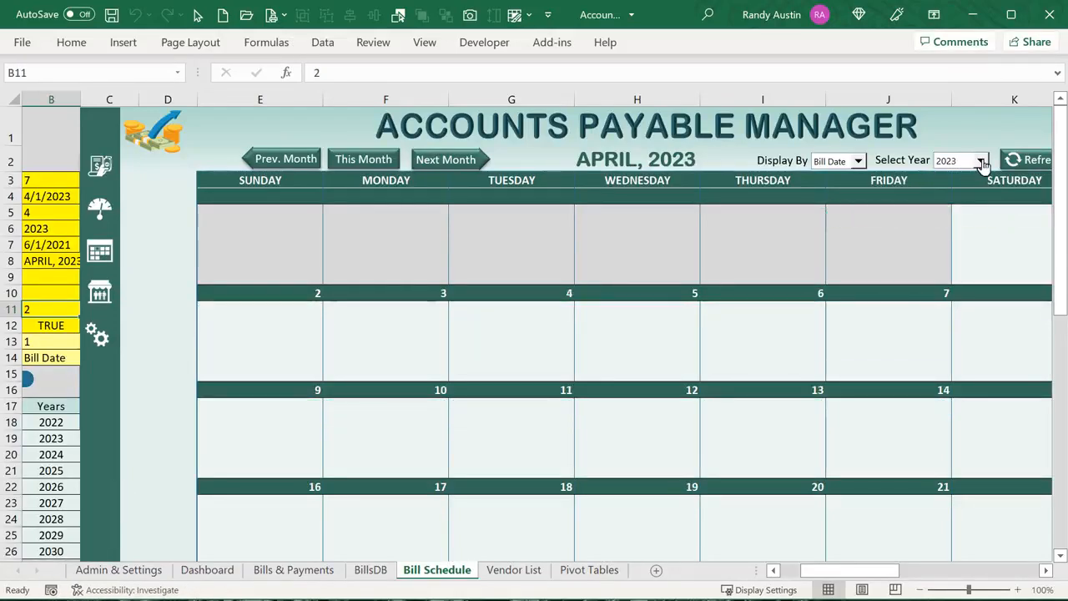
{"action": "left_click", "coordinate": [788, 571]}
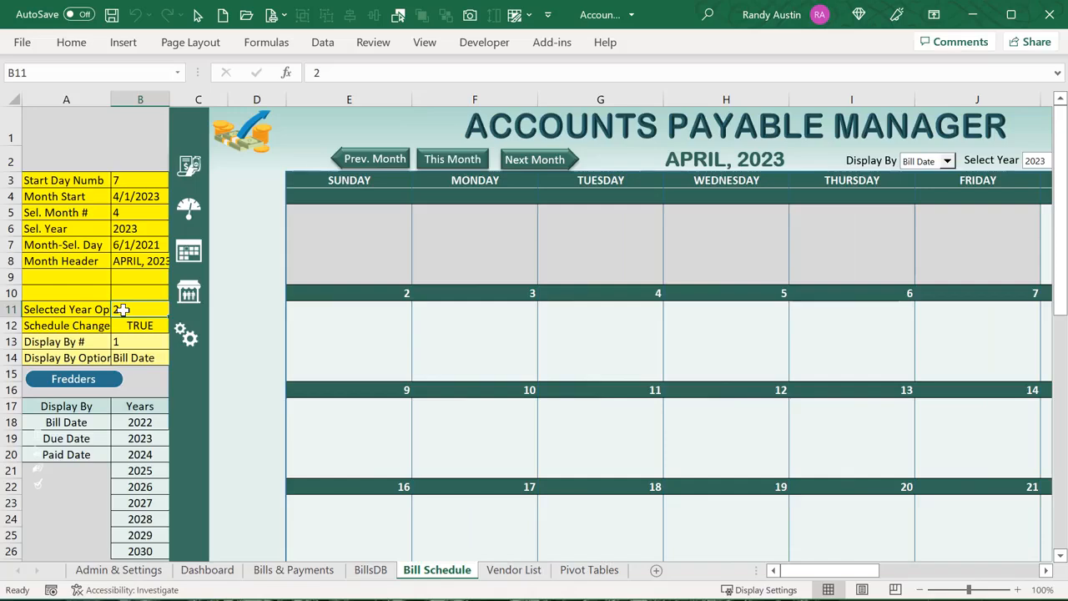
{"action": "left_click_drag", "start_coordinate": [792, 572], "coordinate": [819, 575]}
Set Select Year back to 2022, then check the Schedule Change flag and Display By # label
{"action": "left_click", "coordinate": [981, 162]}
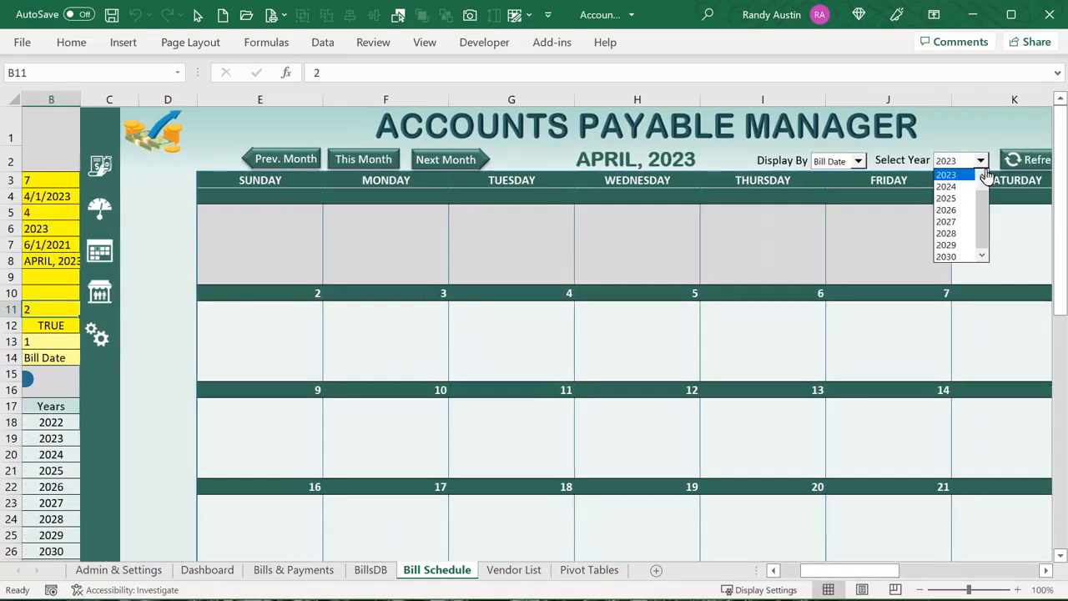
{"action": "left_click", "coordinate": [982, 174]}
{"action": "left_click", "coordinate": [966, 177]}
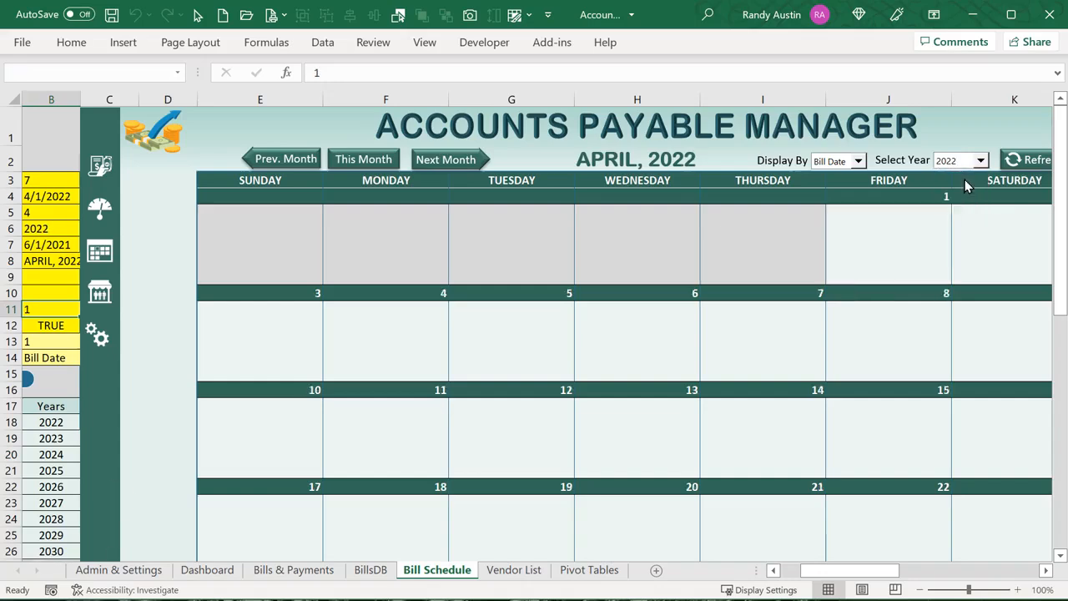
{"action": "left_click_drag", "start_coordinate": [868, 564], "coordinate": [848, 576]}
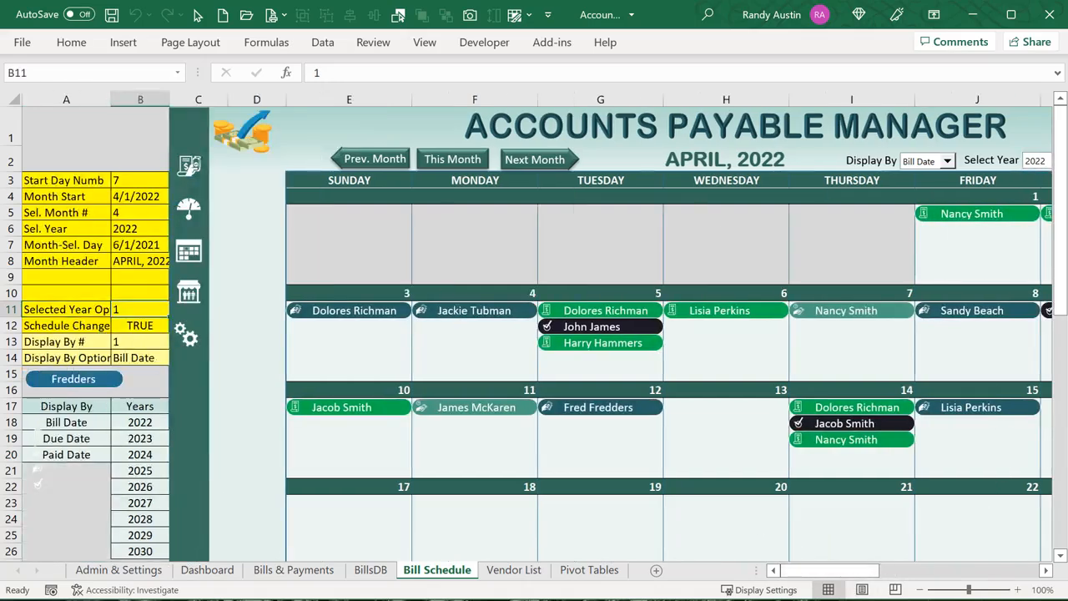
{"action": "left_click", "coordinate": [133, 325]}
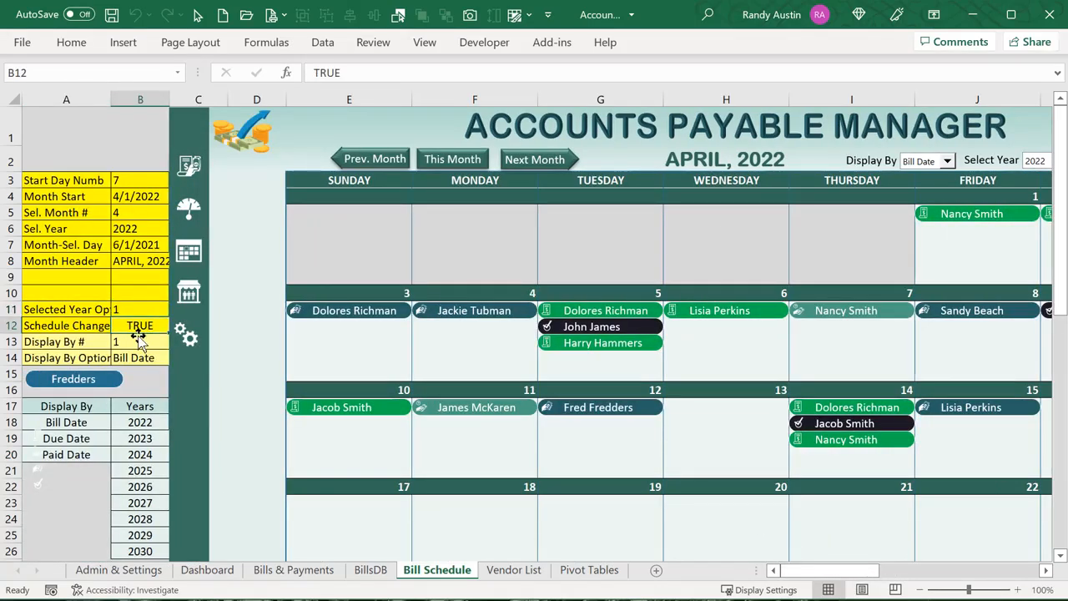
{"action": "left_click", "coordinate": [81, 341]}
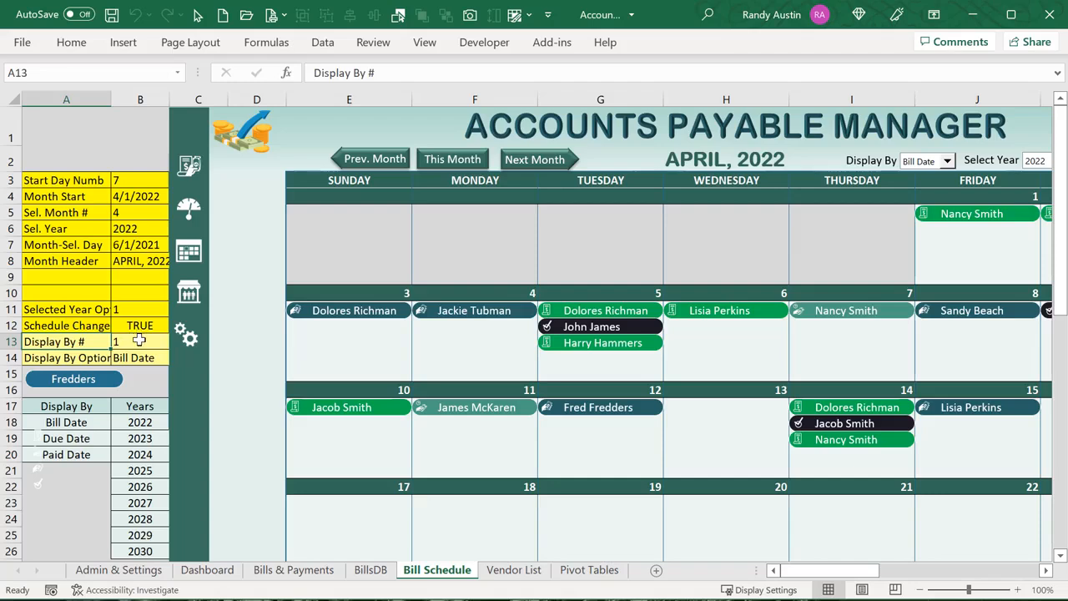
{"action": "left_click", "coordinate": [139, 340]}
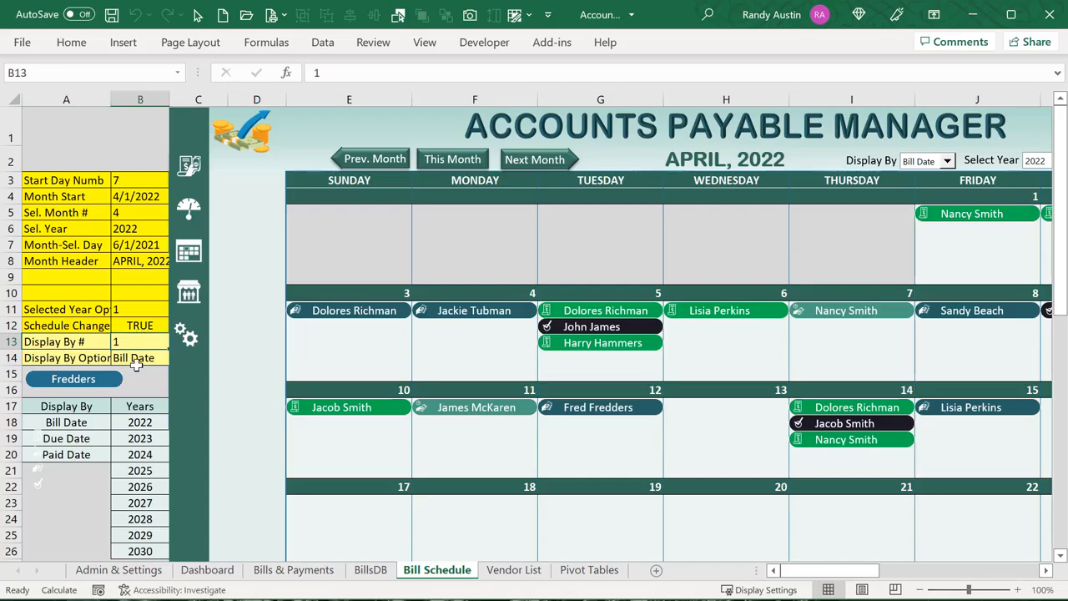
{"action": "left_click", "coordinate": [948, 162]}
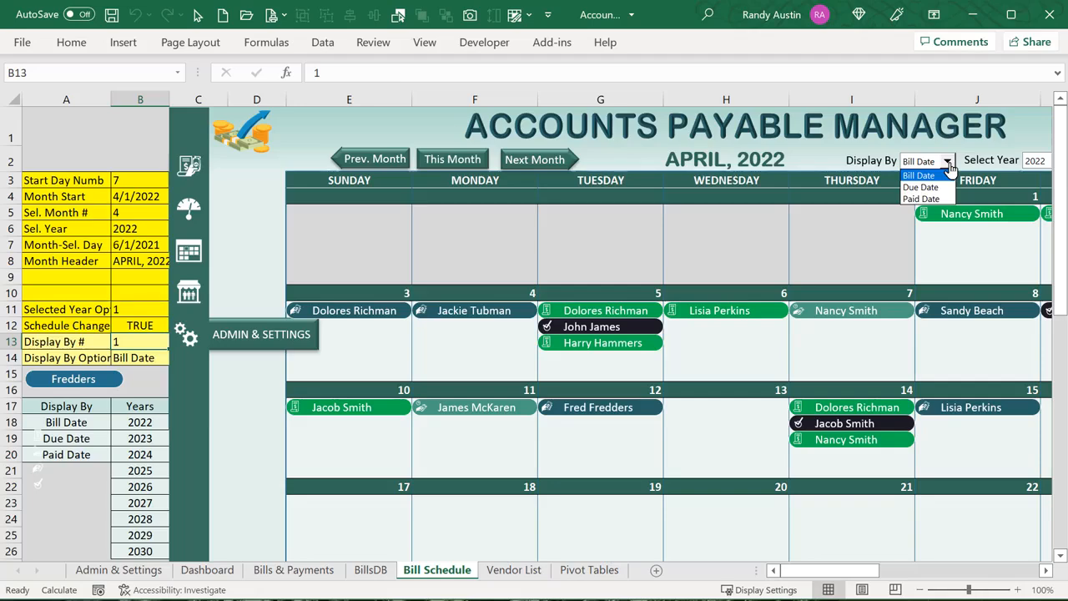
{"action": "left_click", "coordinate": [943, 162]}
{"action": "right_click", "coordinate": [942, 163]}
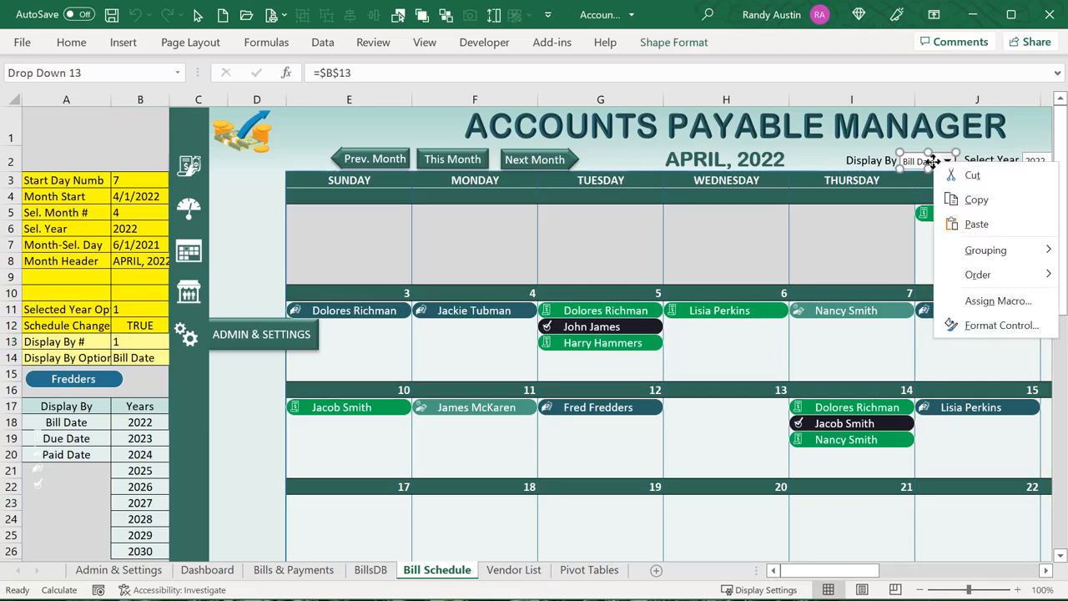
{"action": "left_click", "coordinate": [993, 326]}
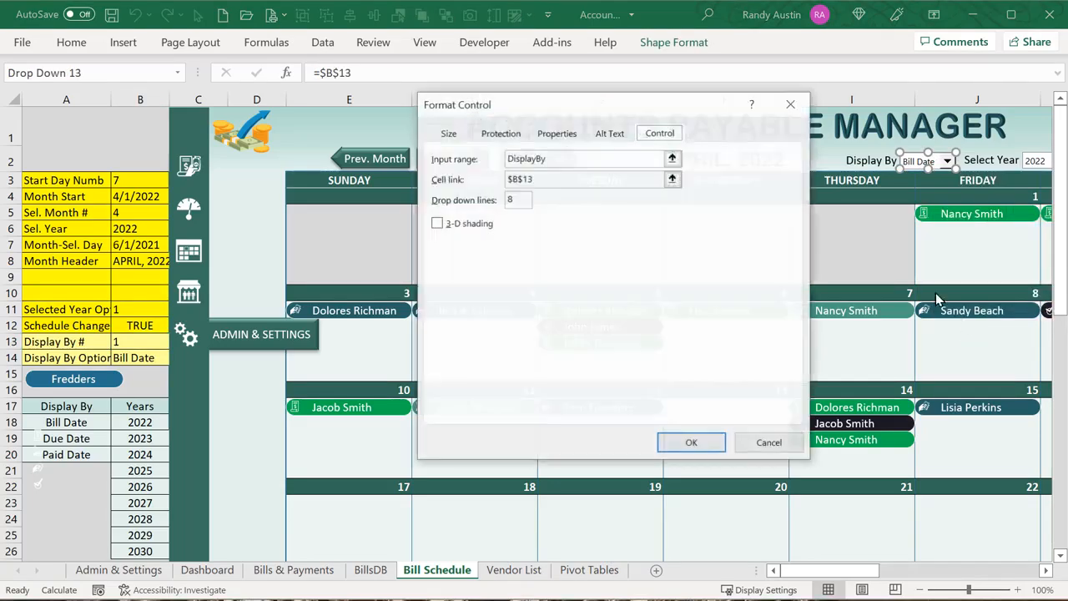
{"action": "left_click", "coordinate": [558, 162]}
{"action": "left_click_drag", "start_coordinate": [558, 162], "coordinate": [526, 158]}
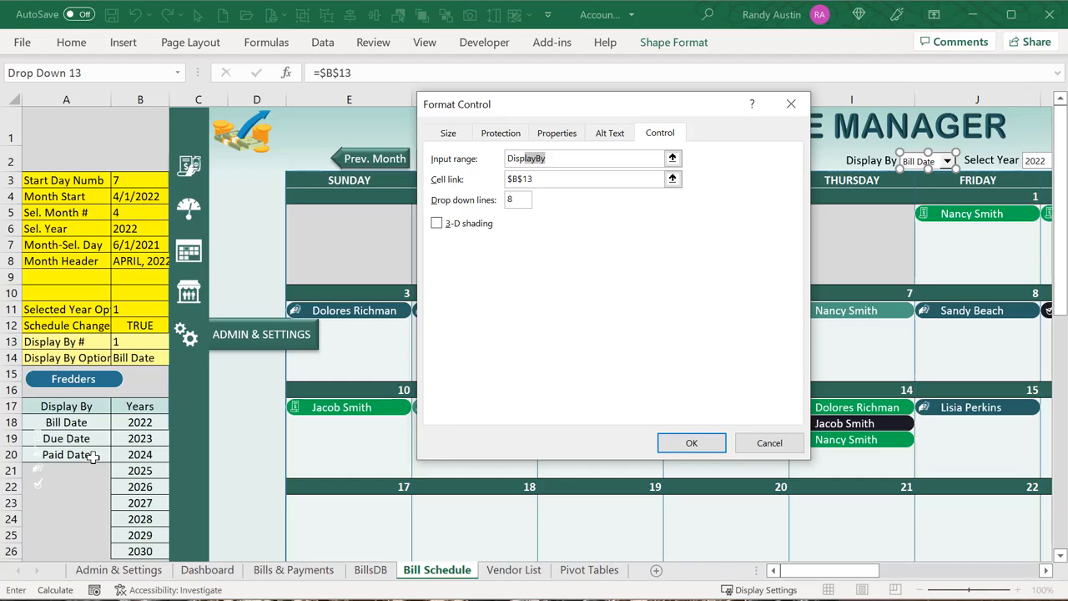
{"action": "left_click", "coordinate": [555, 179]}
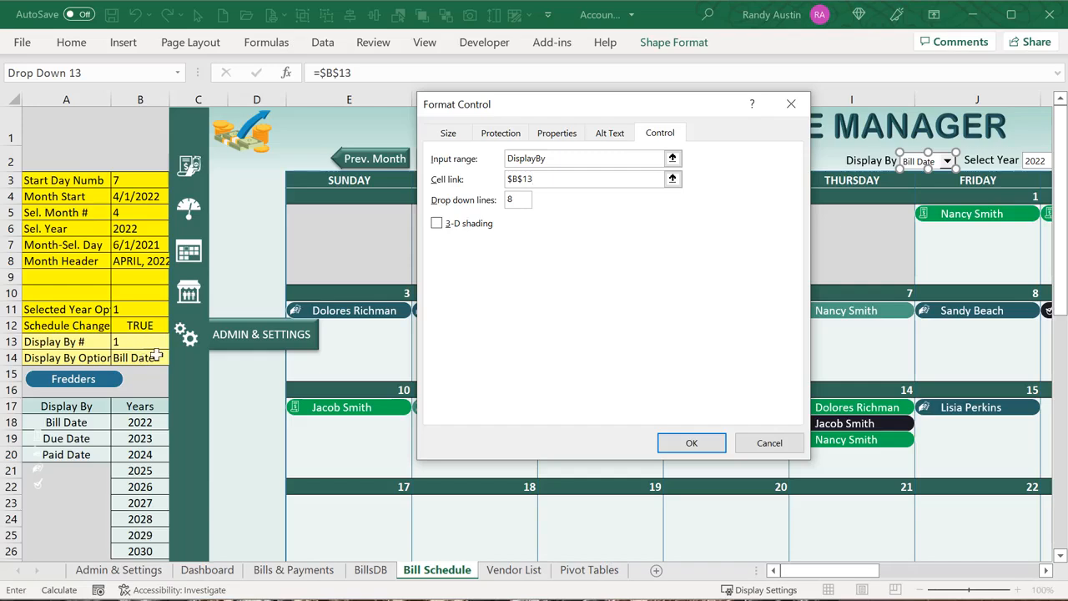
{"action": "left_click", "coordinate": [769, 444]}
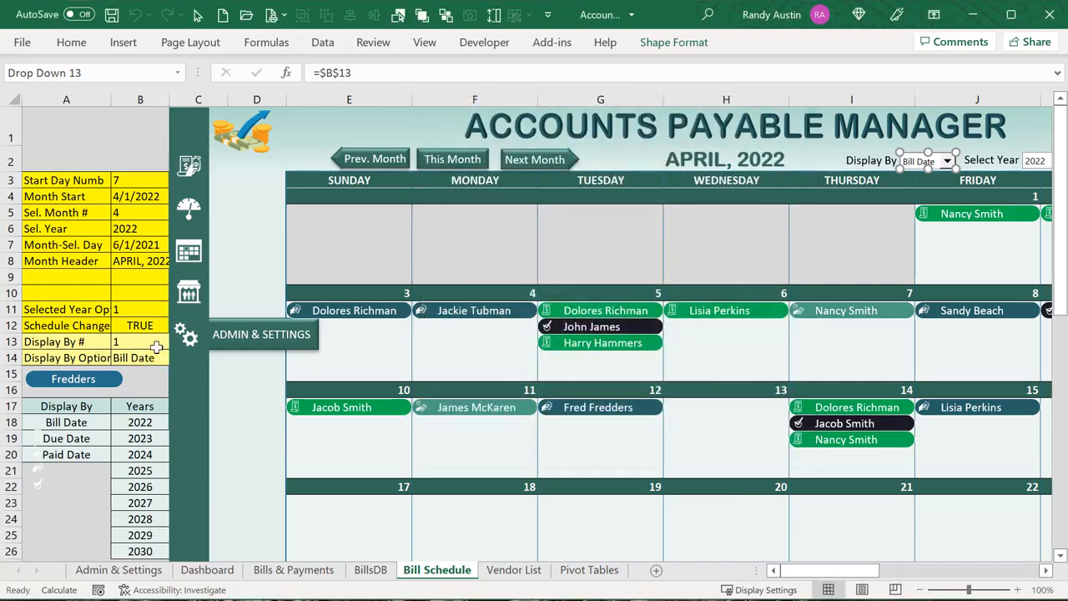
Set the calendar's Display By to Paid Date
{"action": "left_click", "coordinate": [989, 132]}
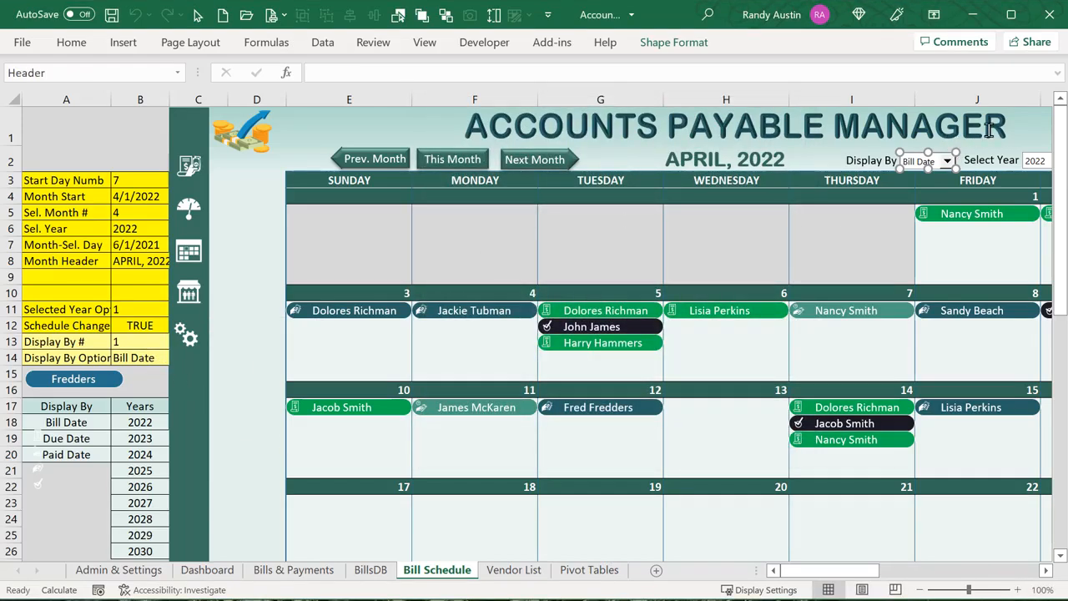
{"action": "key", "text": "Escape"}
{"action": "left_click", "coordinate": [947, 161]}
{"action": "left_click", "coordinate": [925, 197]}
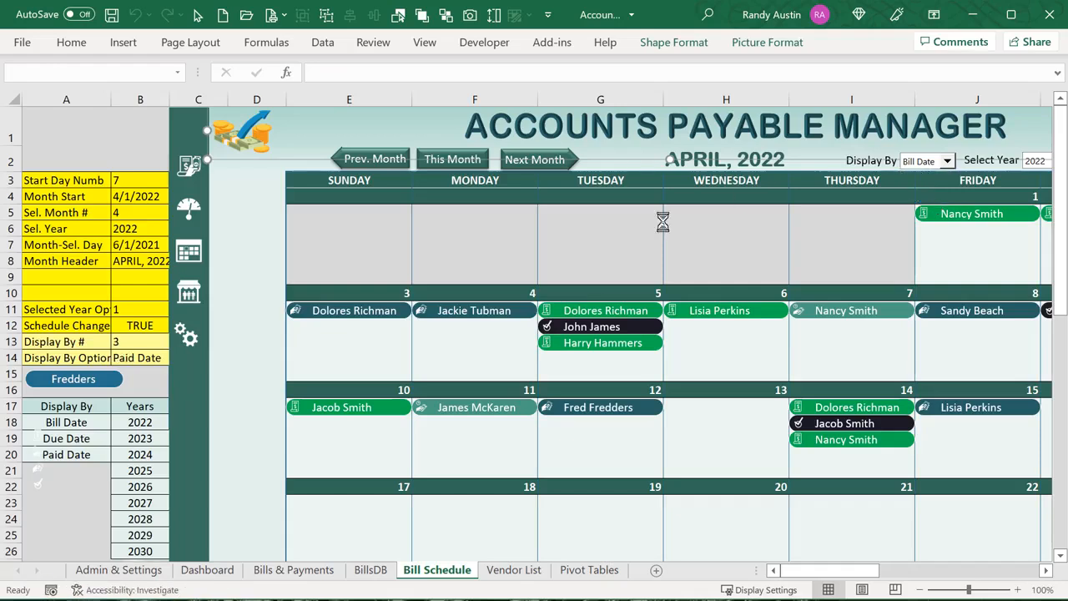
{"action": "left_click", "coordinate": [145, 344]}
Complete B14 as =IFERROR(INDEX(DisplayBy,B13,1),A19) and check the Bill Date and Due Date options
{"action": "left_click", "coordinate": [133, 359]}
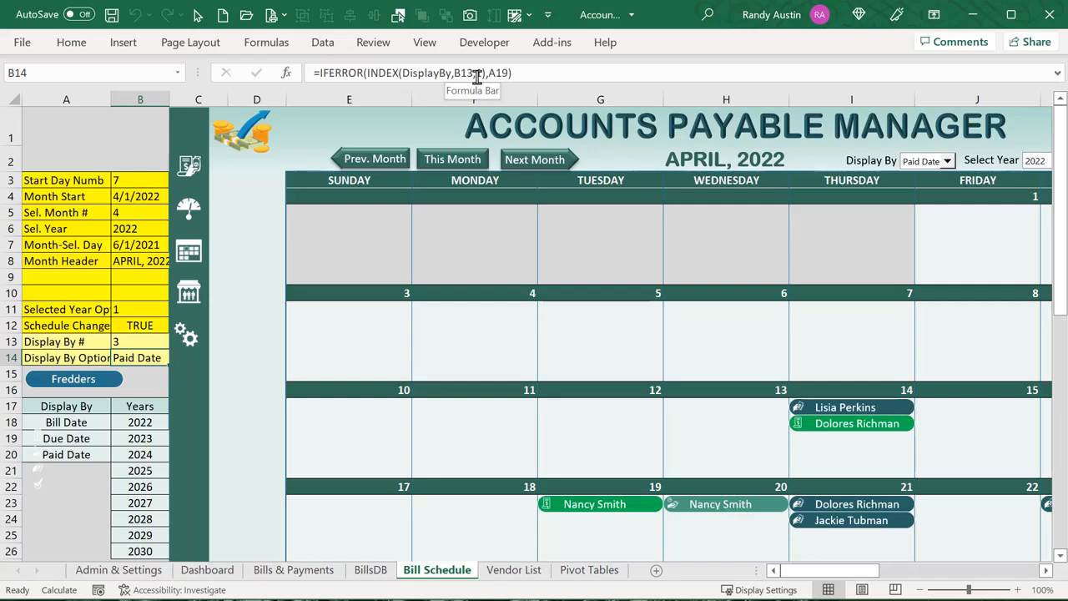
{"action": "left_click", "coordinate": [509, 73]}
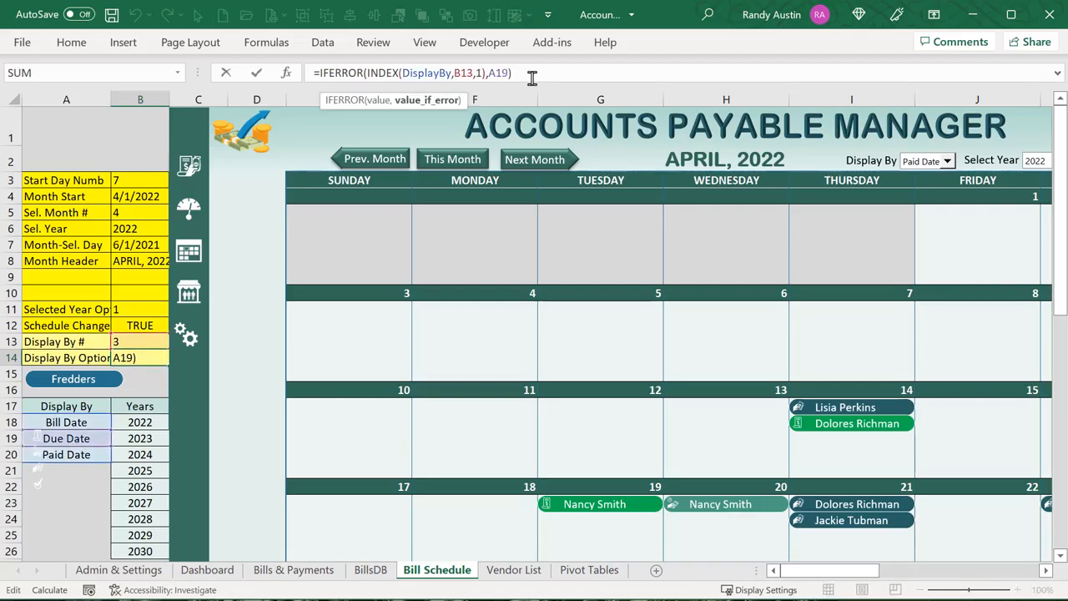
{"action": "key", "text": "Return"}
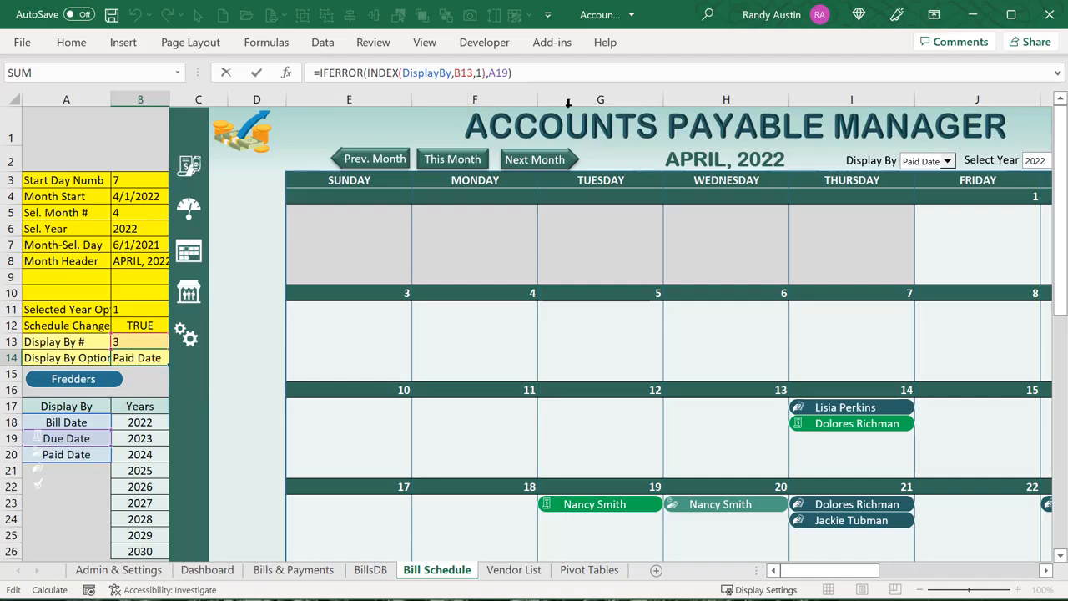
{"action": "left_click", "coordinate": [73, 424]}
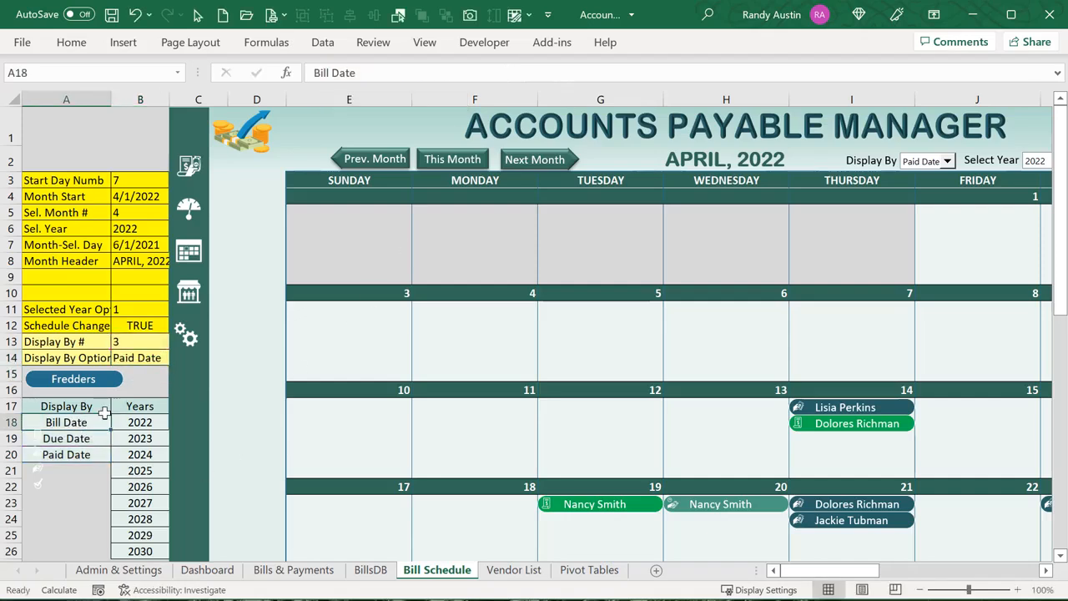
{"action": "left_click", "coordinate": [72, 443]}
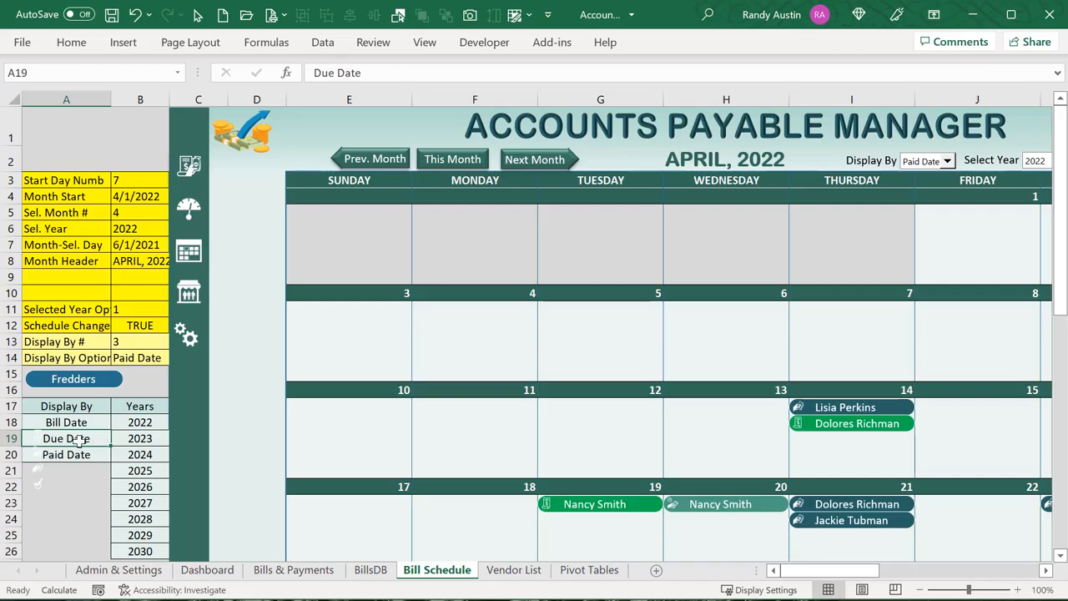
{"action": "left_click", "coordinate": [146, 359]}
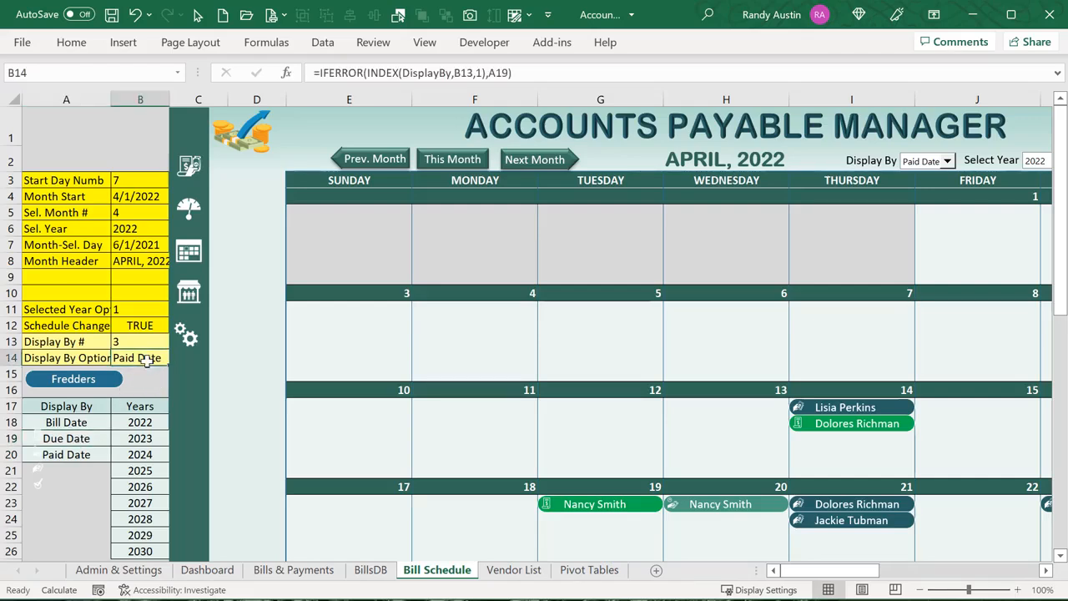
Cycle Display By through Bill Date, Due Date, and back to Bill Date
{"action": "left_click", "coordinate": [948, 160]}
{"action": "left_click", "coordinate": [923, 173]}
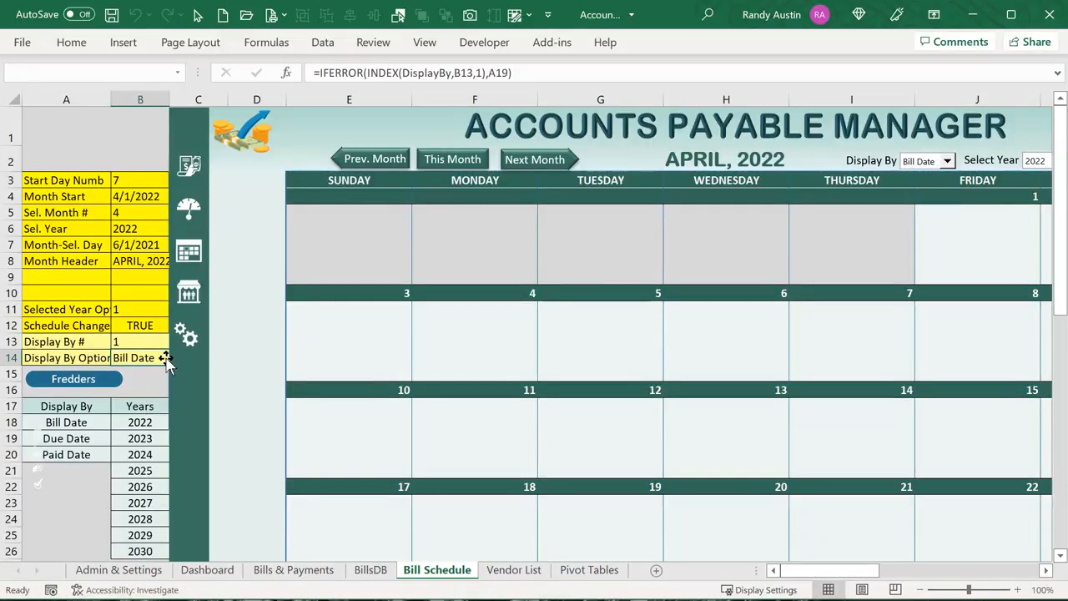
{"action": "left_click", "coordinate": [949, 161]}
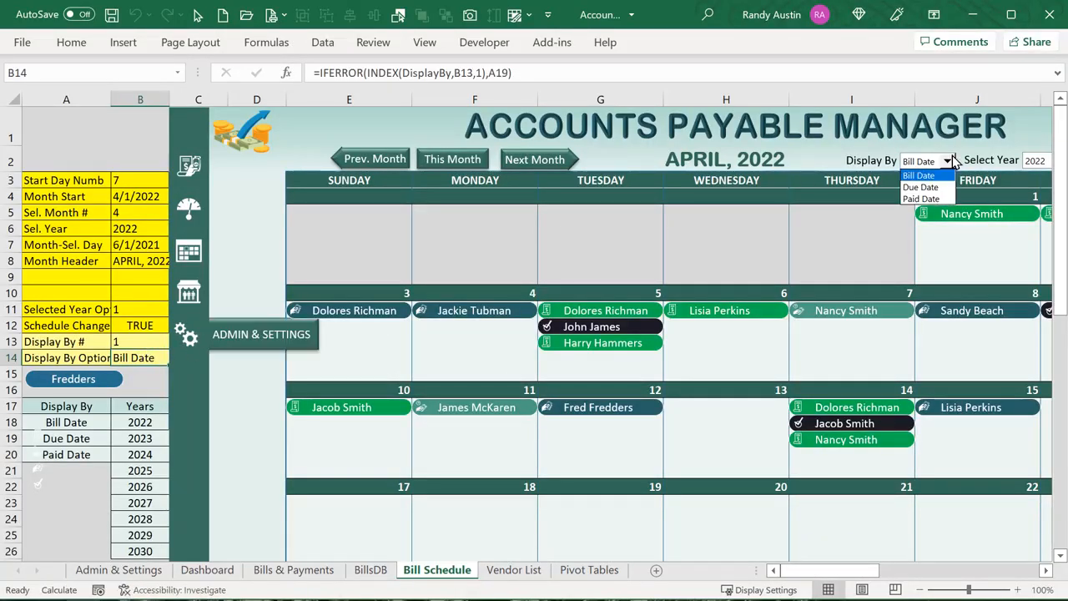
{"action": "left_click", "coordinate": [927, 187]}
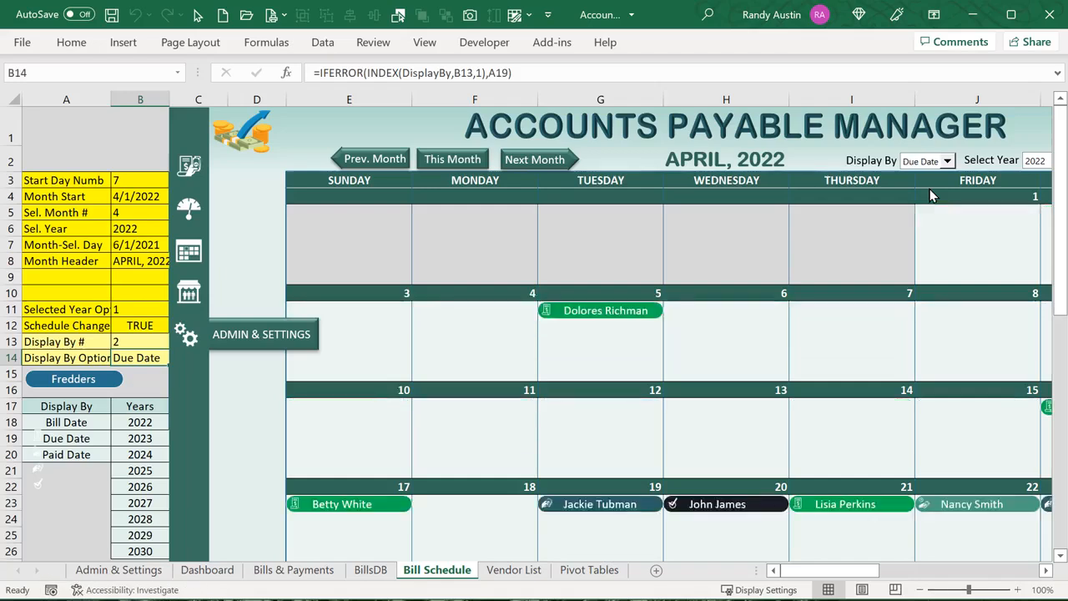
{"action": "left_click", "coordinate": [947, 161]}
{"action": "left_click", "coordinate": [925, 175]}
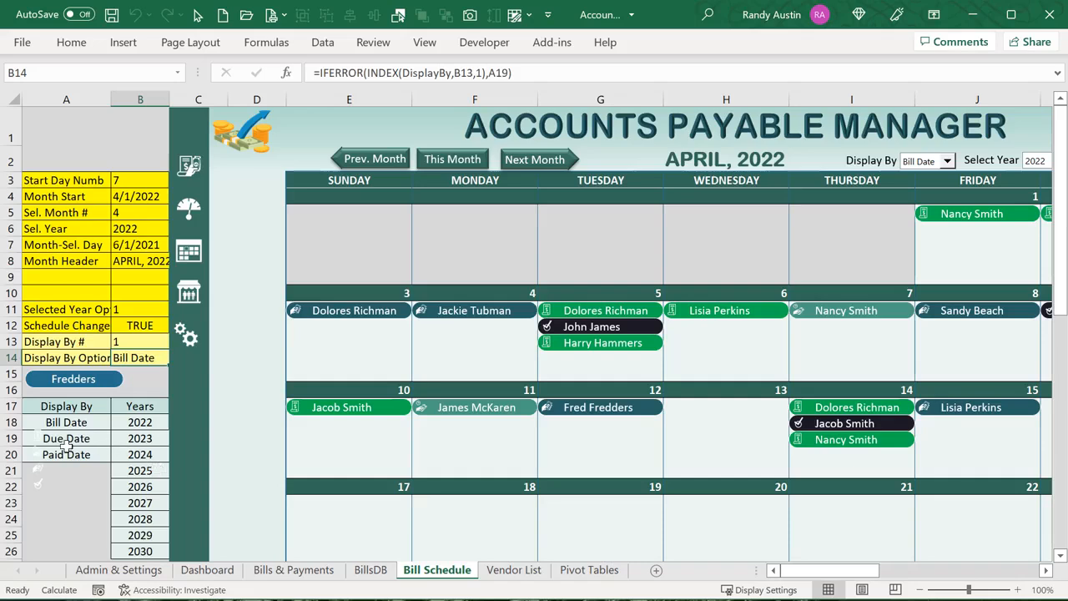
Check the DisplayBy options in A18:A20, B13 reading 1, and B14 returning Bill Date
{"action": "left_click_drag", "start_coordinate": [61, 424], "coordinate": [135, 551]}
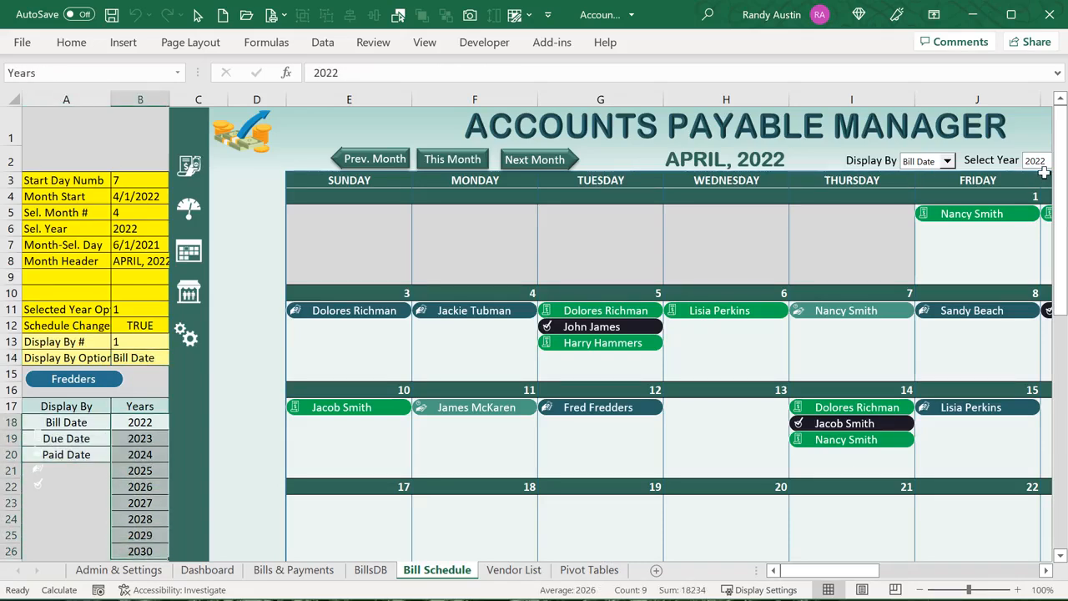
{"action": "left_click", "coordinate": [123, 341]}
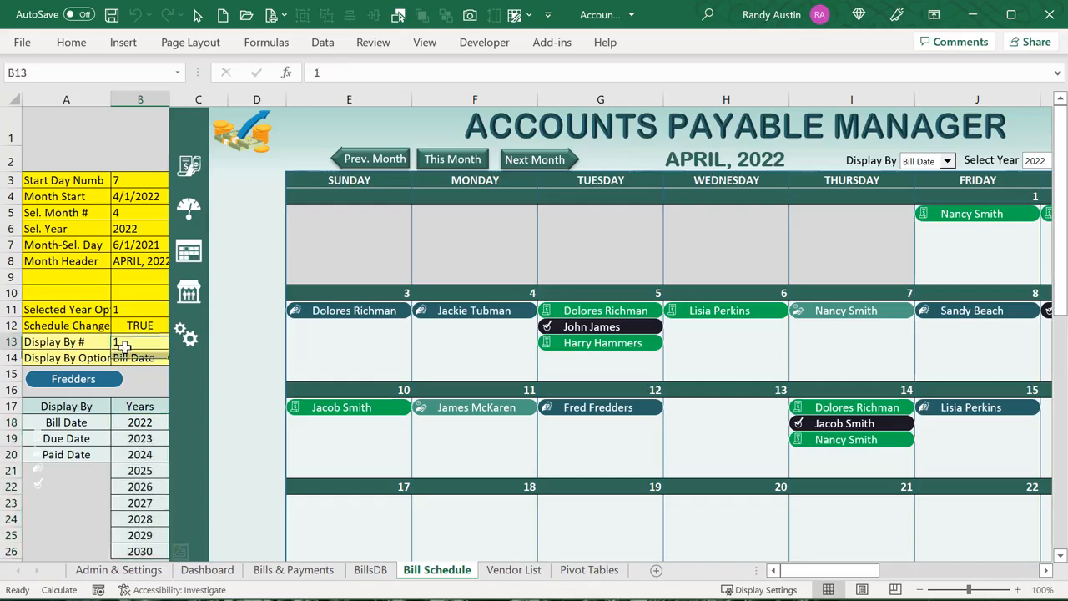
{"action": "left_click", "coordinate": [136, 360]}
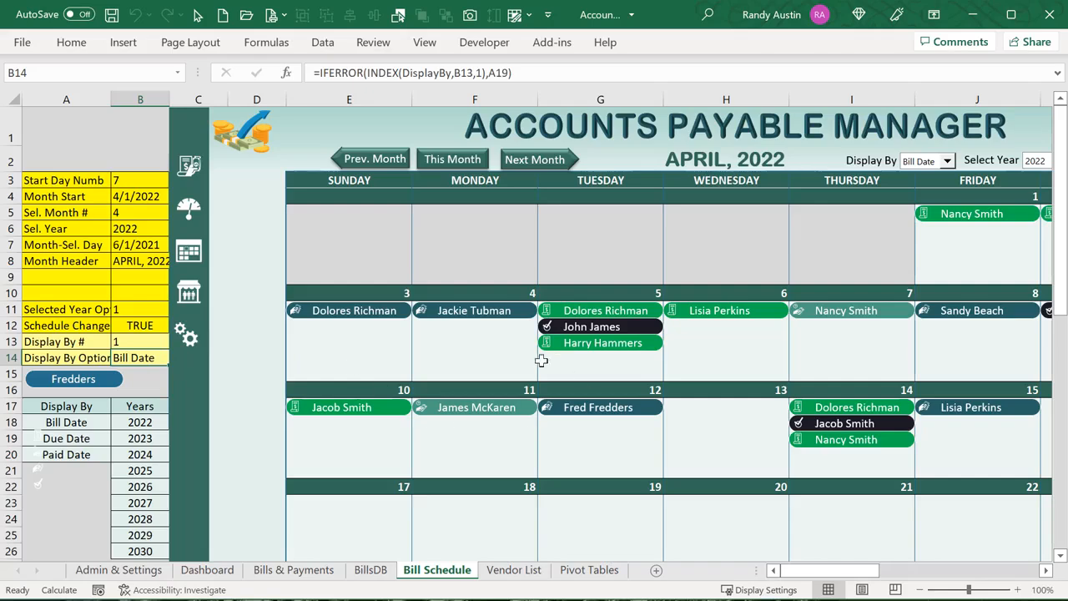
{"action": "left_click_drag", "start_coordinate": [834, 574], "coordinate": [866, 576]}
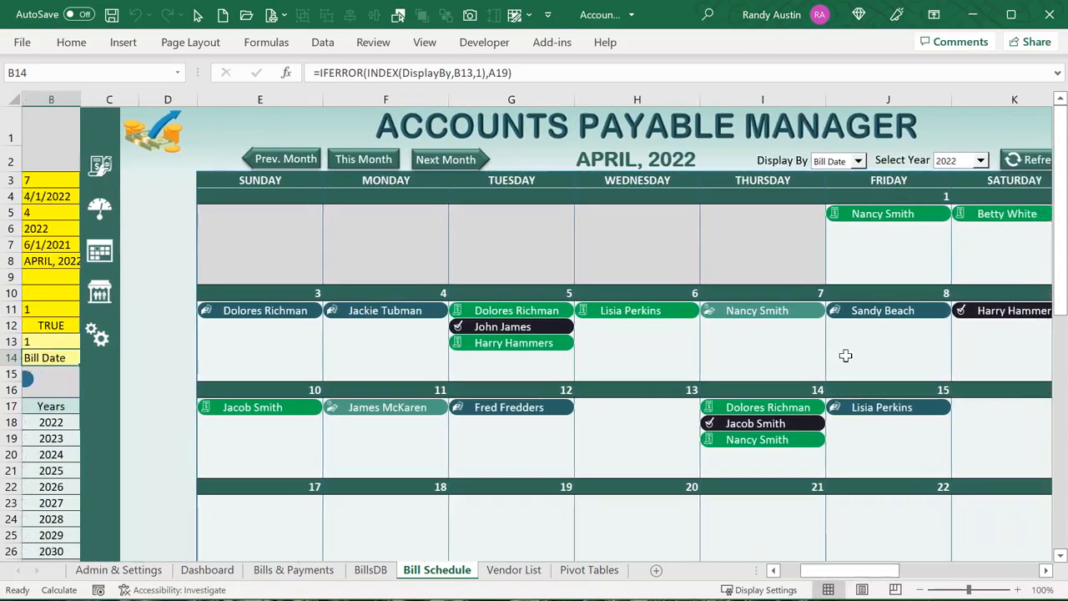
{"action": "left_click", "coordinate": [859, 162]}
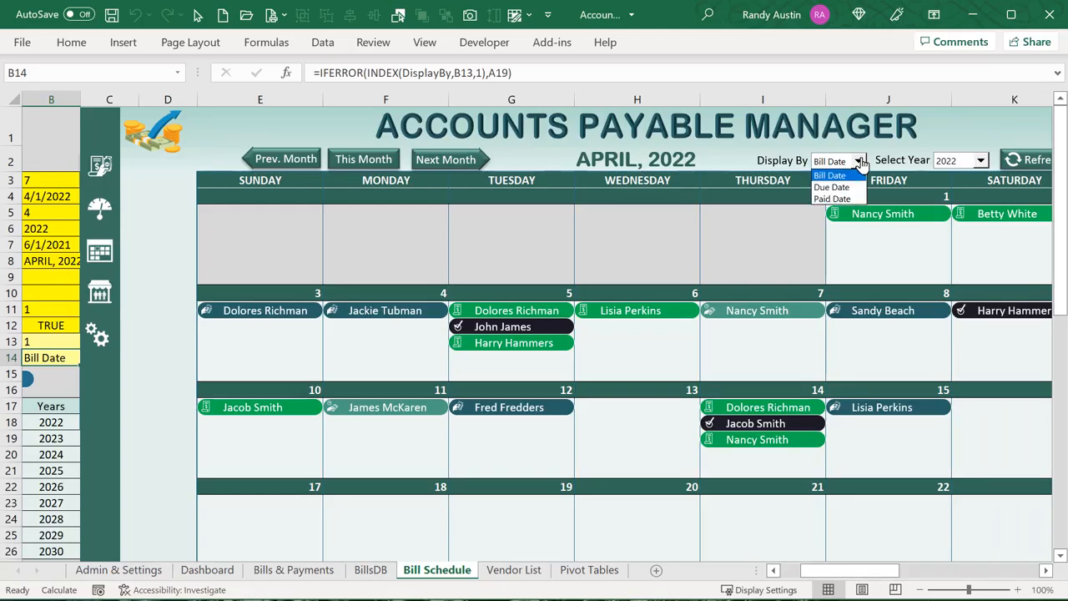
{"action": "left_click", "coordinate": [860, 161]}
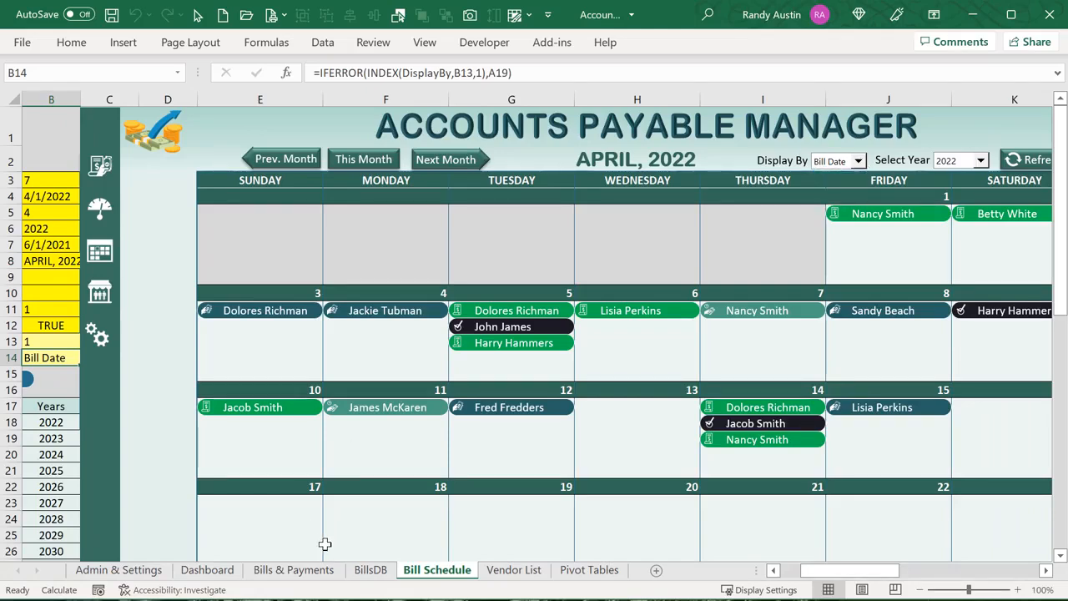
{"action": "left_click", "coordinate": [361, 570]}
{"action": "left_click_drag", "start_coordinate": [830, 571], "coordinate": [891, 569]}
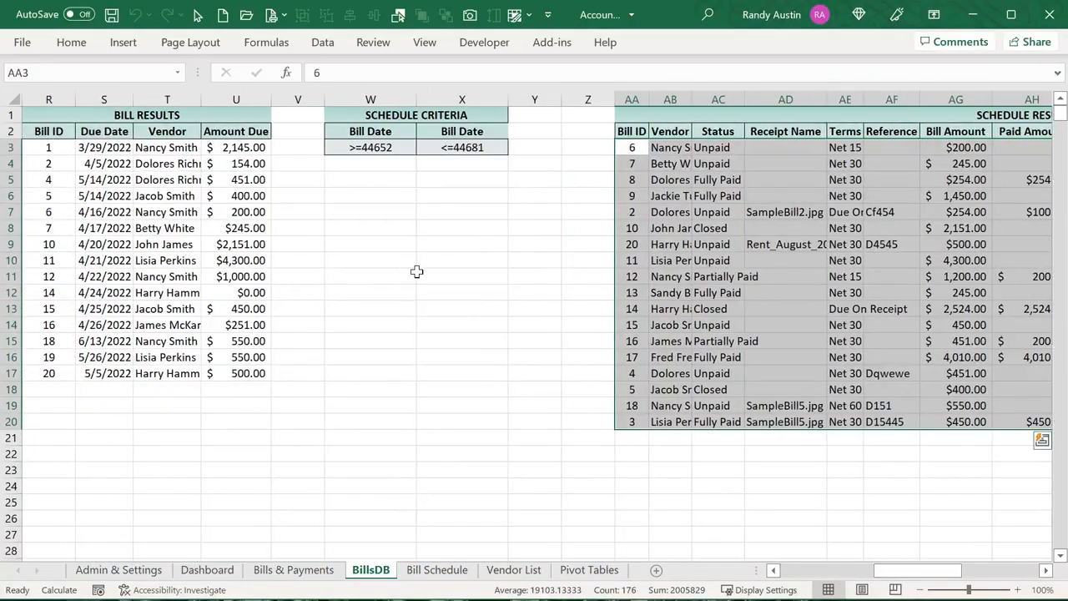
{"action": "left_click", "coordinate": [354, 147]}
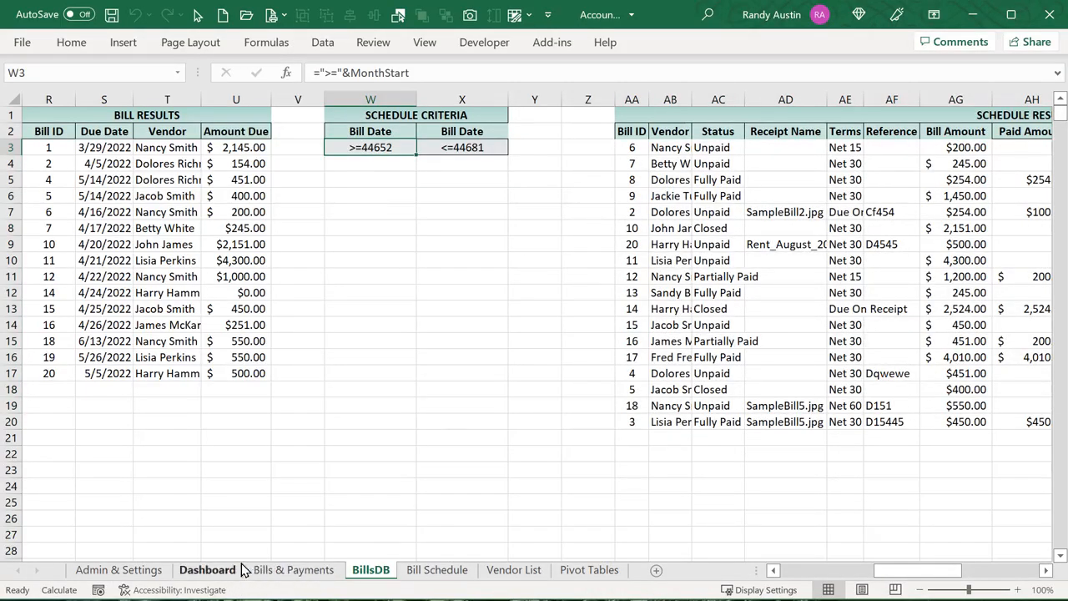
{"action": "left_click", "coordinate": [450, 570]}
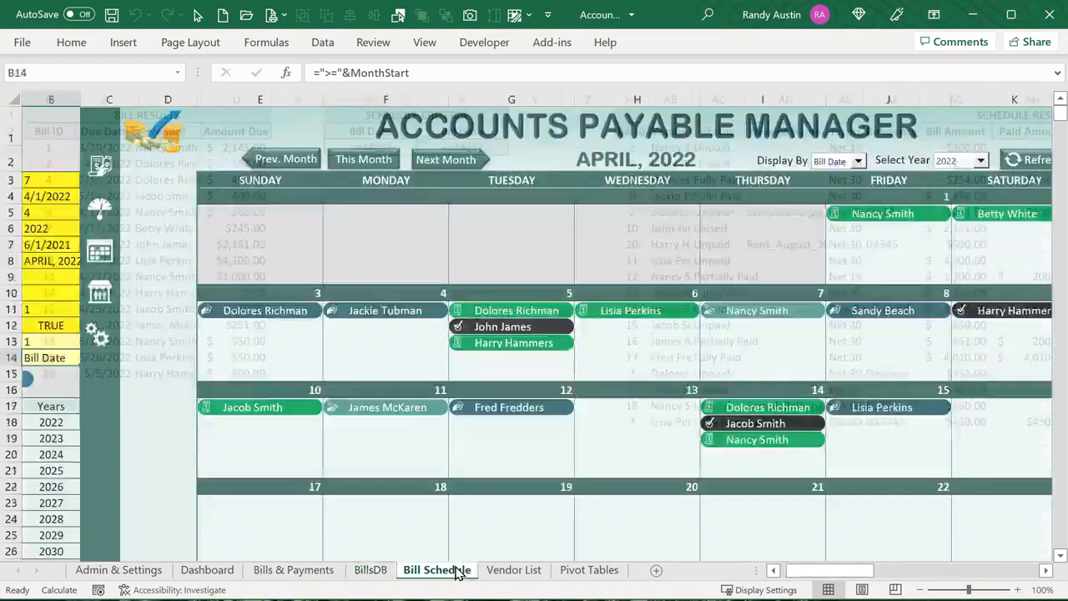
{"action": "left_click", "coordinate": [44, 198]}
{"action": "left_click", "coordinate": [91, 71]}
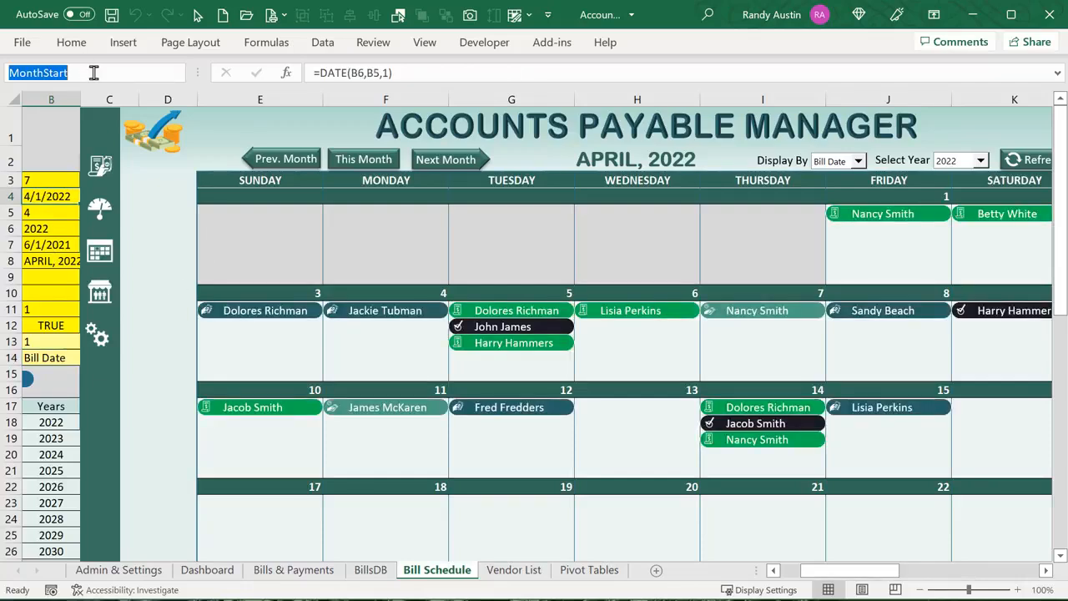
{"action": "left_click", "coordinate": [766, 568]}
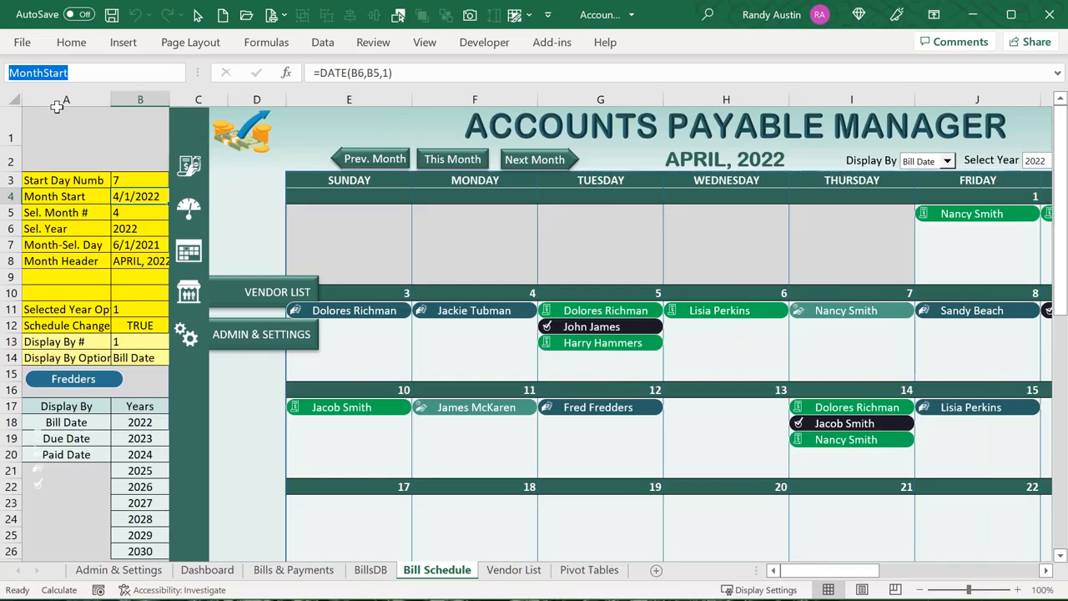
{"action": "key", "text": "Escape"}
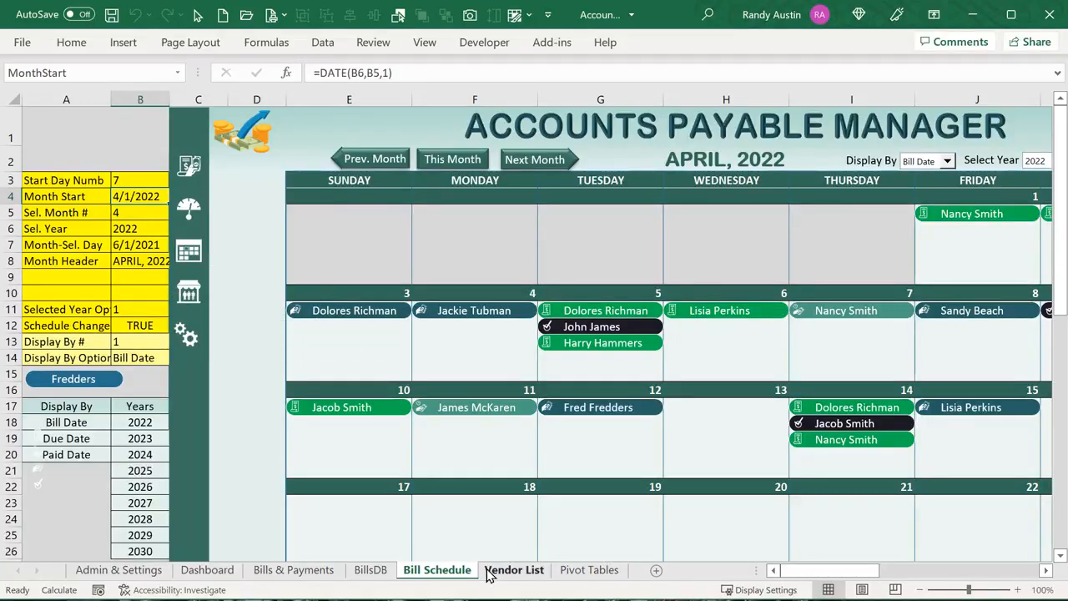
On BillsDB, review W3's >=44652, X3's EOMONTH(MonthStart,0) criterion, and W2's link to Bill Schedule B14
{"action": "left_click", "coordinate": [358, 577]}
{"action": "left_click", "coordinate": [374, 147]}
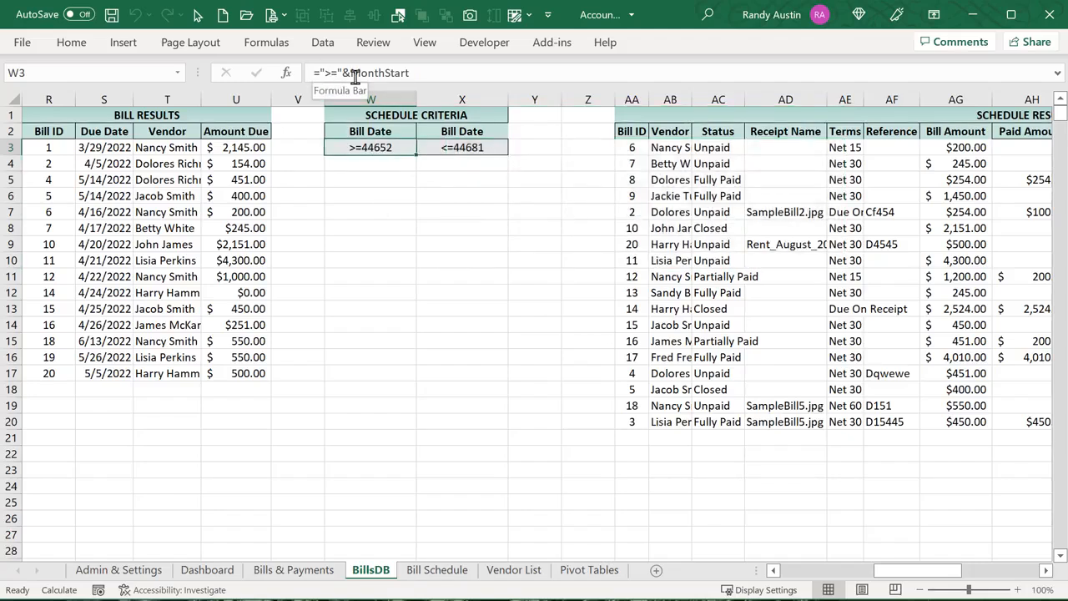
{"action": "key", "text": "Right"}
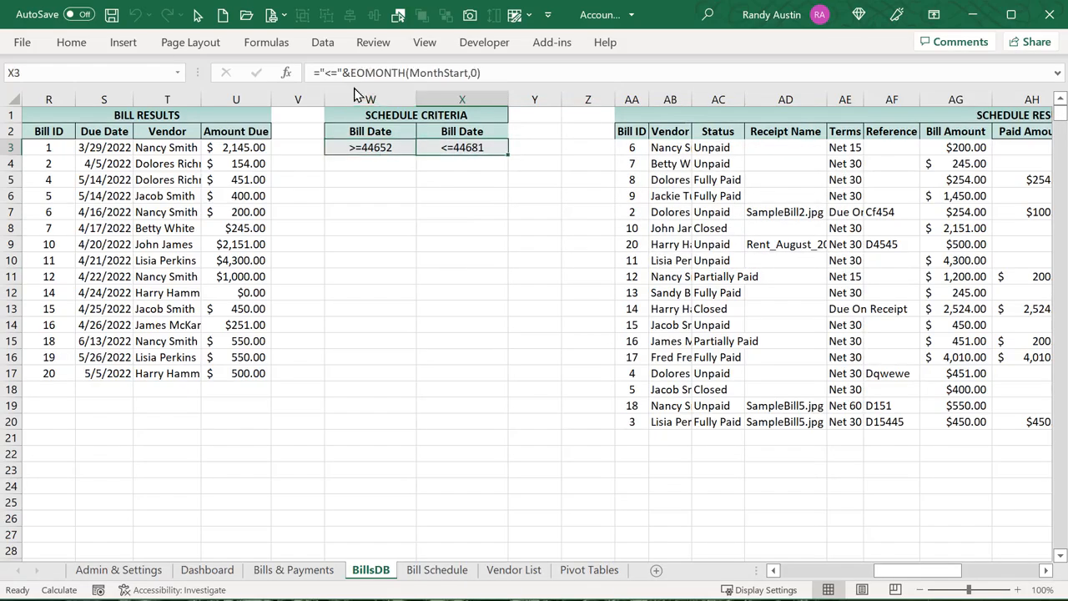
{"action": "left_click", "coordinate": [410, 74]}
{"action": "left_click_drag", "start_coordinate": [411, 73], "coordinate": [476, 100]}
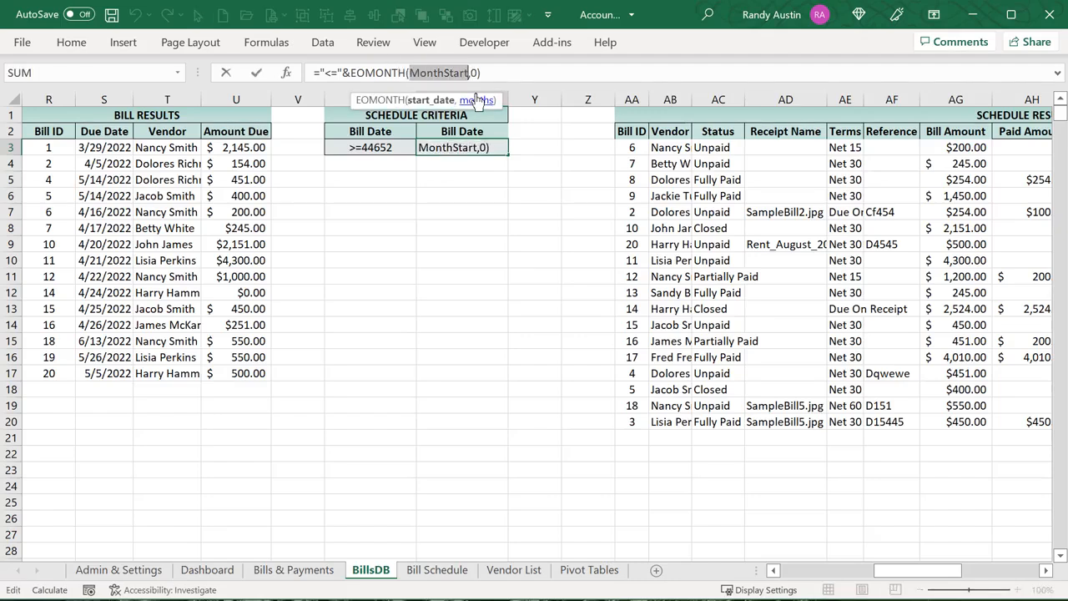
{"action": "left_click", "coordinate": [475, 73]}
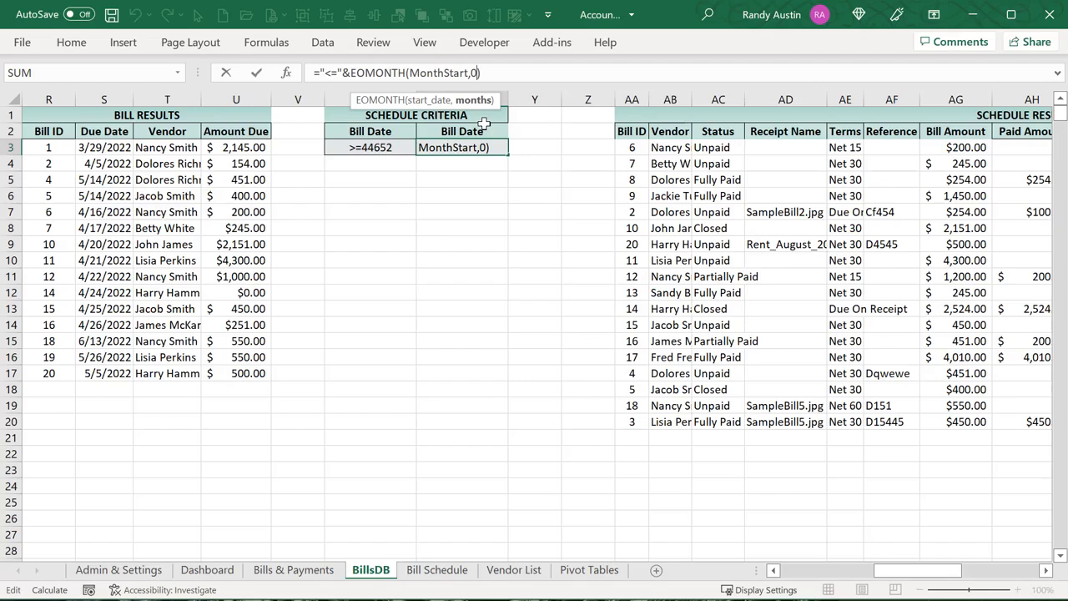
{"action": "key", "text": "Tab"}
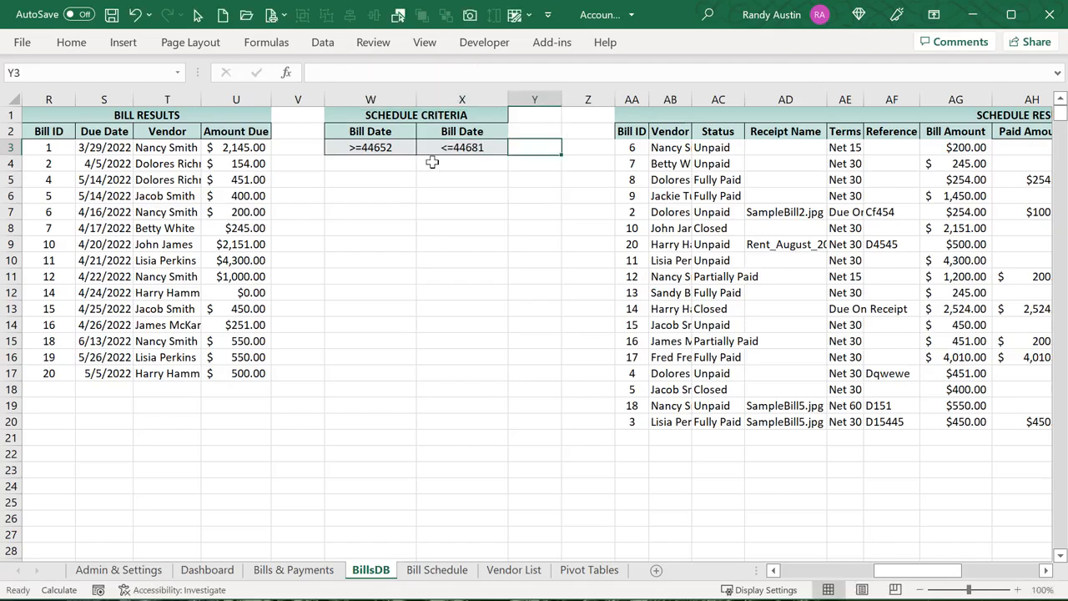
{"action": "left_click", "coordinate": [427, 148]}
{"action": "left_click", "coordinate": [382, 147]}
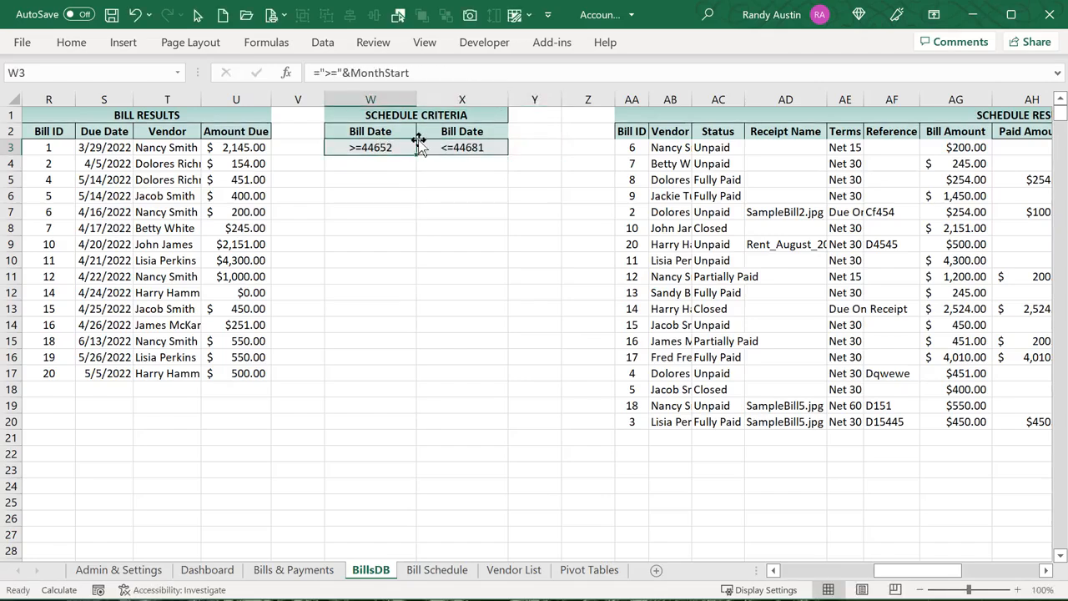
{"action": "left_click", "coordinate": [401, 127]}
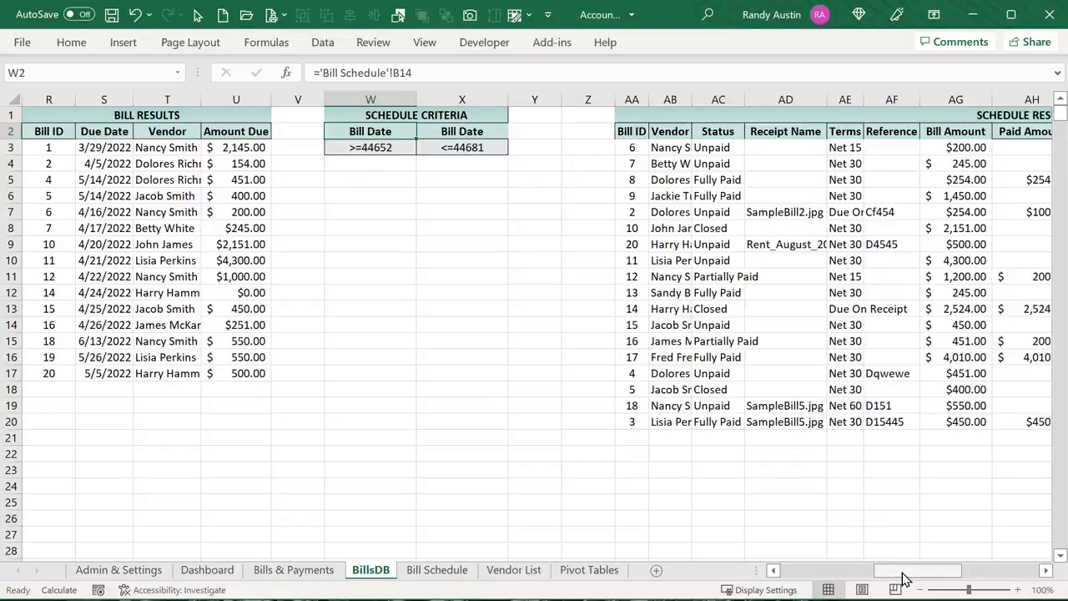
Review BillsDB's Bill, Paid and Due Date headers and Schedule Criteria header, then return to Bill Schedule's B14
{"action": "left_click_drag", "start_coordinate": [900, 576], "coordinate": [809, 579]}
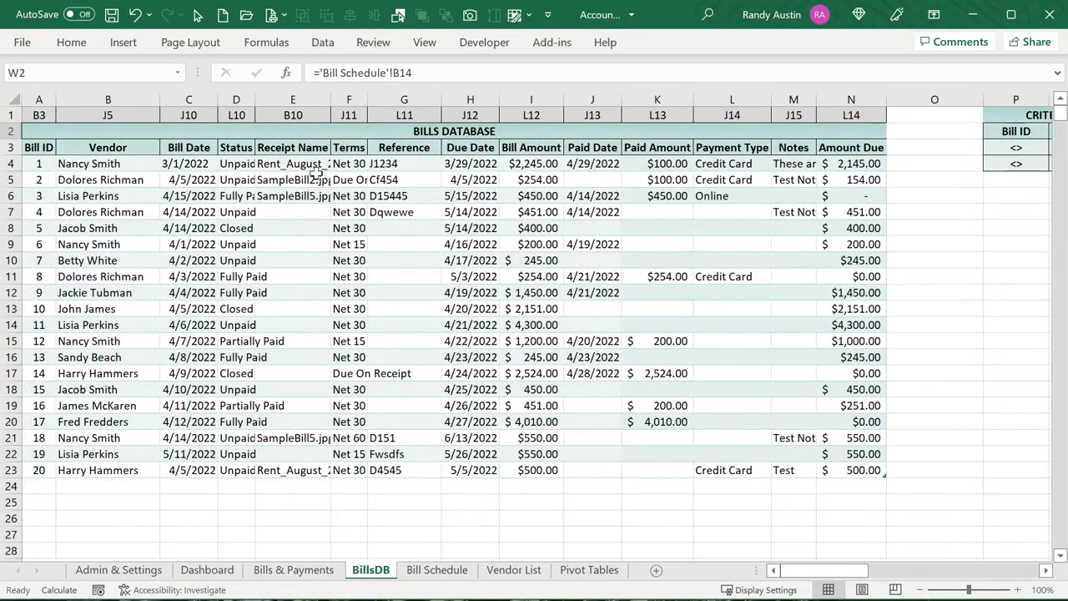
{"action": "left_click", "coordinate": [210, 152]}
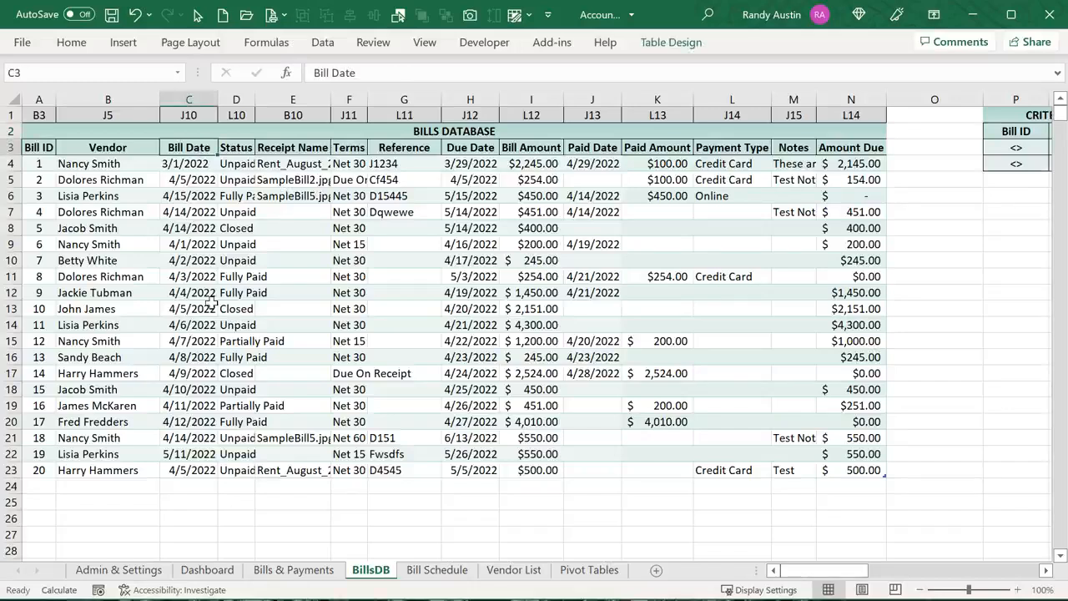
{"action": "left_click", "coordinate": [590, 147]}
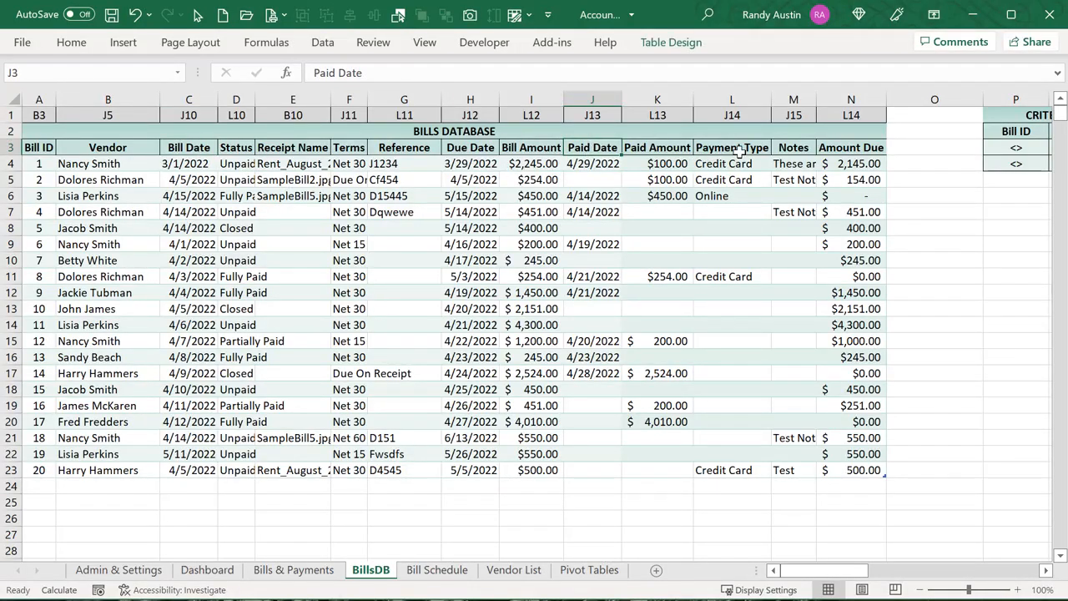
{"action": "left_click", "coordinate": [461, 149]}
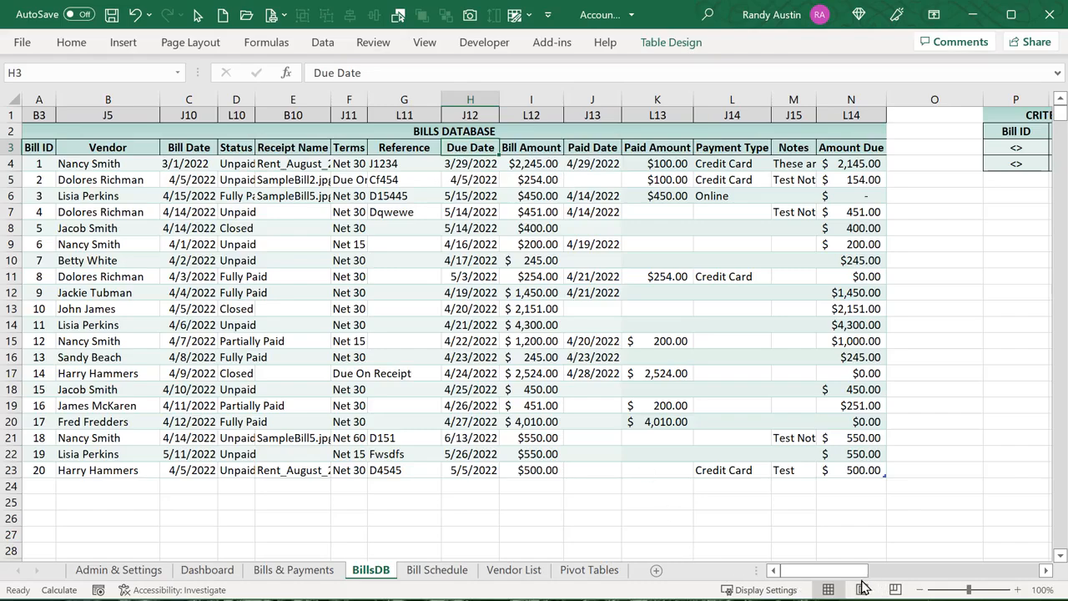
{"action": "left_click_drag", "start_coordinate": [864, 572], "coordinate": [925, 583]}
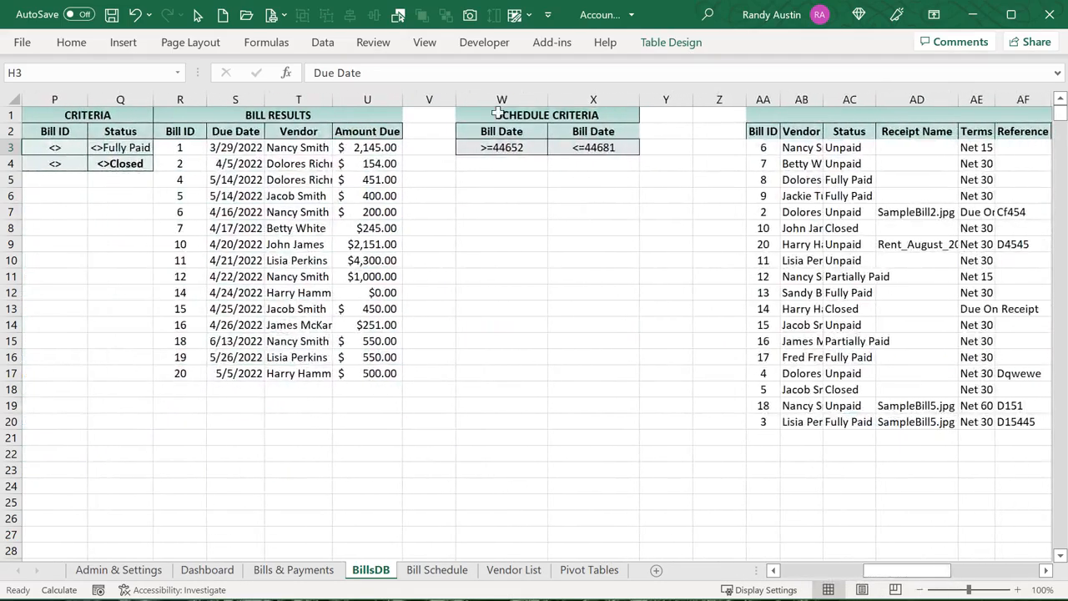
{"action": "left_click", "coordinate": [512, 131]}
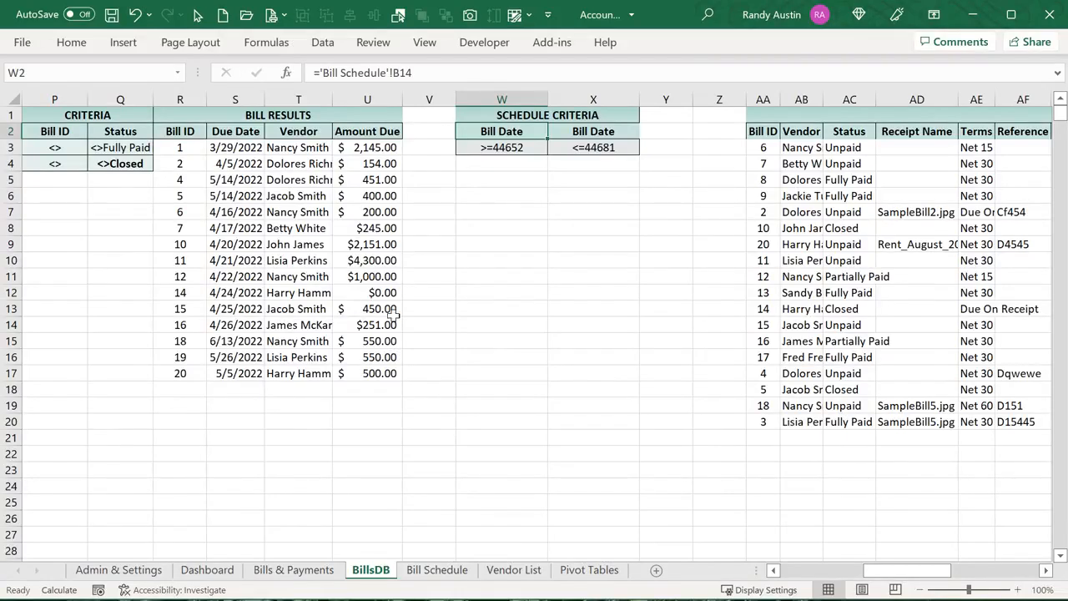
{"action": "left_click", "coordinate": [414, 571]}
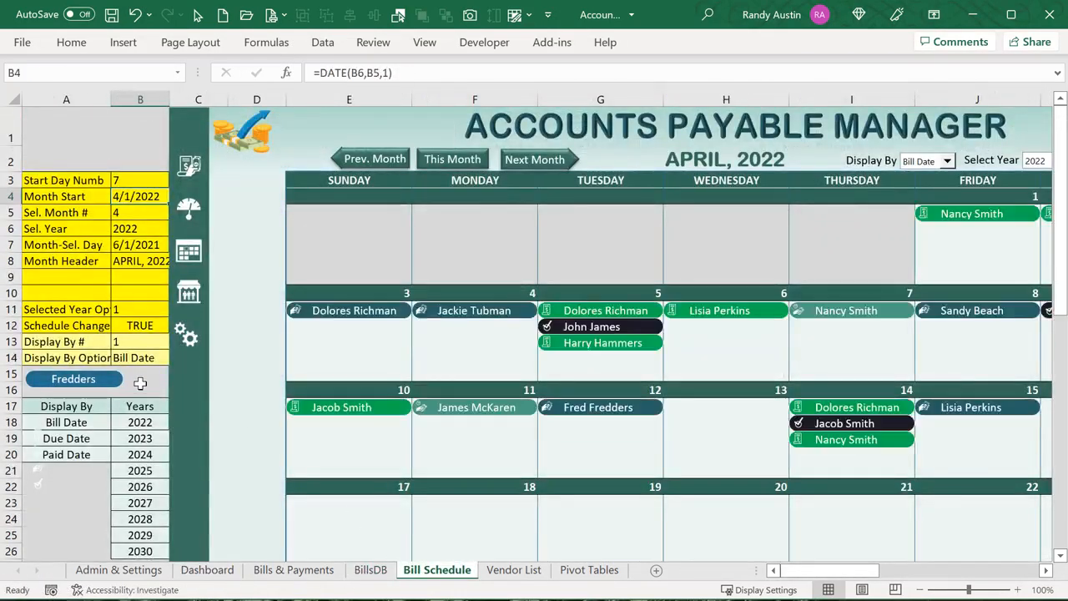
{"action": "left_click", "coordinate": [136, 358]}
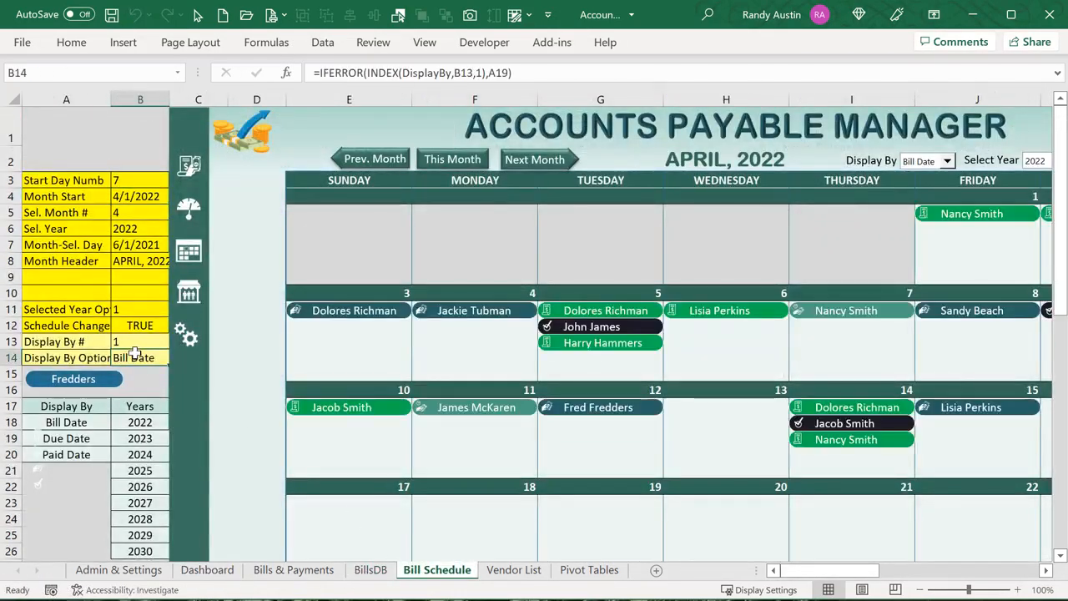
Switch Display By to Due Date, then Paid Date, and view BillsDB's Schedule Criteria
{"action": "left_click", "coordinate": [948, 160]}
{"action": "left_click", "coordinate": [942, 185]}
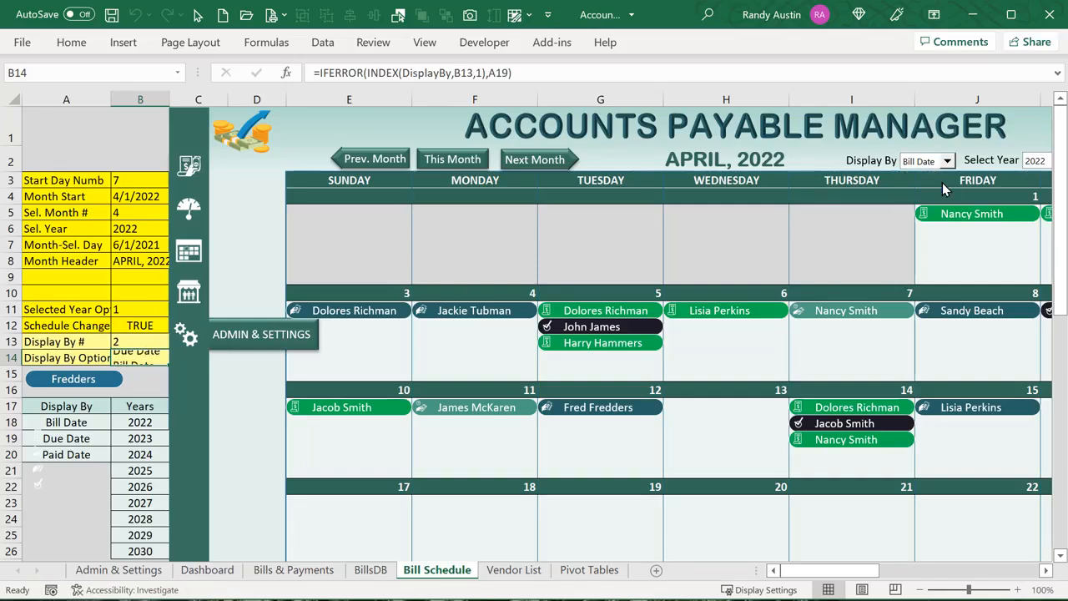
{"action": "left_click", "coordinate": [948, 161]}
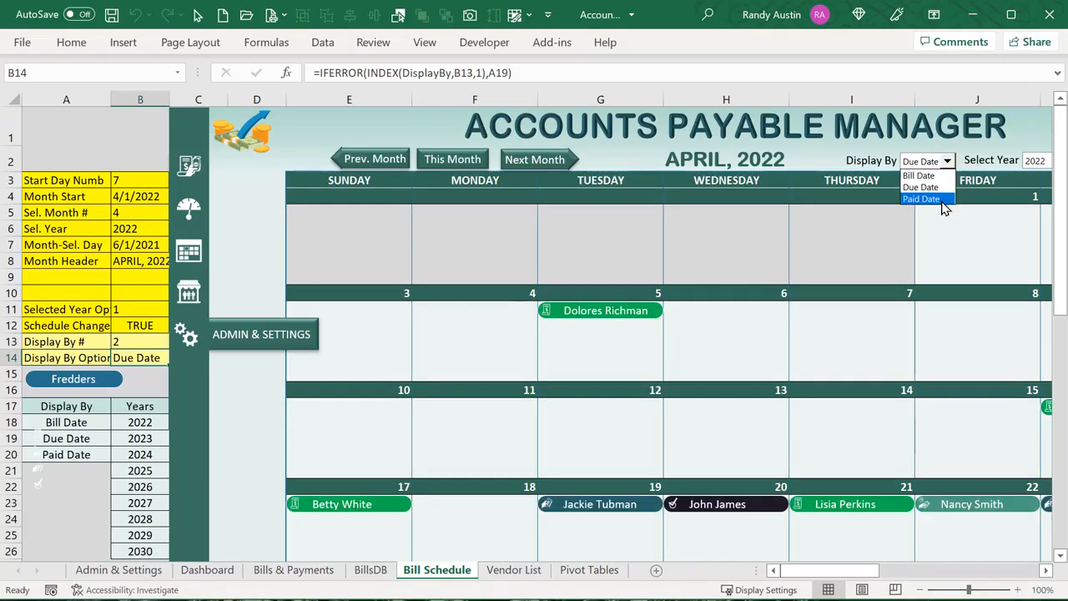
{"action": "left_click", "coordinate": [942, 198]}
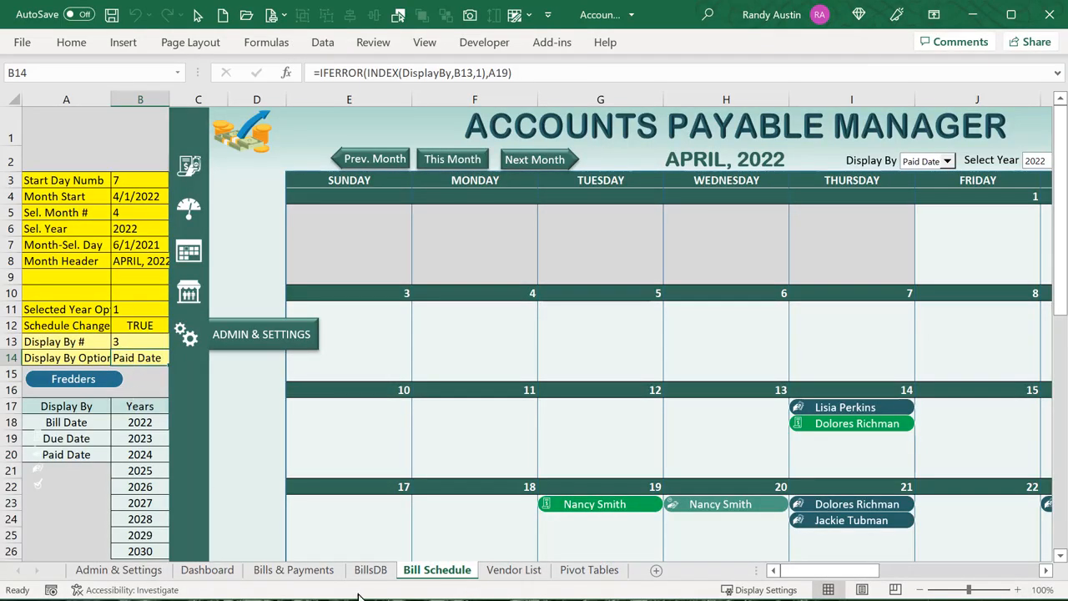
{"action": "left_click", "coordinate": [371, 570]}
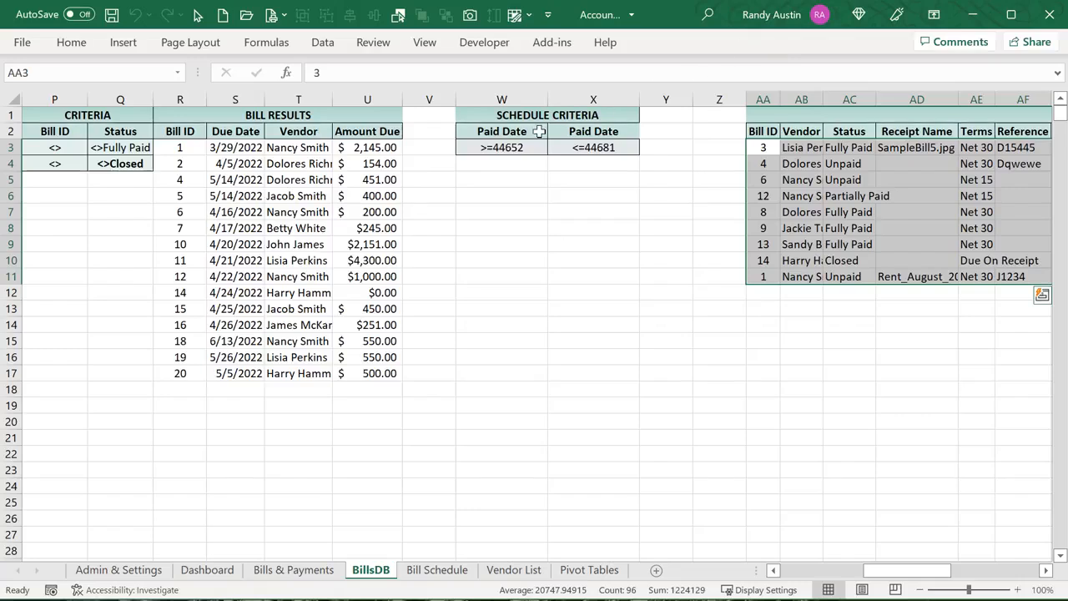
Select the Schedule Criteria date headers, the Schedule Results rows, and all Paid Date results
{"action": "left_click_drag", "start_coordinate": [538, 131], "coordinate": [608, 133]}
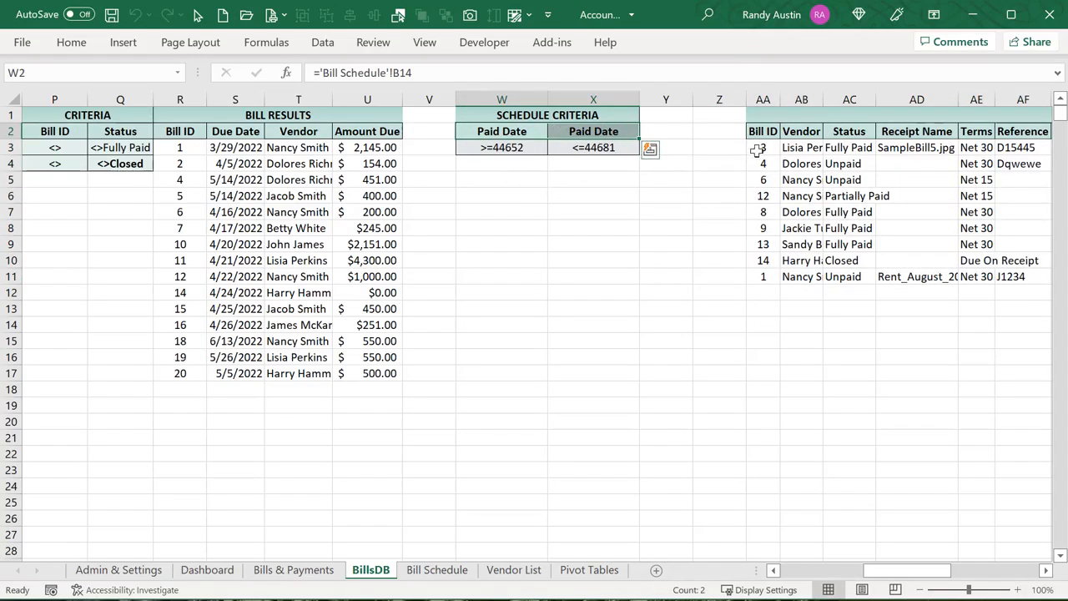
{"action": "left_click_drag", "start_coordinate": [758, 150], "coordinate": [901, 282]}
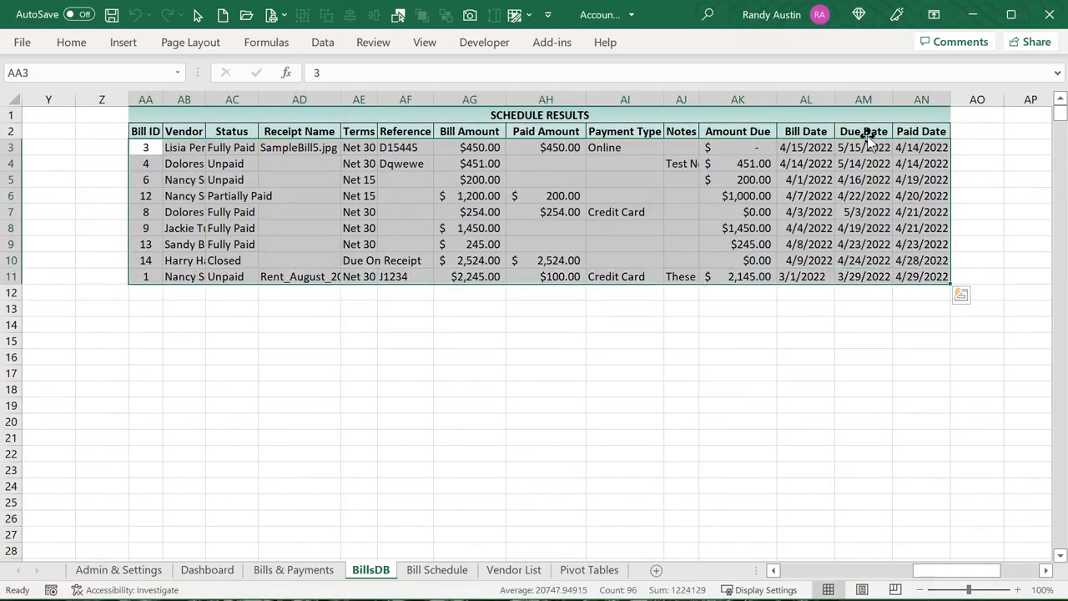
{"action": "left_click", "coordinate": [803, 129]}
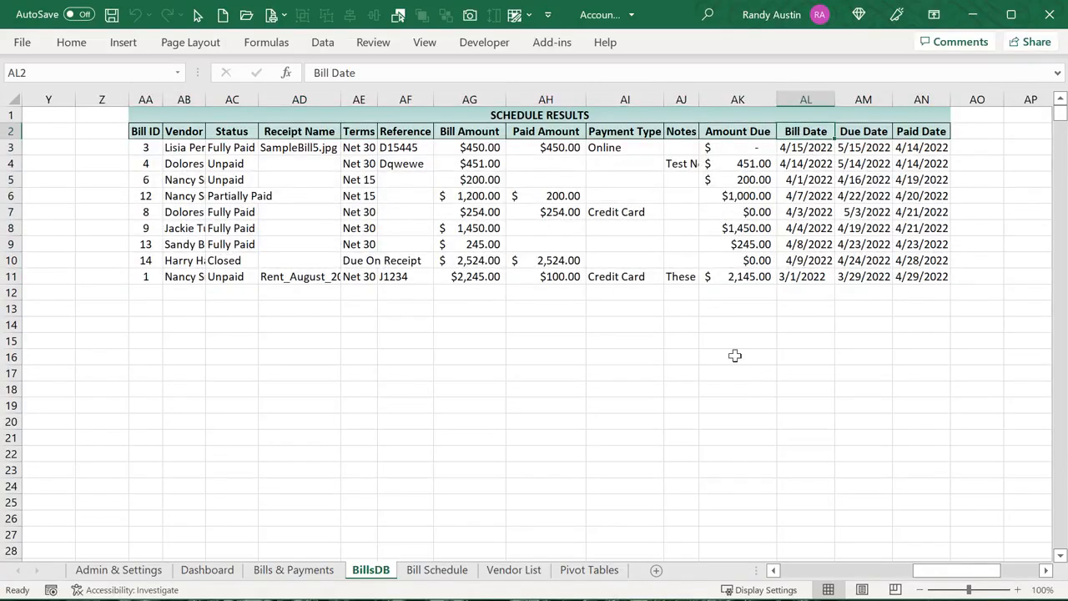
{"action": "mouse_move", "coordinate": [980, 570]}
{"action": "left_mouse_down"}
{"action": "mouse_move", "coordinate": [930, 575]}
{"action": "mouse_move", "coordinate": [980, 573]}
{"action": "left_mouse_up"}
{"action": "left_click", "coordinate": [928, 148]}
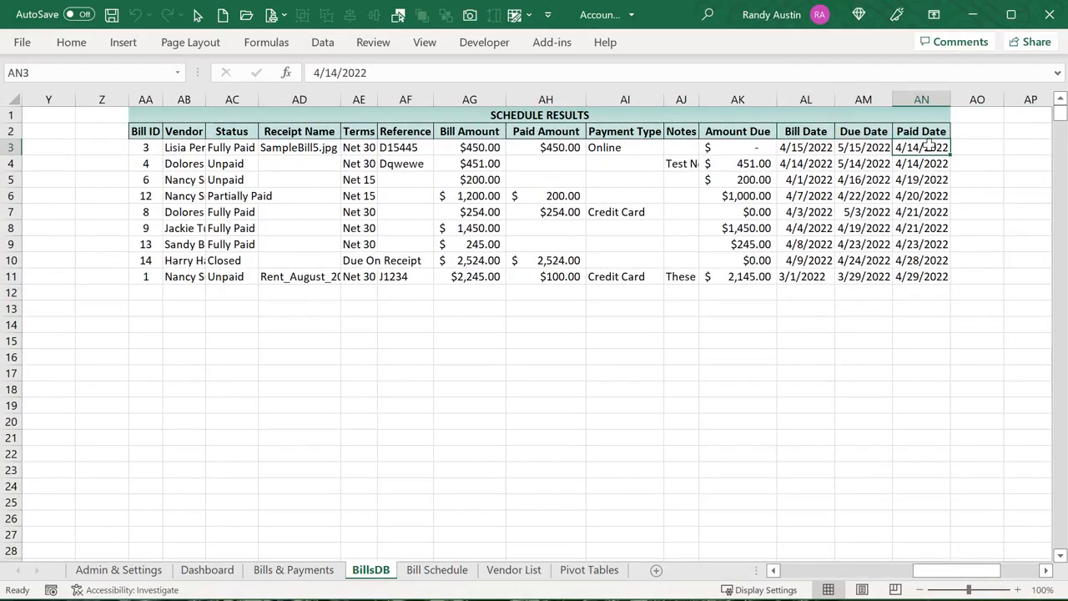
{"action": "left_click_drag", "start_coordinate": [928, 147], "coordinate": [913, 281]}
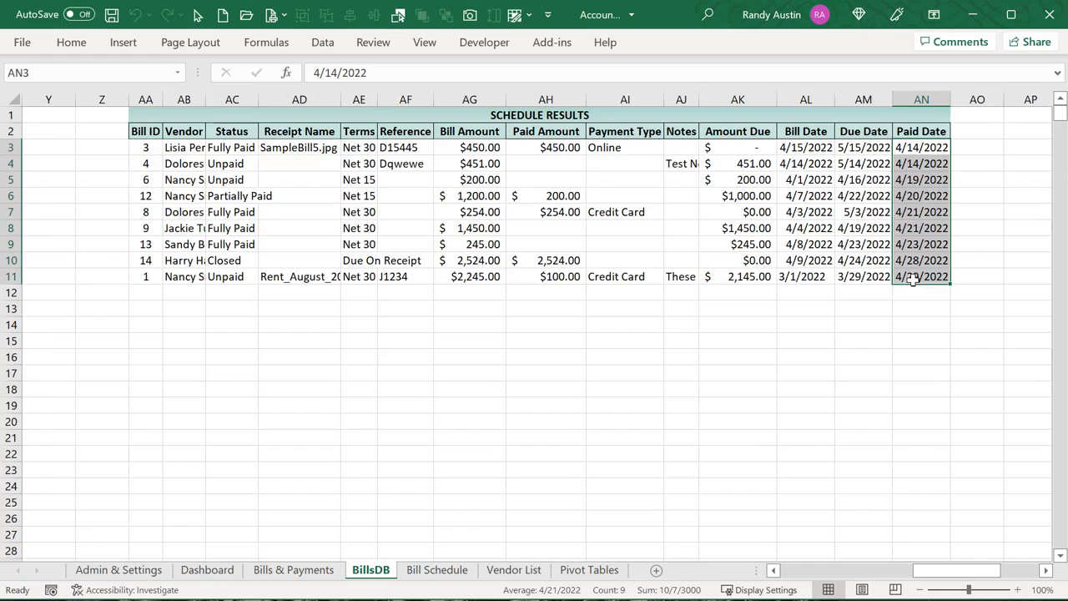
Compare the Bill, Due and Paid Date result headers and Bill Date values, then go to Bills & Payments
{"action": "left_click", "coordinate": [823, 131]}
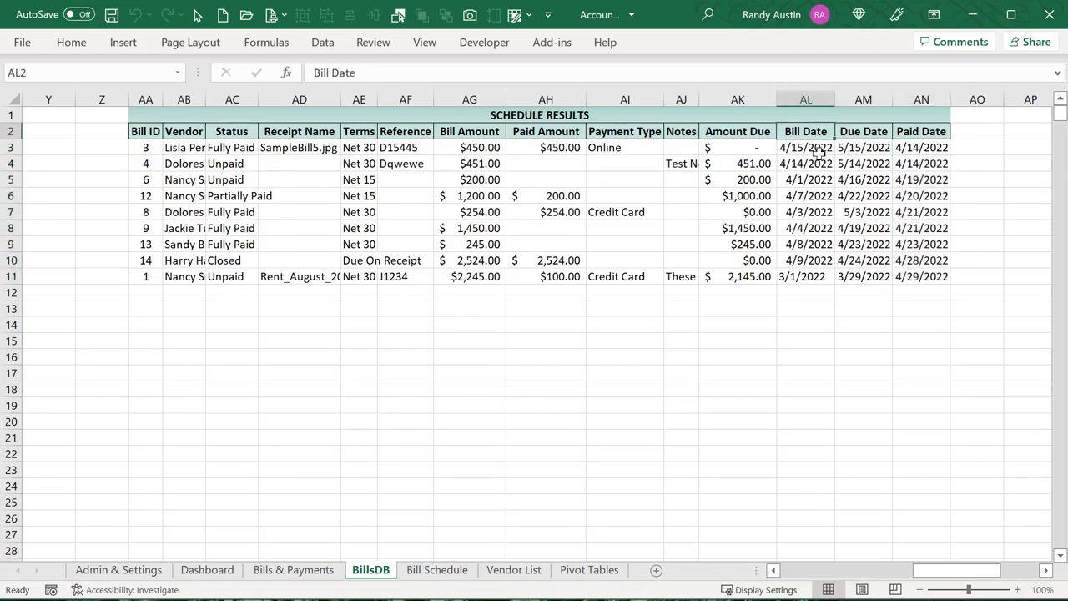
{"action": "left_click", "coordinate": [860, 132]}
{"action": "left_click", "coordinate": [914, 131]}
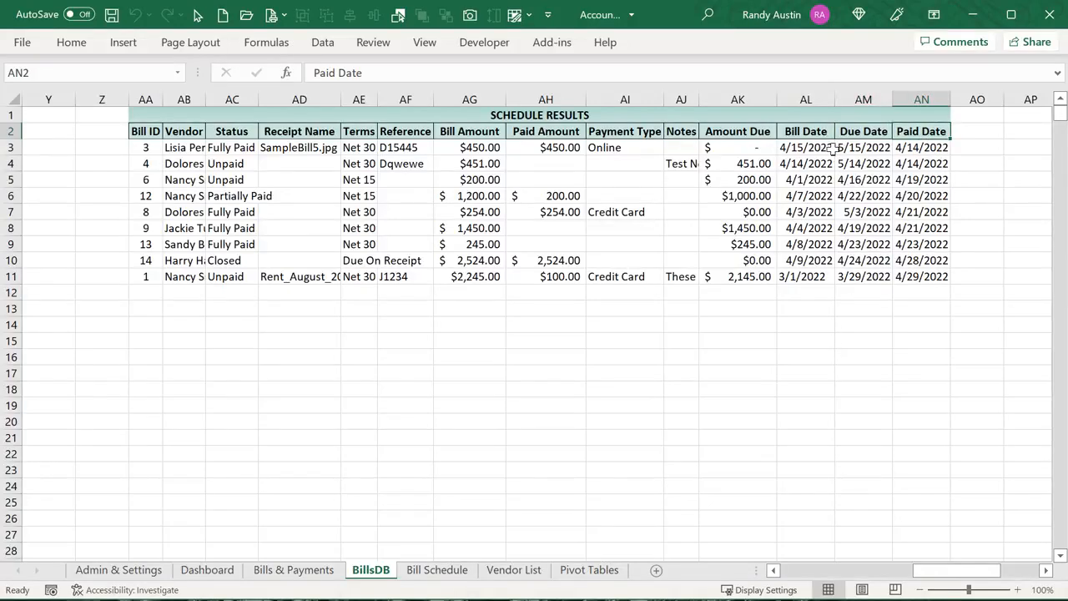
{"action": "left_click", "coordinate": [916, 150]}
{"action": "left_click", "coordinate": [811, 147]}
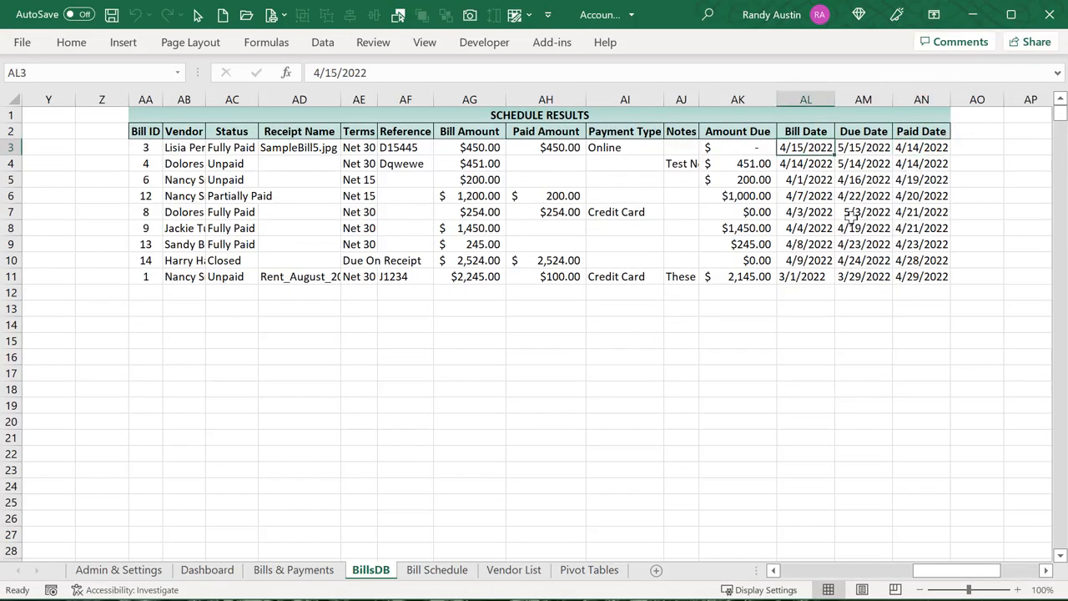
{"action": "left_click_drag", "start_coordinate": [826, 278], "coordinate": [823, 147]}
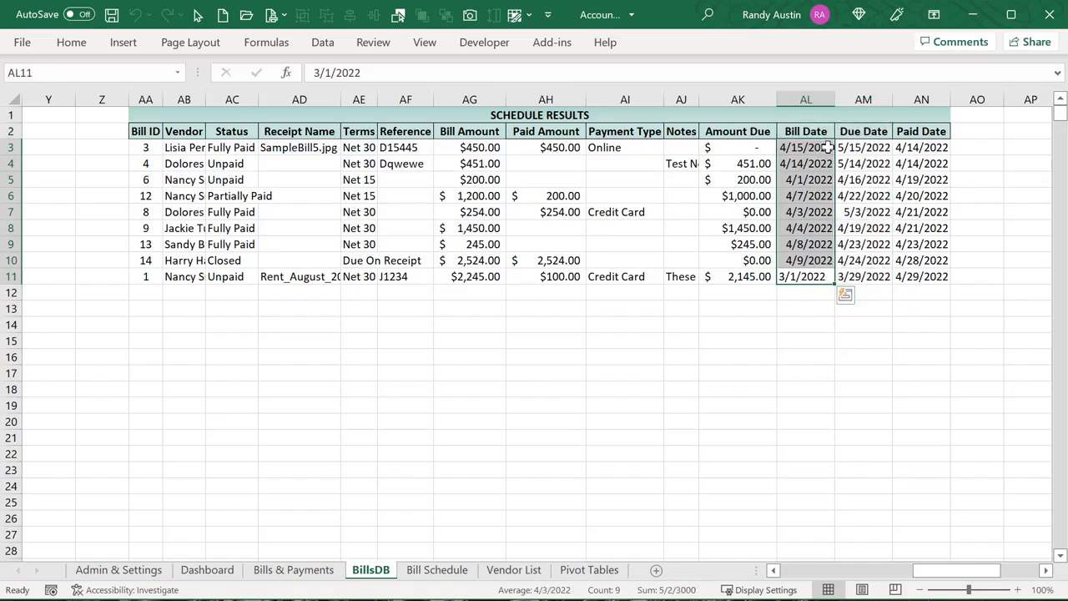
{"action": "left_click", "coordinate": [825, 147]}
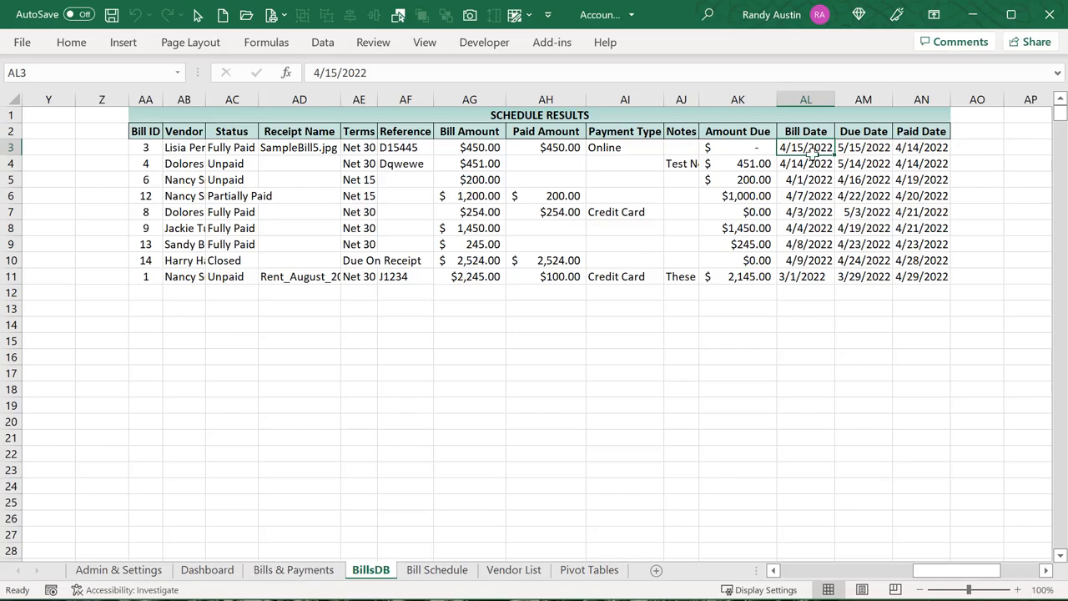
{"action": "left_click", "coordinate": [806, 225]}
{"action": "left_click", "coordinate": [806, 179]}
{"action": "left_click", "coordinate": [293, 570]}
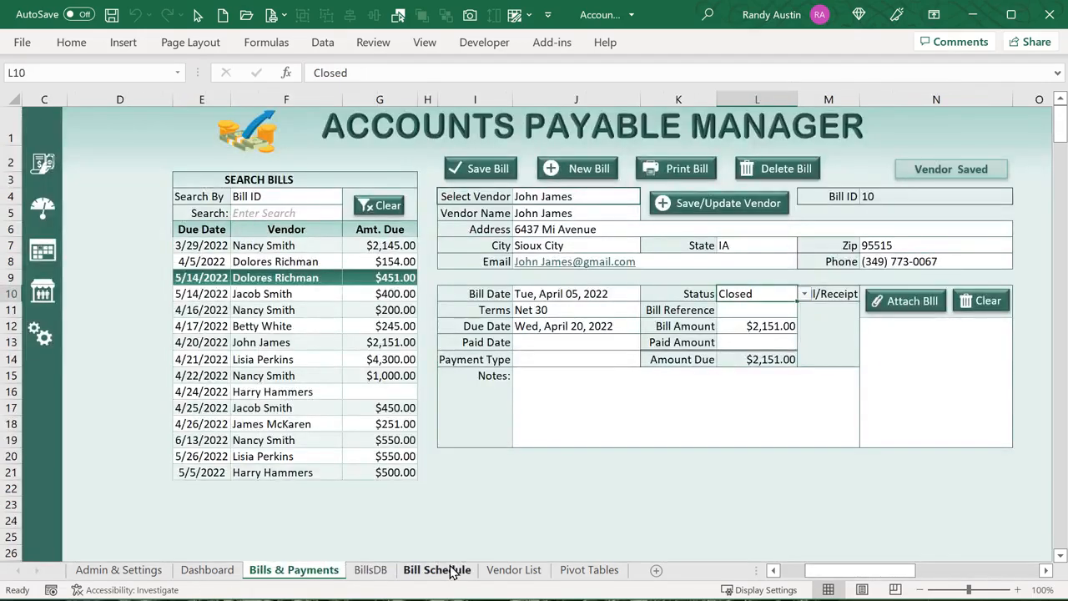
Set the calendar's Display By back to Bill Date
{"action": "left_click", "coordinate": [451, 571]}
{"action": "left_click", "coordinate": [947, 160]}
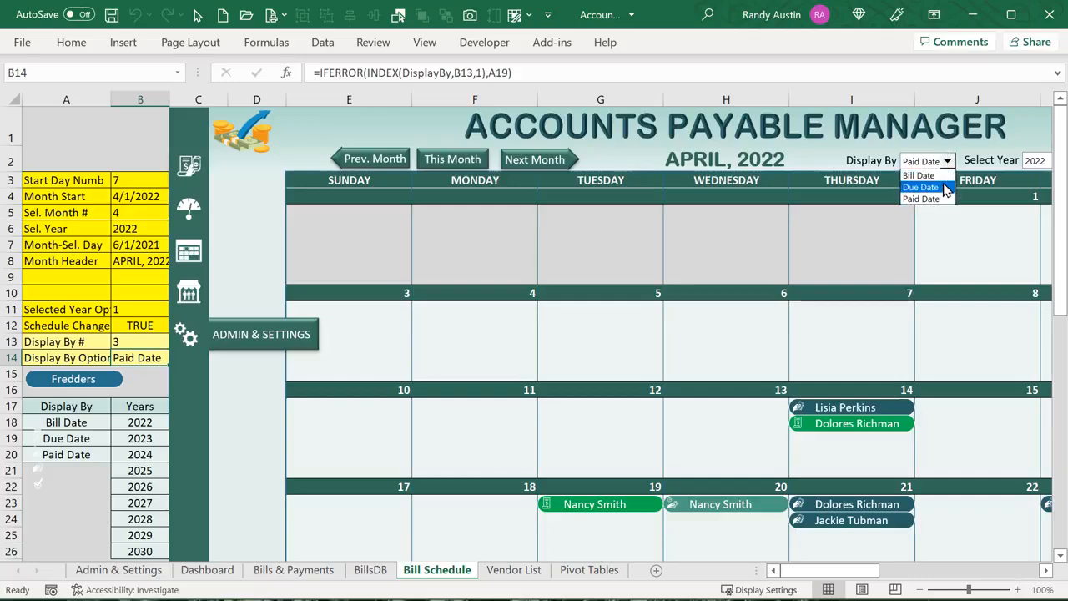
{"action": "left_click", "coordinate": [924, 175]}
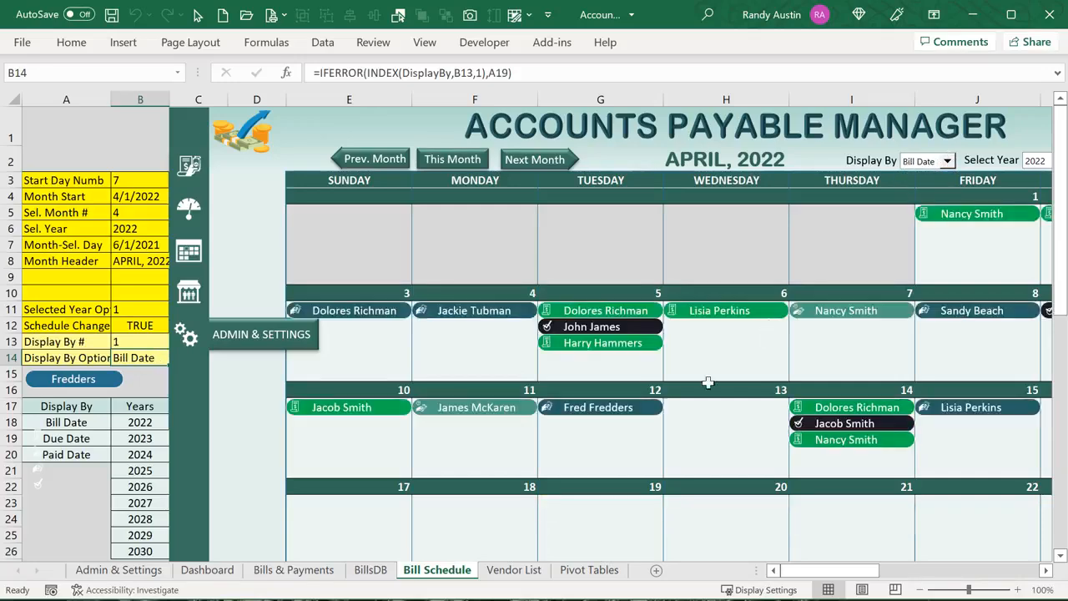
On BillsDB, select the Bill Date results AL3:AL20 and Due/Paid results AM3:AN20, then pick AL22
{"action": "left_click", "coordinate": [374, 571]}
{"action": "left_click", "coordinate": [803, 148]}
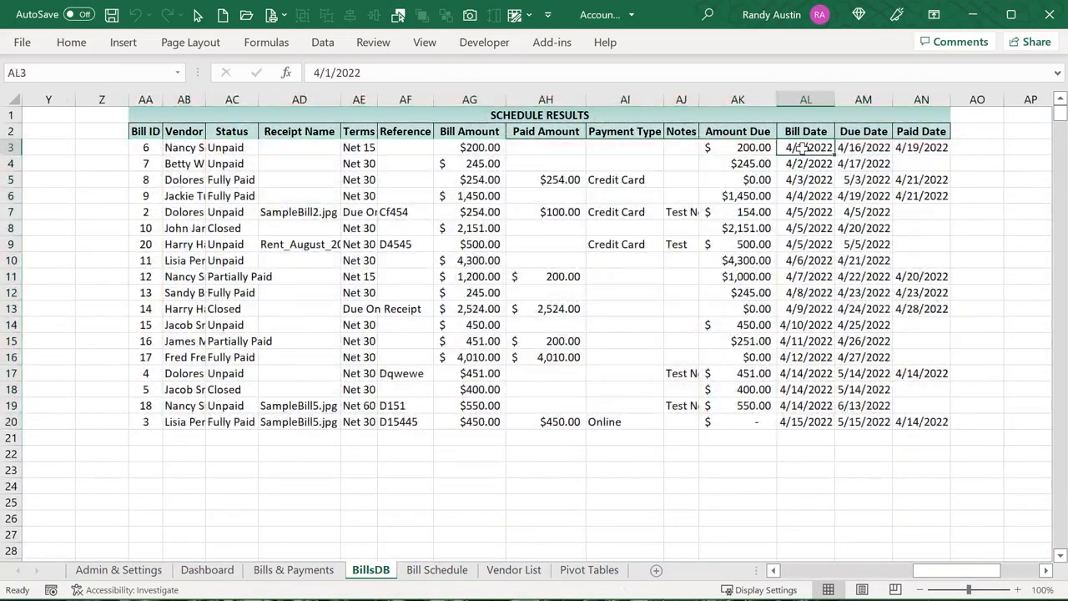
{"action": "left_click_drag", "start_coordinate": [803, 148], "coordinate": [798, 421]}
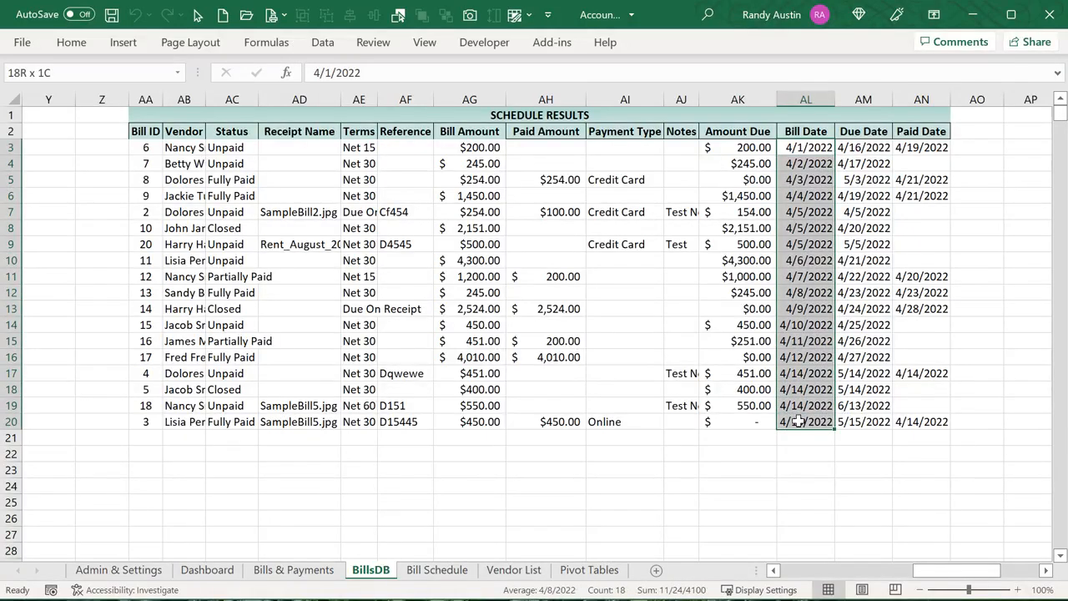
{"action": "left_click_drag", "start_coordinate": [863, 148], "coordinate": [921, 421]}
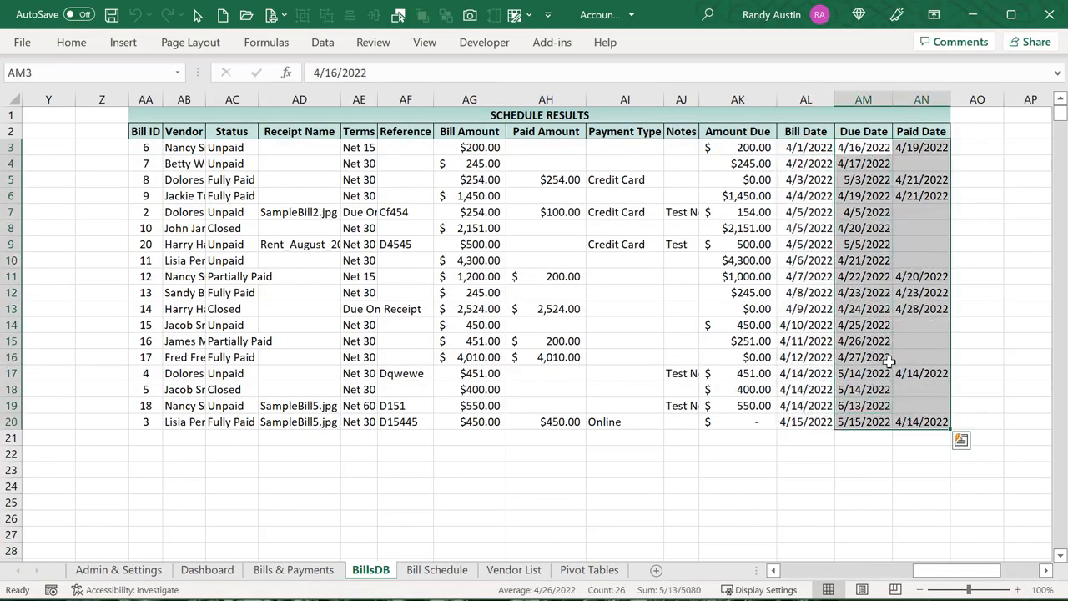
{"action": "left_click", "coordinate": [799, 133]}
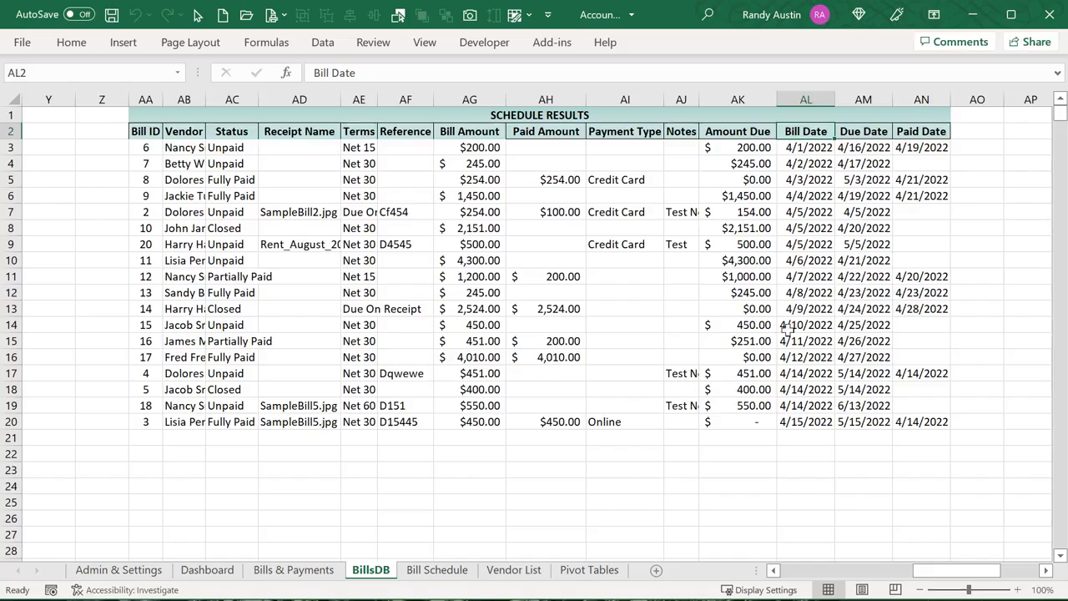
{"action": "left_click", "coordinate": [805, 459]}
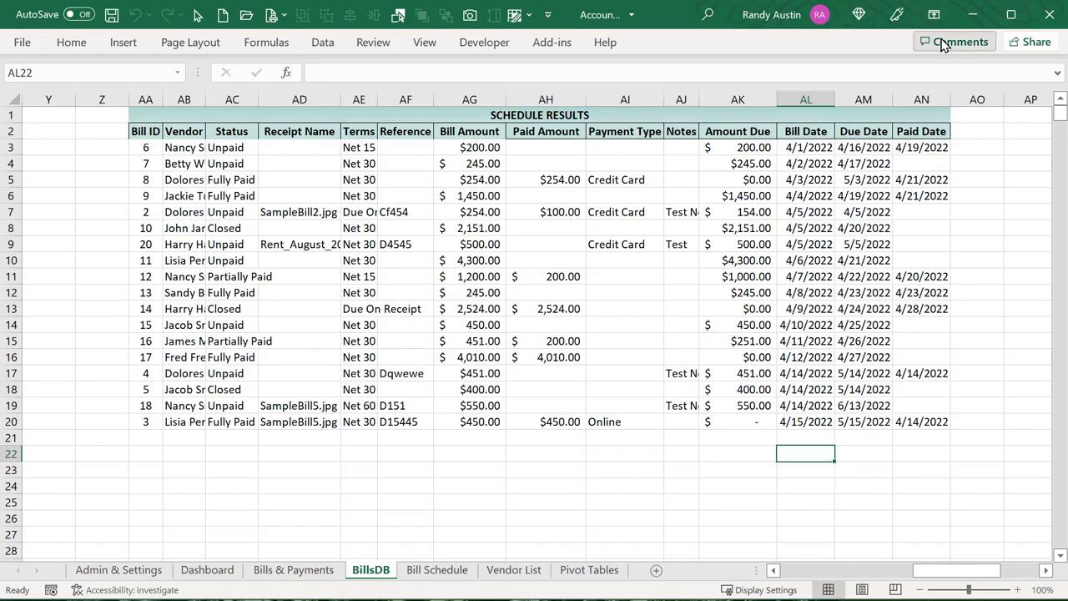
Enter =COLUMN() in AL22, returning 38, and fill it across to AN22 for 39 and 40
{"action": "type", "text": "=co"}
{"action": "key", "text": "Tab"}
{"action": "type", "text": ")"}
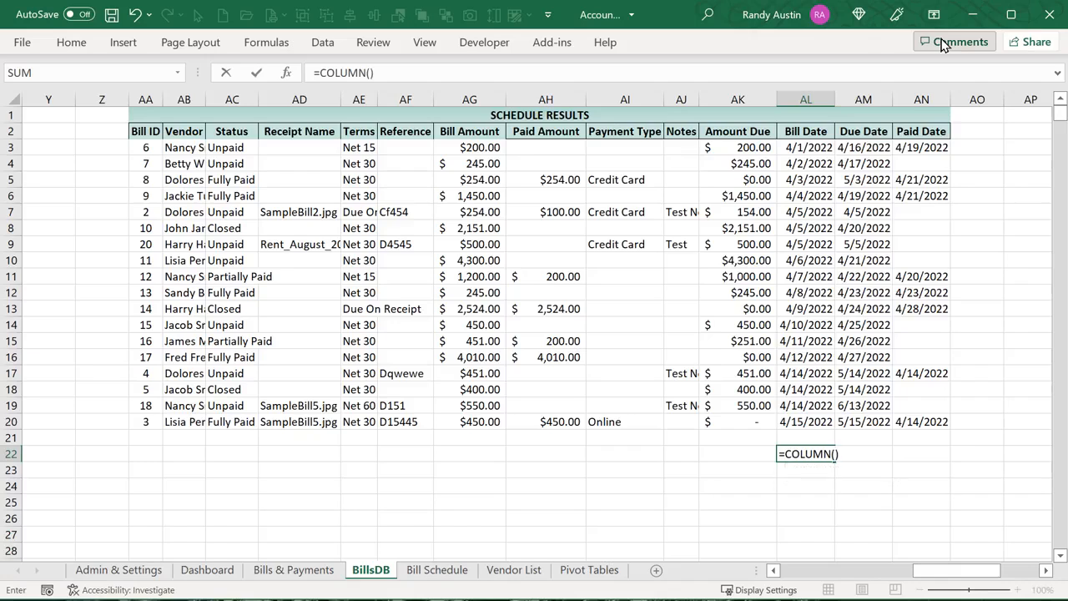
{"action": "key", "text": "Return"}
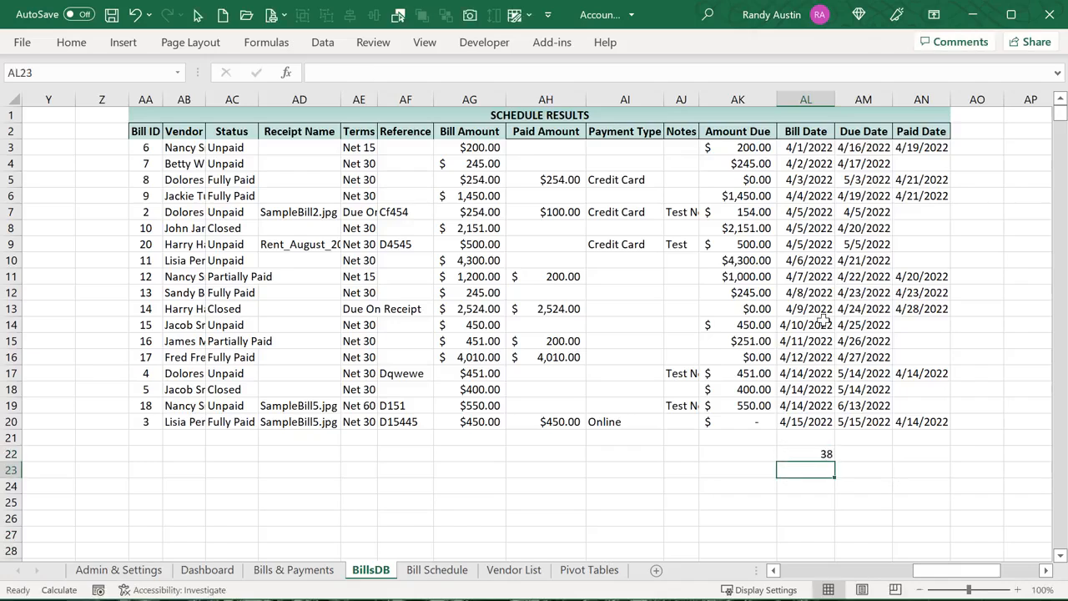
{"action": "left_click", "coordinate": [815, 455]}
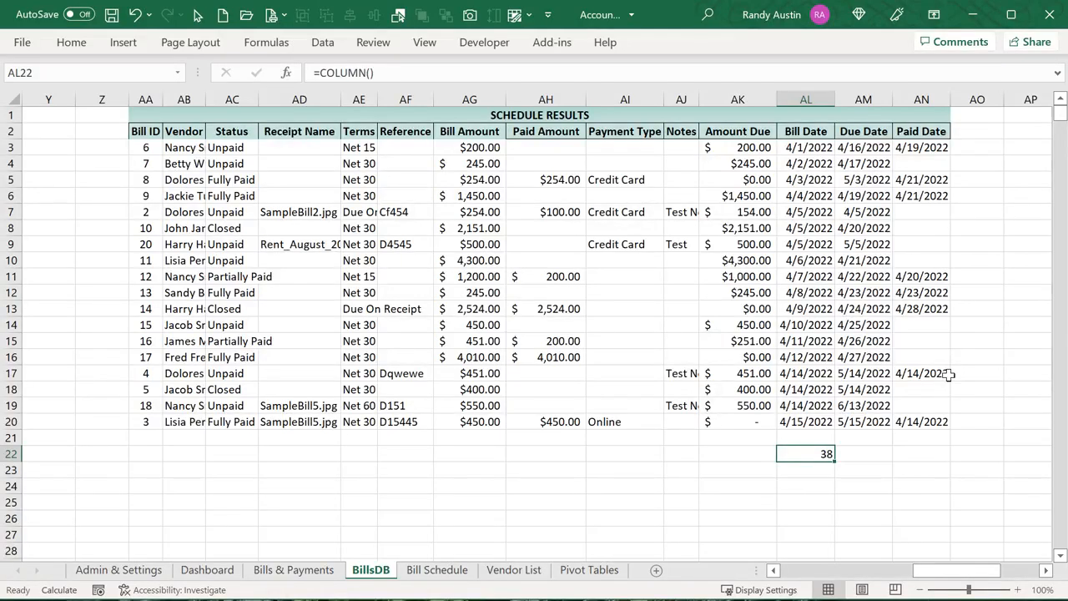
{"action": "key", "text": "Right"}
{"action": "key", "text": "Right"}
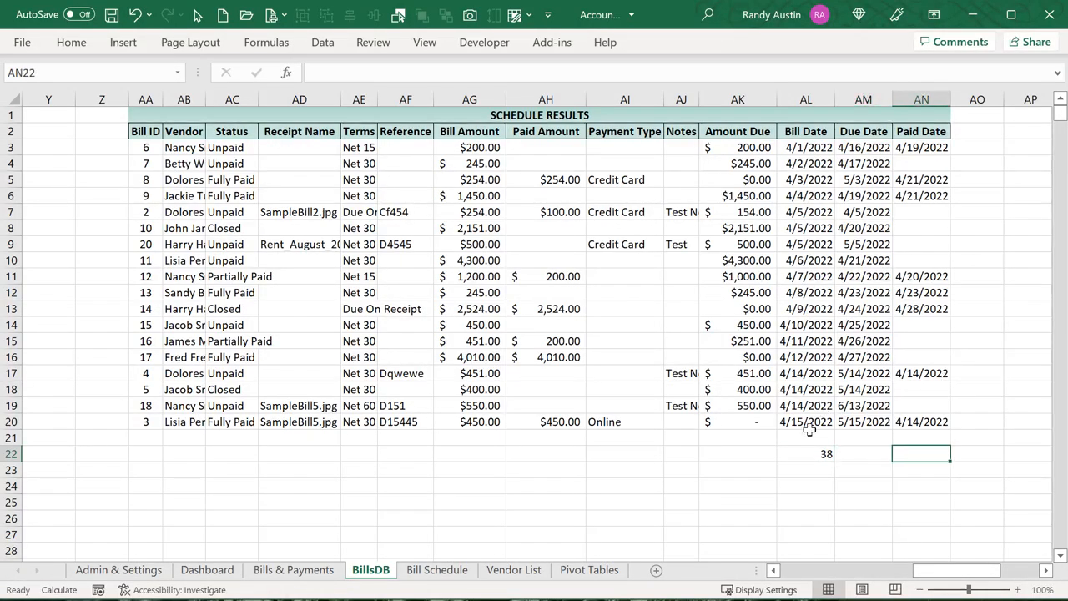
{"action": "left_click", "coordinate": [820, 454]}
{"action": "left_click_drag", "start_coordinate": [832, 464], "coordinate": [911, 475]}
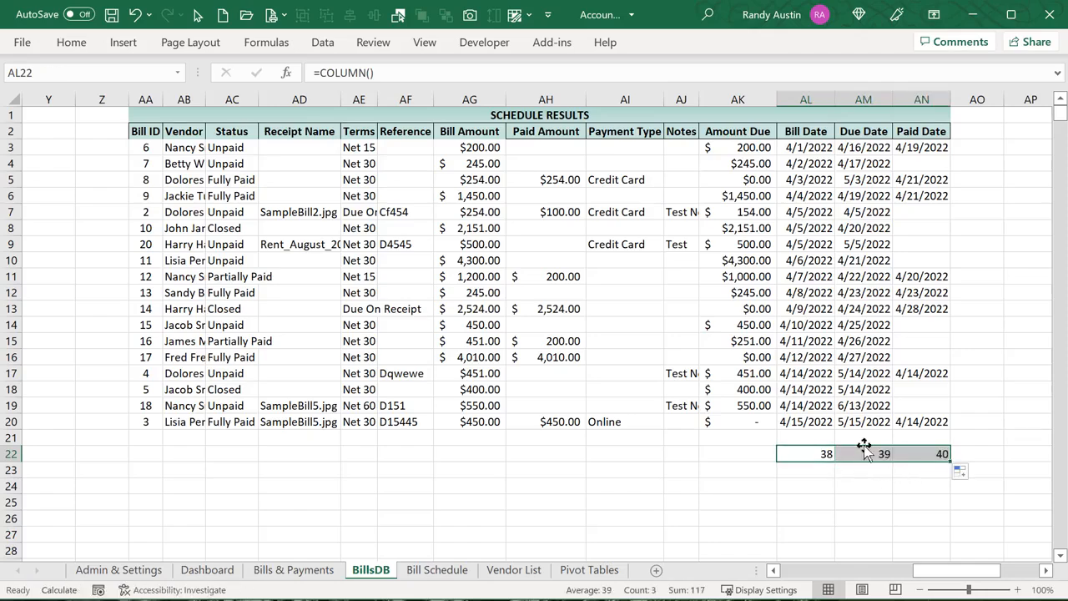
On Bill Schedule, check the Display By number in B13 and keep Display By on Bill Date
{"action": "left_click", "coordinate": [428, 573]}
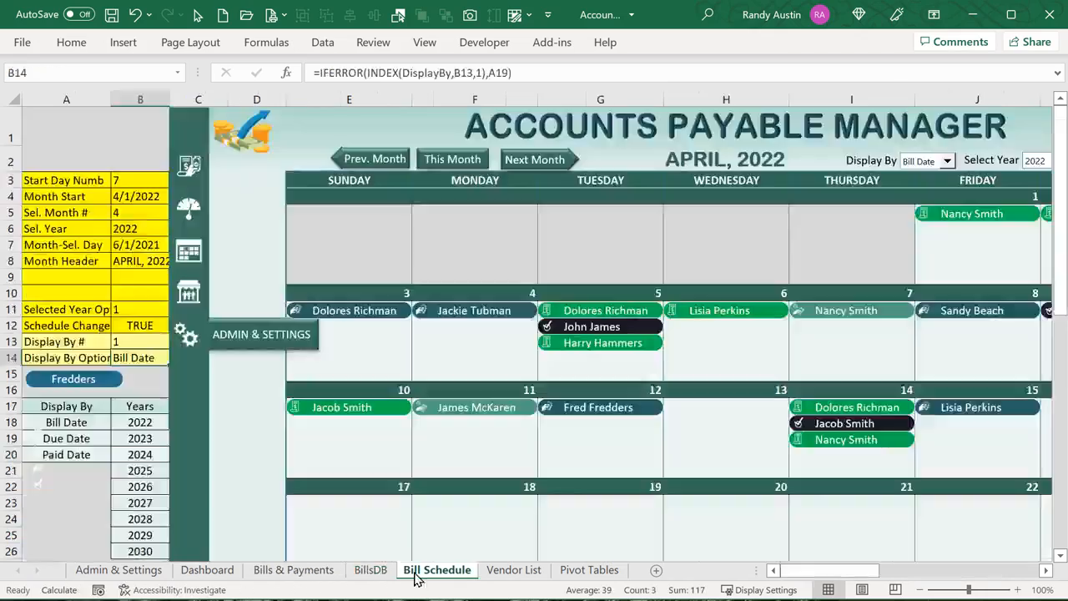
{"action": "left_click", "coordinate": [139, 343]}
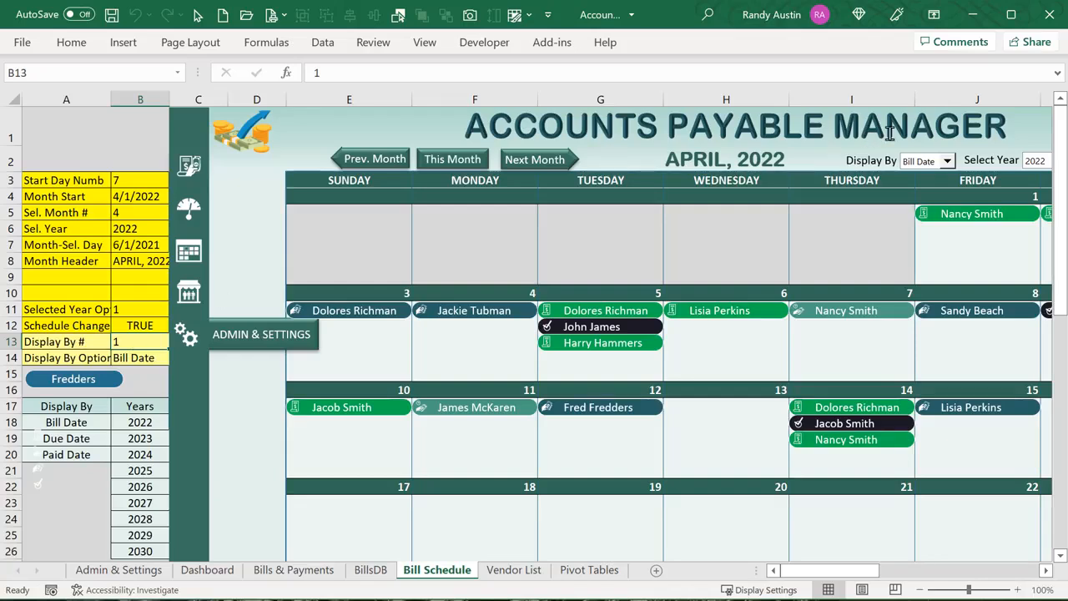
{"action": "left_click", "coordinate": [947, 161]}
{"action": "left_click", "coordinate": [947, 166]}
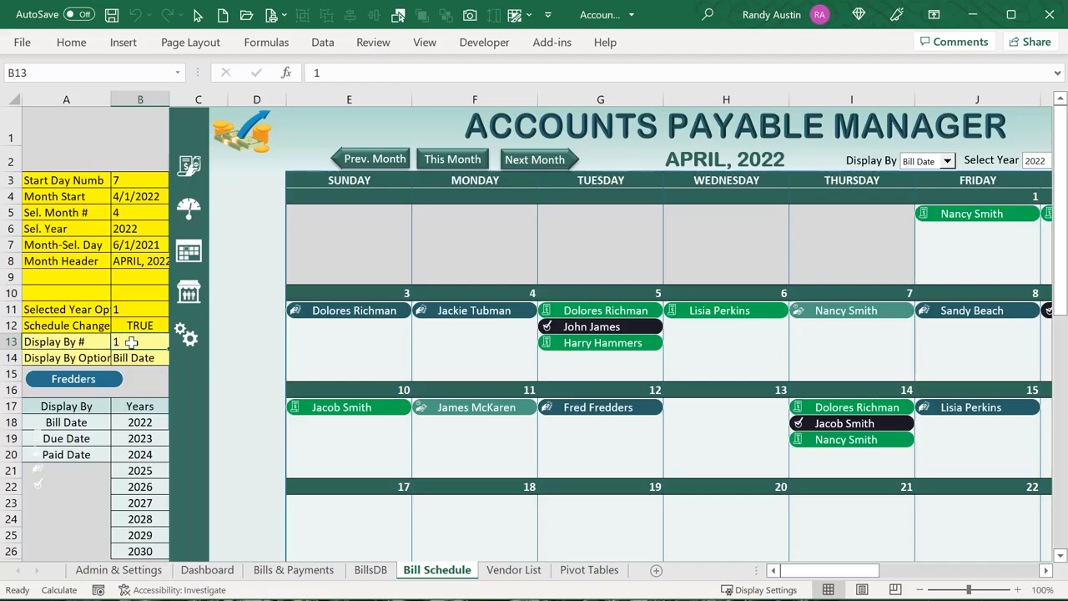
On BillsDB, select the bill, due and paid date columns AL–AN, then return to Bill Schedule
{"action": "left_click", "coordinate": [371, 570]}
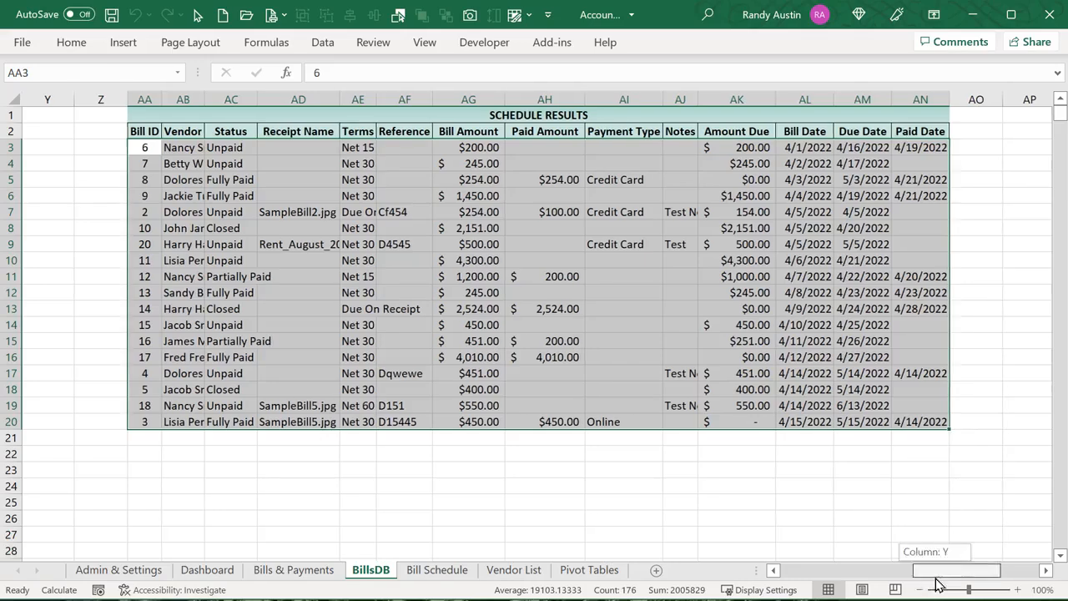
{"action": "left_click", "coordinate": [922, 503]}
{"action": "left_click", "coordinate": [806, 469]}
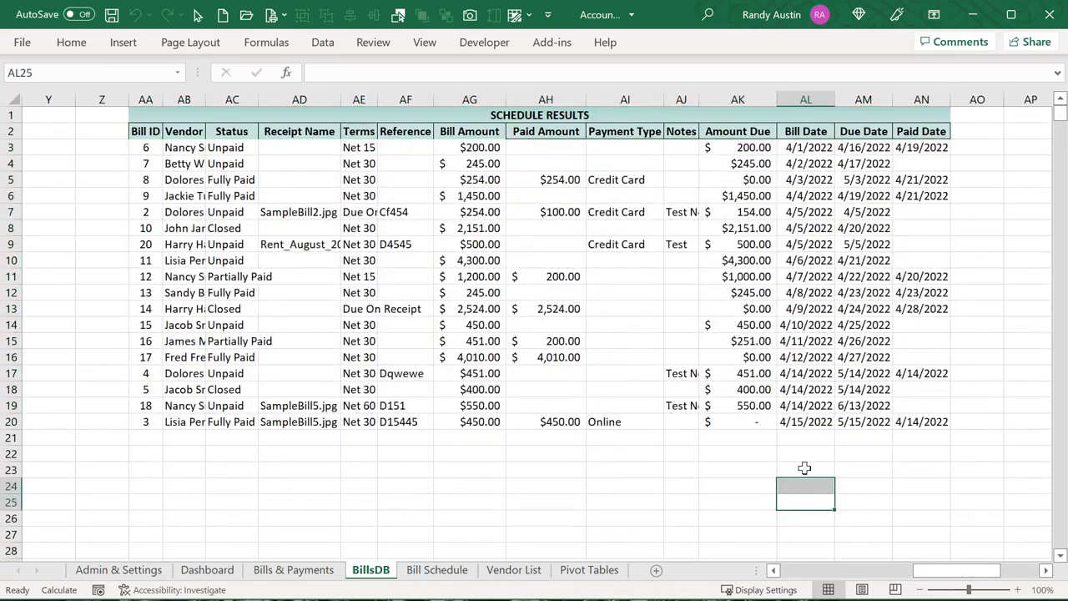
{"action": "left_click", "coordinate": [736, 469]}
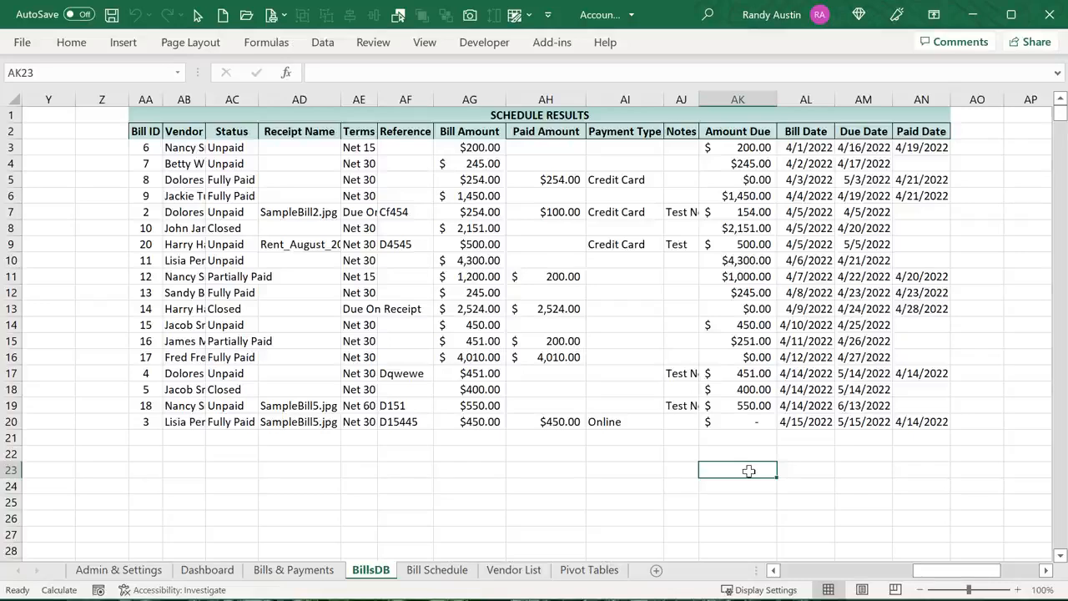
{"action": "left_click", "coordinate": [815, 473]}
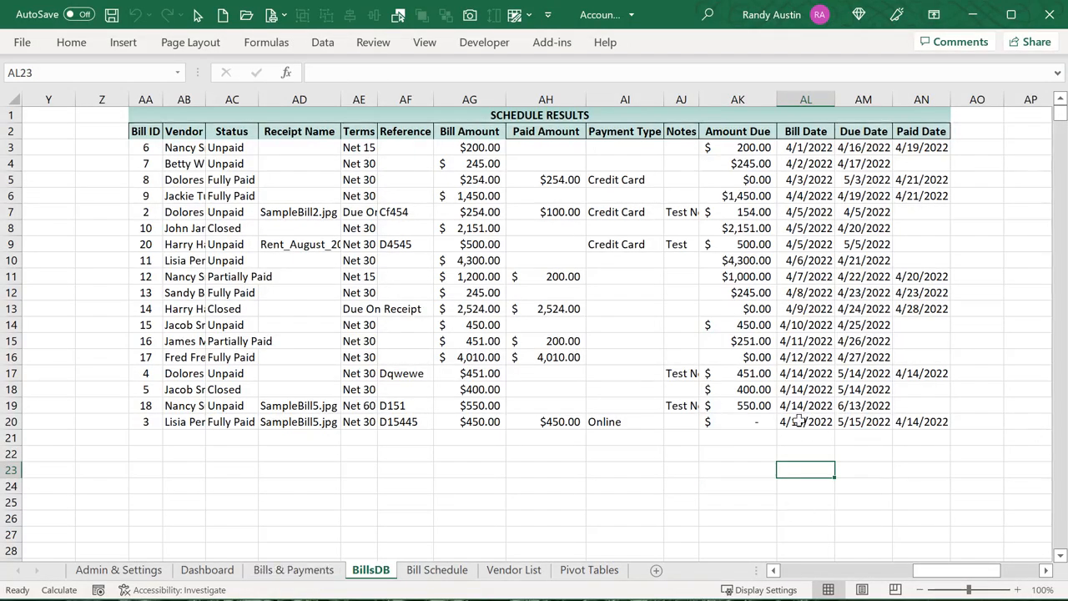
{"action": "left_click_drag", "start_coordinate": [799, 421], "coordinate": [804, 496]}
{"action": "left_click_drag", "start_coordinate": [867, 389], "coordinate": [864, 454]}
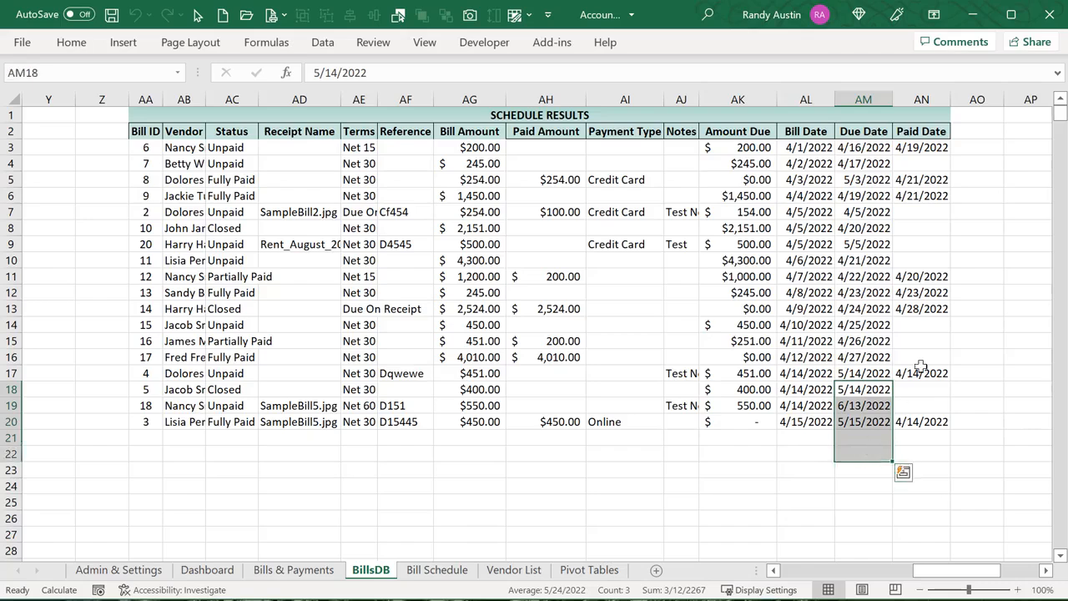
{"action": "left_click_drag", "start_coordinate": [921, 360], "coordinate": [921, 421]}
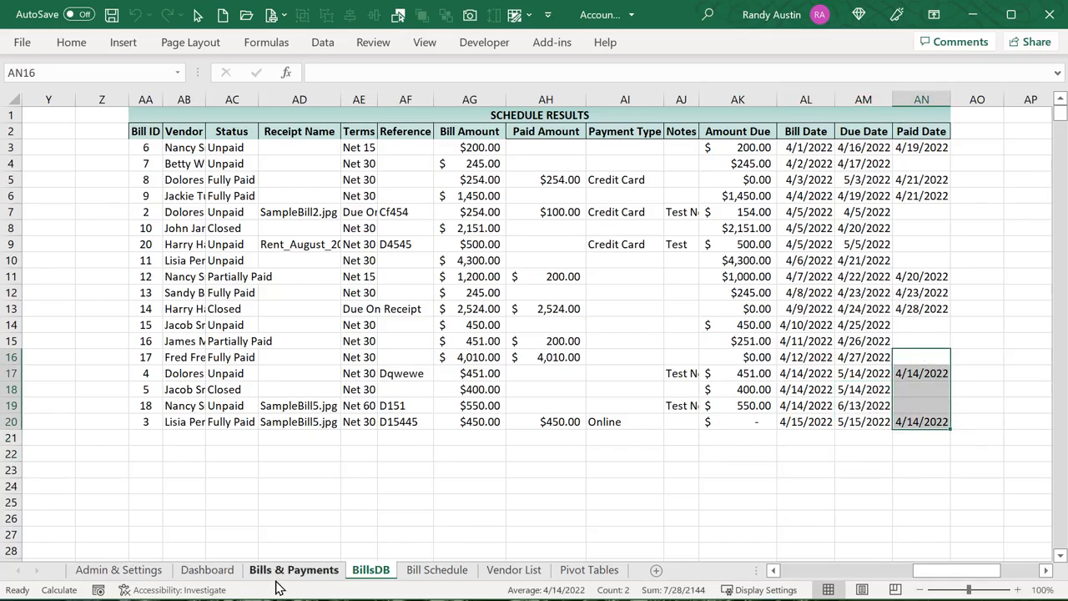
{"action": "left_click", "coordinate": [438, 575]}
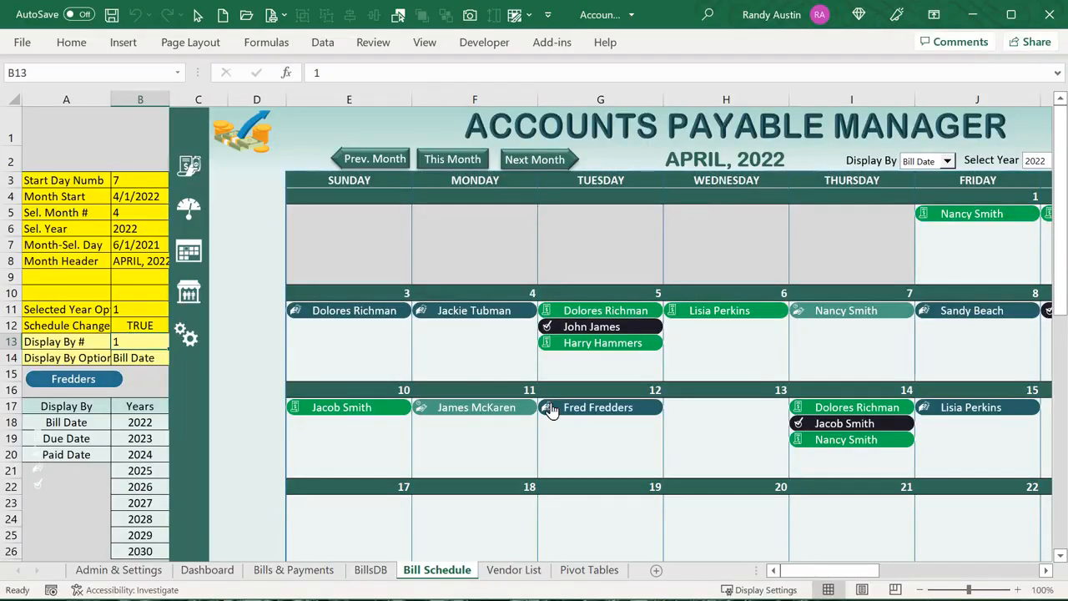
Move the BillsDB sheet tab to sit after Bill Schedule
{"action": "left_click", "coordinate": [368, 564]}
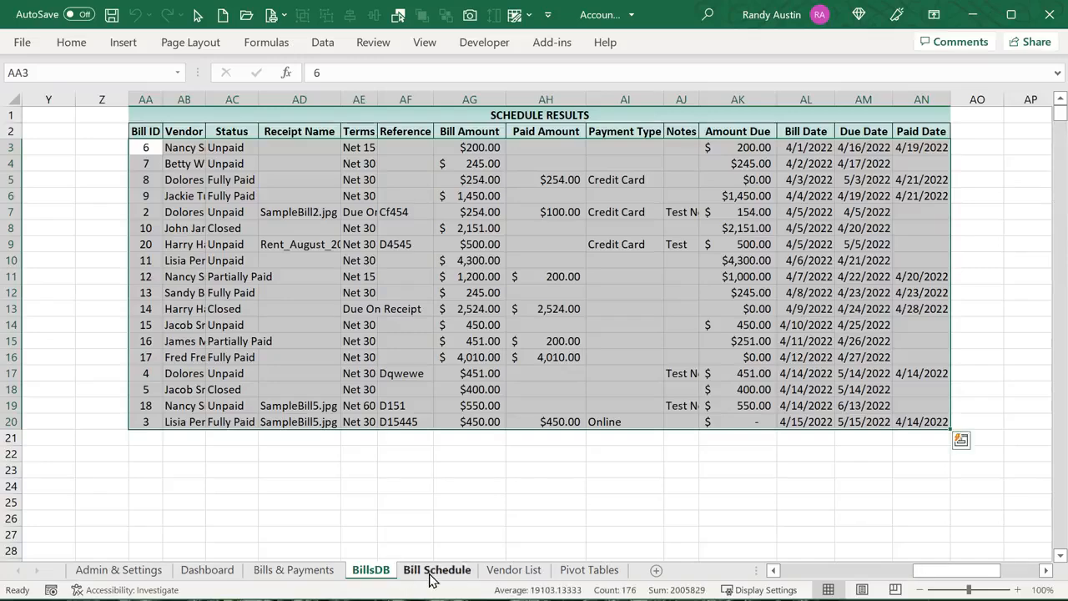
{"action": "left_click", "coordinate": [433, 571]}
{"action": "left_click", "coordinate": [371, 571]}
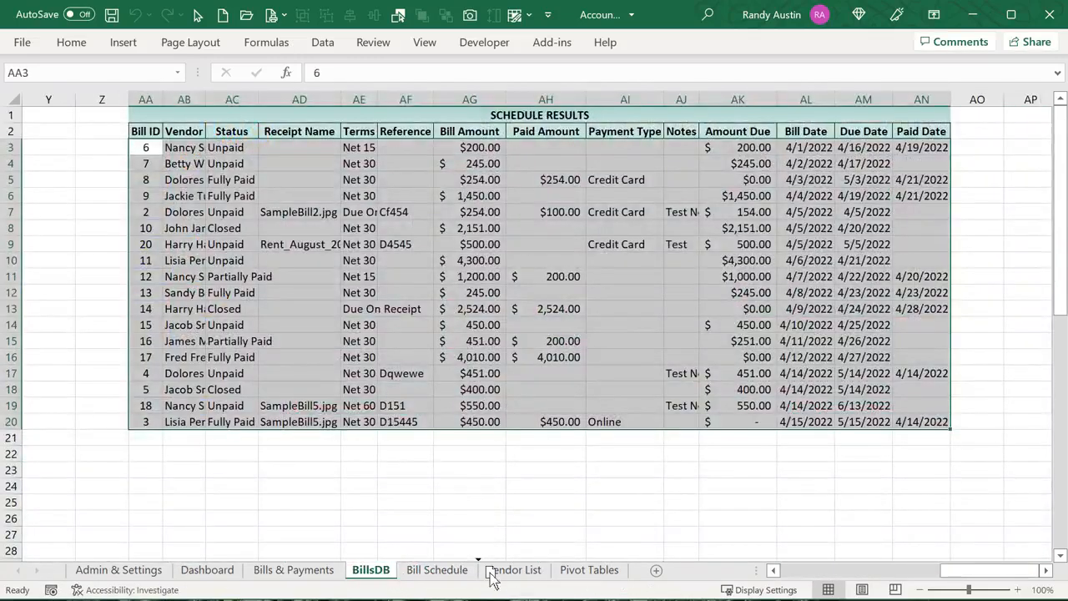
{"action": "left_click_drag", "start_coordinate": [492, 578], "coordinate": [483, 578]}
{"action": "left_click", "coordinate": [376, 573]}
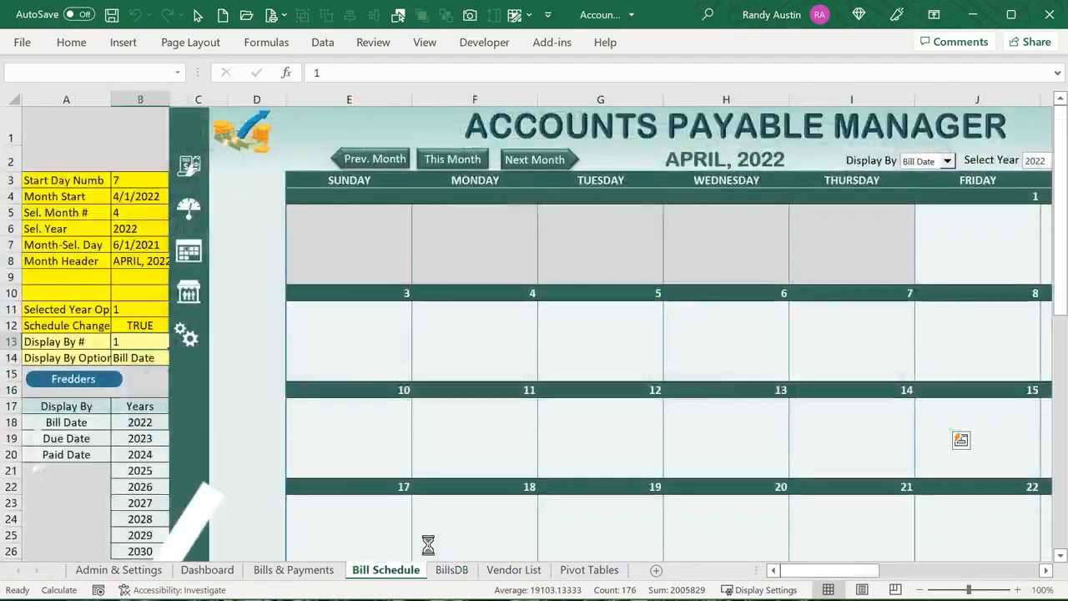
{"action": "left_click", "coordinate": [451, 571]}
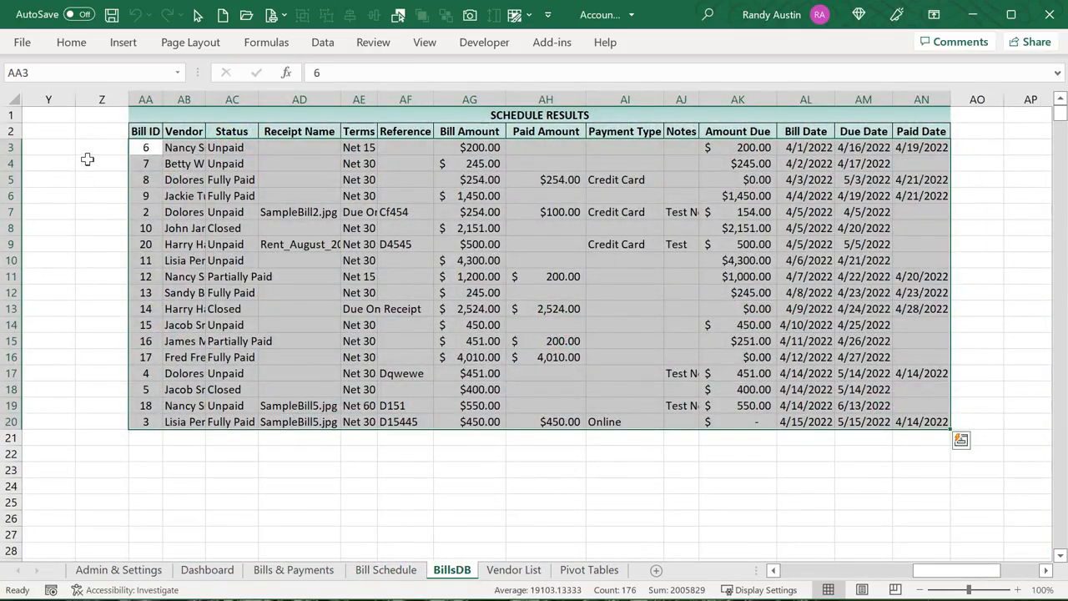
Inspect the vendor names in column AB and the dates in AL3, AM3 and AN3
{"action": "left_click", "coordinate": [822, 148]}
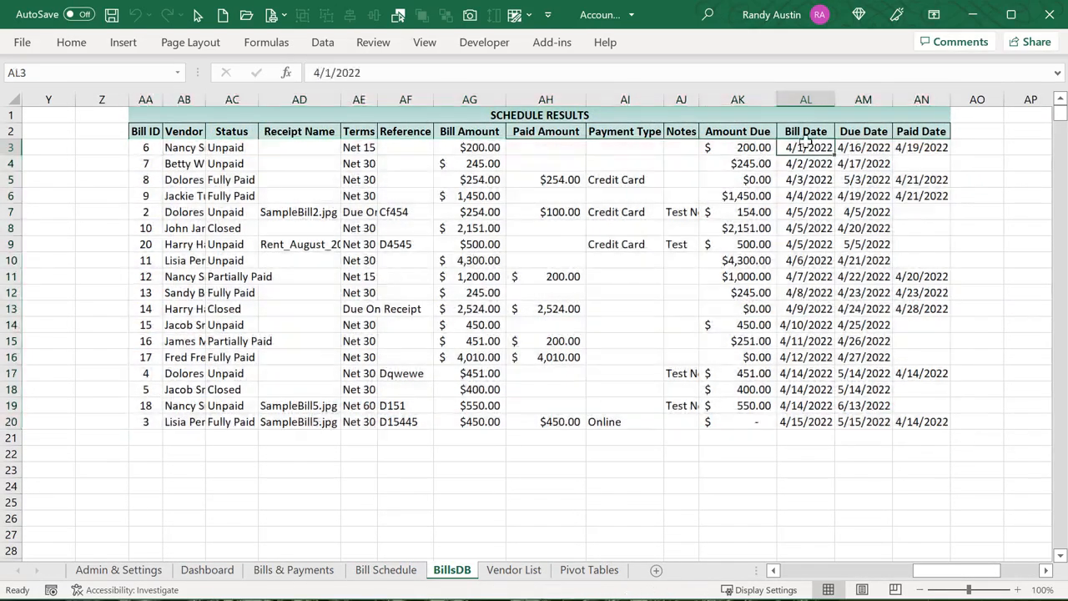
{"action": "left_click_drag", "start_coordinate": [181, 148], "coordinate": [175, 430]}
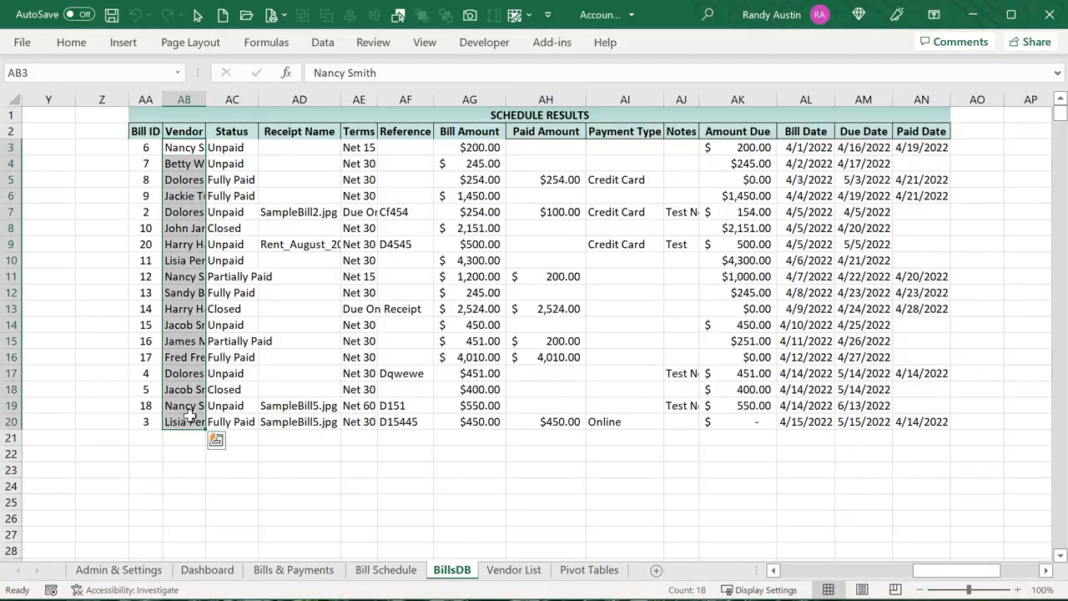
{"action": "left_click", "coordinate": [829, 148]}
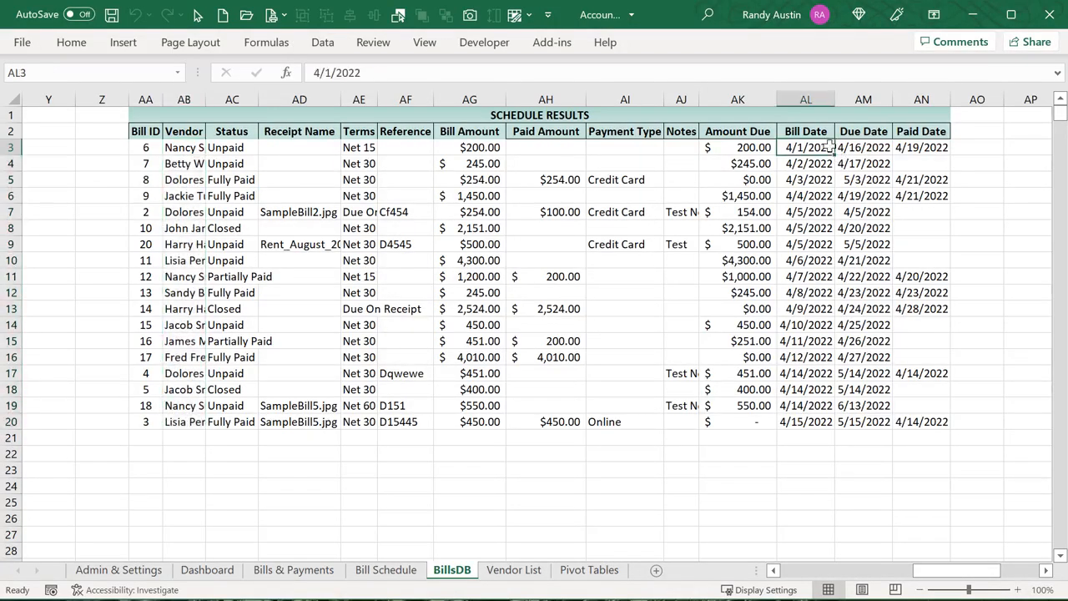
{"action": "left_click", "coordinate": [844, 148]}
{"action": "left_click", "coordinate": [912, 150]}
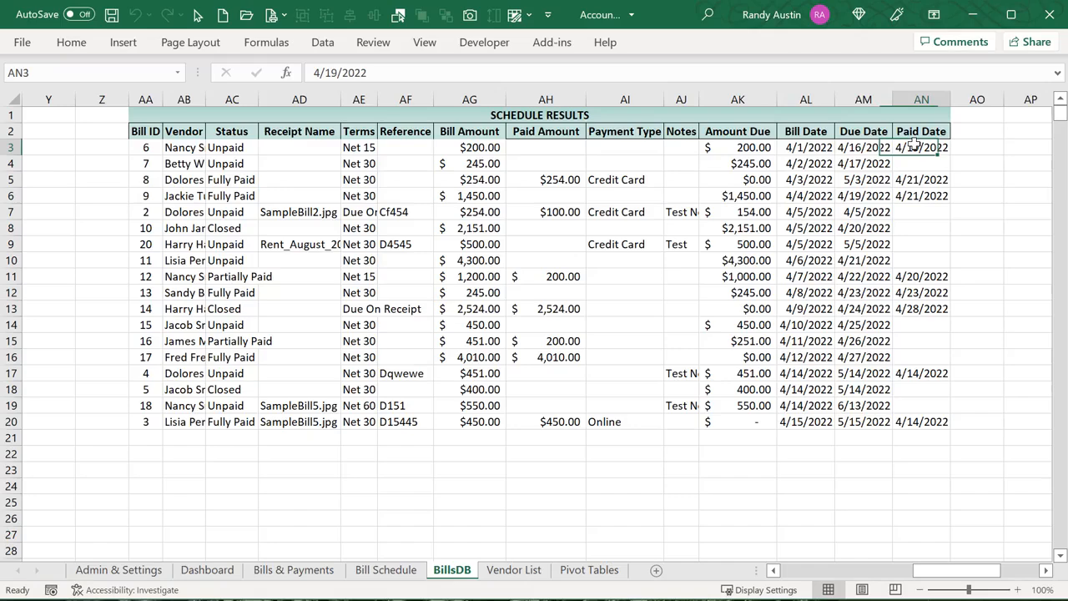
{"action": "left_click", "coordinate": [805, 148]}
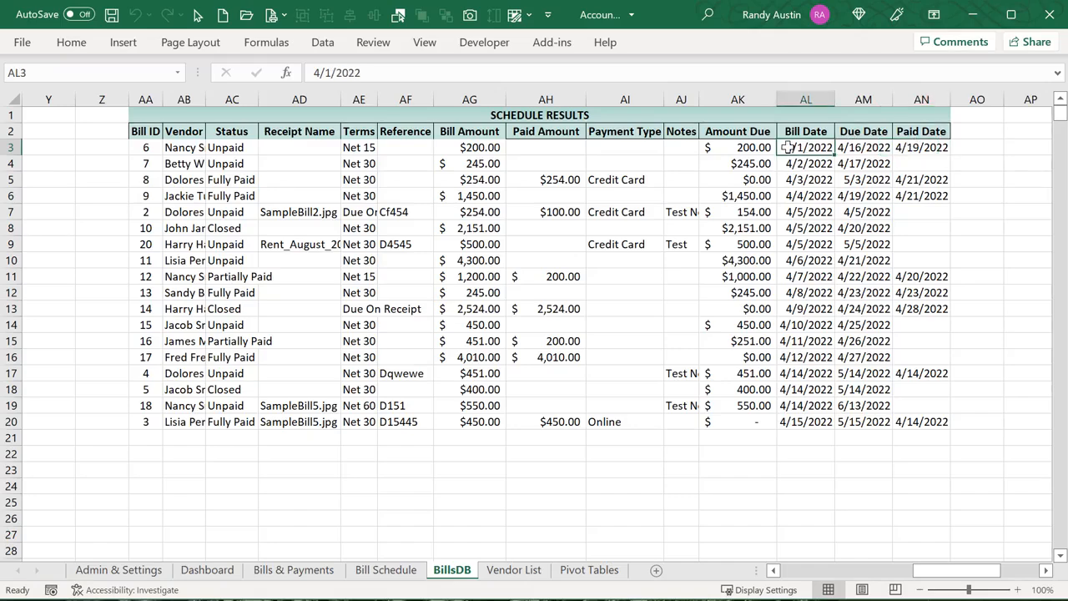
AutoFit the BillsDB Vendor column AB to show full names, then go to Admin & Settings
{"action": "left_click", "coordinate": [164, 148]}
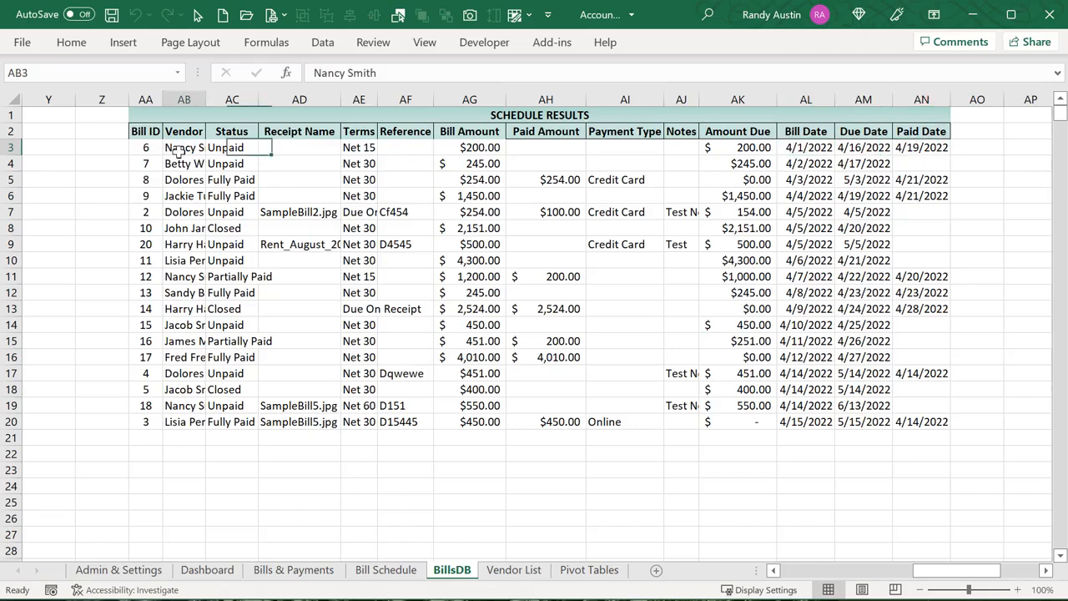
{"action": "double_click", "coordinate": [207, 99]}
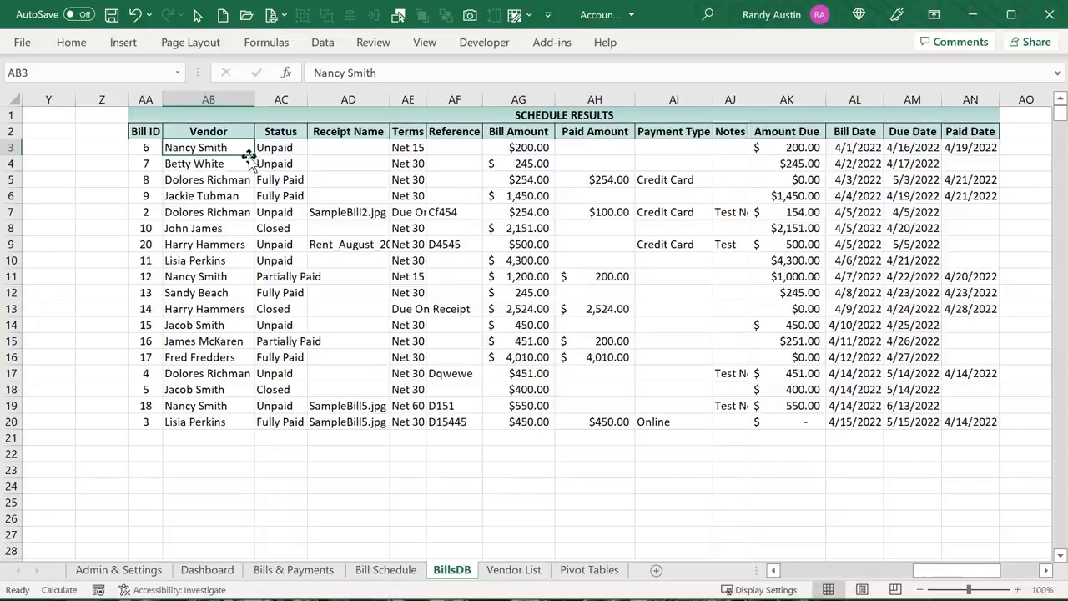
{"action": "left_click", "coordinate": [263, 150]}
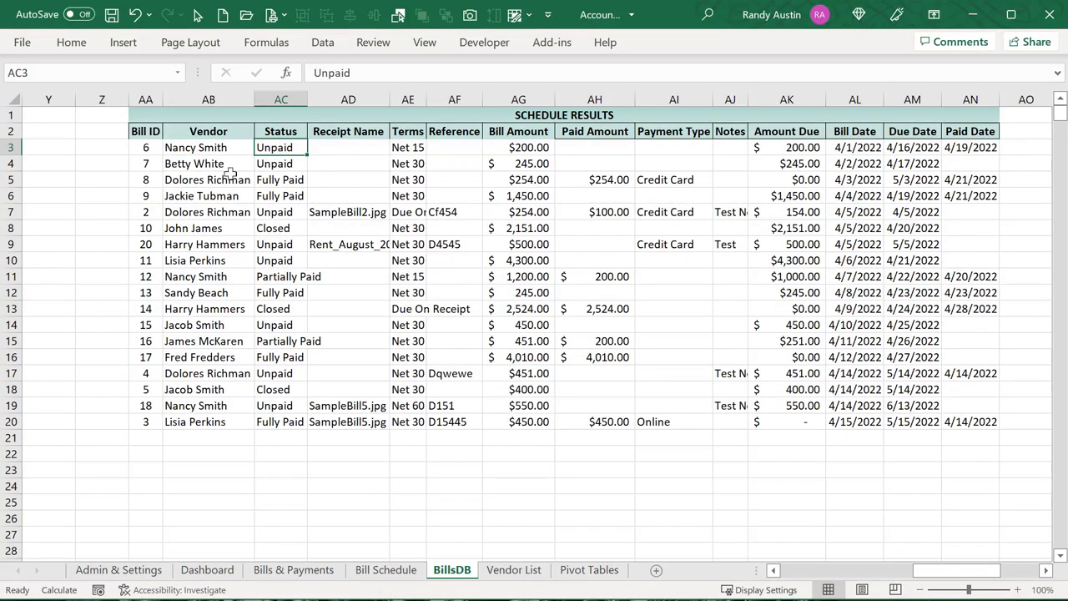
{"action": "left_click", "coordinate": [105, 573]}
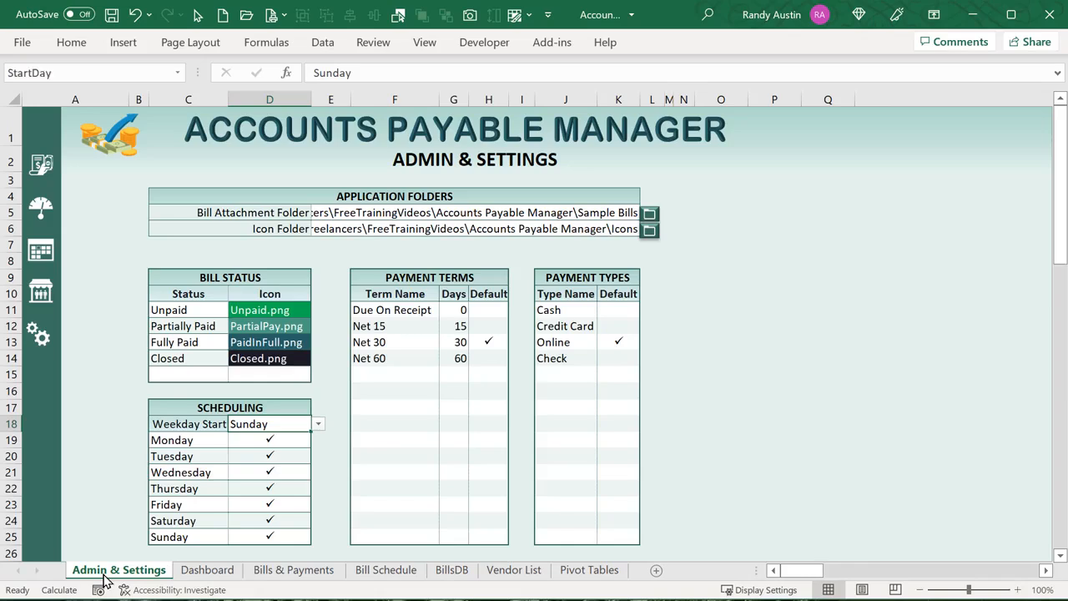
{"action": "left_click", "coordinate": [279, 313]}
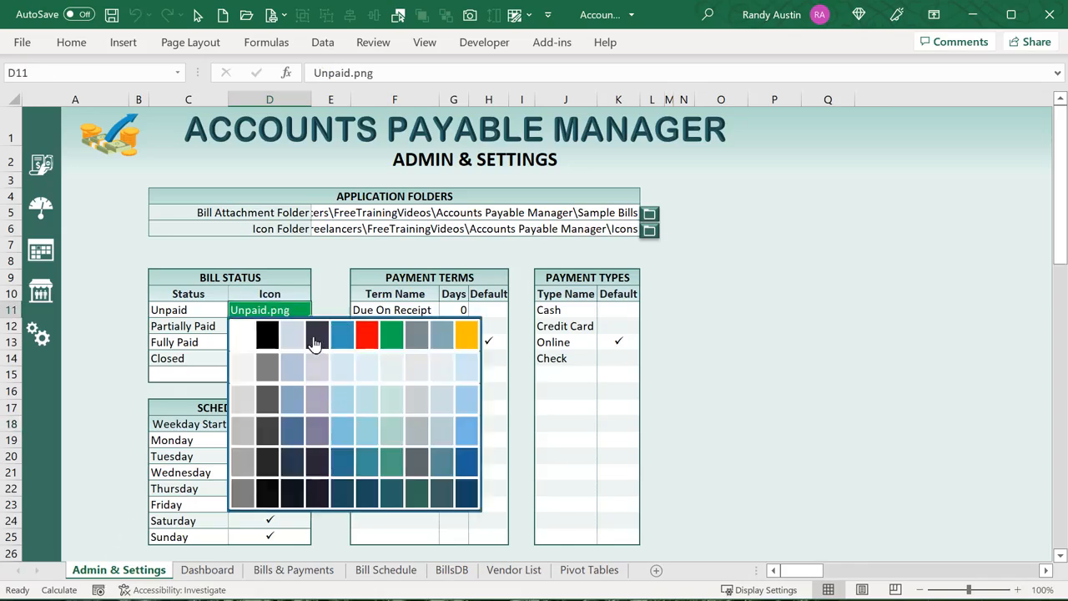
{"action": "left_click", "coordinate": [239, 248]}
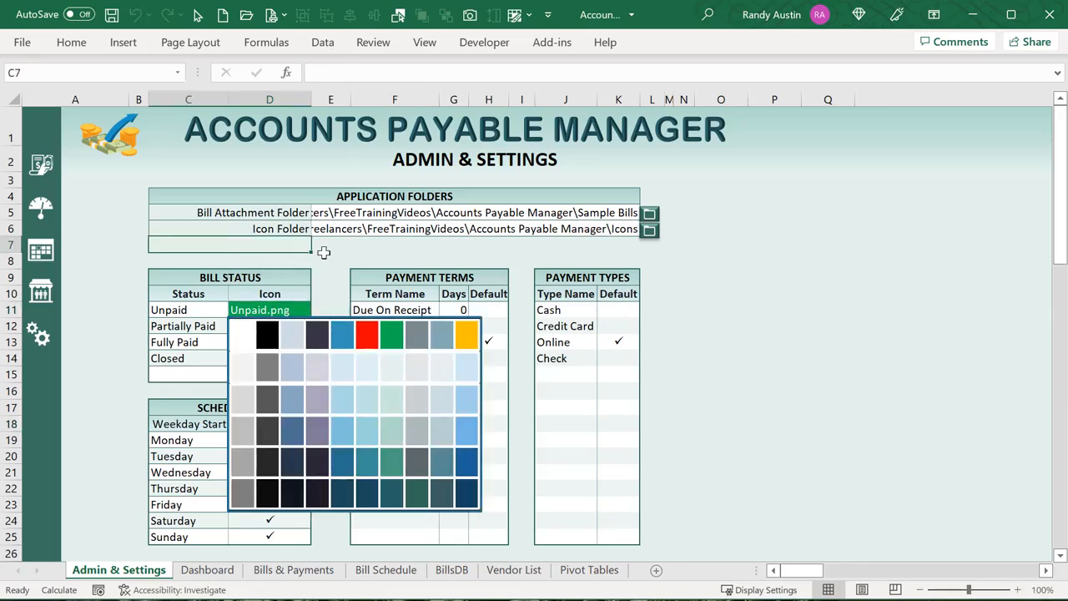
{"action": "left_click", "coordinate": [322, 227]}
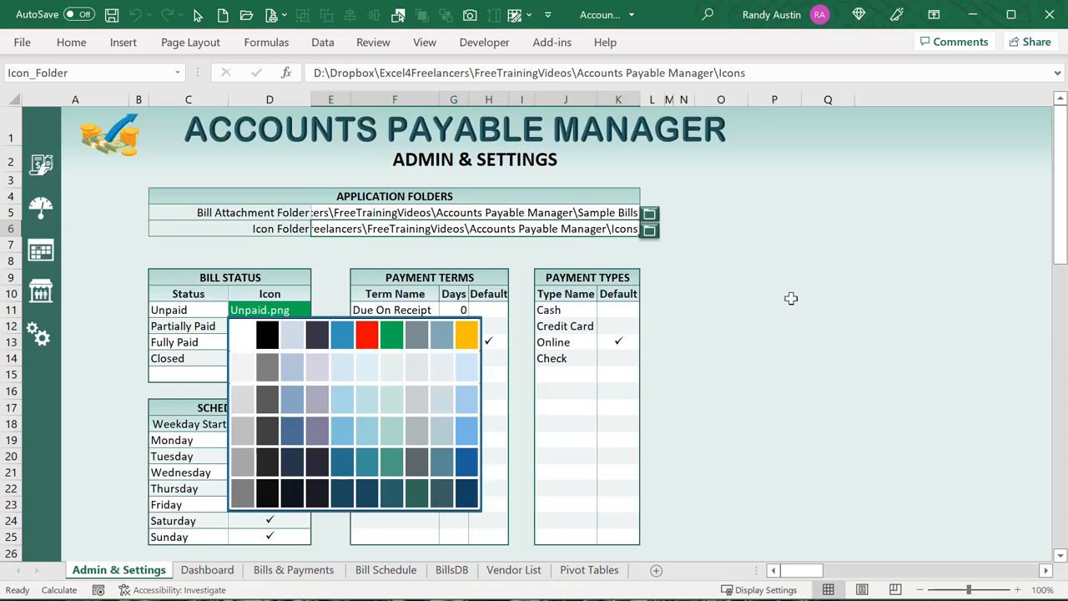
{"action": "left_click", "coordinate": [680, 600]}
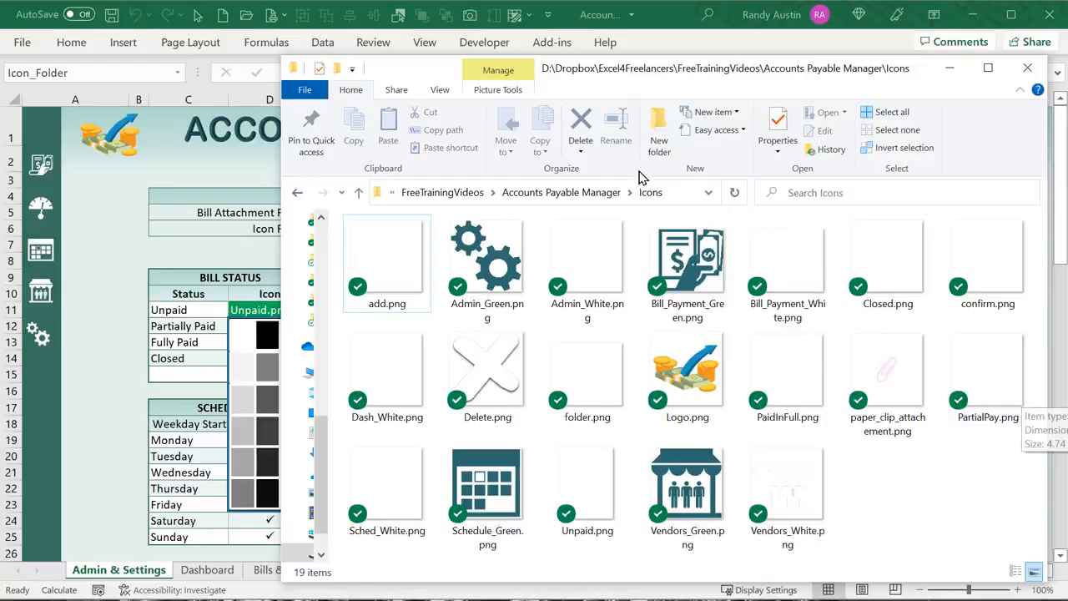
{"action": "left_click", "coordinate": [656, 197]}
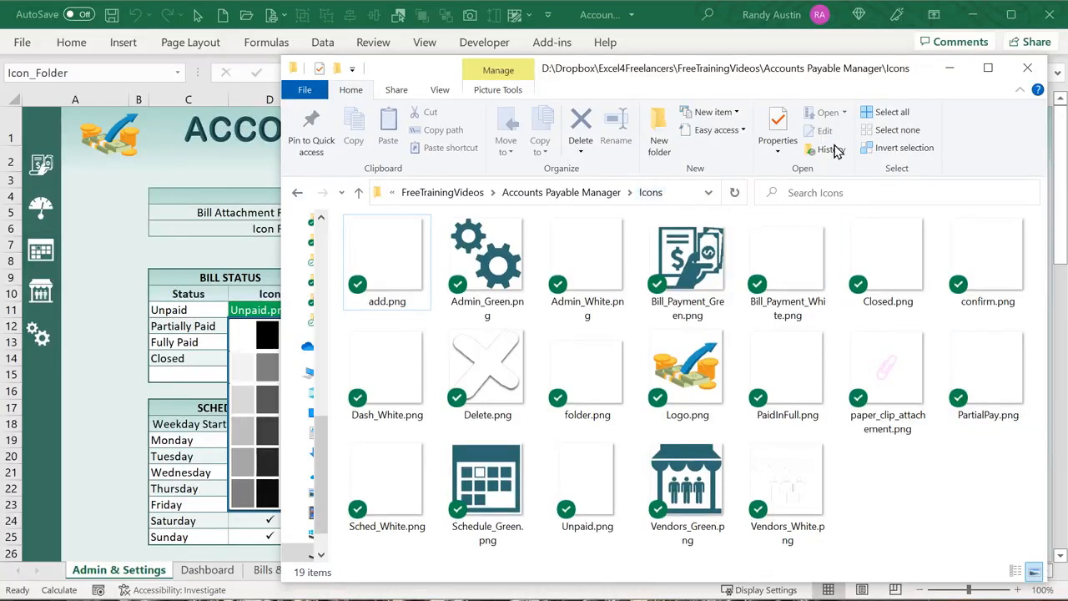
{"action": "left_click", "coordinate": [950, 67]}
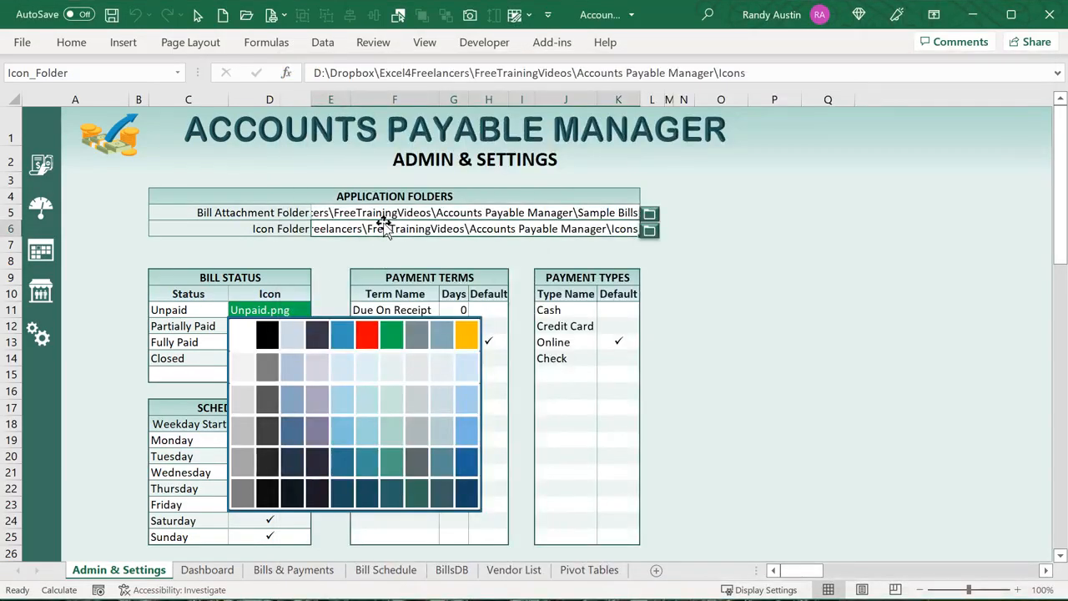
Check the PartialPay.png icon cell on Admin & Settings, then go to the April 2022 Bill Schedule
{"action": "left_click", "coordinate": [139, 279]}
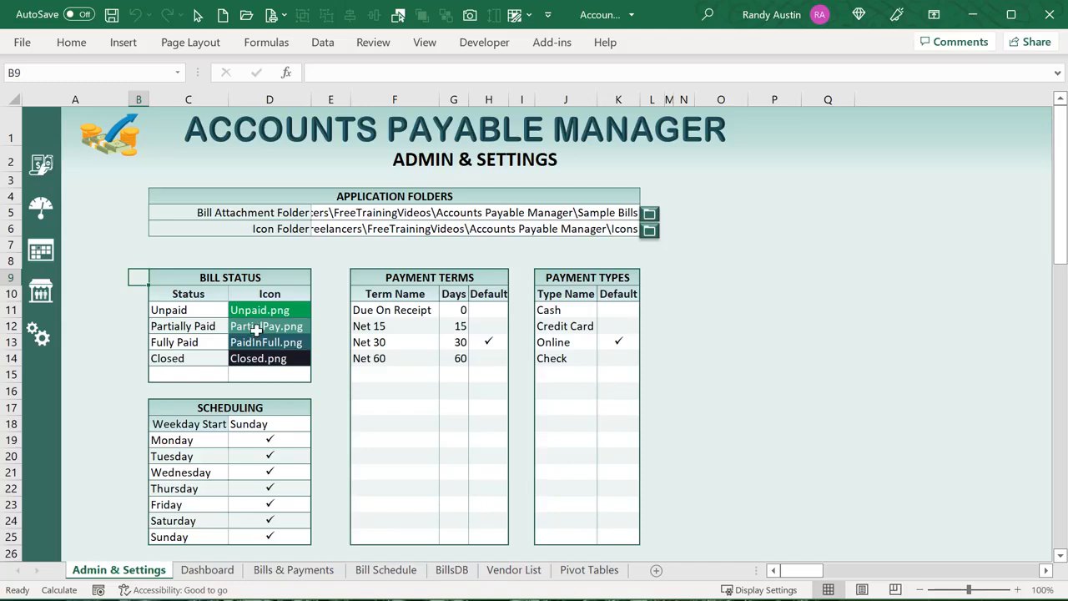
{"action": "left_click", "coordinate": [257, 330]}
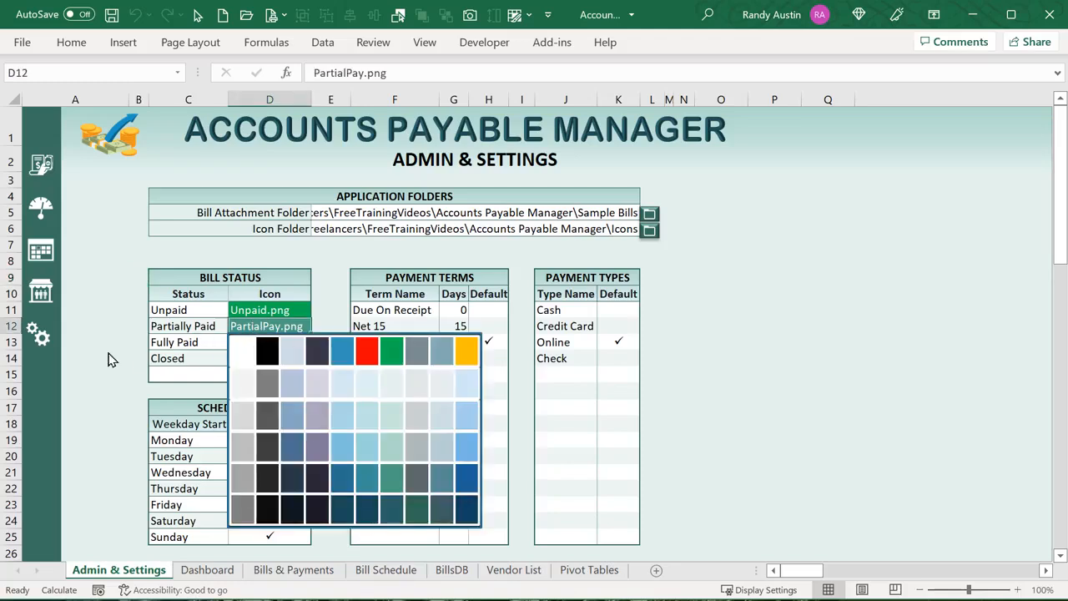
{"action": "left_click", "coordinate": [322, 311]}
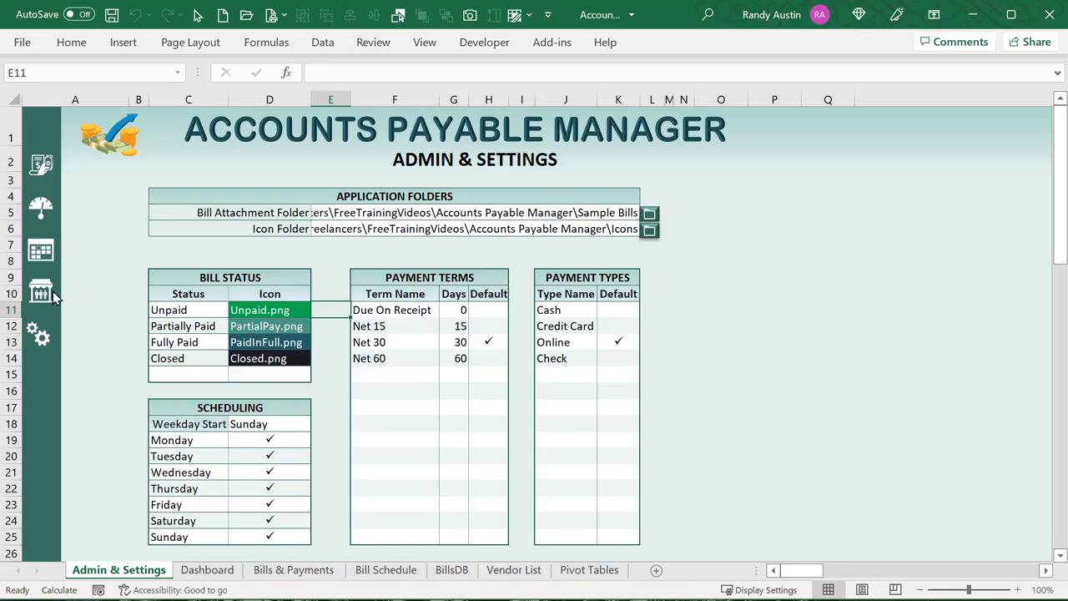
{"action": "left_click", "coordinate": [37, 257]}
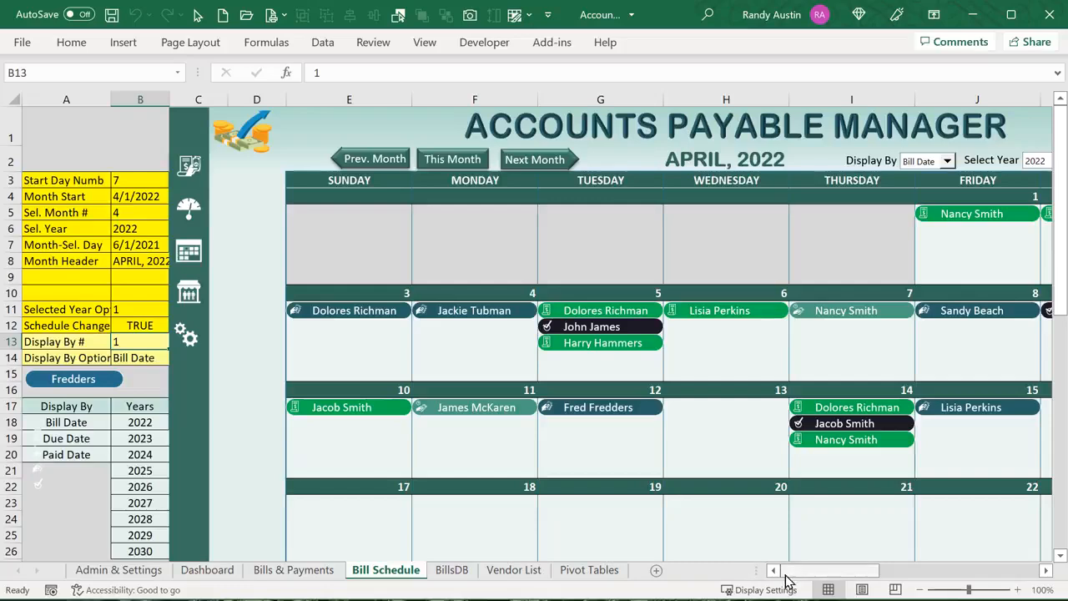
Look at the Fredders shape's context menu without choosing, then open the VBA editor with Alt+F11
{"action": "mouse_move", "coordinate": [784, 582]}
{"action": "left_mouse_down"}
{"action": "mouse_move", "coordinate": [805, 582]}
{"action": "mouse_move", "coordinate": [777, 575]}
{"action": "left_mouse_up"}
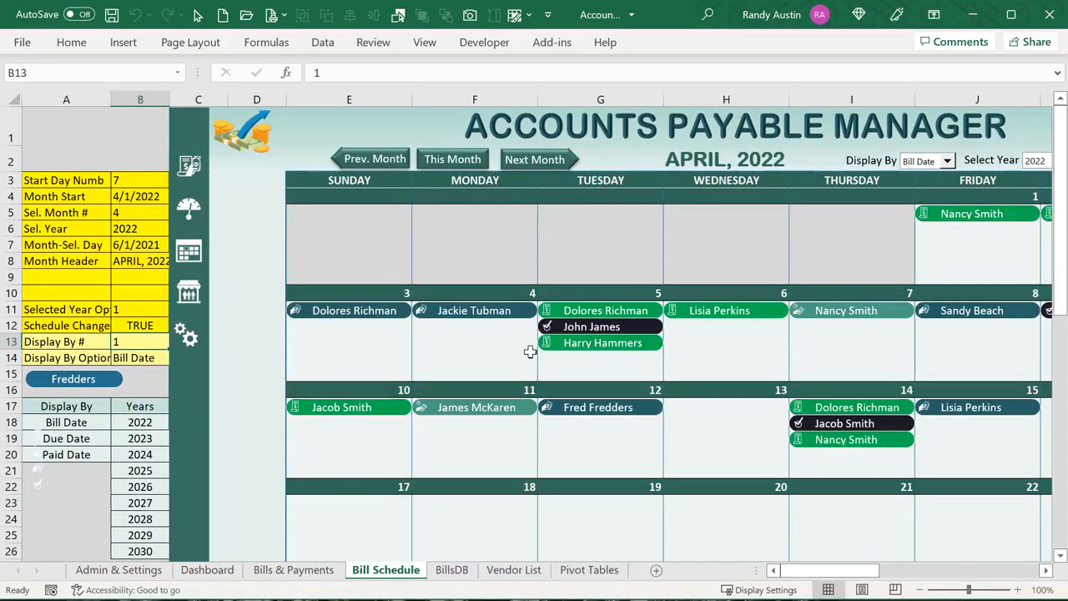
{"action": "right_click", "coordinate": [102, 380]}
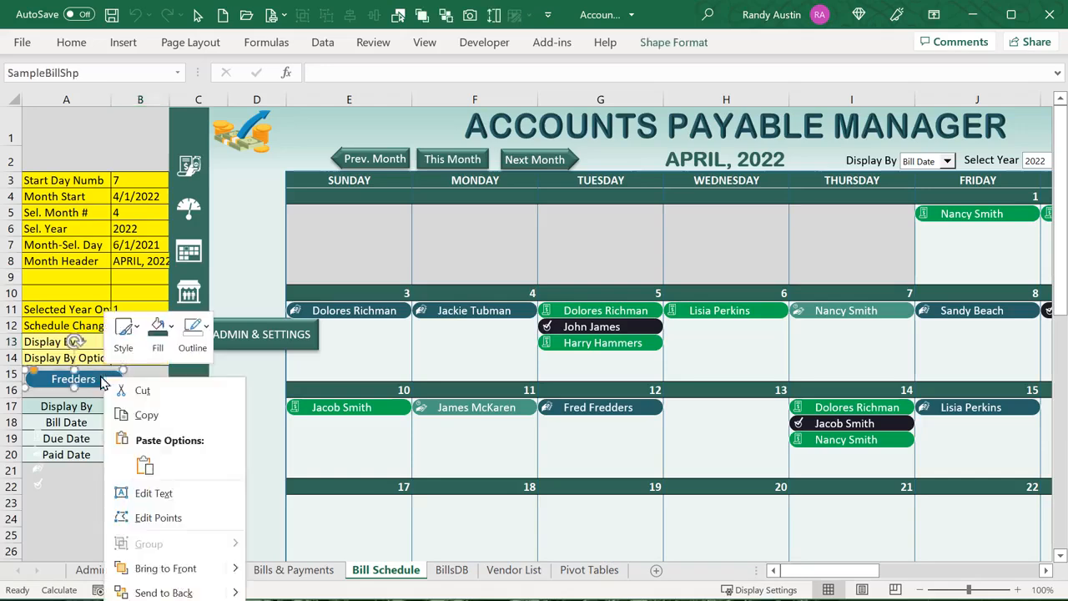
{"action": "left_click", "coordinate": [98, 377]}
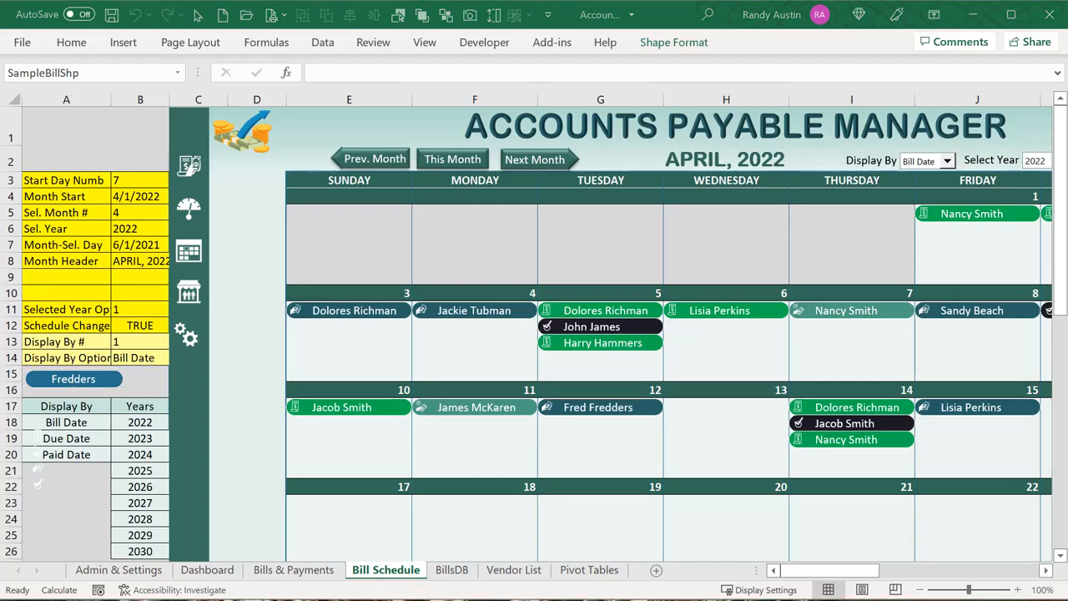
{"action": "key", "text": "alt+F11"}
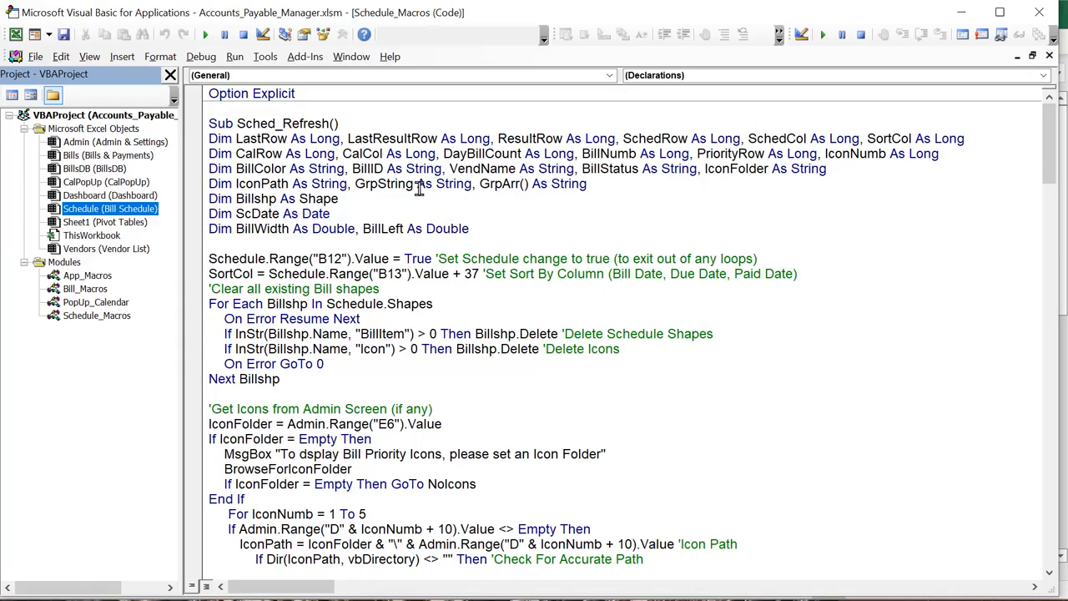
Review Sched_Refresh's Dim lines and the SortCol line reading B13, then return to Excel's B13
{"action": "left_click_drag", "start_coordinate": [534, 233], "coordinate": [190, 135]}
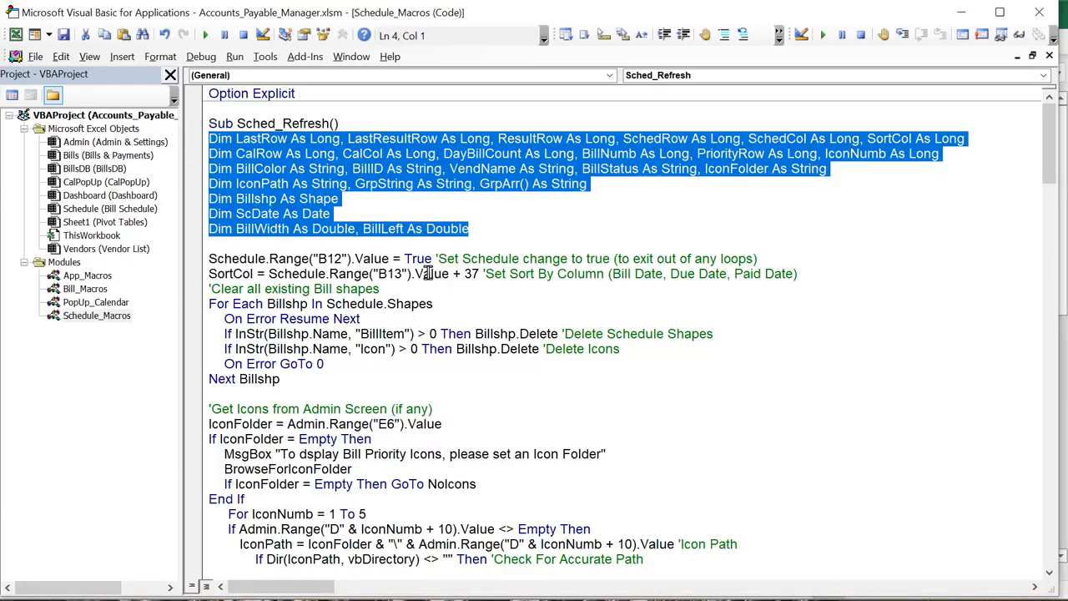
{"action": "left_click_drag", "start_coordinate": [773, 260], "coordinate": [209, 261]}
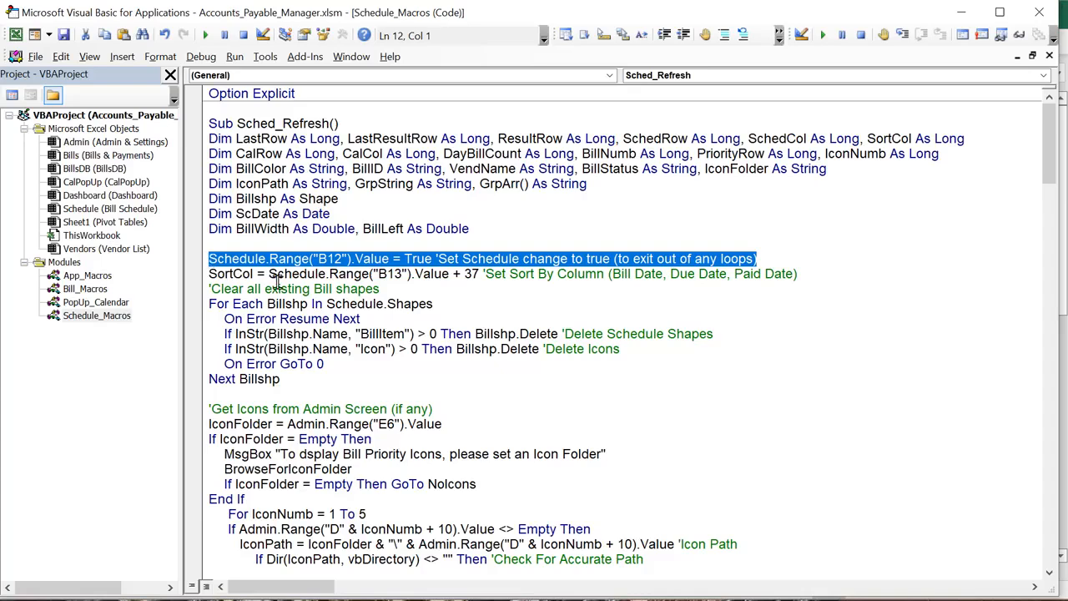
{"action": "left_click", "coordinate": [263, 304]}
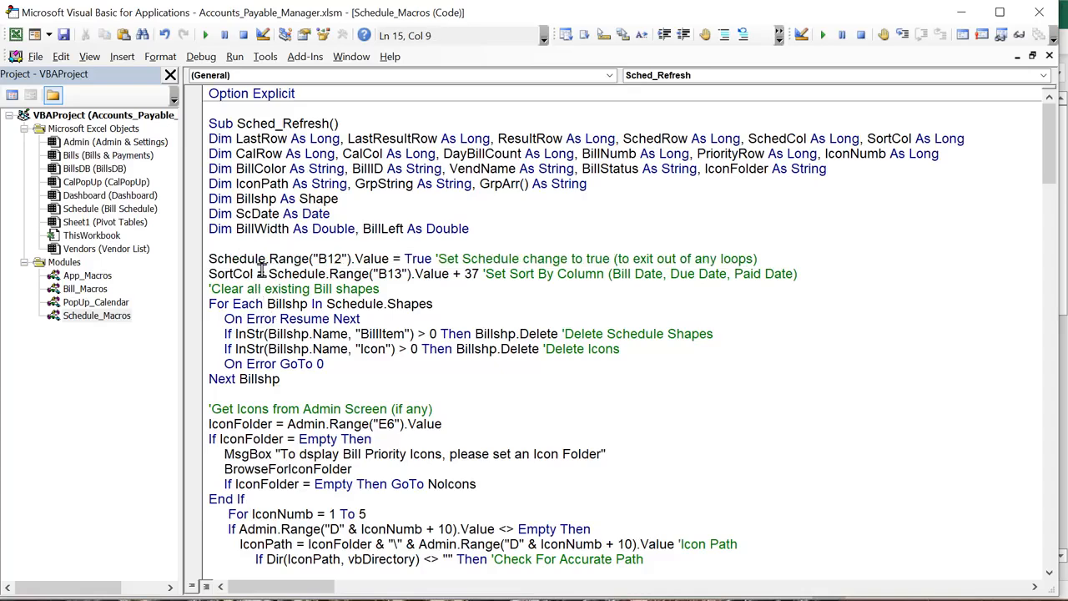
{"action": "left_click_drag", "start_coordinate": [255, 274], "coordinate": [212, 267]}
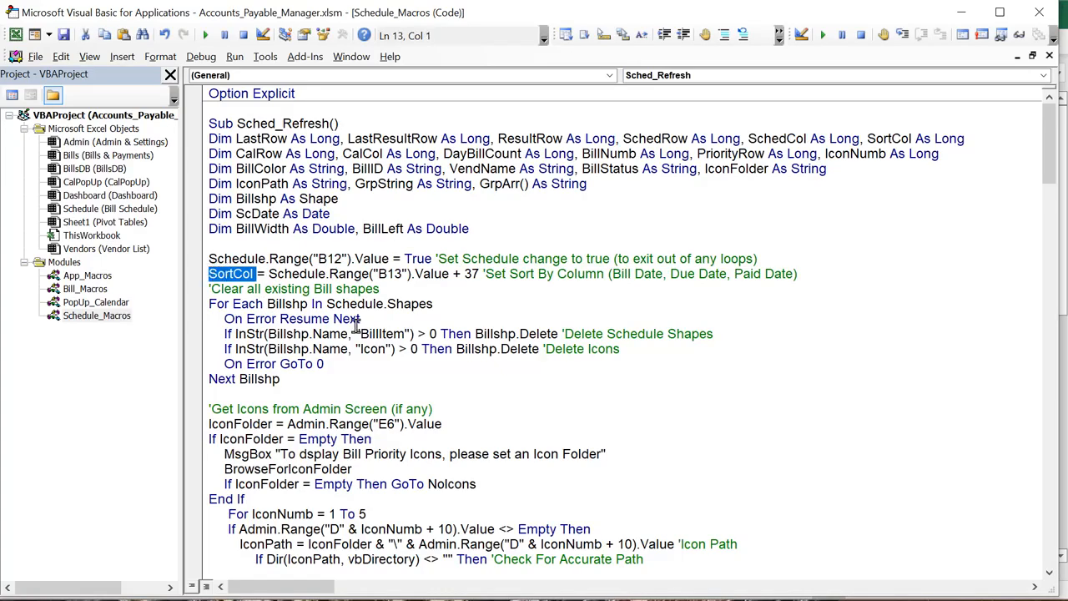
{"action": "left_click_drag", "start_coordinate": [453, 274], "coordinate": [272, 273]}
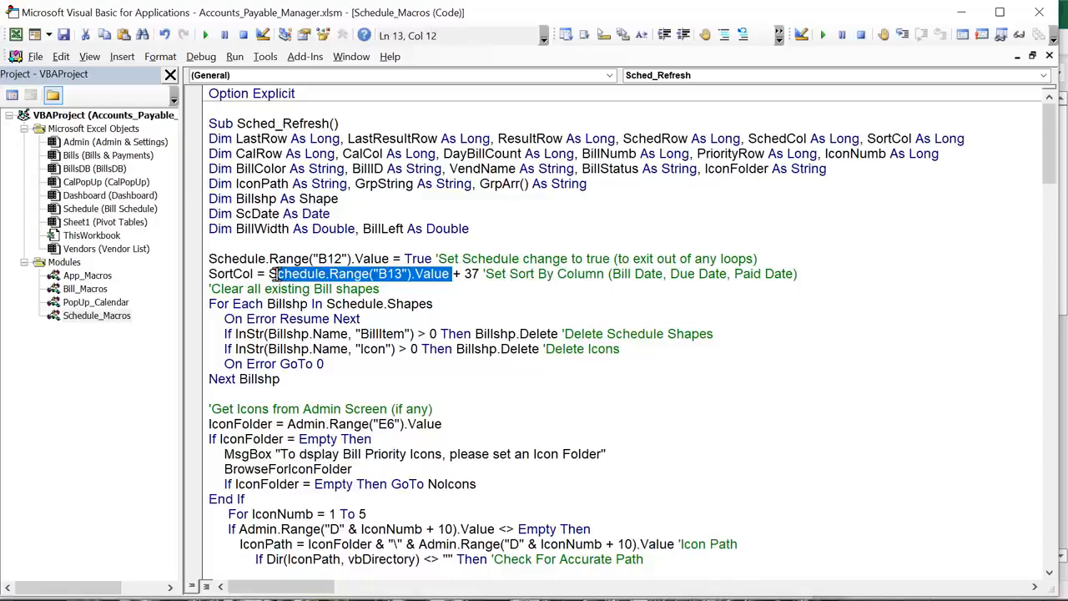
{"action": "key", "text": "alt+F11"}
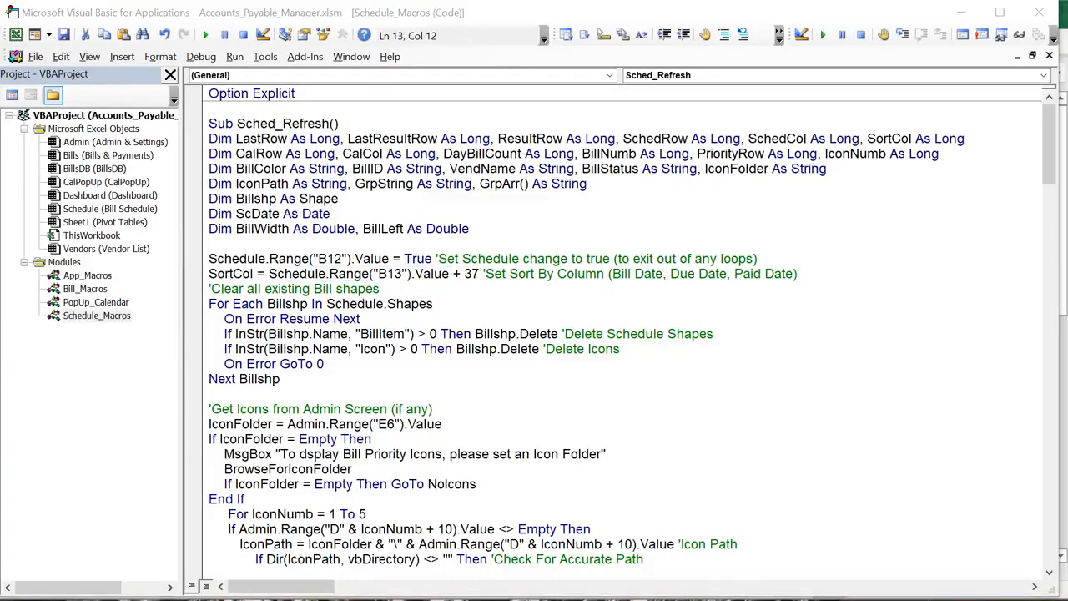
{"action": "left_click", "coordinate": [131, 337]}
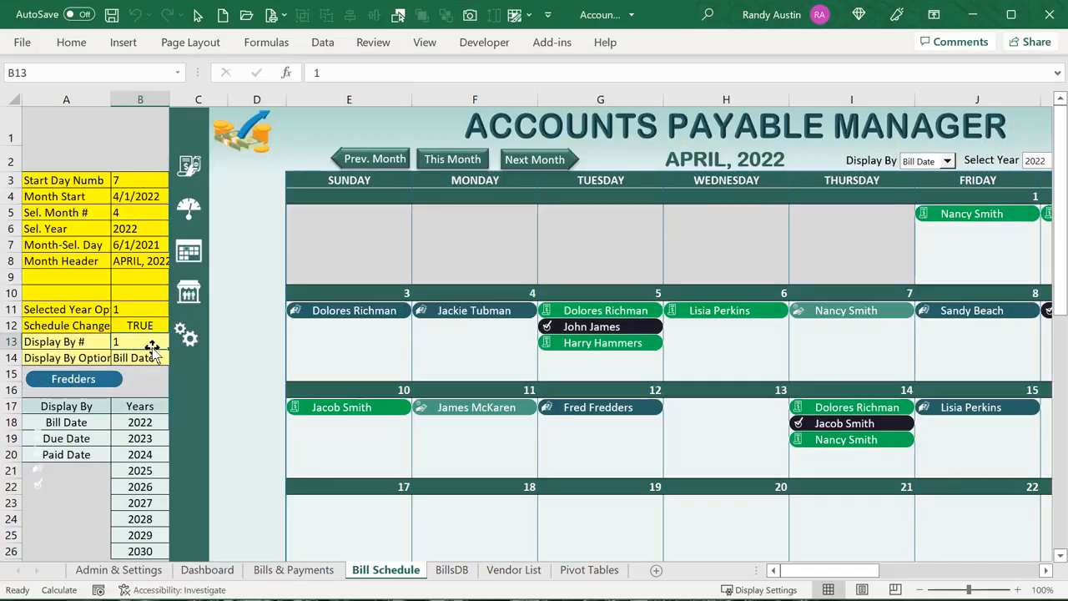
Display the calendar by Paid Date and enter =COLUMN() in BillsDB cell AN14
{"action": "left_click", "coordinate": [948, 161]}
{"action": "left_click", "coordinate": [940, 199]}
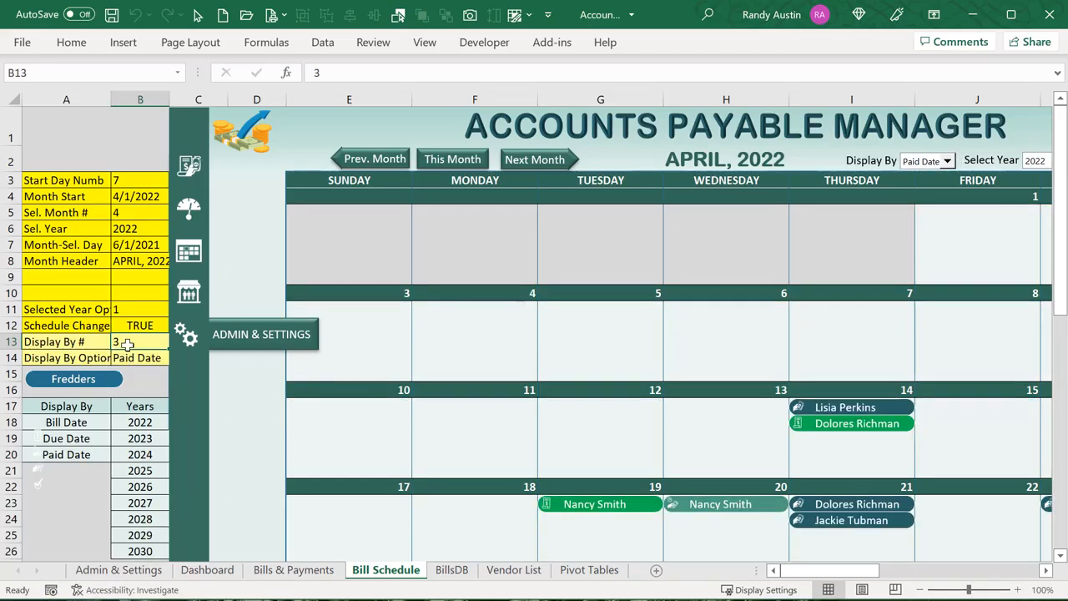
{"action": "left_click", "coordinate": [451, 570]}
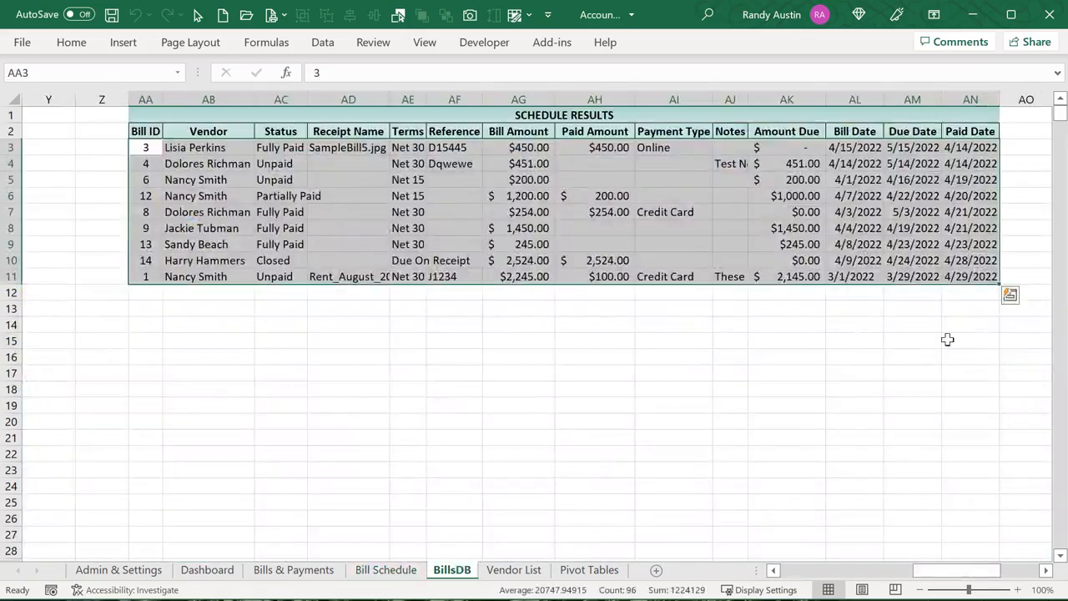
{"action": "left_click", "coordinate": [970, 329]}
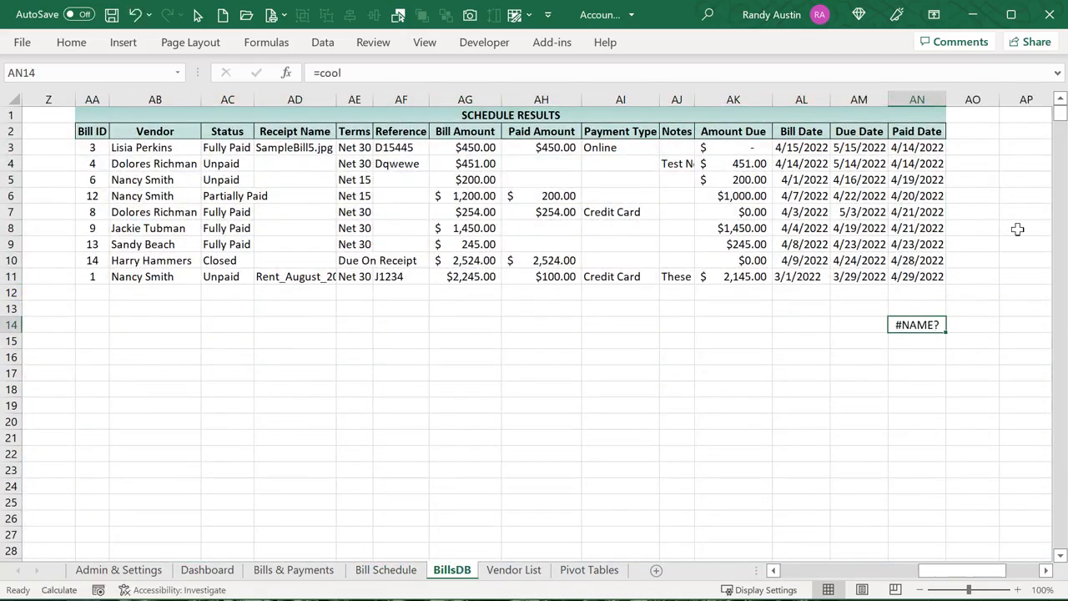
{"action": "type", "text": "=co"}
{"action": "key", "text": "Tab"}
{"action": "type", "text": ")"}
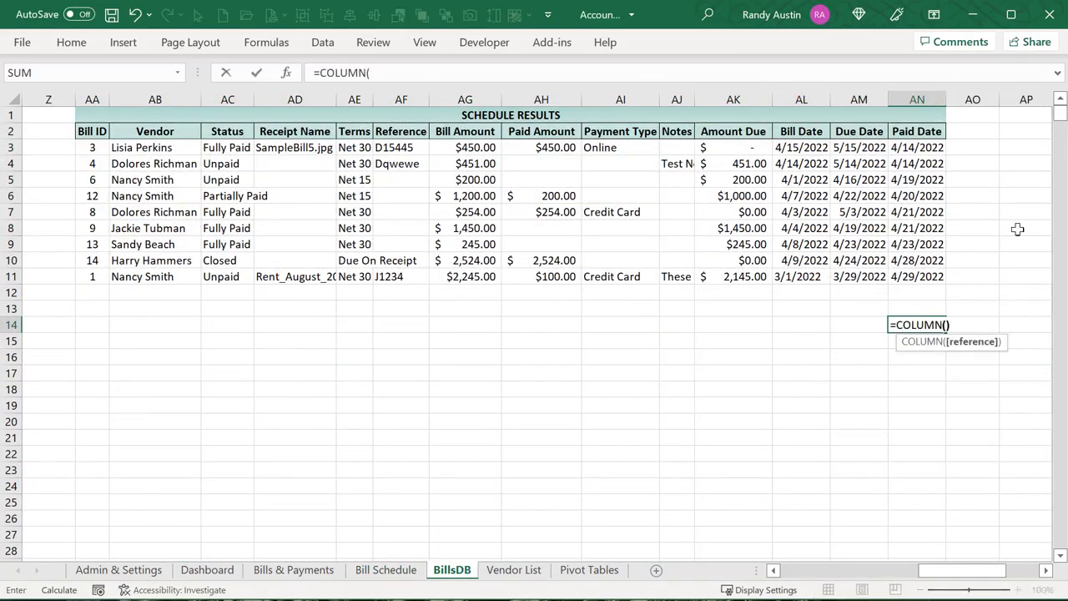
{"action": "key", "text": "Return"}
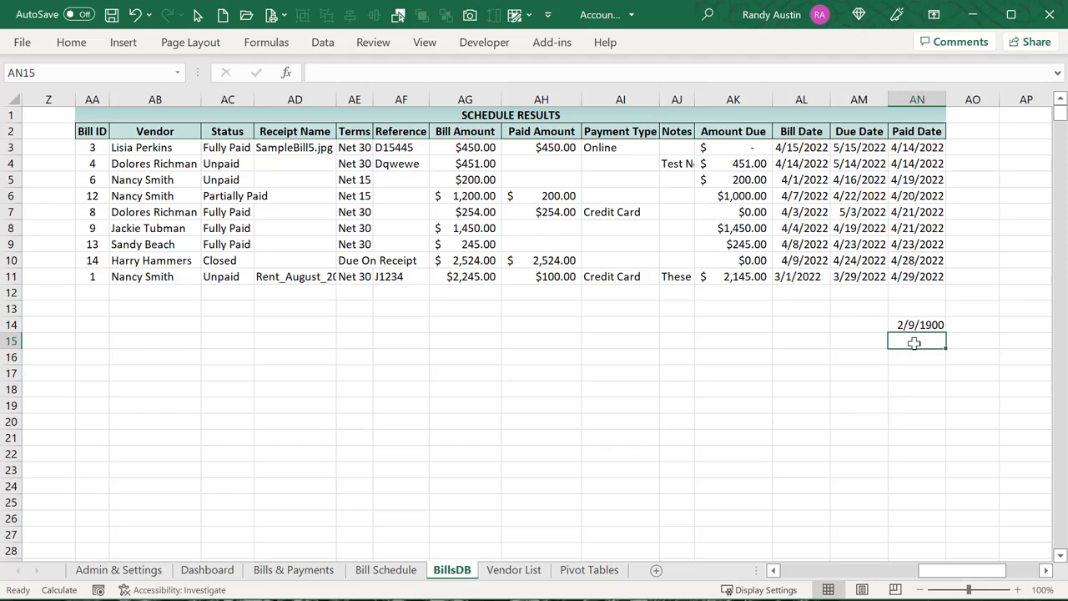
Format AN14 as General to reveal column number 40, then delete the test formula
{"action": "left_click", "coordinate": [918, 325]}
{"action": "left_click", "coordinate": [71, 42]}
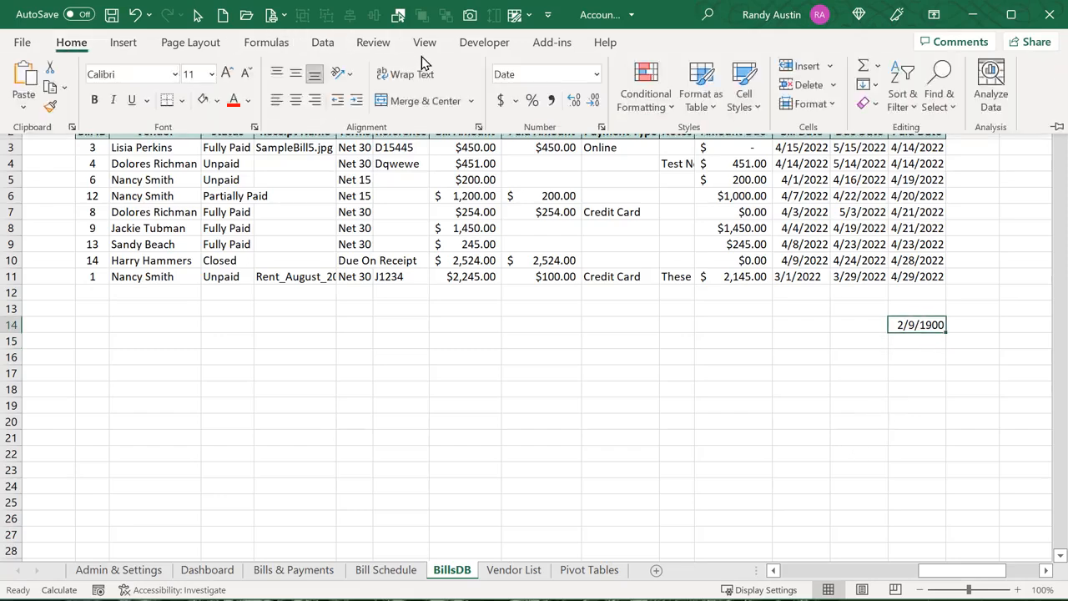
{"action": "left_click", "coordinate": [596, 75]}
{"action": "left_click", "coordinate": [584, 94]}
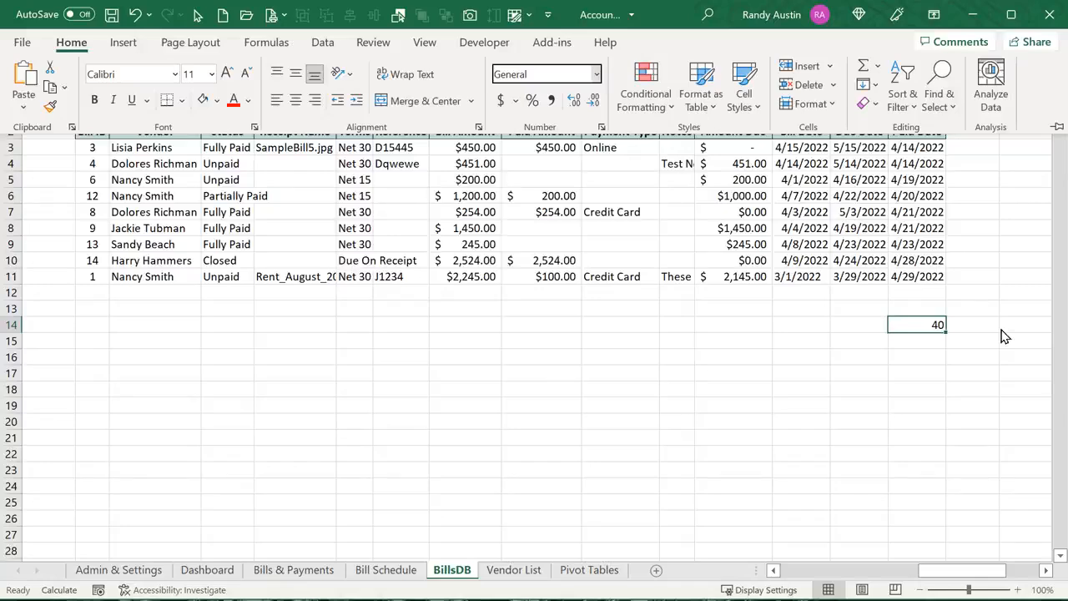
{"action": "key", "text": "Delete"}
{"action": "key", "text": "Escape"}
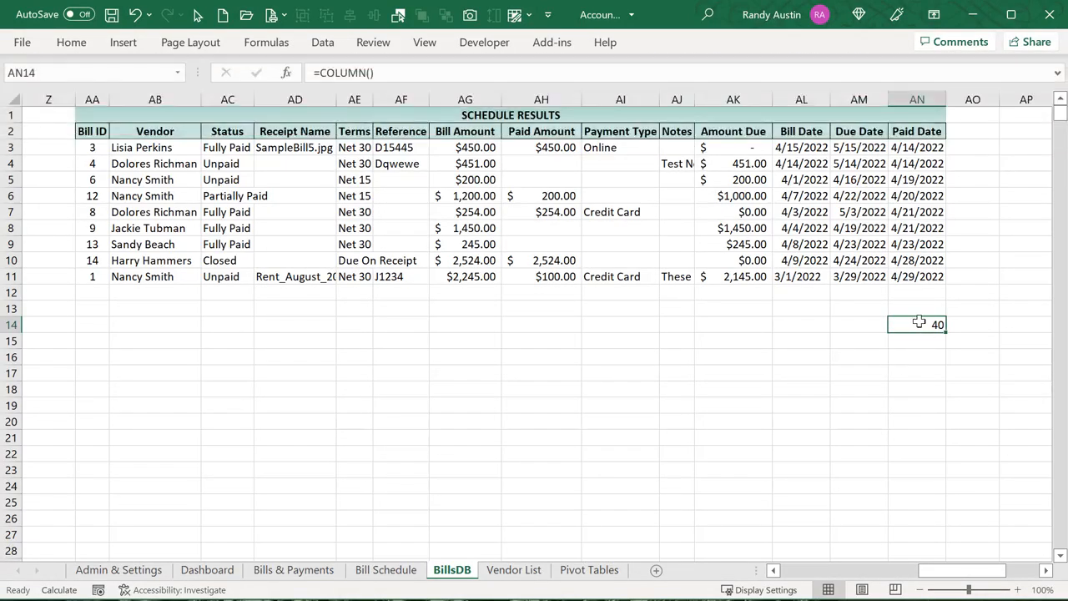
{"action": "left_click", "coordinate": [941, 278]}
{"action": "left_click", "coordinate": [918, 324]}
{"action": "key", "text": "Delete"}
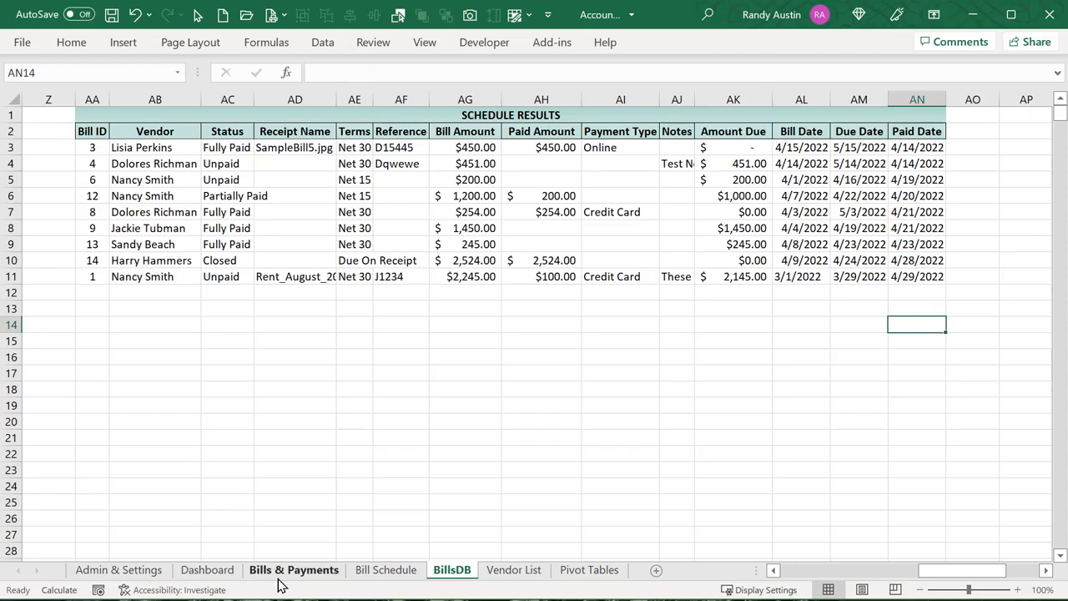
{"action": "left_click", "coordinate": [370, 572]}
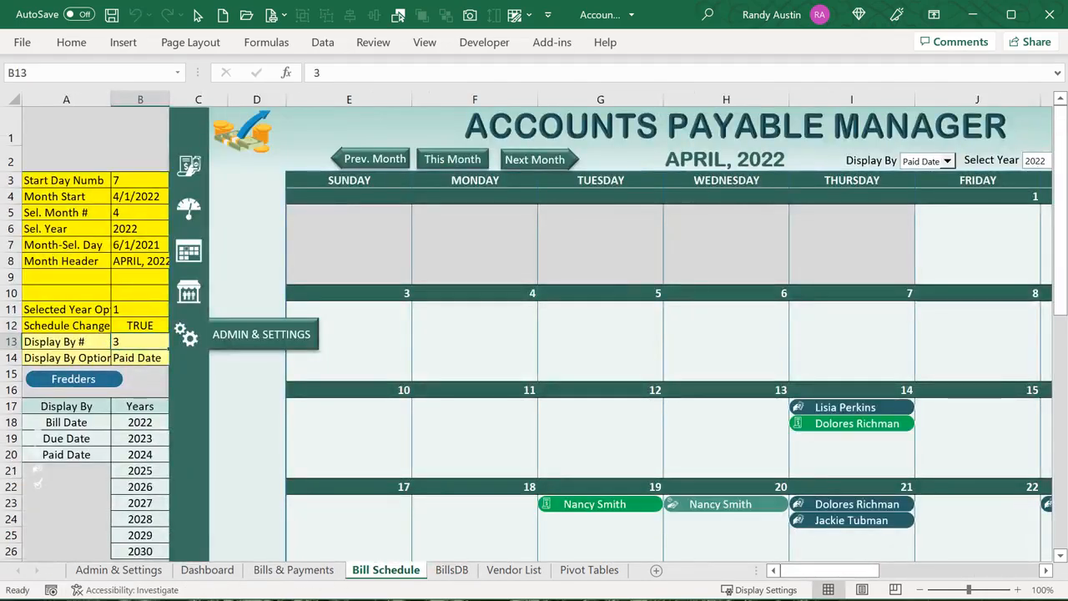
{"action": "key", "text": "alt+F11"}
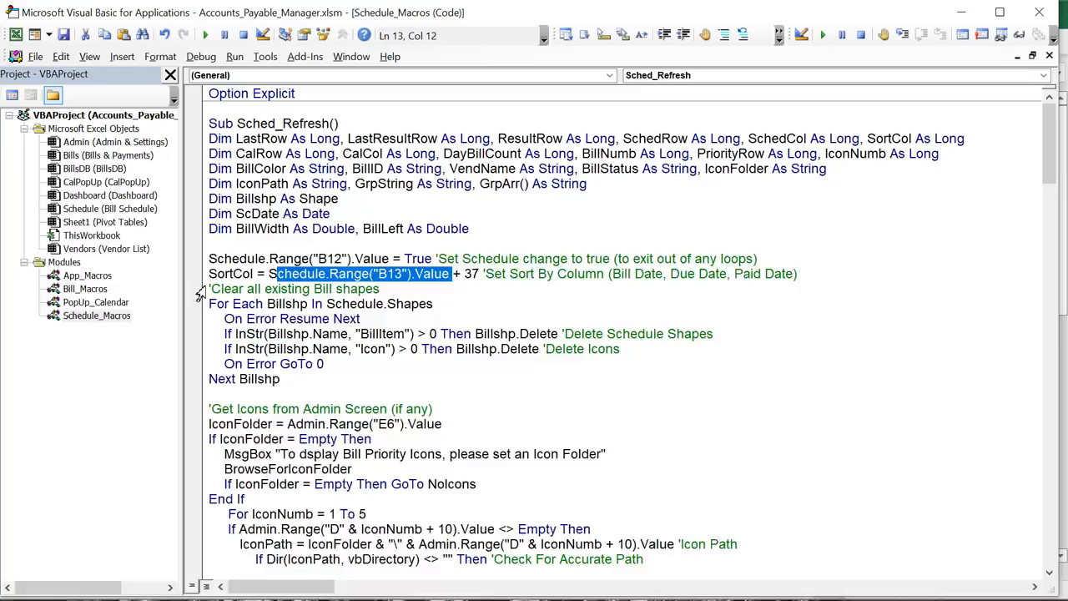
{"action": "left_click_drag", "start_coordinate": [269, 274], "coordinate": [434, 276]}
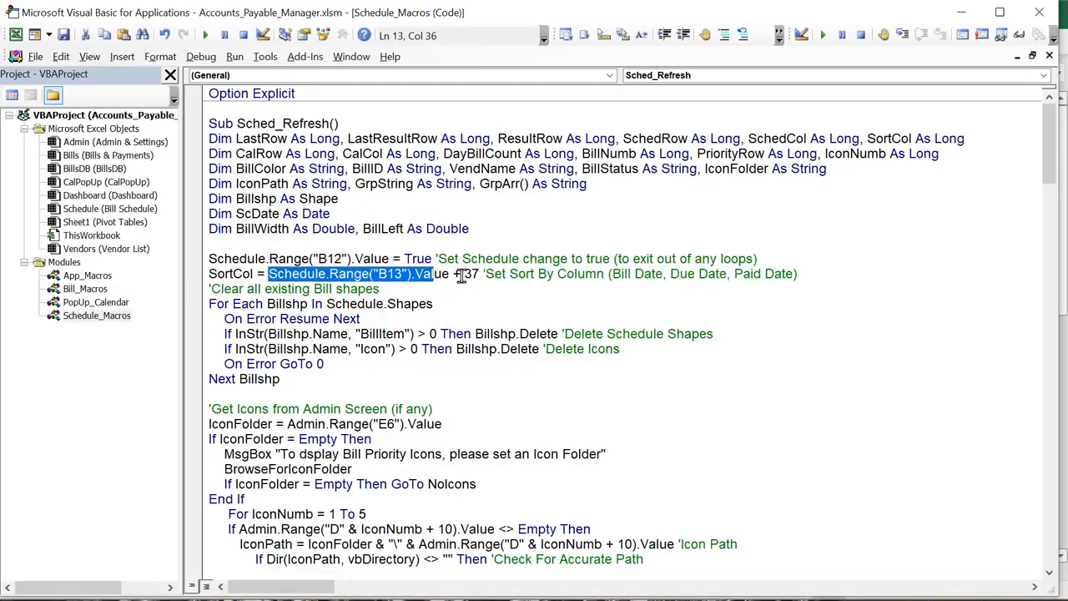
{"action": "left_click", "coordinate": [627, 276]}
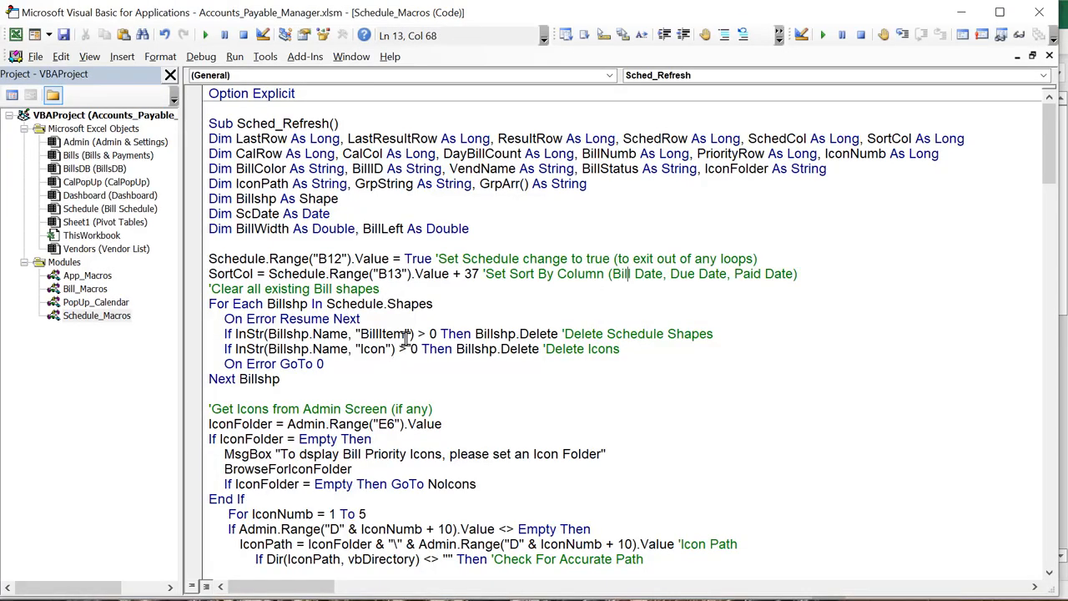
{"action": "left_click_drag", "start_coordinate": [407, 333], "coordinate": [357, 334]}
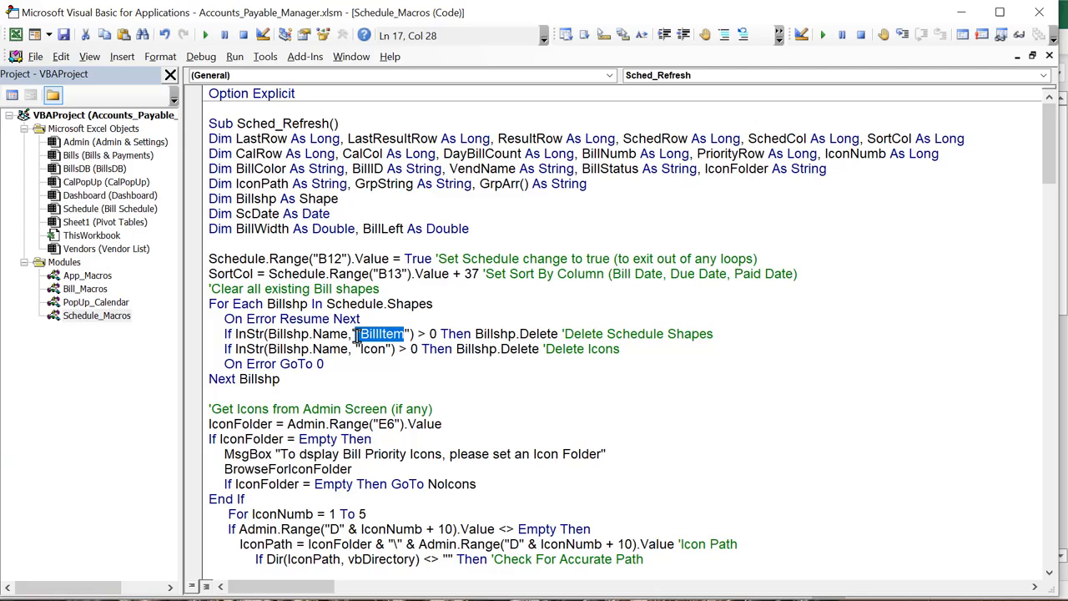
{"action": "left_click_drag", "start_coordinate": [393, 348], "coordinate": [363, 351]}
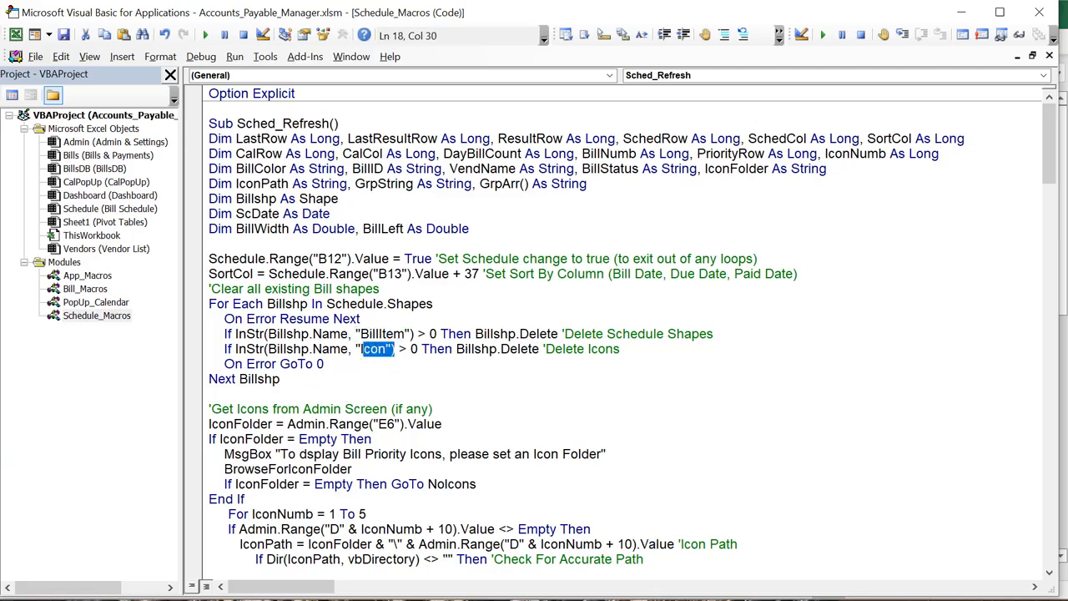
{"action": "key", "text": "alt+F11"}
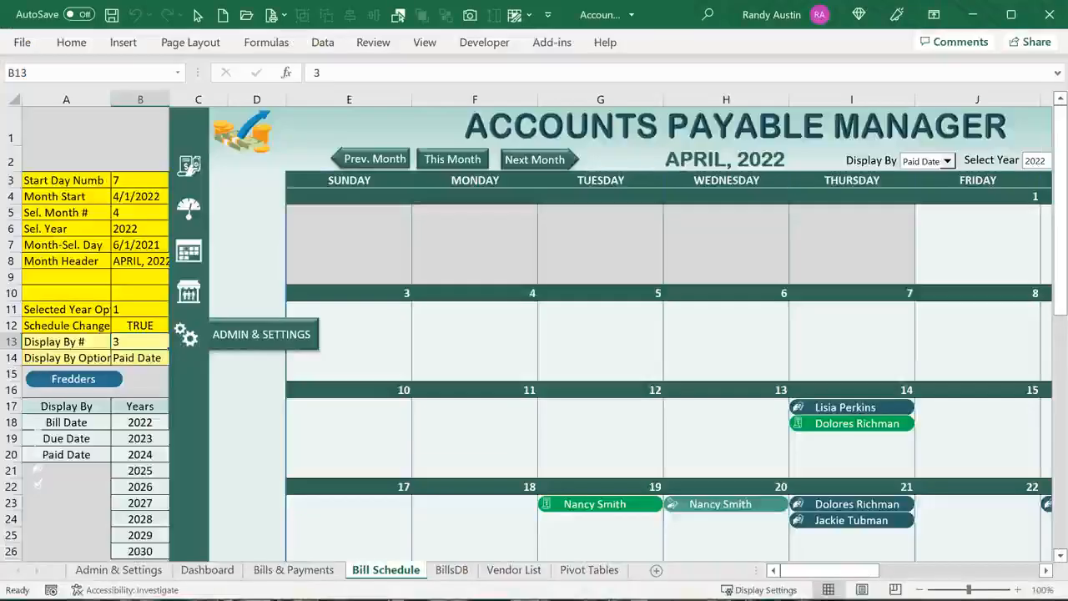
{"action": "left_click", "coordinate": [609, 505]}
{"action": "right_click", "coordinate": [609, 505]}
{"action": "key", "text": "Escape"}
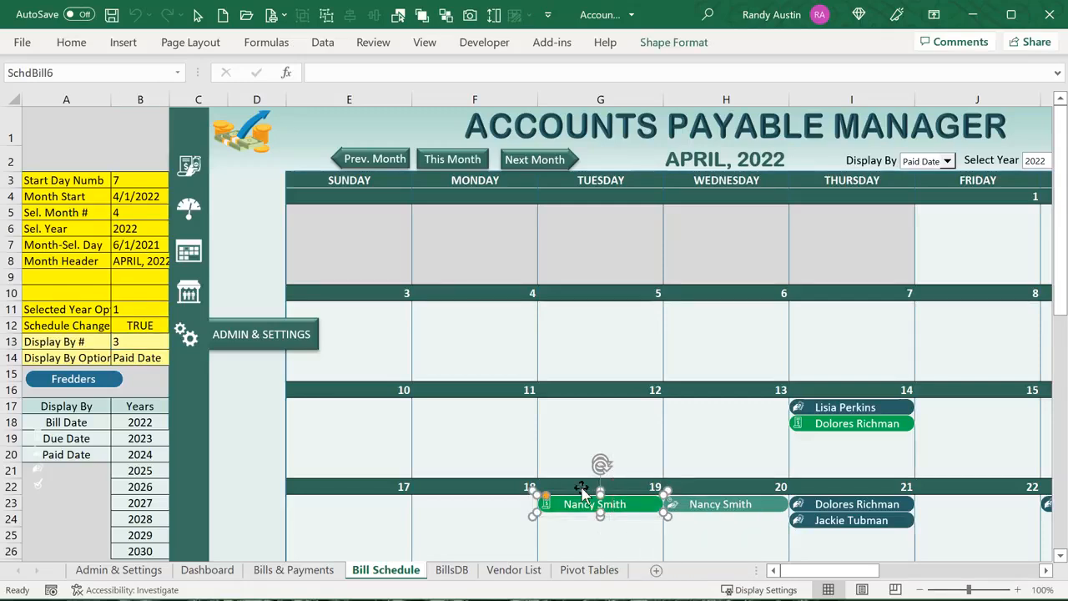
{"action": "left_click", "coordinate": [581, 487]}
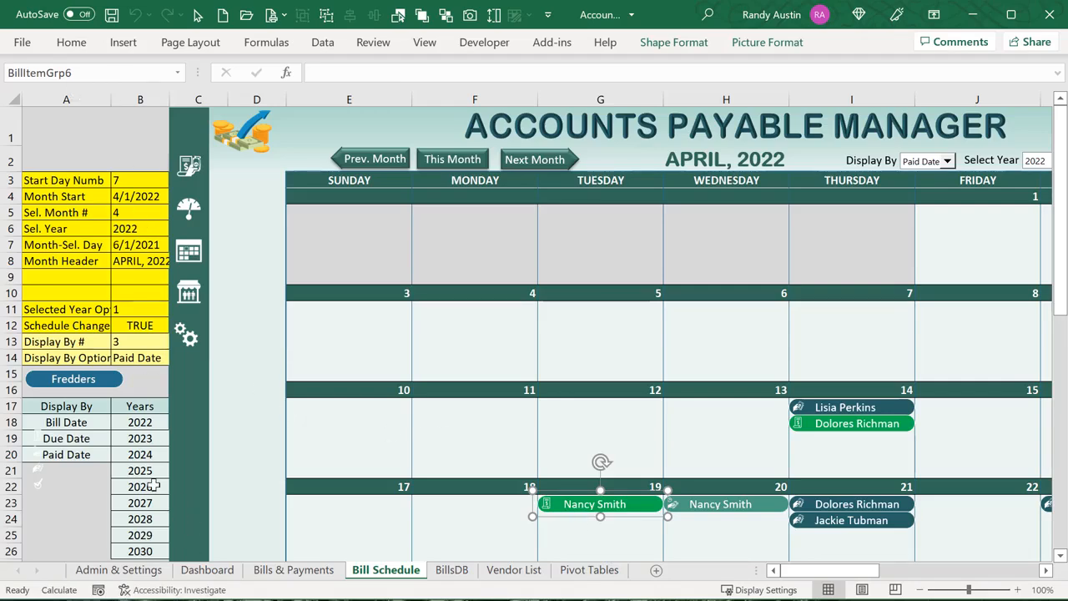
Move the small status icons from column A into the dark sidebar
{"action": "scroll", "coordinate": [120, 436], "scroll_direction": "down", "scroll_amount": 1}
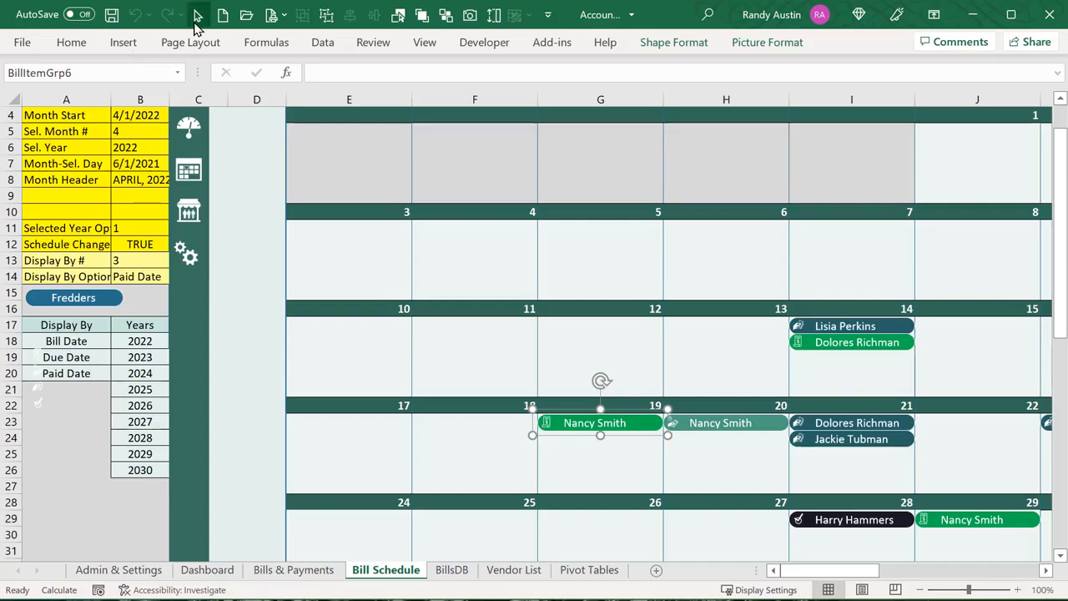
{"action": "left_click_drag", "start_coordinate": [78, 433], "coordinate": [8, 306]}
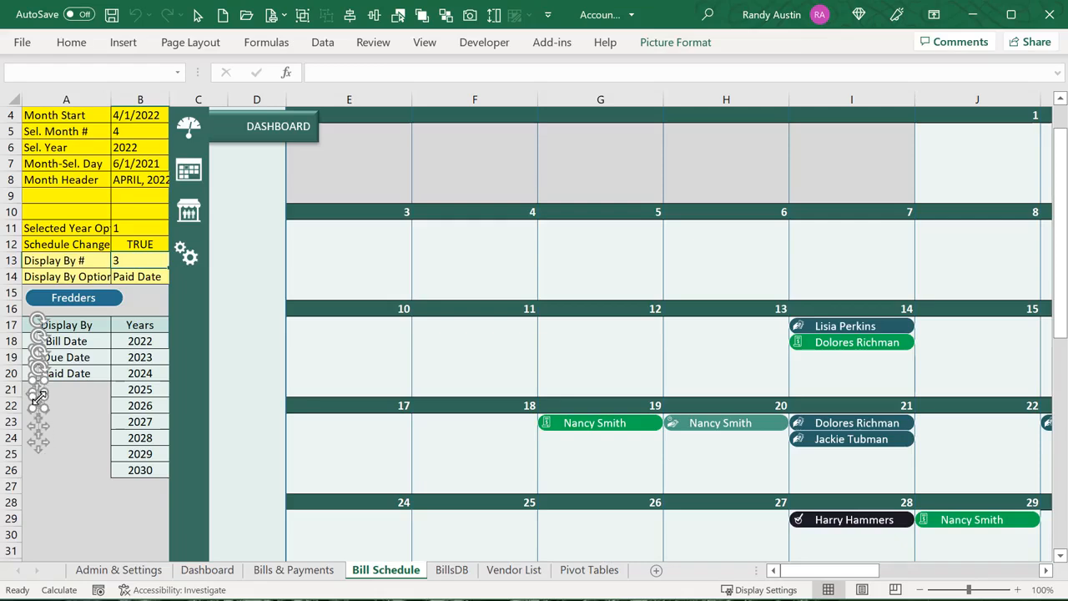
{"action": "left_click_drag", "start_coordinate": [40, 397], "coordinate": [194, 387]}
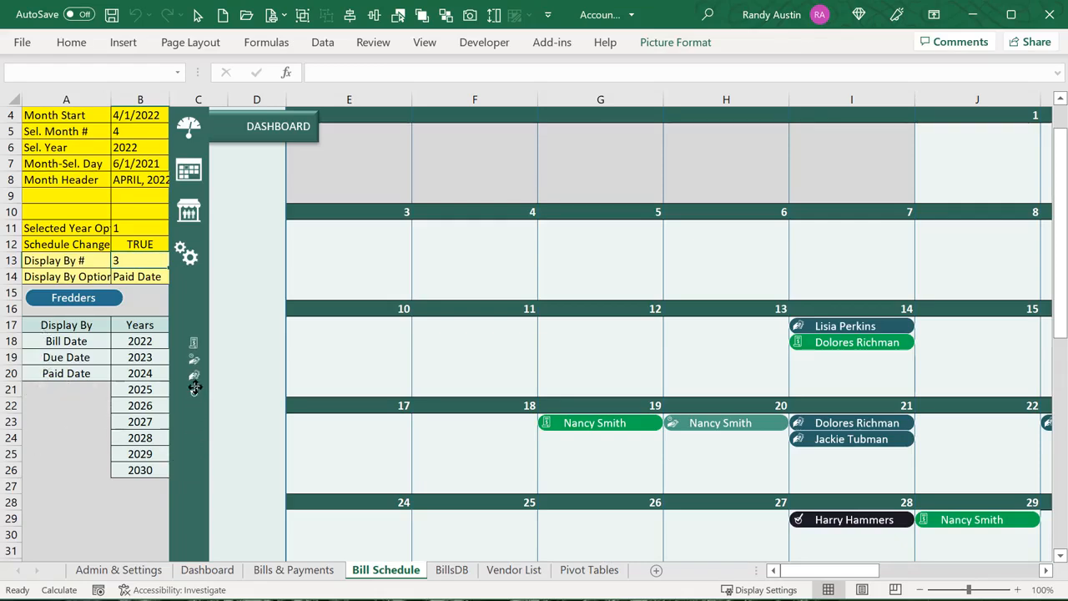
{"action": "left_click", "coordinate": [195, 482]}
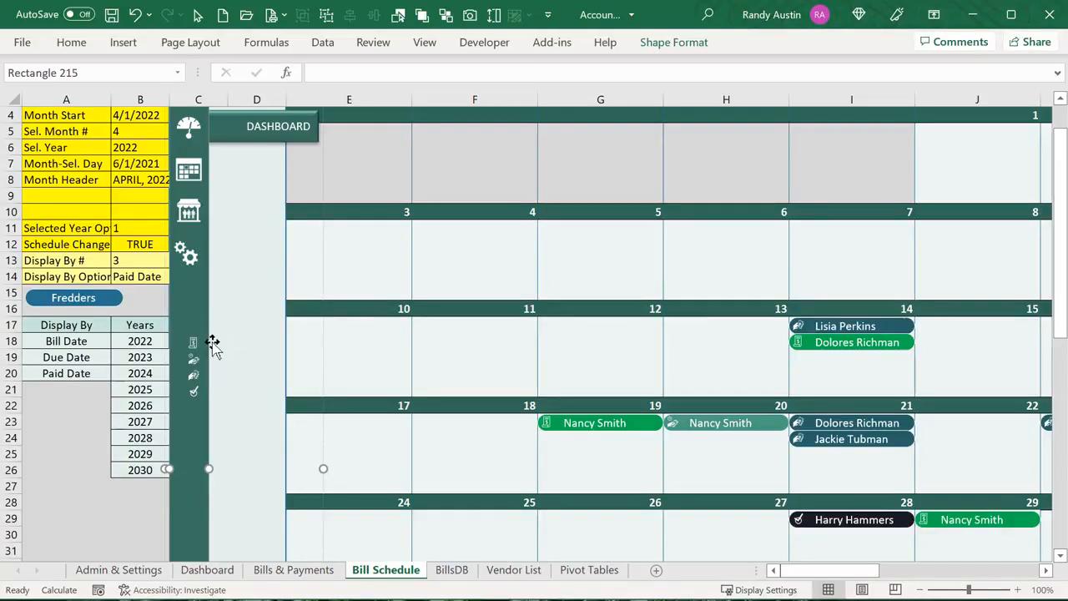
Check the Icon Folder path and icon file names D11:D14 on Admin & Settings
{"action": "left_click", "coordinate": [114, 572]}
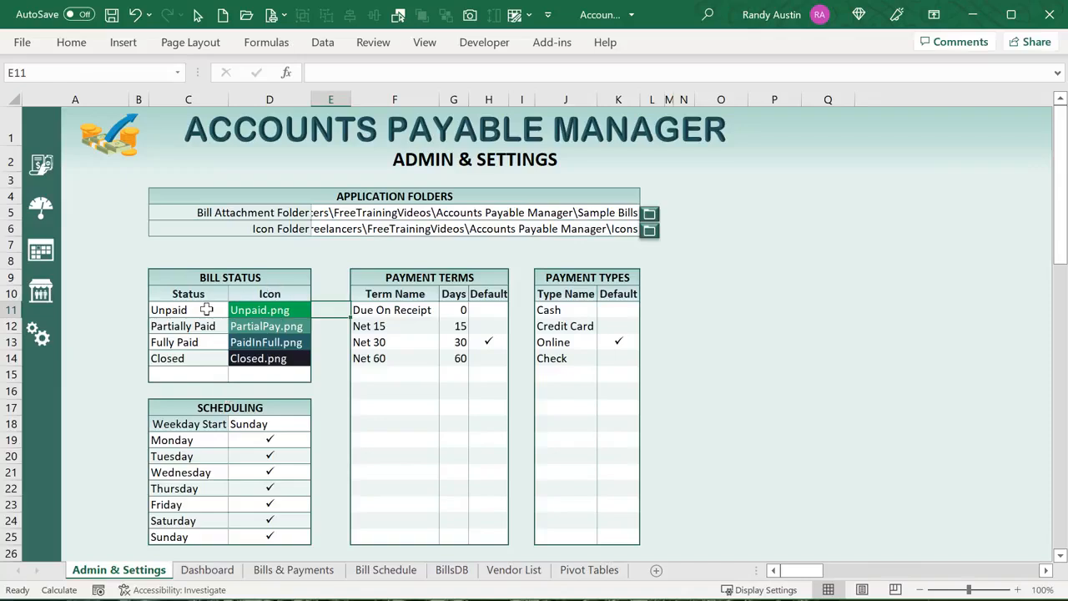
{"action": "left_click_drag", "start_coordinate": [248, 309], "coordinate": [250, 361]}
{"action": "left_click", "coordinate": [333, 227]}
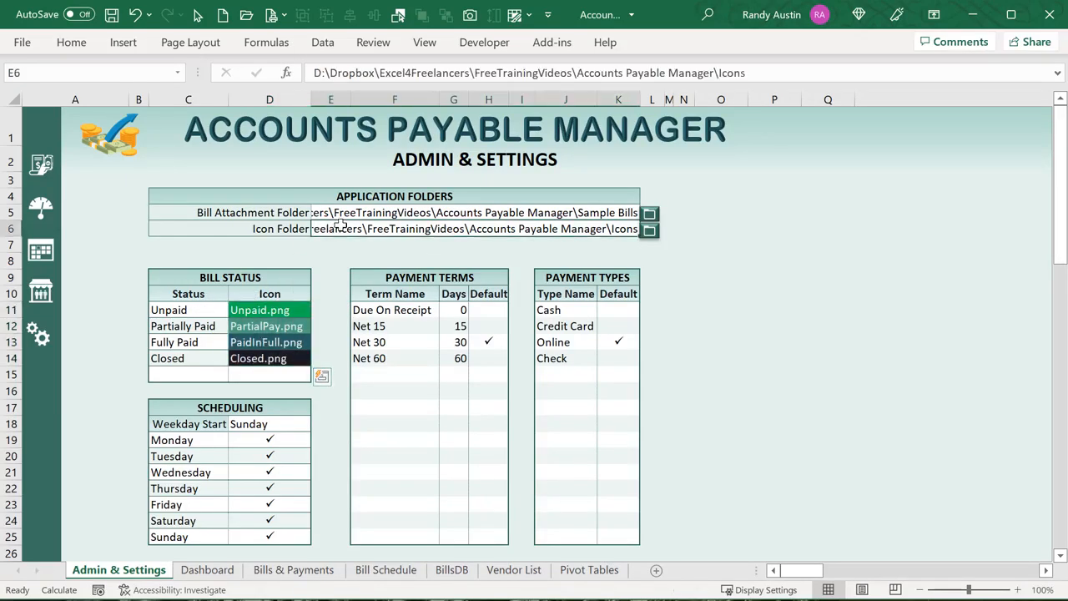
{"action": "left_click_drag", "start_coordinate": [250, 310], "coordinate": [253, 356]}
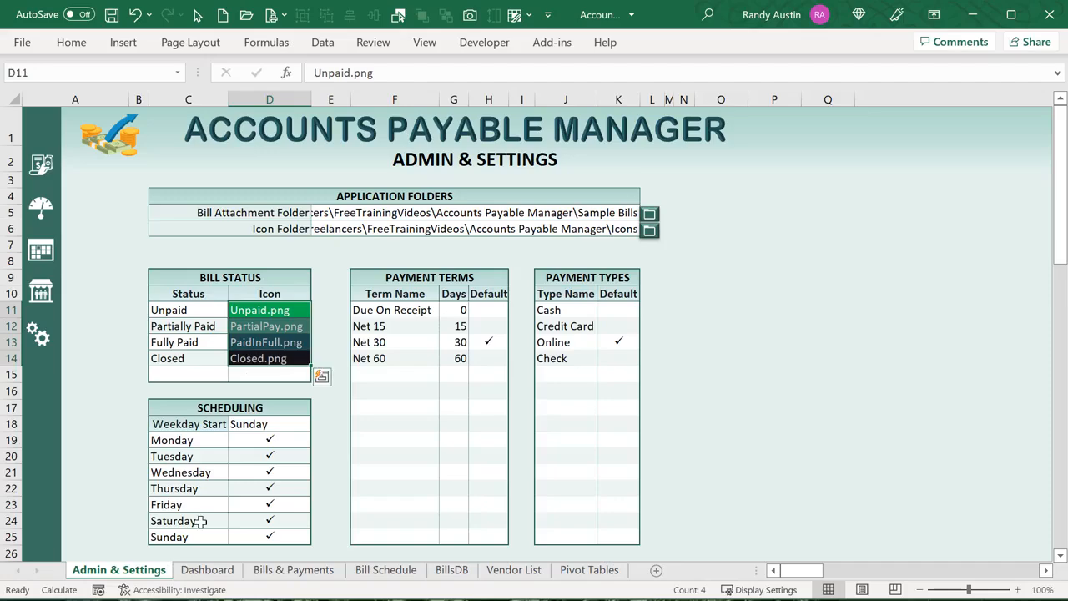
Enlarge the column A status icons over A20:C31 on Bill Schedule and click one to run its macro
{"action": "left_click", "coordinate": [386, 570]}
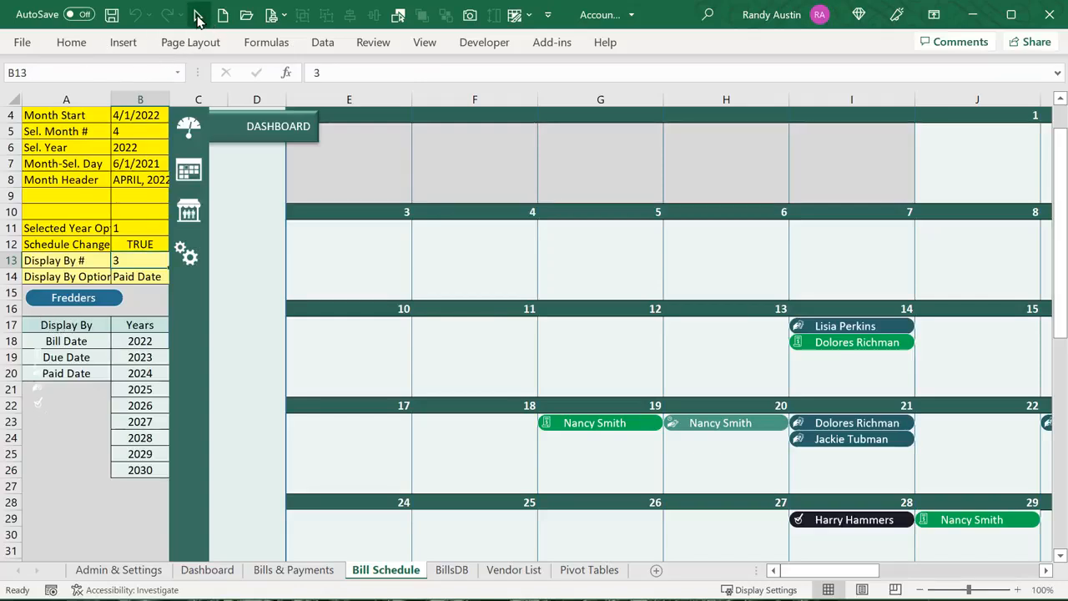
{"action": "left_click", "coordinate": [198, 14]}
{"action": "left_click_drag", "start_coordinate": [67, 433], "coordinate": [15, 294]}
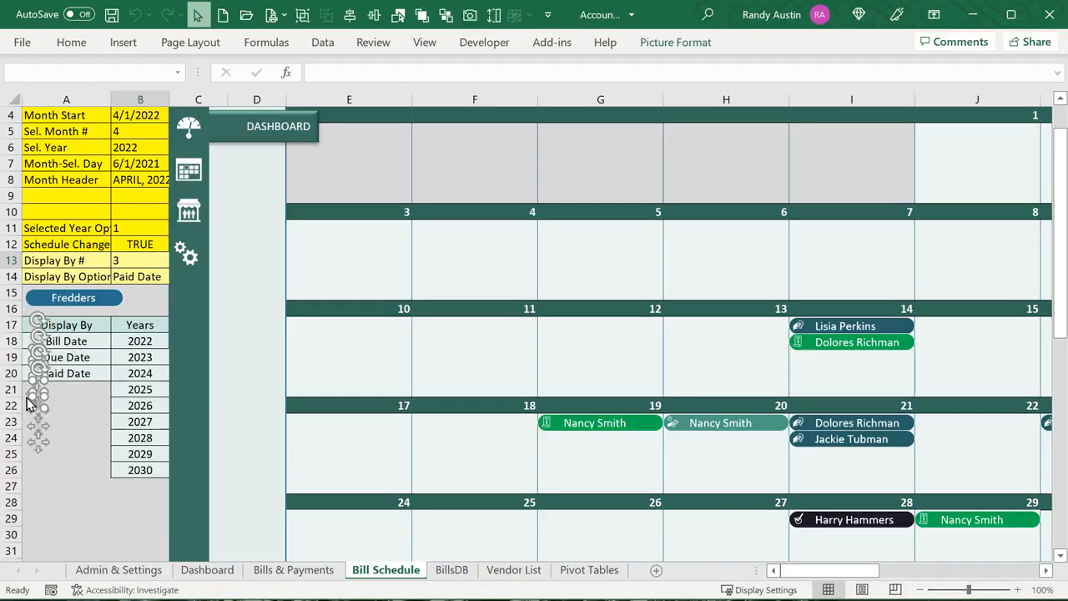
{"action": "left_click_drag", "start_coordinate": [40, 399], "coordinate": [210, 468]}
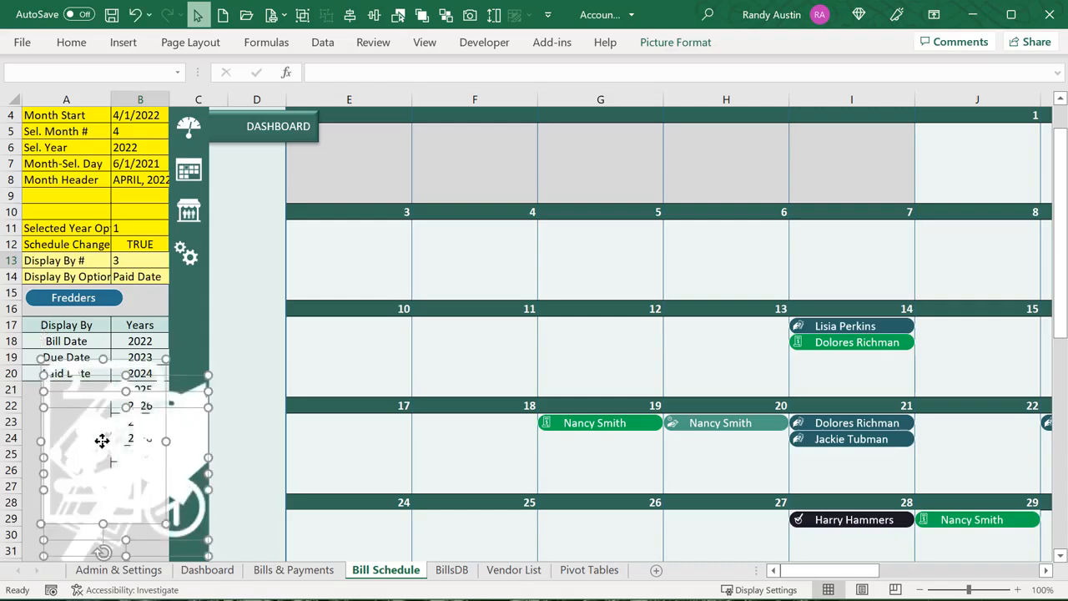
{"action": "left_click", "coordinate": [121, 301]}
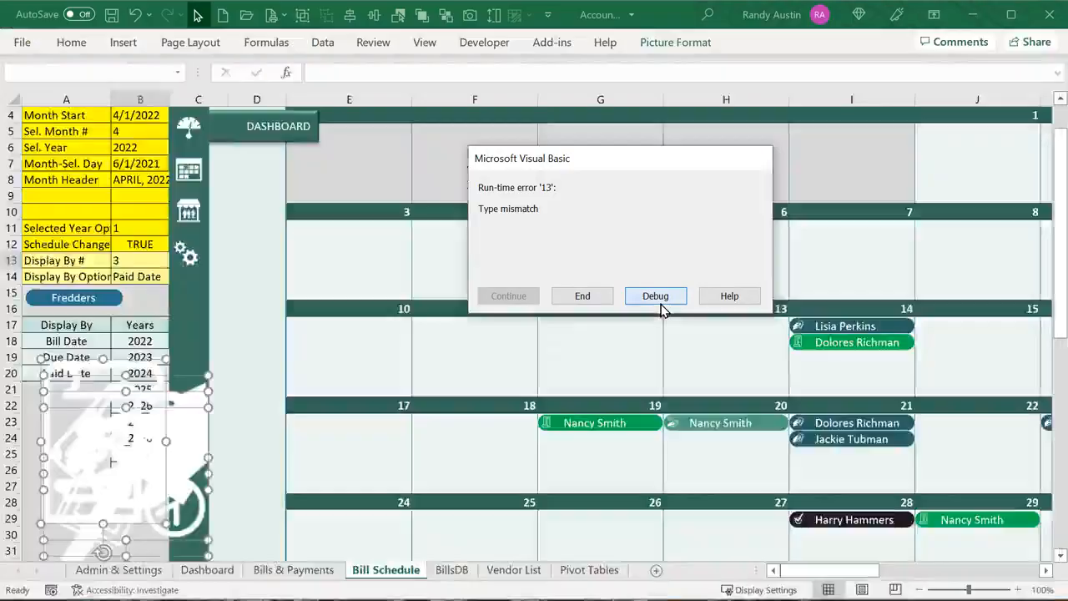
Debug the Type mismatch at the Application.Caller line, reset break mode and minimise the VBA editor
{"action": "left_click", "coordinate": [656, 296]}
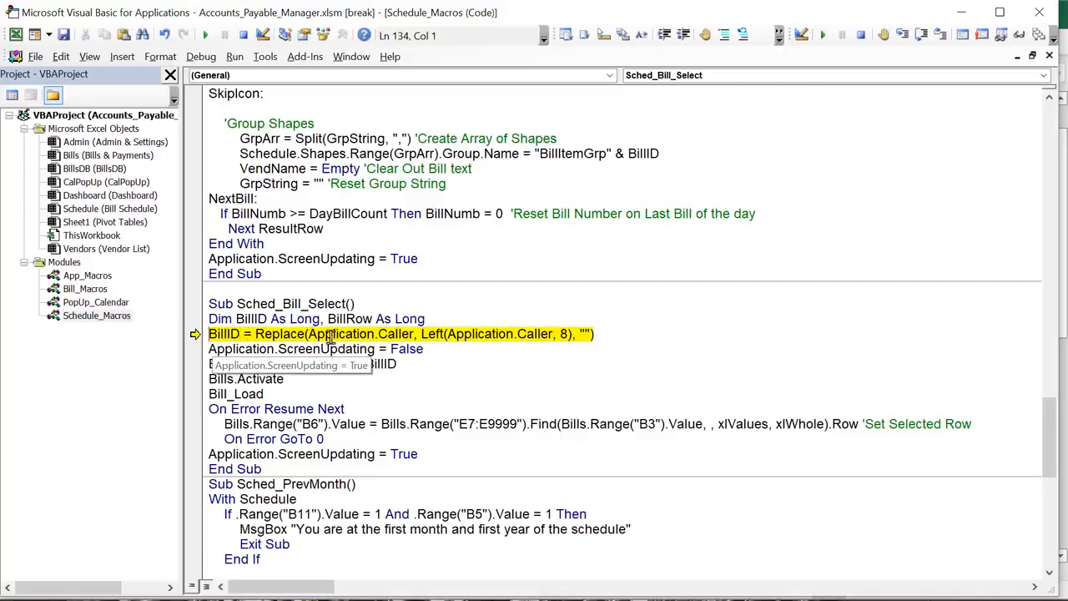
{"action": "left_click_drag", "start_coordinate": [318, 334], "coordinate": [375, 334]}
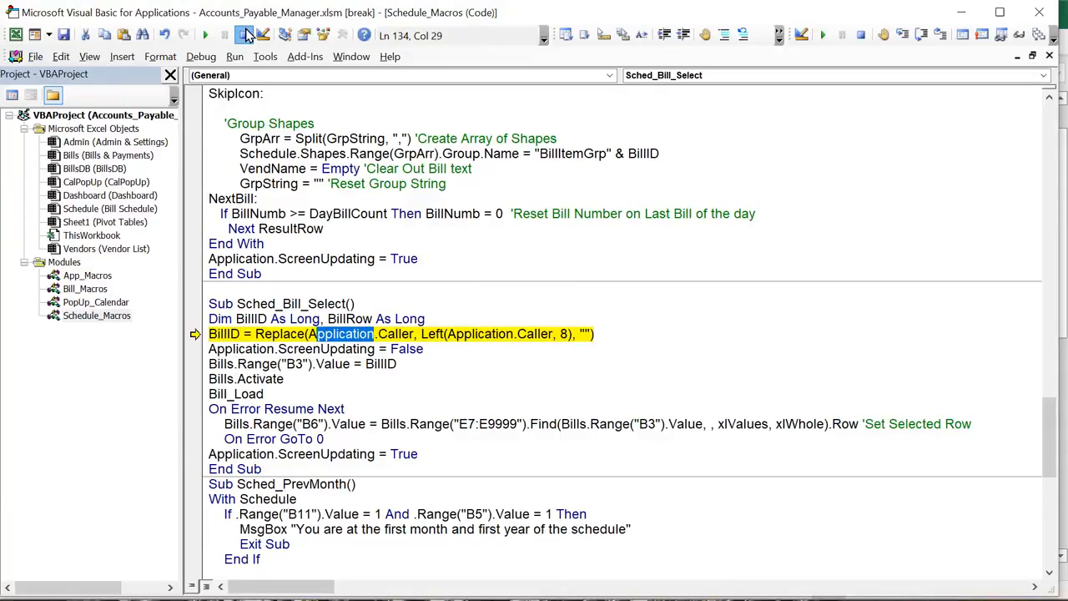
{"action": "left_click", "coordinate": [243, 34]}
{"action": "key", "text": "alt+F11"}
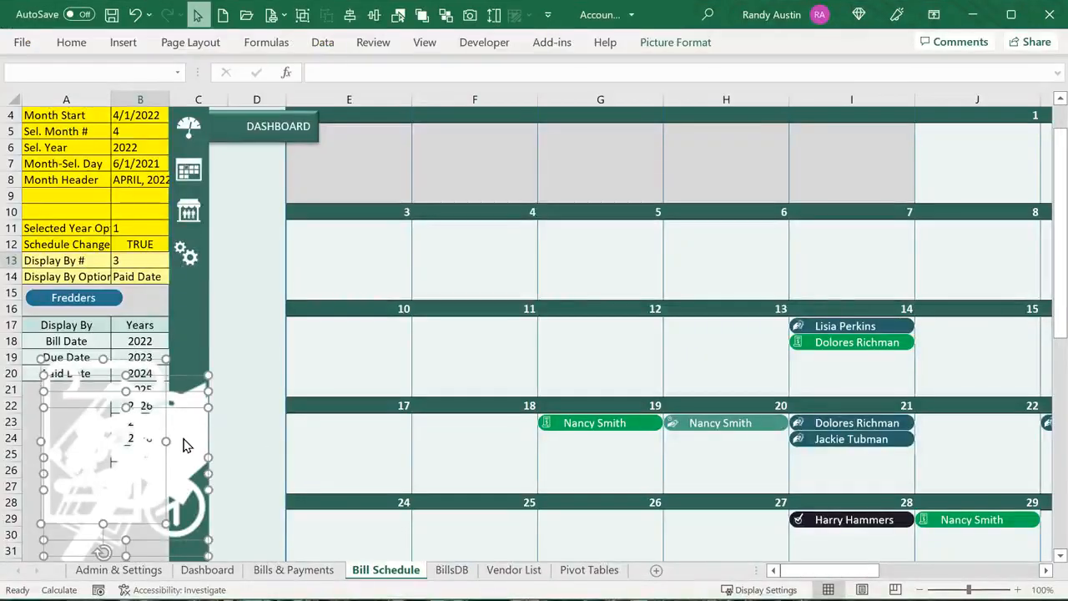
{"action": "left_click", "coordinate": [175, 337]}
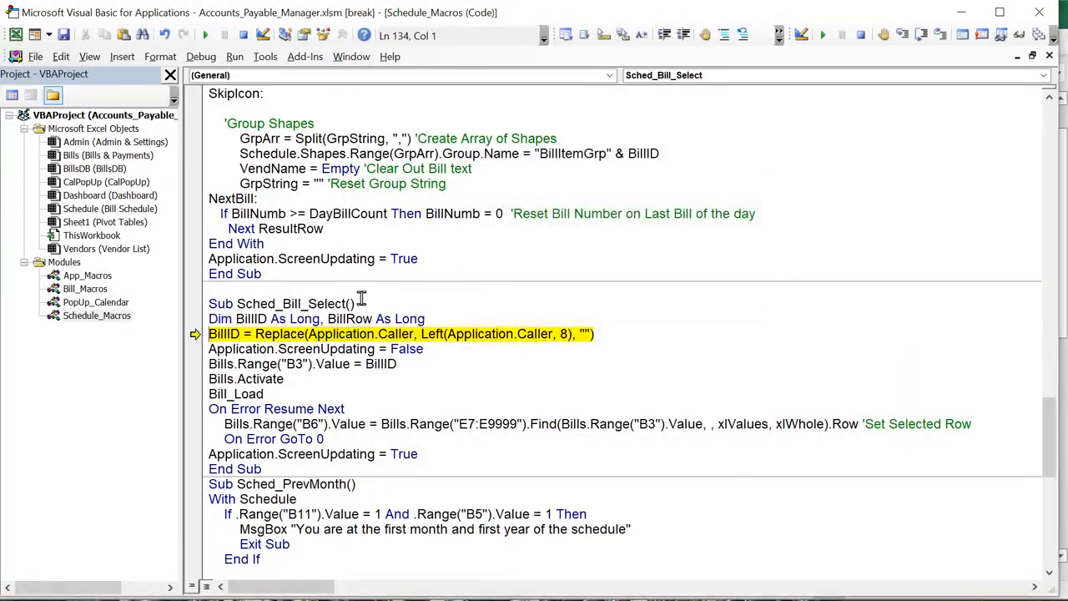
{"action": "left_click", "coordinate": [243, 36]}
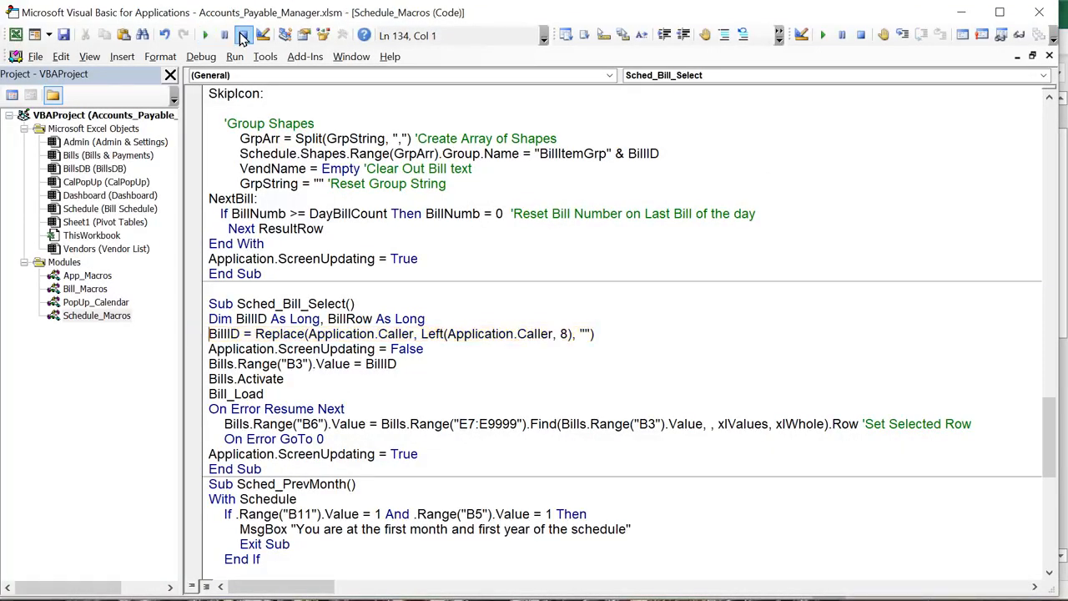
{"action": "left_click", "coordinate": [961, 12]}
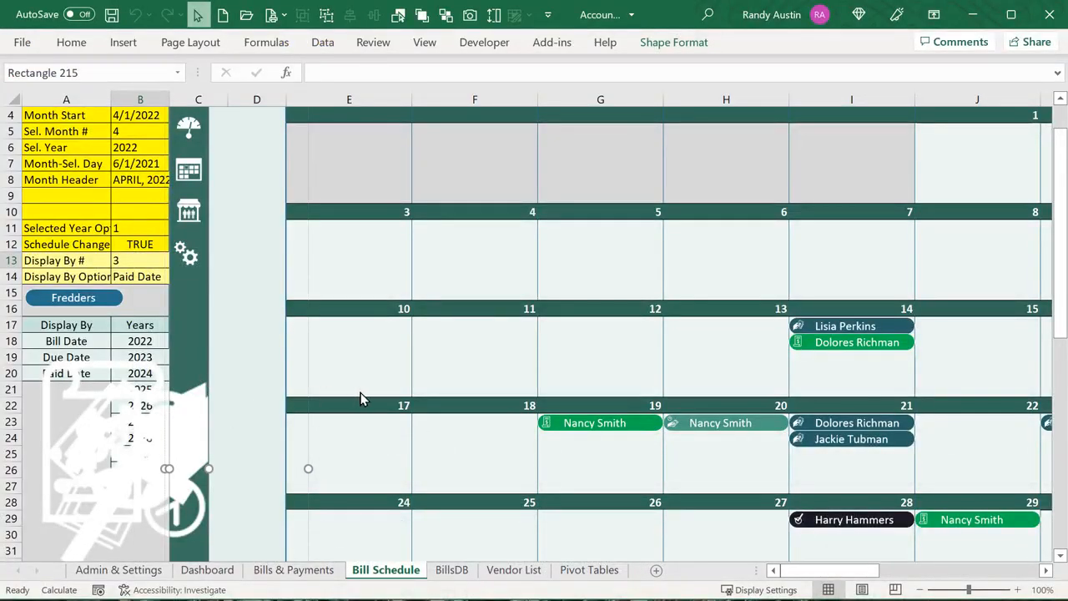
Leave object selection, open a customer's bill from the calendar, then return to the Bill Schedule
{"action": "left_click", "coordinate": [197, 15]}
{"action": "left_click", "coordinate": [628, 372]}
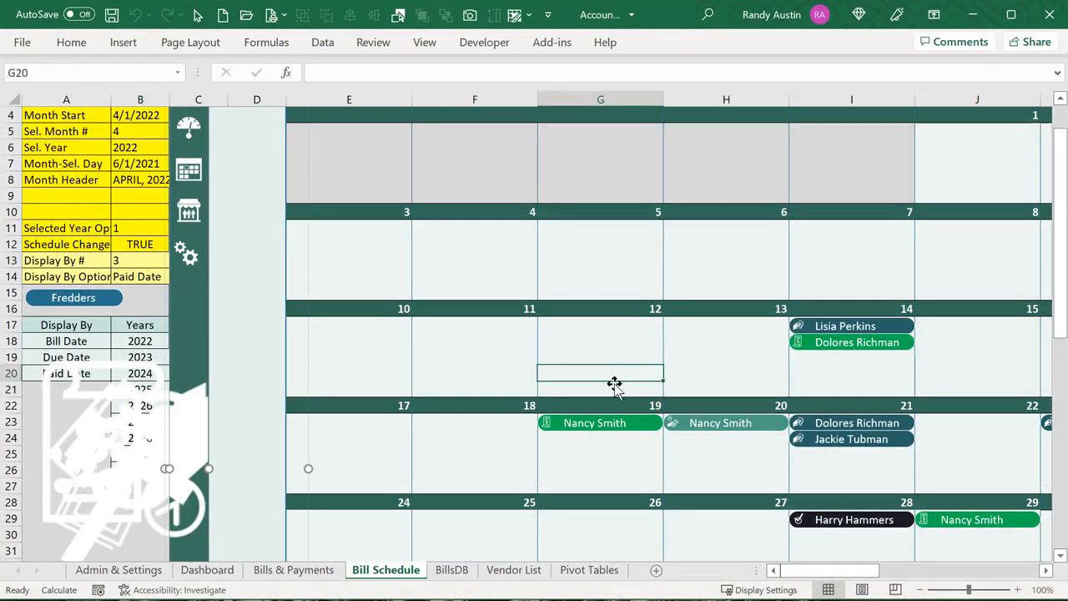
{"action": "left_click", "coordinate": [548, 426]}
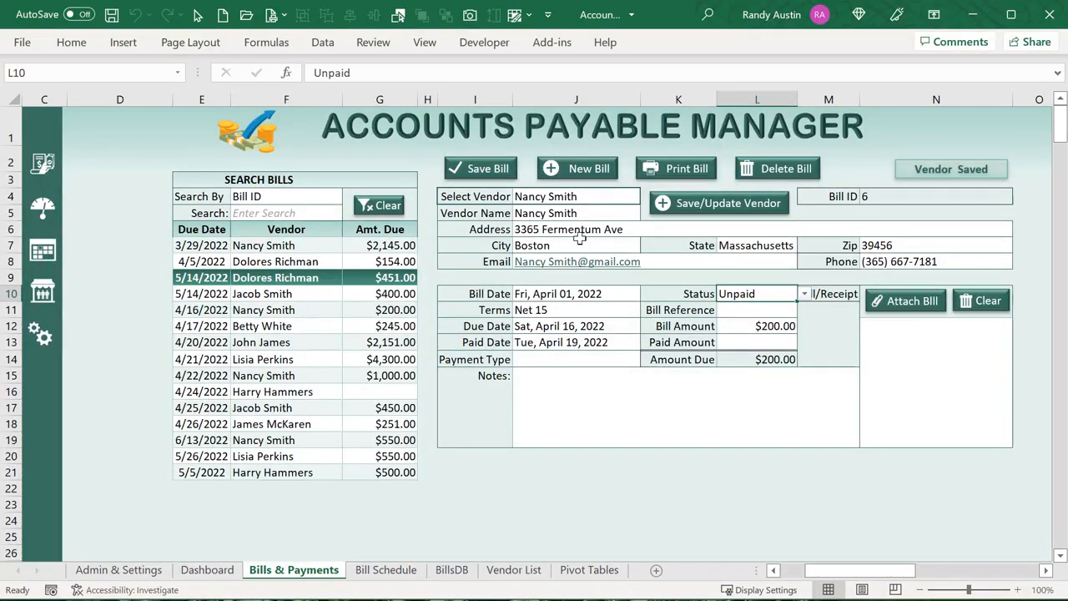
{"action": "left_click", "coordinate": [379, 571]}
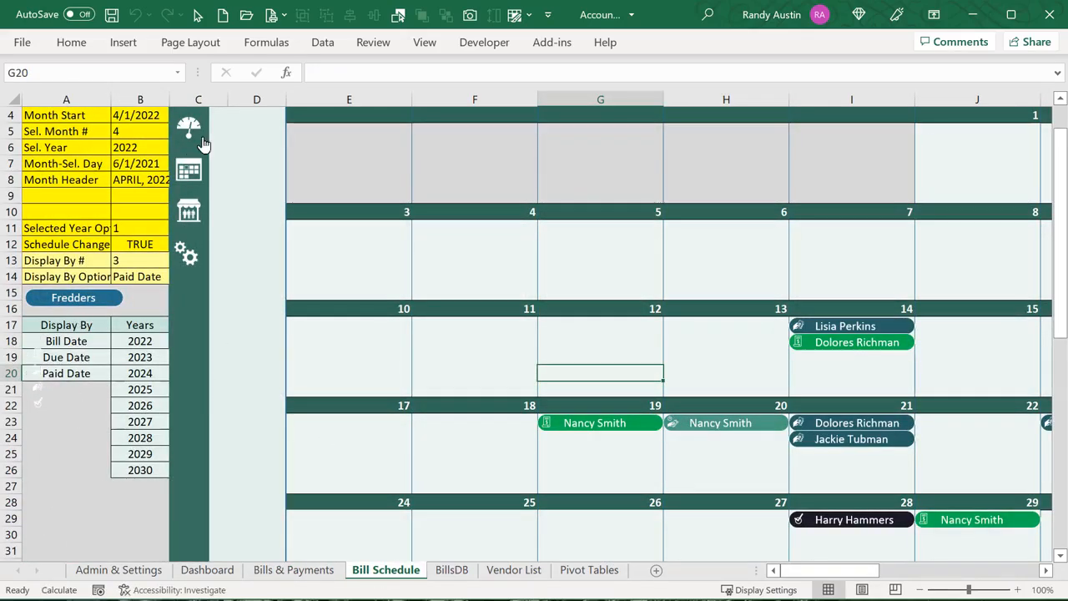
{"action": "left_click", "coordinate": [1044, 572]}
{"action": "left_click", "coordinate": [1044, 571]}
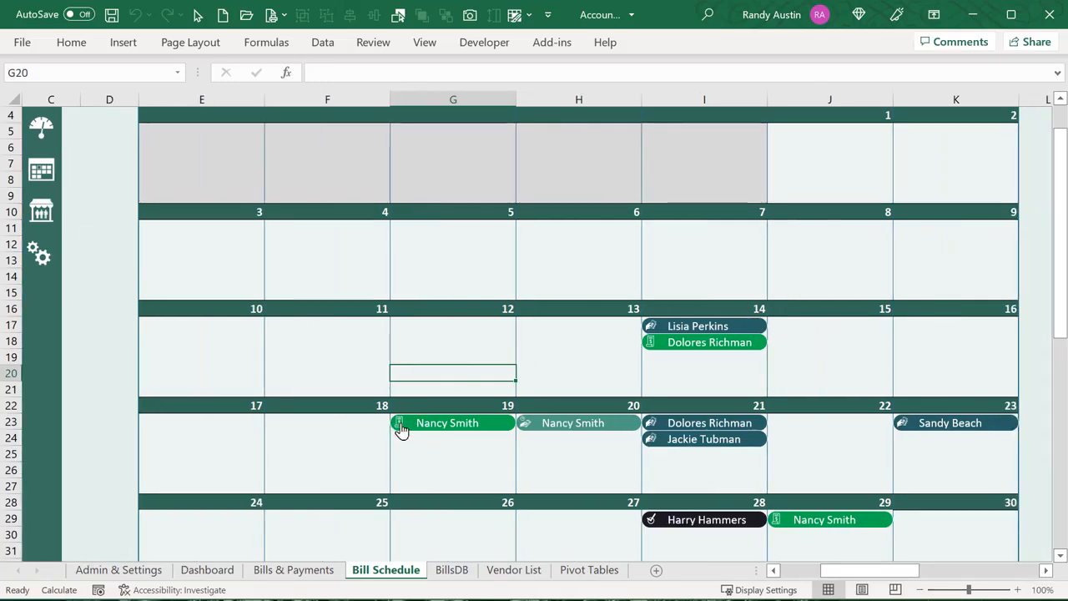
{"action": "left_click_drag", "start_coordinate": [868, 577], "coordinate": [847, 578]}
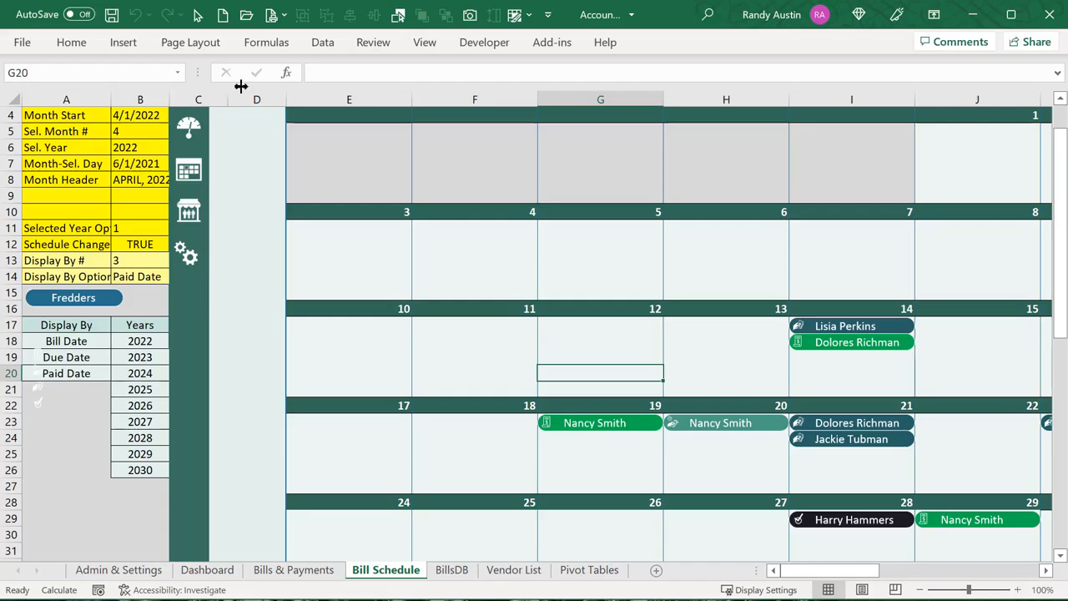
Inspect the status icons in column A such as Icon4, select cell A22, and open the VBA editor
{"action": "left_click", "coordinate": [197, 14]}
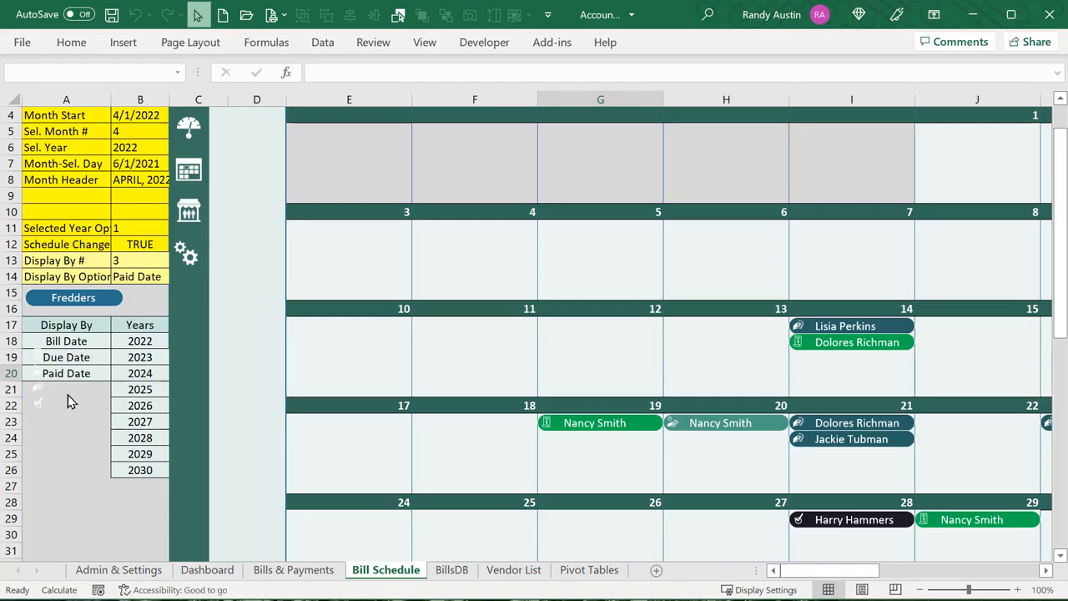
{"action": "left_click_drag", "start_coordinate": [70, 403], "coordinate": [13, 285]}
{"action": "left_click", "coordinate": [72, 449]}
{"action": "left_click", "coordinate": [197, 14]}
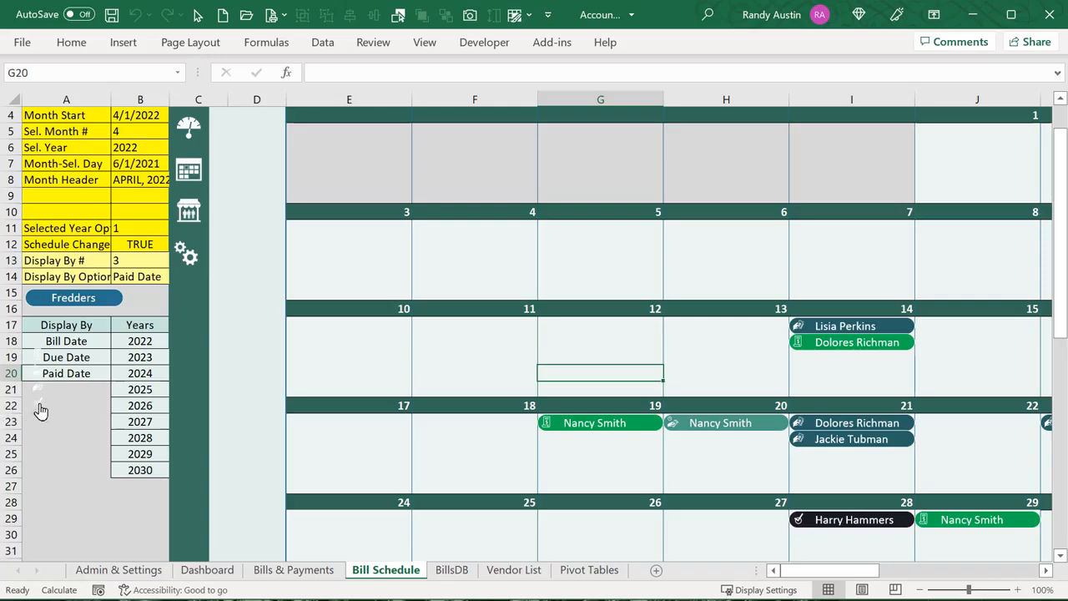
{"action": "left_click", "coordinate": [40, 410]}
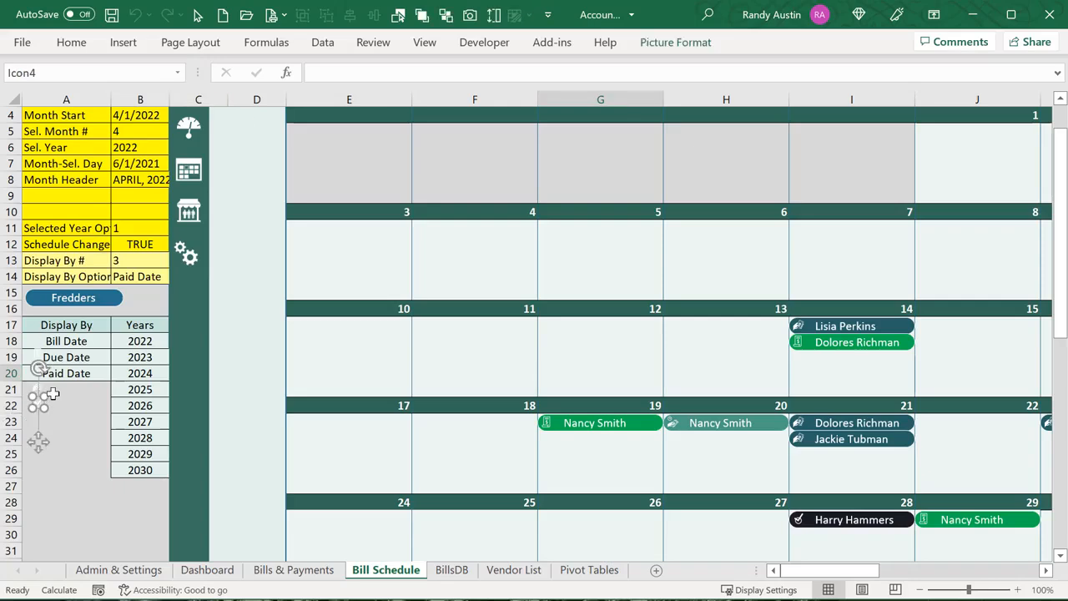
{"action": "left_click", "coordinate": [60, 405]}
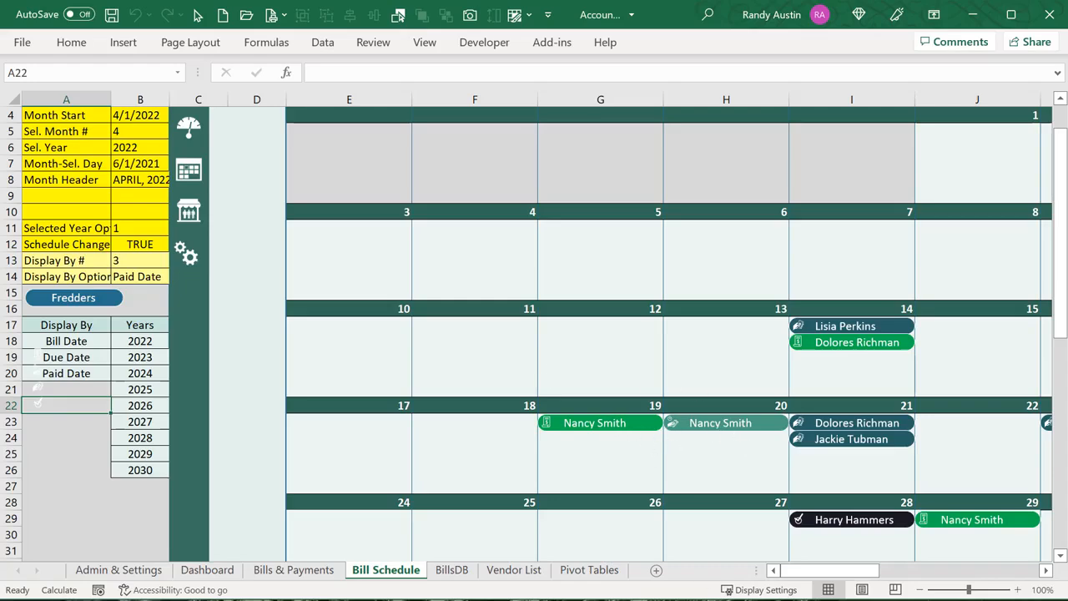
{"action": "key", "text": "alt+F11"}
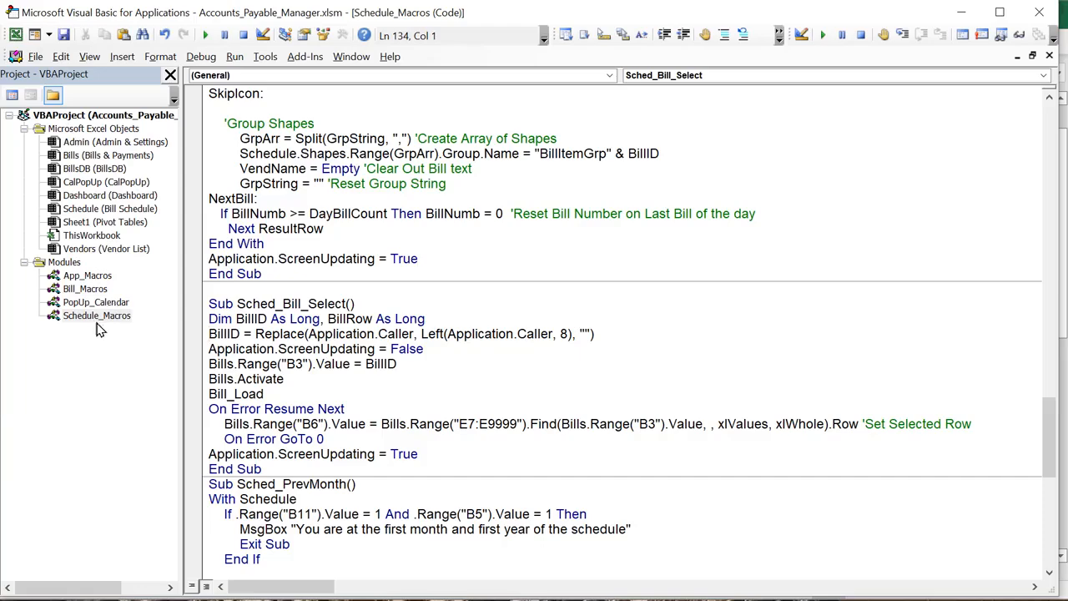
Review the Sched_Refresh code: the shape-clearing loop, the IconFolder variable and the BrowseForIconFolder call
{"action": "left_click", "coordinate": [323, 376]}
{"action": "scroll", "coordinate": [328, 384], "scroll_direction": "up", "scroll_amount": 5}
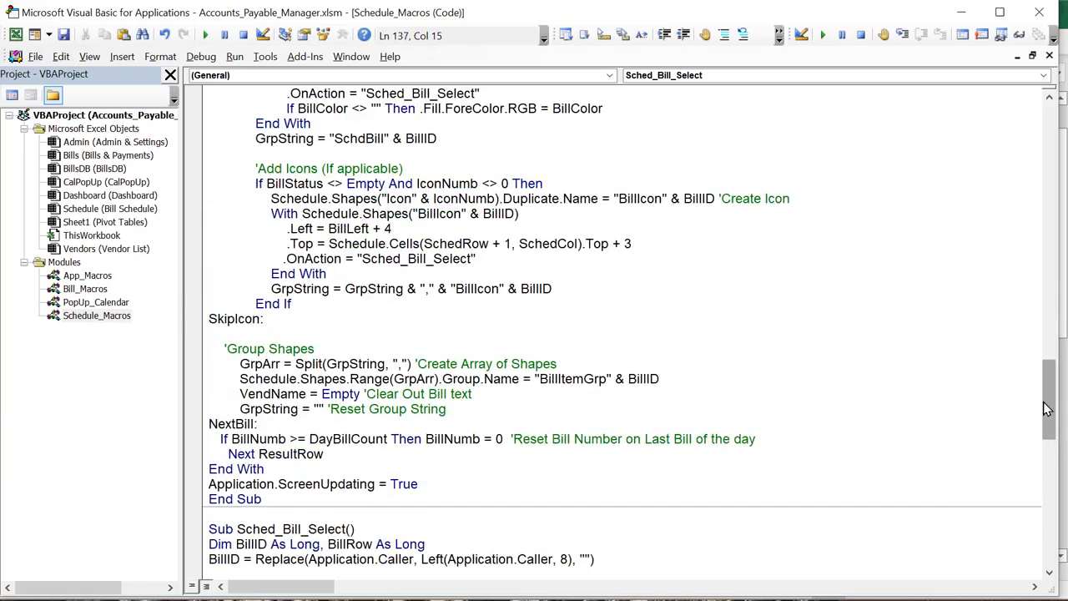
{"action": "left_click_drag", "start_coordinate": [1047, 401], "coordinate": [1009, 105]}
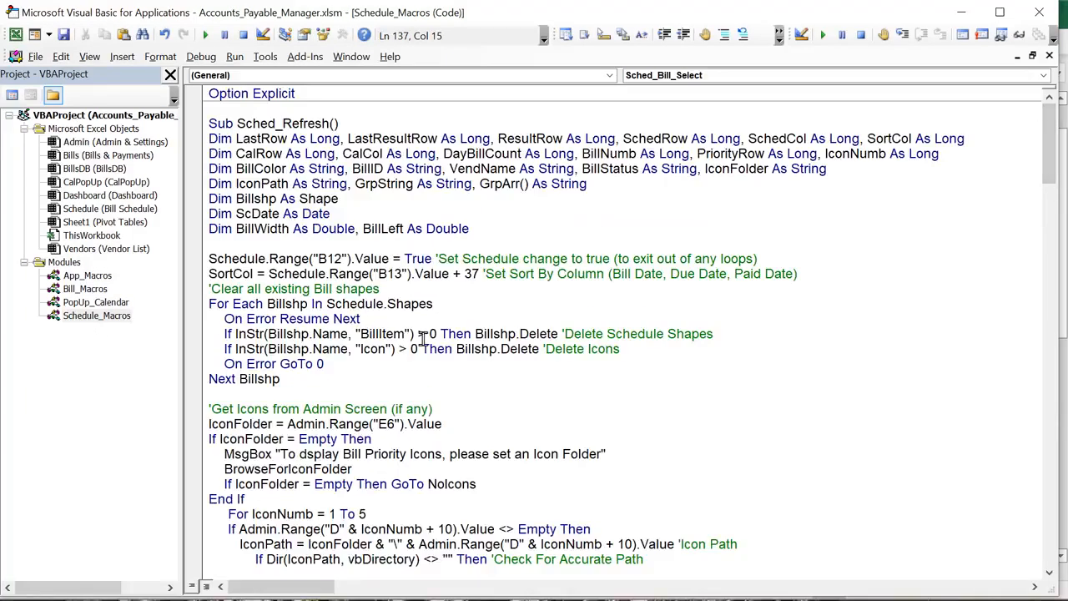
{"action": "left_click_drag", "start_coordinate": [416, 335], "coordinate": [203, 300]}
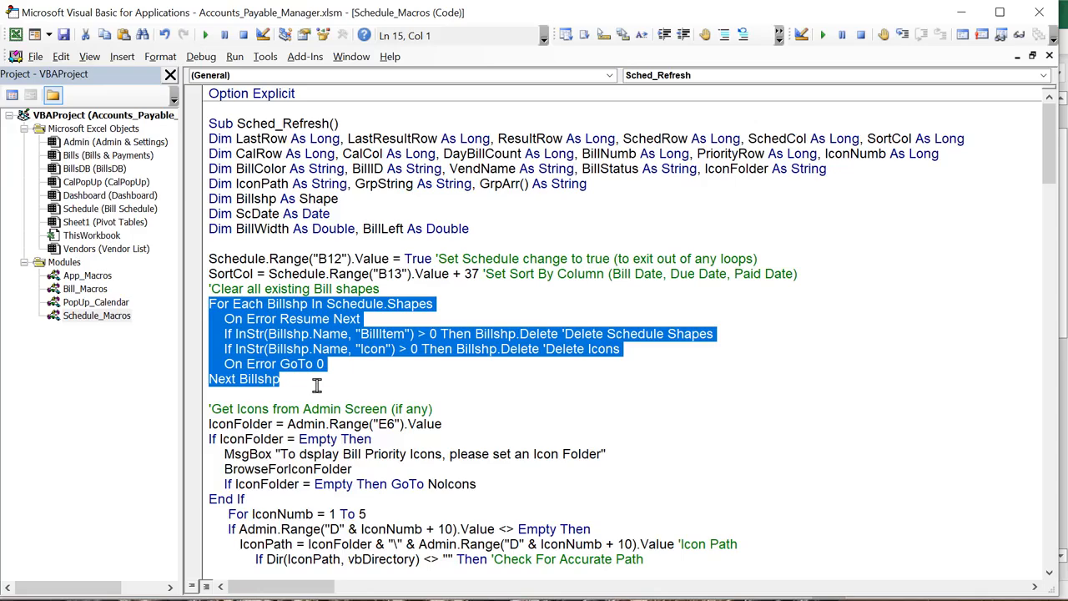
{"action": "left_click_drag", "start_coordinate": [274, 424], "coordinate": [214, 424]}
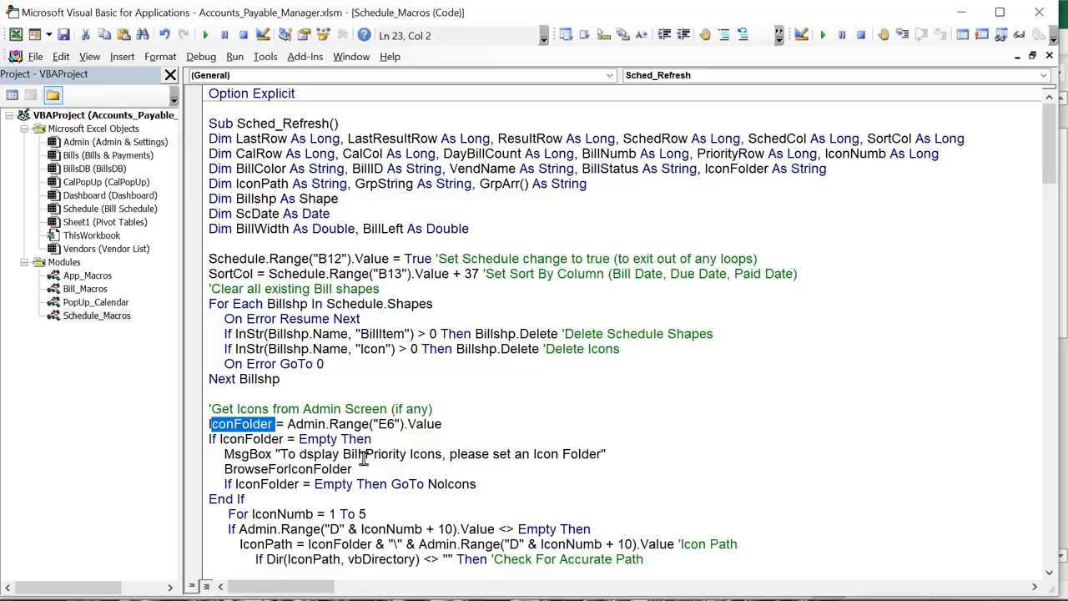
{"action": "left_click_drag", "start_coordinate": [352, 469], "coordinate": [209, 469]}
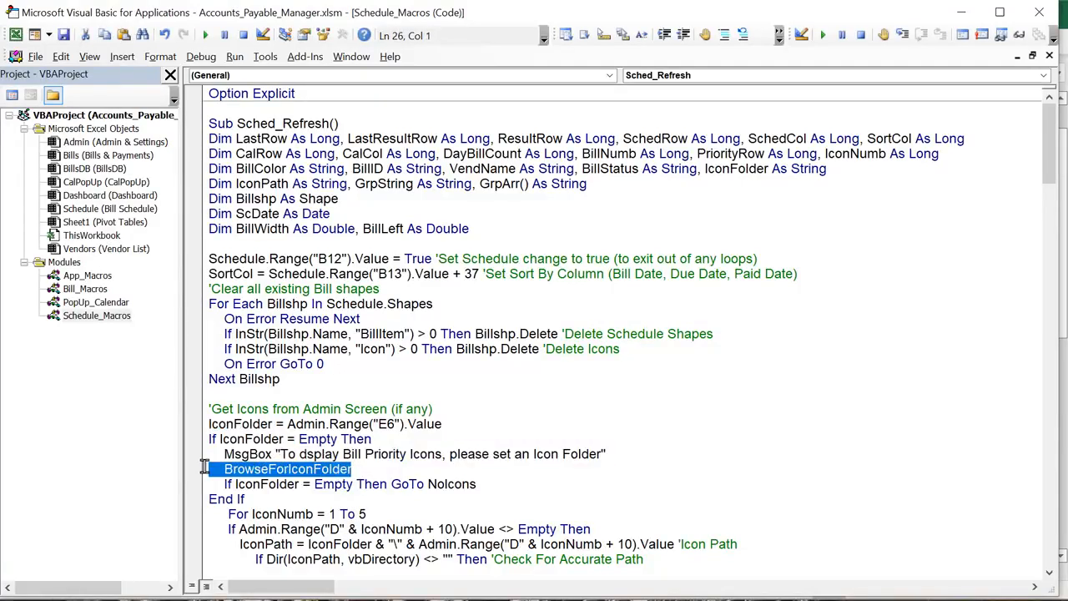
{"action": "left_click", "coordinate": [290, 485]}
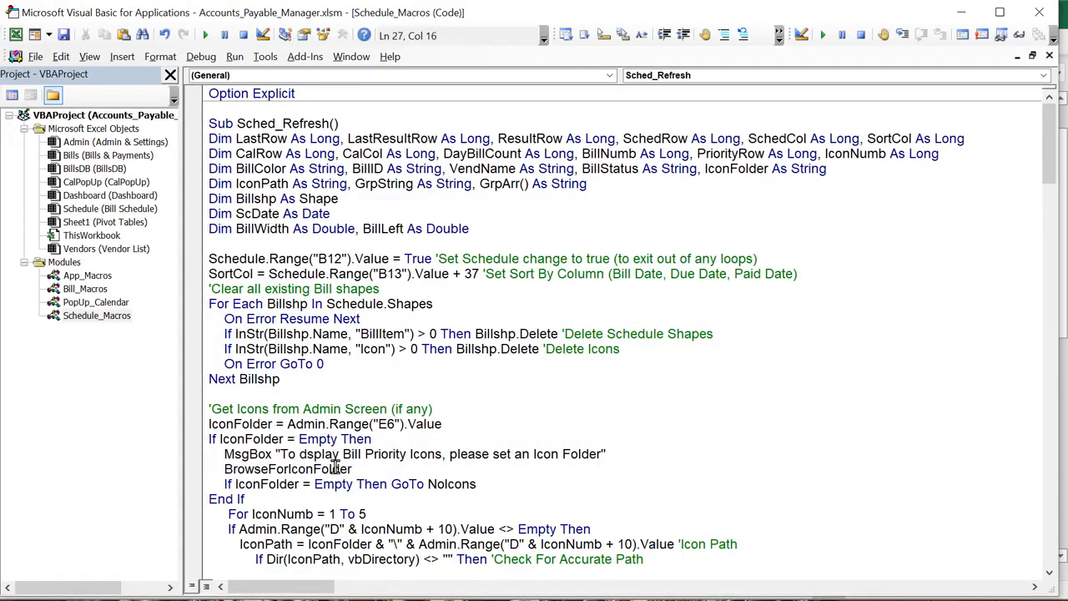
Paste the IconFolder = Admin.Range("E6").Value line on a new line after BrowseForIconFolder
{"action": "left_click_drag", "start_coordinate": [443, 424], "coordinate": [191, 428]}
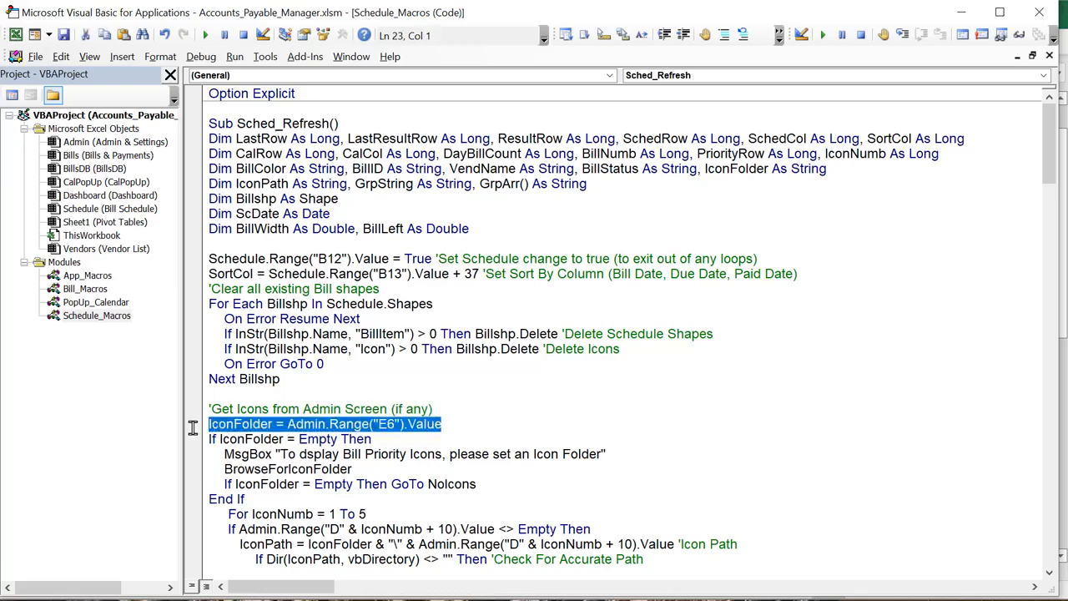
{"action": "left_click", "coordinate": [393, 470]}
{"action": "key", "text": "Return"}
{"action": "type", "text": "IconFolder = Admin.Range(\"E6\").Value"}
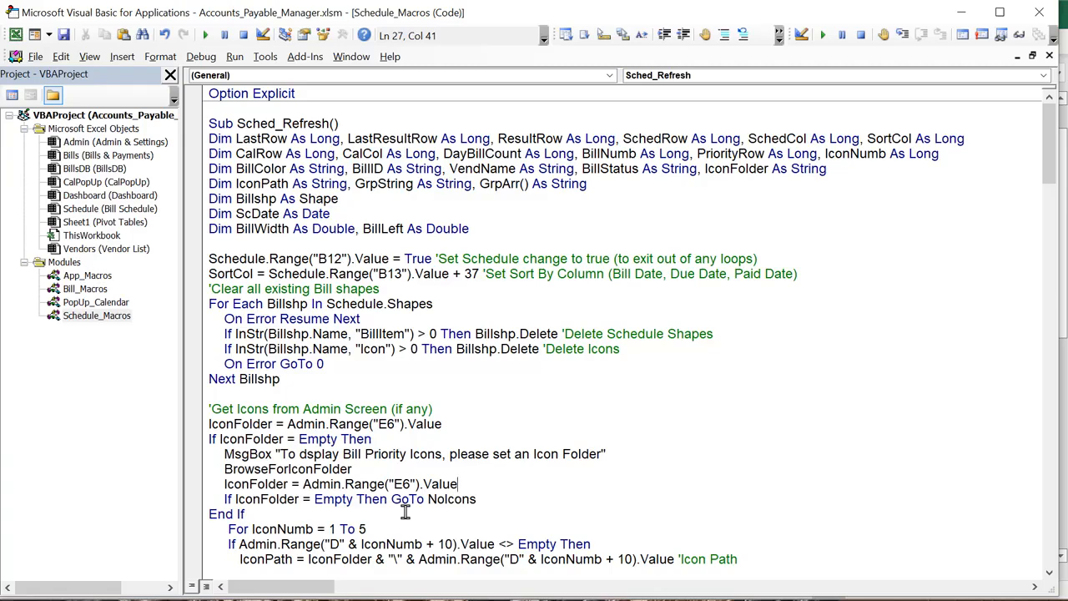
{"action": "scroll", "coordinate": [406, 508], "scroll_direction": "down", "scroll_amount": 2}
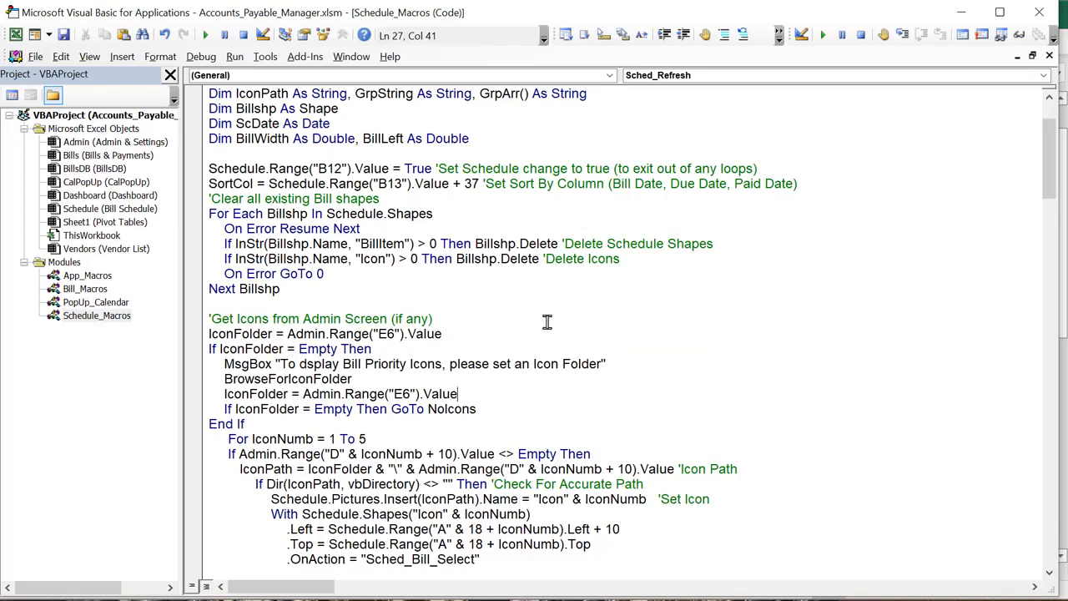
{"action": "left_click_drag", "start_coordinate": [490, 409], "coordinate": [424, 410]}
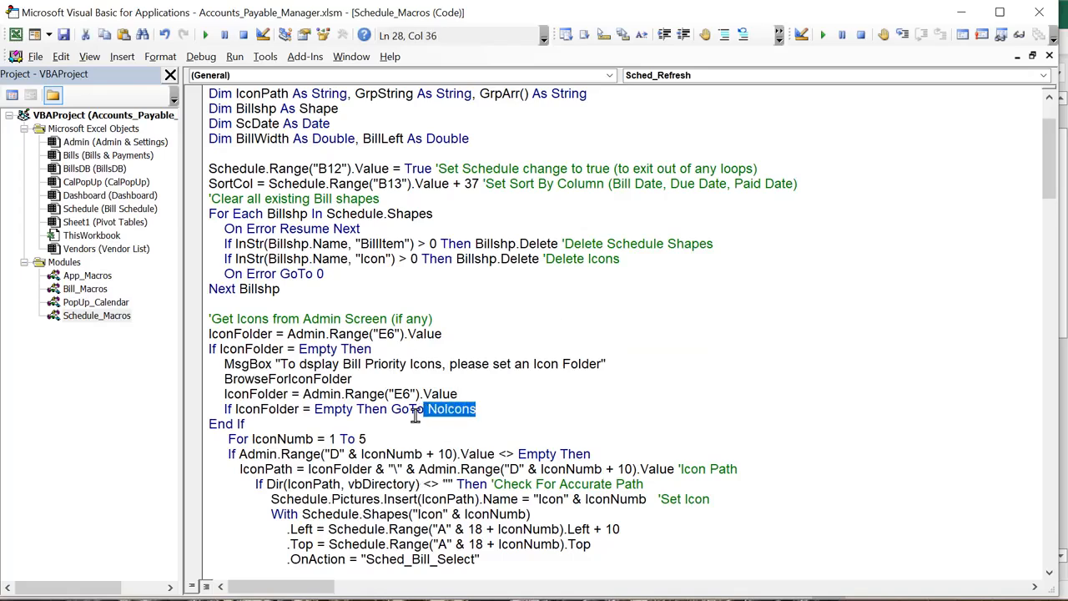
{"action": "scroll", "coordinate": [416, 414], "scroll_direction": "down", "scroll_amount": 1}
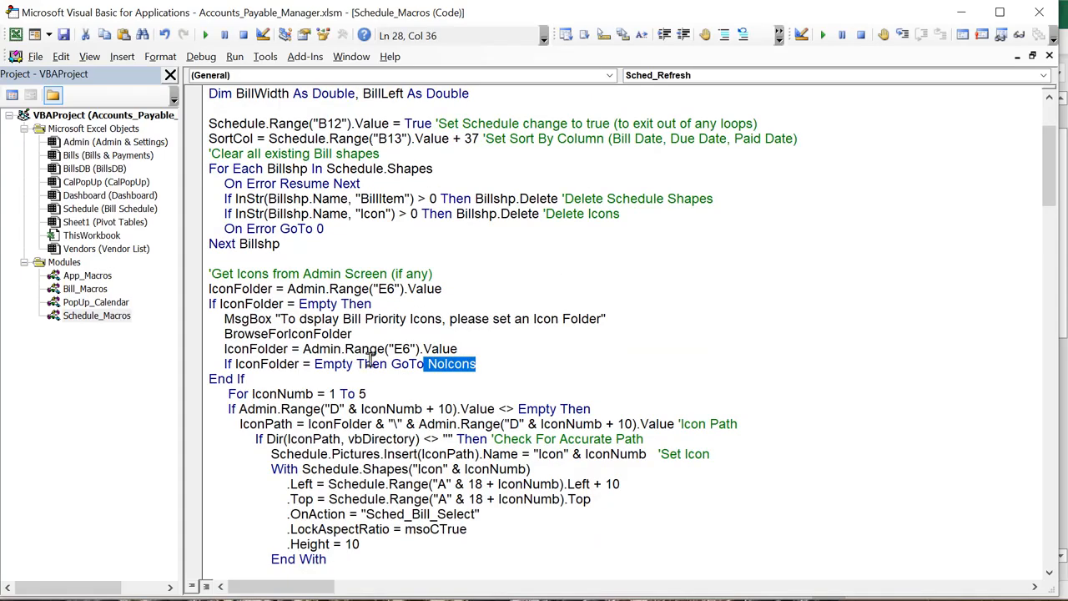
{"action": "left_click_drag", "start_coordinate": [372, 362], "coordinate": [257, 336]}
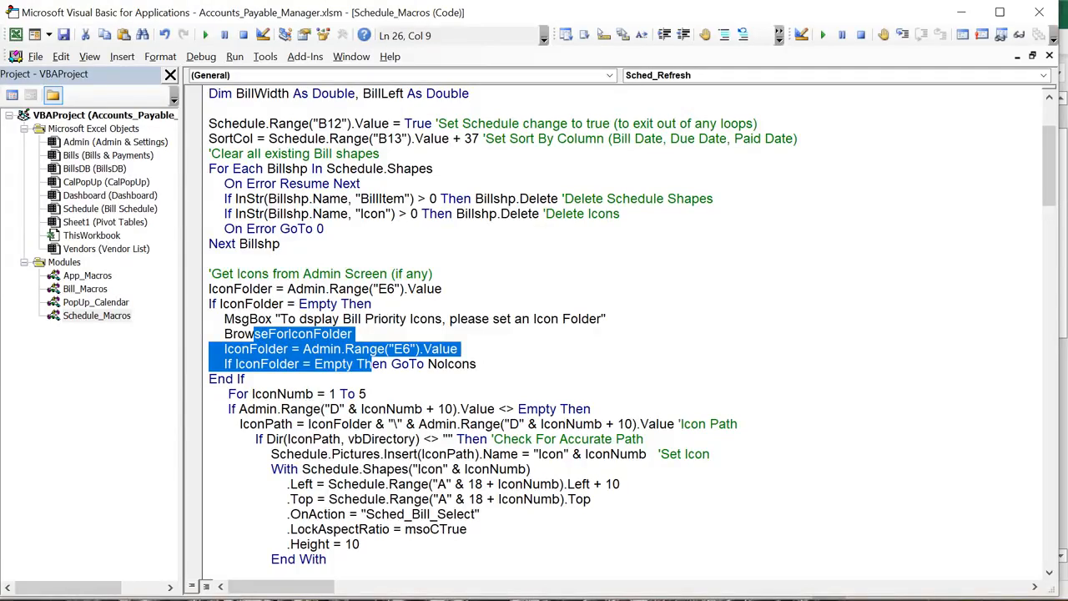
{"action": "key", "text": "alt+F11"}
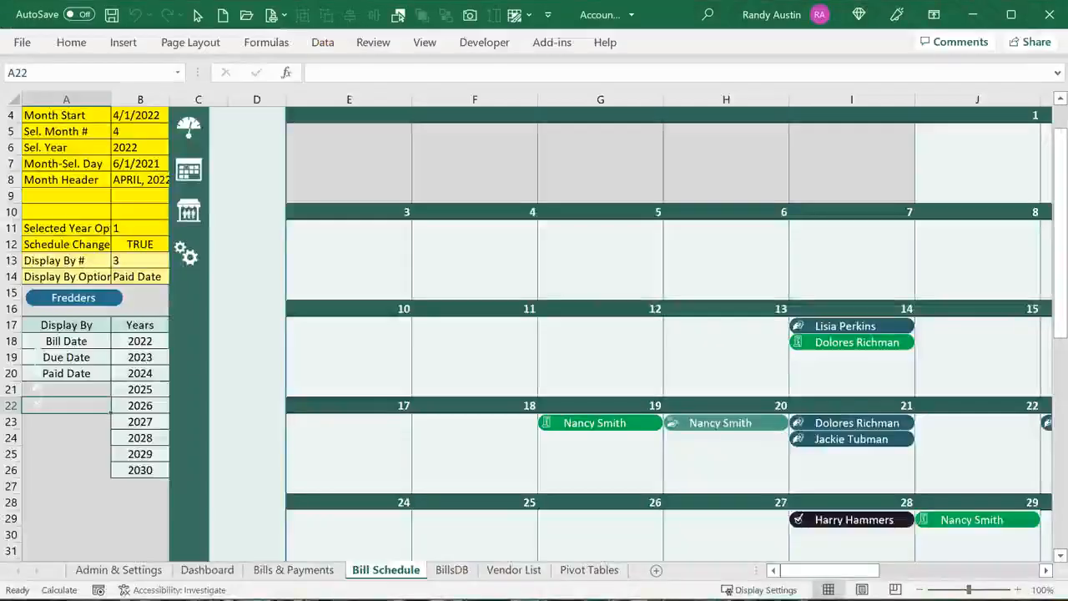
Check the status icon file names in Admin & Settings cells D11:D16, then return to the VBA code
{"action": "left_click", "coordinate": [134, 571]}
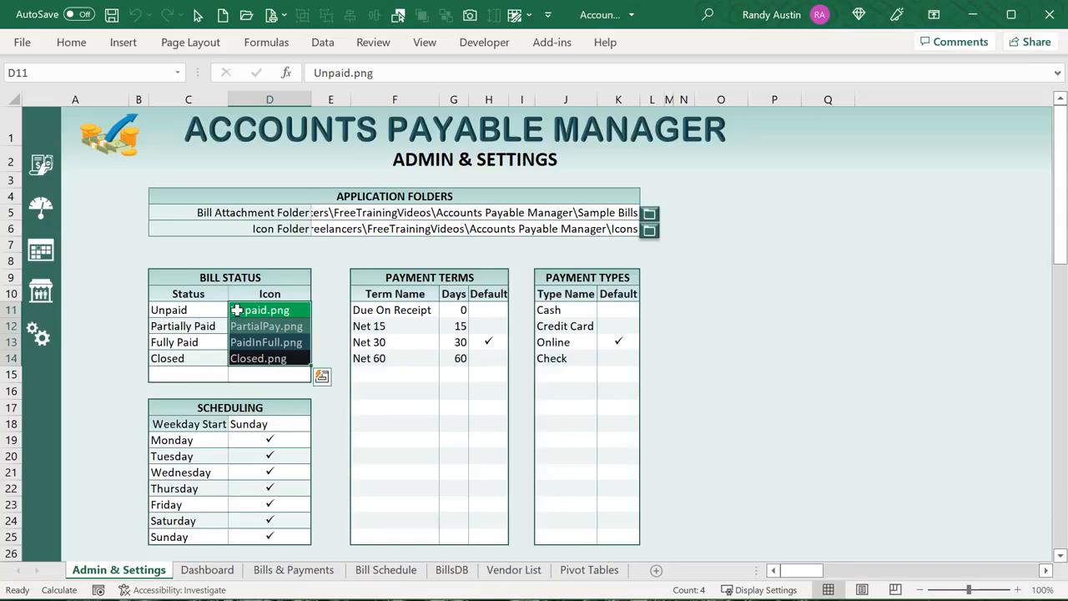
{"action": "left_click_drag", "start_coordinate": [237, 310], "coordinate": [253, 375]}
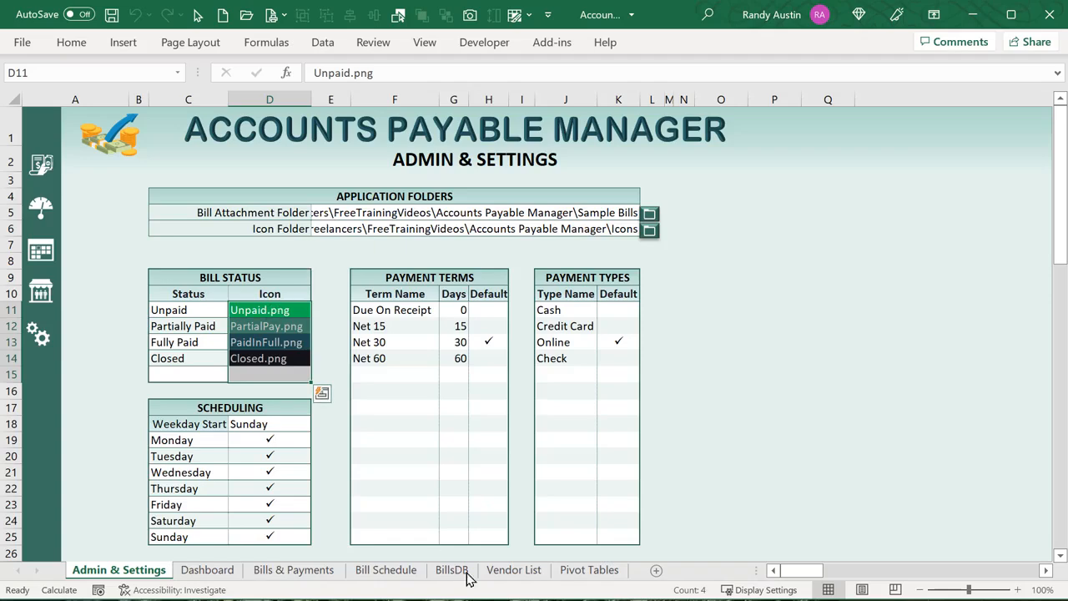
{"action": "key", "text": "alt+F11"}
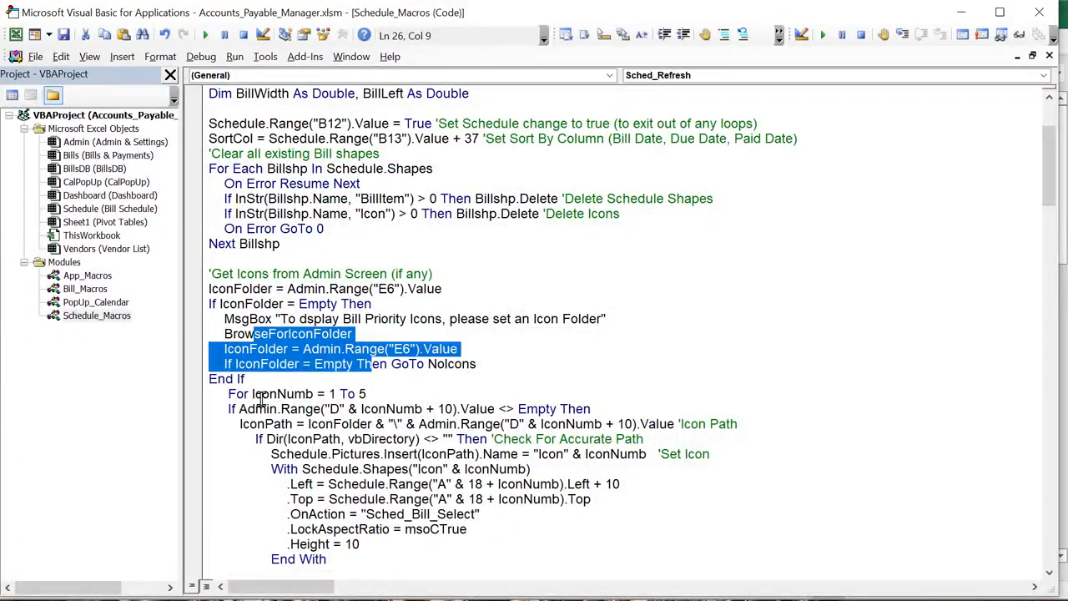
{"action": "left_click", "coordinate": [254, 394]}
{"action": "left_click", "coordinate": [232, 408]}
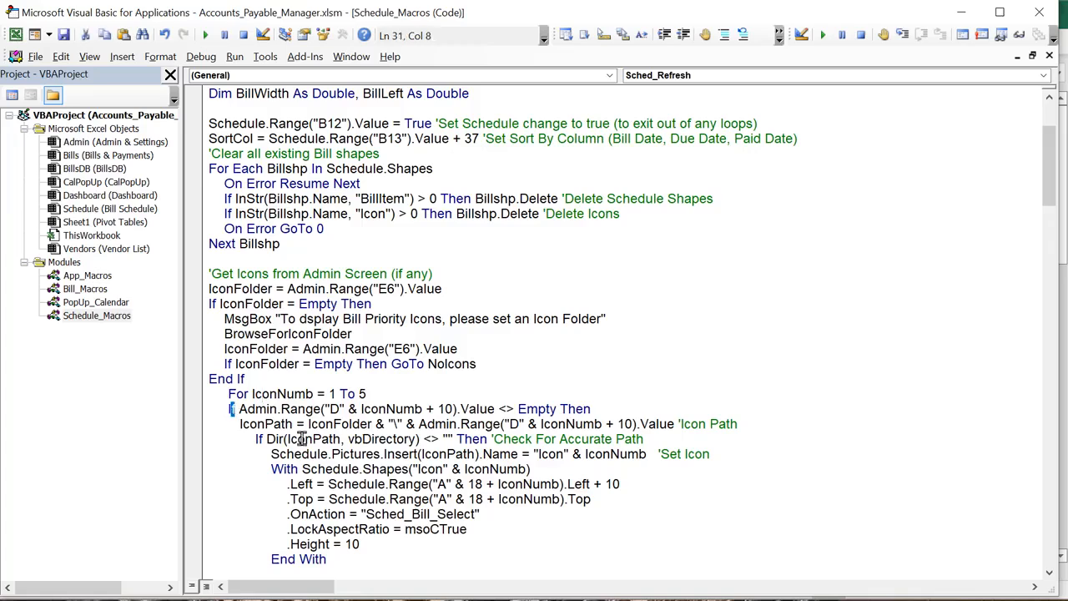
{"action": "left_click_drag", "start_coordinate": [444, 410], "coordinate": [391, 423]}
{"action": "left_click", "coordinate": [529, 427]}
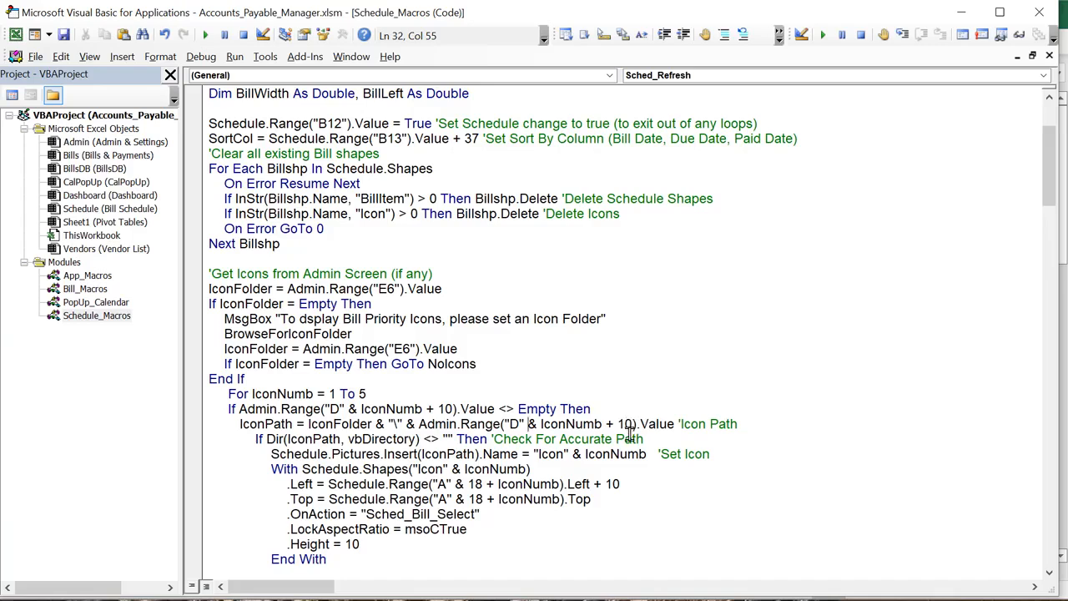
{"action": "left_click_drag", "start_coordinate": [322, 439], "coordinate": [333, 439]}
{"action": "left_click", "coordinate": [375, 431]}
{"action": "left_click_drag", "start_coordinate": [419, 424], "coordinate": [680, 425]}
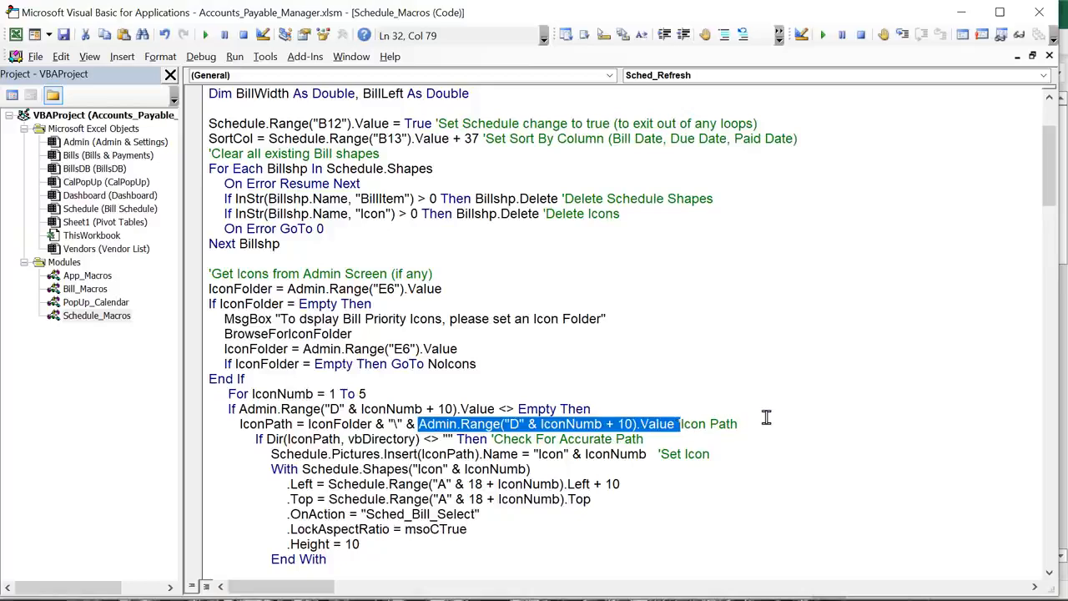
{"action": "left_click", "coordinate": [762, 423]}
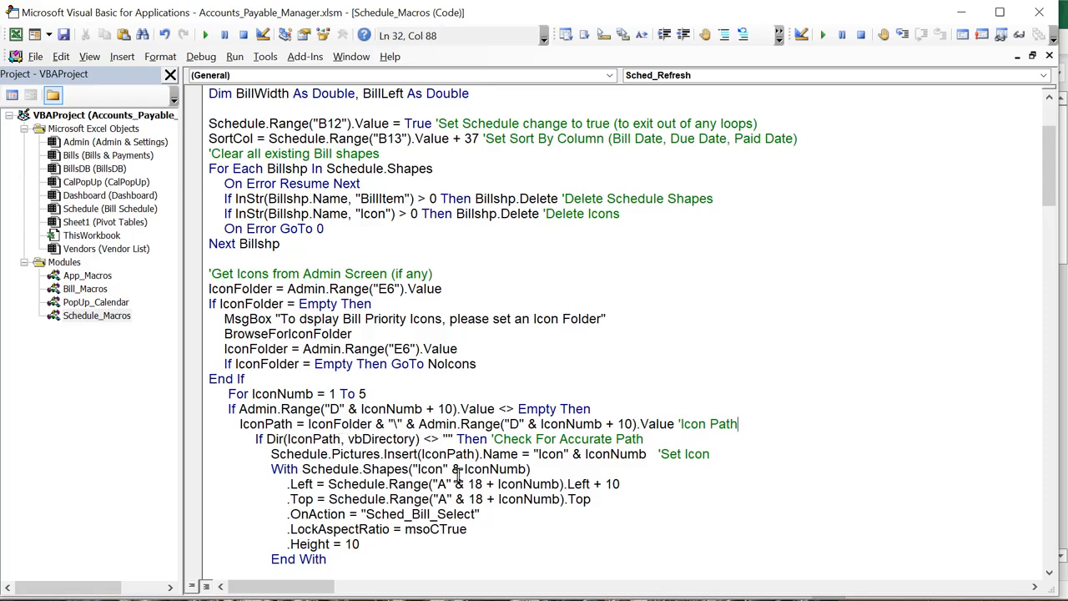
Walk through the Pictures.Insert line: the icon path variable, the 'Icon' prefix and the icon number
{"action": "left_click", "coordinate": [334, 454]}
{"action": "left_click_drag", "start_coordinate": [429, 455], "coordinate": [465, 457]}
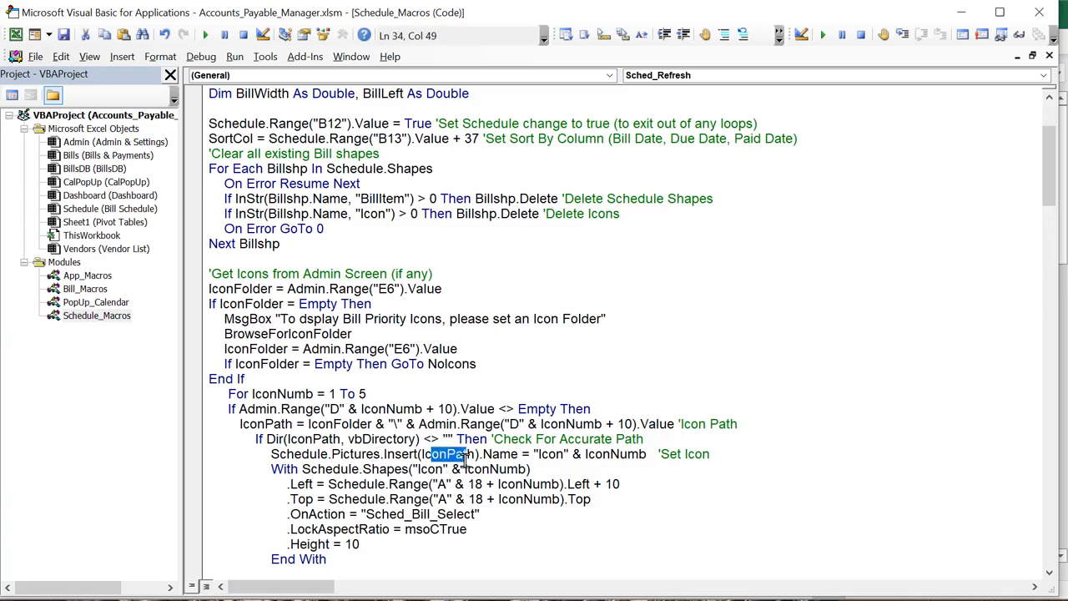
{"action": "left_click_drag", "start_coordinate": [569, 456], "coordinate": [535, 457]}
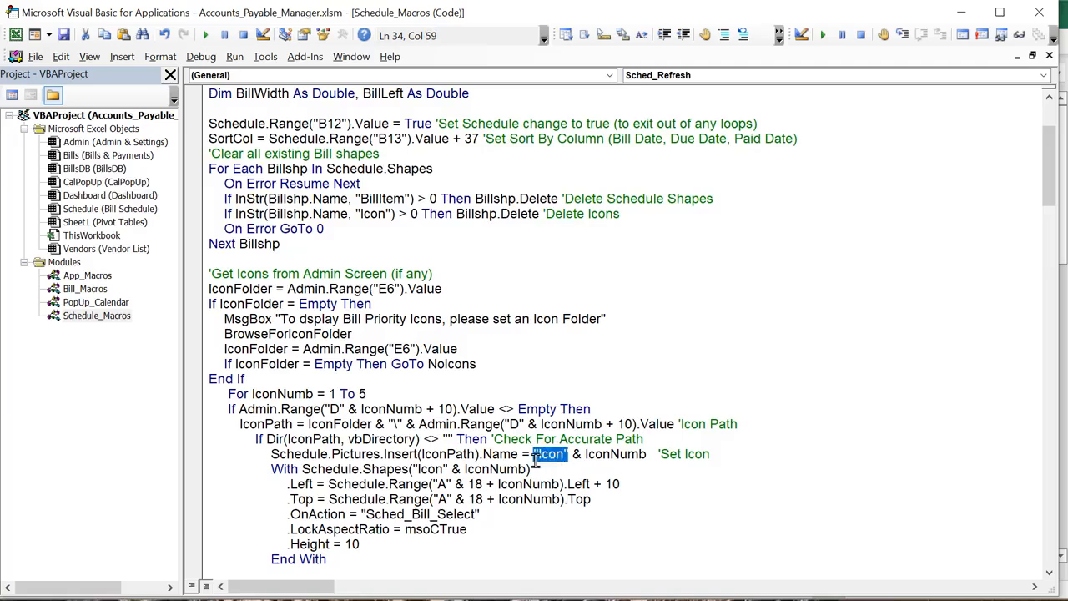
{"action": "left_click_drag", "start_coordinate": [647, 455], "coordinate": [574, 454]}
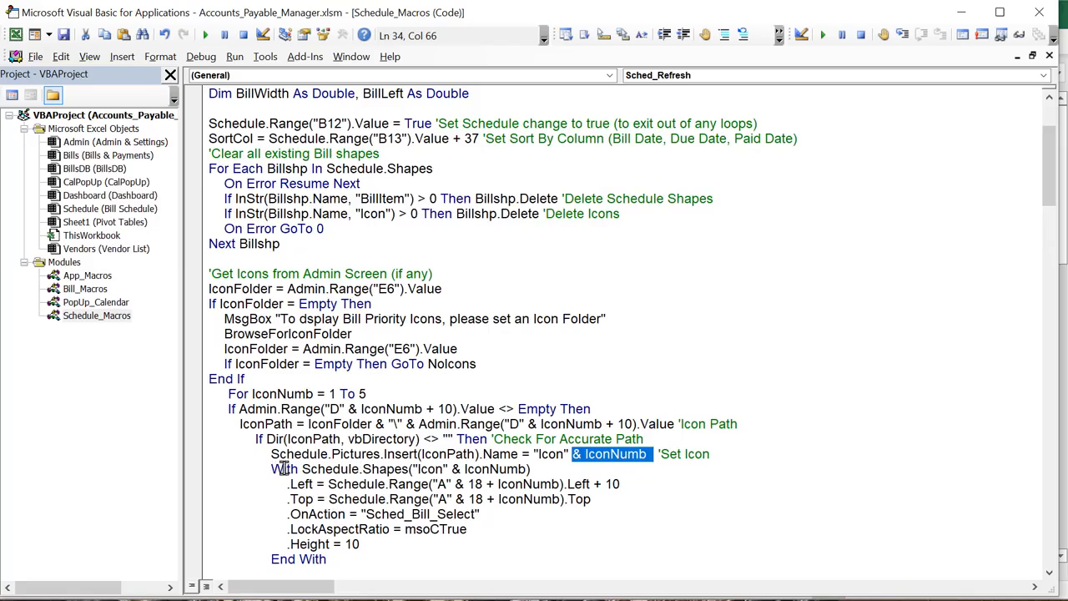
Explain the .Left and .Top positioning lines and the IconNumb row offset, then return to Excel
{"action": "double_click", "coordinate": [444, 484]}
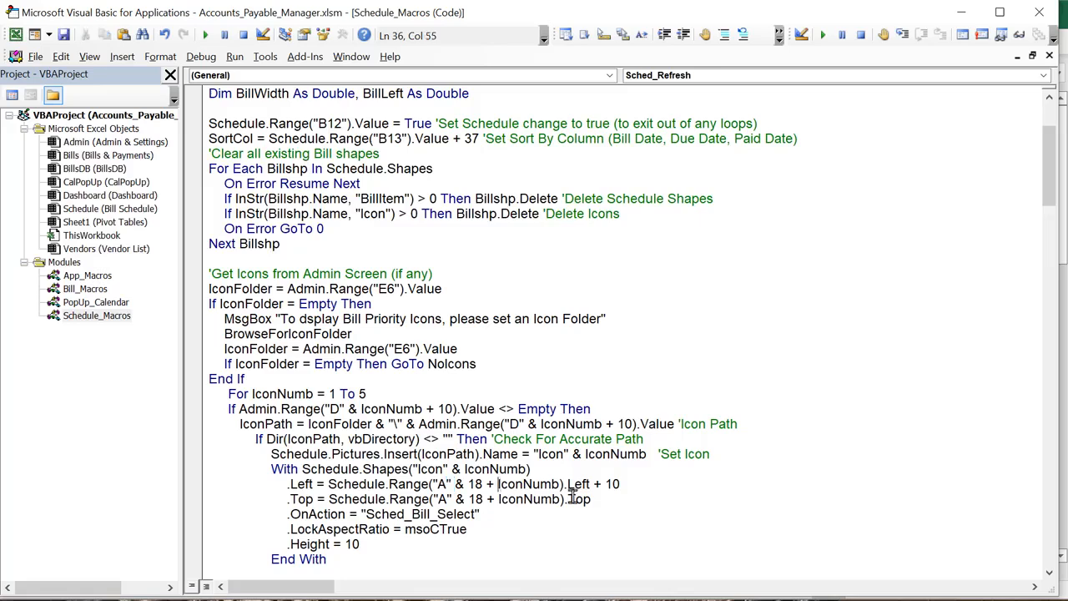
{"action": "left_click_drag", "start_coordinate": [654, 484], "coordinate": [433, 484]}
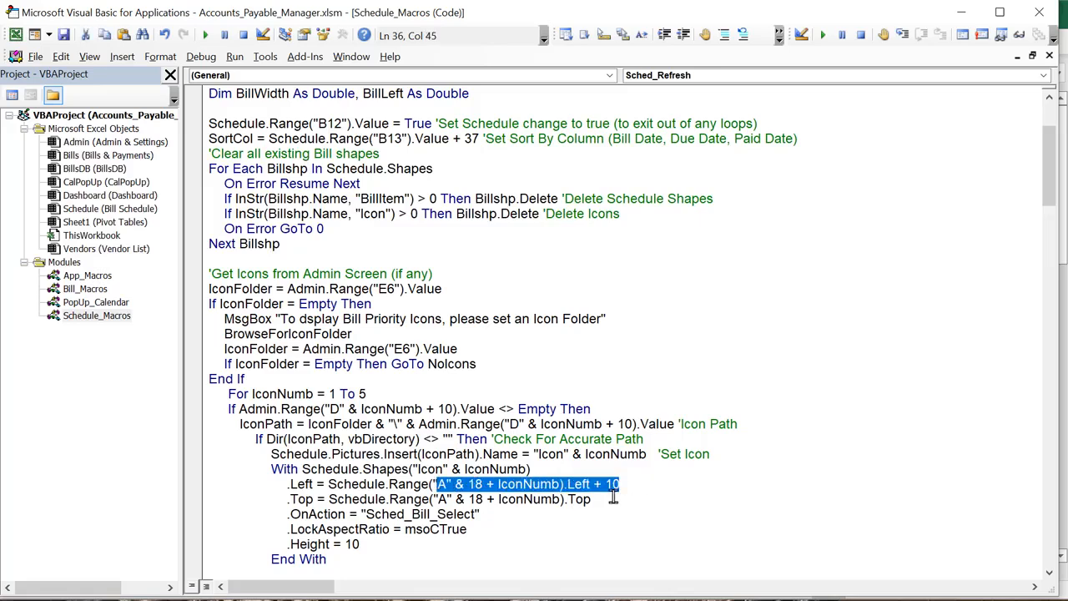
{"action": "left_click_drag", "start_coordinate": [592, 499], "coordinate": [269, 477]}
{"action": "left_click", "coordinate": [460, 529]}
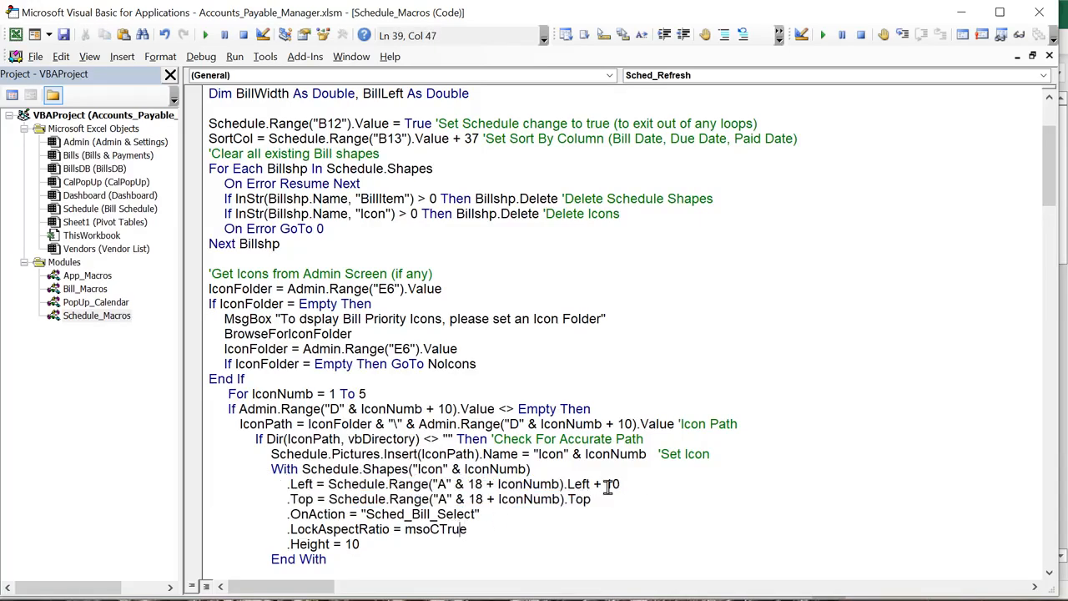
{"action": "left_click", "coordinate": [490, 489]}
{"action": "left_click_drag", "start_coordinate": [499, 486], "coordinate": [550, 490]}
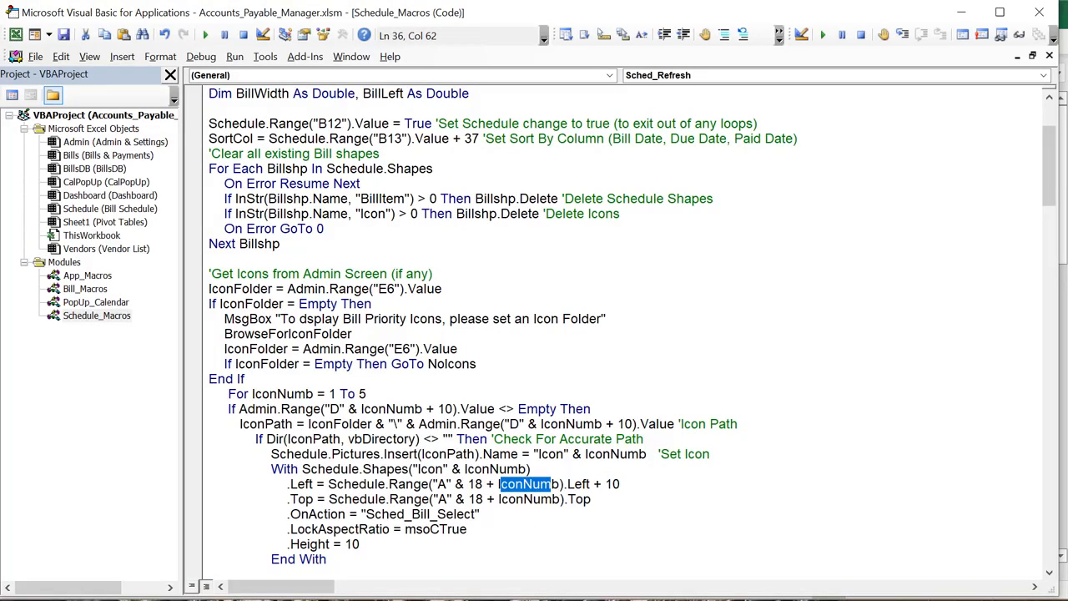
{"action": "key", "text": "alt+F11"}
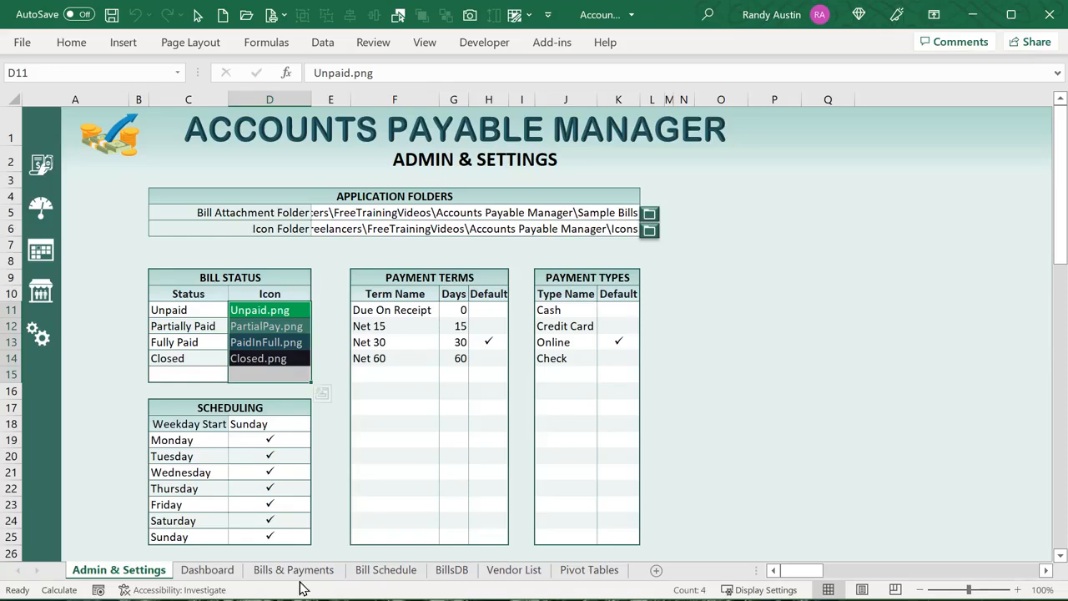
Show the Bill Schedule sheet and its Bill Date, Due Date and Paid Date display options
{"action": "left_click", "coordinate": [413, 579]}
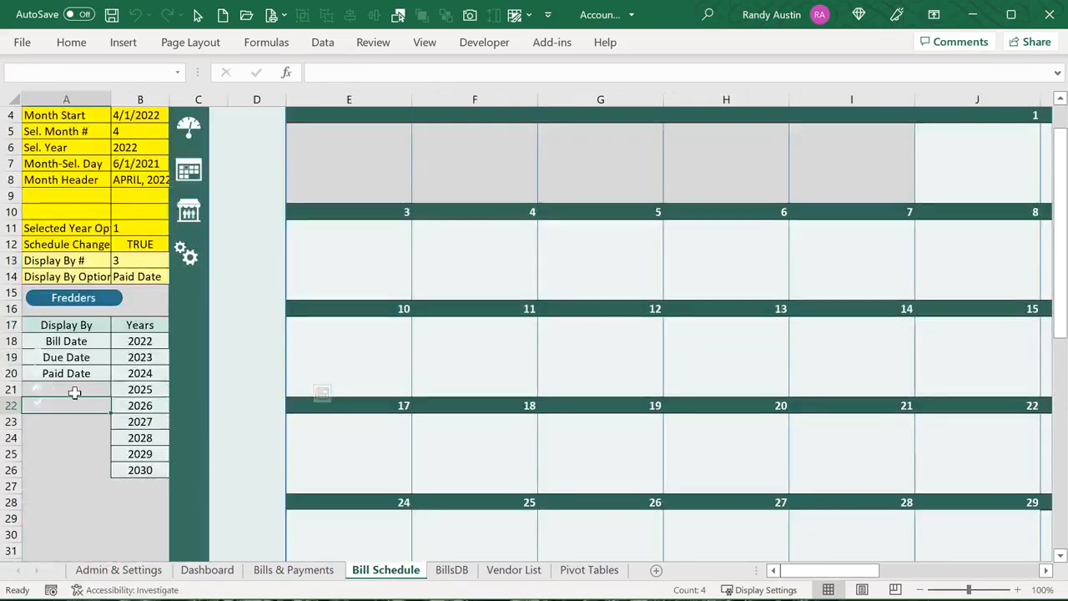
{"action": "left_click", "coordinate": [10, 340]}
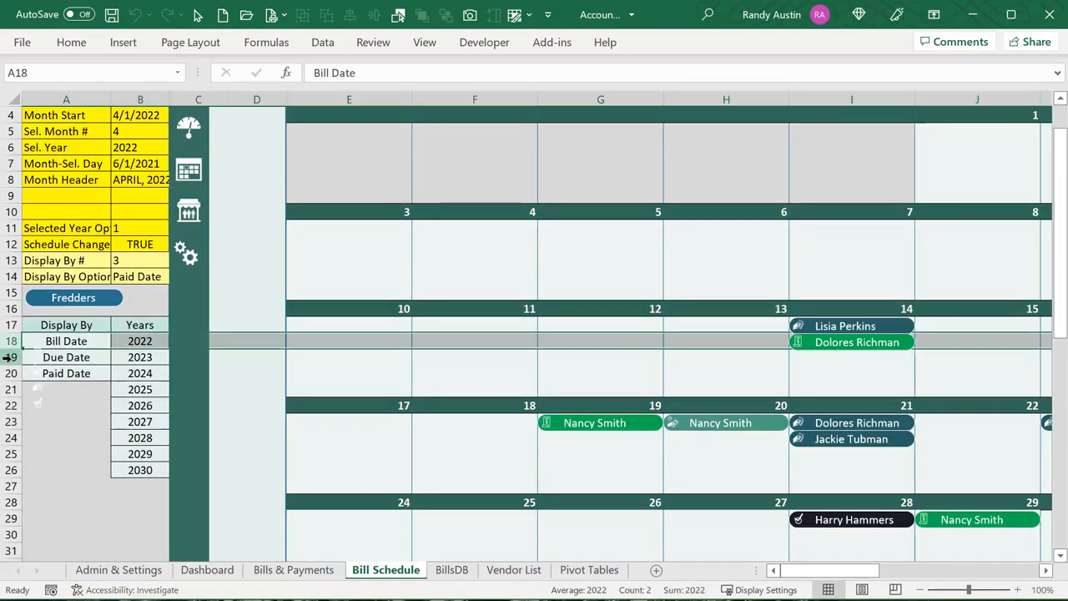
{"action": "left_click", "coordinate": [10, 357]}
{"action": "left_click", "coordinate": [11, 373]}
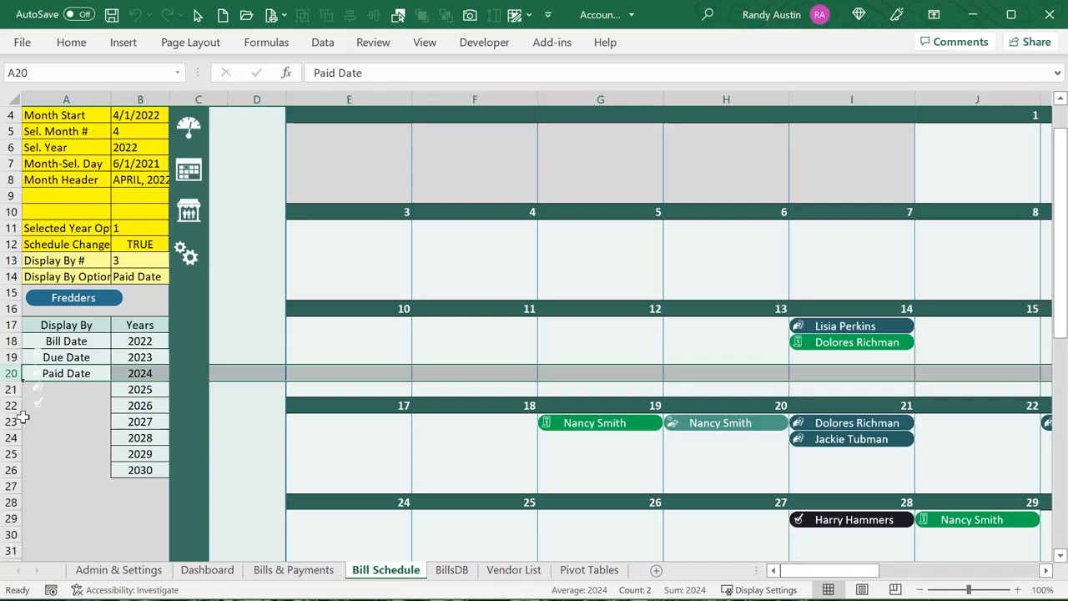
Delete the .OnAction = "Sched_Bill_Select" line from the icon loop, then return to Excel
{"action": "key", "text": "alt+F11"}
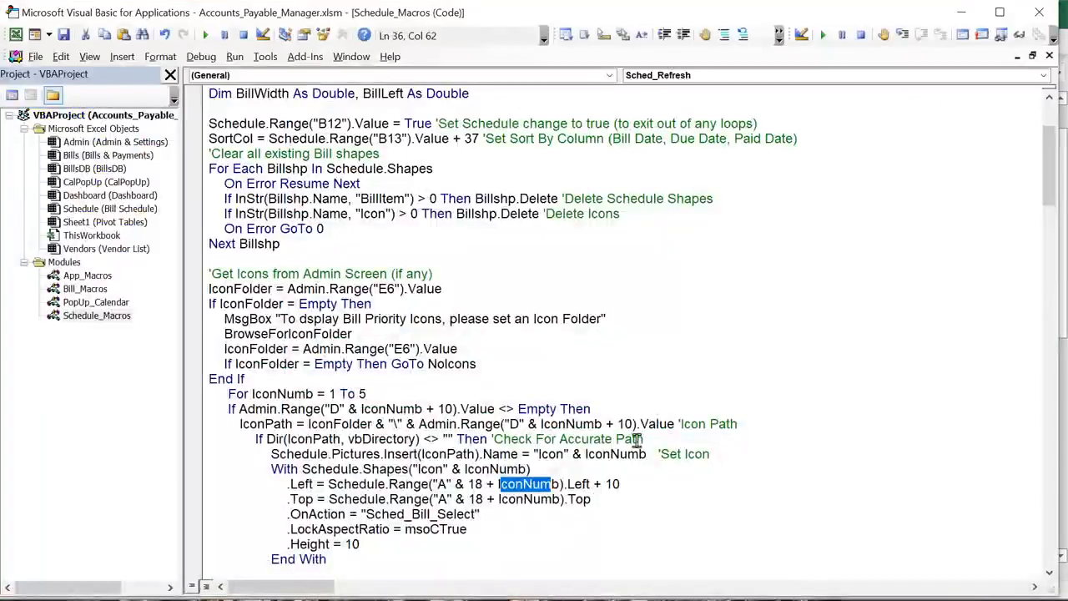
{"action": "scroll", "coordinate": [409, 441], "scroll_direction": "down", "scroll_amount": 2}
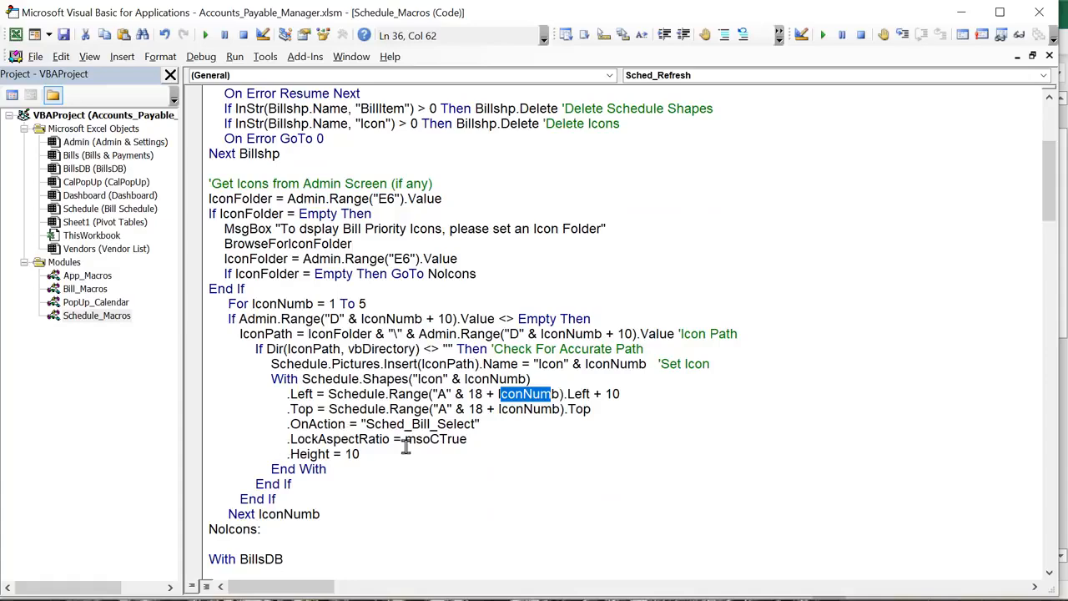
{"action": "left_click_drag", "start_coordinate": [479, 424], "coordinate": [368, 422]}
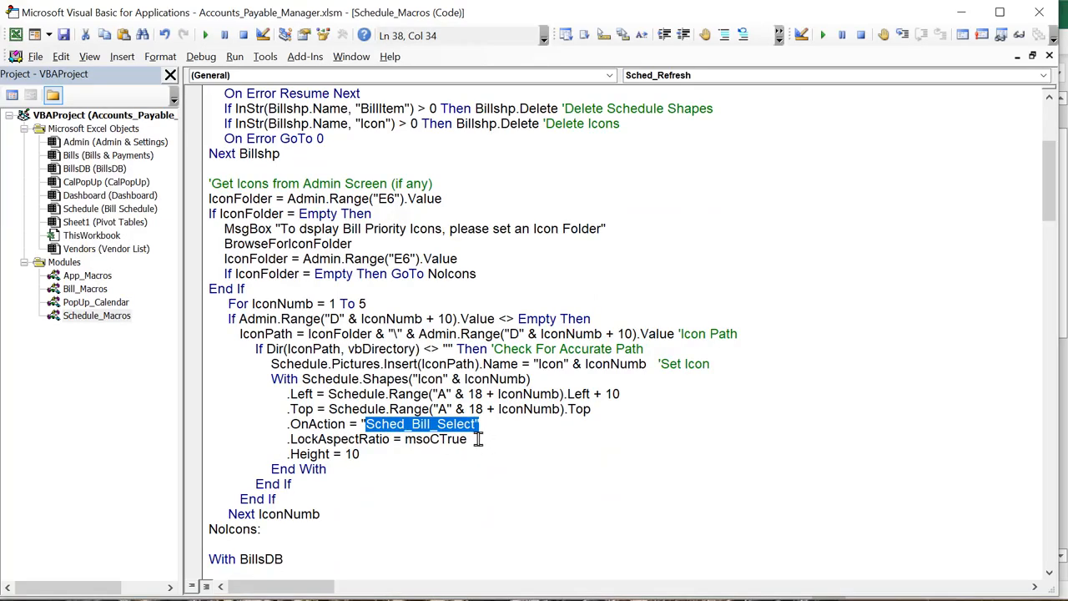
{"action": "left_click_drag", "start_coordinate": [480, 424], "coordinate": [303, 426]}
{"action": "left_click", "coordinate": [286, 424]}
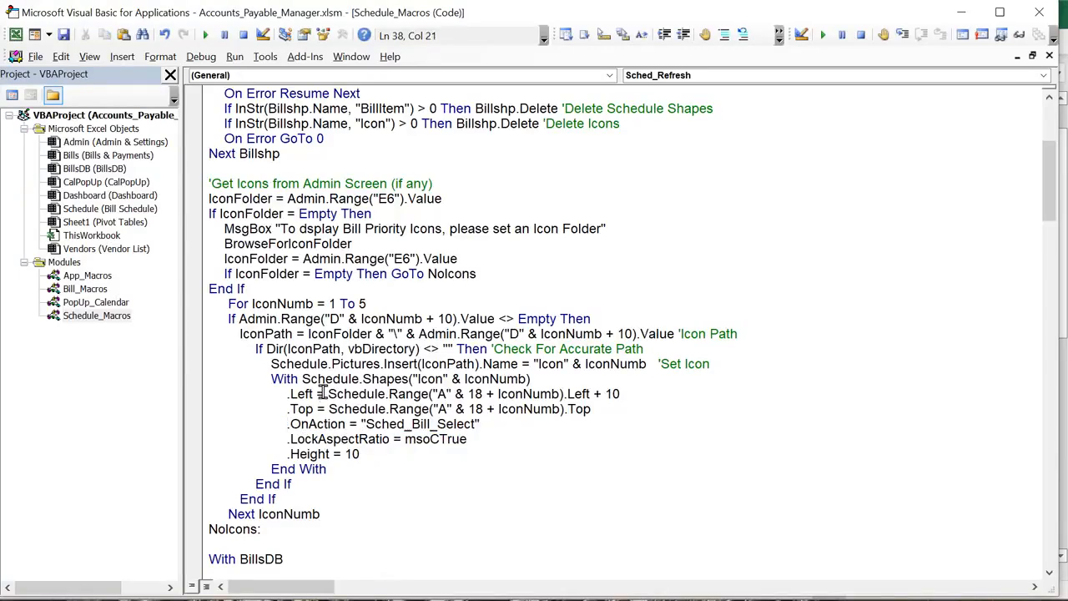
{"action": "left_click_drag", "start_coordinate": [1050, 198], "coordinate": [1058, 376]}
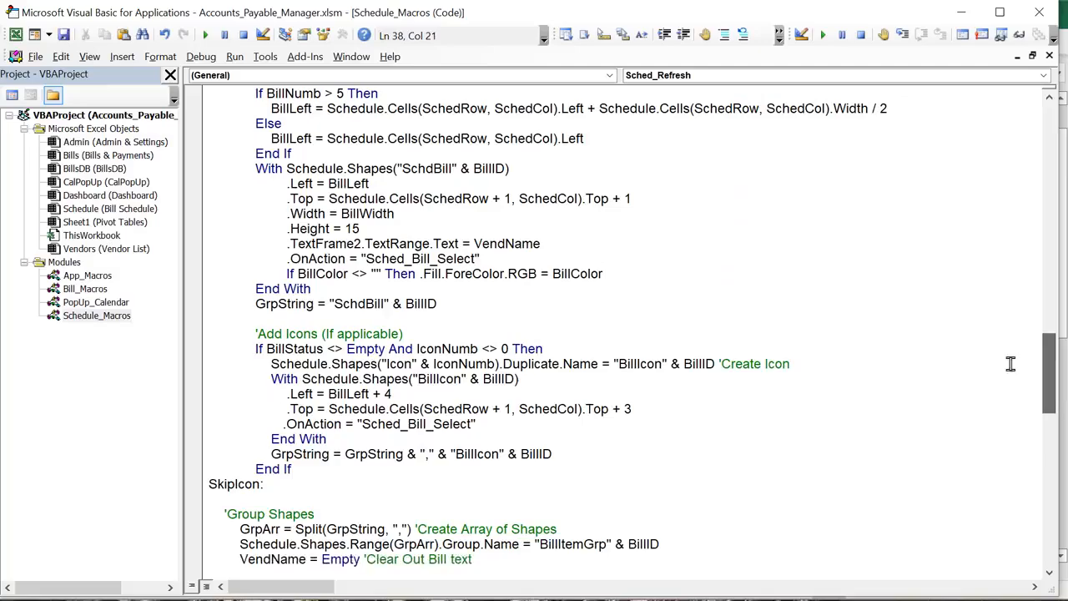
{"action": "left_click_drag", "start_coordinate": [489, 426], "coordinate": [242, 430]}
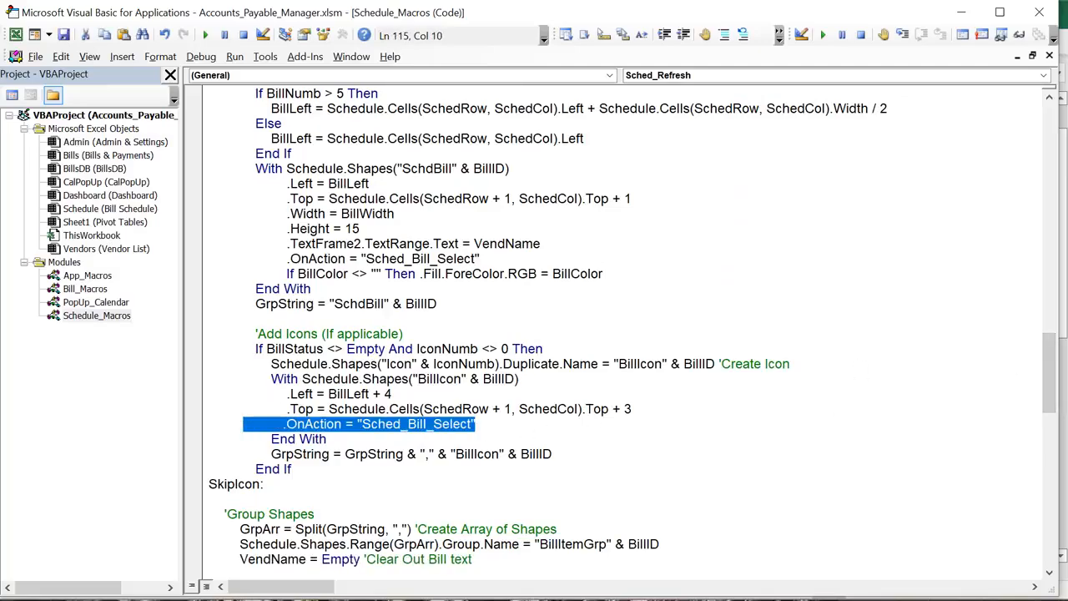
{"action": "left_click_drag", "start_coordinate": [1054, 359], "coordinate": [1014, 196]}
{"action": "left_click_drag", "start_coordinate": [479, 349], "coordinate": [50, 342]}
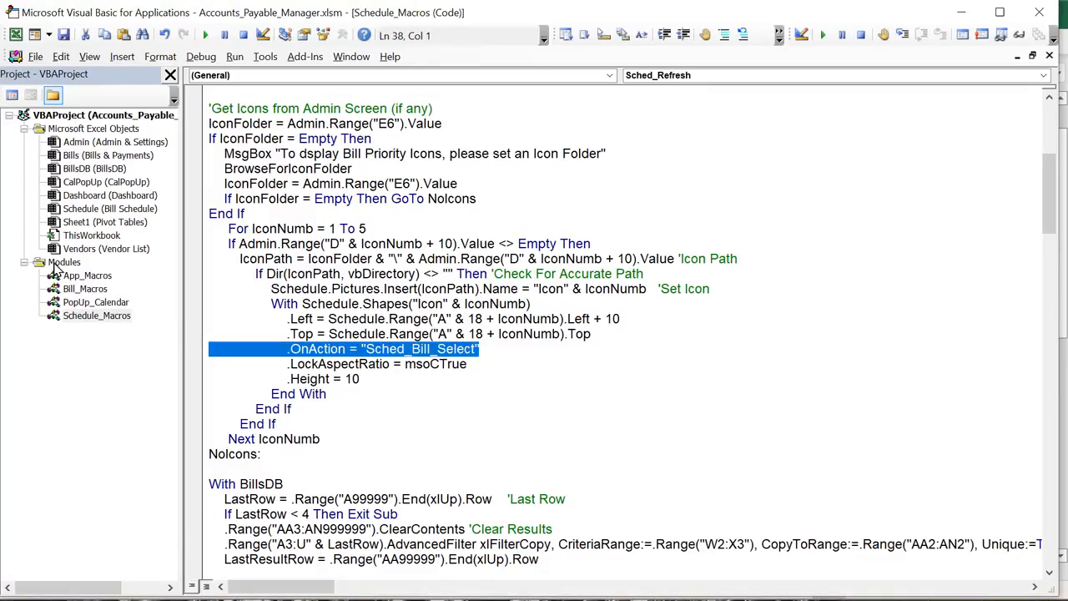
{"action": "key", "text": "BackSpace"}
{"action": "key", "text": "BackSpace"}
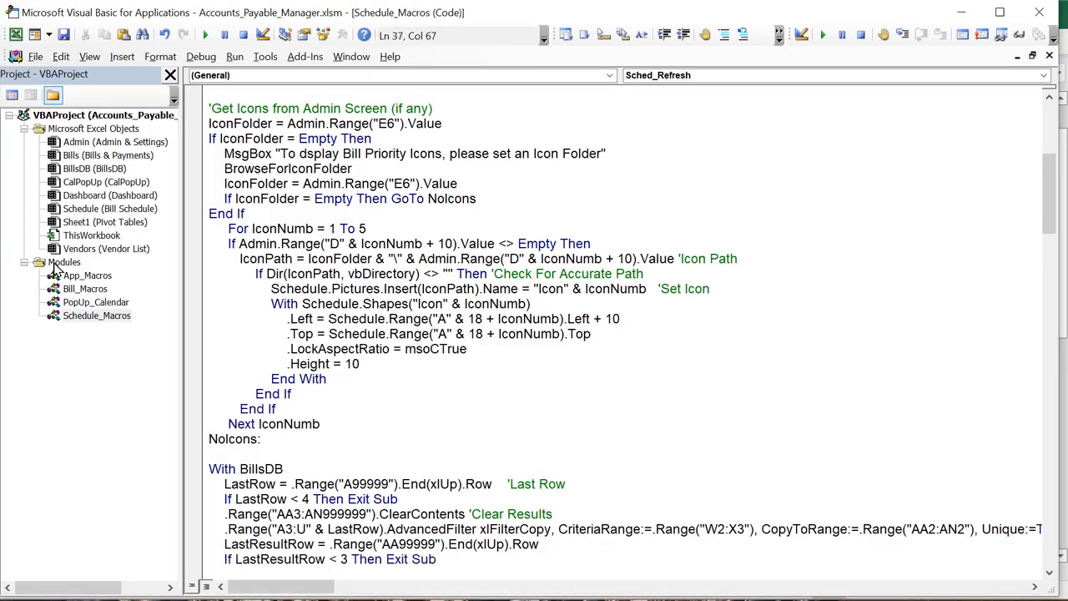
{"action": "key", "text": "alt+F11"}
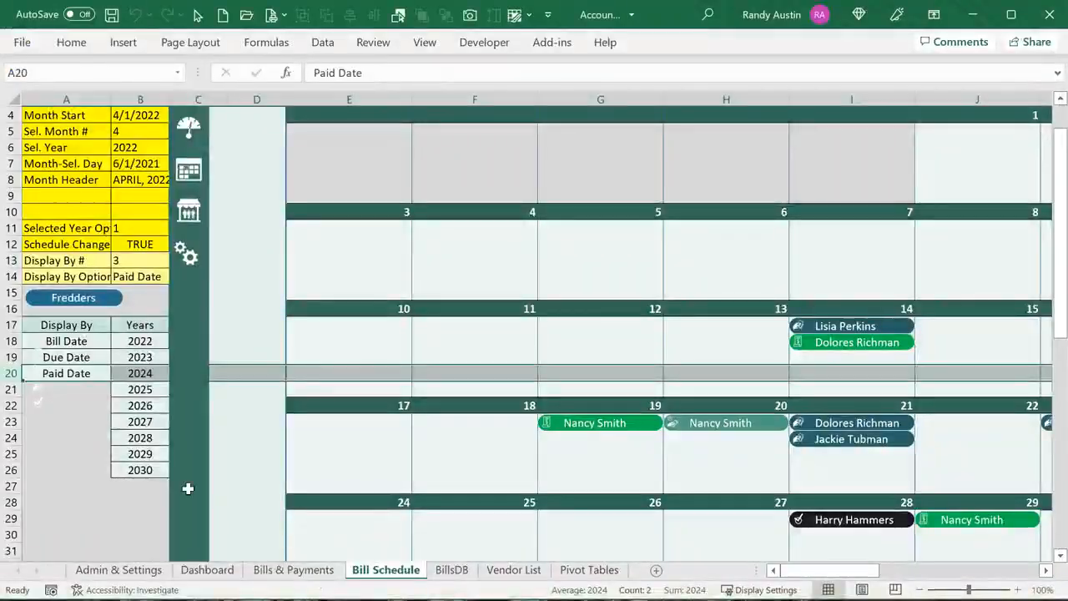
Refresh the Bill Schedule by switching to Bills & Payments and back
{"action": "left_click", "coordinate": [313, 575]}
{"action": "left_click", "coordinate": [372, 572]}
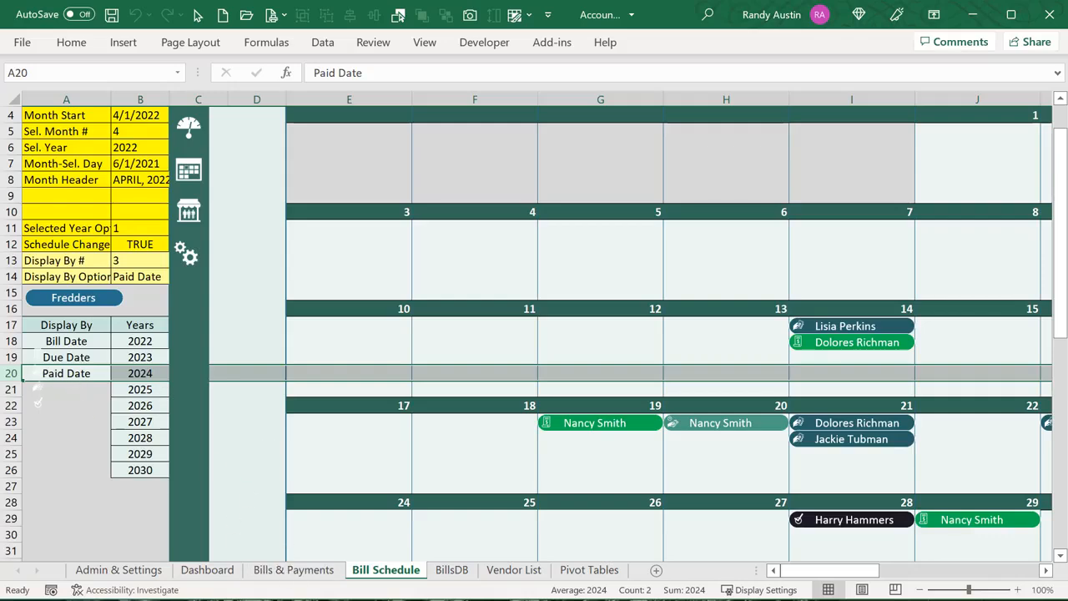
{"action": "scroll", "coordinate": [683, 391], "scroll_direction": "up", "scroll_amount": 1}
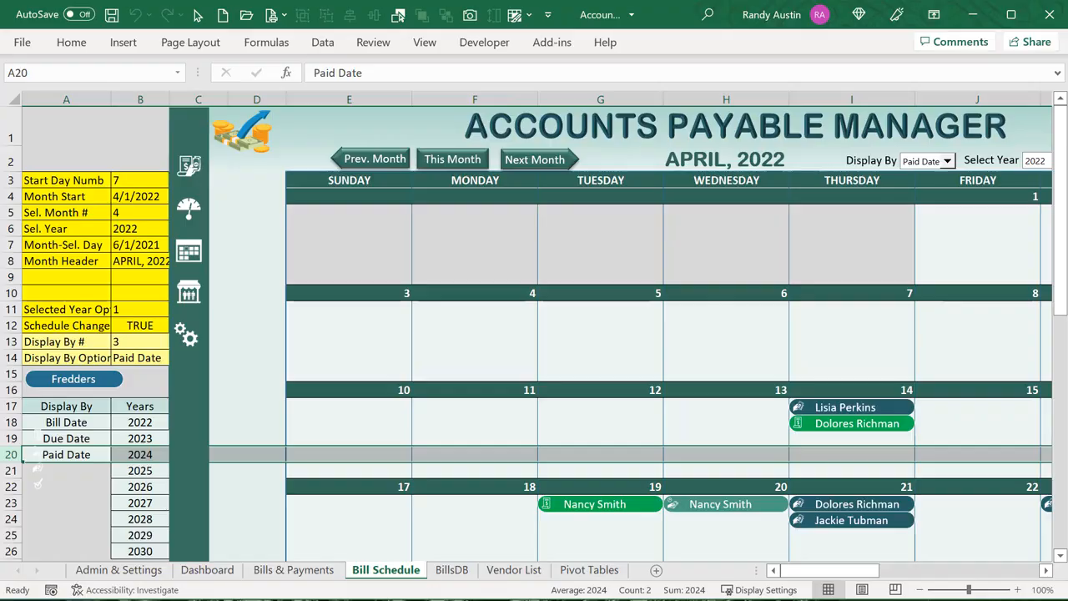
Show the Sched_Refresh call in the Bill Schedule sheet's Worksheet_Activate code
{"action": "key", "text": "alt+F11"}
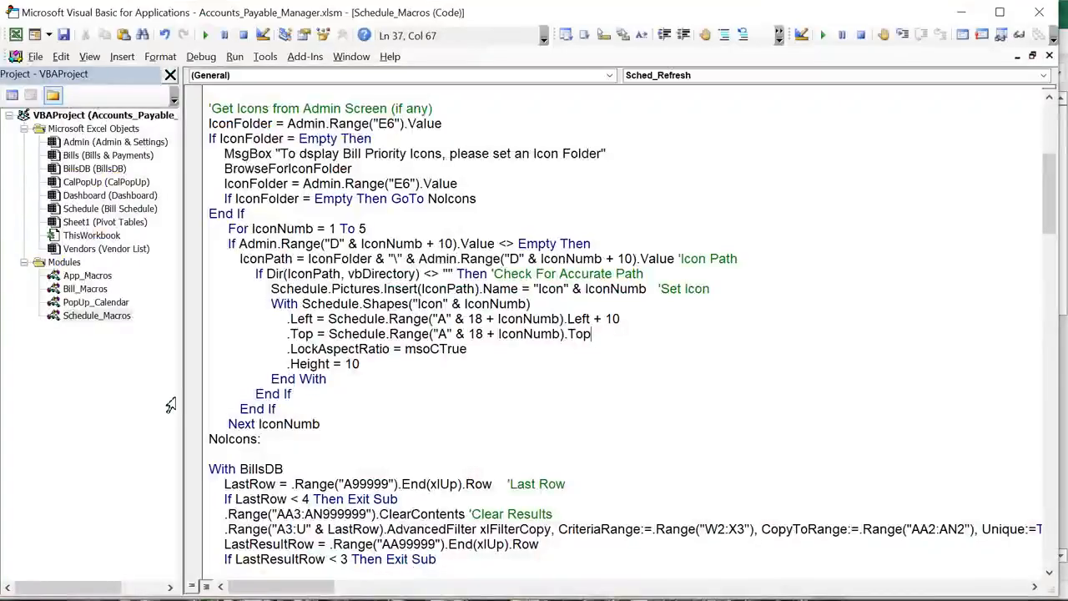
{"action": "double_click", "coordinate": [84, 210]}
{"action": "scroll", "coordinate": [412, 479], "scroll_direction": "down", "scroll_amount": 10}
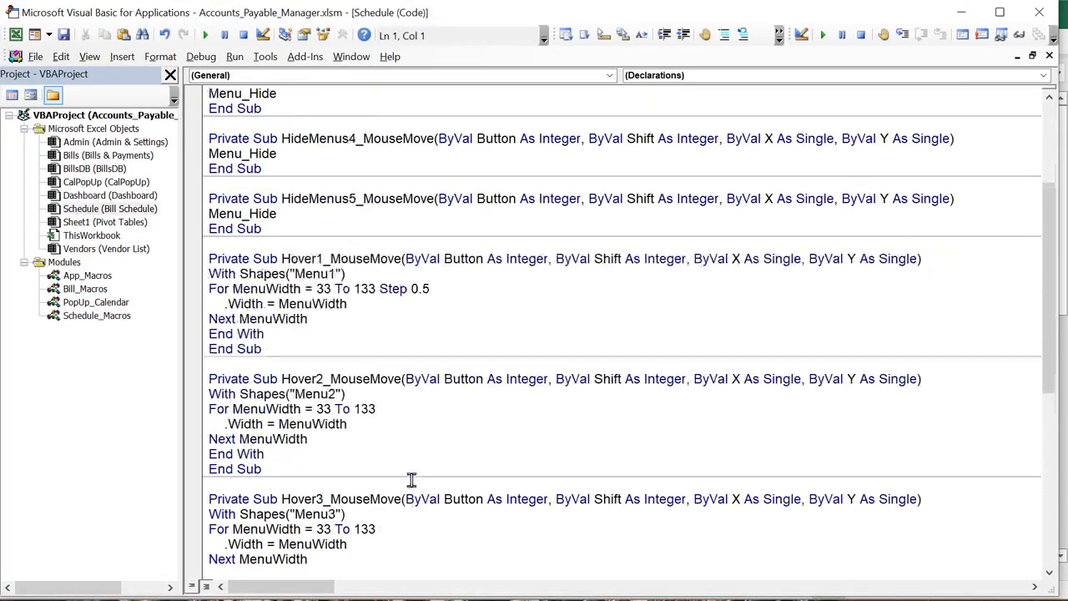
{"action": "scroll", "coordinate": [376, 509], "scroll_direction": "down", "scroll_amount": 3}
{"action": "left_click", "coordinate": [363, 517]}
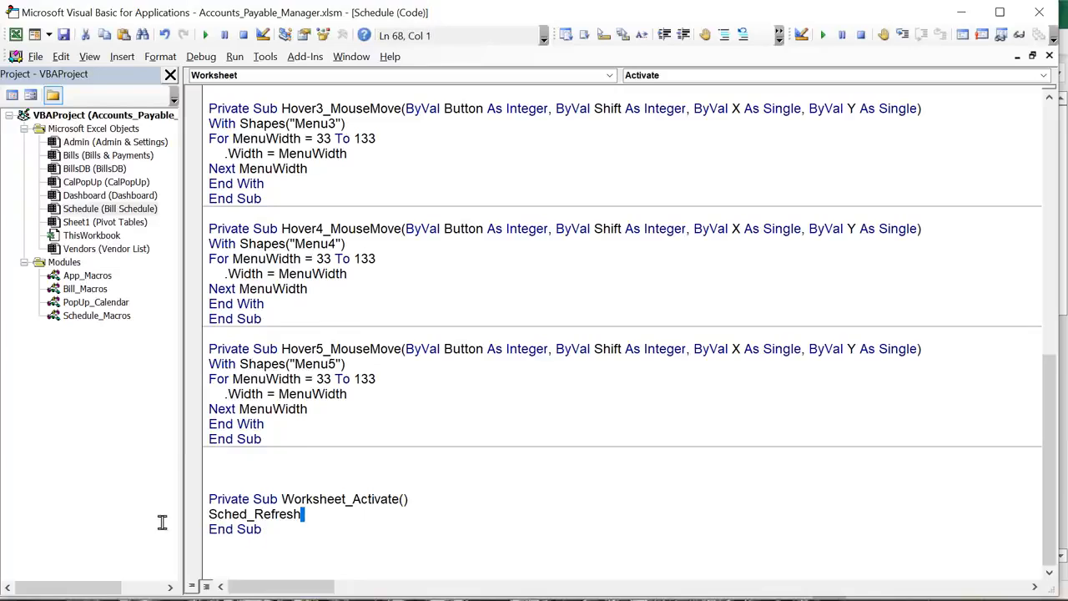
{"action": "key", "text": "shift+Home"}
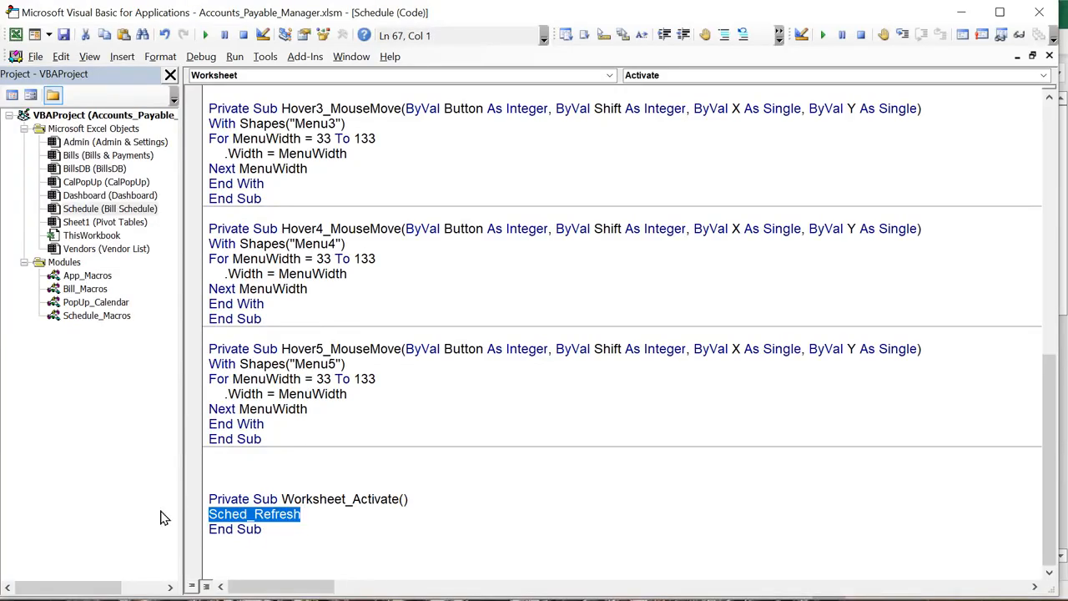
{"action": "key", "text": "alt+F11"}
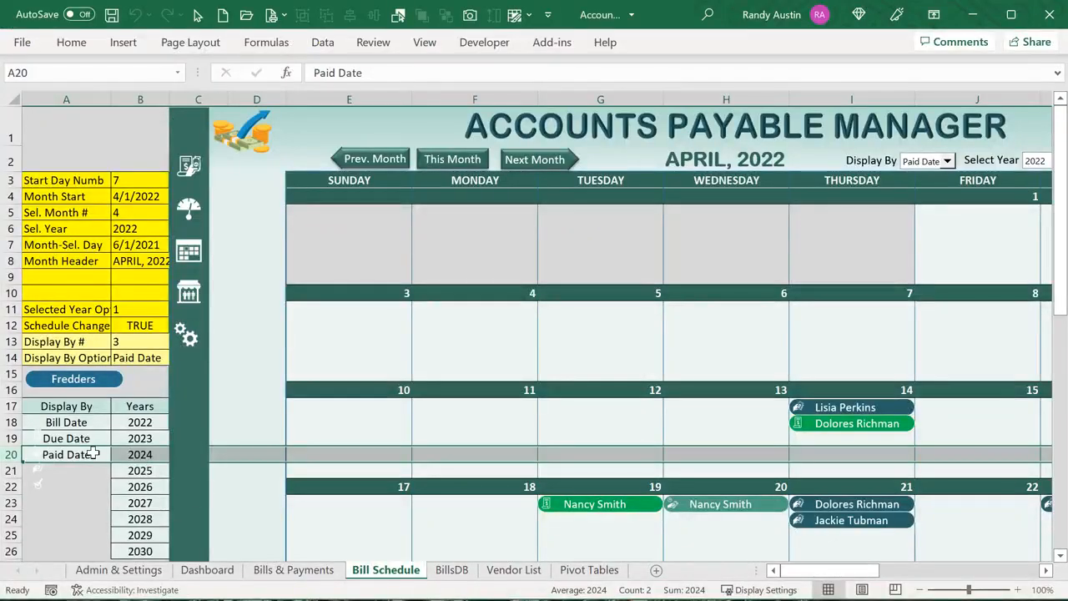
Move the Icon1 status icon up near Display By, then view the Schedule_Macros module
{"action": "left_click_drag", "start_coordinate": [42, 475], "coordinate": [38, 437]}
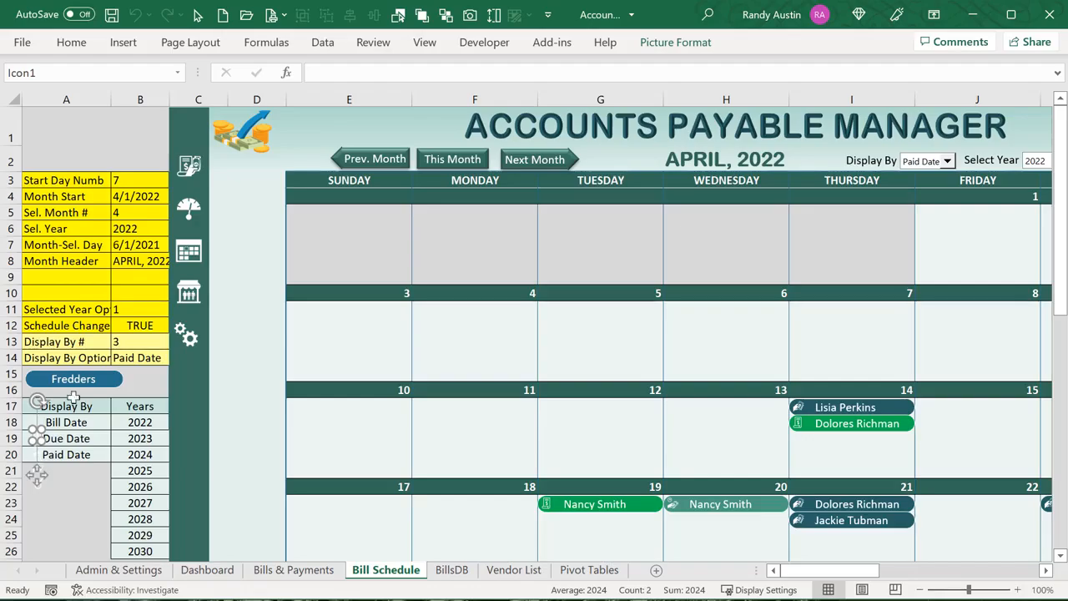
{"action": "key", "text": "alt+F11"}
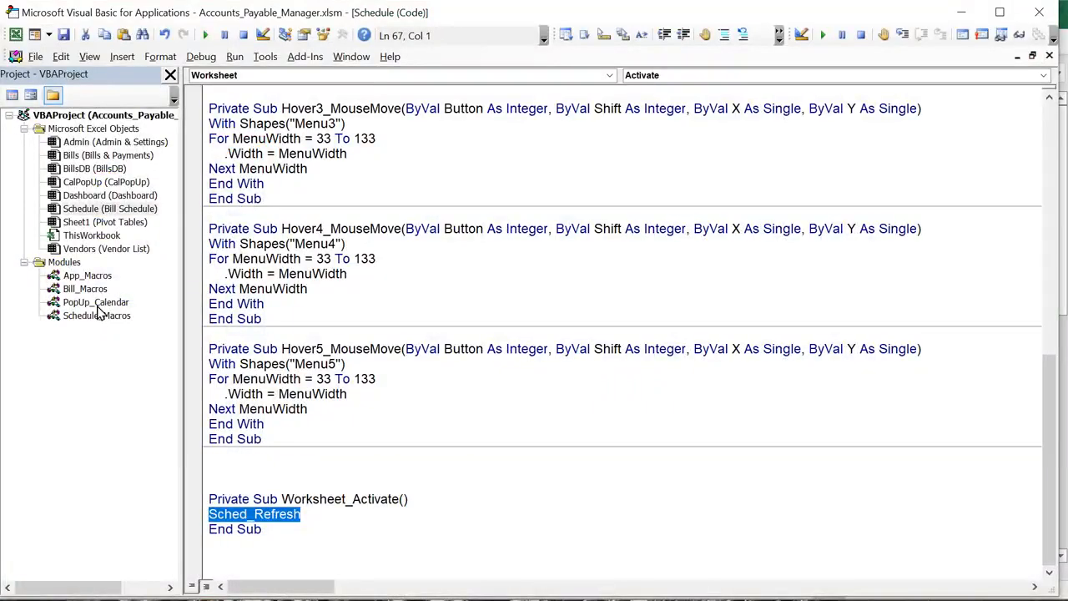
{"action": "double_click", "coordinate": [97, 316]}
{"action": "scroll", "coordinate": [440, 377], "scroll_direction": "down", "scroll_amount": 1}
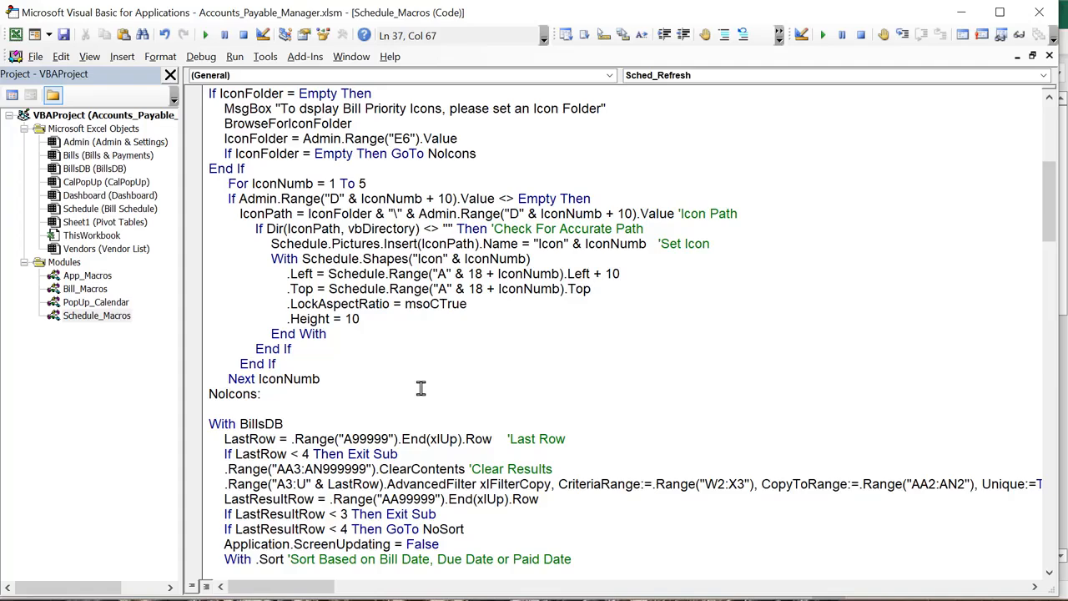
Review the icon top, aspect-ratio and height 10 settings in the icon loop
{"action": "scroll", "coordinate": [421, 390], "scroll_direction": "up", "scroll_amount": 3}
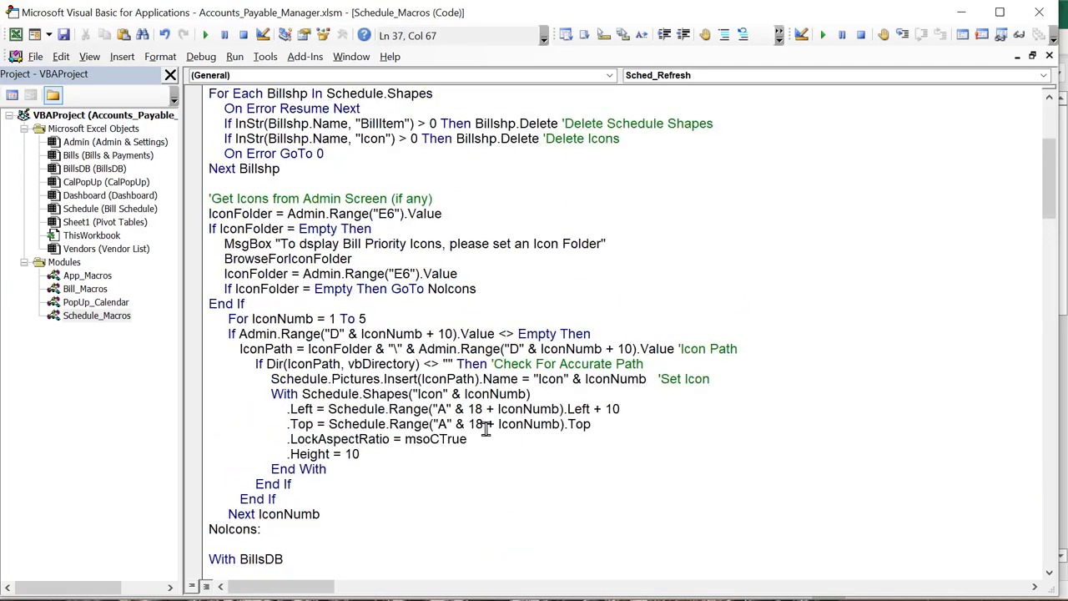
{"action": "left_click_drag", "start_coordinate": [494, 437], "coordinate": [317, 425]}
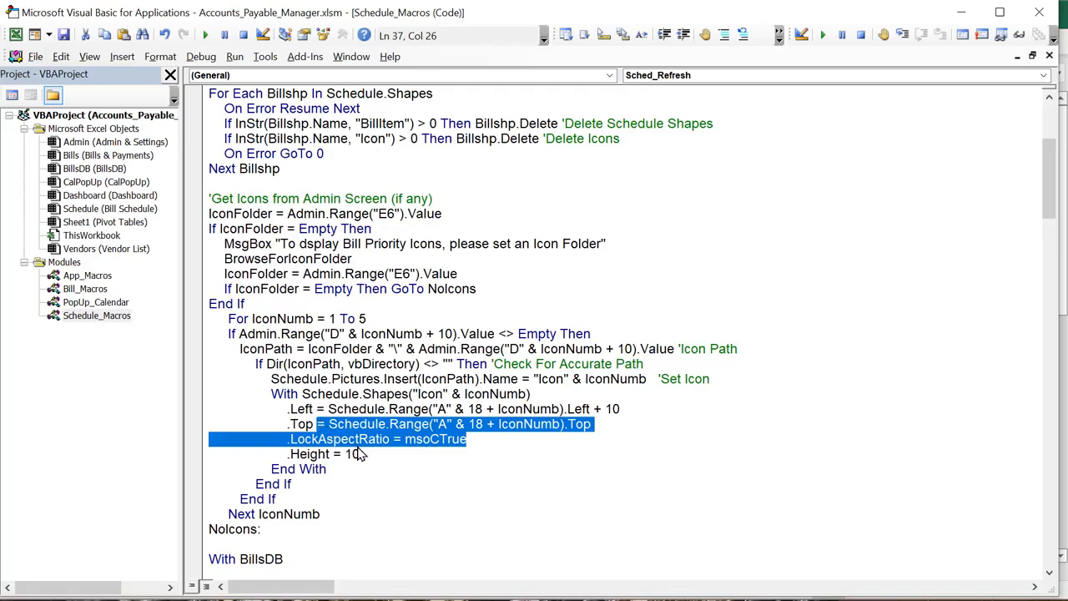
{"action": "left_click_drag", "start_coordinate": [367, 454], "coordinate": [309, 454]}
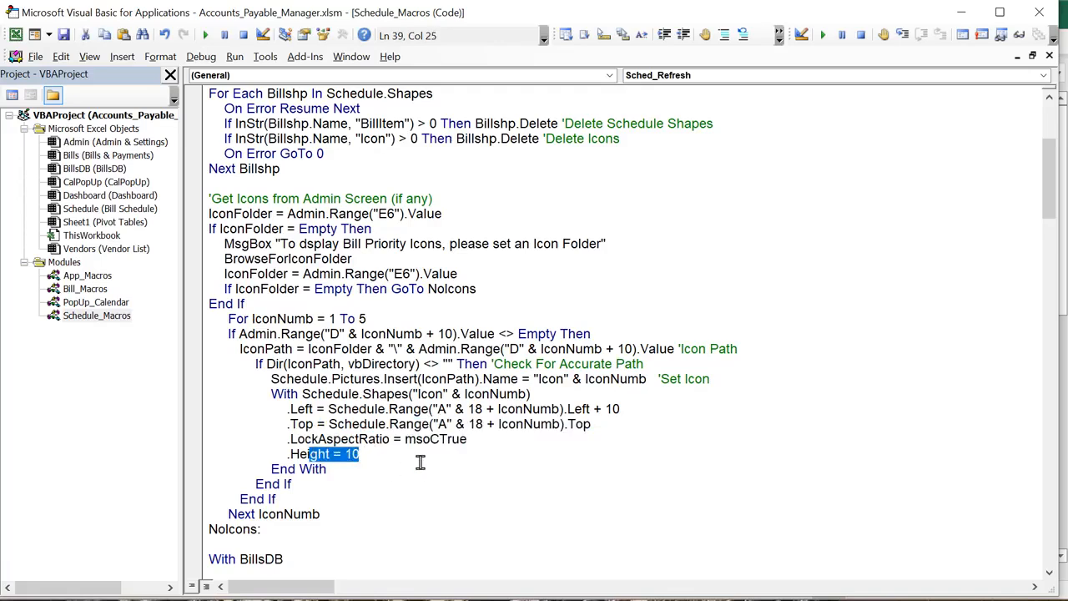
{"action": "scroll", "coordinate": [415, 457], "scroll_direction": "down", "scroll_amount": 1}
{"action": "left_click_drag", "start_coordinate": [374, 469], "coordinate": [218, 274]}
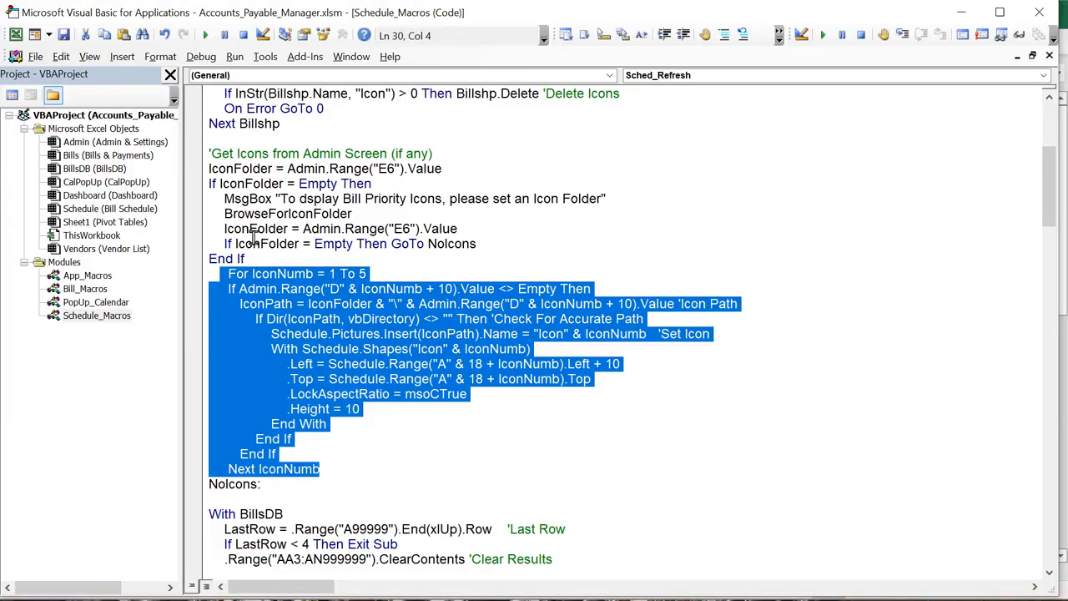
{"action": "scroll", "coordinate": [250, 237], "scroll_direction": "down", "scroll_amount": 2}
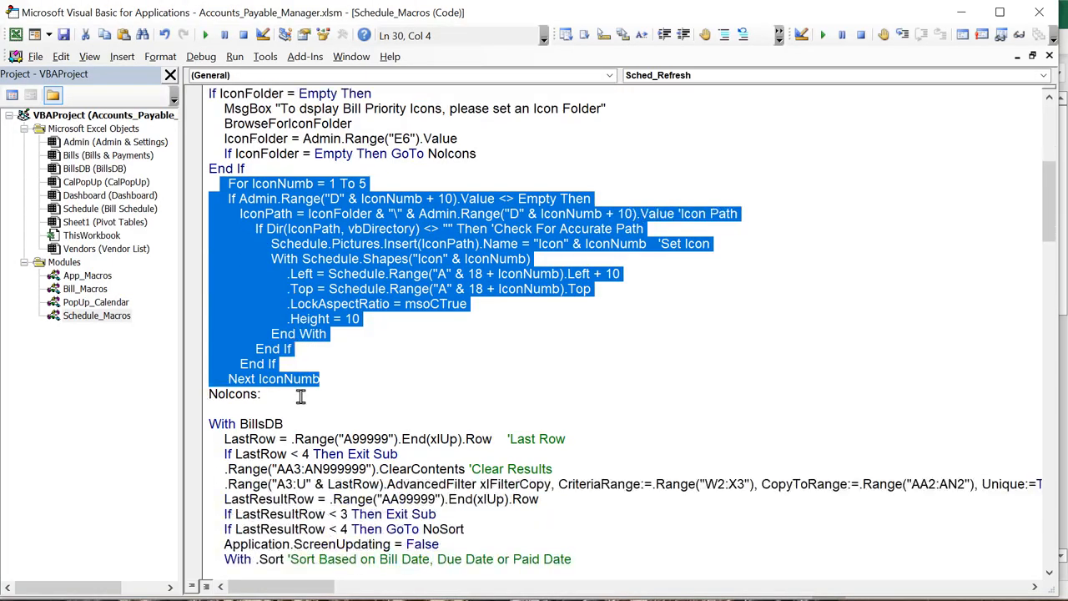
Review the With BillsDB block and its last-row check, then return to Excel
{"action": "left_click_drag", "start_coordinate": [294, 416], "coordinate": [239, 427]}
{"action": "left_click", "coordinate": [289, 428]}
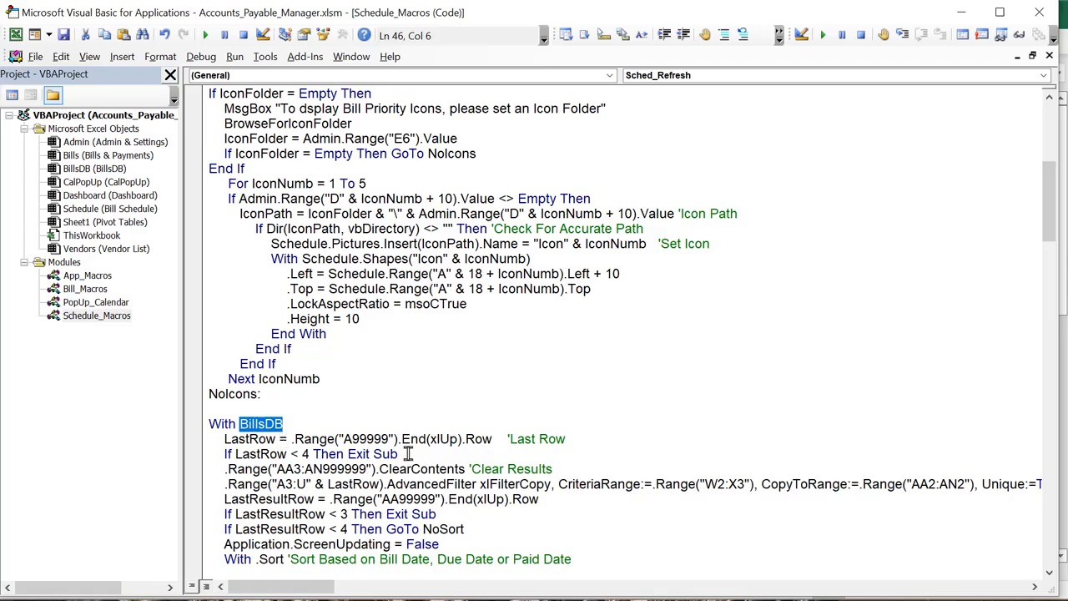
{"action": "left_click_drag", "start_coordinate": [407, 454], "coordinate": [304, 439]}
{"action": "scroll", "coordinate": [298, 469], "scroll_direction": "down", "scroll_amount": 2}
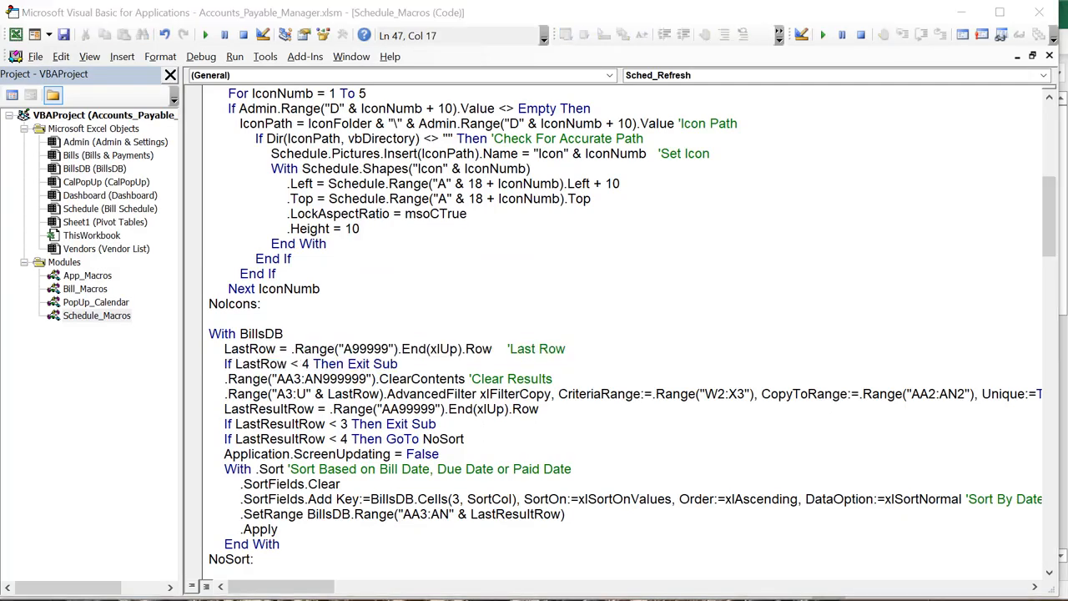
{"action": "key", "text": "alt+F11"}
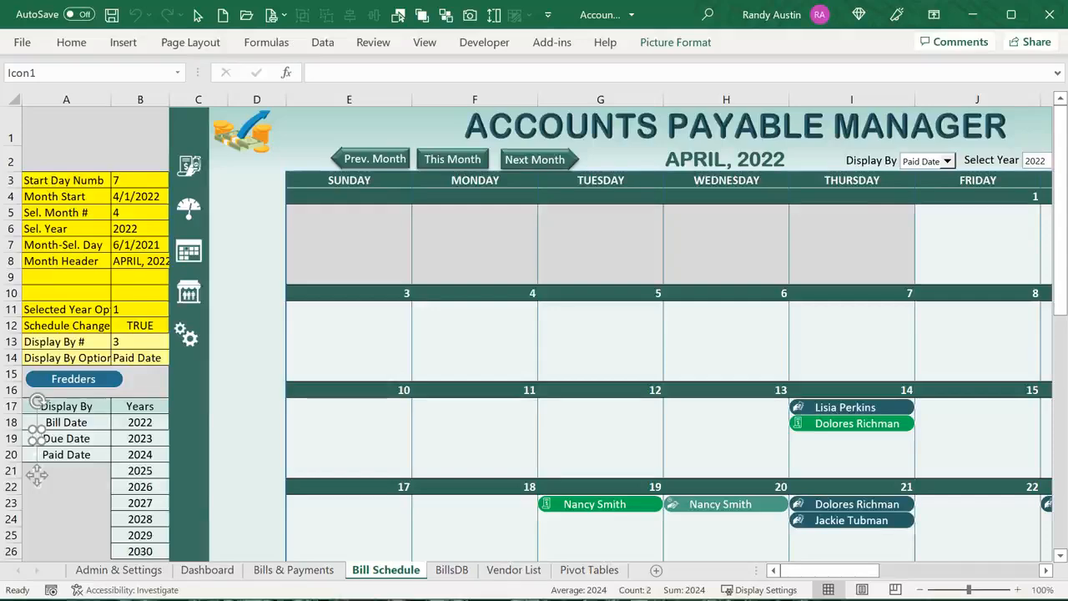
Check the Schedule Results data rows on the BillsDB sheet
{"action": "left_click", "coordinate": [444, 575]}
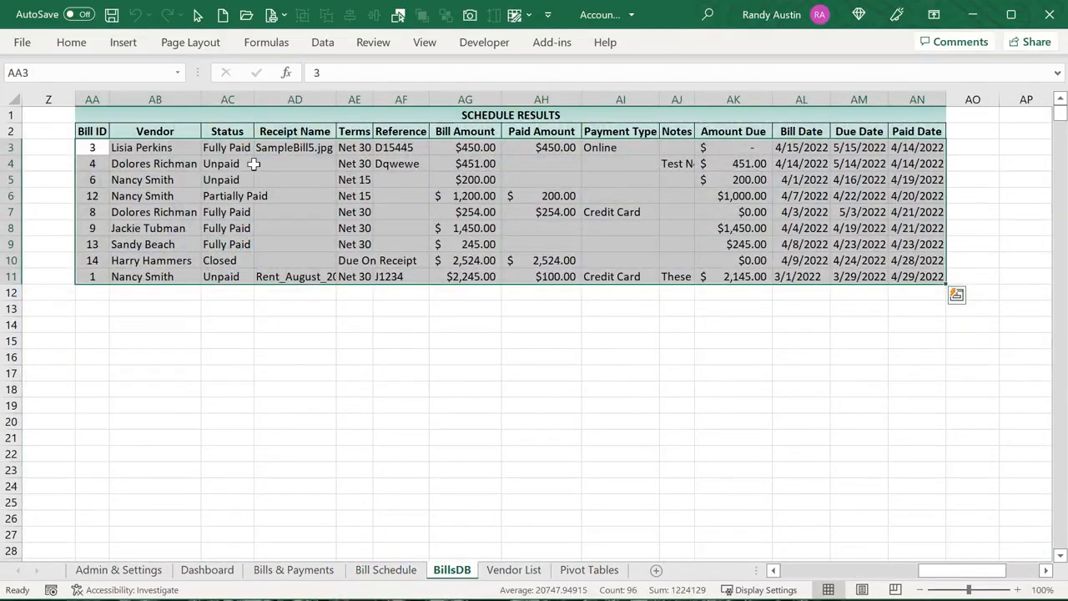
{"action": "left_click_drag", "start_coordinate": [86, 148], "coordinate": [961, 325]}
{"action": "key", "text": "alt+F11"}
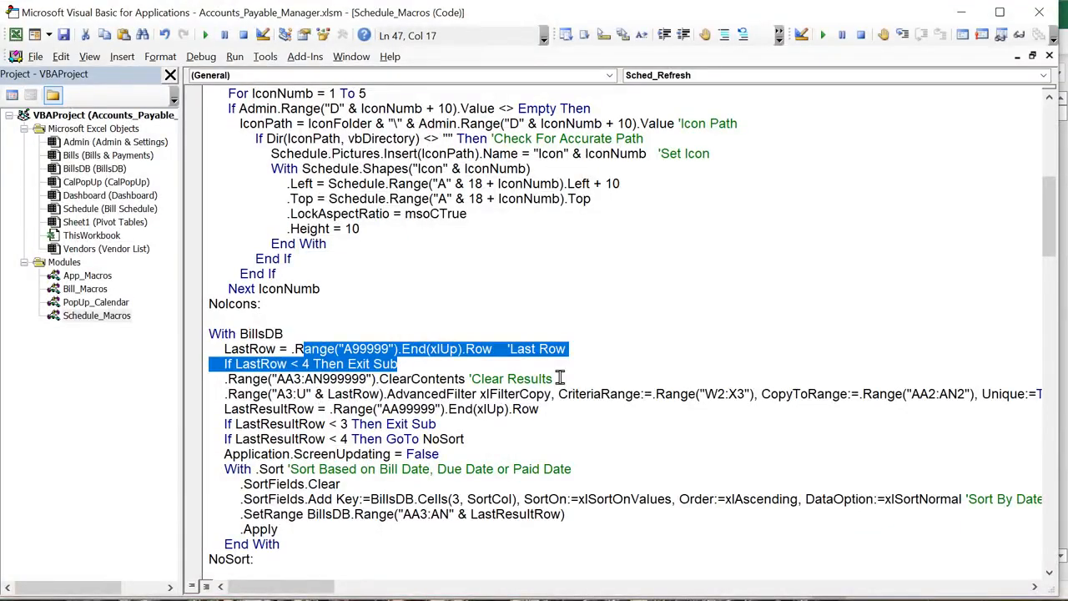
Set the advanced filter source range to A3:N, ending at the Amount Due column N
{"action": "left_click_drag", "start_coordinate": [284, 394], "coordinate": [285, 409]}
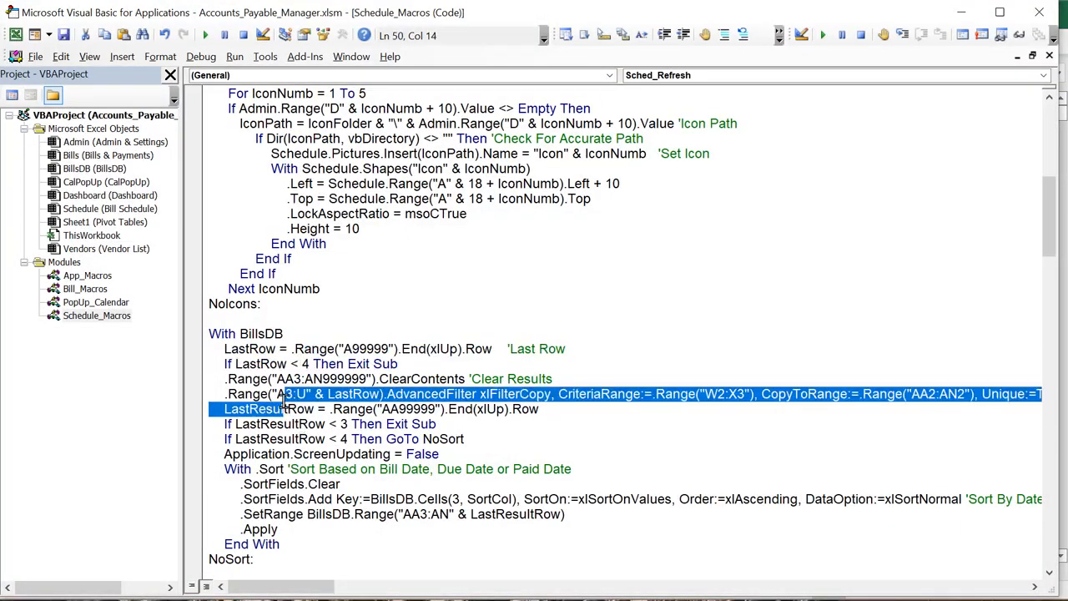
{"action": "left_click", "coordinate": [292, 406]}
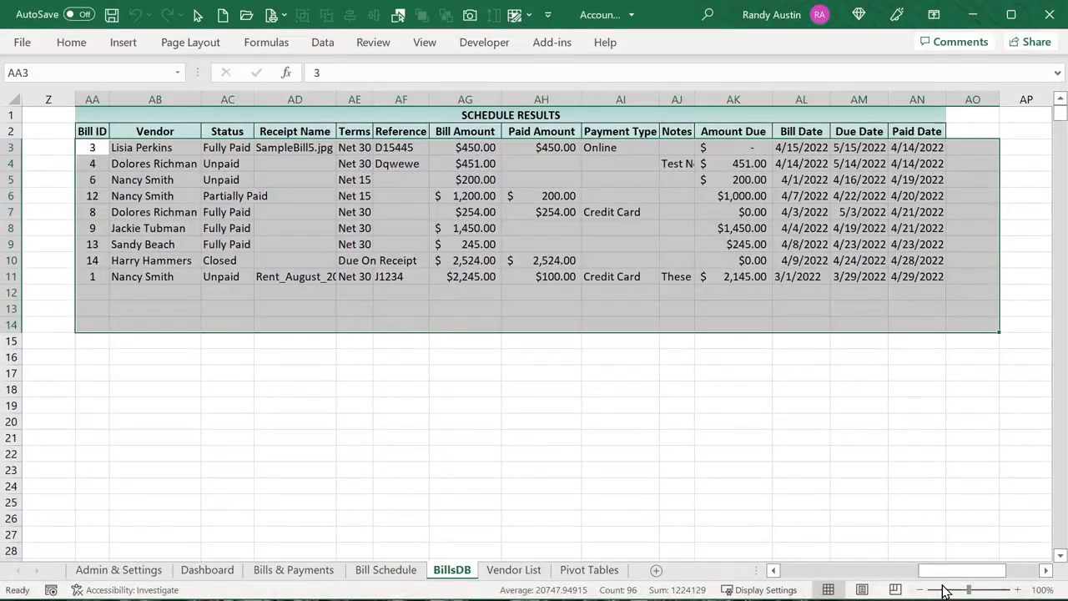
{"action": "left_click_drag", "start_coordinate": [943, 572], "coordinate": [765, 575]}
{"action": "left_click", "coordinate": [862, 162]}
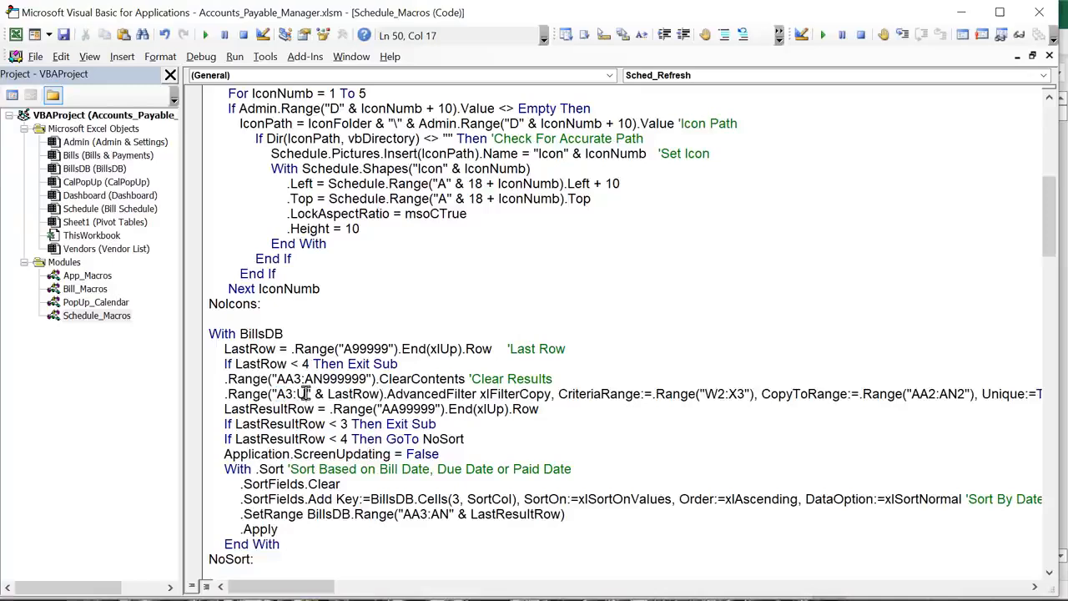
{"action": "left_click_drag", "start_coordinate": [306, 393], "coordinate": [297, 393]}
{"action": "left_click", "coordinate": [300, 394]}
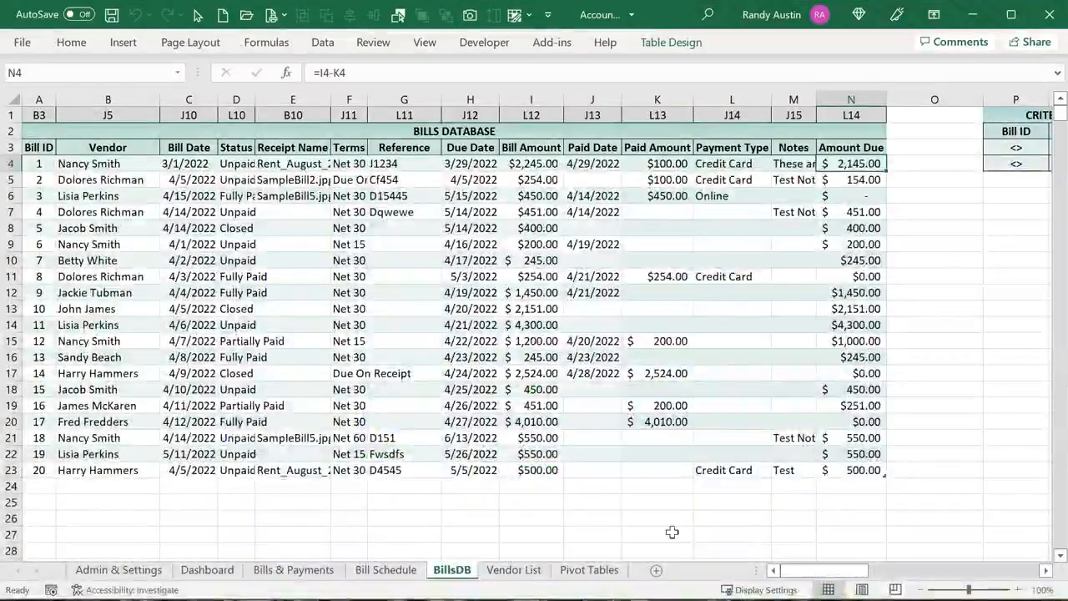
Show the BillsDB criteria range W2:X3 and the results header row AA2:AM2
{"action": "left_click_drag", "start_coordinate": [797, 571], "coordinate": [917, 579]}
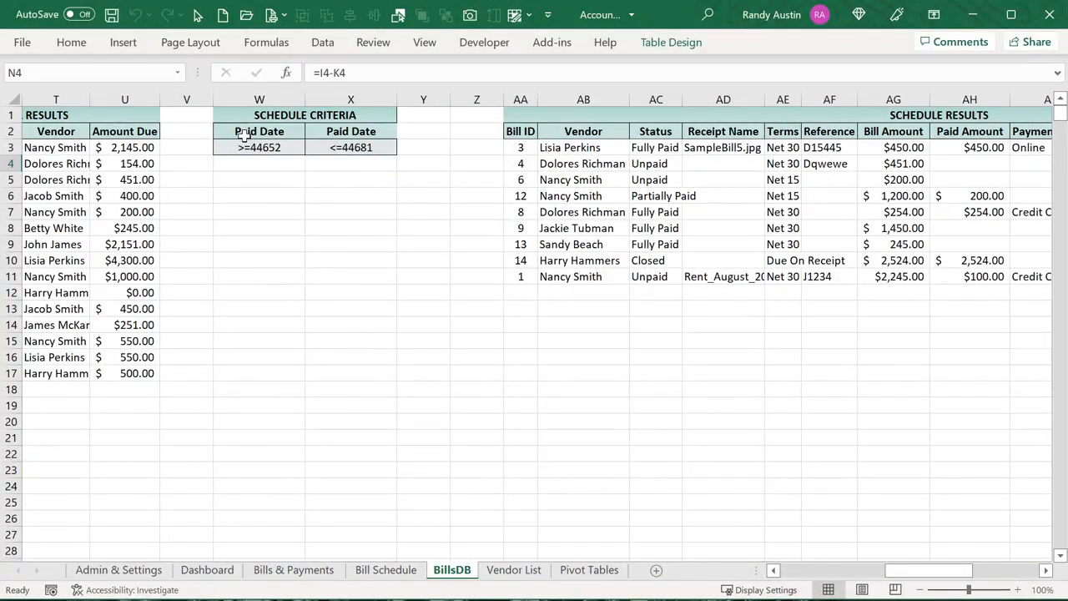
{"action": "left_click_drag", "start_coordinate": [251, 133], "coordinate": [334, 151]}
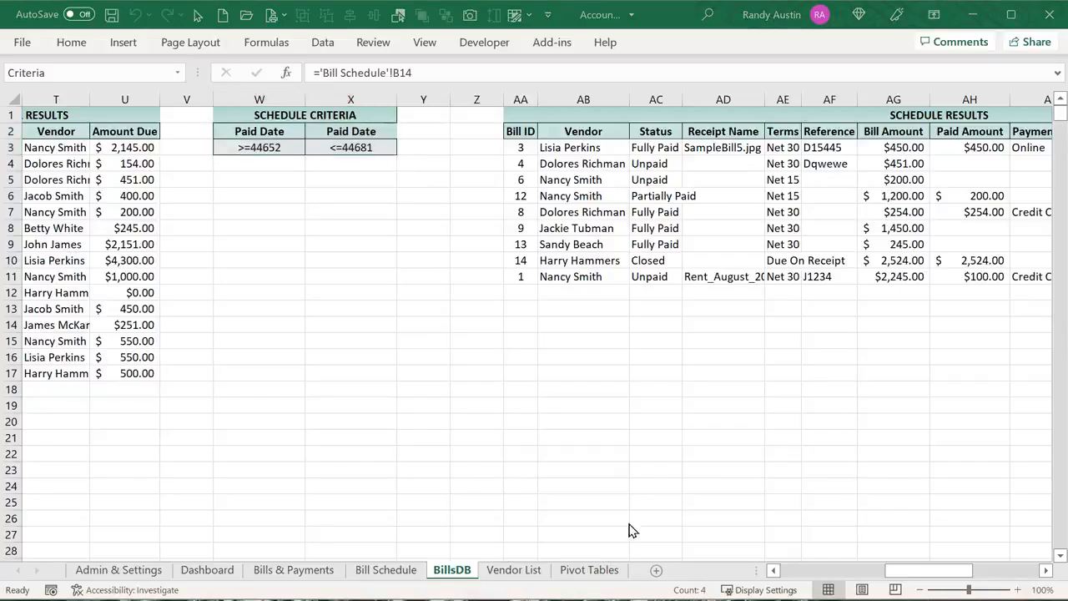
{"action": "left_click_drag", "start_coordinate": [519, 131], "coordinate": [800, 138]}
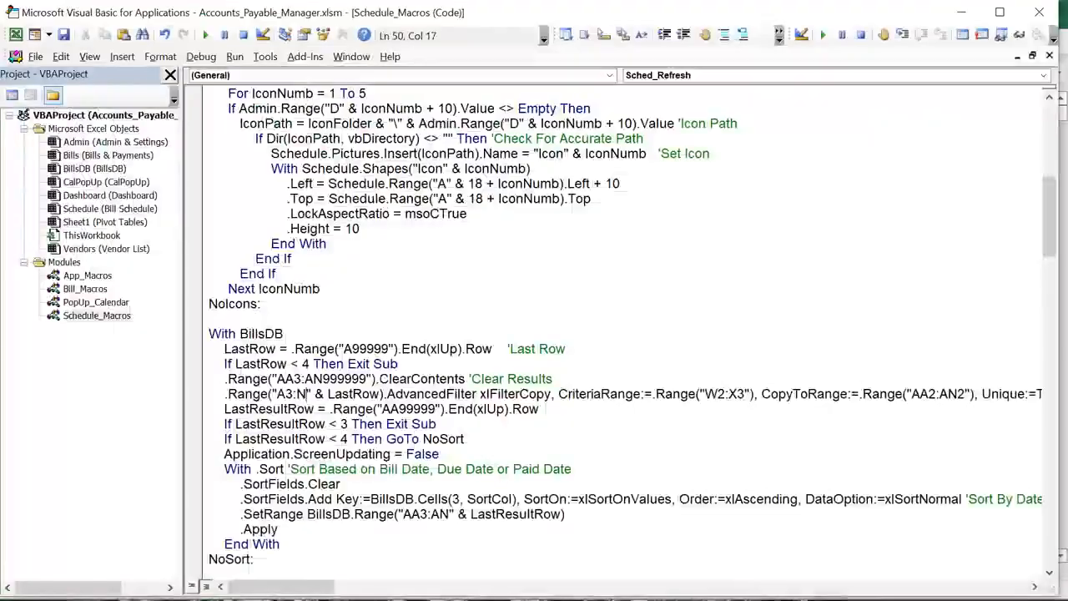
Review the AA2 copy-to range, the AA-column result-row lookup and the exit-when-no-results line
{"action": "key", "text": "alt+F11"}
{"action": "left_click_drag", "start_coordinate": [910, 396], "coordinate": [936, 396]}
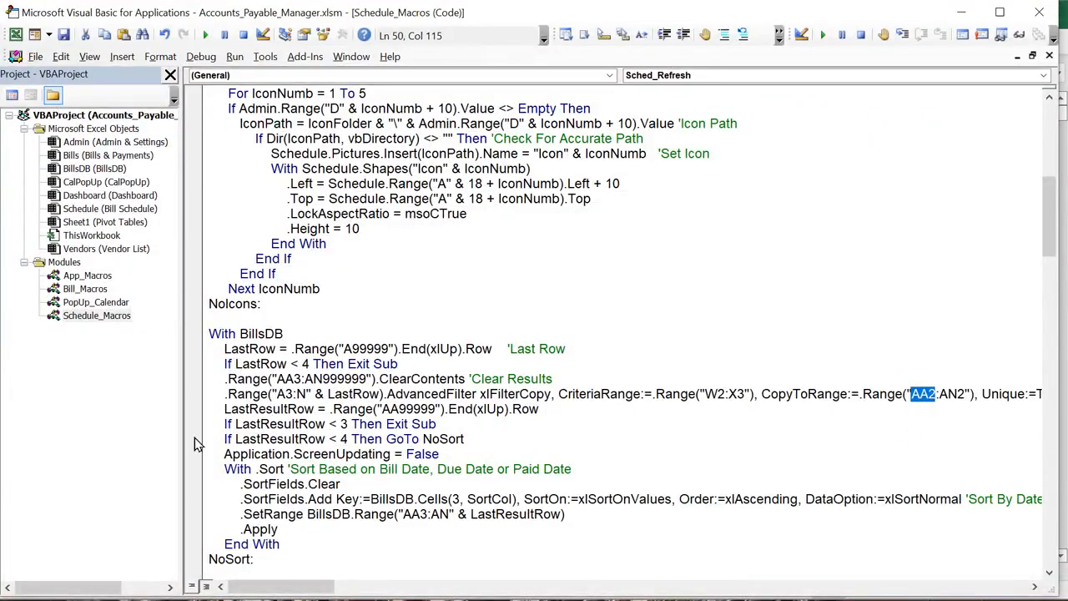
{"action": "left_click_drag", "start_coordinate": [373, 409], "coordinate": [390, 411]}
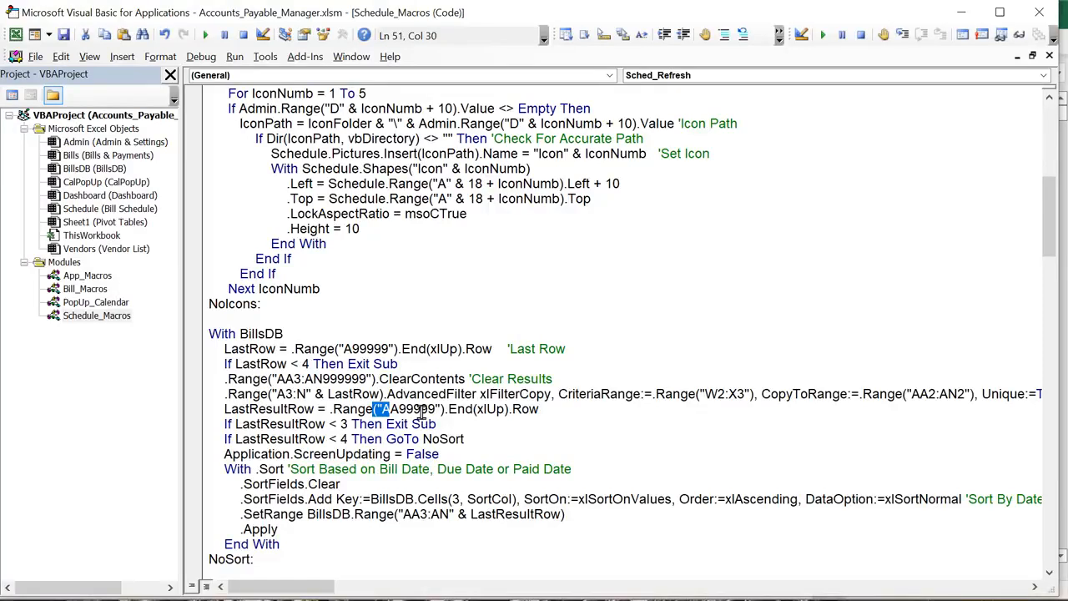
{"action": "left_click_drag", "start_coordinate": [406, 409], "coordinate": [381, 409]}
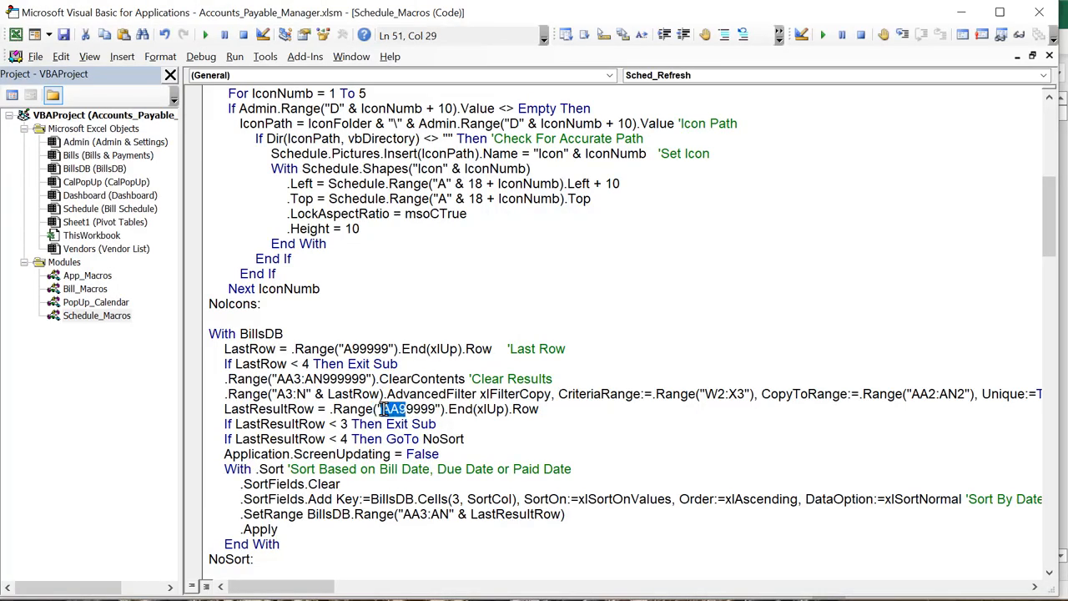
{"action": "left_click", "coordinate": [561, 598]}
{"action": "left_click_drag", "start_coordinate": [443, 424], "coordinate": [221, 426]}
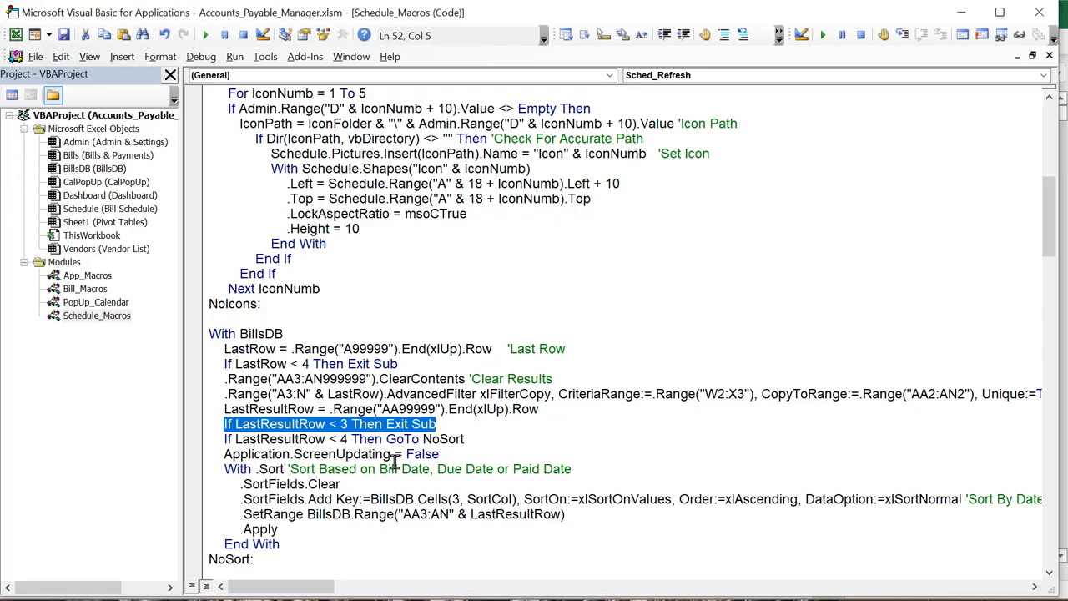
{"action": "key", "text": "alt+F11"}
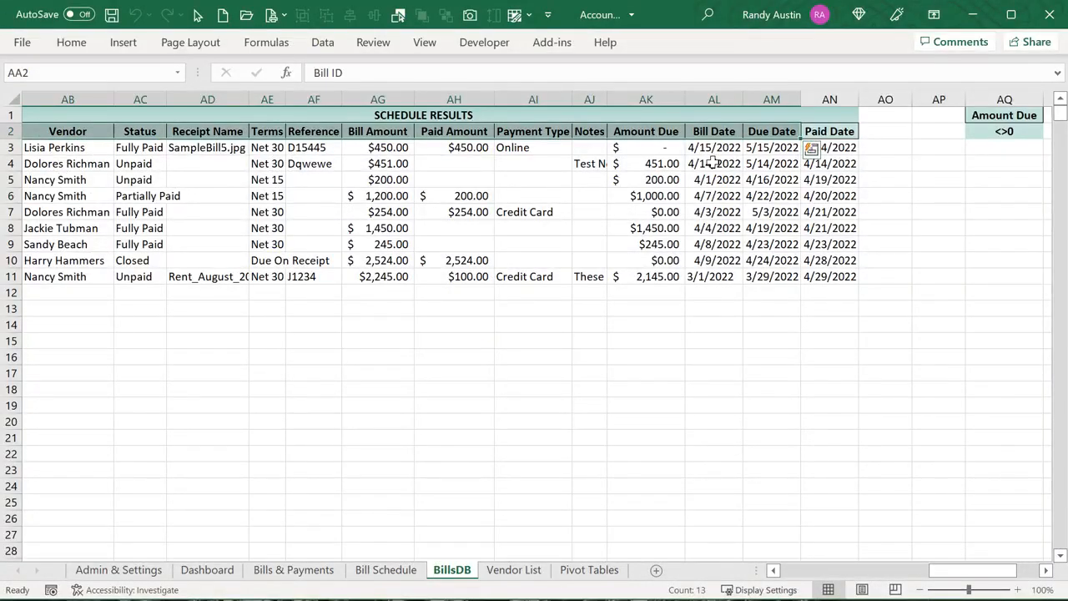
Inspect the Amount Due in AK3 and the vendors in AB3 and AB4 of the results
{"action": "left_click", "coordinate": [680, 149]}
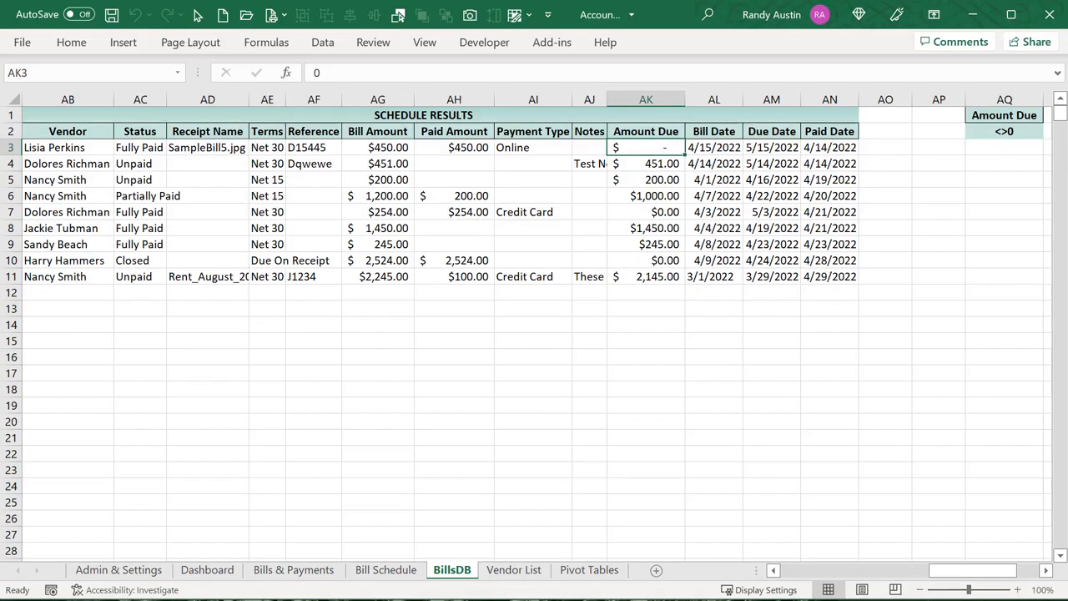
{"action": "left_click", "coordinate": [35, 149]}
{"action": "left_click", "coordinate": [33, 163]}
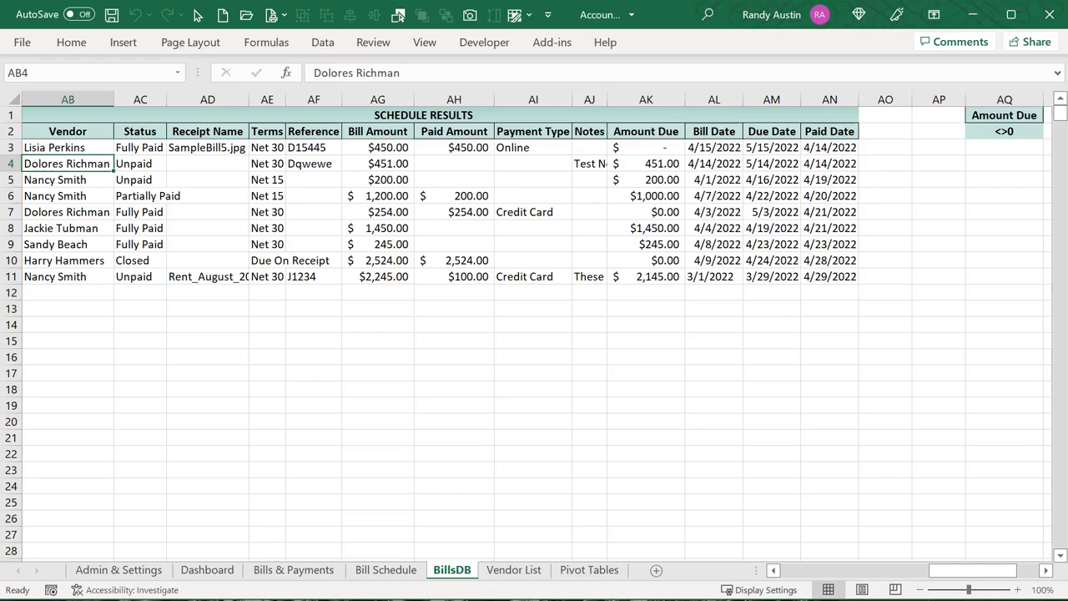
{"action": "left_click", "coordinate": [314, 599]}
Review the no-sort check and the comment on sorting by Bill, Due or Paid Date
{"action": "left_click_drag", "start_coordinate": [225, 440], "coordinate": [421, 452]}
{"action": "left_click", "coordinate": [465, 440]}
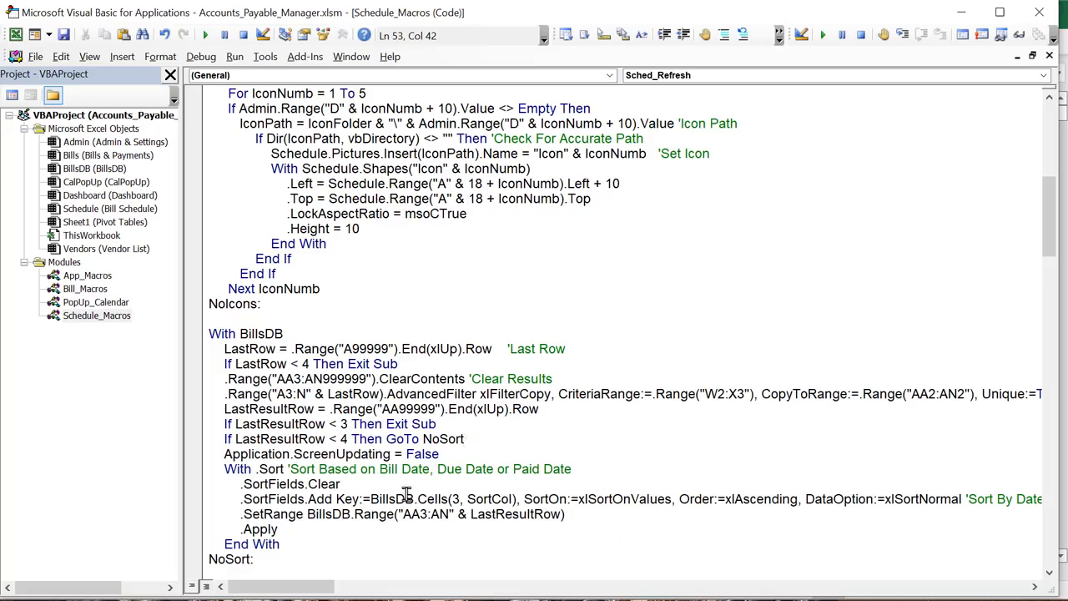
{"action": "scroll", "coordinate": [334, 529], "scroll_direction": "down", "scroll_amount": 1}
{"action": "left_click_drag", "start_coordinate": [275, 519], "coordinate": [209, 526]}
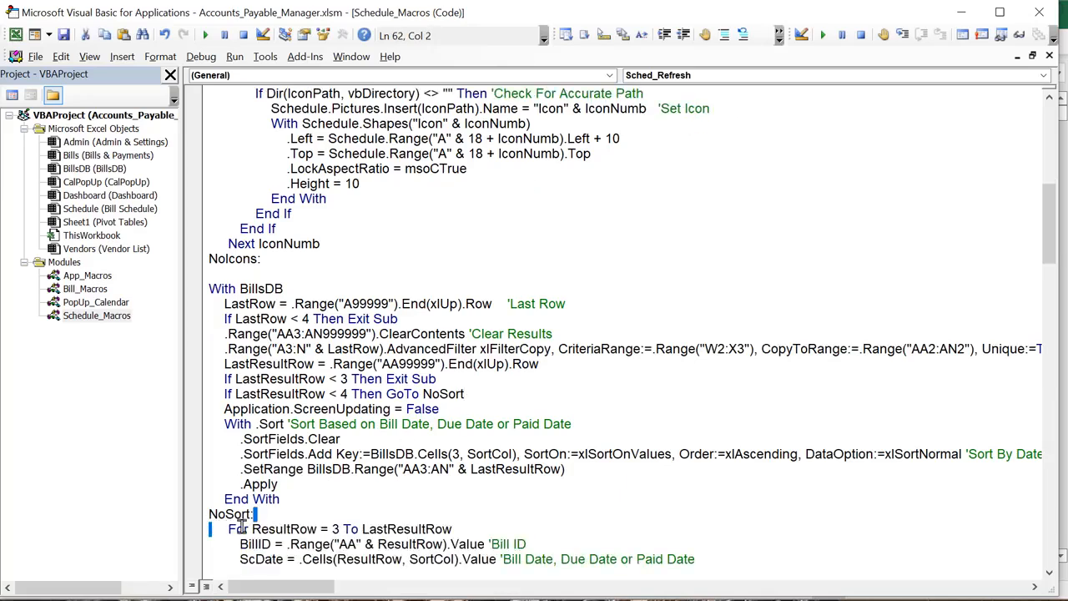
{"action": "left_click", "coordinate": [300, 502]}
{"action": "left_click_drag", "start_coordinate": [344, 427], "coordinate": [289, 439]}
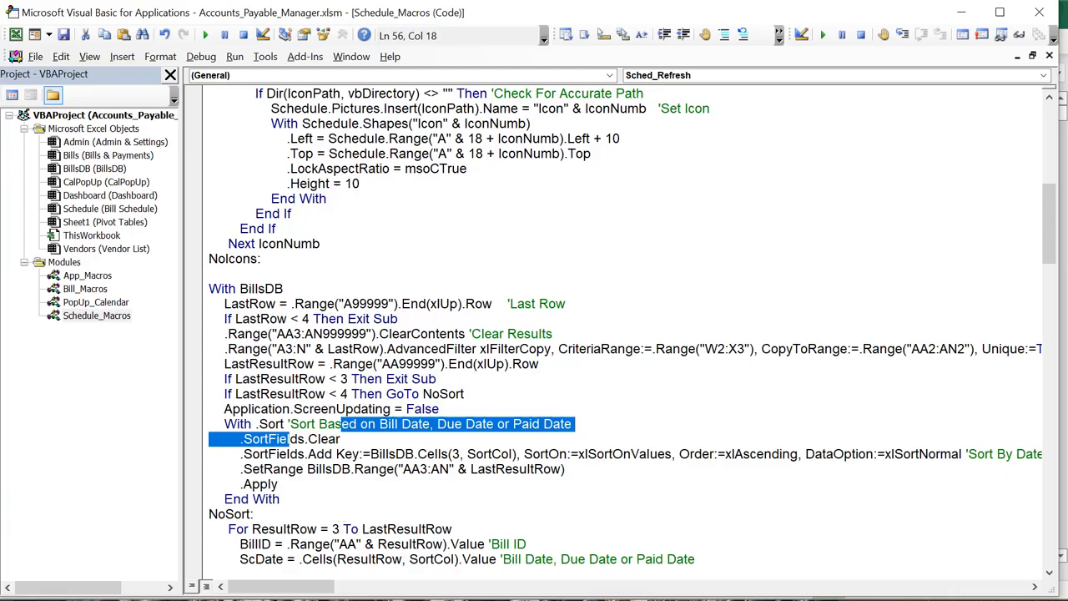
Point out the Bill Date AL, Due Date AM and Paid Date AN columns, then return to the sort code
{"action": "left_click", "coordinate": [728, 99]}
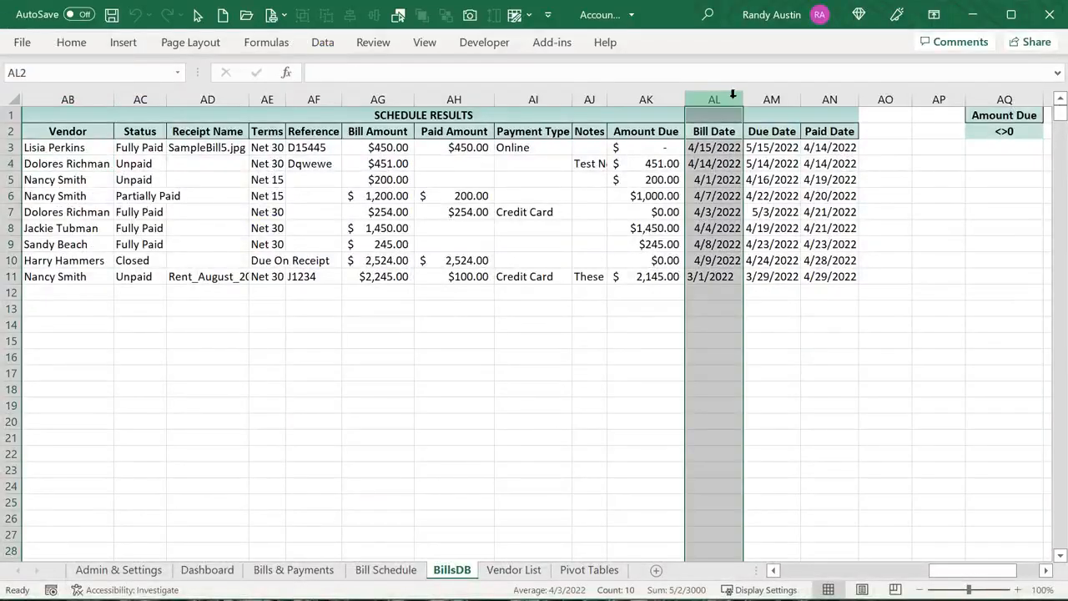
{"action": "left_click", "coordinate": [769, 100]}
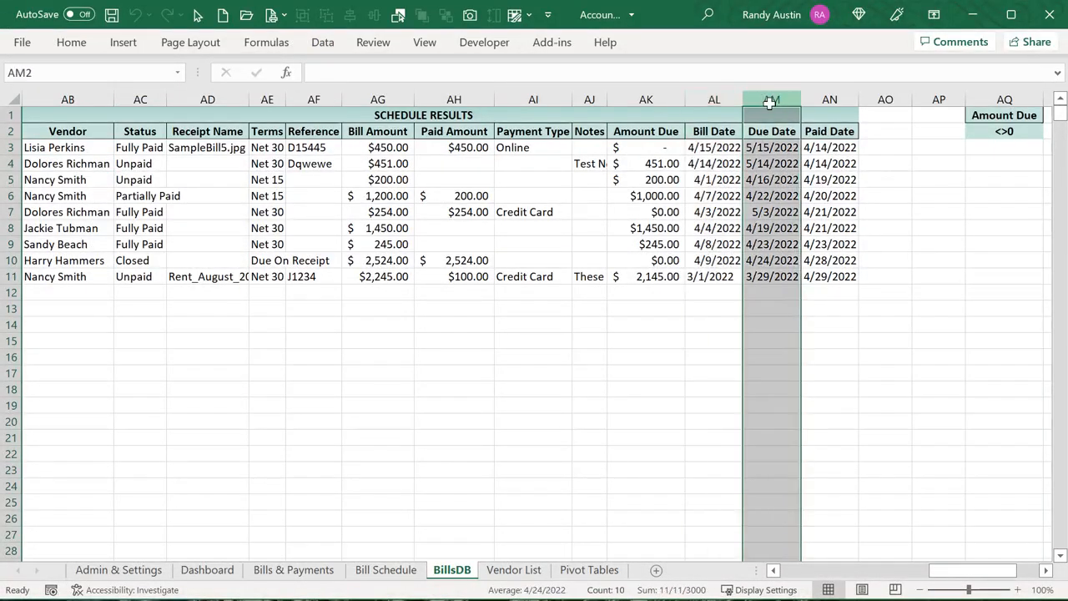
{"action": "left_click", "coordinate": [828, 100]}
{"action": "left_click", "coordinate": [711, 99]}
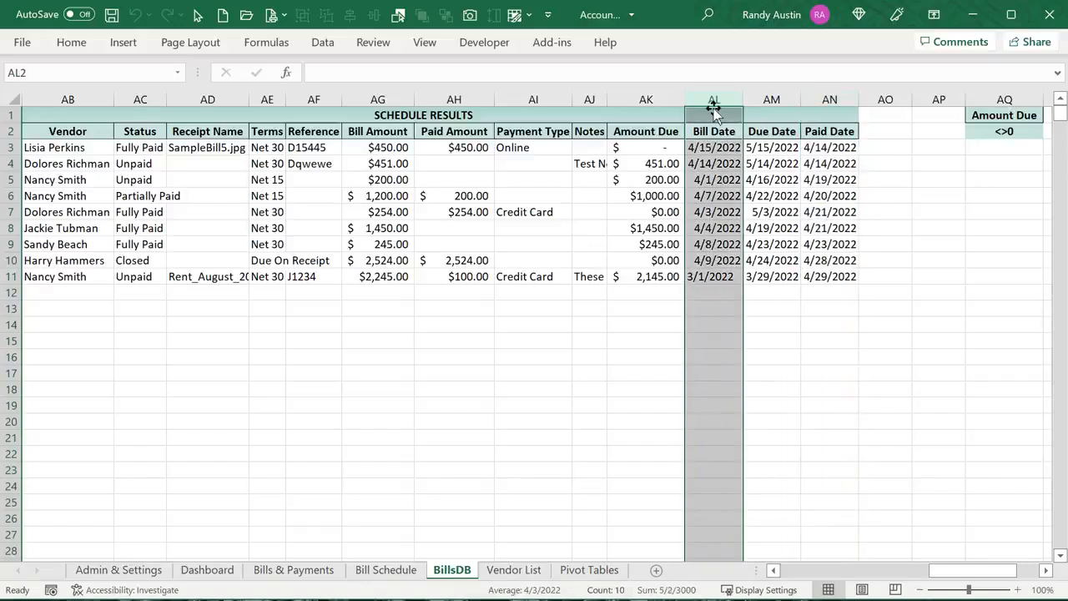
{"action": "left_click", "coordinate": [752, 100]}
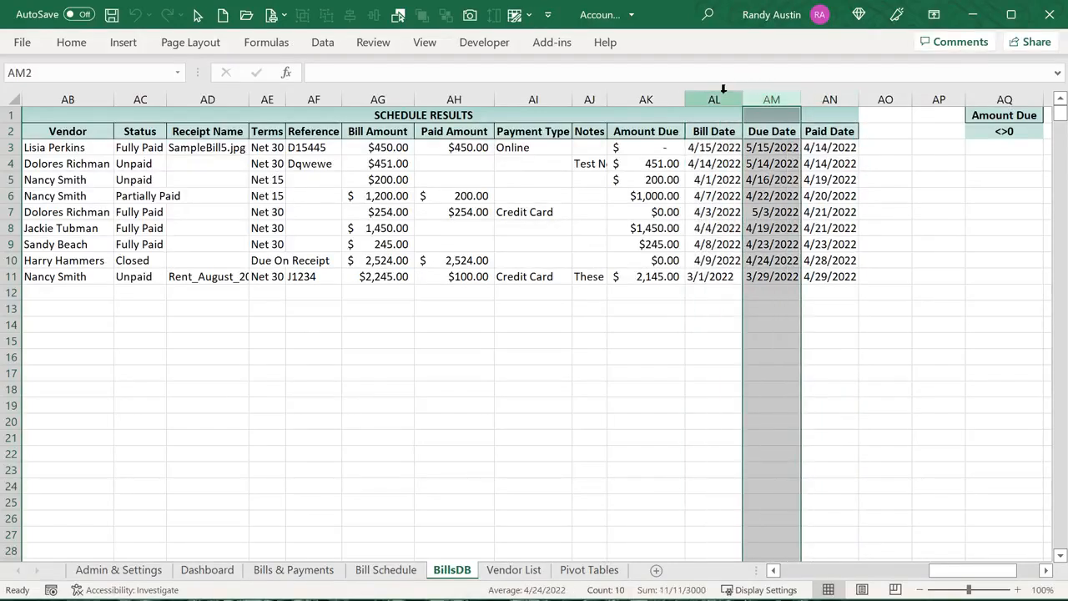
{"action": "left_click", "coordinate": [716, 99]}
{"action": "left_click", "coordinate": [769, 100]}
{"action": "left_click", "coordinate": [826, 100]}
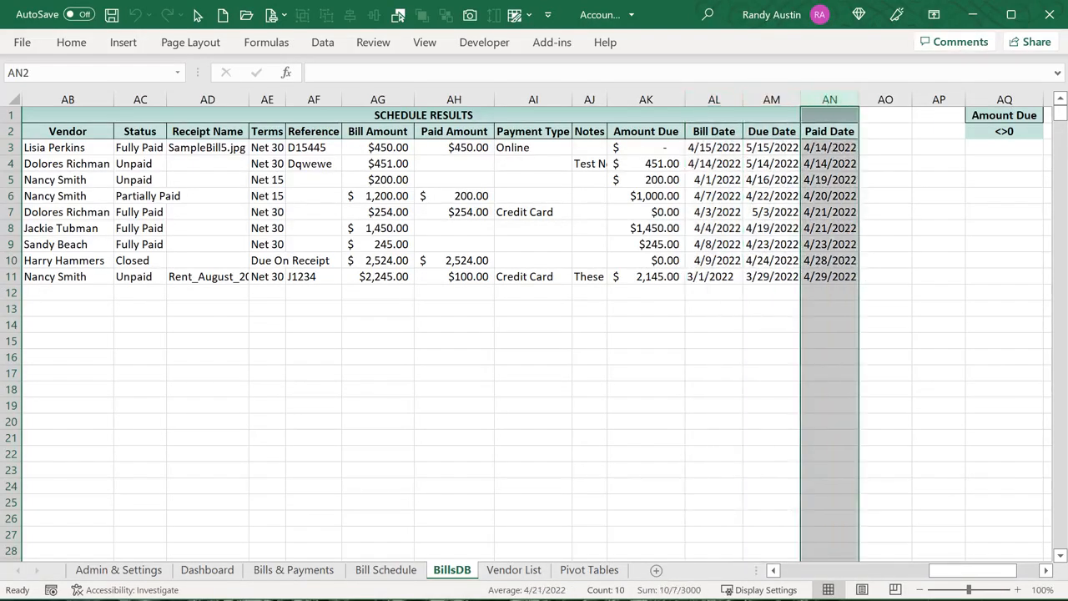
{"action": "key", "text": "alt+F11"}
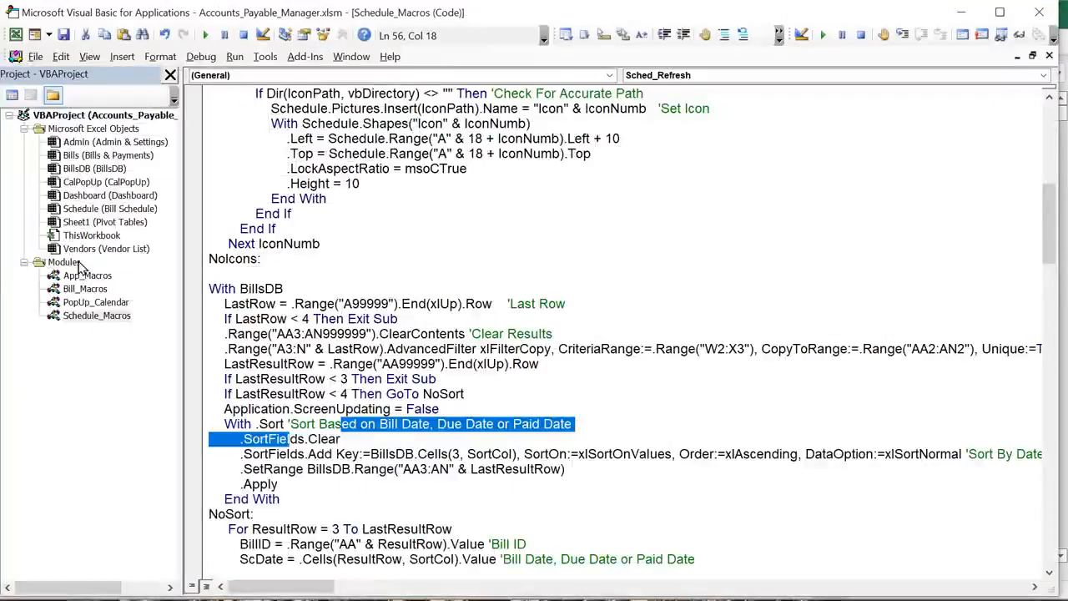
Explain the sort key's sheet reference and its row 3 argument, comparing with the BillsDB sheet
{"action": "left_click", "coordinate": [345, 454]}
{"action": "left_click_drag", "start_coordinate": [354, 455], "coordinate": [420, 457]}
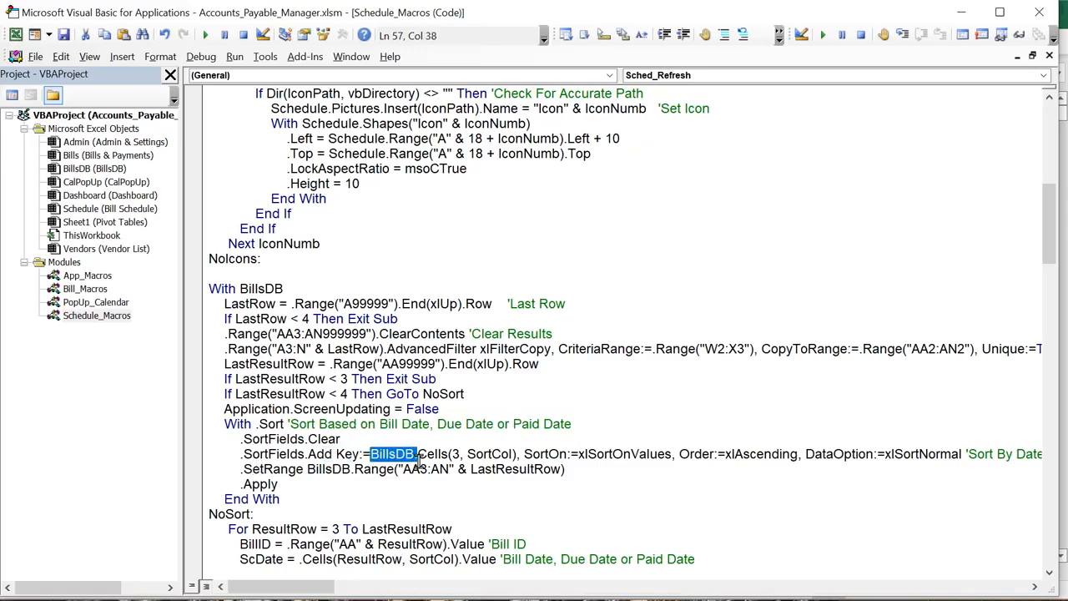
{"action": "left_click", "coordinate": [455, 454]}
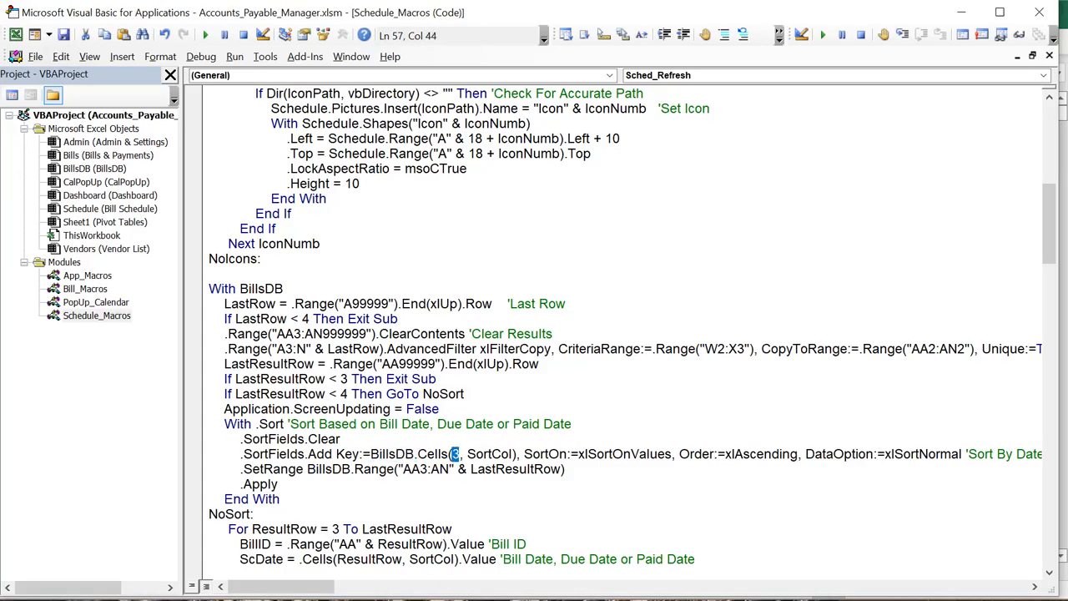
{"action": "key", "text": "alt+F11"}
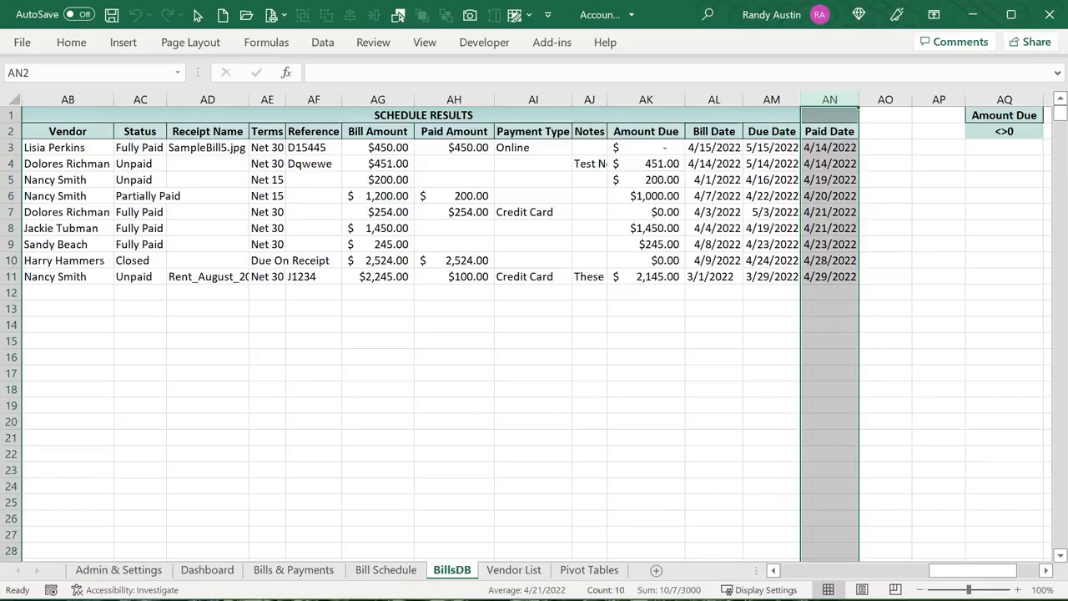
{"action": "key", "text": "alt+F11"}
Explain the SortCol key, the ascending order setting and the AA3 sort range
{"action": "left_click_drag", "start_coordinate": [513, 449], "coordinate": [468, 451]}
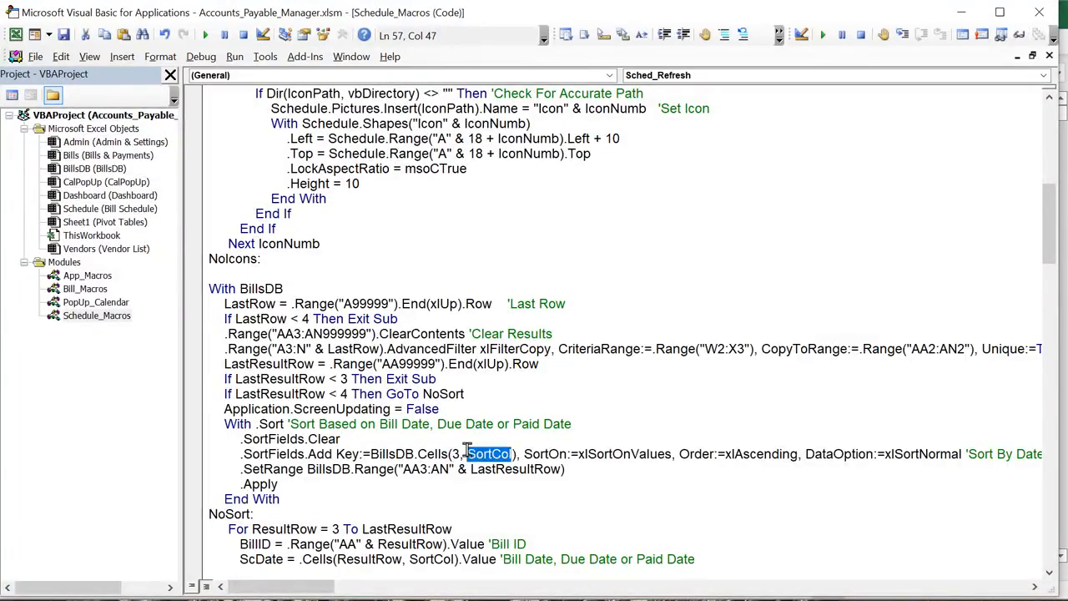
{"action": "left_click", "coordinate": [518, 454]}
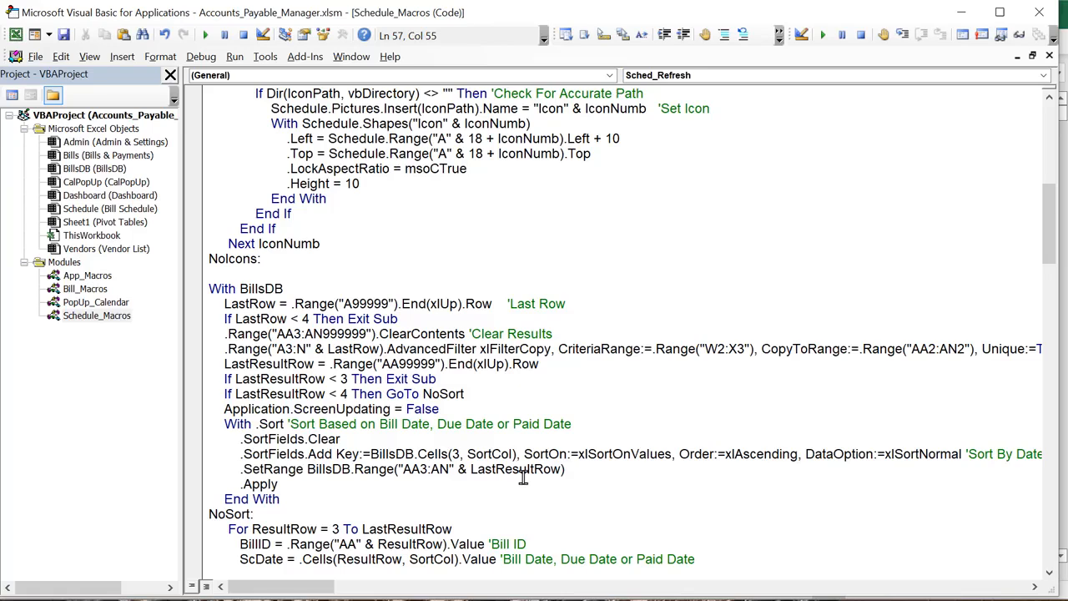
{"action": "left_click_drag", "start_coordinate": [729, 459], "coordinate": [790, 461]}
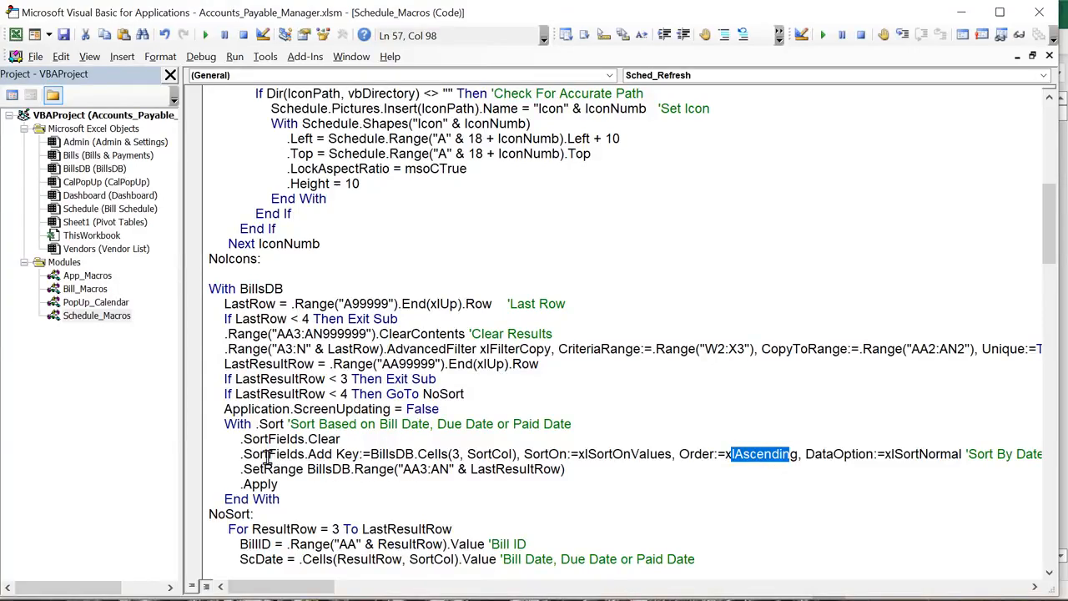
{"action": "left_click_drag", "start_coordinate": [411, 470], "coordinate": [417, 470]}
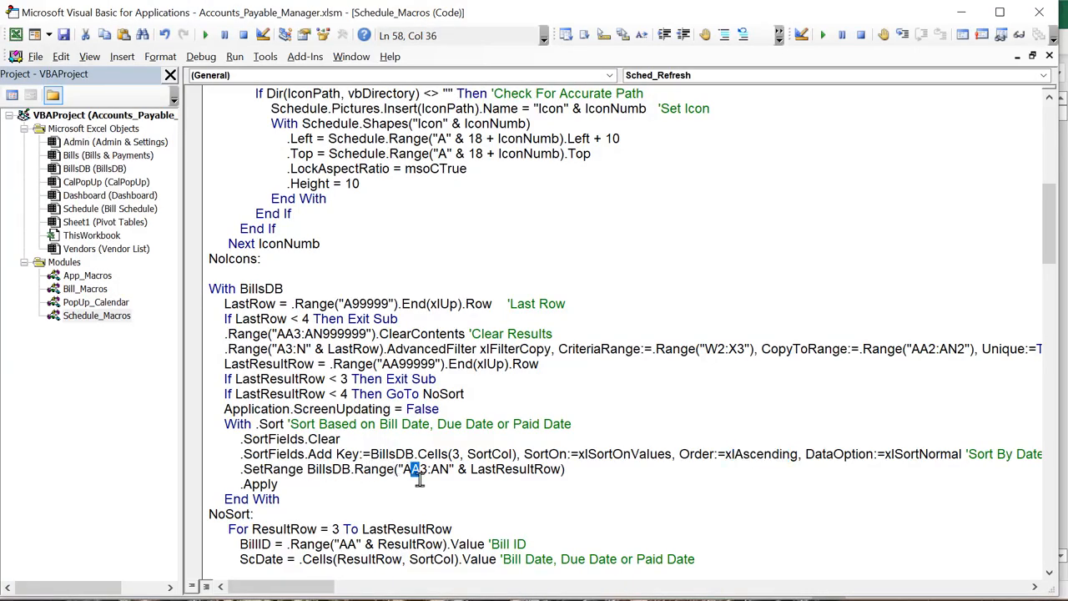
{"action": "left_click_drag", "start_coordinate": [565, 470], "coordinate": [252, 455]}
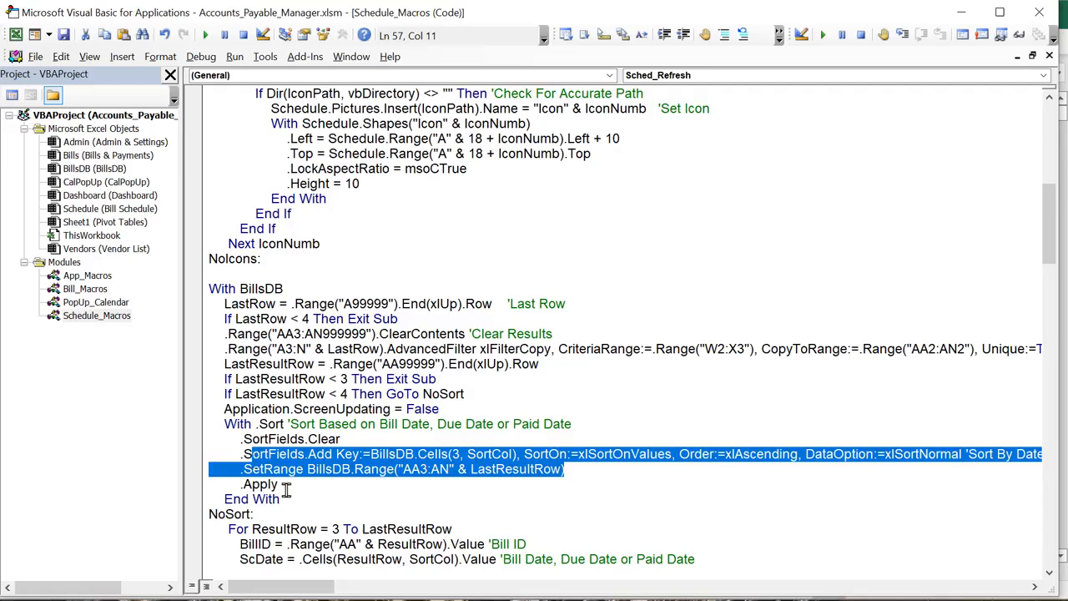
{"action": "left_click_drag", "start_coordinate": [285, 489], "coordinate": [229, 440]}
Review the results loop starting at row 3 and its BillID variable, then restore down the editor
{"action": "scroll", "coordinate": [289, 515], "scroll_direction": "down", "scroll_amount": 3}
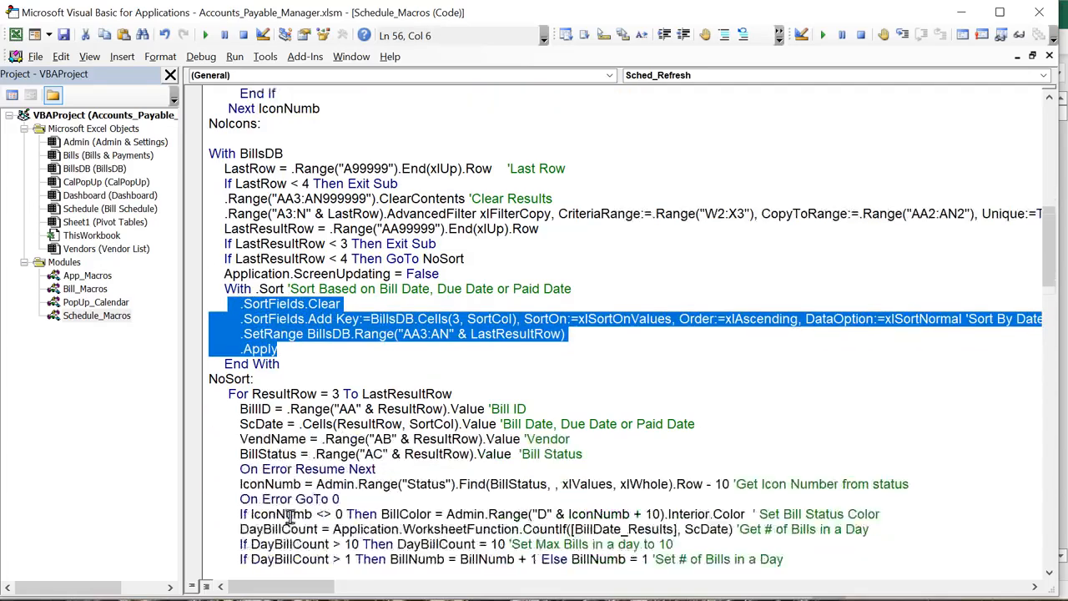
{"action": "scroll", "coordinate": [290, 514], "scroll_direction": "down", "scroll_amount": 1}
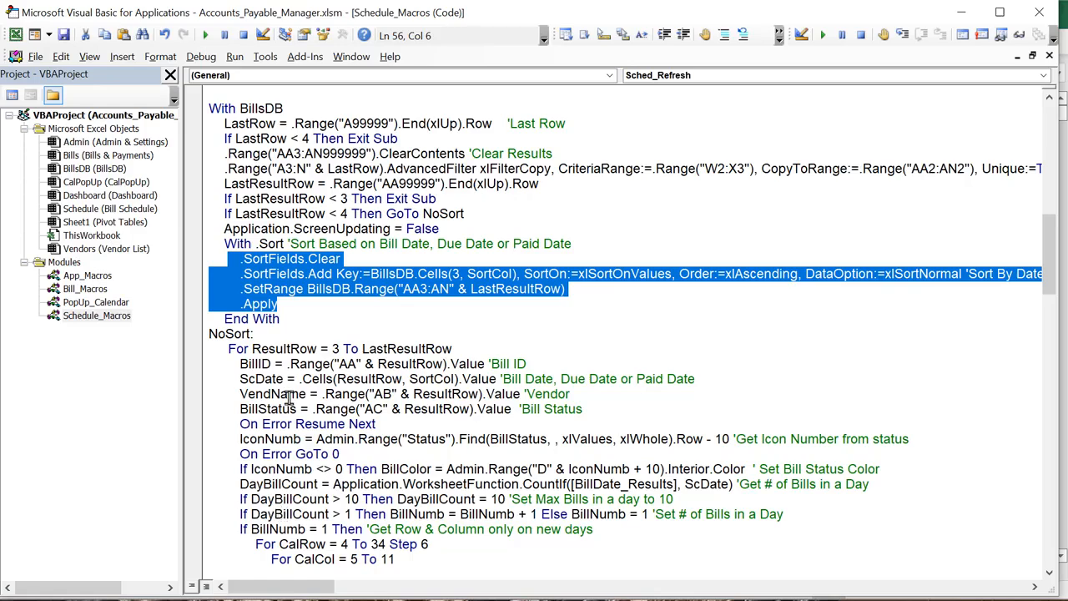
{"action": "double_click", "coordinate": [333, 349]}
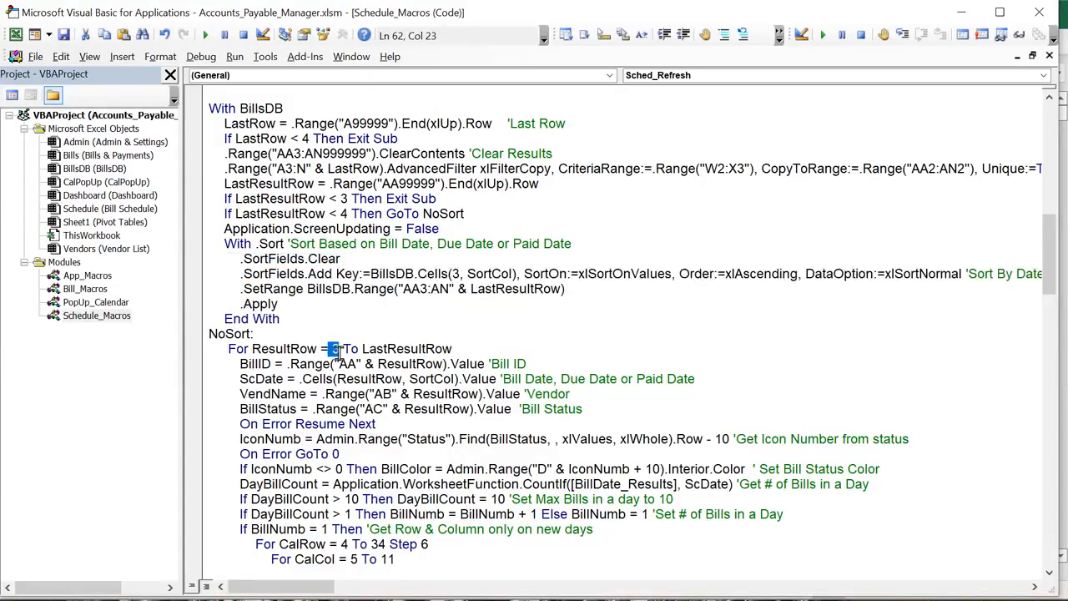
{"action": "left_click", "coordinate": [443, 351]}
{"action": "double_click", "coordinate": [265, 363]}
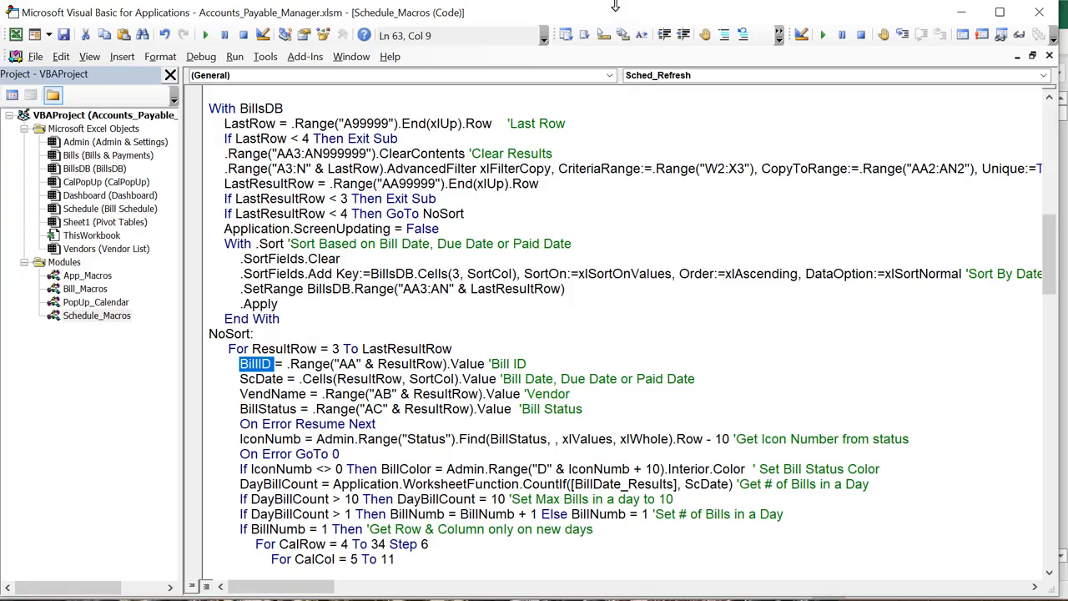
{"action": "left_click_drag", "start_coordinate": [613, 17], "coordinate": [624, 317]}
Select Bill ID cells AA4:AA6 on BillsDB, then show the ScDate variable in the loop
{"action": "left_click", "coordinate": [381, 243]}
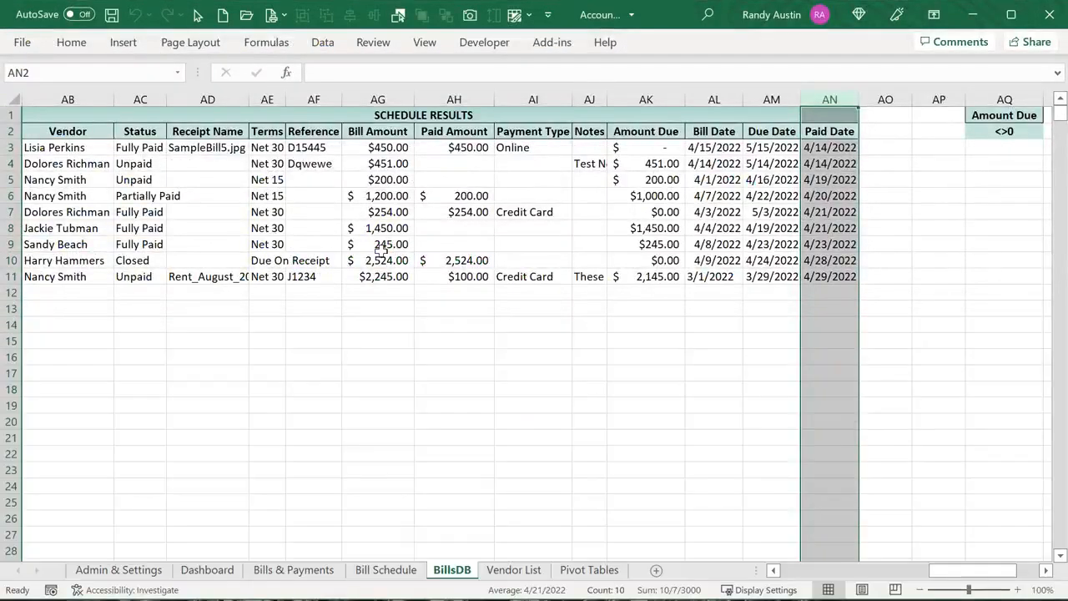
{"action": "left_click_drag", "start_coordinate": [927, 574], "coordinate": [911, 575]}
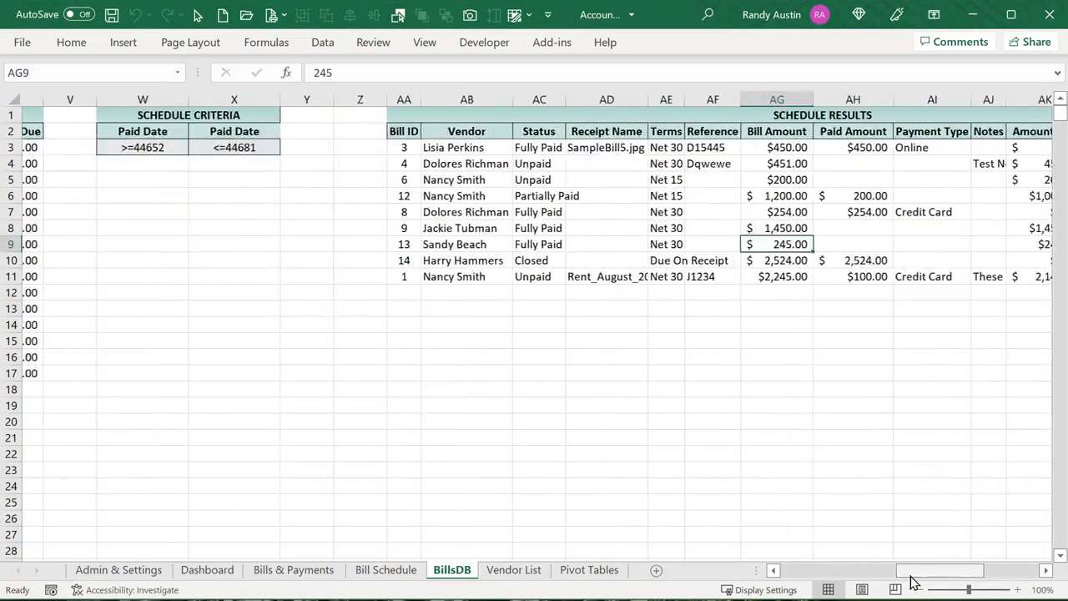
{"action": "left_click_drag", "start_coordinate": [378, 164], "coordinate": [383, 195]}
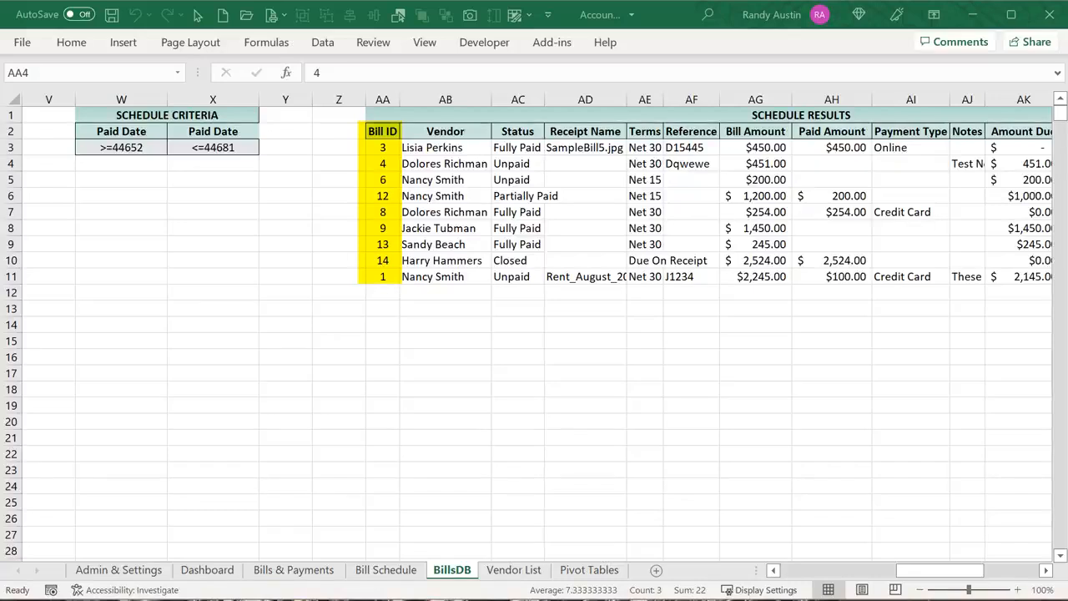
{"action": "left_click", "coordinate": [477, 599]}
{"action": "scroll", "coordinate": [406, 526], "scroll_direction": "down", "scroll_amount": 1}
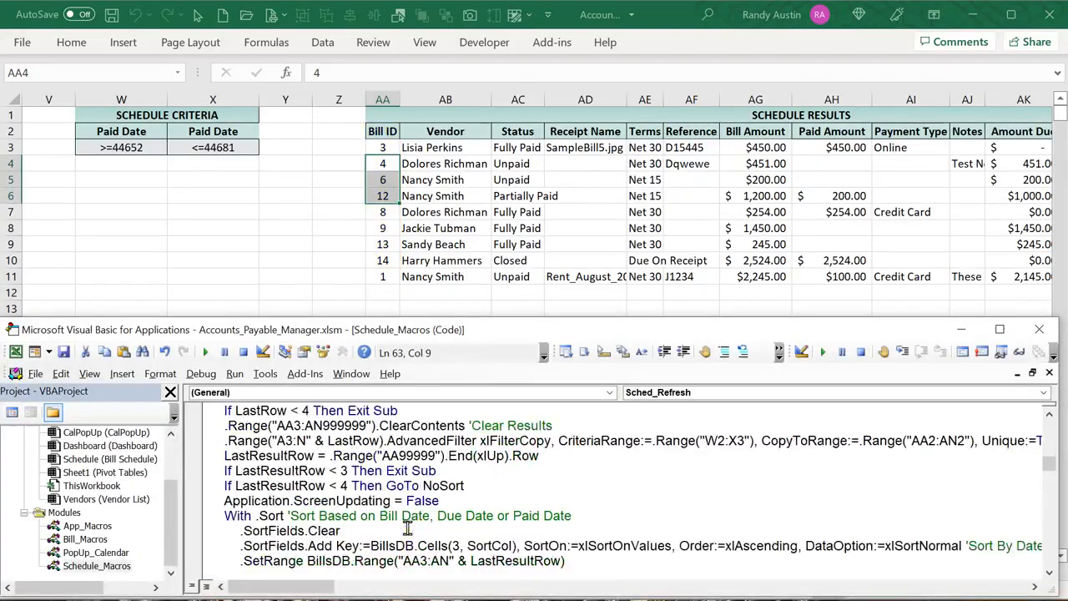
{"action": "scroll", "coordinate": [407, 527], "scroll_direction": "down", "scroll_amount": 4}
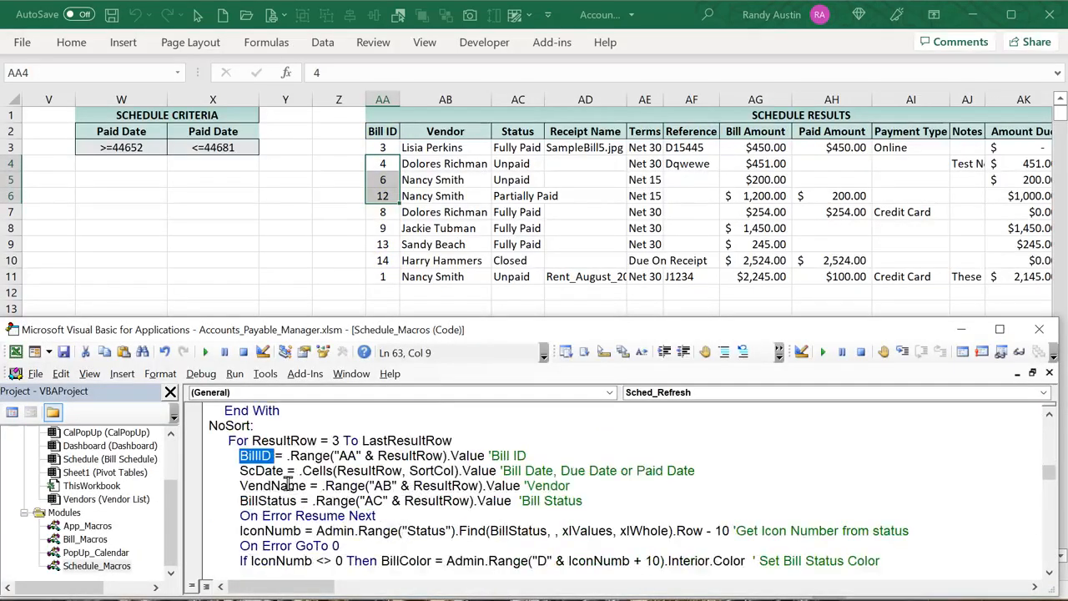
{"action": "left_click_drag", "start_coordinate": [282, 472], "coordinate": [240, 470]}
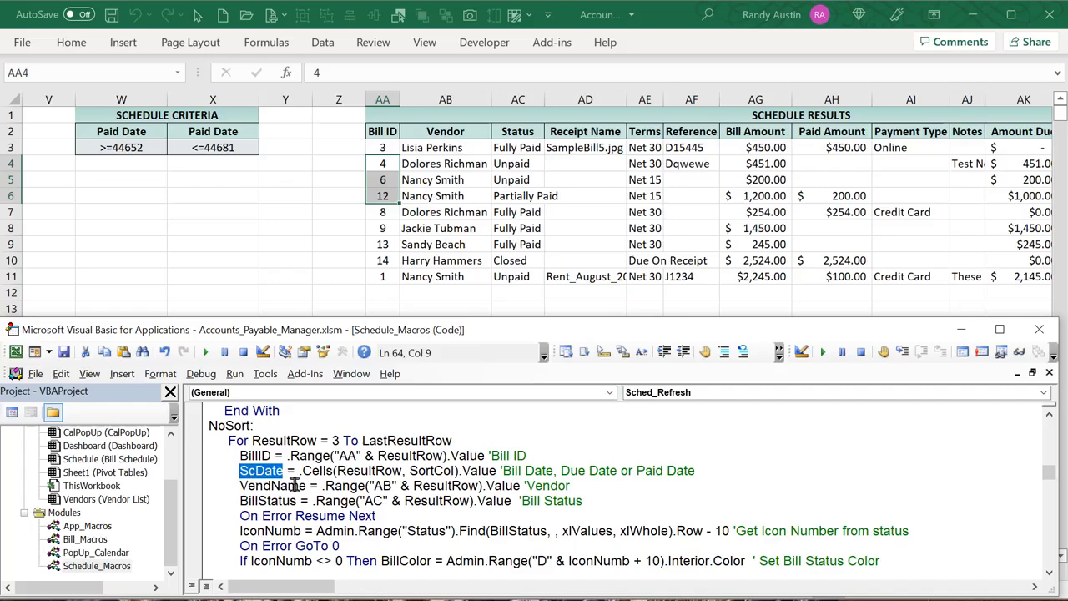
Click through the Bill Date cells from AL4 (4/14/2022) to AL13, then return to the editor
{"action": "left_click", "coordinate": [642, 228]}
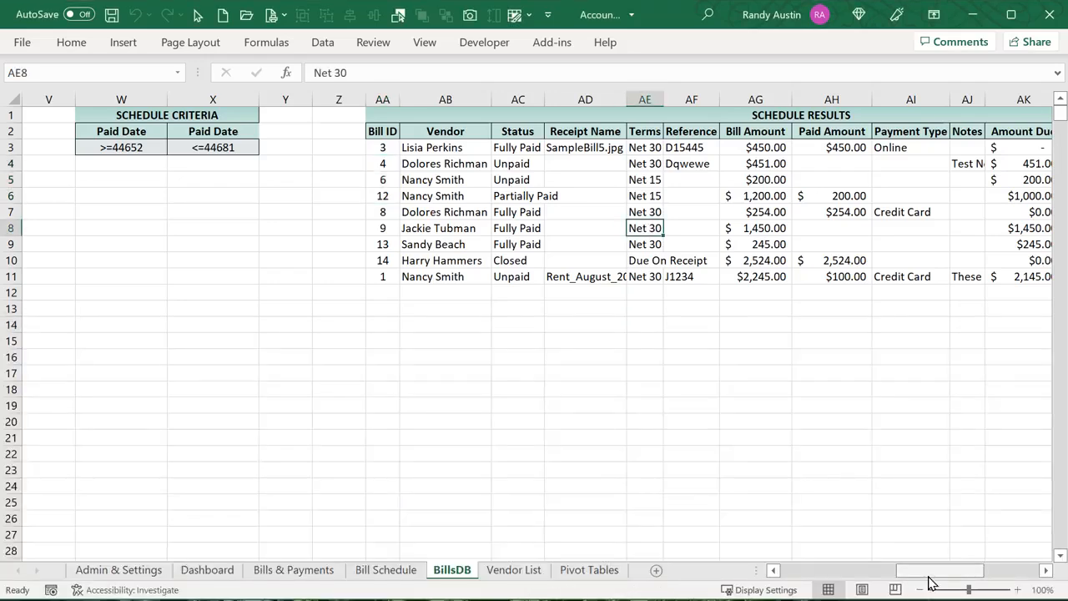
{"action": "left_click_drag", "start_coordinate": [930, 571], "coordinate": [968, 571]}
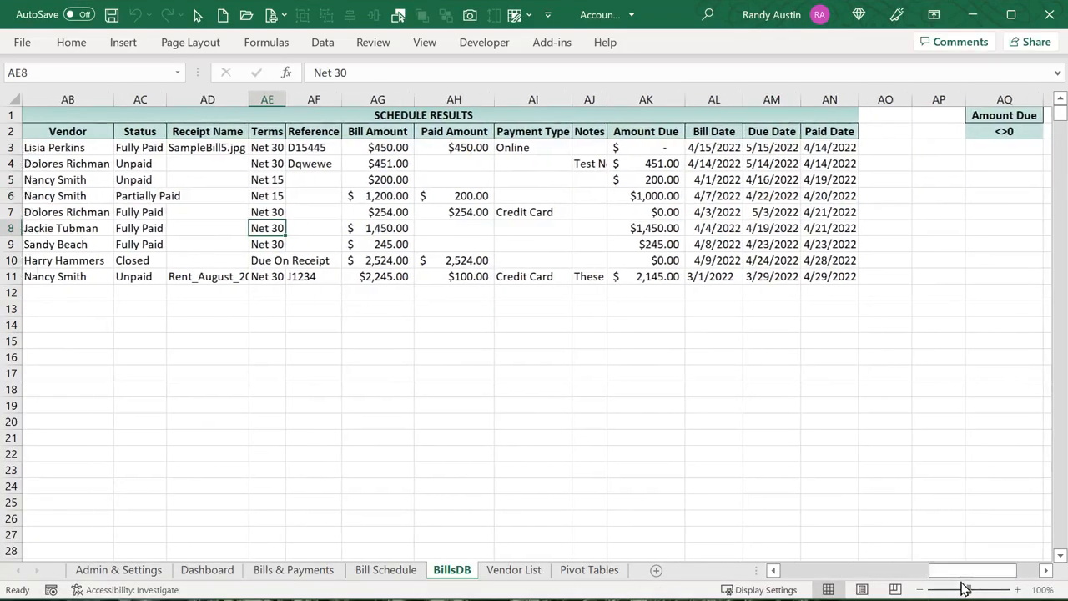
{"action": "left_click", "coordinate": [717, 306]}
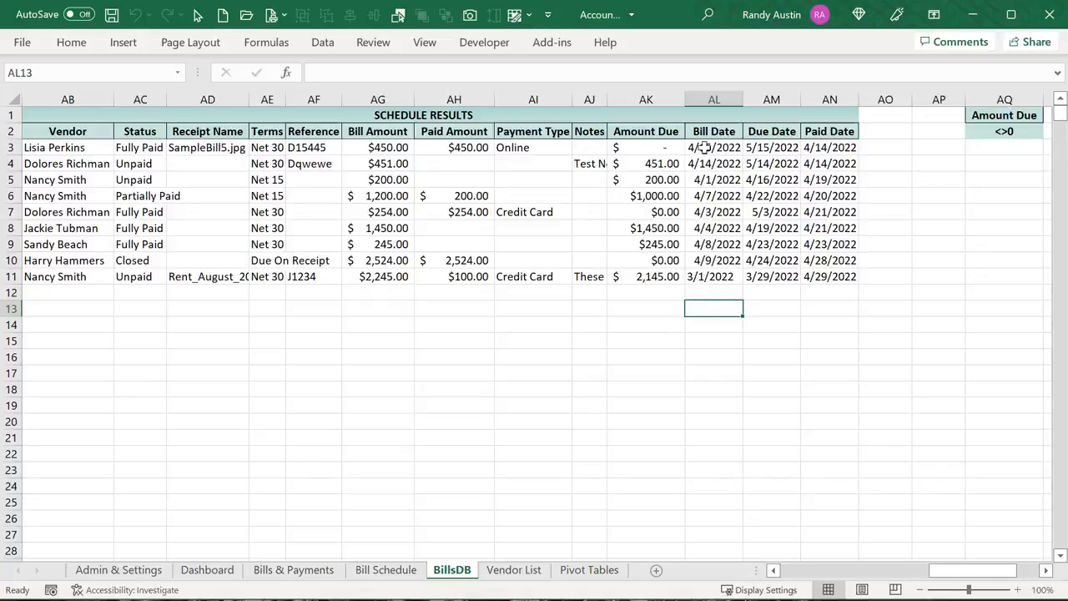
{"action": "left_click", "coordinate": [718, 291]}
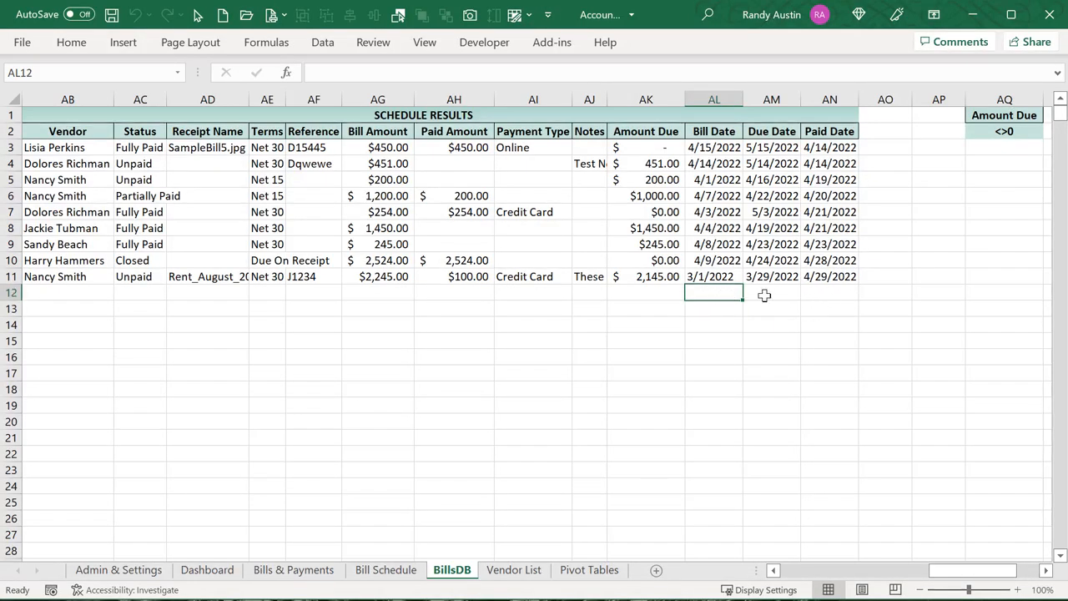
{"action": "left_click", "coordinate": [765, 295]}
{"action": "left_click", "coordinate": [813, 293]}
{"action": "left_click", "coordinate": [726, 303]}
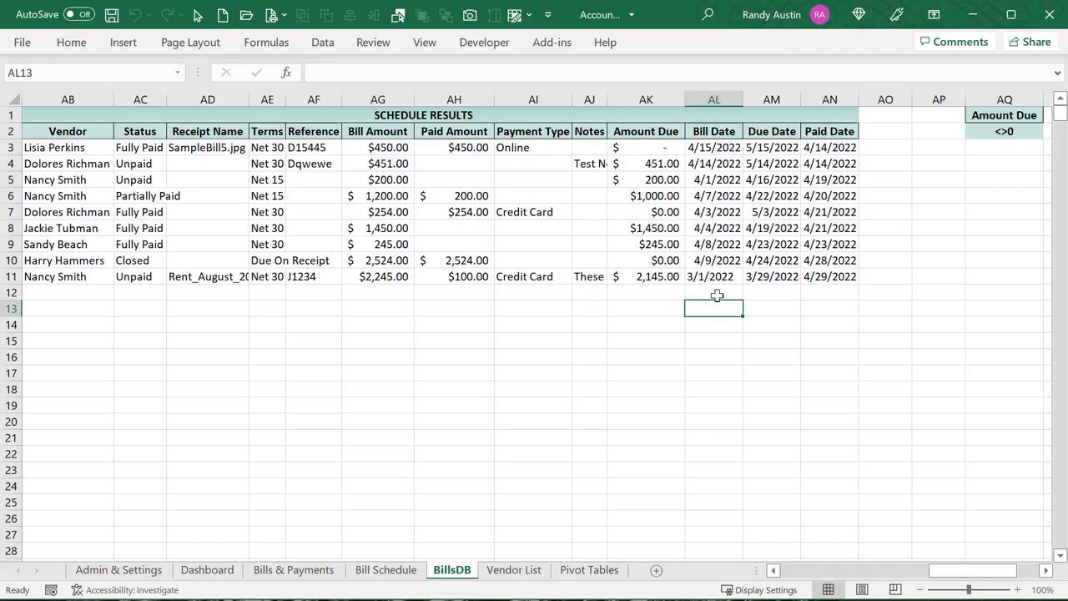
{"action": "left_click", "coordinate": [714, 214]}
{"action": "left_click", "coordinate": [709, 195]}
{"action": "left_click", "coordinate": [716, 277]}
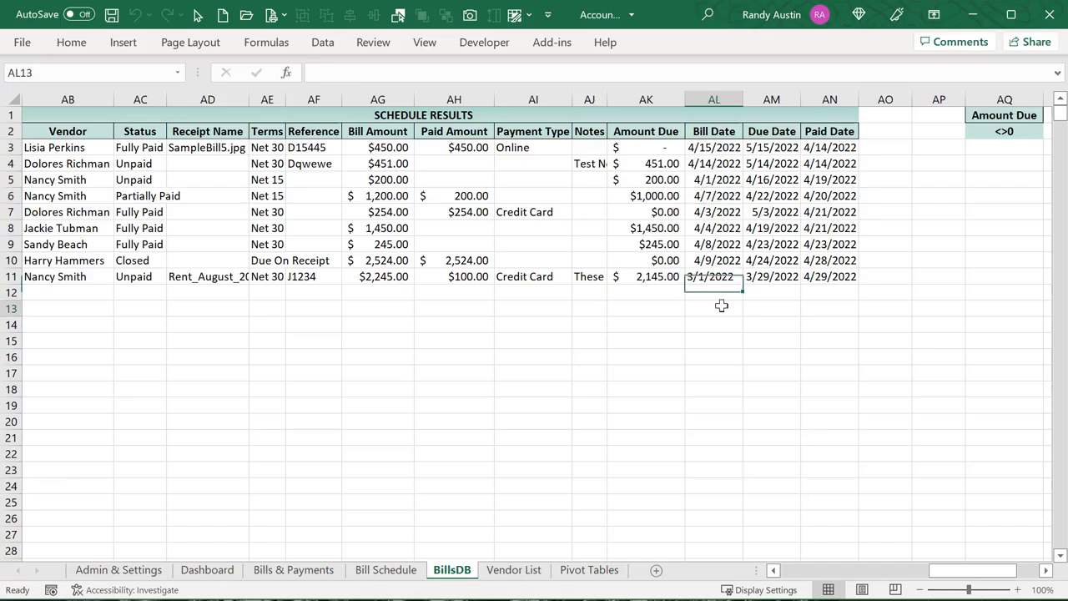
{"action": "left_click", "coordinate": [720, 305]}
{"action": "left_click", "coordinate": [728, 164]}
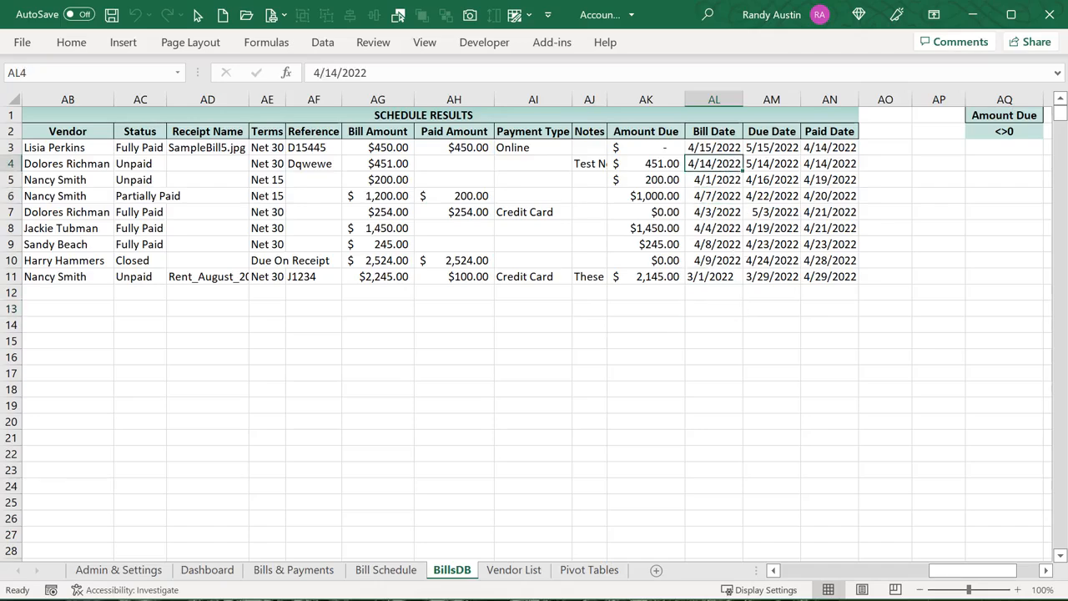
{"action": "key", "text": "alt+F11"}
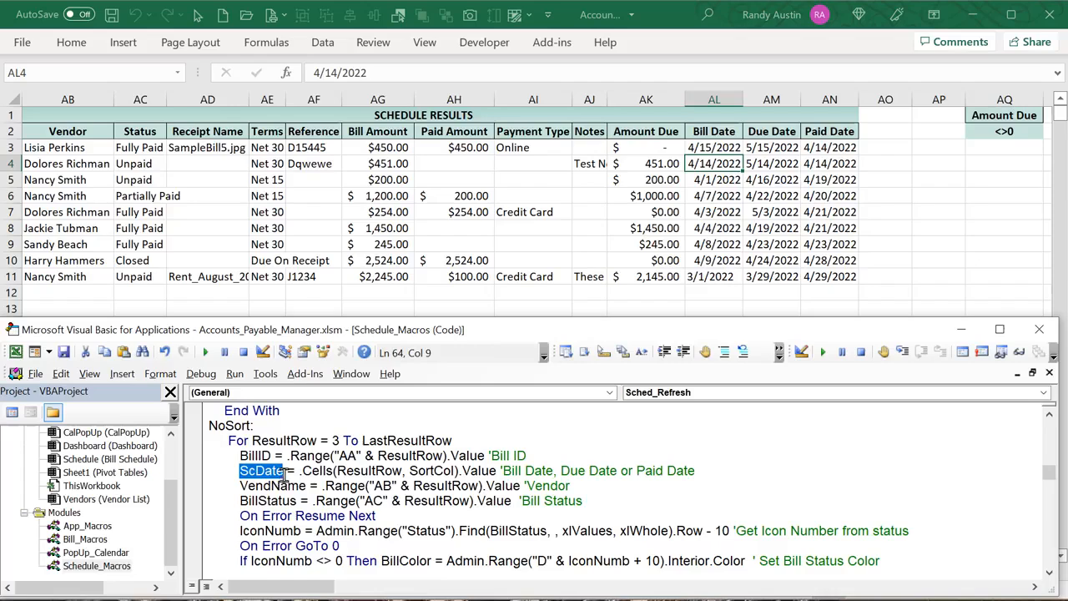
{"action": "left_click_drag", "start_coordinate": [303, 471], "coordinate": [333, 472]}
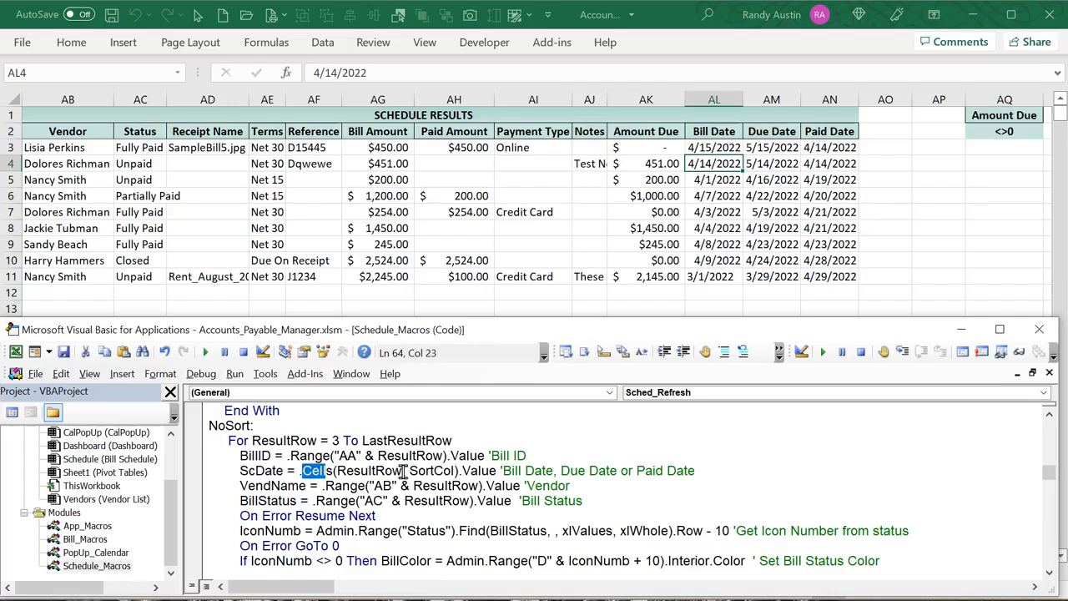
{"action": "left_click_drag", "start_coordinate": [403, 471], "coordinate": [334, 471]}
{"action": "left_click_drag", "start_coordinate": [409, 471], "coordinate": [457, 471]}
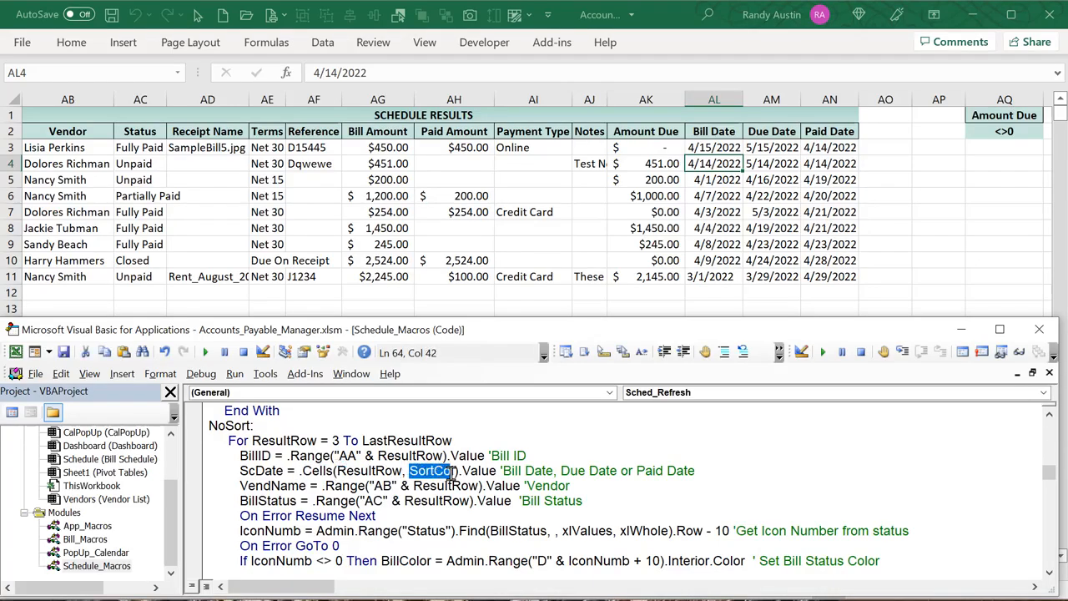
{"action": "left_click", "coordinate": [530, 473]}
{"action": "left_click", "coordinate": [578, 474]}
{"action": "left_click", "coordinate": [663, 474]}
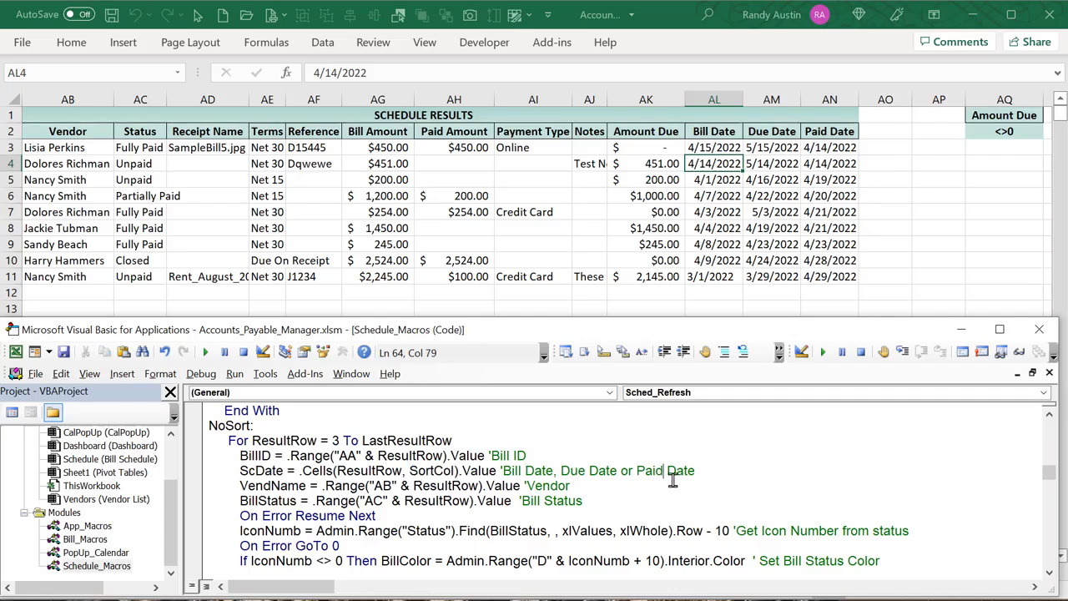
{"action": "left_click_drag", "start_coordinate": [288, 472], "coordinate": [239, 472]}
{"action": "left_click_drag", "start_coordinate": [308, 485], "coordinate": [268, 485]}
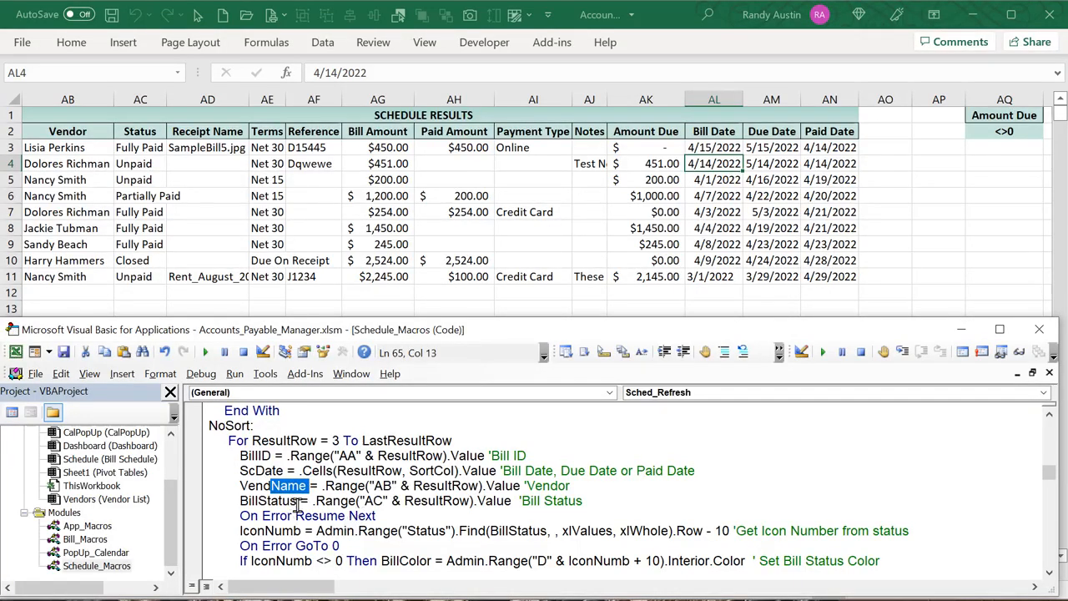
{"action": "left_click_drag", "start_coordinate": [297, 501], "coordinate": [248, 501]}
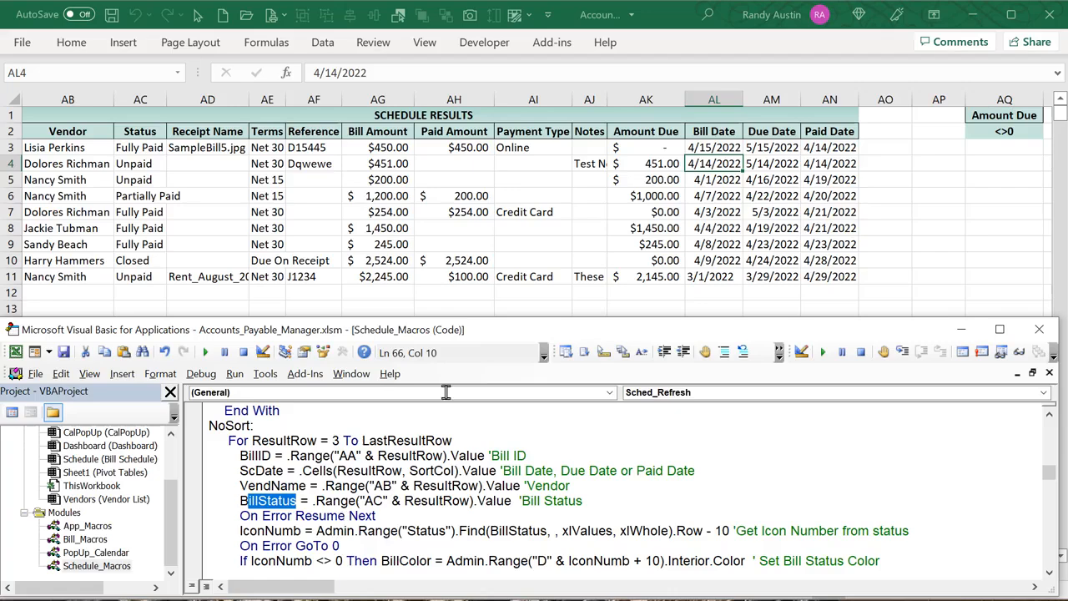
{"action": "left_click", "coordinate": [430, 522]}
{"action": "scroll", "coordinate": [426, 522], "scroll_direction": "down", "scroll_amount": 2}
{"action": "scroll", "coordinate": [409, 521], "scroll_direction": "up", "scroll_amount": 1}
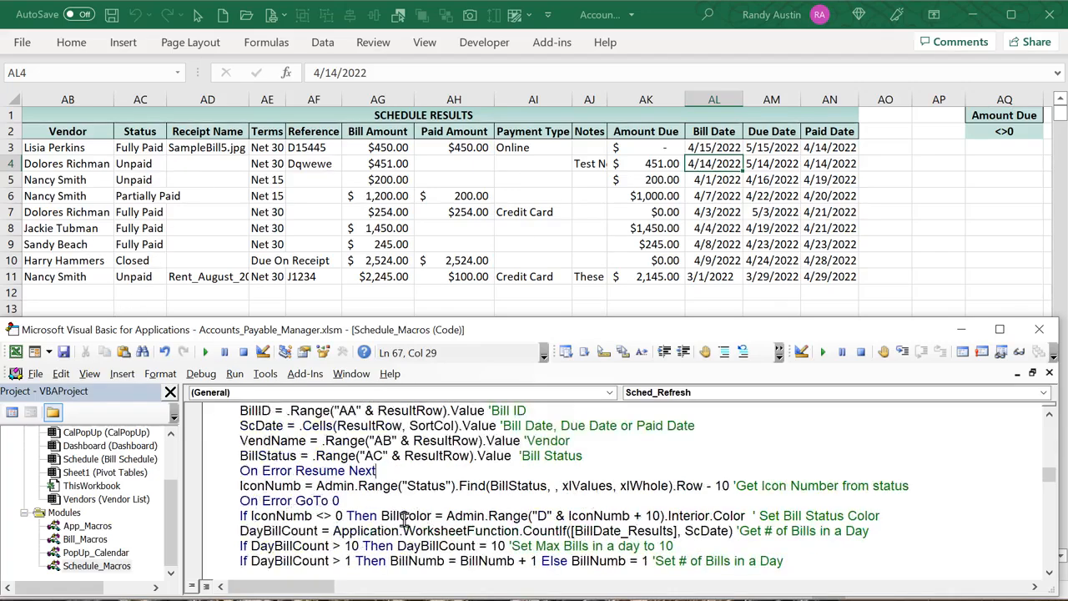
{"action": "scroll", "coordinate": [405, 520], "scroll_direction": "up", "scroll_amount": 1}
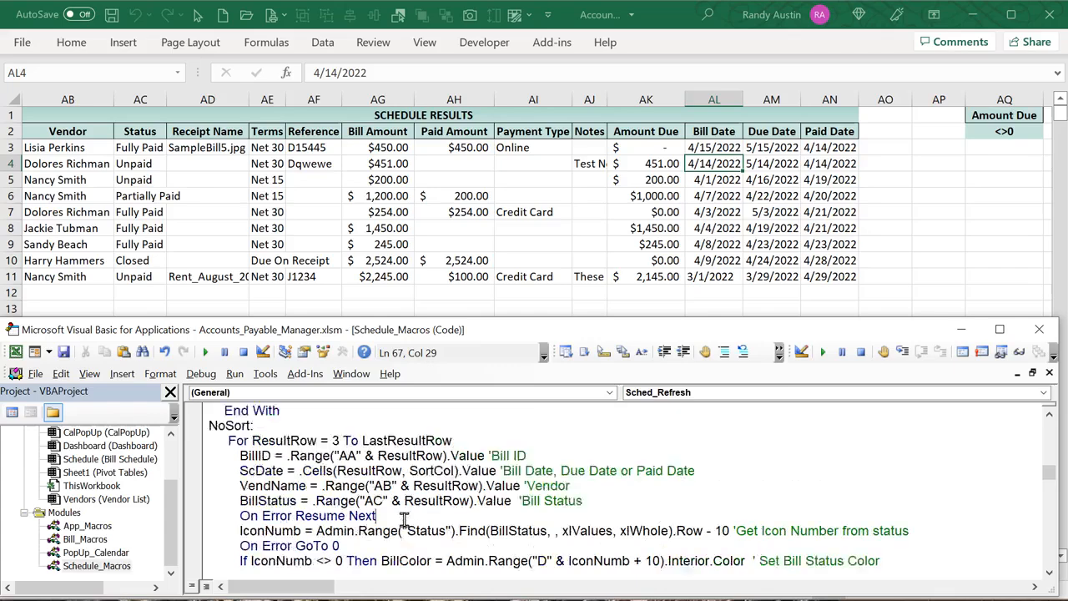
{"action": "left_click", "coordinate": [142, 147]}
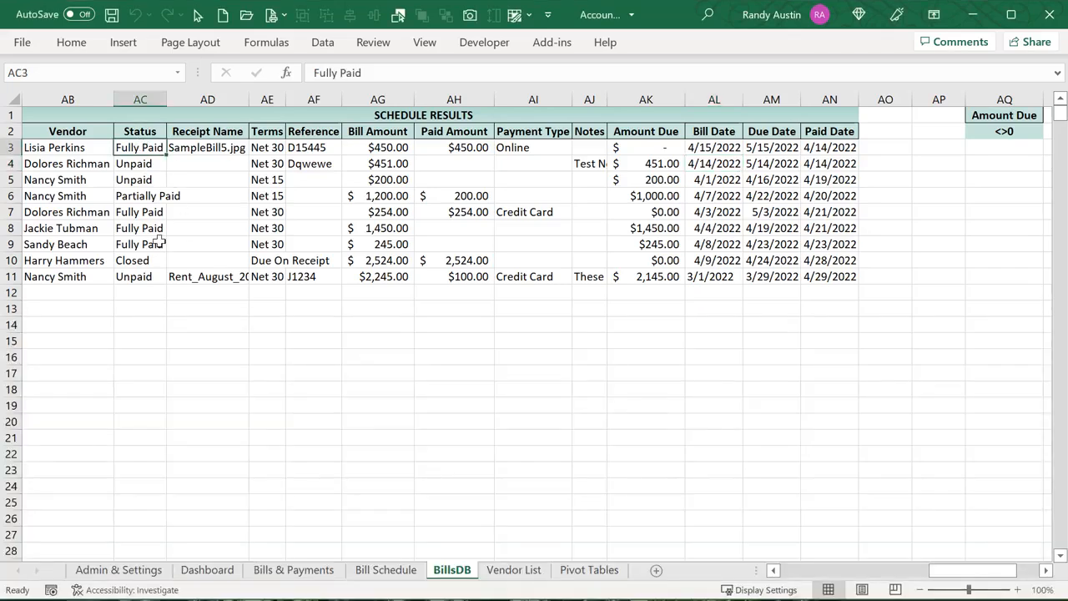
Go to Admin & Settings and inspect the Partially Paid, Closed and PaidInFull status colours
{"action": "left_click", "coordinate": [136, 166]}
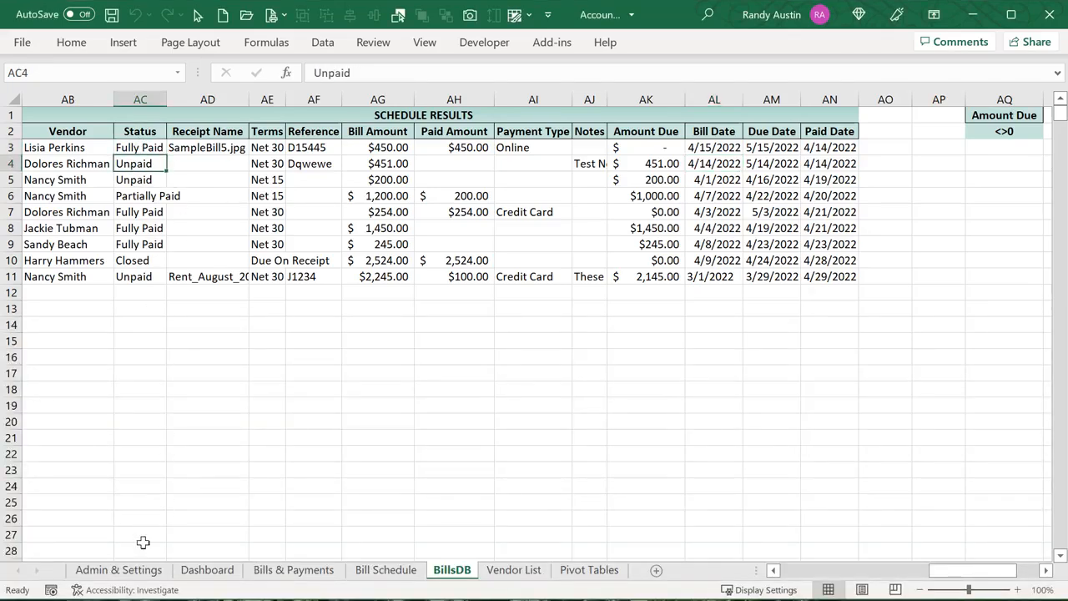
{"action": "left_click", "coordinate": [124, 570]}
{"action": "left_click", "coordinate": [172, 326]}
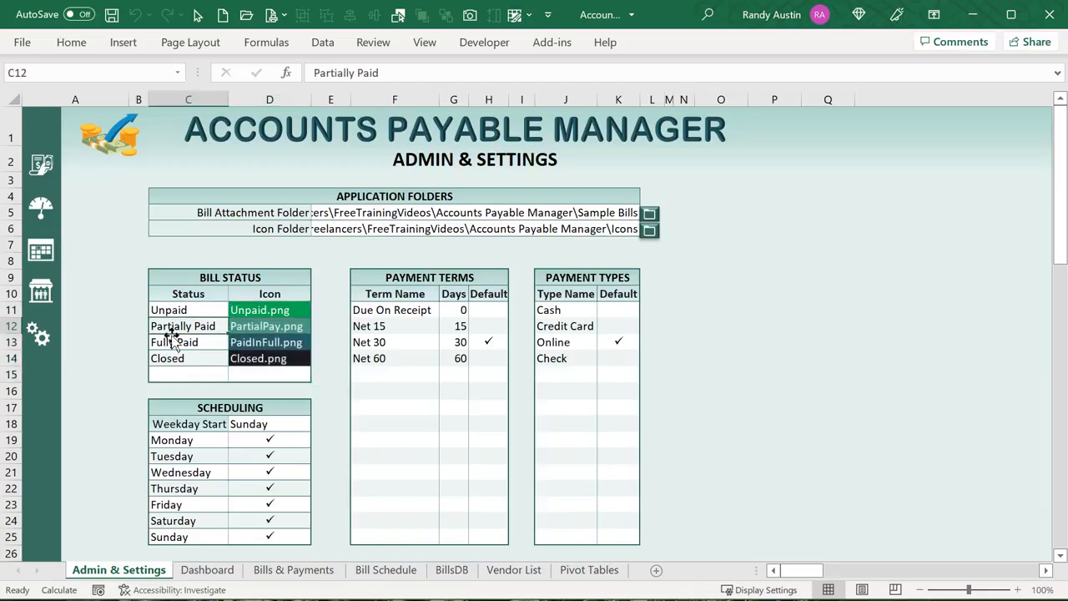
{"action": "left_click", "coordinate": [167, 357]}
{"action": "left_click", "coordinate": [248, 343]}
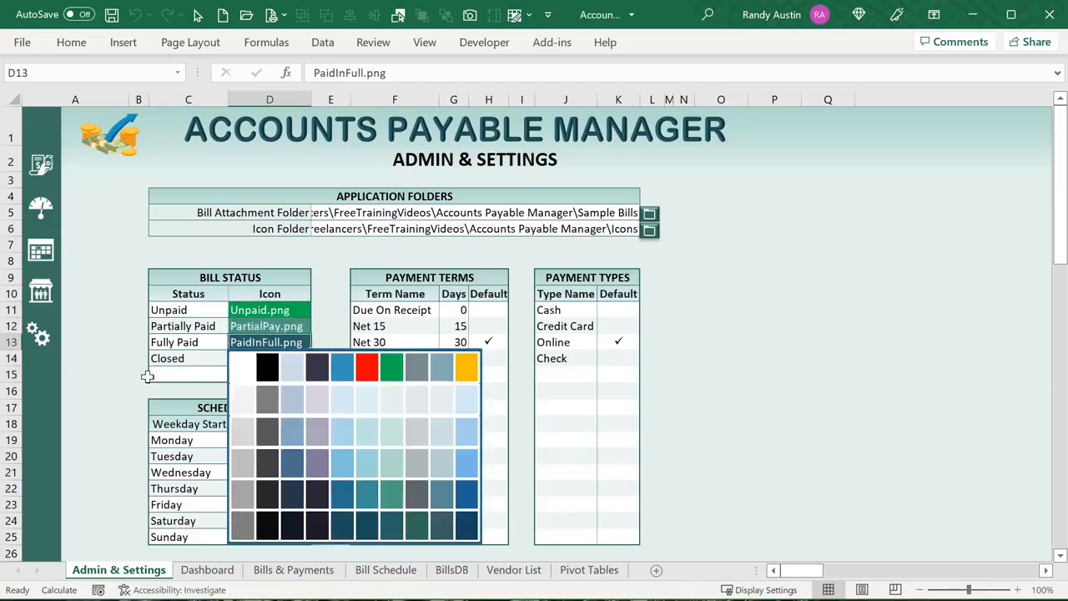
{"action": "left_click", "coordinate": [201, 337]}
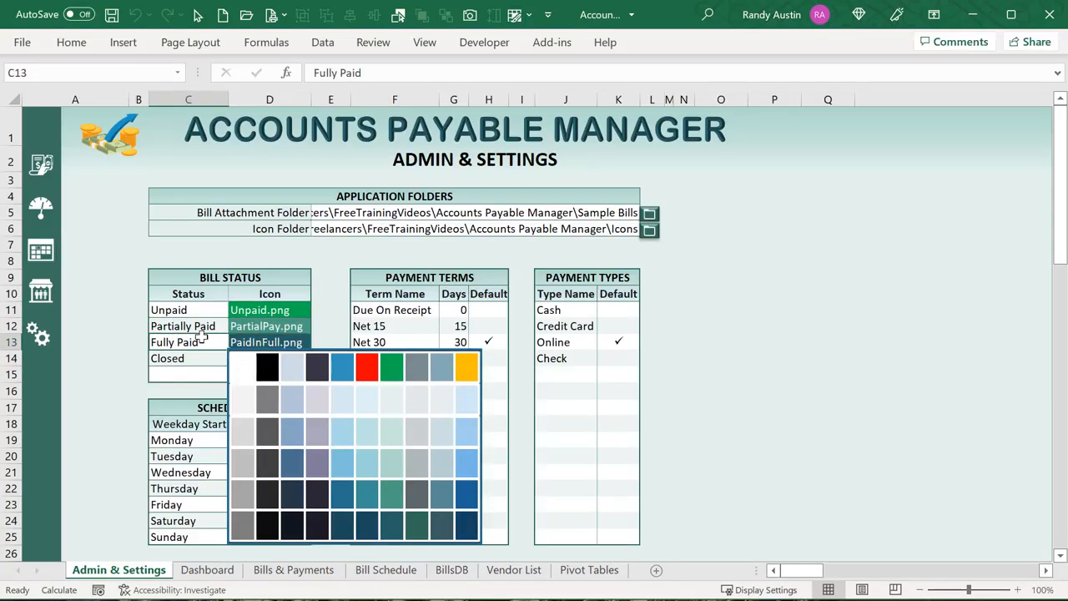
Select the Status column and review the PaidInFull icon's colour options again
{"action": "left_click_drag", "start_coordinate": [185, 304], "coordinate": [186, 365]}
{"action": "left_click", "coordinate": [172, 343]}
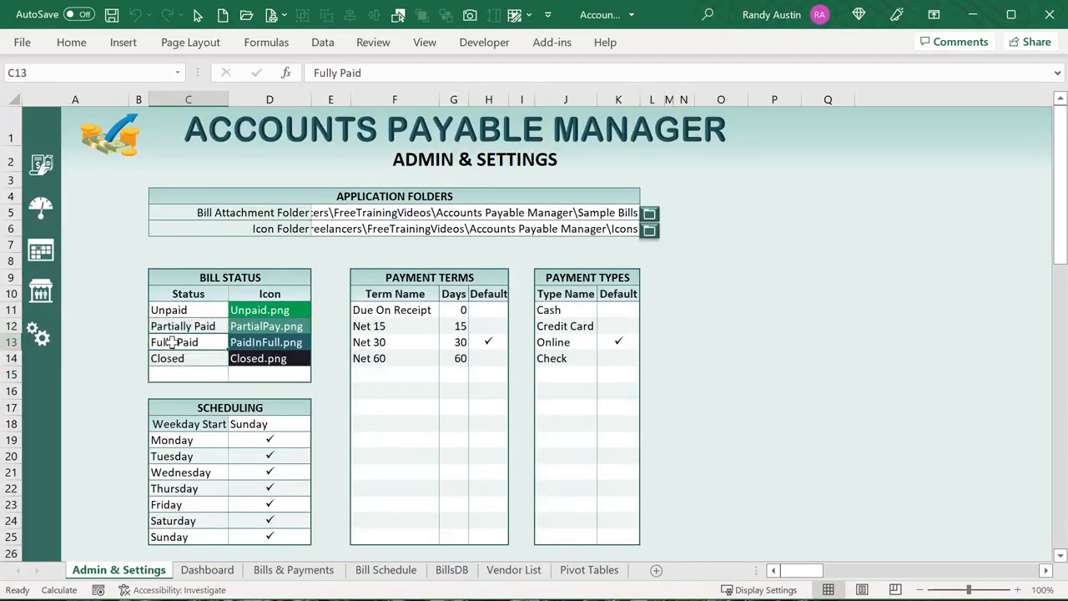
{"action": "left_click", "coordinate": [247, 343]}
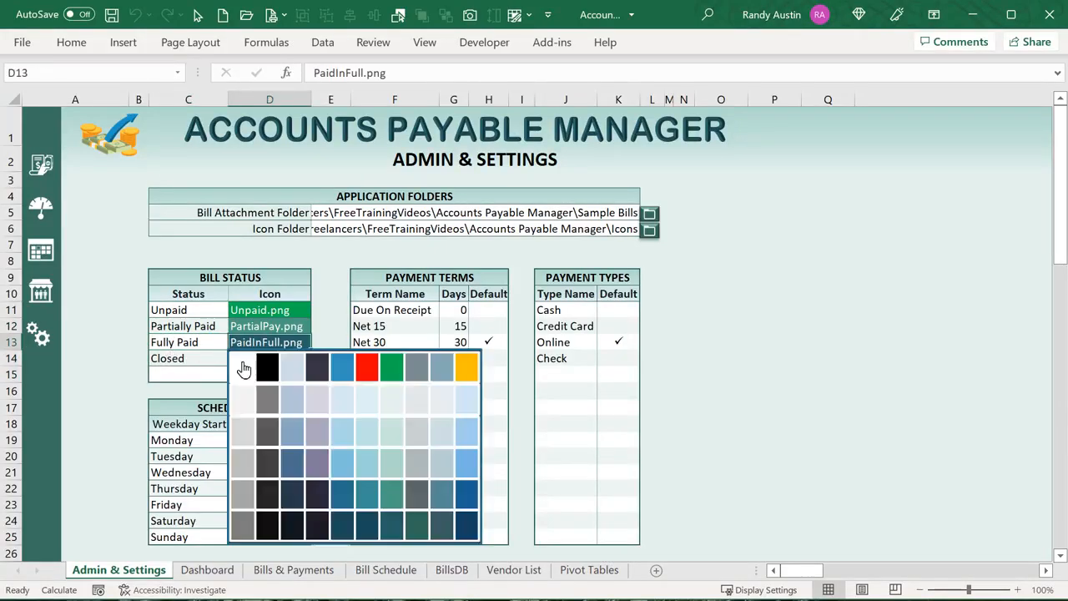
{"action": "left_click", "coordinate": [194, 358]}
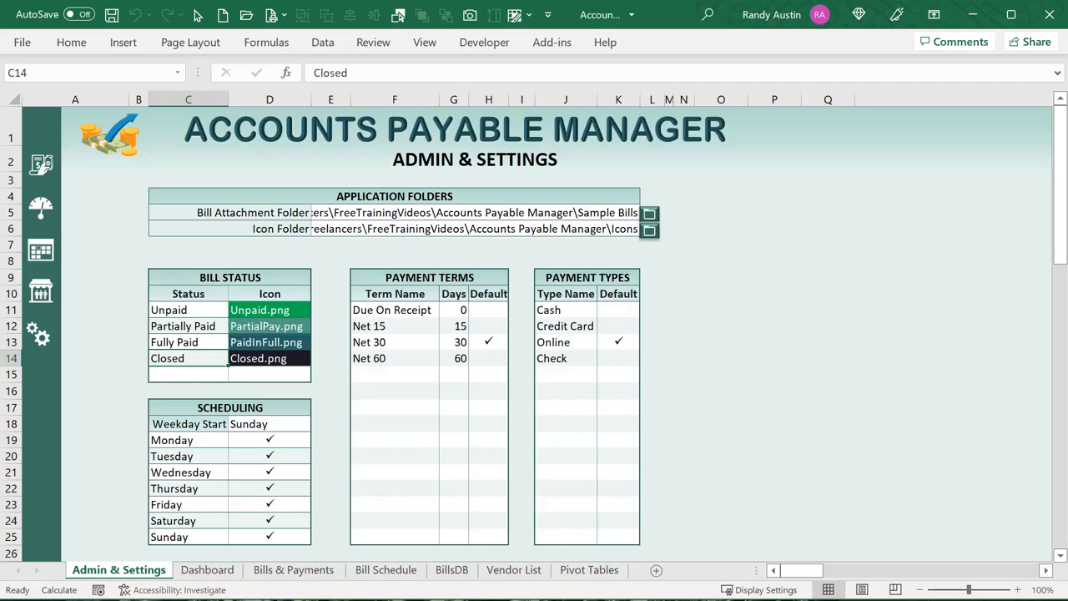
Step through the Unpaid, Partially Paid, Fully Paid and Closed statuses, then open the VBA editor with Alt+F11
{"action": "key", "text": "Up"}
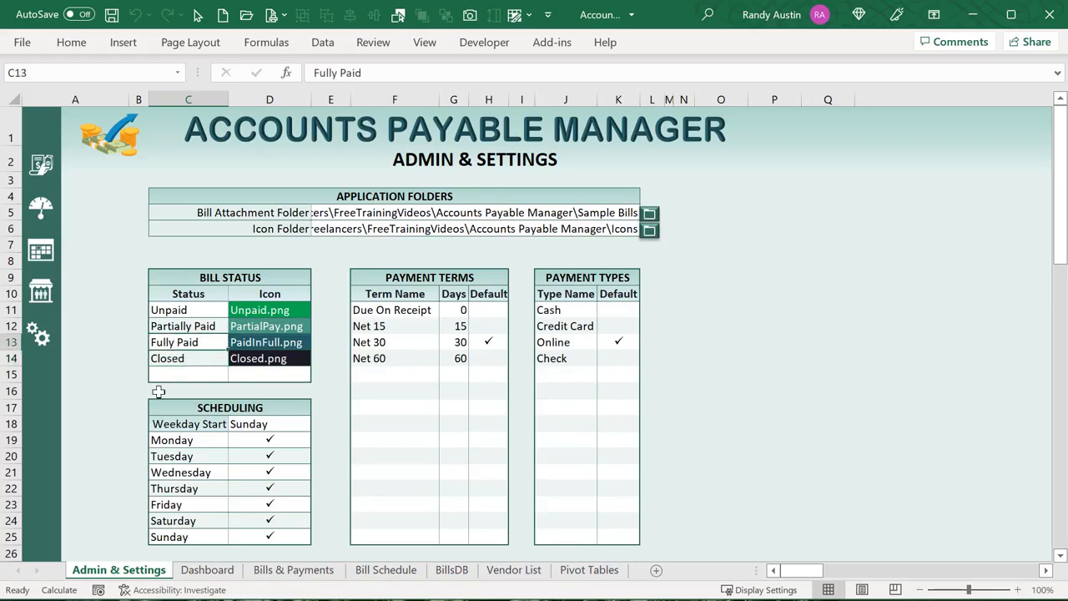
{"action": "left_click", "coordinate": [174, 312]}
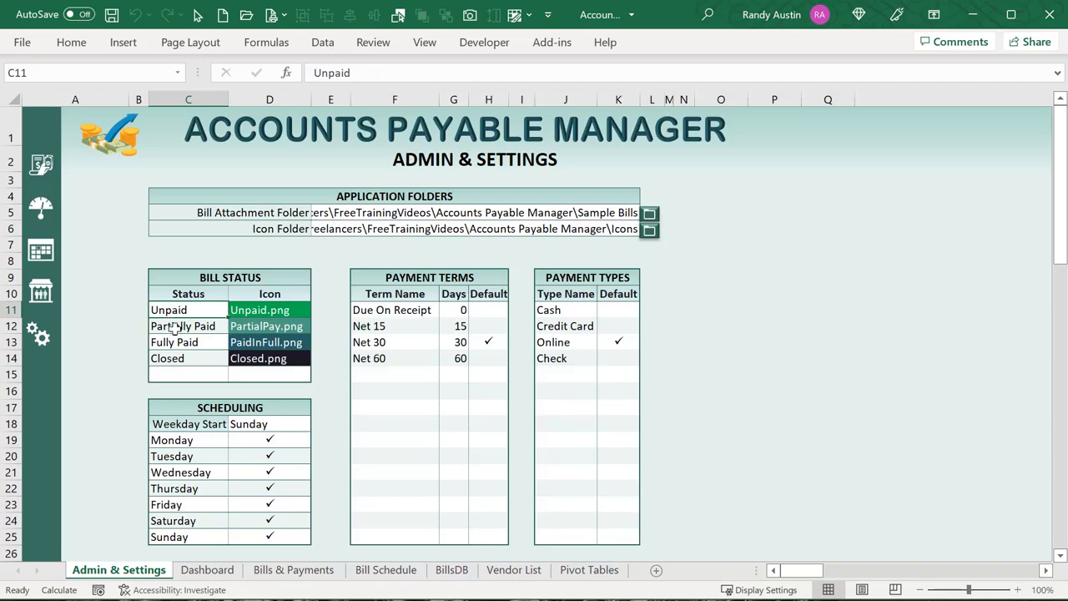
{"action": "left_click", "coordinate": [175, 328]}
{"action": "left_click", "coordinate": [176, 340]}
{"action": "left_click", "coordinate": [176, 355]}
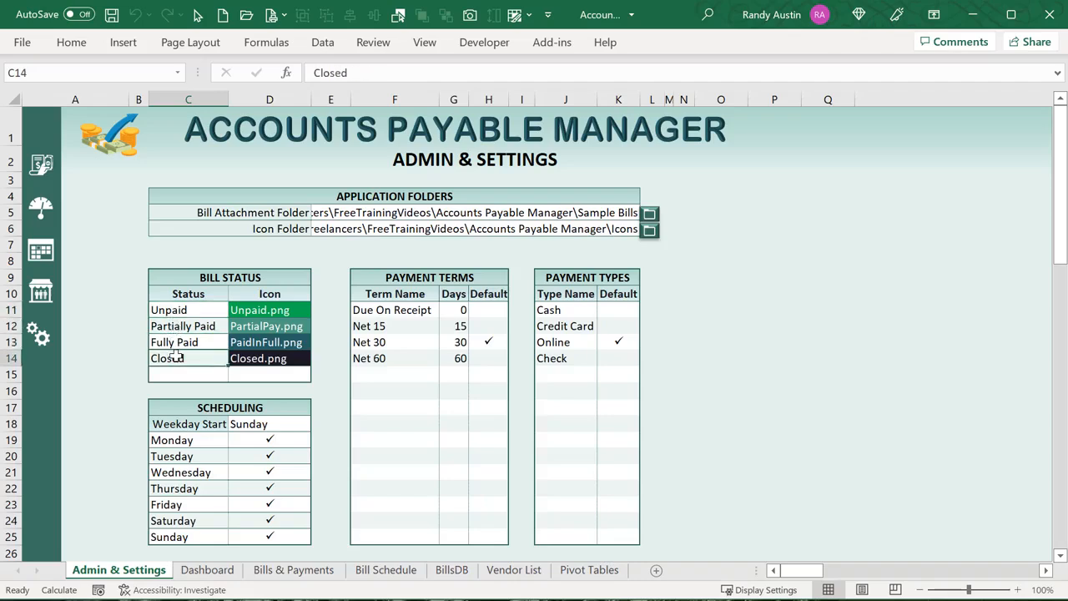
{"action": "left_click", "coordinate": [181, 310]}
{"action": "left_click_drag", "start_coordinate": [181, 310], "coordinate": [183, 354]}
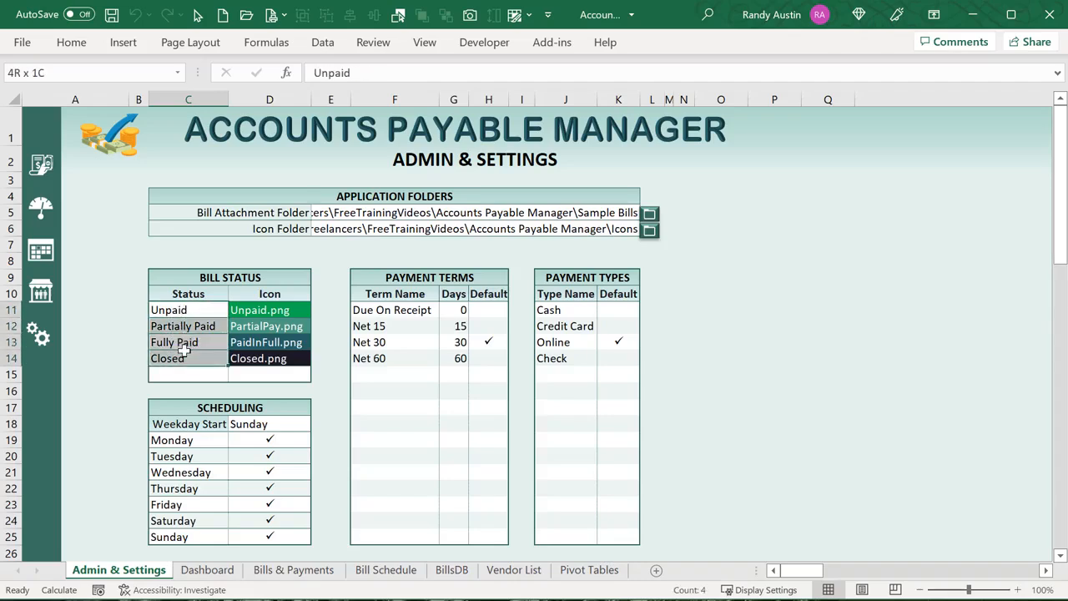
{"action": "left_click", "coordinate": [194, 312]}
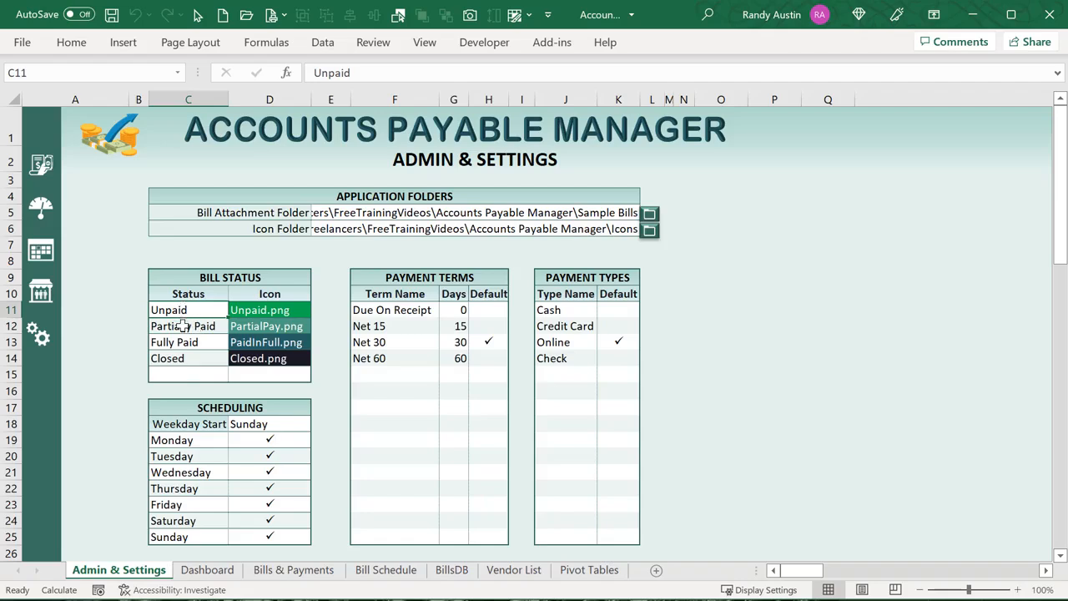
{"action": "left_click", "coordinate": [183, 327]}
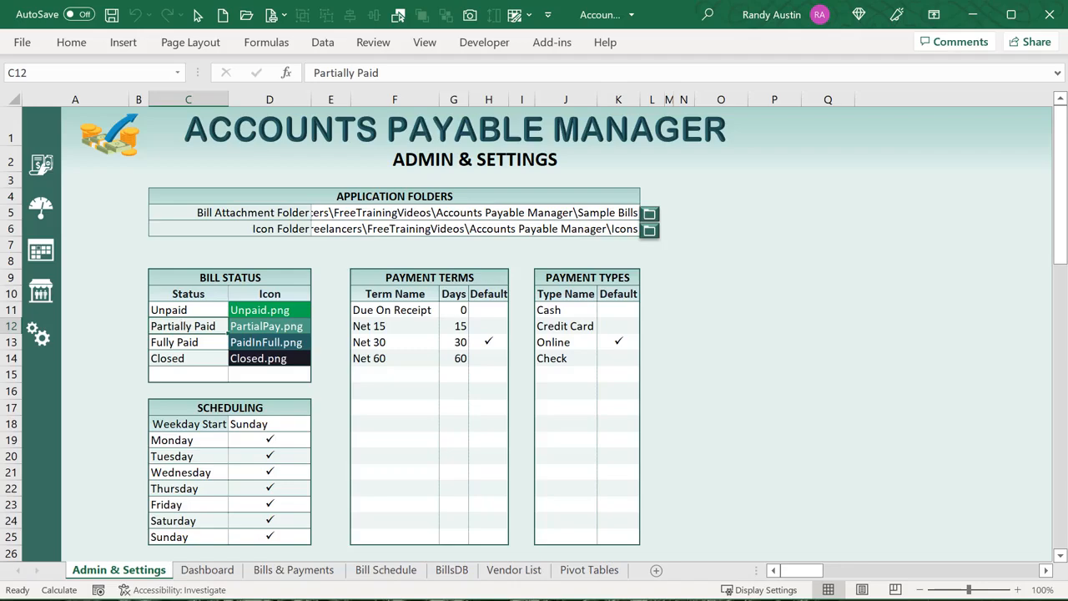
{"action": "key", "text": "alt+F11"}
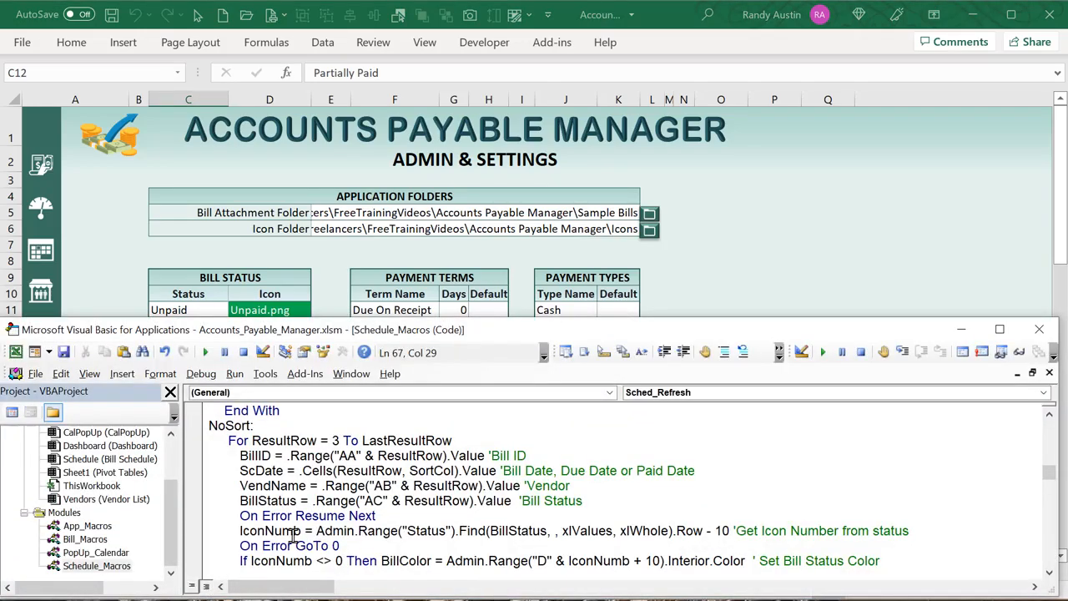
Highlight the BillStatus variable, status lookup and minus 10 offset in the IconNumb code line
{"action": "left_click_drag", "start_coordinate": [297, 501], "coordinate": [242, 501]}
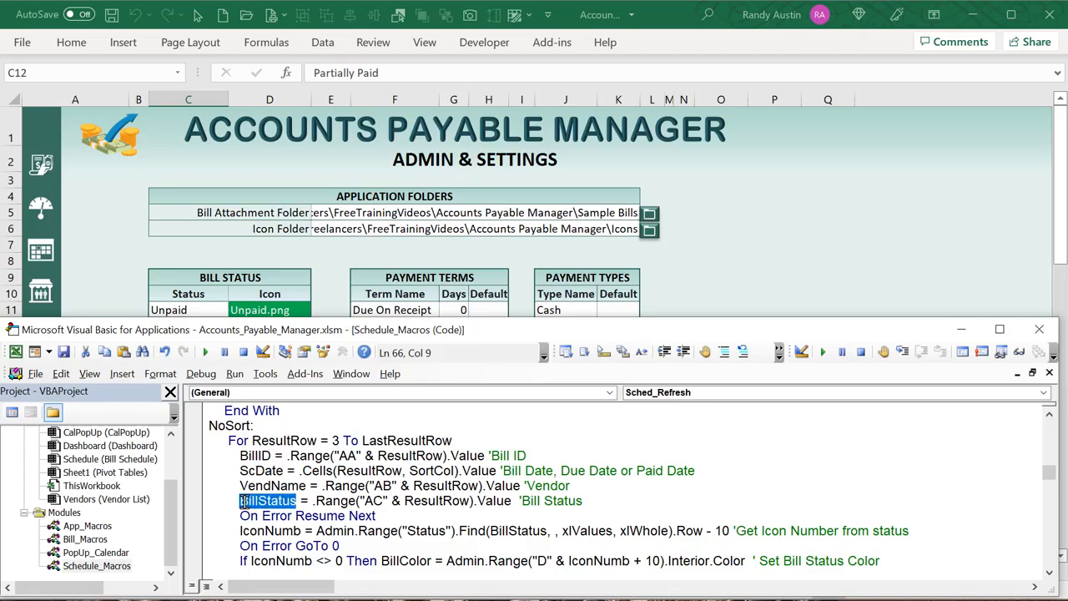
{"action": "left_click_drag", "start_coordinate": [316, 531], "coordinate": [489, 527]}
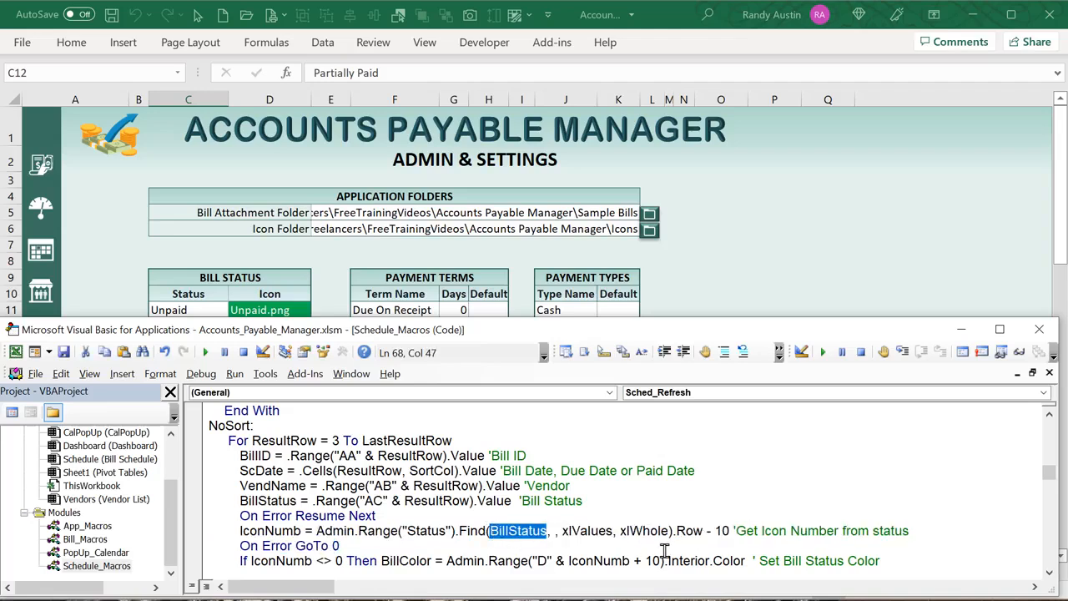
{"action": "double_click", "coordinate": [712, 531]}
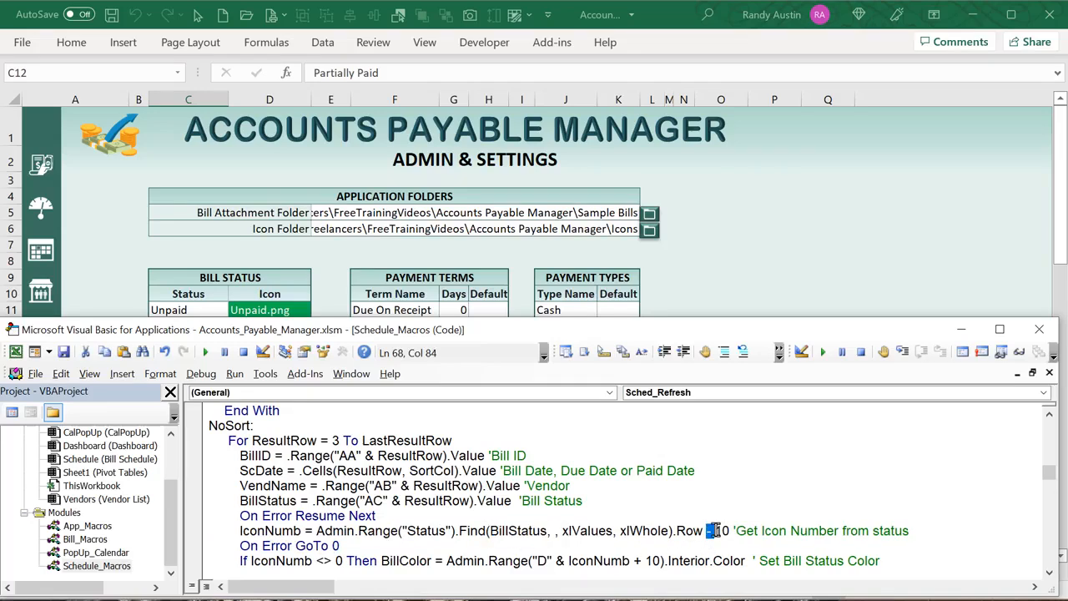
Step through the four statuses C11:C14, then go to the Bill Schedule calendar's Paid Date option
{"action": "left_click", "coordinate": [118, 313]}
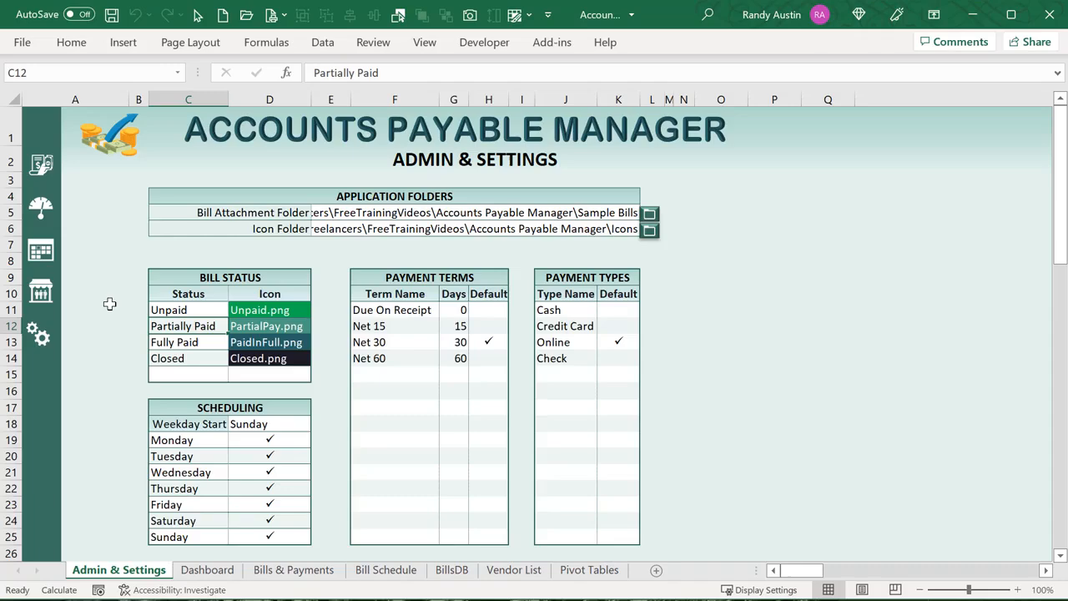
{"action": "left_click", "coordinate": [173, 309]}
{"action": "left_click", "coordinate": [179, 327]}
{"action": "left_click", "coordinate": [176, 343]}
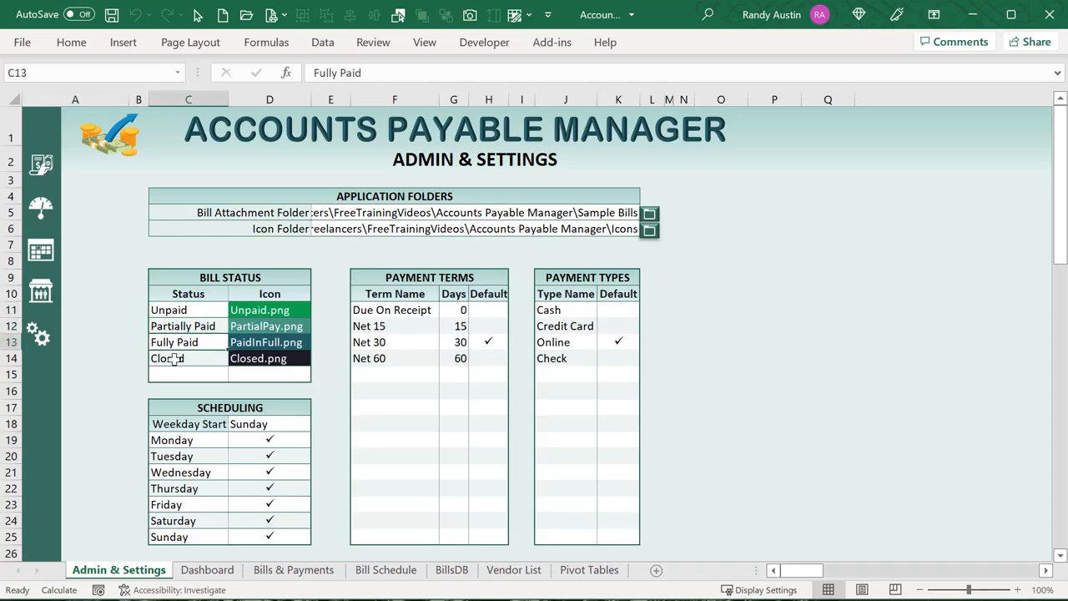
{"action": "left_click", "coordinate": [178, 358]}
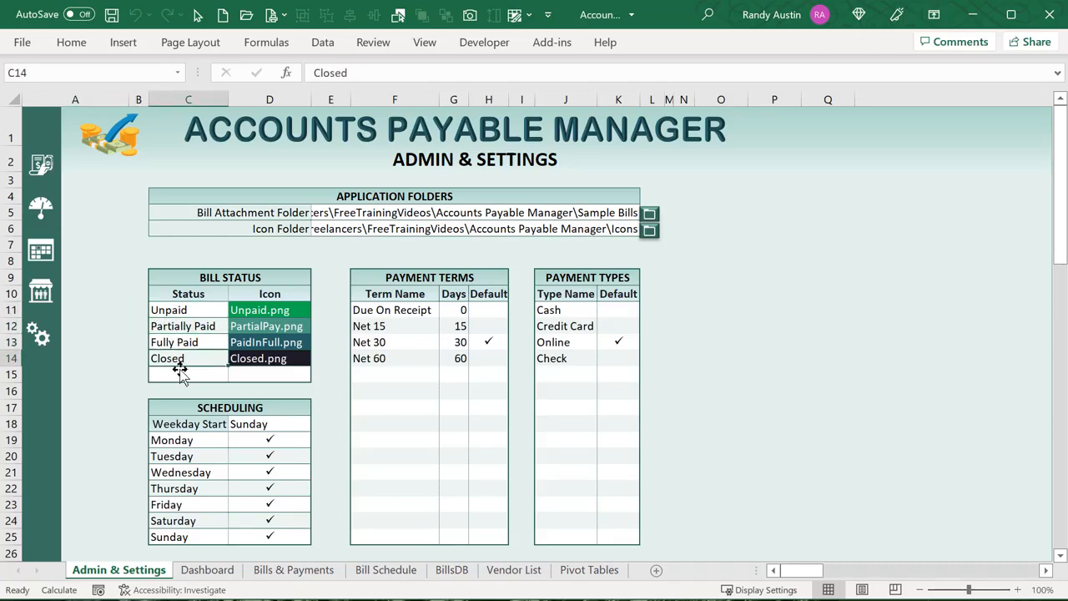
{"action": "left_click", "coordinate": [382, 571]}
{"action": "left_click", "coordinate": [42, 455]}
{"action": "left_click", "coordinate": [40, 423]}
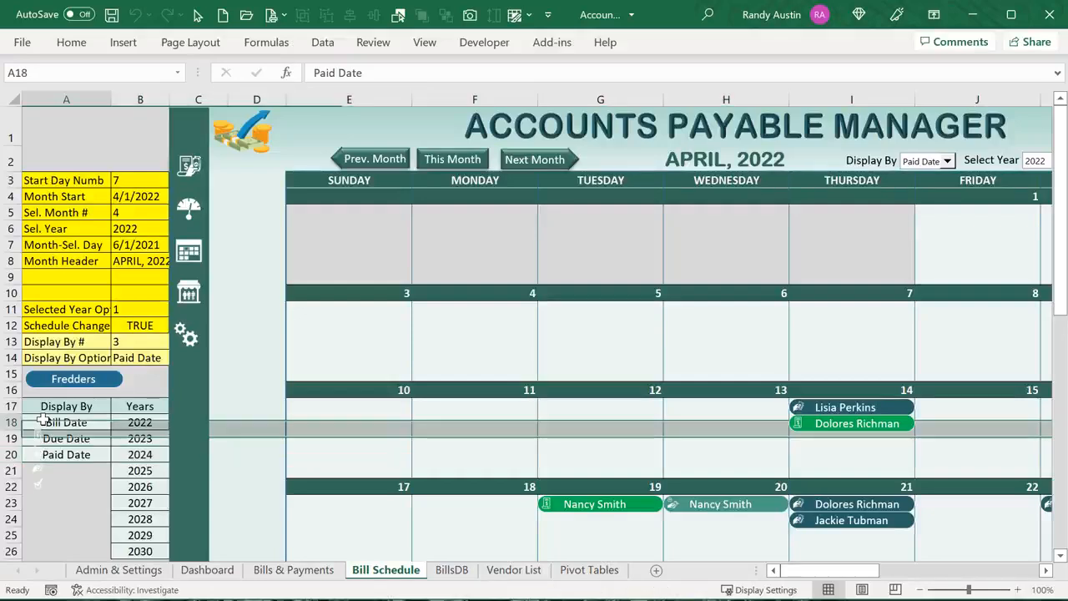
{"action": "right_click", "coordinate": [40, 422]}
{"action": "left_click", "coordinate": [40, 427]}
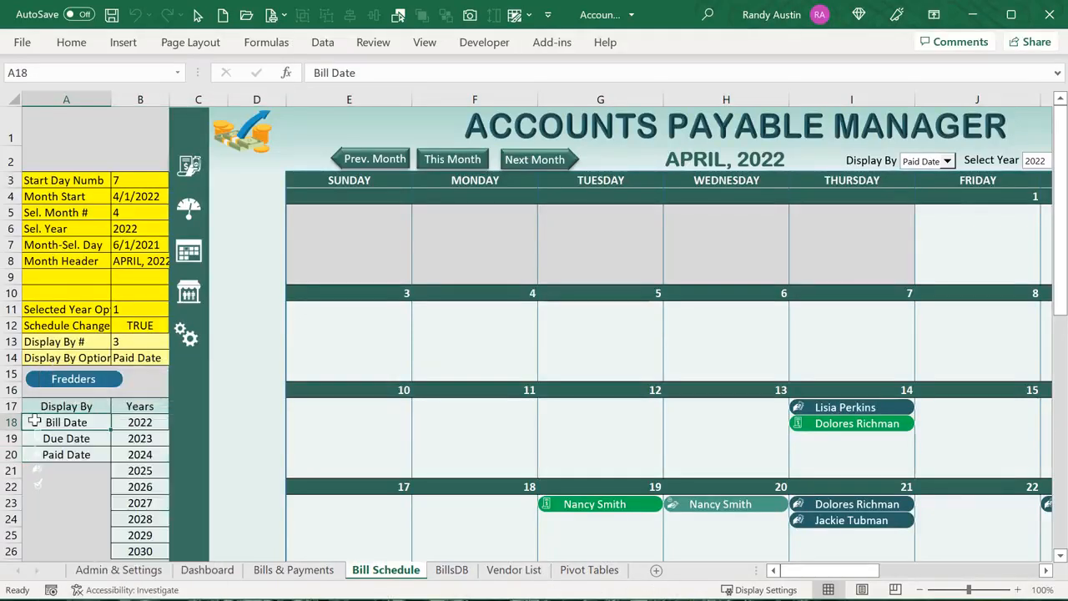
{"action": "left_click", "coordinate": [38, 424]}
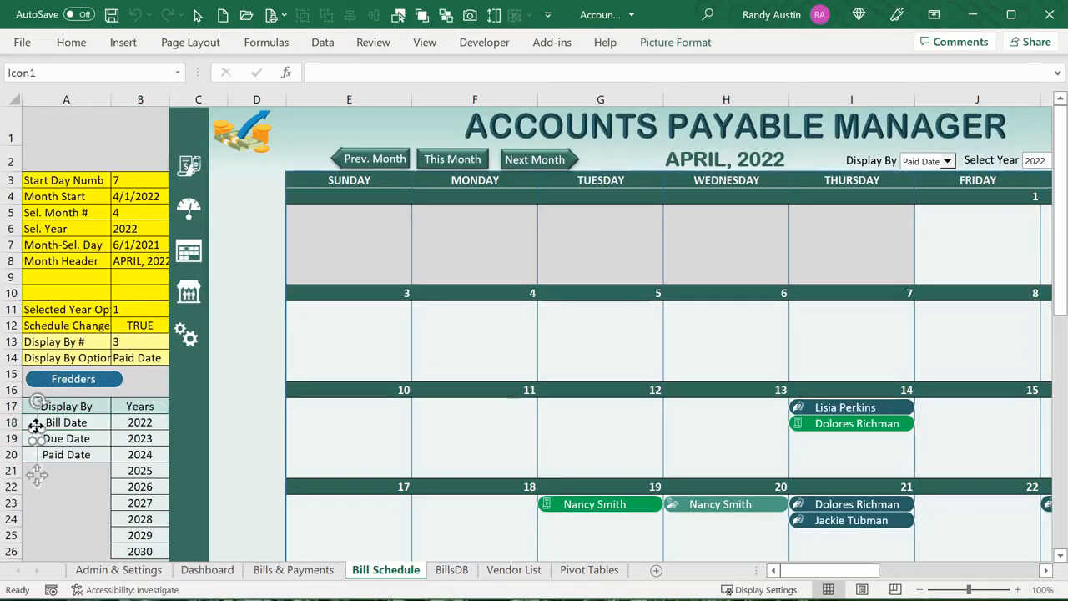
{"action": "left_click", "coordinate": [48, 487]}
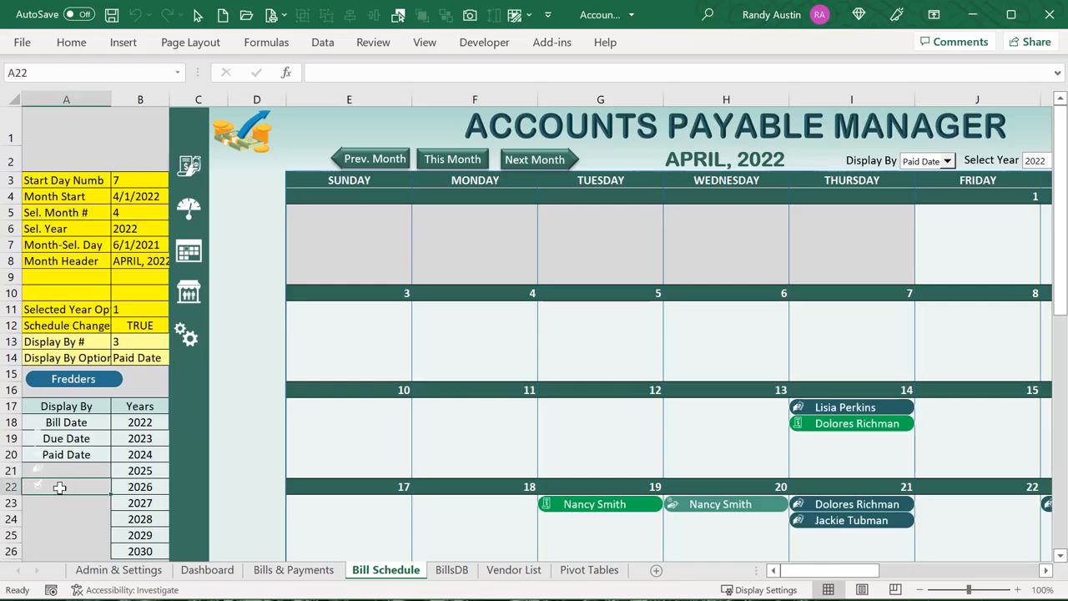
{"action": "scroll", "coordinate": [63, 497], "scroll_direction": "up", "scroll_amount": 10}
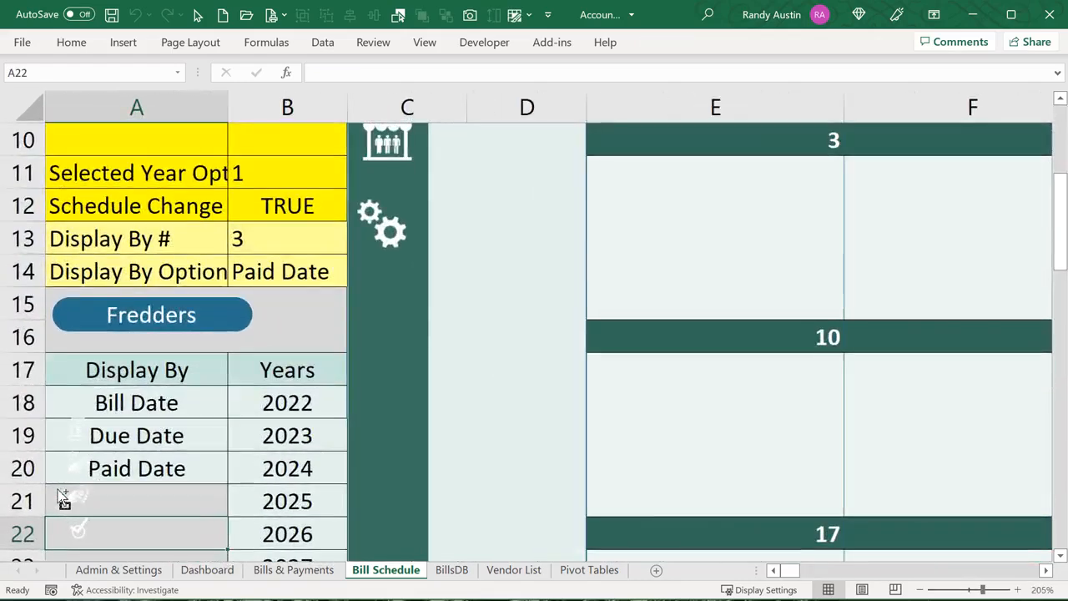
{"action": "scroll", "coordinate": [57, 488], "scroll_direction": "up", "scroll_amount": 1}
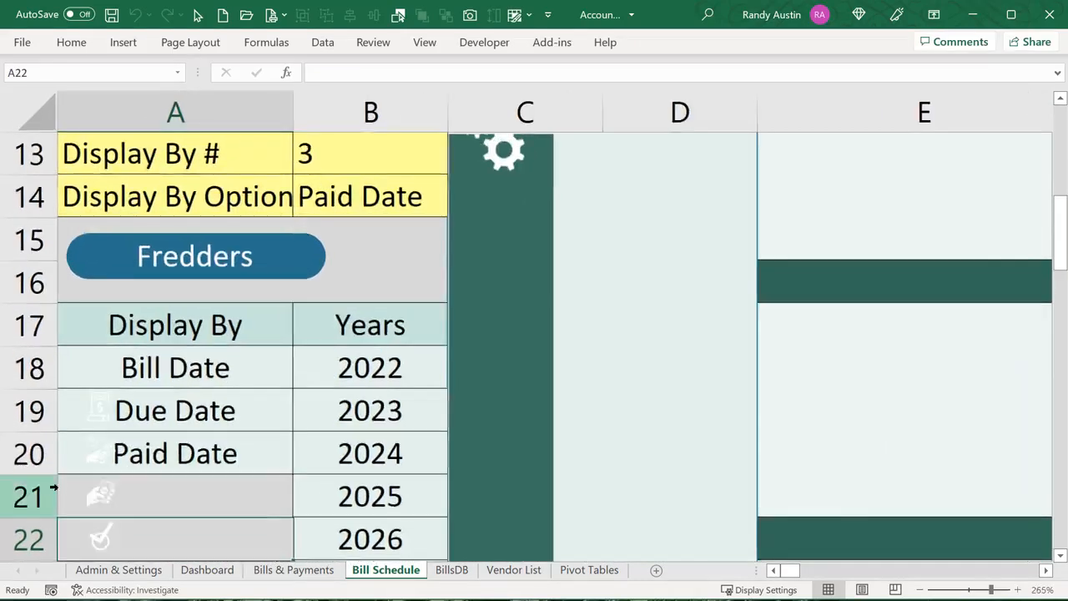
{"action": "left_click", "coordinate": [97, 453]}
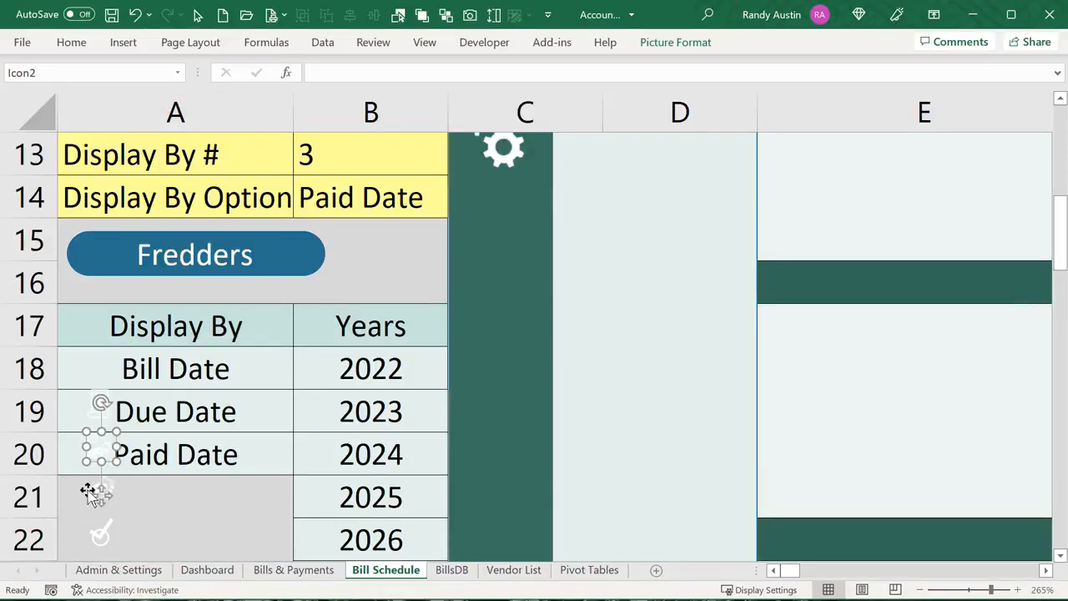
{"action": "left_click", "coordinate": [101, 527]}
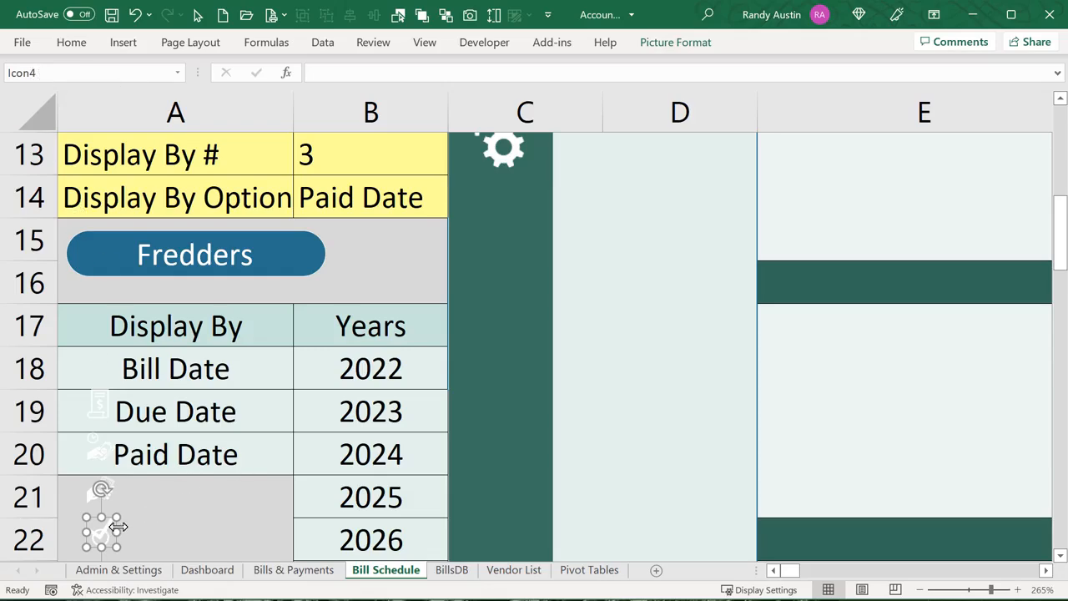
{"action": "left_click", "coordinate": [130, 571]}
{"action": "left_click", "coordinate": [258, 357]}
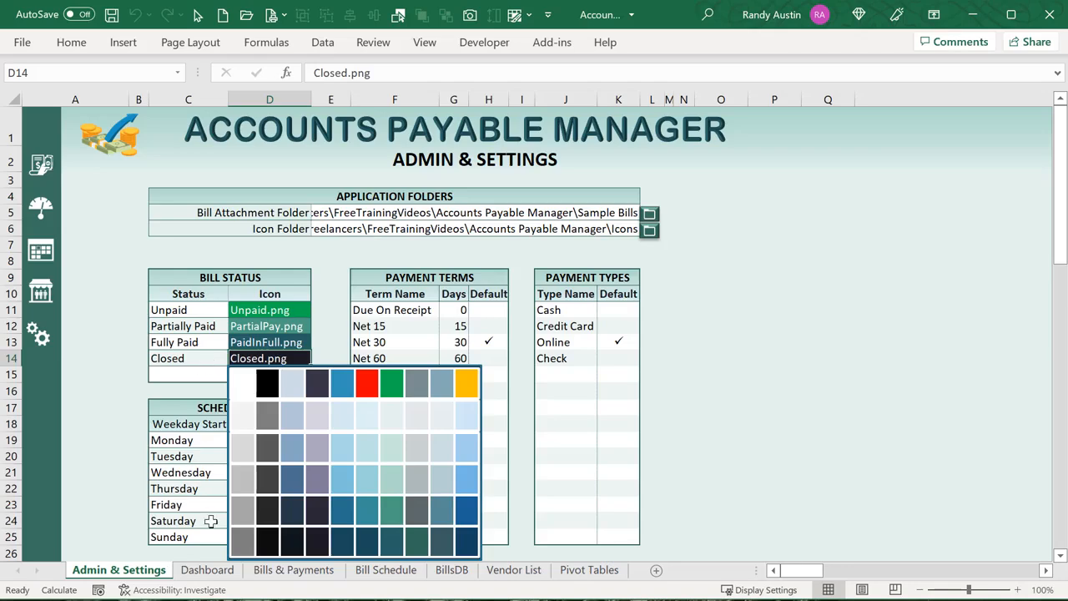
{"action": "left_click", "coordinate": [392, 573]}
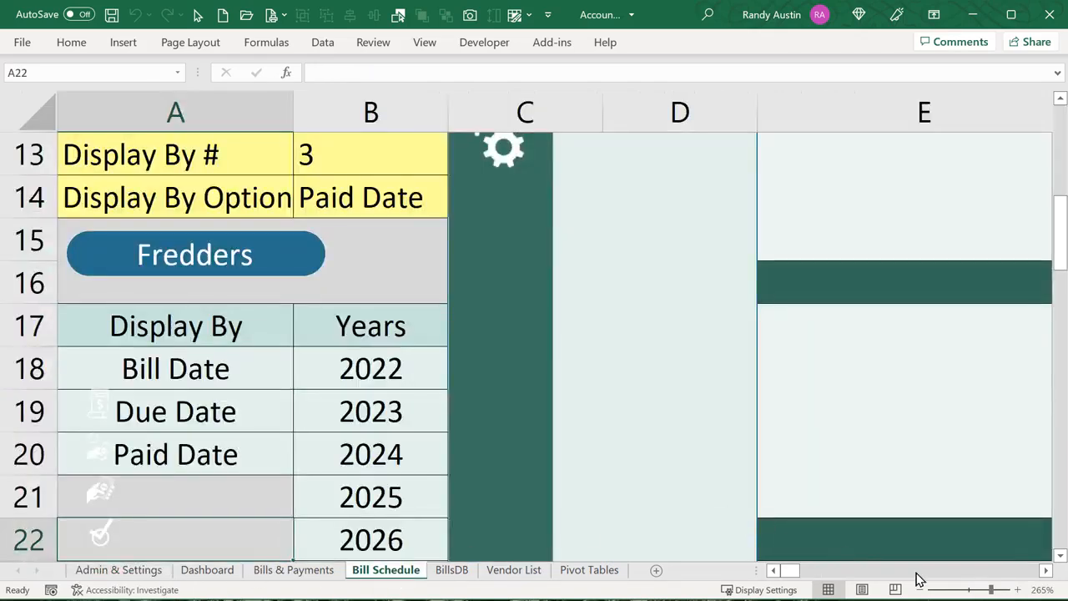
{"action": "left_click", "coordinate": [968, 592]}
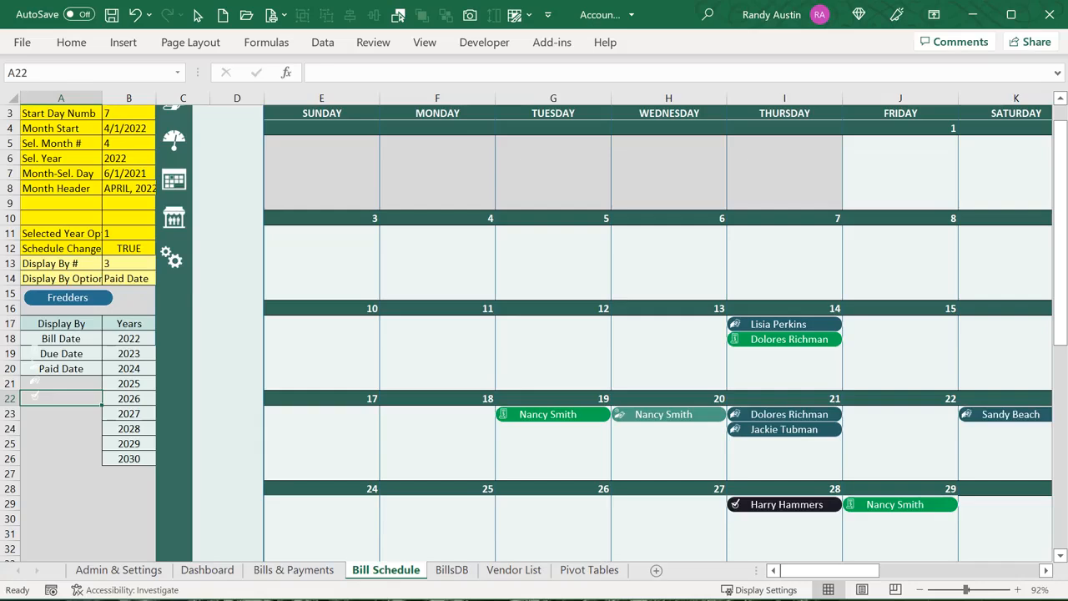
In the Sched_Refresh code, highlight IconNumb and the .Row part of the status lookup
{"action": "key", "text": "alt+F11"}
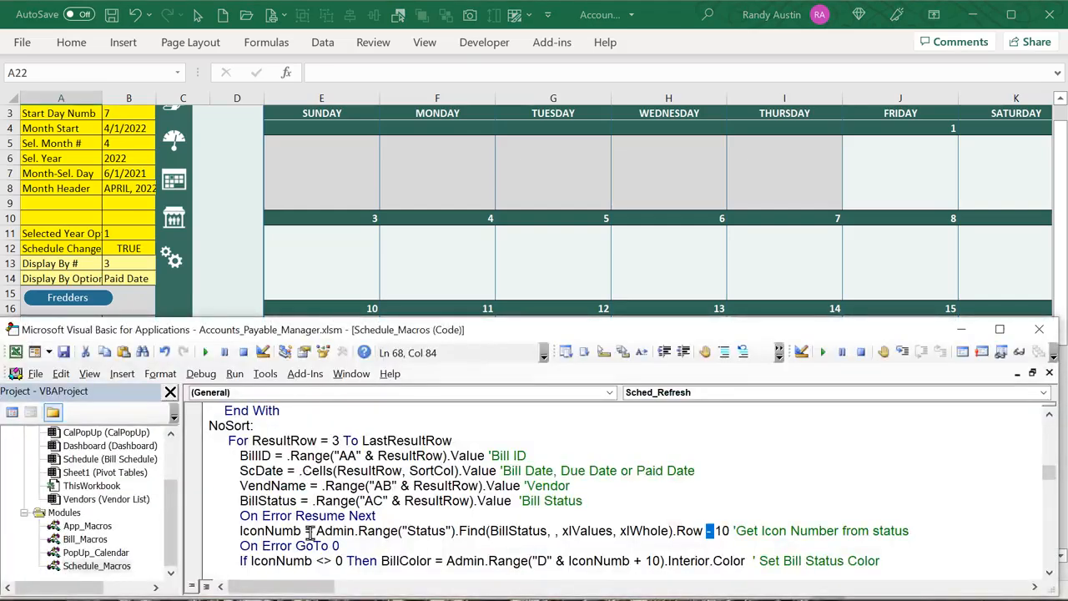
{"action": "left_click_drag", "start_coordinate": [306, 534], "coordinate": [240, 534]}
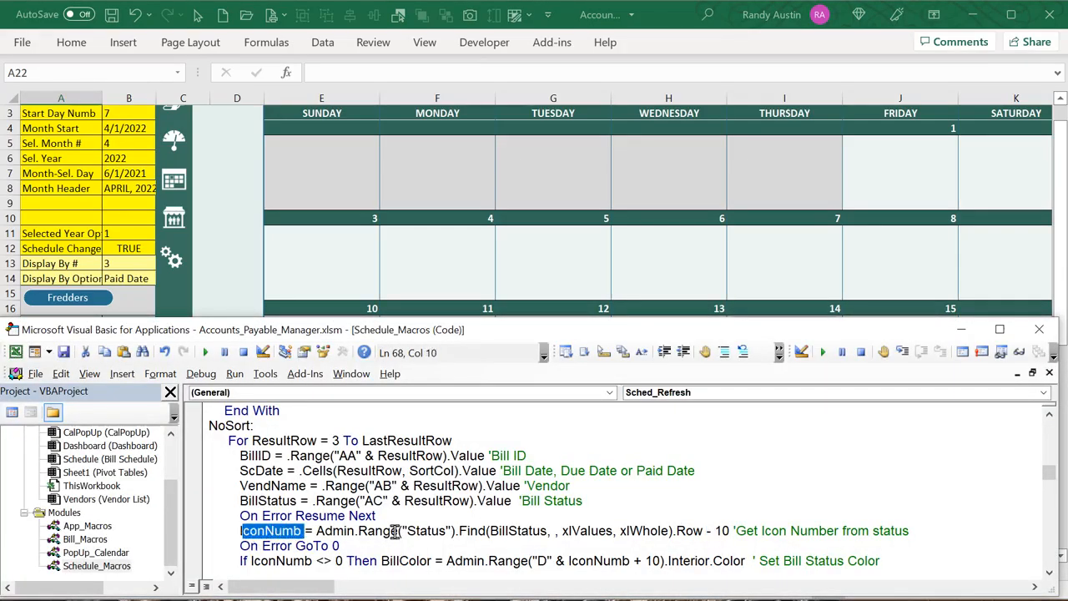
{"action": "left_click_drag", "start_coordinate": [705, 531], "coordinate": [673, 531]}
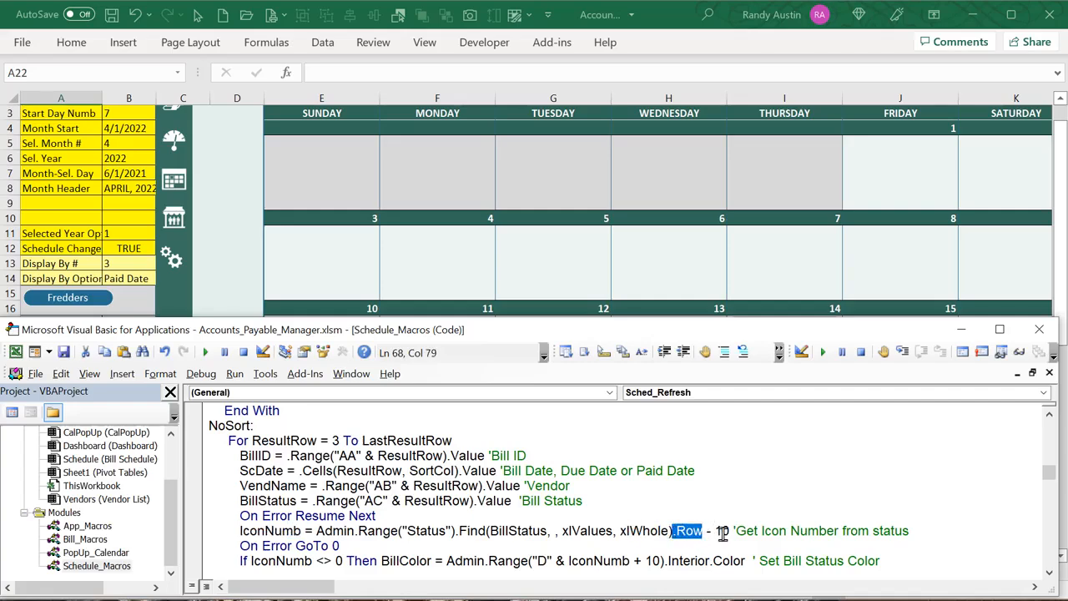
{"action": "scroll", "coordinate": [720, 534], "scroll_direction": "down", "scroll_amount": 2}
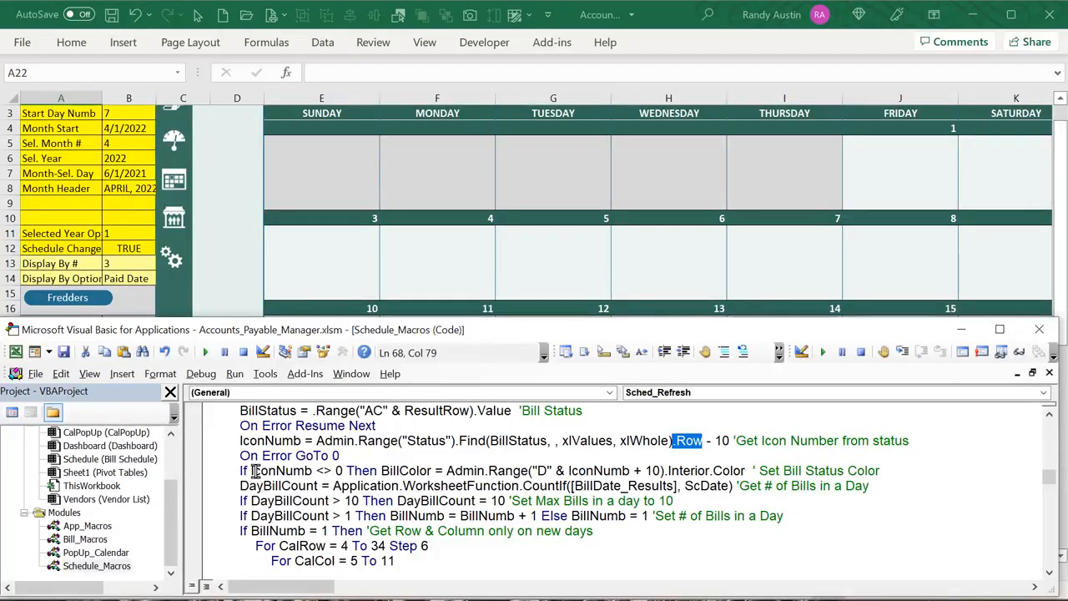
Check the Unpaid and PartialPay.png icon cells on Admin & Settings, then inspect the Fredders bill shape
{"action": "left_click", "coordinate": [217, 276]}
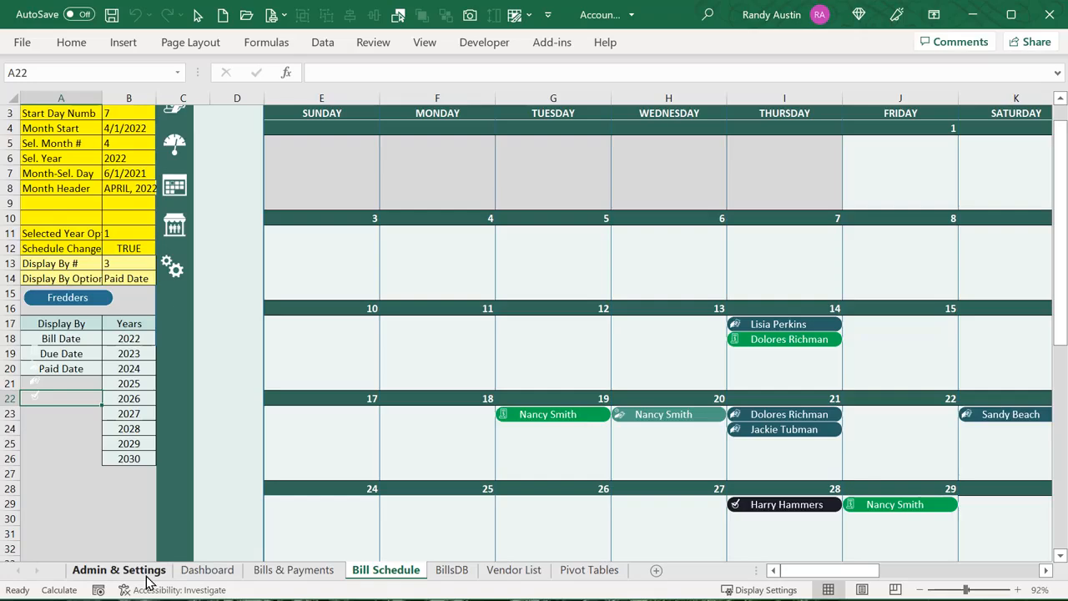
{"action": "left_click", "coordinate": [147, 579]}
{"action": "left_click_drag", "start_coordinate": [242, 313], "coordinate": [252, 345]}
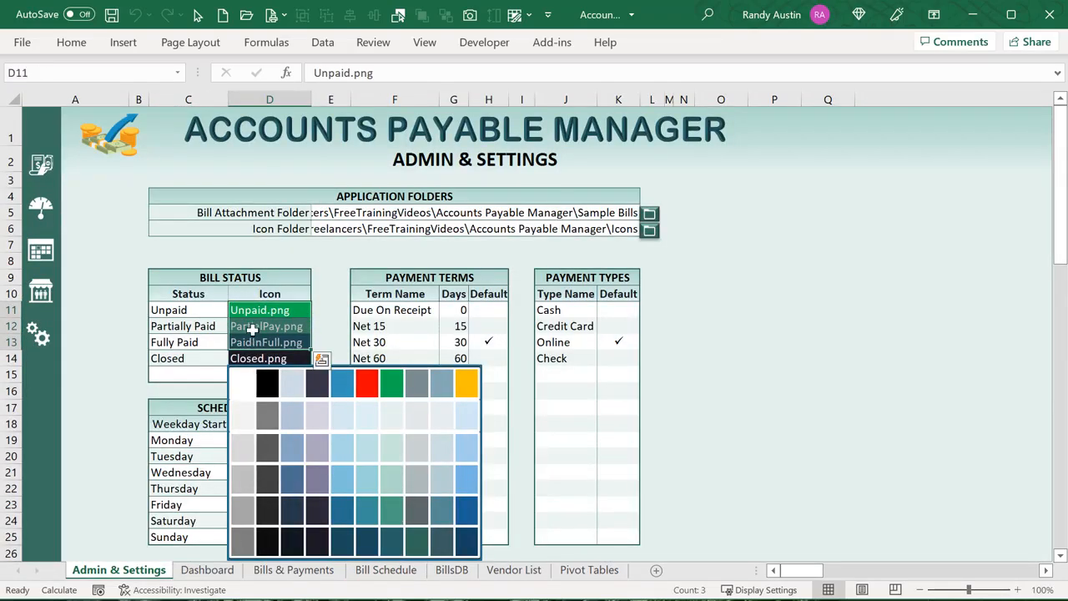
{"action": "left_click", "coordinate": [251, 326]}
{"action": "left_click", "coordinate": [242, 310]}
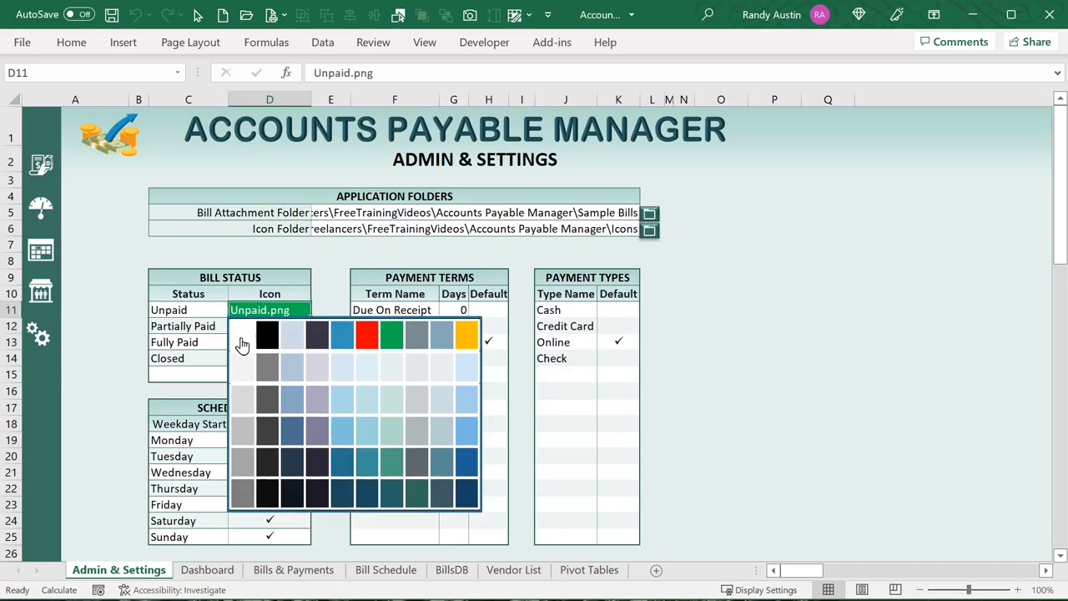
{"action": "left_click", "coordinate": [114, 422]}
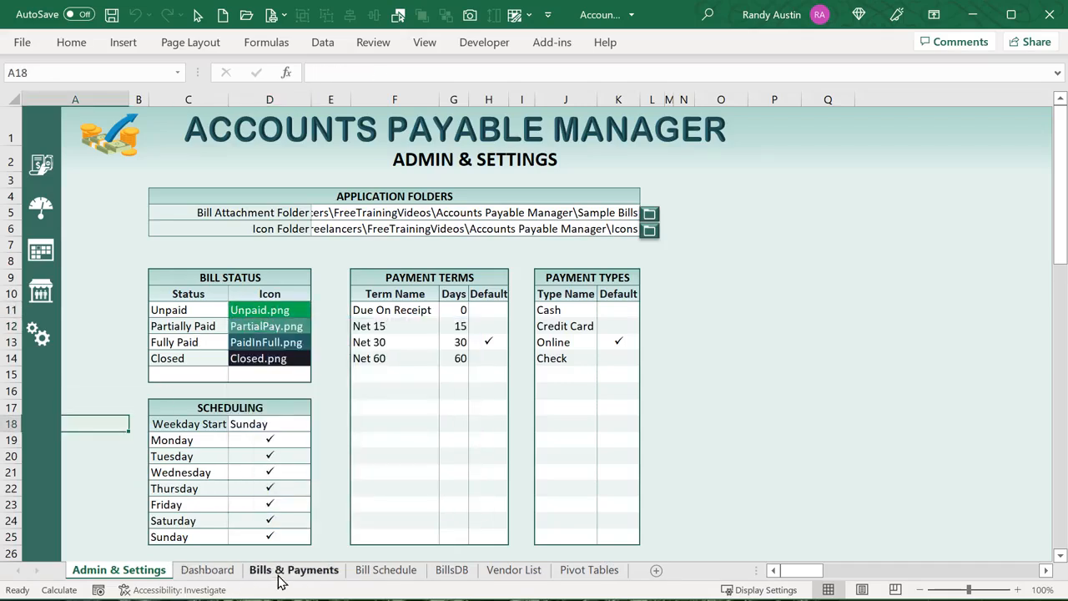
{"action": "left_click", "coordinate": [398, 576]}
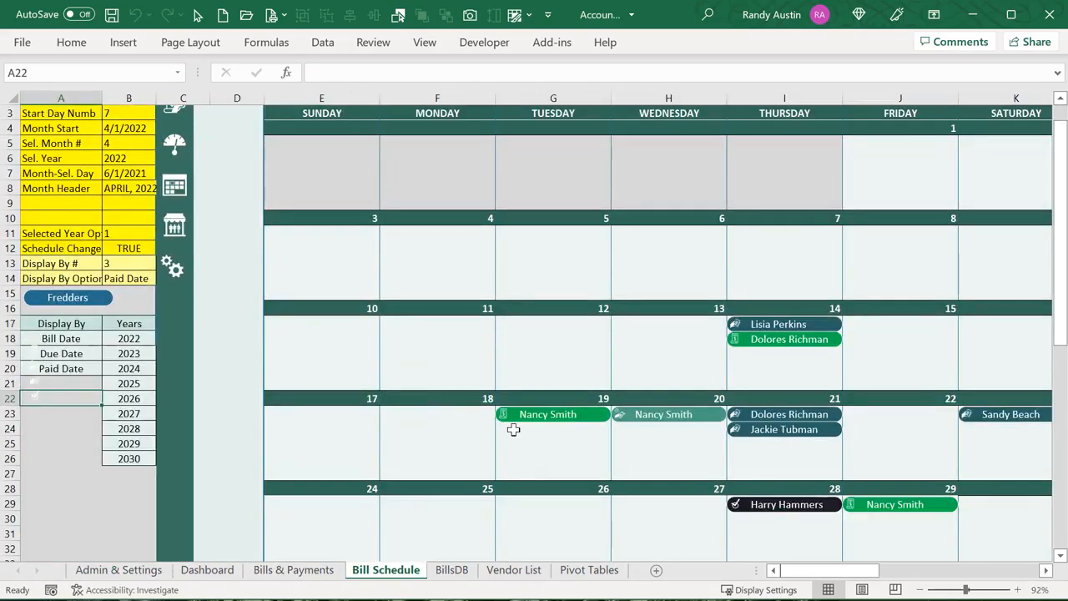
{"action": "right_click", "coordinate": [90, 301]}
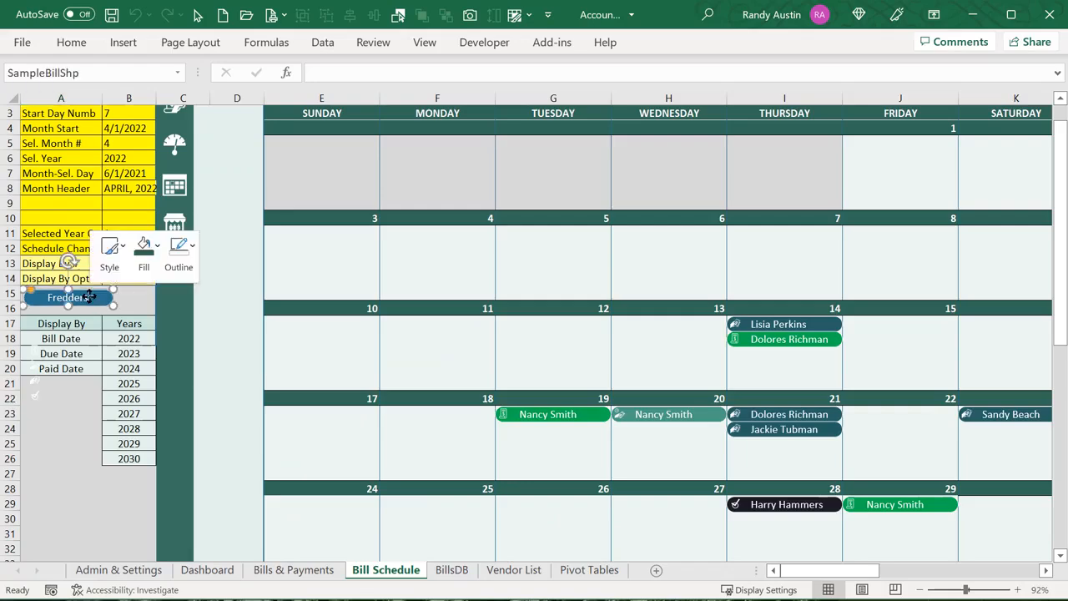
{"action": "key", "text": "Escape"}
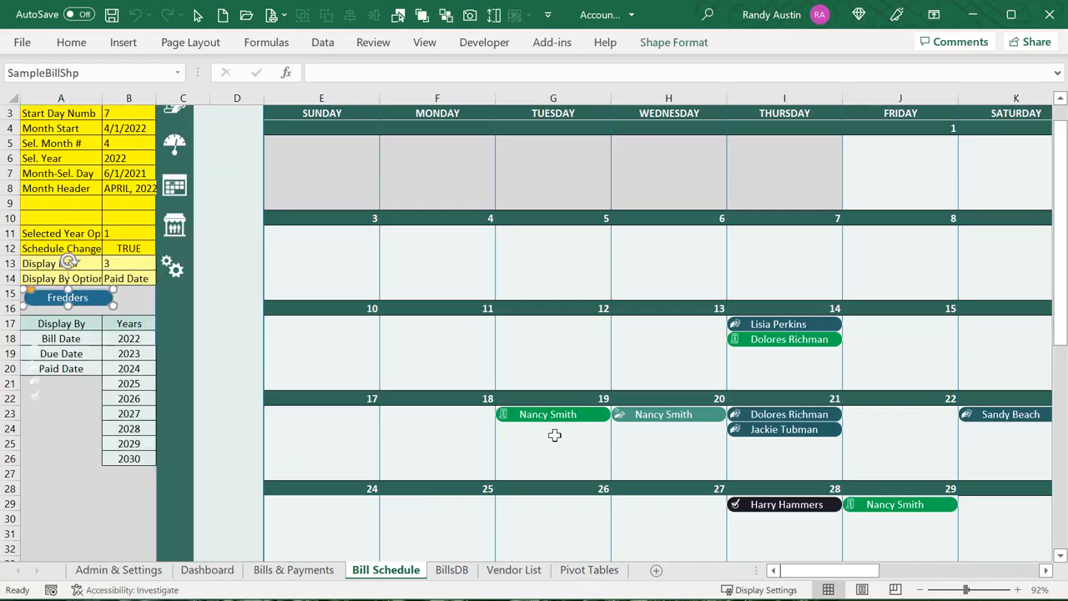
Review the BillColor line: Admin.Range("D", the IconNumb + 10 row offset and Interior.Color
{"action": "key", "text": "alt+F11"}
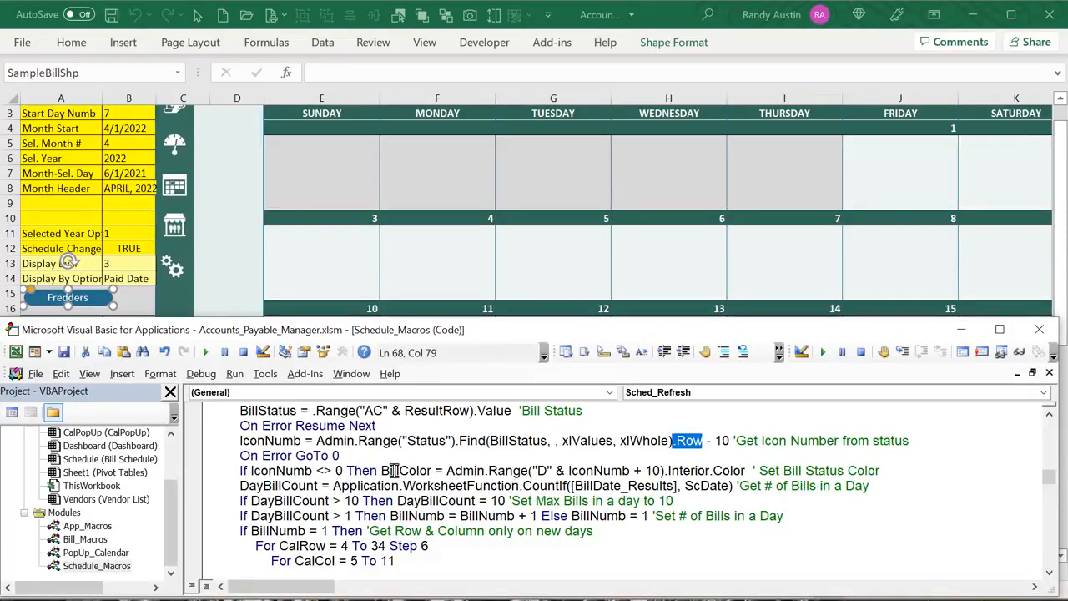
{"action": "left_click_drag", "start_coordinate": [381, 474], "coordinate": [419, 475]}
{"action": "left_click_drag", "start_coordinate": [546, 470], "coordinate": [448, 472]}
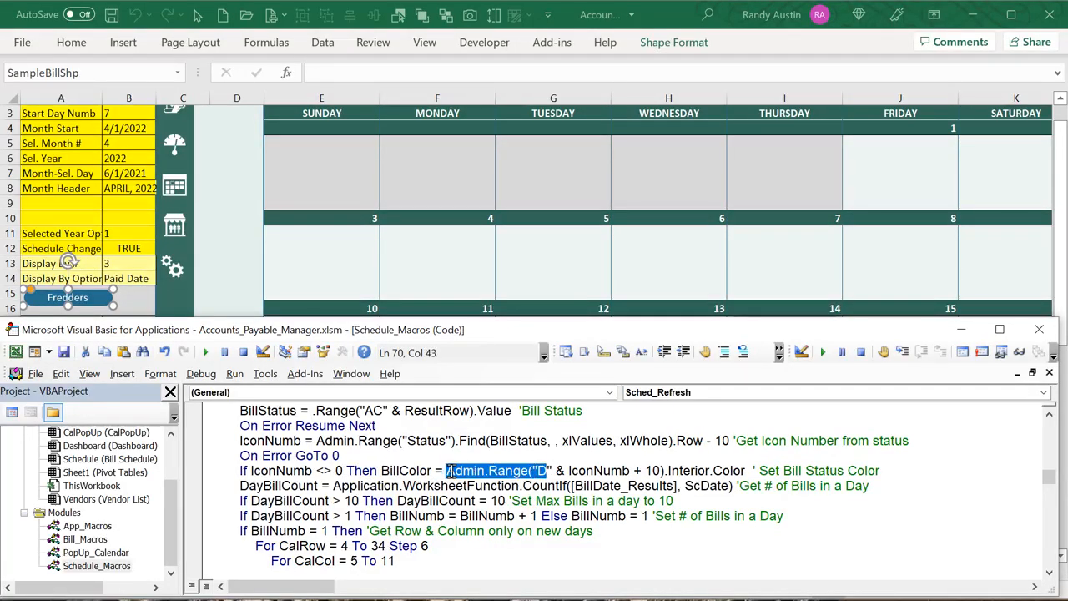
{"action": "double_click", "coordinate": [622, 470]}
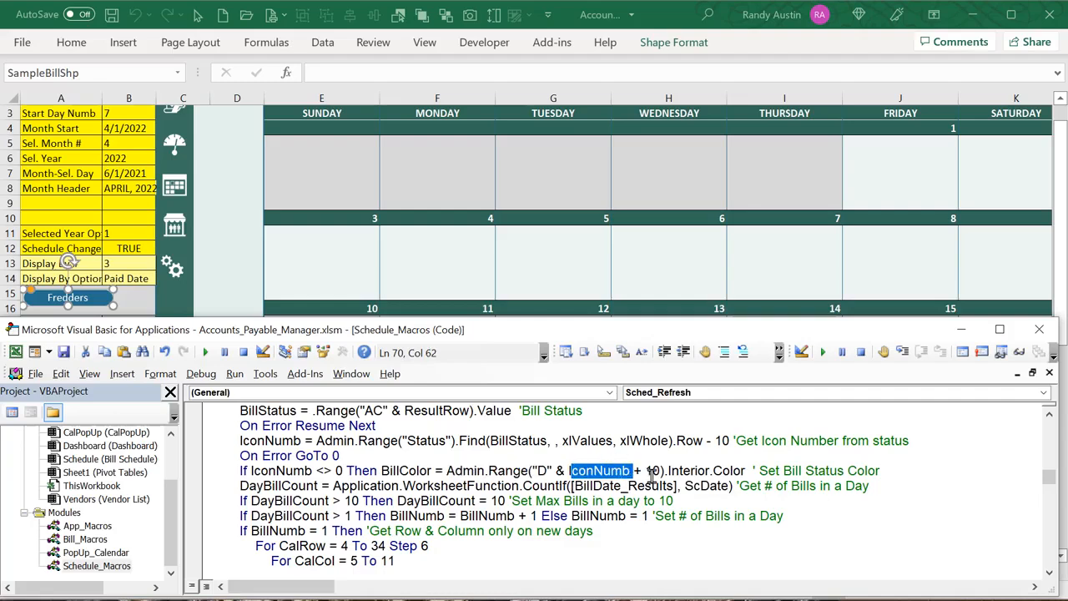
{"action": "left_click_drag", "start_coordinate": [728, 441], "coordinate": [571, 473]}
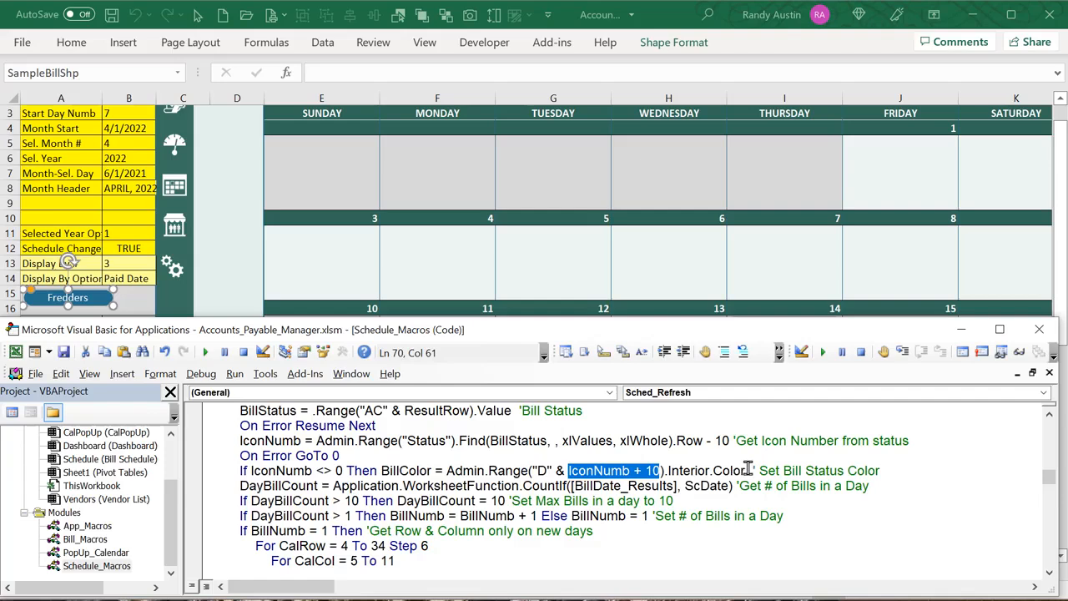
{"action": "left_click_drag", "start_coordinate": [746, 471], "coordinate": [665, 471]}
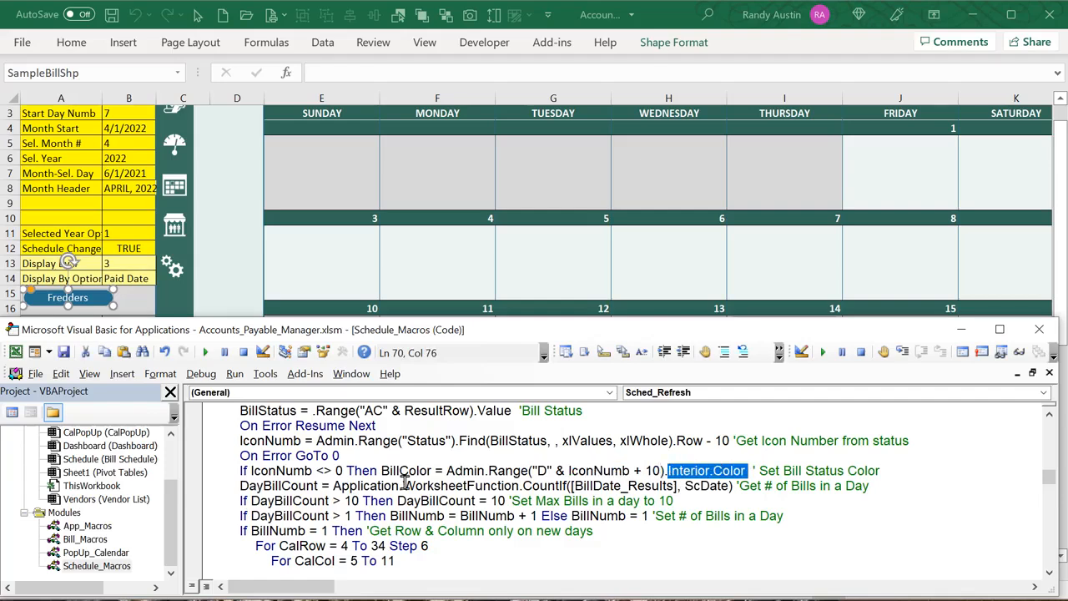
{"action": "left_click_drag", "start_coordinate": [431, 471], "coordinate": [381, 471]}
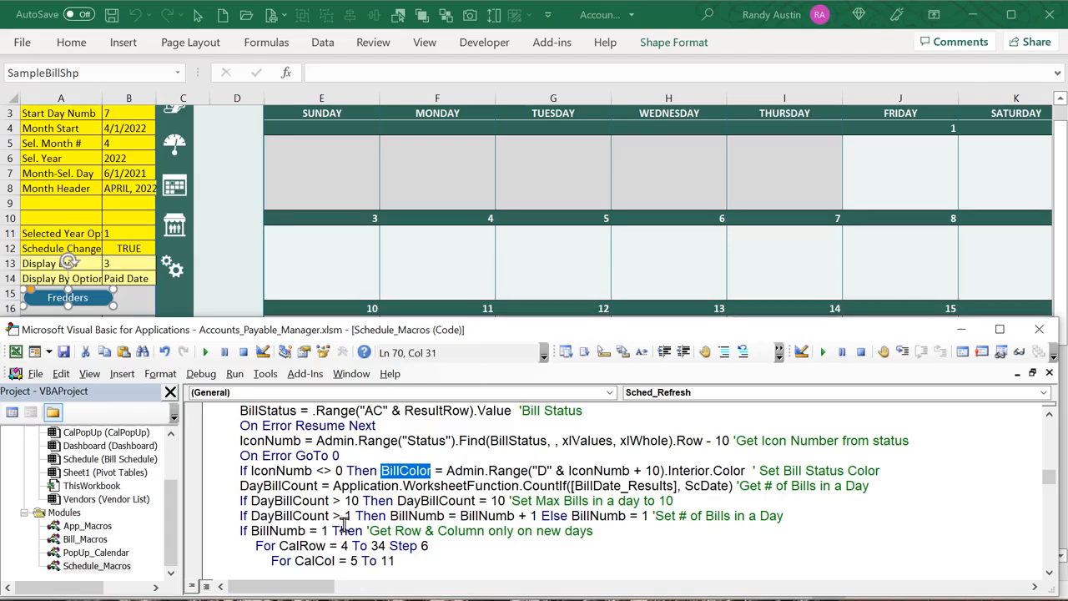
{"action": "scroll", "coordinate": [343, 522], "scroll_direction": "down", "scroll_amount": 1}
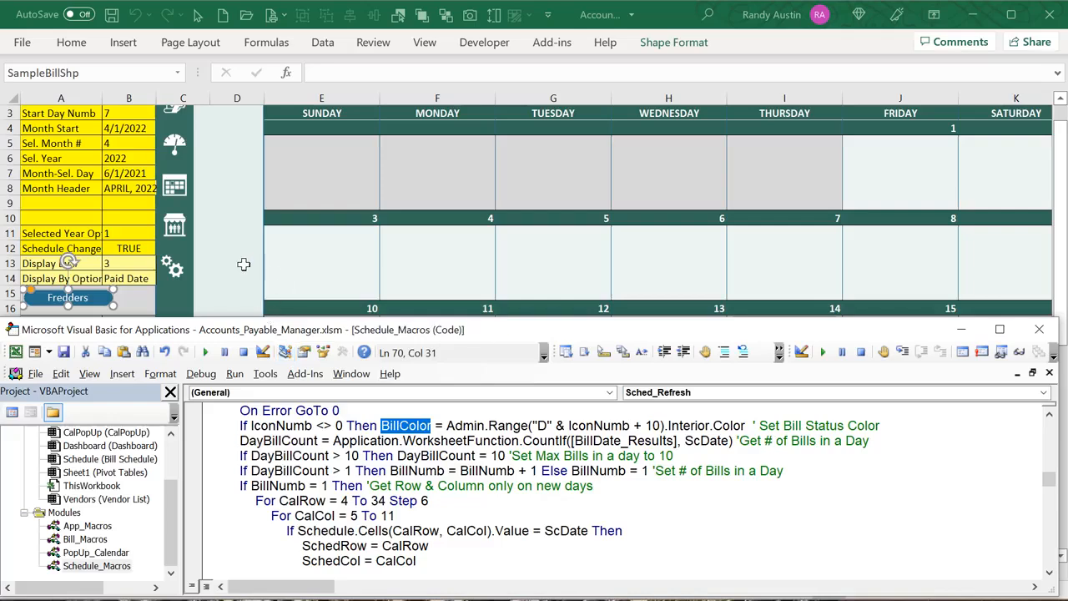
{"action": "left_click", "coordinate": [241, 263]}
{"action": "scroll", "coordinate": [408, 371], "scroll_direction": "up", "scroll_amount": 1}
{"action": "scroll", "coordinate": [801, 404], "scroll_direction": "down", "scroll_amount": 1}
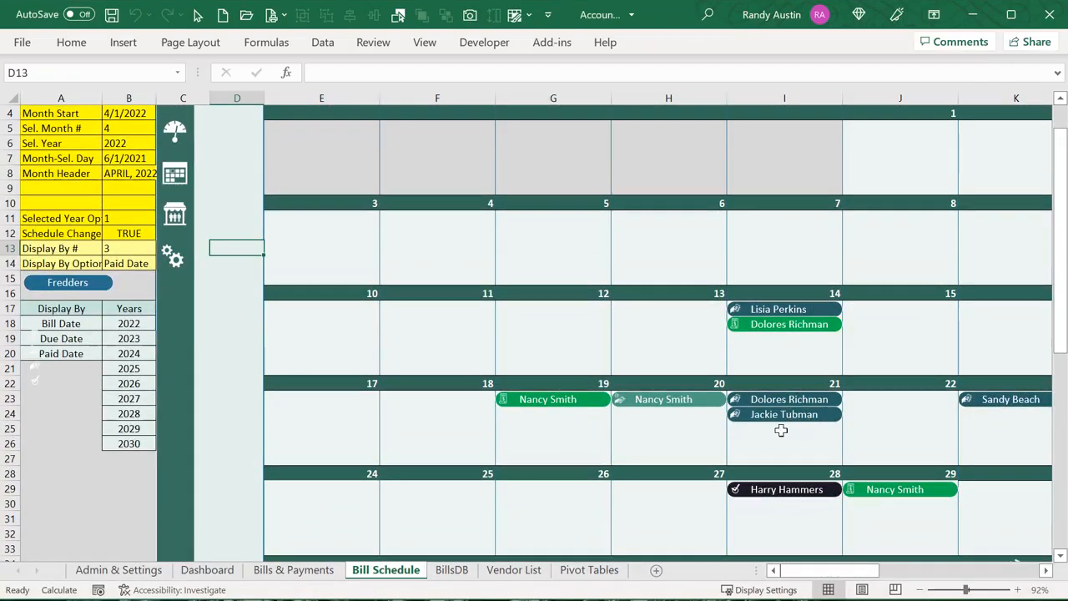
Switch the calendar's Display By dropdown from Paid Date to Bill Date, then reopen the VBA editor
{"action": "scroll", "coordinate": [797, 384], "scroll_direction": "up", "scroll_amount": 2}
{"action": "left_click", "coordinate": [874, 155]}
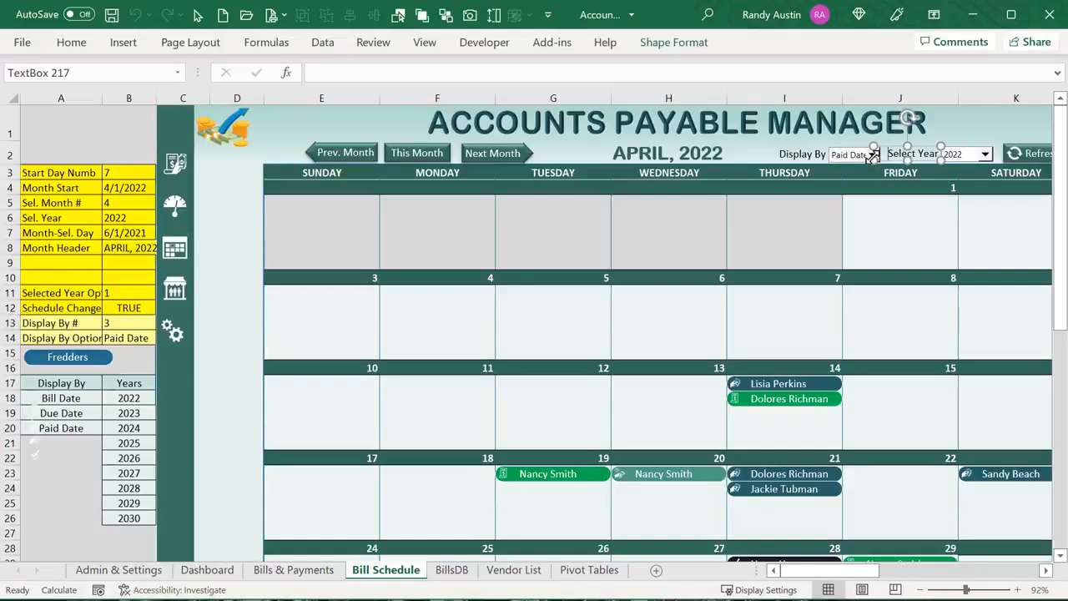
{"action": "left_click", "coordinate": [871, 156]}
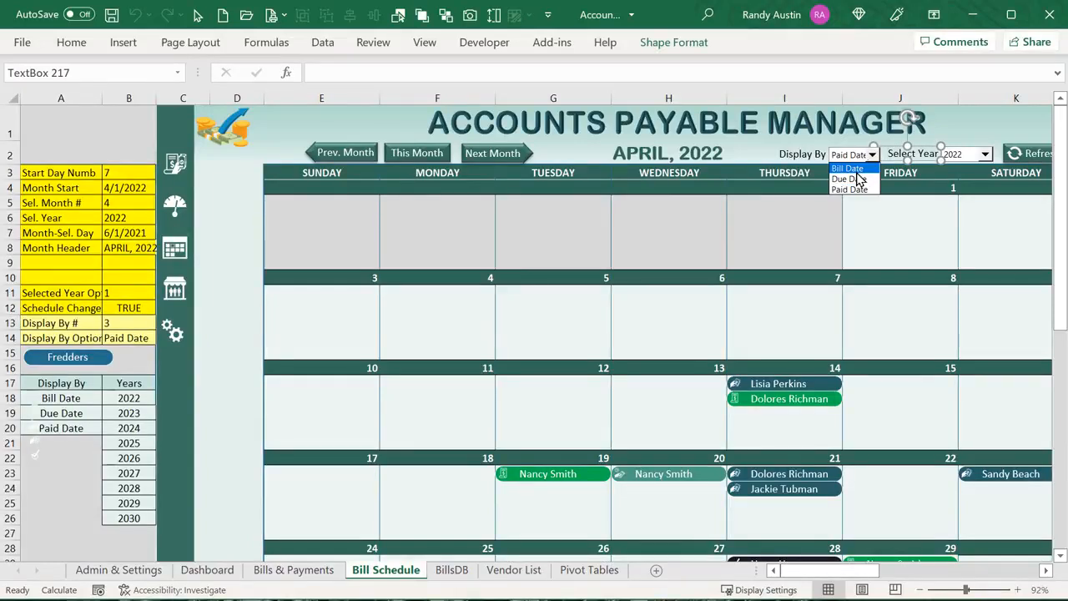
{"action": "left_click", "coordinate": [850, 167]}
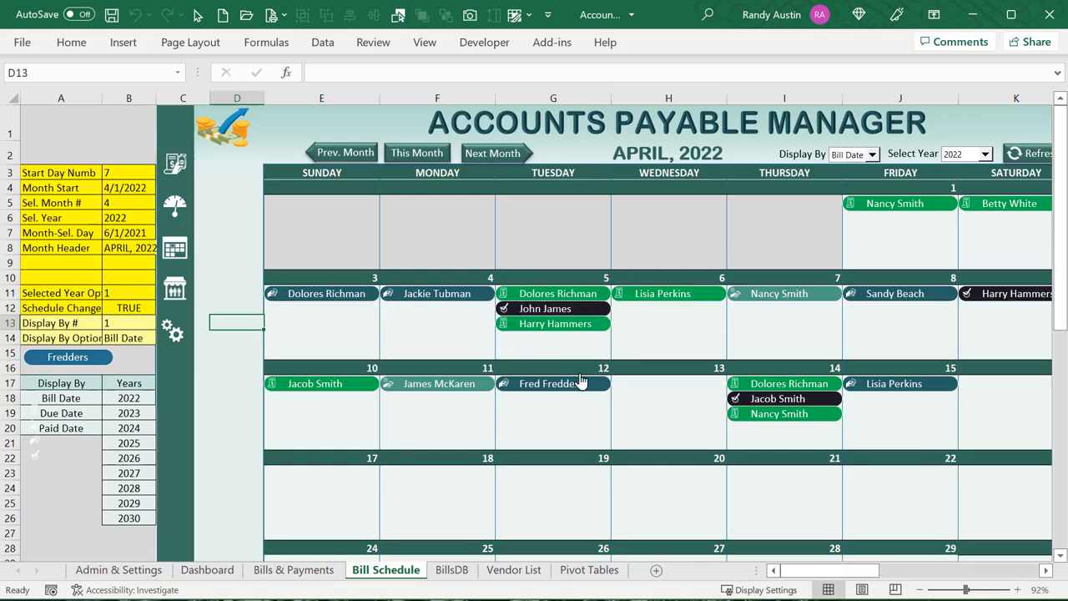
{"action": "key", "text": "alt+F11"}
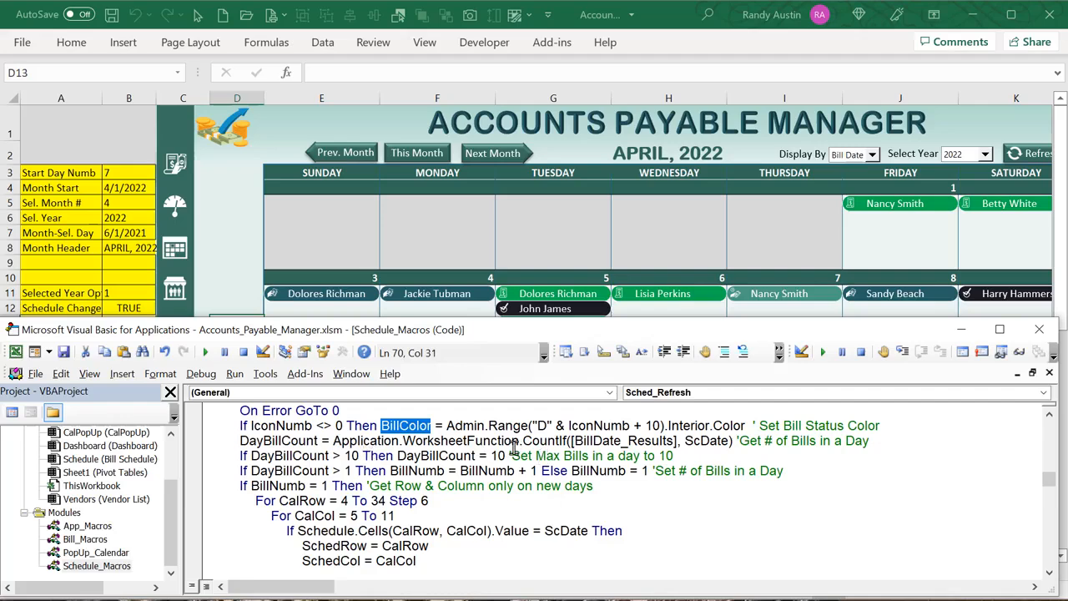
On BillsDB, select the Bill, Due and Paid Date columns AL3:AN20 in turn
{"action": "left_click", "coordinate": [222, 214]}
{"action": "left_click_drag", "start_coordinate": [843, 580], "coordinate": [863, 580]}
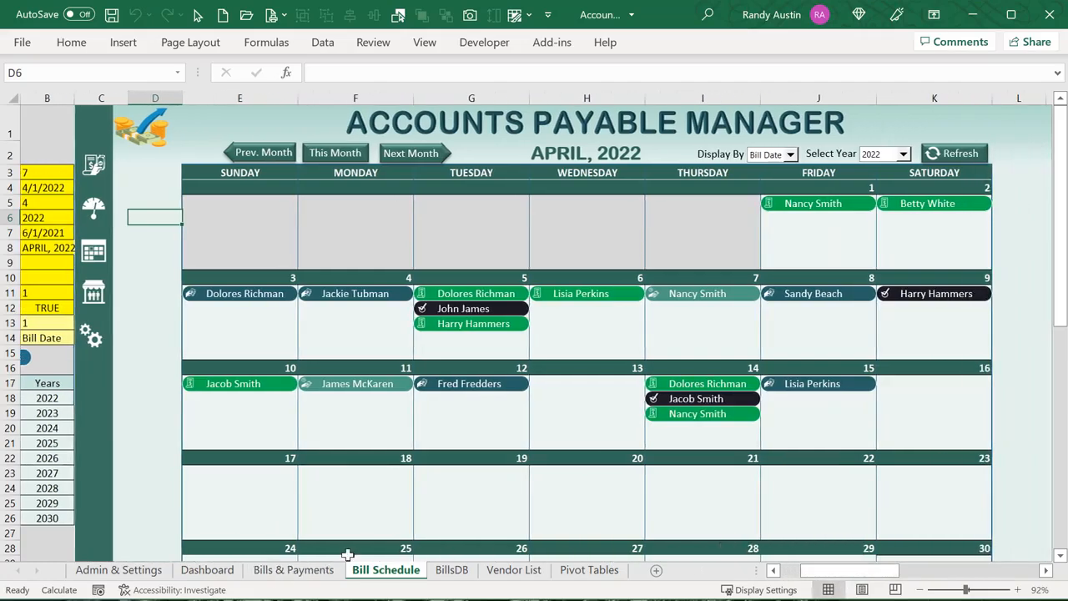
{"action": "left_click", "coordinate": [452, 569]}
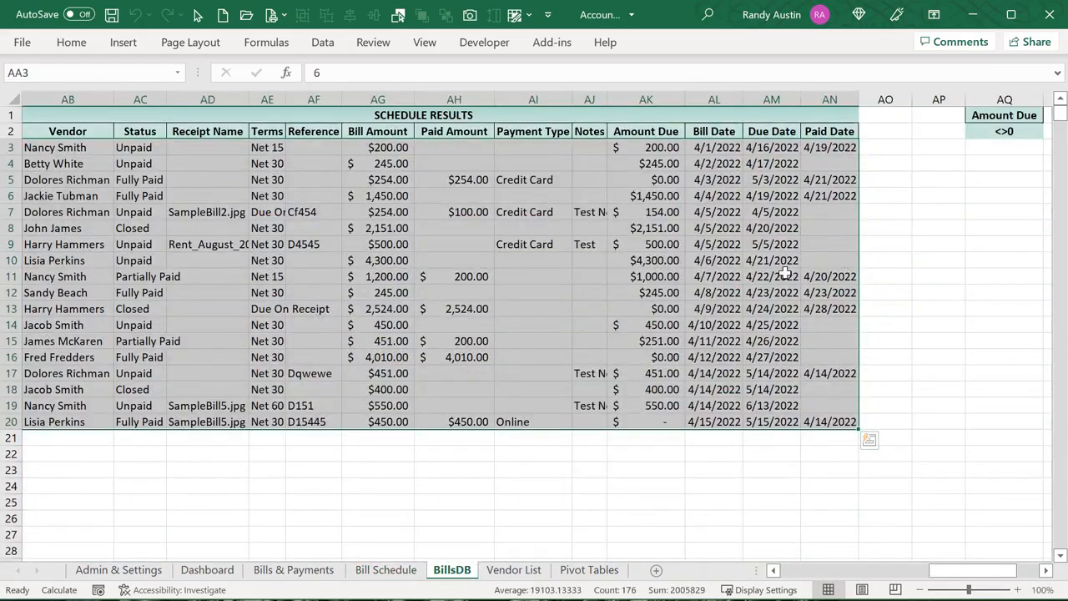
{"action": "left_click", "coordinate": [784, 276]}
{"action": "left_click_drag", "start_coordinate": [728, 148], "coordinate": [729, 422]}
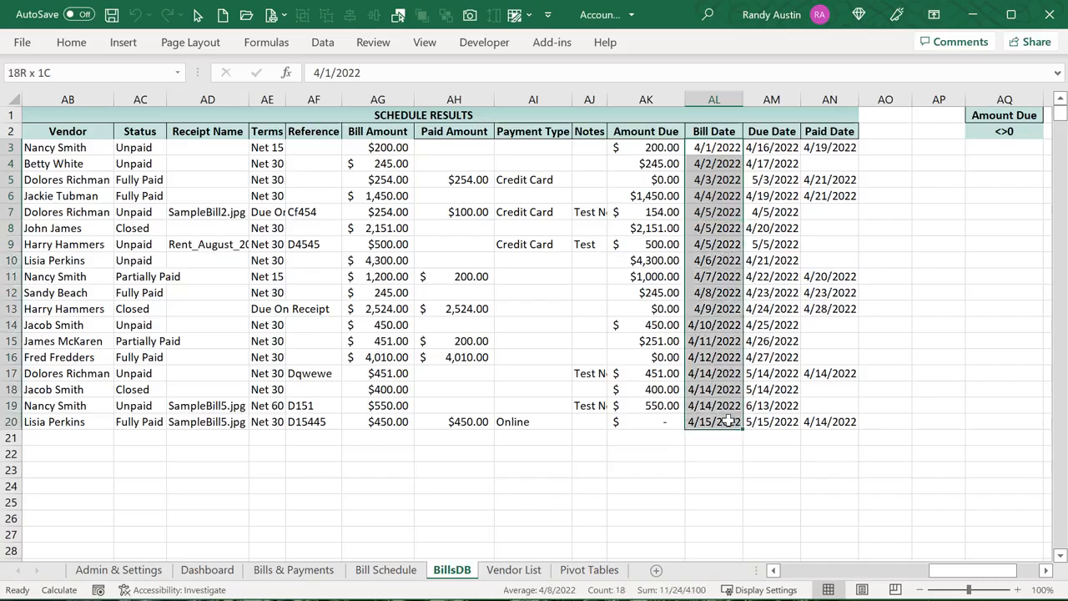
{"action": "left_click_drag", "start_coordinate": [759, 147], "coordinate": [767, 421]}
{"action": "left_click_drag", "start_coordinate": [829, 148], "coordinate": [824, 422]}
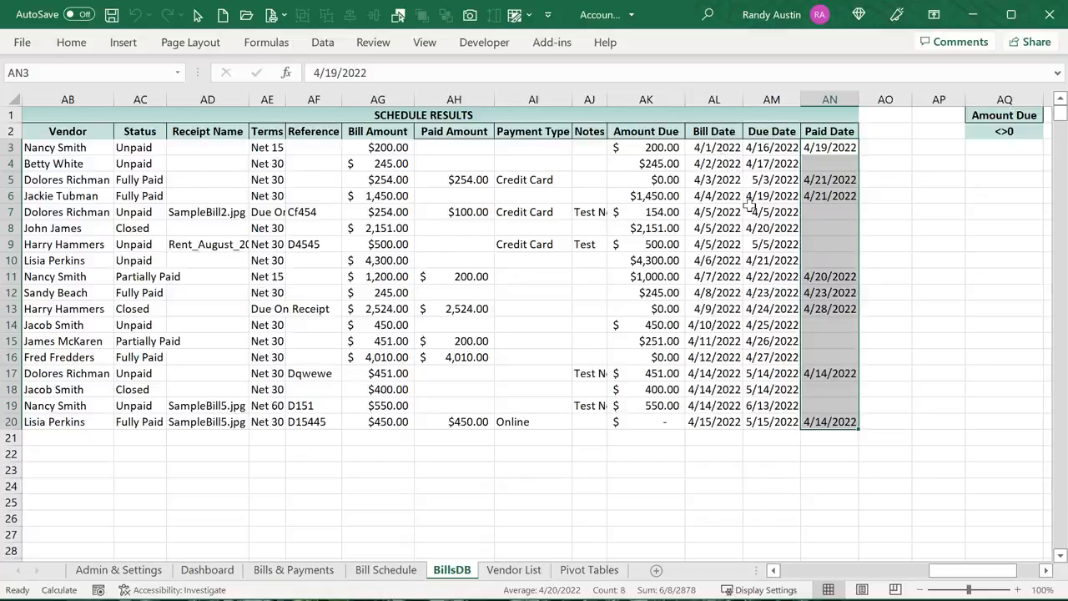
Inspect the three 4/5/2022 bill dates AL7:AL9 and step through row 3's date cells
{"action": "left_click_drag", "start_coordinate": [716, 212], "coordinate": [724, 241]}
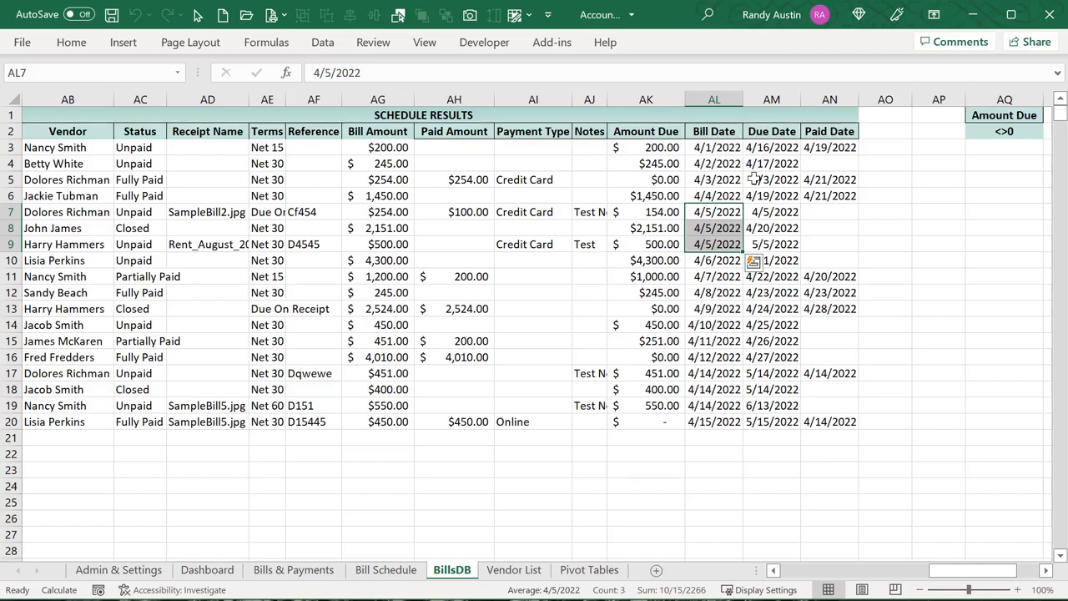
{"action": "left_click_drag", "start_coordinate": [726, 212], "coordinate": [733, 248]}
{"action": "left_click", "coordinate": [461, 214]}
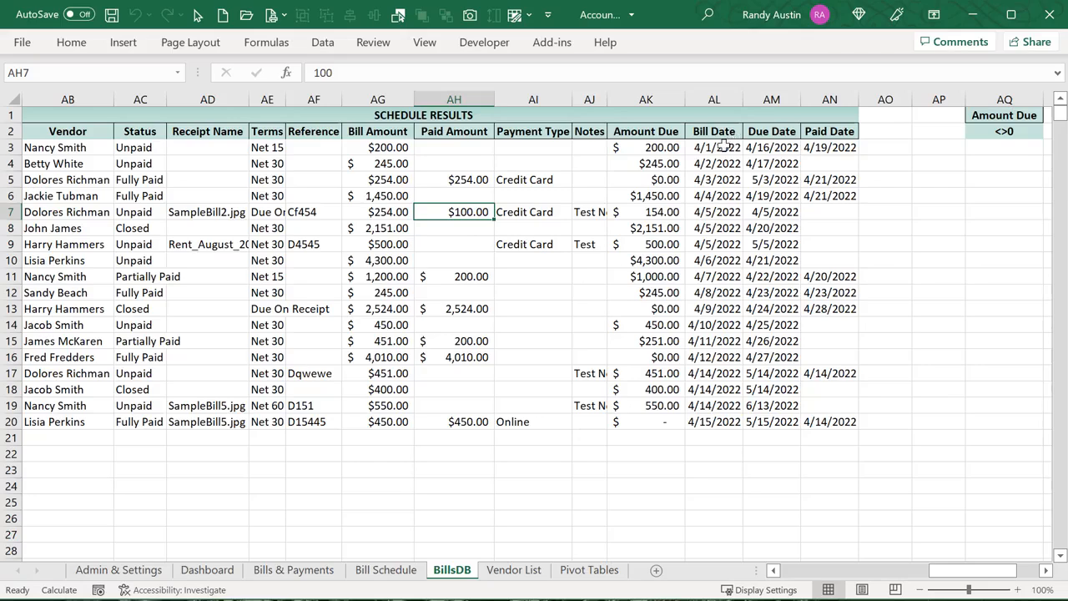
{"action": "left_click", "coordinate": [725, 147]}
{"action": "key", "text": "Tab"}
{"action": "key", "text": "Tab"}
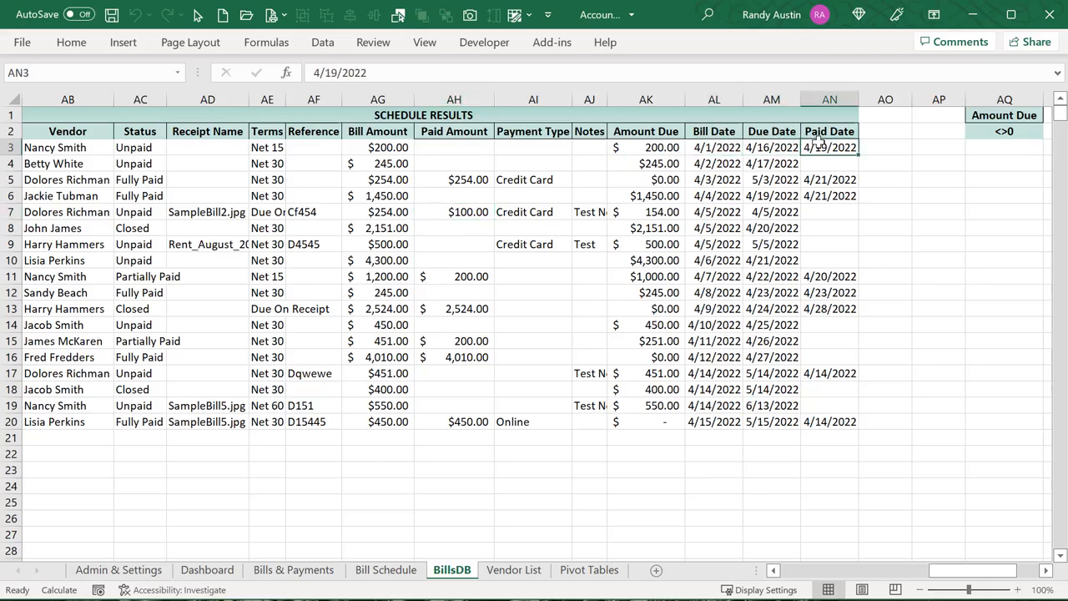
{"action": "key", "text": "Return"}
{"action": "left_click", "coordinate": [787, 147]}
{"action": "key", "text": "Tab"}
{"action": "left_click", "coordinate": [273, 52]}
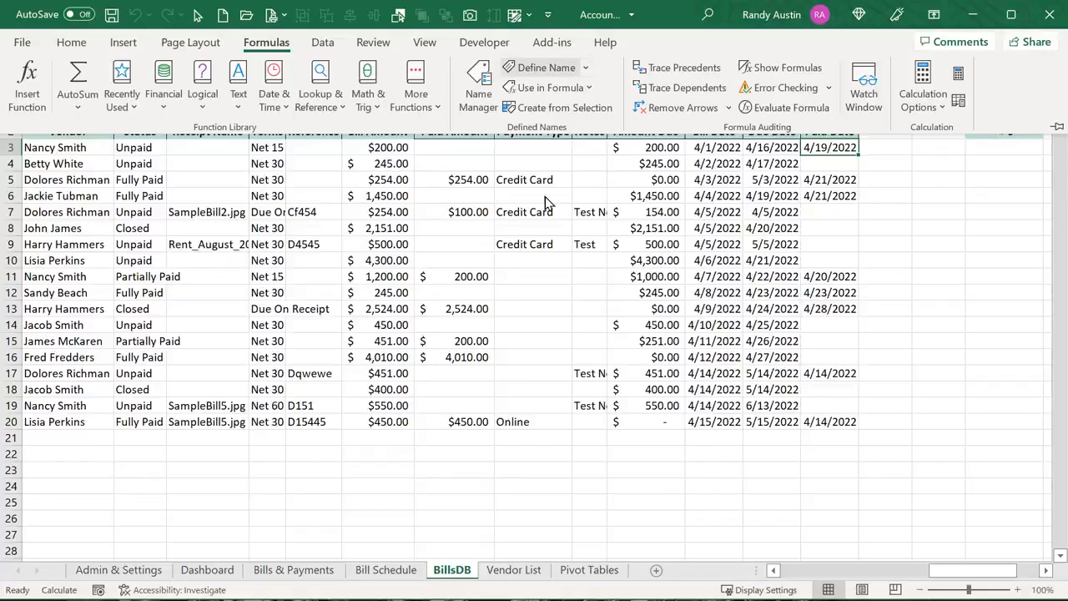
Highlight BillDate_Results in the CountIf line, then select that name in Name Manager
{"action": "key", "text": "alt+F11"}
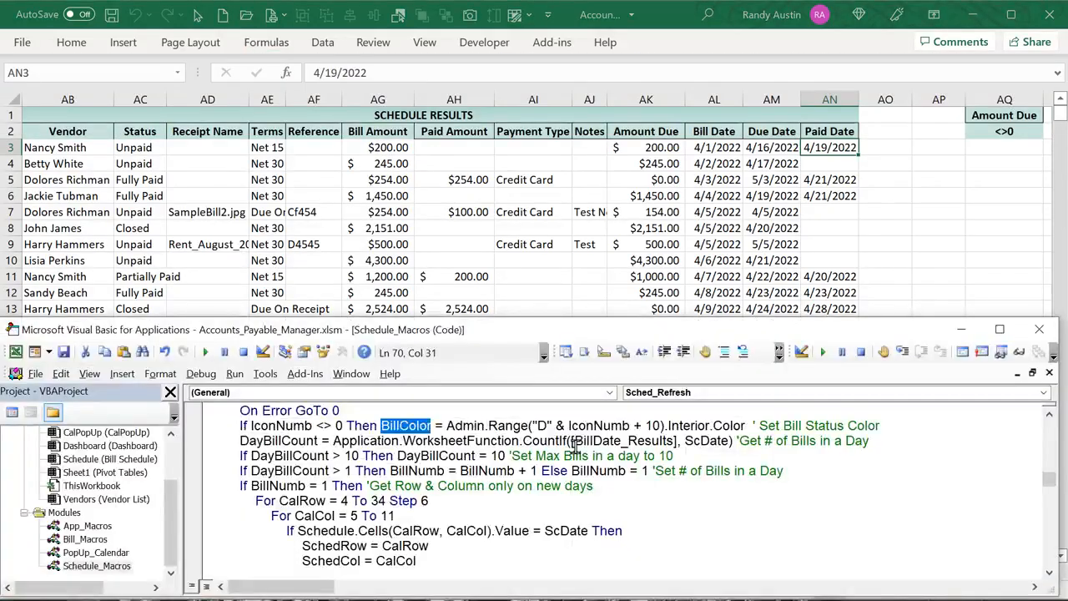
{"action": "left_click_drag", "start_coordinate": [572, 441], "coordinate": [673, 446]}
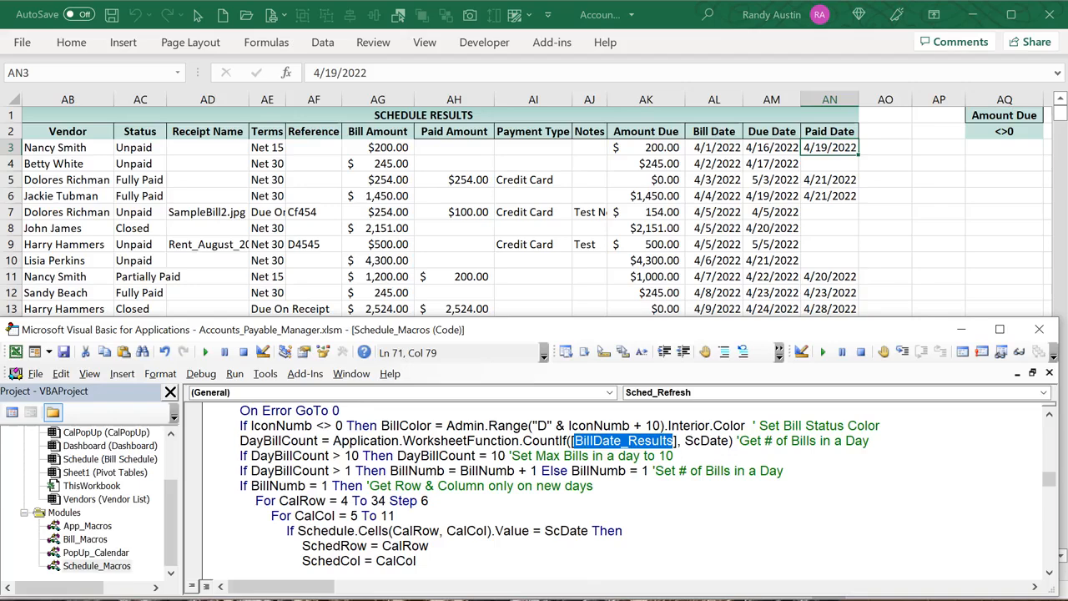
{"action": "key", "text": "alt+F11"}
{"action": "left_click", "coordinate": [267, 43]}
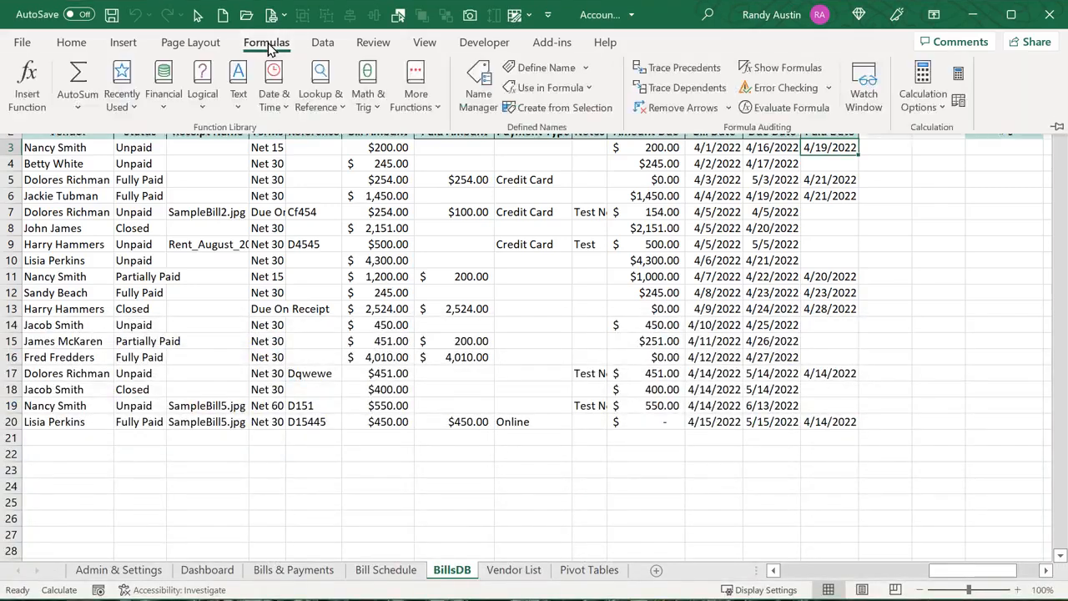
{"action": "left_click", "coordinate": [478, 87]}
{"action": "left_click", "coordinate": [464, 257]}
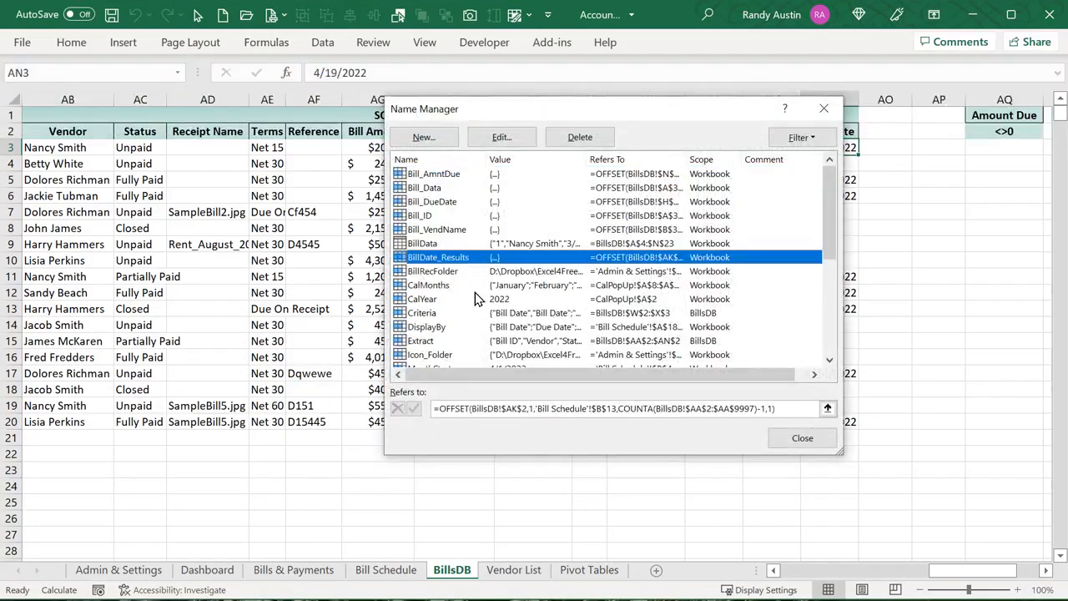
Inspect the BillDate_Results OFFSET formula, from BillsDB!$AK$2 to the 'Bill Schedule'!$B$13 offset, then close Name Manager
{"action": "left_click", "coordinate": [501, 408]}
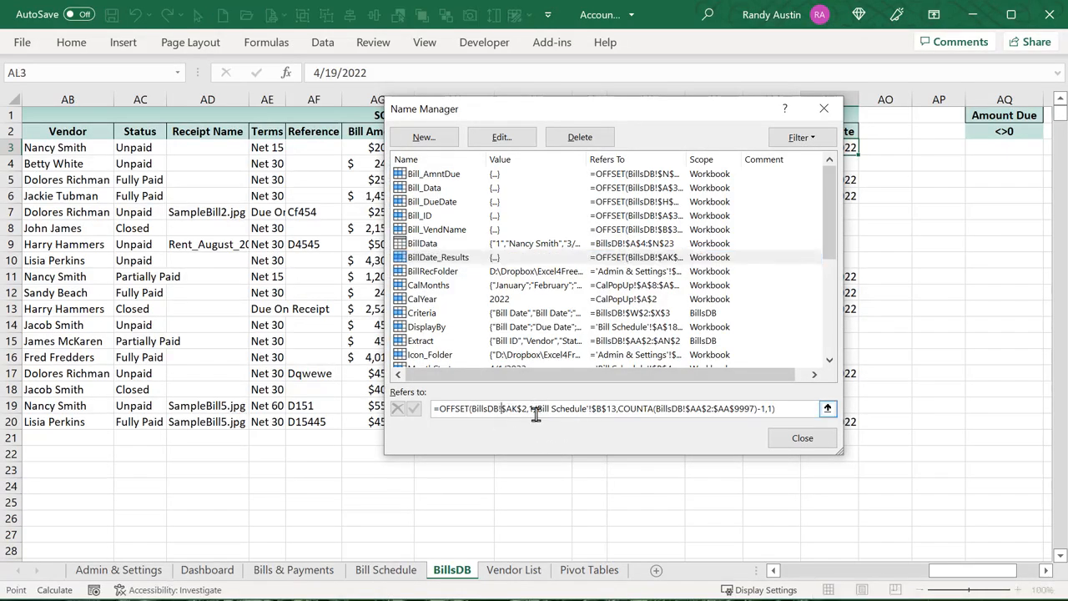
{"action": "left_click_drag", "start_coordinate": [559, 113], "coordinate": [403, 190]}
{"action": "left_click_drag", "start_coordinate": [463, 159], "coordinate": [245, 147]}
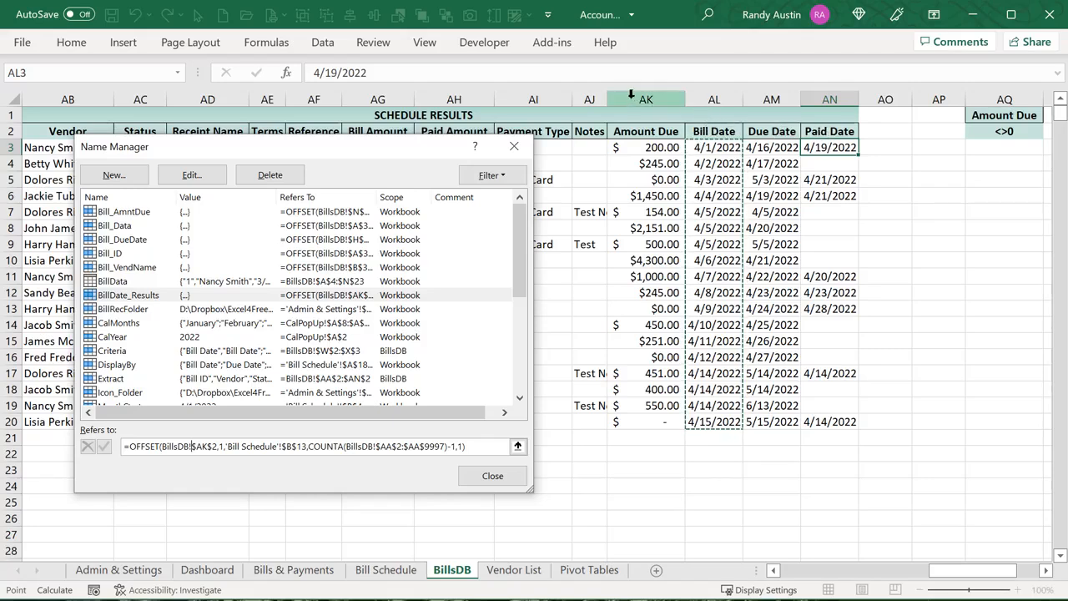
{"action": "left_click", "coordinate": [243, 446]}
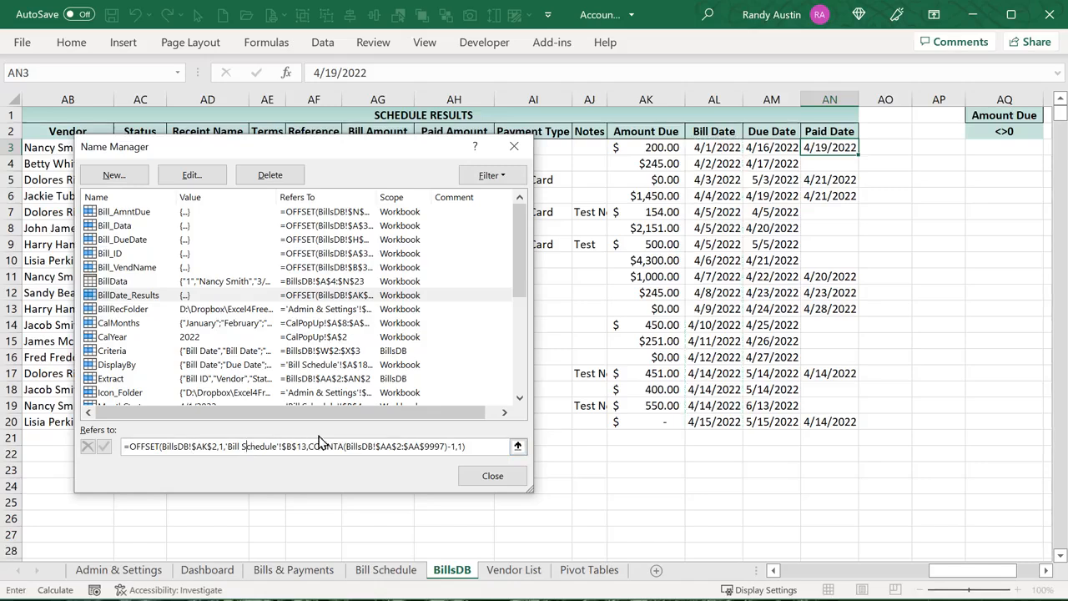
{"action": "left_click_drag", "start_coordinate": [217, 448], "coordinate": [163, 448]}
{"action": "left_click", "coordinate": [230, 448]}
{"action": "left_click_drag", "start_coordinate": [305, 446], "coordinate": [231, 446]}
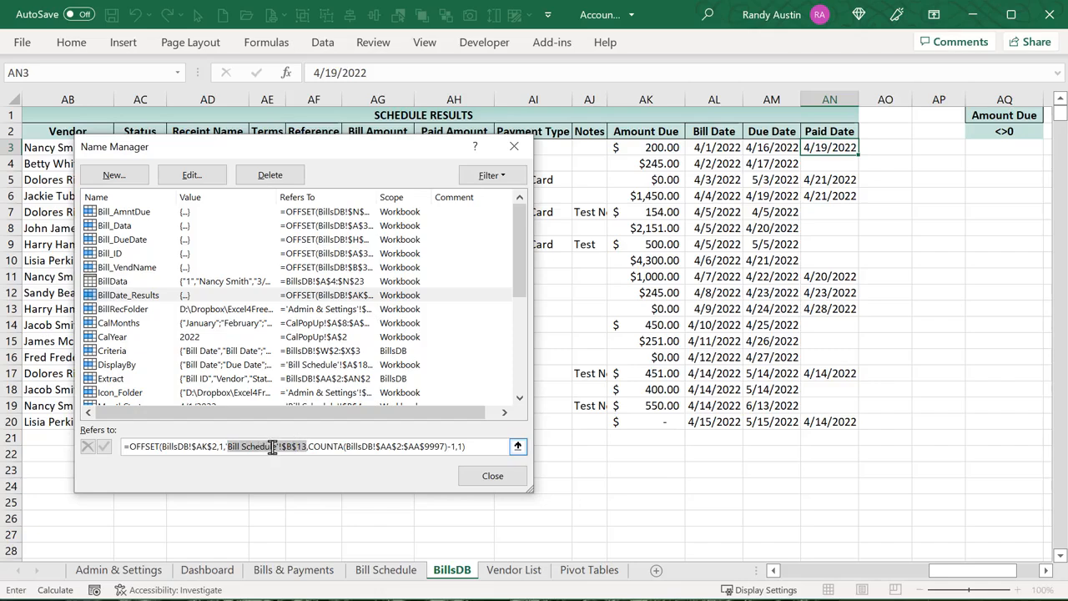
{"action": "key", "text": "Escape"}
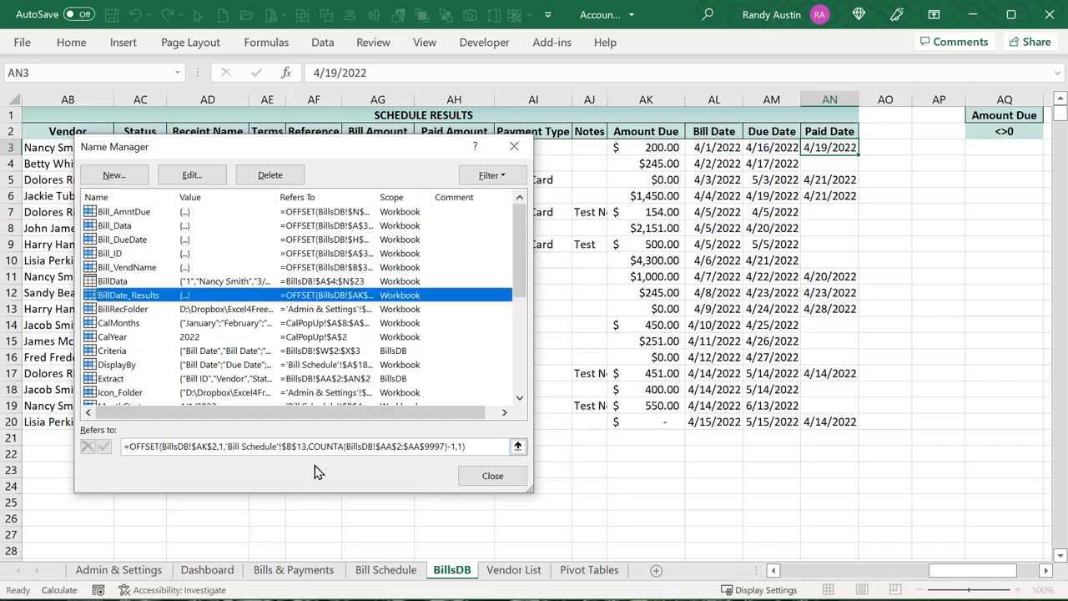
{"action": "key", "text": "Escape"}
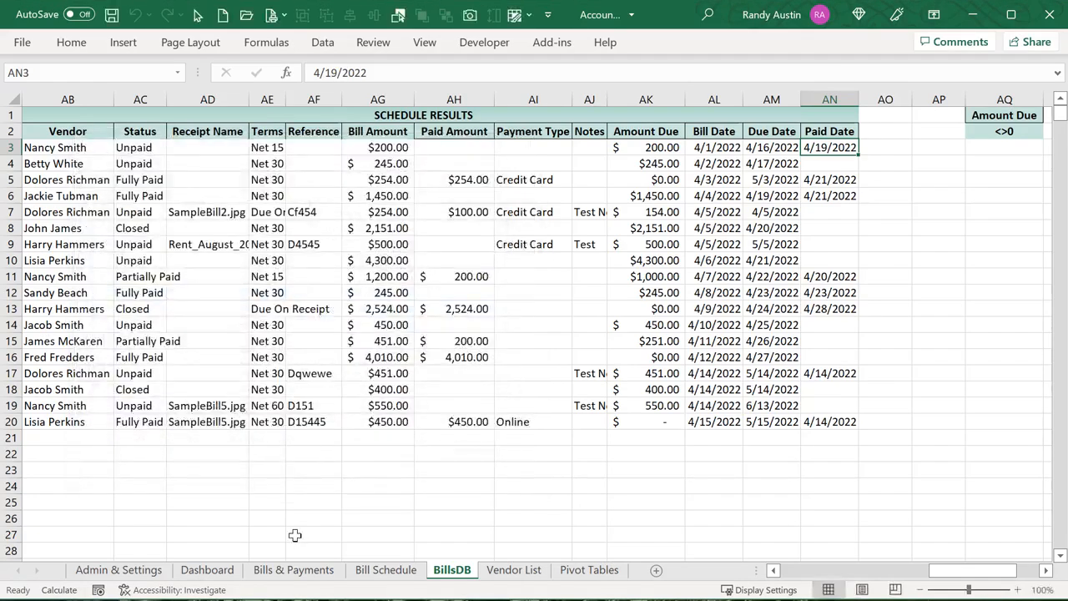
{"action": "left_click", "coordinate": [377, 569]}
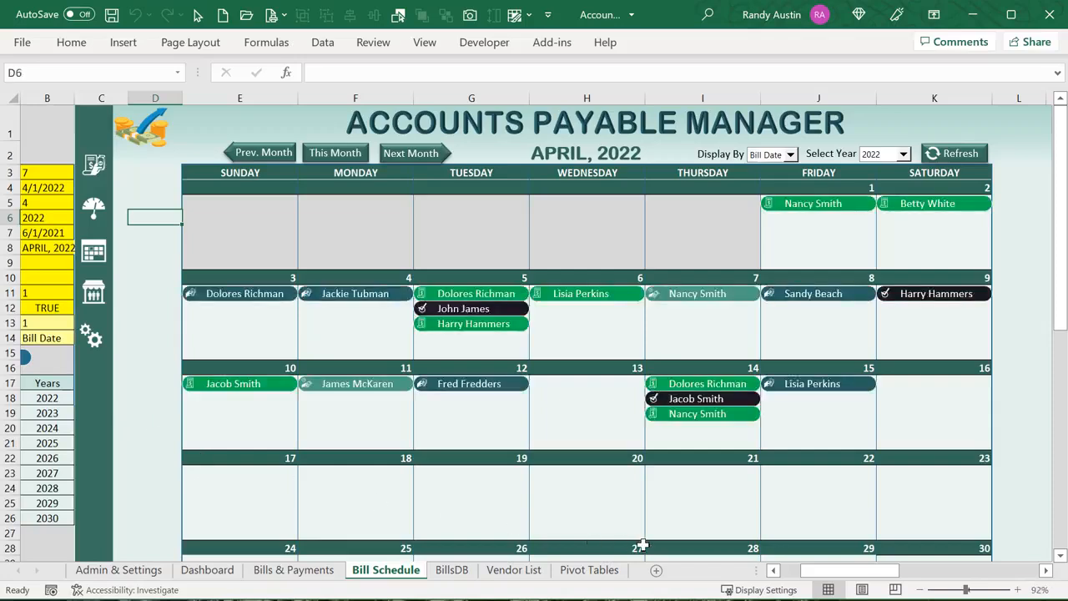
{"action": "left_click_drag", "start_coordinate": [851, 576], "coordinate": [826, 575]}
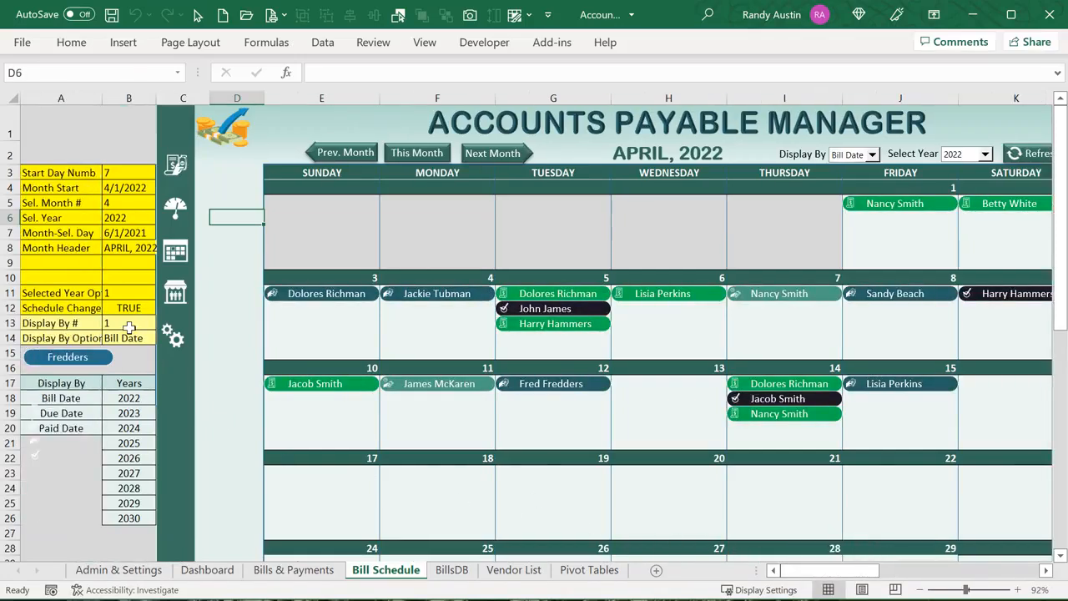
{"action": "left_click", "coordinate": [124, 324]}
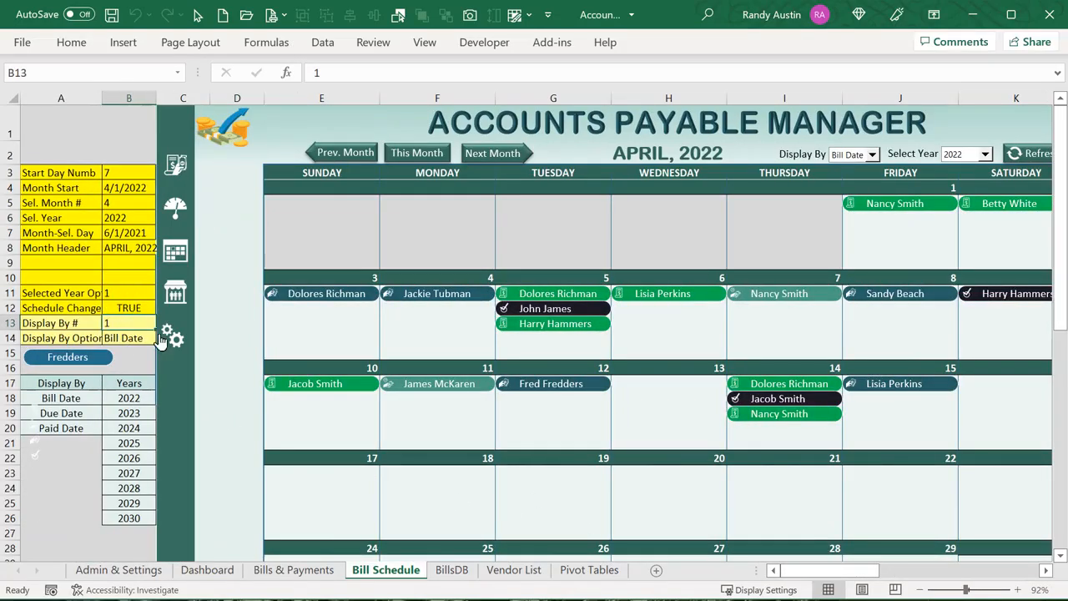
{"action": "left_click", "coordinate": [453, 571]}
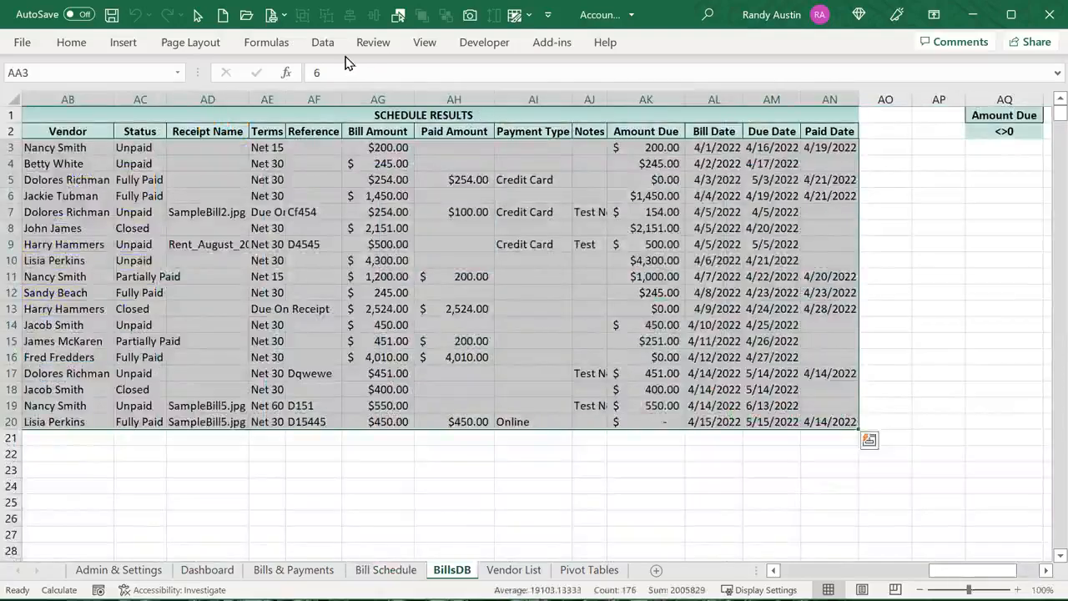
{"action": "left_click", "coordinate": [267, 42]}
{"action": "left_click", "coordinate": [472, 91]}
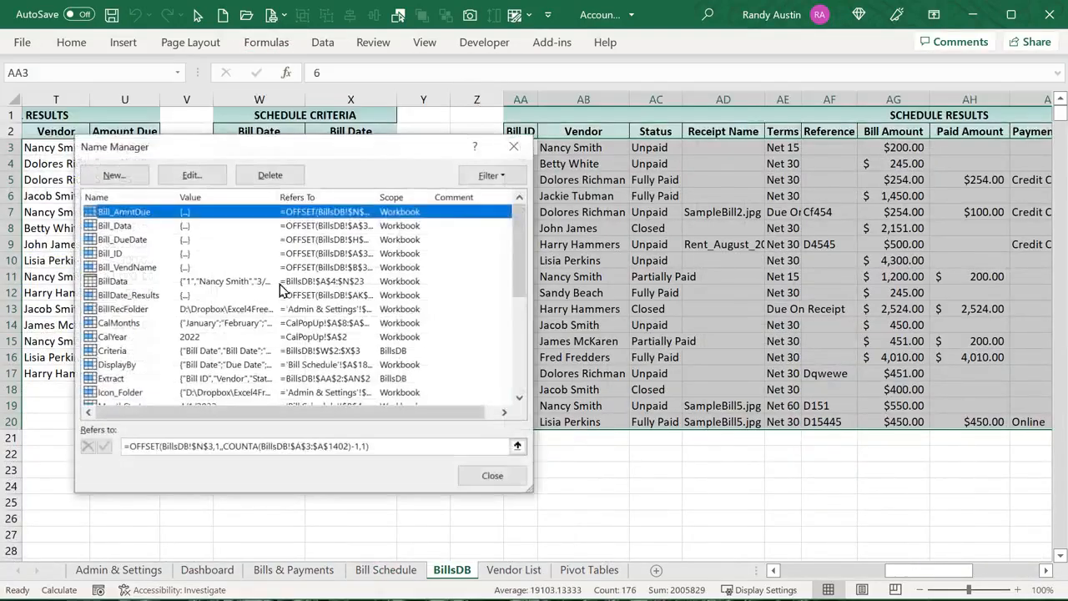
{"action": "left_click", "coordinate": [112, 338]}
{"action": "left_click", "coordinate": [125, 295]}
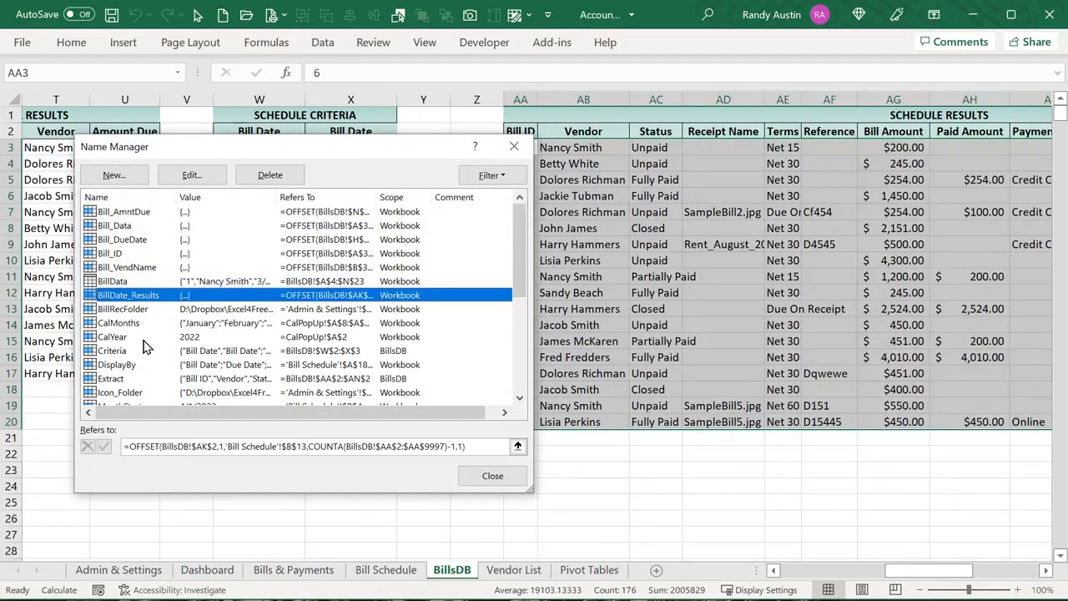
{"action": "left_click", "coordinate": [280, 446]}
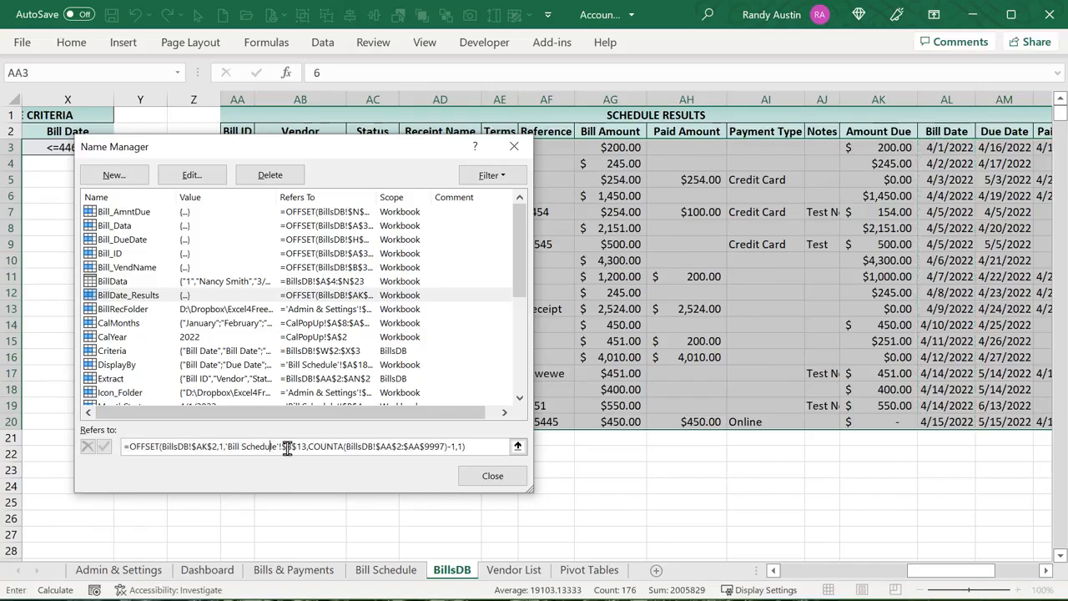
{"action": "mouse_move", "coordinate": [307, 448]}
{"action": "left_click_drag", "start_coordinate": [307, 448], "coordinate": [228, 448]}
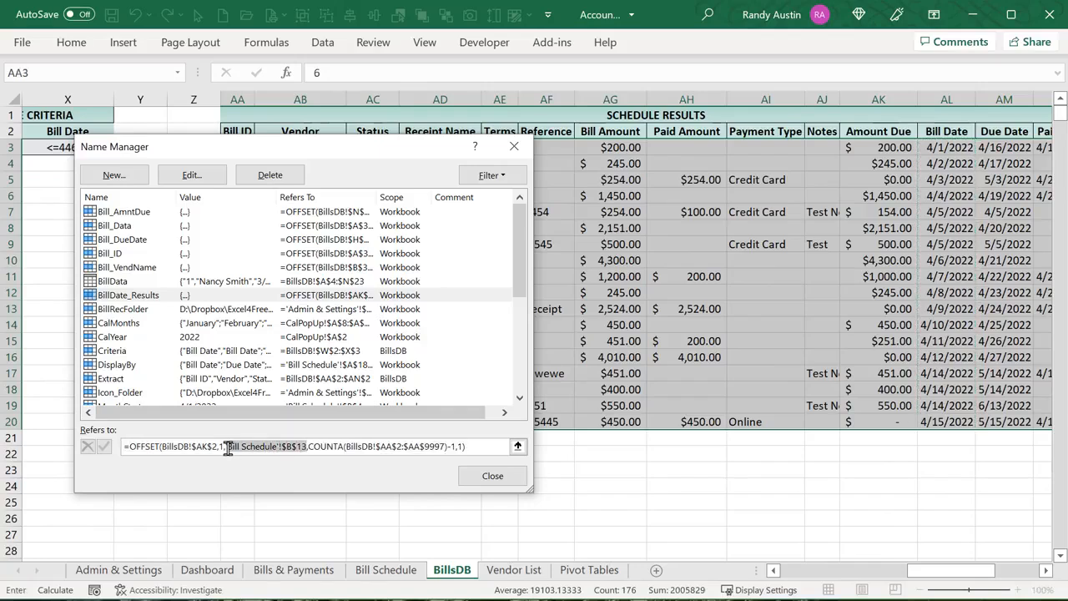
{"action": "left_click_drag", "start_coordinate": [308, 447], "coordinate": [440, 444]}
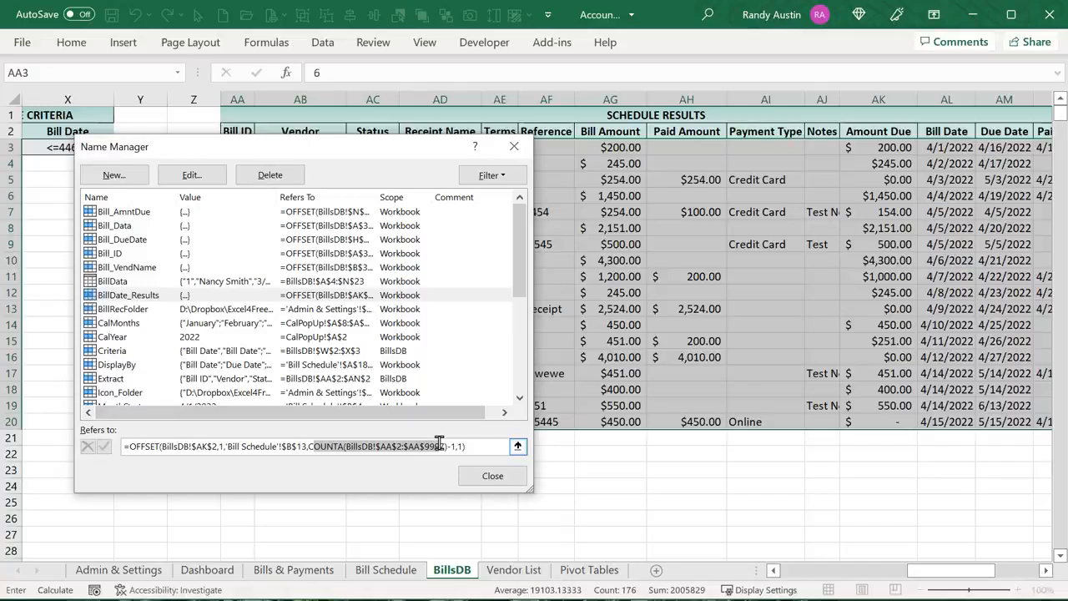
{"action": "left_click_drag", "start_coordinate": [401, 151], "coordinate": [789, 100]}
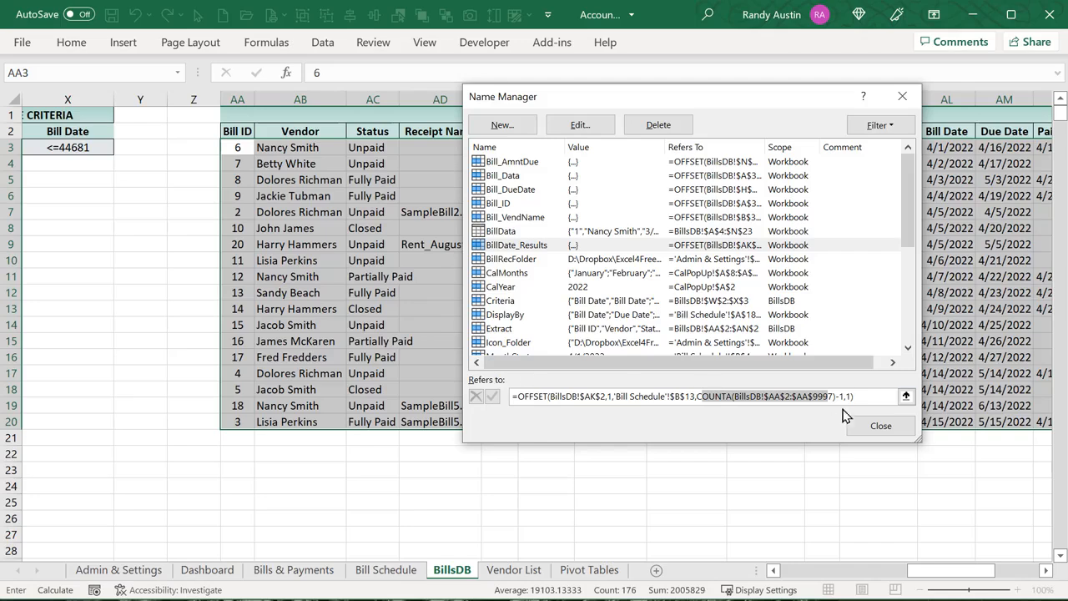
{"action": "left_click", "coordinate": [867, 396]}
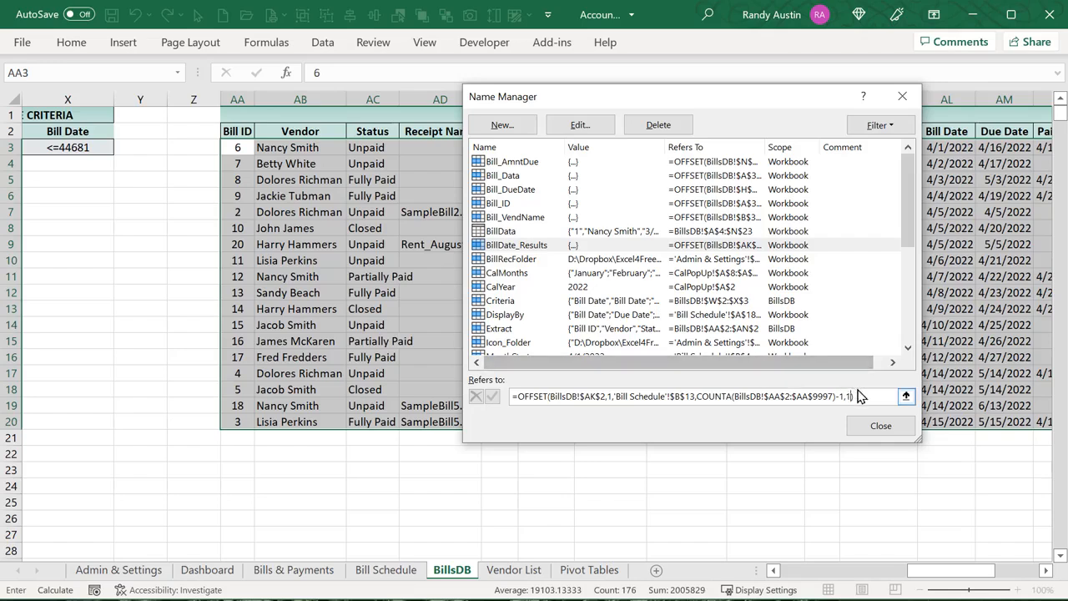
{"action": "left_click", "coordinate": [809, 394]}
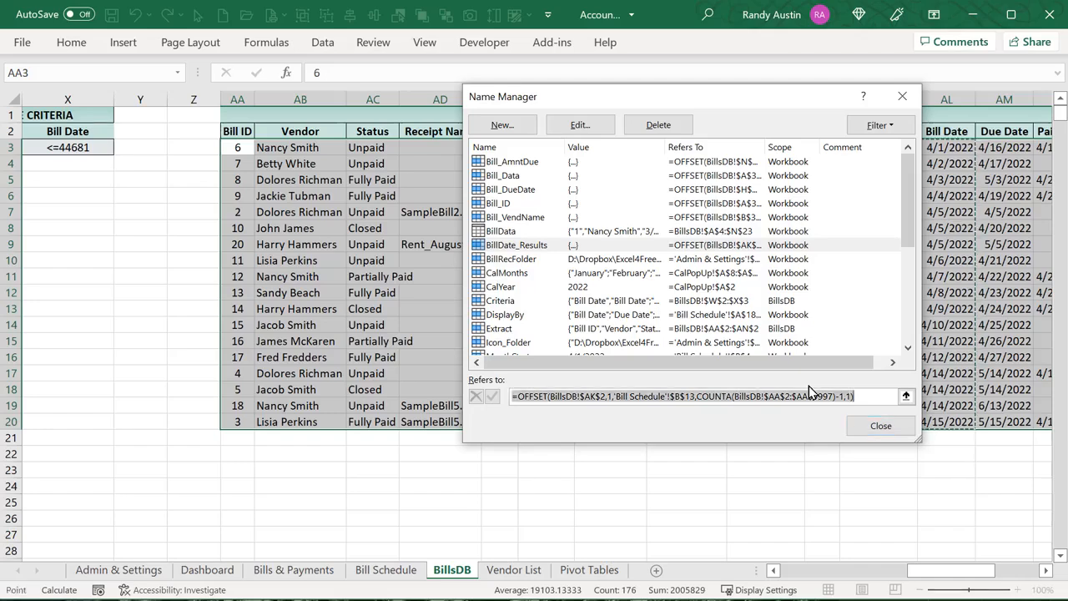
{"action": "left_click_drag", "start_coordinate": [705, 100], "coordinate": [294, 150]}
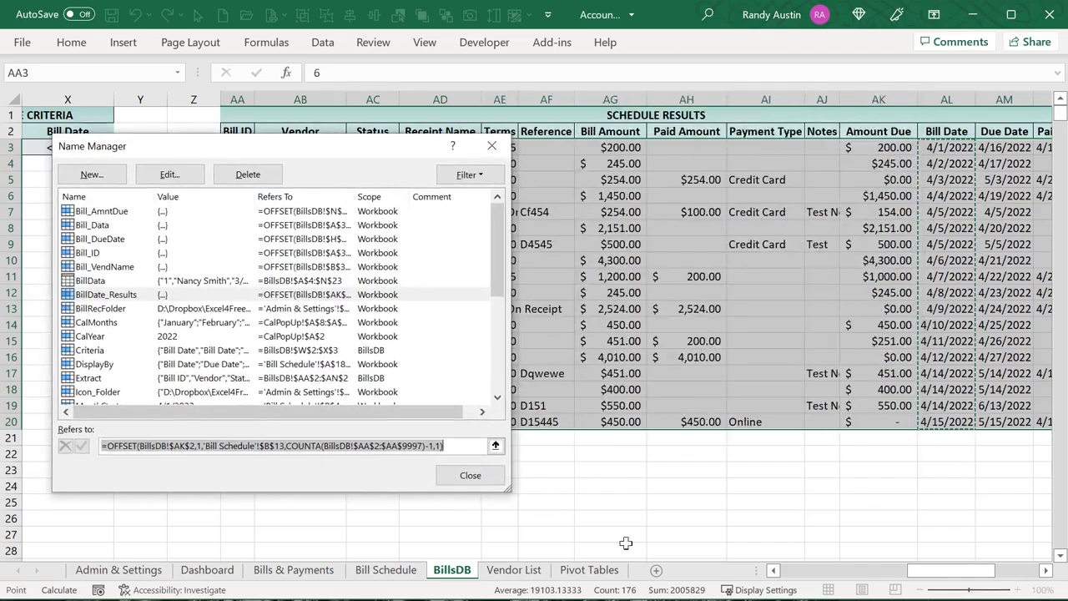
{"action": "left_click_drag", "start_coordinate": [916, 574], "coordinate": [958, 574]}
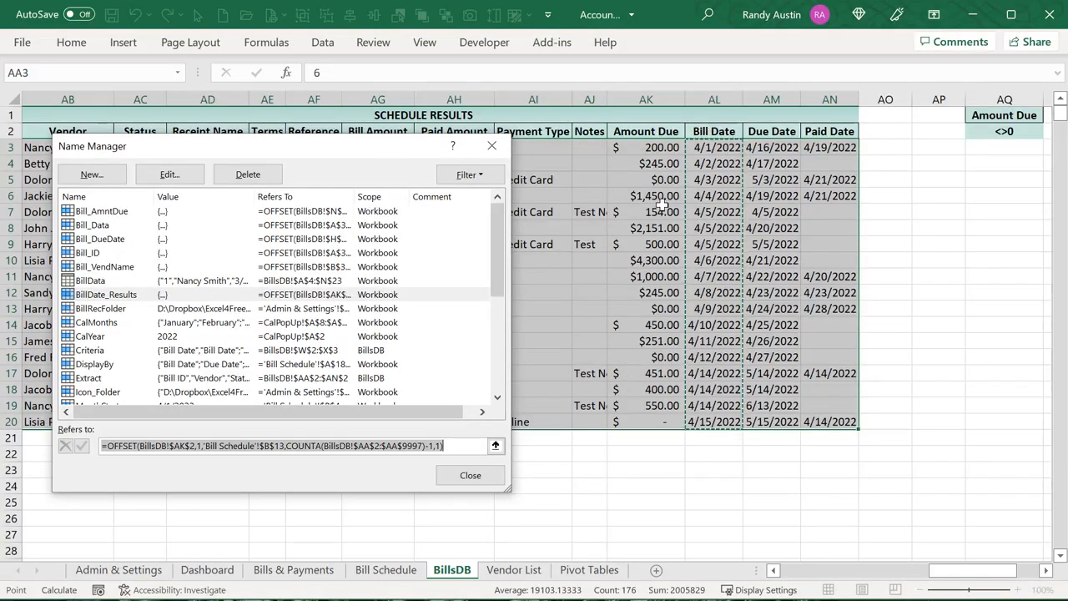
{"action": "left_click", "coordinate": [471, 477]}
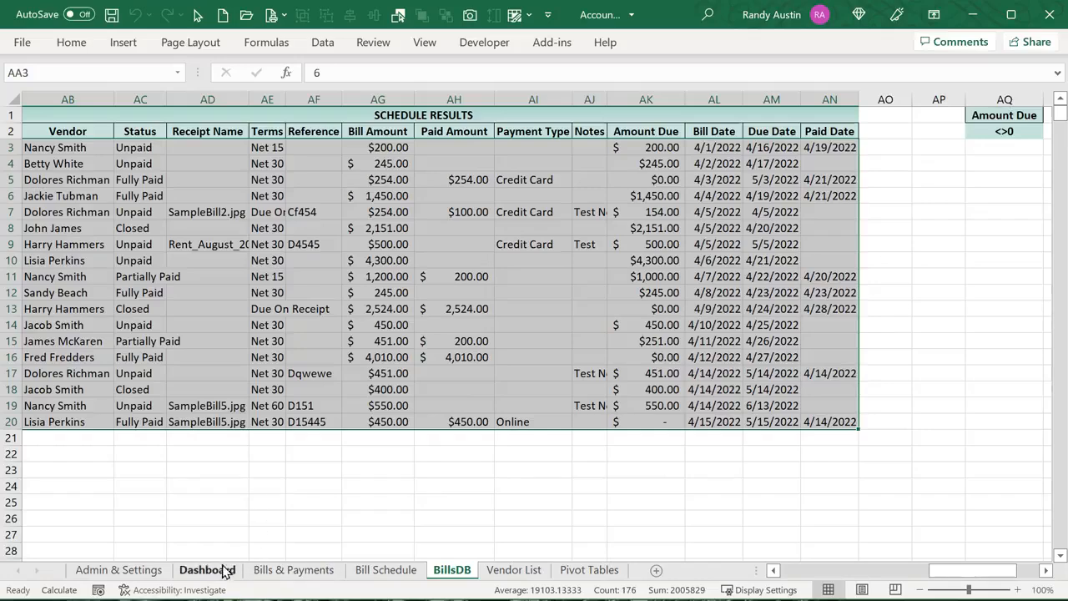
Set the Bill Schedule calendar's Display By dropdown to Due Date
{"action": "left_click", "coordinate": [382, 570]}
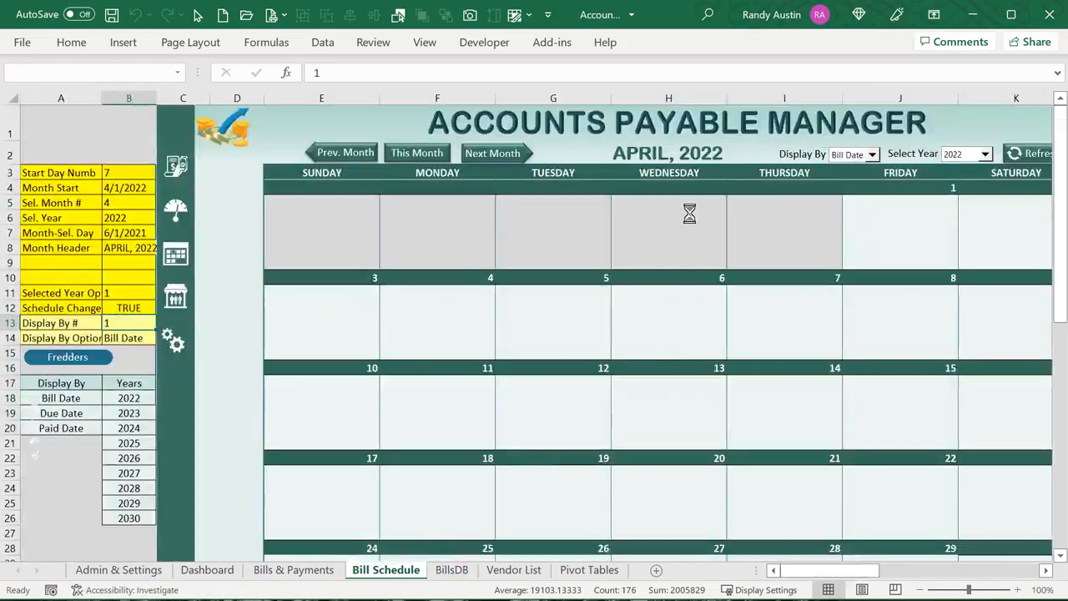
{"action": "left_click", "coordinate": [871, 154]}
{"action": "left_click", "coordinate": [867, 179]}
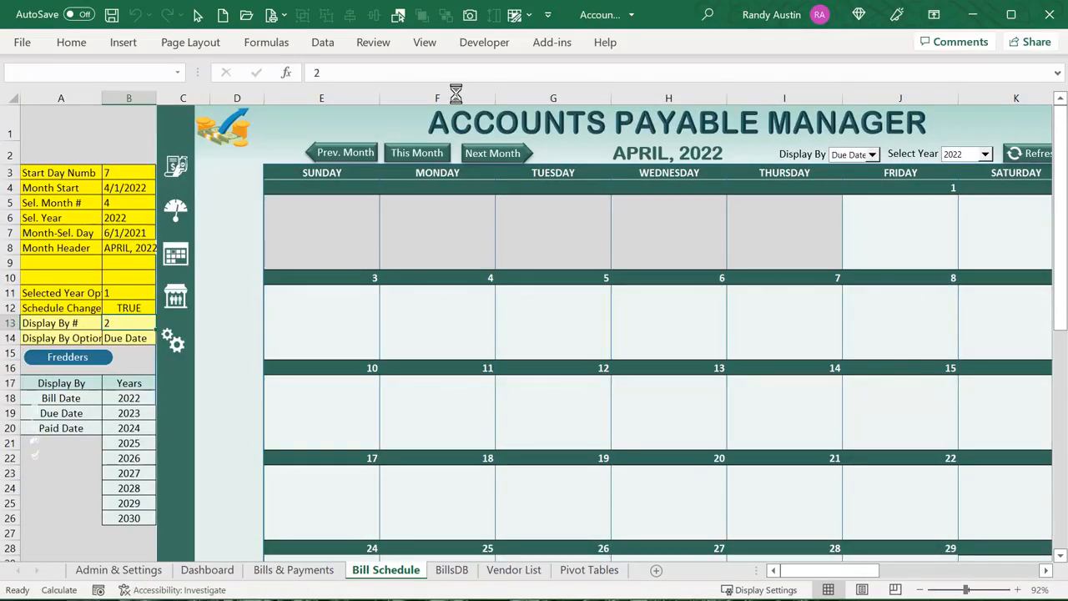
Open Name Manager, select BillDate_Results, and enlarge and reposition the dialog
{"action": "left_click", "coordinate": [266, 42]}
{"action": "left_click", "coordinate": [476, 119]}
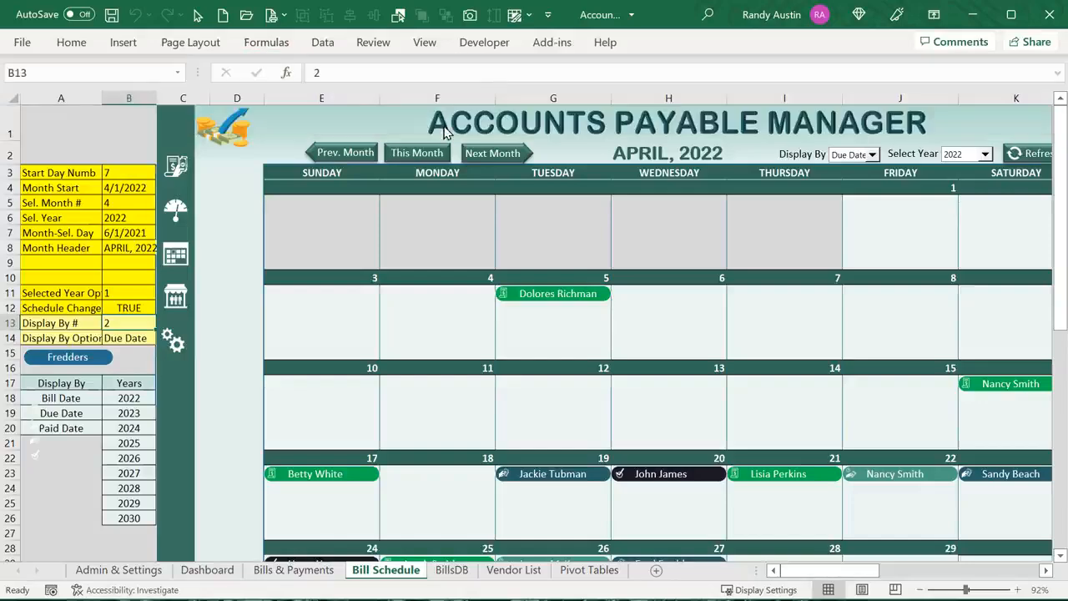
{"action": "left_click", "coordinate": [105, 295]}
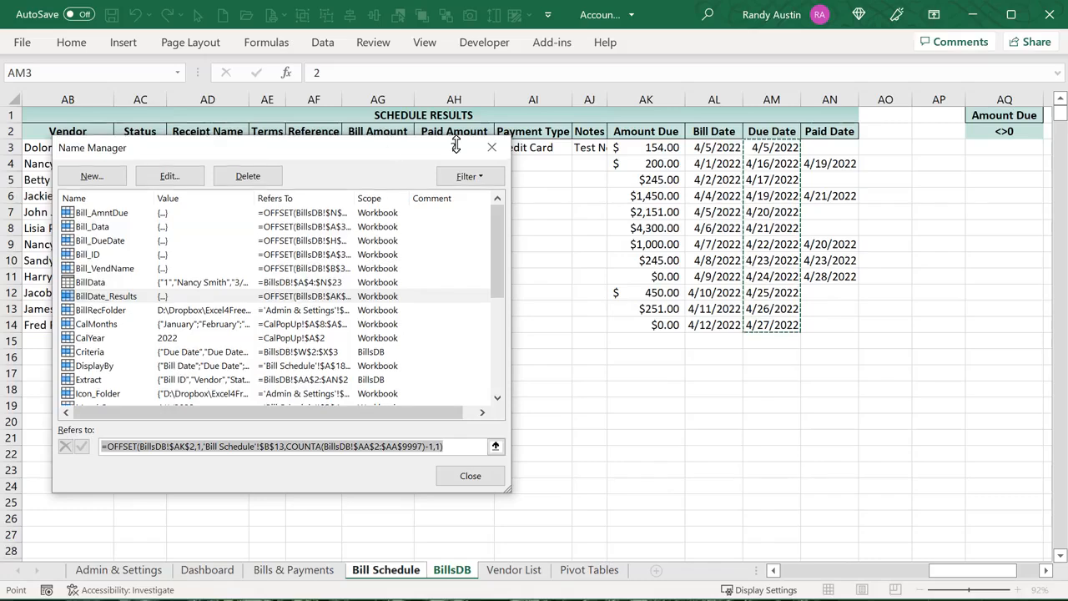
{"action": "left_click_drag", "start_coordinate": [453, 137], "coordinate": [453, 131]}
{"action": "left_click_drag", "start_coordinate": [389, 149], "coordinate": [525, 118]}
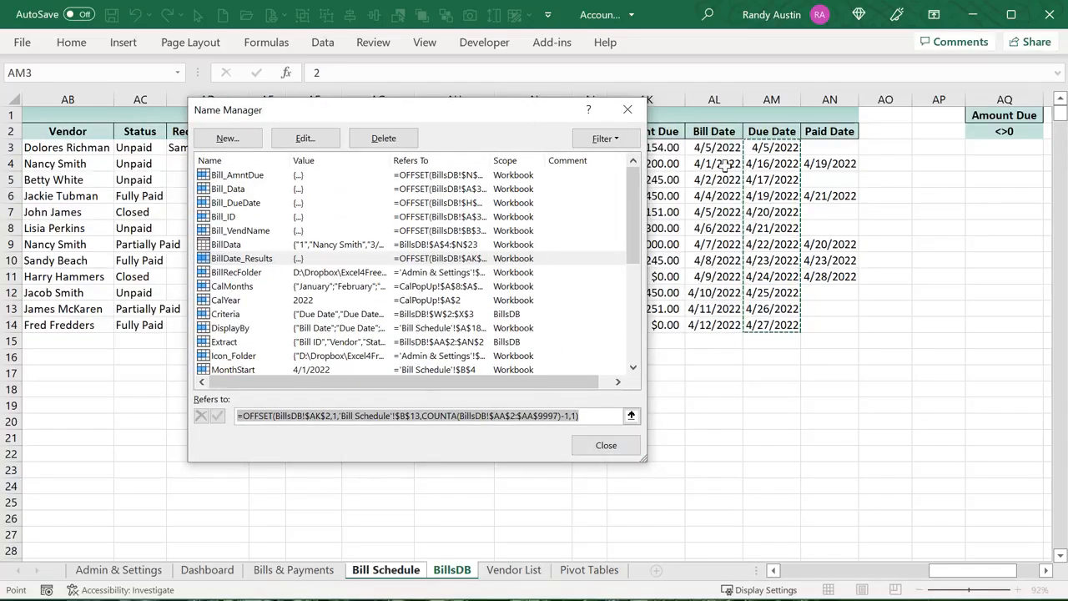
Close Name Manager and set the calendar's Display By back to Bill Date
{"action": "left_click", "coordinate": [603, 448]}
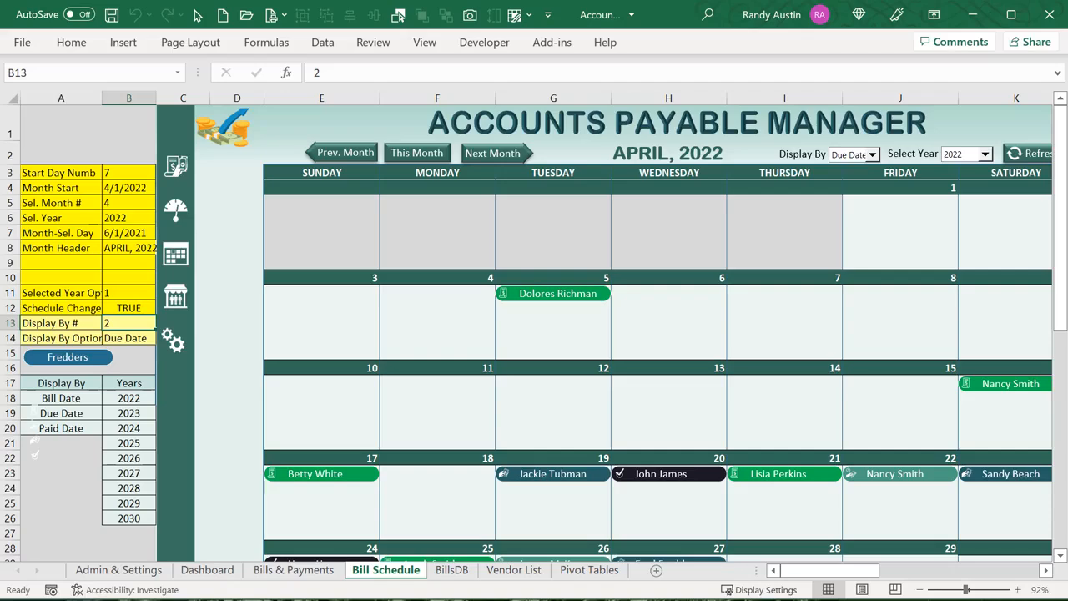
{"action": "left_click", "coordinate": [448, 571]}
{"action": "left_click", "coordinate": [715, 213]}
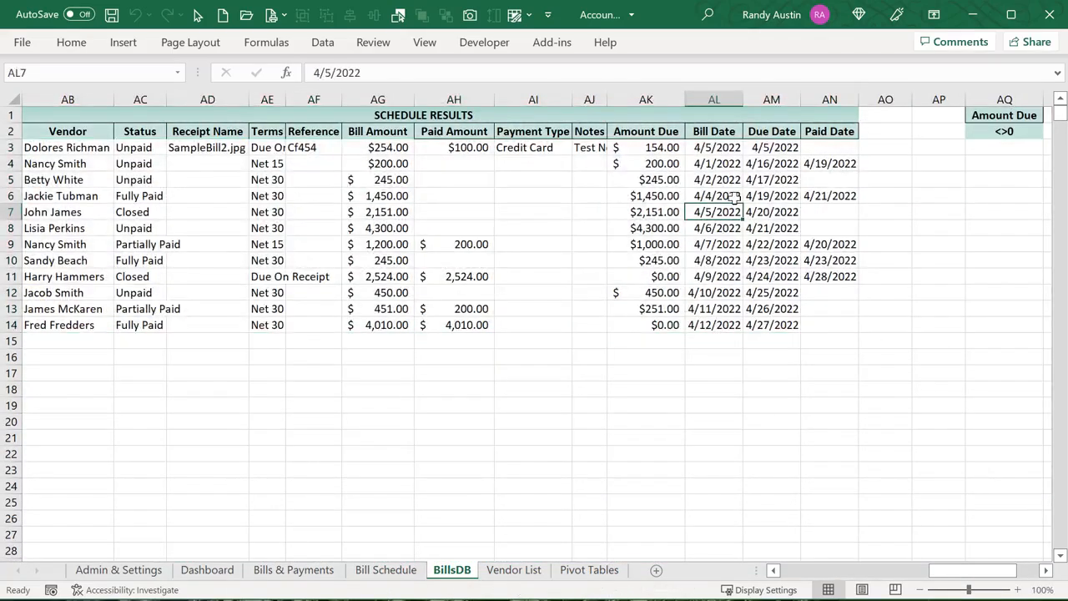
{"action": "left_click", "coordinate": [385, 571]}
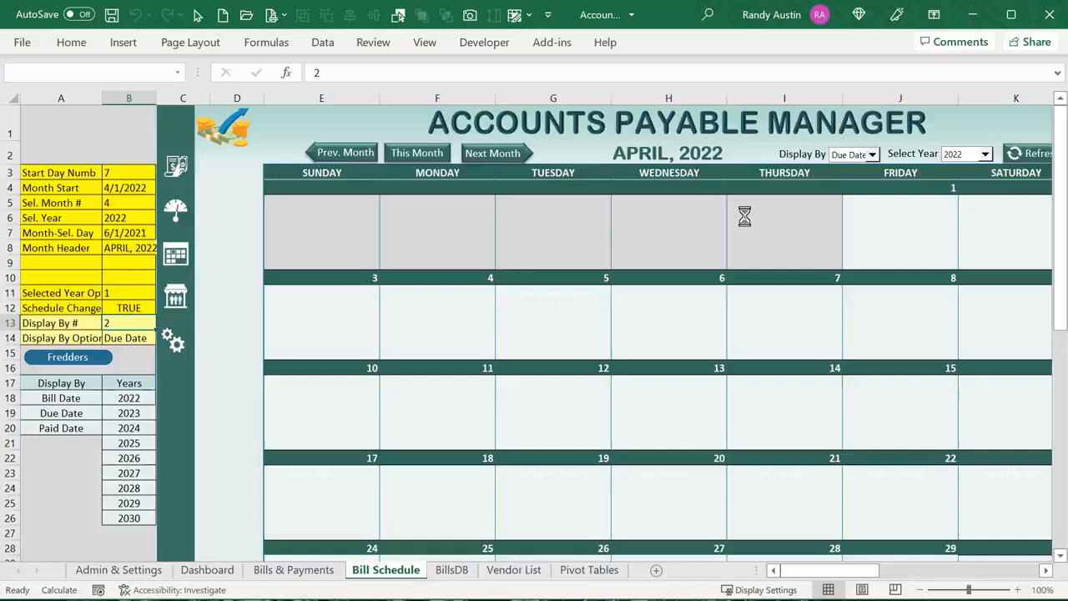
{"action": "left_click", "coordinate": [872, 157]}
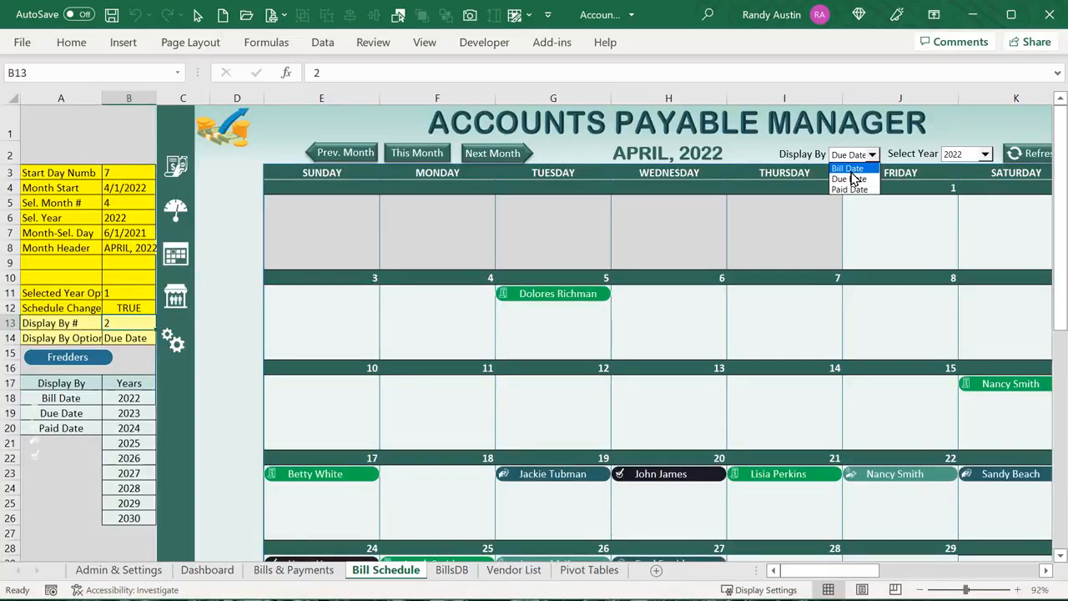
{"action": "left_click", "coordinate": [848, 168]}
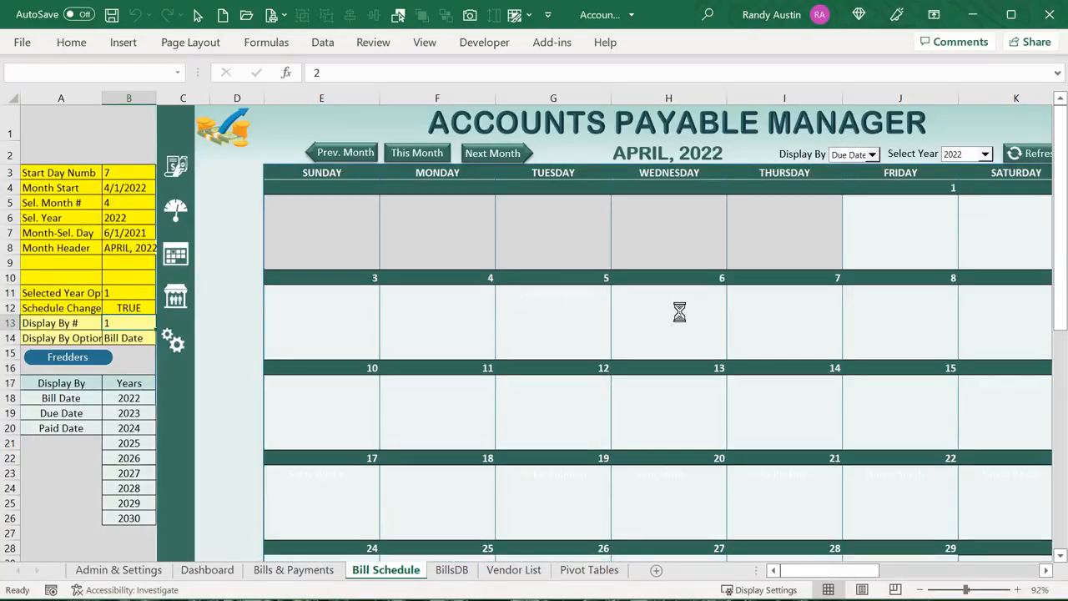
Select the three 4/5/2022 bill dates AL7:AL9 on BillsDB and open the VBA editor
{"action": "left_click", "coordinate": [451, 570]}
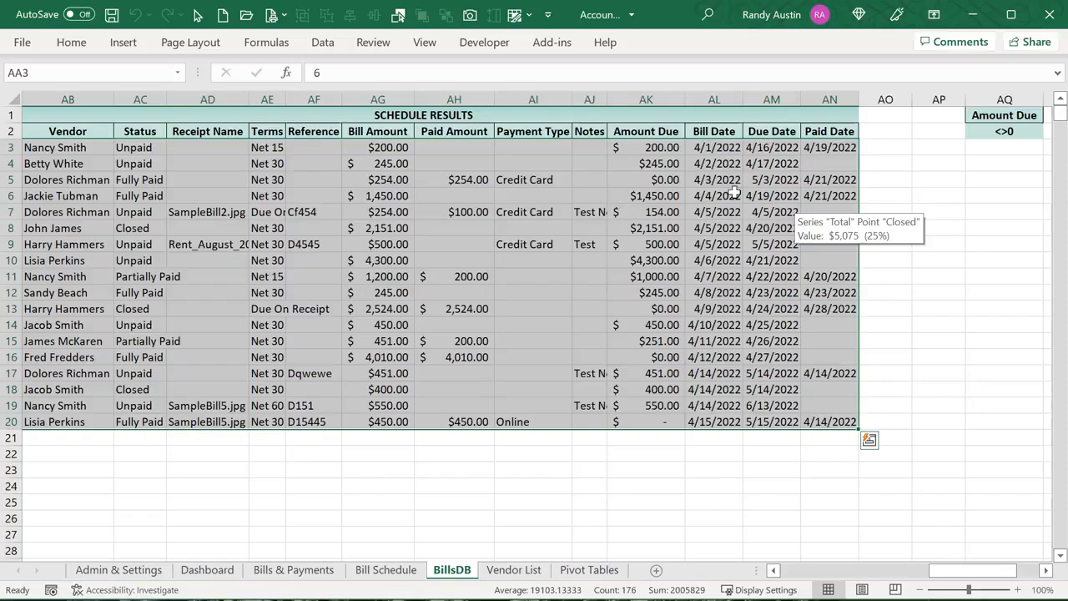
{"action": "left_click_drag", "start_coordinate": [723, 211], "coordinate": [724, 242]}
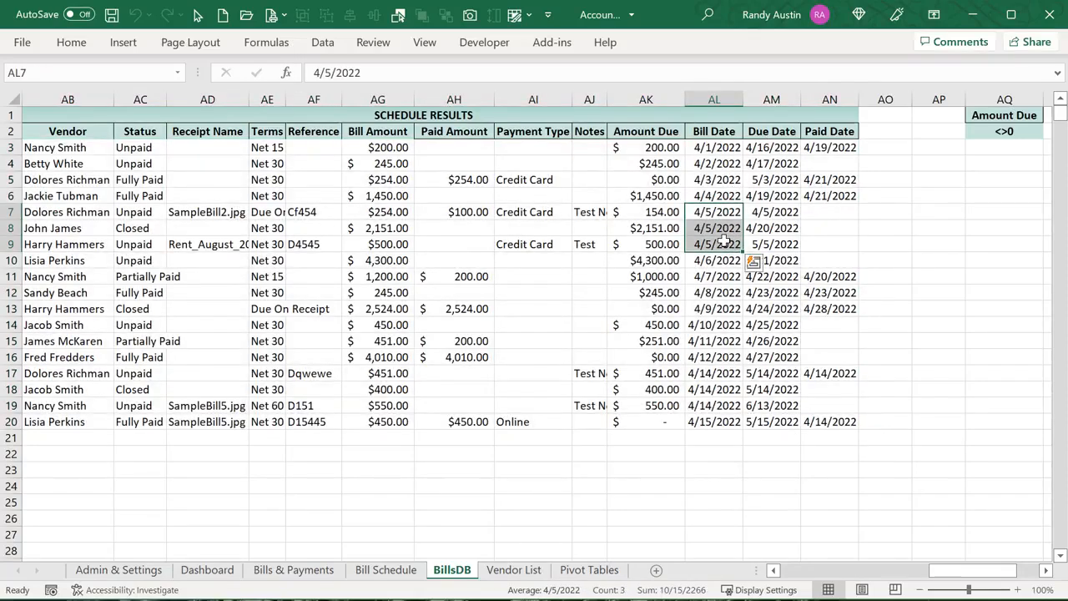
{"action": "key", "text": "alt+F11"}
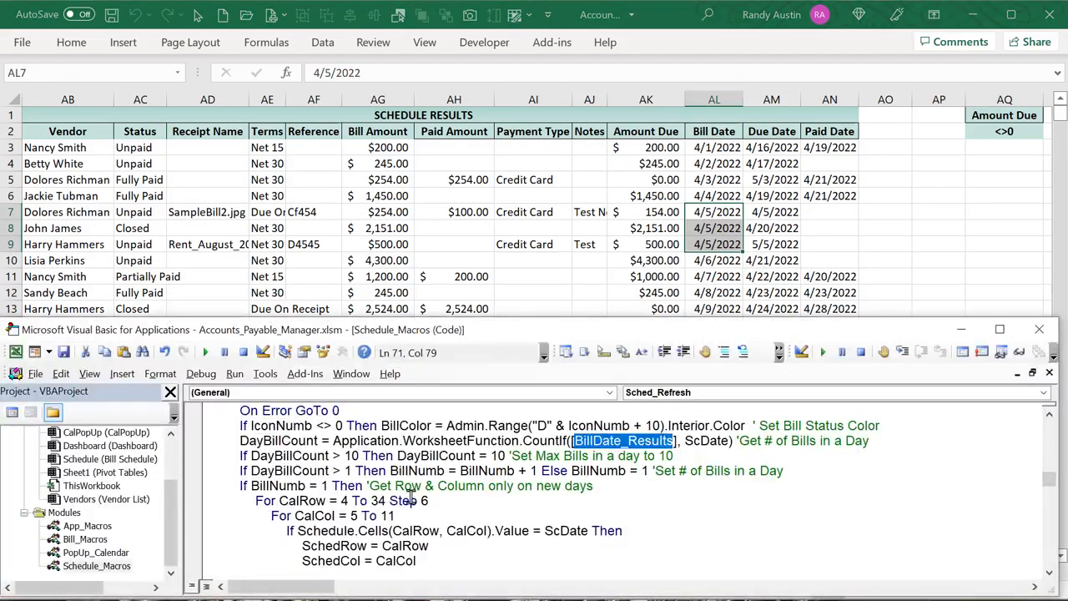
Highlight ScDate and the BillDate_Results range in the CountIf line, then view the Bill Schedule calendar
{"action": "left_click", "coordinate": [241, 441]}
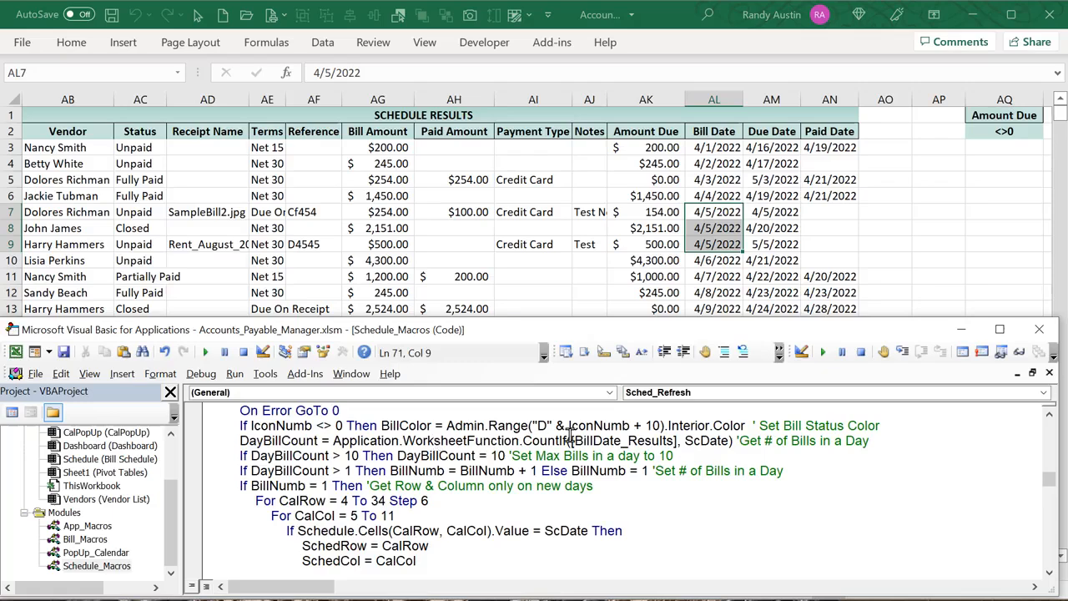
{"action": "double_click", "coordinate": [689, 440]}
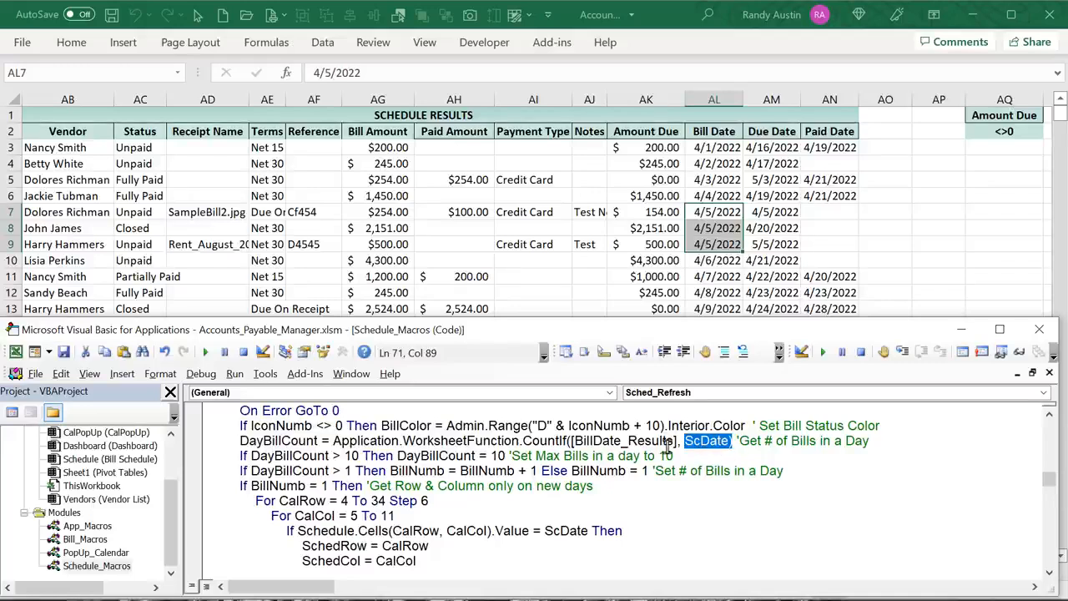
{"action": "left_click_drag", "start_coordinate": [676, 444], "coordinate": [566, 445]}
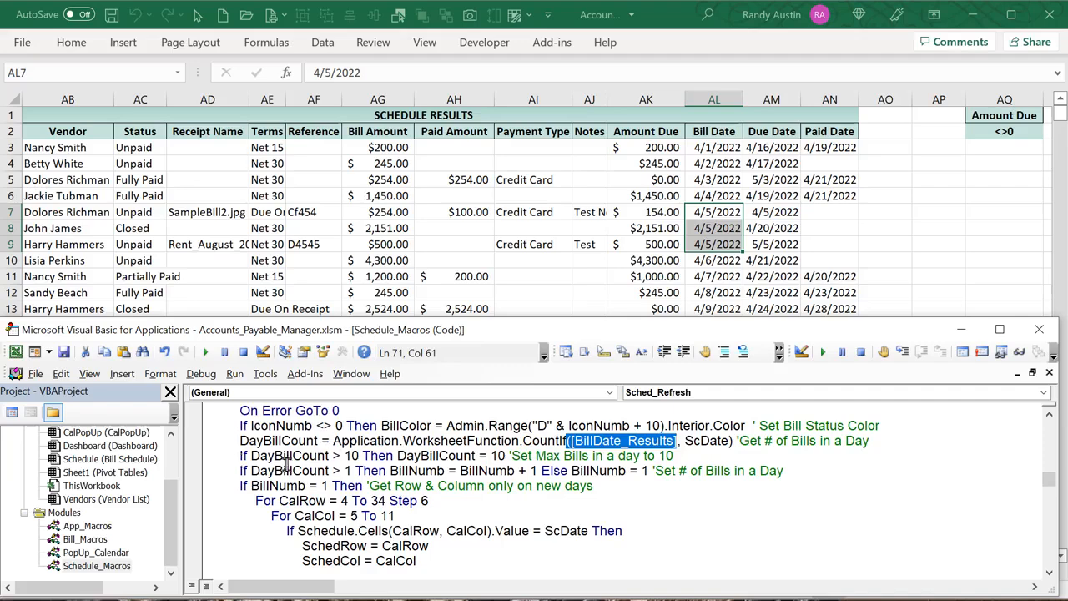
{"action": "left_click", "coordinate": [259, 292]}
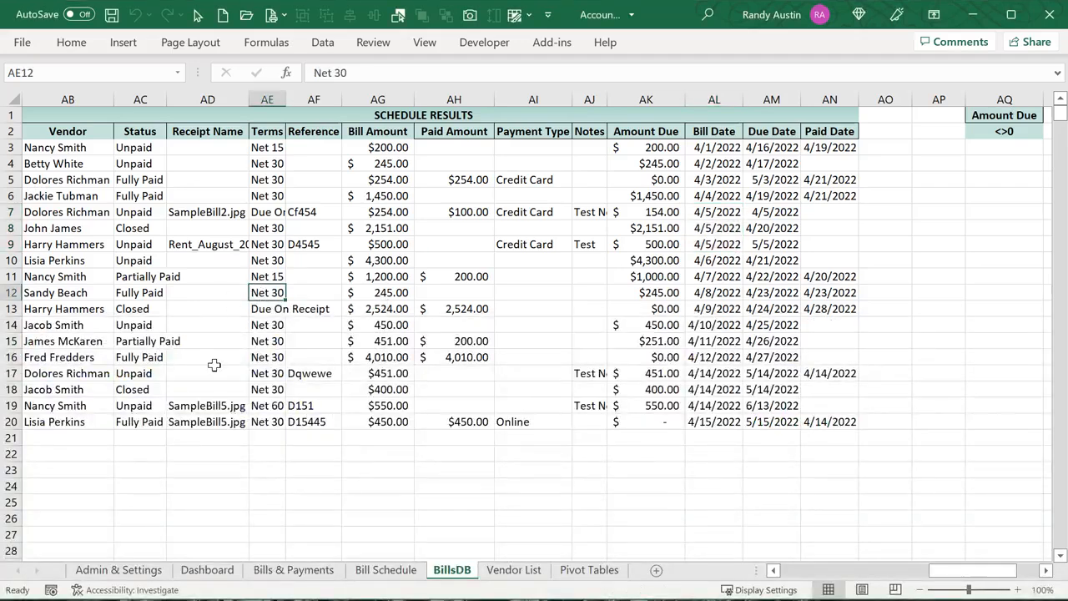
{"action": "left_click", "coordinate": [387, 570]}
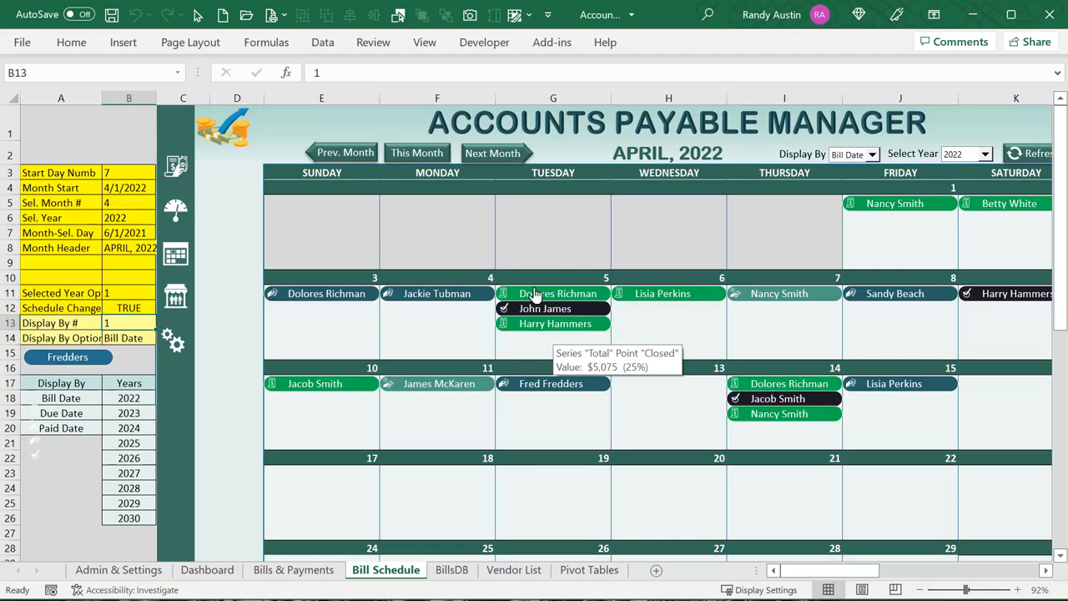
In the VBA editor, highlight the 10-bills-per-day limit, then return to the calendar
{"action": "key", "text": "alt+F11"}
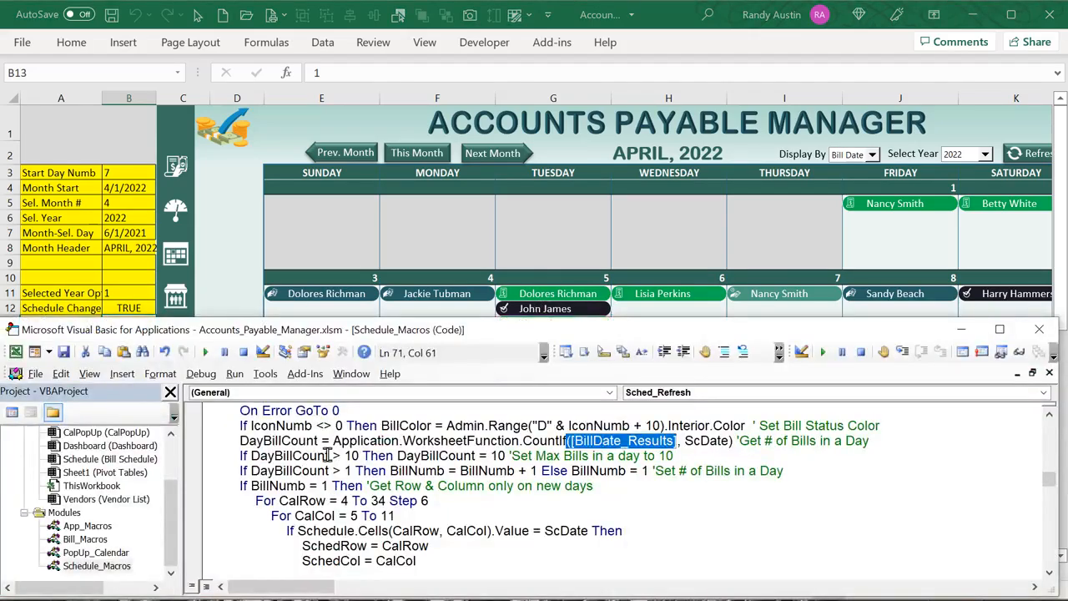
{"action": "left_click", "coordinate": [343, 455]}
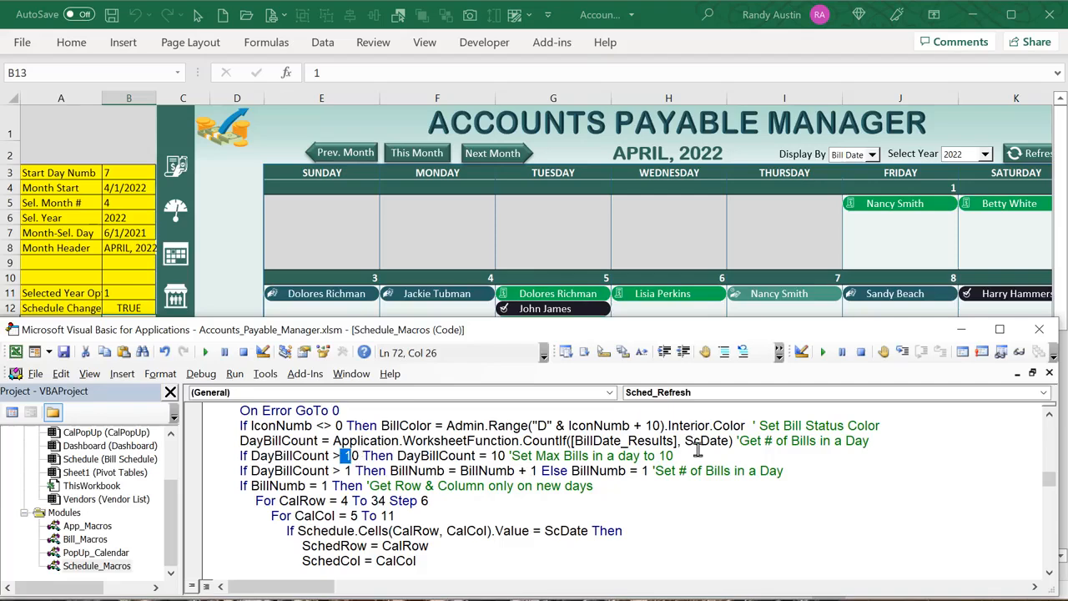
{"action": "left_click_drag", "start_coordinate": [697, 451], "coordinate": [490, 455]}
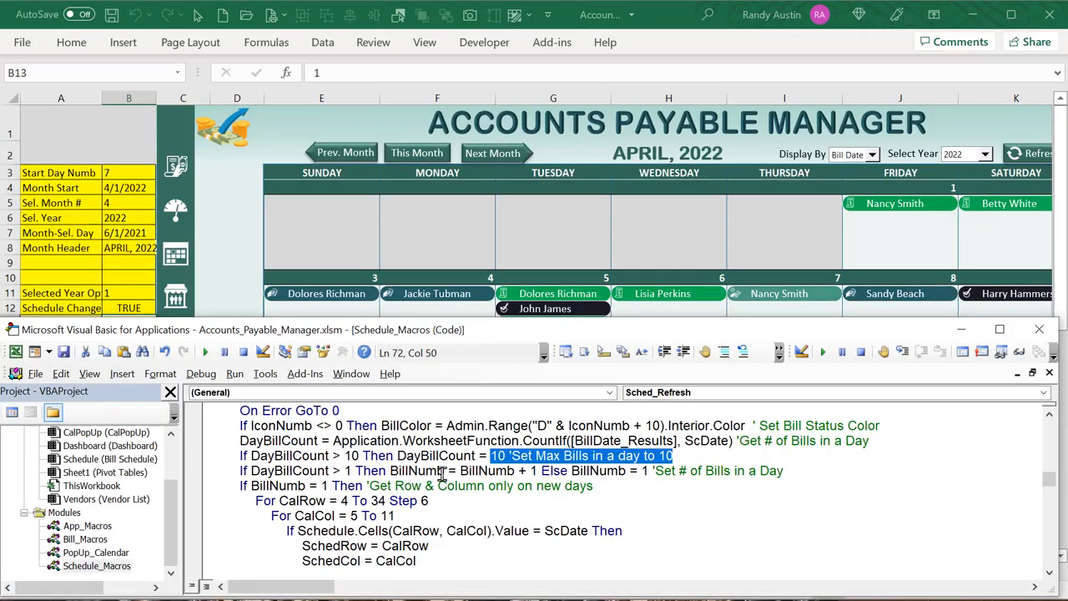
{"action": "left_click", "coordinate": [518, 248]}
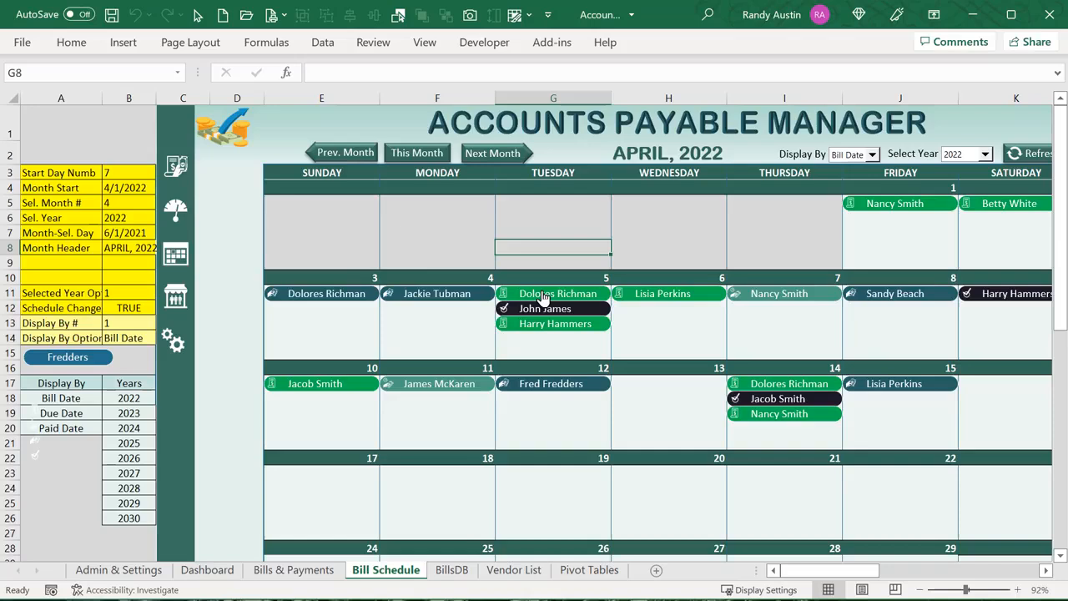
{"action": "right_click", "coordinate": [543, 296]}
{"action": "right_click", "coordinate": [524, 316]}
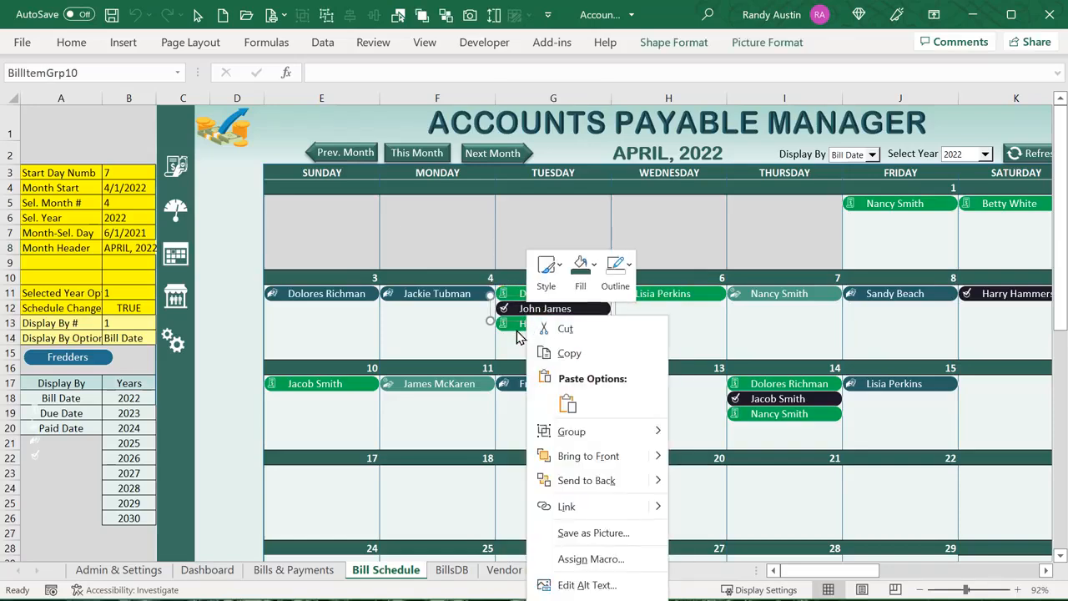
{"action": "right_click", "coordinate": [533, 330]}
{"action": "key", "text": "Escape"}
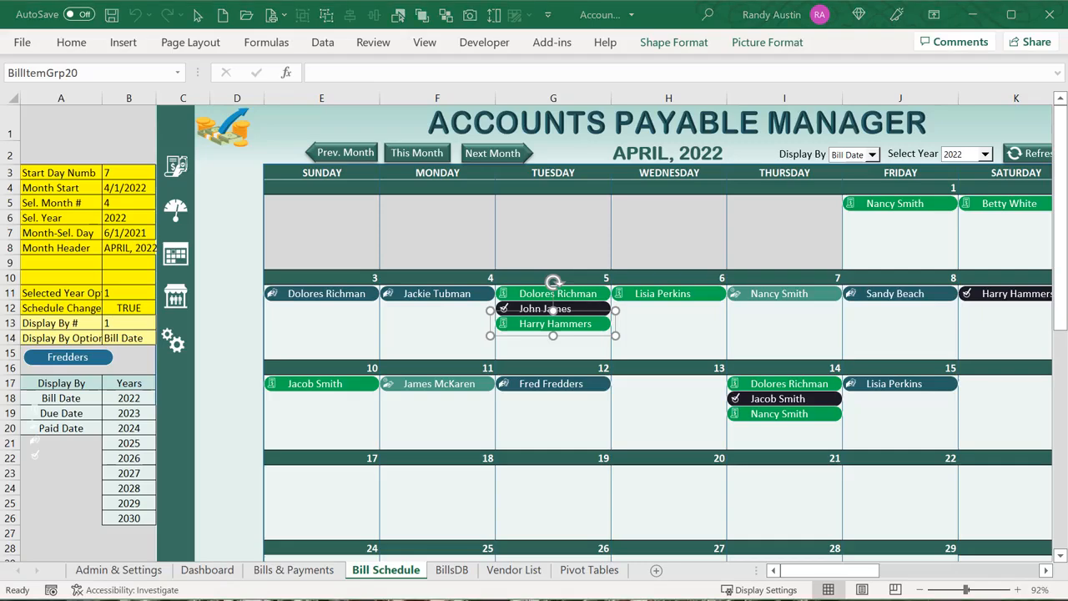
{"action": "key", "text": "alt+F11"}
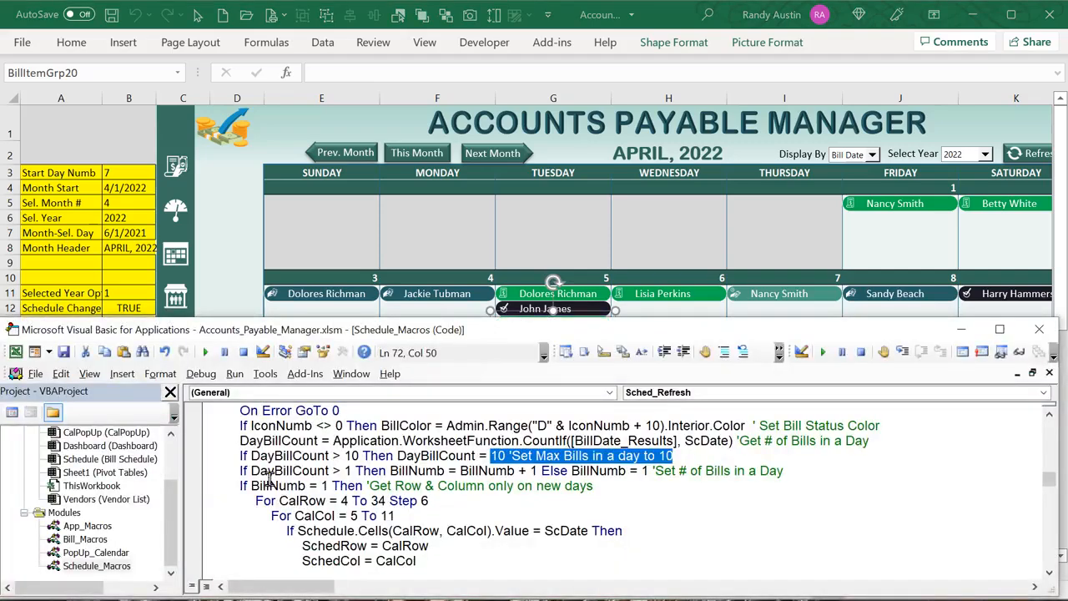
{"action": "left_click_drag", "start_coordinate": [329, 471], "coordinate": [253, 471]}
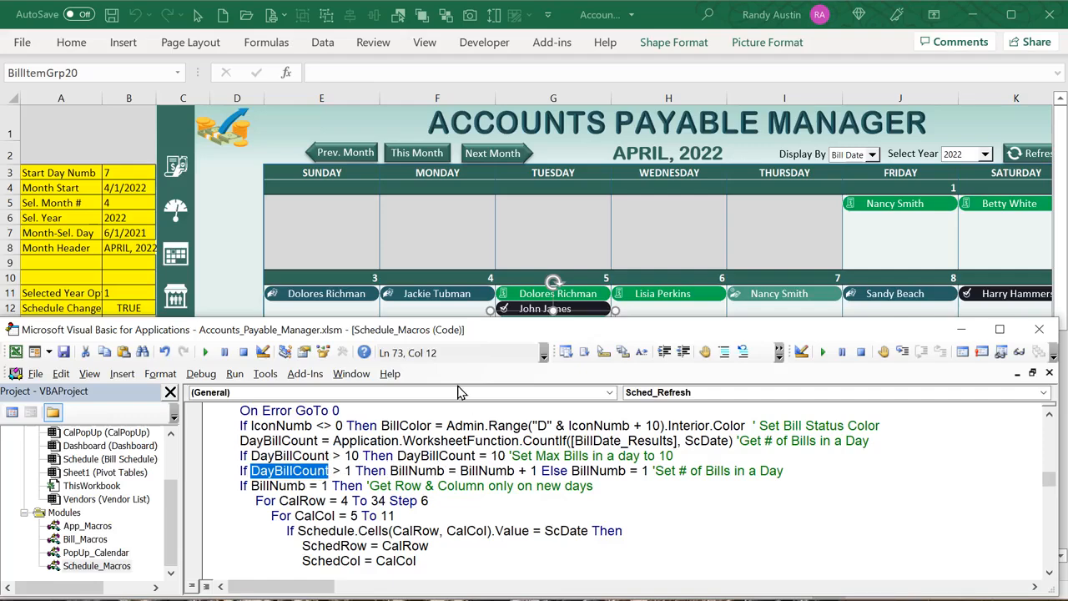
{"action": "left_click", "coordinate": [462, 250]}
{"action": "left_click", "coordinate": [505, 313]}
{"action": "right_click", "coordinate": [505, 317]}
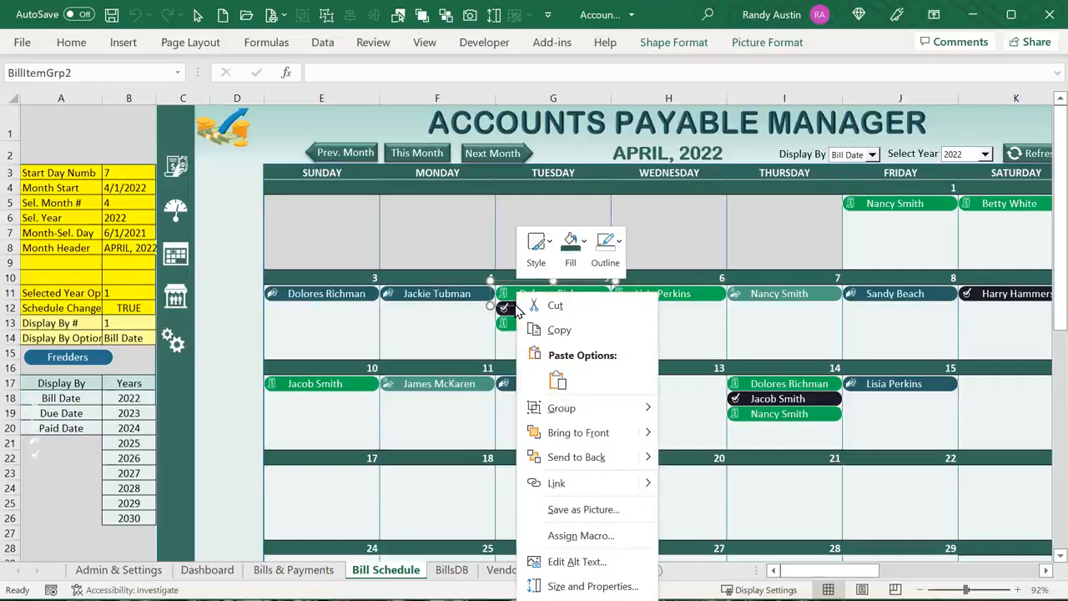
{"action": "left_click", "coordinate": [505, 322]}
{"action": "right_click", "coordinate": [507, 325]}
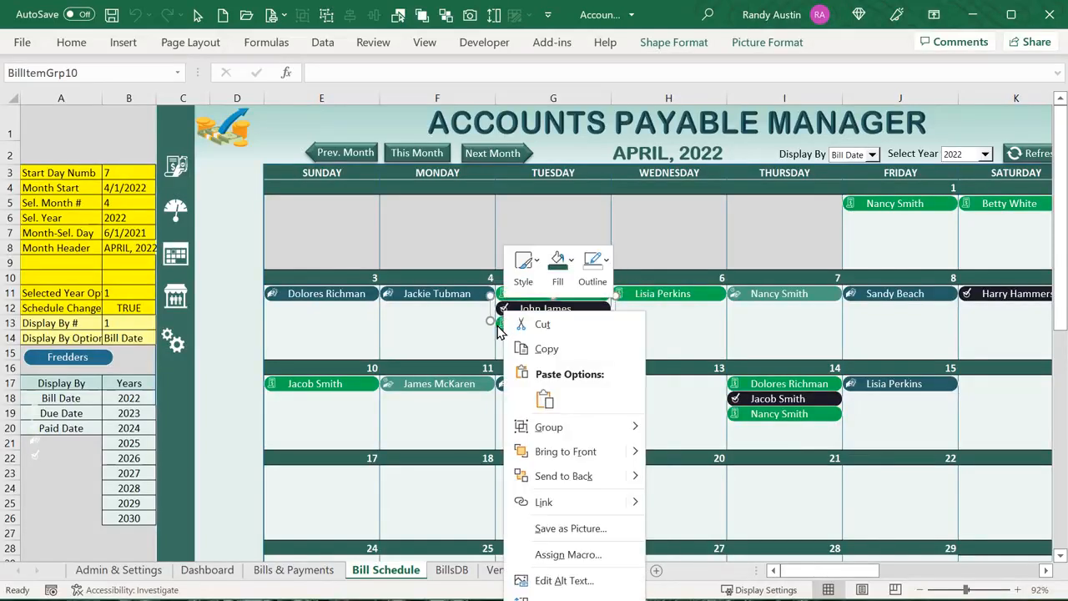
{"action": "left_click", "coordinate": [498, 326]}
{"action": "right_click", "coordinate": [498, 324]}
{"action": "left_click", "coordinate": [438, 350]}
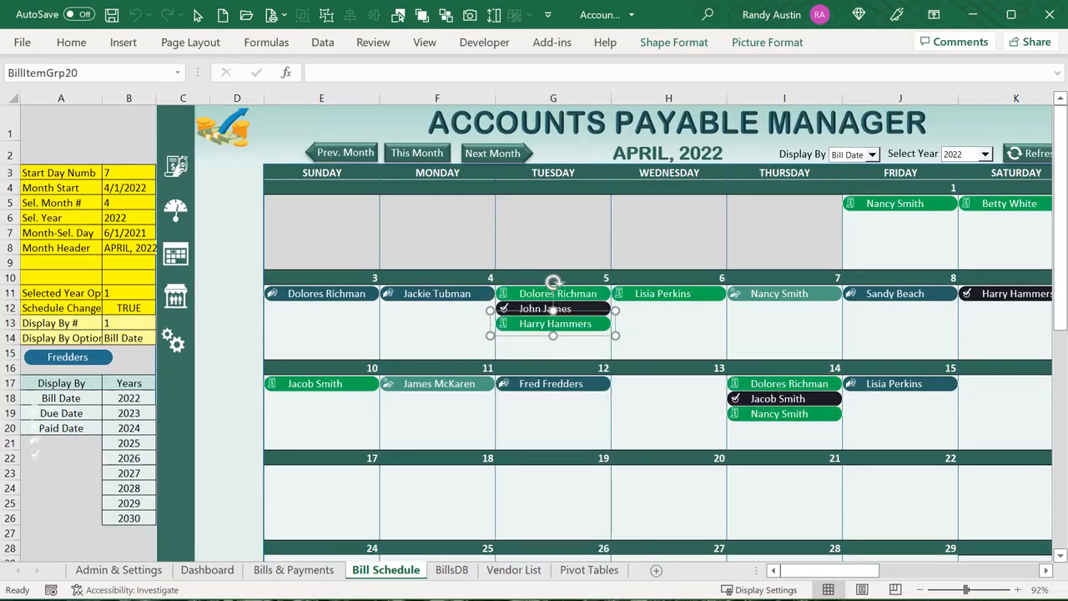
{"action": "key", "text": "alt+F11"}
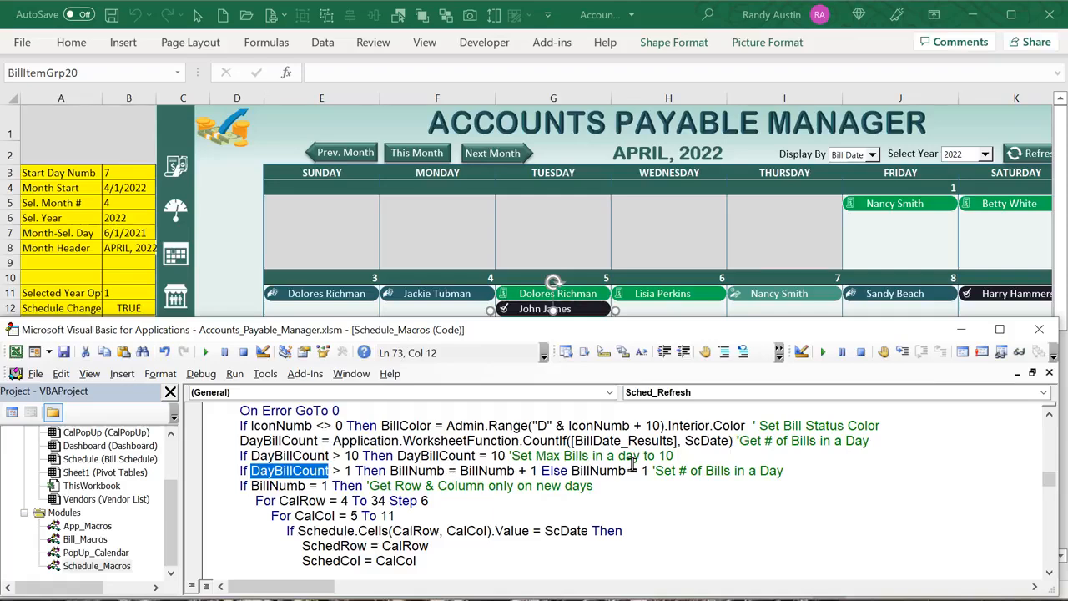
{"action": "left_click_drag", "start_coordinate": [784, 471], "coordinate": [238, 477]}
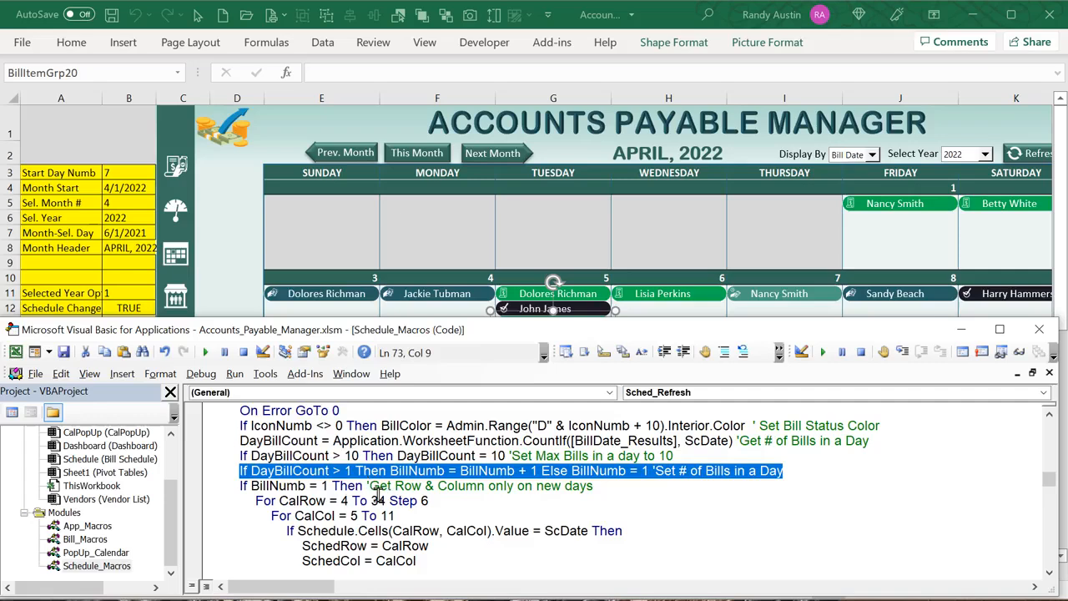
{"action": "scroll", "coordinate": [368, 548], "scroll_direction": "down", "scroll_amount": 1}
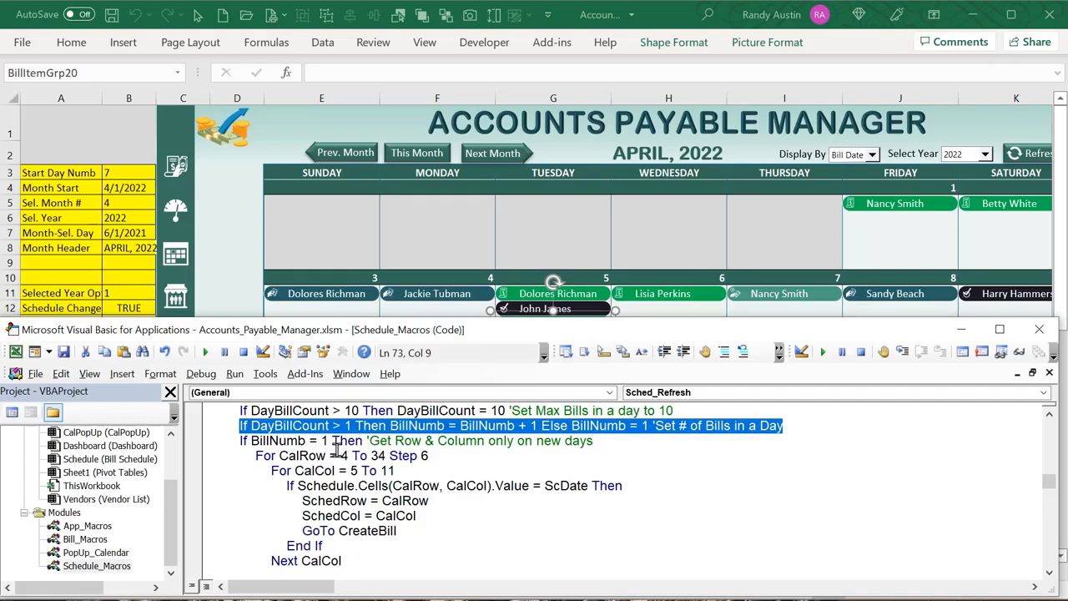
Format calendar cell G10 as a short date, showing 4/5/2022
{"action": "left_click", "coordinate": [237, 247]}
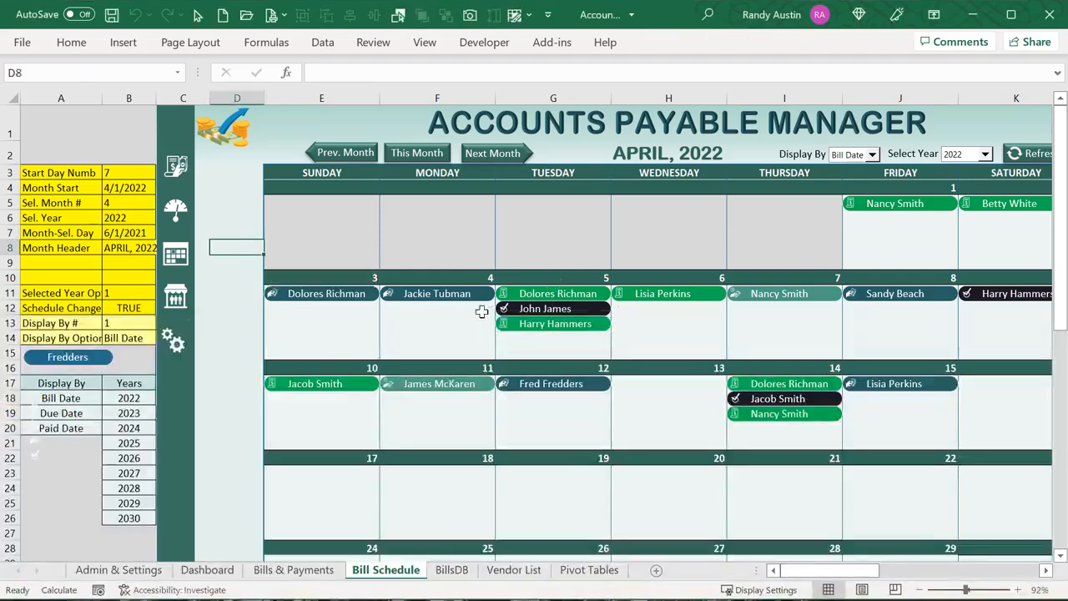
{"action": "left_click", "coordinate": [443, 276]}
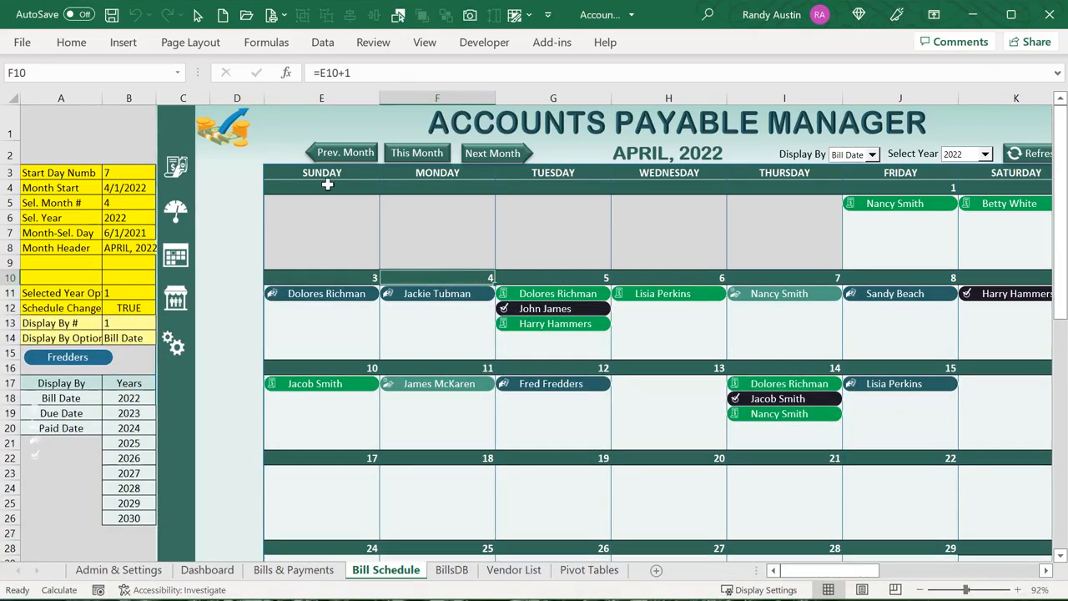
{"action": "left_click_drag", "start_coordinate": [328, 188], "coordinate": [1001, 174]}
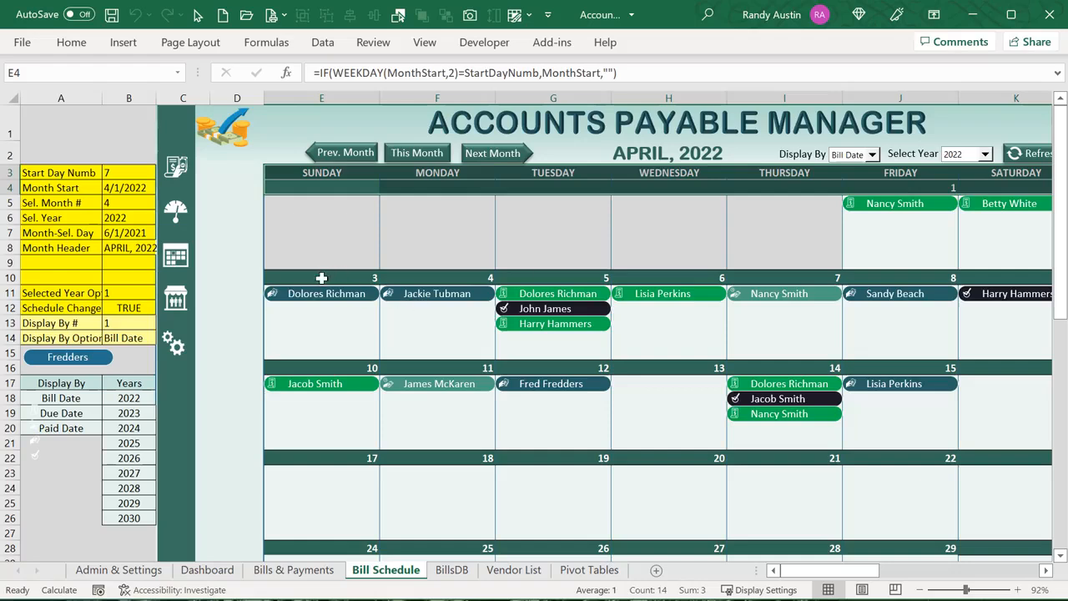
{"action": "left_click", "coordinate": [568, 275]}
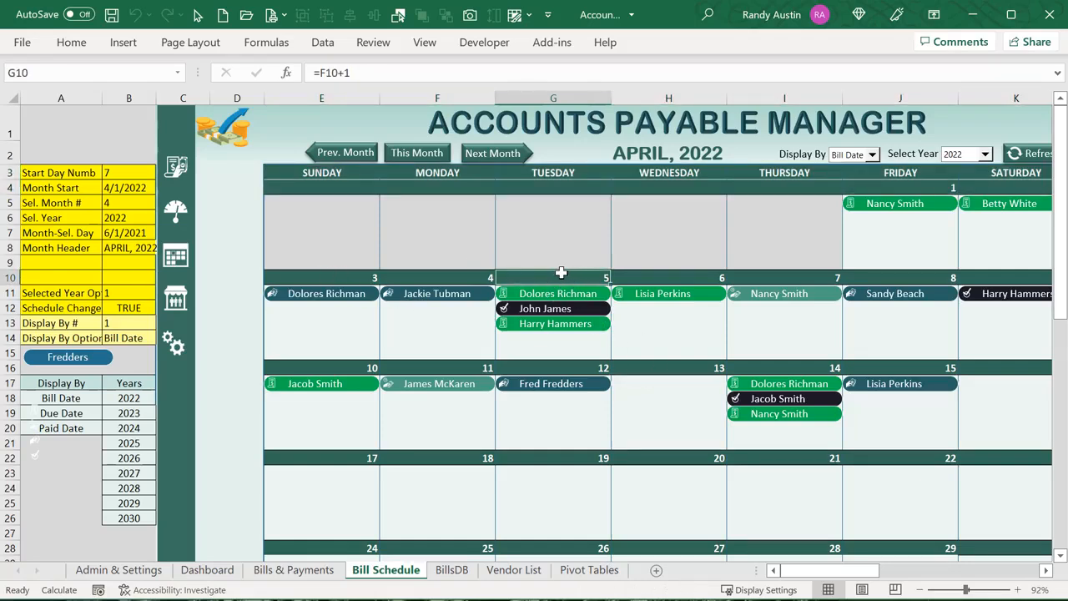
{"action": "left_click", "coordinate": [72, 42]}
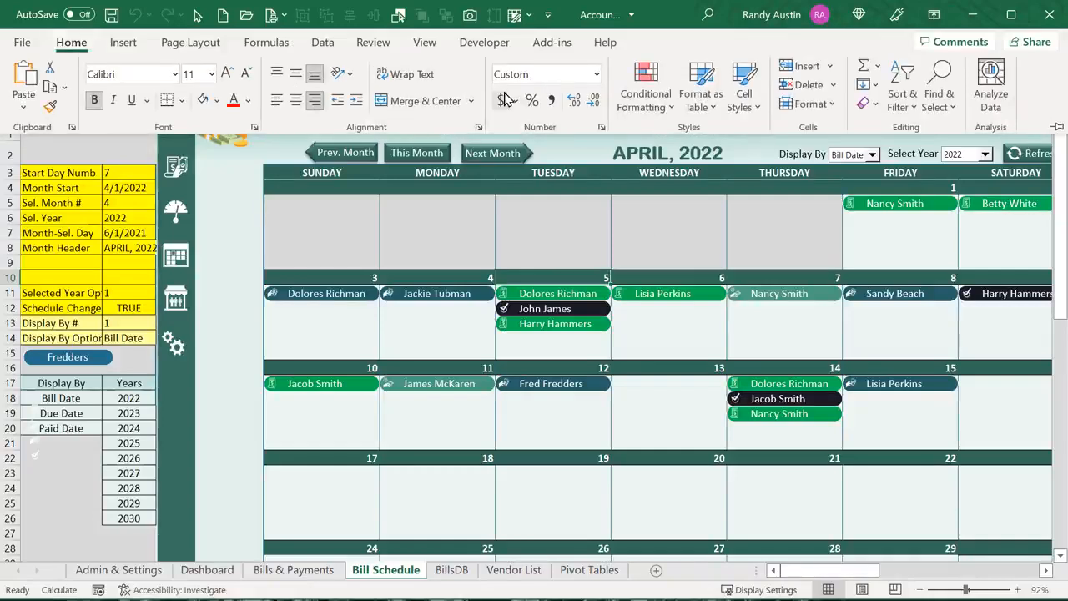
{"action": "left_click", "coordinate": [596, 75]}
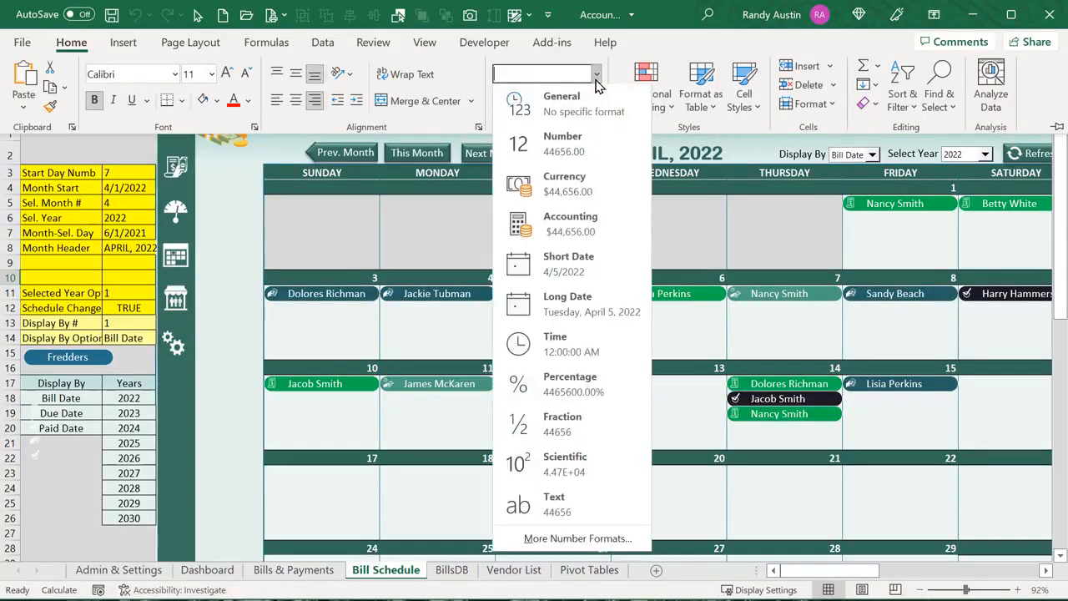
{"action": "left_click", "coordinate": [599, 265]}
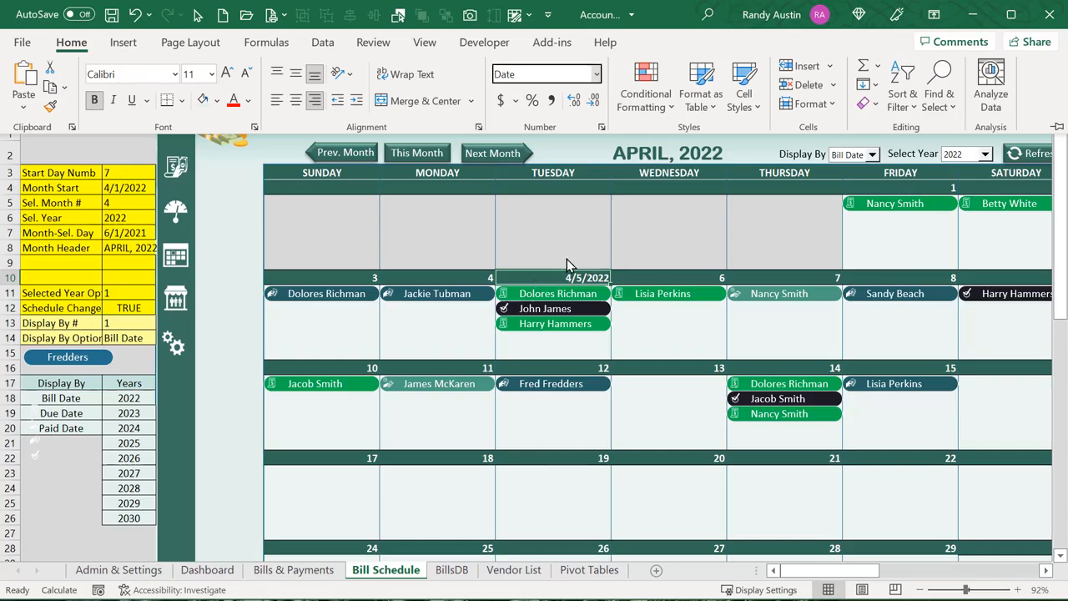
View G10's custom number formats, cancel Format Cells, and reopen the VBA editor
{"action": "left_click", "coordinate": [596, 74]}
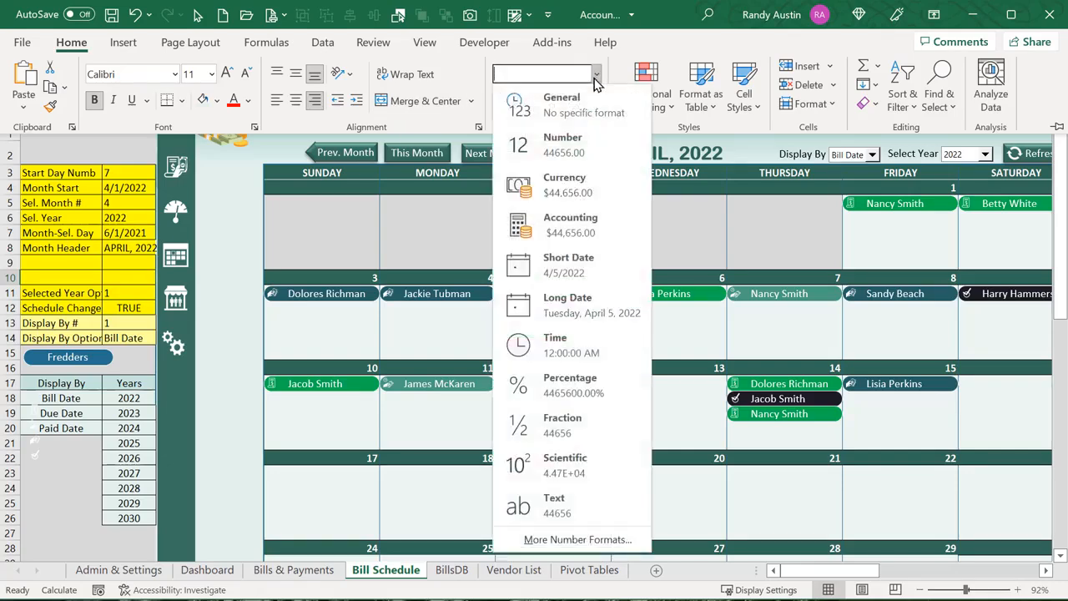
{"action": "left_click", "coordinate": [601, 540]}
{"action": "left_click", "coordinate": [242, 274]}
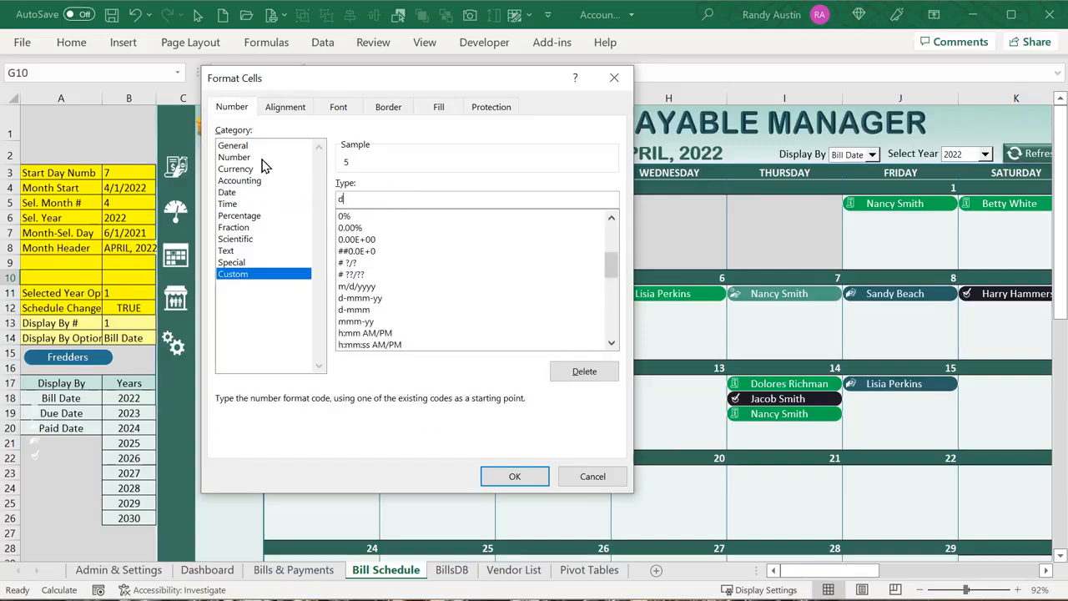
{"action": "key", "text": "Escape"}
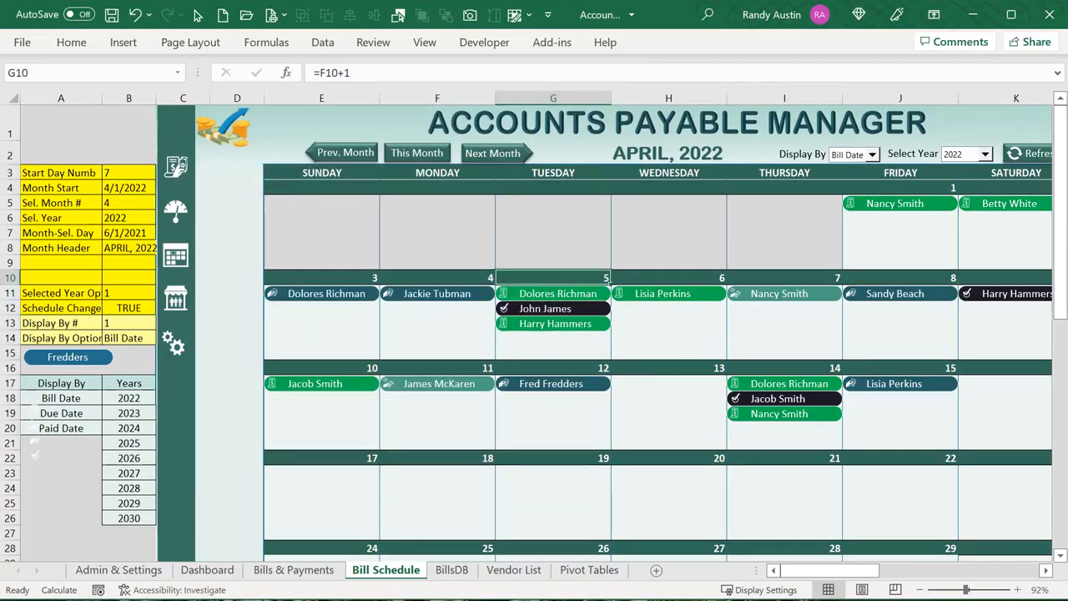
{"action": "key", "text": "alt+F11"}
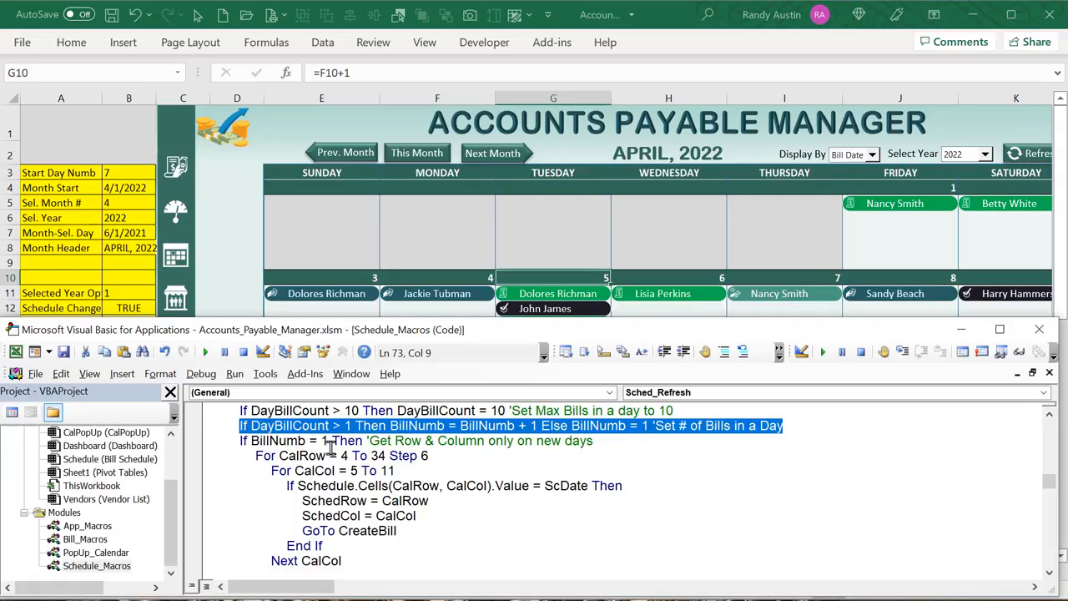
Highlight the BillNumb = 1 condition, then check the date formulas in cells E4, E10, E16 and E22
{"action": "left_click_drag", "start_coordinate": [338, 441], "coordinate": [268, 442]}
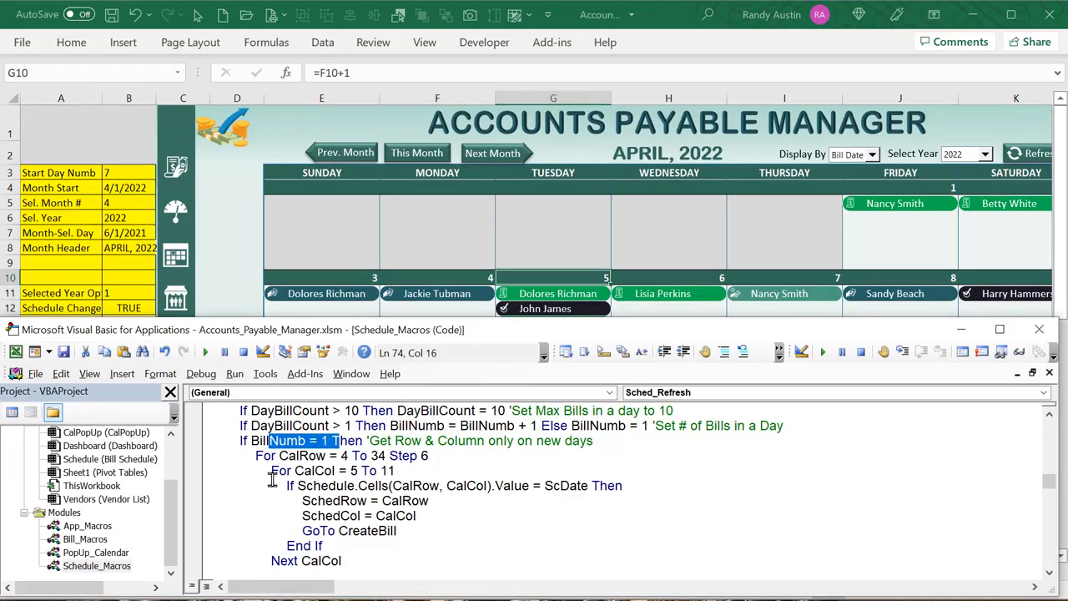
{"action": "left_click", "coordinate": [253, 192]}
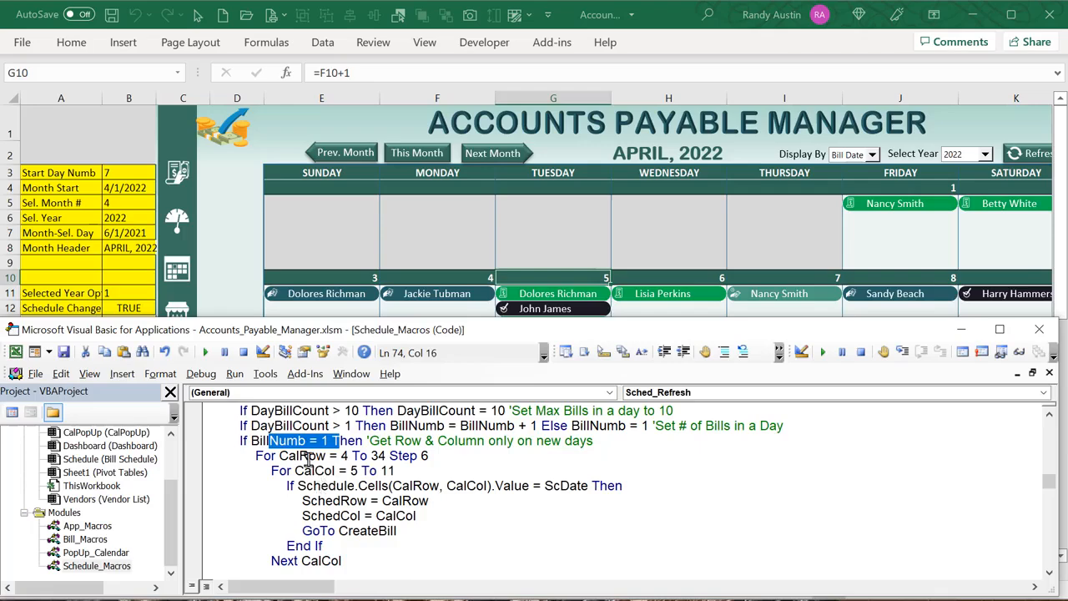
{"action": "left_click", "coordinate": [326, 218]}
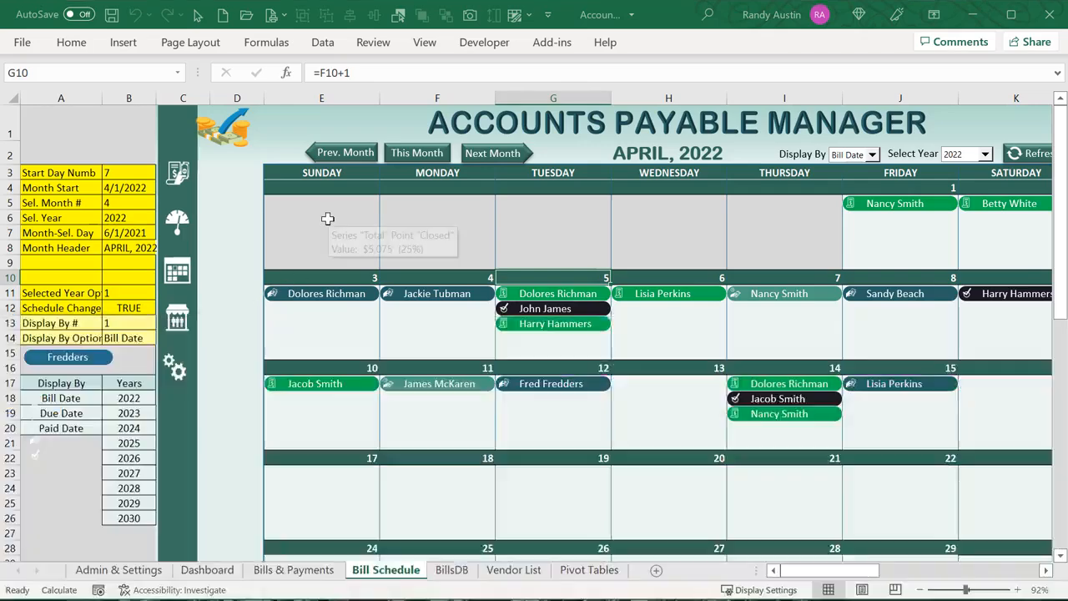
{"action": "left_click", "coordinate": [306, 185]}
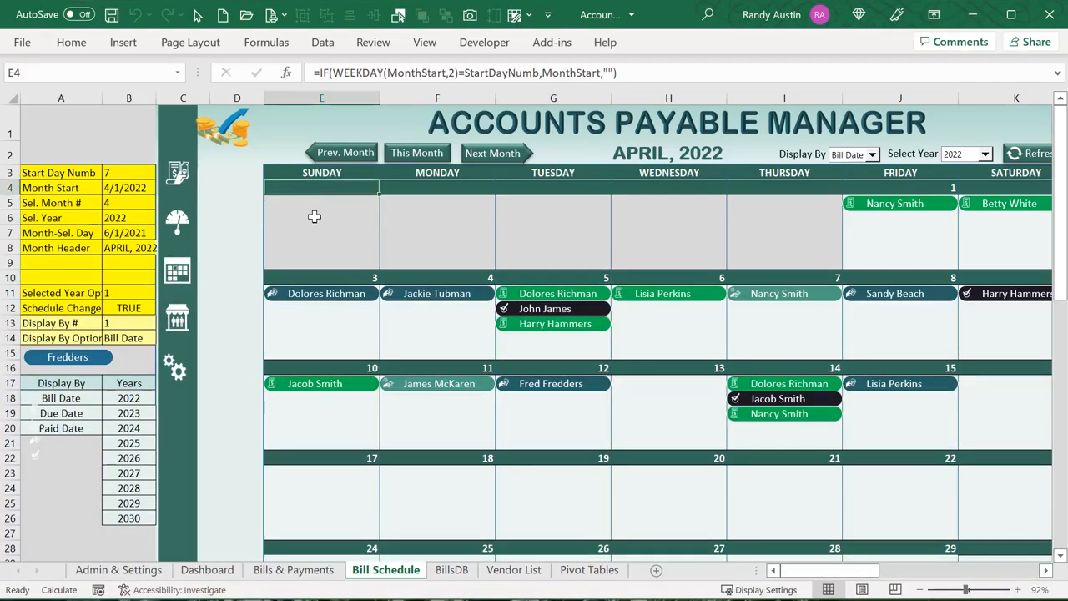
{"action": "left_click", "coordinate": [329, 275]}
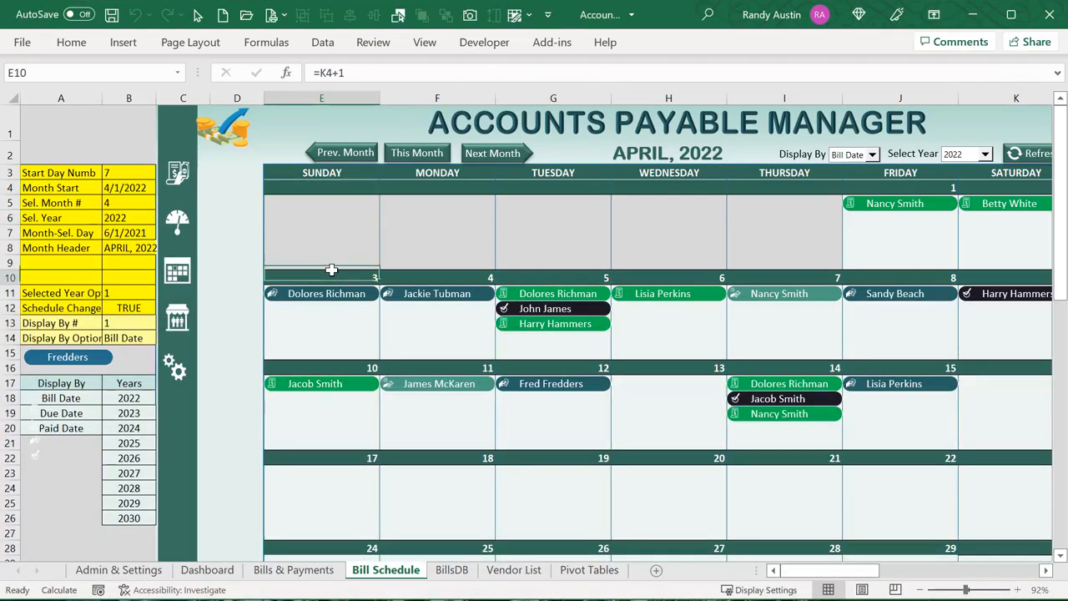
{"action": "left_click", "coordinate": [330, 366]}
{"action": "left_click", "coordinate": [316, 460]}
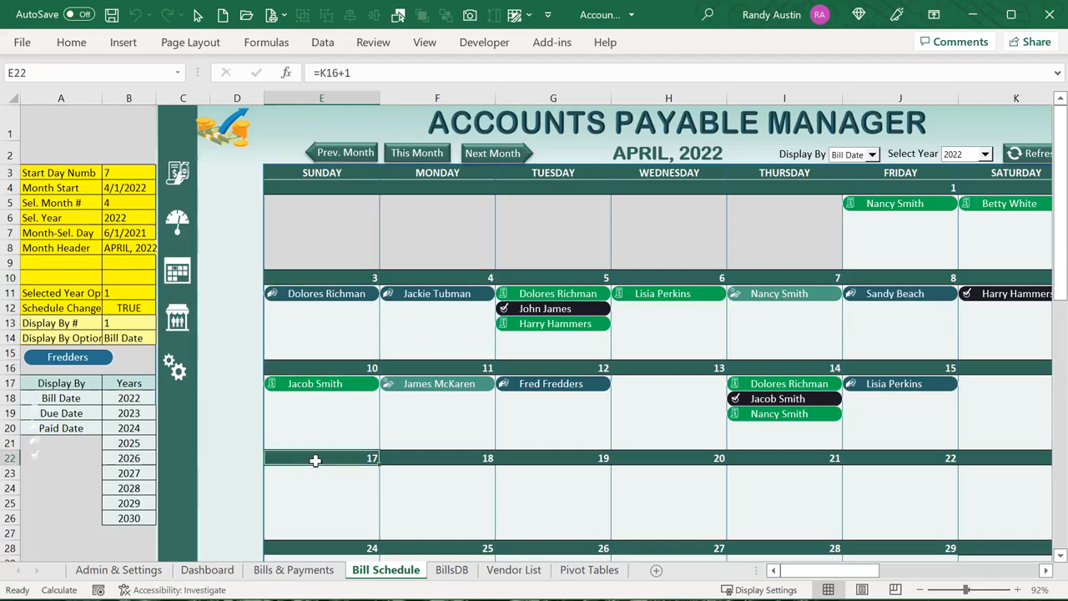
Highlight the Step 6 row-loop code, then select column K and inspect the April 4 bill and F10's date formula
{"action": "key", "text": "alt+F11"}
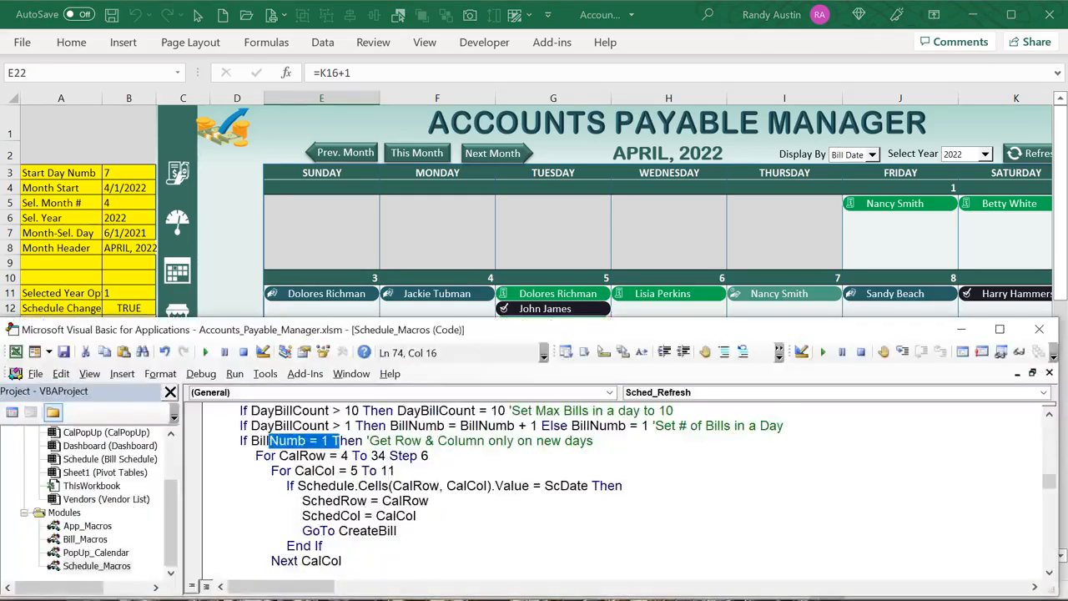
{"action": "left_click_drag", "start_coordinate": [429, 456], "coordinate": [397, 459]}
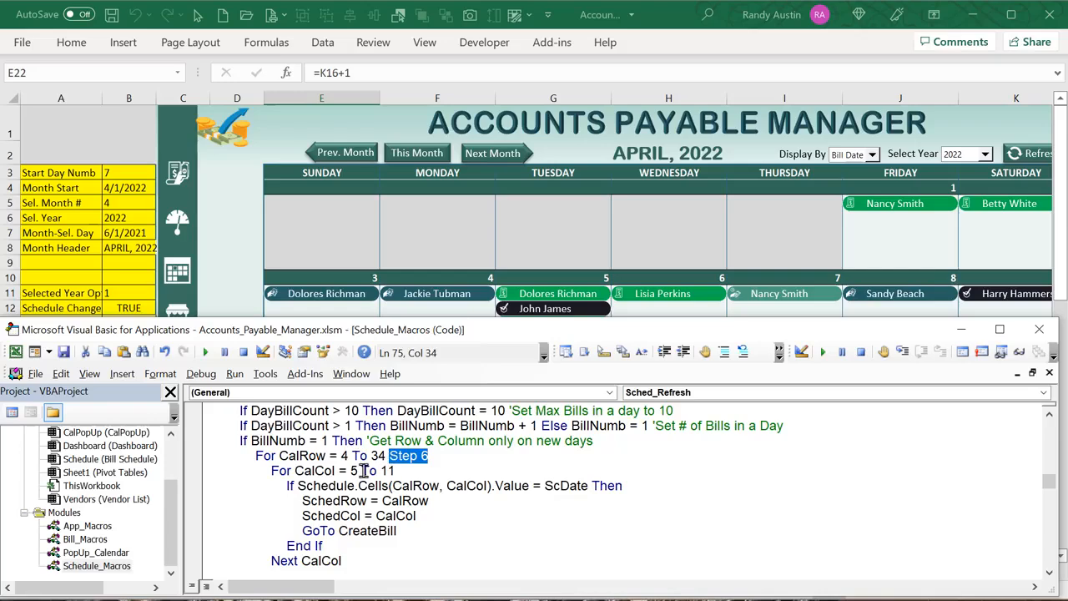
{"action": "left_click", "coordinate": [301, 210]}
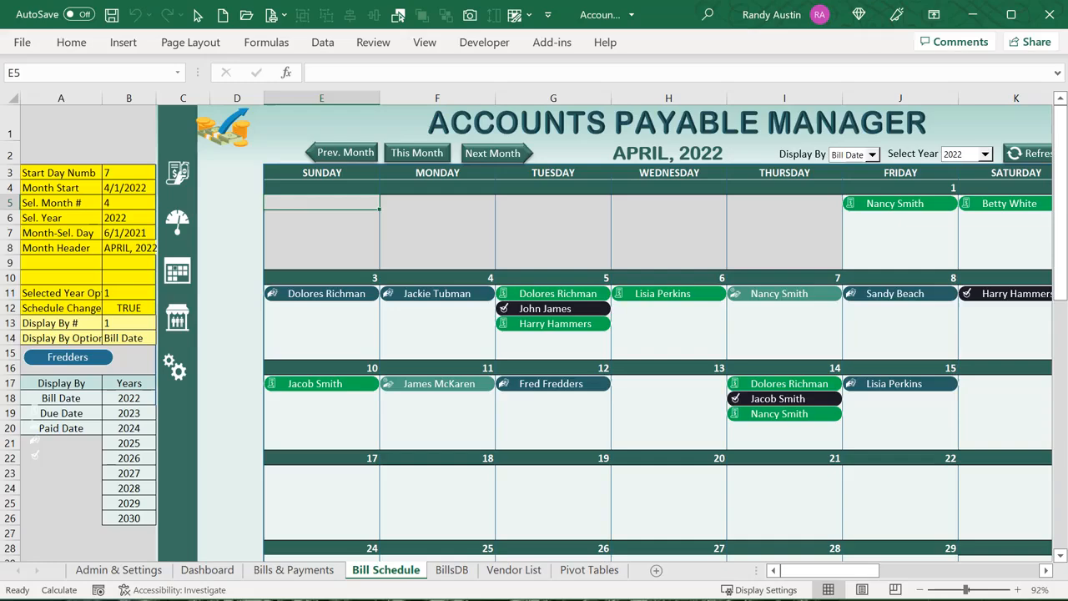
{"action": "key", "text": "alt+F11"}
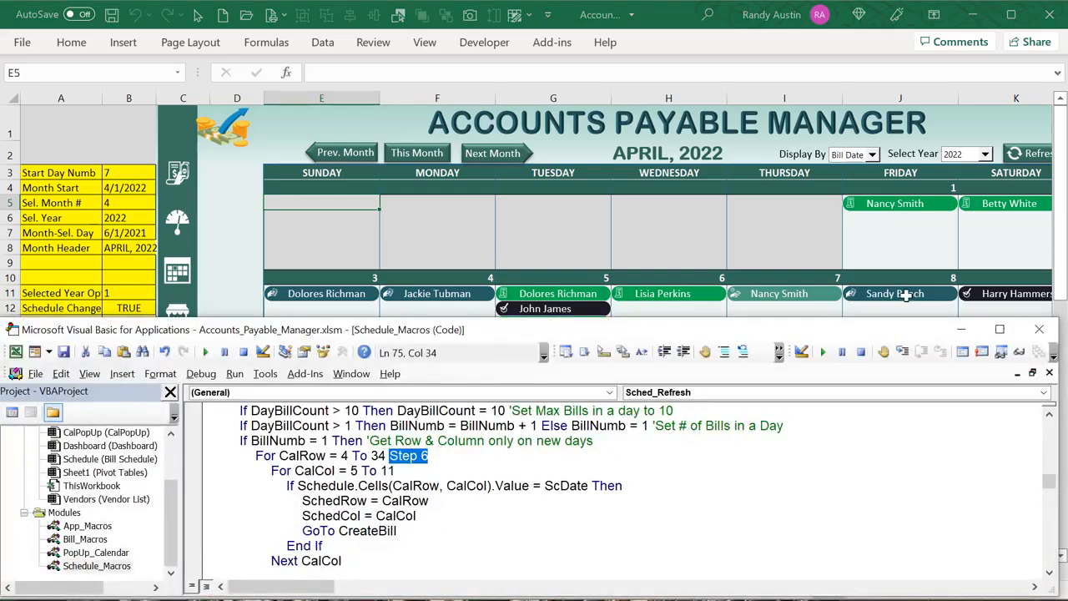
{"action": "left_click", "coordinate": [984, 101]}
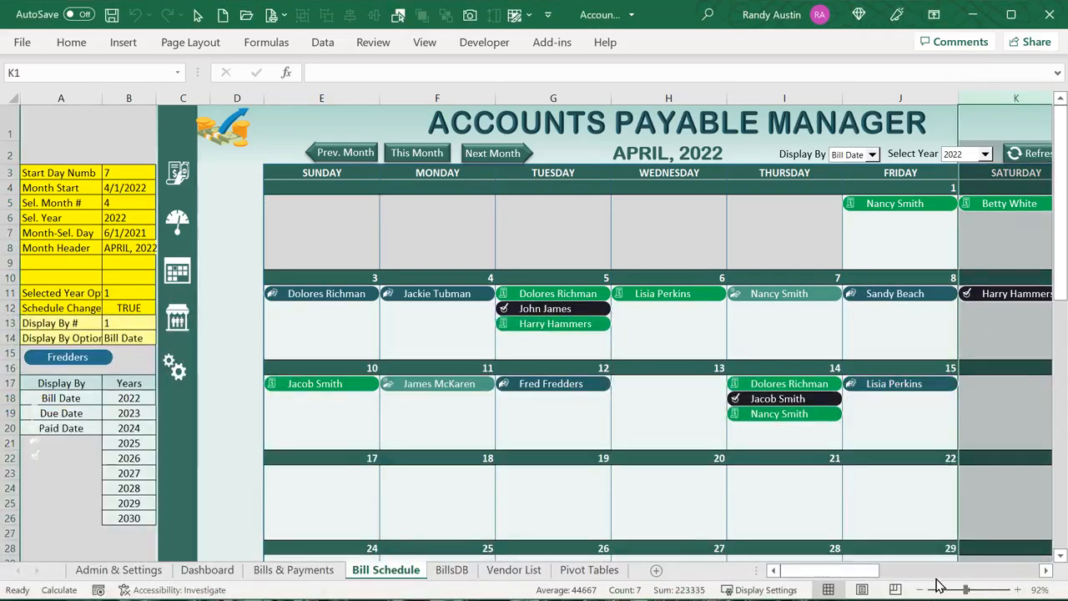
{"action": "left_click_drag", "start_coordinate": [801, 571], "coordinate": [887, 584]}
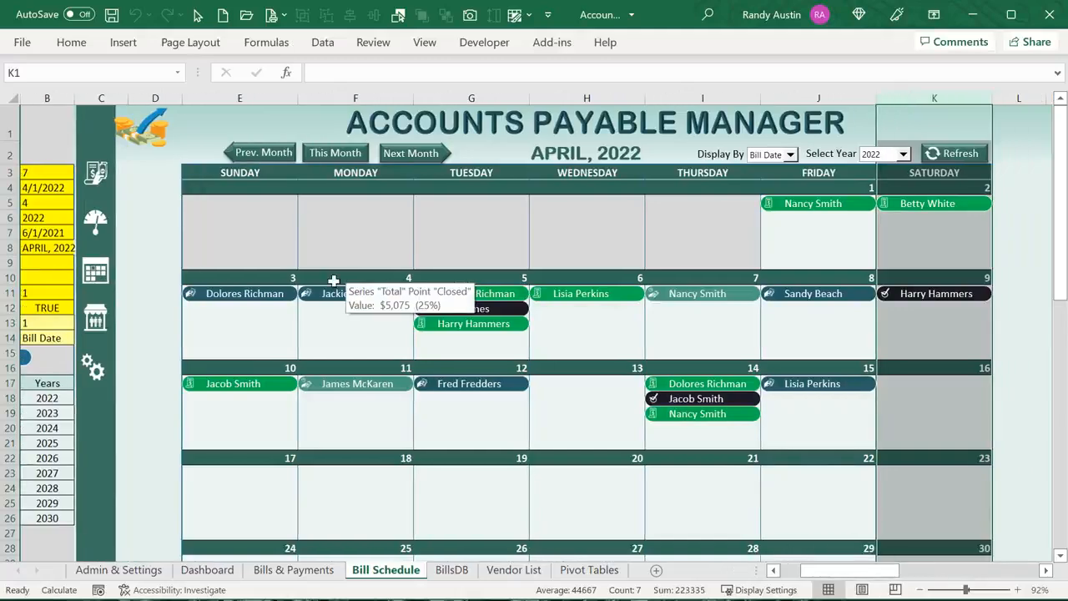
{"action": "left_click", "coordinate": [333, 294]}
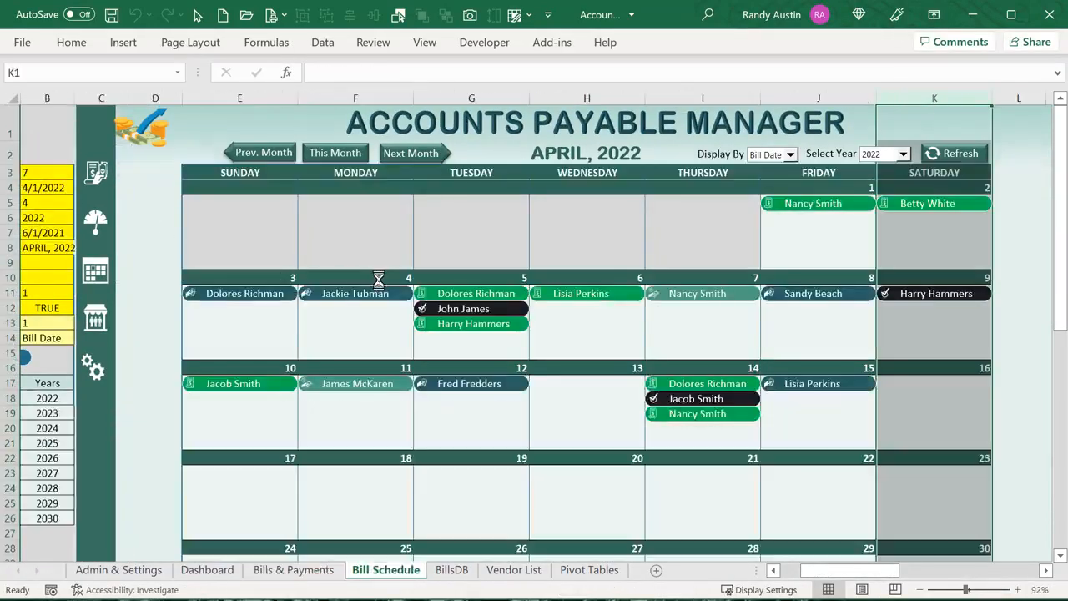
{"action": "left_click", "coordinate": [368, 278]}
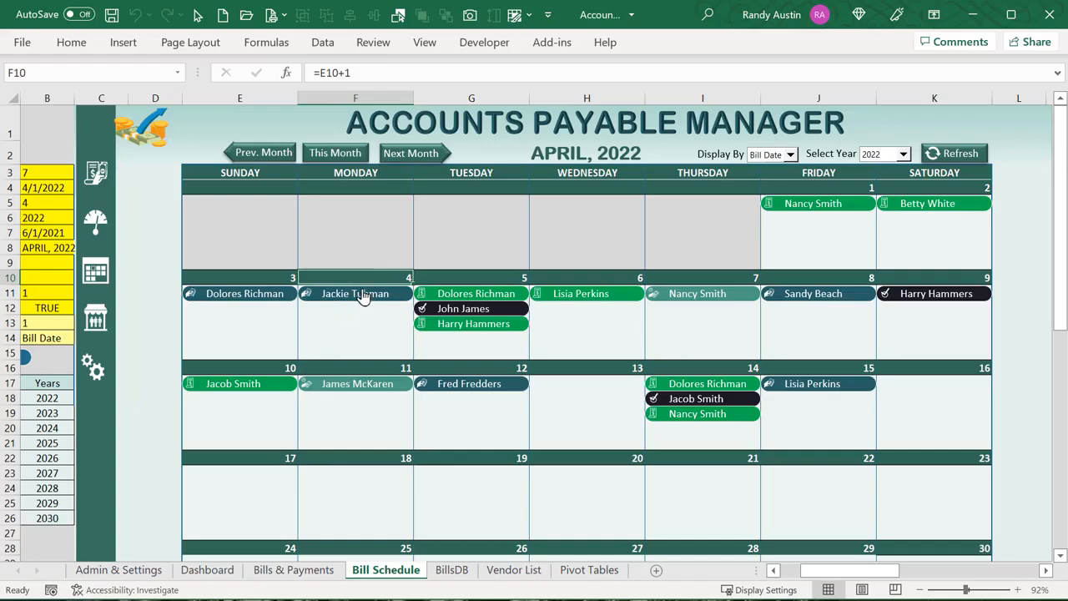
Highlight the Schedule.Cells(CalRow, CalCol).Value = ScDate comparison and its SchedRow, SchedCol and GoTo CreateBill lines
{"action": "key", "text": "alt+F11"}
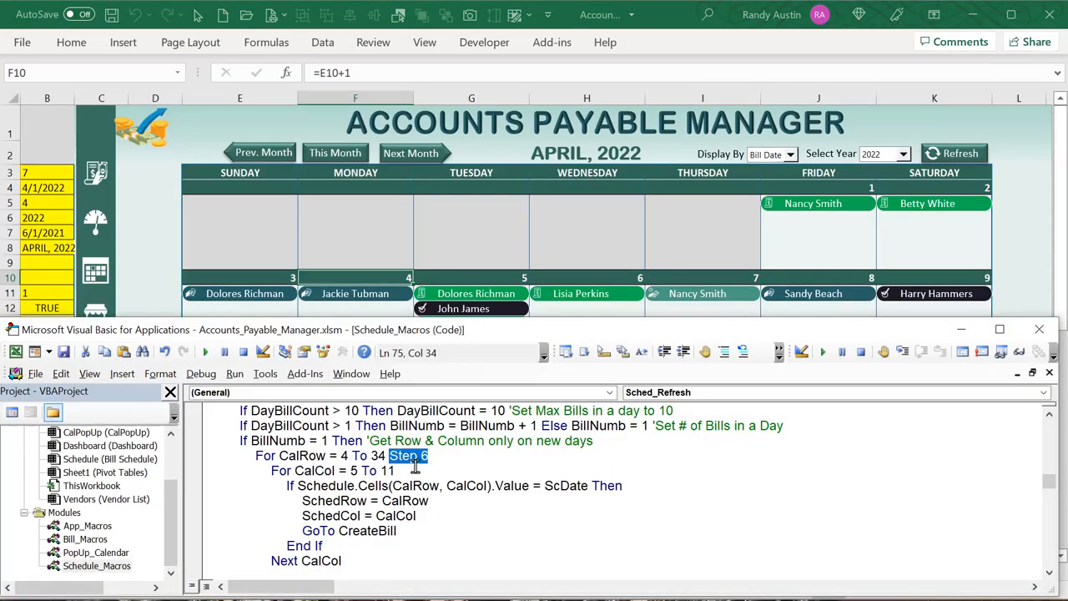
{"action": "left_click", "coordinate": [312, 490]}
{"action": "left_click", "coordinate": [415, 488]}
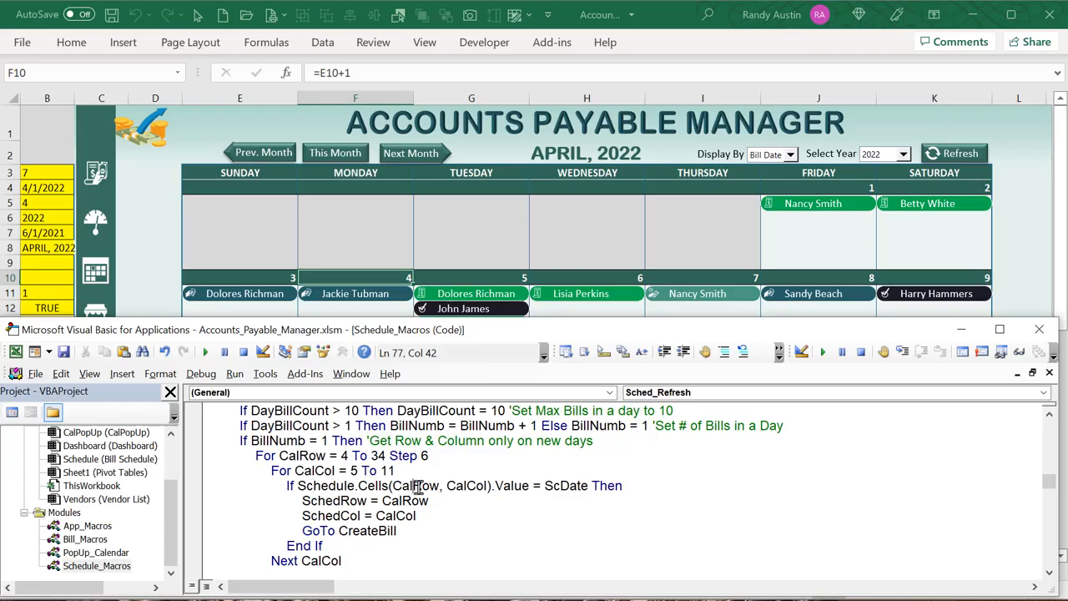
{"action": "double_click", "coordinate": [457, 487]}
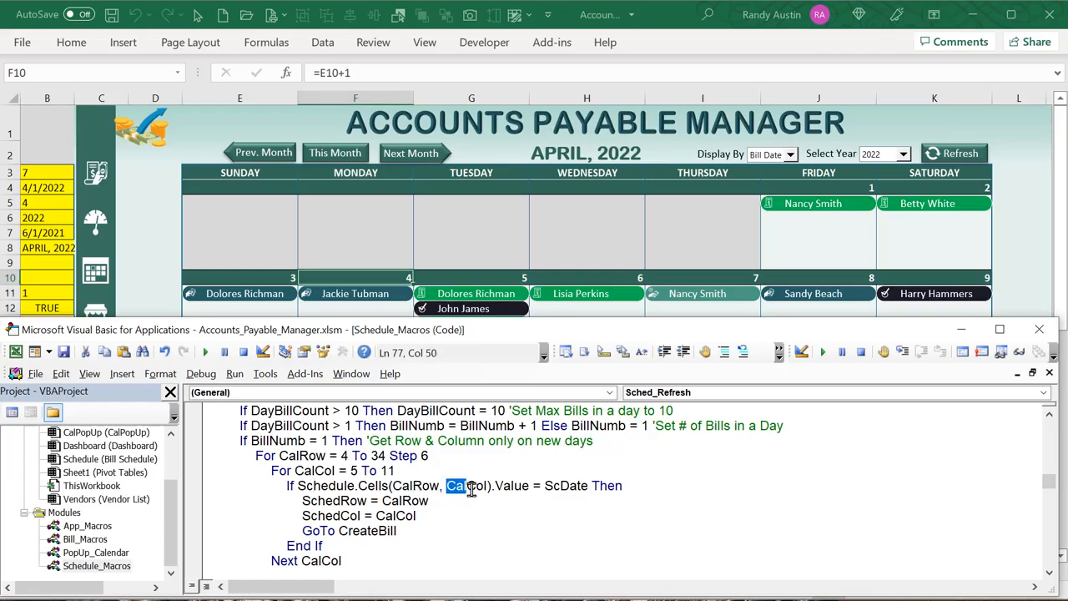
{"action": "left_click", "coordinate": [524, 485]}
{"action": "left_click_drag", "start_coordinate": [526, 485], "coordinate": [298, 486]}
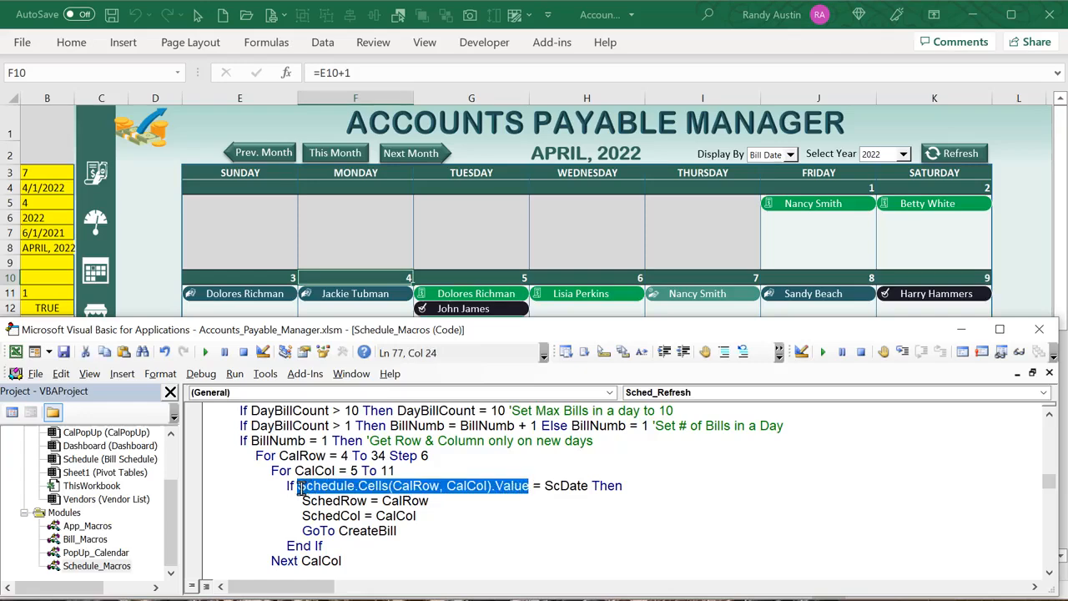
{"action": "left_click_drag", "start_coordinate": [589, 486], "coordinate": [548, 489]}
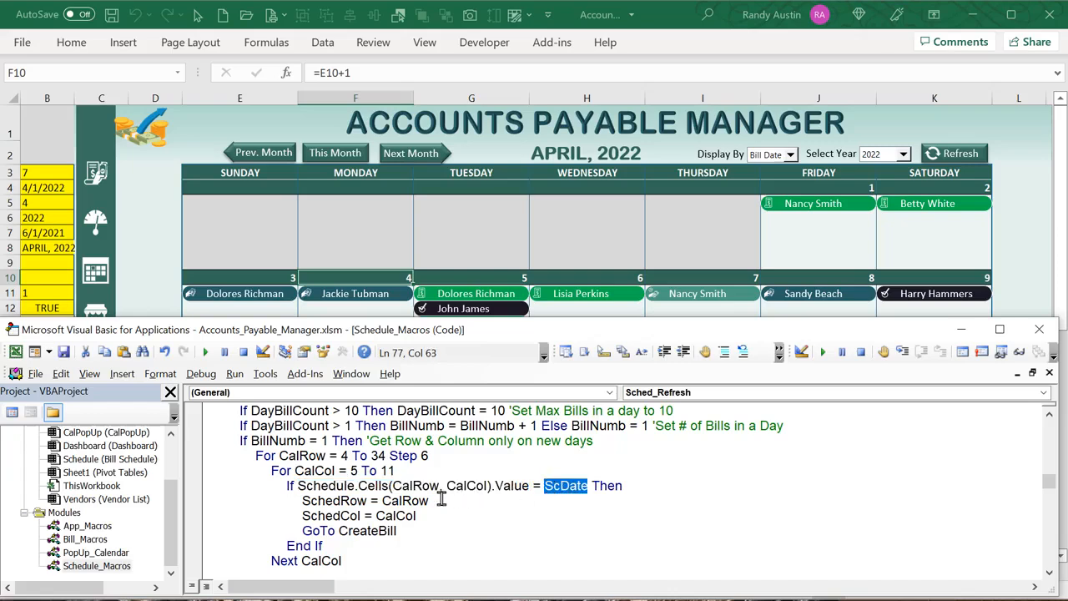
{"action": "left_click_drag", "start_coordinate": [366, 501], "coordinate": [303, 501]}
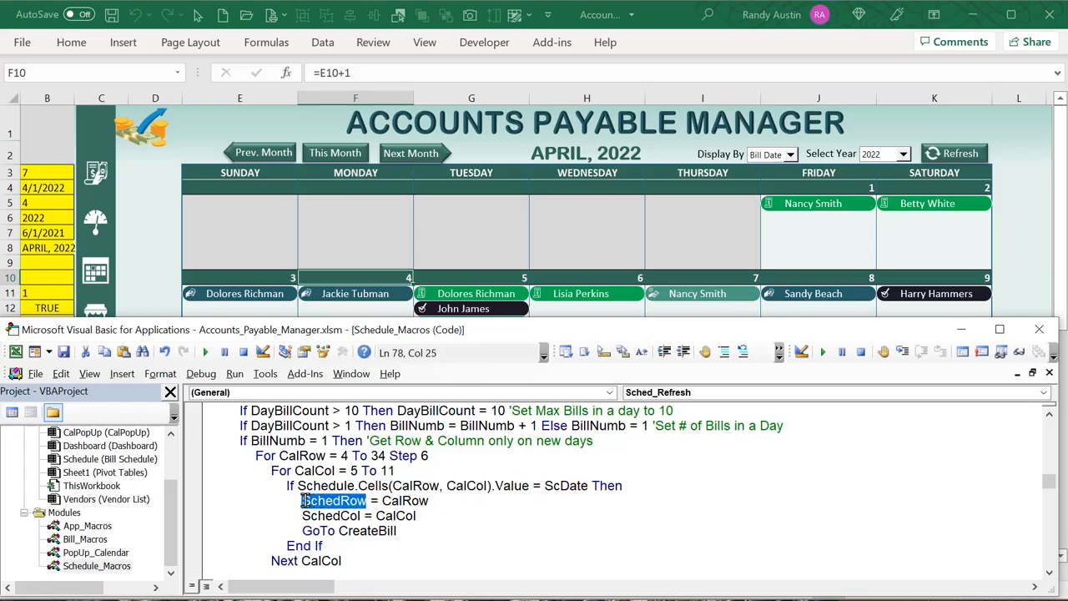
{"action": "left_click_drag", "start_coordinate": [363, 515], "coordinate": [302, 516]}
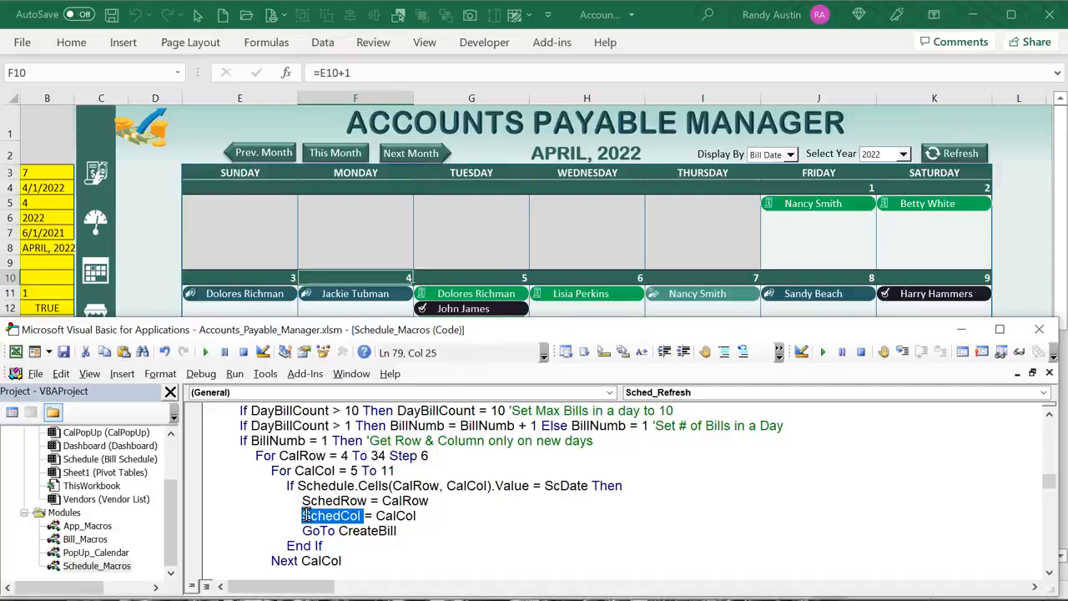
{"action": "left_click_drag", "start_coordinate": [399, 531], "coordinate": [302, 531]}
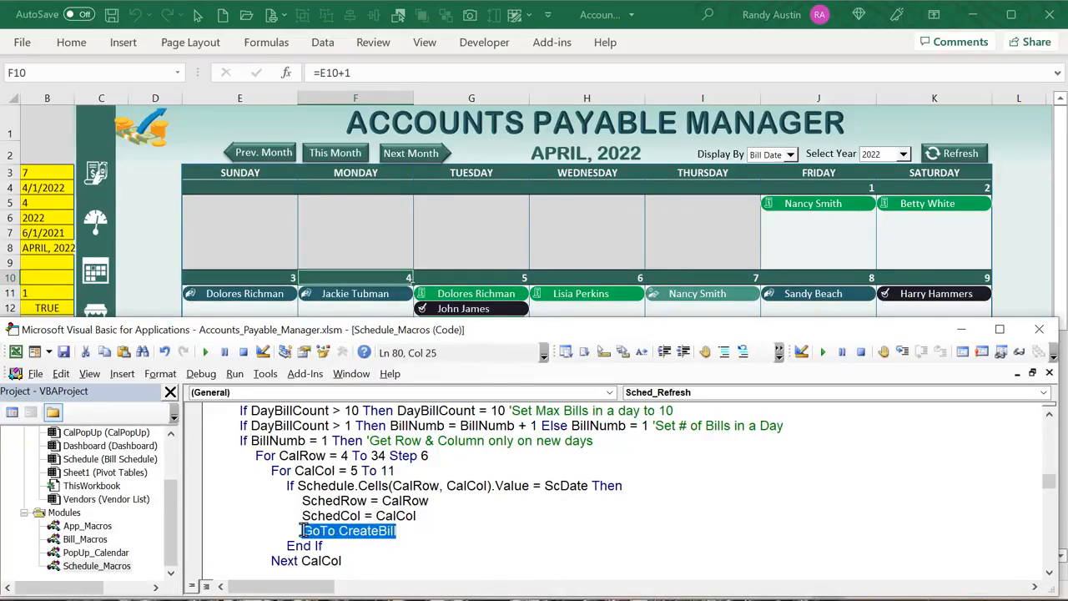
Scroll further down the macro code and return to the full April 2022 calendar sheet
{"action": "scroll", "coordinate": [365, 474], "scroll_direction": "down", "scroll_amount": 1}
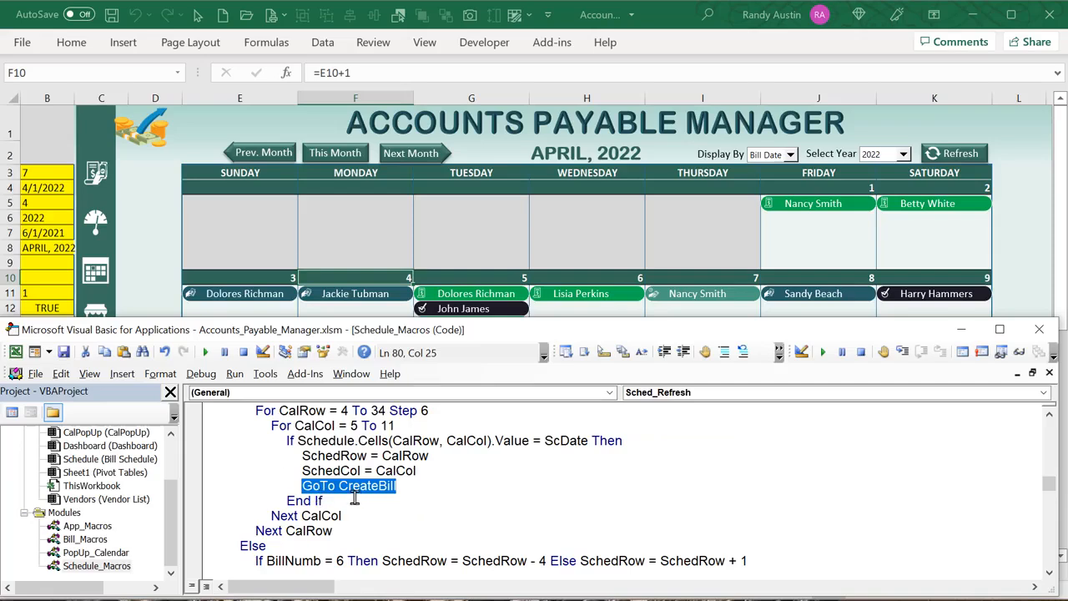
{"action": "scroll", "coordinate": [367, 513], "scroll_direction": "down", "scroll_amount": 2}
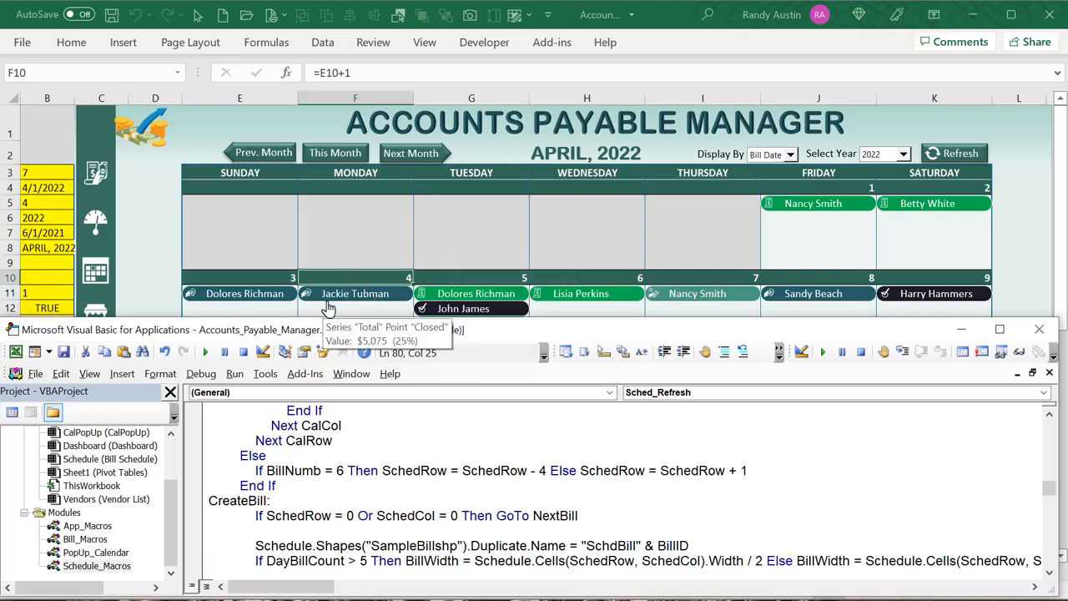
{"action": "left_click", "coordinate": [315, 258]}
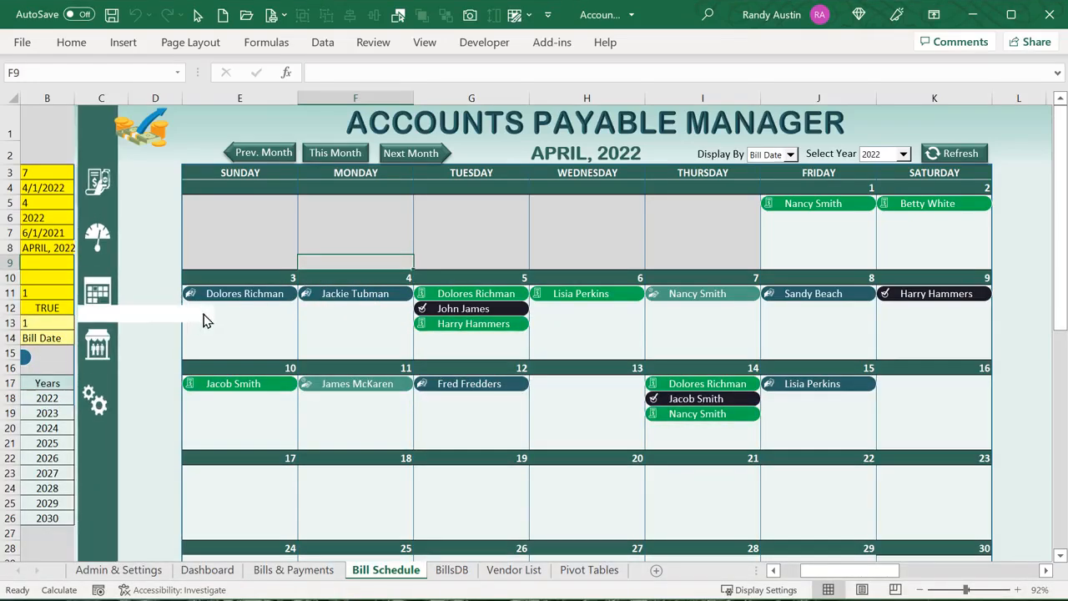
Step through cells E11–E15 of the April 3 box and narrow the customer's bill shape to fit
{"action": "left_click", "coordinate": [257, 319]}
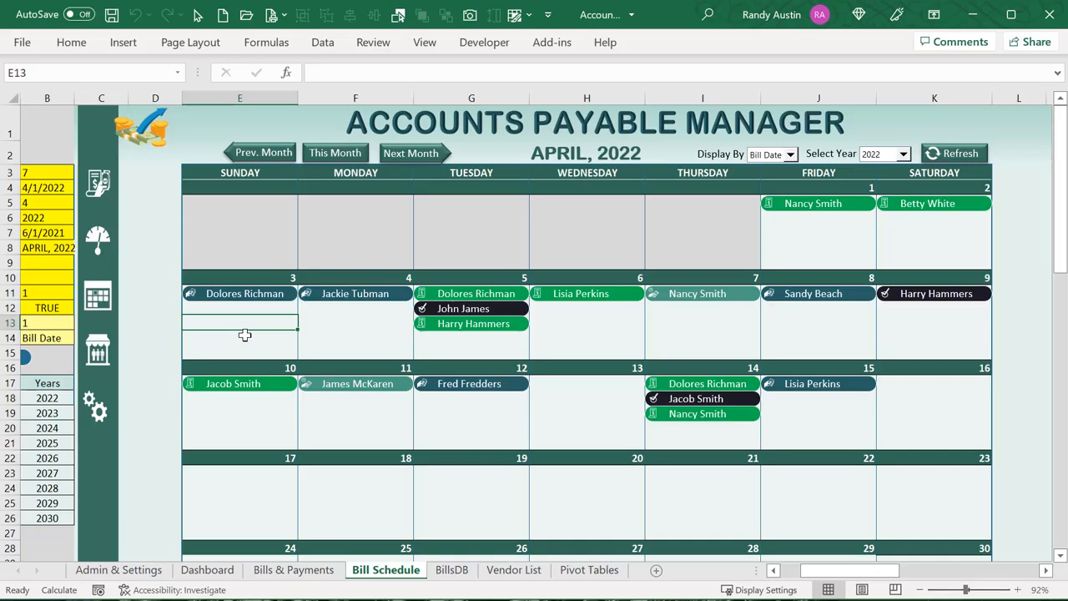
{"action": "key", "text": "Up"}
{"action": "key", "text": "Up"}
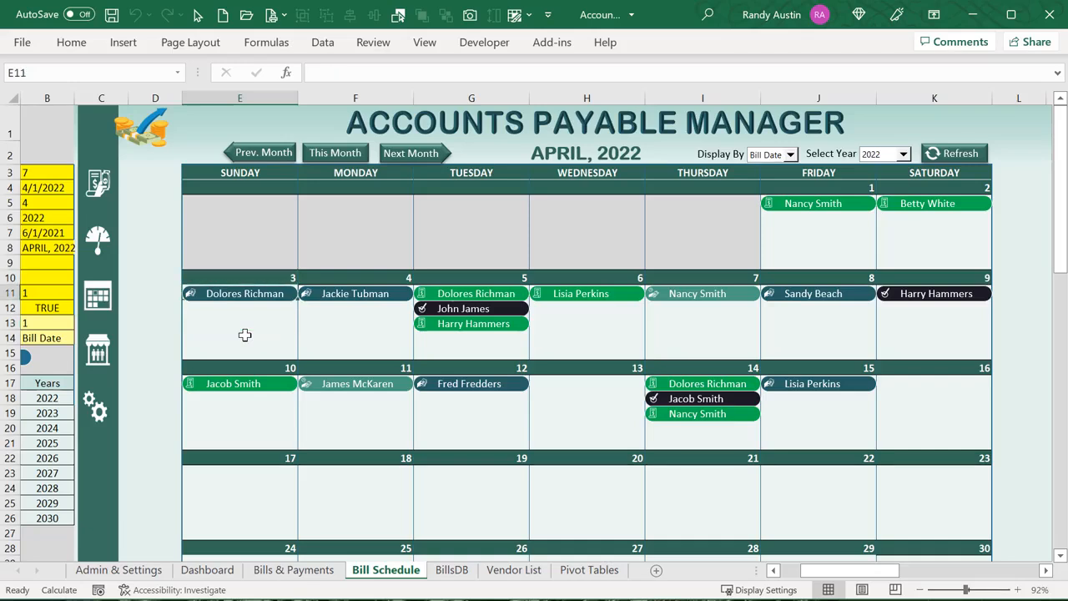
{"action": "key", "text": "Down"}
{"action": "key", "text": "Down"}
{"action": "key", "text": "Down"}
{"action": "key", "text": "Down"}
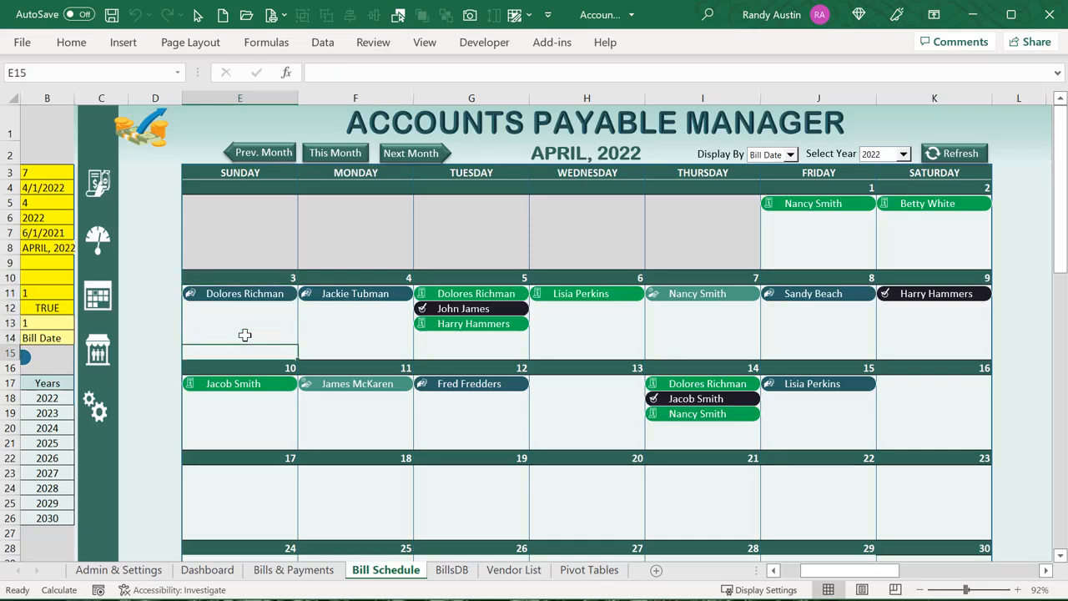
{"action": "key", "text": "Up"}
{"action": "key", "text": "Up"}
{"action": "key", "text": "Up"}
{"action": "key", "text": "Up"}
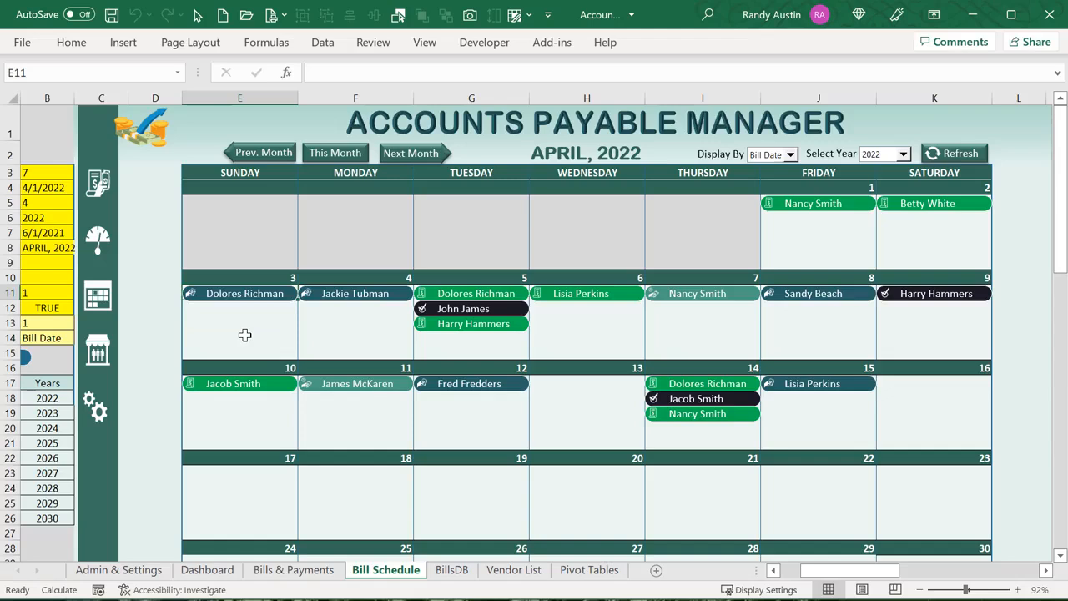
{"action": "right_click", "coordinate": [248, 303]}
{"action": "key", "text": "Escape"}
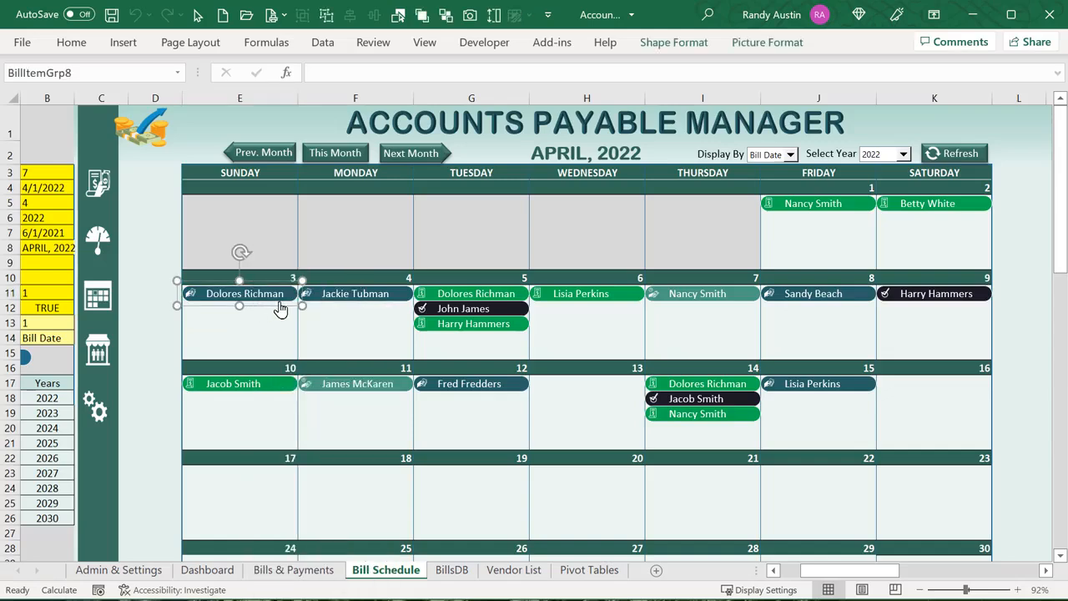
{"action": "left_click_drag", "start_coordinate": [302, 305], "coordinate": [245, 306]}
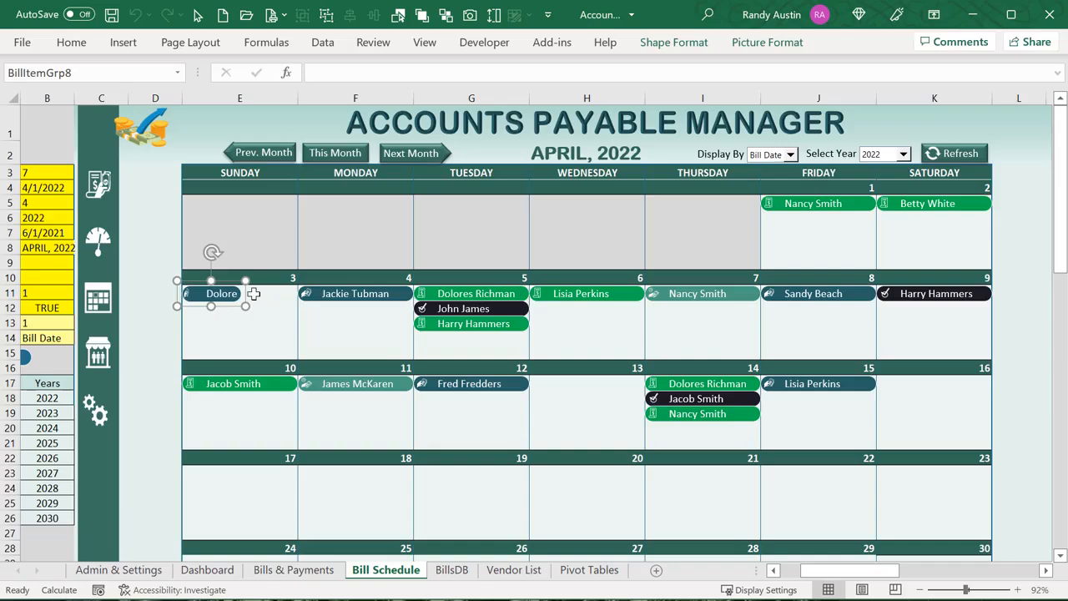
Mark the SchedRow reference in the row logic, then compare it against cells E11–E15 of the April 3 block
{"action": "key", "text": "alt+F11"}
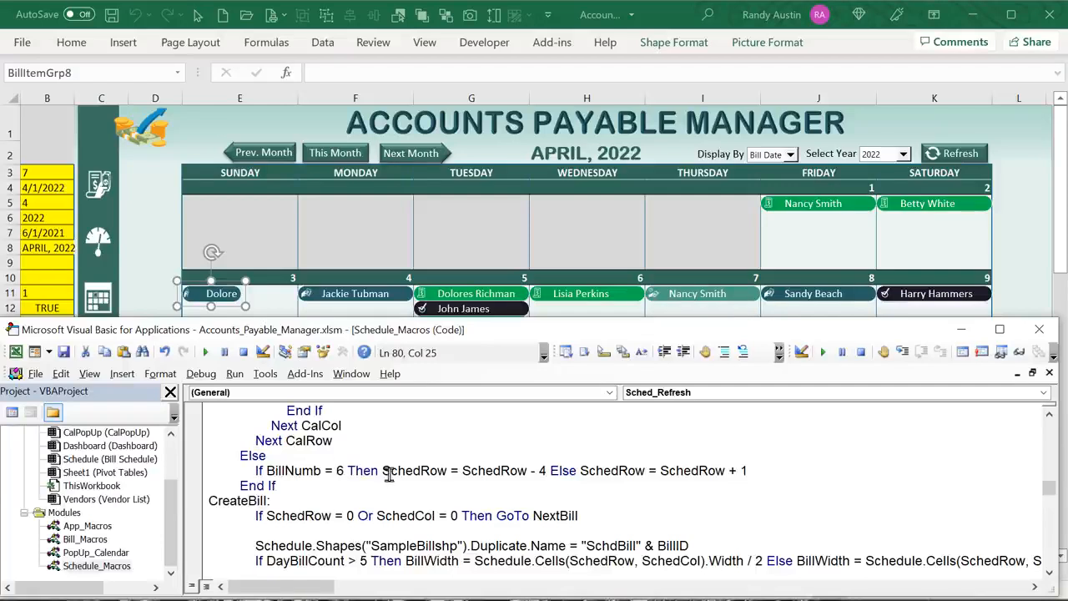
{"action": "left_click_drag", "start_coordinate": [383, 474], "coordinate": [519, 474]}
{"action": "left_click", "coordinate": [465, 474]}
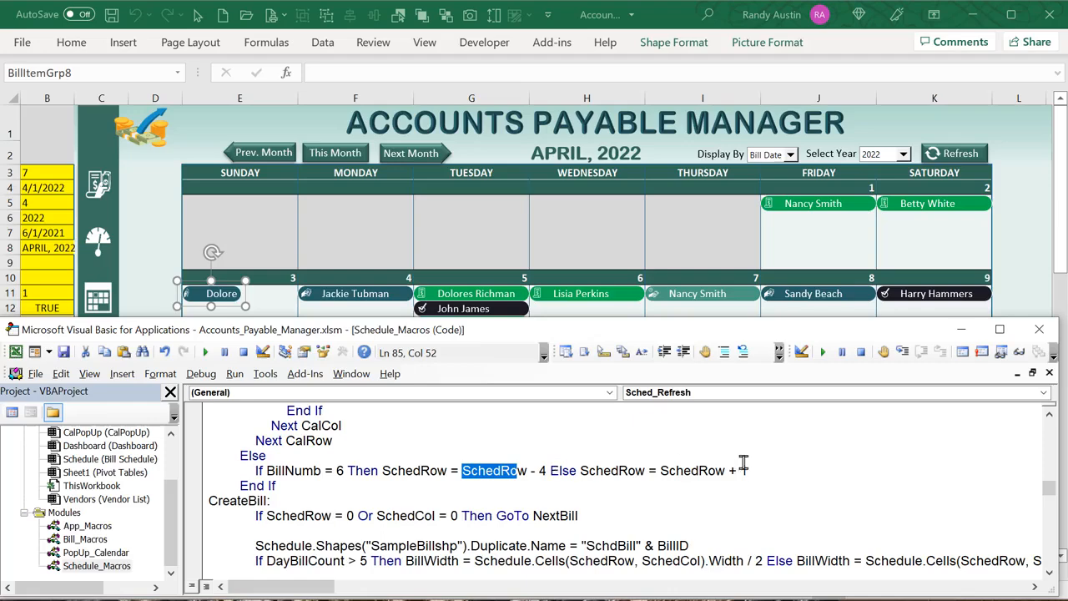
{"action": "left_click", "coordinate": [267, 294]}
{"action": "left_click", "coordinate": [325, 351]}
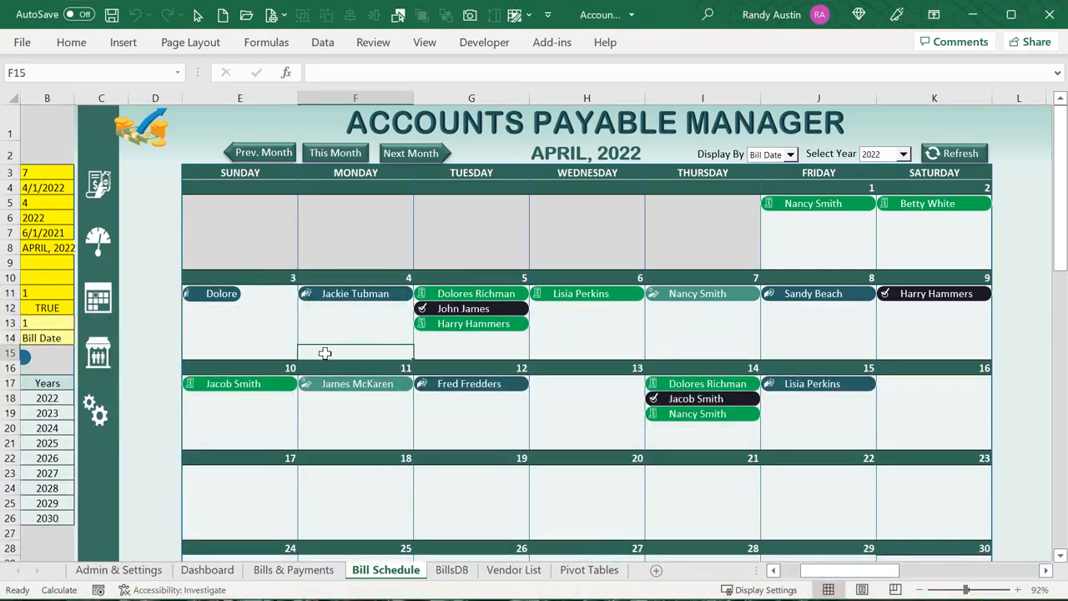
{"action": "left_click", "coordinate": [284, 295]}
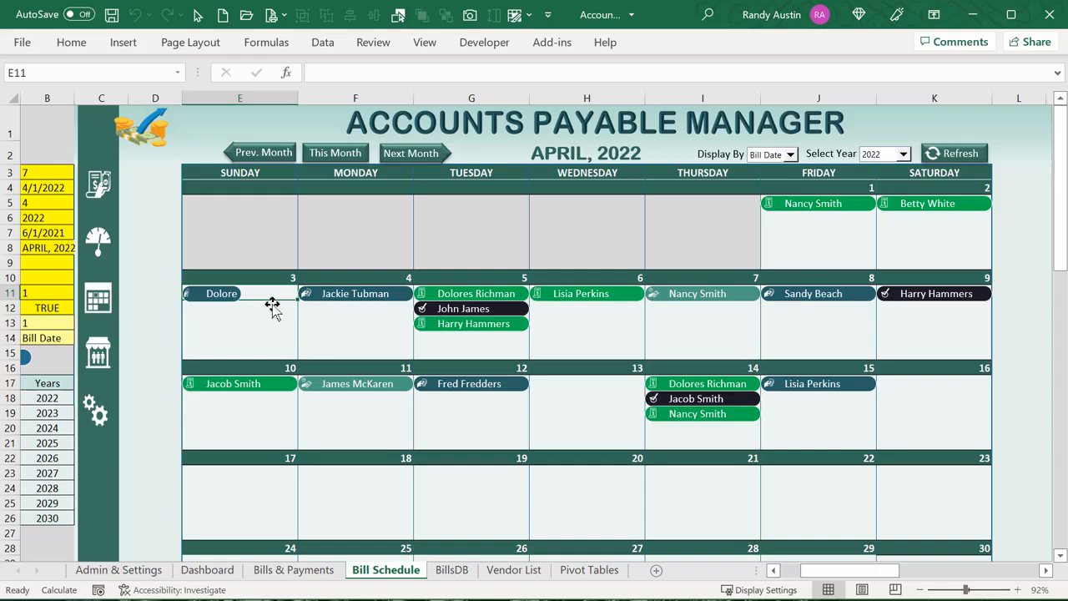
{"action": "left_click", "coordinate": [273, 307]}
{"action": "key", "text": "Down"}
{"action": "key", "text": "Down"}
{"action": "key", "text": "Down"}
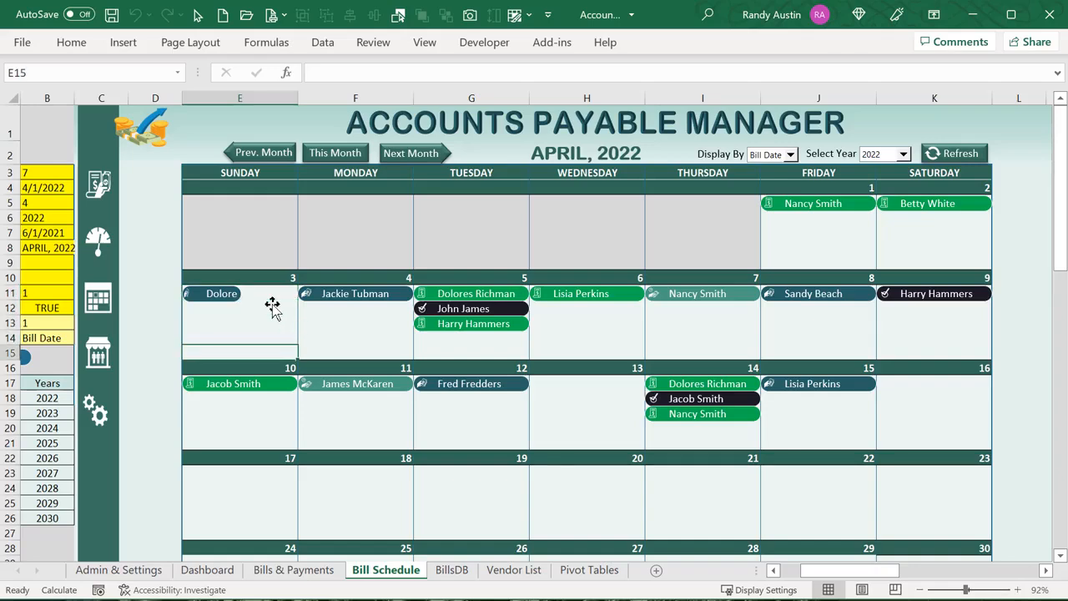
{"action": "key", "text": "Up"}
{"action": "key", "text": "Up"}
{"action": "key", "text": "Up"}
{"action": "key", "text": "Up"}
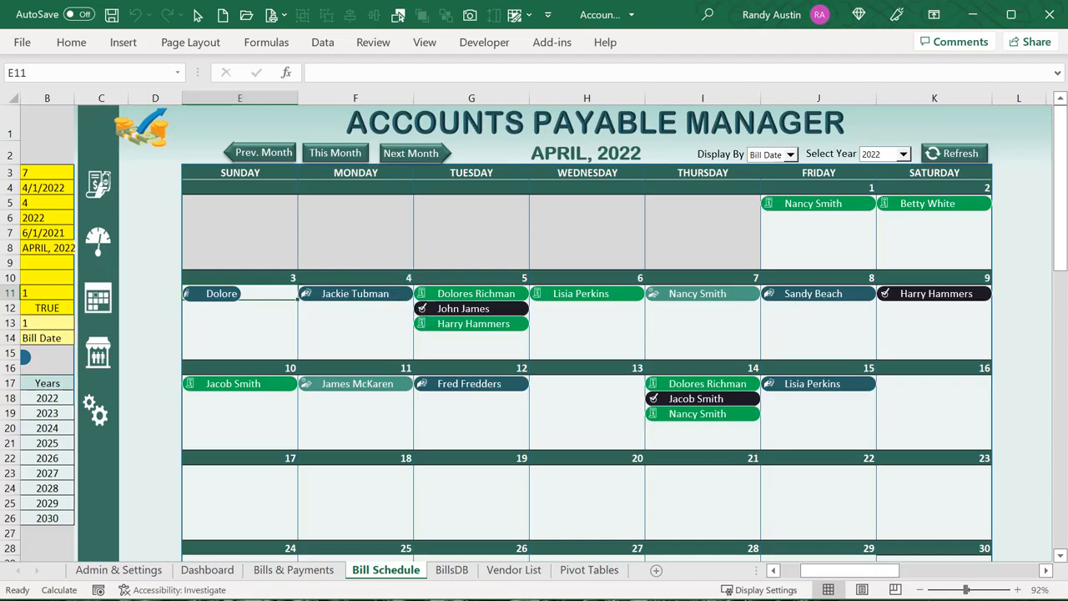
Highlight the BillNumb 6 check and the SchedRow + 1 increment, checking against cells E11:E14
{"action": "key", "text": "alt+F11"}
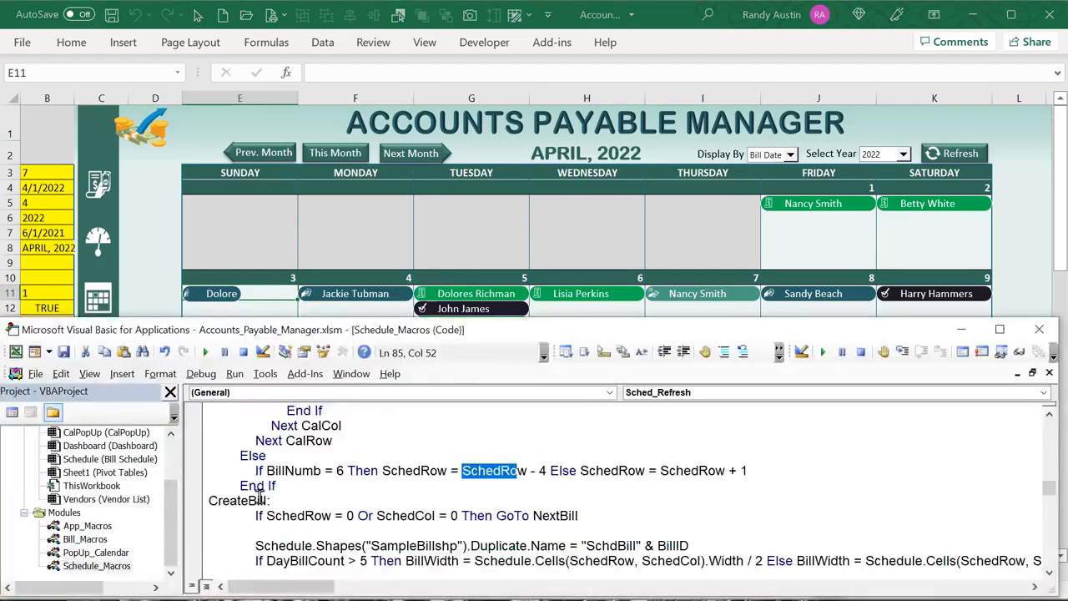
{"action": "double_click", "coordinate": [340, 471]}
{"action": "left_click", "coordinate": [164, 235]}
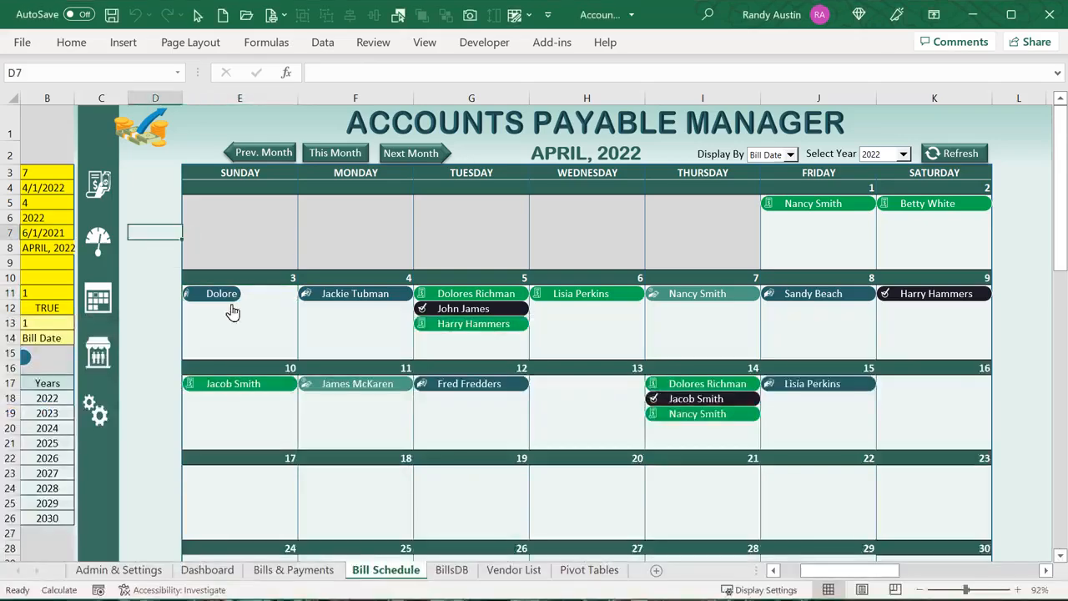
{"action": "mouse_move", "coordinate": [263, 296]}
{"action": "left_mouse_down"}
{"action": "mouse_move", "coordinate": [267, 370]}
{"action": "mouse_move", "coordinate": [268, 310]}
{"action": "left_mouse_up"}
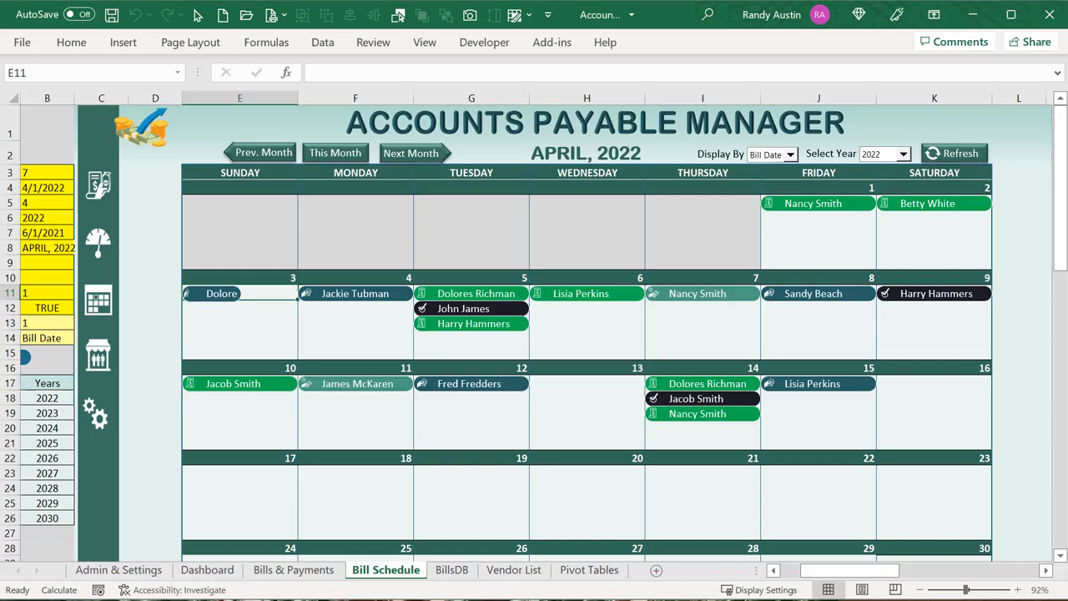
{"action": "key", "text": "alt+F11"}
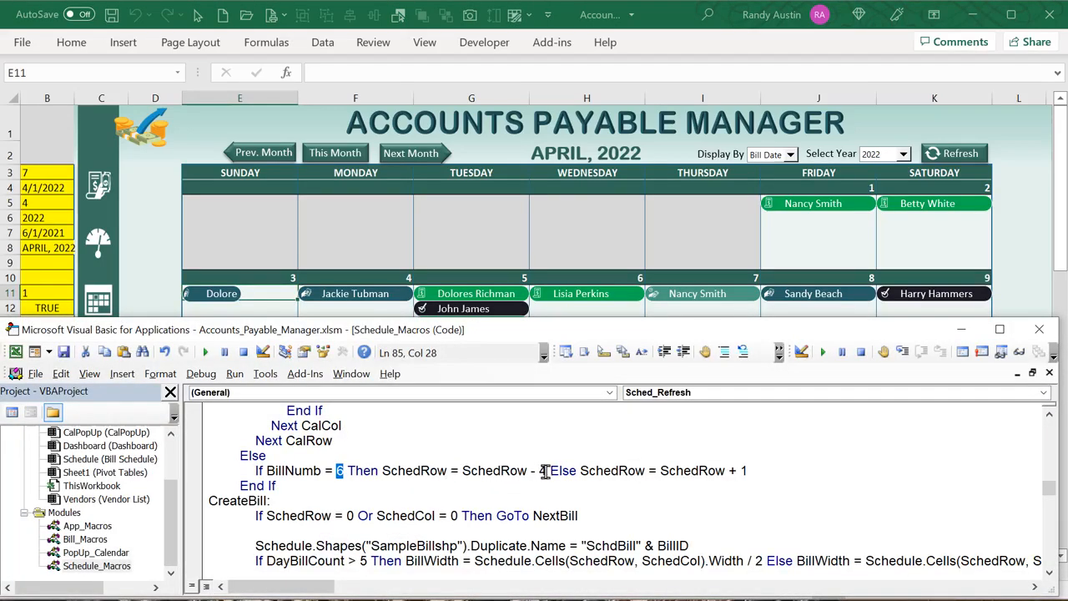
{"action": "left_click_drag", "start_coordinate": [748, 471], "coordinate": [692, 471]}
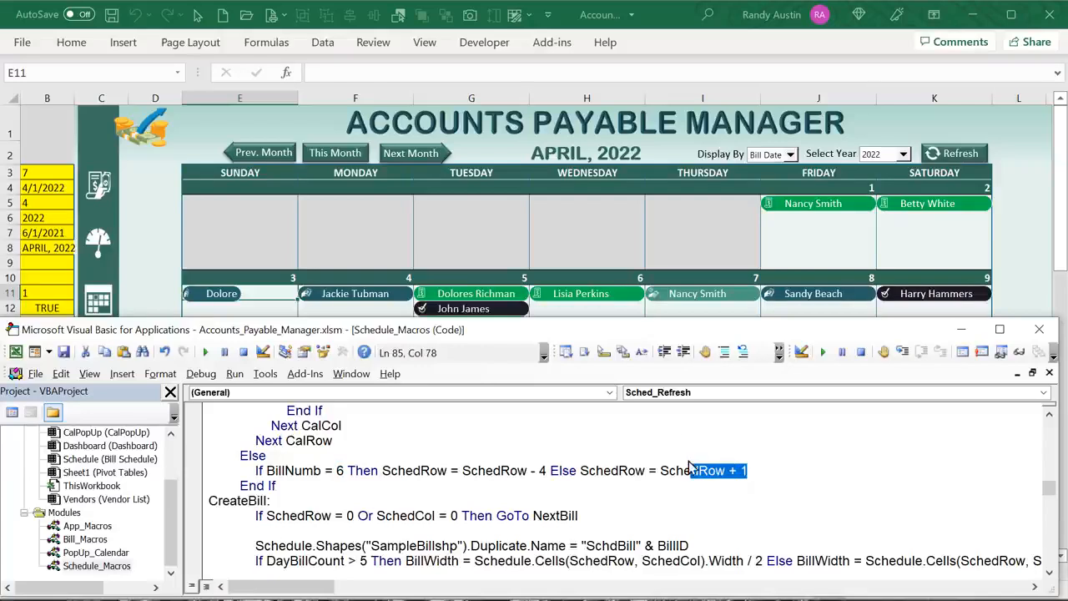
Select a bill shape on April 5, then find the code line that skips bills without a position
{"action": "right_click", "coordinate": [483, 309]}
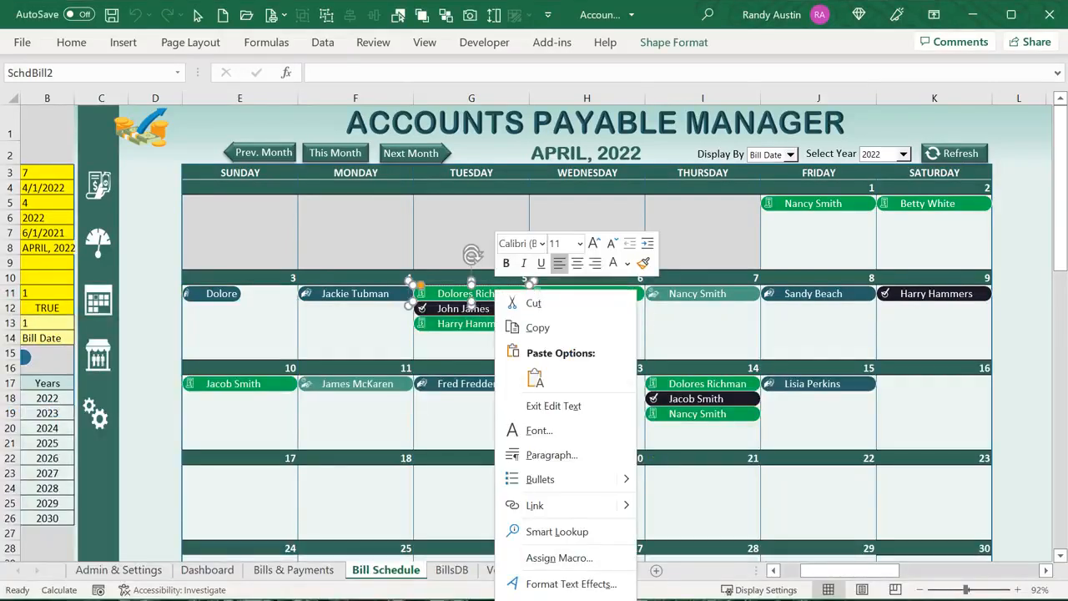
{"action": "key", "text": "alt+F11"}
{"action": "scroll", "coordinate": [420, 499], "scroll_direction": "down", "scroll_amount": 1}
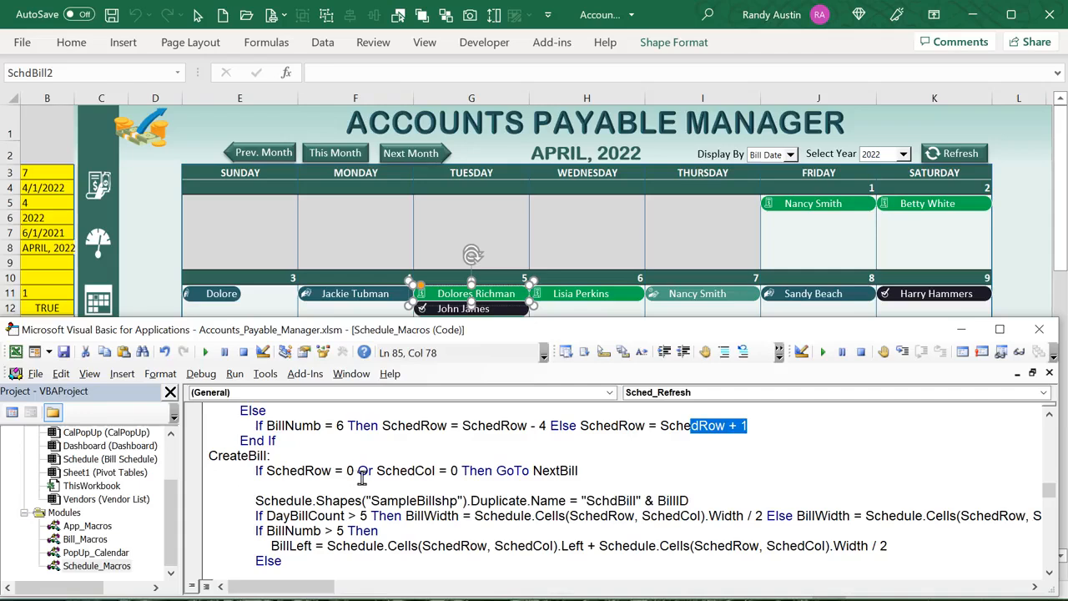
{"action": "left_click_drag", "start_coordinate": [589, 471], "coordinate": [231, 472]}
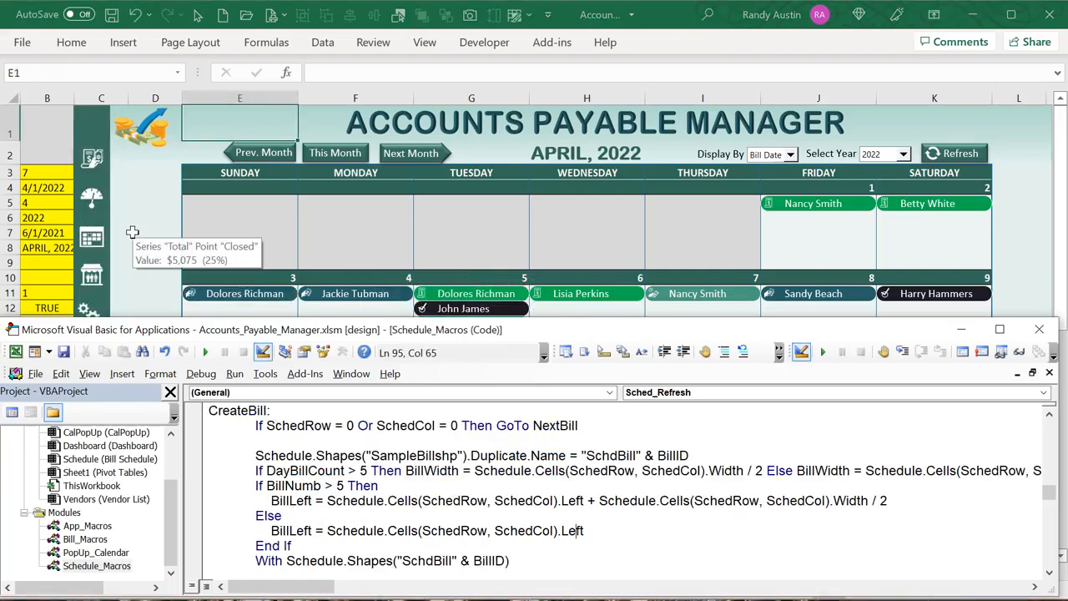
Scroll the calendar left to column A and select the sample bill shape
{"action": "left_click", "coordinate": [61, 136]}
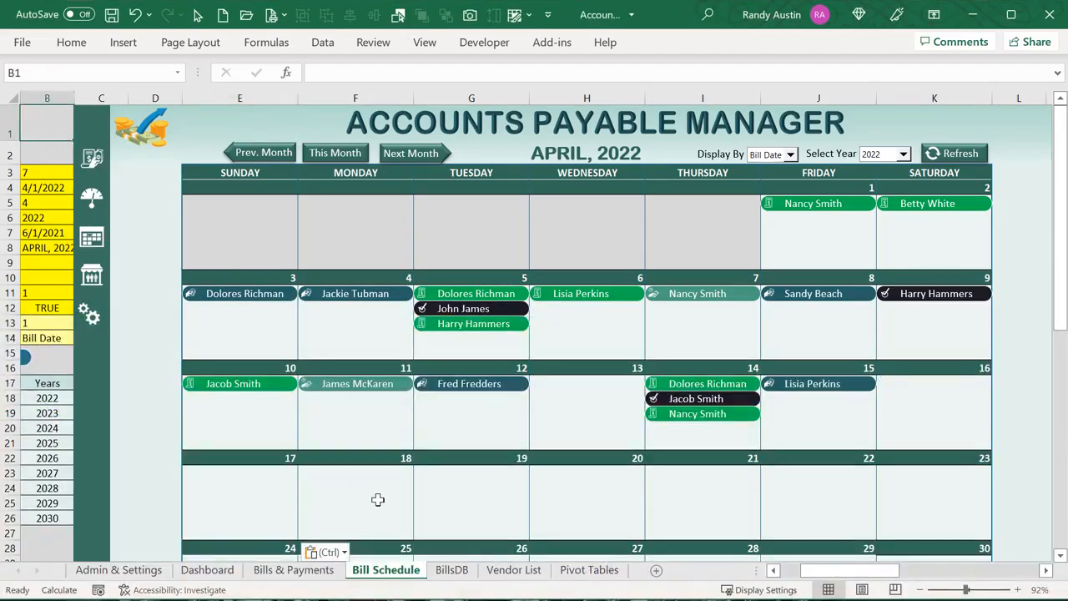
{"action": "left_click_drag", "start_coordinate": [841, 570], "coordinate": [793, 570]}
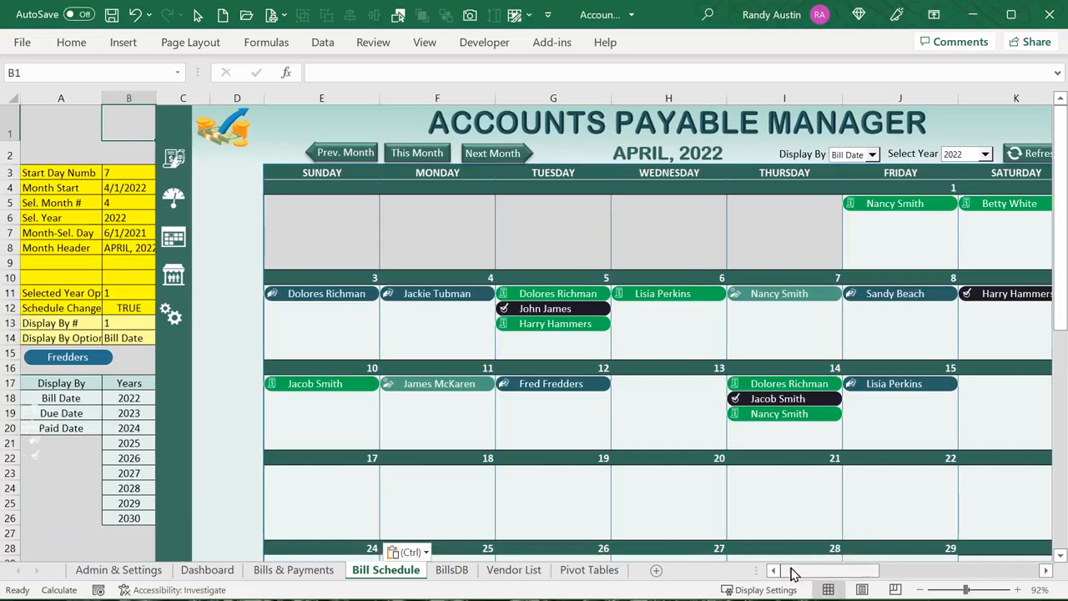
{"action": "right_click", "coordinate": [51, 357]}
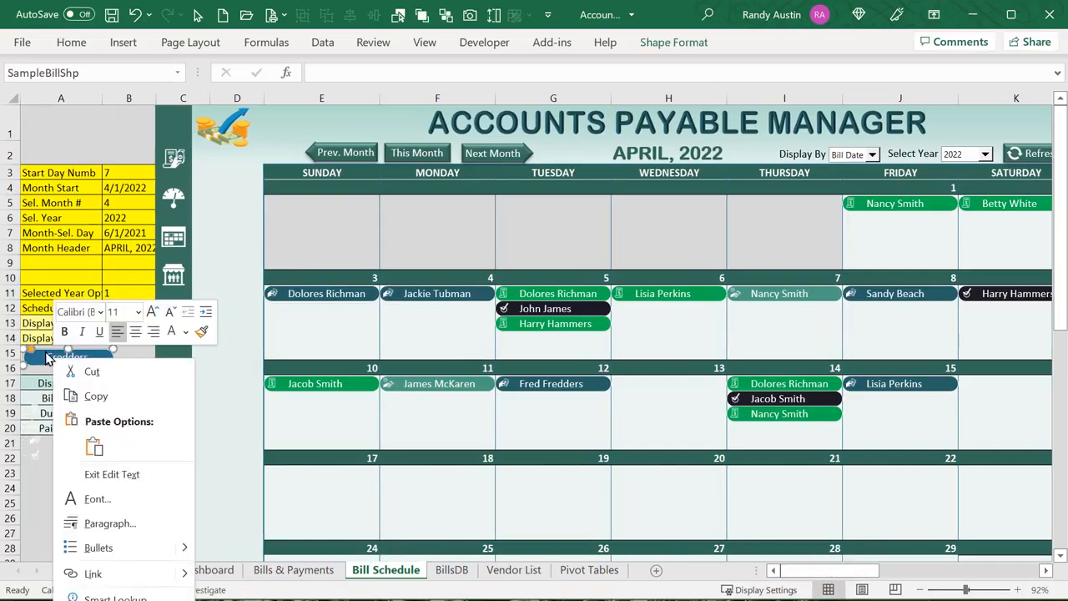
{"action": "left_click", "coordinate": [46, 353]}
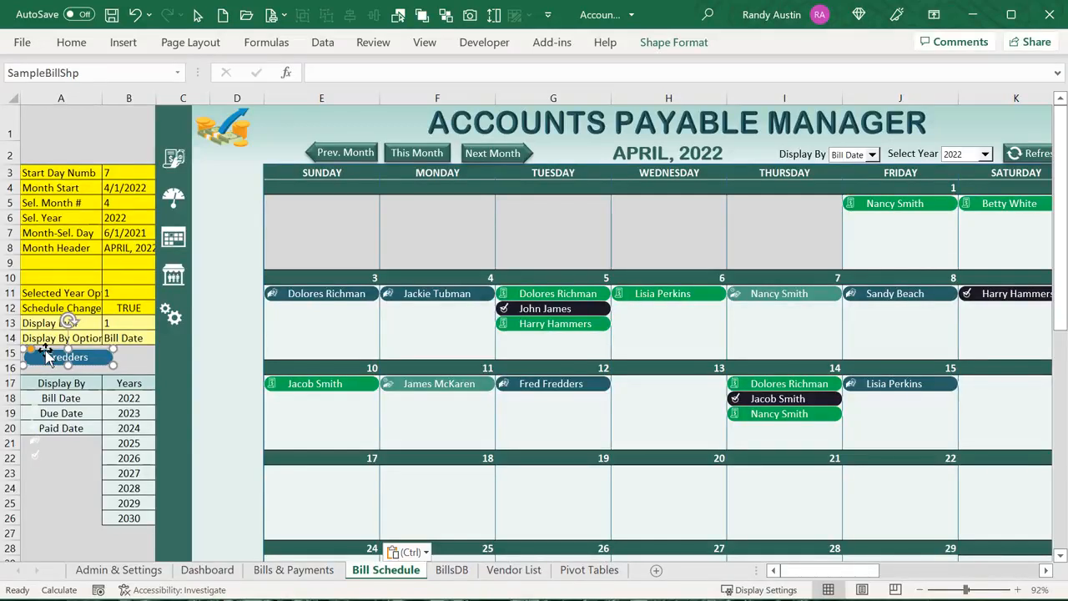
Highlight SampleBillshp, the SchdBill prefix and BillID in the Duplicate code line
{"action": "key", "text": "alt+F11"}
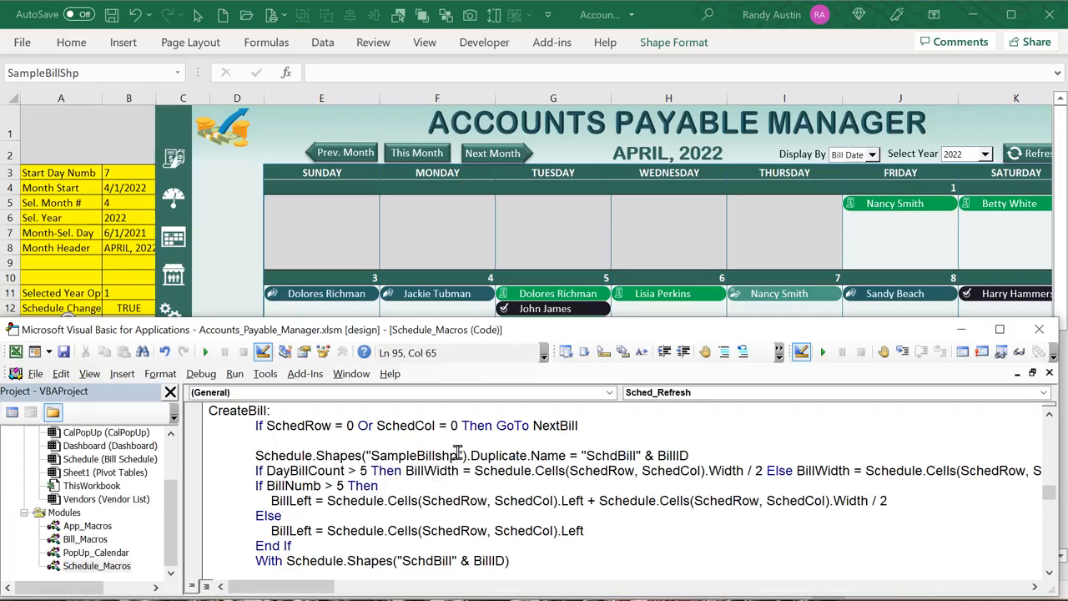
{"action": "left_click_drag", "start_coordinate": [459, 455], "coordinate": [392, 455]}
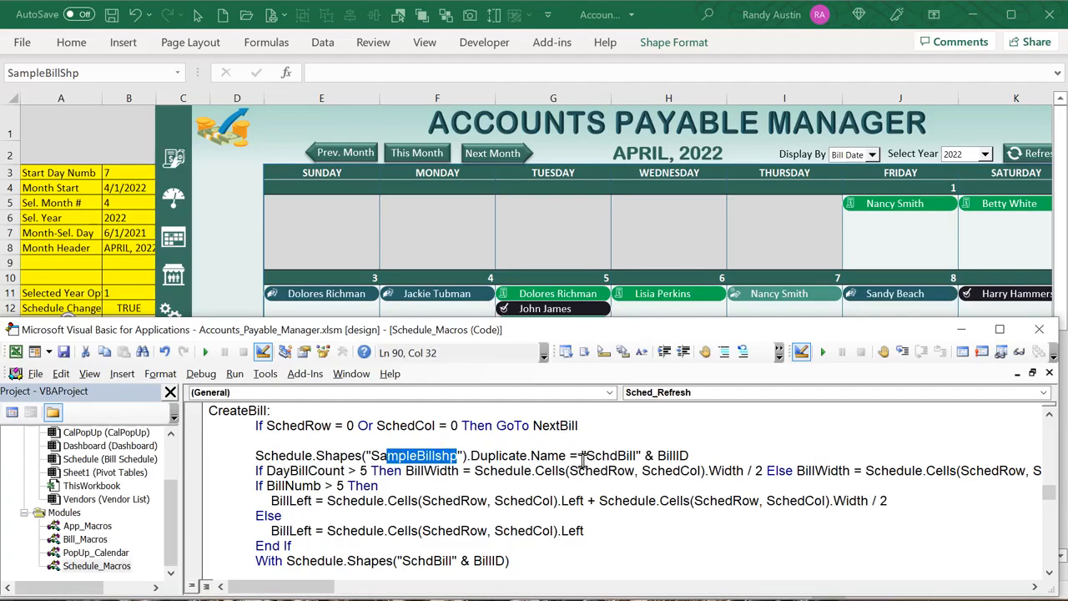
{"action": "left_click_drag", "start_coordinate": [640, 454], "coordinate": [586, 455]}
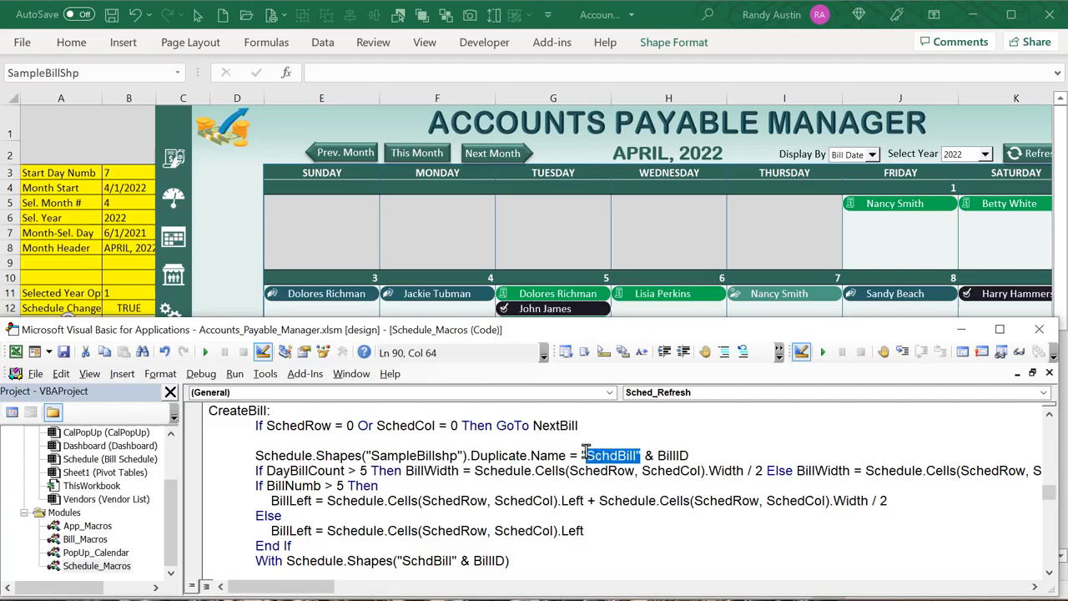
{"action": "left_click_drag", "start_coordinate": [686, 455], "coordinate": [659, 456]}
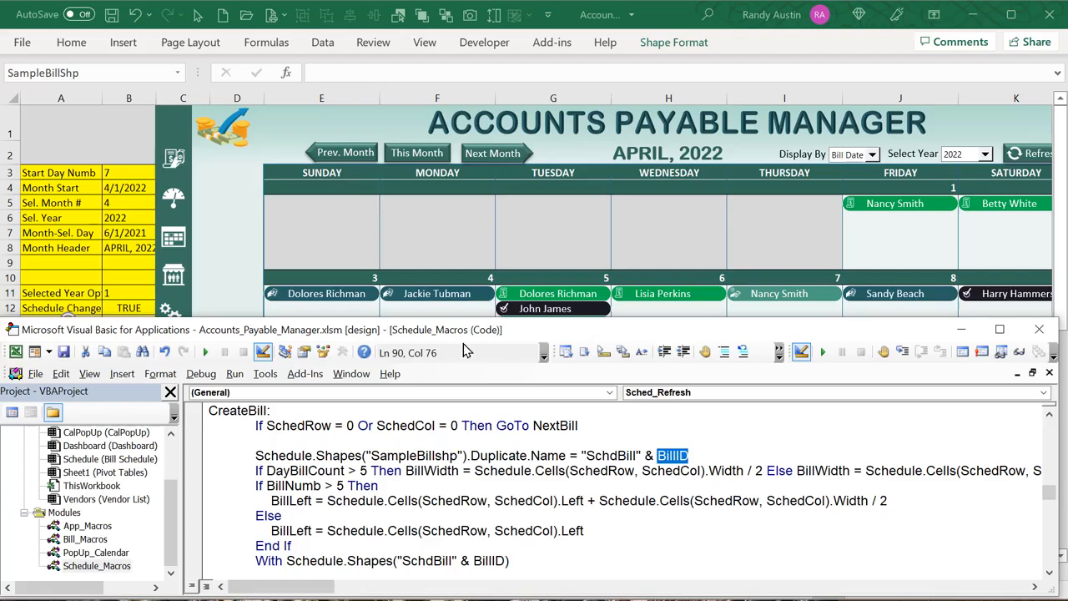
{"action": "right_click", "coordinate": [535, 304]}
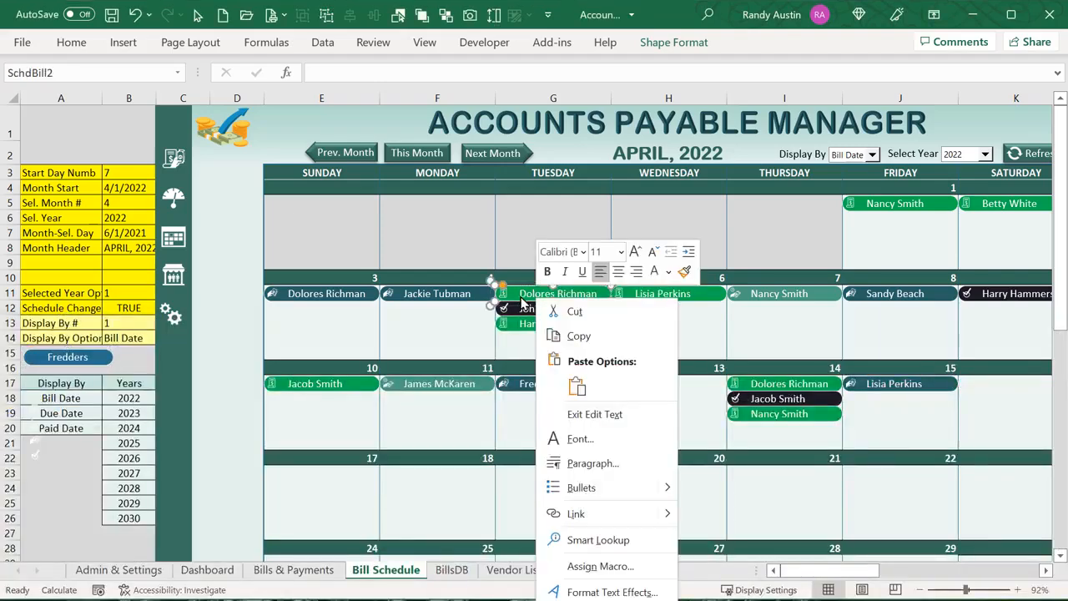
{"action": "left_click", "coordinate": [517, 291]}
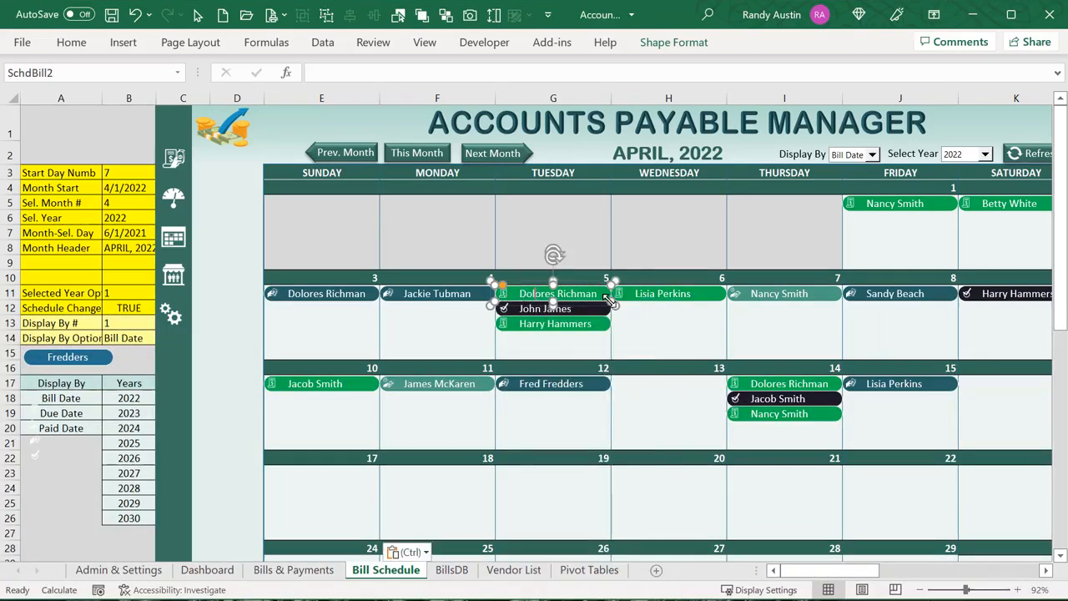
{"action": "left_click_drag", "start_coordinate": [610, 302], "coordinate": [561, 302]}
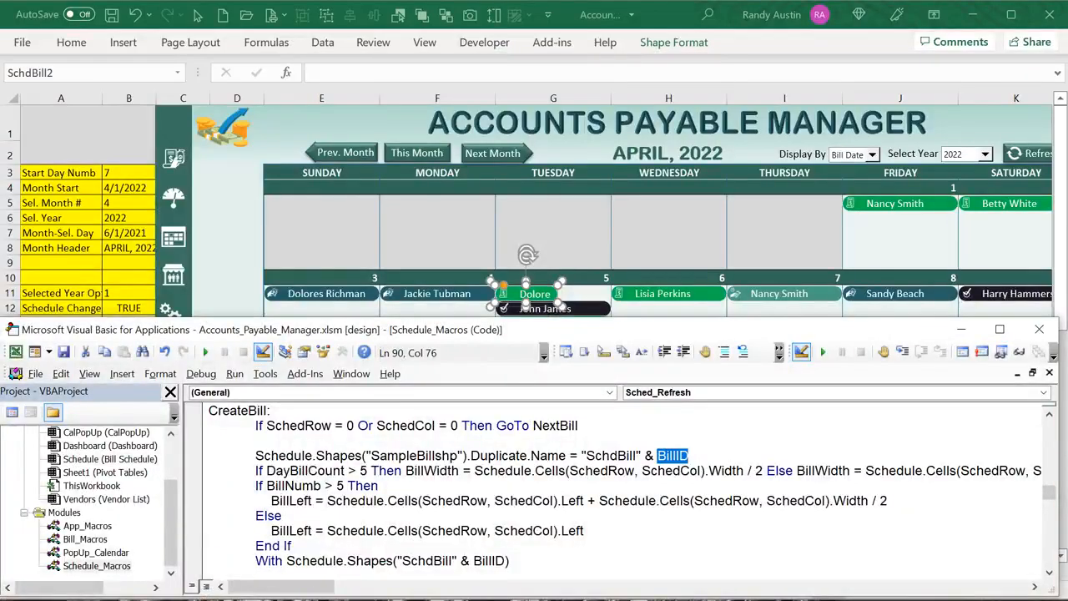
Highlight the half-cell-width parts of the BillWidth and BillLeft formulas in the macro code
{"action": "left_click", "coordinate": [675, 501]}
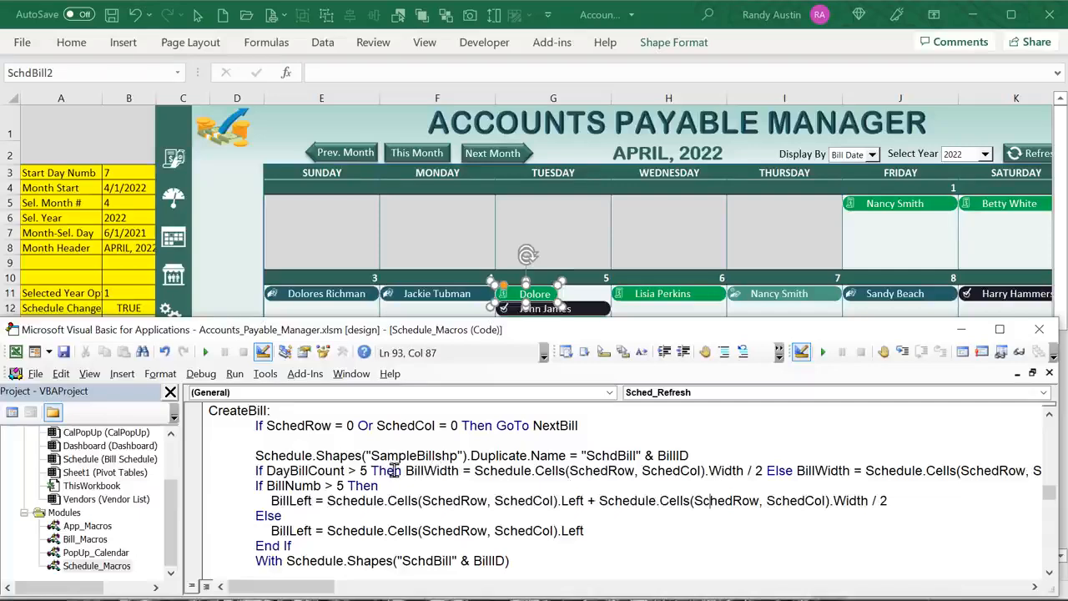
{"action": "left_click_drag", "start_coordinate": [488, 471], "coordinate": [753, 473]}
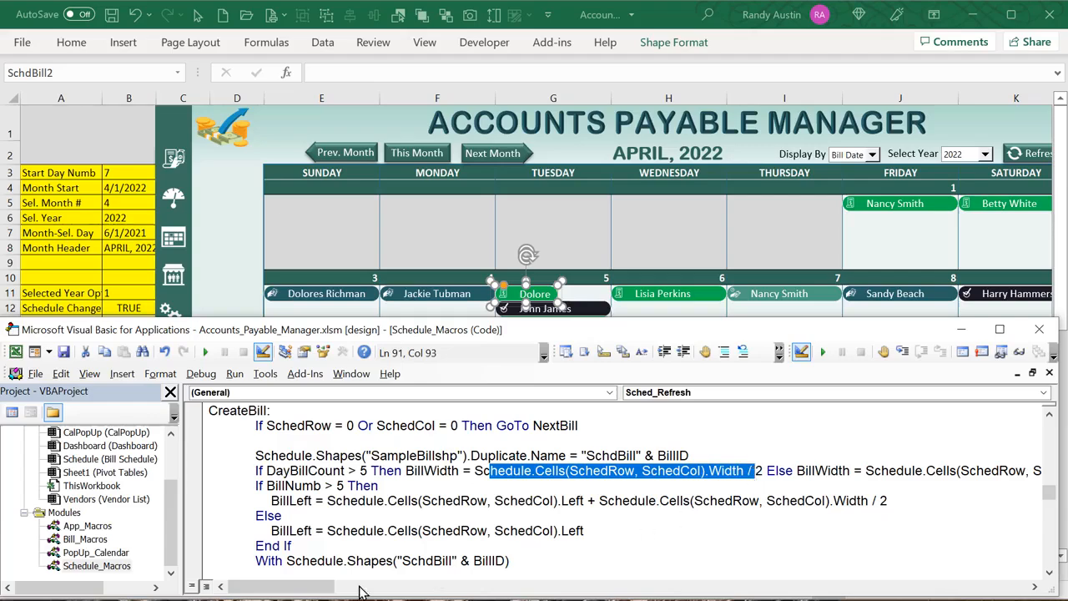
{"action": "left_click", "coordinate": [359, 591]}
{"action": "left_click_drag", "start_coordinate": [546, 470], "coordinate": [900, 472]}
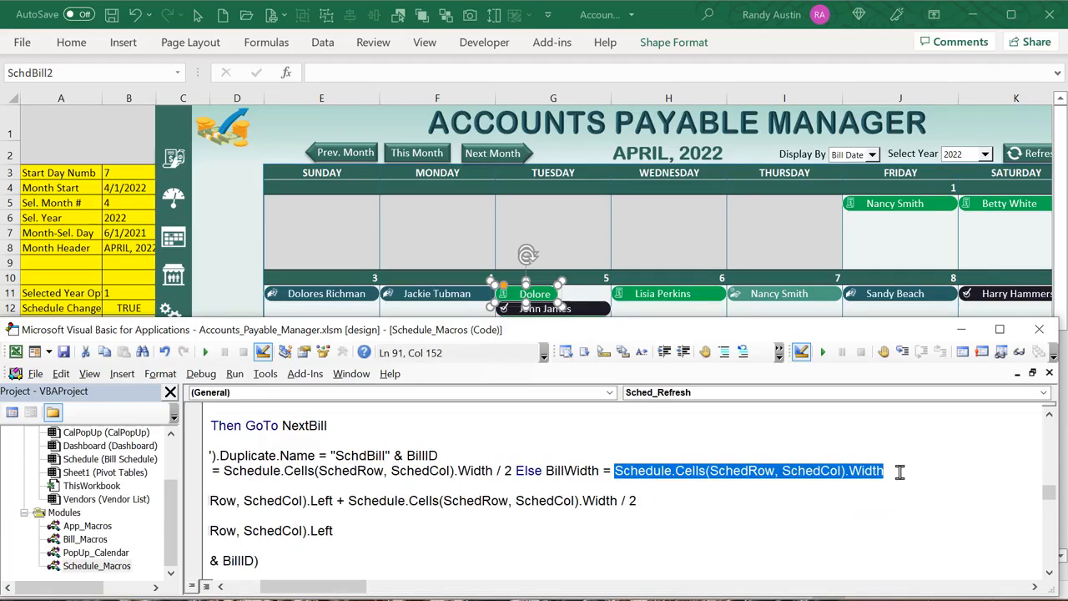
{"action": "left_click_drag", "start_coordinate": [287, 587], "coordinate": [256, 587]}
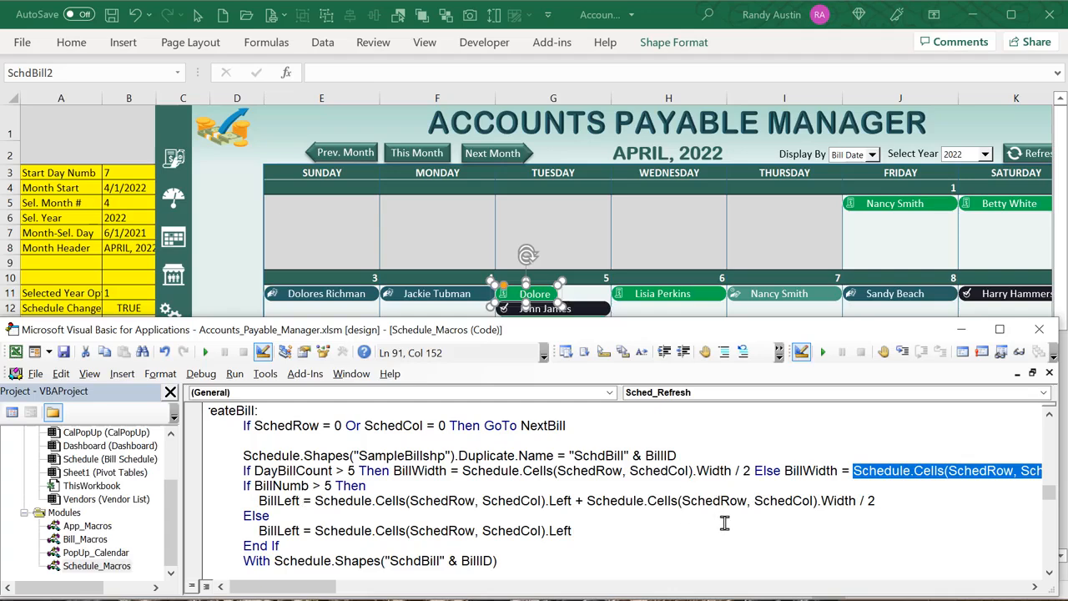
{"action": "left_click_drag", "start_coordinate": [878, 501], "coordinate": [589, 501]}
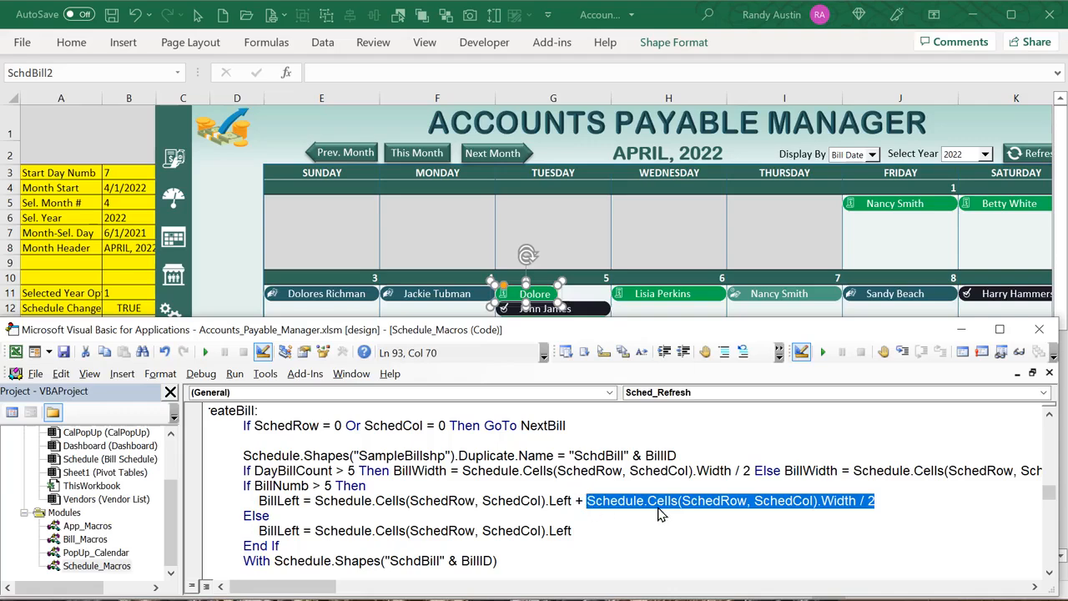
{"action": "left_click", "coordinate": [710, 513]}
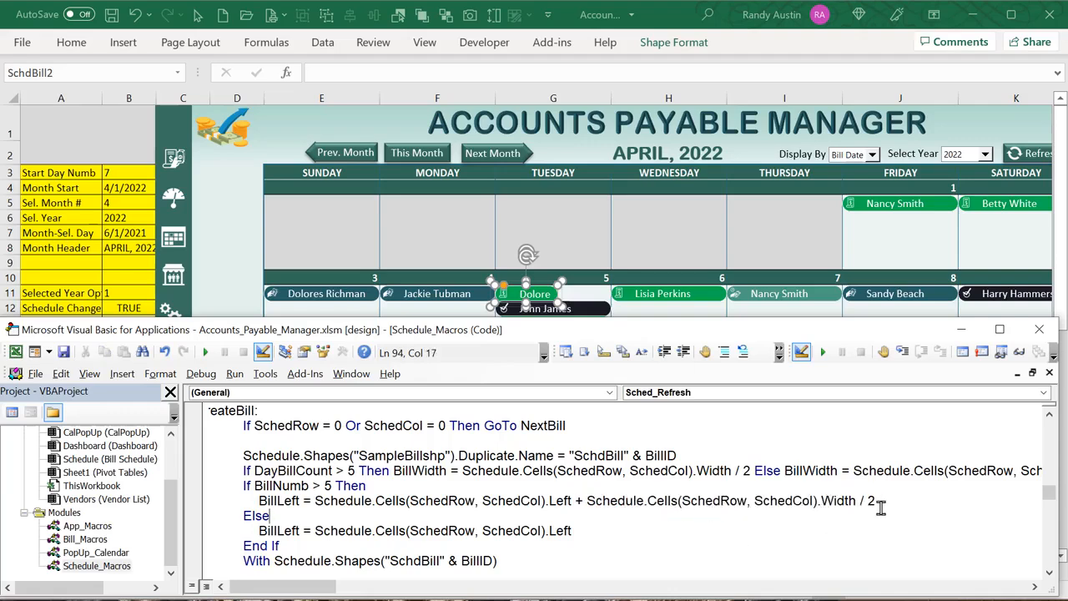
{"action": "left_click_drag", "start_coordinate": [878, 502], "coordinate": [588, 501]}
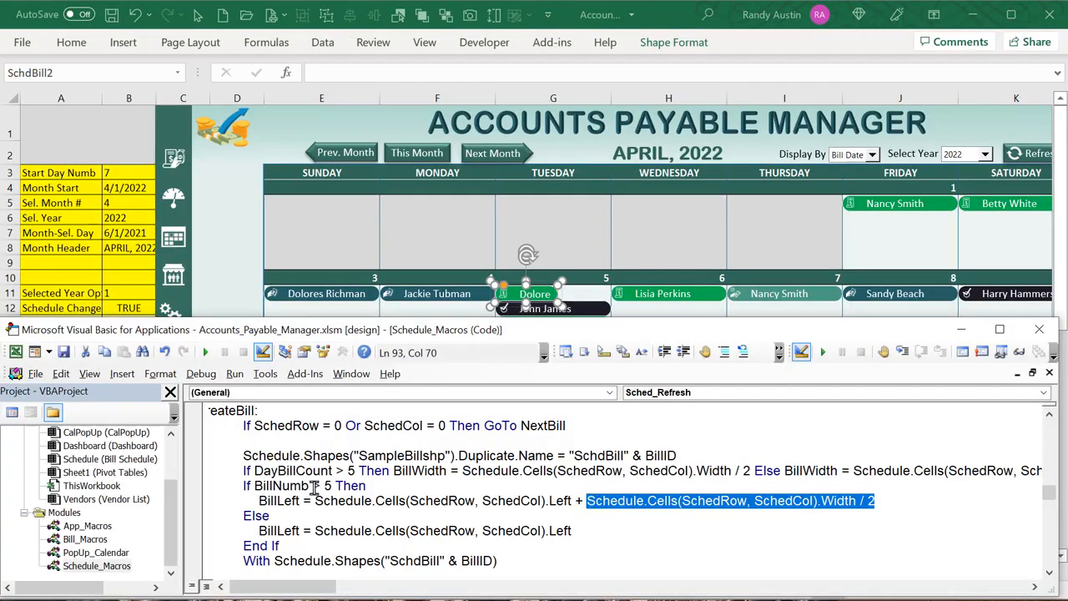
{"action": "left_click", "coordinate": [390, 248]}
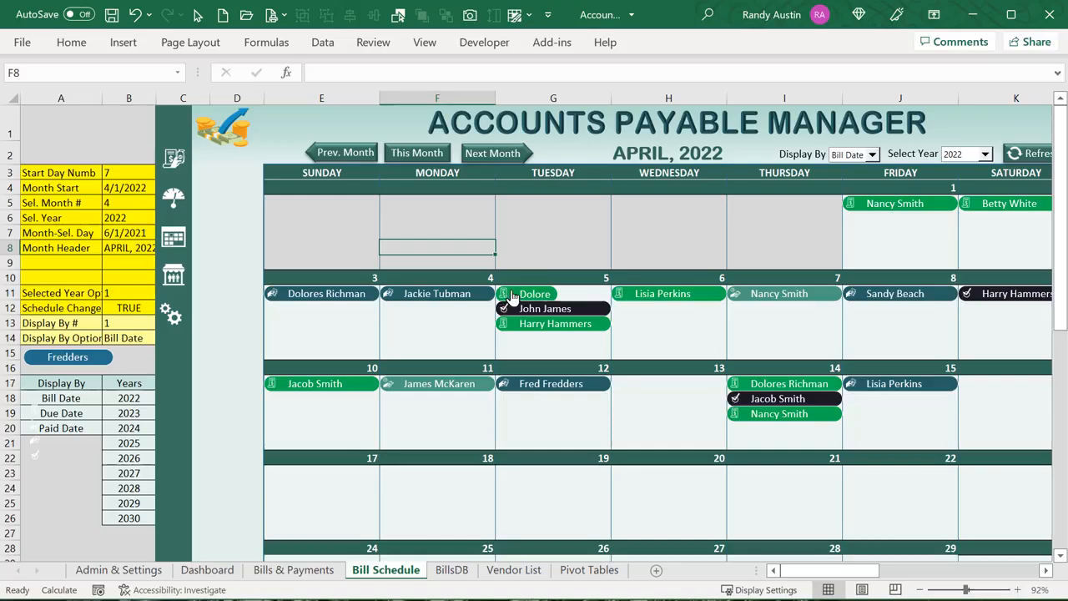
Shift the Dolore bill in the Tuesday cell and check the Else branch's default BillLeft formula
{"action": "left_click", "coordinate": [514, 288]}
{"action": "mouse_move", "coordinate": [516, 282]}
{"action": "left_mouse_down"}
{"action": "mouse_move", "coordinate": [570, 275]}
{"action": "mouse_move", "coordinate": [515, 277]}
{"action": "left_mouse_up"}
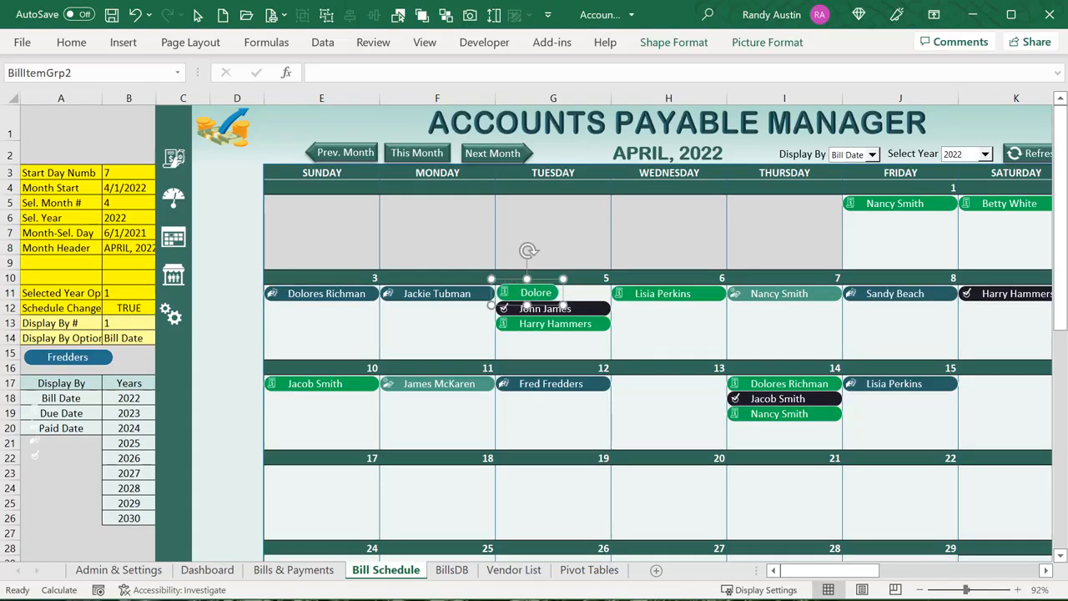
{"action": "key", "text": "alt+F11"}
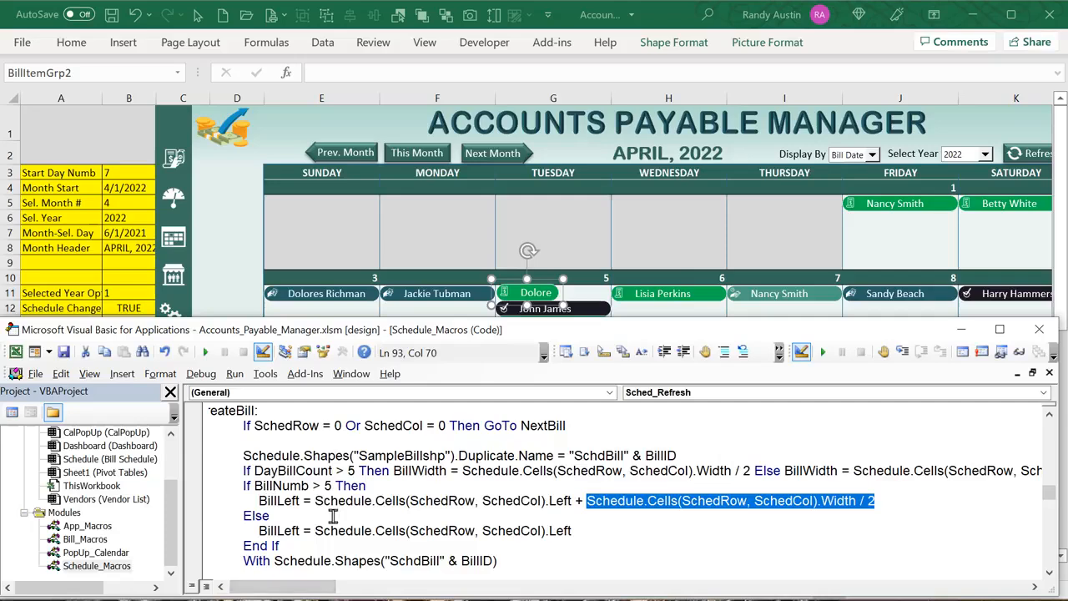
{"action": "left_click_drag", "start_coordinate": [585, 535], "coordinate": [322, 535]}
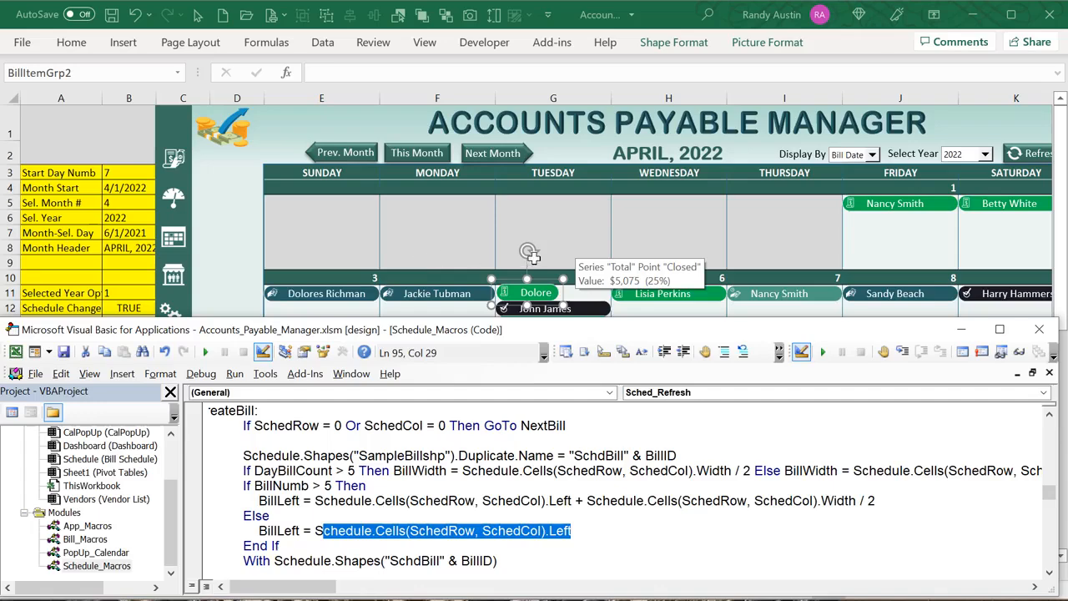
Copy the Dolore bill down the Tuesday cell and place a duplicate beside the first bill
{"action": "left_click", "coordinate": [577, 250]}
{"action": "left_click", "coordinate": [535, 286], "text": "ctrl"}
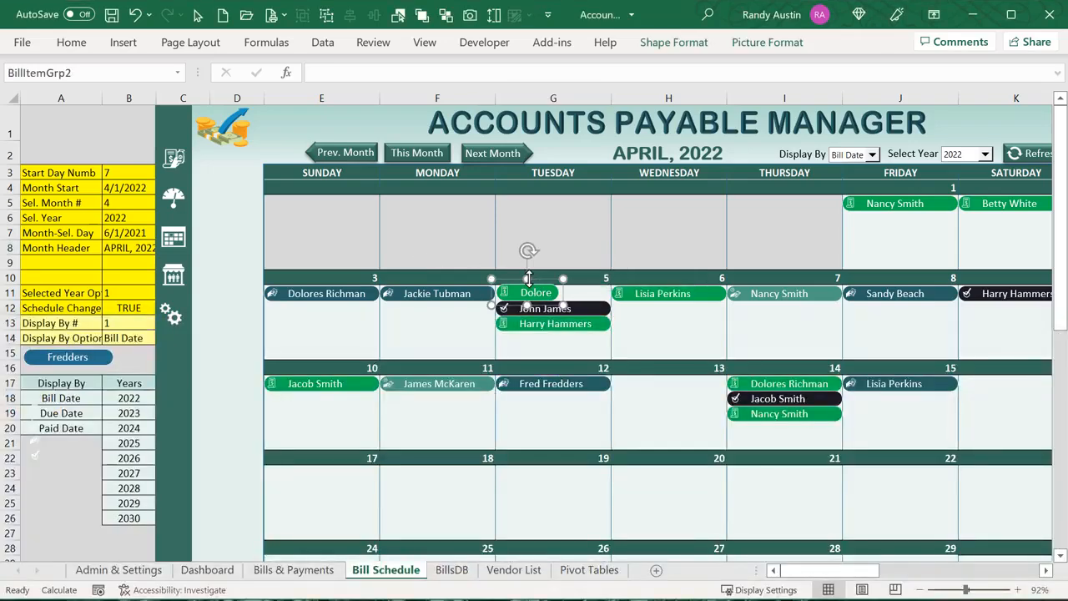
{"action": "left_click_drag", "start_coordinate": [535, 286], "coordinate": [530, 351]}
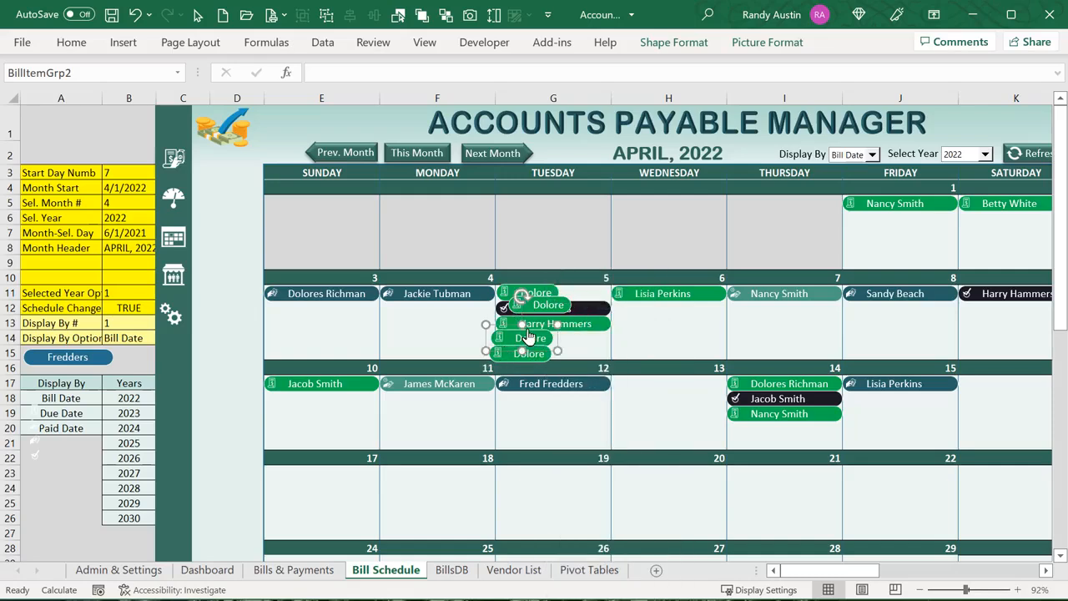
{"action": "right_click", "coordinate": [534, 311]}
{"action": "left_click", "coordinate": [510, 317]}
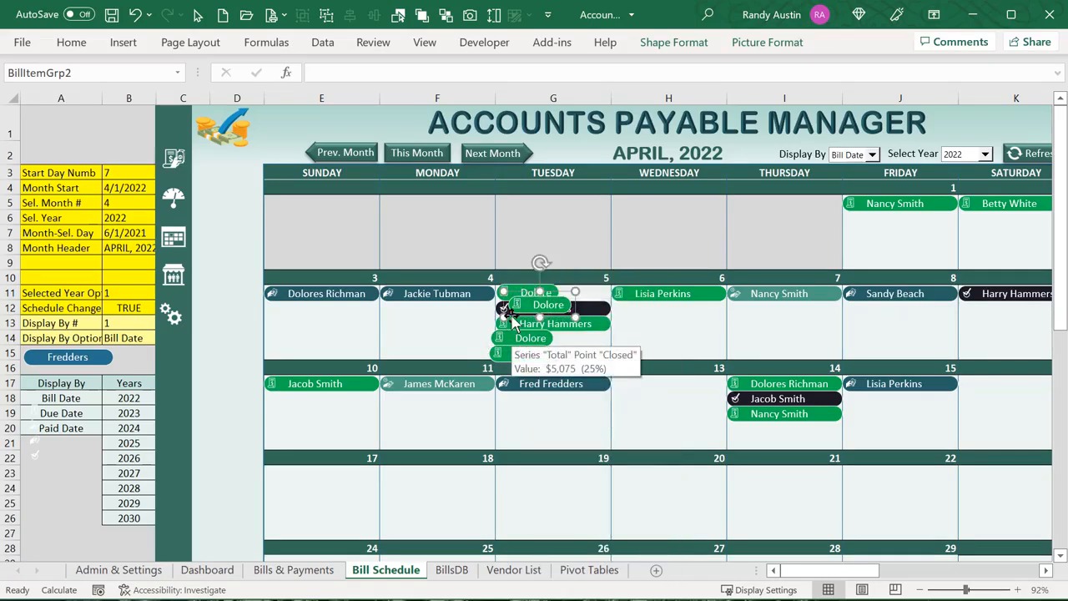
{"action": "left_click_drag", "start_coordinate": [511, 318], "coordinate": [529, 334]}
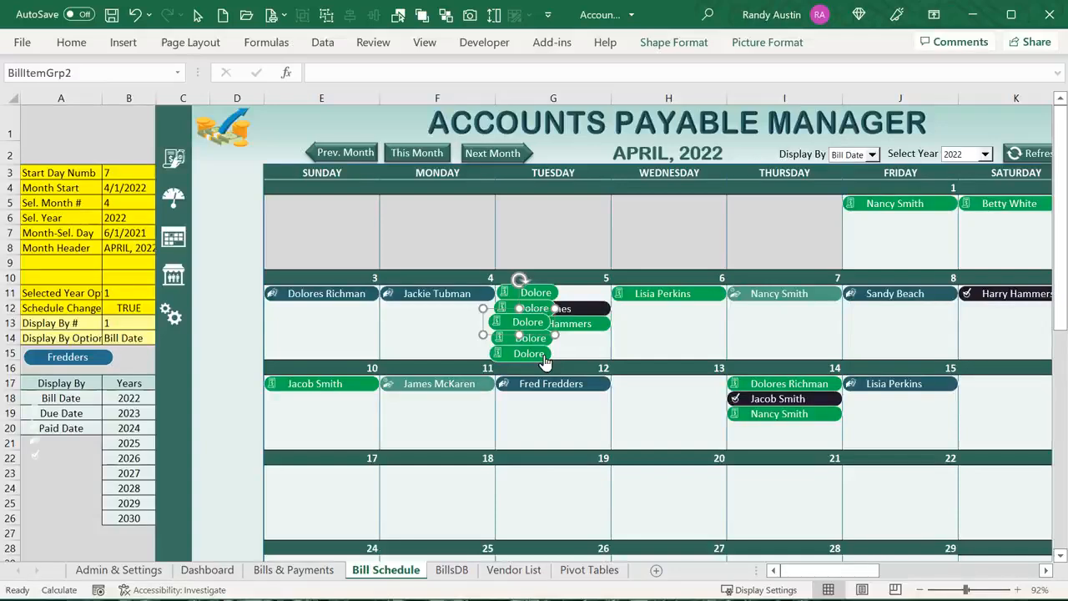
{"action": "key", "text": "ctrl+d"}
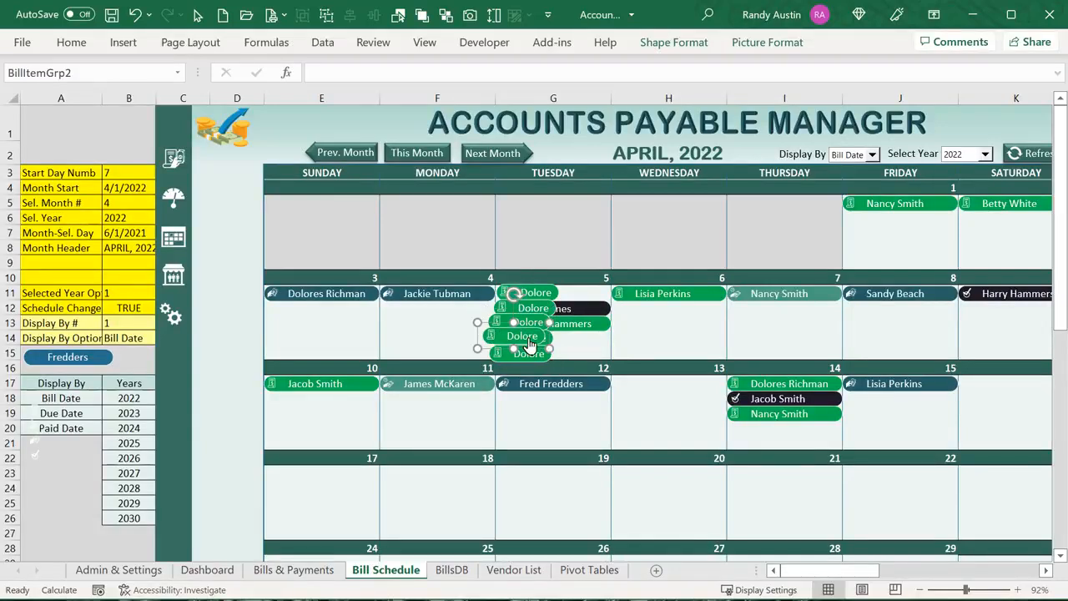
{"action": "left_click_drag", "start_coordinate": [523, 325], "coordinate": [596, 277]}
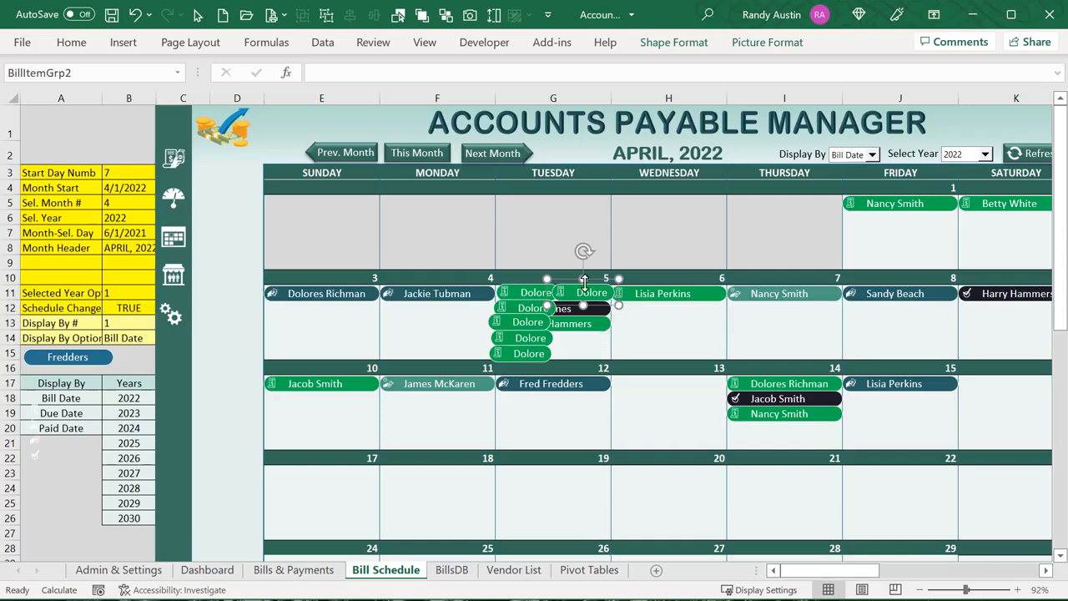
{"action": "key", "text": "alt+F11"}
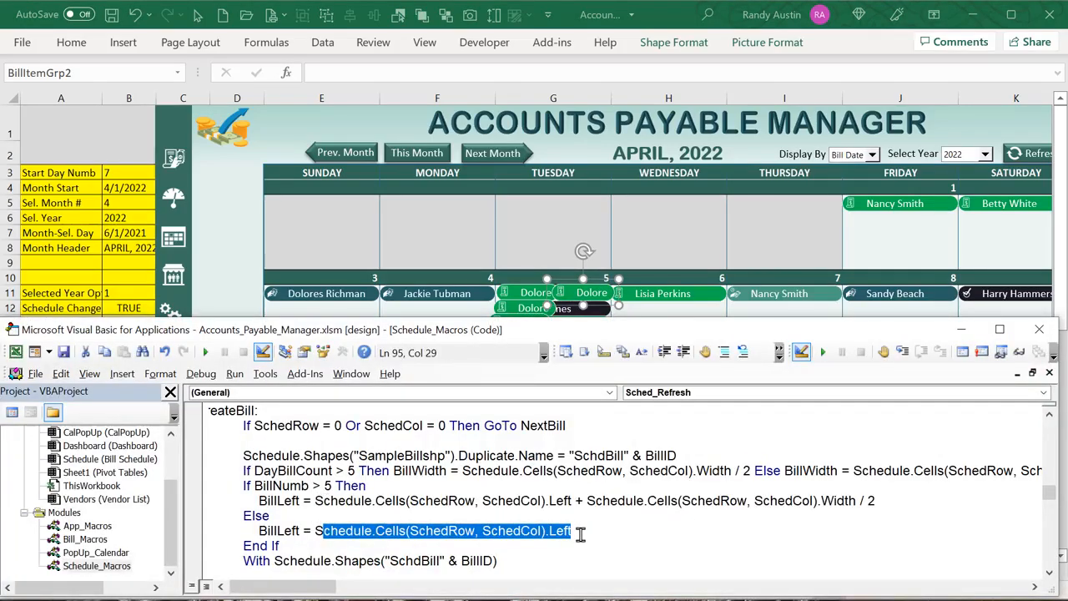
{"action": "left_click_drag", "start_coordinate": [576, 531], "coordinate": [321, 531]}
{"action": "left_click_drag", "start_coordinate": [332, 486], "coordinate": [309, 484]}
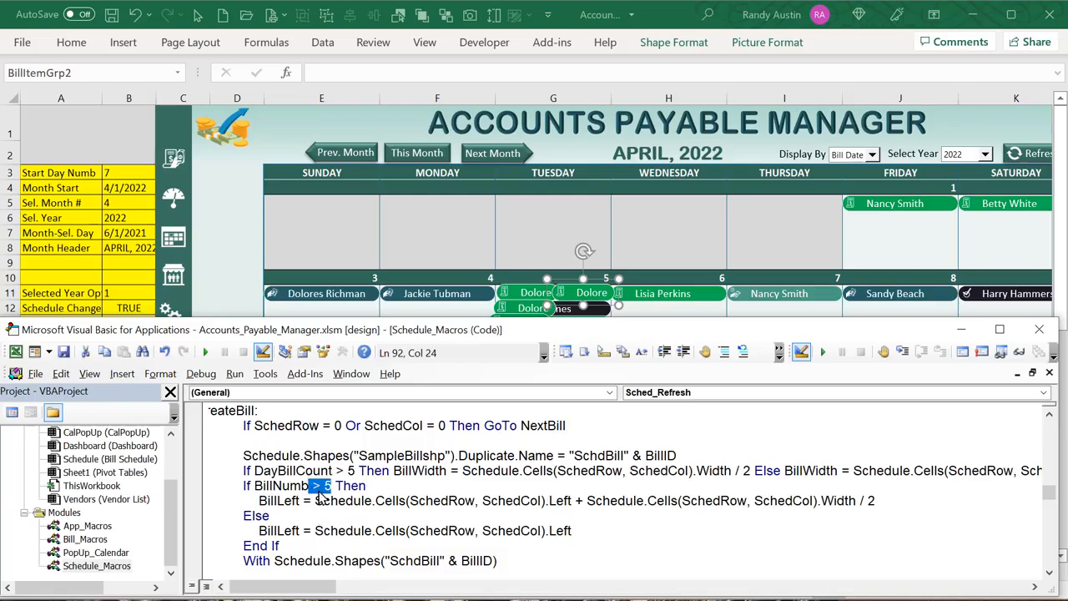
{"action": "left_click_drag", "start_coordinate": [877, 501], "coordinate": [588, 500]}
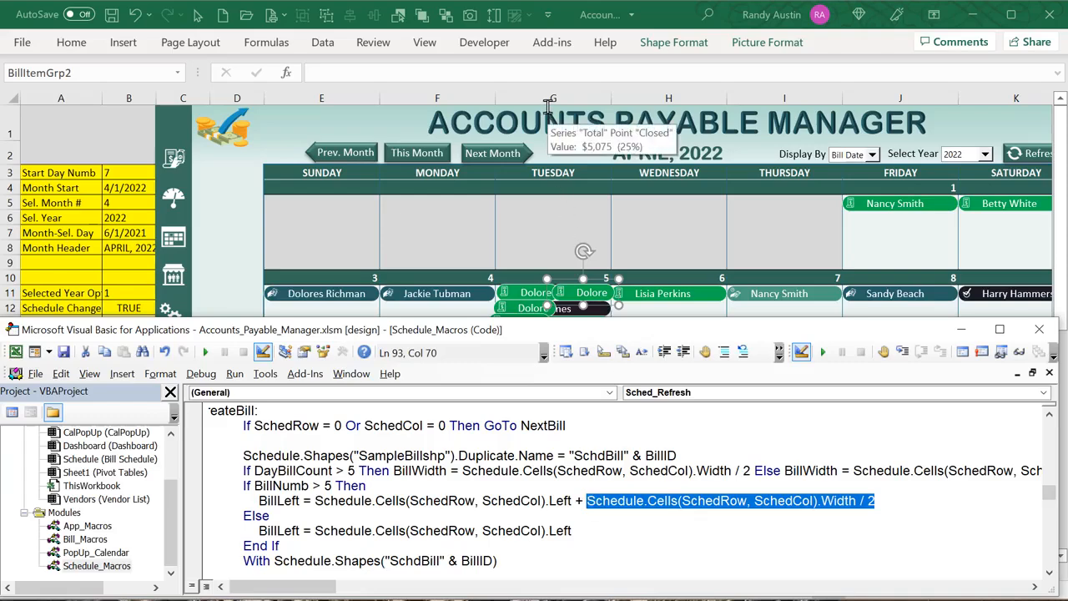
{"action": "scroll", "coordinate": [588, 517], "scroll_direction": "down", "scroll_amount": 1}
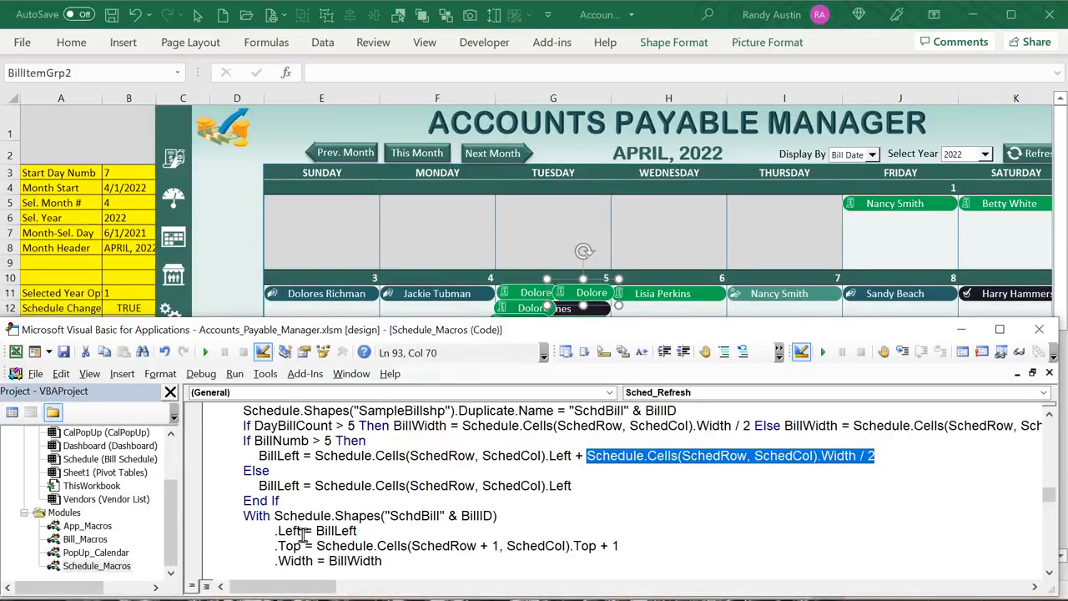
{"action": "left_click_drag", "start_coordinate": [498, 515], "coordinate": [275, 516]}
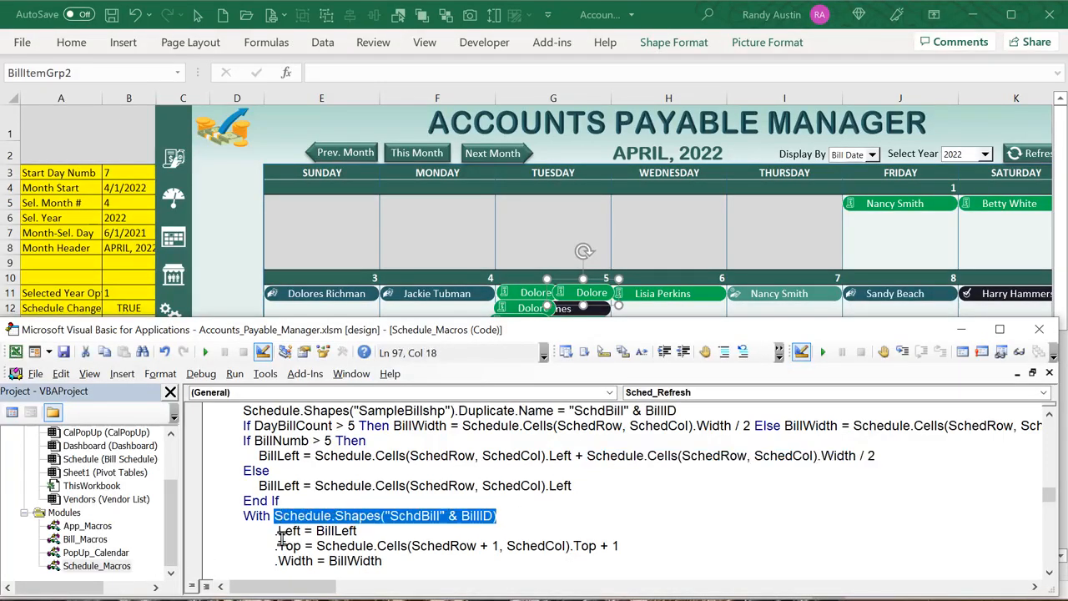
{"action": "scroll", "coordinate": [281, 538], "scroll_direction": "down", "scroll_amount": 1}
{"action": "left_click_drag", "start_coordinate": [357, 486], "coordinate": [316, 486]}
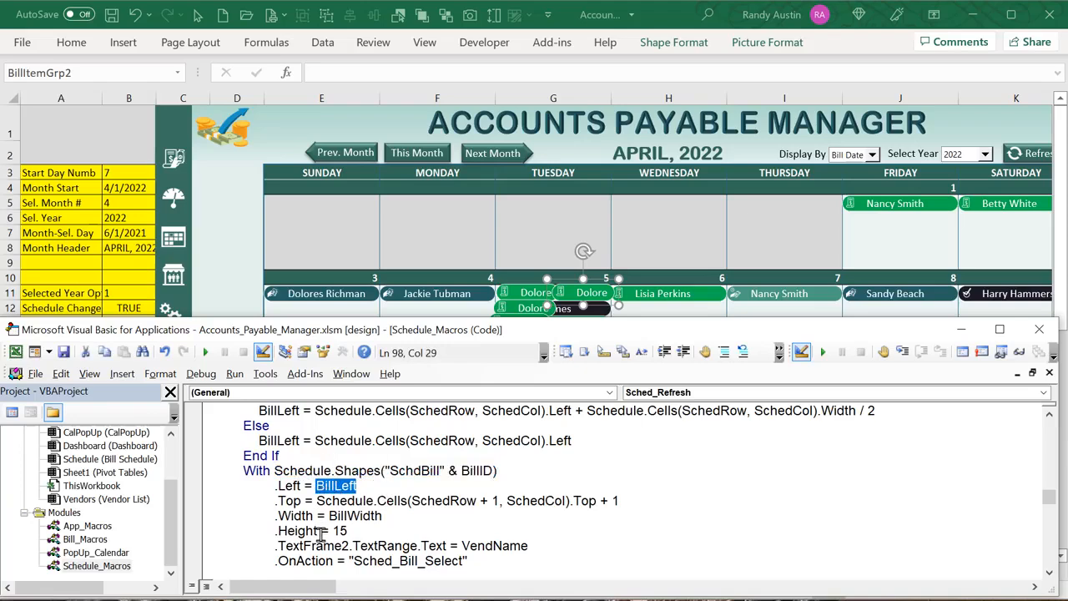
{"action": "left_click", "coordinate": [429, 503]}
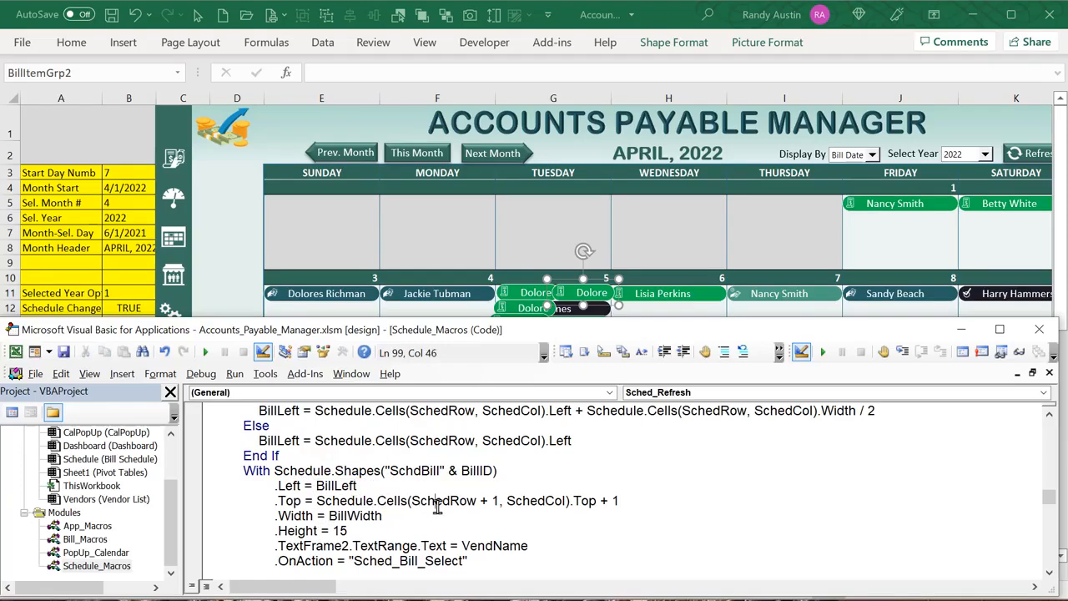
{"action": "left_click_drag", "start_coordinate": [512, 501], "coordinate": [585, 518]}
{"action": "left_click", "coordinate": [584, 541]}
{"action": "left_click_drag", "start_coordinate": [435, 500], "coordinate": [456, 500]}
{"action": "scroll", "coordinate": [458, 540], "scroll_direction": "up", "scroll_amount": 4}
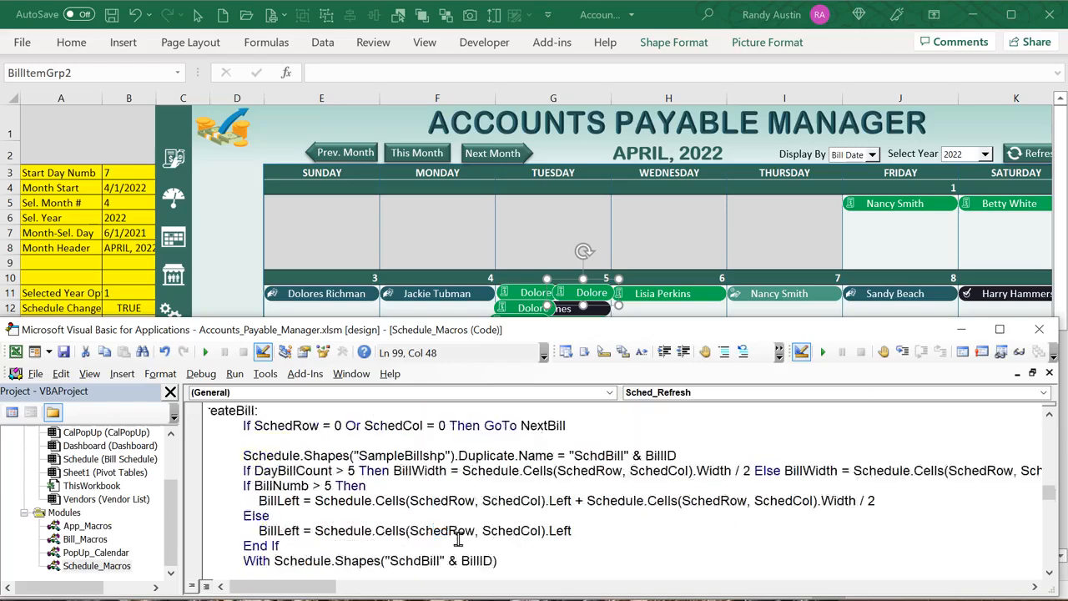
{"action": "left_click_drag", "start_coordinate": [390, 518], "coordinate": [317, 516]}
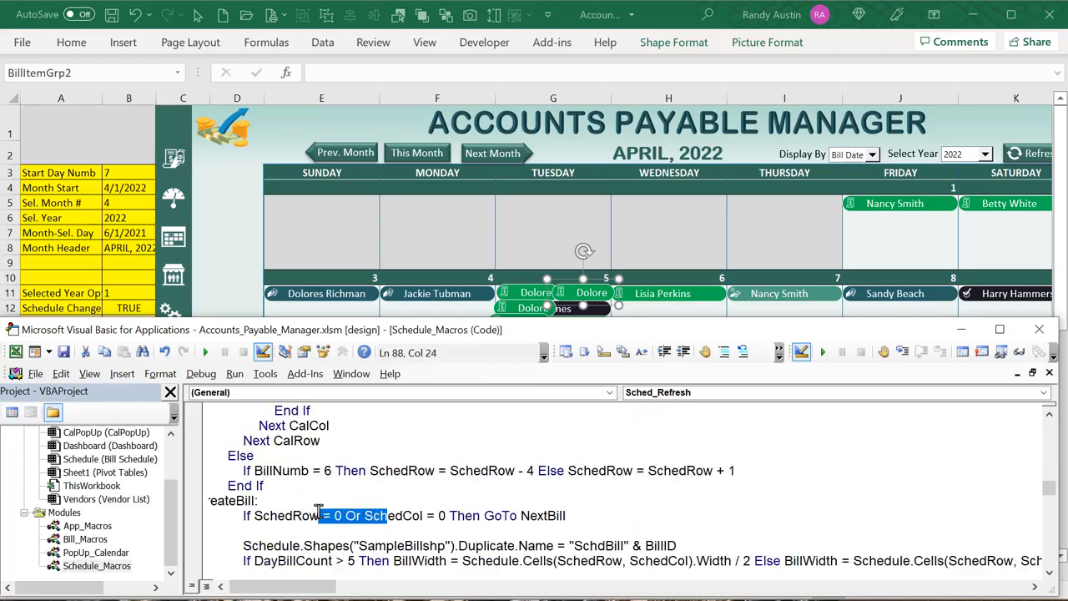
{"action": "scroll", "coordinate": [321, 519], "scroll_direction": "up", "scroll_amount": 3}
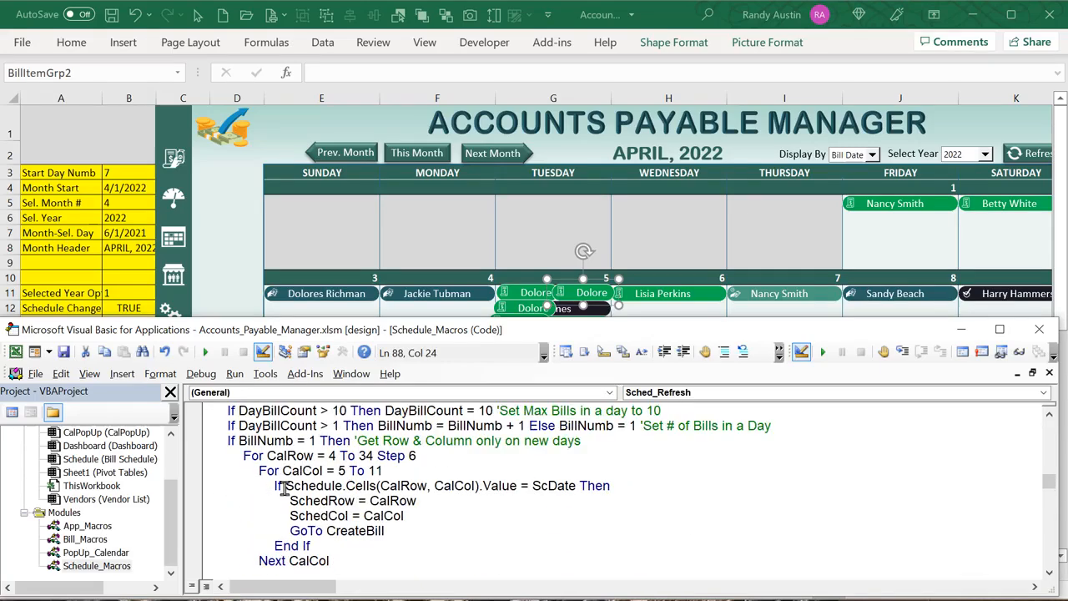
{"action": "scroll", "coordinate": [284, 492], "scroll_direction": "down", "scroll_amount": 3}
{"action": "scroll", "coordinate": [393, 482], "scroll_direction": "up", "scroll_amount": 2}
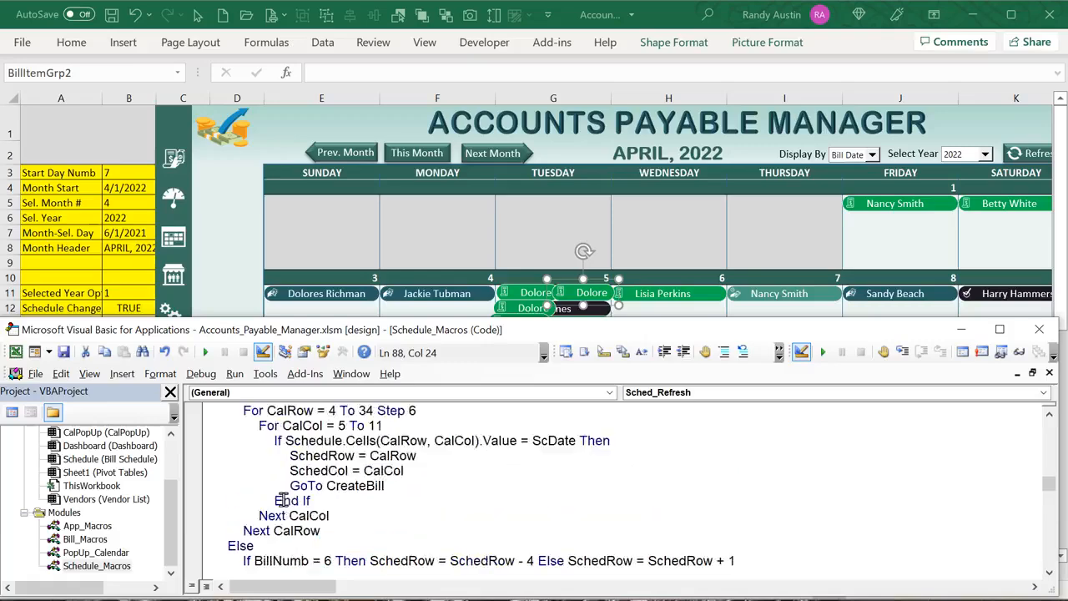
{"action": "left_click_drag", "start_coordinate": [416, 456], "coordinate": [318, 456]}
{"action": "scroll", "coordinate": [348, 484], "scroll_direction": "down", "scroll_amount": 6}
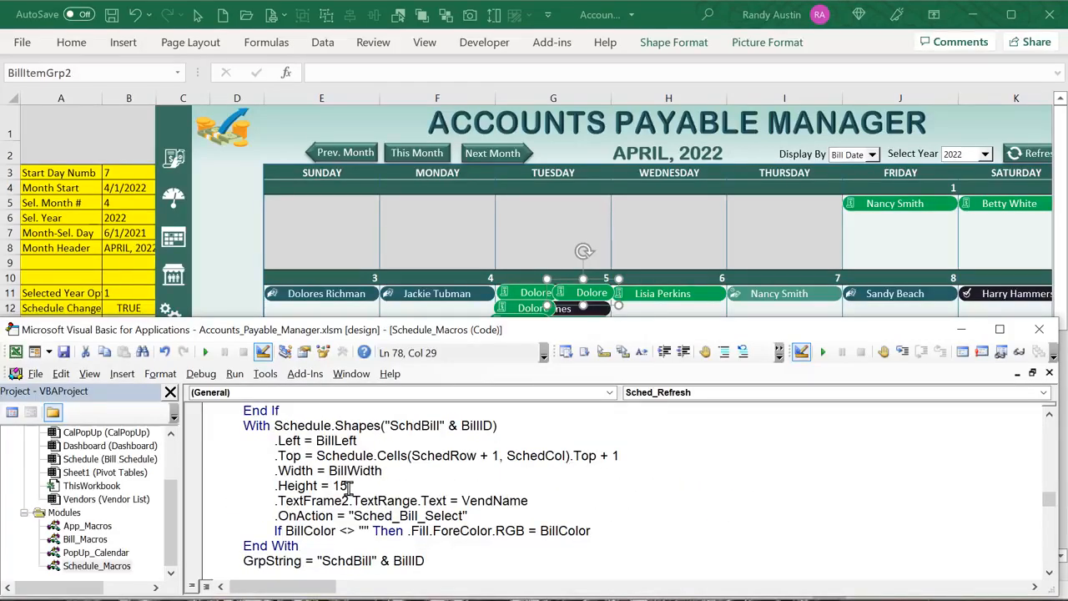
{"action": "left_click_drag", "start_coordinate": [382, 470], "coordinate": [276, 484]}
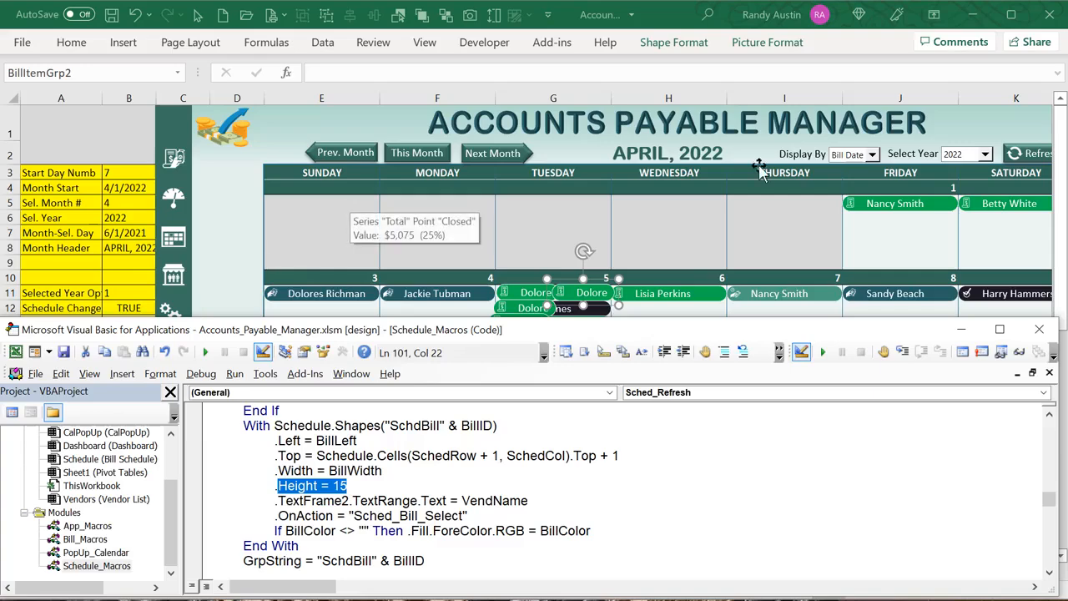
{"action": "left_click", "coordinate": [553, 247]}
{"action": "right_click", "coordinate": [538, 299]}
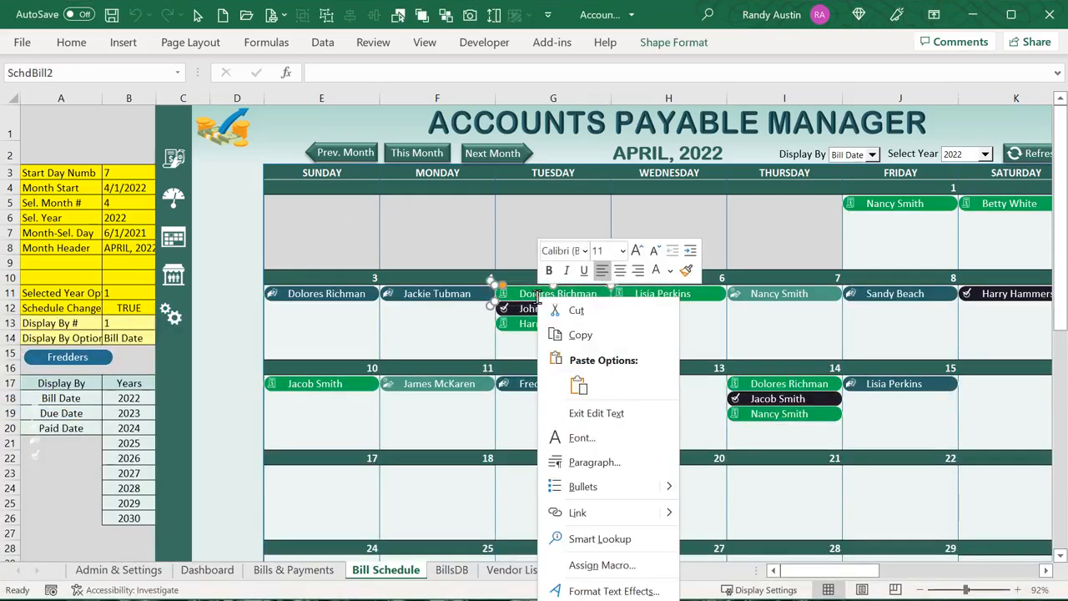
{"action": "key", "text": "Escape"}
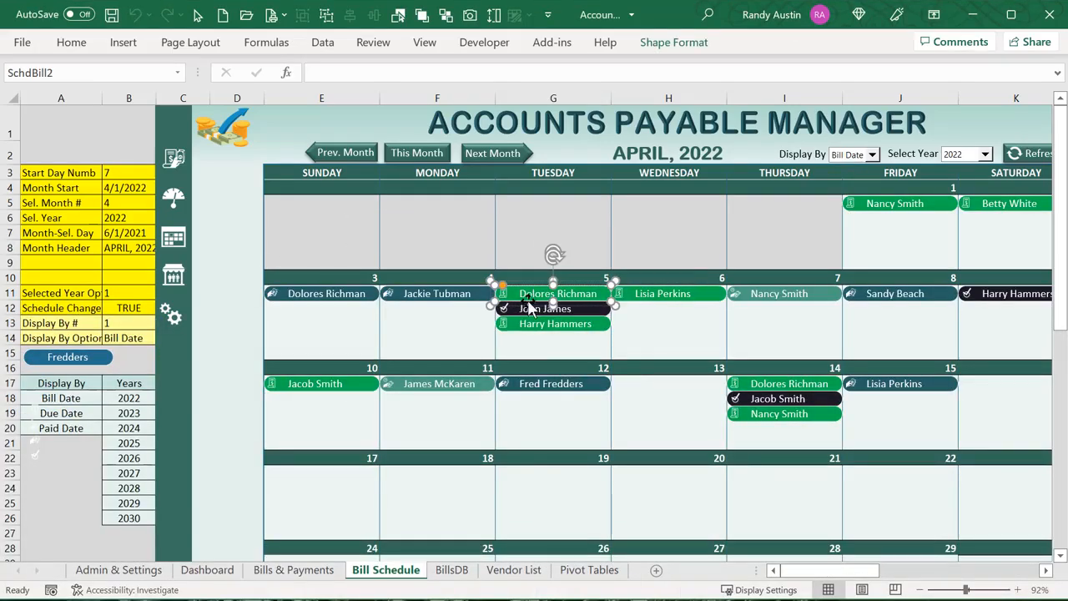
{"action": "right_click", "coordinate": [70, 358]}
{"action": "key", "text": "Escape"}
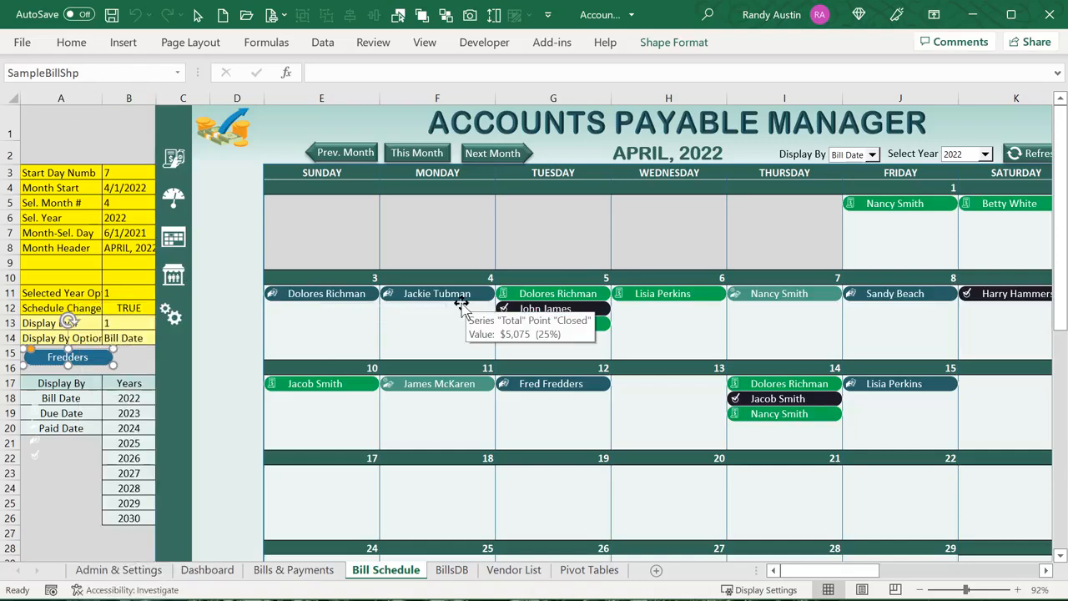
{"action": "left_click", "coordinate": [71, 43]}
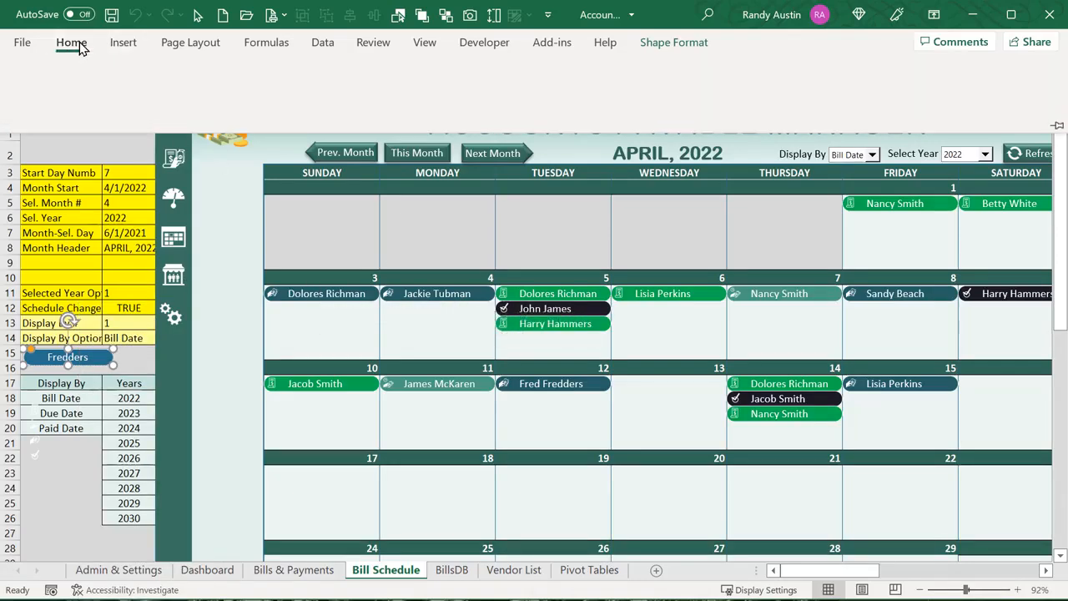
Change the Fredders sample shape's left text margin from 0.3 to 0.2 inches
{"action": "right_click", "coordinate": [45, 359]}
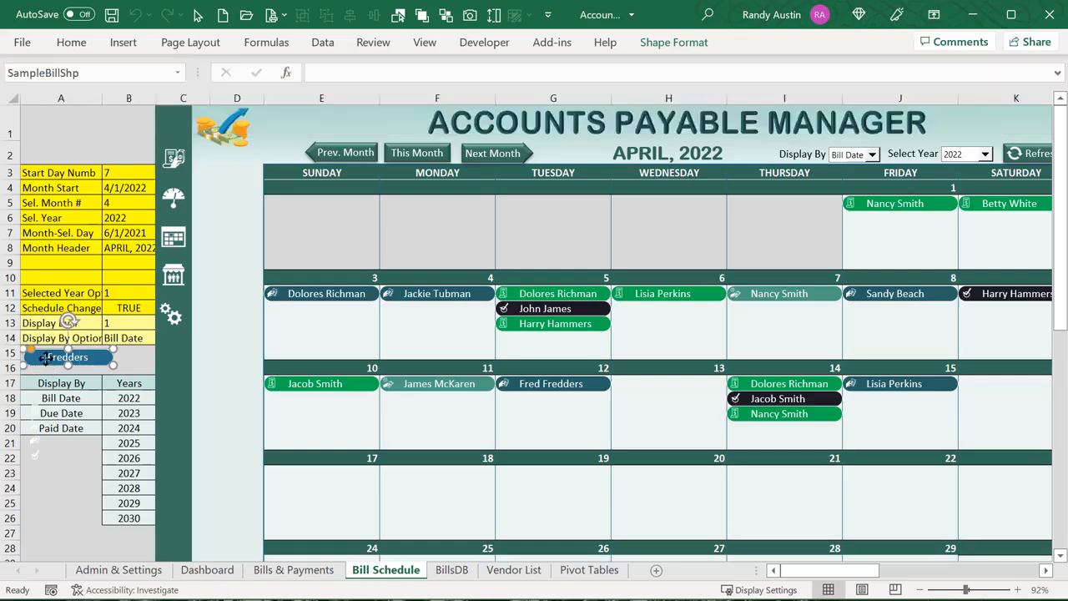
{"action": "left_click", "coordinate": [104, 600]}
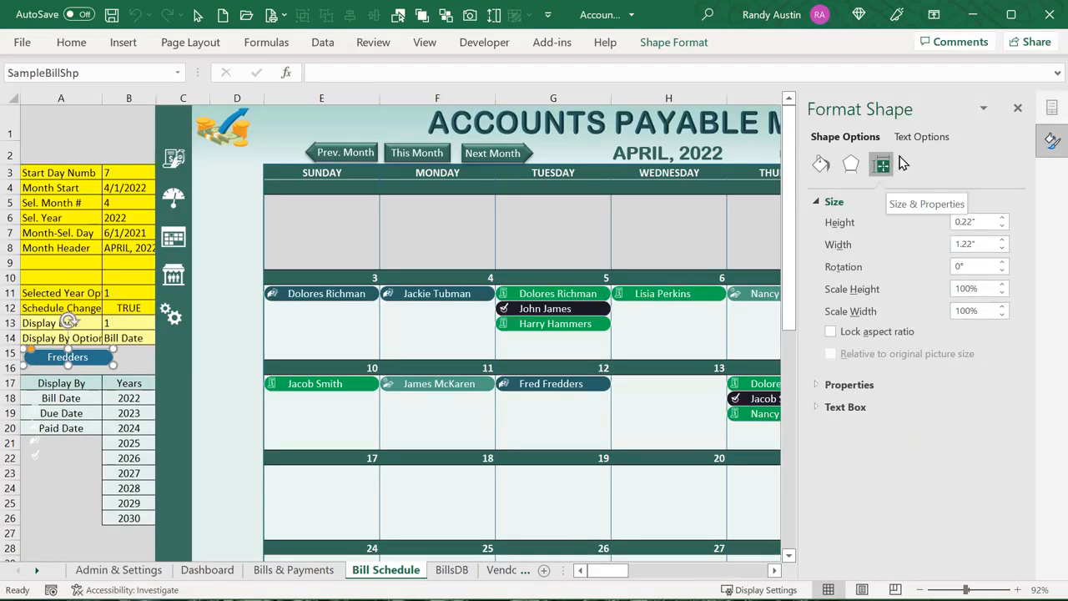
{"action": "left_click", "coordinate": [921, 138]}
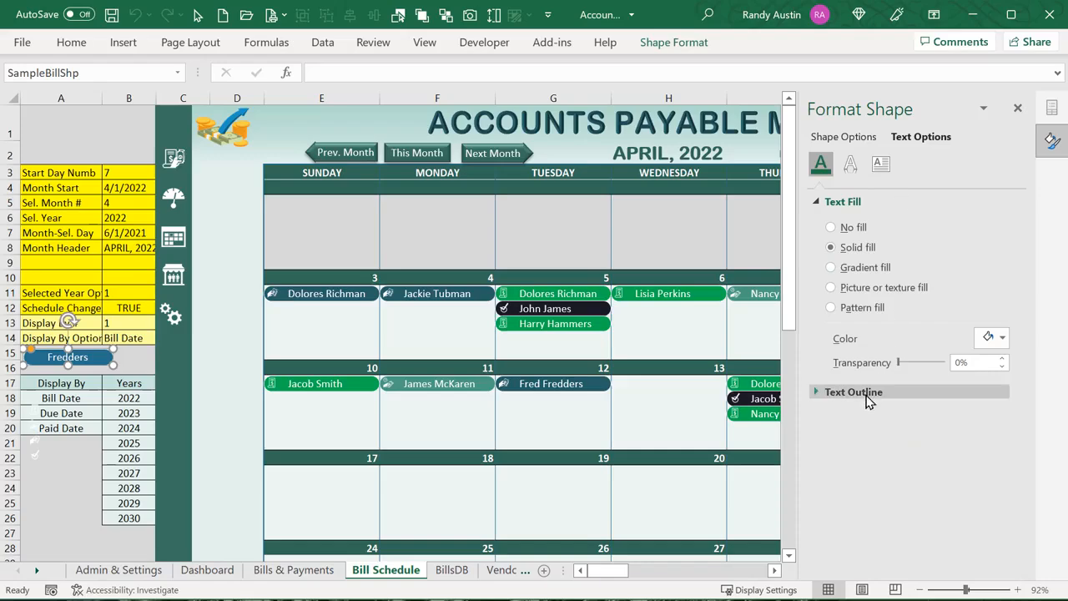
{"action": "left_click", "coordinate": [883, 163]}
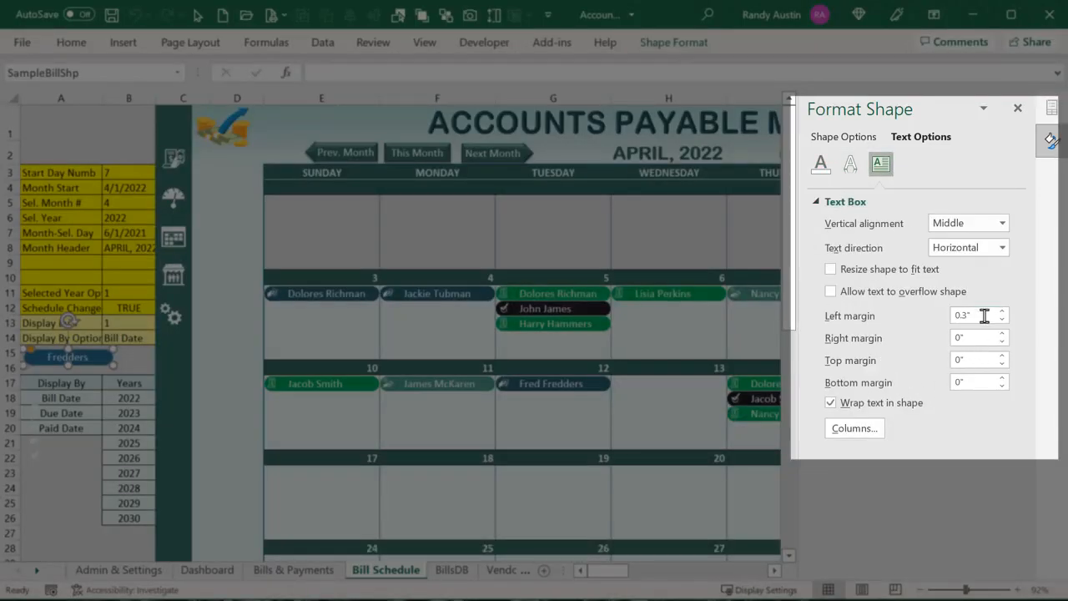
{"action": "left_click_drag", "start_coordinate": [985, 315], "coordinate": [911, 316]}
{"action": "type", "text": ".2"}
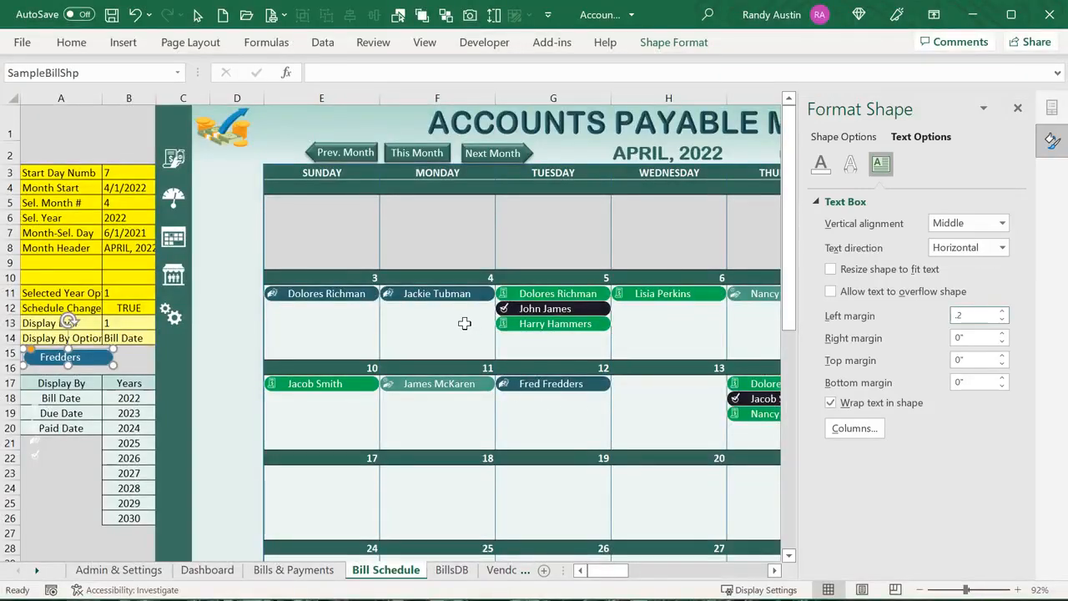
{"action": "left_click", "coordinate": [464, 343]}
{"action": "left_click", "coordinate": [1018, 110]}
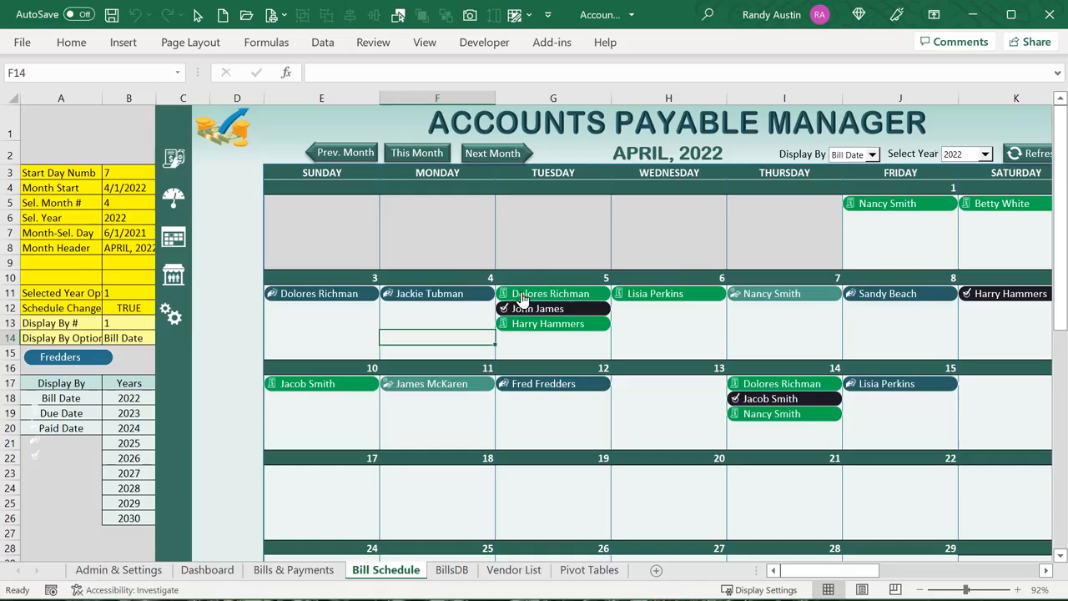
Highlight the Sched_Refresh lines setting the vendor name text and assigning the Sched_Bill_Select macro
{"action": "key", "text": "alt+F11"}
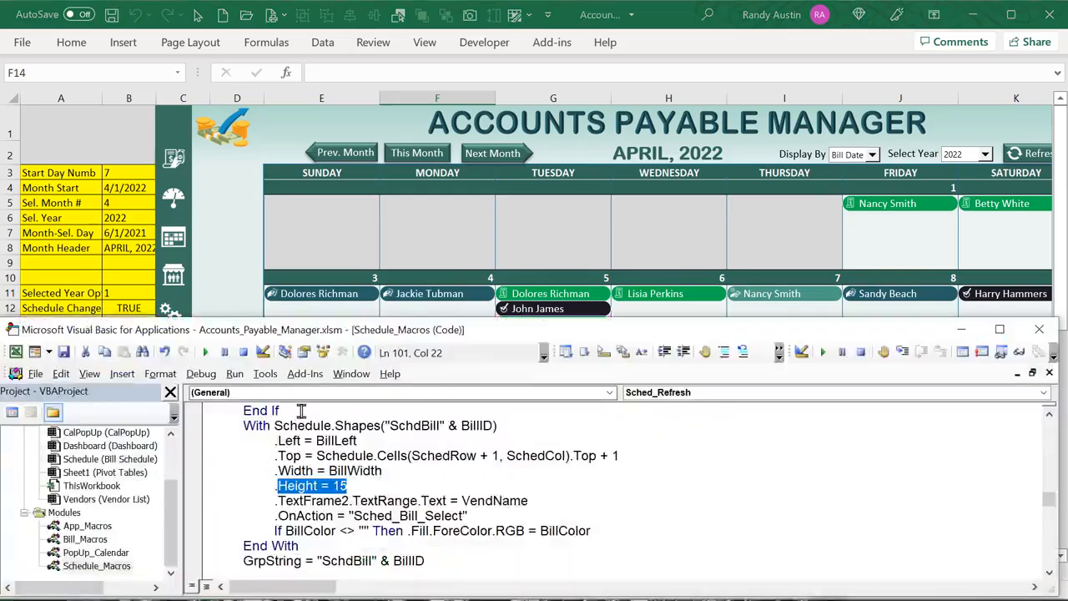
{"action": "left_click", "coordinate": [537, 498]}
{"action": "left_click_drag", "start_coordinate": [537, 499], "coordinate": [273, 500]}
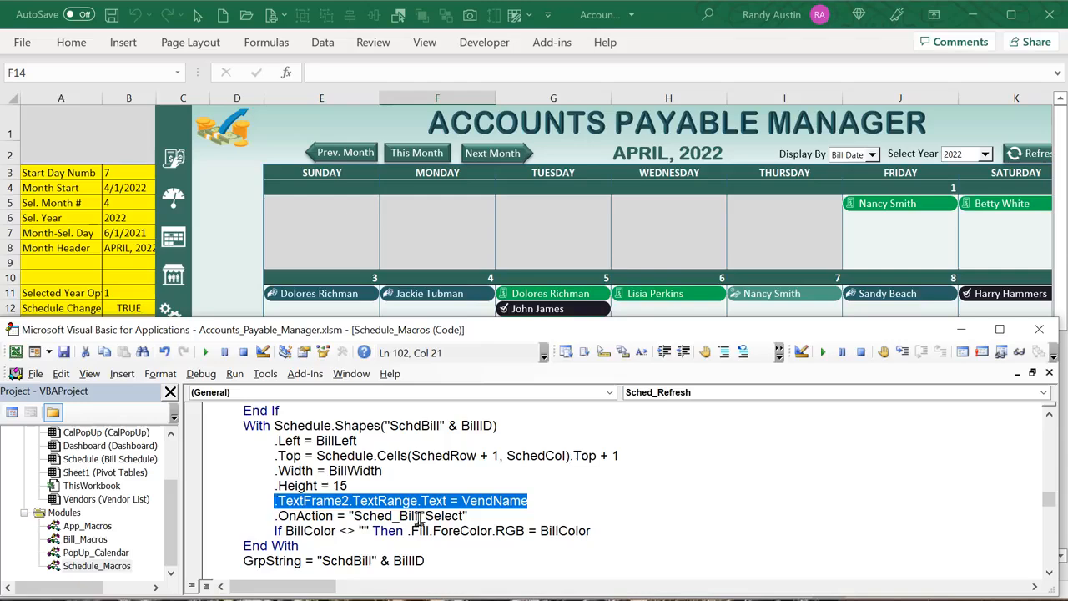
{"action": "left_click_drag", "start_coordinate": [474, 516], "coordinate": [269, 517]}
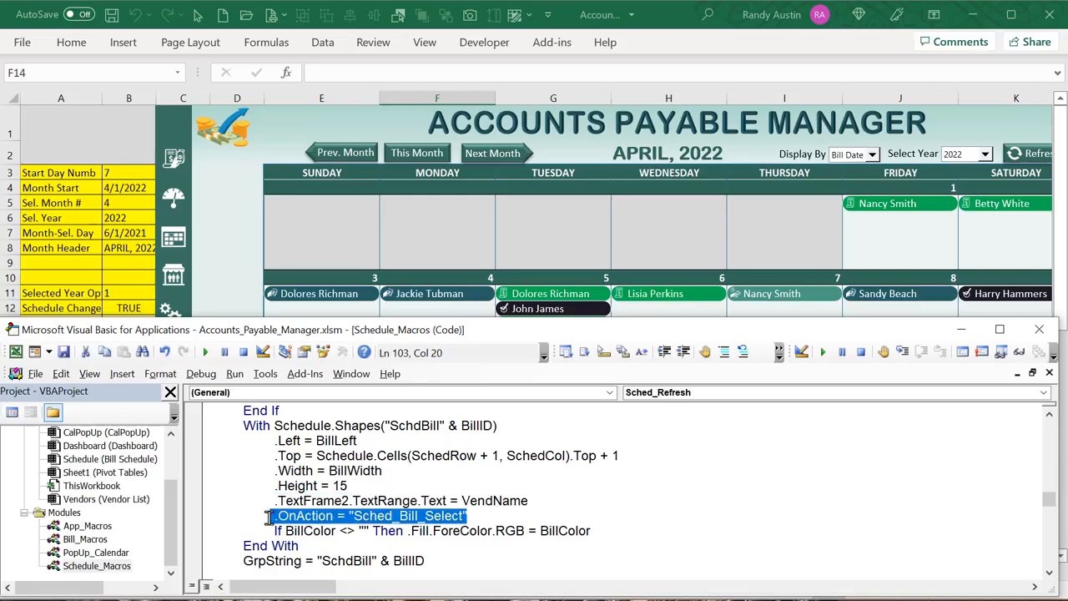
{"action": "scroll", "coordinate": [288, 520], "scroll_direction": "down", "scroll_amount": 1}
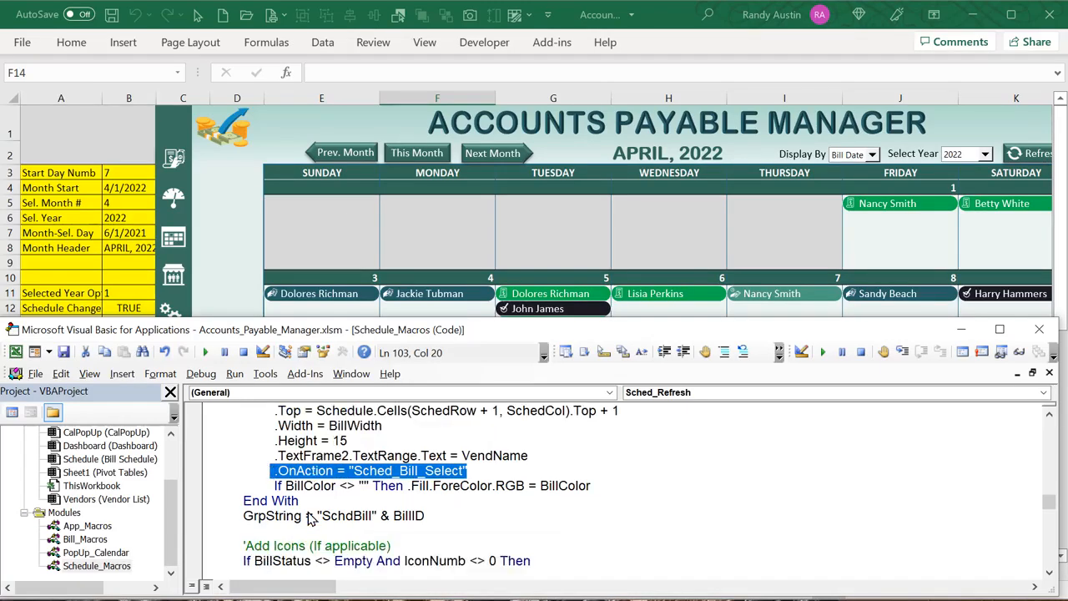
Show the Bill Schedule sheet, then trace the shape fill's BillColor back to the Admin sheet
{"action": "left_click", "coordinate": [240, 232]}
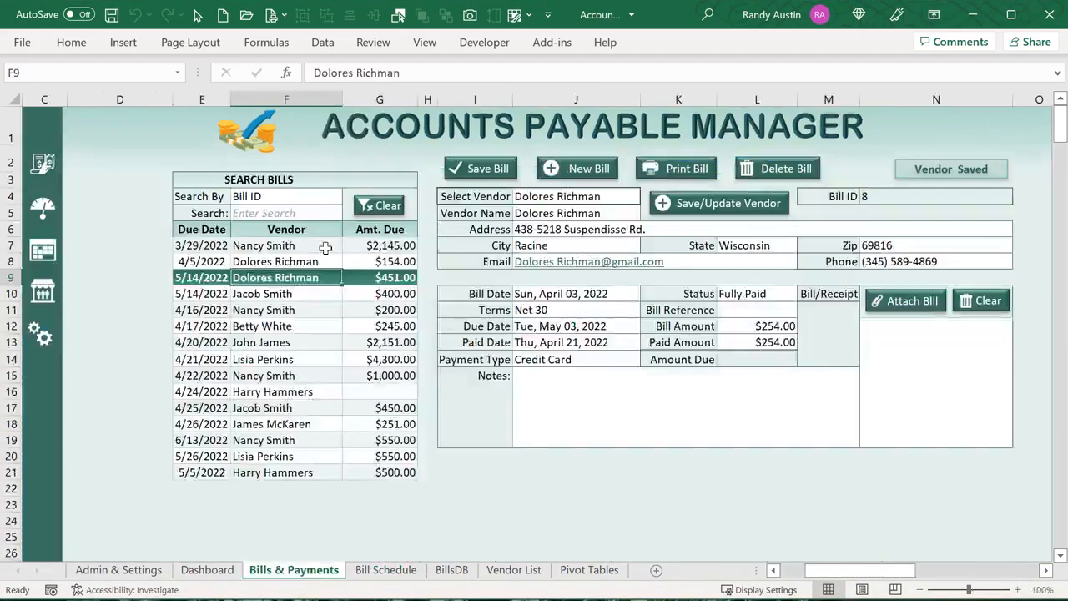
{"action": "left_click", "coordinate": [384, 570]}
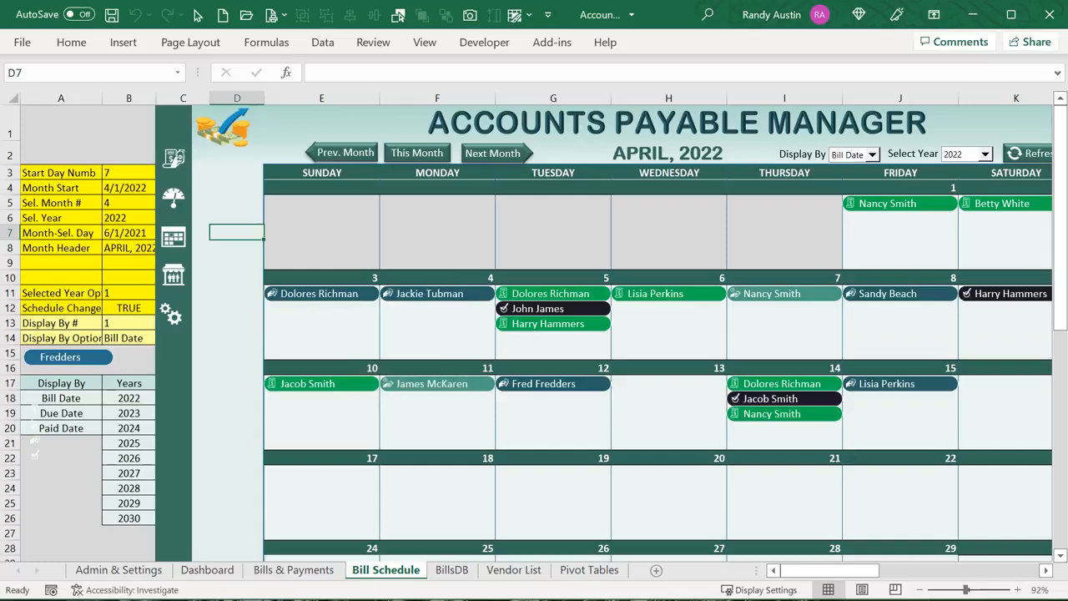
{"action": "key", "text": "alt+F11"}
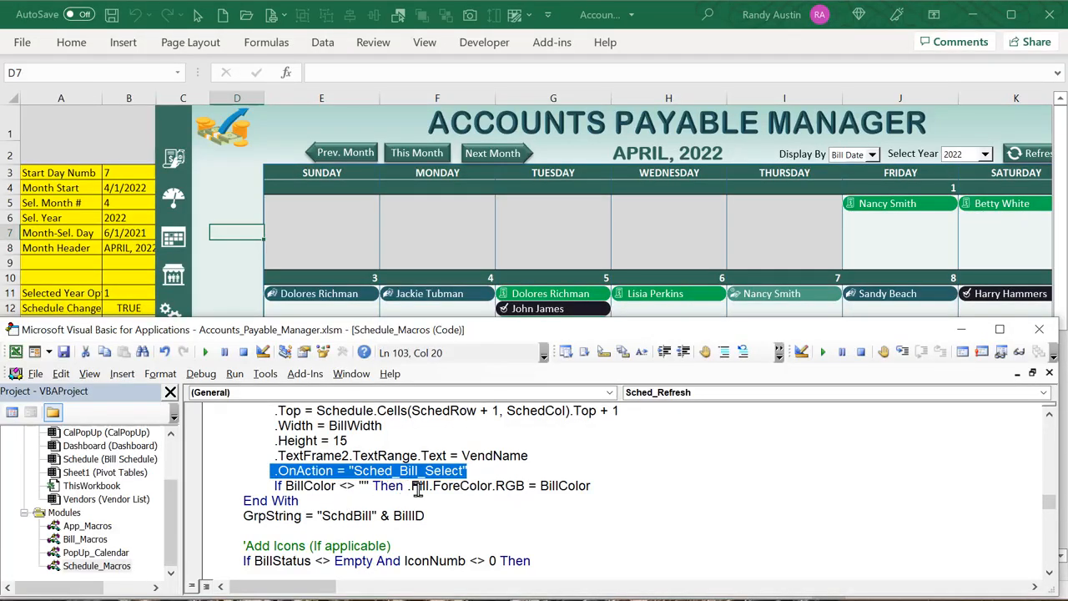
{"action": "scroll", "coordinate": [495, 451], "scroll_direction": "up", "scroll_amount": 1}
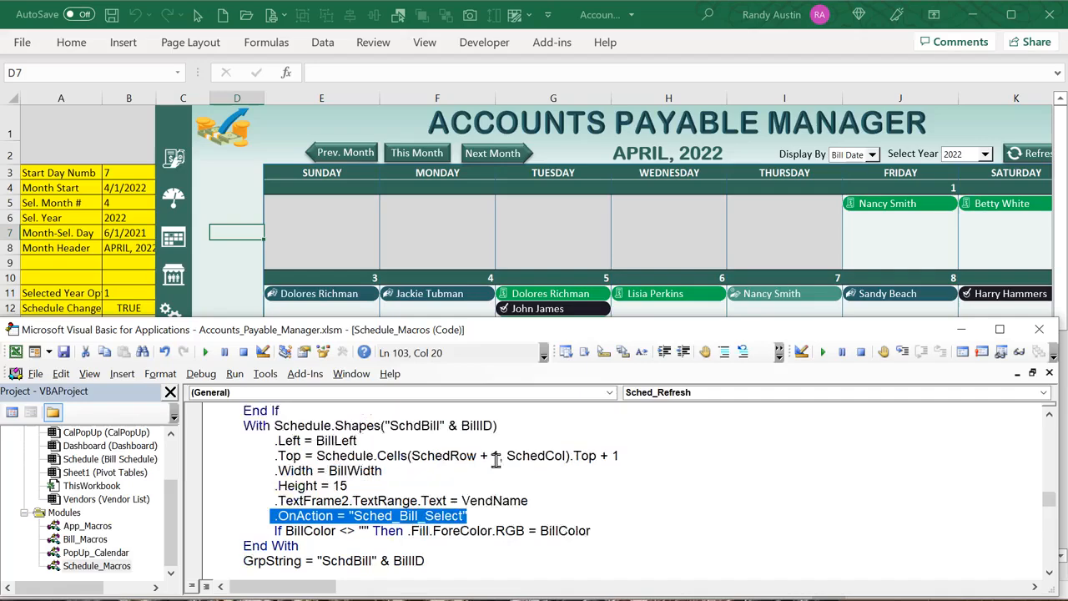
{"action": "left_click_drag", "start_coordinate": [491, 271], "coordinate": [492, 239]}
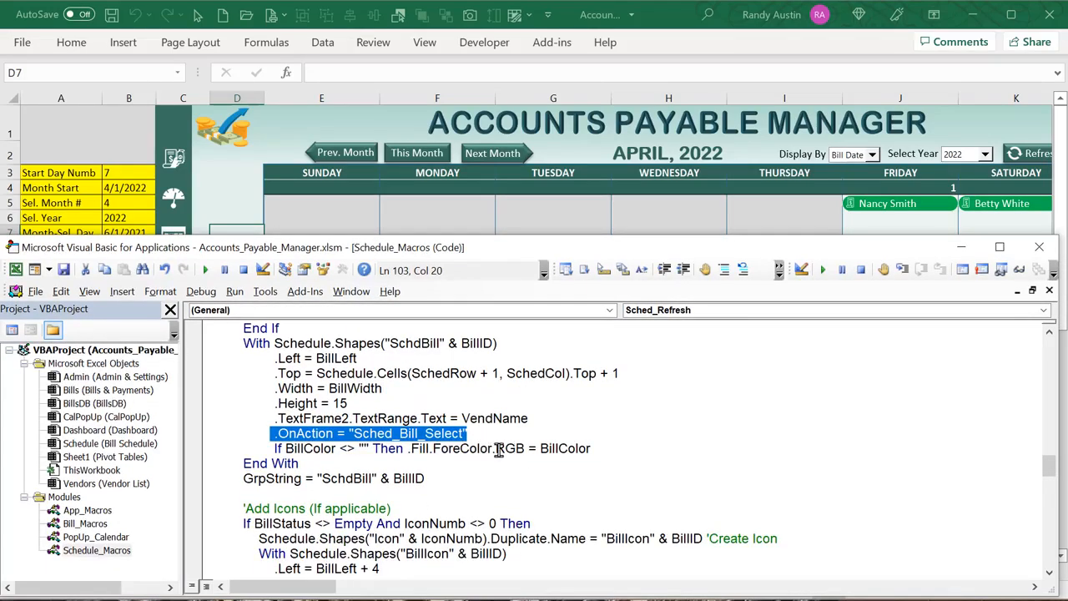
{"action": "left_click_drag", "start_coordinate": [528, 449], "coordinate": [465, 448]}
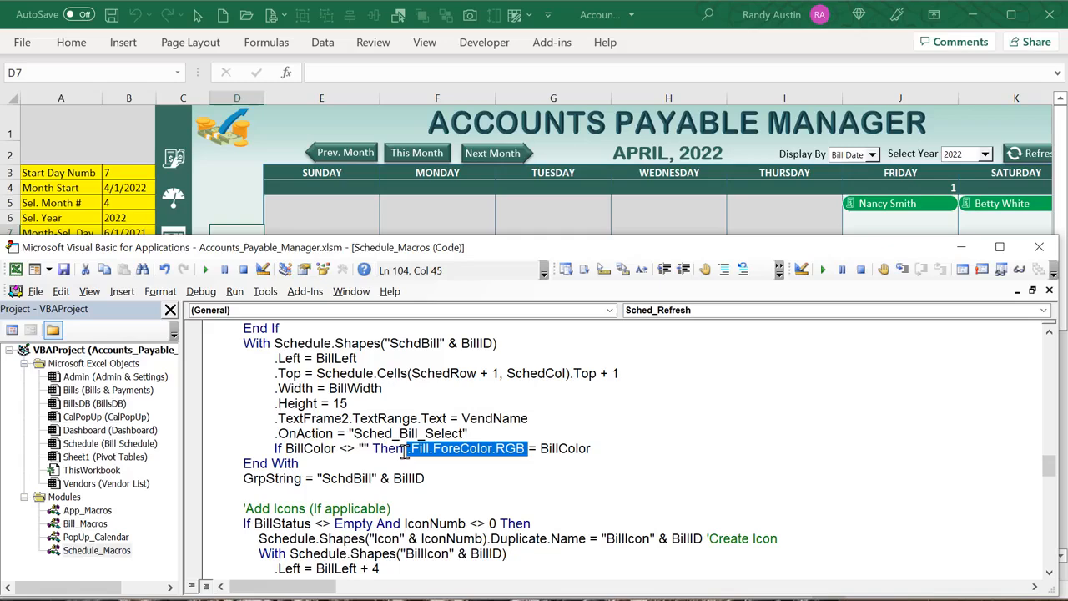
{"action": "left_click_drag", "start_coordinate": [588, 449], "coordinate": [541, 450]}
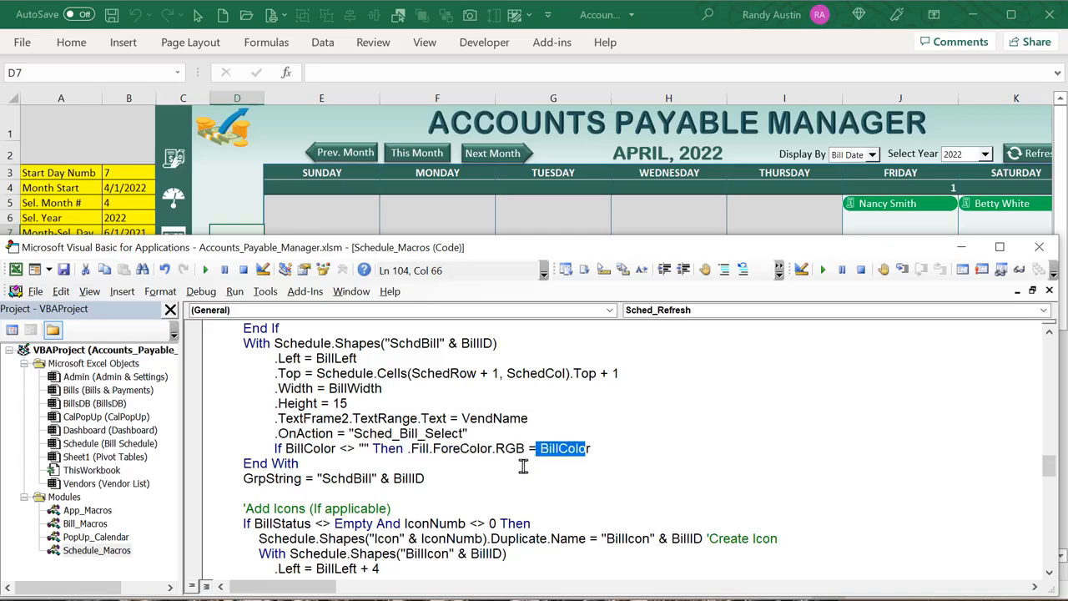
{"action": "scroll", "coordinate": [522, 466], "scroll_direction": "up", "scroll_amount": 11}
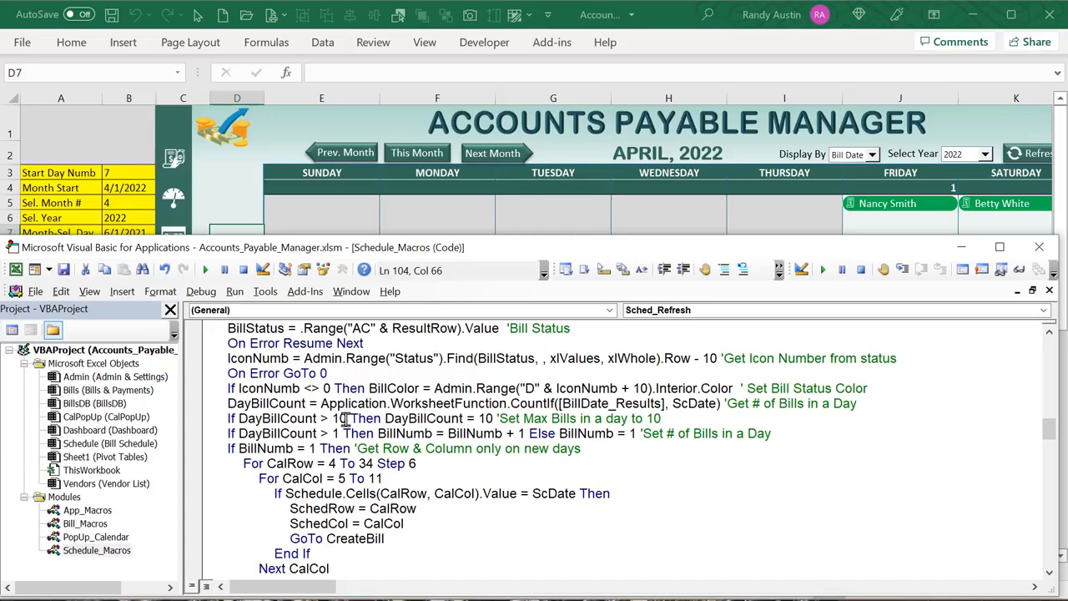
{"action": "scroll", "coordinate": [339, 455], "scroll_direction": "up", "scroll_amount": 2}
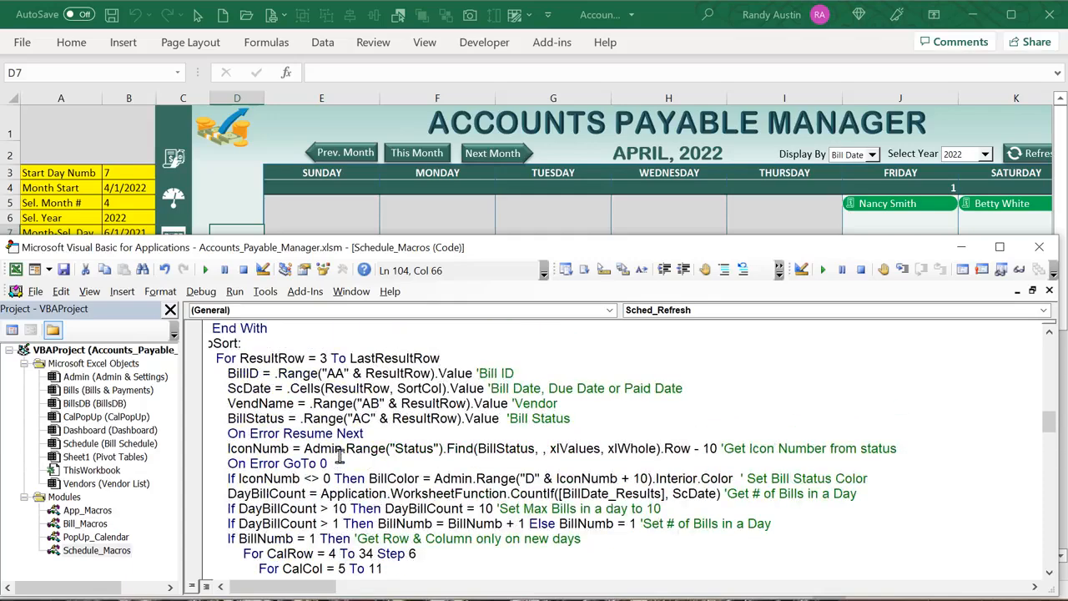
{"action": "left_click_drag", "start_coordinate": [368, 479], "coordinate": [730, 479]}
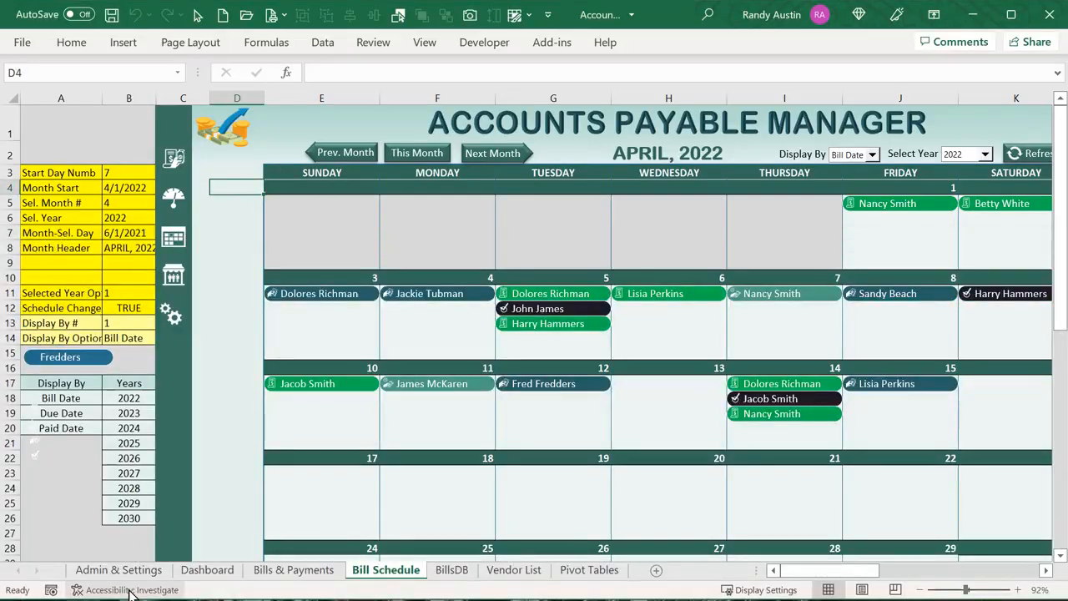
Select the status icon file names on Admin & Settings, run Sched_Refresh, and highlight the bill sizing block
{"action": "left_click", "coordinate": [117, 570]}
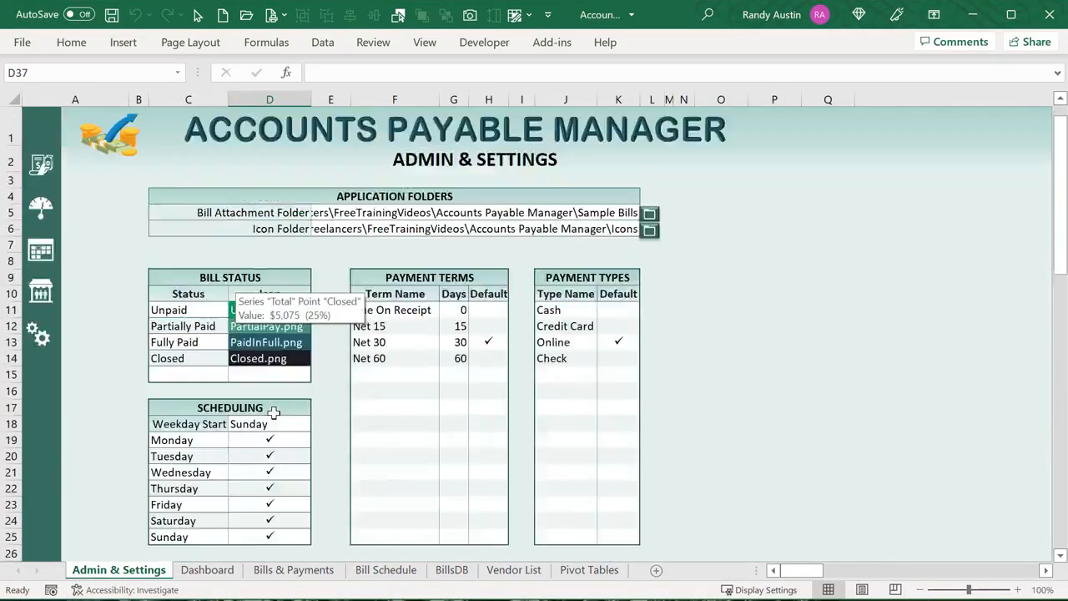
{"action": "left_click_drag", "start_coordinate": [269, 313], "coordinate": [269, 359]}
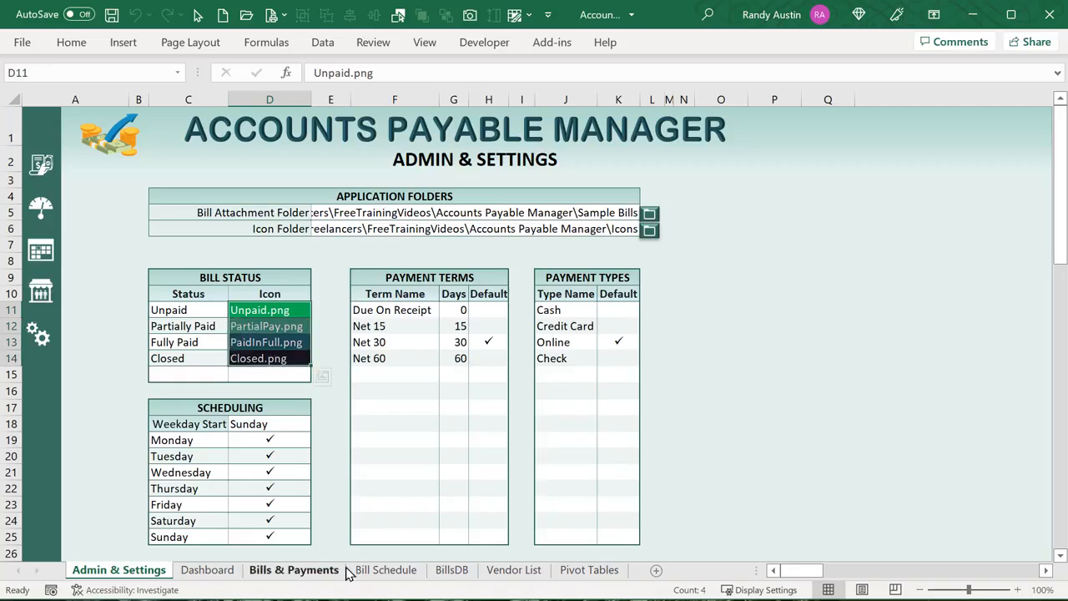
{"action": "left_click", "coordinate": [365, 576]}
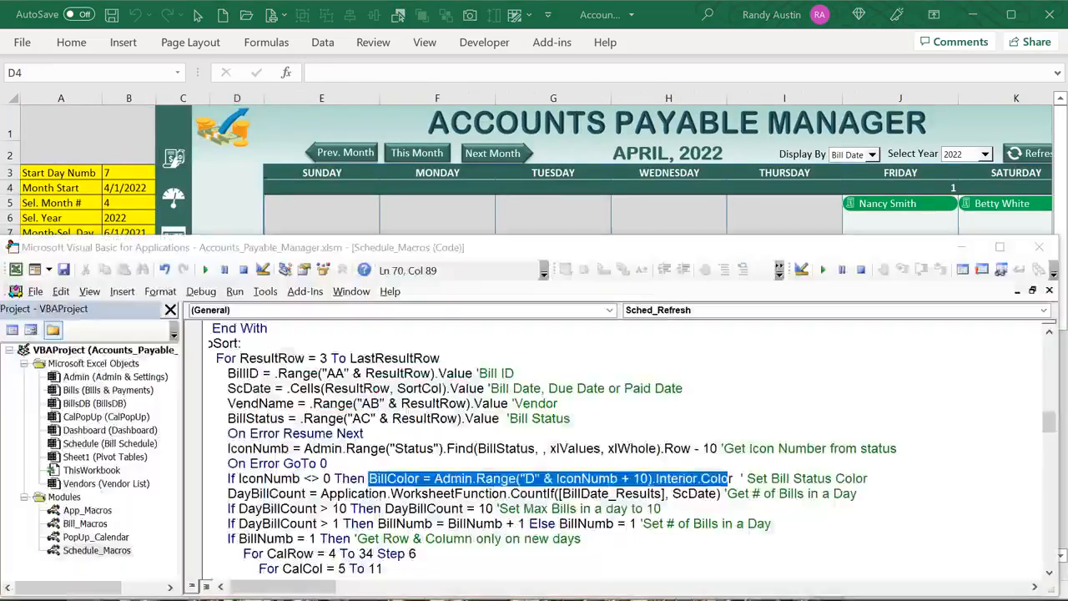
{"action": "scroll", "coordinate": [456, 484], "scroll_direction": "down", "scroll_amount": 11}
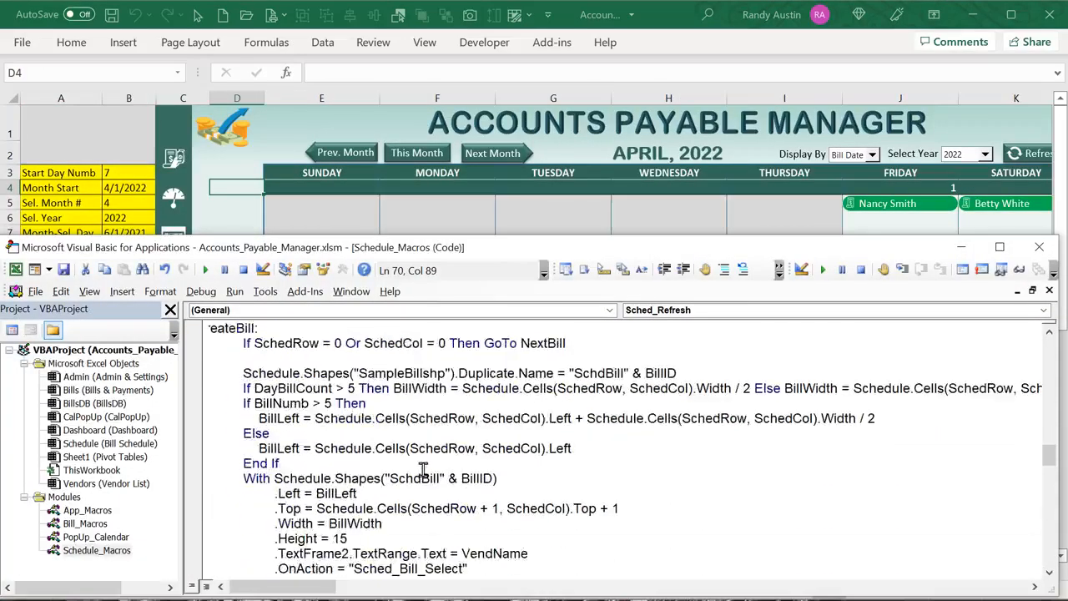
{"action": "left_click_drag", "start_coordinate": [348, 510], "coordinate": [200, 392]}
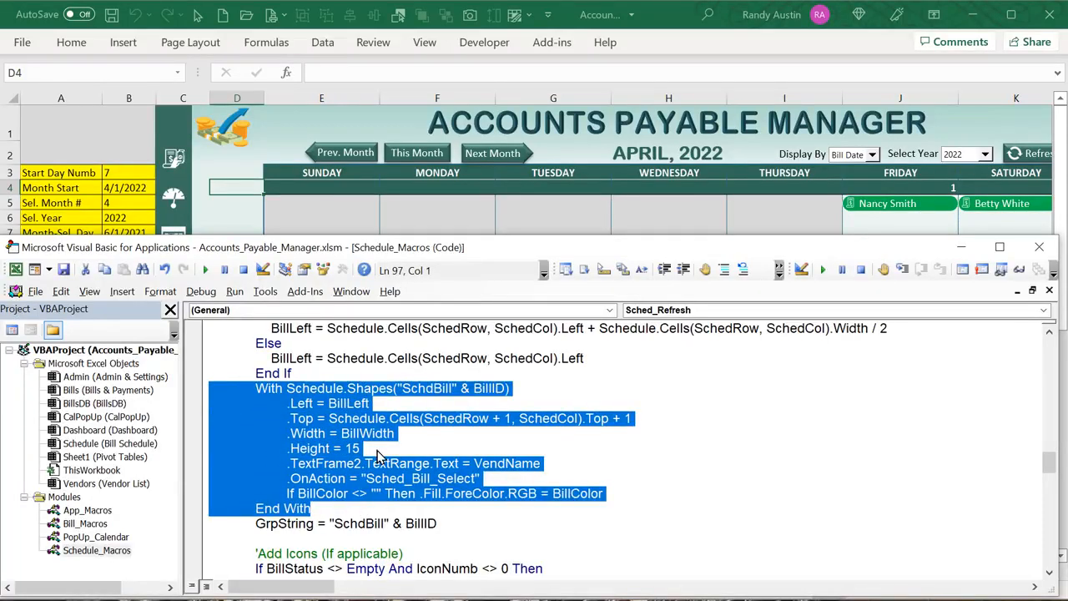
{"action": "scroll", "coordinate": [360, 442], "scroll_direction": "down", "scroll_amount": 2}
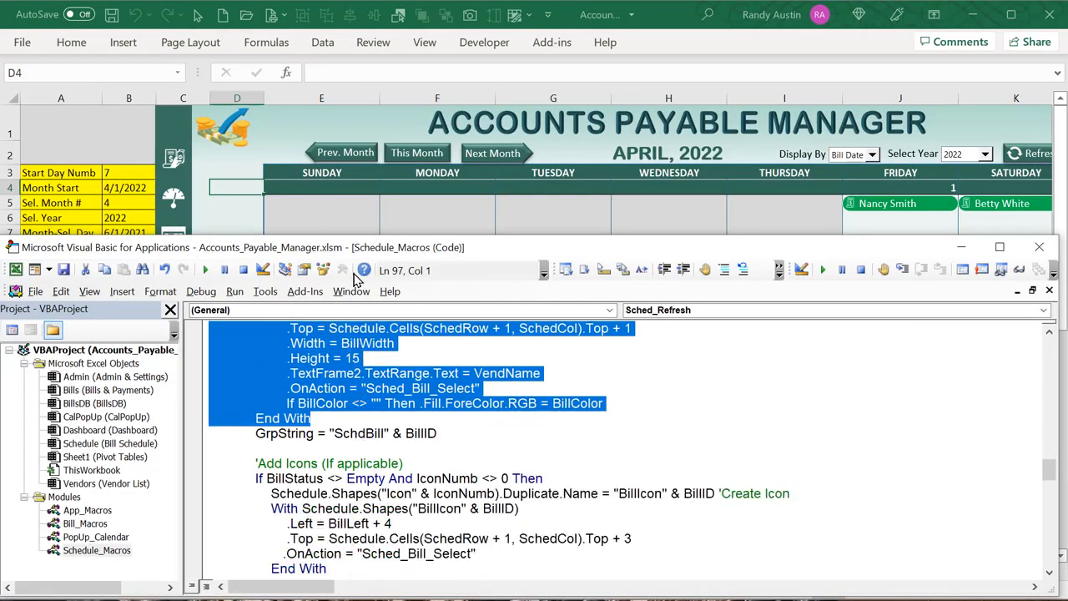
Select the first Sunday 3rd bill group and nudge it slightly down and right
{"action": "left_click", "coordinate": [227, 187]}
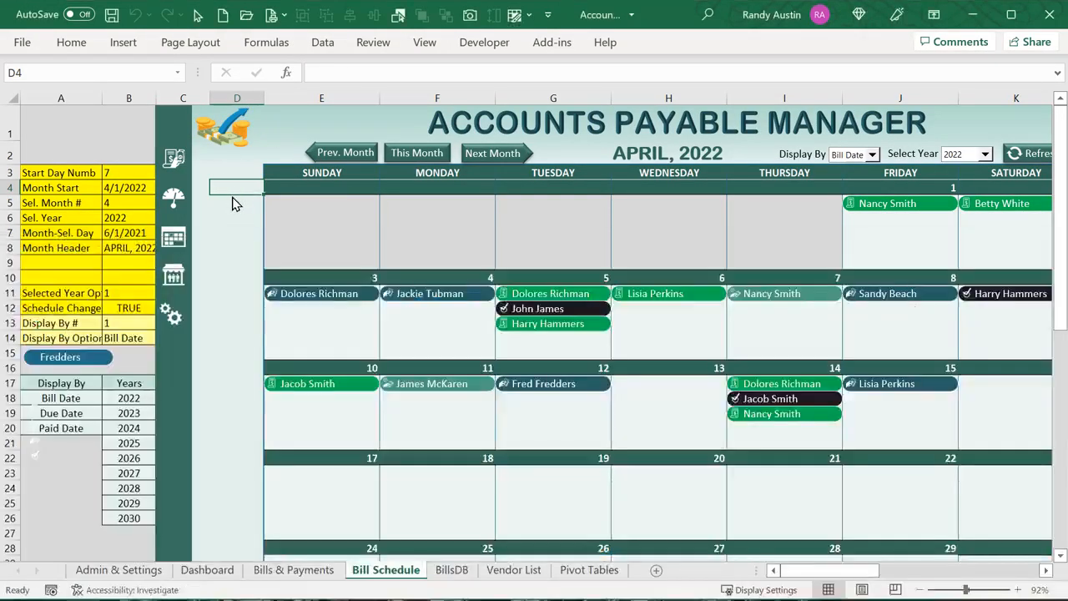
{"action": "right_click", "coordinate": [323, 294]}
{"action": "left_click", "coordinate": [297, 284]}
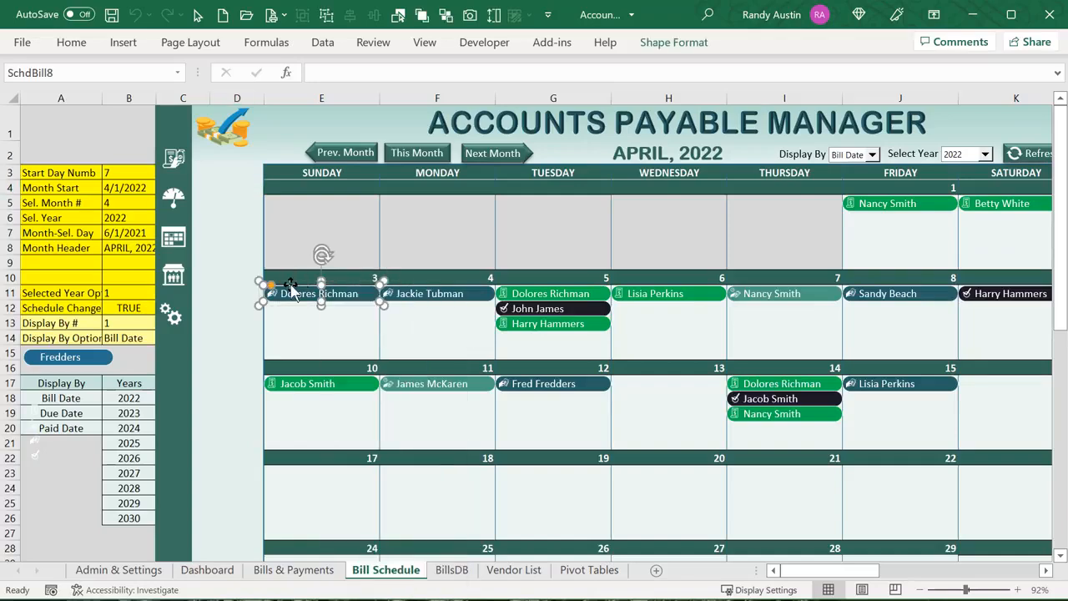
{"action": "left_click", "coordinate": [288, 280]}
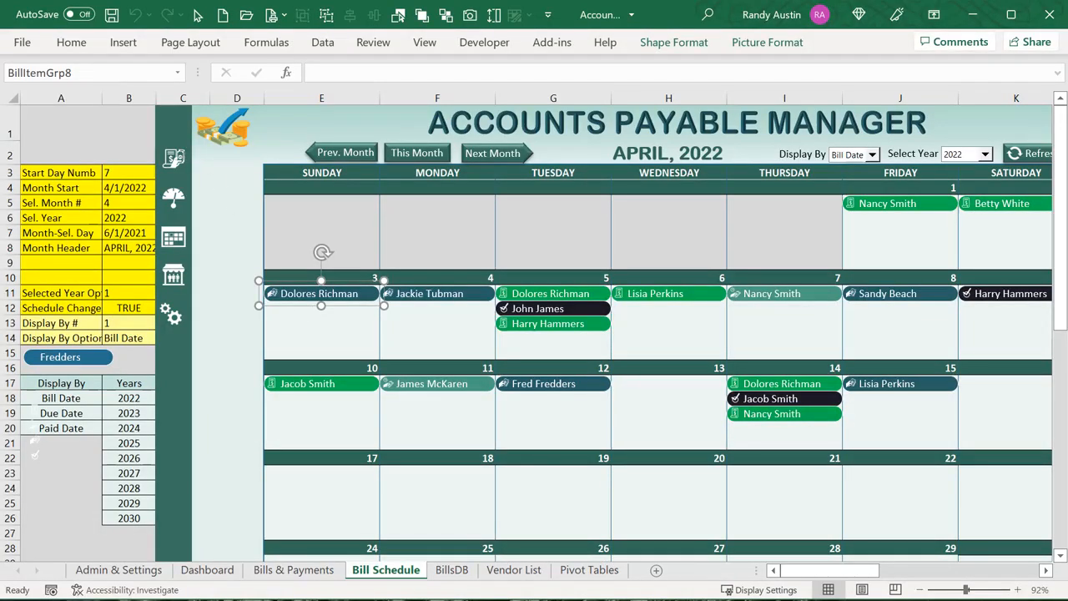
{"action": "mouse_move", "coordinate": [339, 305]}
{"action": "left_mouse_down"}
{"action": "mouse_move", "coordinate": [477, 341]}
{"action": "mouse_move", "coordinate": [453, 329]}
{"action": "mouse_move", "coordinate": [306, 317]}
{"action": "mouse_move", "coordinate": [337, 318]}
{"action": "mouse_move", "coordinate": [333, 310]}
{"action": "left_mouse_up"}
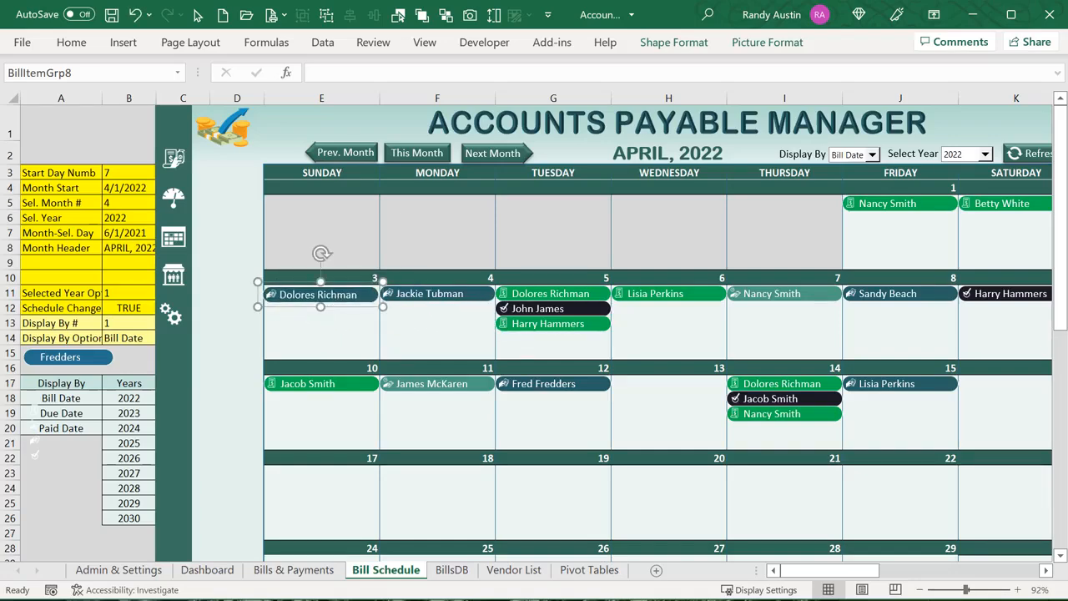
{"action": "key", "text": "alt+F11"}
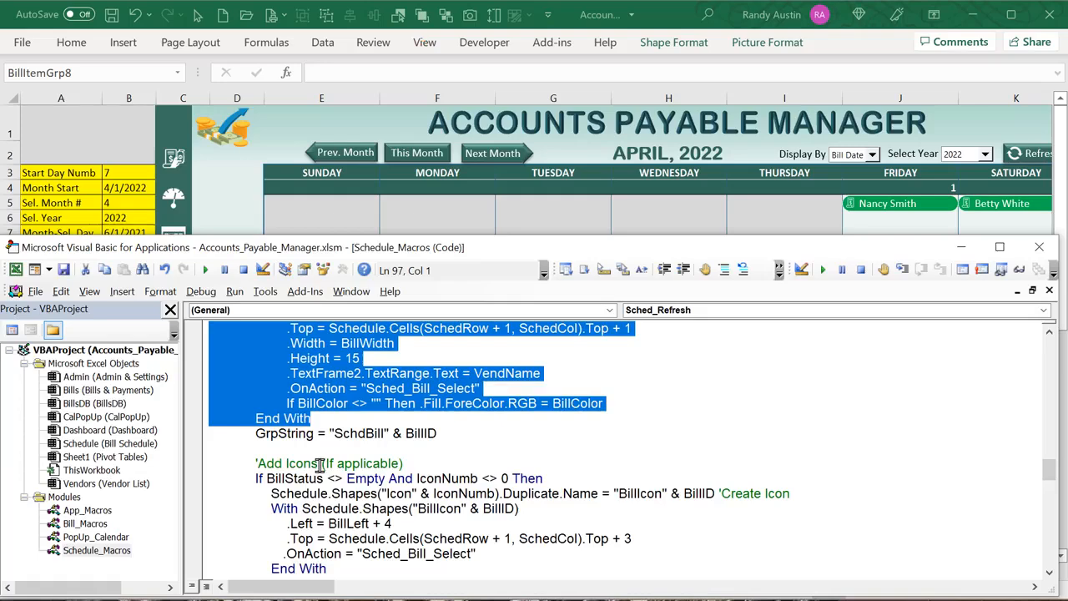
{"action": "scroll", "coordinate": [574, 407], "scroll_direction": "up", "scroll_amount": 3}
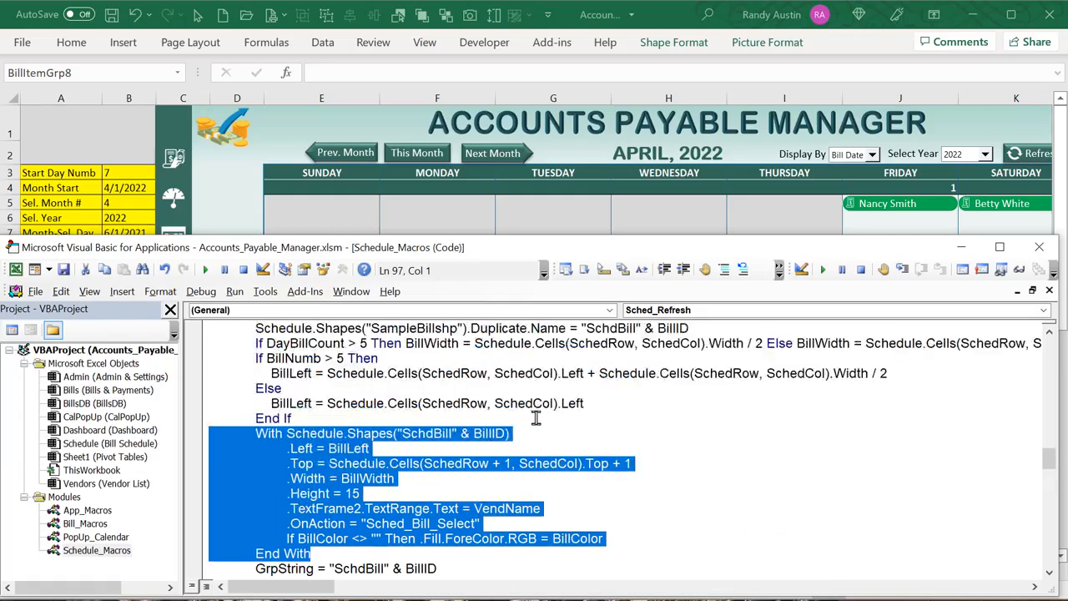
{"action": "left_click_drag", "start_coordinate": [529, 430], "coordinate": [410, 431]}
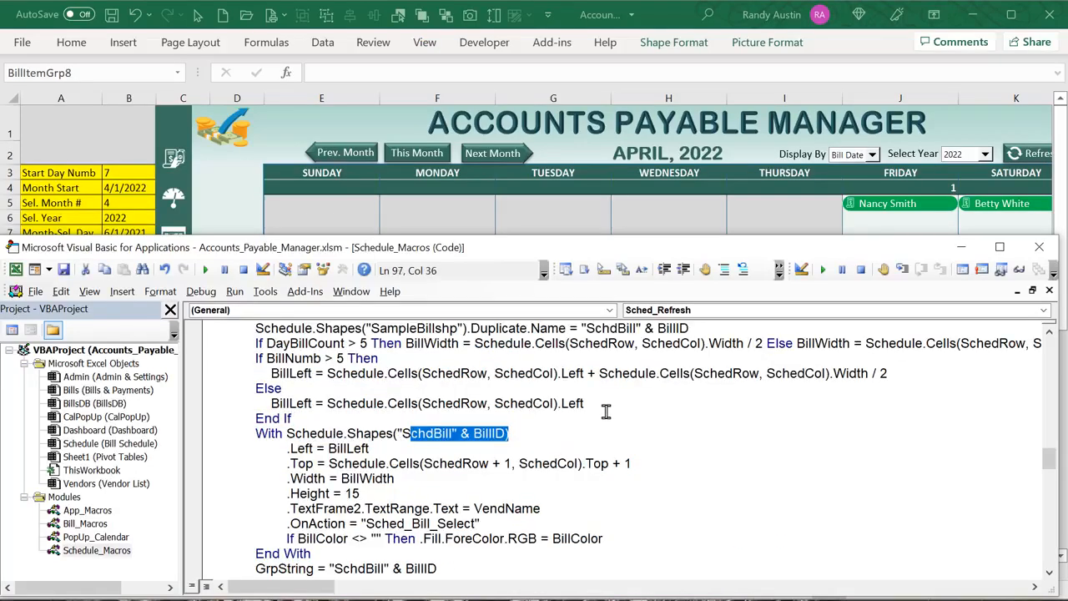
{"action": "scroll", "coordinate": [653, 447], "scroll_direction": "up", "scroll_amount": 2}
{"action": "left_click_drag", "start_coordinate": [711, 419], "coordinate": [586, 418]}
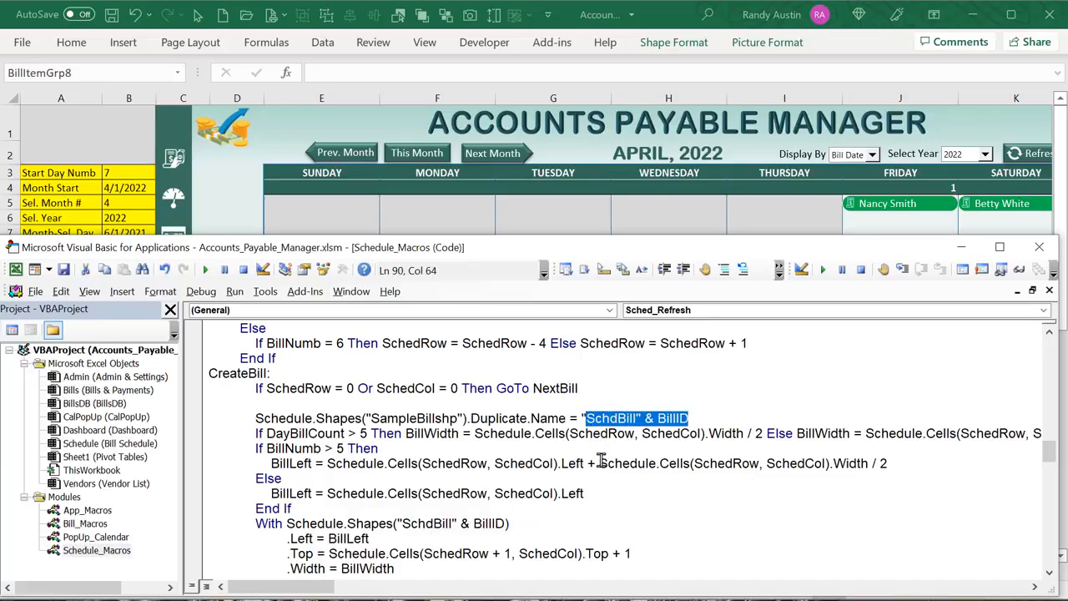
{"action": "scroll", "coordinate": [601, 462], "scroll_direction": "down", "scroll_amount": 8}
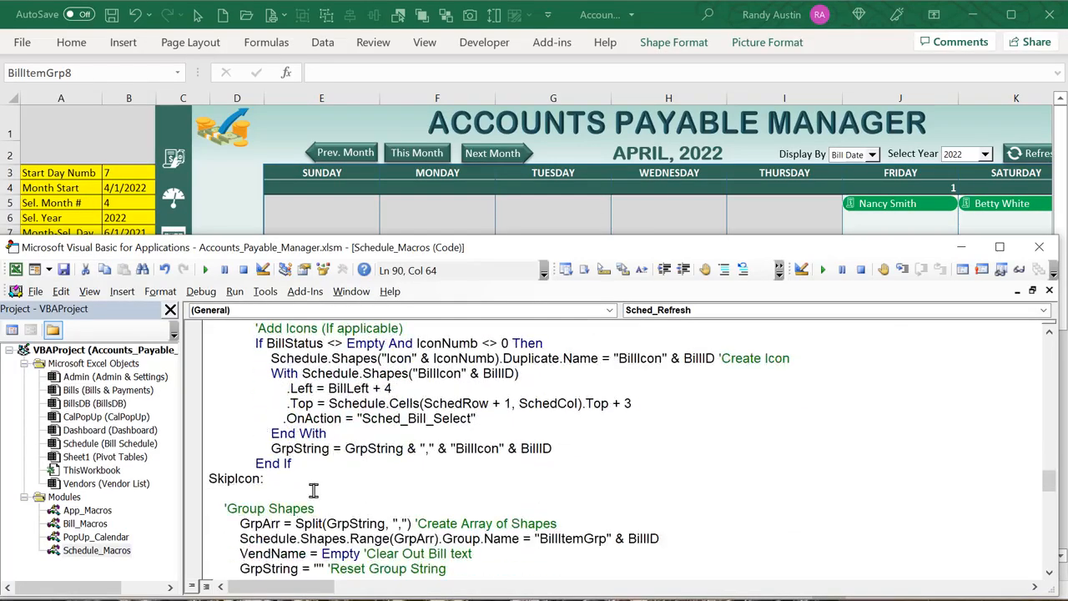
{"action": "double_click", "coordinate": [364, 451]}
{"action": "scroll", "coordinate": [359, 449], "scroll_direction": "up", "scroll_amount": 2}
{"action": "left_click_drag", "start_coordinate": [258, 390], "coordinate": [298, 391]}
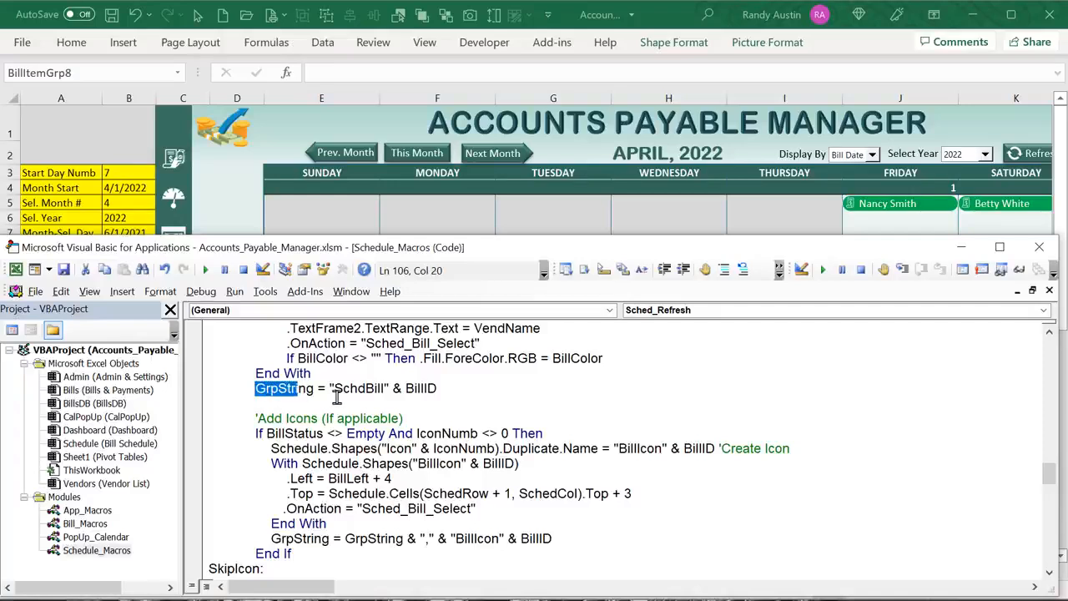
{"action": "left_click", "coordinate": [337, 395]}
{"action": "double_click", "coordinate": [337, 396]}
{"action": "left_click_drag", "start_coordinate": [458, 391], "coordinate": [276, 392]}
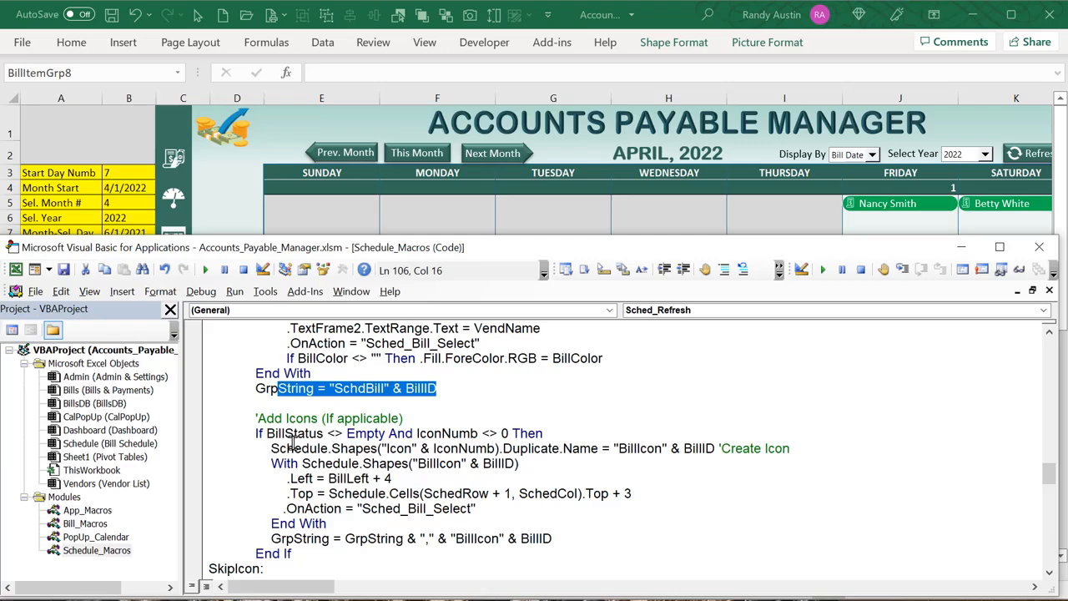
{"action": "left_click", "coordinate": [291, 444]}
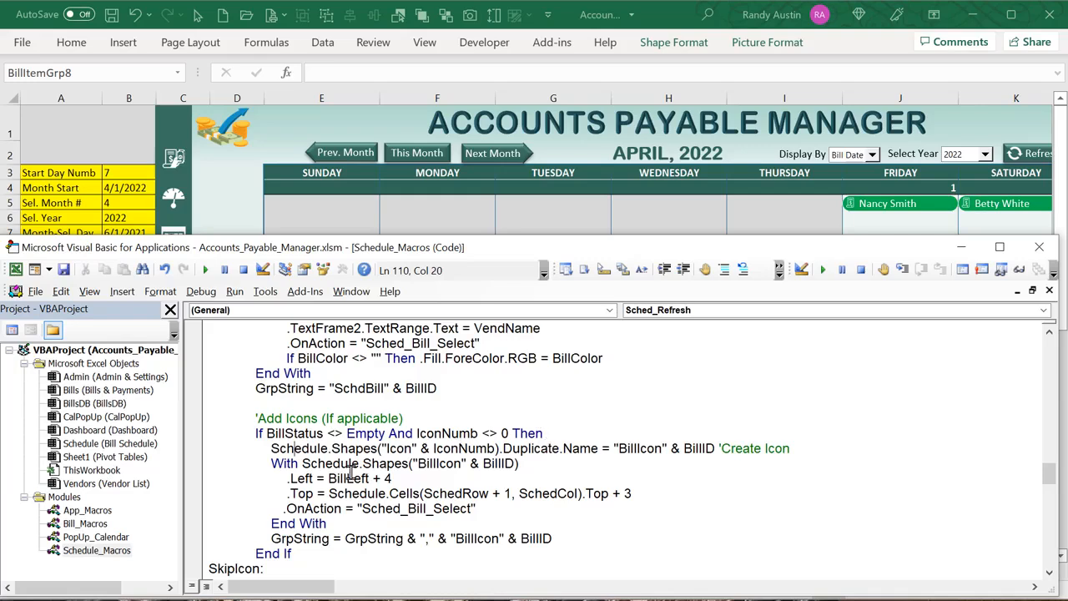
{"action": "left_click", "coordinate": [443, 449]}
{"action": "left_click_drag", "start_coordinate": [489, 449], "coordinate": [355, 449]}
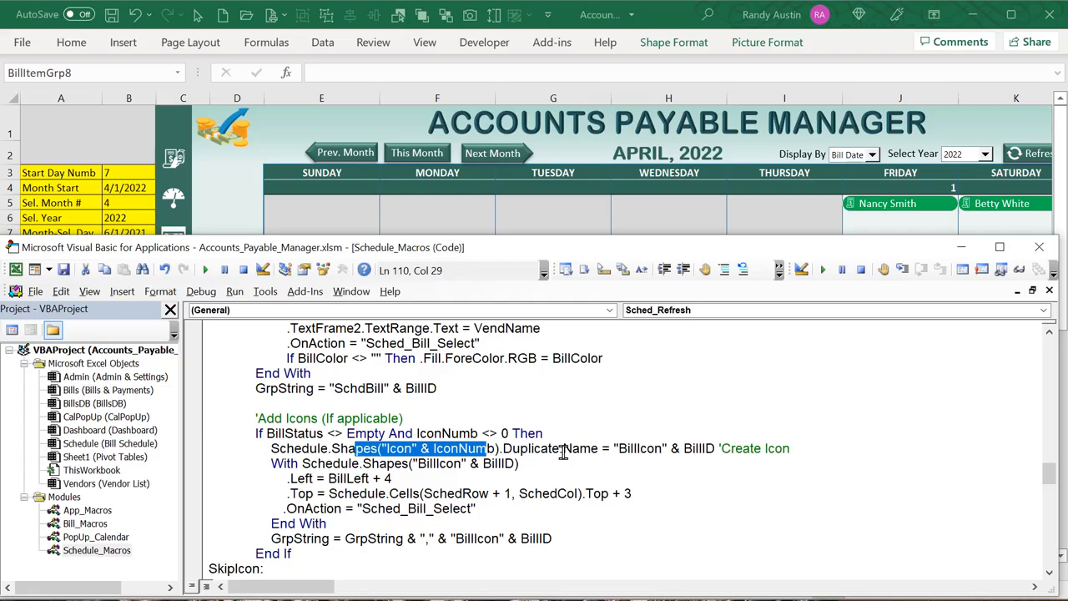
{"action": "left_click", "coordinate": [626, 449]}
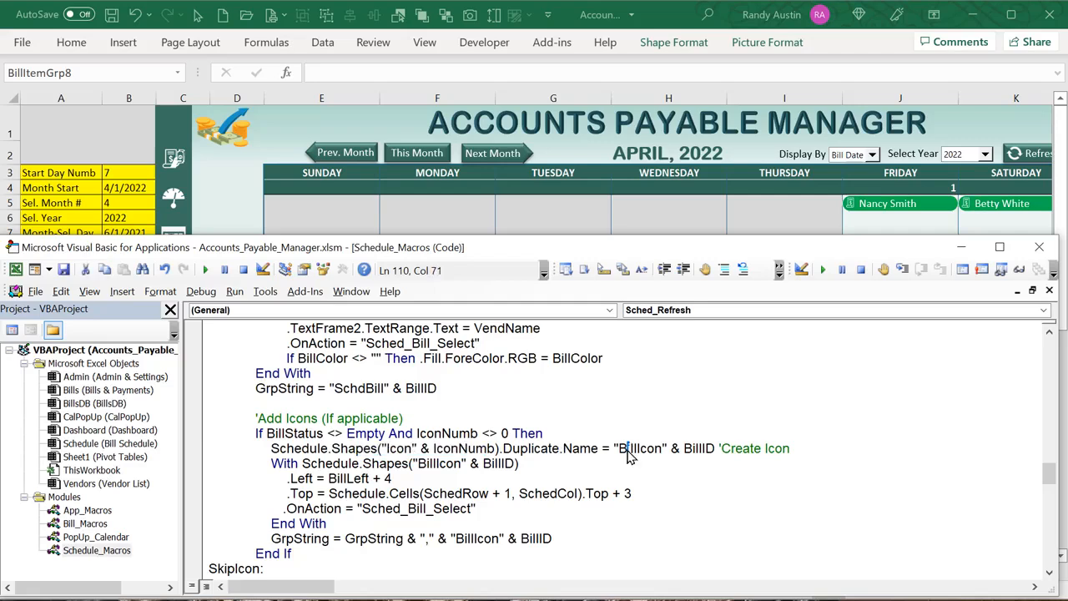
{"action": "left_click", "coordinate": [709, 451]}
{"action": "left_click_drag", "start_coordinate": [430, 477], "coordinate": [371, 478]}
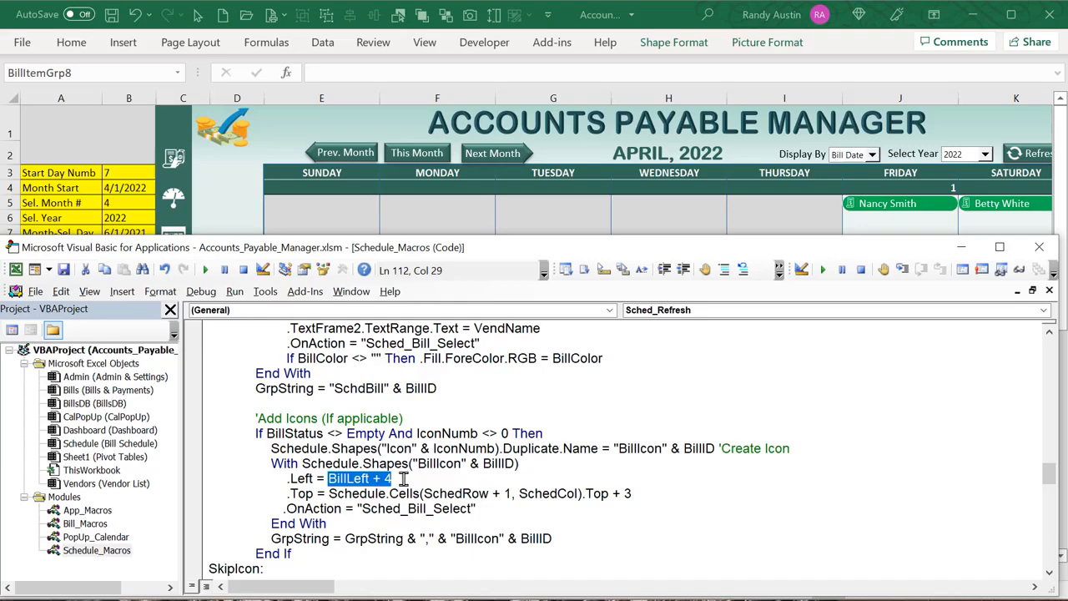
{"action": "left_click", "coordinate": [238, 205]}
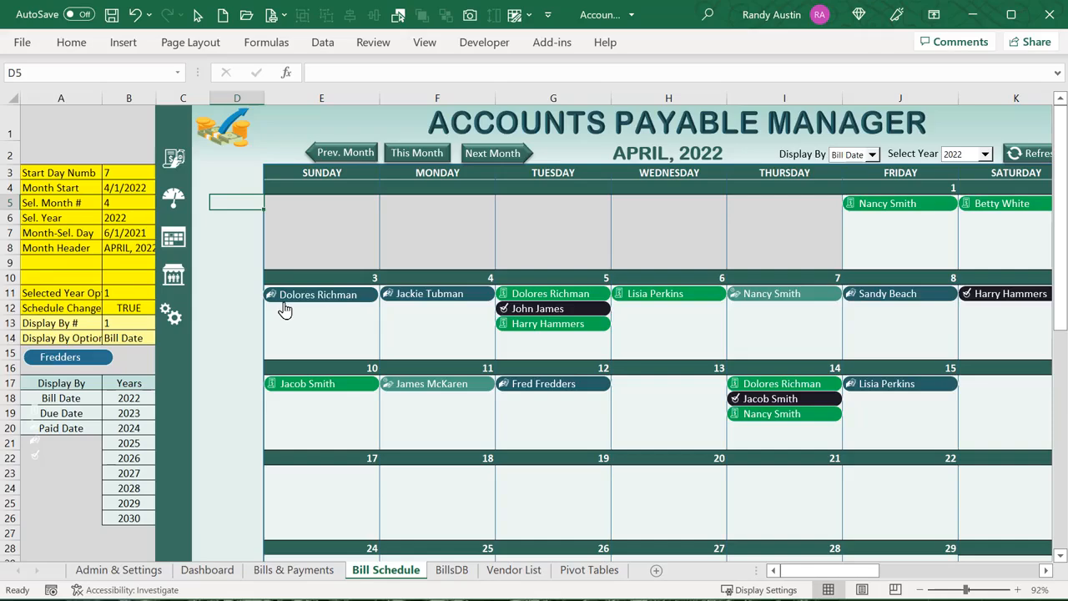
{"action": "key", "text": "alt+F11"}
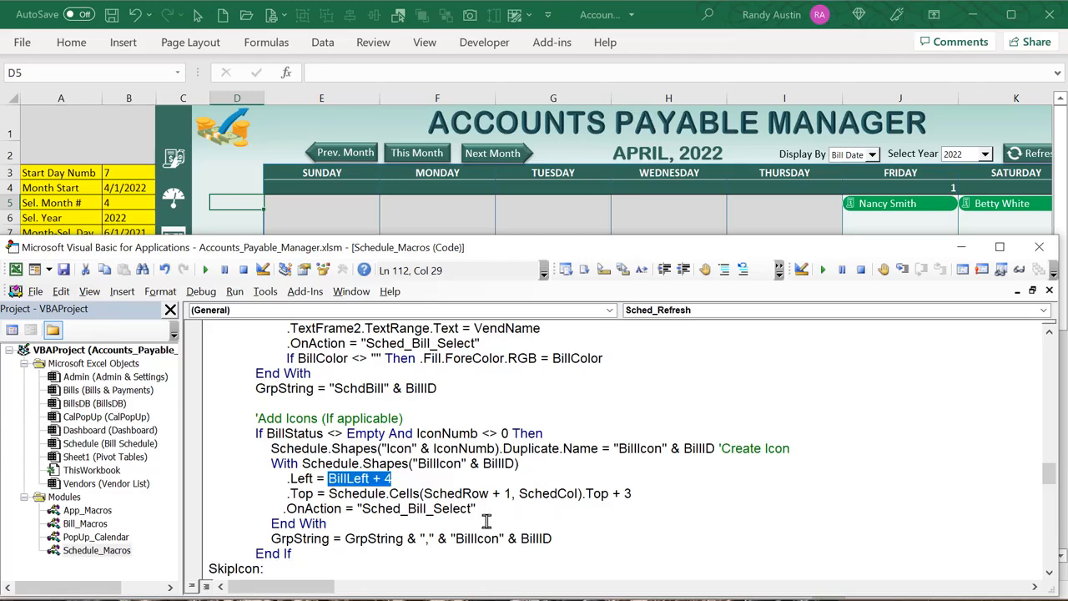
{"action": "left_click_drag", "start_coordinate": [477, 508], "coordinate": [284, 510]}
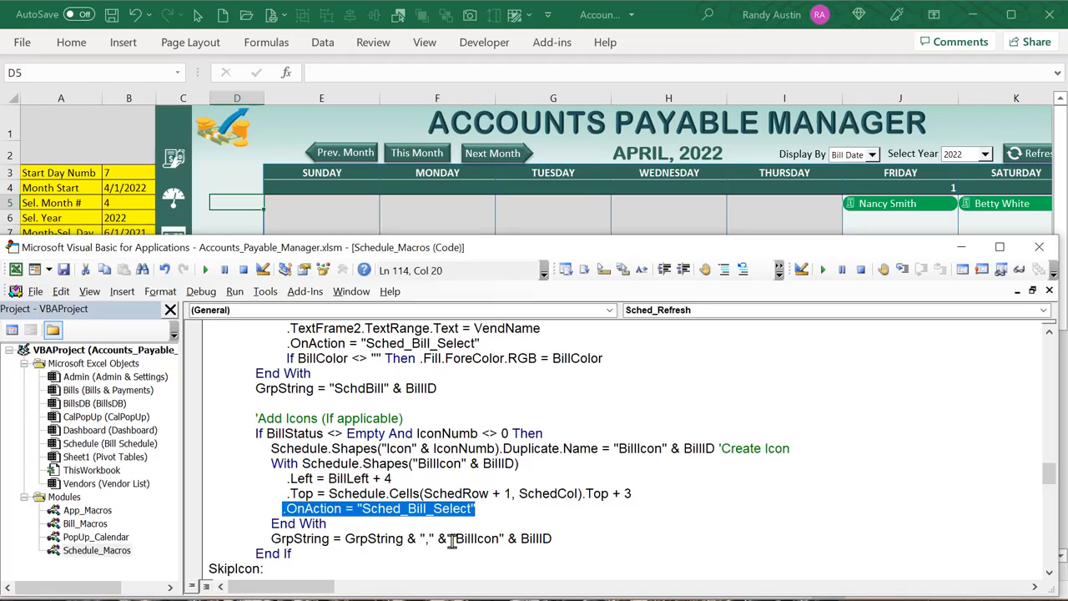
{"action": "left_click_drag", "start_coordinate": [332, 539], "coordinate": [306, 539]}
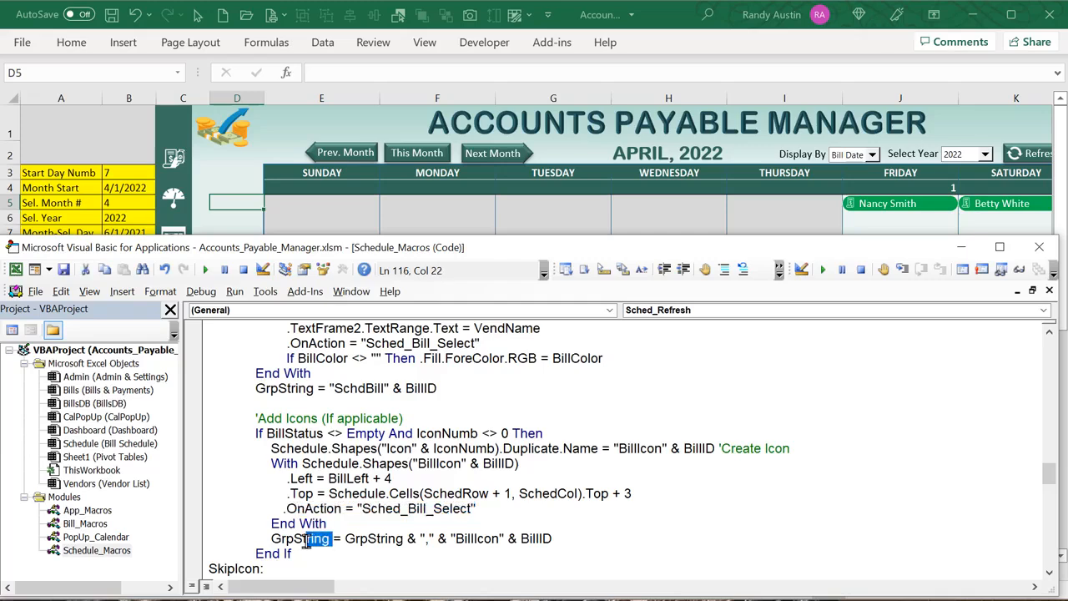
{"action": "double_click", "coordinate": [401, 539]}
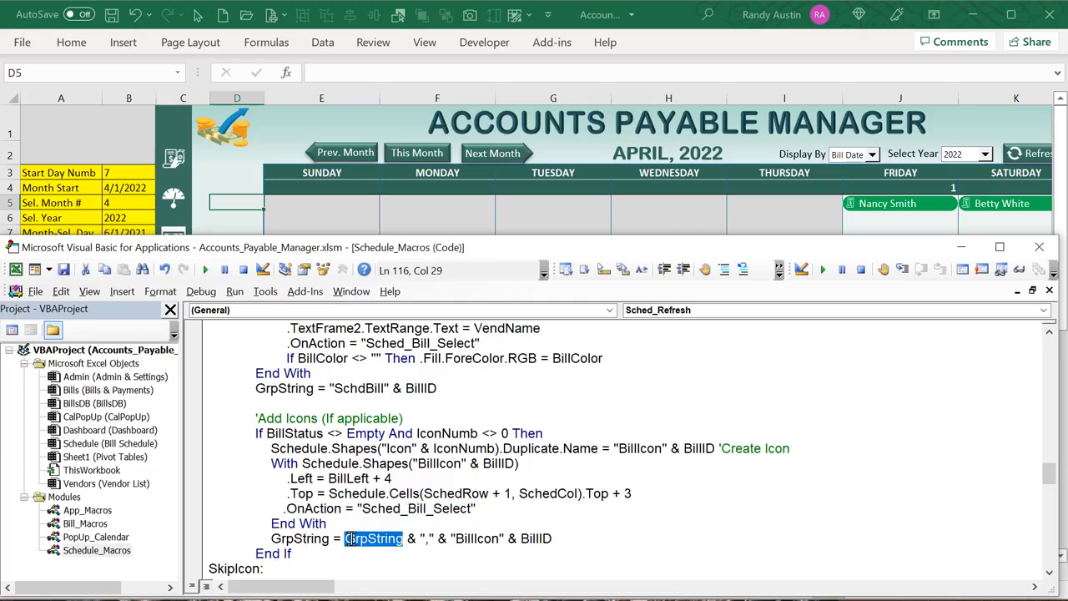
{"action": "left_click_drag", "start_coordinate": [458, 388], "coordinate": [392, 388]}
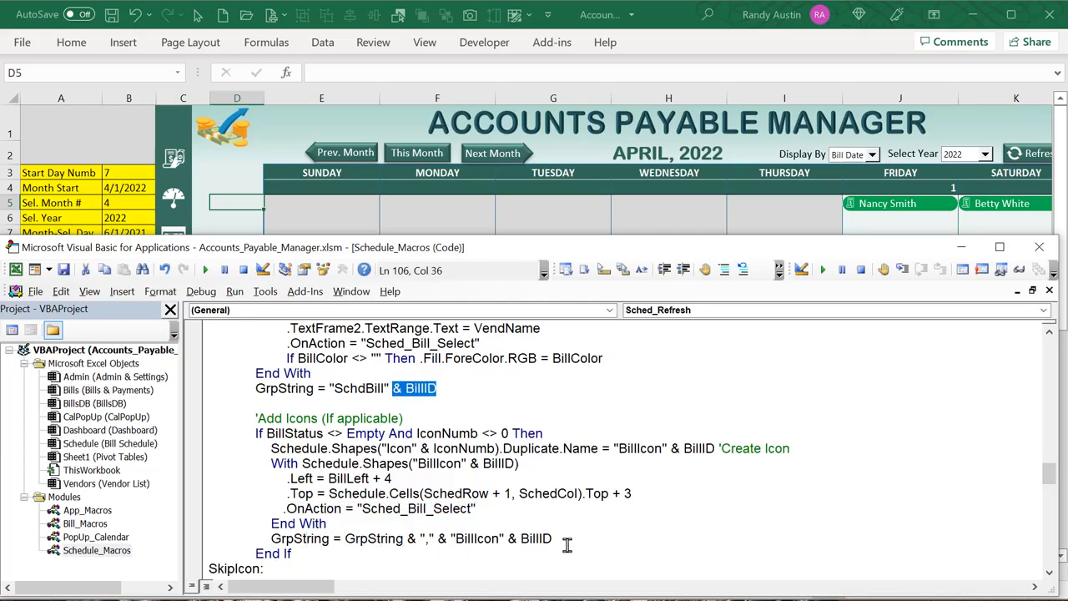
{"action": "left_click_drag", "start_coordinate": [554, 538], "coordinate": [437, 540]}
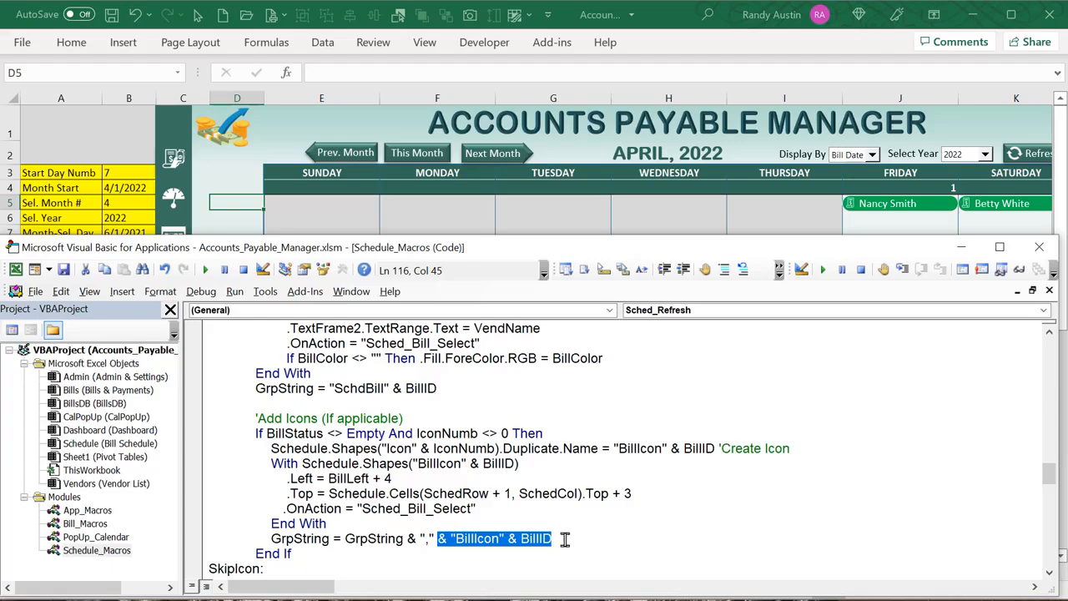
{"action": "scroll", "coordinate": [544, 537], "scroll_direction": "down", "scroll_amount": 2}
{"action": "scroll", "coordinate": [492, 531], "scroll_direction": "down", "scroll_amount": 2}
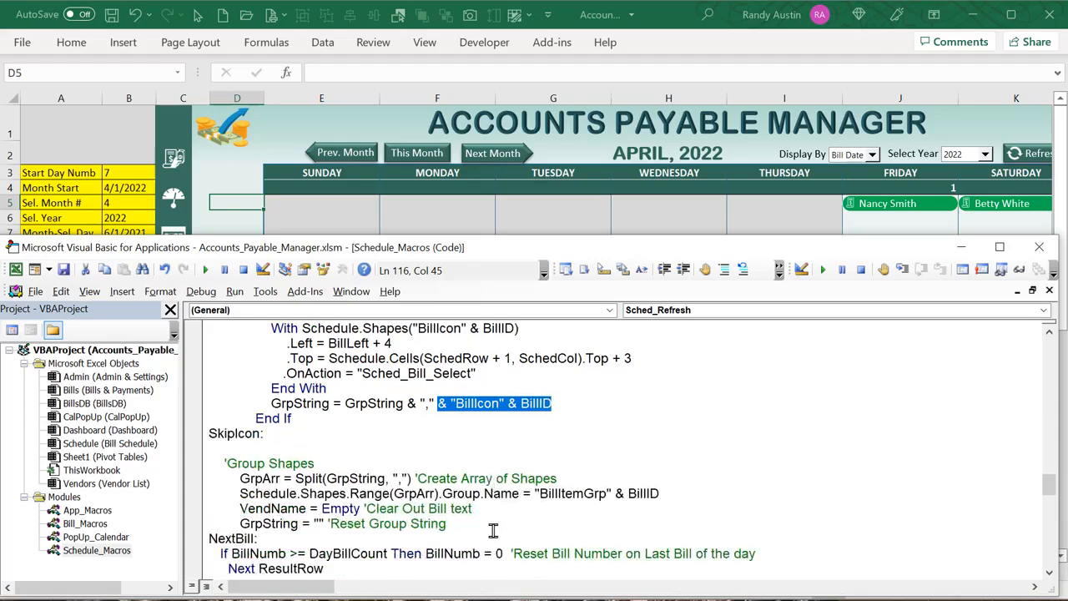
{"action": "left_click_drag", "start_coordinate": [333, 358], "coordinate": [267, 358]}
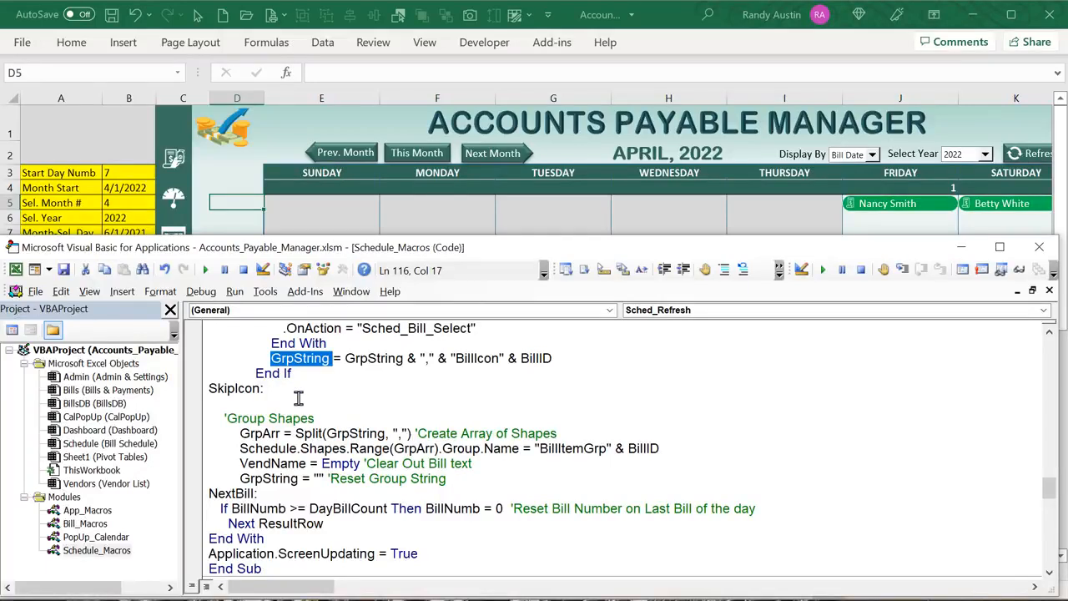
{"action": "scroll", "coordinate": [363, 418], "scroll_direction": "up", "scroll_amount": 3}
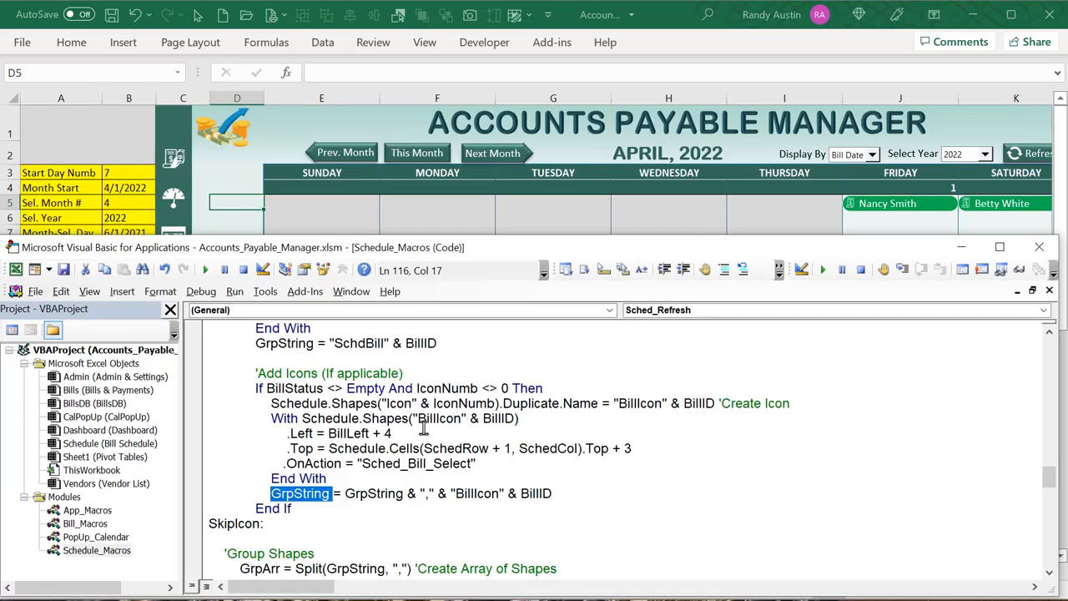
{"action": "left_click_drag", "start_coordinate": [419, 419], "coordinate": [502, 418]}
{"action": "scroll", "coordinate": [447, 455], "scroll_direction": "down", "scroll_amount": 1}
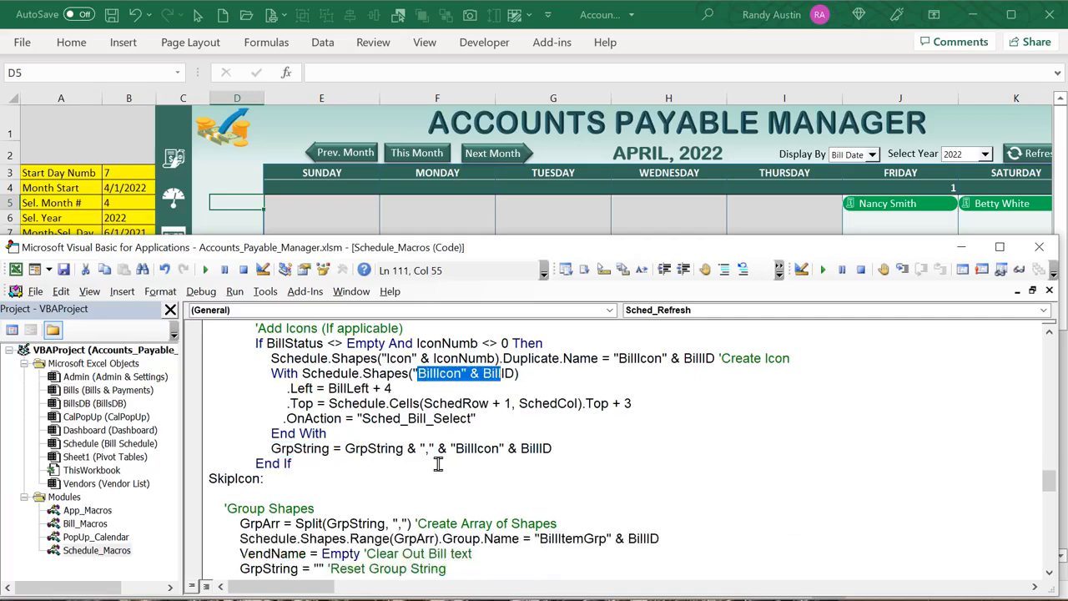
{"action": "left_click_drag", "start_coordinate": [430, 446], "coordinate": [426, 447]}
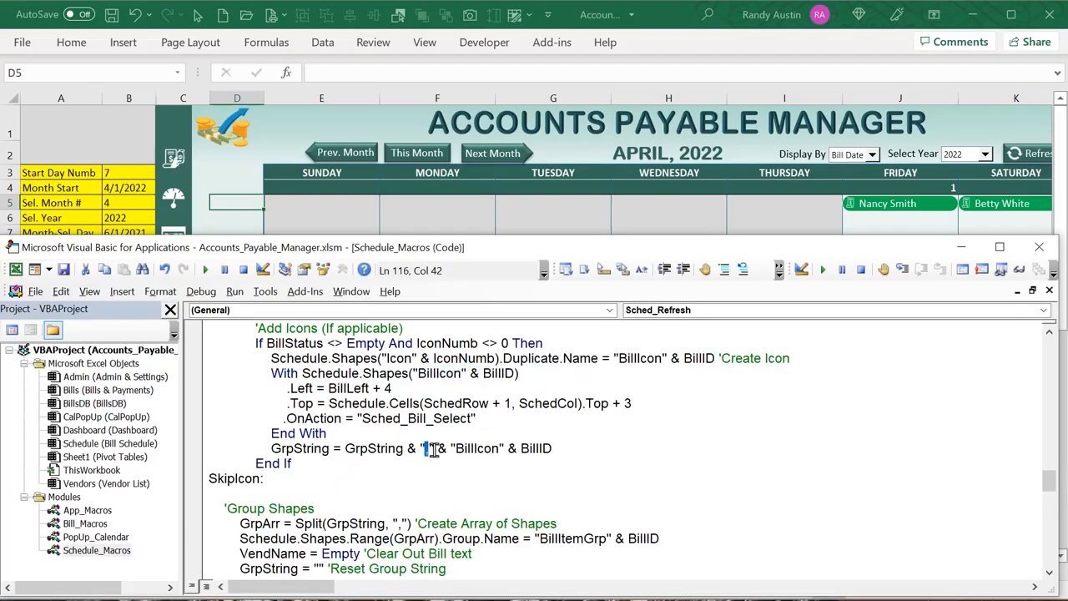
{"action": "scroll", "coordinate": [438, 461], "scroll_direction": "down", "scroll_amount": 2}
{"action": "scroll", "coordinate": [435, 464], "scroll_direction": "up", "scroll_amount": 1}
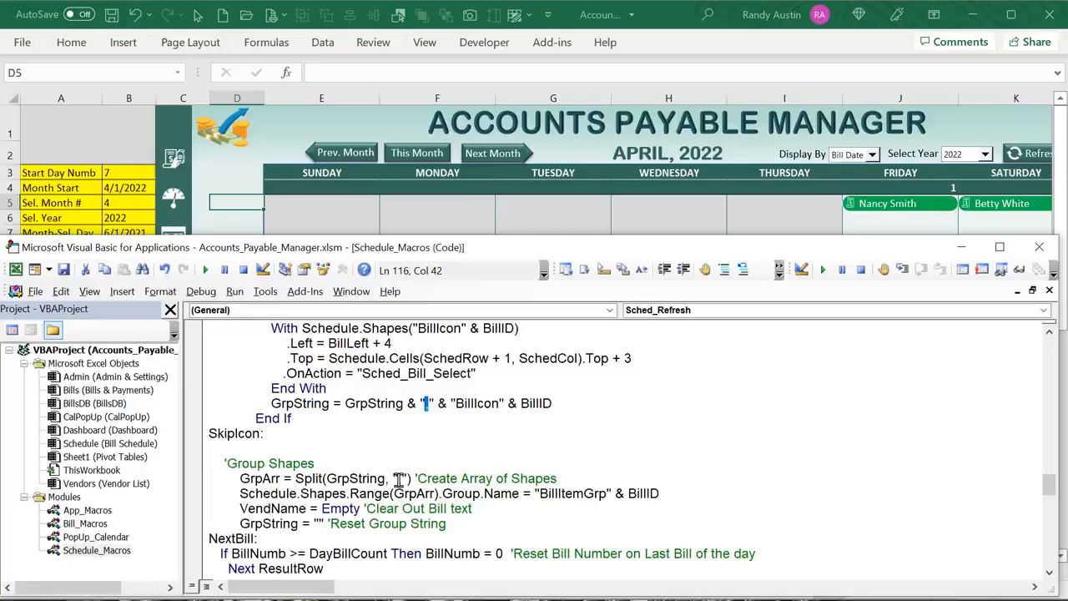
Highlight the Shapes.Range(GrpArr) Group line, its BillItemGrp name, and the VendName/GrpString reset lines
{"action": "left_click", "coordinate": [297, 493]}
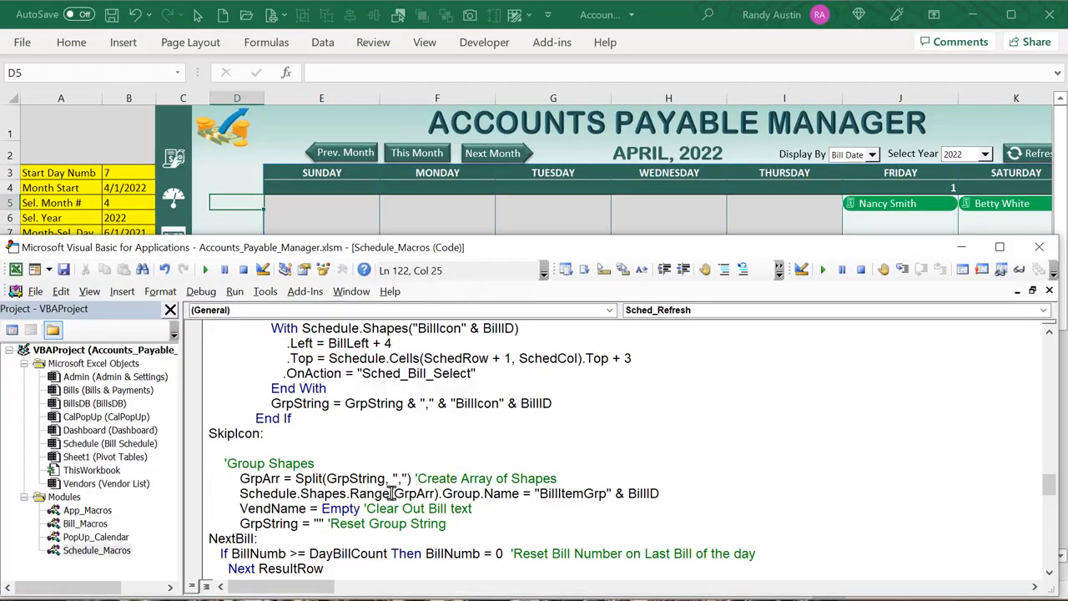
{"action": "left_click_drag", "start_coordinate": [390, 493], "coordinate": [310, 493]}
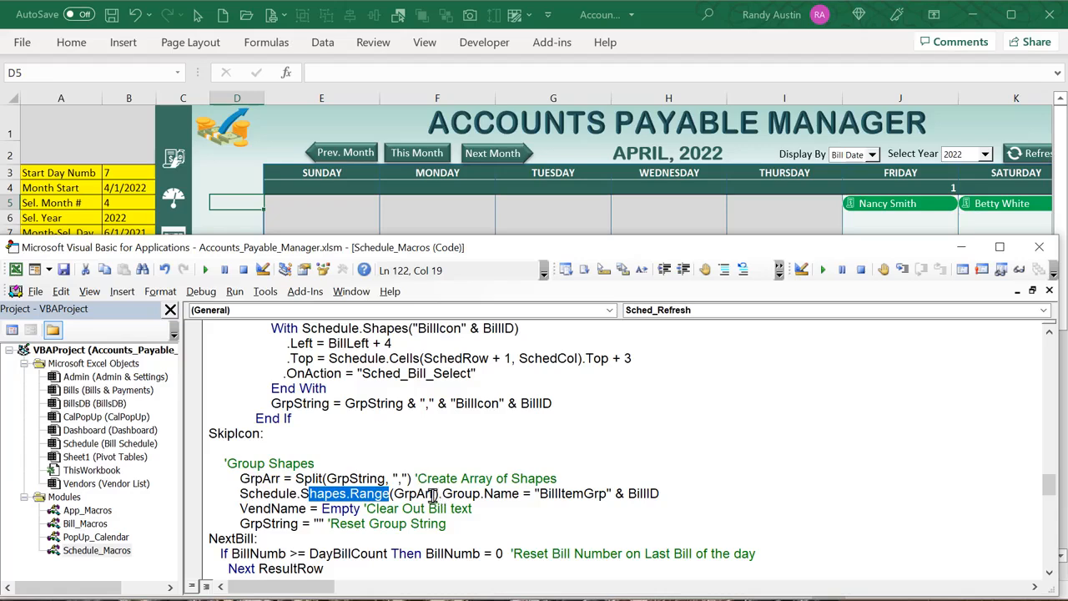
{"action": "left_click_drag", "start_coordinate": [433, 493], "coordinate": [392, 495]}
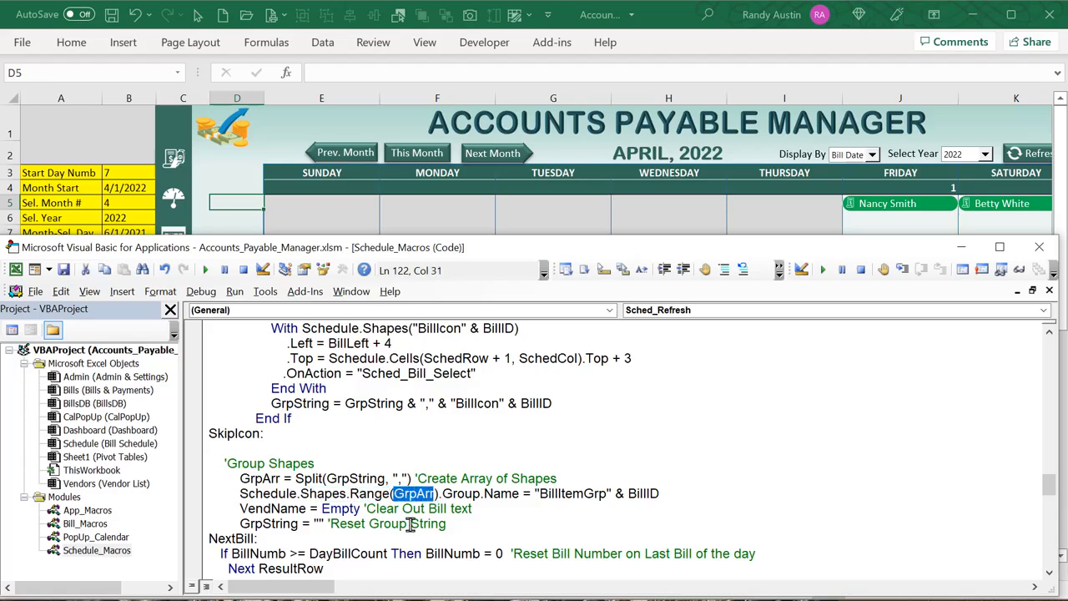
{"action": "left_click_drag", "start_coordinate": [540, 493], "coordinate": [613, 496]}
{"action": "left_click", "coordinate": [667, 493]}
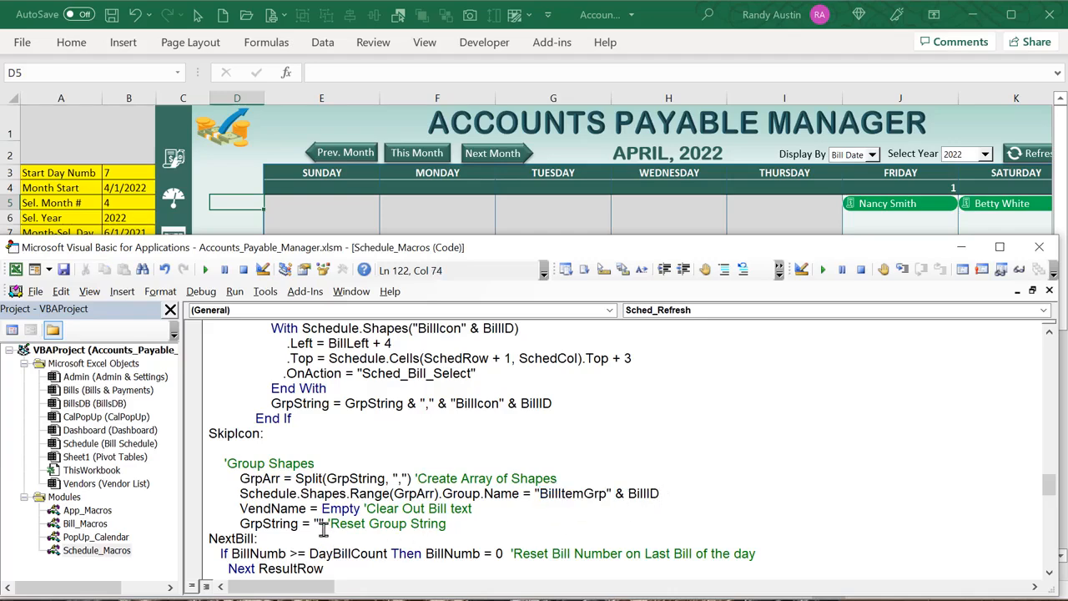
{"action": "left_click_drag", "start_coordinate": [310, 523], "coordinate": [279, 509]}
{"action": "left_click", "coordinate": [331, 554]}
{"action": "left_click_drag", "start_coordinate": [490, 523], "coordinate": [262, 493]}
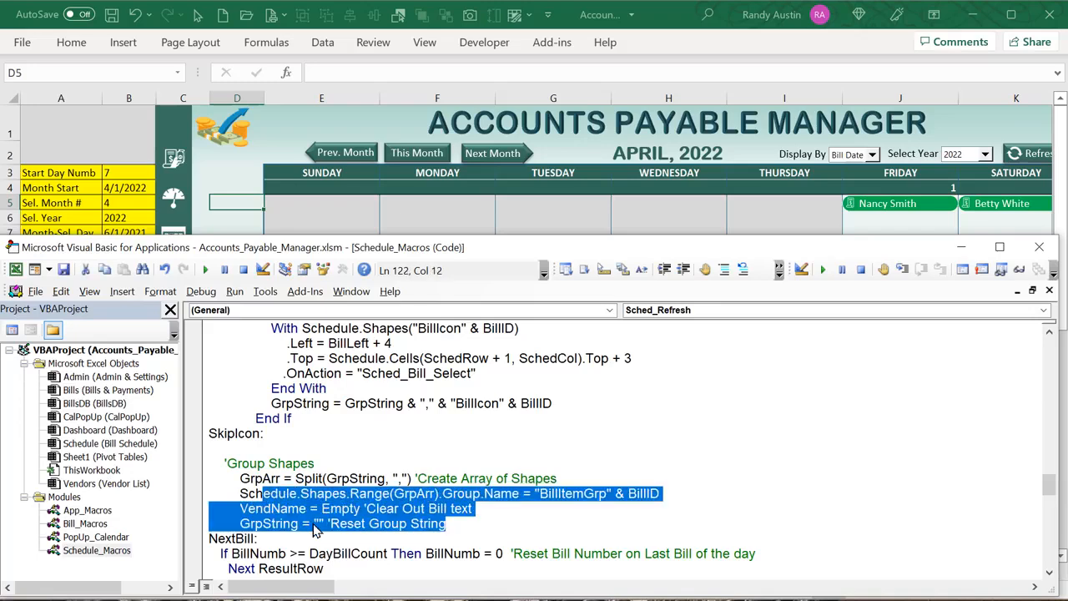
{"action": "scroll", "coordinate": [315, 531], "scroll_direction": "down", "scroll_amount": 2}
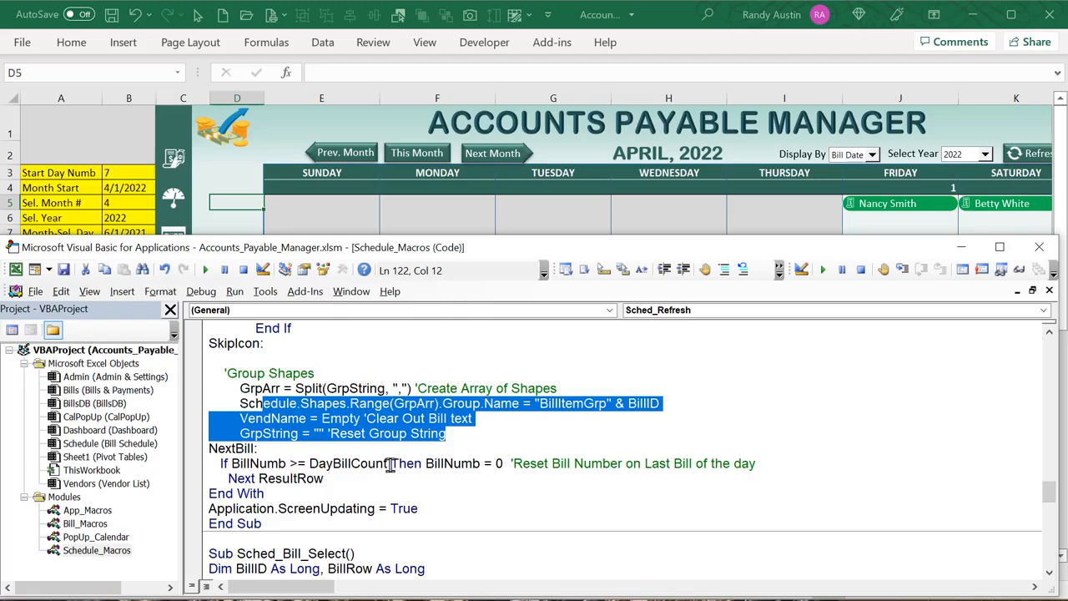
Highlight the DayBillCount check, BillNumb = 0 reset, Next ResultRow and ScreenUpdating = True lines
{"action": "mouse_move", "coordinate": [389, 463]}
{"action": "left_mouse_down"}
{"action": "mouse_move", "coordinate": [306, 478]}
{"action": "mouse_move", "coordinate": [389, 464]}
{"action": "left_mouse_up"}
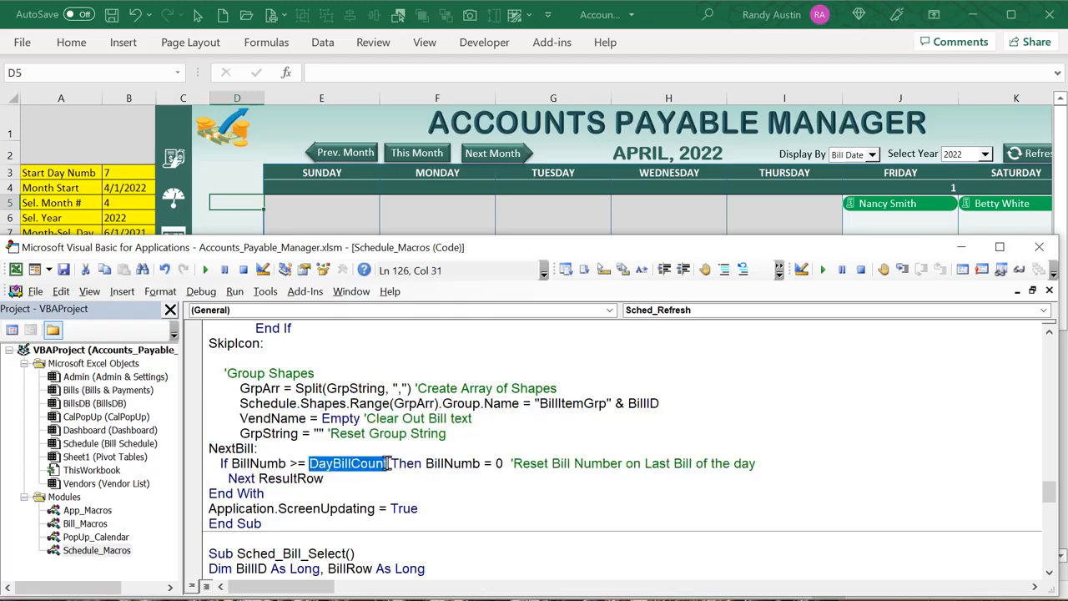
{"action": "left_click_drag", "start_coordinate": [287, 464], "coordinate": [230, 465]}
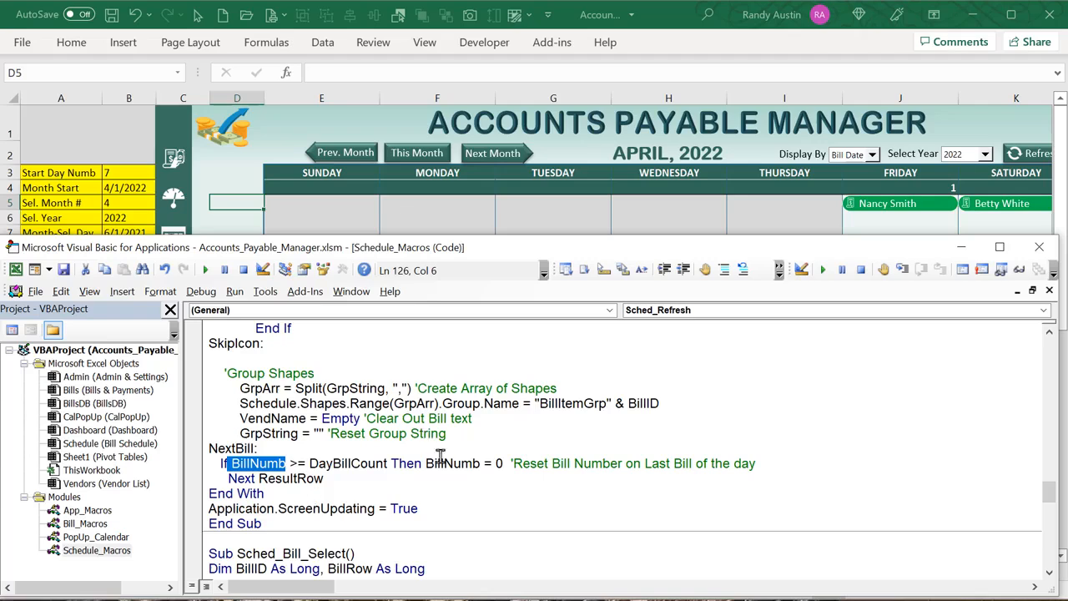
{"action": "left_click_drag", "start_coordinate": [504, 464], "coordinate": [424, 464]}
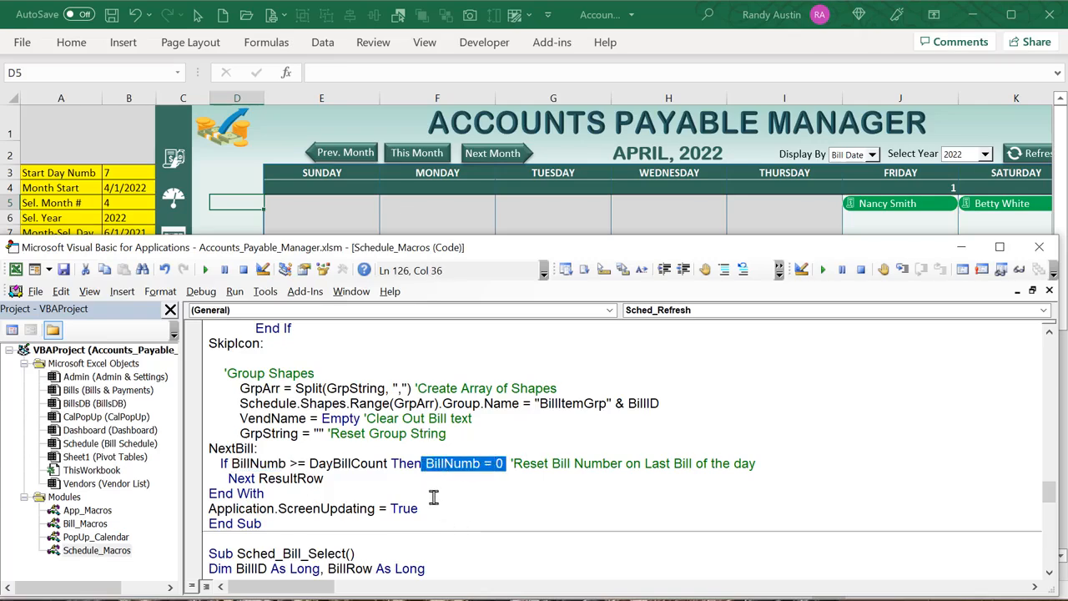
{"action": "left_click_drag", "start_coordinate": [370, 478], "coordinate": [244, 480]}
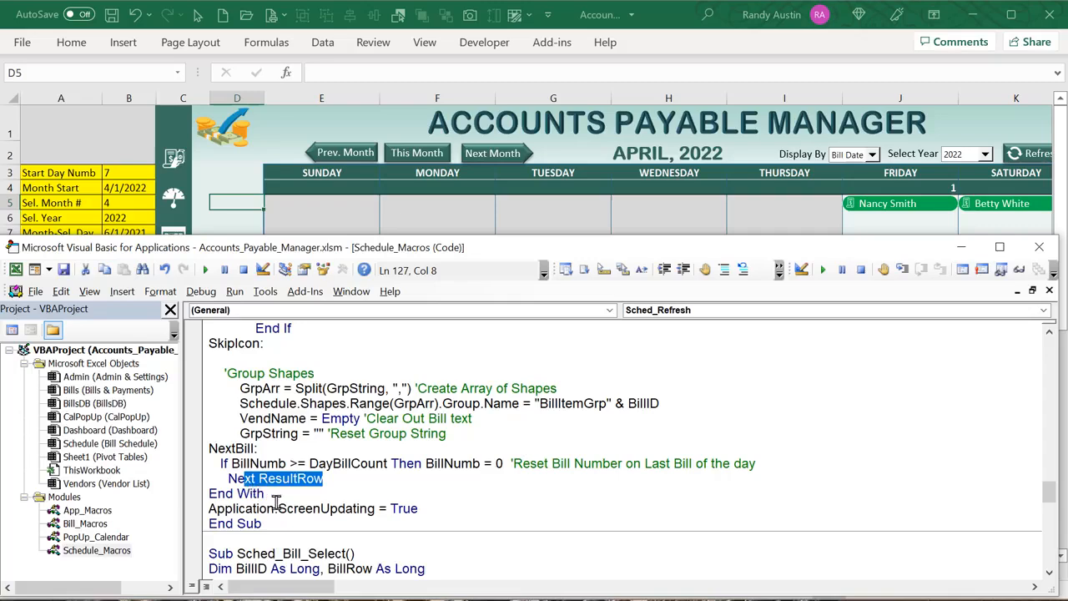
{"action": "left_click_drag", "start_coordinate": [432, 509], "coordinate": [207, 513]}
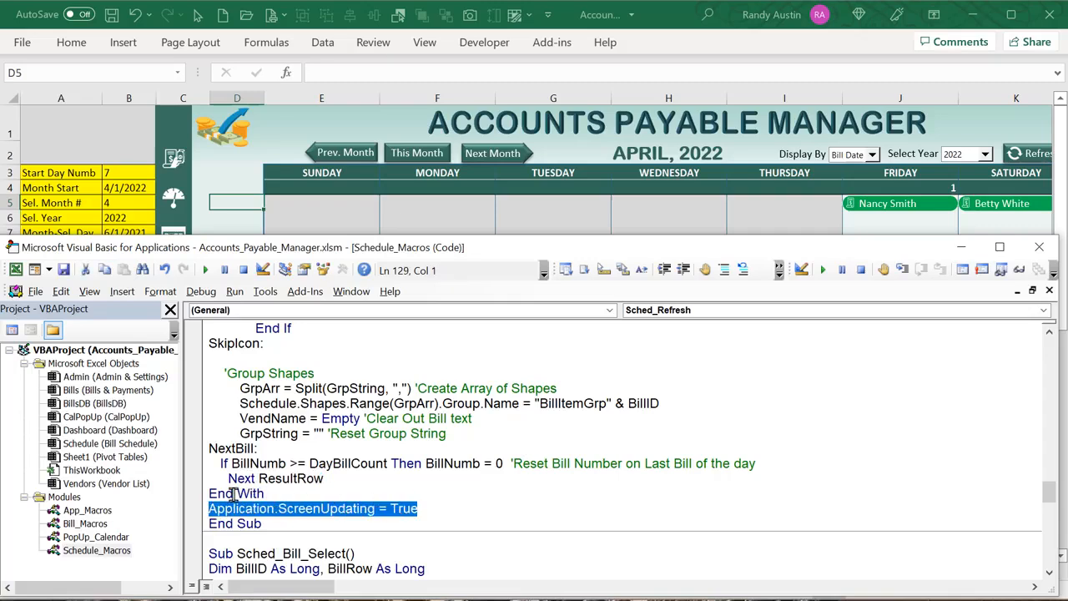
{"action": "scroll", "coordinate": [445, 403], "scroll_direction": "down", "scroll_amount": 2}
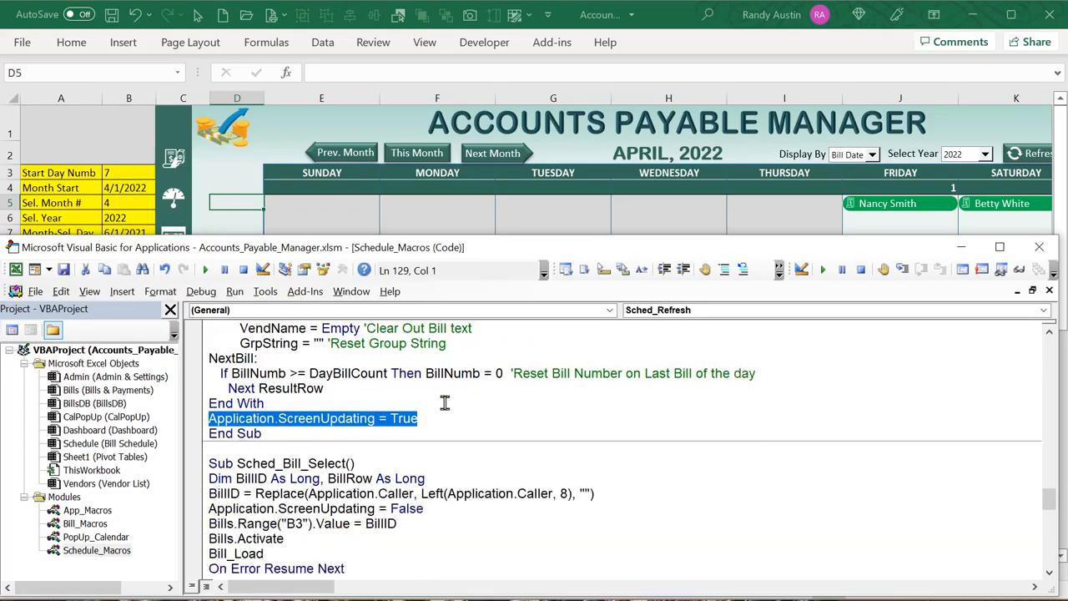
{"action": "left_click", "coordinate": [247, 228]}
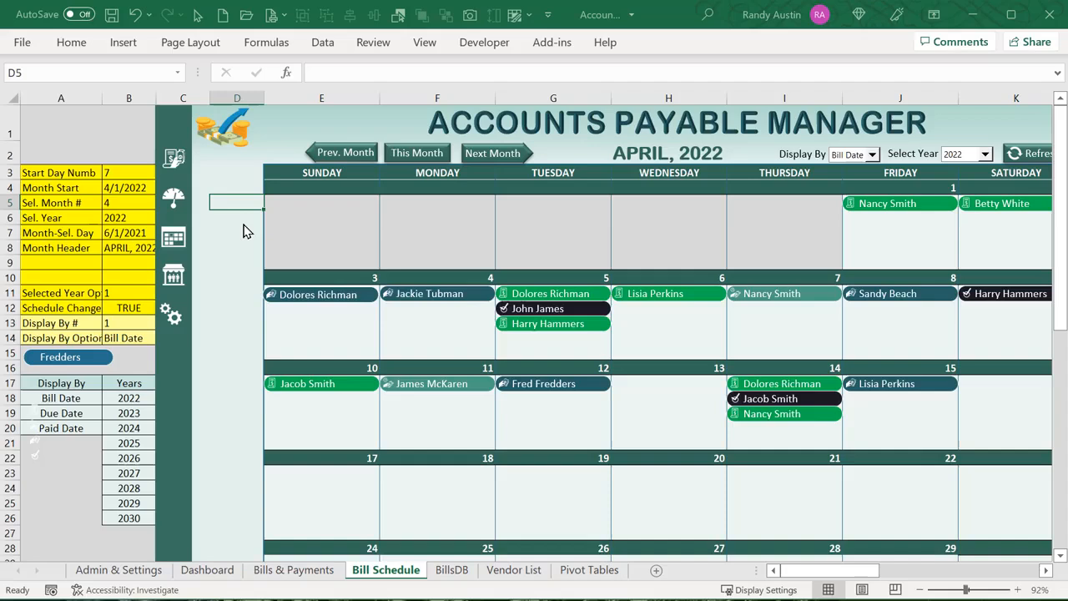
Open the April 4 bill (Bill ID 9) on Bills & Payments and inspect cells B3 and B4
{"action": "left_click", "coordinate": [443, 297]}
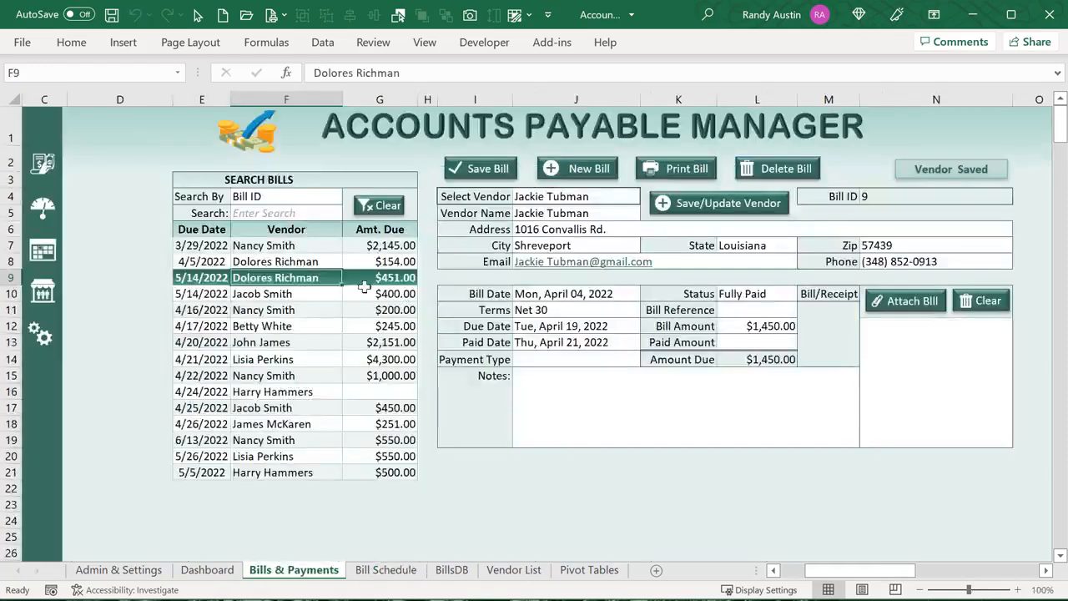
{"action": "left_click", "coordinate": [42, 250]}
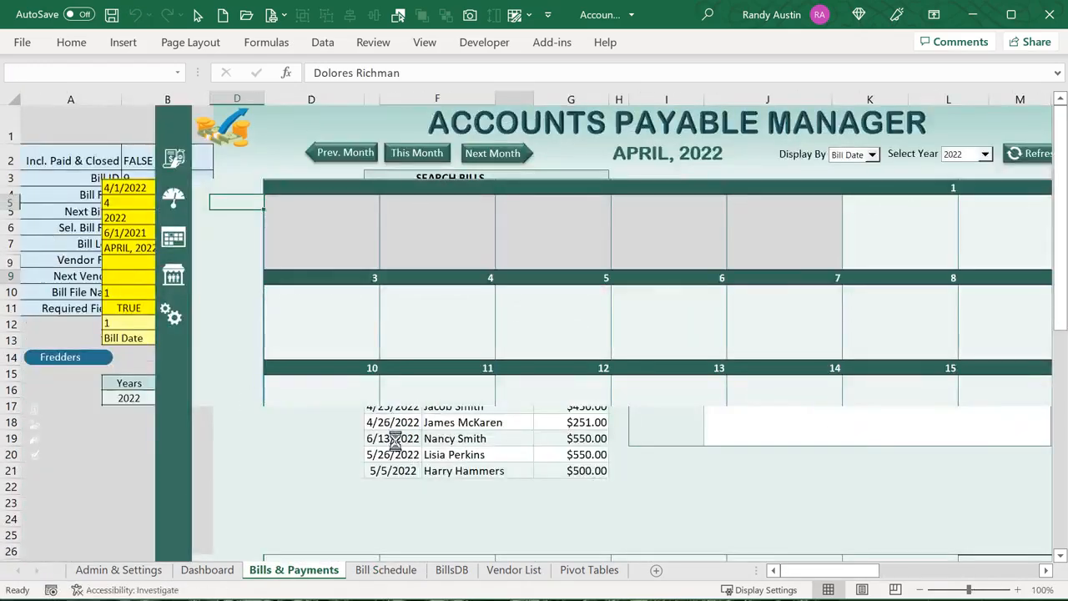
{"action": "left_click_drag", "start_coordinate": [829, 570], "coordinate": [868, 576]}
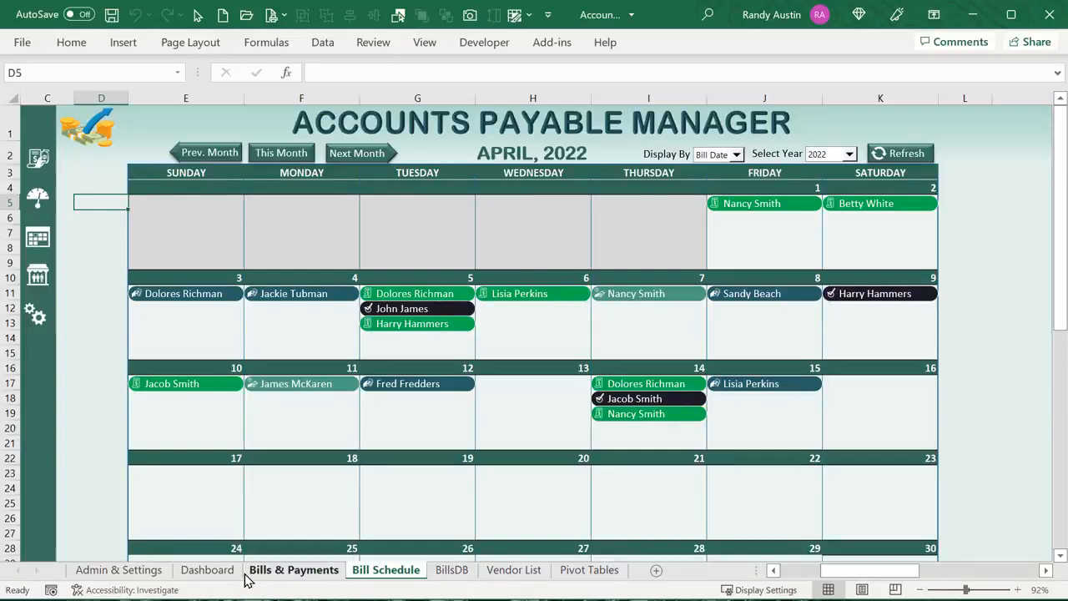
{"action": "left_click", "coordinate": [276, 568]}
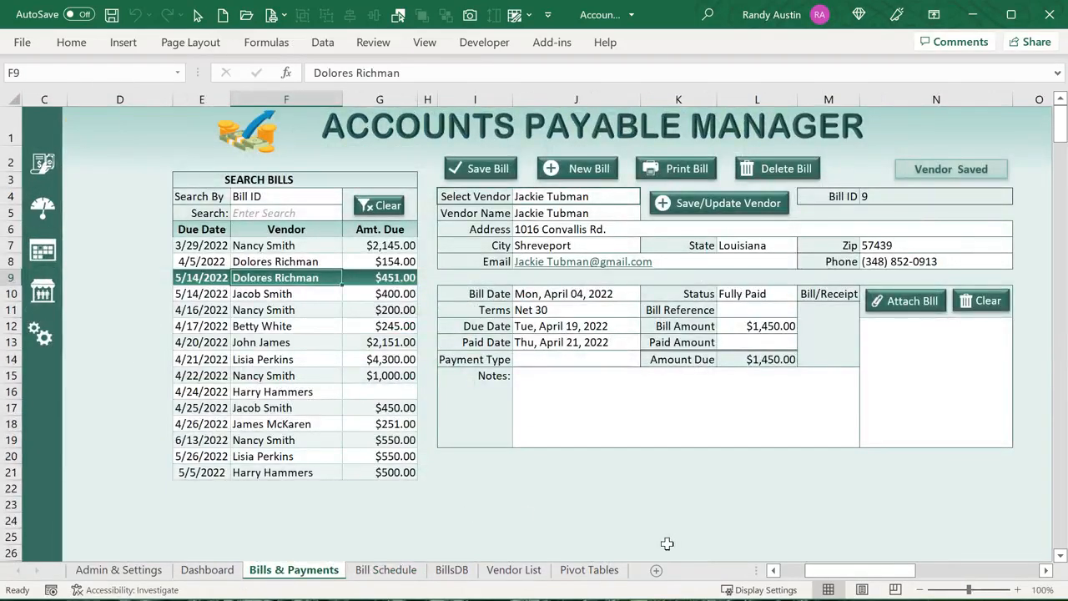
{"action": "left_click_drag", "start_coordinate": [868, 574], "coordinate": [810, 578]}
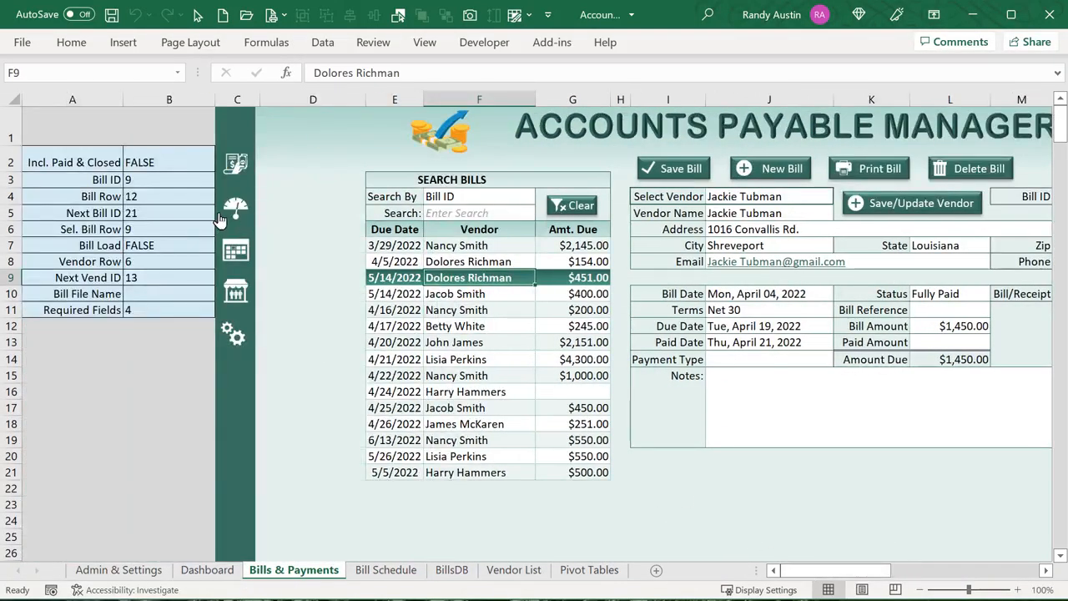
{"action": "left_click", "coordinate": [184, 173]}
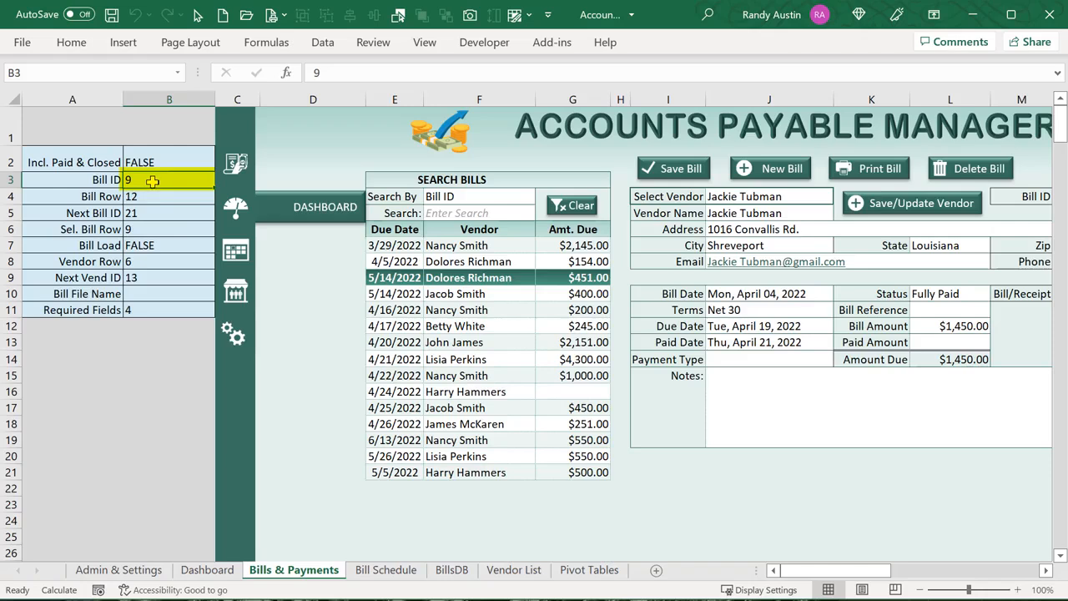
{"action": "left_click", "coordinate": [160, 195]}
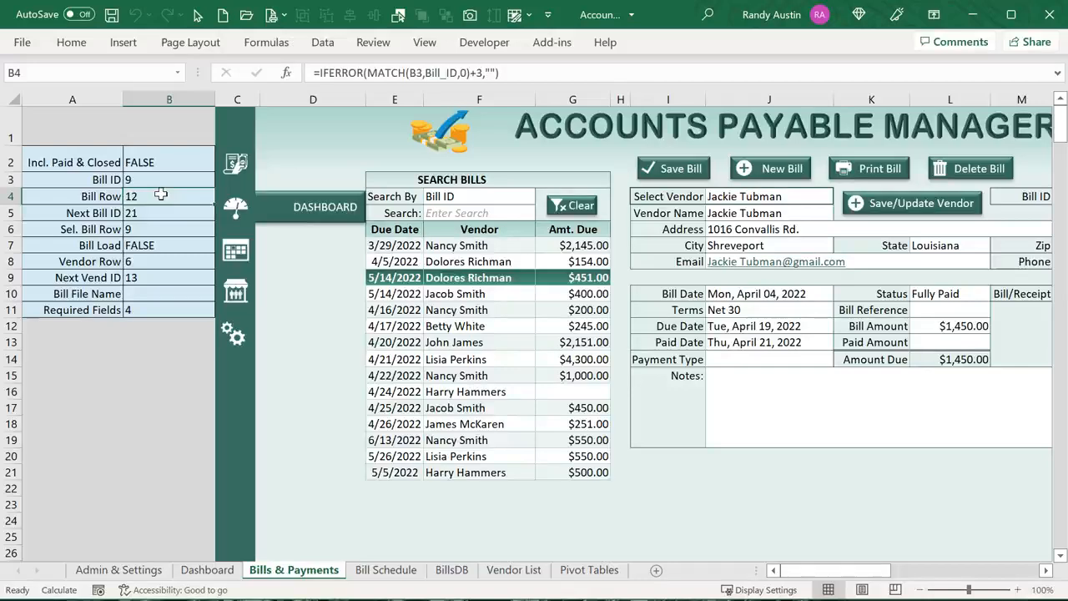
{"action": "left_click", "coordinate": [385, 570]}
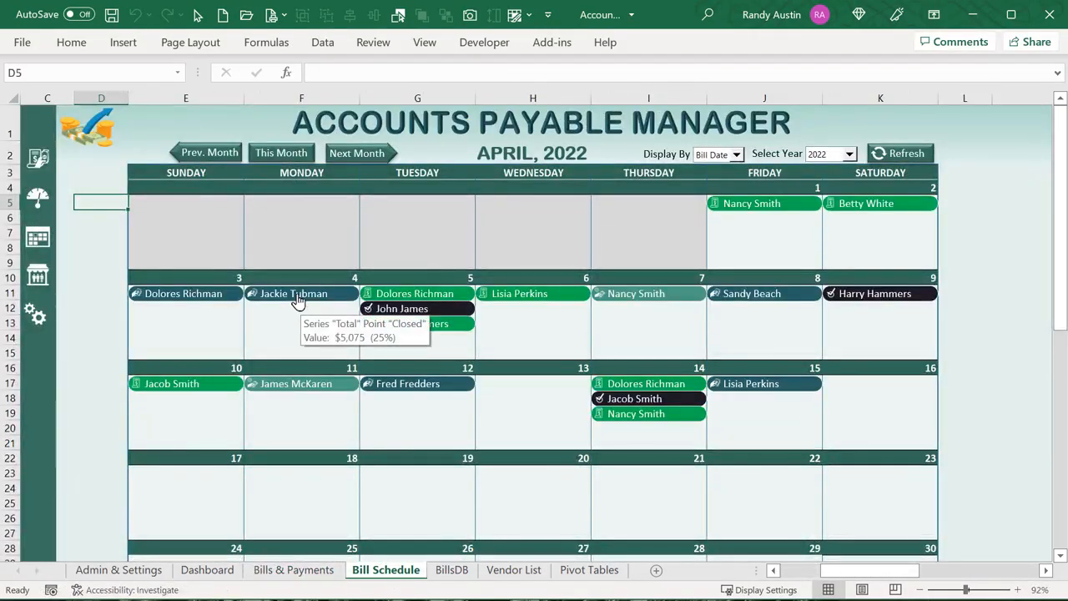
Check the April 4 bill shape's name SchdBill9 and its icon's name BillIcon9
{"action": "right_click", "coordinate": [298, 293]}
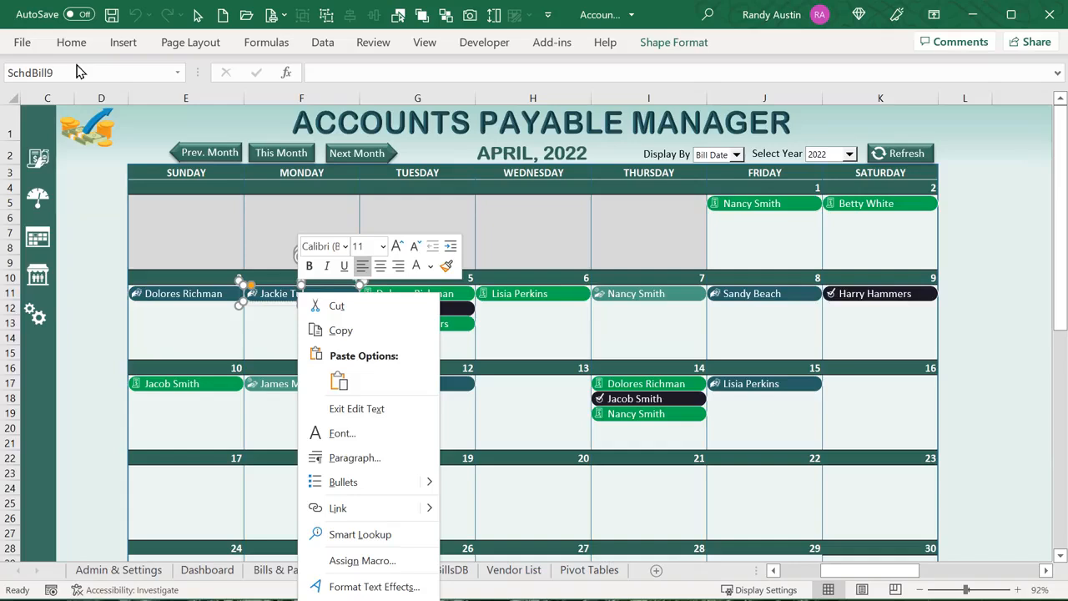
{"action": "key", "text": "Escape"}
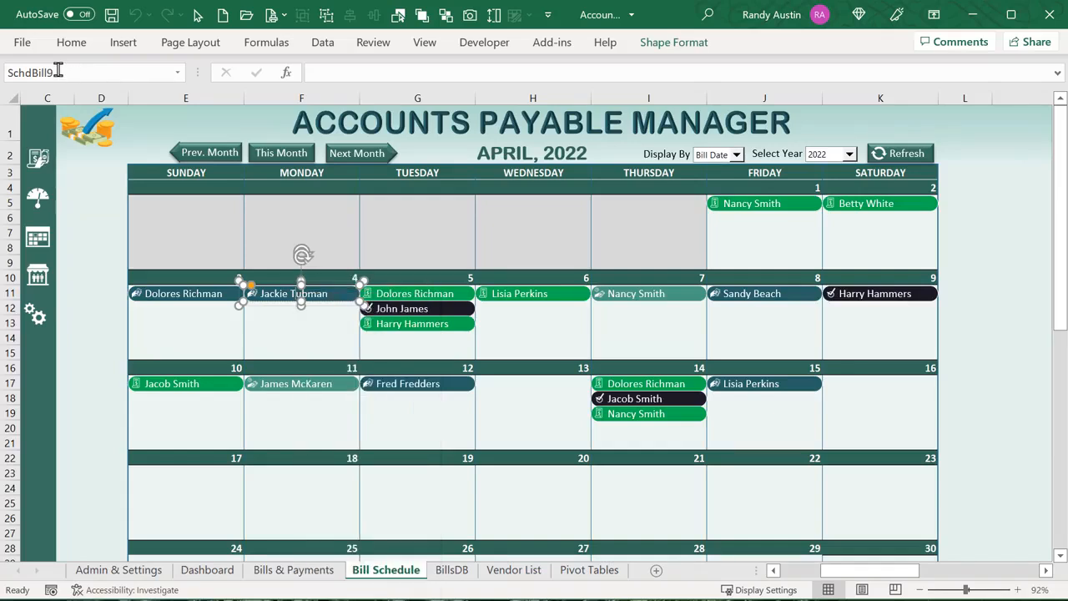
{"action": "left_click", "coordinate": [48, 72]}
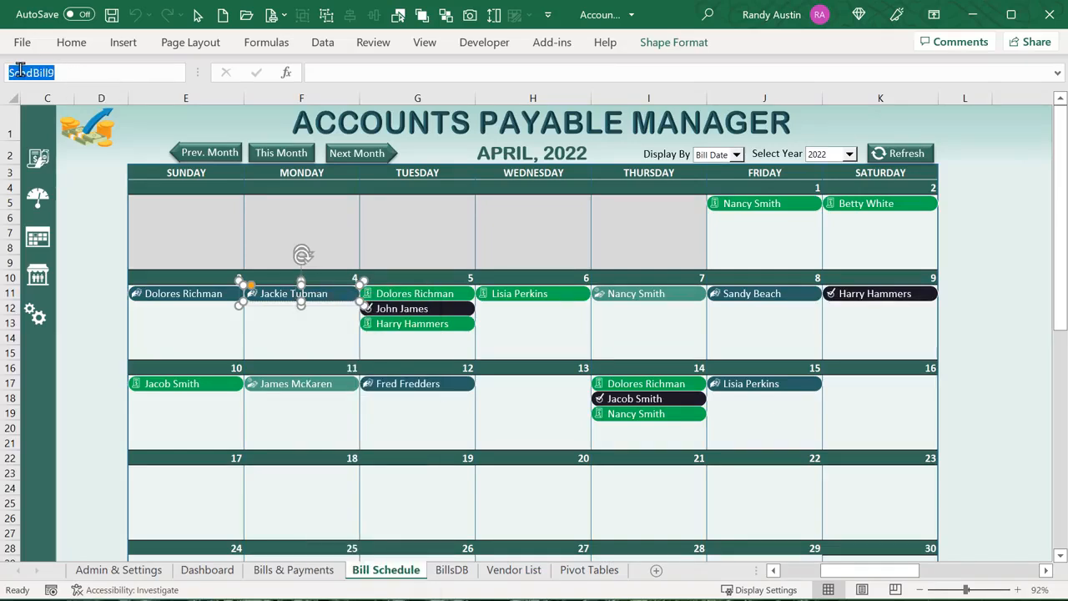
{"action": "right_click", "coordinate": [248, 293]}
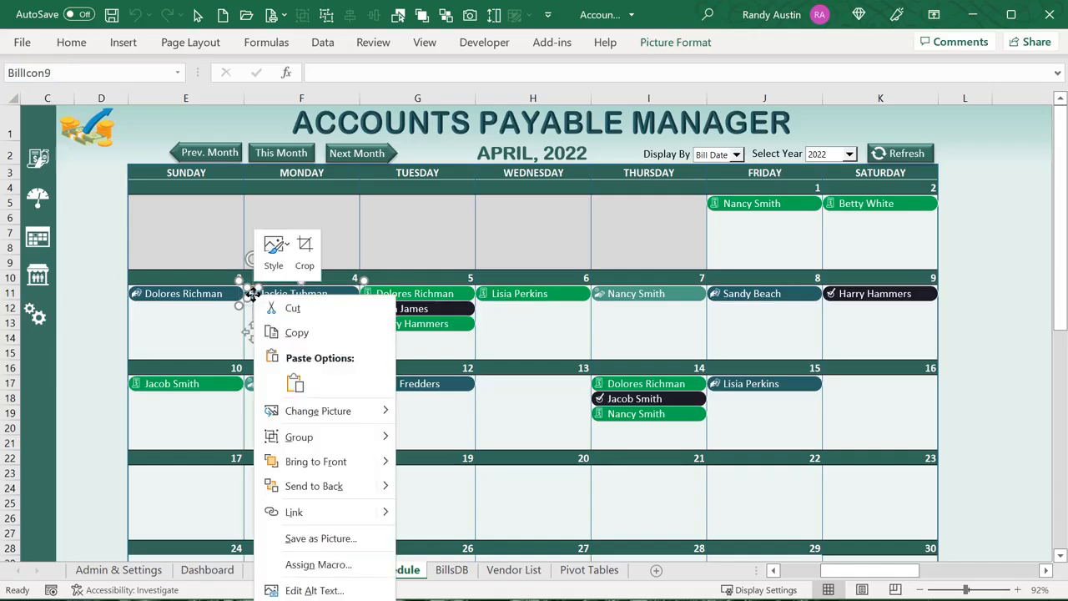
{"action": "key", "text": "Escape"}
{"action": "left_click", "coordinate": [52, 73]}
{"action": "left_click_drag", "start_coordinate": [52, 72], "coordinate": [46, 72]}
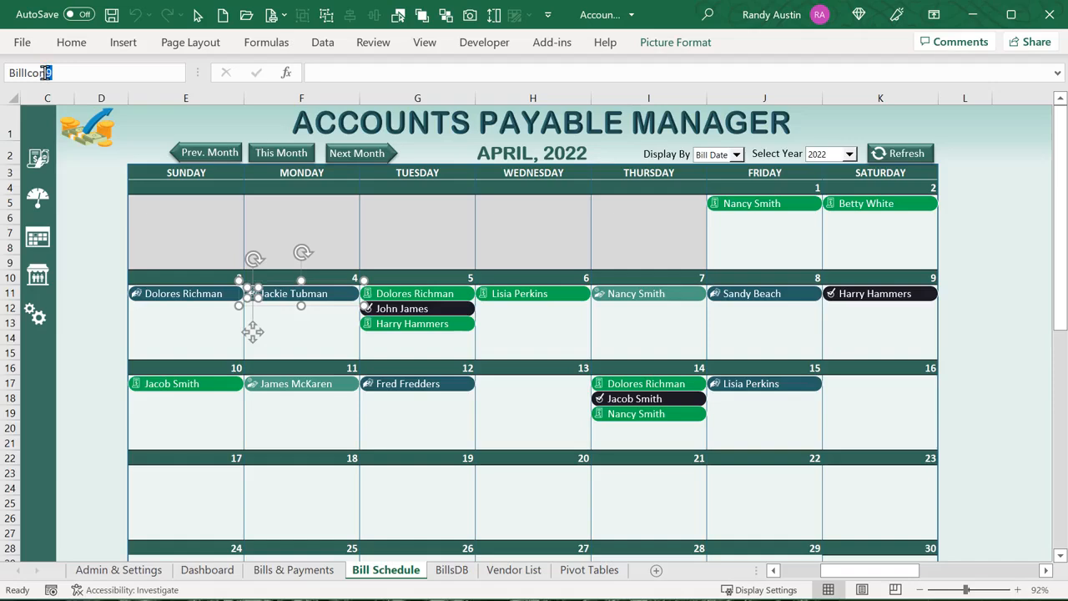
{"action": "left_click", "coordinate": [183, 226]}
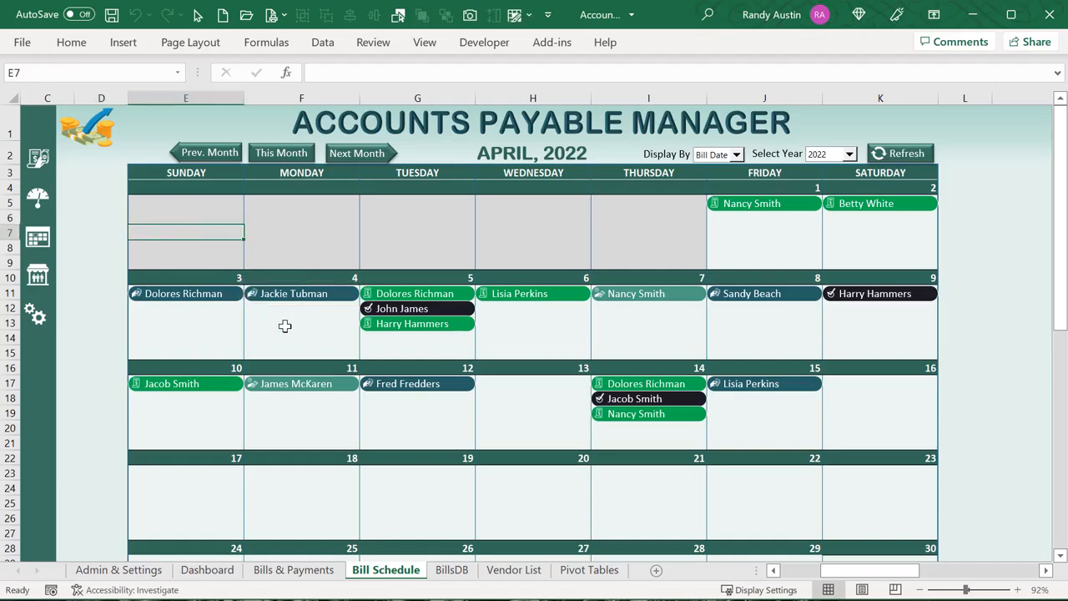
Select the April 4 bill's icon picture and review its available actions
{"action": "right_click", "coordinate": [275, 303]}
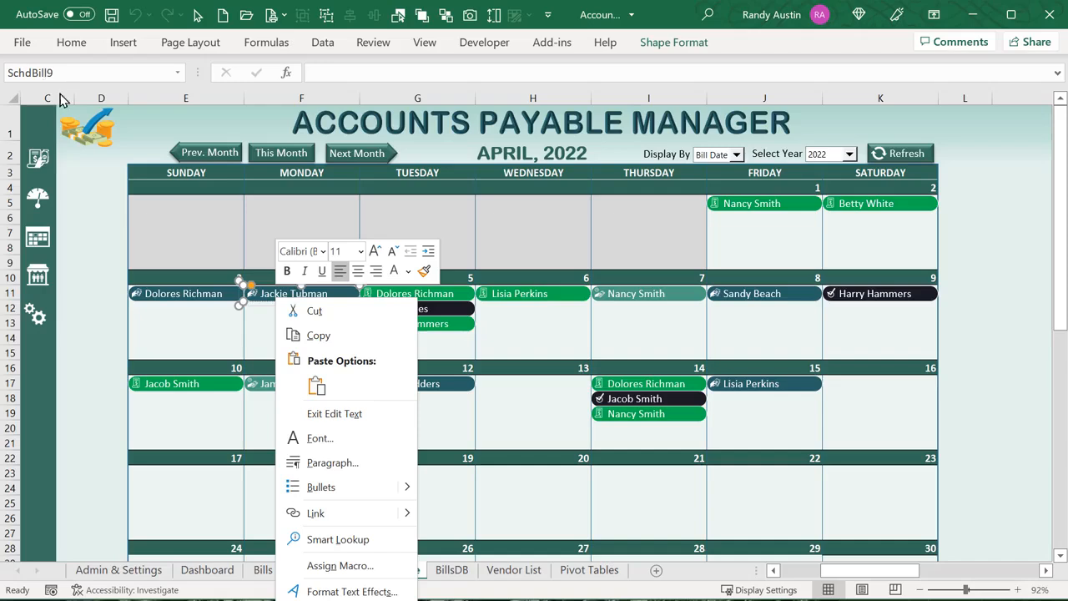
{"action": "left_click", "coordinate": [254, 297]}
{"action": "right_click", "coordinate": [254, 296]}
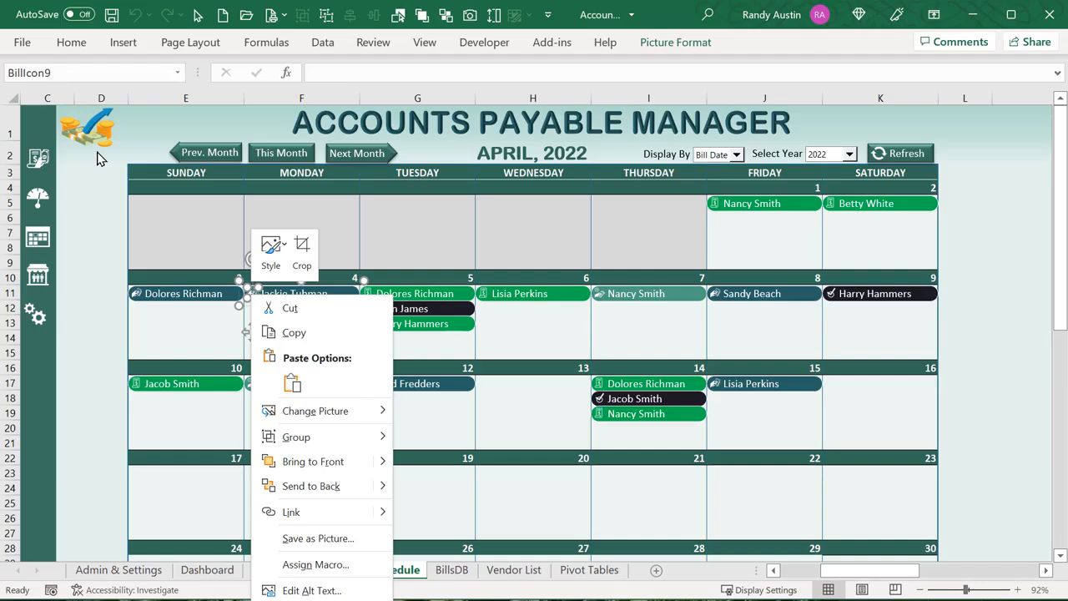
{"action": "key", "text": "Escape"}
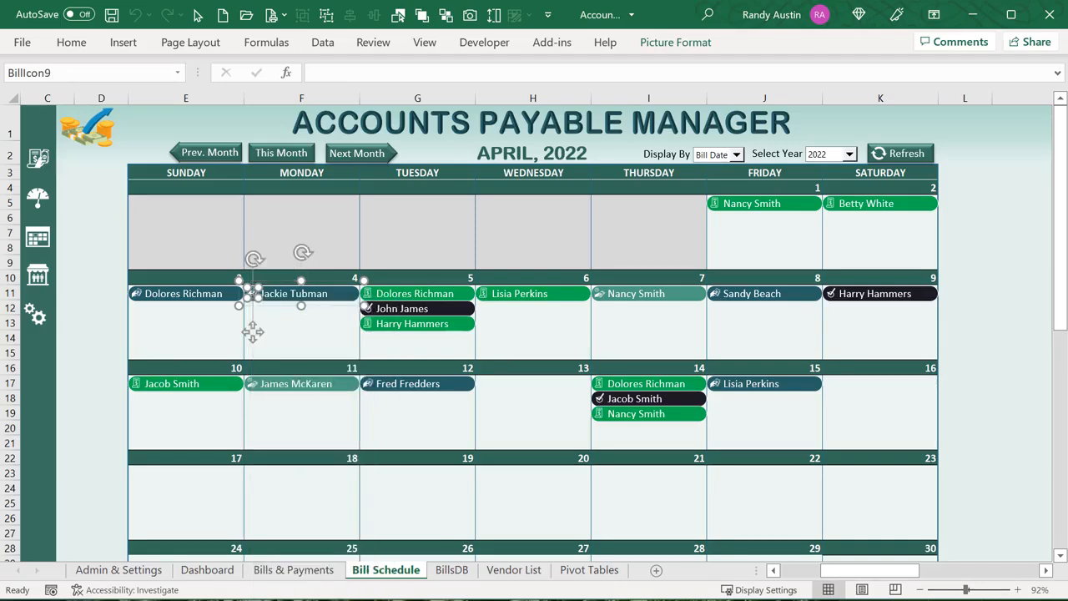
{"action": "left_click", "coordinate": [401, 423]}
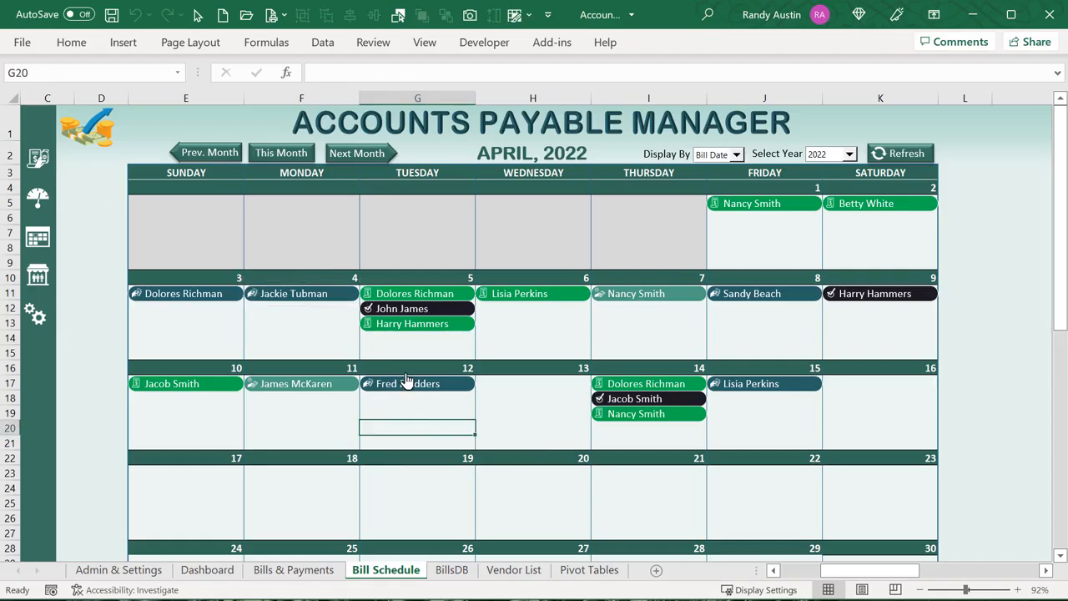
{"action": "key", "text": "alt+F11"}
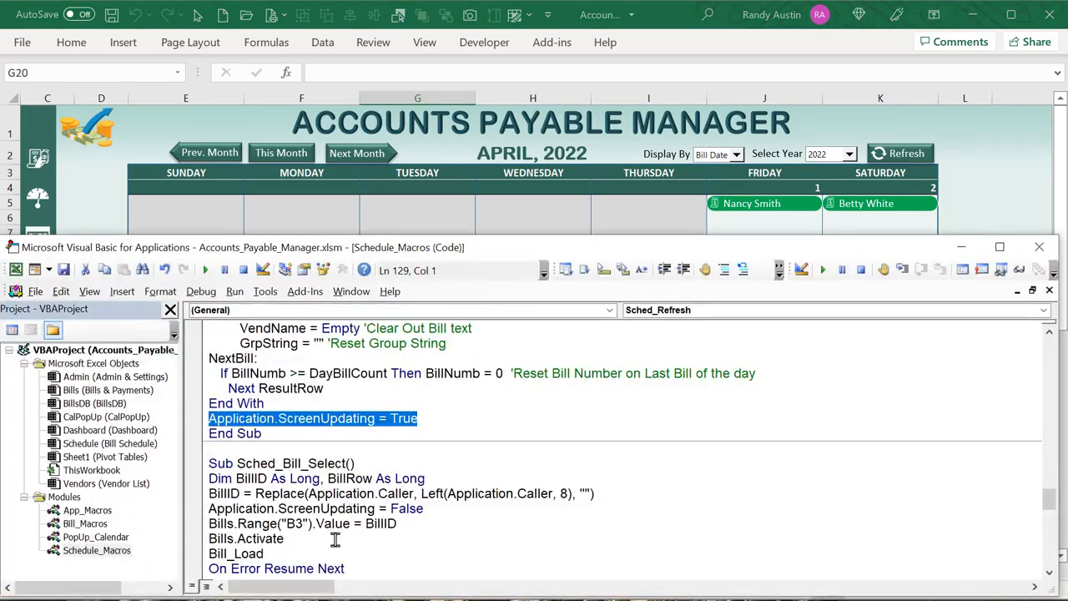
Highlight the parts of the BillID = Left(Application.Caller, 8) expression
{"action": "left_click_drag", "start_coordinate": [347, 463], "coordinate": [314, 452]}
{"action": "scroll", "coordinate": [300, 501], "scroll_direction": "down", "scroll_amount": 2}
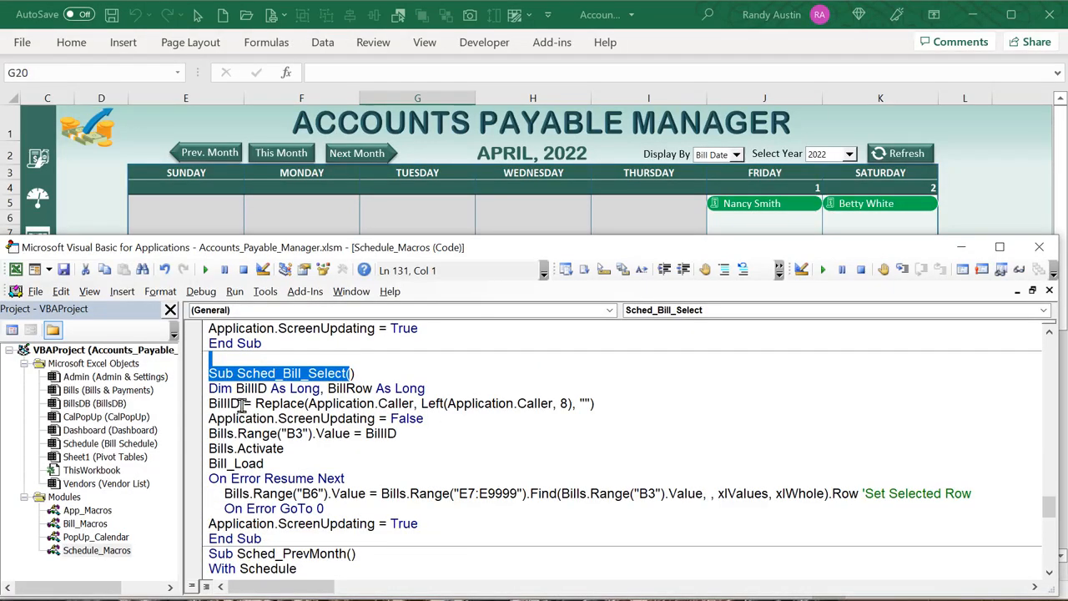
{"action": "left_click_drag", "start_coordinate": [241, 404], "coordinate": [223, 408]}
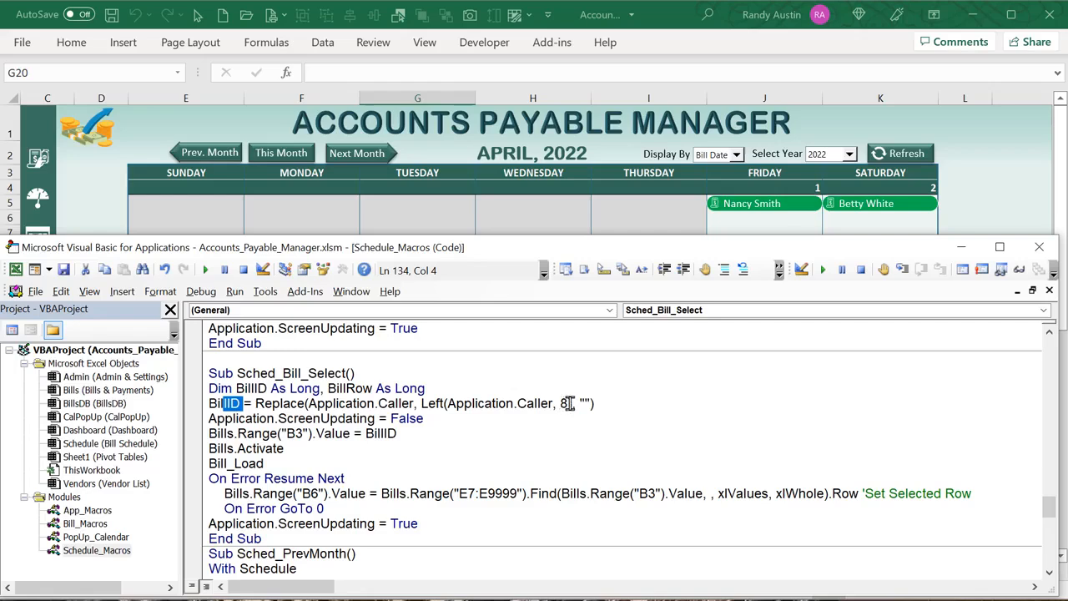
{"action": "left_click_drag", "start_coordinate": [571, 404], "coordinate": [423, 404]}
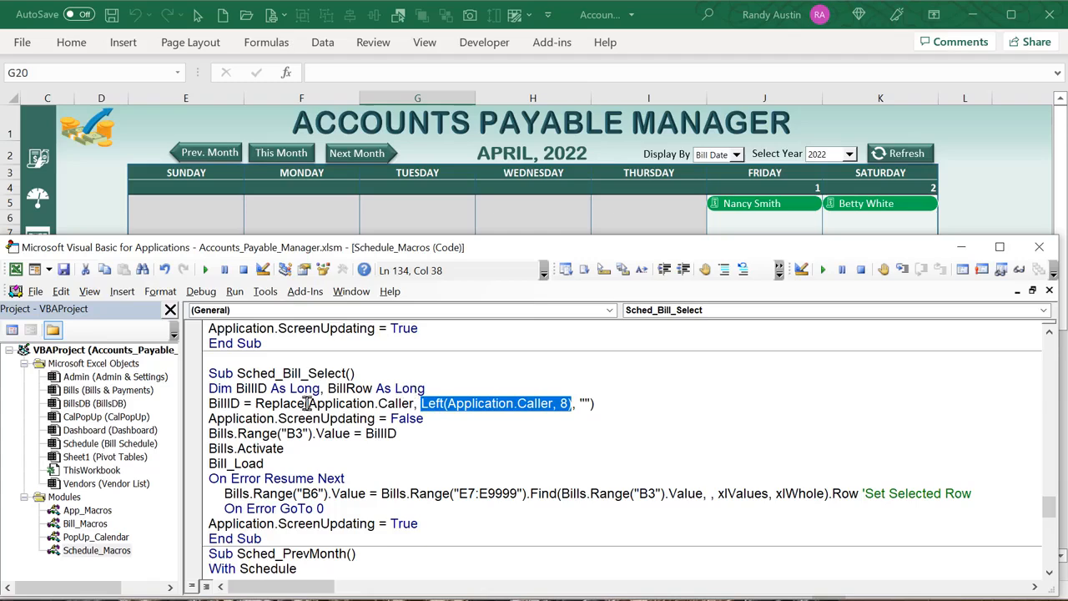
{"action": "left_click_drag", "start_coordinate": [305, 404], "coordinate": [414, 406]}
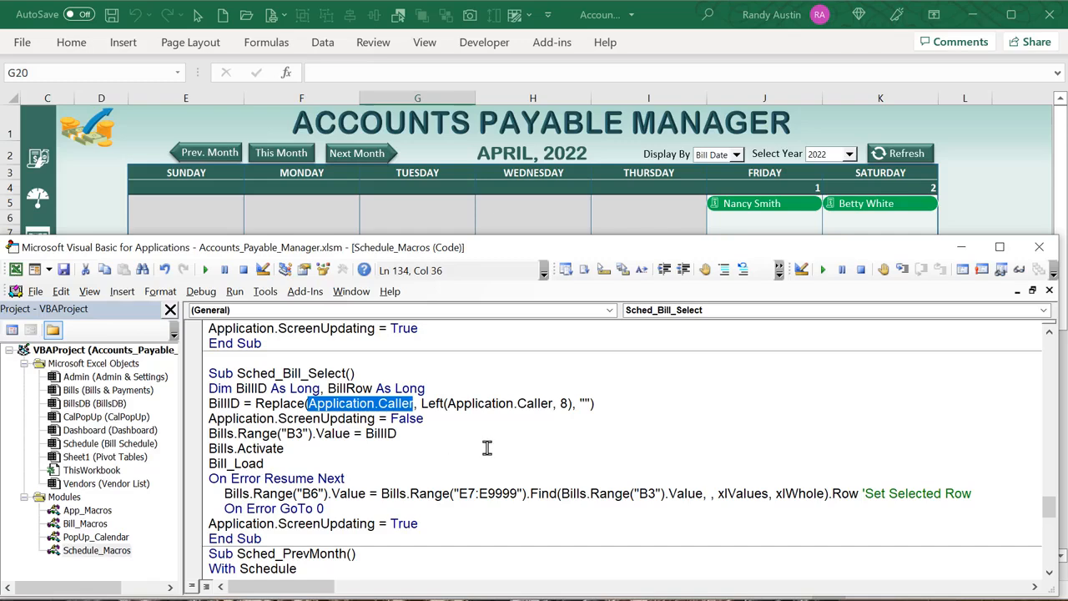
{"action": "left_click_drag", "start_coordinate": [579, 404], "coordinate": [557, 404]}
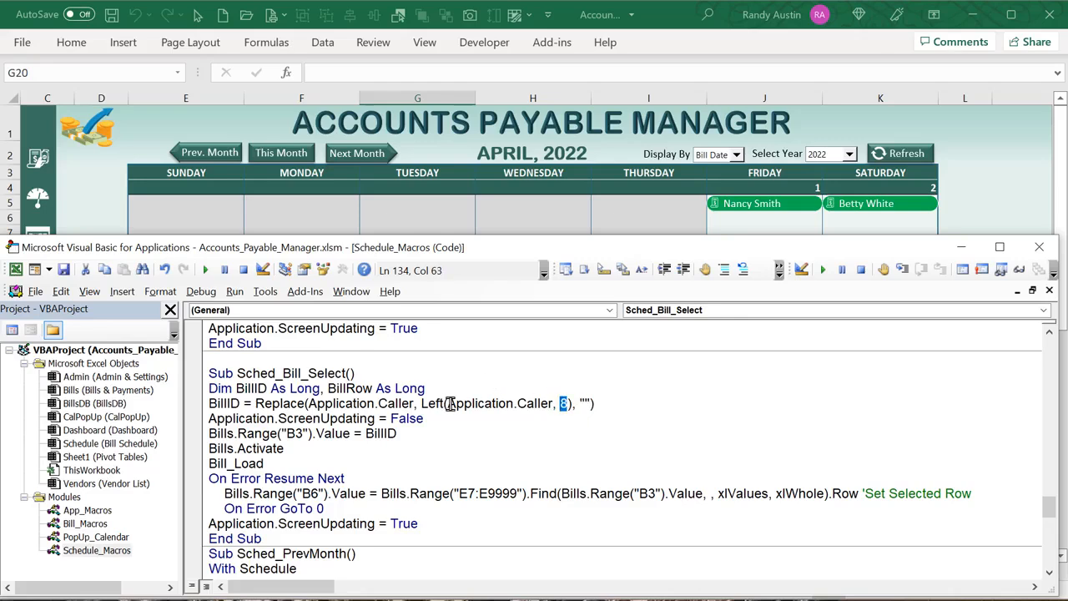
{"action": "left_click_drag", "start_coordinate": [448, 404], "coordinate": [422, 404]}
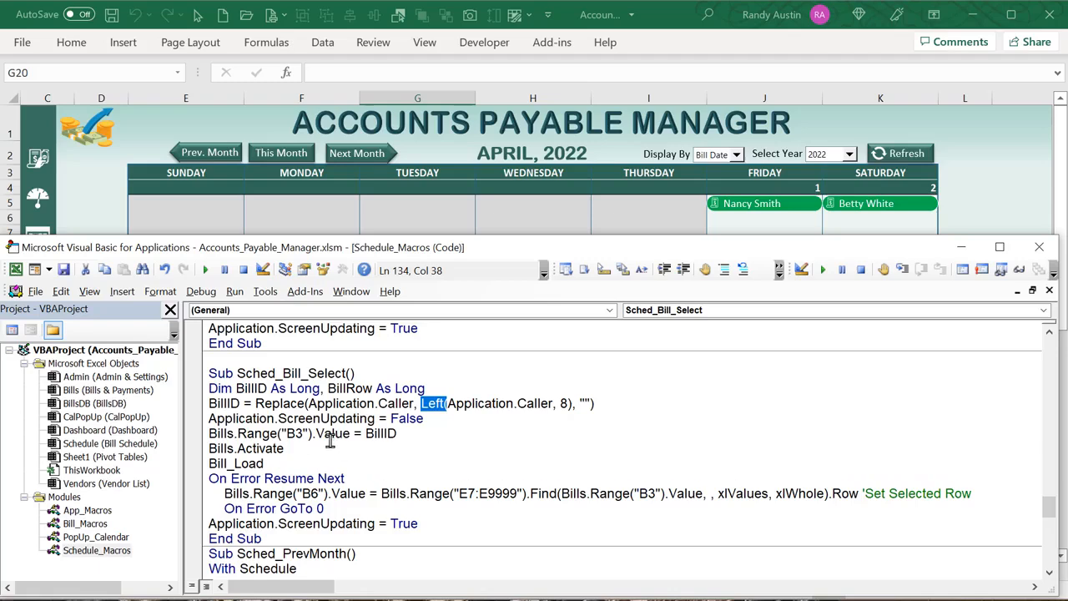
Highlight the lines writing BillID to Bills B3, activating Bills, and calling Bill_Load
{"action": "left_click_drag", "start_coordinate": [237, 438], "coordinate": [220, 436]}
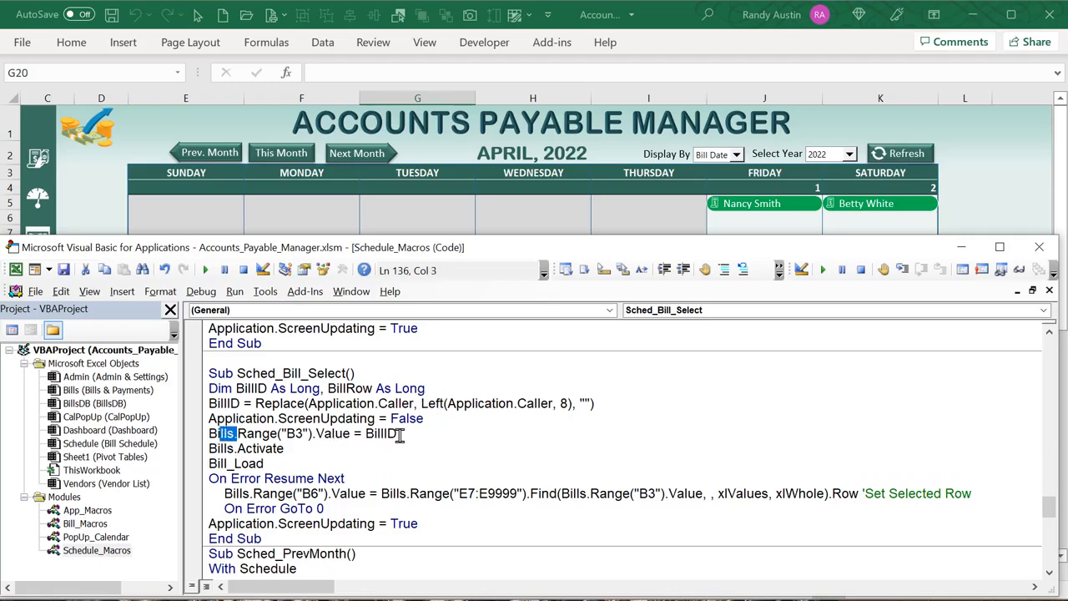
{"action": "left_click_drag", "start_coordinate": [401, 435], "coordinate": [389, 435]}
{"action": "left_click_drag", "start_coordinate": [322, 449], "coordinate": [200, 452]}
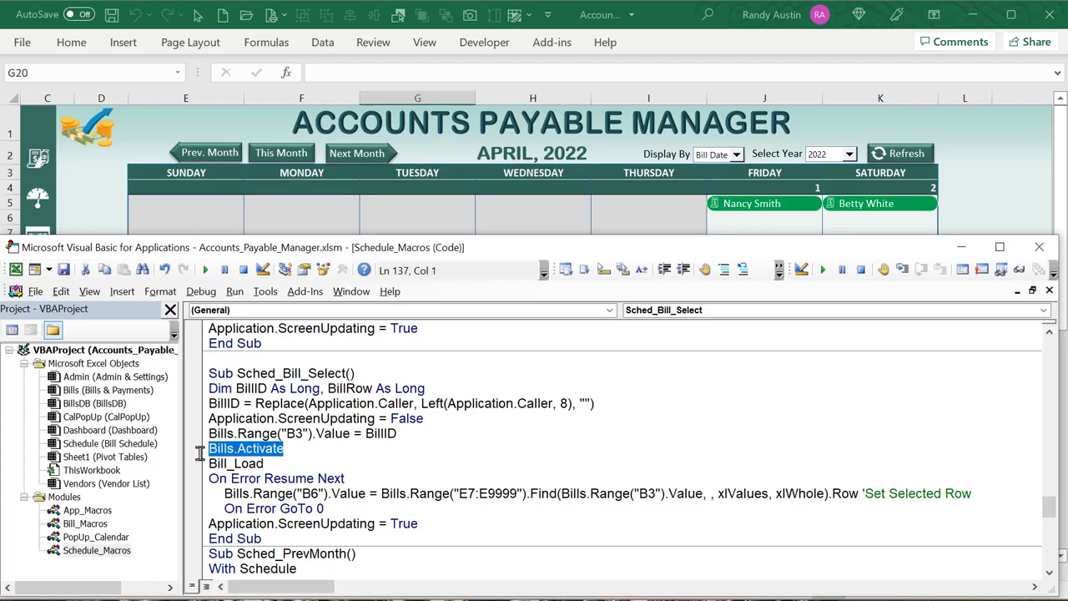
{"action": "left_click_drag", "start_coordinate": [272, 464], "coordinate": [205, 464]}
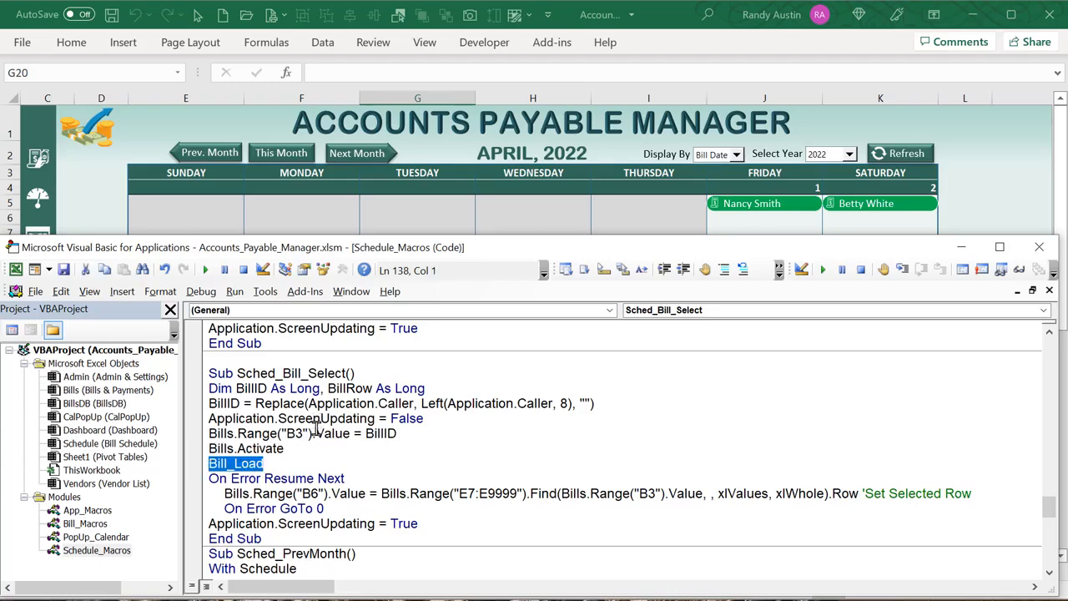
Change the Find range from E7:E9999 to D7:D9999
{"action": "left_click", "coordinate": [461, 493]}
{"action": "key", "text": "BackSpace"}
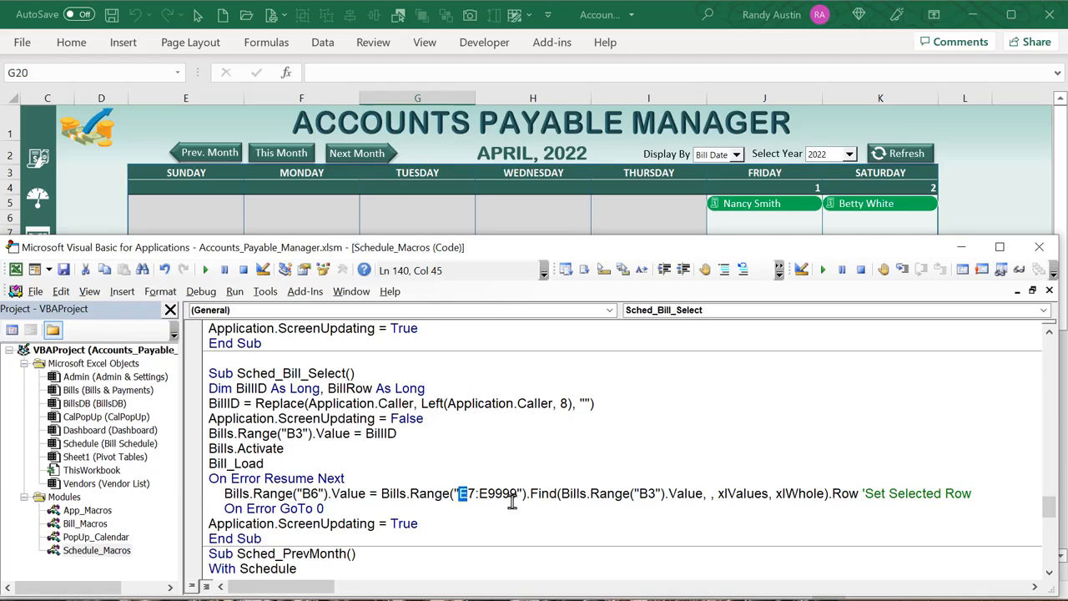
{"action": "type", "text": "D"}
{"action": "left_click", "coordinate": [490, 494]}
{"action": "key", "text": "shift+Left"}
On Bills & Payments, step through the row numbers in helper column D from D9
{"action": "type", "text": "D"}
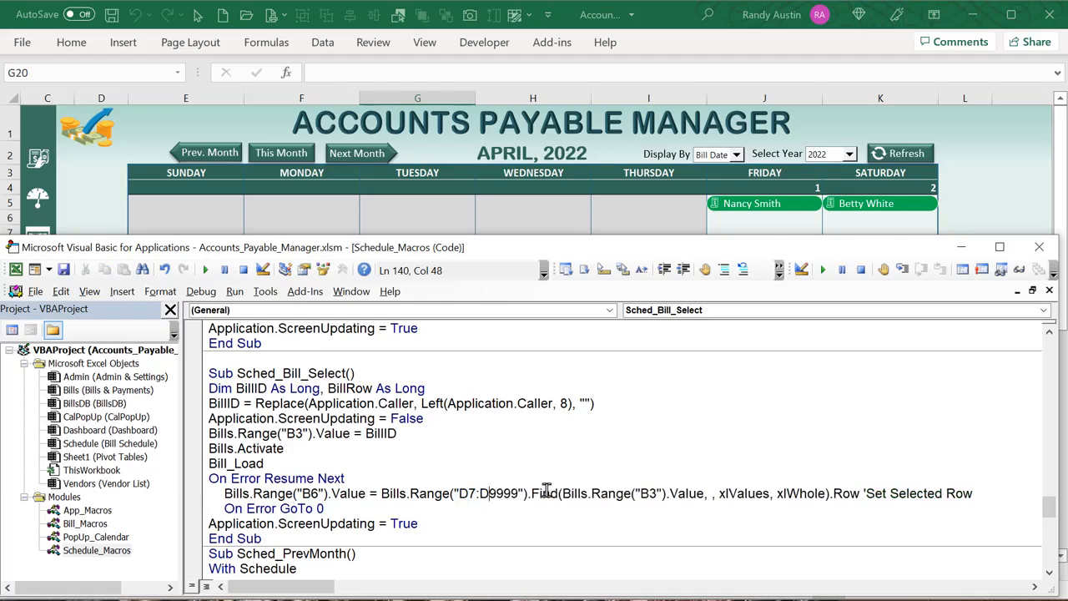
{"action": "left_click", "coordinate": [112, 205]}
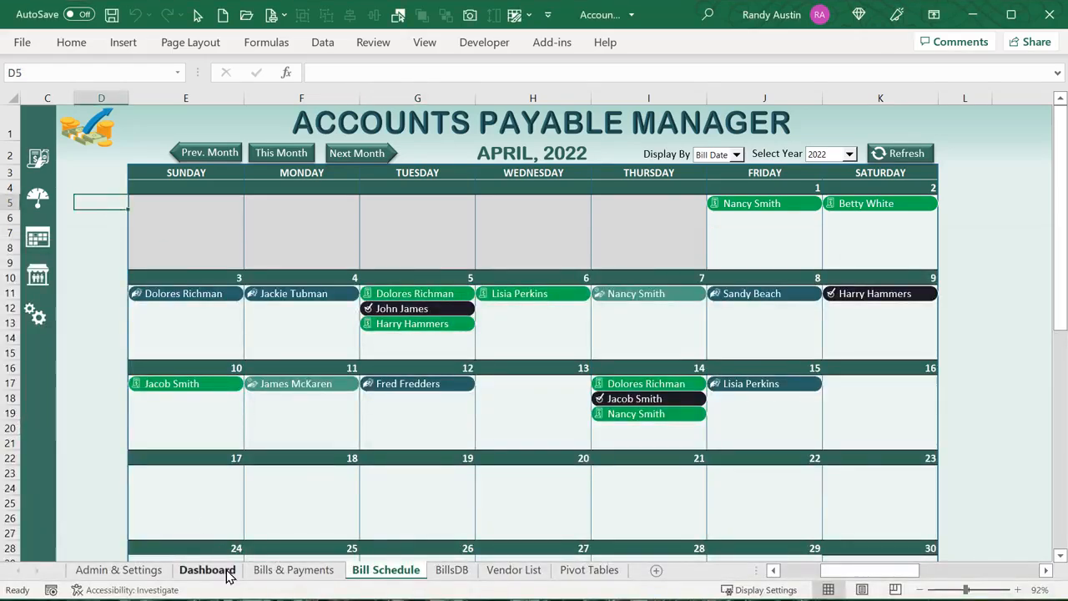
{"action": "left_click", "coordinate": [258, 572]}
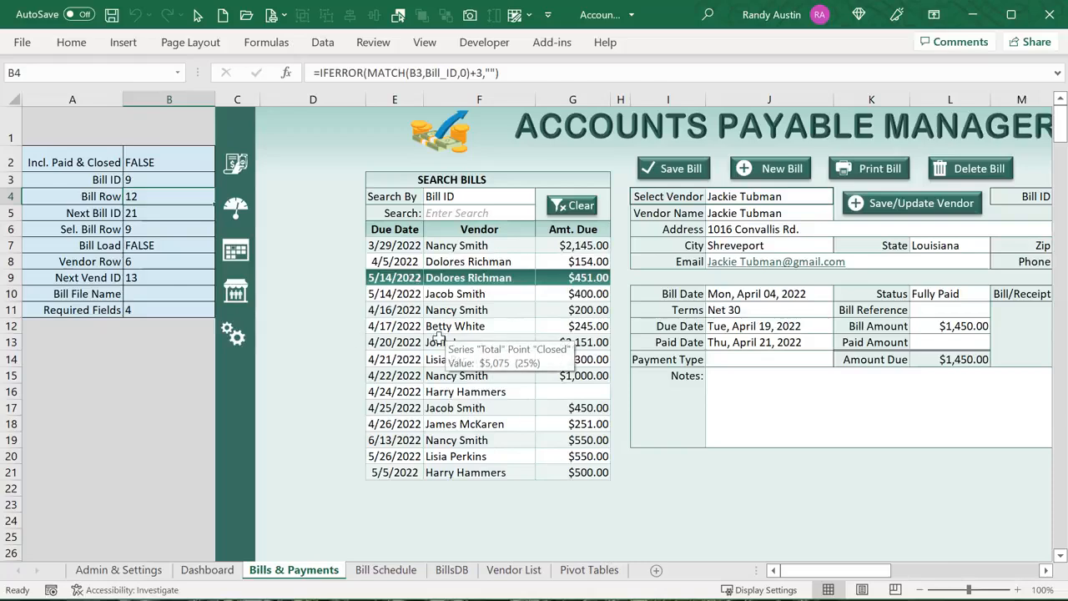
{"action": "left_click", "coordinate": [353, 279]}
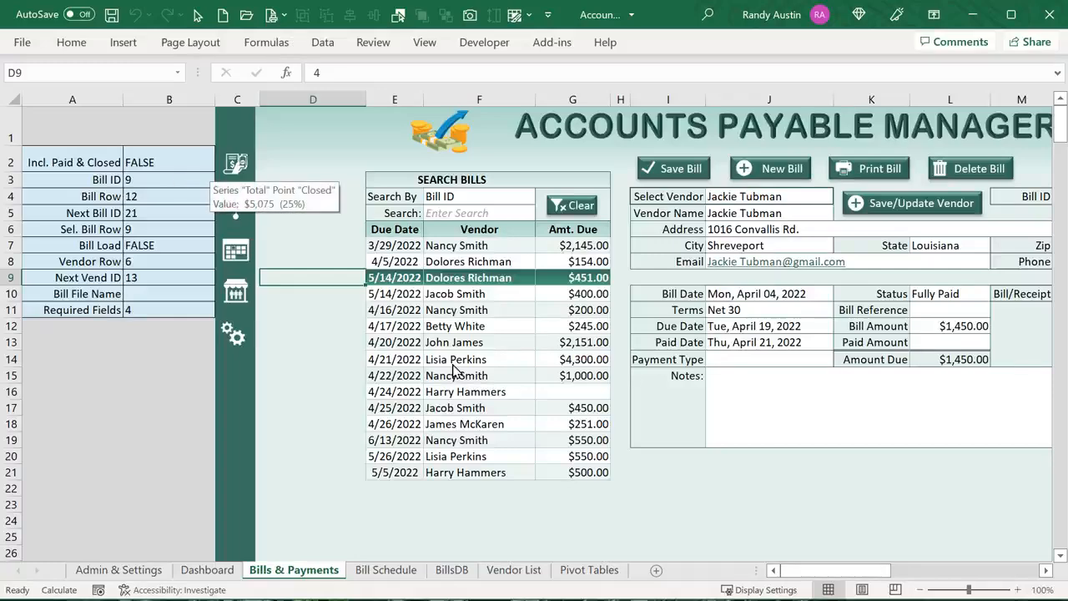
{"action": "mouse_move", "coordinate": [833, 576]}
{"action": "left_mouse_down"}
{"action": "mouse_move", "coordinate": [844, 577]}
{"action": "mouse_move", "coordinate": [831, 578]}
{"action": "left_mouse_up"}
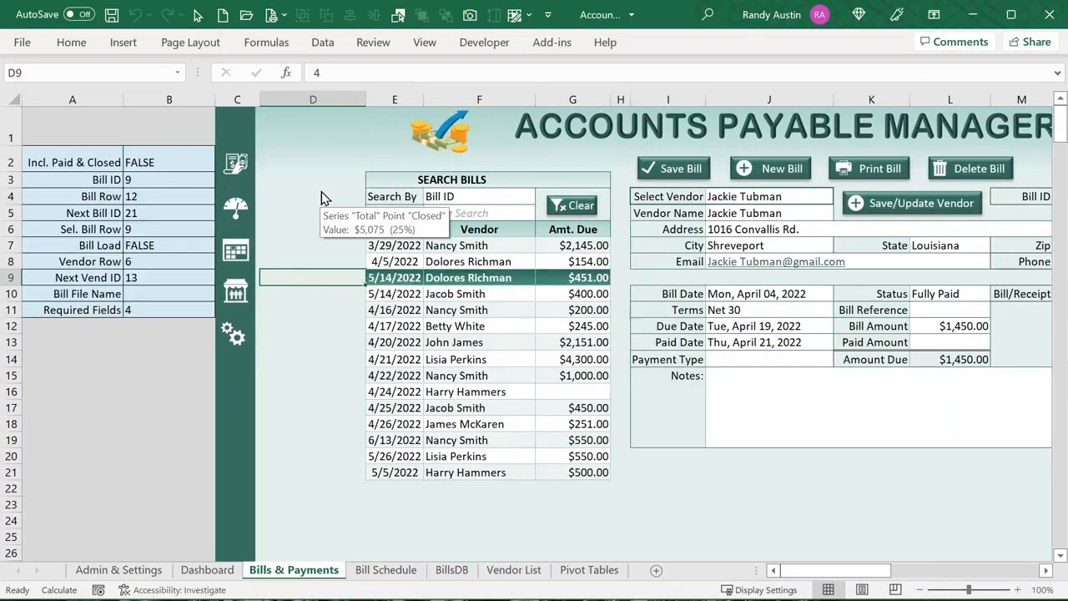
{"action": "left_click", "coordinate": [325, 290]}
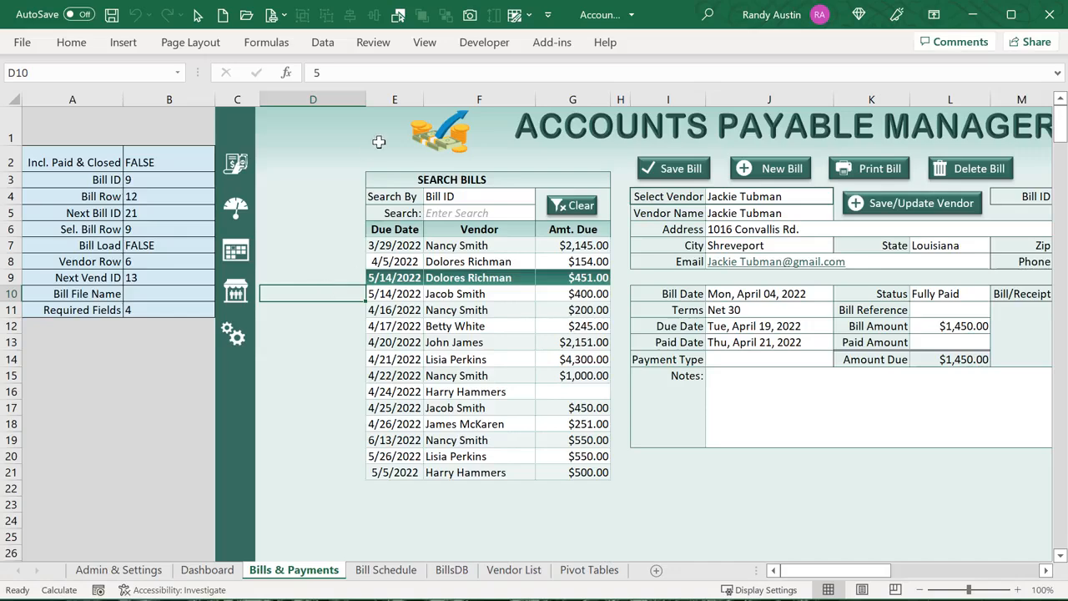
{"action": "key", "text": "Down"}
{"action": "key", "text": "Down"}
{"action": "key", "text": "Down"}
{"action": "key", "text": "Up"}
{"action": "key", "text": "Up"}
{"action": "key", "text": "Up"}
{"action": "key", "text": "Down"}
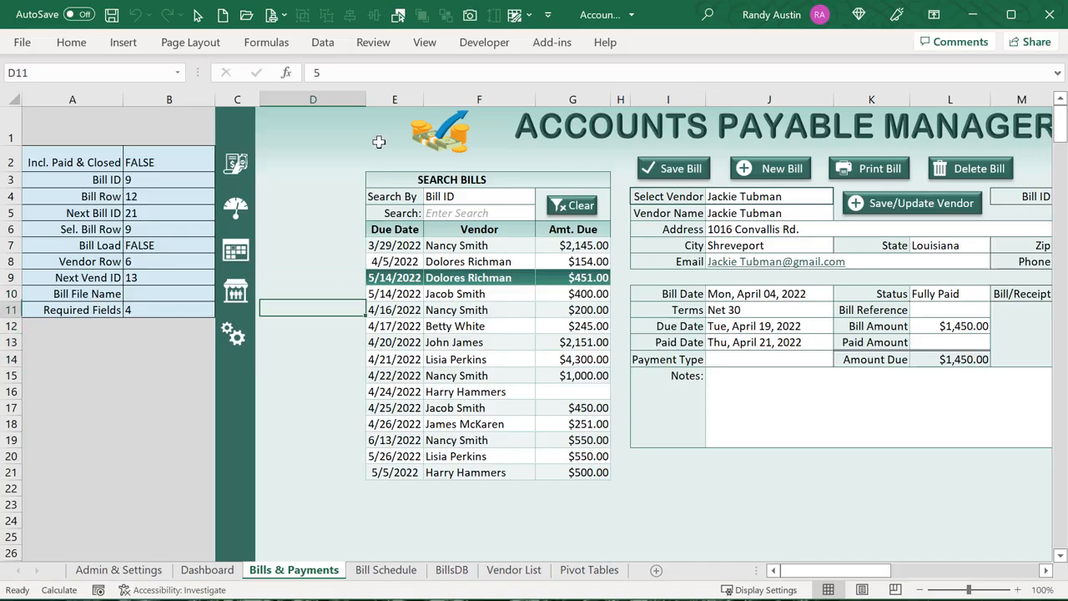
{"action": "key", "text": "Down"}
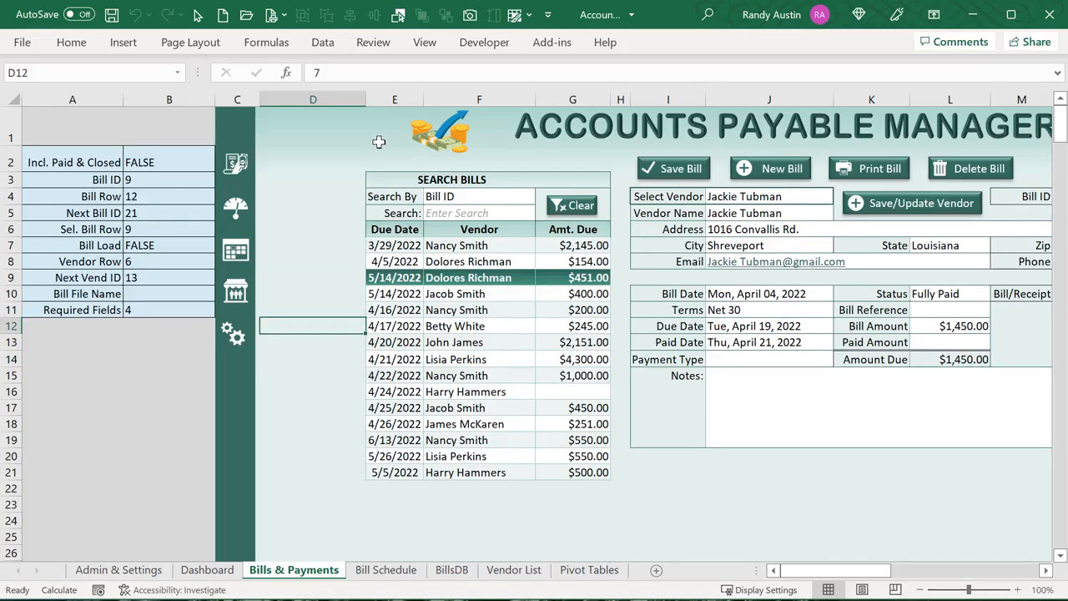
Clear the selected bill and turn on Incl. Paid & Closed Bills for the search list
{"action": "left_click", "coordinate": [575, 205]}
{"action": "left_click", "coordinate": [515, 185]}
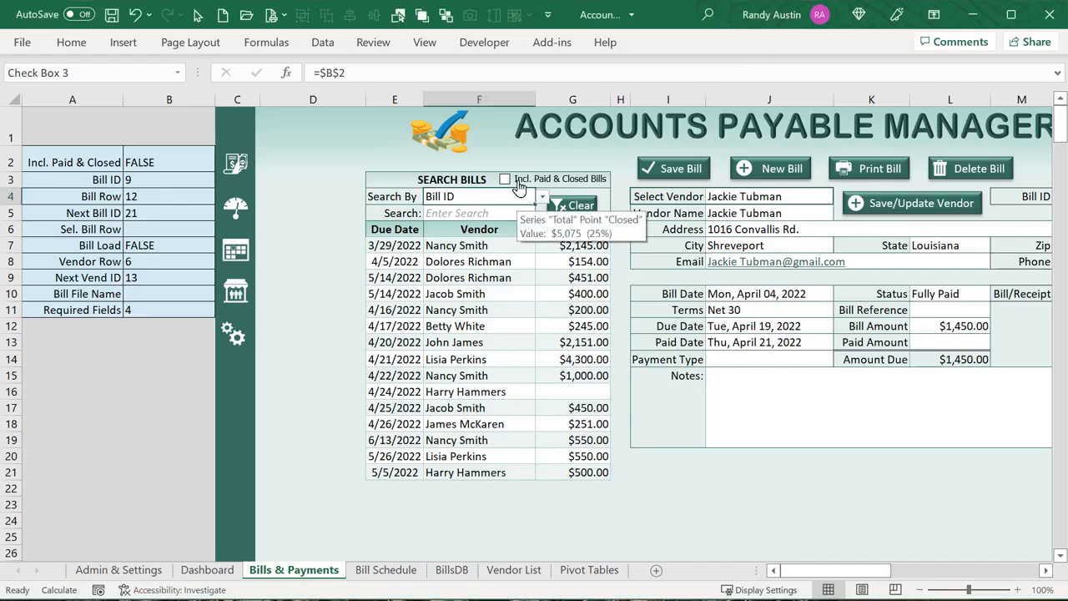
{"action": "left_click", "coordinate": [503, 180]}
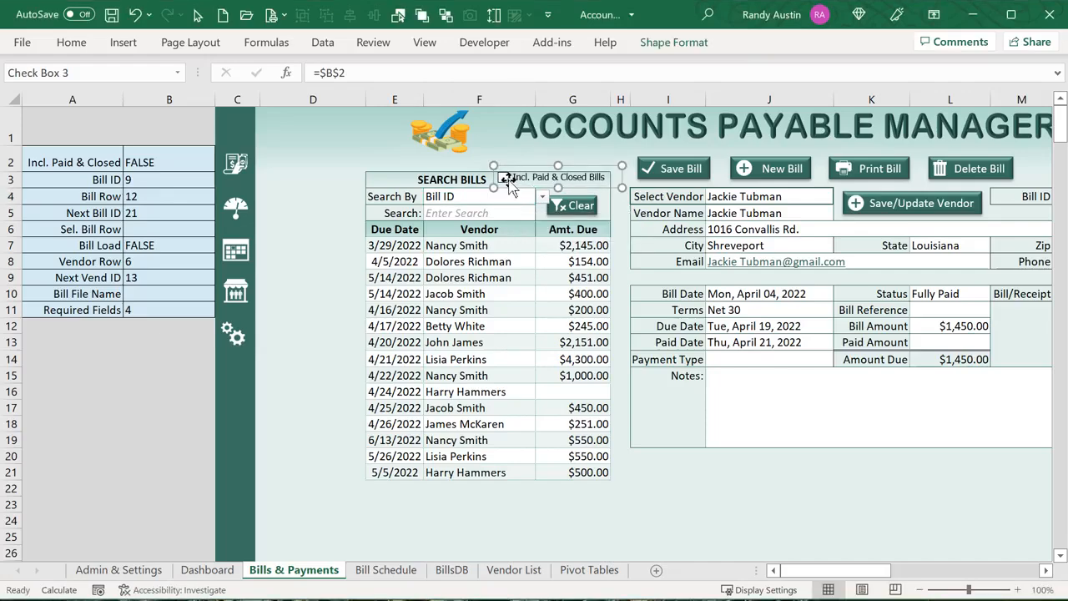
{"action": "left_click", "coordinate": [522, 148]}
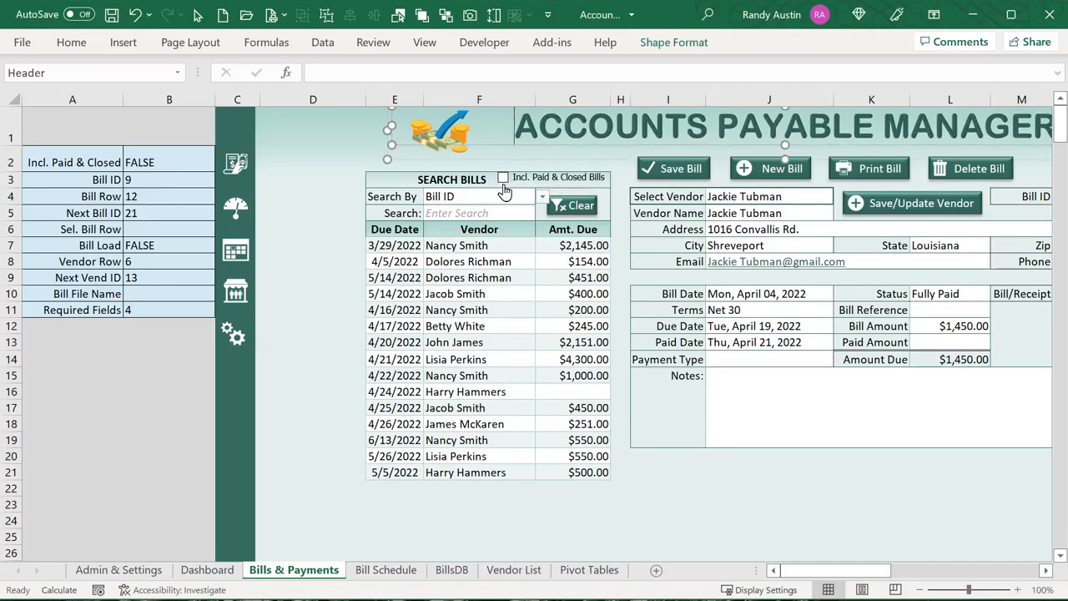
{"action": "left_click", "coordinate": [505, 181]}
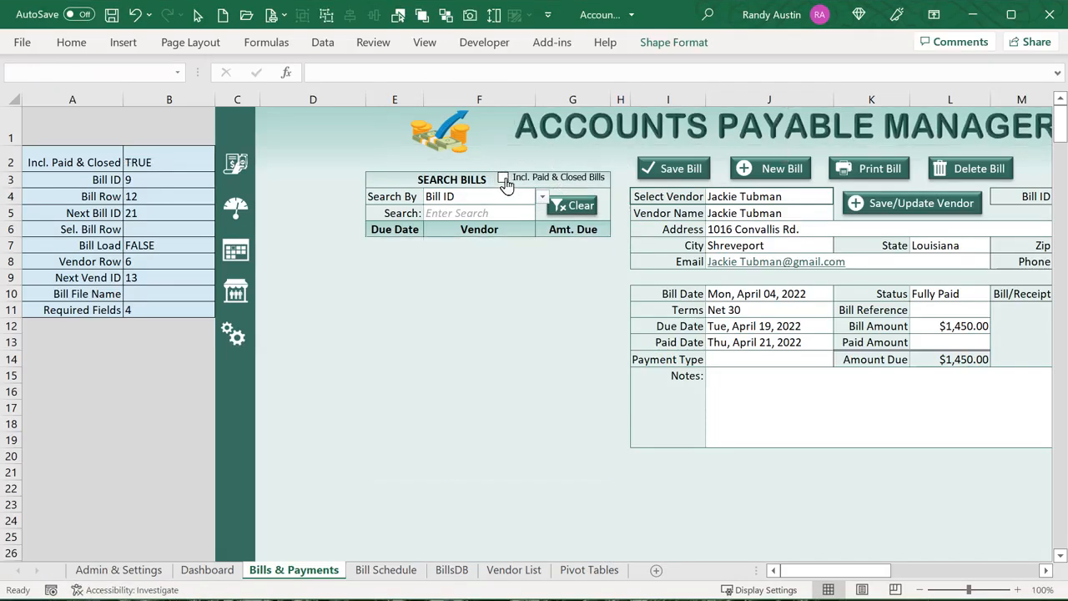
{"action": "left_click", "coordinate": [355, 281]}
Pick the April 5 bill in the search list and return to Bill Schedule
{"action": "key", "text": "Down"}
{"action": "key", "text": "Down"}
{"action": "key", "text": "Down"}
{"action": "key", "text": "Down"}
{"action": "key", "text": "Down"}
{"action": "key", "text": "Down"}
{"action": "key", "text": "Down"}
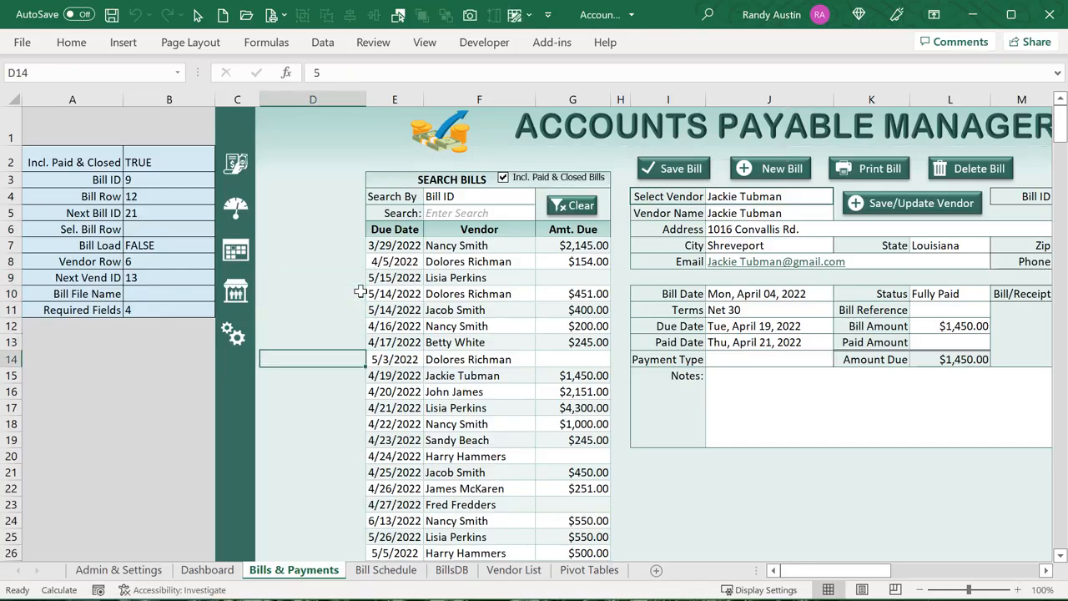
{"action": "key", "text": "Up"}
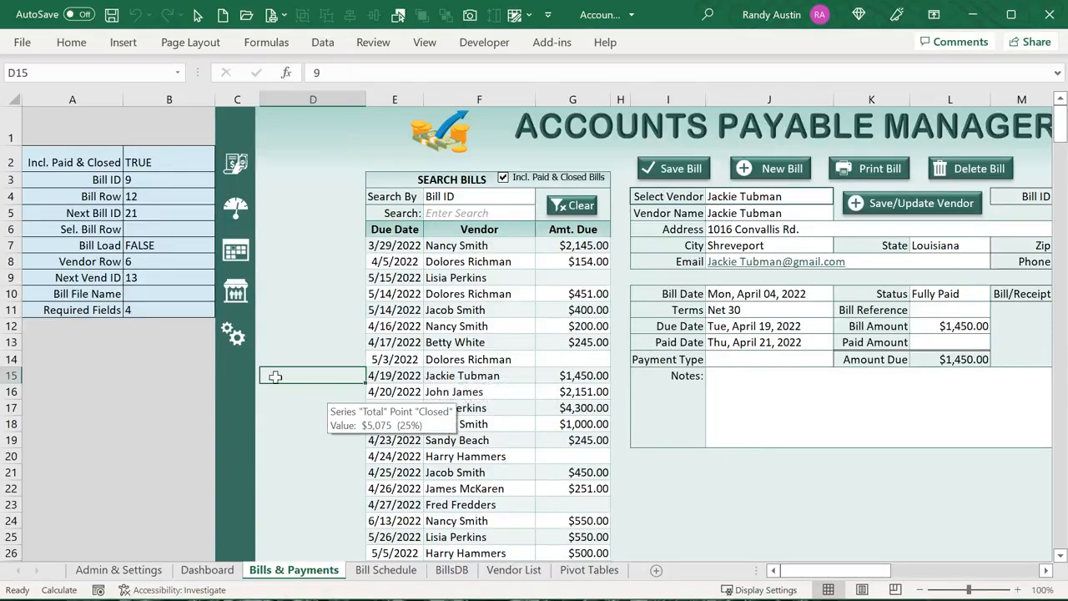
{"action": "left_click", "coordinate": [497, 376]}
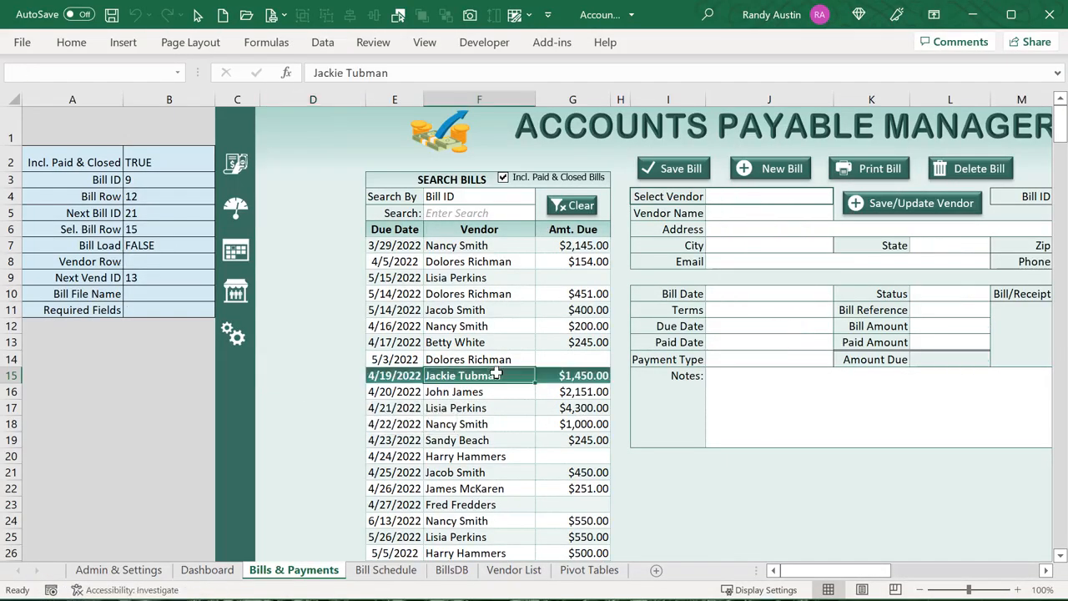
{"action": "left_click", "coordinate": [462, 264]}
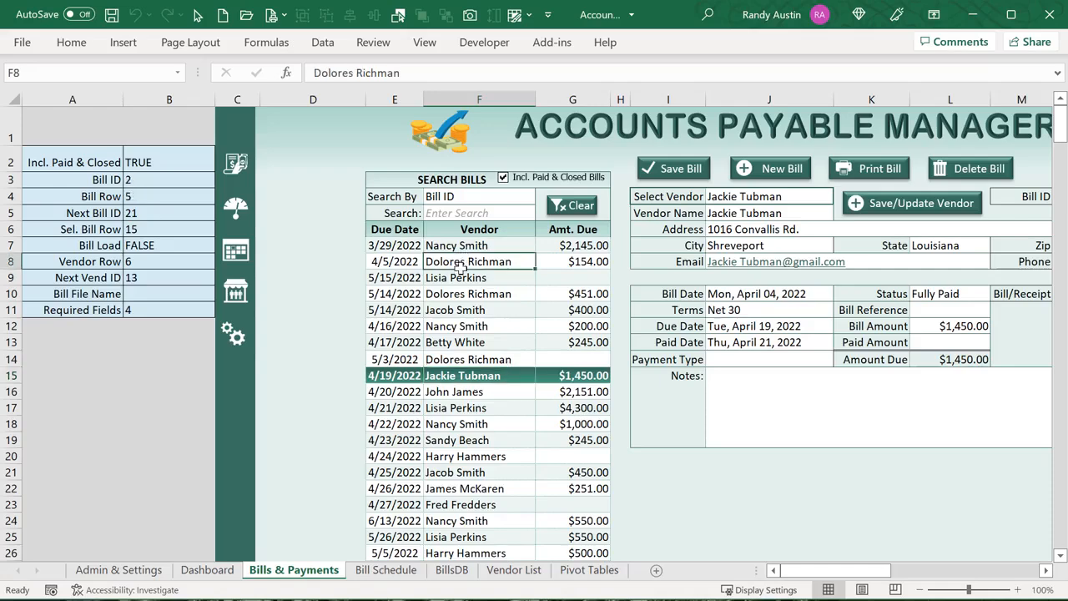
{"action": "left_click", "coordinate": [399, 576]}
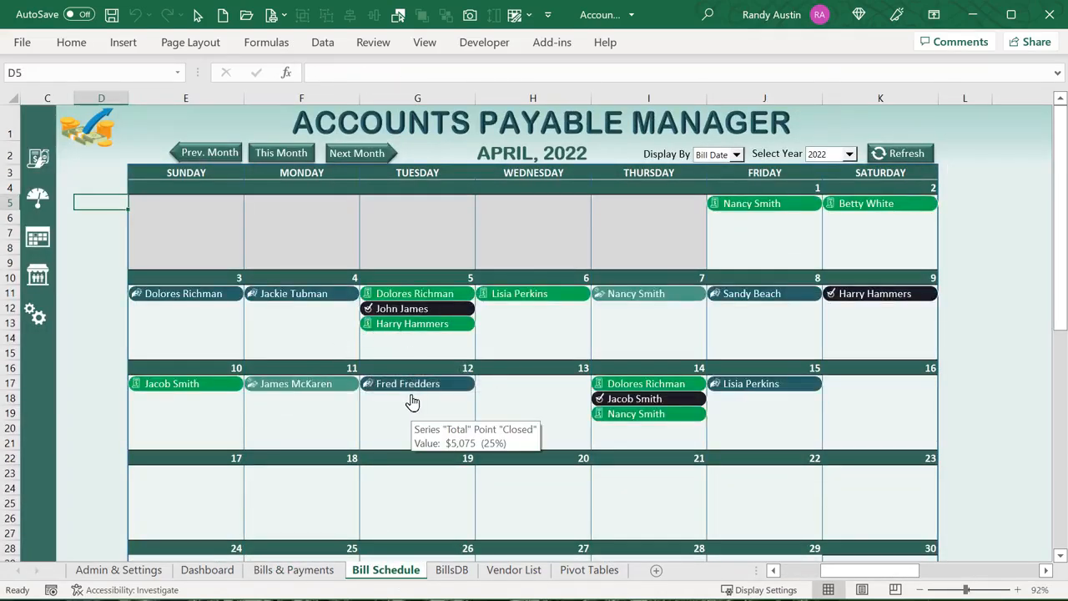
Open the April 4 bill from the calendar, check its Bill ID in D6:D25, then open the VBA editor
{"action": "right_click", "coordinate": [302, 298]}
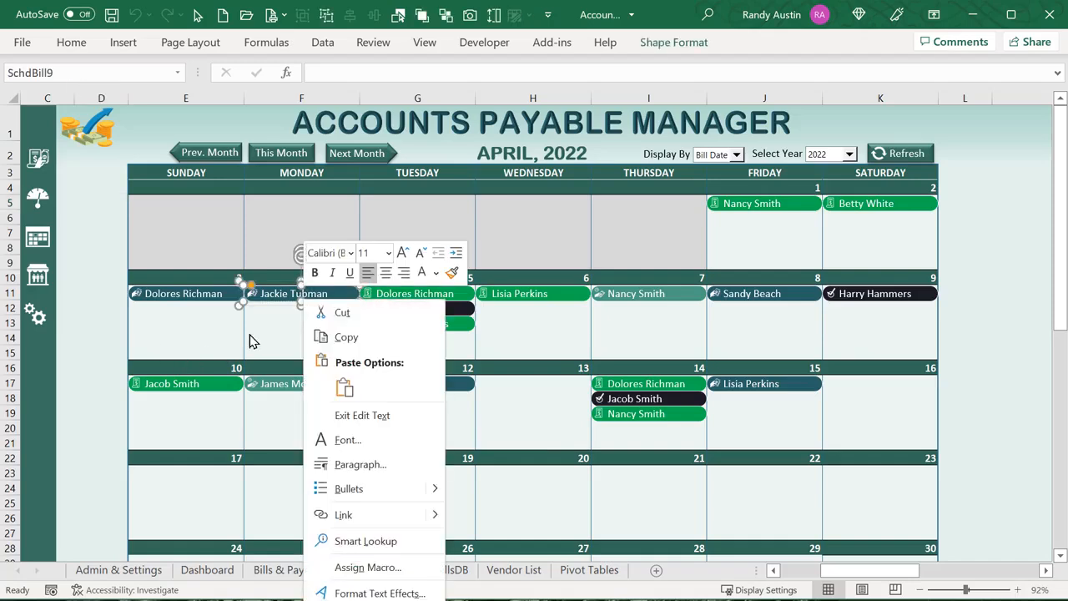
{"action": "key", "text": "Escape"}
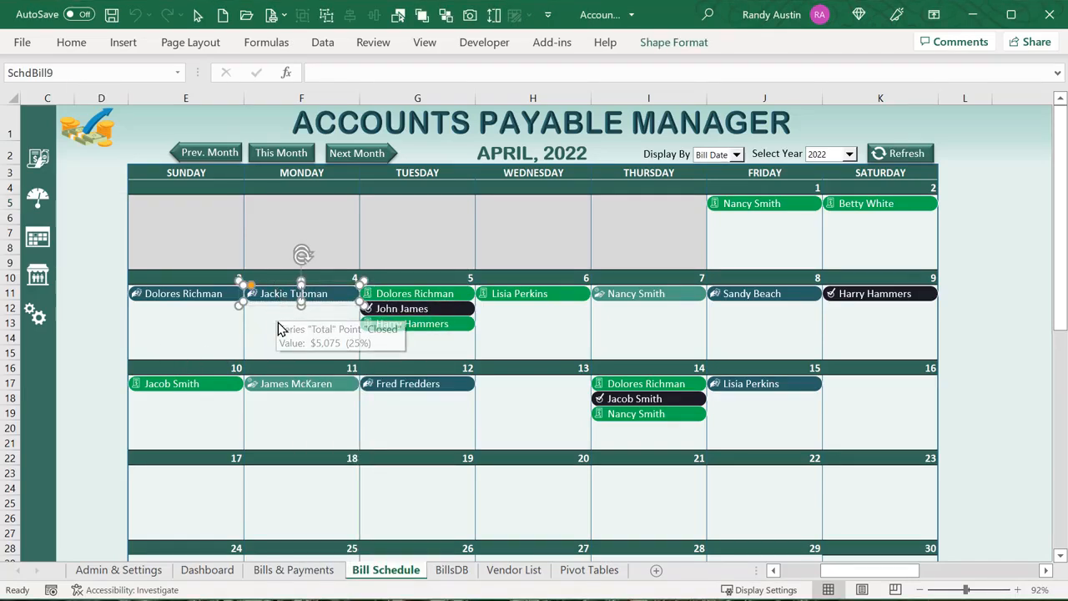
{"action": "left_click", "coordinate": [278, 322]}
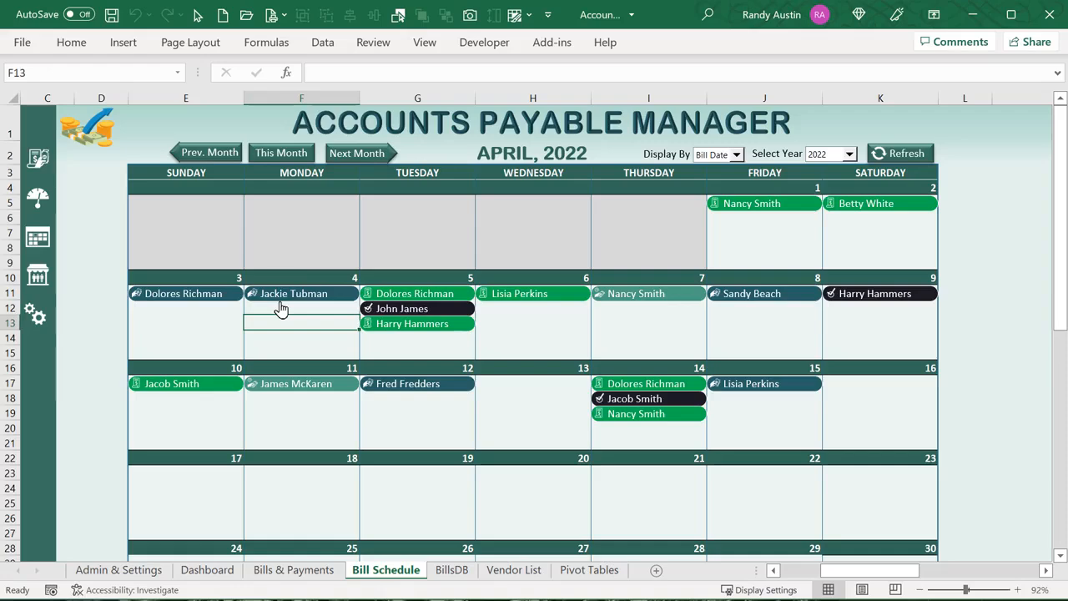
{"action": "left_click", "coordinate": [280, 301]}
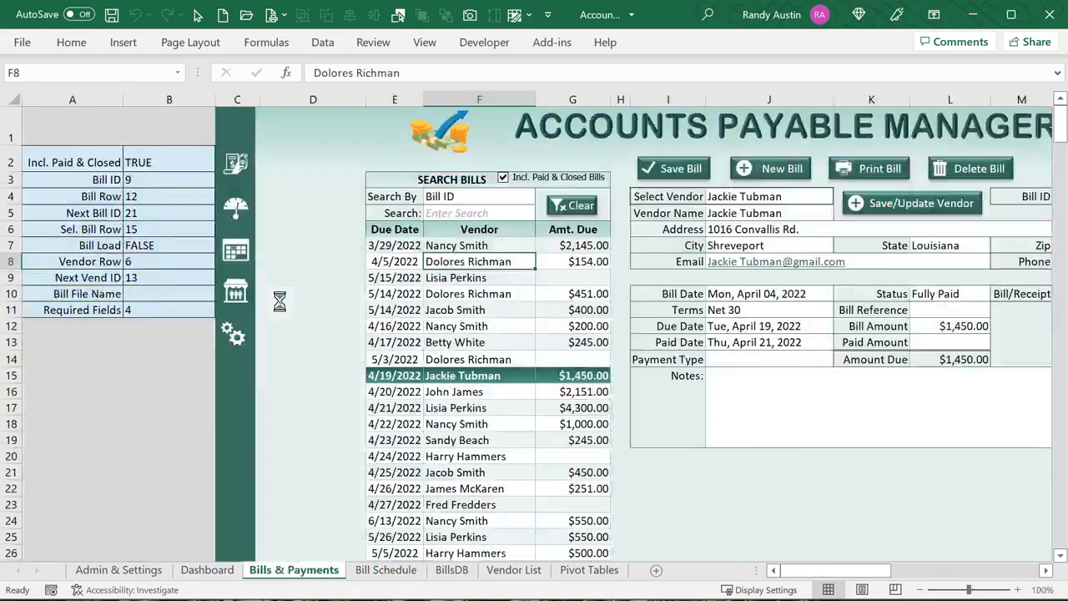
{"action": "left_click", "coordinate": [331, 382]}
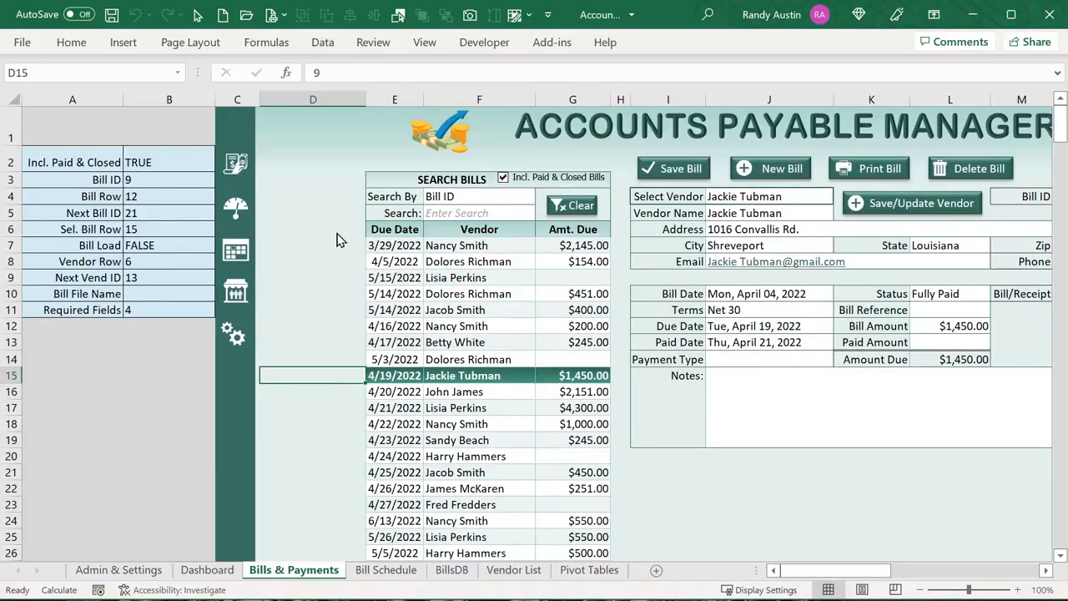
{"action": "left_click_drag", "start_coordinate": [357, 227], "coordinate": [329, 543]}
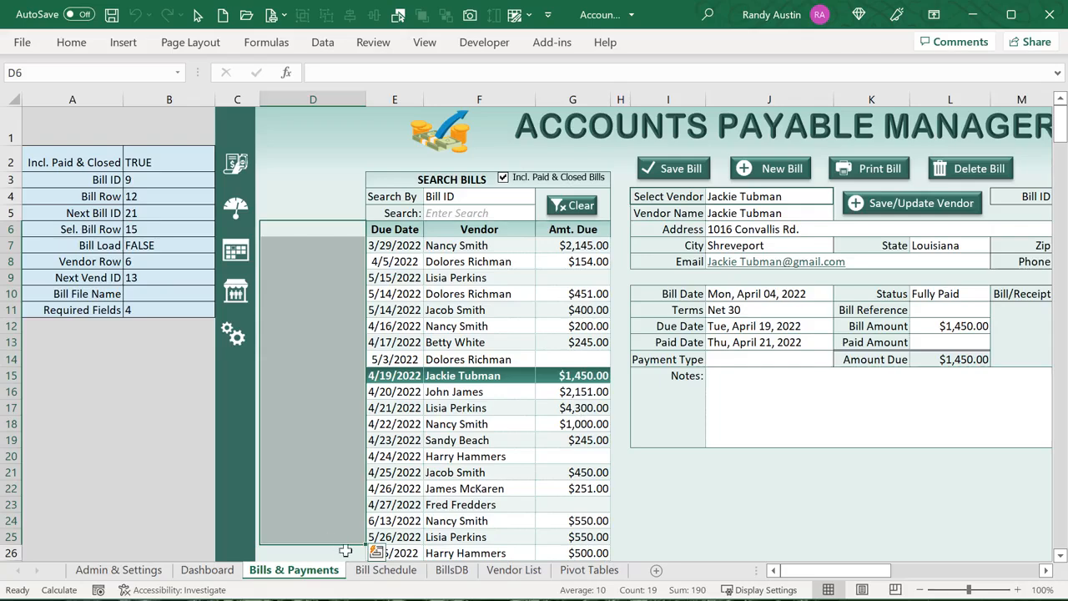
{"action": "key", "text": "alt+F11"}
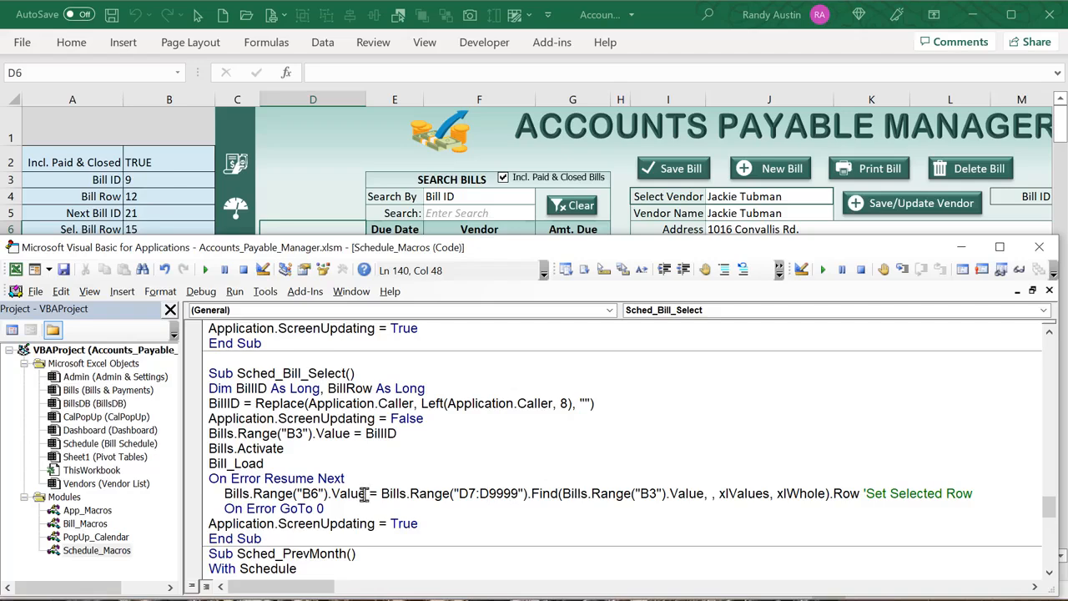
Change the Find argument to BillID, searching D7:D9999 and writing the row into B6
{"action": "left_click_drag", "start_coordinate": [701, 493], "coordinate": [563, 491]}
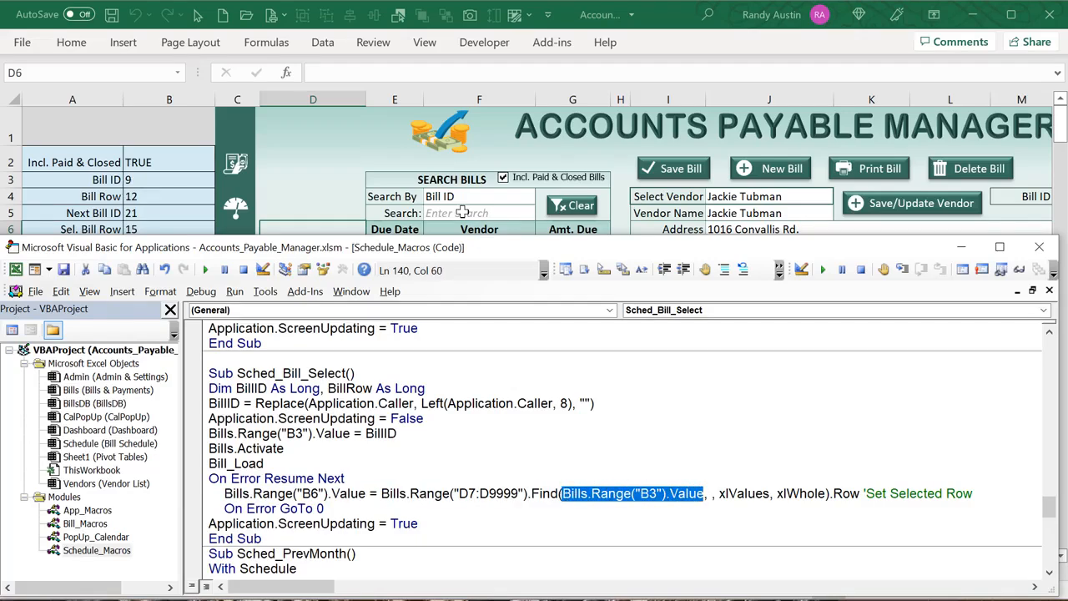
{"action": "type", "text": "Bill"}
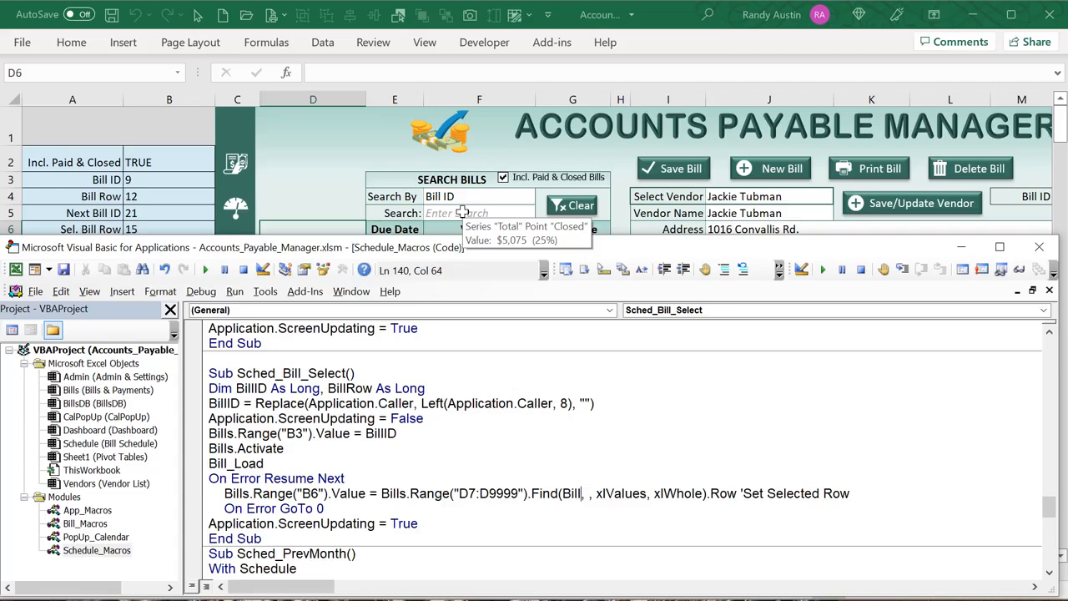
{"action": "type", "text": "ID"}
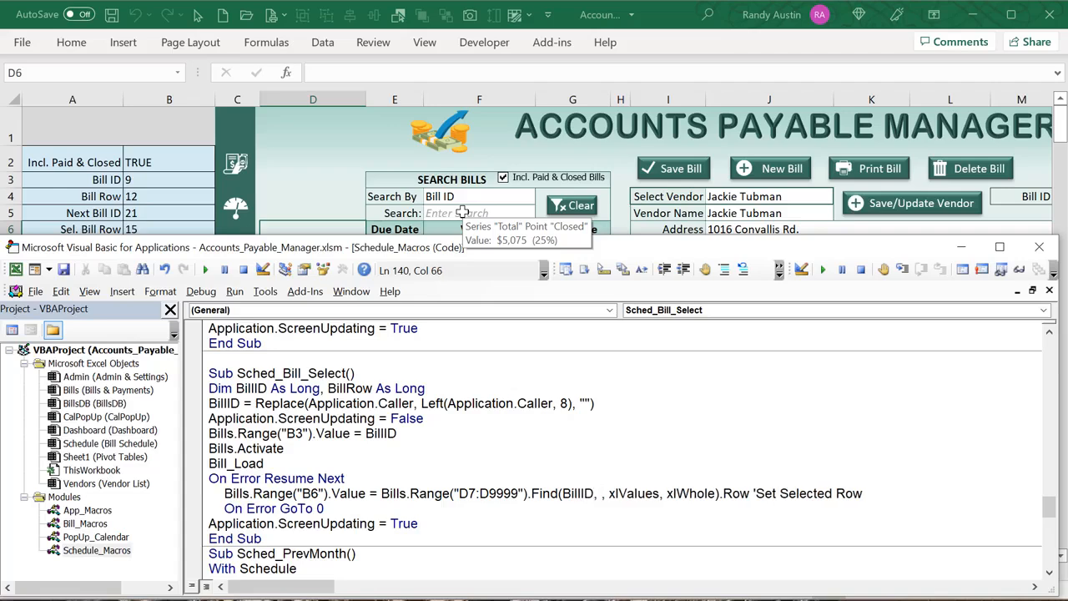
{"action": "left_click_drag", "start_coordinate": [526, 493], "coordinate": [453, 494]}
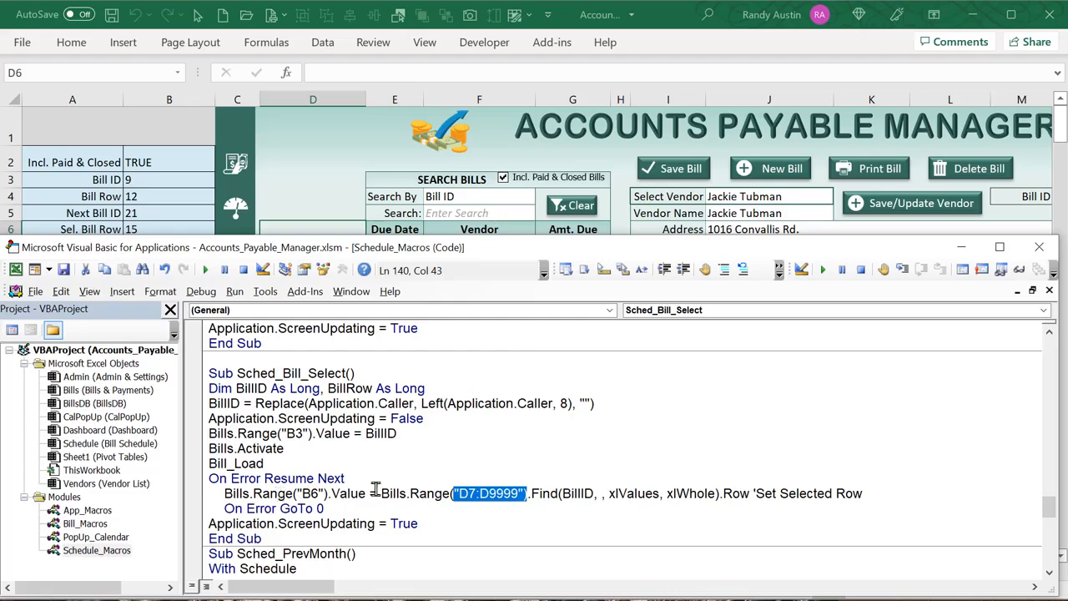
{"action": "left_click_drag", "start_coordinate": [368, 493], "coordinate": [241, 493]}
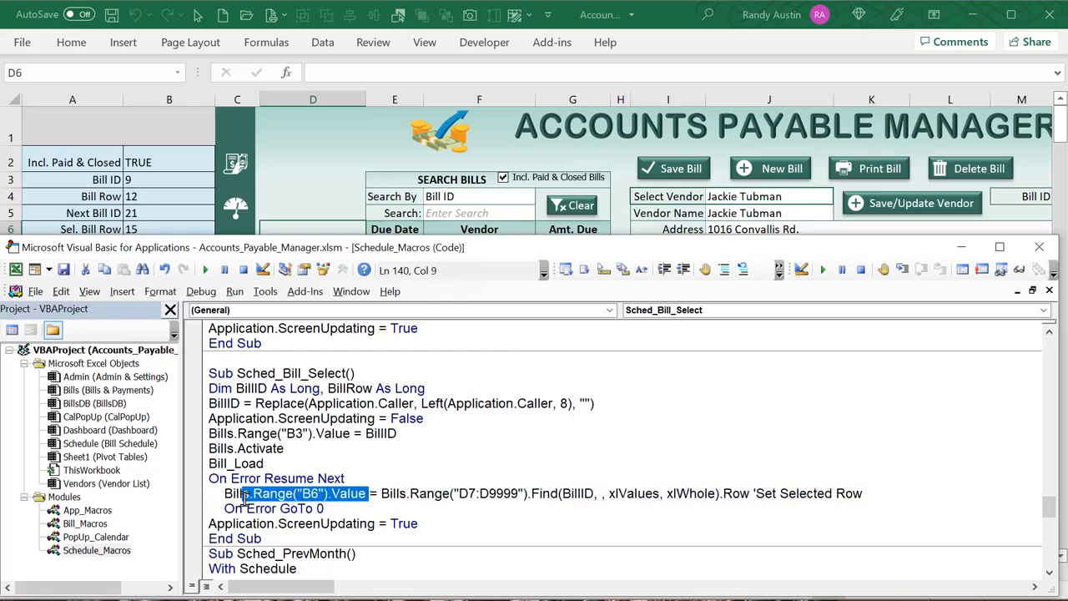
Load the $154.00 April 5 bill from the calendar and confirm Sel. Bill Row reads 8
{"action": "left_click", "coordinate": [309, 157]}
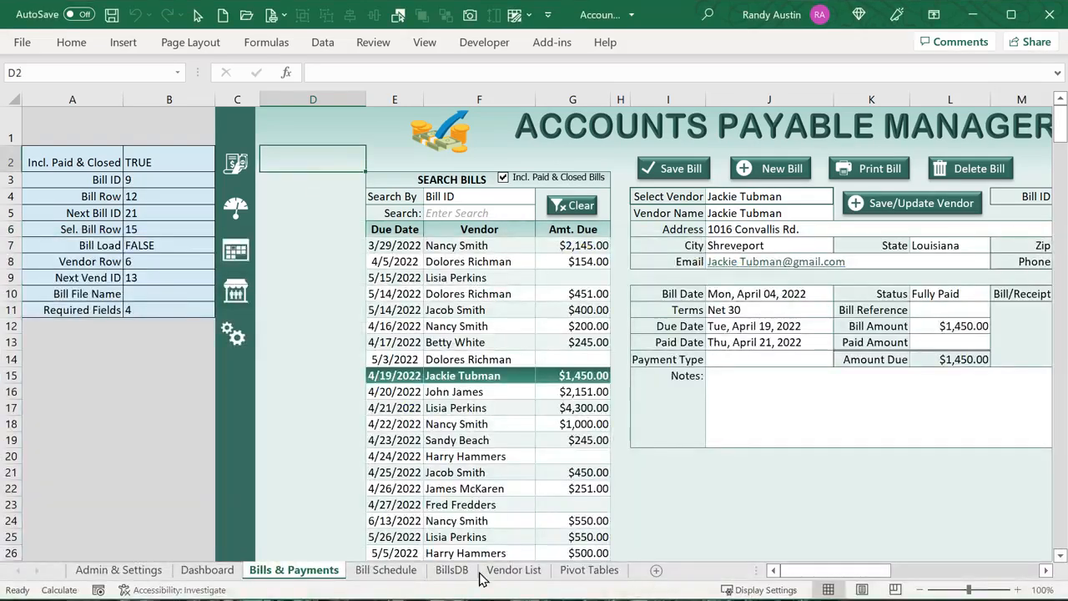
{"action": "left_click", "coordinate": [383, 570]}
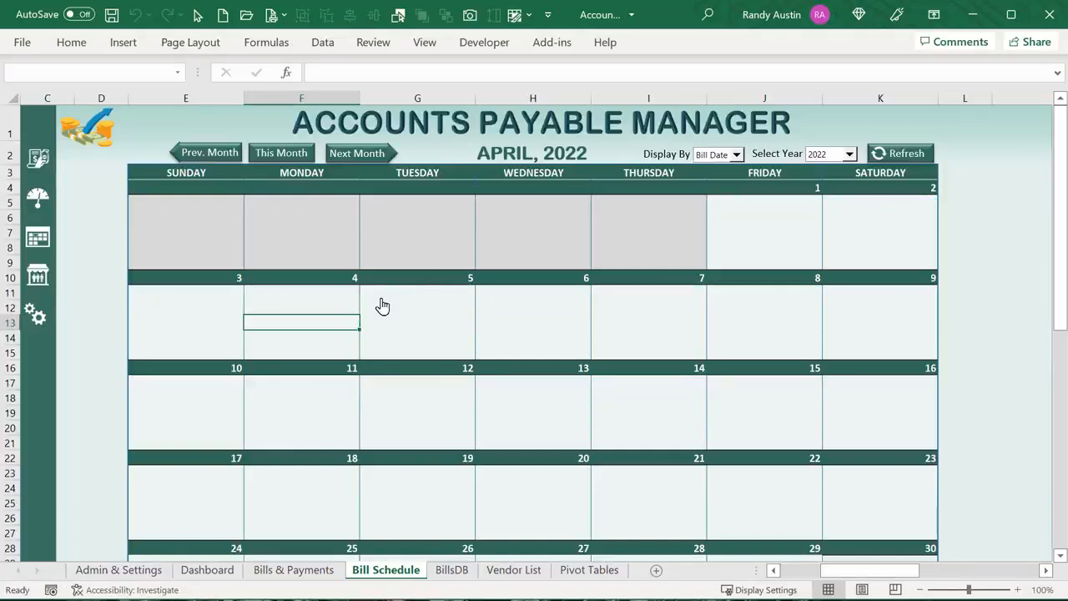
{"action": "right_click", "coordinate": [406, 295]}
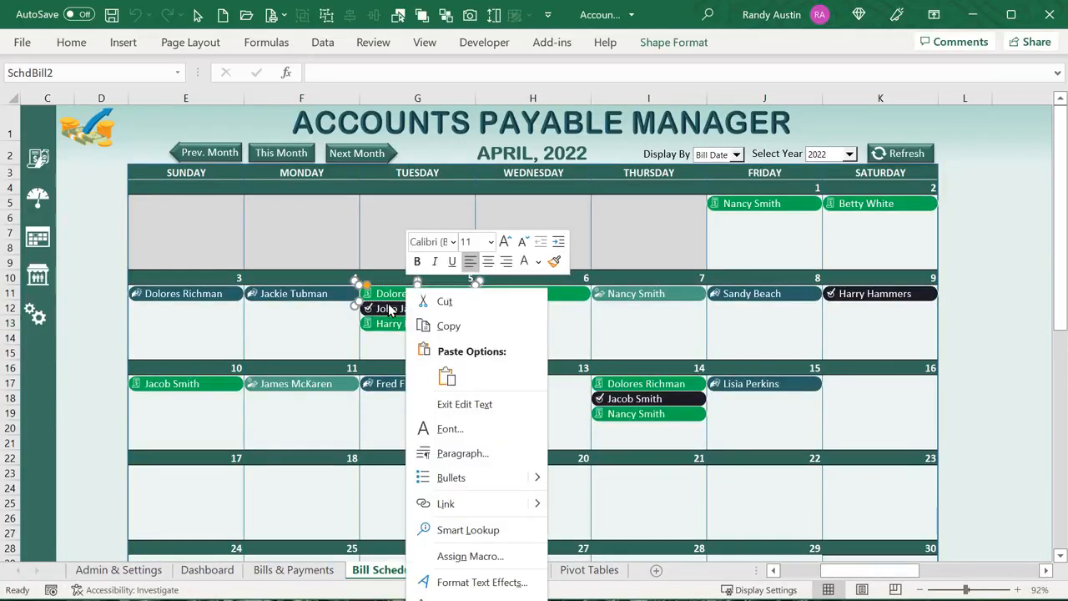
{"action": "left_click", "coordinate": [312, 344]}
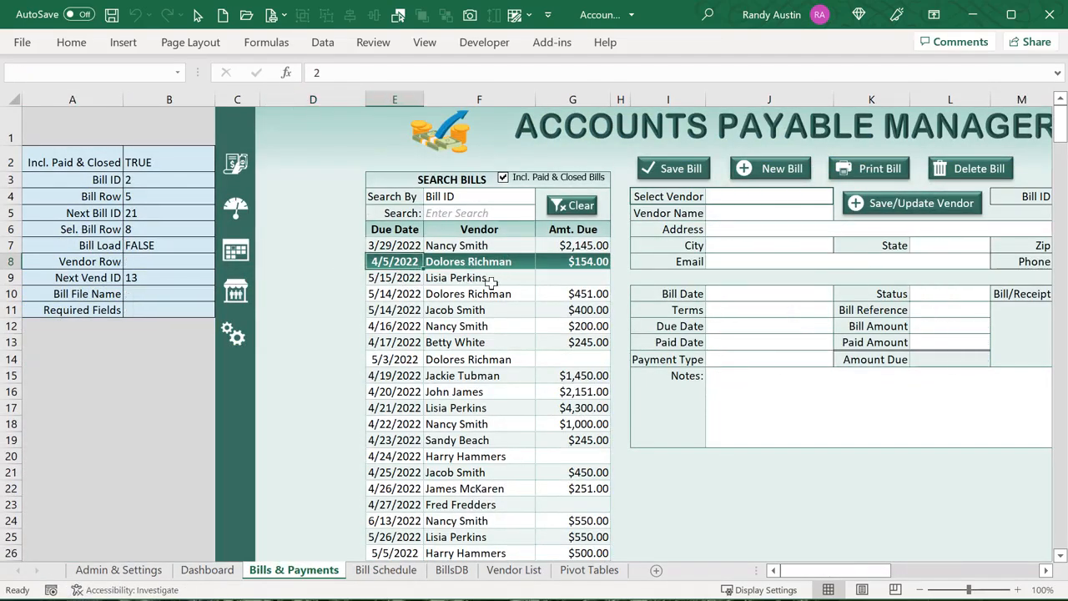
{"action": "left_click", "coordinate": [464, 265]}
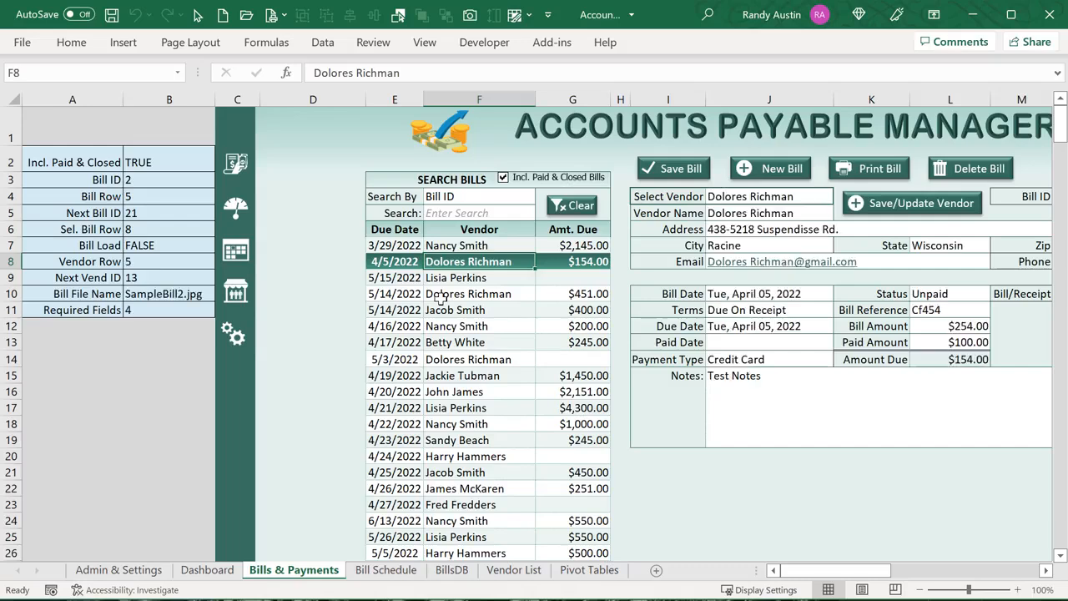
{"action": "left_click", "coordinate": [172, 227]}
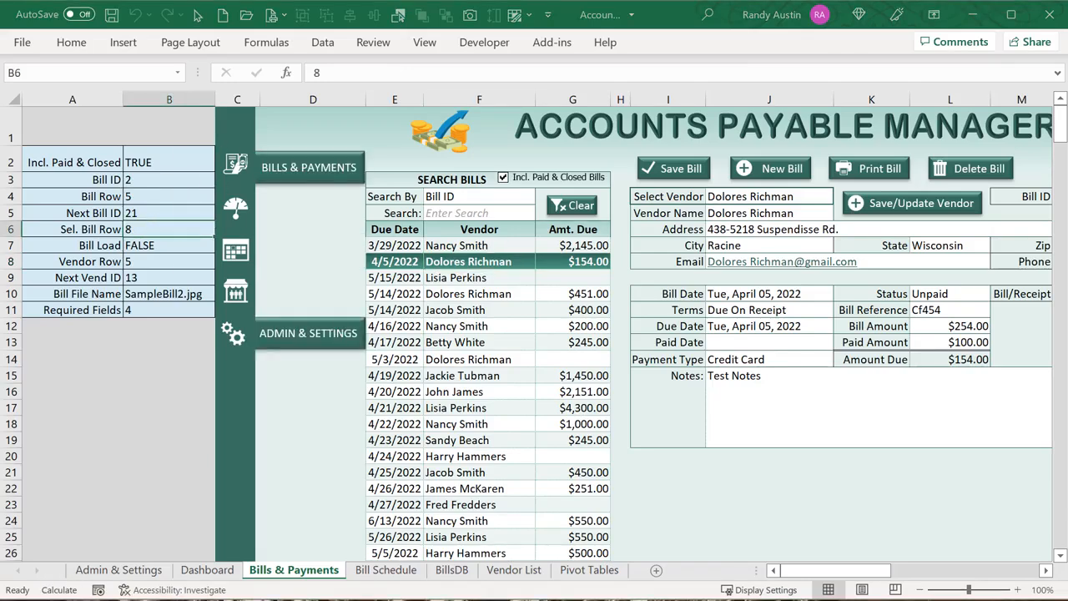
{"action": "key", "text": "alt+F11"}
{"action": "left_click", "coordinate": [372, 509]}
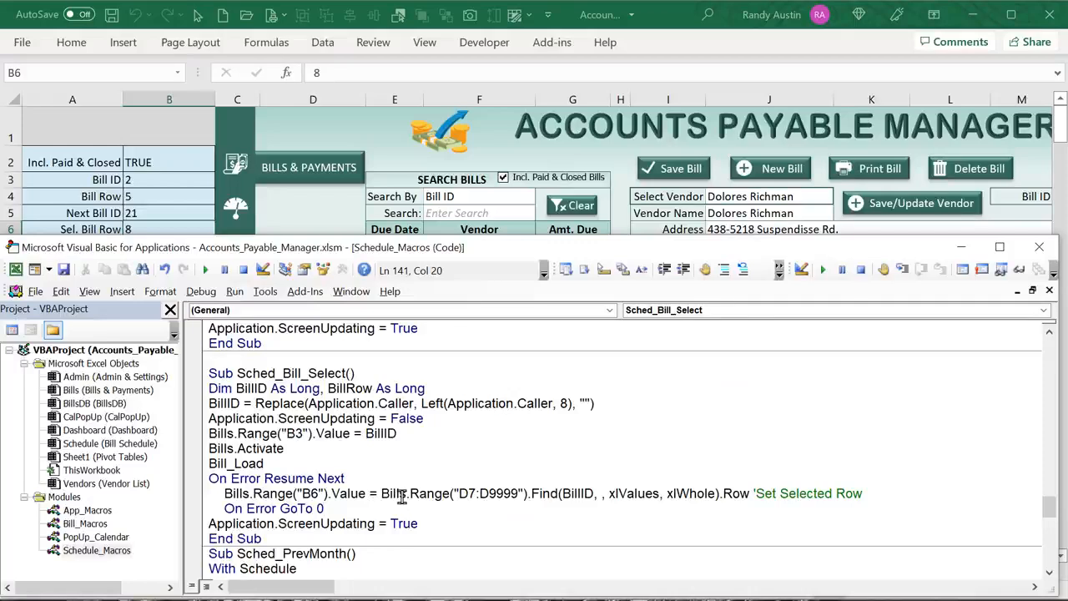
{"action": "left_click_drag", "start_coordinate": [381, 493], "coordinate": [526, 493]}
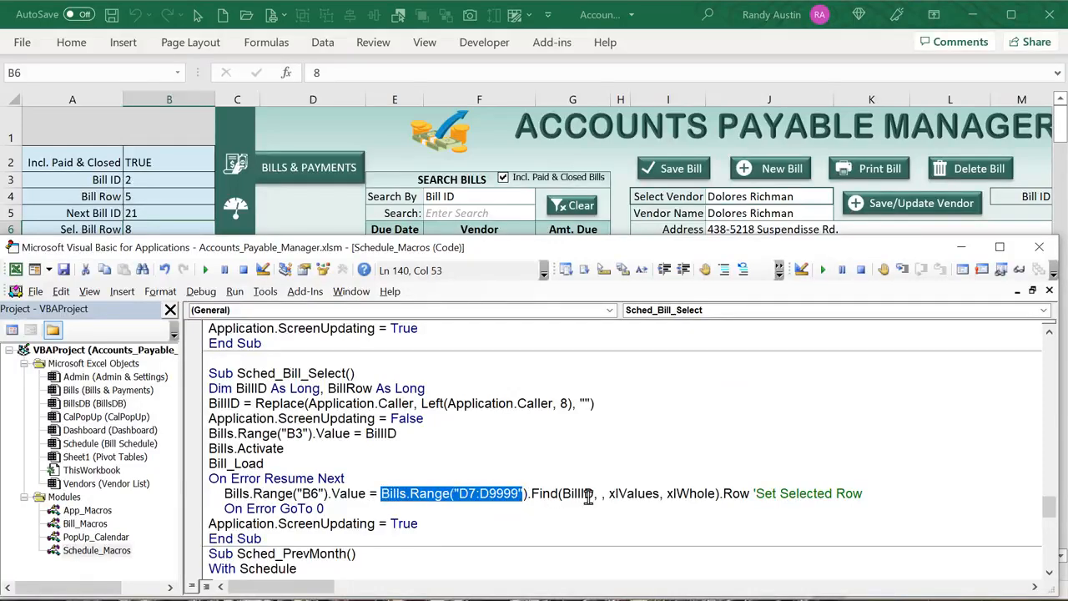
{"action": "left_click_drag", "start_coordinate": [597, 493], "coordinate": [562, 493]}
{"action": "left_click_drag", "start_coordinate": [490, 498], "coordinate": [458, 499]}
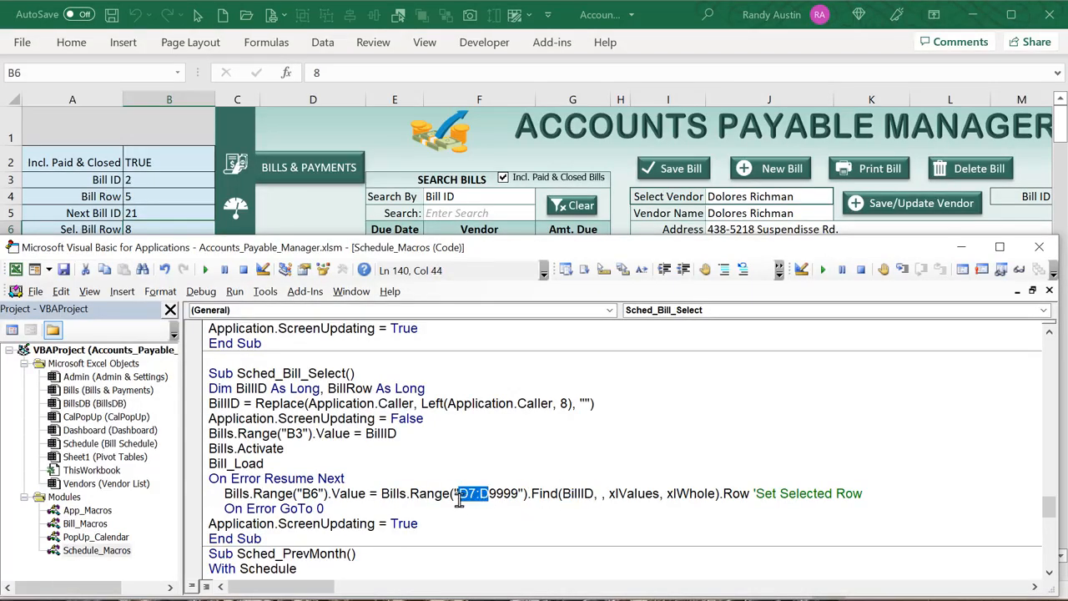
{"action": "scroll", "coordinate": [456, 473], "scroll_direction": "down", "scroll_amount": 2}
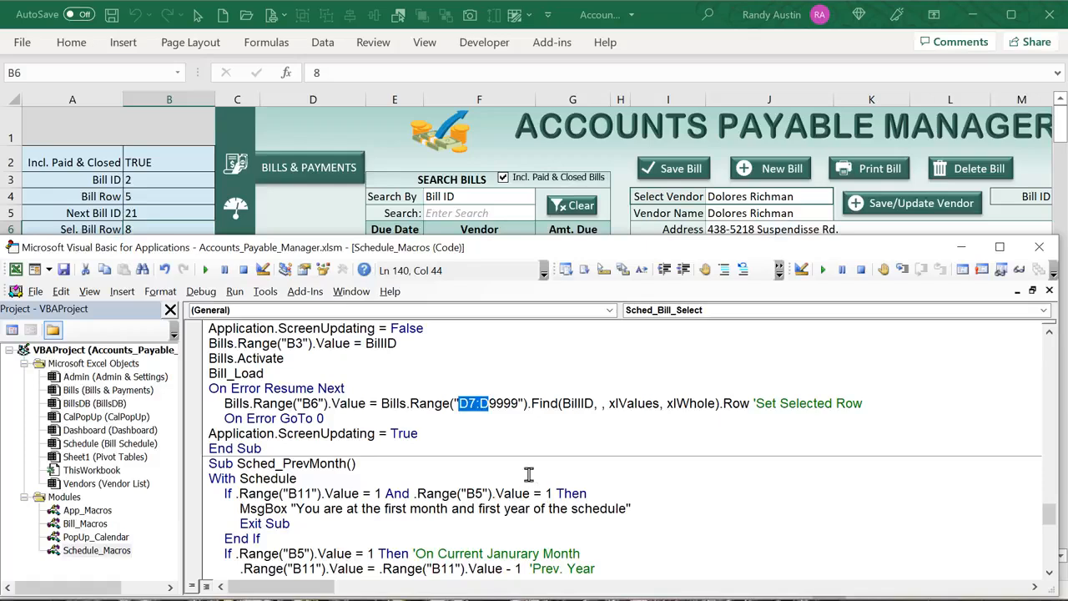
{"action": "left_click_drag", "start_coordinate": [419, 433], "coordinate": [299, 433]}
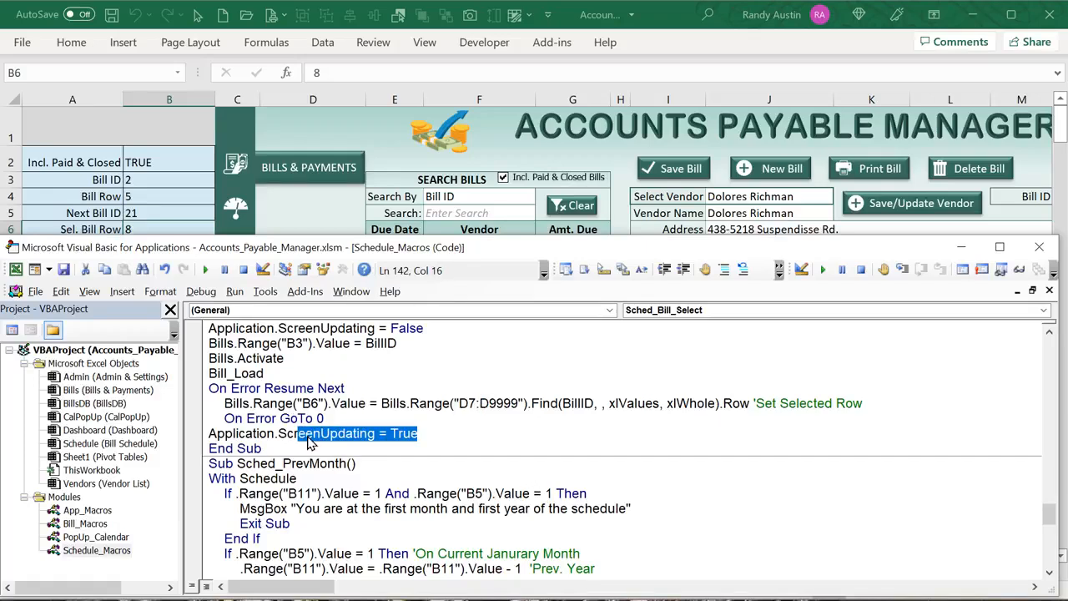
{"action": "scroll", "coordinate": [309, 442], "scroll_direction": "down", "scroll_amount": 2}
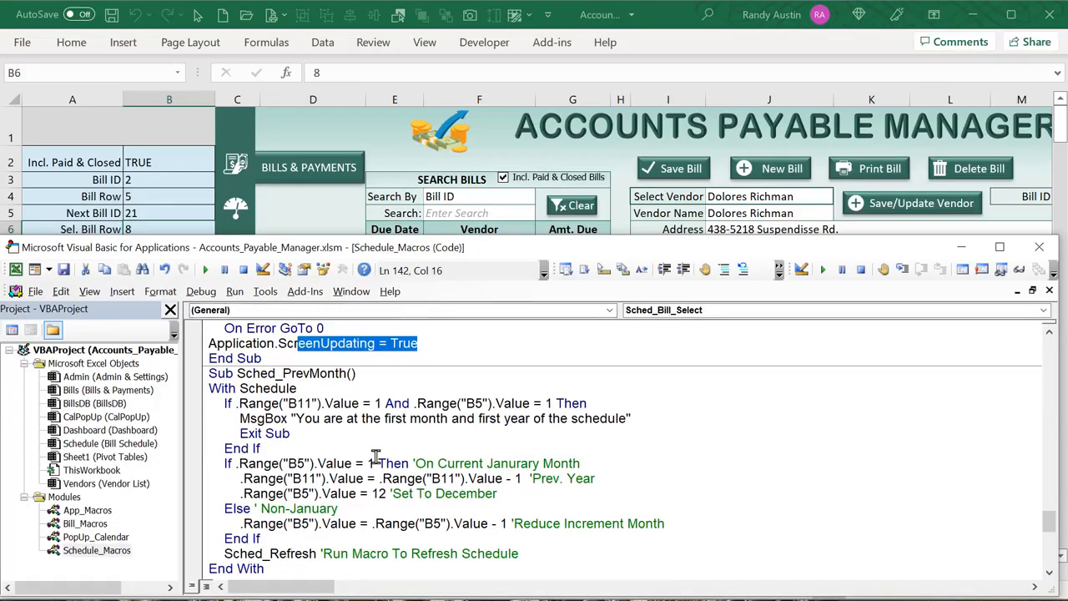
{"action": "left_click_drag", "start_coordinate": [339, 387], "coordinate": [276, 374]}
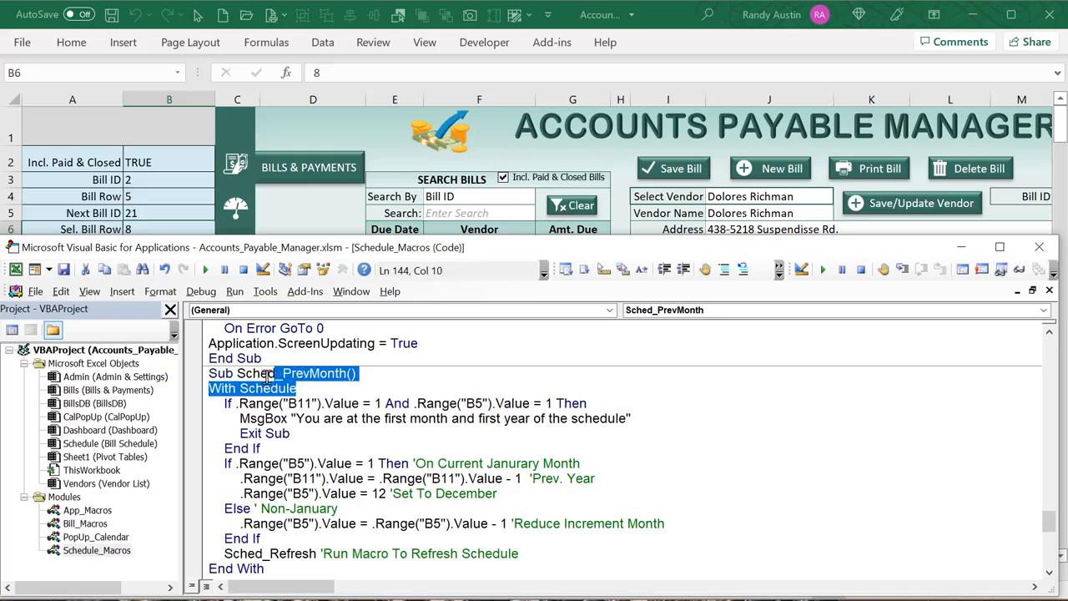
{"action": "scroll", "coordinate": [267, 418], "scroll_direction": "down", "scroll_amount": 1}
{"action": "left_click", "coordinate": [346, 214]}
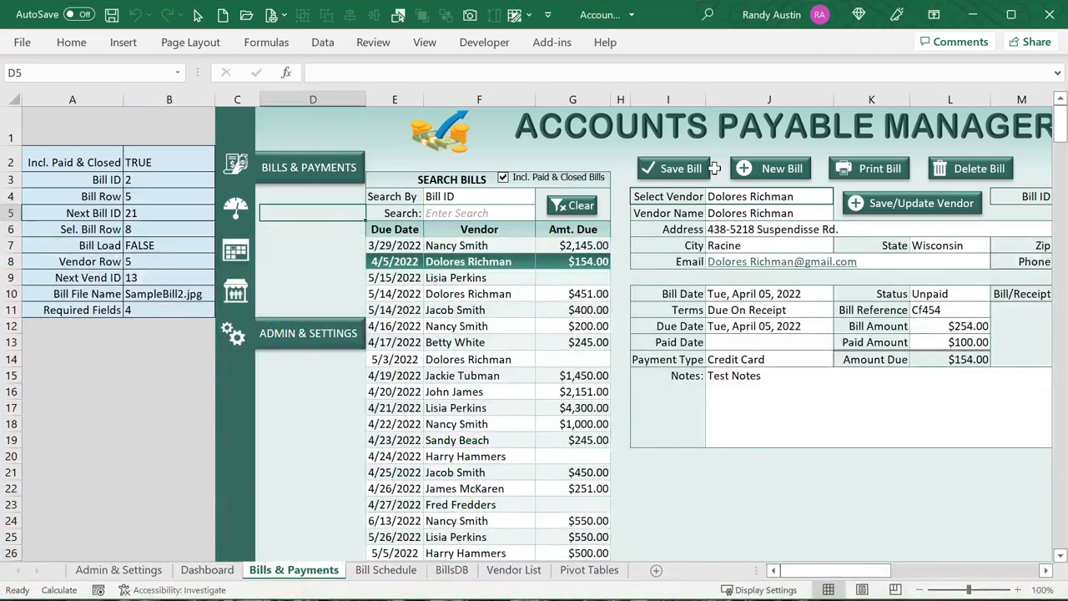
Test the Prev Month, Next Month and This Month buttons on the Bill Schedule calendar
{"action": "left_click", "coordinate": [386, 570]}
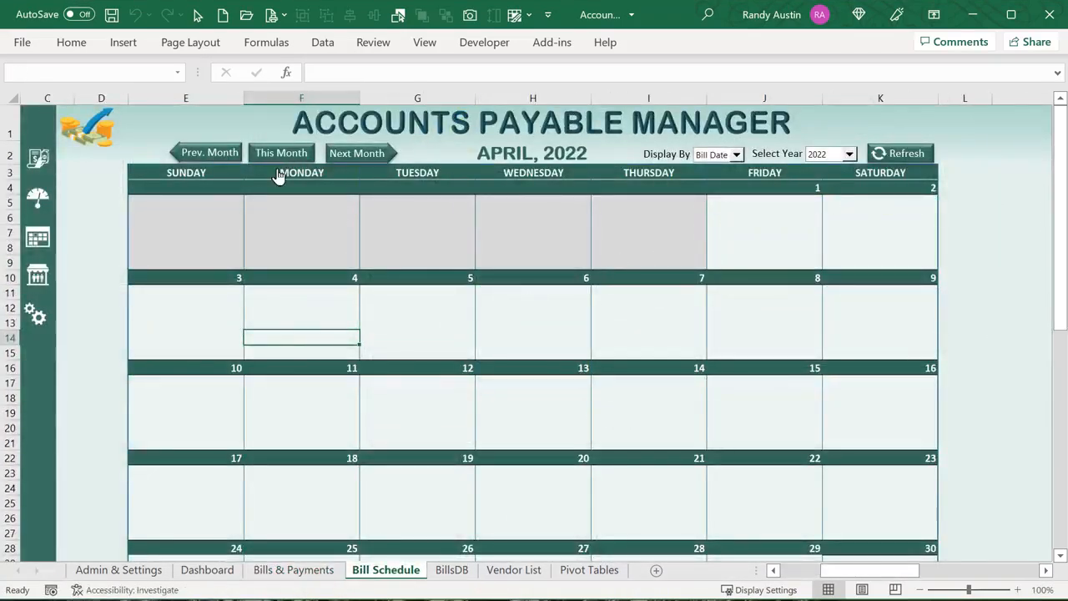
{"action": "left_click", "coordinate": [232, 147]}
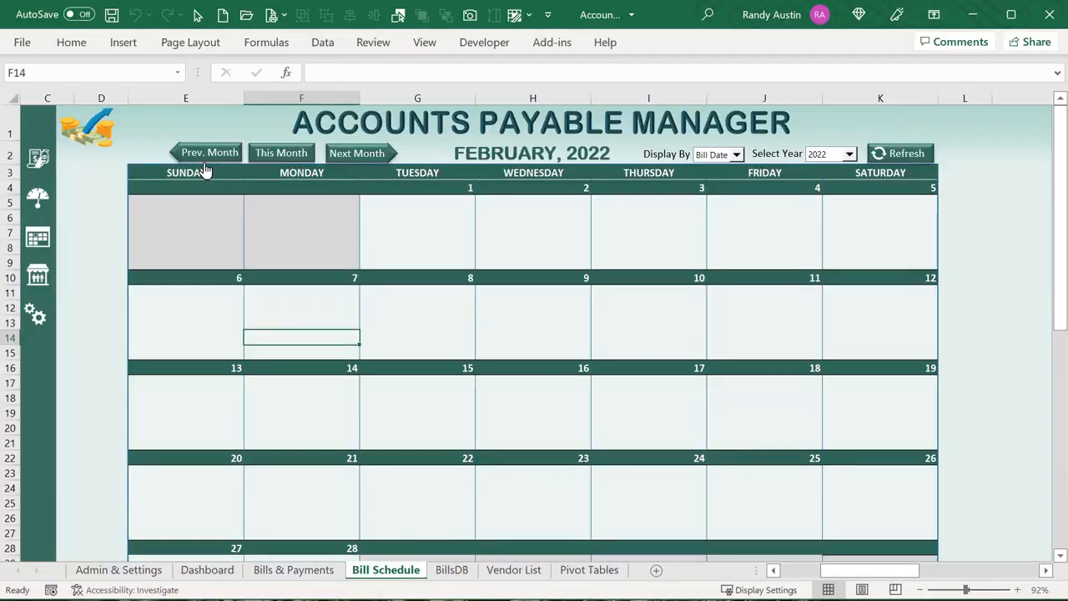
{"action": "left_click", "coordinate": [344, 155]}
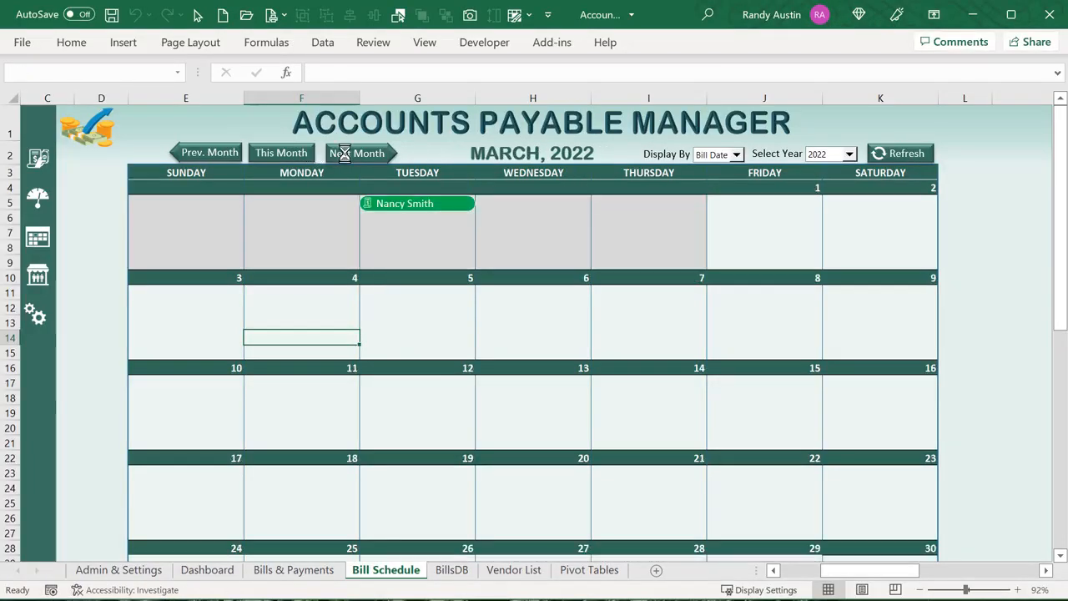
{"action": "left_click", "coordinate": [344, 153]}
{"action": "left_click", "coordinate": [265, 153]}
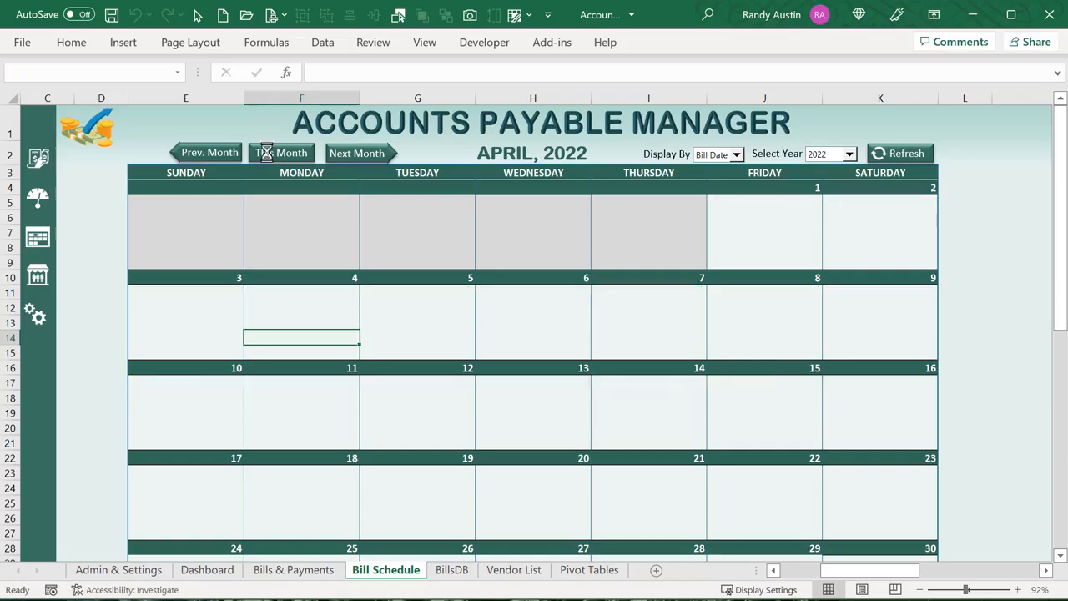
Watch Sel. Month # in B5 while stepping the calendar from February to June 2022
{"action": "left_click_drag", "start_coordinate": [828, 572], "coordinate": [747, 576]}
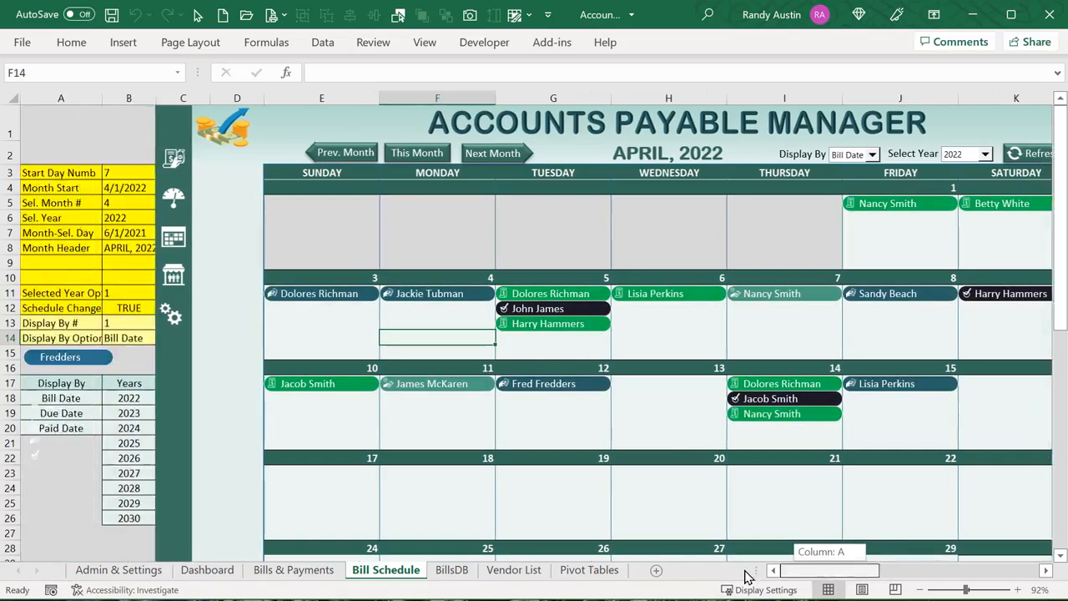
{"action": "left_click", "coordinate": [127, 207]}
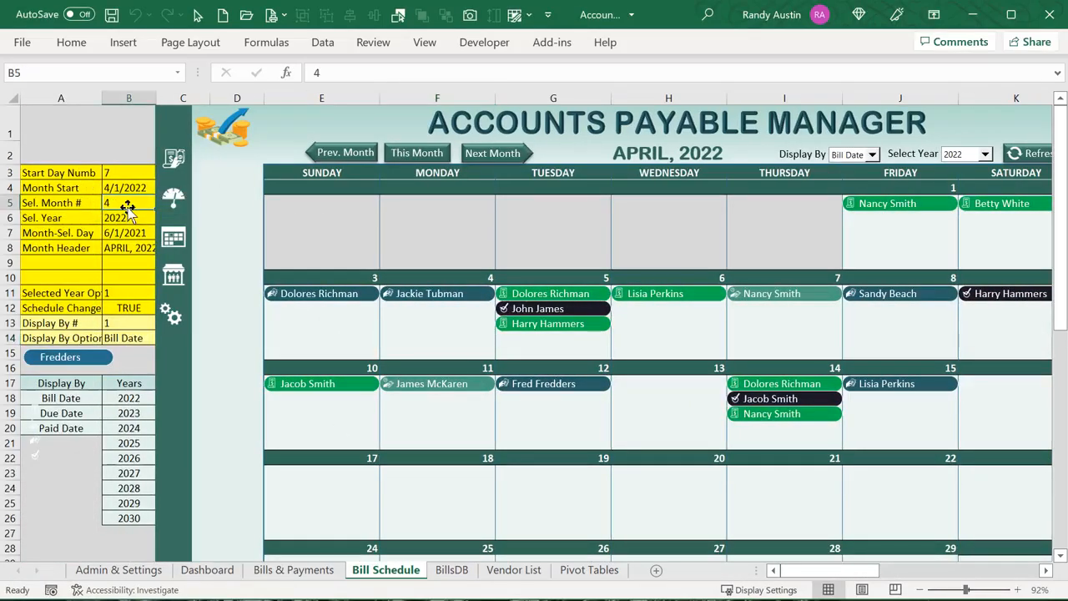
{"action": "left_click", "coordinate": [354, 155]}
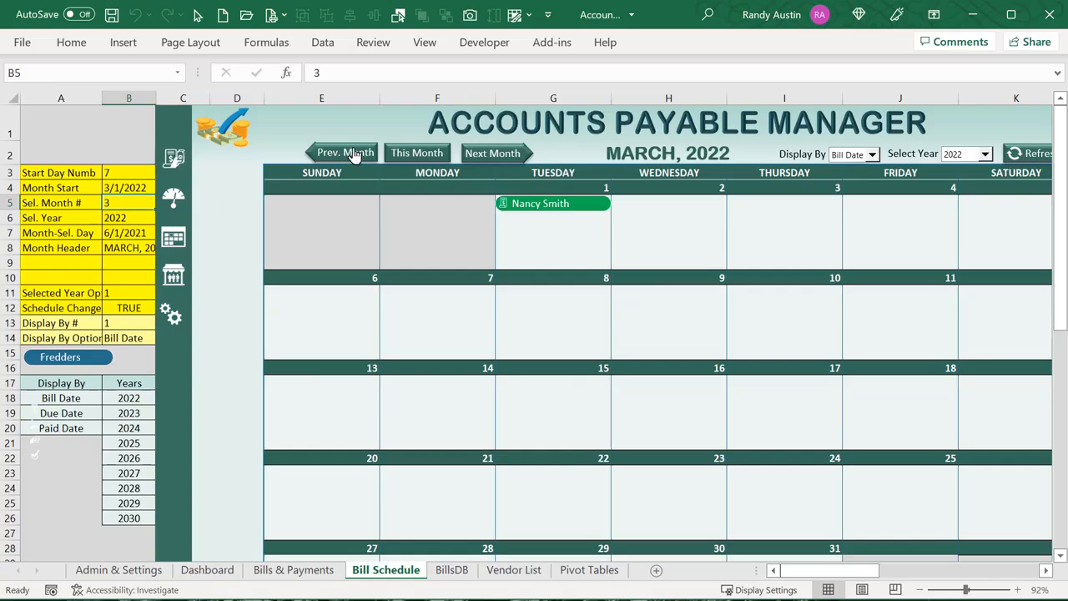
{"action": "left_click", "coordinate": [354, 155]}
{"action": "left_click", "coordinate": [417, 154]}
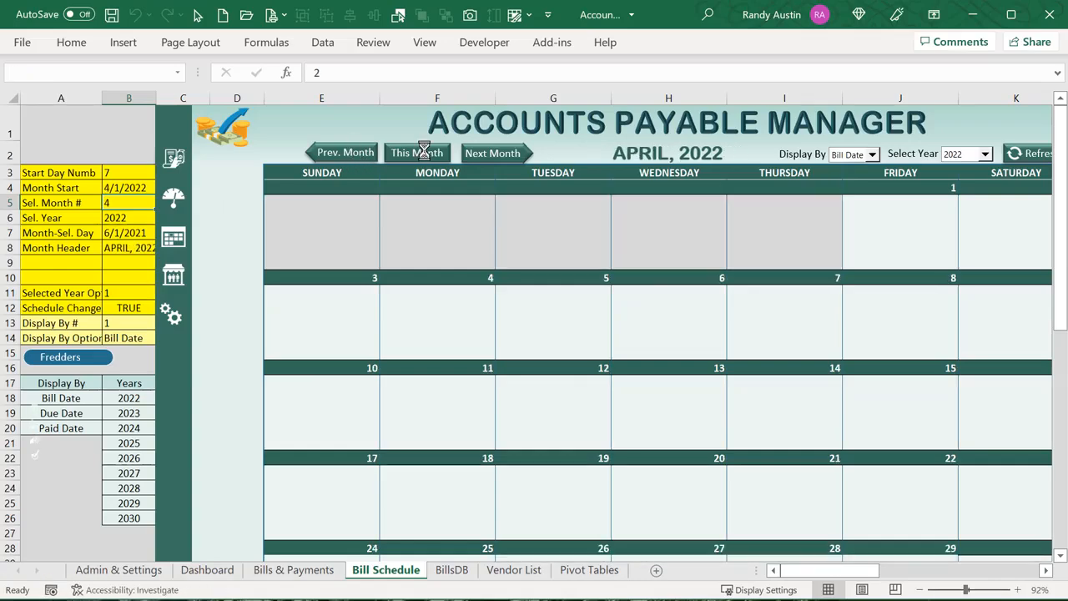
{"action": "left_click", "coordinate": [482, 155]}
{"action": "left_click", "coordinate": [483, 155]}
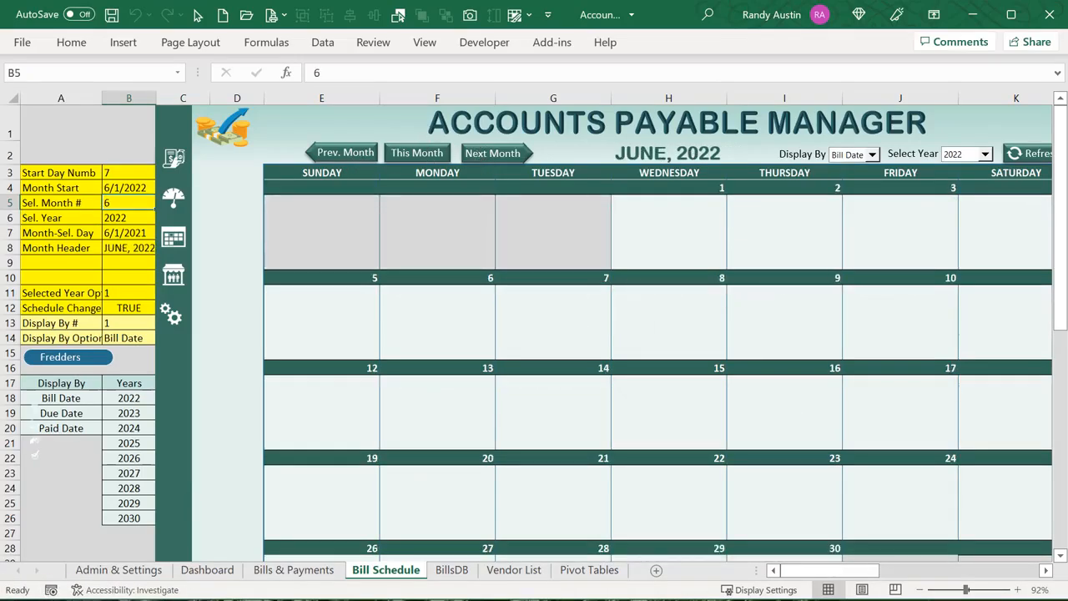
Review the Schedule_Macros code in the VBA editor, then return to Bill Schedule
{"action": "key", "text": "alt+F11"}
{"action": "scroll", "coordinate": [409, 417], "scroll_direction": "down", "scroll_amount": 4}
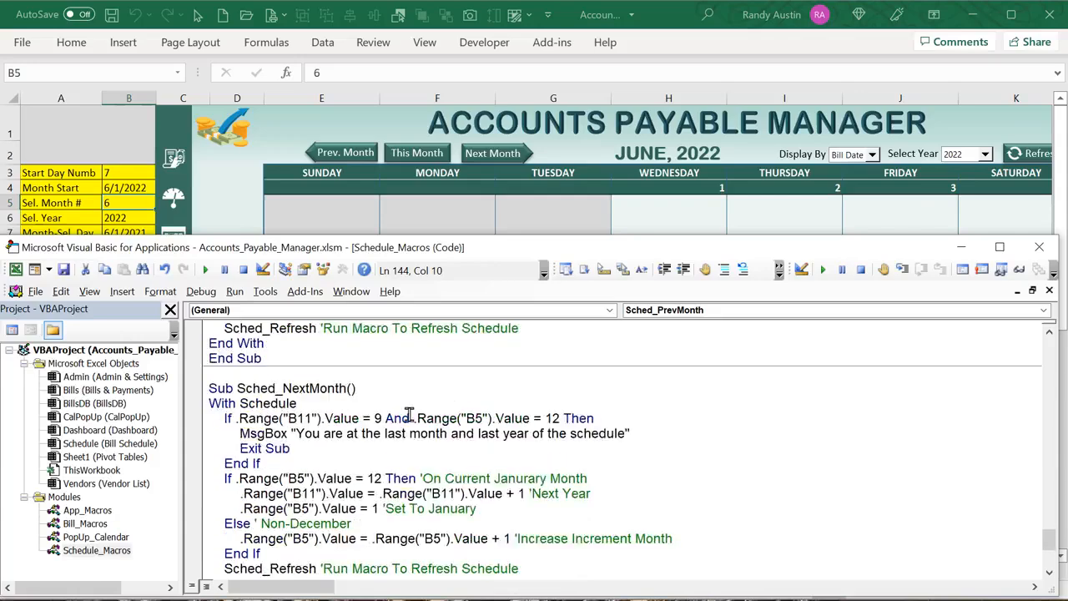
{"action": "scroll", "coordinate": [409, 417], "scroll_direction": "down", "scroll_amount": 4}
{"action": "scroll", "coordinate": [314, 466], "scroll_direction": "up", "scroll_amount": 1}
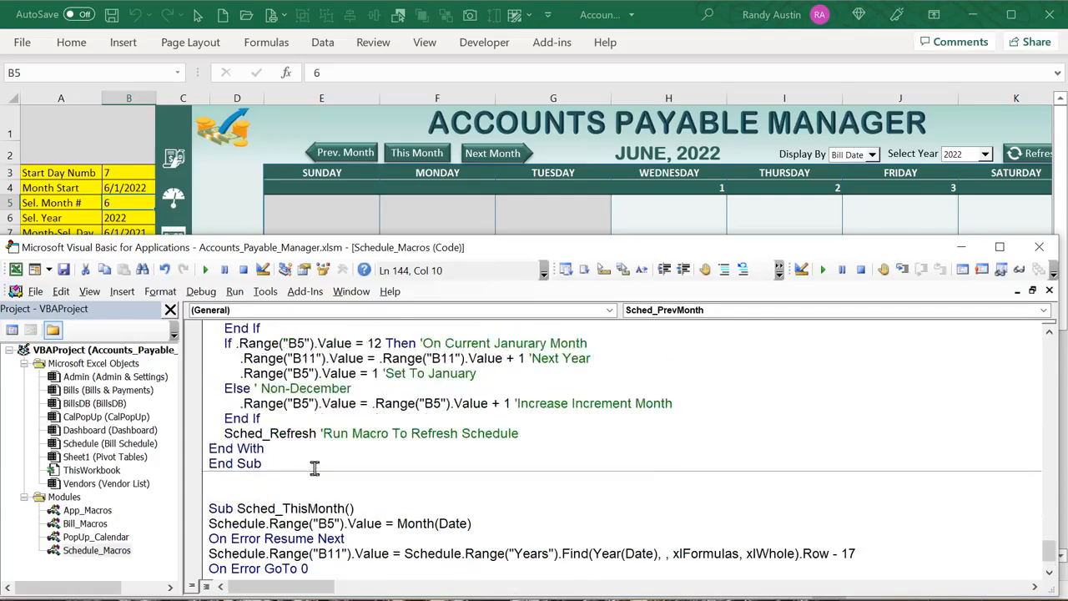
{"action": "scroll", "coordinate": [315, 466], "scroll_direction": "up", "scroll_amount": 15}
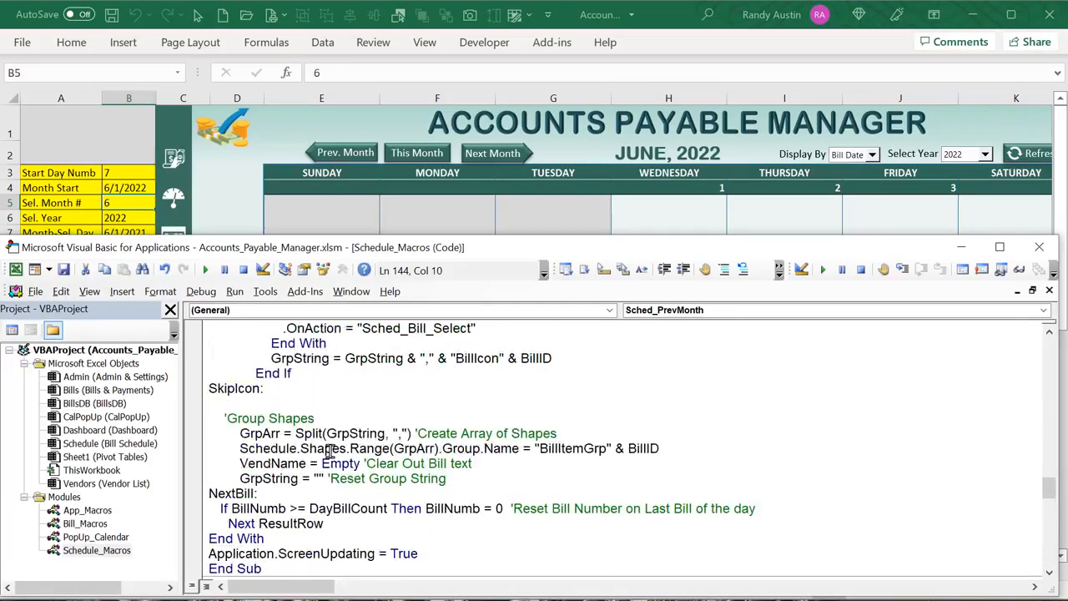
{"action": "left_click", "coordinate": [252, 203]}
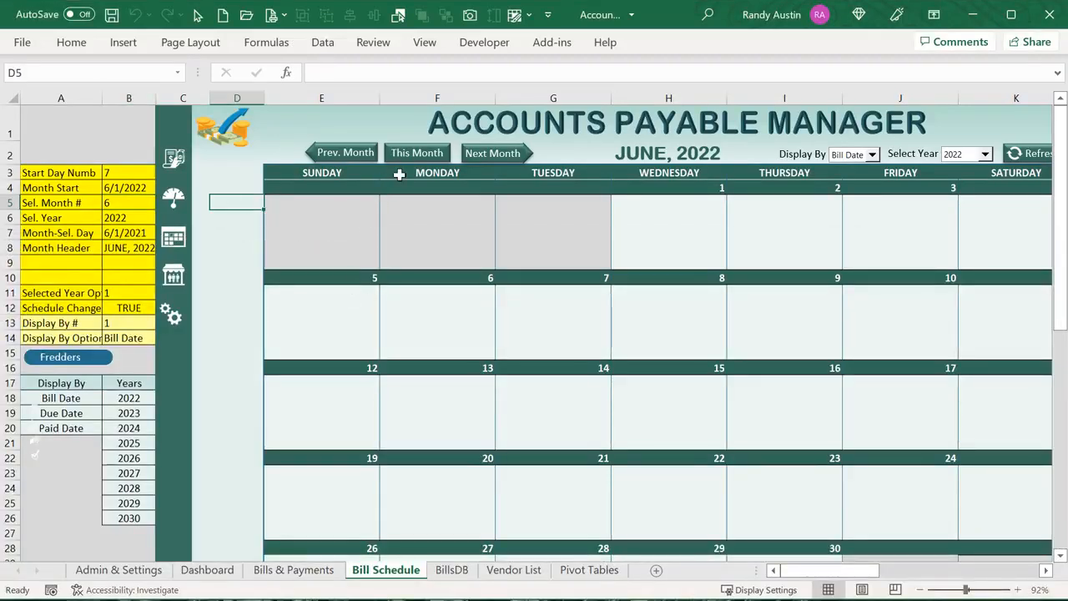
Reset the calendar to April 2022 with This Month and switch to the Dashboard
{"action": "left_click", "coordinate": [418, 152]}
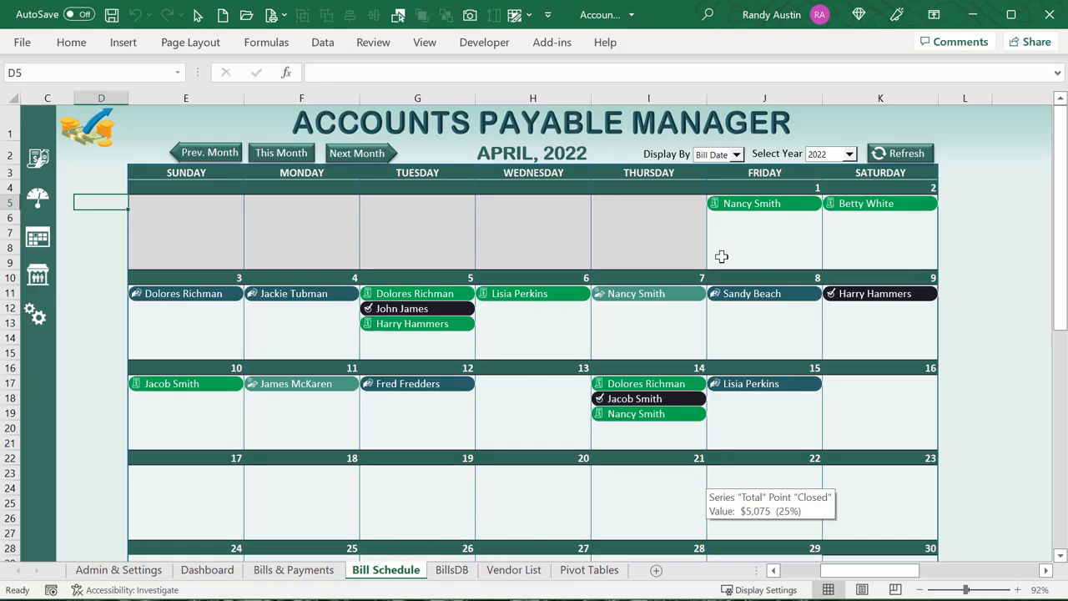
{"action": "scroll", "coordinate": [715, 258], "scroll_direction": "down", "scroll_amount": 1}
{"action": "scroll", "coordinate": [834, 300], "scroll_direction": "up", "scroll_amount": 1}
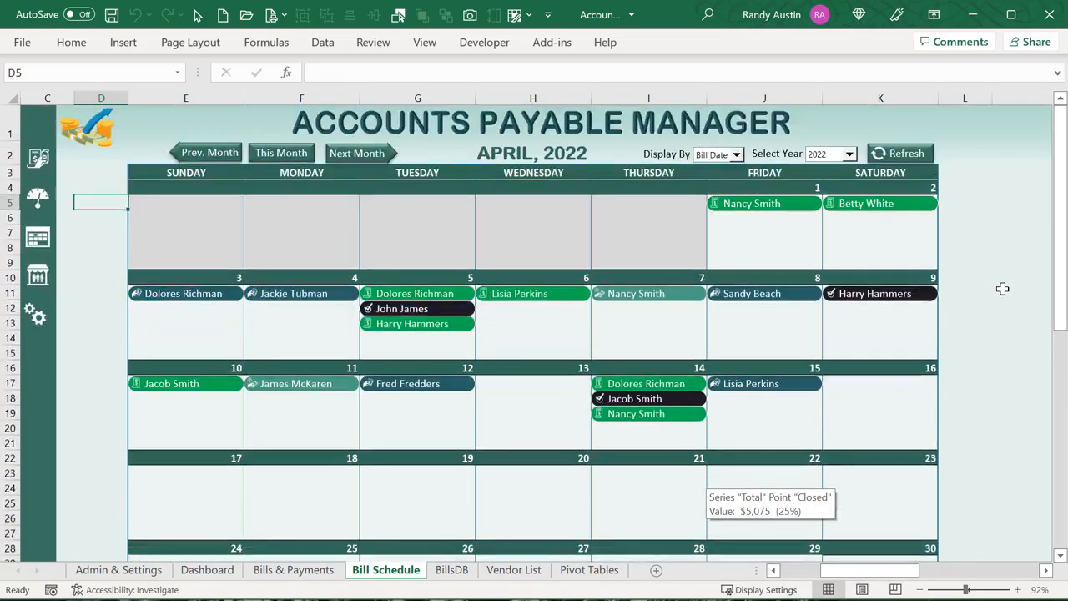
{"action": "left_click", "coordinate": [1002, 291]}
{"action": "left_click", "coordinate": [207, 569]}
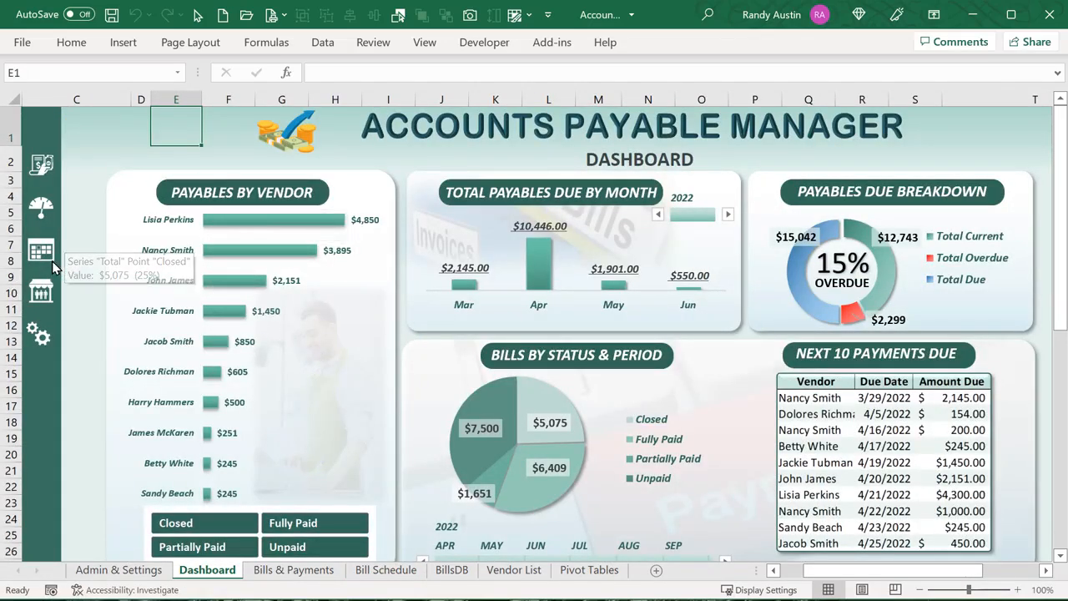
Try the status slicer with Closed, Fully Paid, Unpaid and Partially Paid, ending with all four selected
{"action": "left_click", "coordinate": [221, 533]}
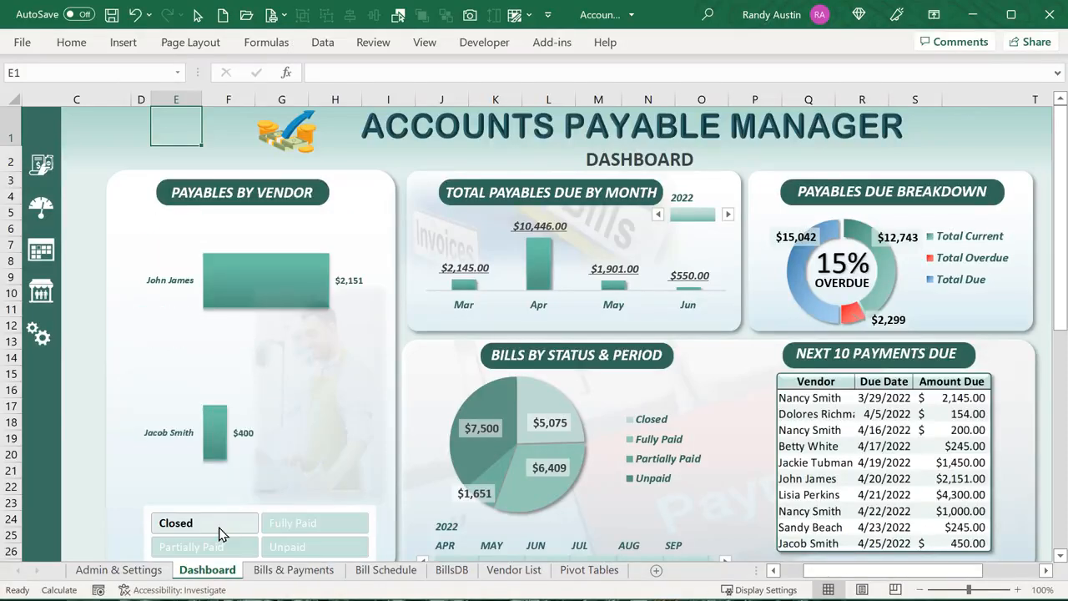
{"action": "scroll", "coordinate": [220, 533], "scroll_direction": "down", "scroll_amount": 1}
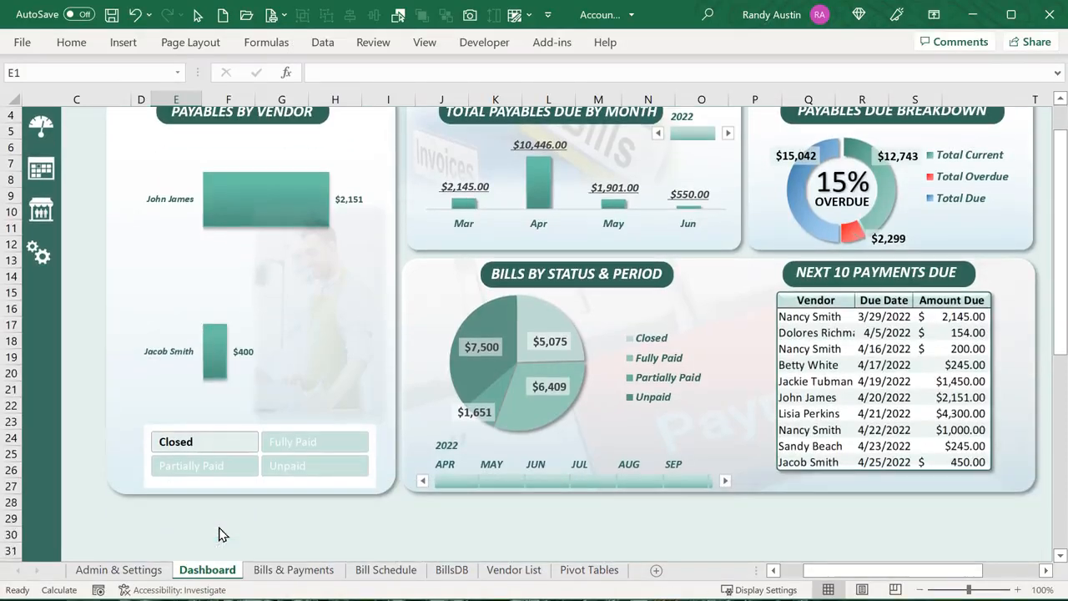
{"action": "left_click", "coordinate": [298, 447], "text": "ctrl"}
{"action": "left_click", "coordinate": [279, 474], "text": "ctrl"}
{"action": "left_click", "coordinate": [237, 476], "text": "ctrl"}
{"action": "left_click", "coordinate": [291, 436], "text": "ctrl"}
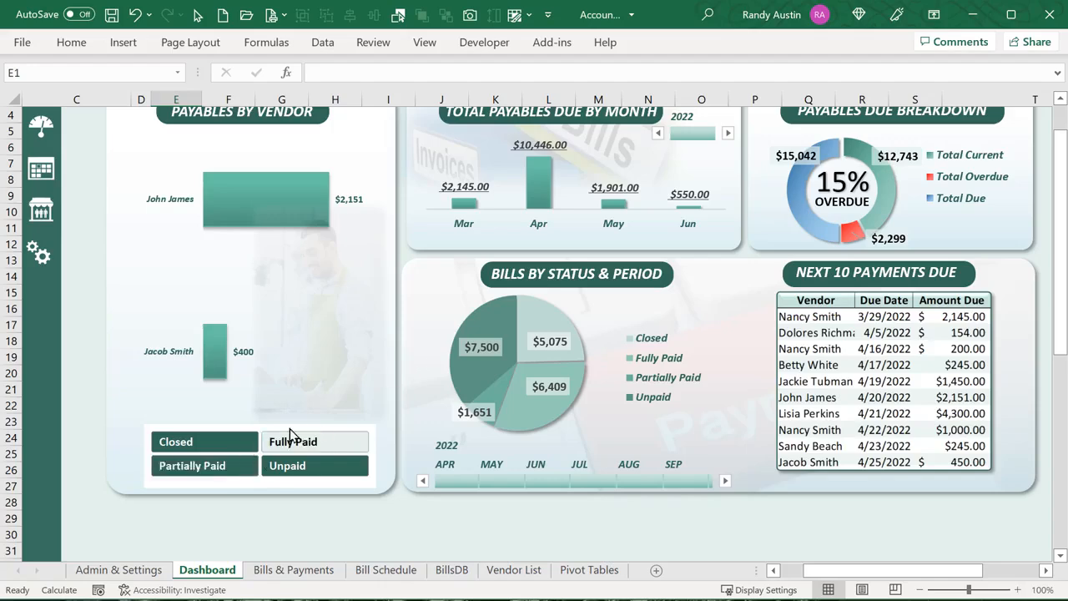
{"action": "left_click", "coordinate": [291, 437], "text": "ctrl"}
{"action": "scroll", "coordinate": [416, 387], "scroll_direction": "up", "scroll_amount": 1}
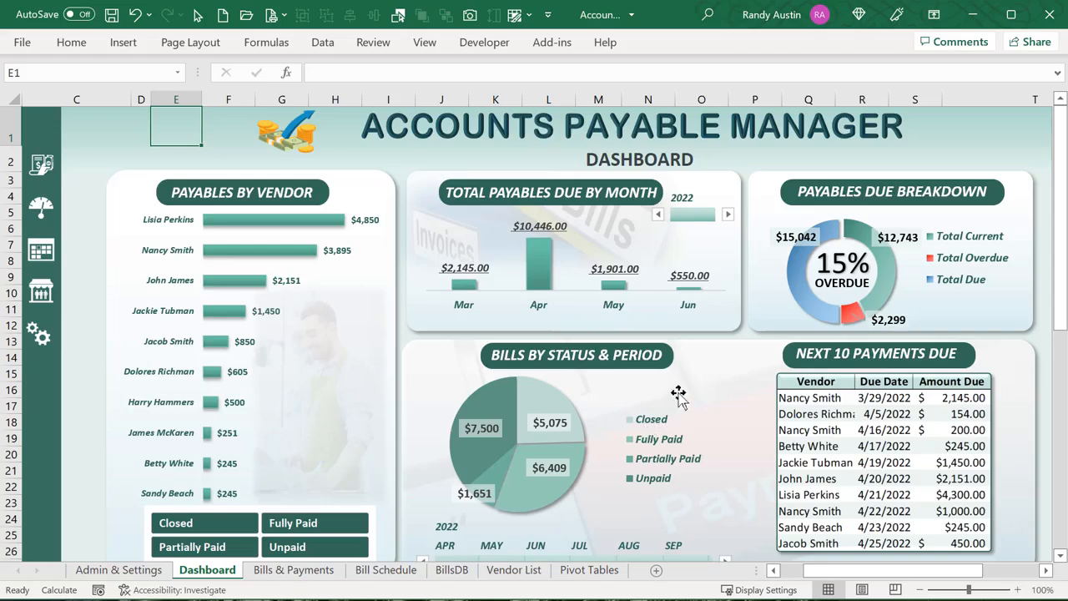
Widen the dashboard timeline to cover April through September
{"action": "scroll", "coordinate": [682, 390], "scroll_direction": "down", "scroll_amount": 1}
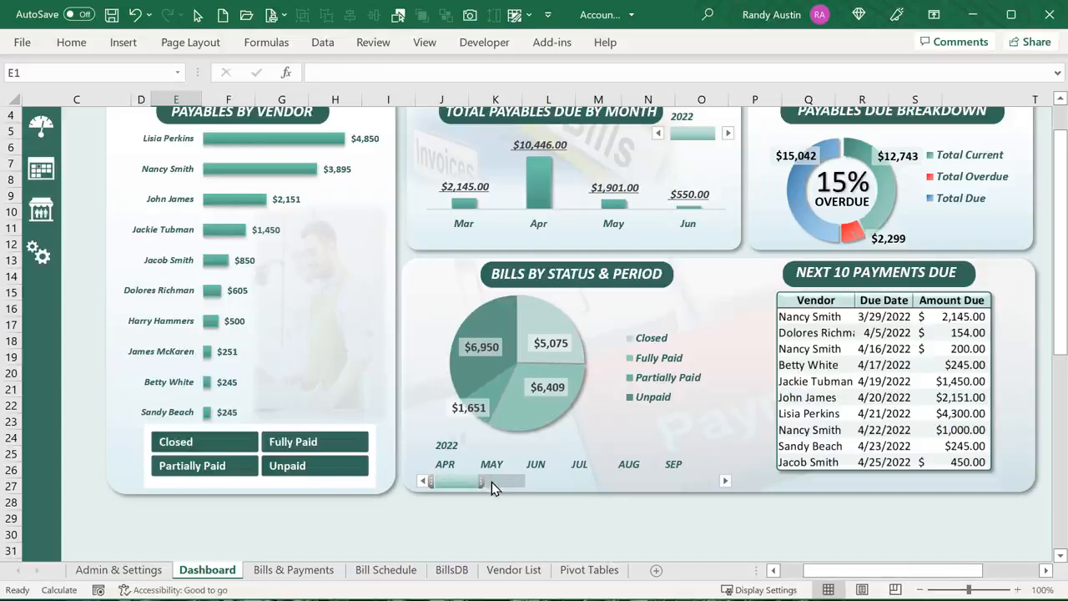
{"action": "left_click_drag", "start_coordinate": [484, 481], "coordinate": [623, 480]}
{"action": "left_click_drag", "start_coordinate": [696, 477], "coordinate": [708, 480]}
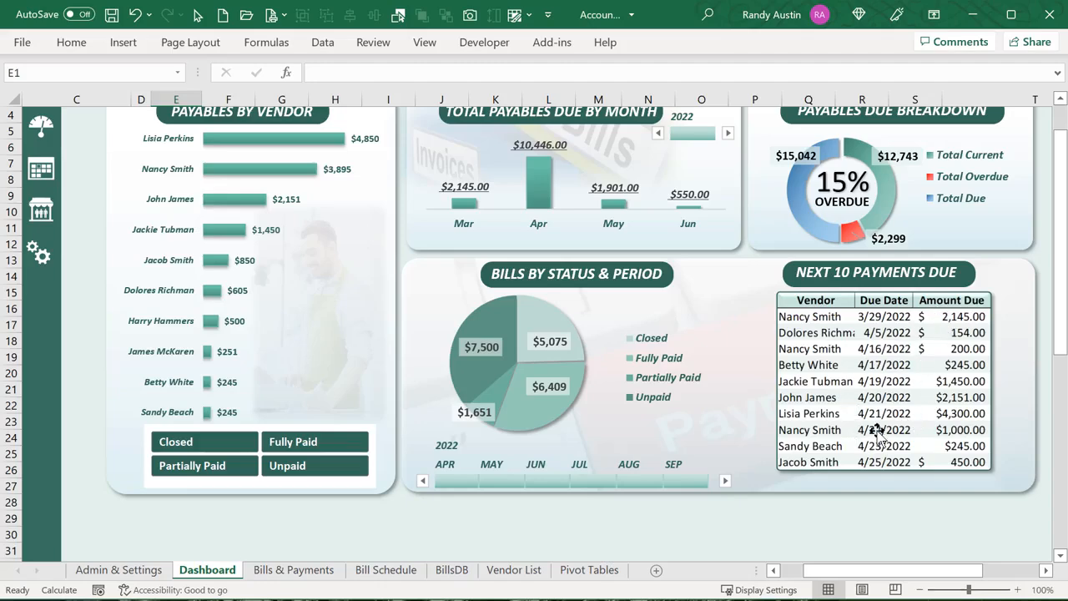
{"action": "scroll", "coordinate": [878, 430], "scroll_direction": "up", "scroll_amount": 1}
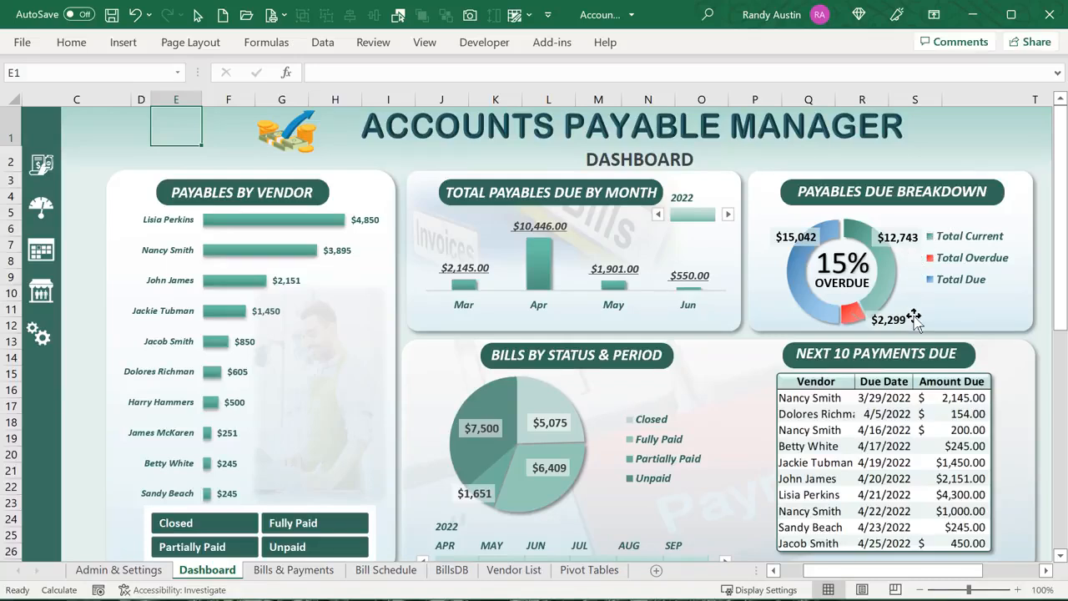
{"action": "mouse_move", "coordinate": [895, 288]}
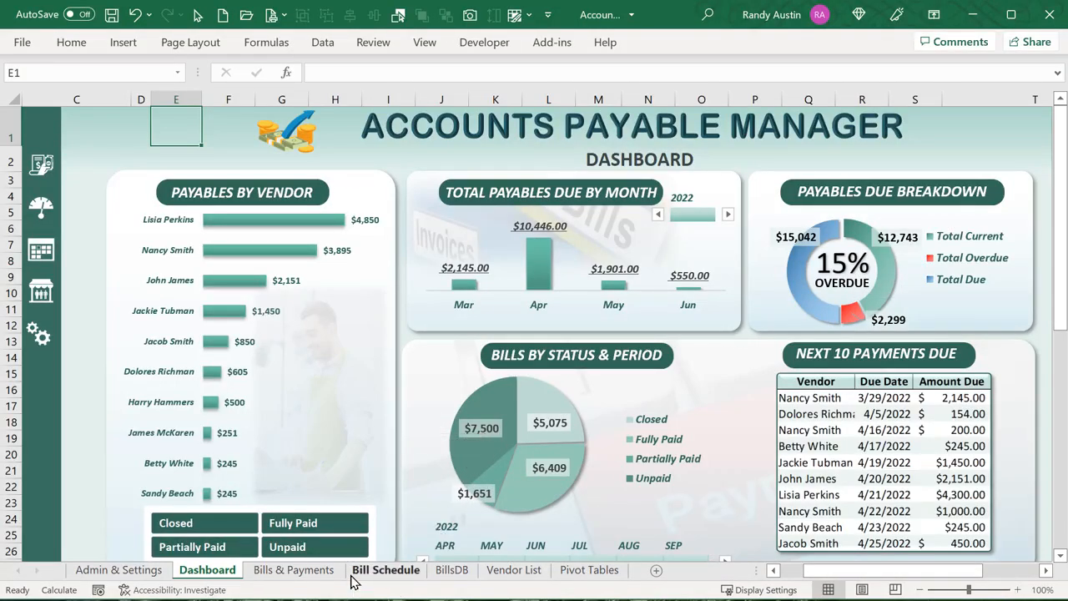
On BillsDB, confirm the bills table is named BillData under Table Design
{"action": "left_click", "coordinate": [451, 570]}
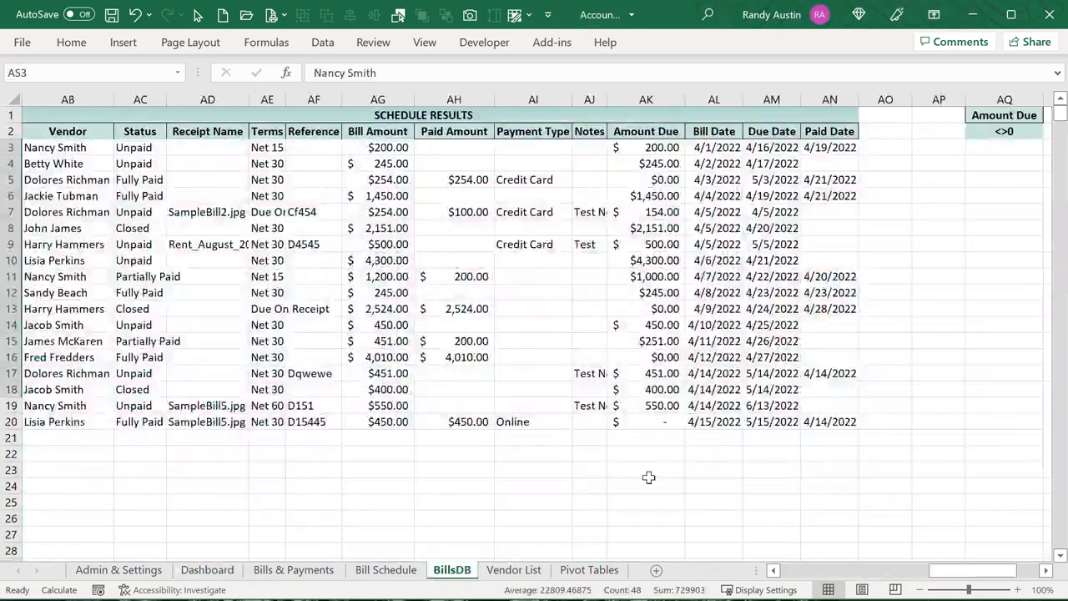
{"action": "left_click_drag", "start_coordinate": [922, 578], "coordinate": [776, 573]}
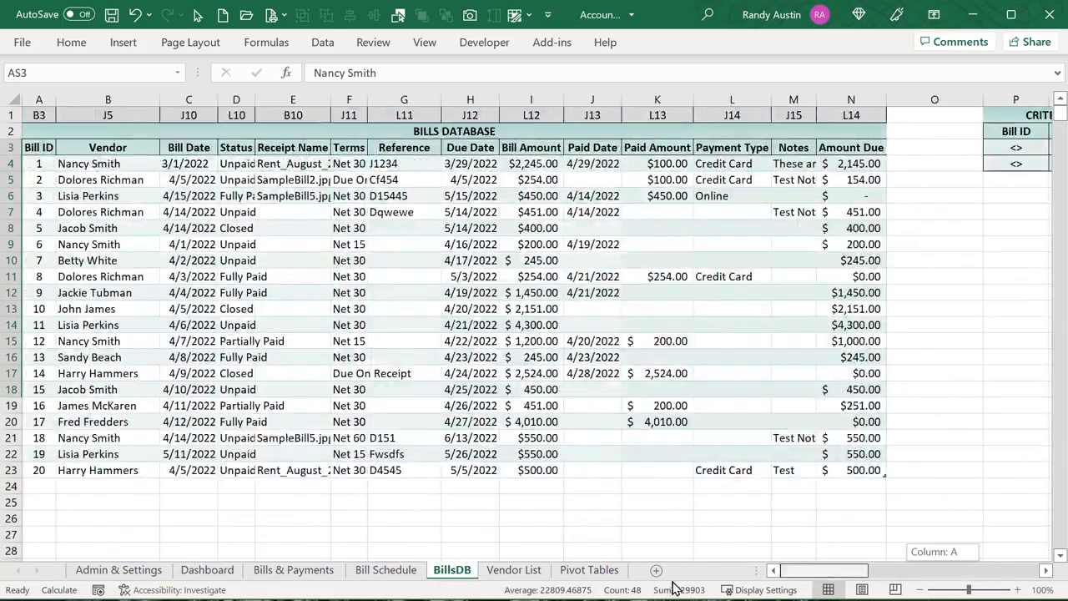
{"action": "left_click", "coordinate": [469, 276]}
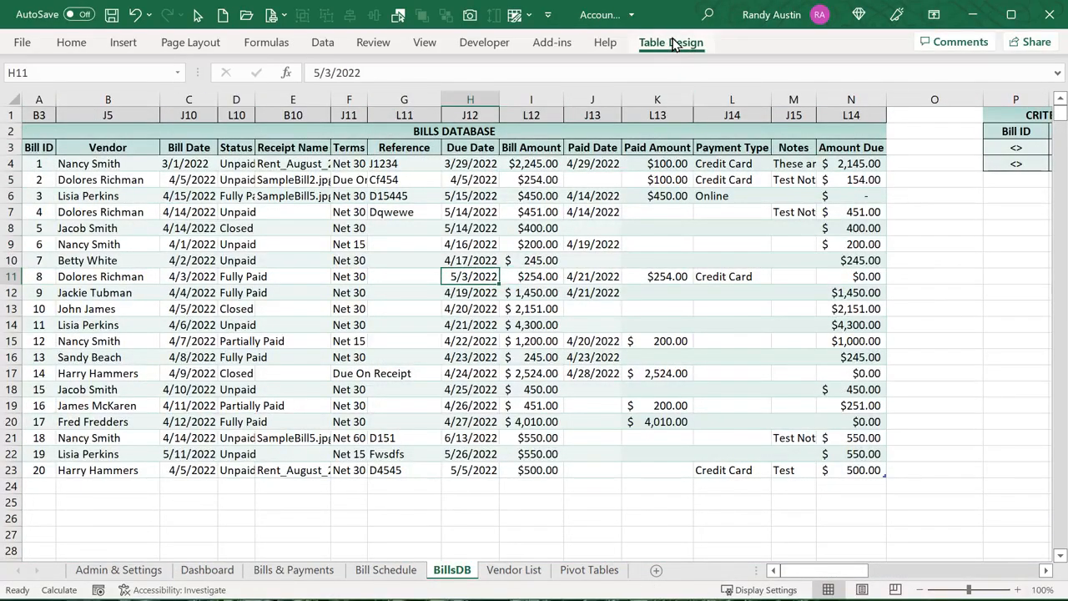
{"action": "left_click", "coordinate": [673, 42]}
{"action": "left_click", "coordinate": [49, 87]}
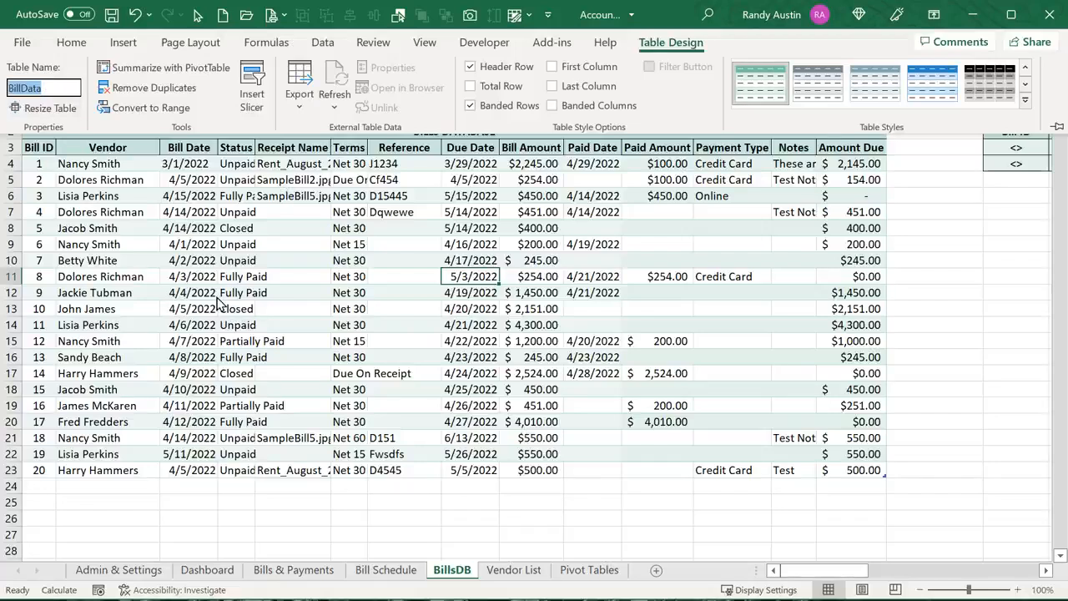
{"action": "key", "text": "Escape"}
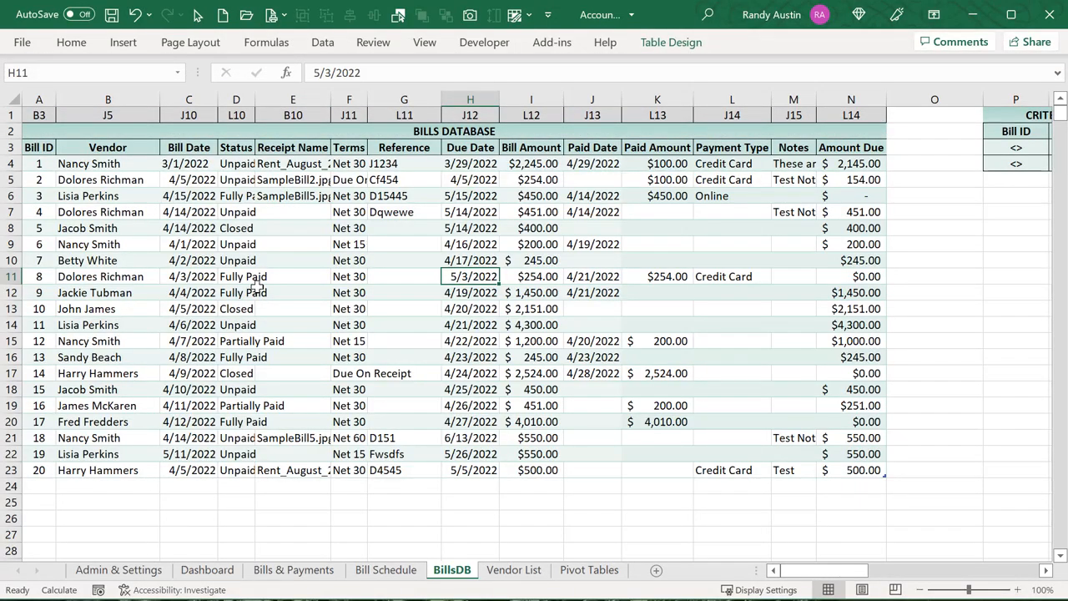
After glancing at Pivot Tables, select a bills table cell and open Insert's PivotChart choices
{"action": "left_click", "coordinate": [586, 571]}
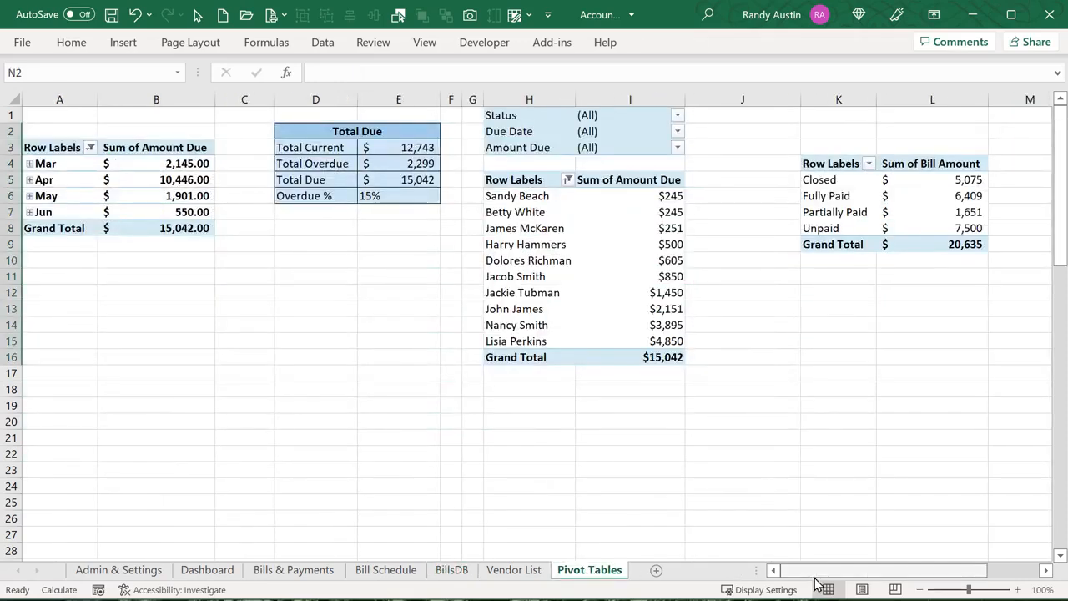
{"action": "left_click", "coordinate": [466, 572]}
{"action": "left_click", "coordinate": [285, 276]}
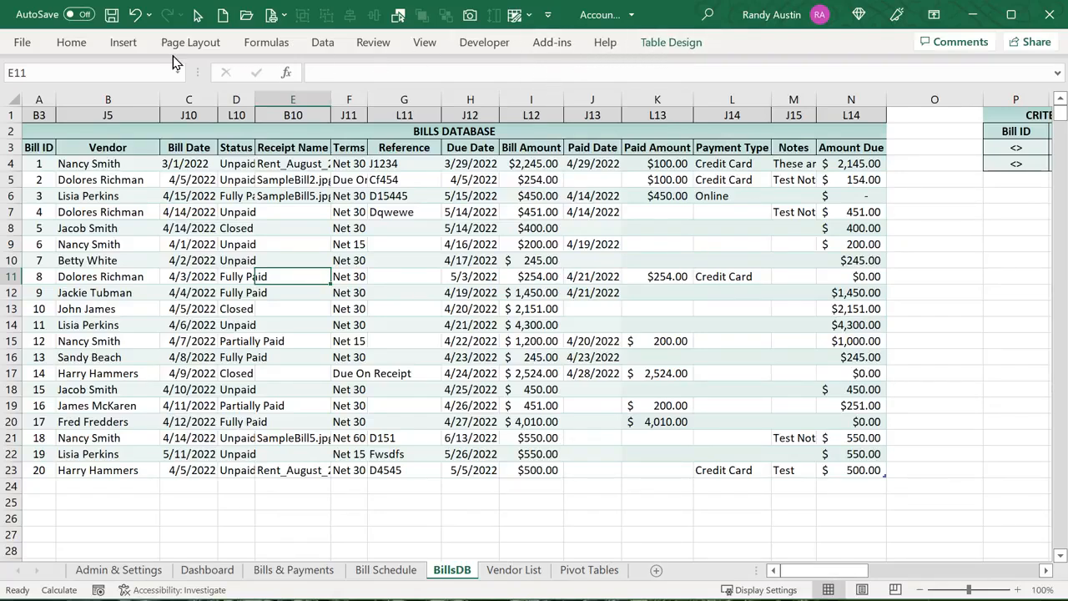
{"action": "left_click", "coordinate": [123, 43]}
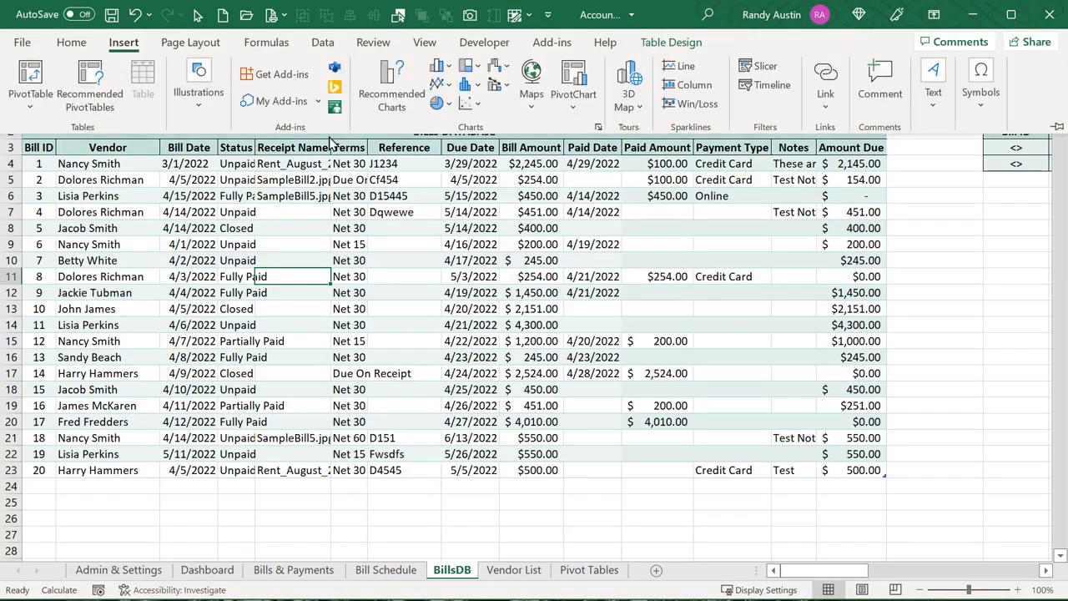
{"action": "left_click", "coordinate": [580, 109]}
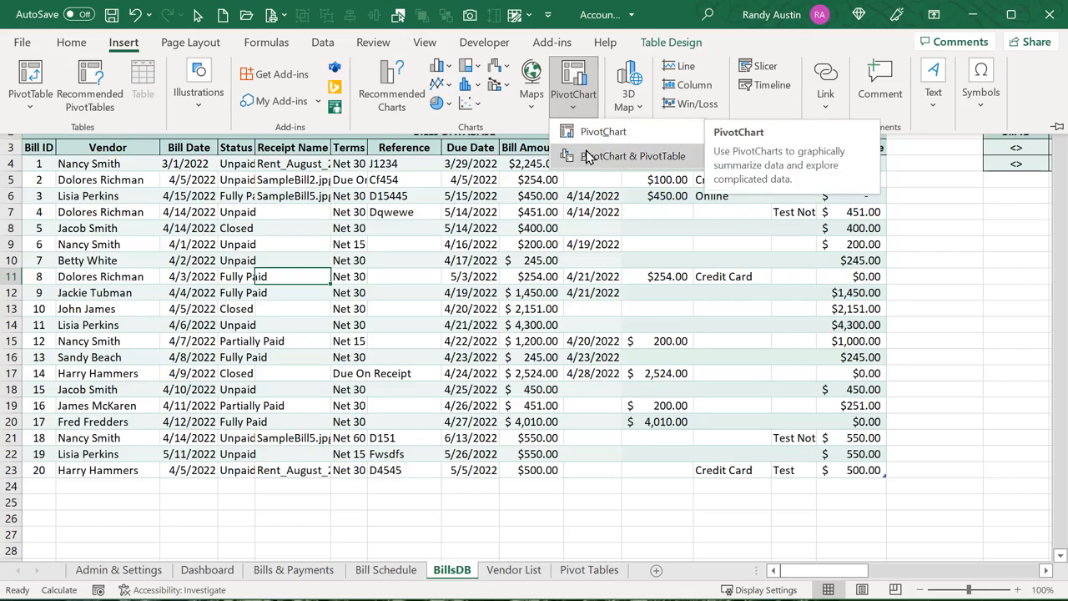
Create a PivotChart from BillData at 'Pivot Tables'!$J$15, then delete the empty chart
{"action": "left_click", "coordinate": [584, 134]}
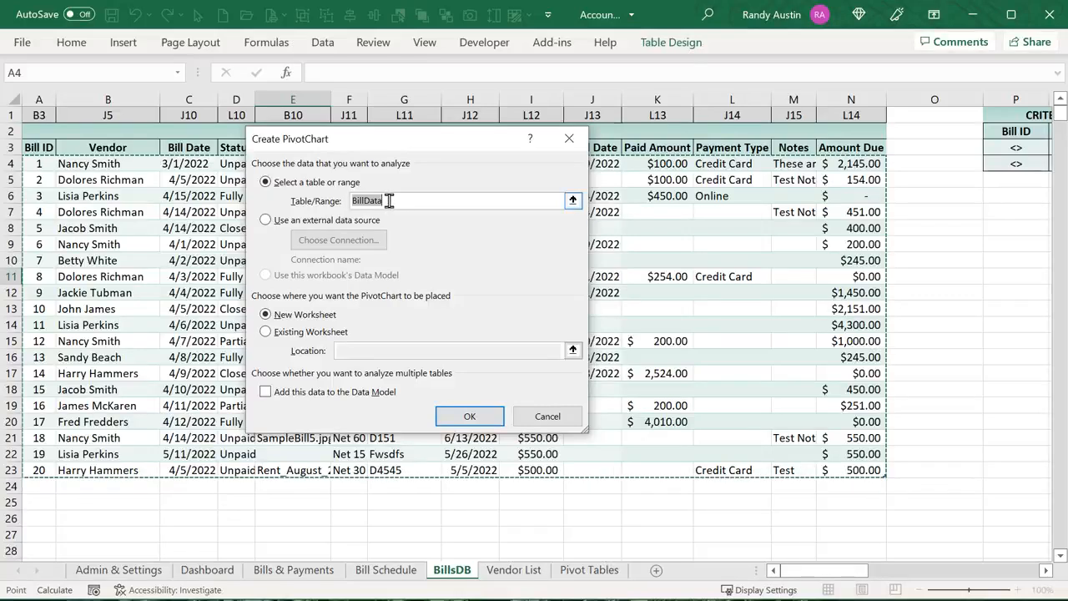
{"action": "left_click", "coordinate": [266, 332]}
{"action": "left_click", "coordinate": [390, 348]}
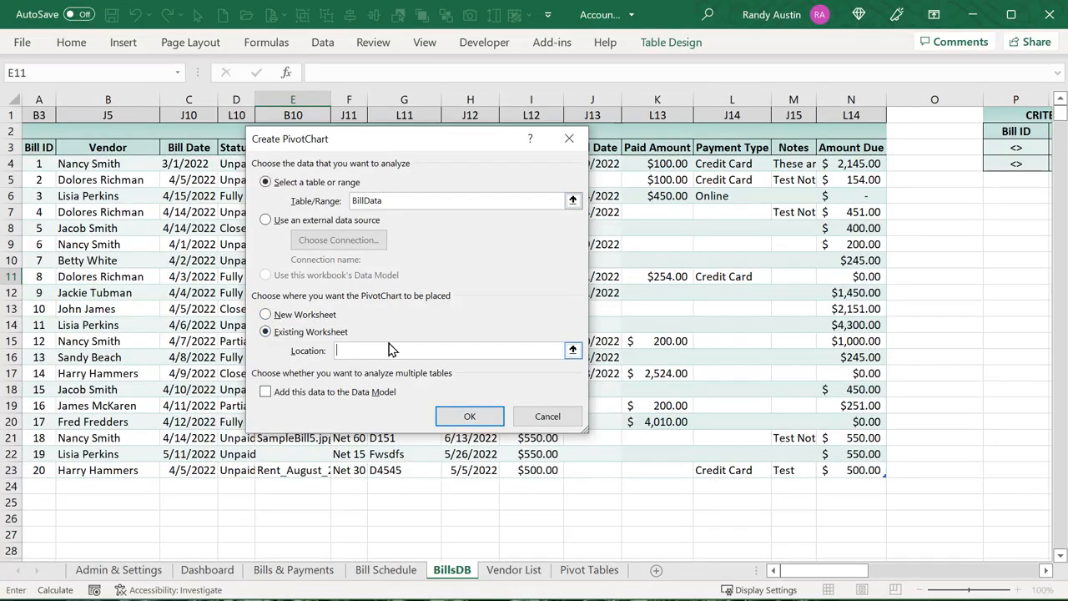
{"action": "left_click", "coordinate": [587, 570]}
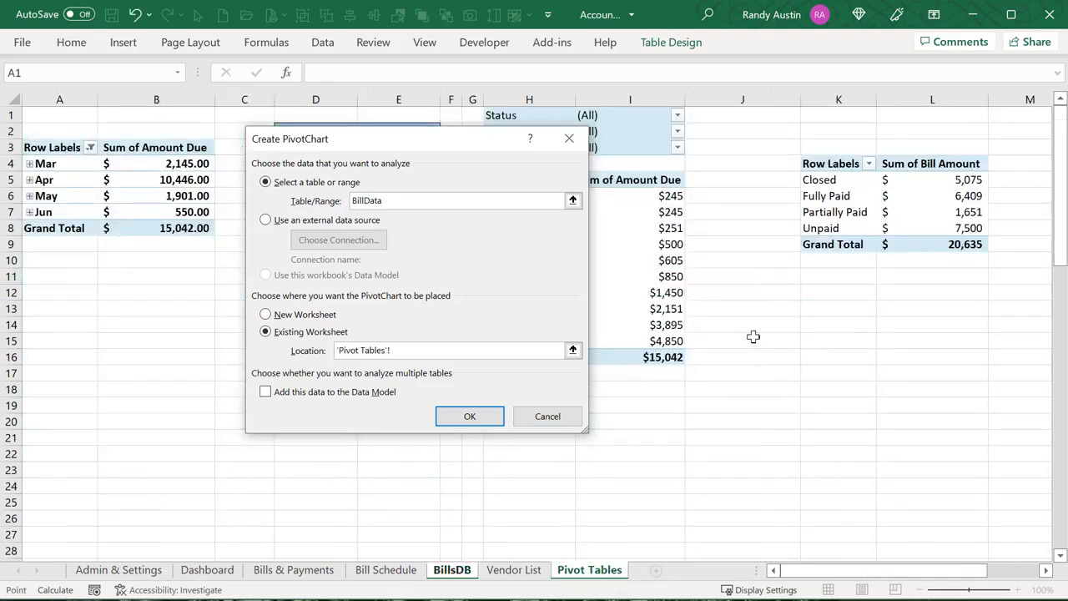
{"action": "left_click", "coordinate": [751, 338]}
{"action": "left_click", "coordinate": [496, 416]}
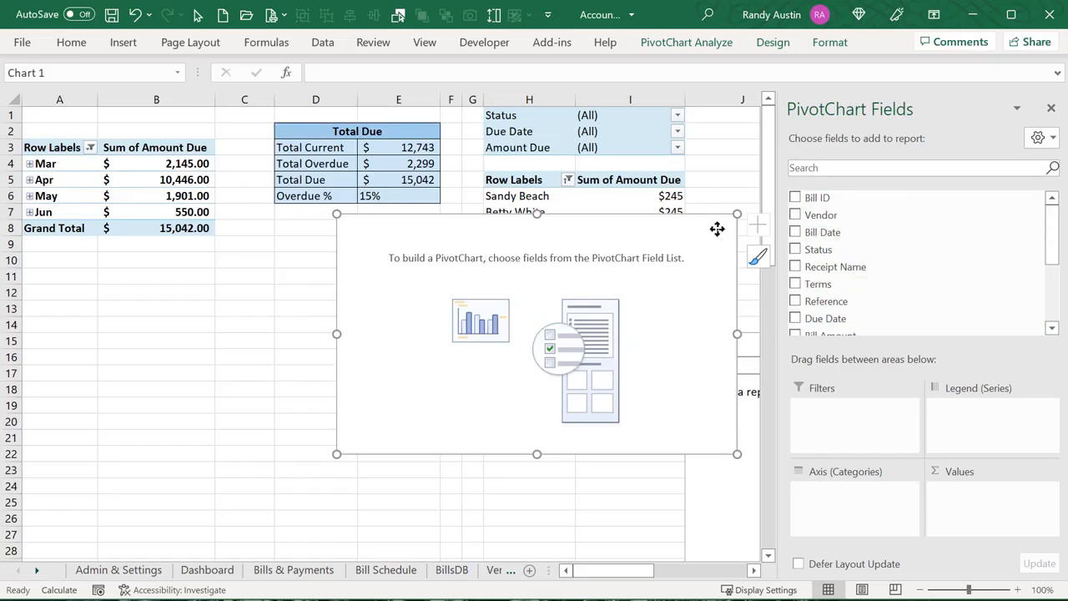
{"action": "key", "text": "Delete"}
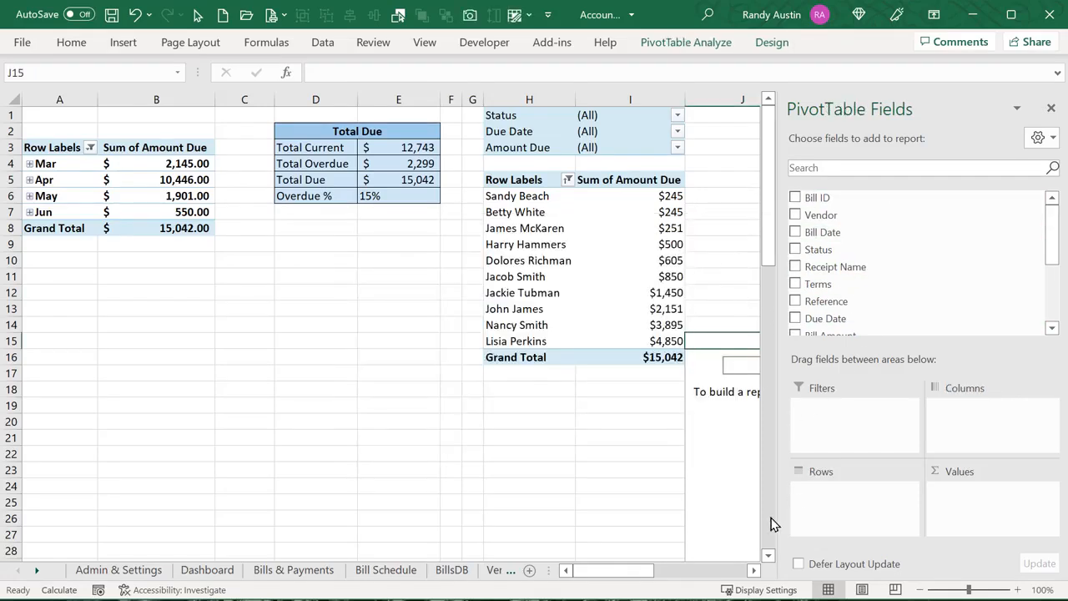
{"action": "left_click_drag", "start_coordinate": [702, 368], "coordinate": [606, 573]}
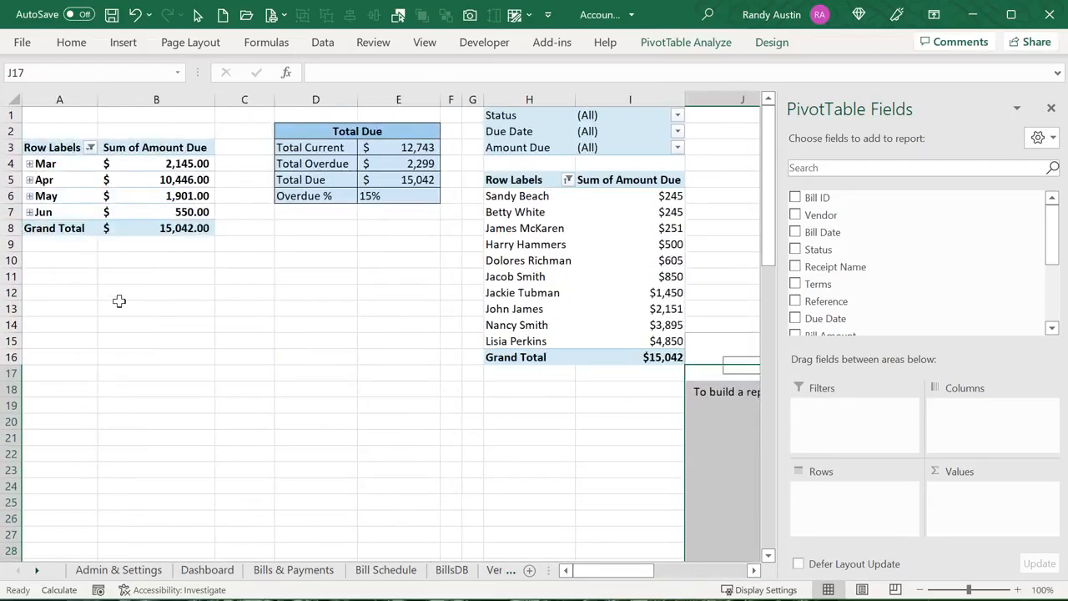
Compare the month pivot table's April total with the Dashboard chart, ending on the Dashboard
{"action": "left_click", "coordinate": [74, 167]}
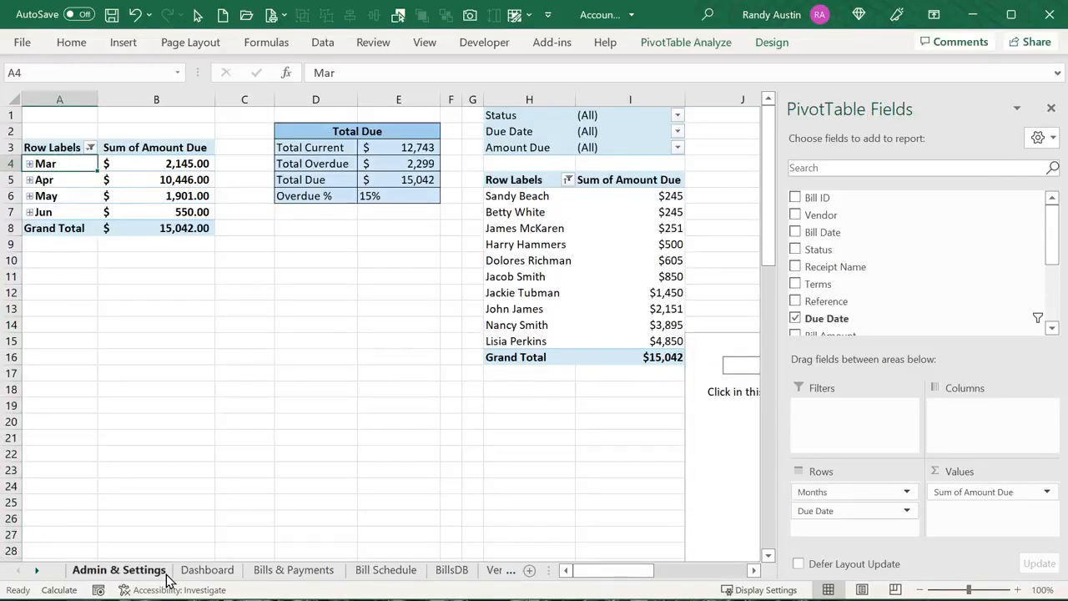
{"action": "left_click", "coordinate": [206, 570]}
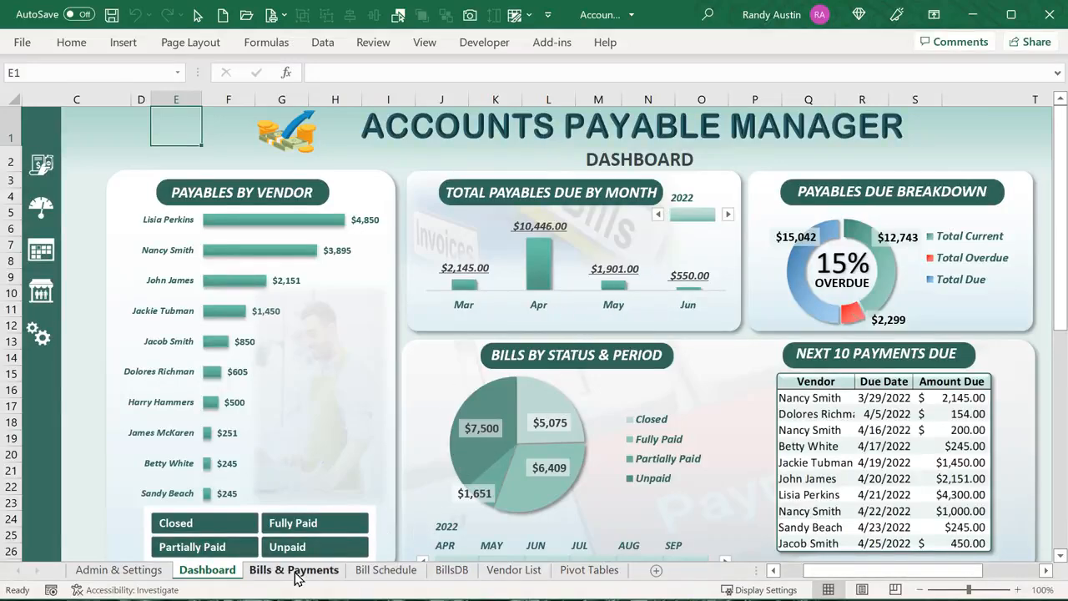
{"action": "left_click", "coordinate": [589, 571]}
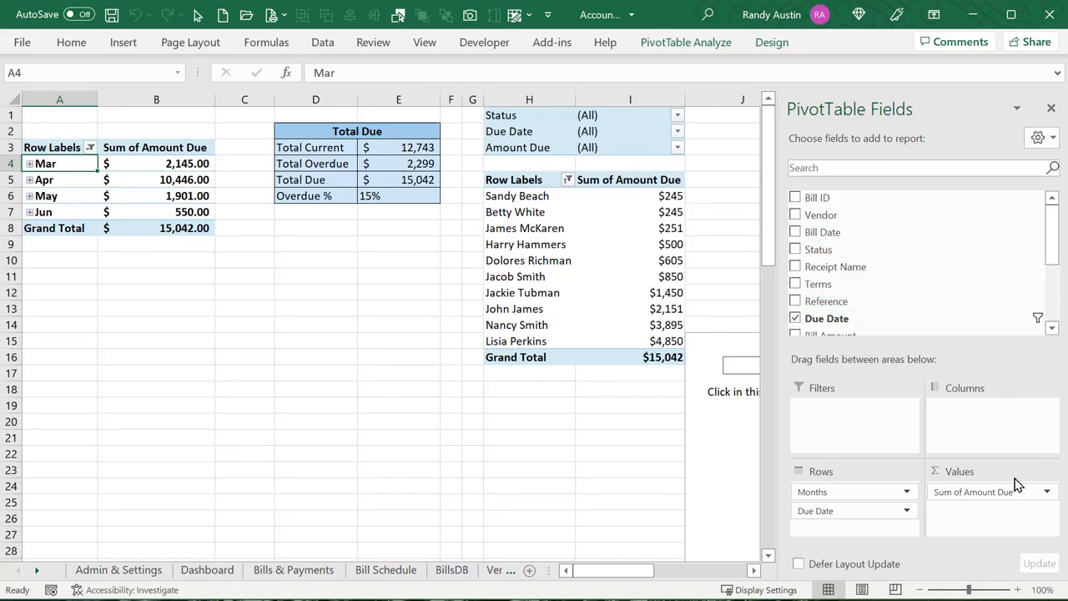
{"action": "left_click", "coordinate": [154, 181]}
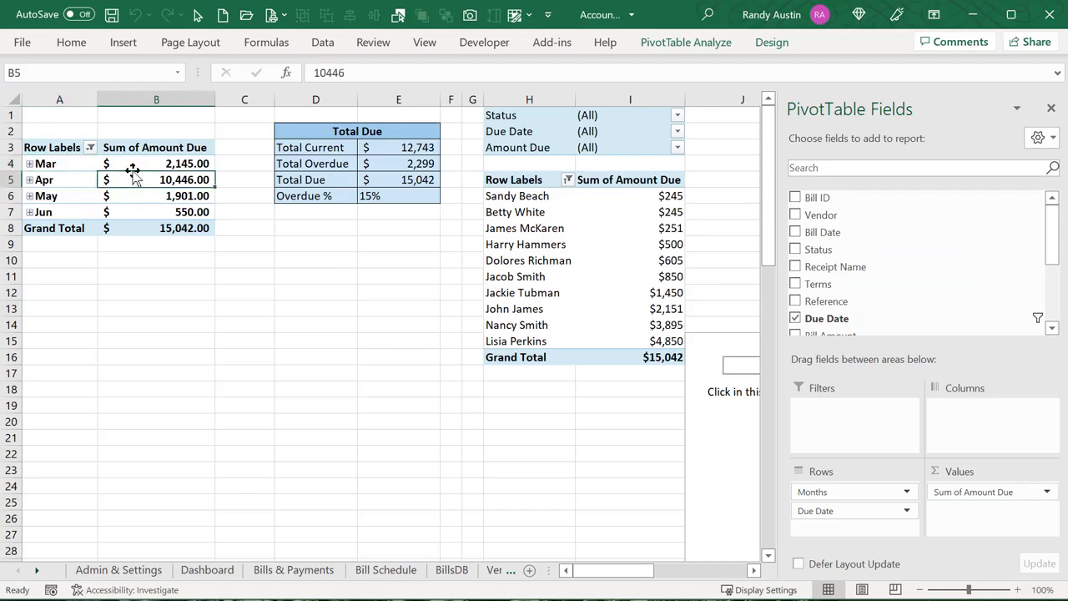
{"action": "mouse_move", "coordinate": [111, 164]}
{"action": "left_click", "coordinate": [182, 572]}
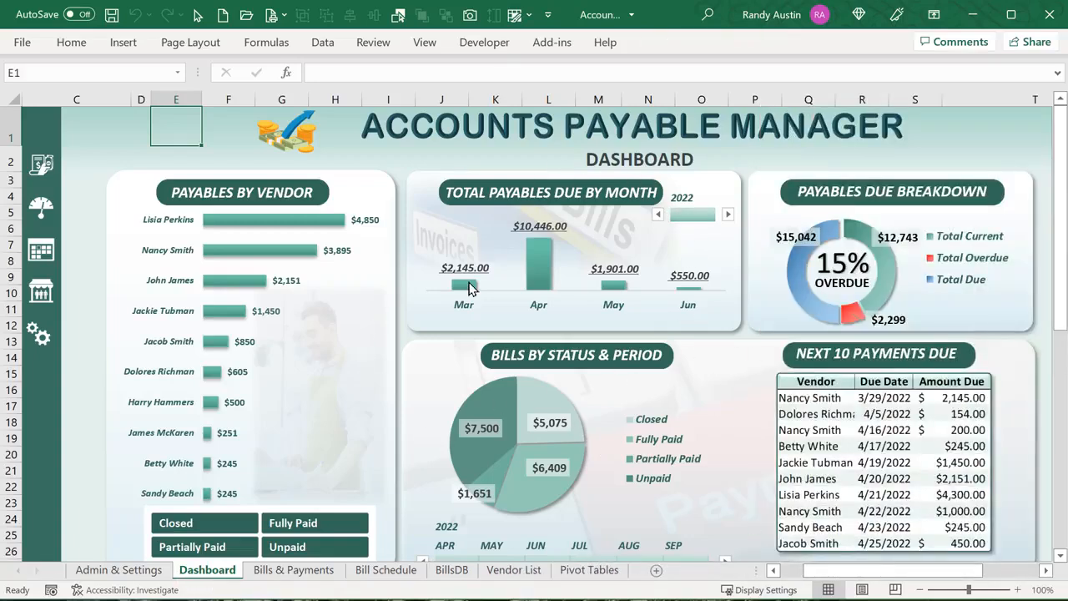
Try Paid Amount as a second value on the month chart, then remove it again
{"action": "left_click", "coordinate": [539, 267]}
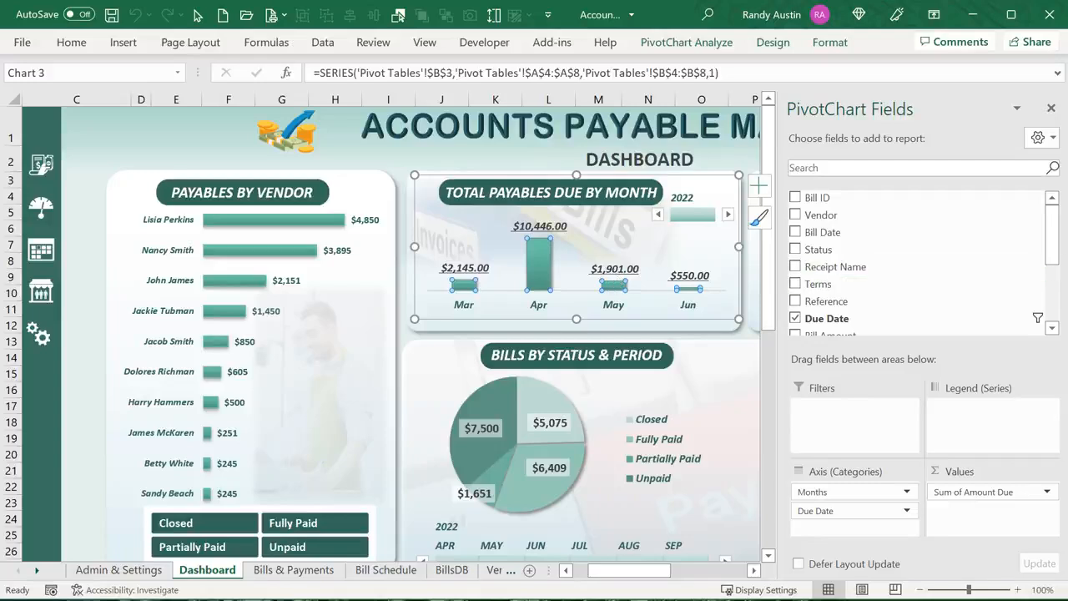
{"action": "left_click_drag", "start_coordinate": [1055, 236], "coordinate": [1057, 280]}
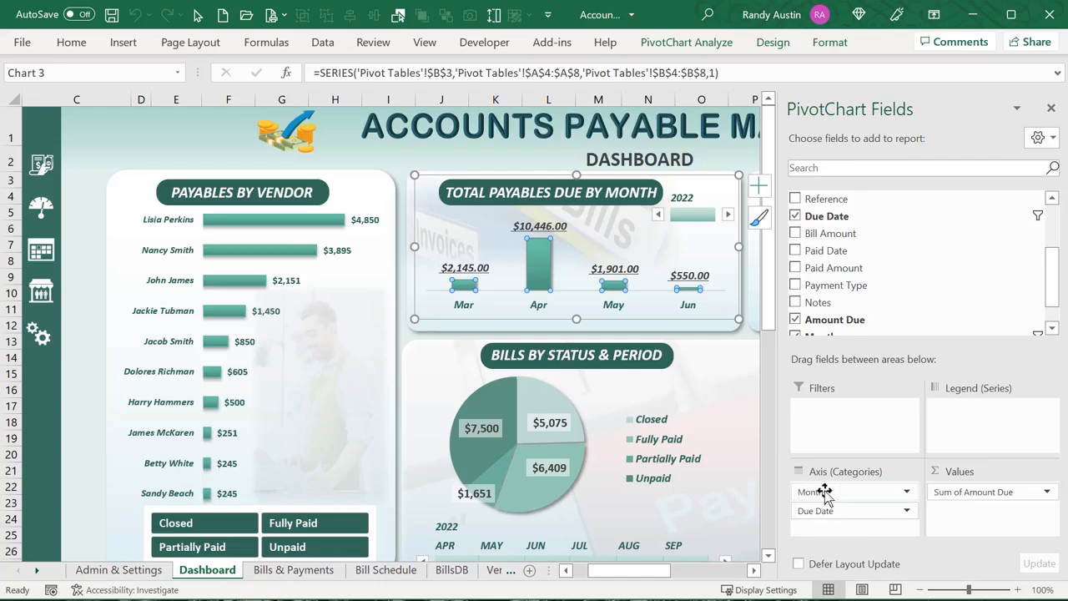
{"action": "left_click", "coordinate": [985, 492]}
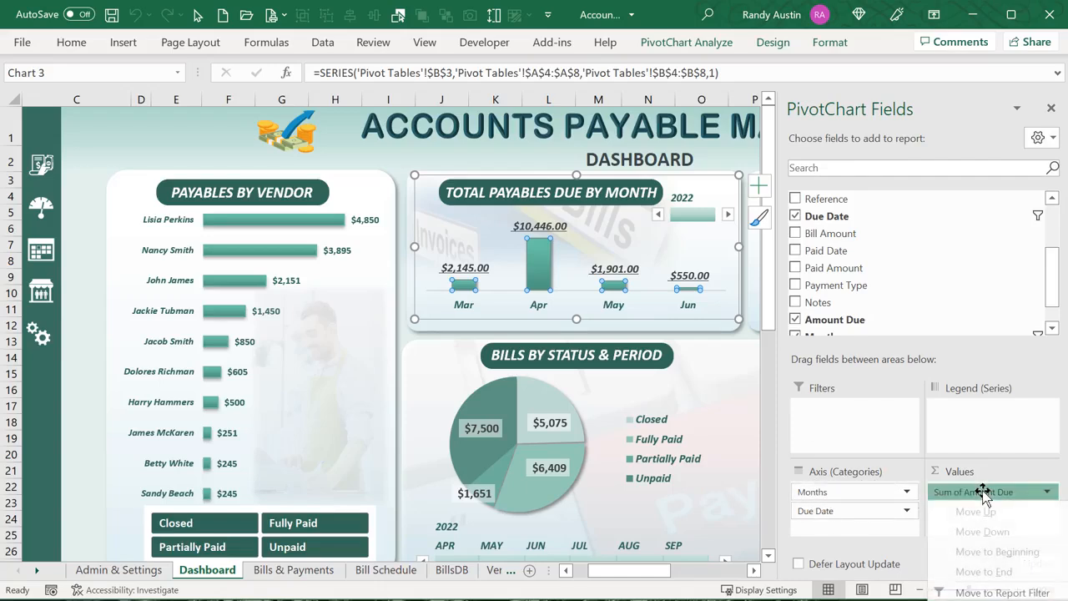
{"action": "left_click", "coordinate": [985, 493]}
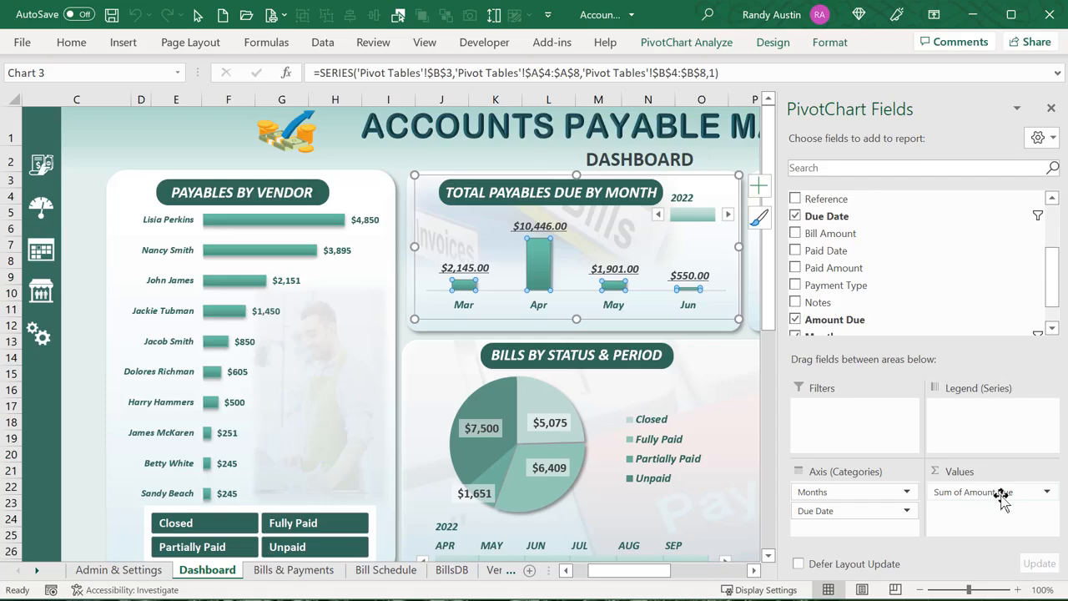
{"action": "left_click", "coordinate": [1002, 494]}
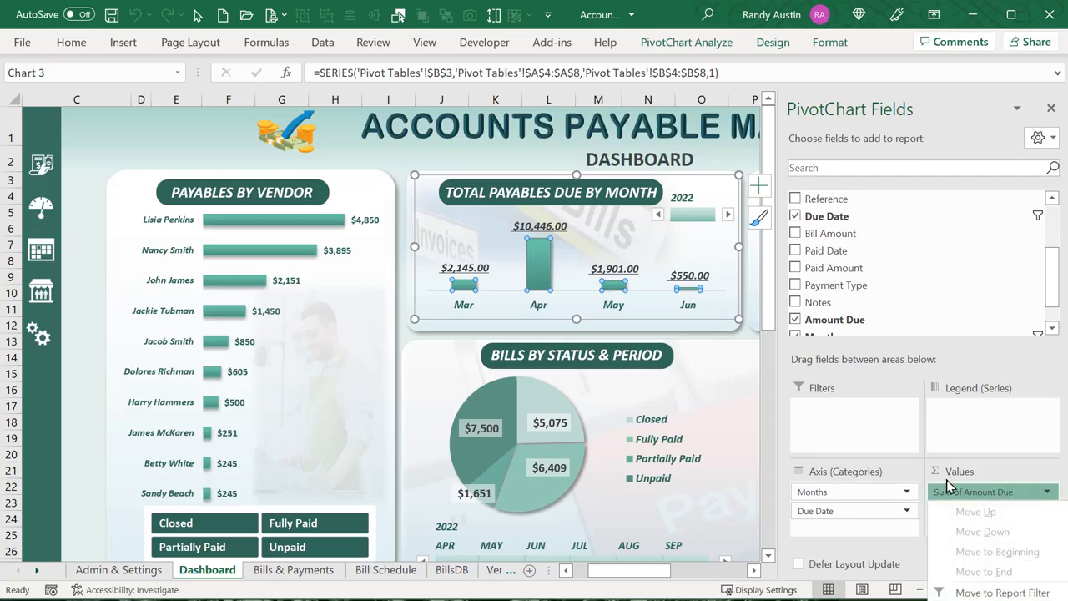
{"action": "left_click_drag", "start_coordinate": [950, 490], "coordinate": [807, 305]}
{"action": "left_click", "coordinate": [795, 268]}
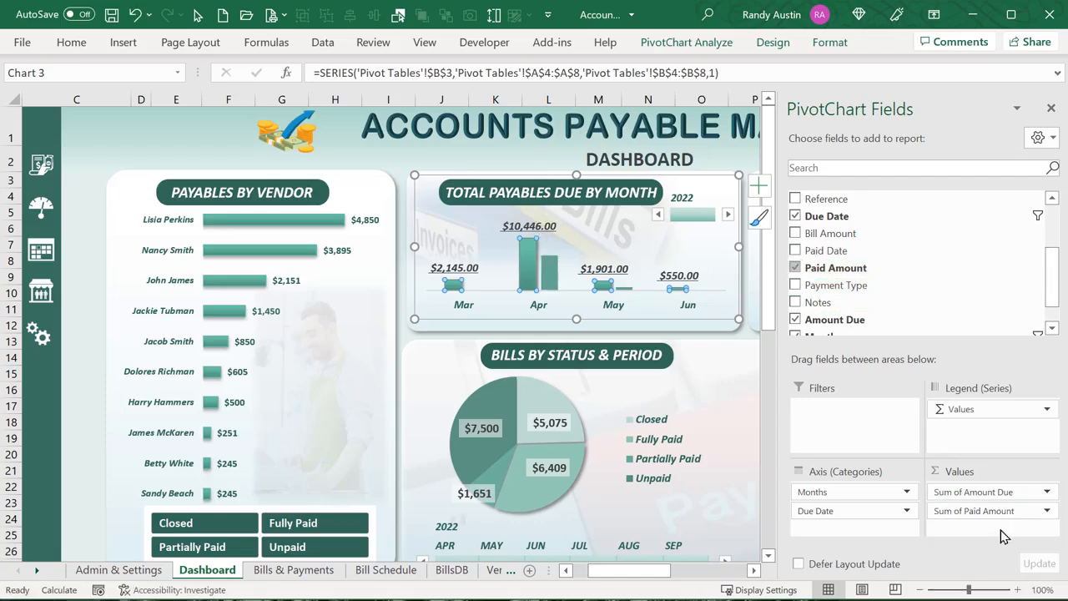
{"action": "left_click", "coordinate": [1046, 512]}
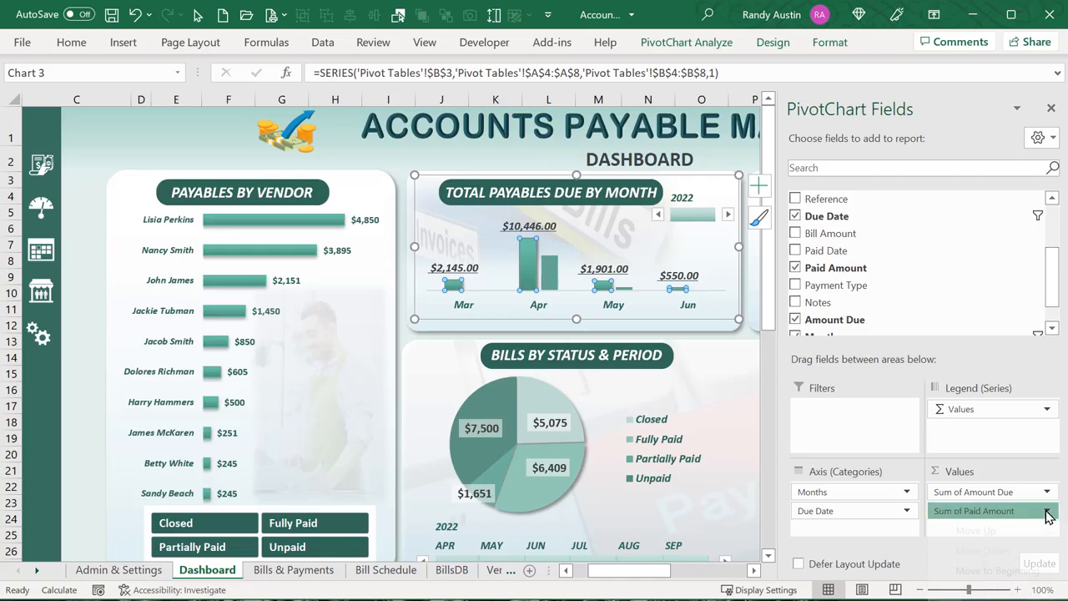
{"action": "left_click", "coordinate": [985, 599]}
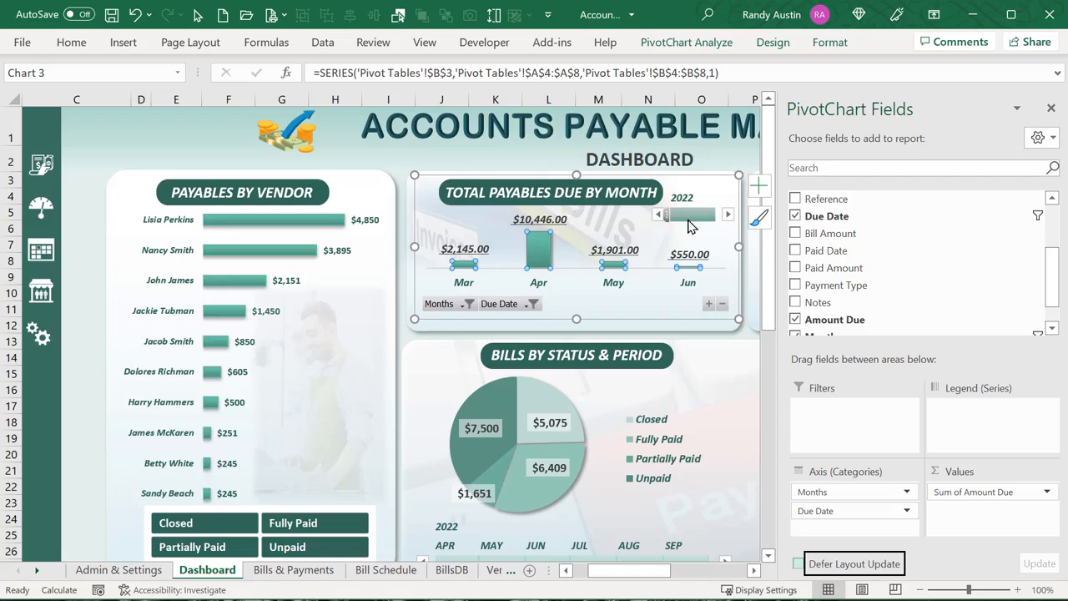
Hide the Due Date axis field buttons, then hide all remaining field buttons on the chart
{"action": "right_click", "coordinate": [533, 307]}
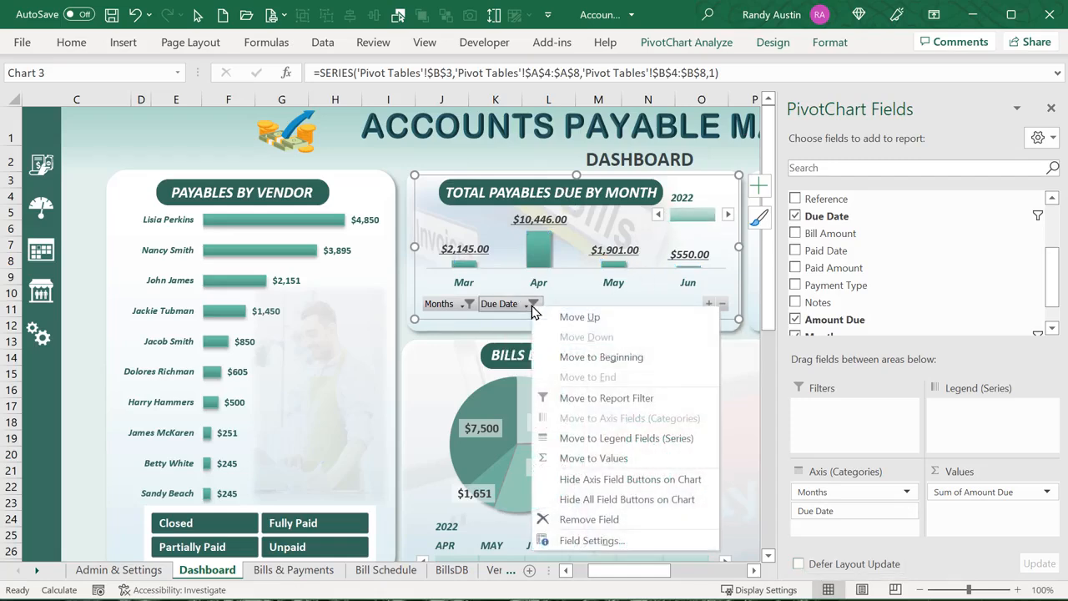
{"action": "left_click", "coordinate": [603, 478]}
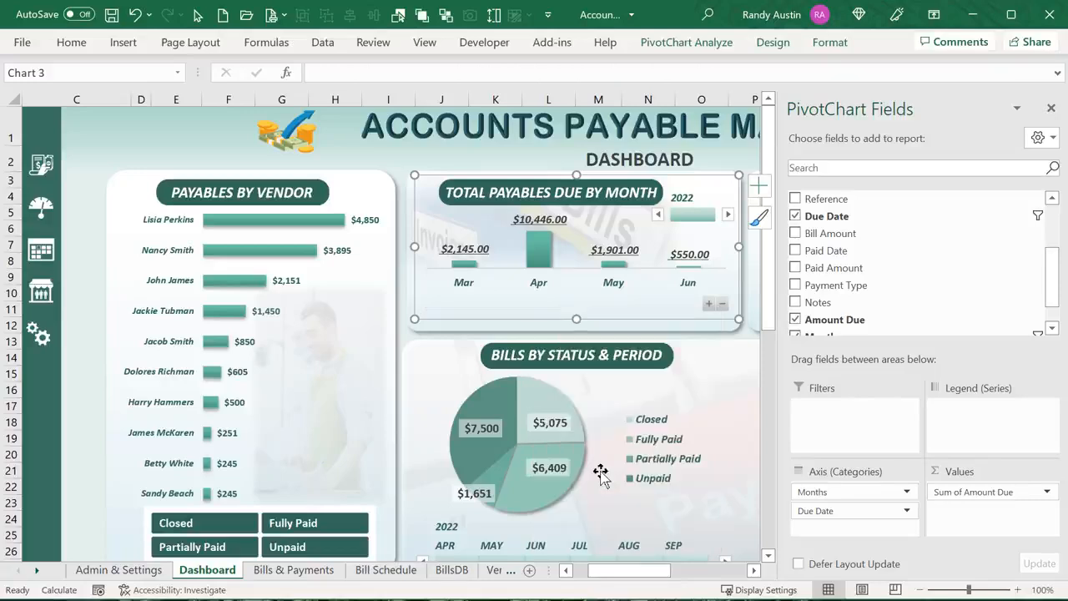
{"action": "right_click", "coordinate": [680, 304]}
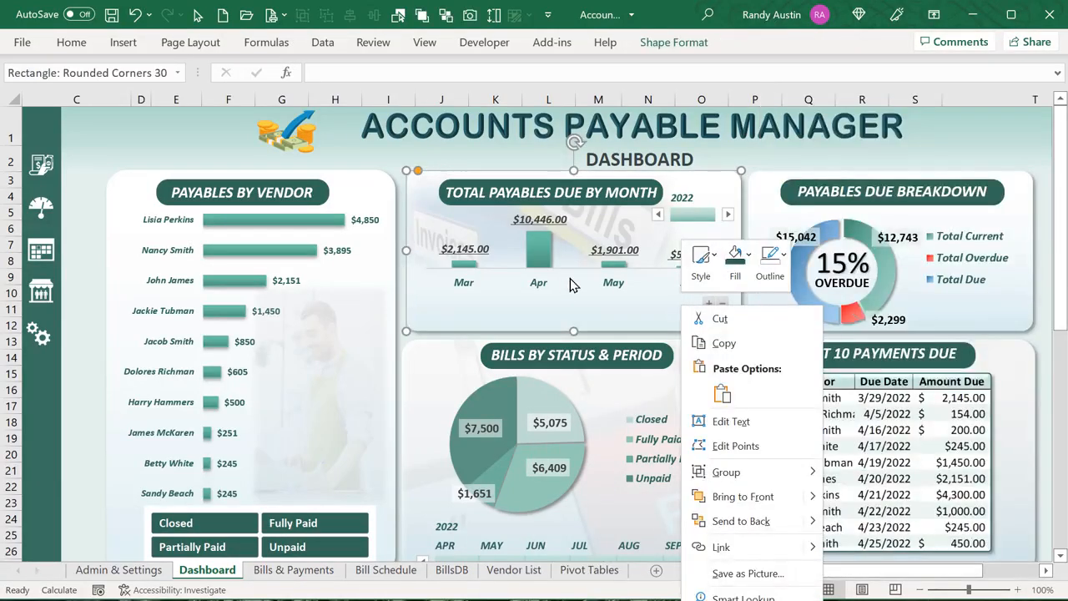
{"action": "left_click", "coordinate": [671, 303]}
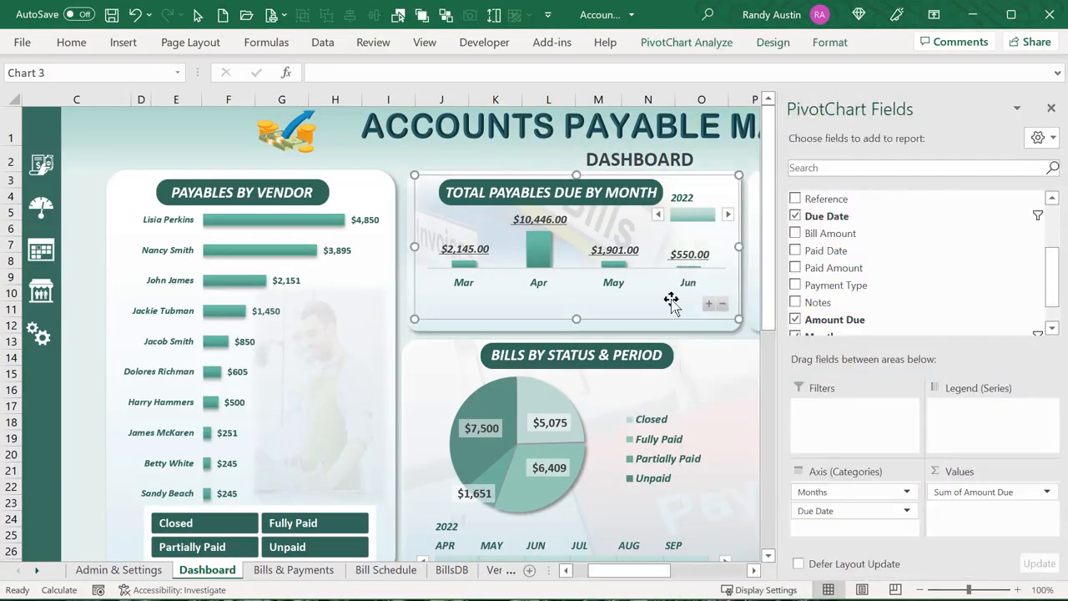
{"action": "left_click", "coordinate": [692, 43]}
{"action": "left_click", "coordinate": [918, 114]}
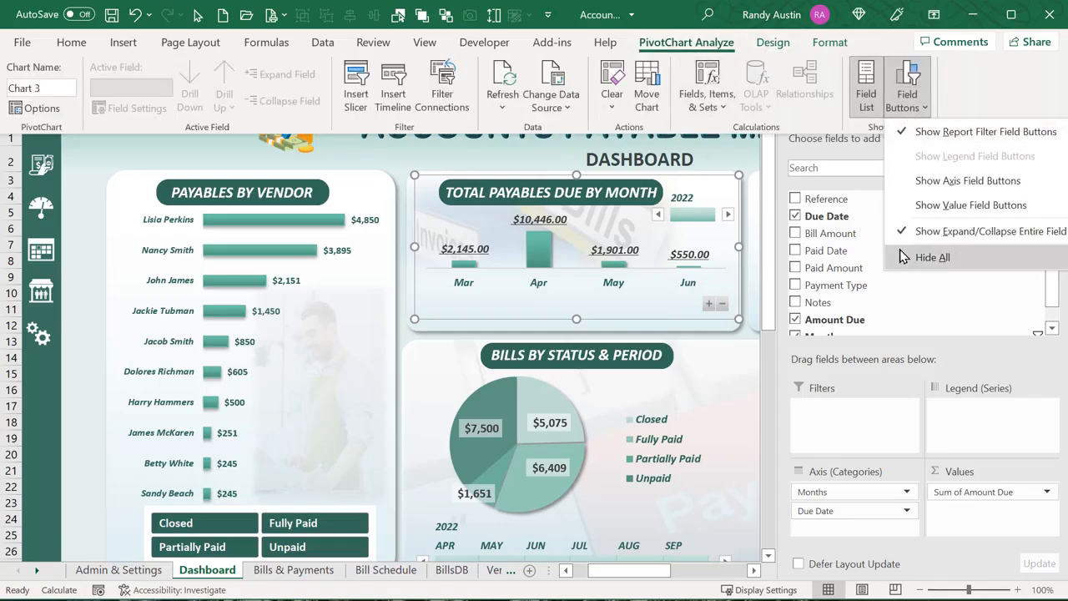
{"action": "left_click", "coordinate": [932, 257]}
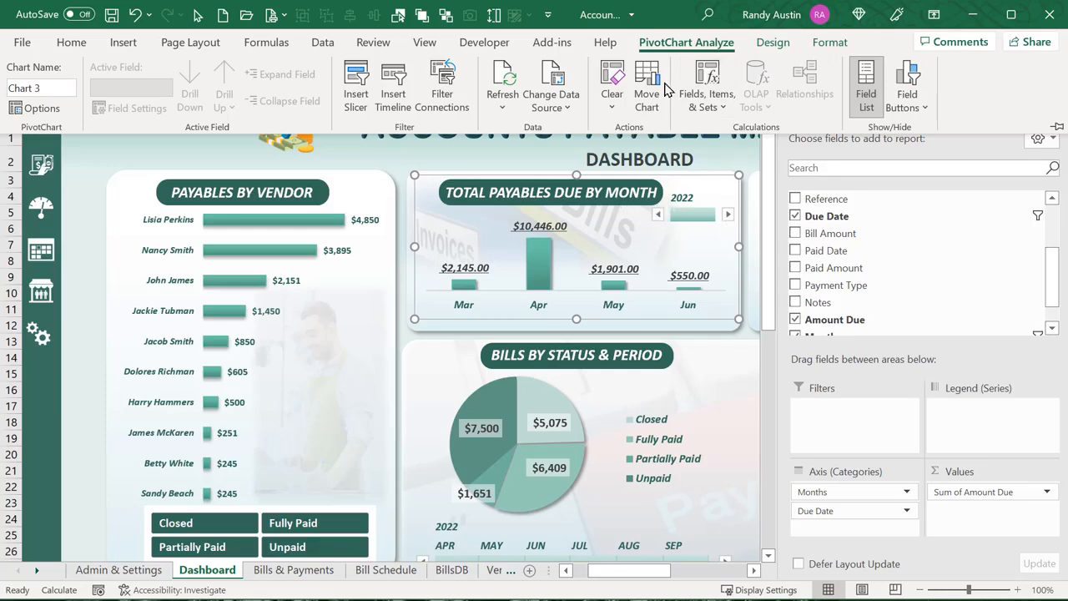
Insert a Due Date timeline and move it toward the dashboard centre
{"action": "left_click", "coordinate": [393, 100]}
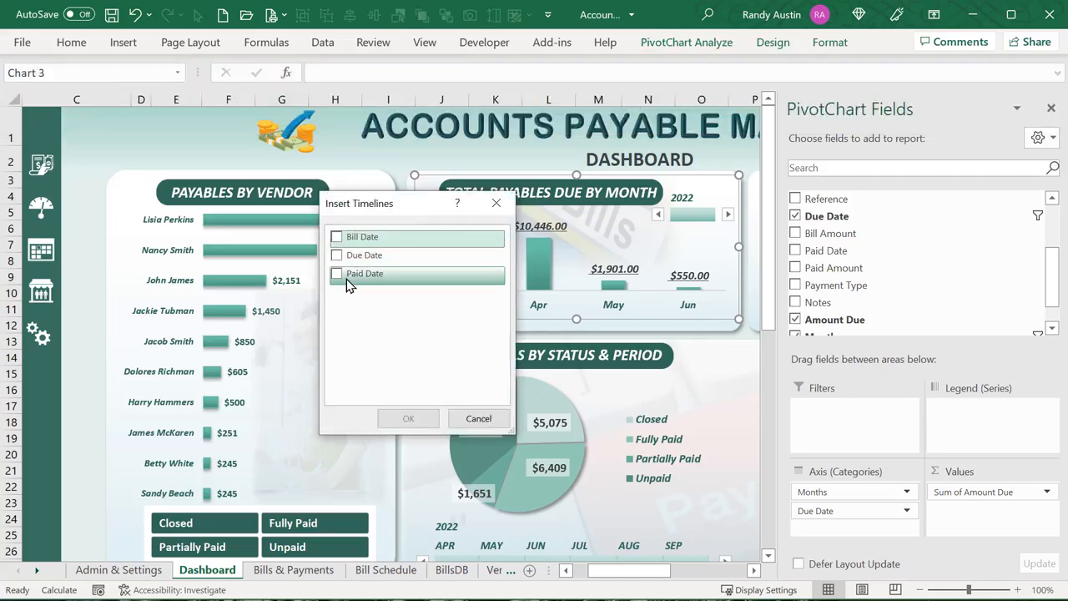
{"action": "left_click", "coordinate": [336, 254]}
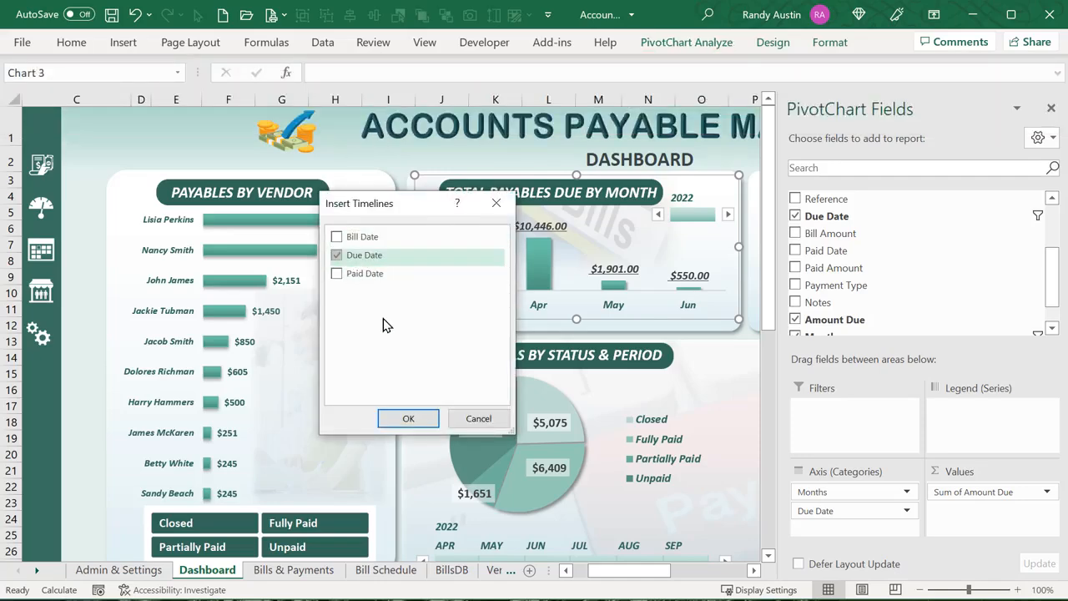
{"action": "left_click", "coordinate": [409, 418]}
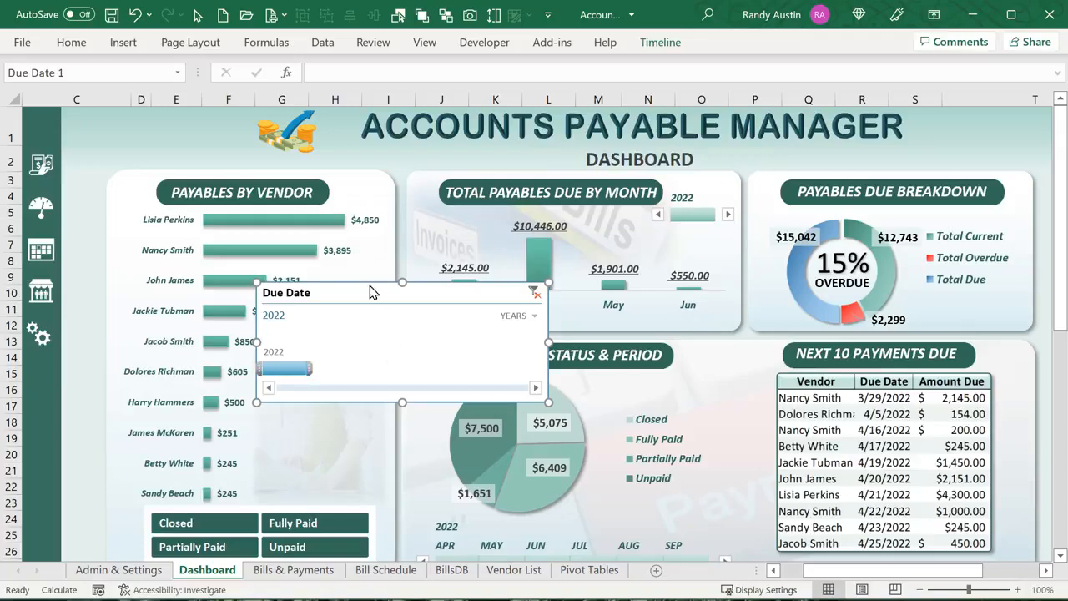
{"action": "left_click_drag", "start_coordinate": [371, 284], "coordinate": [595, 272]}
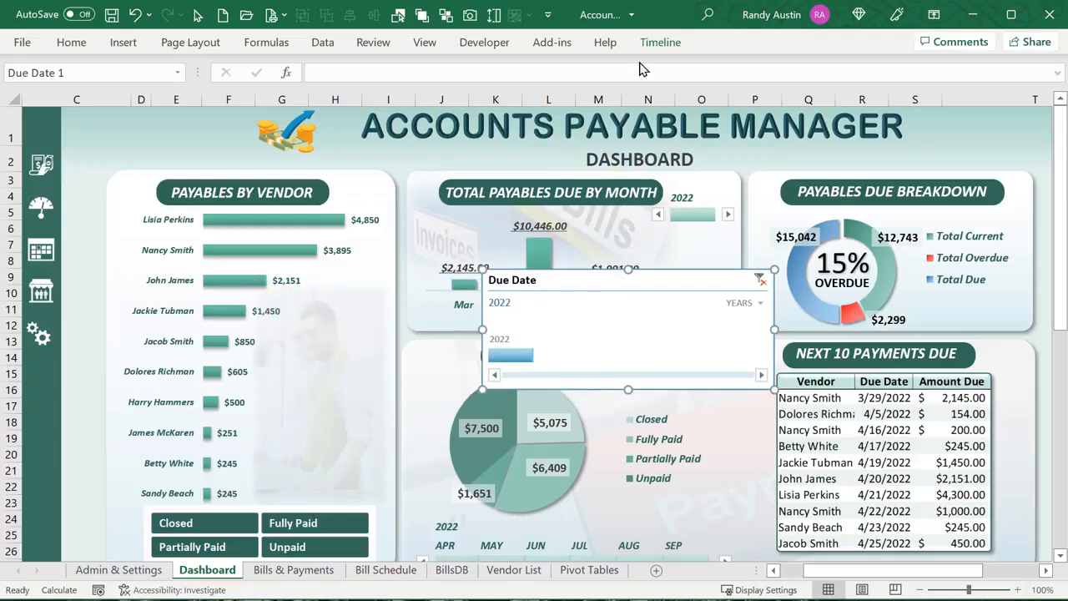
Give the timeline a transparent style, hide its header and time level, then resize and reposition it
{"action": "left_click", "coordinate": [660, 42]}
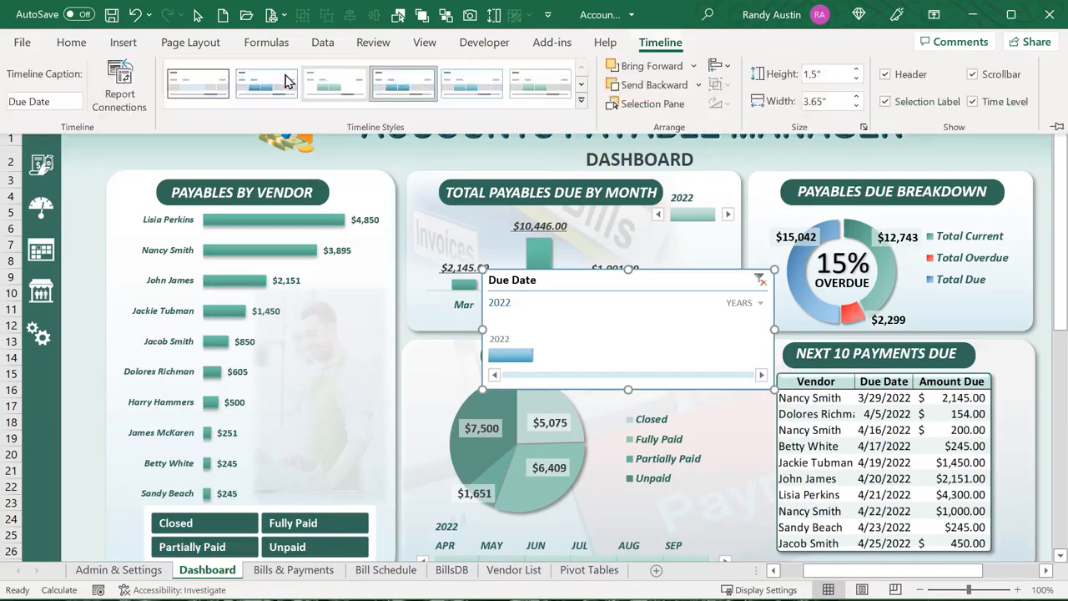
{"action": "left_click", "coordinate": [326, 96]}
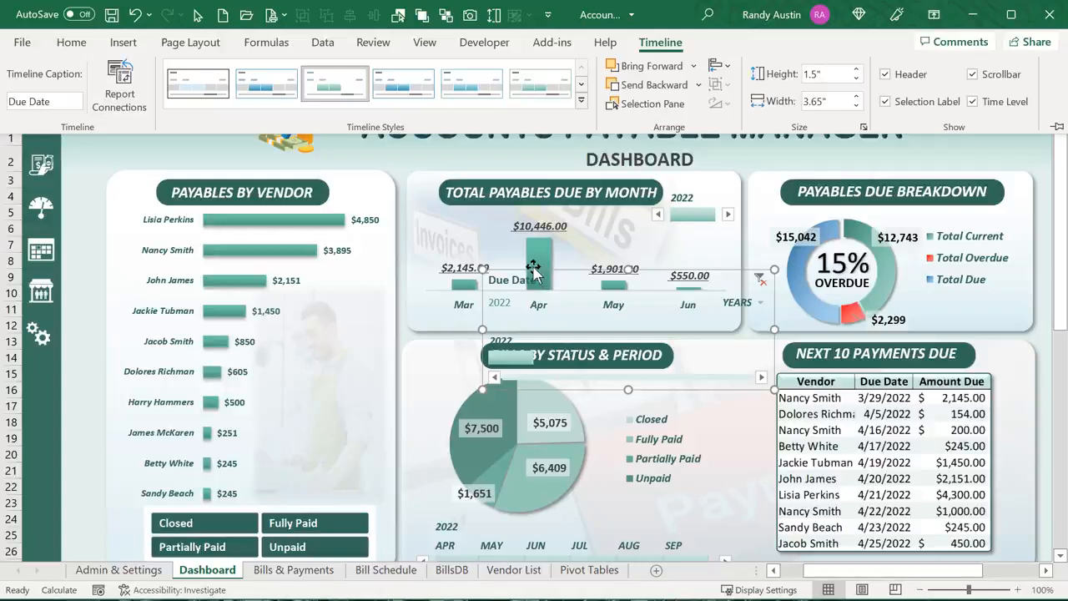
{"action": "key", "text": "ctrl+F1"}
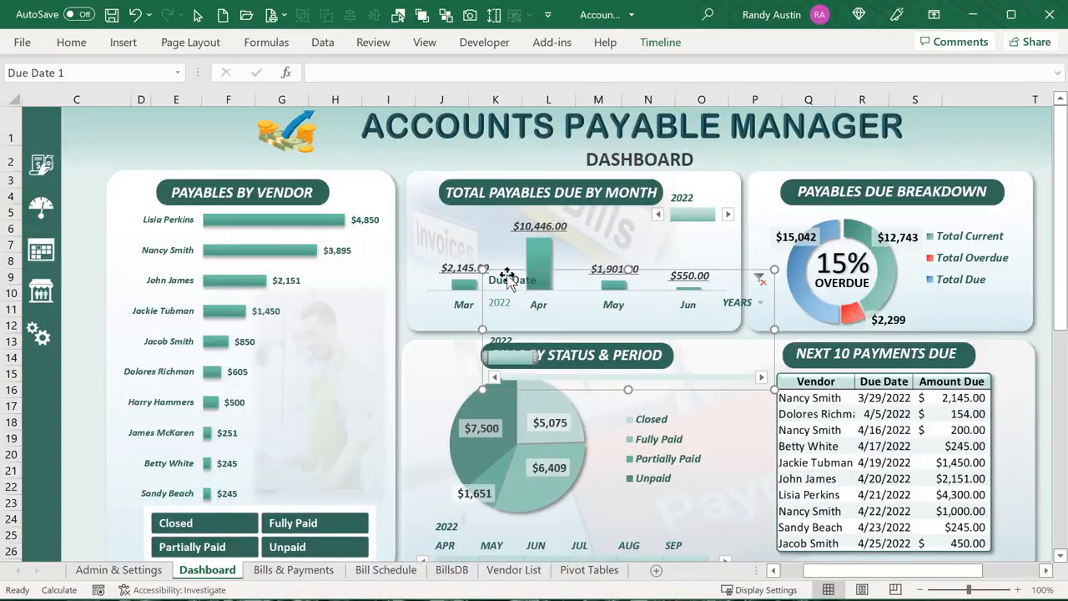
{"action": "left_click_drag", "start_coordinate": [507, 276], "coordinate": [447, 384]}
{"action": "left_click", "coordinate": [660, 42]}
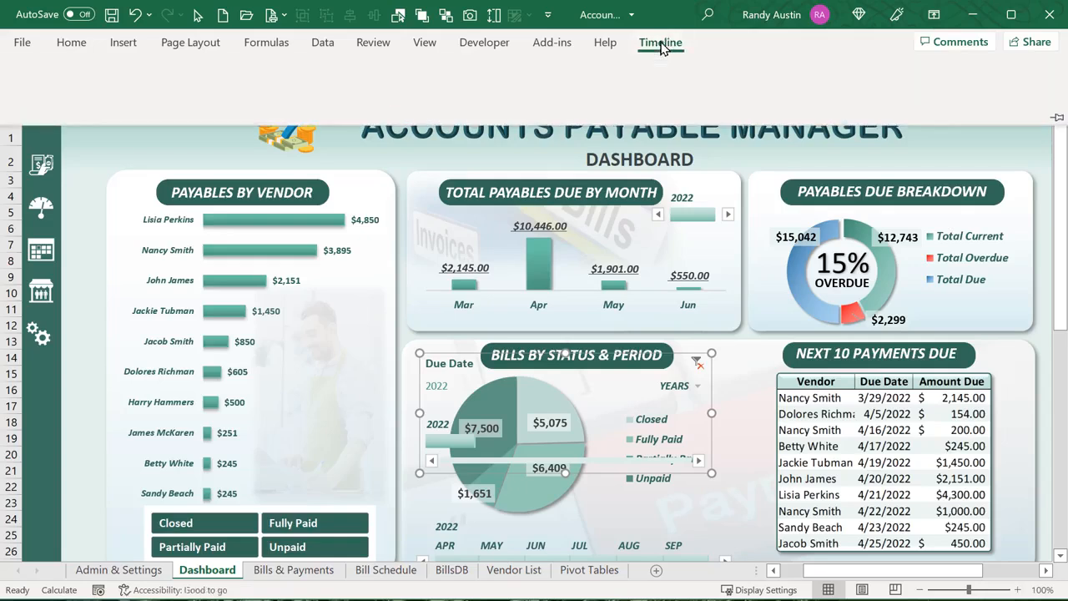
{"action": "left_click", "coordinate": [890, 73]}
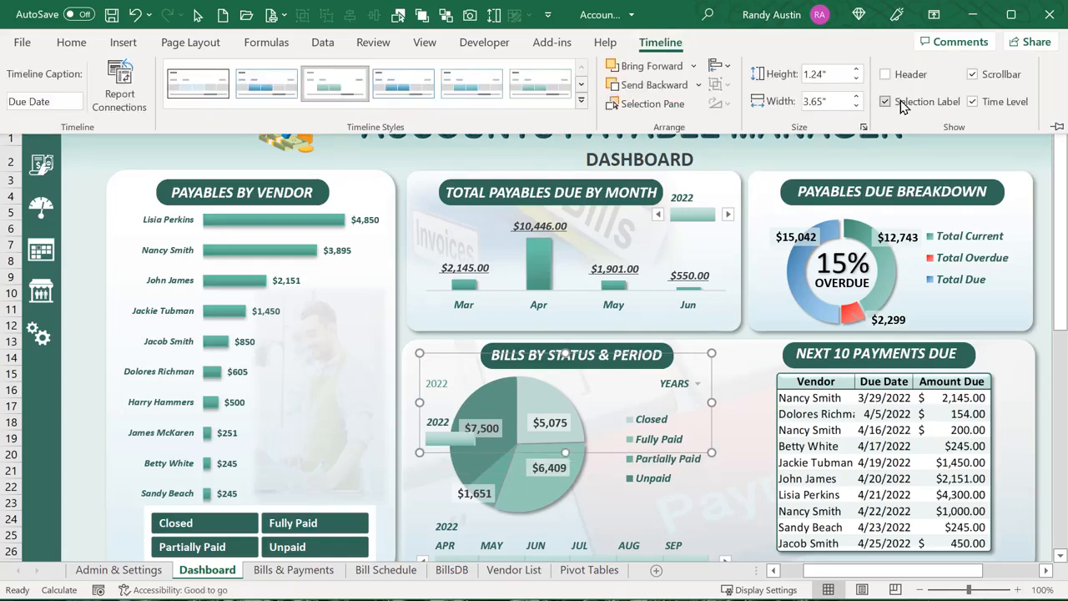
{"action": "left_click", "coordinate": [973, 101]}
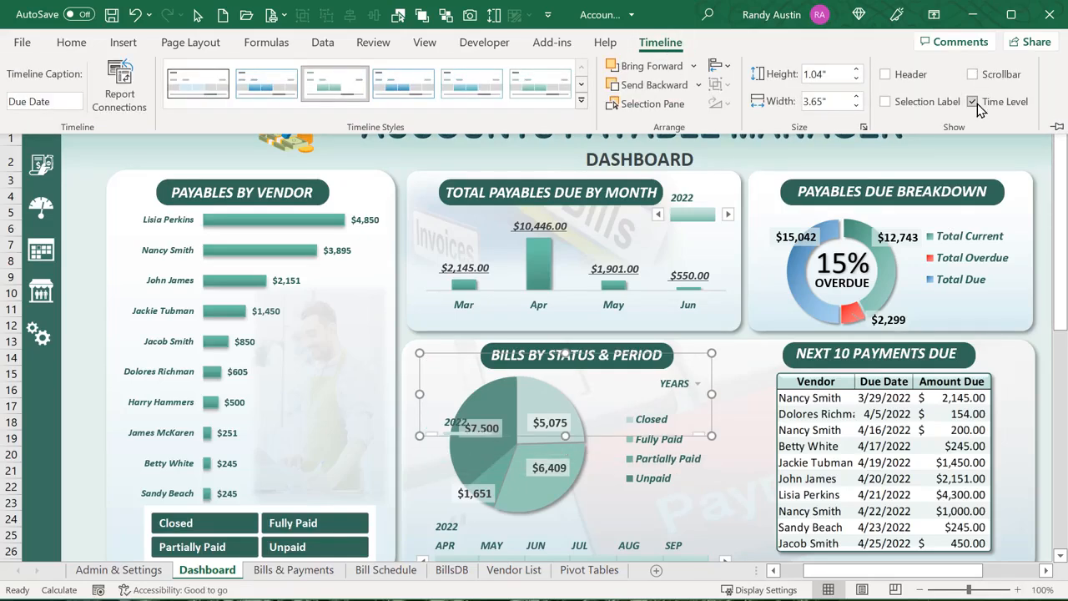
{"action": "key", "text": "ctrl+F1"}
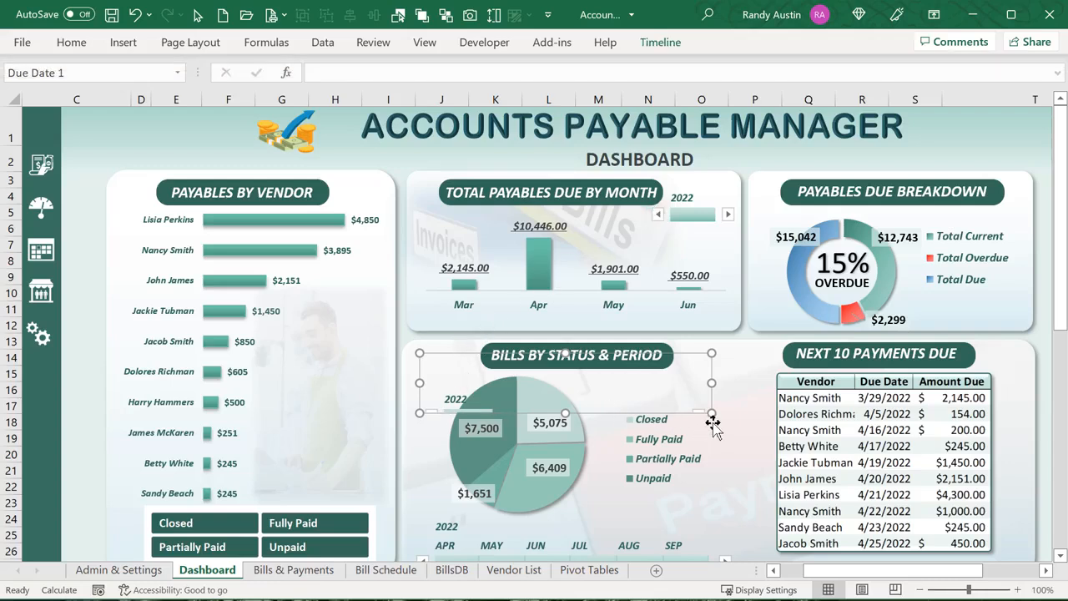
{"action": "left_click_drag", "start_coordinate": [712, 414], "coordinate": [578, 456]}
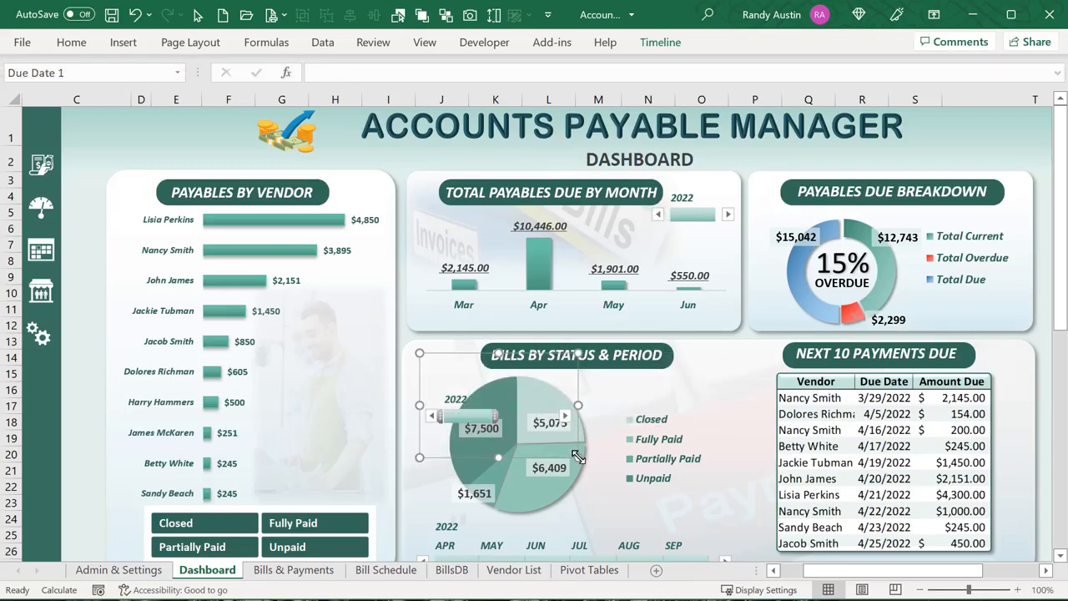
{"action": "left_click_drag", "start_coordinate": [478, 456], "coordinate": [718, 425]}
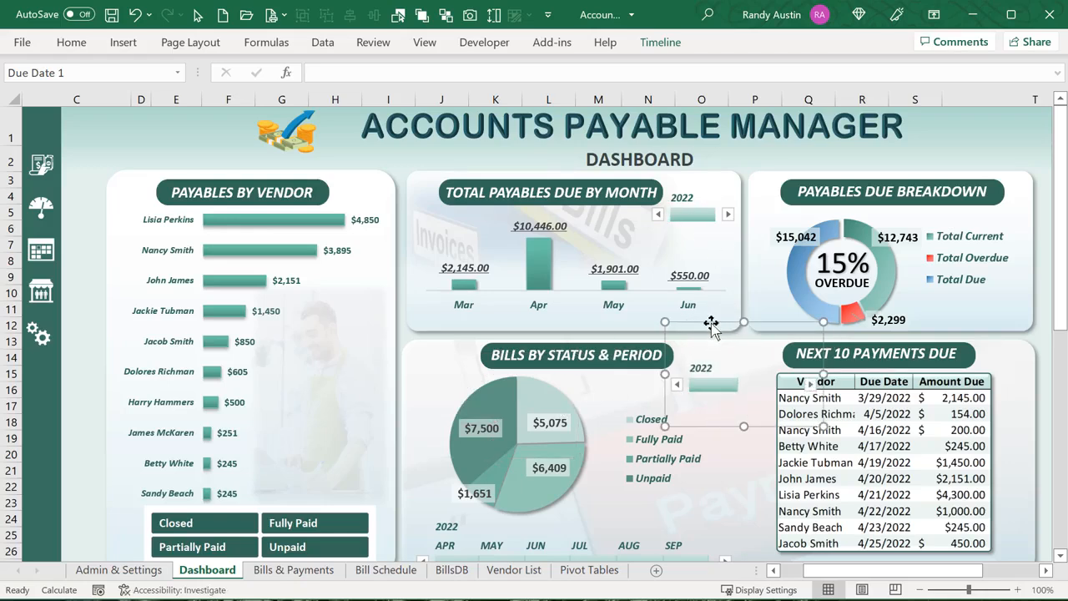
Delete the extra timeline and check the Total Due block on the Pivot Tables sheet
{"action": "key", "text": "Delete"}
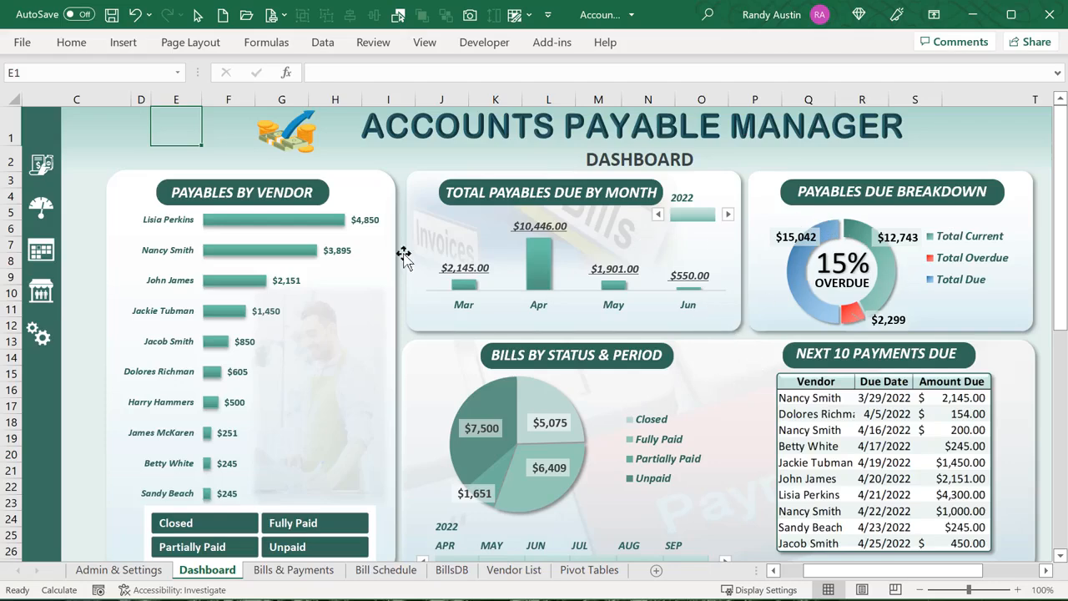
{"action": "left_click", "coordinate": [593, 570]}
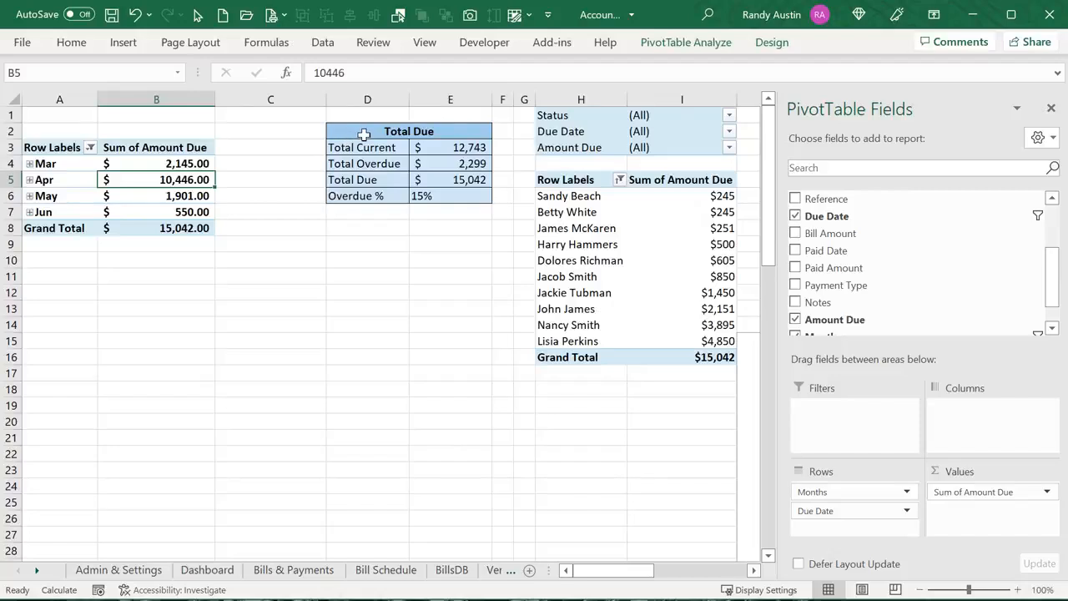
{"action": "left_click_drag", "start_coordinate": [363, 133], "coordinate": [455, 198]}
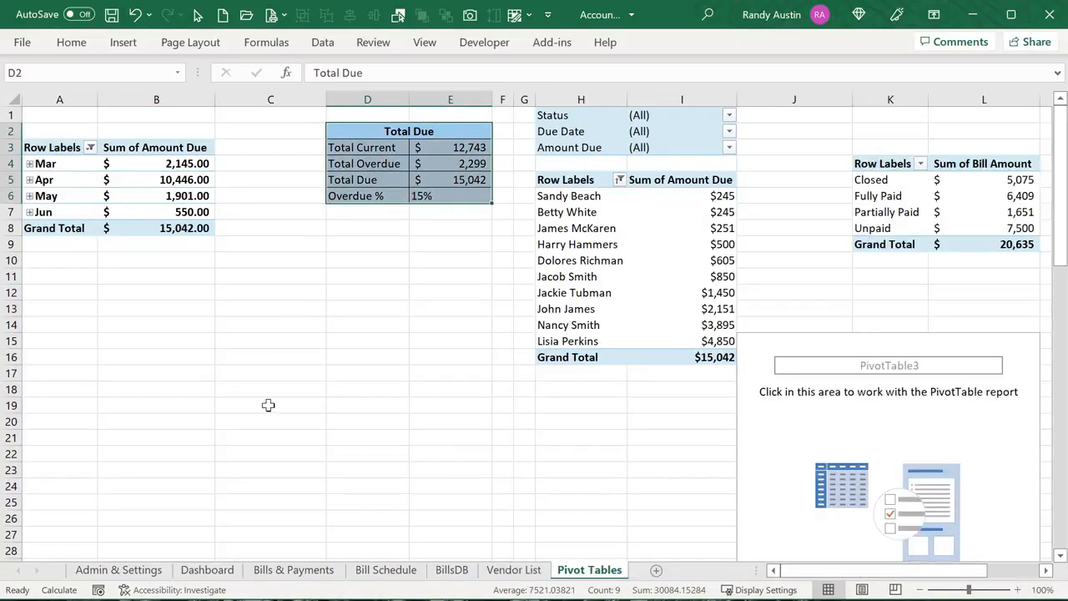
{"action": "left_click", "coordinate": [207, 573]}
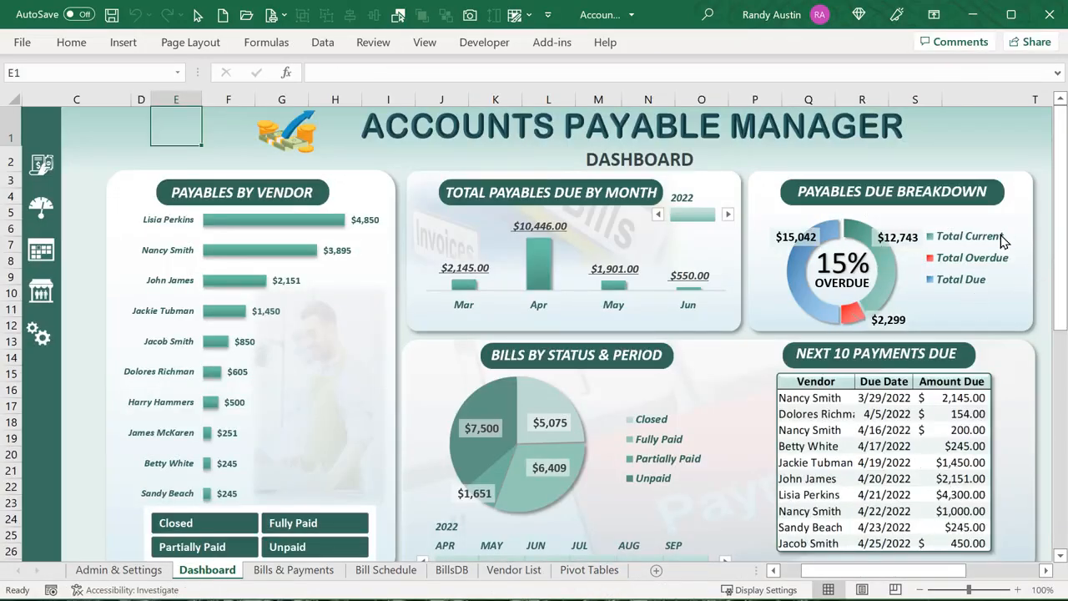
{"action": "left_click", "coordinate": [886, 273]}
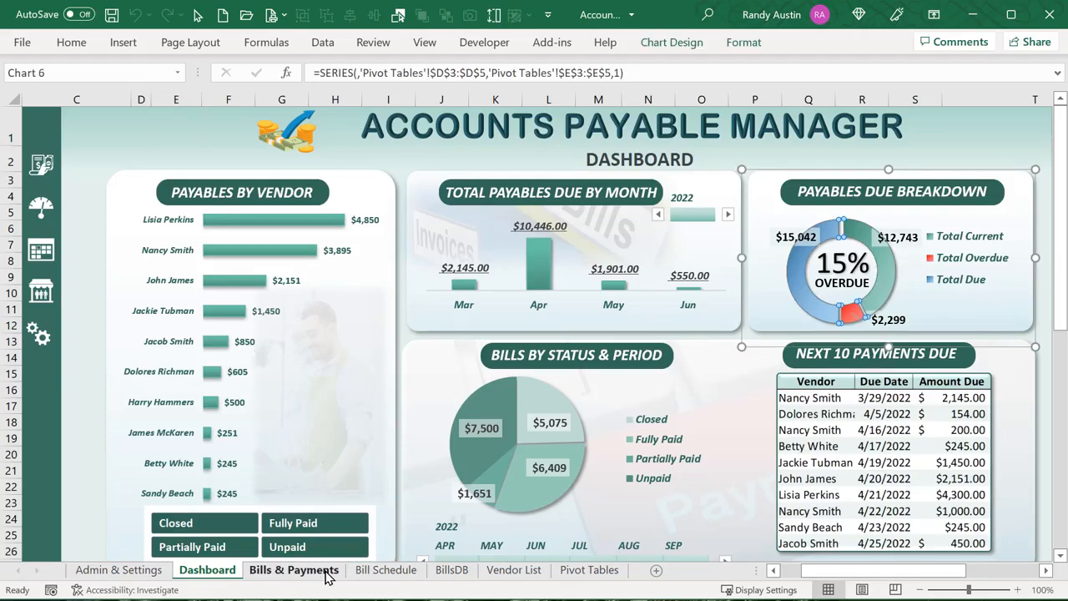
{"action": "left_click", "coordinate": [576, 569]}
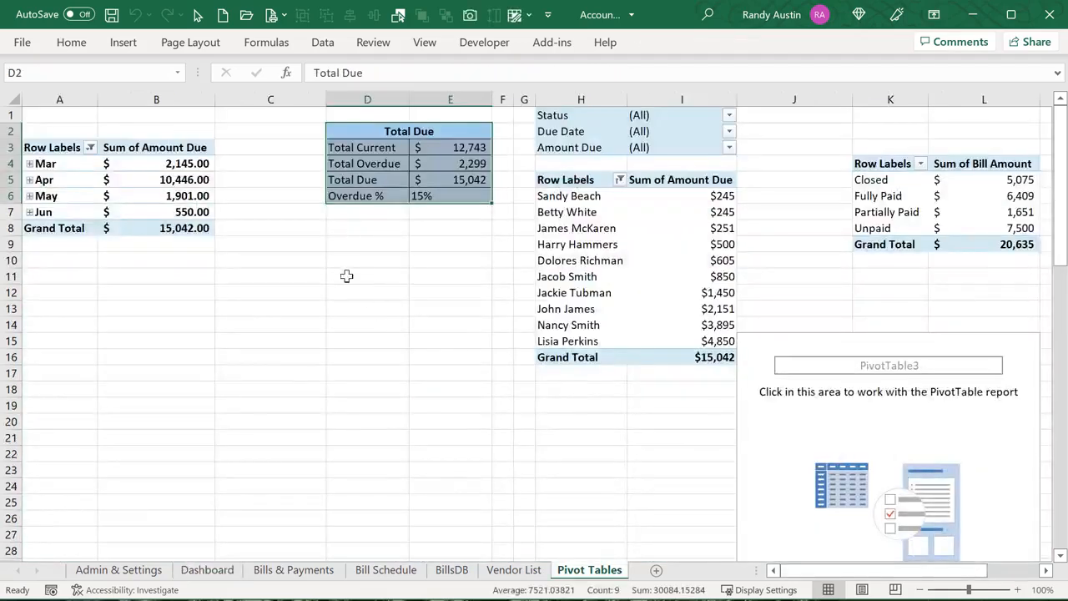
{"action": "left_click", "coordinate": [407, 150]}
{"action": "left_click", "coordinate": [423, 146]}
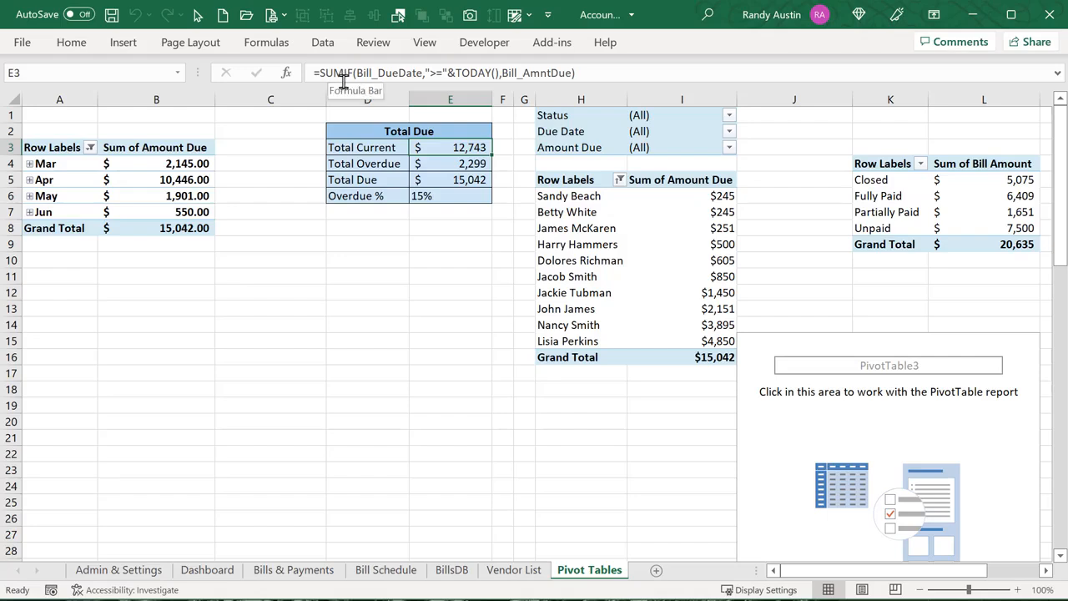
{"action": "left_click", "coordinate": [393, 73]}
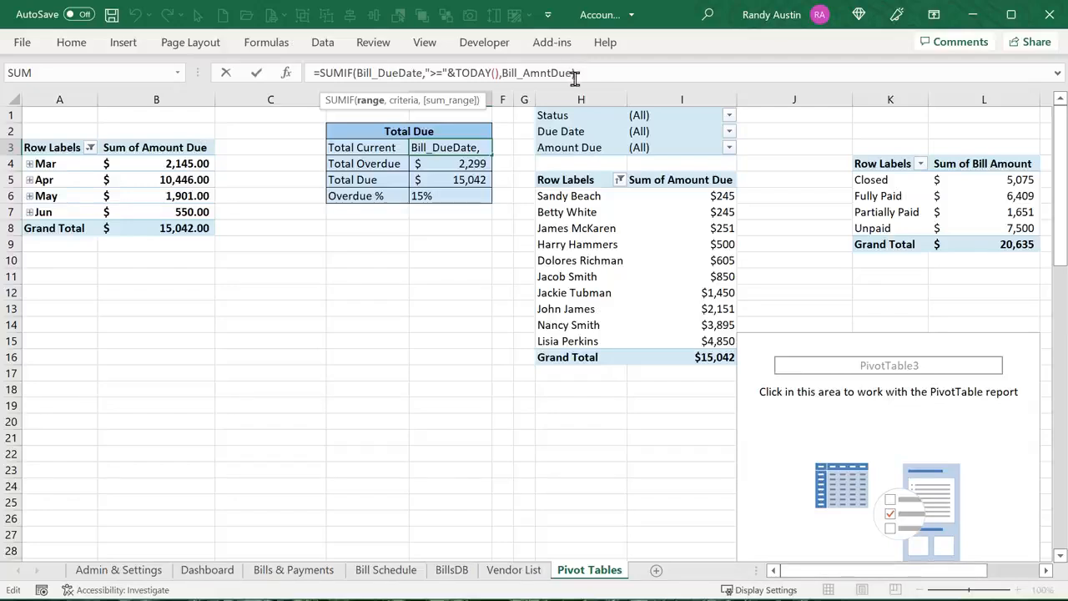
{"action": "left_click_drag", "start_coordinate": [575, 73], "coordinate": [509, 69]}
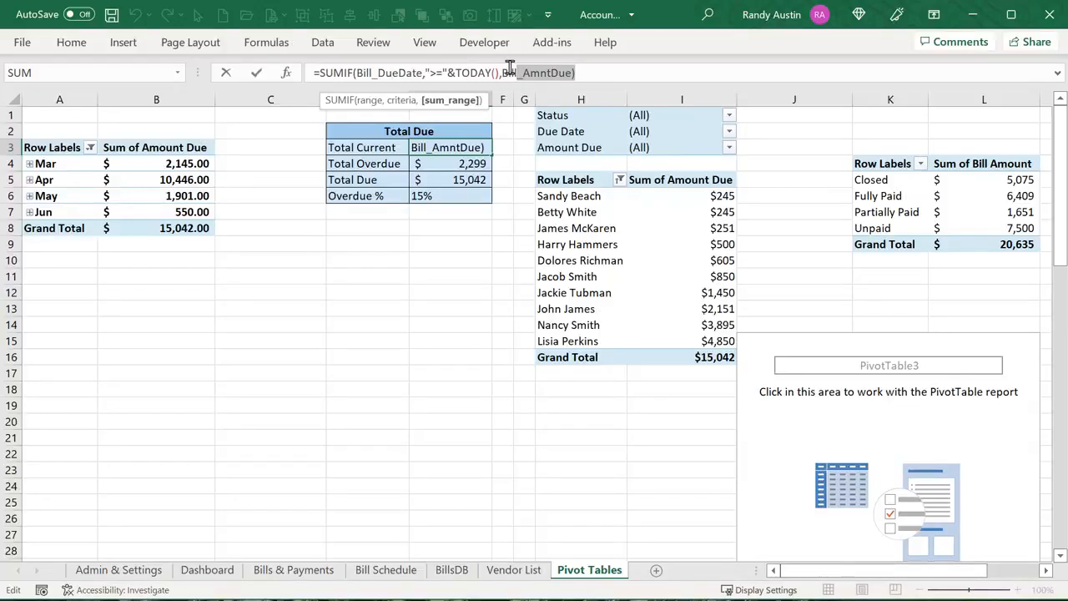
{"action": "key", "text": "Return"}
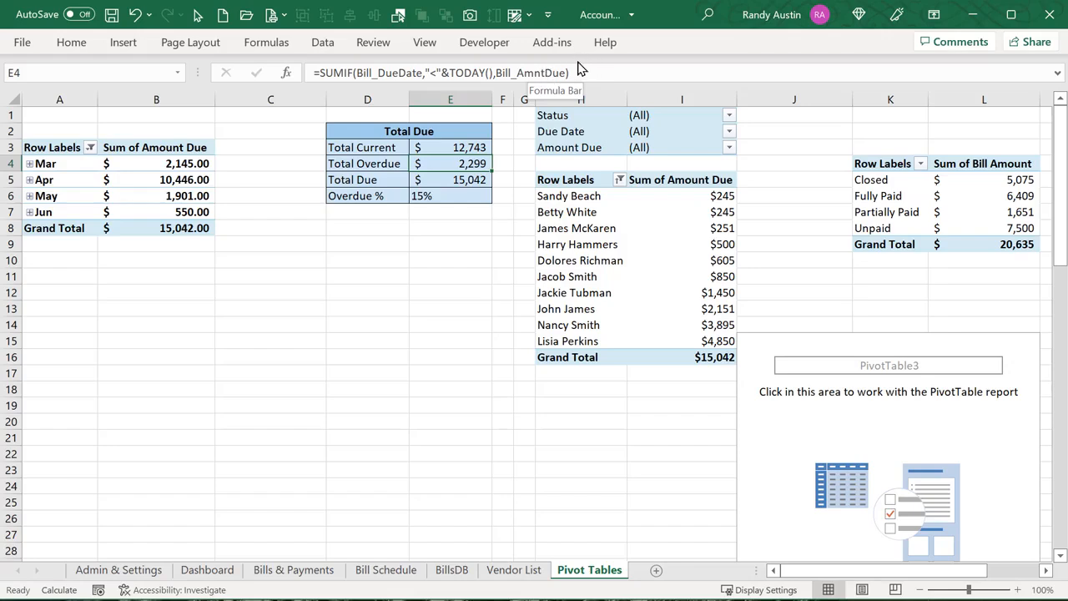
{"action": "key", "text": "Down"}
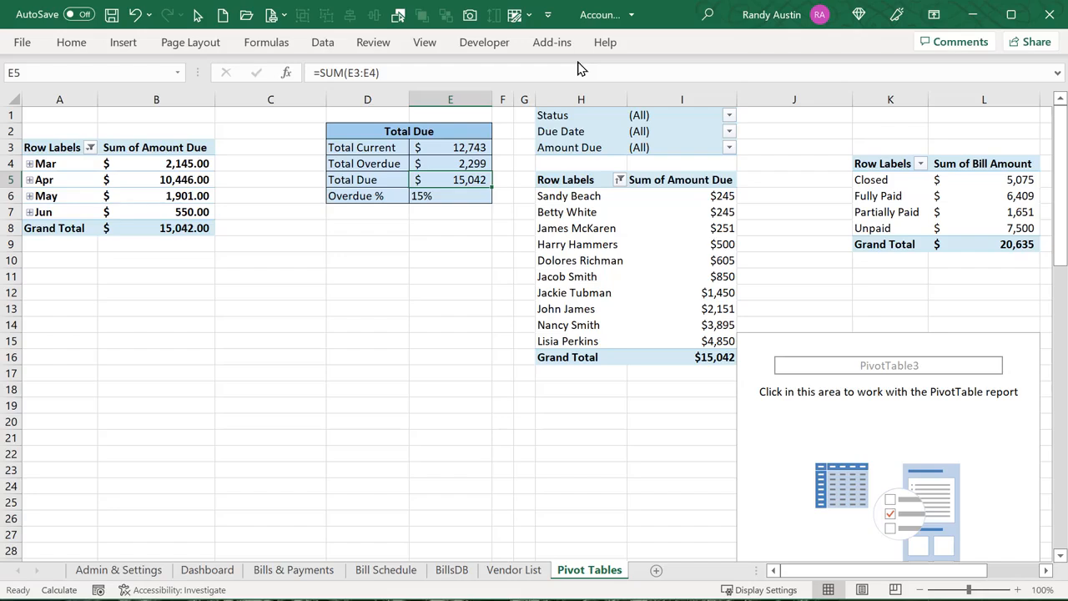
{"action": "left_click", "coordinate": [428, 196]}
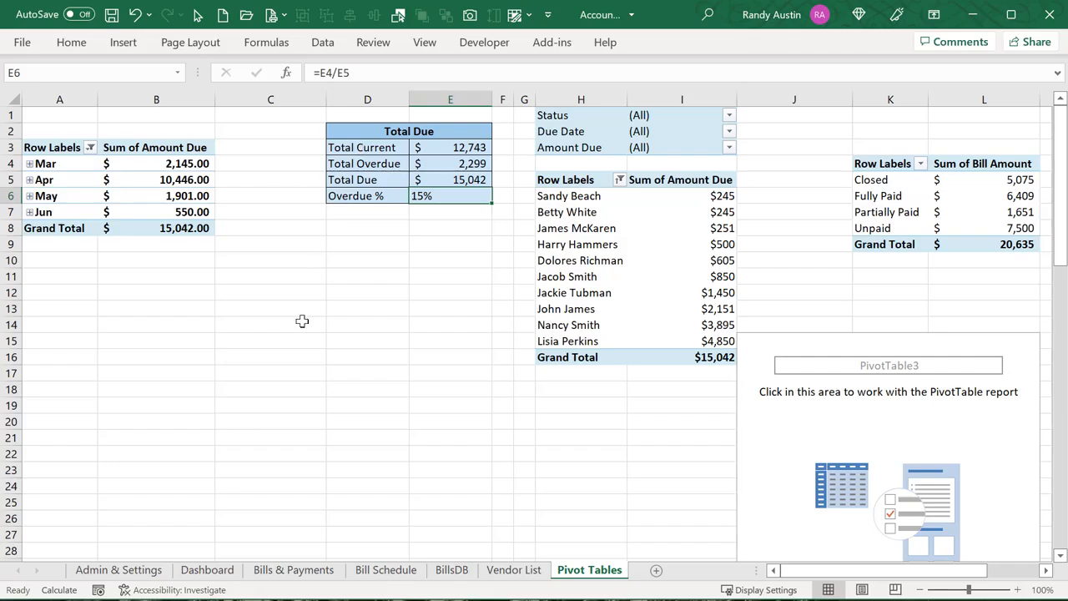
{"action": "left_click", "coordinate": [222, 570]}
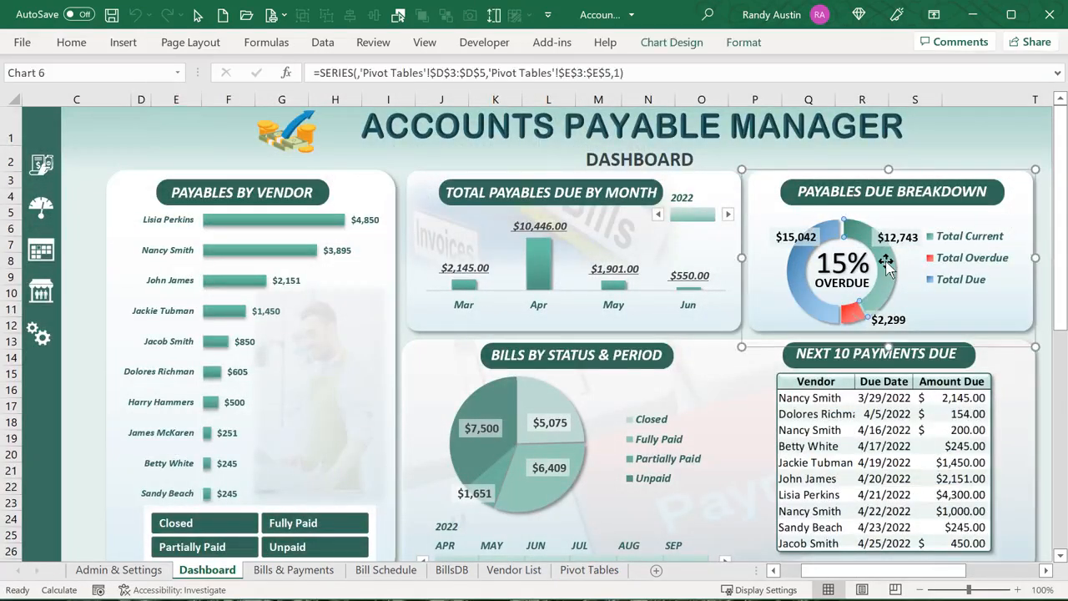
Link the 15% overdue label to ='Pivot Tables'!$E$6 and verify it on both sheets
{"action": "left_click", "coordinate": [843, 264]}
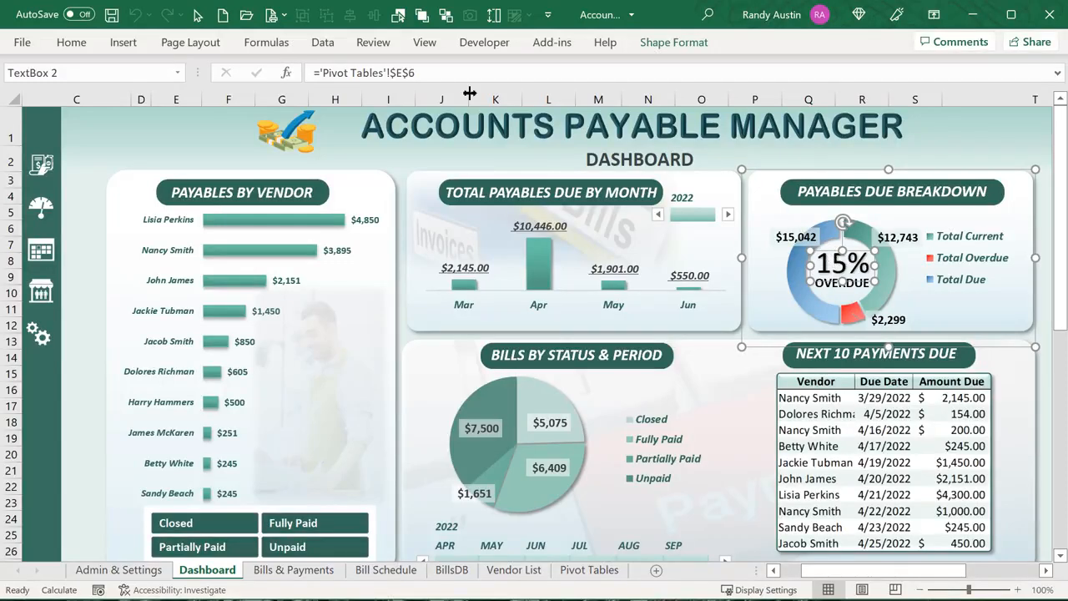
{"action": "left_click", "coordinate": [447, 71]}
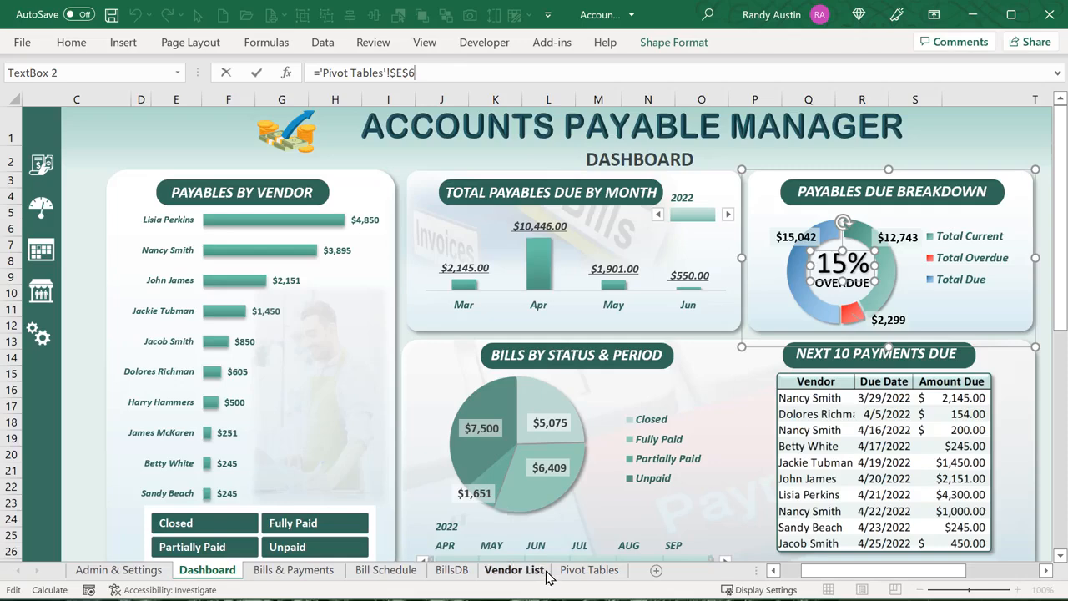
{"action": "left_click", "coordinate": [584, 569]}
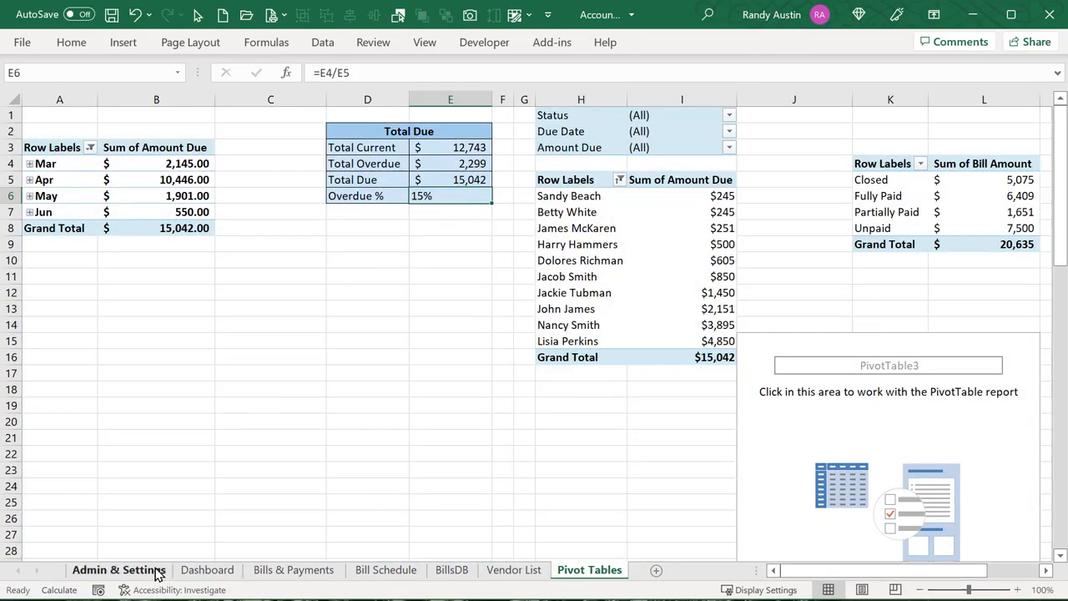
{"action": "left_click", "coordinate": [205, 570]}
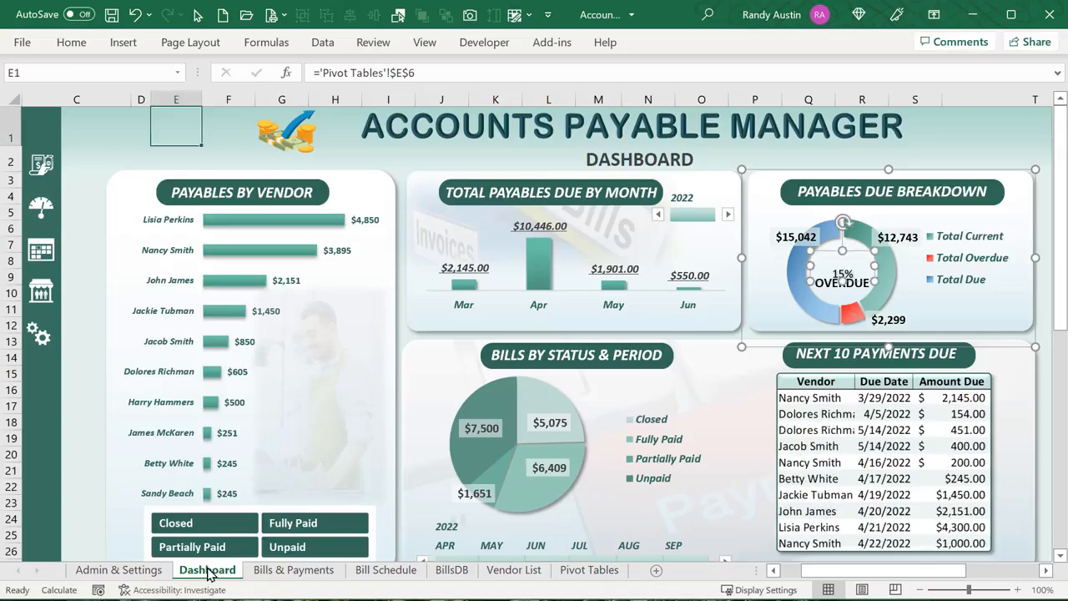
{"action": "left_click", "coordinate": [590, 570]}
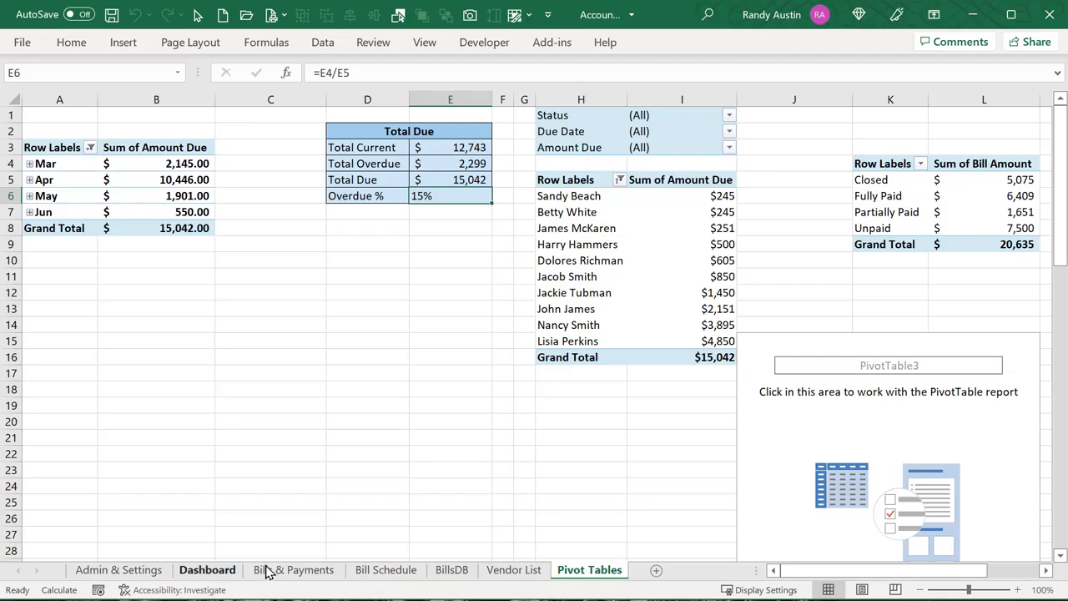
{"action": "left_click", "coordinate": [205, 570]}
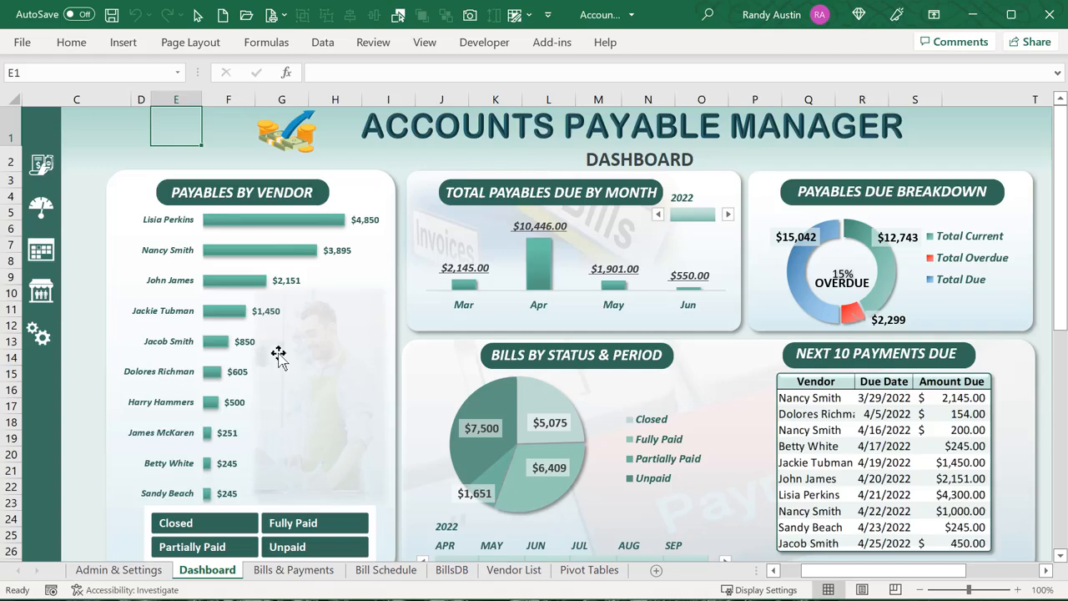
Filter the dashboard to Unpaid bills and select the vendor pivot on Pivot Tables
{"action": "left_click", "coordinate": [276, 548]}
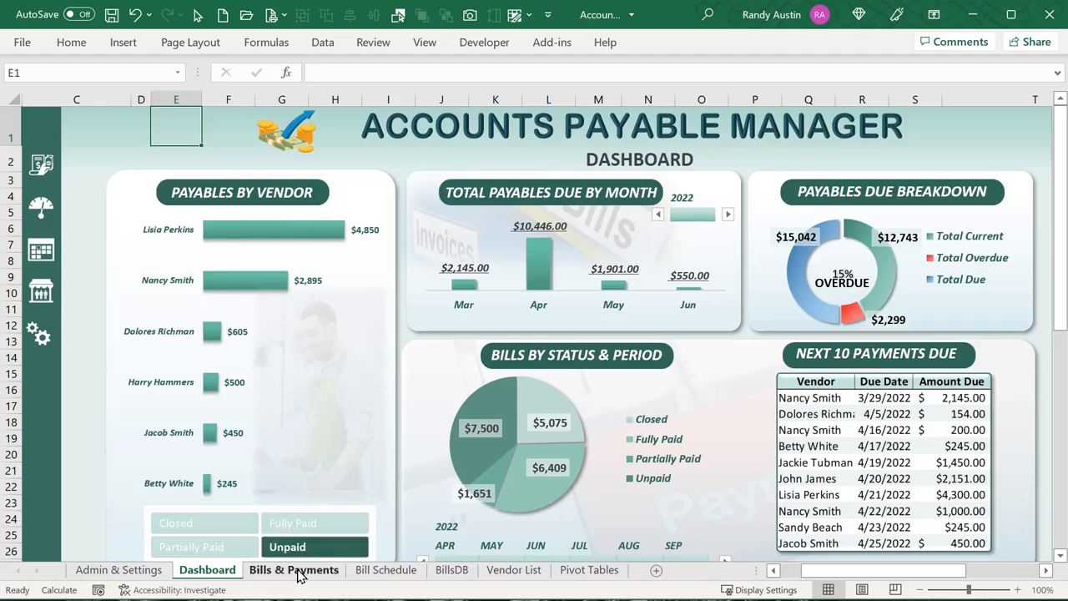
{"action": "left_click", "coordinate": [588, 571]}
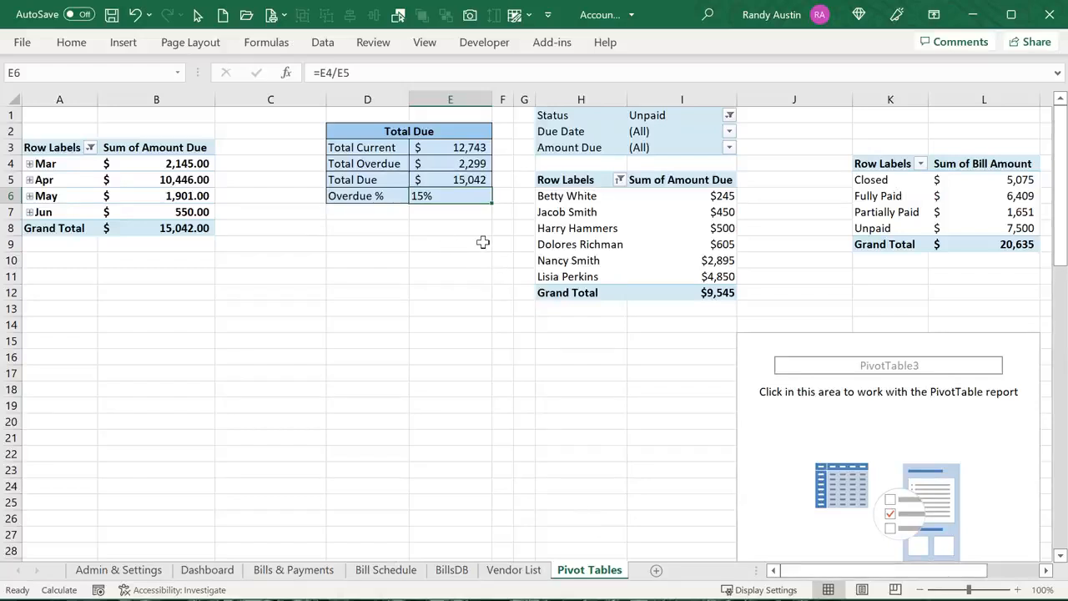
{"action": "left_click", "coordinate": [574, 228]}
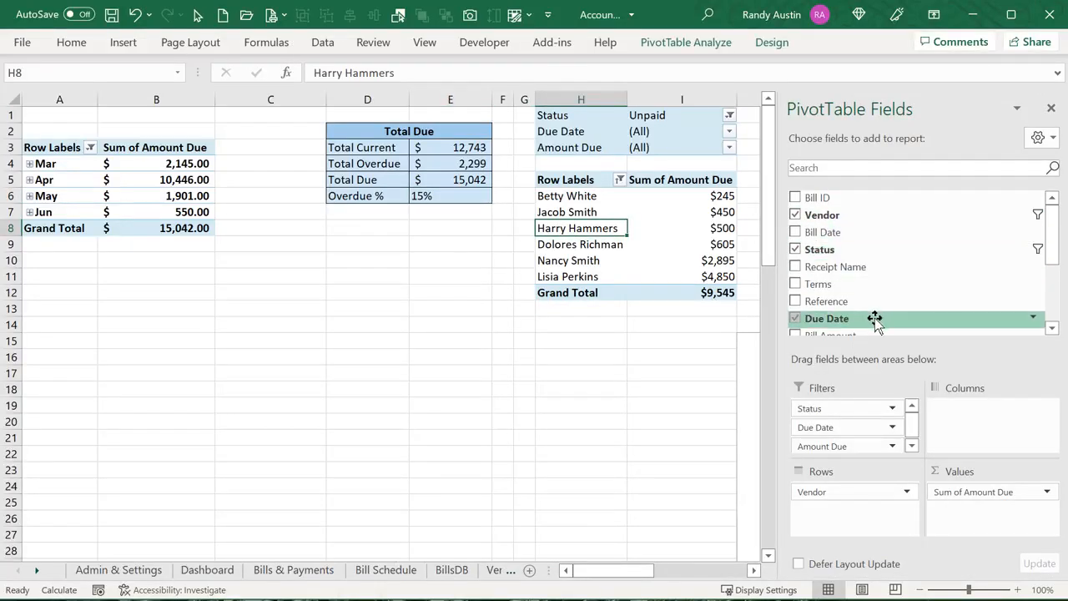
Browse the vendor pivot's PivotTable Fields list, then return to the Dashboard
{"action": "scroll", "coordinate": [876, 320], "scroll_direction": "down", "scroll_amount": 2}
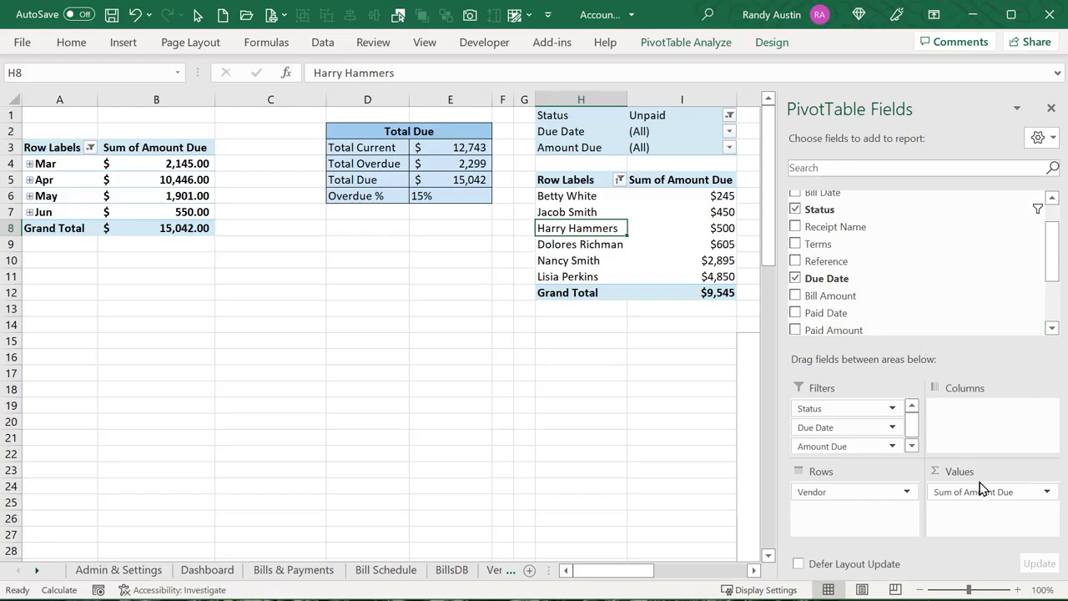
{"action": "scroll", "coordinate": [880, 262], "scroll_direction": "up", "scroll_amount": 2}
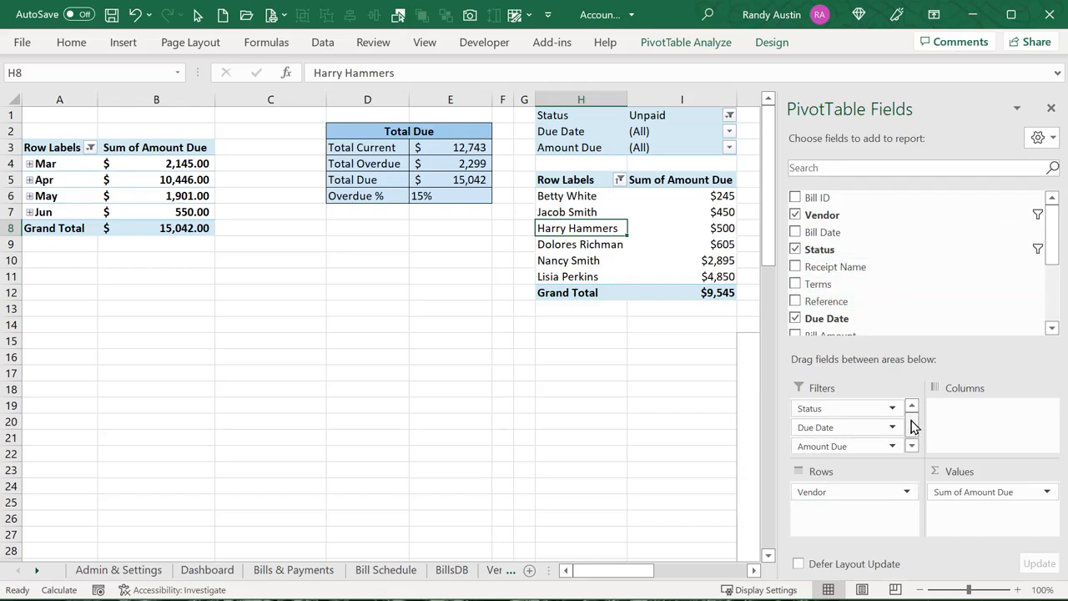
{"action": "mouse_move", "coordinate": [911, 420]}
{"action": "left_mouse_down"}
{"action": "mouse_move", "coordinate": [910, 440]}
{"action": "mouse_move", "coordinate": [912, 416]}
{"action": "left_mouse_up"}
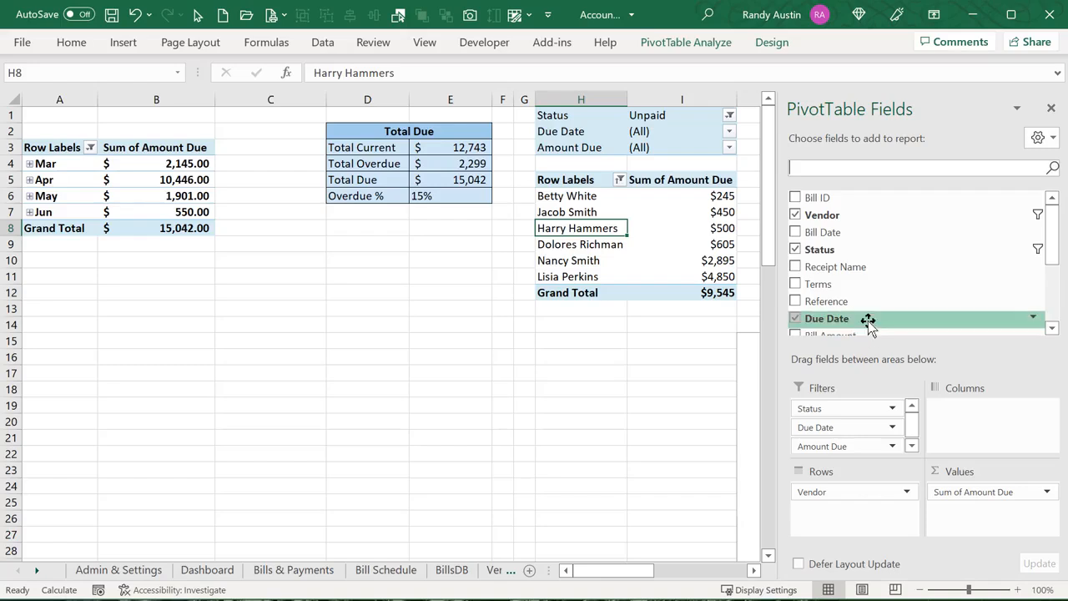
{"action": "scroll", "coordinate": [868, 321], "scroll_direction": "down", "scroll_amount": 1}
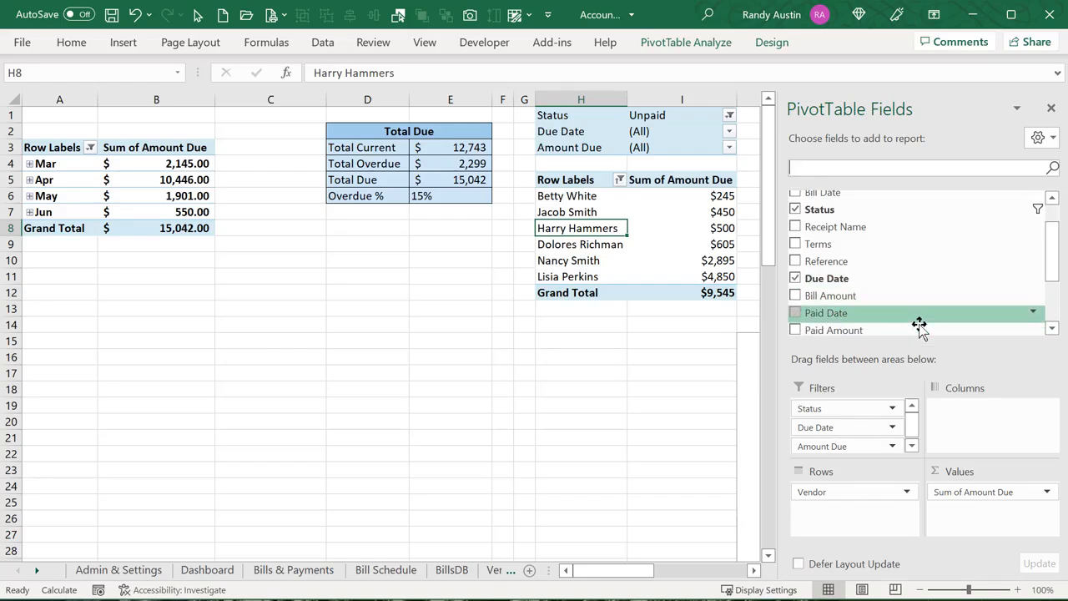
{"action": "scroll", "coordinate": [918, 330], "scroll_direction": "down", "scroll_amount": 1}
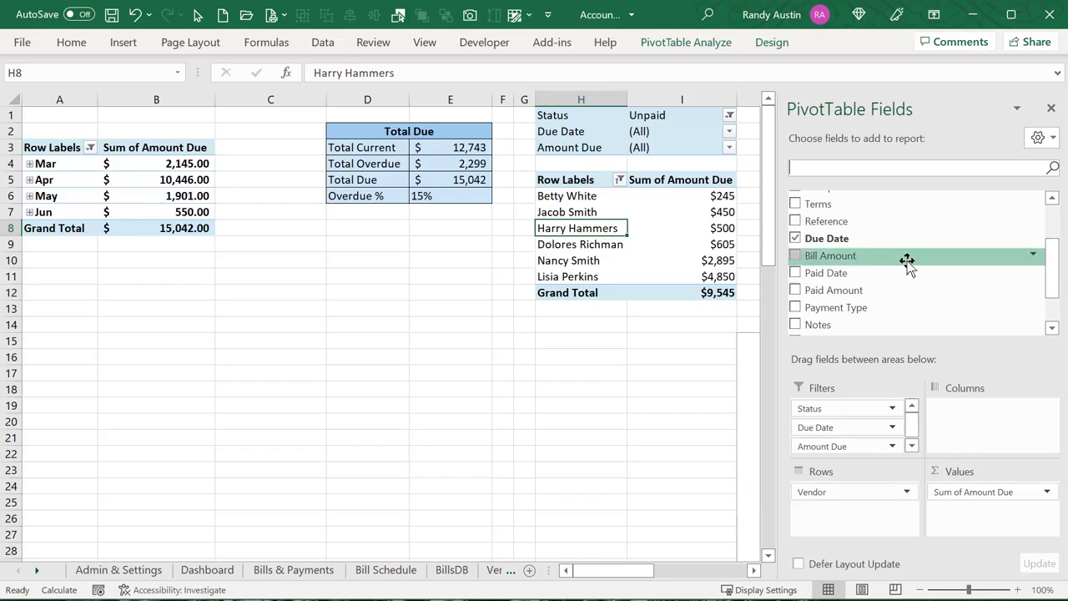
{"action": "scroll", "coordinate": [897, 275], "scroll_direction": "down", "scroll_amount": 2}
{"action": "scroll", "coordinate": [892, 282], "scroll_direction": "up", "scroll_amount": 4}
{"action": "scroll", "coordinate": [891, 284], "scroll_direction": "down", "scroll_amount": 3}
{"action": "scroll", "coordinate": [891, 284], "scroll_direction": "down", "scroll_amount": 1}
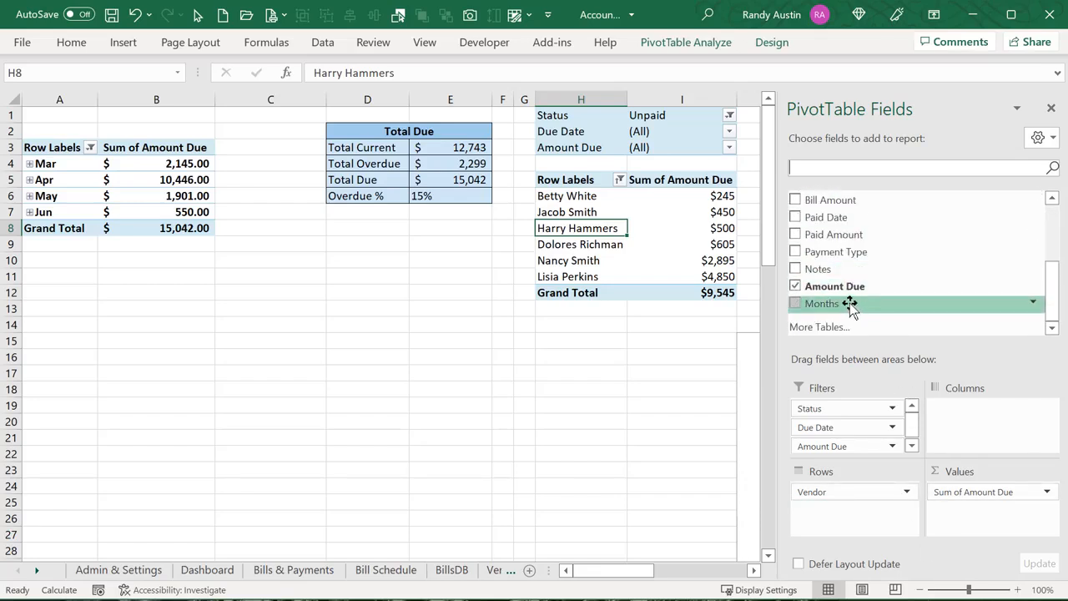
{"action": "scroll", "coordinate": [850, 303], "scroll_direction": "up", "scroll_amount": 3}
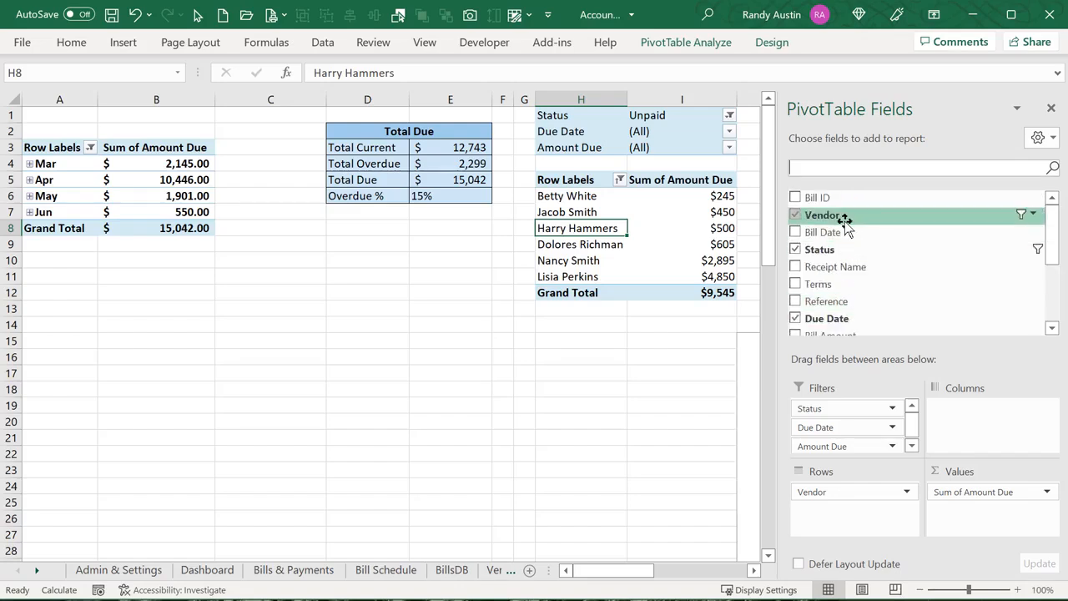
{"action": "left_click_drag", "start_coordinate": [844, 219], "coordinate": [484, 291]}
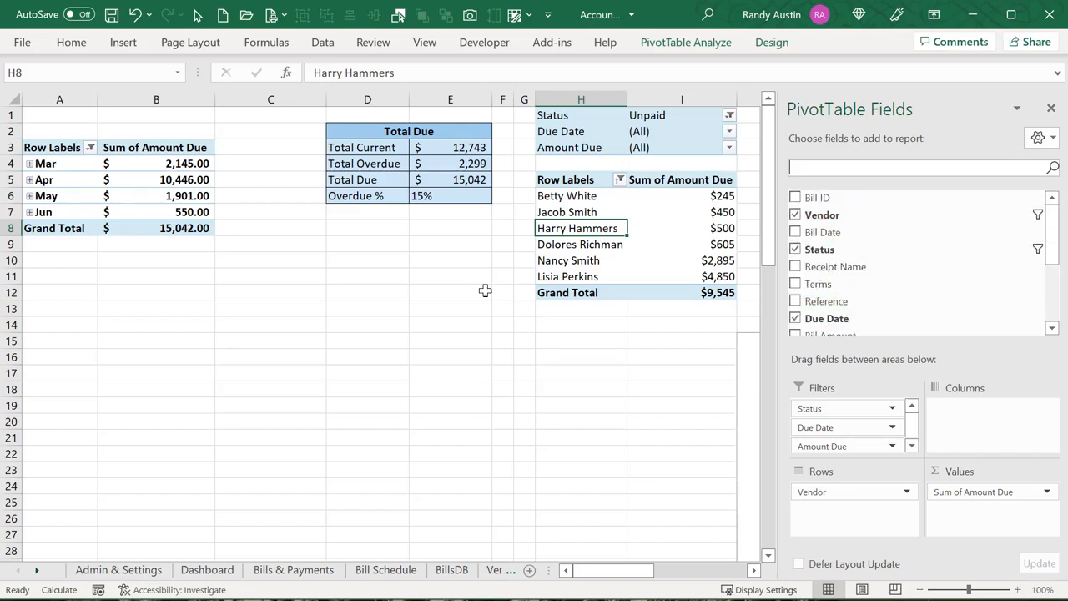
{"action": "left_click", "coordinate": [184, 575]}
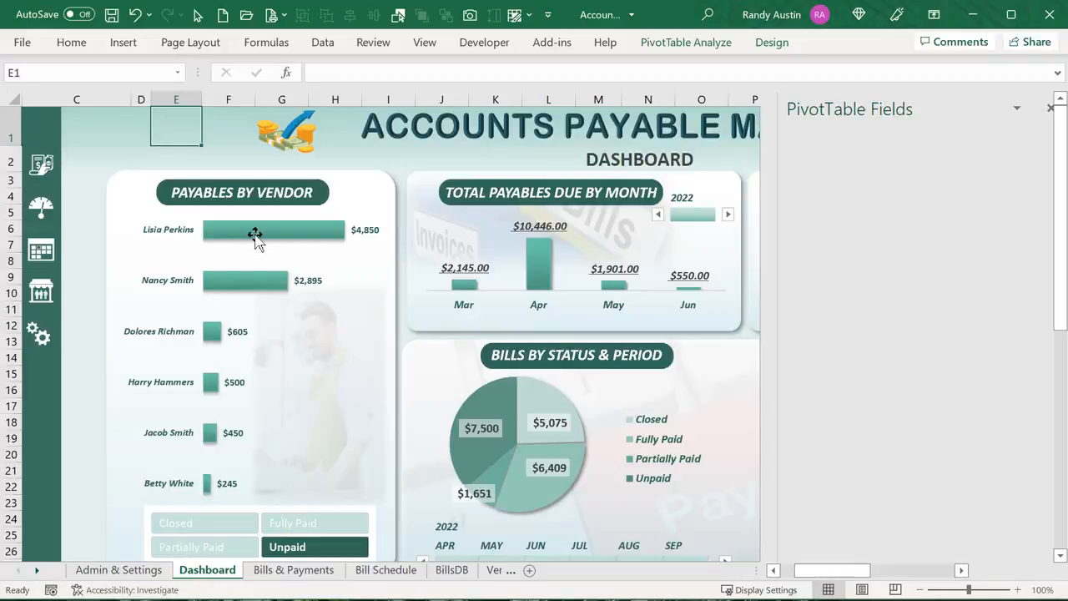
Add Partially Paid, Fully Paid and Closed to the vendor chart's Status slicer selection
{"action": "left_click", "coordinate": [254, 236]}
{"action": "scroll", "coordinate": [231, 414], "scroll_direction": "down", "scroll_amount": 2}
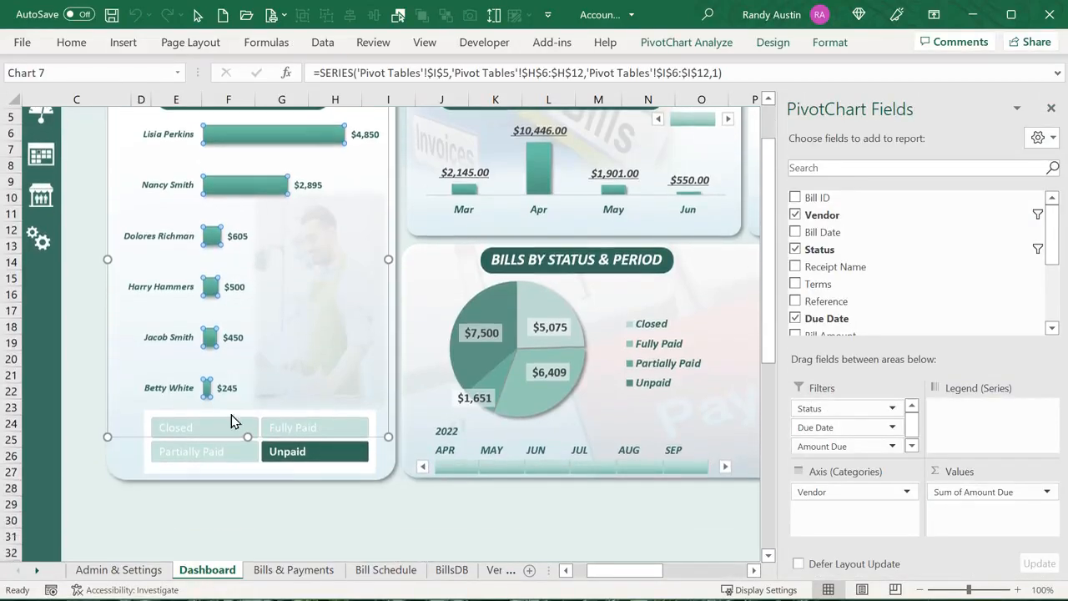
{"action": "scroll", "coordinate": [231, 421], "scroll_direction": "down", "scroll_amount": 1}
{"action": "left_click", "coordinate": [223, 422]}
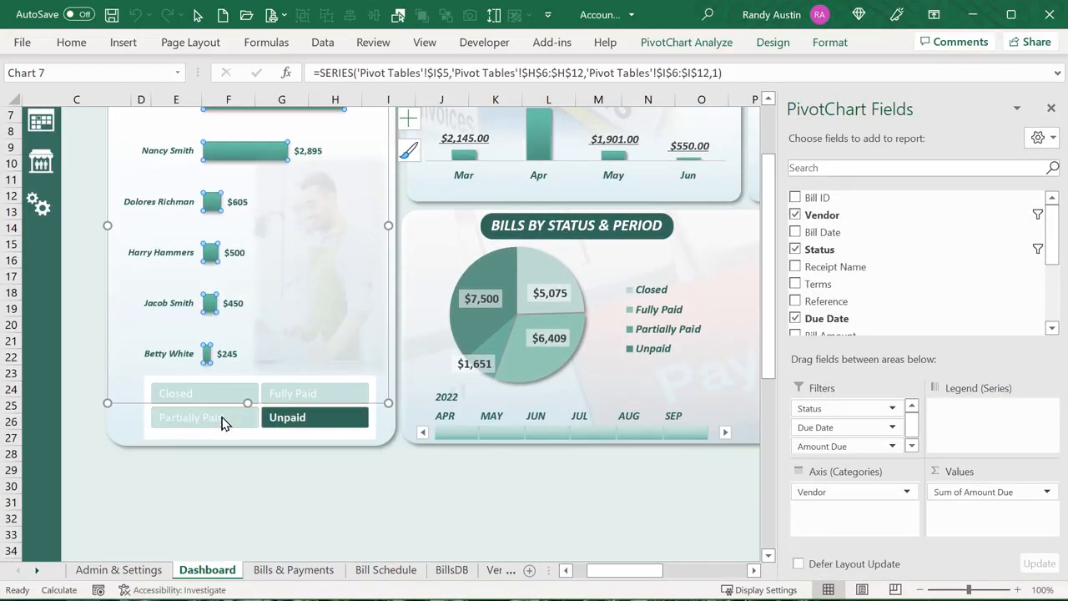
{"action": "left_click", "coordinate": [306, 393]}
{"action": "left_click", "coordinate": [242, 398]}
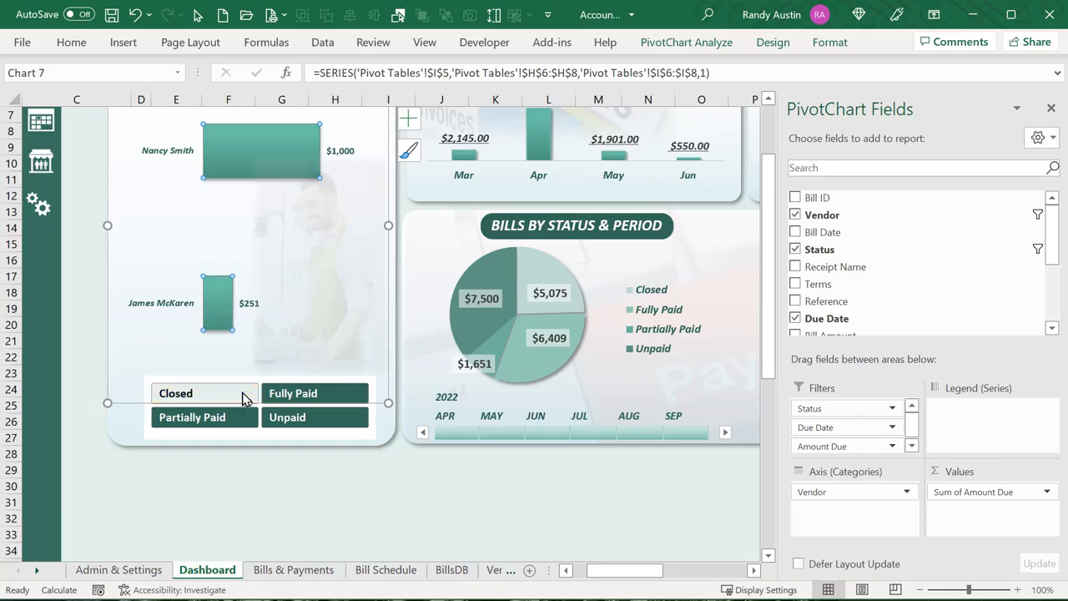
{"action": "scroll", "coordinate": [305, 379], "scroll_direction": "up", "scroll_amount": 2}
{"action": "left_click", "coordinate": [308, 396]}
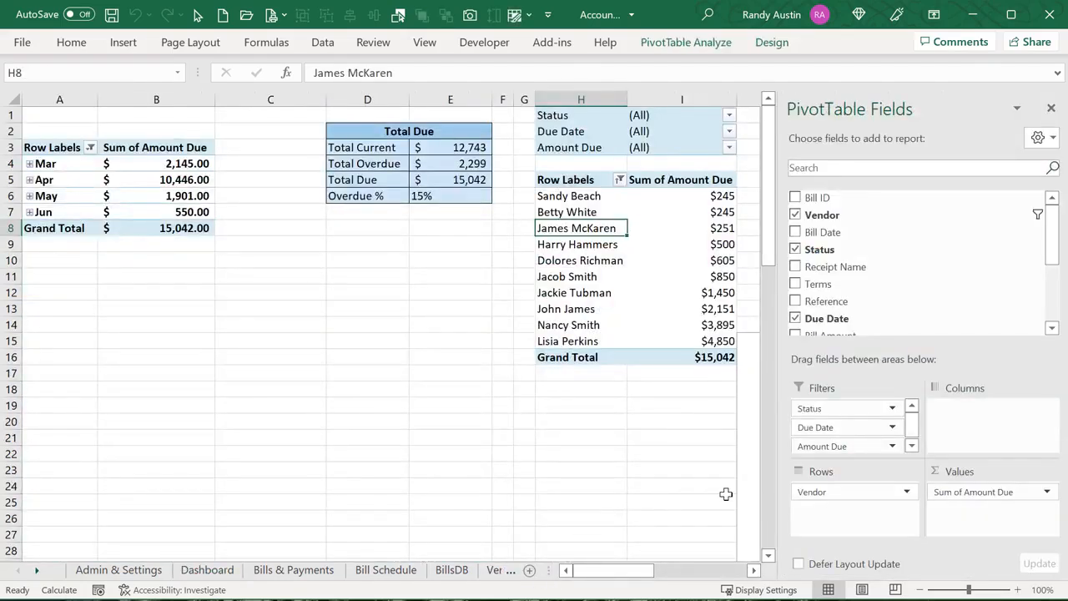
Review the Bills by Status pie on the Dashboard sheet
{"action": "left_click_drag", "start_coordinate": [651, 571], "coordinate": [689, 573]}
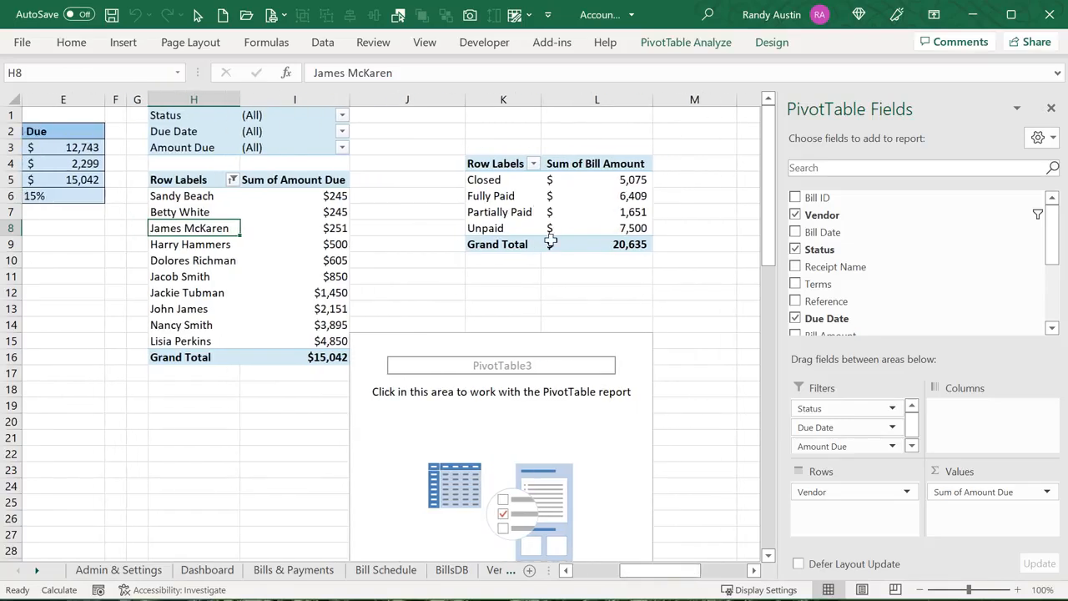
{"action": "mouse_move", "coordinate": [544, 206]}
{"action": "left_click", "coordinate": [210, 571]}
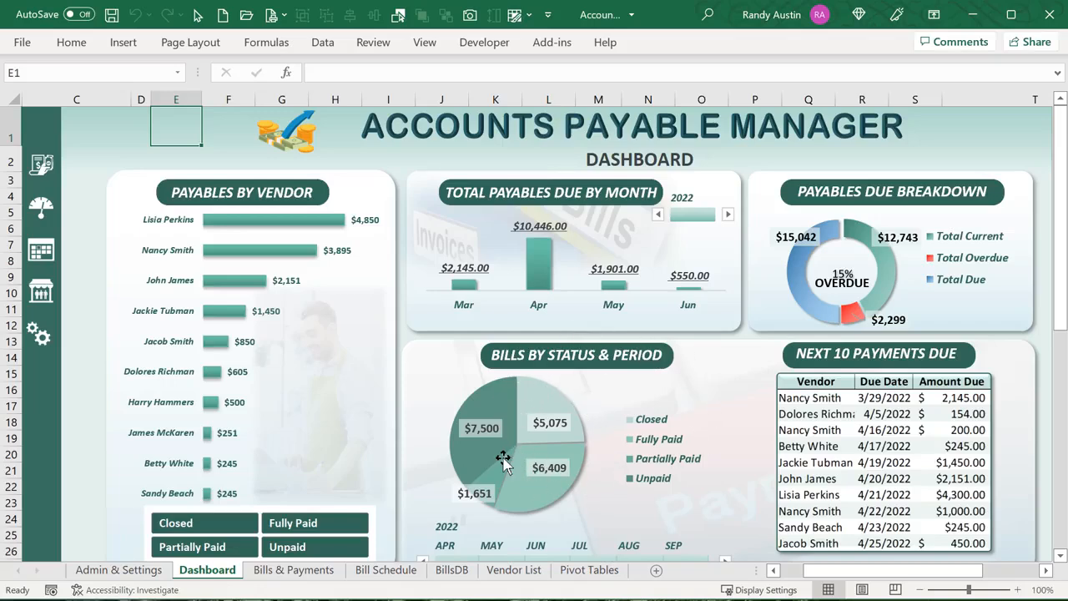
{"action": "scroll", "coordinate": [600, 465], "scroll_direction": "down", "scroll_amount": 1}
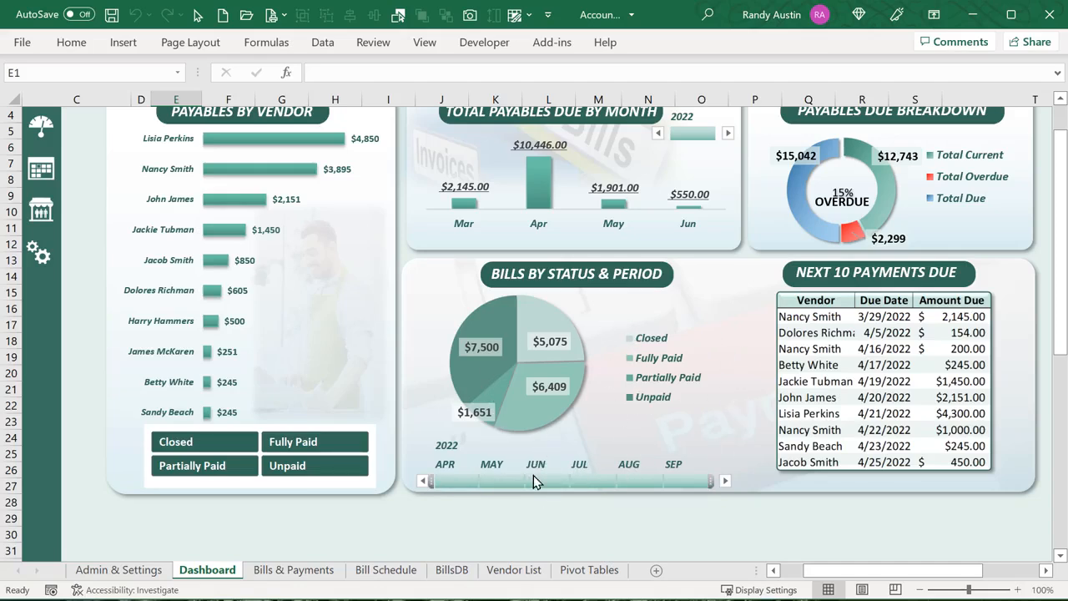
Select K5:L8 of the Bill Amount pivot to confirm the 20,635 total
{"action": "left_click", "coordinate": [587, 571]}
{"action": "left_click", "coordinate": [578, 217]}
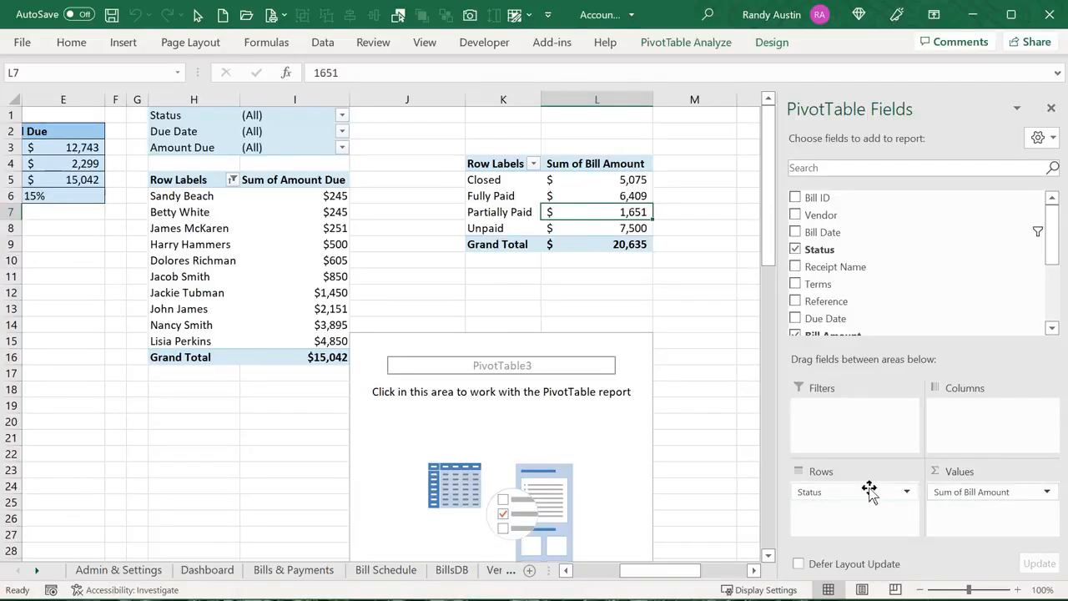
{"action": "scroll", "coordinate": [870, 312], "scroll_direction": "down", "scroll_amount": 1}
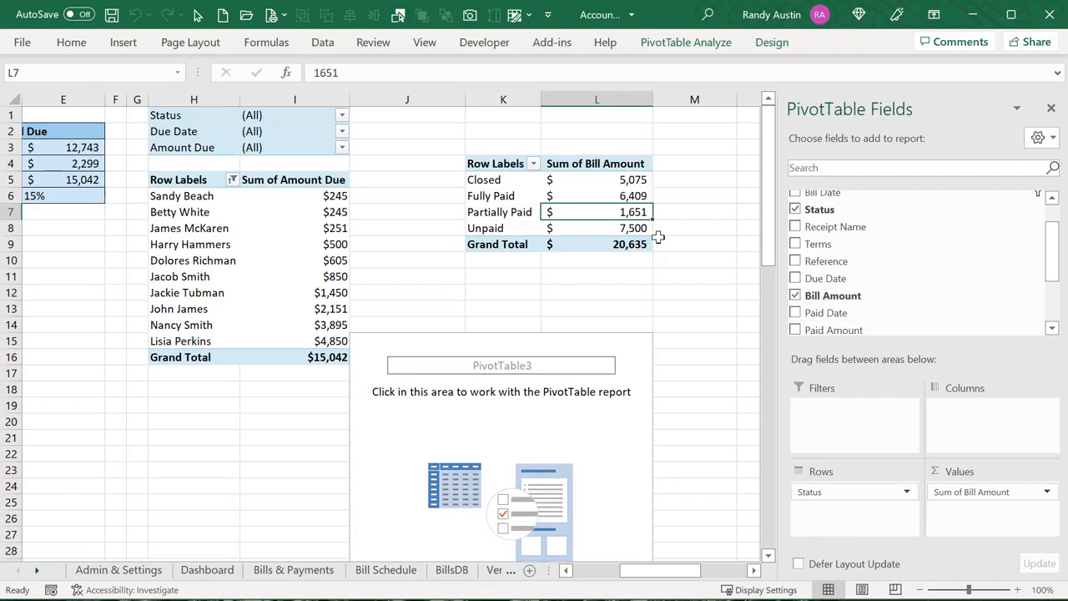
{"action": "left_click_drag", "start_coordinate": [493, 180], "coordinate": [602, 229]}
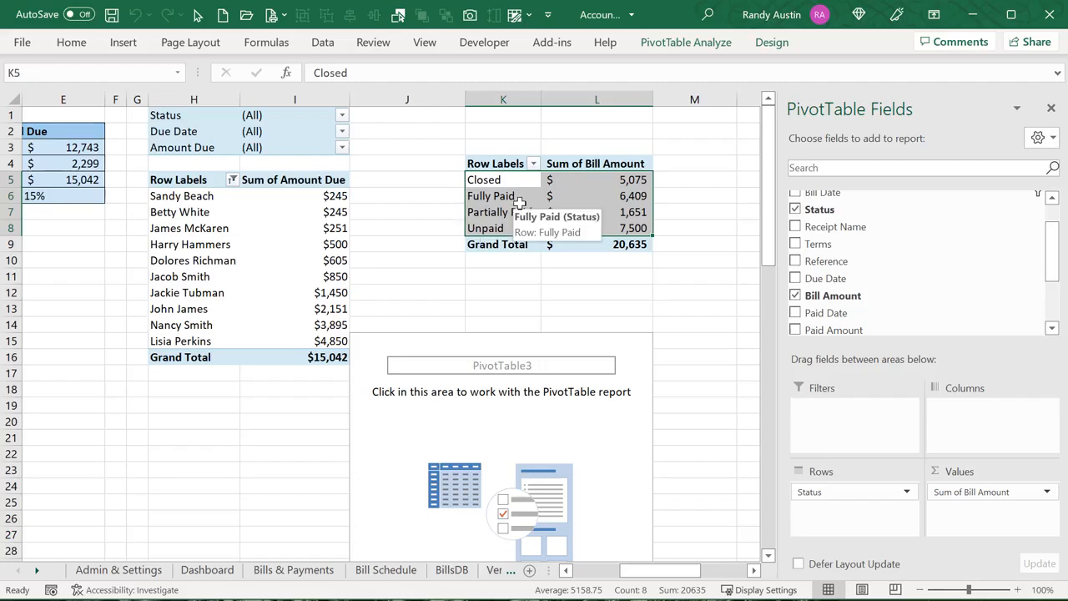
{"action": "left_click", "coordinate": [191, 576]}
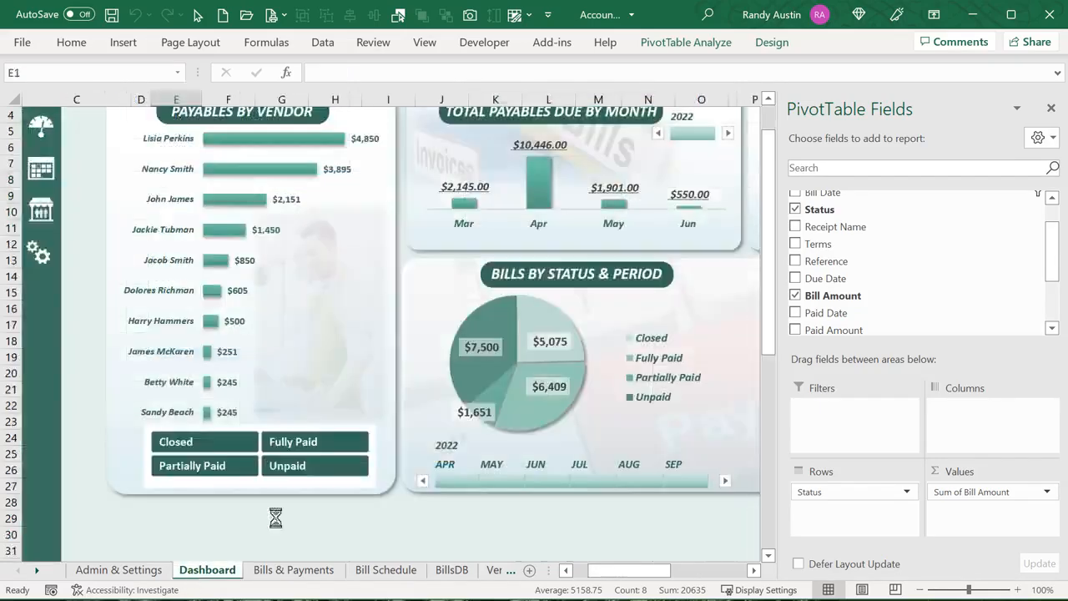
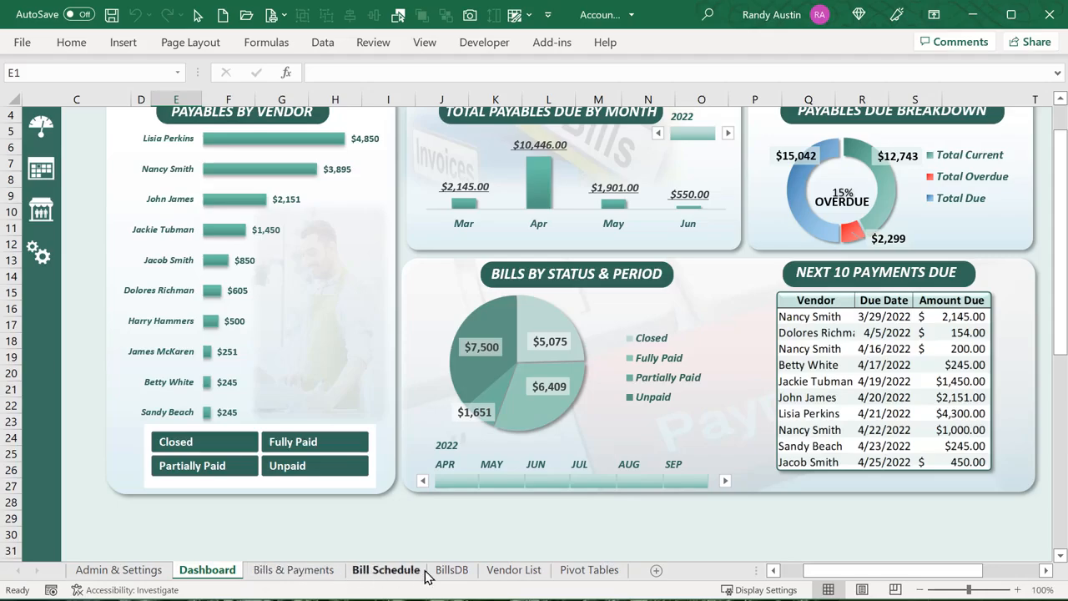
Switch to the BillsDB sheet and scroll right to the NEXT PAYMENTS DUE table
{"action": "left_click", "coordinate": [451, 569]}
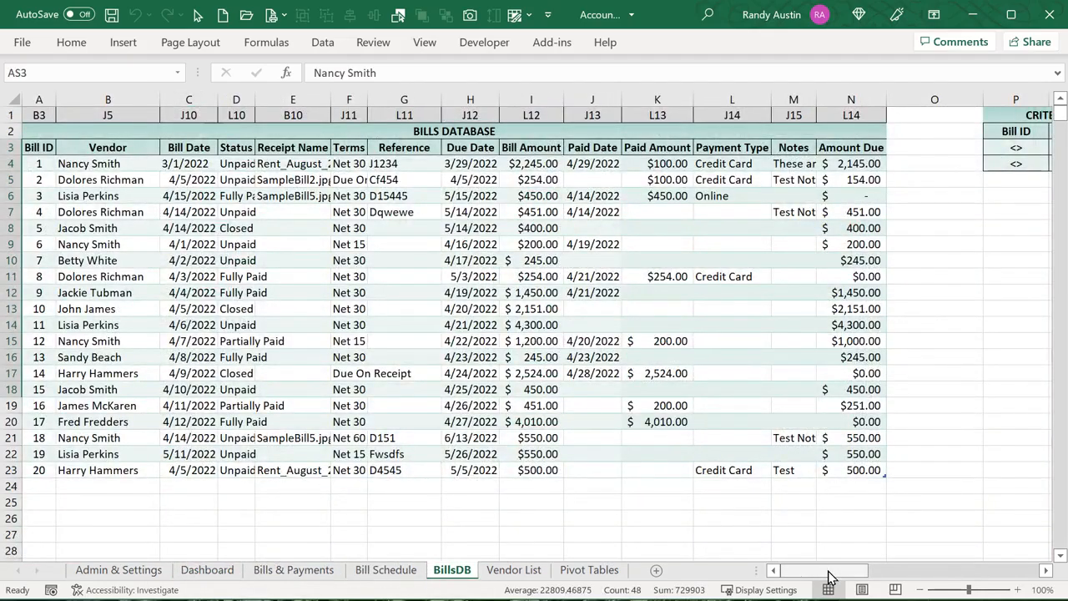
{"action": "left_click_drag", "start_coordinate": [829, 572], "coordinate": [1026, 575]}
{"action": "left_click", "coordinate": [1046, 579]}
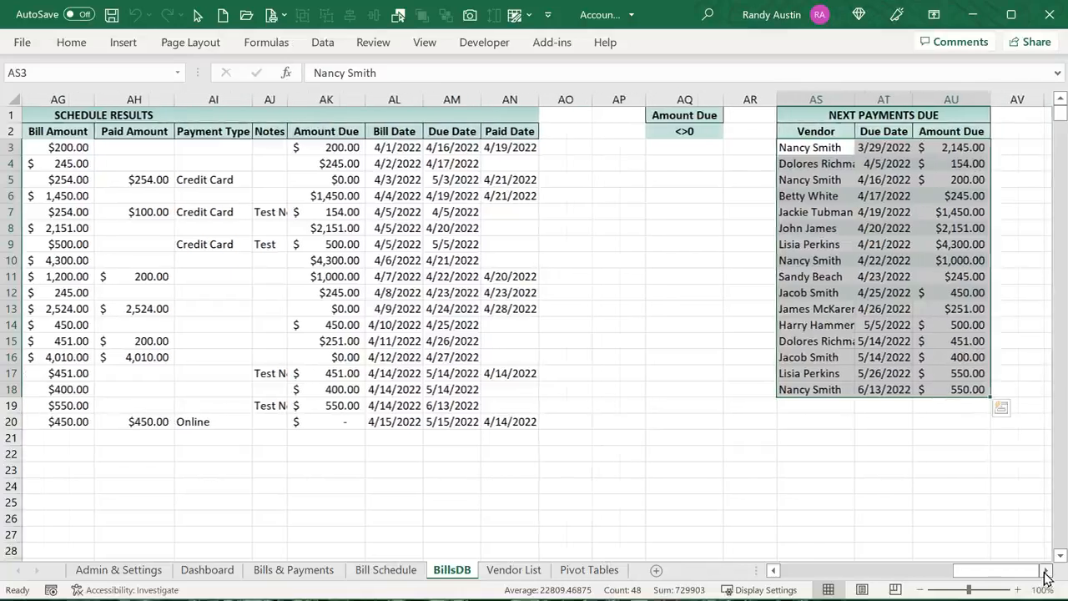
{"action": "left_click", "coordinate": [1046, 579]}
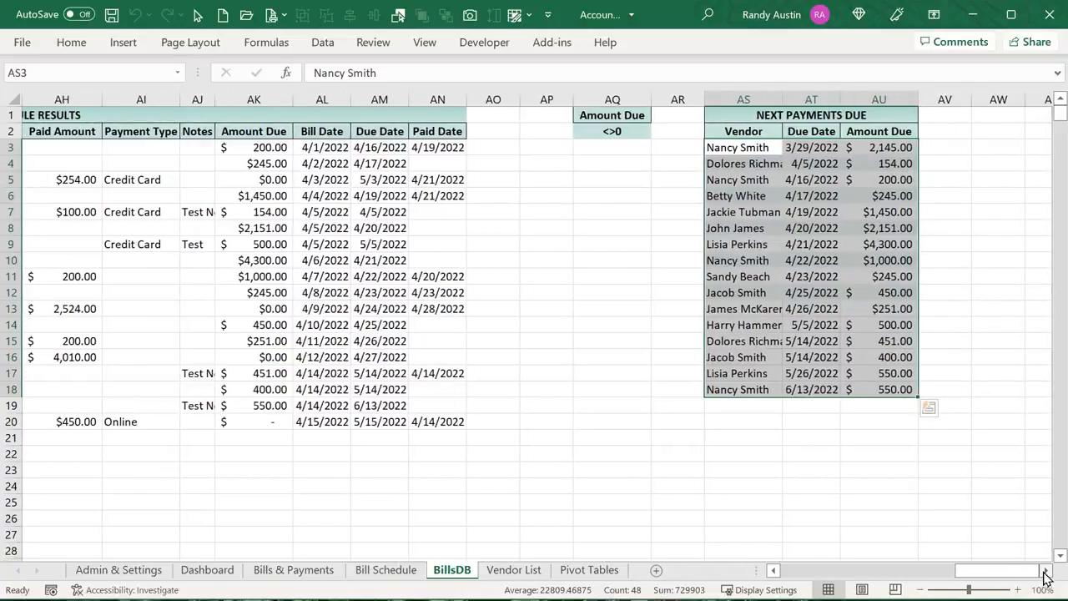
Check the Amount Due <>0 criteria in AQ2 and select the first ten Next Payments Due rows
{"action": "left_click", "coordinate": [613, 131]}
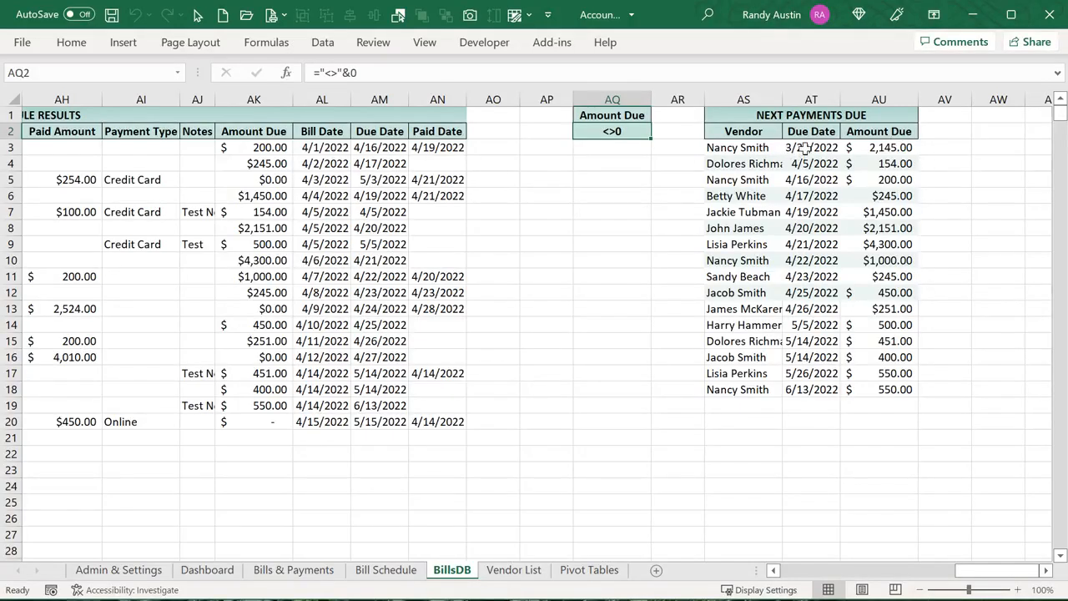
{"action": "left_click_drag", "start_coordinate": [803, 148], "coordinate": [804, 399]}
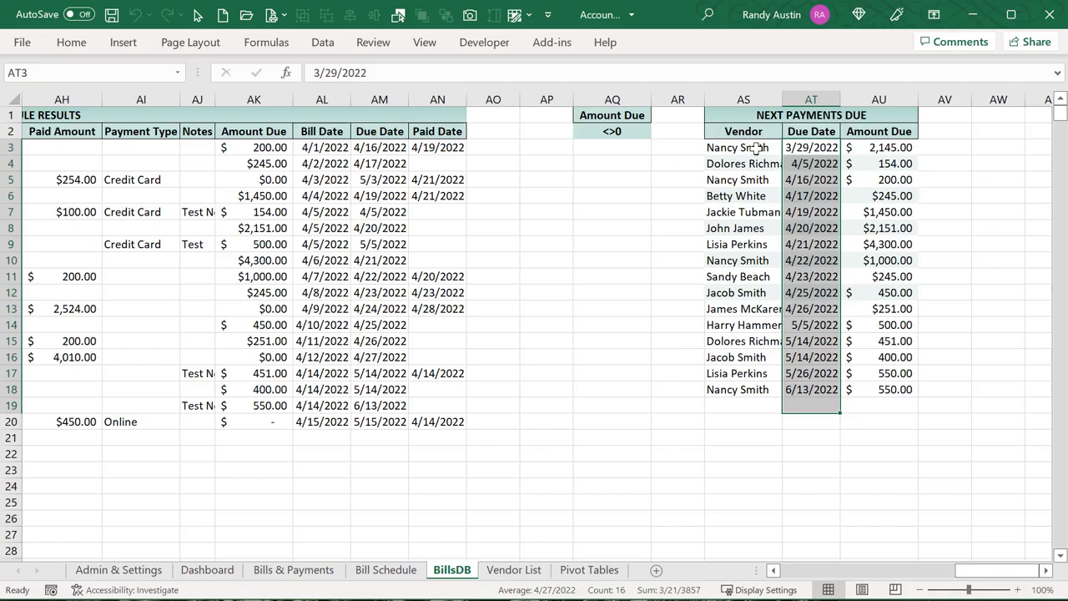
{"action": "left_click_drag", "start_coordinate": [755, 148], "coordinate": [886, 294]}
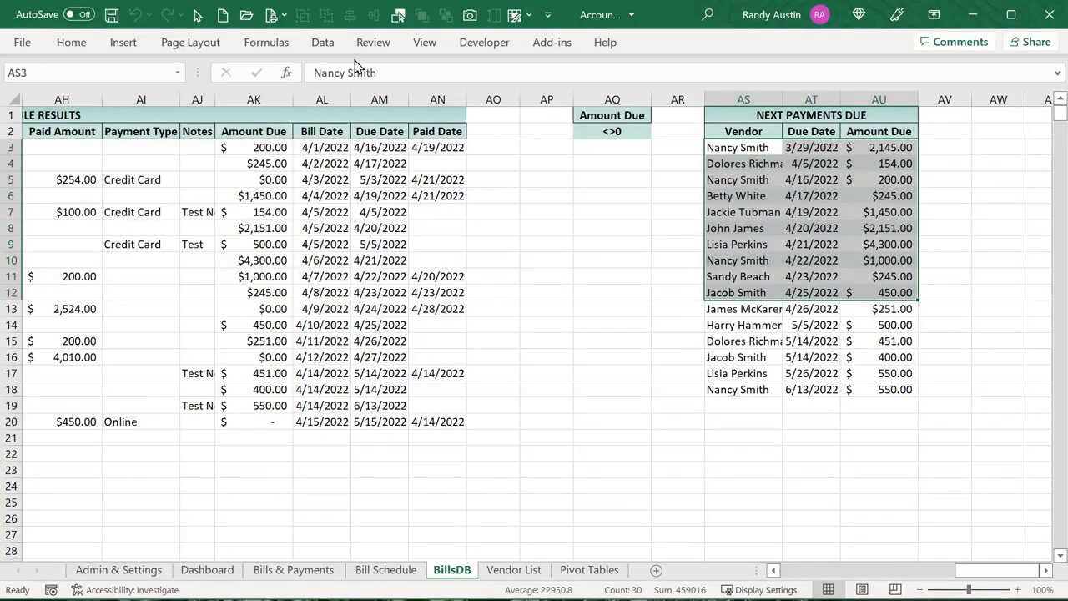
{"action": "left_click", "coordinate": [470, 16]}
{"action": "mouse_move", "coordinate": [527, 190]}
{"action": "left_mouse_down"}
{"action": "mouse_move", "coordinate": [610, 267]}
{"action": "mouse_move", "coordinate": [534, 308]}
{"action": "left_mouse_up"}
{"action": "left_click_drag", "start_coordinate": [610, 205], "coordinate": [557, 211]}
{"action": "left_click_drag", "start_coordinate": [394, 73], "coordinate": [308, 73]}
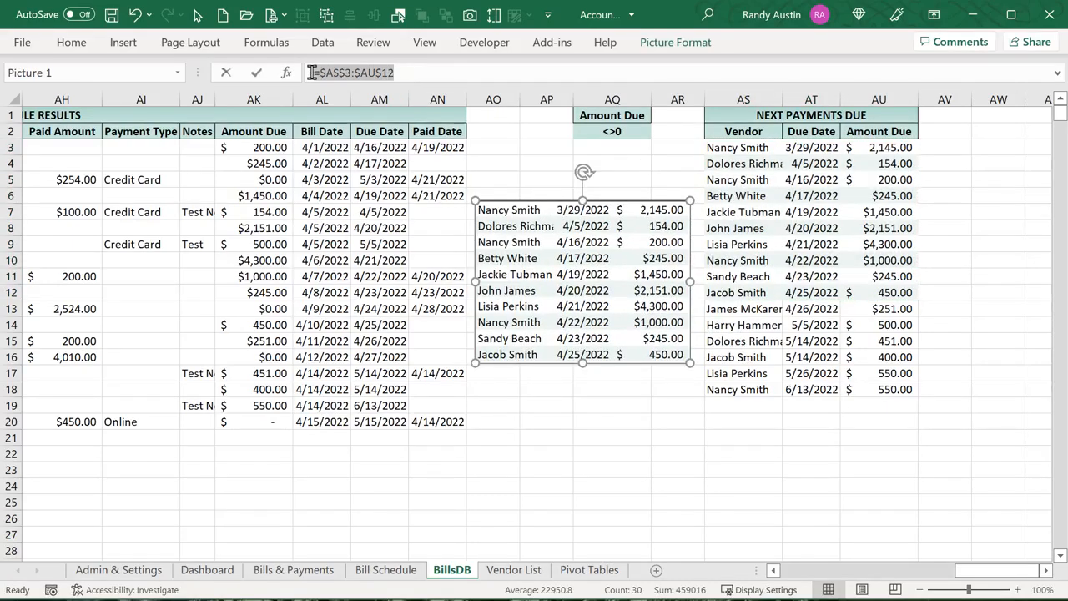
{"action": "left_click_drag", "start_coordinate": [739, 131], "coordinate": [886, 292]}
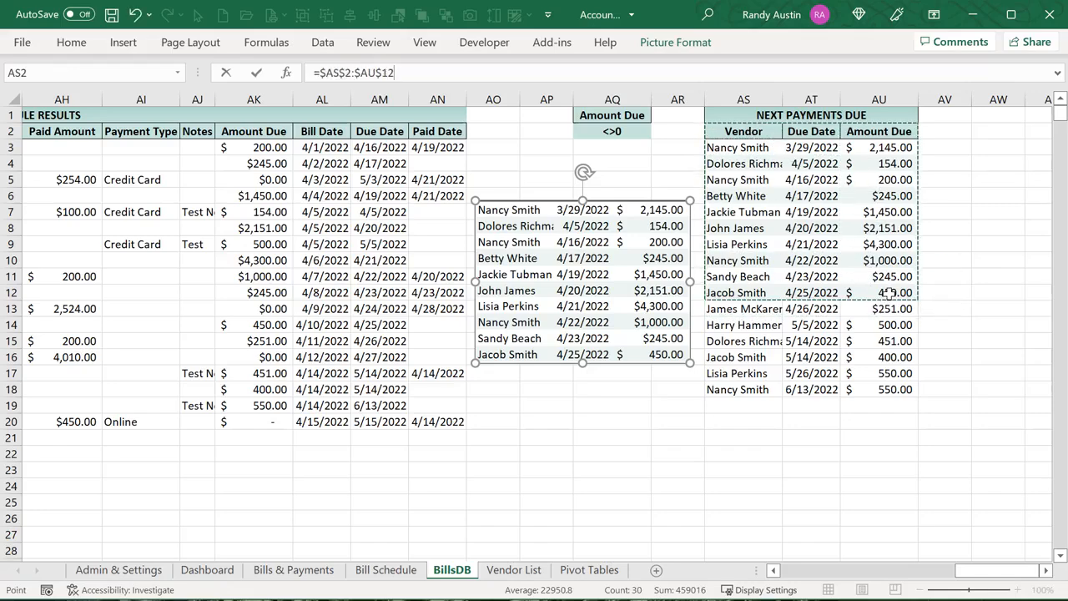
{"action": "key", "text": "Return"}
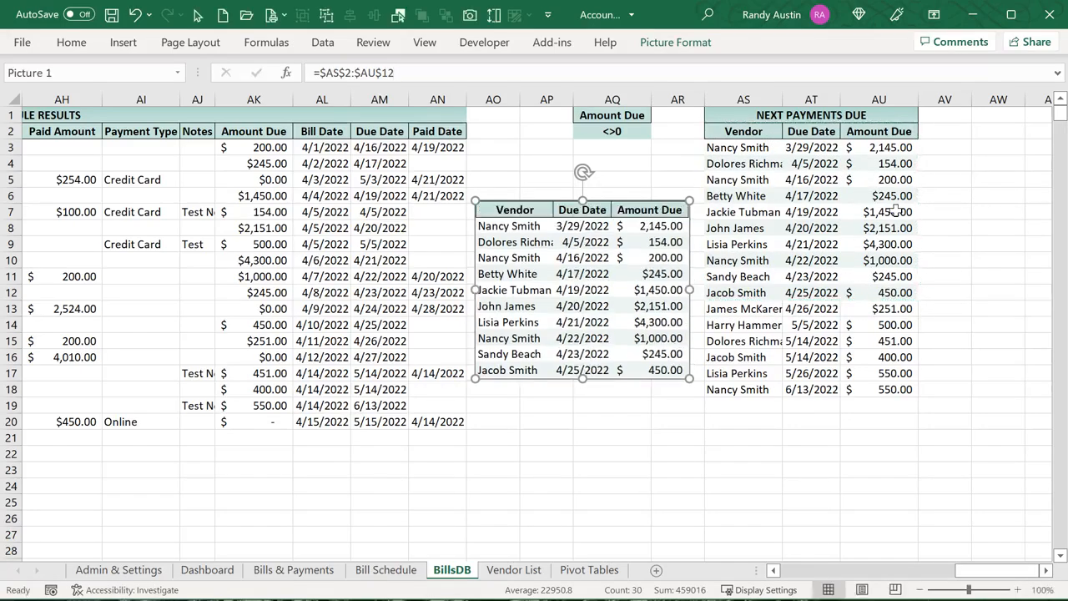
{"action": "left_click_drag", "start_coordinate": [660, 205], "coordinate": [616, 202]}
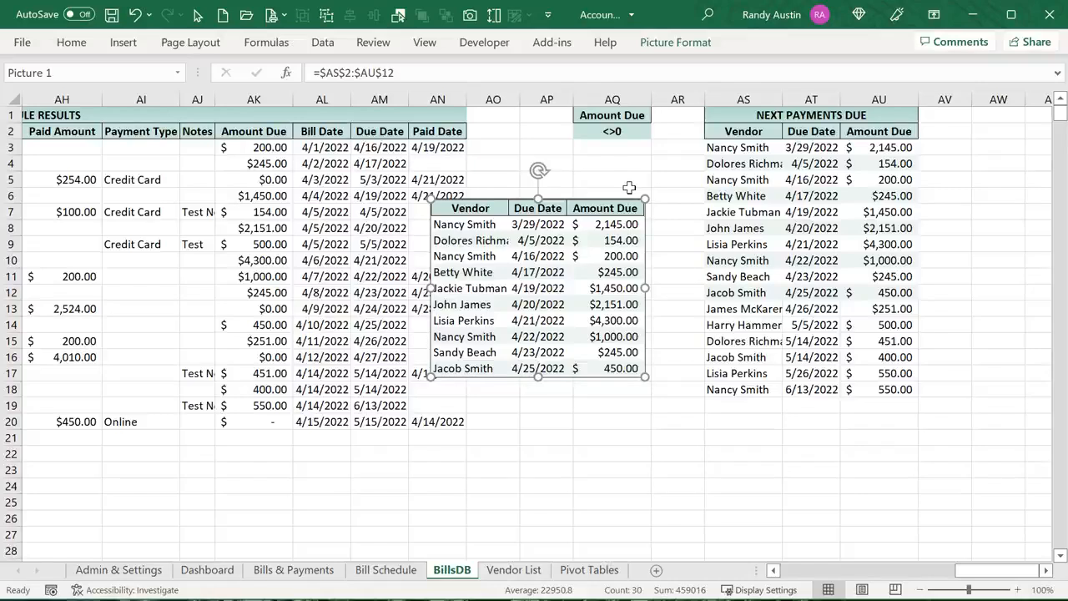
{"action": "key", "text": "Delete"}
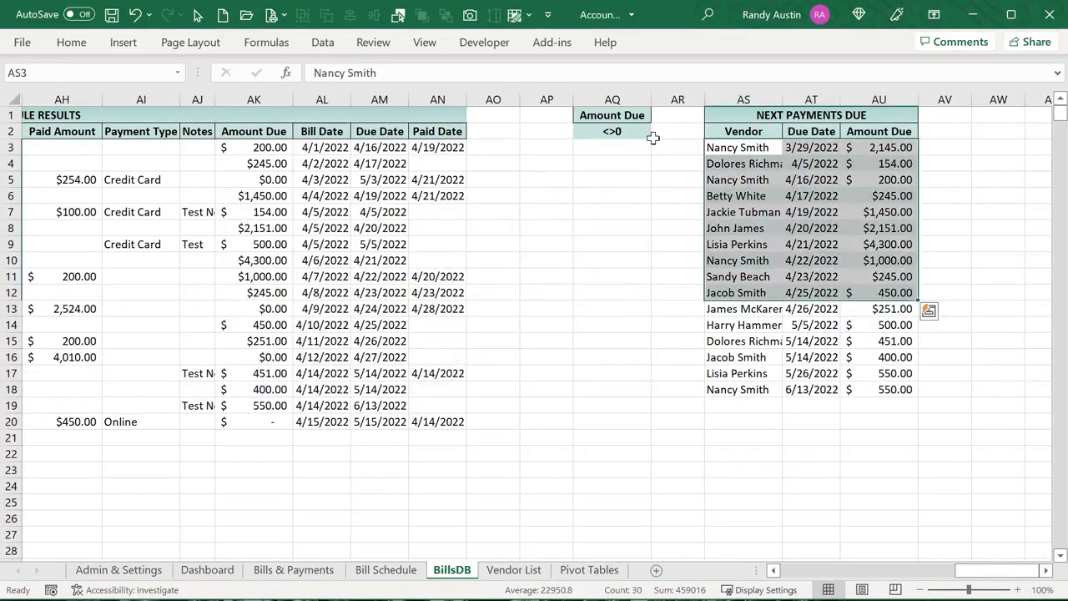
Open the VBA editor's App_Macros module and select the Dashboard_RefreshNext10 procedure name
{"action": "key", "text": "alt+F11"}
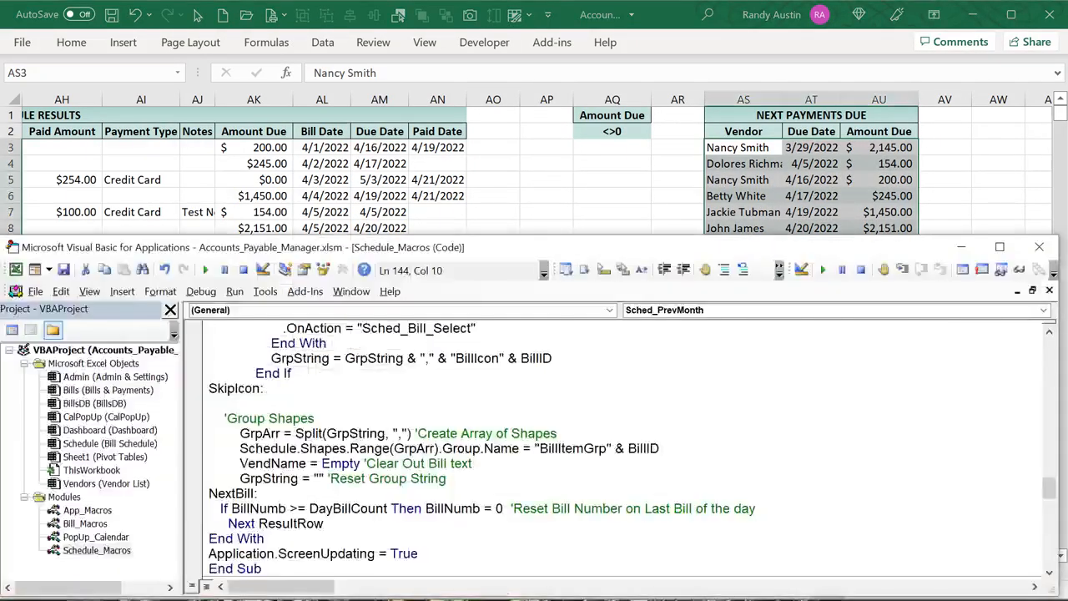
{"action": "double_click", "coordinate": [86, 510]}
{"action": "scroll", "coordinate": [382, 508], "scroll_direction": "down", "scroll_amount": 8}
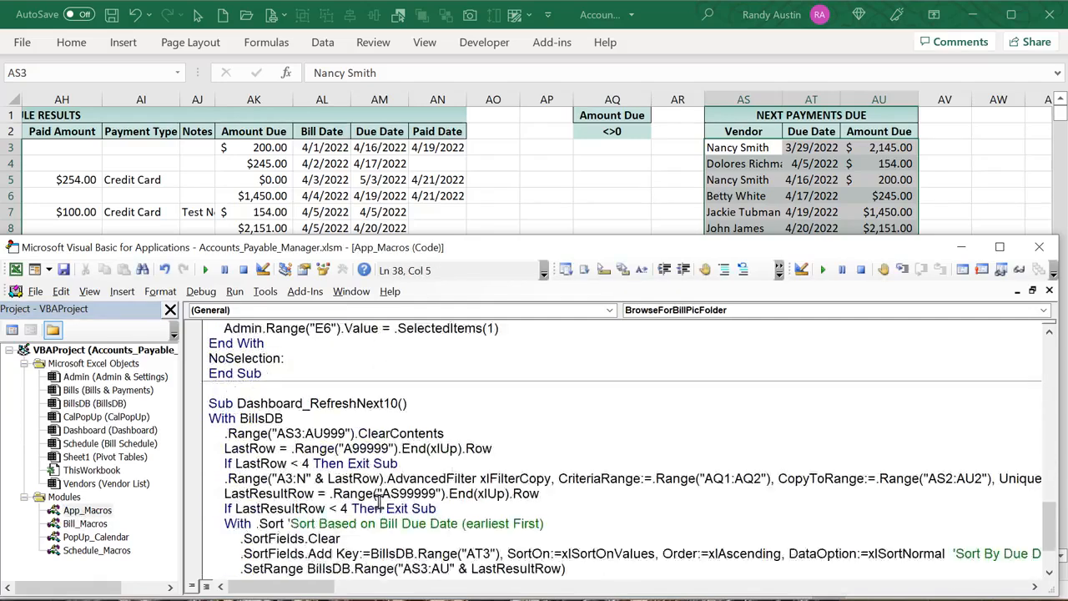
{"action": "scroll", "coordinate": [372, 498], "scroll_direction": "up", "scroll_amount": 2}
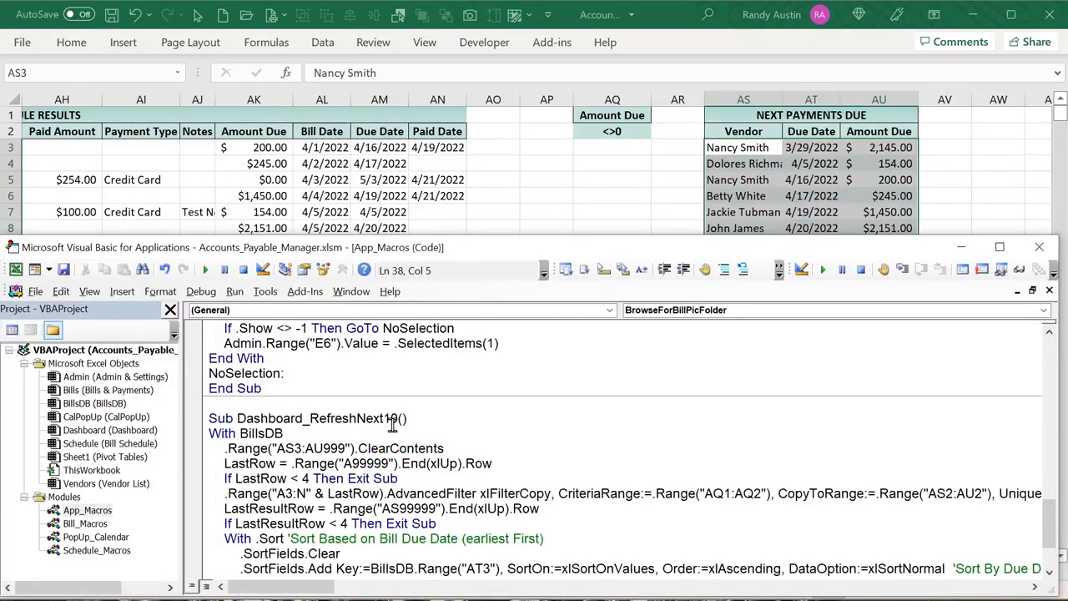
{"action": "left_click_drag", "start_coordinate": [397, 420], "coordinate": [224, 420]}
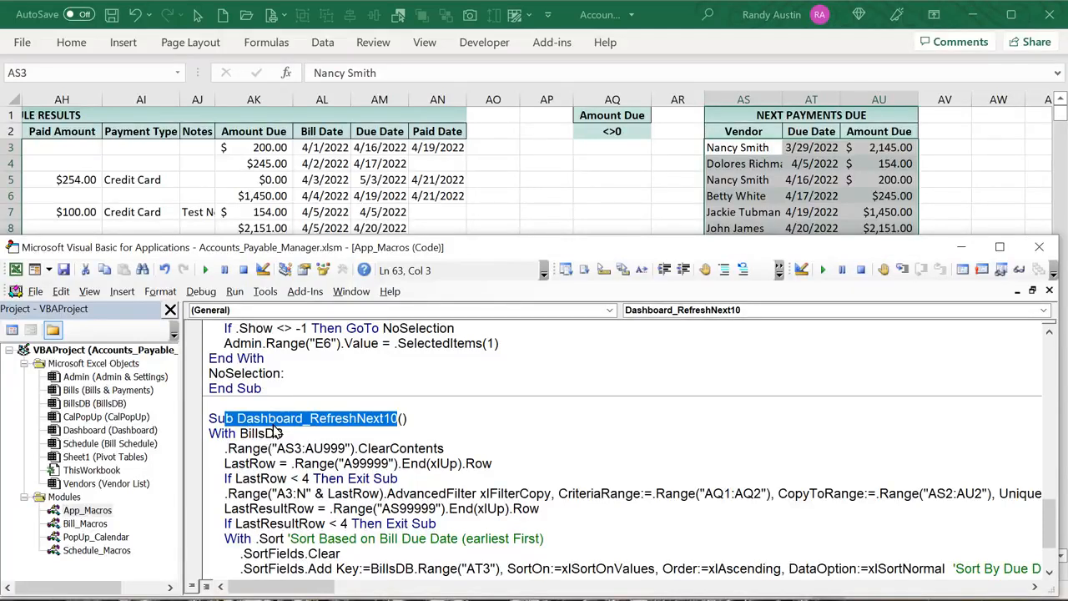
In the Dashboard sheet's Worksheet_Activate code, jump from the Dashboard_RefreshNext10 call to its definition
{"action": "double_click", "coordinate": [108, 431]}
{"action": "scroll", "coordinate": [358, 482], "scroll_direction": "down", "scroll_amount": 5}
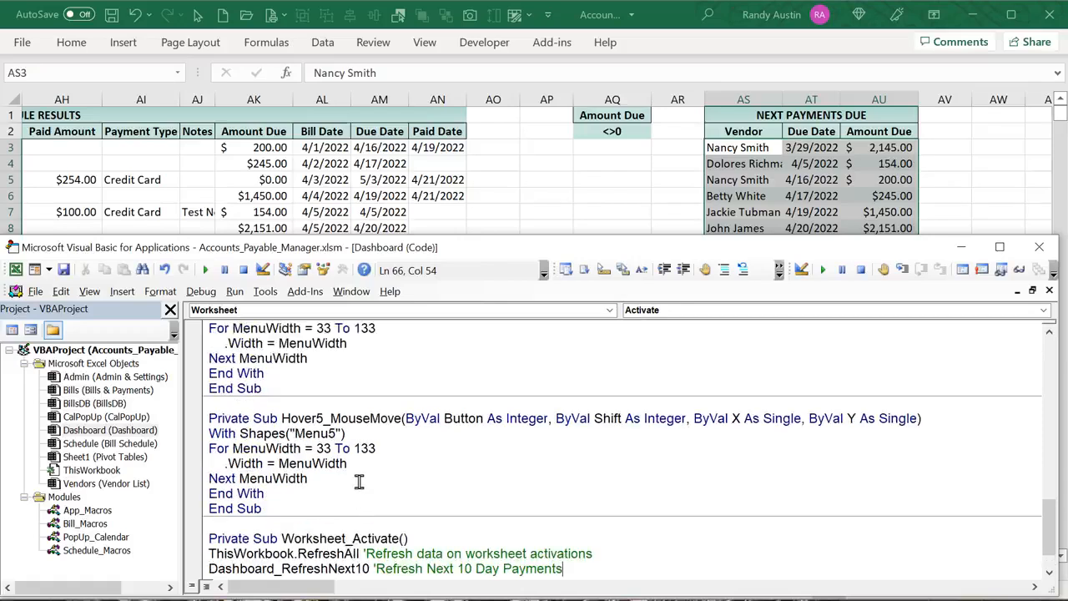
{"action": "scroll", "coordinate": [359, 517], "scroll_direction": "down", "scroll_amount": 1}
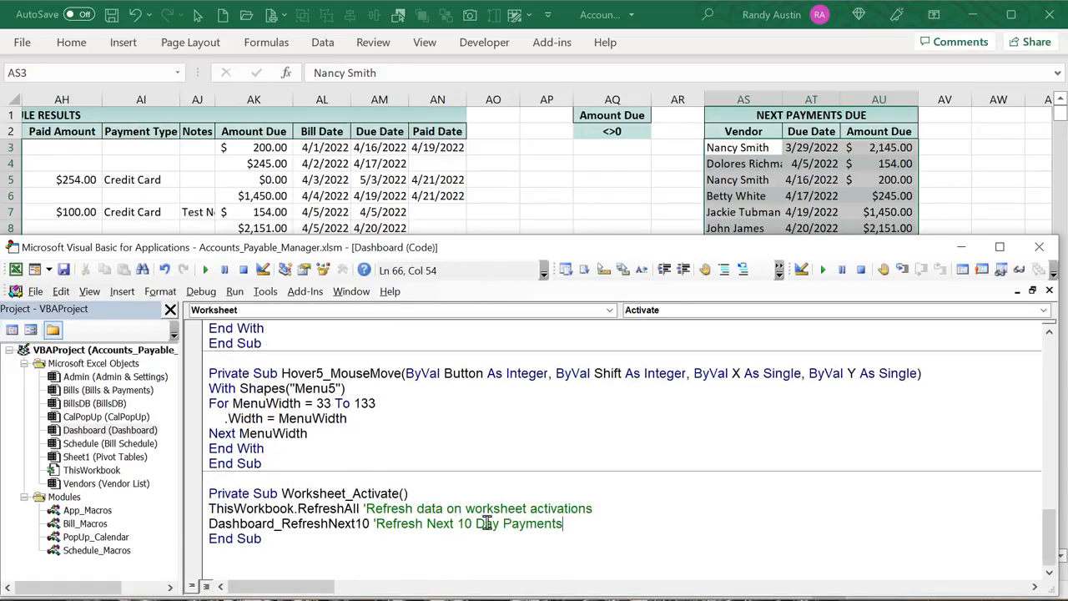
{"action": "left_click_drag", "start_coordinate": [597, 509], "coordinate": [179, 510]}
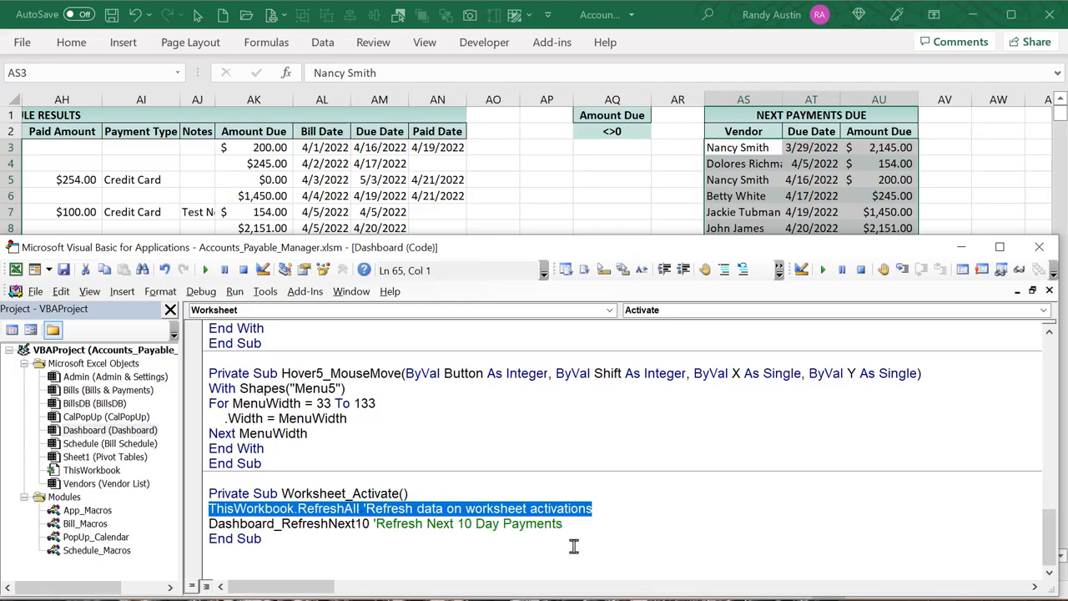
{"action": "left_click_drag", "start_coordinate": [607, 529], "coordinate": [182, 520]}
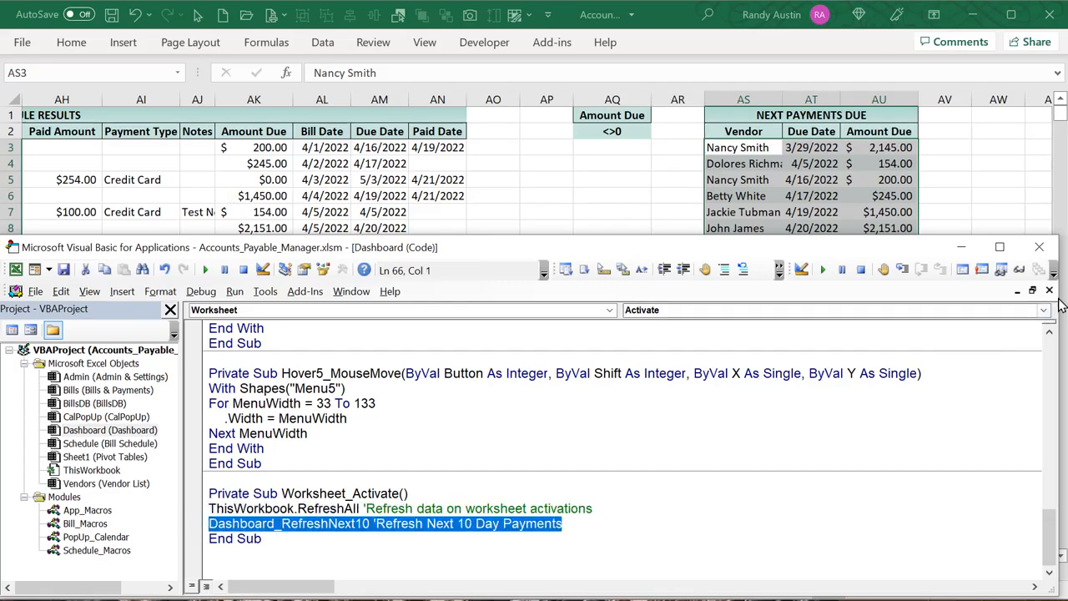
{"action": "key", "text": "shift+F2"}
{"action": "scroll", "coordinate": [526, 456], "scroll_direction": "down", "scroll_amount": 1}
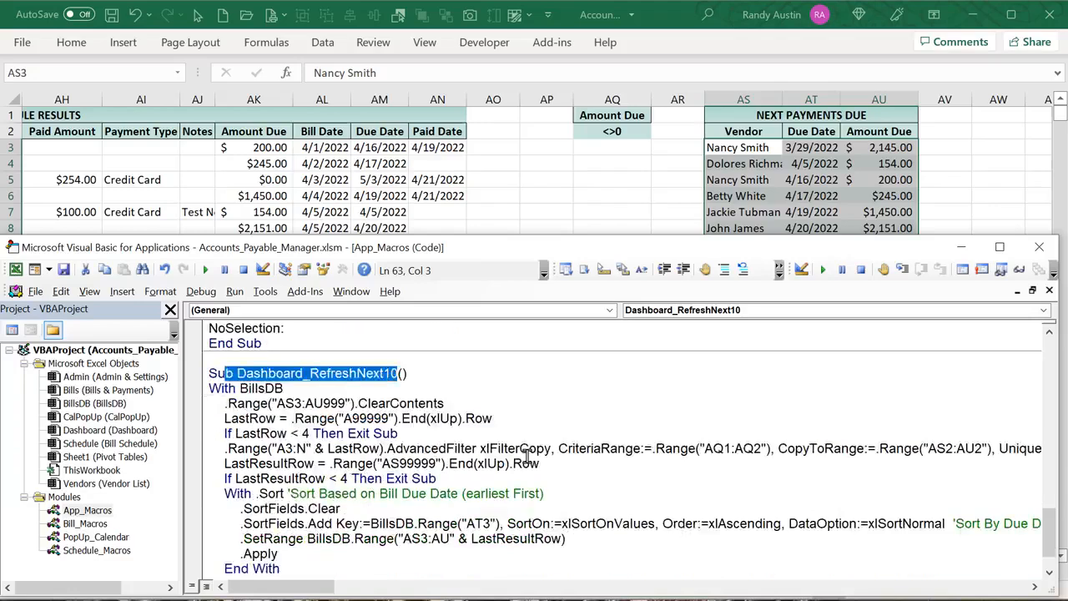
{"action": "left_click_drag", "start_coordinate": [446, 404], "coordinate": [198, 406]}
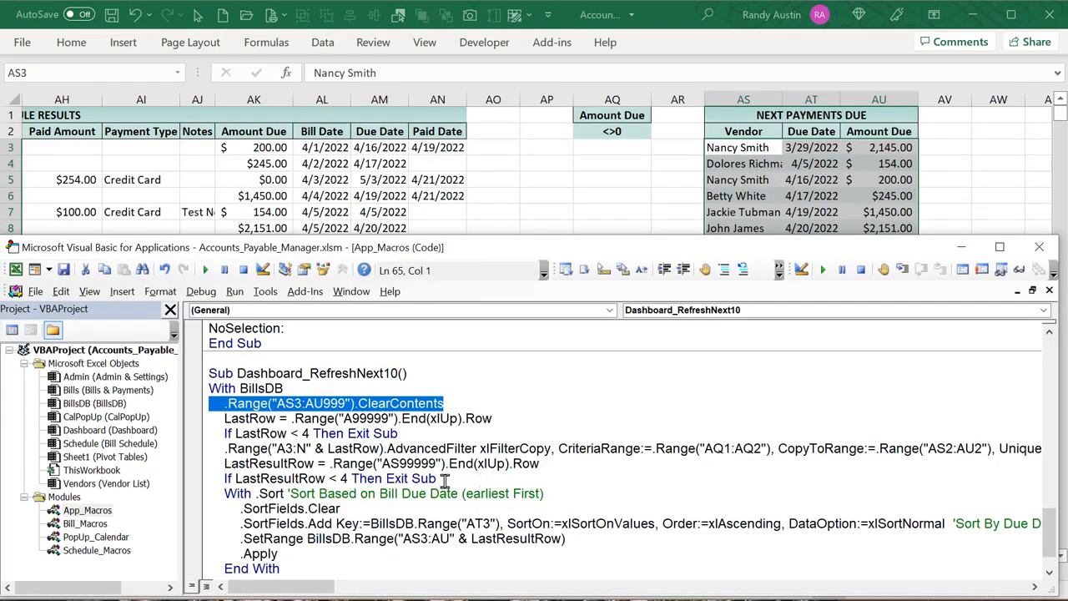
{"action": "left_click_drag", "start_coordinate": [440, 479], "coordinate": [191, 483]}
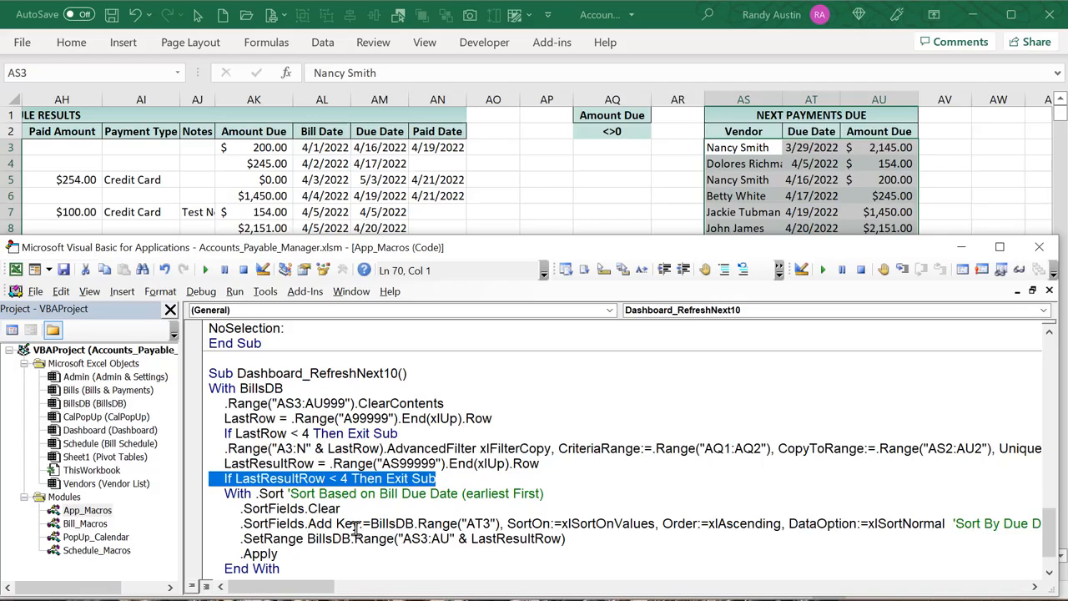
{"action": "scroll", "coordinate": [394, 501], "scroll_direction": "down", "scroll_amount": 1}
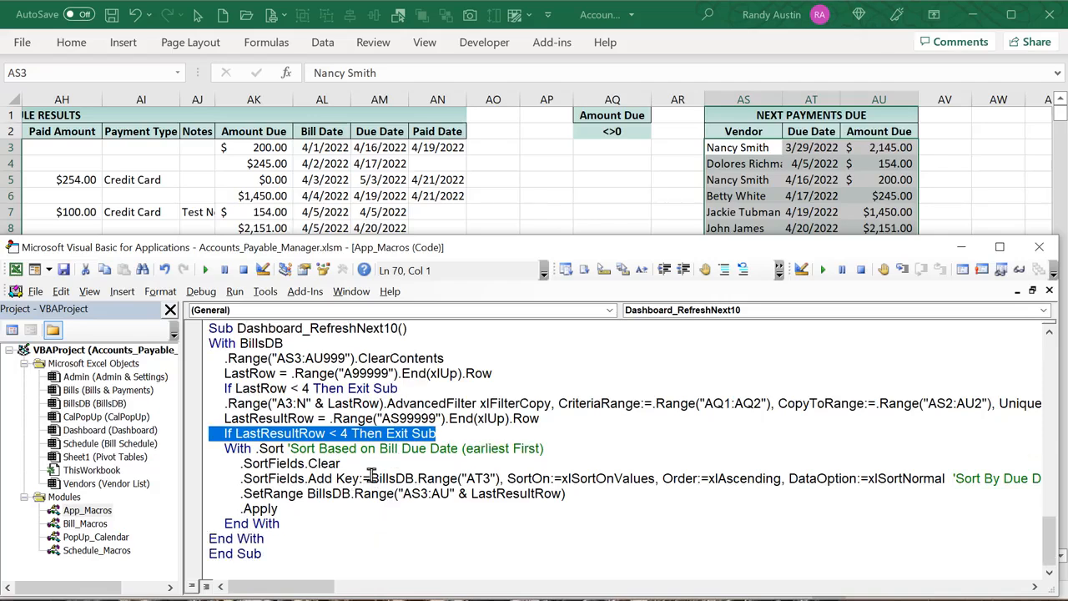
{"action": "left_click_drag", "start_coordinate": [342, 464], "coordinate": [297, 464]}
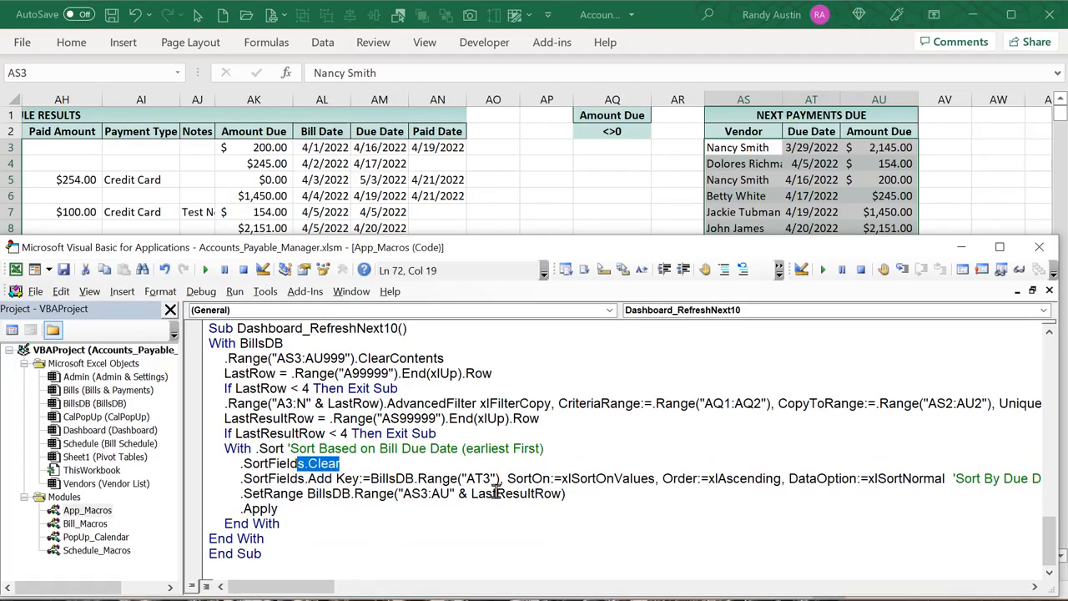
{"action": "left_click_drag", "start_coordinate": [492, 480], "coordinate": [478, 480]}
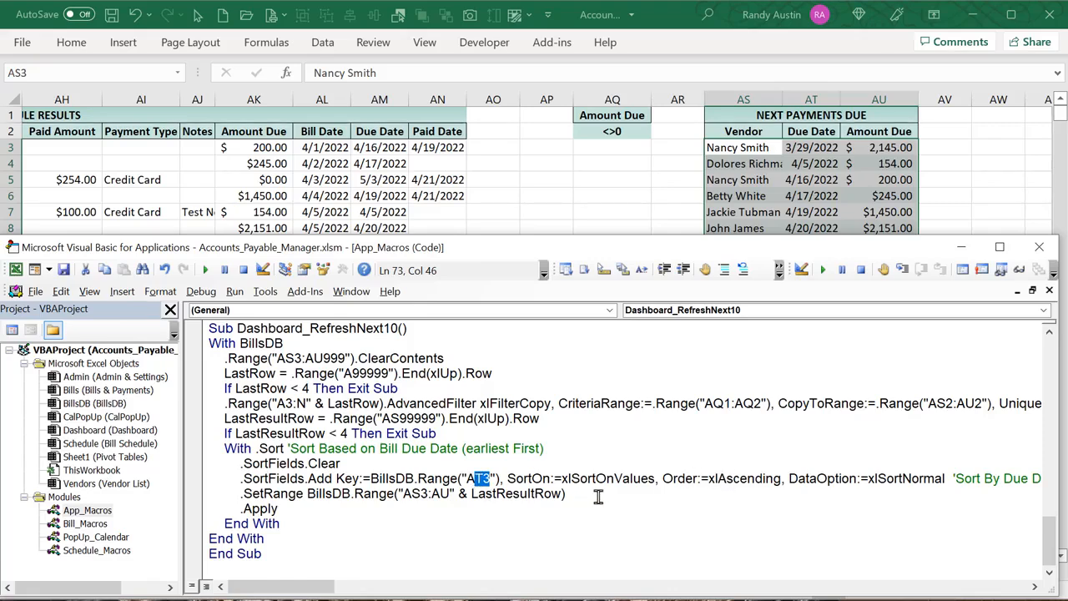
{"action": "left_click_drag", "start_coordinate": [565, 493], "coordinate": [261, 508]}
Back in Excel, show the Dashboard sheet and select the Next 10 Payments Due linked picture
{"action": "left_click", "coordinate": [601, 222]}
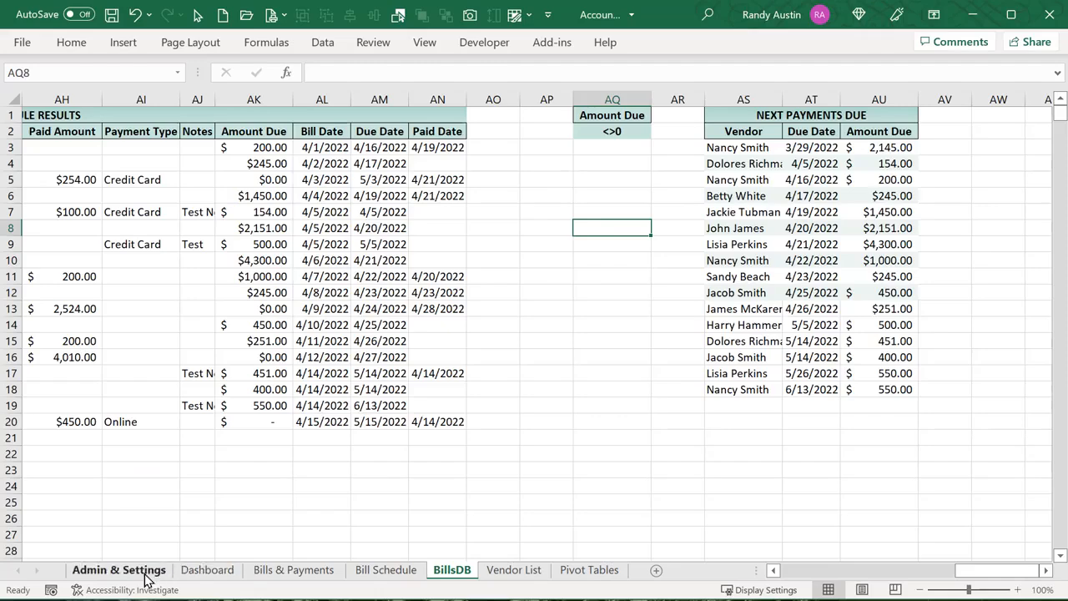
{"action": "left_click", "coordinate": [207, 570]}
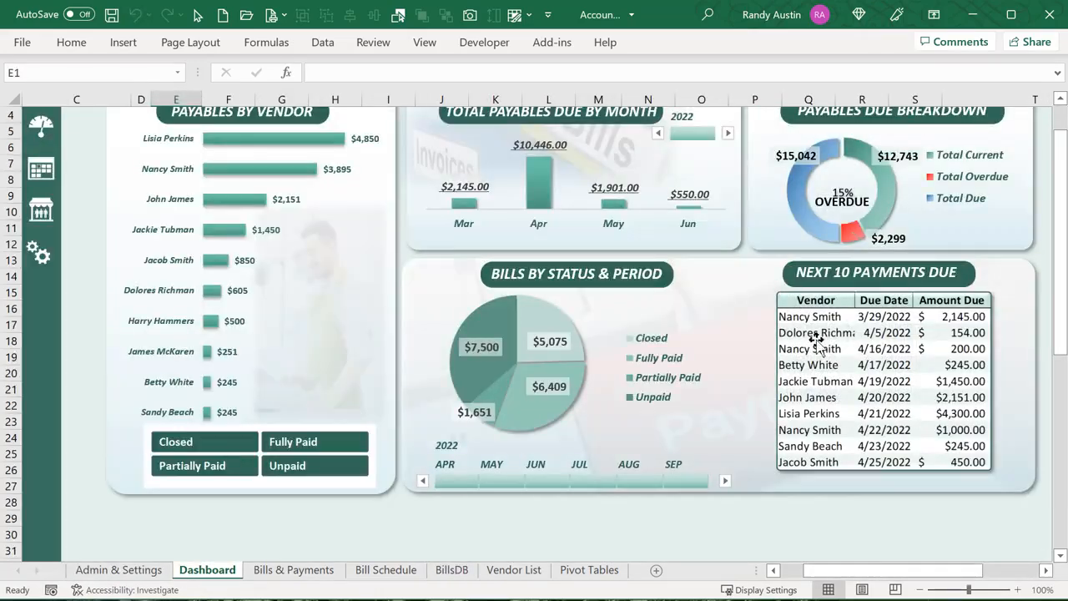
{"action": "left_click", "coordinate": [847, 328]}
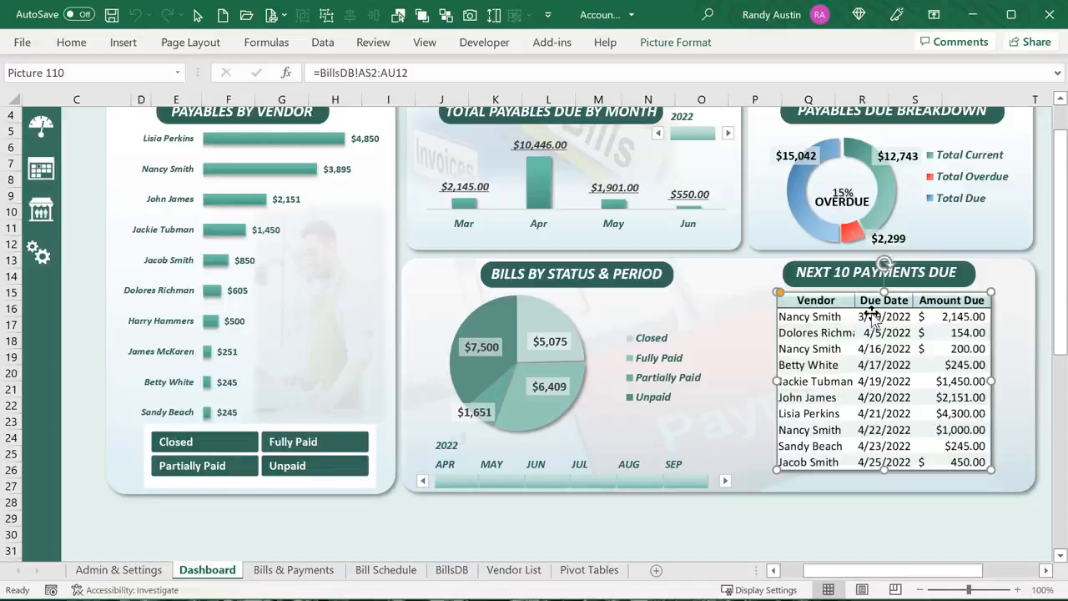
{"action": "scroll", "coordinate": [726, 334], "scroll_direction": "up", "scroll_amount": 1}
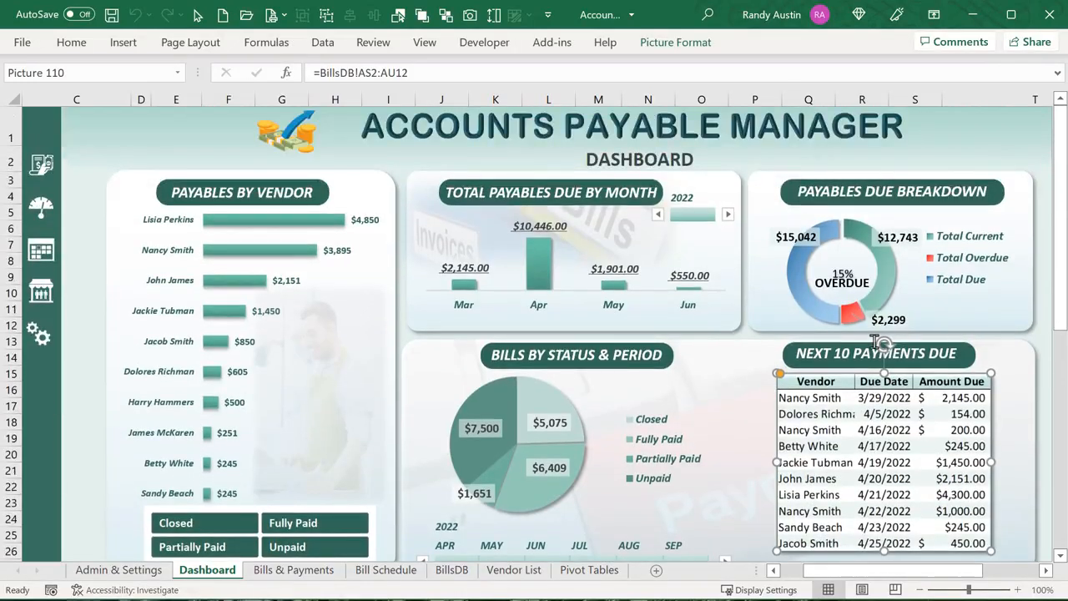
{"action": "mouse_move", "coordinate": [326, 233]}
{"action": "left_click", "coordinate": [288, 571]}
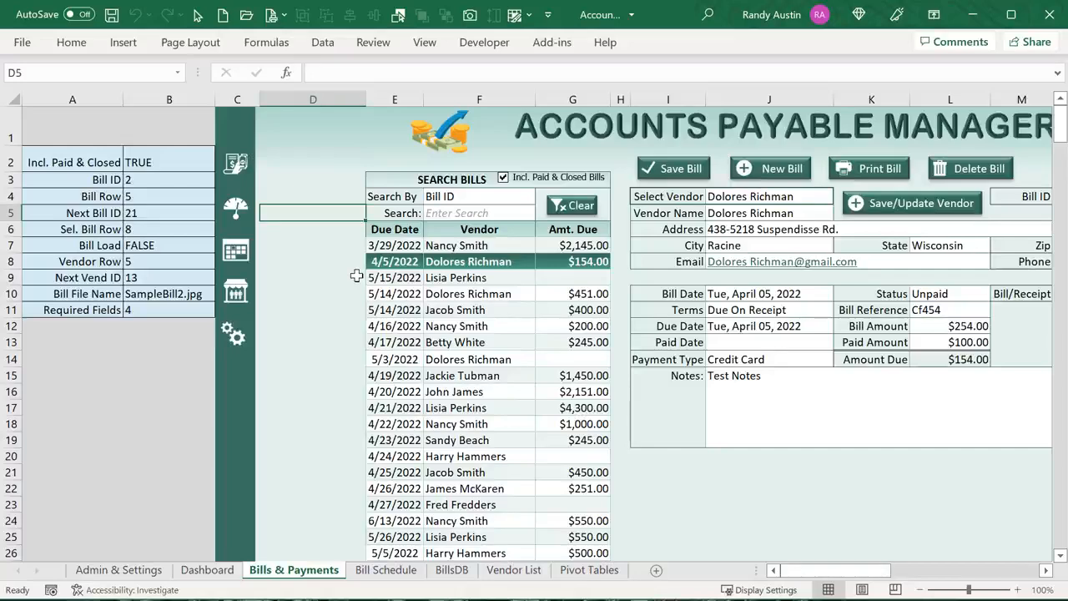
{"action": "left_click", "coordinate": [542, 186]}
{"action": "left_click", "coordinate": [539, 184]}
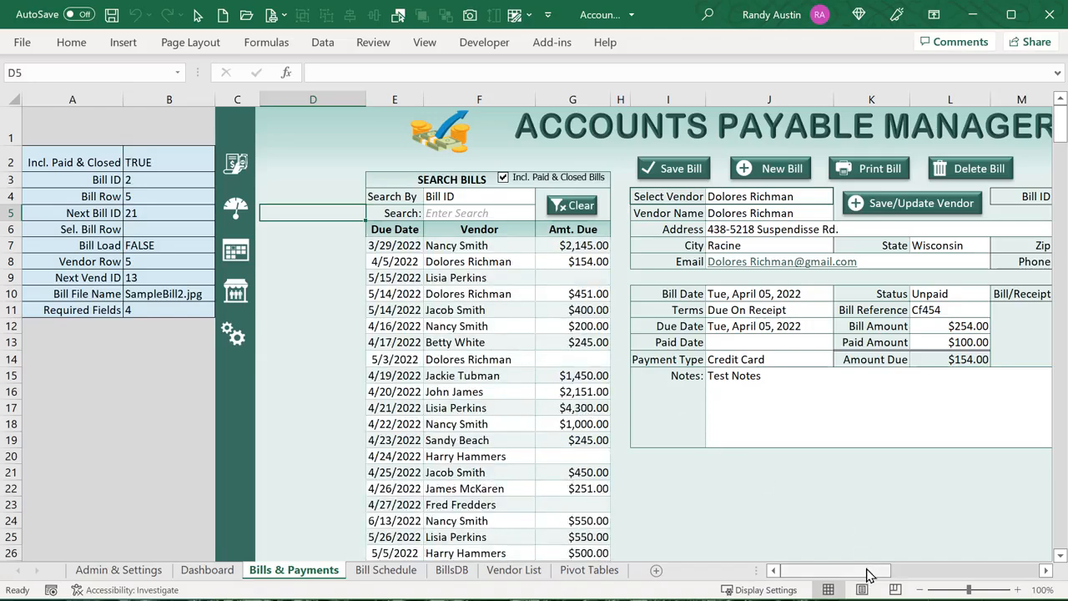
{"action": "left_click_drag", "start_coordinate": [871, 574], "coordinate": [891, 581]}
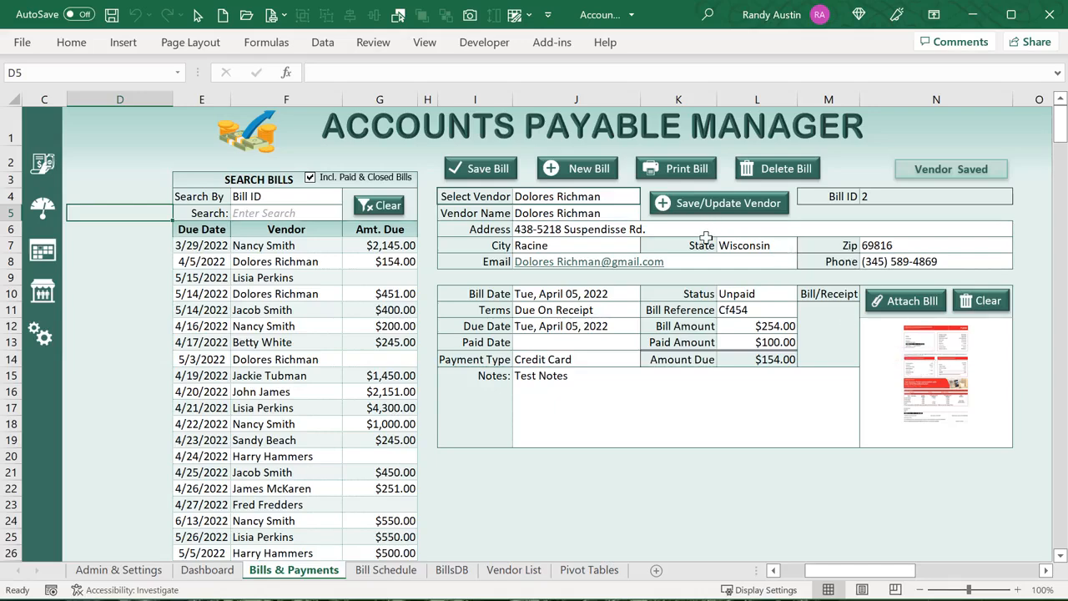
{"action": "left_click", "coordinate": [399, 572]}
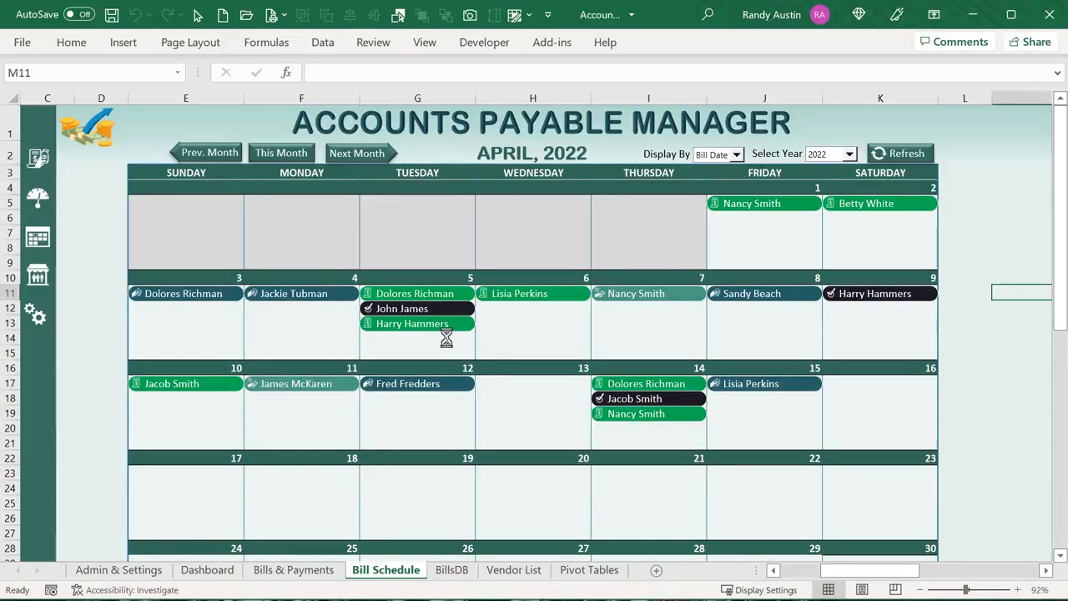
{"action": "left_click", "coordinate": [737, 155]}
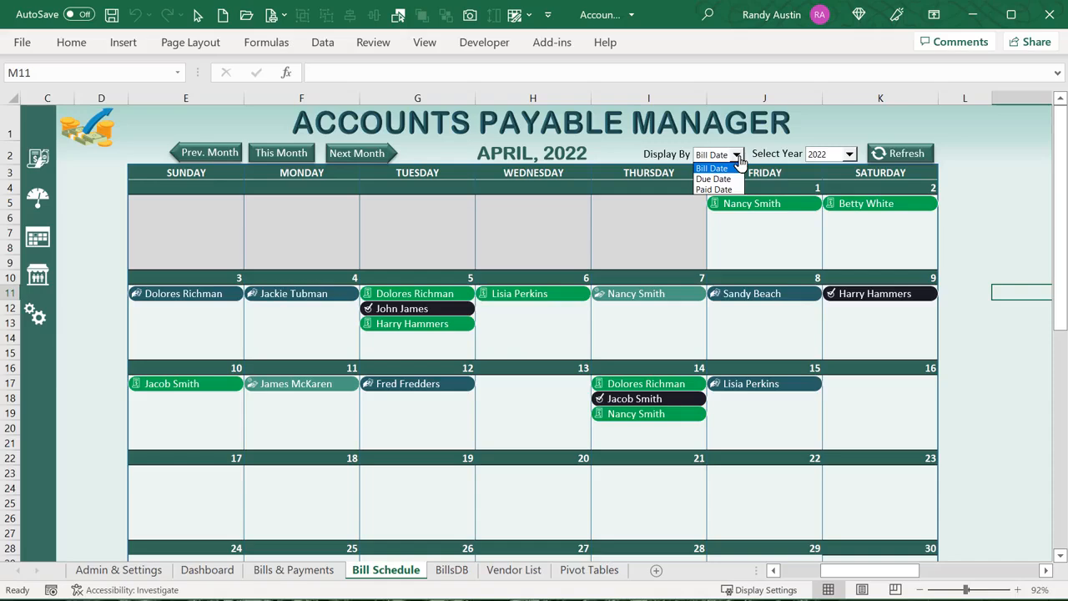
{"action": "left_click", "coordinate": [738, 158]}
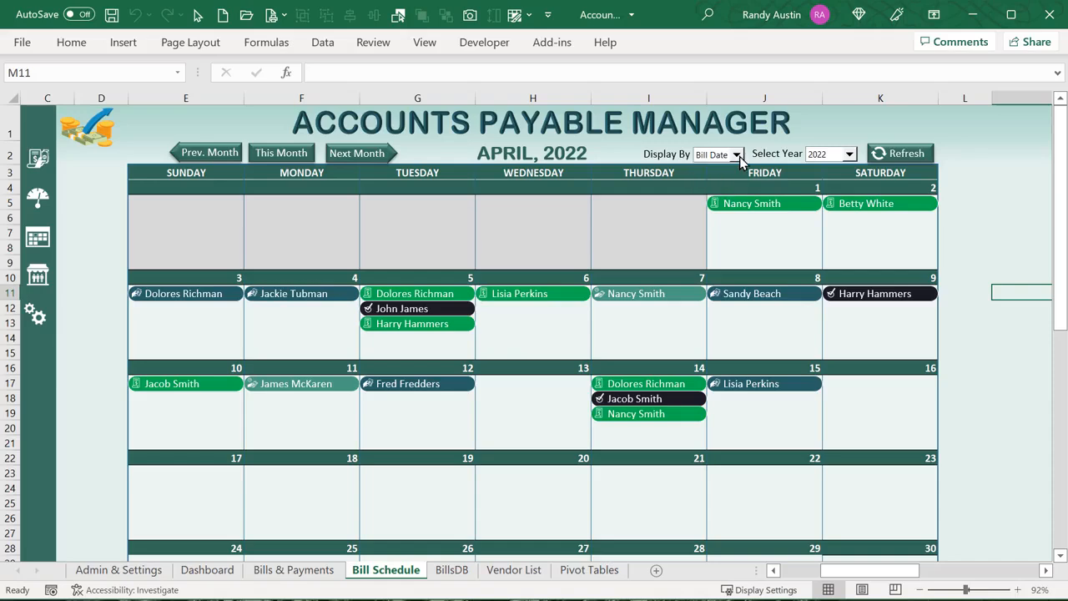
{"action": "left_click", "coordinate": [207, 570]}
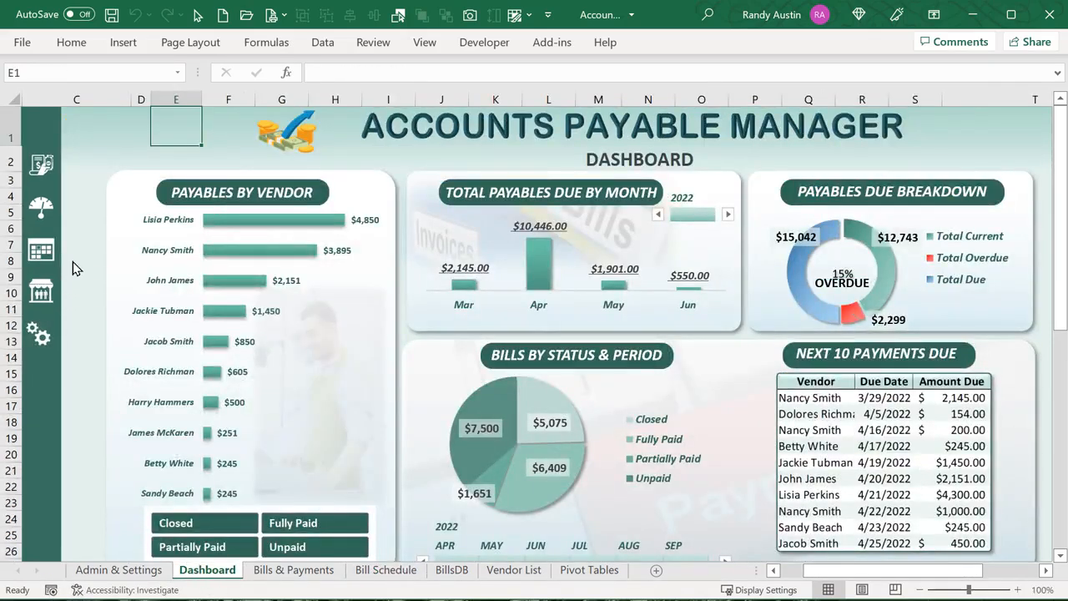